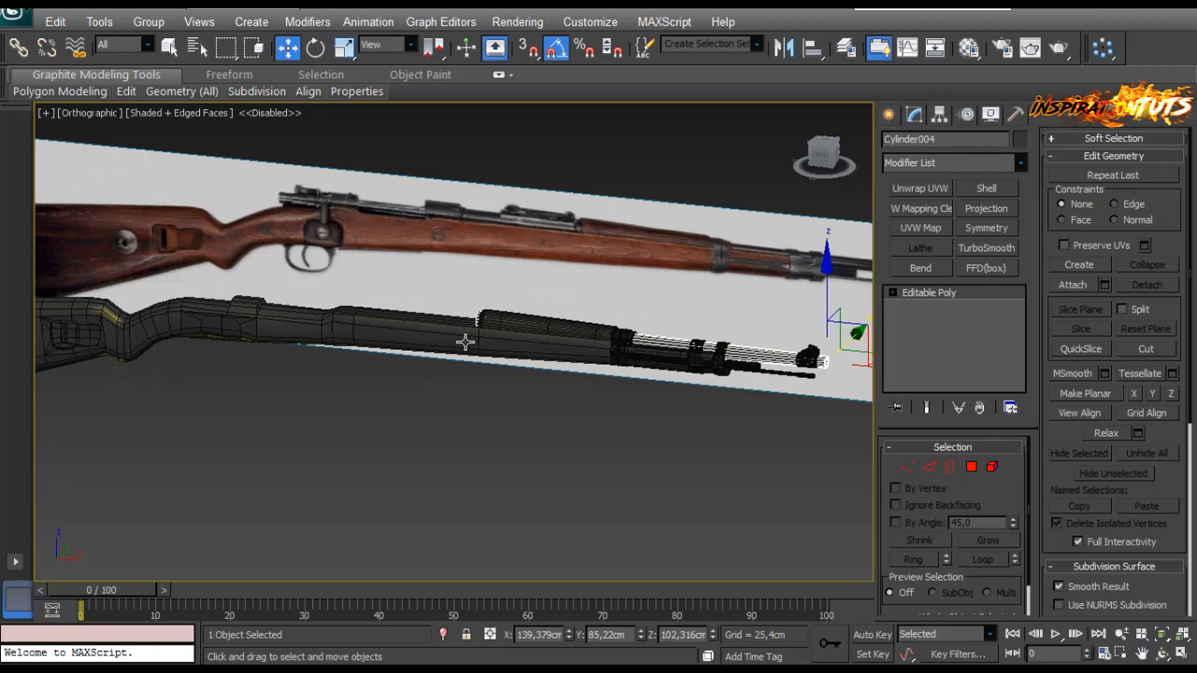
Step: Extend the barrel's open rear border in the front view back to the receiver, lengthening the barrel along the reference image
{"action": "key", "text": "f"}
{"action": "scroll", "coordinate": [546, 353], "scroll_direction": "down", "scroll_amount": 4}
{"action": "middle_click_drag", "start_coordinate": [546, 353], "coordinate": [682, 336]}
{"action": "scroll", "coordinate": [506, 375], "scroll_direction": "up", "scroll_amount": 3}
{"action": "middle_click_drag", "start_coordinate": [406, 346], "coordinate": [557, 408]}
{"action": "scroll", "coordinate": [556, 408], "scroll_direction": "up", "scroll_amount": 2}
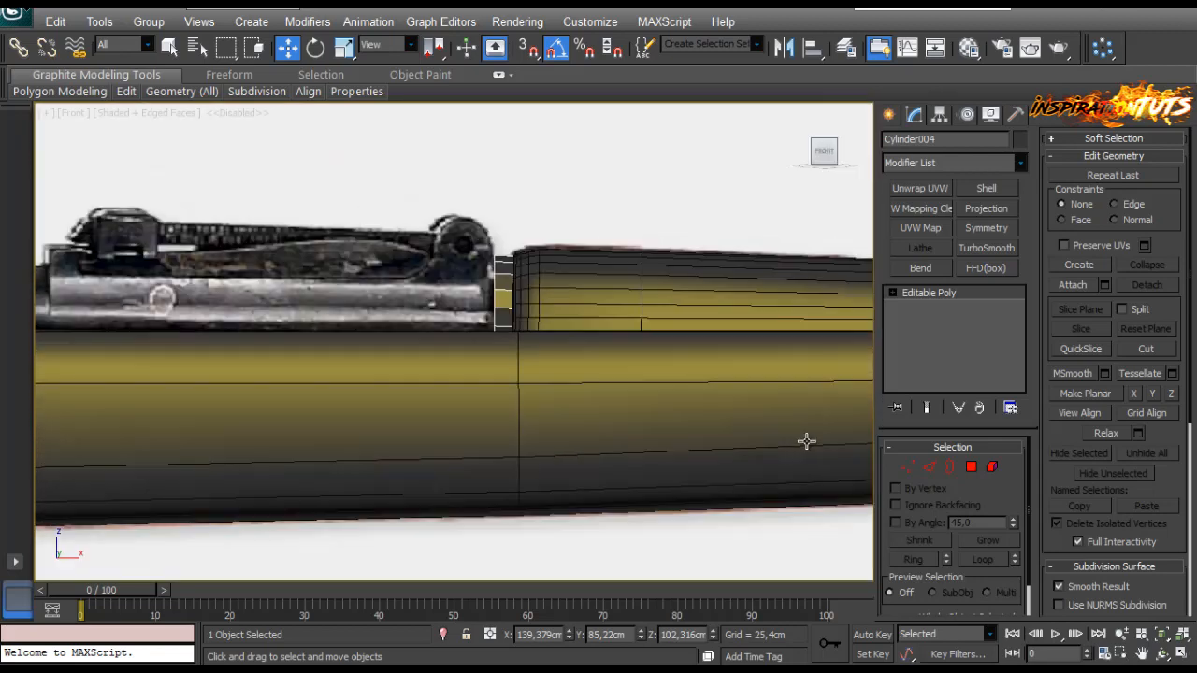
{"action": "left_click", "coordinate": [949, 468]}
{"action": "middle_click_drag", "start_coordinate": [547, 315], "coordinate": [631, 295]}
{"action": "scroll", "coordinate": [632, 296], "scroll_direction": "down", "scroll_amount": 1}
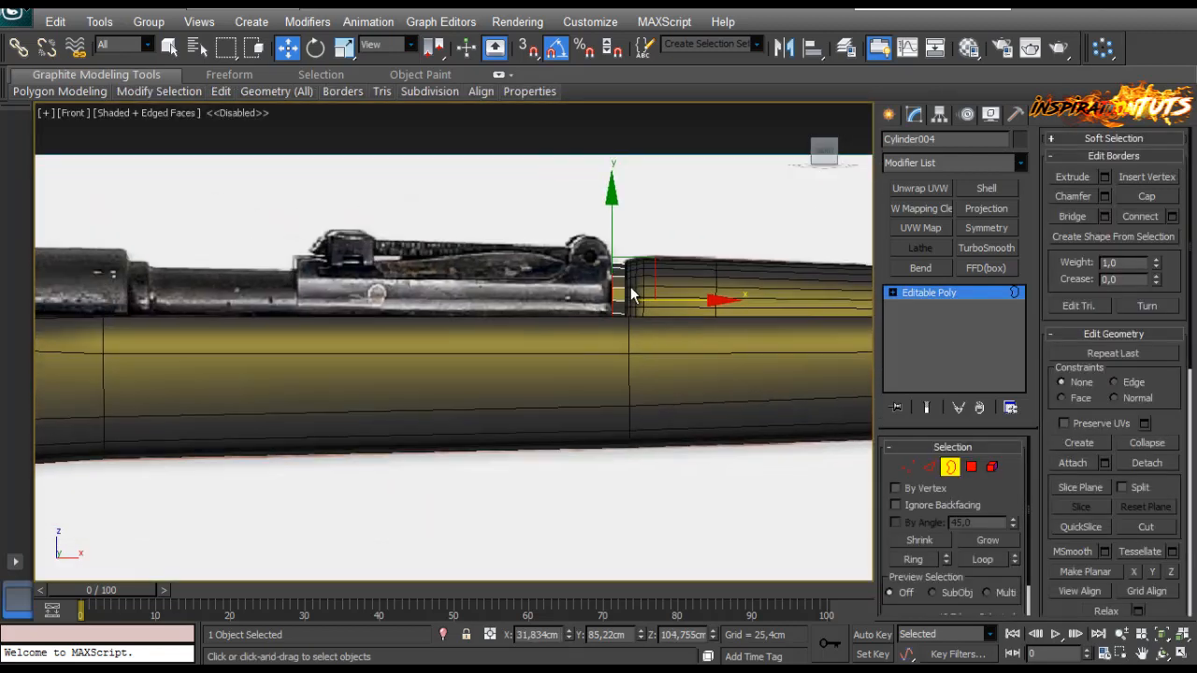
{"action": "left_click_drag", "start_coordinate": [676, 301], "coordinate": [221, 361], "text": "shift"}
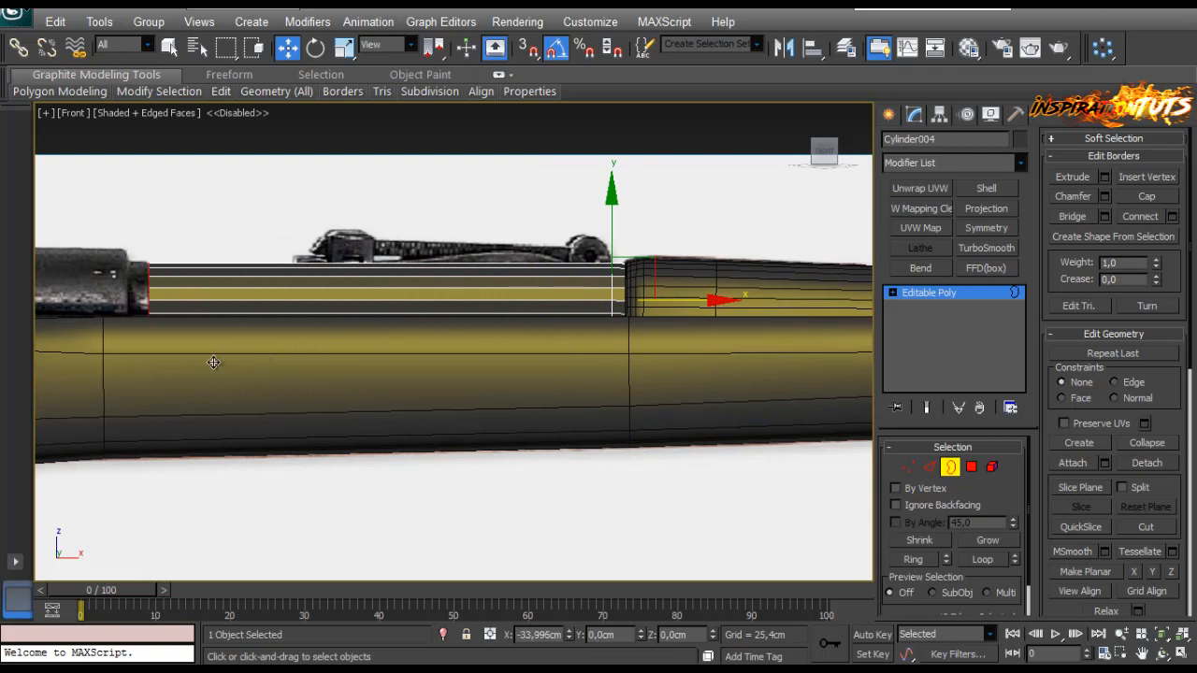
{"action": "scroll", "coordinate": [213, 362], "scroll_direction": "up", "scroll_amount": 1}
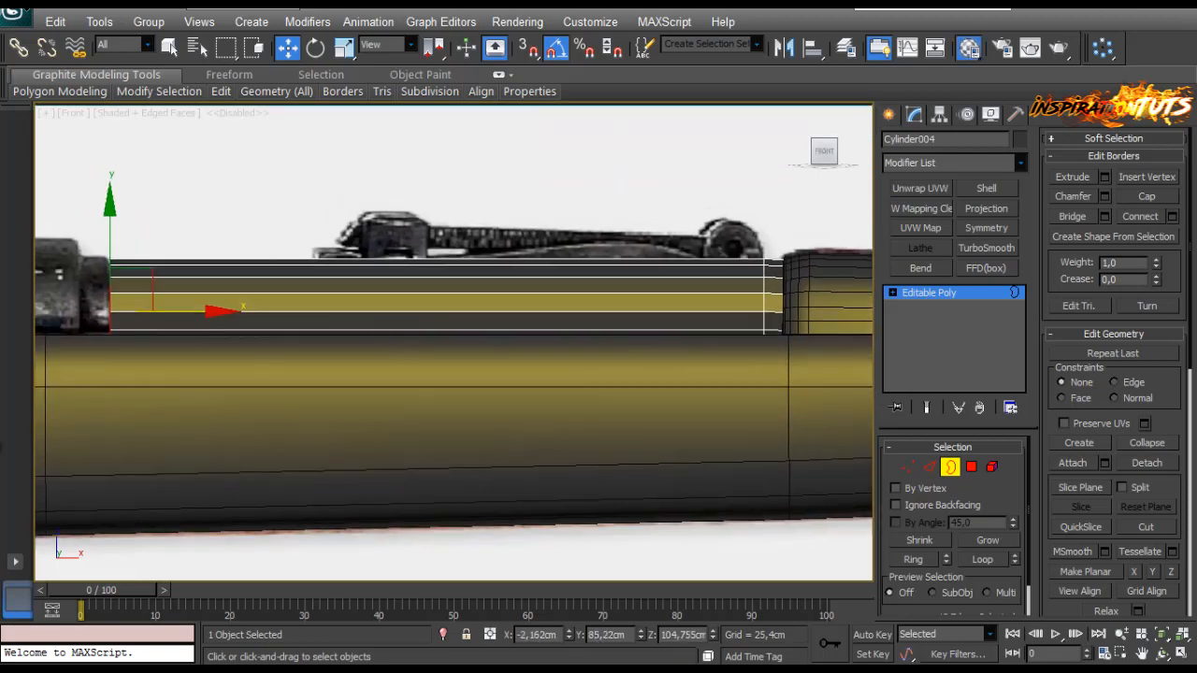
Step: Make the barrel see-through and select its vertex ring just behind the upper handguard
{"action": "key", "text": "alt+x"}
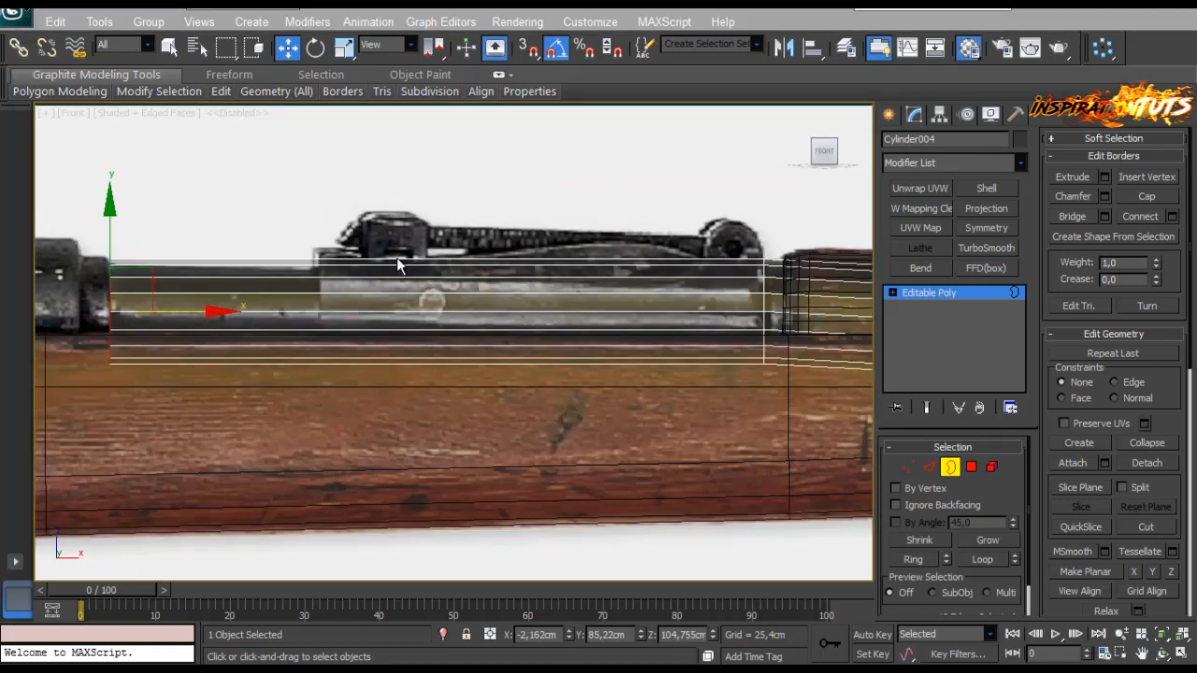
{"action": "middle_click_drag", "start_coordinate": [549, 311], "coordinate": [448, 306]}
{"action": "left_click", "coordinate": [907, 466]}
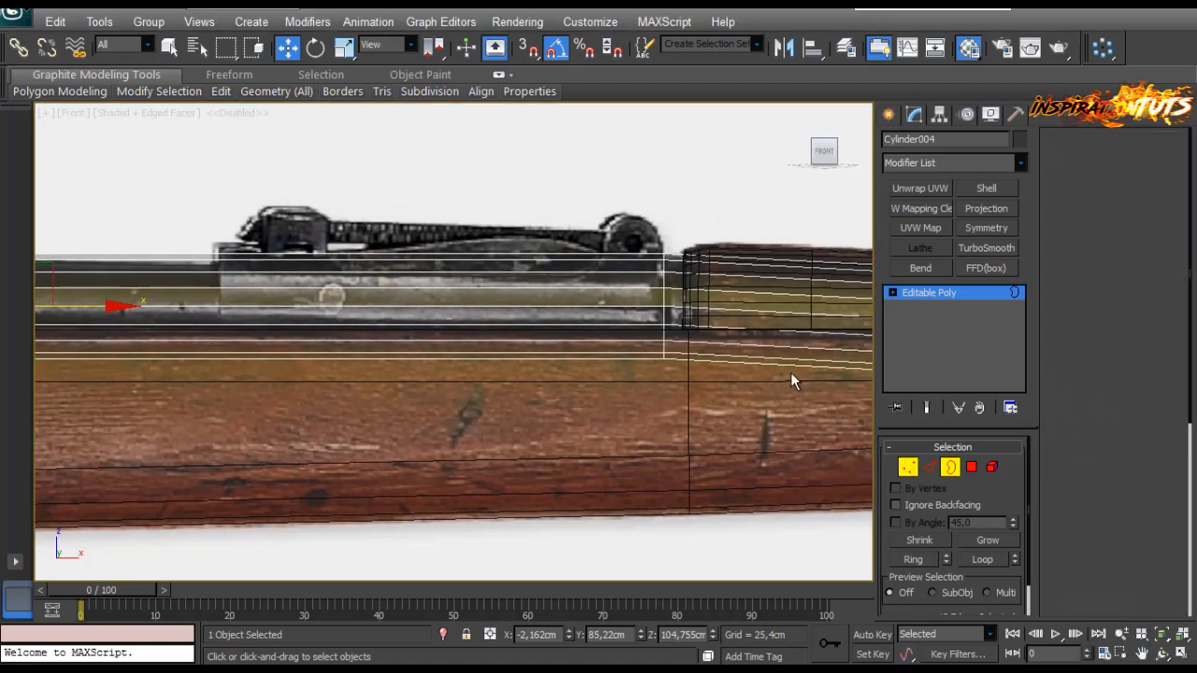
{"action": "left_click_drag", "start_coordinate": [711, 234], "coordinate": [608, 364]}
{"action": "scroll", "coordinate": [591, 355], "scroll_direction": "down", "scroll_amount": 3}
{"action": "scroll", "coordinate": [510, 322], "scroll_direction": "up", "scroll_amount": 4}
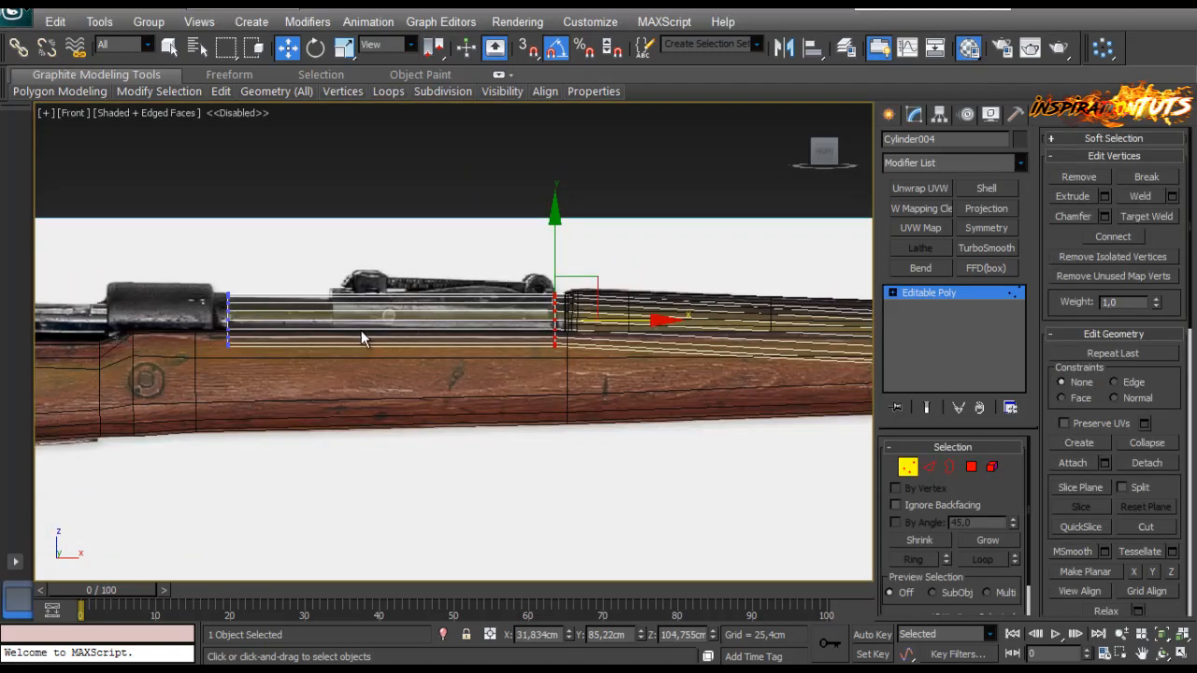
{"action": "scroll", "coordinate": [648, 310], "scroll_direction": "up", "scroll_amount": 2}
{"action": "middle_click_drag", "start_coordinate": [648, 310], "coordinate": [432, 311]}
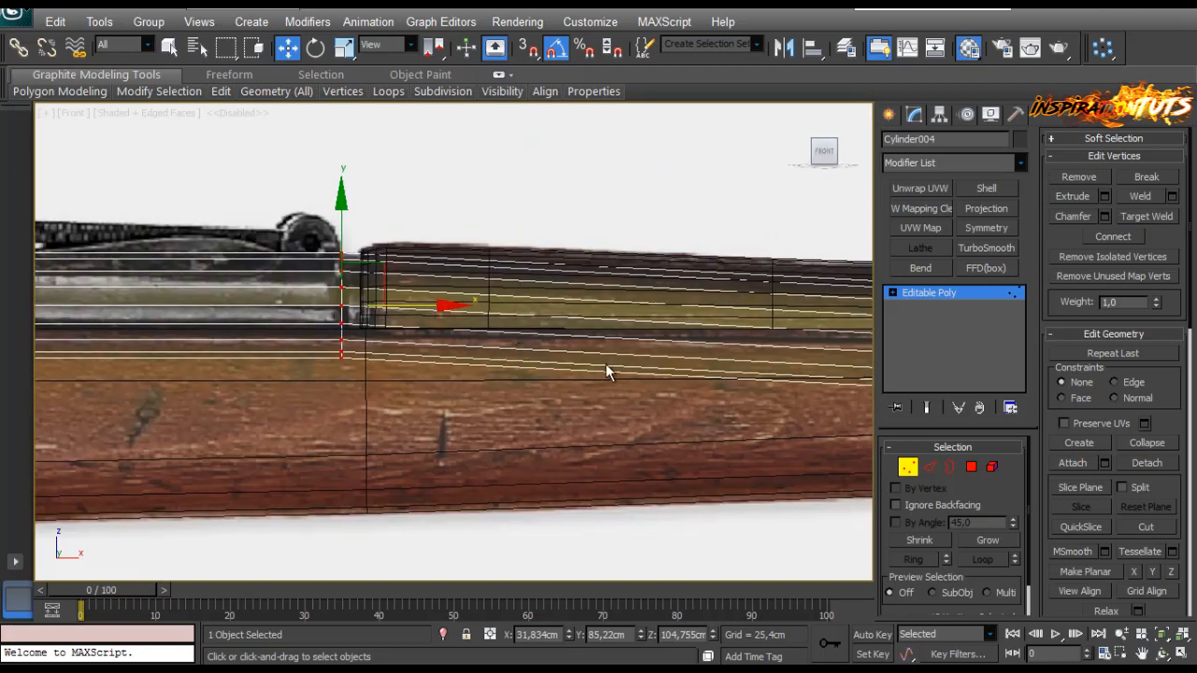
Step: Connect the barrel's lengthwise edges with one edge loop slid to the rear end of the upper handguard
{"action": "scroll", "coordinate": [607, 371], "scroll_direction": "down", "scroll_amount": 2}
{"action": "left_click", "coordinate": [928, 466]}
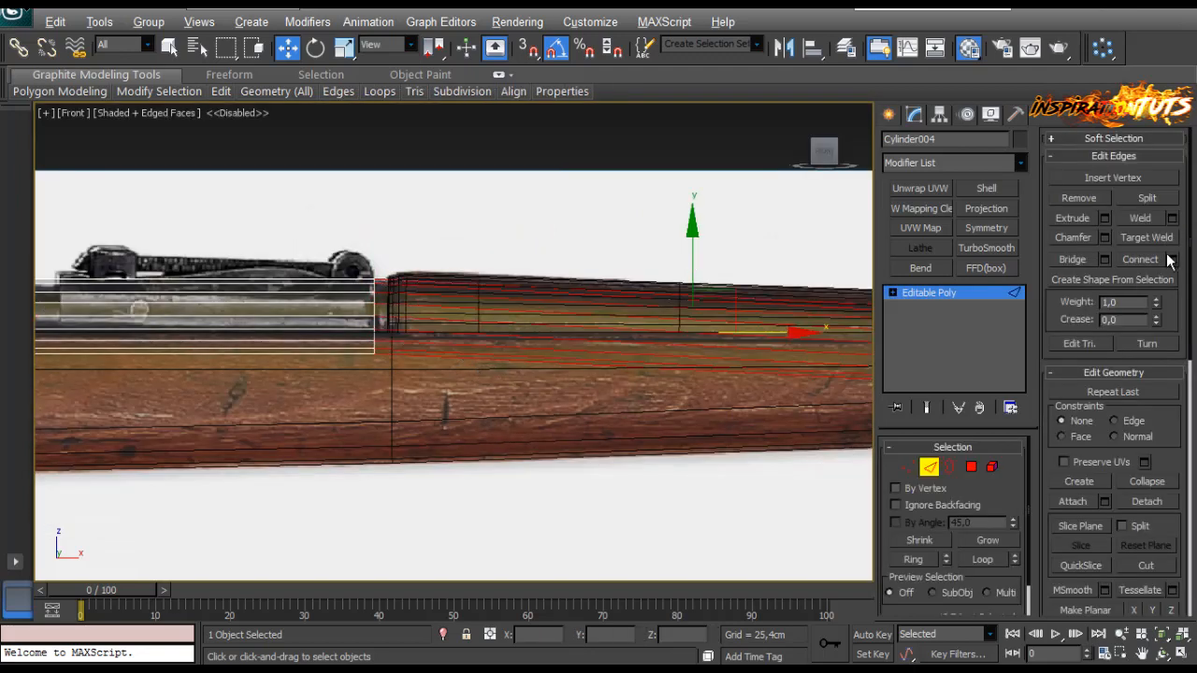
{"action": "left_click", "coordinate": [1171, 259]}
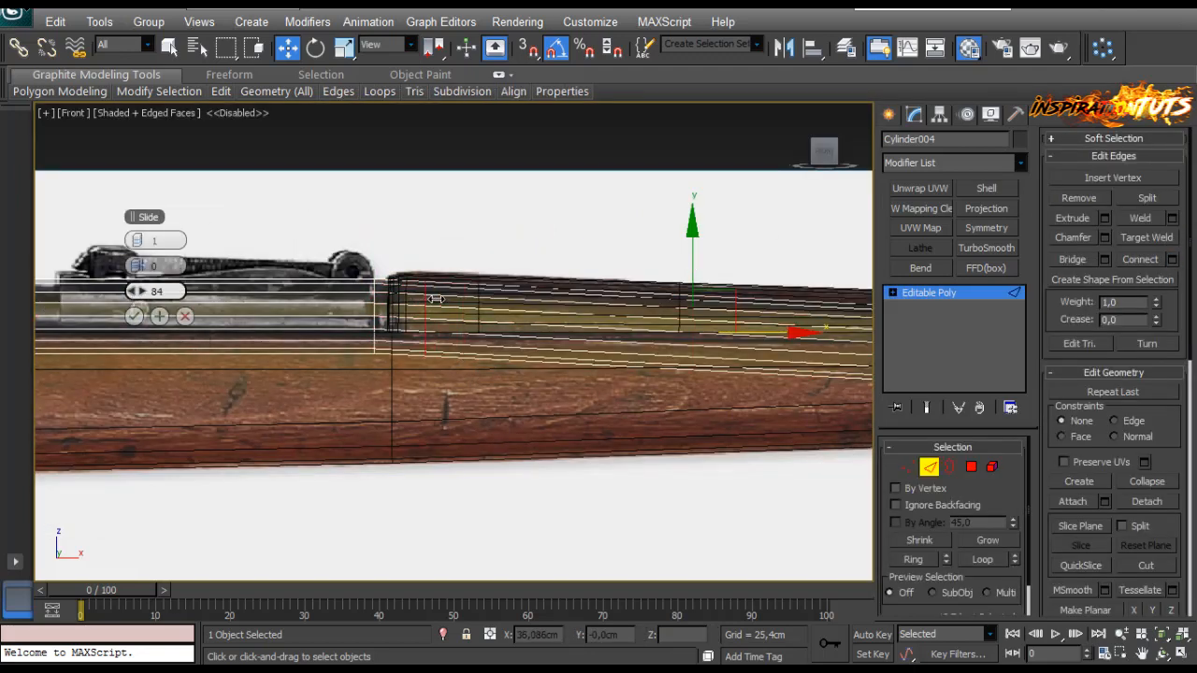
{"action": "left_click", "coordinate": [136, 317]}
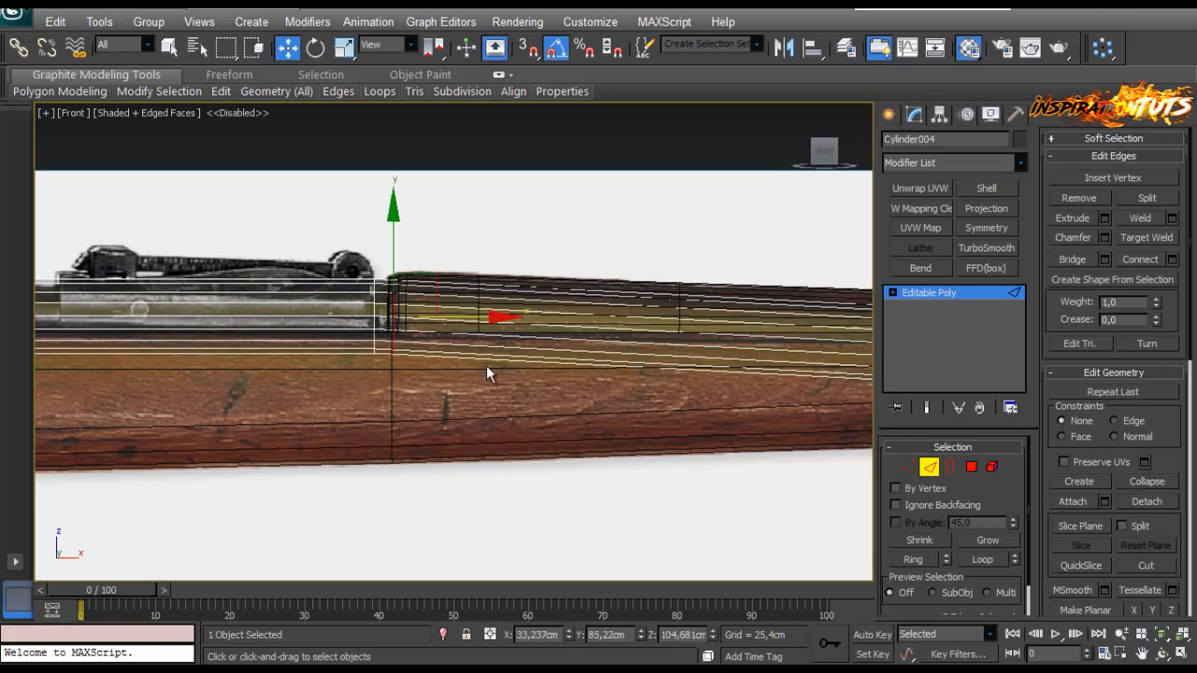
Step: Connect the same lengthwise barrel edges with another single edge loop slid to the front end of the handguard, at the band
{"action": "scroll", "coordinate": [489, 369], "scroll_direction": "down", "scroll_amount": 2}
{"action": "middle_click_drag", "start_coordinate": [588, 341], "coordinate": [369, 305]}
{"action": "scroll", "coordinate": [632, 315], "scroll_direction": "up", "scroll_amount": 2}
{"action": "left_click", "coordinate": [530, 350]}
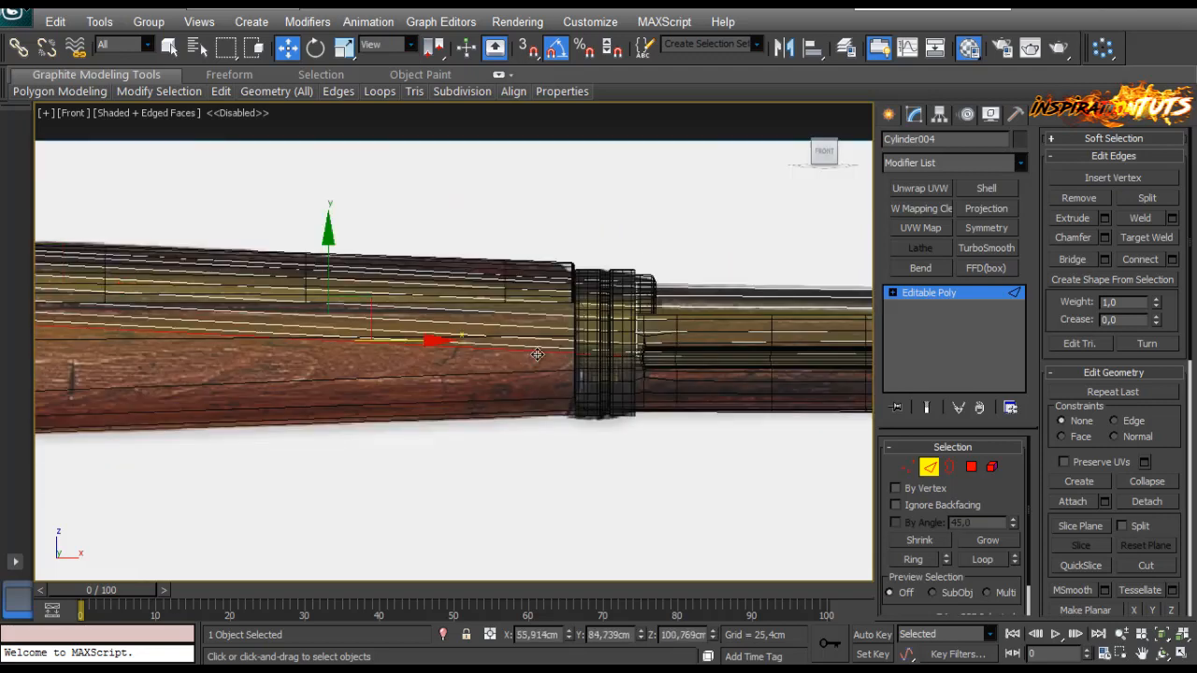
{"action": "key", "text": "alt+r"}
{"action": "left_click", "coordinate": [1172, 259]}
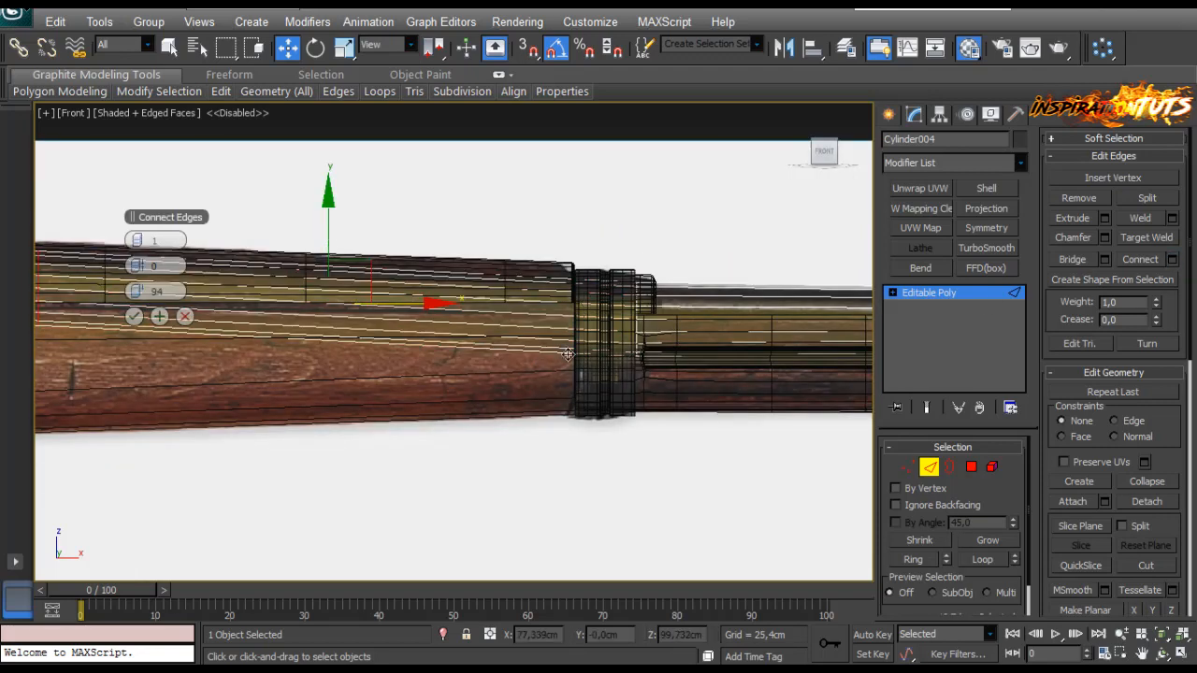
{"action": "right_click", "coordinate": [150, 291]}
{"action": "key", "text": "Escape"}
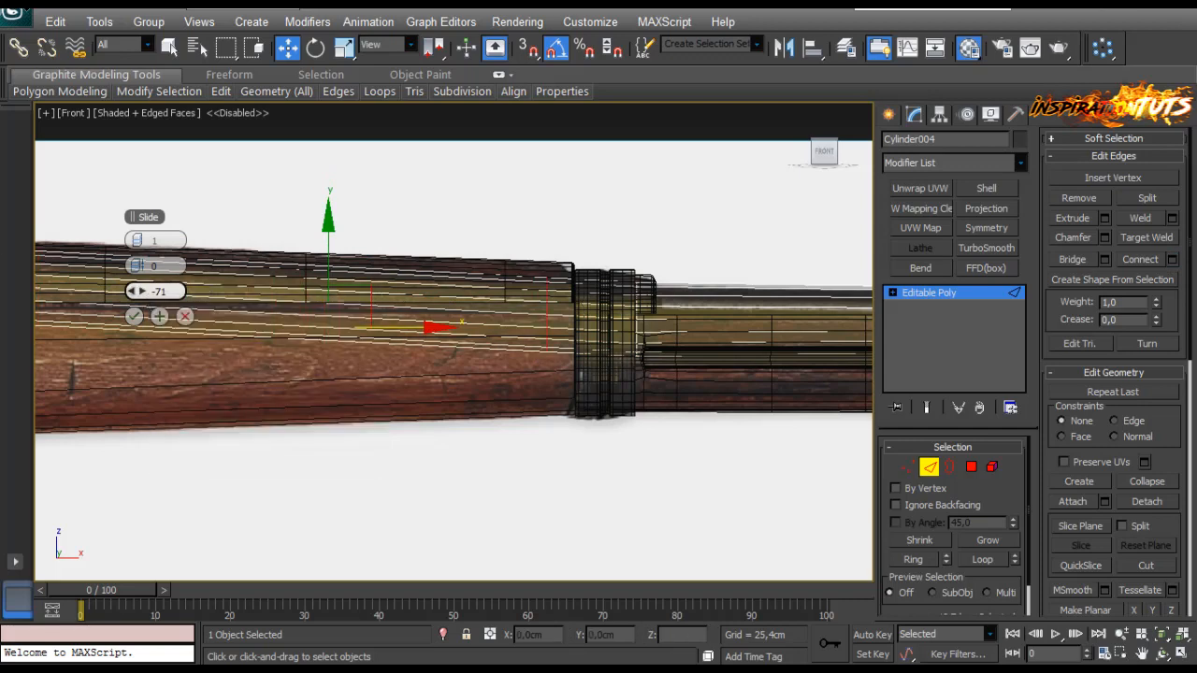
{"action": "left_click", "coordinate": [134, 317]}
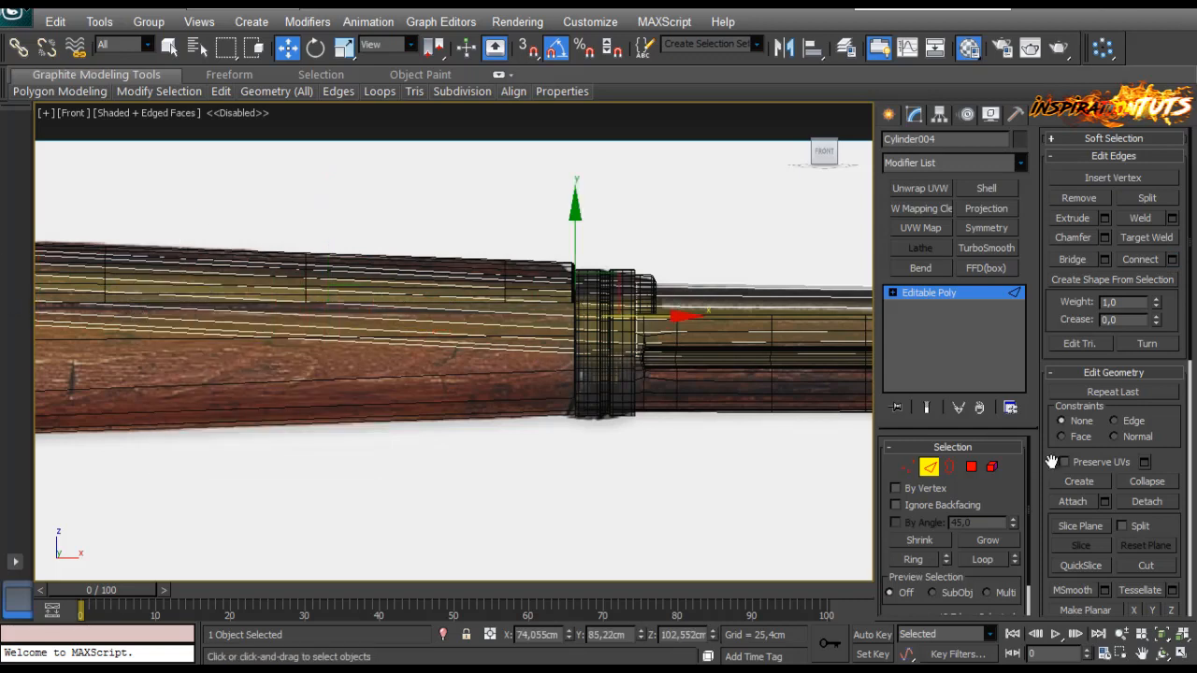
Step: Delete the barrel polygons between the two new edge loops, hidden beneath the upper handguard
{"action": "left_click", "coordinate": [972, 467]}
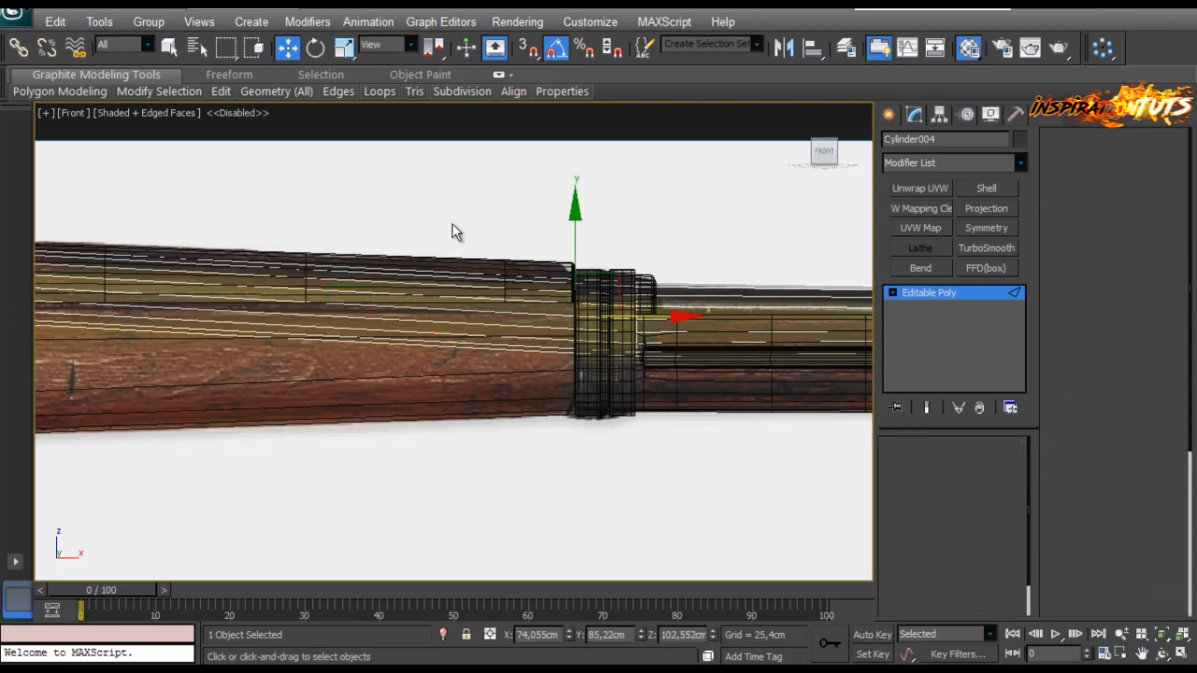
{"action": "left_click", "coordinate": [377, 431]}
{"action": "left_click", "coordinate": [967, 472]}
{"action": "middle_click_drag", "start_coordinate": [371, 274], "coordinate": [652, 321]}
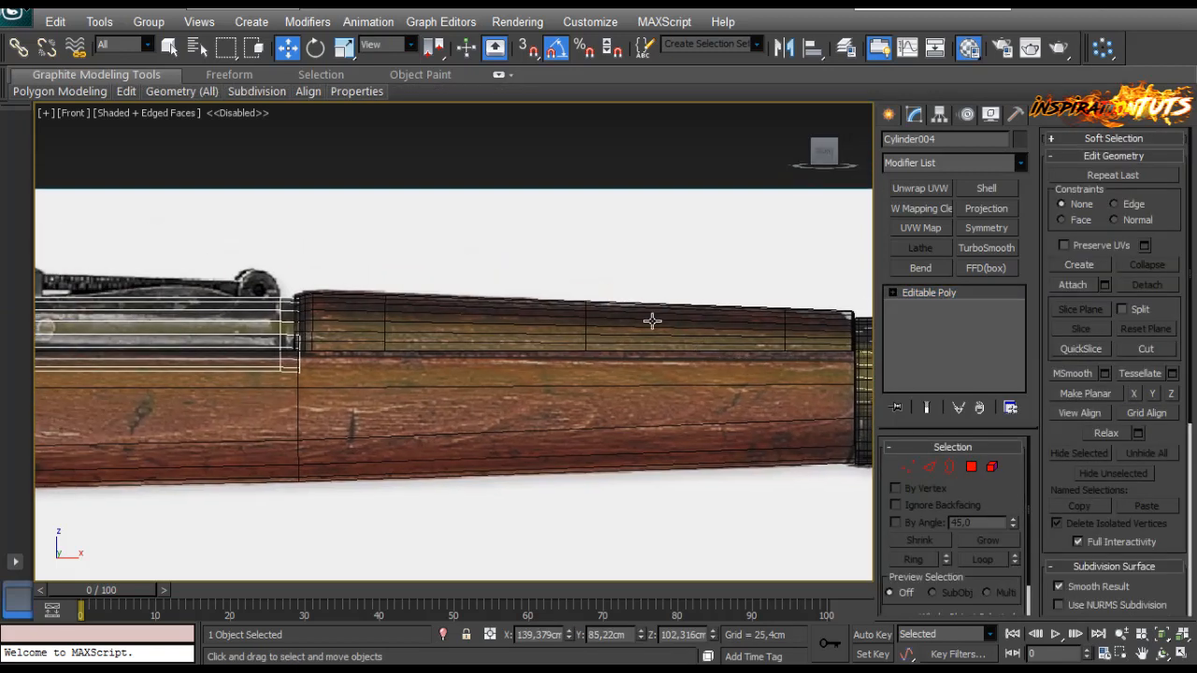
Step: Try to detach the rear barrel section from the rest of the barrel as a separate object
{"action": "scroll", "coordinate": [652, 321], "scroll_direction": "down", "scroll_amount": 1}
{"action": "left_click", "coordinate": [392, 253]}
{"action": "scroll", "coordinate": [189, 322], "scroll_direction": "up", "scroll_amount": 1}
{"action": "left_click", "coordinate": [189, 322]}
{"action": "scroll", "coordinate": [673, 328], "scroll_direction": "down", "scroll_amount": 2}
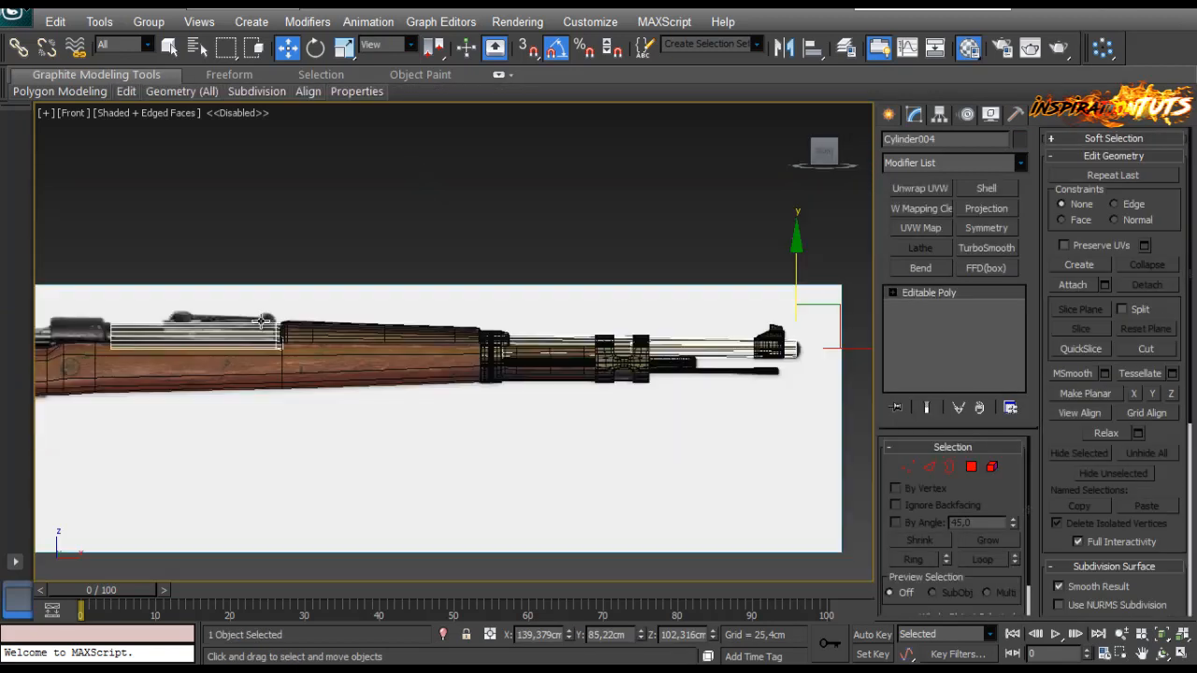
{"action": "scroll", "coordinate": [673, 328], "scroll_direction": "up", "scroll_amount": 2}
{"action": "scroll", "coordinate": [674, 328], "scroll_direction": "down", "scroll_amount": 1}
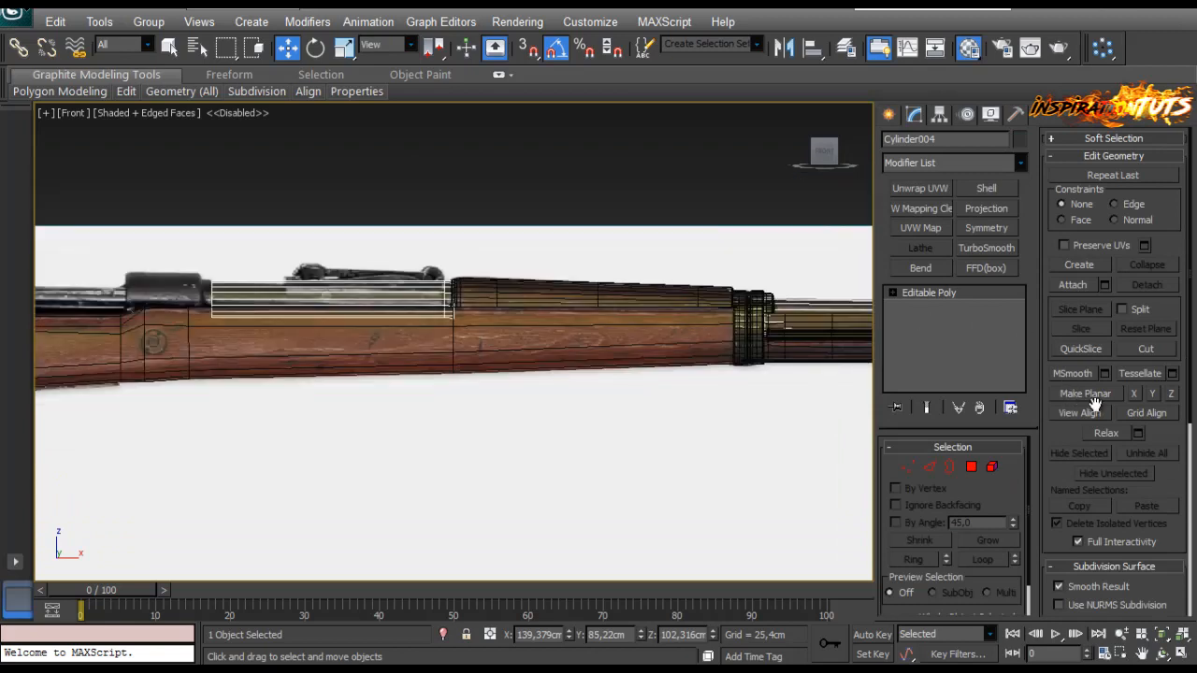
{"action": "left_click", "coordinate": [997, 469]}
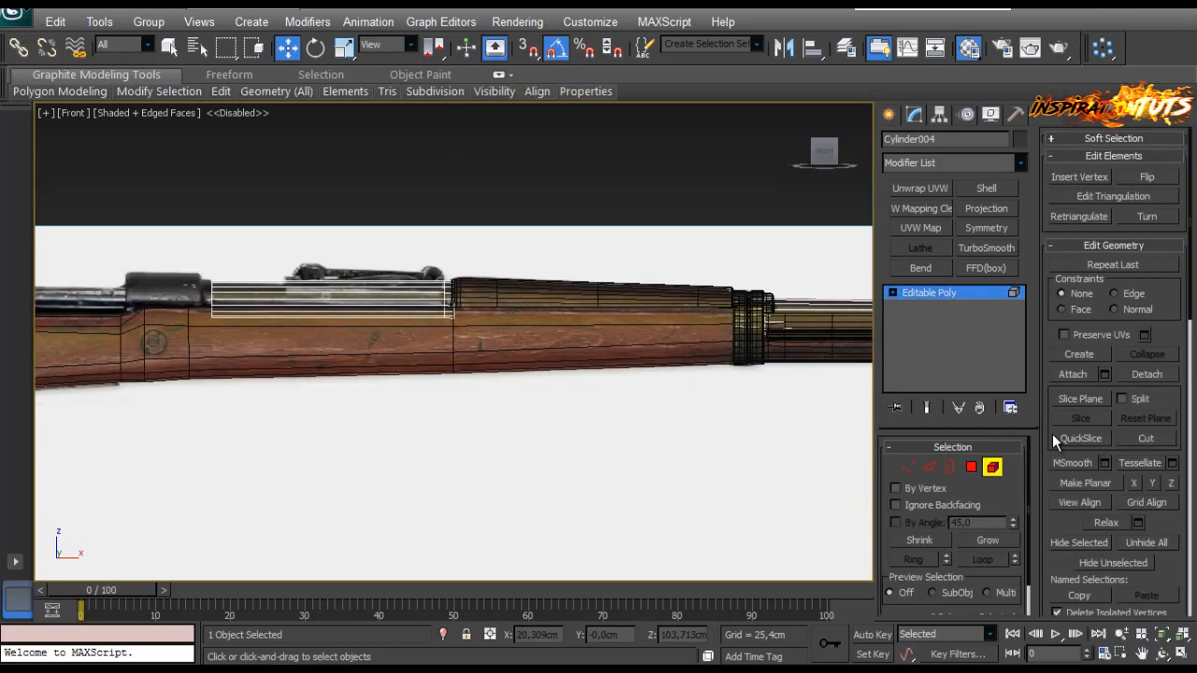
{"action": "left_click", "coordinate": [1146, 374]}
{"action": "left_click", "coordinate": [640, 355]}
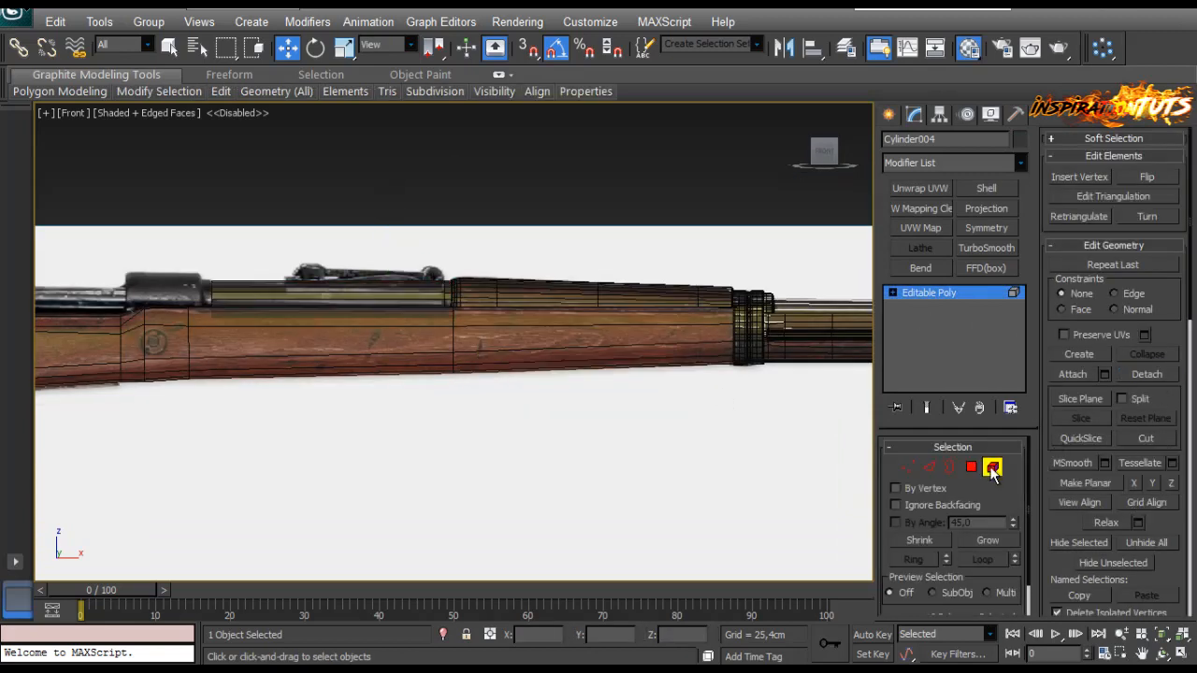
{"action": "left_click", "coordinate": [484, 198]}
{"action": "left_click", "coordinate": [387, 295]}
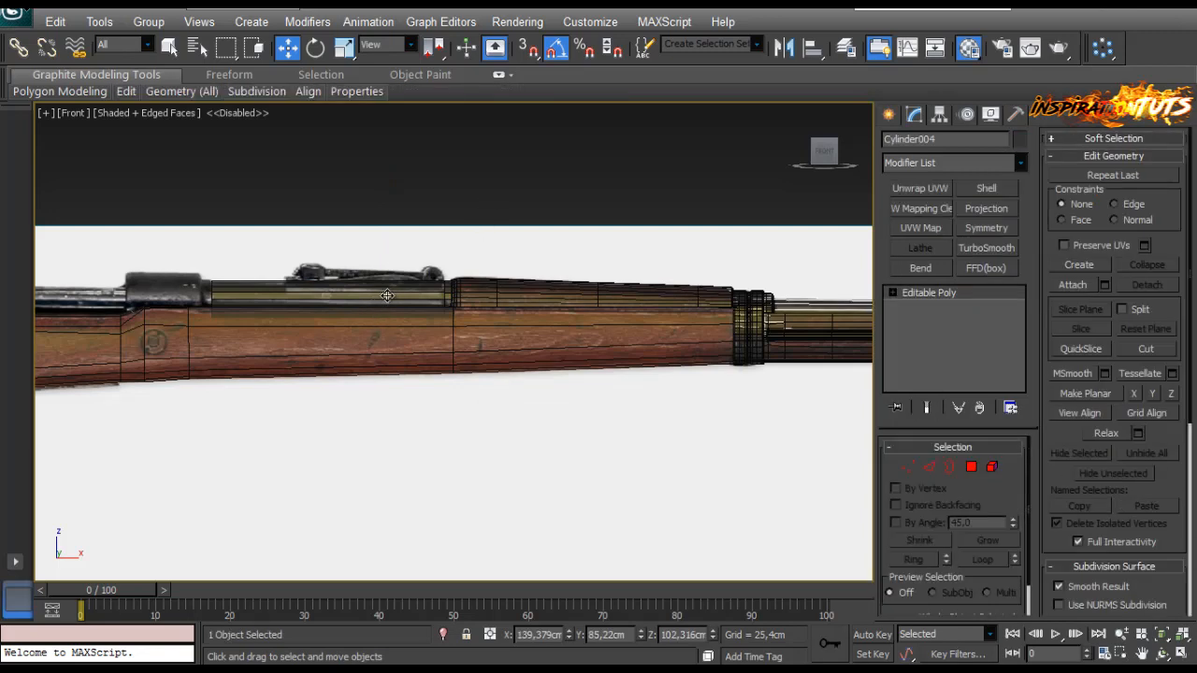
Step: Center the detached rear barrel section's pivot on the object
{"action": "left_click", "coordinate": [939, 114]}
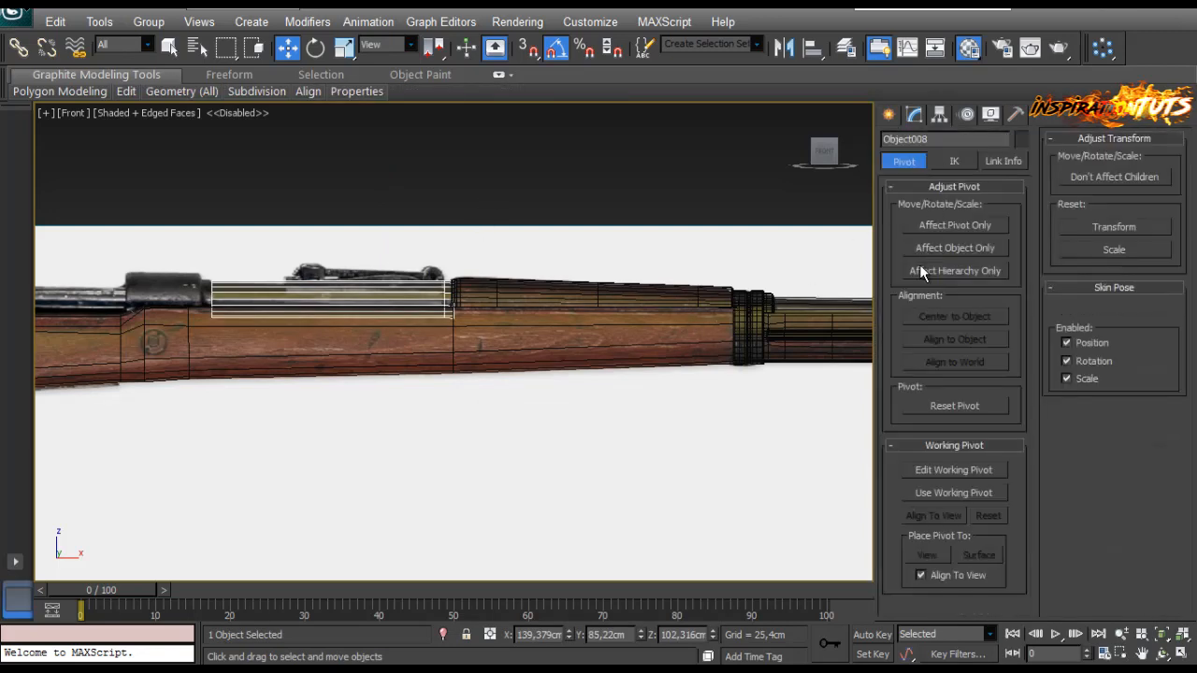
{"action": "left_click", "coordinate": [955, 225]}
{"action": "left_click", "coordinate": [433, 177]}
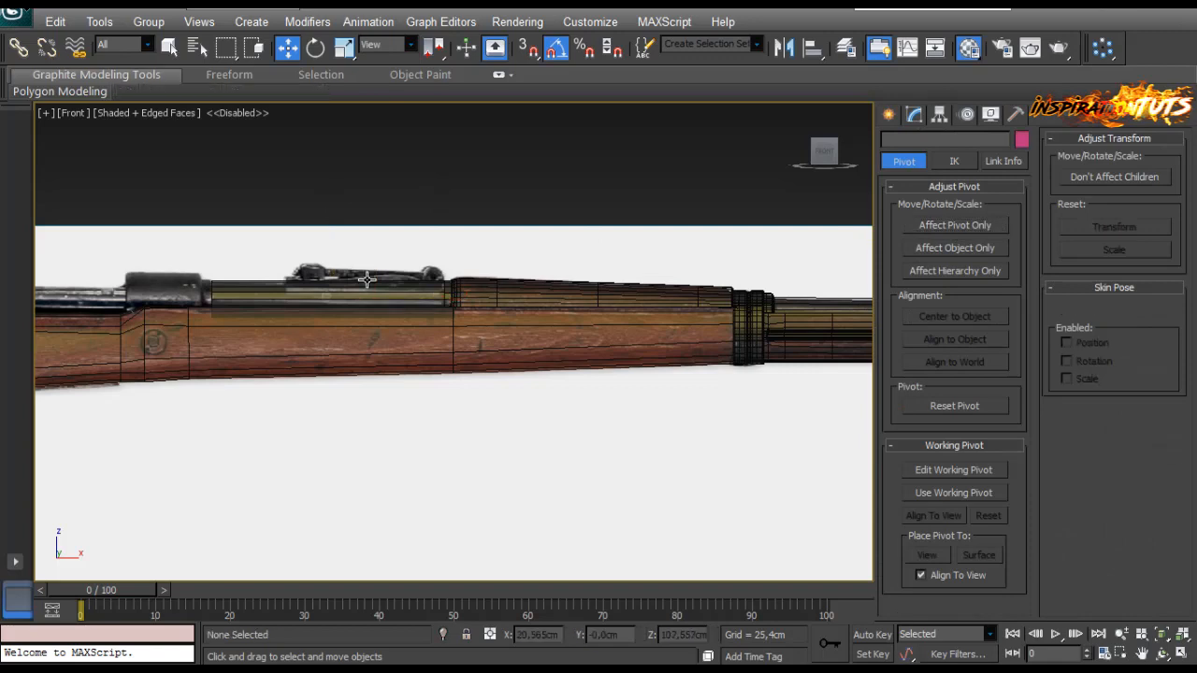
Step: Center the pivot of the barrel object Cylinder004 and check the rear section's pivot
{"action": "left_click", "coordinate": [360, 298]}
{"action": "scroll", "coordinate": [287, 317], "scroll_direction": "up", "scroll_amount": 4}
{"action": "scroll", "coordinate": [832, 194], "scroll_direction": "down", "scroll_amount": 6}
{"action": "left_click", "coordinate": [932, 224]}
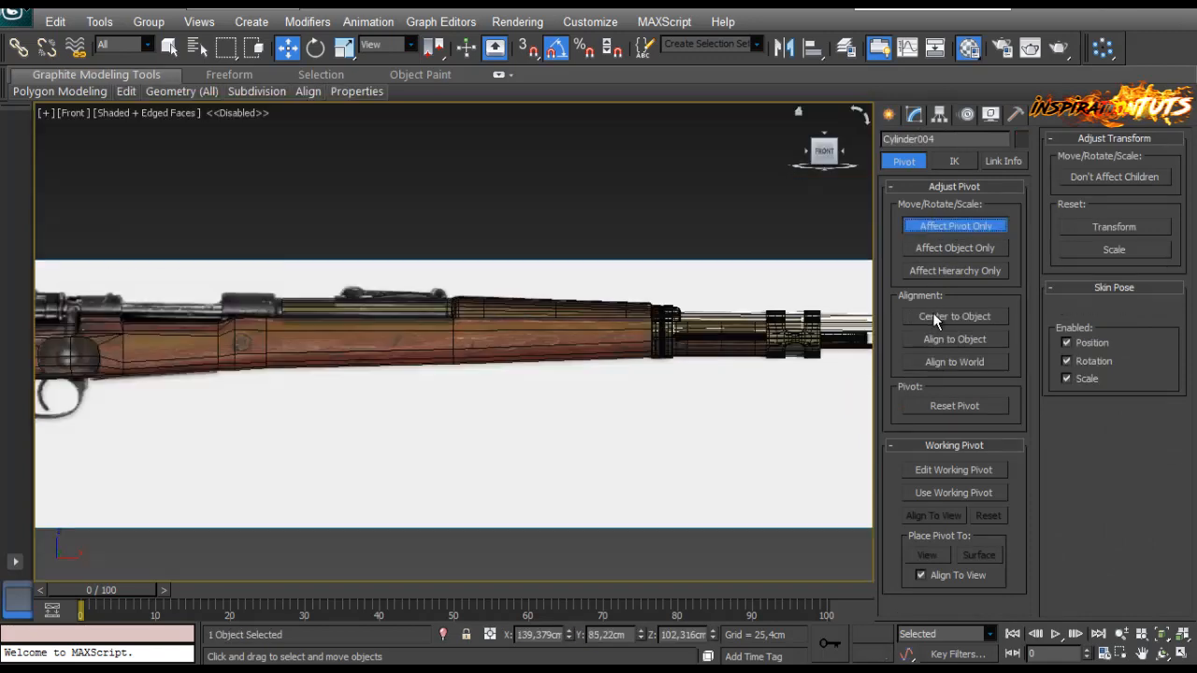
{"action": "left_click", "coordinate": [432, 296]}
{"action": "key", "text": "z"}
{"action": "left_click", "coordinate": [432, 296]}
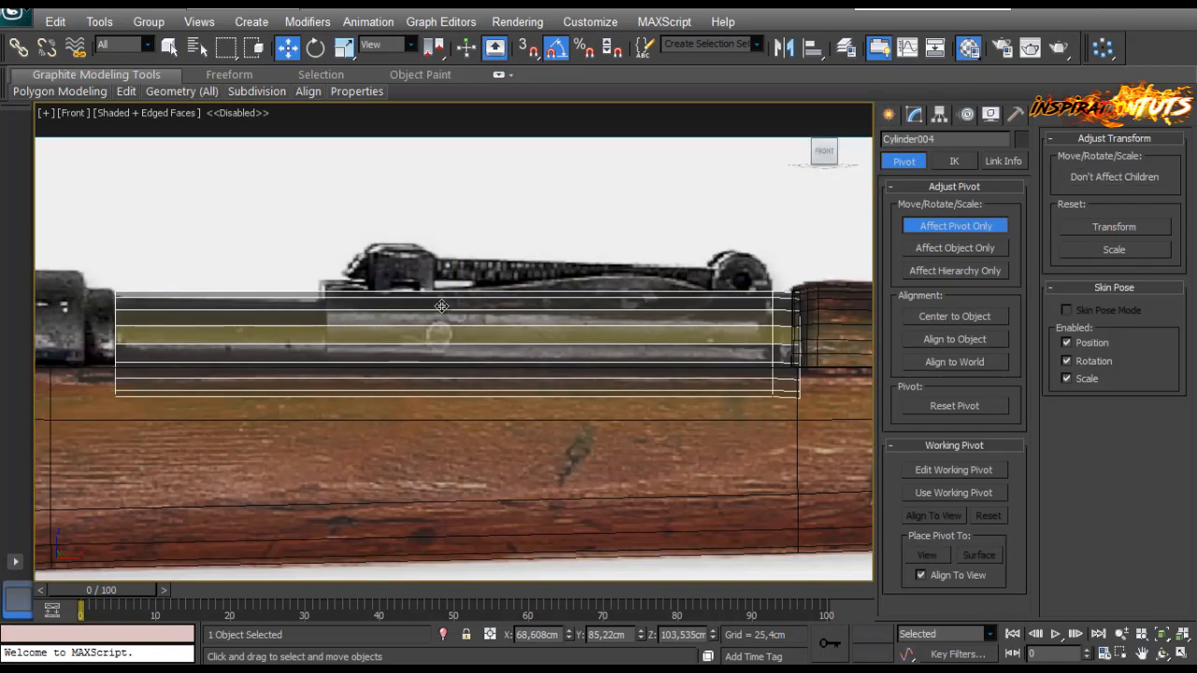
{"action": "key", "text": "shift+z"}
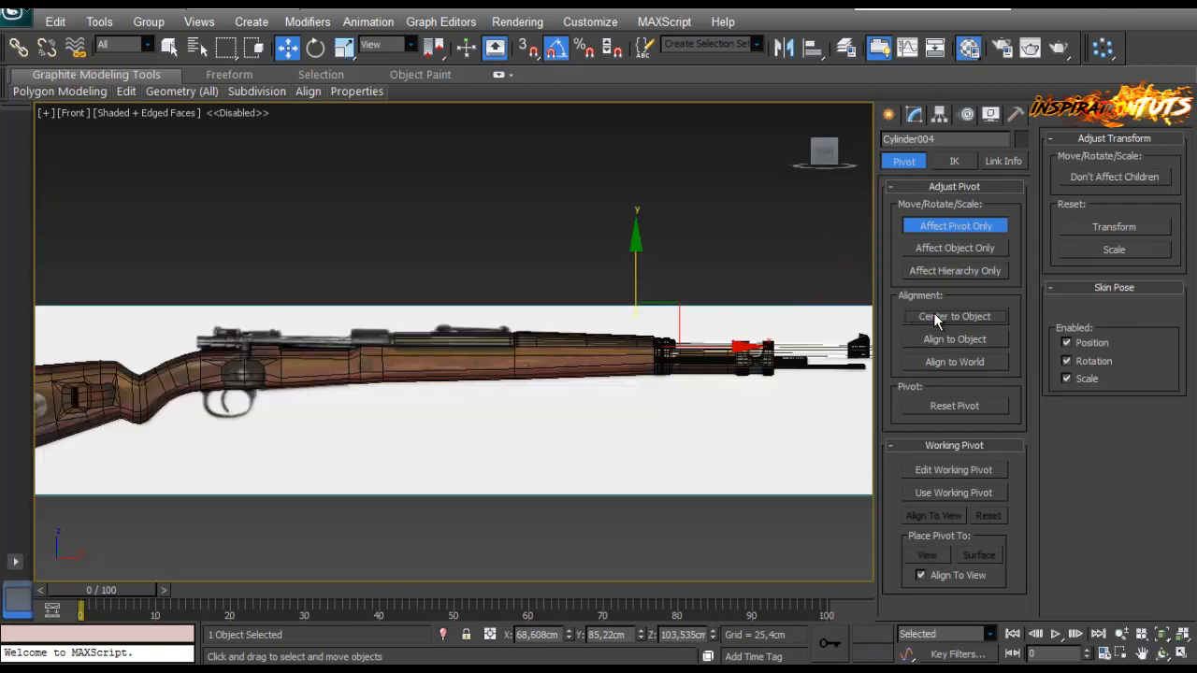
{"action": "left_click", "coordinate": [523, 297]}
{"action": "left_click", "coordinate": [479, 345]}
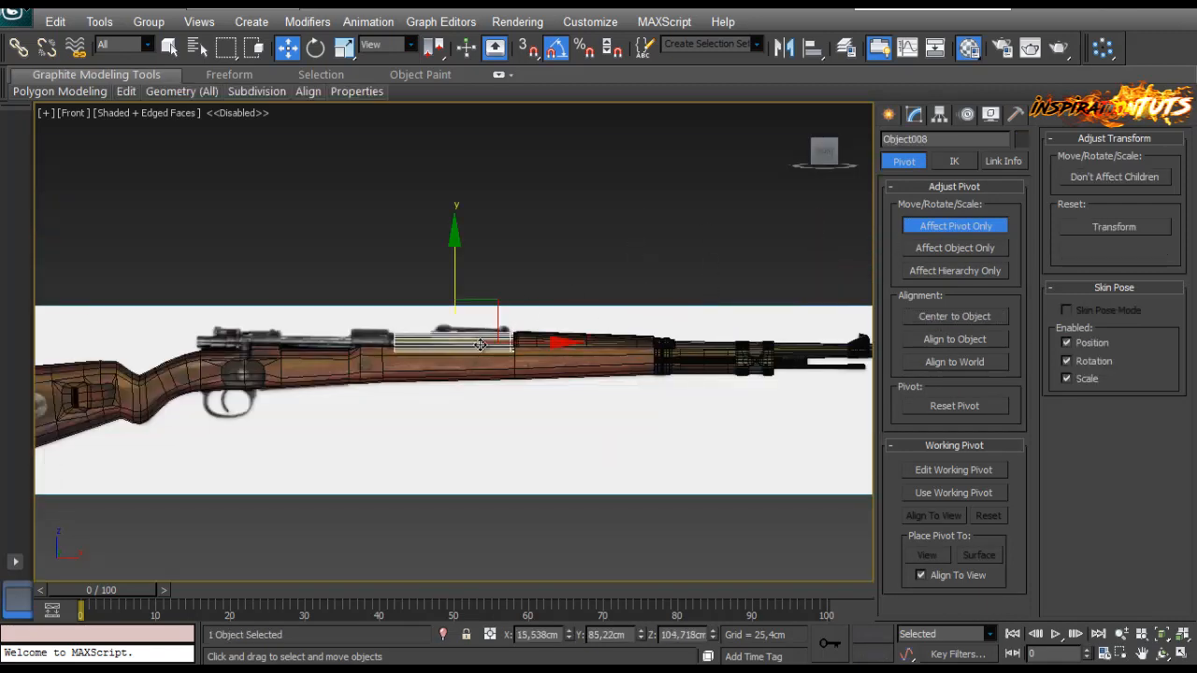
{"action": "scroll", "coordinate": [480, 345], "scroll_direction": "up", "scroll_amount": 2}
{"action": "key", "text": "ctrl+d"}
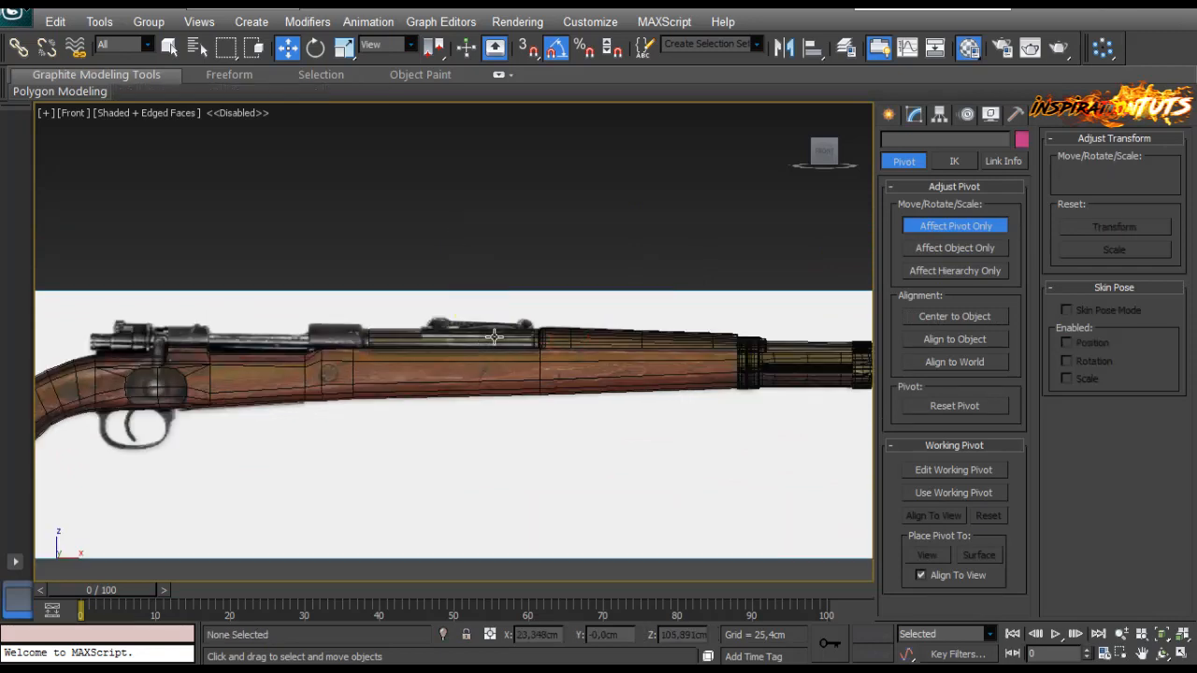
Step: Detach the rear barrel element from Cylinder004 as a separate object and select the detached piece
{"action": "left_click", "coordinate": [495, 337]}
{"action": "left_click", "coordinate": [935, 225]}
{"action": "left_click", "coordinate": [914, 114]}
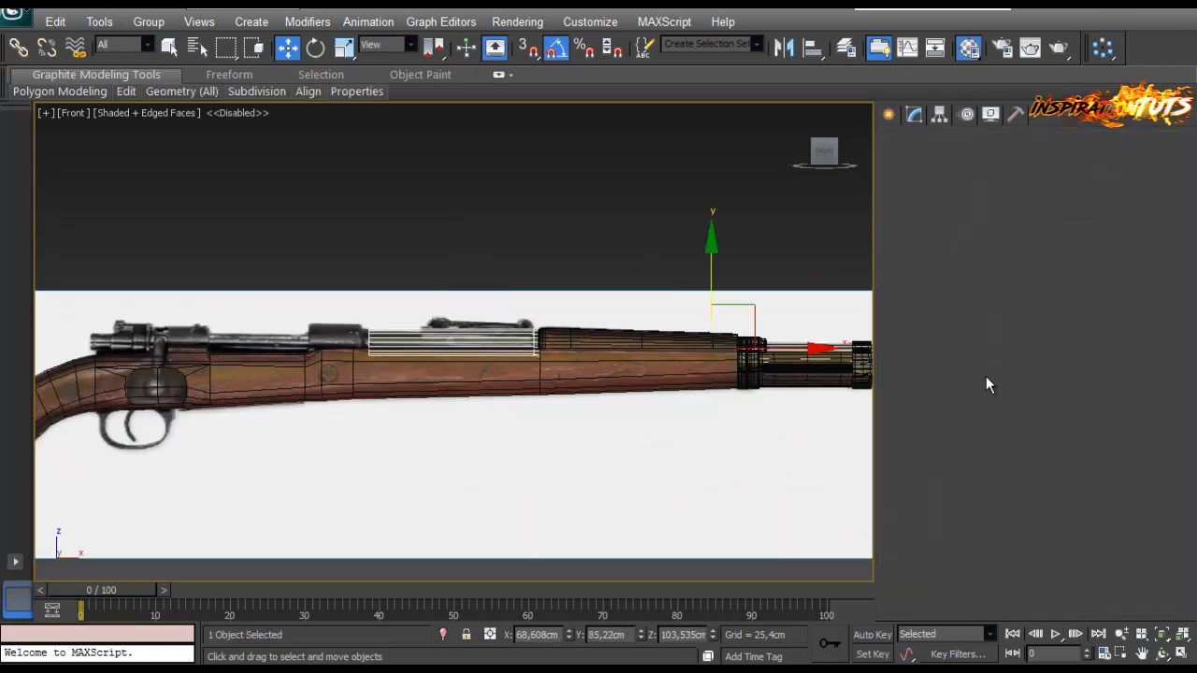
{"action": "key", "text": "5"}
{"action": "left_click", "coordinate": [480, 343]}
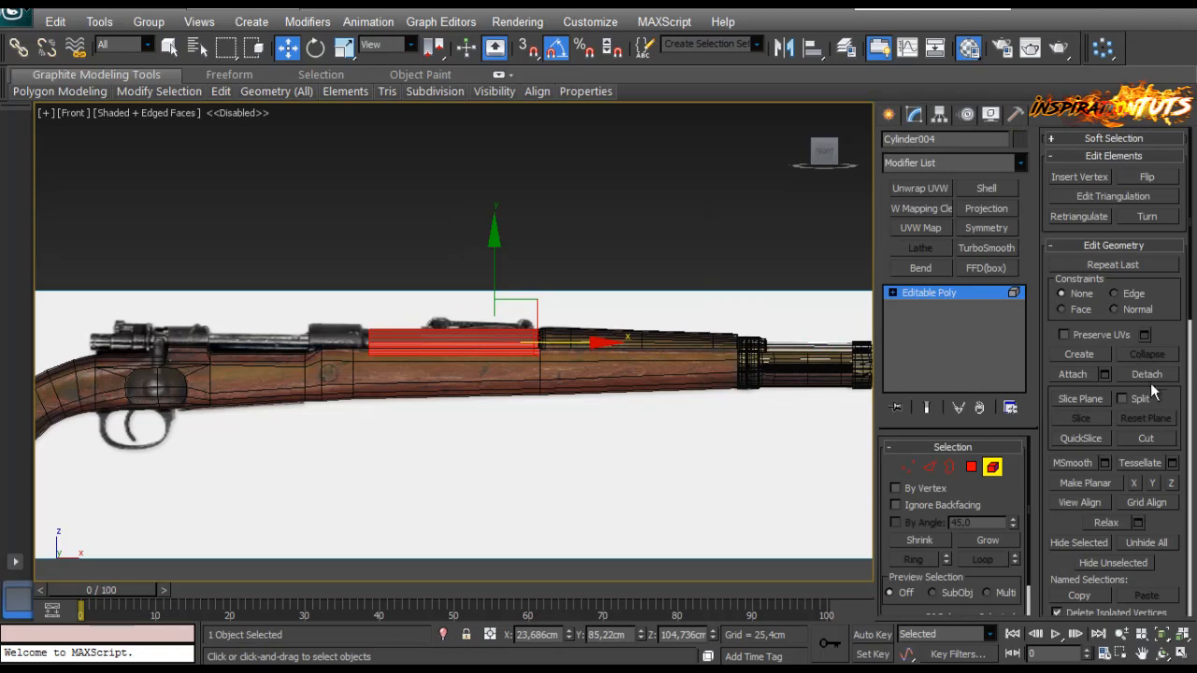
{"action": "left_click", "coordinate": [1148, 377]}
{"action": "key", "text": "Return"}
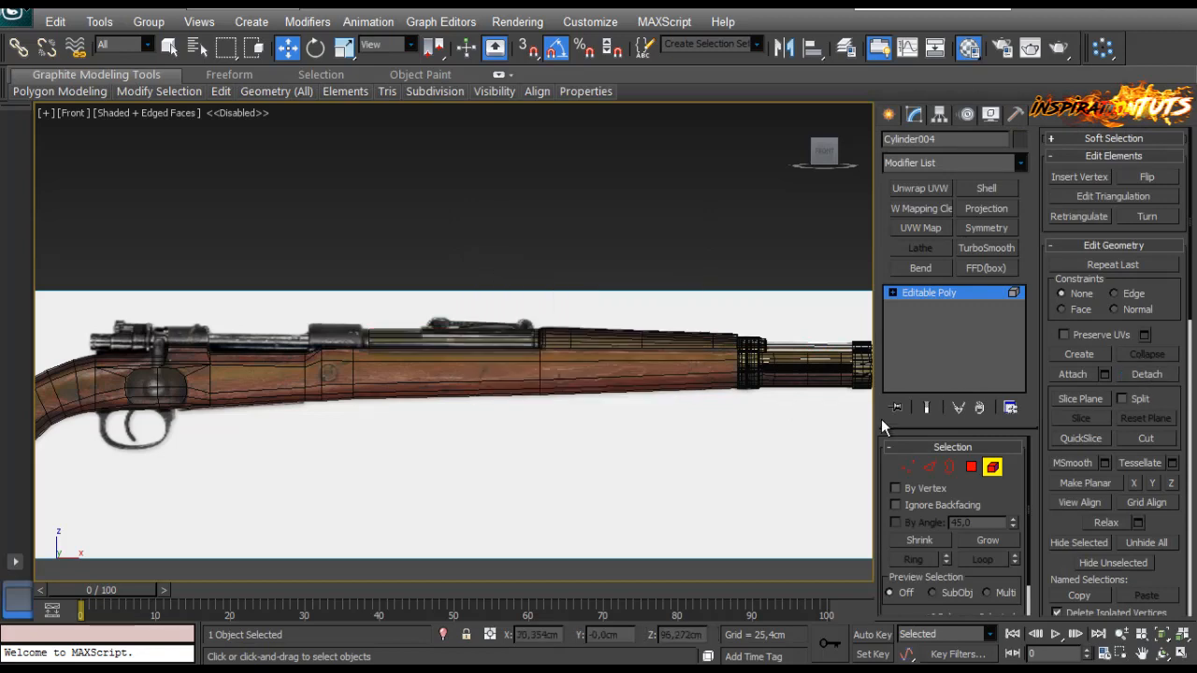
{"action": "left_click", "coordinate": [990, 468]}
{"action": "left_click", "coordinate": [494, 342]}
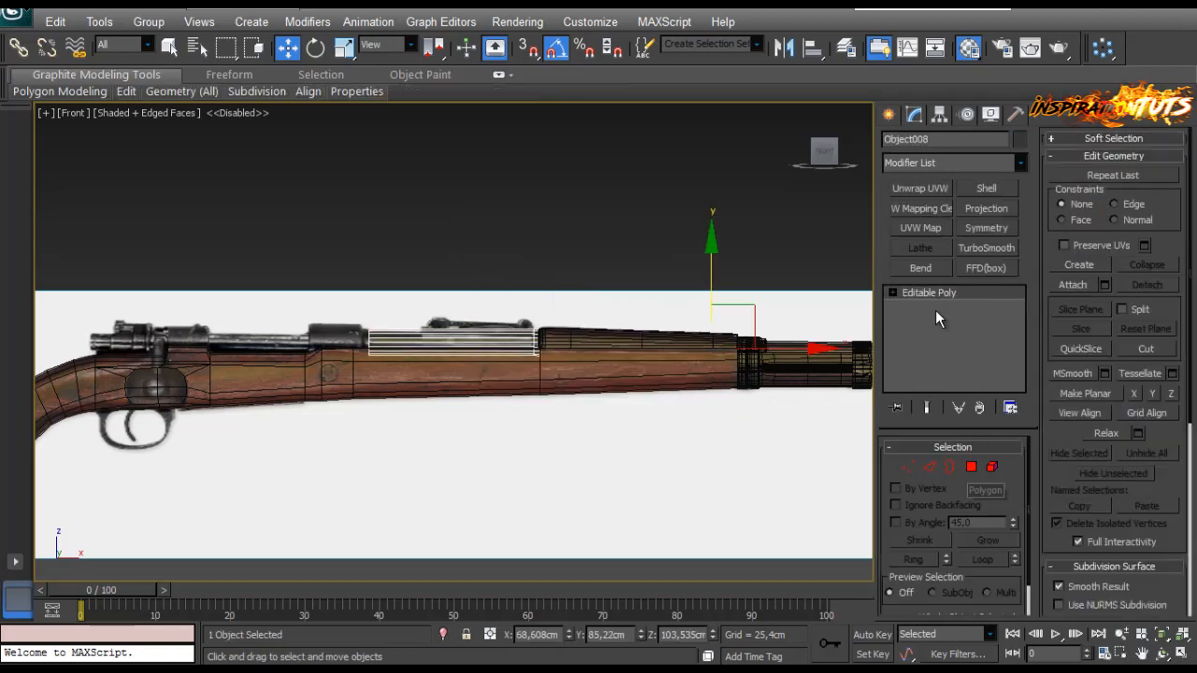
Step: Center the pivot of the detached rear barrel section on the object
{"action": "left_click", "coordinate": [939, 114]}
{"action": "left_click", "coordinate": [946, 226]}
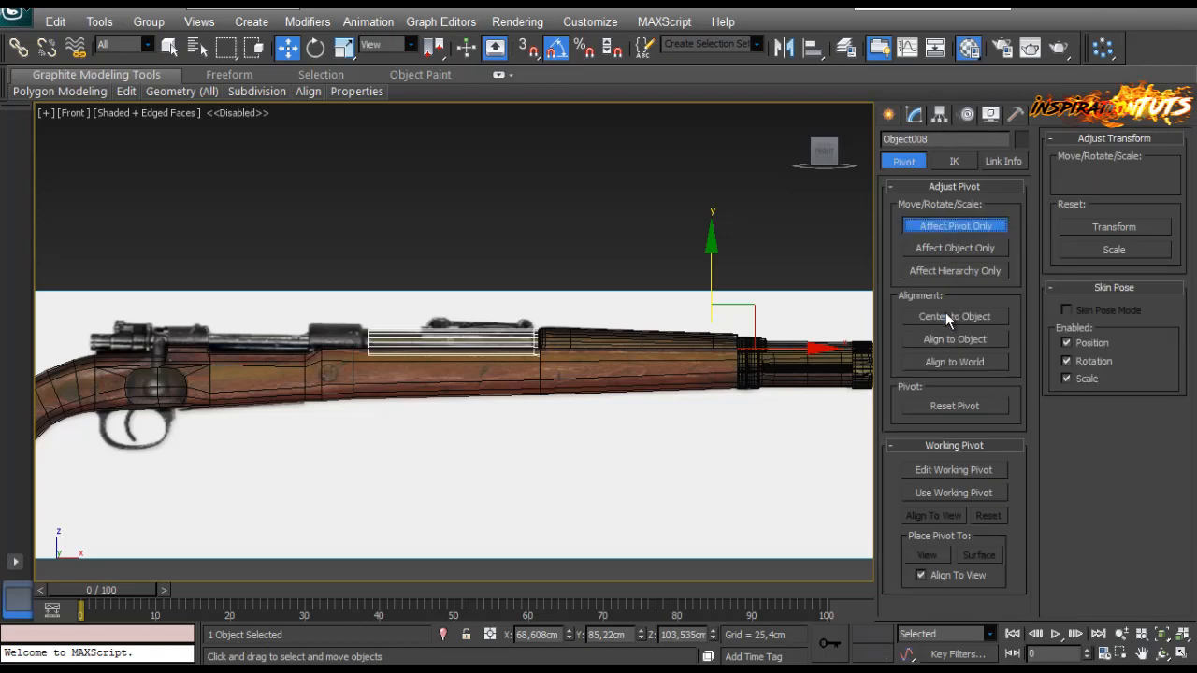
{"action": "left_click", "coordinate": [945, 315]}
{"action": "left_click", "coordinate": [954, 225]}
{"action": "scroll", "coordinate": [501, 316], "scroll_direction": "up", "scroll_amount": 10}
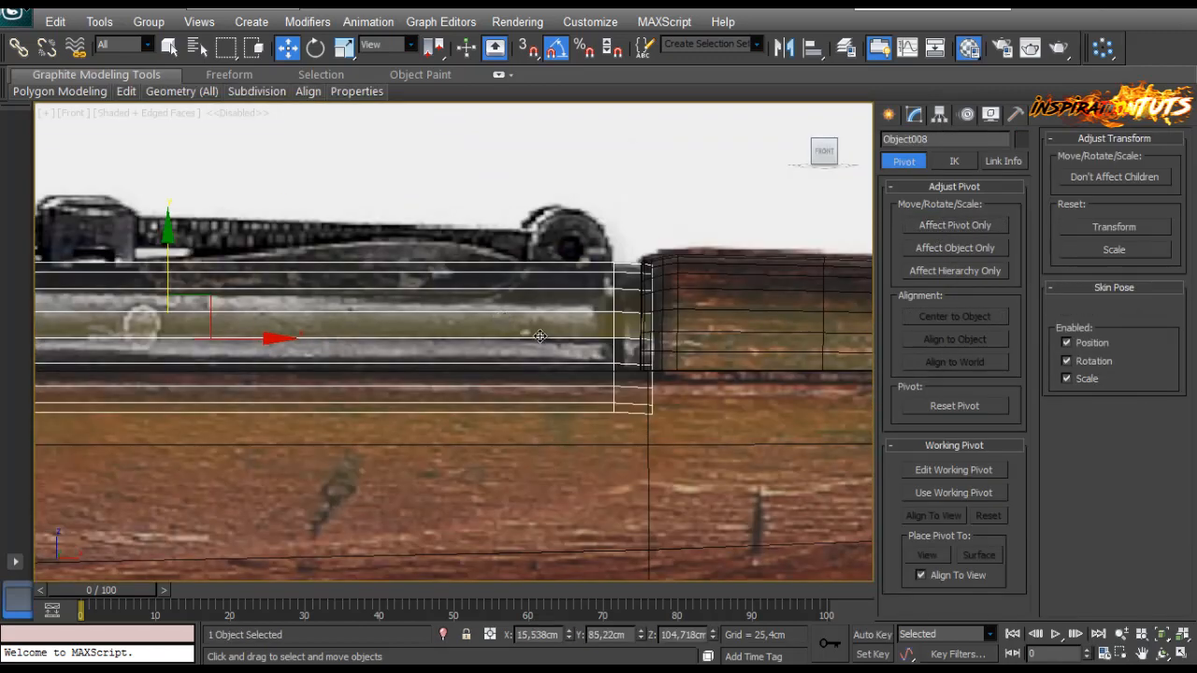
Step: Raise the front end vertices of the rear barrel section to about Z 104.76 cm so its edges run level
{"action": "middle_click_drag", "start_coordinate": [406, 308], "coordinate": [413, 307]}
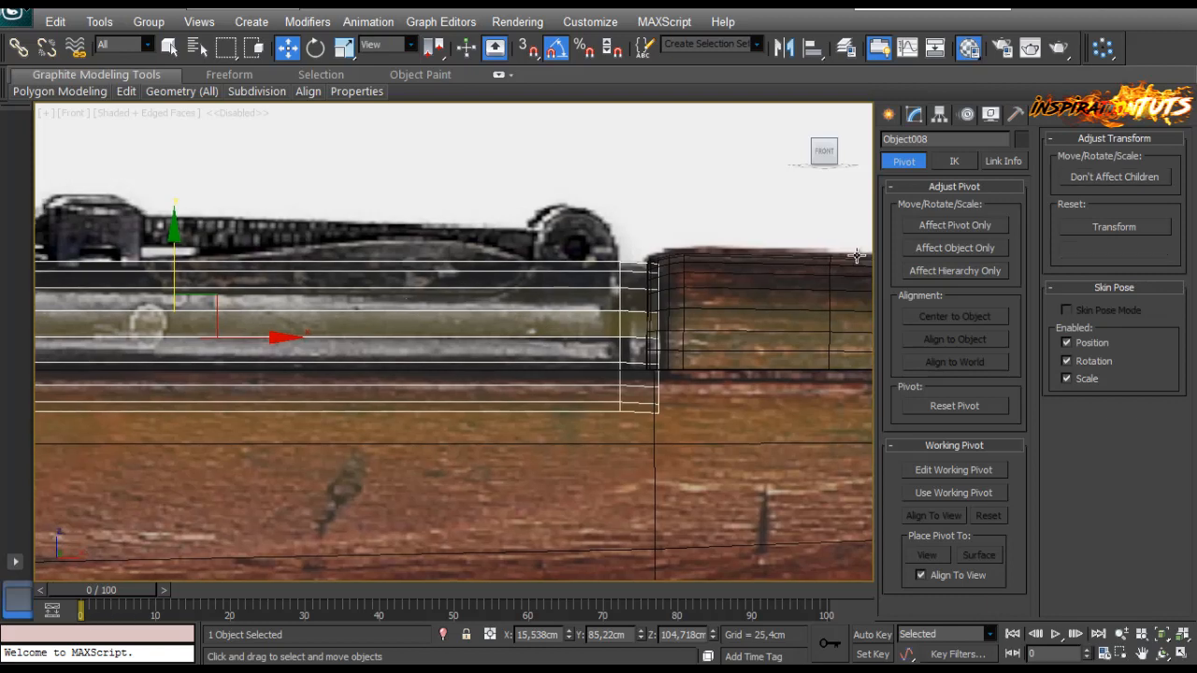
{"action": "left_click", "coordinate": [914, 114]}
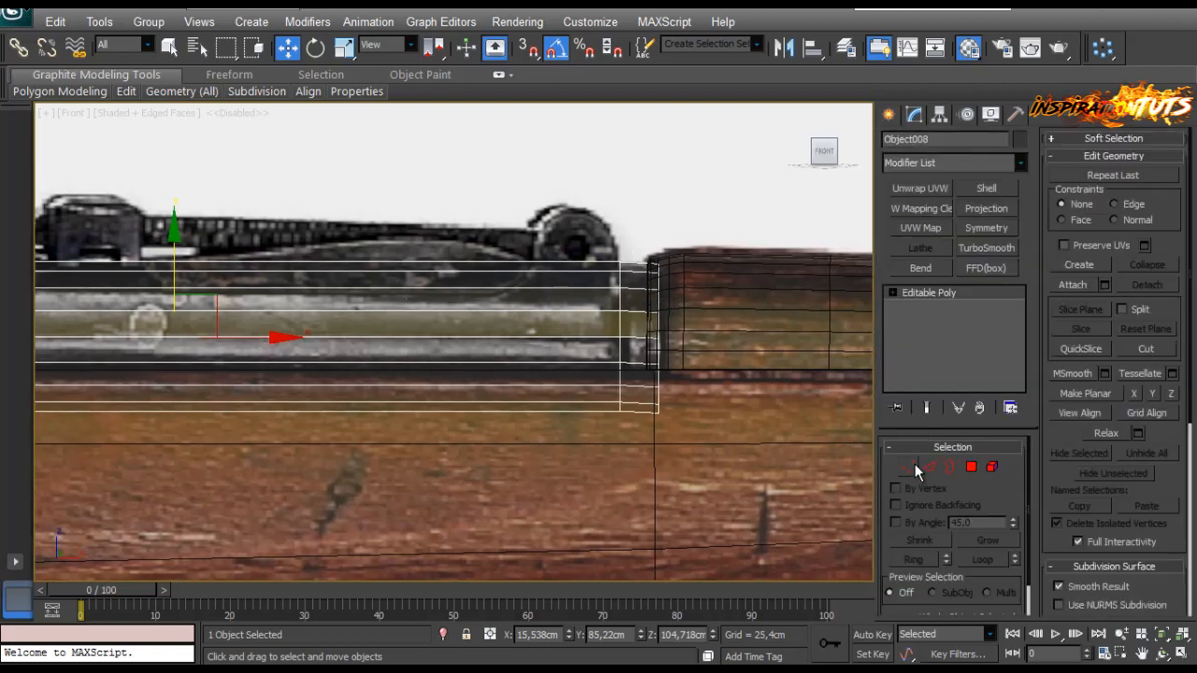
{"action": "left_click", "coordinate": [907, 466]}
{"action": "left_click_drag", "start_coordinate": [722, 241], "coordinate": [643, 460]}
{"action": "left_click_drag", "start_coordinate": [659, 271], "coordinate": [658, 271]}
{"action": "scroll", "coordinate": [583, 323], "scroll_direction": "up", "scroll_amount": 2}
{"action": "middle_click_drag", "start_coordinate": [584, 323], "coordinate": [553, 261]}
{"action": "scroll", "coordinate": [553, 261], "scroll_direction": "up", "scroll_amount": 2}
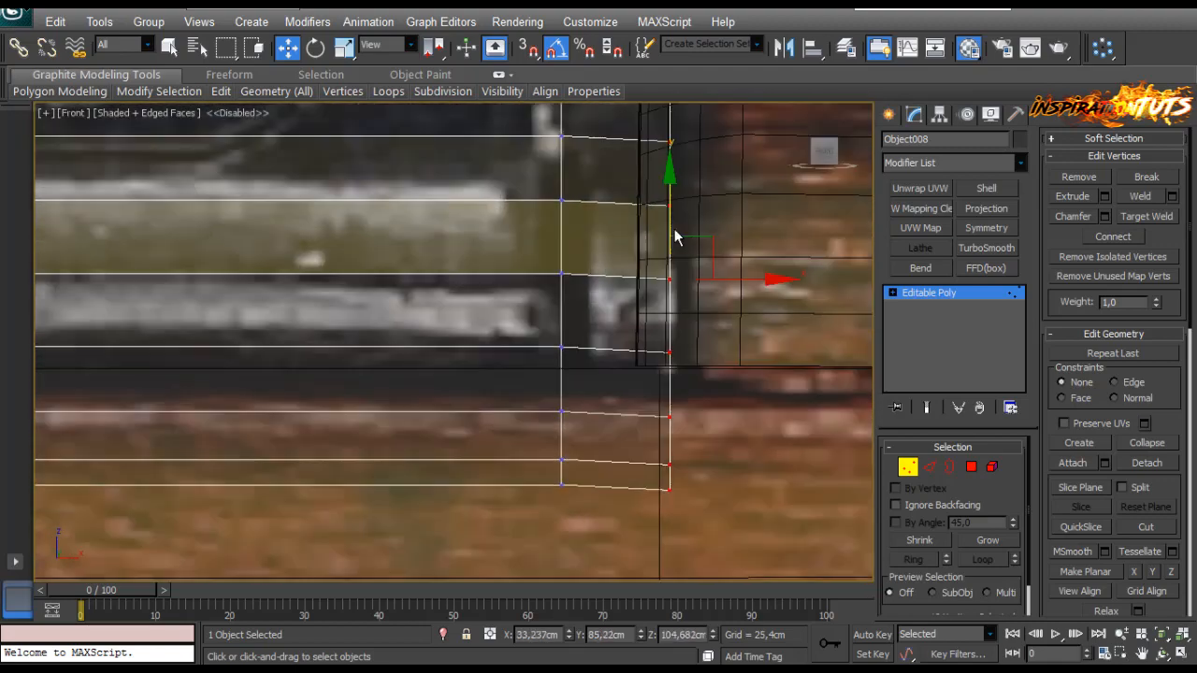
{"action": "left_click_drag", "start_coordinate": [670, 228], "coordinate": [665, 222]}
{"action": "scroll", "coordinate": [661, 358], "scroll_direction": "down", "scroll_amount": 4}
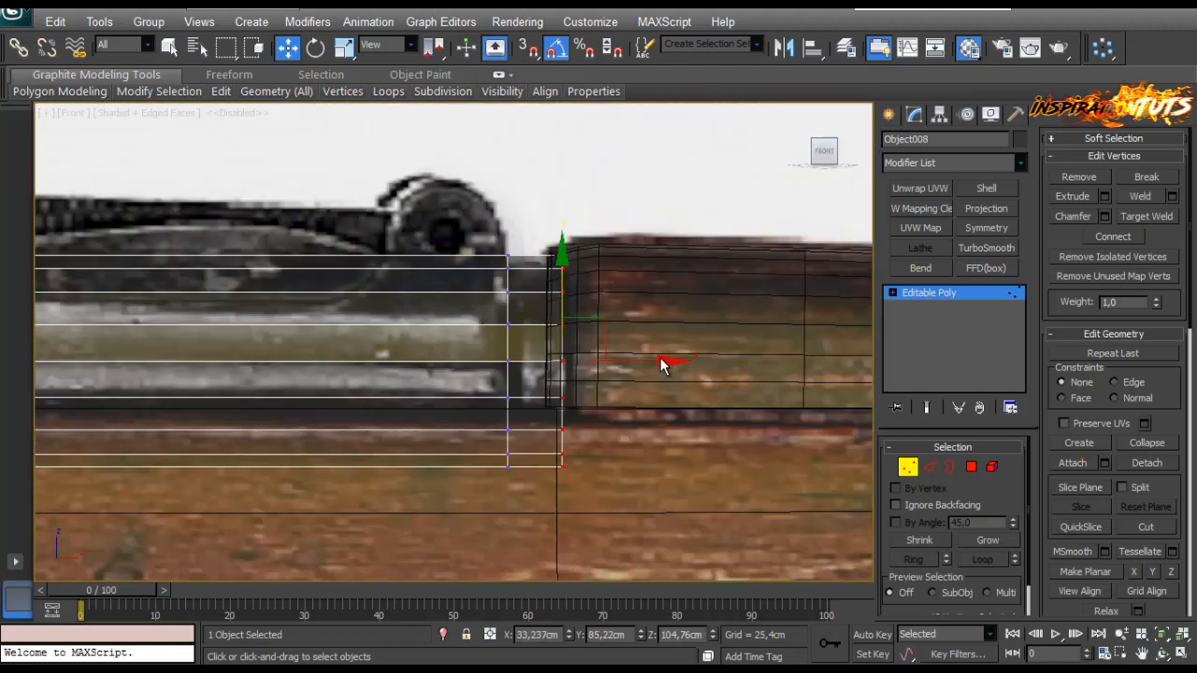
Step: Select all vertices of the rear barrel section and lower them to about Z 104.47 cm to match the reference barrel
{"action": "scroll", "coordinate": [706, 282], "scroll_direction": "down", "scroll_amount": 2}
{"action": "scroll", "coordinate": [475, 358], "scroll_direction": "down", "scroll_amount": 3}
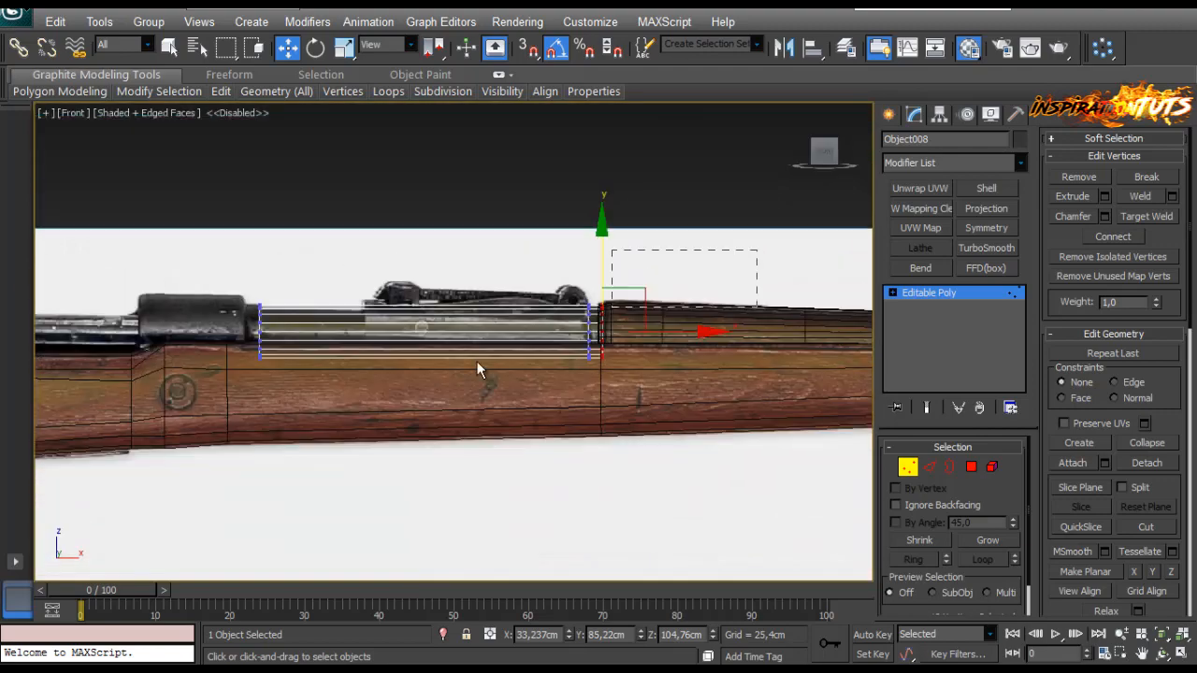
{"action": "scroll", "coordinate": [364, 327], "scroll_direction": "up", "scroll_amount": 5}
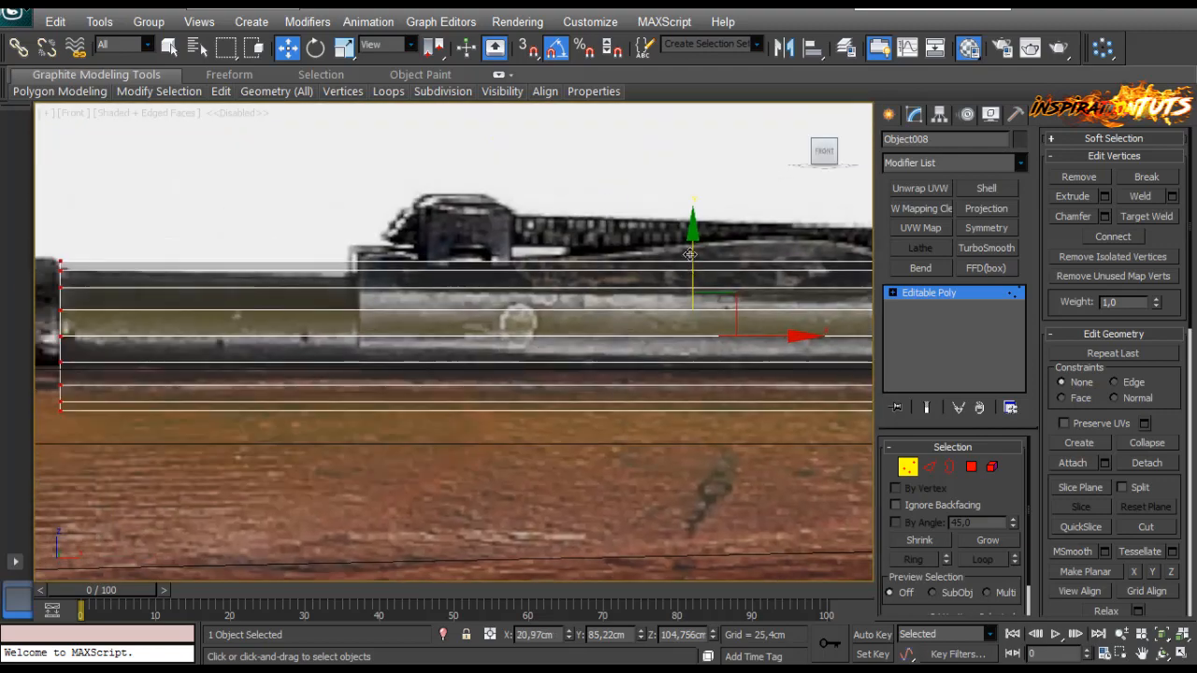
{"action": "left_click_drag", "start_coordinate": [690, 257], "coordinate": [687, 263]}
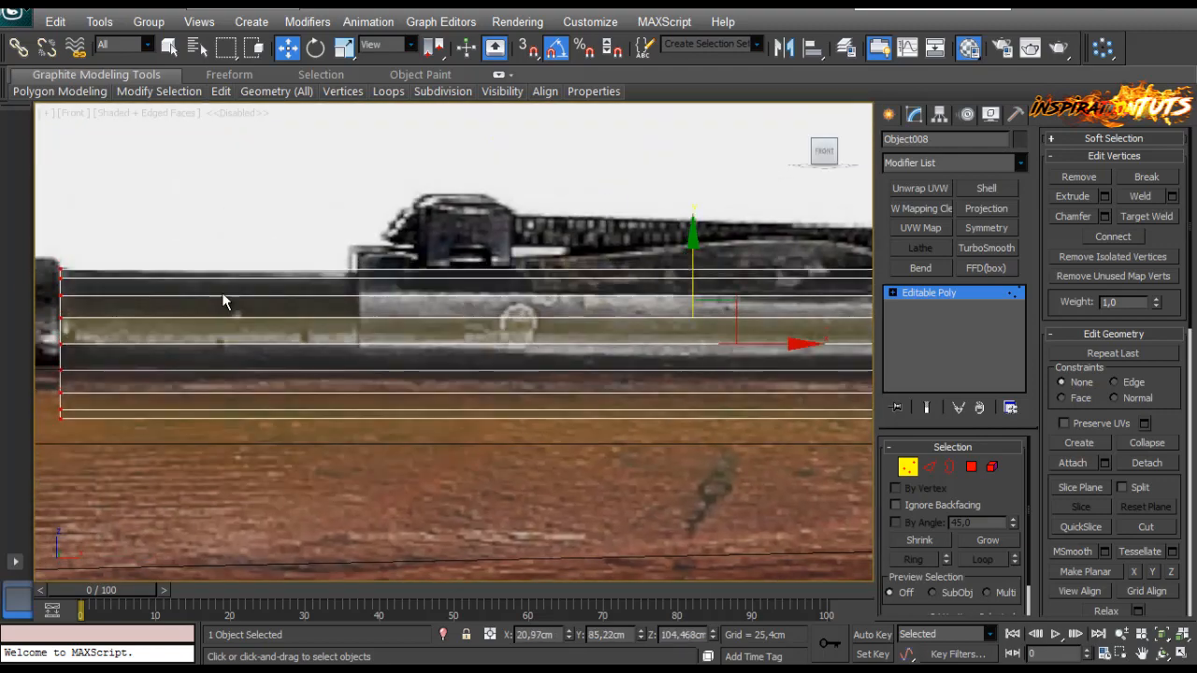
Step: Extrude the section's rear open border, flaring it outward and extending it backward to form the narrow collar in the reference
{"action": "middle_click_drag", "start_coordinate": [225, 297], "coordinate": [567, 293]}
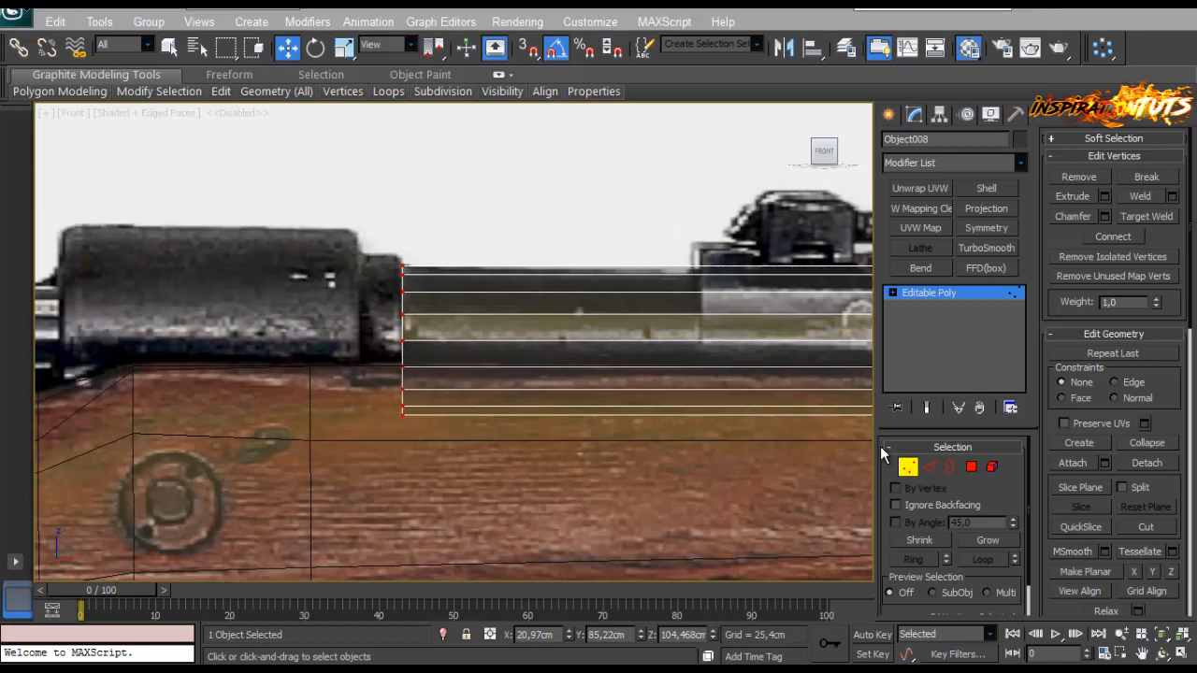
{"action": "left_click", "coordinate": [951, 467]}
{"action": "left_click", "coordinate": [414, 342]}
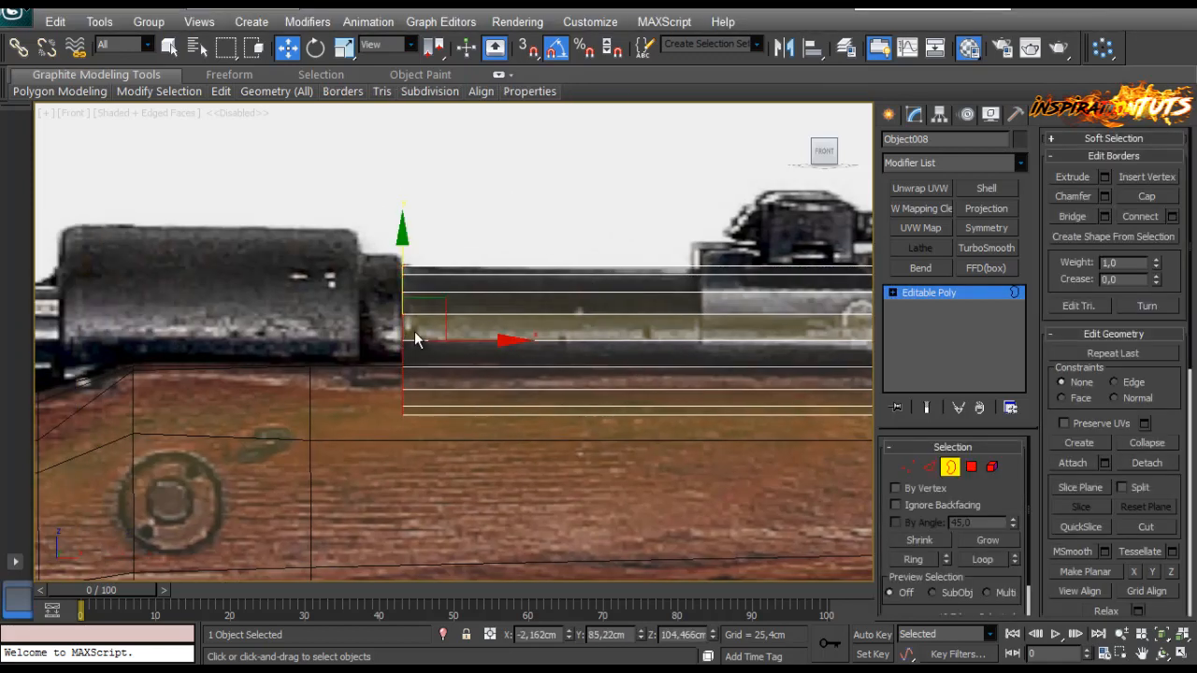
{"action": "key", "text": "r"}
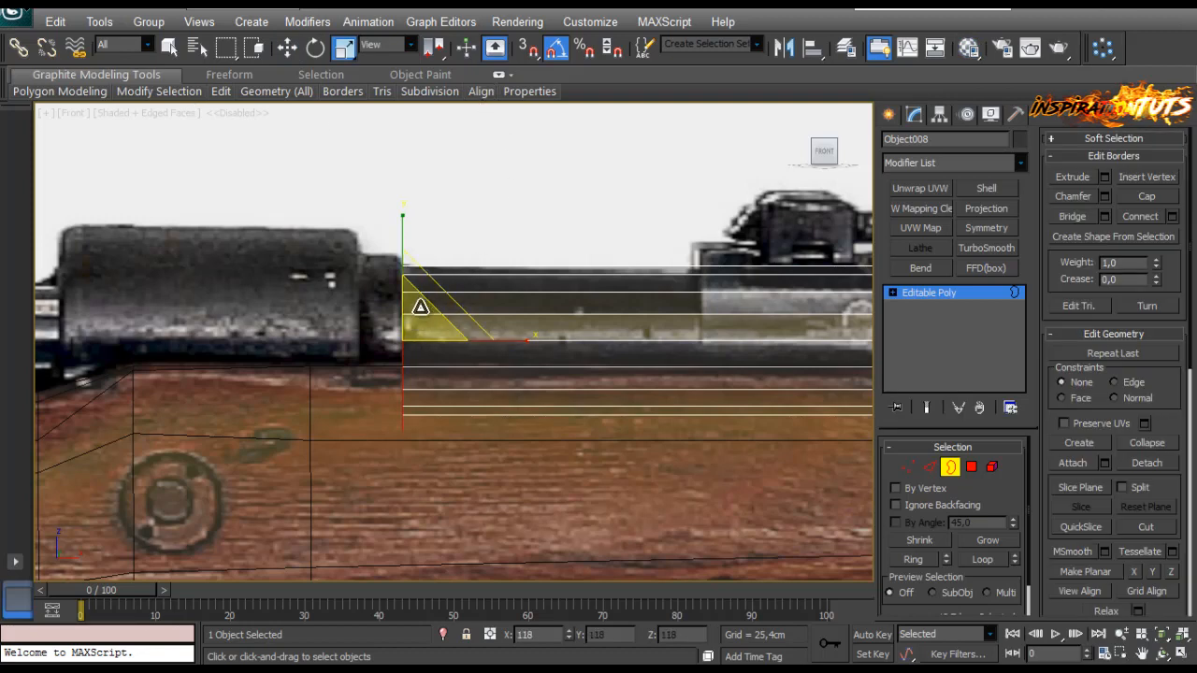
{"action": "key", "text": "w"}
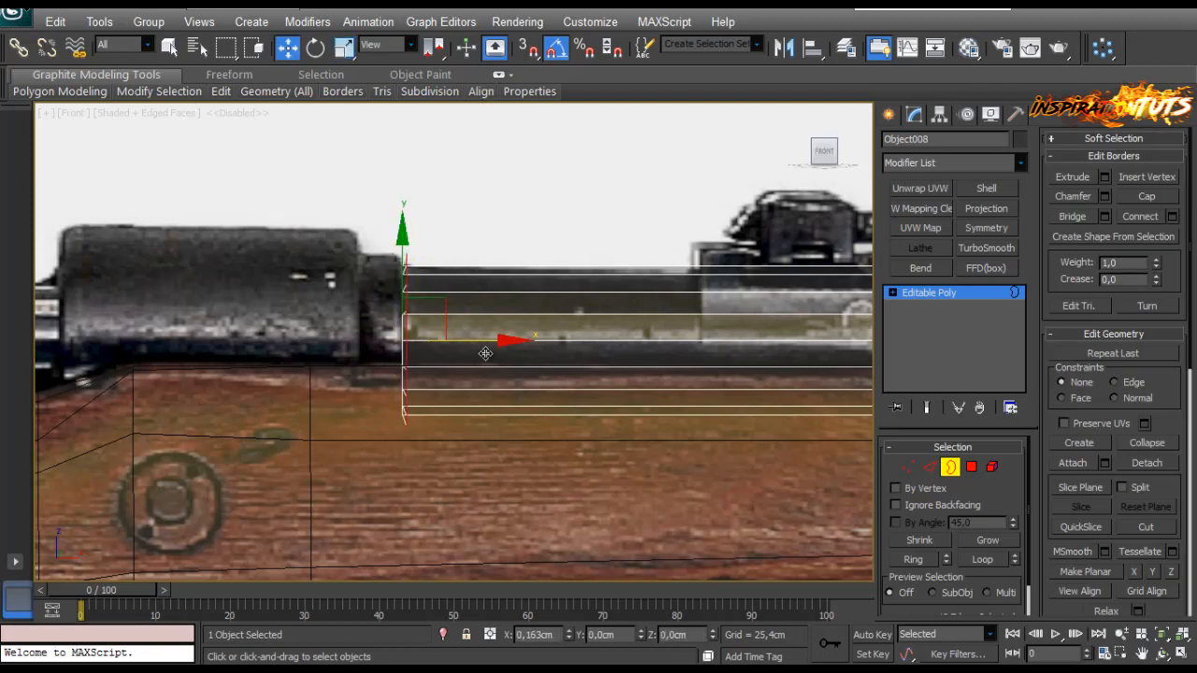
{"action": "left_click_drag", "start_coordinate": [470, 357], "coordinate": [442, 350]}
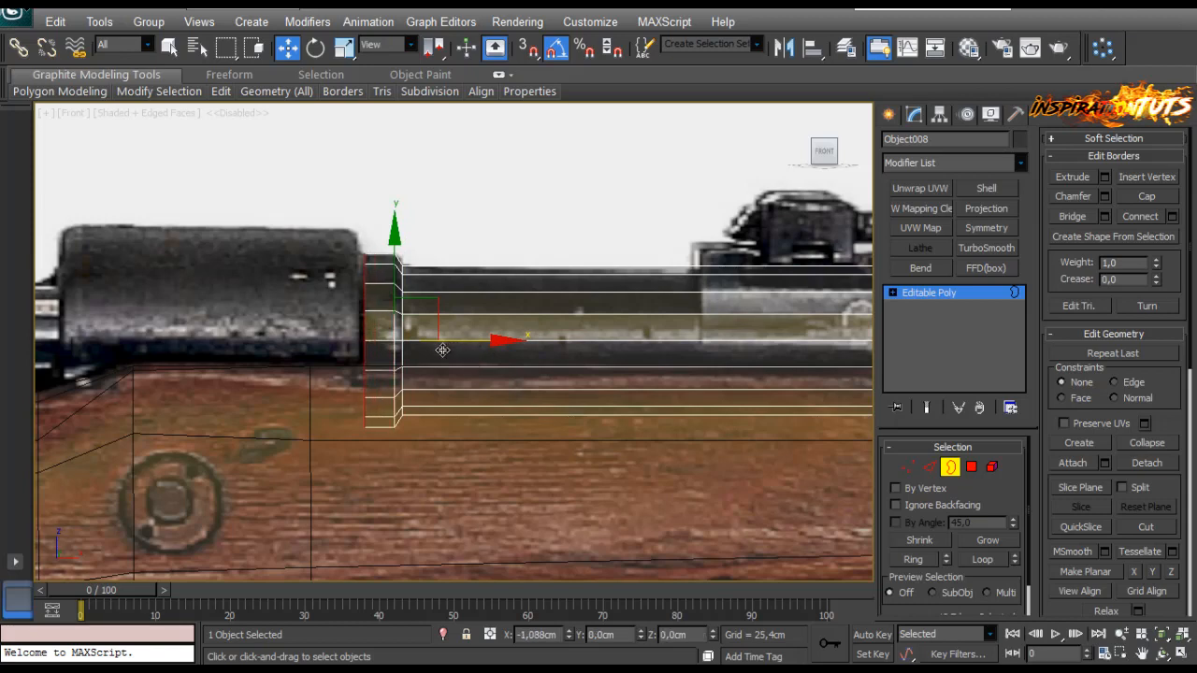
Step: Flare the rear border again and extend it back to about X -13.85 cm to form the larger receiver ring
{"action": "key", "text": "r"}
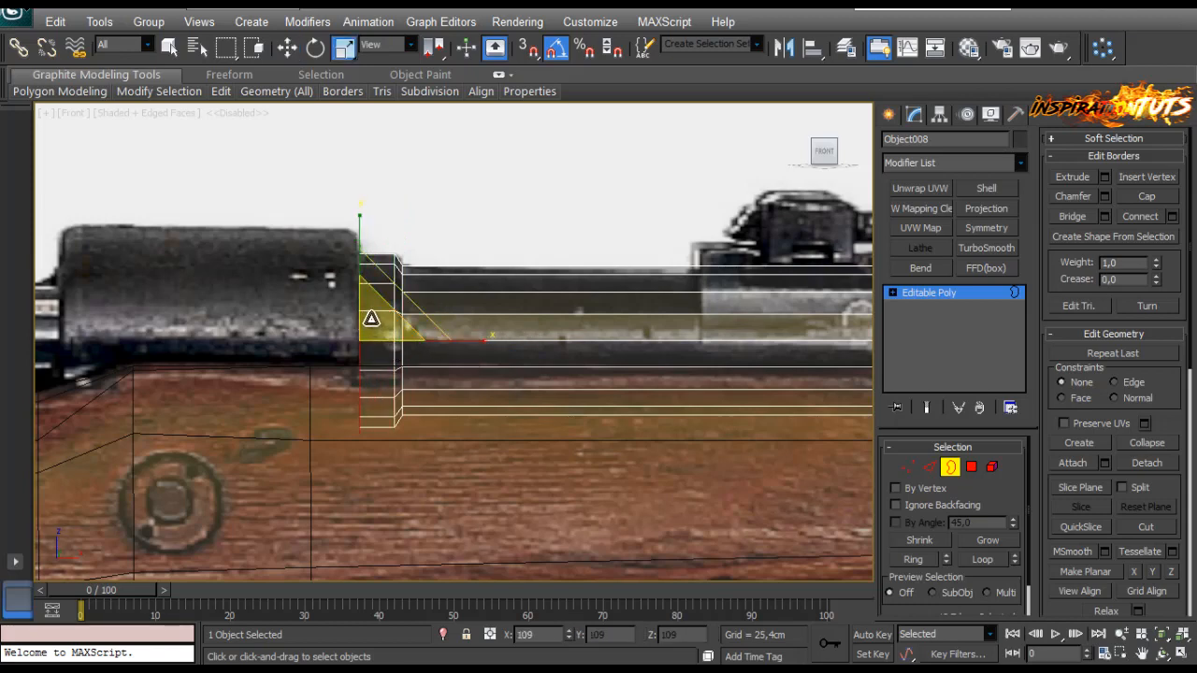
{"action": "key", "text": "w"}
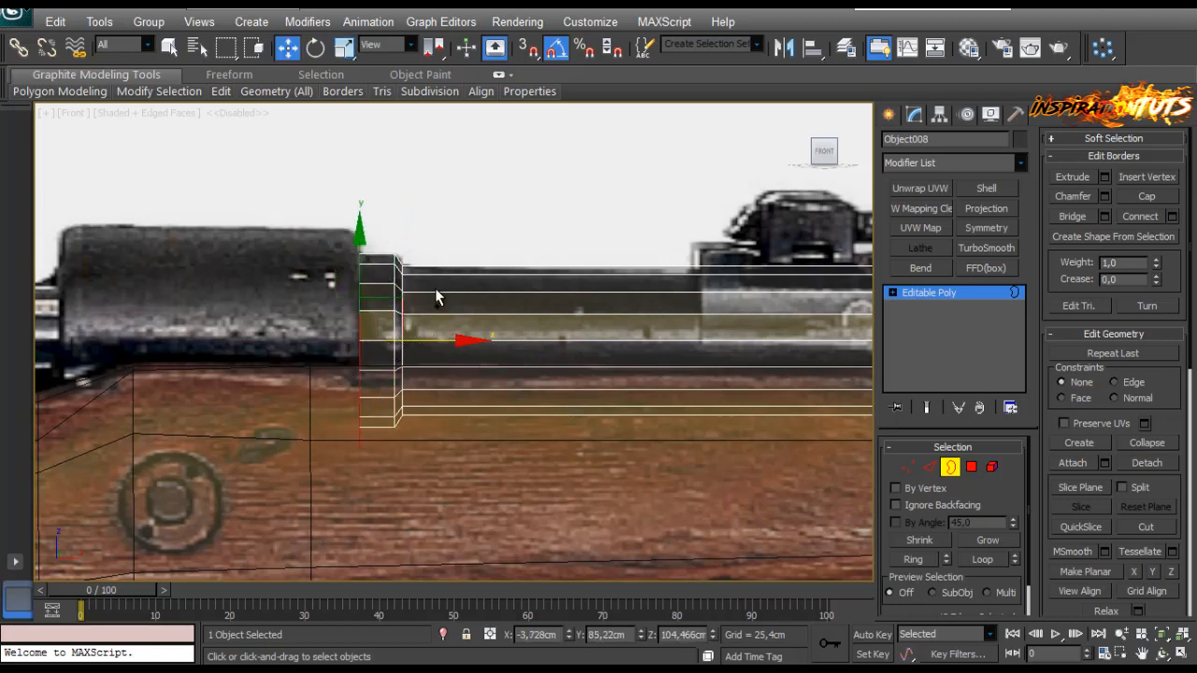
{"action": "scroll", "coordinate": [346, 287], "scroll_direction": "up", "scroll_amount": 2}
{"action": "key", "text": "r"}
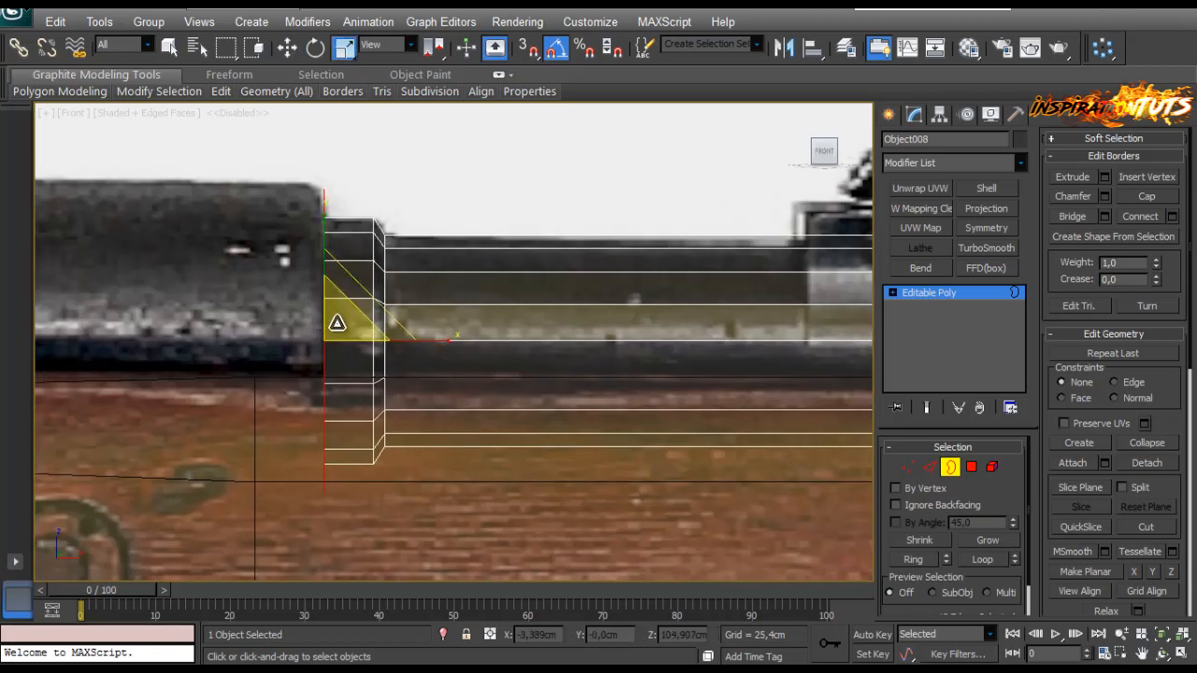
{"action": "key", "text": "w"}
{"action": "left_click_drag", "start_coordinate": [390, 348], "coordinate": [310, 343]}
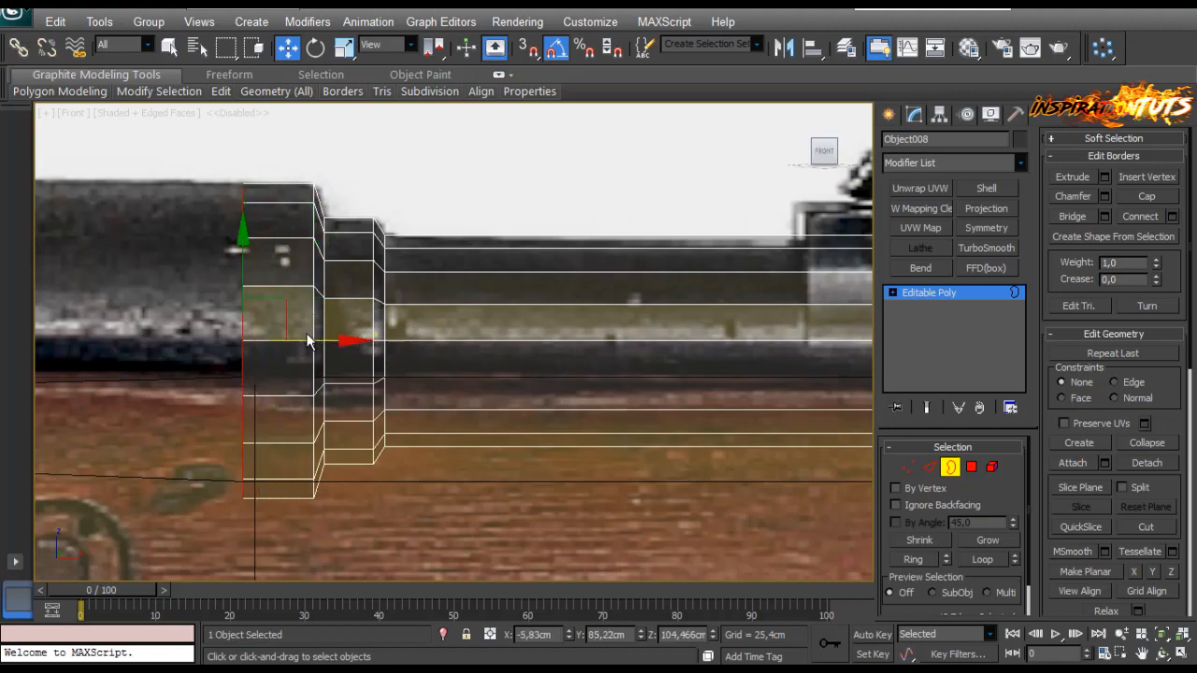
{"action": "scroll", "coordinate": [330, 342], "scroll_direction": "down", "scroll_amount": 2}
{"action": "middle_click_drag", "start_coordinate": [330, 342], "coordinate": [566, 362]}
{"action": "left_click_drag", "start_coordinate": [566, 362], "coordinate": [352, 339]}
{"action": "scroll", "coordinate": [340, 337], "scroll_direction": "down", "scroll_amount": 3}
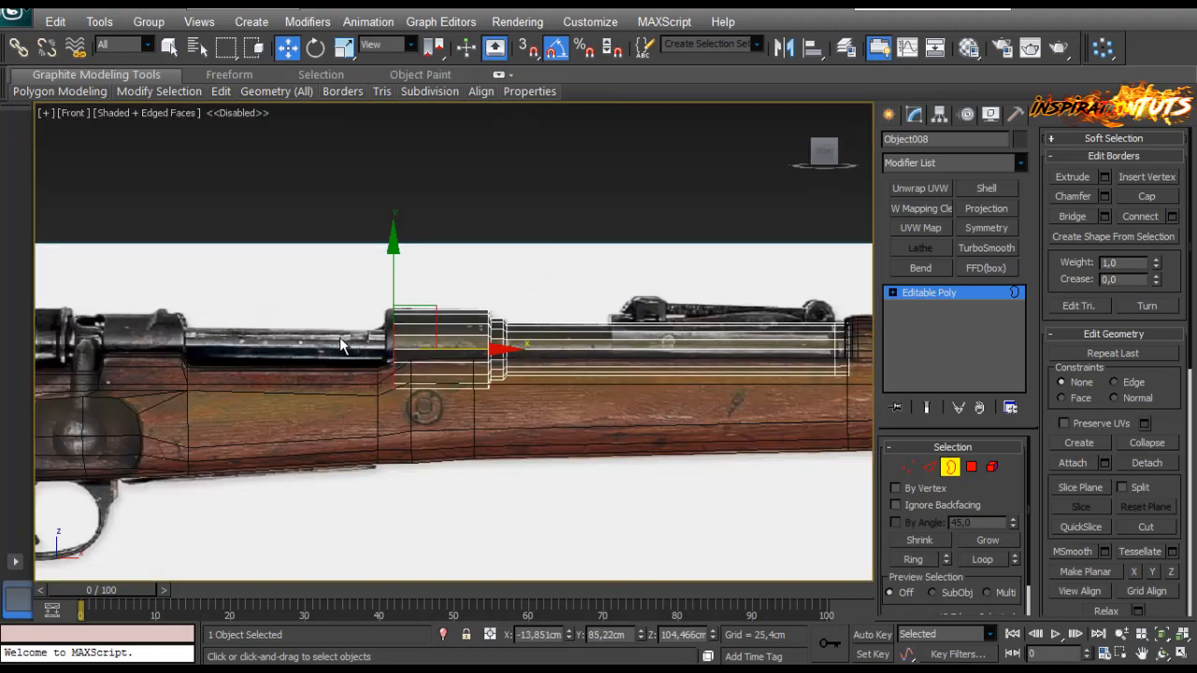
Step: Extrude a short extra segment from the receiver ring's rear border to the ring's end, at about X -14.59 cm
{"action": "scroll", "coordinate": [340, 337], "scroll_direction": "up", "scroll_amount": 3}
{"action": "middle_click_drag", "start_coordinate": [411, 355], "coordinate": [503, 365]}
{"action": "left_click_drag", "start_coordinate": [498, 376], "coordinate": [432, 379], "text": "shift"}
{"action": "key", "text": "r"}
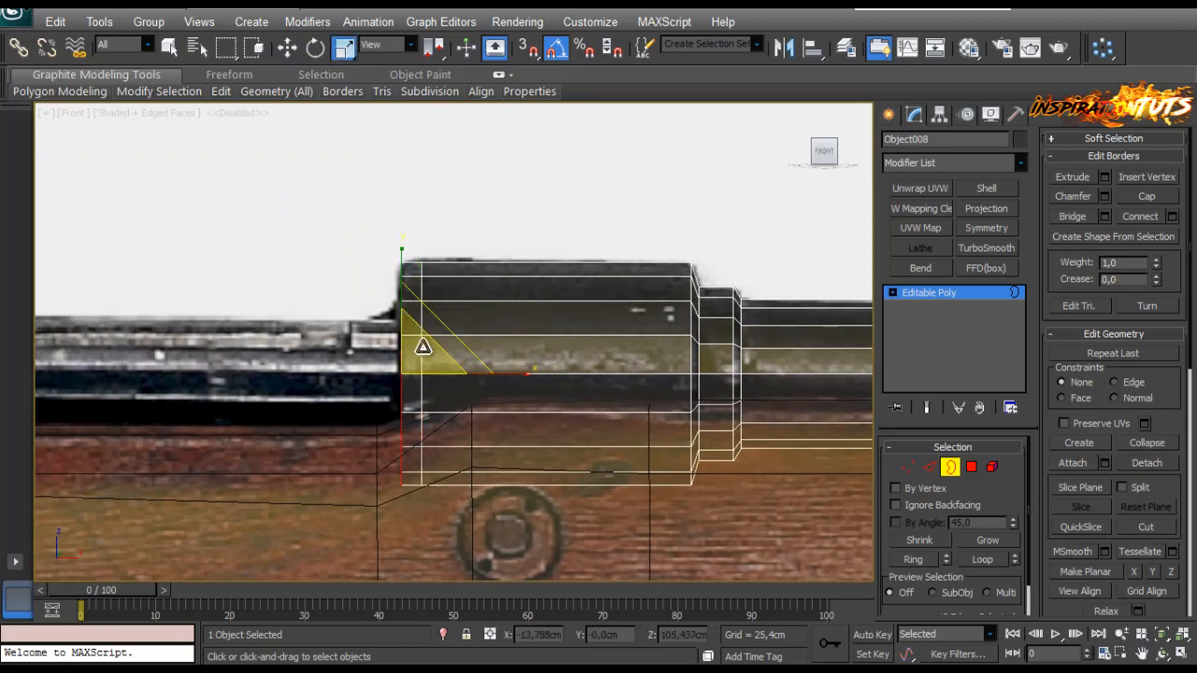
{"action": "scroll", "coordinate": [449, 346], "scroll_direction": "up", "scroll_amount": 2}
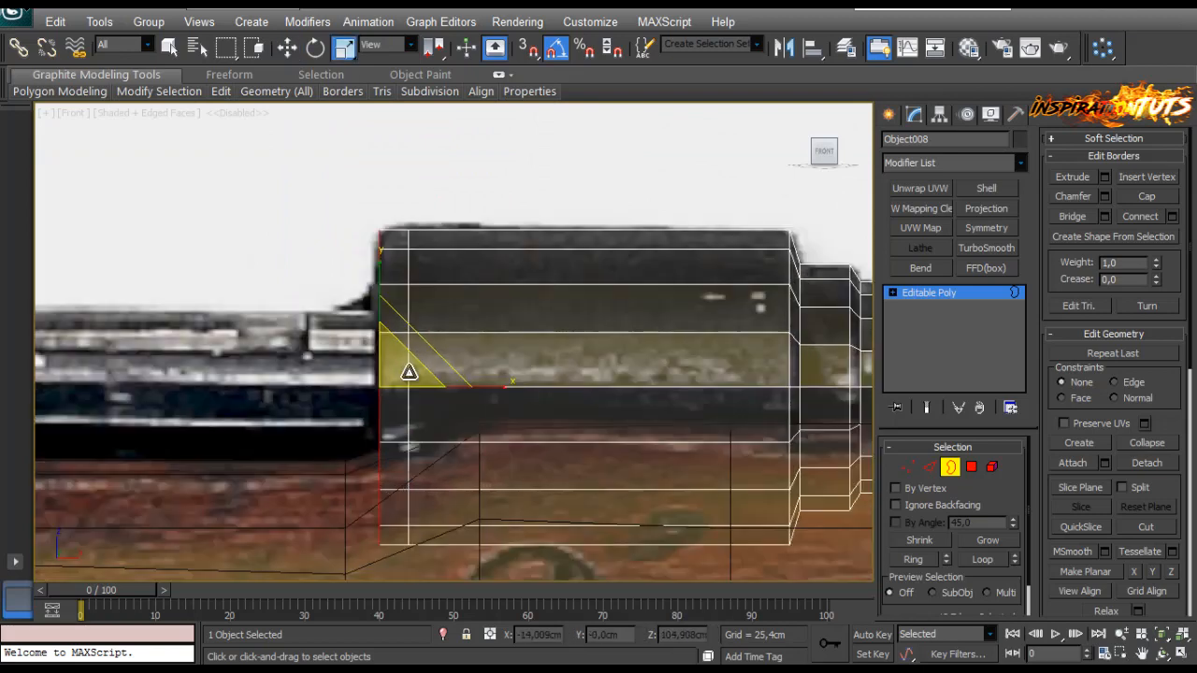
{"action": "key", "text": "w"}
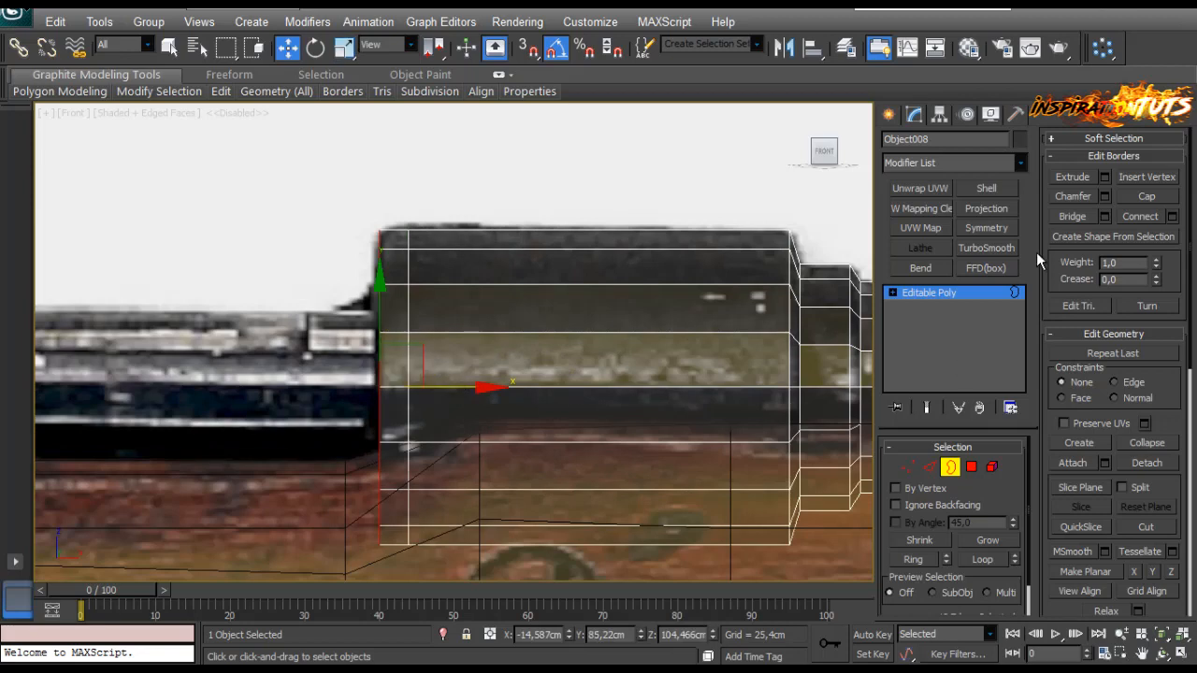
{"action": "left_click", "coordinate": [1105, 196]}
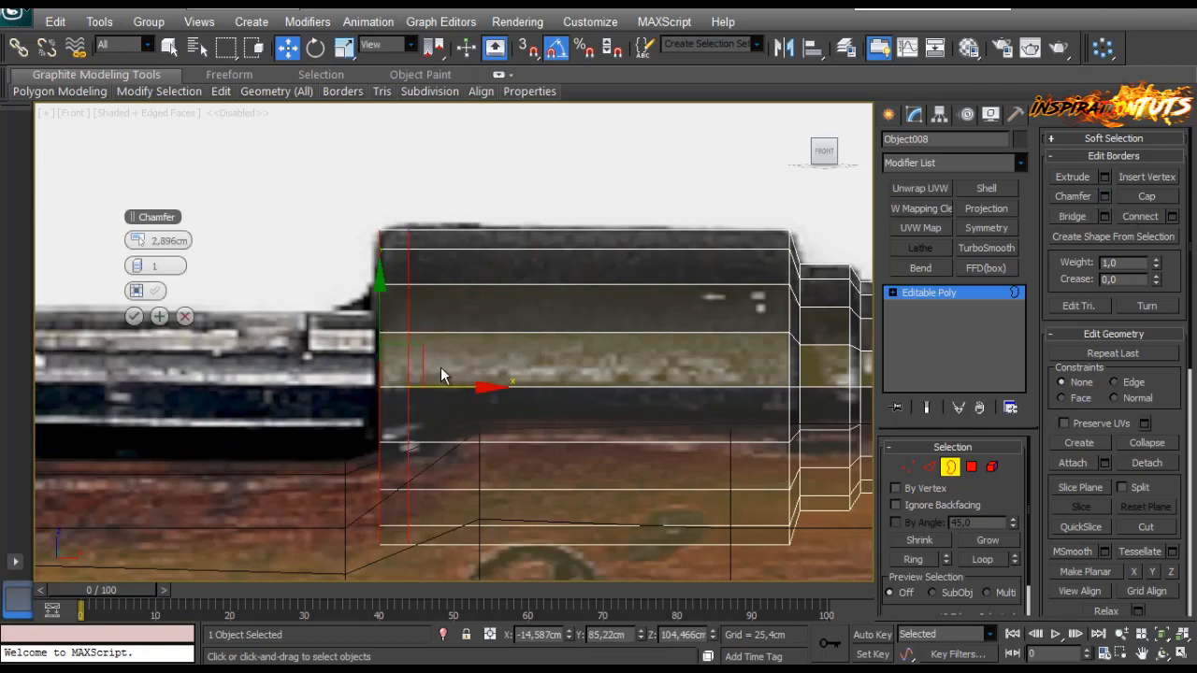
{"action": "left_click", "coordinate": [171, 314]}
Step: Bevel the receiver ring's rear rim by shifting its open border slightly backward and scaling it down
{"action": "key", "text": "r"}
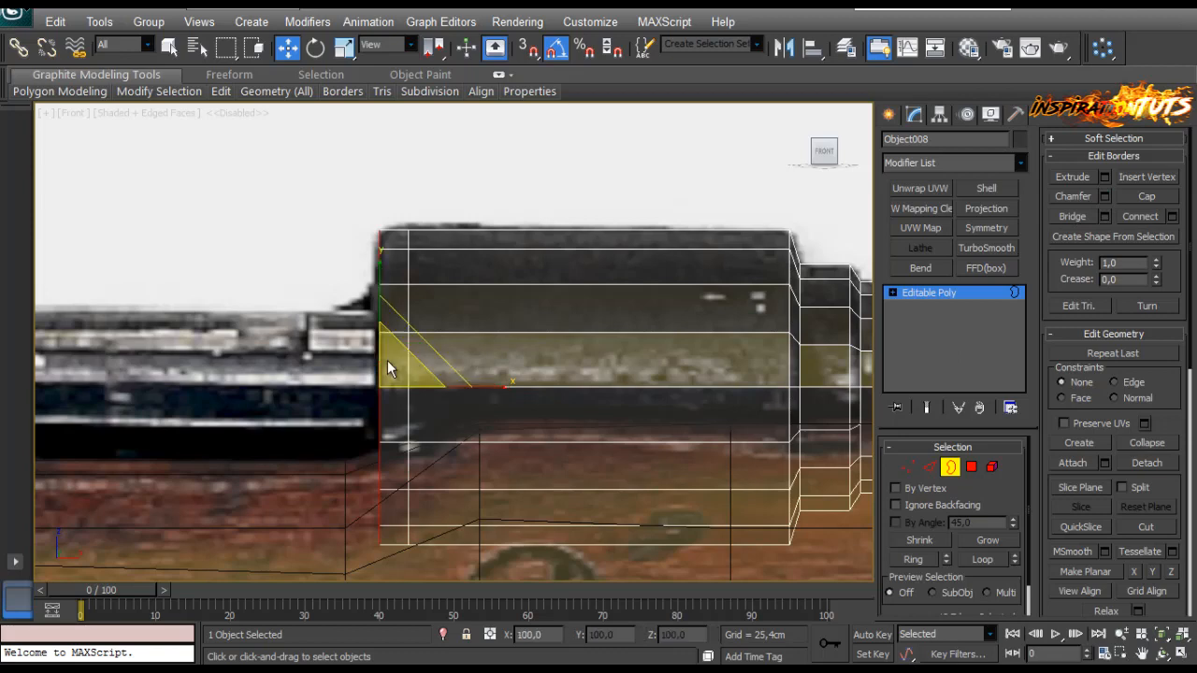
{"action": "left_click_drag", "start_coordinate": [376, 376], "coordinate": [376, 372]}
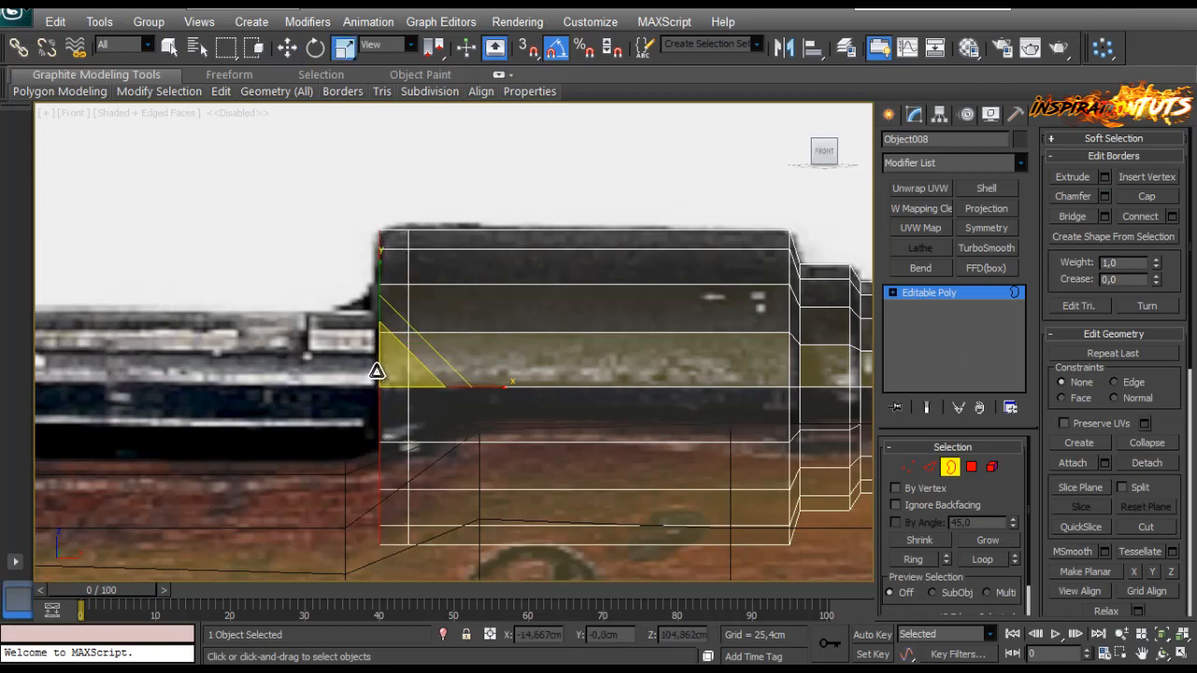
{"action": "key", "text": "w"}
{"action": "left_click_drag", "start_coordinate": [460, 388], "coordinate": [460, 396]}
{"action": "key", "text": "r"}
{"action": "left_click_drag", "start_coordinate": [400, 366], "coordinate": [389, 380]}
{"action": "scroll", "coordinate": [382, 378], "scroll_direction": "down", "scroll_amount": 2}
{"action": "scroll", "coordinate": [326, 350], "scroll_direction": "up", "scroll_amount": 1}
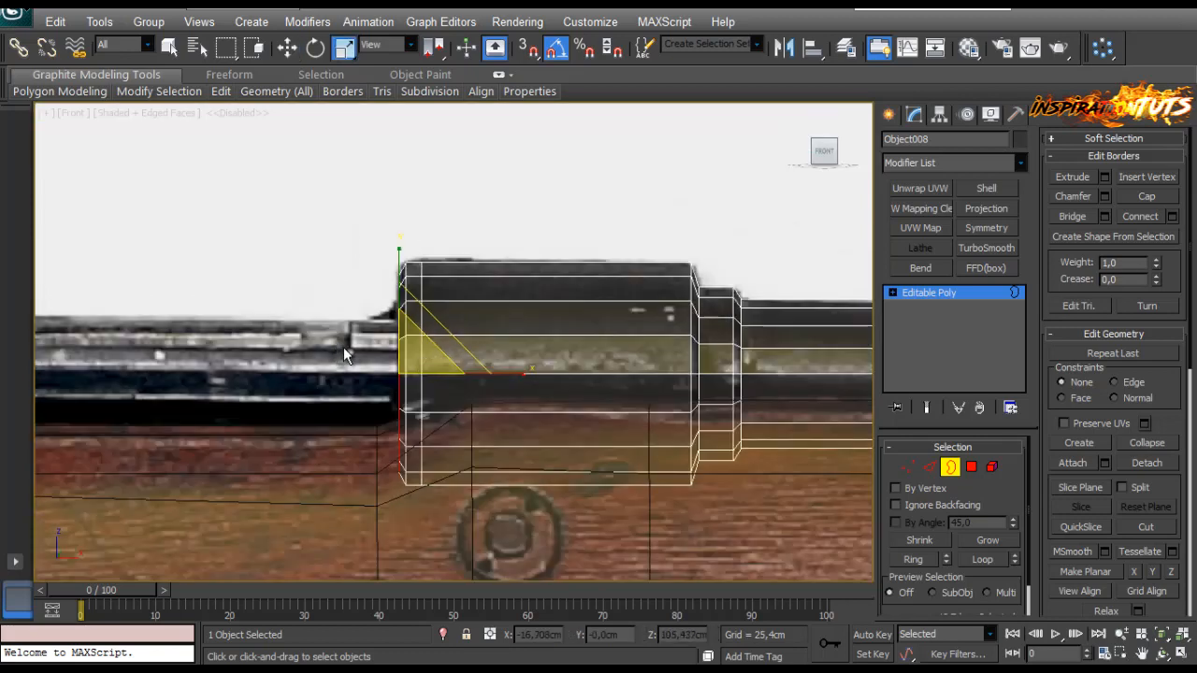
Step: Turn off see-through display for the rear barrel section, examine its ring and collar in perspective, and leave border editing
{"action": "middle_click_drag", "start_coordinate": [289, 388], "coordinate": [439, 381]}
{"action": "scroll", "coordinate": [387, 369], "scroll_direction": "down", "scroll_amount": 2}
{"action": "scroll", "coordinate": [440, 381], "scroll_direction": "up", "scroll_amount": 2}
{"action": "scroll", "coordinate": [120, 435], "scroll_direction": "down", "scroll_amount": 2}
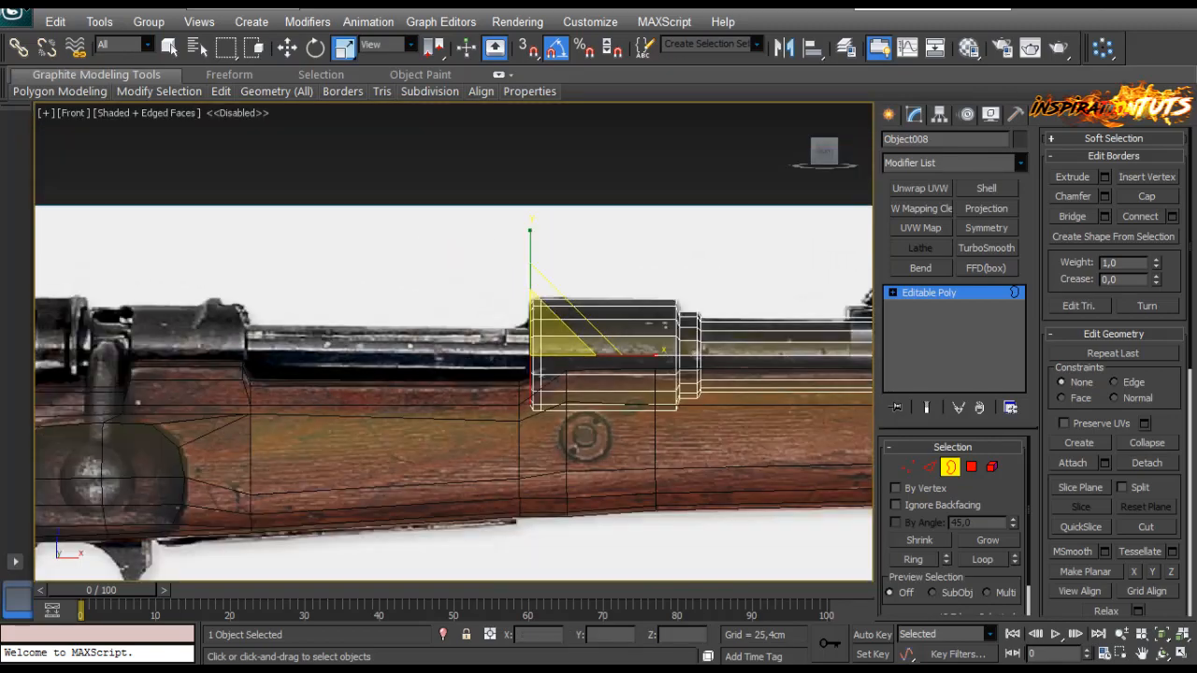
{"action": "key", "text": "p"}
{"action": "scroll", "coordinate": [440, 393], "scroll_direction": "down", "scroll_amount": 3}
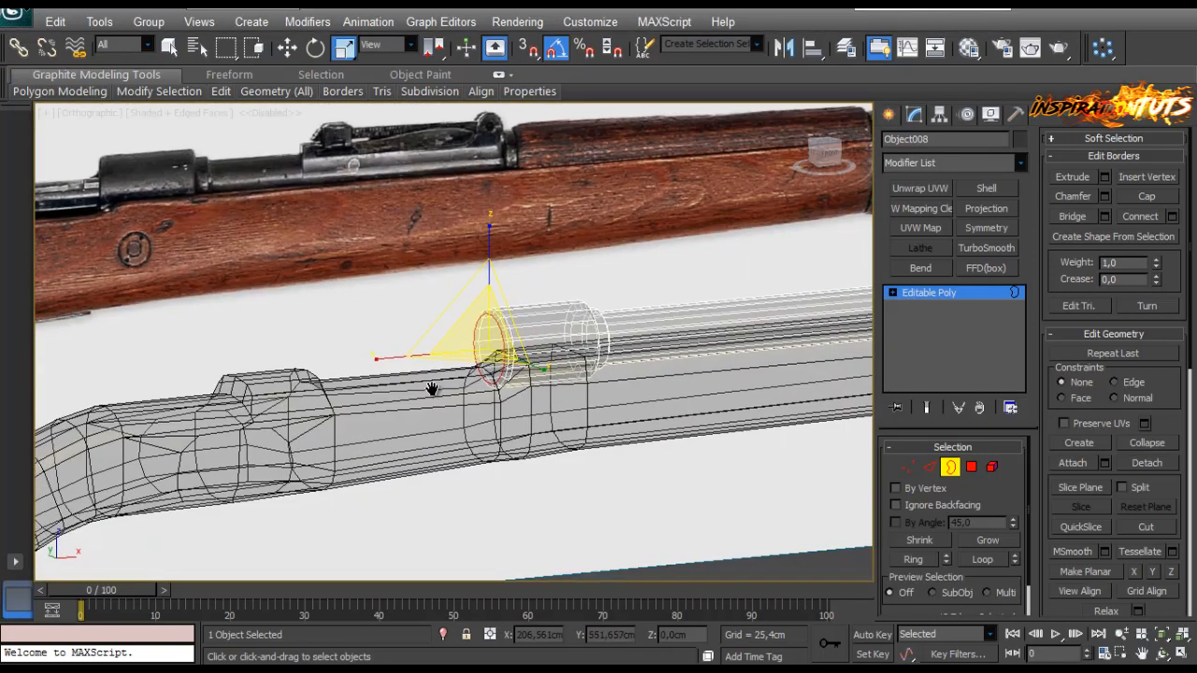
{"action": "middle_click_drag", "start_coordinate": [449, 360], "coordinate": [539, 402], "text": "alt"}
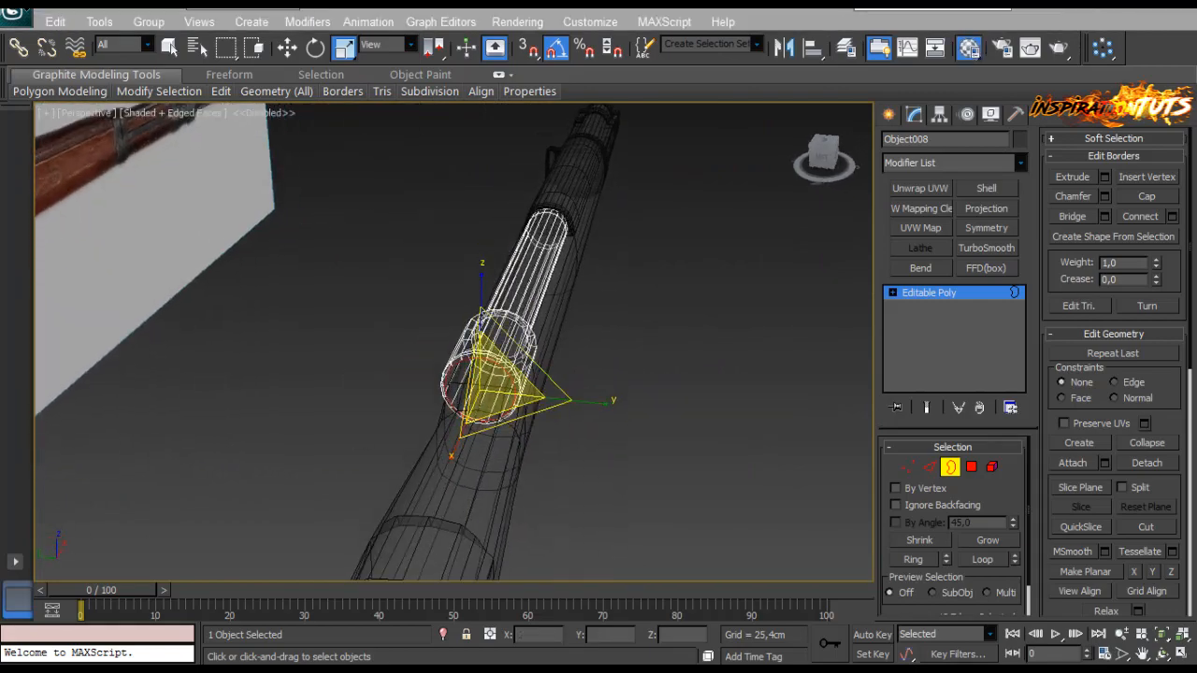
{"action": "key", "text": "alt+x"}
{"action": "middle_click_drag", "start_coordinate": [478, 379], "coordinate": [501, 391], "text": "alt"}
{"action": "key", "text": "z"}
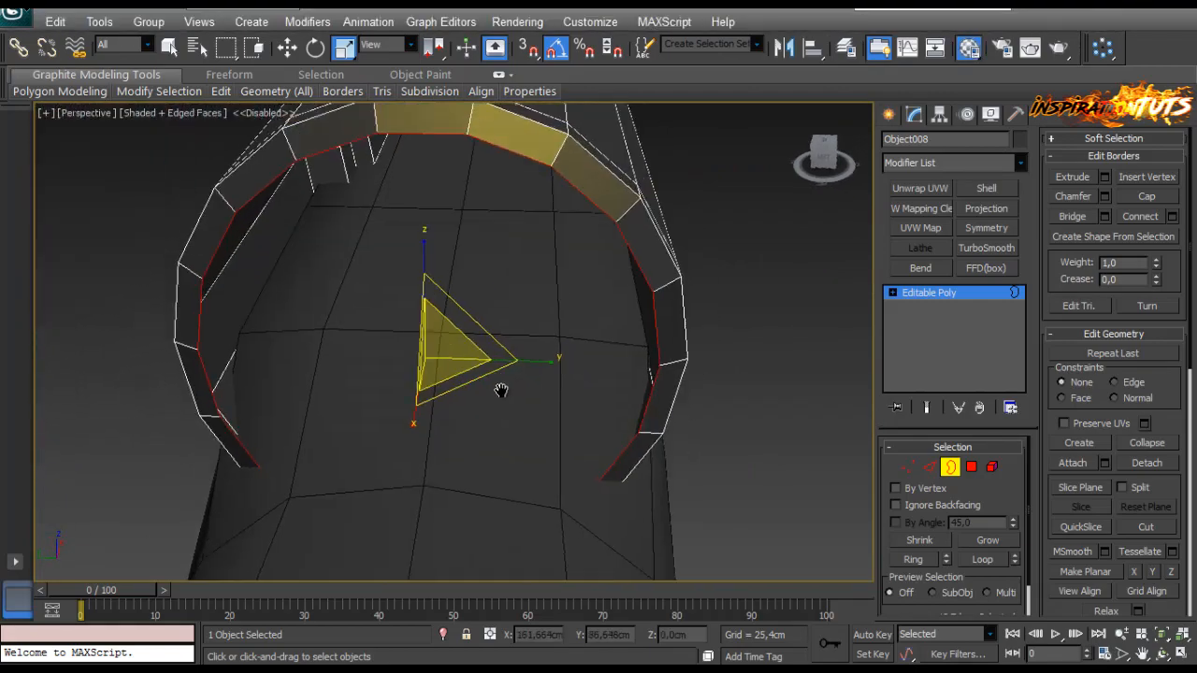
{"action": "scroll", "coordinate": [526, 337], "scroll_direction": "down", "scroll_amount": 4}
{"action": "middle_click_drag", "start_coordinate": [529, 337], "coordinate": [480, 419], "text": "alt"}
{"action": "middle_click_drag", "start_coordinate": [327, 412], "coordinate": [173, 374], "text": "alt"}
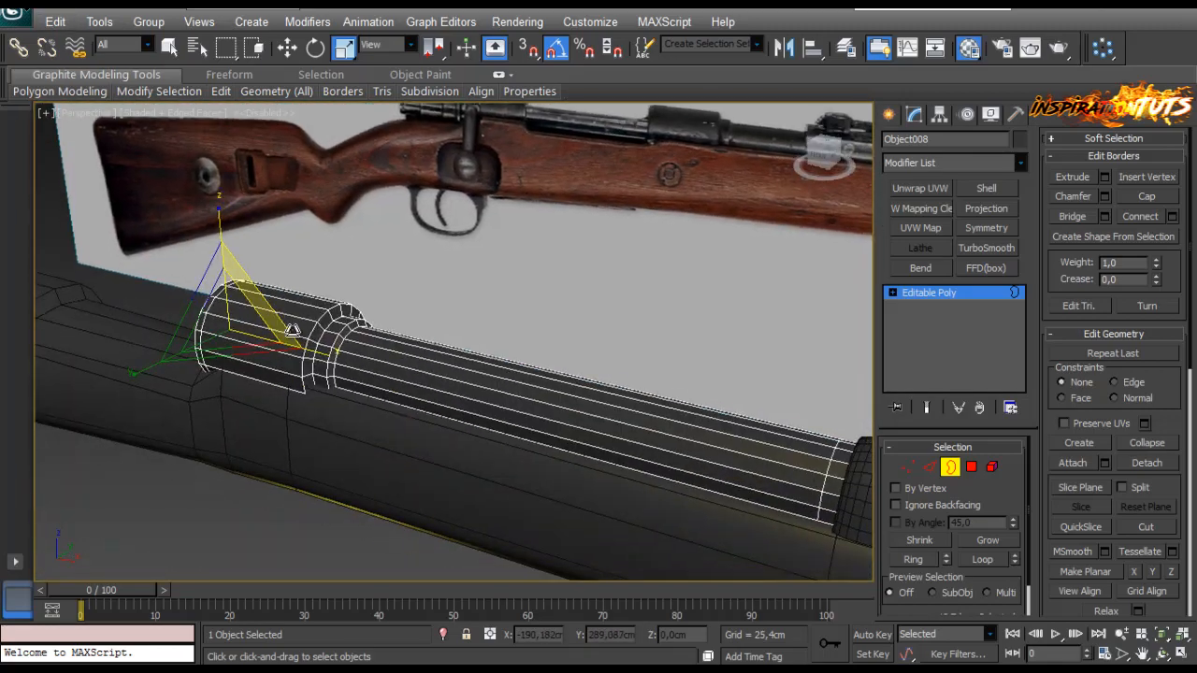
{"action": "middle_click_drag", "start_coordinate": [292, 330], "coordinate": [233, 396], "text": "alt"}
{"action": "left_click", "coordinate": [951, 468]}
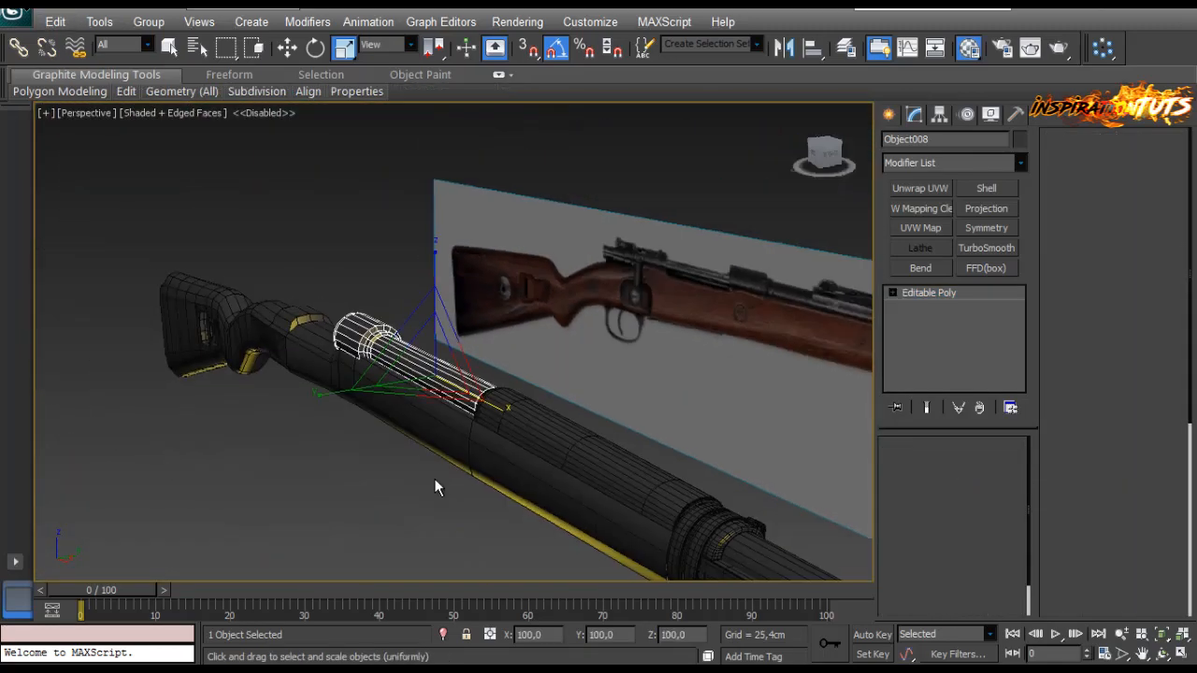
Step: Examine from the front, rear and side how the stock fits around the receiver ring and rear barrel section
{"action": "middle_click_drag", "start_coordinate": [434, 478], "coordinate": [391, 432], "text": "alt"}
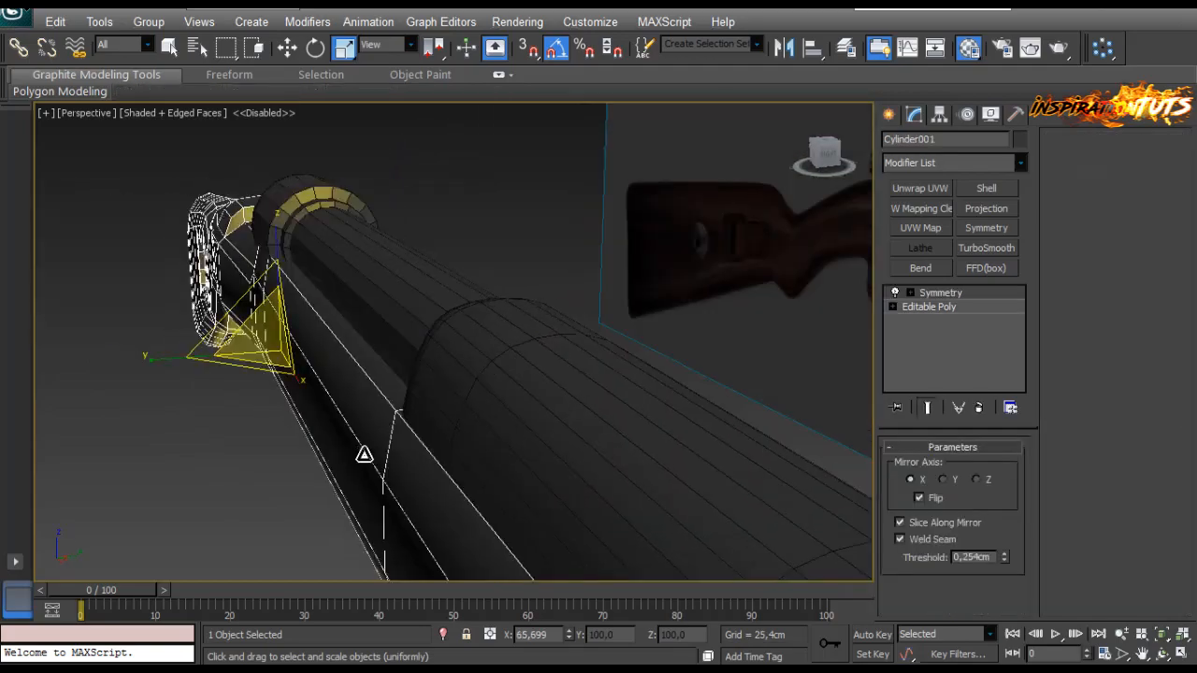
{"action": "middle_click_drag", "start_coordinate": [363, 455], "coordinate": [393, 415], "text": "alt"}
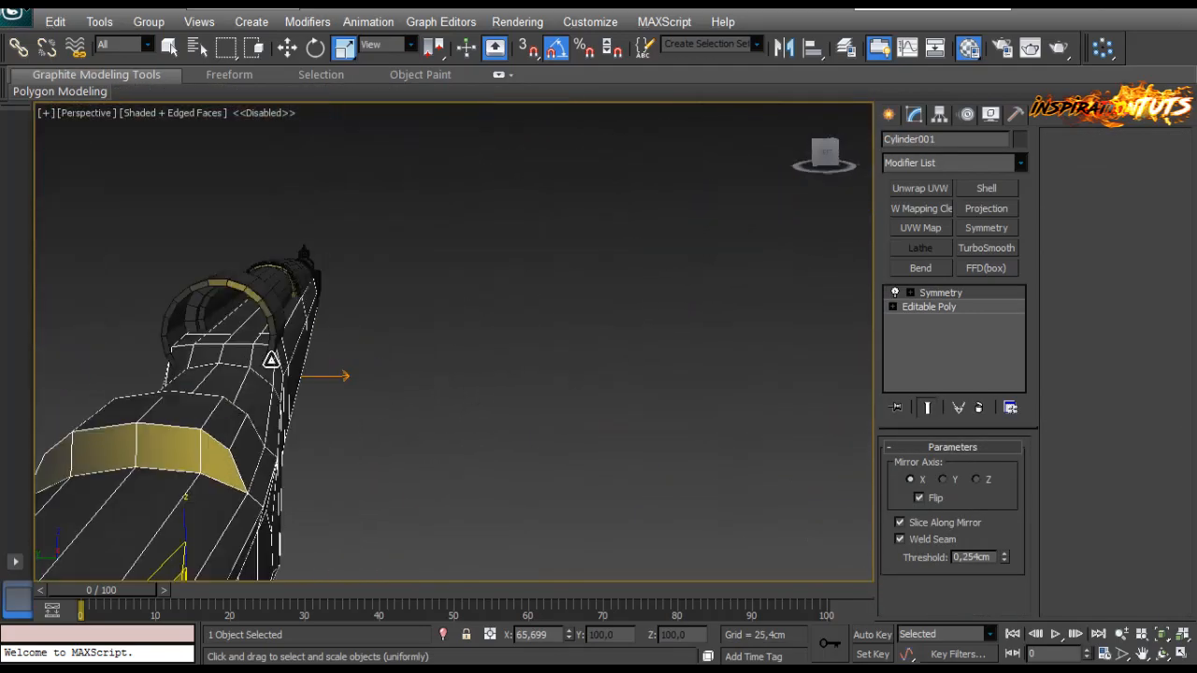
{"action": "middle_click_drag", "start_coordinate": [271, 360], "coordinate": [352, 376]}
{"action": "scroll", "coordinate": [449, 400], "scroll_direction": "up", "scroll_amount": 2}
{"action": "scroll", "coordinate": [352, 377], "scroll_direction": "up", "scroll_amount": 1}
{"action": "middle_click_drag", "start_coordinate": [448, 356], "coordinate": [370, 375]}
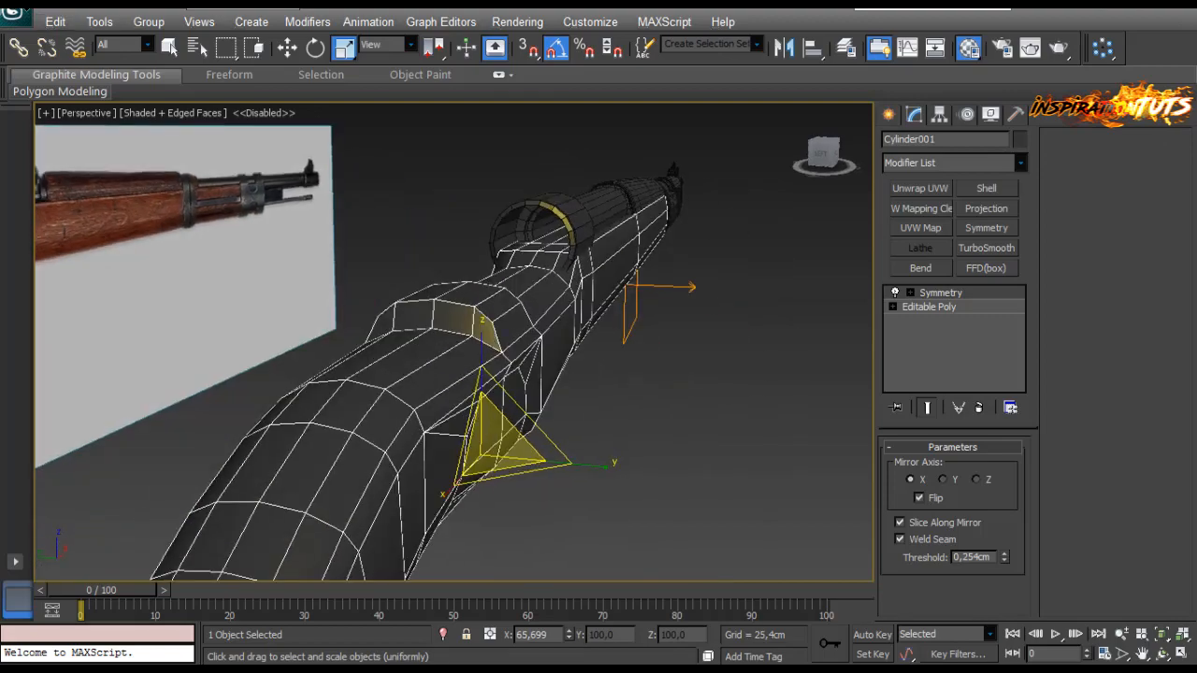
{"action": "middle_click_drag", "start_coordinate": [530, 234], "coordinate": [537, 296], "text": "alt"}
{"action": "scroll", "coordinate": [537, 296], "scroll_direction": "down", "scroll_amount": 2}
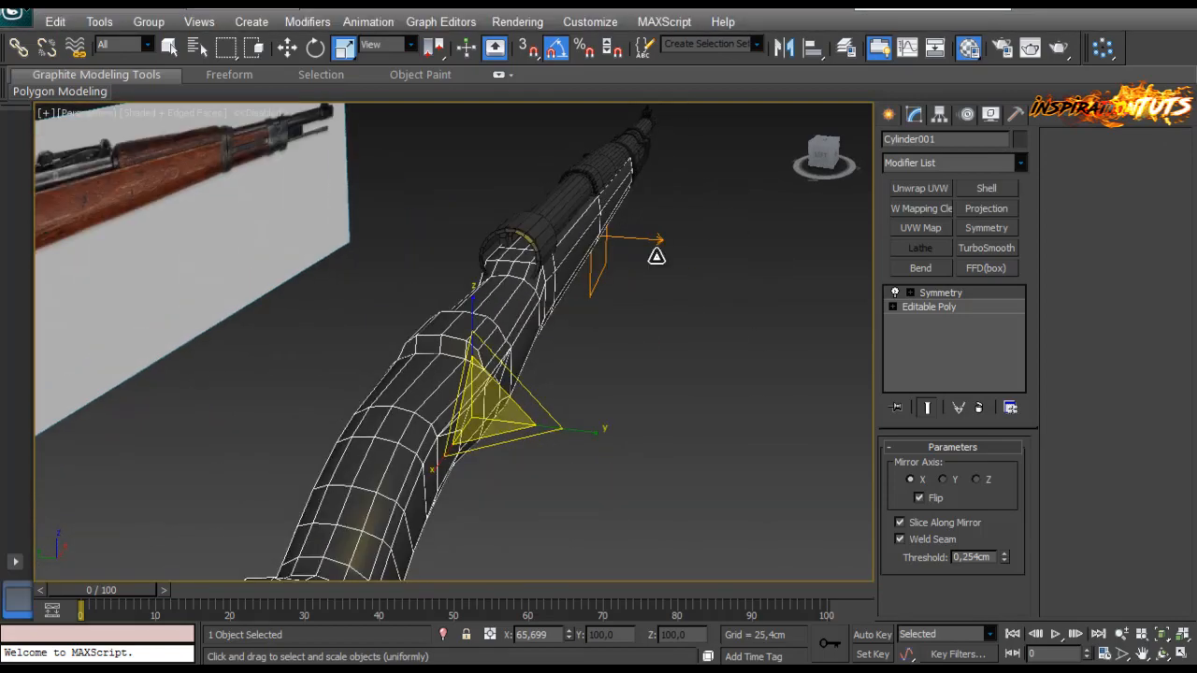
{"action": "scroll", "coordinate": [544, 243], "scroll_direction": "up", "scroll_amount": 2}
{"action": "middle_click_drag", "start_coordinate": [538, 277], "coordinate": [472, 376]}
{"action": "scroll", "coordinate": [472, 376], "scroll_direction": "up", "scroll_amount": 2}
Step: In the stock's base mesh, select the vertices beside the receiver ring and prepare to move them sideways
{"action": "left_click", "coordinate": [923, 309]}
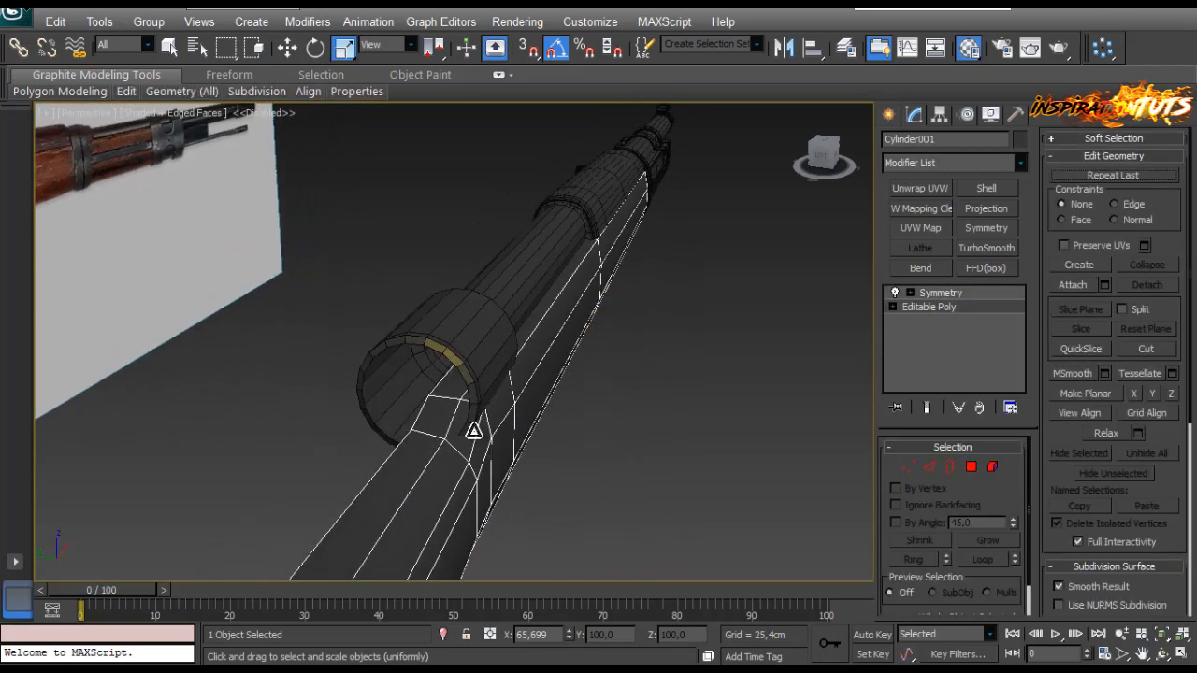
{"action": "middle_click_drag", "start_coordinate": [474, 428], "coordinate": [598, 439], "text": "alt"}
{"action": "key", "text": "1"}
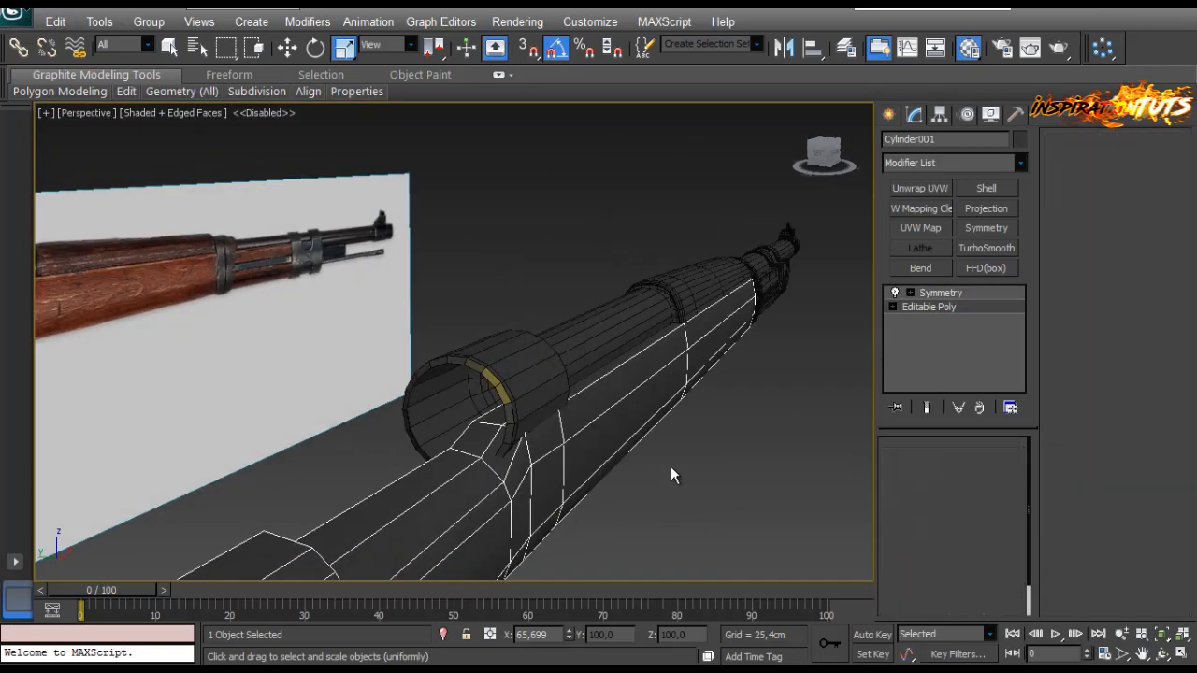
{"action": "left_click_drag", "start_coordinate": [428, 259], "coordinate": [251, 332]}
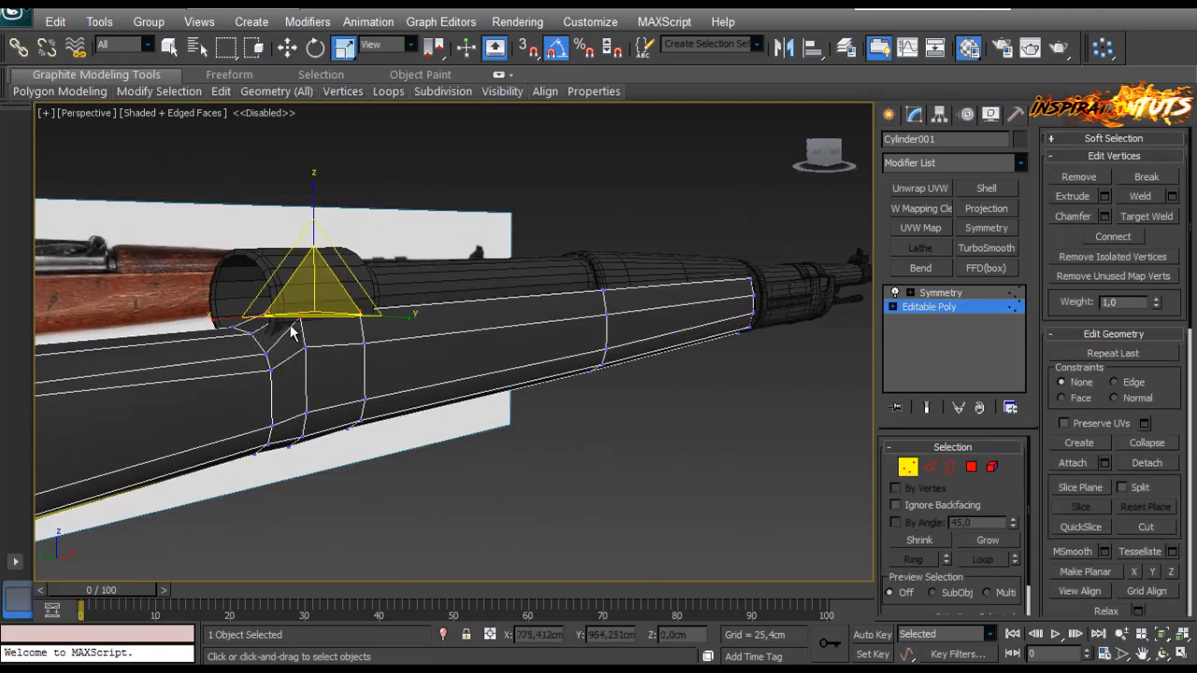
{"action": "middle_click_drag", "start_coordinate": [291, 329], "coordinate": [201, 327], "text": "alt"}
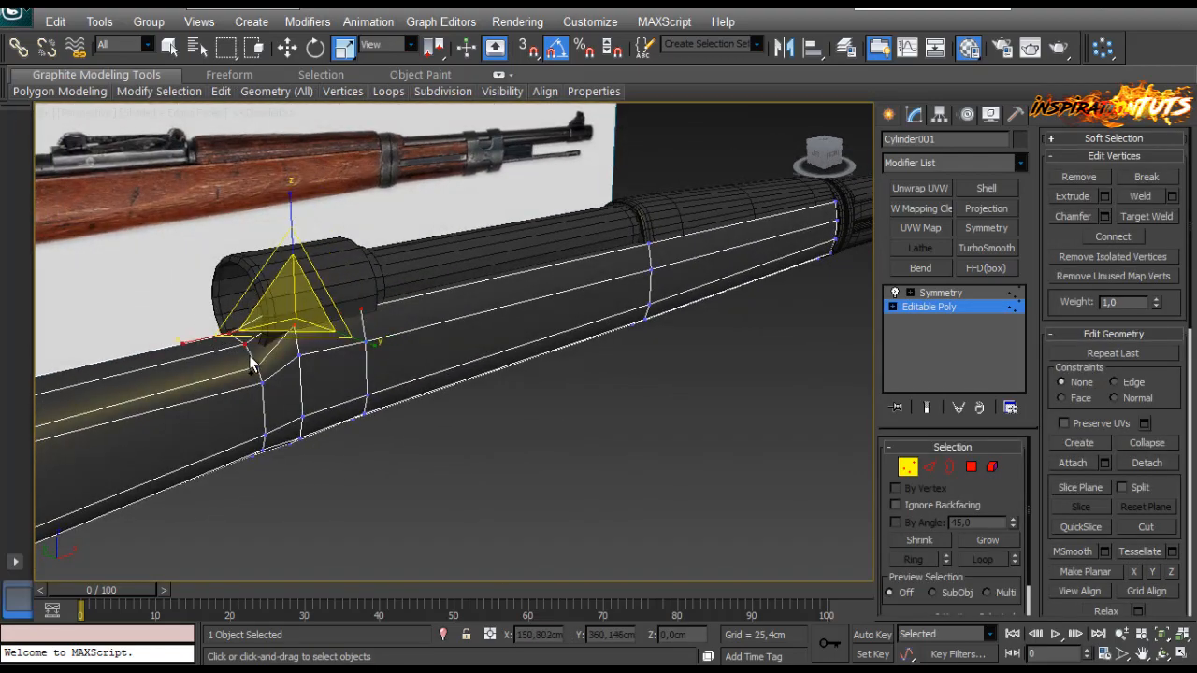
{"action": "middle_click_drag", "start_coordinate": [256, 372], "coordinate": [539, 266], "text": "alt"}
{"action": "key", "text": "w"}
{"action": "middle_click_drag", "start_coordinate": [471, 334], "coordinate": [423, 374], "text": "alt"}
{"action": "scroll", "coordinate": [513, 312], "scroll_direction": "up", "scroll_amount": 3}
{"action": "scroll", "coordinate": [423, 374], "scroll_direction": "up", "scroll_amount": 2}
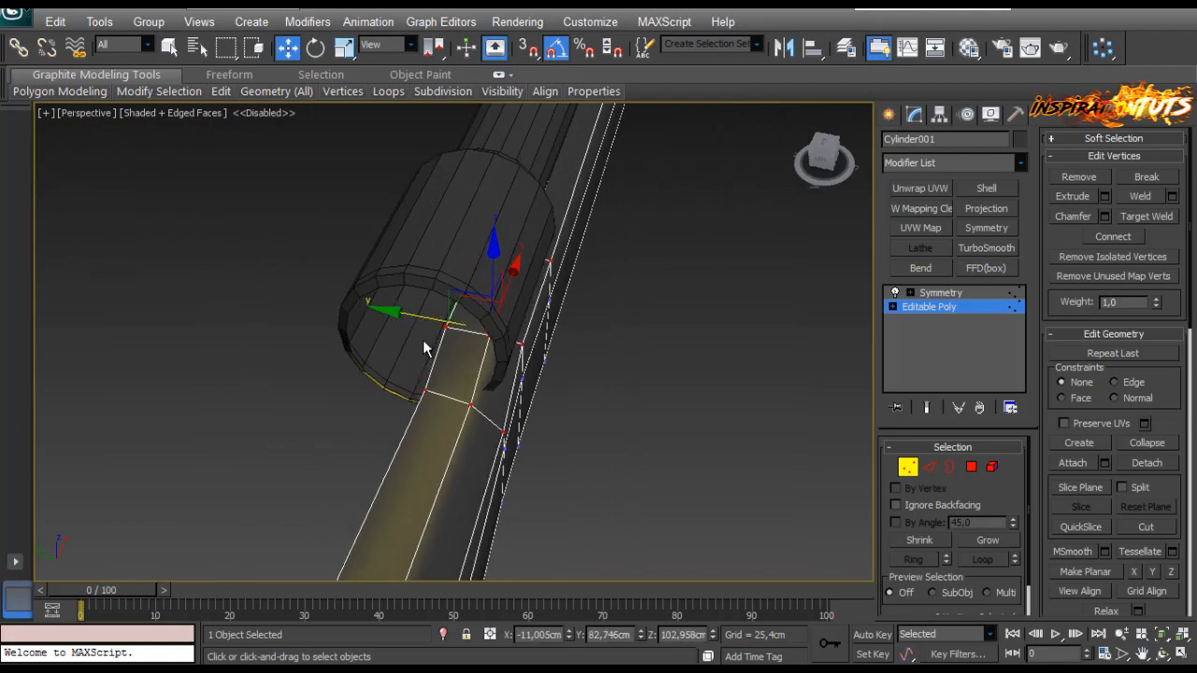
Step: Reselect the stock's vertex rows beside the receiver ring seen from above and shift them sideways to about Y 82.03 cm
{"action": "middle_click_drag", "start_coordinate": [407, 316], "coordinate": [524, 389], "text": "alt"}
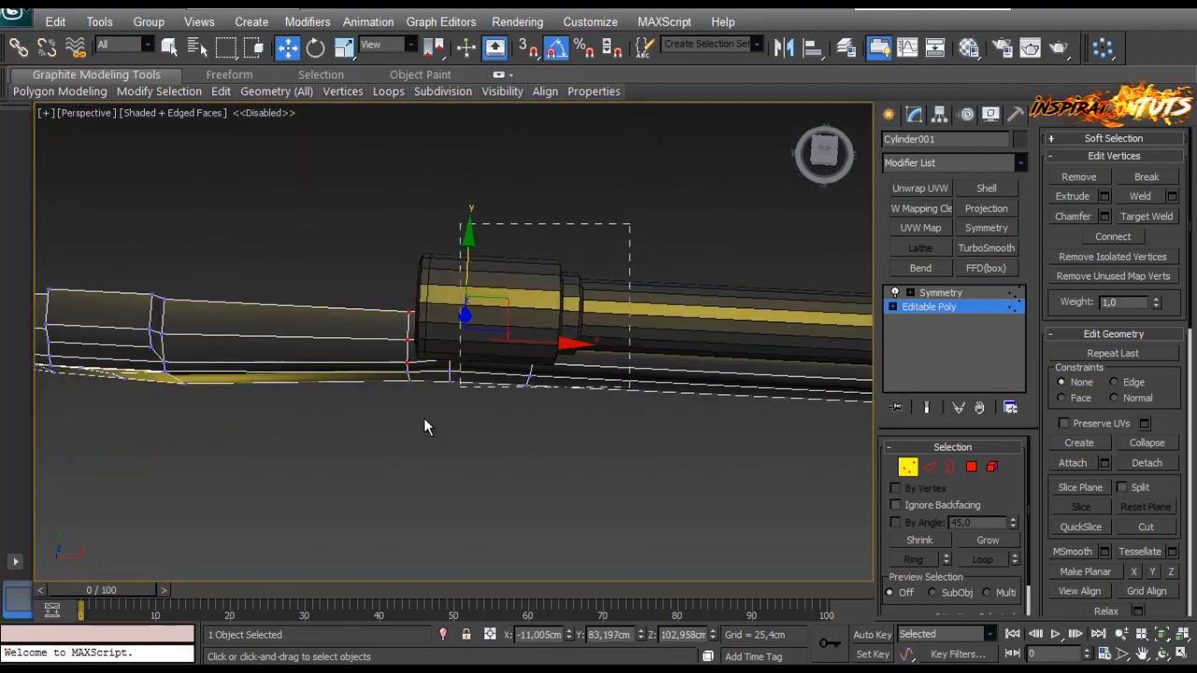
{"action": "left_click_drag", "start_coordinate": [424, 419], "coordinate": [356, 476]}
{"action": "middle_click_drag", "start_coordinate": [460, 281], "coordinate": [443, 351], "text": "alt"}
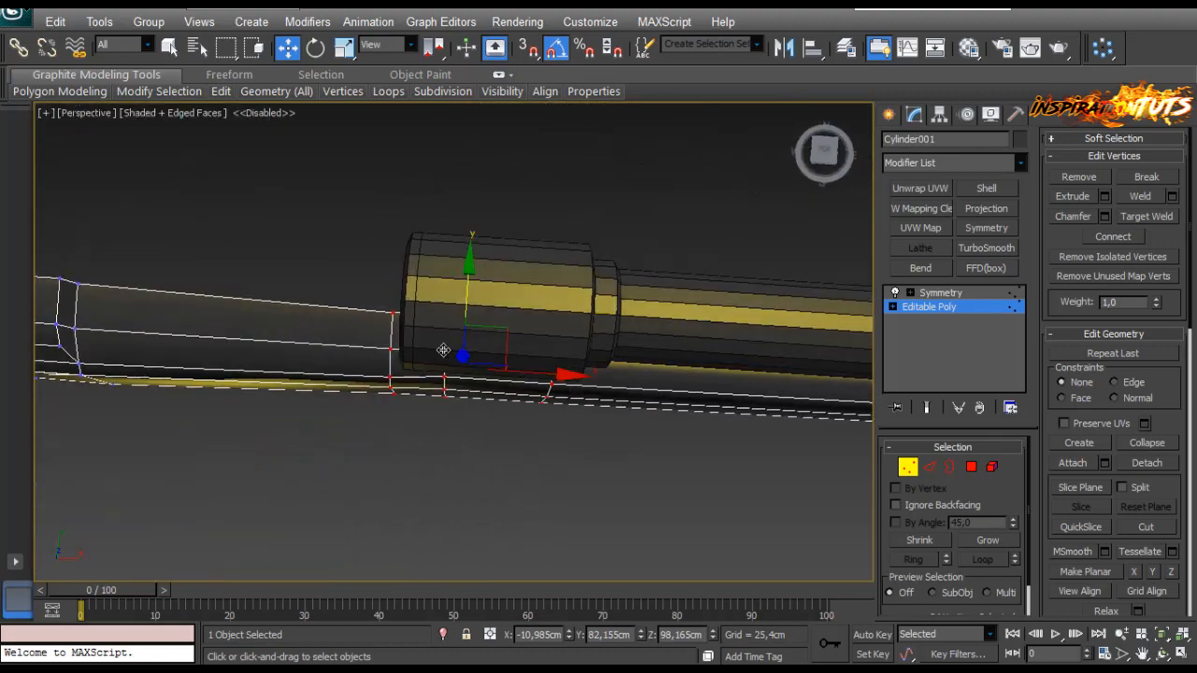
{"action": "left_click_drag", "start_coordinate": [468, 291], "coordinate": [466, 294]}
{"action": "scroll", "coordinate": [469, 416], "scroll_direction": "down", "scroll_amount": 2}
Step: Select only the middle vertex row of the stock beside the receiver ring and move it to about Y 81.98 cm
{"action": "middle_click_drag", "start_coordinate": [469, 416], "coordinate": [492, 447], "text": "alt"}
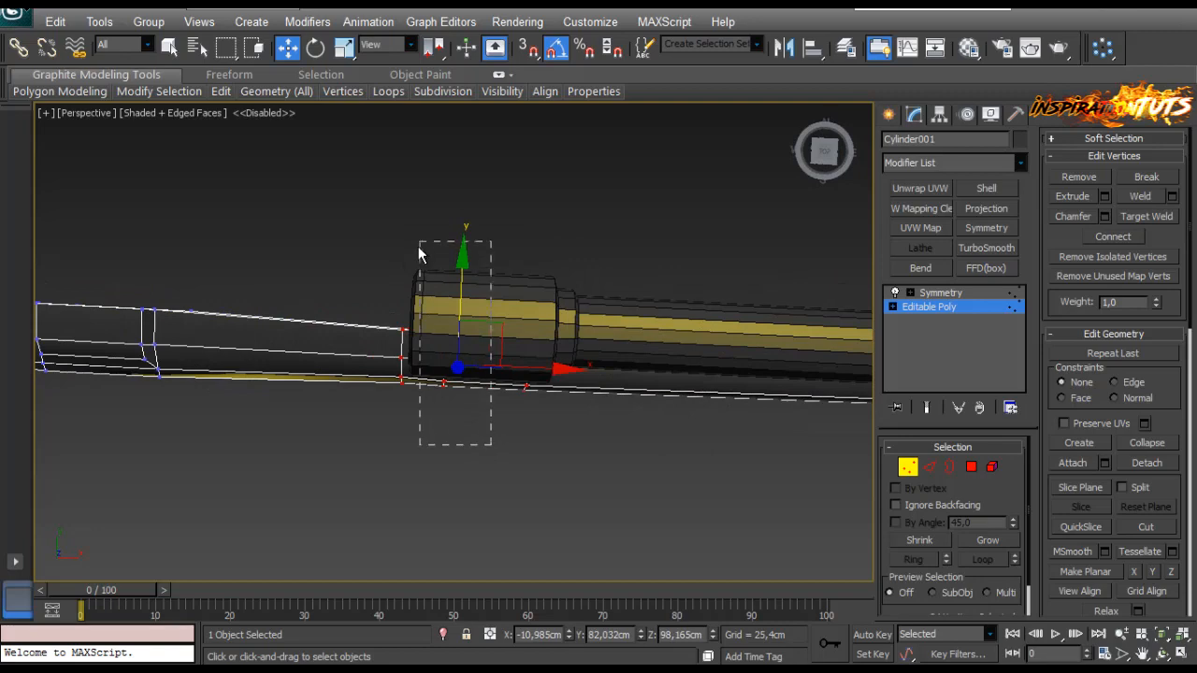
{"action": "left_click_drag", "start_coordinate": [418, 246], "coordinate": [418, 246]}
{"action": "middle_click_drag", "start_coordinate": [419, 248], "coordinate": [530, 383], "text": "alt"}
{"action": "middle_click_drag", "start_coordinate": [452, 387], "coordinate": [449, 400], "text": "alt"}
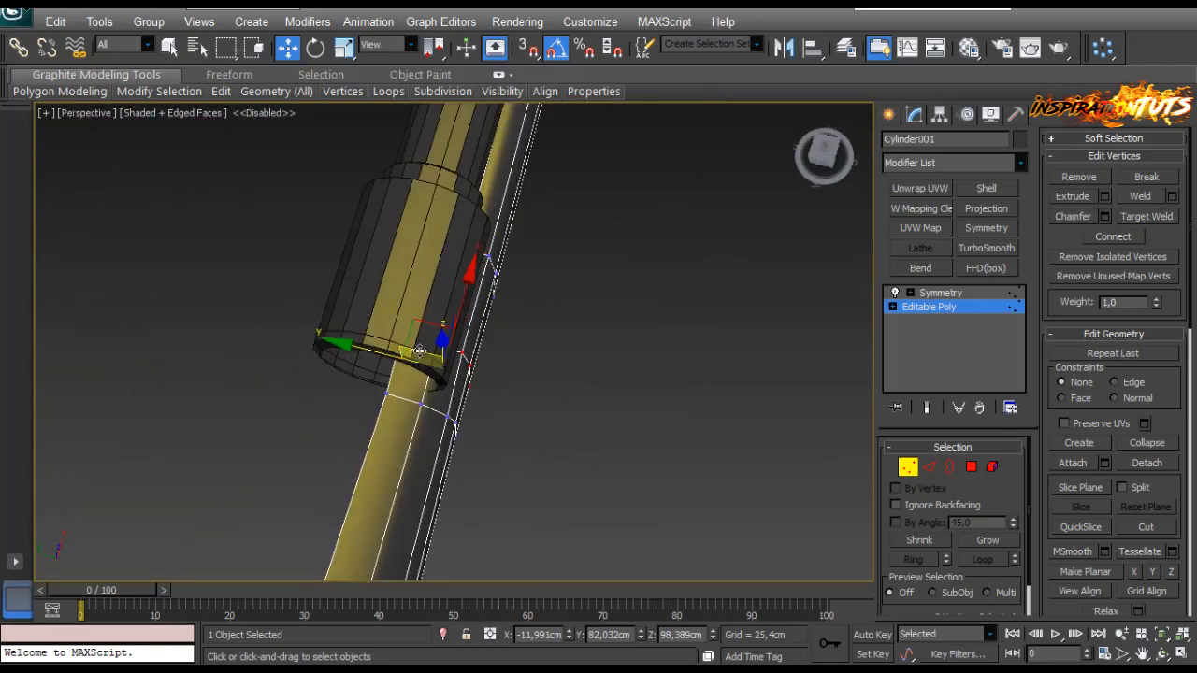
{"action": "left_click_drag", "start_coordinate": [376, 354], "coordinate": [375, 357]}
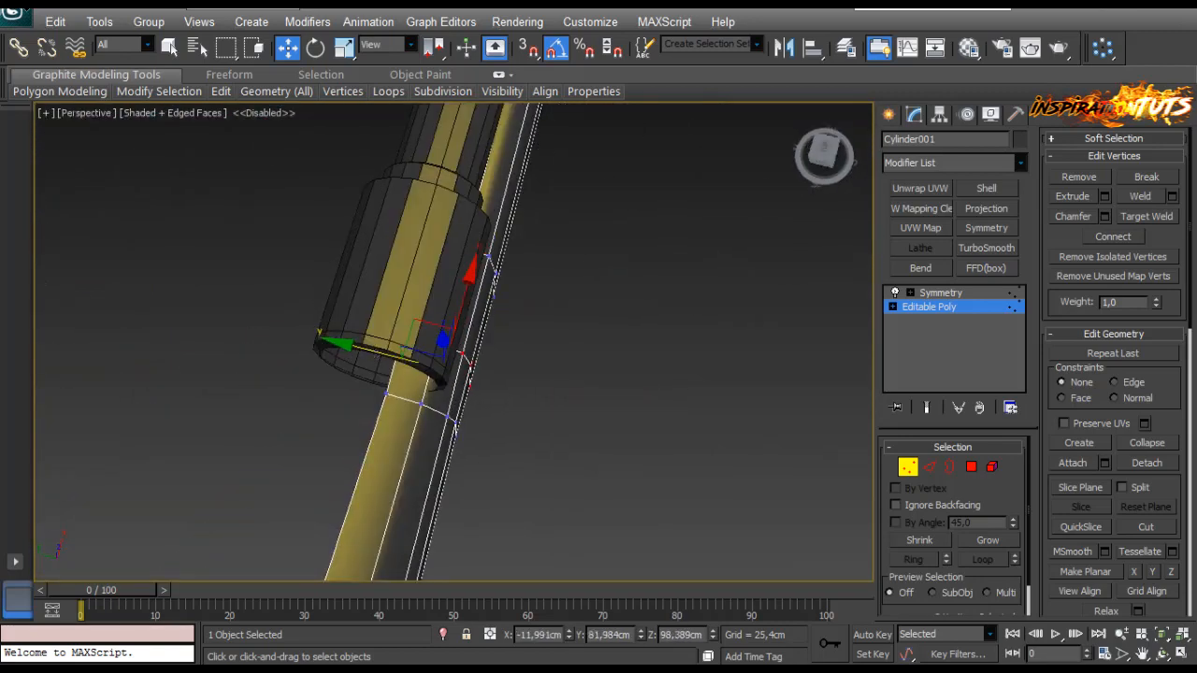
{"action": "middle_click_drag", "start_coordinate": [515, 372], "coordinate": [502, 305], "text": "alt"}
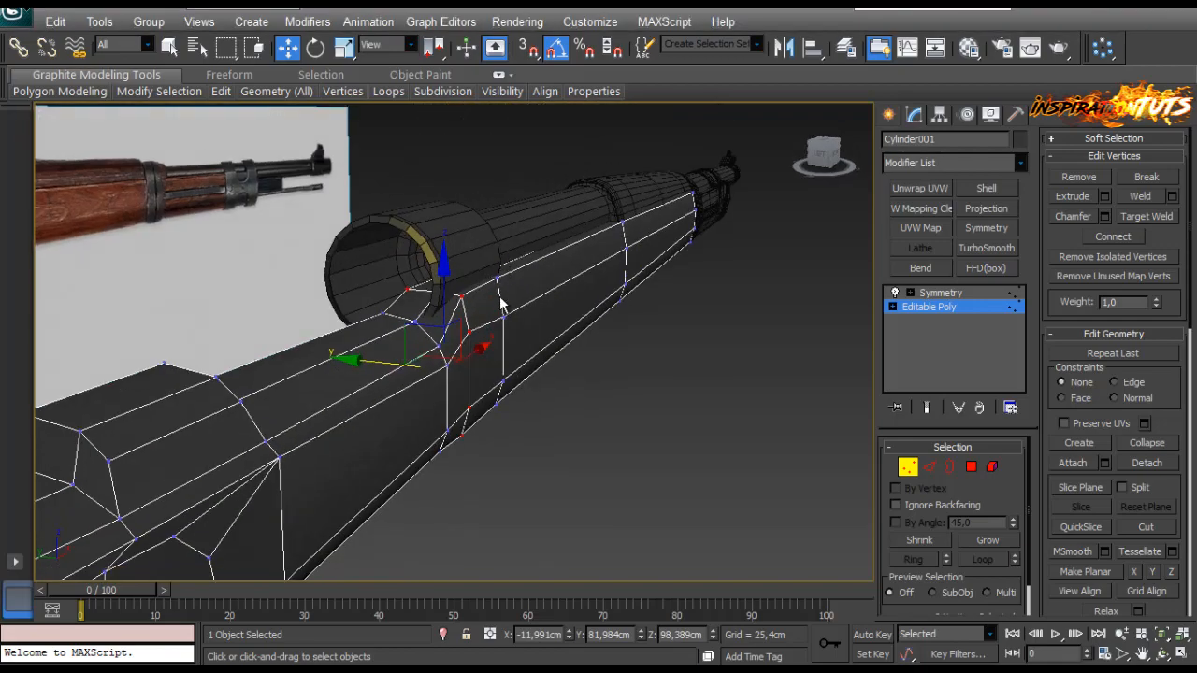
Step: Fine-tune the sideways position of the stock's middle vertex row beside the receiver ring to about Y 81.99 cm
{"action": "middle_click_drag", "start_coordinate": [459, 341], "coordinate": [465, 434], "text": "alt"}
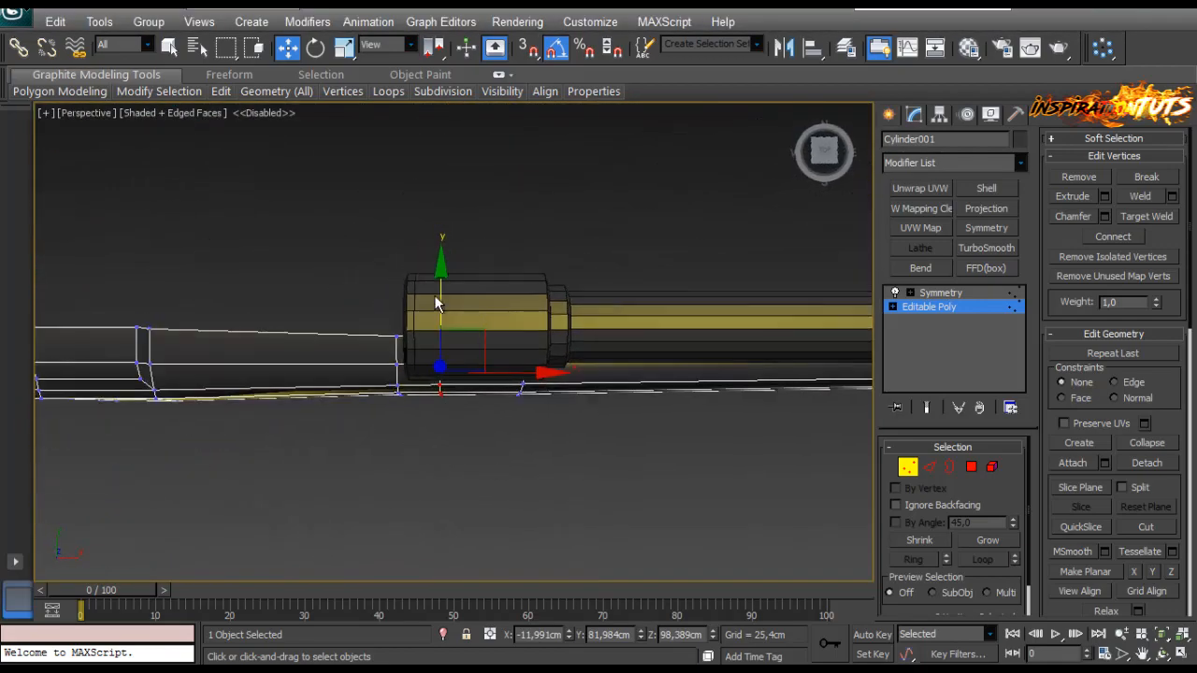
{"action": "scroll", "coordinate": [436, 303], "scroll_direction": "up", "scroll_amount": 2}
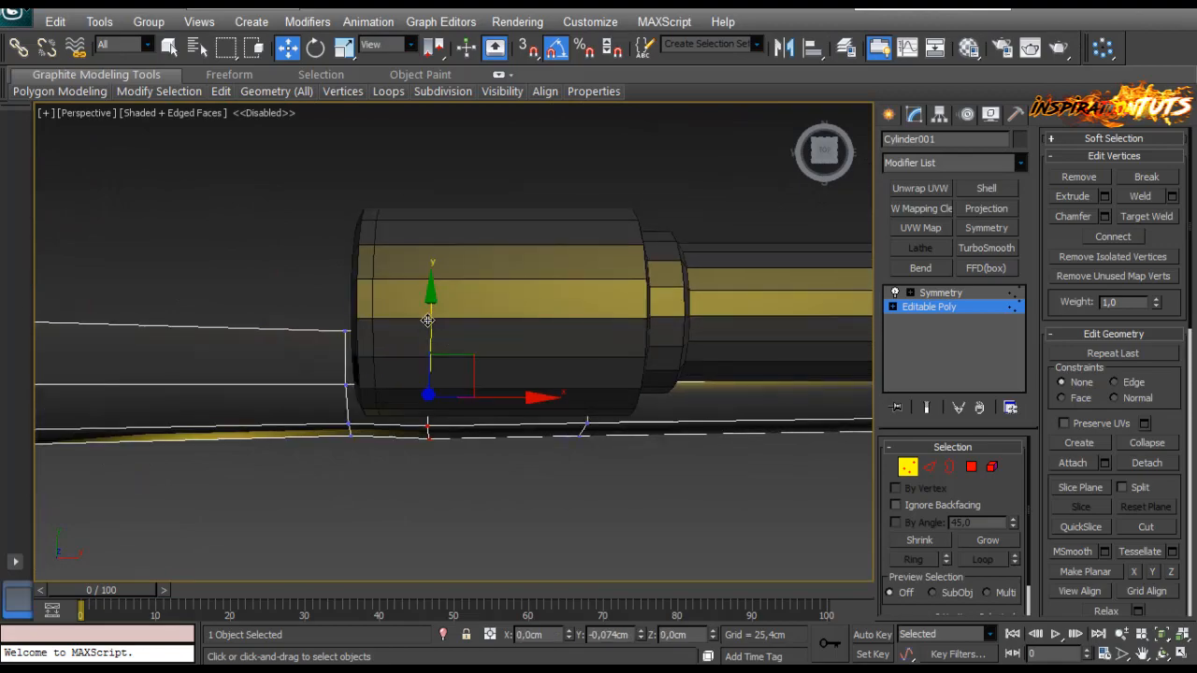
{"action": "middle_click_drag", "start_coordinate": [427, 319], "coordinate": [532, 452], "text": "alt"}
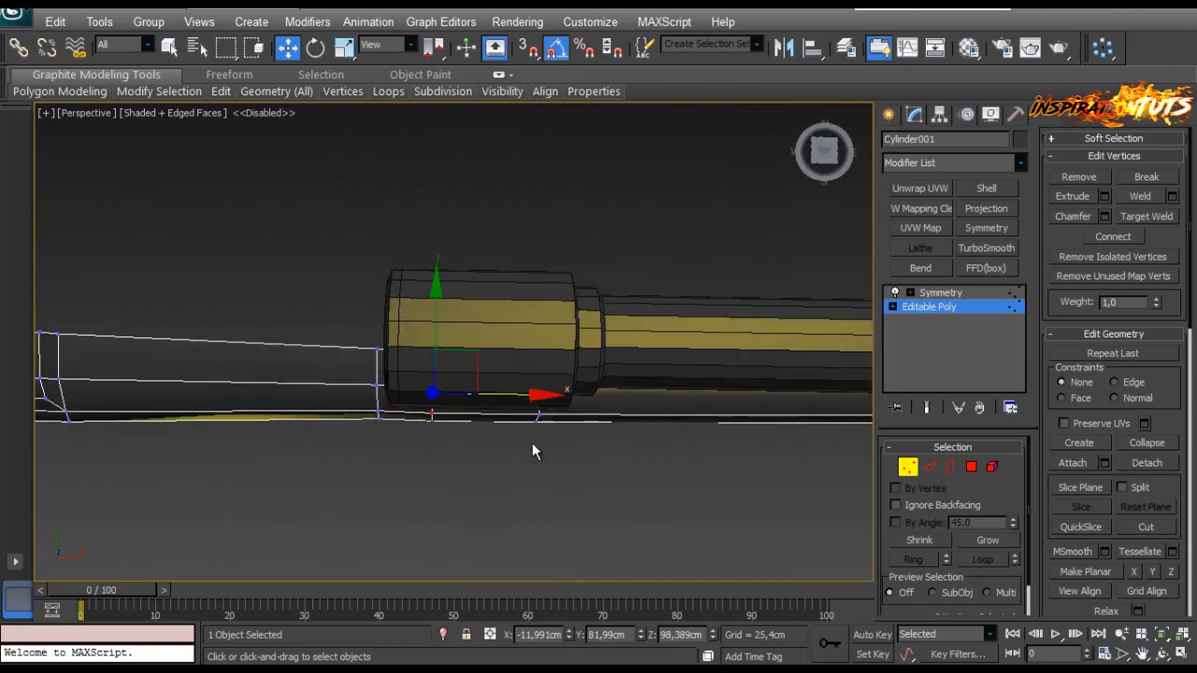
{"action": "left_click_drag", "start_coordinate": [451, 307], "coordinate": [451, 315]}
{"action": "scroll", "coordinate": [440, 318], "scroll_direction": "down", "scroll_amount": 3}
{"action": "middle_click_drag", "start_coordinate": [421, 323], "coordinate": [332, 377]}
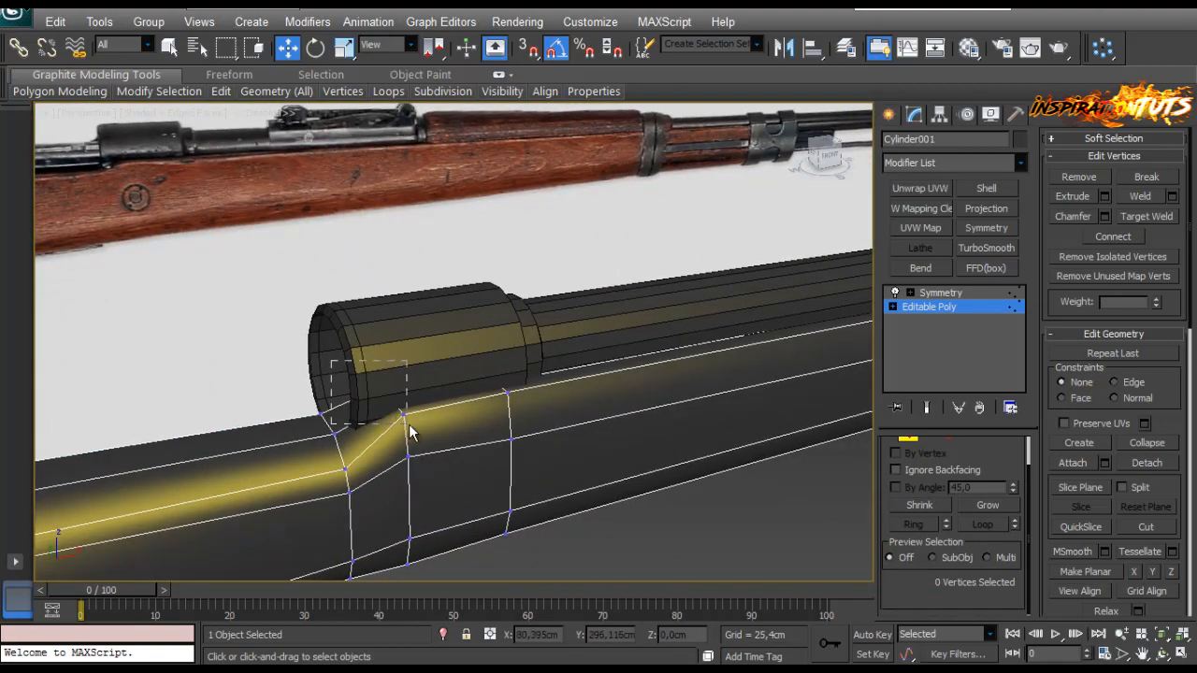
Step: Shift the three upper stock vertices inside the receiver ring sideways to about Y 82.26 cm
{"action": "left_click_drag", "start_coordinate": [408, 425], "coordinate": [409, 424]}
{"action": "middle_click_drag", "start_coordinate": [408, 425], "coordinate": [498, 436], "text": "alt"}
{"action": "scroll", "coordinate": [452, 456], "scroll_direction": "up", "scroll_amount": 3}
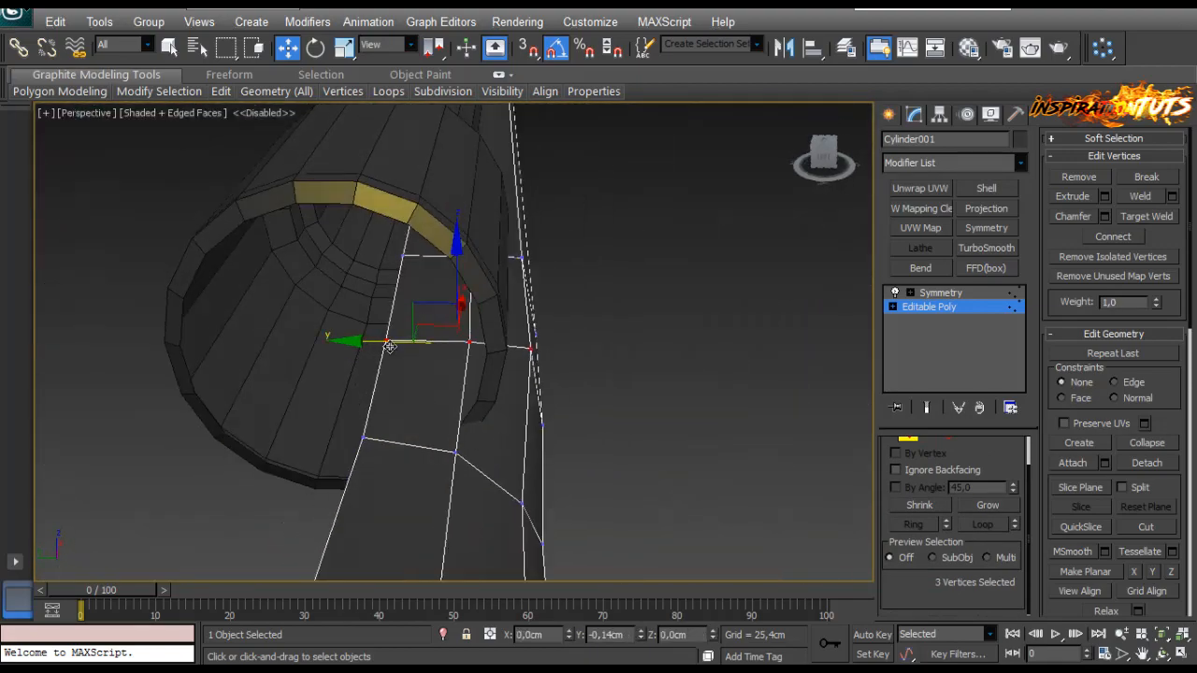
{"action": "middle_click_drag", "start_coordinate": [389, 346], "coordinate": [465, 323], "text": "alt"}
{"action": "scroll", "coordinate": [496, 307], "scroll_direction": "down", "scroll_amount": 3}
Step: Examine the gap between the stock edge and the receiver ring from the muzzle side and from above
{"action": "middle_click_drag", "start_coordinate": [469, 390], "coordinate": [697, 366], "text": "alt"}
{"action": "scroll", "coordinate": [559, 289], "scroll_direction": "up", "scroll_amount": 4}
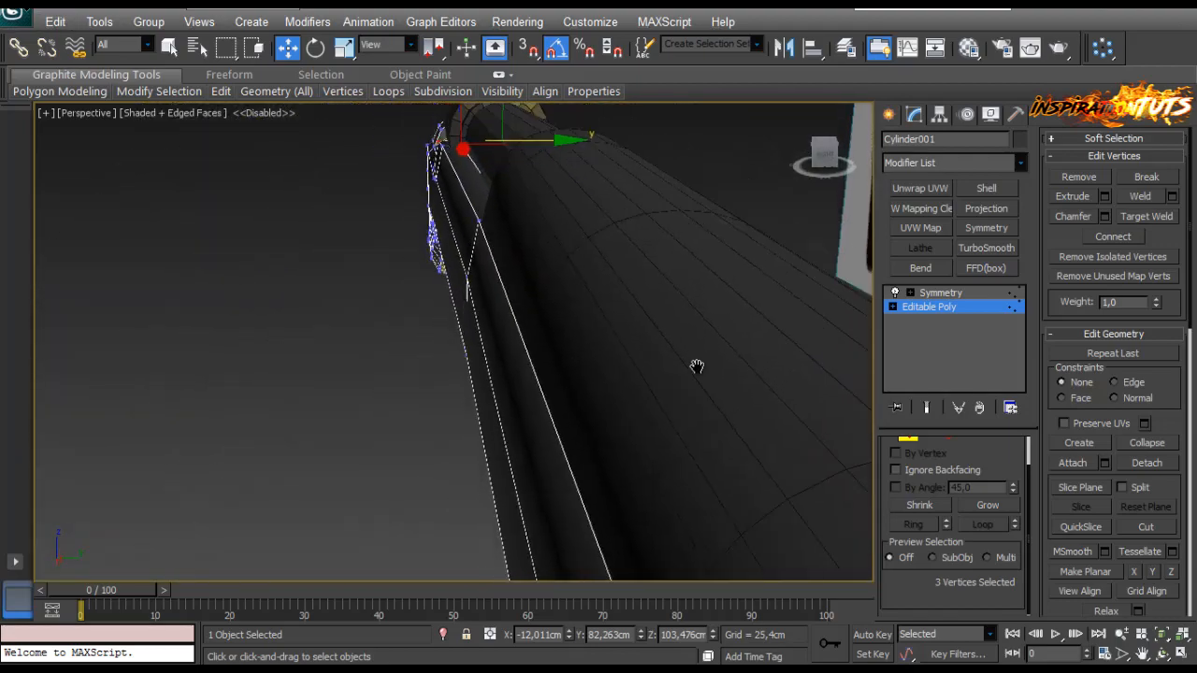
{"action": "scroll", "coordinate": [698, 365], "scroll_direction": "down", "scroll_amount": 2}
{"action": "scroll", "coordinate": [692, 319], "scroll_direction": "down", "scroll_amount": 4}
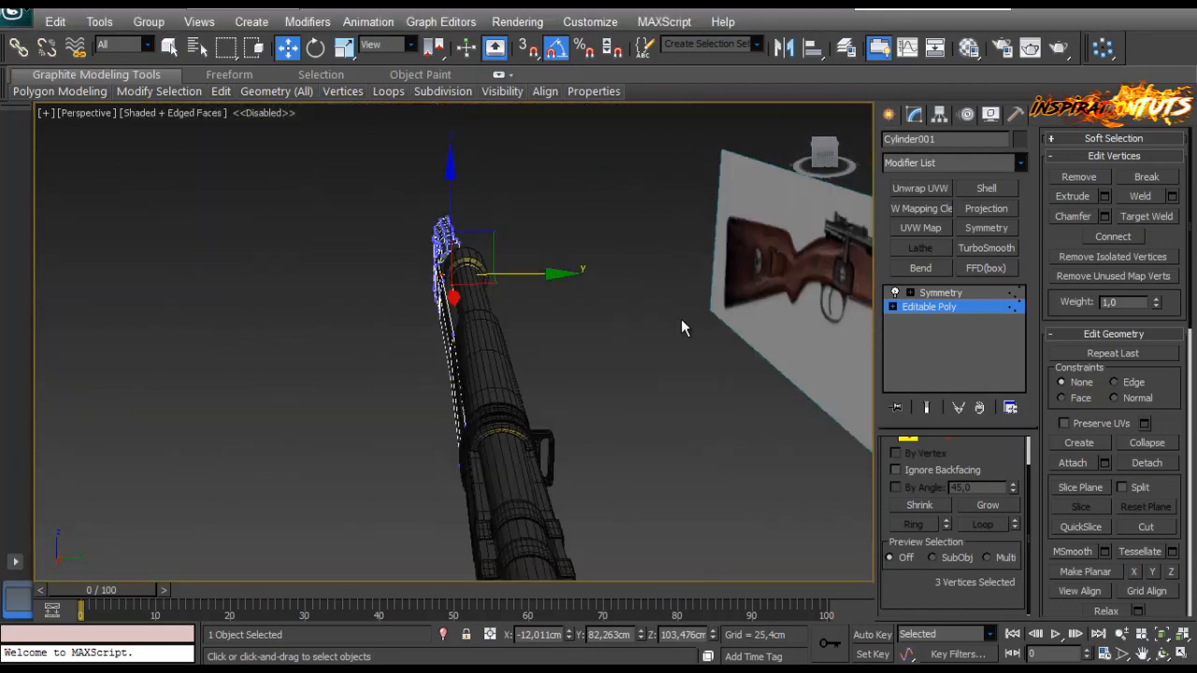
{"action": "scroll", "coordinate": [420, 393], "scroll_direction": "up", "scroll_amount": 3}
{"action": "middle_click_drag", "start_coordinate": [360, 393], "coordinate": [542, 430], "text": "alt"}
{"action": "scroll", "coordinate": [633, 354], "scroll_direction": "up", "scroll_amount": 2}
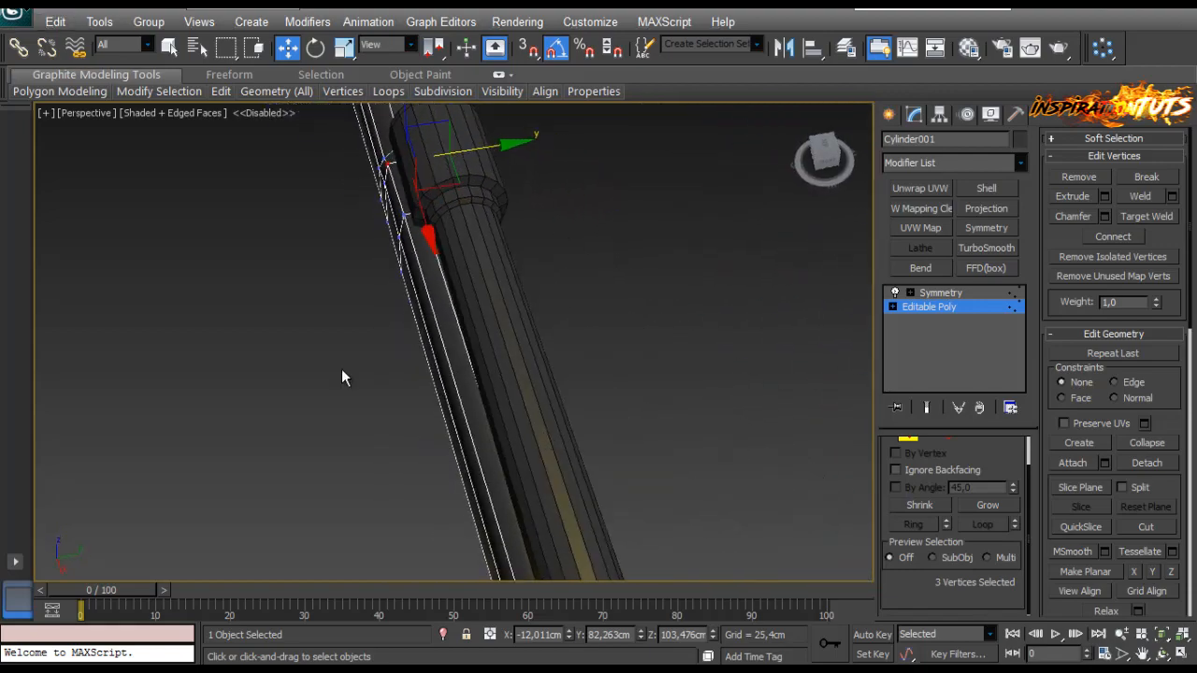
{"action": "middle_click_drag", "start_coordinate": [341, 369], "coordinate": [388, 423], "text": "alt"}
{"action": "scroll", "coordinate": [476, 284], "scroll_direction": "up", "scroll_amount": 3}
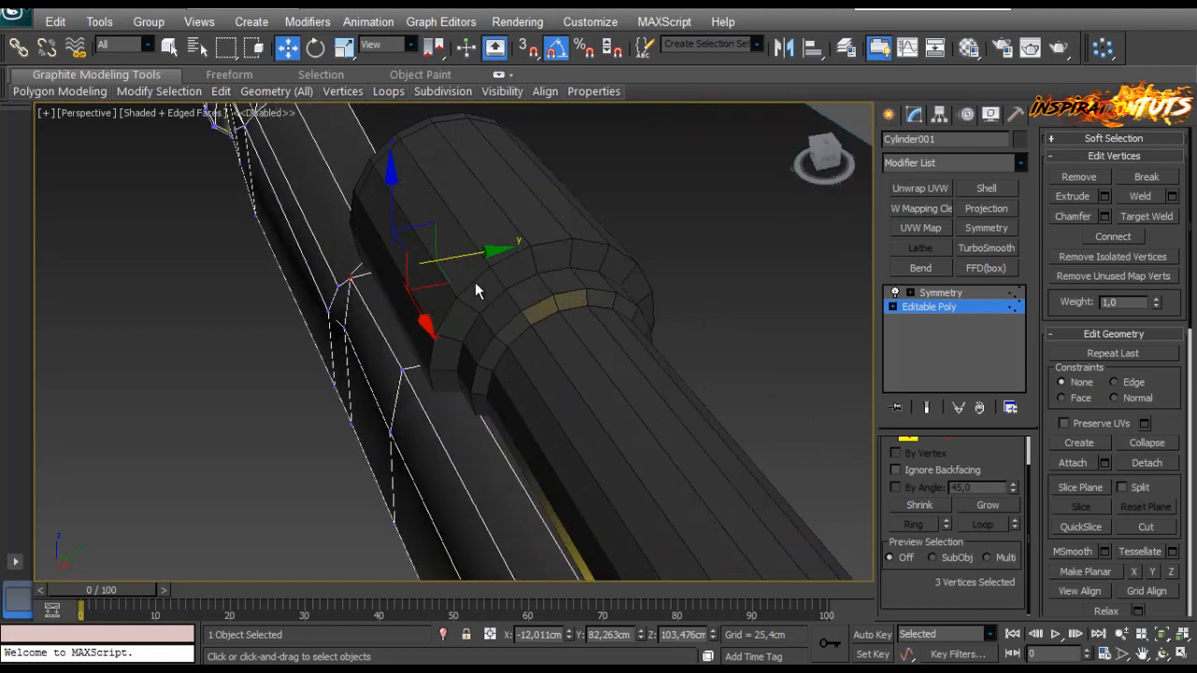
Step: Leave stock vertex editing, select the receiver ring's outer polygons on the rear barrel section, and activate uniform scaling
{"action": "left_click", "coordinate": [1012, 311]}
{"action": "left_click", "coordinate": [508, 248]}
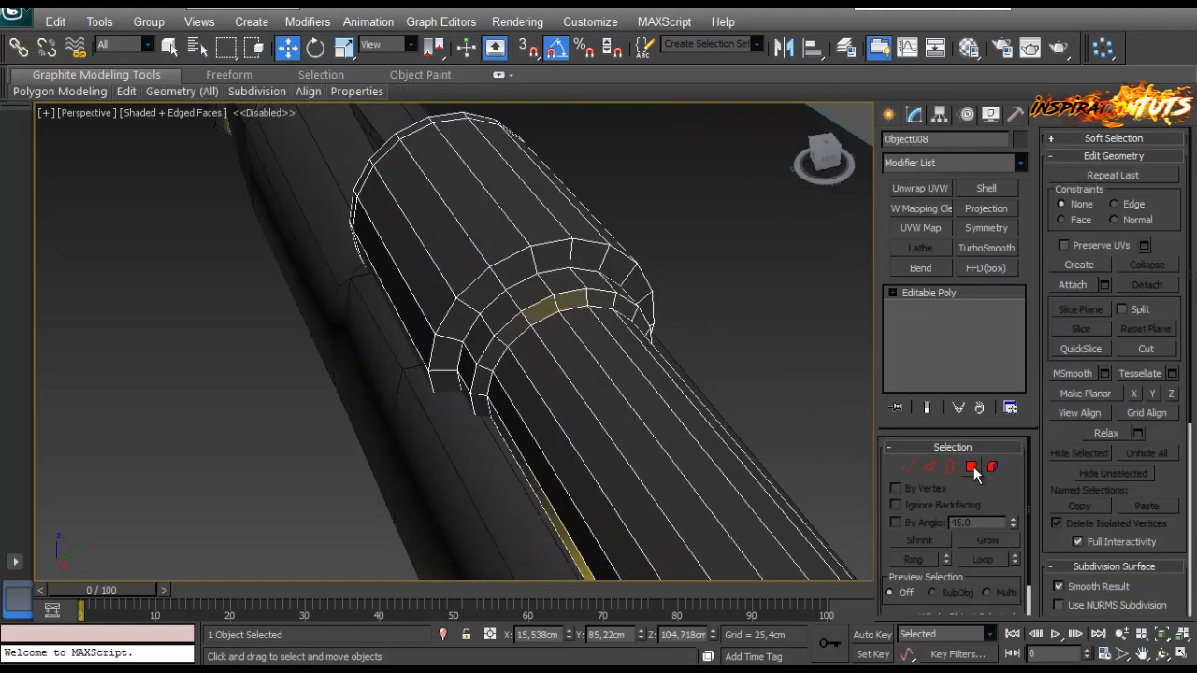
{"action": "key", "text": "4"}
{"action": "middle_click_drag", "start_coordinate": [259, 373], "coordinate": [400, 193], "text": "alt"}
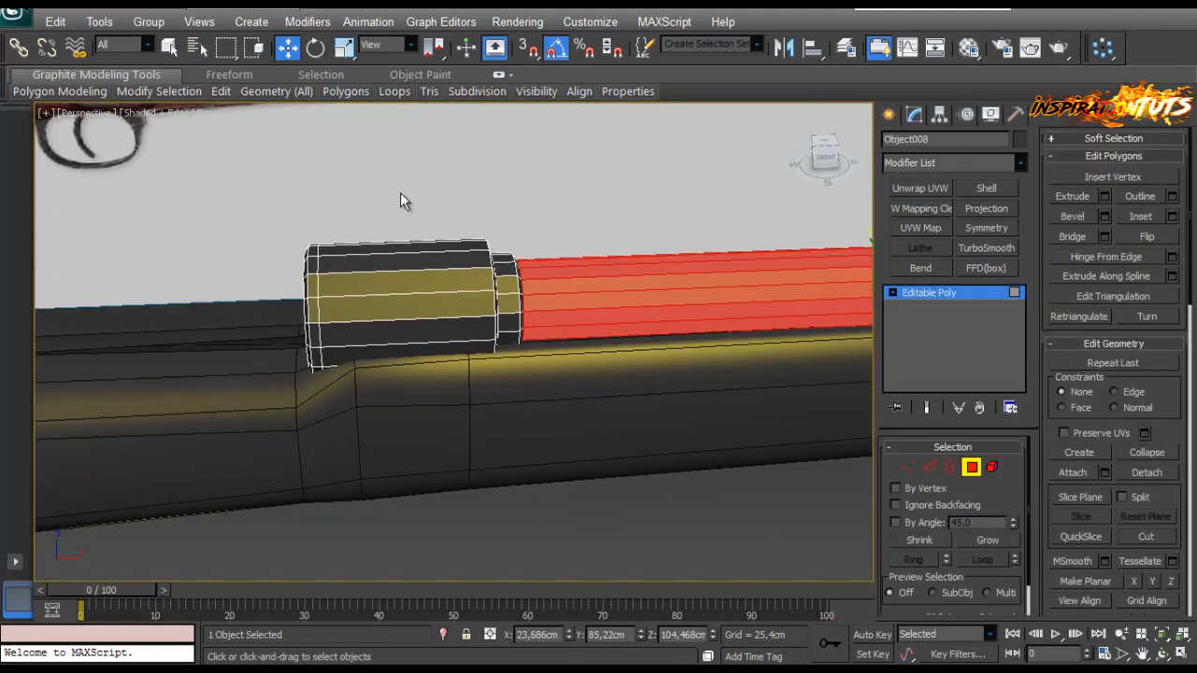
{"action": "left_click_drag", "start_coordinate": [401, 193], "coordinate": [304, 379]}
{"action": "middle_click_drag", "start_coordinate": [535, 313], "coordinate": [491, 314], "text": "alt"}
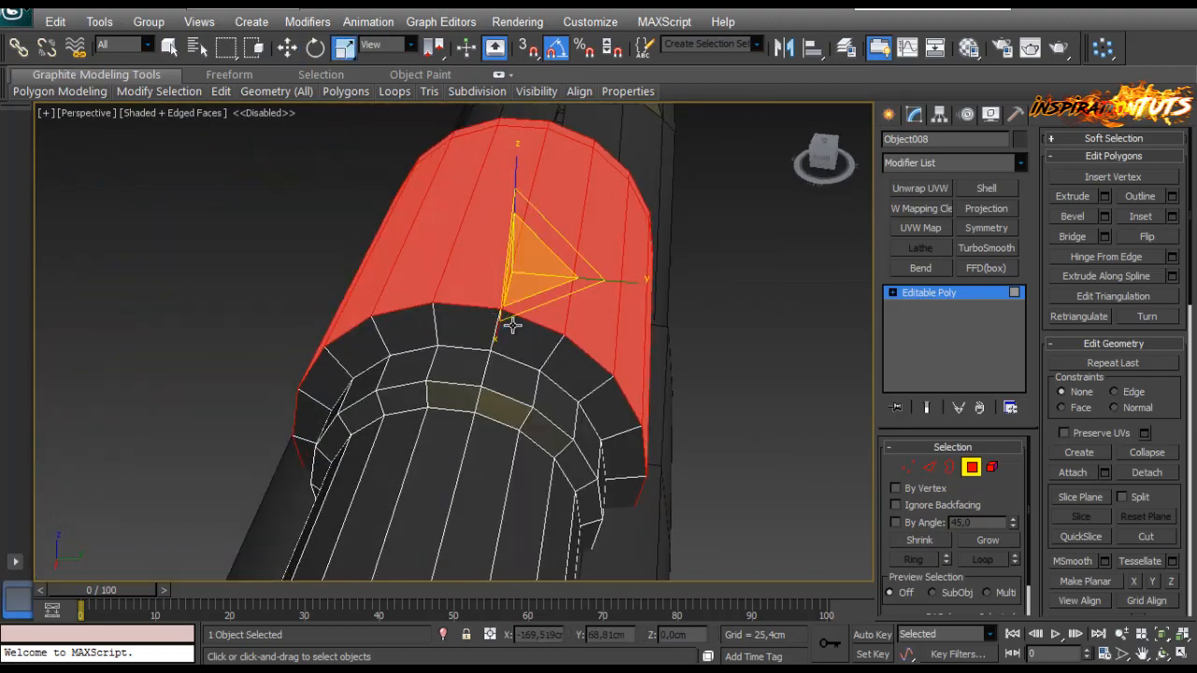
{"action": "middle_click_drag", "start_coordinate": [568, 254], "coordinate": [537, 309], "text": "alt"}
Step: In front view, select the receiver ring and collar vertices and raise them to about Z 104.57 cm against the reference
{"action": "key", "text": "f"}
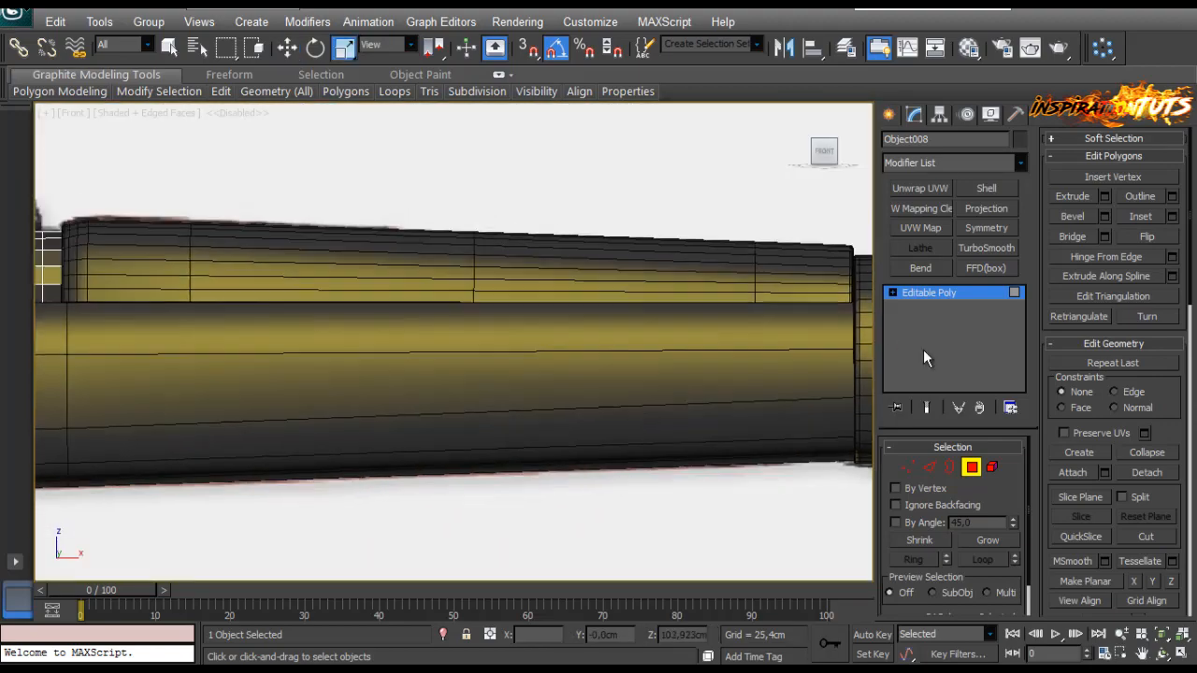
{"action": "scroll", "coordinate": [318, 290], "scroll_direction": "down", "scroll_amount": 3}
{"action": "middle_click_drag", "start_coordinate": [318, 290], "coordinate": [646, 296]}
{"action": "scroll", "coordinate": [318, 321], "scroll_direction": "up", "scroll_amount": 3}
{"action": "middle_click_drag", "start_coordinate": [318, 321], "coordinate": [640, 391]}
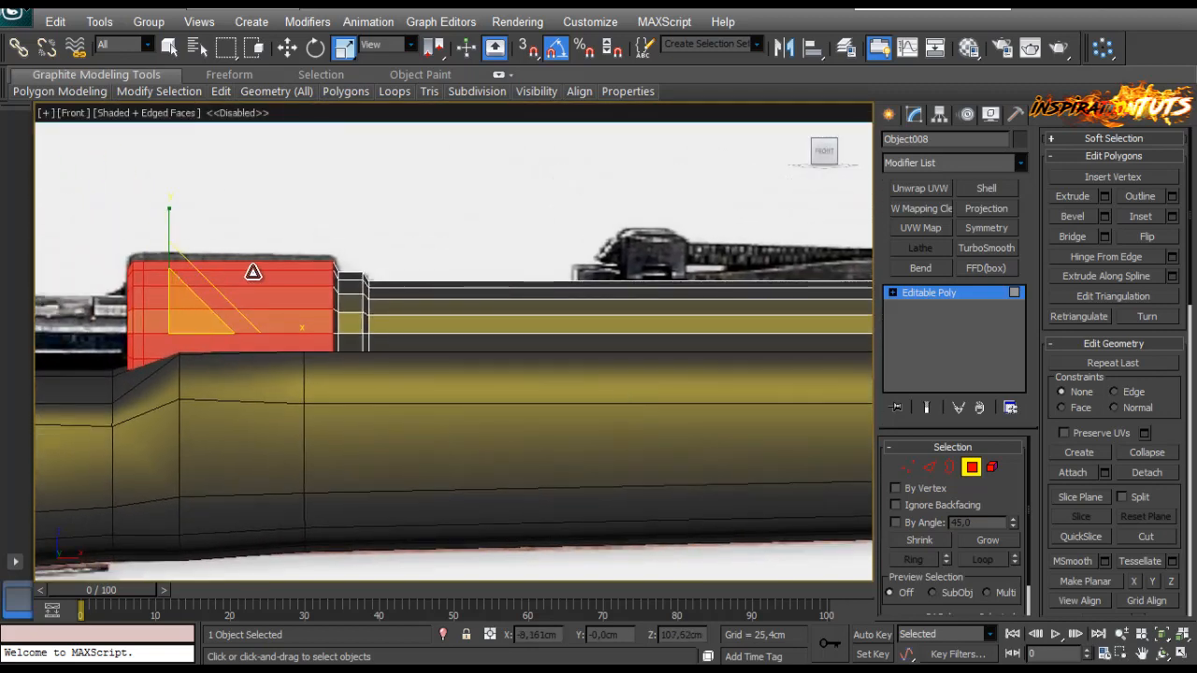
{"action": "left_click", "coordinate": [907, 467]}
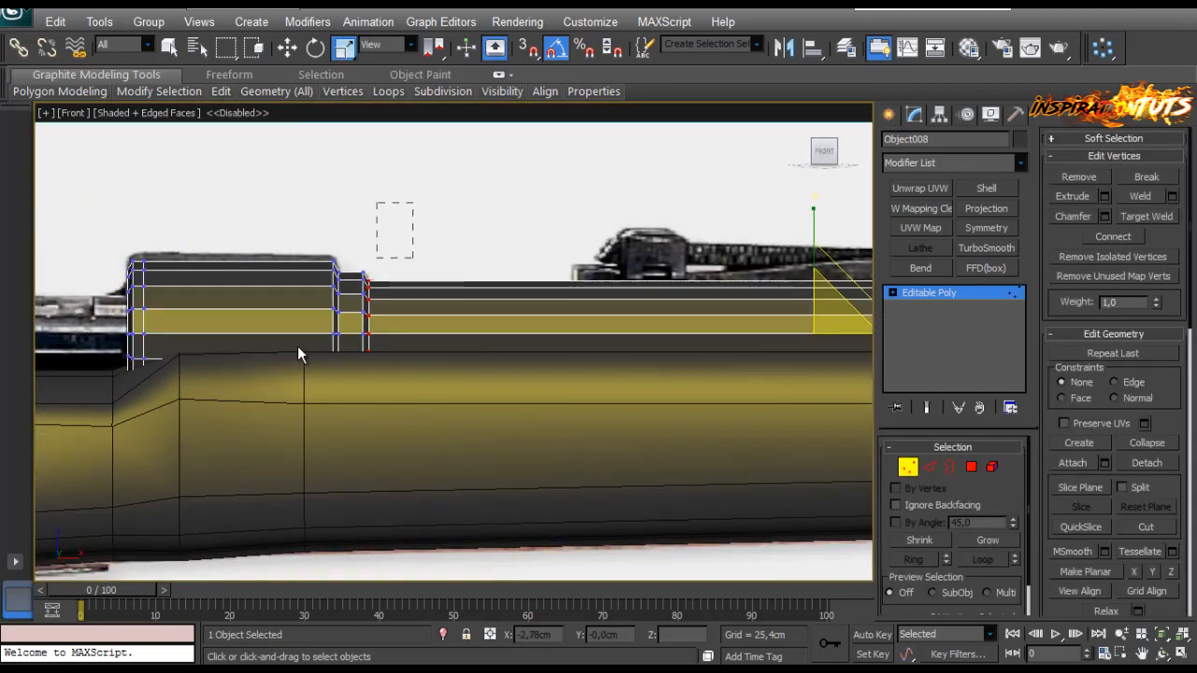
{"action": "left_click_drag", "start_coordinate": [96, 429], "coordinate": [97, 430]}
{"action": "scroll", "coordinate": [312, 414], "scroll_direction": "up", "scroll_amount": 3}
{"action": "key", "text": "w"}
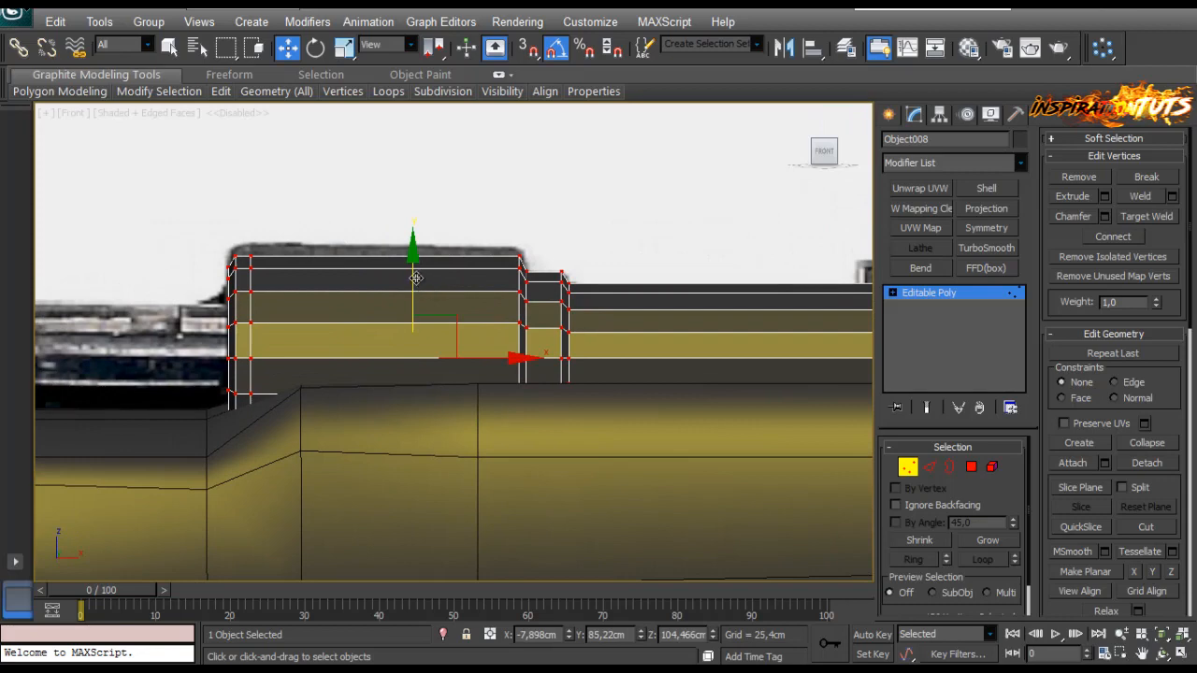
{"action": "left_click_drag", "start_coordinate": [417, 277], "coordinate": [411, 275]}
{"action": "scroll", "coordinate": [804, 290], "scroll_direction": "down", "scroll_amount": 3}
{"action": "middle_click_drag", "start_coordinate": [804, 290], "coordinate": [641, 330]}
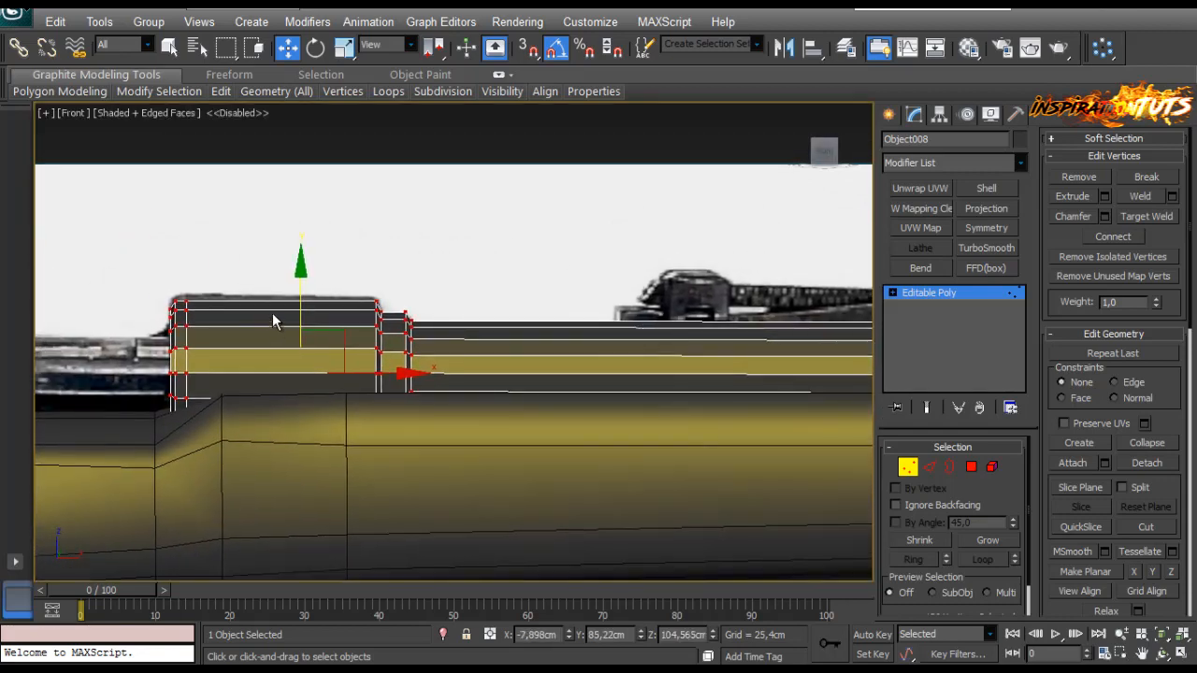
Step: Switch from the receiver ring to the stock and select its open centre border in the base mesh below the Symmetry modifier
{"action": "key", "text": "p"}
{"action": "middle_click_drag", "start_coordinate": [275, 302], "coordinate": [252, 406], "text": "alt"}
{"action": "middle_click_drag", "start_coordinate": [425, 336], "coordinate": [445, 325]}
{"action": "scroll", "coordinate": [376, 370], "scroll_direction": "up", "scroll_amount": 5}
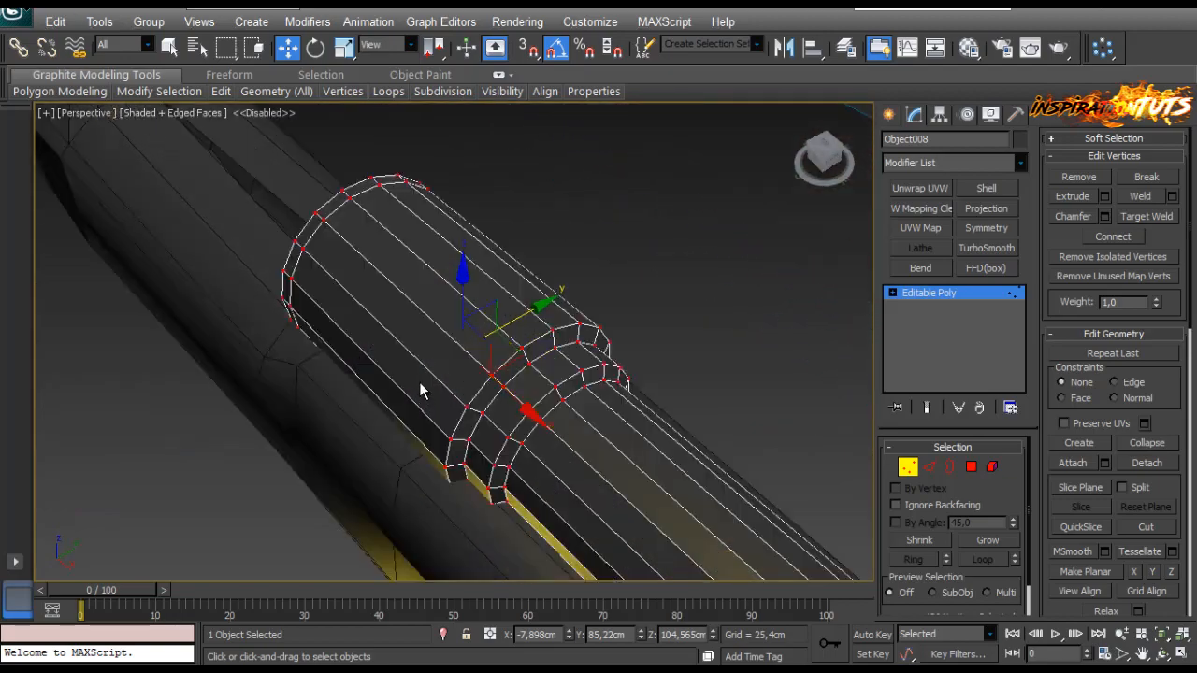
{"action": "middle_click_drag", "start_coordinate": [419, 382], "coordinate": [635, 280], "text": "alt"}
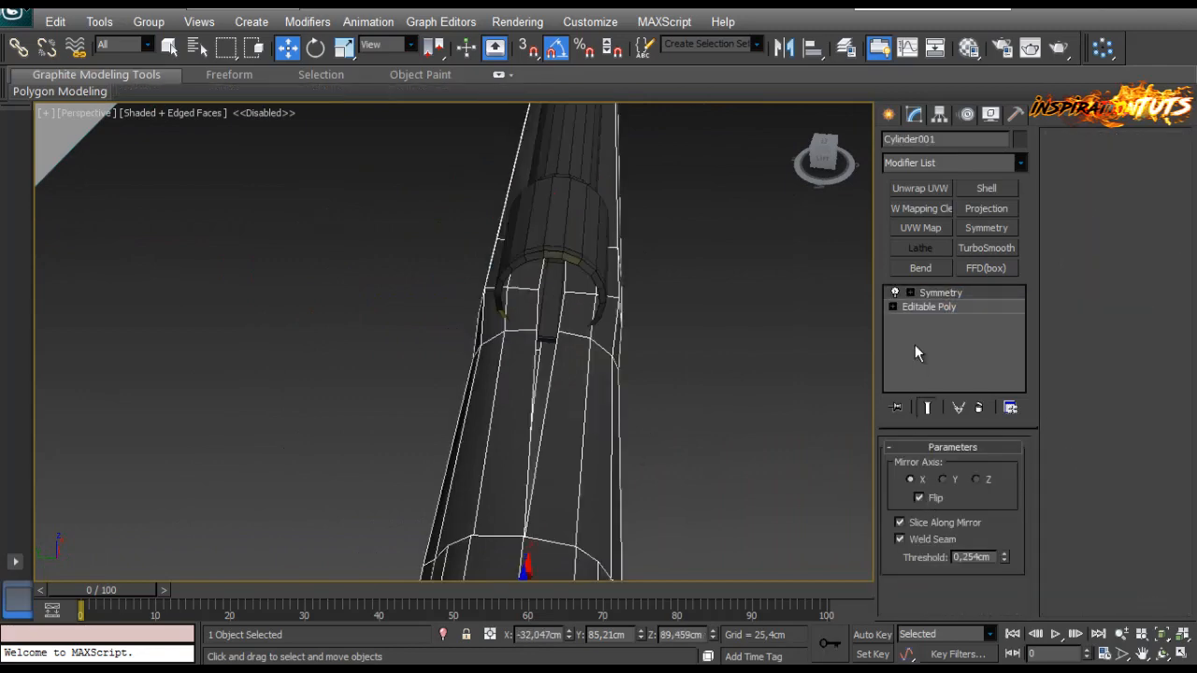
{"action": "left_click", "coordinate": [928, 306]}
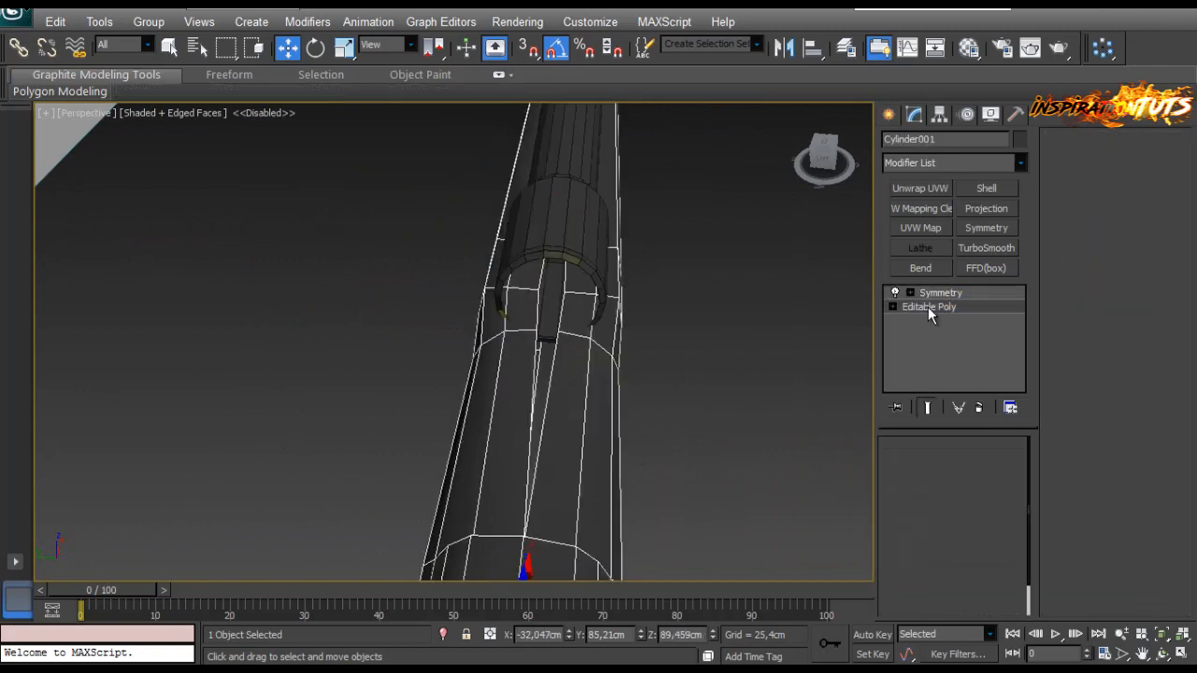
{"action": "key", "text": "3"}
{"action": "left_click", "coordinate": [543, 433]}
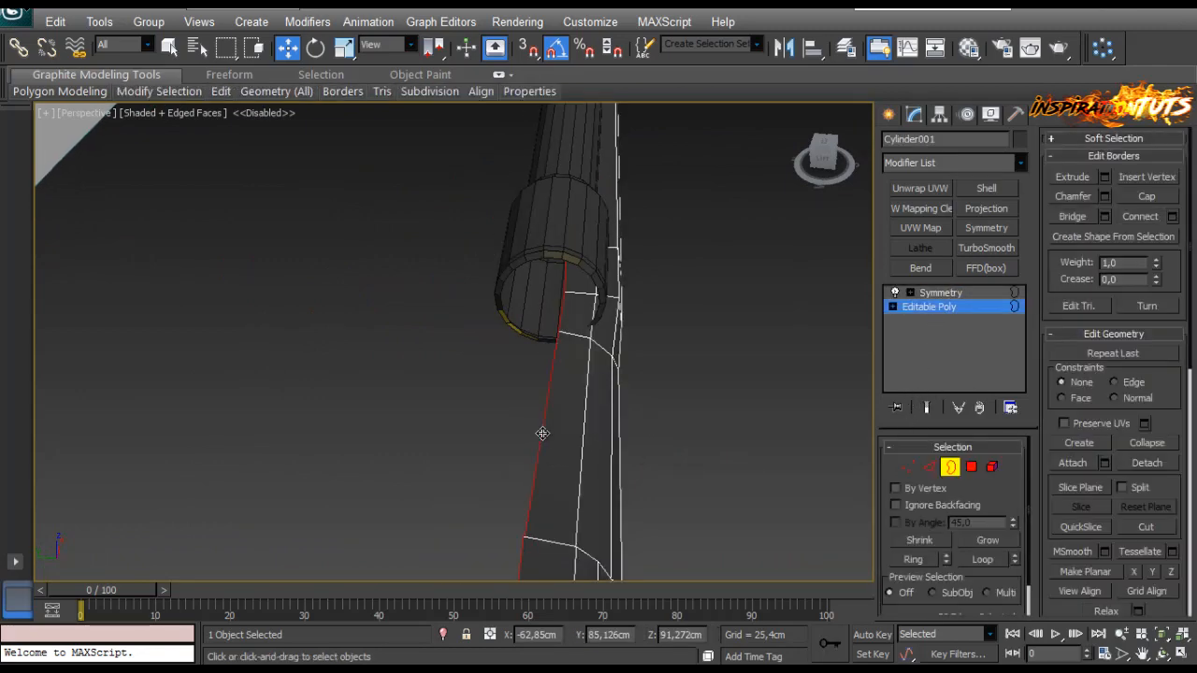
Step: Straighten the stock's centre border with the Scale tool, leave border editing and return to the Symmetry level
{"action": "scroll", "coordinate": [541, 426], "scroll_direction": "down", "scroll_amount": 5}
{"action": "middle_click_drag", "start_coordinate": [530, 399], "coordinate": [498, 312], "text": "alt"}
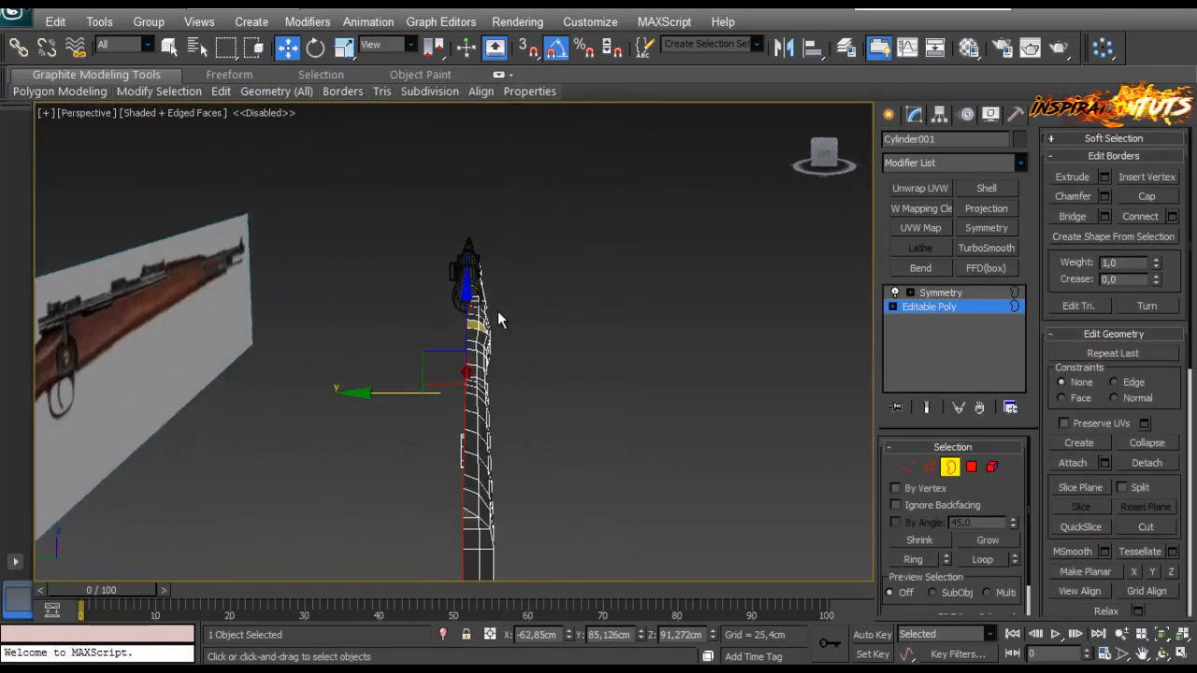
{"action": "left_click", "coordinate": [956, 467]}
{"action": "left_click", "coordinate": [941, 292]}
{"action": "scroll", "coordinate": [419, 422], "scroll_direction": "up", "scroll_amount": 5}
{"action": "middle_click_drag", "start_coordinate": [419, 422], "coordinate": [585, 374], "text": "alt"}
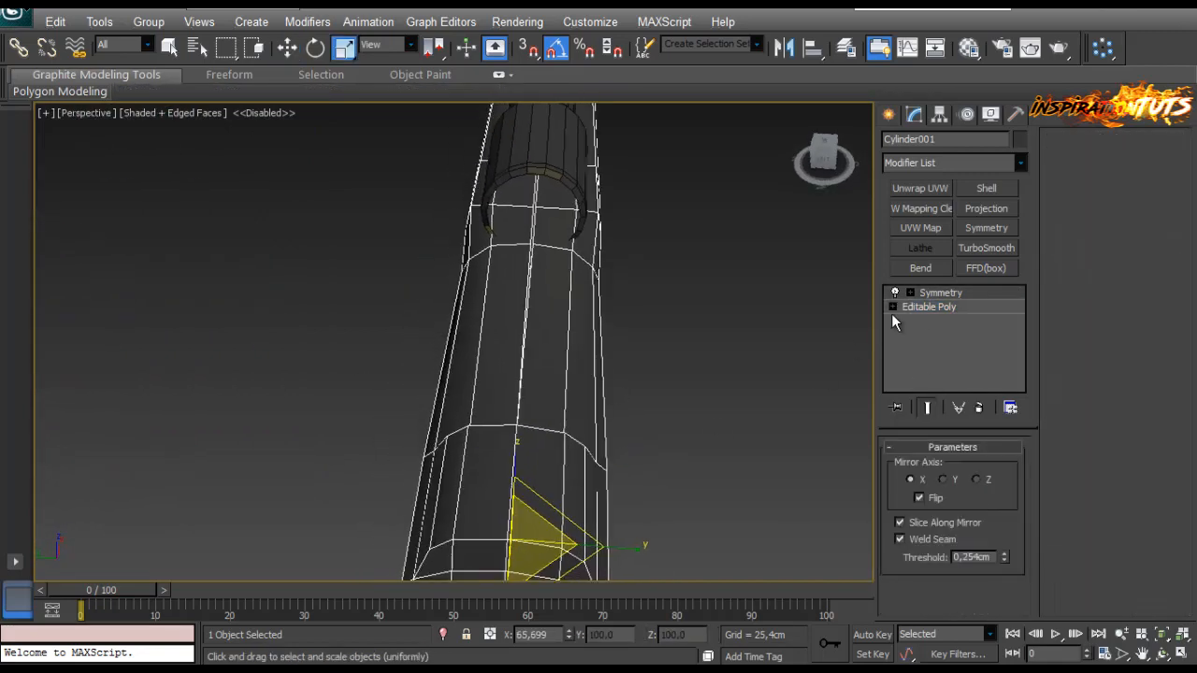
{"action": "left_click", "coordinate": [948, 293]}
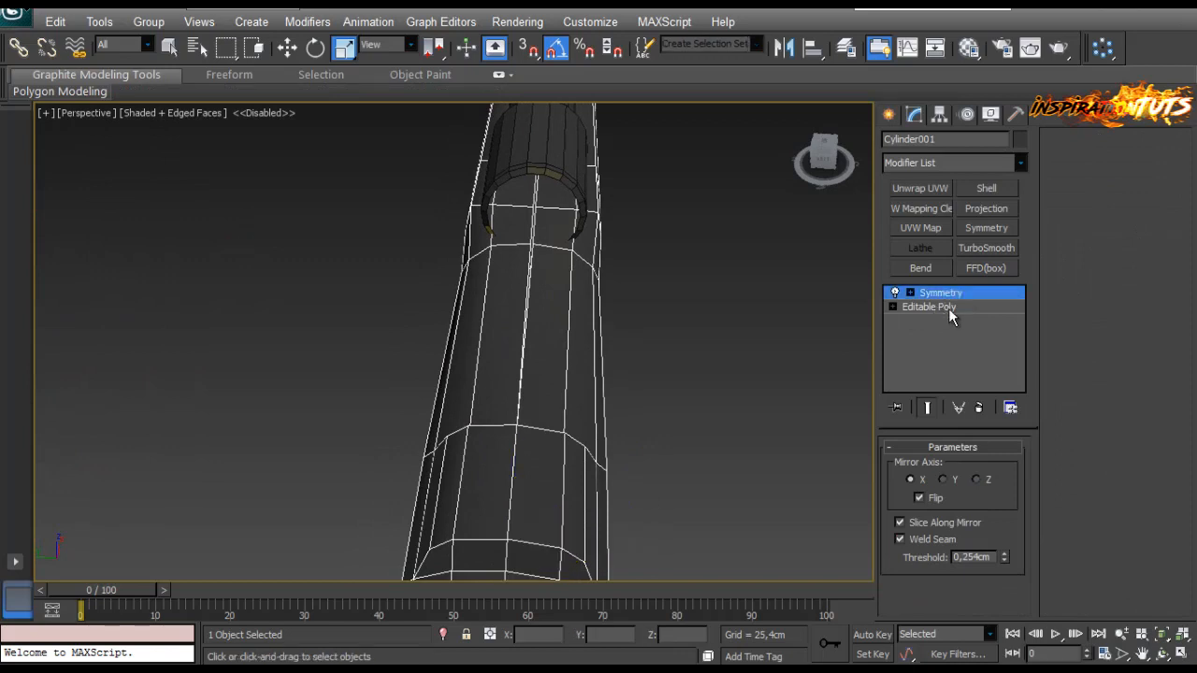
Step: Move the stock's centre border sideways to about Y 85.48 cm and return to the Symmetry level
{"action": "left_click", "coordinate": [948, 307]}
{"action": "left_click", "coordinate": [947, 467]}
{"action": "middle_click_drag", "start_coordinate": [618, 427], "coordinate": [550, 337], "text": "alt"}
{"action": "key", "text": "w"}
{"action": "middle_click_drag", "start_coordinate": [550, 337], "coordinate": [567, 210], "text": "alt"}
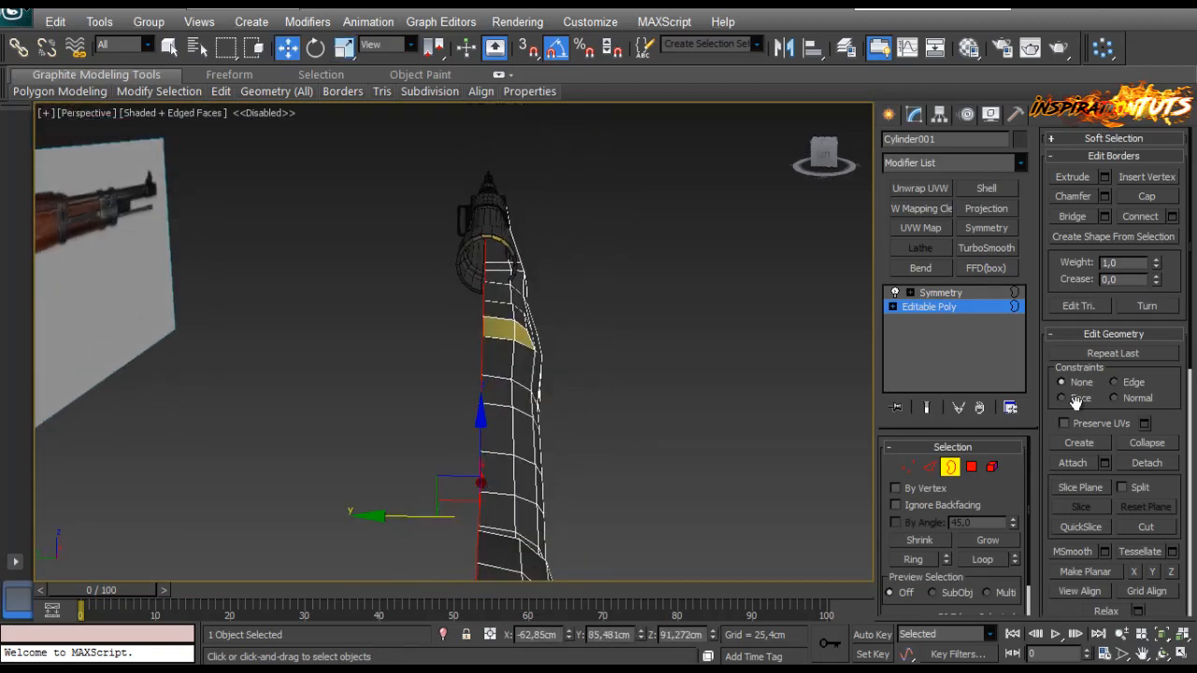
{"action": "left_click", "coordinate": [946, 467]}
{"action": "left_click", "coordinate": [967, 294]}
Step: Examine the stock's mirrored centre seam and how the stock meets the receiver ring from behind and from the side
{"action": "middle_click_drag", "start_coordinate": [617, 309], "coordinate": [535, 415], "text": "alt"}
{"action": "scroll", "coordinate": [534, 468], "scroll_direction": "down", "scroll_amount": 5}
{"action": "scroll", "coordinate": [463, 298], "scroll_direction": "up", "scroll_amount": 5}
{"action": "middle_click_drag", "start_coordinate": [462, 298], "coordinate": [441, 406]}
{"action": "scroll", "coordinate": [527, 358], "scroll_direction": "up", "scroll_amount": 2}
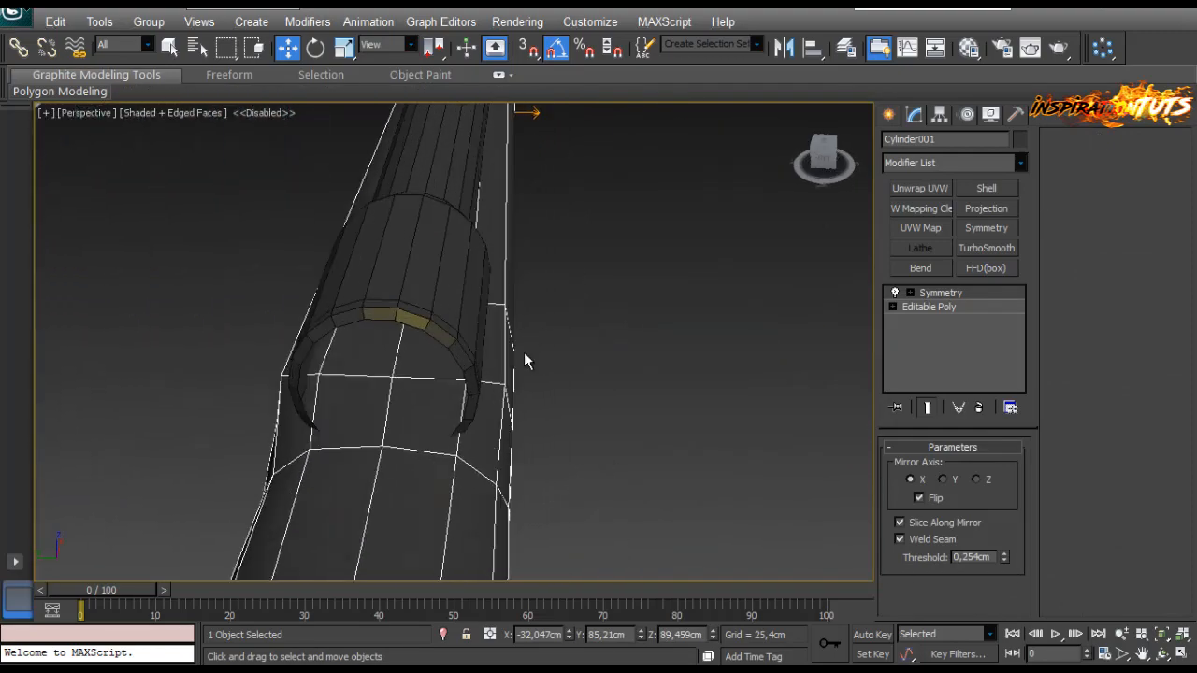
{"action": "middle_click_drag", "start_coordinate": [526, 358], "coordinate": [412, 369], "text": "alt"}
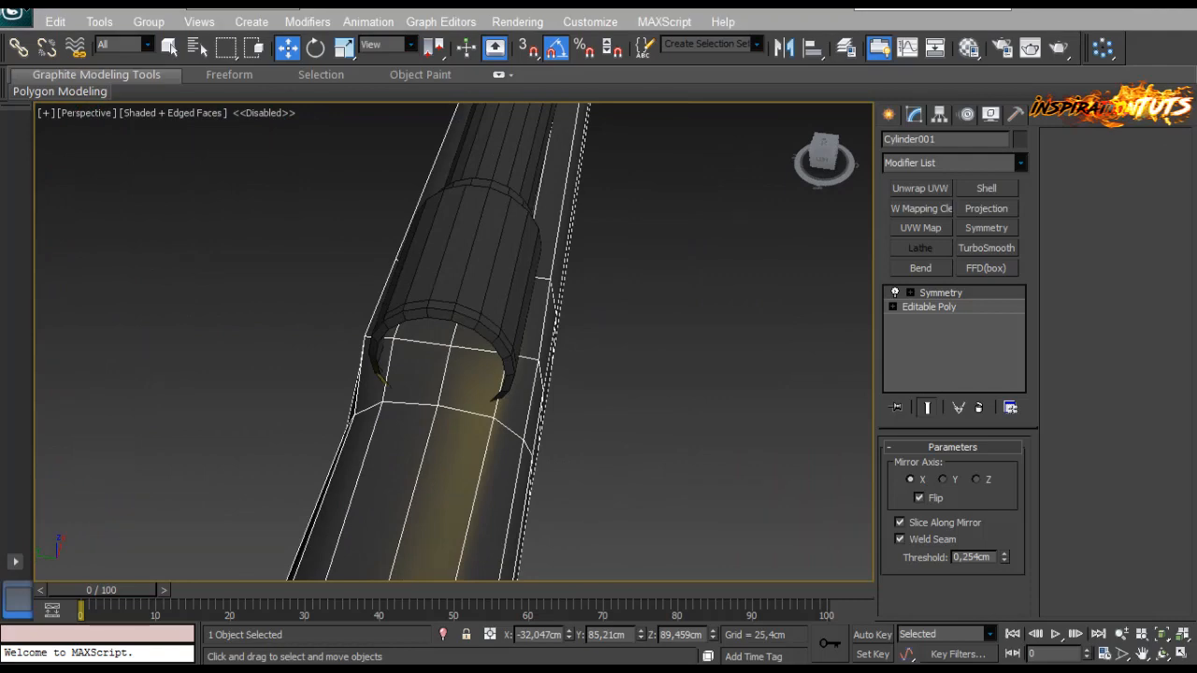
{"action": "scroll", "coordinate": [454, 342], "scroll_direction": "down", "scroll_amount": 5}
{"action": "middle_click_drag", "start_coordinate": [453, 341], "coordinate": [887, 459], "text": "alt"}
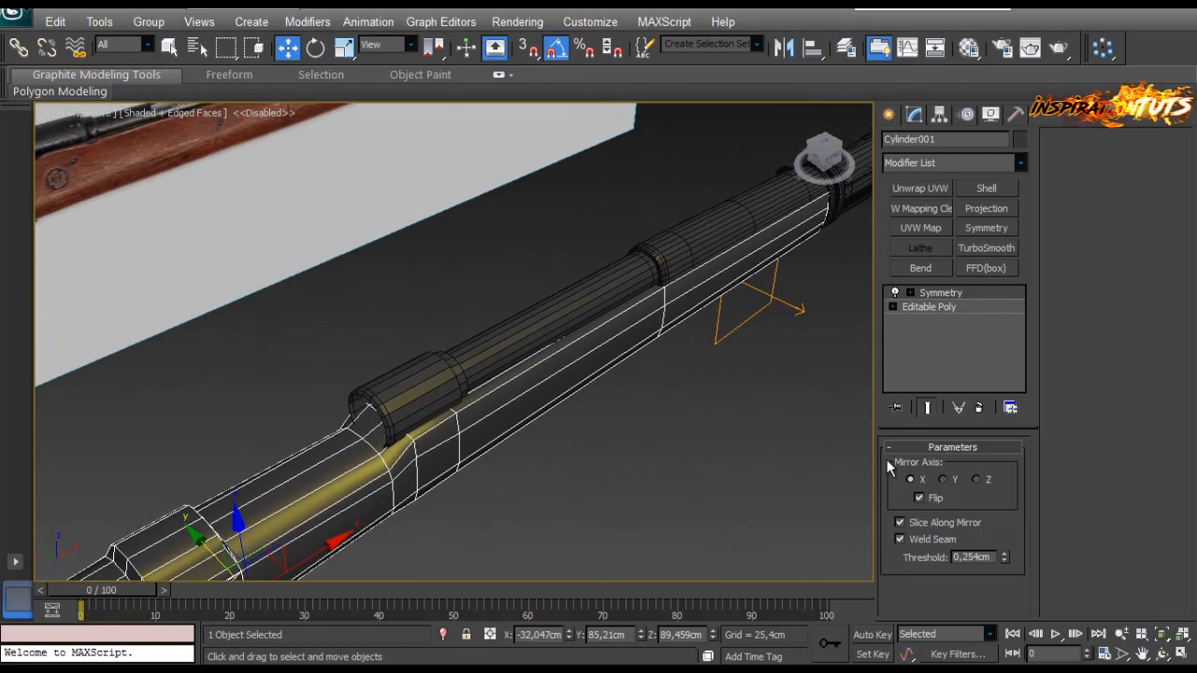
Step: Isolate the stock and select the centre top polygons of its action area, including the raised block
{"action": "left_click", "coordinate": [929, 307]}
{"action": "left_click", "coordinate": [971, 466]}
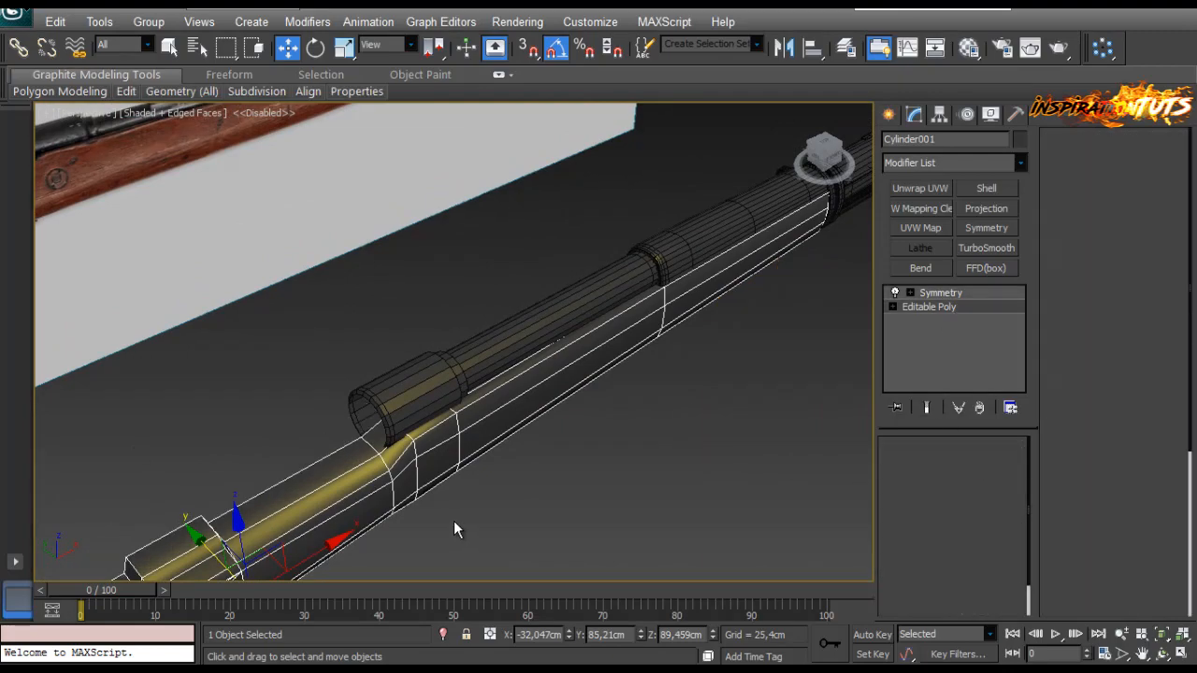
{"action": "middle_click_drag", "start_coordinate": [279, 496], "coordinate": [393, 406], "text": "alt"}
{"action": "key", "text": "alt+q"}
{"action": "scroll", "coordinate": [433, 383], "scroll_direction": "up", "scroll_amount": 5}
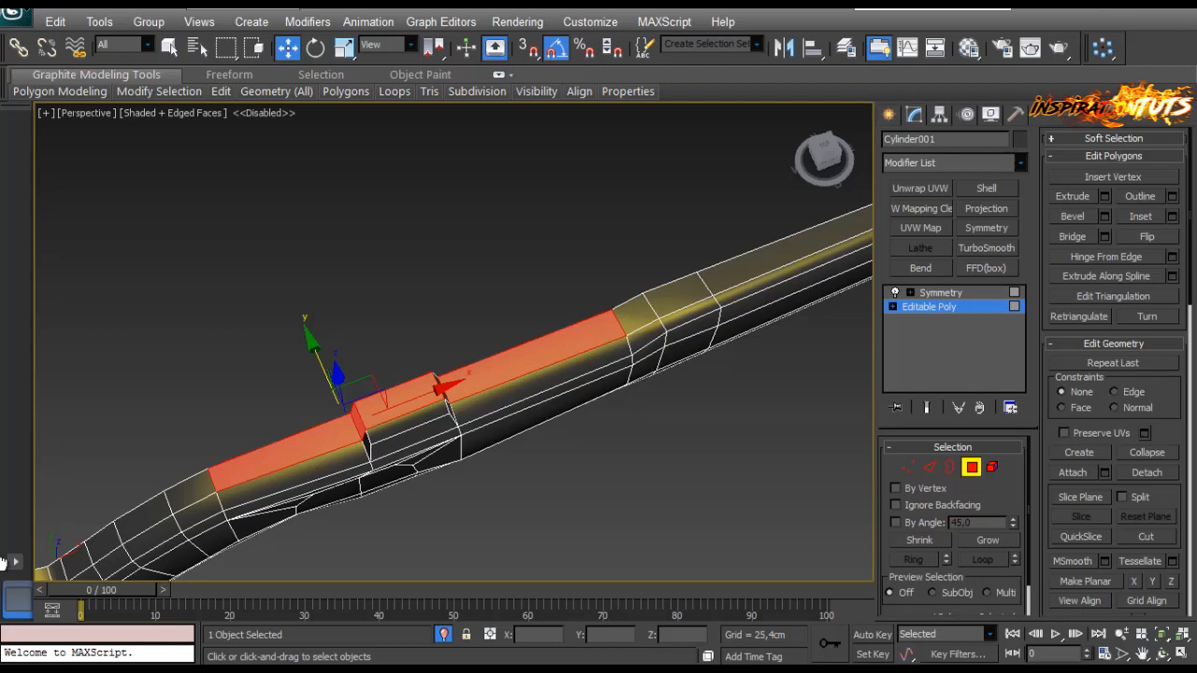
Step: End the stock's isolation, add the upper handguard to the object selection and isolate both parts together
{"action": "left_click", "coordinate": [444, 636]}
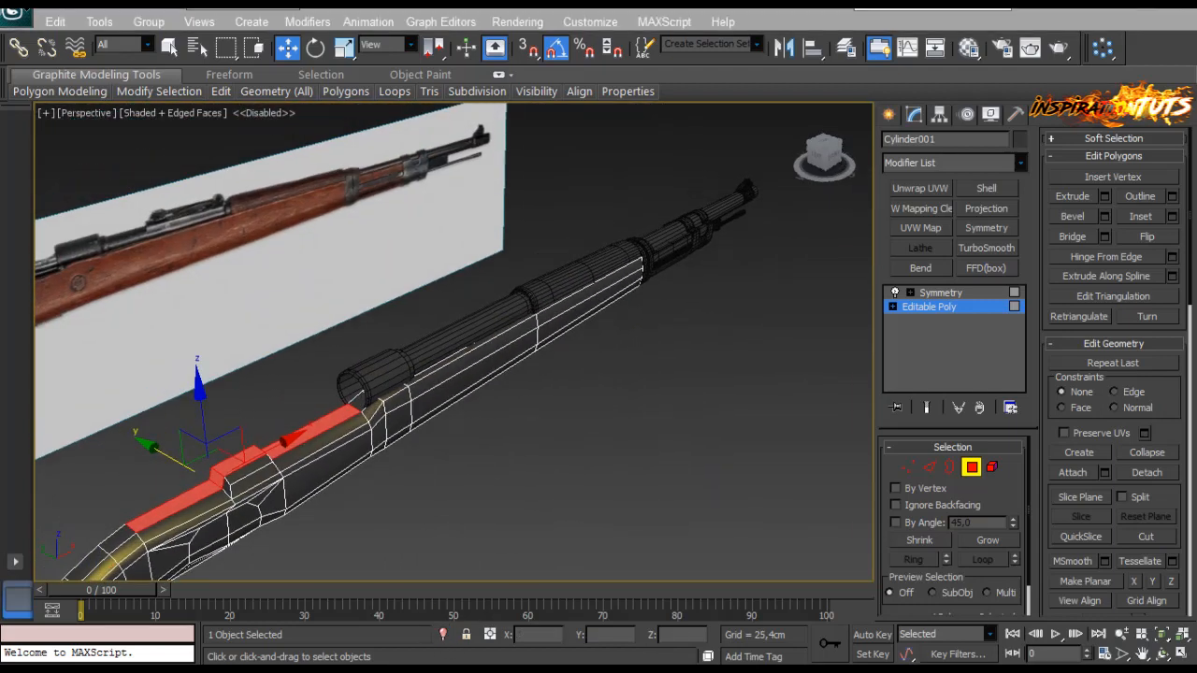
{"action": "middle_click_drag", "start_coordinate": [460, 369], "coordinate": [372, 452], "text": "alt"}
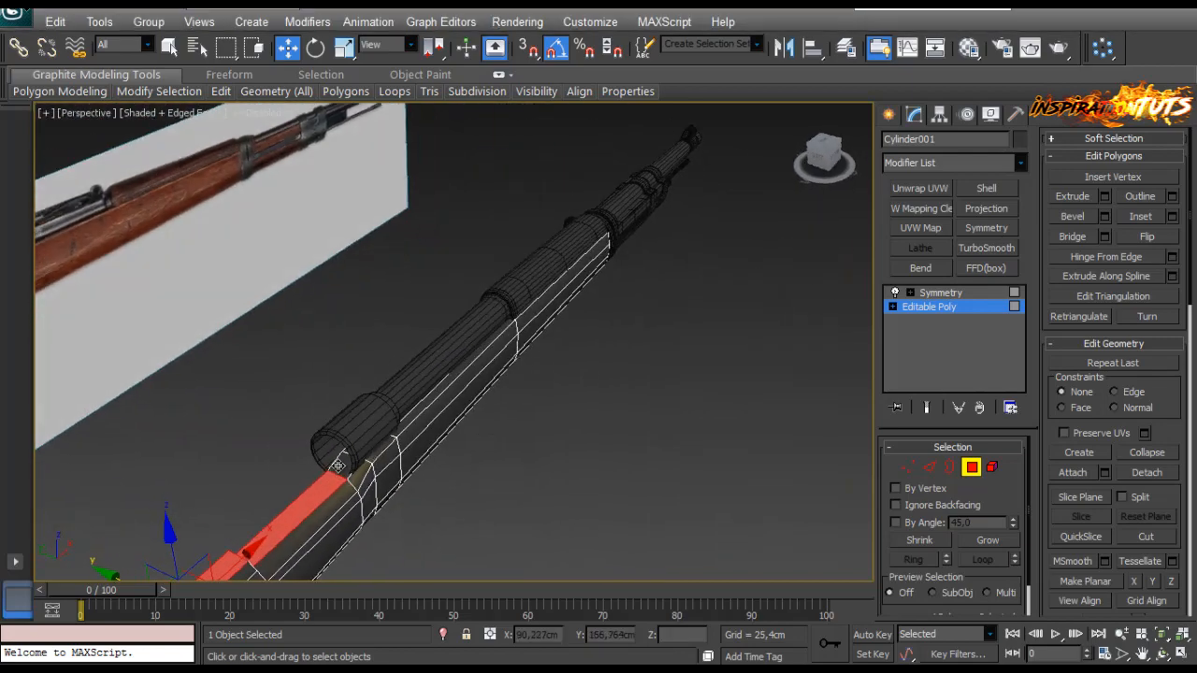
{"action": "key", "text": "alt+q"}
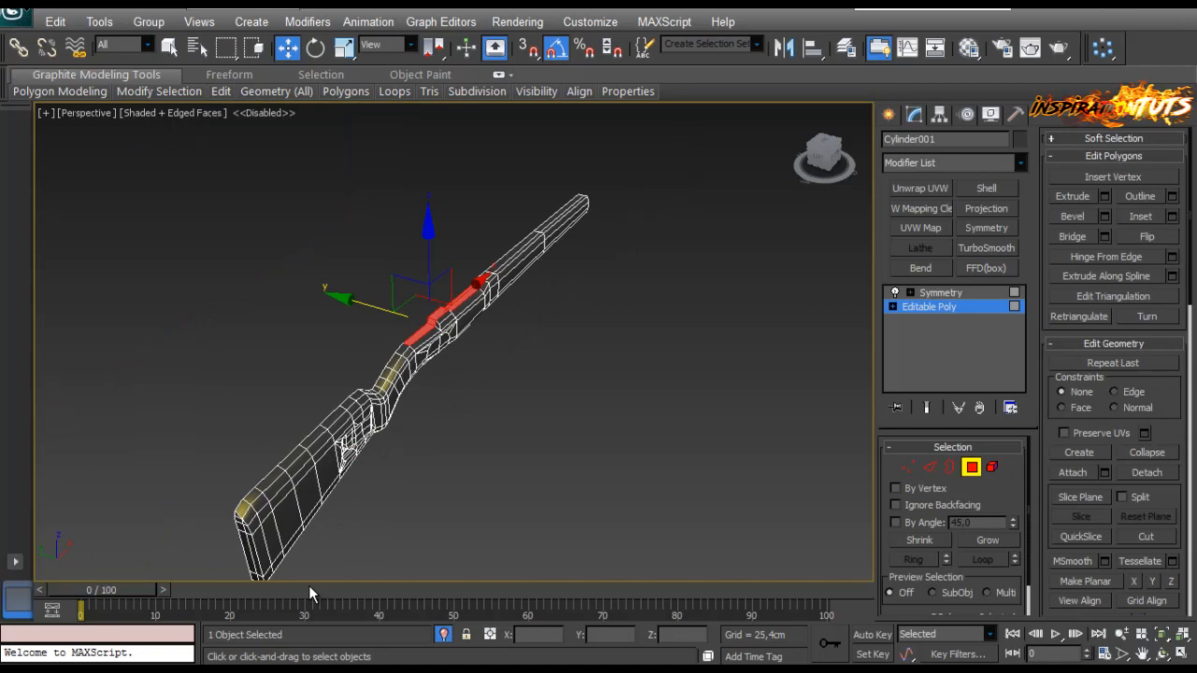
{"action": "left_click", "coordinate": [445, 635]}
{"action": "left_click", "coordinate": [971, 471]}
{"action": "left_click", "coordinate": [515, 297], "text": "ctrl"}
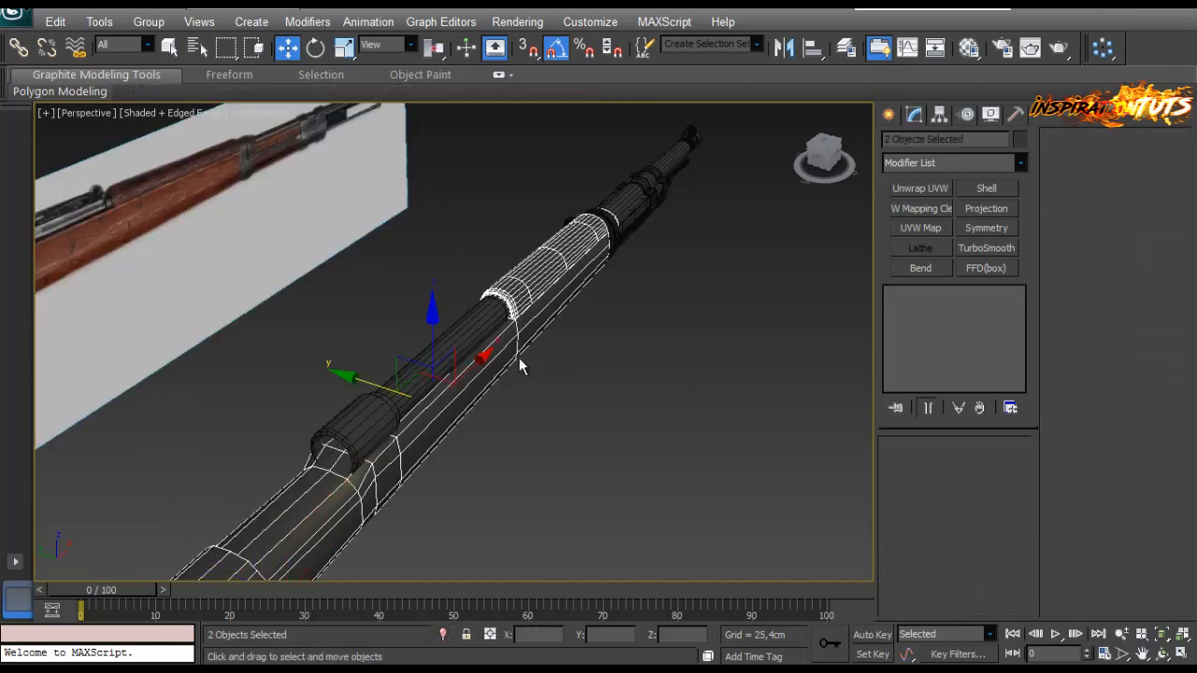
{"action": "key", "text": "alt+q"}
Step: Extend the stock's top polygon selection forward along the barrel channel to the handguard and delete these polygons
{"action": "scroll", "coordinate": [424, 374], "scroll_direction": "up", "scroll_amount": 4}
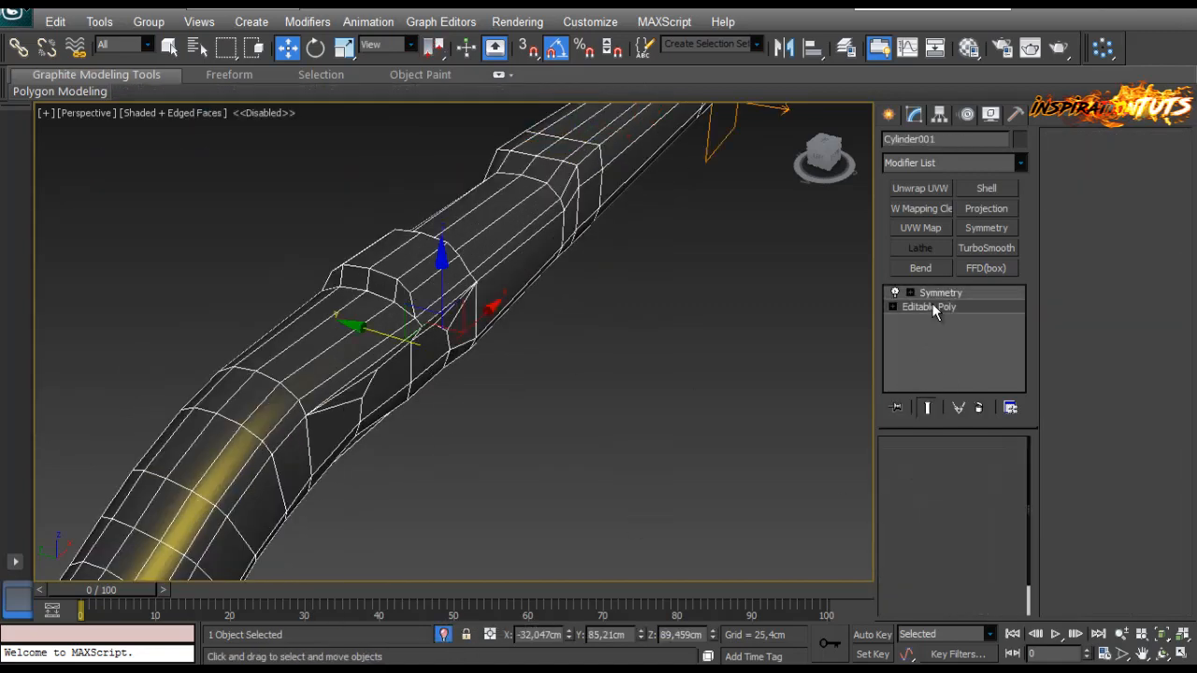
{"action": "left_click", "coordinate": [932, 307]}
{"action": "left_click", "coordinate": [971, 466]}
{"action": "middle_click_drag", "start_coordinate": [403, 432], "coordinate": [423, 513]}
{"action": "scroll", "coordinate": [523, 376], "scroll_direction": "down", "scroll_amount": 2}
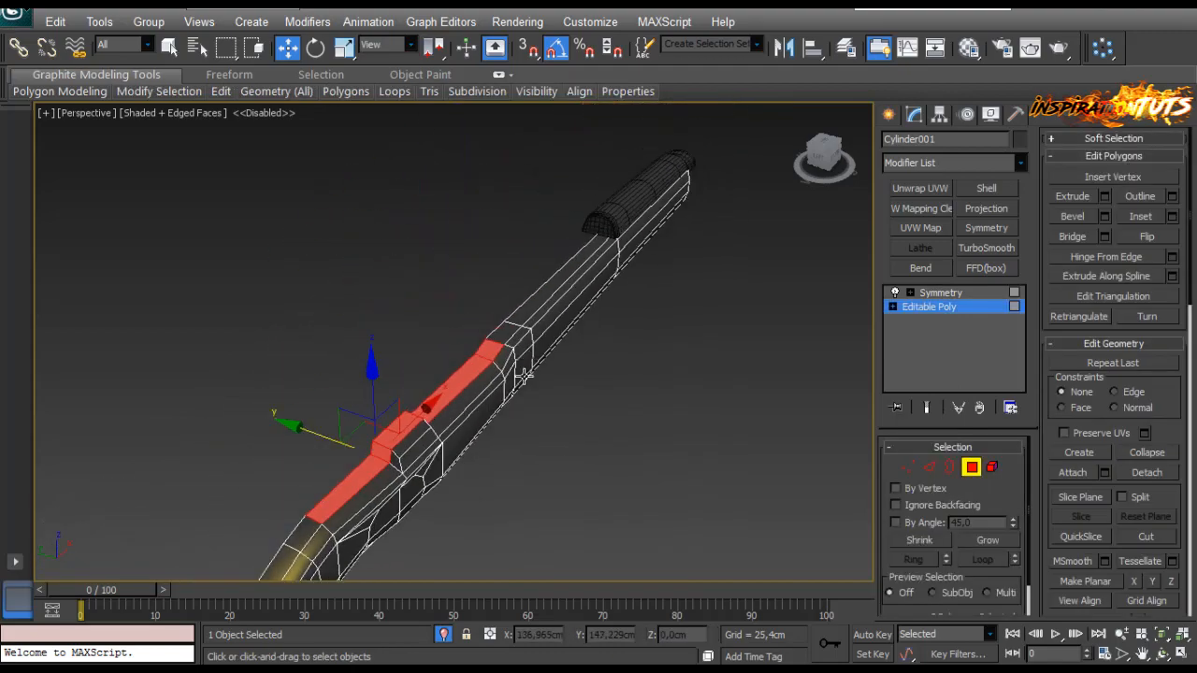
{"action": "scroll", "coordinate": [524, 376], "scroll_direction": "up", "scroll_amount": 4}
{"action": "left_click", "coordinate": [565, 334], "text": "ctrl"}
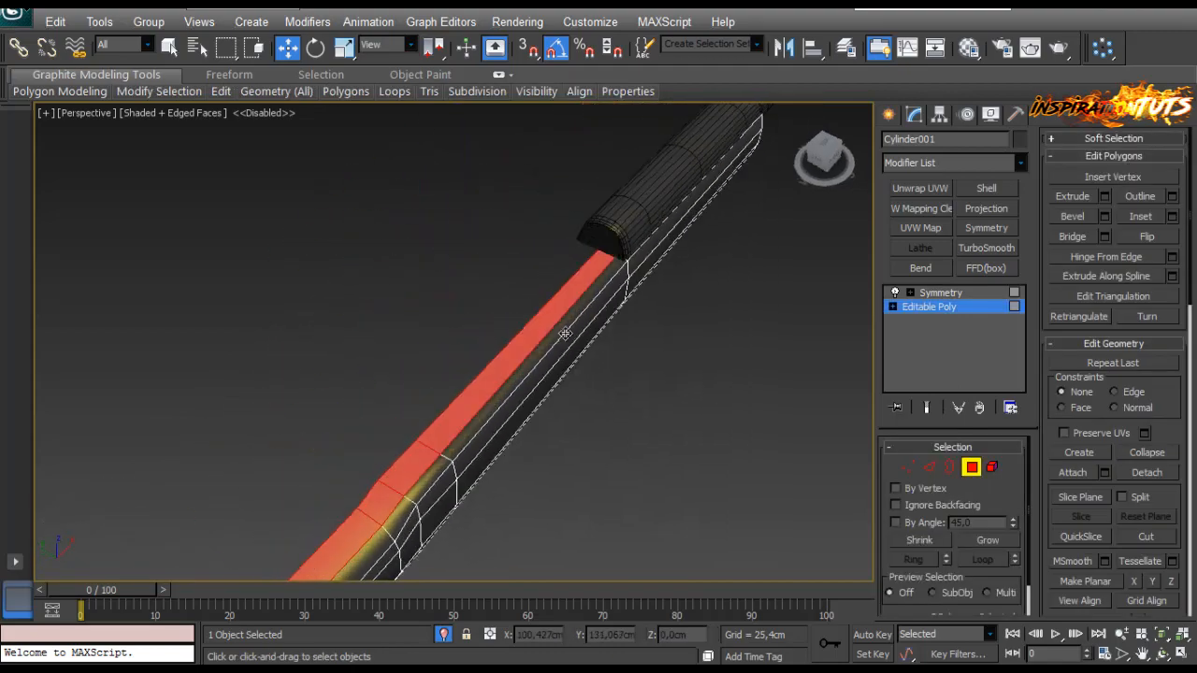
{"action": "middle_click_drag", "start_coordinate": [565, 334], "coordinate": [430, 282], "text": "alt"}
{"action": "left_click", "coordinate": [431, 281]}
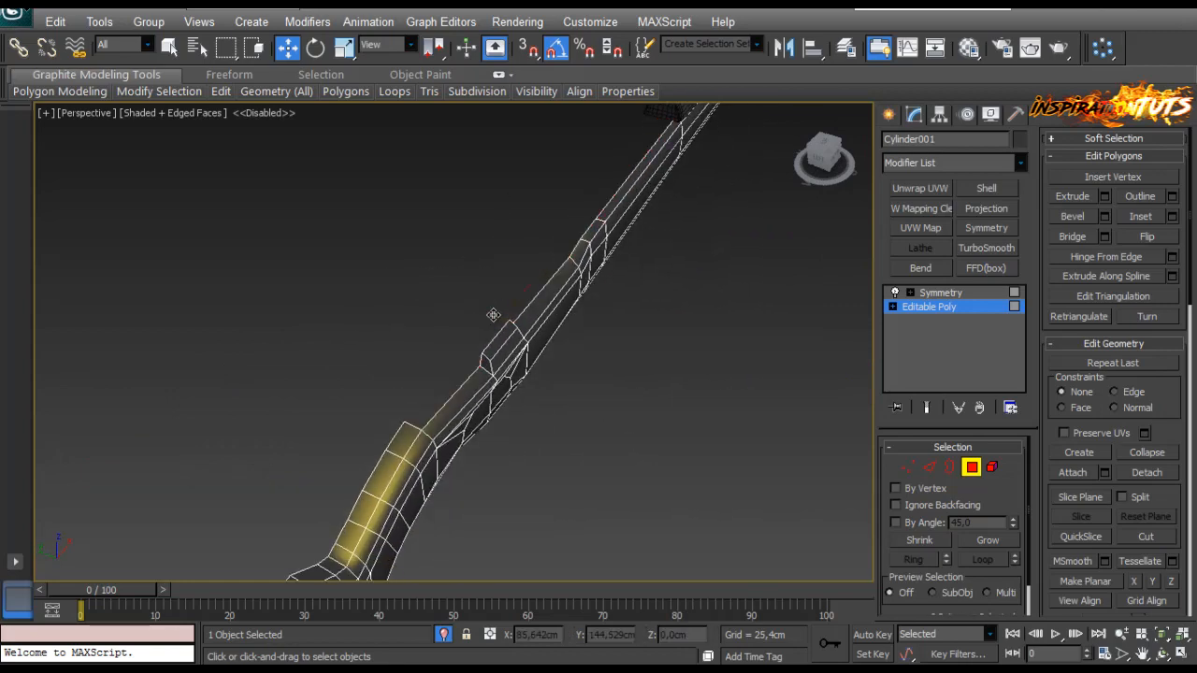
Step: Switch the stock to edge editing and select an edge on the inner rim of the top opening beside the raised block
{"action": "middle_click_drag", "start_coordinate": [336, 203], "coordinate": [73, 505], "text": "alt"}
{"action": "scroll", "coordinate": [438, 295], "scroll_direction": "up", "scroll_amount": 2}
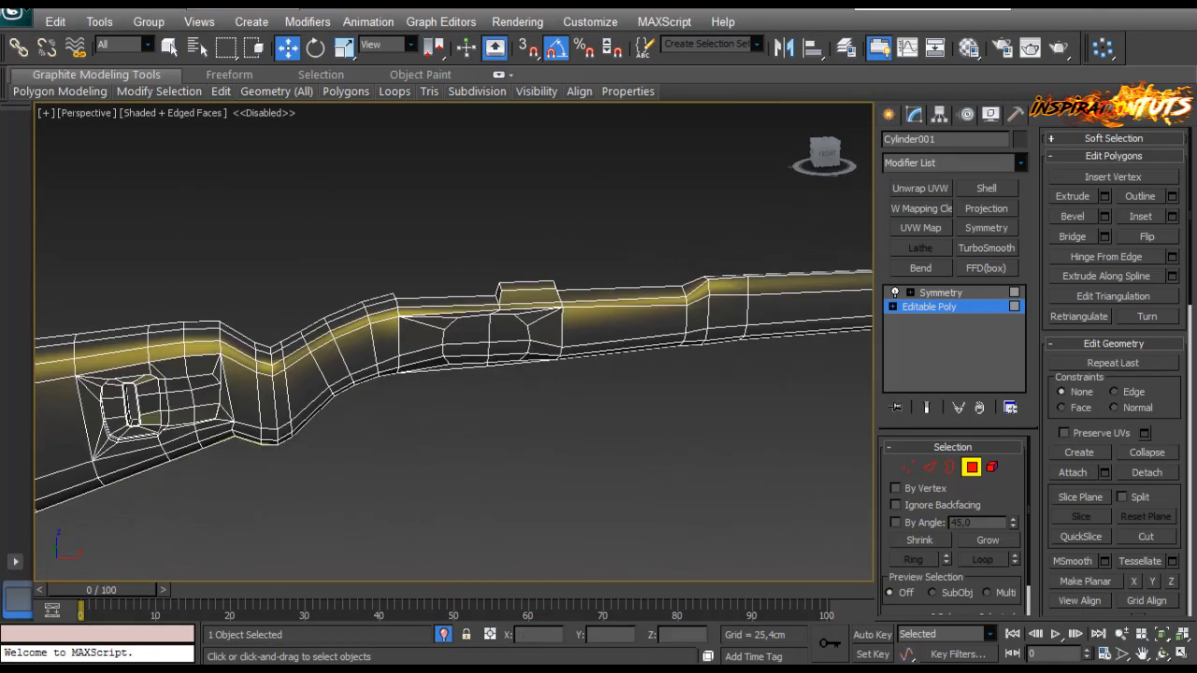
{"action": "middle_click_drag", "start_coordinate": [426, 271], "coordinate": [560, 372], "text": "alt"}
{"action": "scroll", "coordinate": [430, 309], "scroll_direction": "up", "scroll_amount": 3}
{"action": "left_click", "coordinate": [907, 467]}
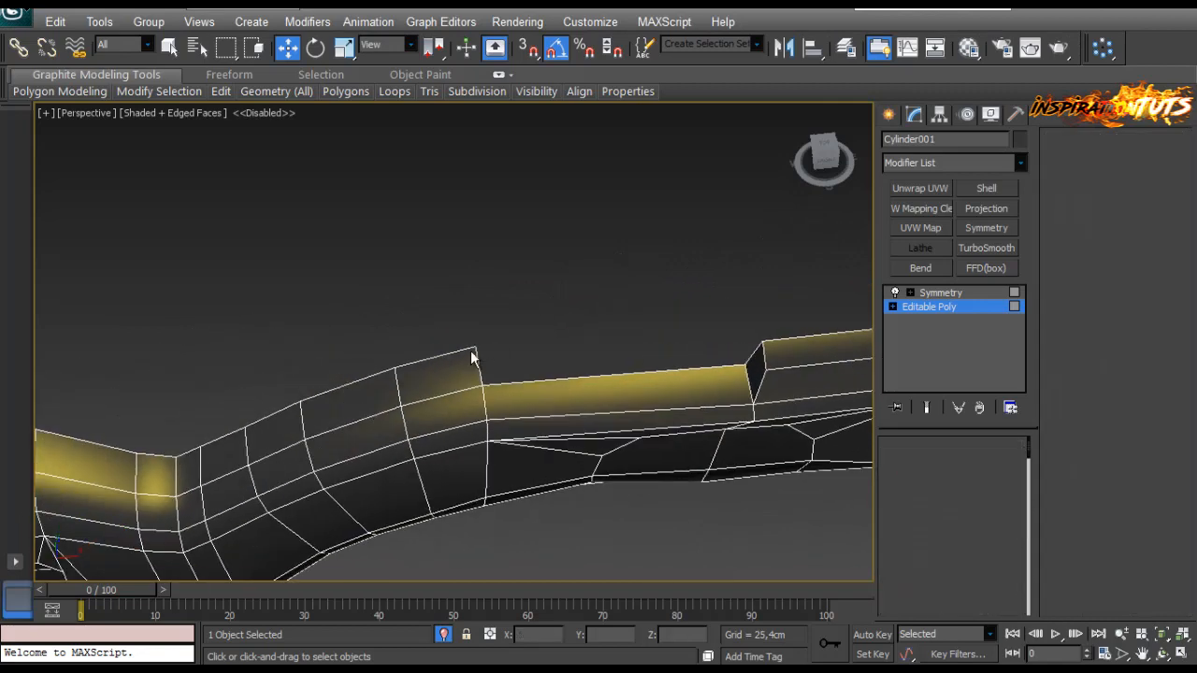
{"action": "middle_click_drag", "start_coordinate": [511, 351], "coordinate": [378, 439], "text": "alt"}
{"action": "left_click", "coordinate": [928, 468]}
{"action": "left_click", "coordinate": [264, 286]}
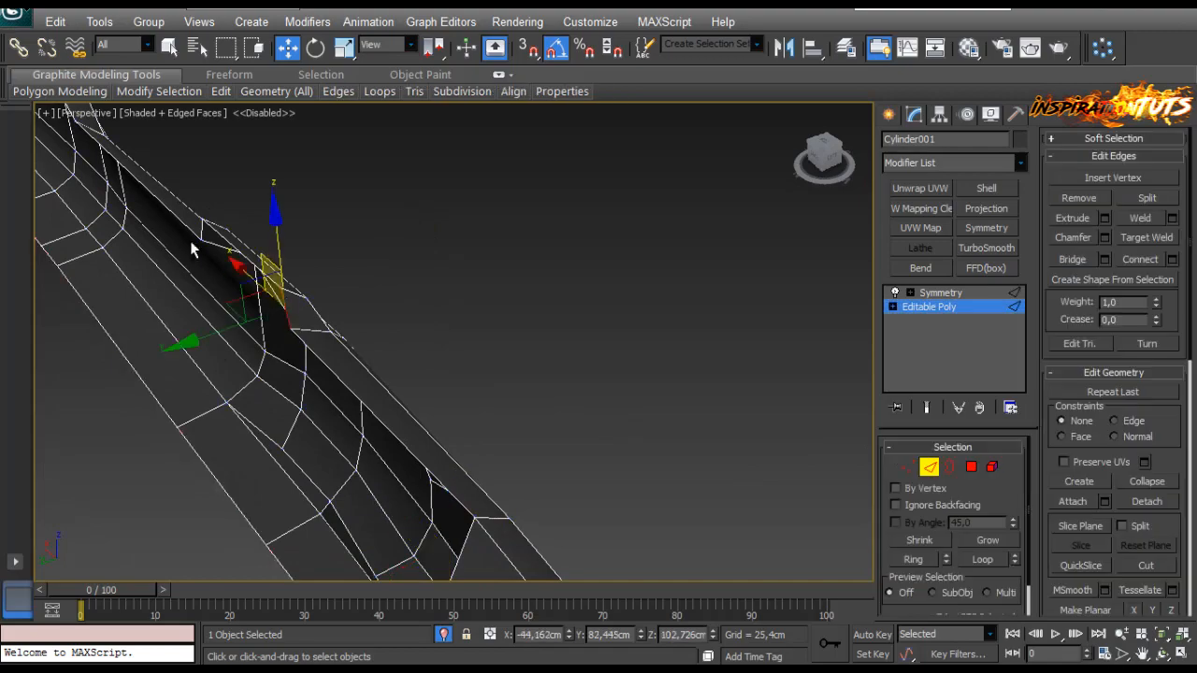
Step: Select the inner edges along the stock's top opening and extend them down and inward to build the action channel
{"action": "middle_click_drag", "start_coordinate": [393, 336], "coordinate": [343, 211], "text": "alt"}
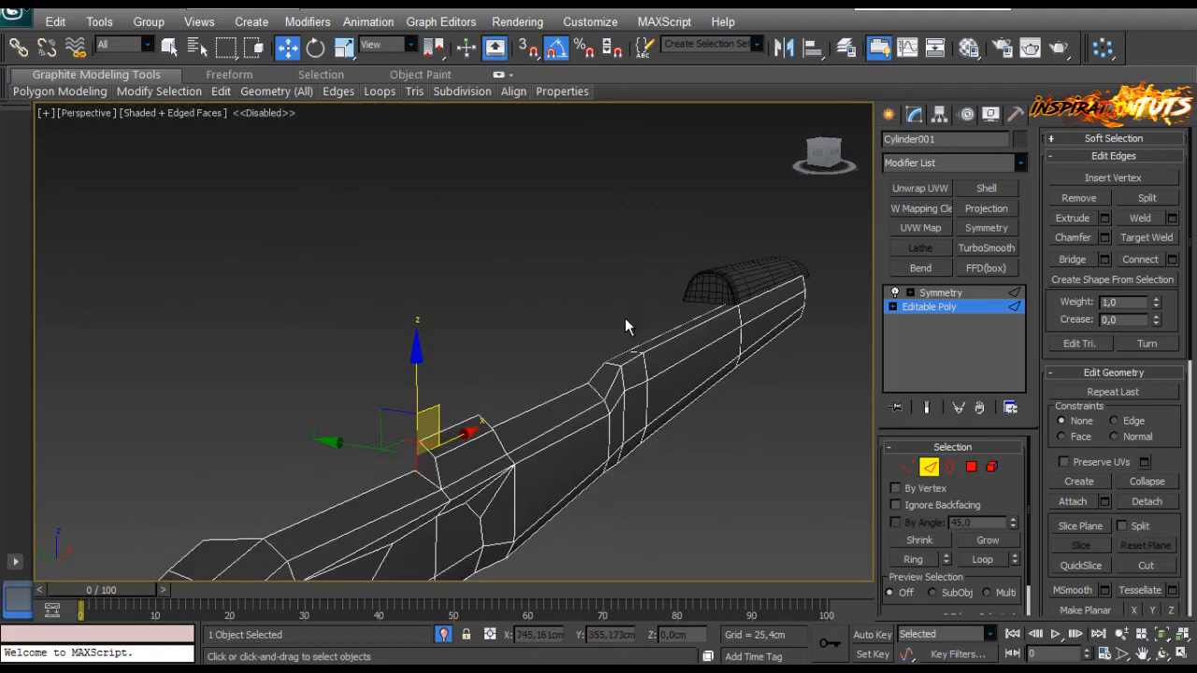
{"action": "middle_click_drag", "start_coordinate": [625, 318], "coordinate": [731, 459], "text": "alt"}
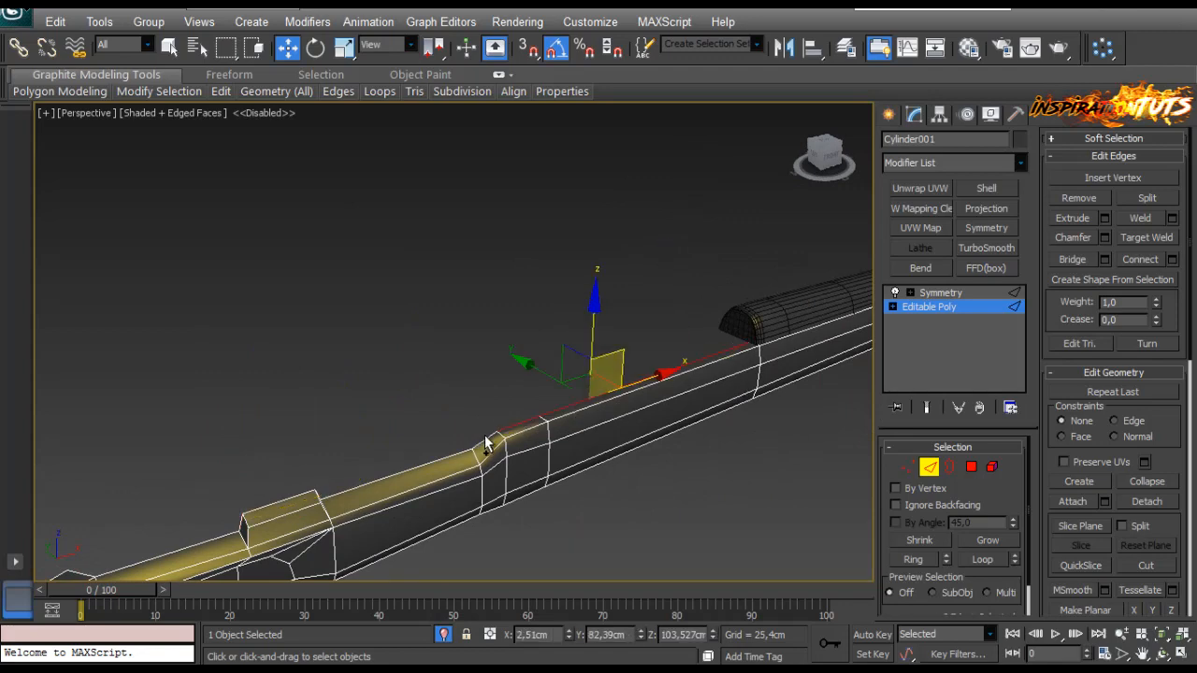
{"action": "middle_click_drag", "start_coordinate": [447, 456], "coordinate": [481, 510], "text": "alt"}
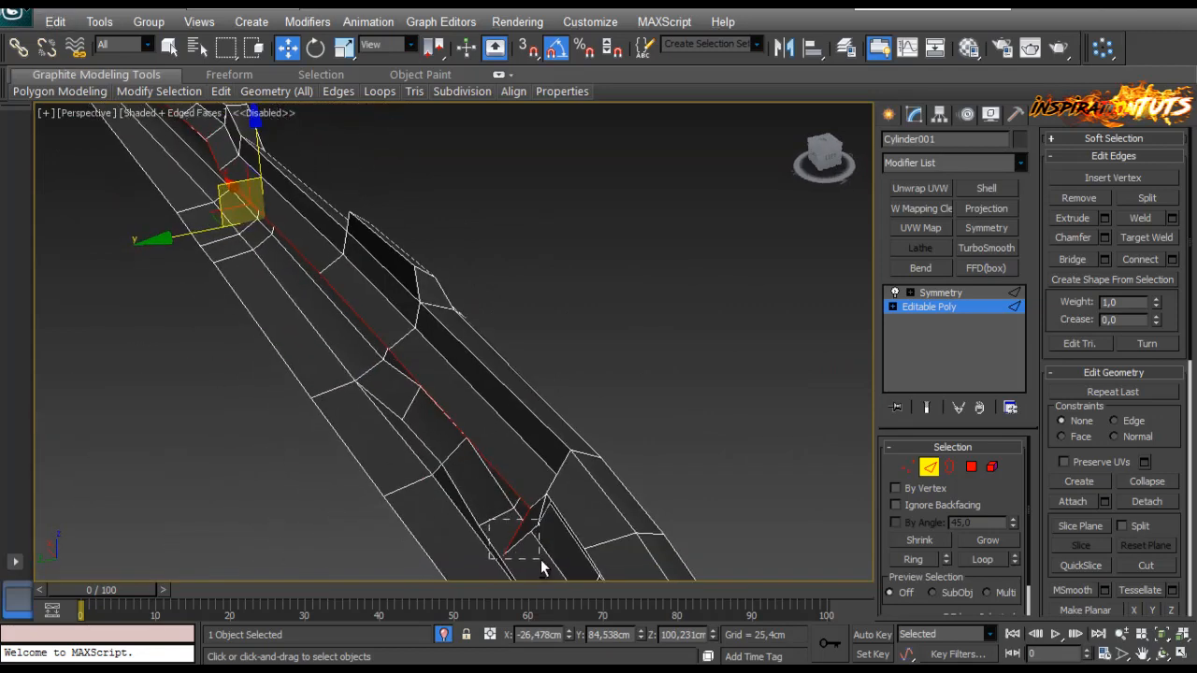
{"action": "middle_click_drag", "start_coordinate": [541, 568], "coordinate": [206, 367], "text": "alt"}
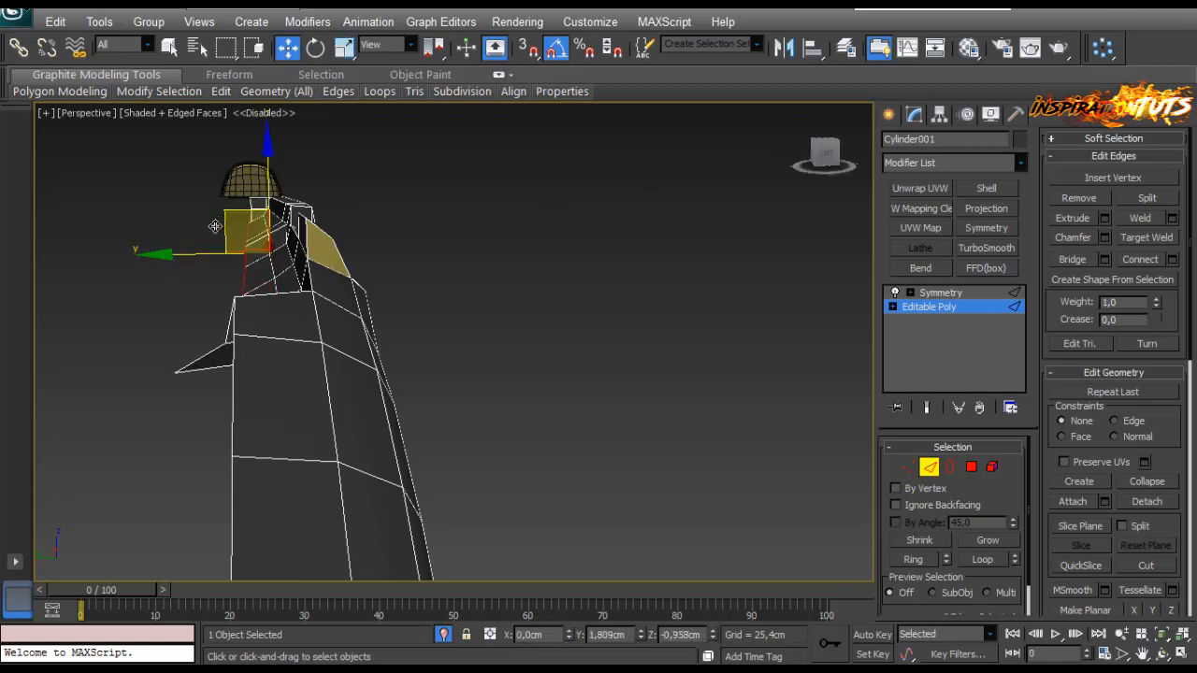
Step: Connect the crosswise edges of the channel surface with one lengthwise segment
{"action": "middle_click_drag", "start_coordinate": [207, 246], "coordinate": [254, 319], "text": "alt"}
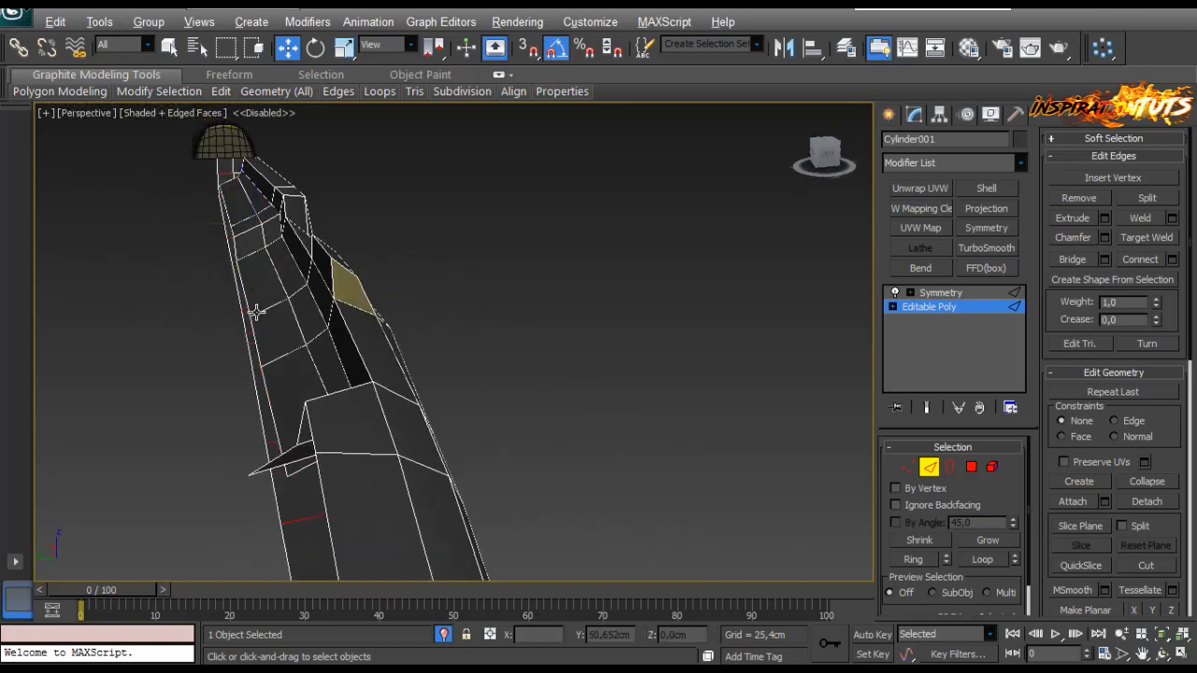
{"action": "left_click", "coordinate": [1143, 258], "text": "shift"}
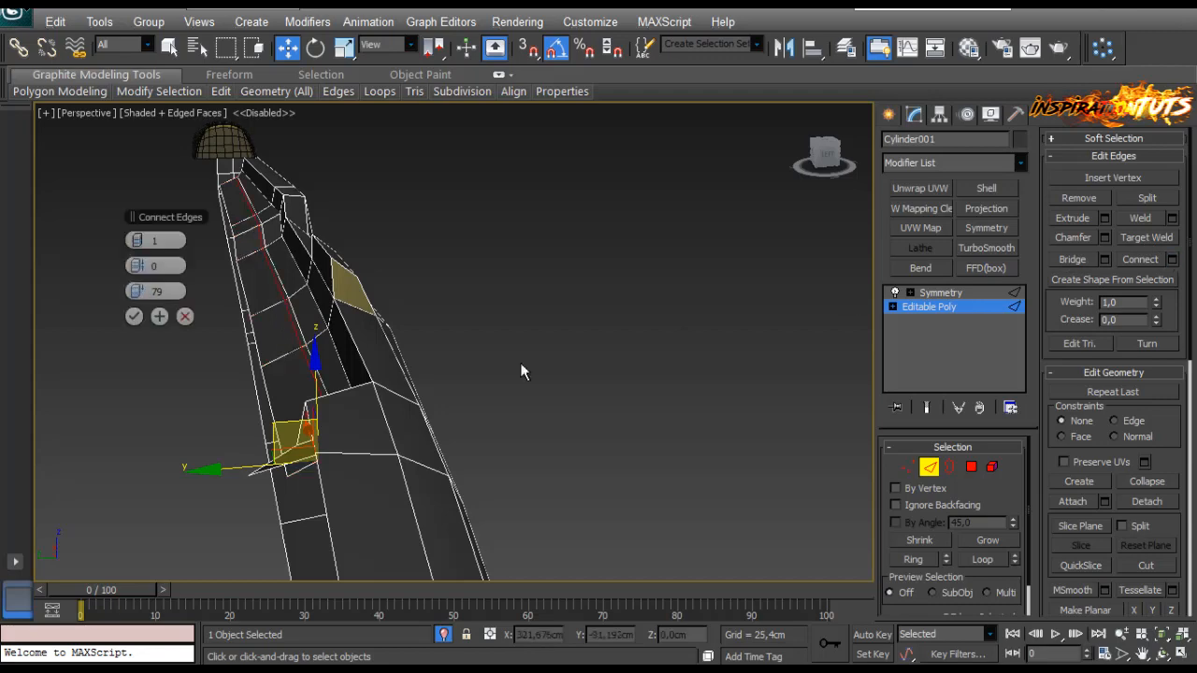
{"action": "left_click", "coordinate": [133, 316]}
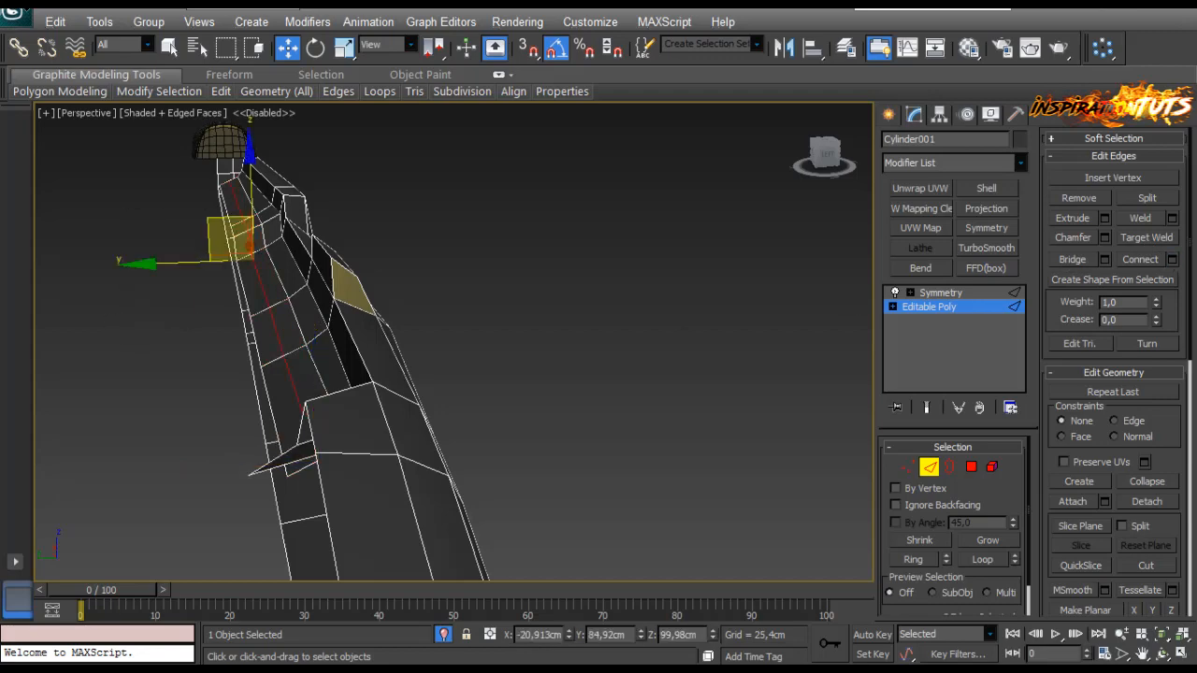
Step: Select the channel's outer lengthwise edges and lower them to about Z 100.25 cm to round the inner surface
{"action": "middle_click_drag", "start_coordinate": [131, 374], "coordinate": [187, 307], "text": "alt"}
{"action": "middle_click_drag", "start_coordinate": [308, 313], "coordinate": [231, 223], "text": "alt"}
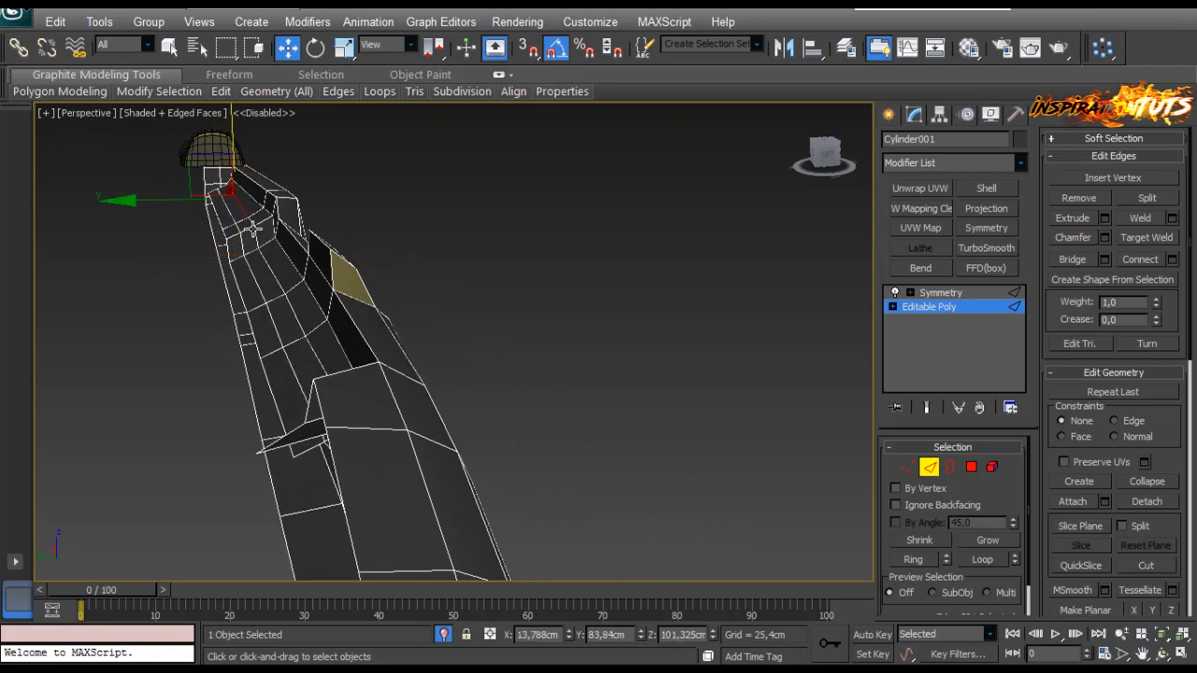
{"action": "middle_click_drag", "start_coordinate": [251, 225], "coordinate": [508, 383], "text": "alt"}
{"action": "left_click", "coordinate": [508, 378]}
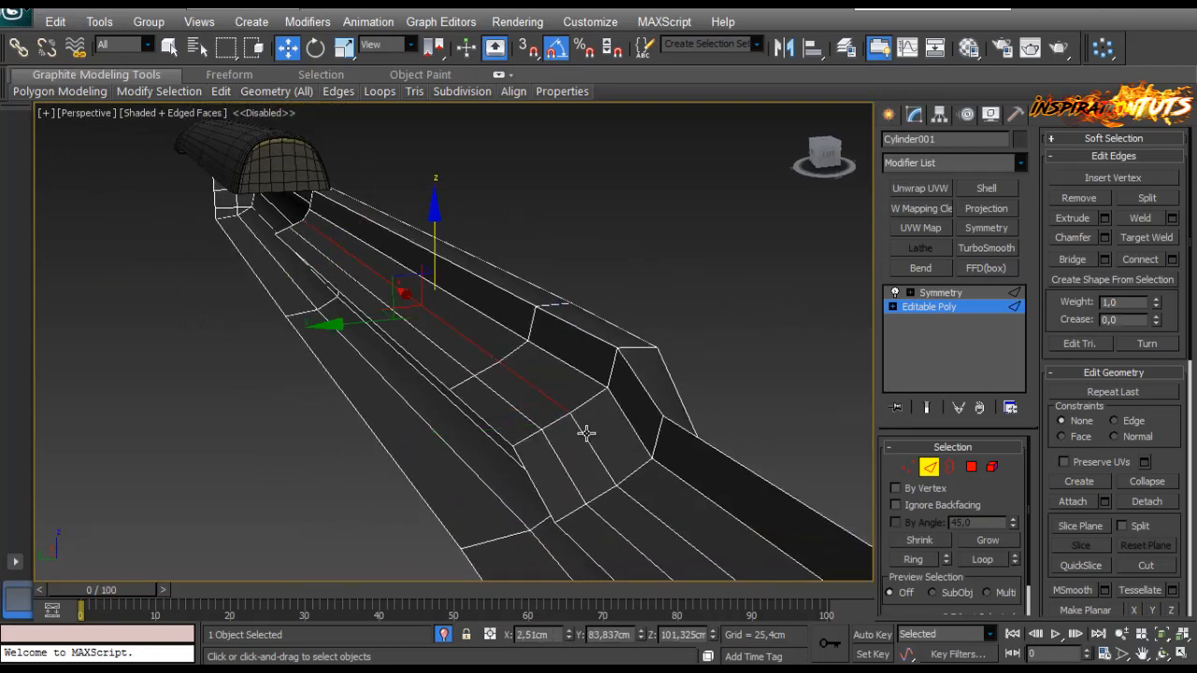
{"action": "middle_click_drag", "start_coordinate": [583, 427], "coordinate": [445, 373], "text": "alt"}
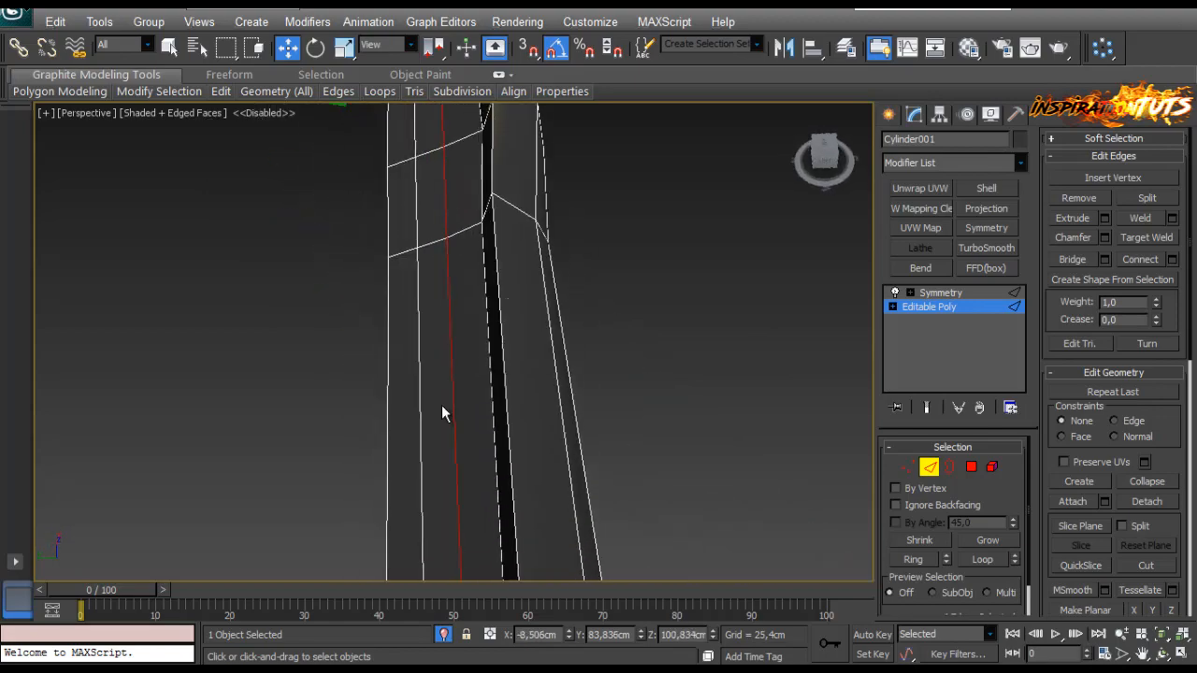
{"action": "scroll", "coordinate": [443, 409], "scroll_direction": "down", "scroll_amount": 3}
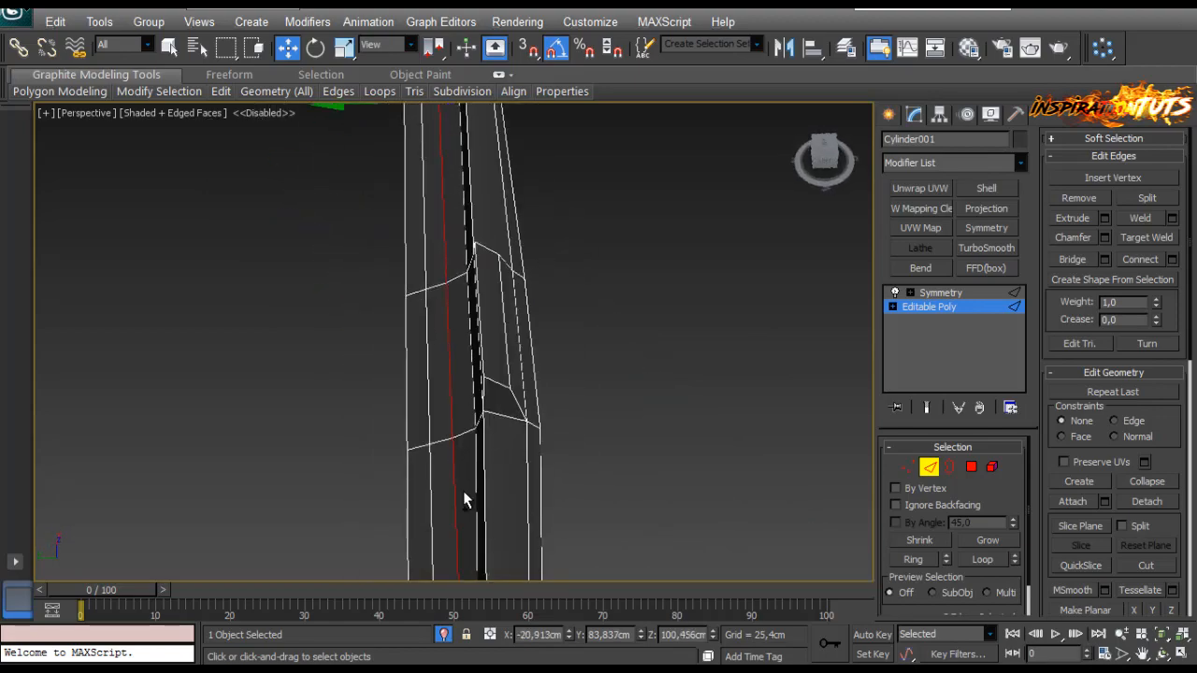
{"action": "middle_click_drag", "start_coordinate": [463, 491], "coordinate": [340, 313], "text": "alt"}
{"action": "middle_click_drag", "start_coordinate": [59, 215], "coordinate": [103, 220]}
{"action": "left_click_drag", "start_coordinate": [149, 172], "coordinate": [151, 160]}
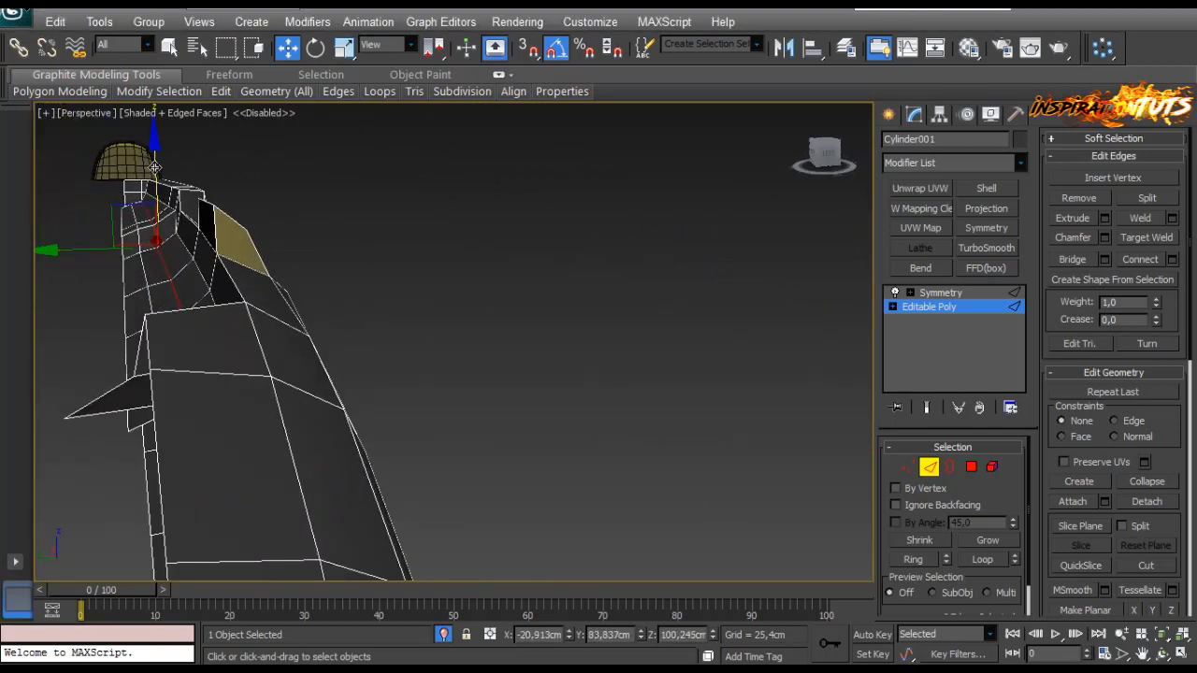
Step: Select the full edge loop nearer the channel's centre and lower it by about 0.32 cm
{"action": "left_click", "coordinate": [138, 241]}
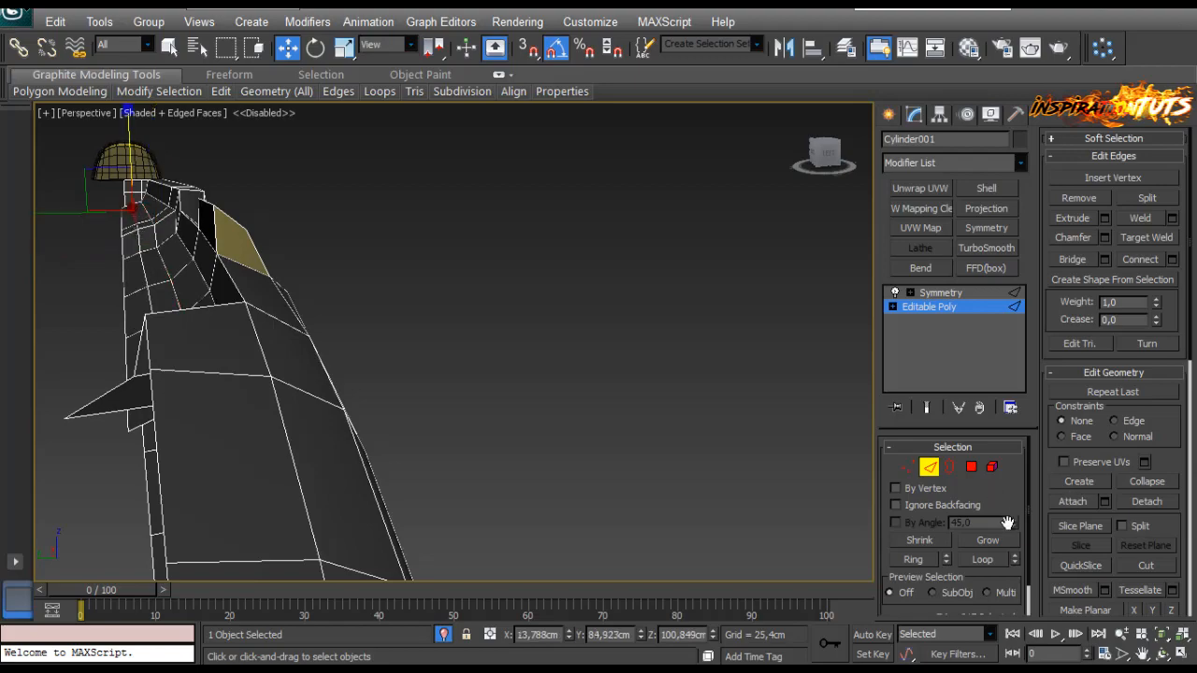
{"action": "left_click", "coordinate": [982, 559]}
{"action": "middle_click_drag", "start_coordinate": [196, 359], "coordinate": [309, 273], "text": "alt"}
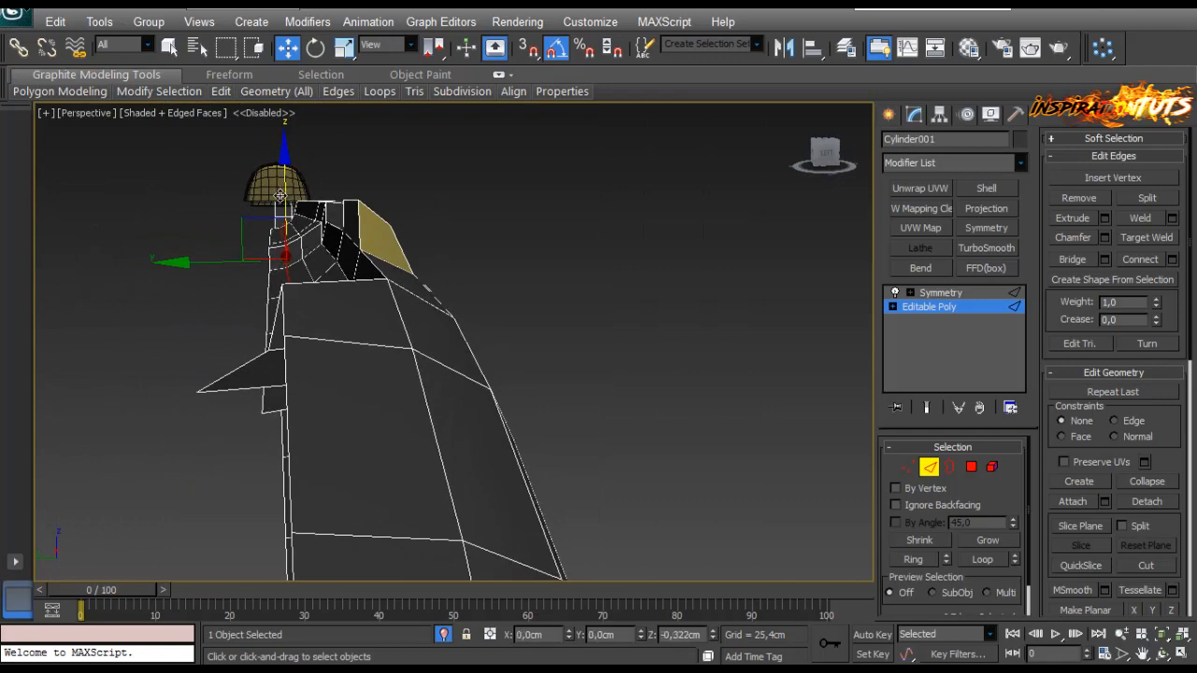
Step: Examine the channel's mirrored shape by comparing the Symmetry result with the base half mesh
{"action": "left_click", "coordinate": [940, 293]}
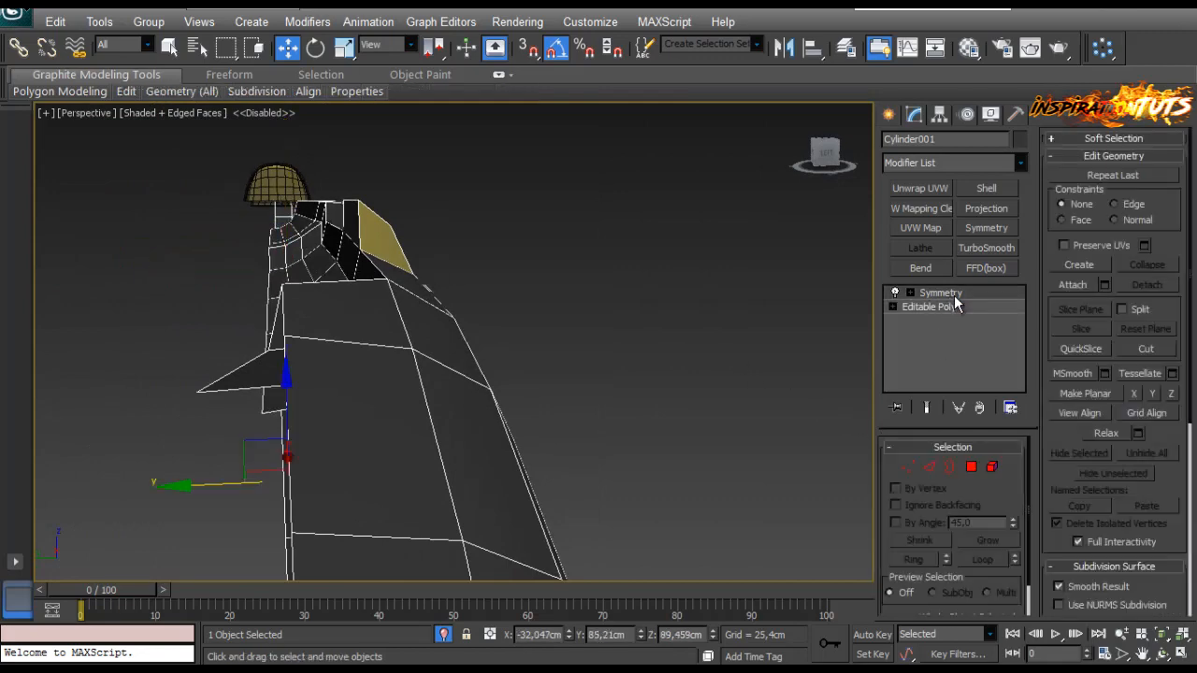
{"action": "middle_click_drag", "start_coordinate": [561, 280], "coordinate": [679, 342], "text": "alt"}
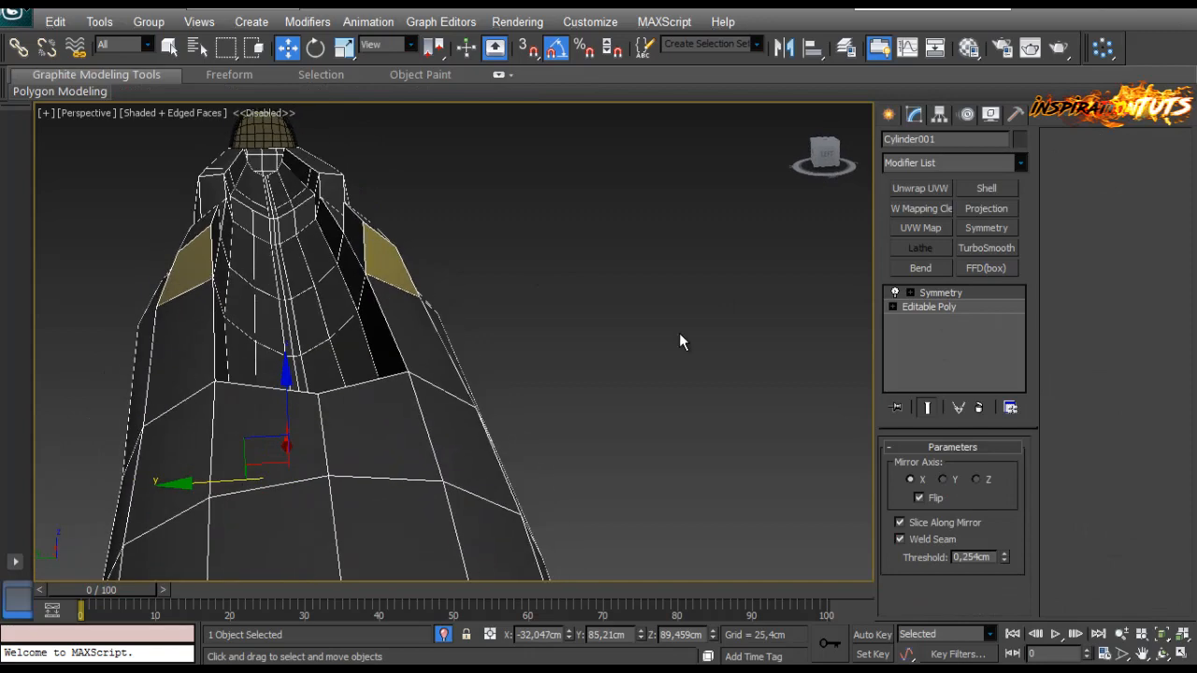
{"action": "left_click", "coordinate": [921, 308]}
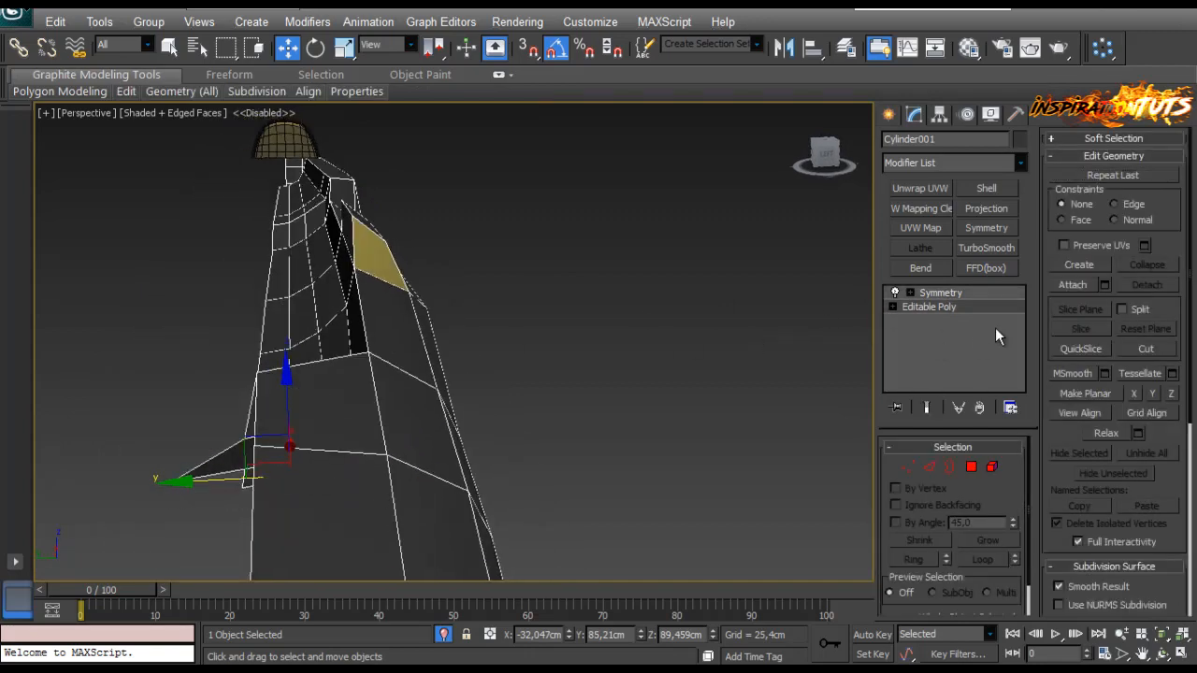
{"action": "left_click", "coordinate": [949, 296]}
{"action": "left_click", "coordinate": [920, 312]}
{"action": "left_click", "coordinate": [940, 293]}
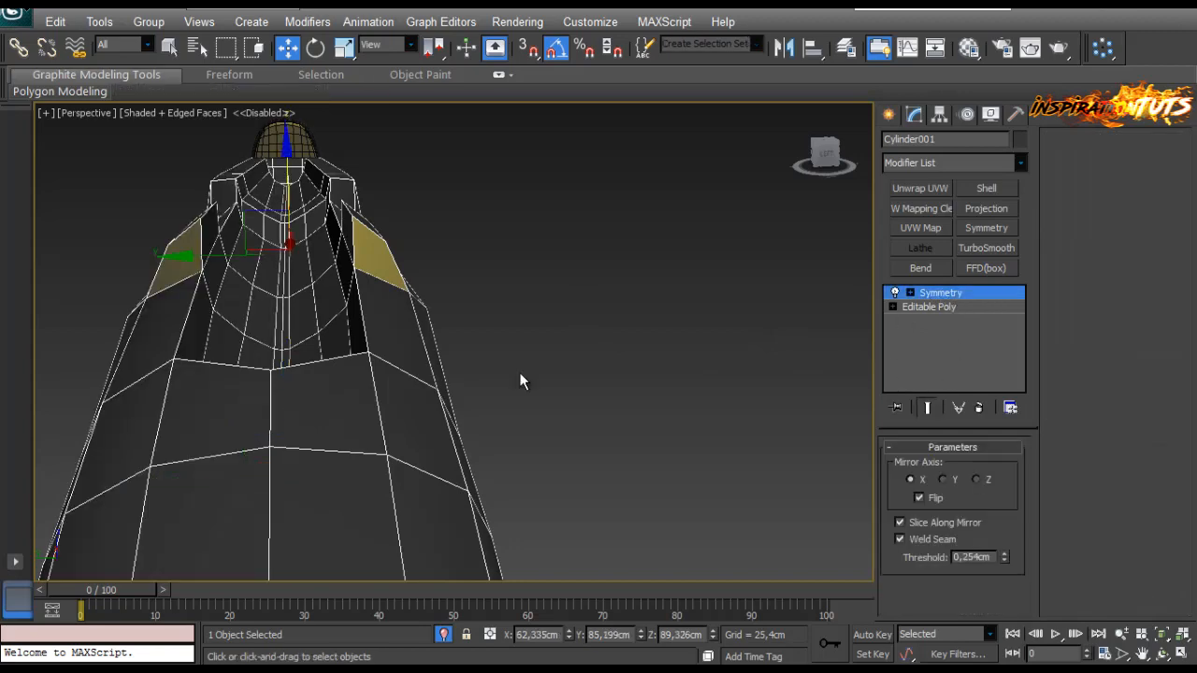
{"action": "mouse_move", "coordinate": [218, 254]}
{"action": "left_mouse_down"}
{"action": "mouse_move", "coordinate": [178, 261]}
{"action": "mouse_move", "coordinate": [221, 260]}
{"action": "left_mouse_up"}
{"action": "mouse_move", "coordinate": [220, 252]}
{"action": "middle_mouse_down", "text": "alt"}
{"action": "mouse_move", "coordinate": [221, 265]}
{"action": "mouse_move", "coordinate": [217, 243]}
{"action": "middle_mouse_up", "text": "alt"}
{"action": "left_click", "coordinate": [925, 310]}
{"action": "middle_click_drag", "start_coordinate": [270, 348], "coordinate": [274, 321], "text": "alt"}
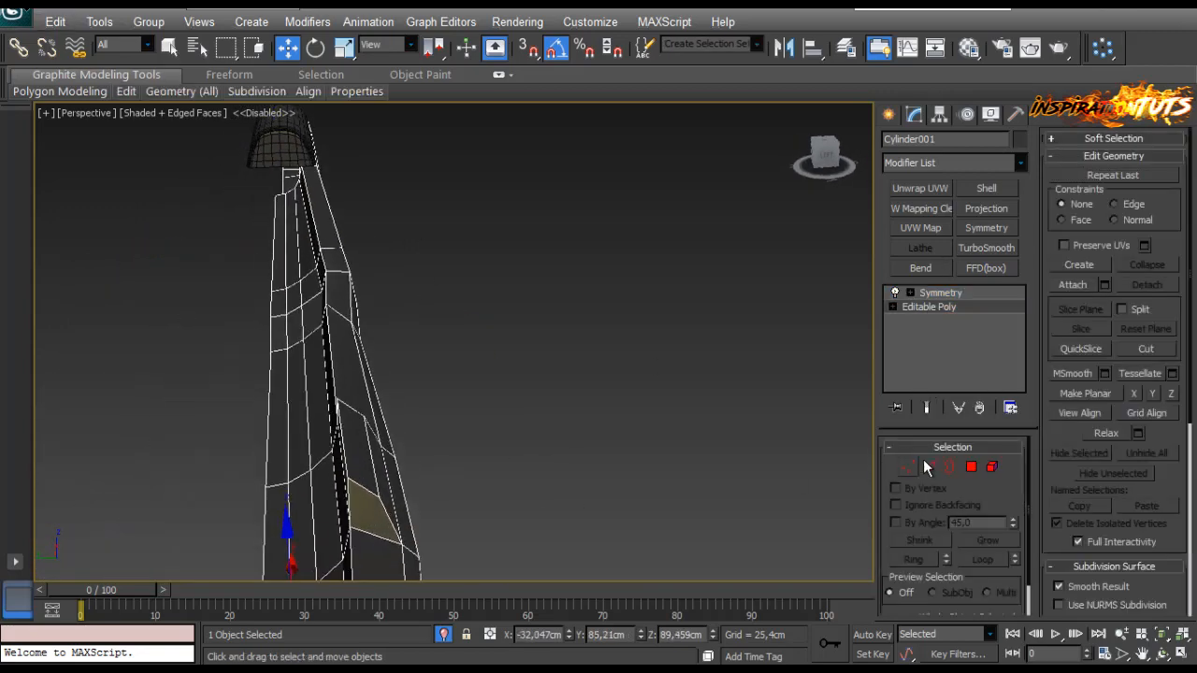
Step: Select the open lengthwise edges along the channel's centre seam
{"action": "left_click", "coordinate": [949, 467]}
{"action": "left_click", "coordinate": [285, 437]}
{"action": "middle_click_drag", "start_coordinate": [270, 437], "coordinate": [303, 329], "text": "alt"}
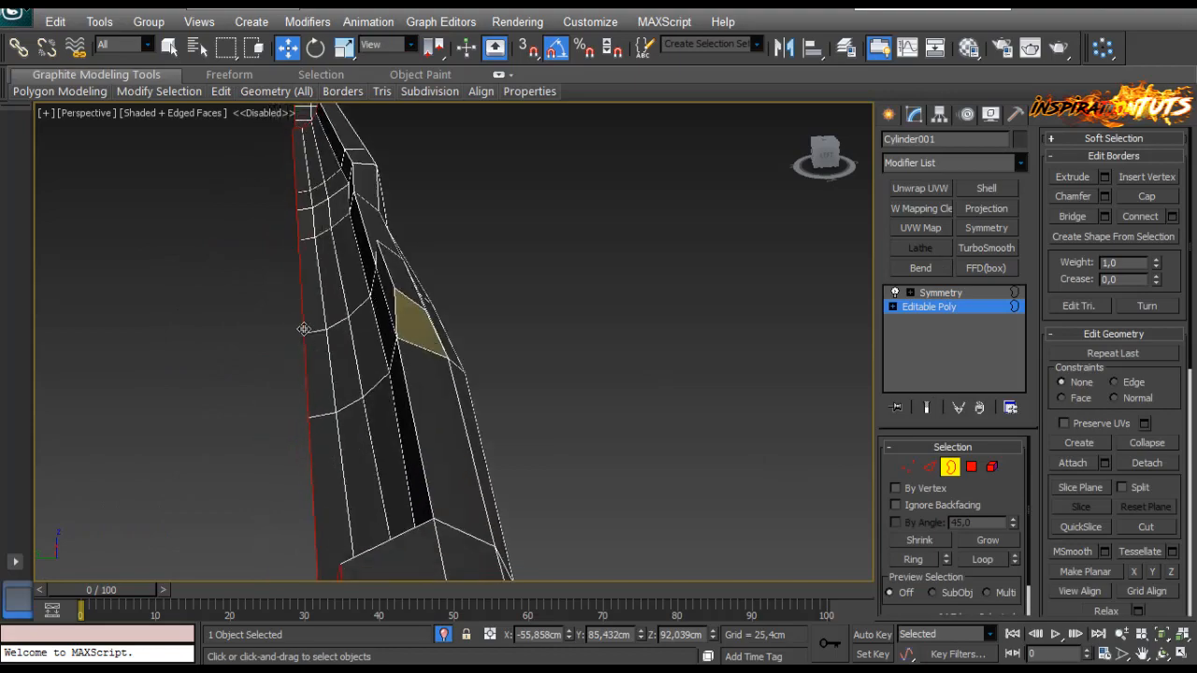
{"action": "left_click", "coordinate": [928, 467]}
{"action": "left_click", "coordinate": [307, 394]}
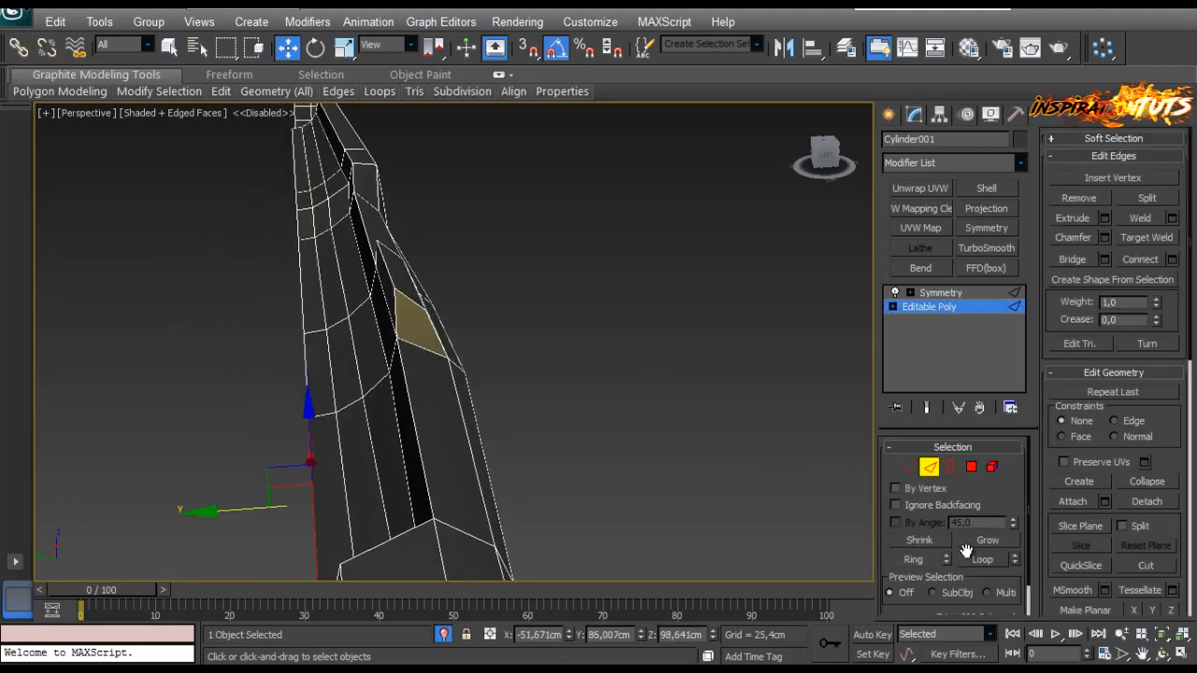
{"action": "middle_click_drag", "start_coordinate": [307, 395], "coordinate": [479, 456], "text": "alt"}
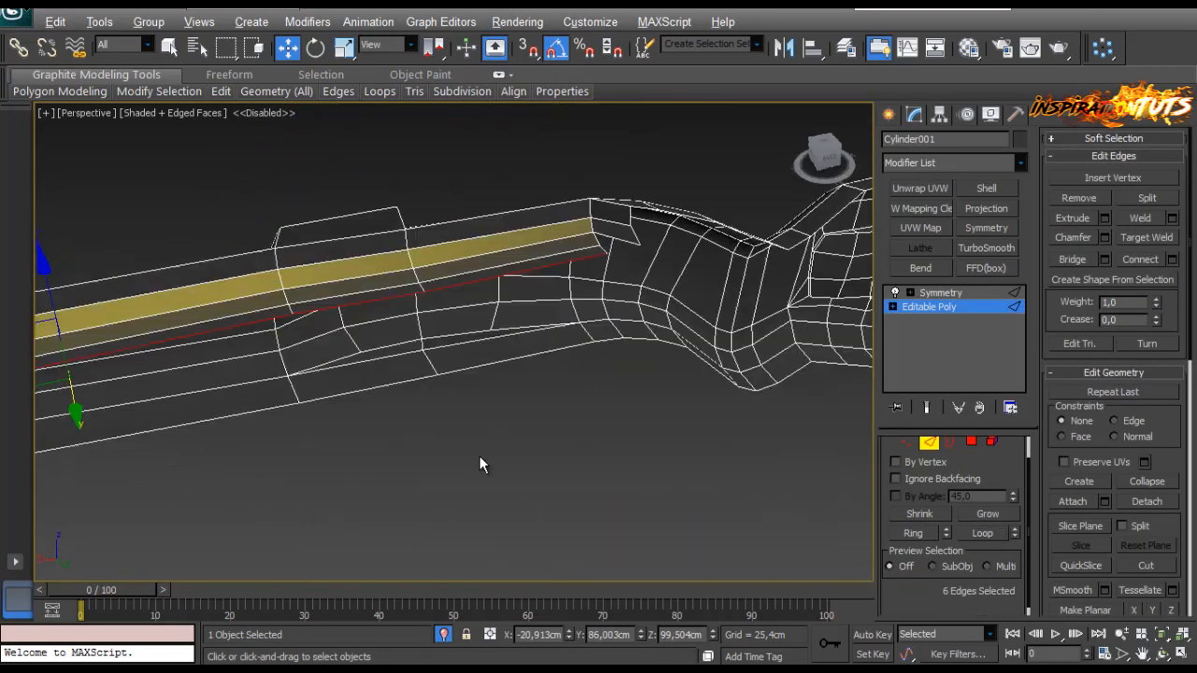
Step: Move the lowest inner vertex of the channel's rear end wall to about X -59.32 cm and Y 85.72 cm
{"action": "middle_click_drag", "start_coordinate": [539, 292], "coordinate": [416, 373]}
{"action": "scroll", "coordinate": [646, 343], "scroll_direction": "up", "scroll_amount": 3}
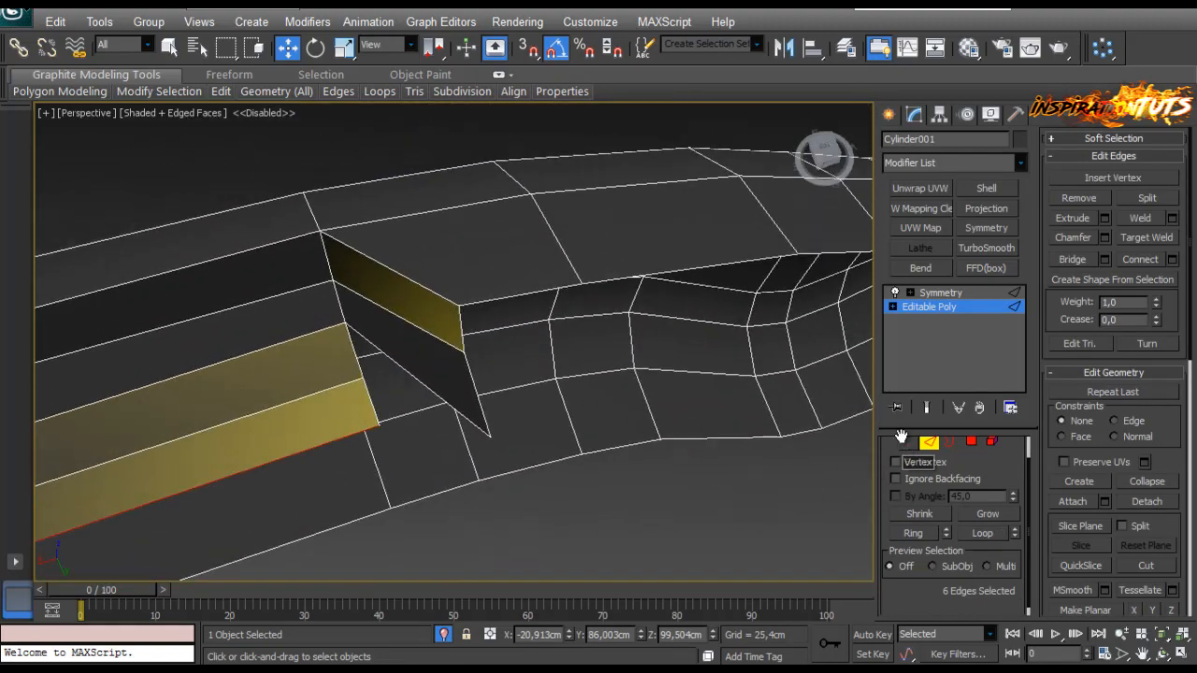
{"action": "left_click", "coordinate": [905, 440]}
{"action": "left_click", "coordinate": [489, 434]}
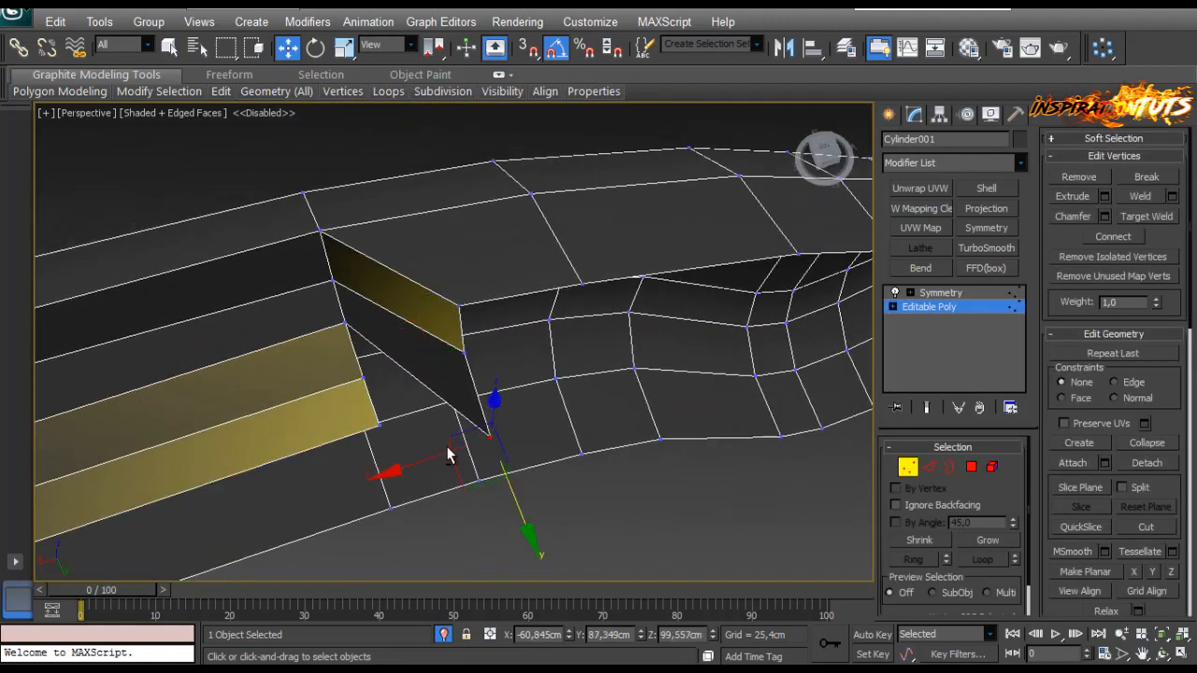
{"action": "middle_click_drag", "start_coordinate": [446, 446], "coordinate": [529, 433], "text": "alt"}
{"action": "left_click", "coordinate": [537, 344]}
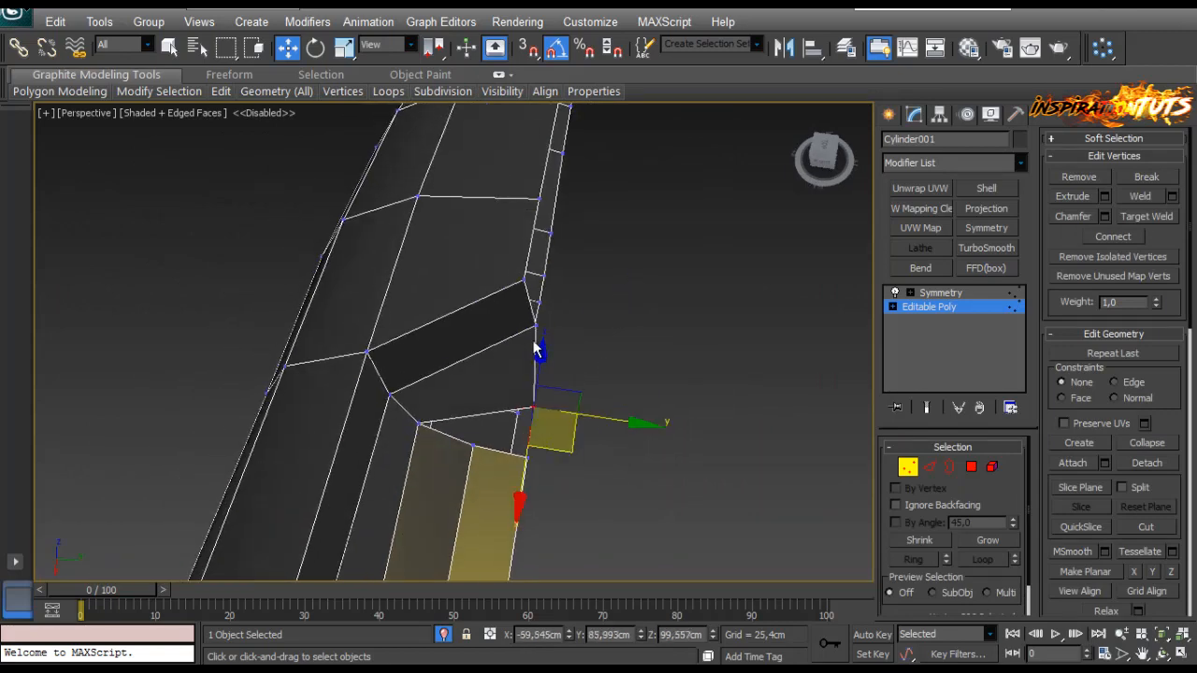
{"action": "left_click_drag", "start_coordinate": [560, 366], "coordinate": [564, 448]}
{"action": "middle_click_drag", "start_coordinate": [524, 408], "coordinate": [522, 457], "text": "alt"}
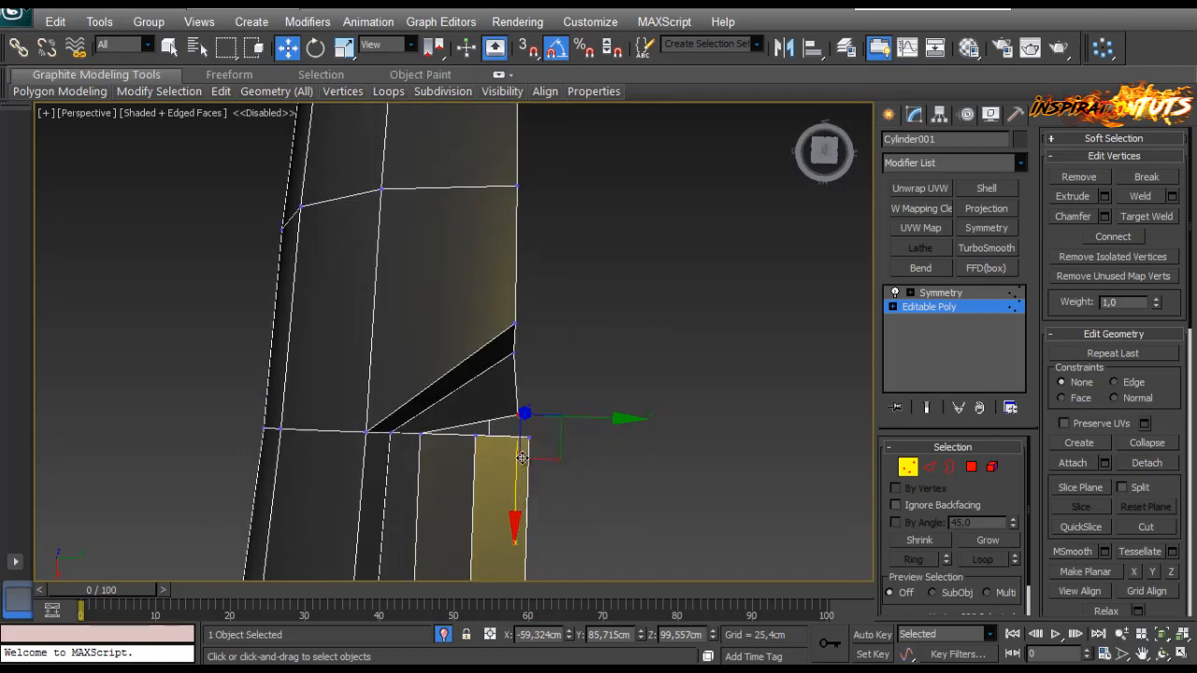
Step: Shift the channel's centre seam edges sideways to about Y 85.76 cm, closer to the stock's centre line
{"action": "left_click", "coordinate": [926, 467]}
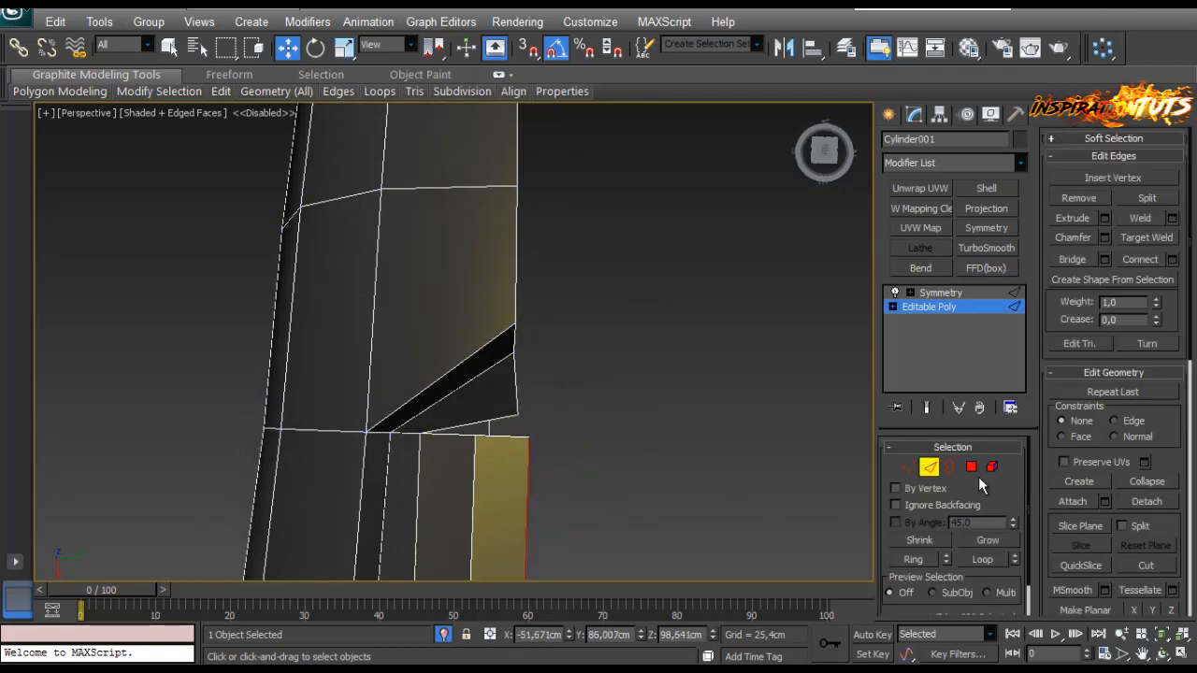
{"action": "scroll", "coordinate": [548, 456], "scroll_direction": "down", "scroll_amount": 8}
{"action": "middle_click_drag", "start_coordinate": [548, 455], "coordinate": [453, 378]}
{"action": "scroll", "coordinate": [452, 378], "scroll_direction": "up", "scroll_amount": 3}
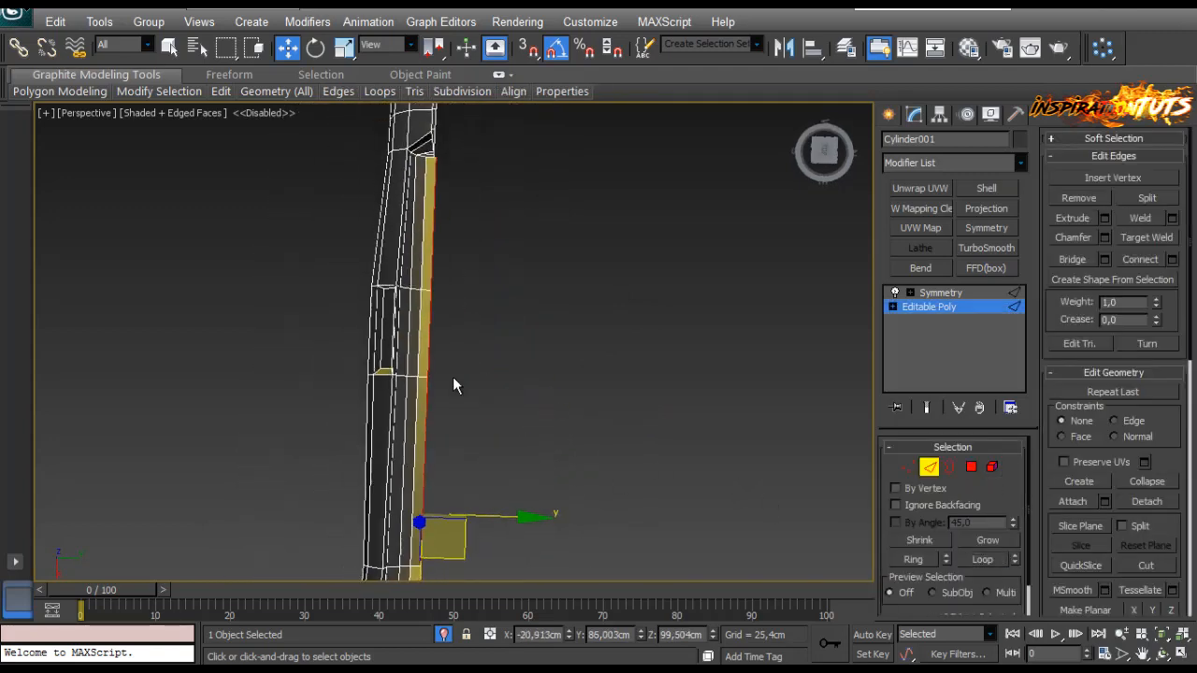
{"action": "scroll", "coordinate": [494, 433], "scroll_direction": "up", "scroll_amount": 8}
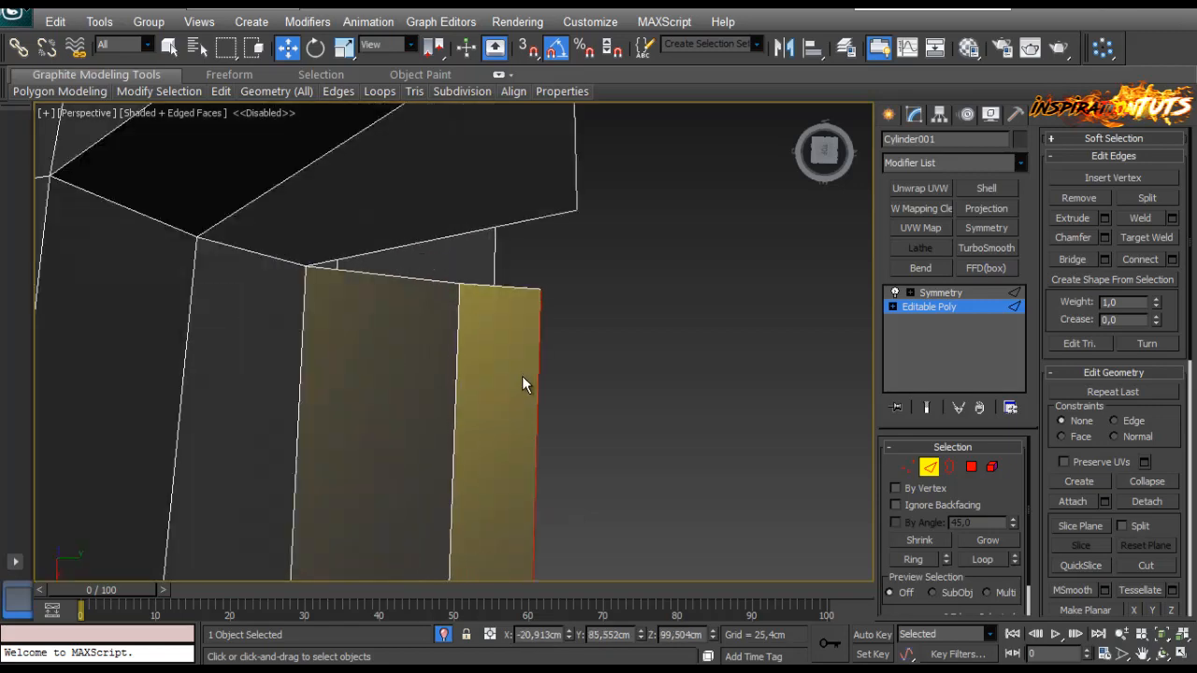
{"action": "left_click_drag", "start_coordinate": [545, 375], "coordinate": [593, 393]}
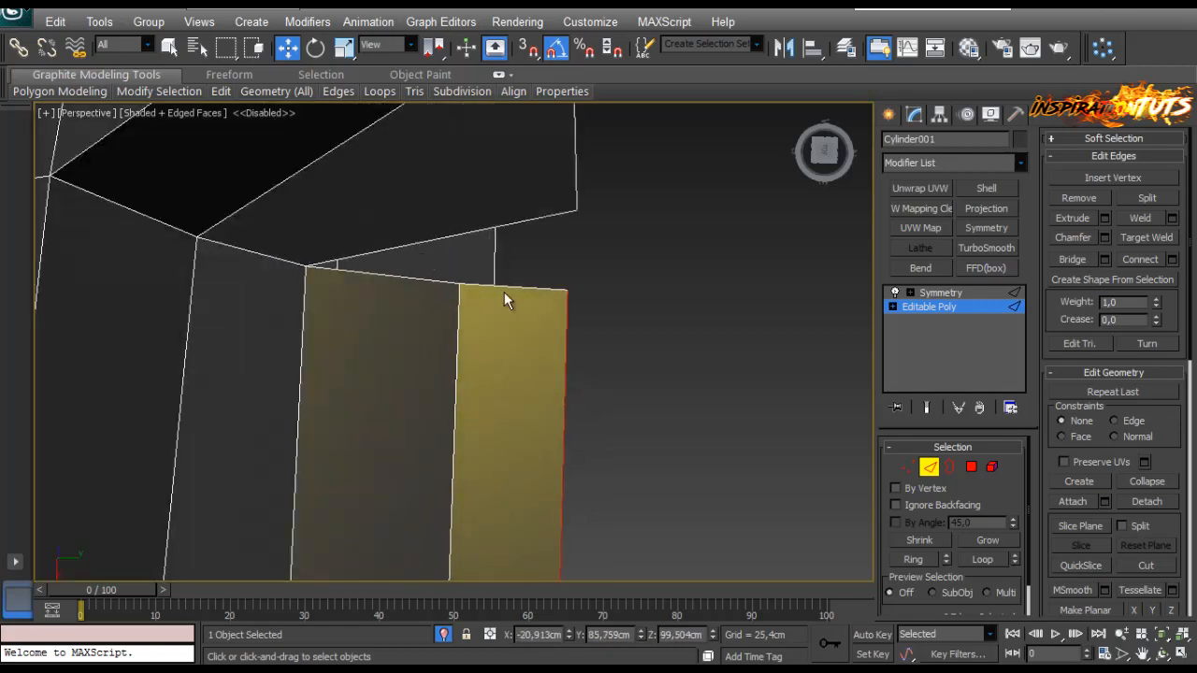
{"action": "scroll", "coordinate": [505, 299], "scroll_direction": "down", "scroll_amount": 7}
{"action": "middle_click_drag", "start_coordinate": [505, 299], "coordinate": [455, 368]}
{"action": "middle_click_drag", "start_coordinate": [456, 368], "coordinate": [535, 308]}
{"action": "scroll", "coordinate": [428, 288], "scroll_direction": "up", "scroll_amount": 4}
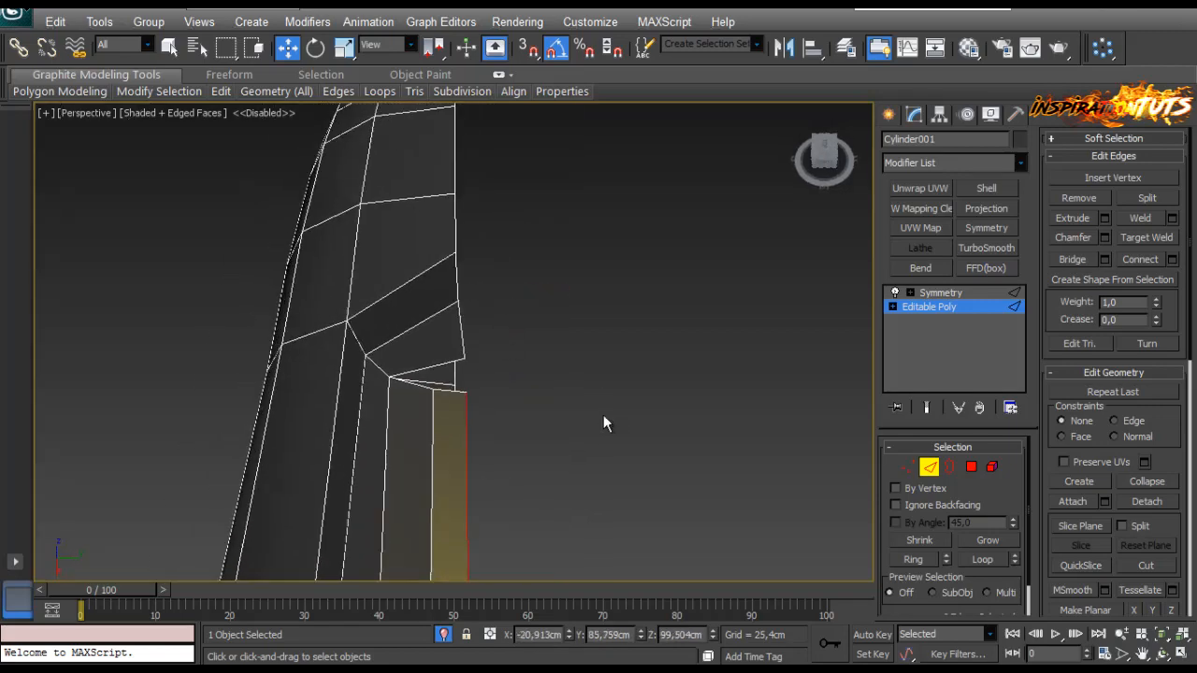
Step: Target-weld the end wall's lowest inner vertex to the rear vertex of the channel's centre seam
{"action": "left_click", "coordinate": [906, 467]}
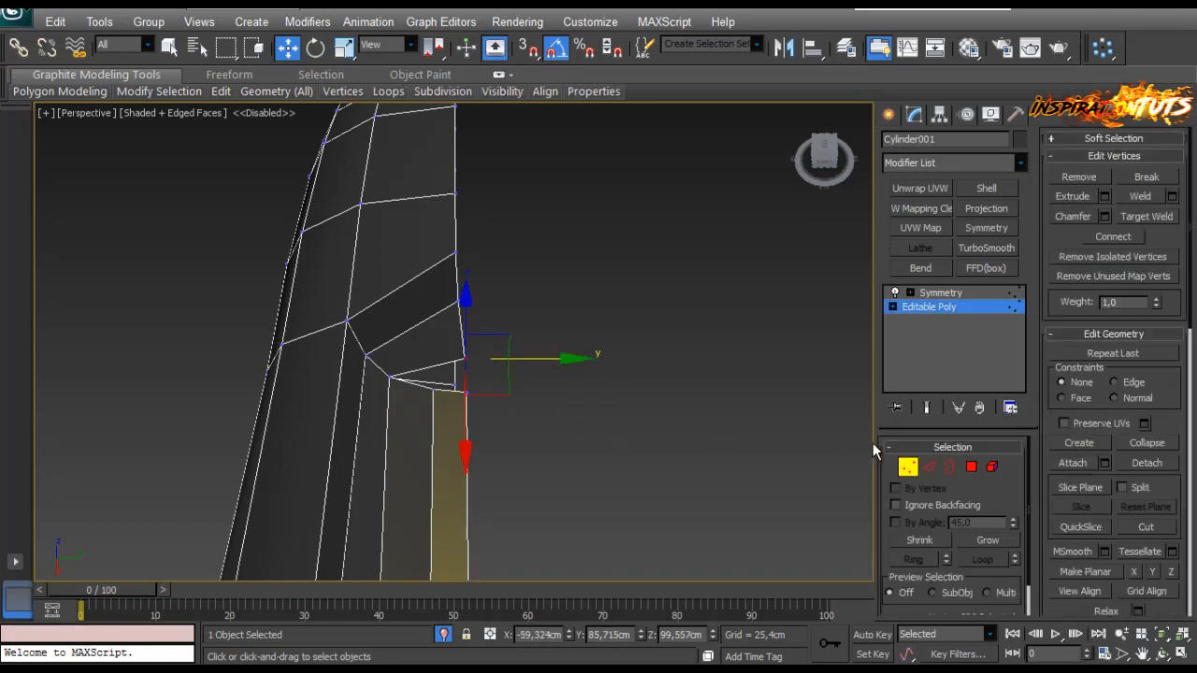
{"action": "left_click", "coordinate": [1147, 219]}
{"action": "right_click", "coordinate": [627, 447]}
{"action": "left_click", "coordinate": [489, 372]}
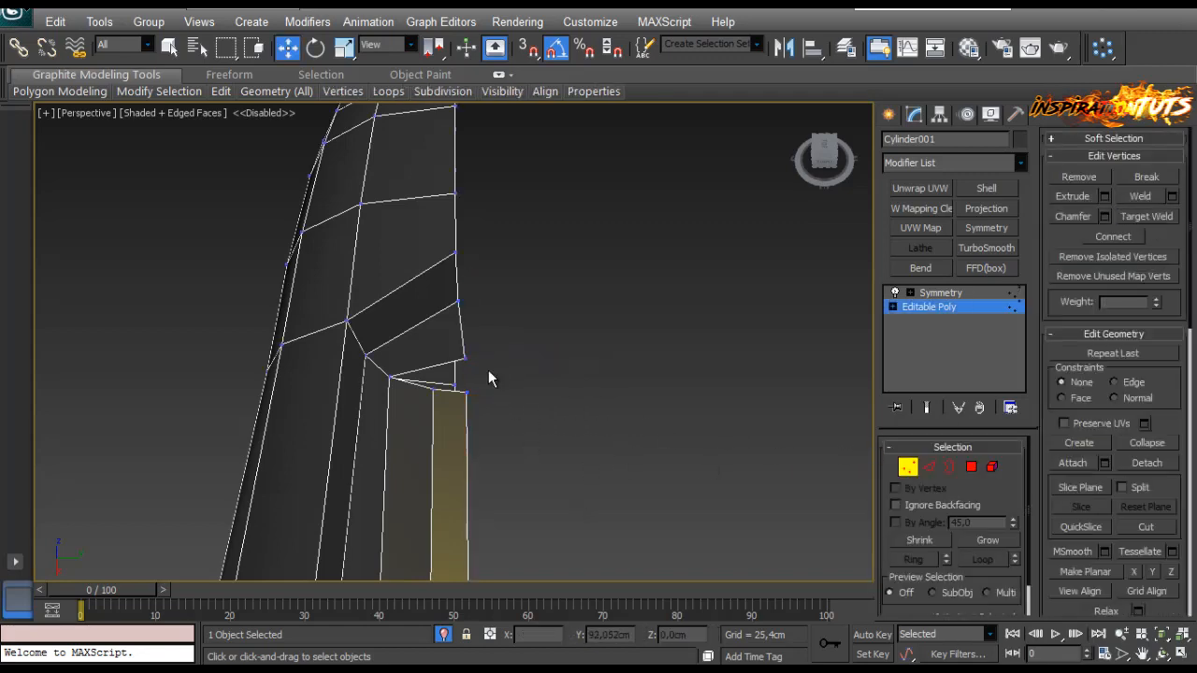
{"action": "left_click", "coordinate": [465, 359]}
{"action": "middle_click_drag", "start_coordinate": [487, 374], "coordinate": [299, 327], "text": "alt"}
{"action": "left_click", "coordinate": [403, 378]}
{"action": "scroll", "coordinate": [299, 327], "scroll_direction": "up", "scroll_amount": 2}
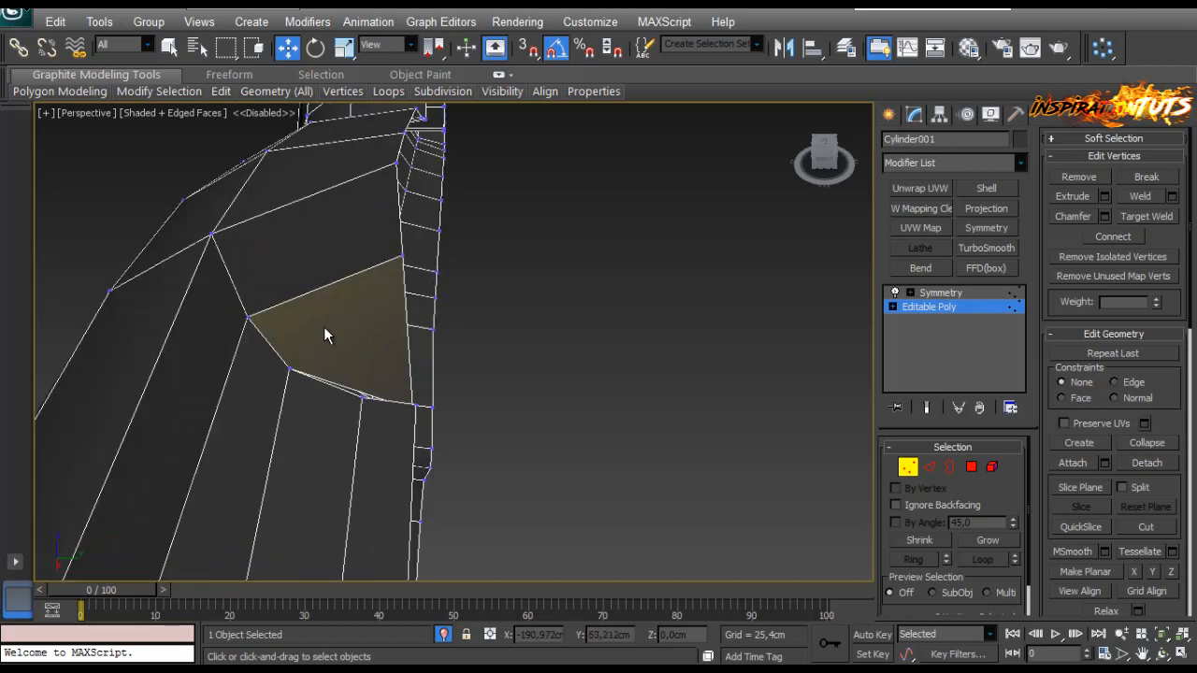
Step: Cut new edges across the rear end wall, from the inner channel edge's end up to the outer top corner
{"action": "right_click", "coordinate": [334, 326]}
{"action": "left_click", "coordinate": [299, 163]}
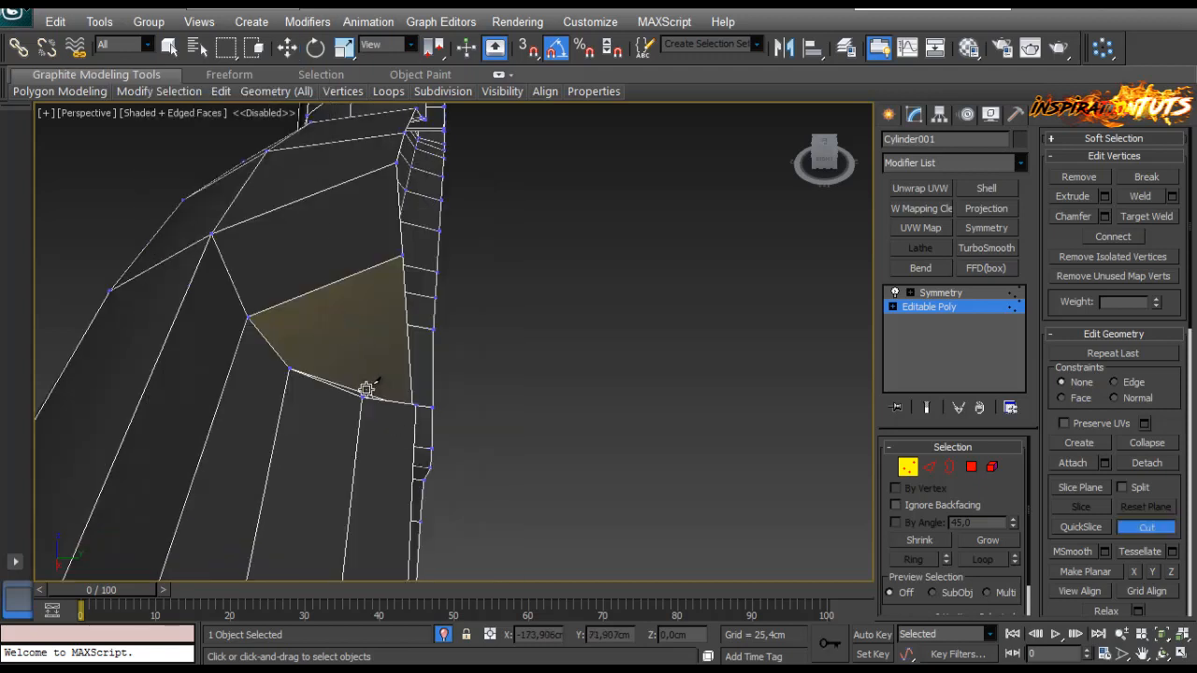
{"action": "left_click", "coordinate": [365, 393]}
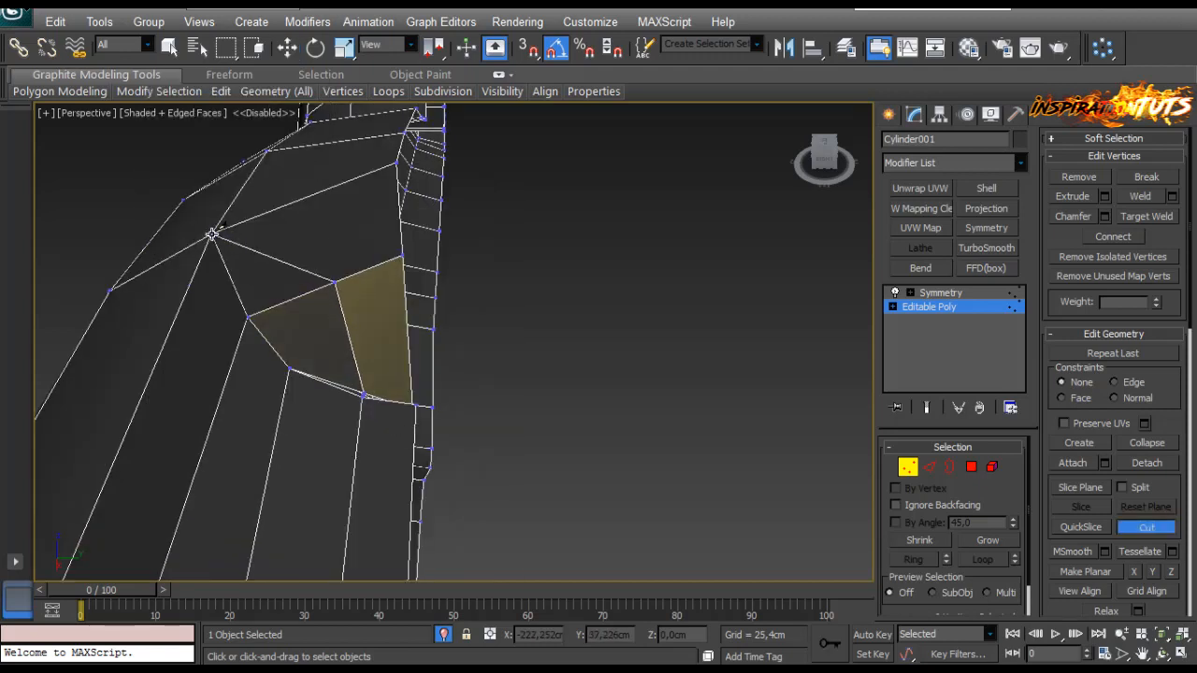
{"action": "right_click", "coordinate": [497, 405]}
Step: Target-weld the cut's lower vertex to the adjacent channel vertex to close the gap
{"action": "middle_click_drag", "start_coordinate": [572, 398], "coordinate": [670, 413], "text": "alt"}
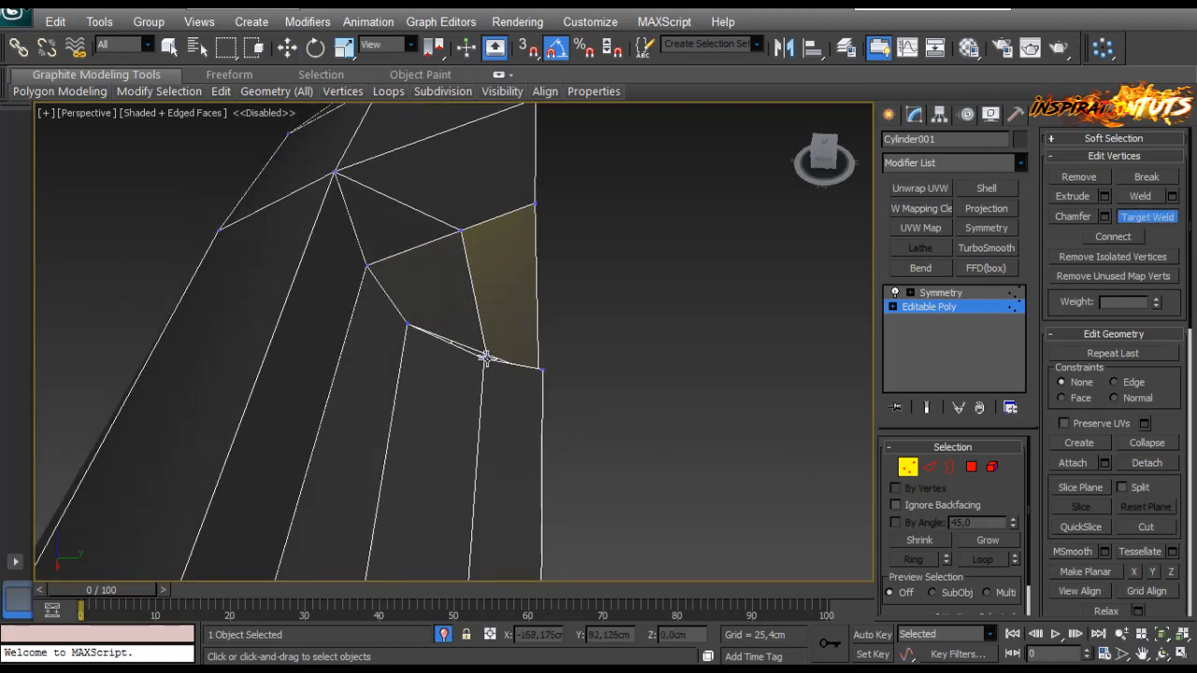
{"action": "middle_click_drag", "start_coordinate": [551, 360], "coordinate": [594, 414], "text": "alt"}
{"action": "right_click", "coordinate": [550, 347]}
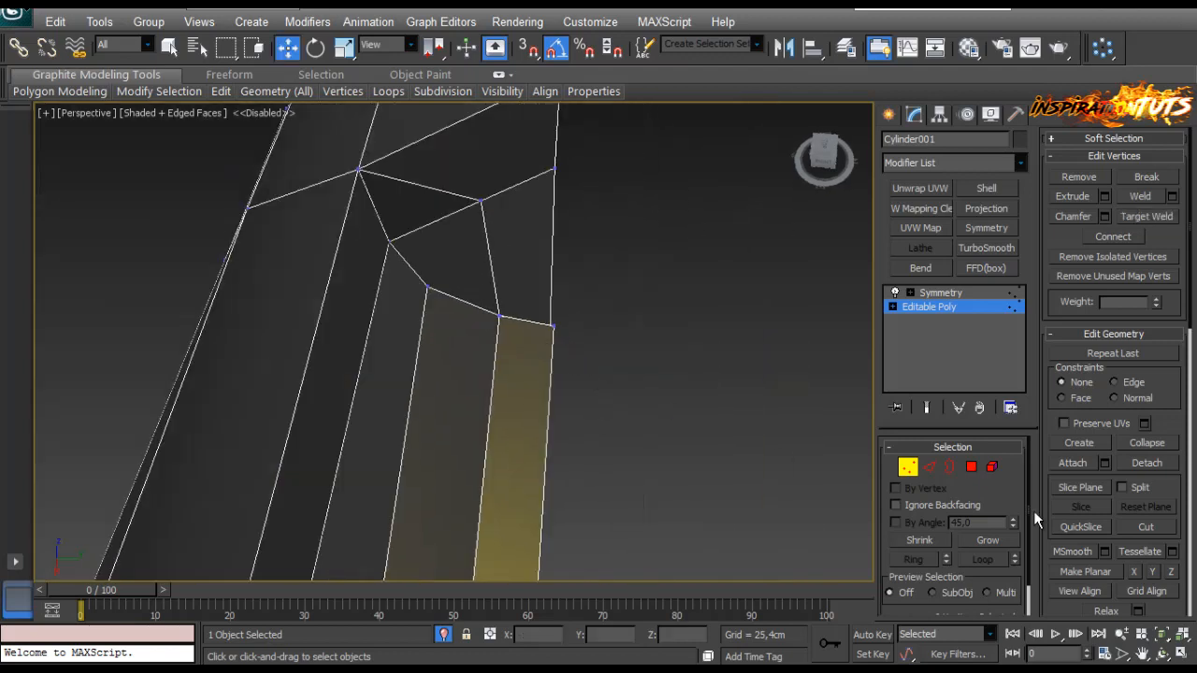
Step: Adjust the channel's centre seam edges to about Y 85.71 cm to line up with the end wall
{"action": "left_click", "coordinate": [929, 467]}
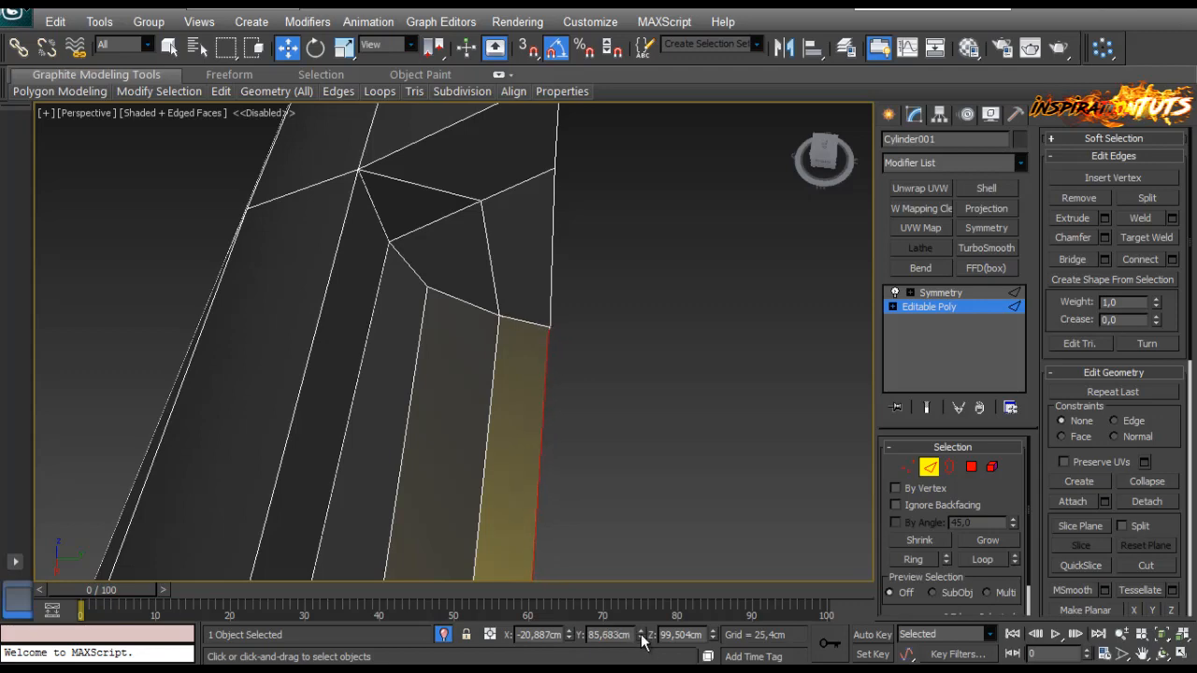
{"action": "middle_click_drag", "start_coordinate": [590, 559], "coordinate": [525, 373], "text": "alt"}
{"action": "scroll", "coordinate": [525, 373], "scroll_direction": "down", "scroll_amount": 5}
{"action": "scroll", "coordinate": [481, 569], "scroll_direction": "up", "scroll_amount": 2}
{"action": "middle_click_drag", "start_coordinate": [500, 326], "coordinate": [386, 514]}
{"action": "scroll", "coordinate": [386, 513], "scroll_direction": "up", "scroll_amount": 5}
{"action": "middle_click_drag", "start_coordinate": [421, 436], "coordinate": [983, 317], "text": "alt"}
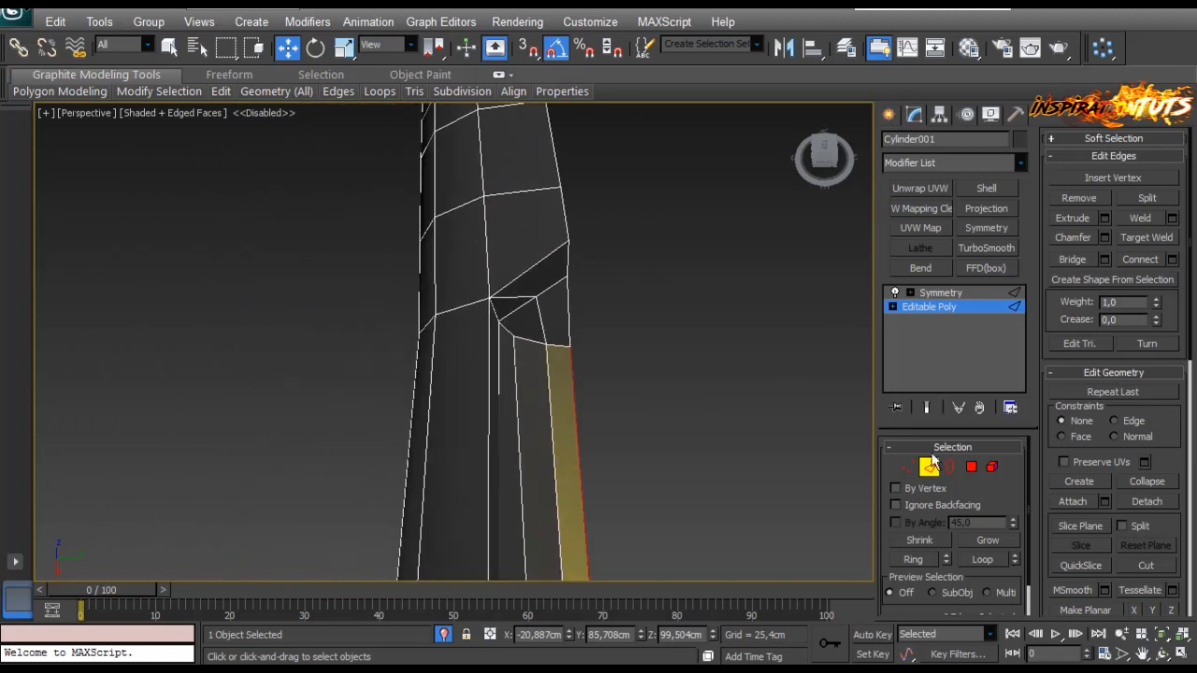
Step: Weld the two overlapping vertices where the rear end wall meets the channel's centre seam
{"action": "key", "text": "1"}
{"action": "left_click_drag", "start_coordinate": [602, 331], "coordinate": [549, 367]}
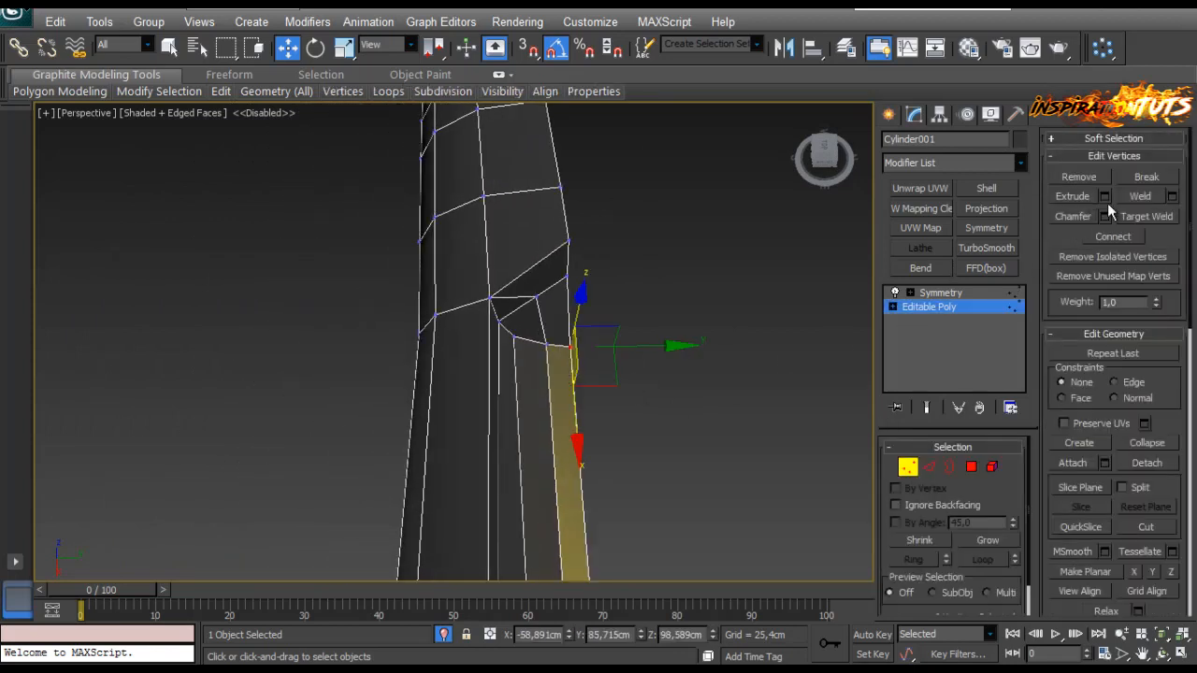
{"action": "left_click_drag", "start_coordinate": [910, 596], "coordinate": [908, 533]}
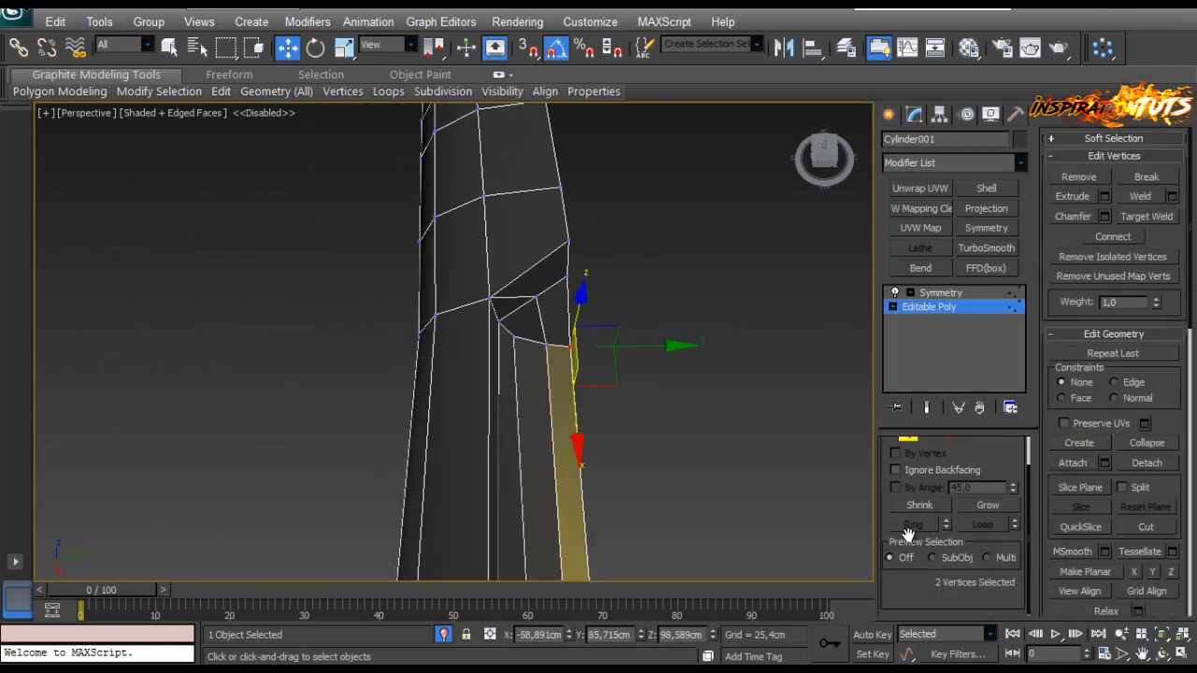
{"action": "left_click", "coordinate": [1172, 197]}
{"action": "left_click", "coordinate": [134, 292]}
Step: Connect the end wall's upper inner vertex to the upper vertex on the centre seam with a new edge
{"action": "scroll", "coordinate": [663, 371], "scroll_direction": "up", "scroll_amount": 5}
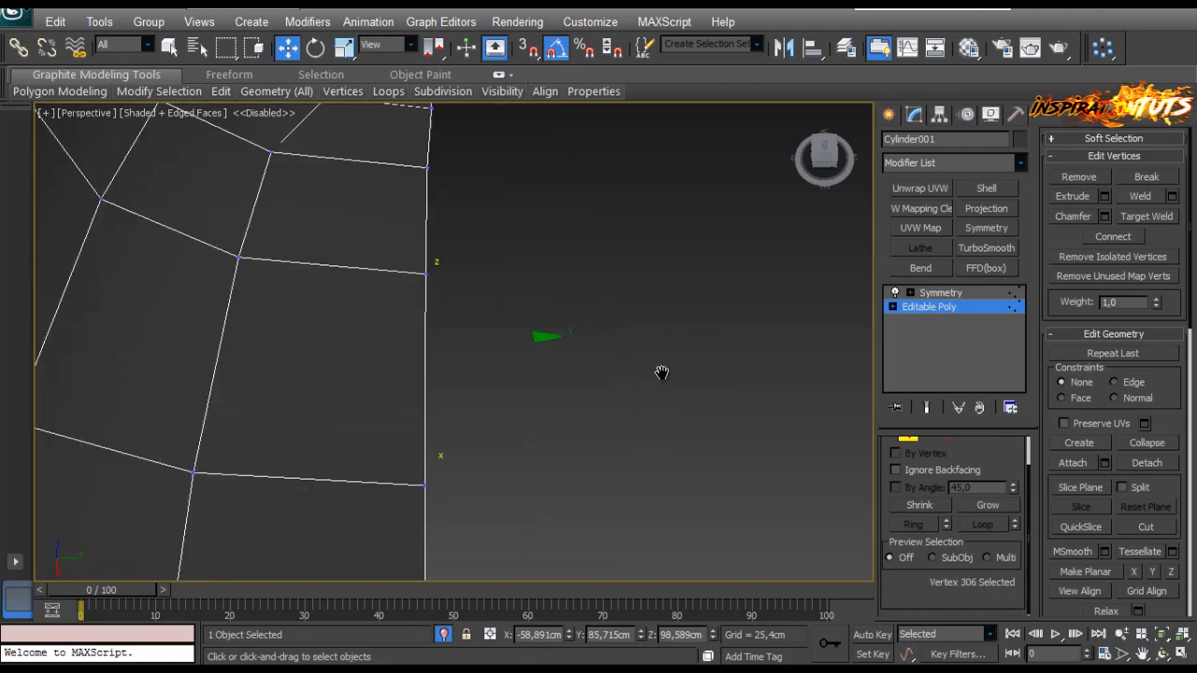
{"action": "middle_click_drag", "start_coordinate": [663, 371], "coordinate": [562, 443], "text": "alt"}
{"action": "left_click", "coordinate": [430, 338]}
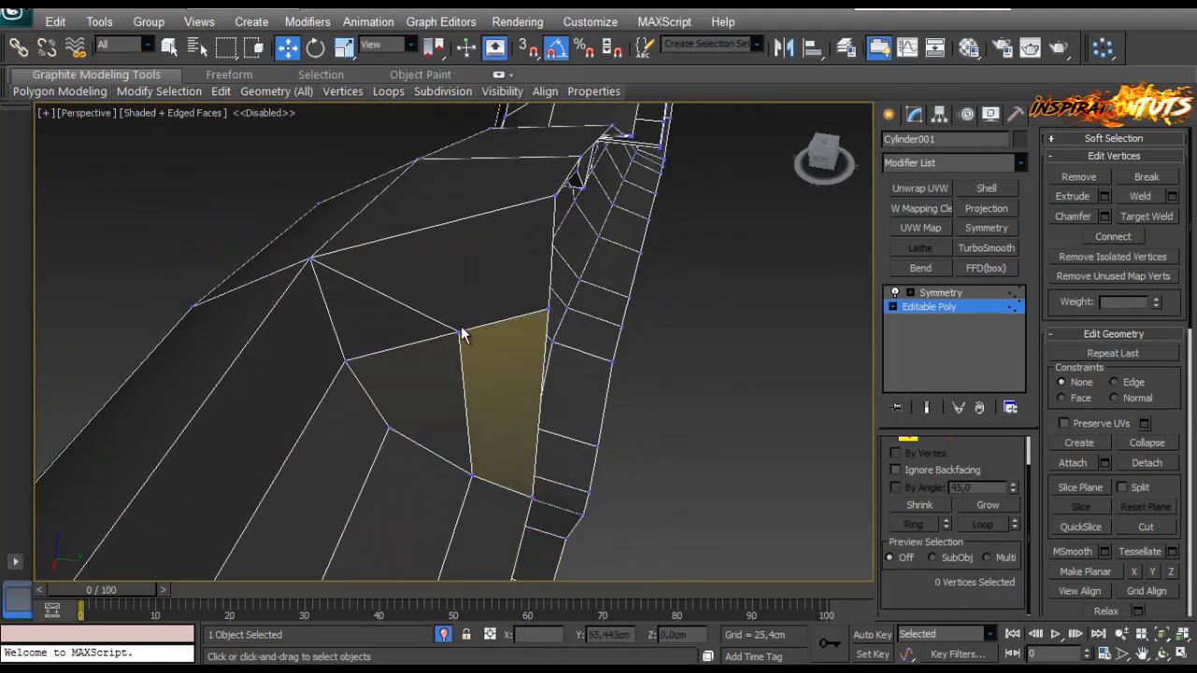
{"action": "left_click", "coordinate": [460, 334]}
{"action": "left_click", "coordinate": [556, 194], "text": "ctrl"}
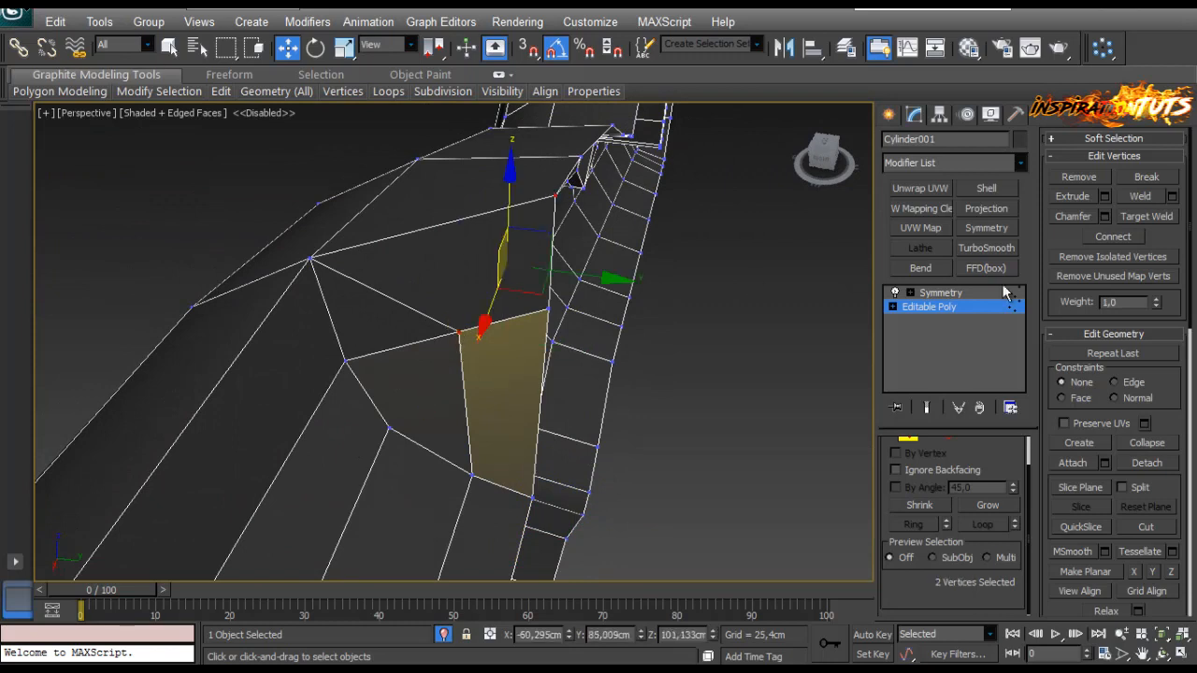
{"action": "left_click", "coordinate": [1123, 238]}
Step: Remove the diagonal edge from the end wall's upper inner vertex to the outer corner, and check the mirrored stock
{"action": "scroll", "coordinate": [960, 452], "scroll_direction": "up", "scroll_amount": 2}
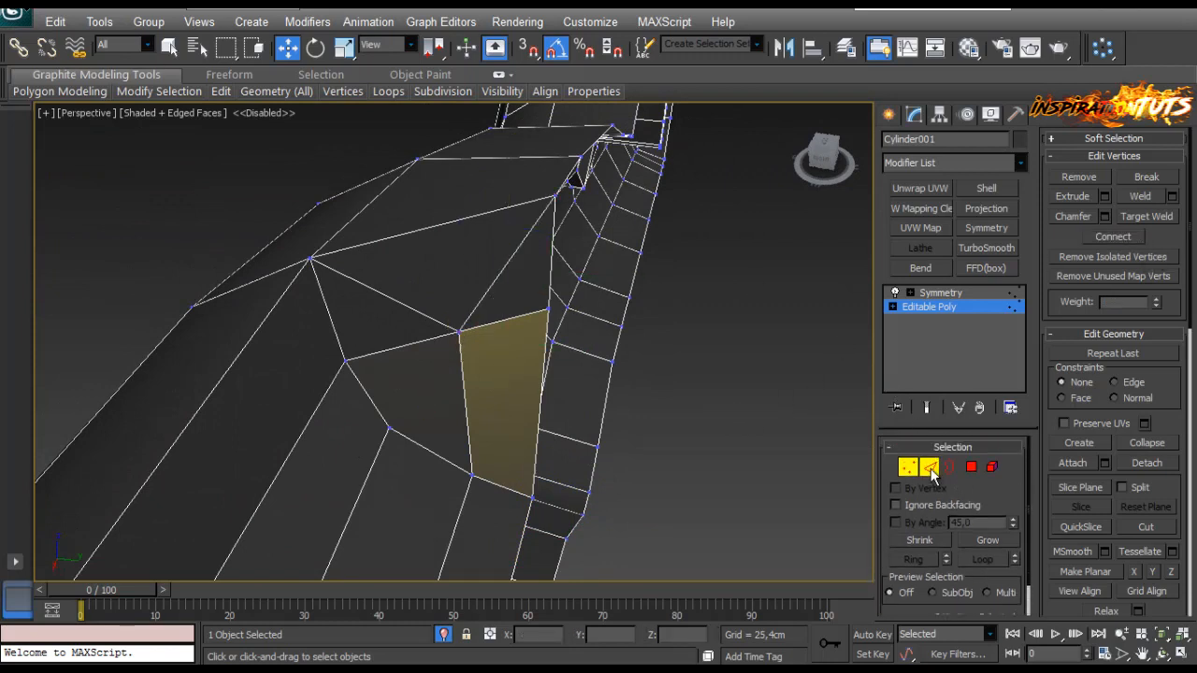
{"action": "left_click", "coordinate": [929, 467]}
{"action": "left_click", "coordinate": [426, 320]}
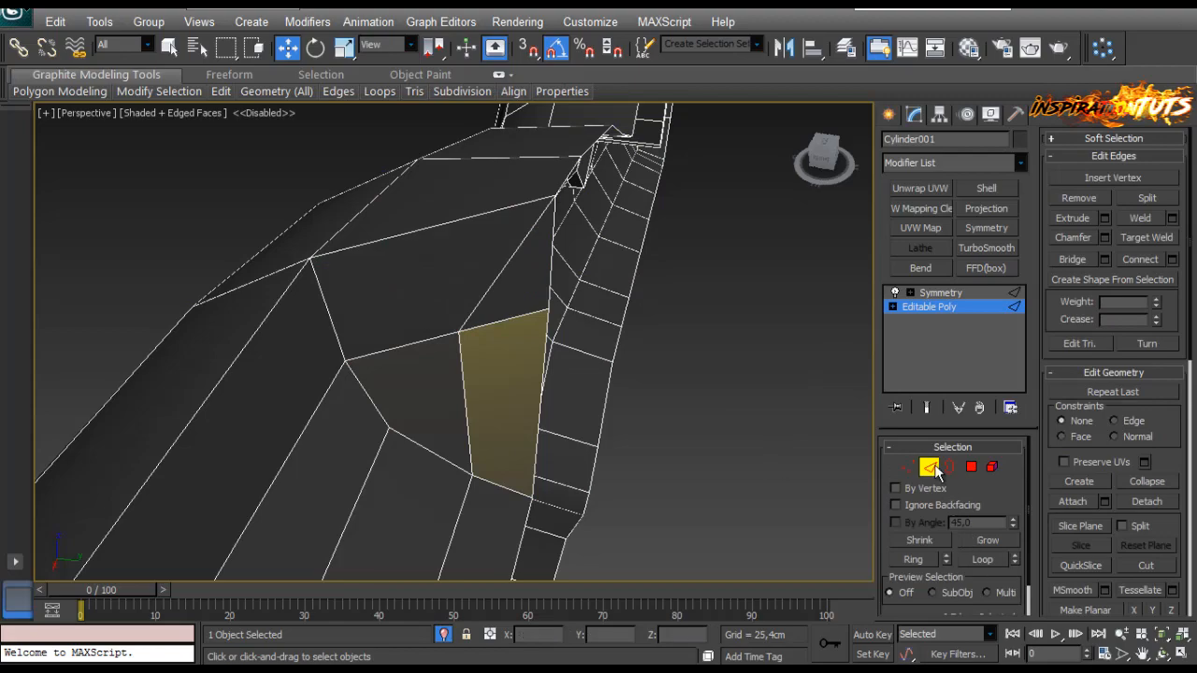
{"action": "left_click", "coordinate": [933, 468]}
{"action": "left_click", "coordinate": [958, 296]}
{"action": "scroll", "coordinate": [655, 328], "scroll_direction": "down", "scroll_amount": 3}
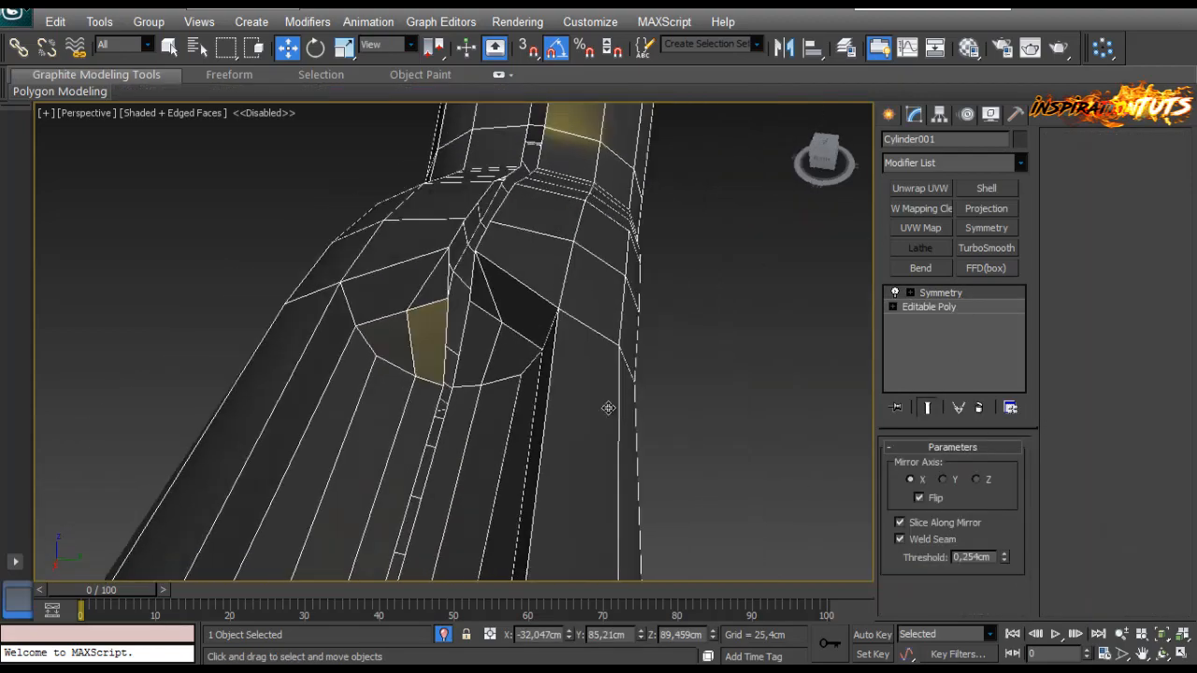
{"action": "middle_click_drag", "start_coordinate": [608, 407], "coordinate": [520, 283], "text": "alt"}
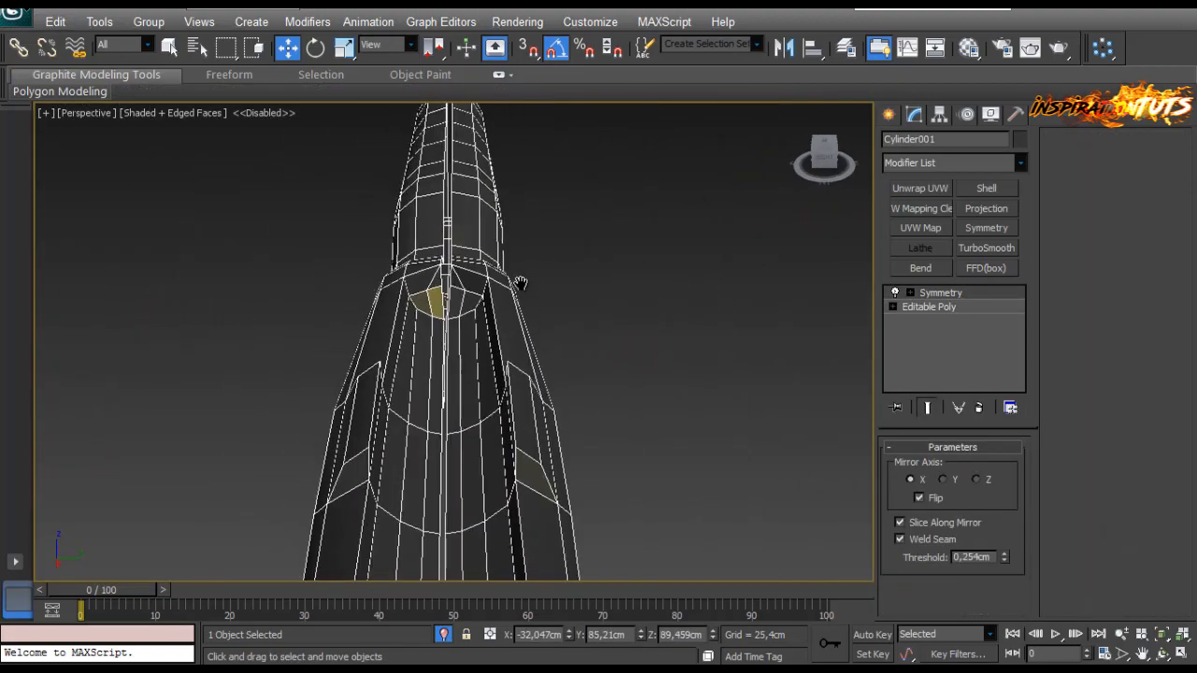
Step: Try to flatten the stock's open centre border by scaling it along Y
{"action": "scroll", "coordinate": [520, 283], "scroll_direction": "up", "scroll_amount": 2}
{"action": "left_click", "coordinate": [929, 306]}
{"action": "left_click", "coordinate": [950, 467]}
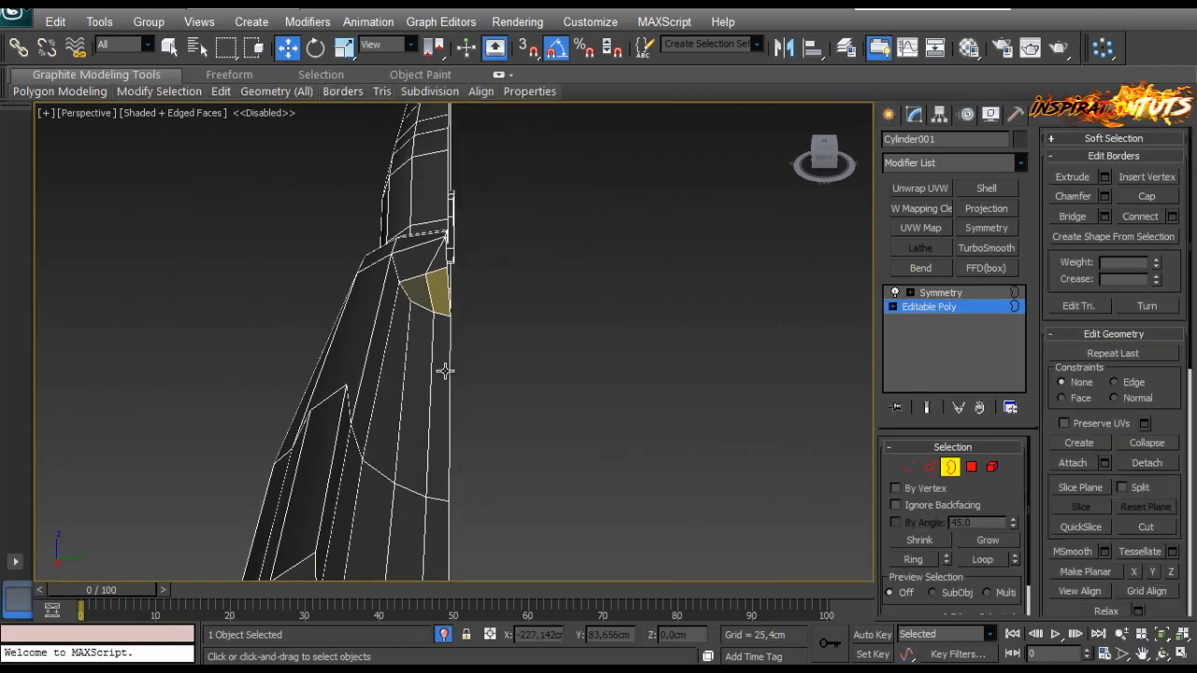
{"action": "left_click", "coordinate": [446, 371]}
{"action": "middle_click_drag", "start_coordinate": [446, 373], "coordinate": [449, 374], "text": "alt"}
{"action": "key", "text": "r"}
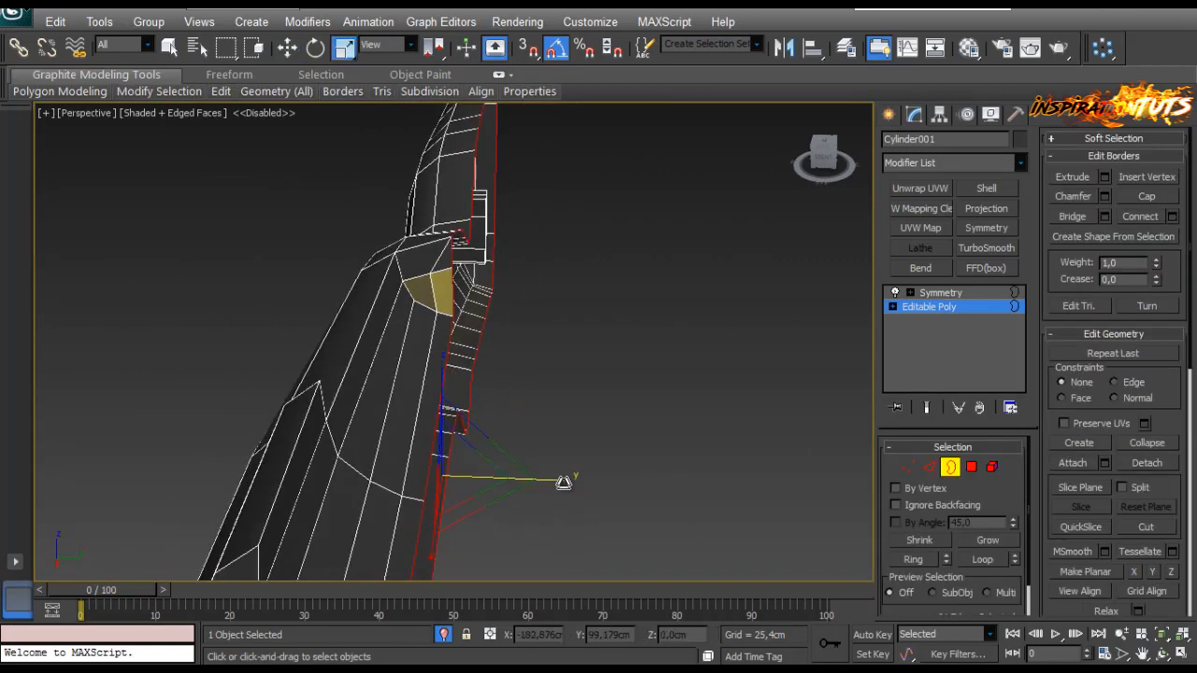
{"action": "left_click_drag", "start_coordinate": [563, 482], "coordinate": [142, 468]}
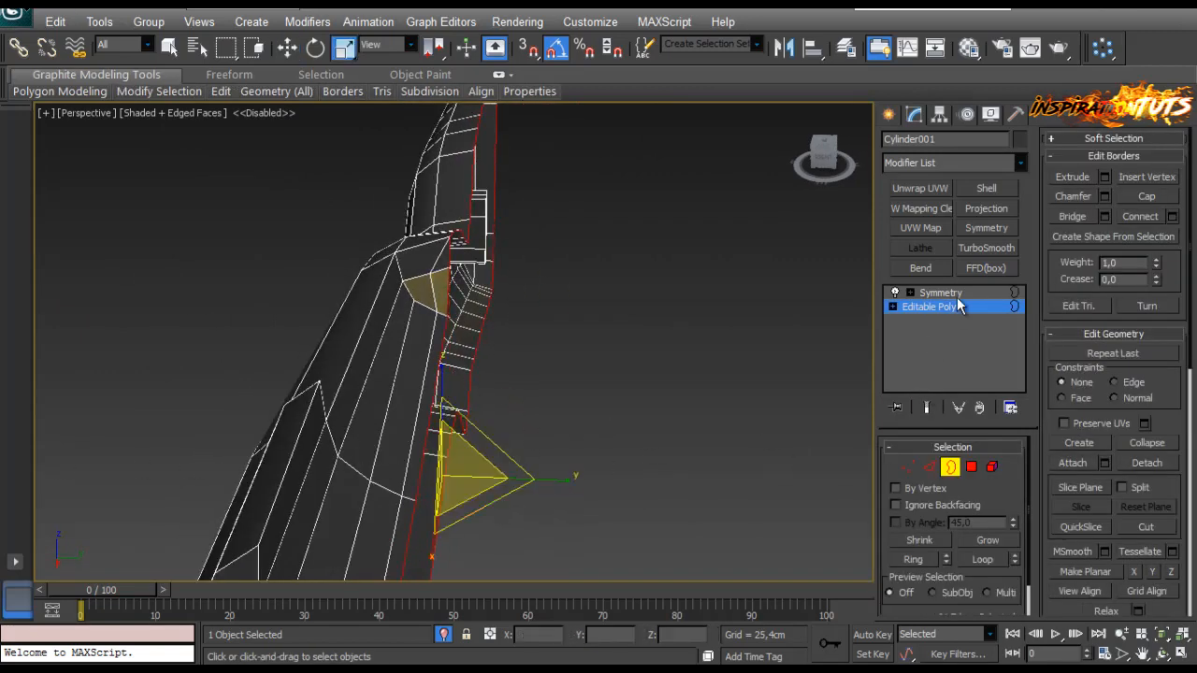
{"action": "left_click", "coordinate": [938, 293]}
{"action": "middle_click_drag", "start_coordinate": [610, 333], "coordinate": [505, 555], "text": "alt"}
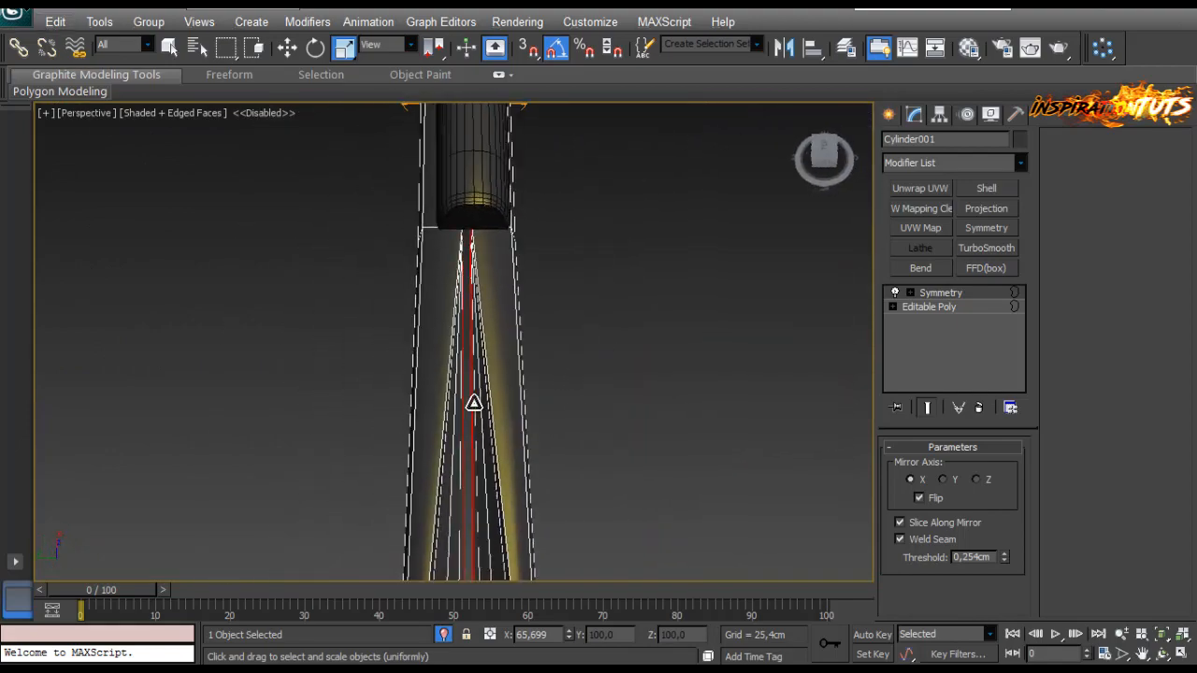
{"action": "key", "text": "ctrl+z"}
Step: Isolate the stock and convert its open border selection into an edge selection
{"action": "middle_click_drag", "start_coordinate": [484, 404], "coordinate": [323, 342]}
{"action": "key", "text": "alt+q"}
{"action": "scroll", "coordinate": [606, 353], "scroll_direction": "up", "scroll_amount": 4}
{"action": "scroll", "coordinate": [314, 217], "scroll_direction": "down", "scroll_amount": 4}
{"action": "scroll", "coordinate": [412, 352], "scroll_direction": "up", "scroll_amount": 4}
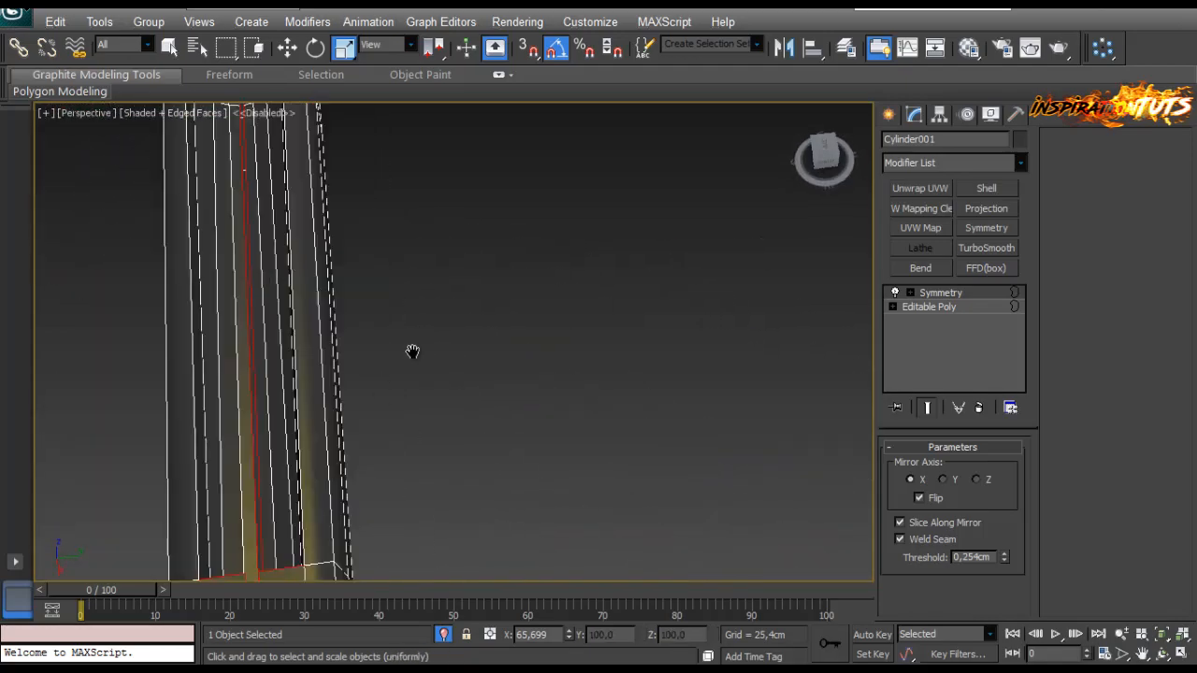
{"action": "middle_click_drag", "start_coordinate": [411, 352], "coordinate": [562, 344]}
{"action": "middle_click_drag", "start_coordinate": [561, 344], "coordinate": [561, 237], "text": "alt"}
{"action": "left_click", "coordinate": [950, 310]}
{"action": "left_click", "coordinate": [930, 467]}
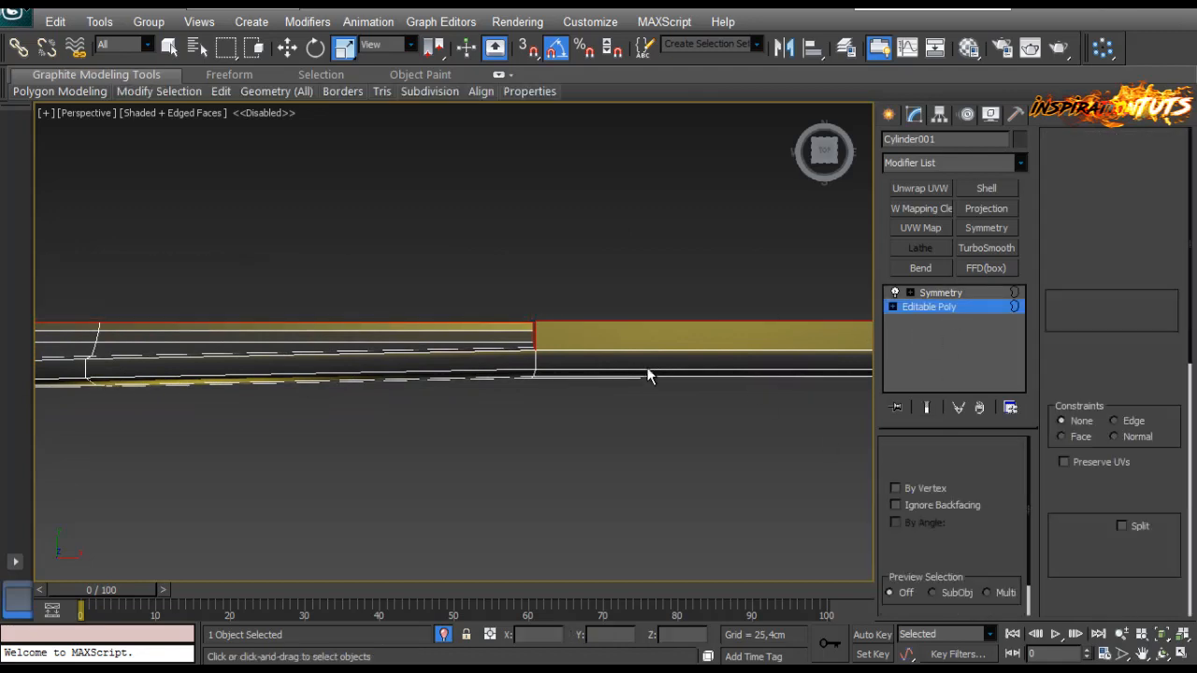
Step: Refine the edge selection around the stock's front end, deselecting the channel and forend edges that lie off the centre seam
{"action": "middle_click_drag", "start_coordinate": [646, 374], "coordinate": [543, 299], "text": "alt"}
{"action": "middle_click_drag", "start_coordinate": [543, 299], "coordinate": [737, 503]}
{"action": "scroll", "coordinate": [349, 453], "scroll_direction": "down", "scroll_amount": 2}
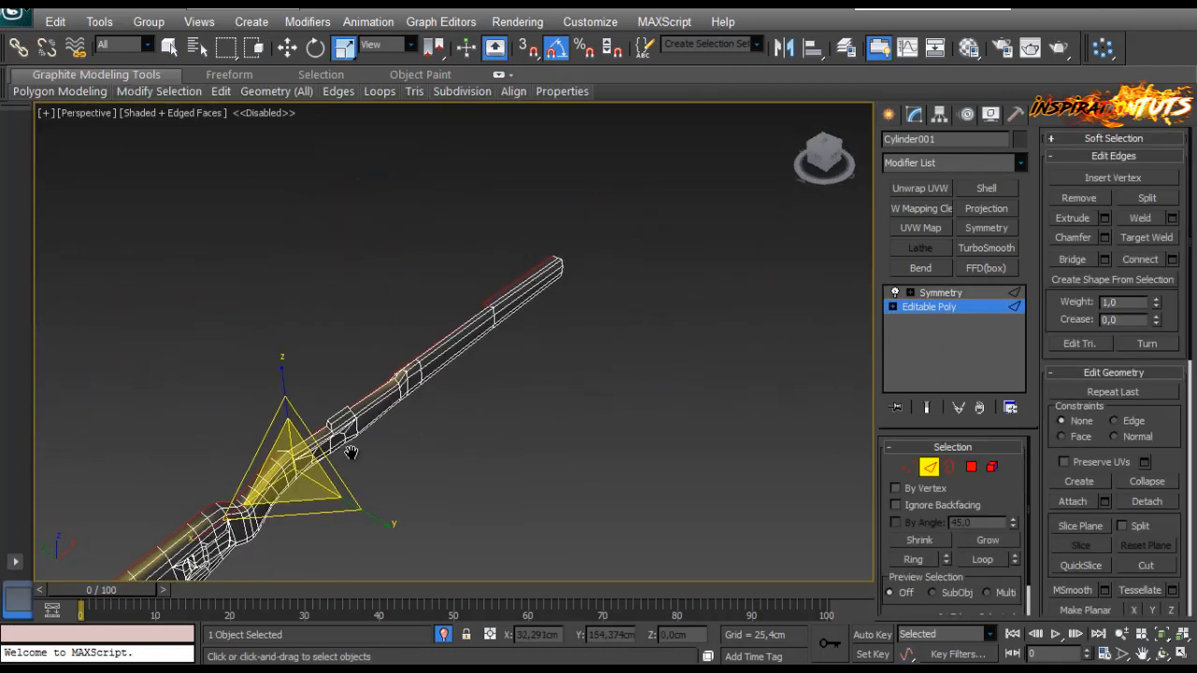
{"action": "scroll", "coordinate": [350, 453], "scroll_direction": "up", "scroll_amount": 2}
{"action": "middle_click_drag", "start_coordinate": [506, 364], "coordinate": [359, 272], "text": "alt"}
{"action": "middle_click_drag", "start_coordinate": [359, 271], "coordinate": [632, 436]}
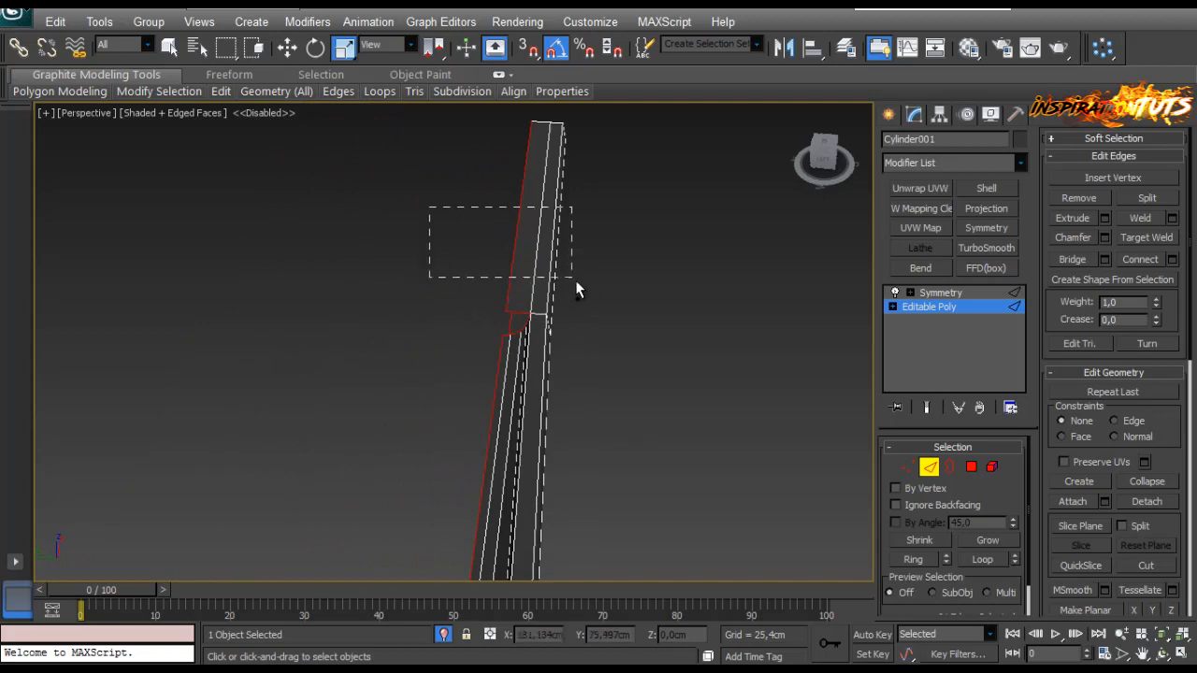
{"action": "left_click_drag", "start_coordinate": [576, 281], "coordinate": [577, 281]}
{"action": "middle_click_drag", "start_coordinate": [515, 309], "coordinate": [557, 326], "text": "alt"}
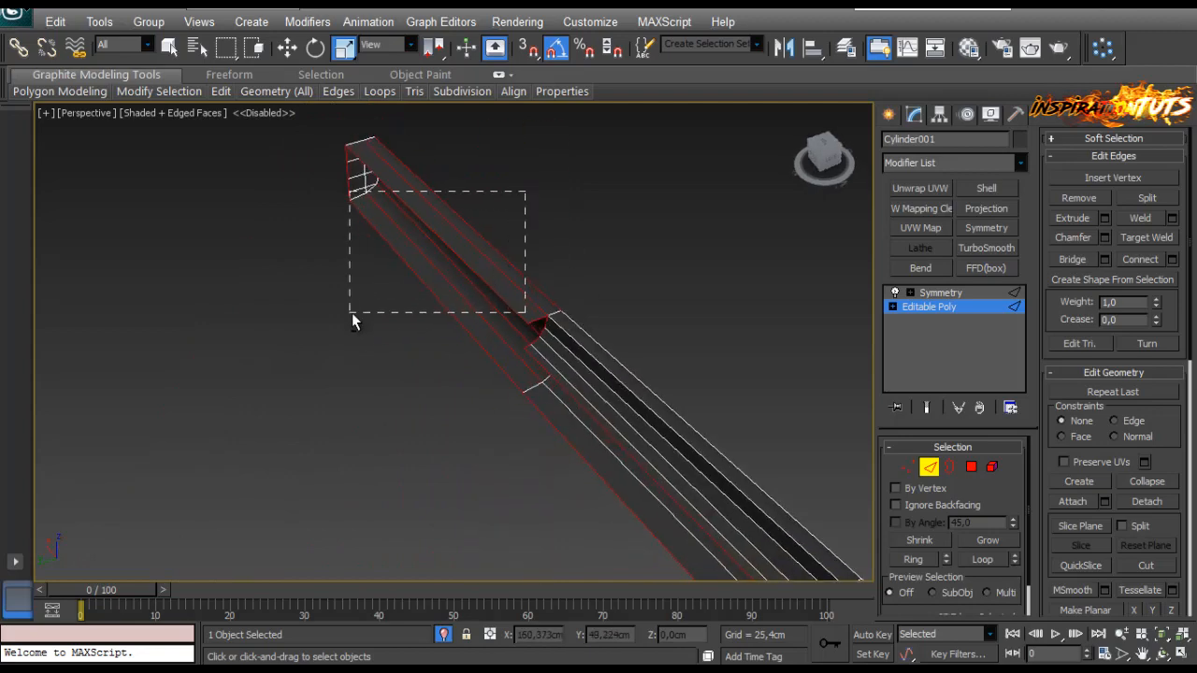
{"action": "left_click_drag", "start_coordinate": [352, 312], "coordinate": [356, 314], "text": "alt"}
{"action": "middle_click_drag", "start_coordinate": [355, 314], "coordinate": [394, 384], "text": "alt"}
{"action": "left_click_drag", "start_coordinate": [377, 312], "coordinate": [455, 402], "text": "alt"}
{"action": "middle_click_drag", "start_coordinate": [454, 402], "coordinate": [367, 412], "text": "alt"}
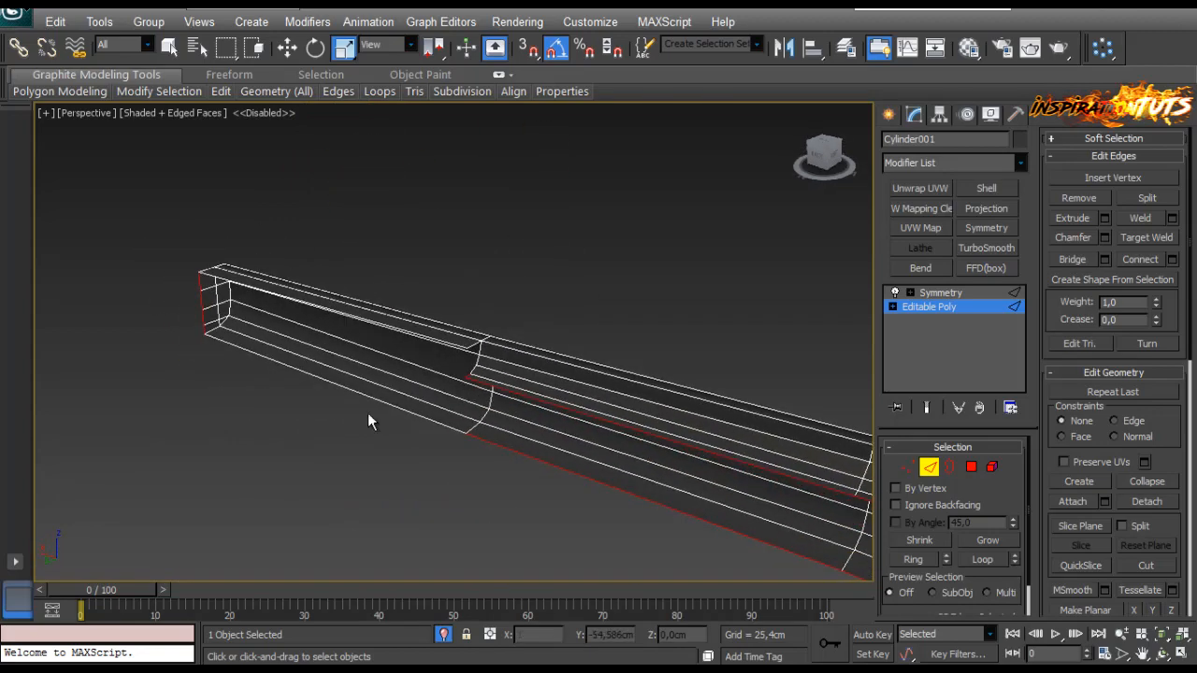
{"action": "left_click_drag", "start_coordinate": [140, 450], "coordinate": [140, 450], "text": "alt"}
{"action": "scroll", "coordinate": [439, 359], "scroll_direction": "up", "scroll_amount": 4}
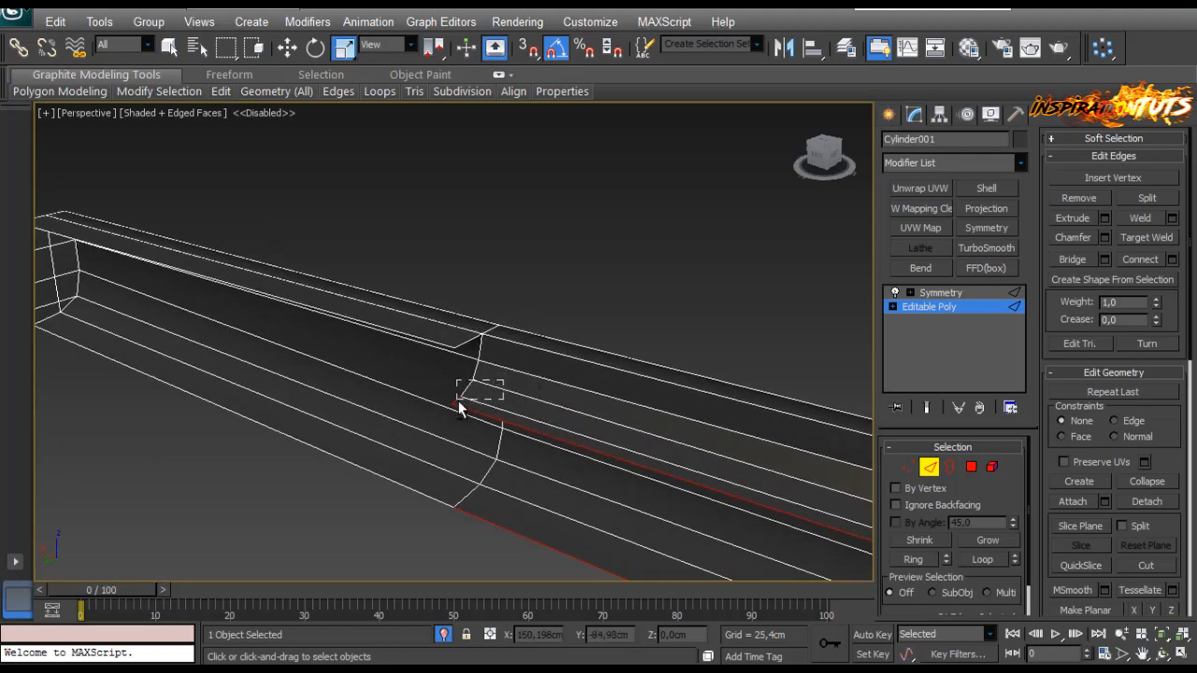
Step: Complete the centre seam edge selection at the stock's front end and flatten it along Y with a non-uniform scale
{"action": "middle_click_drag", "start_coordinate": [463, 451], "coordinate": [443, 395]}
{"action": "scroll", "coordinate": [443, 395], "scroll_direction": "down", "scroll_amount": 3}
{"action": "middle_click_drag", "start_coordinate": [561, 433], "coordinate": [355, 277], "text": "alt"}
{"action": "scroll", "coordinate": [417, 519], "scroll_direction": "down", "scroll_amount": 4}
{"action": "scroll", "coordinate": [445, 334], "scroll_direction": "up", "scroll_amount": 2}
{"action": "middle_click_drag", "start_coordinate": [448, 194], "coordinate": [333, 467]}
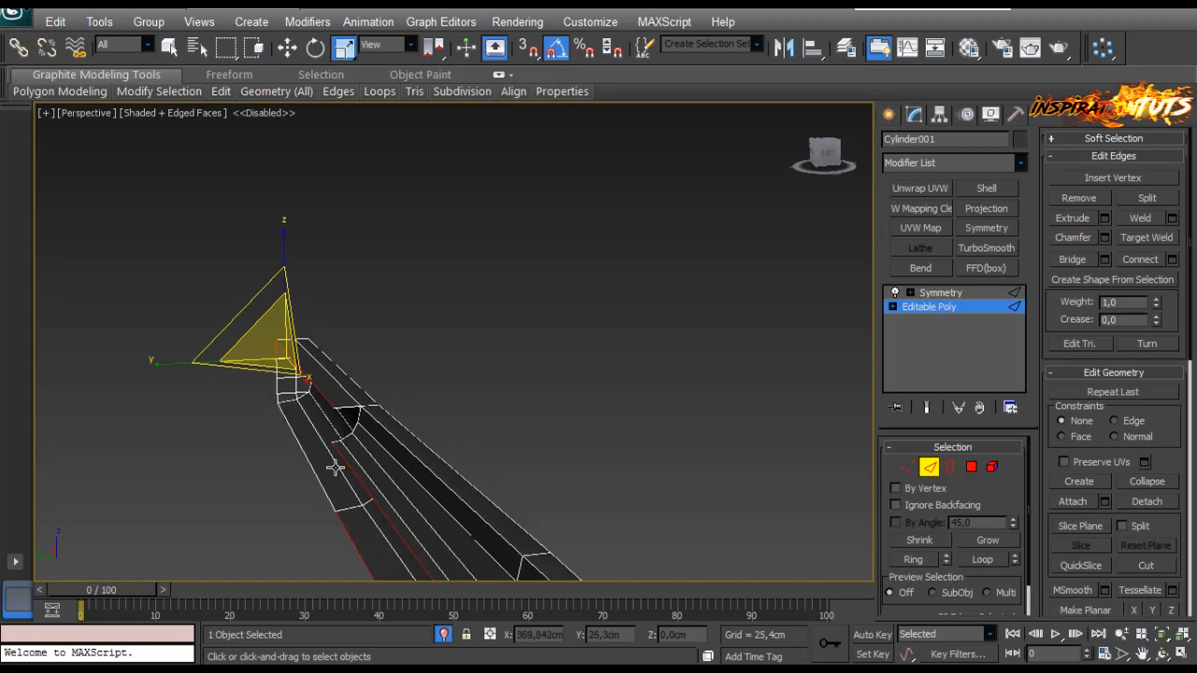
{"action": "middle_click_drag", "start_coordinate": [260, 394], "coordinate": [484, 360], "text": "alt"}
{"action": "middle_click_drag", "start_coordinate": [458, 416], "coordinate": [468, 359], "text": "alt"}
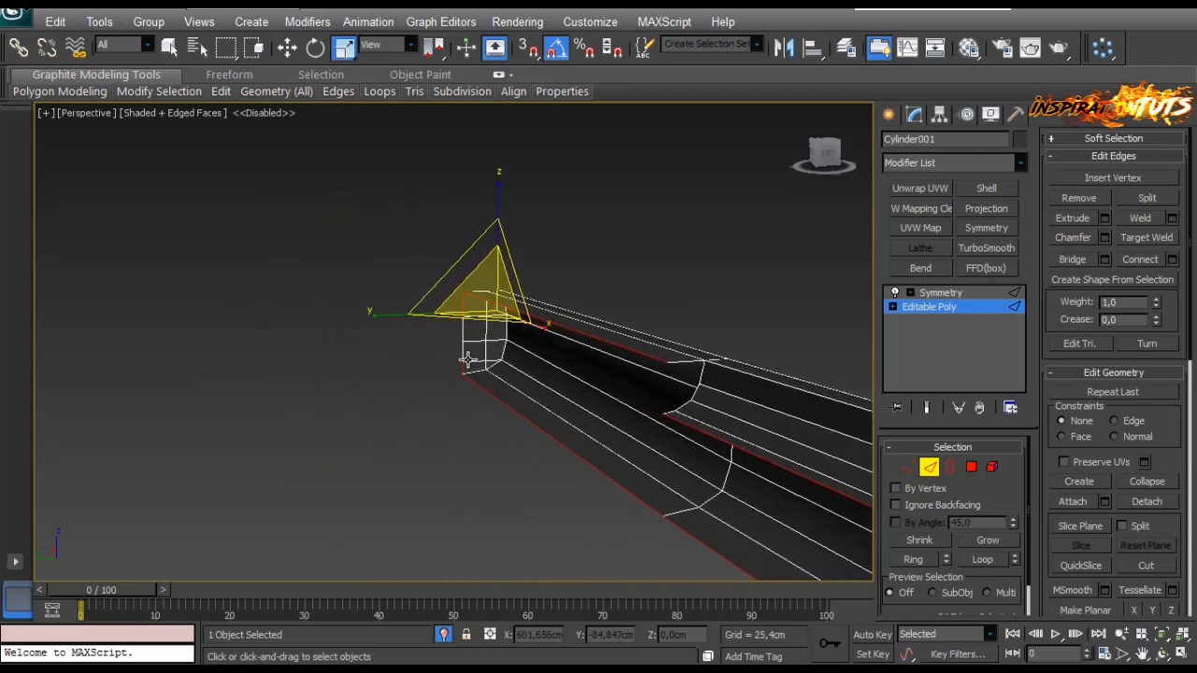
{"action": "scroll", "coordinate": [486, 356], "scroll_direction": "down", "scroll_amount": 2}
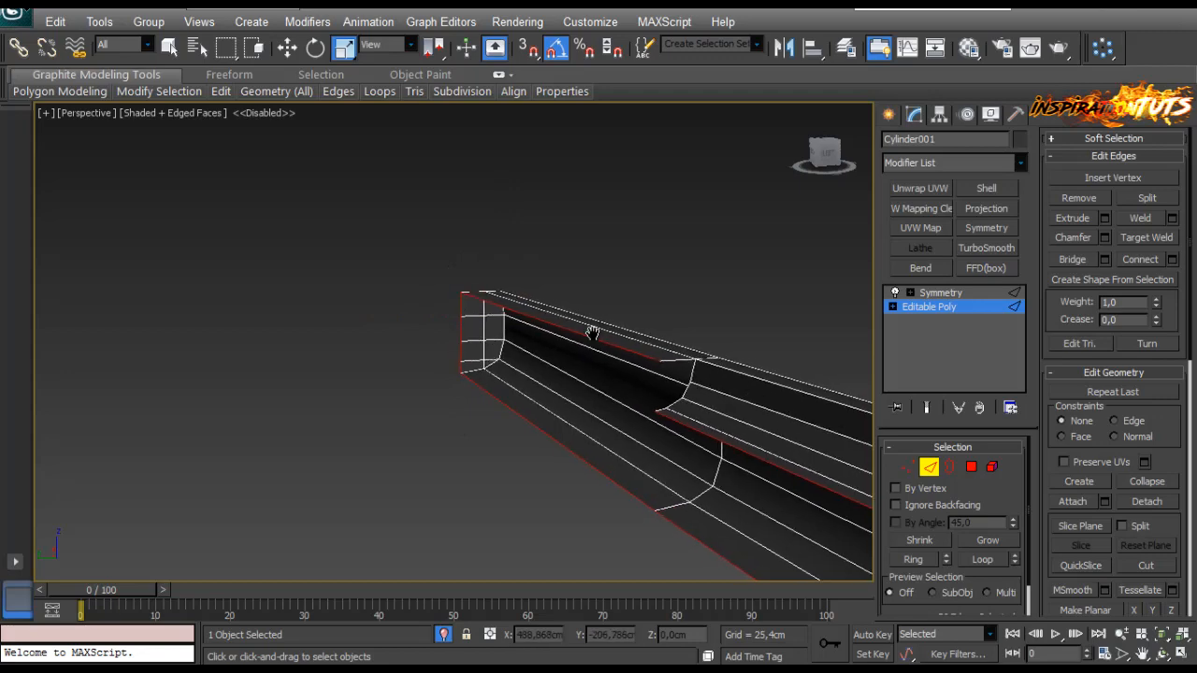
{"action": "middle_click_drag", "start_coordinate": [684, 414], "coordinate": [428, 430], "text": "alt"}
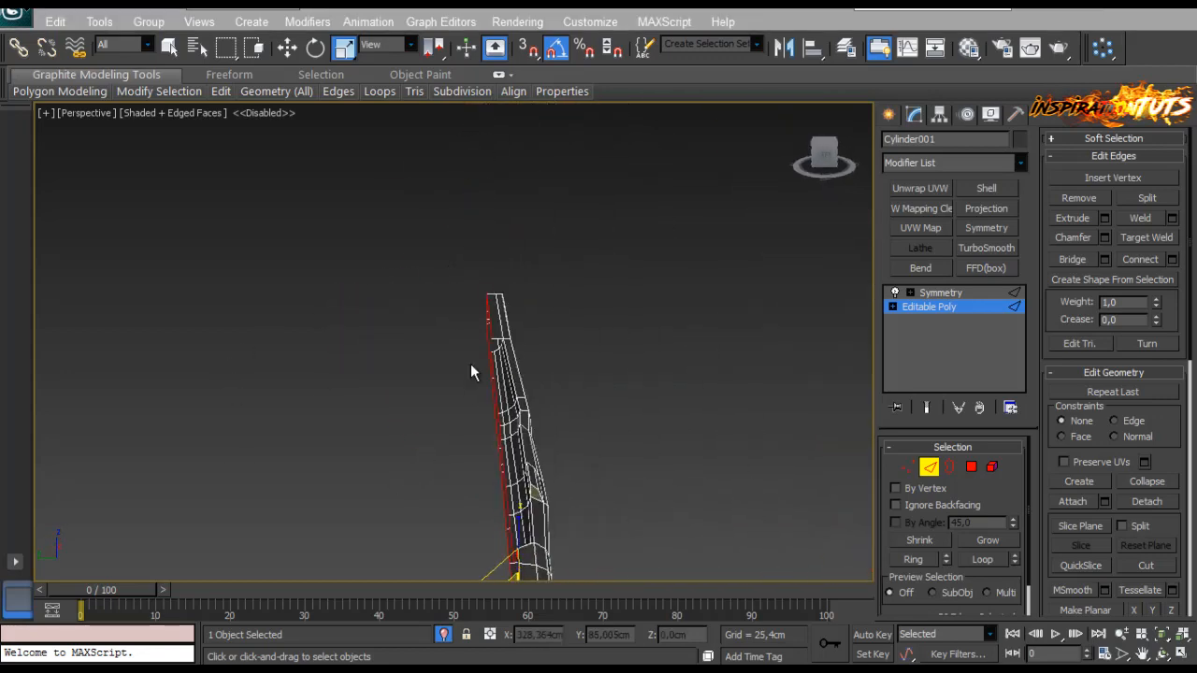
{"action": "middle_click_drag", "start_coordinate": [470, 364], "coordinate": [393, 417], "text": "alt"}
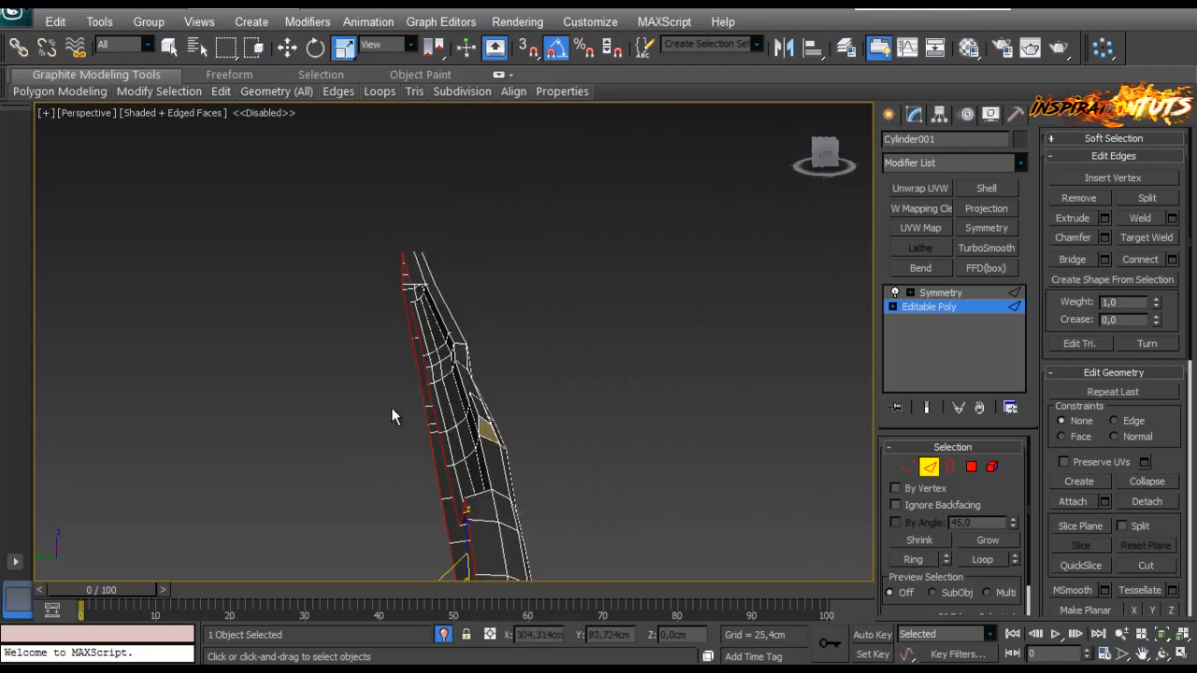
{"action": "middle_click_drag", "start_coordinate": [430, 505], "coordinate": [332, 445], "text": "alt"}
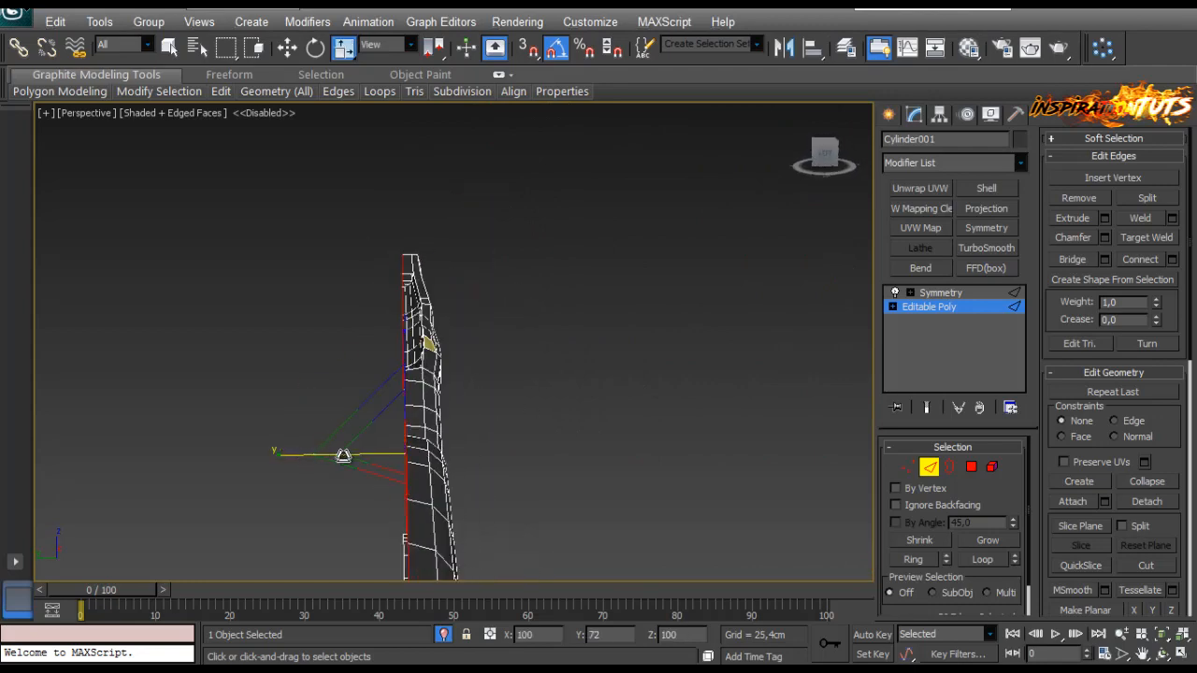
{"action": "left_click", "coordinate": [945, 292]}
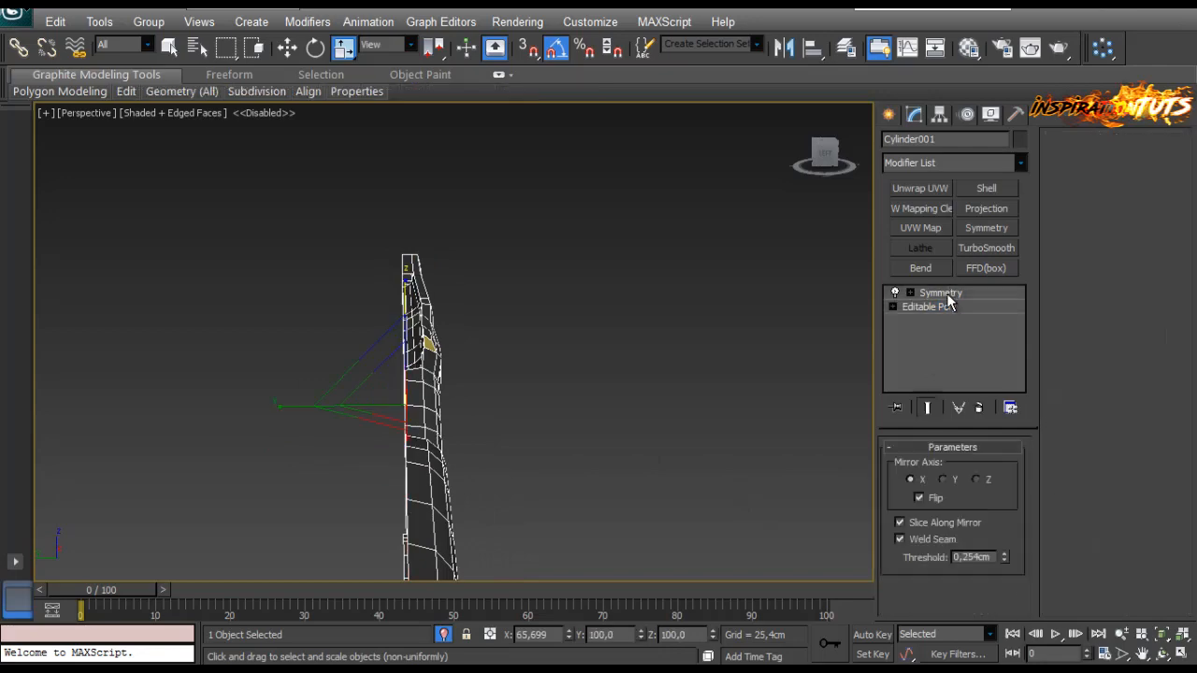
Step: Move the stock's open centre border along Y to about 85.82 cm so the mirrored halves meet at the seam
{"action": "left_click", "coordinate": [928, 307]}
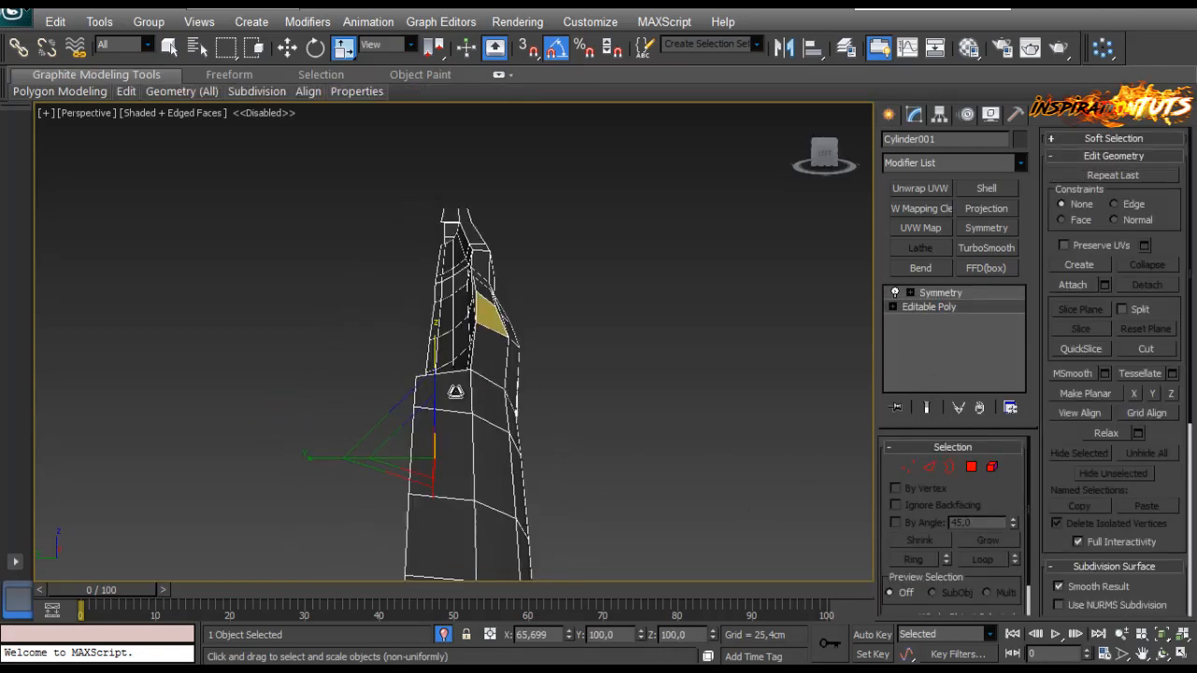
{"action": "key", "text": "w"}
{"action": "left_click", "coordinate": [950, 467]}
{"action": "middle_click_drag", "start_coordinate": [421, 495], "coordinate": [405, 372], "text": "alt"}
{"action": "left_click", "coordinate": [940, 293]}
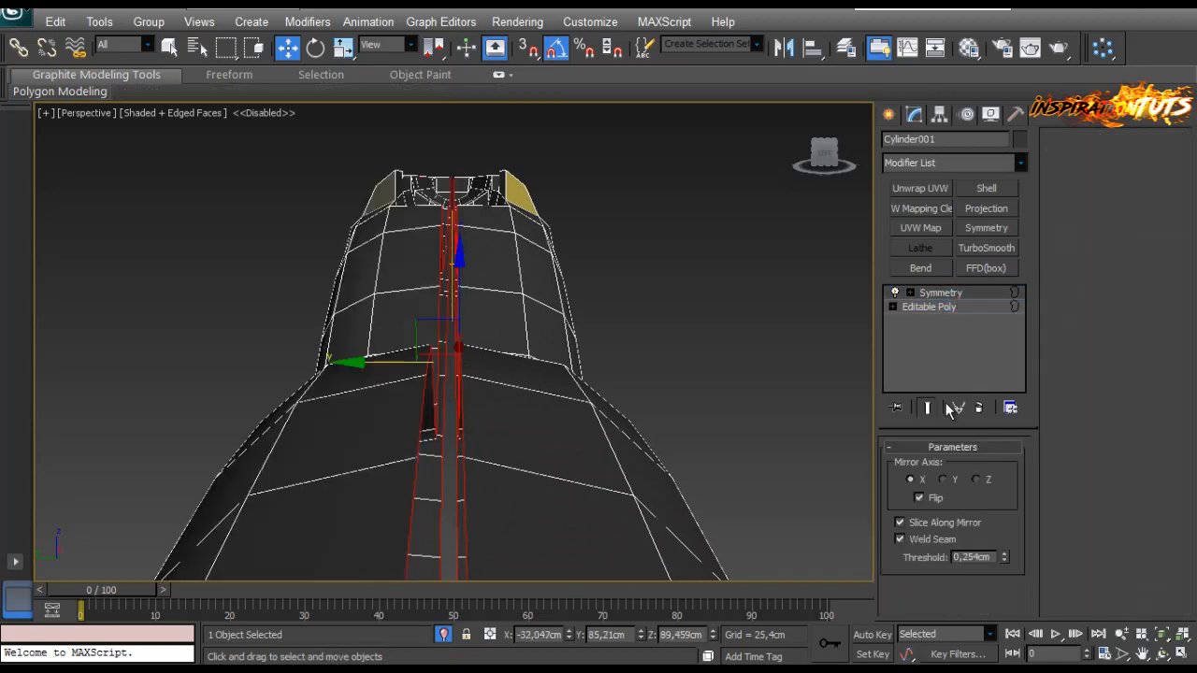
{"action": "left_click", "coordinate": [928, 307]}
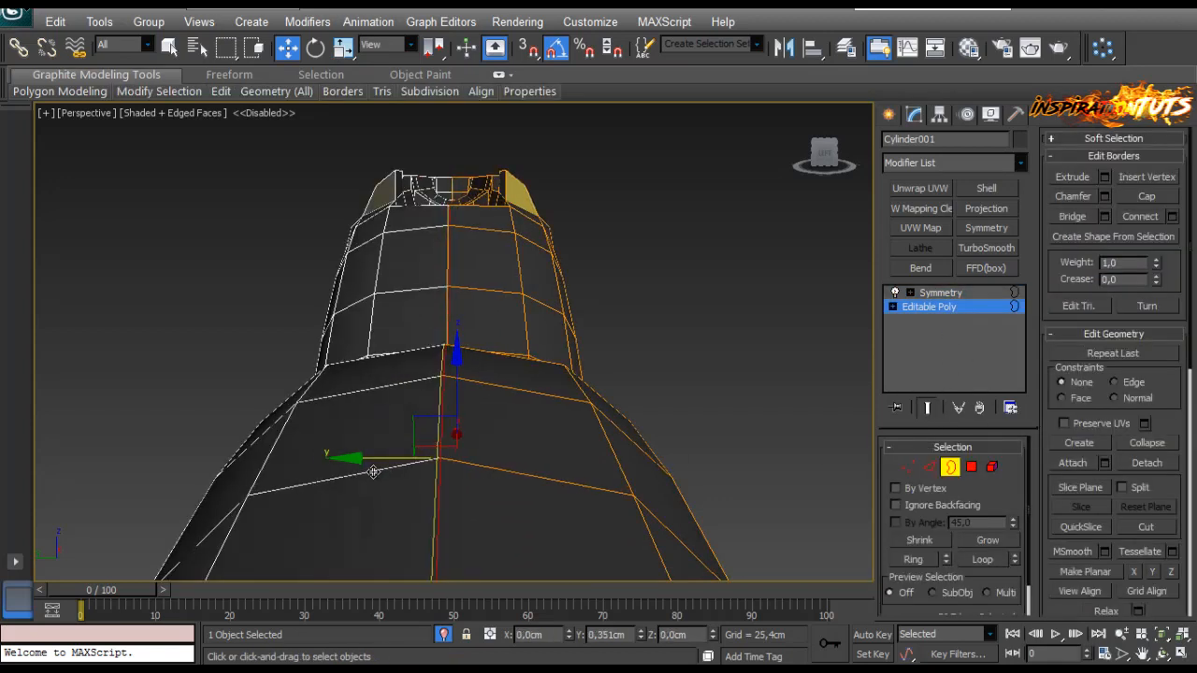
{"action": "middle_click_drag", "start_coordinate": [374, 474], "coordinate": [519, 415], "text": "alt"}
{"action": "scroll", "coordinate": [519, 414], "scroll_direction": "down", "scroll_amount": 3}
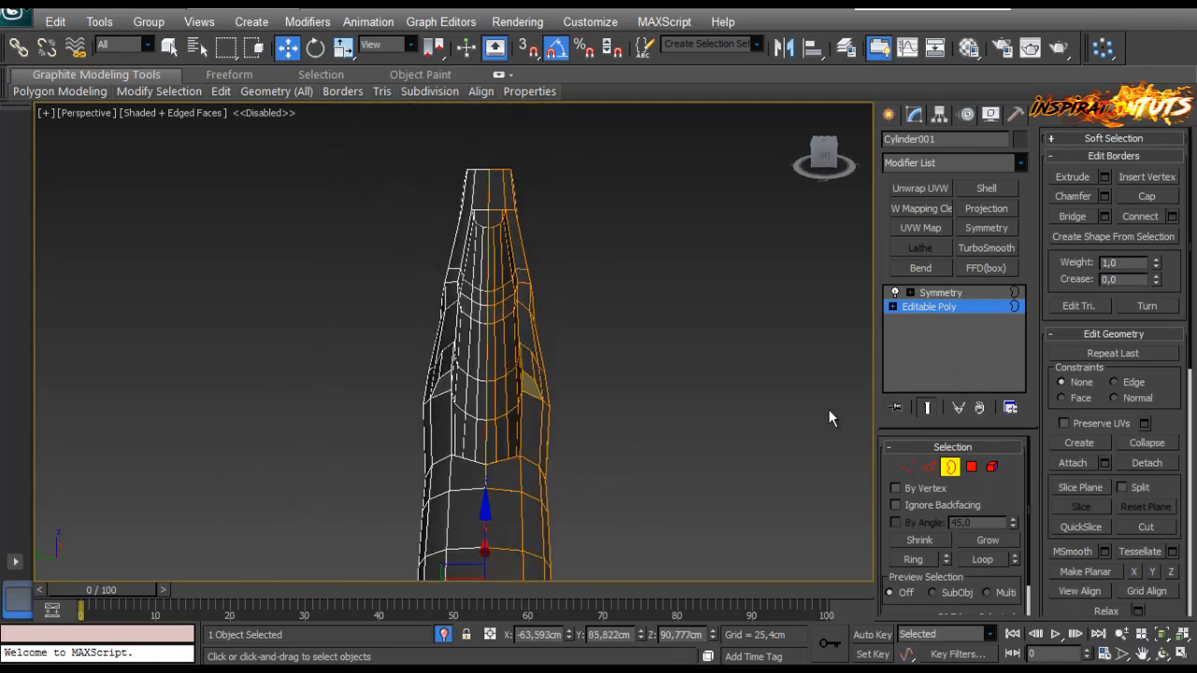
Step: Finish border editing, deselect the stock and end its isolation to show the whole rifle with the reference image
{"action": "left_click", "coordinate": [949, 467]}
{"action": "left_click", "coordinate": [599, 341]}
{"action": "middle_click_drag", "start_coordinate": [599, 340], "coordinate": [521, 385], "text": "alt"}
{"action": "scroll", "coordinate": [521, 343], "scroll_direction": "up", "scroll_amount": 2}
{"action": "scroll", "coordinate": [521, 385], "scroll_direction": "up", "scroll_amount": 2}
{"action": "left_click", "coordinate": [445, 634]}
{"action": "middle_click_drag", "start_coordinate": [475, 439], "coordinate": [492, 241], "text": "alt"}
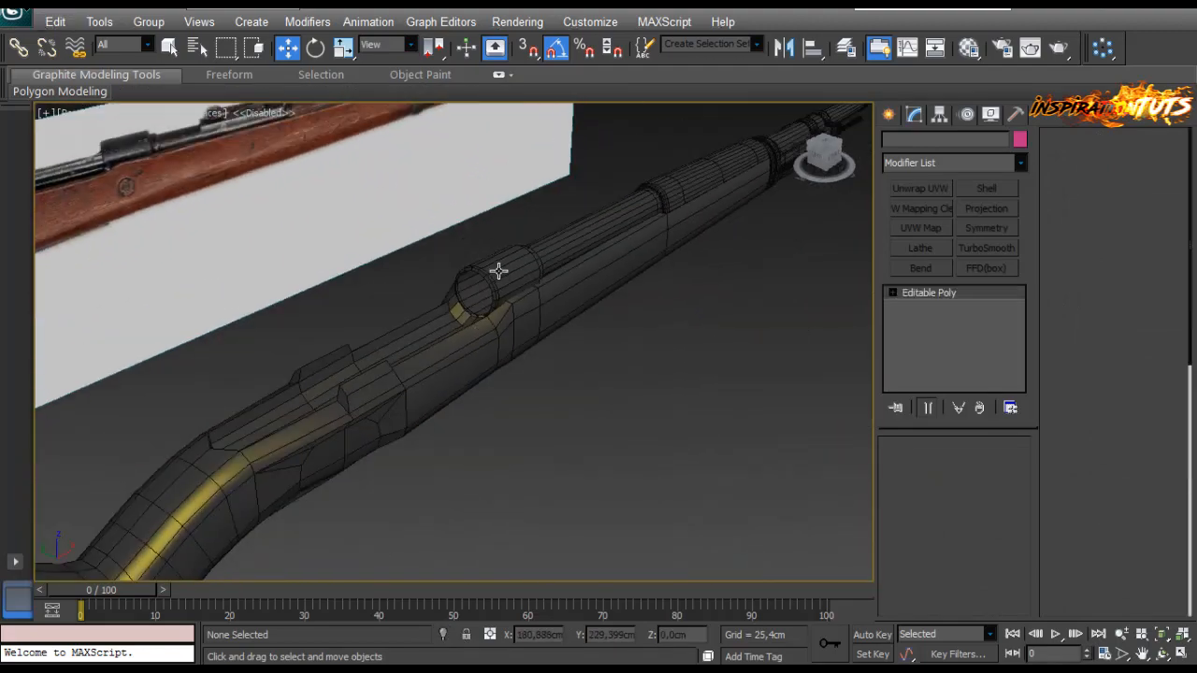
Step: Examine how the mirrored stock lines up with the receiver and barrel
{"action": "left_click", "coordinate": [499, 271]}
{"action": "key", "text": "z"}
{"action": "middle_click_drag", "start_coordinate": [587, 257], "coordinate": [456, 491], "text": "alt"}
{"action": "left_click", "coordinate": [345, 420]}
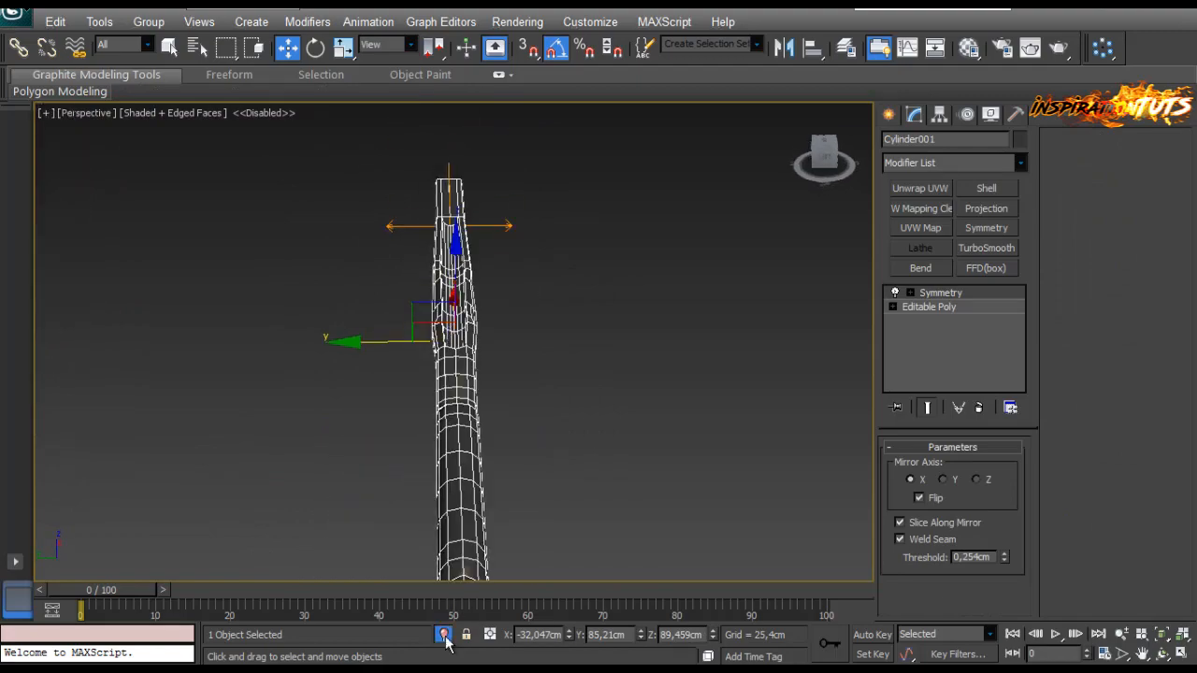
{"action": "middle_click_drag", "start_coordinate": [446, 641], "coordinate": [582, 532], "text": "alt"}
{"action": "scroll", "coordinate": [533, 254], "scroll_direction": "up", "scroll_amount": 4}
Step: Try to shift the whole stock by about -0.9 cm along Y relative to the barrel
{"action": "left_click_drag", "start_coordinate": [599, 512], "coordinate": [596, 512]}
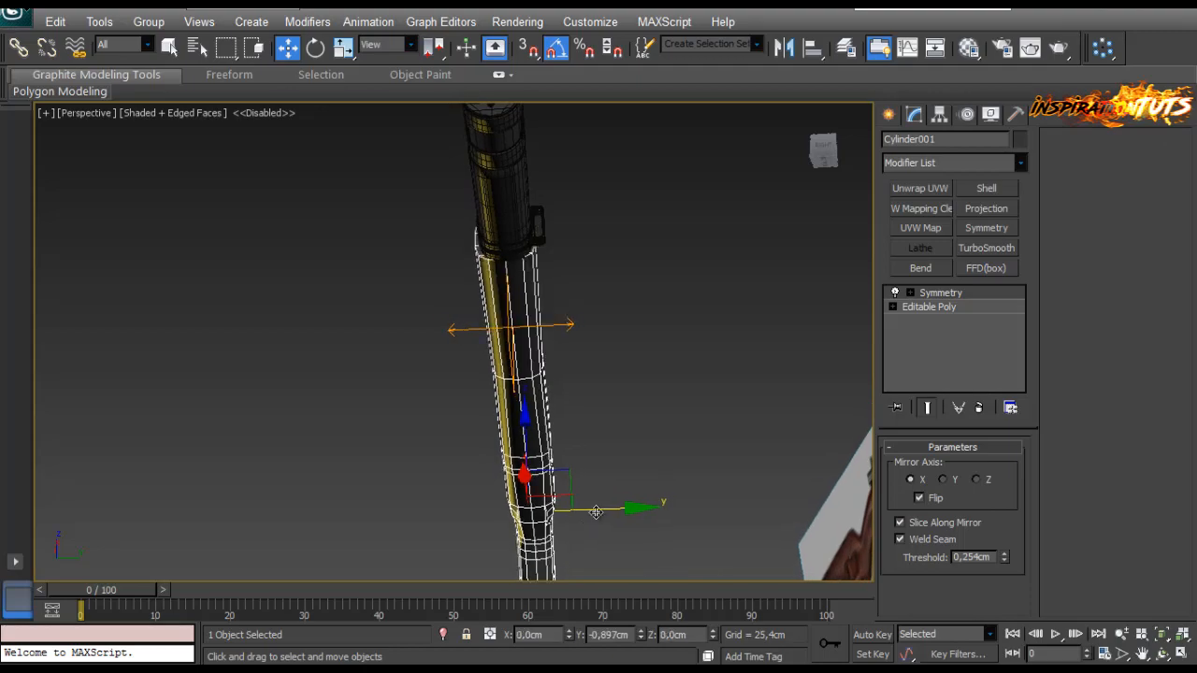
{"action": "scroll", "coordinate": [565, 313], "scroll_direction": "up", "scroll_amount": 3}
{"action": "mouse_move", "coordinate": [565, 314]}
{"action": "middle_mouse_down"}
{"action": "mouse_move", "coordinate": [548, 406]}
{"action": "mouse_move", "coordinate": [553, 380]}
{"action": "mouse_move", "coordinate": [523, 379]}
{"action": "mouse_move", "coordinate": [529, 215]}
{"action": "mouse_move", "coordinate": [312, 314]}
{"action": "mouse_move", "coordinate": [380, 158]}
{"action": "mouse_move", "coordinate": [420, 436]}
{"action": "mouse_move", "coordinate": [454, 343]}
{"action": "mouse_move", "coordinate": [756, 275]}
{"action": "mouse_move", "coordinate": [613, 559]}
{"action": "mouse_move", "coordinate": [527, 473]}
{"action": "mouse_move", "coordinate": [522, 495]}
{"action": "middle_mouse_up"}
{"action": "key", "text": "ctrl+z"}
{"action": "scroll", "coordinate": [553, 380], "scroll_direction": "up", "scroll_amount": 4}
{"action": "scroll", "coordinate": [524, 379], "scroll_direction": "down", "scroll_amount": 5}
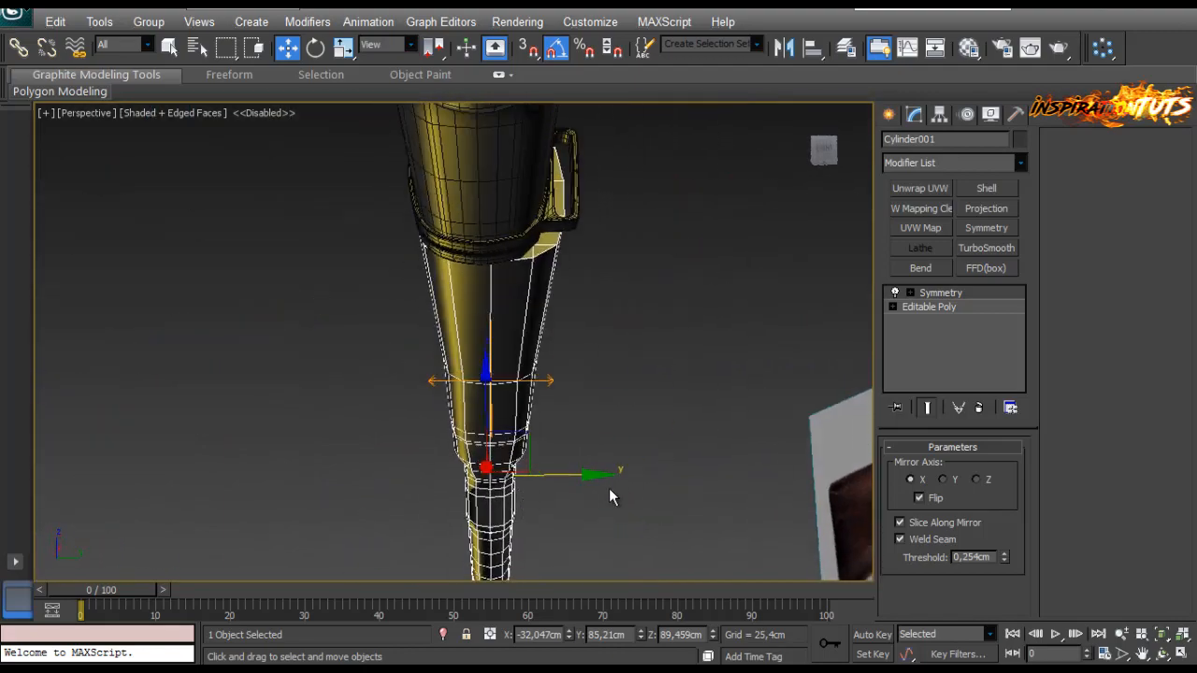
Step: Shift the whole stock by about -0.75 cm along Y to line it up with the barrel and receiver
{"action": "left_click_drag", "start_coordinate": [585, 481], "coordinate": [580, 492]}
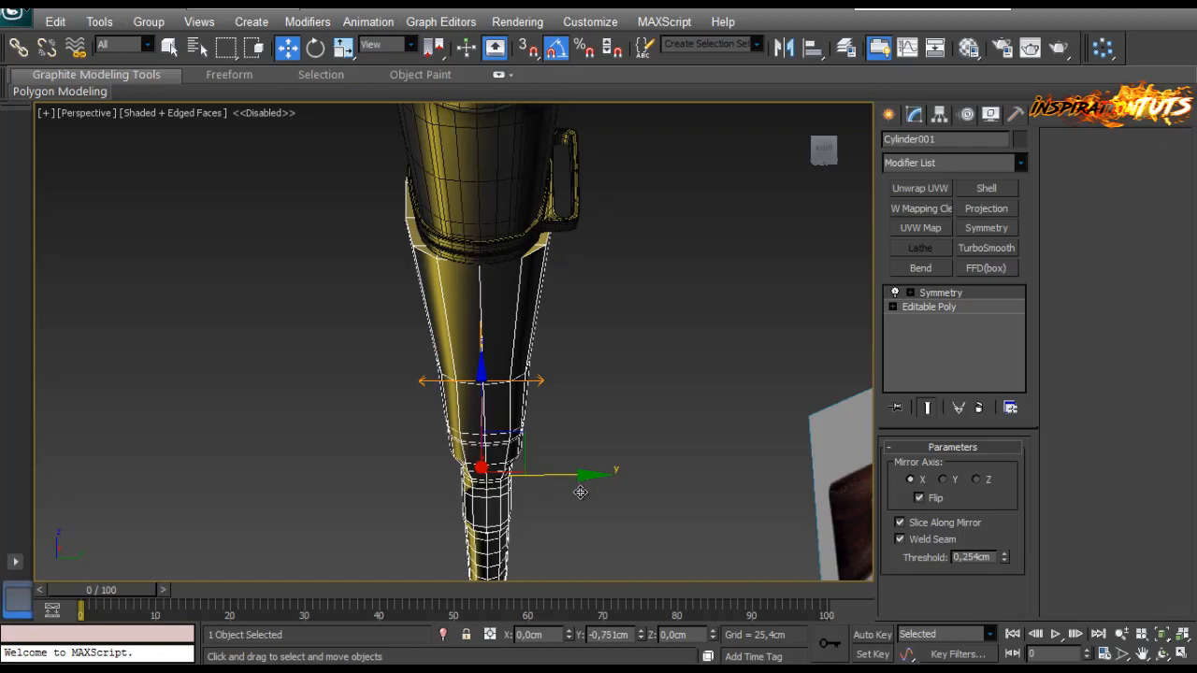
{"action": "scroll", "coordinate": [561, 380], "scroll_direction": "up", "scroll_amount": 5}
{"action": "scroll", "coordinate": [521, 417], "scroll_direction": "down", "scroll_amount": 5}
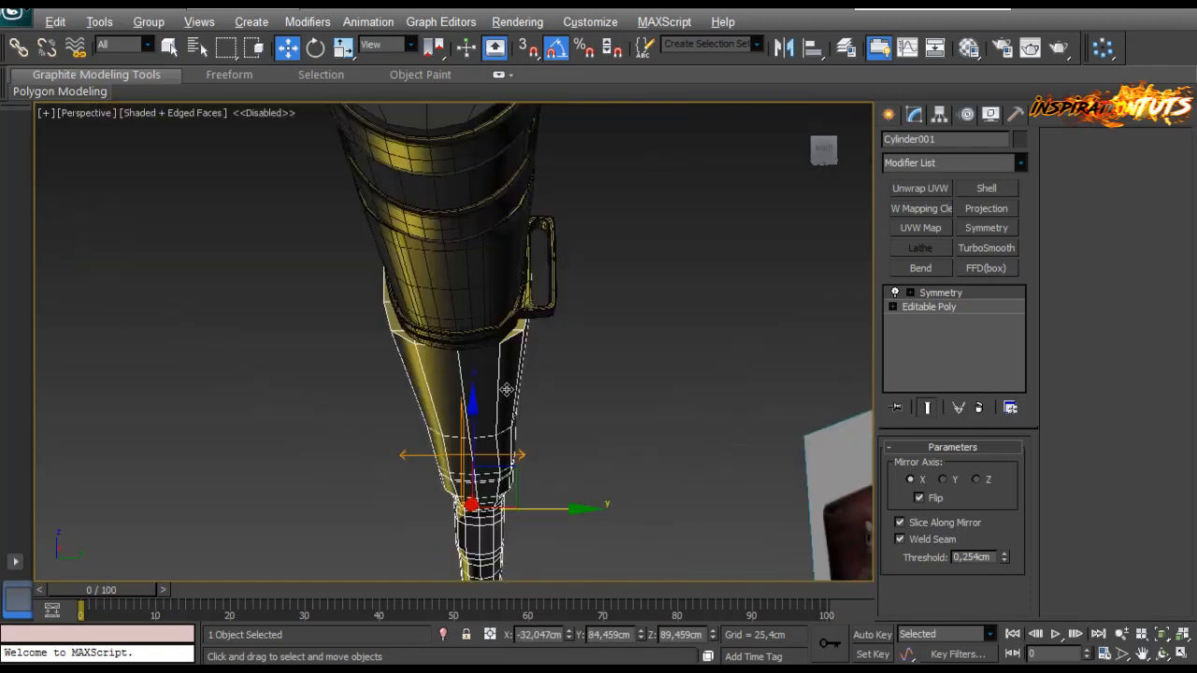
{"action": "middle_click_drag", "start_coordinate": [505, 322], "coordinate": [473, 362], "text": "alt"}
{"action": "scroll", "coordinate": [492, 364], "scroll_direction": "up", "scroll_amount": 5}
{"action": "scroll", "coordinate": [494, 390], "scroll_direction": "down", "scroll_amount": 5}
{"action": "scroll", "coordinate": [497, 392], "scroll_direction": "up", "scroll_amount": 5}
{"action": "scroll", "coordinate": [459, 353], "scroll_direction": "down", "scroll_amount": 5}
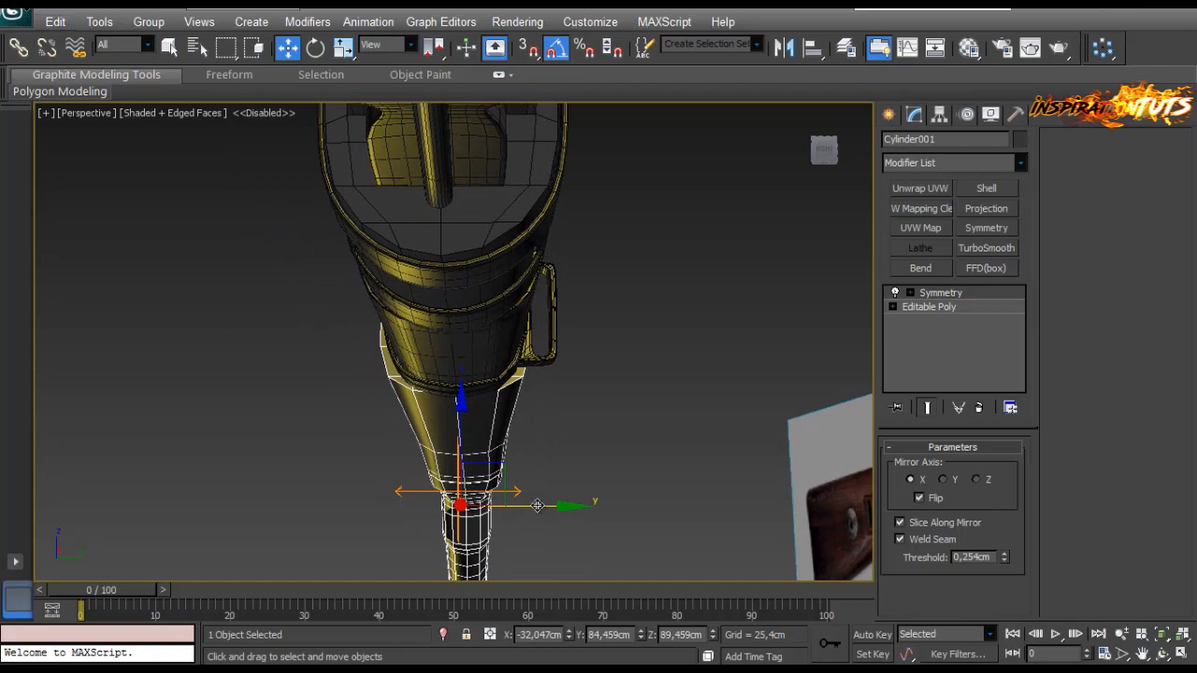
{"action": "left_click_drag", "start_coordinate": [538, 506], "coordinate": [537, 511]}
Step: Deselect the stock and examine the whole rifle beside the reference image, briefly without edged faces
{"action": "middle_click_drag", "start_coordinate": [529, 394], "coordinate": [640, 410], "text": "alt"}
{"action": "left_click", "coordinate": [540, 484]}
{"action": "scroll", "coordinate": [534, 454], "scroll_direction": "up", "scroll_amount": 4}
{"action": "key", "text": "F4"}
{"action": "scroll", "coordinate": [541, 410], "scroll_direction": "down", "scroll_amount": 4}
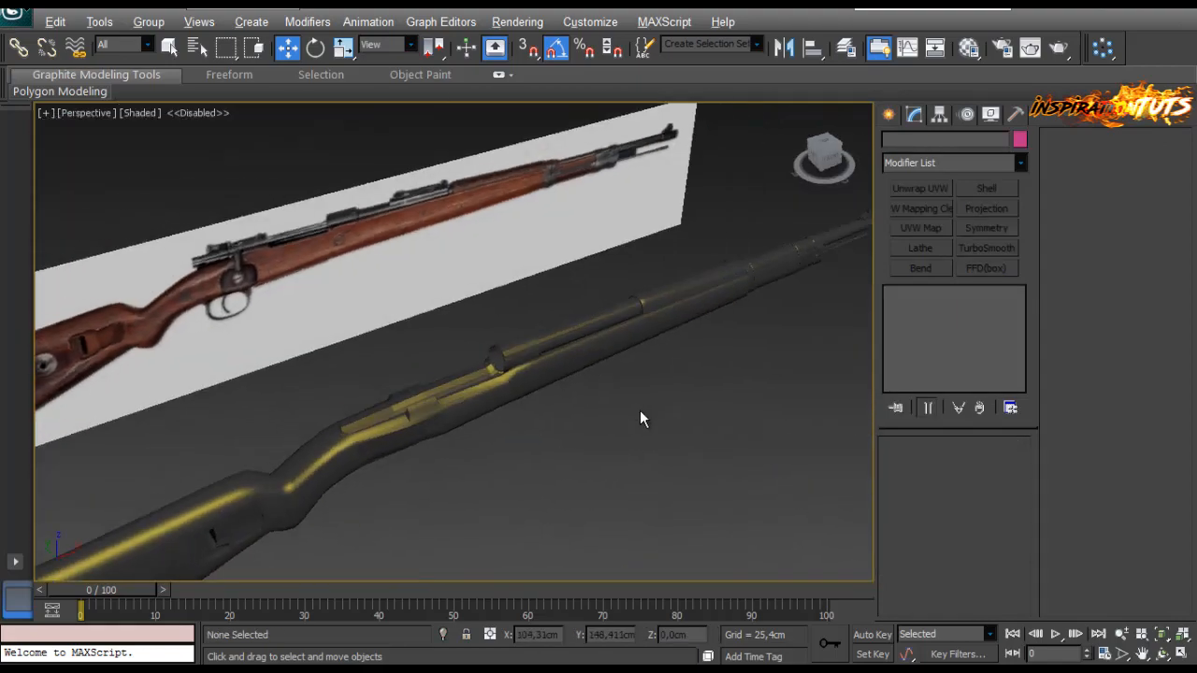
{"action": "key", "text": "F4"}
{"action": "scroll", "coordinate": [577, 363], "scroll_direction": "up", "scroll_amount": 3}
{"action": "mouse_move", "coordinate": [577, 363]}
{"action": "middle_mouse_down", "text": "alt"}
{"action": "mouse_move", "coordinate": [577, 387]}
{"action": "mouse_move", "coordinate": [408, 380]}
{"action": "mouse_move", "coordinate": [401, 403]}
{"action": "mouse_move", "coordinate": [384, 406]}
{"action": "mouse_move", "coordinate": [355, 392]}
{"action": "mouse_move", "coordinate": [366, 409]}
{"action": "mouse_move", "coordinate": [443, 412]}
{"action": "mouse_move", "coordinate": [246, 425]}
{"action": "mouse_move", "coordinate": [193, 414]}
{"action": "mouse_move", "coordinate": [490, 433]}
{"action": "mouse_move", "coordinate": [473, 417]}
{"action": "mouse_move", "coordinate": [414, 446]}
{"action": "mouse_move", "coordinate": [438, 472]}
{"action": "mouse_move", "coordinate": [478, 409]}
{"action": "mouse_move", "coordinate": [509, 392]}
{"action": "middle_mouse_up", "text": "alt"}
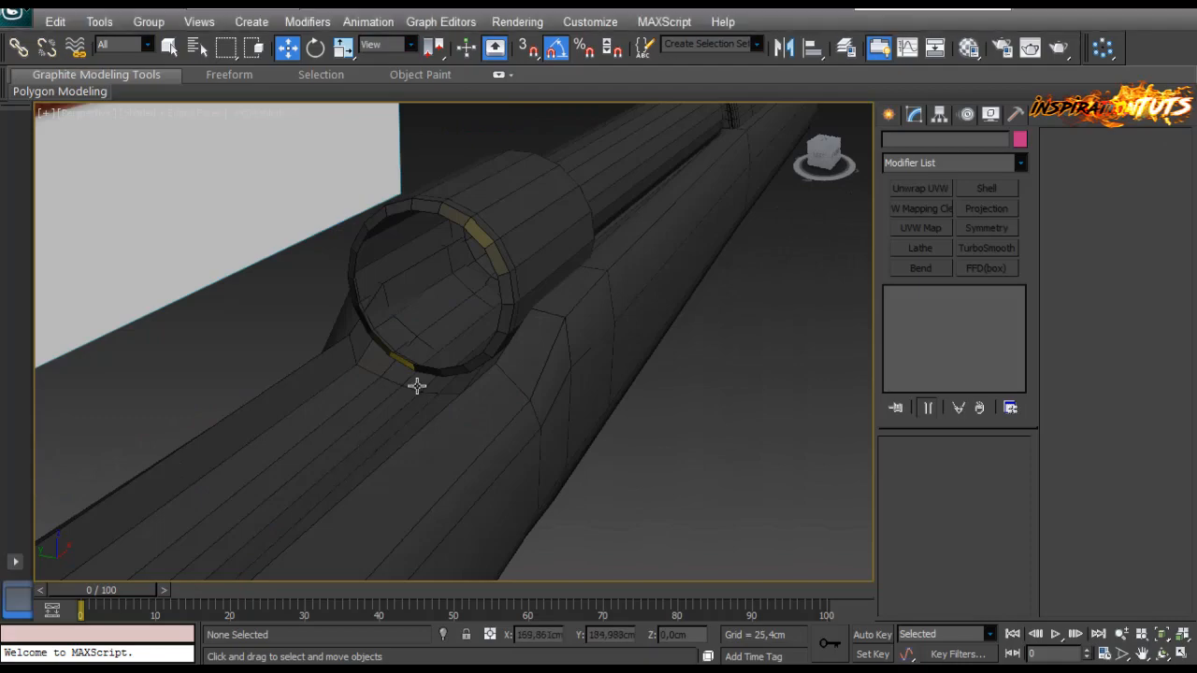
Step: Select the receiver cylinder's open rear border and scale a copy inward to 85% in Y and Z, forming a flat rim
{"action": "left_click", "coordinate": [529, 286]}
{"action": "middle_click_drag", "start_coordinate": [529, 286], "coordinate": [655, 393], "text": "alt"}
{"action": "left_click", "coordinate": [950, 466]}
{"action": "left_click", "coordinate": [548, 340]}
{"action": "middle_click_drag", "start_coordinate": [548, 340], "coordinate": [559, 460], "text": "alt"}
{"action": "left_click_drag", "start_coordinate": [413, 204], "coordinate": [413, 201]}
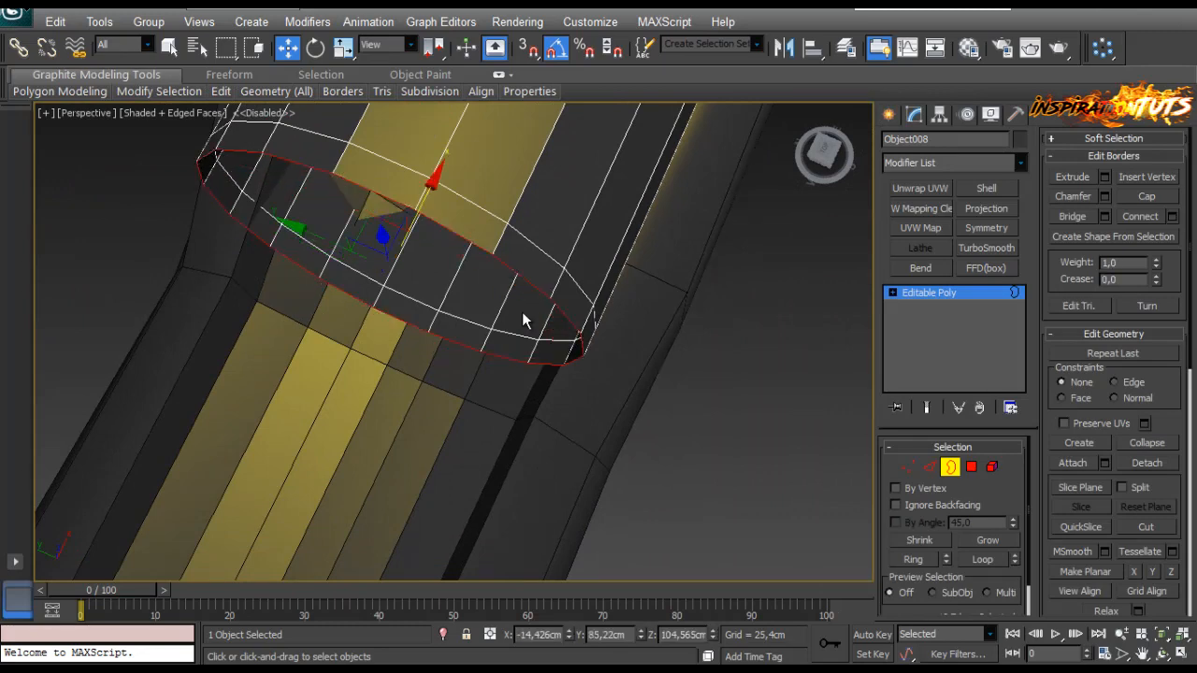
{"action": "middle_click_drag", "start_coordinate": [524, 316], "coordinate": [550, 237], "text": "alt"}
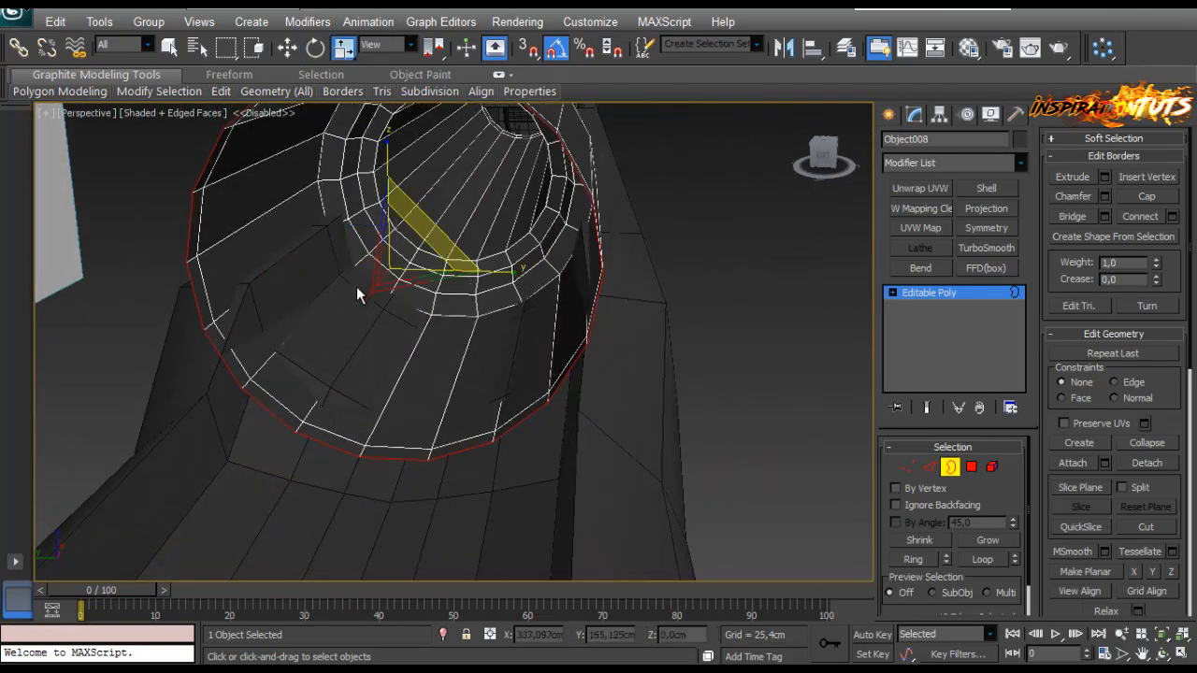
{"action": "left_click_drag", "start_coordinate": [438, 234], "coordinate": [426, 240], "text": "shift"}
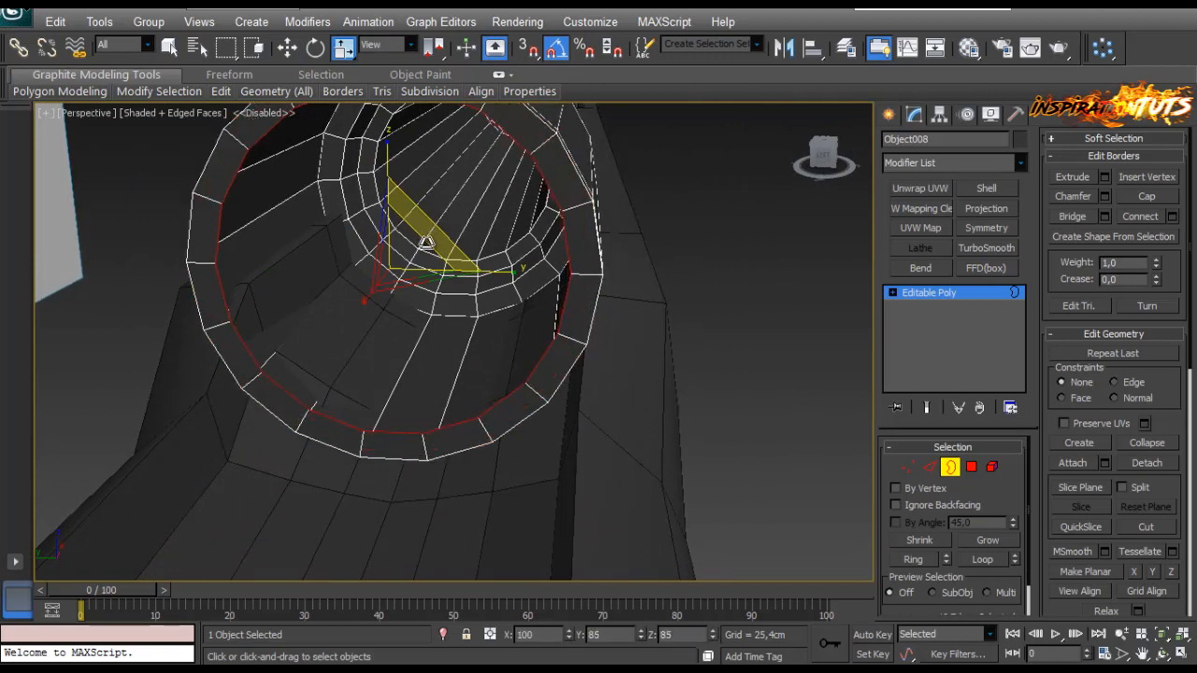
Step: Select a single polygon on the lower side of the receiver's new rim, next to the stock's side wall
{"action": "left_click", "coordinate": [972, 470]}
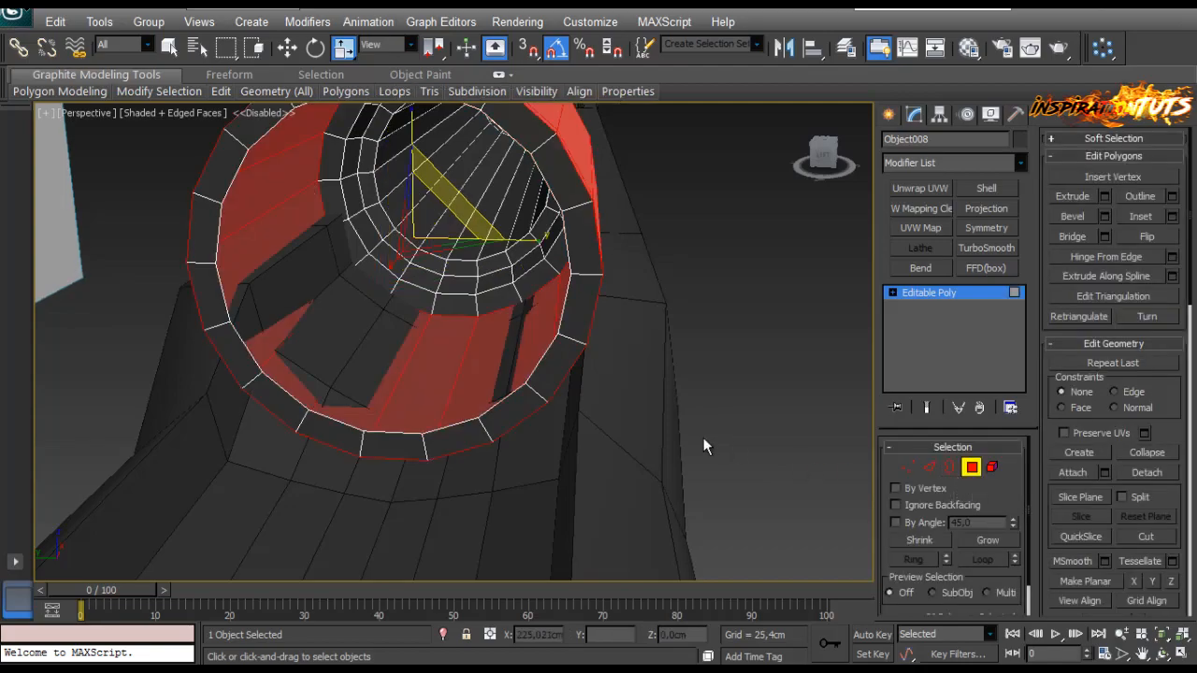
{"action": "left_click", "coordinate": [565, 382]}
{"action": "middle_click_drag", "start_coordinate": [565, 381], "coordinate": [601, 307], "text": "alt"}
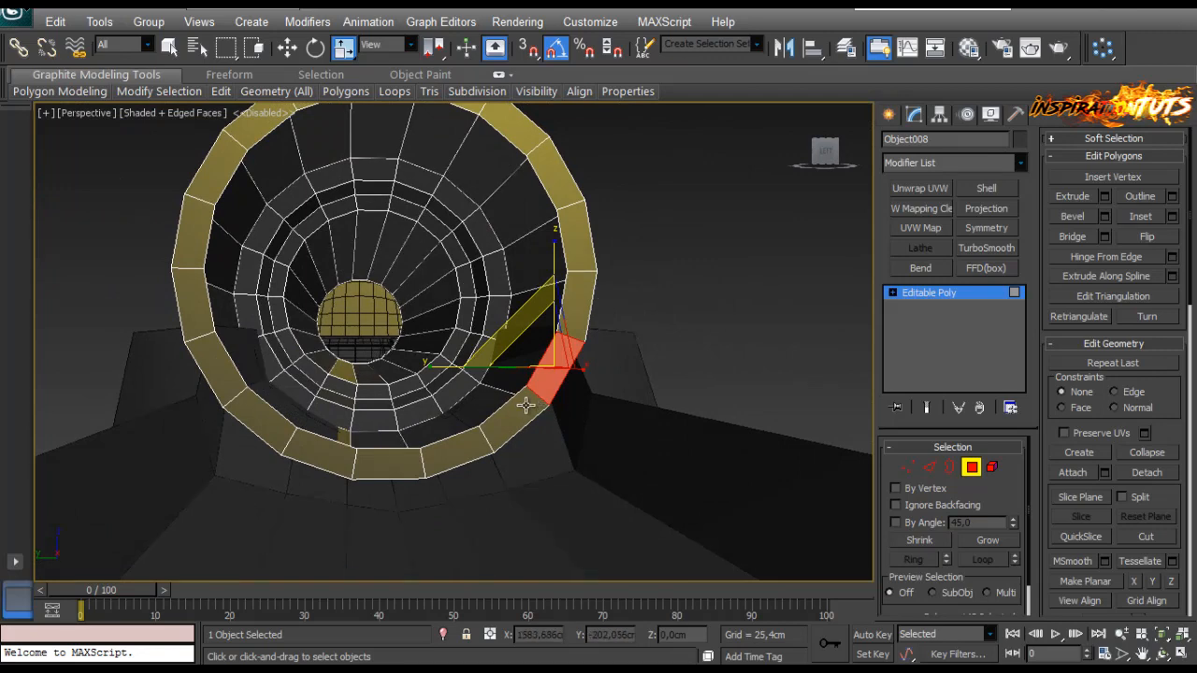
{"action": "middle_click_drag", "start_coordinate": [525, 404], "coordinate": [505, 436], "text": "alt"}
{"action": "middle_click_drag", "start_coordinate": [580, 409], "coordinate": [799, 406], "text": "alt"}
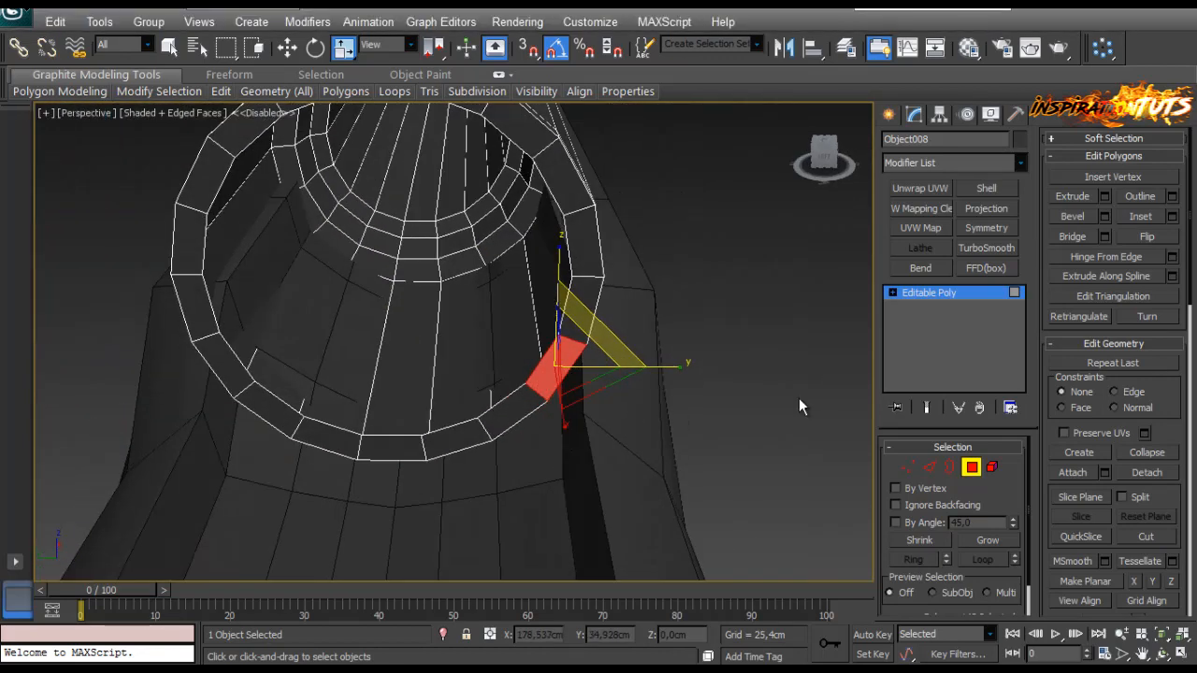
Step: Try to extrude the selected rim polygon backward and flatten the upper side face of the extrusion
{"action": "left_click", "coordinate": [1105, 195]}
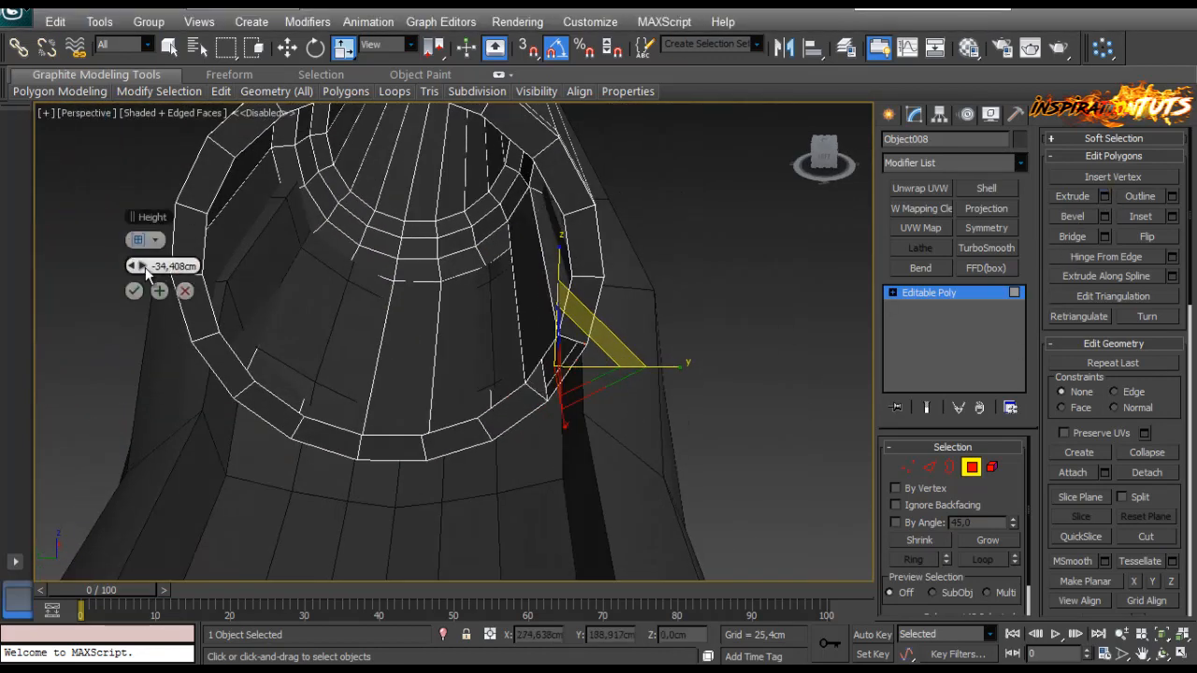
{"action": "left_click_drag", "start_coordinate": [145, 268], "coordinate": [142, 266]}
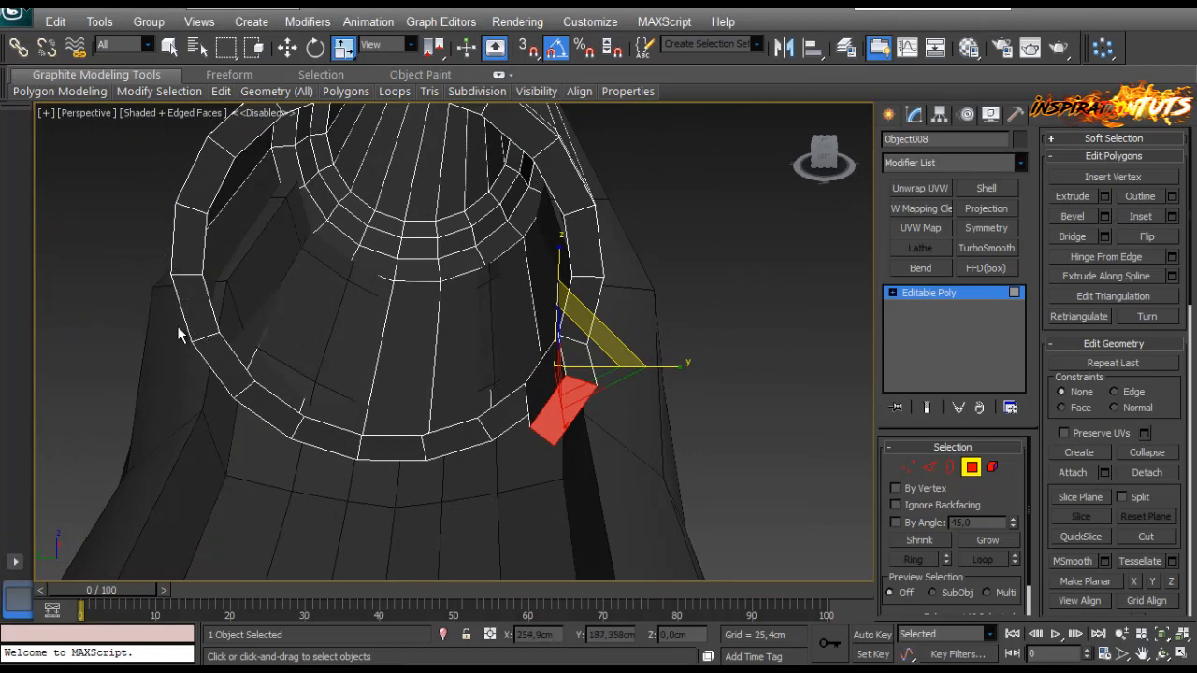
{"action": "middle_click_drag", "start_coordinate": [178, 328], "coordinate": [562, 374], "text": "alt"}
{"action": "scroll", "coordinate": [593, 377], "scroll_direction": "up", "scroll_amount": 3}
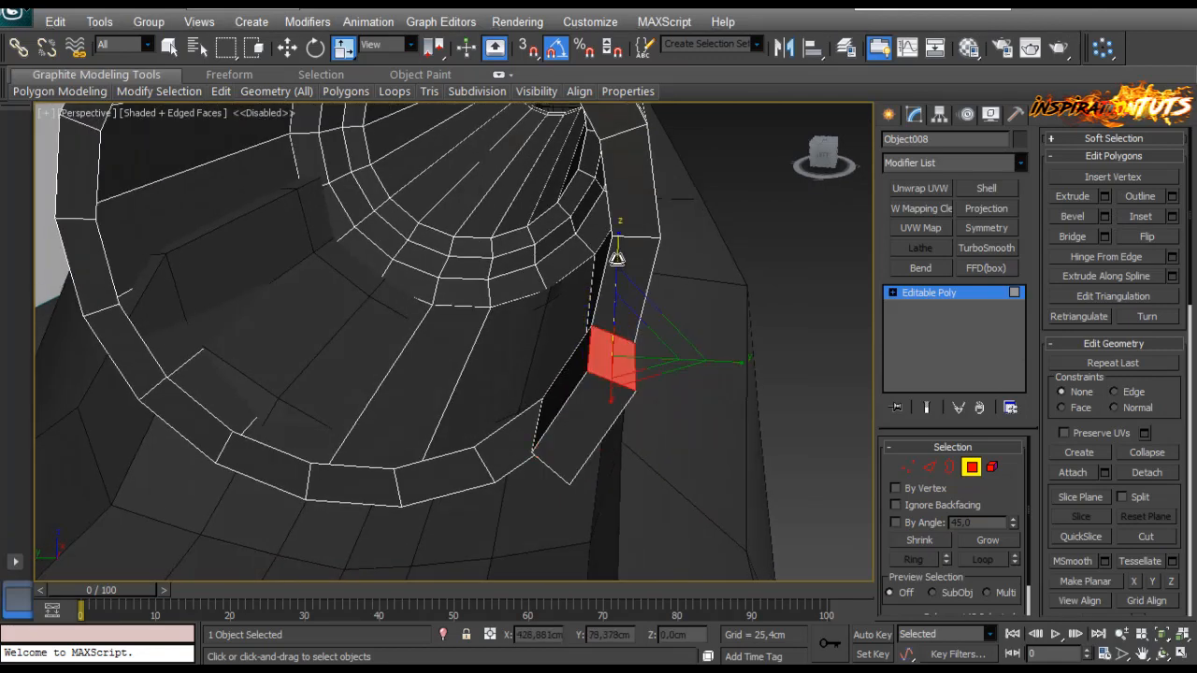
{"action": "mouse_move", "coordinate": [615, 449]}
{"action": "middle_mouse_down", "text": "alt"}
{"action": "mouse_move", "coordinate": [614, 420]}
{"action": "mouse_move", "coordinate": [623, 451]}
{"action": "mouse_move", "coordinate": [689, 473]}
{"action": "mouse_move", "coordinate": [857, 391]}
{"action": "middle_mouse_up", "text": "alt"}
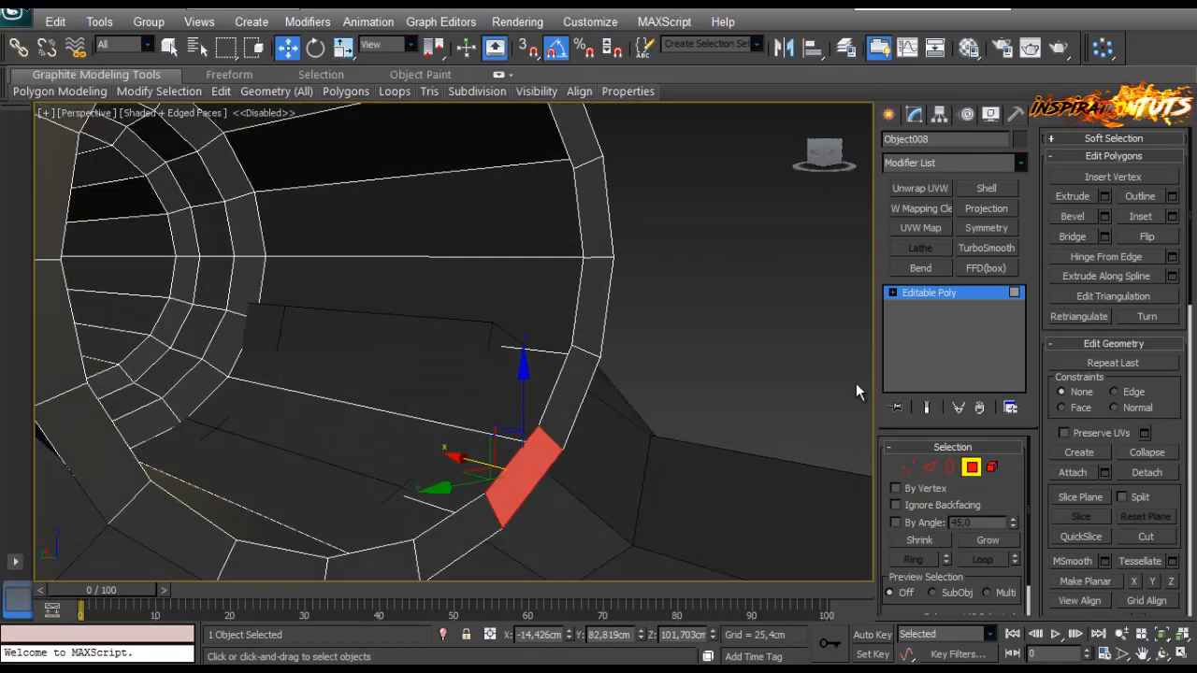
Step: Extrude the lower rim polygon by 1.79 cm, then level the block's upper face and shift it outward by about 0.41 cm along Y
{"action": "left_click", "coordinate": [1106, 197]}
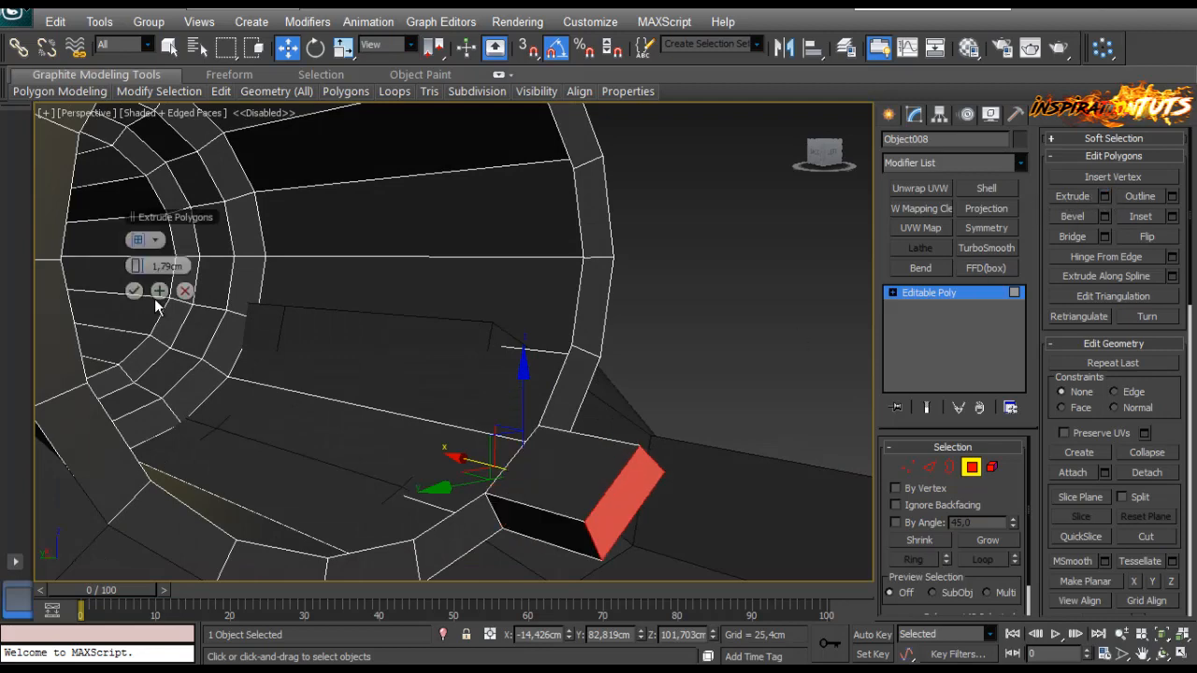
{"action": "middle_click_drag", "start_coordinate": [589, 383], "coordinate": [732, 462], "text": "alt"}
{"action": "left_click", "coordinate": [673, 453]}
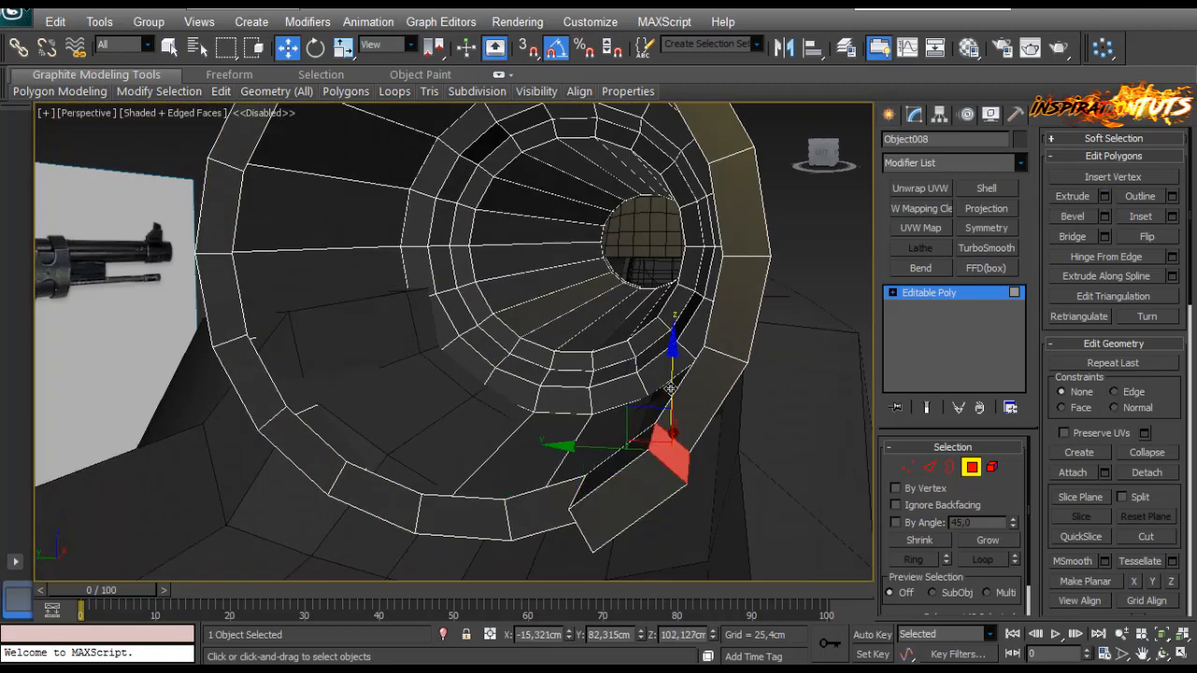
{"action": "key", "text": "r"}
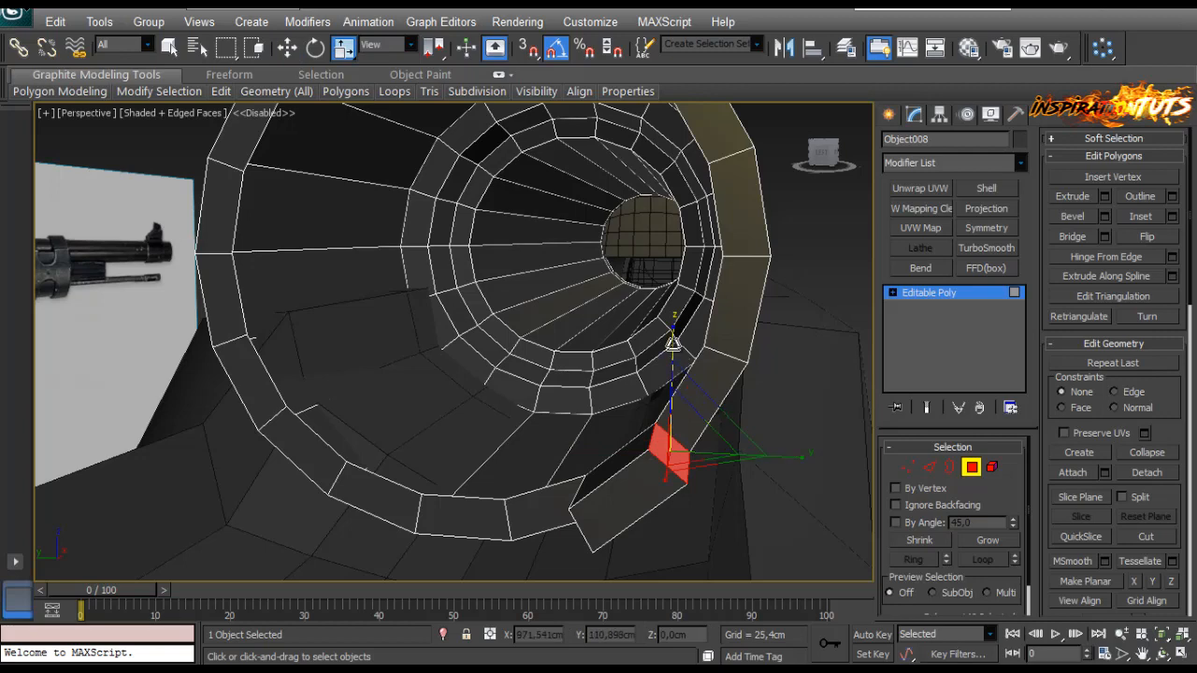
{"action": "left_click_drag", "start_coordinate": [591, 446], "coordinate": [639, 435]}
{"action": "middle_click_drag", "start_coordinate": [628, 433], "coordinate": [683, 444], "text": "alt"}
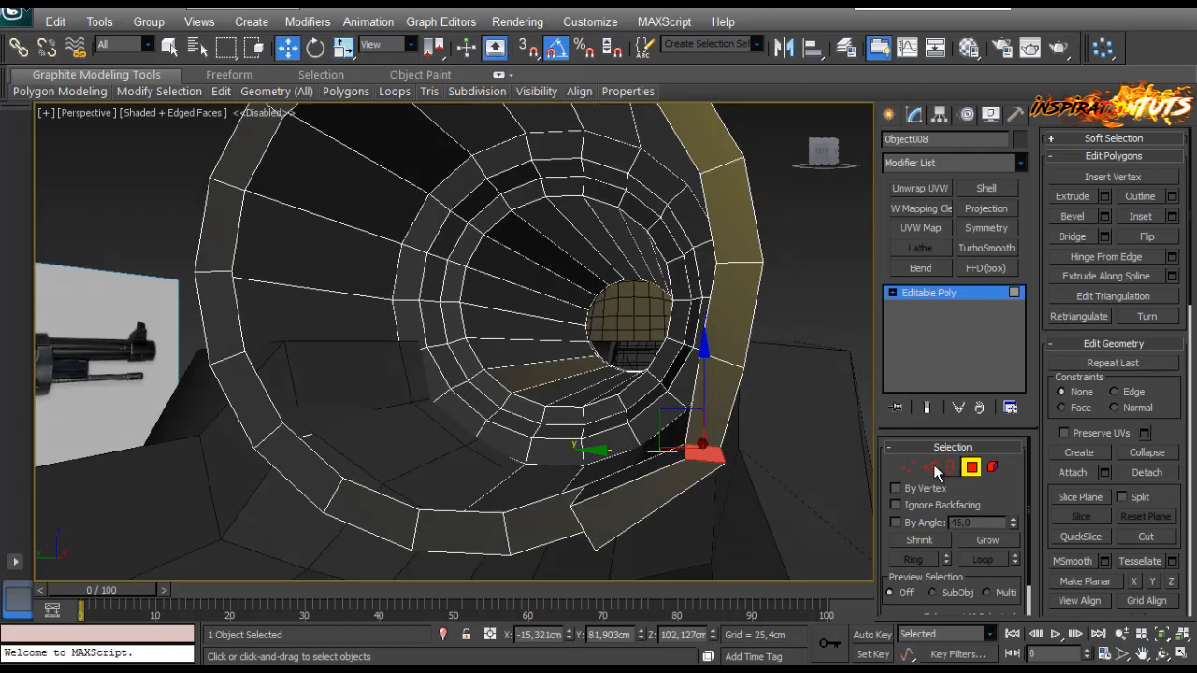
Step: Adjust the block's inner corner vertices, moving the lower ones outward to about 82.49 cm on Y to square up its profile
{"action": "key", "text": "1"}
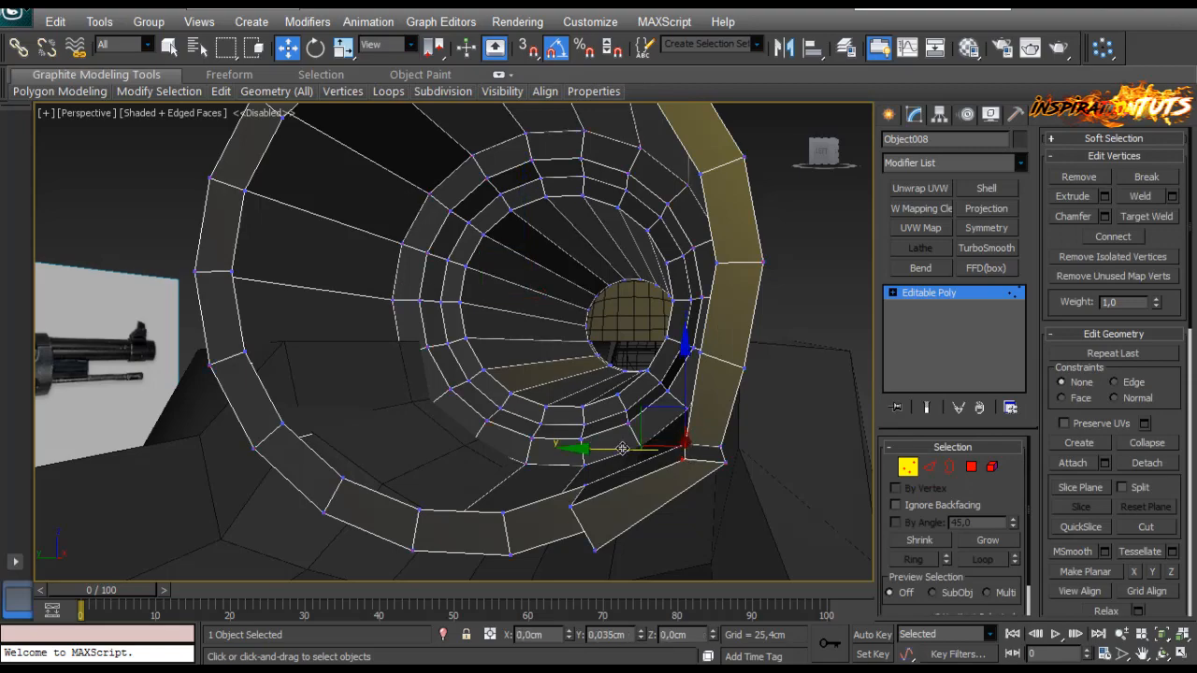
{"action": "middle_click_drag", "start_coordinate": [609, 448], "coordinate": [545, 432], "text": "alt"}
{"action": "left_click_drag", "start_coordinate": [518, 369], "coordinate": [517, 367]}
{"action": "middle_click_drag", "start_coordinate": [649, 406], "coordinate": [498, 407], "text": "alt"}
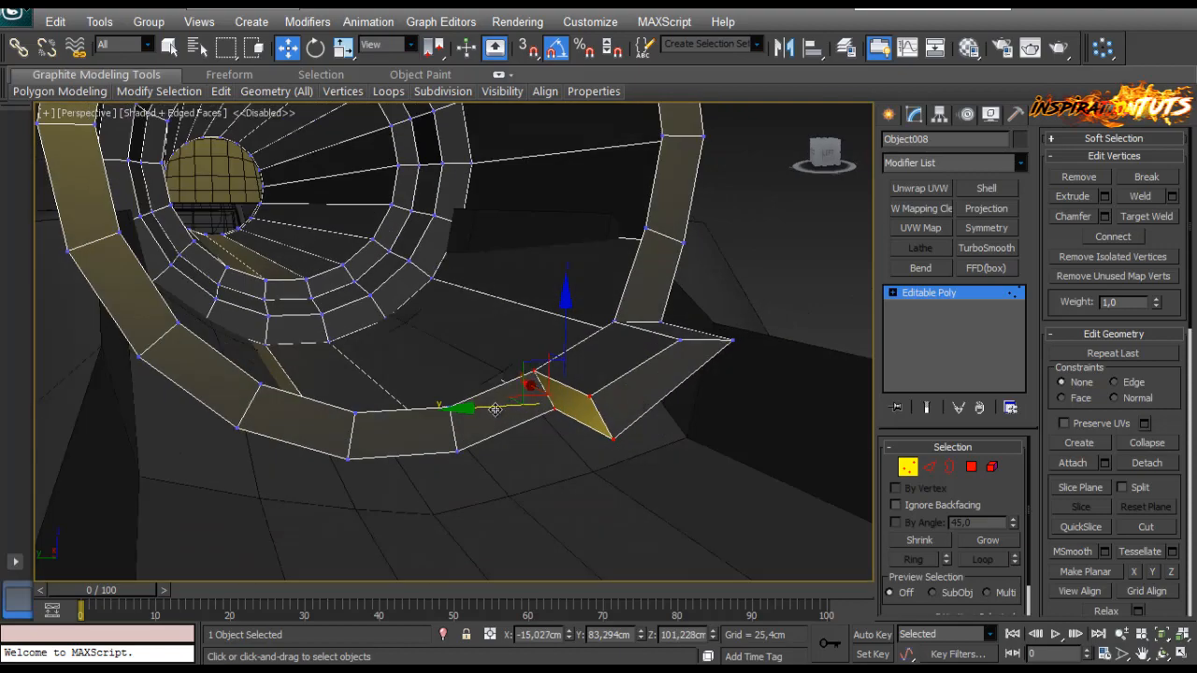
{"action": "left_click_drag", "start_coordinate": [495, 408], "coordinate": [559, 435]}
{"action": "middle_click_drag", "start_coordinate": [559, 436], "coordinate": [748, 466], "text": "alt"}
{"action": "middle_click_drag", "start_coordinate": [826, 502], "coordinate": [681, 432], "text": "alt"}
Step: Delete the rim polygons along the bottom of the receiver's rear opening
{"action": "left_click", "coordinate": [971, 467]}
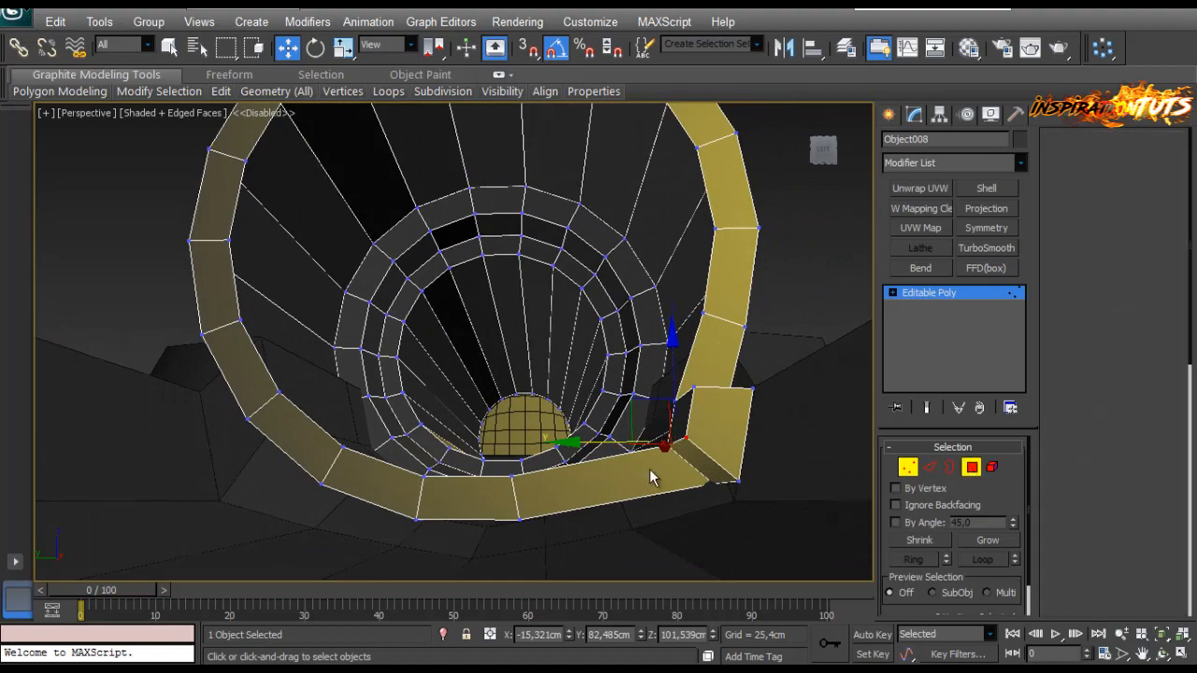
{"action": "left_click", "coordinate": [569, 472]}
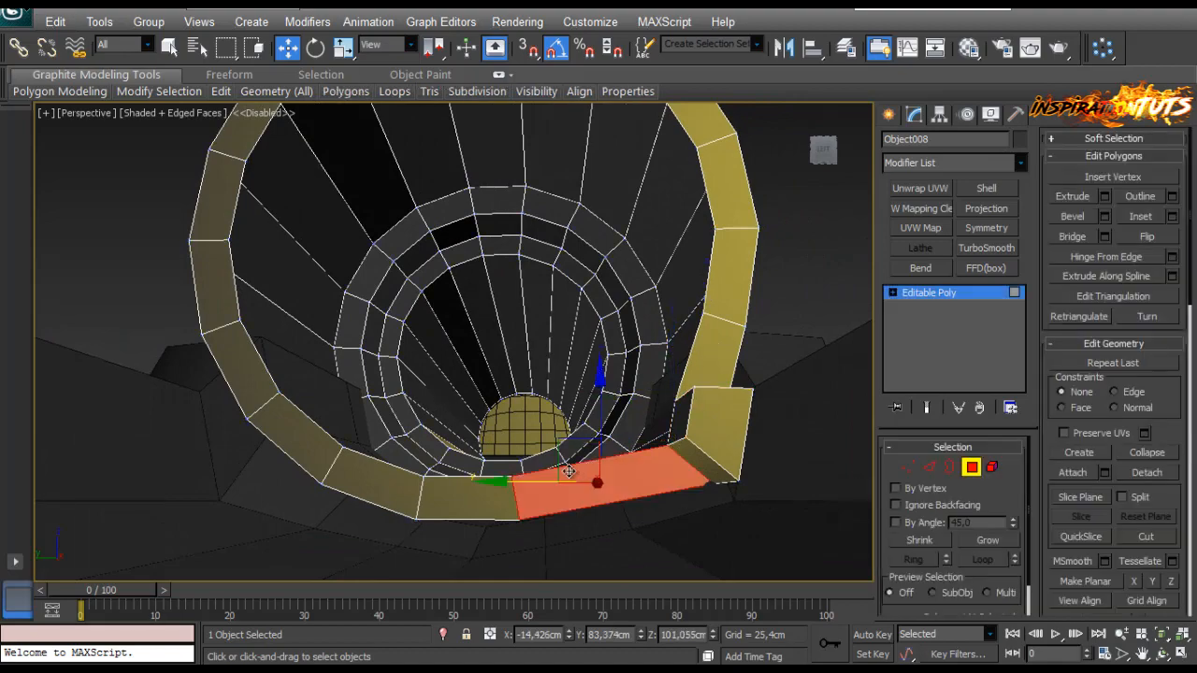
{"action": "left_click", "coordinate": [318, 474]}
{"action": "middle_click_drag", "start_coordinate": [318, 474], "coordinate": [567, 339], "text": "alt"}
Step: Flatten the extruded block's bottom face and move it down by about 0.53 cm along Z
{"action": "key", "text": "r"}
{"action": "key", "text": "w"}
{"action": "middle_click_drag", "start_coordinate": [632, 506], "coordinate": [669, 315], "text": "alt"}
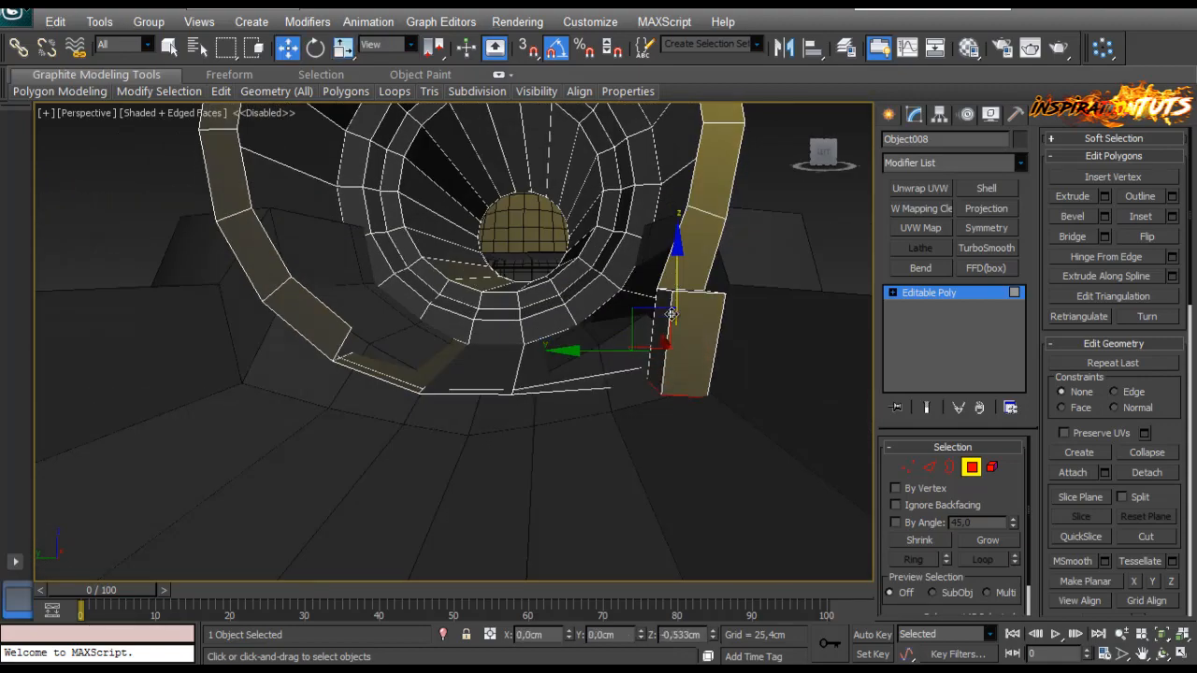
Step: Pull the block's rear end face backward along X to the far end of the stock's recess, forming a long side rail
{"action": "middle_click_drag", "start_coordinate": [641, 340], "coordinate": [731, 381], "text": "alt"}
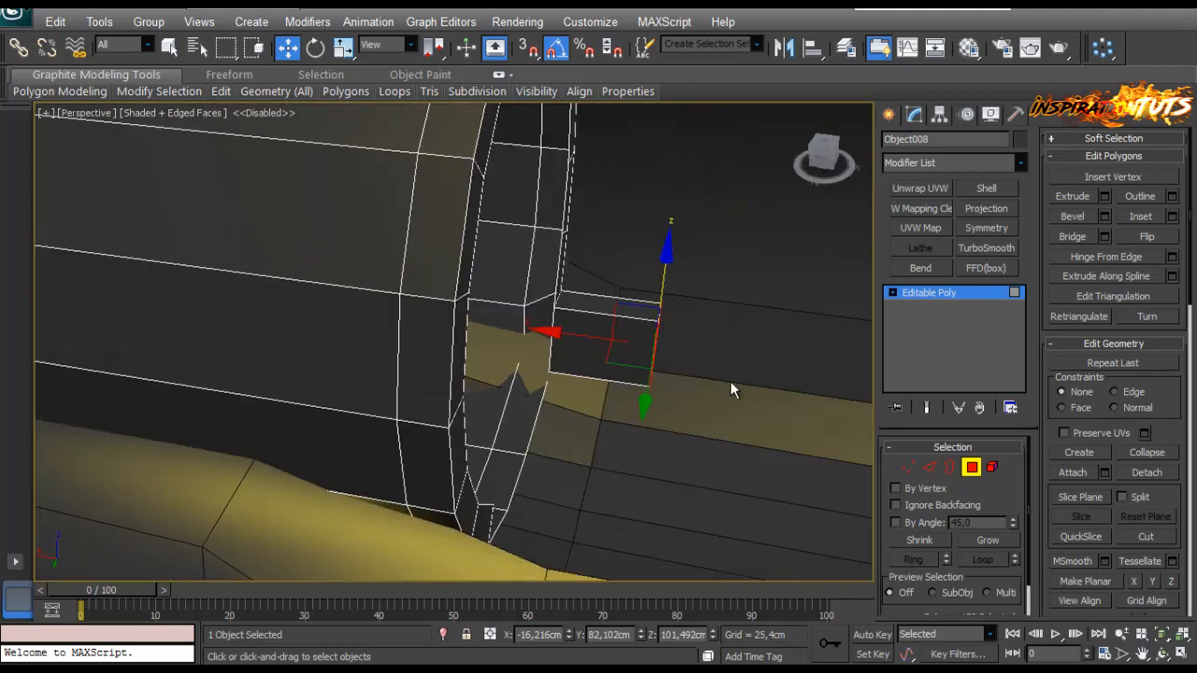
{"action": "scroll", "coordinate": [731, 381], "scroll_direction": "down", "scroll_amount": 3}
{"action": "left_click_drag", "start_coordinate": [591, 361], "coordinate": [780, 387]}
{"action": "scroll", "coordinate": [780, 387], "scroll_direction": "up", "scroll_amount": 3}
{"action": "scroll", "coordinate": [441, 333], "scroll_direction": "down", "scroll_amount": 4}
{"action": "middle_click_drag", "start_coordinate": [441, 334], "coordinate": [534, 347], "text": "alt"}
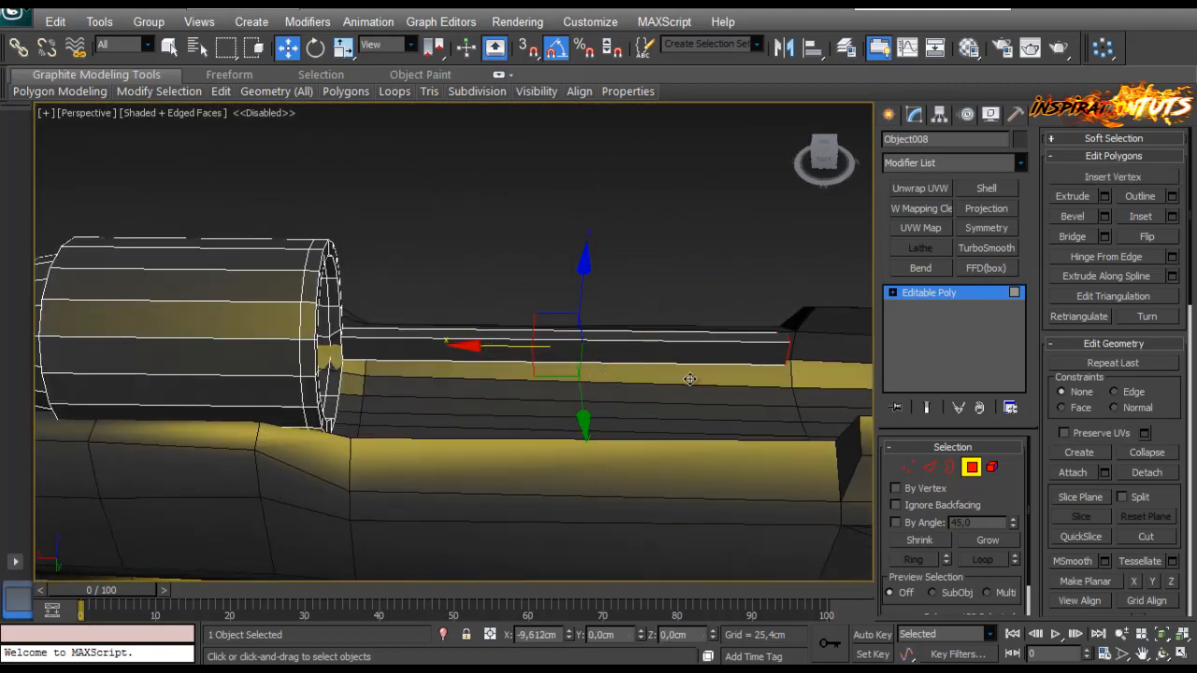
Step: Select the vertical edge where the side rail meets the receiver's rim
{"action": "scroll", "coordinate": [428, 300], "scroll_direction": "up", "scroll_amount": 4}
{"action": "middle_click_drag", "start_coordinate": [694, 382], "coordinate": [516, 358], "text": "alt"}
{"action": "scroll", "coordinate": [436, 297], "scroll_direction": "up", "scroll_amount": 1}
{"action": "left_click", "coordinate": [928, 467]}
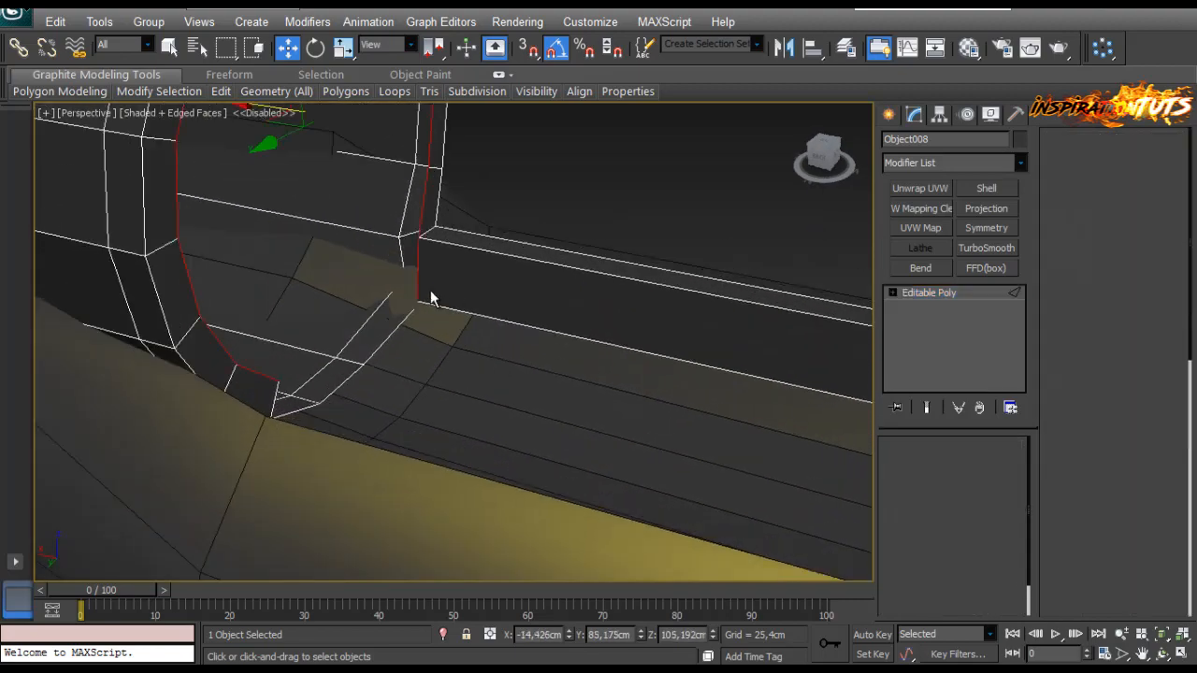
{"action": "left_click", "coordinate": [417, 285]}
{"action": "middle_click_drag", "start_coordinate": [417, 286], "coordinate": [598, 327], "text": "alt"}
{"action": "scroll", "coordinate": [646, 372], "scroll_direction": "up", "scroll_amount": 1}
{"action": "middle_click_drag", "start_coordinate": [599, 328], "coordinate": [509, 420]}
{"action": "scroll", "coordinate": [509, 420], "scroll_direction": "up", "scroll_amount": 1}
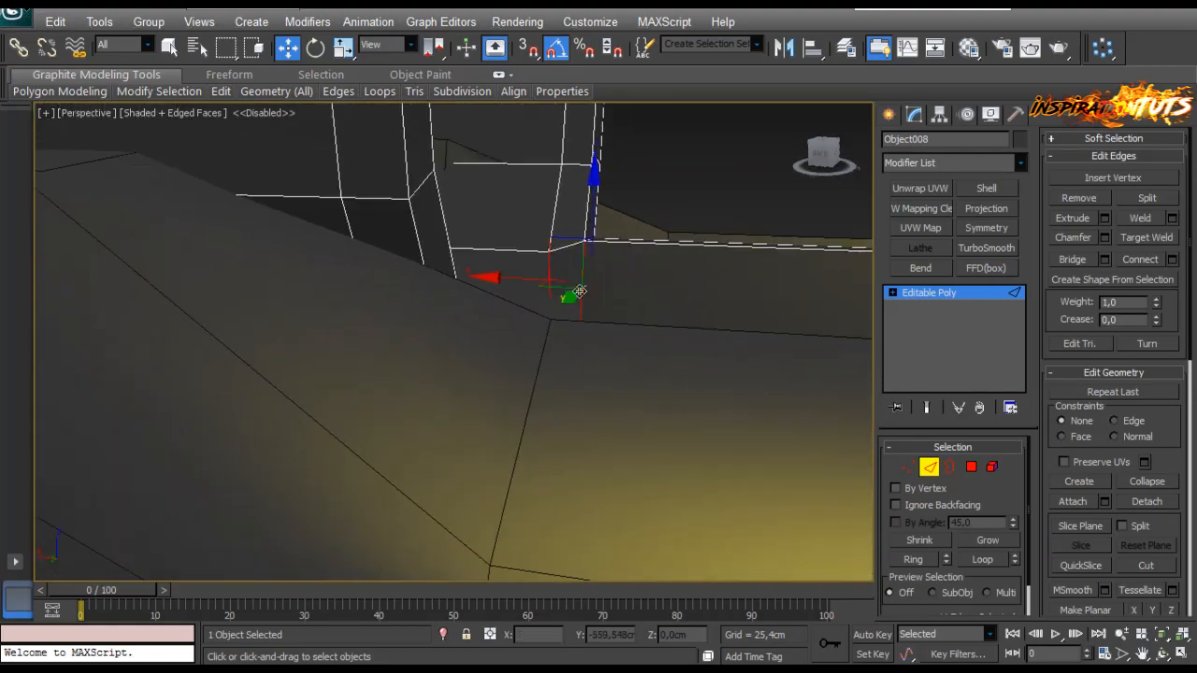
Step: Isolate the receiver object and focus on the junction between its rim and the side rail
{"action": "scroll", "coordinate": [577, 289], "scroll_direction": "down", "scroll_amount": 1}
{"action": "middle_click_drag", "start_coordinate": [577, 289], "coordinate": [347, 323]}
{"action": "scroll", "coordinate": [374, 332], "scroll_direction": "down", "scroll_amount": 3}
{"action": "scroll", "coordinate": [401, 342], "scroll_direction": "down", "scroll_amount": 2}
{"action": "middle_click_drag", "start_coordinate": [767, 360], "coordinate": [136, 318]}
{"action": "key", "text": "alt+q"}
{"action": "scroll", "coordinate": [414, 332], "scroll_direction": "up", "scroll_amount": 3}
{"action": "scroll", "coordinate": [384, 344], "scroll_direction": "up", "scroll_amount": 5}
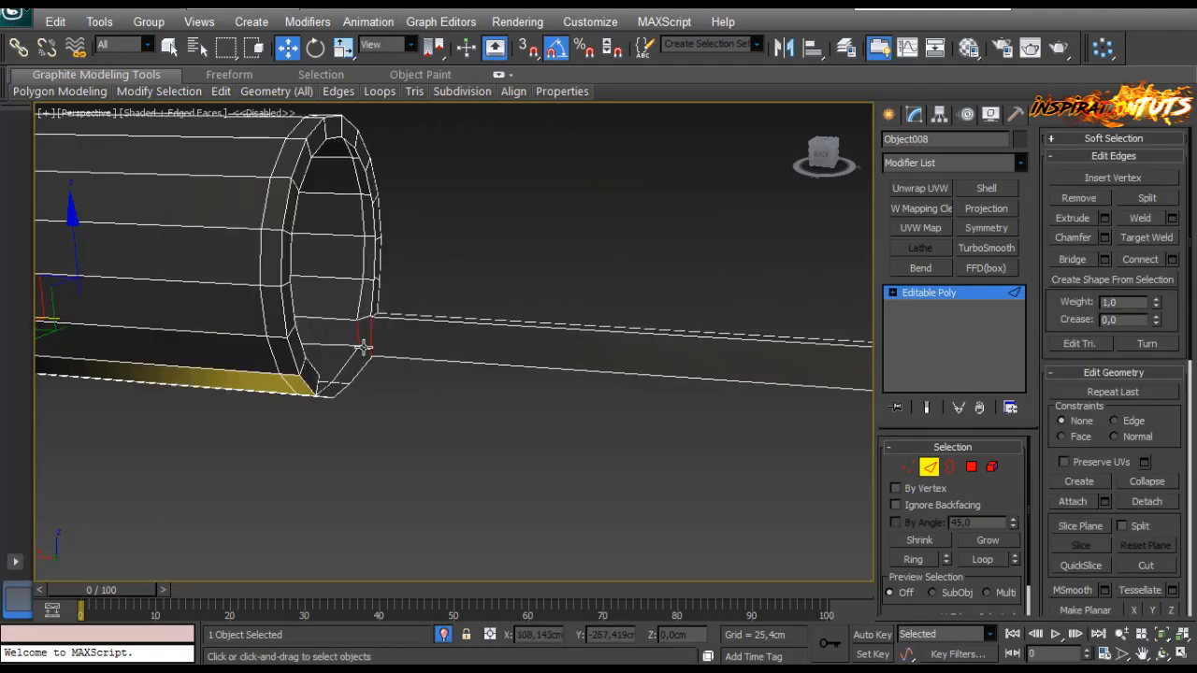
Step: Extend the selection to the ring of vertical edges along the rail and deselect the ones inside the receiver tube
{"action": "mouse_move", "coordinate": [370, 343]}
{"action": "middle_mouse_down", "text": "alt"}
{"action": "mouse_move", "coordinate": [393, 315]}
{"action": "mouse_move", "coordinate": [347, 345]}
{"action": "middle_mouse_up", "text": "alt"}
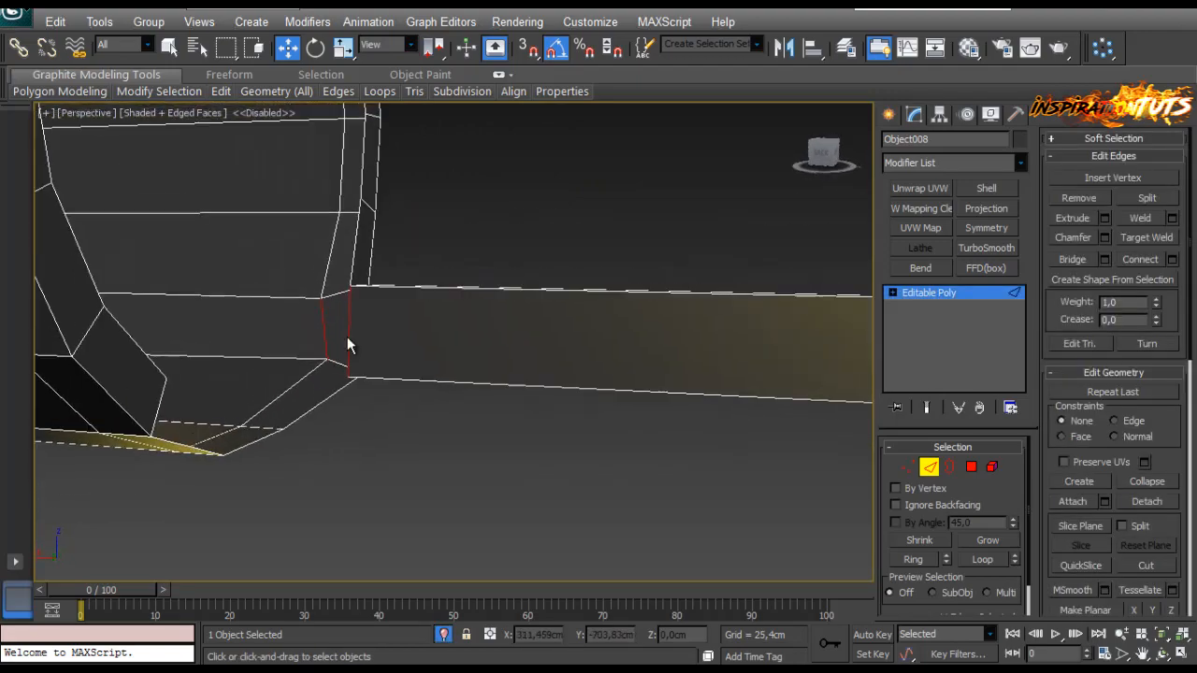
{"action": "left_click_drag", "start_coordinate": [340, 351], "coordinate": [342, 361]}
{"action": "middle_click_drag", "start_coordinate": [342, 361], "coordinate": [128, 361], "text": "alt"}
{"action": "scroll", "coordinate": [318, 427], "scroll_direction": "down", "scroll_amount": 4}
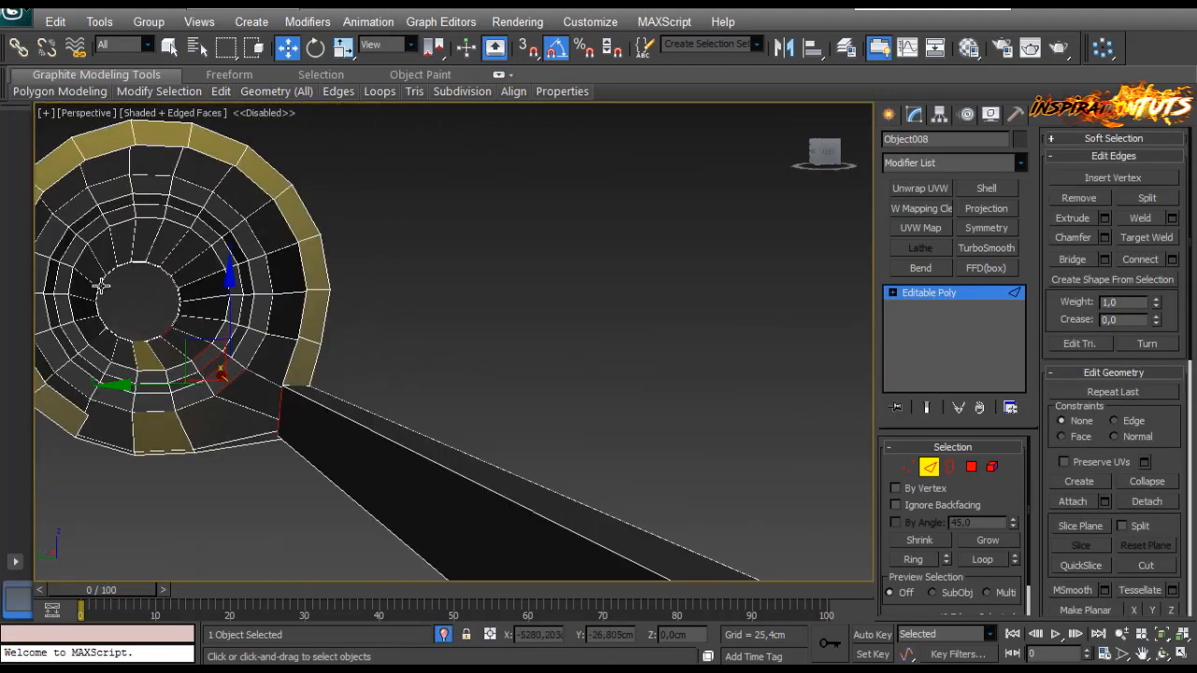
{"action": "left_click_drag", "start_coordinate": [237, 419], "coordinate": [234, 412], "text": "alt"}
{"action": "scroll", "coordinate": [234, 403], "scroll_direction": "down", "scroll_amount": 5}
{"action": "middle_click_drag", "start_coordinate": [234, 403], "coordinate": [164, 394], "text": "alt"}
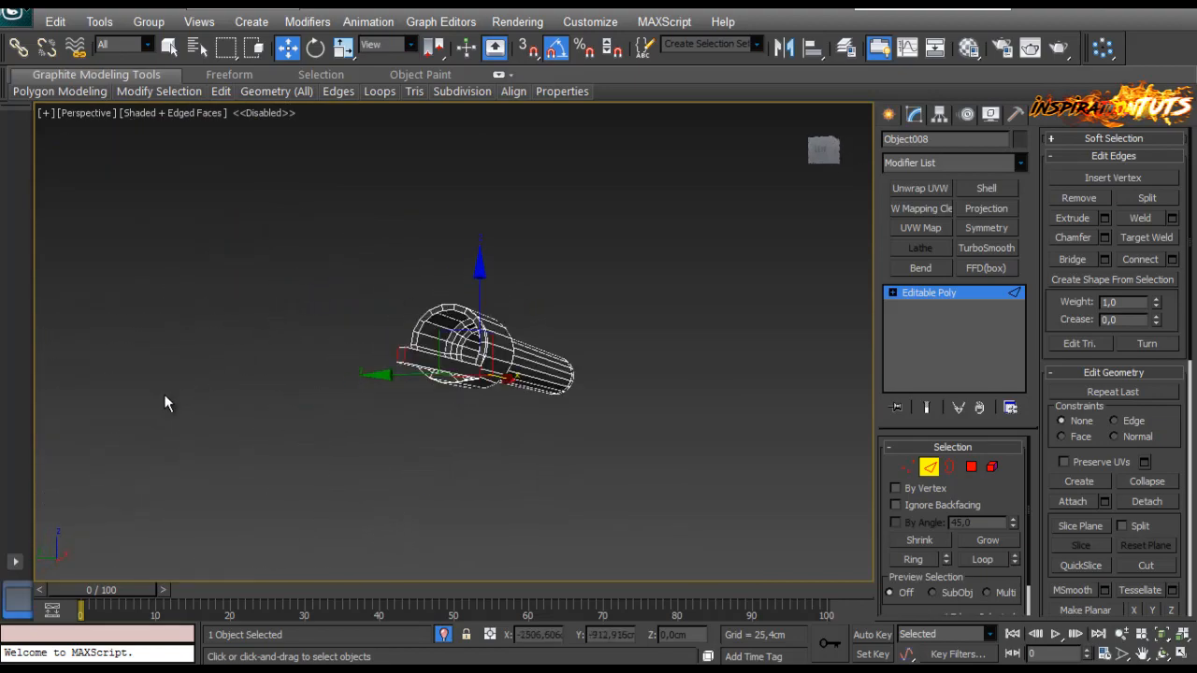
Step: Connect the rail's selected vertical edges with one segment, pinch 0 and slide -25, then switch to polygon editing
{"action": "scroll", "coordinate": [419, 374], "scroll_direction": "up", "scroll_amount": 3}
{"action": "middle_click_drag", "start_coordinate": [419, 374], "coordinate": [450, 381]}
{"action": "scroll", "coordinate": [481, 406], "scroll_direction": "up", "scroll_amount": 3}
{"action": "middle_click_drag", "start_coordinate": [624, 422], "coordinate": [619, 433], "text": "alt"}
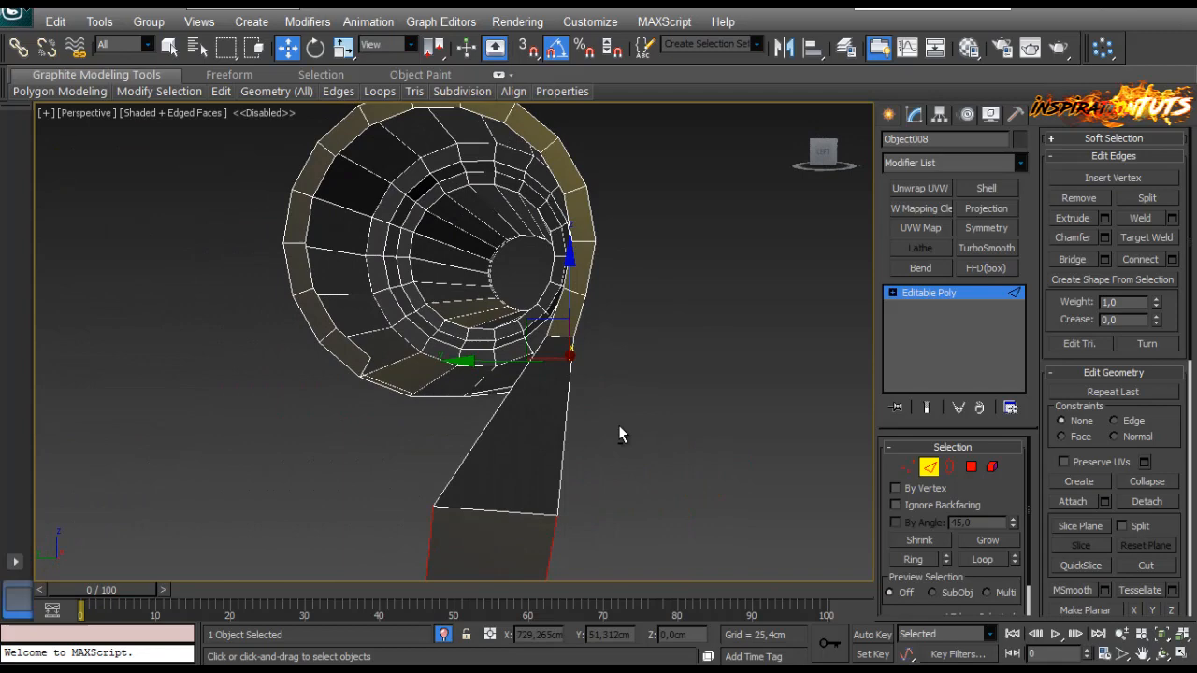
{"action": "left_click", "coordinate": [1174, 262]}
{"action": "middle_click_drag", "start_coordinate": [215, 323], "coordinate": [365, 318], "text": "alt"}
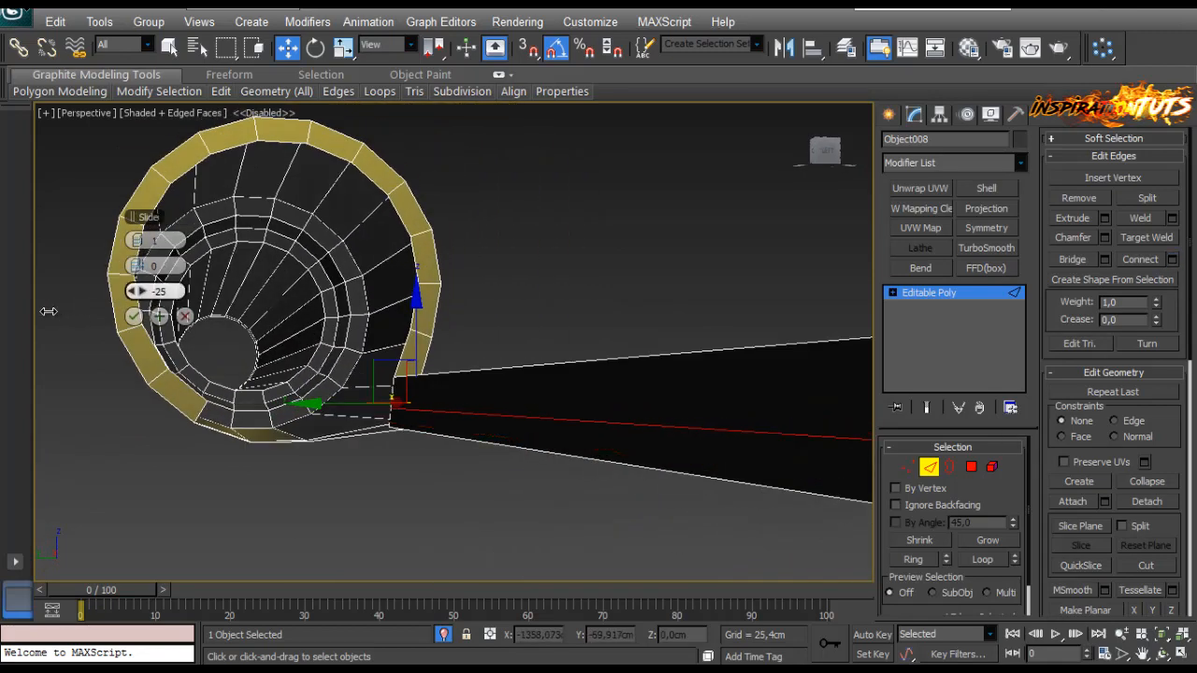
{"action": "left_click", "coordinate": [134, 316]}
{"action": "left_click", "coordinate": [979, 469]}
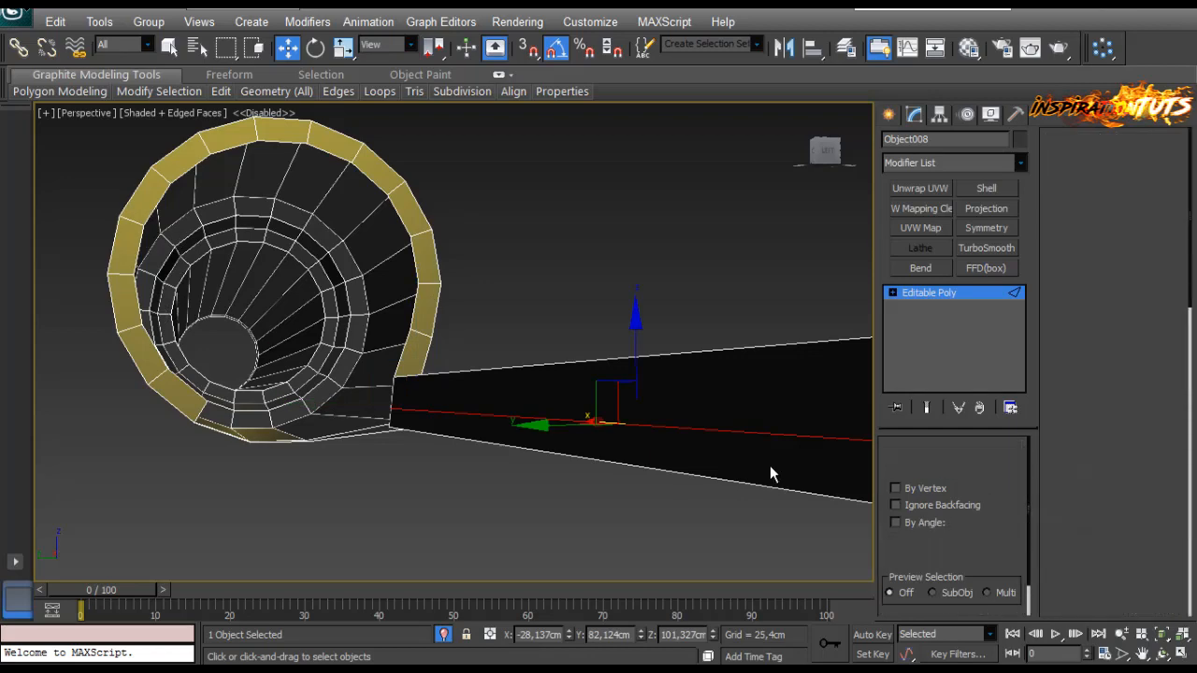
Step: Extrude the lower polygon on the rail's inner side by 1.79 cm and shift the new face sideways to shape a narrow ledge
{"action": "left_click", "coordinate": [770, 464]}
{"action": "middle_click_drag", "start_coordinate": [770, 464], "coordinate": [681, 477], "text": "alt"}
{"action": "left_click", "coordinate": [1104, 195]}
{"action": "scroll", "coordinate": [605, 308], "scroll_direction": "down", "scroll_amount": 6}
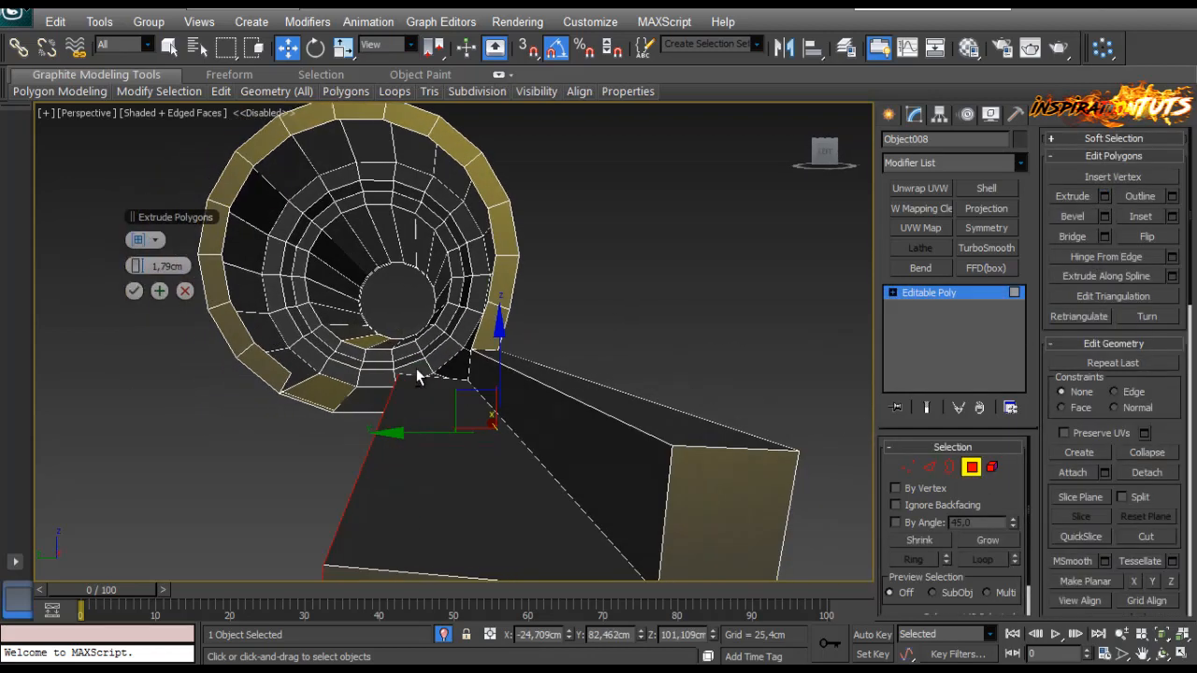
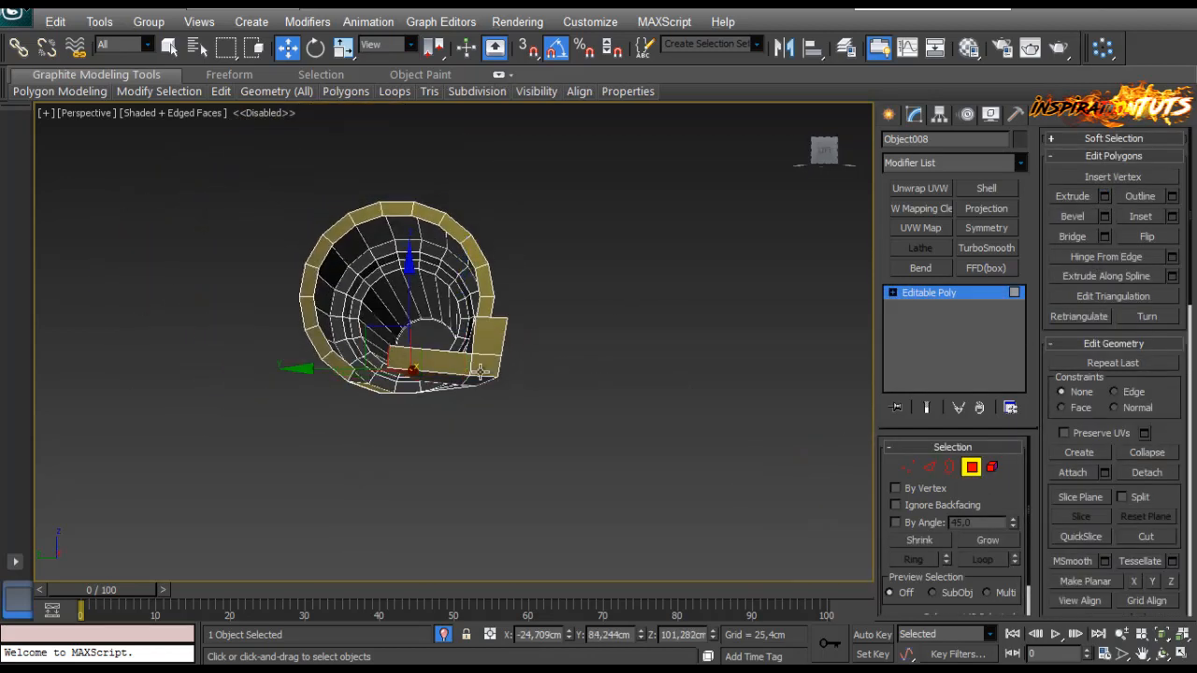
{"action": "left_click_drag", "start_coordinate": [415, 330], "coordinate": [418, 329]}
{"action": "scroll", "coordinate": [418, 330], "scroll_direction": "up", "scroll_amount": 5}
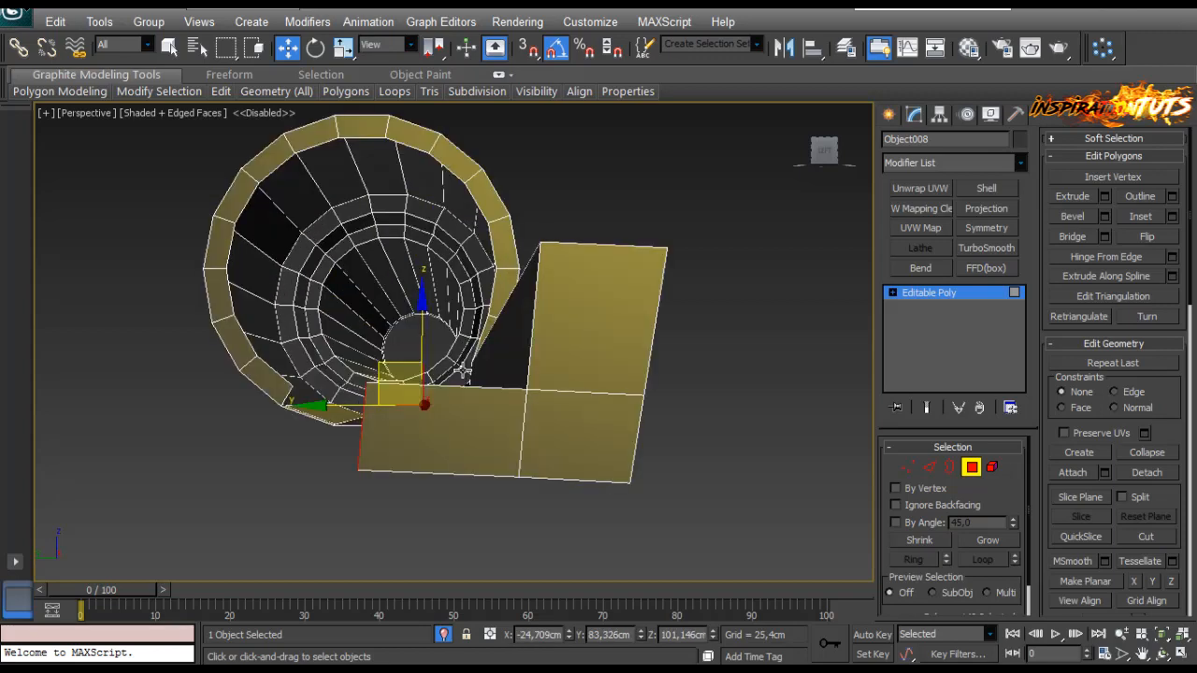
Step: Select the rail's two underside polygons and the ledge's top polygon in turn, scaling each selection flat vertically
{"action": "middle_click_drag", "start_coordinate": [449, 337], "coordinate": [516, 327], "text": "alt"}
{"action": "left_click", "coordinate": [485, 314]}
{"action": "left_click", "coordinate": [549, 321], "text": "ctrl"}
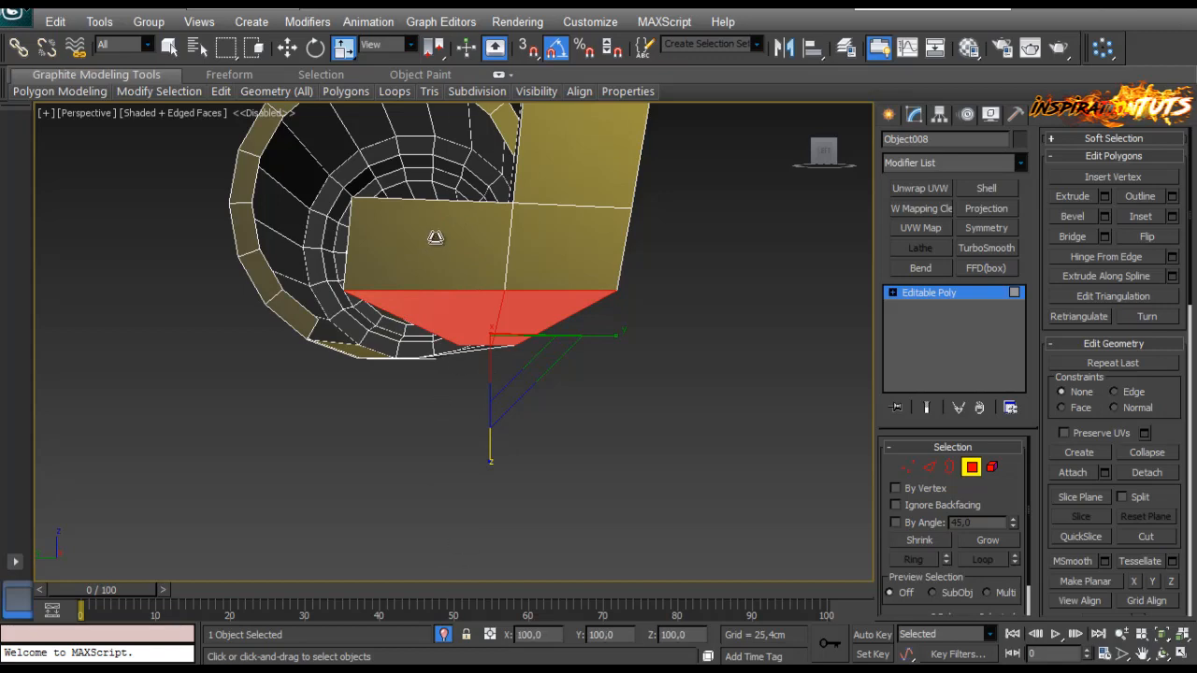
{"action": "middle_click_drag", "start_coordinate": [436, 238], "coordinate": [473, 318], "text": "alt"}
{"action": "left_click", "coordinate": [479, 318]}
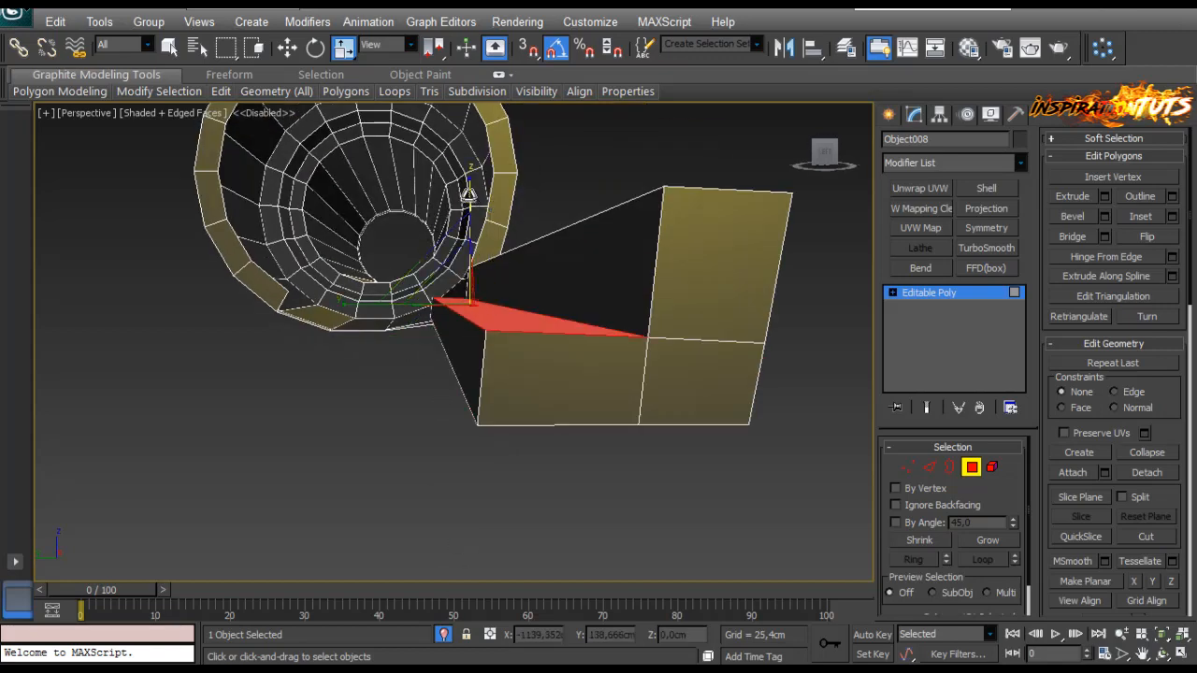
Step: Scale the rail's inner wall polygon and its outer side polygons flat along the Y axis
{"action": "middle_click_drag", "start_coordinate": [560, 324], "coordinate": [597, 278], "text": "alt"}
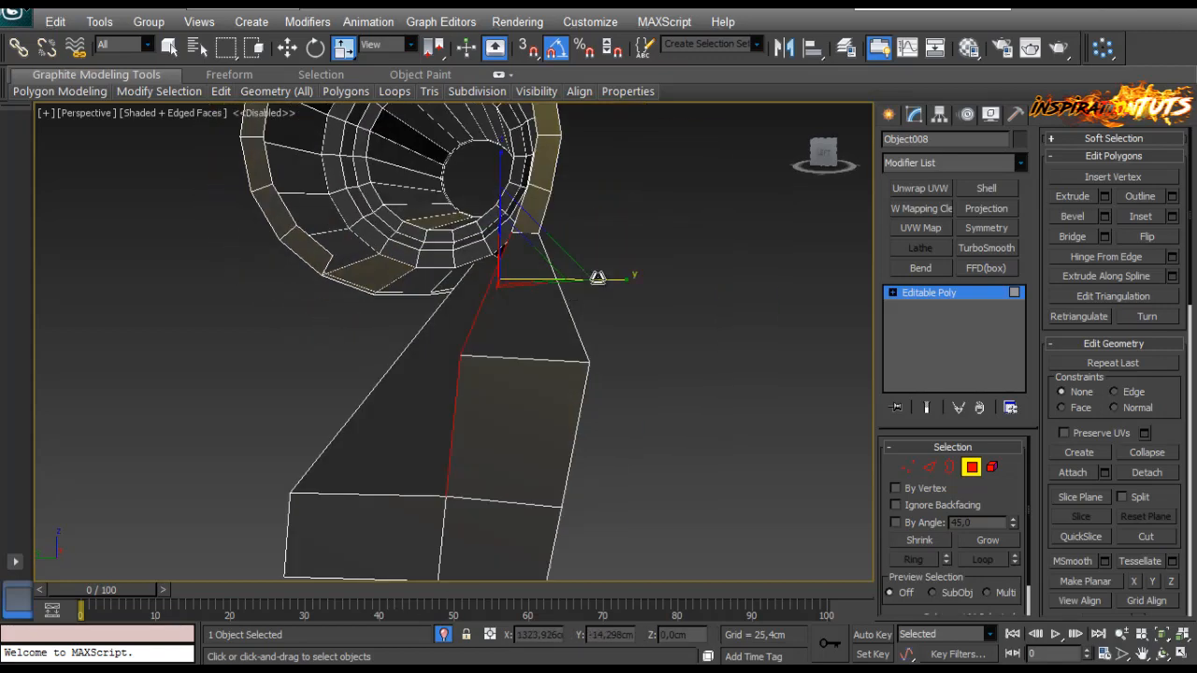
{"action": "middle_click_drag", "start_coordinate": [395, 195], "coordinate": [468, 450], "text": "alt"}
{"action": "left_click_drag", "start_coordinate": [650, 306], "coordinate": [1156, 364]}
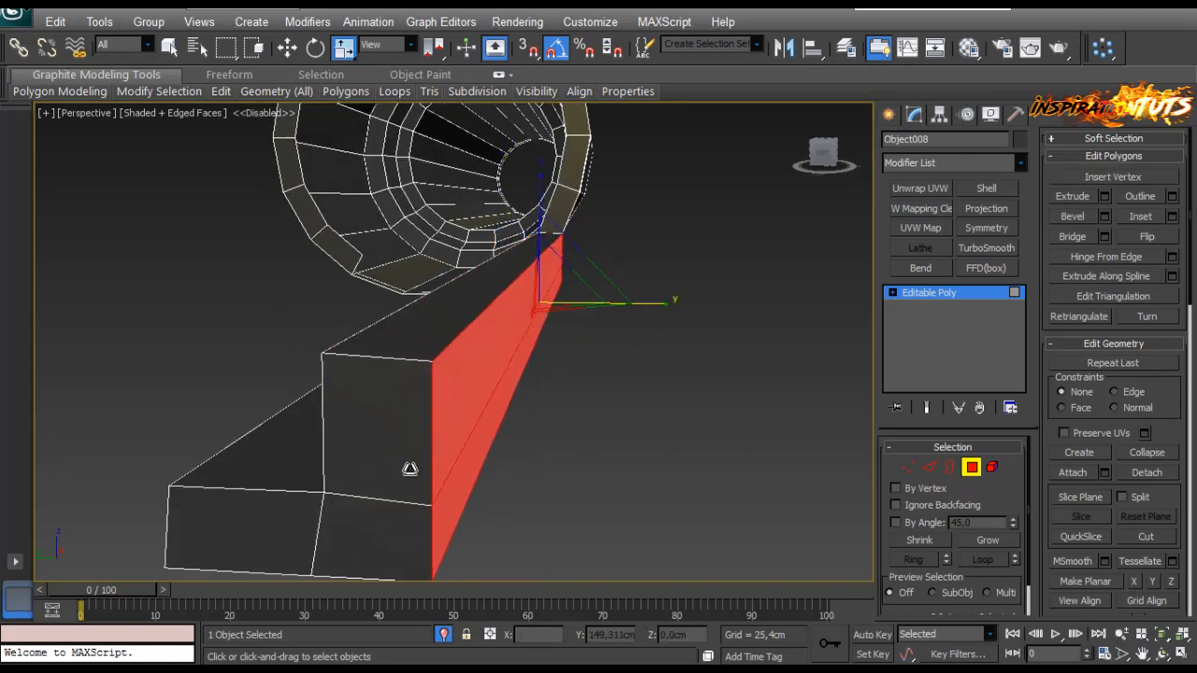
Step: Exit isolation to bring back the whole rifle around the receiver and its side rail
{"action": "left_click", "coordinate": [447, 636]}
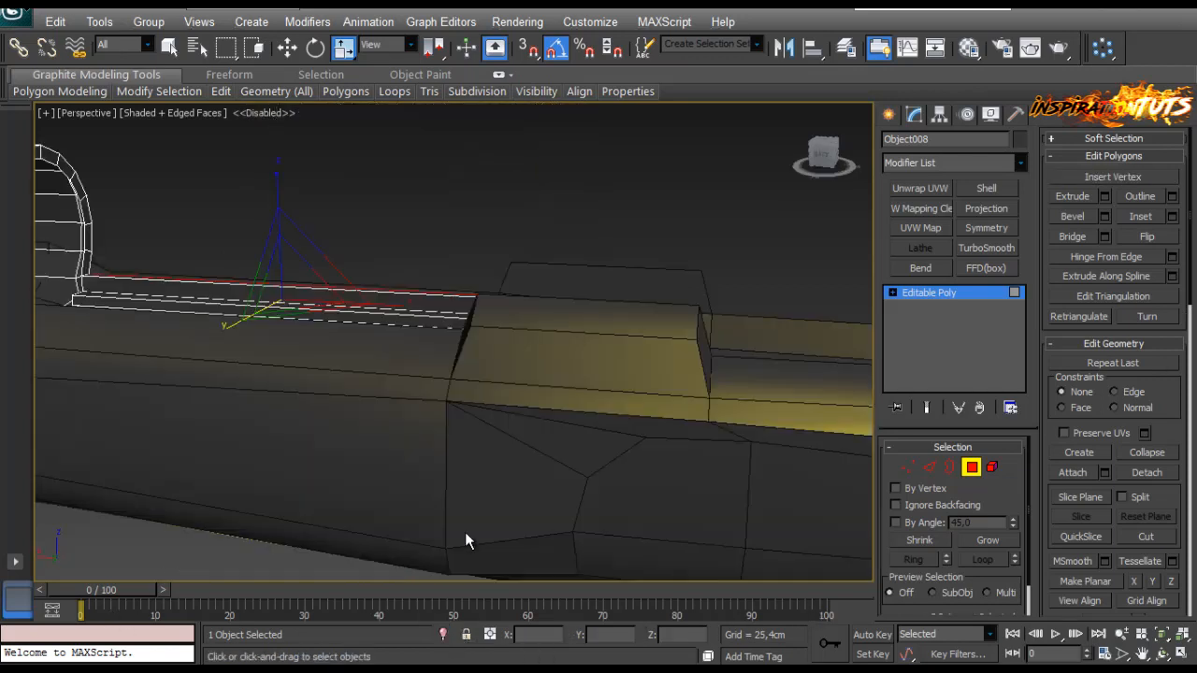
{"action": "middle_click_drag", "start_coordinate": [464, 532], "coordinate": [393, 365], "text": "alt"}
{"action": "middle_click_drag", "start_coordinate": [267, 384], "coordinate": [350, 331], "text": "alt"}
{"action": "key", "text": "z"}
{"action": "middle_click_drag", "start_coordinate": [411, 396], "coordinate": [375, 376], "text": "alt"}
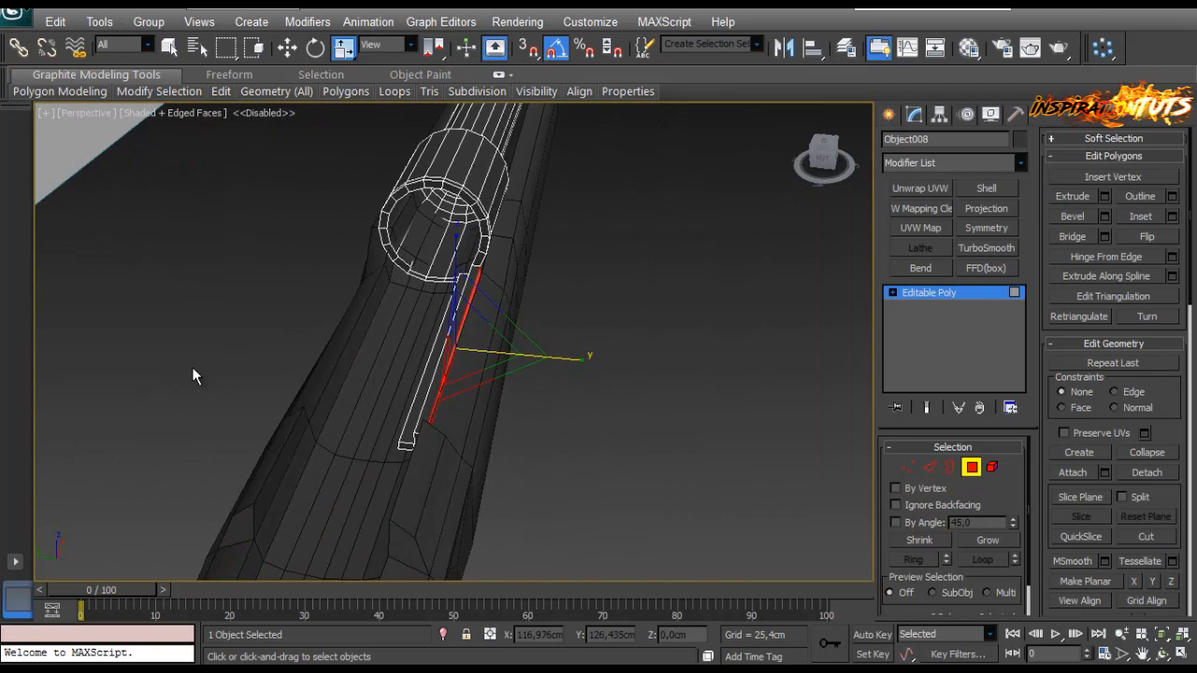
{"action": "scroll", "coordinate": [408, 206], "scroll_direction": "up", "scroll_amount": 4}
{"action": "middle_click_drag", "start_coordinate": [409, 205], "coordinate": [504, 266]}
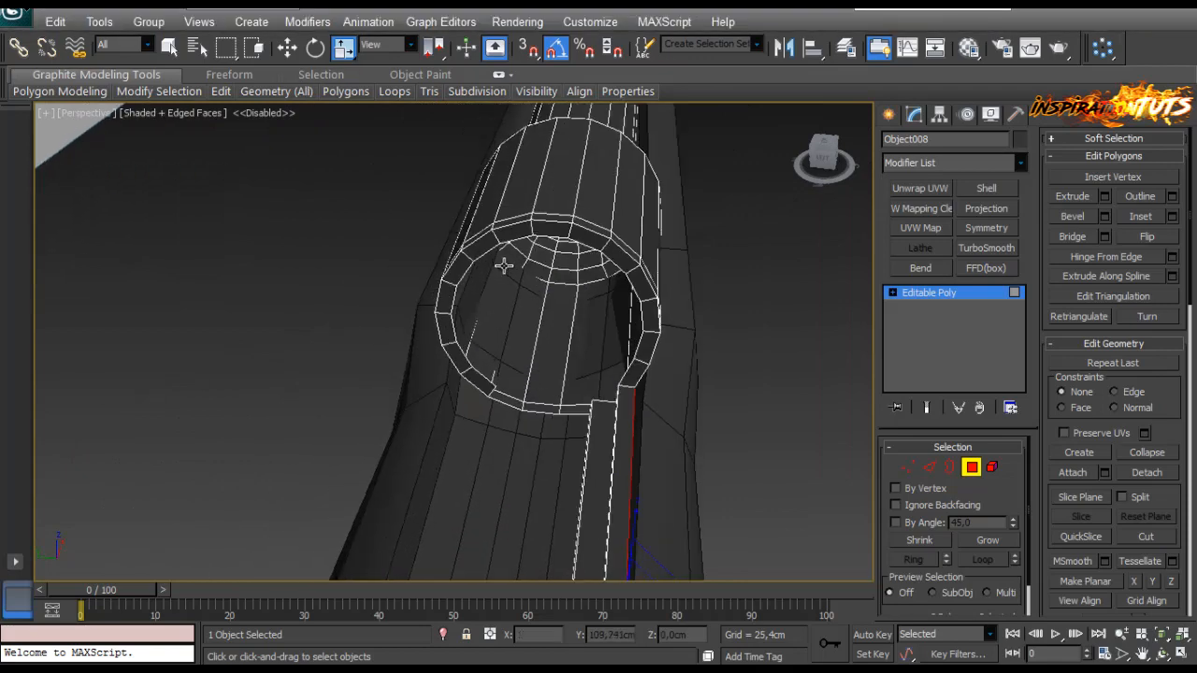
Step: Switch to vertex editing and move the inner vertices of the rim's upper arc opposite the rail inward to thicken it
{"action": "left_click", "coordinate": [905, 465]}
{"action": "left_click", "coordinate": [477, 260]}
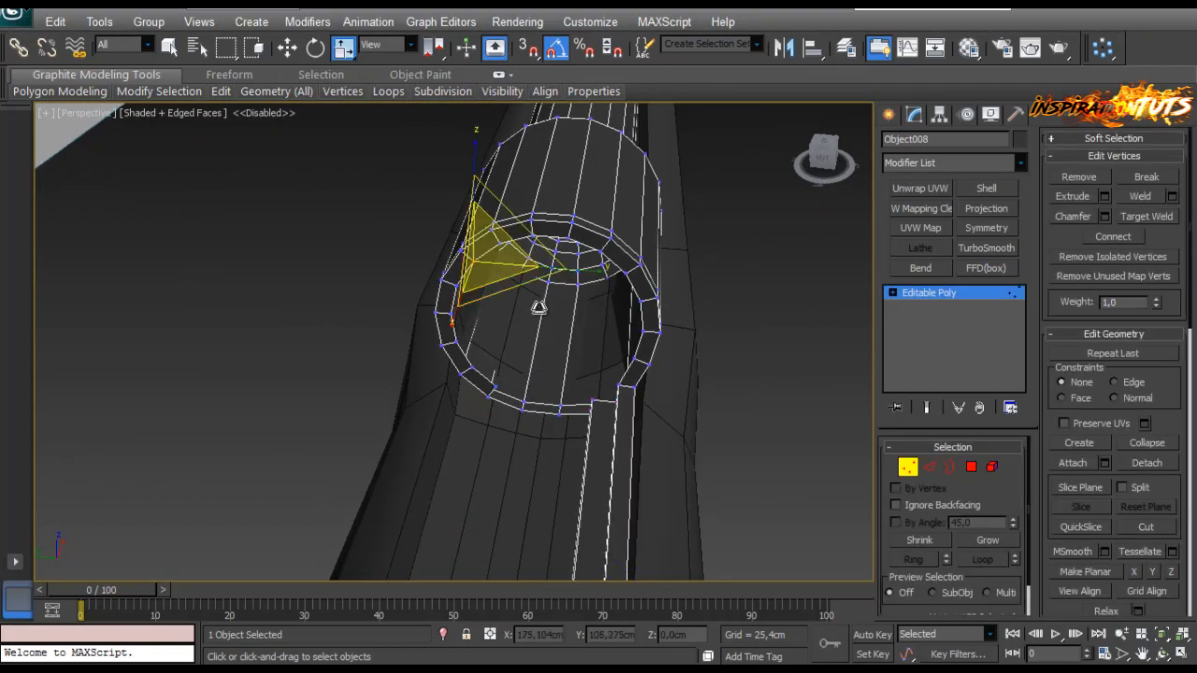
{"action": "key", "text": "z"}
{"action": "key", "text": "w"}
{"action": "scroll", "coordinate": [538, 309], "scroll_direction": "down", "scroll_amount": 3}
{"action": "middle_click_drag", "start_coordinate": [538, 309], "coordinate": [427, 301], "text": "alt"}
{"action": "scroll", "coordinate": [521, 275], "scroll_direction": "down", "scroll_amount": 3}
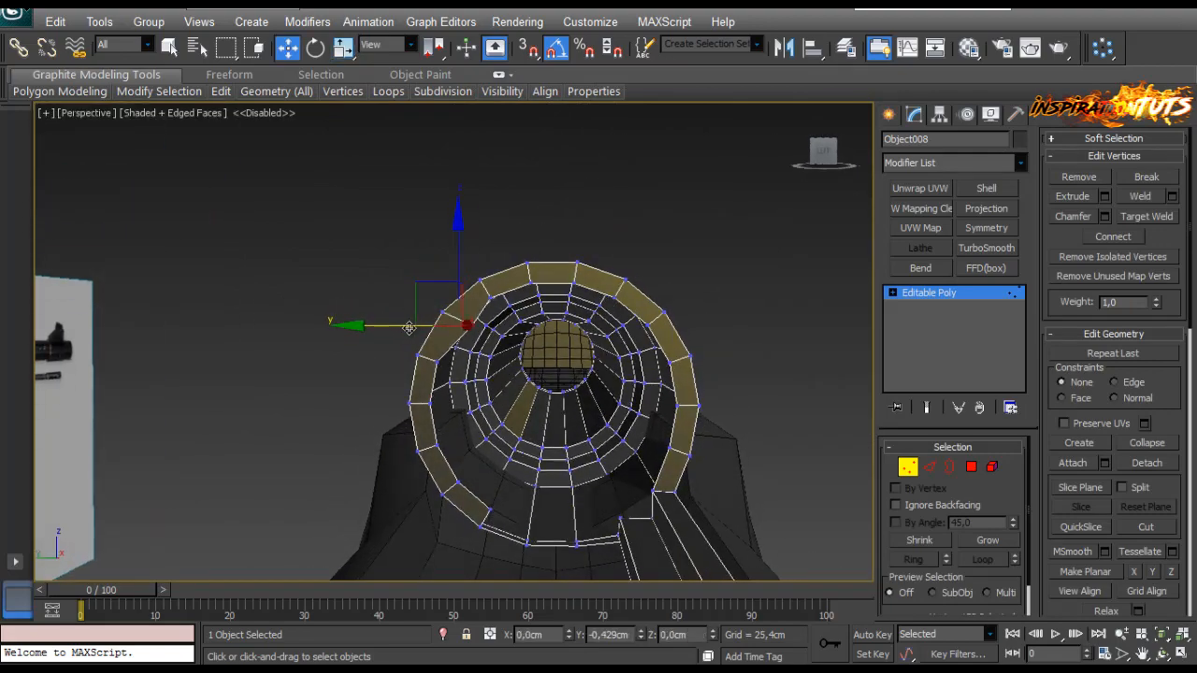
{"action": "left_click_drag", "start_coordinate": [408, 328], "coordinate": [568, 273]}
{"action": "left_click", "coordinate": [530, 284]}
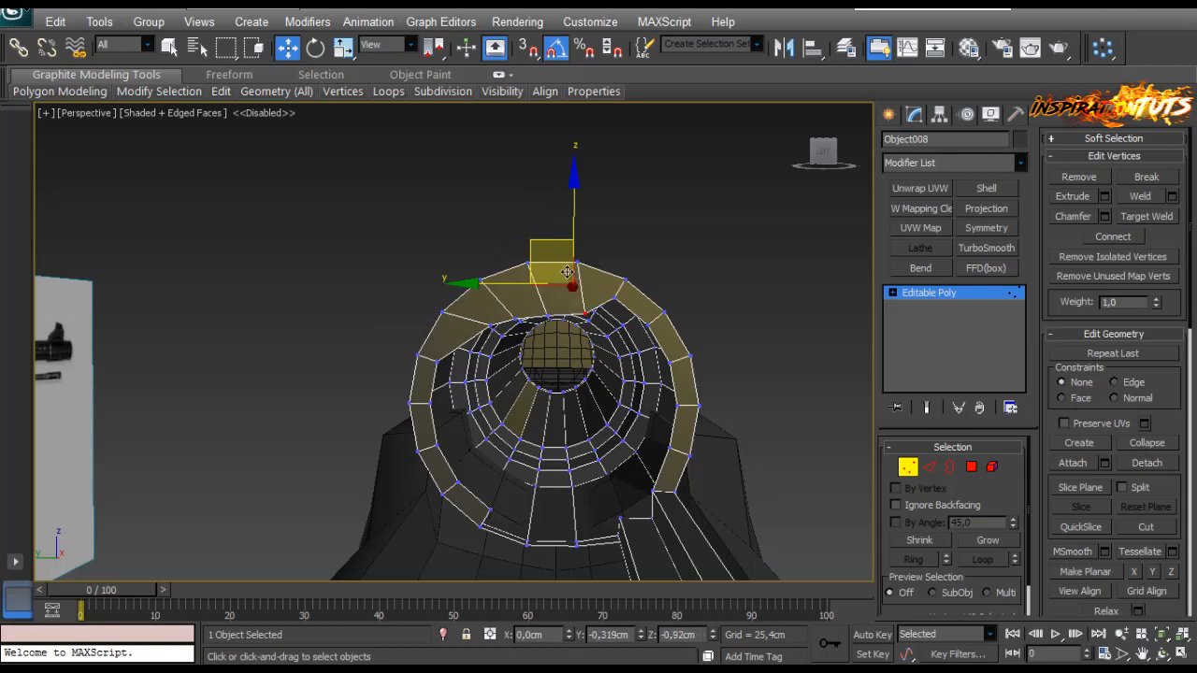
Step: Pull the inner vertices on the rim's upper rail-side arc inward and readjust the neighbouring inner vertices across its top
{"action": "scroll", "coordinate": [589, 345], "scroll_direction": "up", "scroll_amount": 4}
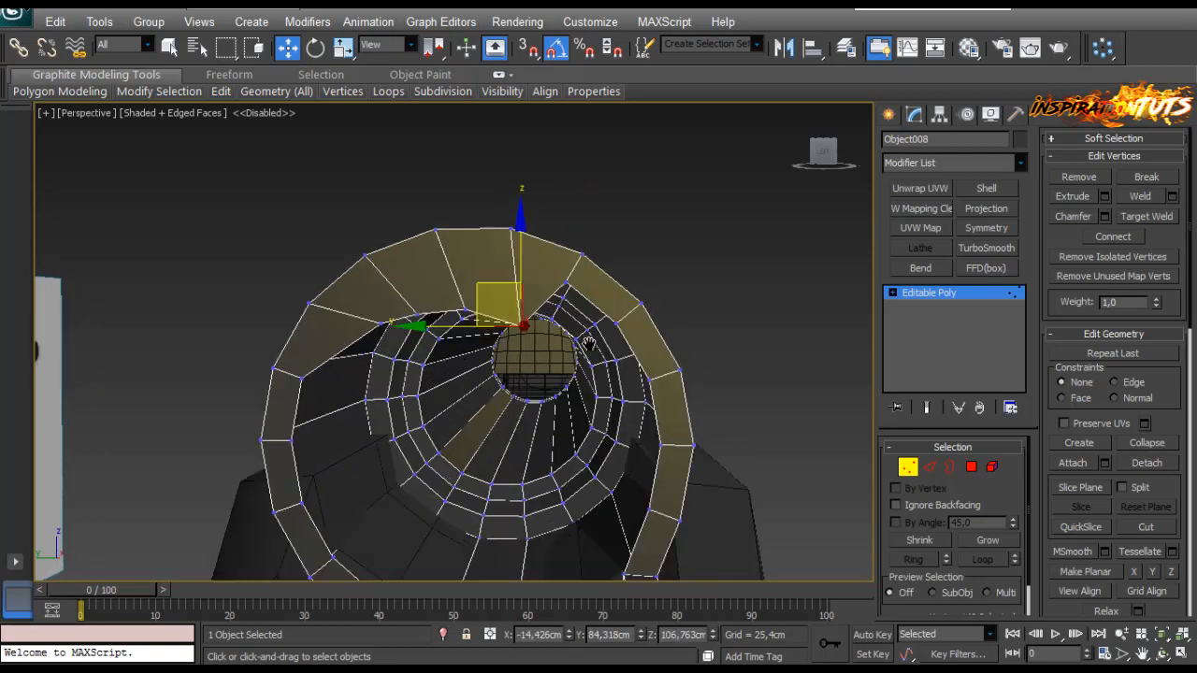
{"action": "left_click", "coordinate": [567, 285]}
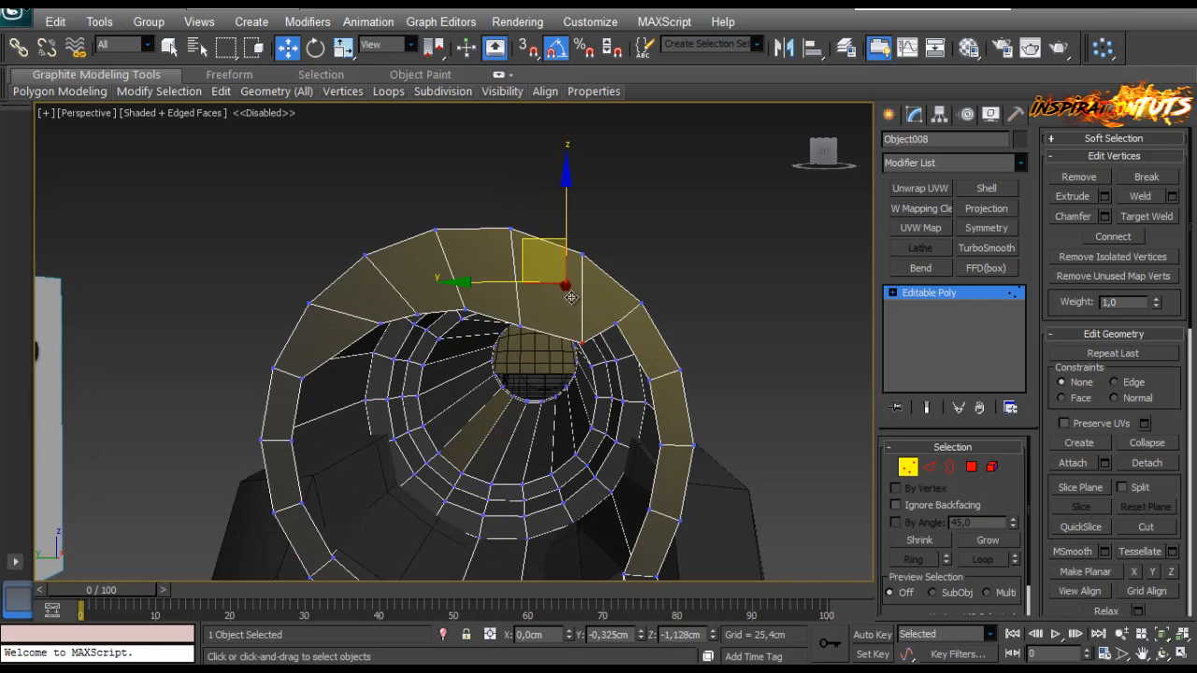
{"action": "left_click_drag", "start_coordinate": [571, 297], "coordinate": [589, 330]}
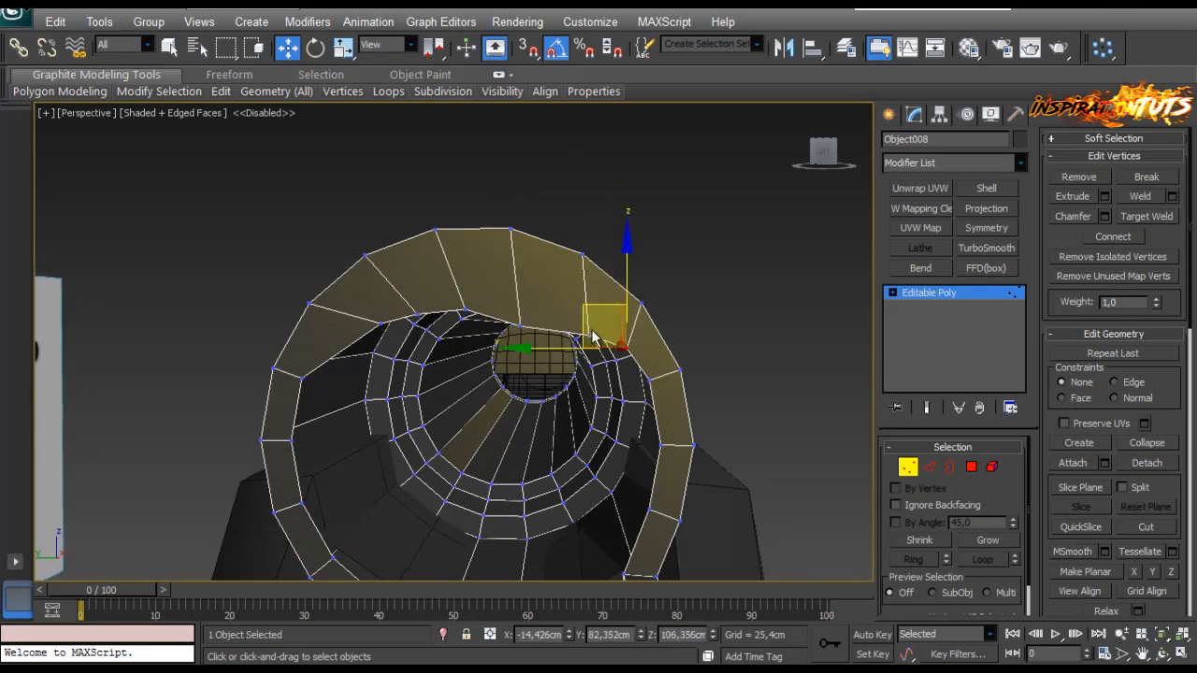
{"action": "left_click", "coordinate": [522, 327]}
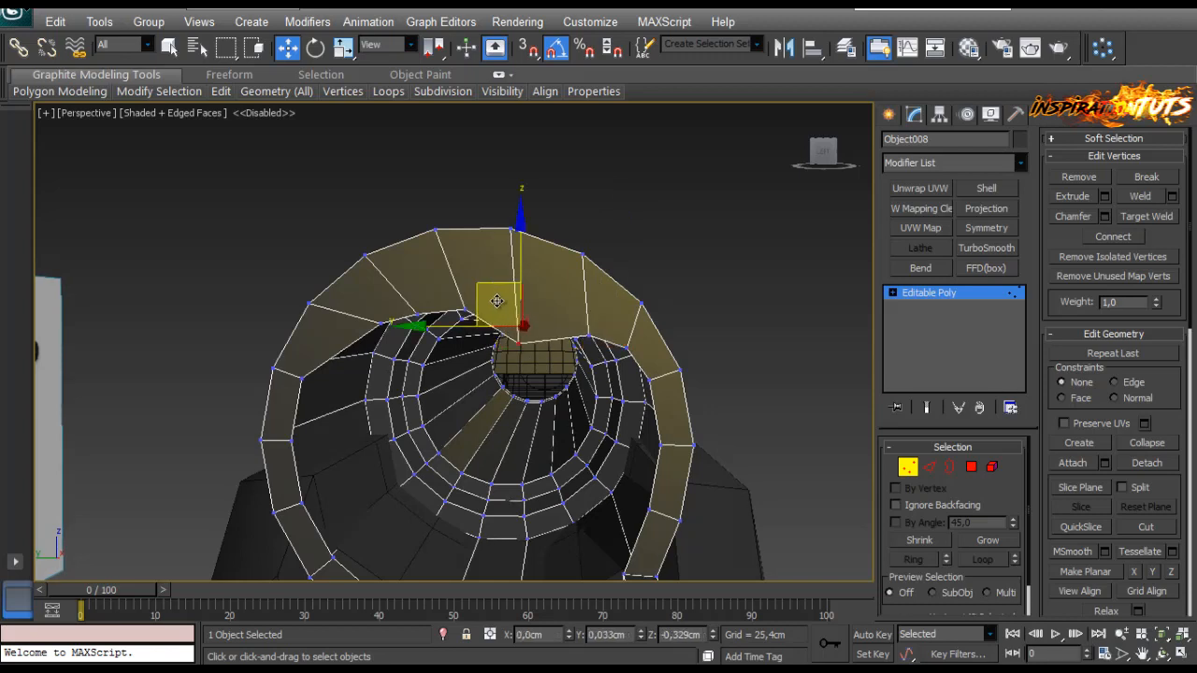
{"action": "left_click_drag", "start_coordinate": [496, 297], "coordinate": [451, 305]}
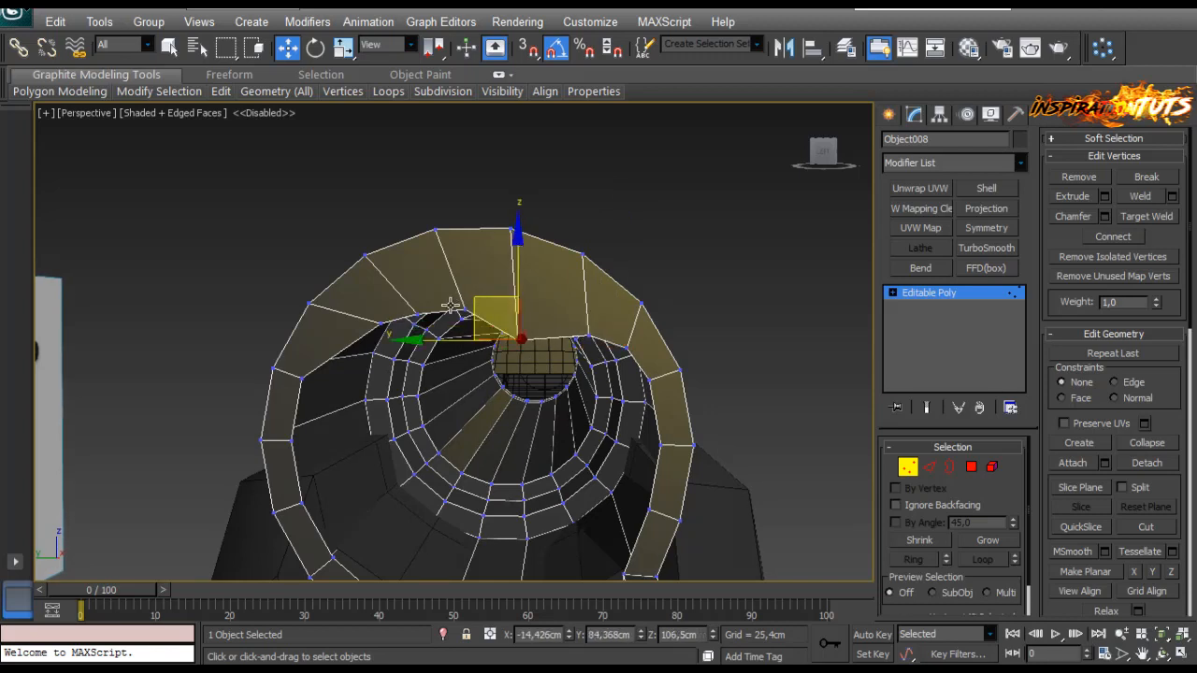
{"action": "left_click", "coordinate": [391, 324]}
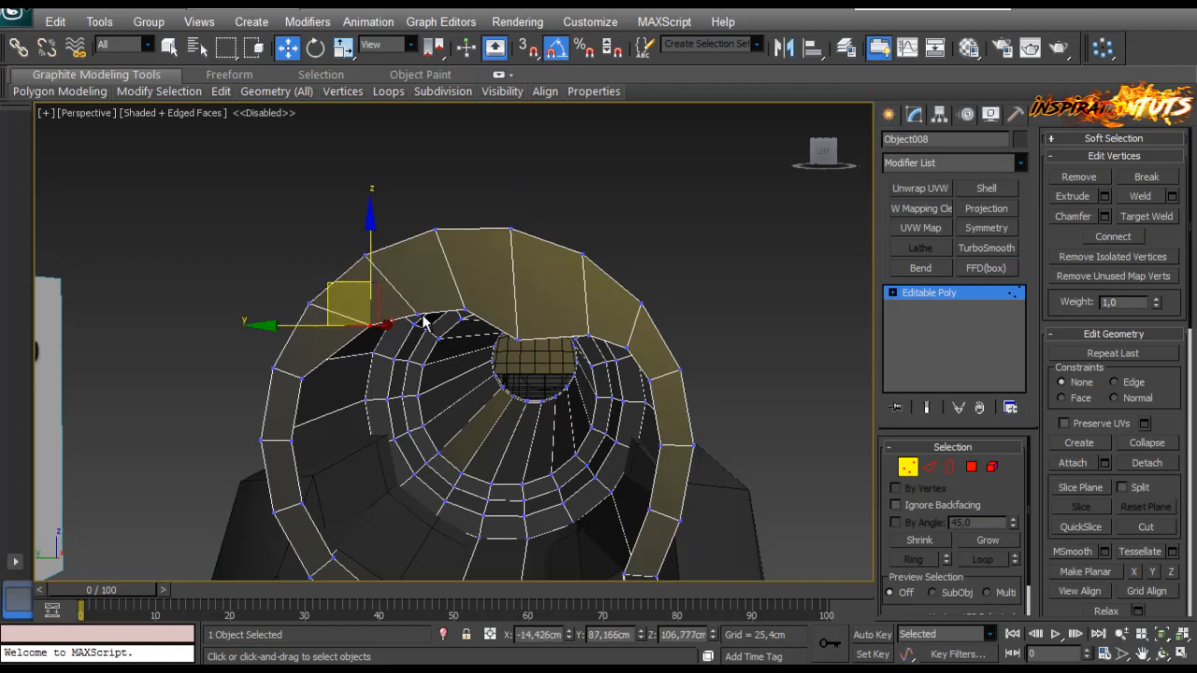
{"action": "left_click", "coordinate": [421, 316]}
{"action": "left_click_drag", "start_coordinate": [400, 269], "coordinate": [394, 264]}
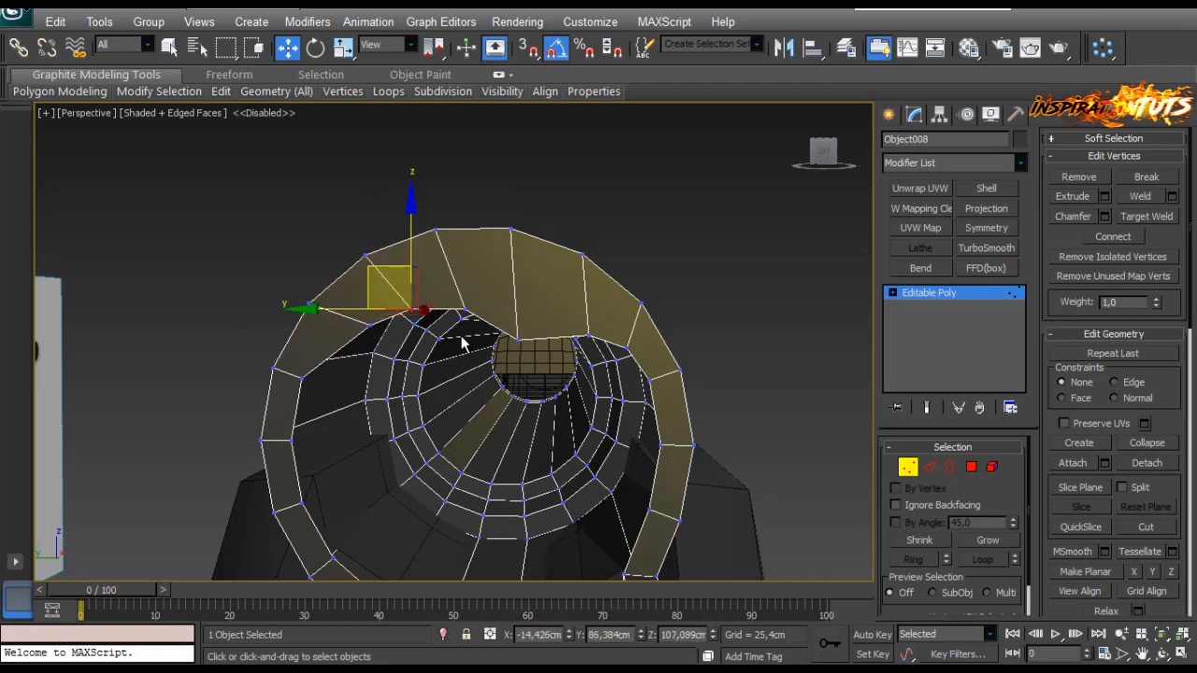
Step: Select two adjacent inner vertices on the rim's upper rail-side arc and move them slightly down
{"action": "scroll", "coordinate": [617, 349], "scroll_direction": "up", "scroll_amount": 3}
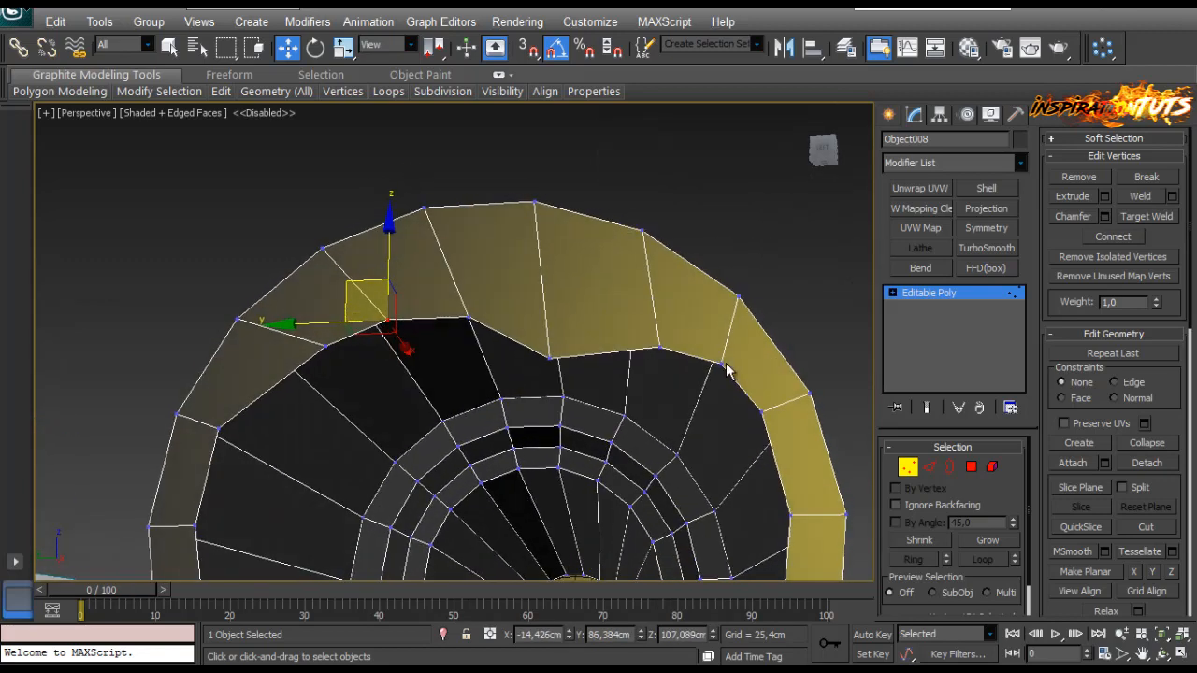
{"action": "left_click", "coordinate": [722, 364]}
{"action": "left_click", "coordinate": [660, 349], "text": "ctrl"}
{"action": "left_click_drag", "start_coordinate": [658, 318], "coordinate": [660, 337]}
{"action": "scroll", "coordinate": [662, 359], "scroll_direction": "down", "scroll_amount": 4}
{"action": "middle_click_drag", "start_coordinate": [662, 359], "coordinate": [383, 339], "text": "alt"}
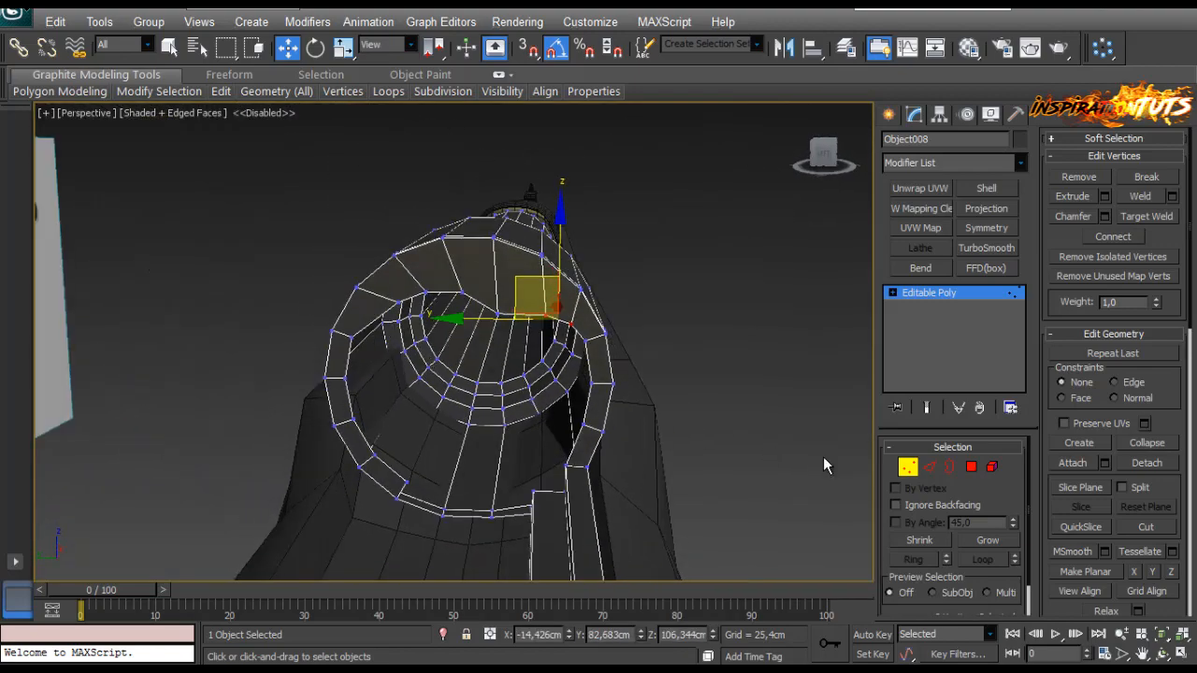
Step: Switch to polygon editing and select the five rear-facing rim polygons on the side opposite the rail
{"action": "left_click", "coordinate": [972, 467]}
{"action": "scroll", "coordinate": [424, 486], "scroll_direction": "up", "scroll_amount": 3}
{"action": "middle_click_drag", "start_coordinate": [424, 485], "coordinate": [501, 418]}
{"action": "left_click", "coordinate": [501, 418]}
{"action": "left_click", "coordinate": [455, 355], "text": "ctrl"}
{"action": "left_click", "coordinate": [421, 304], "text": "ctrl"}
{"action": "left_click", "coordinate": [423, 223], "text": "ctrl"}
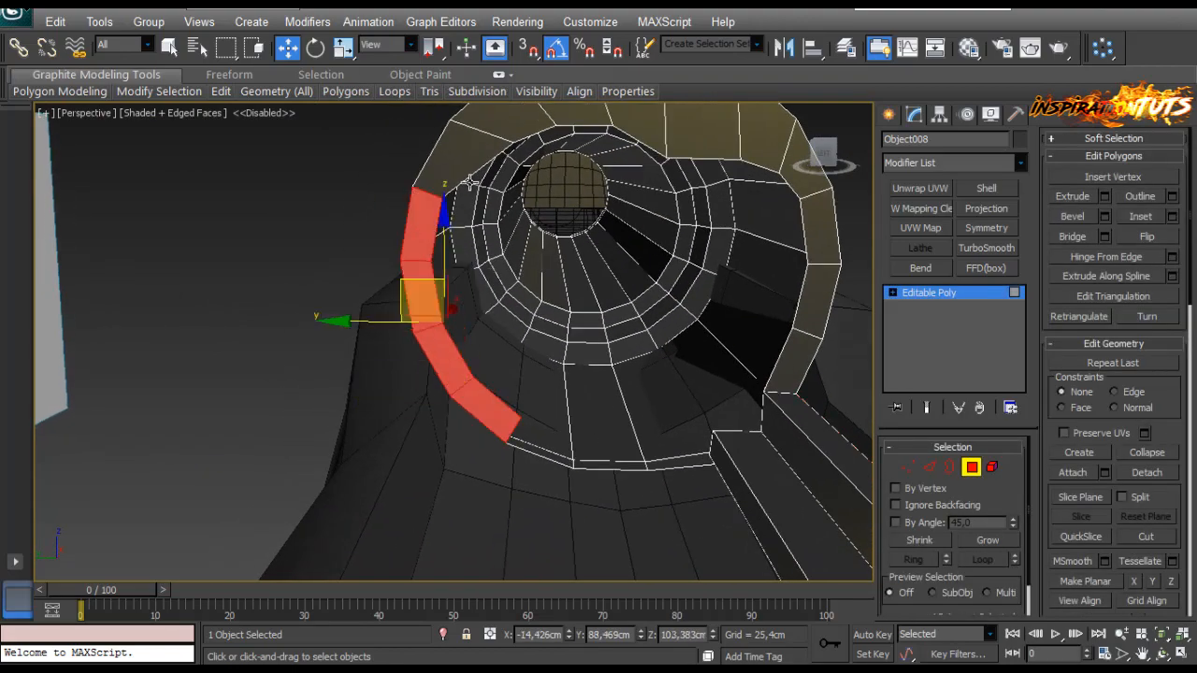
{"action": "left_click", "coordinate": [468, 156], "text": "ctrl"}
Step: Try extruding the selected rim polygons by 1.79 cm and moving them rearward along the stock, and undo both changes
{"action": "middle_click_drag", "start_coordinate": [496, 169], "coordinate": [496, 261]}
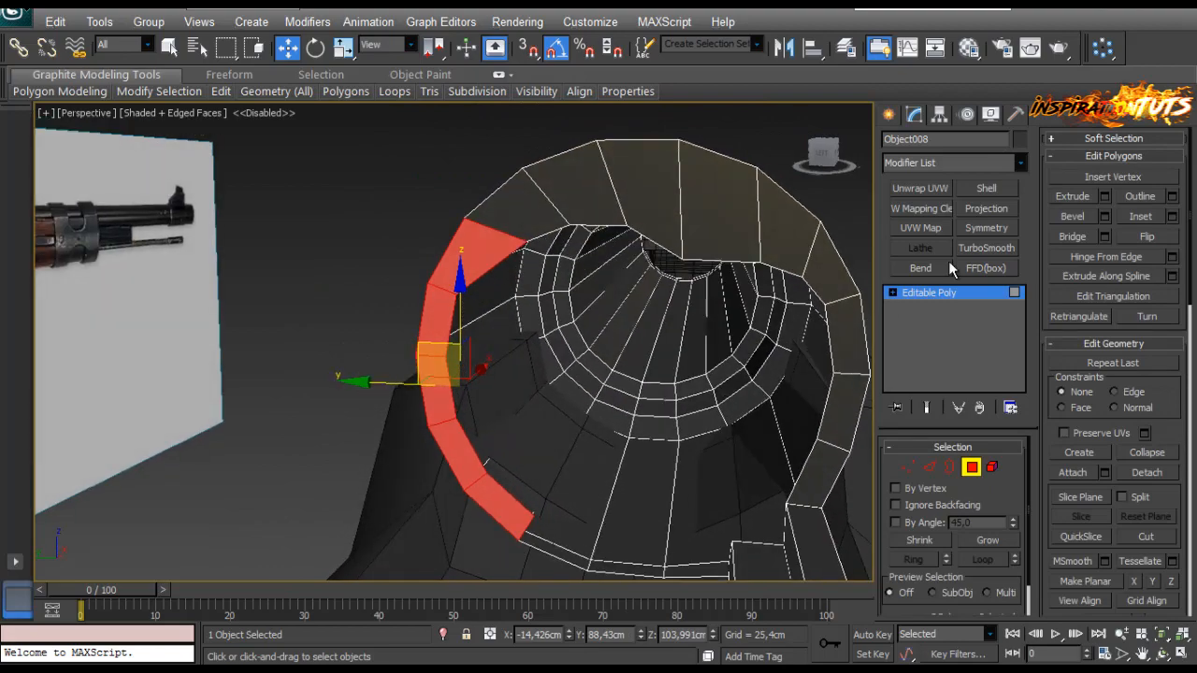
{"action": "left_click", "coordinate": [1105, 195]}
{"action": "middle_click_drag", "start_coordinate": [710, 280], "coordinate": [597, 370], "text": "alt"}
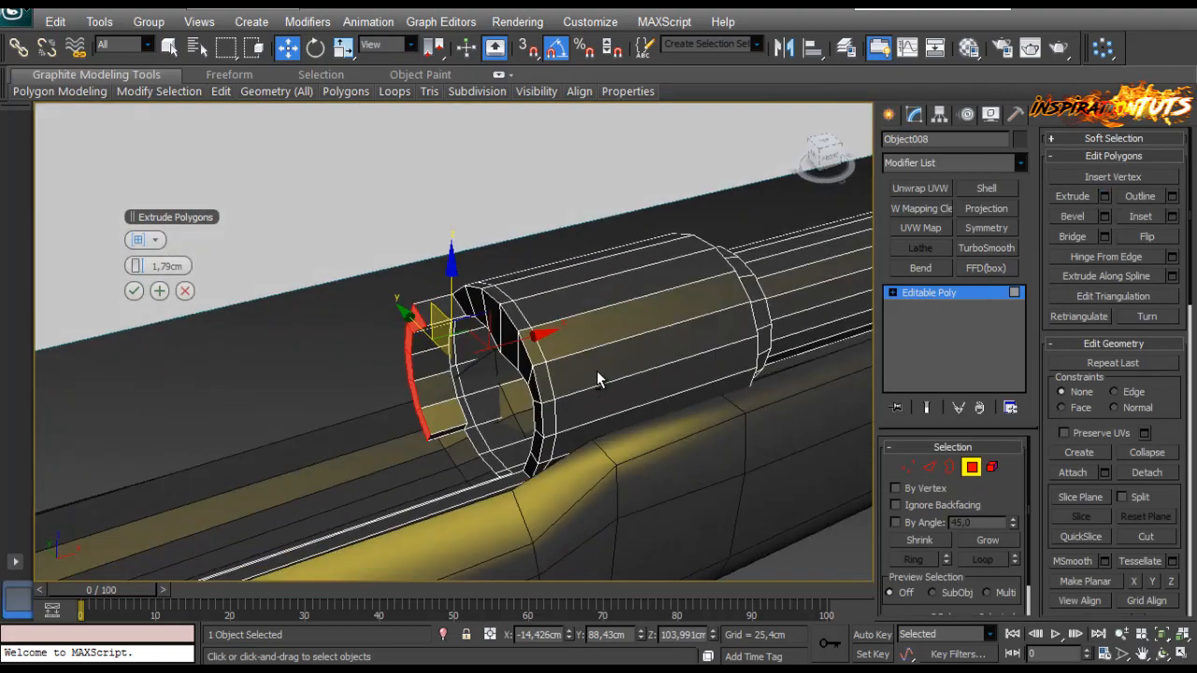
{"action": "left_click", "coordinate": [134, 291]}
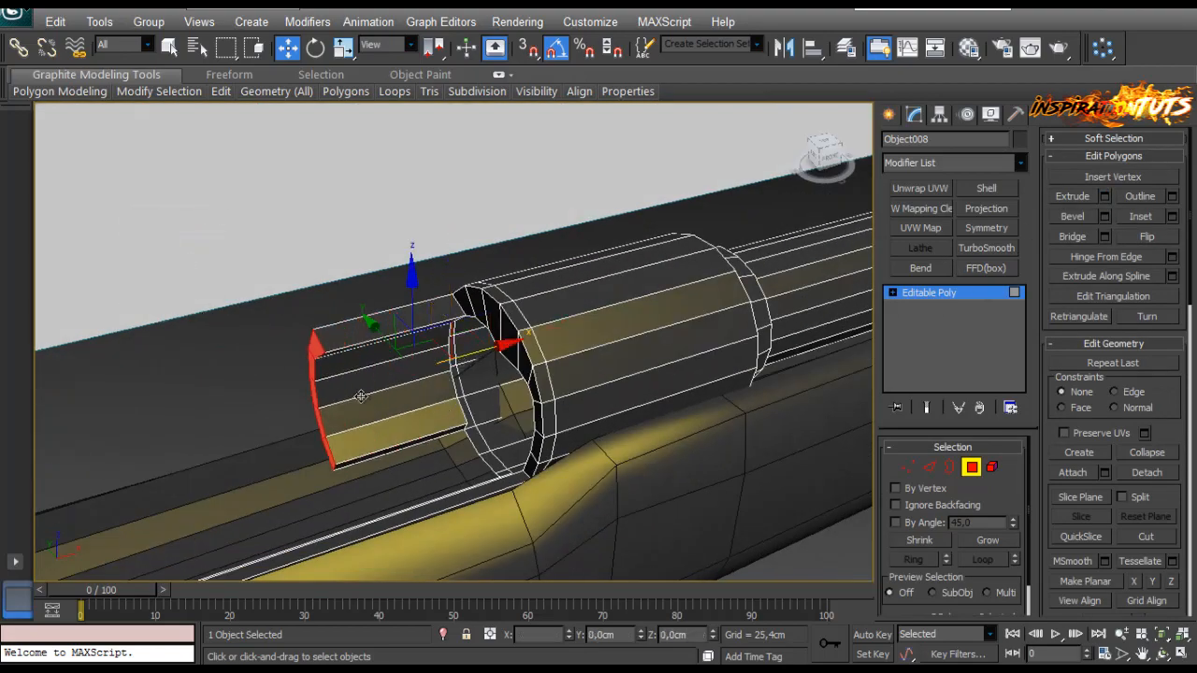
{"action": "middle_click_drag", "start_coordinate": [475, 355], "coordinate": [465, 416], "text": "alt"}
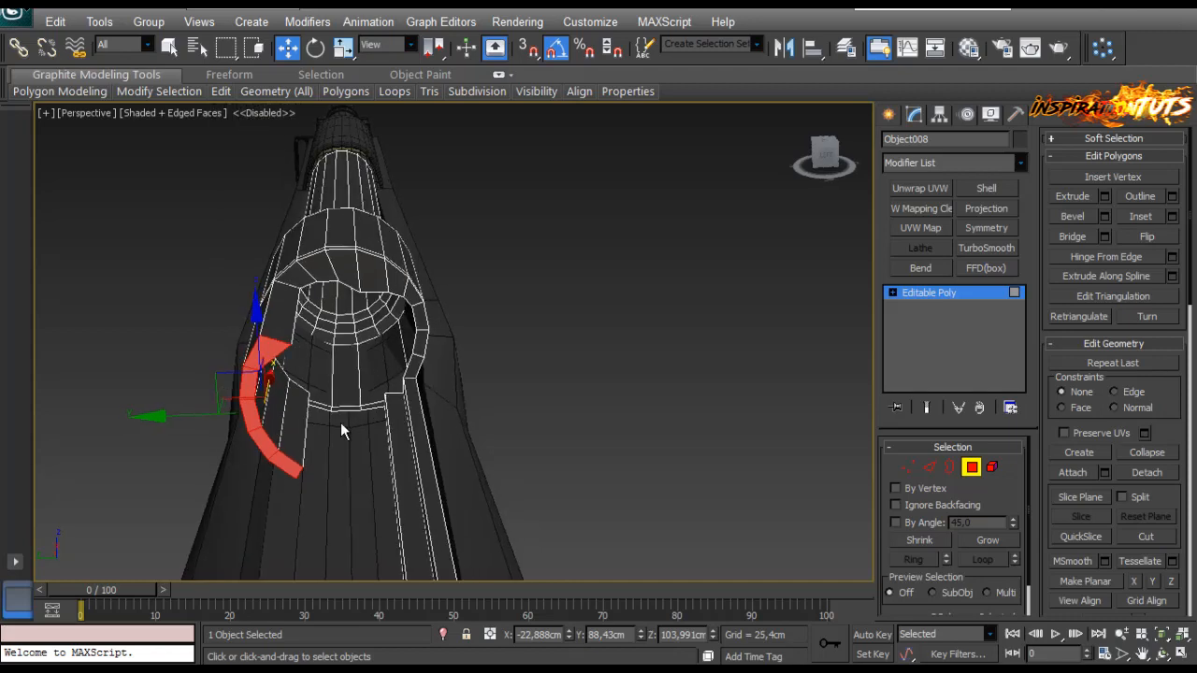
{"action": "scroll", "coordinate": [348, 421], "scroll_direction": "up", "scroll_amount": 3}
{"action": "middle_click_drag", "start_coordinate": [356, 421], "coordinate": [426, 277]}
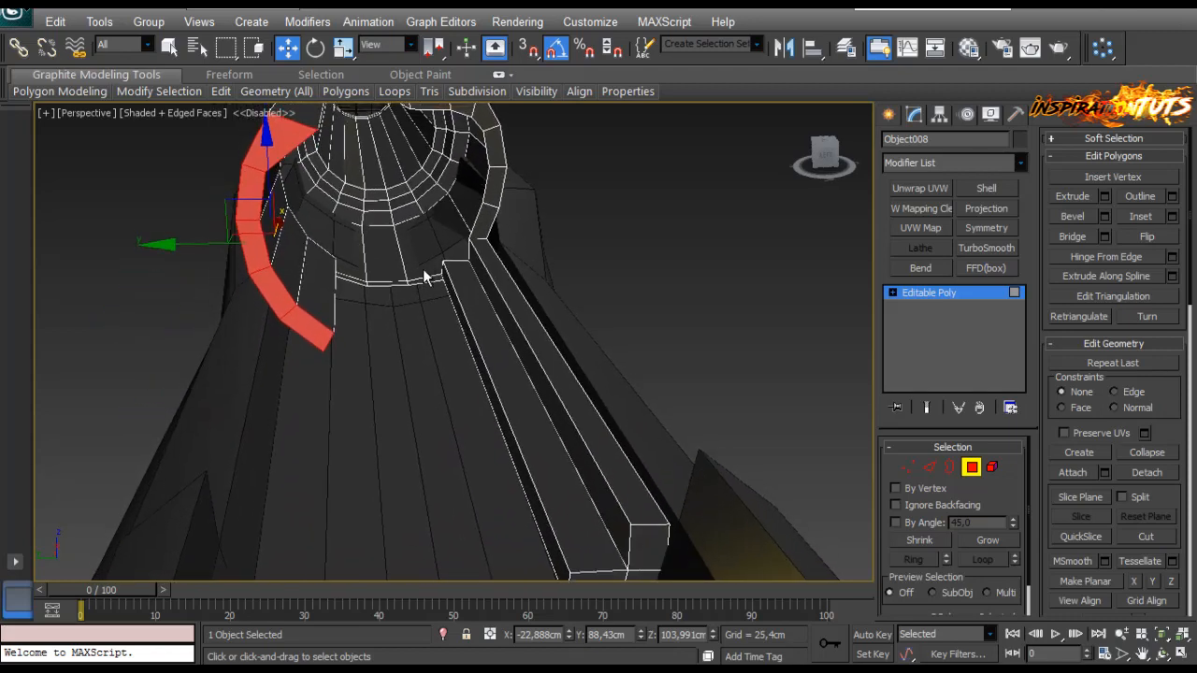
{"action": "key", "text": "ctrl+z"}
{"action": "key", "text": "ctrl+z"}
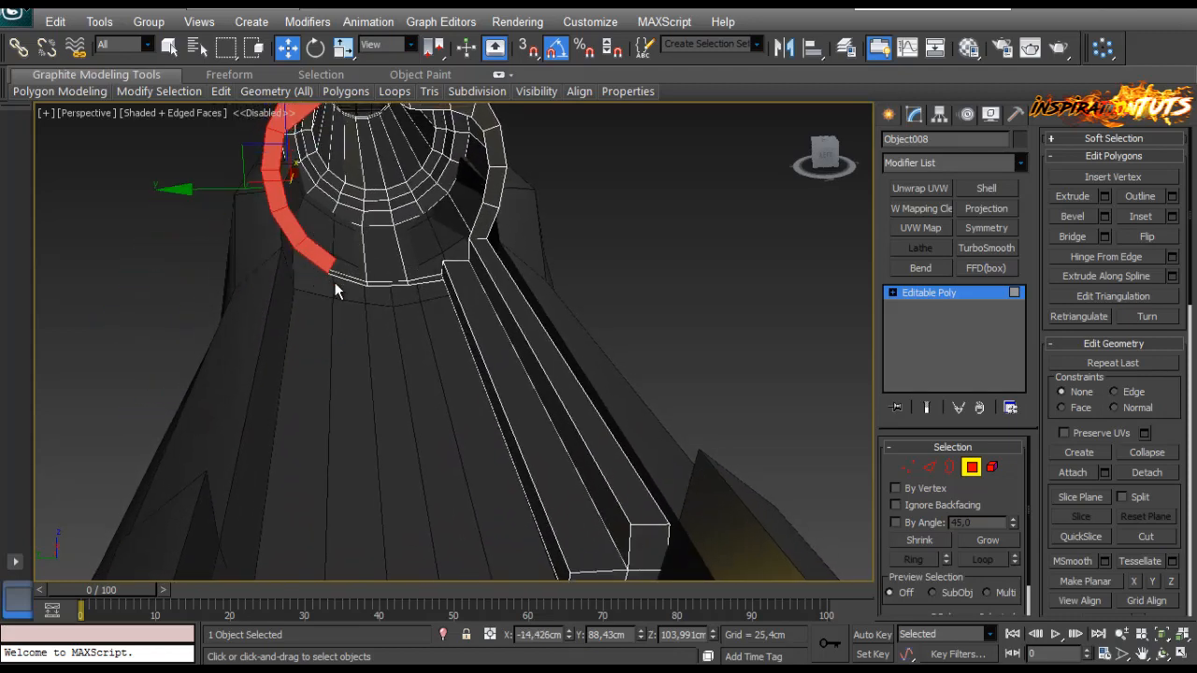
Step: Select only the lowest polygon of the rim section opposite the rail and delete it
{"action": "middle_click_drag", "start_coordinate": [334, 282], "coordinate": [349, 296]}
{"action": "left_click_drag", "start_coordinate": [339, 304], "coordinate": [336, 302], "text": "alt"}
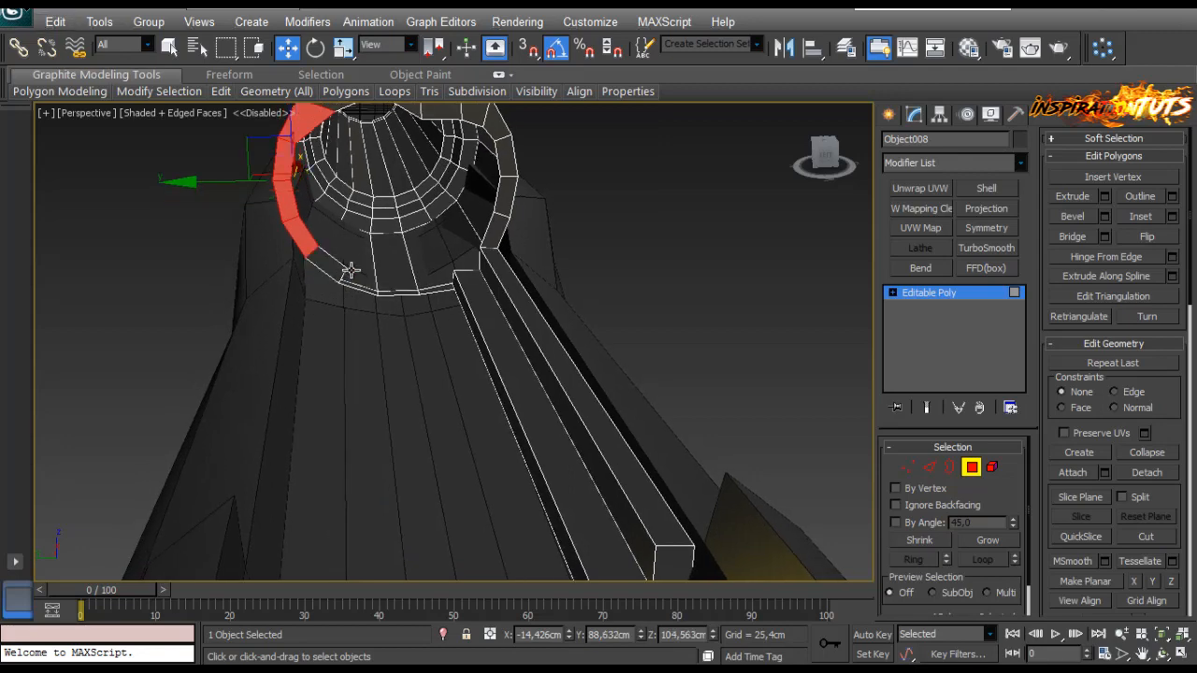
{"action": "left_click", "coordinate": [339, 270]}
{"action": "key", "text": "Delete"}
{"action": "scroll", "coordinate": [335, 264], "scroll_direction": "up", "scroll_amount": 2}
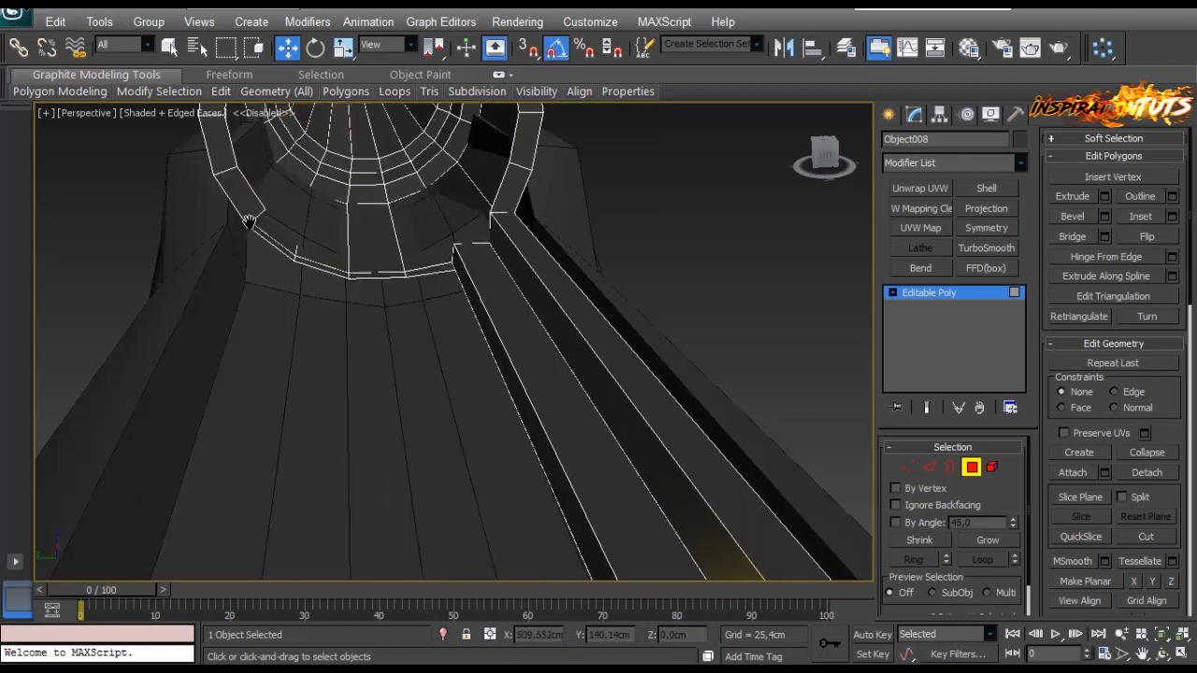
Step: Select the four remaining rear-facing rim polygons opposite the rail, including the wide one at the upper end
{"action": "middle_click_drag", "start_coordinate": [249, 221], "coordinate": [288, 350]}
{"action": "left_click", "coordinate": [259, 228]}
{"action": "left_click", "coordinate": [239, 168], "text": "ctrl"}
{"action": "left_click", "coordinate": [248, 245], "text": "ctrl"}
{"action": "left_click", "coordinate": [277, 186], "text": "ctrl"}
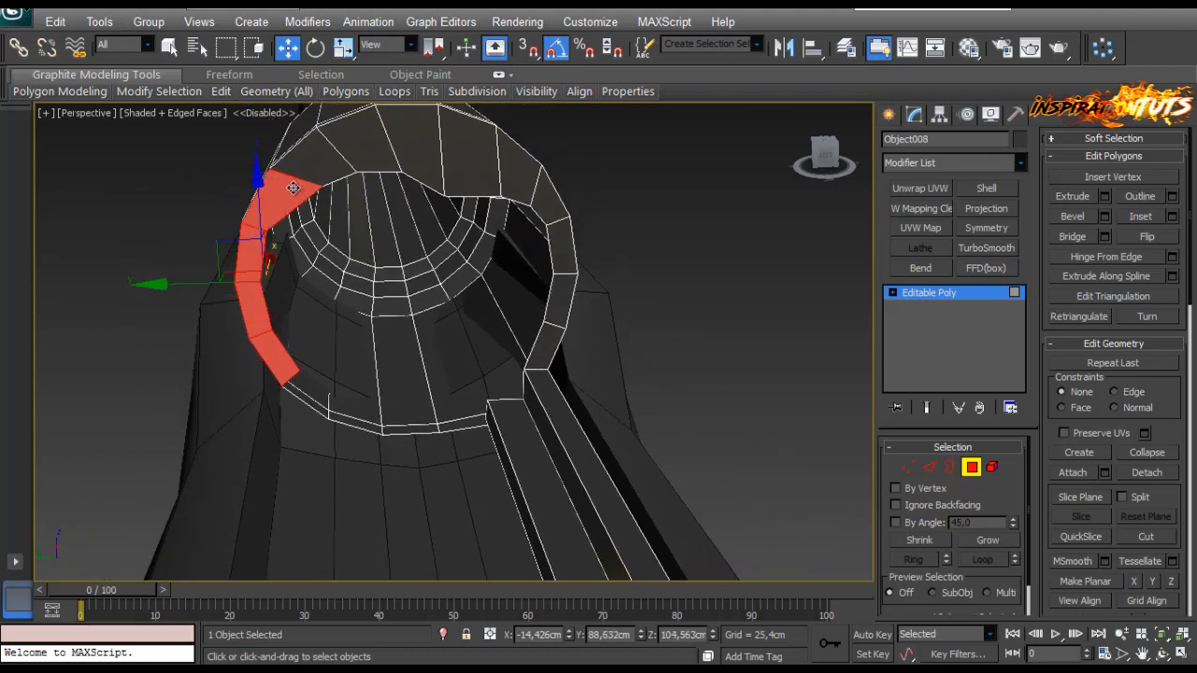
Step: Extrude the selected rim polygons rearward and move their end faces farther back along the stock to form a curved side wall
{"action": "middle_click_drag", "start_coordinate": [293, 188], "coordinate": [611, 304], "text": "alt"}
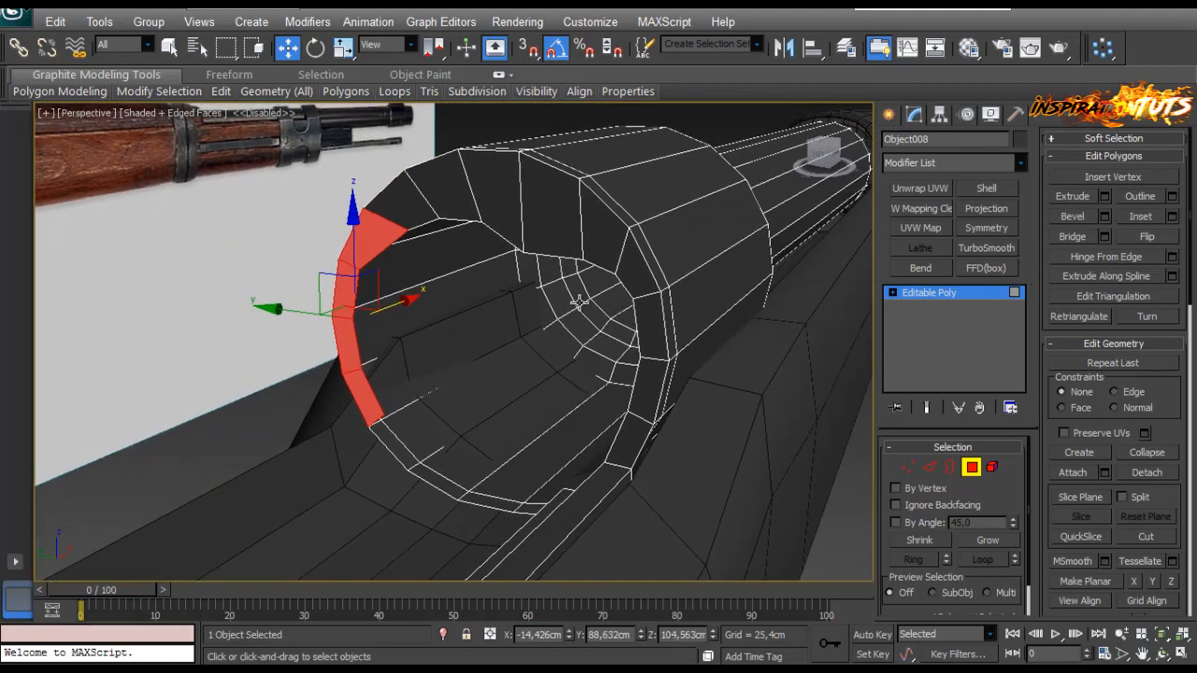
{"action": "left_click", "coordinate": [1104, 196]}
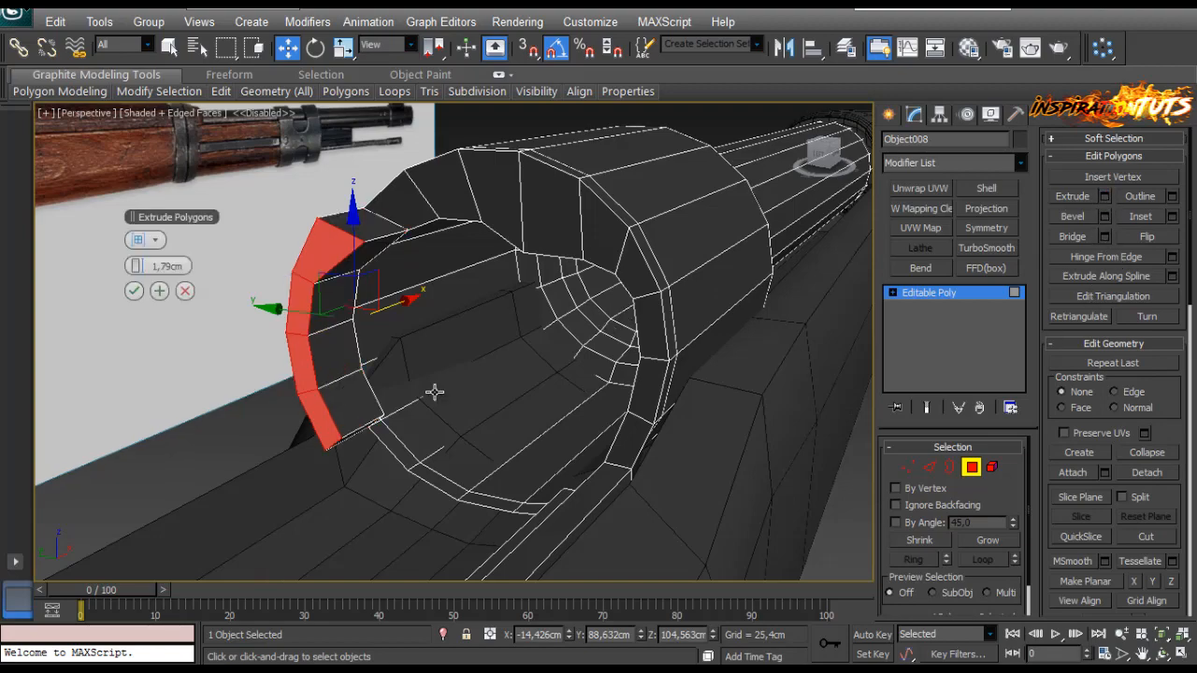
{"action": "middle_click_drag", "start_coordinate": [412, 390], "coordinate": [490, 371]}
{"action": "left_click_drag", "start_coordinate": [144, 267], "coordinate": [148, 301]}
{"action": "left_click", "coordinate": [135, 292]}
{"action": "middle_click_drag", "start_coordinate": [178, 341], "coordinate": [437, 333], "text": "alt"}
{"action": "scroll", "coordinate": [240, 384], "scroll_direction": "down", "scroll_amount": 3}
{"action": "scroll", "coordinate": [409, 335], "scroll_direction": "down", "scroll_amount": 3}
{"action": "left_click_drag", "start_coordinate": [506, 314], "coordinate": [418, 349]}
{"action": "middle_click_drag", "start_coordinate": [417, 350], "coordinate": [446, 302], "text": "alt"}
{"action": "scroll", "coordinate": [487, 327], "scroll_direction": "up", "scroll_amount": 5}
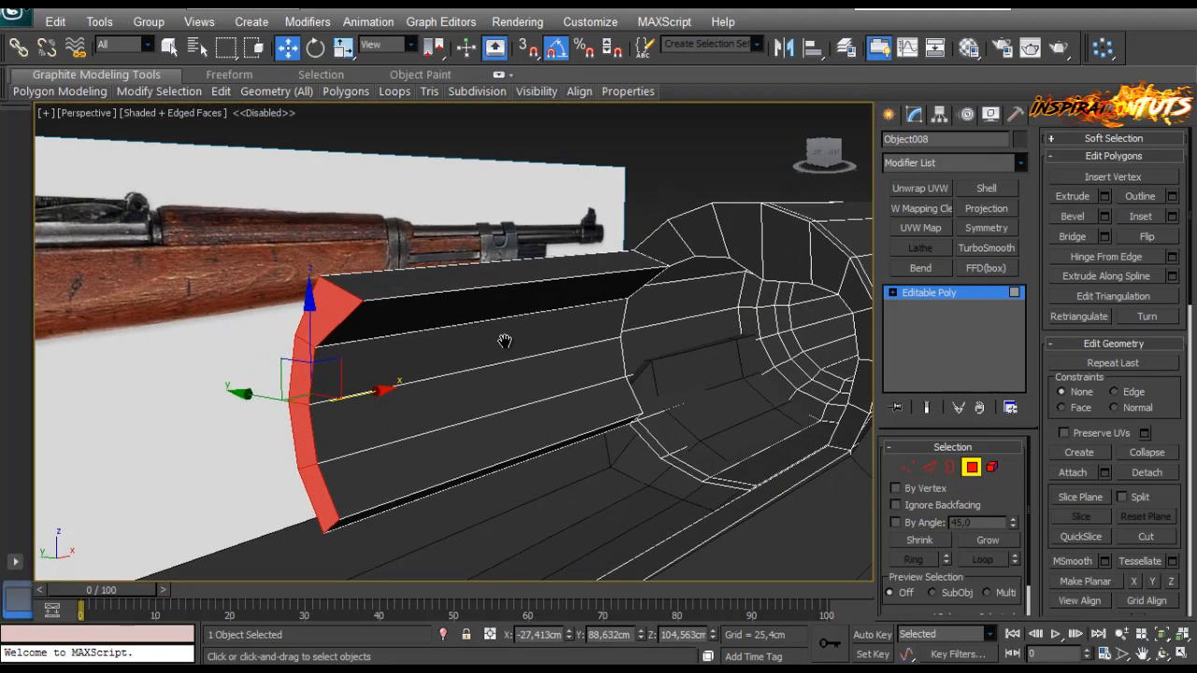
Step: Select the short cross edges around the side wall's wide upper strip and isolate the receiver object
{"action": "middle_click_drag", "start_coordinate": [505, 342], "coordinate": [842, 435]}
{"action": "left_click", "coordinate": [928, 468]}
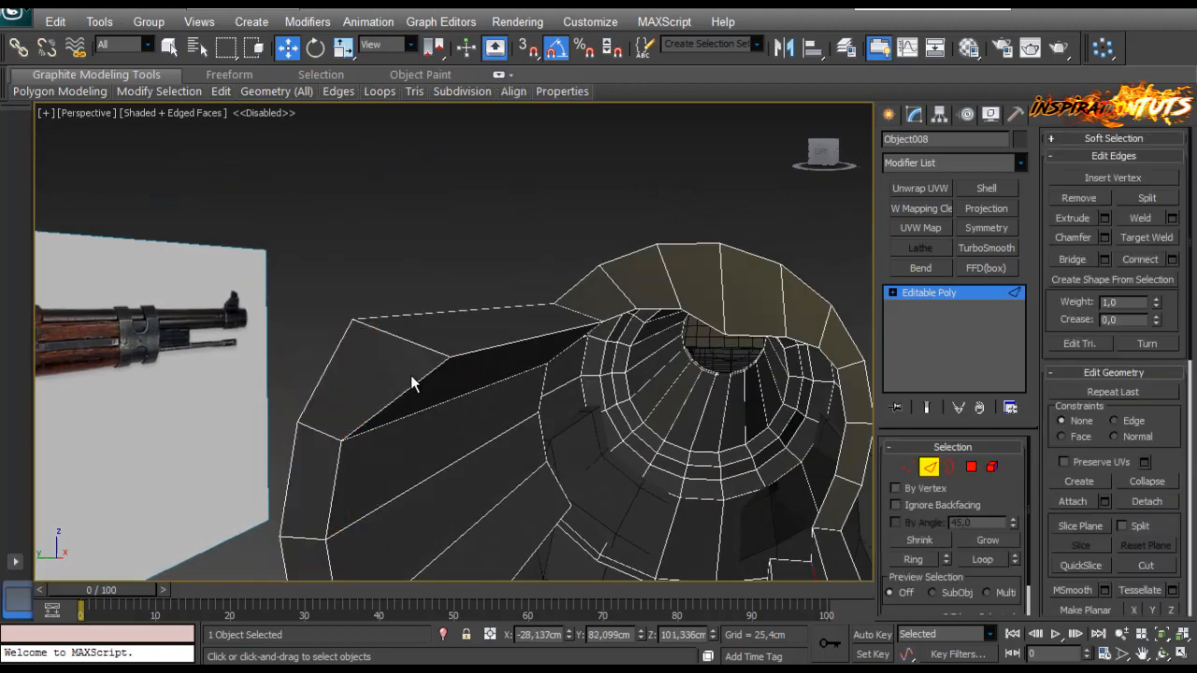
{"action": "middle_click_drag", "start_coordinate": [450, 392], "coordinate": [725, 348], "text": "alt"}
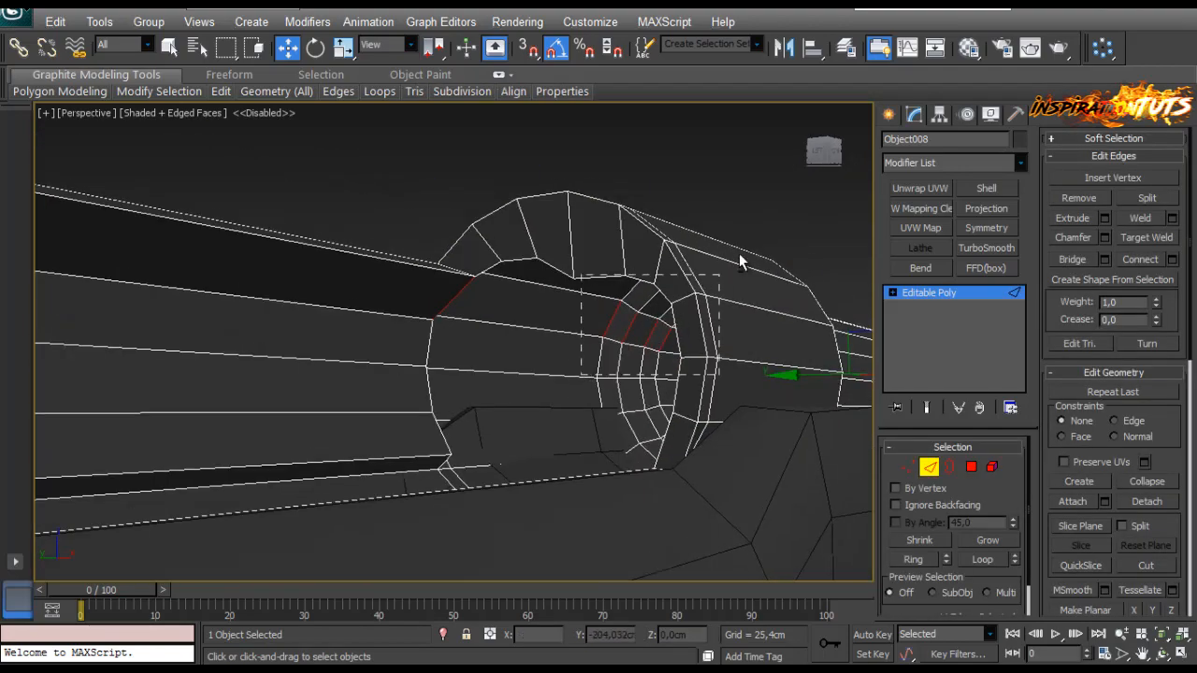
{"action": "middle_click_drag", "start_coordinate": [739, 252], "coordinate": [746, 362], "text": "alt"}
{"action": "scroll", "coordinate": [746, 363], "scroll_direction": "down", "scroll_amount": 5}
{"action": "key", "text": "alt+q"}
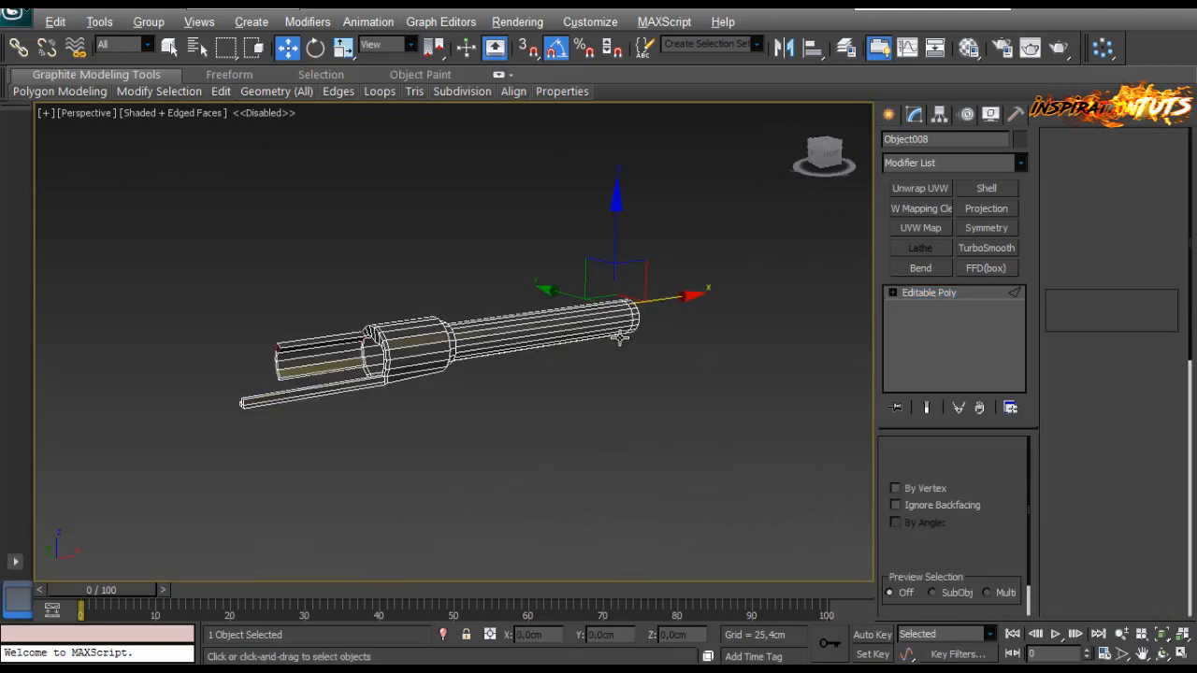
{"action": "left_click_drag", "start_coordinate": [659, 224], "coordinate": [547, 384]}
{"action": "middle_click_drag", "start_coordinate": [547, 383], "coordinate": [246, 351], "text": "alt"}
Step: Connect the selected edges with one segment, pinch 0 and slide 11, to divide the wall's upper strip lengthwise
{"action": "scroll", "coordinate": [246, 351], "scroll_direction": "up", "scroll_amount": 4}
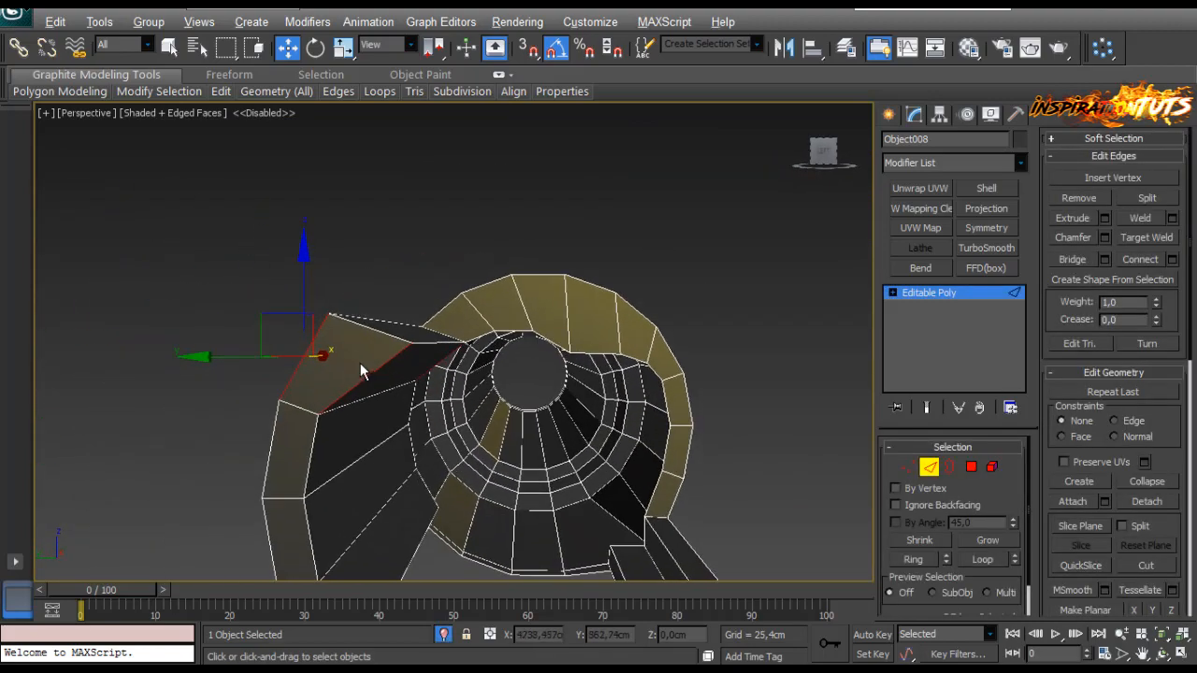
{"action": "left_click", "coordinate": [1173, 259]}
{"action": "left_click_drag", "start_coordinate": [134, 291], "coordinate": [140, 297]}
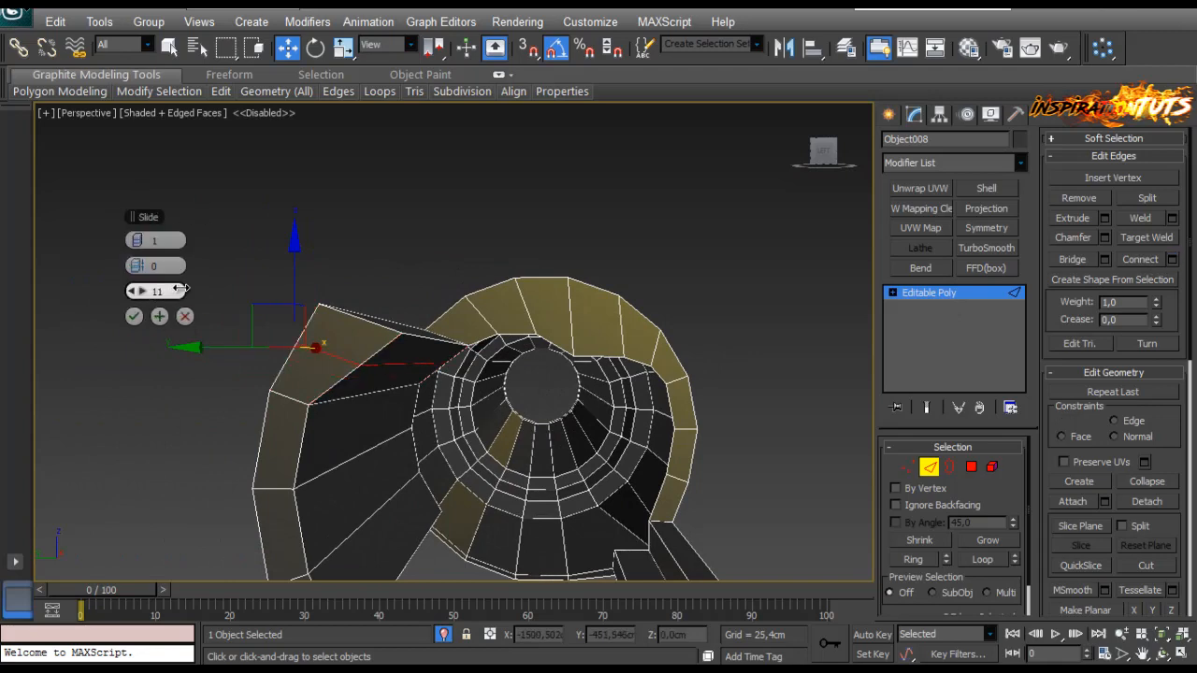
{"action": "left_click", "coordinate": [134, 317]}
Step: Select the long top face of the side wall and scale it vertically until it lies flat
{"action": "middle_click_drag", "start_coordinate": [291, 368], "coordinate": [382, 378], "text": "alt"}
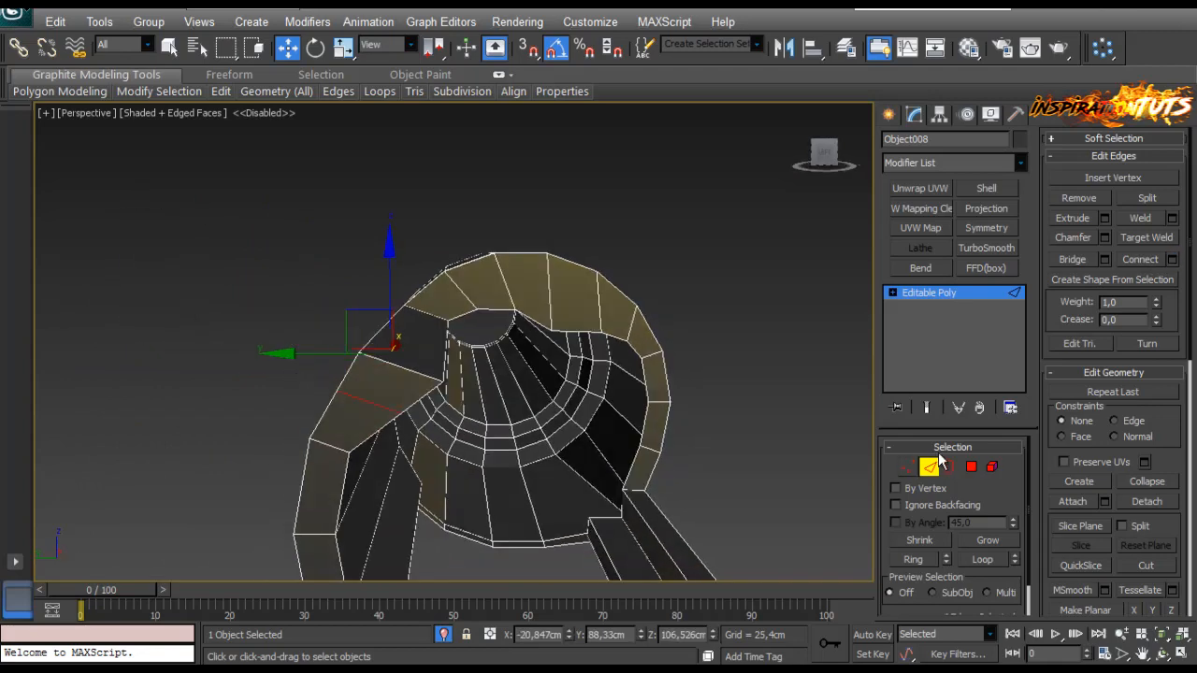
{"action": "left_click", "coordinate": [971, 467]}
{"action": "left_click", "coordinate": [402, 344]}
{"action": "key", "text": "r"}
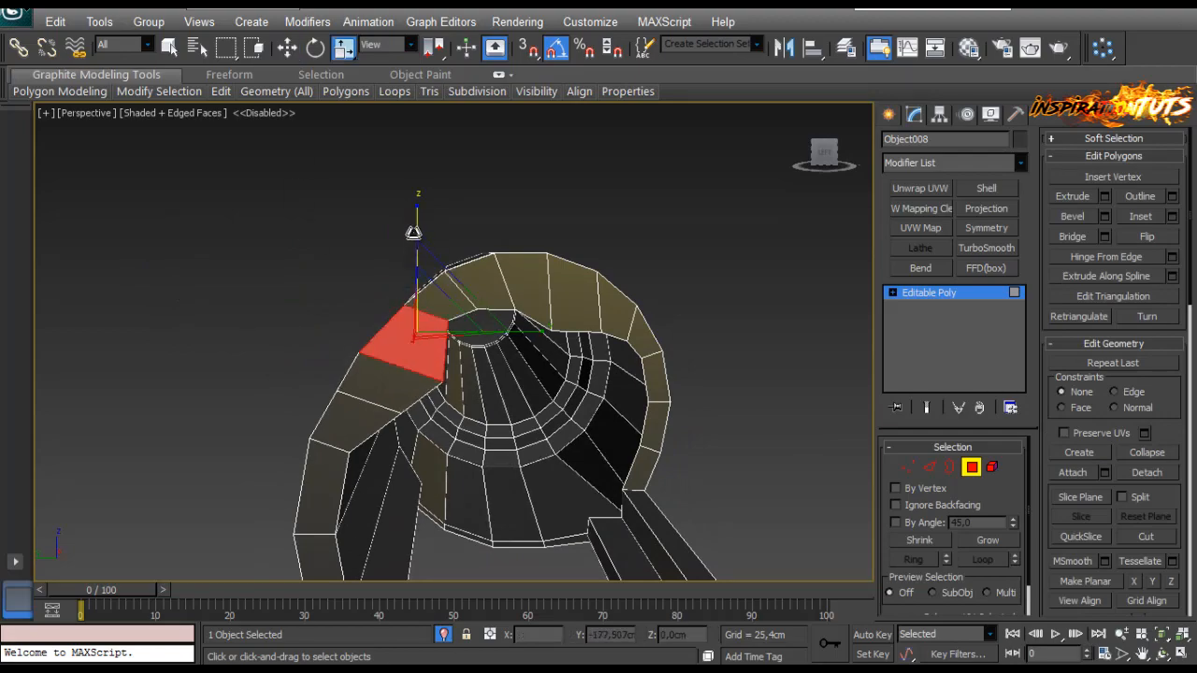
{"action": "key", "text": "w"}
{"action": "scroll", "coordinate": [423, 373], "scroll_direction": "up", "scroll_amount": 3}
{"action": "middle_click_drag", "start_coordinate": [423, 373], "coordinate": [516, 286], "text": "alt"}
{"action": "scroll", "coordinate": [430, 374], "scroll_direction": "down", "scroll_amount": 3}
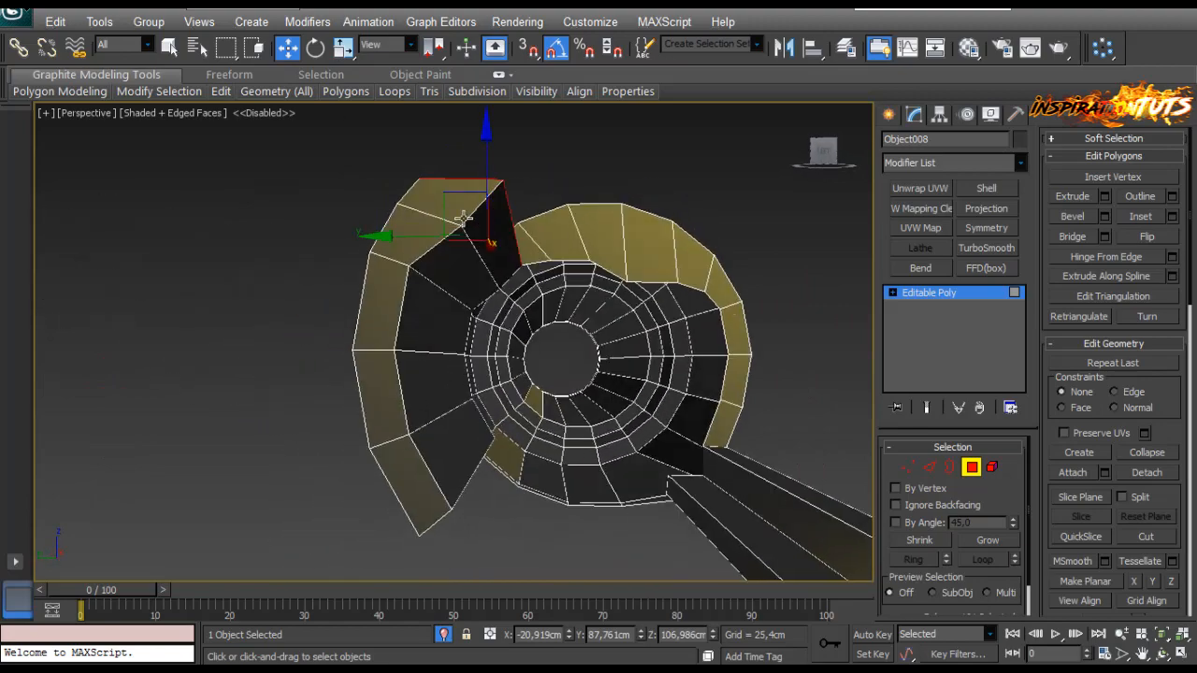
Step: Move the inner vertices below the wall's flattened top inward and up at both ends to form a thinner lip
{"action": "scroll", "coordinate": [515, 286], "scroll_direction": "up", "scroll_amount": 3}
{"action": "left_click", "coordinate": [905, 465]}
{"action": "middle_click_drag", "start_coordinate": [639, 329], "coordinate": [484, 317], "text": "alt"}
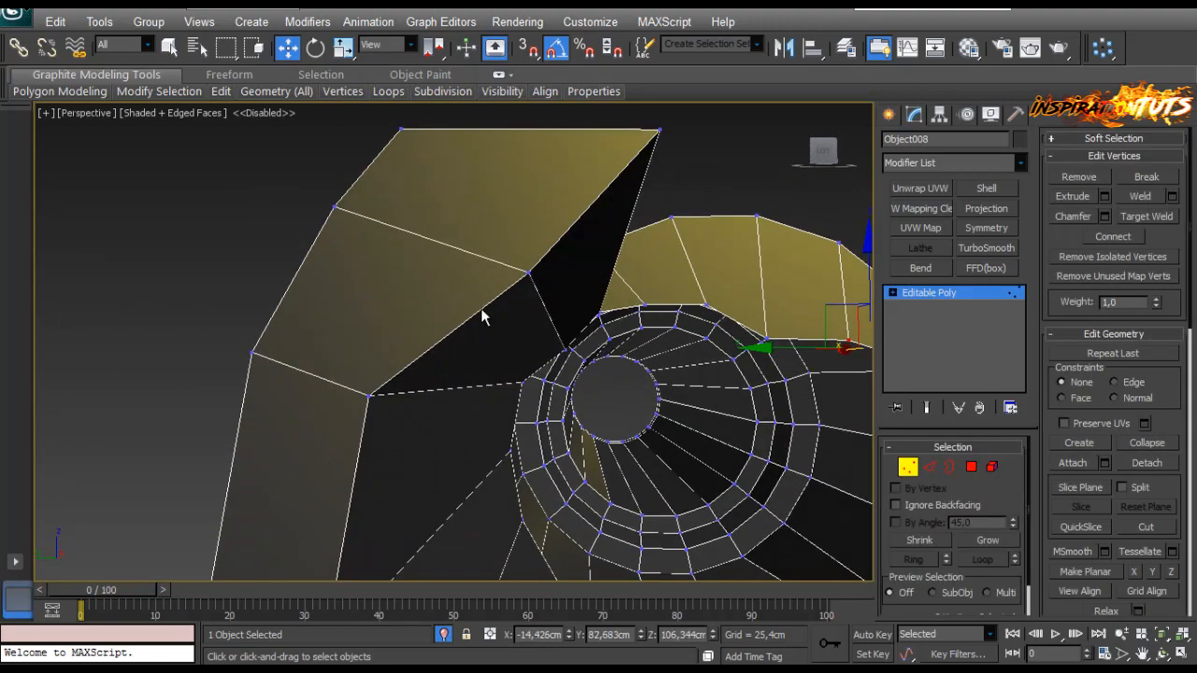
{"action": "left_click", "coordinate": [524, 273]}
{"action": "middle_click_drag", "start_coordinate": [524, 273], "coordinate": [731, 357], "text": "alt"}
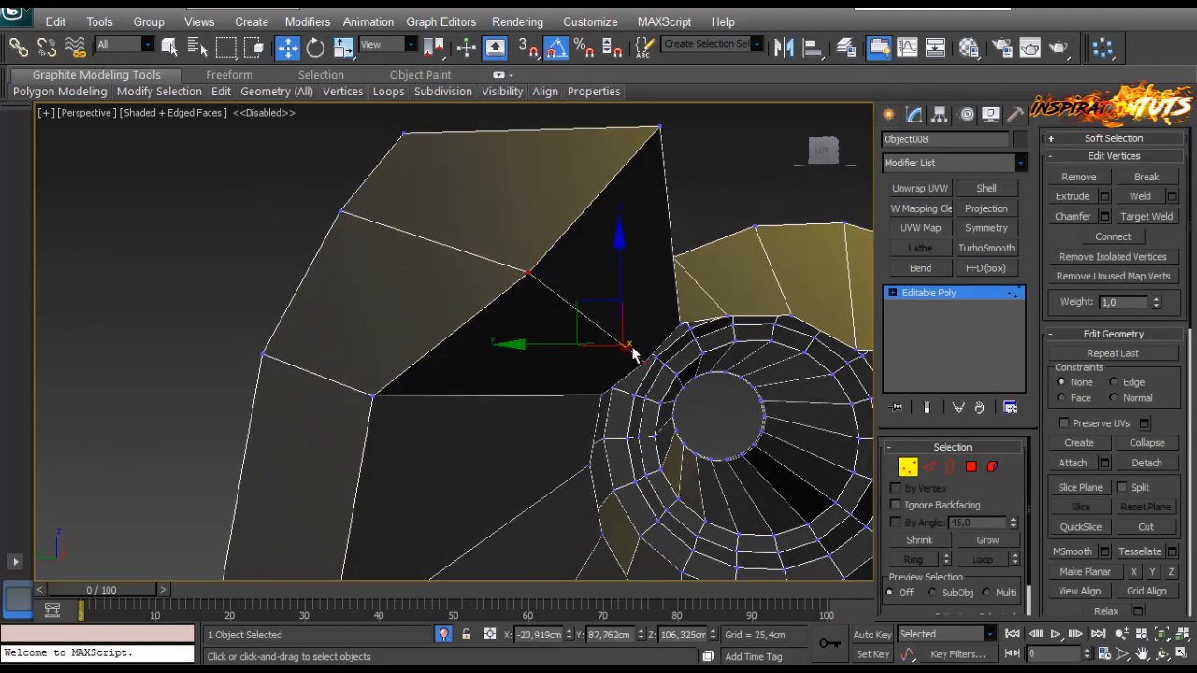
{"action": "left_click_drag", "start_coordinate": [632, 354], "coordinate": [646, 281]}
{"action": "middle_click_drag", "start_coordinate": [645, 281], "coordinate": [675, 242], "text": "alt"}
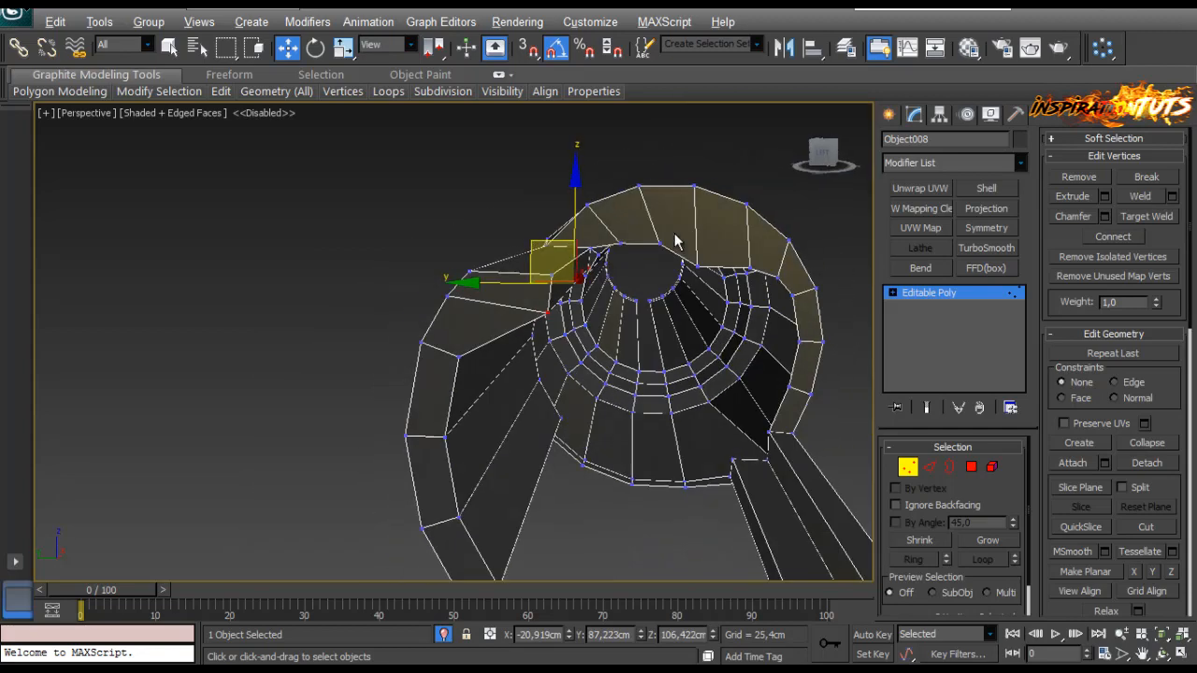
{"action": "left_click_drag", "start_coordinate": [547, 245], "coordinate": [549, 242]}
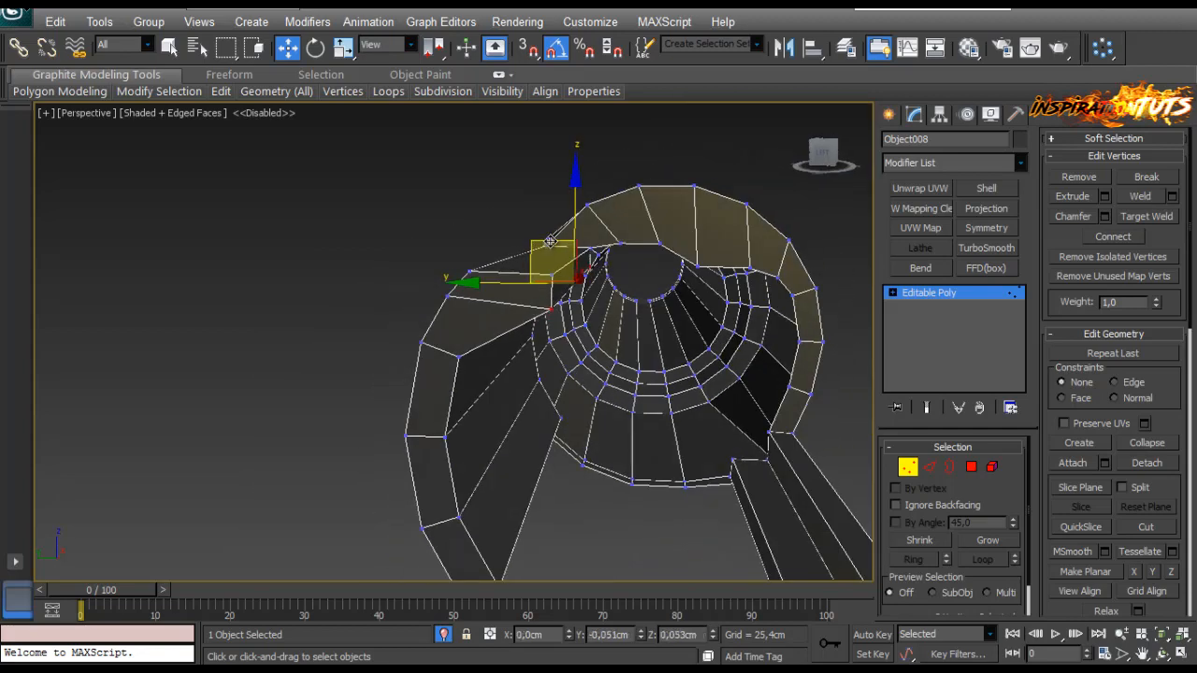
{"action": "middle_click_drag", "start_coordinate": [549, 242], "coordinate": [553, 262], "text": "alt"}
Step: Select the long inner face of the wall's upper lip and scale it flat so it stands vertical
{"action": "key", "text": "4"}
{"action": "left_click", "coordinate": [548, 303]}
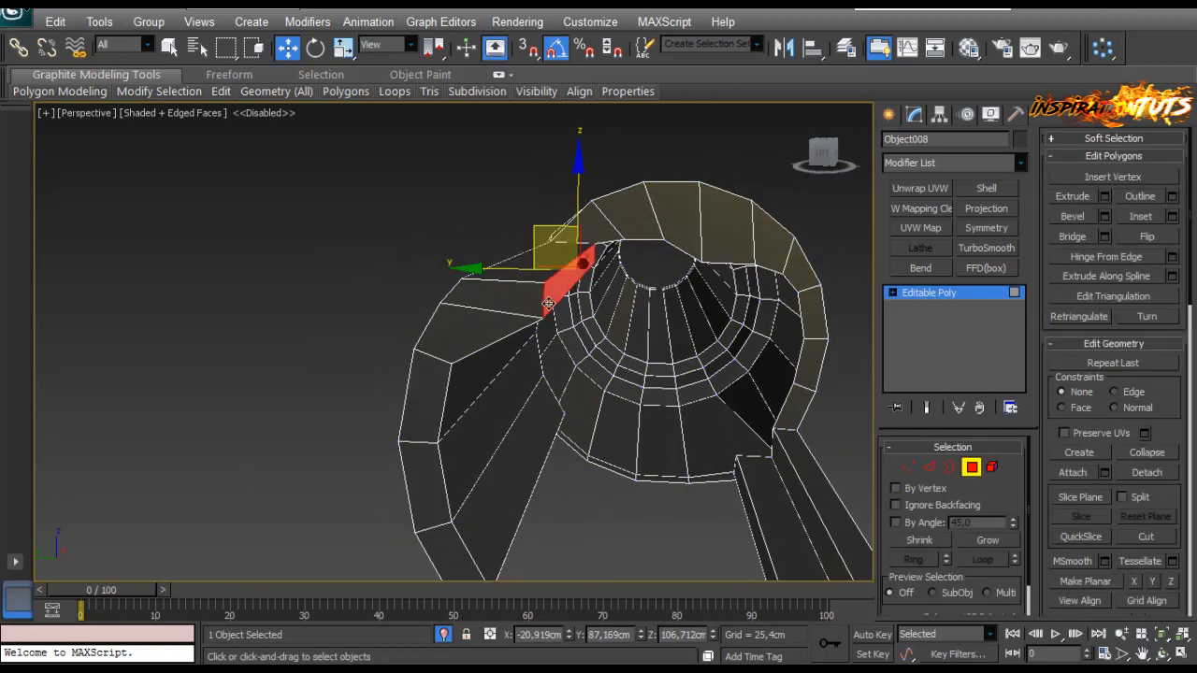
{"action": "key", "text": "r"}
{"action": "key", "text": "w"}
Step: Connect the cross edges just below the wall's upper lip and reposition the new lengthwise edges to smooth the profile
{"action": "middle_click_drag", "start_coordinate": [685, 272], "coordinate": [685, 356], "text": "alt"}
{"action": "left_click", "coordinate": [512, 273]}
{"action": "key", "text": "2"}
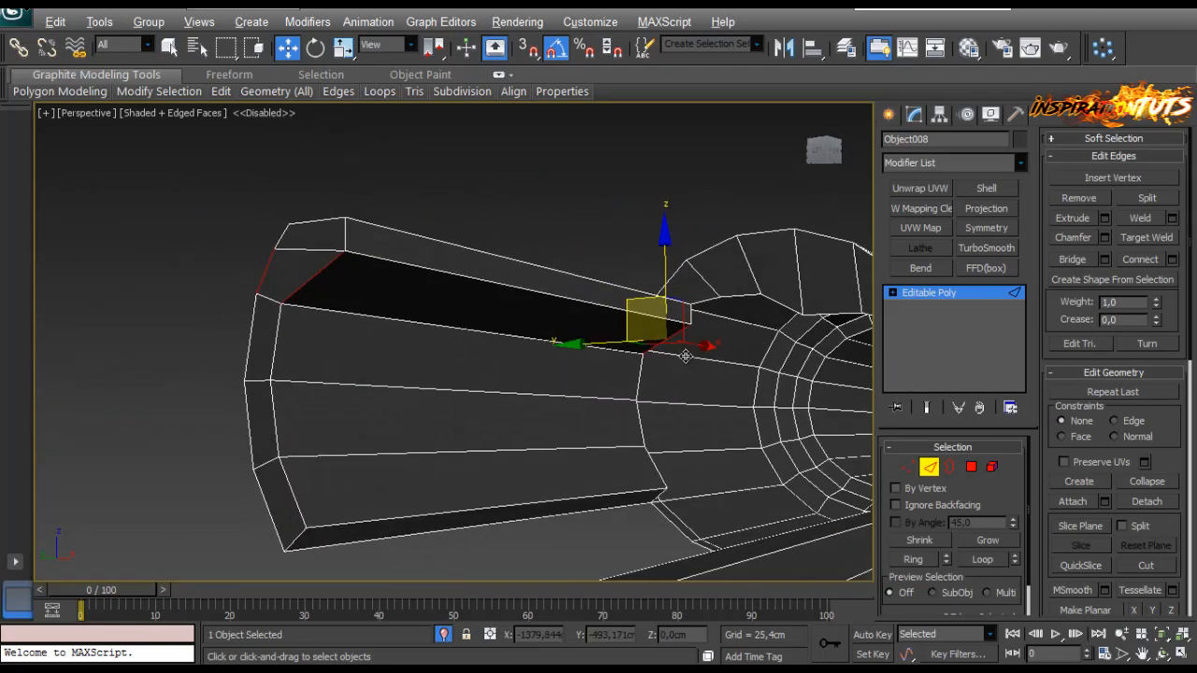
{"action": "left_click", "coordinate": [1171, 260]}
{"action": "middle_click_drag", "start_coordinate": [625, 301], "coordinate": [628, 337], "text": "alt"}
{"action": "left_click", "coordinate": [136, 315]}
{"action": "left_click_drag", "start_coordinate": [672, 321], "coordinate": [562, 290]}
Step: Select the lower vertices at the side wall's free end and move them rearward to slant the end
{"action": "scroll", "coordinate": [598, 326], "scroll_direction": "down", "scroll_amount": 4}
{"action": "middle_click_drag", "start_coordinate": [612, 334], "coordinate": [699, 379], "text": "alt"}
{"action": "scroll", "coordinate": [700, 380], "scroll_direction": "up", "scroll_amount": 2}
{"action": "middle_click_drag", "start_coordinate": [588, 401], "coordinate": [525, 398], "text": "alt"}
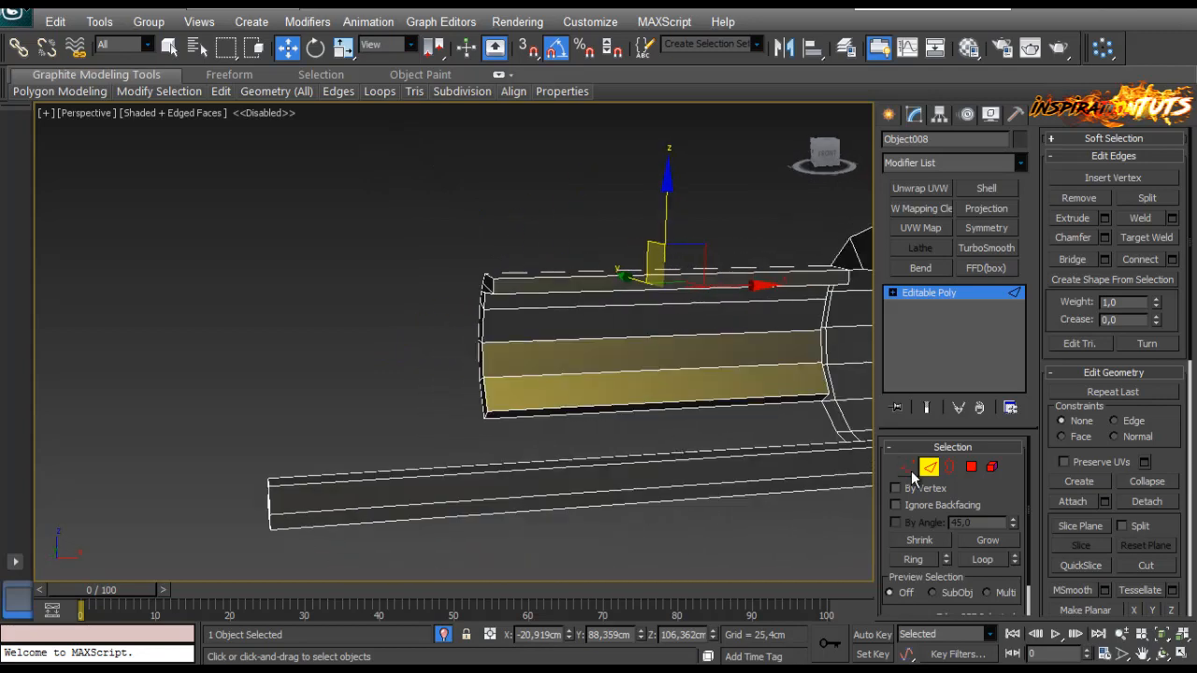
{"action": "left_click", "coordinate": [909, 469]}
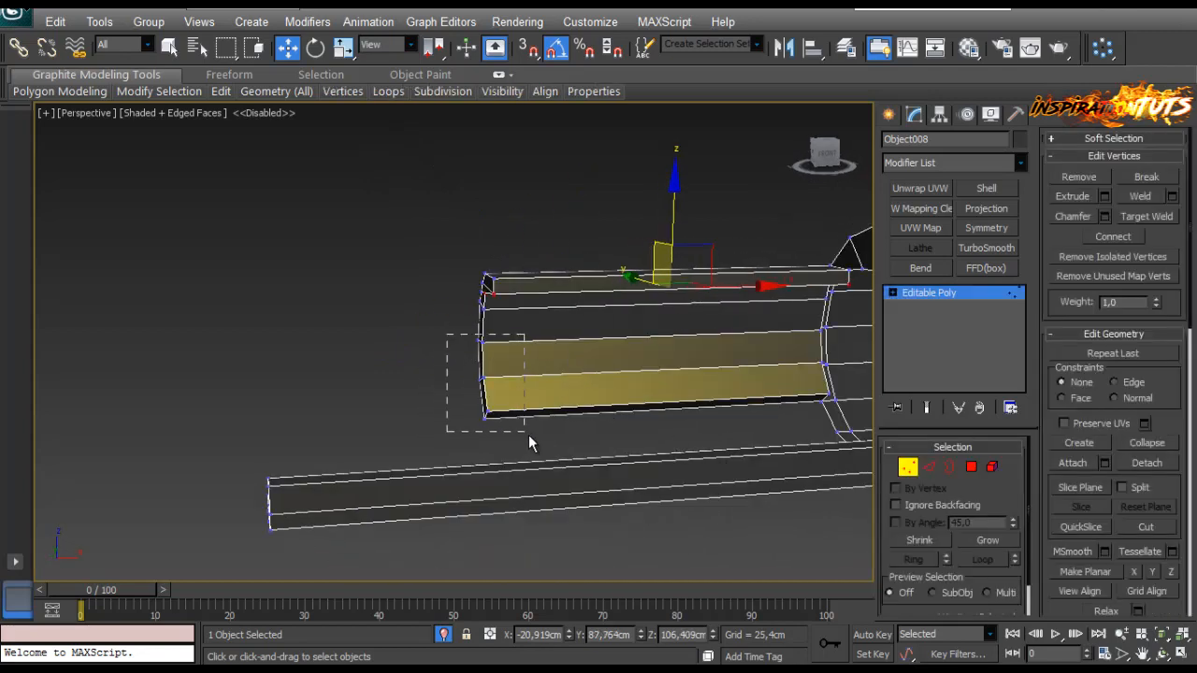
{"action": "left_click_drag", "start_coordinate": [529, 439], "coordinate": [529, 436]}
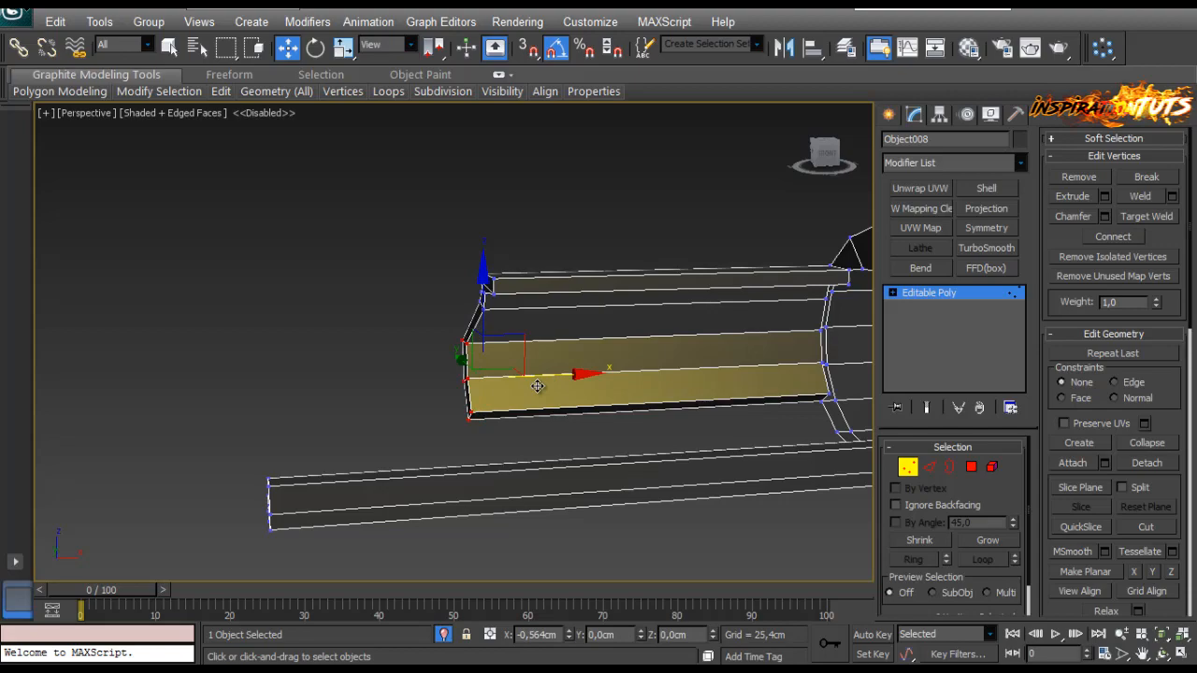
{"action": "mouse_move", "coordinate": [524, 393]}
{"action": "left_mouse_down"}
{"action": "mouse_move", "coordinate": [535, 411]}
{"action": "mouse_move", "coordinate": [513, 406]}
{"action": "left_mouse_up"}
Step: Select the long underside face of the side wall and scale it vertically to flatten it
{"action": "middle_click_drag", "start_coordinate": [422, 419], "coordinate": [595, 403], "text": "alt"}
{"action": "scroll", "coordinate": [514, 404], "scroll_direction": "up", "scroll_amount": 2}
{"action": "scroll", "coordinate": [595, 402], "scroll_direction": "up", "scroll_amount": 2}
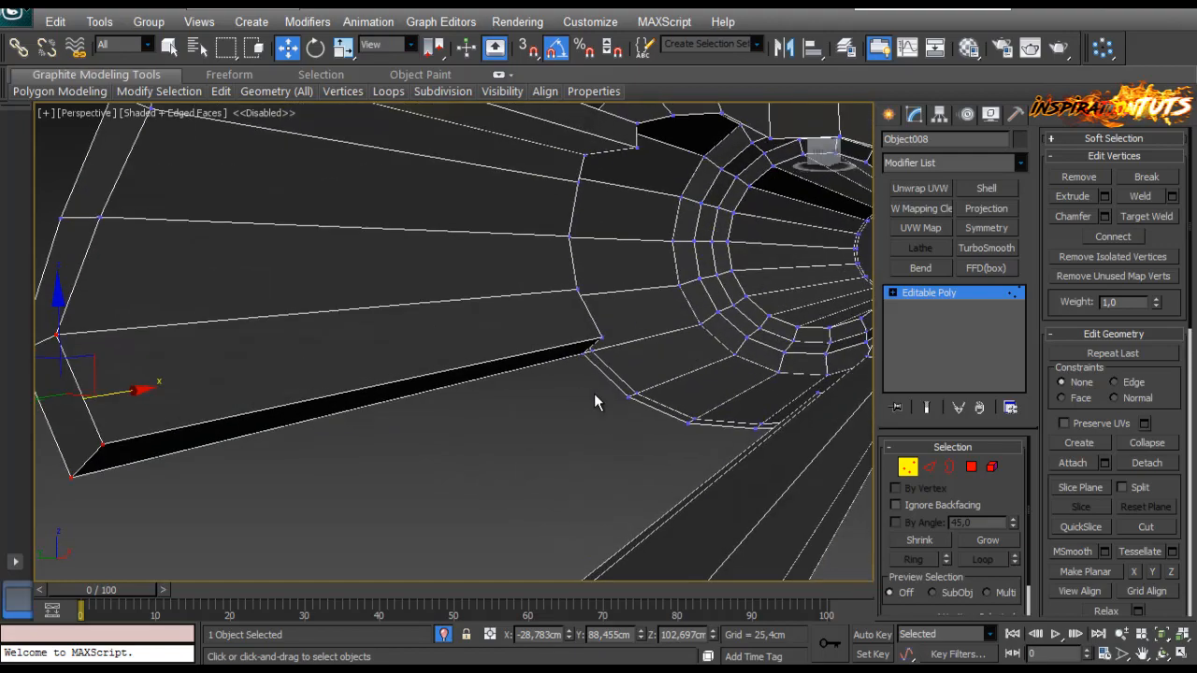
{"action": "mouse_move", "coordinate": [597, 357]}
{"action": "middle_mouse_down", "text": "alt"}
{"action": "mouse_move", "coordinate": [615, 330]}
{"action": "mouse_move", "coordinate": [608, 351]}
{"action": "middle_mouse_up", "text": "alt"}
{"action": "scroll", "coordinate": [608, 350], "scroll_direction": "down", "scroll_amount": 2}
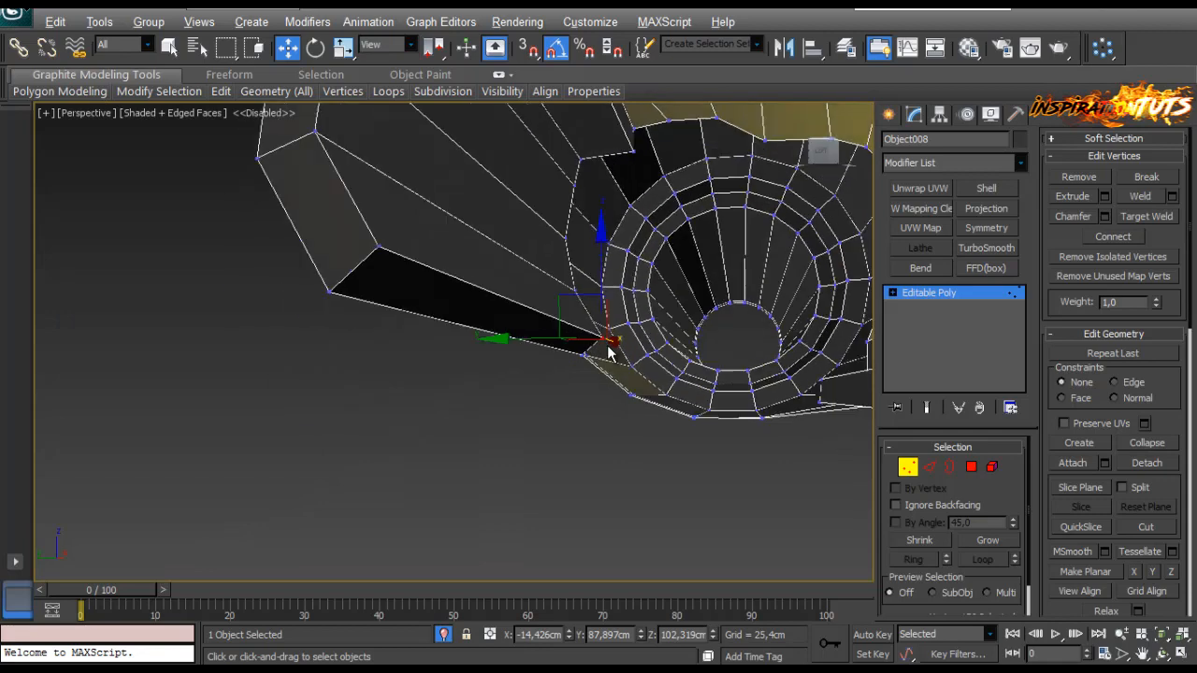
{"action": "left_click", "coordinate": [377, 247], "text": "ctrl"}
{"action": "left_click", "coordinate": [971, 467]}
{"action": "left_click", "coordinate": [471, 327]}
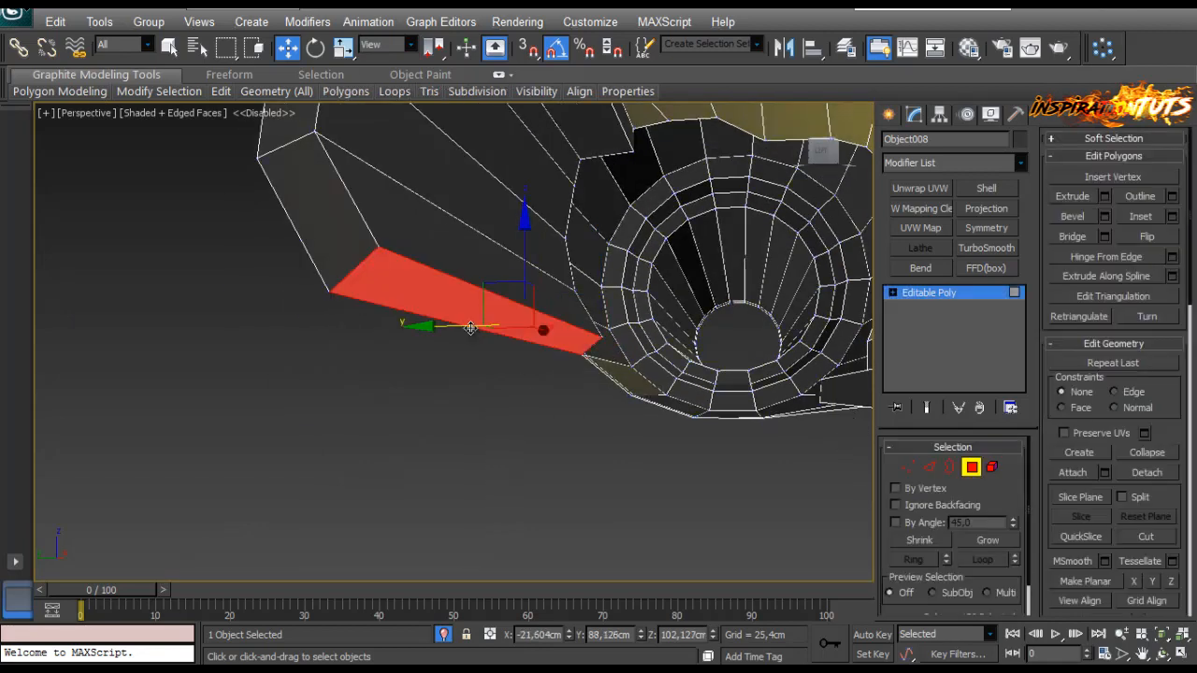
{"action": "key", "text": "r"}
{"action": "left_click_drag", "start_coordinate": [526, 452], "coordinate": [525, 505]}
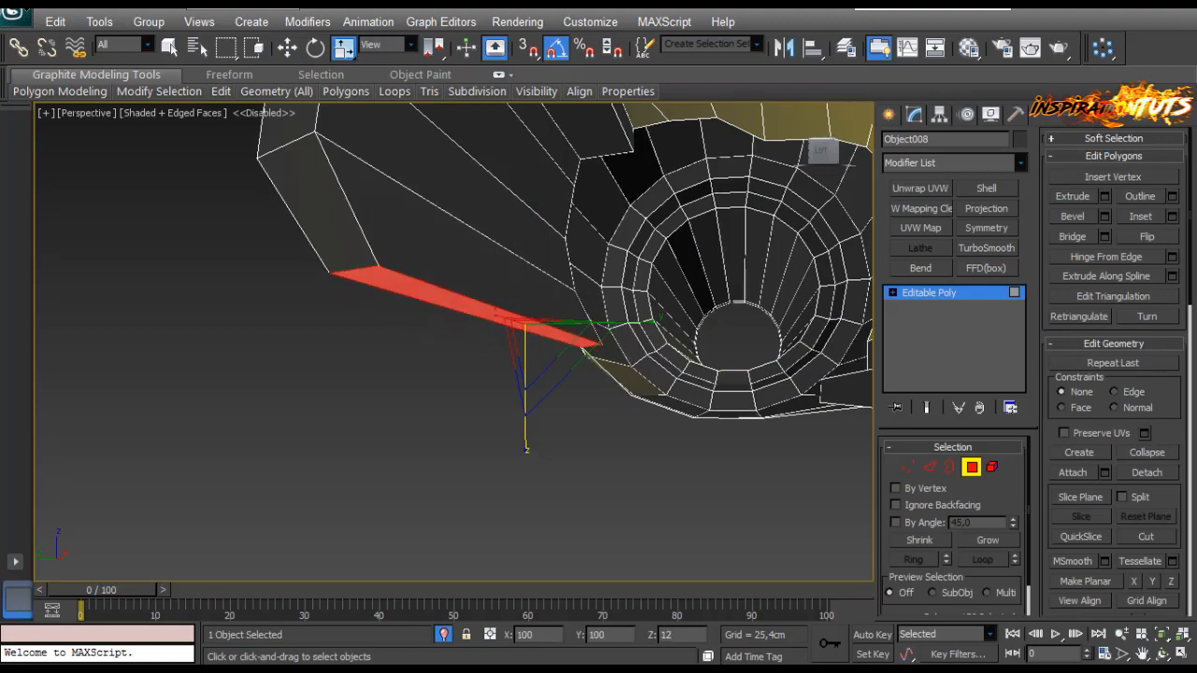
{"action": "key", "text": "w"}
Step: Move the outer lower edge of the side wall slightly outward to widen the underside
{"action": "middle_click_drag", "start_coordinate": [440, 296], "coordinate": [458, 320], "text": "alt"}
{"action": "middle_click_drag", "start_coordinate": [521, 342], "coordinate": [479, 393], "text": "alt"}
{"action": "left_click", "coordinate": [928, 468]}
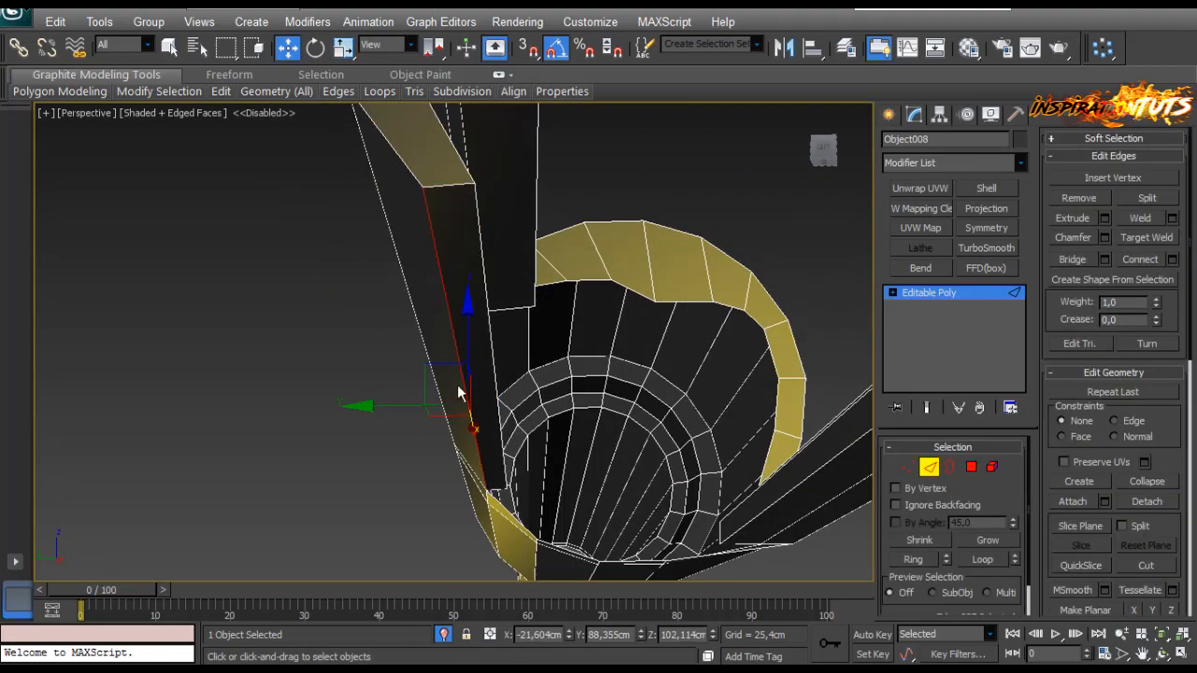
{"action": "middle_click_drag", "start_coordinate": [394, 408], "coordinate": [503, 363], "text": "alt"}
{"action": "scroll", "coordinate": [503, 363], "scroll_direction": "up", "scroll_amount": 4}
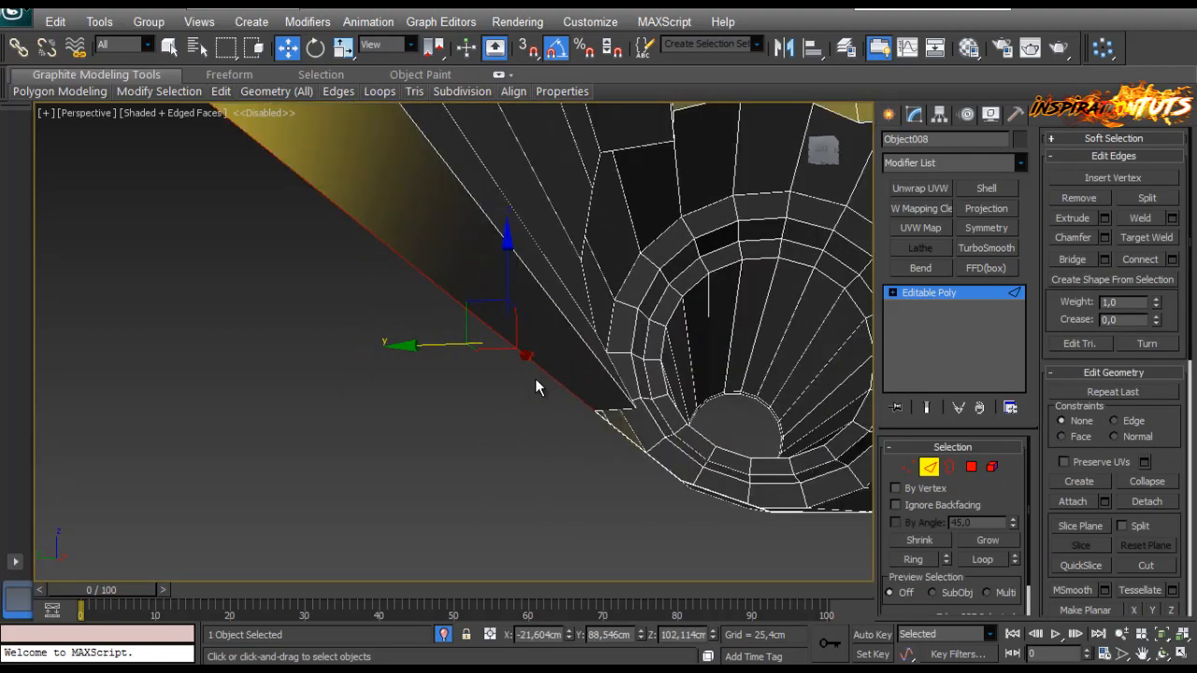
Step: Extrude the side wall's underside face downward by 1.79 cm
{"action": "left_click", "coordinate": [971, 466]}
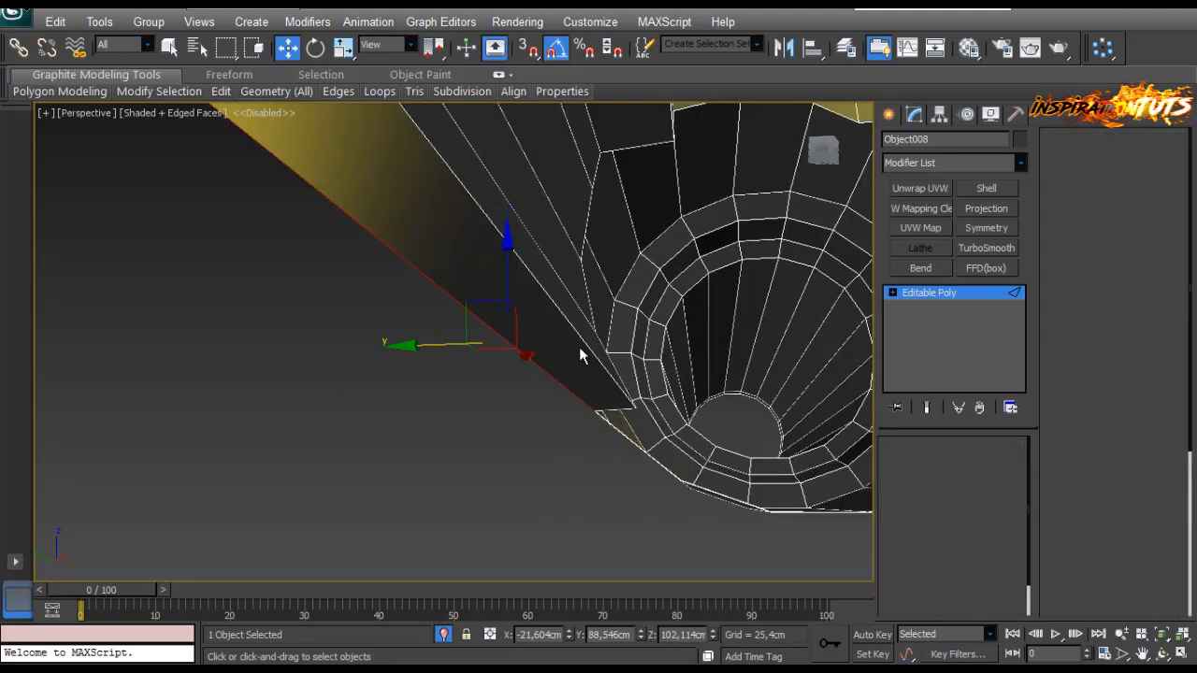
{"action": "left_click", "coordinate": [1103, 197]}
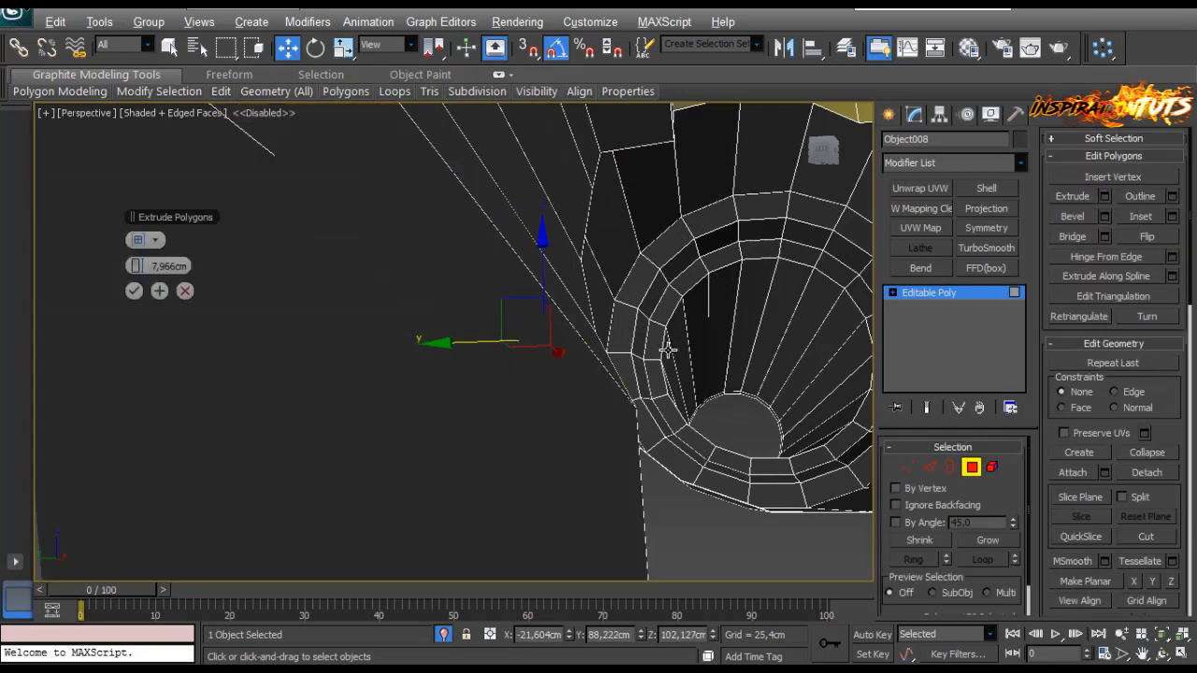
{"action": "scroll", "coordinate": [548, 335], "scroll_direction": "down", "scroll_amount": 4}
{"action": "right_click", "coordinate": [144, 267]}
{"action": "left_click_drag", "start_coordinate": [143, 268], "coordinate": [147, 269]}
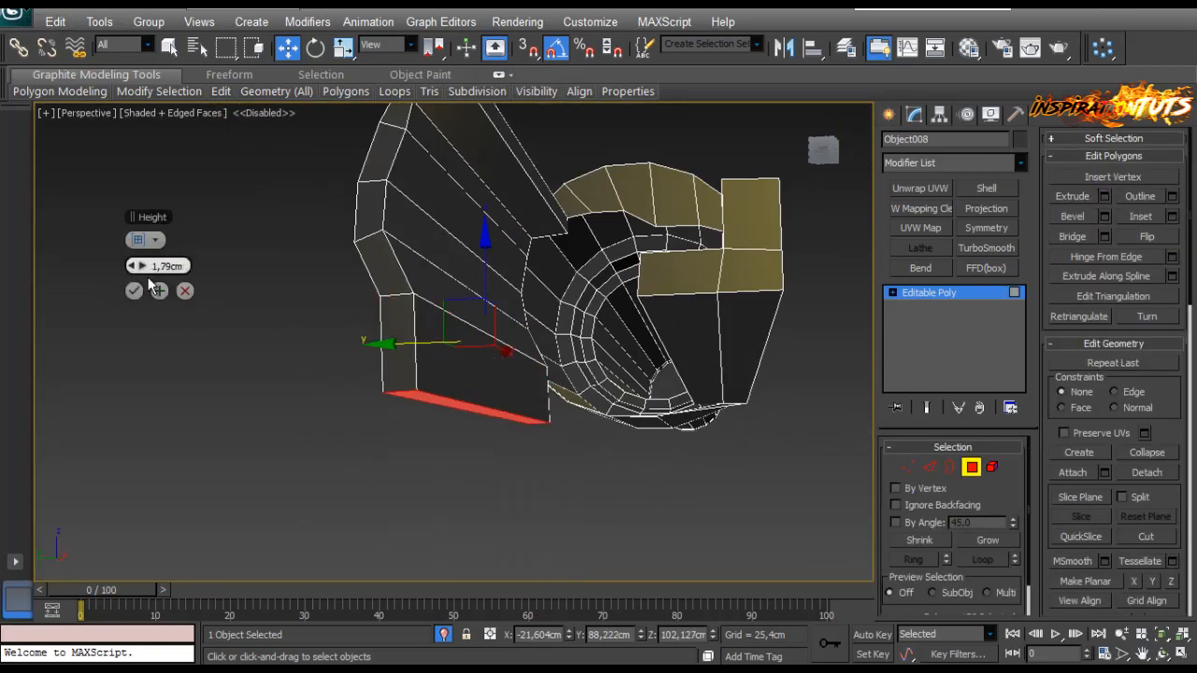
{"action": "left_click", "coordinate": [133, 291]}
Step: In the front view, raise the extruded bottom face to line up with the underside of the opposite rail
{"action": "key", "text": "f"}
{"action": "scroll", "coordinate": [459, 334], "scroll_direction": "up", "scroll_amount": 5}
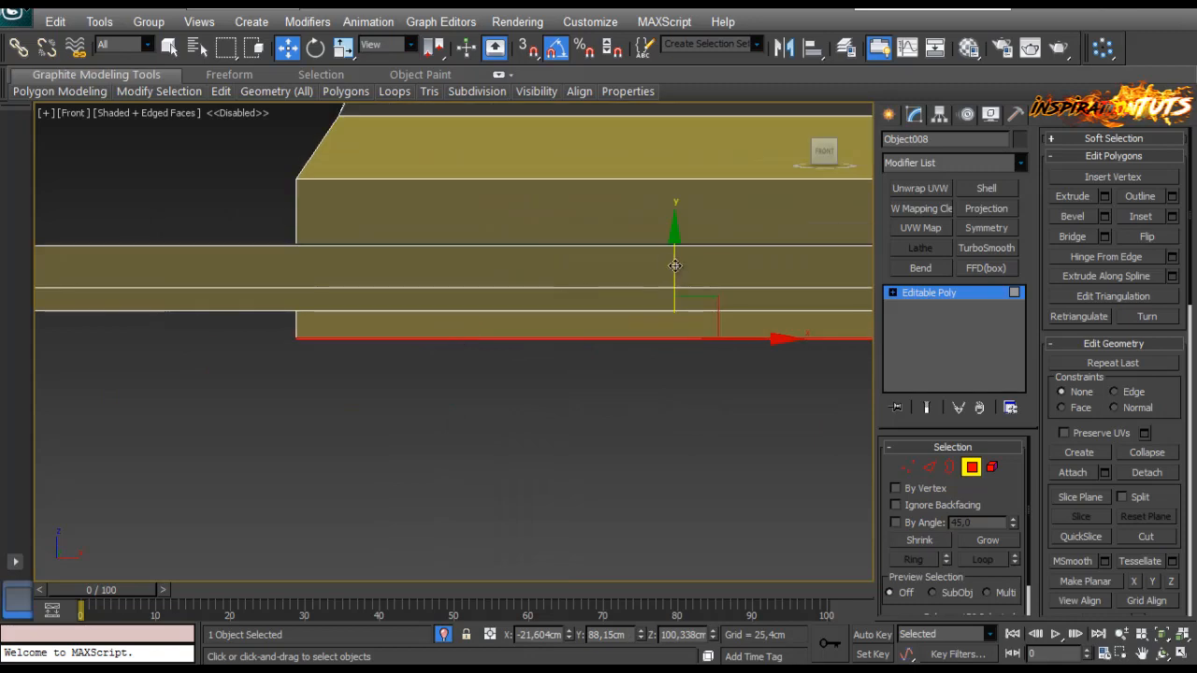
{"action": "left_click_drag", "start_coordinate": [675, 266], "coordinate": [660, 238]}
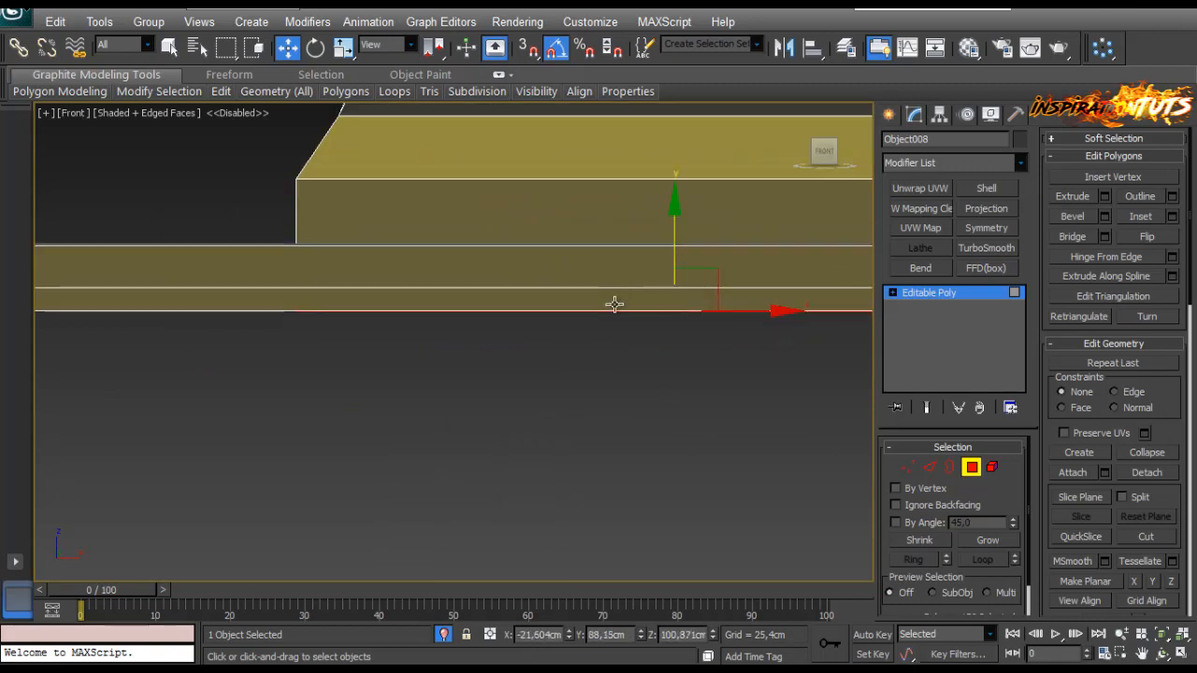
{"action": "key", "text": "p"}
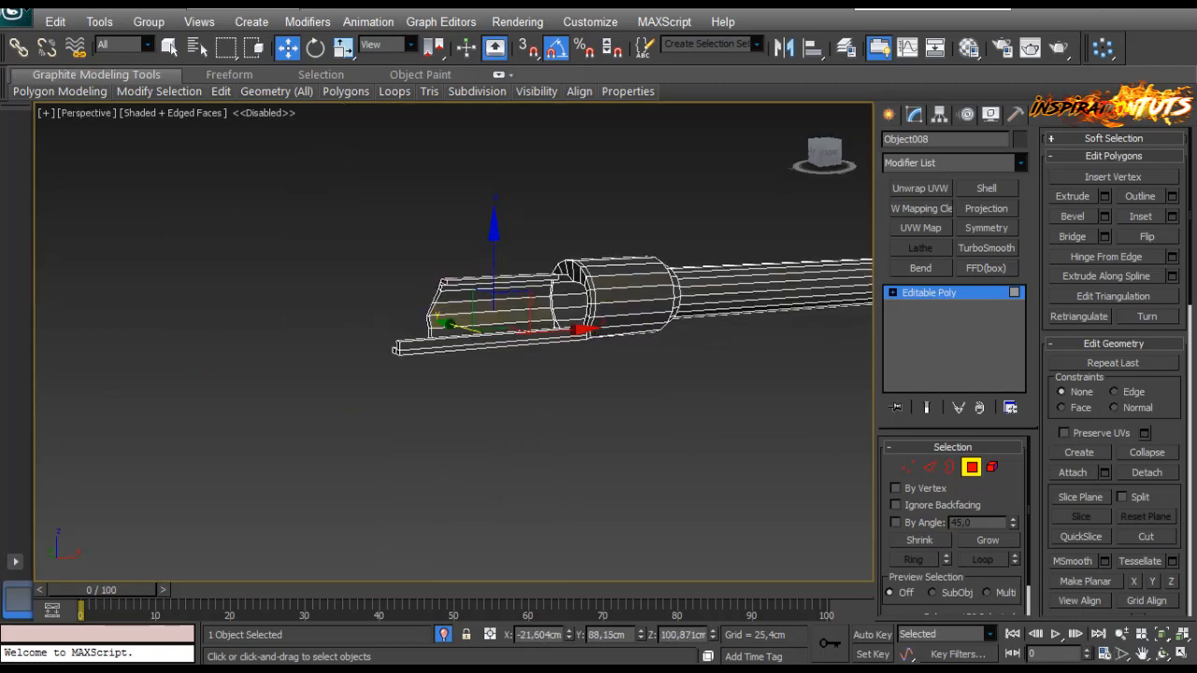
Step: End the isolation and adjust the vertices along the wall's lower crease to fit against the stock
{"action": "key", "text": "alt+q"}
{"action": "middle_click_drag", "start_coordinate": [450, 325], "coordinate": [394, 283], "text": "alt"}
{"action": "scroll", "coordinate": [401, 310], "scroll_direction": "up", "scroll_amount": 4}
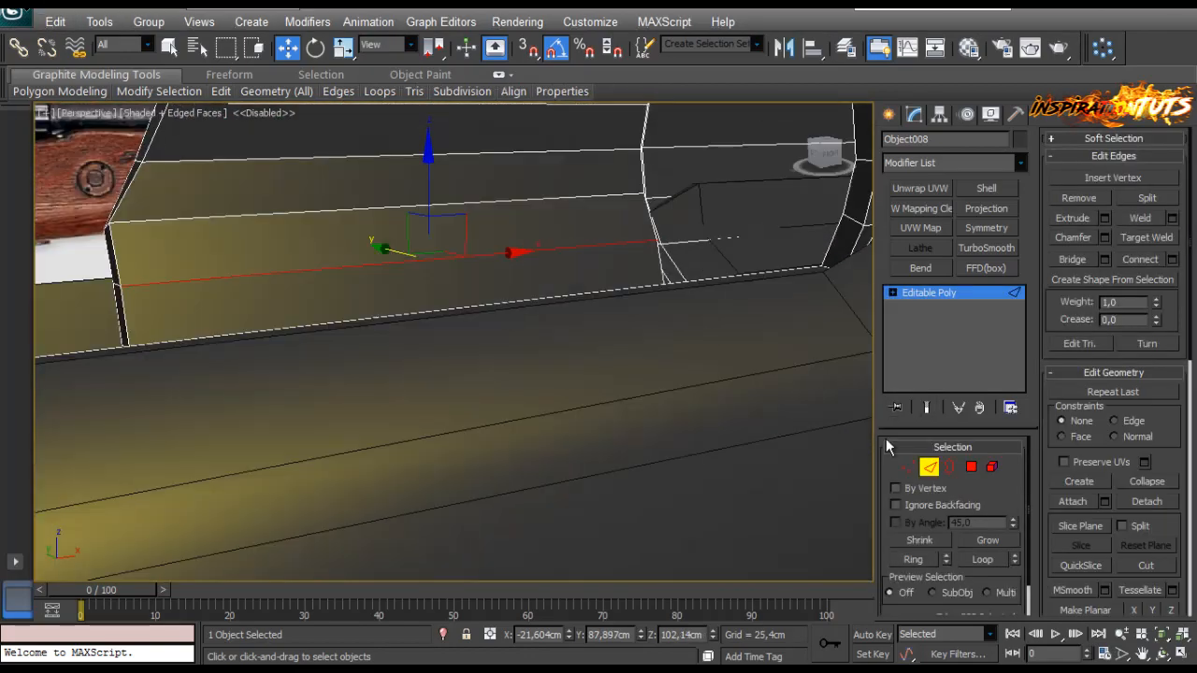
{"action": "left_click", "coordinate": [907, 467]}
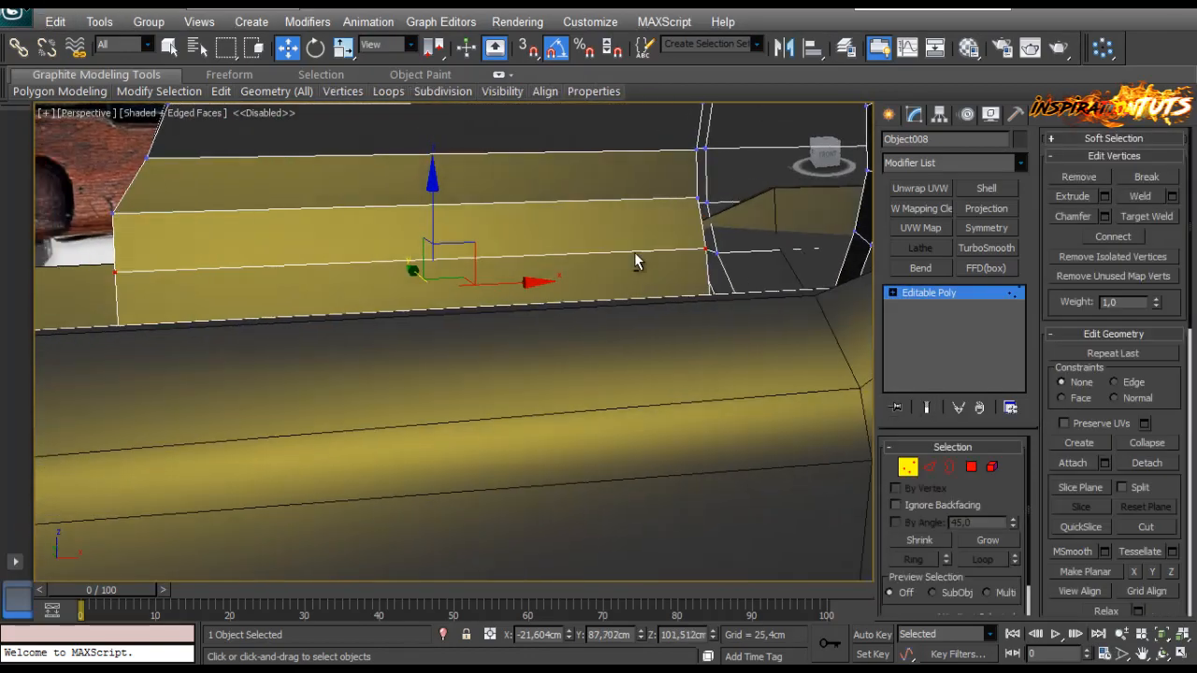
{"action": "middle_click_drag", "start_coordinate": [634, 262], "coordinate": [736, 260], "text": "alt"}
{"action": "middle_click_drag", "start_coordinate": [61, 283], "coordinate": [358, 287], "text": "alt"}
{"action": "left_click_drag", "start_coordinate": [352, 262], "coordinate": [346, 267]}
{"action": "middle_click_drag", "start_coordinate": [346, 268], "coordinate": [494, 320], "text": "alt"}
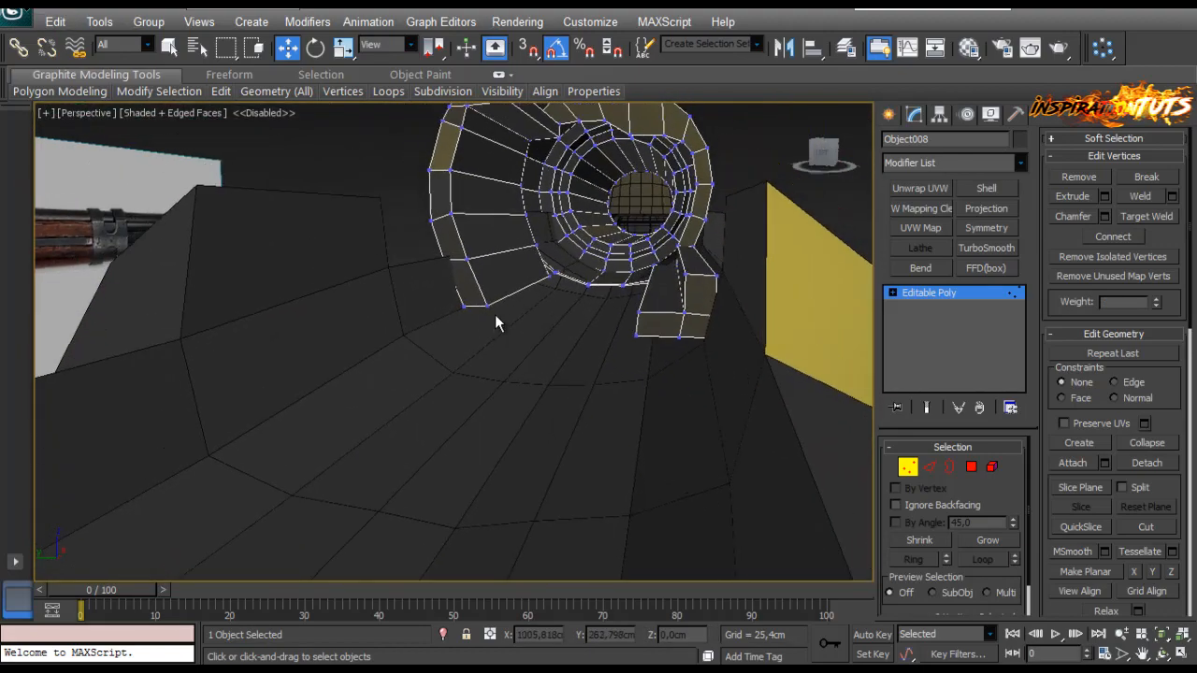
Step: Select the lowest vertices at the wall's free end and move them about 1.16 cm rearward
{"action": "middle_click_drag", "start_coordinate": [737, 370], "coordinate": [344, 367], "text": "alt"}
{"action": "left_click_drag", "start_coordinate": [266, 284], "coordinate": [191, 339]}
{"action": "middle_click_drag", "start_coordinate": [251, 322], "coordinate": [475, 391], "text": "alt"}
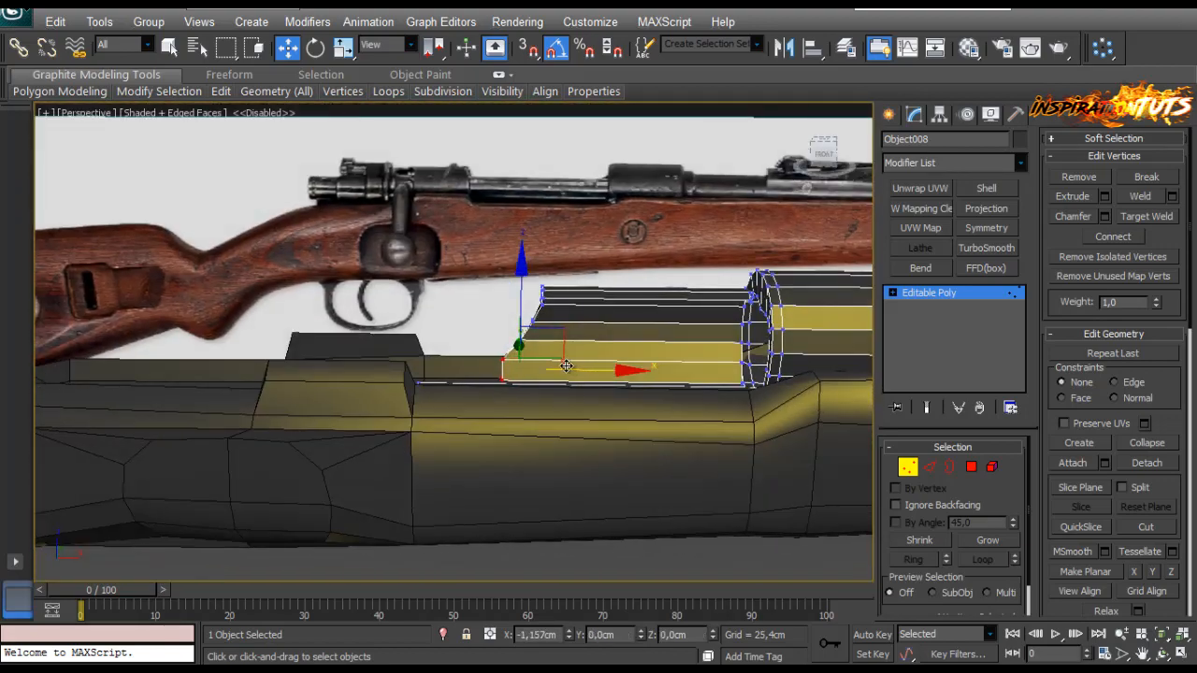
Step: Extrude the end face of the side wall's lowest strip 10.172 cm rearward along the stock
{"action": "middle_click_drag", "start_coordinate": [566, 366], "coordinate": [623, 423], "text": "alt"}
{"action": "left_click", "coordinate": [972, 468]}
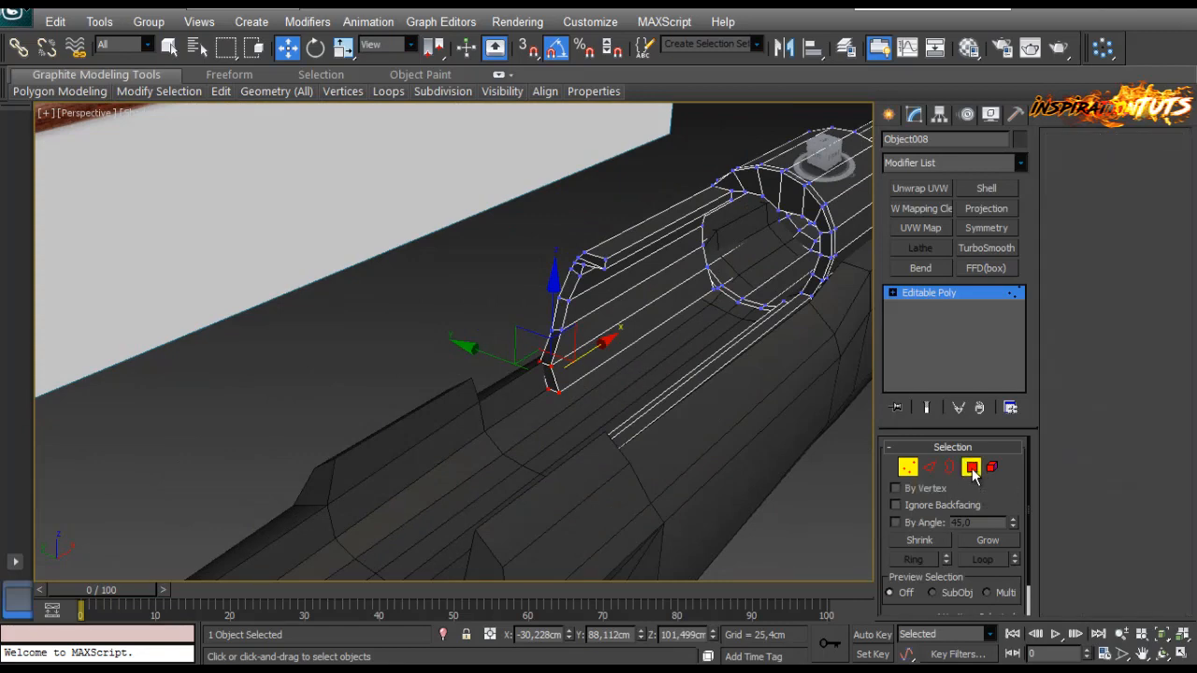
{"action": "left_click", "coordinate": [552, 377]}
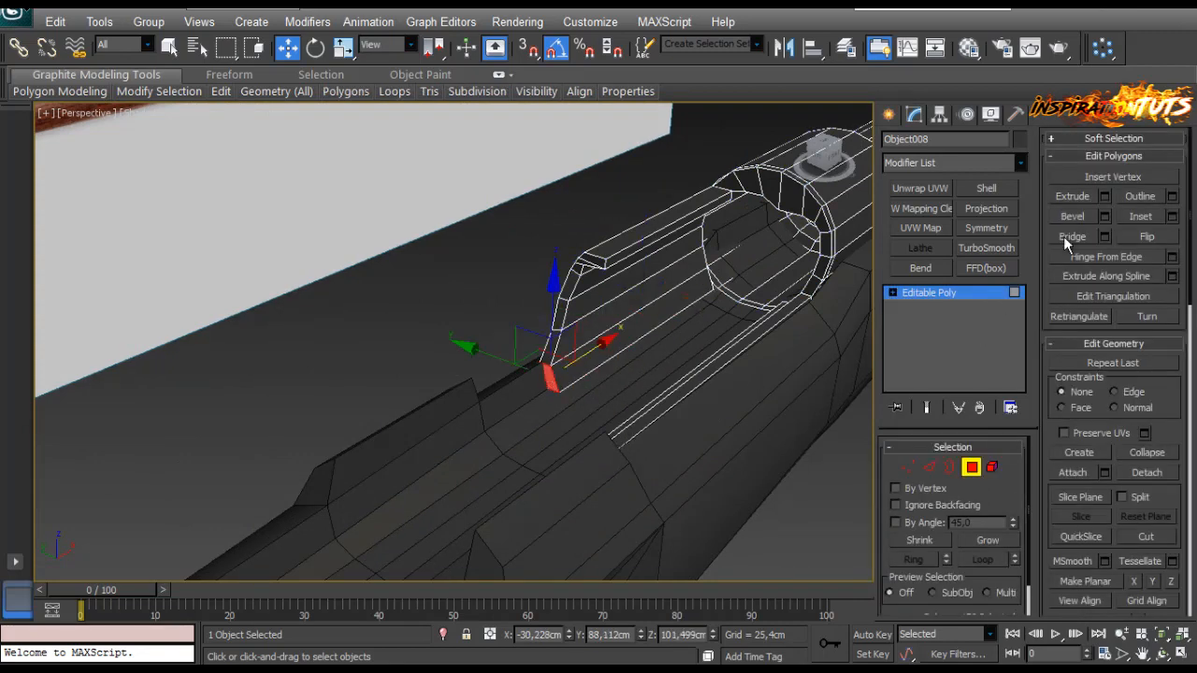
{"action": "left_click", "coordinate": [1104, 197]}
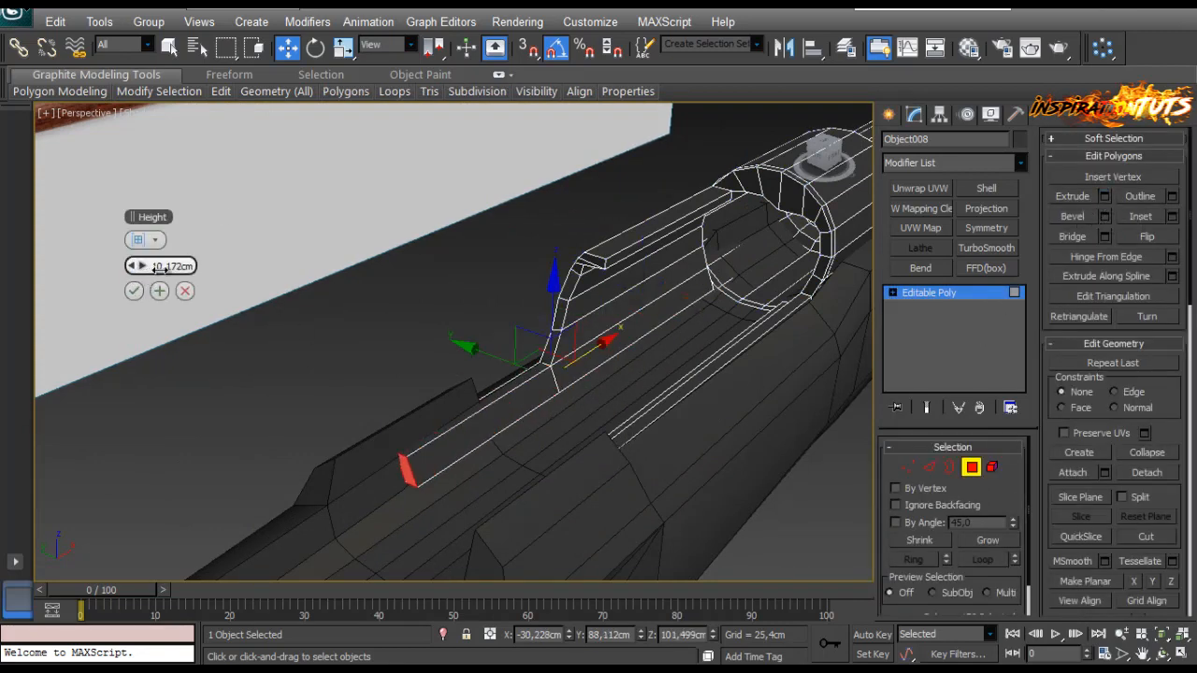
{"action": "middle_click_drag", "start_coordinate": [248, 372], "coordinate": [292, 353], "text": "alt"}
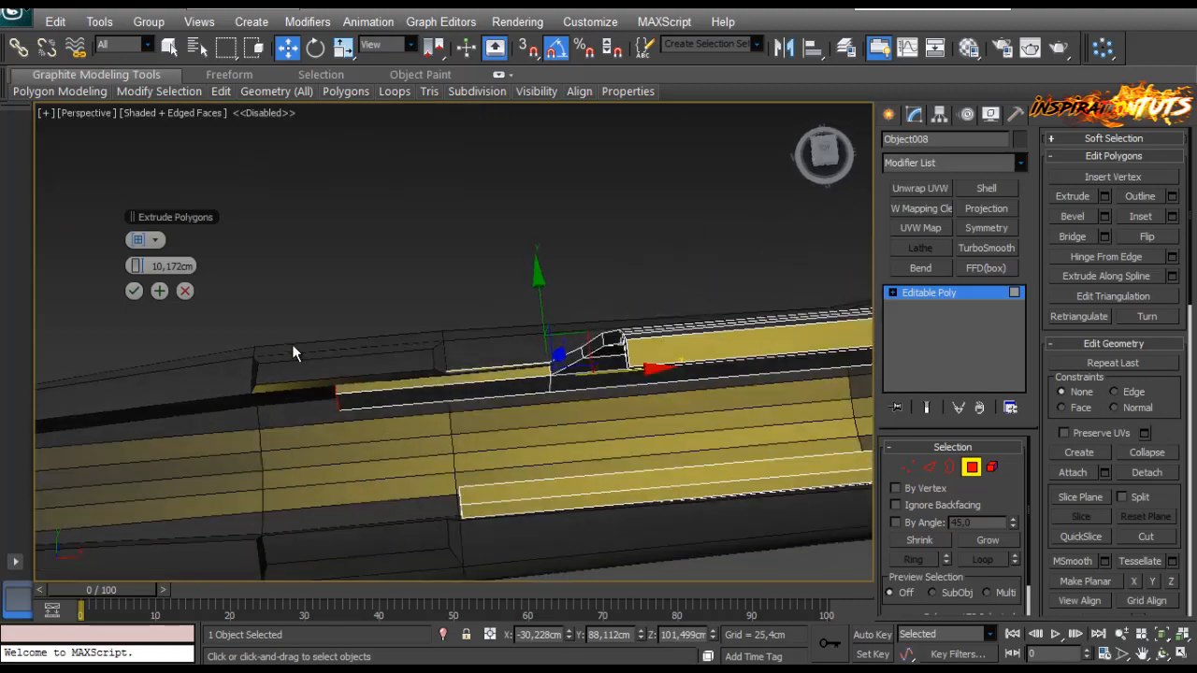
{"action": "left_click", "coordinate": [134, 290]}
Step: Connect the vertical edges of the extended lower strip with one segment and a slide of 11
{"action": "middle_click_drag", "start_coordinate": [522, 415], "coordinate": [422, 406], "text": "alt"}
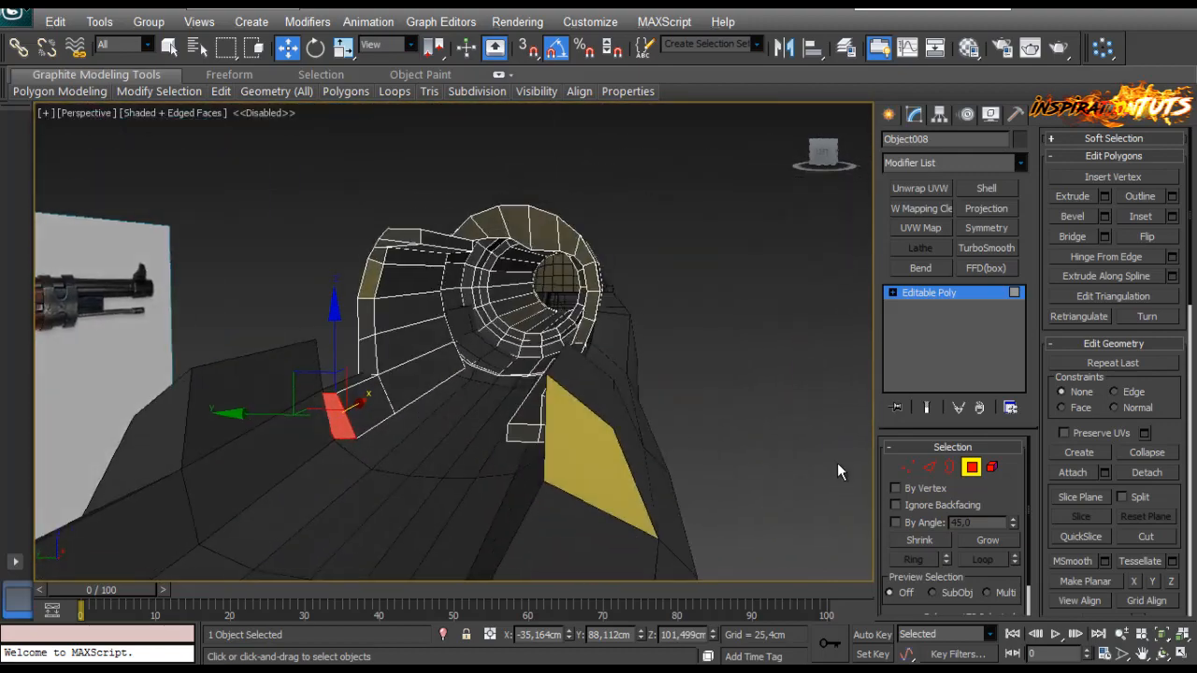
{"action": "left_click", "coordinate": [922, 473]}
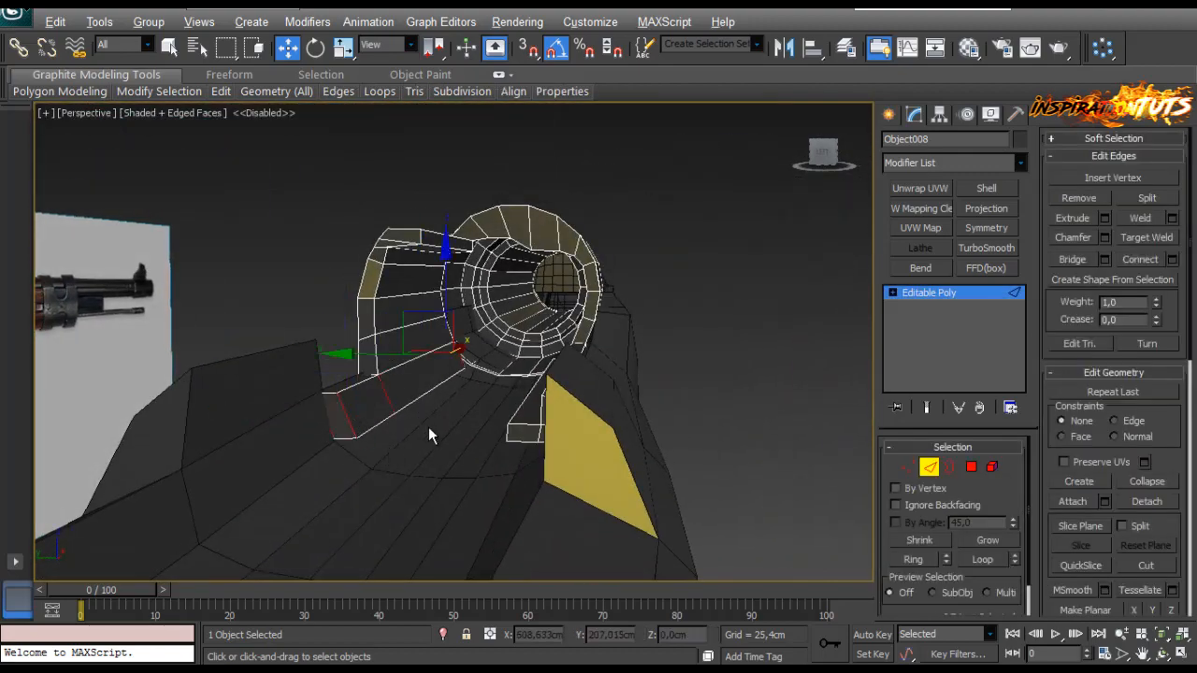
{"action": "middle_click_drag", "start_coordinate": [428, 508], "coordinate": [594, 374], "text": "alt"}
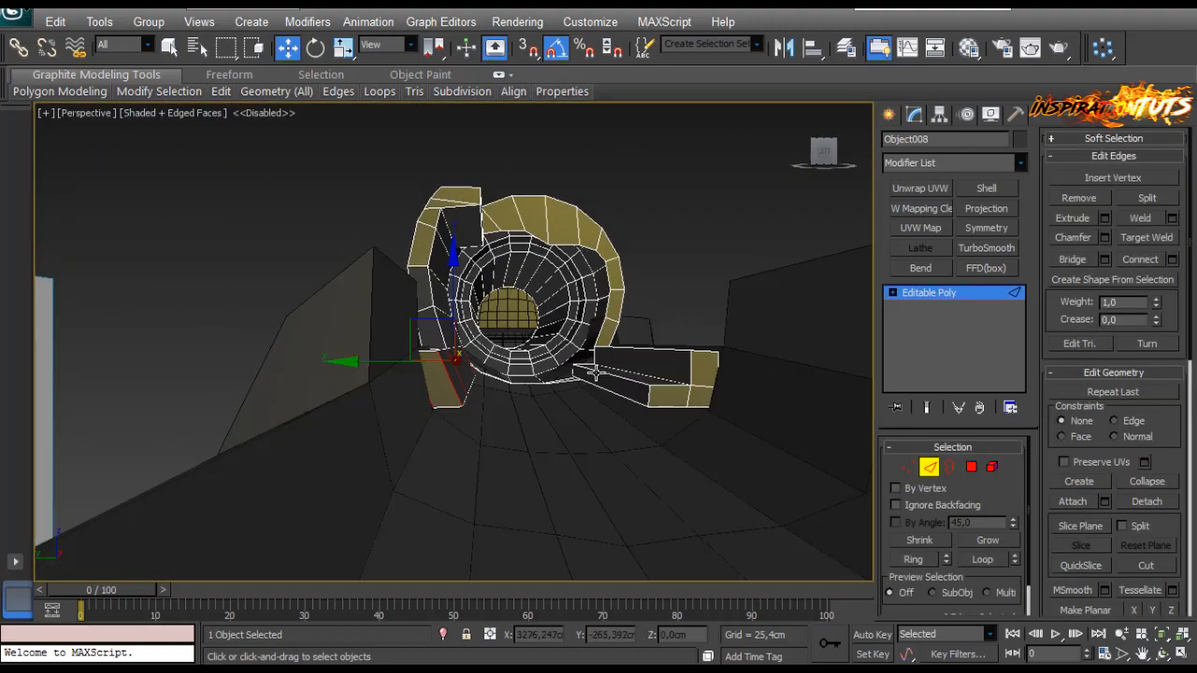
{"action": "left_click", "coordinate": [1172, 260]}
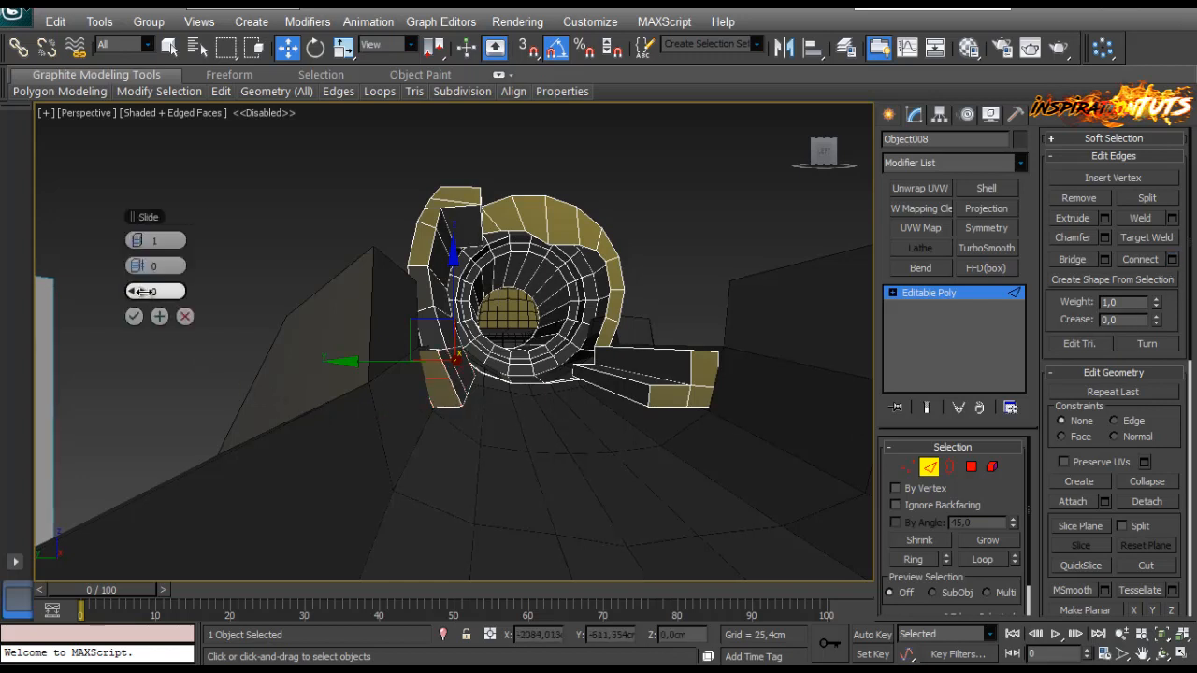
{"action": "left_click_drag", "start_coordinate": [145, 291], "coordinate": [145, 316]}
{"action": "left_click_drag", "start_coordinate": [243, 317], "coordinate": [183, 323]}
{"action": "left_click", "coordinate": [134, 316]}
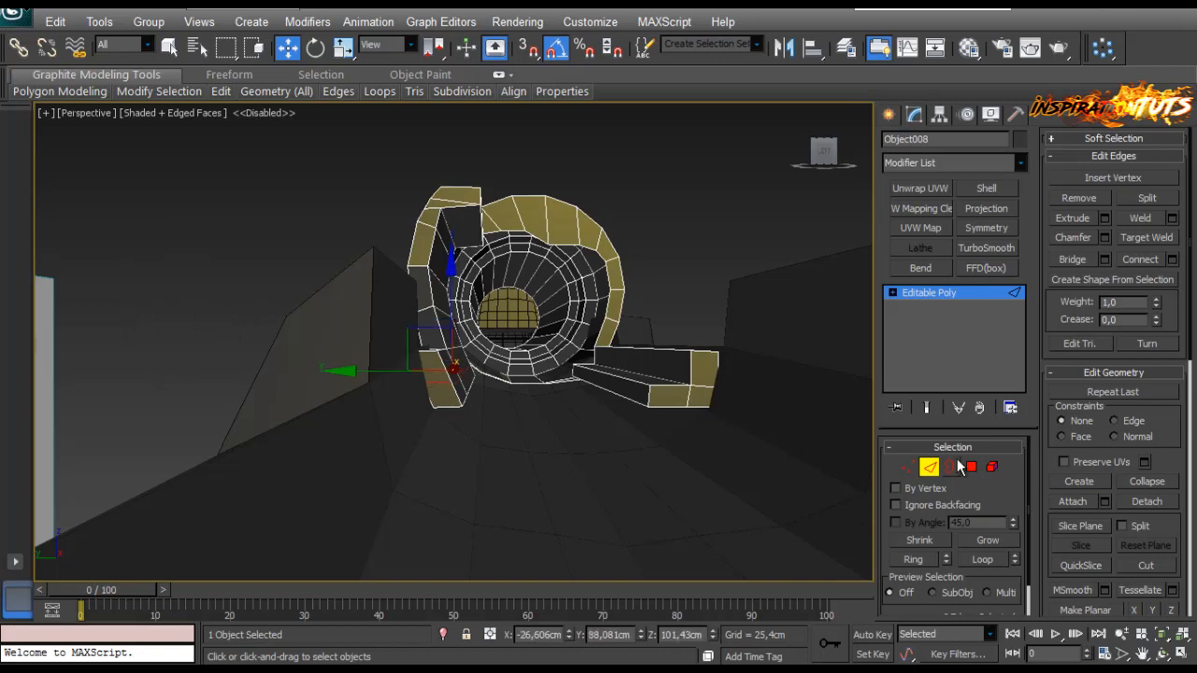
Step: Extrude the inner faces below the new edge loop toward the middle of the receiver
{"action": "key", "text": "4"}
{"action": "left_click", "coordinate": [467, 400]}
{"action": "middle_click_drag", "start_coordinate": [468, 400], "coordinate": [536, 405], "text": "alt"}
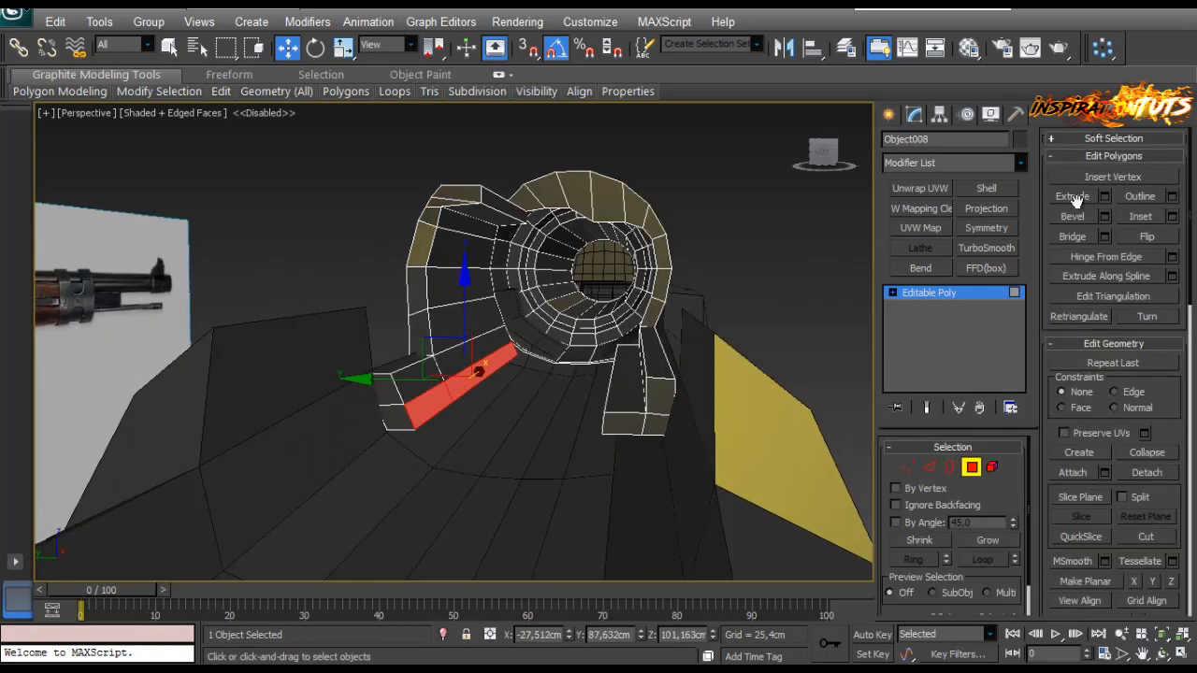
{"action": "left_click", "coordinate": [1106, 197]}
{"action": "left_click_drag", "start_coordinate": [138, 267], "coordinate": [136, 282]}
{"action": "left_click", "coordinate": [134, 291]}
Step: Straighten the extruded inner face by scaling it to 4% along the Y axis
{"action": "middle_click_drag", "start_coordinate": [437, 357], "coordinate": [486, 324], "text": "alt"}
{"action": "left_click_drag", "start_coordinate": [487, 323], "coordinate": [502, 400]}
{"action": "key", "text": "r"}
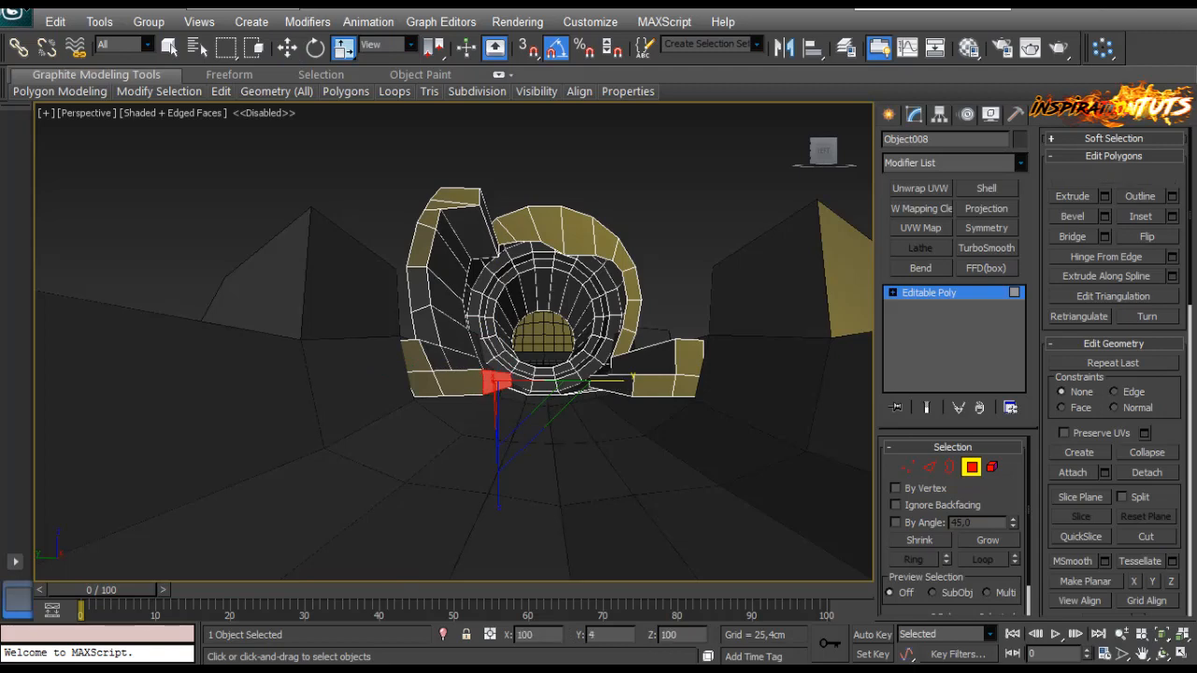
Step: Flatten the underside and top faces of the inward extrusion along the Z axis, and finish editing the receiver's polygons
{"action": "middle_click_drag", "start_coordinate": [513, 396], "coordinate": [464, 403], "text": "alt"}
{"action": "left_click_drag", "start_coordinate": [462, 401], "coordinate": [470, 453]}
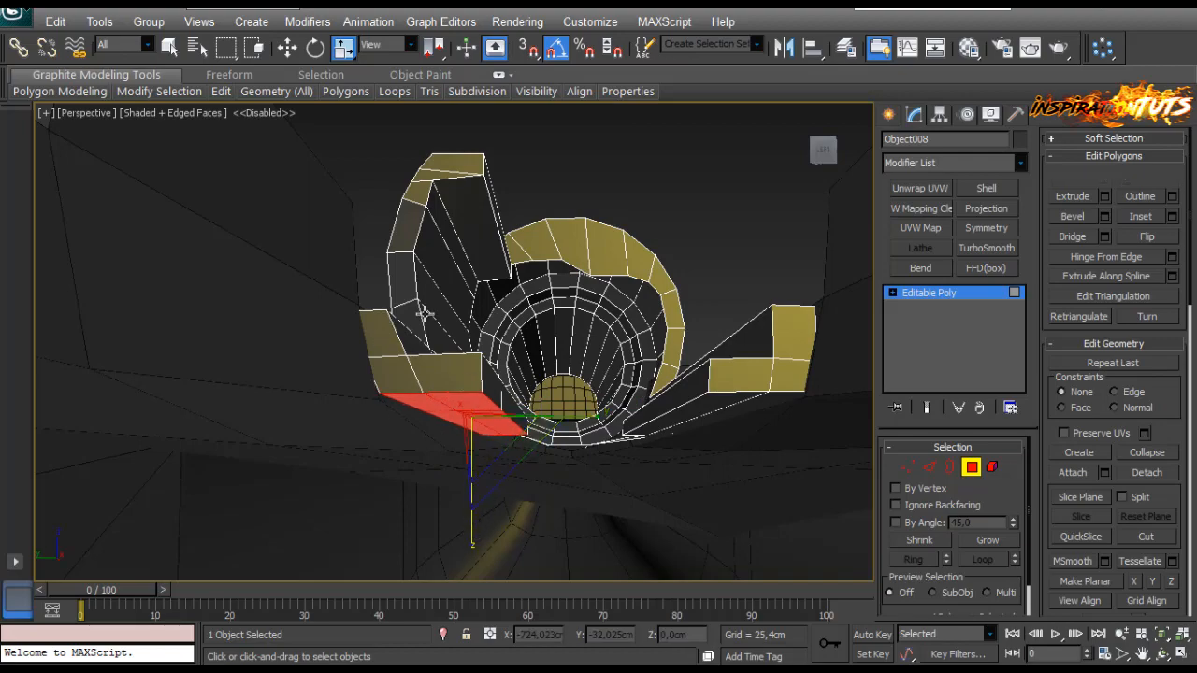
{"action": "middle_click_drag", "start_coordinate": [425, 314], "coordinate": [444, 528], "text": "alt"}
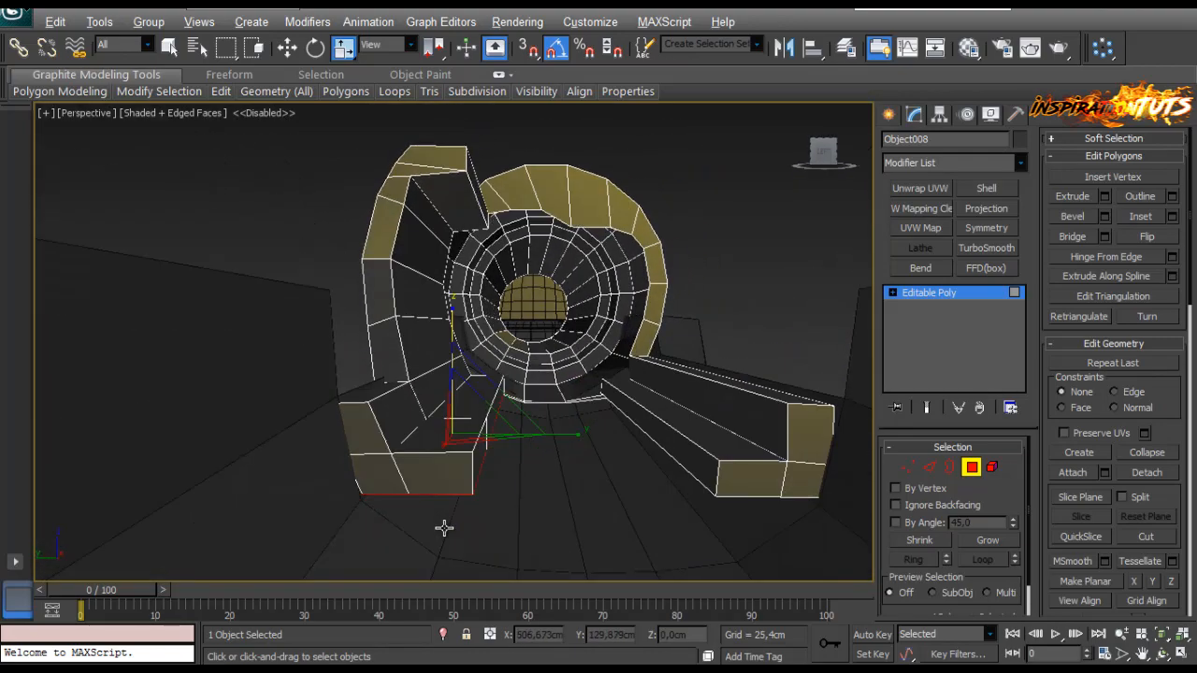
{"action": "left_click", "coordinate": [449, 436]}
{"action": "middle_click_drag", "start_coordinate": [507, 394], "coordinate": [467, 334], "text": "alt"}
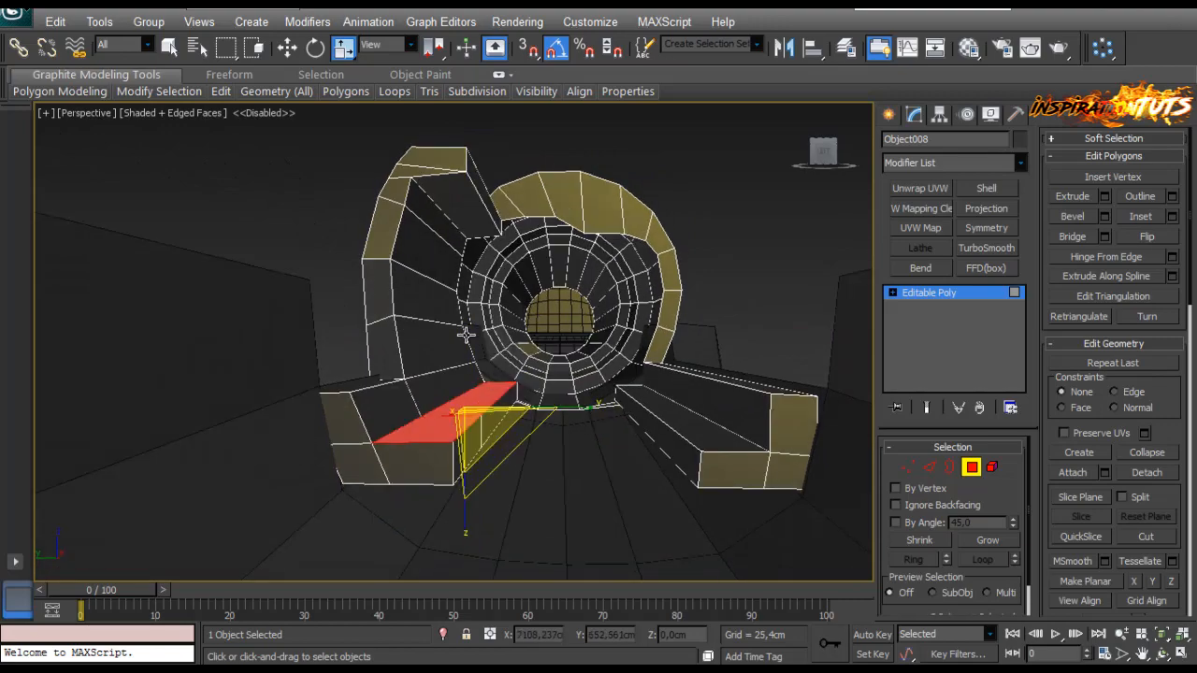
{"action": "middle_click_drag", "start_coordinate": [384, 296], "coordinate": [857, 447], "text": "alt"}
{"action": "left_click", "coordinate": [972, 468]}
{"action": "left_click", "coordinate": [658, 438]}
Step: Examine the extended receiver wall against the stock and reference image from the side and from behind
{"action": "middle_click_drag", "start_coordinate": [658, 438], "coordinate": [327, 392], "text": "alt"}
{"action": "scroll", "coordinate": [626, 417], "scroll_direction": "down", "scroll_amount": 3}
{"action": "scroll", "coordinate": [542, 403], "scroll_direction": "up", "scroll_amount": 2}
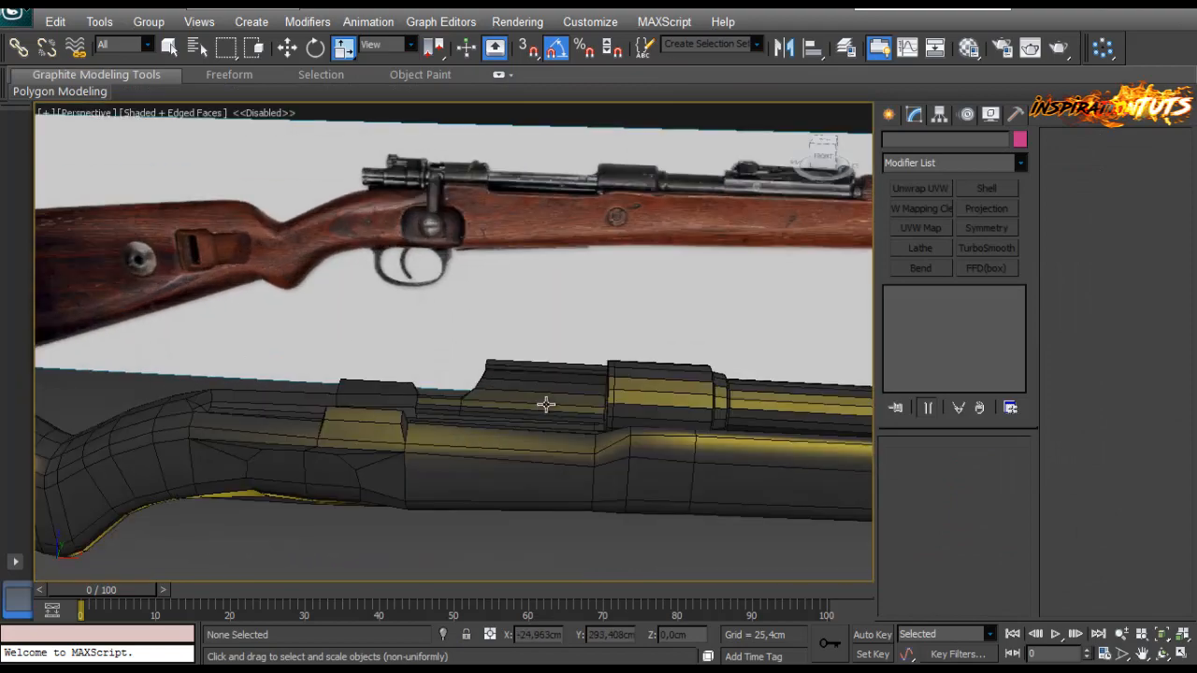
{"action": "middle_click_drag", "start_coordinate": [546, 403], "coordinate": [619, 409], "text": "alt"}
{"action": "middle_click_drag", "start_coordinate": [536, 410], "coordinate": [516, 429], "text": "alt"}
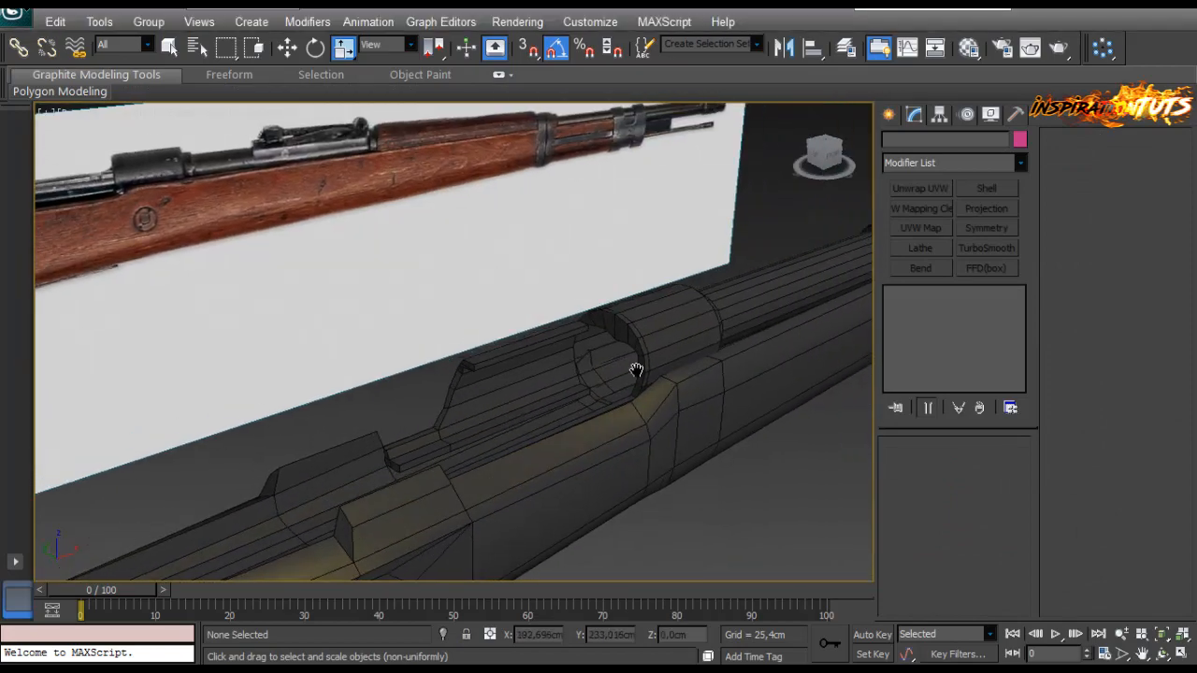
{"action": "middle_click_drag", "start_coordinate": [636, 372], "coordinate": [555, 359], "text": "alt"}
{"action": "scroll", "coordinate": [555, 360], "scroll_direction": "up", "scroll_amount": 2}
Step: Select the faces around the receiver's wide ring and clone them as an element rearward over the stock's raised blocks
{"action": "left_click", "coordinate": [555, 359]}
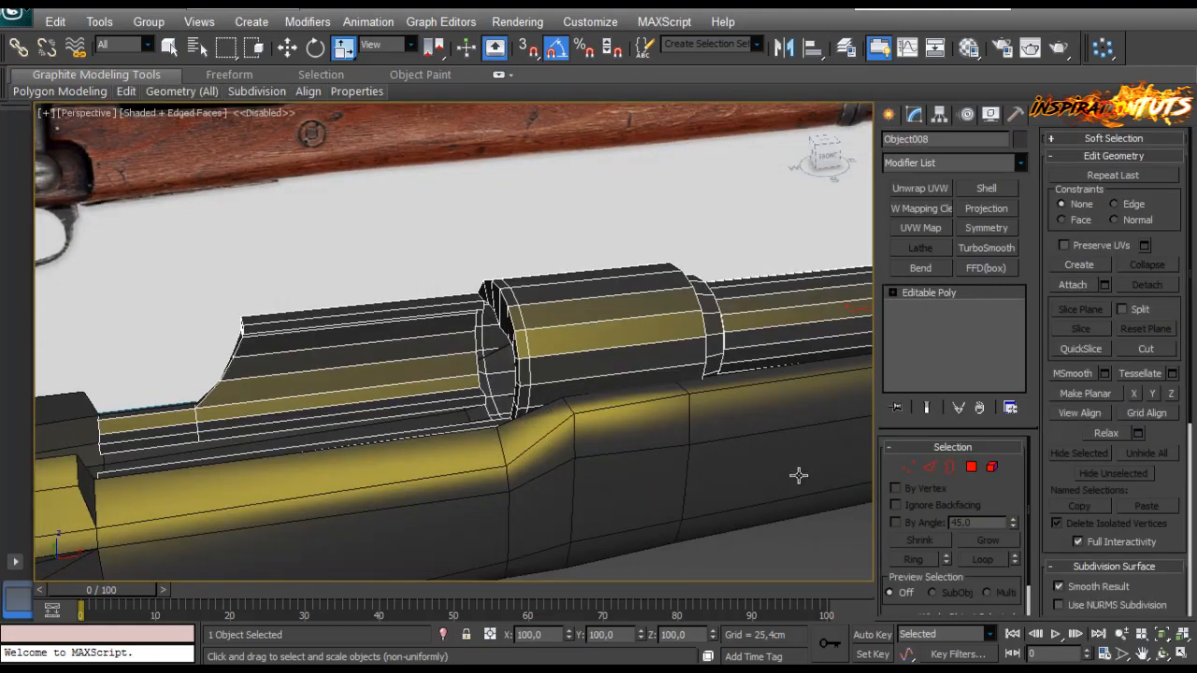
{"action": "left_click", "coordinate": [971, 468]}
{"action": "middle_click_drag", "start_coordinate": [604, 265], "coordinate": [602, 253], "text": "alt"}
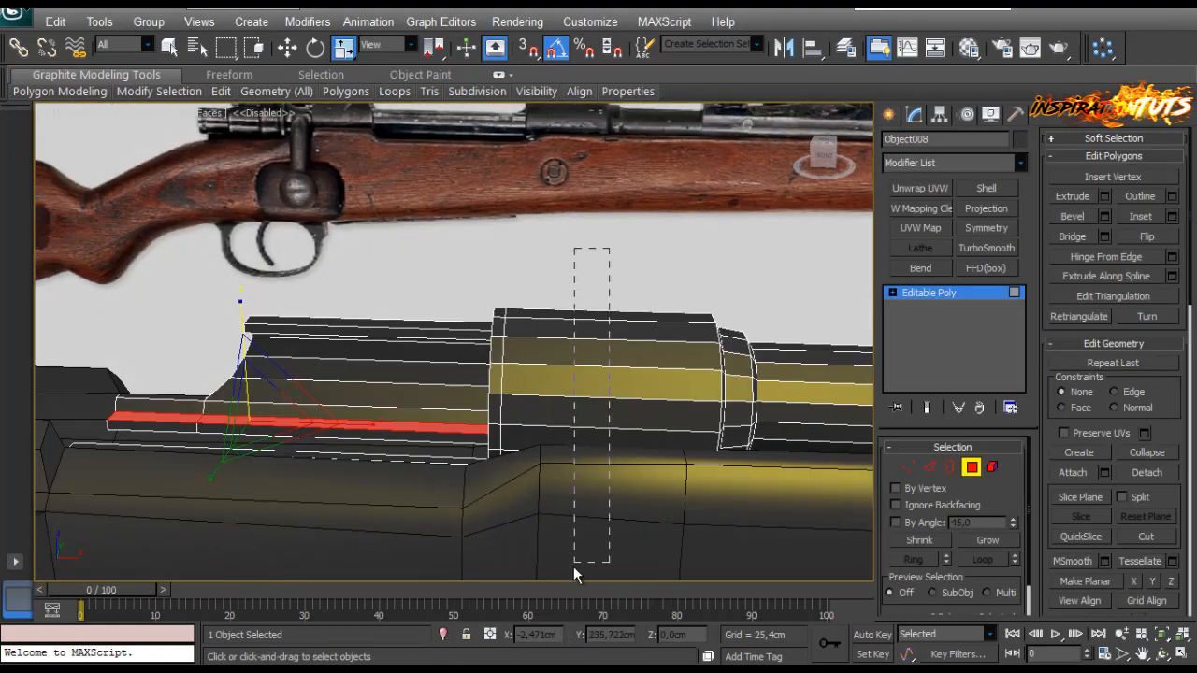
{"action": "left_click_drag", "start_coordinate": [574, 567], "coordinate": [573, 567]}
{"action": "middle_click_drag", "start_coordinate": [627, 474], "coordinate": [617, 430]}
{"action": "left_click", "coordinate": [637, 179]}
{"action": "left_click_drag", "start_coordinate": [637, 179], "coordinate": [584, 551]}
{"action": "middle_click_drag", "start_coordinate": [490, 462], "coordinate": [471, 395]}
{"action": "scroll", "coordinate": [472, 396], "scroll_direction": "down", "scroll_amount": 3}
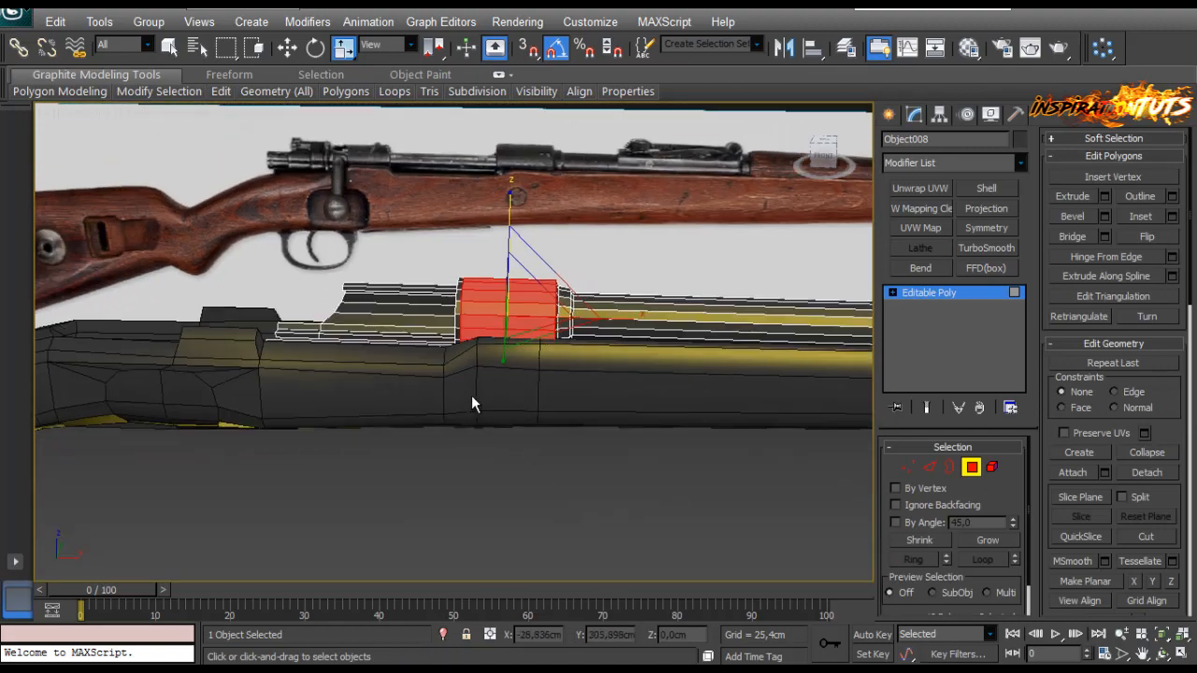
{"action": "scroll", "coordinate": [503, 386], "scroll_direction": "up", "scroll_amount": 4}
{"action": "key", "text": "w"}
{"action": "mouse_move", "coordinate": [652, 313]}
{"action": "left_mouse_down", "text": "shift"}
{"action": "mouse_move", "coordinate": [357, 365]}
{"action": "mouse_move", "coordinate": [332, 384]}
{"action": "mouse_move", "coordinate": [341, 390]}
{"action": "left_mouse_up", "text": "shift"}
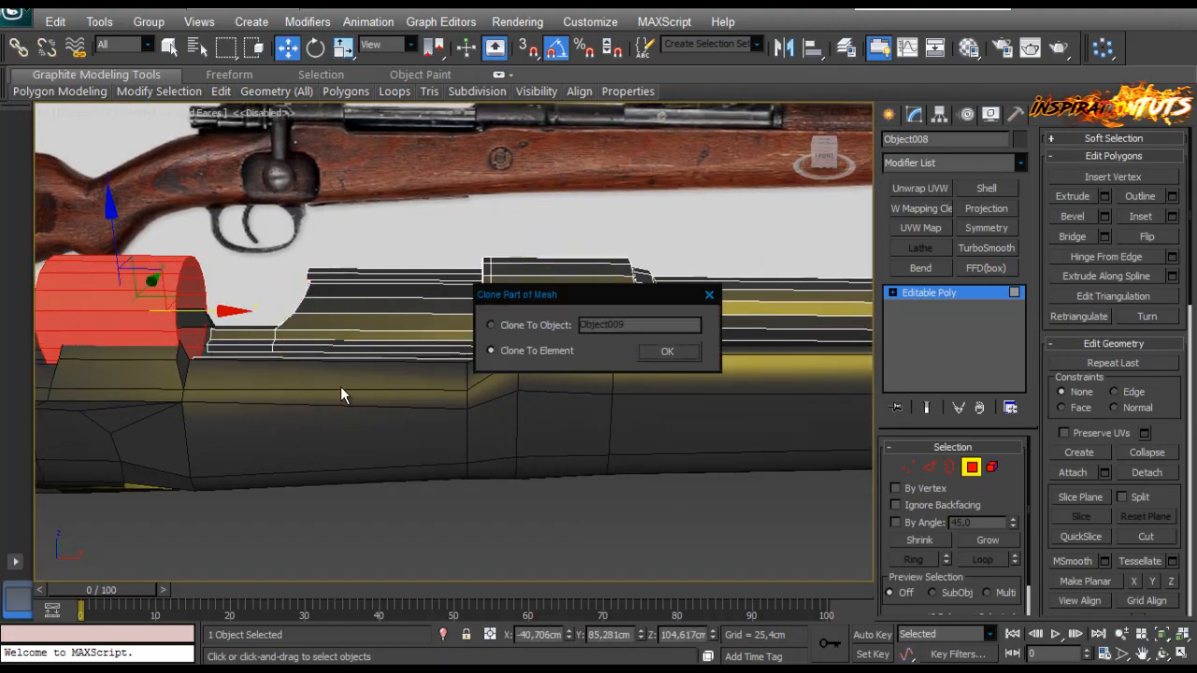
{"action": "left_click", "coordinate": [665, 352]}
Step: Detach the cloned ring faces into a separate object and end the receiver's polygon editing
{"action": "left_click", "coordinate": [1151, 473]}
{"action": "left_click", "coordinate": [635, 354]}
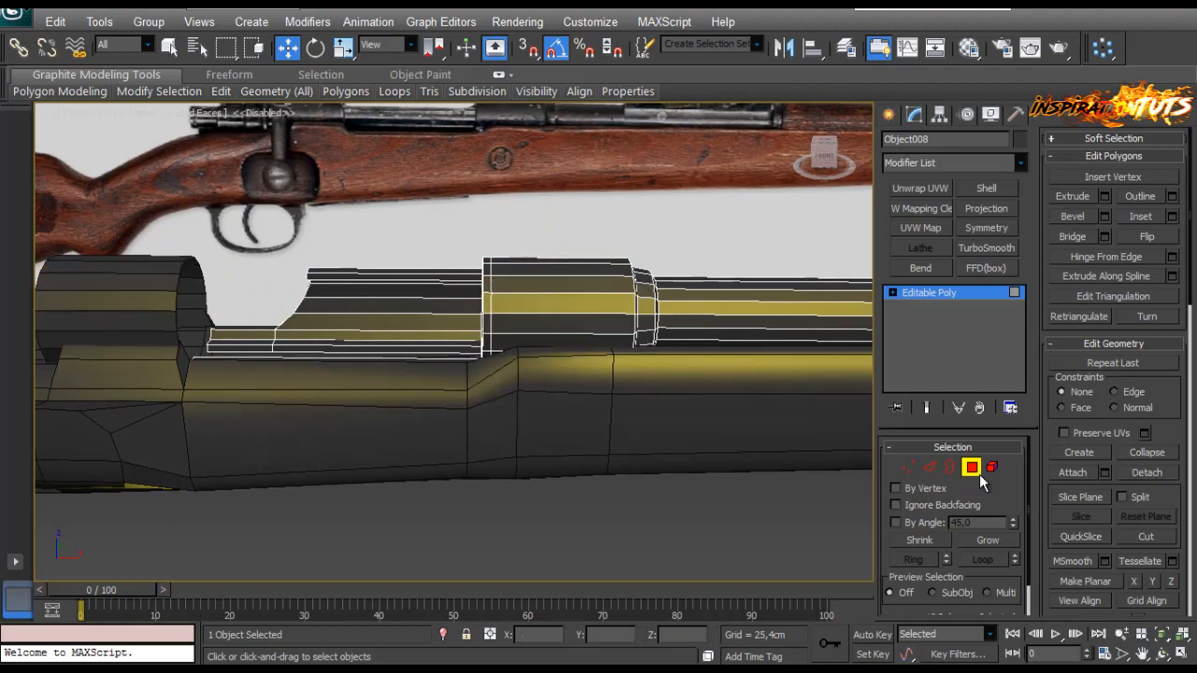
{"action": "left_click", "coordinate": [509, 532]}
Step: Select the detached ring and center its pivot to the object
{"action": "left_click", "coordinate": [124, 321]}
{"action": "middle_click_drag", "start_coordinate": [123, 322], "coordinate": [521, 445], "text": "alt"}
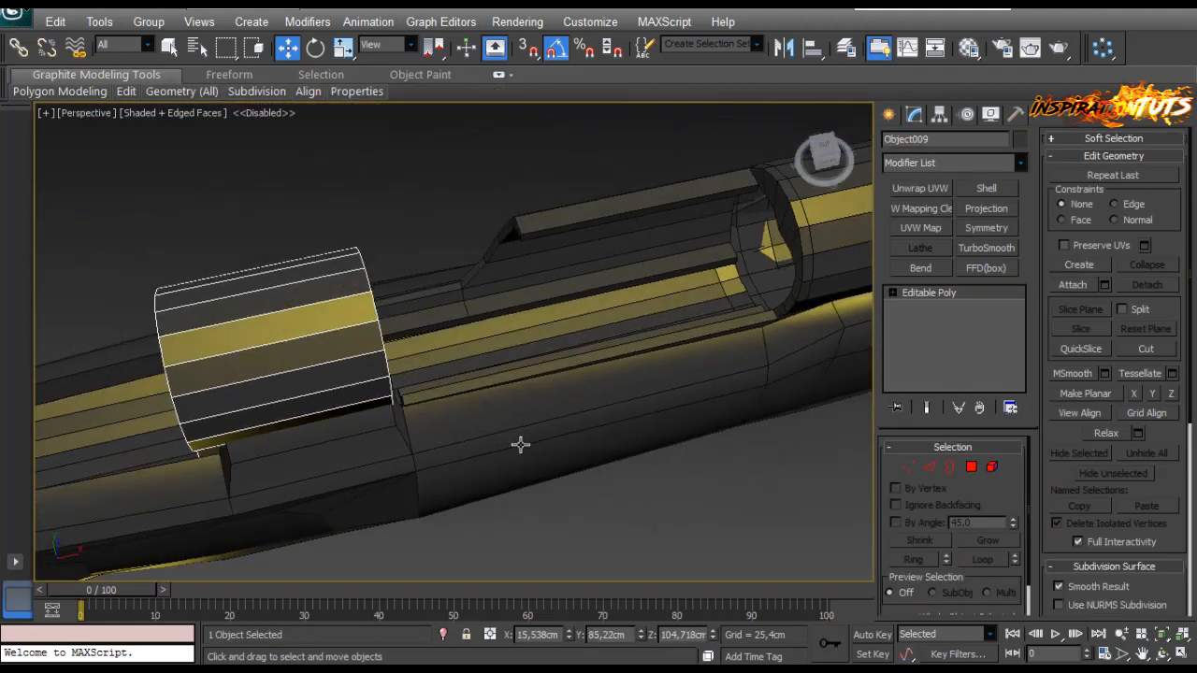
{"action": "left_click", "coordinate": [940, 115]}
{"action": "left_click", "coordinate": [955, 225]}
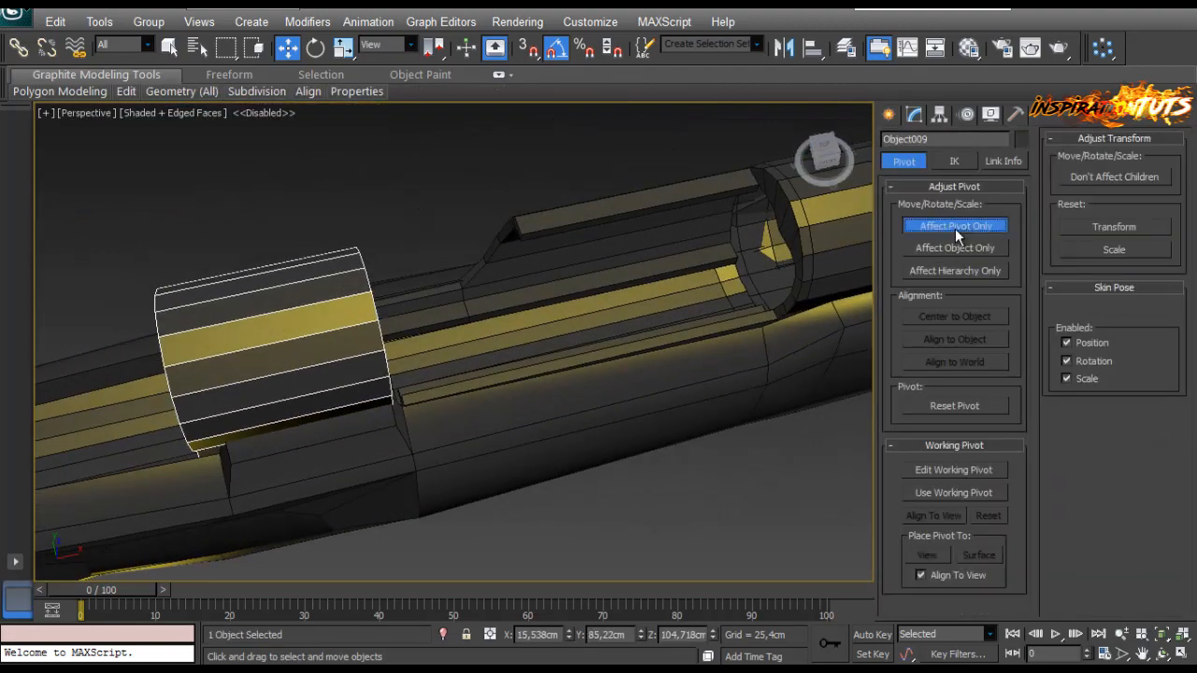
{"action": "left_click", "coordinate": [954, 316]}
{"action": "left_click", "coordinate": [962, 226]}
{"action": "key", "text": "z"}
Step: Adjust the ring's position between the raised blocks at the rear of the stock
{"action": "scroll", "coordinate": [422, 315], "scroll_direction": "down", "scroll_amount": 3}
{"action": "middle_click_drag", "start_coordinate": [422, 316], "coordinate": [541, 370], "text": "alt"}
{"action": "scroll", "coordinate": [446, 318], "scroll_direction": "up", "scroll_amount": 3}
{"action": "left_click_drag", "start_coordinate": [484, 316], "coordinate": [524, 364]}
{"action": "middle_click_drag", "start_coordinate": [524, 365], "coordinate": [377, 380], "text": "alt"}
{"action": "scroll", "coordinate": [409, 351], "scroll_direction": "up", "scroll_amount": 3}
{"action": "scroll", "coordinate": [356, 350], "scroll_direction": "down", "scroll_amount": 3}
Step: On the stock's base mesh below the Symmetry modifier, scale the raised block's top faces to 5% along the Z axis
{"action": "left_click", "coordinate": [260, 399]}
{"action": "left_click", "coordinate": [913, 115]}
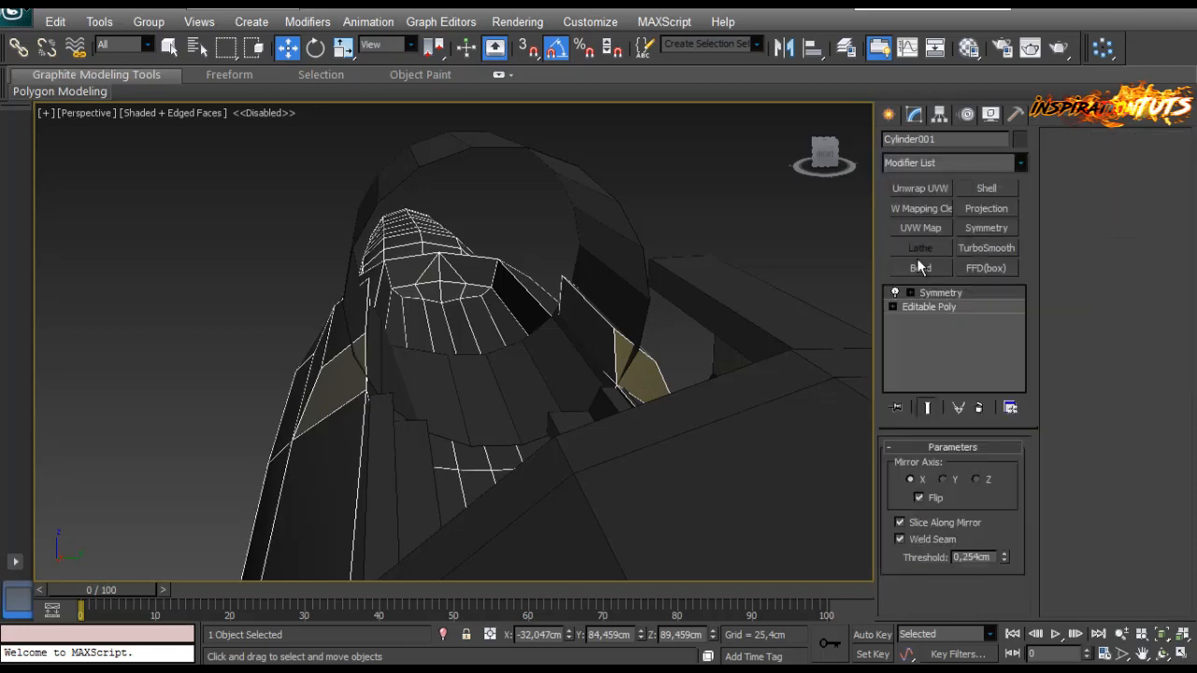
{"action": "left_click", "coordinate": [944, 306]}
{"action": "left_click", "coordinate": [971, 468]}
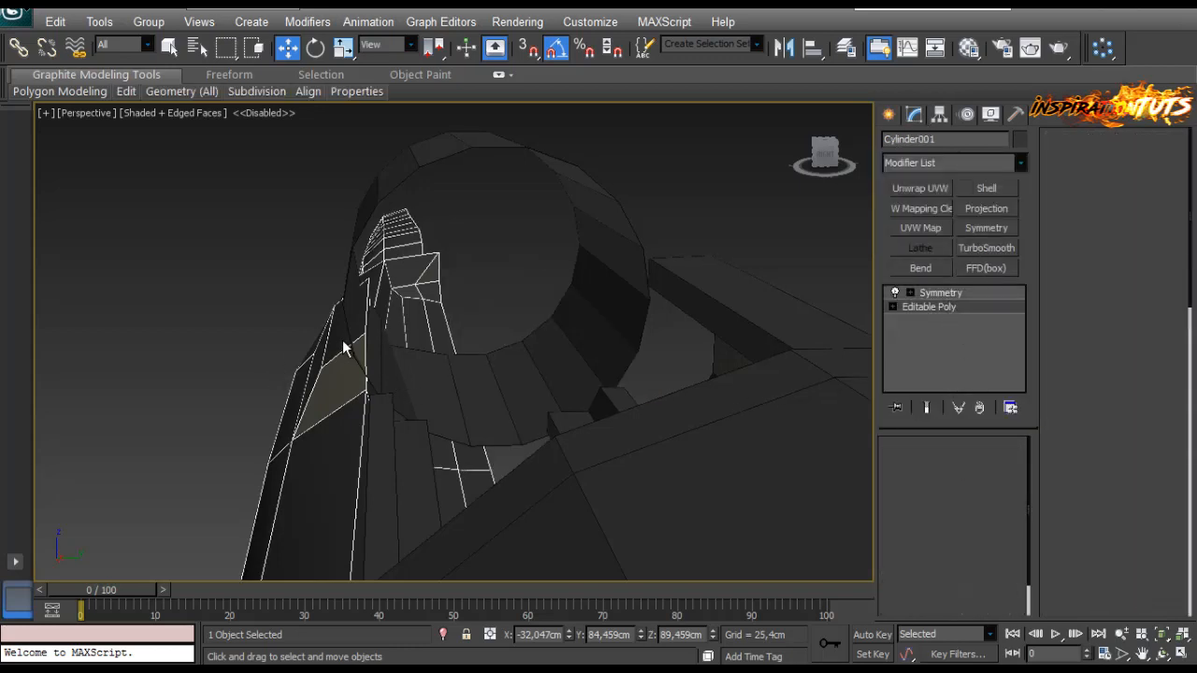
{"action": "key", "text": "r"}
{"action": "left_click_drag", "start_coordinate": [350, 278], "coordinate": [400, 512]}
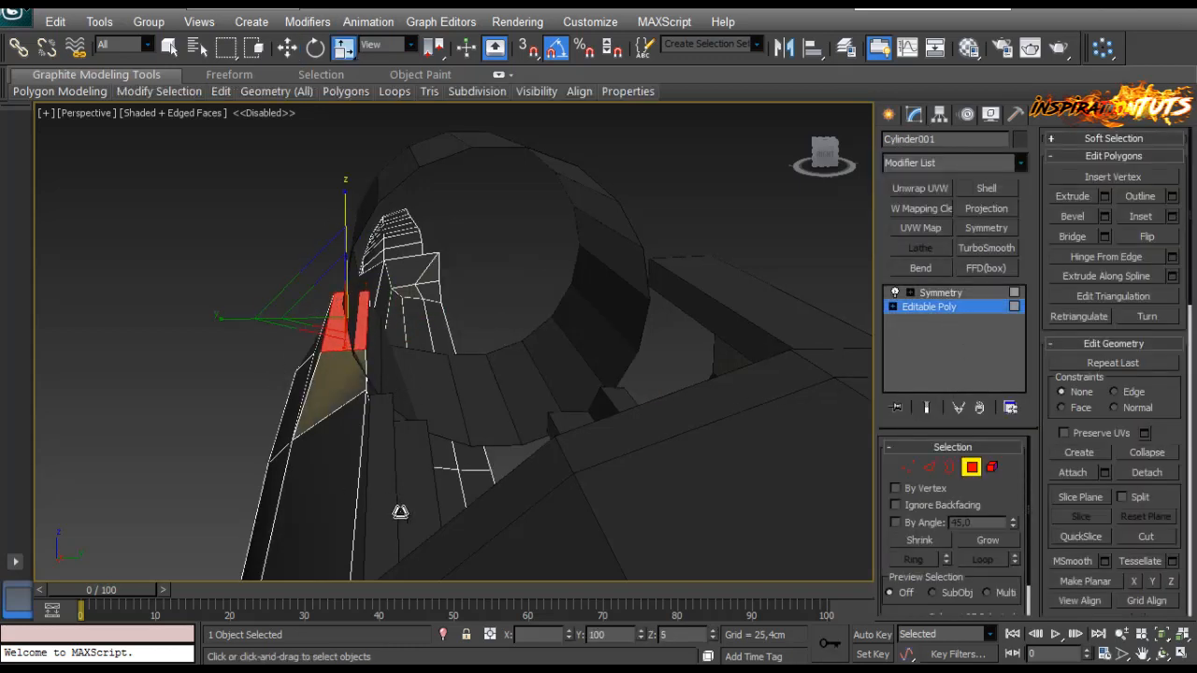
{"action": "middle_click_drag", "start_coordinate": [354, 375], "coordinate": [395, 377]}
Step: Move the raised block's flattened faces downward and inward toward the ring
{"action": "key", "text": "w"}
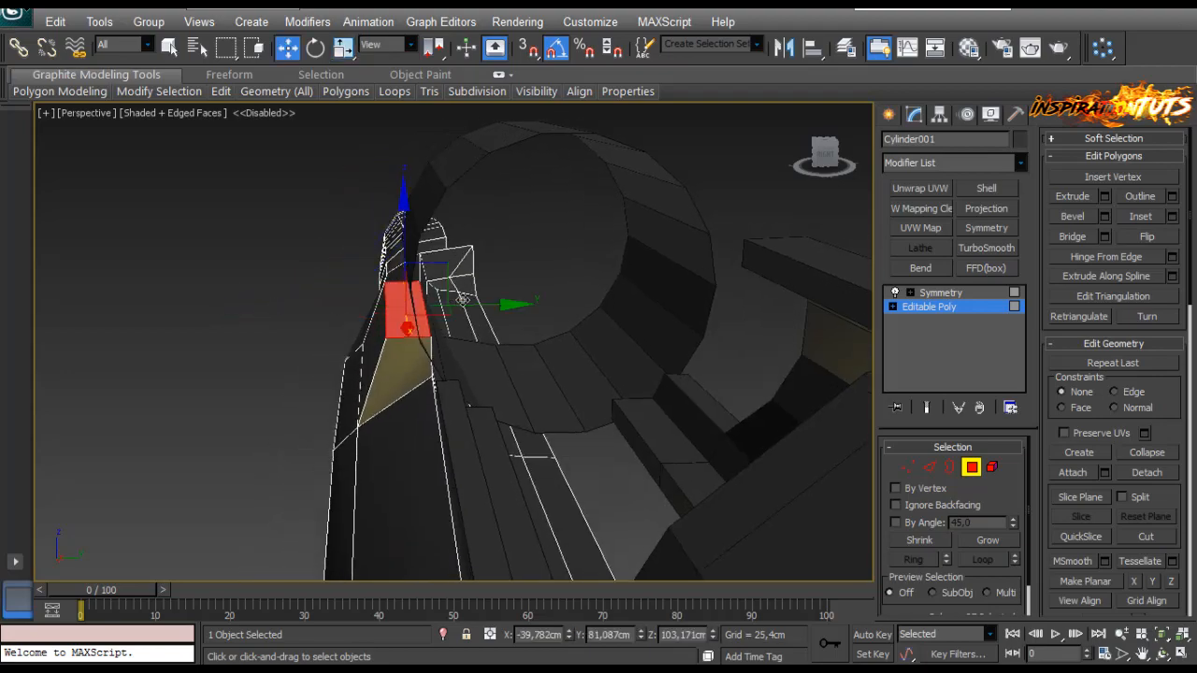
{"action": "left_click_drag", "start_coordinate": [455, 305], "coordinate": [454, 305]}
{"action": "middle_click_drag", "start_coordinate": [451, 306], "coordinate": [527, 397], "text": "alt"}
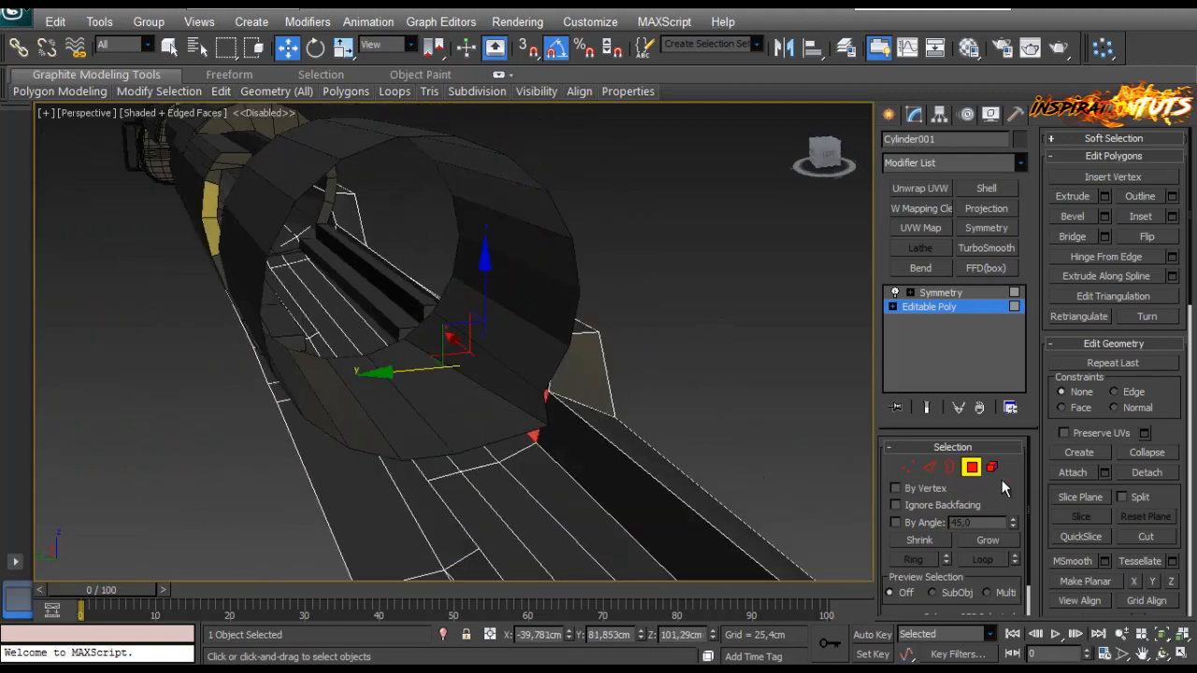
Step: Select the ring object and remove the stray lengthwise edge sticking out at its lower side
{"action": "left_click", "coordinate": [909, 468]}
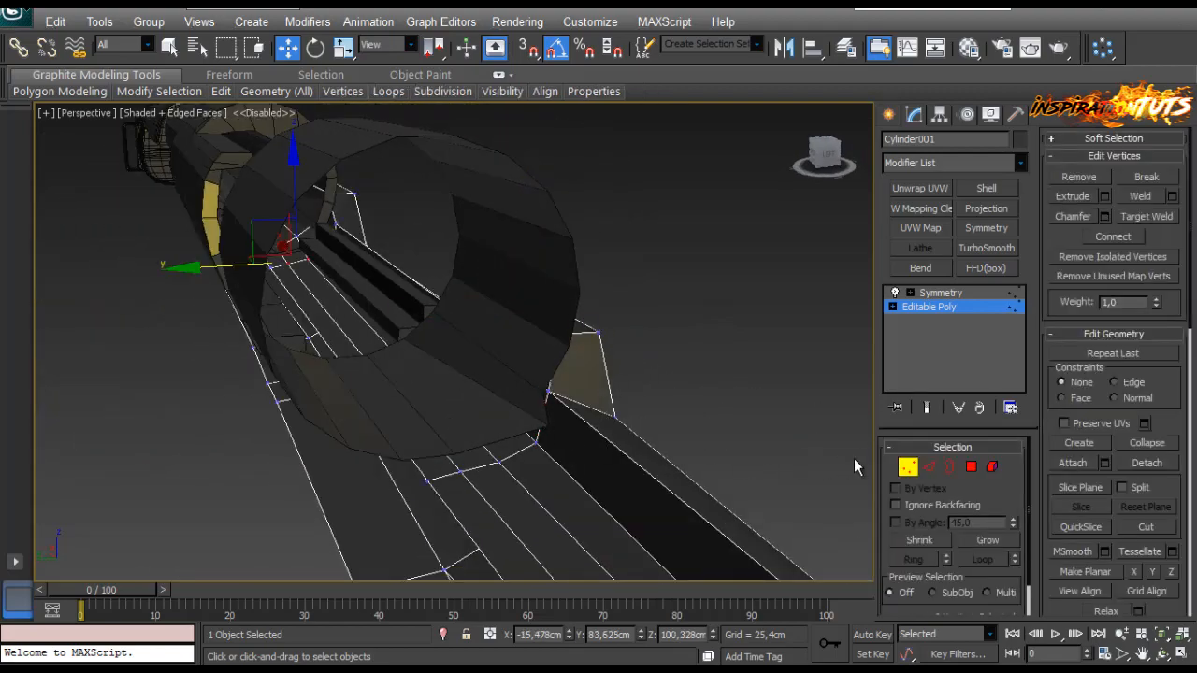
{"action": "left_click", "coordinate": [440, 420]}
{"action": "left_click", "coordinate": [929, 467]}
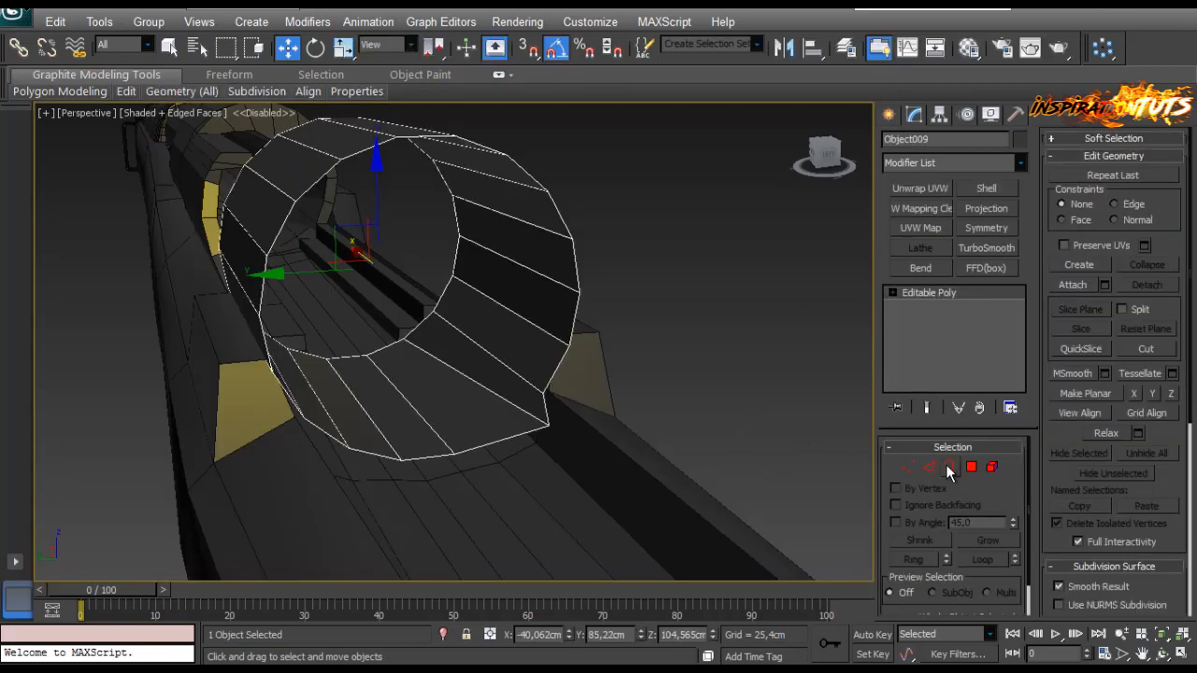
{"action": "left_click", "coordinate": [479, 389]}
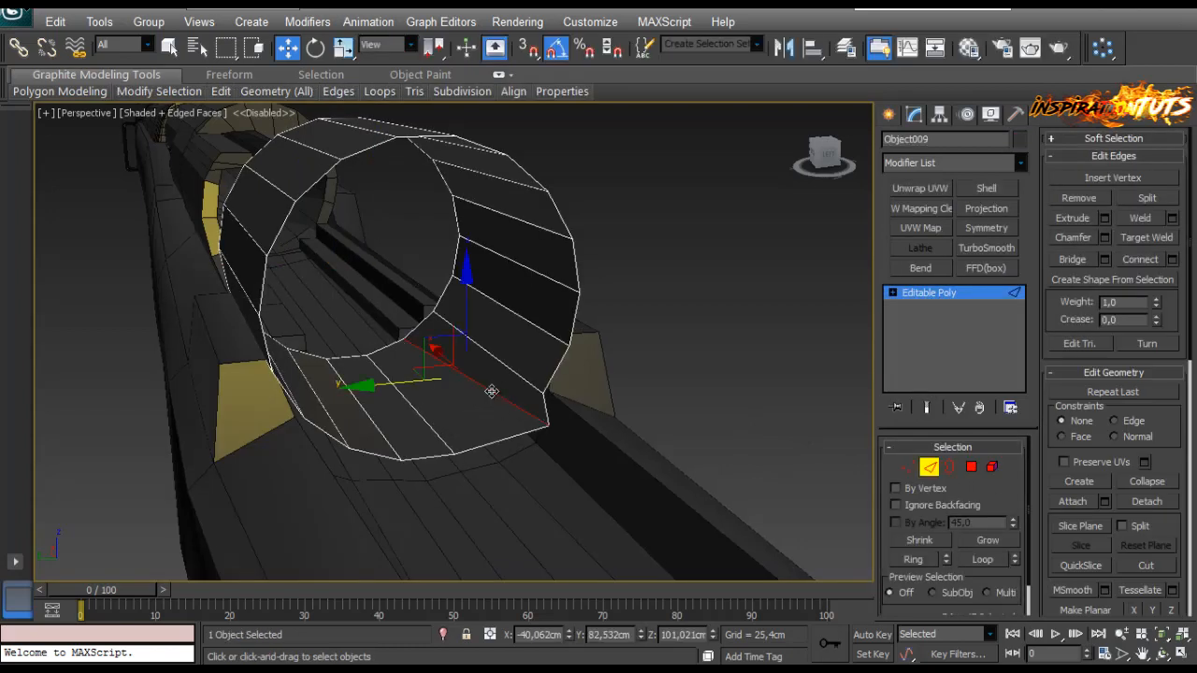
{"action": "key", "text": "BackSpace"}
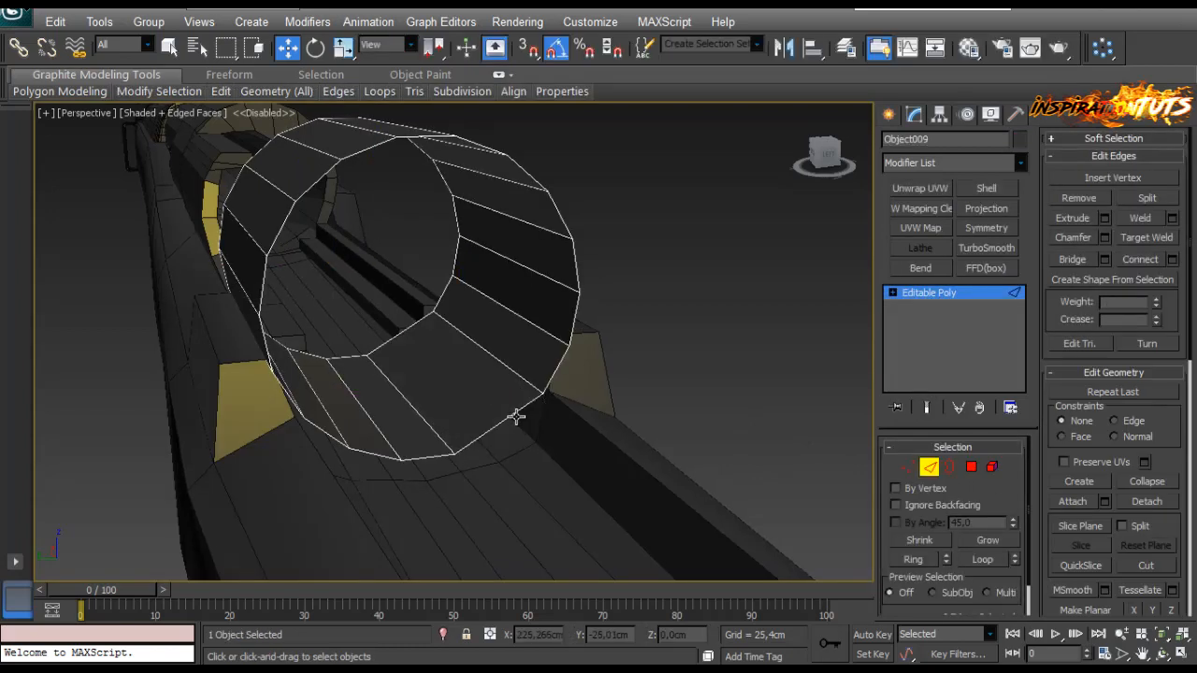
Step: Connect the border edges of the ring's wide lower face with one segment at slide 11, and lower the new edge to round it
{"action": "left_click", "coordinate": [516, 417]}
{"action": "left_click", "coordinate": [1174, 260]}
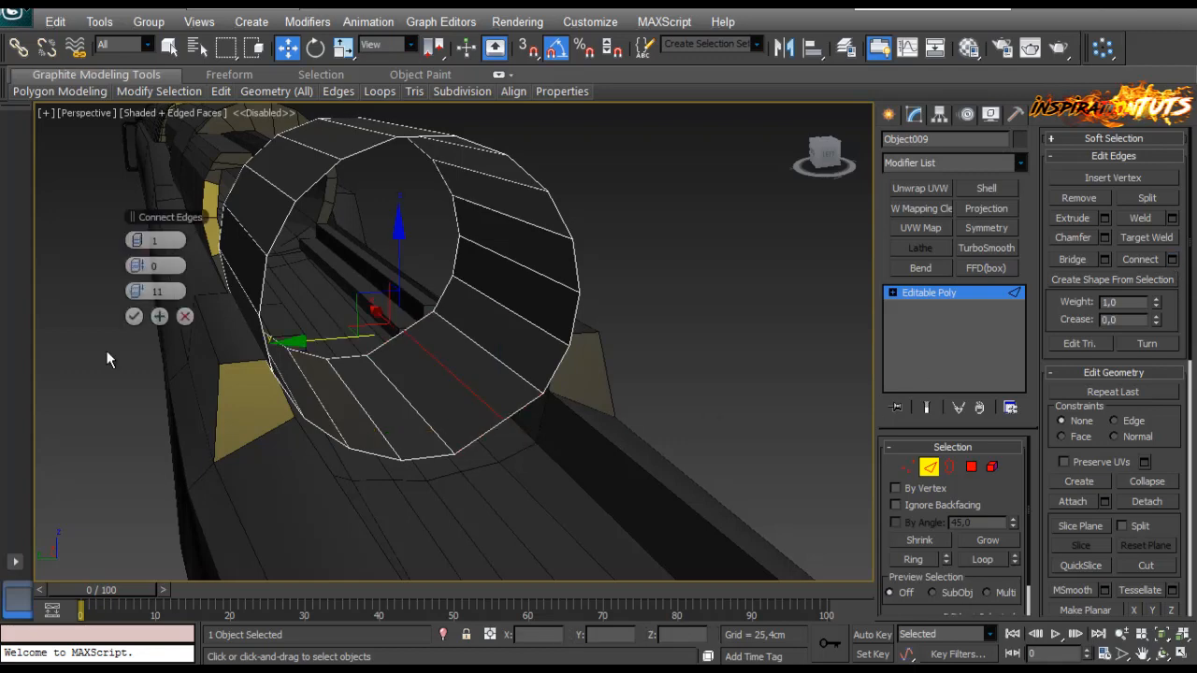
{"action": "left_click", "coordinate": [133, 316]}
{"action": "scroll", "coordinate": [449, 360], "scroll_direction": "up", "scroll_amount": 10}
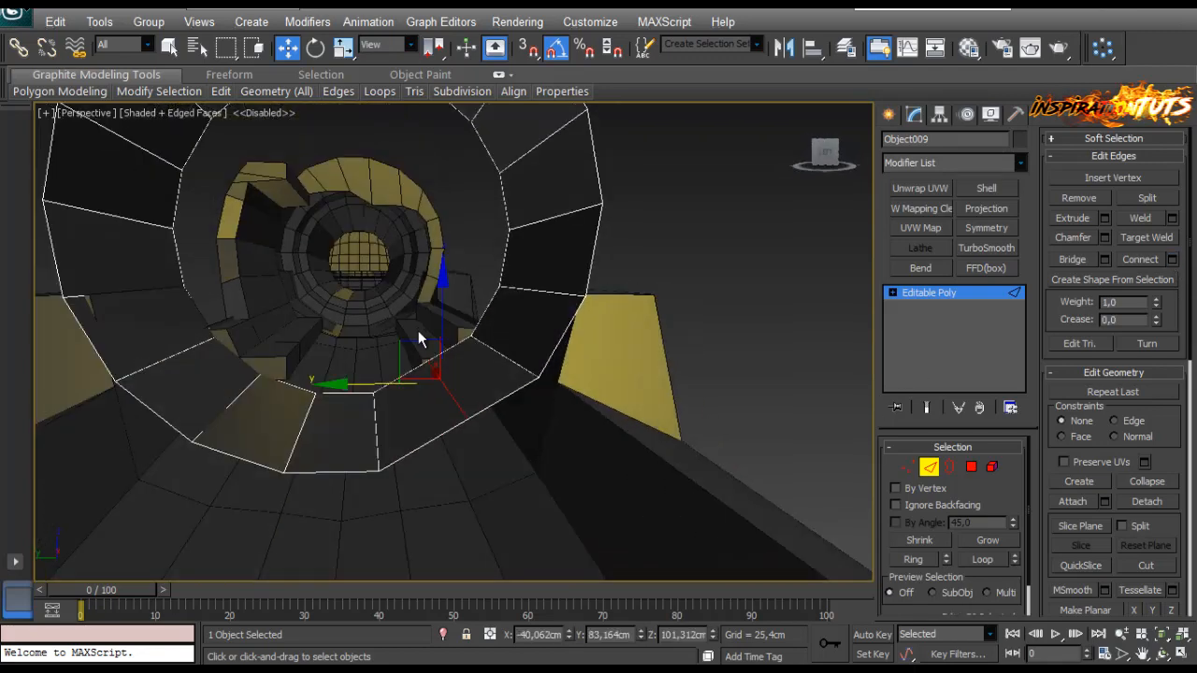
{"action": "middle_click_drag", "start_coordinate": [416, 337], "coordinate": [422, 359], "text": "alt"}
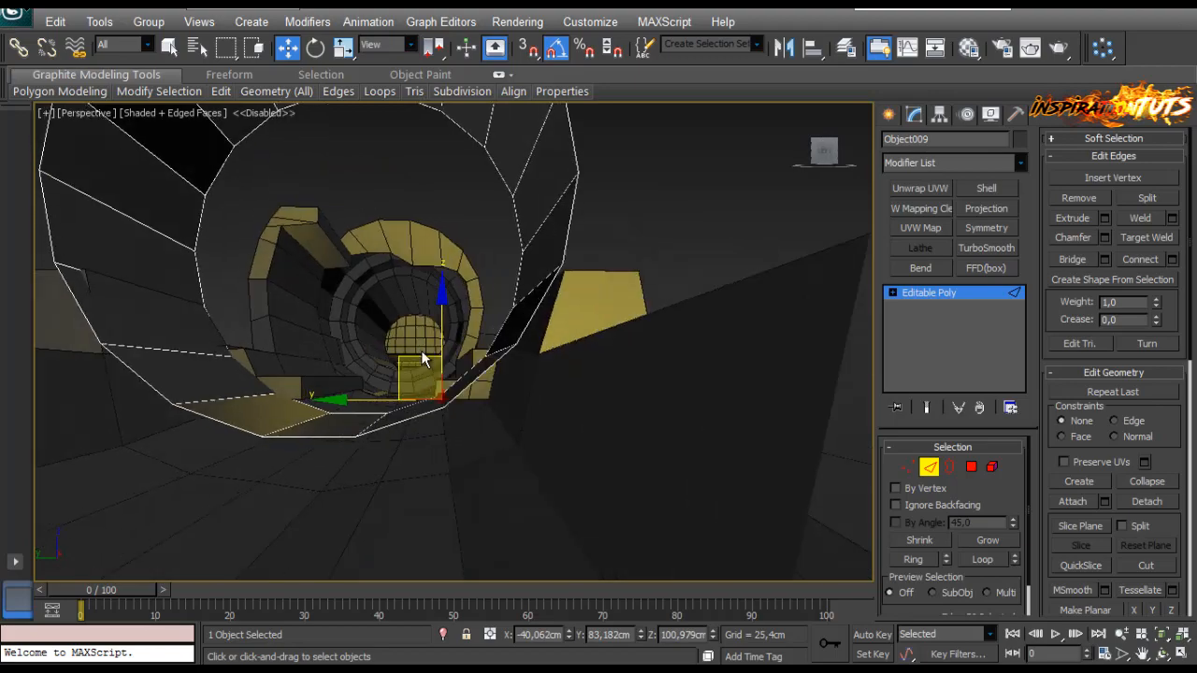
Step: Shorten the ring by nudging its rear border vertices forward and moving its front border vertices back about 1.8 cm along X
{"action": "left_click", "coordinate": [637, 238]}
{"action": "scroll", "coordinate": [510, 392], "scroll_direction": "down", "scroll_amount": 3}
{"action": "middle_click_drag", "start_coordinate": [510, 393], "coordinate": [324, 424], "text": "alt"}
{"action": "scroll", "coordinate": [398, 445], "scroll_direction": "down", "scroll_amount": 4}
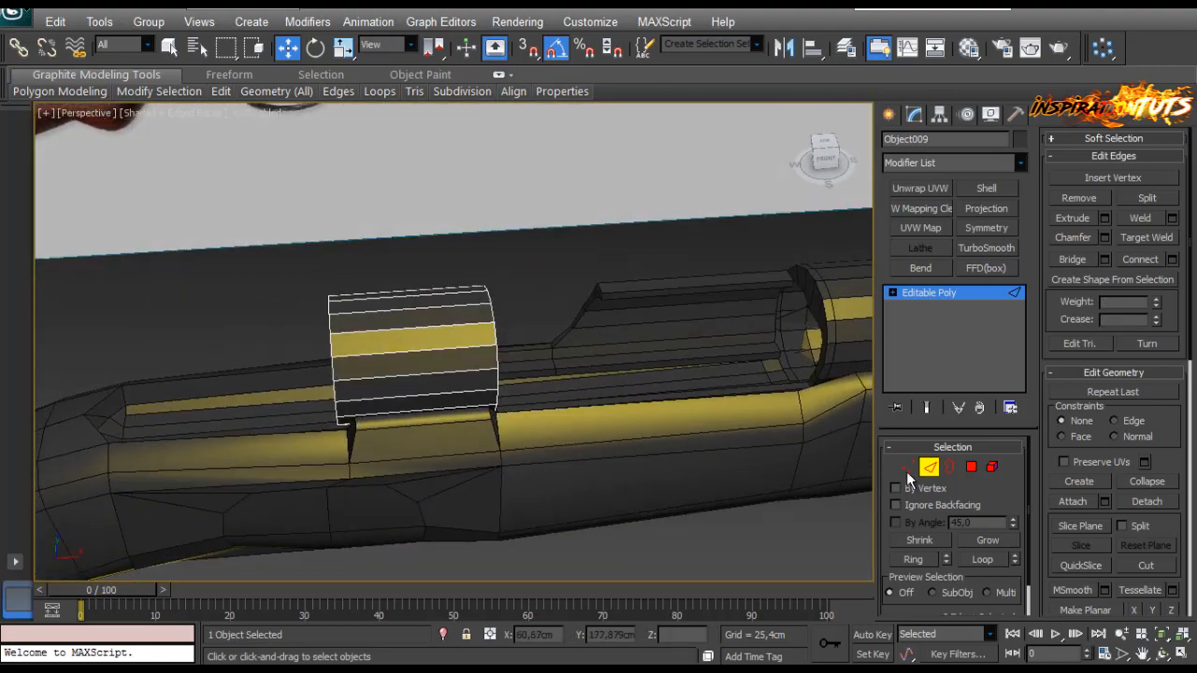
{"action": "left_click", "coordinate": [908, 468]}
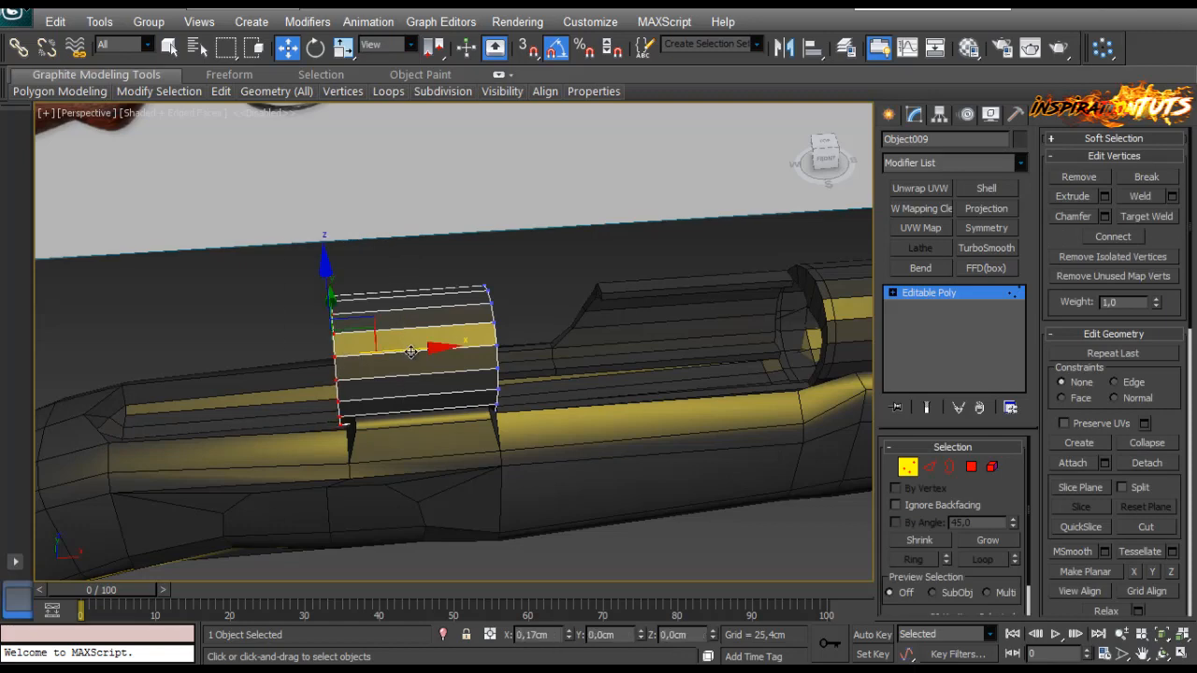
{"action": "middle_click_drag", "start_coordinate": [418, 354], "coordinate": [423, 382], "text": "alt"}
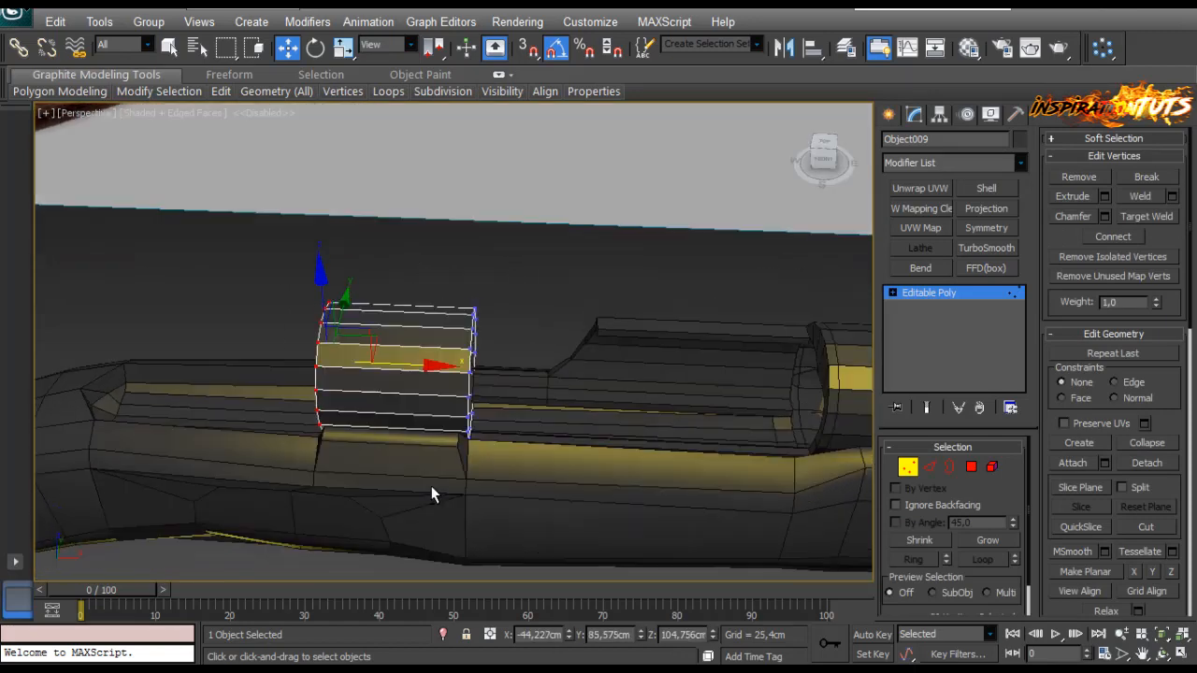
{"action": "left_click_drag", "start_coordinate": [543, 283], "coordinate": [451, 474]}
{"action": "middle_click_drag", "start_coordinate": [450, 473], "coordinate": [478, 473], "text": "alt"}
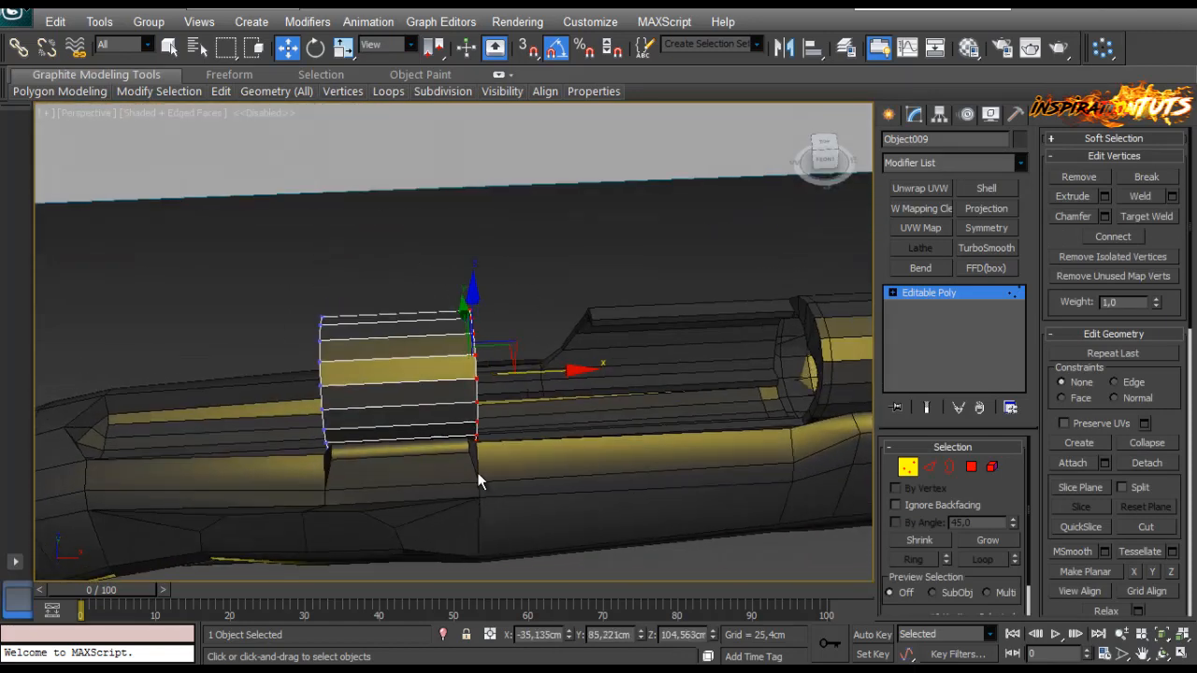
{"action": "left_click_drag", "start_coordinate": [533, 372], "coordinate": [505, 396]}
Step: Select the front border edges on one side of the ring and extend them forward about 2 cm along X as new faces
{"action": "left_click", "coordinate": [928, 466]}
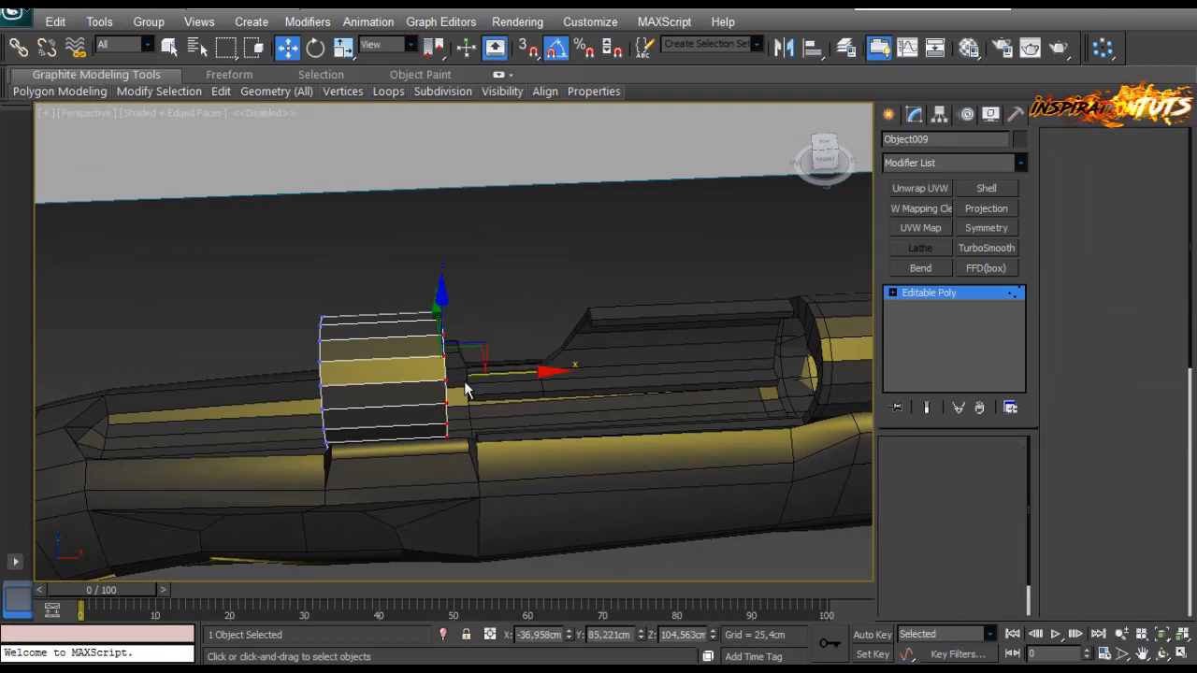
{"action": "middle_click_drag", "start_coordinate": [481, 372], "coordinate": [449, 399], "text": "alt"}
{"action": "scroll", "coordinate": [449, 398], "scroll_direction": "up", "scroll_amount": 4}
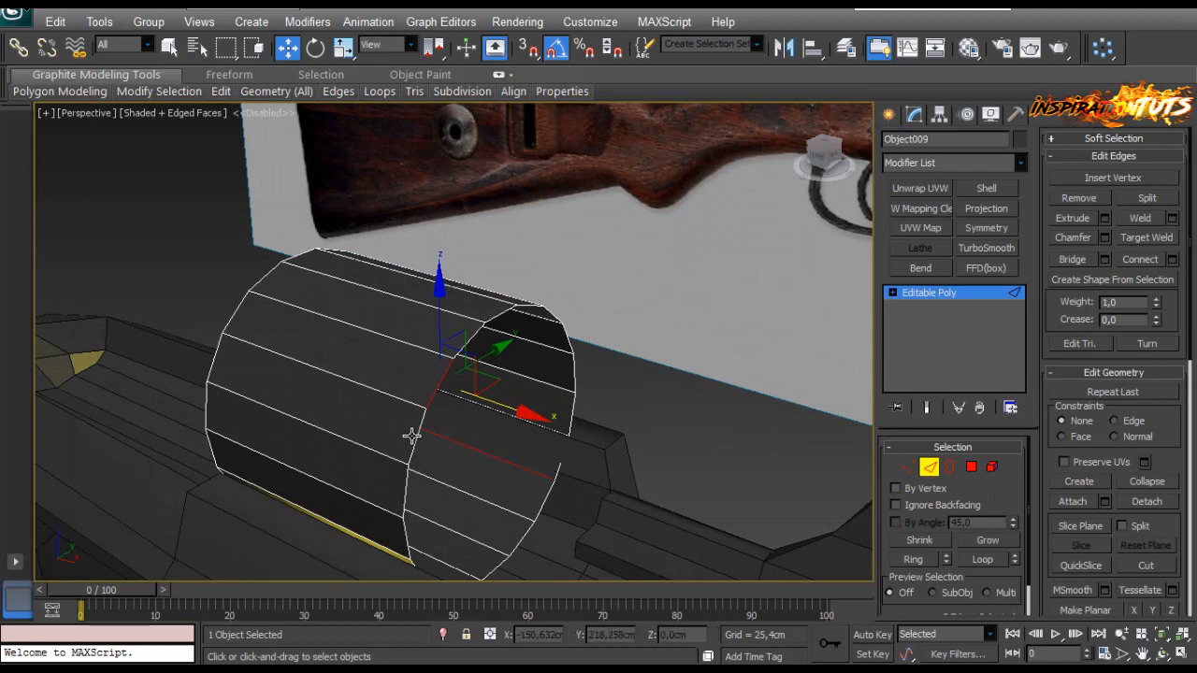
{"action": "left_click", "coordinate": [417, 438], "text": "ctrl"}
{"action": "left_click", "coordinate": [409, 484], "text": "ctrl"}
{"action": "middle_click_drag", "start_coordinate": [412, 513], "coordinate": [449, 519]}
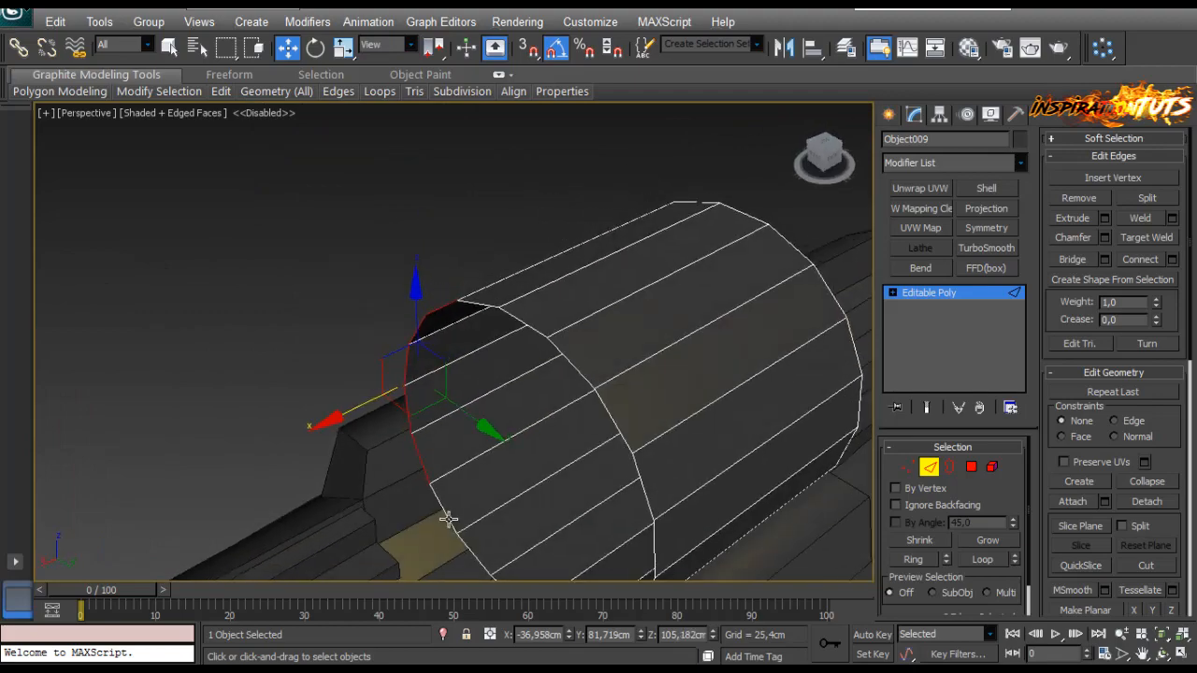
{"action": "middle_click_drag", "start_coordinate": [485, 483], "coordinate": [367, 458], "text": "alt"}
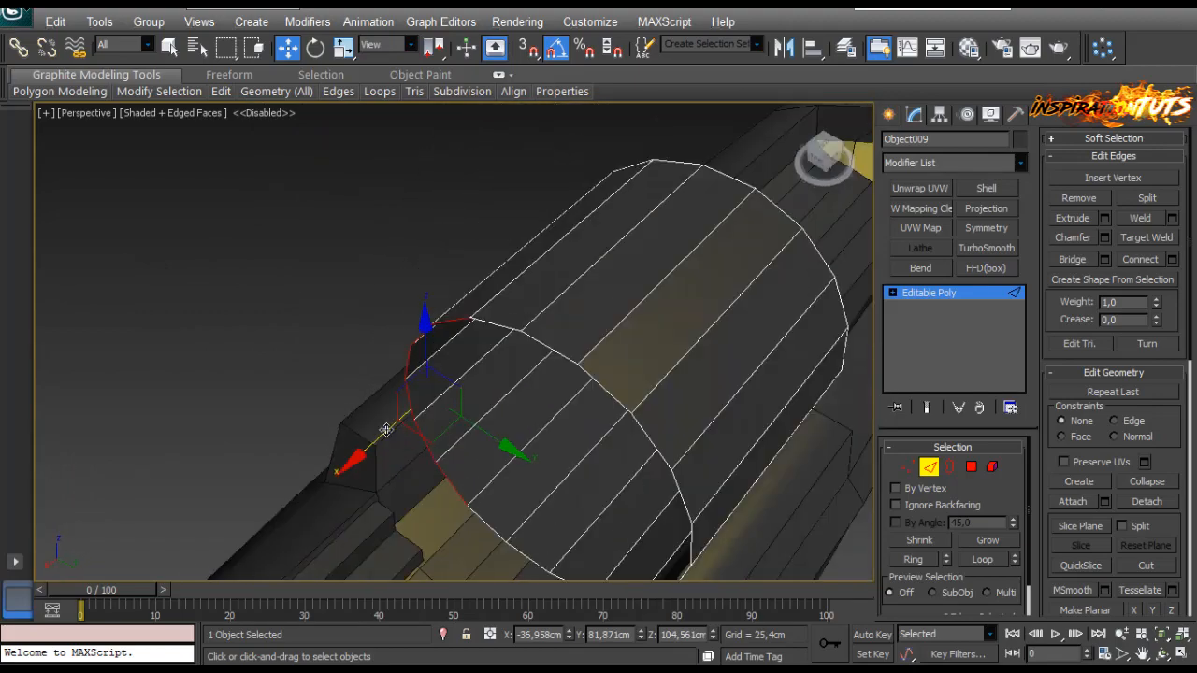
{"action": "left_click_drag", "start_coordinate": [365, 461], "coordinate": [343, 500]}
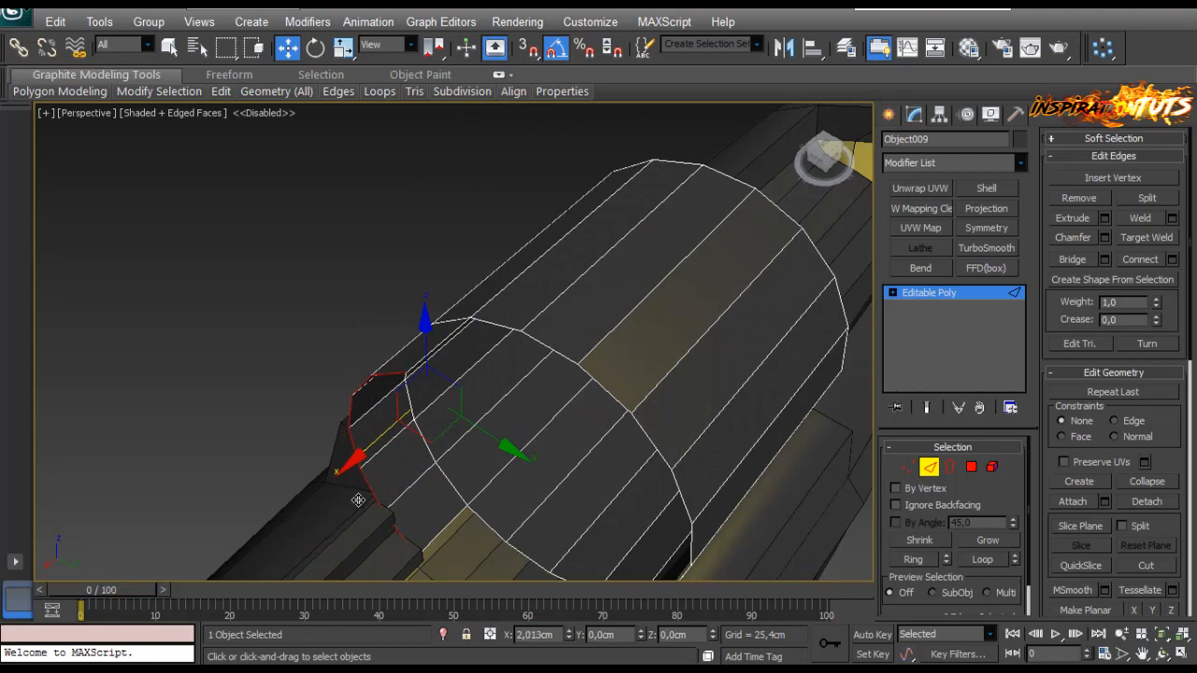
{"action": "middle_click_drag", "start_coordinate": [361, 500], "coordinate": [418, 436], "text": "alt"}
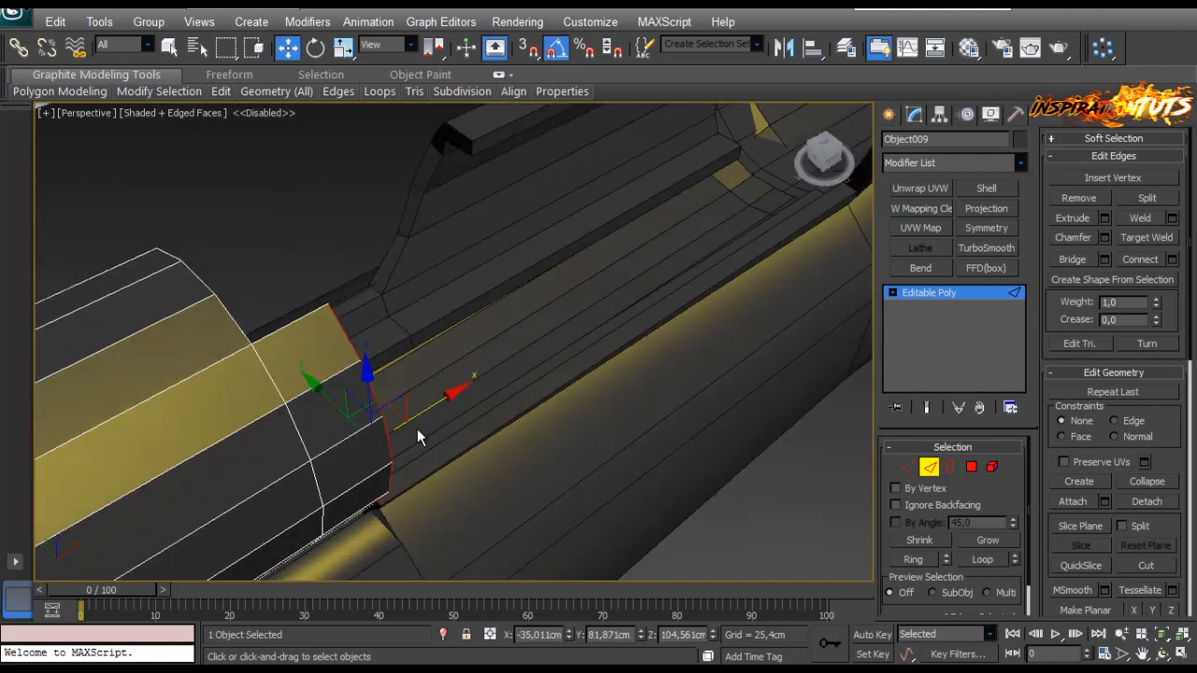
Step: Extend the front border edges on the opposite side of the ring forward about 1.8 cm along X as new faces
{"action": "middle_click_drag", "start_coordinate": [335, 410], "coordinate": [548, 394], "text": "alt"}
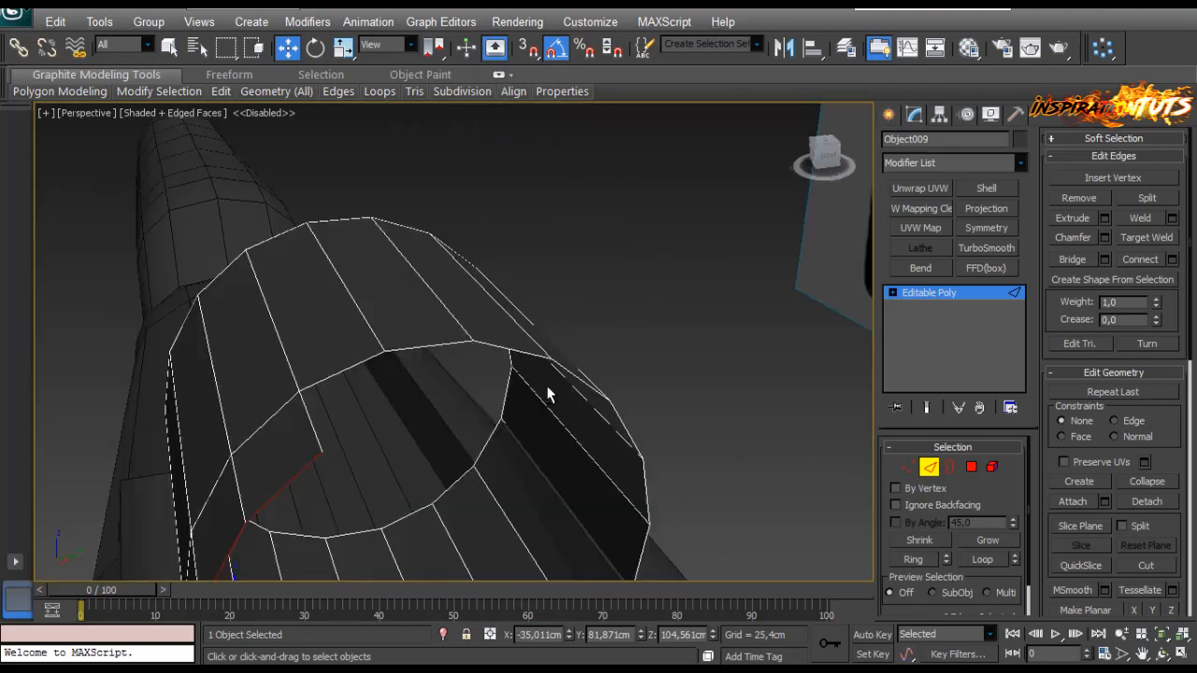
{"action": "middle_click_drag", "start_coordinate": [626, 427], "coordinate": [564, 468], "text": "alt"}
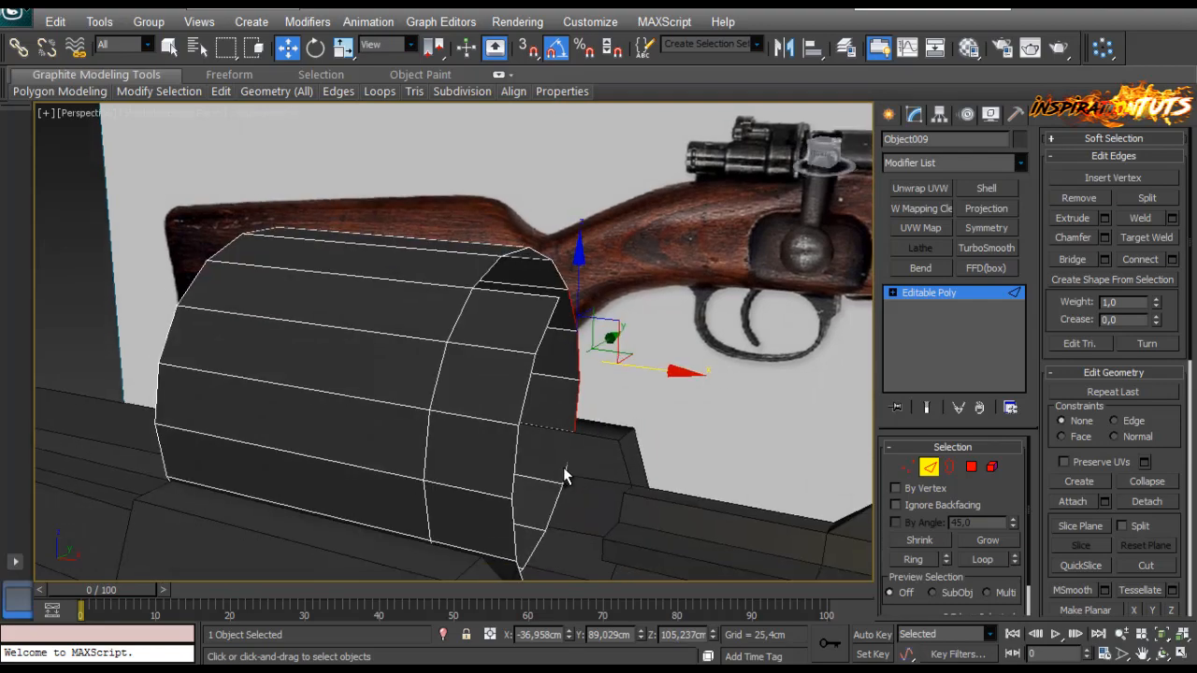
{"action": "left_click_drag", "start_coordinate": [564, 468], "coordinate": [561, 468]}
{"action": "middle_click_drag", "start_coordinate": [578, 475], "coordinate": [599, 369], "text": "alt"}
{"action": "left_click_drag", "start_coordinate": [609, 338], "coordinate": [648, 368]}
{"action": "middle_click_drag", "start_coordinate": [647, 369], "coordinate": [489, 396], "text": "alt"}
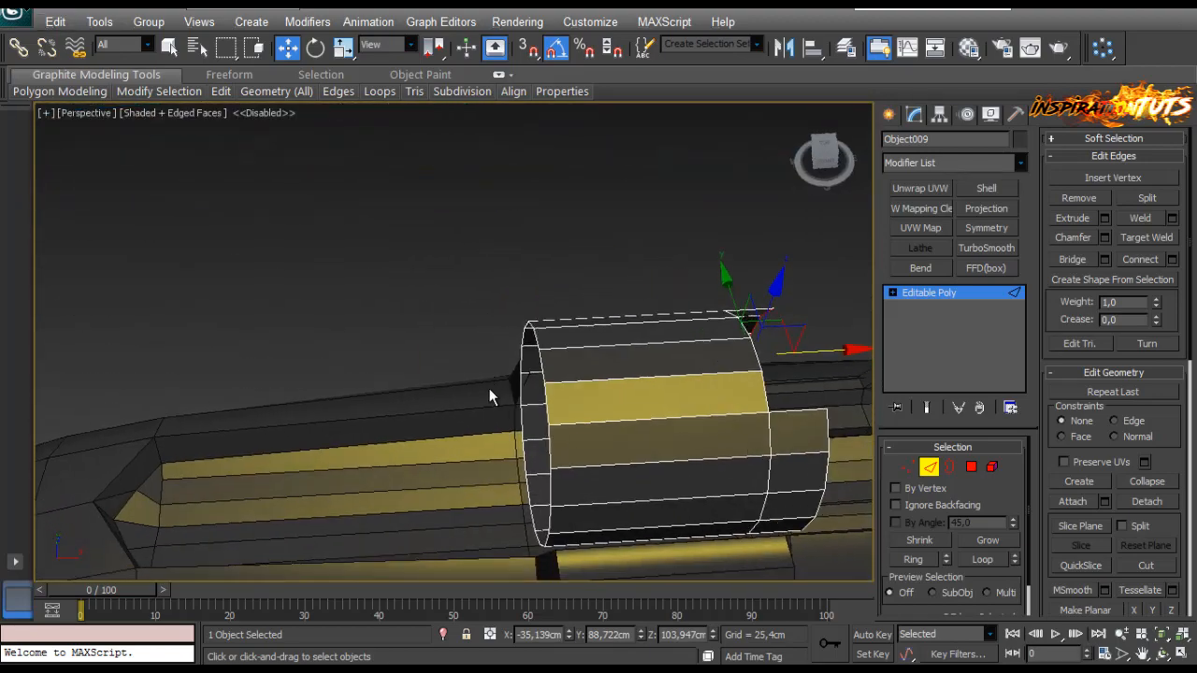
Step: Move the rear border vertices on one side of the ring backward along X in stages, using progressively smaller selections to curve the edge
{"action": "left_click", "coordinate": [909, 467]}
{"action": "middle_click_drag", "start_coordinate": [716, 402], "coordinate": [580, 358], "text": "alt"}
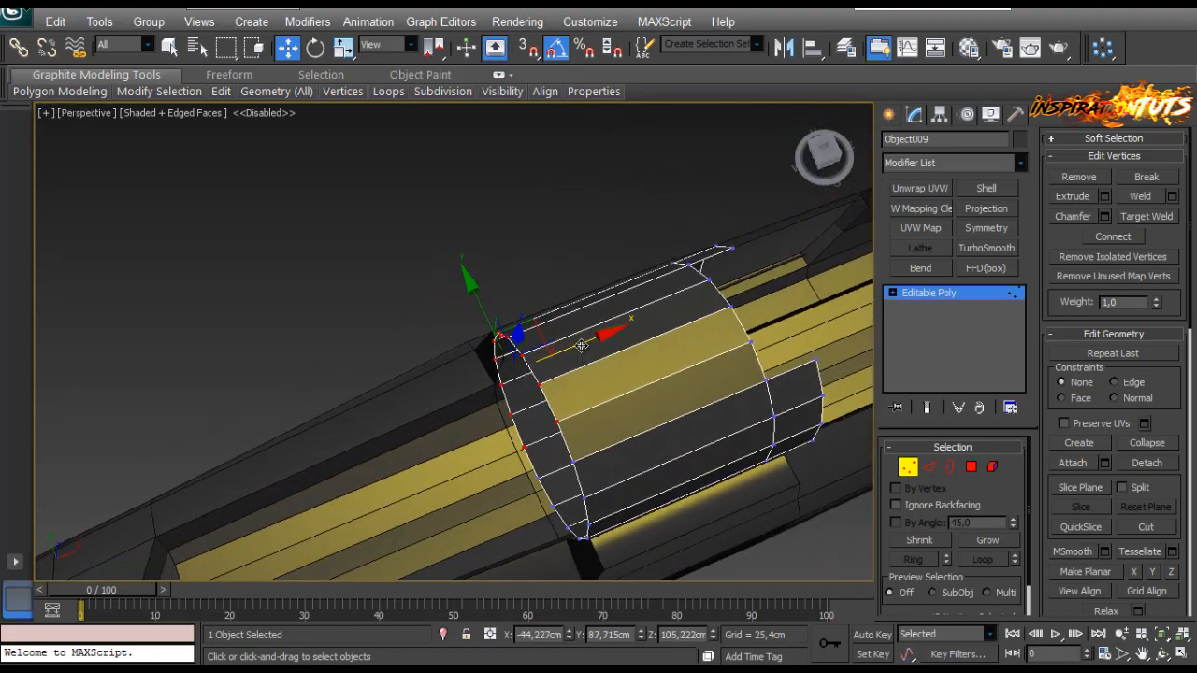
{"action": "left_click_drag", "start_coordinate": [580, 346], "coordinate": [571, 352]}
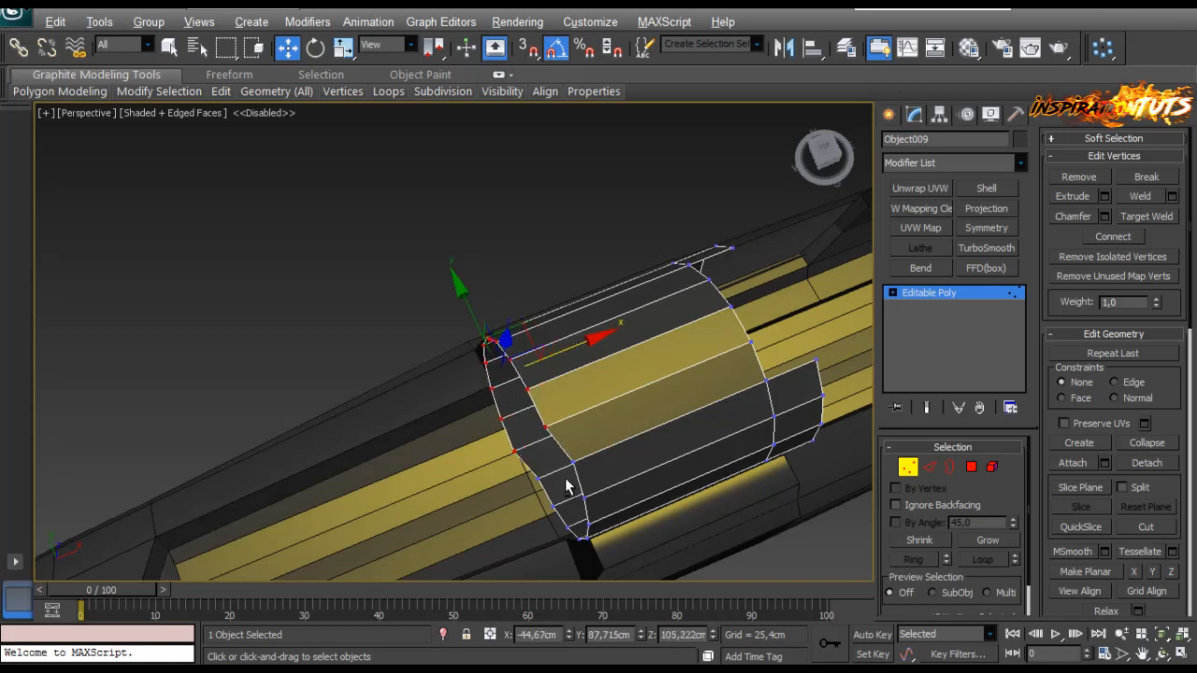
{"action": "left_click_drag", "start_coordinate": [517, 433], "coordinate": [517, 430], "text": "alt"}
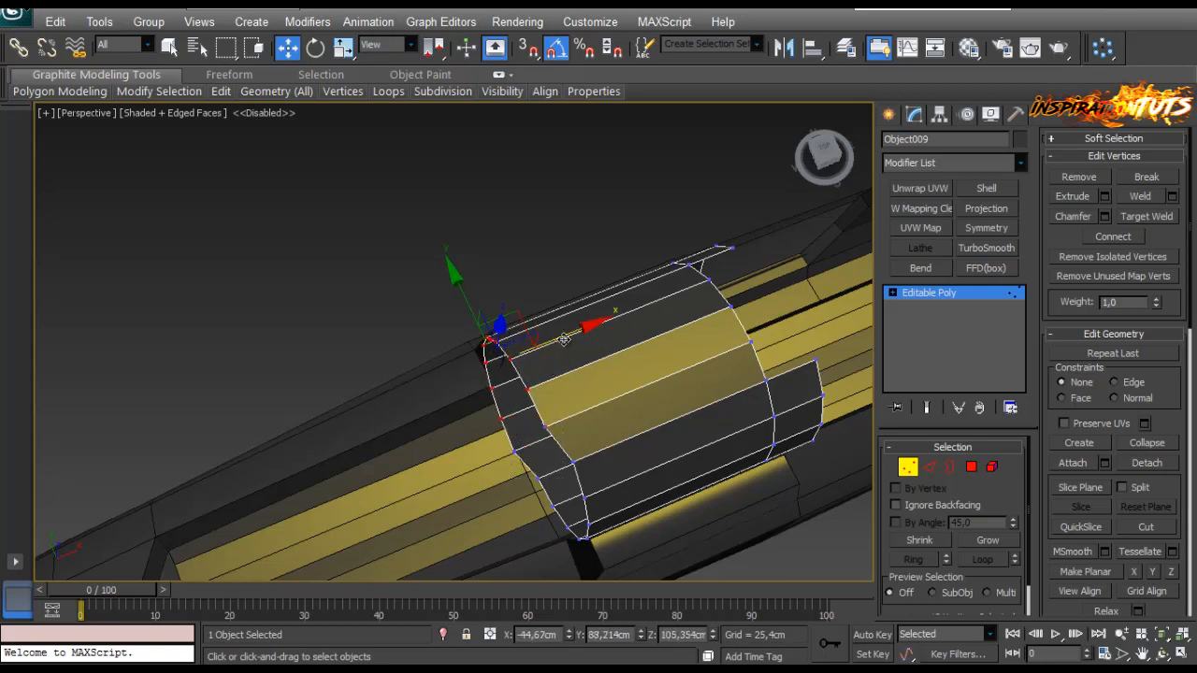
{"action": "left_click_drag", "start_coordinate": [564, 339], "coordinate": [556, 350]}
{"action": "left_click_drag", "start_coordinate": [553, 459], "coordinate": [482, 394], "text": "alt"}
{"action": "middle_click_drag", "start_coordinate": [509, 404], "coordinate": [536, 361], "text": "alt"}
{"action": "left_click_drag", "start_coordinate": [543, 340], "coordinate": [535, 365]}
Step: Check the edges of the ring's rear opening and remove the unneeded vertices on its border
{"action": "left_click", "coordinate": [932, 467]}
{"action": "left_click", "coordinate": [472, 365]}
{"action": "middle_click_drag", "start_coordinate": [411, 402], "coordinate": [589, 397], "text": "alt"}
{"action": "left_click_drag", "start_coordinate": [460, 400], "coordinate": [455, 437]}
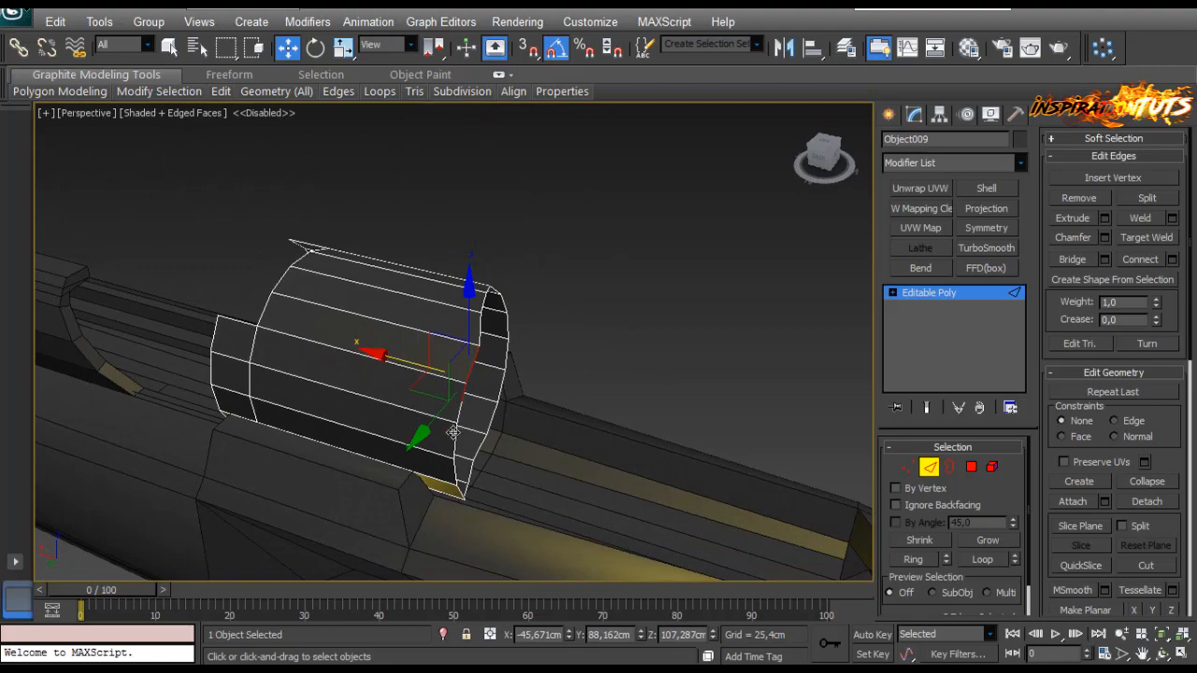
{"action": "scroll", "coordinate": [470, 406], "scroll_direction": "up", "scroll_amount": 5}
{"action": "middle_click_drag", "start_coordinate": [453, 432], "coordinate": [598, 375], "text": "alt"}
{"action": "left_click", "coordinate": [906, 467]}
{"action": "left_click", "coordinate": [715, 268]}
{"action": "middle_click_drag", "start_coordinate": [489, 430], "coordinate": [268, 360], "text": "alt"}
{"action": "left_click", "coordinate": [270, 361]}
{"action": "key", "text": "BackSpace"}
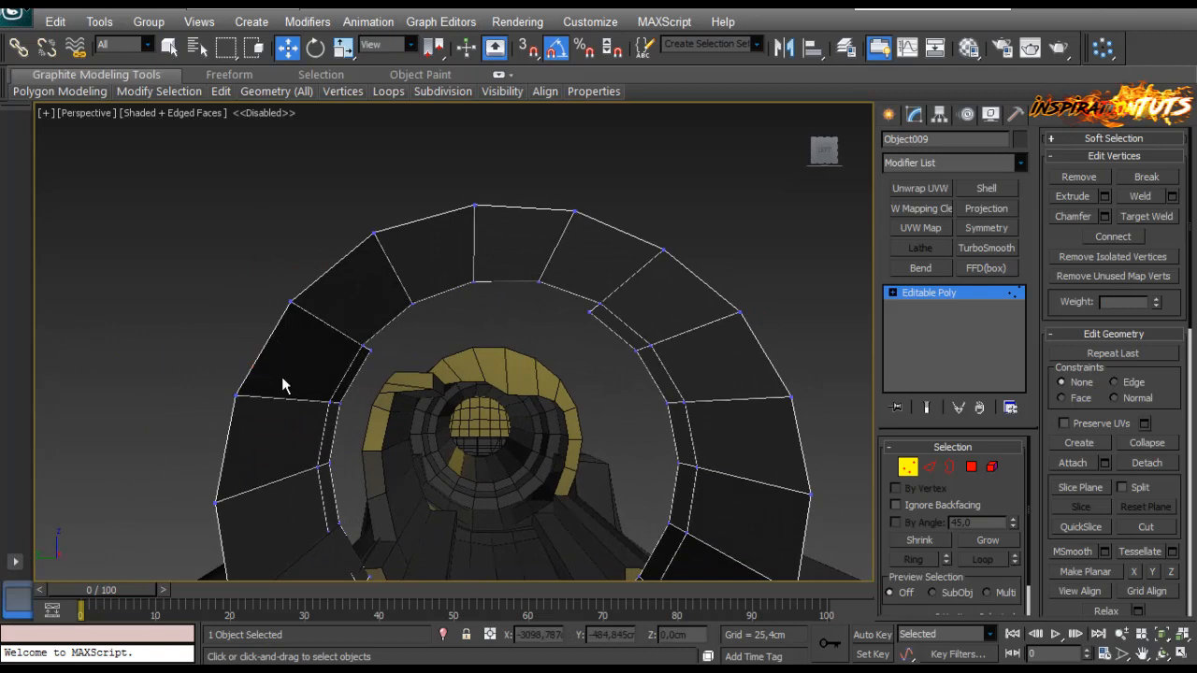
Step: Select the side edges of the ring's rear border without the top edge and extend them backward about 1.9 cm along X
{"action": "middle_click_drag", "start_coordinate": [291, 452], "coordinate": [628, 497]}
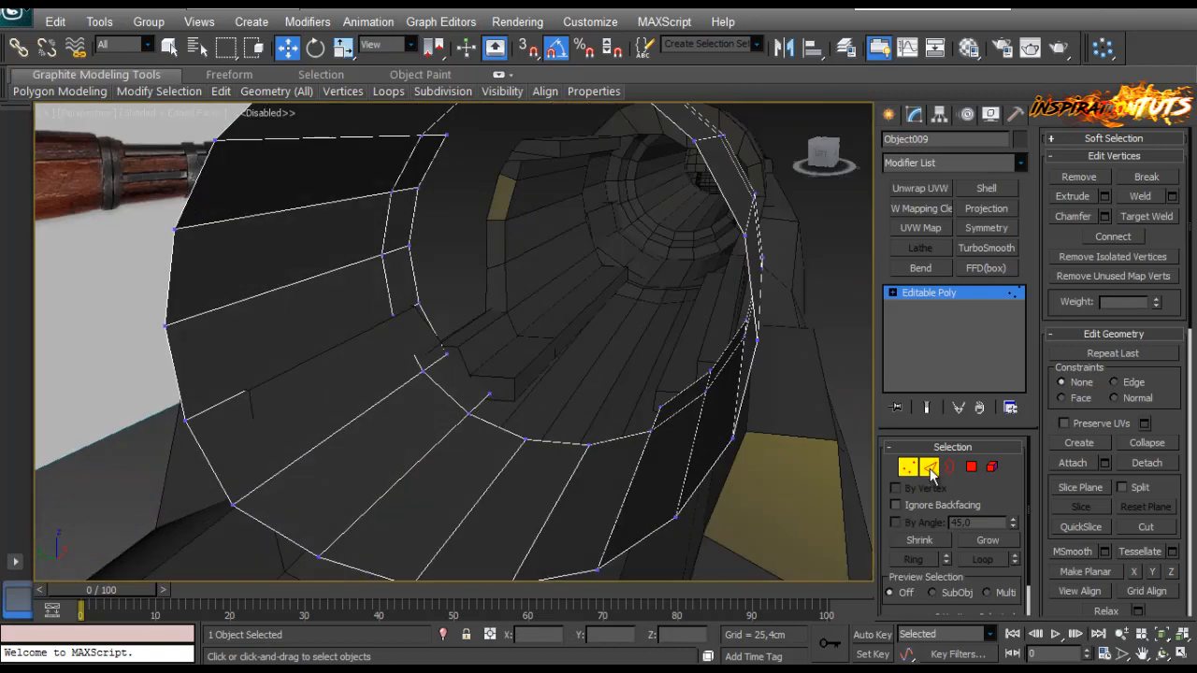
{"action": "left_click", "coordinate": [930, 469]}
{"action": "left_click", "coordinate": [214, 475]}
{"action": "left_click", "coordinate": [177, 370], "text": "ctrl"}
{"action": "left_click", "coordinate": [170, 273], "text": "ctrl"}
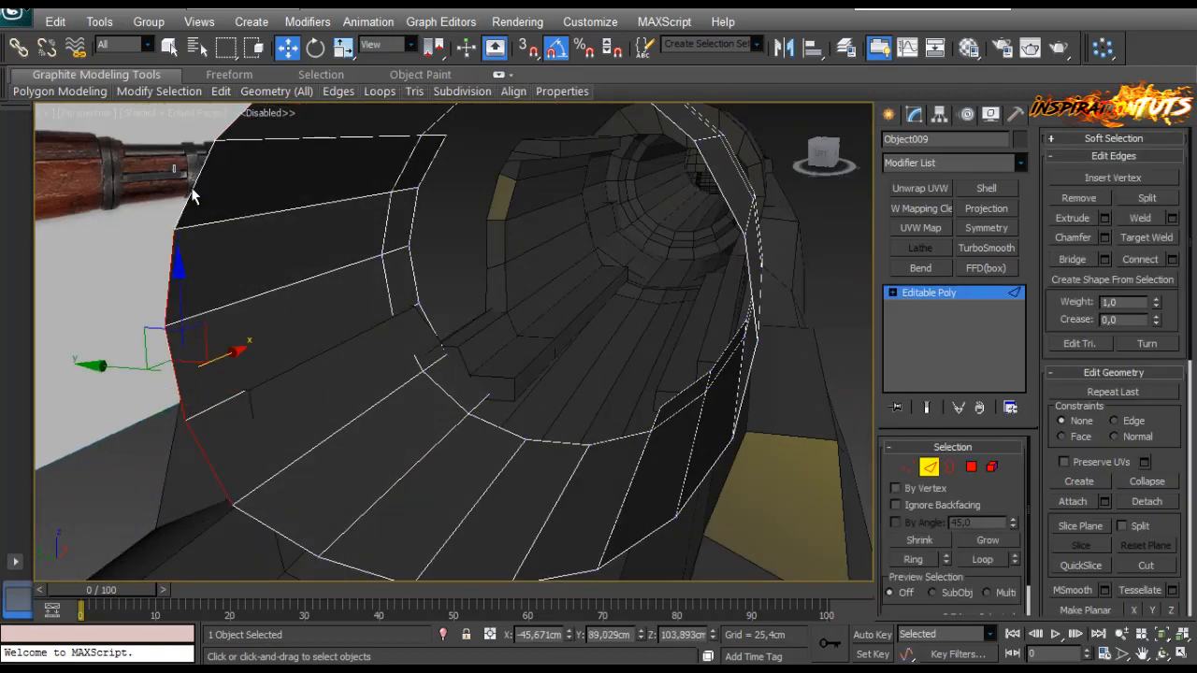
{"action": "middle_click_drag", "start_coordinate": [227, 235], "coordinate": [275, 321], "text": "alt"}
{"action": "middle_click_drag", "start_coordinate": [347, 315], "coordinate": [378, 391], "text": "alt"}
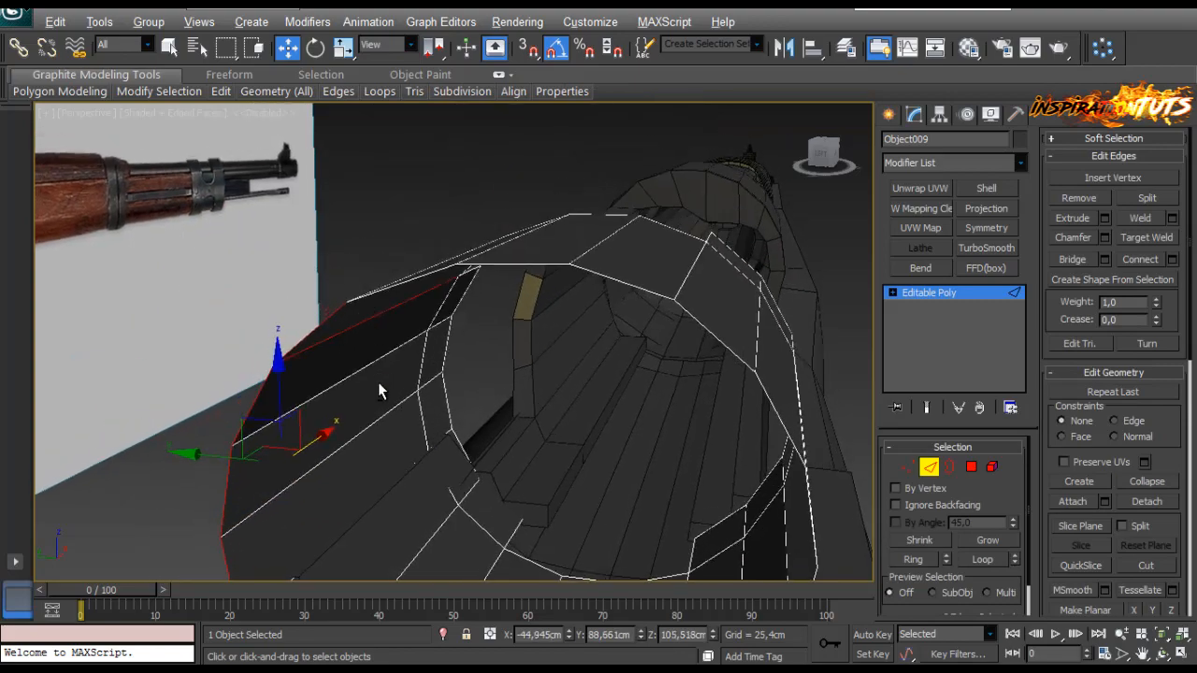
{"action": "left_click", "coordinate": [366, 324], "text": "alt"}
{"action": "middle_click_drag", "start_coordinate": [366, 324], "coordinate": [554, 289], "text": "alt"}
{"action": "scroll", "coordinate": [351, 432], "scroll_direction": "down", "scroll_amount": 2}
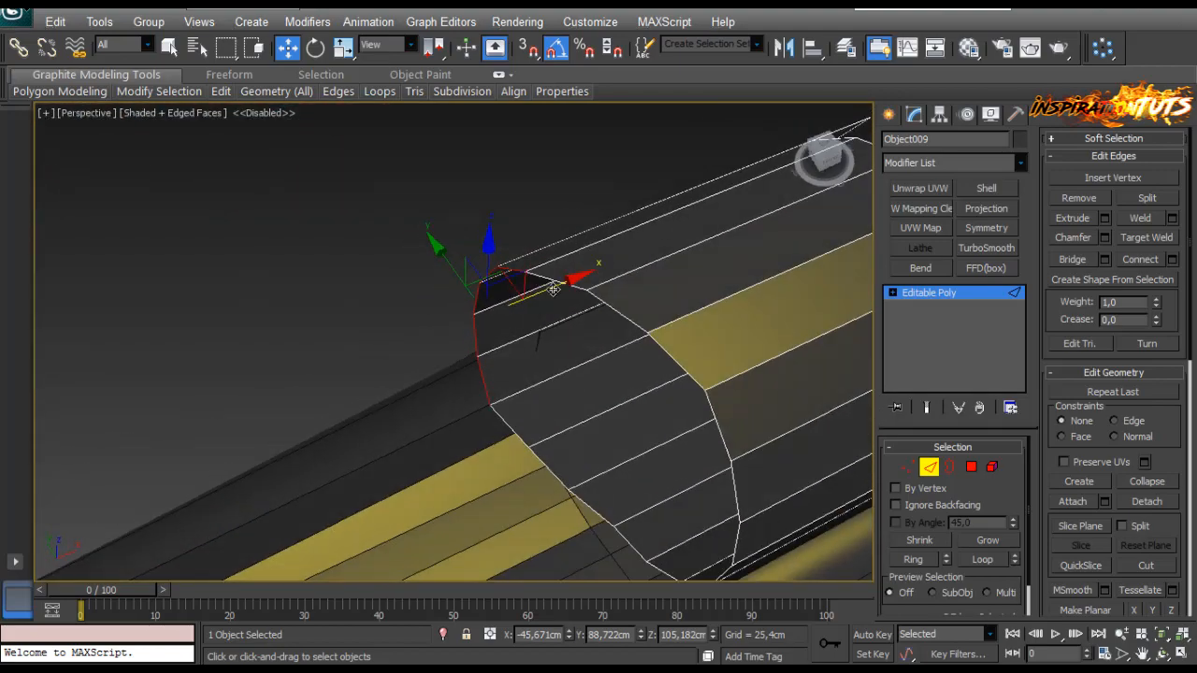
{"action": "left_click_drag", "start_coordinate": [554, 290], "coordinate": [489, 329], "text": "shift"}
{"action": "scroll", "coordinate": [498, 345], "scroll_direction": "down", "scroll_amount": 4}
{"action": "middle_click_drag", "start_coordinate": [497, 345], "coordinate": [385, 333], "text": "alt"}
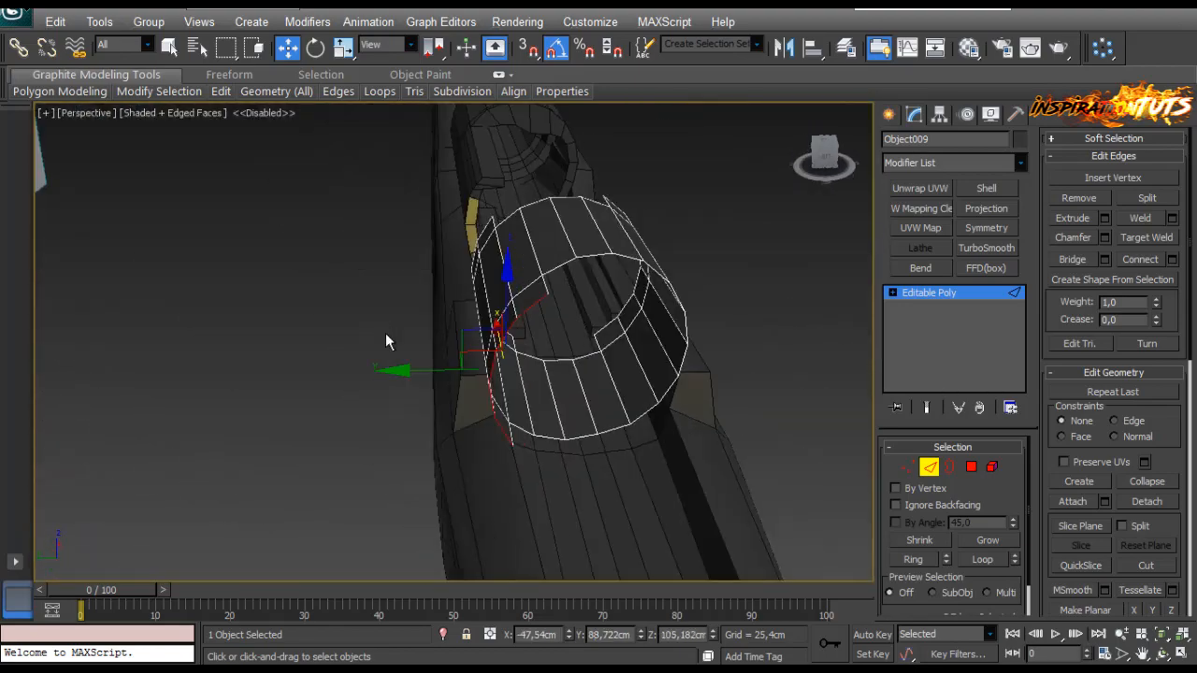
Step: In the front view, move the vertices at the end of the rear extension about 0.37 cm forward to match the reference image
{"action": "middle_click_drag", "start_coordinate": [622, 237], "coordinate": [566, 324], "text": "alt"}
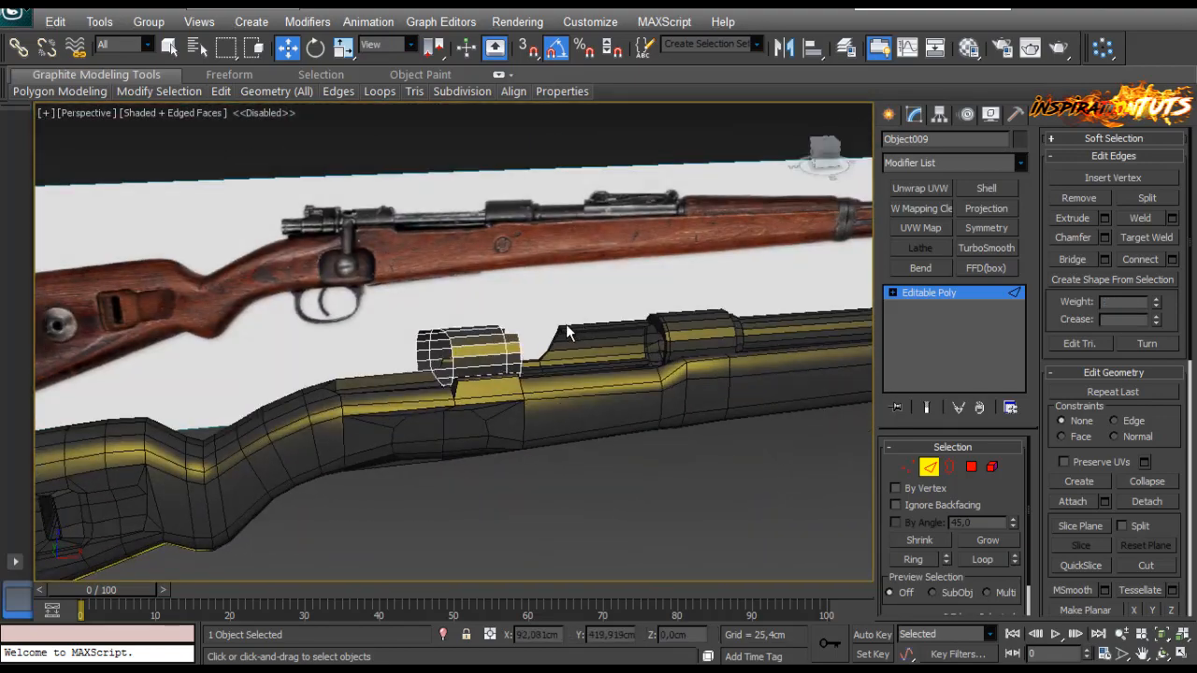
{"action": "key", "text": "f"}
{"action": "scroll", "coordinate": [561, 310], "scroll_direction": "down", "scroll_amount": 8}
{"action": "scroll", "coordinate": [441, 321], "scroll_direction": "up", "scroll_amount": 4}
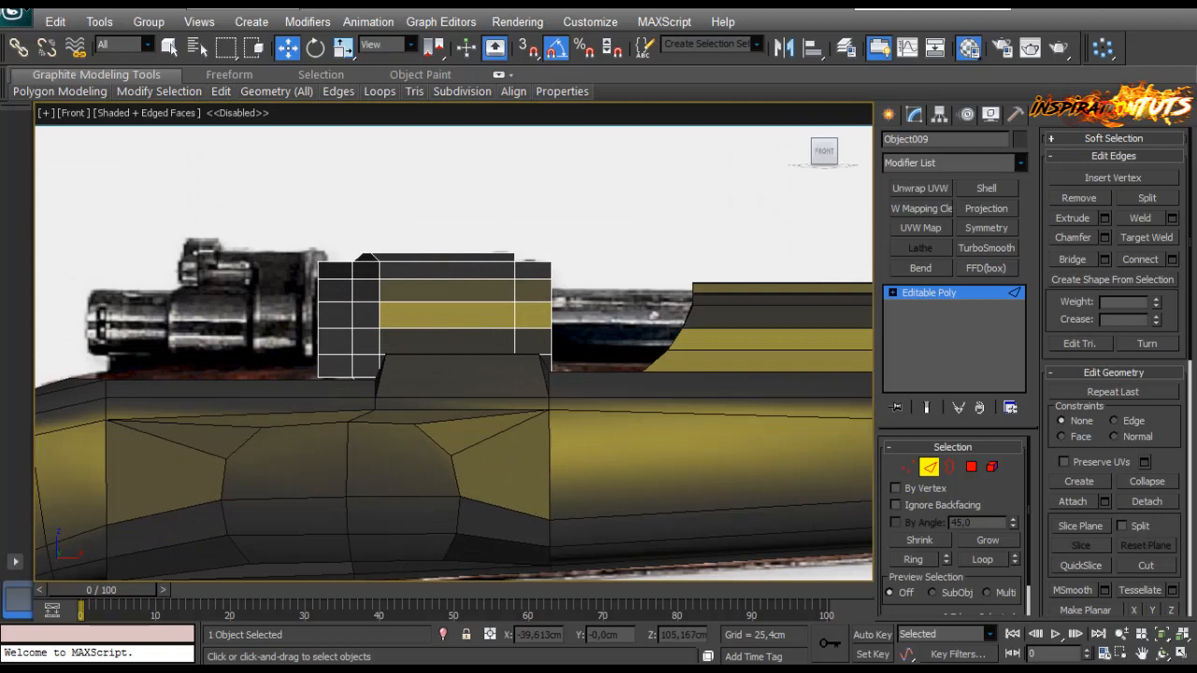
{"action": "scroll", "coordinate": [405, 521], "scroll_direction": "up", "scroll_amount": 2}
{"action": "left_click", "coordinate": [908, 466]}
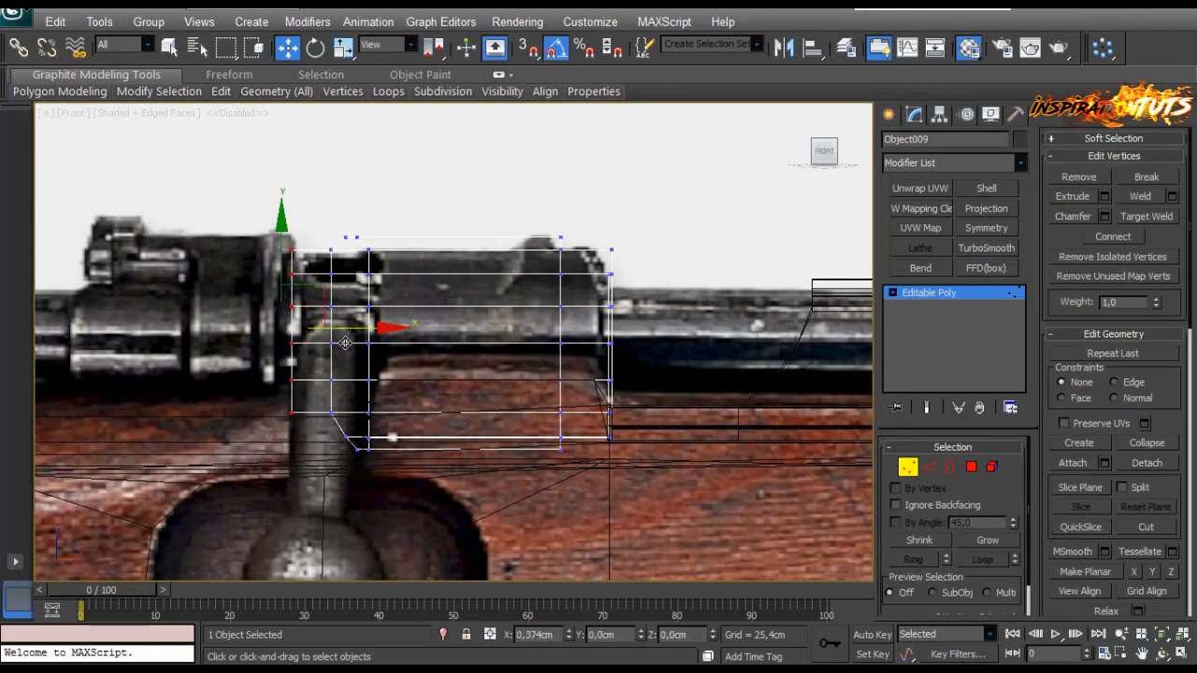
{"action": "left_click_drag", "start_coordinate": [345, 342], "coordinate": [346, 342]}
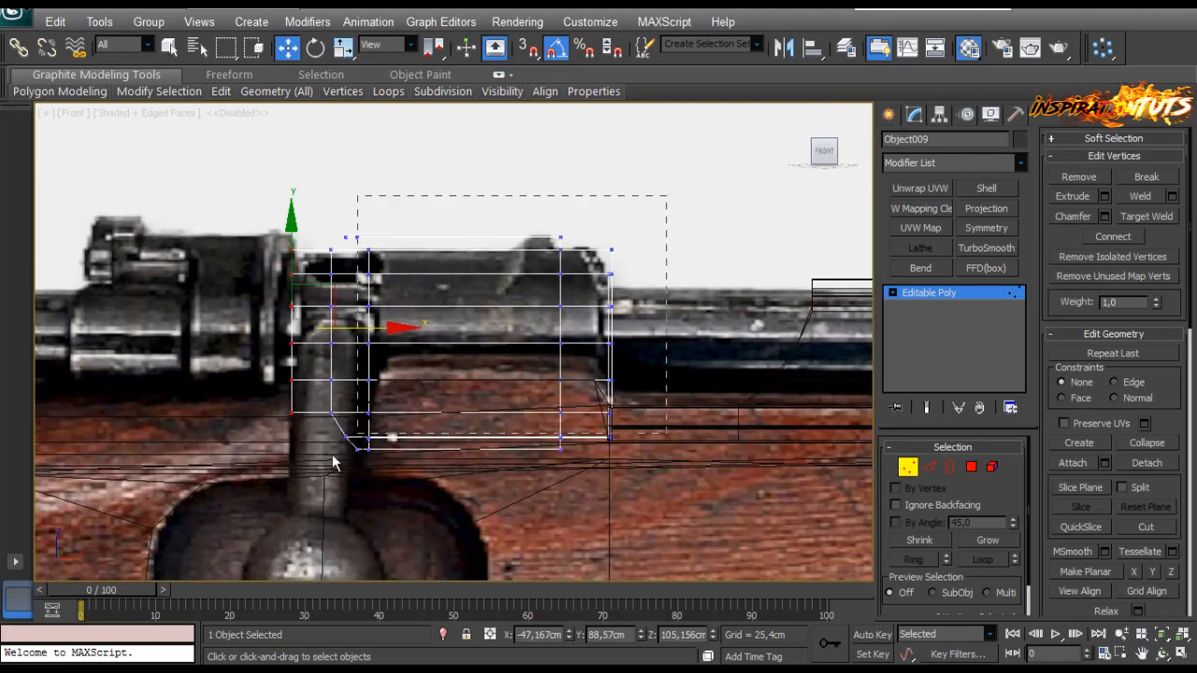
Step: Select all of the ring's vertices and scale them down uniformly to fit the receiver in the reference image
{"action": "left_click_drag", "start_coordinate": [332, 455], "coordinate": [237, 514]}
{"action": "key", "text": "r"}
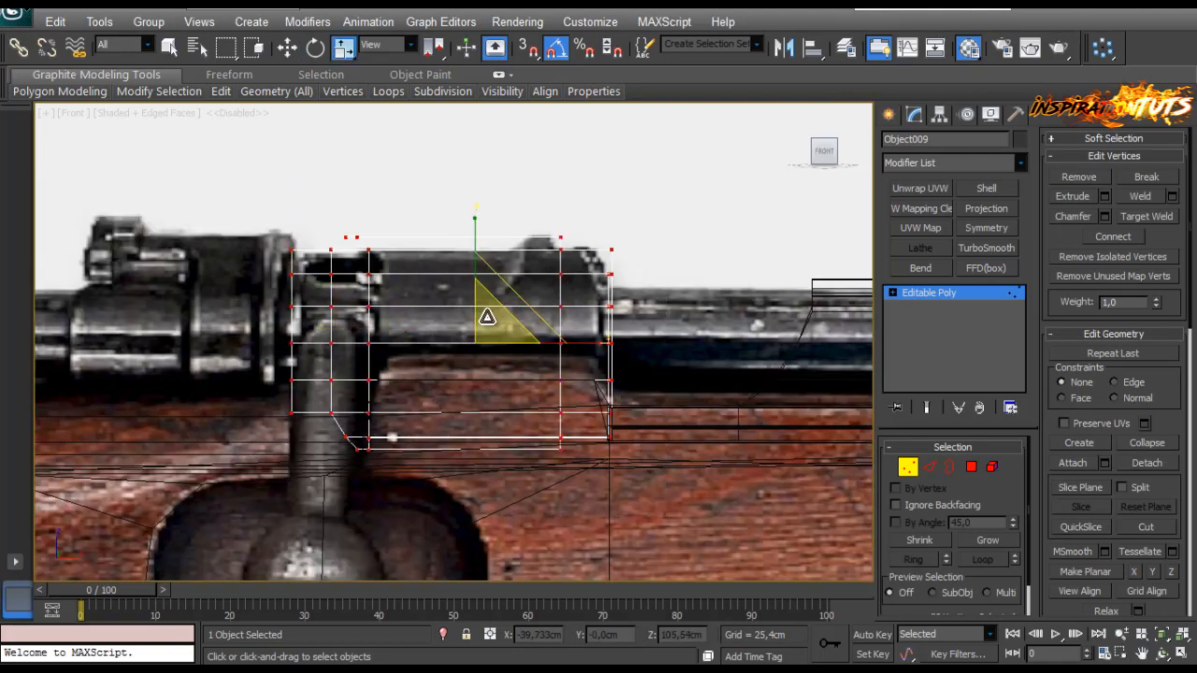
{"action": "left_click_drag", "start_coordinate": [486, 317], "coordinate": [485, 323]}
{"action": "left_click", "coordinate": [911, 465]}
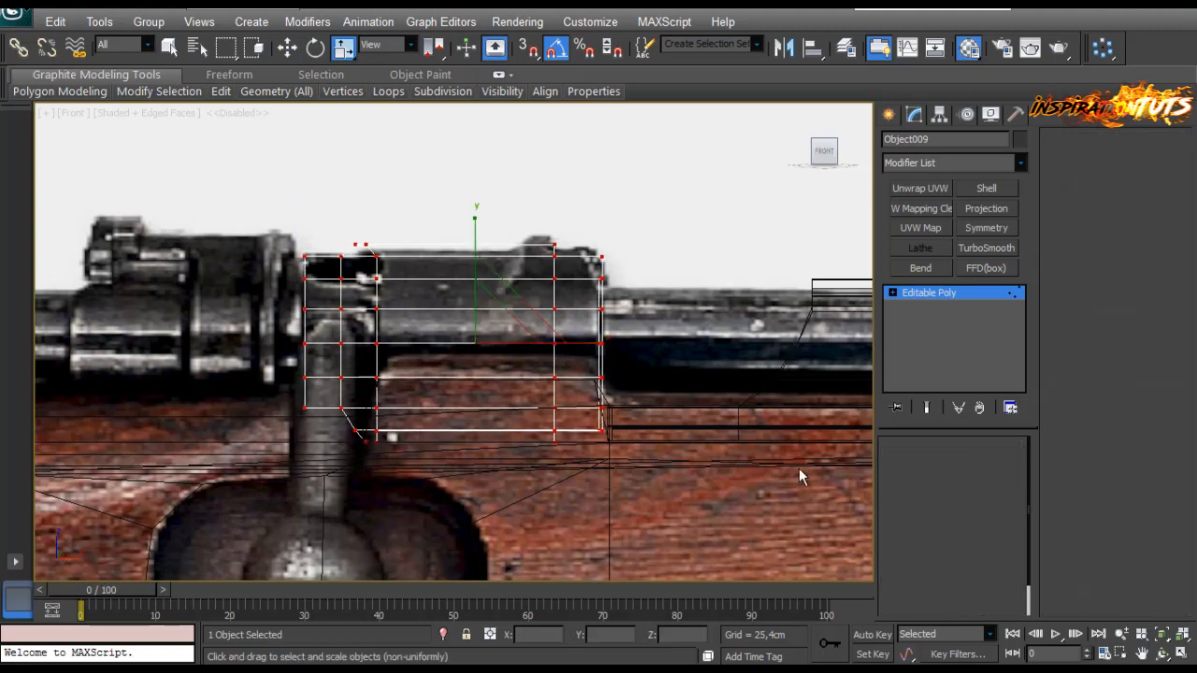
Step: Examine in the shaded perspective view how the scaled ring sits on the stock and inspect its rear opening
{"action": "key", "text": "p"}
{"action": "middle_click_drag", "start_coordinate": [799, 468], "coordinate": [645, 467], "text": "alt"}
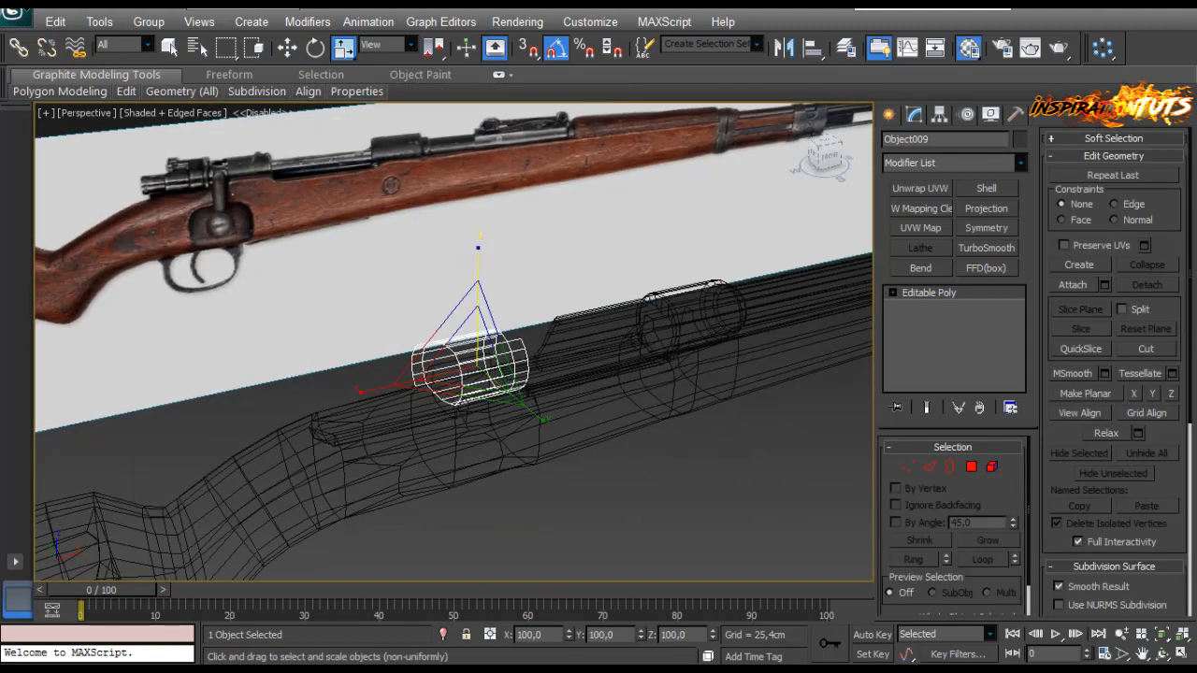
{"action": "middle_click_drag", "start_coordinate": [355, 294], "coordinate": [439, 374], "text": "alt"}
{"action": "left_click", "coordinate": [571, 476]}
{"action": "scroll", "coordinate": [471, 376], "scroll_direction": "up", "scroll_amount": 2}
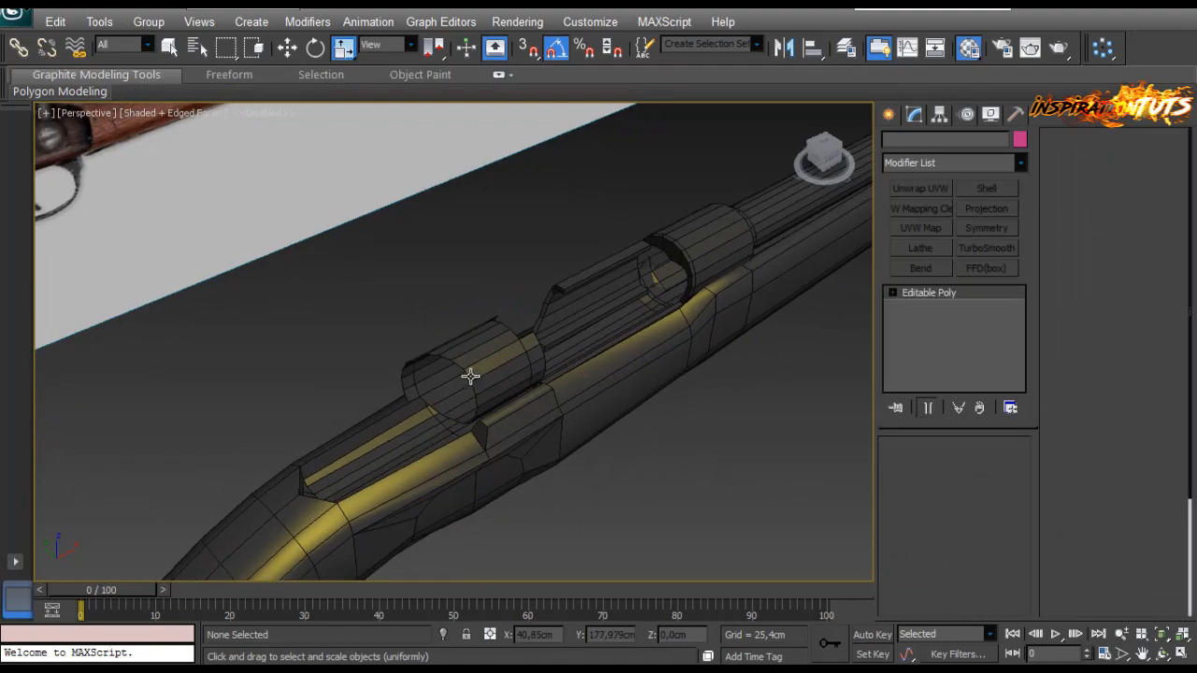
{"action": "left_click", "coordinate": [470, 376]}
{"action": "scroll", "coordinate": [473, 371], "scroll_direction": "up", "scroll_amount": 3}
{"action": "scroll", "coordinate": [574, 365], "scroll_direction": "down", "scroll_amount": 5}
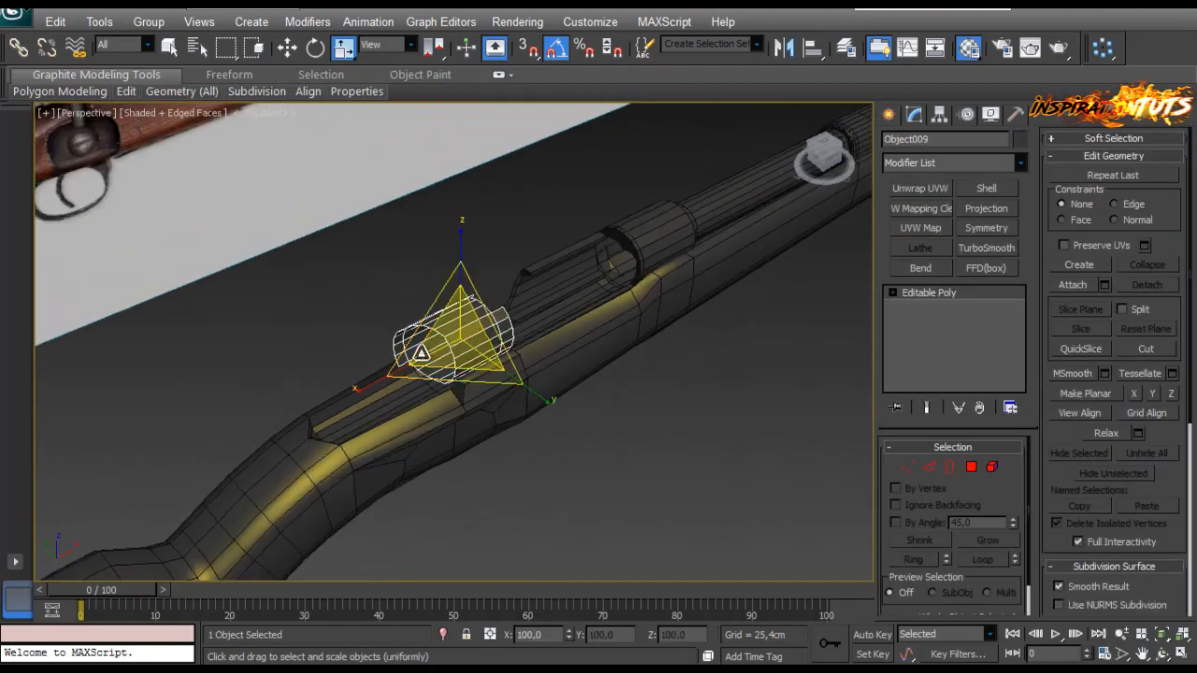
{"action": "middle_click_drag", "start_coordinate": [421, 353], "coordinate": [496, 372], "text": "alt"}
{"action": "scroll", "coordinate": [456, 349], "scroll_direction": "up", "scroll_amount": 5}
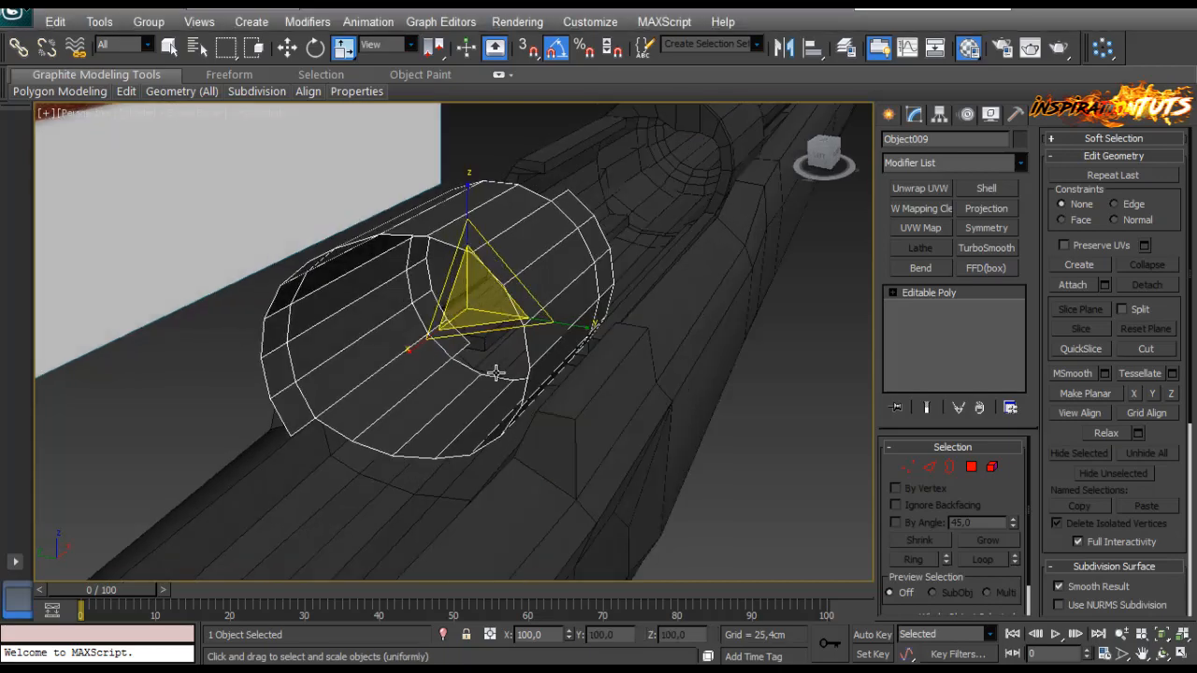
Step: Select a lower rear border edge of the ring on the side opposite the rear extension
{"action": "left_click", "coordinate": [929, 467]}
{"action": "left_click", "coordinate": [527, 385]}
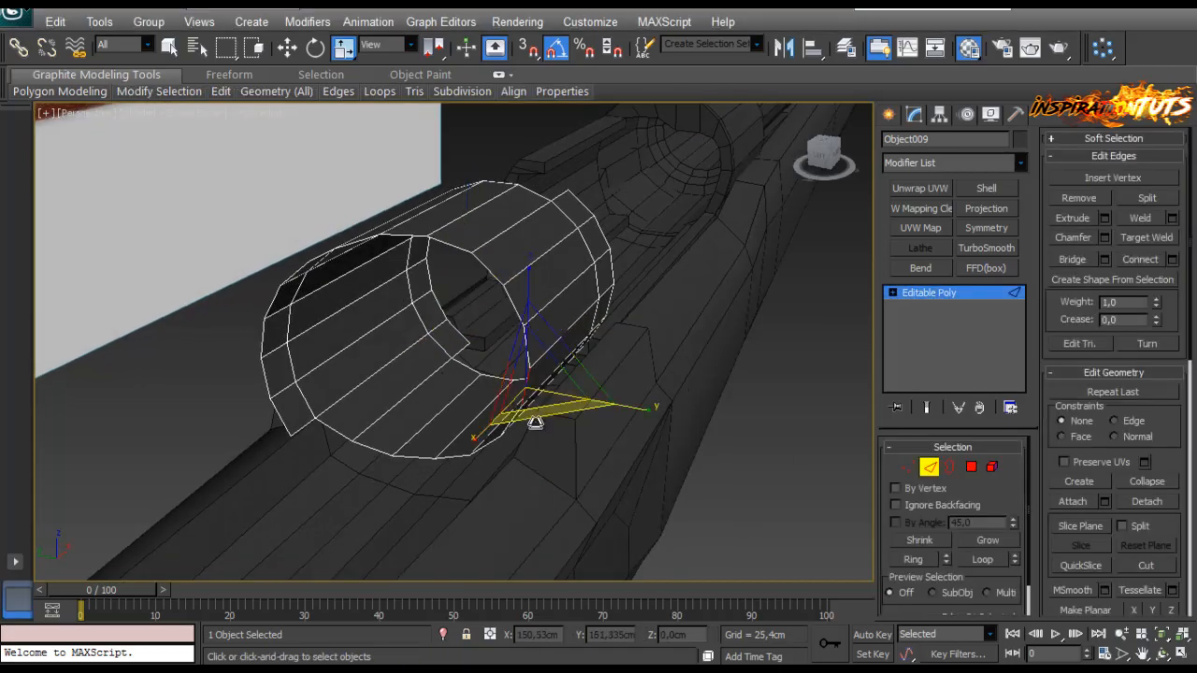
Step: Extrude the lower open edges at the tube's end about 1.36 cm along the negative X axis
{"action": "middle_click_drag", "start_coordinate": [537, 414], "coordinate": [505, 380], "text": "alt"}
{"action": "left_click", "coordinate": [554, 469]}
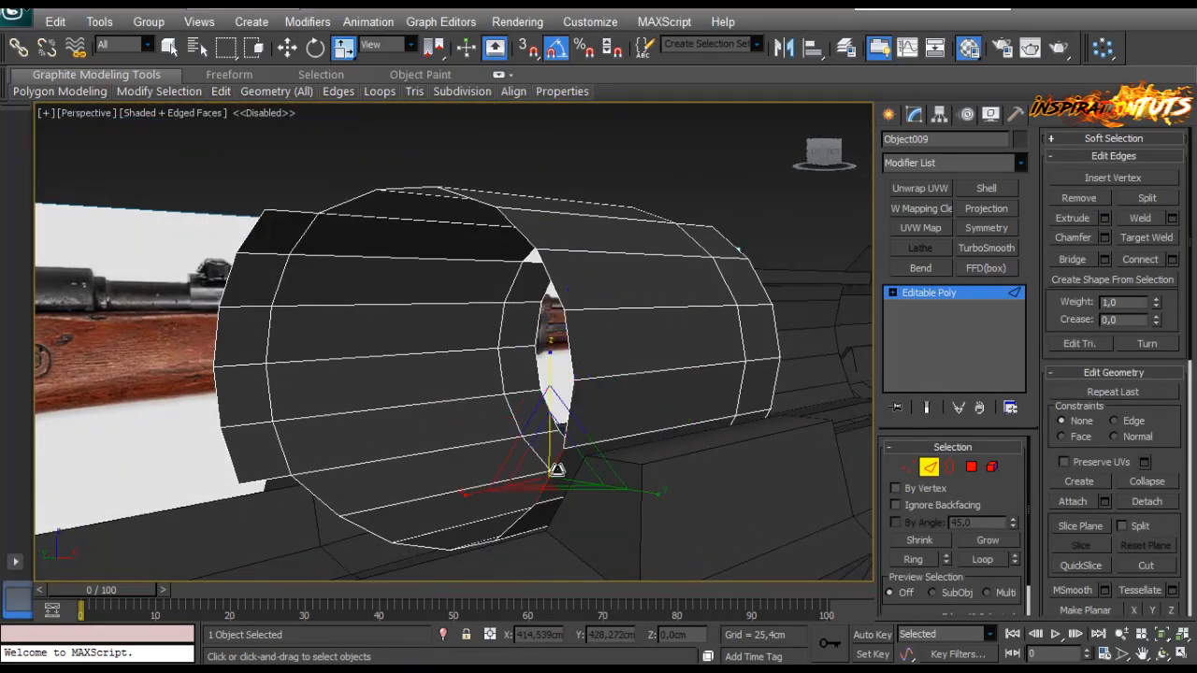
{"action": "middle_click_drag", "start_coordinate": [556, 475], "coordinate": [561, 447], "text": "alt"}
{"action": "left_click_drag", "start_coordinate": [543, 453], "coordinate": [422, 484]}
{"action": "key", "text": "w"}
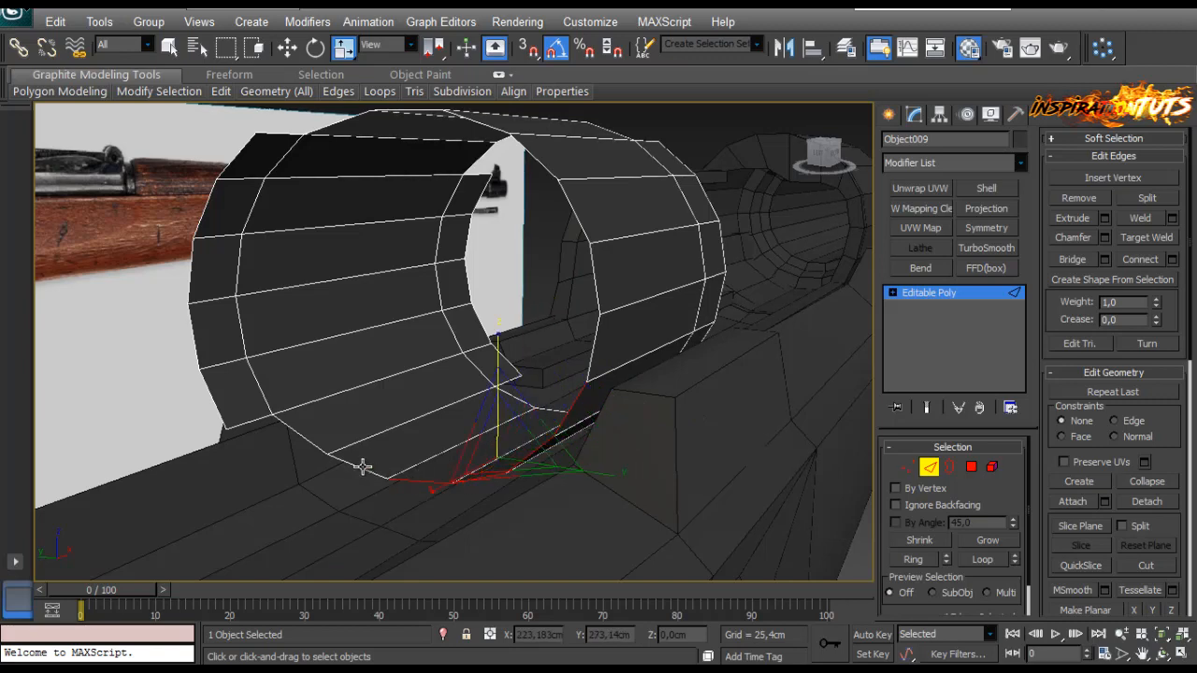
{"action": "middle_click_drag", "start_coordinate": [312, 454], "coordinate": [401, 482], "text": "alt"}
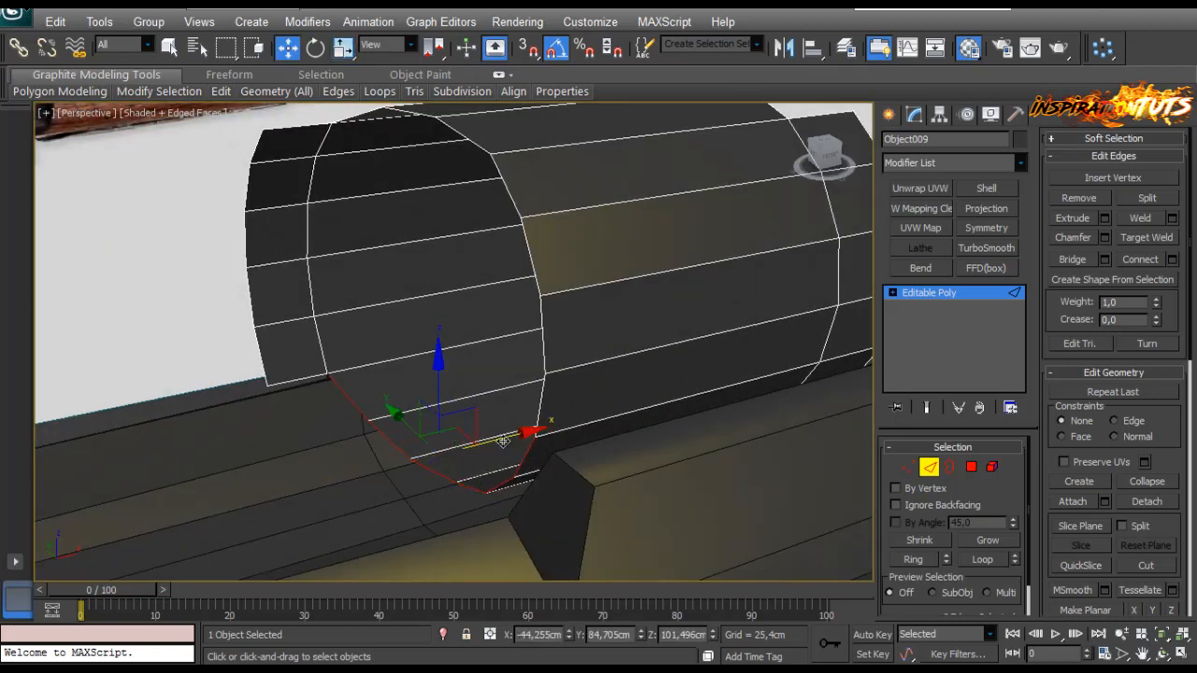
{"action": "left_click_drag", "start_coordinate": [503, 442], "coordinate": [469, 451]}
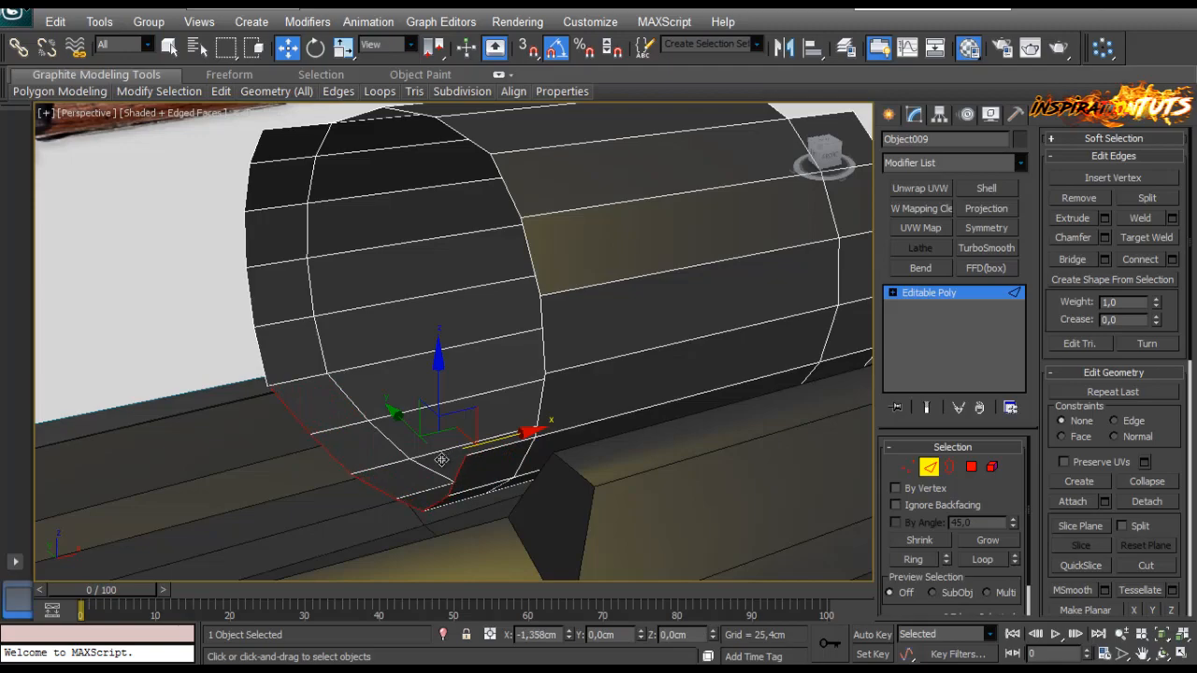
Step: Flatten the extruded edges along X and move them about 1.03 cm in negative X to line up with the tube's end rim
{"action": "middle_click_drag", "start_coordinate": [439, 461], "coordinate": [400, 470], "text": "alt"}
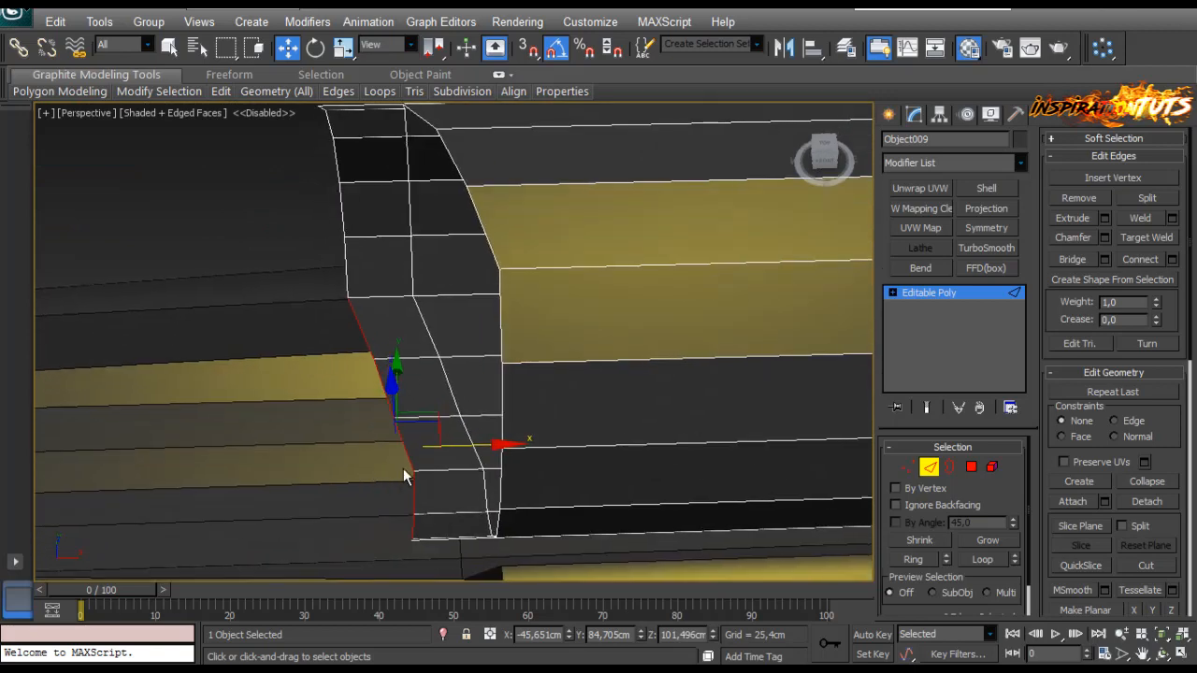
{"action": "key", "text": "r"}
{"action": "left_click_drag", "start_coordinate": [315, 450], "coordinate": [665, 438]}
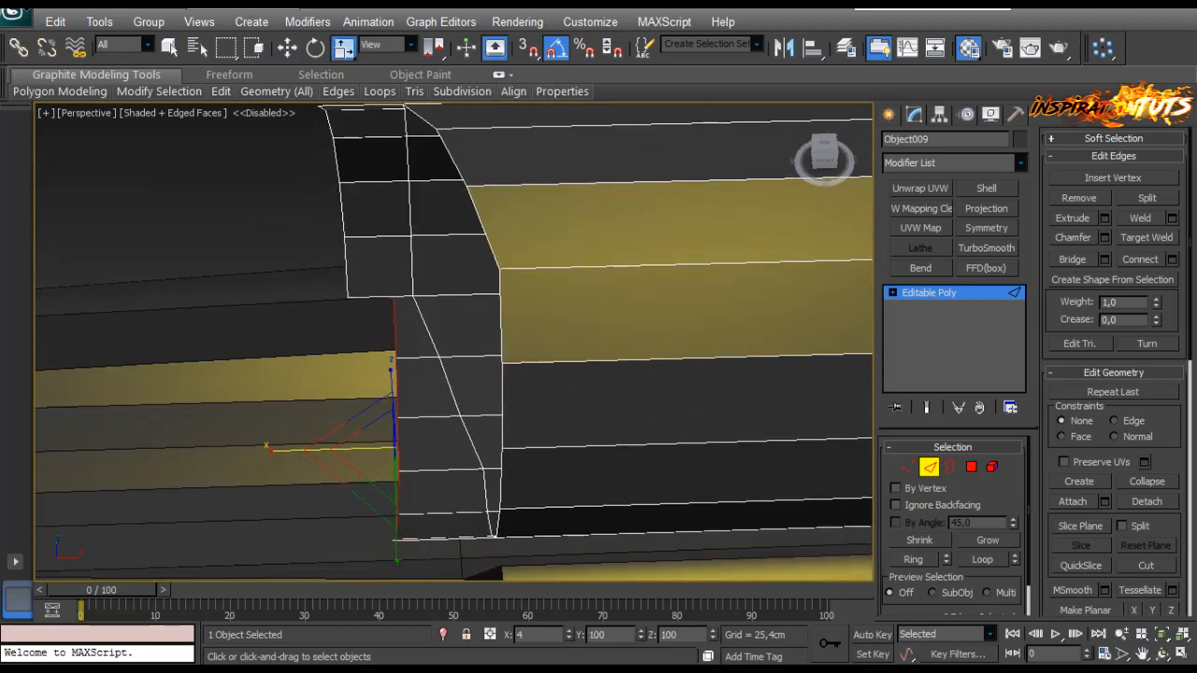
{"action": "key", "text": "w"}
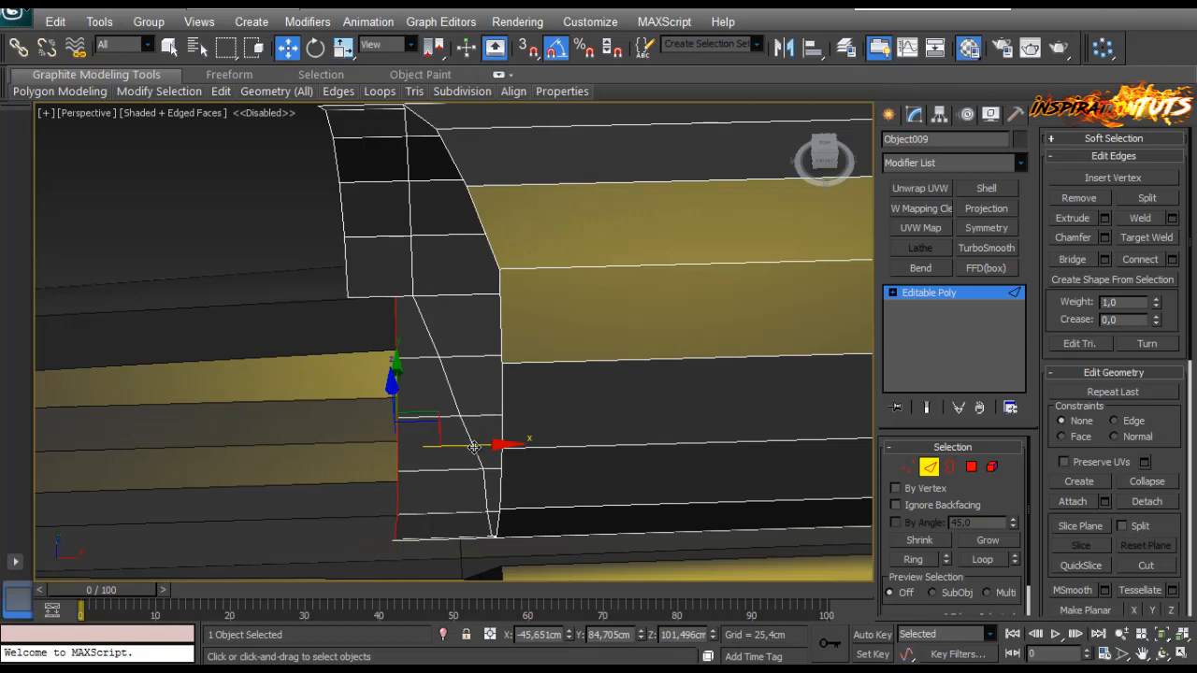
{"action": "left_click_drag", "start_coordinate": [474, 447], "coordinate": [420, 469]}
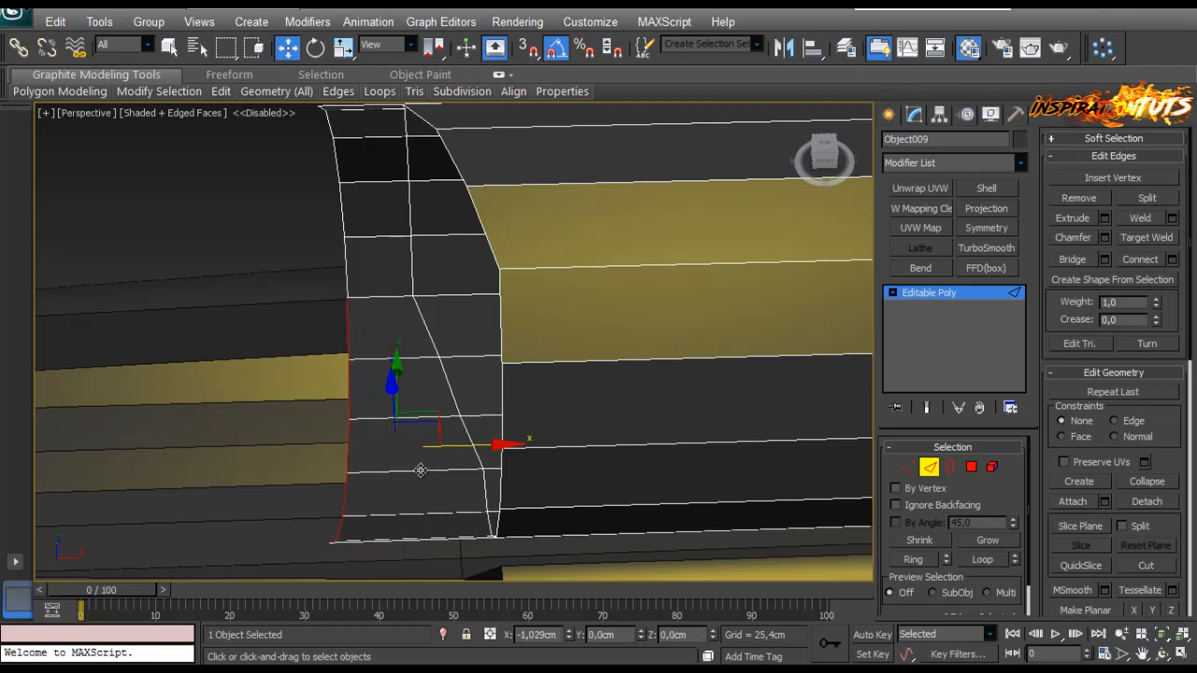
{"action": "middle_click_drag", "start_coordinate": [421, 471], "coordinate": [425, 353], "text": "alt"}
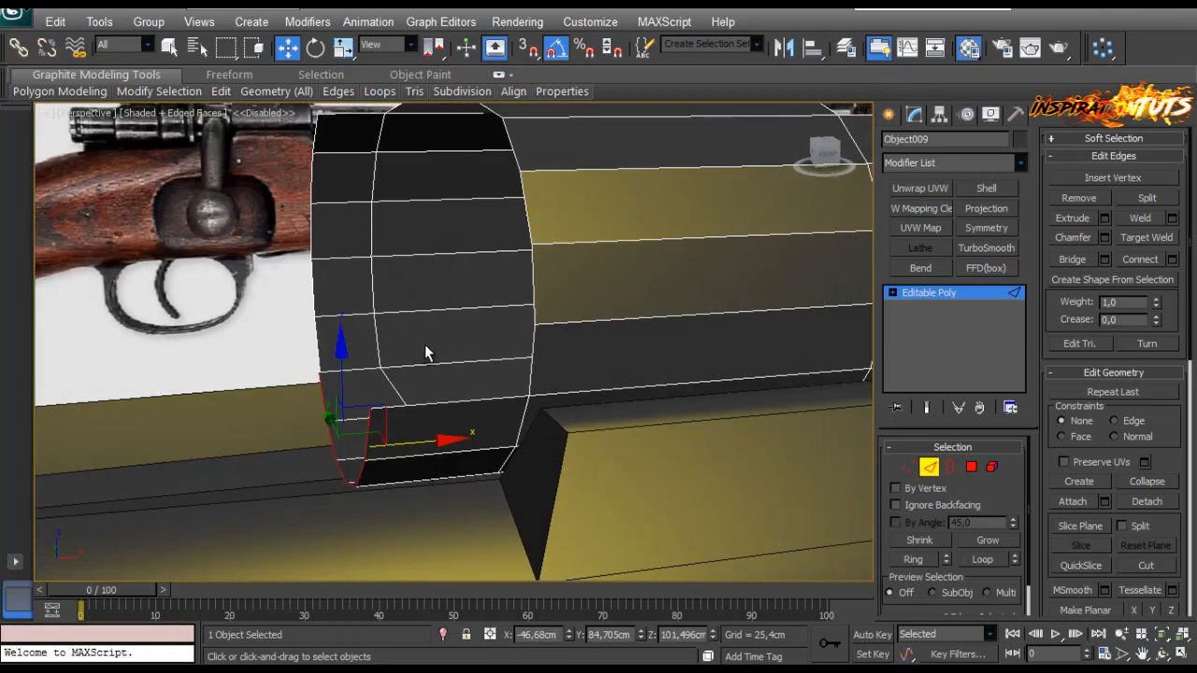
{"action": "middle_click_drag", "start_coordinate": [495, 425], "coordinate": [468, 425], "text": "alt"}
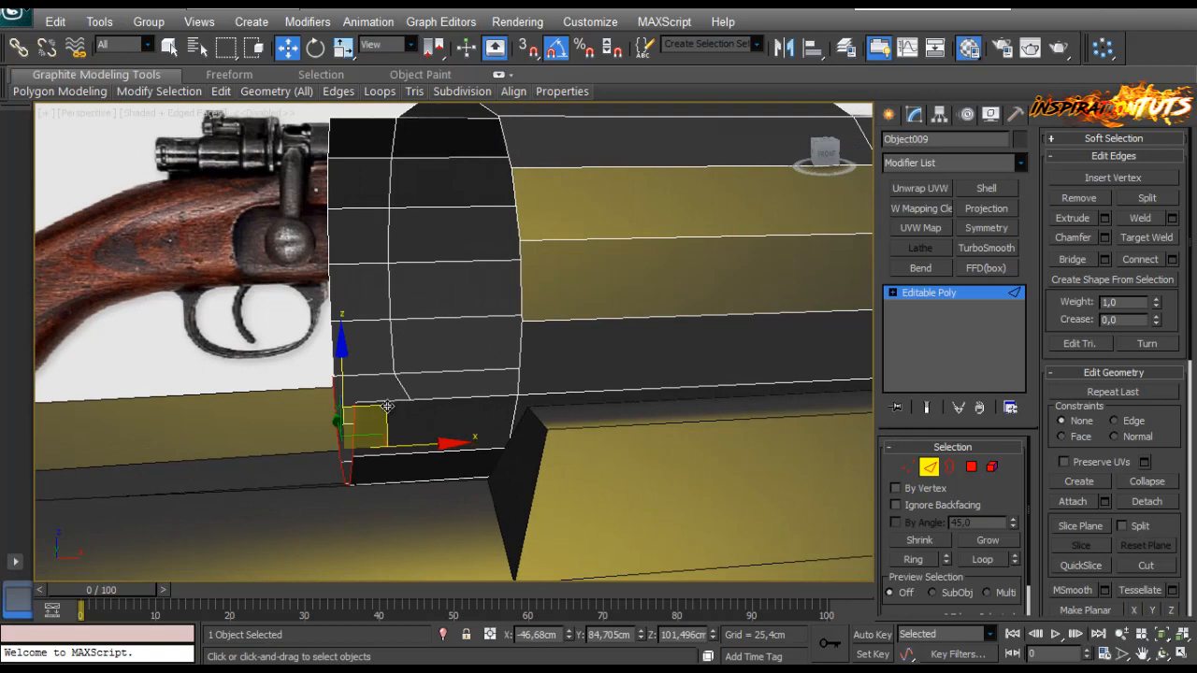
Step: Weld the two overlapping vertices where the extruded strip meets the tube's existing end rim
{"action": "left_click", "coordinate": [435, 398]}
{"action": "key", "text": "alt+r"}
{"action": "left_click", "coordinate": [907, 466]}
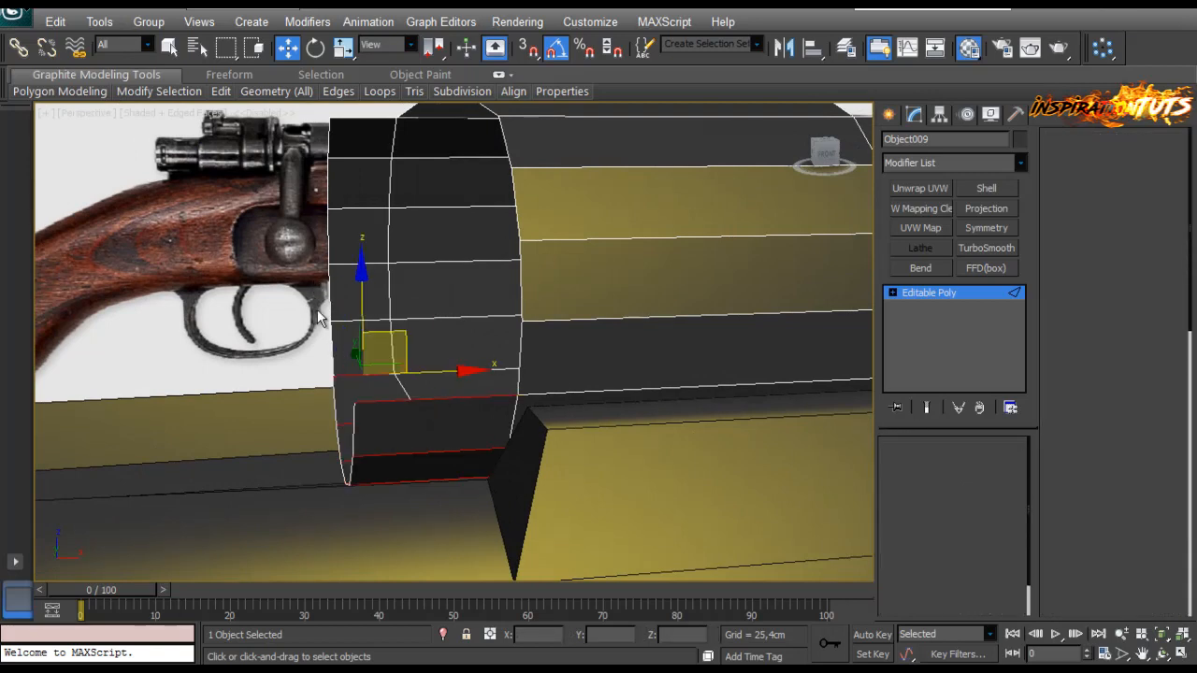
{"action": "scroll", "coordinate": [886, 476], "scroll_direction": "down", "scroll_amount": 1}
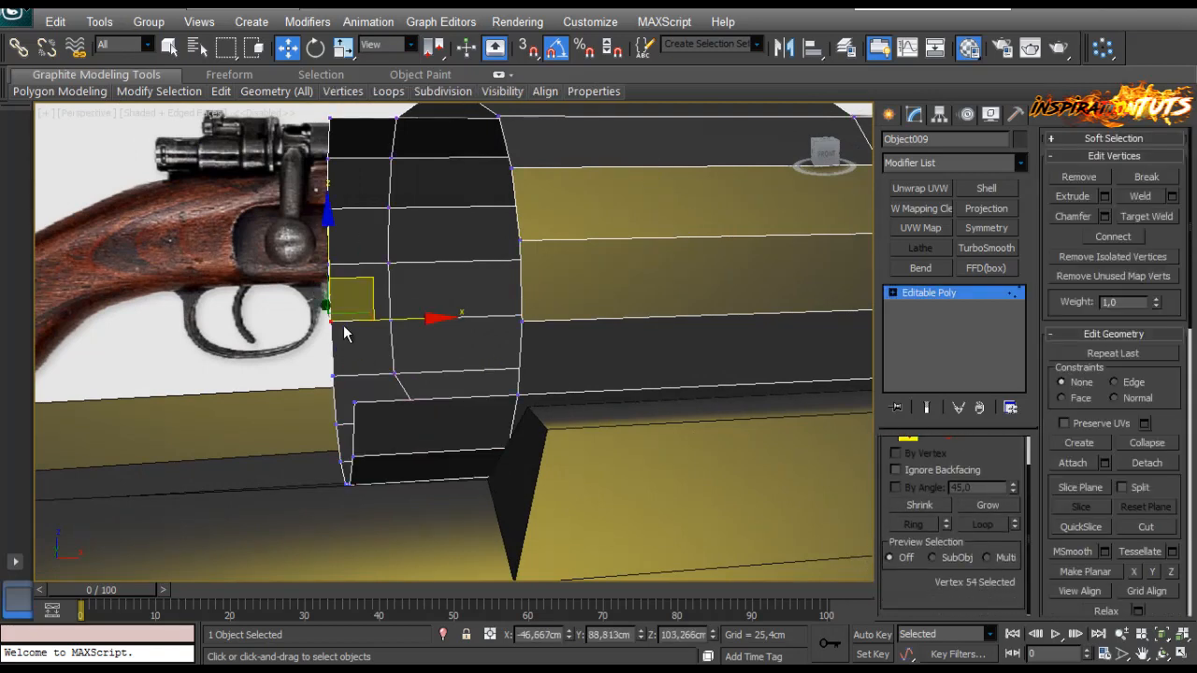
{"action": "left_click_drag", "start_coordinate": [321, 363], "coordinate": [340, 383]}
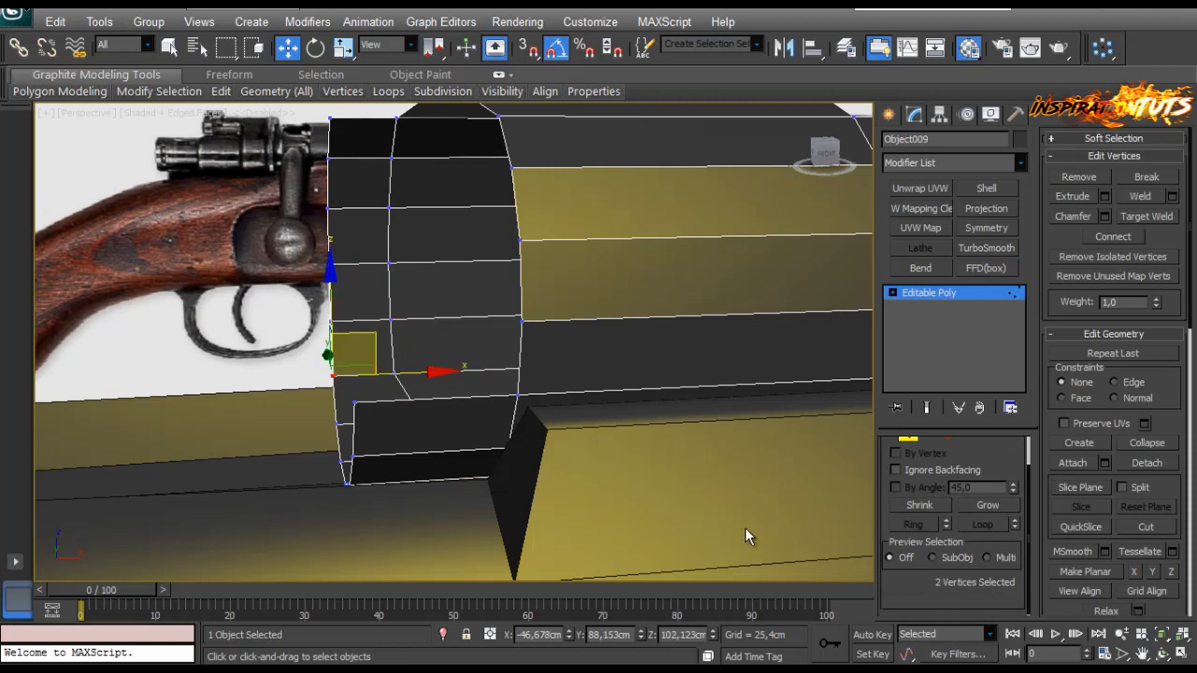
{"action": "left_click", "coordinate": [1173, 196]}
{"action": "left_click", "coordinate": [137, 290]}
{"action": "middle_click_drag", "start_coordinate": [352, 458], "coordinate": [366, 468], "text": "alt"}
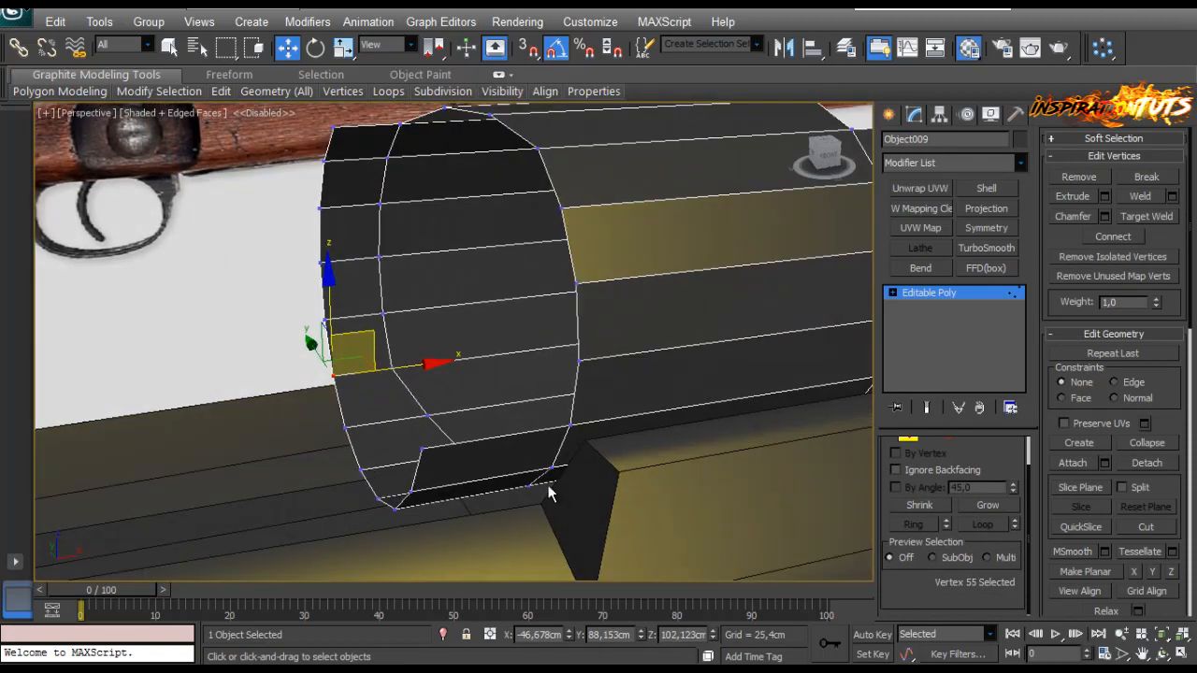
Step: Connect the ring of lengthwise edges in the tube's end band with 1 segment and a slide of -32
{"action": "middle_click_drag", "start_coordinate": [547, 493], "coordinate": [580, 495], "text": "alt"}
{"action": "scroll", "coordinate": [925, 465], "scroll_direction": "up", "scroll_amount": 1}
{"action": "left_click", "coordinate": [928, 467]}
{"action": "left_click", "coordinate": [438, 440]}
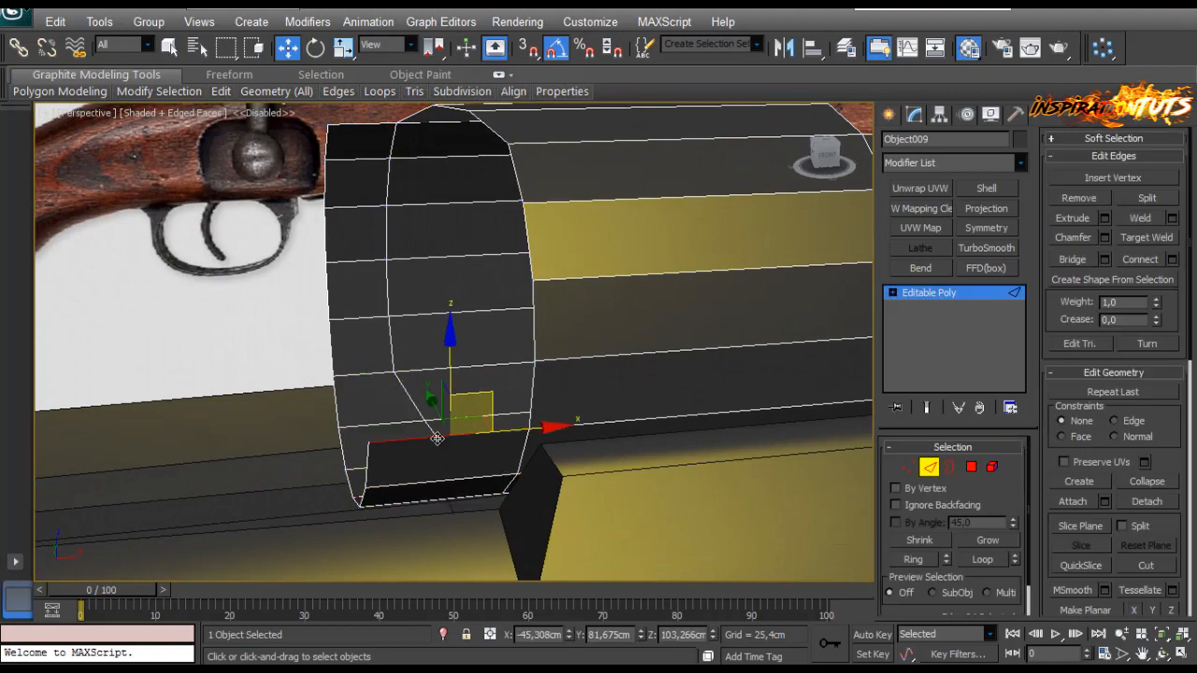
{"action": "middle_click_drag", "start_coordinate": [437, 440], "coordinate": [618, 486], "text": "alt"}
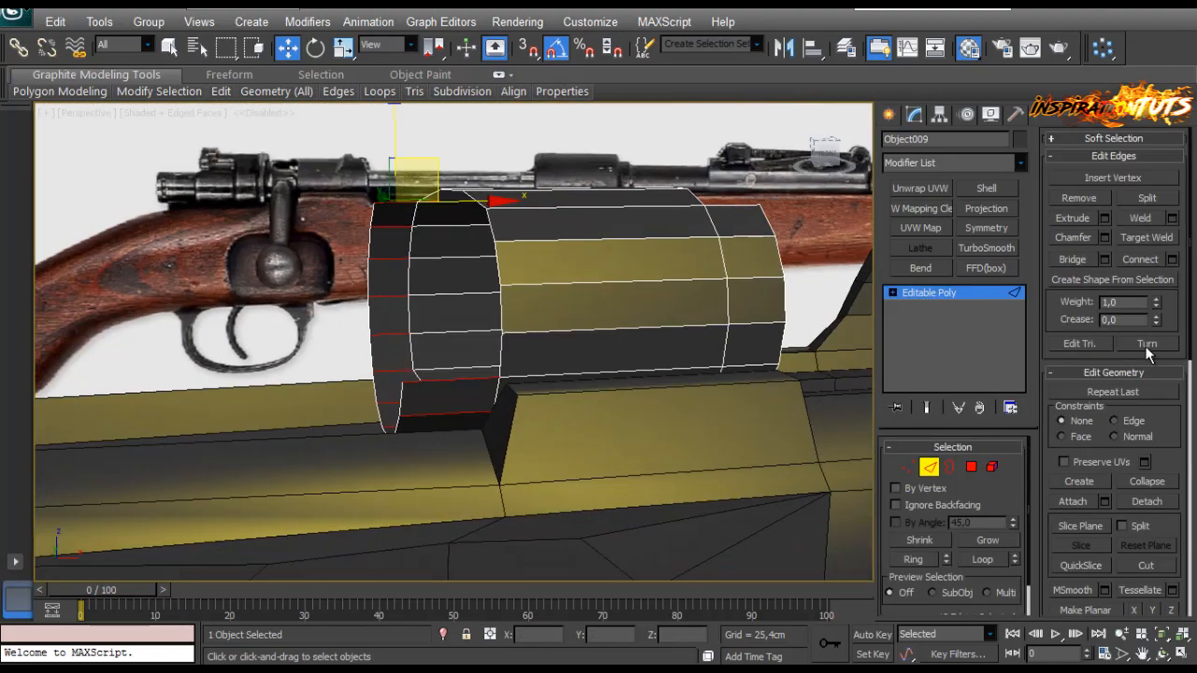
{"action": "left_click", "coordinate": [1172, 259]}
{"action": "middle_click_drag", "start_coordinate": [337, 393], "coordinate": [267, 371], "text": "alt"}
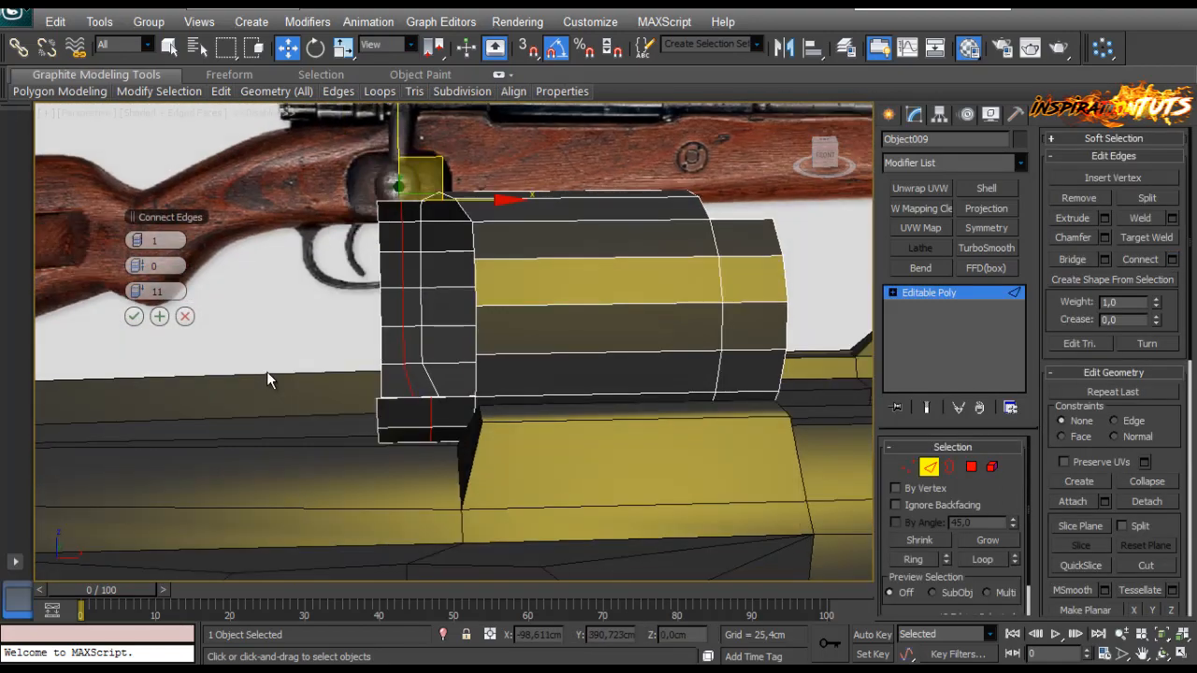
{"action": "left_click_drag", "start_coordinate": [136, 291], "coordinate": [127, 295]}
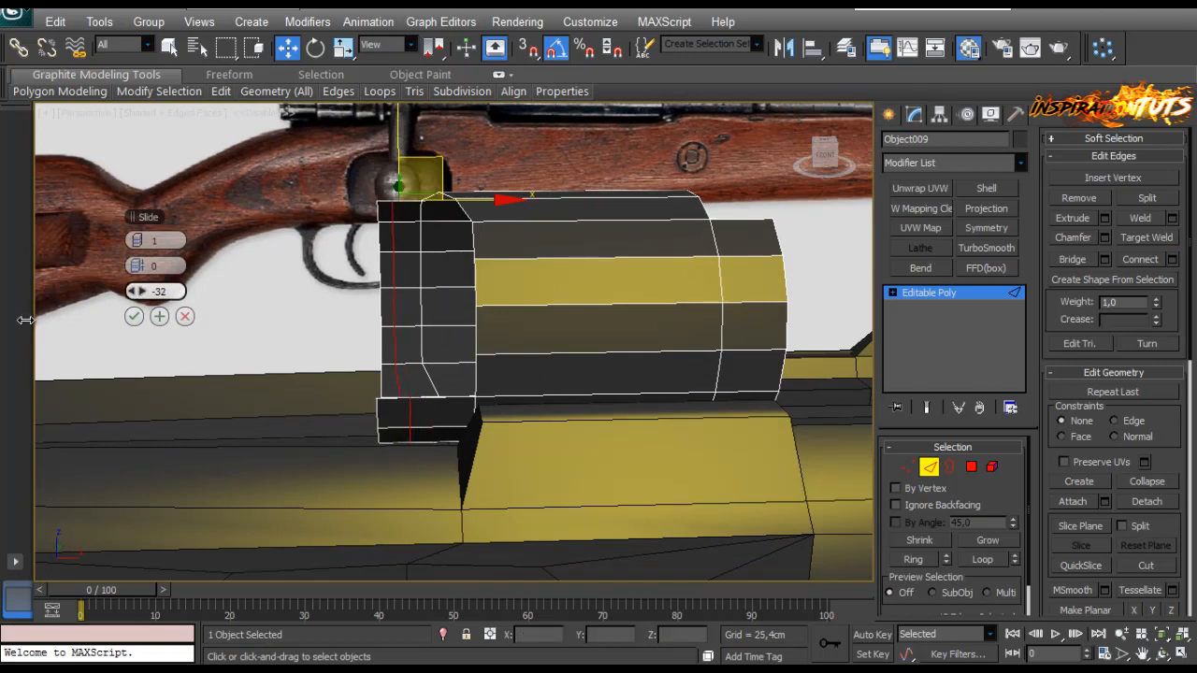
{"action": "left_click", "coordinate": [137, 316]}
Step: Delete the corner polygon of the end band beyond the new edge loop, beside the receiver block
{"action": "middle_click_drag", "start_coordinate": [395, 431], "coordinate": [590, 435], "text": "alt"}
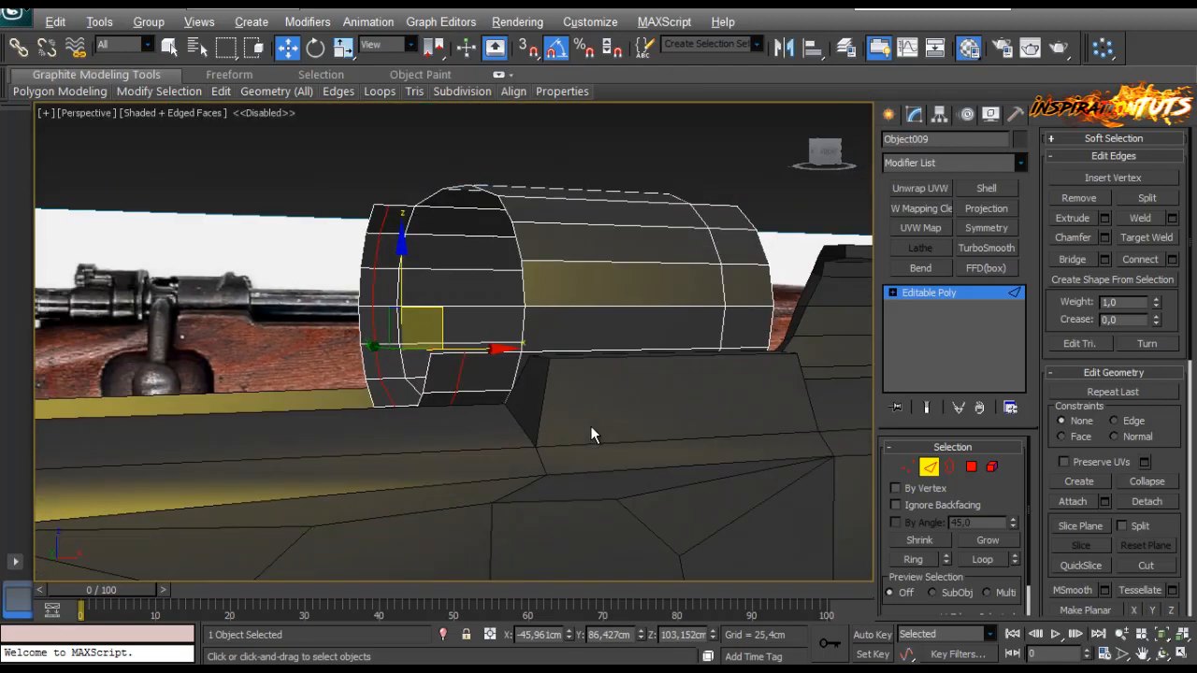
{"action": "left_click", "coordinate": [971, 467]}
{"action": "left_click", "coordinate": [439, 373]}
{"action": "key", "text": "Delete"}
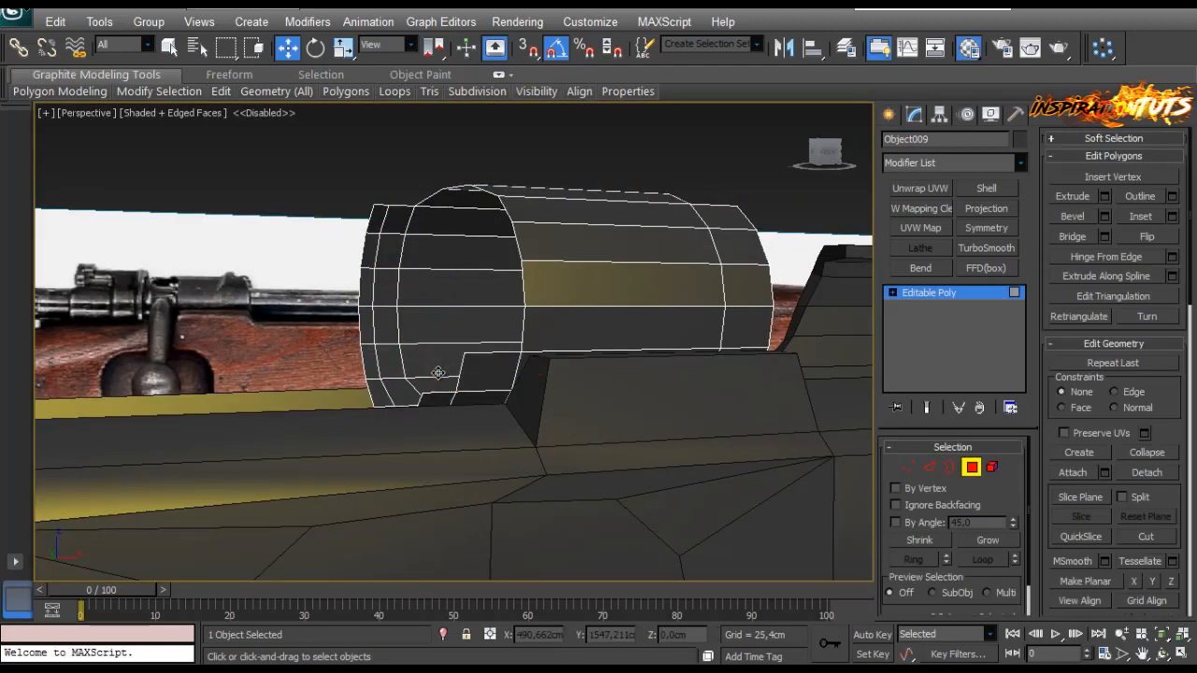
{"action": "middle_click_drag", "start_coordinate": [439, 373], "coordinate": [402, 398], "text": "alt"}
{"action": "middle_click_drag", "start_coordinate": [414, 313], "coordinate": [483, 329], "text": "alt"}
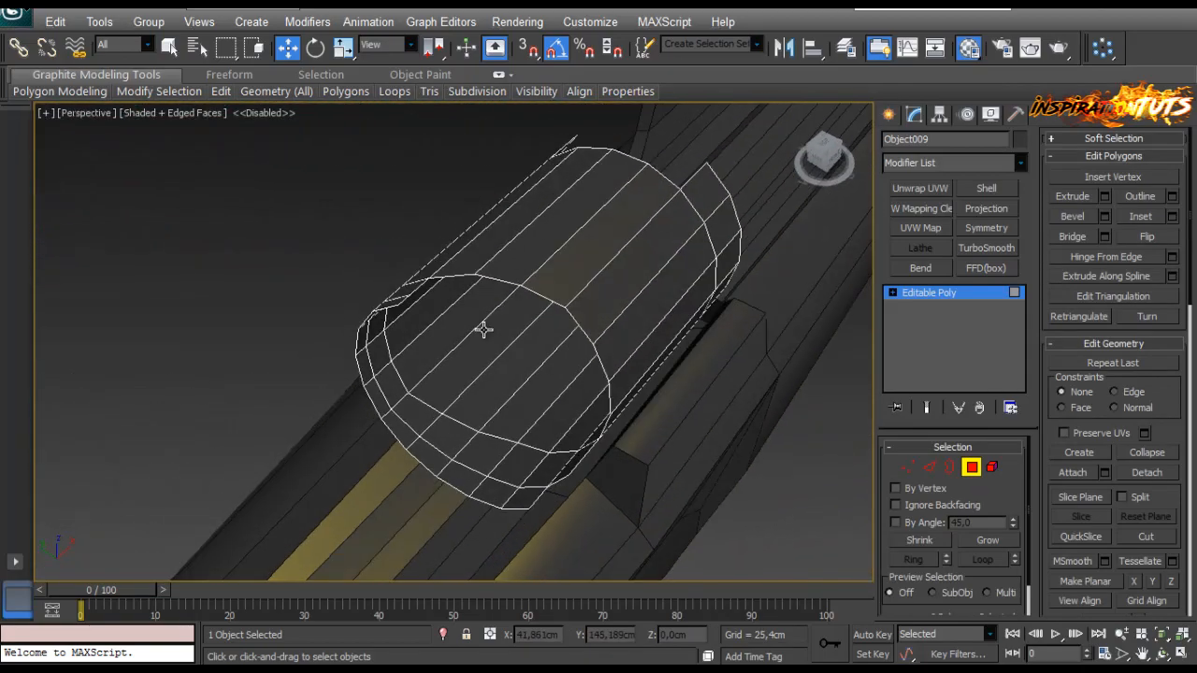
{"action": "left_click", "coordinate": [929, 466]}
{"action": "scroll", "coordinate": [599, 500], "scroll_direction": "up", "scroll_amount": 3}
{"action": "left_click", "coordinate": [650, 430]}
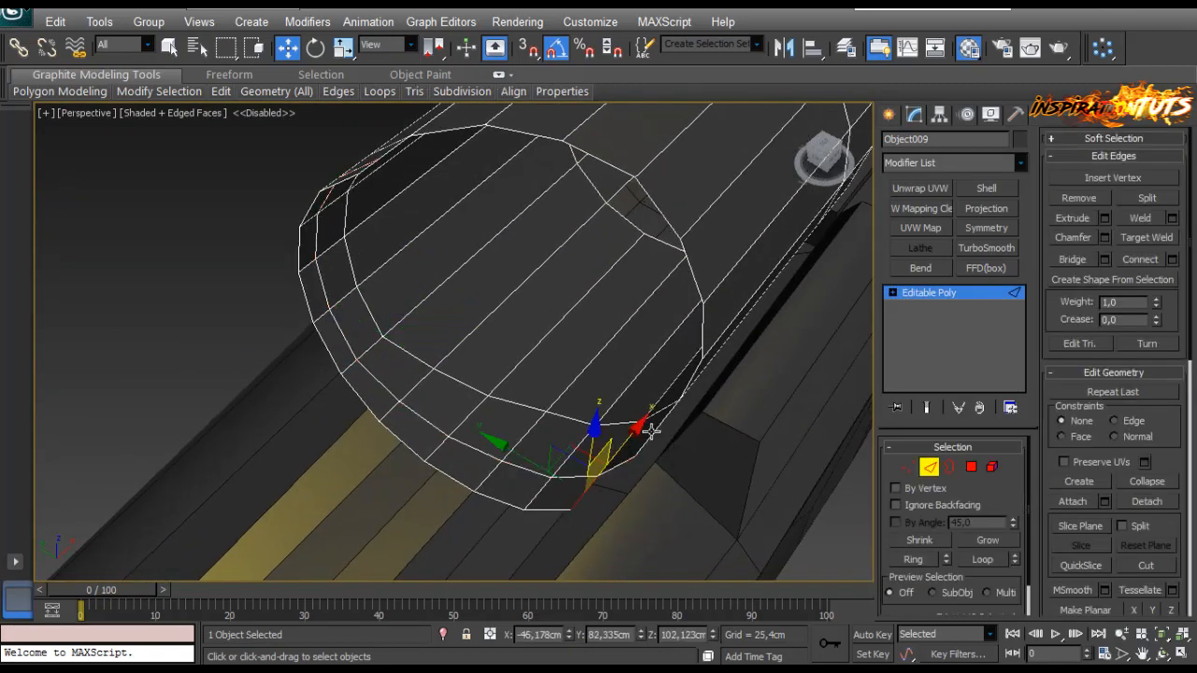
{"action": "middle_click_drag", "start_coordinate": [672, 408], "coordinate": [670, 466]}
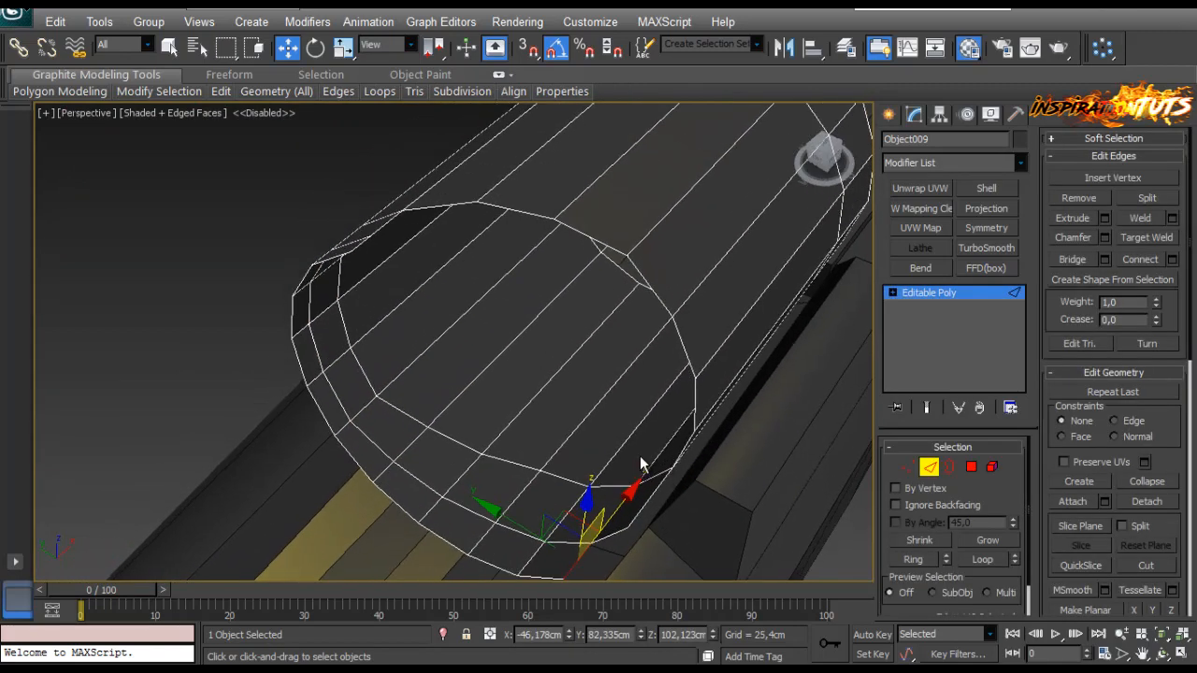
Step: Add a Shell modifier to the tube with an inner amount of 0.711 cm and an outer amount of 0
{"action": "left_click", "coordinate": [973, 471]}
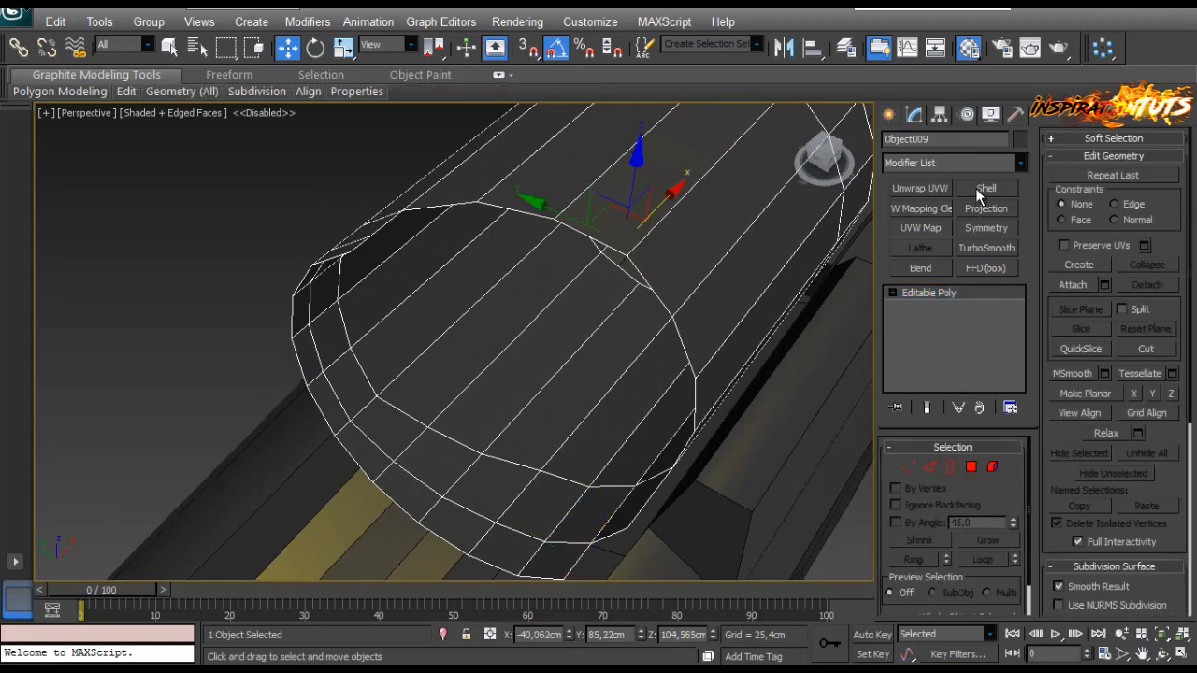
{"action": "left_click", "coordinate": [987, 188]}
{"action": "right_click", "coordinate": [1010, 490]}
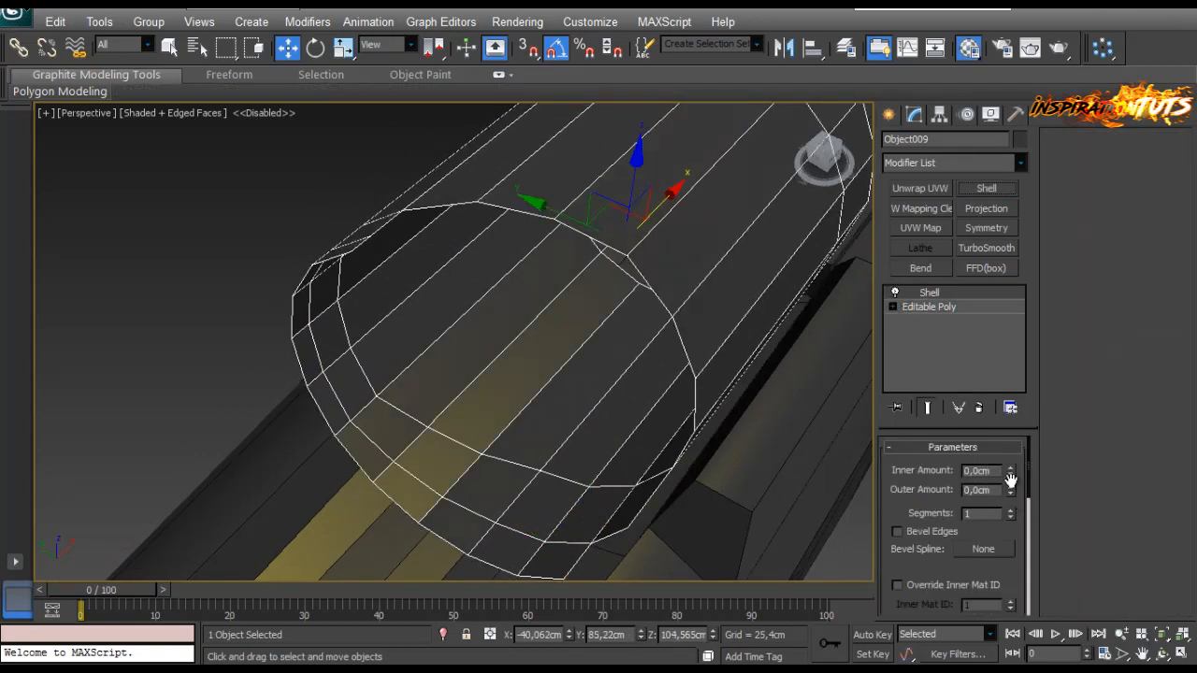
{"action": "left_click_drag", "start_coordinate": [1010, 471], "coordinate": [1008, 446]}
{"action": "scroll", "coordinate": [695, 329], "scroll_direction": "down", "scroll_amount": 3}
{"action": "middle_click_drag", "start_coordinate": [695, 328], "coordinate": [557, 353], "text": "alt"}
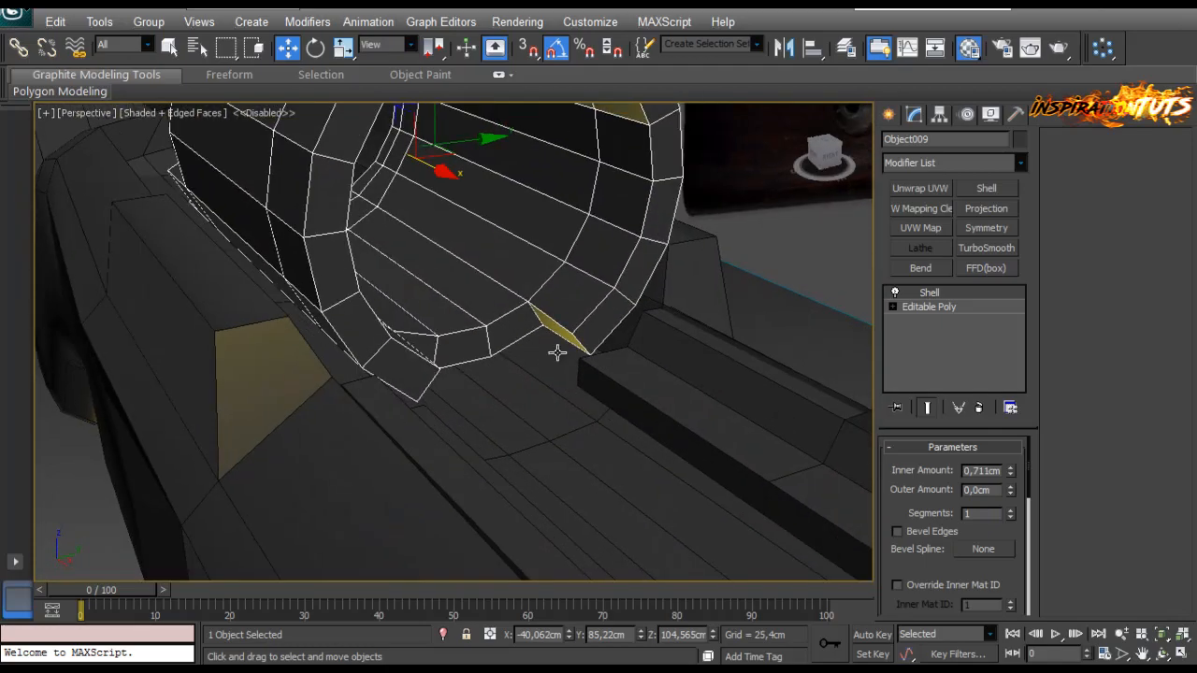
Step: Examine how the lower corner vertices of the tube's base mesh sit against the receiver rails
{"action": "left_click", "coordinate": [930, 306]}
{"action": "scroll", "coordinate": [717, 334], "scroll_direction": "up", "scroll_amount": 5}
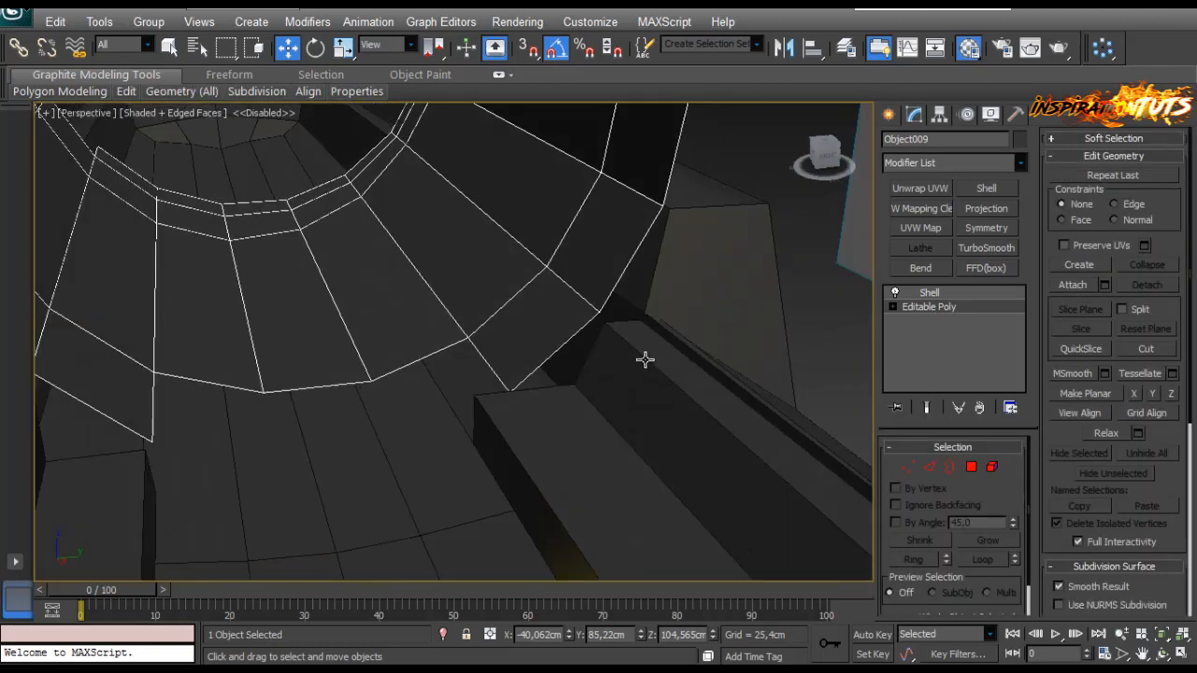
{"action": "middle_click_drag", "start_coordinate": [646, 359], "coordinate": [570, 360], "text": "alt"}
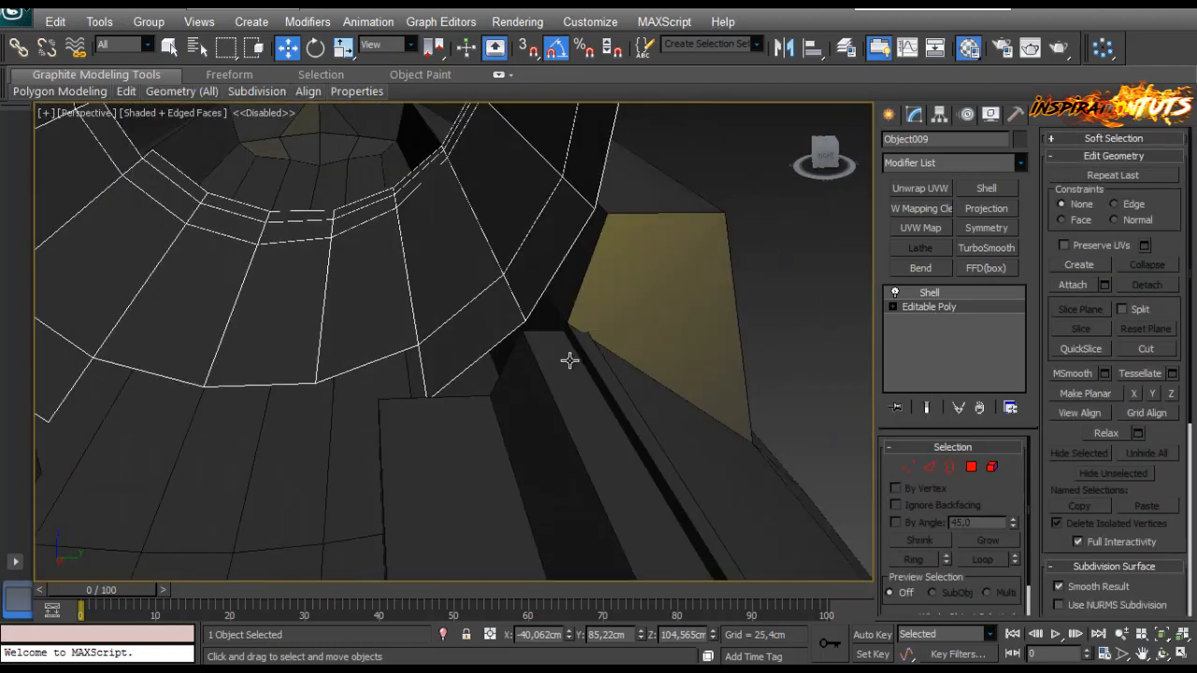
{"action": "left_click", "coordinate": [913, 469]}
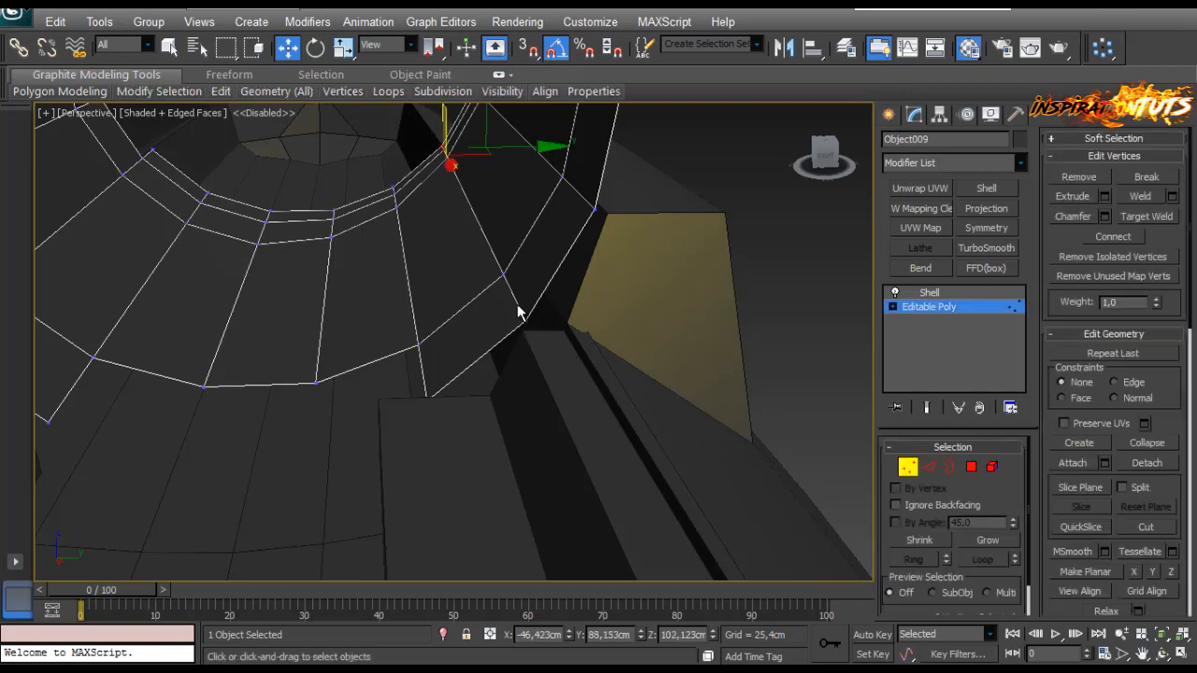
{"action": "left_click", "coordinate": [497, 272]}
{"action": "middle_click_drag", "start_coordinate": [497, 272], "coordinate": [543, 285], "text": "alt"}
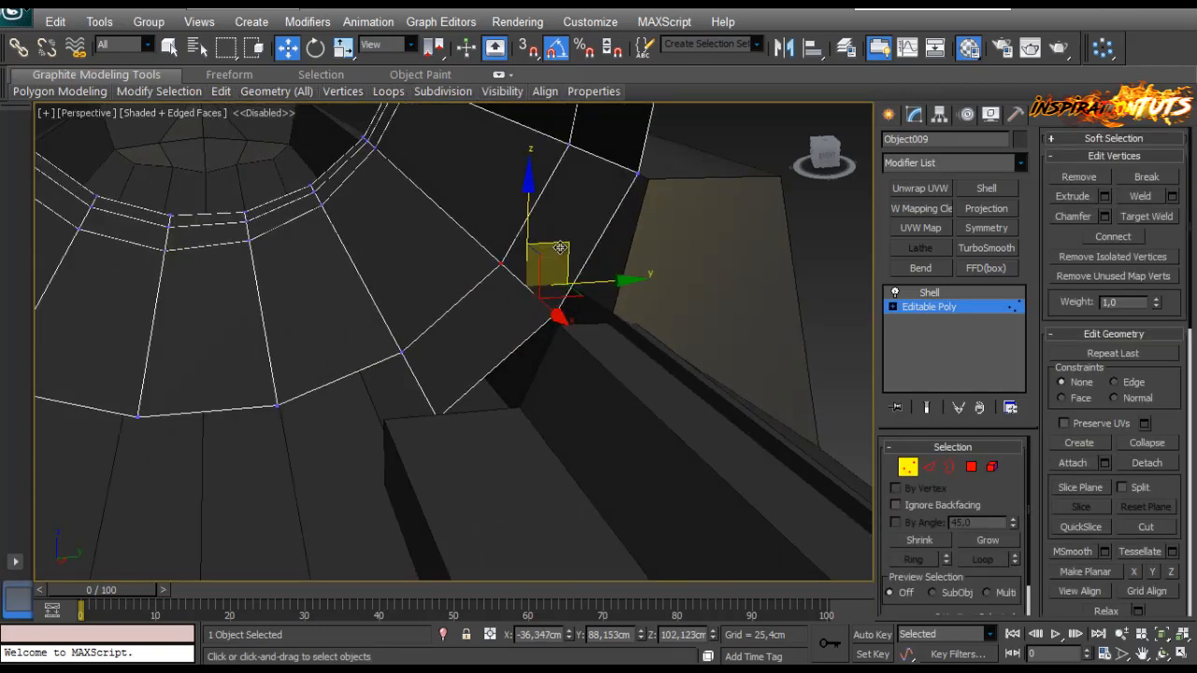
{"action": "middle_click_drag", "start_coordinate": [539, 327], "coordinate": [396, 395], "text": "alt"}
{"action": "left_click_drag", "start_coordinate": [432, 412], "coordinate": [475, 437]}
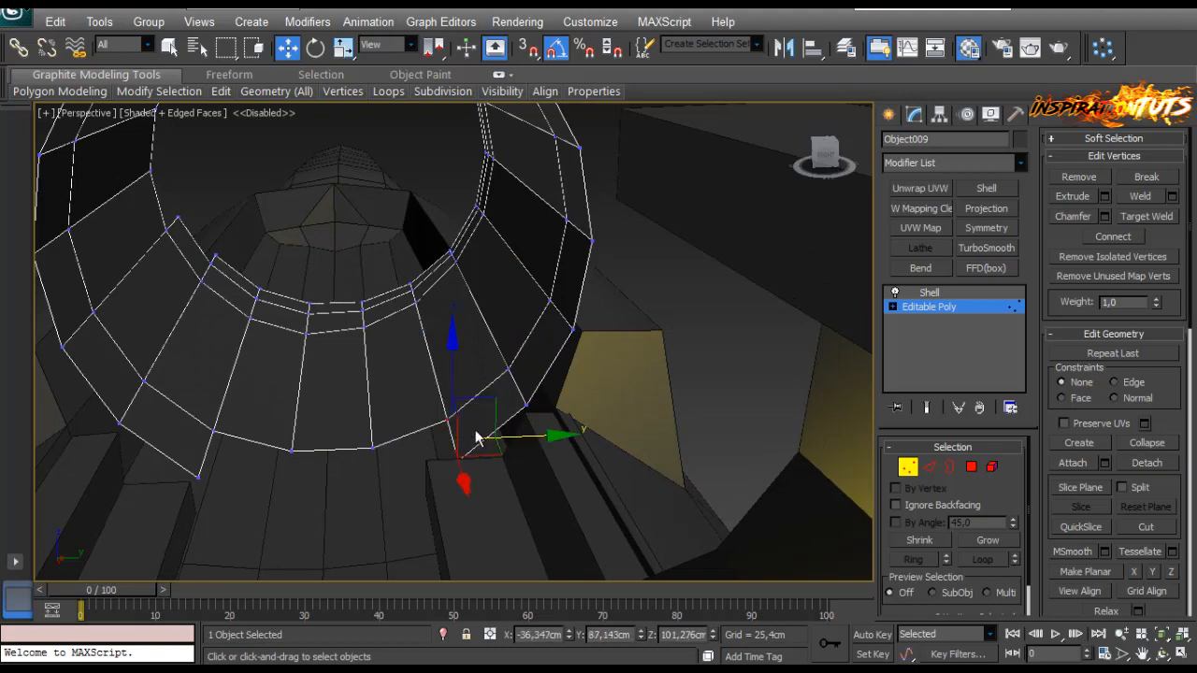
{"action": "middle_click_drag", "start_coordinate": [475, 438], "coordinate": [561, 454], "text": "alt"}
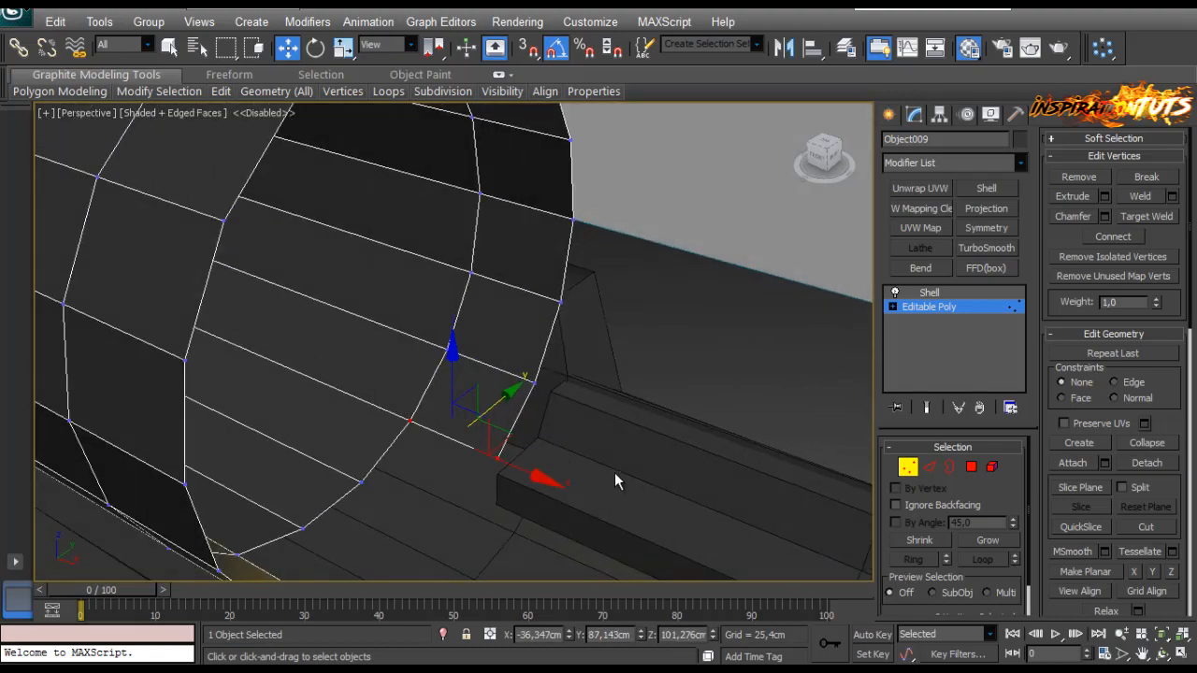
{"action": "middle_click_drag", "start_coordinate": [542, 393], "coordinate": [456, 372], "text": "alt"}
{"action": "scroll", "coordinate": [514, 390], "scroll_direction": "down", "scroll_amount": 3}
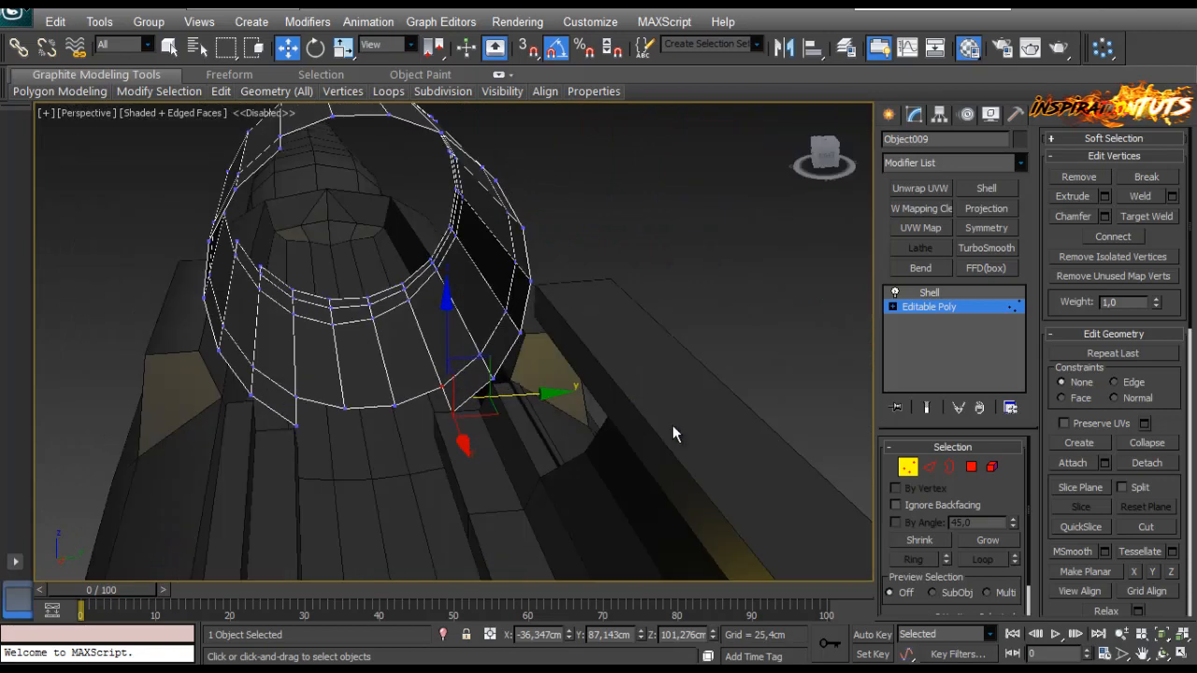
{"action": "left_click", "coordinate": [908, 466]}
Step: Rotate the whole tube 5 degrees about its lengthwise axis
{"action": "key", "text": "e"}
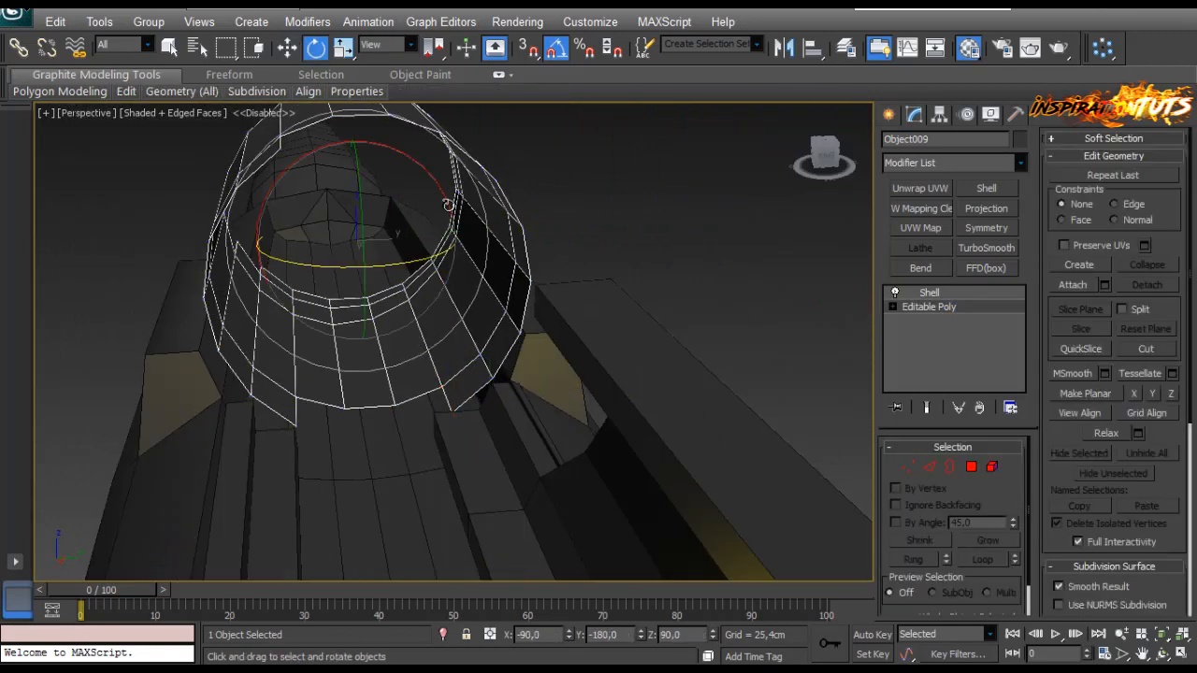
{"action": "left_click_drag", "start_coordinate": [425, 173], "coordinate": [420, 169]}
{"action": "middle_click_drag", "start_coordinate": [420, 169], "coordinate": [400, 292], "text": "alt"}
{"action": "scroll", "coordinate": [400, 292], "scroll_direction": "down", "scroll_amount": 4}
{"action": "middle_click_drag", "start_coordinate": [401, 292], "coordinate": [509, 369]}
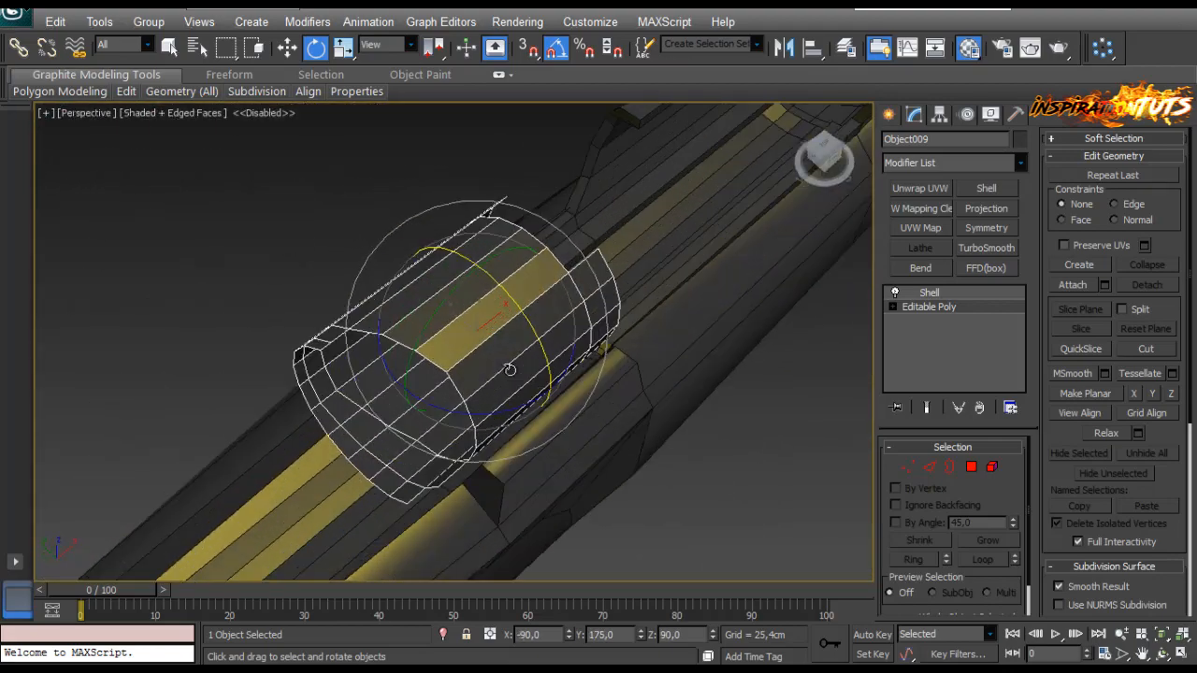
Step: Examine how the rotated tube sits on the receiver and compare the whole rifle with the reference image
{"action": "left_click_drag", "start_coordinate": [509, 370], "coordinate": [511, 370]}
{"action": "left_click", "coordinate": [717, 433]}
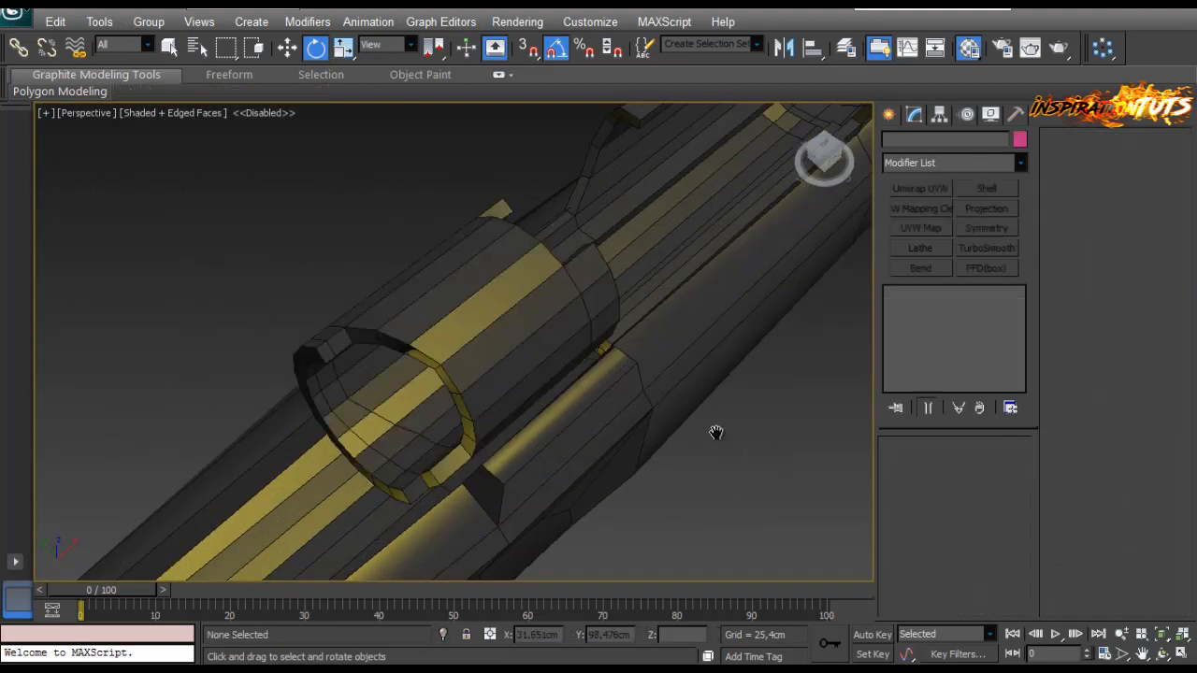
{"action": "scroll", "coordinate": [673, 368], "scroll_direction": "down", "scroll_amount": 4}
{"action": "middle_click_drag", "start_coordinate": [716, 433], "coordinate": [492, 472], "text": "alt"}
{"action": "scroll", "coordinate": [674, 369], "scroll_direction": "up", "scroll_amount": 2}
{"action": "scroll", "coordinate": [570, 421], "scroll_direction": "down", "scroll_amount": 2}
{"action": "scroll", "coordinate": [571, 421], "scroll_direction": "down", "scroll_amount": 1}
{"action": "scroll", "coordinate": [492, 473], "scroll_direction": "up", "scroll_amount": 1}
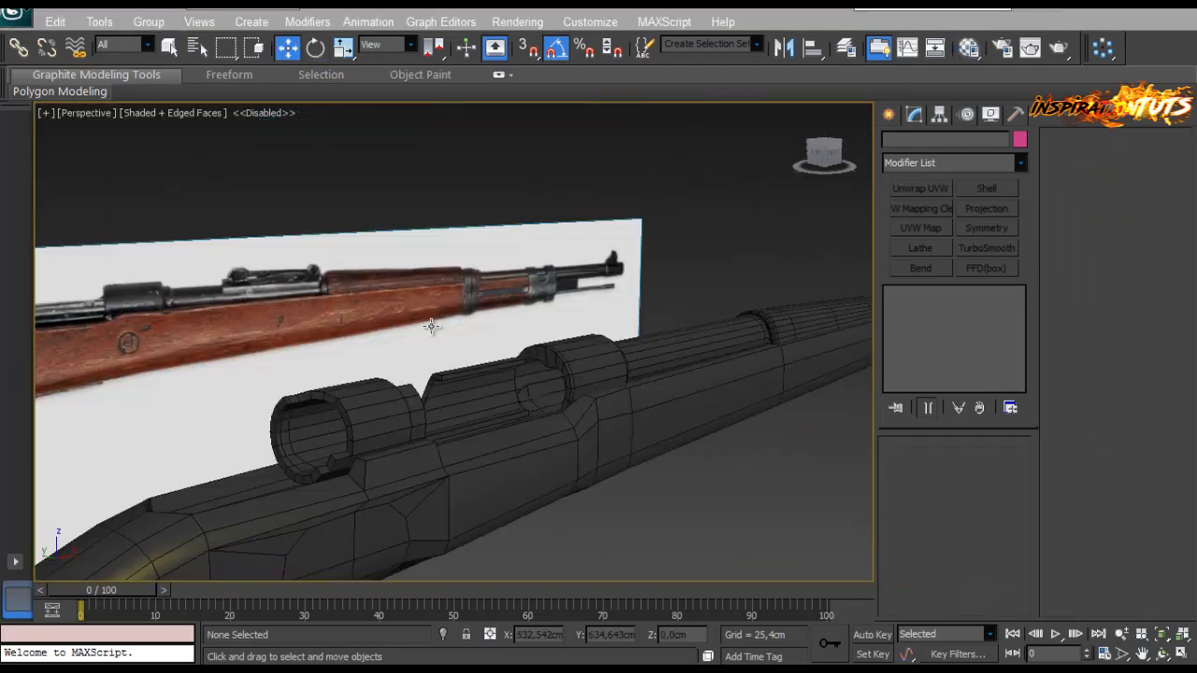
{"action": "scroll", "coordinate": [452, 345], "scroll_direction": "down", "scroll_amount": 4}
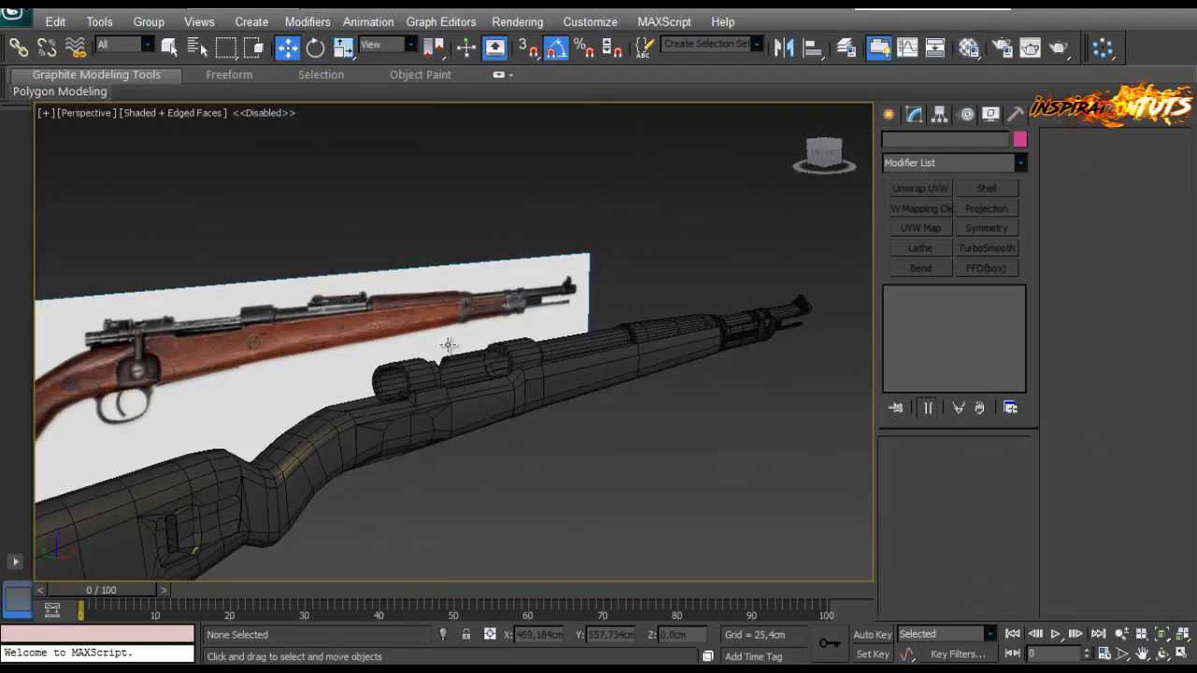
{"action": "scroll", "coordinate": [450, 352], "scroll_direction": "up", "scroll_amount": 3}
{"action": "middle_click_drag", "start_coordinate": [450, 355], "coordinate": [327, 379], "text": "alt"}
{"action": "scroll", "coordinate": [409, 406], "scroll_direction": "up", "scroll_amount": 2}
Step: In the tube's base mesh, extrude the open lower edges of the end band about 1.66 cm along X to fill the bottom gap
{"action": "left_click", "coordinate": [395, 398]}
{"action": "left_click", "coordinate": [939, 307]}
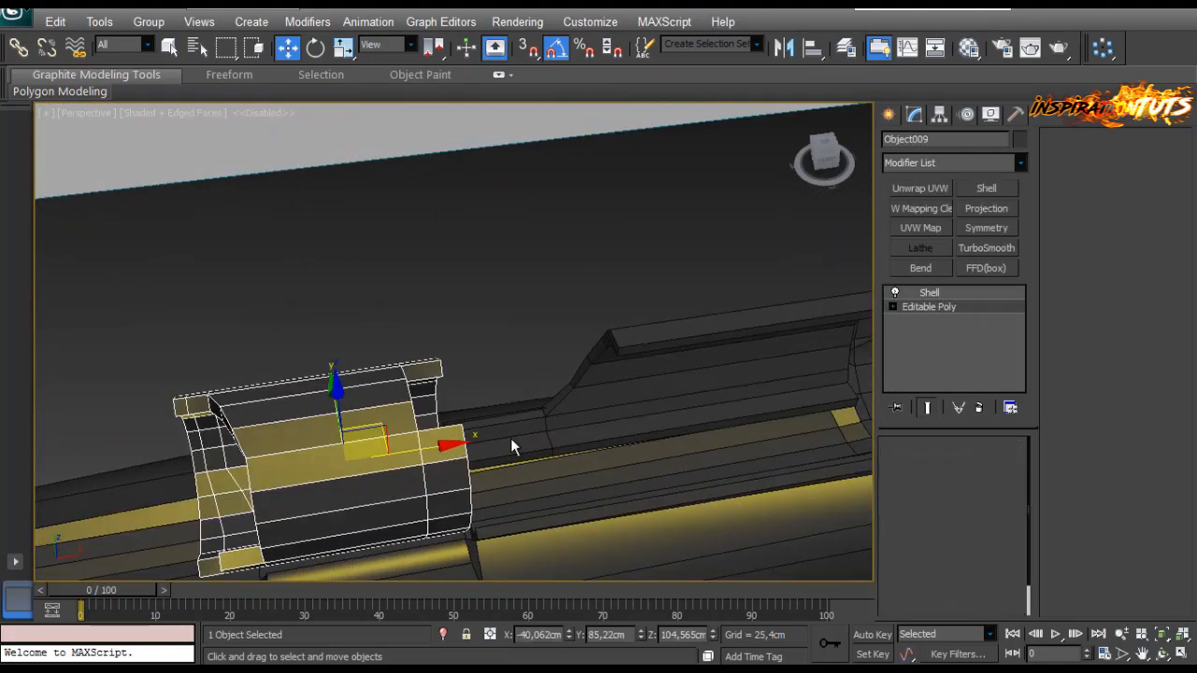
{"action": "middle_click_drag", "start_coordinate": [510, 437], "coordinate": [355, 492], "text": "alt"}
{"action": "left_click", "coordinate": [929, 467]}
{"action": "key", "text": "alt+r"}
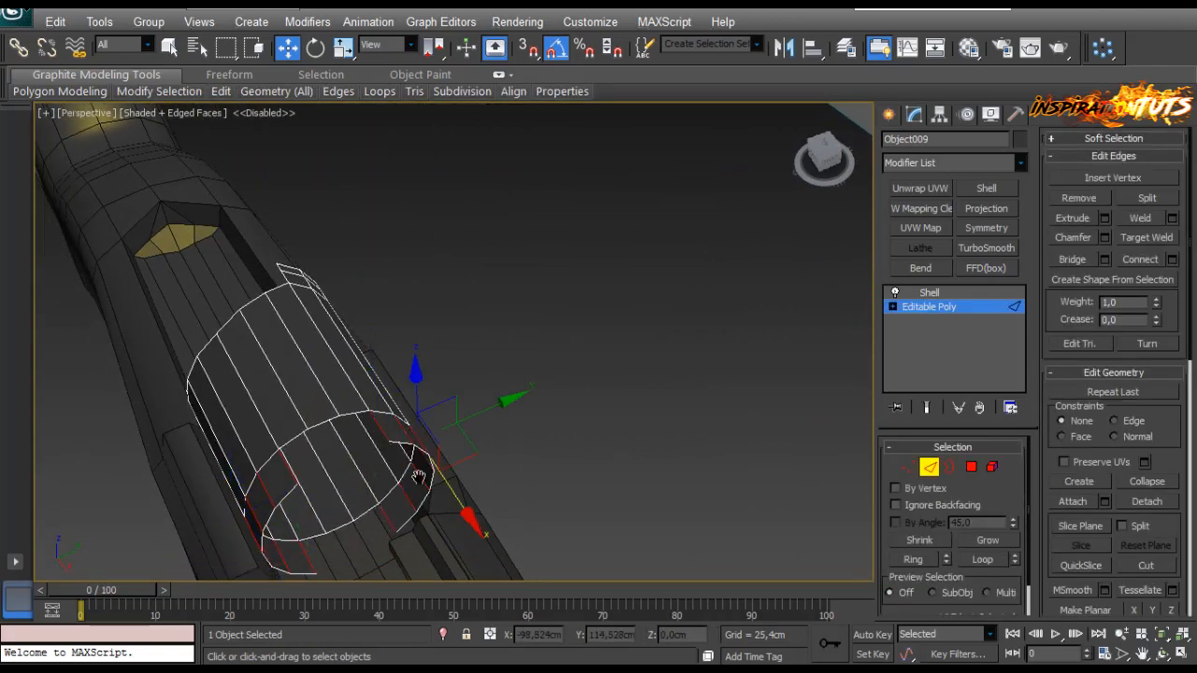
{"action": "scroll", "coordinate": [479, 384], "scroll_direction": "up", "scroll_amount": 2}
{"action": "middle_click_drag", "start_coordinate": [408, 483], "coordinate": [333, 572]}
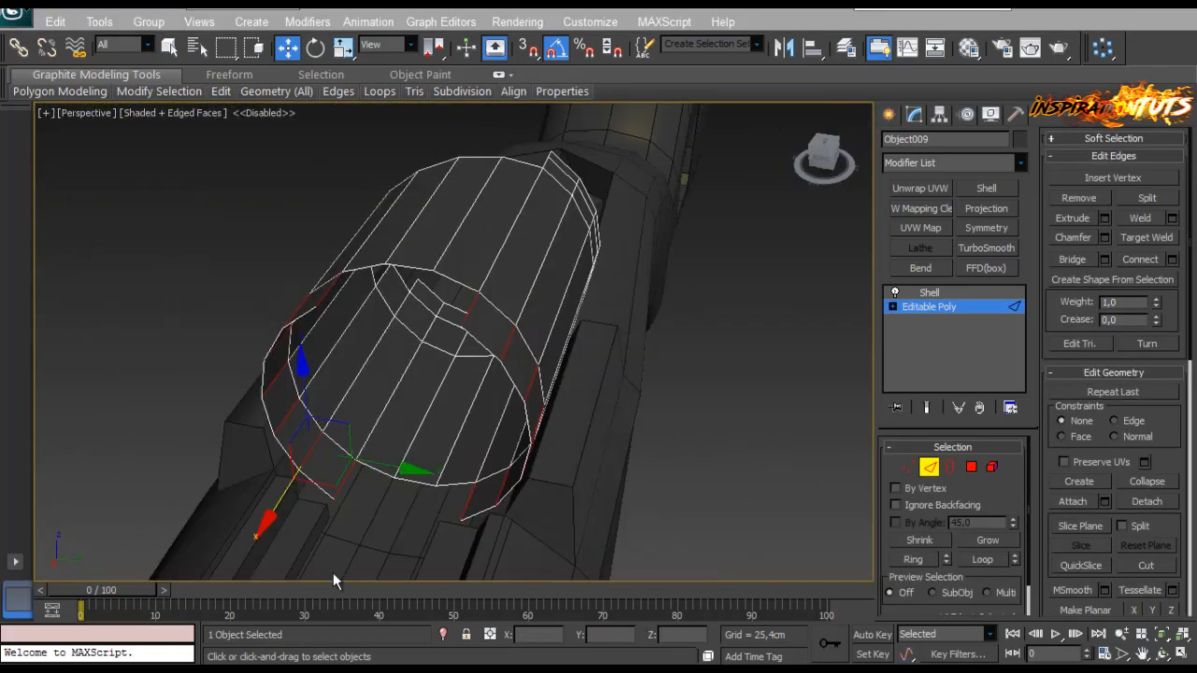
{"action": "middle_click_drag", "start_coordinate": [446, 436], "coordinate": [457, 462], "text": "alt"}
{"action": "left_click", "coordinate": [448, 451]}
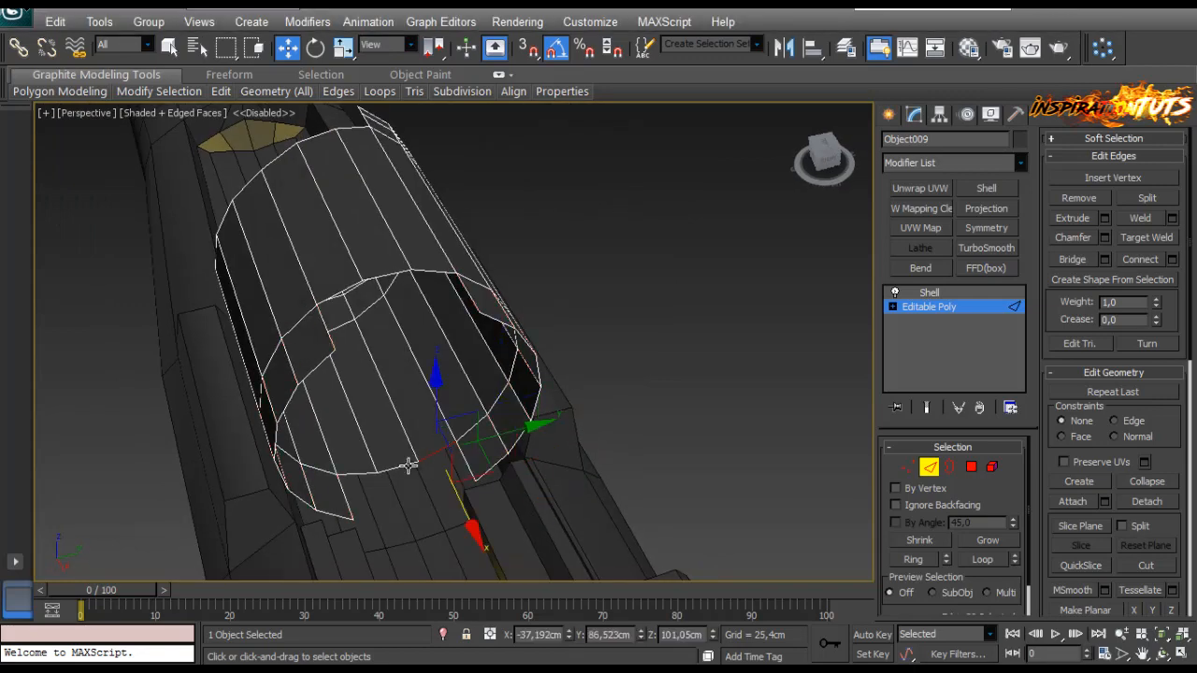
{"action": "scroll", "coordinate": [476, 439], "scroll_direction": "up", "scroll_amount": 2}
{"action": "middle_click_drag", "start_coordinate": [476, 439], "coordinate": [552, 457], "text": "alt"}
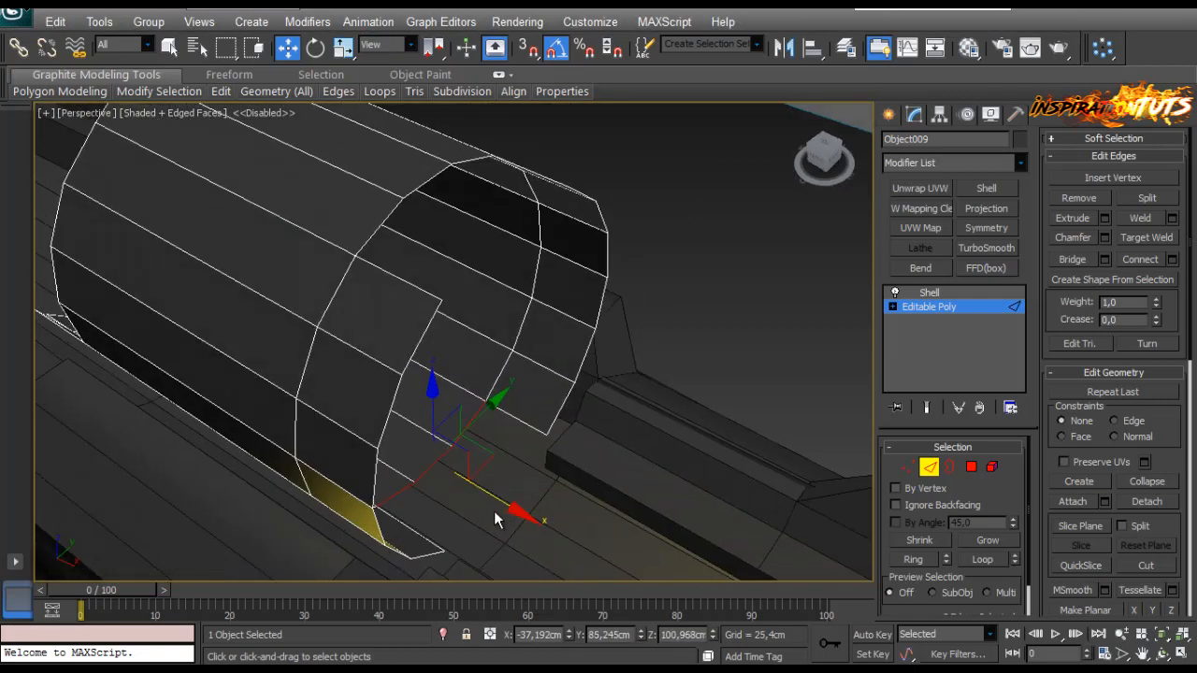
{"action": "left_click_drag", "start_coordinate": [508, 505], "coordinate": [527, 515], "text": "shift"}
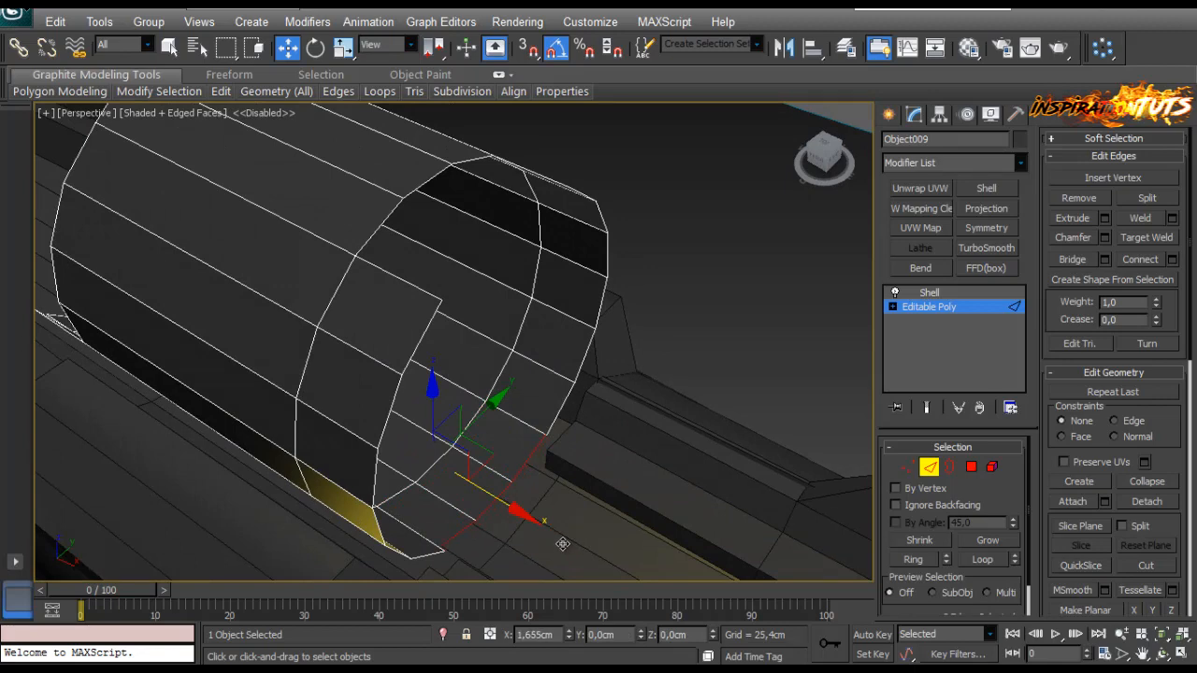
{"action": "left_click_drag", "start_coordinate": [564, 544], "coordinate": [566, 545], "text": "shift"}
Step: Weld the overlapping vertices at both corners where the new bottom polygons meet the end band
{"action": "left_click", "coordinate": [909, 466]}
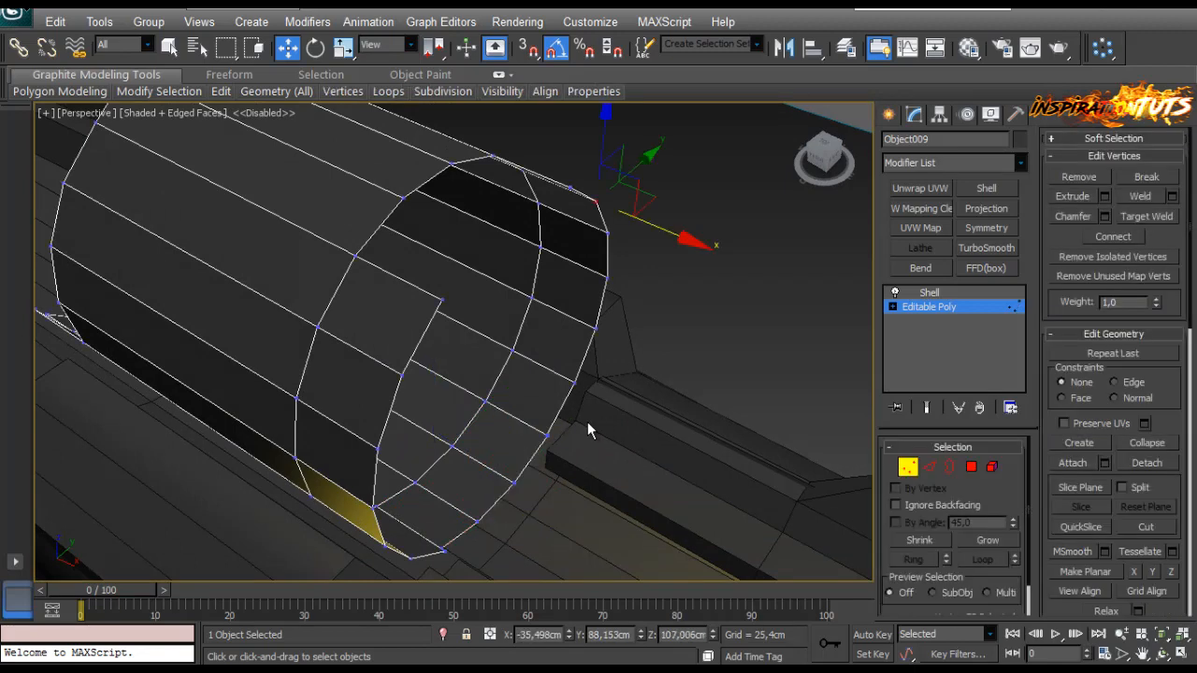
{"action": "left_click", "coordinate": [533, 451]}
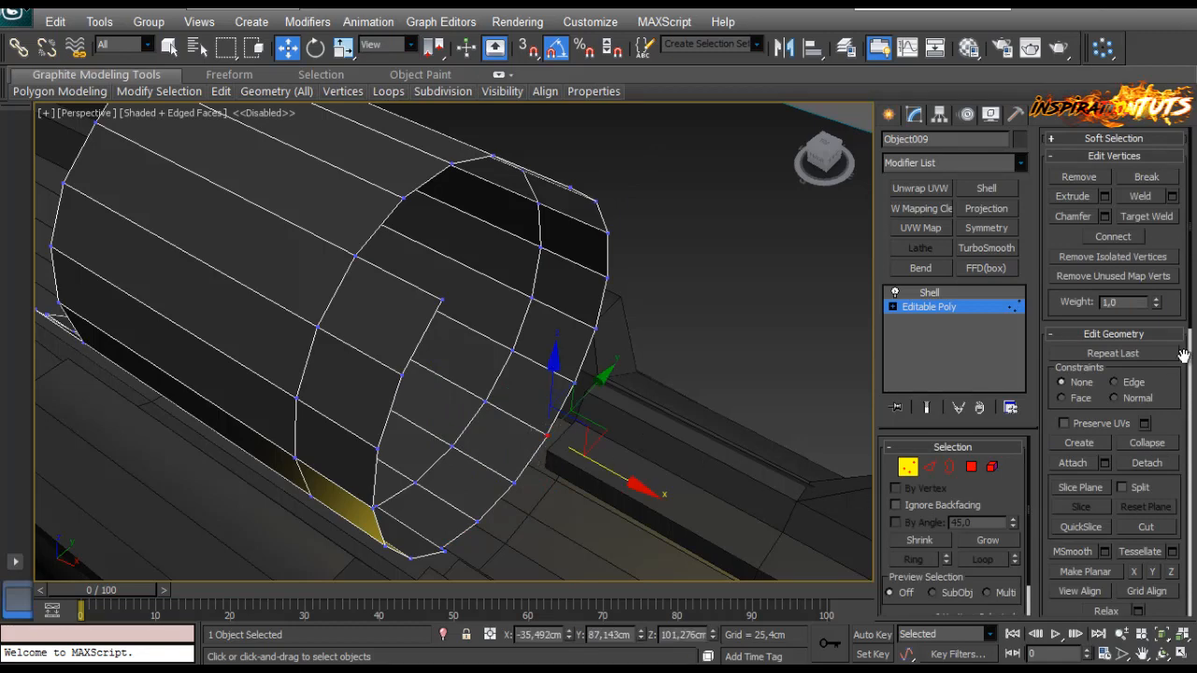
{"action": "left_click", "coordinate": [1172, 197]}
{"action": "left_click", "coordinate": [464, 396]}
{"action": "middle_click_drag", "start_coordinate": [508, 438], "coordinate": [427, 500], "text": "alt"}
{"action": "left_click", "coordinate": [392, 517]}
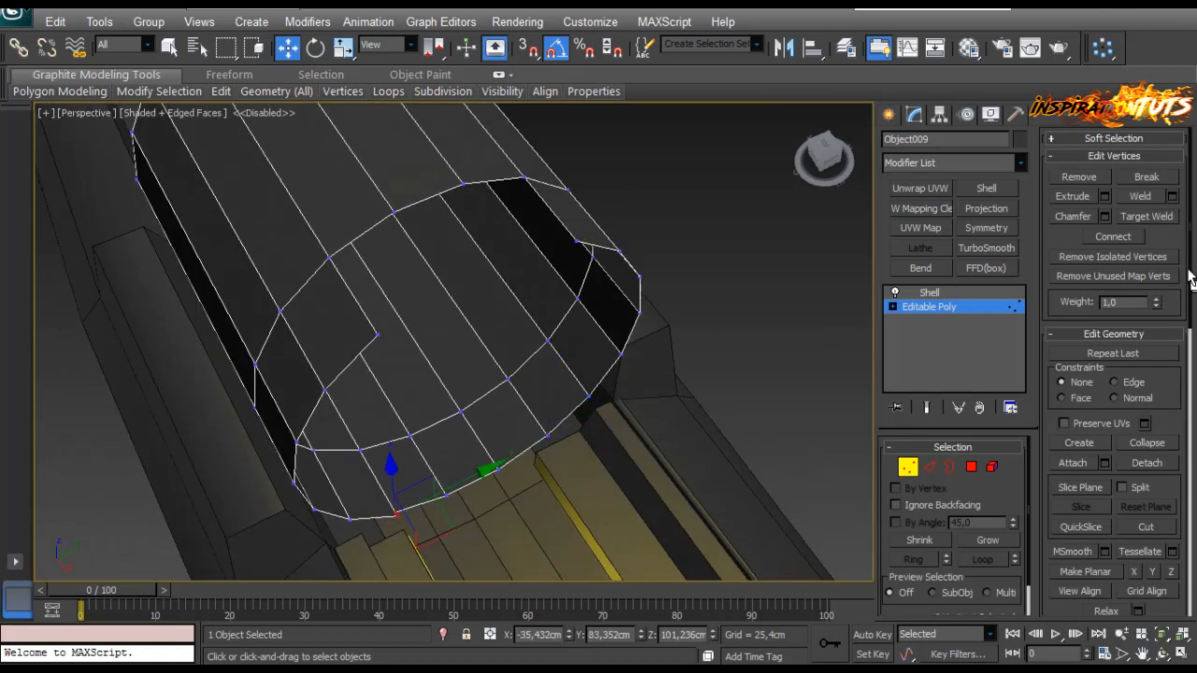
{"action": "left_click", "coordinate": [1173, 216]}
{"action": "left_click", "coordinate": [1172, 217]}
{"action": "left_click", "coordinate": [1172, 197]}
{"action": "left_click", "coordinate": [464, 397]}
Step: Flatten the tube's outermost end vertices along X and move them outward to about X -35.05 cm
{"action": "middle_click_drag", "start_coordinate": [467, 444], "coordinate": [495, 169], "text": "alt"}
{"action": "left_click_drag", "start_coordinate": [392, 562], "coordinate": [384, 564]}
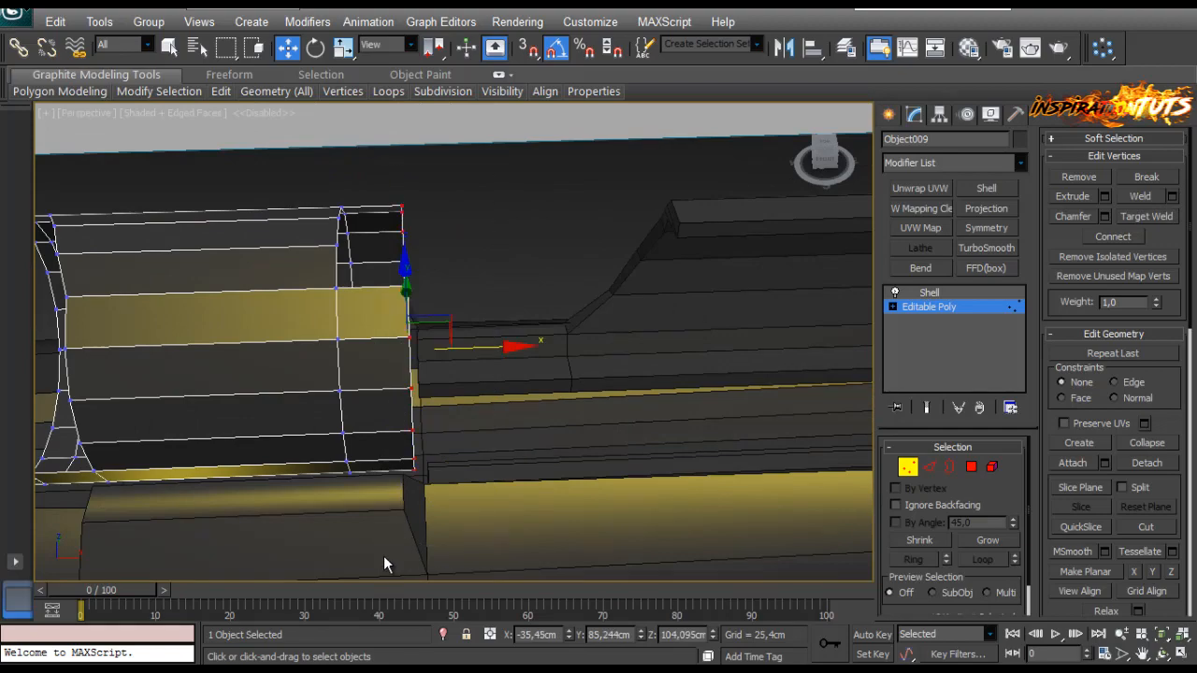
{"action": "key", "text": "r"}
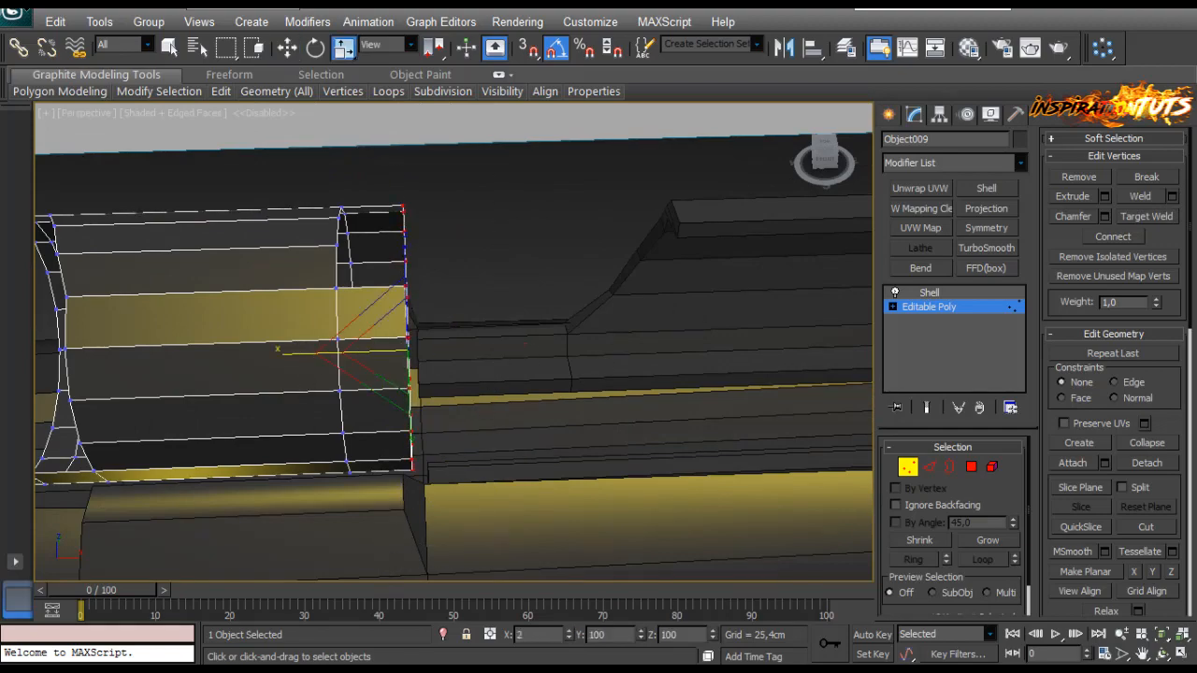
{"action": "key", "text": "w"}
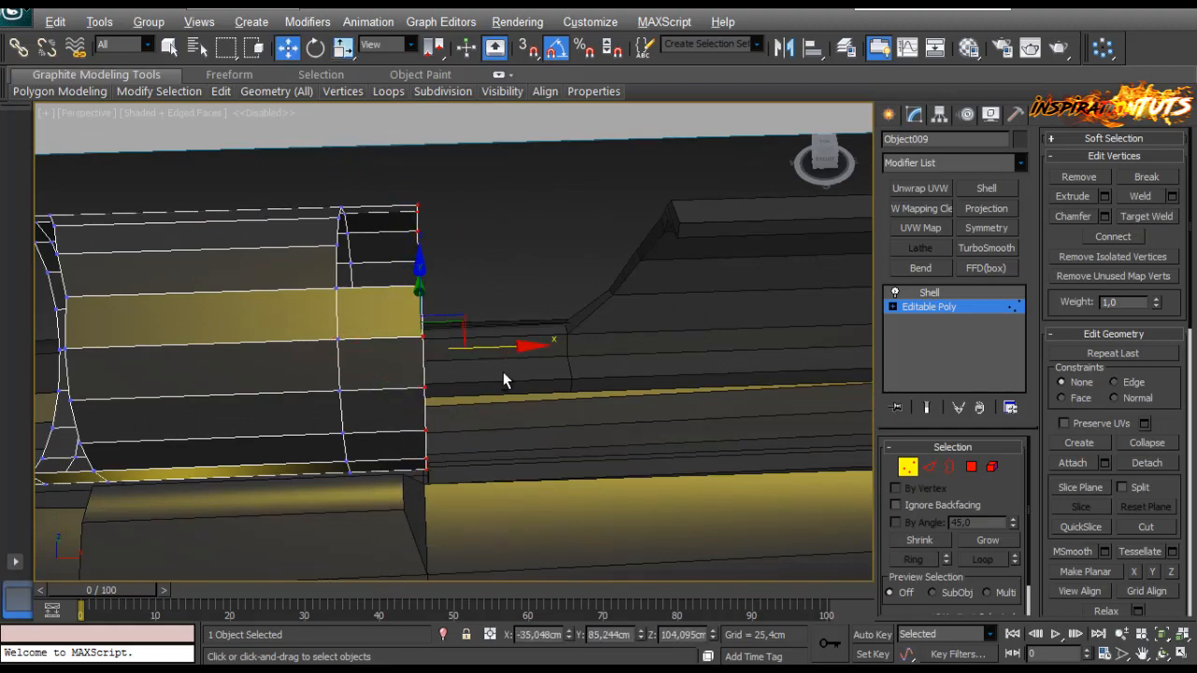
Step: Connect the ring of lengthwise edges in the end band with one segment, pinch 0 and slide -6
{"action": "middle_click_drag", "start_coordinate": [503, 374], "coordinate": [510, 438], "text": "alt"}
{"action": "scroll", "coordinate": [542, 432], "scroll_direction": "up", "scroll_amount": 2}
{"action": "scroll", "coordinate": [569, 429], "scroll_direction": "down", "scroll_amount": 2}
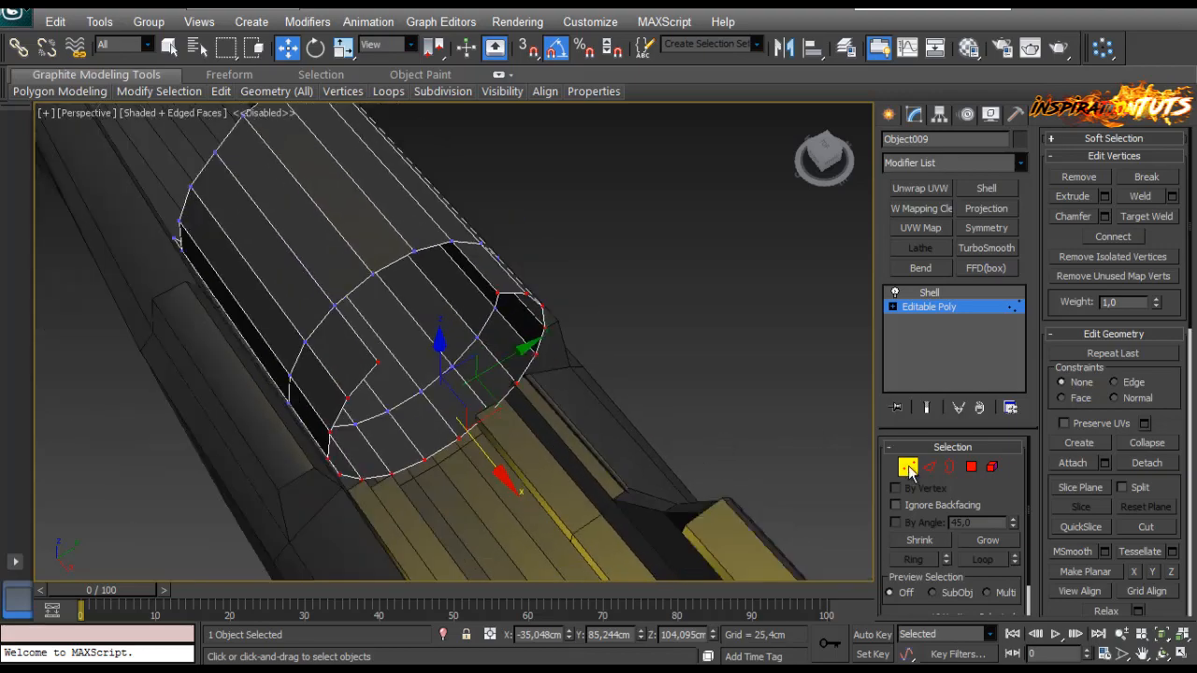
{"action": "left_click", "coordinate": [929, 467]}
{"action": "middle_click_drag", "start_coordinate": [540, 386], "coordinate": [470, 361], "text": "alt"}
{"action": "left_click", "coordinate": [344, 306]}
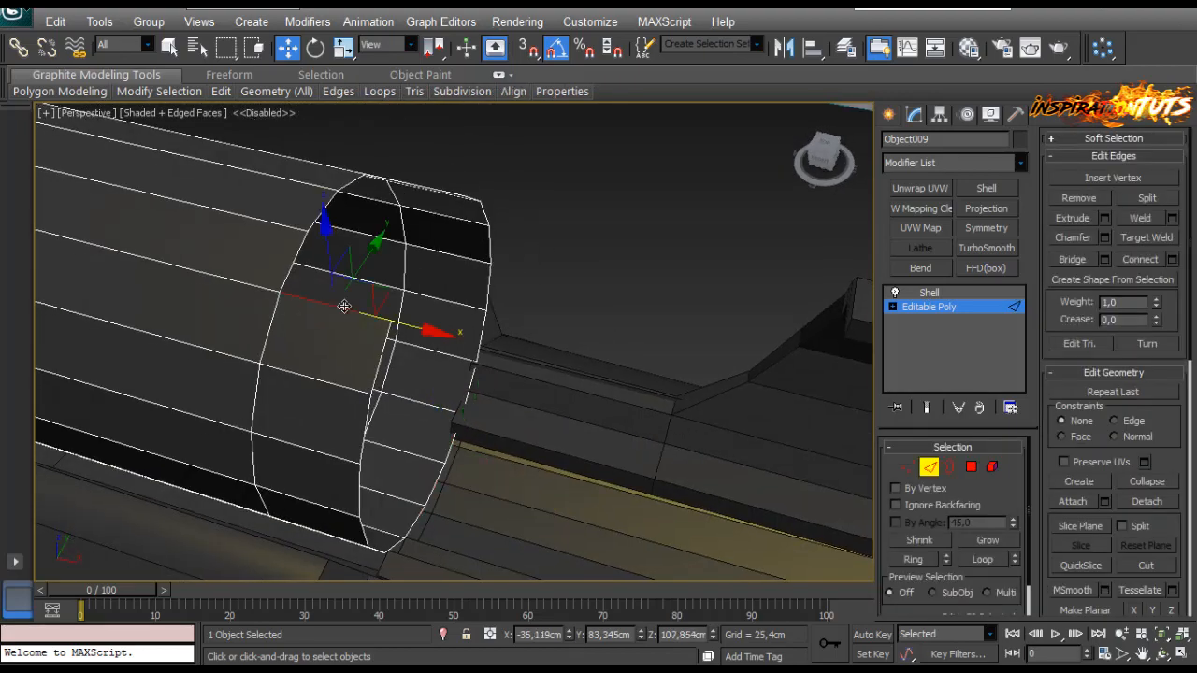
{"action": "key", "text": "alt+r"}
{"action": "left_click", "coordinate": [1171, 260]}
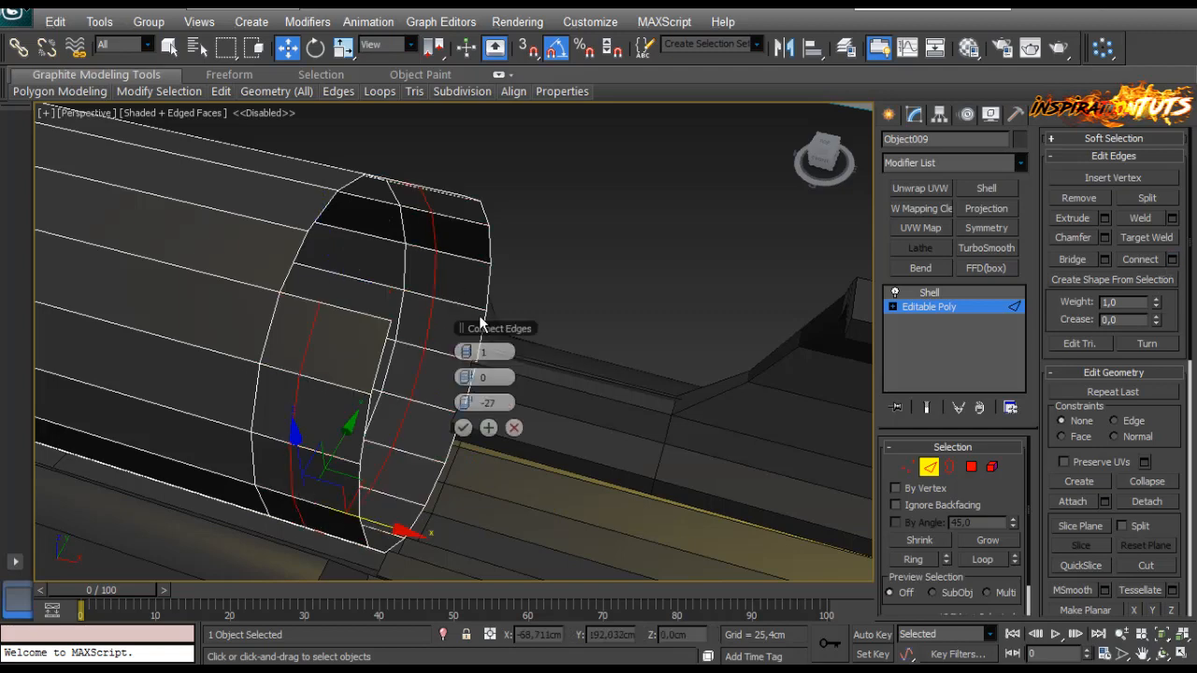
{"action": "middle_click_drag", "start_coordinate": [480, 319], "coordinate": [525, 304], "text": "alt"}
{"action": "left_click_drag", "start_coordinate": [473, 404], "coordinate": [447, 403]}
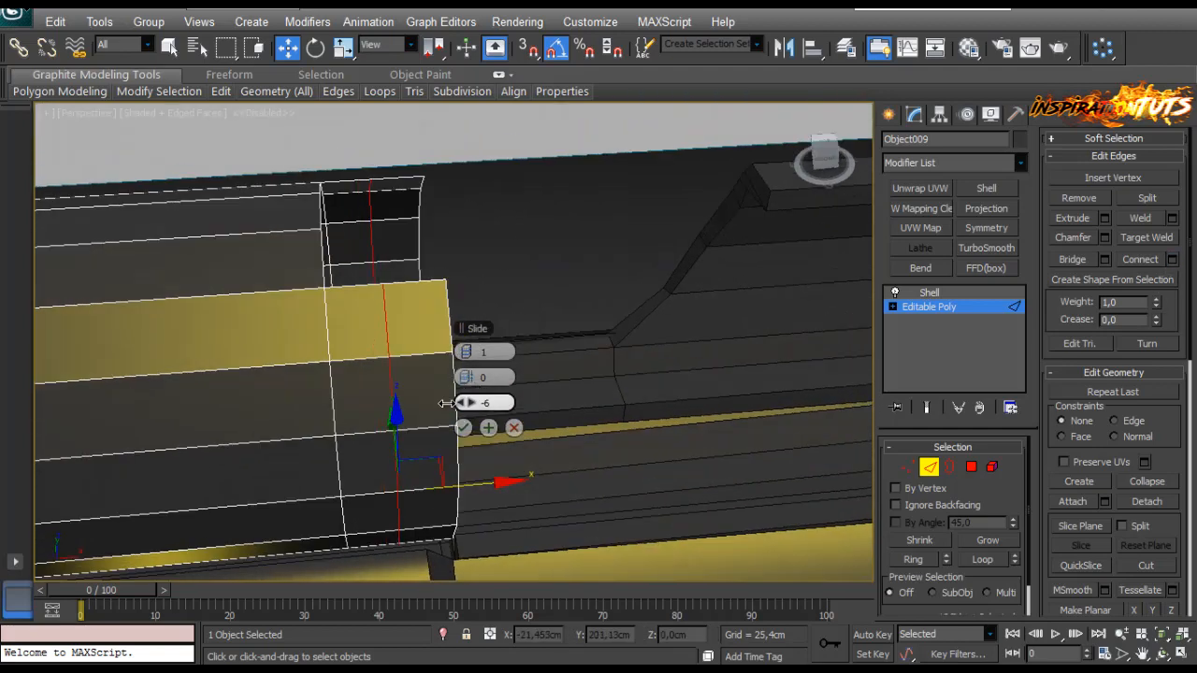
{"action": "left_click", "coordinate": [463, 427]}
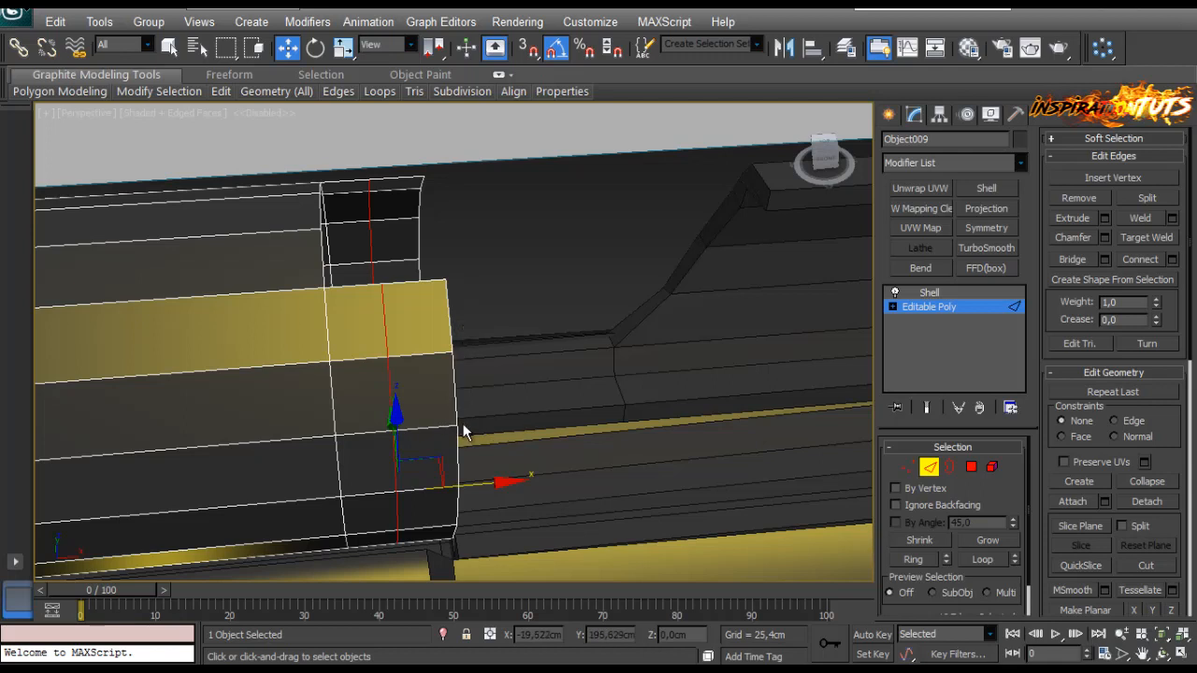
Step: Select the ring of short lengthwise edges between the end band's inner loop and the new loop
{"action": "left_click", "coordinate": [358, 290]}
{"action": "left_click", "coordinate": [357, 290]}
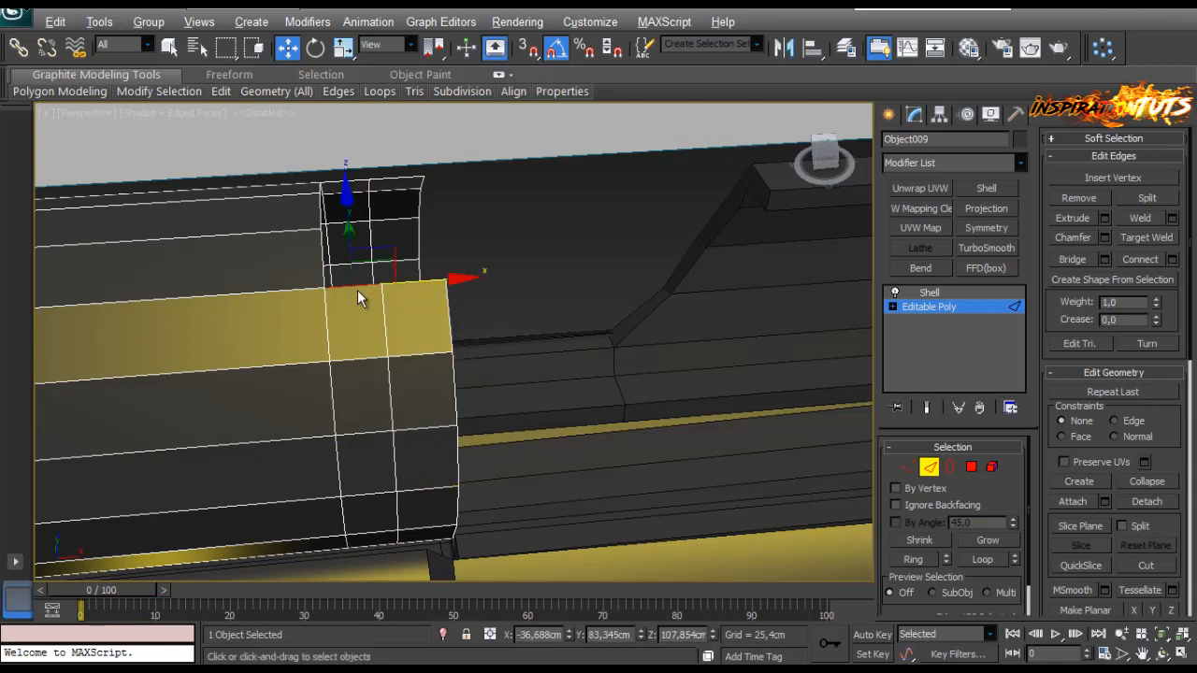
{"action": "key", "text": "alt"}
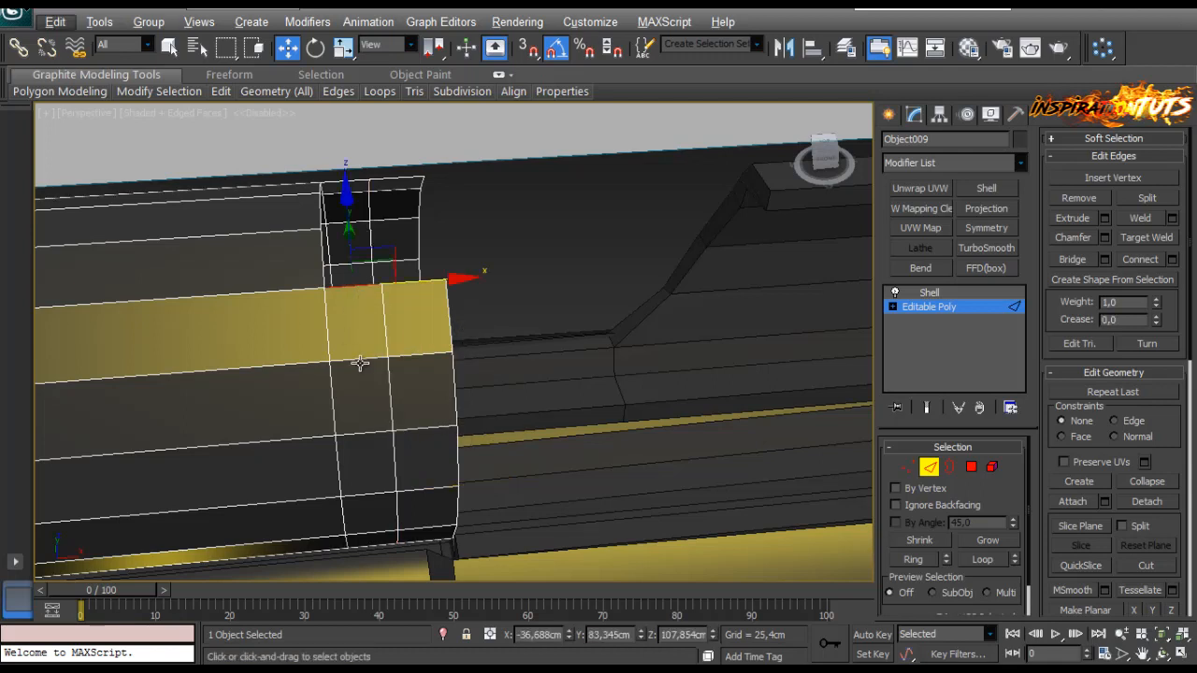
{"action": "key", "text": "alt+r"}
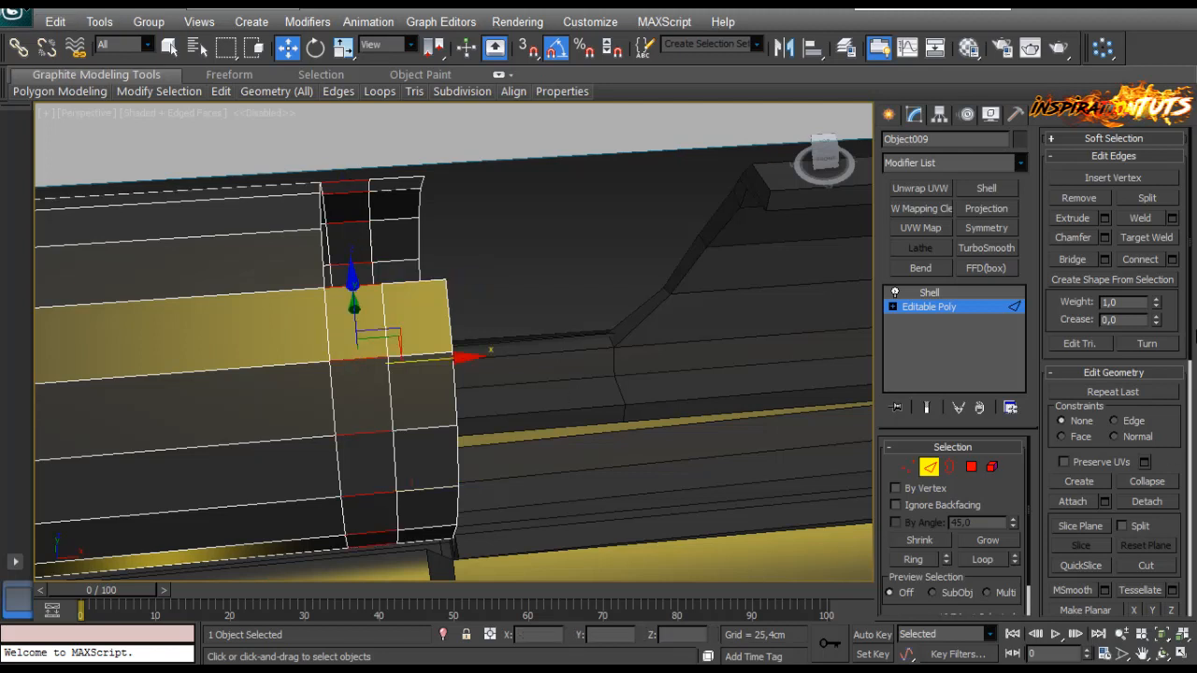
{"action": "left_click", "coordinate": [1173, 260]}
{"action": "left_click_drag", "start_coordinate": [464, 403], "coordinate": [465, 412]}
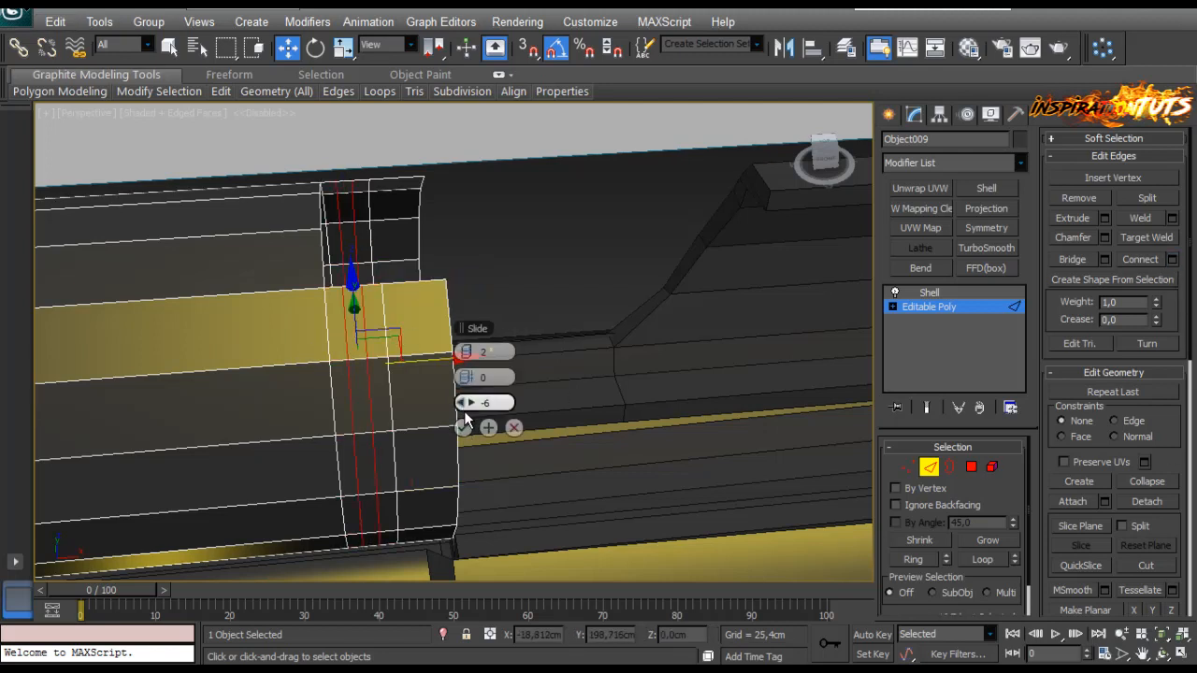
{"action": "left_click", "coordinate": [510, 427]}
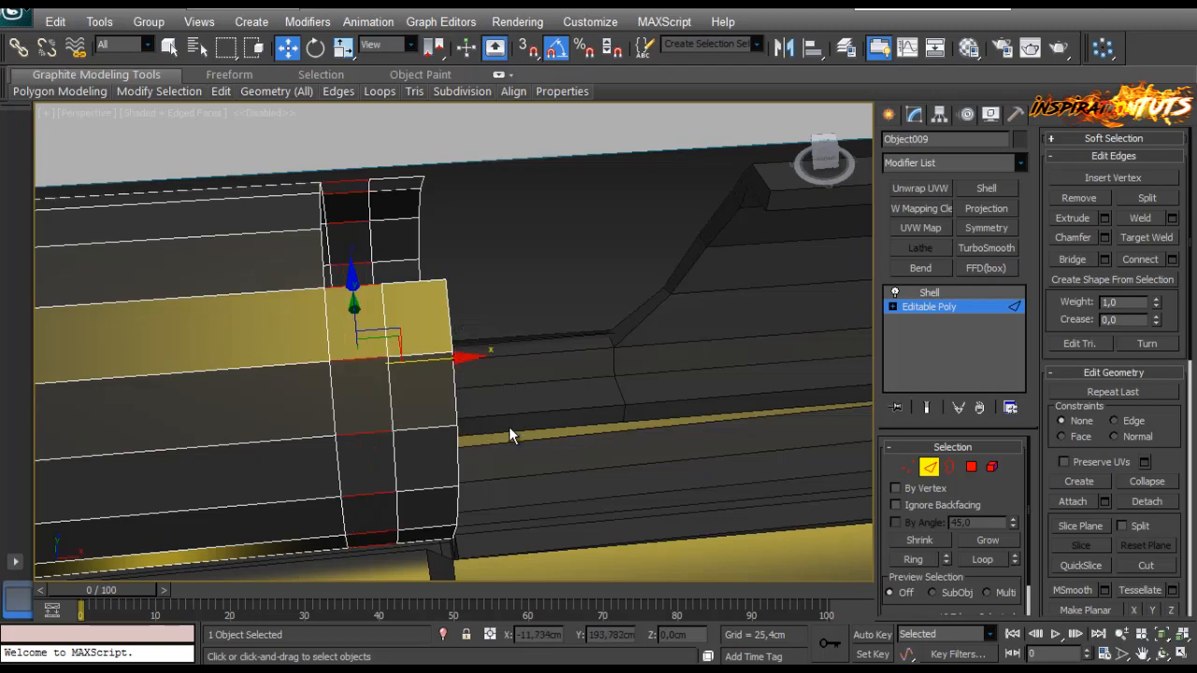
Step: Reduce the selection to the edges beside the top opening and connect them with two segments on each side
{"action": "middle_click_drag", "start_coordinate": [509, 426], "coordinate": [448, 329], "text": "alt"}
{"action": "left_click_drag", "start_coordinate": [492, 313], "coordinate": [337, 519], "text": "alt"}
{"action": "middle_click_drag", "start_coordinate": [548, 374], "coordinate": [454, 387], "text": "alt"}
{"action": "middle_click_drag", "start_coordinate": [379, 367], "coordinate": [449, 365], "text": "alt"}
{"action": "scroll", "coordinate": [505, 370], "scroll_direction": "up", "scroll_amount": 2}
{"action": "left_click", "coordinate": [1173, 261]}
{"action": "left_click", "coordinate": [462, 426]}
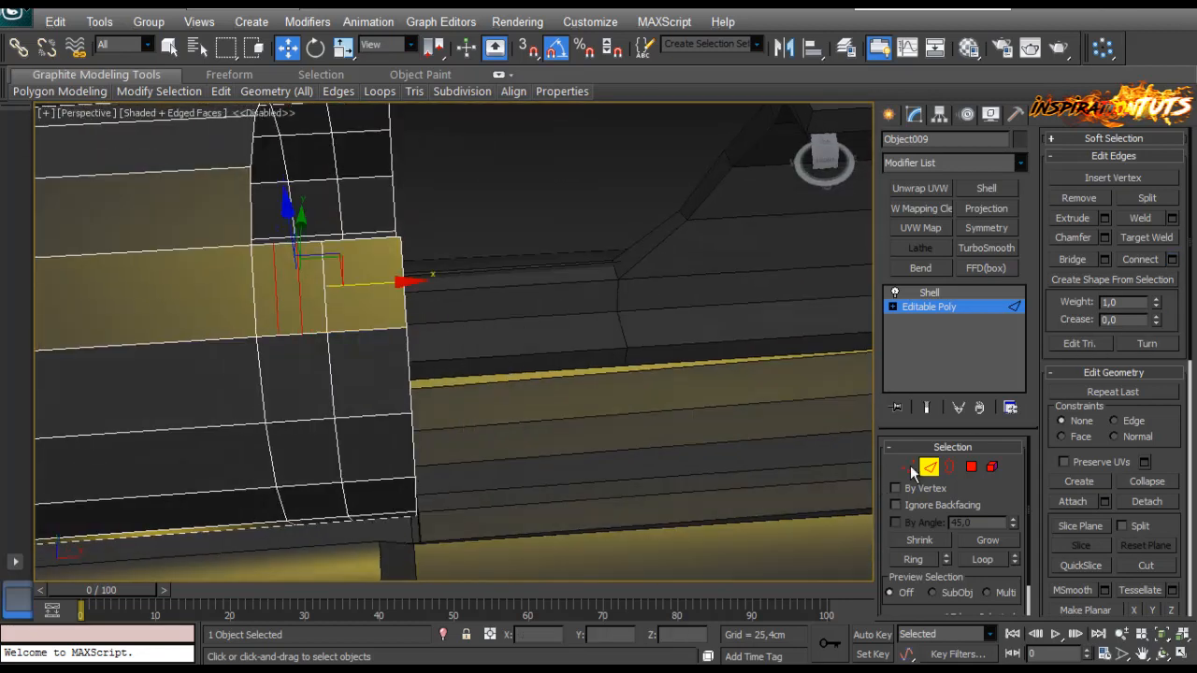
Step: Scale the opening-side vertices of the new segments apart to 112 percent along Y, forming a notch on both sides
{"action": "left_click", "coordinate": [908, 466]}
{"action": "middle_click_drag", "start_coordinate": [316, 270], "coordinate": [339, 290]}
{"action": "left_click_drag", "start_coordinate": [330, 255], "coordinate": [310, 270]}
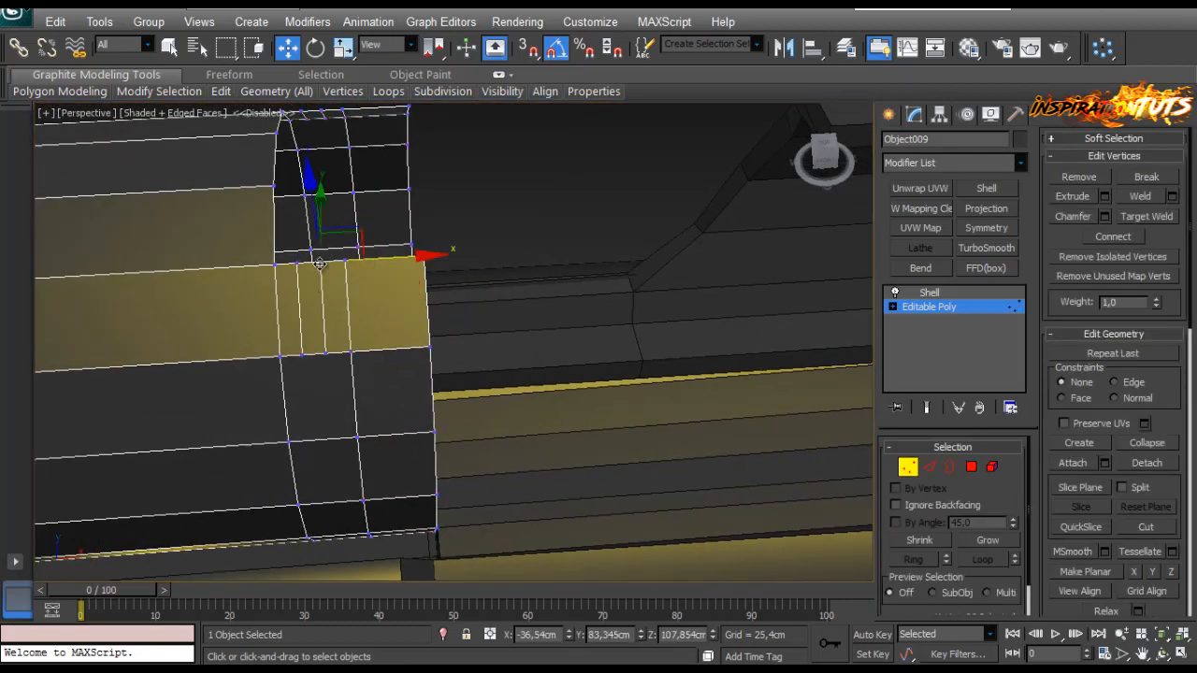
{"action": "middle_click_drag", "start_coordinate": [297, 264], "coordinate": [354, 292], "text": "alt"}
{"action": "left_click", "coordinate": [570, 252], "text": "ctrl"}
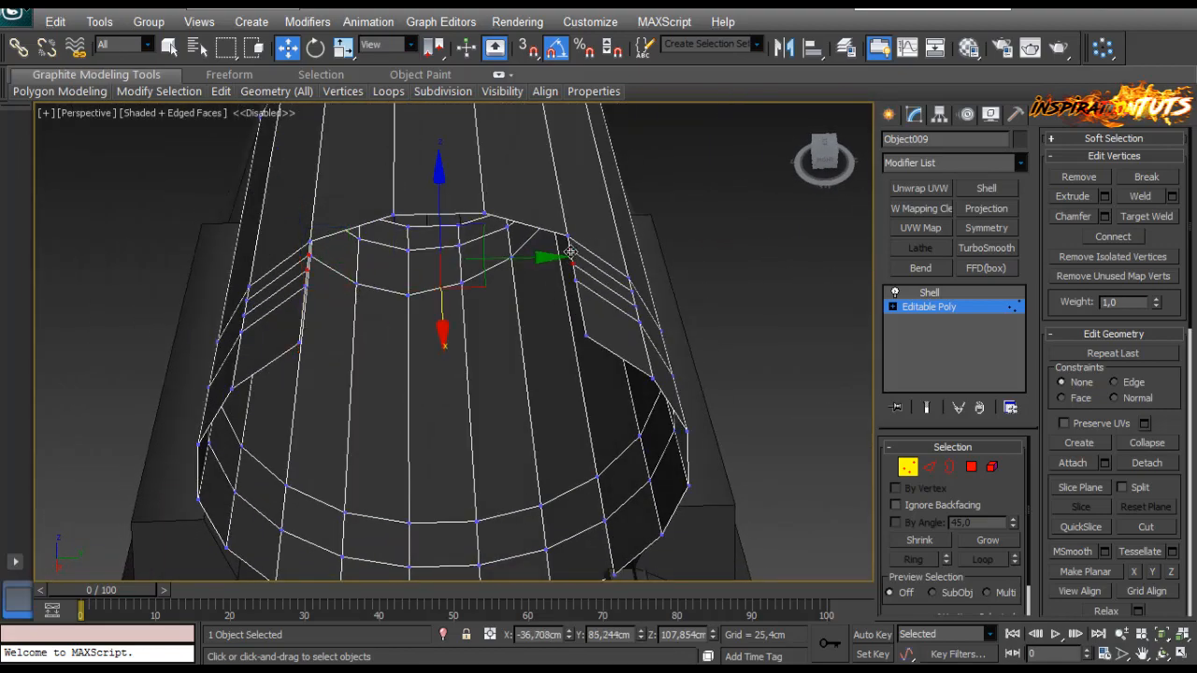
{"action": "key", "text": "r"}
{"action": "left_click_drag", "start_coordinate": [343, 267], "coordinate": [334, 267]}
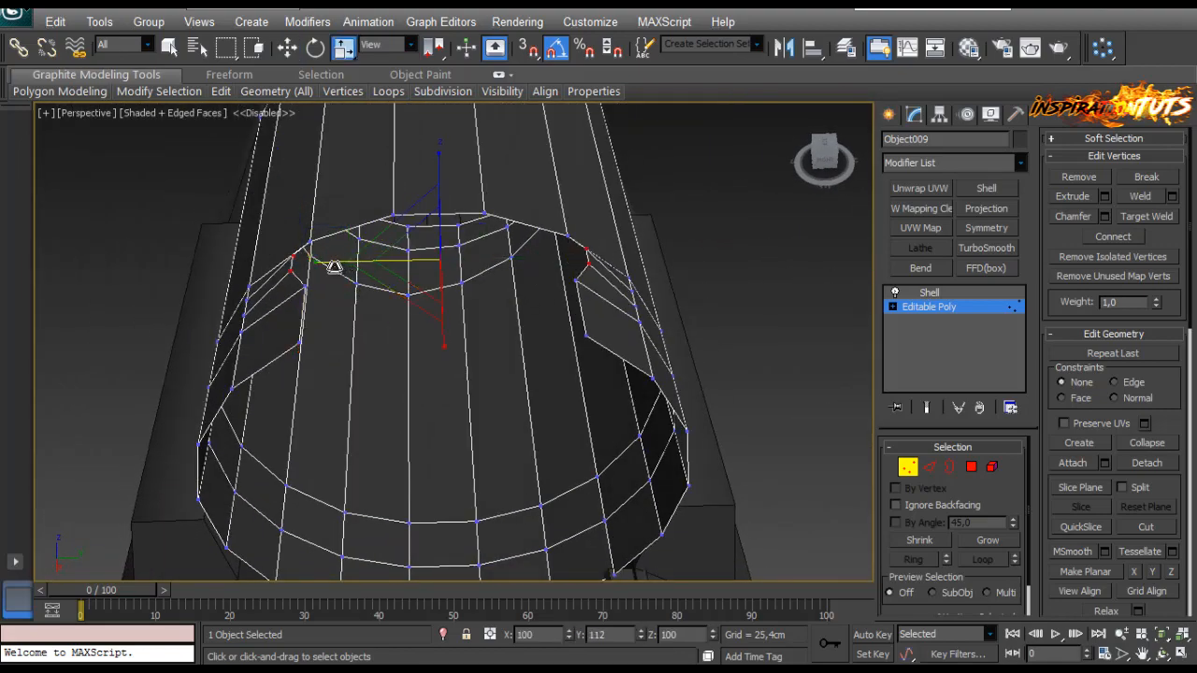
Step: Lower the notch vertices on both sides slightly and scale them farther apart across the tube
{"action": "middle_click_drag", "start_coordinate": [368, 267], "coordinate": [418, 258], "text": "alt"}
{"action": "key", "text": "w"}
{"action": "left_click_drag", "start_coordinate": [442, 177], "coordinate": [439, 189]}
{"action": "mouse_move", "coordinate": [441, 254]}
{"action": "middle_mouse_down", "text": "alt"}
{"action": "mouse_move", "coordinate": [446, 272]}
{"action": "mouse_move", "coordinate": [567, 304]}
{"action": "mouse_move", "coordinate": [443, 259]}
{"action": "middle_mouse_up", "text": "alt"}
{"action": "key", "text": "r"}
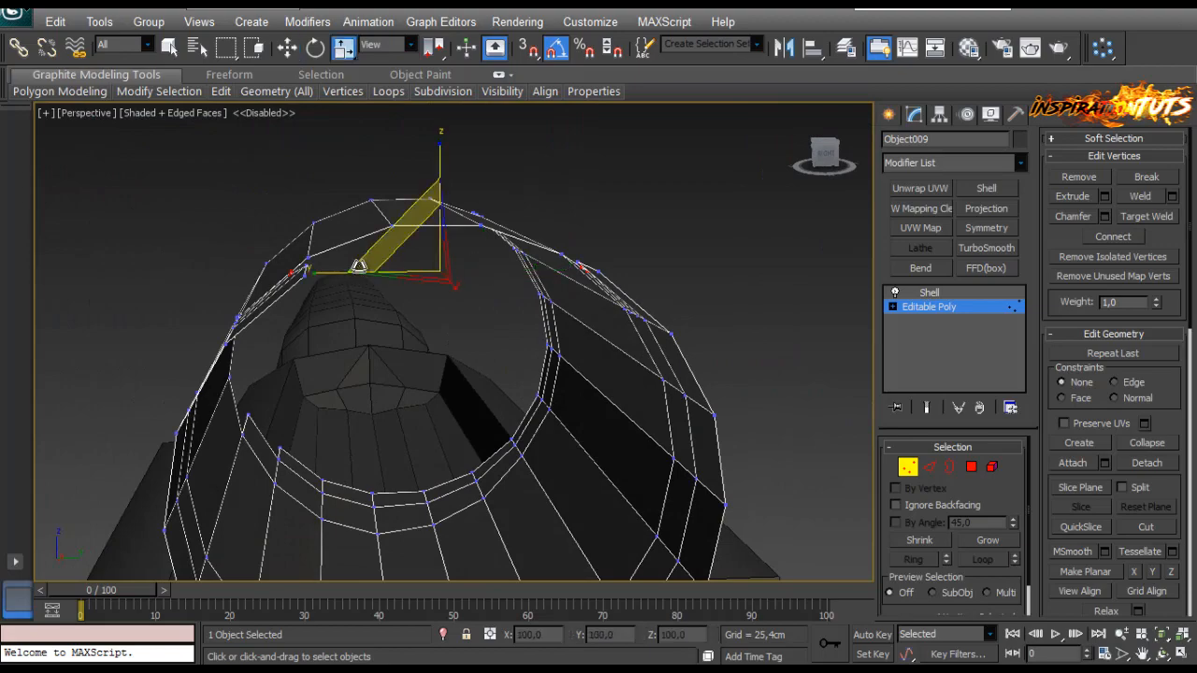
{"action": "left_click_drag", "start_coordinate": [331, 272], "coordinate": [316, 272]}
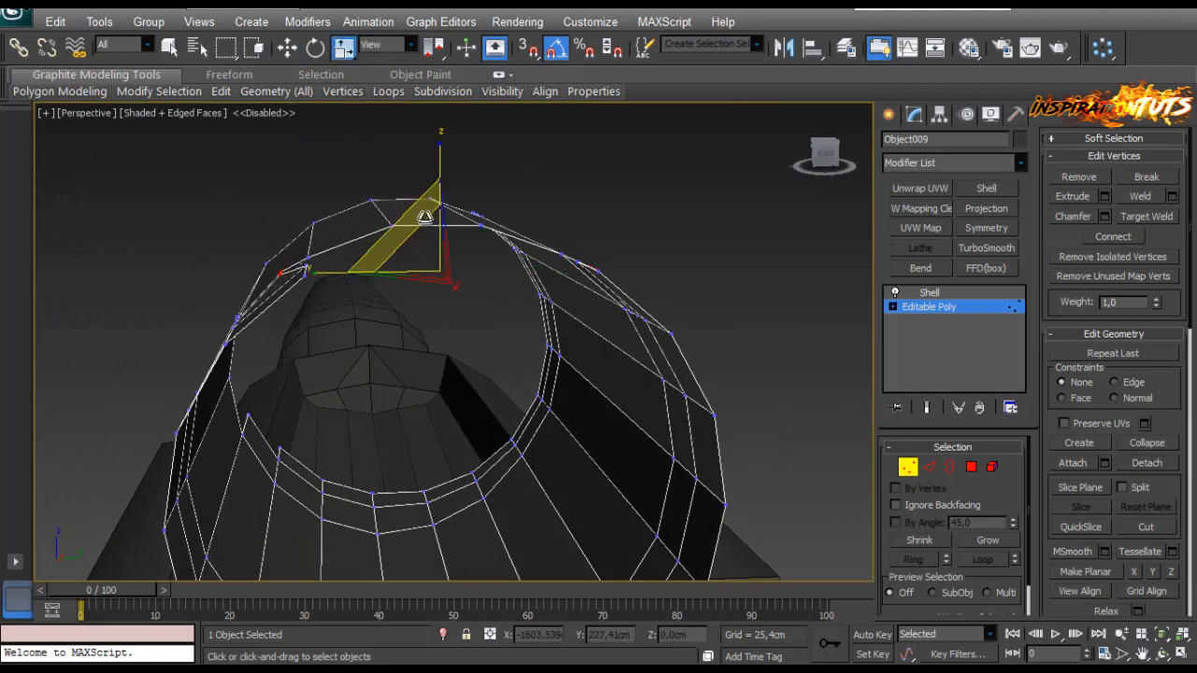
{"action": "key", "text": "w"}
{"action": "middle_click_drag", "start_coordinate": [423, 217], "coordinate": [569, 230], "text": "alt"}
{"action": "middle_click_drag", "start_coordinate": [550, 303], "coordinate": [862, 479], "text": "alt"}
Step: Extrude the end band's opening edges beyond the notches slightly inward along Y on both sides
{"action": "left_click", "coordinate": [926, 467]}
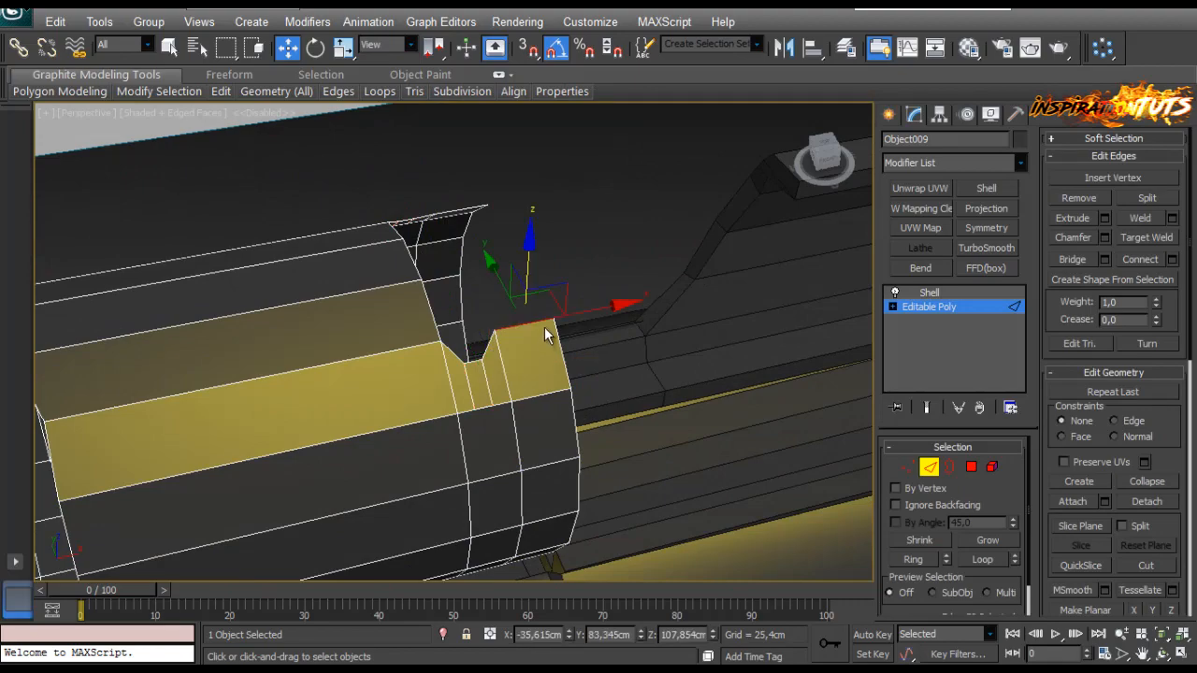
{"action": "middle_click_drag", "start_coordinate": [547, 336], "coordinate": [446, 354], "text": "alt"}
{"action": "middle_click_drag", "start_coordinate": [537, 327], "coordinate": [655, 342], "text": "alt"}
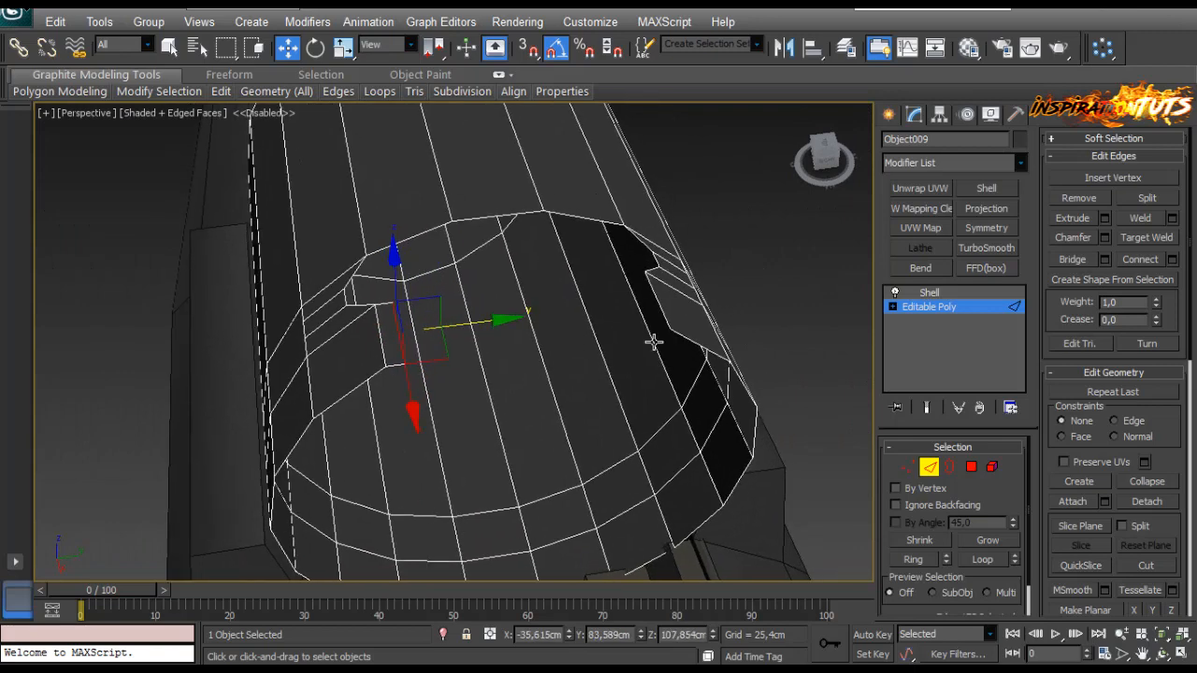
{"action": "left_click", "coordinate": [657, 337]}
{"action": "left_click", "coordinate": [645, 301]}
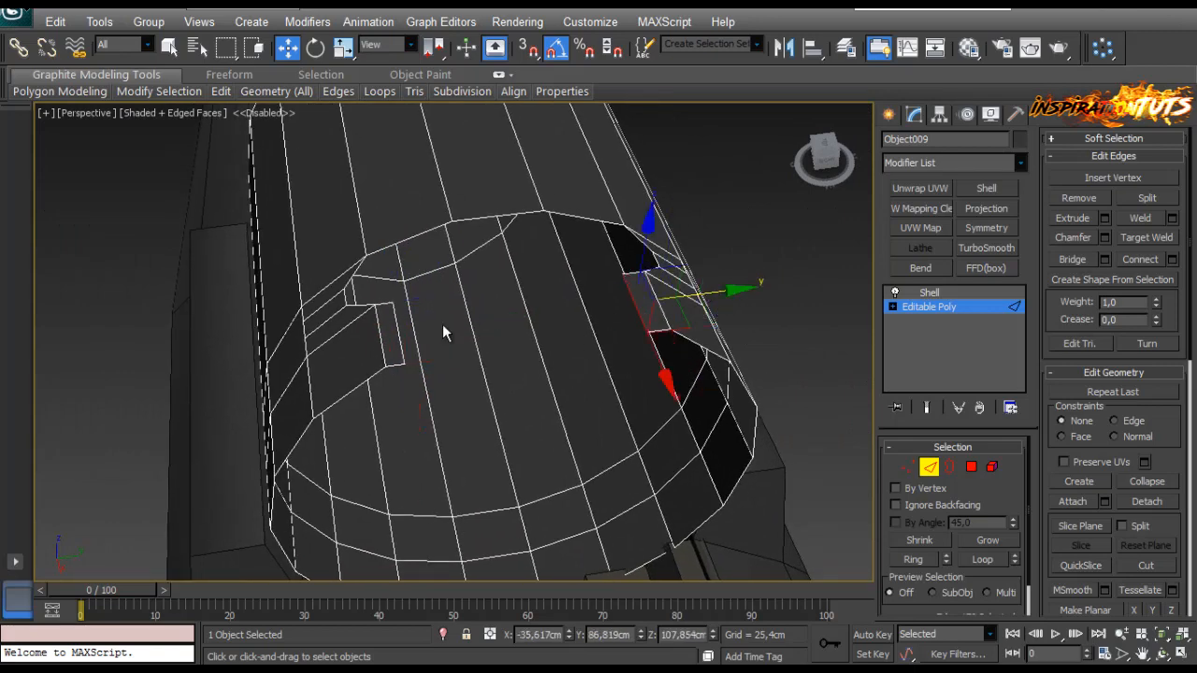
{"action": "left_click", "coordinate": [907, 467]}
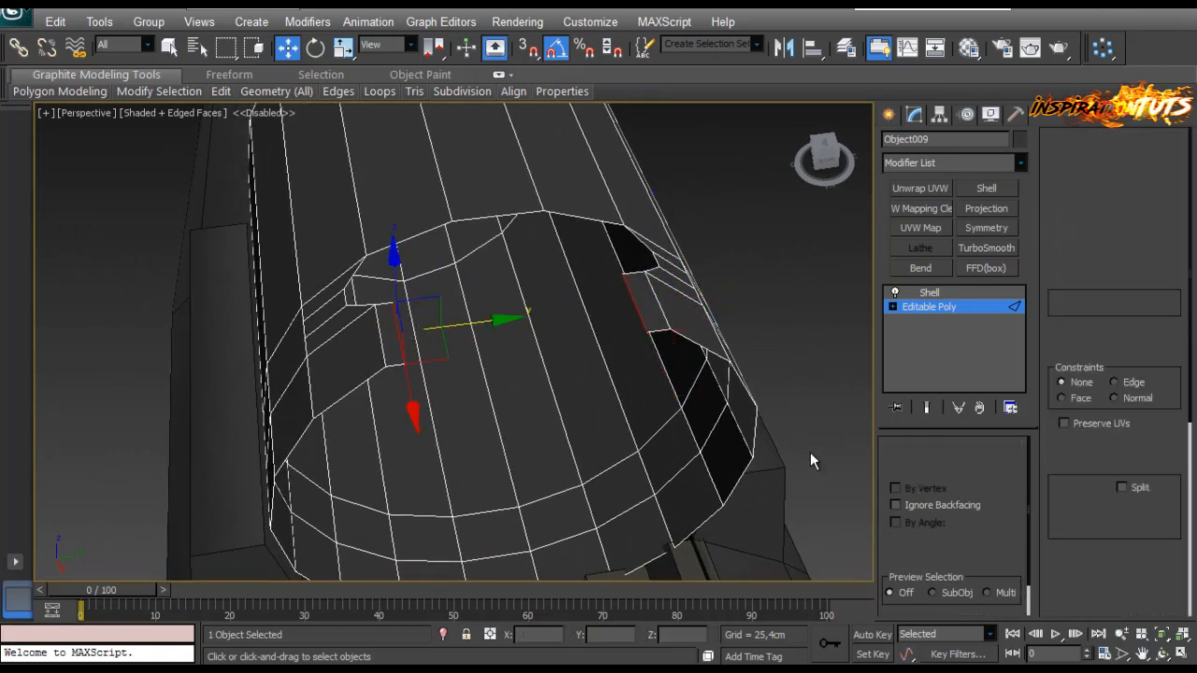
Step: Scale the inner corner vertices of both tabs closer together along X and raise them slightly along Z
{"action": "key", "text": "r"}
{"action": "left_click_drag", "start_coordinate": [541, 402], "coordinate": [532, 378]}
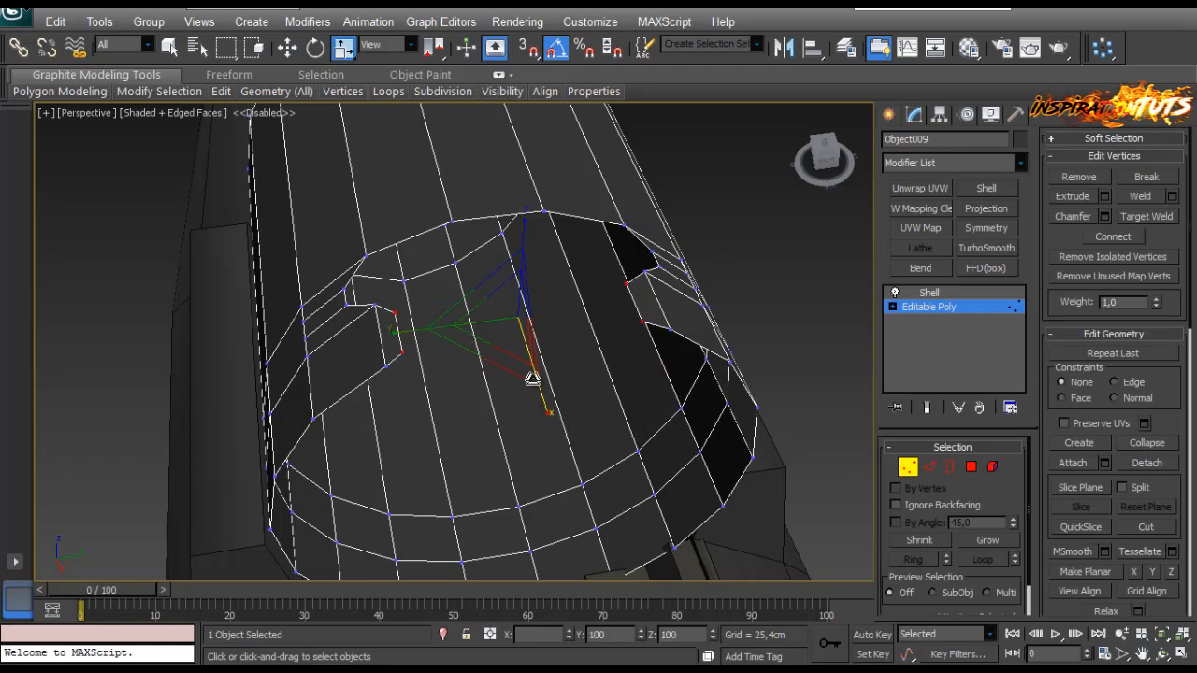
{"action": "middle_click_drag", "start_coordinate": [529, 372], "coordinate": [531, 327], "text": "alt"}
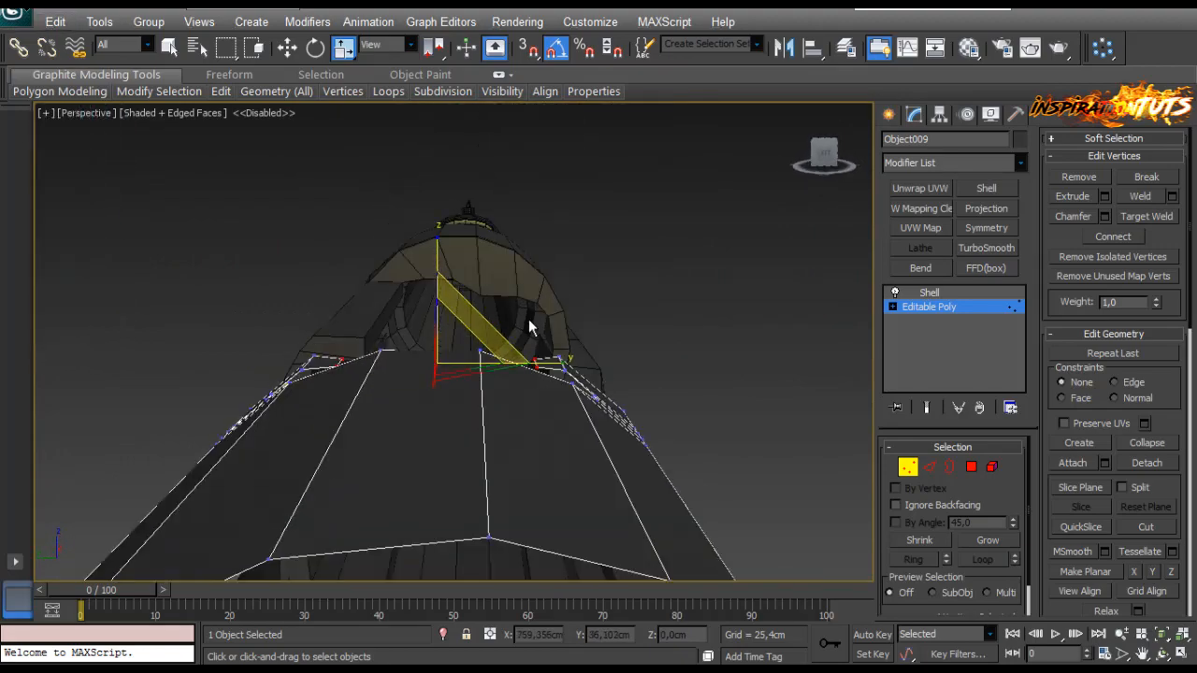
{"action": "key", "text": "w"}
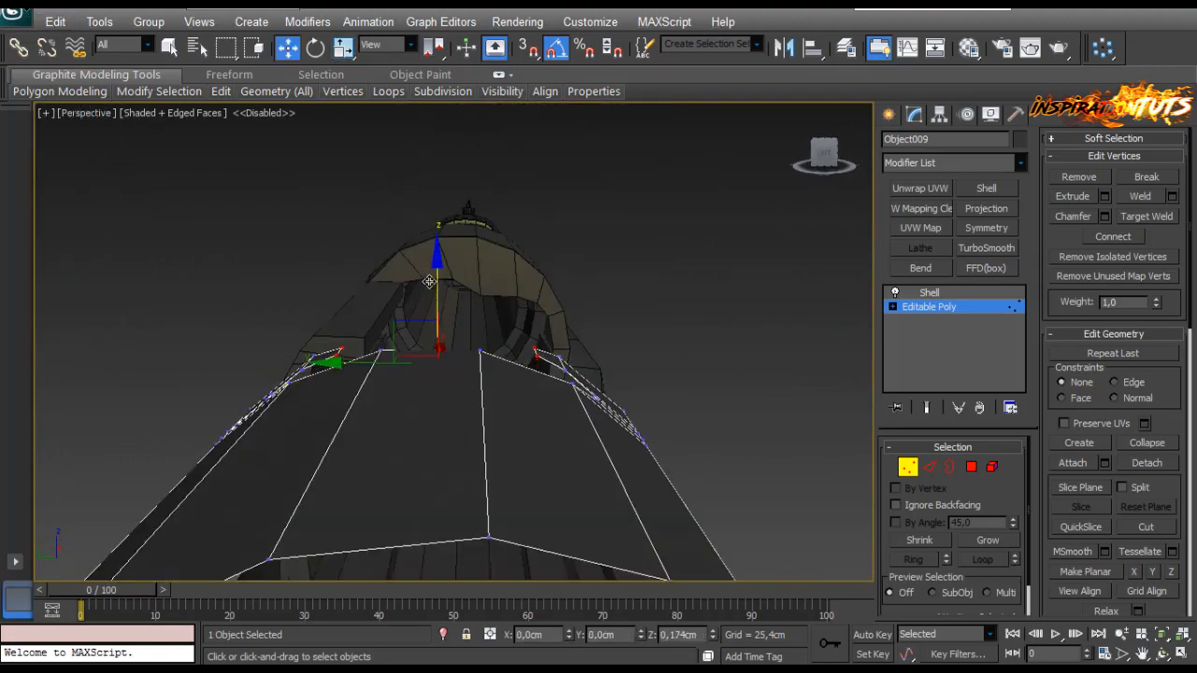
{"action": "middle_click_drag", "start_coordinate": [571, 363], "coordinate": [481, 408], "text": "alt"}
{"action": "left_click", "coordinate": [903, 465]}
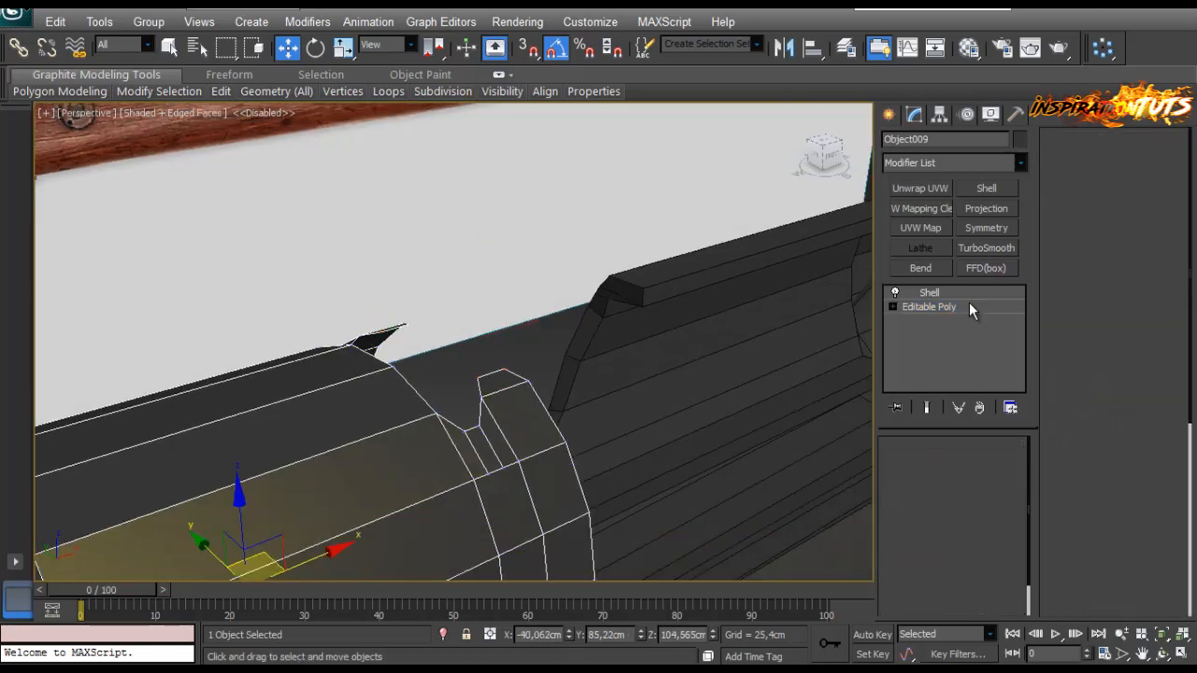
Step: Return to the Shell modifier and examine the thickened tube and its notched tabs from several sides
{"action": "left_click", "coordinate": [965, 293]}
{"action": "middle_click_drag", "start_coordinate": [600, 337], "coordinate": [542, 353], "text": "alt"}
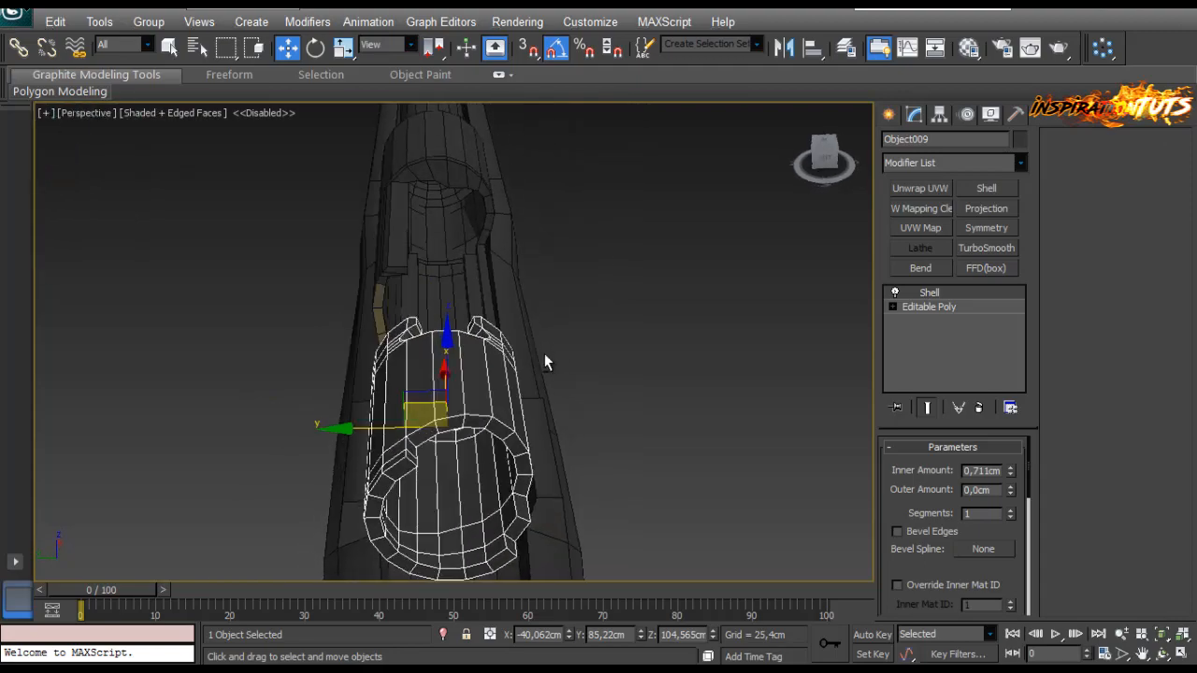
{"action": "left_click", "coordinate": [622, 402]}
{"action": "middle_click_drag", "start_coordinate": [622, 404], "coordinate": [487, 421], "text": "alt"}
{"action": "scroll", "coordinate": [486, 409], "scroll_direction": "up", "scroll_amount": 3}
{"action": "left_click", "coordinate": [490, 427]}
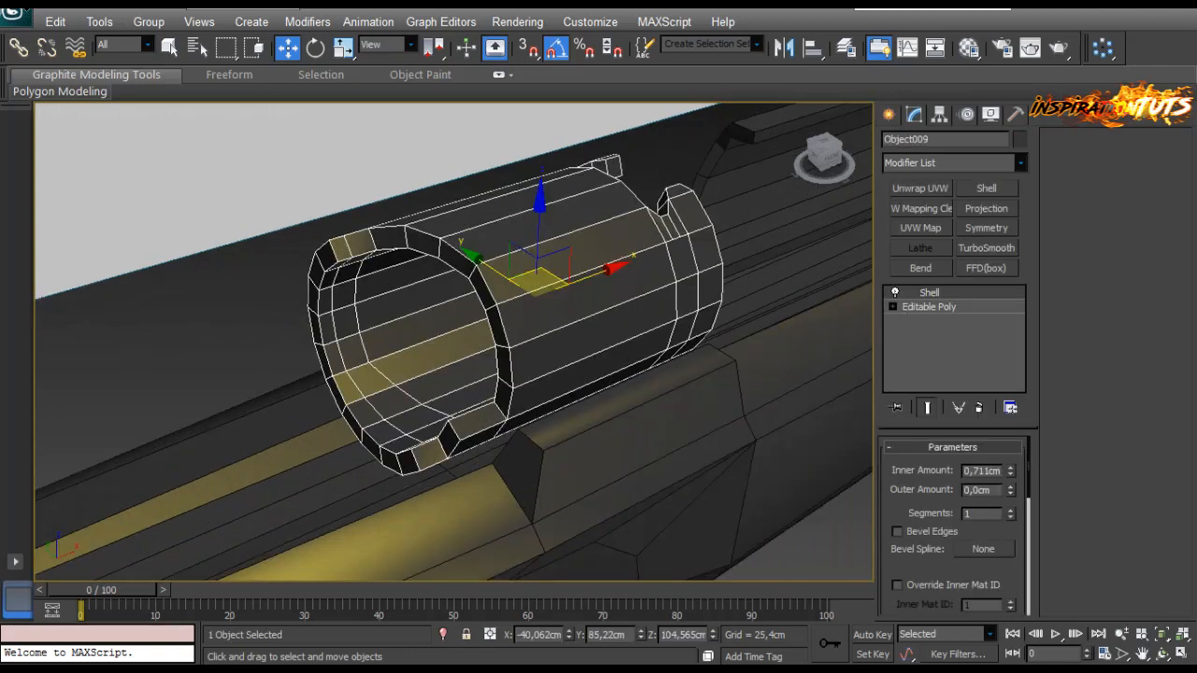
{"action": "key", "text": "shift+z"}
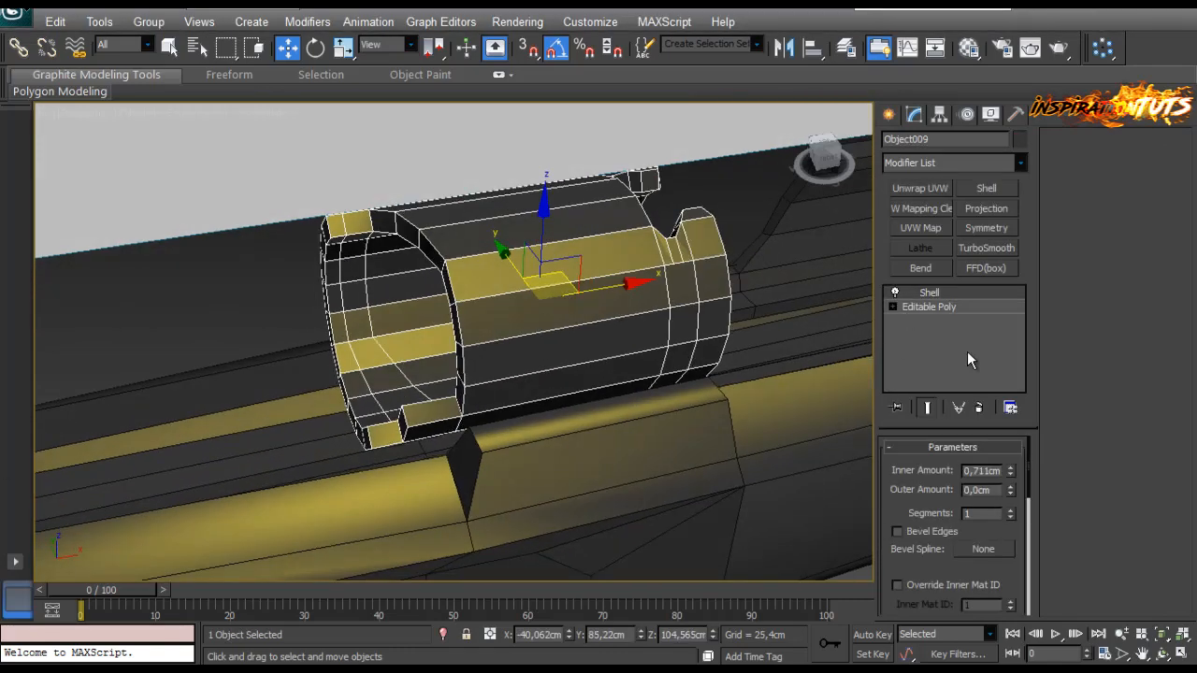
Step: Connect the tube's lengthwise edges in the Editable Poly with one segment and a slide of -84, beside the notched end
{"action": "left_click", "coordinate": [959, 312]}
{"action": "left_click", "coordinate": [928, 467]}
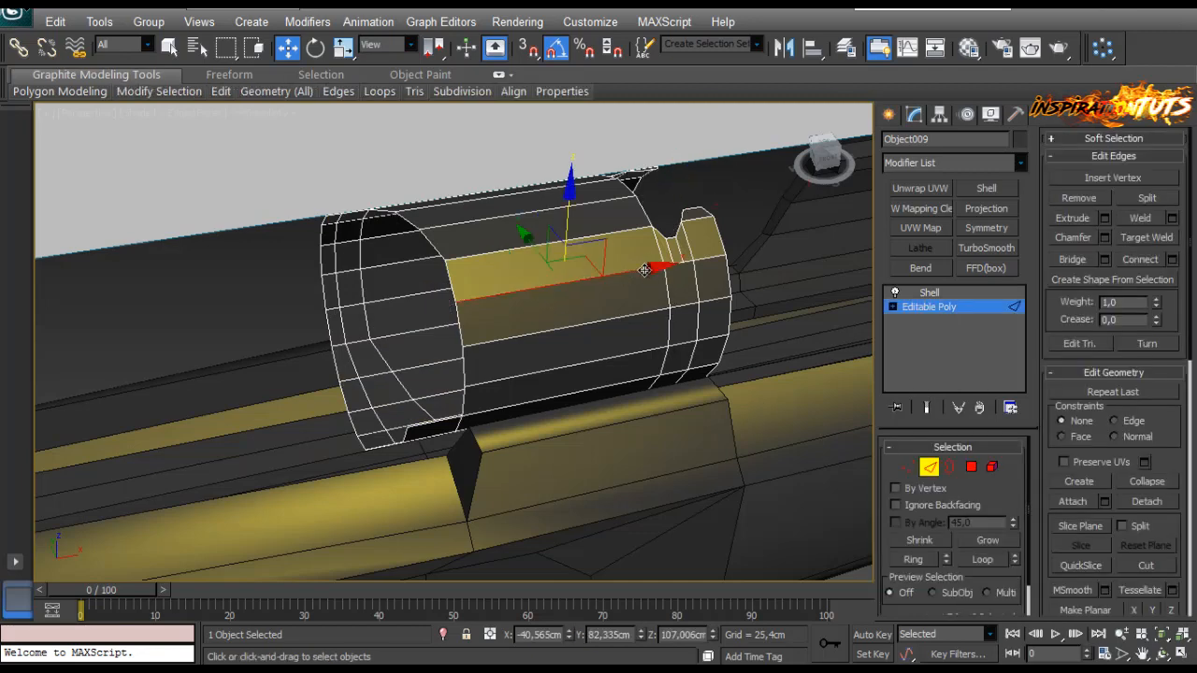
{"action": "left_click", "coordinate": [1170, 261]}
{"action": "key", "text": "shift+z"}
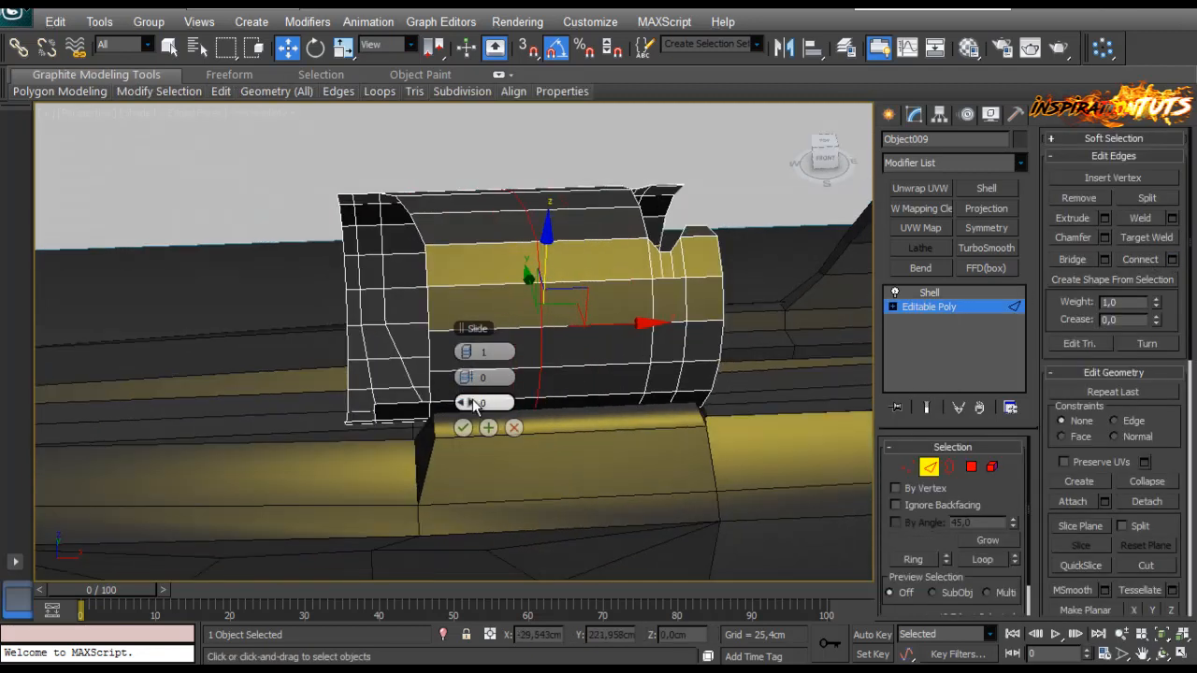
{"action": "left_click_drag", "start_coordinate": [477, 378], "coordinate": [173, 339]}
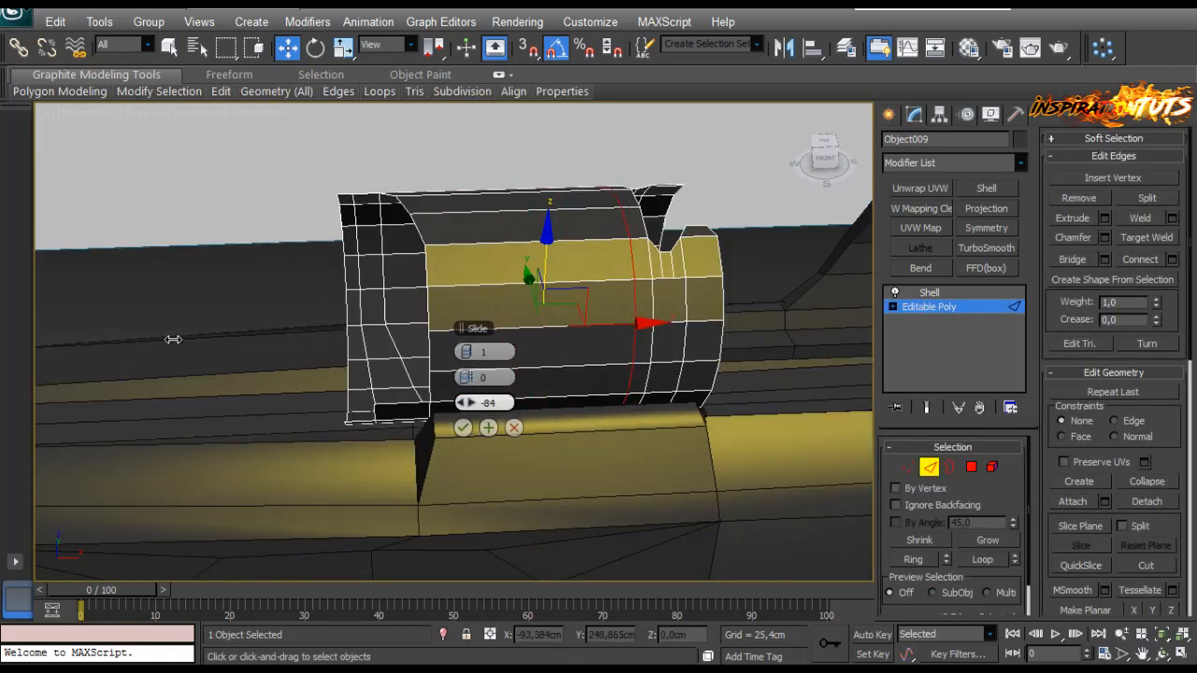
{"action": "left_click", "coordinate": [463, 427]}
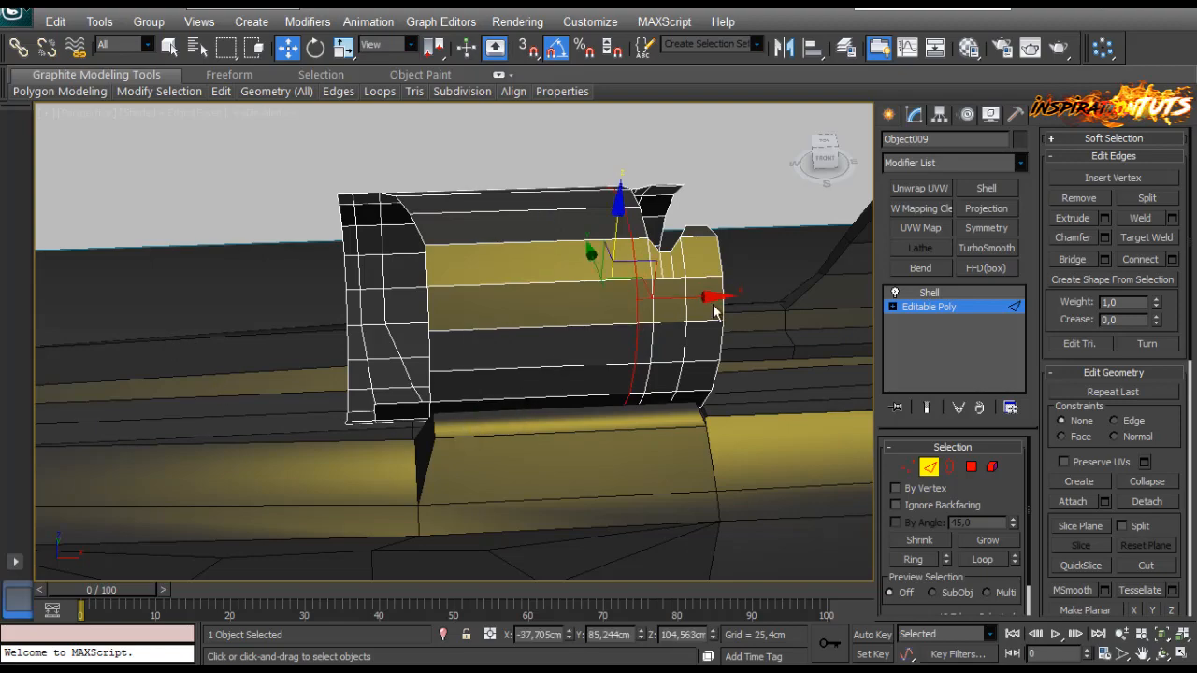
{"action": "middle_click_drag", "start_coordinate": [716, 312], "coordinate": [900, 489], "text": "alt"}
Step: Set the Shell modifier's inner amount to 0.5 cm and check the wall thickness around the tube
{"action": "left_click", "coordinate": [936, 307]}
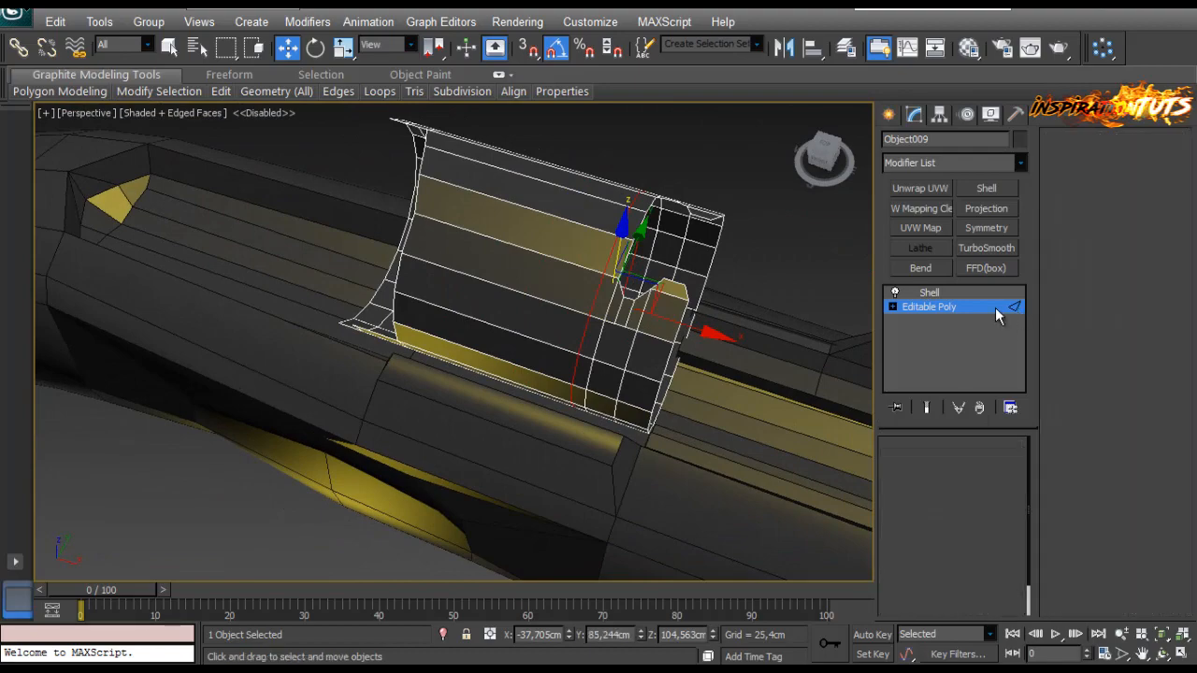
{"action": "left_click", "coordinate": [929, 292]}
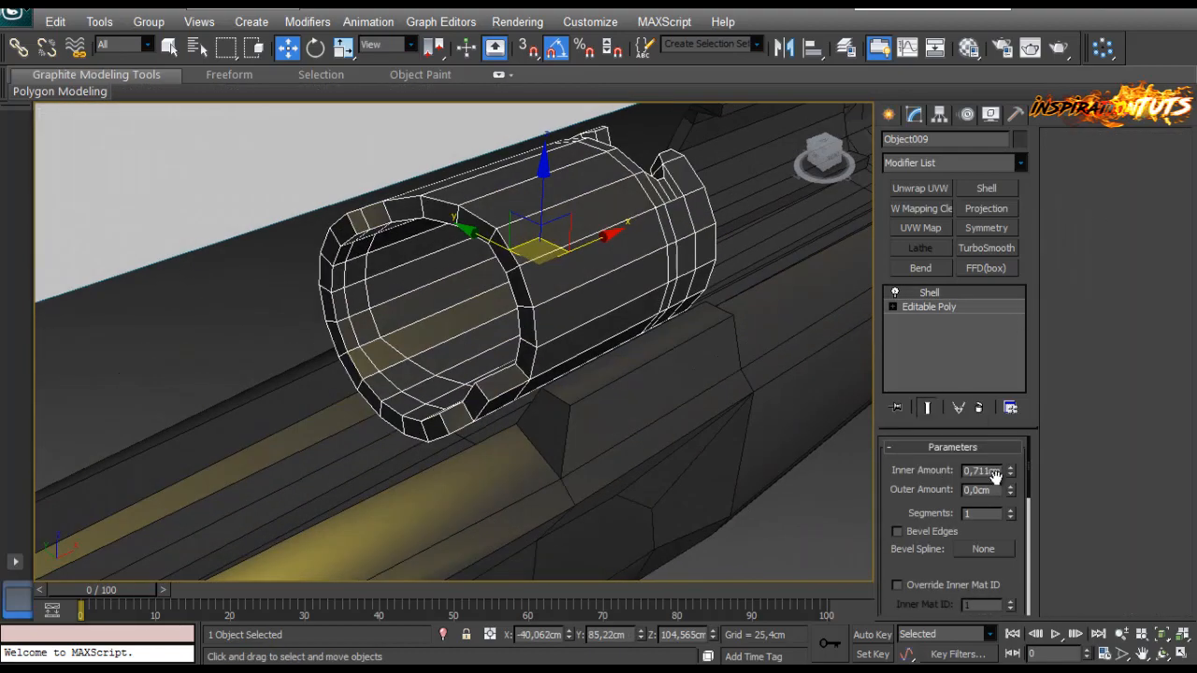
{"action": "left_click", "coordinate": [1010, 476]}
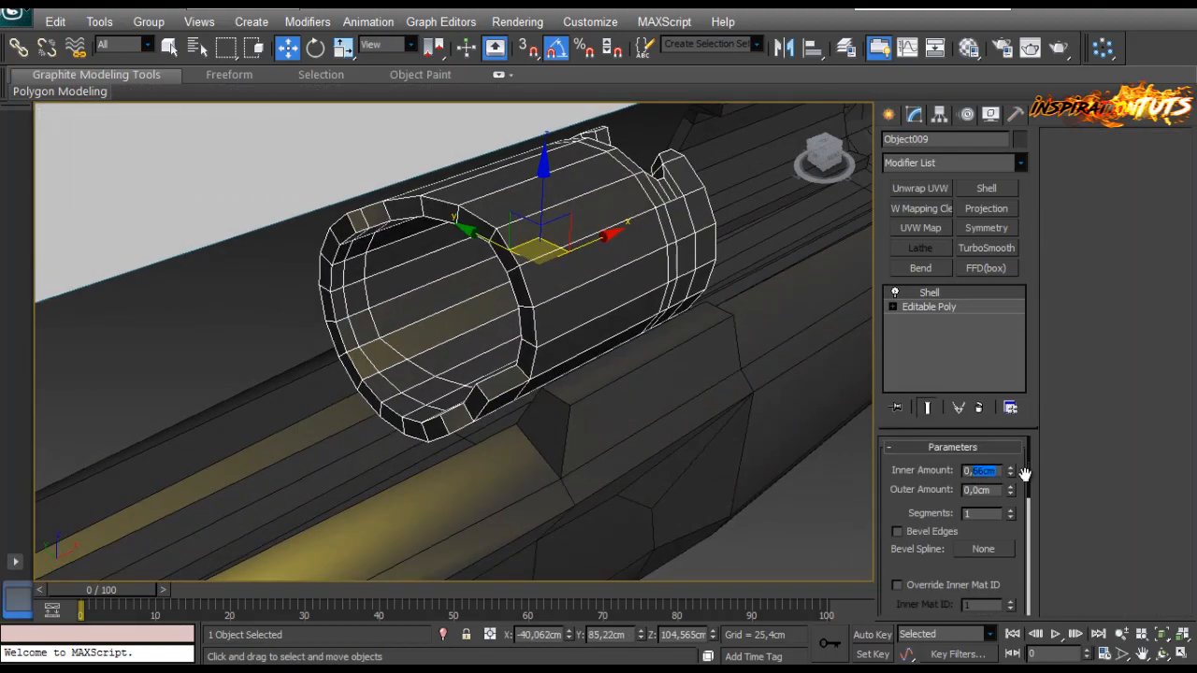
{"action": "key", "text": "Return"}
{"action": "middle_click_drag", "start_coordinate": [677, 327], "coordinate": [593, 304], "text": "alt"}
{"action": "scroll", "coordinate": [673, 356], "scroll_direction": "down", "scroll_amount": 3}
{"action": "scroll", "coordinate": [603, 289], "scroll_direction": "up", "scroll_amount": 3}
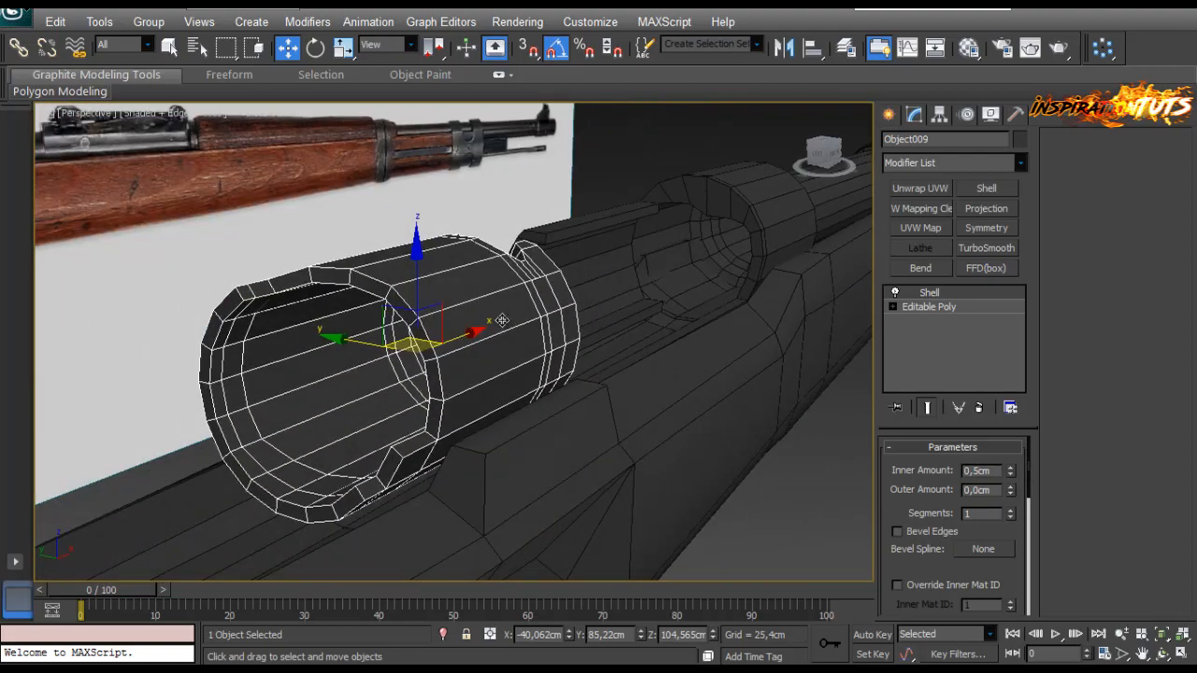
{"action": "scroll", "coordinate": [502, 320], "scroll_direction": "down", "scroll_amount": 3}
{"action": "middle_click_drag", "start_coordinate": [502, 320], "coordinate": [464, 362], "text": "alt"}
{"action": "scroll", "coordinate": [424, 375], "scroll_direction": "up", "scroll_amount": 3}
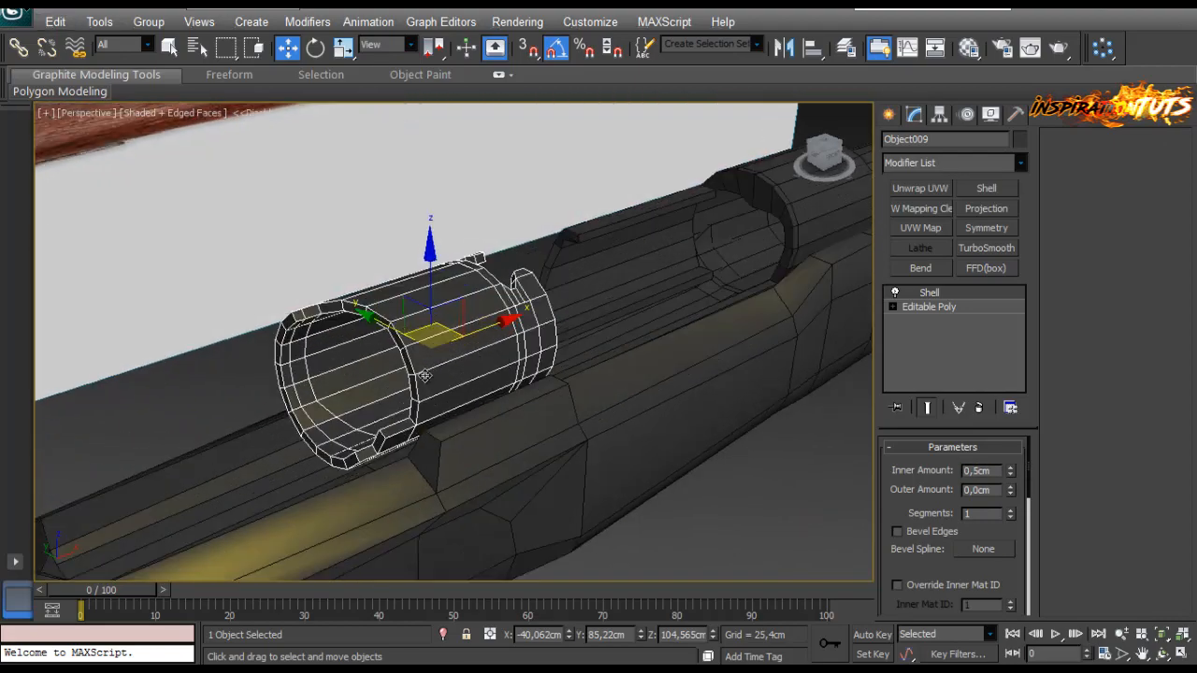
Step: Set the Shell's inner amount to 0.6 cm and convert the tube to an Editable Poly
{"action": "double_click", "coordinate": [984, 474]}
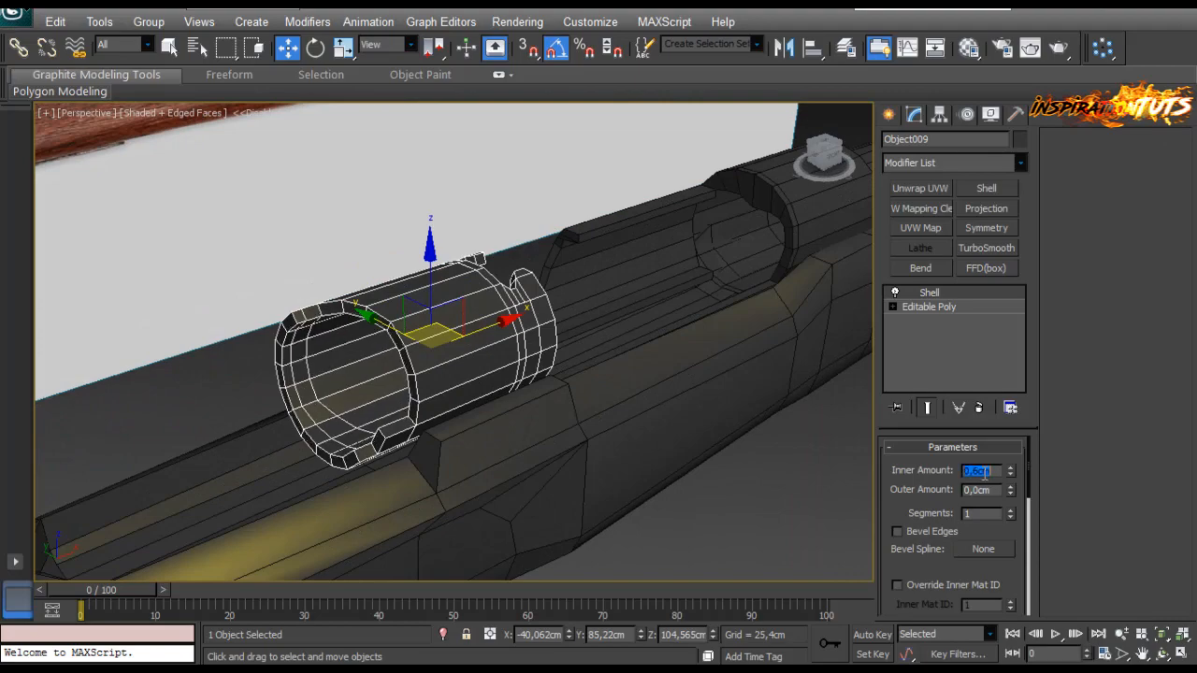
{"action": "middle_click_drag", "start_coordinate": [565, 296], "coordinate": [433, 333], "text": "alt"}
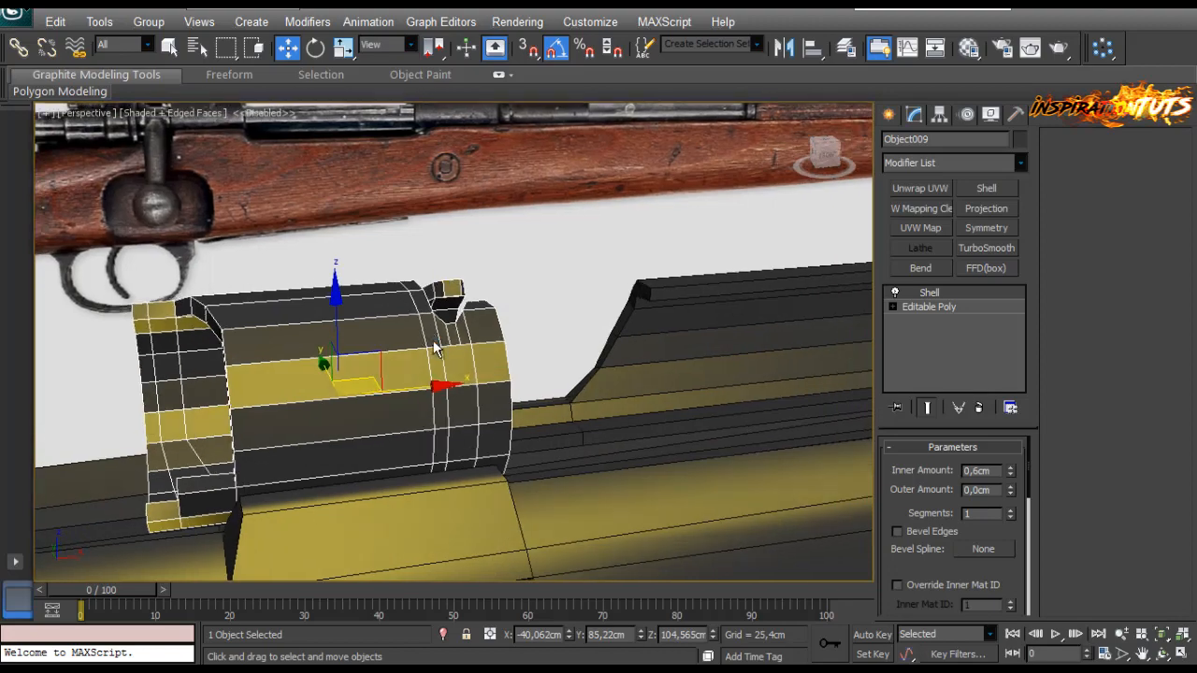
{"action": "right_click", "coordinate": [431, 335]}
{"action": "mouse_move", "coordinate": [468, 504]}
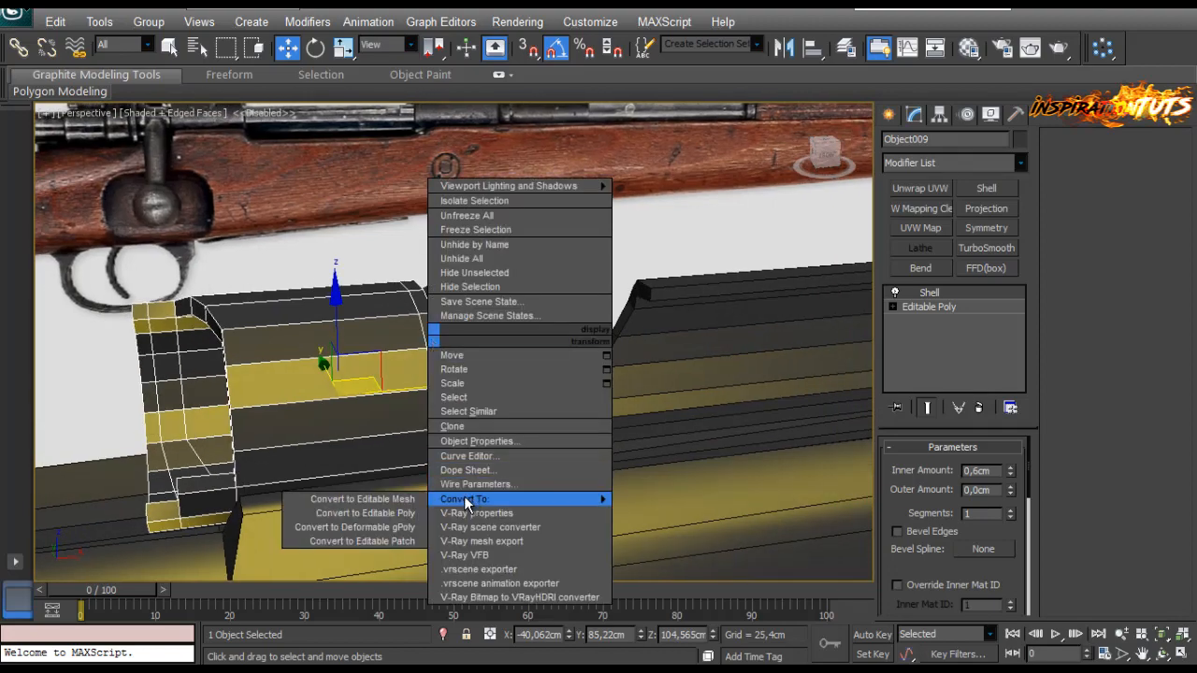
{"action": "left_click", "coordinate": [365, 514]}
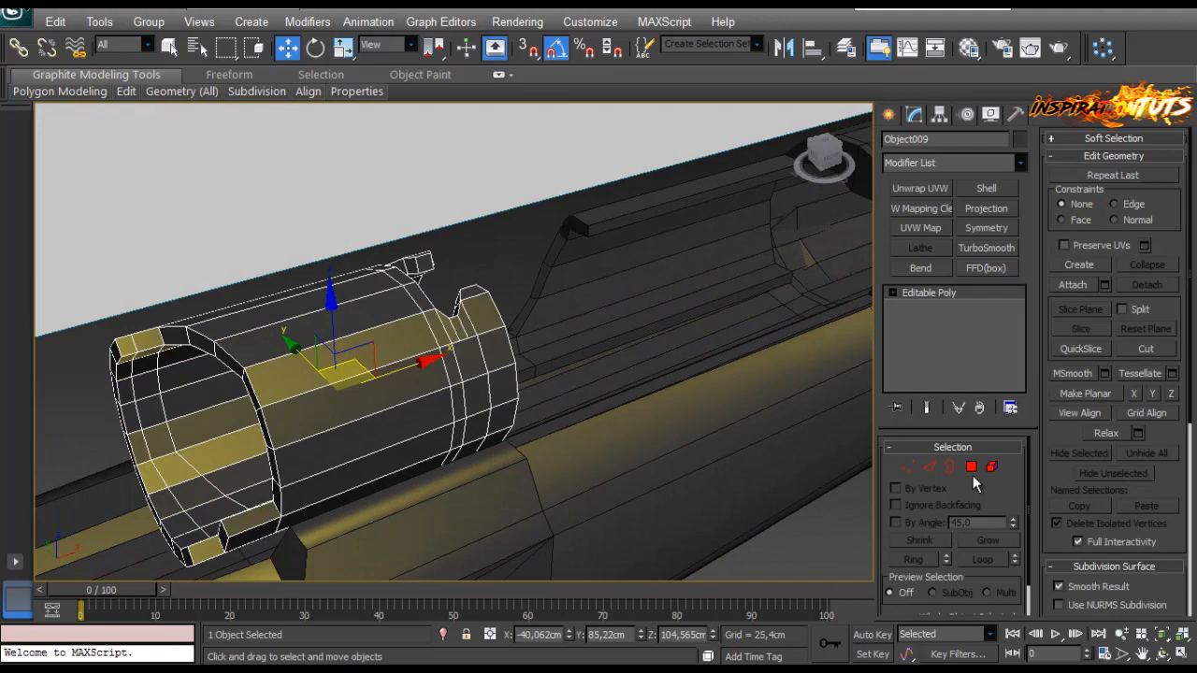
Step: Select the narrow strip of outer polygons running over the top of the tube between the two notches
{"action": "left_click", "coordinate": [971, 468]}
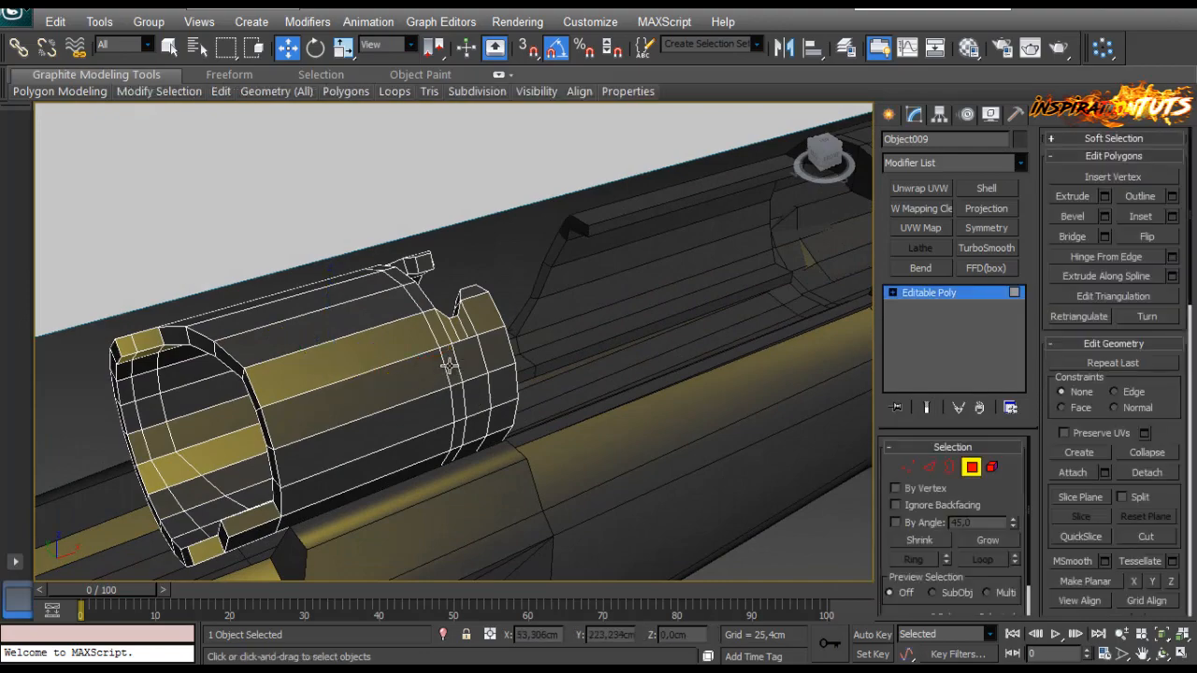
{"action": "left_click", "coordinate": [446, 365]}
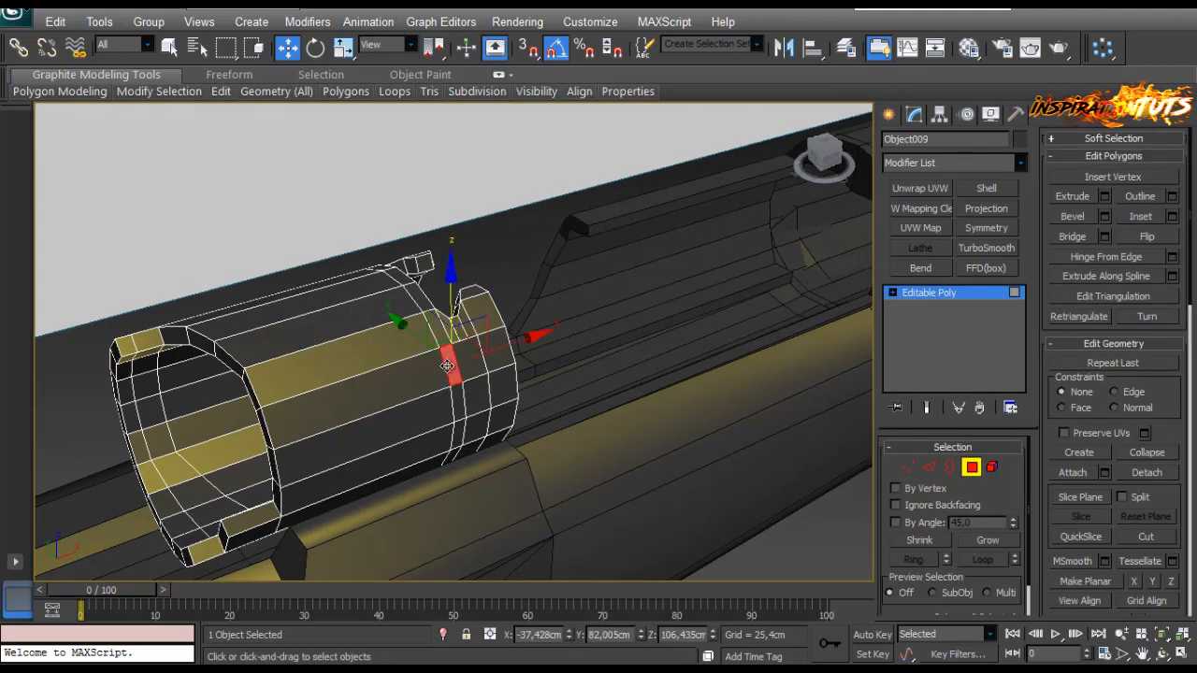
{"action": "middle_click_drag", "start_coordinate": [386, 365], "coordinate": [472, 373], "text": "alt"}
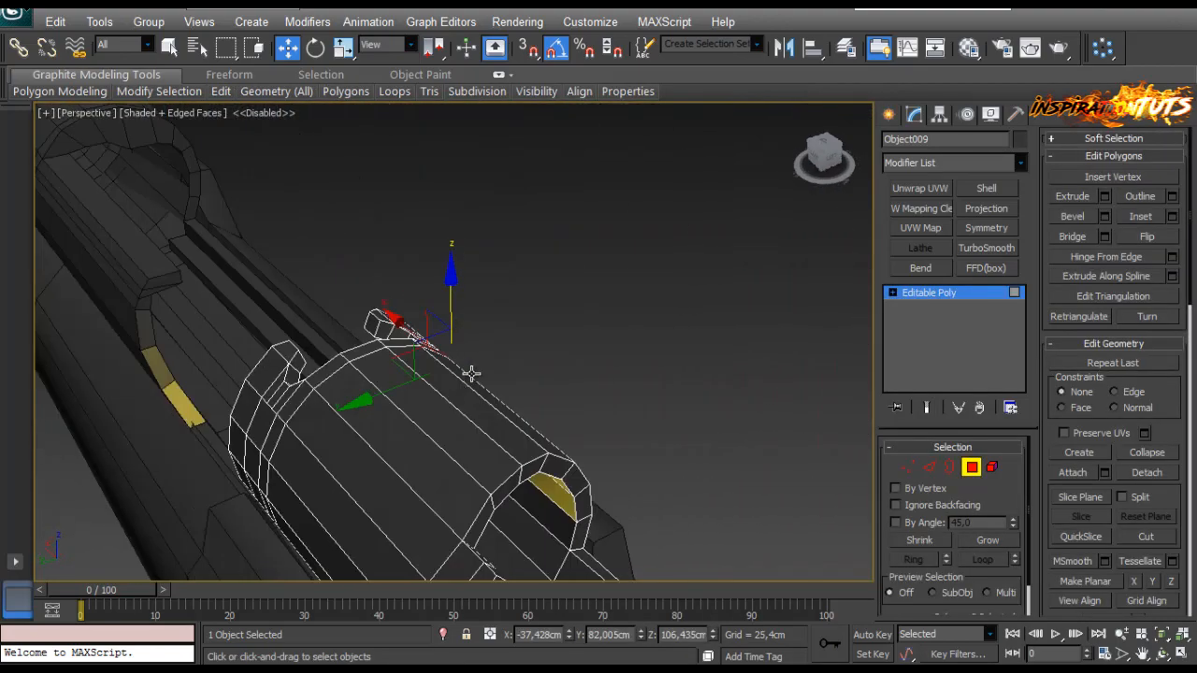
{"action": "middle_click_drag", "start_coordinate": [280, 424], "coordinate": [292, 415], "text": "alt"}
{"action": "left_click", "coordinate": [297, 401]}
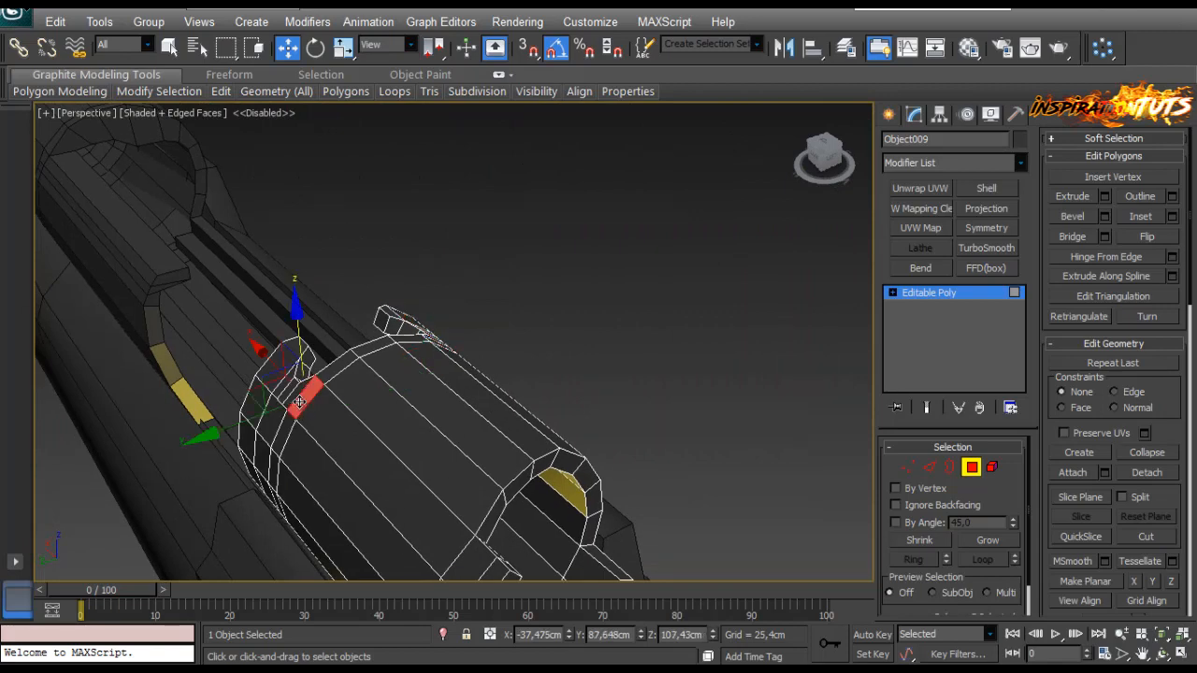
{"action": "middle_click_drag", "start_coordinate": [323, 399], "coordinate": [334, 380], "text": "alt"}
{"action": "left_click", "coordinate": [339, 384], "text": "ctrl"}
{"action": "middle_click_drag", "start_coordinate": [423, 397], "coordinate": [314, 378], "text": "alt"}
{"action": "left_click", "coordinate": [337, 379], "text": "ctrl"}
{"action": "left_click", "coordinate": [382, 396], "text": "ctrl"}
{"action": "left_click", "coordinate": [411, 415], "text": "ctrl"}
{"action": "middle_click_drag", "start_coordinate": [441, 419], "coordinate": [445, 454], "text": "alt"}
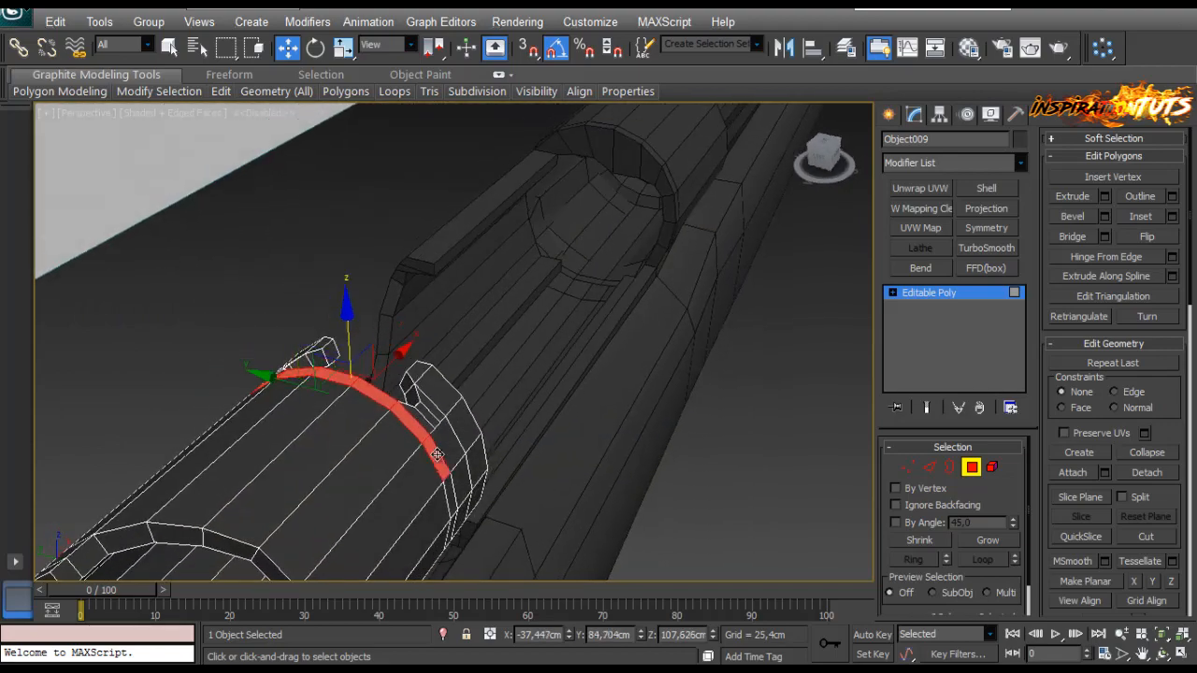
Step: Add the outer polygons of the first tab and those around and below its notch to the selection
{"action": "middle_click_drag", "start_coordinate": [257, 396], "coordinate": [256, 437], "text": "alt"}
{"action": "left_click", "coordinate": [240, 468], "text": "ctrl"}
{"action": "left_click", "coordinate": [219, 460], "text": "ctrl"}
{"action": "left_click", "coordinate": [202, 451], "text": "ctrl"}
{"action": "middle_click_drag", "start_coordinate": [360, 432], "coordinate": [473, 390], "text": "alt"}
{"action": "left_click", "coordinate": [312, 368], "text": "ctrl"}
{"action": "left_click", "coordinate": [312, 367], "text": "ctrl"}
{"action": "left_click", "coordinate": [310, 422], "text": "ctrl"}
{"action": "left_click", "coordinate": [335, 422], "text": "ctrl"}
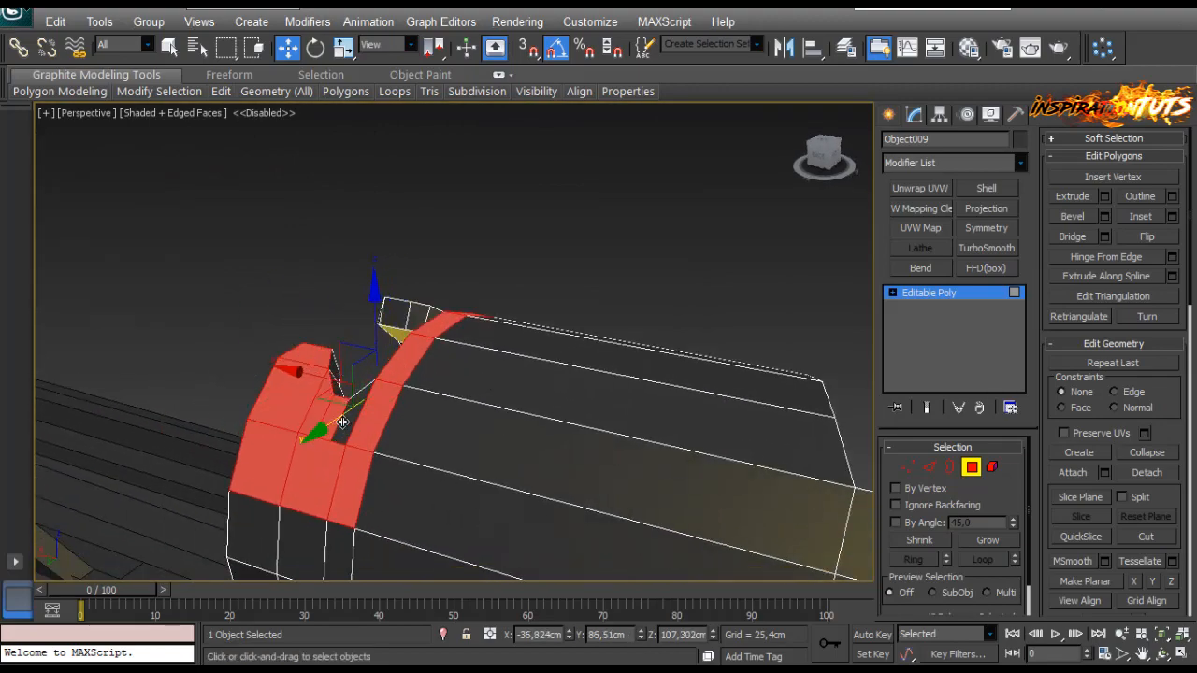
{"action": "left_click", "coordinate": [355, 411], "text": "ctrl"}
Step: Add the matching outer polygons of the opposite tab and notch to the selection
{"action": "middle_click_drag", "start_coordinate": [588, 312], "coordinate": [428, 318], "text": "alt"}
{"action": "left_click", "coordinate": [496, 411], "text": "ctrl"}
{"action": "left_click", "coordinate": [543, 395], "text": "ctrl"}
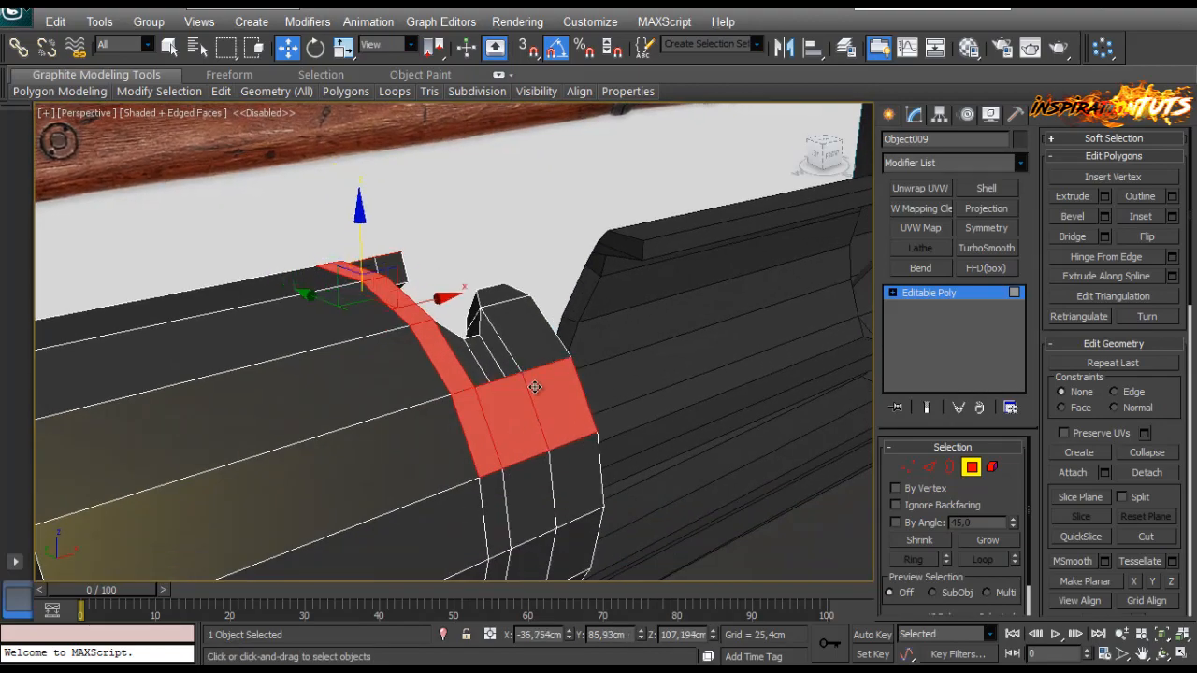
{"action": "left_click", "coordinate": [526, 358], "text": "ctrl"}
{"action": "left_click", "coordinate": [502, 293], "text": "ctrl"}
{"action": "left_click", "coordinate": [504, 352], "text": "ctrl"}
{"action": "left_click", "coordinate": [494, 364], "text": "ctrl"}
{"action": "left_click", "coordinate": [476, 368], "text": "ctrl"}
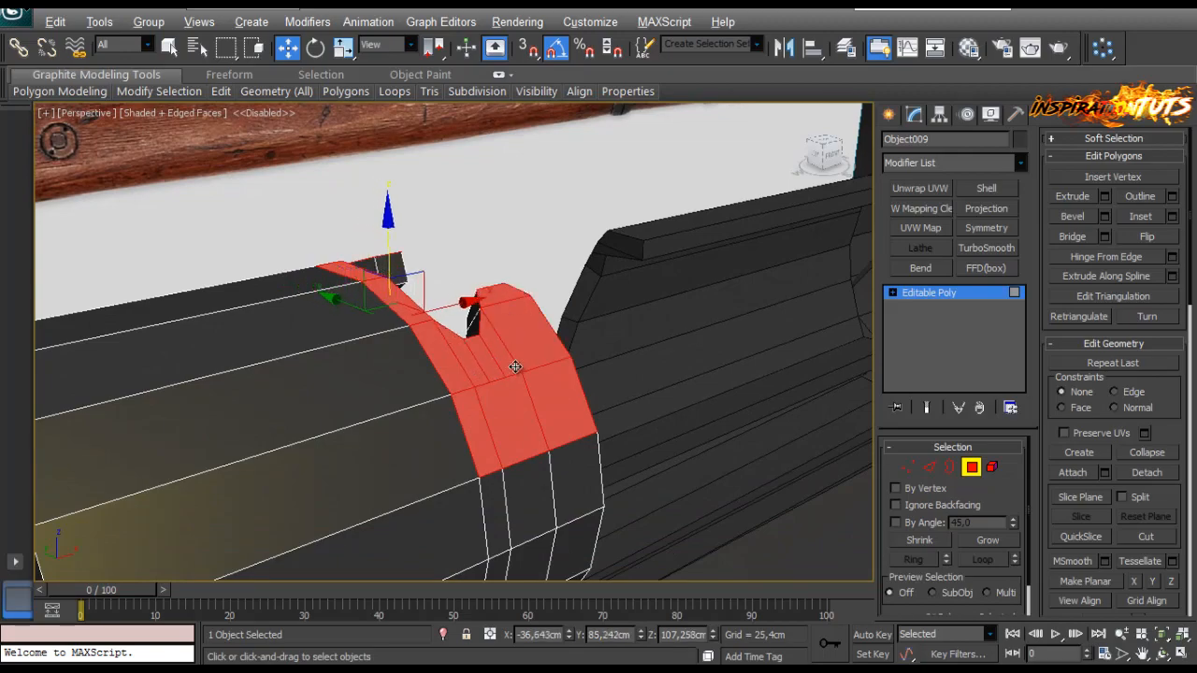
{"action": "middle_click_drag", "start_coordinate": [515, 365], "coordinate": [217, 363], "text": "alt"}
{"action": "middle_click_drag", "start_coordinate": [693, 434], "coordinate": [421, 393], "text": "alt"}
Step: Target Weld the spare vertices below both notches onto the neighbouring vertices of the end band
{"action": "left_click", "coordinate": [906, 472]}
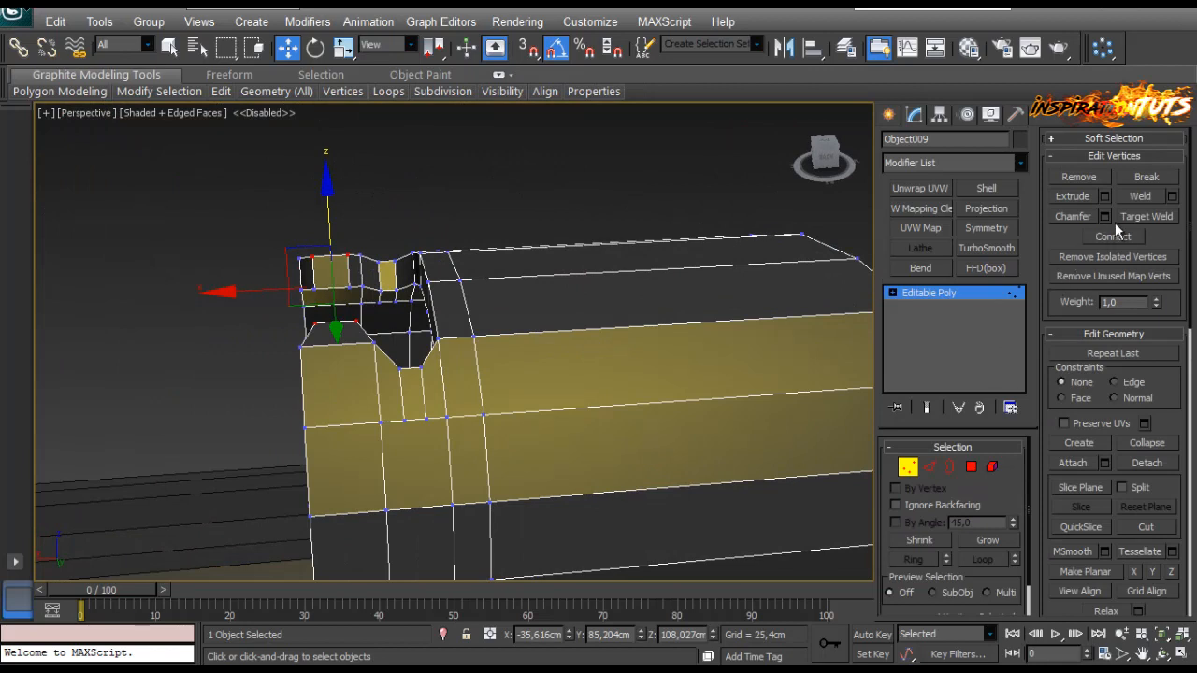
{"action": "left_click", "coordinate": [1139, 216]}
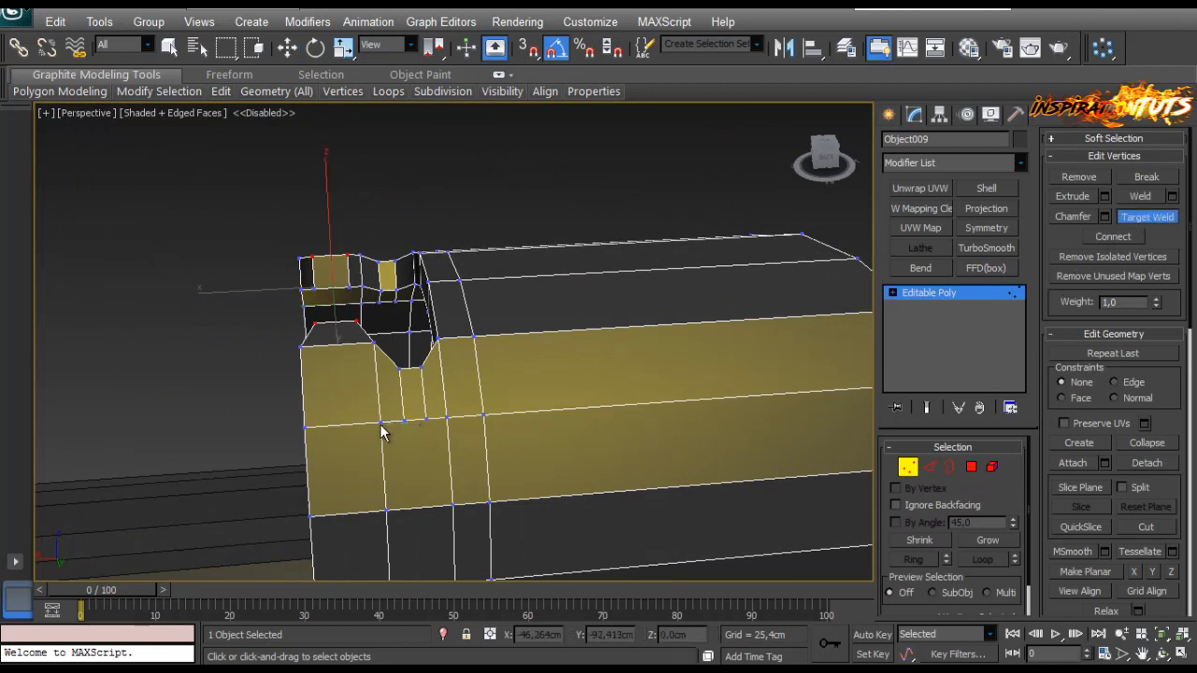
{"action": "right_click", "coordinate": [414, 465]}
{"action": "left_click", "coordinate": [1146, 217]}
{"action": "left_click", "coordinate": [383, 423]}
{"action": "middle_click_drag", "start_coordinate": [391, 435], "coordinate": [241, 436], "text": "alt"}
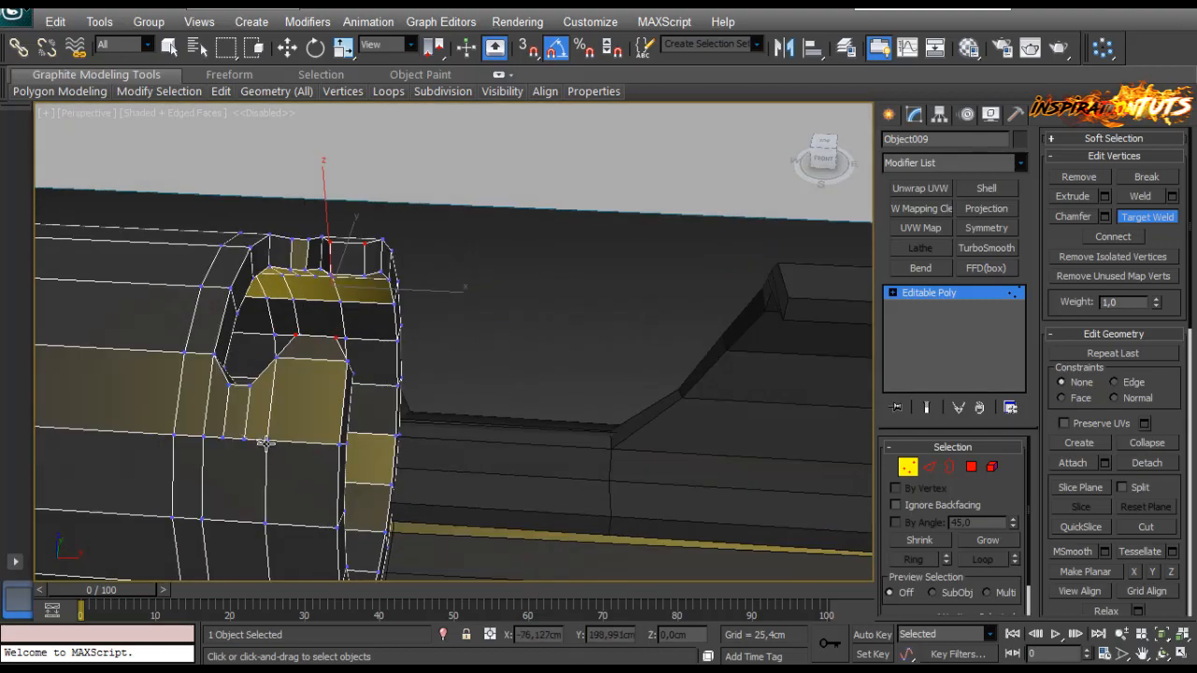
{"action": "left_click", "coordinate": [265, 444]}
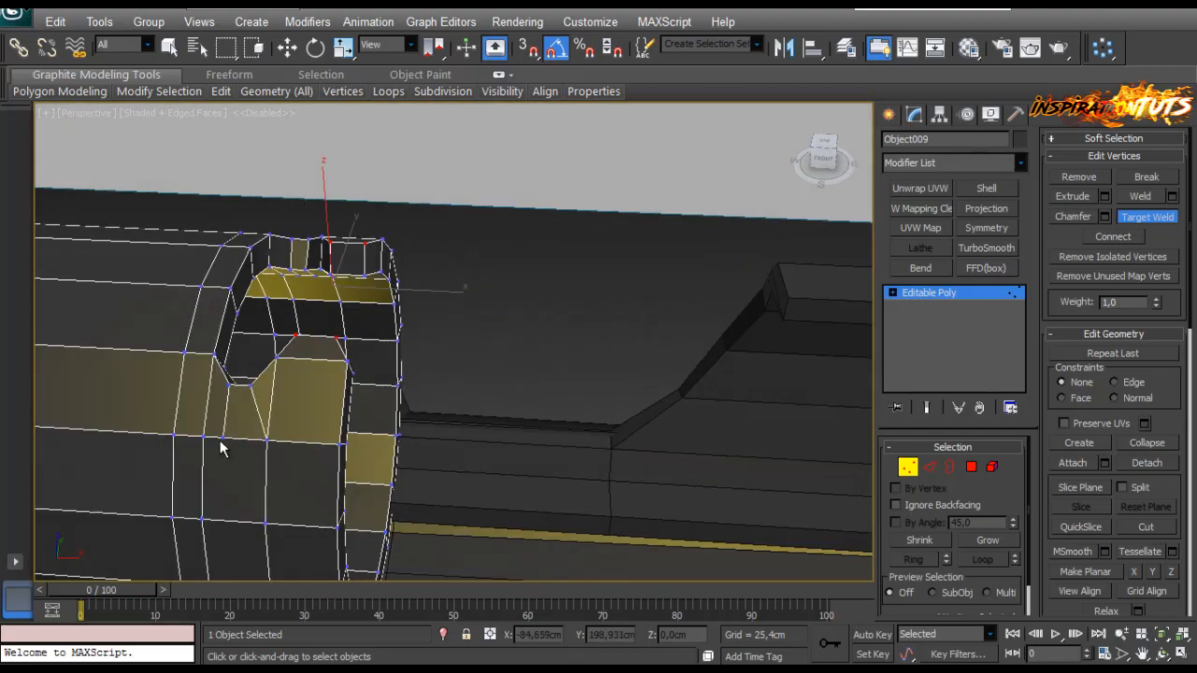
{"action": "right_click", "coordinate": [790, 440]}
Step: Extrude the selected outer polygons of the notched end band by 0.425 cm as a group
{"action": "left_click", "coordinate": [971, 467]}
{"action": "middle_click_drag", "start_coordinate": [420, 436], "coordinate": [484, 405], "text": "alt"}
{"action": "left_click", "coordinate": [1104, 196]}
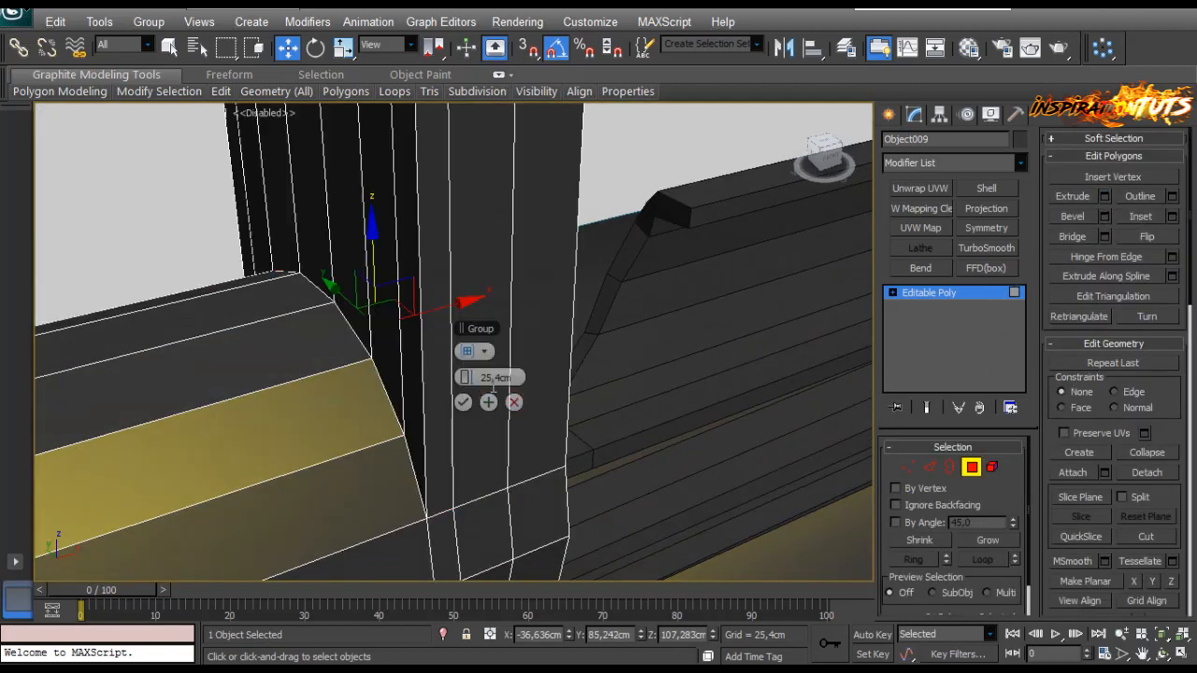
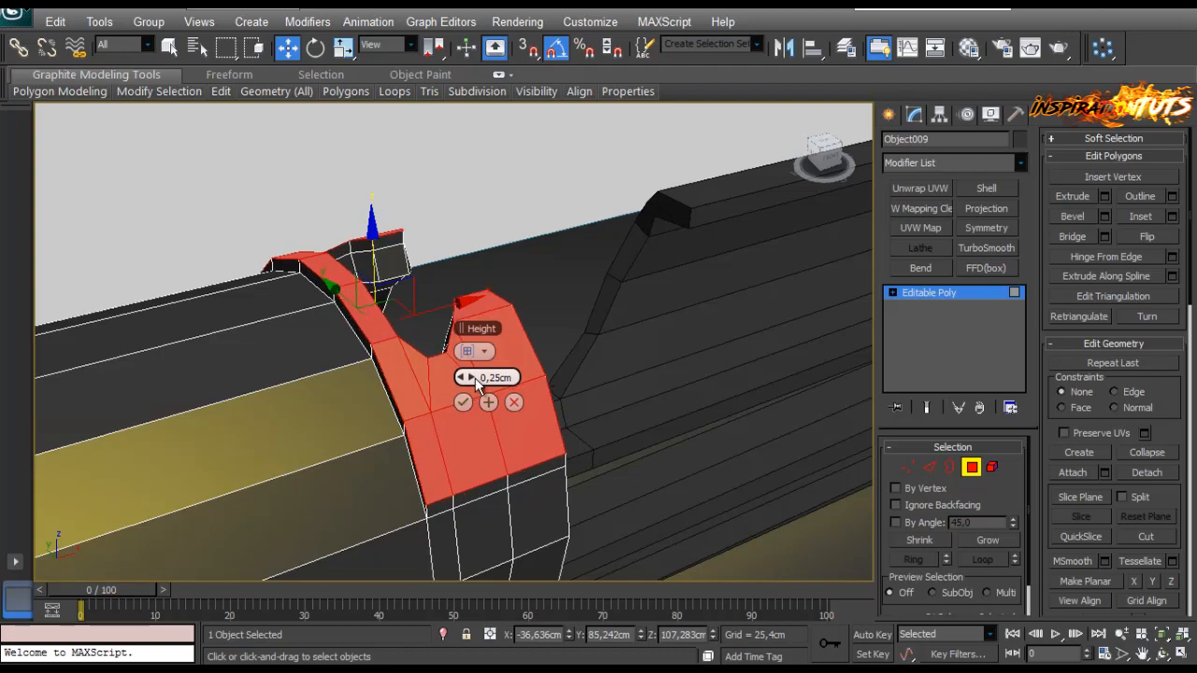
{"action": "middle_click_drag", "start_coordinate": [477, 379], "coordinate": [307, 400], "text": "alt"}
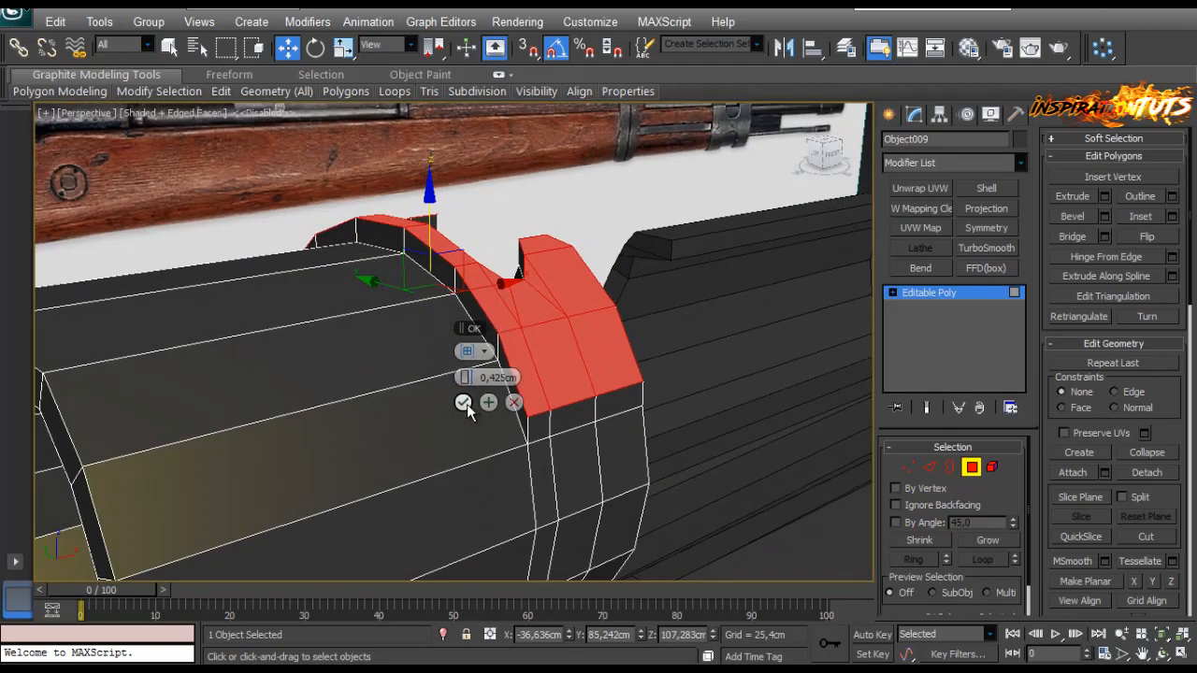
Step: Select the edges where the raised band meets the tube and shift them slightly along X toward the tube body
{"action": "left_click", "coordinate": [929, 467]}
{"action": "double_click", "coordinate": [515, 412]}
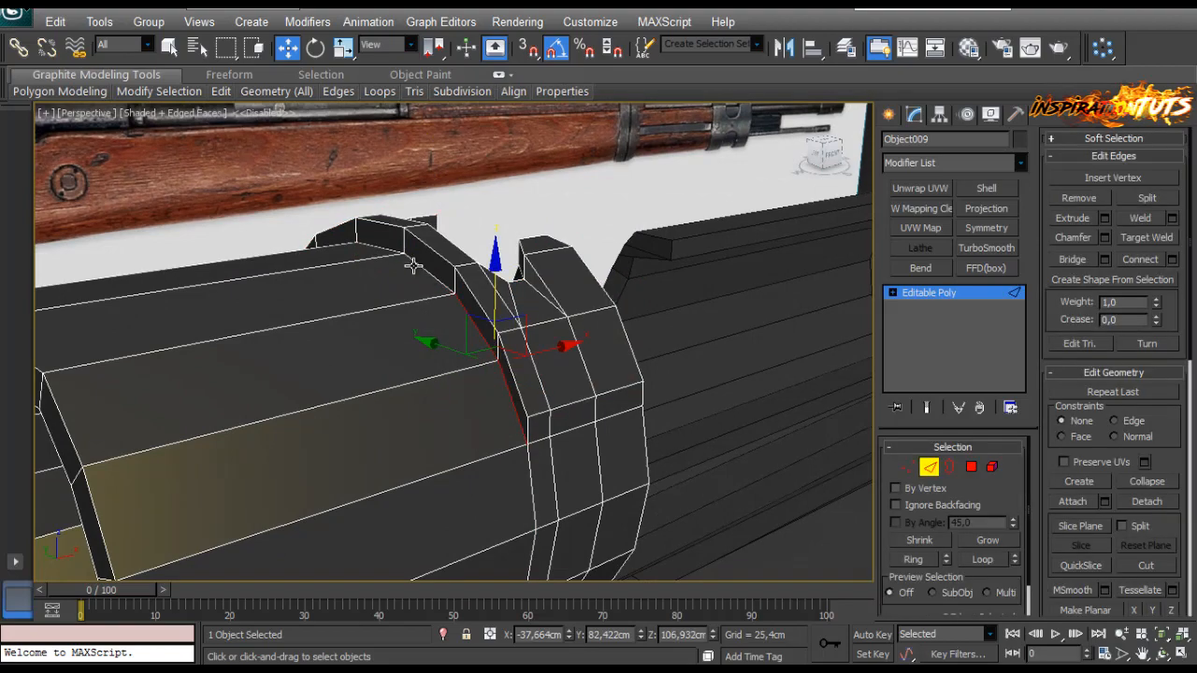
{"action": "middle_click_drag", "start_coordinate": [412, 266], "coordinate": [245, 412], "text": "alt"}
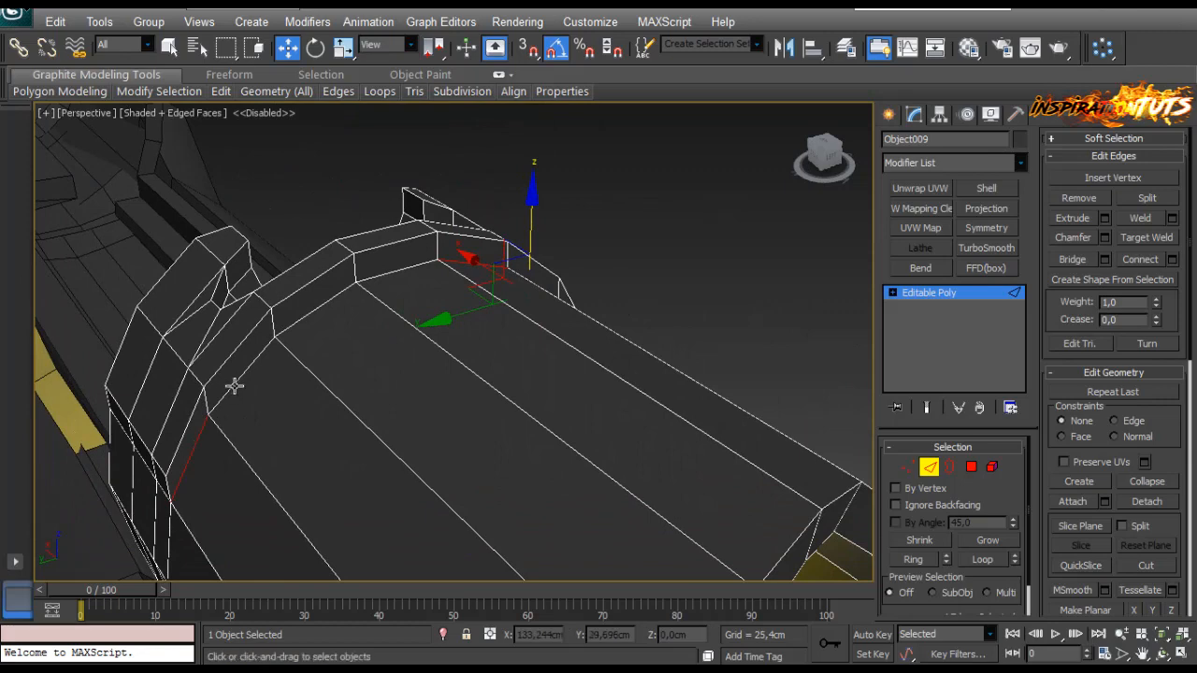
{"action": "middle_click_drag", "start_coordinate": [435, 334], "coordinate": [325, 308], "text": "alt"}
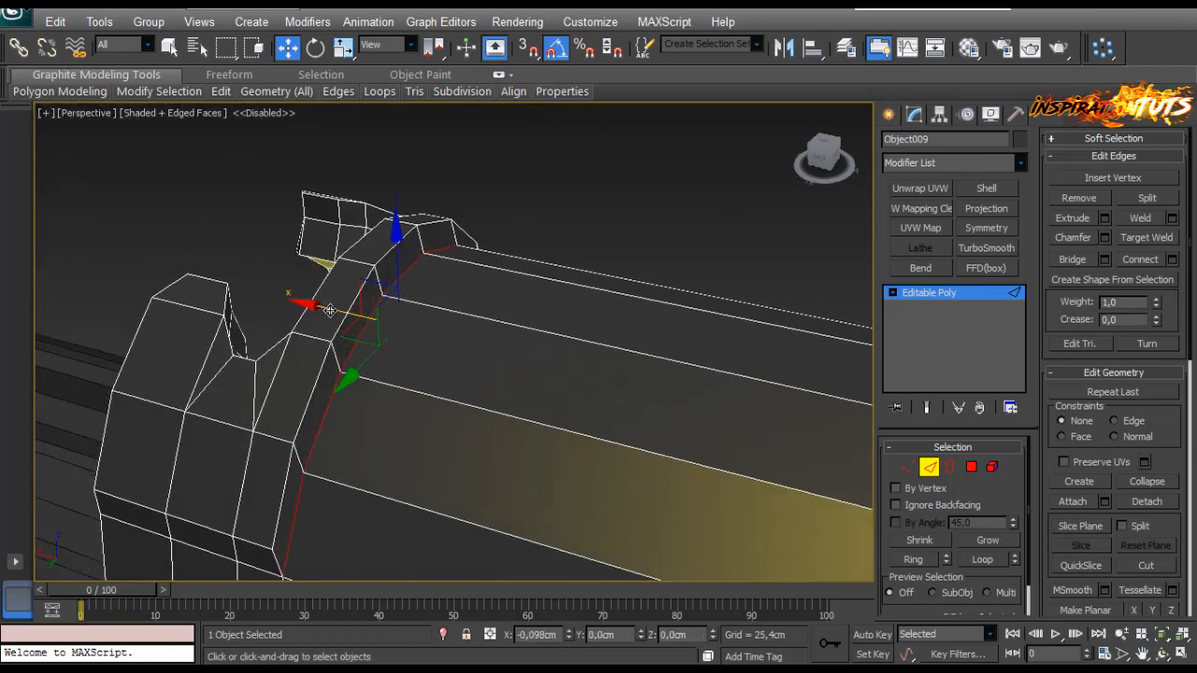
{"action": "middle_click_drag", "start_coordinate": [338, 319], "coordinate": [476, 376], "text": "alt"}
{"action": "scroll", "coordinate": [334, 382], "scroll_direction": "up", "scroll_amount": 3}
{"action": "scroll", "coordinate": [440, 351], "scroll_direction": "up", "scroll_amount": 3}
Step: Lower the raised end band's outer polygons slightly along Z
{"action": "left_click", "coordinate": [972, 467]}
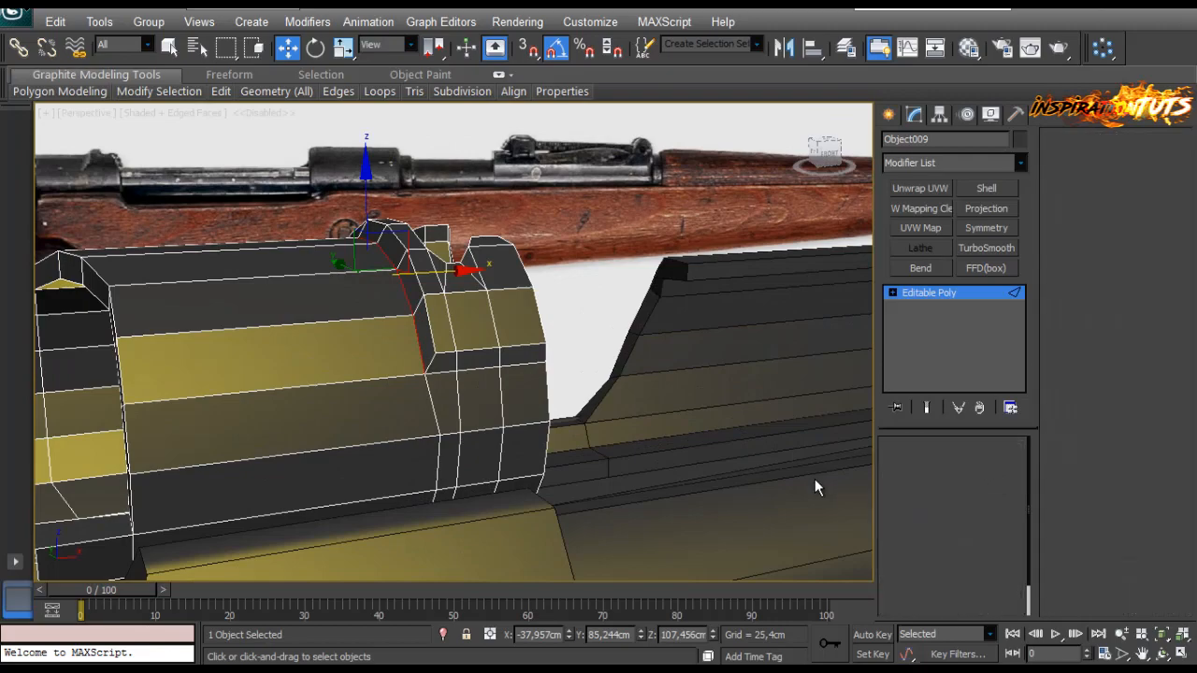
{"action": "left_click", "coordinate": [443, 261]}
{"action": "left_click_drag", "start_coordinate": [418, 191], "coordinate": [414, 197]}
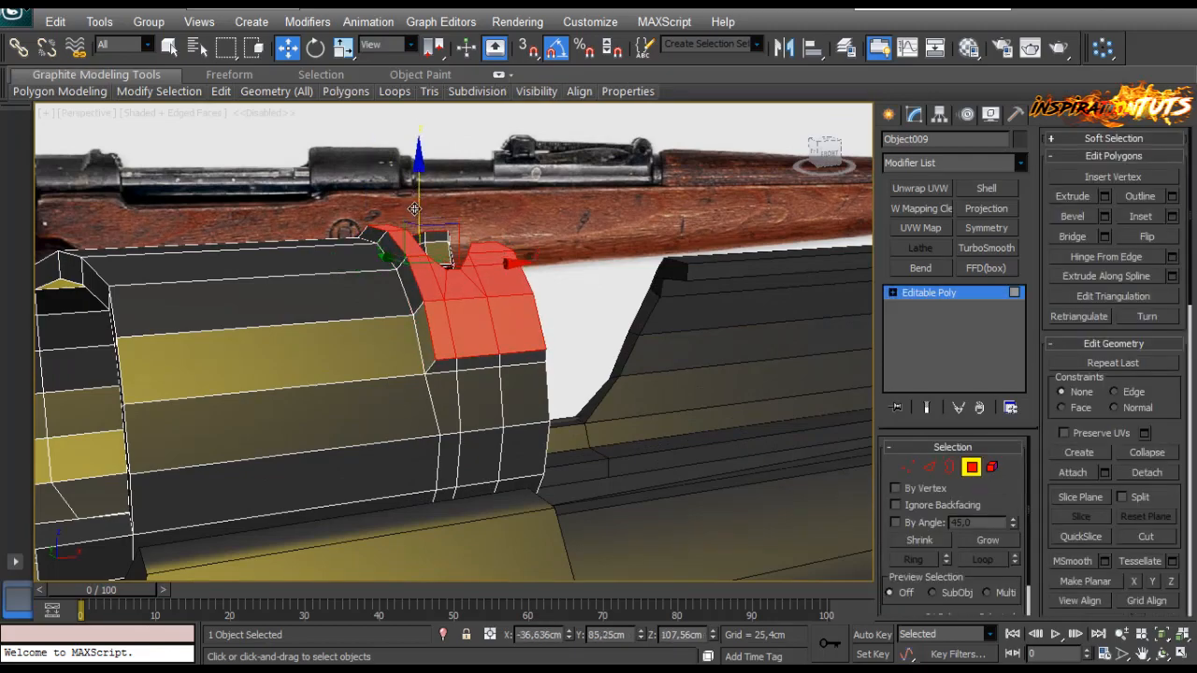
{"action": "middle_click_drag", "start_coordinate": [414, 209], "coordinate": [711, 513], "text": "alt"}
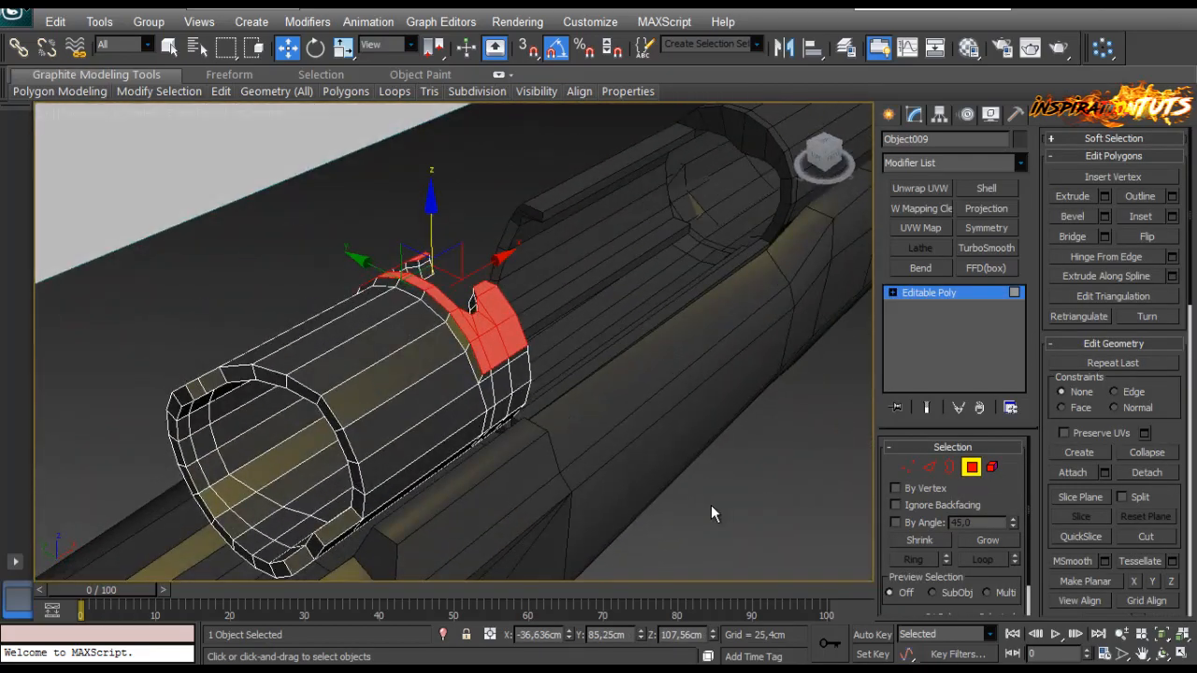
Step: Finish editing the bolt housing, select the stock and convert it to an Editable Poly
{"action": "left_click", "coordinate": [974, 468]}
{"action": "left_click", "coordinate": [756, 521]}
{"action": "middle_click_drag", "start_coordinate": [396, 339], "coordinate": [412, 343], "text": "alt"}
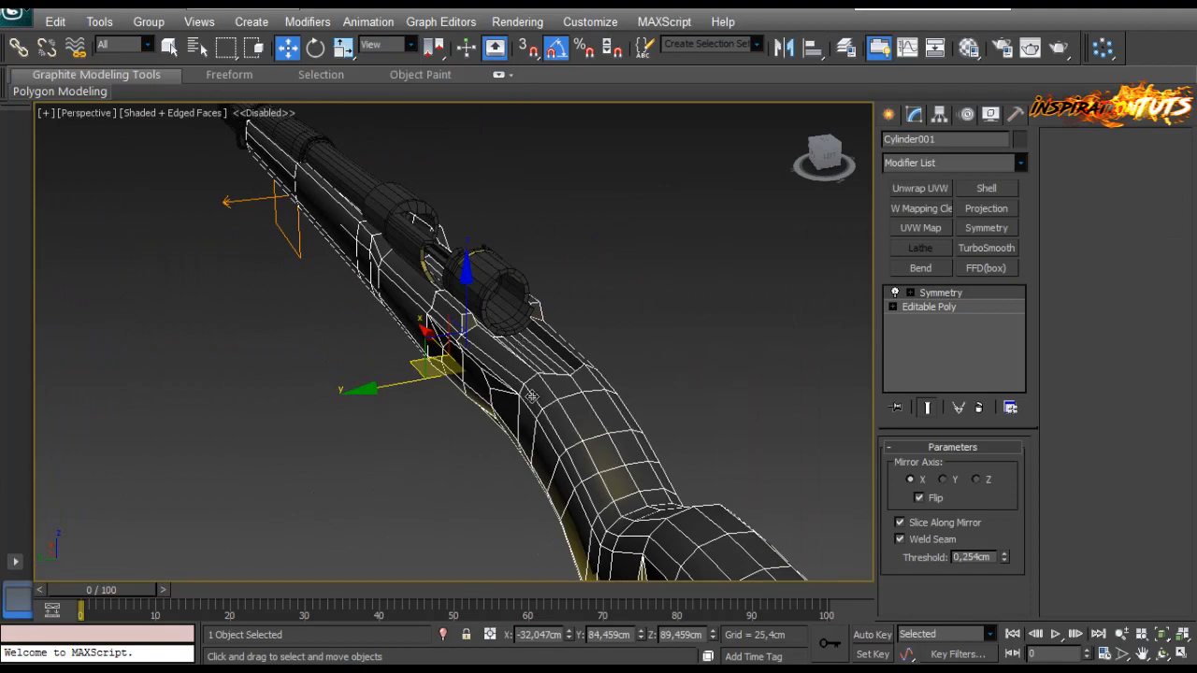
{"action": "right_click", "coordinate": [527, 391]}
{"action": "mouse_move", "coordinate": [531, 557]}
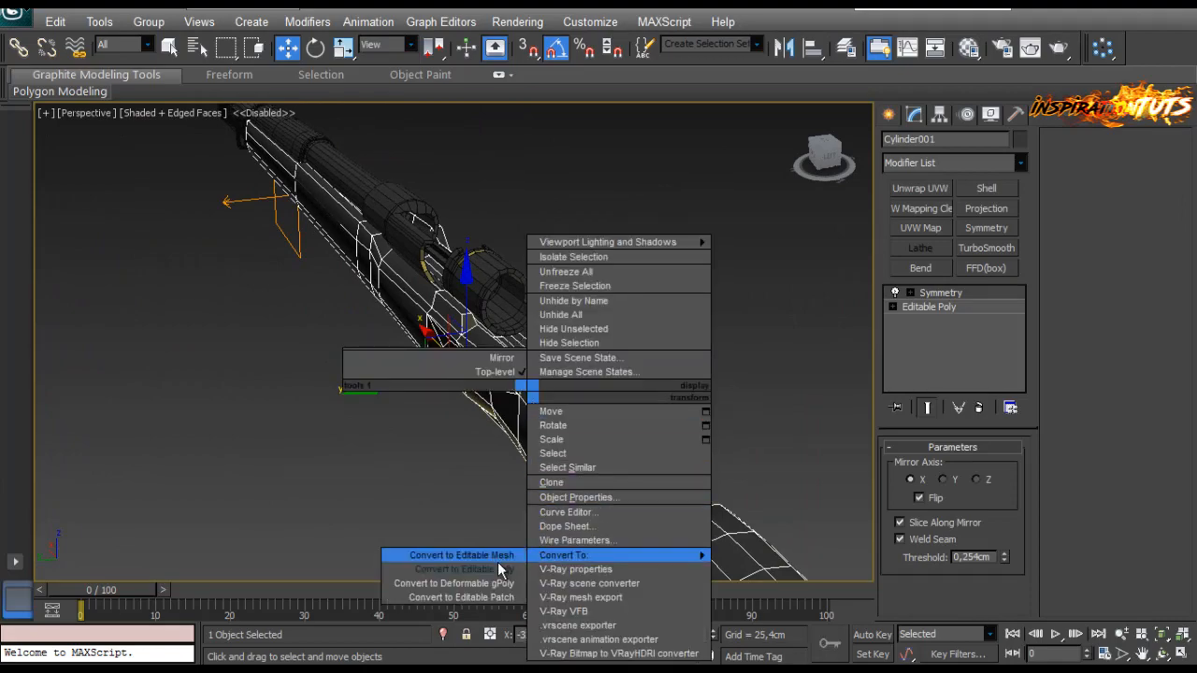
{"action": "left_click", "coordinate": [499, 569]}
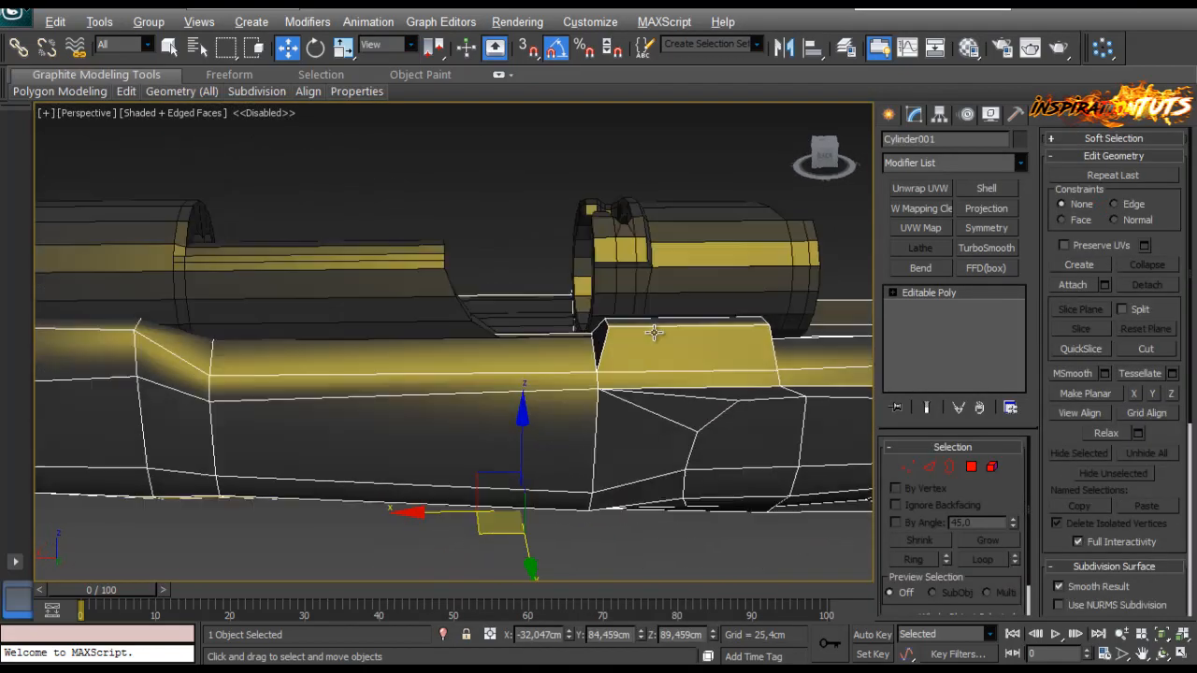
Step: Delete the polygons of the small raised block on the stock's rim beside the bolt housing
{"action": "middle_click_drag", "start_coordinate": [653, 333], "coordinate": [711, 337], "text": "alt"}
{"action": "left_click", "coordinate": [972, 467]}
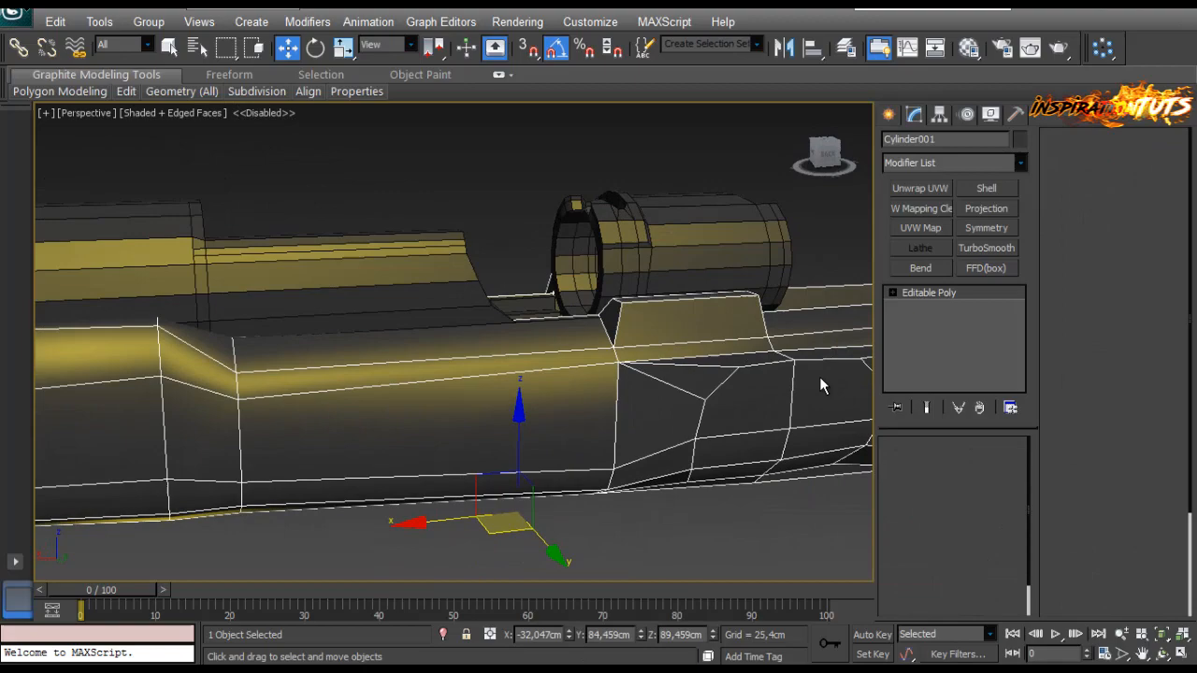
{"action": "left_click", "coordinate": [617, 318]}
{"action": "middle_click_drag", "start_coordinate": [816, 310], "coordinate": [673, 434], "text": "alt"}
{"action": "key", "text": "Delete"}
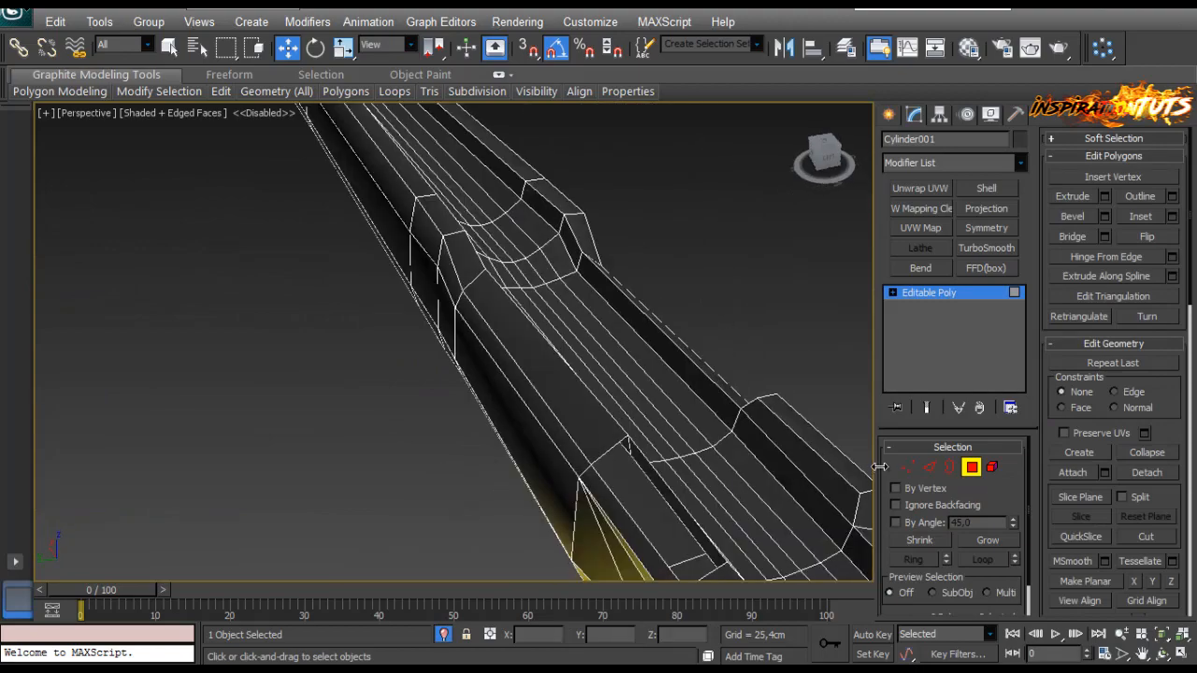
Step: Select the open border left on the stock's rim and cap it
{"action": "left_click", "coordinate": [946, 469]}
{"action": "left_click", "coordinate": [683, 502]}
{"action": "middle_click_drag", "start_coordinate": [687, 508], "coordinate": [584, 421]}
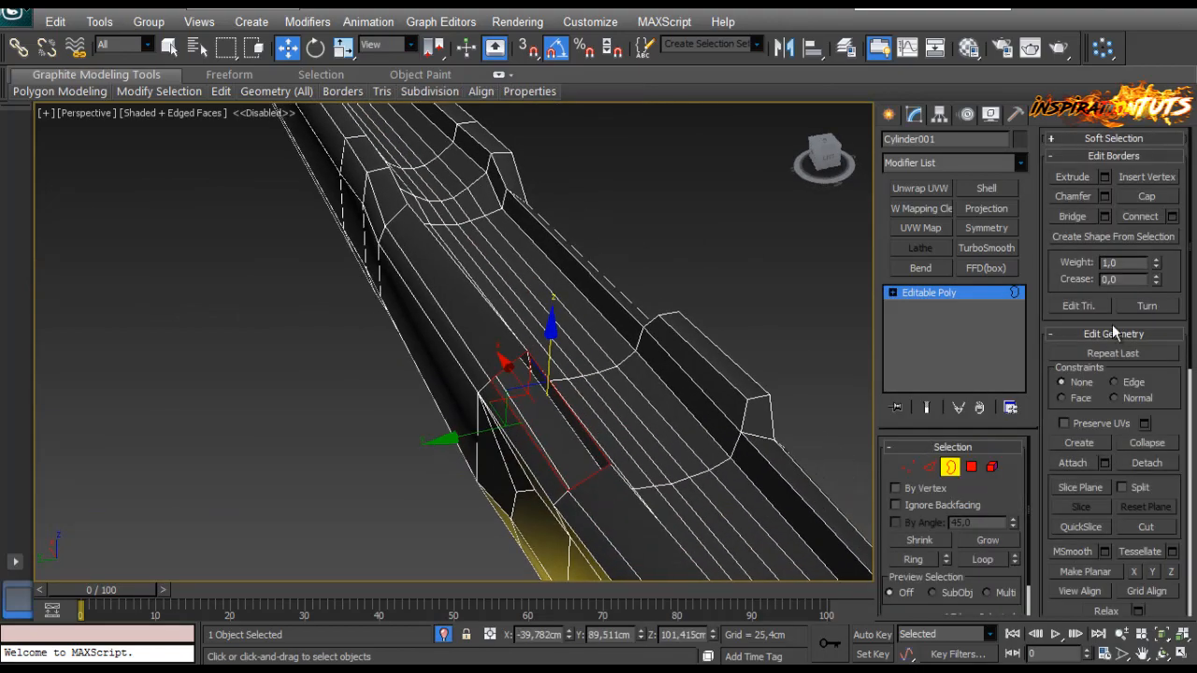
{"action": "left_click", "coordinate": [1145, 198]}
{"action": "middle_click_drag", "start_coordinate": [368, 459], "coordinate": [374, 358], "text": "alt"}
{"action": "middle_click_drag", "start_coordinate": [489, 359], "coordinate": [549, 431], "text": "alt"}
{"action": "middle_click_drag", "start_coordinate": [445, 648], "coordinate": [629, 386], "text": "alt"}
Step: Connect the stock's lengthwise edges near the receiver's sloped end with one segment and a slide of -38
{"action": "key", "text": "2"}
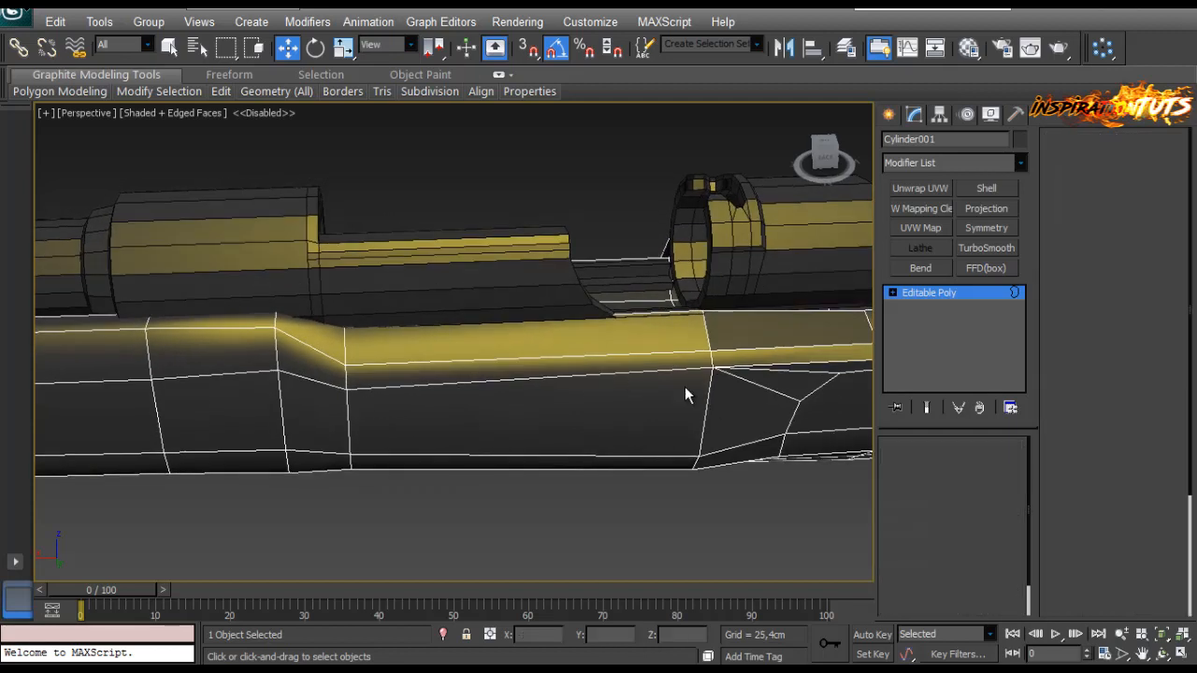
{"action": "left_click", "coordinate": [1172, 260]}
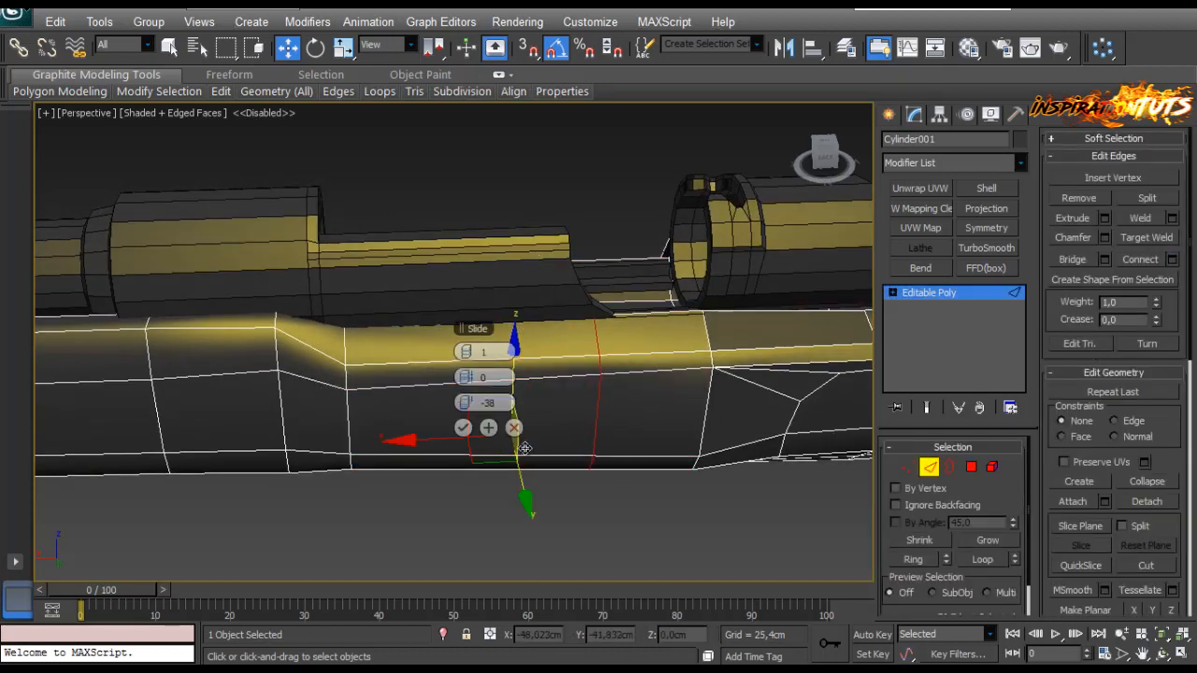
{"action": "left_click", "coordinate": [463, 427]}
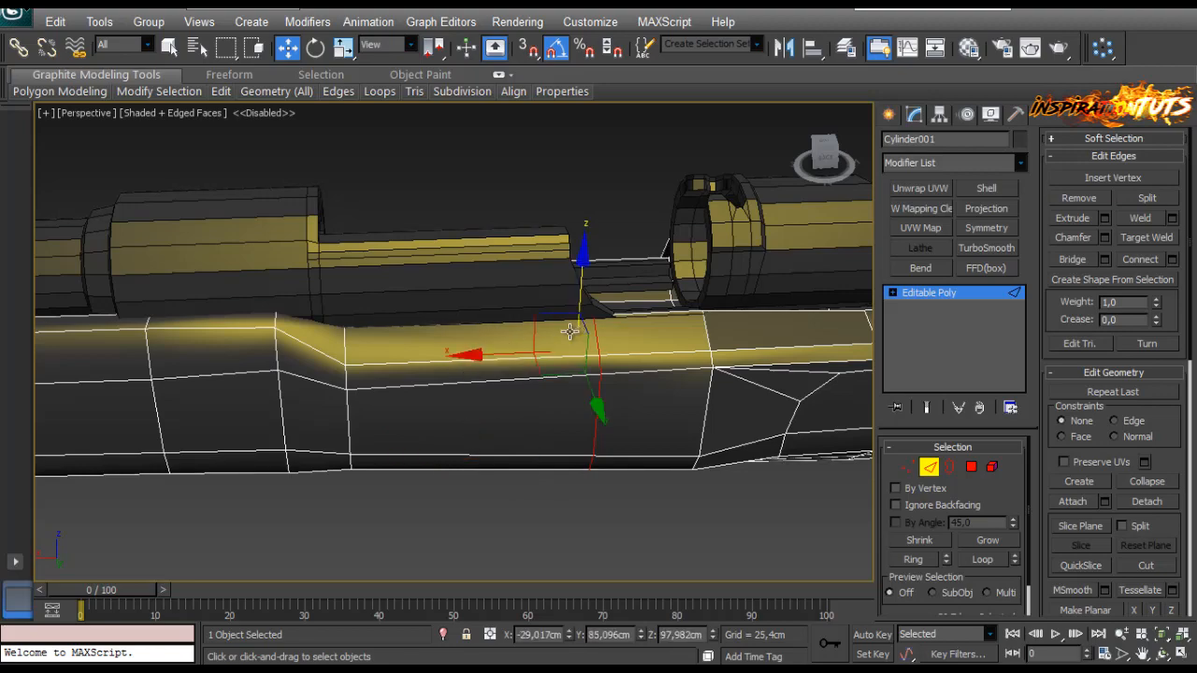
Step: Isolate the stock and chamfer the new edge loop by 0.25 cm with one segment
{"action": "key", "text": "alt+q"}
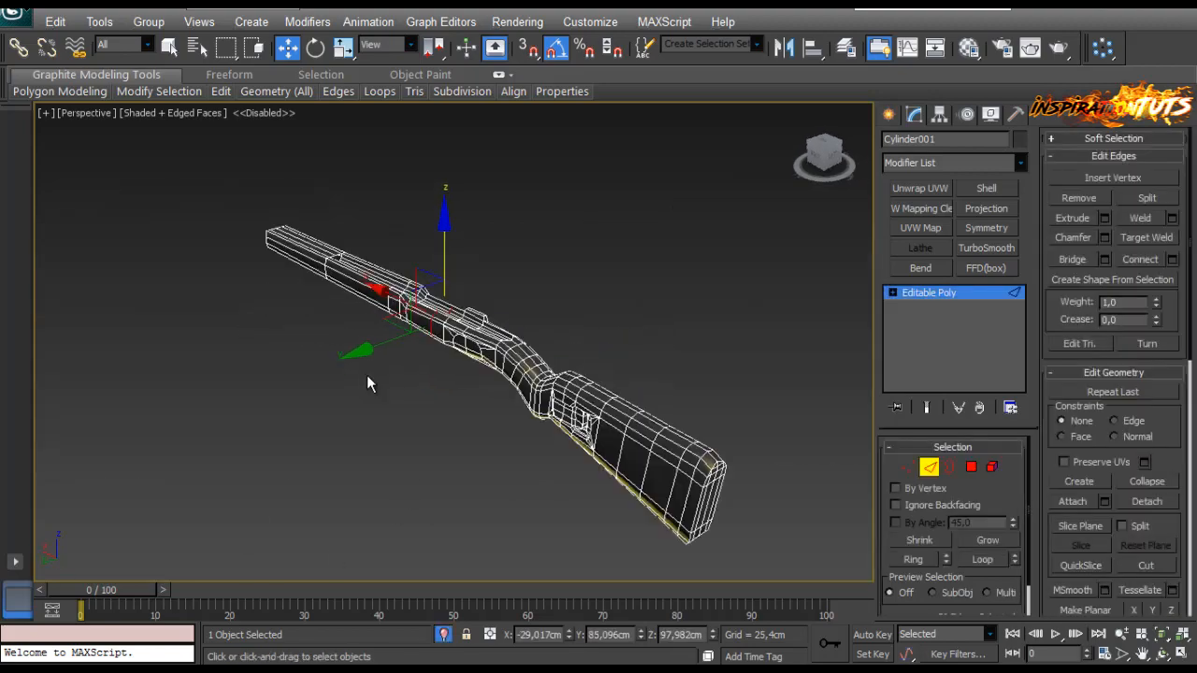
{"action": "scroll", "coordinate": [367, 375], "scroll_direction": "up", "scroll_amount": 5}
{"action": "middle_click_drag", "start_coordinate": [489, 417], "coordinate": [514, 440], "text": "alt"}
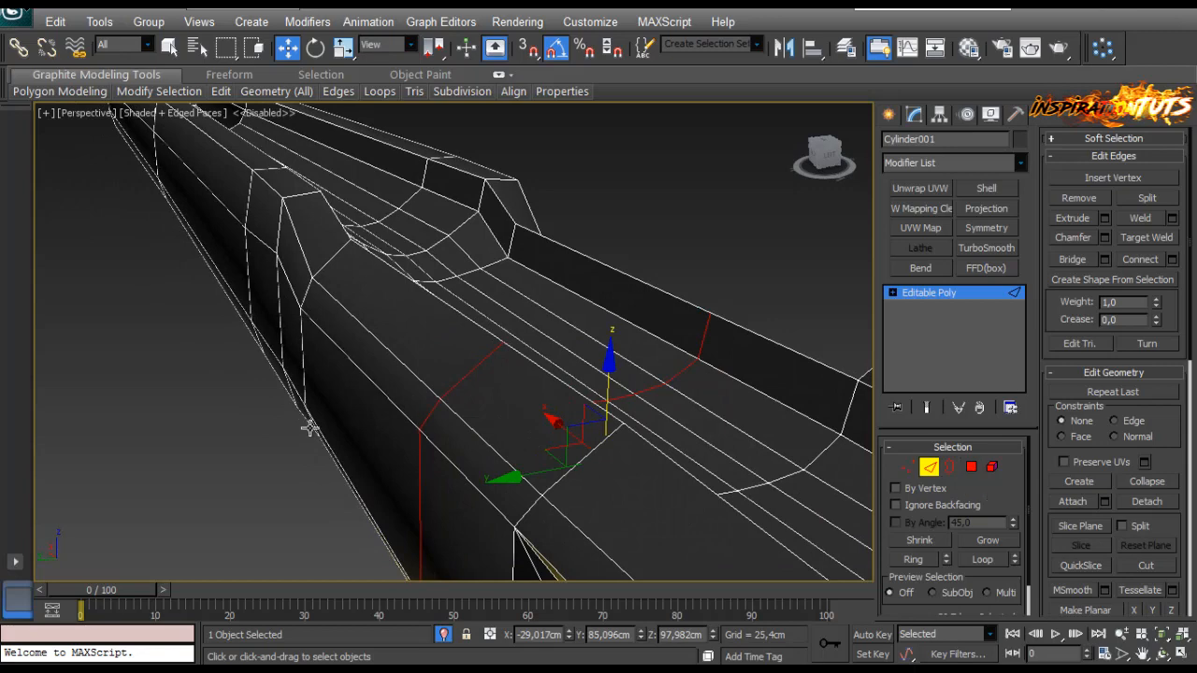
{"action": "middle_click_drag", "start_coordinate": [310, 427], "coordinate": [505, 440], "text": "alt"}
{"action": "left_click", "coordinate": [1105, 238]}
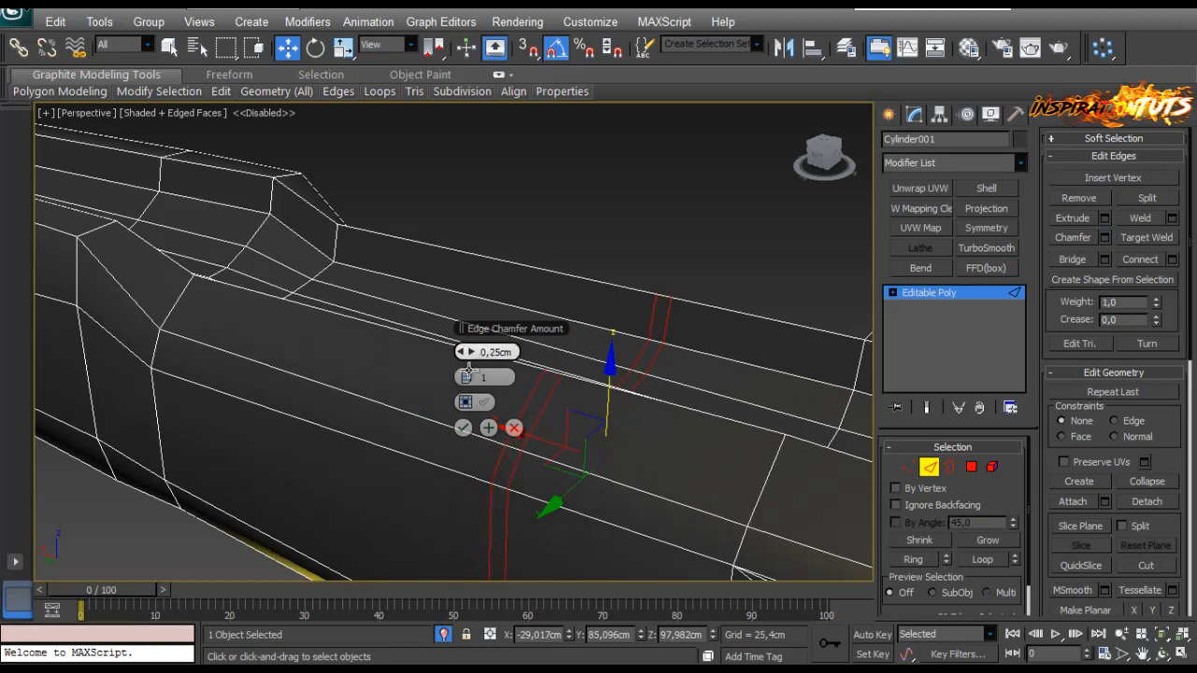
{"action": "left_click", "coordinate": [463, 428]}
Step: Raise the long rim polygon in front of the chamfered edges and shift it slightly outward along Y
{"action": "left_click", "coordinate": [971, 467]}
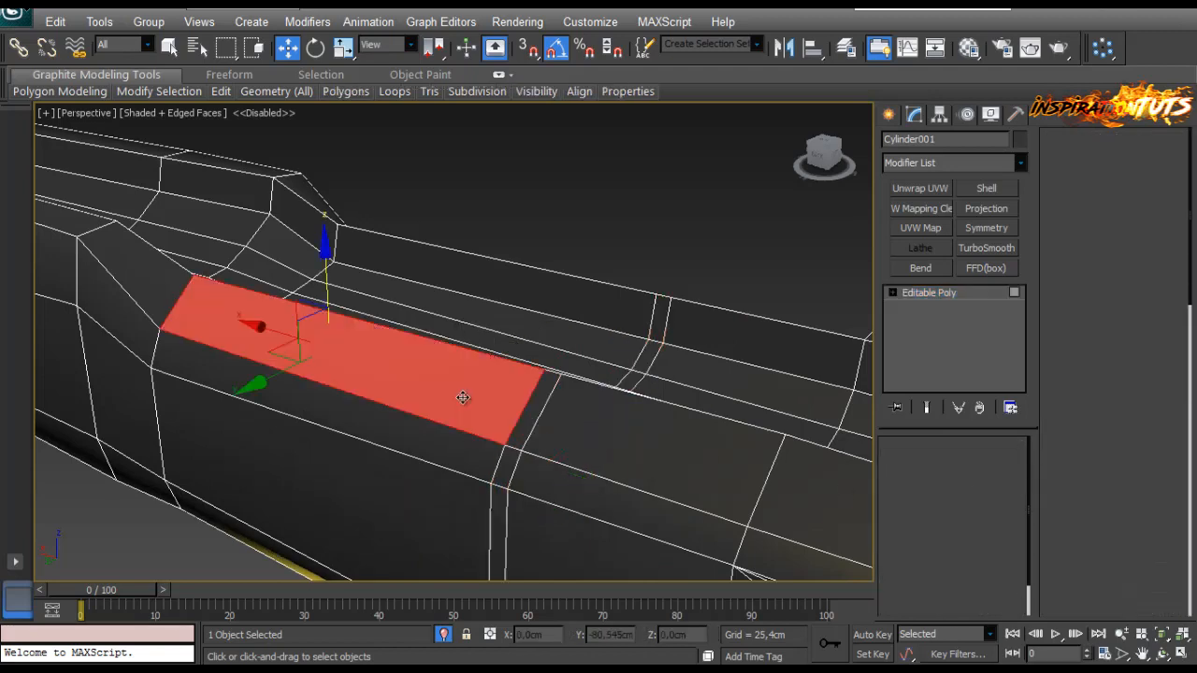
{"action": "middle_click_drag", "start_coordinate": [462, 399], "coordinate": [494, 319], "text": "alt"}
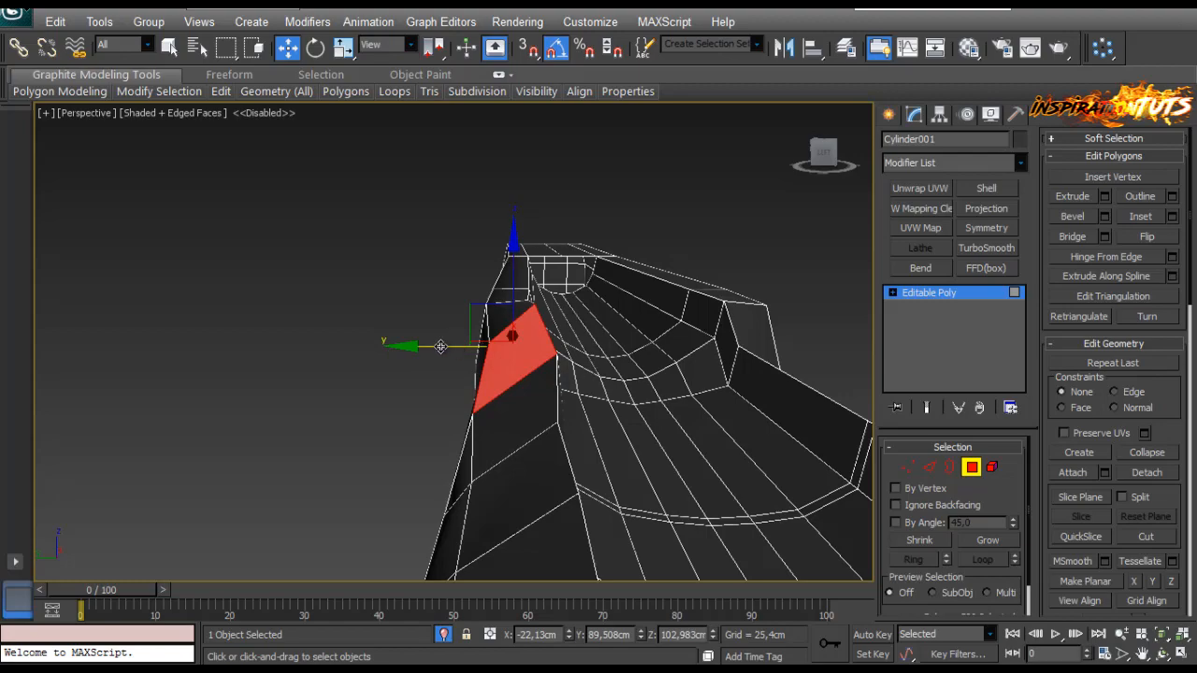
{"action": "left_click_drag", "start_coordinate": [440, 347], "coordinate": [436, 347]}
{"action": "middle_click_drag", "start_coordinate": [450, 379], "coordinate": [564, 437], "text": "alt"}
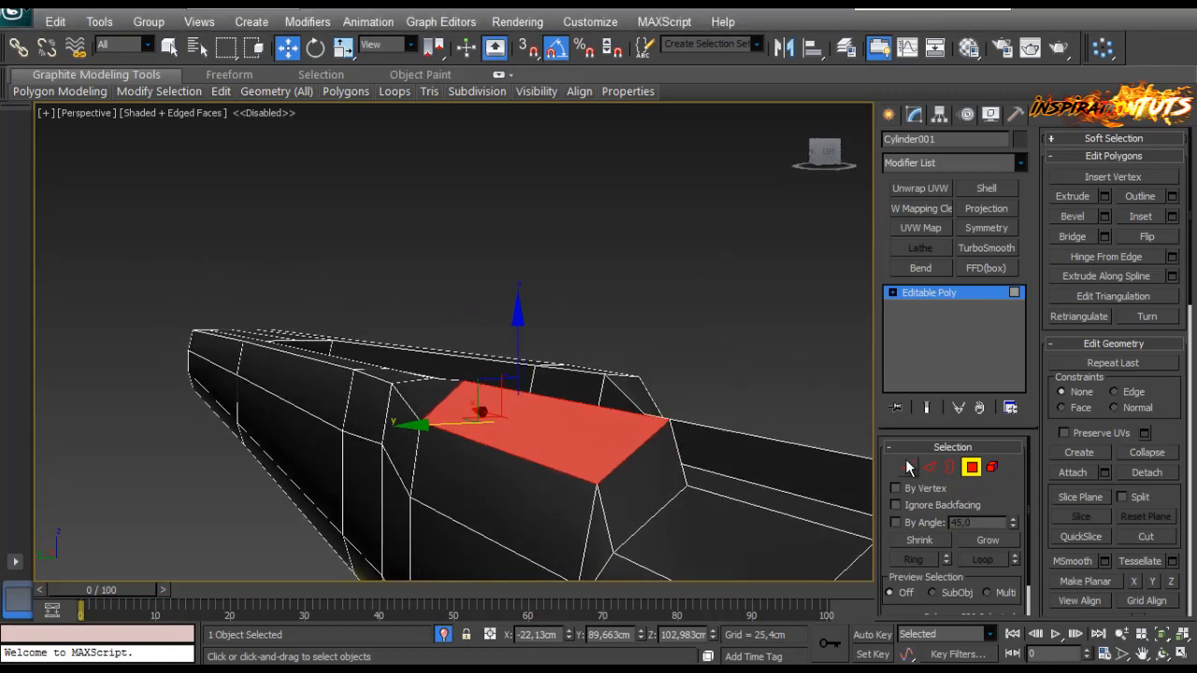
Step: Flatten the raised rim polygon by scaling it down along Z, and move it slightly upward
{"action": "key", "text": "r"}
{"action": "left_click_drag", "start_coordinate": [515, 308], "coordinate": [487, 402]}
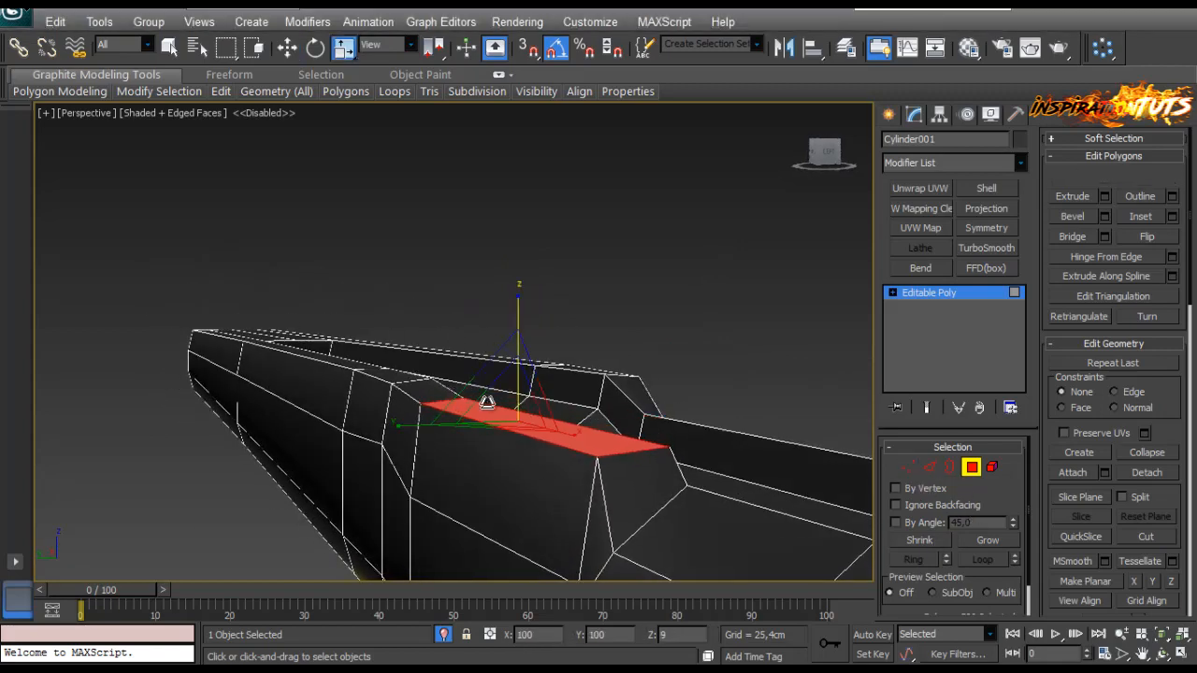
{"action": "middle_click_drag", "start_coordinate": [636, 292], "coordinate": [512, 378], "text": "alt"}
{"action": "key", "text": "w"}
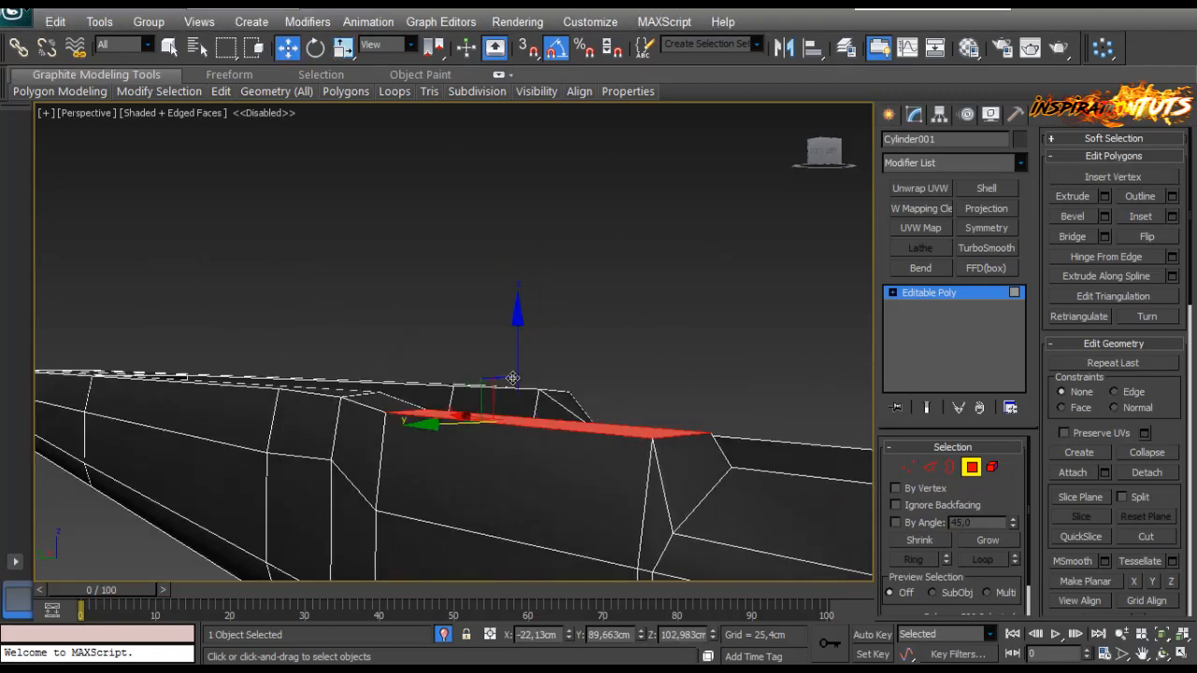
{"action": "left_click_drag", "start_coordinate": [519, 346], "coordinate": [518, 340]}
Step: Level the selected top polygons along the raised rim by scaling them together along Z
{"action": "middle_click_drag", "start_coordinate": [518, 341], "coordinate": [562, 346], "text": "alt"}
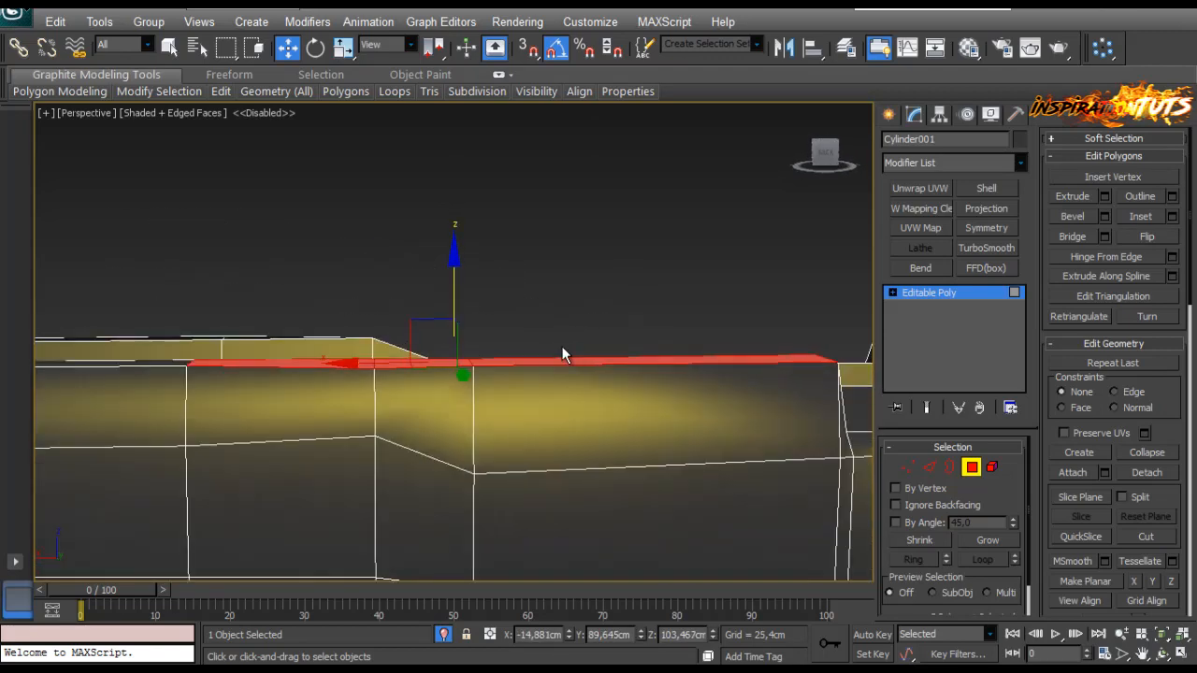
{"action": "key", "text": "r"}
{"action": "left_click_drag", "start_coordinate": [469, 271], "coordinate": [388, 385]}
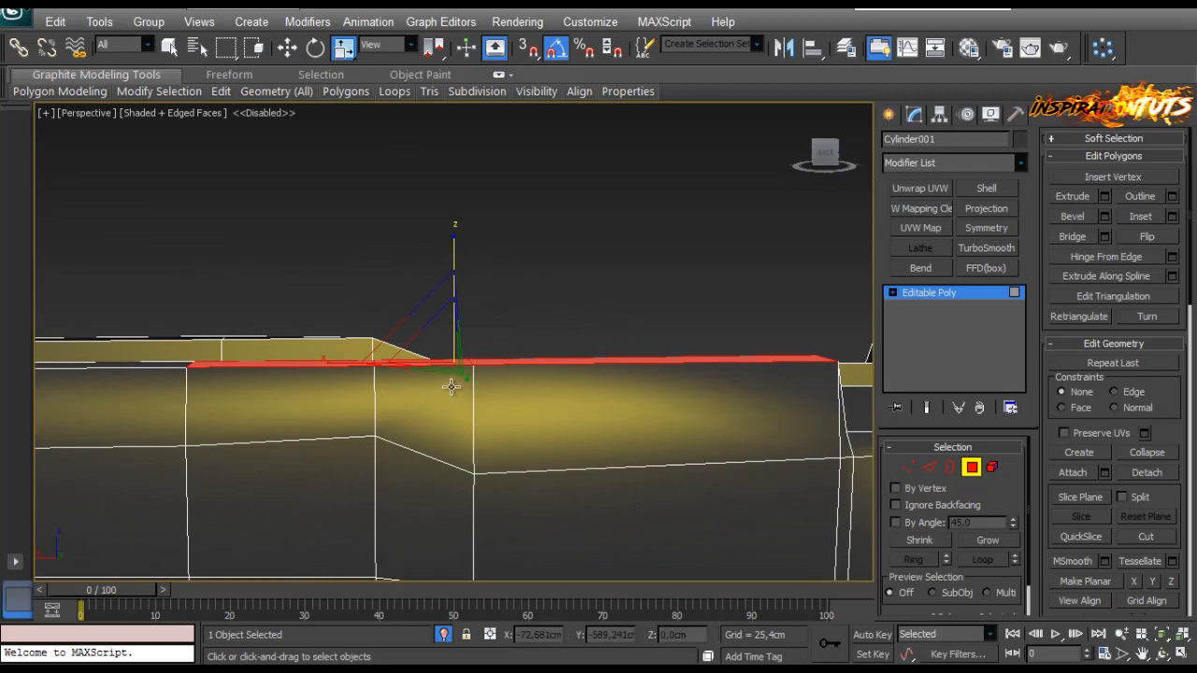
{"action": "middle_click_drag", "start_coordinate": [451, 387], "coordinate": [632, 335], "text": "alt"}
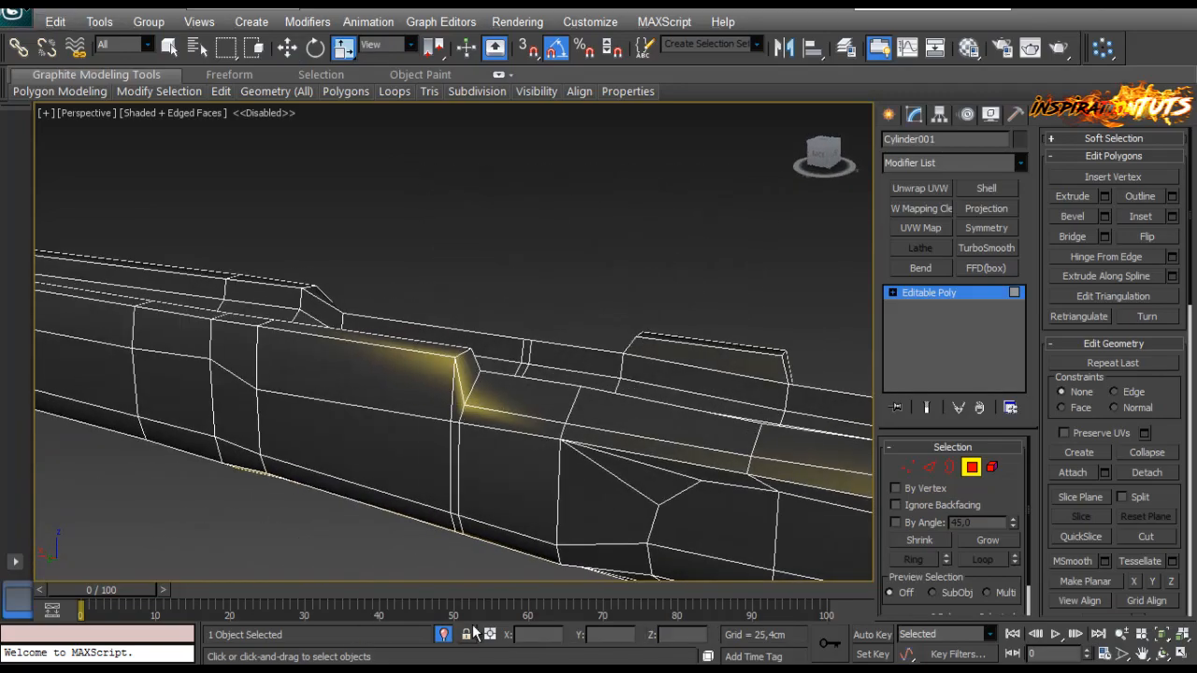
Step: Exit isolation to bring back the other rifle parts, and switch the stock to edge editing
{"action": "left_click", "coordinate": [443, 635]}
{"action": "middle_click_drag", "start_coordinate": [780, 391], "coordinate": [890, 460]}
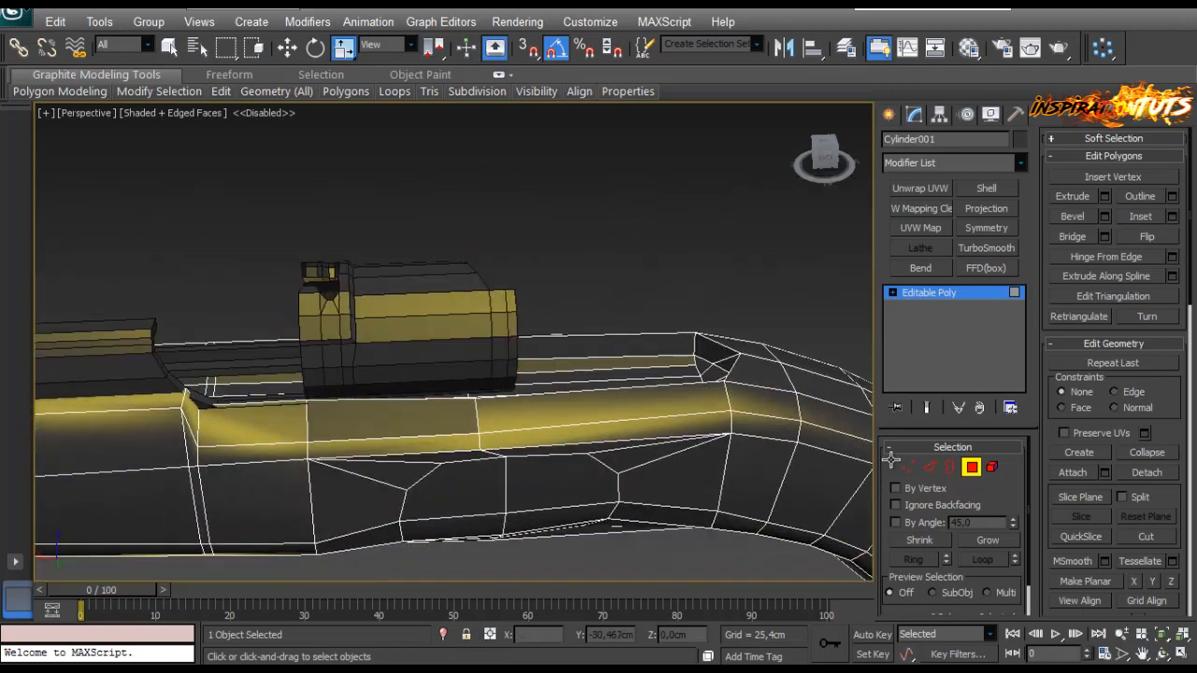
{"action": "left_click", "coordinate": [968, 472]}
{"action": "middle_click_drag", "start_coordinate": [422, 369], "coordinate": [554, 385], "text": "alt"}
{"action": "scroll", "coordinate": [345, 356], "scroll_direction": "down", "scroll_amount": 5}
{"action": "left_click", "coordinate": [931, 468]}
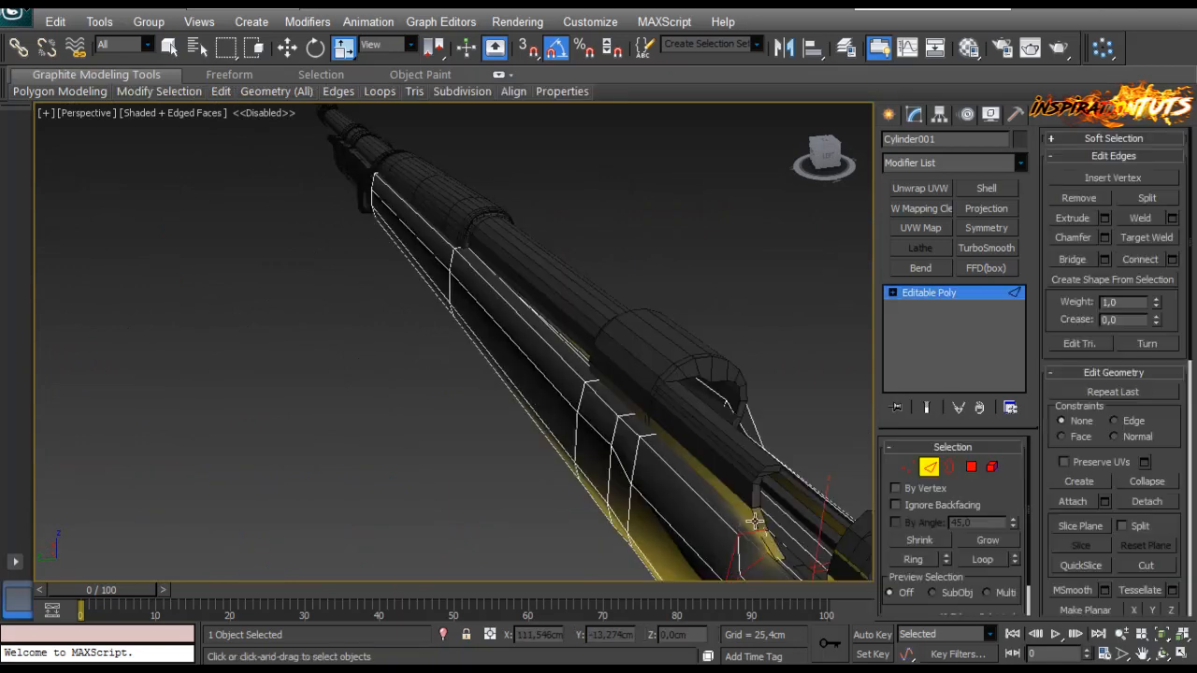
{"action": "key", "text": "z"}
{"action": "mouse_move", "coordinate": [623, 474]}
{"action": "middle_mouse_down", "text": "alt"}
{"action": "mouse_move", "coordinate": [451, 427]}
{"action": "mouse_move", "coordinate": [446, 392]}
{"action": "mouse_move", "coordinate": [387, 332]}
{"action": "mouse_move", "coordinate": [430, 341]}
{"action": "mouse_move", "coordinate": [595, 538]}
{"action": "mouse_move", "coordinate": [508, 355]}
{"action": "mouse_move", "coordinate": [399, 367]}
{"action": "mouse_move", "coordinate": [598, 411]}
{"action": "middle_mouse_up", "text": "alt"}
Step: In wireframe, select the inner top vertices of the stock's rim beside the receiver and move them slightly outward along Y
{"action": "key", "text": "w"}
{"action": "key", "text": "F3"}
{"action": "left_click", "coordinate": [916, 469]}
{"action": "middle_click_drag", "start_coordinate": [659, 342], "coordinate": [561, 402], "text": "alt"}
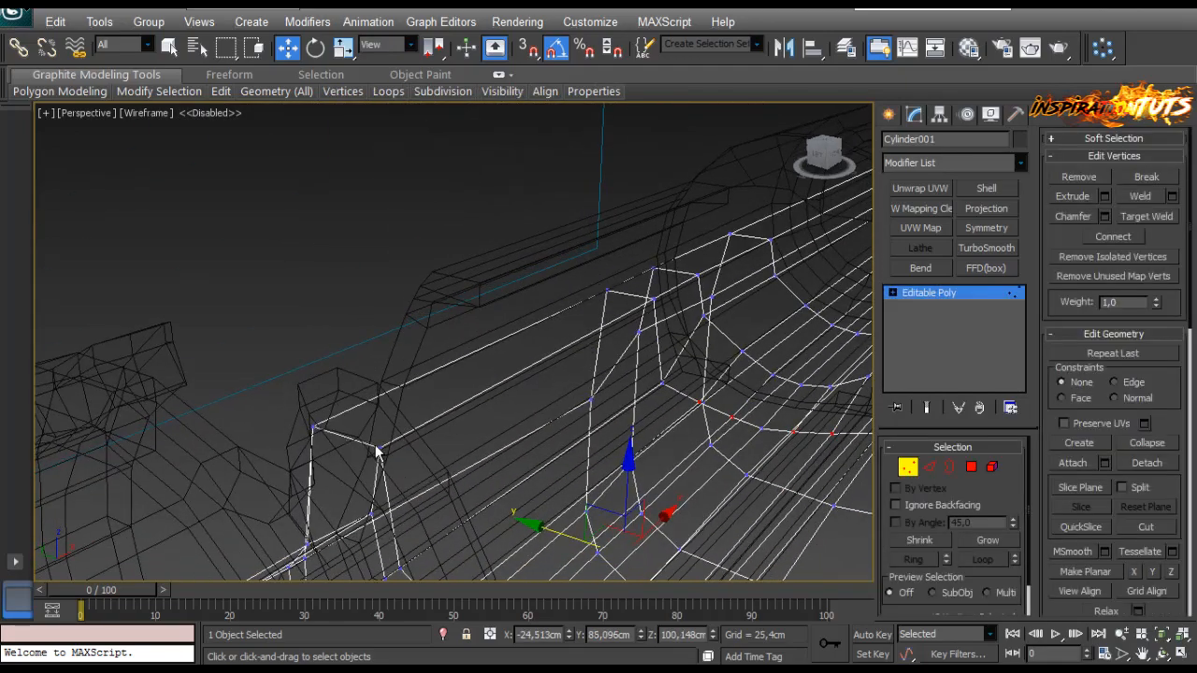
{"action": "left_click", "coordinate": [378, 449]}
{"action": "middle_click_drag", "start_coordinate": [467, 398], "coordinate": [501, 357], "text": "alt"}
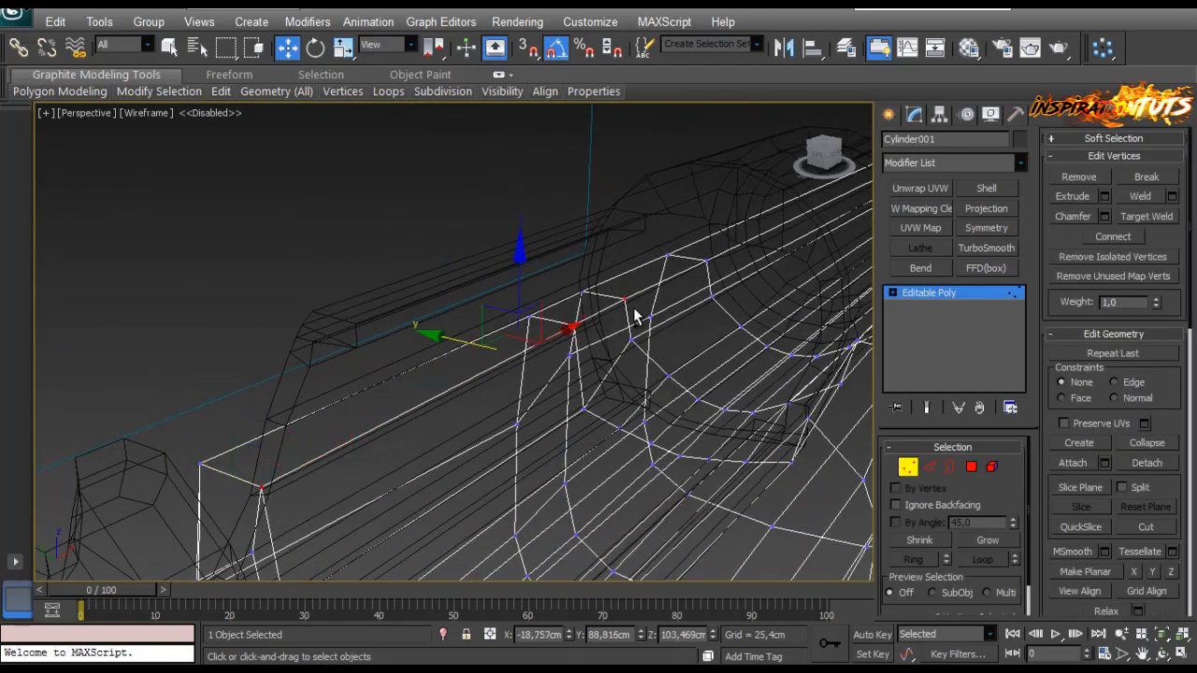
{"action": "middle_click_drag", "start_coordinate": [711, 269], "coordinate": [529, 400], "text": "alt"}
{"action": "key", "text": "F3"}
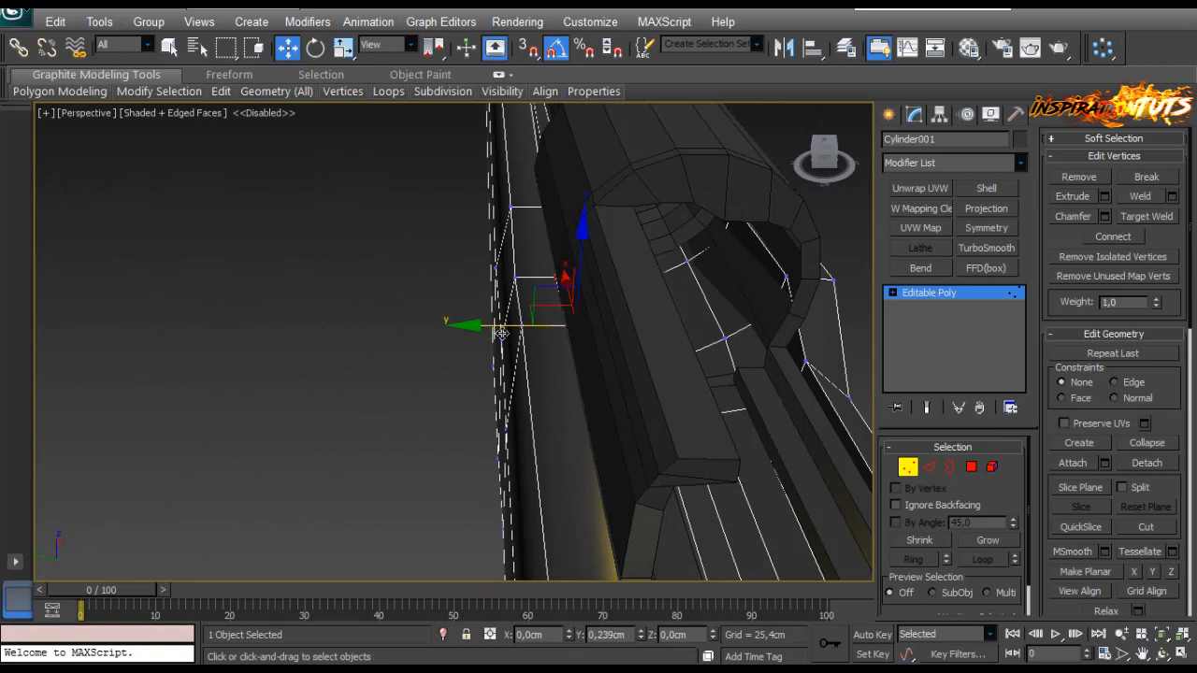
{"action": "middle_click_drag", "start_coordinate": [499, 334], "coordinate": [529, 386], "text": "alt"}
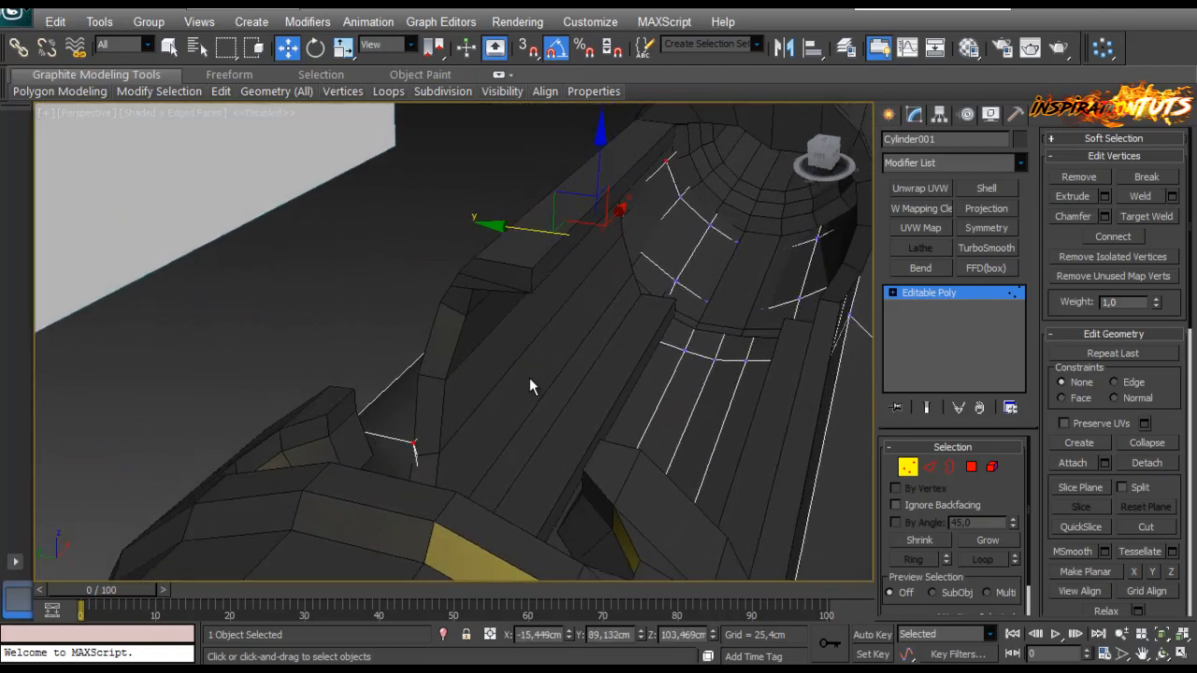
Step: Select the stock's outer rim vertices beside the bolt housing and raise them slightly along Z
{"action": "left_click", "coordinate": [908, 466]}
{"action": "mouse_move", "coordinate": [396, 420]}
{"action": "middle_mouse_down", "text": "alt"}
{"action": "mouse_move", "coordinate": [294, 406]}
{"action": "mouse_move", "coordinate": [458, 418]}
{"action": "mouse_move", "coordinate": [326, 454]}
{"action": "mouse_move", "coordinate": [411, 430]}
{"action": "middle_mouse_up", "text": "alt"}
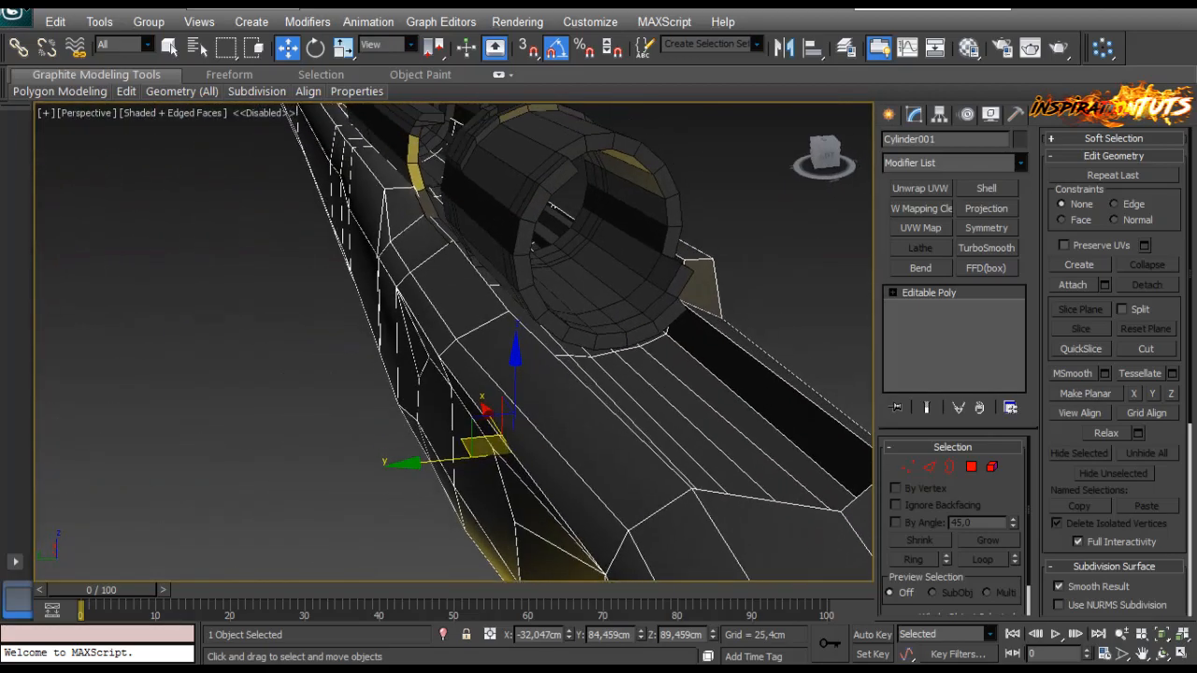
{"action": "middle_click_drag", "start_coordinate": [506, 281], "coordinate": [474, 333], "text": "alt"}
{"action": "left_click", "coordinate": [907, 466]}
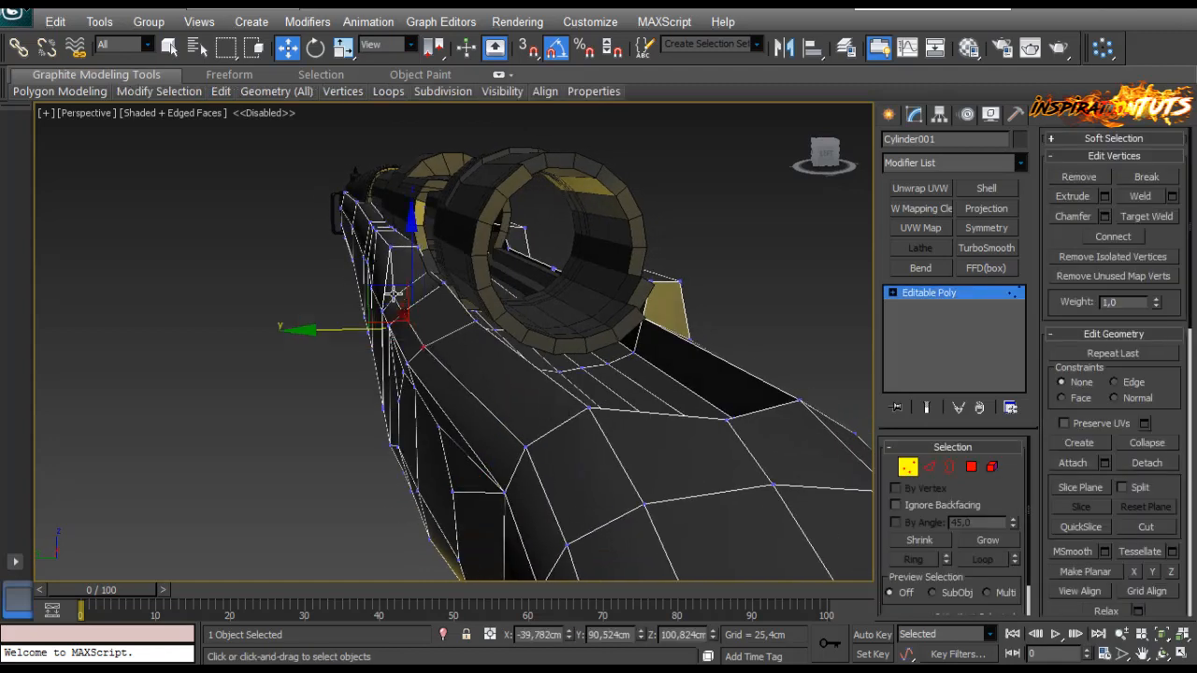
{"action": "middle_click_drag", "start_coordinate": [394, 295], "coordinate": [470, 296], "text": "alt"}
{"action": "left_click_drag", "start_coordinate": [379, 289], "coordinate": [383, 258]}
{"action": "middle_click_drag", "start_coordinate": [383, 259], "coordinate": [429, 362], "text": "alt"}
{"action": "scroll", "coordinate": [428, 315], "scroll_direction": "up", "scroll_amount": 4}
Step: Flatten the stock's top rim polygons beside the bolt housing by scaling them down along Z, and deselect the stock
{"action": "left_click", "coordinate": [972, 470]}
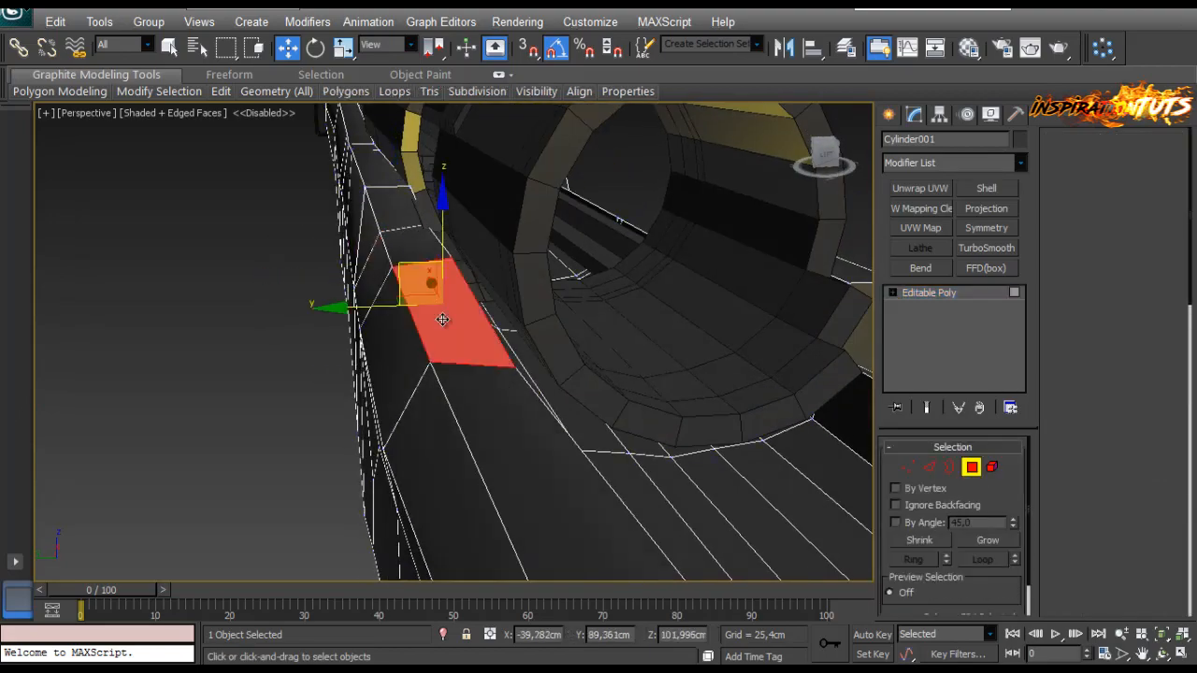
{"action": "middle_click_drag", "start_coordinate": [421, 248], "coordinate": [538, 224], "text": "alt"}
{"action": "key", "text": "r"}
{"action": "left_click_drag", "start_coordinate": [430, 168], "coordinate": [367, 641]}
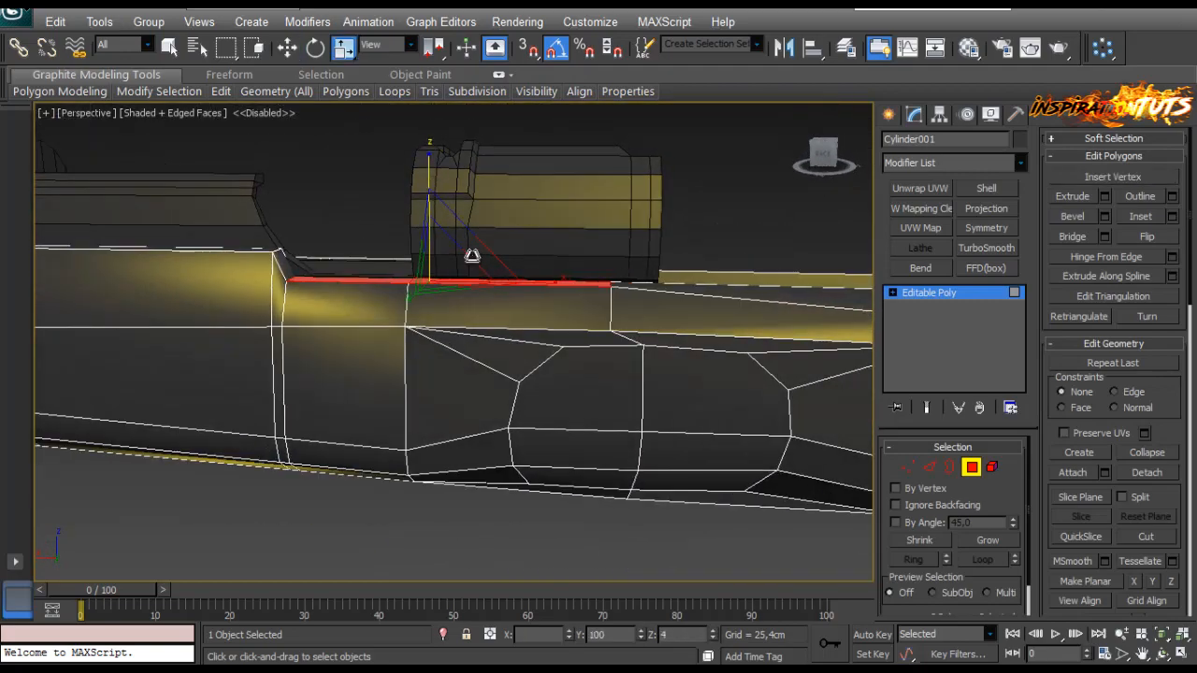
{"action": "middle_click_drag", "start_coordinate": [551, 263], "coordinate": [468, 304], "text": "alt"}
{"action": "left_click", "coordinate": [972, 468]}
{"action": "middle_click_drag", "start_coordinate": [669, 243], "coordinate": [620, 361], "text": "alt"}
{"action": "left_click", "coordinate": [470, 261]}
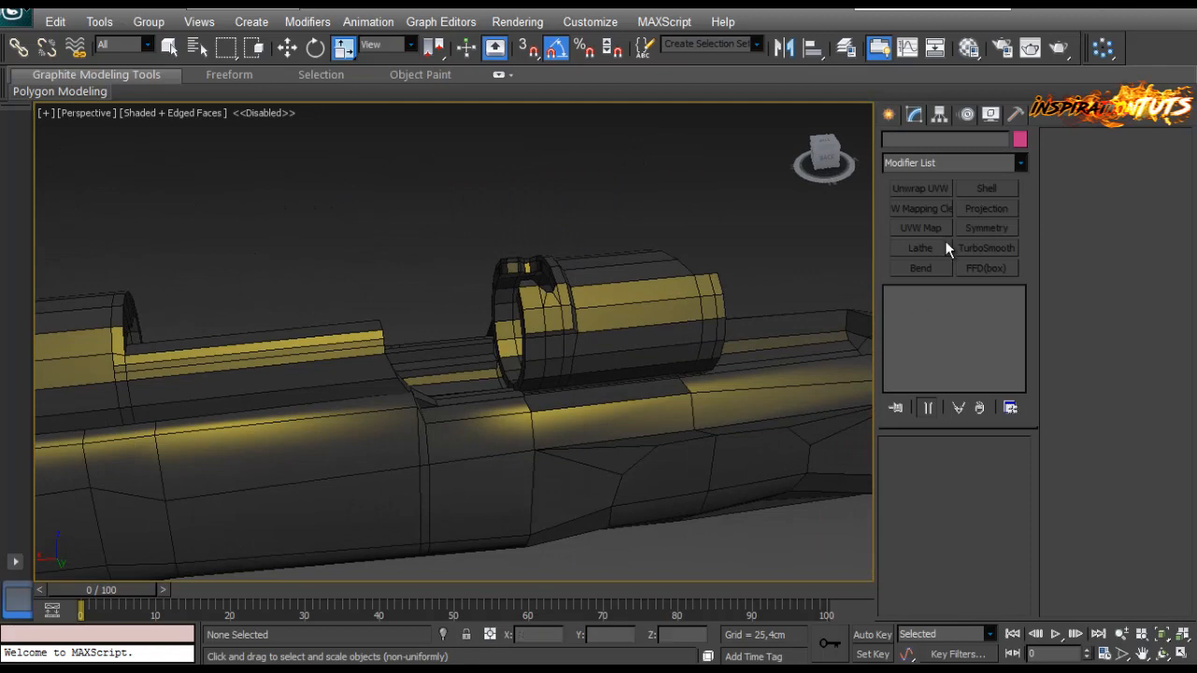
Step: With AutoGrid on, create a box about 8.69 × 1.18 × 3.78 cm on the stock's flat rim beside the bolt housing
{"action": "left_click", "coordinate": [888, 116]}
{"action": "left_click", "coordinate": [920, 227]}
{"action": "scroll", "coordinate": [717, 409], "scroll_direction": "up", "scroll_amount": 3}
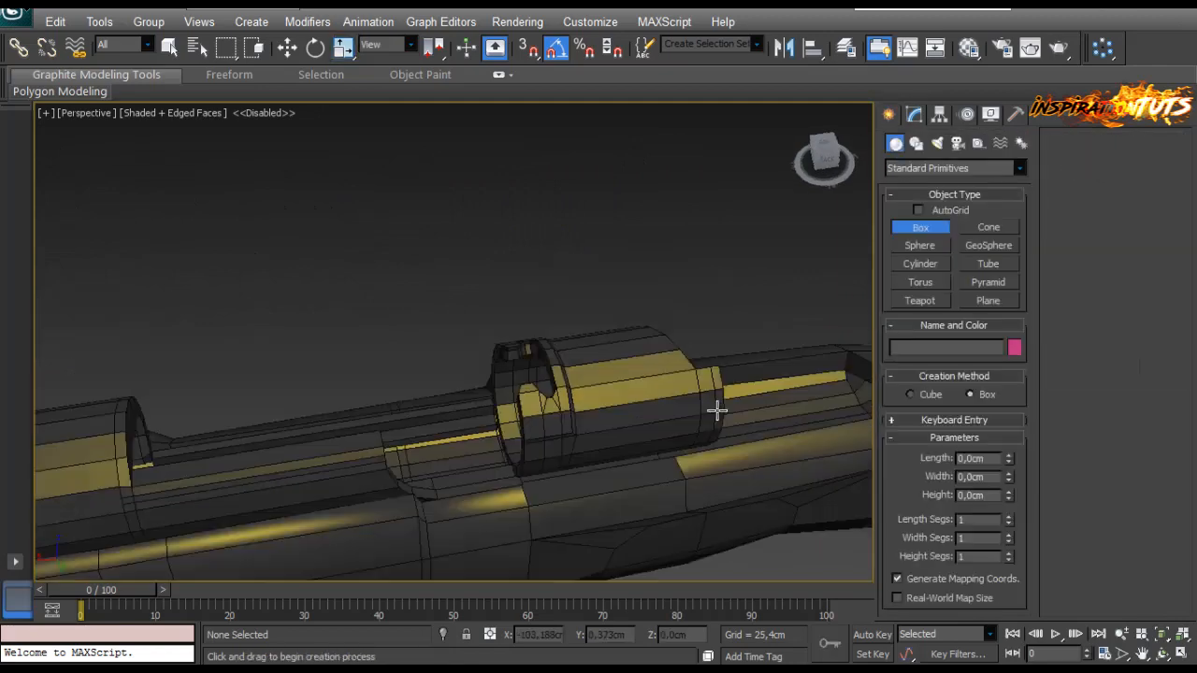
{"action": "middle_click_drag", "start_coordinate": [717, 408], "coordinate": [661, 307]}
{"action": "right_click", "coordinate": [677, 442]}
{"action": "scroll", "coordinate": [596, 399], "scroll_direction": "up", "scroll_amount": 3}
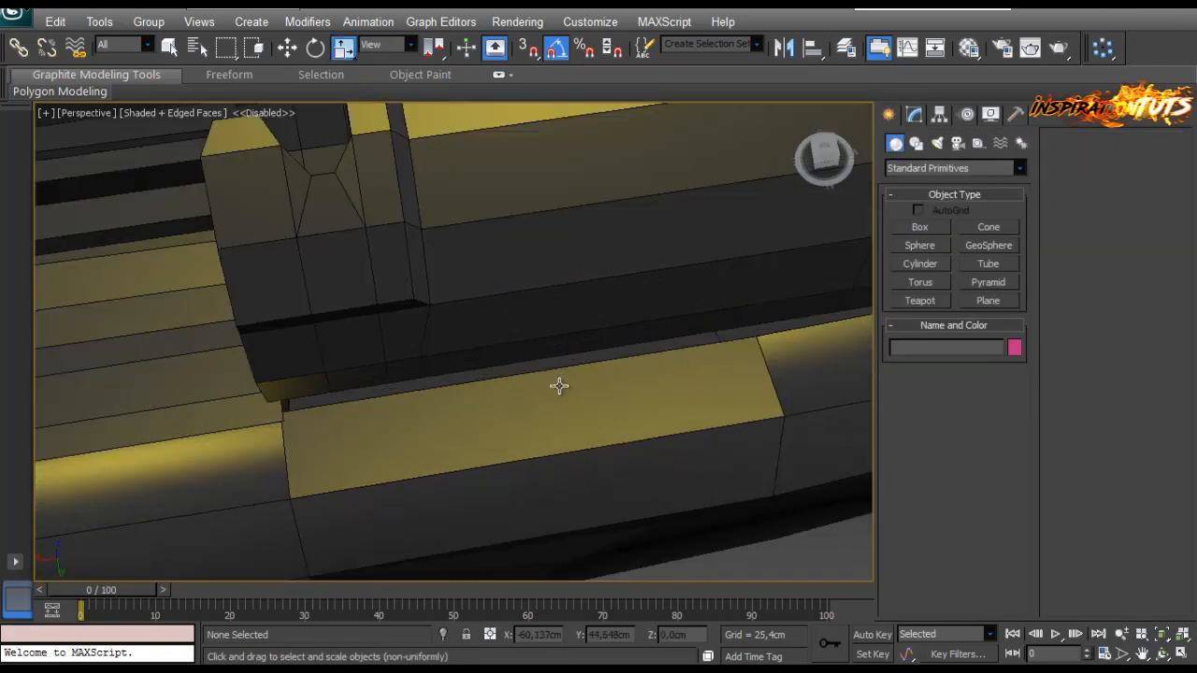
{"action": "scroll", "coordinate": [559, 387], "scroll_direction": "down", "scroll_amount": 2}
{"action": "left_click", "coordinate": [920, 225]}
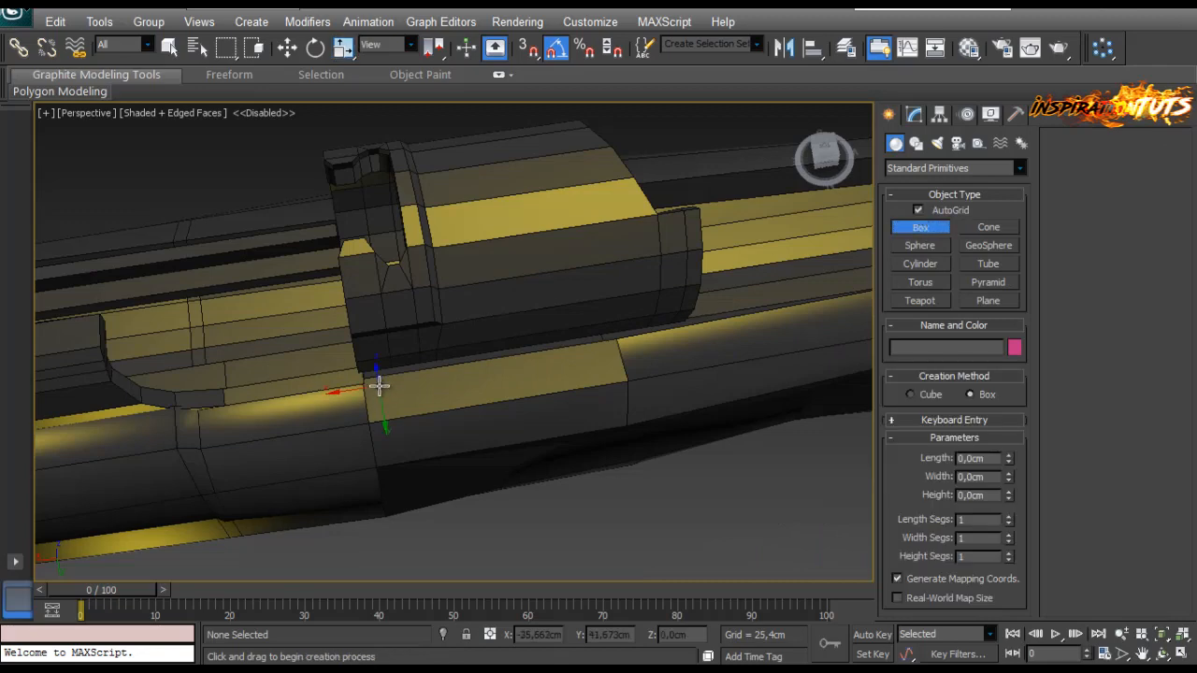
{"action": "left_click_drag", "start_coordinate": [379, 386], "coordinate": [620, 374]}
{"action": "left_click", "coordinate": [617, 329]}
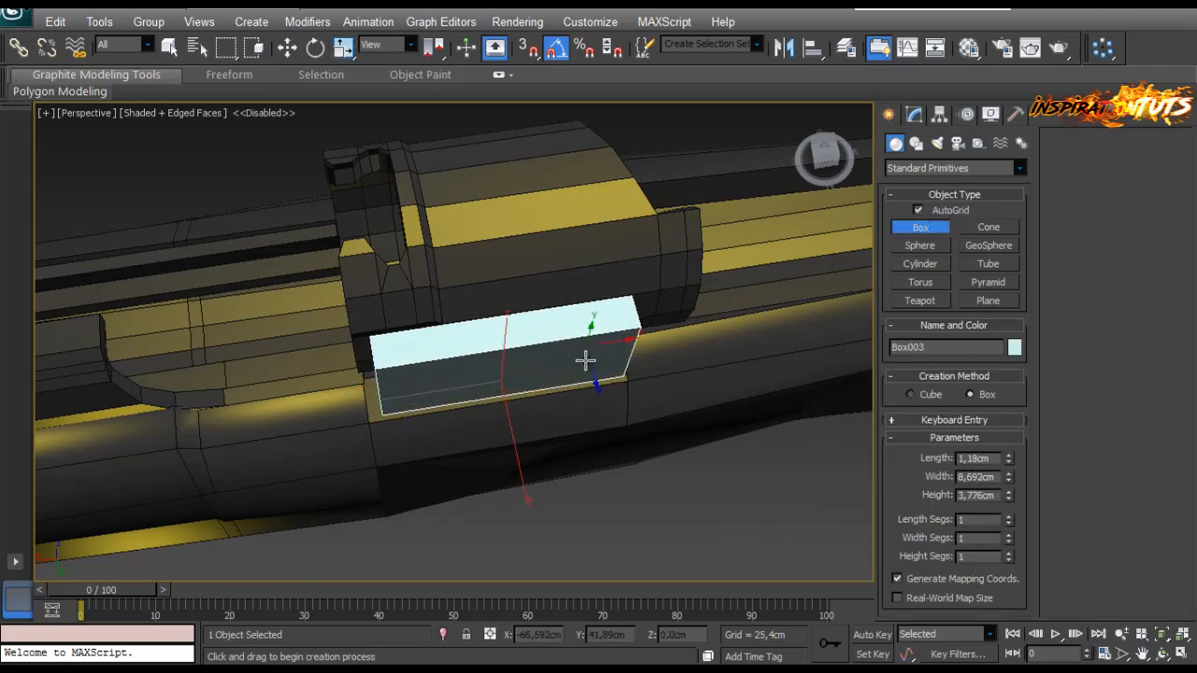
Step: Move the new box slightly outward along Y, clear of the bolt housing
{"action": "middle_click_drag", "start_coordinate": [586, 360], "coordinate": [716, 265], "text": "alt"}
{"action": "key", "text": "w"}
{"action": "scroll", "coordinate": [567, 374], "scroll_direction": "up", "scroll_amount": 3}
{"action": "scroll", "coordinate": [552, 367], "scroll_direction": "down", "scroll_amount": 3}
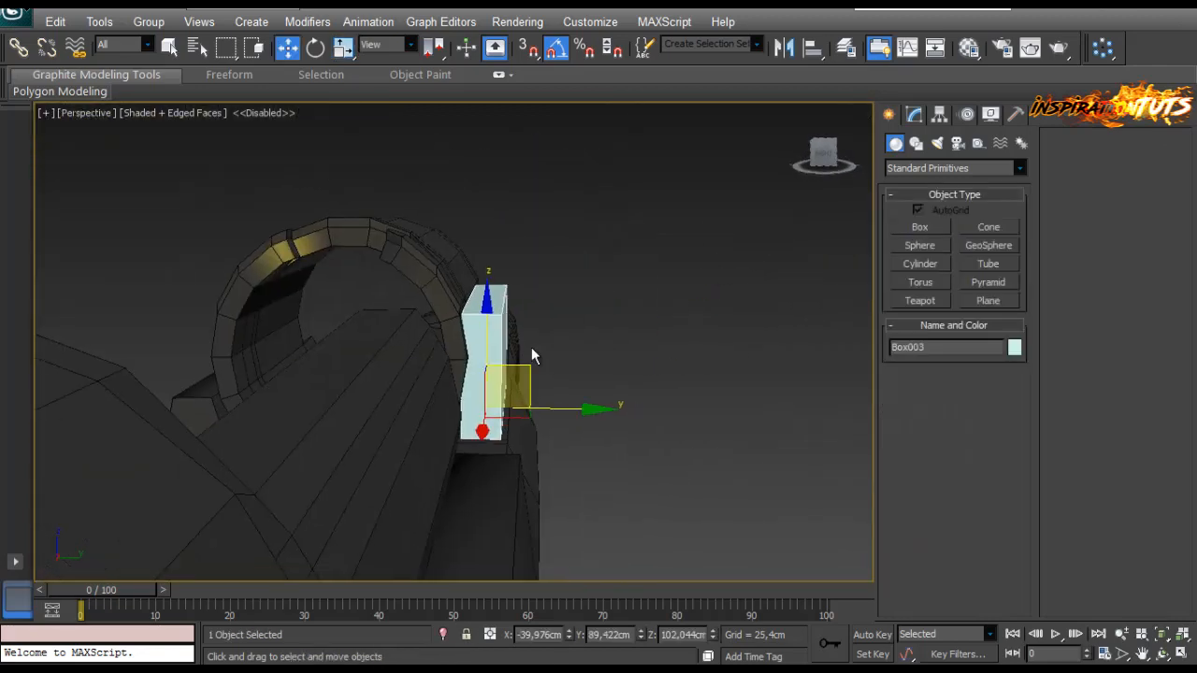
{"action": "middle_click_drag", "start_coordinate": [524, 372], "coordinate": [567, 411], "text": "alt"}
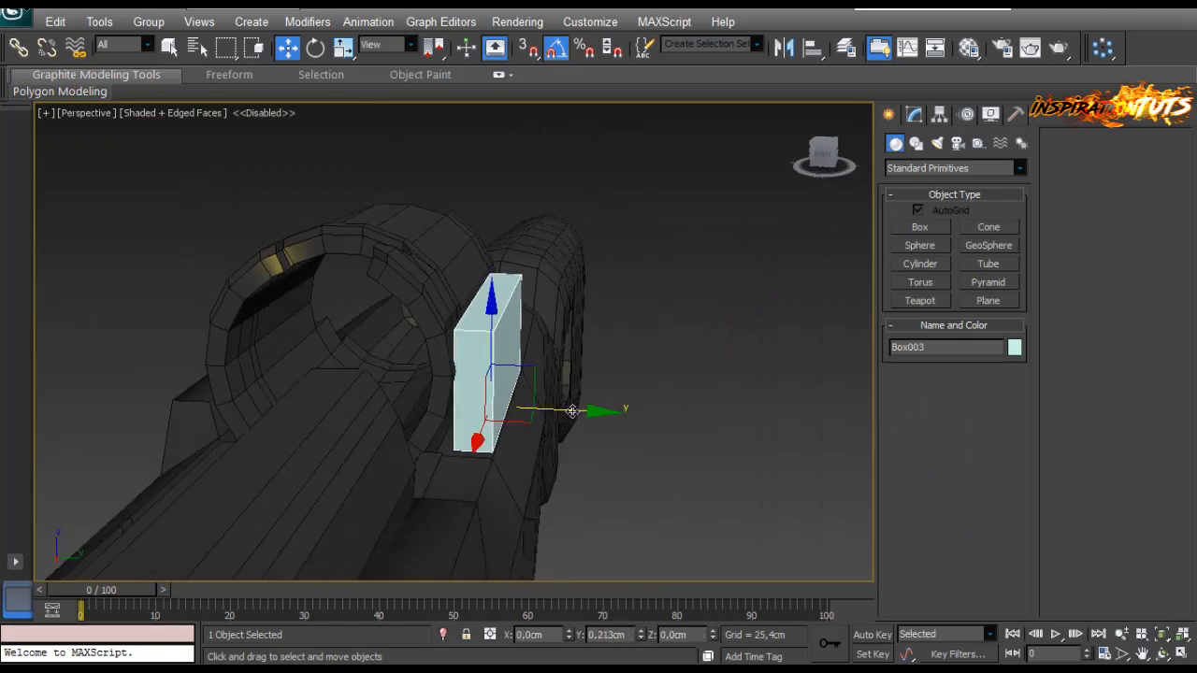
{"action": "left_click_drag", "start_coordinate": [567, 411], "coordinate": [566, 412]}
{"action": "middle_click_drag", "start_coordinate": [475, 402], "coordinate": [488, 408], "text": "alt"}
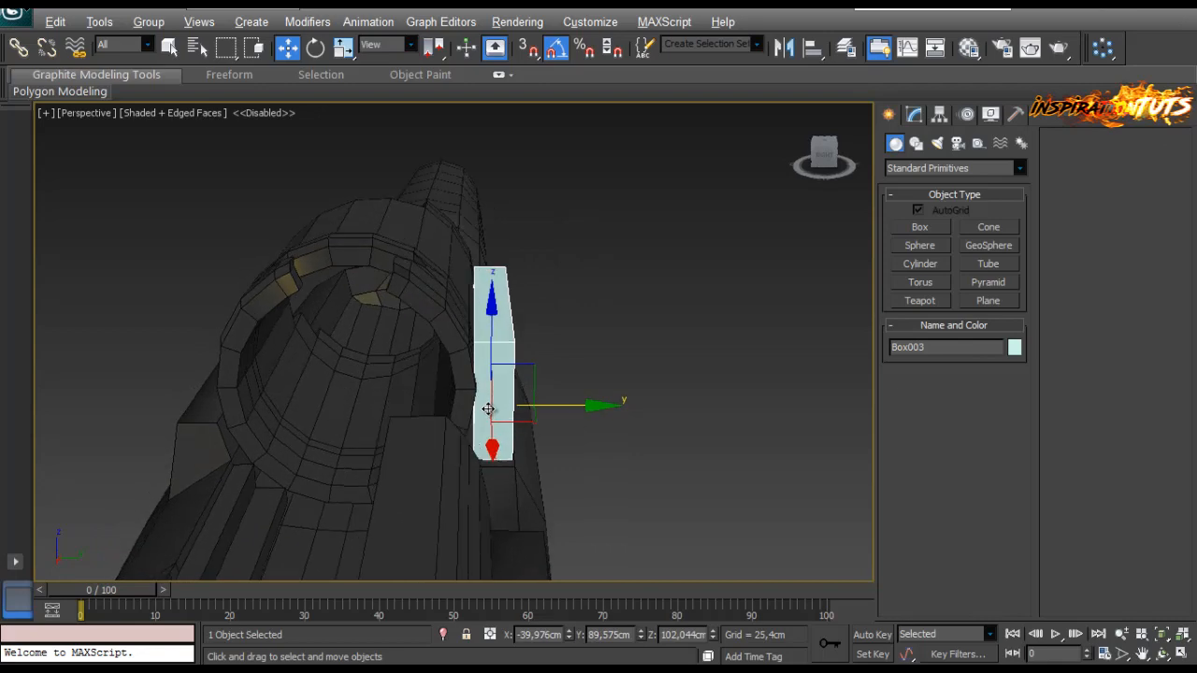
Step: Scale the bolt housing down slightly and raise it a little along Z to sit properly over the stock
{"action": "middle_click_drag", "start_coordinate": [430, 355], "coordinate": [280, 318], "text": "alt"}
{"action": "left_click", "coordinate": [281, 318]}
{"action": "key", "text": "r"}
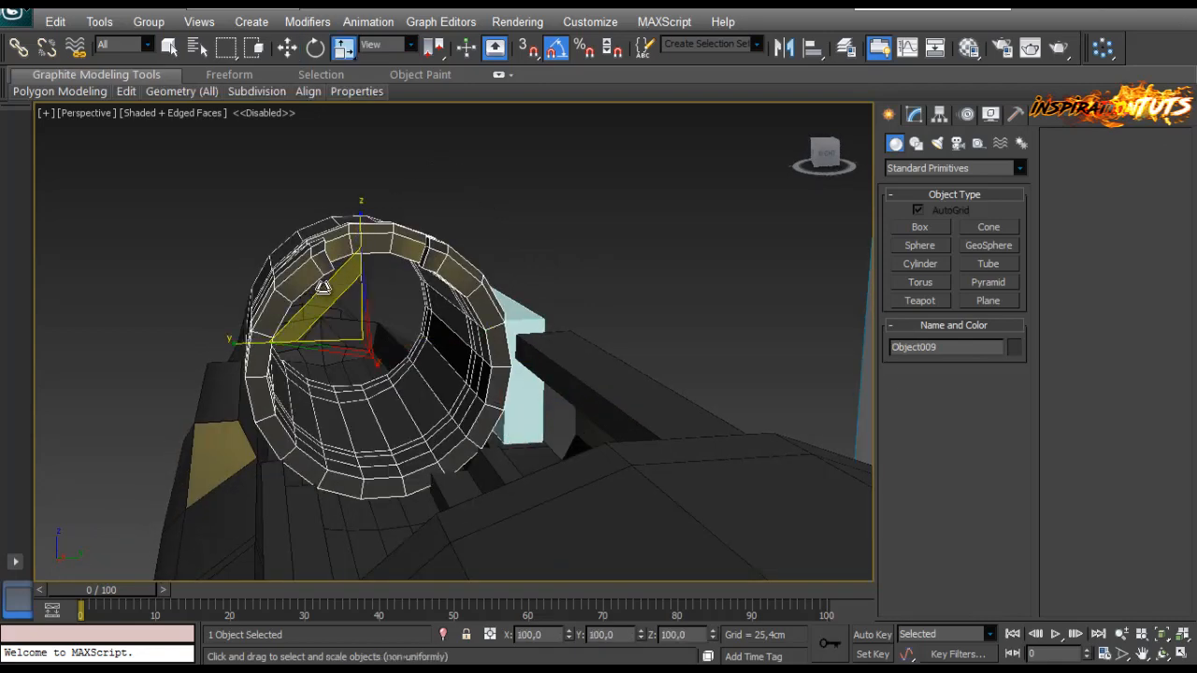
{"action": "left_click_drag", "start_coordinate": [324, 288], "coordinate": [328, 305]}
{"action": "middle_click_drag", "start_coordinate": [327, 305], "coordinate": [408, 366], "text": "alt"}
{"action": "key", "text": "ctrl+z"}
{"action": "left_click_drag", "start_coordinate": [346, 335], "coordinate": [349, 334]}
{"action": "middle_click_drag", "start_coordinate": [430, 318], "coordinate": [364, 278], "text": "alt"}
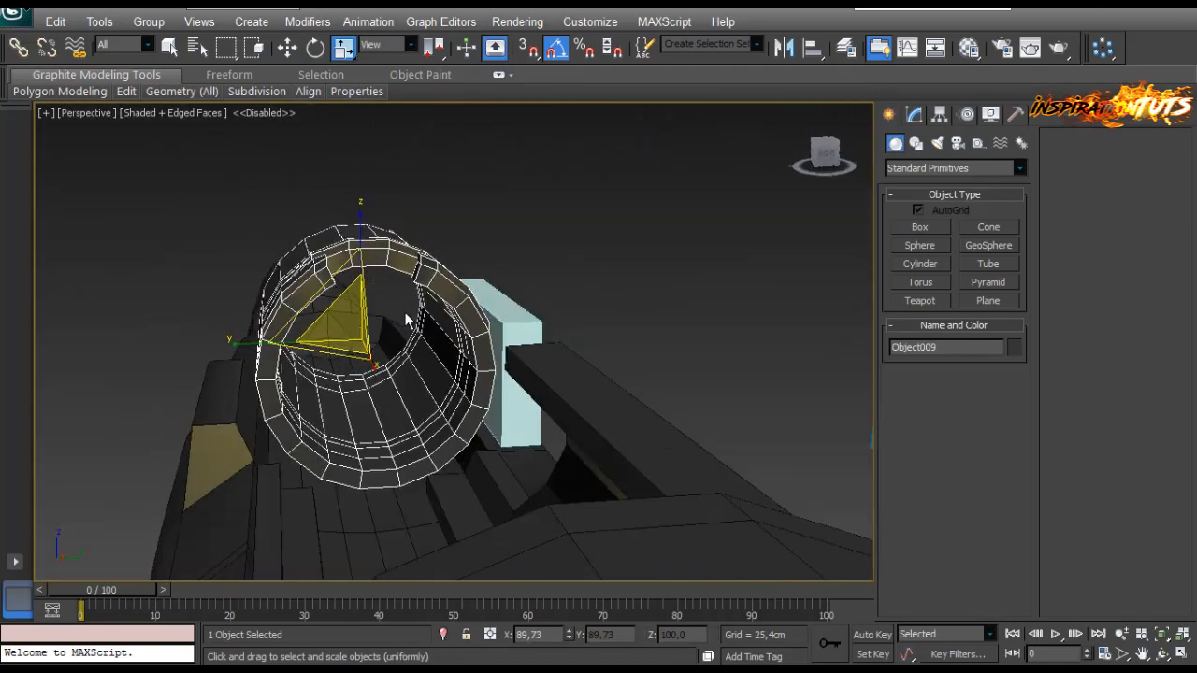
{"action": "key", "text": "w"}
{"action": "left_click_drag", "start_coordinate": [358, 263], "coordinate": [356, 266]}
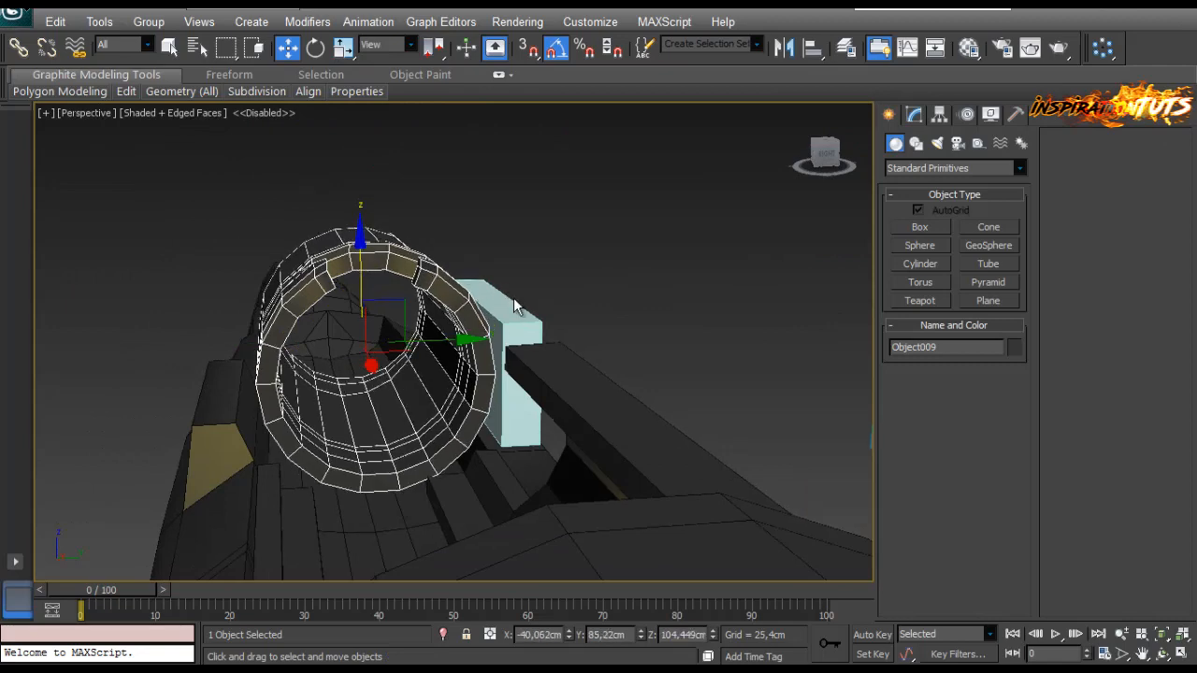
{"action": "middle_click_drag", "start_coordinate": [514, 306], "coordinate": [483, 352], "text": "alt"}
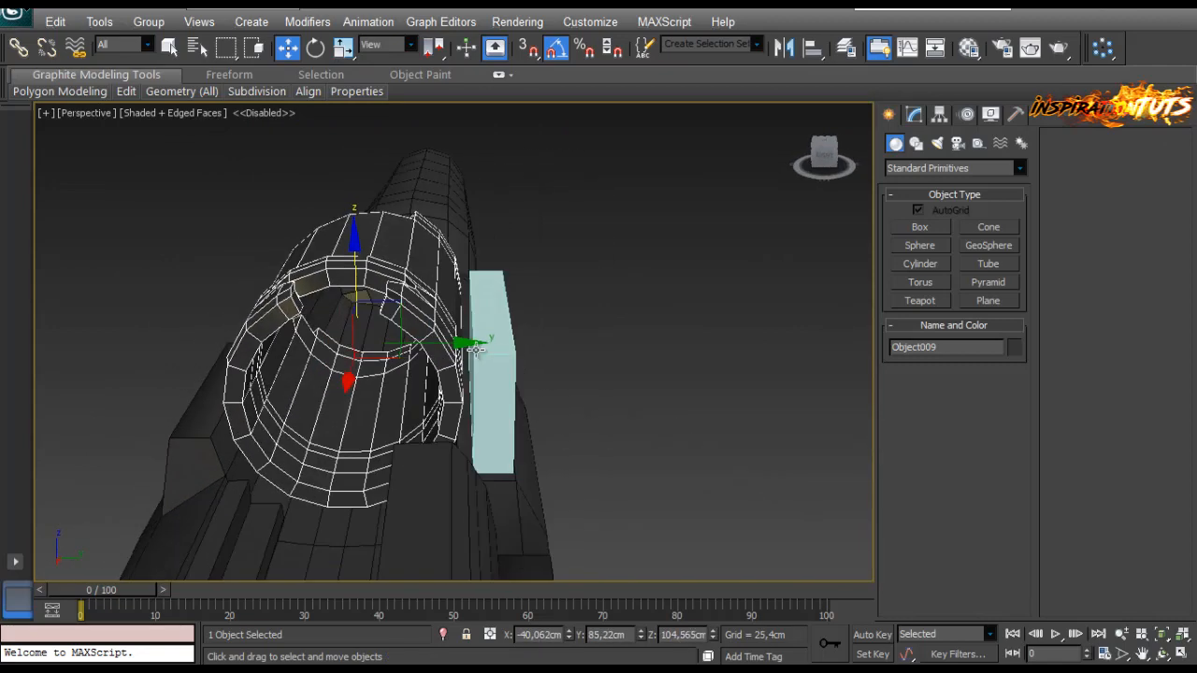
Step: Select the box beside the bolt housing and convert it to an Editable Poly
{"action": "left_click", "coordinate": [484, 354]}
{"action": "middle_click_drag", "start_coordinate": [530, 405], "coordinate": [533, 426], "text": "alt"}
{"action": "left_click", "coordinate": [915, 115]}
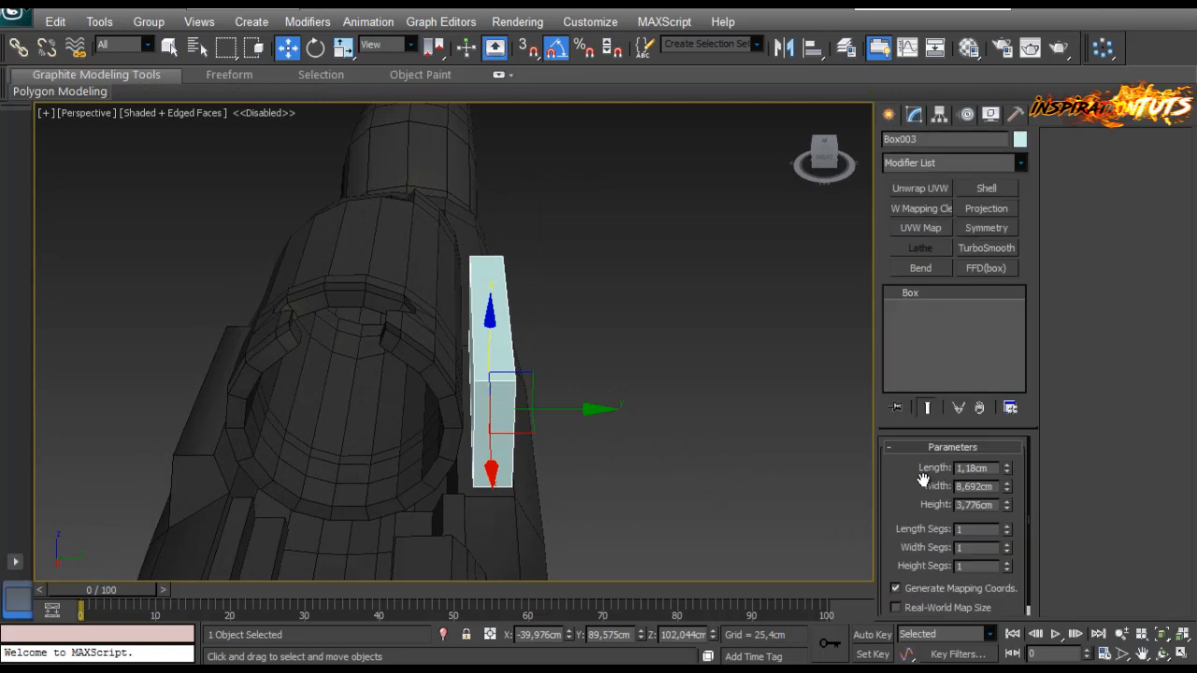
{"action": "right_click", "coordinate": [494, 373]}
{"action": "mouse_move", "coordinate": [587, 529]}
{"action": "left_click", "coordinate": [430, 549]}
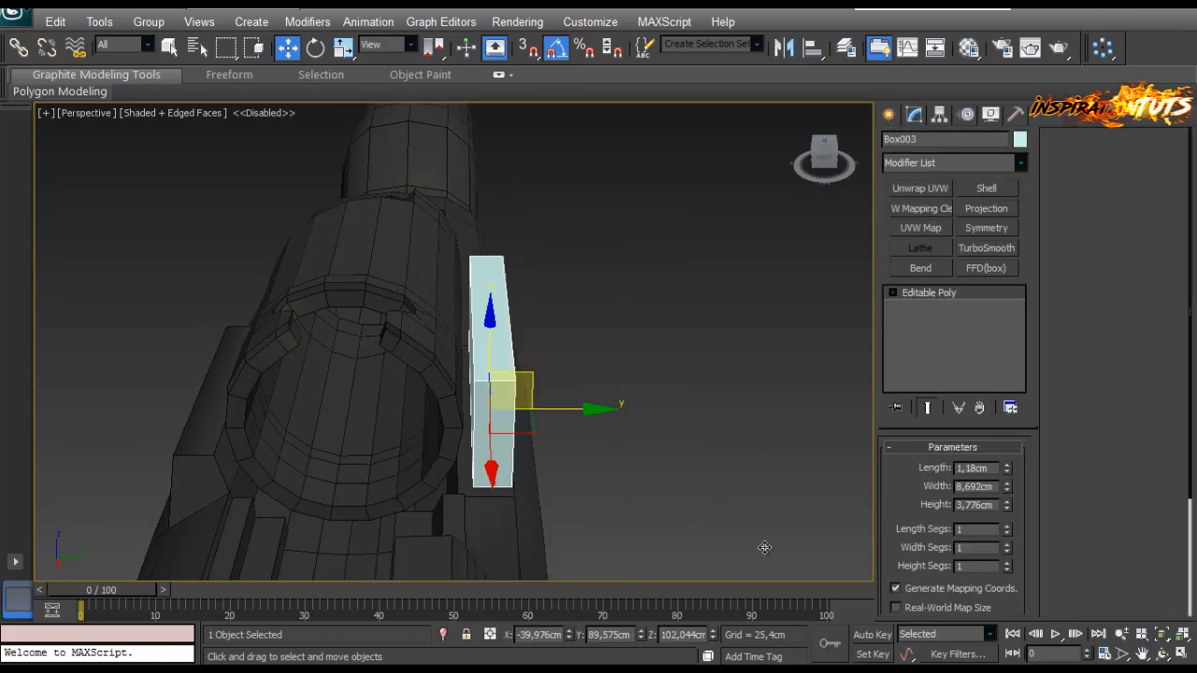
Step: Select the box's inner side polygon and move it slightly along Y toward the bolt housing
{"action": "left_click", "coordinate": [975, 467]}
{"action": "middle_click_drag", "start_coordinate": [521, 401], "coordinate": [460, 374], "text": "alt"}
{"action": "left_click", "coordinate": [472, 374]}
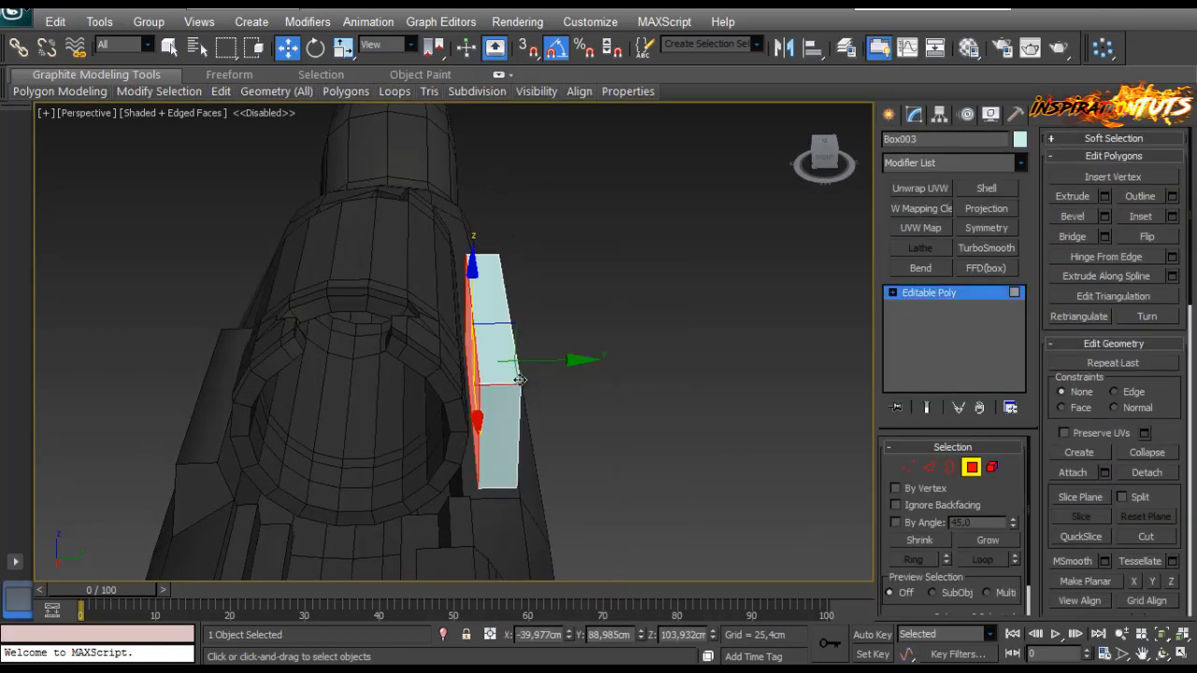
{"action": "left_click_drag", "start_coordinate": [552, 361], "coordinate": [541, 376]}
{"action": "middle_click_drag", "start_coordinate": [534, 405], "coordinate": [424, 361], "text": "alt"}
Step: Select the box's top vertices and lower them along Z to about 105.62 cm
{"action": "left_click", "coordinate": [929, 466]}
{"action": "left_click", "coordinate": [345, 339]}
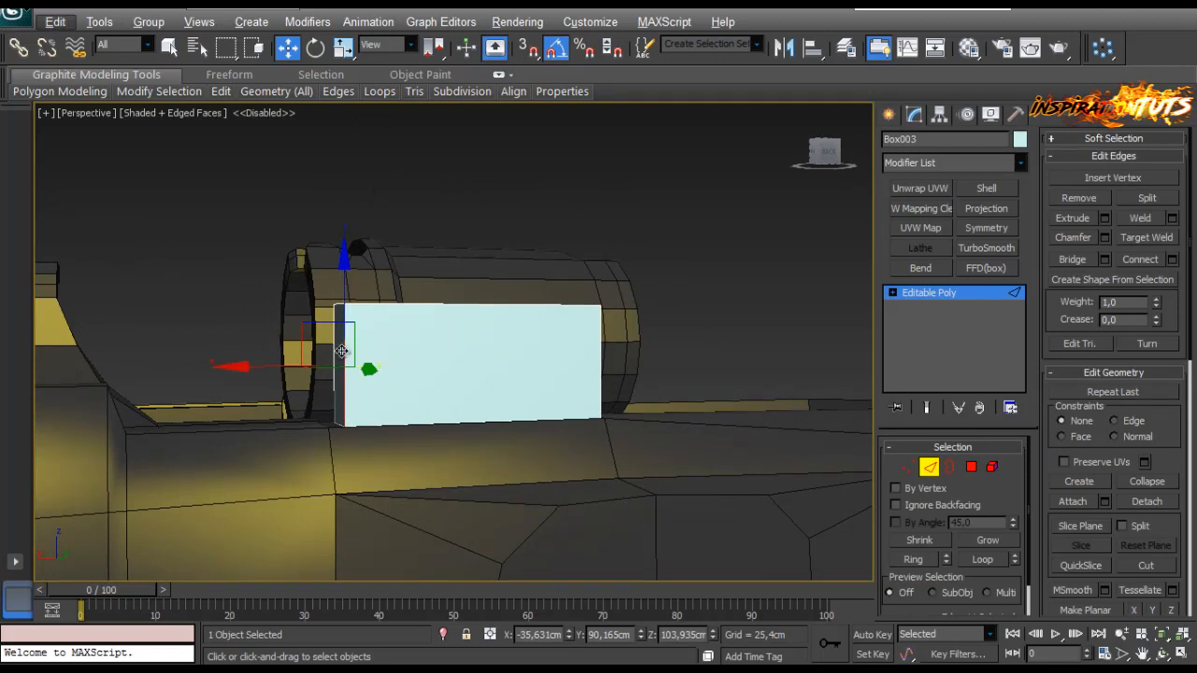
{"action": "left_click", "coordinate": [908, 467]}
{"action": "left_click_drag", "start_coordinate": [676, 268], "coordinate": [321, 339]}
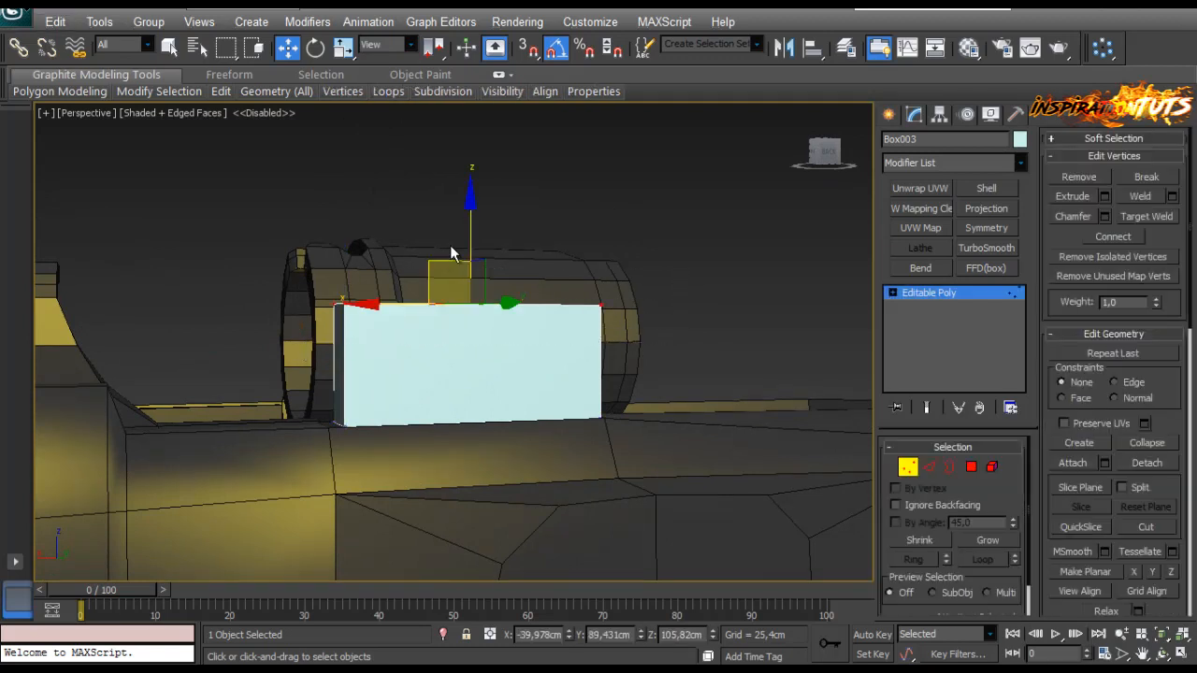
{"action": "mouse_move", "coordinate": [469, 241]}
{"action": "left_mouse_down"}
{"action": "mouse_move", "coordinate": [466, 259]}
{"action": "mouse_move", "coordinate": [465, 247]}
{"action": "left_mouse_up"}
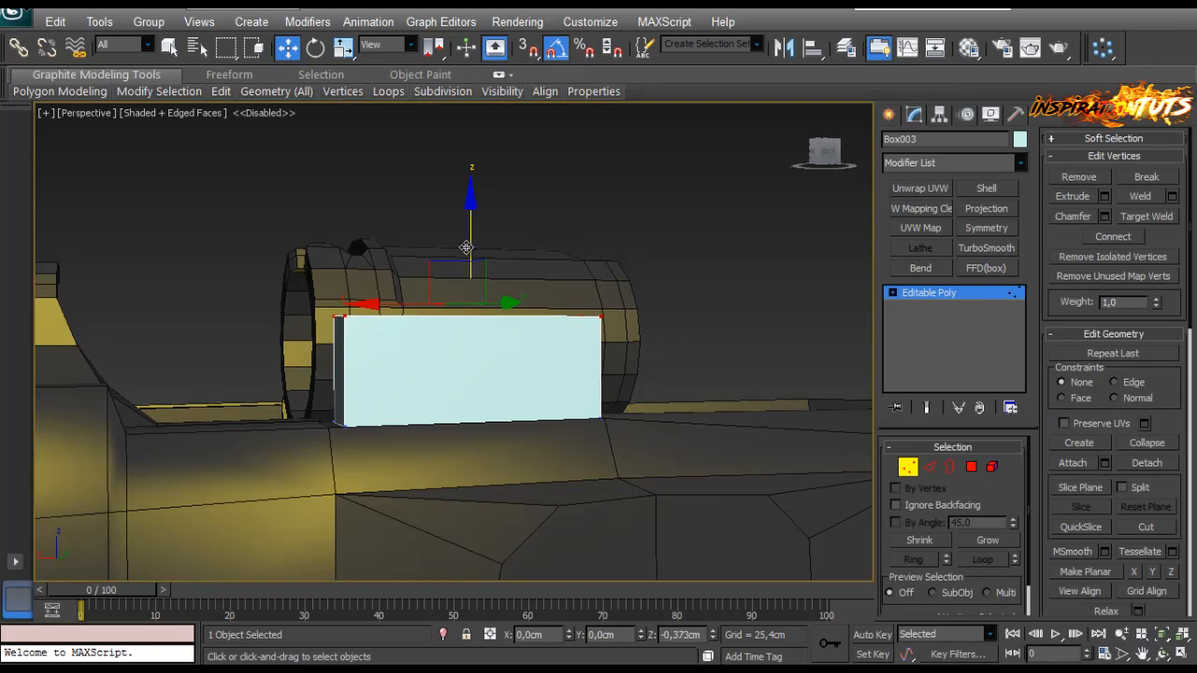
{"action": "middle_click_drag", "start_coordinate": [466, 247], "coordinate": [66, 371], "text": "alt"}
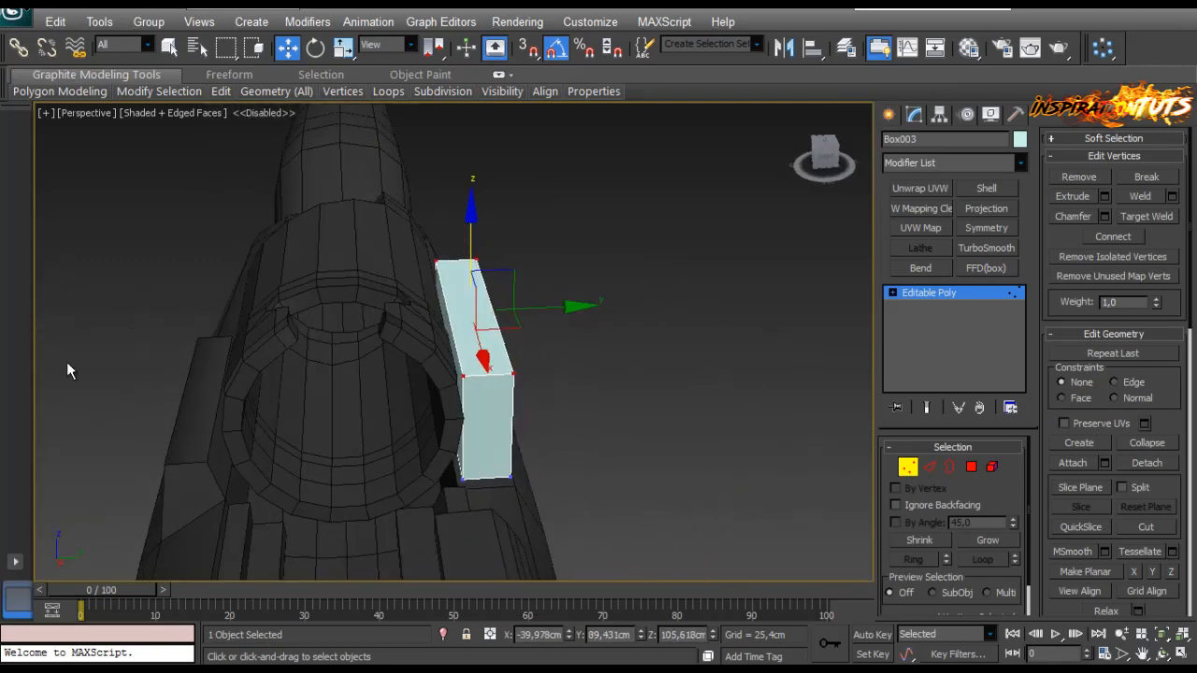
{"action": "middle_click_drag", "start_coordinate": [373, 353], "coordinate": [534, 337], "text": "alt"}
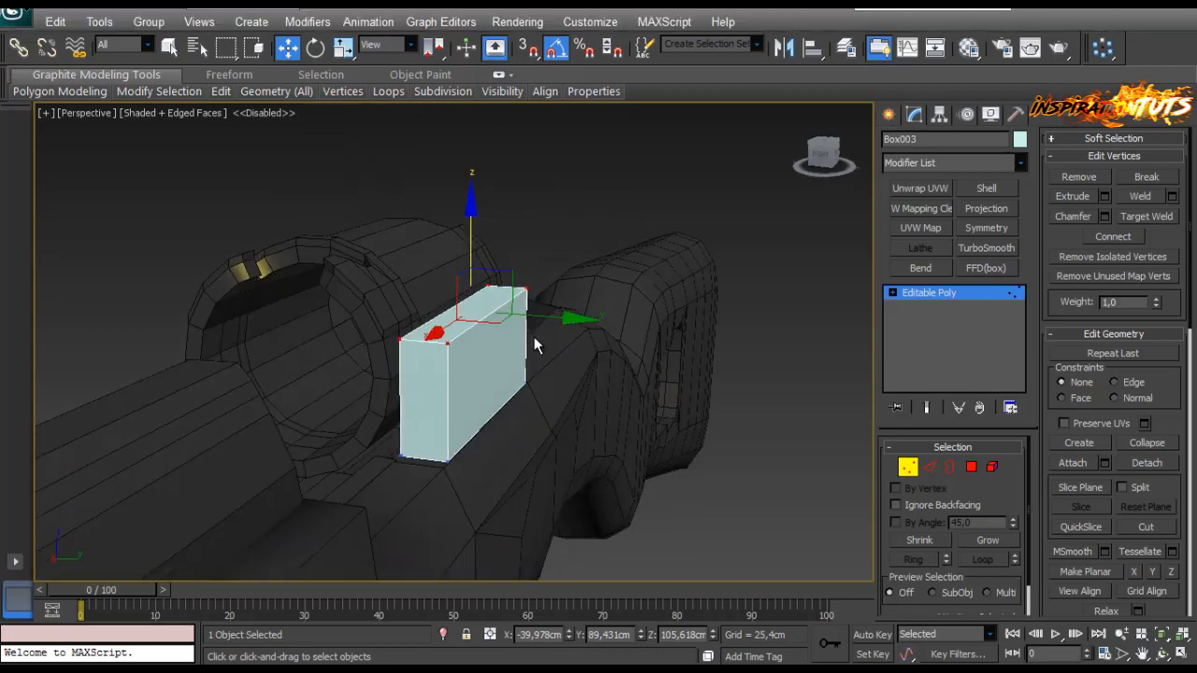
Step: Finish editing the box, and select an inner edge of the bolt housing's end band beside the notch
{"action": "left_click", "coordinate": [909, 467]}
{"action": "left_click", "coordinate": [356, 310]}
{"action": "scroll", "coordinate": [356, 309], "scroll_direction": "up", "scroll_amount": 4}
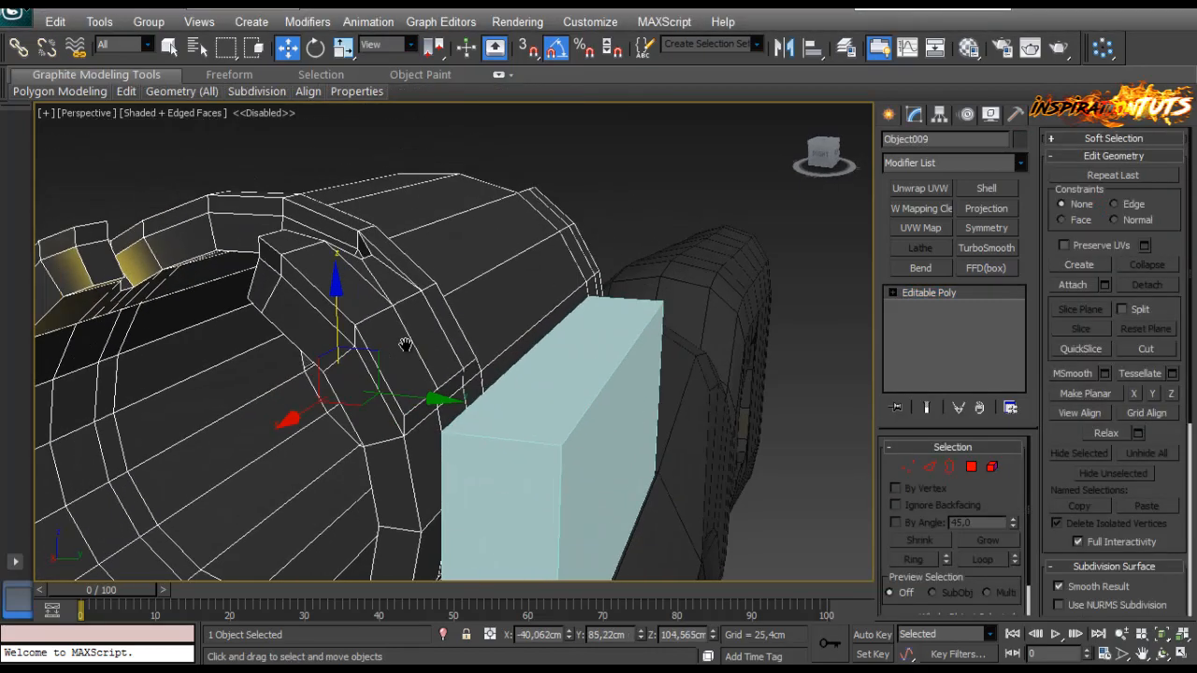
{"action": "middle_click_drag", "start_coordinate": [403, 342], "coordinate": [540, 284], "text": "alt"}
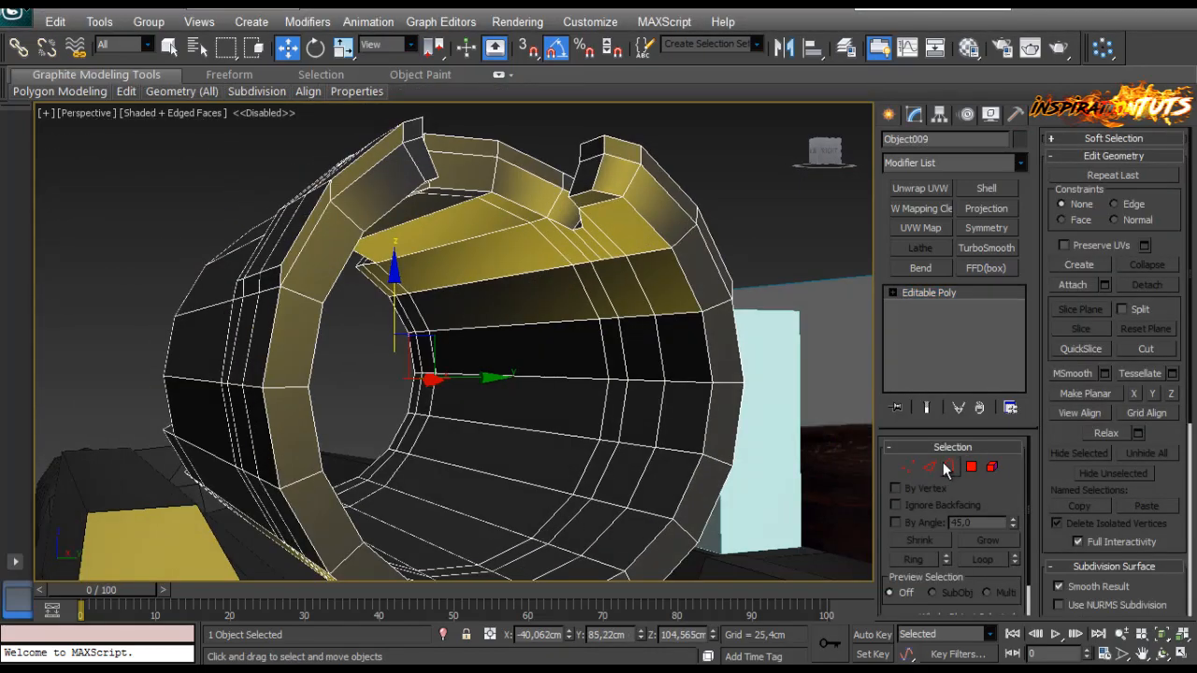
{"action": "left_click", "coordinate": [932, 467]}
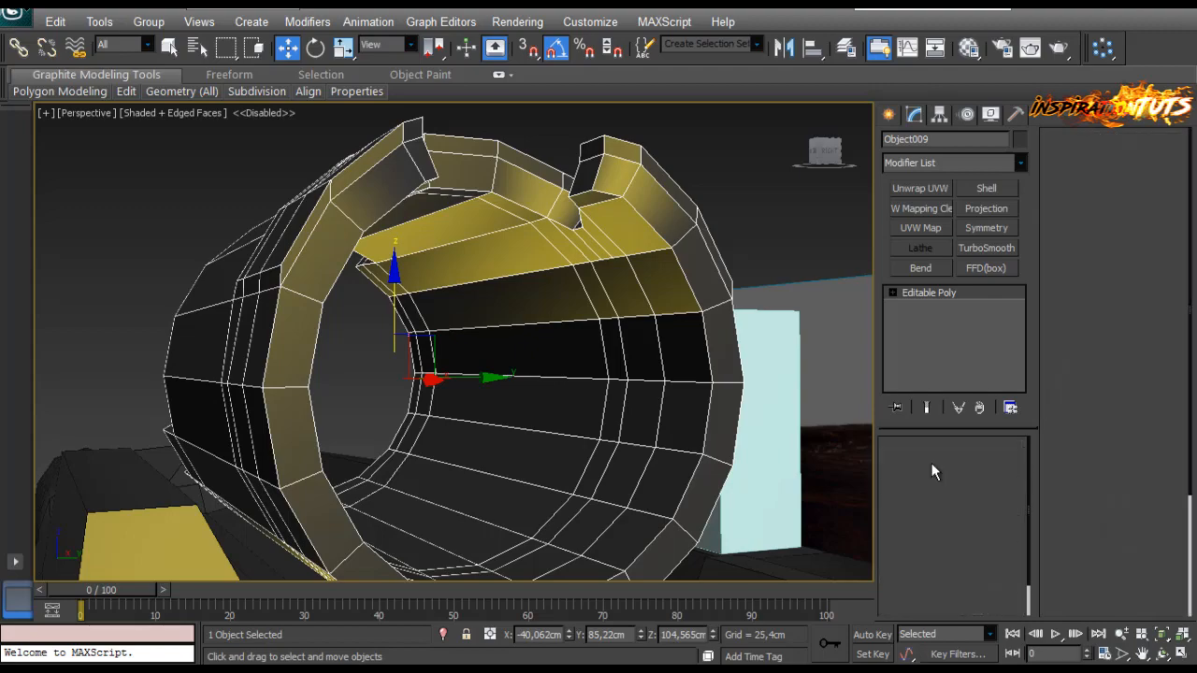
{"action": "left_click", "coordinate": [655, 269]}
{"action": "middle_click_drag", "start_coordinate": [621, 262], "coordinate": [617, 309]}
{"action": "scroll", "coordinate": [577, 275], "scroll_direction": "up", "scroll_amount": 4}
{"action": "scroll", "coordinate": [577, 275], "scroll_direction": "down", "scroll_amount": 4}
{"action": "left_click", "coordinate": [898, 467]}
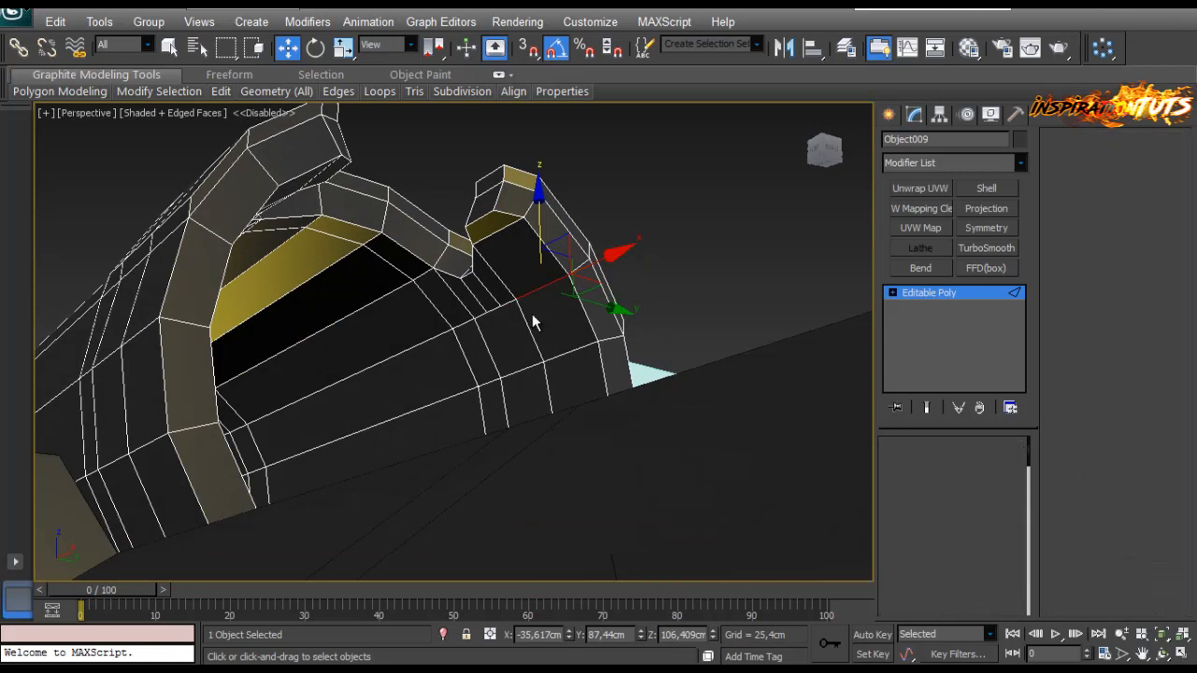
{"action": "left_click", "coordinate": [1151, 217]}
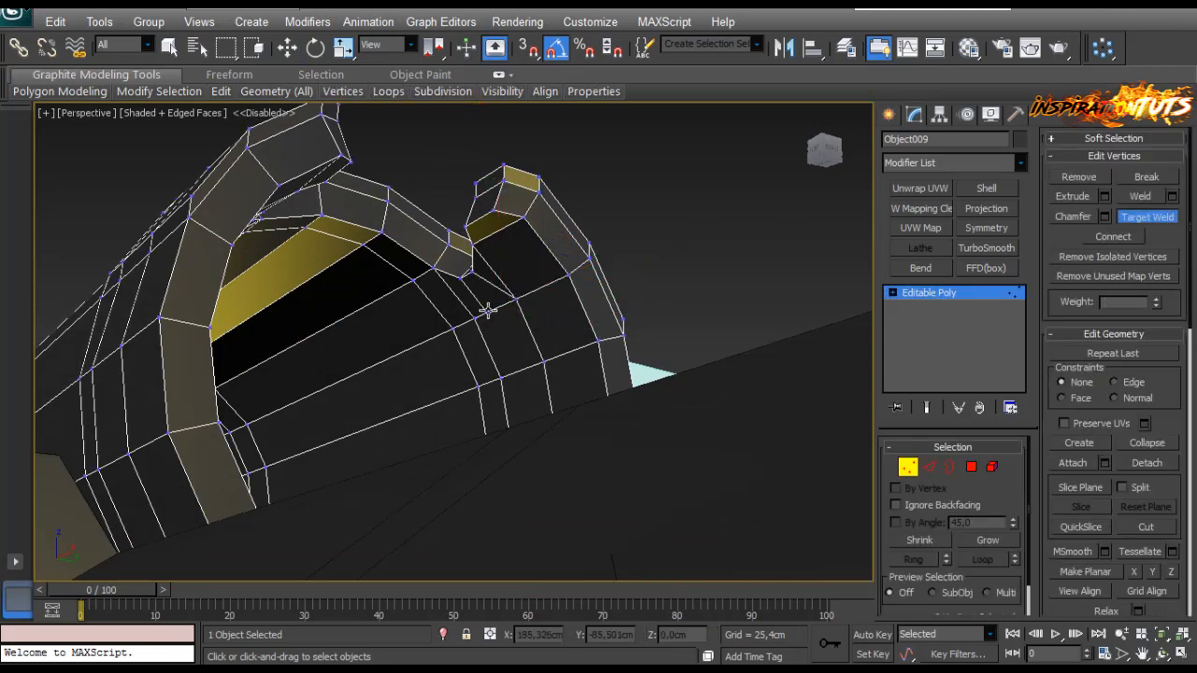
{"action": "middle_click_drag", "start_coordinate": [475, 320], "coordinate": [555, 315], "text": "alt"}
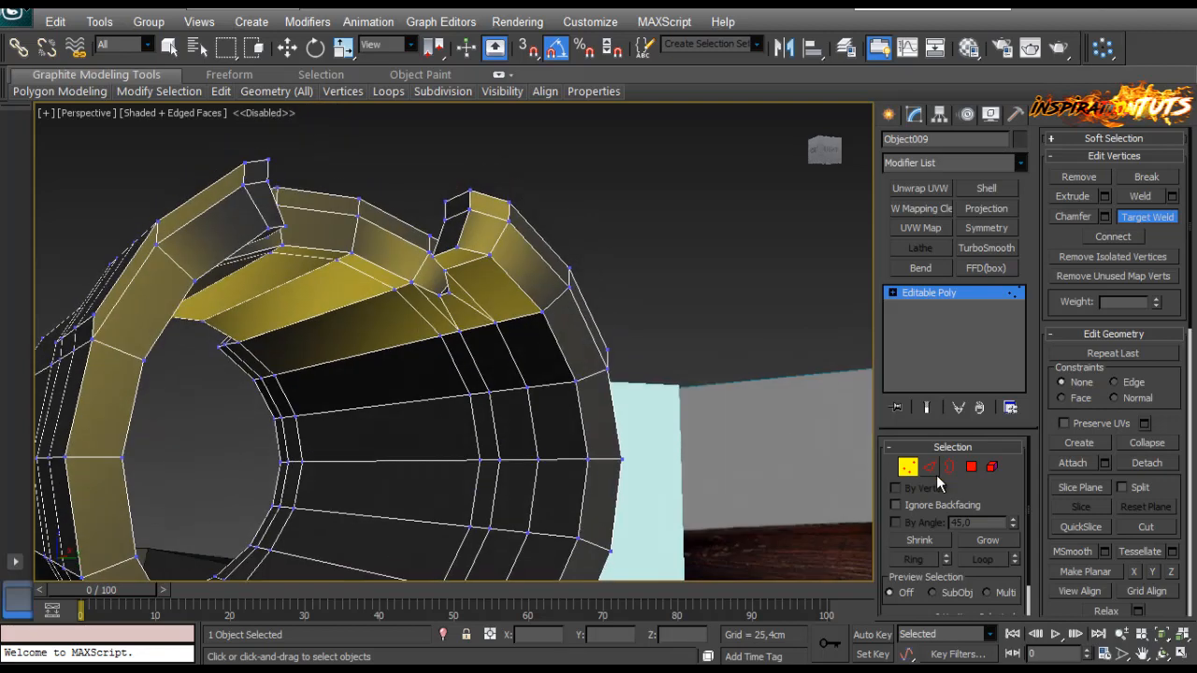
Step: Try to move the housing's inner edge beside the notch about 0.3 cm inward along Y, and undo the move
{"action": "left_click", "coordinate": [930, 467]}
{"action": "middle_click_drag", "start_coordinate": [655, 335], "coordinate": [587, 327], "text": "alt"}
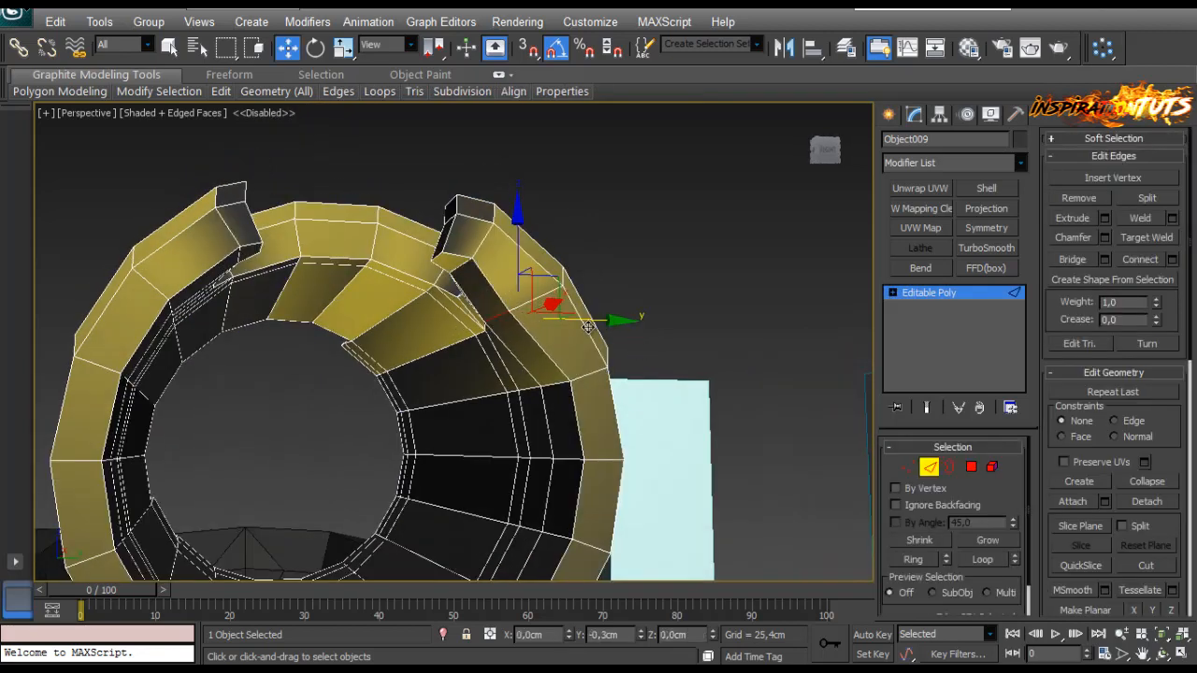
{"action": "left_click_drag", "start_coordinate": [588, 326], "coordinate": [555, 344]}
{"action": "key", "text": "ctrl+z"}
{"action": "middle_click_drag", "start_coordinate": [574, 342], "coordinate": [516, 330], "text": "alt"}
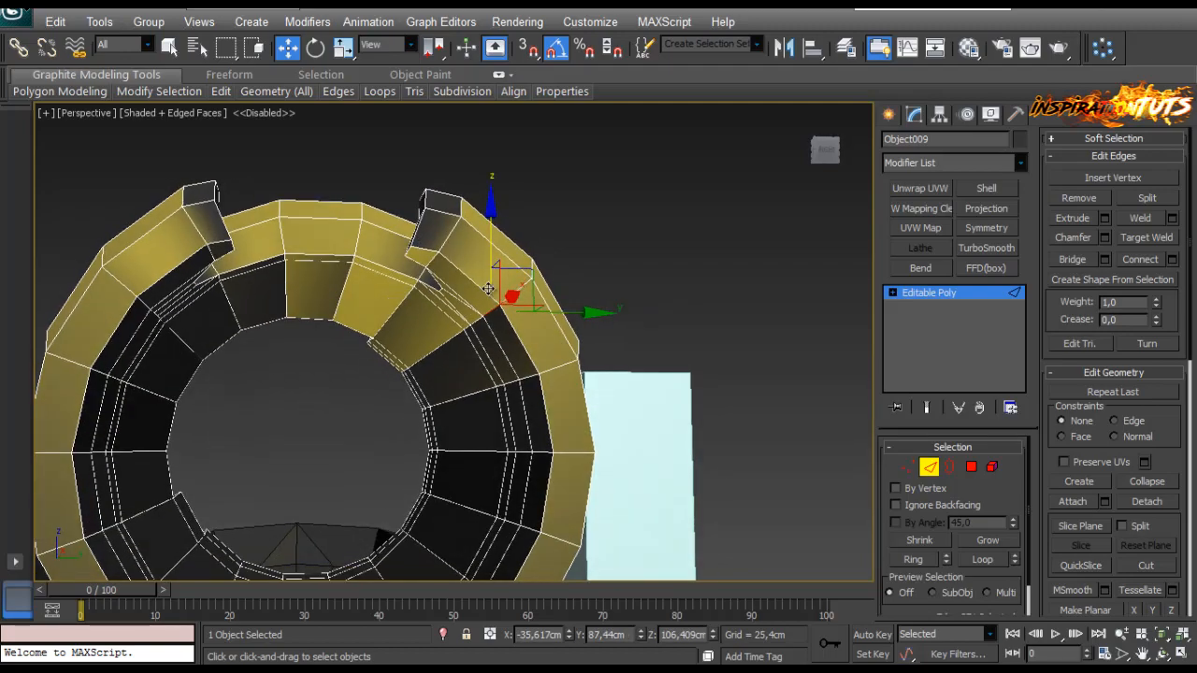
{"action": "middle_click_drag", "start_coordinate": [487, 289], "coordinate": [473, 321], "text": "alt"}
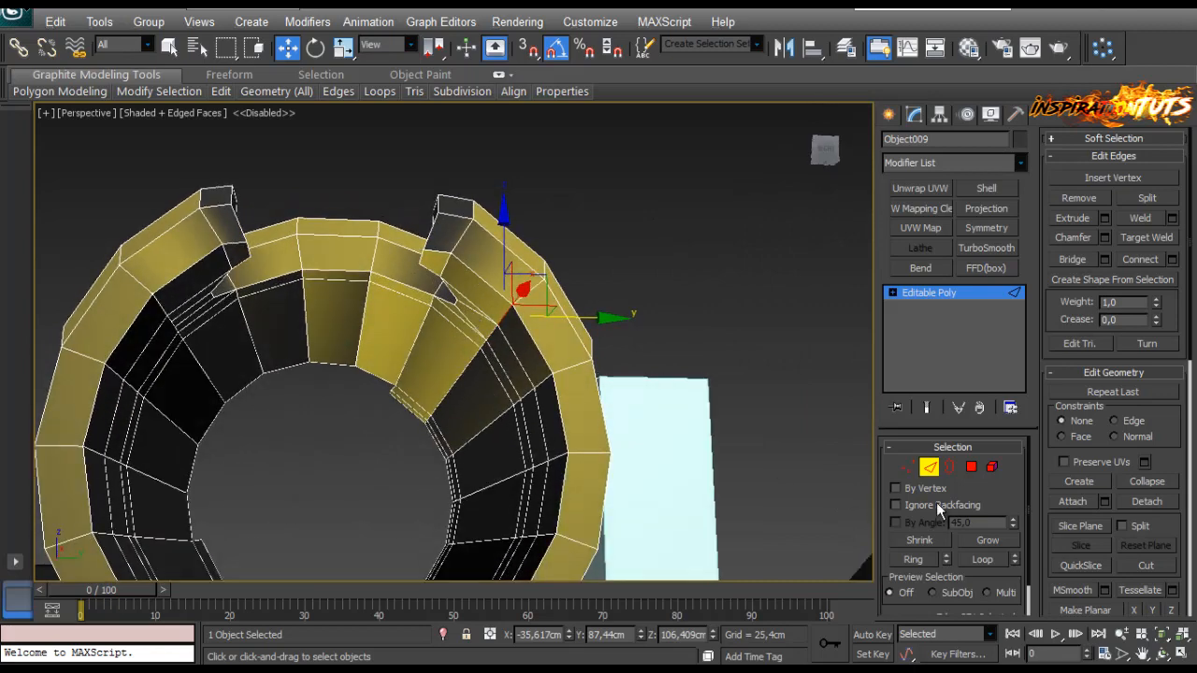
Step: Select the two inner side polygons of the housing's end band beside the notch and extrude them inward
{"action": "left_click", "coordinate": [970, 467]}
{"action": "left_click", "coordinate": [524, 352]}
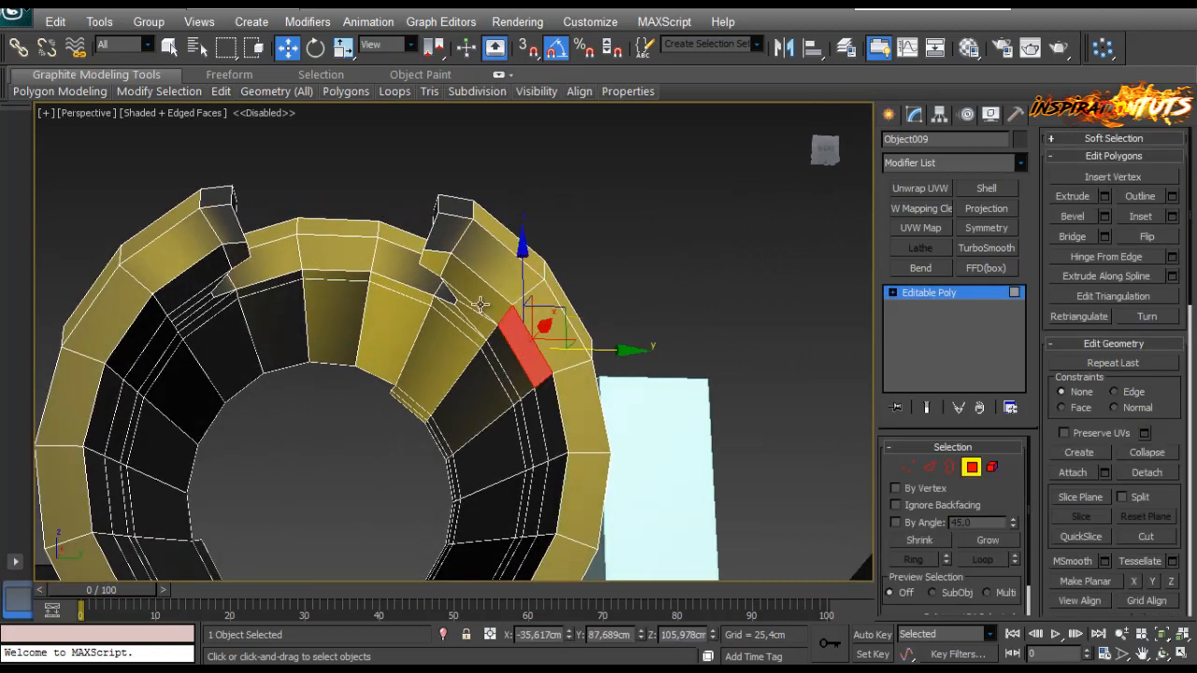
{"action": "left_click", "coordinate": [438, 264], "text": "ctrl"}
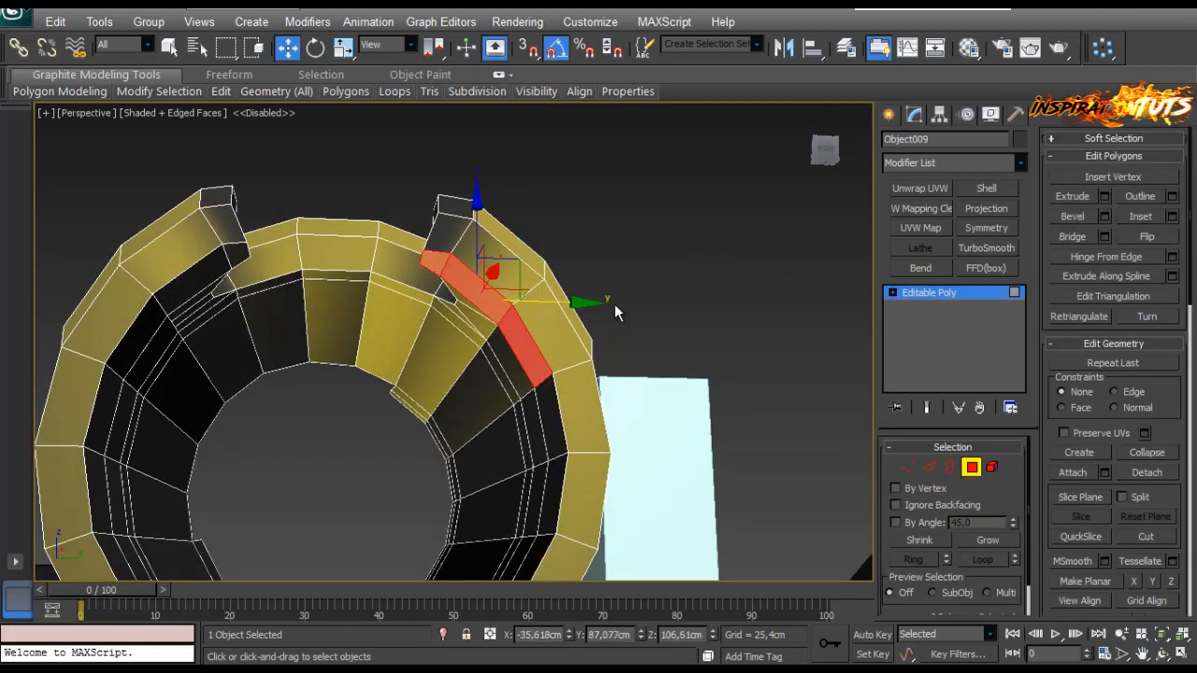
{"action": "left_click", "coordinate": [1107, 200]}
{"action": "left_click", "coordinate": [467, 402]}
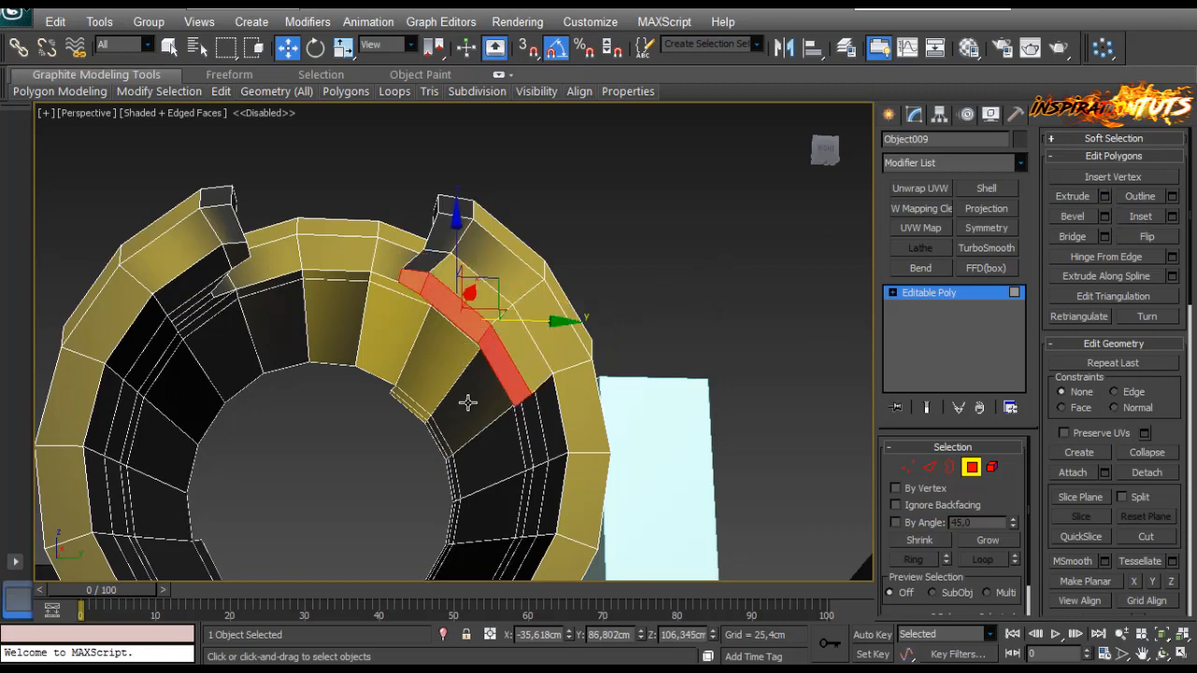
Step: Flatten the extruded lug's end faces along Y and raise them about 0.31 cm along Z
{"action": "middle_click_drag", "start_coordinate": [468, 403], "coordinate": [475, 322], "text": "alt"}
{"action": "left_click_drag", "start_coordinate": [518, 322], "coordinate": [486, 374]}
{"action": "key", "text": "r"}
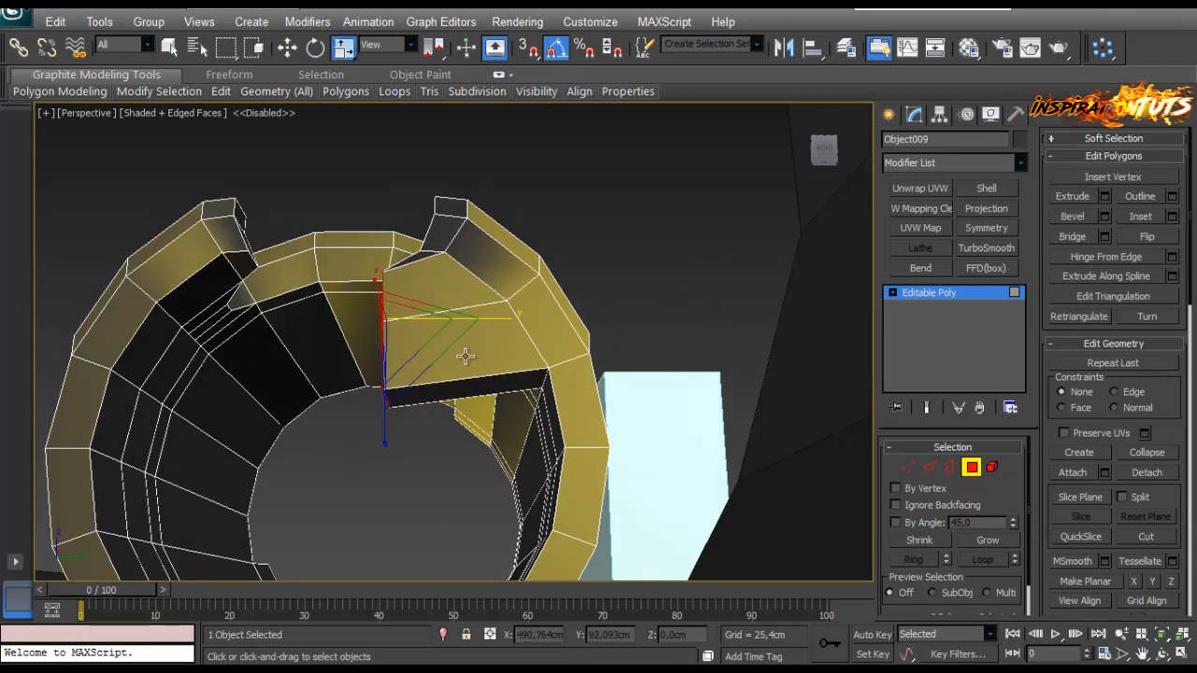
{"action": "key", "text": "w"}
{"action": "left_click_drag", "start_coordinate": [388, 250], "coordinate": [386, 225]}
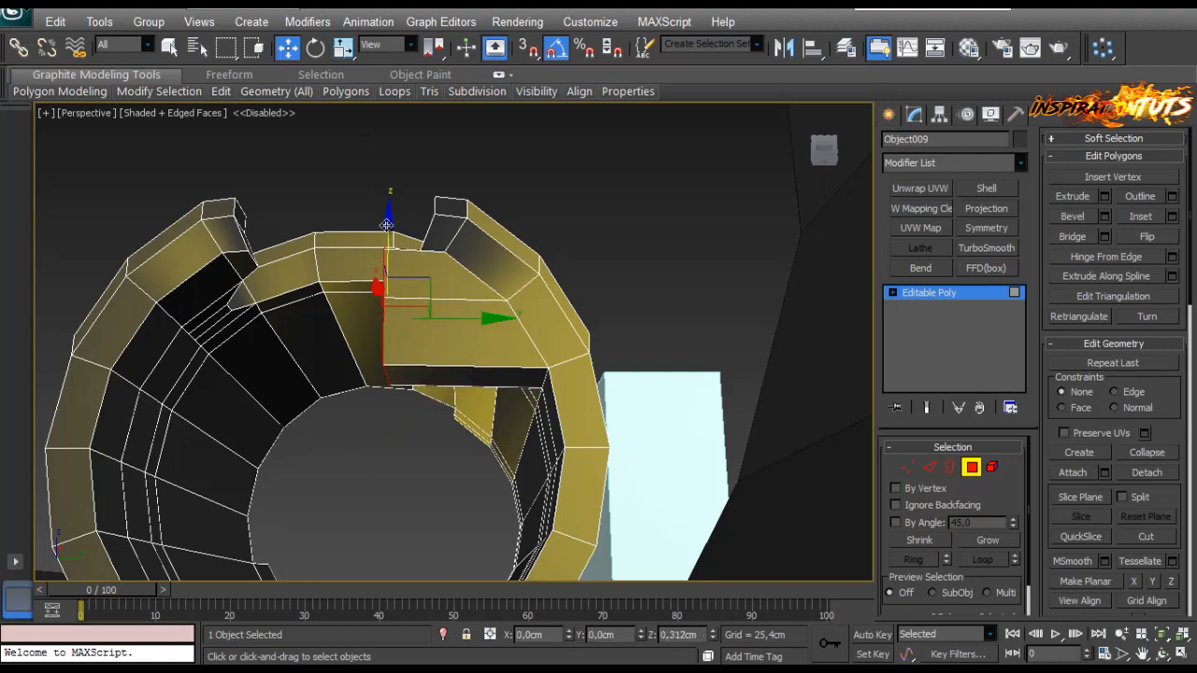
Step: Target-weld the extruded lug's upper front vertices to the lower corner vertex of the notch
{"action": "middle_click_drag", "start_coordinate": [386, 225], "coordinate": [365, 371], "text": "alt"}
{"action": "key", "text": "z"}
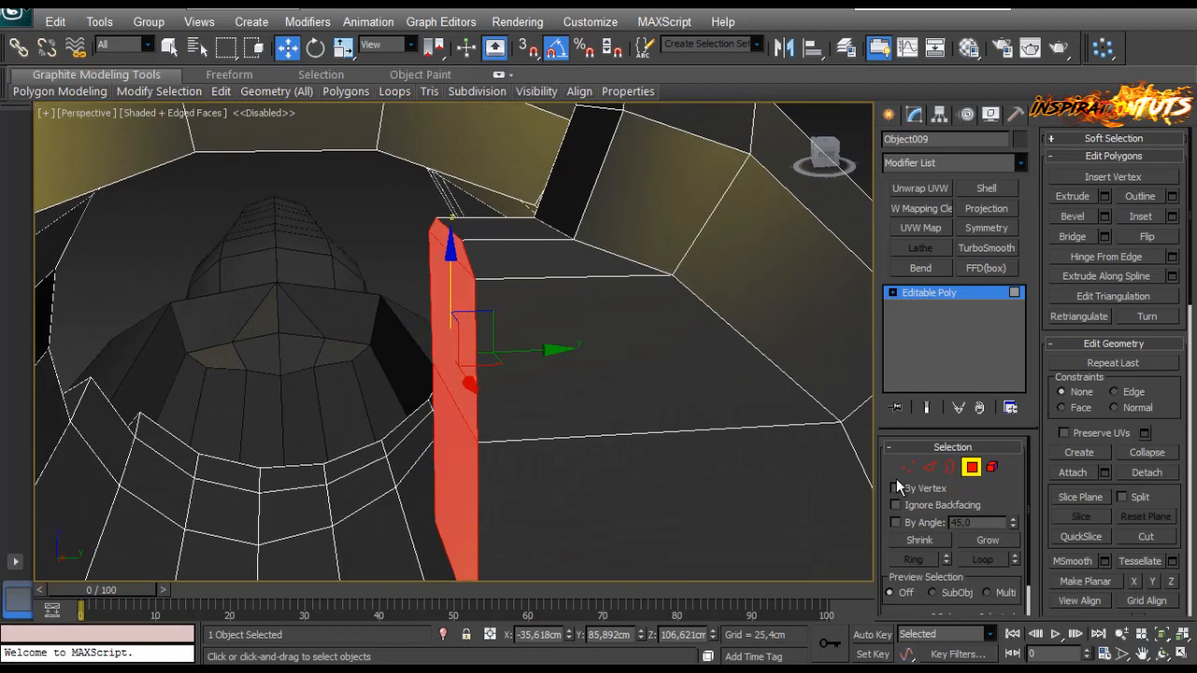
{"action": "left_click", "coordinate": [907, 467]}
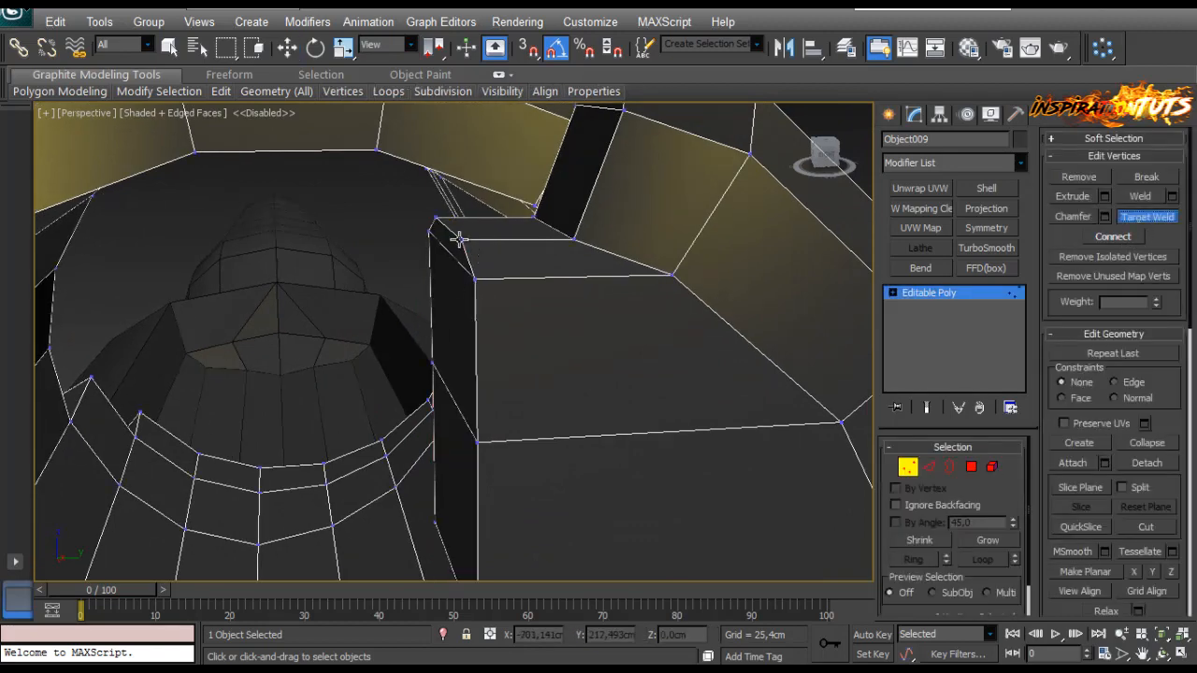
{"action": "left_click", "coordinate": [572, 241]}
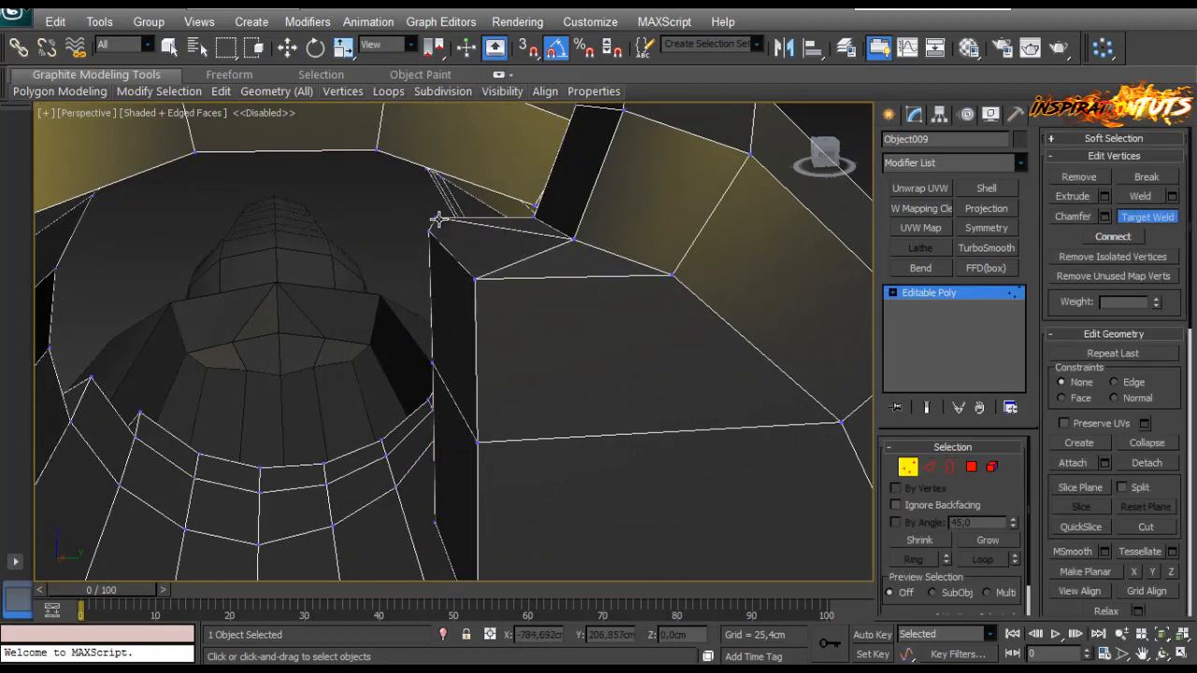
{"action": "middle_click_drag", "start_coordinate": [573, 353], "coordinate": [534, 331], "text": "alt"}
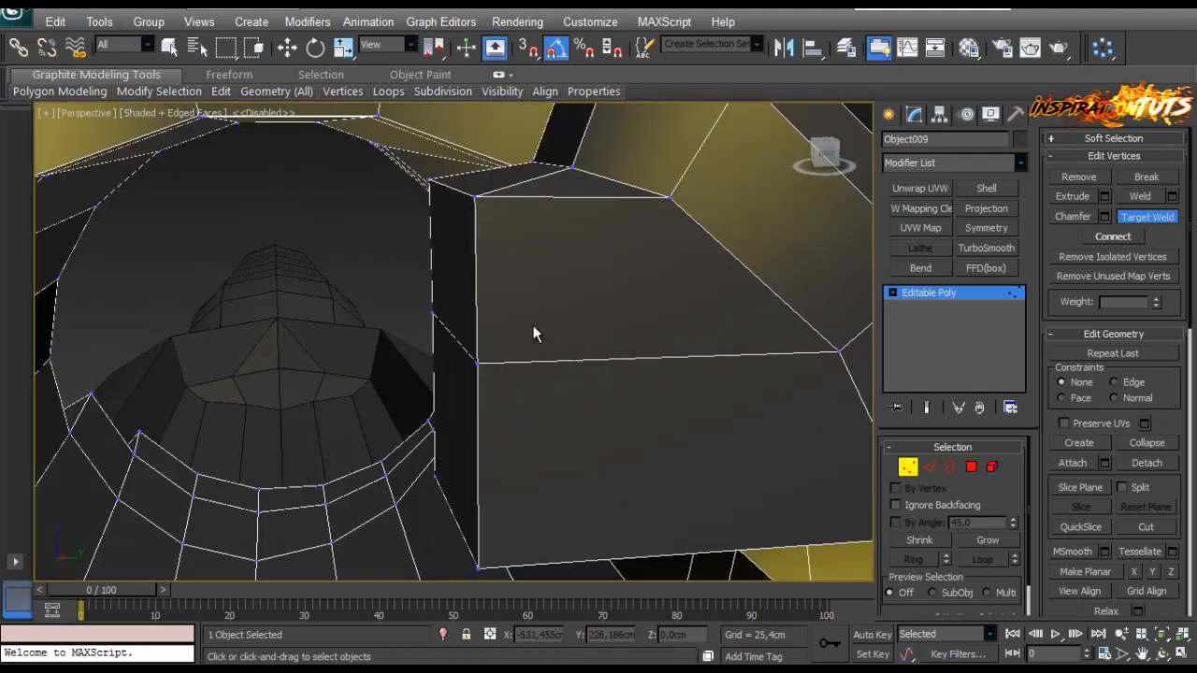
{"action": "left_click", "coordinate": [571, 169]}
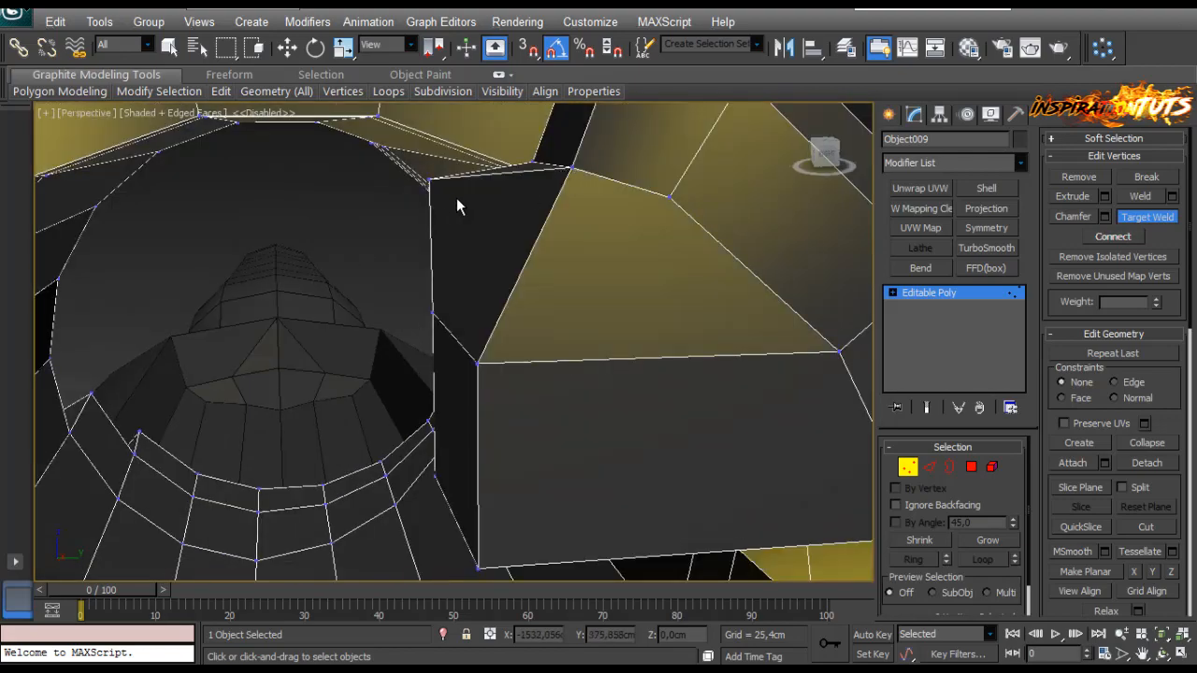
{"action": "middle_click_drag", "start_coordinate": [535, 160], "coordinate": [547, 446], "text": "alt"}
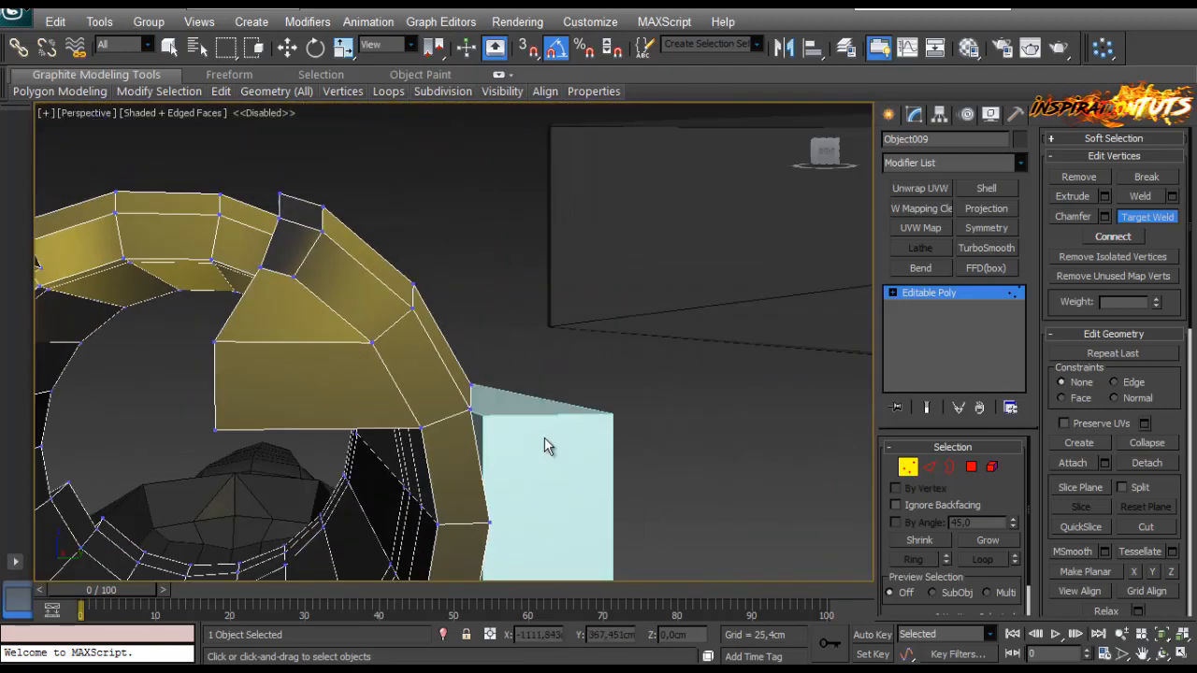
Step: Move the lug's inner end vertices along Y, the lower ones to about 86.49 cm and the upper ones to about 86.29 cm
{"action": "key", "text": "w"}
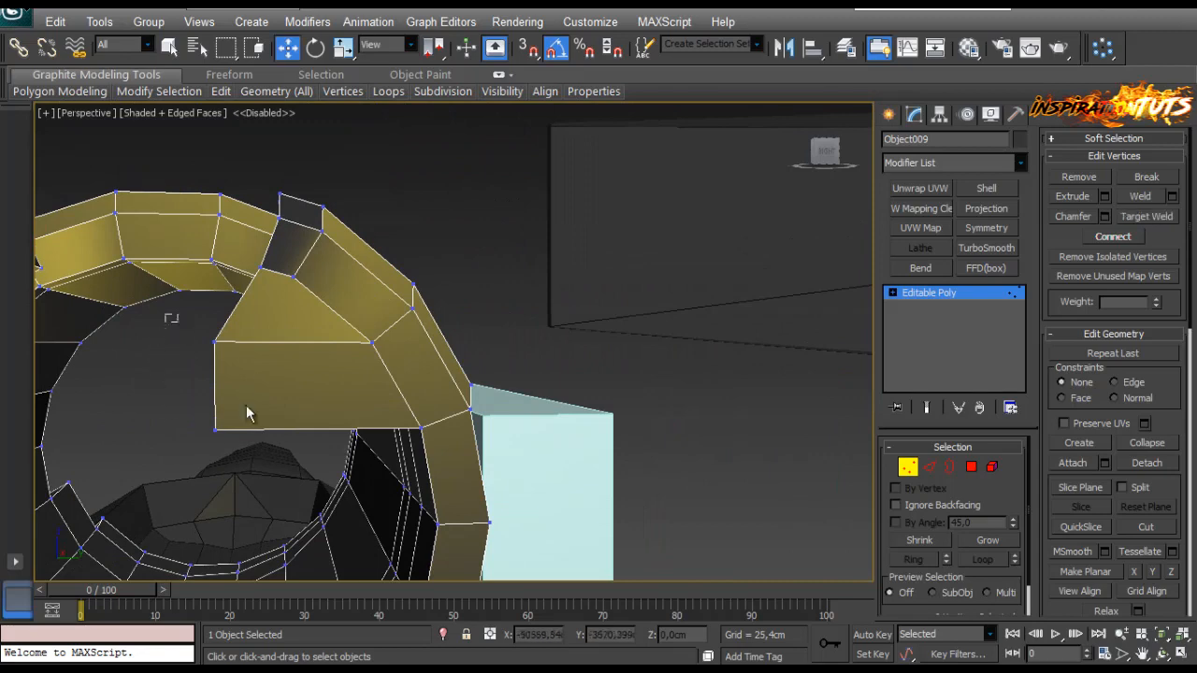
{"action": "left_click_drag", "start_coordinate": [282, 380], "coordinate": [311, 385]}
{"action": "middle_click_drag", "start_coordinate": [311, 385], "coordinate": [248, 404], "text": "alt"}
{"action": "left_click_drag", "start_coordinate": [304, 382], "coordinate": [294, 383]}
{"action": "left_click_drag", "start_coordinate": [168, 406], "coordinate": [272, 467]}
{"action": "left_click_drag", "start_coordinate": [316, 429], "coordinate": [342, 430]}
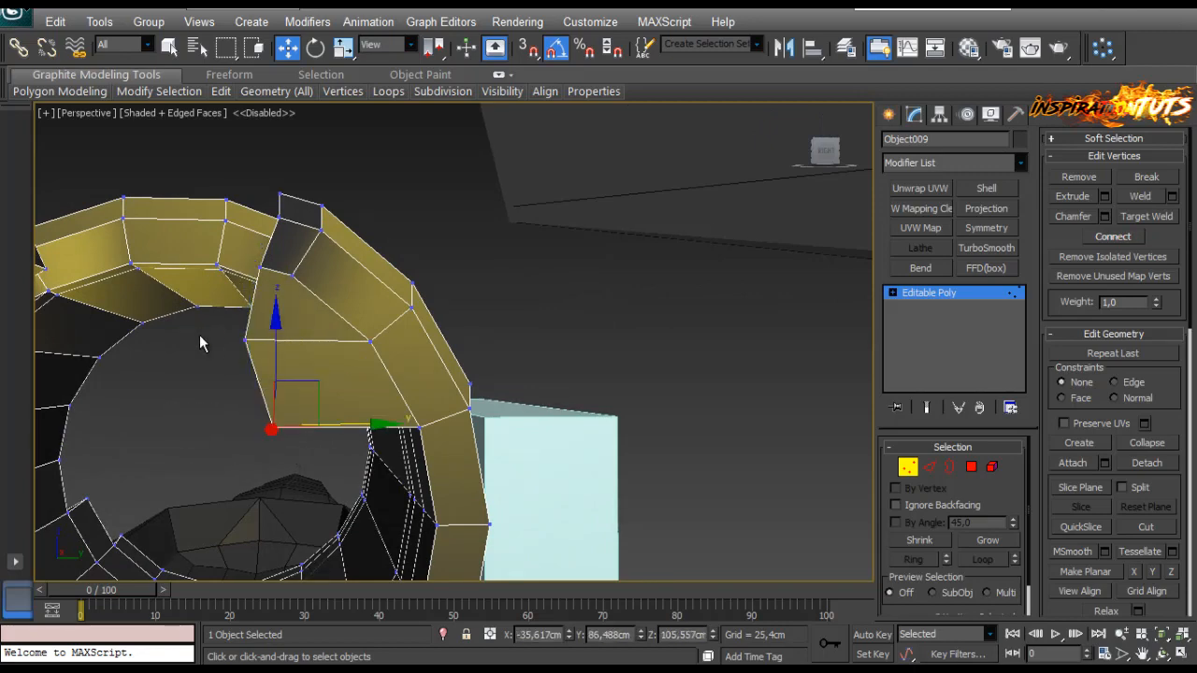
{"action": "left_click_drag", "start_coordinate": [199, 335], "coordinate": [288, 378]}
{"action": "middle_click_drag", "start_coordinate": [289, 378], "coordinate": [291, 383], "text": "alt"}
{"action": "left_click_drag", "start_coordinate": [309, 342], "coordinate": [317, 343]}
{"action": "scroll", "coordinate": [291, 378], "scroll_direction": "down", "scroll_amount": 3}
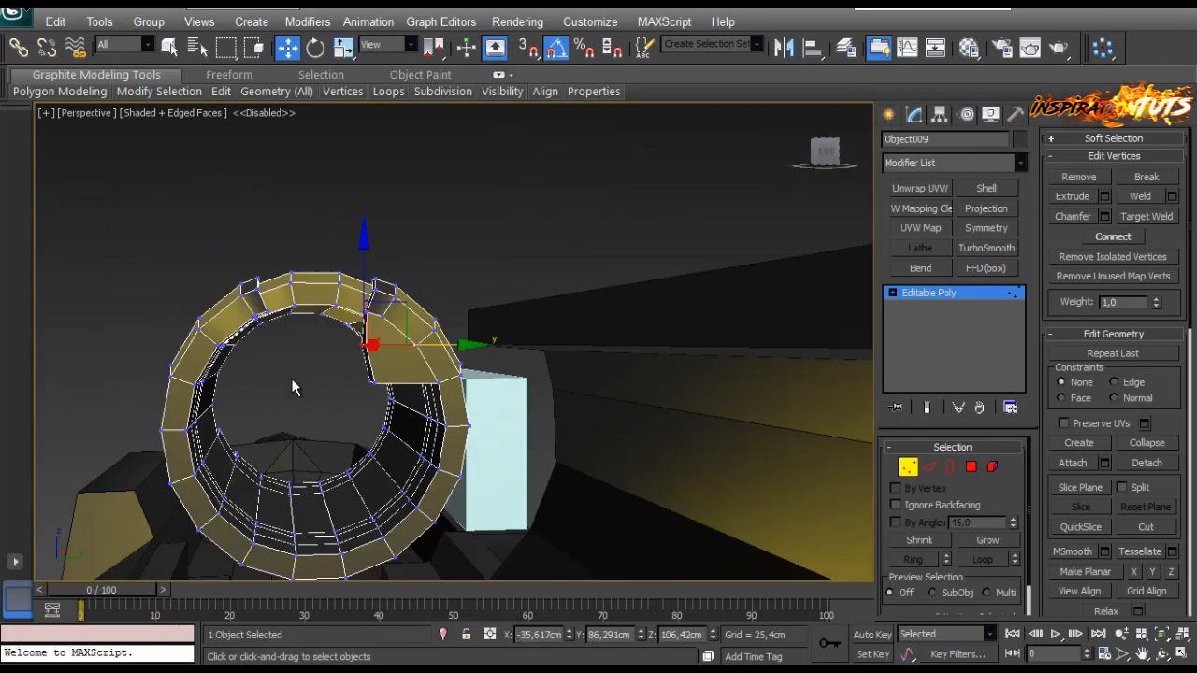
Step: Select the lug's two upper vertices at the notch and shift them along X to about -34.88 cm
{"action": "middle_click_drag", "start_coordinate": [290, 378], "coordinate": [369, 390], "text": "alt"}
{"action": "scroll", "coordinate": [417, 415], "scroll_direction": "up", "scroll_amount": 5}
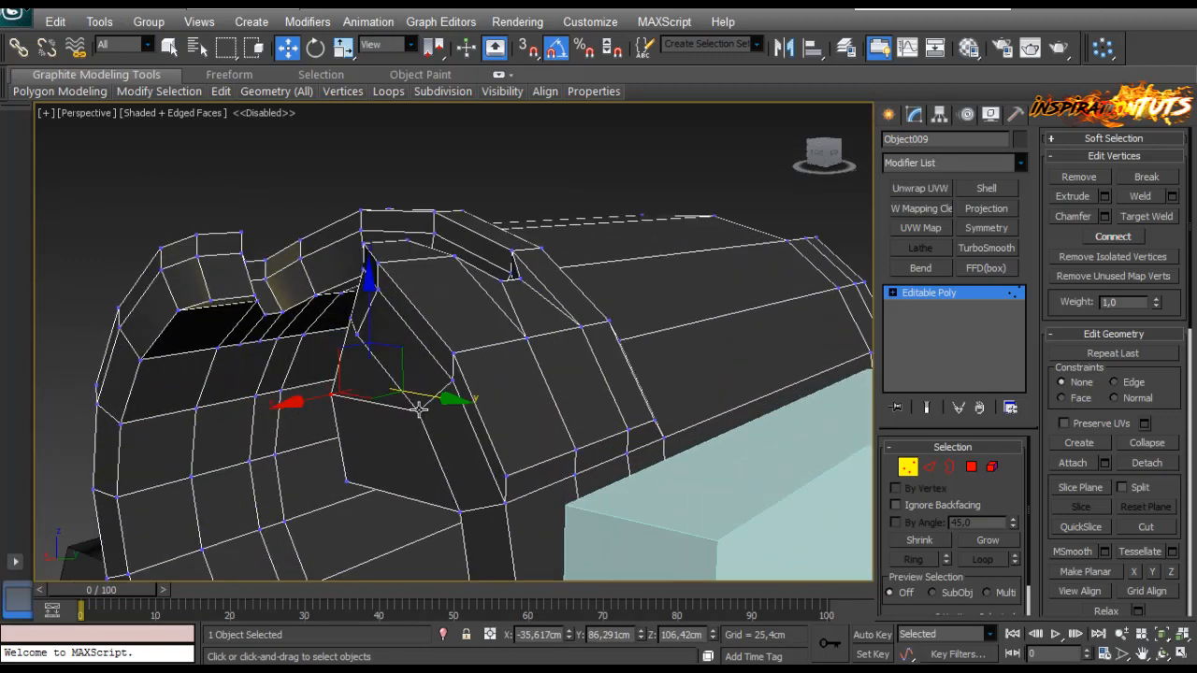
{"action": "left_click", "coordinate": [929, 467]}
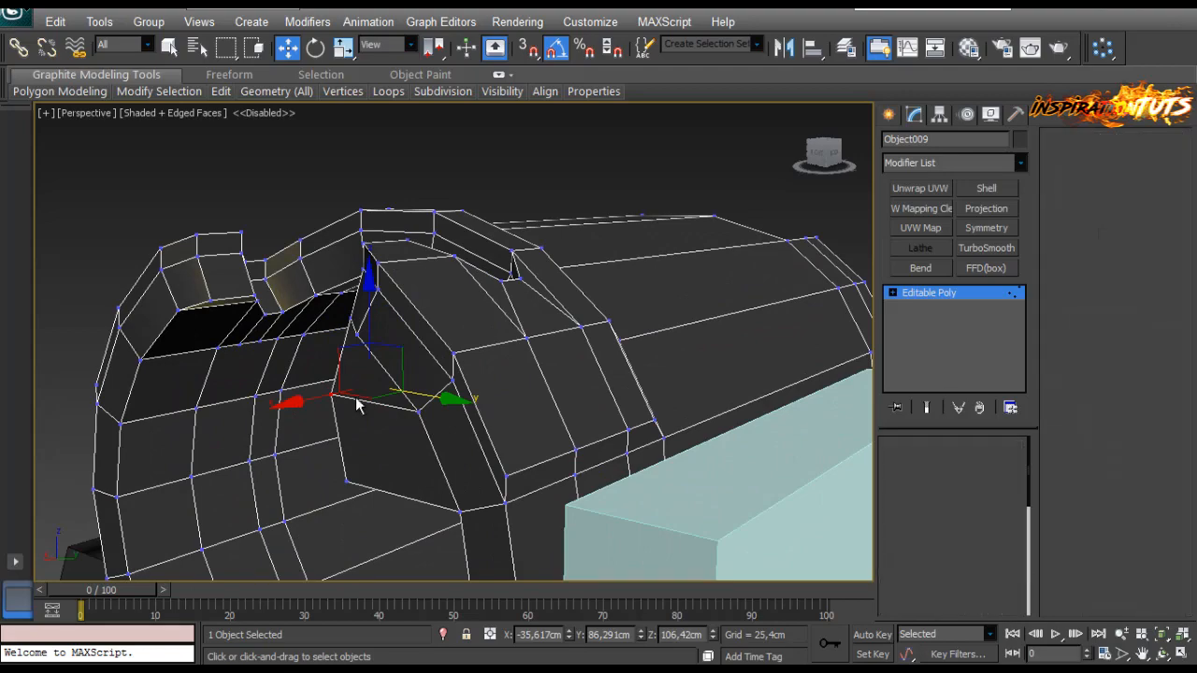
{"action": "middle_click_drag", "start_coordinate": [439, 468], "coordinate": [305, 415], "text": "alt"}
{"action": "left_click_drag", "start_coordinate": [306, 415], "coordinate": [286, 436]}
{"action": "middle_click_drag", "start_coordinate": [286, 436], "coordinate": [782, 498], "text": "alt"}
{"action": "left_click", "coordinate": [906, 471]}
{"action": "left_click", "coordinate": [304, 355]}
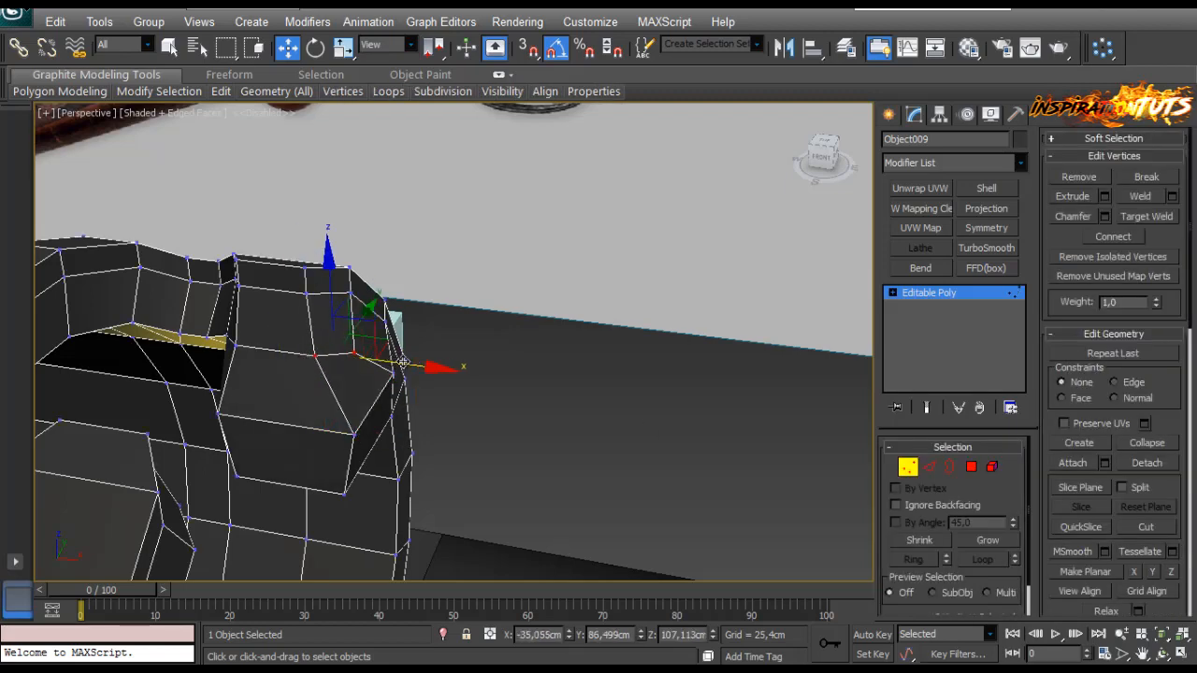
{"action": "key", "text": "r"}
{"action": "middle_click_drag", "start_coordinate": [432, 362], "coordinate": [492, 469], "text": "alt"}
{"action": "key", "text": "w"}
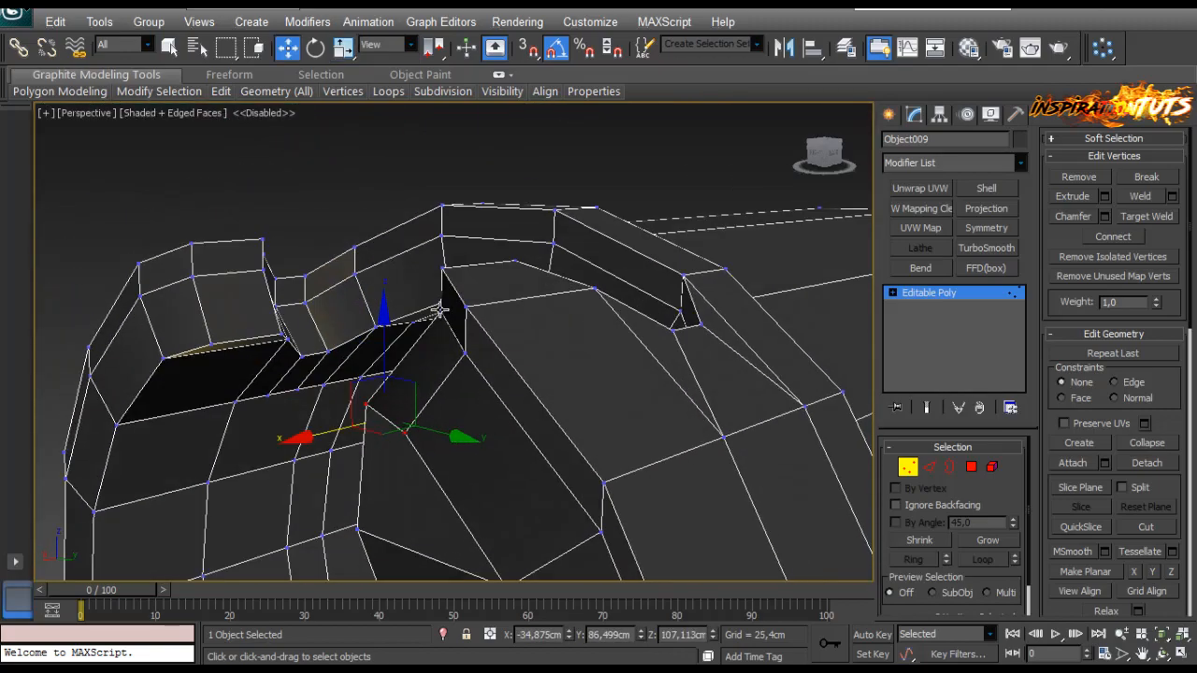
Step: Adjust the vertices along the lug's notch-side edge in X and Z to smooth the slope beside the notch
{"action": "scroll", "coordinate": [421, 318], "scroll_direction": "up", "scroll_amount": 3}
{"action": "middle_click_drag", "start_coordinate": [421, 318], "coordinate": [367, 334], "text": "alt"}
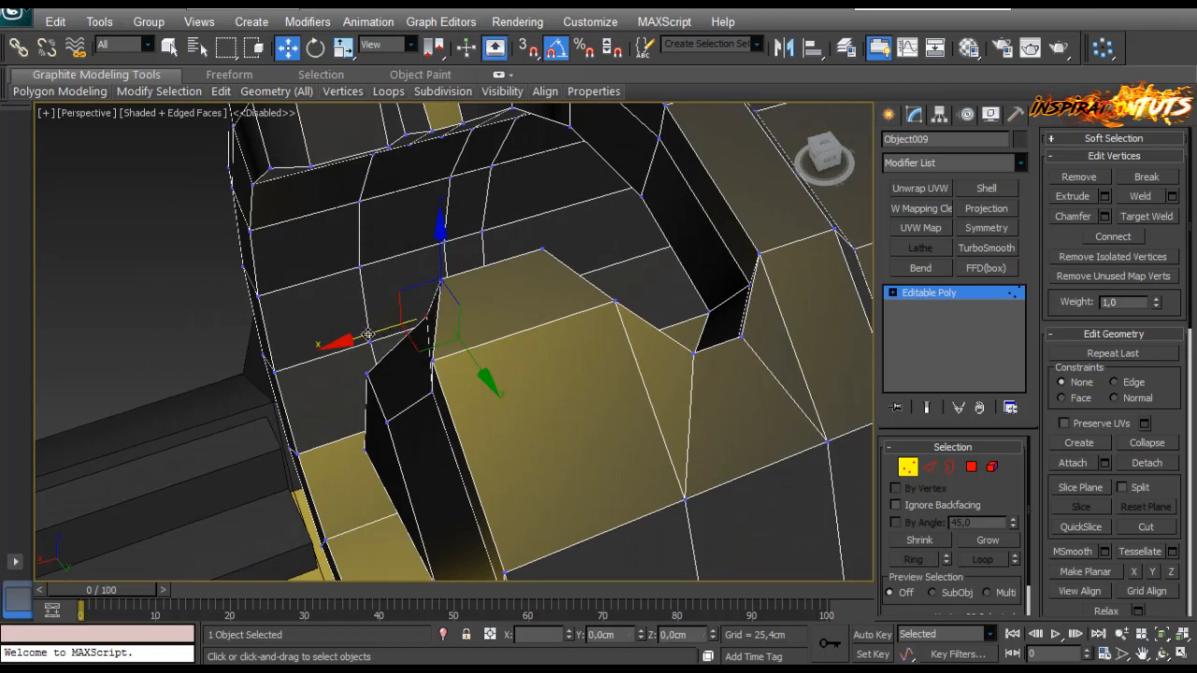
{"action": "left_click_drag", "start_coordinate": [359, 344], "coordinate": [376, 378]}
{"action": "middle_click_drag", "start_coordinate": [376, 378], "coordinate": [446, 335], "text": "alt"}
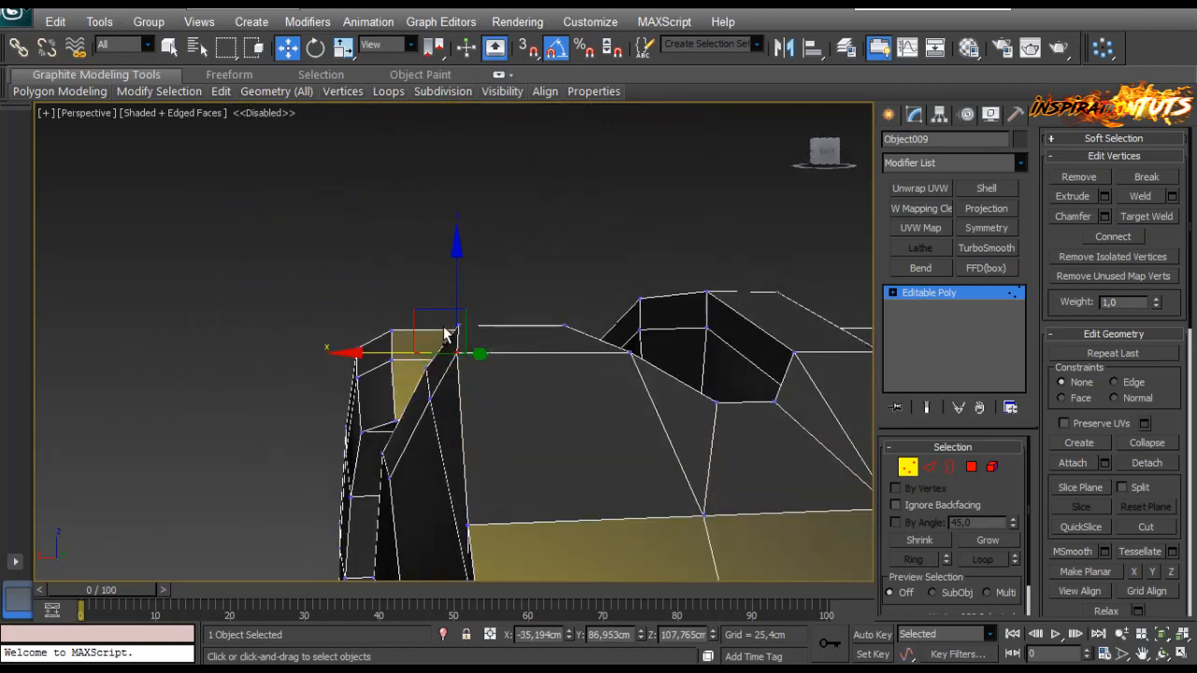
{"action": "left_click", "coordinate": [425, 399]}
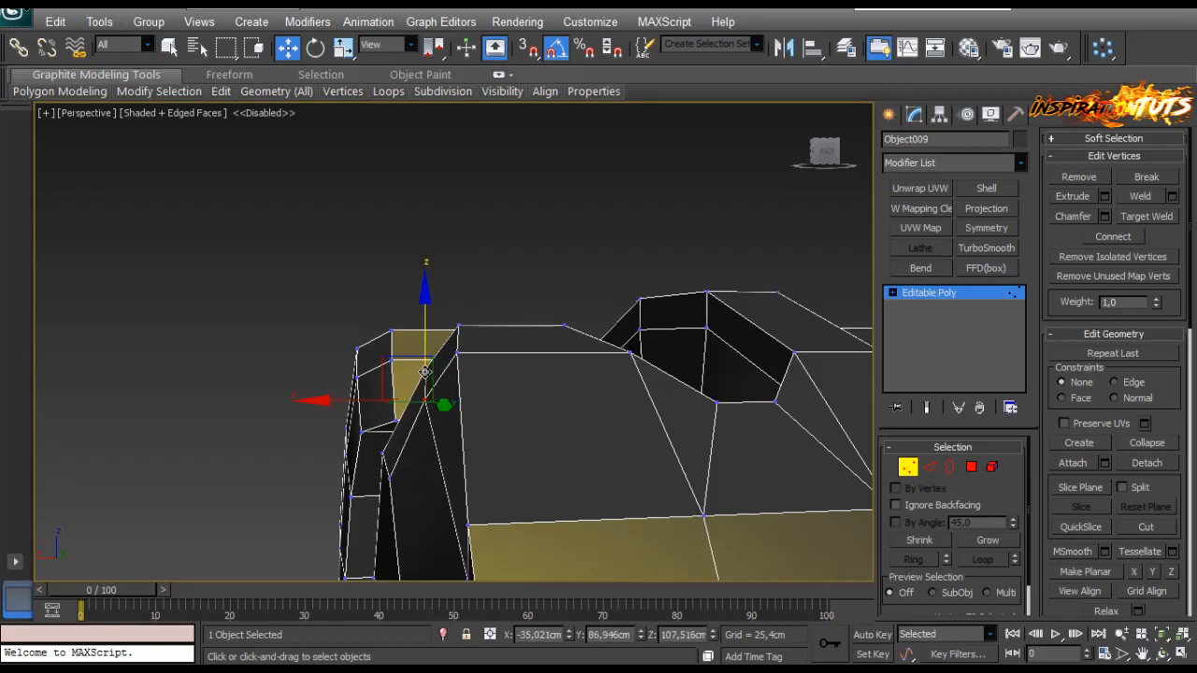
{"action": "middle_click_drag", "start_coordinate": [347, 372], "coordinate": [450, 360], "text": "alt"}
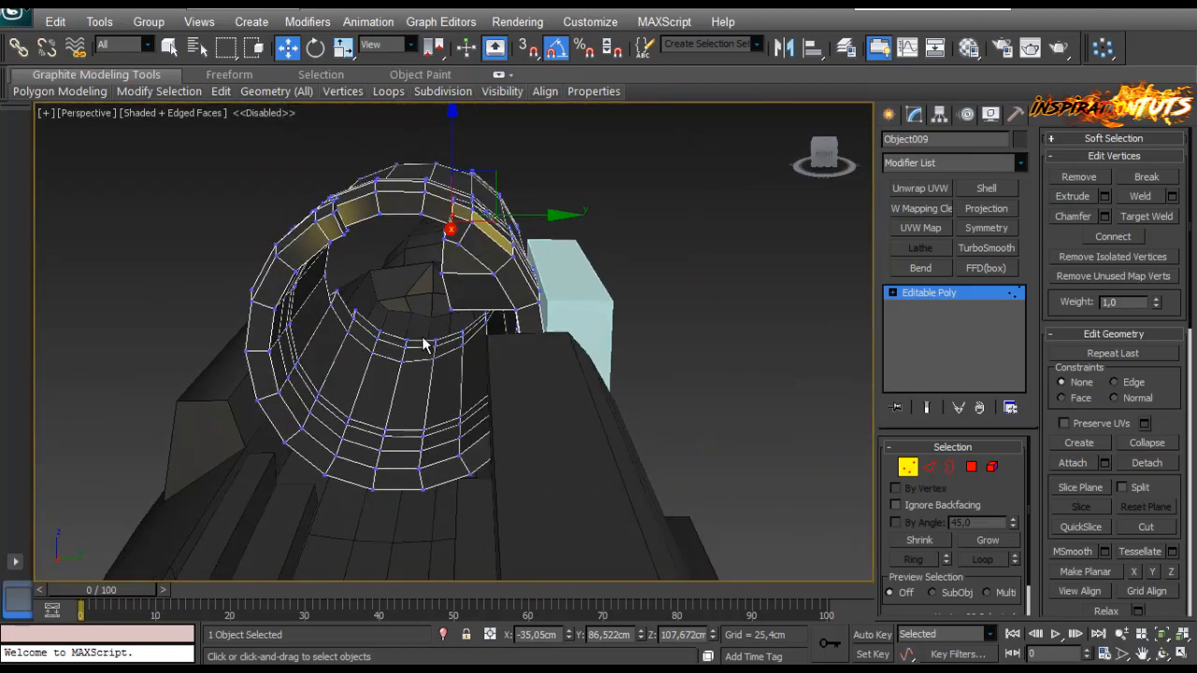
{"action": "middle_click_drag", "start_coordinate": [402, 323], "coordinate": [407, 290], "text": "alt"}
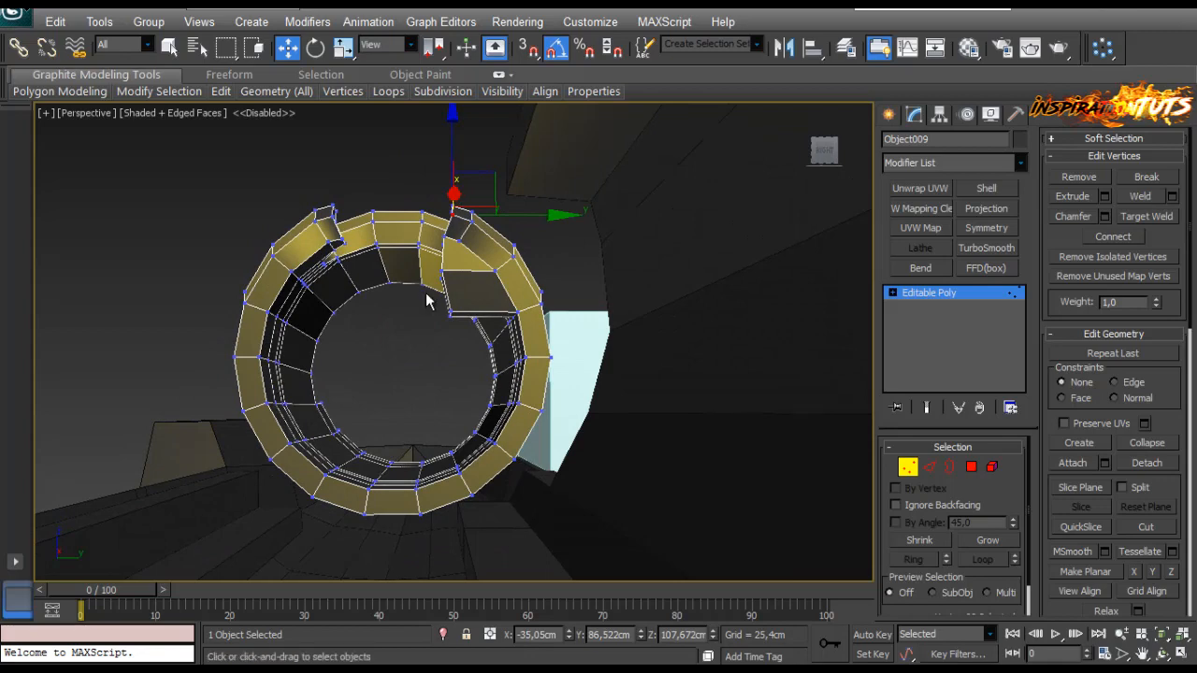
Step: Move the lug's lower inner corner vertices to about Y 86.73 cm and Z 105.76 cm, and reposition the vertices above them
{"action": "scroll", "coordinate": [426, 300], "scroll_direction": "up", "scroll_amount": 2}
{"action": "middle_click_drag", "start_coordinate": [425, 300], "coordinate": [355, 425]}
{"action": "left_click_drag", "start_coordinate": [427, 470], "coordinate": [453, 385]}
{"action": "middle_click_drag", "start_coordinate": [354, 384], "coordinate": [372, 383], "text": "alt"}
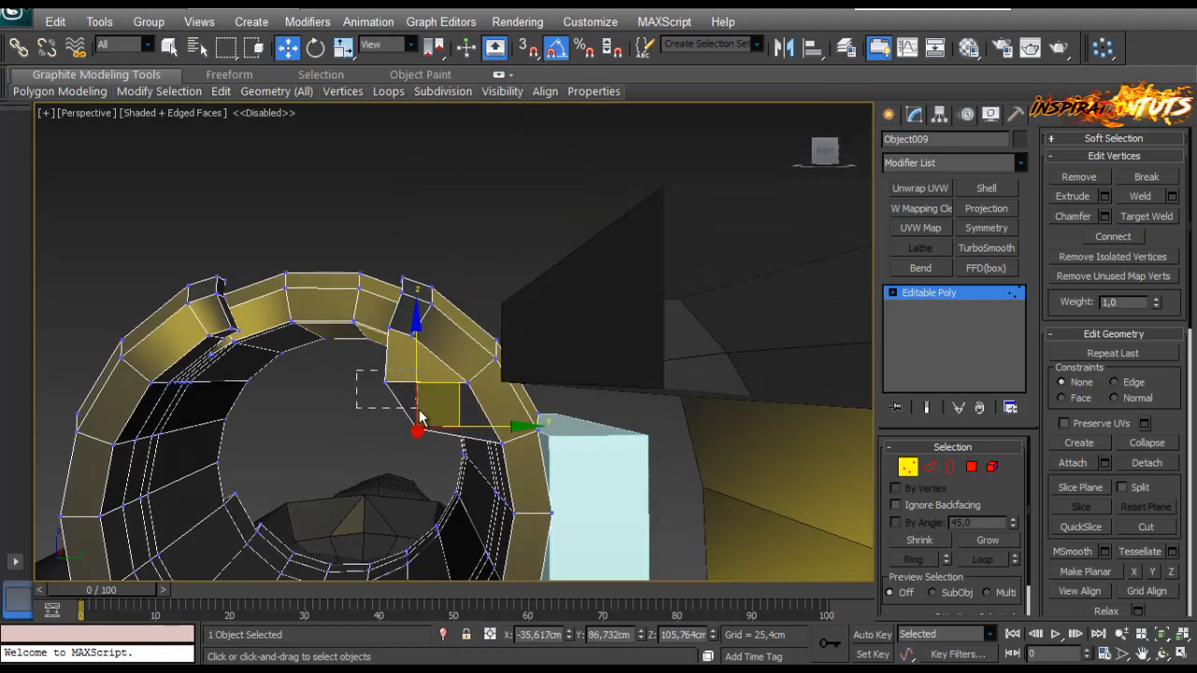
{"action": "left_click_drag", "start_coordinate": [420, 418], "coordinate": [444, 348]}
{"action": "left_click", "coordinate": [348, 417]}
{"action": "mouse_move", "coordinate": [348, 417]}
{"action": "middle_mouse_down", "text": "alt"}
{"action": "mouse_move", "coordinate": [302, 443]}
{"action": "mouse_move", "coordinate": [421, 383]}
{"action": "mouse_move", "coordinate": [365, 404]}
{"action": "middle_mouse_up", "text": "alt"}
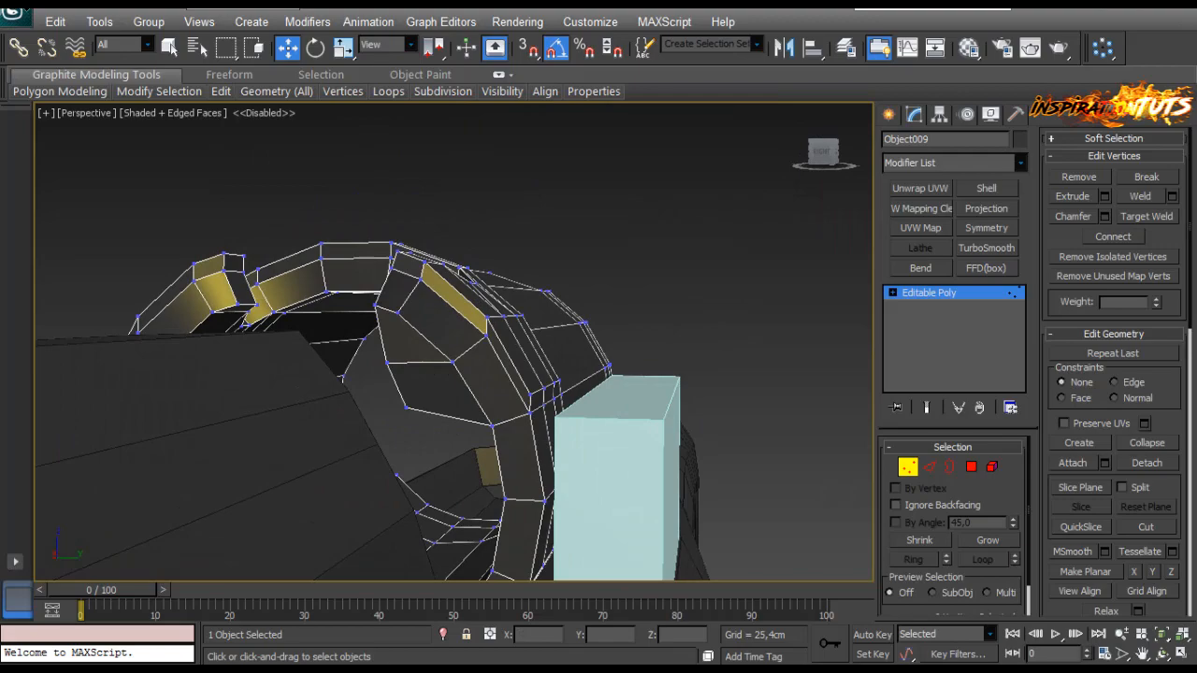
Step: Select the unneeded polygons at the back of the lug and delete them
{"action": "middle_click_drag", "start_coordinate": [366, 404], "coordinate": [534, 380], "text": "alt"}
{"action": "scroll", "coordinate": [452, 391], "scroll_direction": "up", "scroll_amount": 3}
{"action": "left_click", "coordinate": [968, 466]}
{"action": "left_click_drag", "start_coordinate": [414, 271], "coordinate": [477, 318]}
{"action": "middle_click_drag", "start_coordinate": [477, 318], "coordinate": [580, 320], "text": "alt"}
{"action": "key", "text": "Delete"}
Step: Bridge the lug's two open lower edges and cap the remaining open border
{"action": "scroll", "coordinate": [578, 245], "scroll_direction": "up", "scroll_amount": 2}
{"action": "middle_click_drag", "start_coordinate": [533, 276], "coordinate": [514, 403], "text": "alt"}
{"action": "left_click", "coordinate": [924, 467]}
{"action": "left_click", "coordinate": [325, 234]}
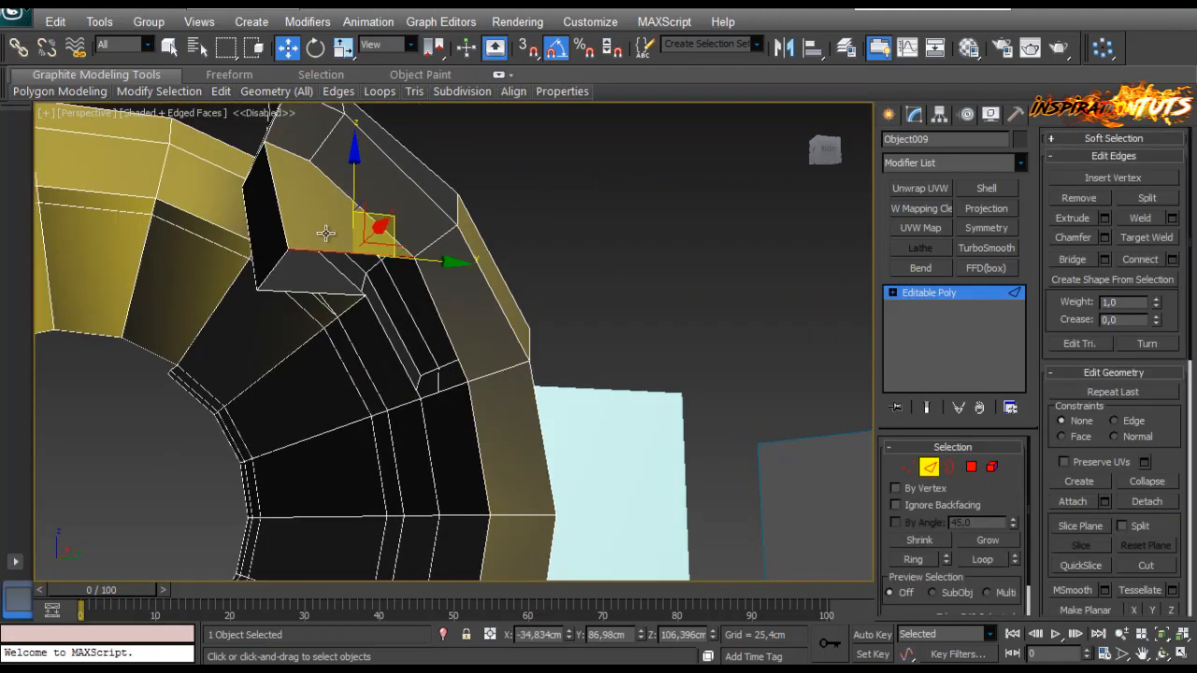
{"action": "left_click", "coordinate": [301, 285], "text": "ctrl"}
{"action": "left_click", "coordinate": [1068, 261]}
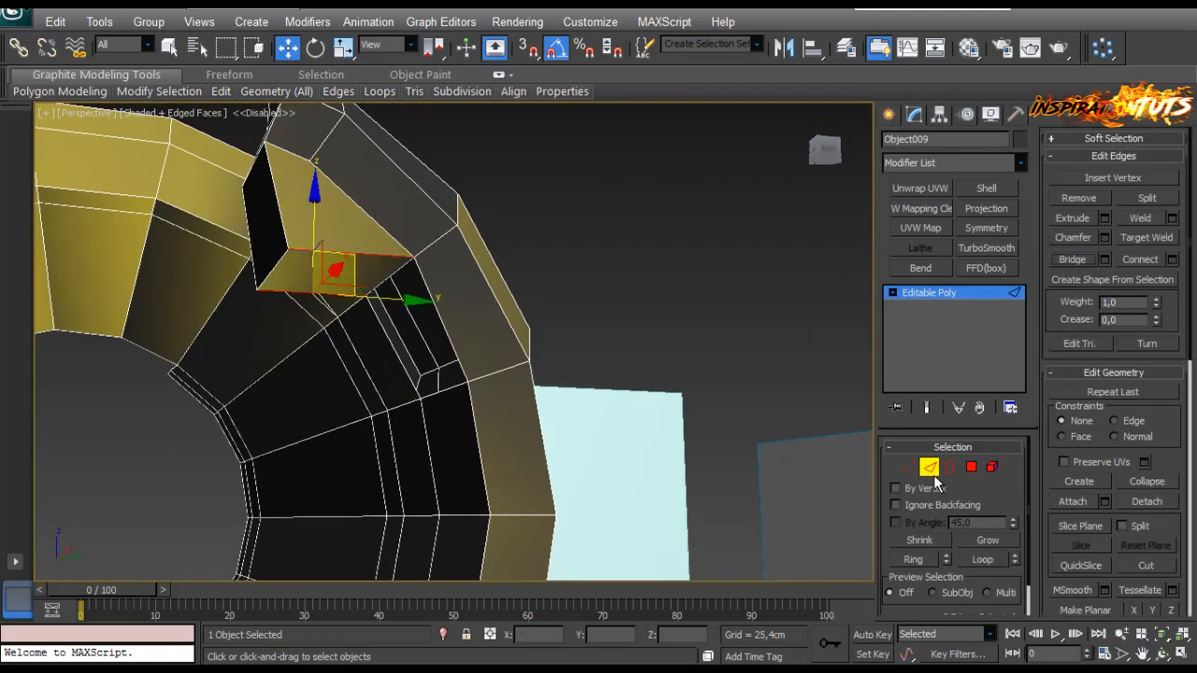
{"action": "left_click", "coordinate": [949, 468]}
{"action": "left_click", "coordinate": [1126, 200]}
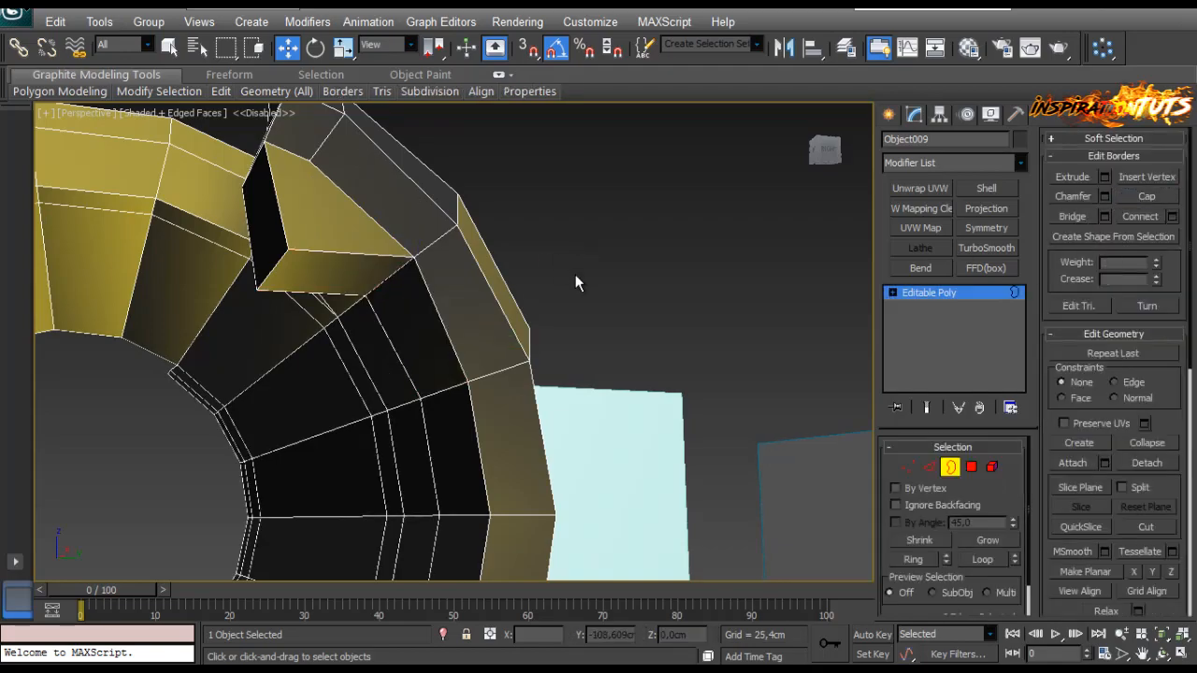
{"action": "middle_click_drag", "start_coordinate": [577, 283], "coordinate": [370, 311], "text": "alt"}
{"action": "scroll", "coordinate": [369, 311], "scroll_direction": "up", "scroll_amount": 4}
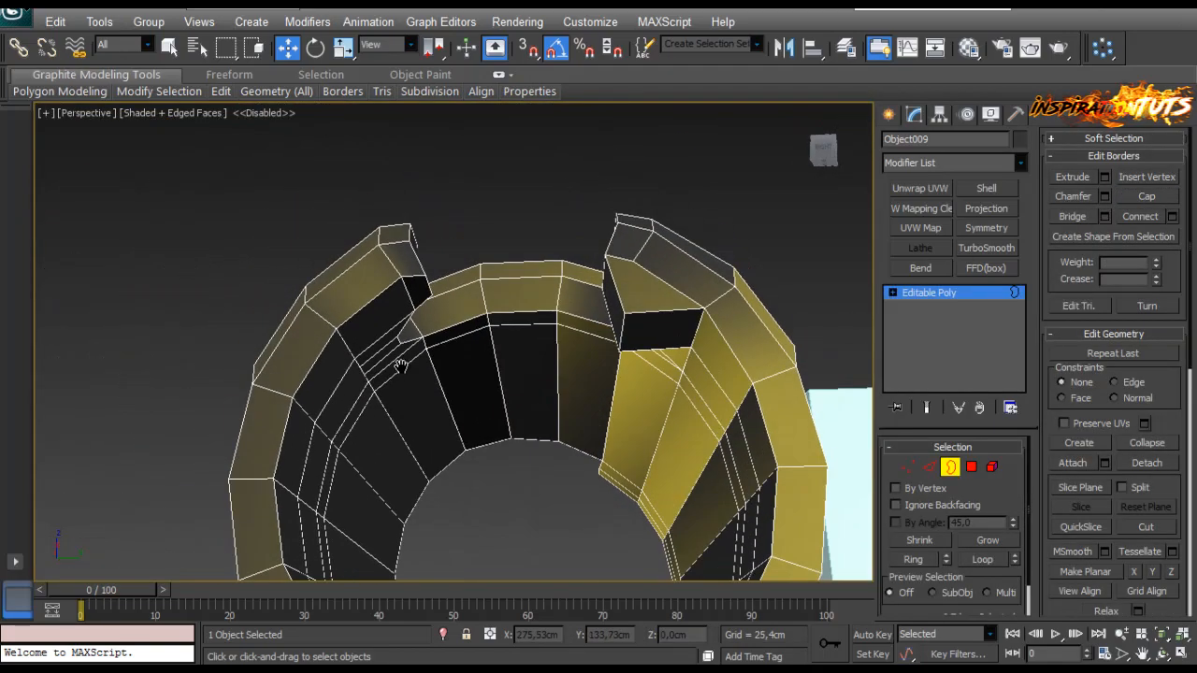
{"action": "left_click", "coordinate": [969, 468]}
{"action": "middle_click_drag", "start_coordinate": [640, 358], "coordinate": [561, 361]}
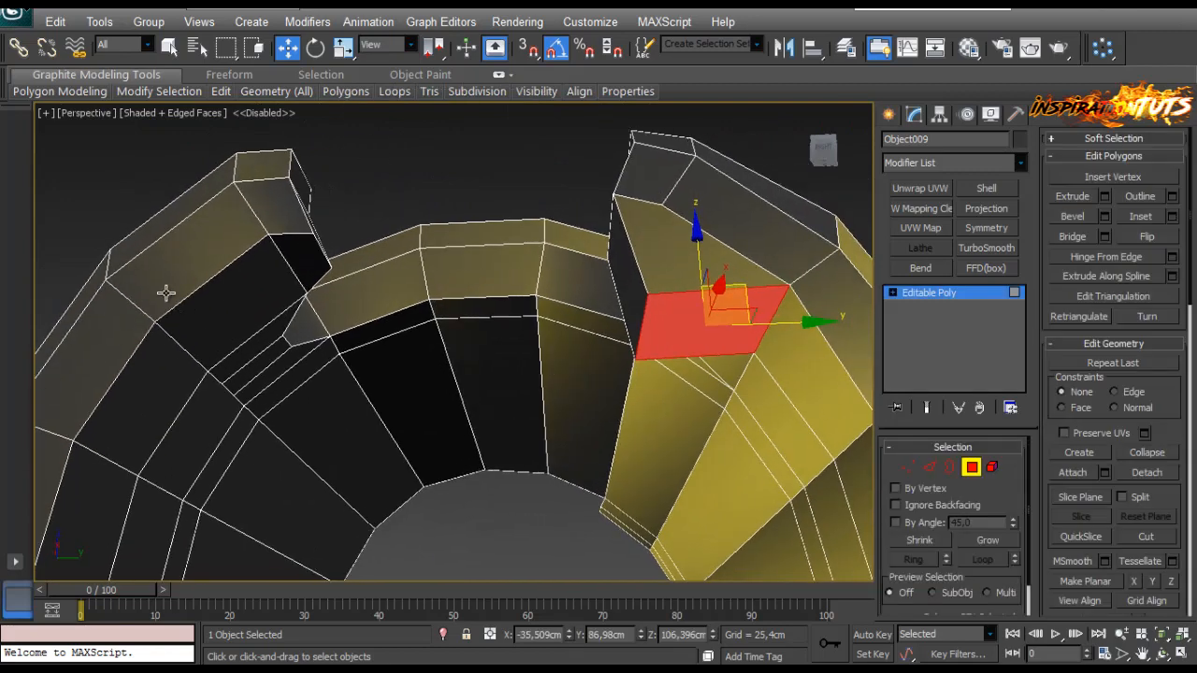
{"action": "left_click", "coordinate": [186, 312]}
{"action": "left_click", "coordinate": [301, 250], "text": "ctrl"}
{"action": "middle_click_drag", "start_coordinate": [370, 274], "coordinate": [379, 318], "text": "alt"}
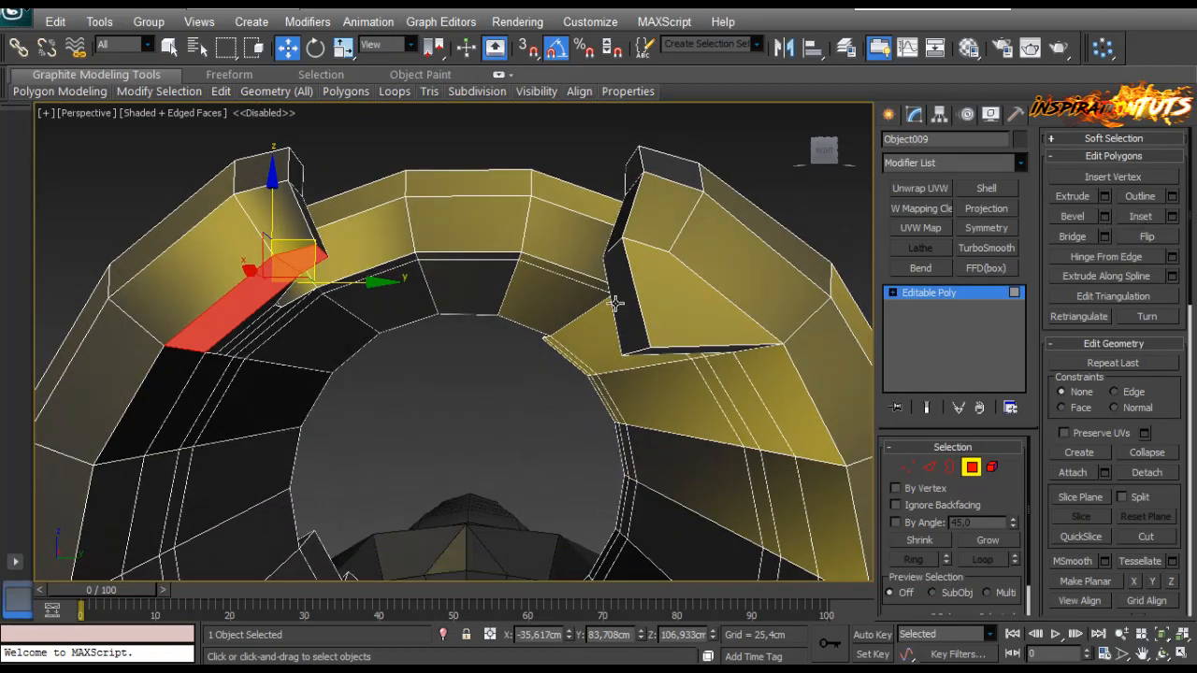
Step: Select all polygons of the inner lug and clone them as an element, offset toward the opposite side of the end band
{"action": "left_click", "coordinate": [673, 305]}
{"action": "middle_click_drag", "start_coordinate": [676, 305], "coordinate": [620, 406], "text": "alt"}
{"action": "left_click", "coordinate": [636, 321], "text": "ctrl"}
{"action": "left_click", "coordinate": [668, 354], "text": "ctrl"}
{"action": "scroll", "coordinate": [452, 365], "scroll_direction": "down", "scroll_amount": 3}
{"action": "middle_click_drag", "start_coordinate": [452, 366], "coordinate": [489, 297]}
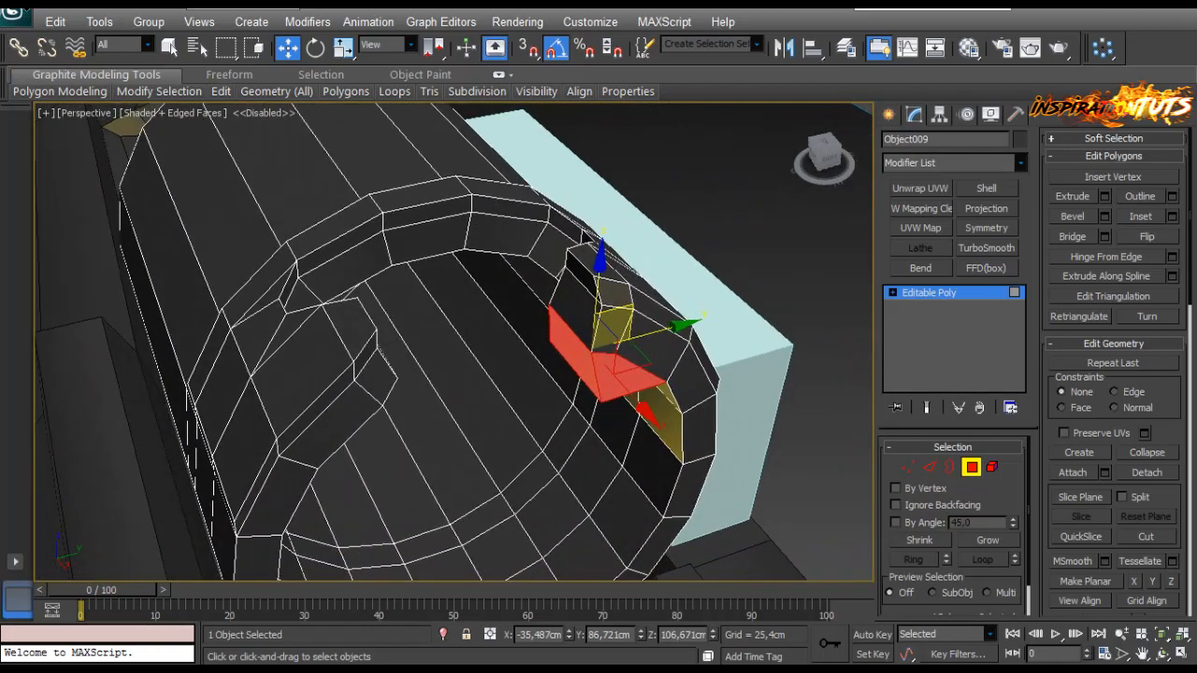
{"action": "middle_click_drag", "start_coordinate": [586, 237], "coordinate": [574, 339], "text": "alt"}
{"action": "left_click", "coordinate": [574, 339], "text": "ctrl"}
{"action": "left_click", "coordinate": [636, 355], "text": "ctrl"}
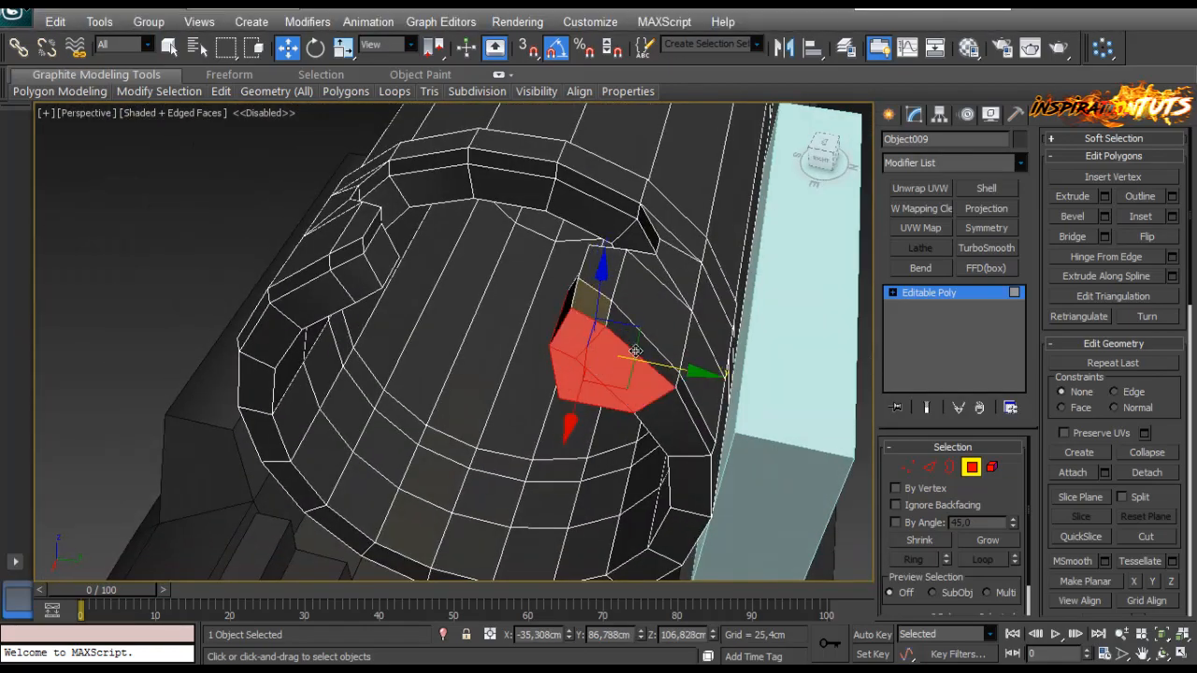
{"action": "left_click", "coordinate": [593, 298], "text": "ctrl"}
{"action": "middle_click_drag", "start_coordinate": [592, 297], "coordinate": [722, 323], "text": "alt"}
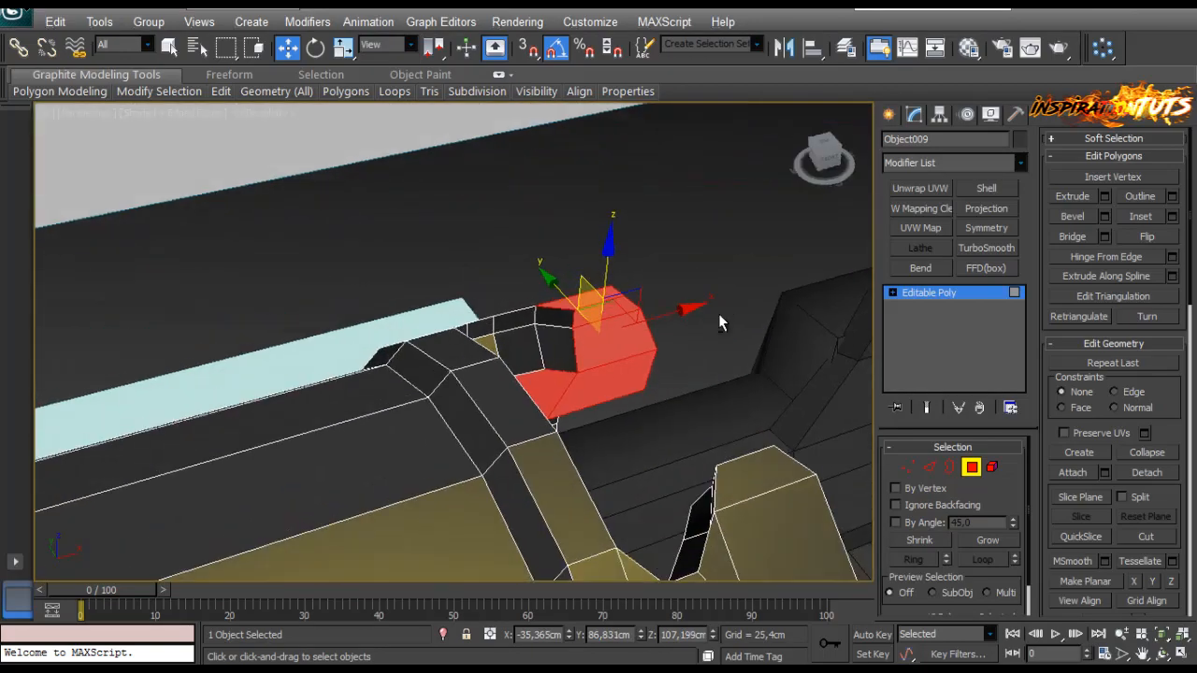
{"action": "middle_click_drag", "start_coordinate": [565, 320], "coordinate": [381, 361], "text": "alt"}
{"action": "left_click_drag", "start_coordinate": [665, 345], "coordinate": [505, 335], "text": "shift"}
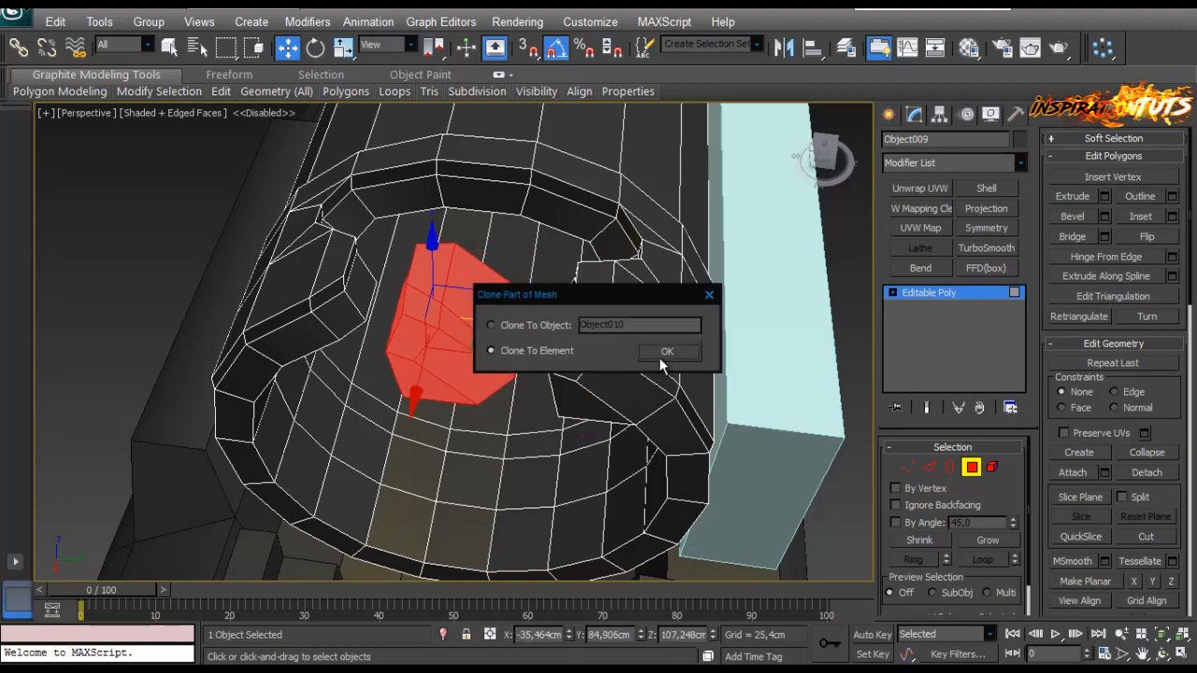
{"action": "left_click", "coordinate": [666, 351]}
Step: Lower the top vertices of the box beside the bolt housing to about Z 105.02 cm
{"action": "scroll", "coordinate": [307, 371], "scroll_direction": "up", "scroll_amount": 5}
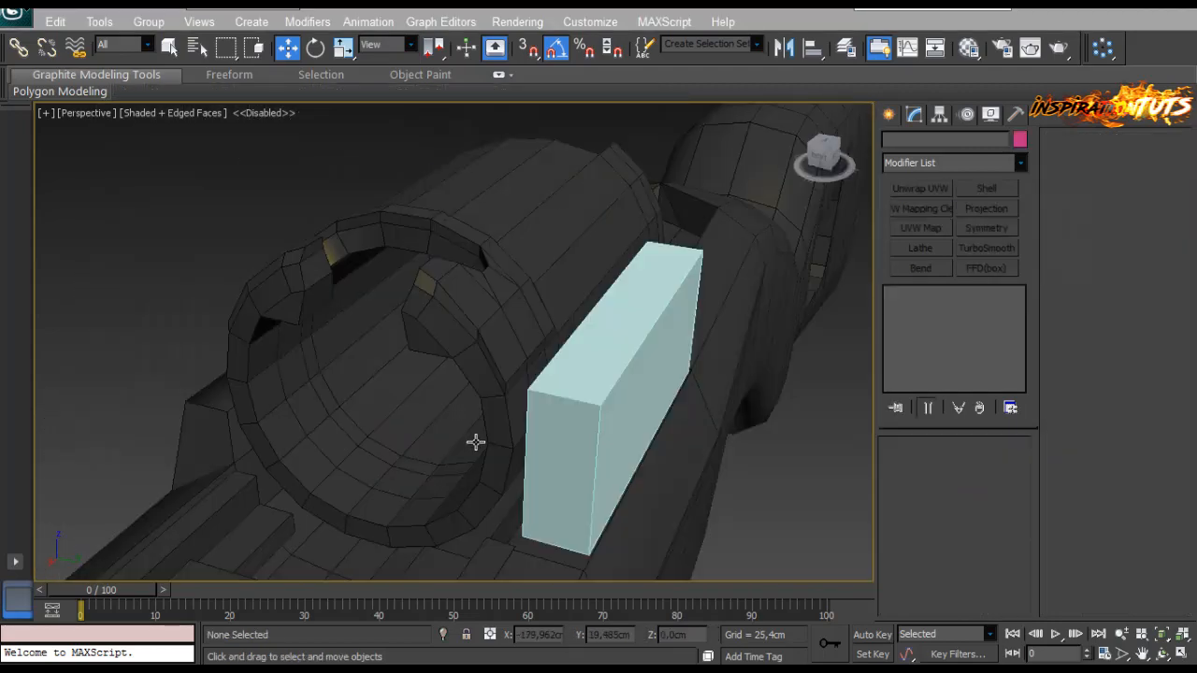
{"action": "middle_click_drag", "start_coordinate": [476, 441], "coordinate": [624, 416], "text": "alt"}
{"action": "key", "text": "4"}
{"action": "left_click", "coordinate": [908, 467]}
{"action": "left_click_drag", "start_coordinate": [747, 257], "coordinate": [459, 371]}
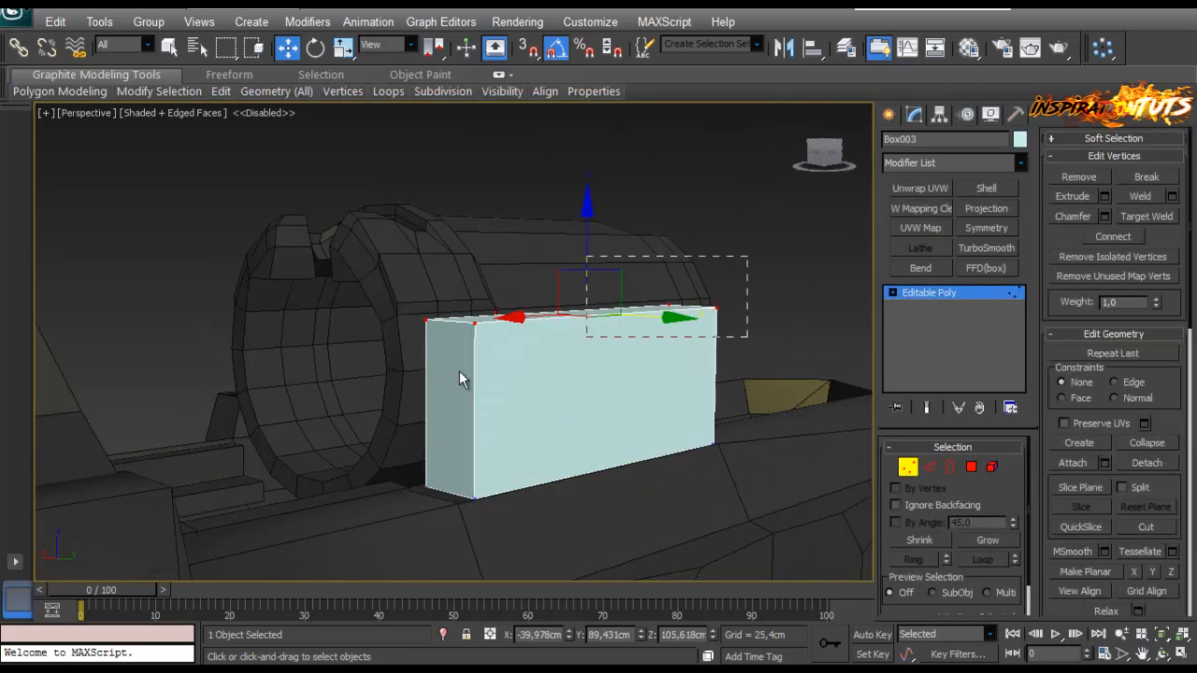
{"action": "left_click_drag", "start_coordinate": [580, 258], "coordinate": [574, 266]}
{"action": "middle_click_drag", "start_coordinate": [575, 265], "coordinate": [561, 348], "text": "alt"}
Step: Connect the box's lengthwise edges with 1 segment at slide 43, forming a loop across its width
{"action": "left_click", "coordinate": [931, 468]}
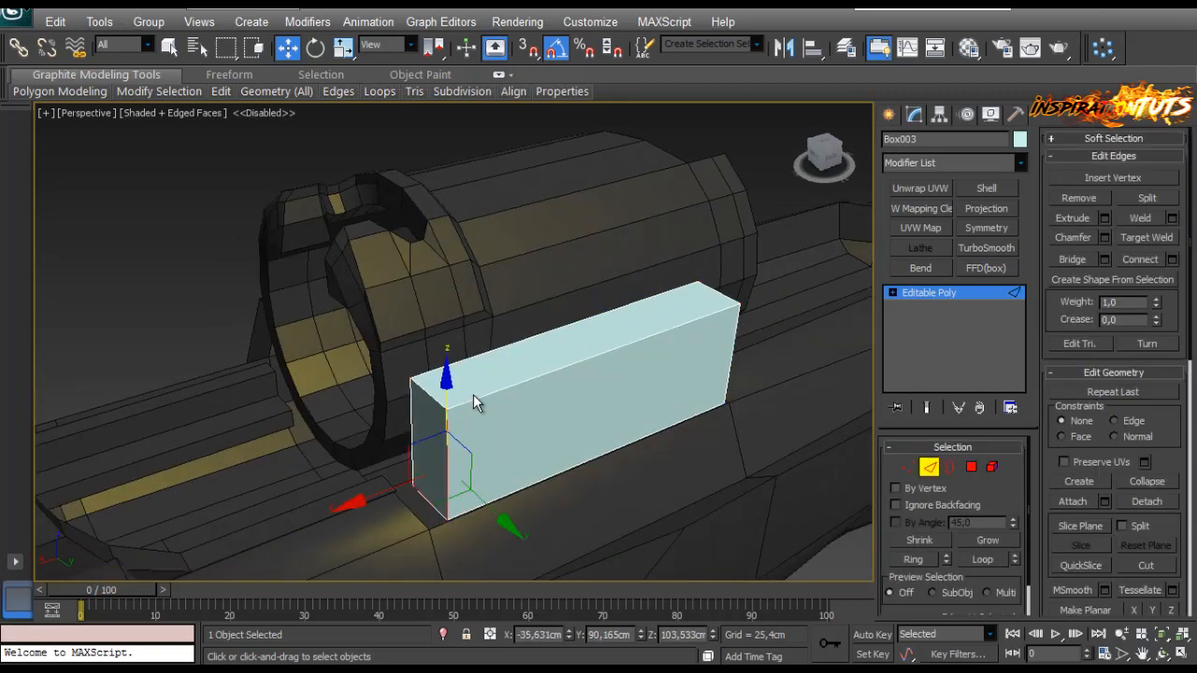
{"action": "left_click", "coordinate": [475, 399]}
{"action": "left_click", "coordinate": [1173, 262]}
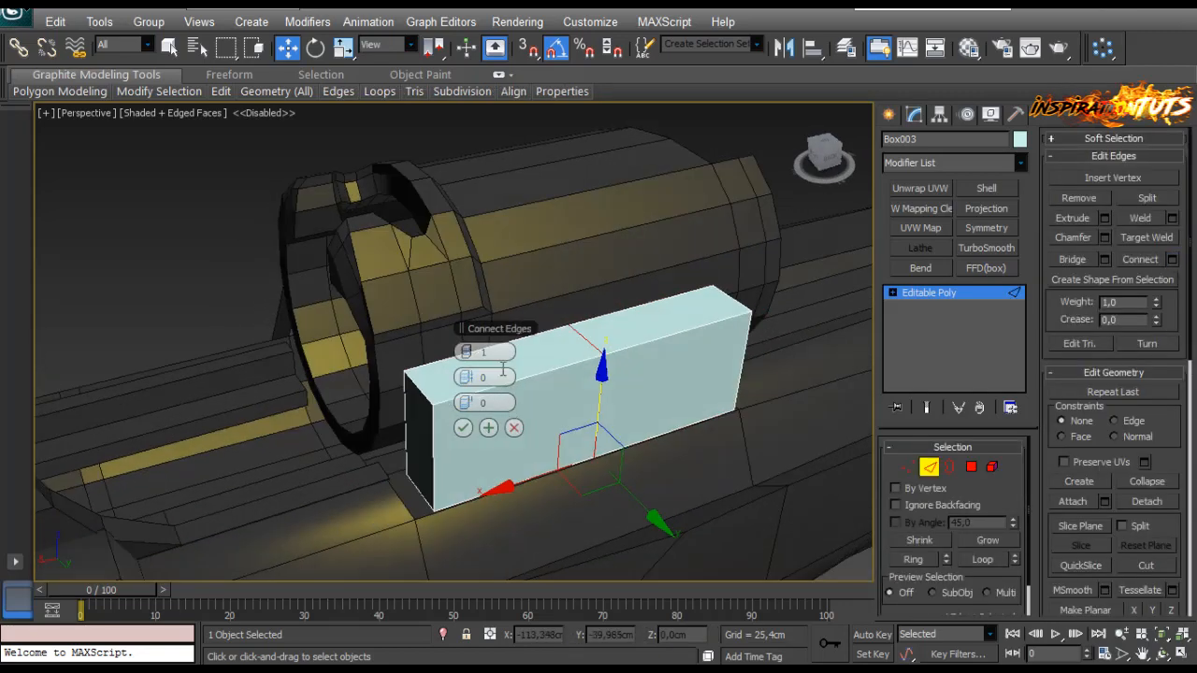
{"action": "left_click_drag", "start_coordinate": [454, 329], "coordinate": [230, 325]}
{"action": "left_click_drag", "start_coordinate": [237, 399], "coordinate": [194, 402]}
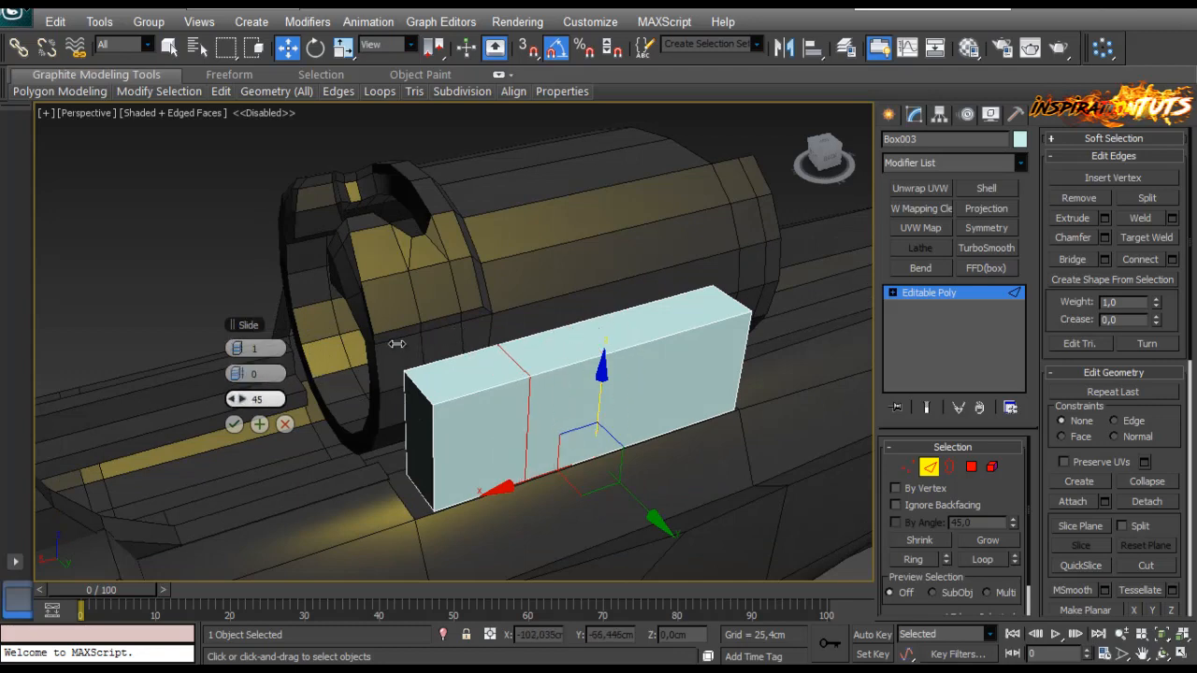
{"action": "left_click_drag", "start_coordinate": [394, 344], "coordinate": [389, 344]}
{"action": "middle_click_drag", "start_coordinate": [389, 344], "coordinate": [526, 357], "text": "alt"}
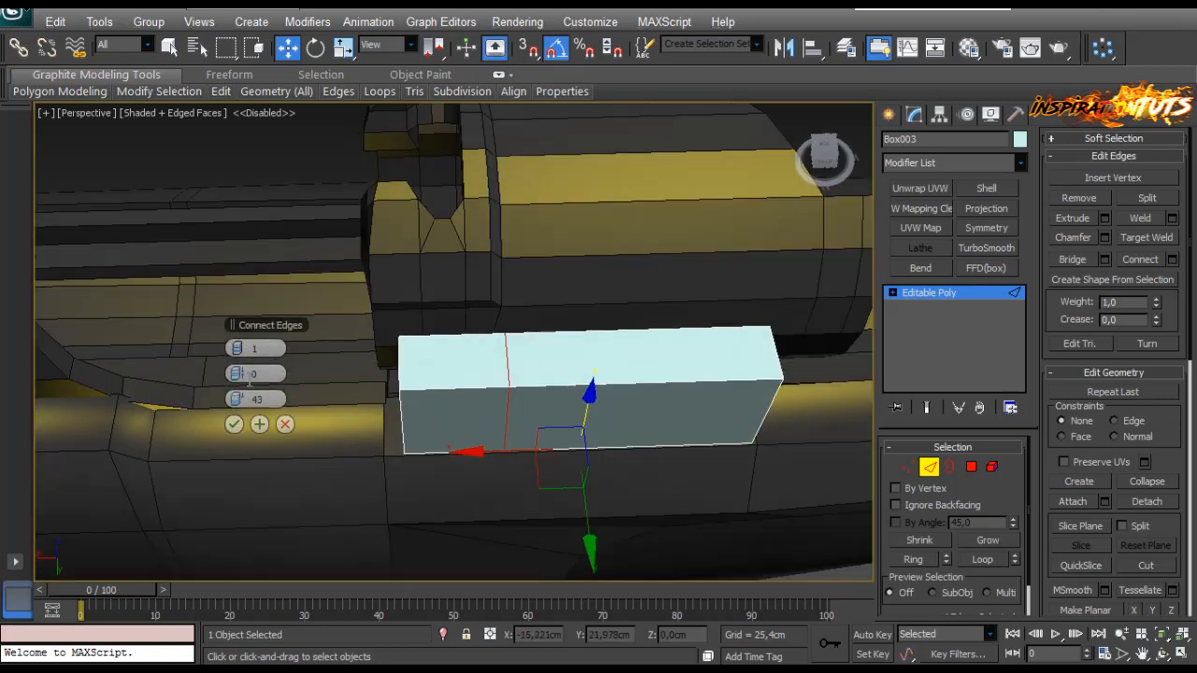
{"action": "left_click", "coordinate": [235, 424]}
Step: Connect the box's widthwise edges with 1 segment at slide about 37, forming a lengthwise loop near the outer side
{"action": "middle_click_drag", "start_coordinate": [440, 412], "coordinate": [542, 415], "text": "alt"}
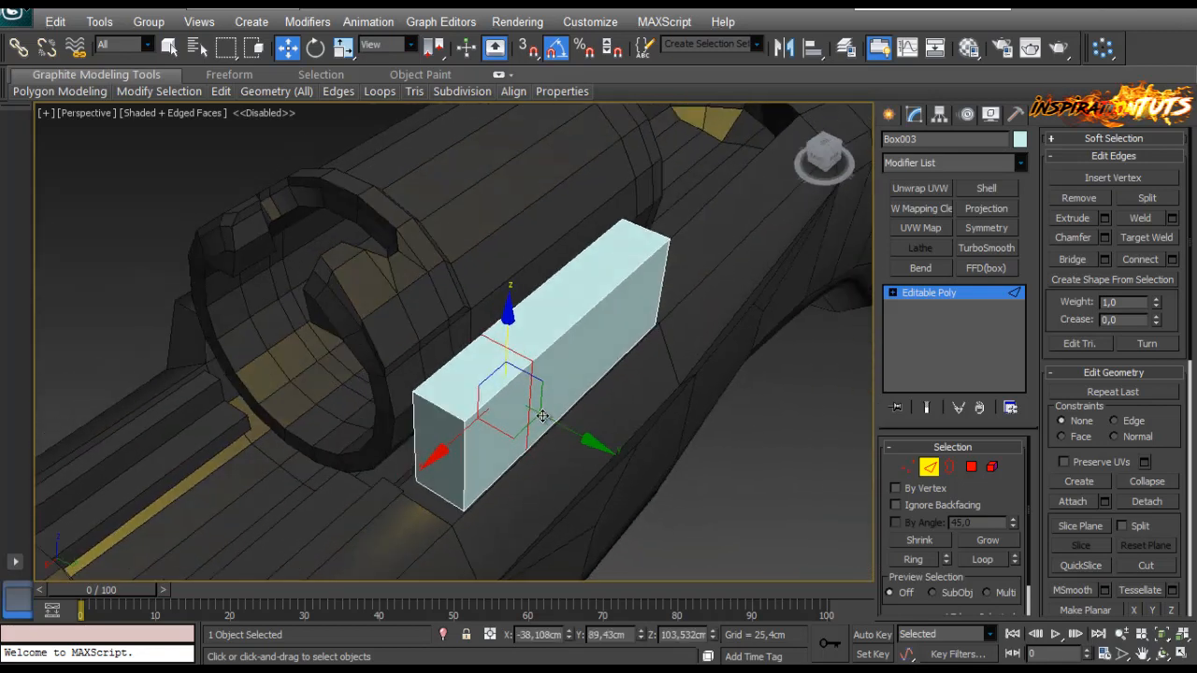
{"action": "left_click", "coordinate": [451, 416]}
{"action": "key", "text": "alt+r"}
{"action": "left_click", "coordinate": [1172, 259]}
{"action": "middle_click_drag", "start_coordinate": [624, 377], "coordinate": [524, 383], "text": "alt"}
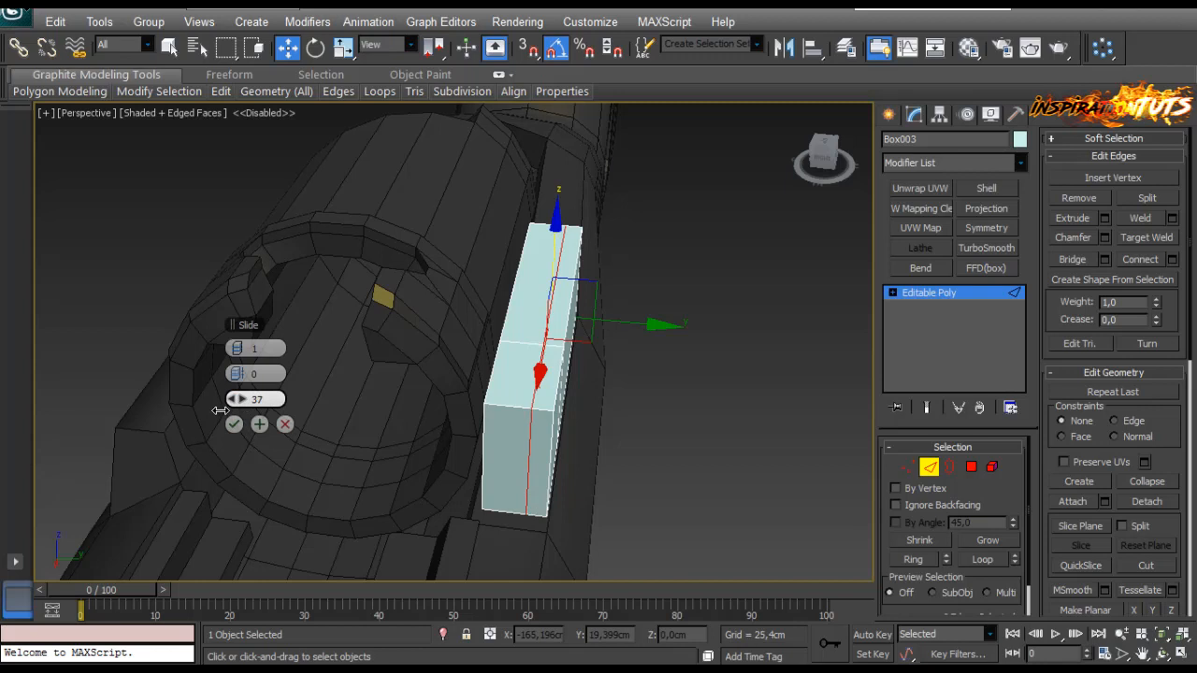
{"action": "left_click", "coordinate": [235, 424]}
Step: Extrude the small outer top polygon at the box's front end upward by about 0.5 cm
{"action": "left_click", "coordinate": [971, 466]}
{"action": "left_click", "coordinate": [550, 379]}
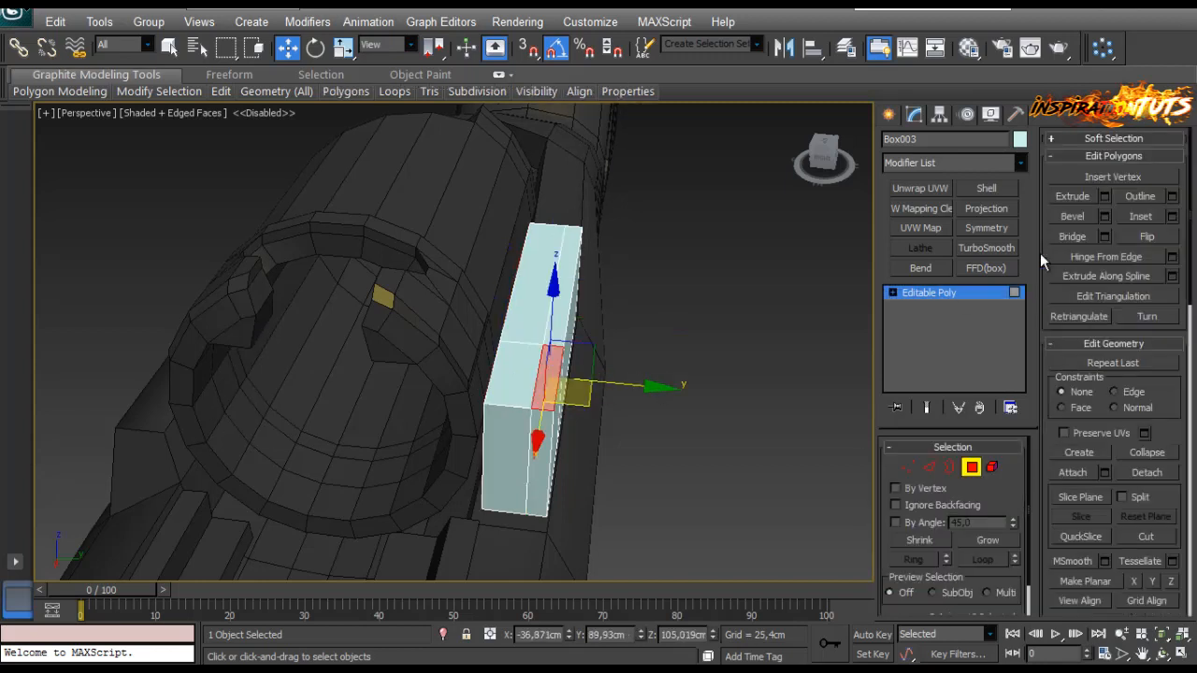
{"action": "left_click", "coordinate": [1106, 197]}
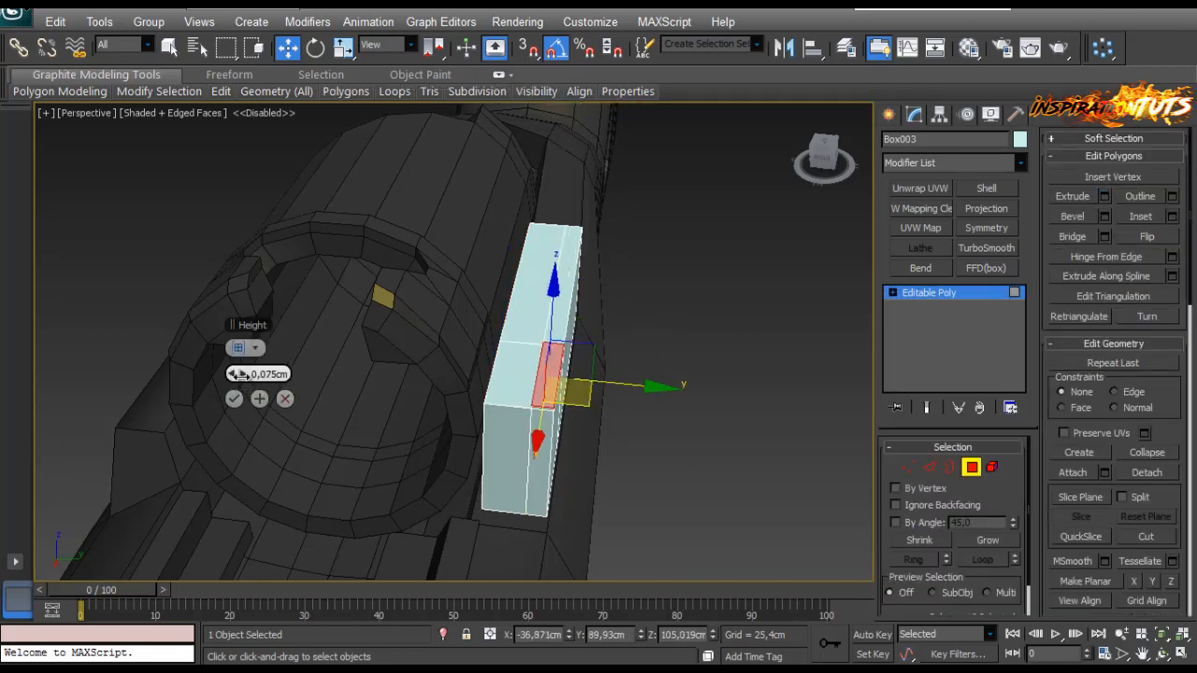
{"action": "left_click_drag", "start_coordinate": [238, 375], "coordinate": [241, 375]}
{"action": "middle_click_drag", "start_coordinate": [430, 356], "coordinate": [318, 280], "text": "alt"}
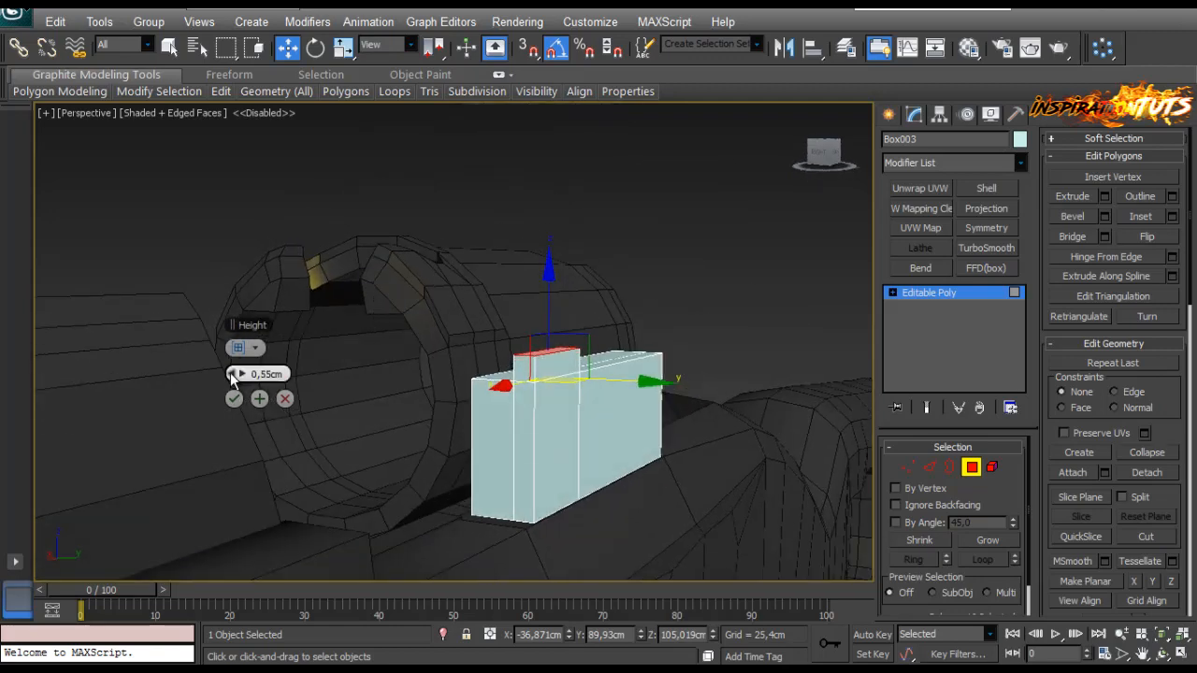
{"action": "left_click_drag", "start_coordinate": [230, 373], "coordinate": [233, 395]}
{"action": "left_click", "coordinate": [233, 399]}
{"action": "scroll", "coordinate": [561, 390], "scroll_direction": "up", "scroll_amount": 3}
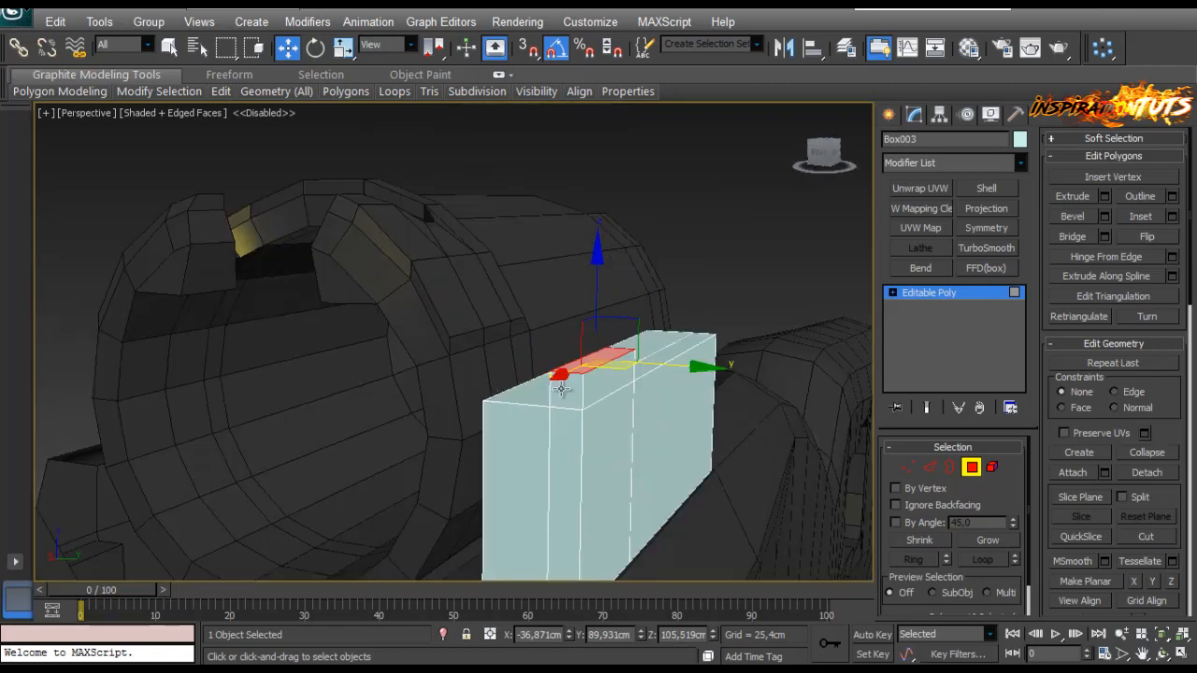
Step: Scale the extruded top polygon narrower across its width and lower it to about Z 105.42 cm
{"action": "key", "text": "r"}
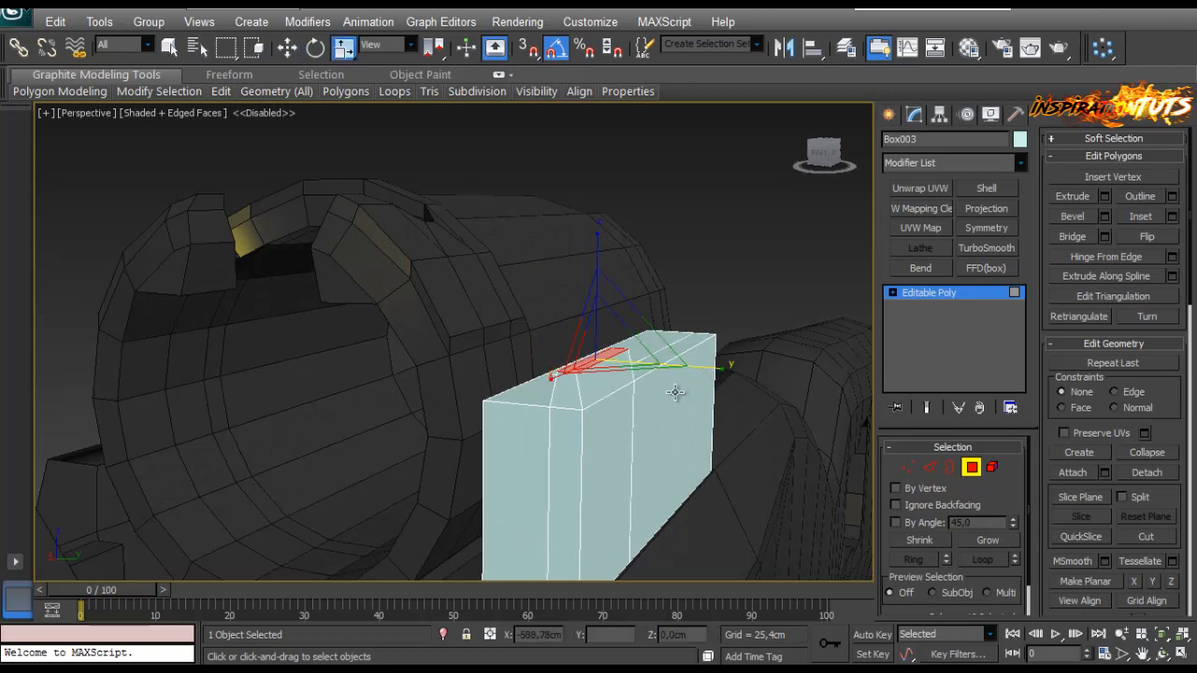
{"action": "scroll", "coordinate": [675, 391], "scroll_direction": "up", "scroll_amount": 4}
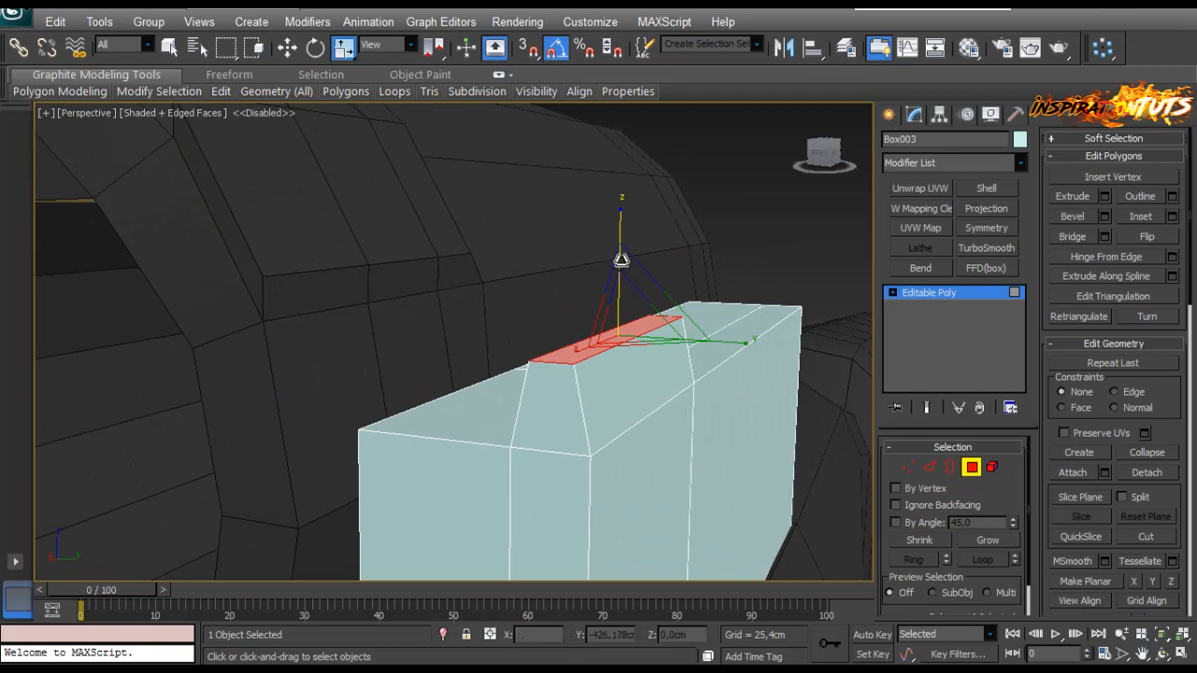
{"action": "key", "text": "w"}
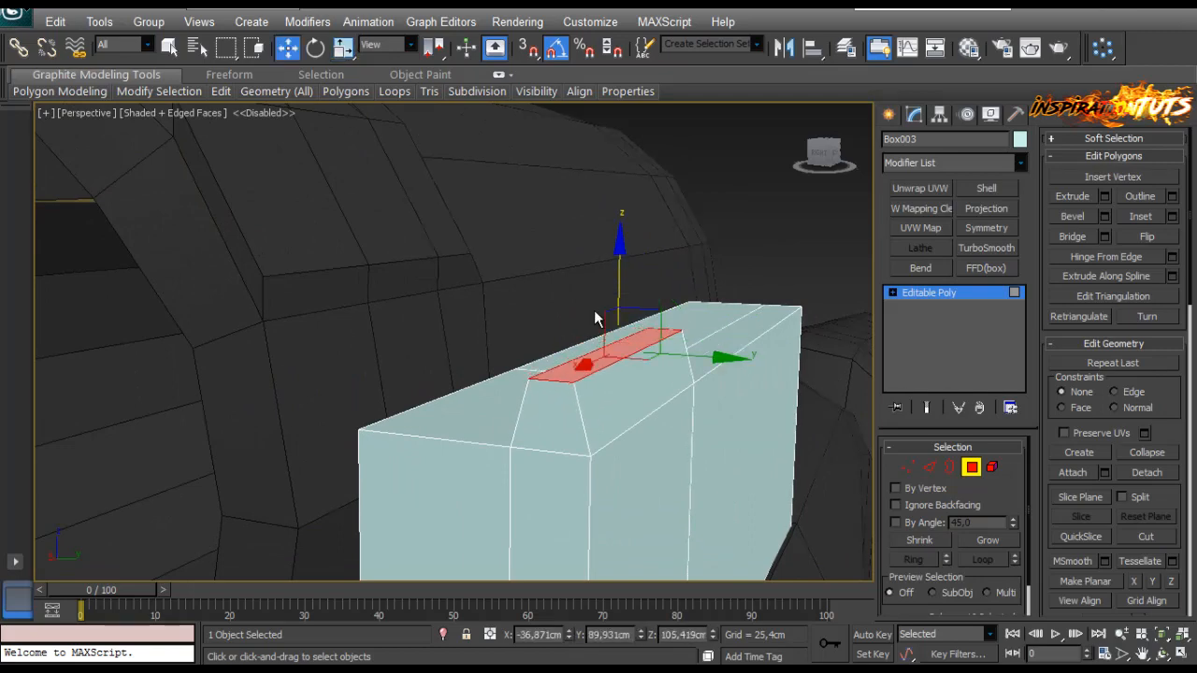
{"action": "middle_click_drag", "start_coordinate": [613, 265], "coordinate": [604, 313], "text": "alt"}
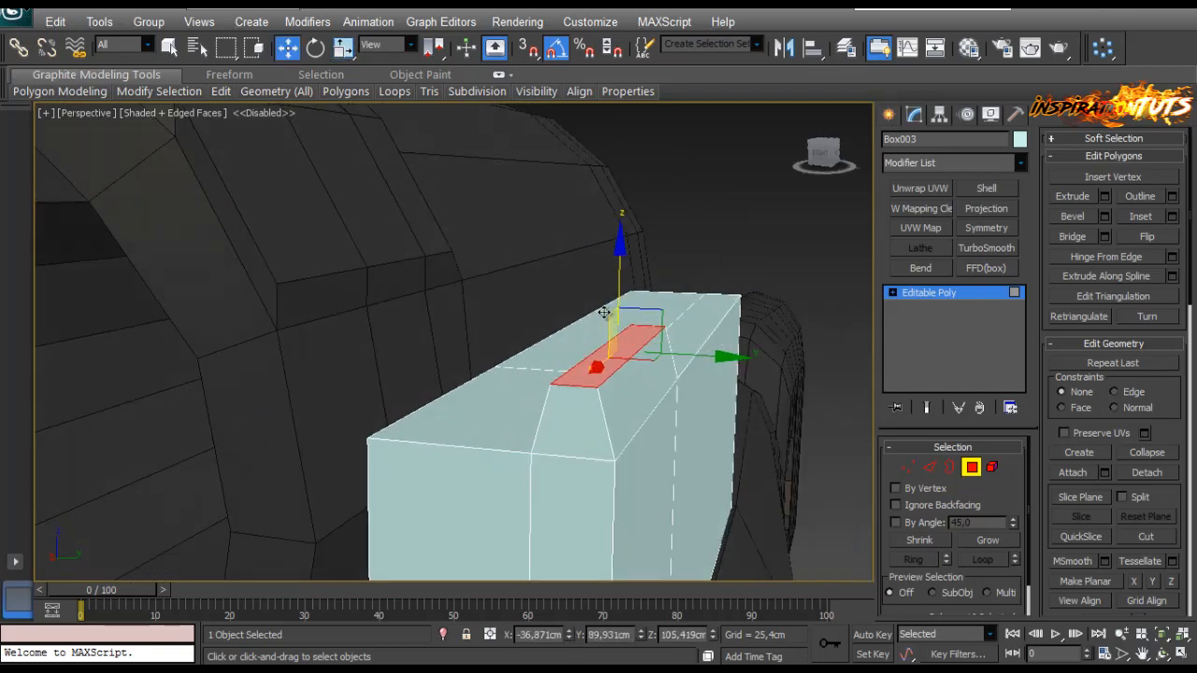
Step: Select the top polygon of the tapered ridge and delete it
{"action": "left_click", "coordinate": [930, 467]}
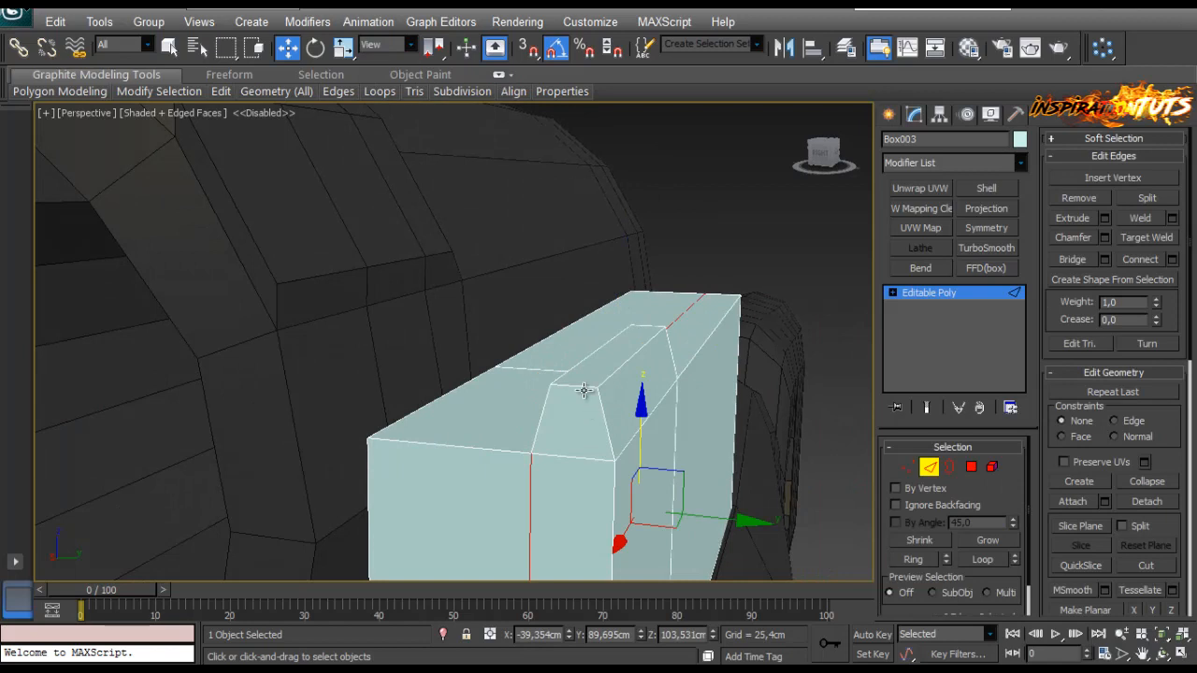
{"action": "left_click", "coordinate": [587, 388]}
{"action": "key", "text": "alt+r"}
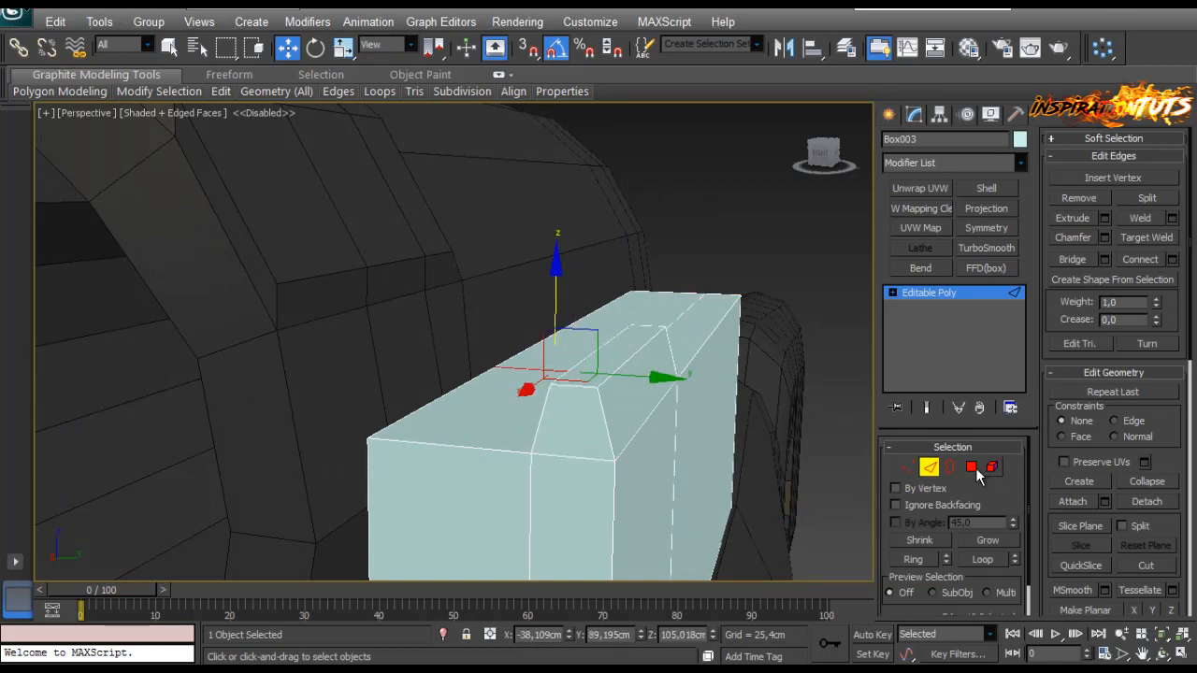
{"action": "key", "text": "4"}
{"action": "left_click", "coordinate": [607, 376]}
{"action": "key", "text": "Delete"}
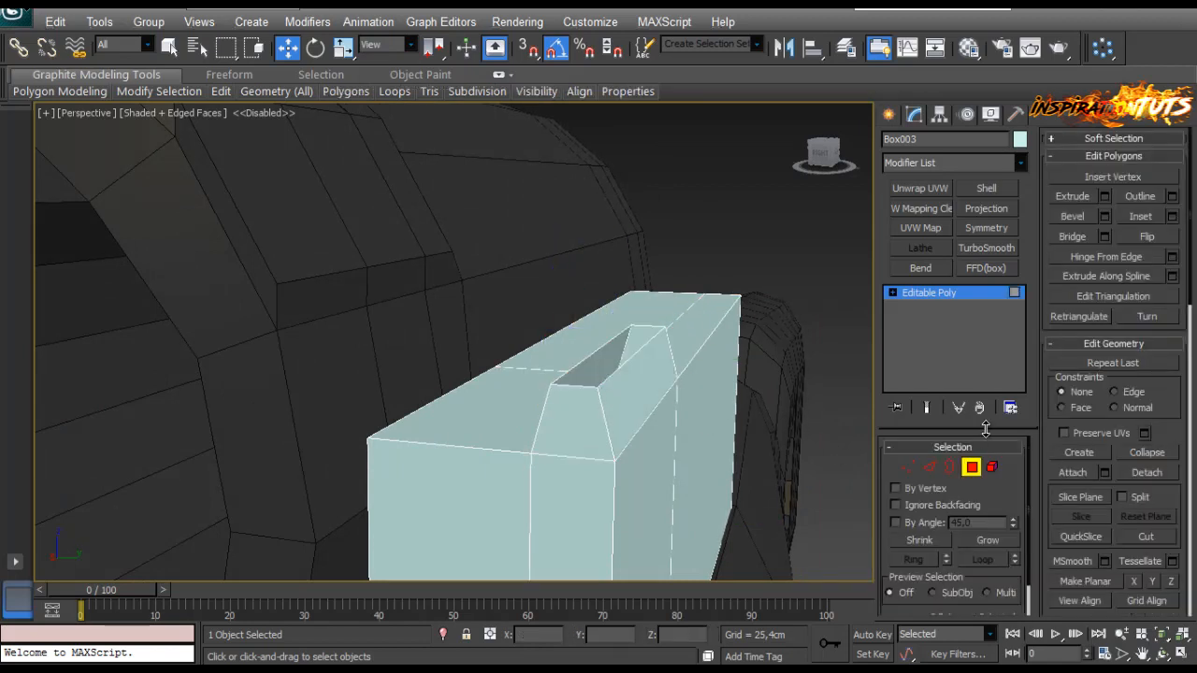
Step: Extend the ridge's open border upward, narrow it in Y, and settle it at about Z 105.38 cm
{"action": "left_click", "coordinate": [950, 466]}
{"action": "left_click", "coordinate": [569, 387]}
{"action": "left_click_drag", "start_coordinate": [619, 289], "coordinate": [618, 305]}
{"action": "middle_click_drag", "start_coordinate": [612, 316], "coordinate": [617, 294], "text": "alt"}
{"action": "left_click_drag", "start_coordinate": [617, 293], "coordinate": [618, 277]}
{"action": "key", "text": "r"}
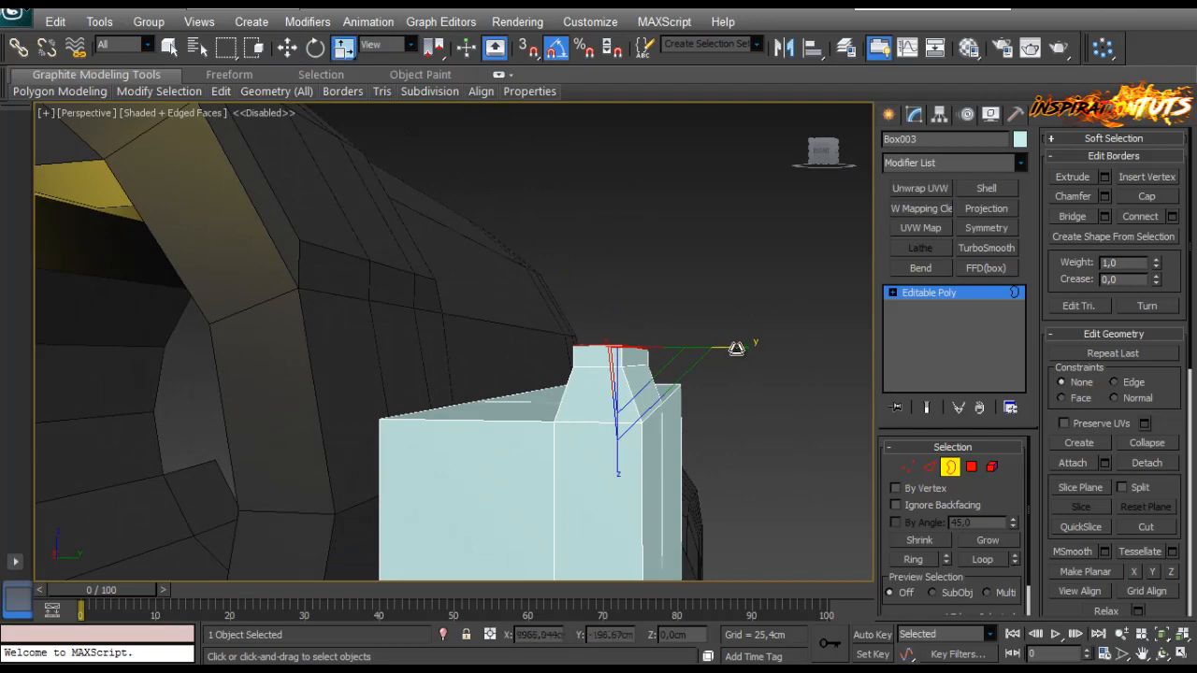
{"action": "key", "text": "w"}
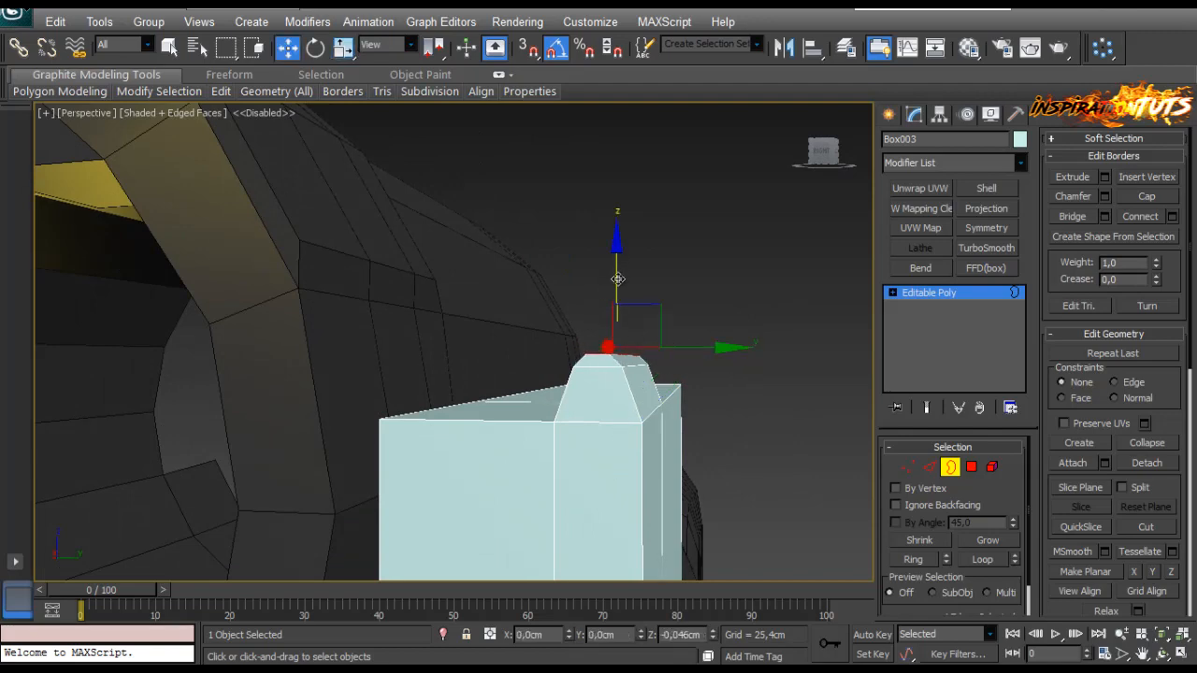
{"action": "left_click_drag", "start_coordinate": [618, 278], "coordinate": [618, 278]}
Step: Cap the ridge's open top border and finish border editing
{"action": "middle_click_drag", "start_coordinate": [618, 279], "coordinate": [629, 369], "text": "alt"}
{"action": "left_click", "coordinate": [1138, 192]}
{"action": "scroll", "coordinate": [636, 403], "scroll_direction": "up", "scroll_amount": 2}
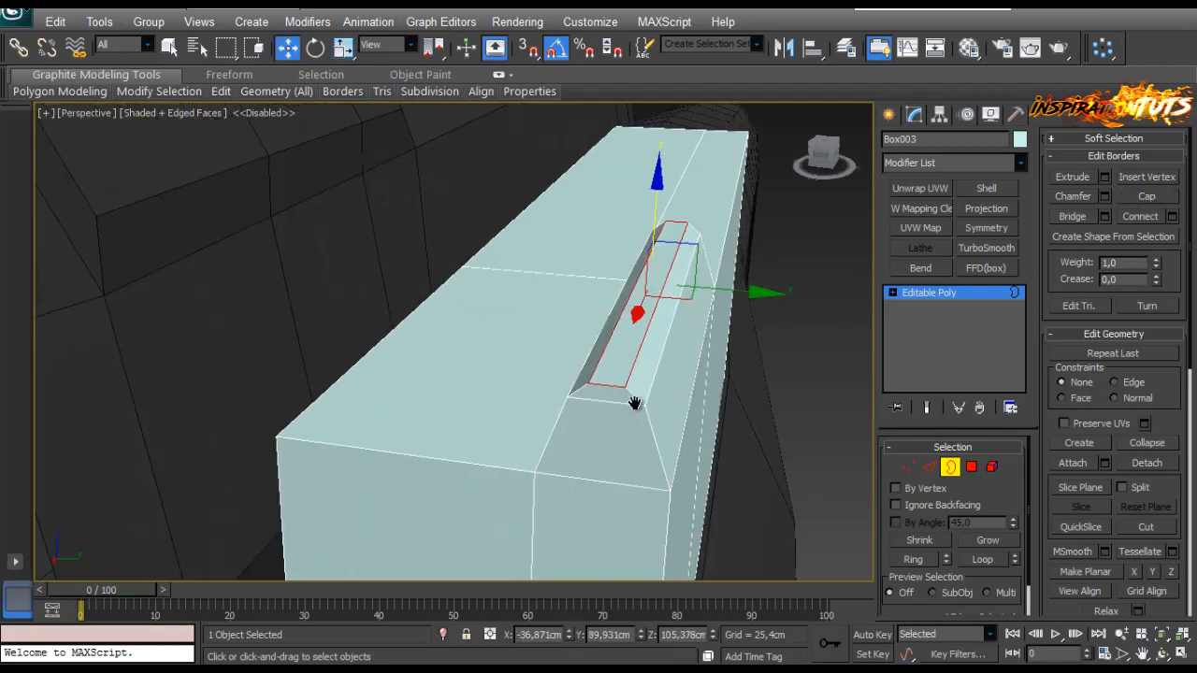
{"action": "mouse_move", "coordinate": [628, 421]}
{"action": "middle_mouse_down", "text": "alt"}
{"action": "mouse_move", "coordinate": [567, 475]}
{"action": "mouse_move", "coordinate": [634, 411]}
{"action": "middle_mouse_up", "text": "alt"}
{"action": "scroll", "coordinate": [634, 412], "scroll_direction": "down", "scroll_amount": 2}
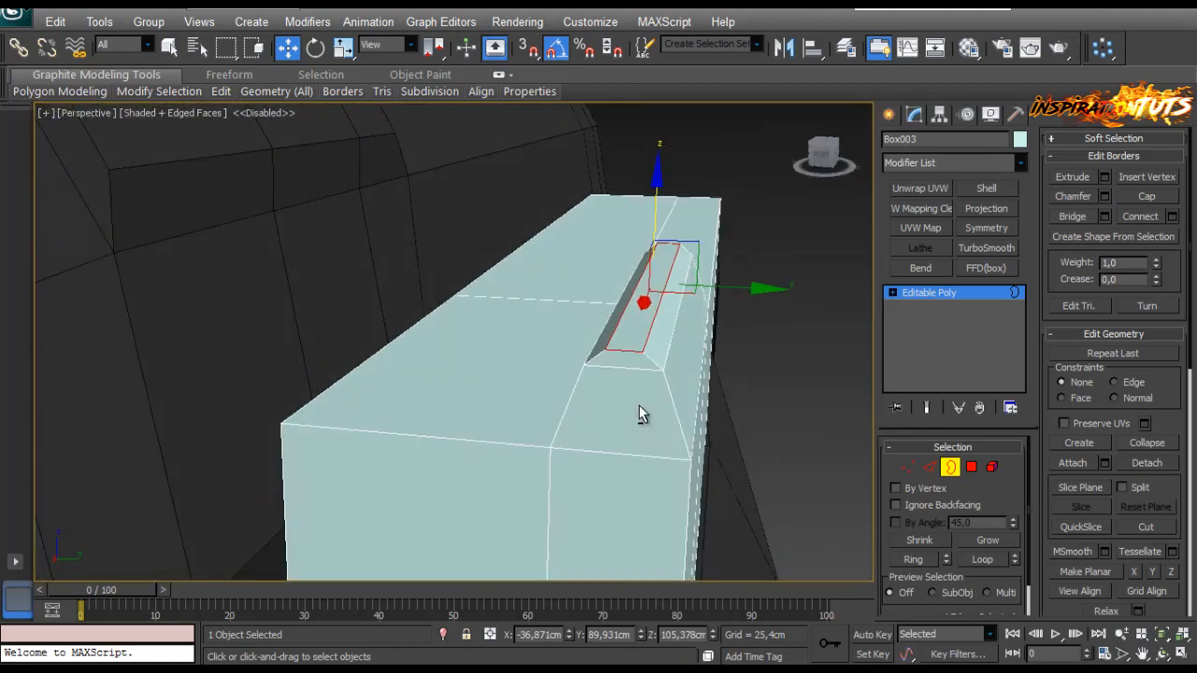
{"action": "left_click", "coordinate": [950, 467]}
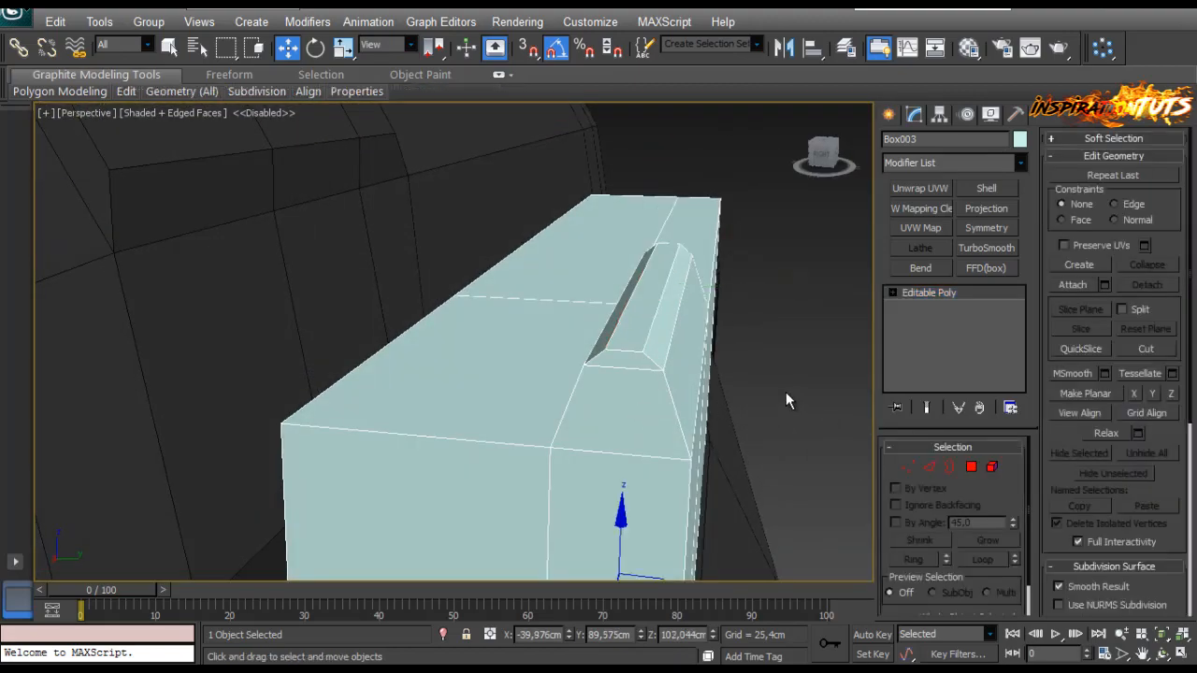
Step: Change the box's object color to black and deselect it
{"action": "middle_click_drag", "start_coordinate": [786, 401], "coordinate": [592, 375], "text": "alt"}
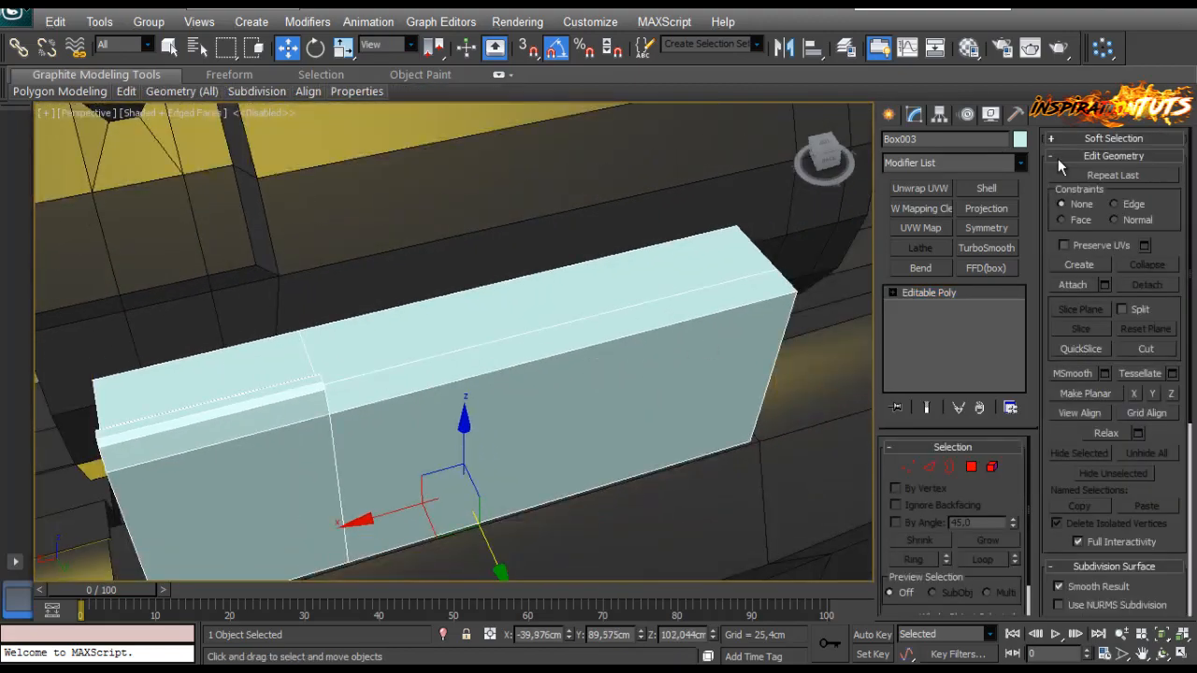
{"action": "left_click", "coordinate": [1019, 141]}
{"action": "left_click", "coordinate": [694, 390]}
{"action": "left_click", "coordinate": [668, 446]}
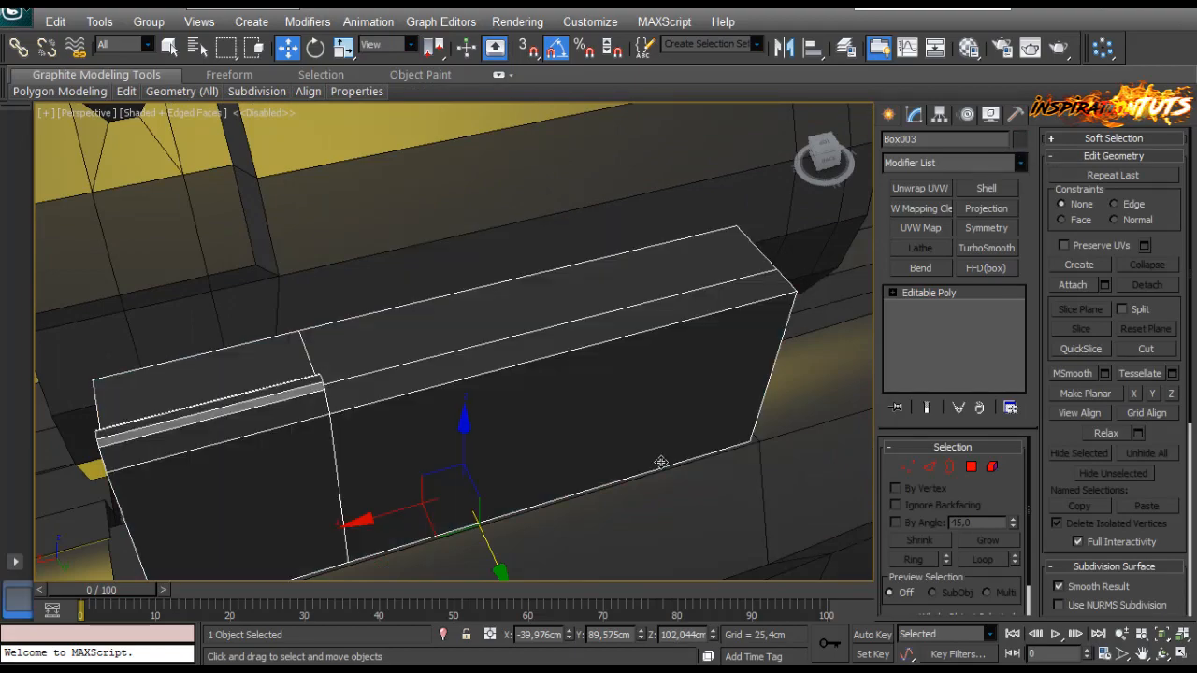
{"action": "scroll", "coordinate": [661, 482], "scroll_direction": "down", "scroll_amount": 4}
{"action": "left_click", "coordinate": [661, 487]}
Step: Create a flat cylinder on the box's top face near its rear end, about 0.52 cm in radius and 0.075 cm high
{"action": "scroll", "coordinate": [500, 373], "scroll_direction": "up", "scroll_amount": 3}
{"action": "middle_click_drag", "start_coordinate": [499, 373], "coordinate": [439, 391], "text": "alt"}
{"action": "scroll", "coordinate": [480, 420], "scroll_direction": "up", "scroll_amount": 2}
{"action": "scroll", "coordinate": [481, 420], "scroll_direction": "down", "scroll_amount": 4}
{"action": "scroll", "coordinate": [439, 391], "scroll_direction": "up", "scroll_amount": 5}
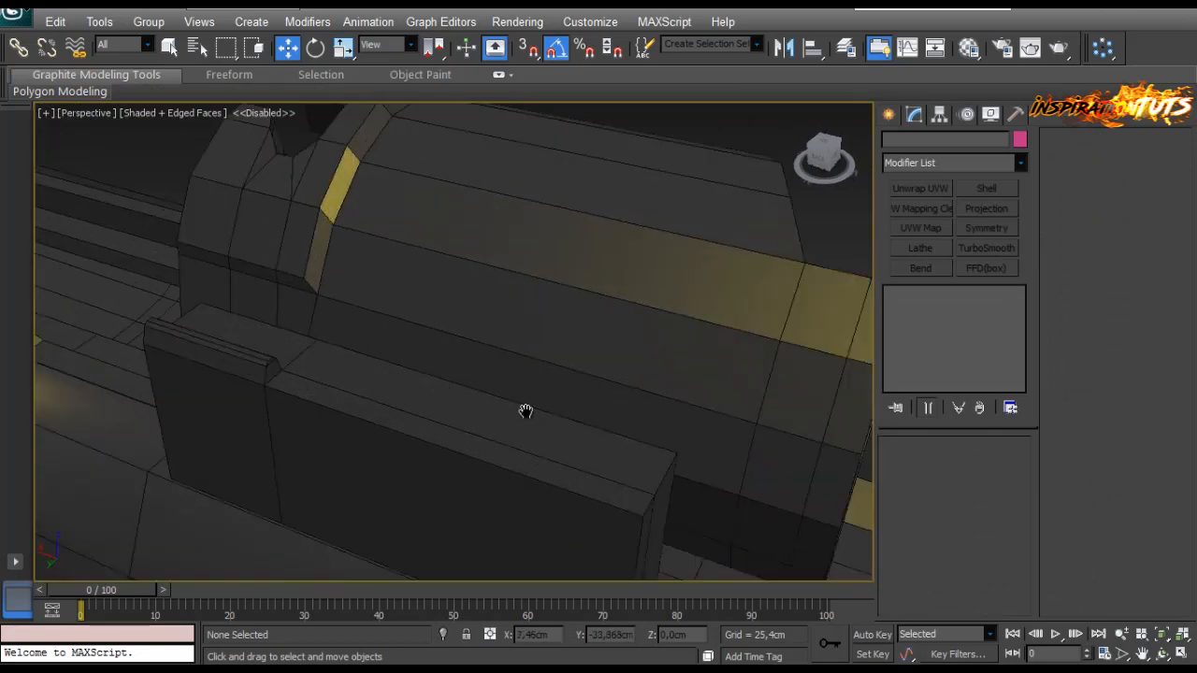
{"action": "left_click", "coordinate": [889, 115]}
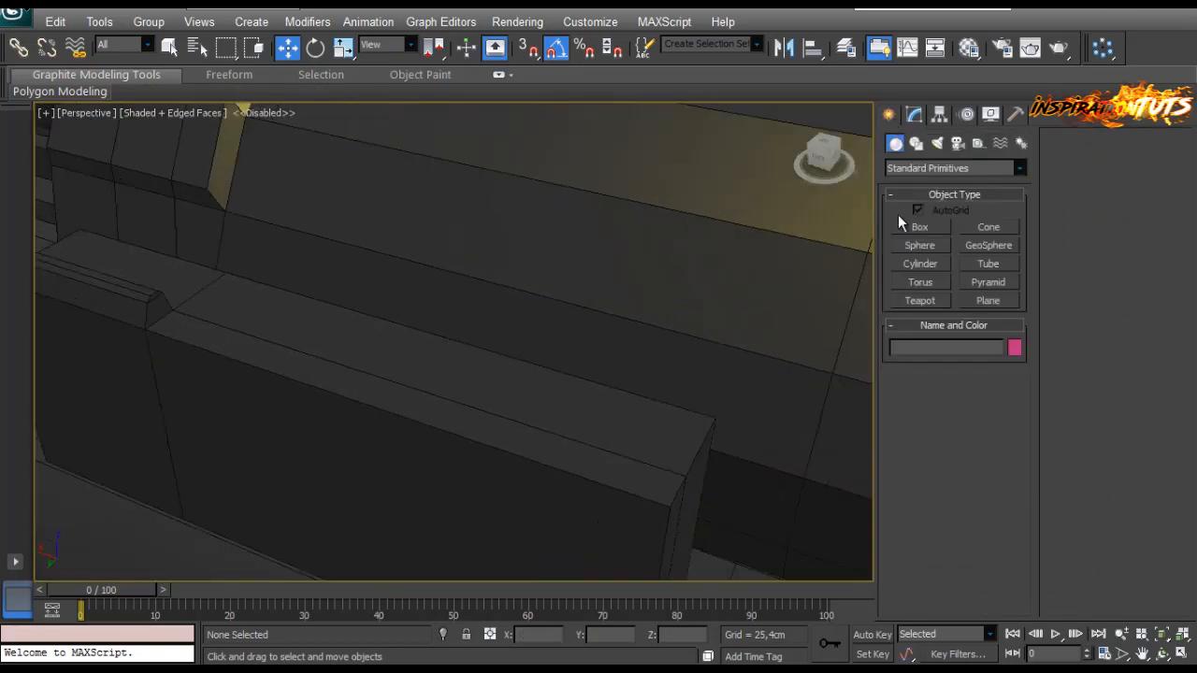
{"action": "left_click", "coordinate": [918, 267]}
{"action": "middle_click_drag", "start_coordinate": [674, 409], "coordinate": [543, 371], "text": "alt"}
{"action": "left_click_drag", "start_coordinate": [542, 371], "coordinate": [555, 341]}
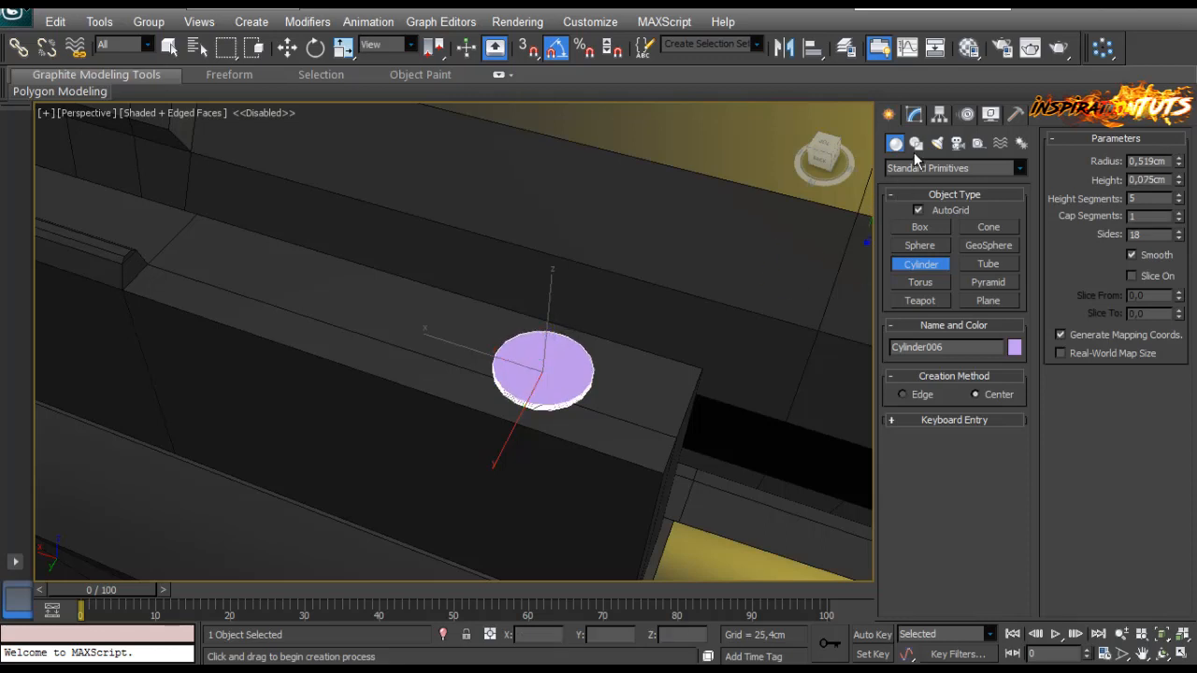
Step: Set the cylinder to 1 height segment and 12 sides
{"action": "left_click", "coordinate": [913, 114]}
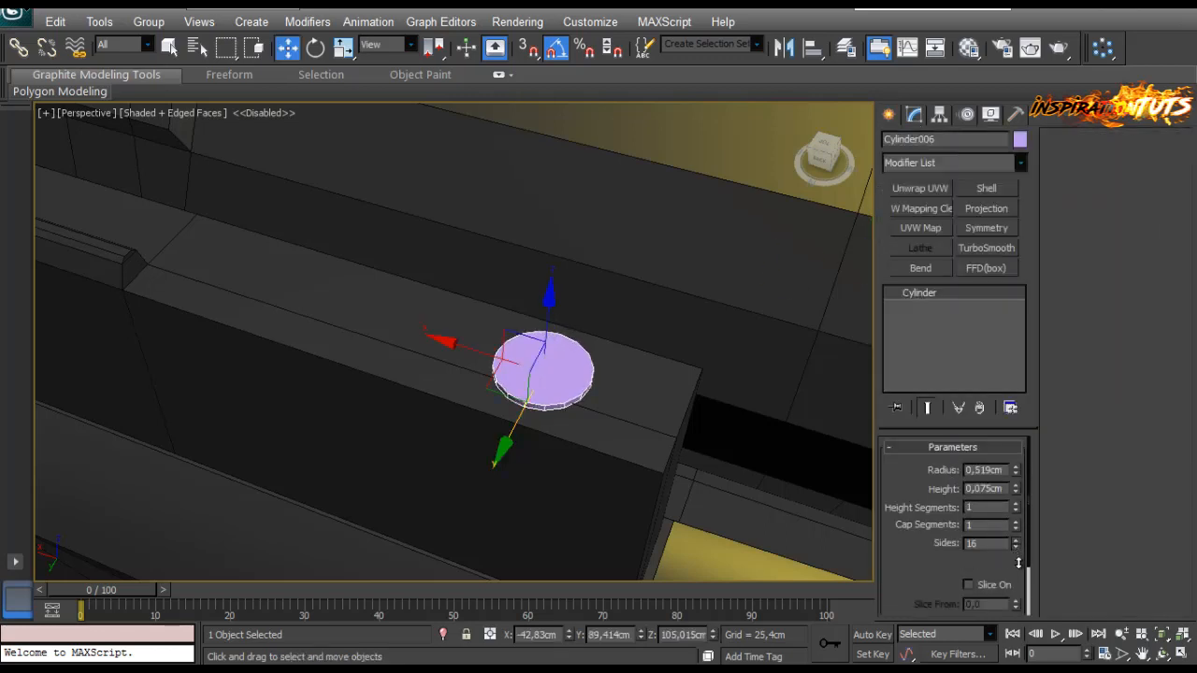
{"action": "left_click_drag", "start_coordinate": [1015, 543], "coordinate": [1011, 547]}
{"action": "middle_click_drag", "start_coordinate": [639, 446], "coordinate": [599, 392], "text": "alt"}
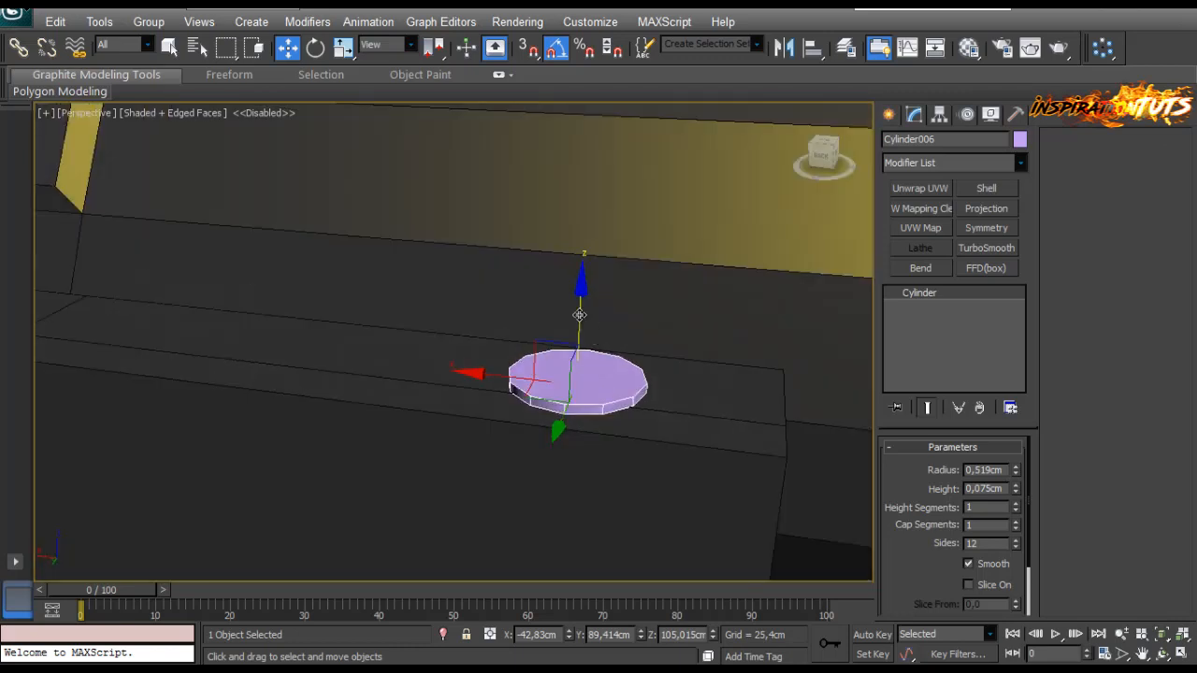
Step: Copy the flat cylinder slightly above itself, shrink it uniformly to about 88%, and stretch its height scale to about 183%
{"action": "left_click_drag", "start_coordinate": [579, 315], "coordinate": [581, 310], "text": "shift"}
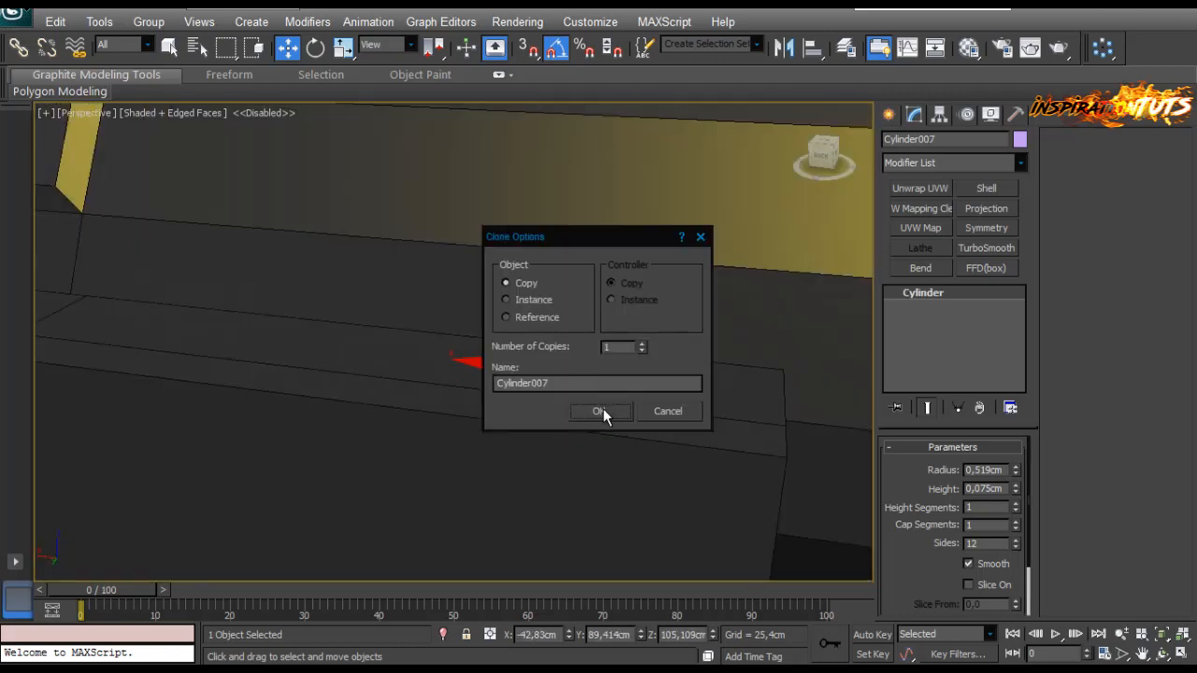
{"action": "left_click", "coordinate": [600, 411]}
{"action": "key", "text": "z"}
{"action": "key", "text": "r"}
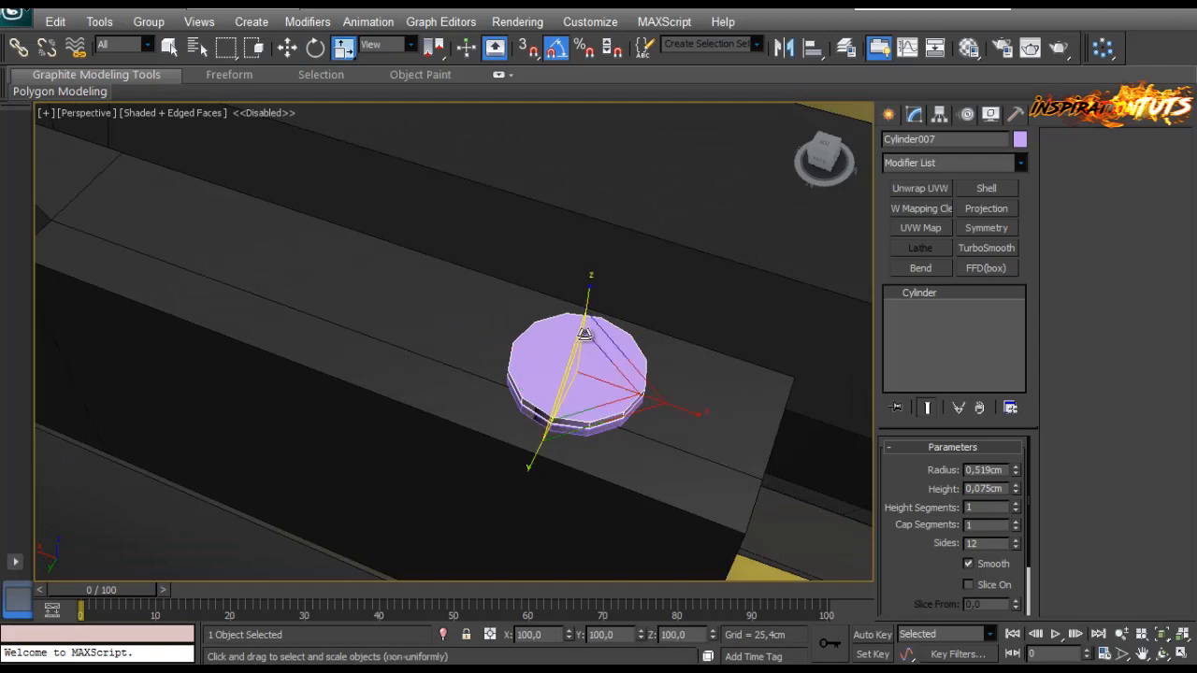
{"action": "left_click_drag", "start_coordinate": [584, 334], "coordinate": [580, 397]}
{"action": "middle_click_drag", "start_coordinate": [580, 396], "coordinate": [598, 318], "text": "alt"}
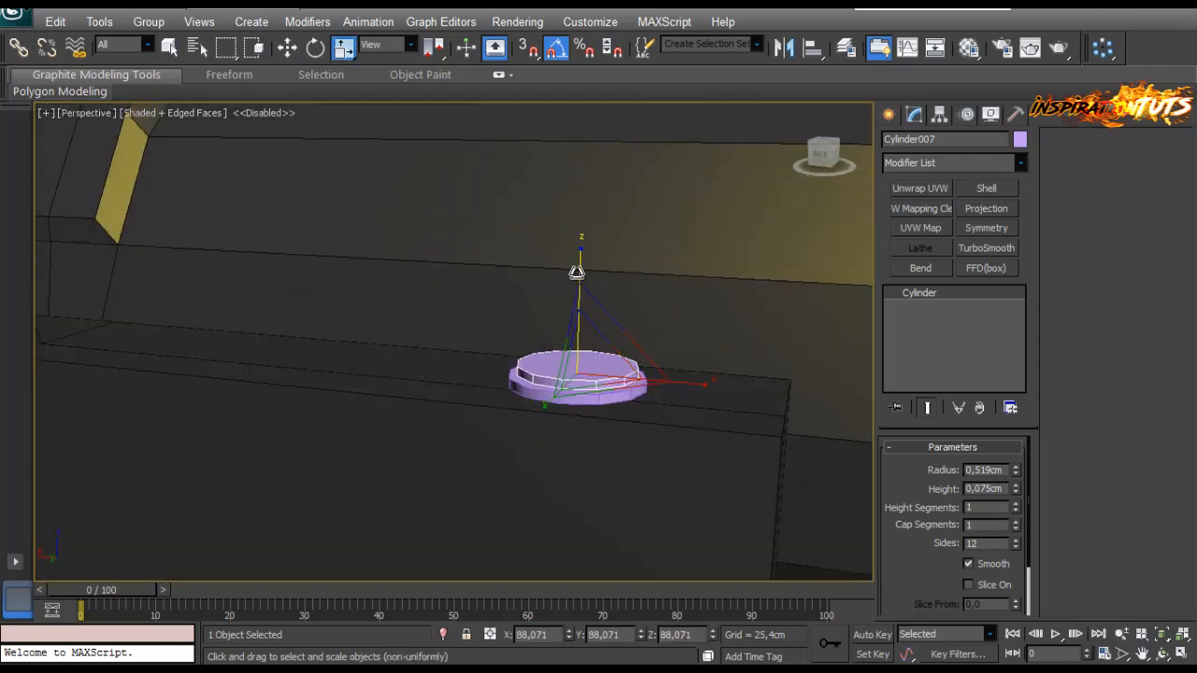
{"action": "left_click_drag", "start_coordinate": [577, 272], "coordinate": [574, 195]}
{"action": "key", "text": "z"}
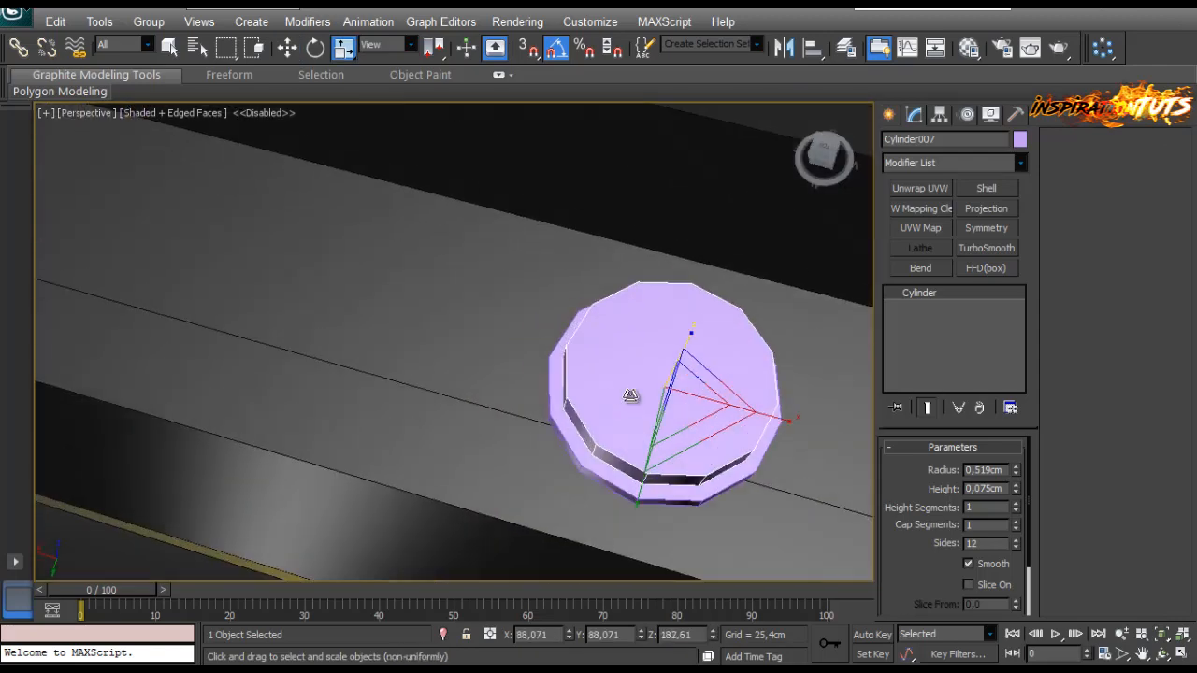
{"action": "middle_click_drag", "start_coordinate": [630, 397], "coordinate": [767, 412], "text": "alt"}
Step: Change the copied cylinder's object color to black and convert it to an editable poly
{"action": "left_click", "coordinate": [1020, 139]}
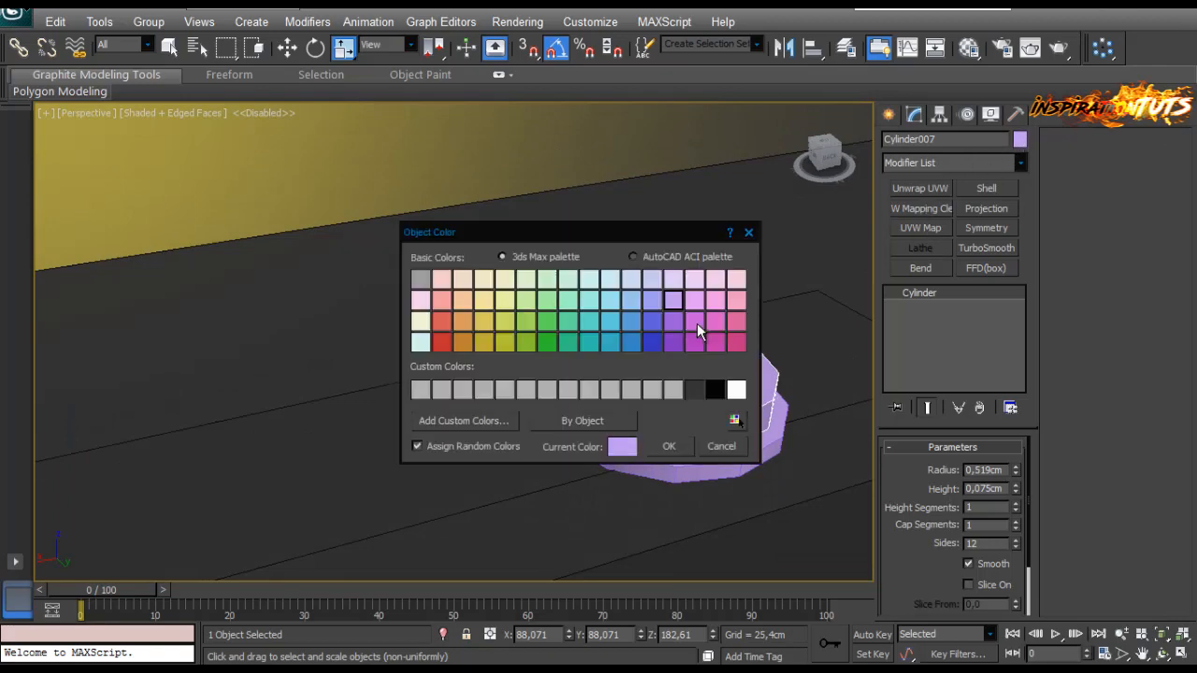
{"action": "left_click", "coordinate": [669, 446]}
{"action": "scroll", "coordinate": [660, 406], "scroll_direction": "down", "scroll_amount": 2}
{"action": "middle_click_drag", "start_coordinate": [660, 406], "coordinate": [467, 383], "text": "alt"}
{"action": "scroll", "coordinate": [655, 396], "scroll_direction": "up", "scroll_amount": 3}
{"action": "right_click", "coordinate": [665, 374]}
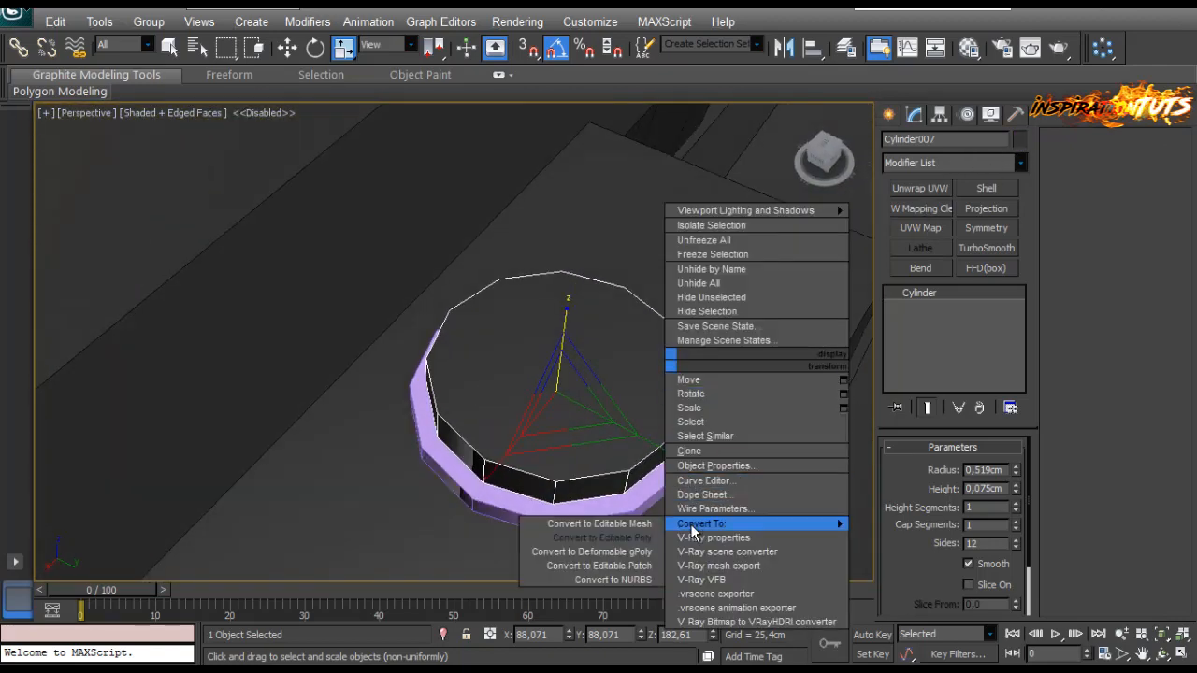
{"action": "left_click", "coordinate": [551, 523]}
Step: Connect two opposite rim edges across the black cylinder's top with 2 segments and a pinch of 23
{"action": "left_click", "coordinate": [906, 468]}
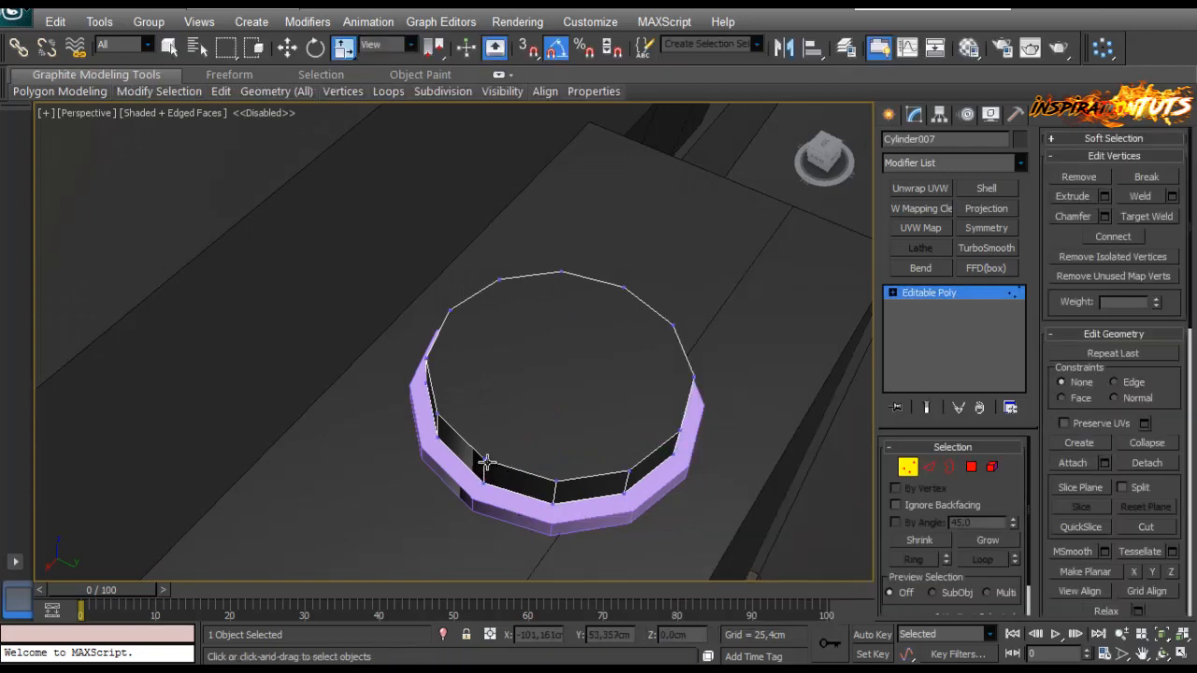
{"action": "middle_click_drag", "start_coordinate": [487, 462], "coordinate": [586, 475], "text": "alt"}
{"action": "left_click", "coordinate": [928, 467]}
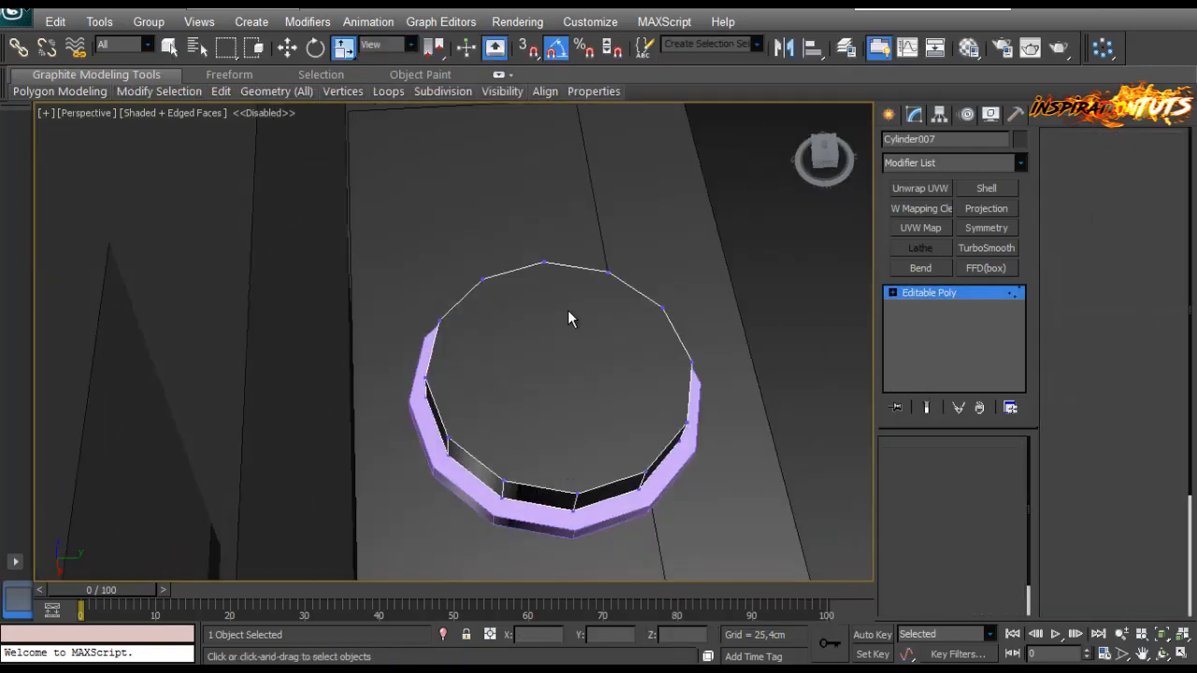
{"action": "left_click", "coordinate": [577, 269]}
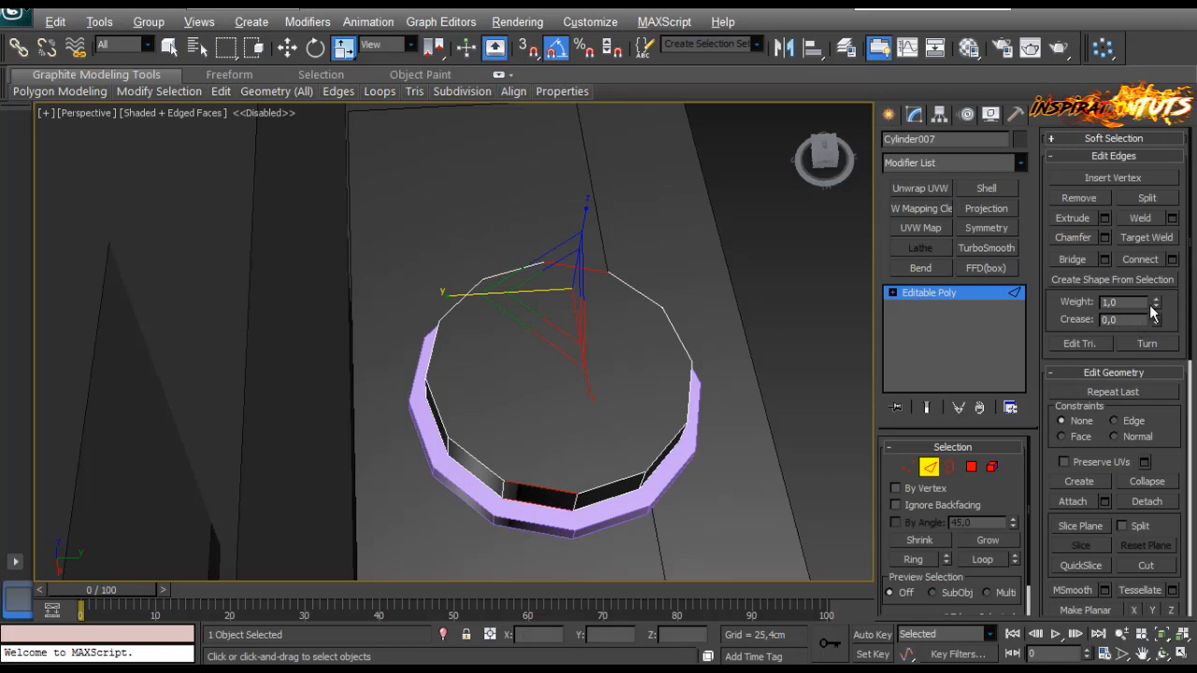
{"action": "left_click", "coordinate": [1172, 259]}
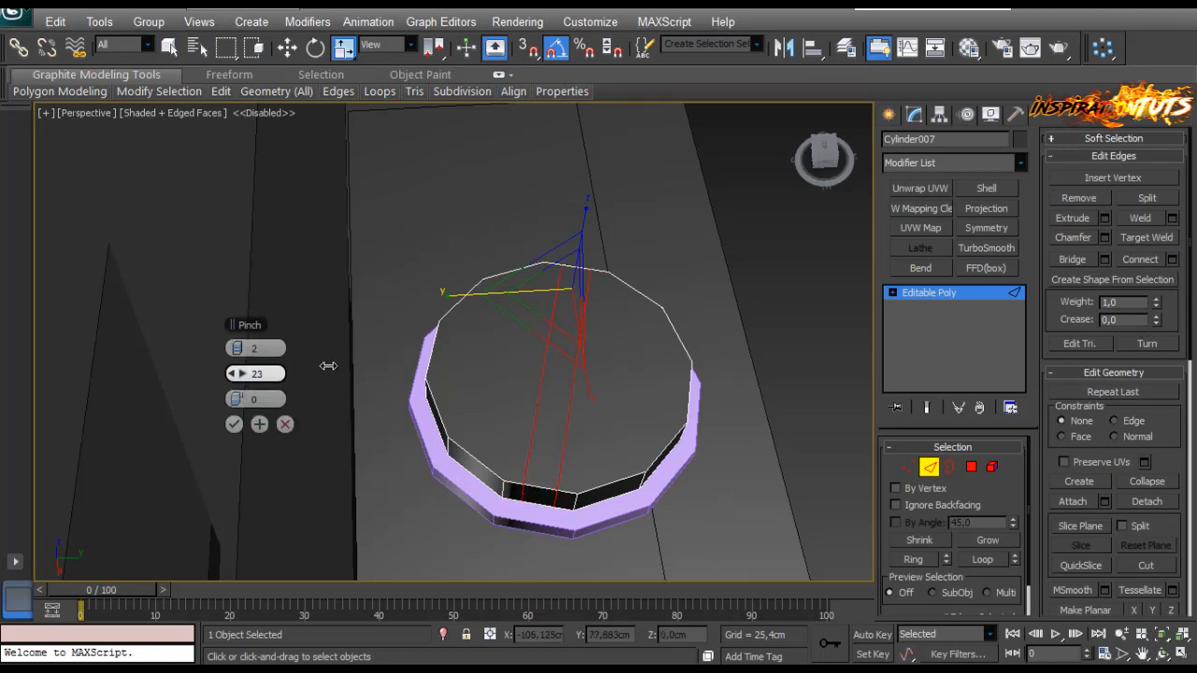
{"action": "left_click", "coordinate": [236, 424]}
Step: Extrude the two top faces on either side of the narrow middle strip upward to form a screw slot
{"action": "left_click", "coordinate": [971, 468]}
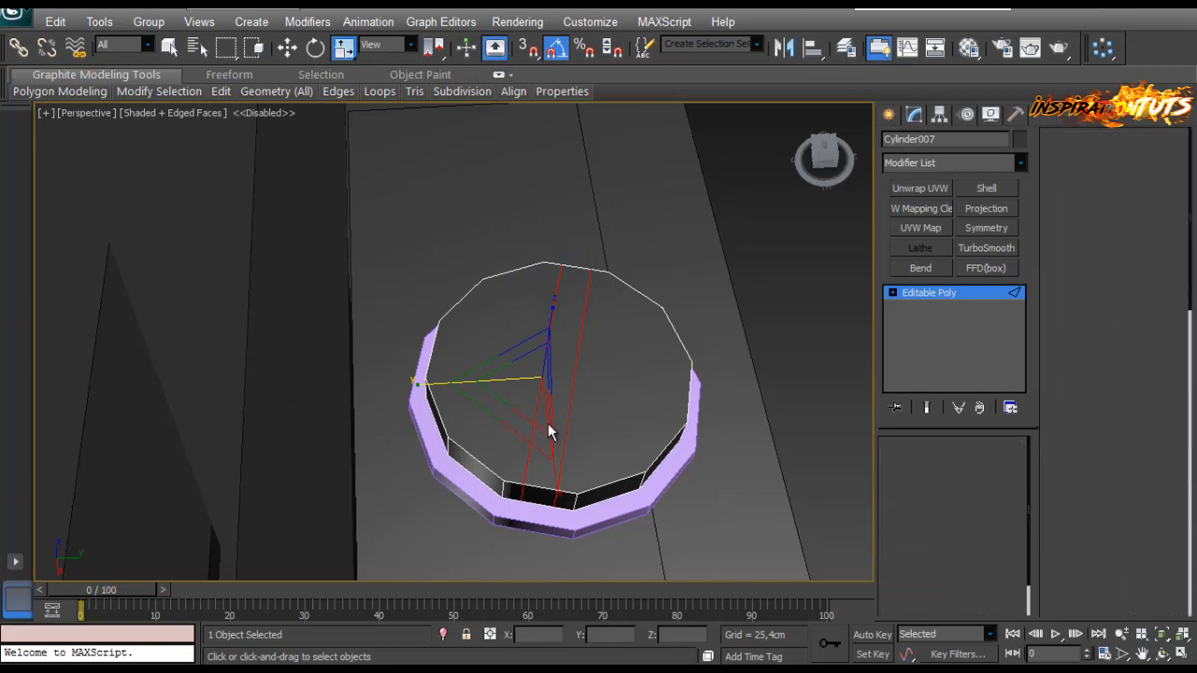
{"action": "left_click", "coordinate": [548, 426]}
{"action": "middle_click_drag", "start_coordinate": [548, 426], "coordinate": [561, 318], "text": "alt"}
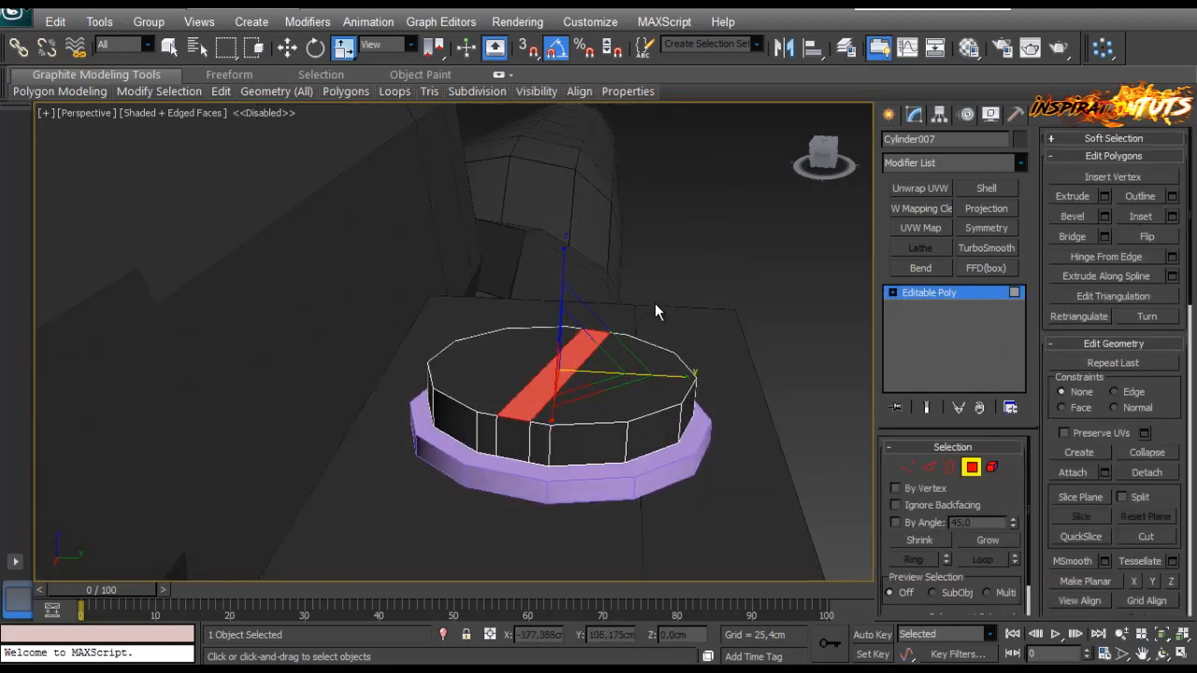
{"action": "left_click", "coordinate": [639, 393]}
{"action": "left_click", "coordinate": [477, 374], "text": "ctrl"}
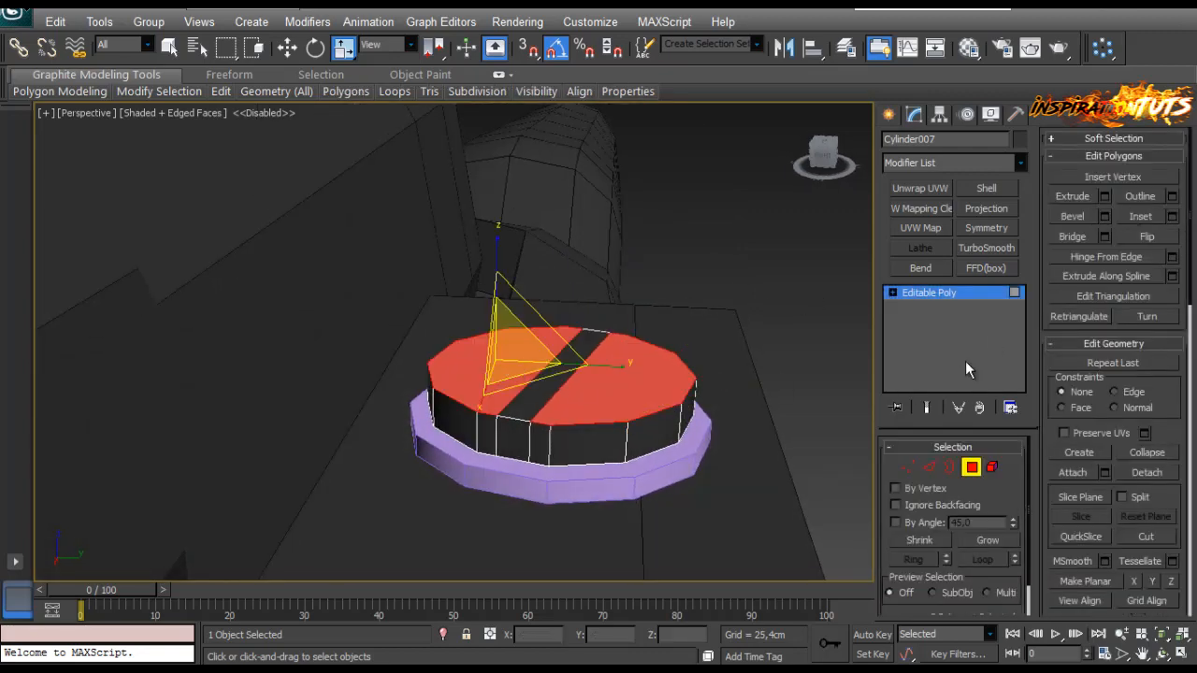
{"action": "left_click", "coordinate": [1105, 197]}
{"action": "left_click_drag", "start_coordinate": [241, 380], "coordinate": [243, 374]}
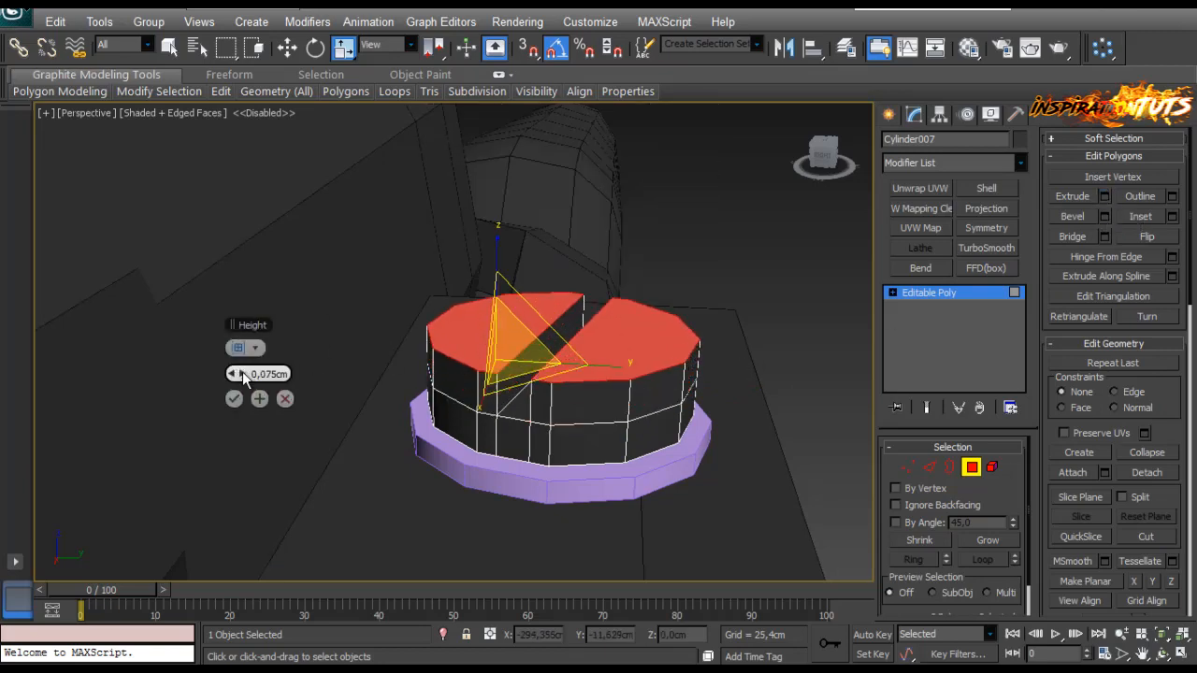
{"action": "left_click", "coordinate": [234, 398]}
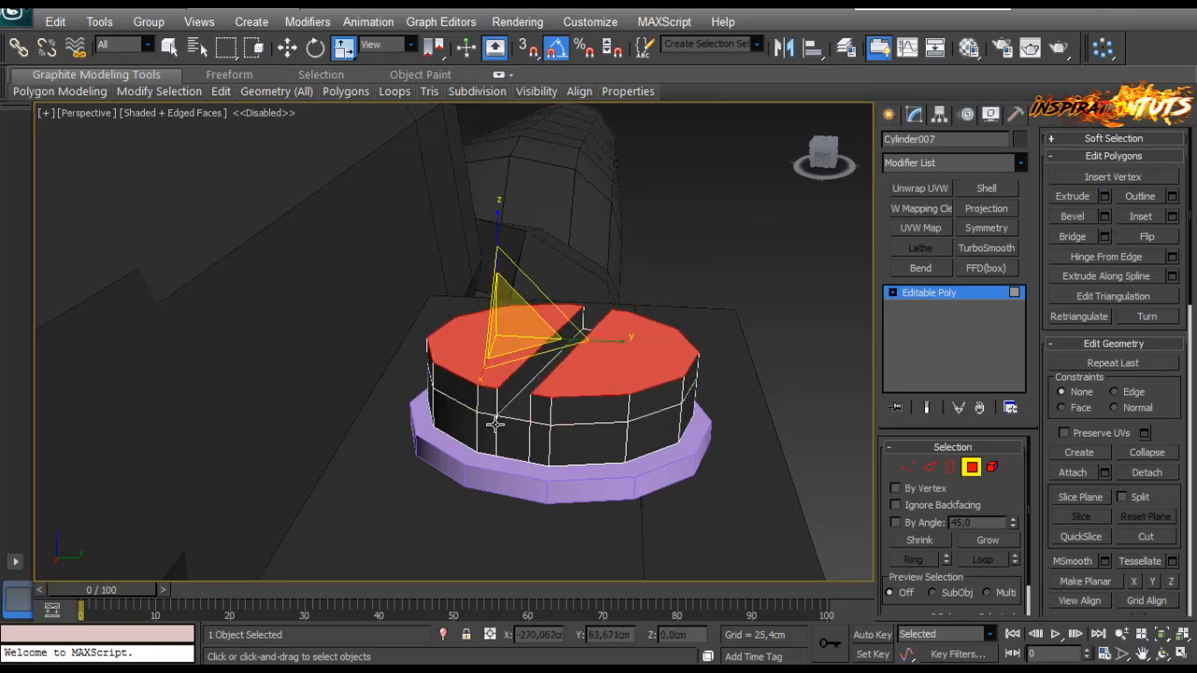
Step: Raise the slotted cylinder's bottom vertices to make it thinner, and seat it in the base disc
{"action": "mouse_move", "coordinate": [560, 382]}
{"action": "middle_mouse_down", "text": "alt"}
{"action": "mouse_move", "coordinate": [520, 391]}
{"action": "mouse_move", "coordinate": [633, 426]}
{"action": "mouse_move", "coordinate": [503, 377]}
{"action": "mouse_move", "coordinate": [542, 379]}
{"action": "middle_mouse_up", "text": "alt"}
{"action": "key", "text": "w"}
{"action": "left_click", "coordinate": [907, 467]}
{"action": "middle_click_drag", "start_coordinate": [668, 421], "coordinate": [653, 419], "text": "alt"}
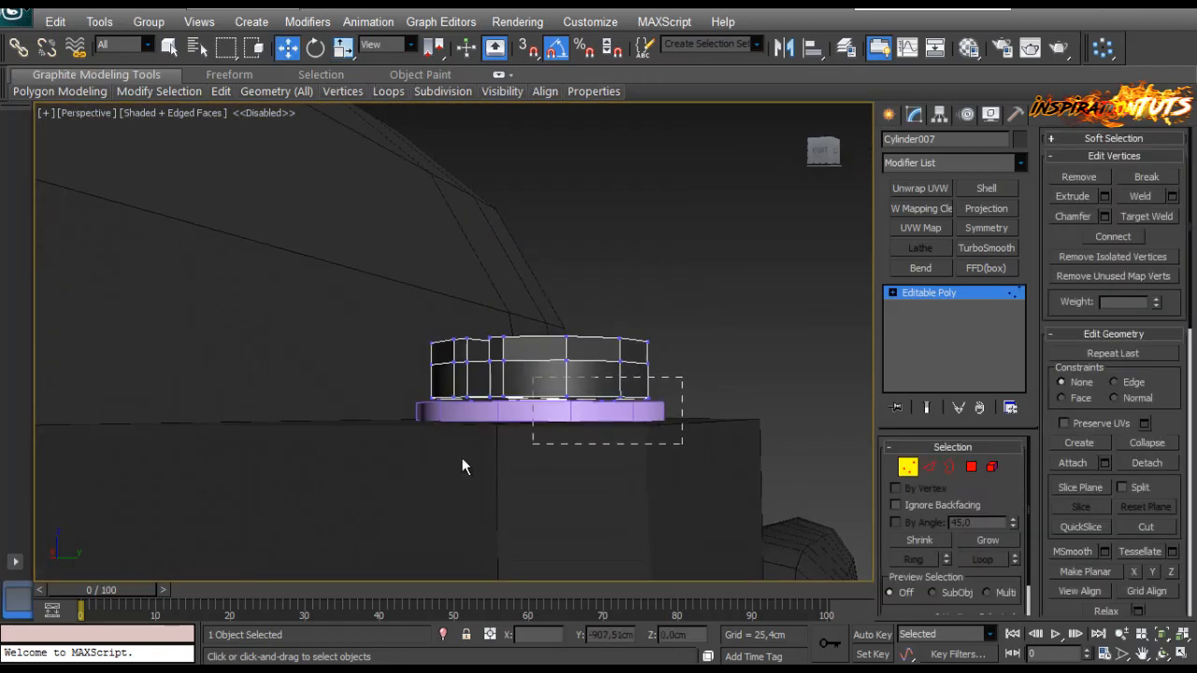
{"action": "left_click_drag", "start_coordinate": [461, 457], "coordinate": [462, 457]}
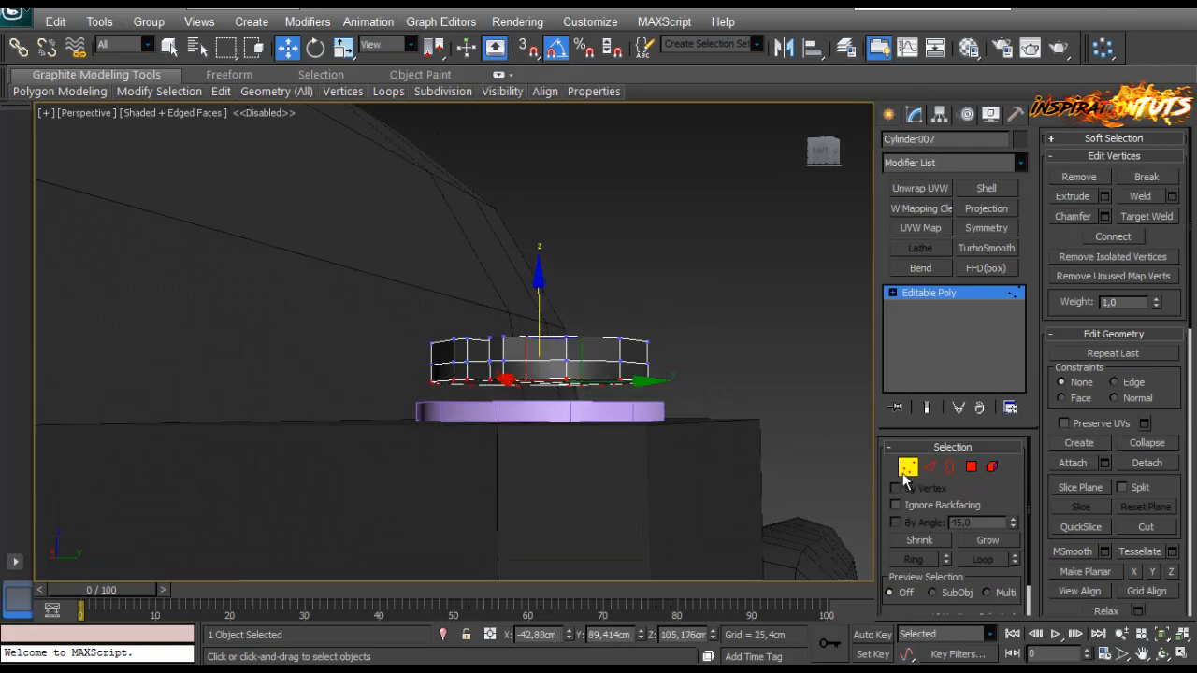
{"action": "left_click", "coordinate": [907, 467]}
{"action": "middle_click_drag", "start_coordinate": [540, 318], "coordinate": [508, 435], "text": "alt"}
{"action": "scroll", "coordinate": [480, 458], "scroll_direction": "up", "scroll_amount": 3}
Step: Change the base disc's object color to black and deselect it
{"action": "left_click", "coordinate": [479, 458]}
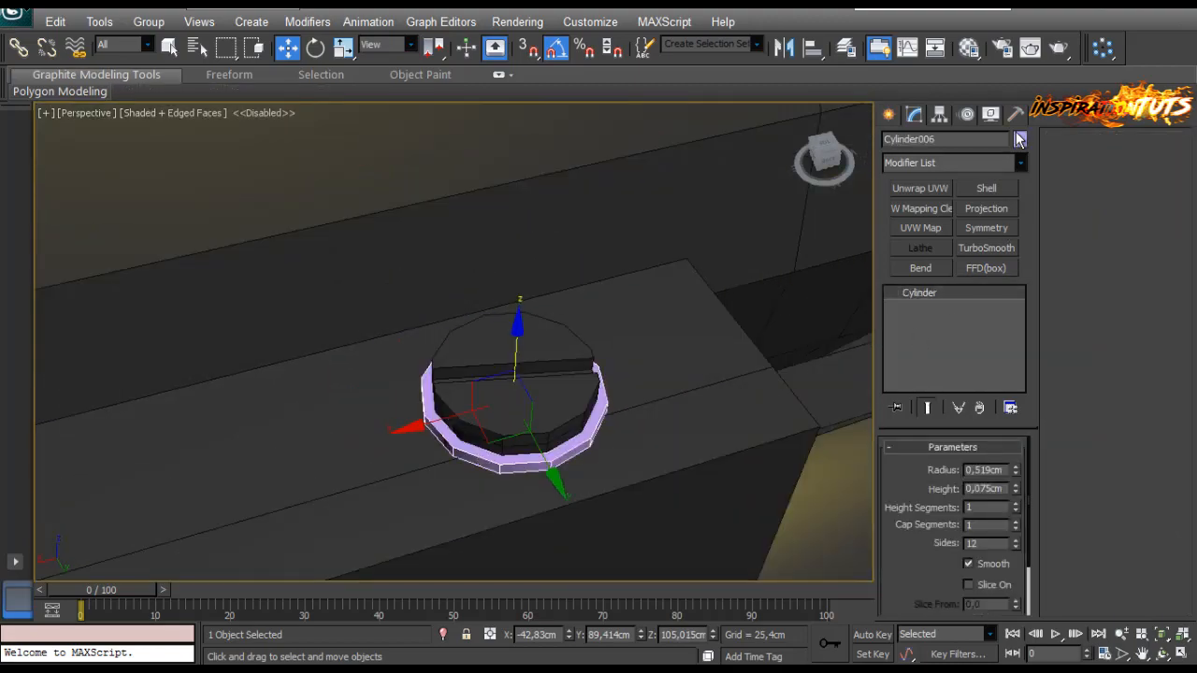
{"action": "left_click", "coordinate": [1020, 139]}
{"action": "left_click", "coordinate": [669, 447]}
{"action": "middle_click_drag", "start_coordinate": [670, 447], "coordinate": [524, 425], "text": "alt"}
{"action": "left_click", "coordinate": [654, 446]}
Step: Copy the Quad Chamfer modifier from the front barrel band's modifier stack
{"action": "scroll", "coordinate": [561, 396], "scroll_direction": "down", "scroll_amount": 4}
{"action": "scroll", "coordinate": [524, 425], "scroll_direction": "up", "scroll_amount": 6}
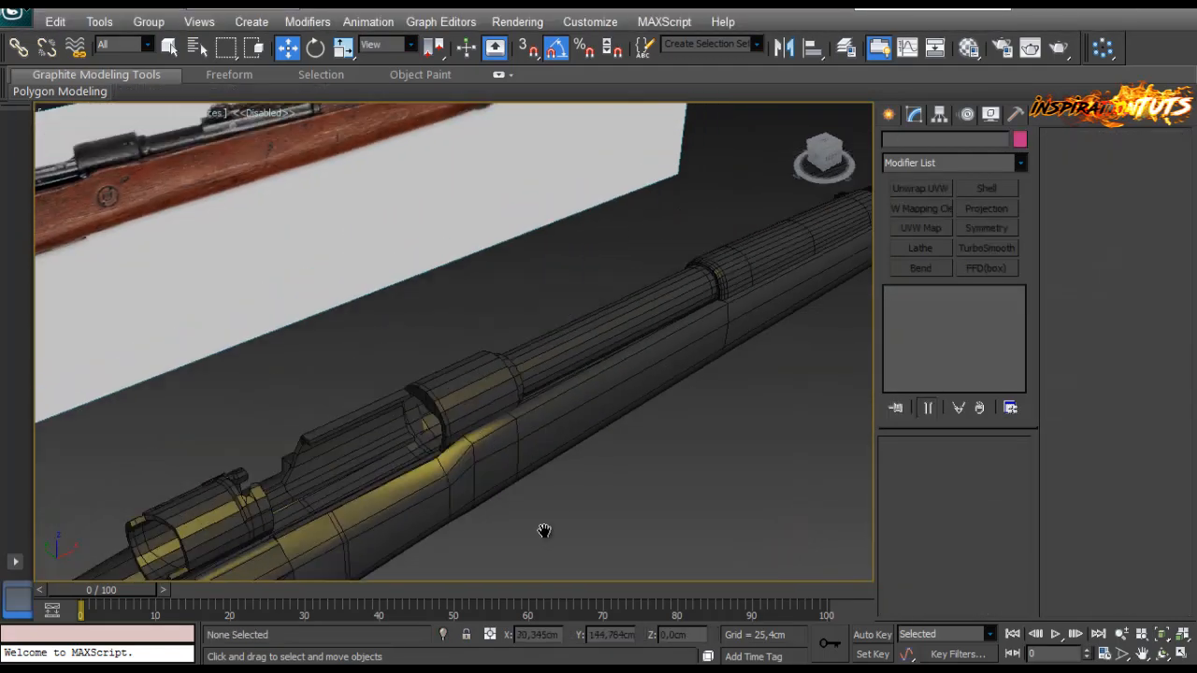
{"action": "middle_click_drag", "start_coordinate": [548, 449], "coordinate": [296, 327], "text": "alt"}
{"action": "left_click", "coordinate": [604, 436]}
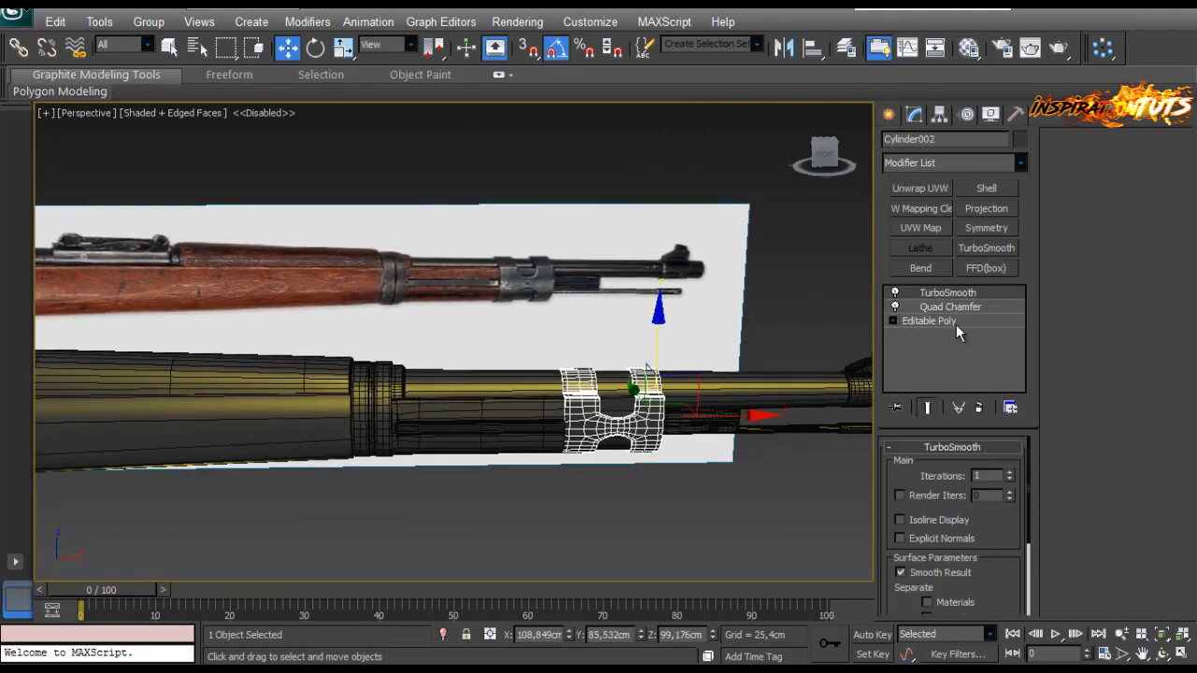
{"action": "right_click", "coordinate": [956, 308]}
{"action": "left_click", "coordinate": [985, 373]}
{"action": "middle_click_drag", "start_coordinate": [378, 510], "coordinate": [636, 549], "text": "alt"}
{"action": "scroll", "coordinate": [636, 549], "scroll_direction": "down", "scroll_amount": 3}
{"action": "left_click", "coordinate": [536, 506]}
{"action": "middle_click_drag", "start_coordinate": [537, 506], "coordinate": [956, 489]}
{"action": "middle_click_drag", "start_coordinate": [426, 439], "coordinate": [425, 473], "text": "alt"}
{"action": "scroll", "coordinate": [425, 473], "scroll_direction": "up", "scroll_amount": 3}
{"action": "middle_click_drag", "start_coordinate": [337, 443], "coordinate": [412, 387]}
Step: Examine the smoothing groups of the bolt housing's whole element and check its shading with edges hidden
{"action": "left_click", "coordinate": [411, 387]}
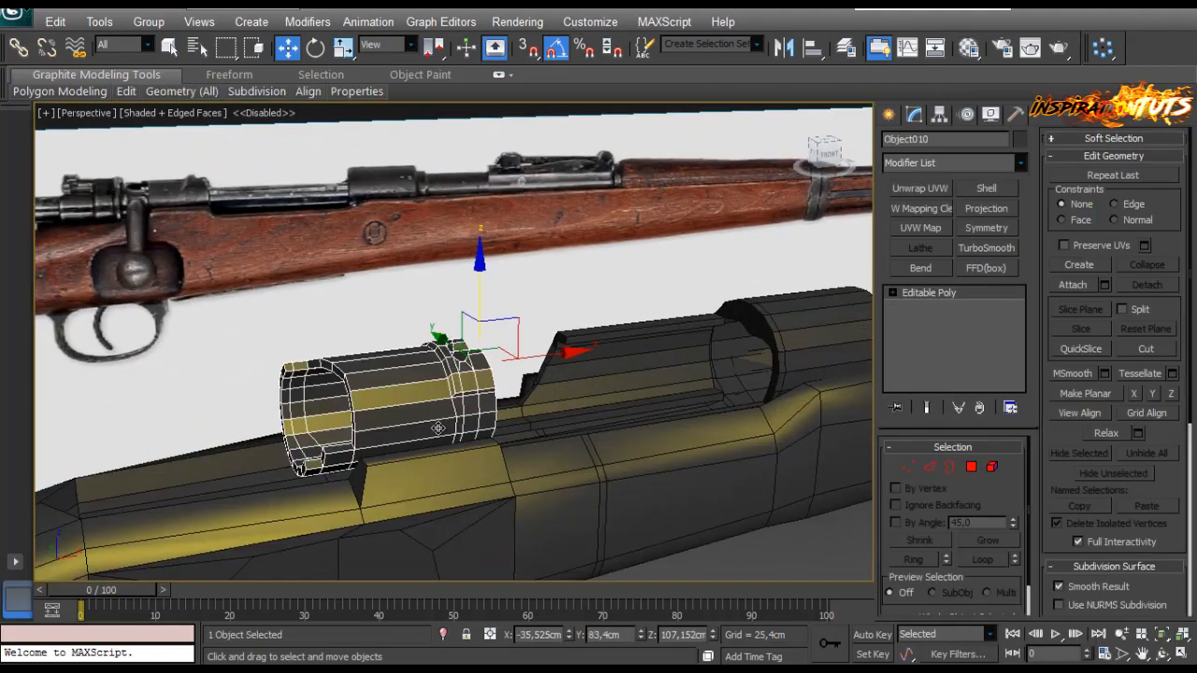
{"action": "scroll", "coordinate": [439, 427], "scroll_direction": "up", "scroll_amount": 2}
{"action": "middle_click_drag", "start_coordinate": [438, 427], "coordinate": [692, 460]}
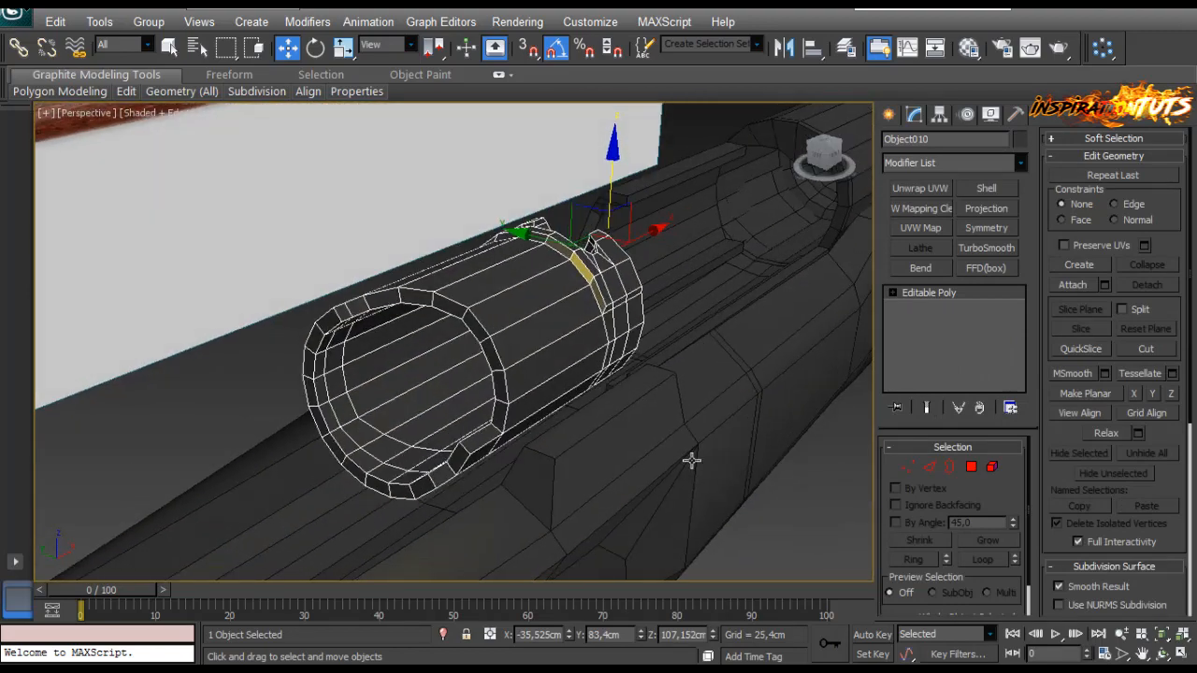
{"action": "left_click", "coordinate": [992, 467]}
{"action": "left_click", "coordinate": [485, 317]}
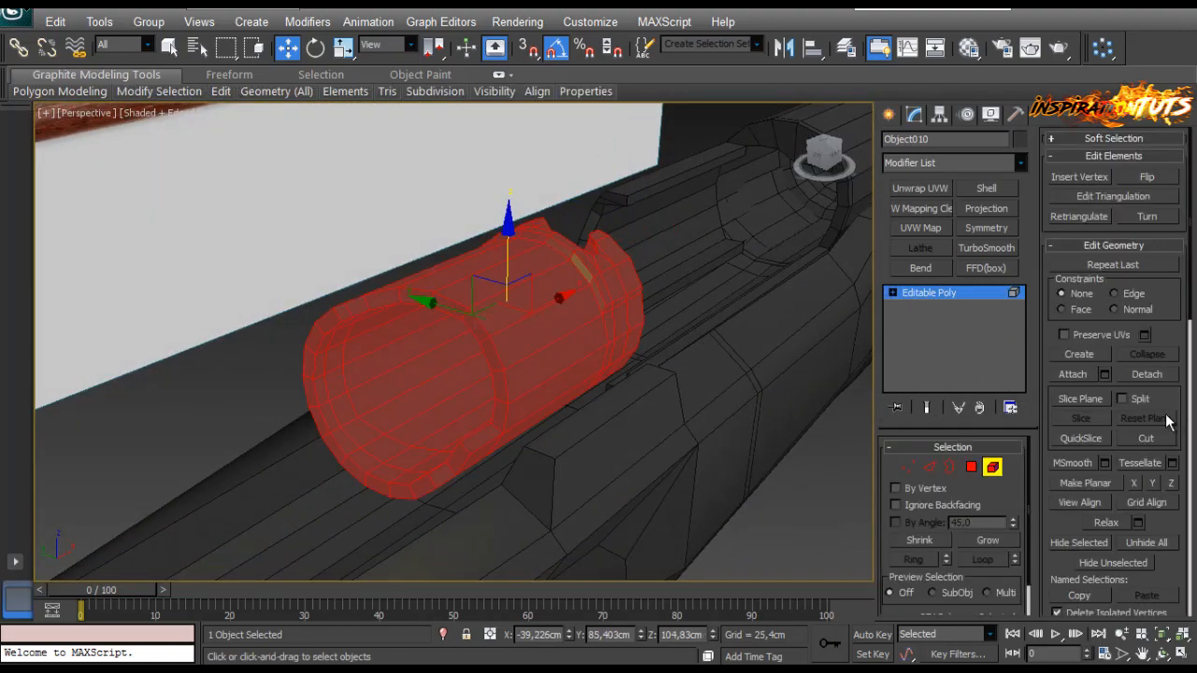
{"action": "scroll", "coordinate": [1167, 361], "scroll_direction": "down", "scroll_amount": 5}
{"action": "scroll", "coordinate": [1180, 512], "scroll_direction": "down", "scroll_amount": 3}
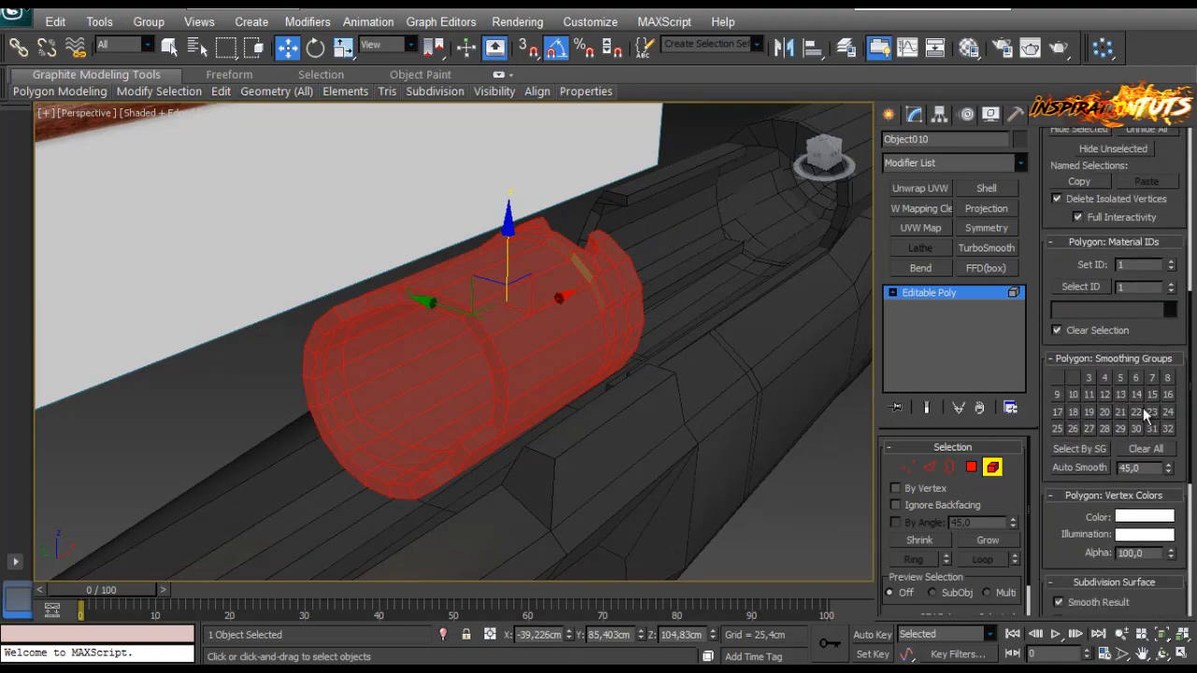
{"action": "left_click", "coordinate": [997, 471]}
{"action": "left_click", "coordinate": [806, 521]}
{"action": "key", "text": "F4"}
{"action": "middle_click_drag", "start_coordinate": [599, 327], "coordinate": [409, 376], "text": "alt"}
{"action": "left_click", "coordinate": [416, 367]}
{"action": "key", "text": "F4"}
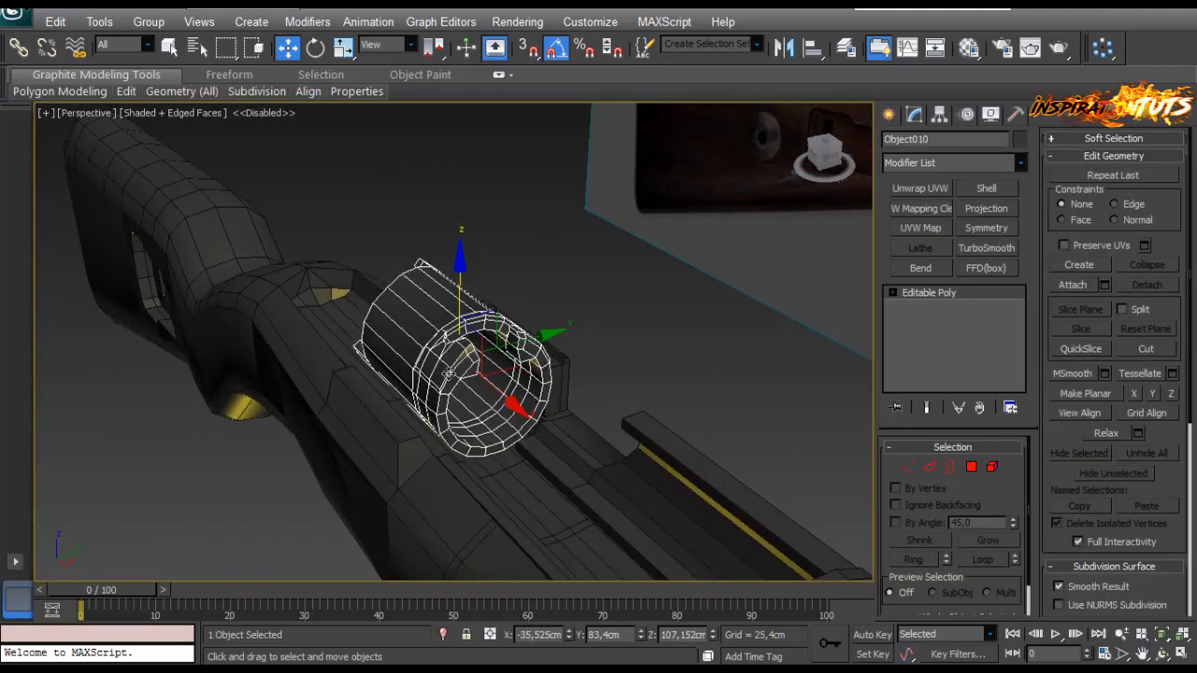
Step: Isolate the bolt housing and clear its polygon selection
{"action": "key", "text": "alt+q"}
{"action": "middle_click_drag", "start_coordinate": [560, 359], "coordinate": [617, 421], "text": "alt"}
{"action": "left_click", "coordinate": [971, 467]}
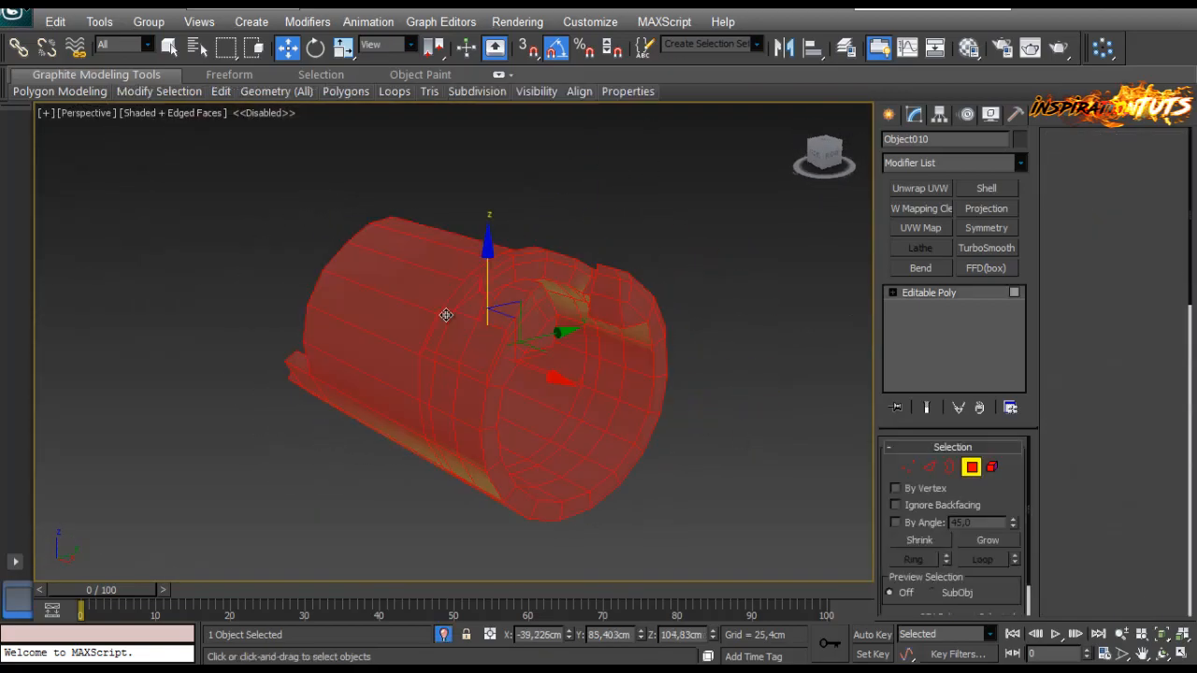
{"action": "left_click", "coordinate": [742, 325]}
Step: Select the outer polygons around the bolt housing's front collar
{"action": "middle_click_drag", "start_coordinate": [534, 309], "coordinate": [507, 353], "text": "alt"}
{"action": "left_click", "coordinate": [570, 334]}
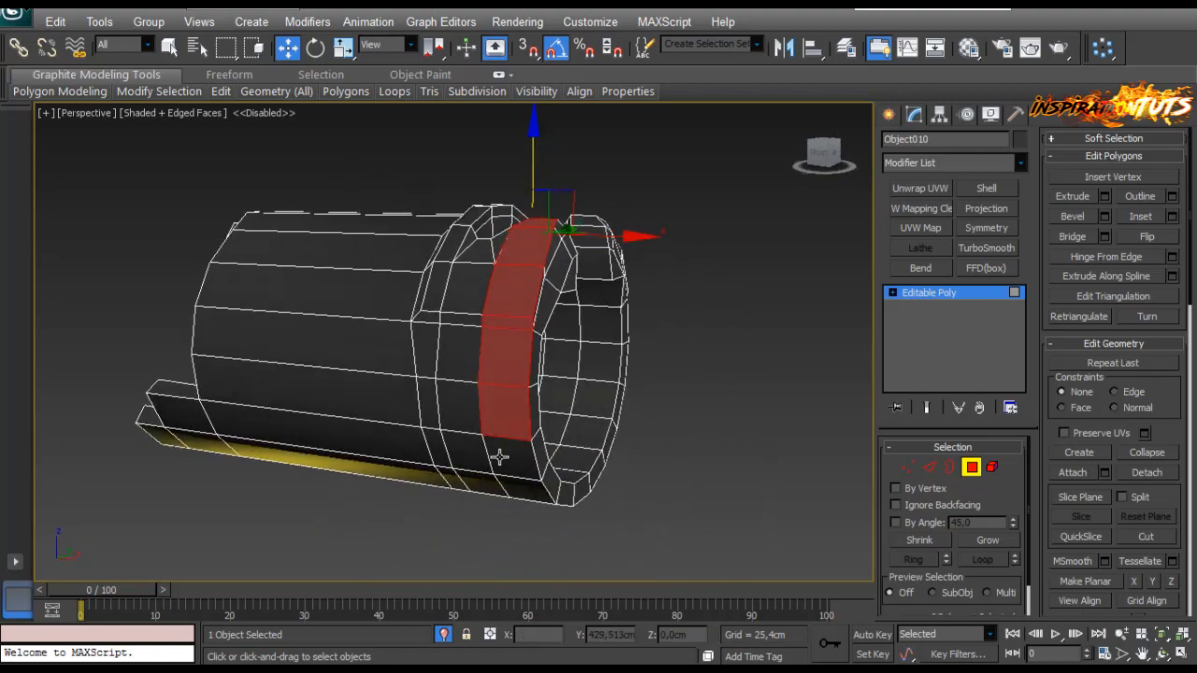
{"action": "middle_click_drag", "start_coordinate": [499, 456], "coordinate": [479, 442], "text": "alt"}
{"action": "middle_click_drag", "start_coordinate": [460, 350], "coordinate": [482, 423], "text": "alt"}
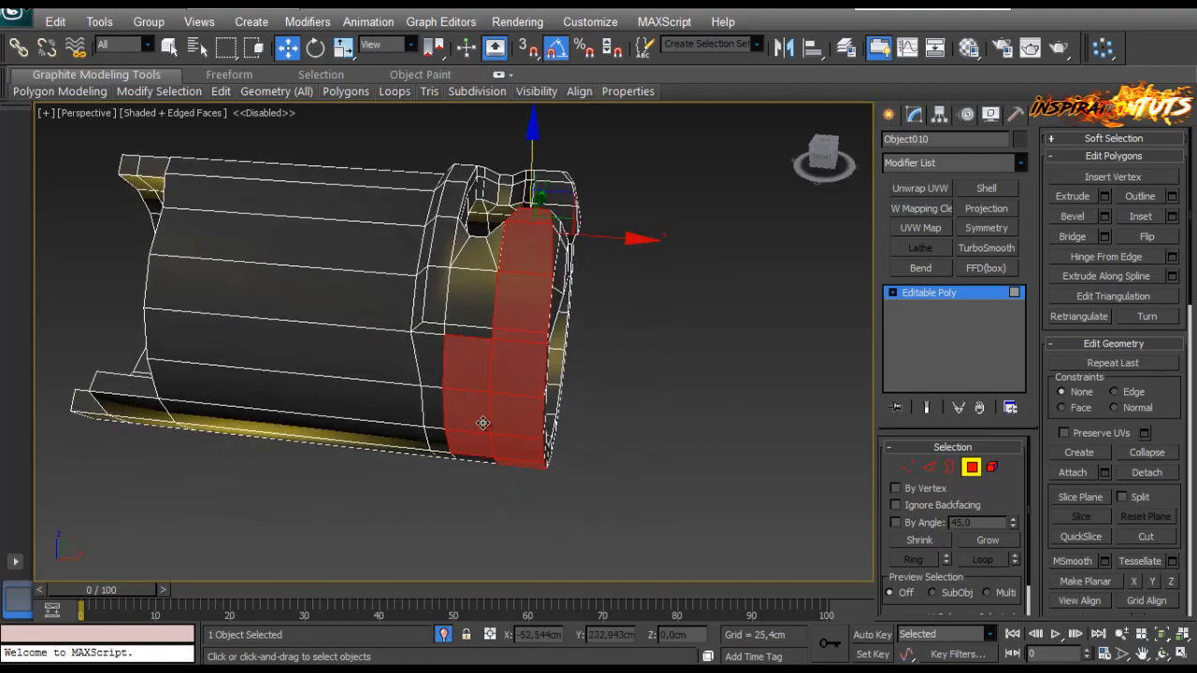
{"action": "left_click", "coordinate": [473, 334], "text": "ctrl"}
{"action": "left_click", "coordinate": [473, 300], "text": "ctrl"}
{"action": "left_click", "coordinate": [479, 256], "text": "ctrl"}
Step: Add the small polygons around the collar's notch to the selection
{"action": "scroll", "coordinate": [497, 374], "scroll_direction": "up", "scroll_amount": 3}
{"action": "middle_click_drag", "start_coordinate": [433, 299], "coordinate": [499, 406], "text": "alt"}
{"action": "left_click", "coordinate": [522, 328], "text": "ctrl"}
{"action": "left_click", "coordinate": [492, 320], "text": "ctrl"}
{"action": "left_click", "coordinate": [473, 245], "text": "ctrl"}
{"action": "left_click", "coordinate": [449, 287], "text": "ctrl"}
{"action": "left_click", "coordinate": [468, 360], "text": "ctrl"}
Step: Select the upper polygons of the housing's body behind the collar and bring up the smoothing group settings
{"action": "scroll", "coordinate": [474, 393], "scroll_direction": "down", "scroll_amount": 4}
{"action": "left_click", "coordinate": [511, 384], "text": "ctrl"}
{"action": "left_click", "coordinate": [510, 360], "text": "ctrl"}
{"action": "left_click", "coordinate": [499, 329], "text": "ctrl"}
{"action": "middle_click_drag", "start_coordinate": [470, 312], "coordinate": [492, 430], "text": "alt"}
{"action": "middle_click_drag", "start_coordinate": [522, 505], "coordinate": [591, 423], "text": "alt"}
{"action": "scroll", "coordinate": [1044, 549], "scroll_direction": "down", "scroll_amount": 10}
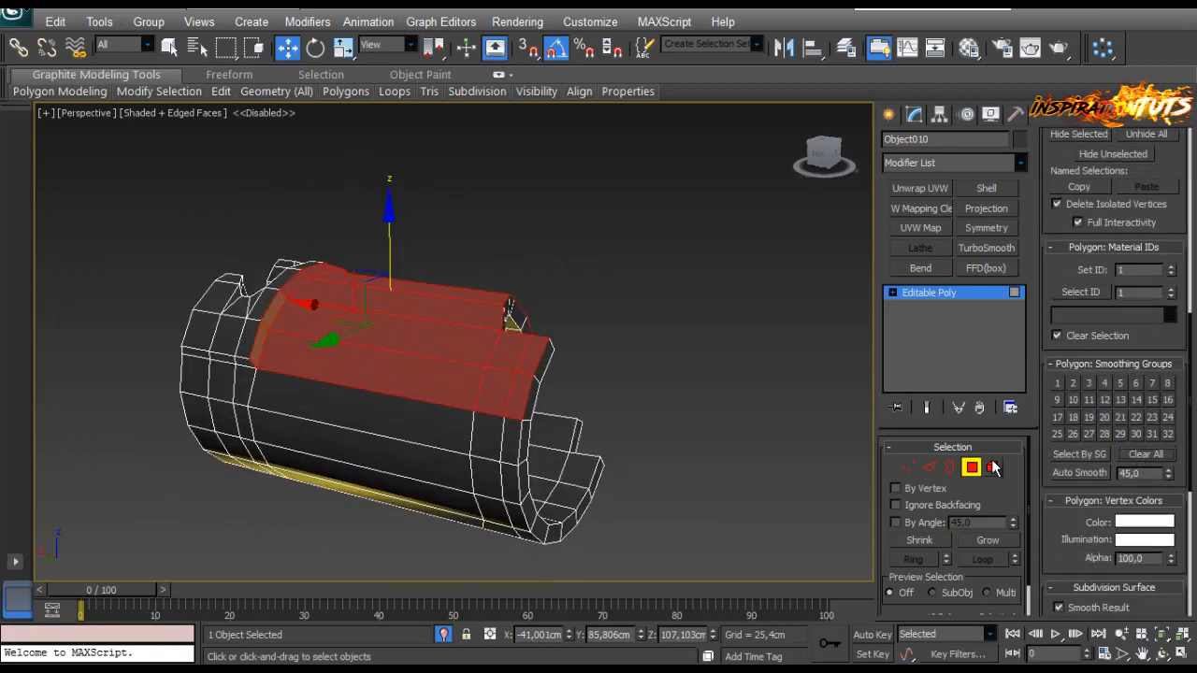
Step: Clear the polygon selection, check the housing's shading with edges hidden, and resume polygon editing
{"action": "key", "text": "Delete"}
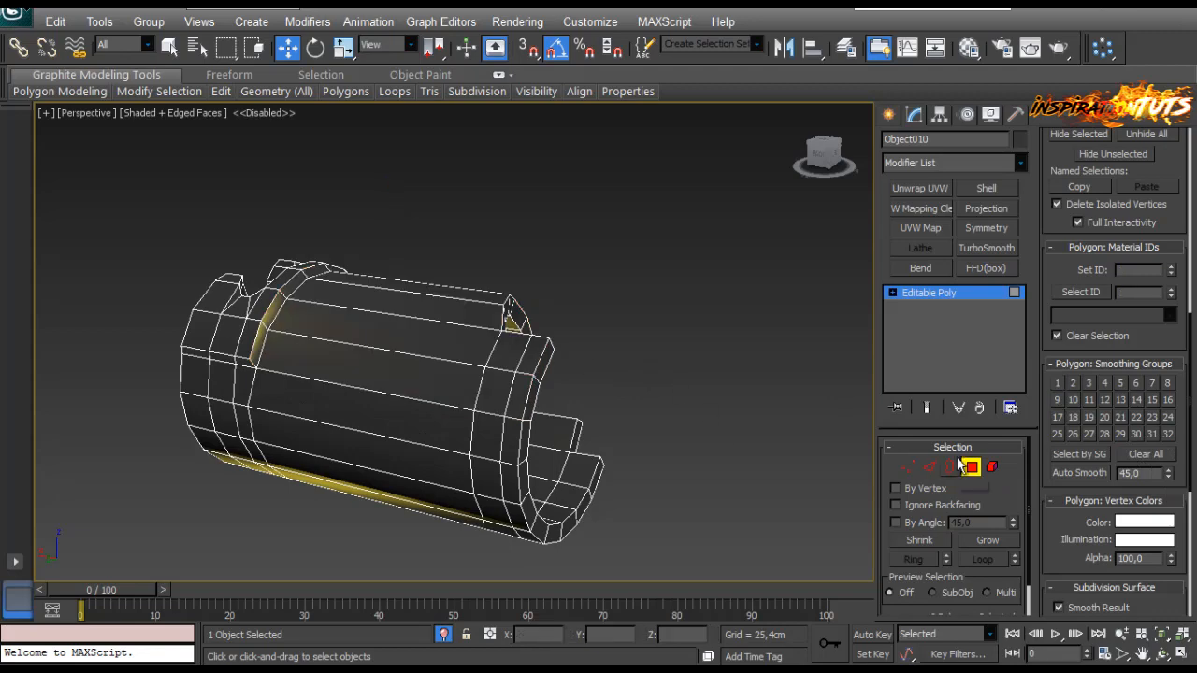
{"action": "key", "text": "4"}
{"action": "mouse_move", "coordinate": [422, 345]}
{"action": "middle_mouse_down", "text": "alt"}
{"action": "mouse_move", "coordinate": [369, 431]}
{"action": "mouse_move", "coordinate": [397, 387]}
{"action": "mouse_move", "coordinate": [556, 377]}
{"action": "mouse_move", "coordinate": [539, 347]}
{"action": "middle_mouse_up", "text": "alt"}
{"action": "key", "text": "F4"}
{"action": "key", "text": "F4"}
{"action": "scroll", "coordinate": [540, 347], "scroll_direction": "up", "scroll_amount": 3}
{"action": "left_click", "coordinate": [970, 466]}
Step: Select the outer polygons on one side of the housing's front collar, up to and around the notch
{"action": "middle_click_drag", "start_coordinate": [448, 419], "coordinate": [382, 383], "text": "alt"}
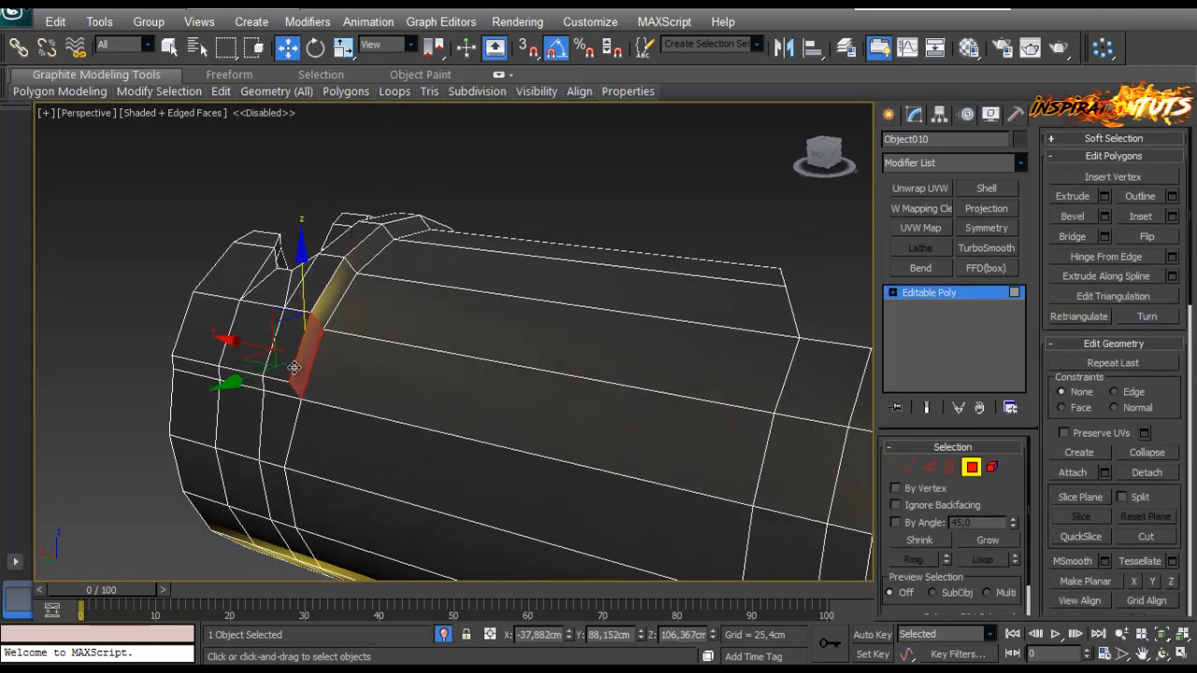
{"action": "left_click", "coordinate": [283, 374]}
{"action": "left_click", "coordinate": [208, 372], "text": "ctrl"}
{"action": "left_click", "coordinate": [203, 333], "text": "ctrl"}
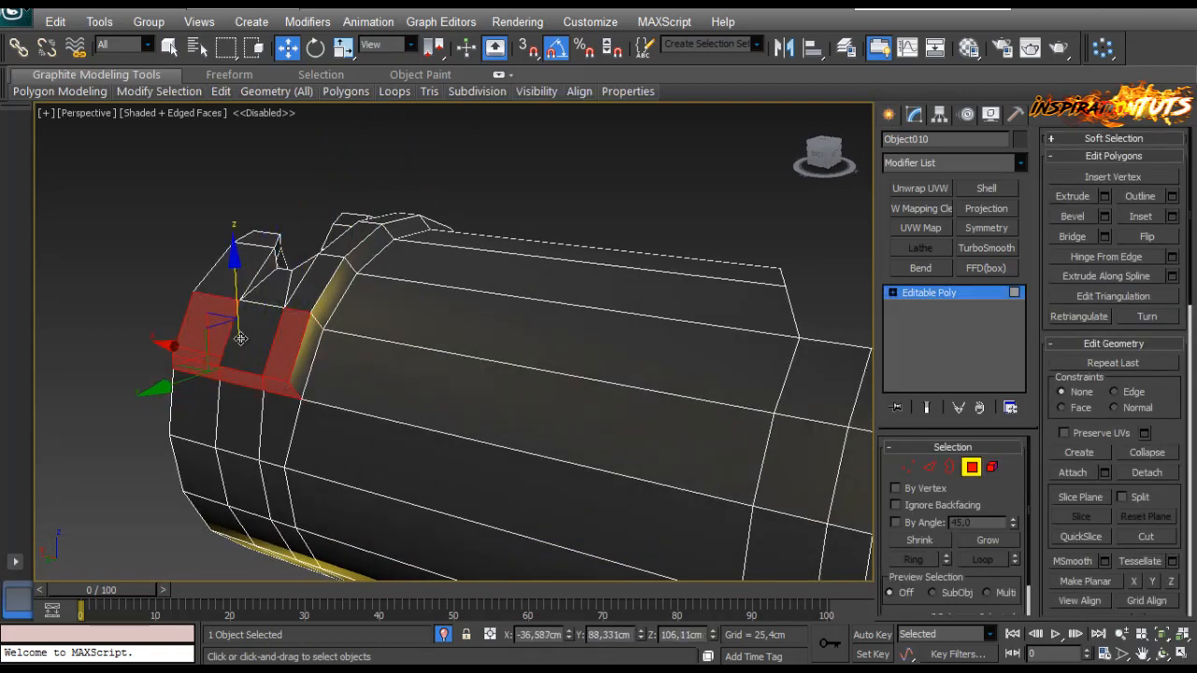
{"action": "left_click", "coordinate": [245, 331], "text": "ctrl"}
{"action": "left_click", "coordinate": [230, 279], "text": "ctrl"}
{"action": "left_click", "coordinate": [266, 287], "text": "ctrl"}
{"action": "left_click", "coordinate": [269, 269], "text": "ctrl"}
{"action": "left_click", "coordinate": [299, 280], "text": "ctrl"}
{"action": "left_click", "coordinate": [315, 283], "text": "ctrl"}
Step: Extend the polygon selection over the collar's raised ridge and down to the opposite side of the notch
{"action": "middle_click_drag", "start_coordinate": [315, 284], "coordinate": [488, 421], "text": "alt"}
{"action": "left_click", "coordinate": [333, 340], "text": "ctrl"}
{"action": "left_click", "coordinate": [444, 363], "text": "ctrl"}
{"action": "left_click", "coordinate": [472, 310], "text": "ctrl"}
{"action": "middle_click_drag", "start_coordinate": [473, 309], "coordinate": [286, 329], "text": "alt"}
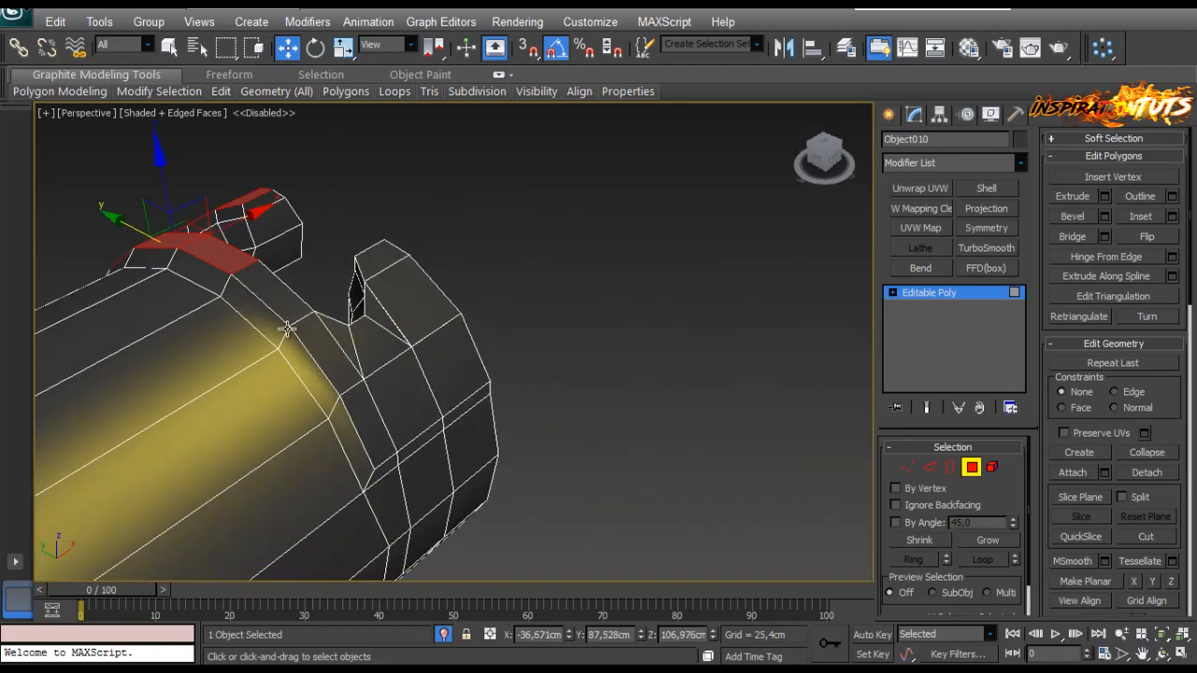
{"action": "left_click", "coordinate": [280, 307], "text": "ctrl"}
{"action": "left_click", "coordinate": [328, 352], "text": "ctrl"}
{"action": "left_click", "coordinate": [367, 415], "text": "ctrl"}
{"action": "left_click", "coordinate": [391, 390], "text": "ctrl"}
{"action": "left_click", "coordinate": [369, 351], "text": "ctrl"}
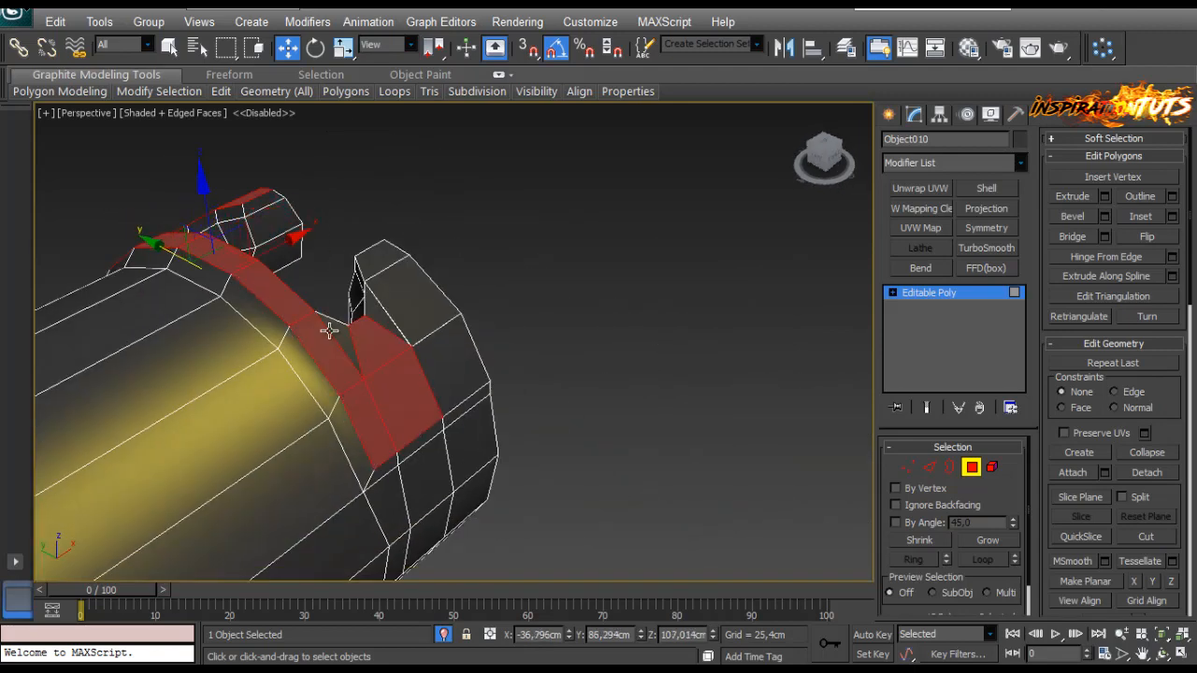
Step: Extend the polygon selection from the far side of the collar's notch down over the collar's adjoining side
{"action": "left_click", "coordinate": [379, 263], "text": "ctrl"}
{"action": "left_click", "coordinate": [417, 307], "text": "ctrl"}
{"action": "left_click", "coordinate": [452, 377], "text": "ctrl"}
{"action": "middle_click_drag", "start_coordinate": [480, 446], "coordinate": [469, 234], "text": "alt"}
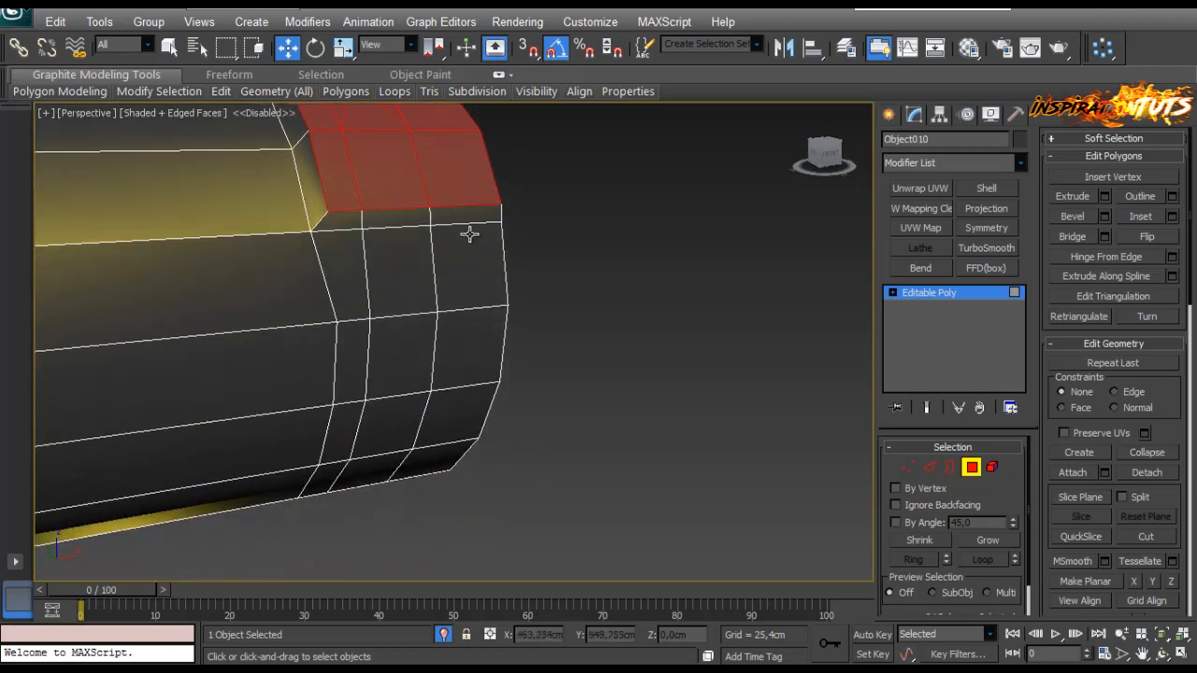
{"action": "left_click", "coordinate": [339, 281], "text": "ctrl"}
{"action": "left_click", "coordinate": [397, 277], "text": "ctrl"}
{"action": "left_click", "coordinate": [461, 278], "text": "ctrl"}
{"action": "left_click", "coordinate": [449, 331], "text": "ctrl"}
{"action": "left_click", "coordinate": [402, 351], "text": "ctrl"}
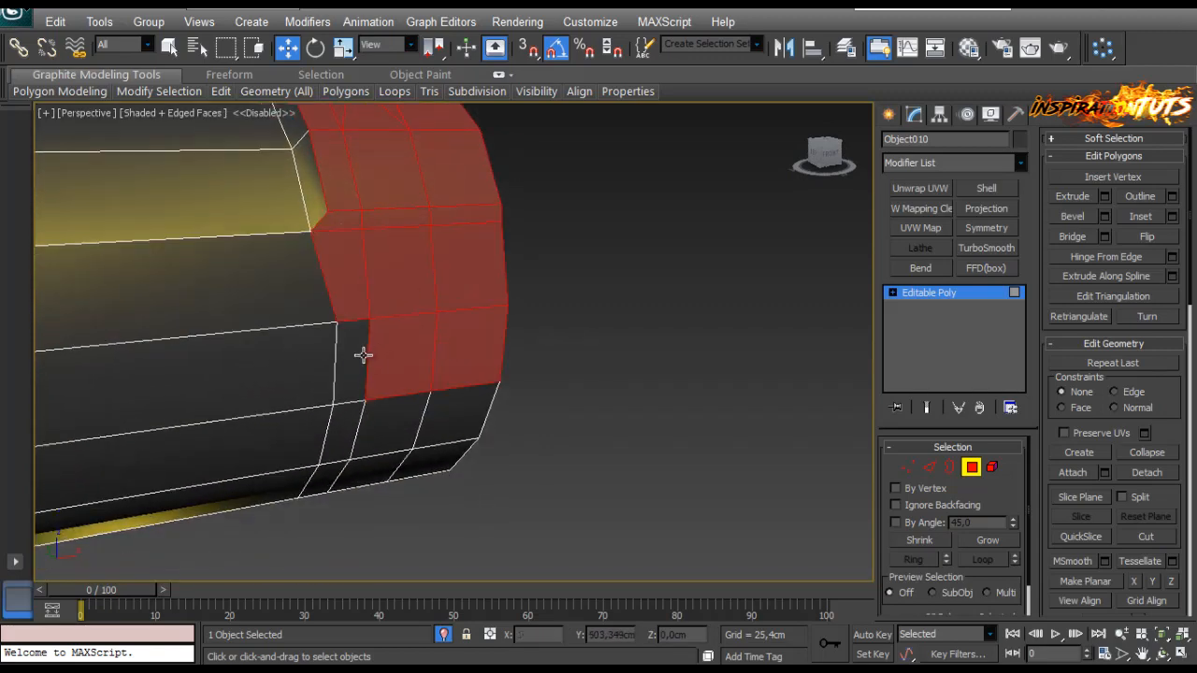
Step: Add the collar's lower side polygons to the selection, row by row towards the underside
{"action": "left_click", "coordinate": [346, 368], "text": "ctrl"}
{"action": "left_click", "coordinate": [345, 424], "text": "ctrl"}
{"action": "left_click", "coordinate": [381, 426], "text": "ctrl"}
{"action": "left_click", "coordinate": [424, 467], "text": "ctrl"}
{"action": "middle_click_drag", "start_coordinate": [433, 489], "coordinate": [353, 379], "text": "alt"}
{"action": "left_click", "coordinate": [321, 379], "text": "ctrl"}
{"action": "left_click", "coordinate": [255, 378], "text": "ctrl"}
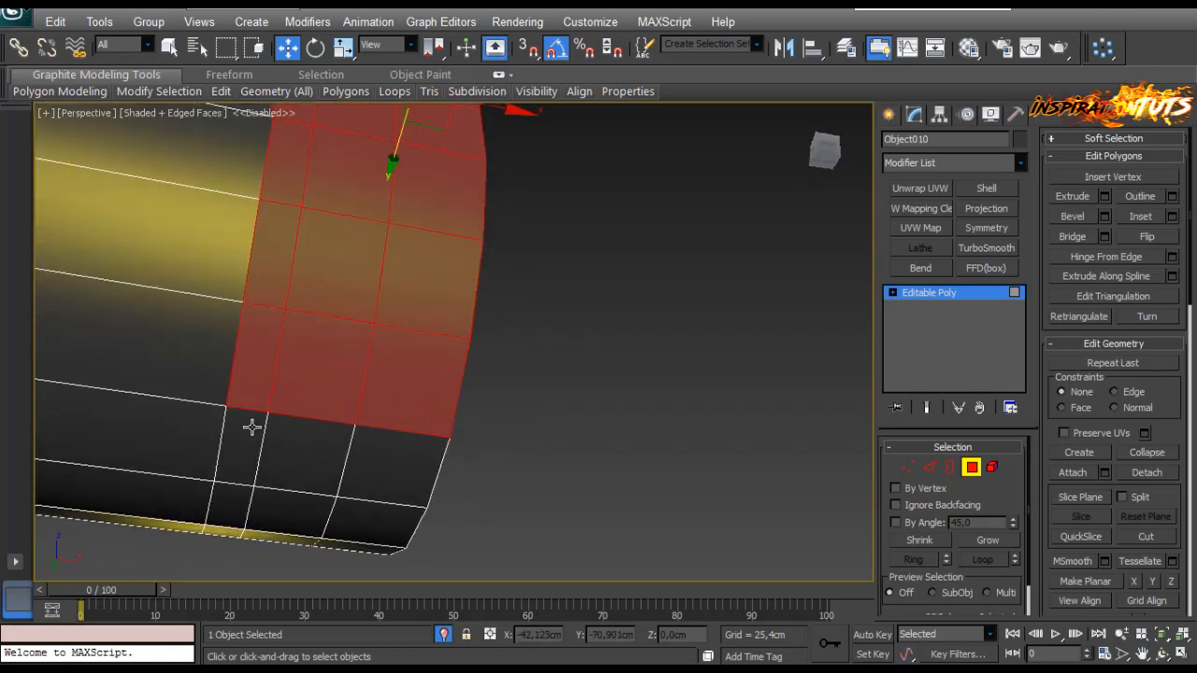
{"action": "left_click", "coordinate": [247, 433], "text": "ctrl"}
{"action": "left_click", "coordinate": [299, 450], "text": "ctrl"}
{"action": "left_click", "coordinate": [355, 455], "text": "ctrl"}
Step: Add the polygons across the collar's underside to the selection
{"action": "middle_click_drag", "start_coordinate": [350, 455], "coordinate": [339, 300], "text": "alt"}
{"action": "left_click", "coordinate": [339, 297], "text": "ctrl"}
{"action": "left_click", "coordinate": [249, 224], "text": "ctrl"}
{"action": "left_click", "coordinate": [187, 200], "text": "ctrl"}
{"action": "left_click", "coordinate": [138, 304], "text": "ctrl"}
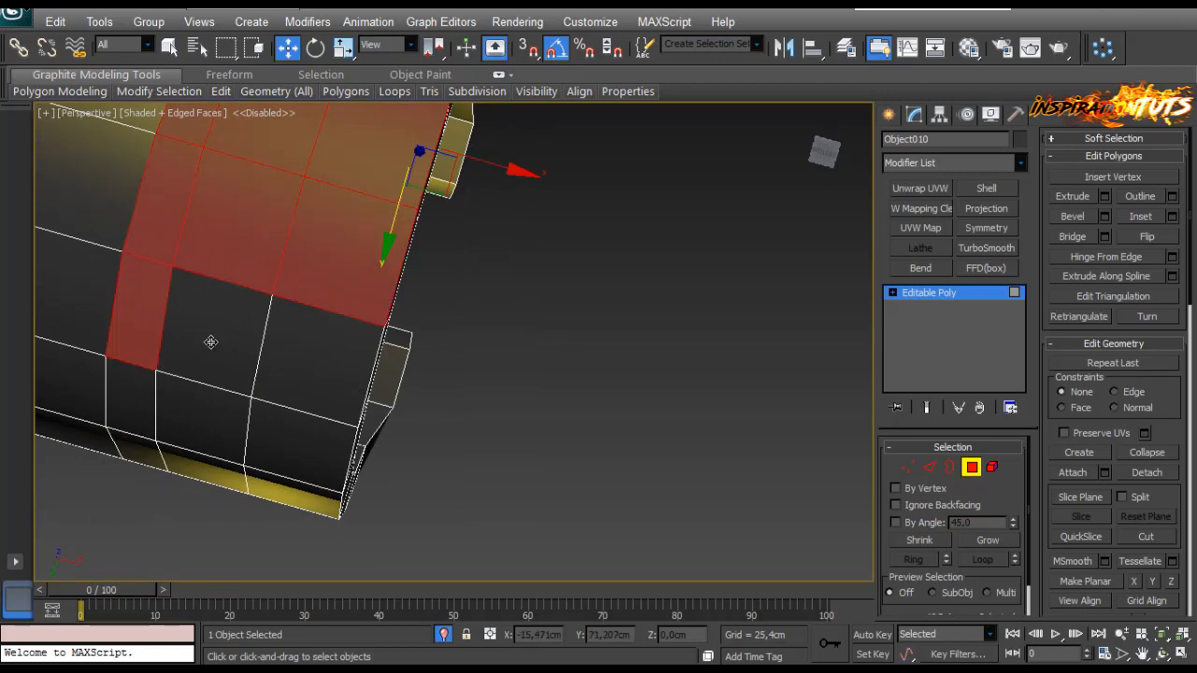
{"action": "left_click", "coordinate": [208, 343], "text": "ctrl"}
{"action": "left_click", "coordinate": [317, 343], "text": "ctrl"}
{"action": "left_click", "coordinate": [259, 421], "text": "ctrl"}
{"action": "left_click", "coordinate": [136, 398], "text": "ctrl"}
Step: Add the polygons on the collar's opposite side, closing the selected band around the collar's outside
{"action": "middle_click_drag", "start_coordinate": [177, 458], "coordinate": [399, 363], "text": "alt"}
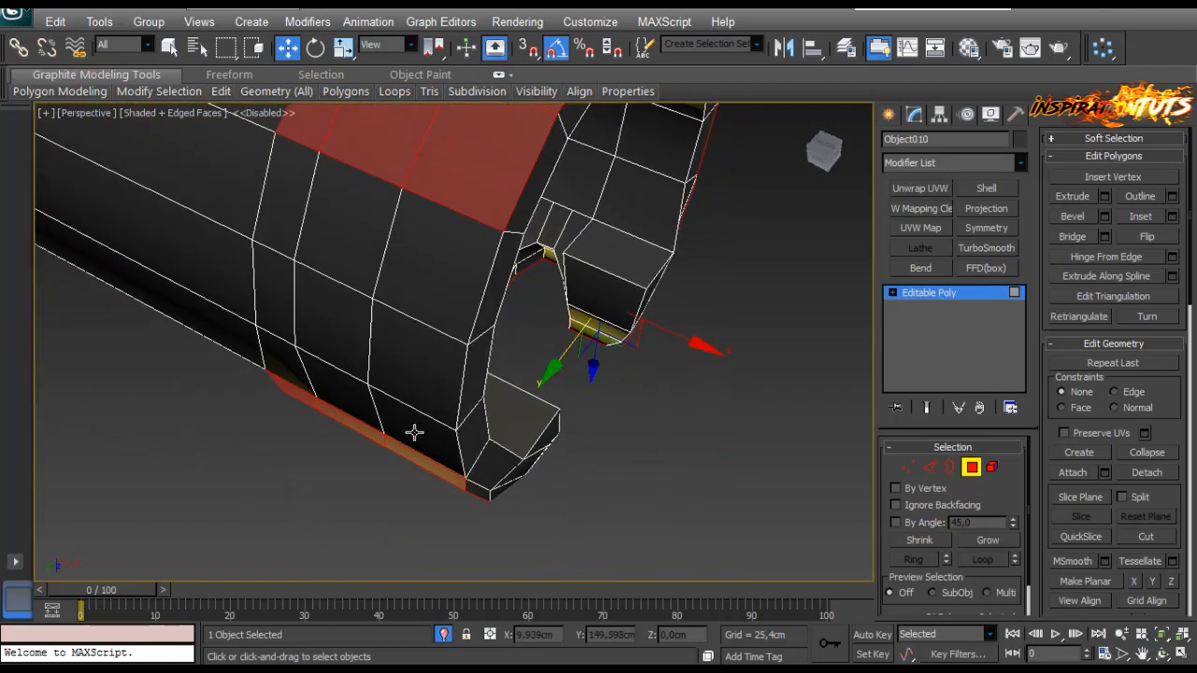
{"action": "left_click", "coordinate": [415, 432], "text": "ctrl"}
{"action": "left_click", "coordinate": [364, 414], "text": "ctrl"}
{"action": "left_click", "coordinate": [273, 372], "text": "ctrl"}
{"action": "left_click", "coordinate": [279, 318], "text": "ctrl"}
{"action": "left_click", "coordinate": [316, 327], "text": "ctrl"}
{"action": "left_click", "coordinate": [405, 351], "text": "ctrl"}
{"action": "left_click", "coordinate": [430, 278], "text": "ctrl"}
{"action": "left_click", "coordinate": [359, 226], "text": "ctrl"}
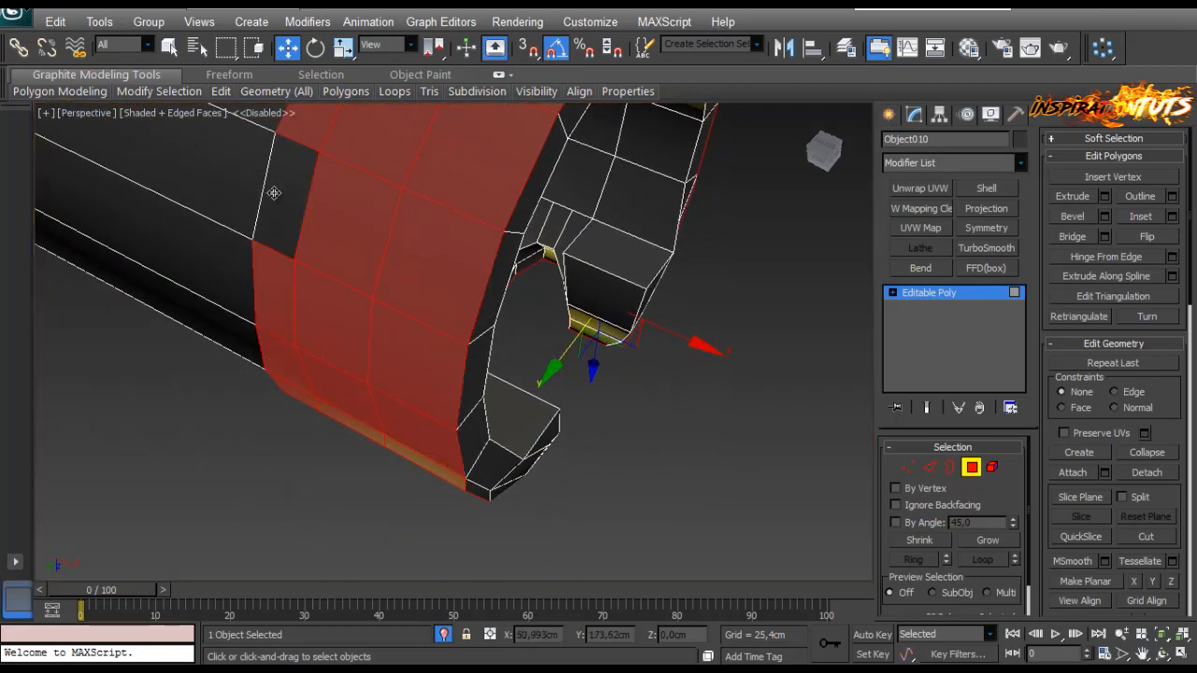
{"action": "left_click", "coordinate": [274, 193], "text": "ctrl"}
Step: Add the long polygons on the housing body's lower side and those around the stepped open end
{"action": "scroll", "coordinate": [364, 374], "scroll_direction": "down", "scroll_amount": 4}
{"action": "middle_click_drag", "start_coordinate": [273, 193], "coordinate": [453, 348]}
{"action": "left_click", "coordinate": [448, 365], "text": "ctrl"}
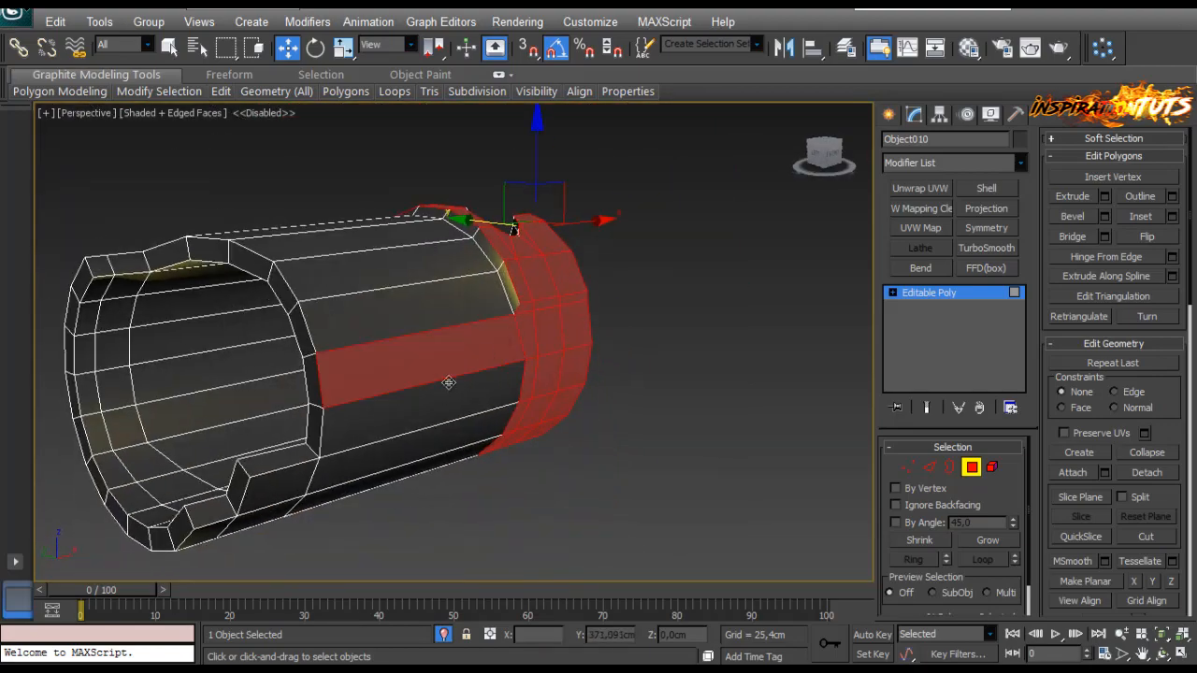
{"action": "left_click", "coordinate": [439, 404], "text": "ctrl"}
{"action": "left_click", "coordinate": [406, 445], "text": "ctrl"}
{"action": "middle_click_drag", "start_coordinate": [401, 449], "coordinate": [230, 253], "text": "alt"}
{"action": "left_click", "coordinate": [229, 253], "text": "ctrl"}
{"action": "left_click", "coordinate": [193, 302], "text": "ctrl"}
{"action": "left_click", "coordinate": [160, 286], "text": "ctrl"}
{"action": "left_click", "coordinate": [121, 342], "text": "ctrl"}
{"action": "left_click", "coordinate": [187, 353], "text": "ctrl"}
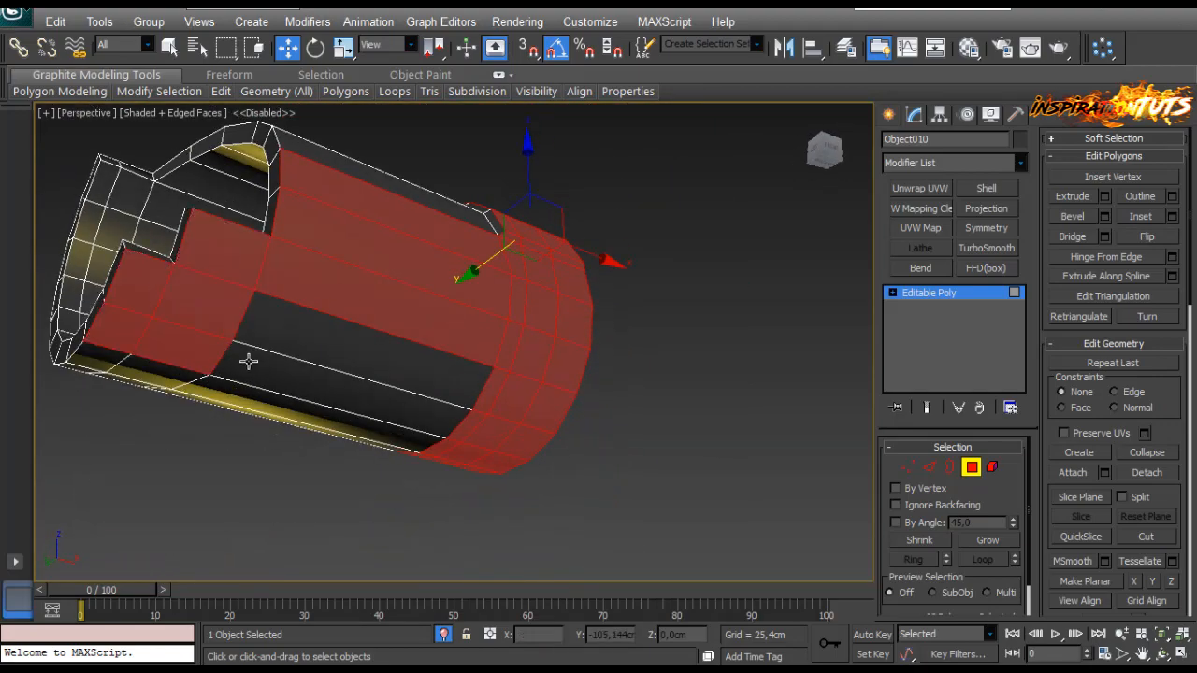
Step: Extend the selection over the body's underside strips and the outer band polygons beneath the open end
{"action": "left_click", "coordinate": [249, 361], "text": "ctrl"}
{"action": "left_click", "coordinate": [276, 332], "text": "ctrl"}
{"action": "middle_click_drag", "start_coordinate": [280, 331], "coordinate": [533, 332], "text": "alt"}
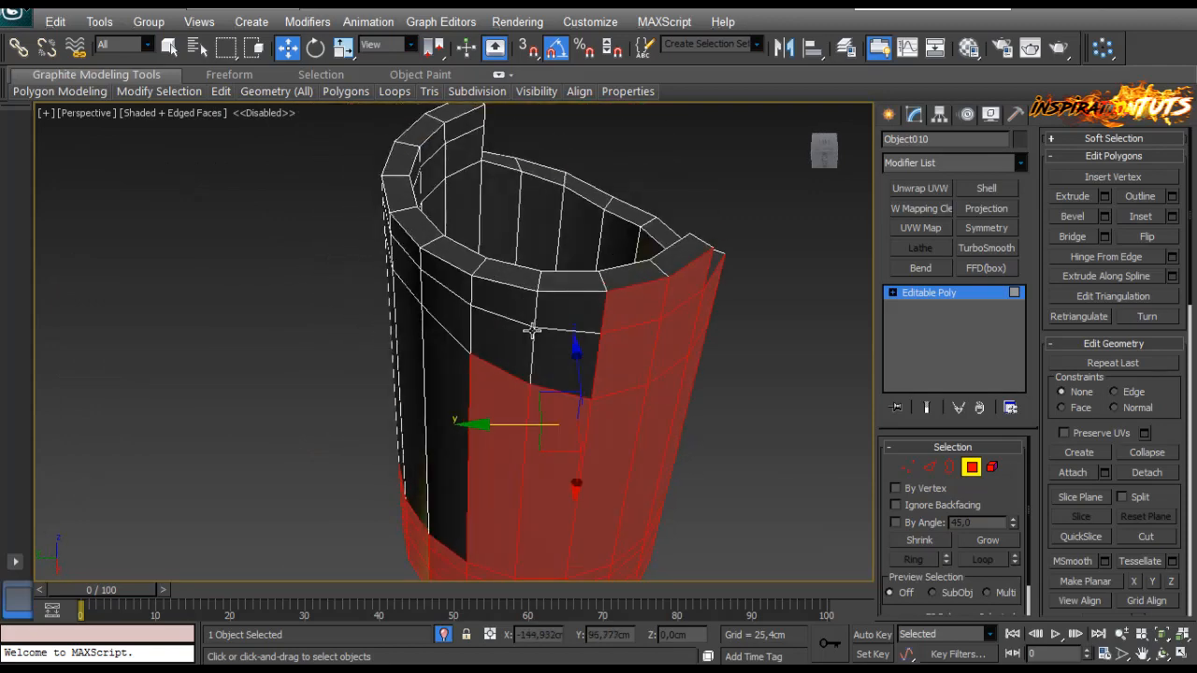
{"action": "left_click", "coordinate": [500, 305], "text": "ctrl"}
{"action": "left_click", "coordinate": [454, 291], "text": "ctrl"}
{"action": "left_click", "coordinate": [449, 307], "text": "ctrl"}
{"action": "left_click", "coordinate": [447, 370], "text": "ctrl"}
Step: Add the outer polygons on the body's opposite side and its end band to the selection
{"action": "middle_click_drag", "start_coordinate": [447, 374], "coordinate": [599, 512], "text": "alt"}
{"action": "left_click", "coordinate": [607, 508], "text": "ctrl"}
{"action": "left_click", "coordinate": [639, 491], "text": "ctrl"}
{"action": "left_click", "coordinate": [653, 447], "text": "ctrl"}
{"action": "left_click", "coordinate": [624, 448], "text": "ctrl"}
{"action": "left_click", "coordinate": [537, 454], "text": "ctrl"}
{"action": "left_click", "coordinate": [570, 399], "text": "ctrl"}
{"action": "left_click", "coordinate": [625, 384], "text": "ctrl"}
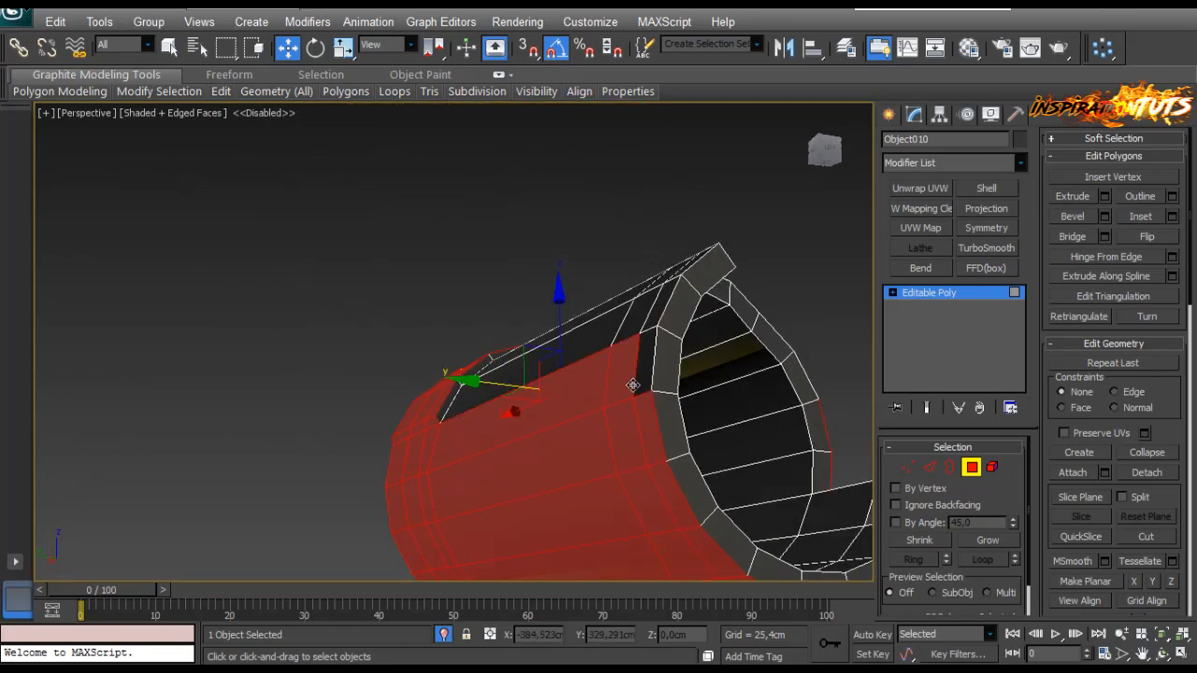
{"action": "left_click", "coordinate": [641, 379], "text": "ctrl"}
{"action": "middle_click_drag", "start_coordinate": [642, 379], "coordinate": [596, 425], "text": "alt"}
{"action": "left_click", "coordinate": [580, 459], "text": "ctrl"}
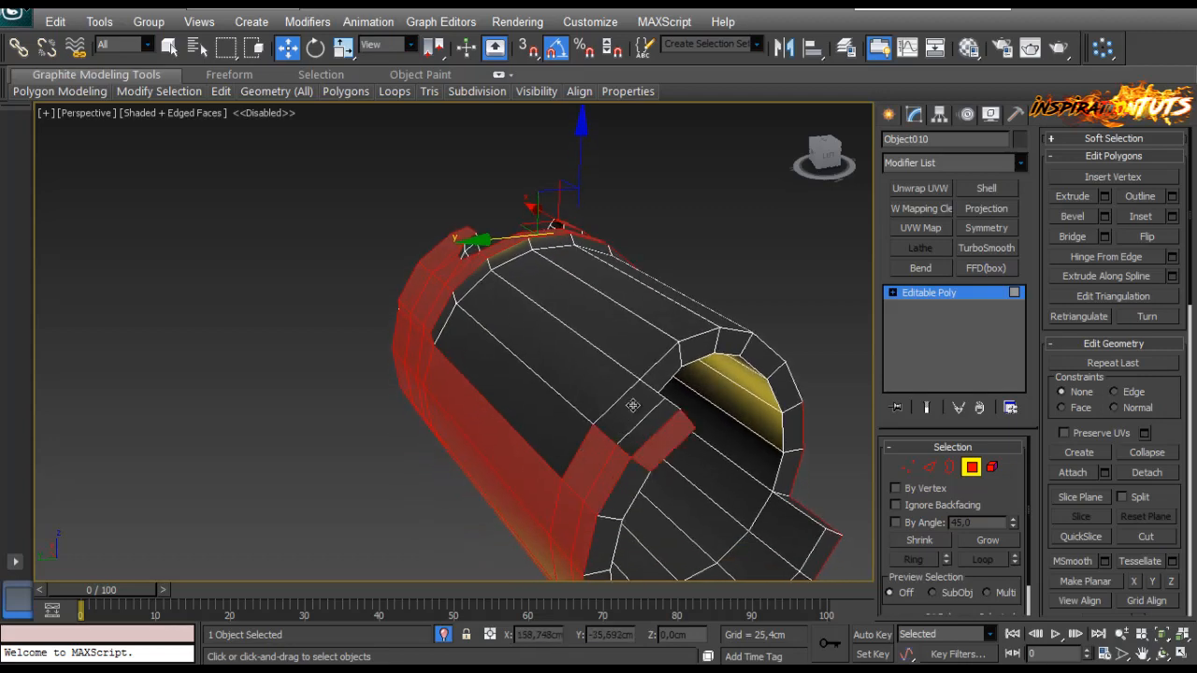
{"action": "left_click", "coordinate": [667, 437], "text": "ctrl"}
{"action": "left_click", "coordinate": [645, 428], "text": "ctrl"}
{"action": "left_click", "coordinate": [627, 414], "text": "ctrl"}
{"action": "left_click", "coordinate": [572, 421], "text": "ctrl"}
{"action": "left_click", "coordinate": [599, 379], "text": "ctrl"}
{"action": "left_click", "coordinate": [620, 344], "text": "ctrl"}
{"action": "middle_click_drag", "start_coordinate": [623, 343], "coordinate": [646, 358], "text": "alt"}
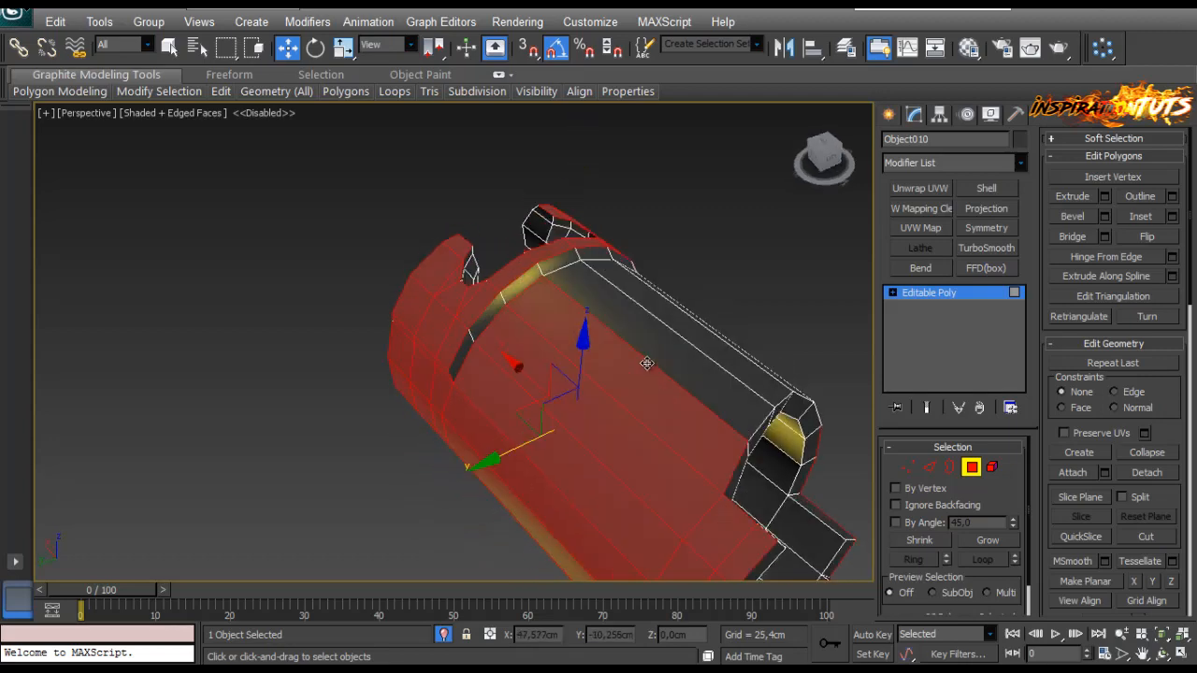
{"action": "key", "text": "ctrl+z"}
{"action": "key", "text": "ctrl+z"}
{"action": "key", "text": "ctrl+z"}
Step: Assign smoothing group 3 to the selected outer collar and body polygons, deselect the housing and check its shading
{"action": "middle_click_drag", "start_coordinate": [662, 428], "coordinate": [608, 397], "text": "alt"}
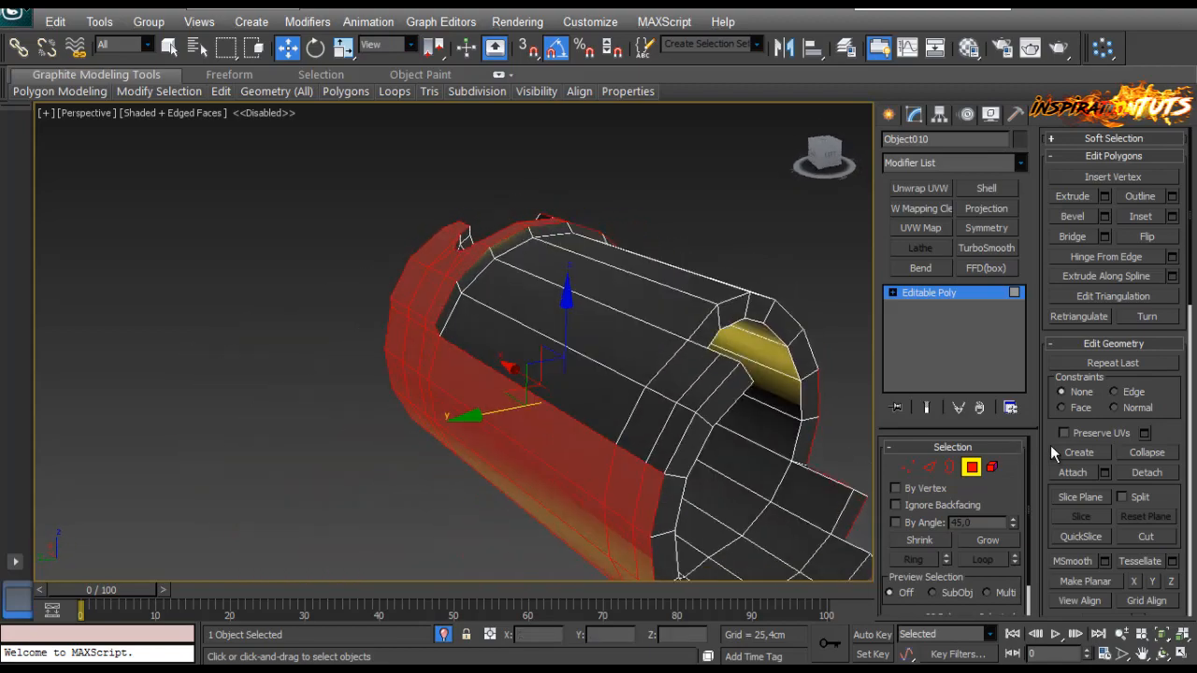
{"action": "left_click_drag", "start_coordinate": [1047, 405], "coordinate": [1006, 19]}
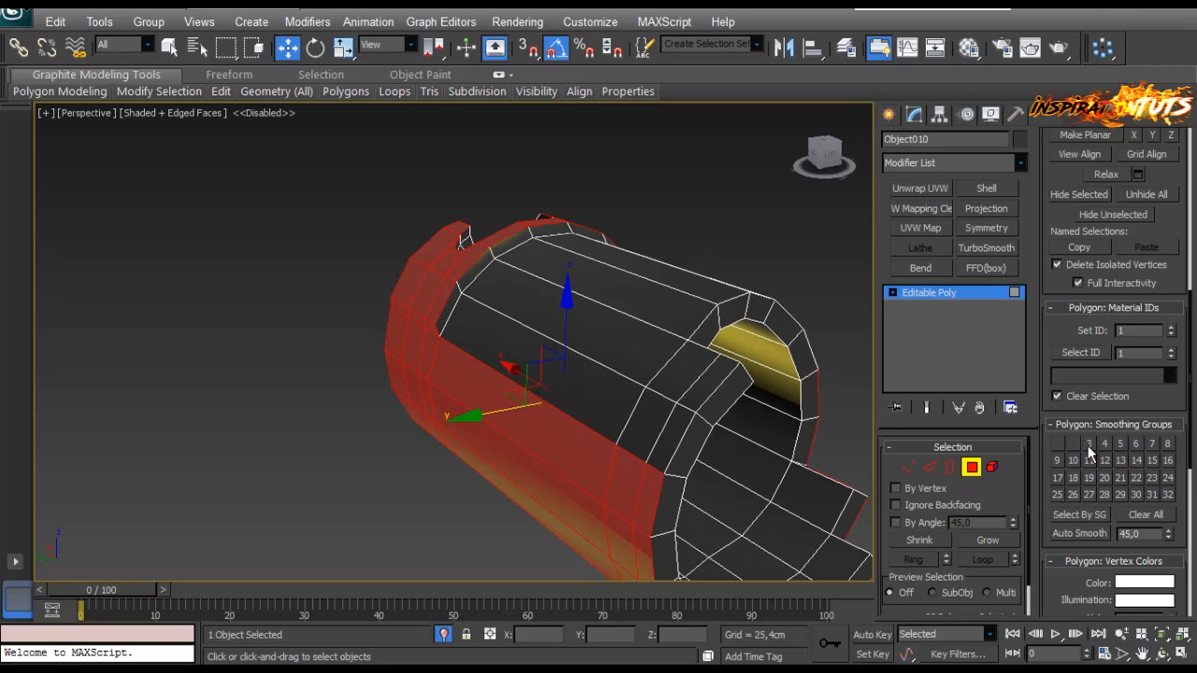
{"action": "middle_click_drag", "start_coordinate": [438, 447], "coordinate": [821, 506], "text": "alt"}
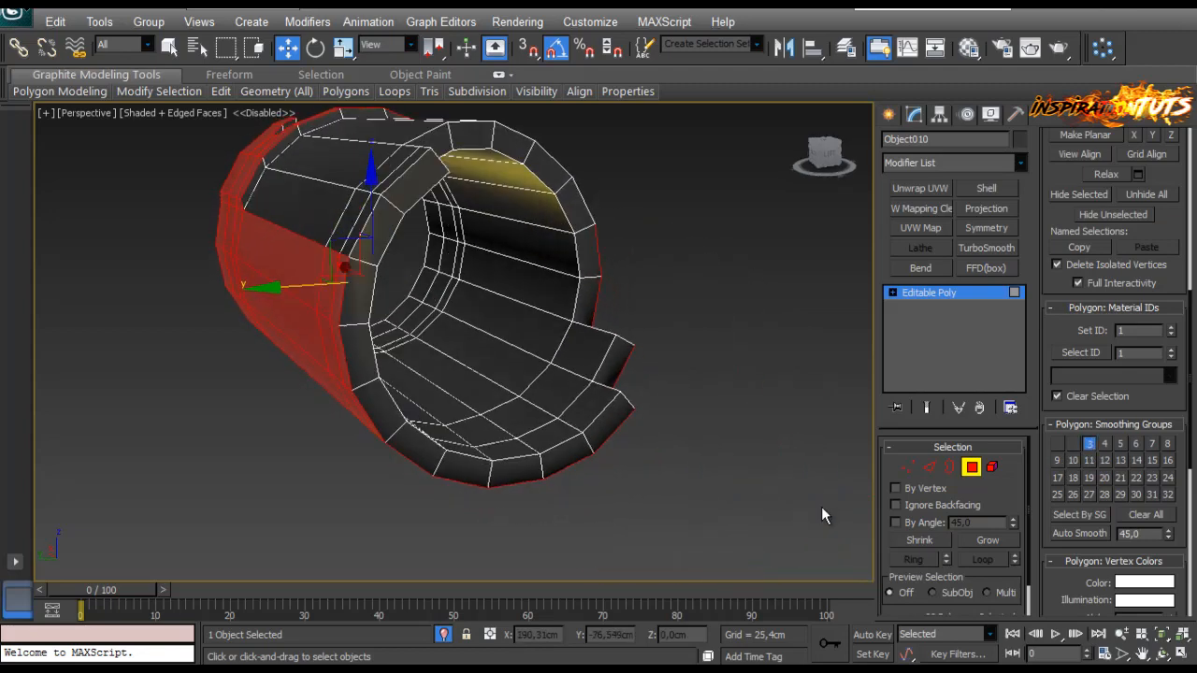
{"action": "left_click", "coordinate": [969, 470]}
{"action": "left_click", "coordinate": [638, 459]}
{"action": "mouse_move", "coordinate": [638, 458]}
{"action": "middle_mouse_down", "text": "alt"}
{"action": "mouse_move", "coordinate": [443, 374]}
{"action": "mouse_move", "coordinate": [464, 282]}
{"action": "mouse_move", "coordinate": [409, 436]}
{"action": "mouse_move", "coordinate": [160, 309]}
{"action": "mouse_move", "coordinate": [327, 318]}
{"action": "mouse_move", "coordinate": [409, 366]}
{"action": "mouse_move", "coordinate": [476, 456]}
{"action": "mouse_move", "coordinate": [436, 359]}
{"action": "mouse_move", "coordinate": [427, 408]}
{"action": "mouse_move", "coordinate": [406, 392]}
{"action": "mouse_move", "coordinate": [508, 420]}
{"action": "middle_mouse_up", "text": "alt"}
{"action": "key", "text": "F4"}
{"action": "key", "text": "F4"}
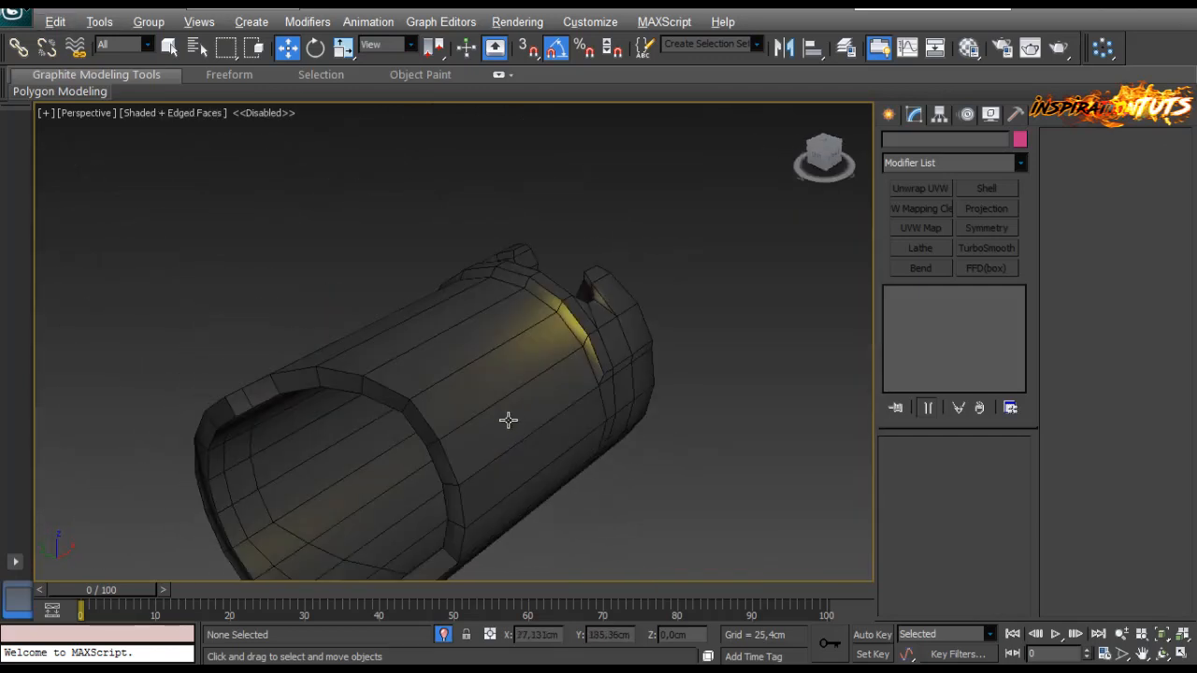
Step: Select the ring of end-face polygons on the housing's open rim, assign smoothing group 4 and check the shading with edges hidden
{"action": "left_click", "coordinate": [508, 420]}
{"action": "left_click", "coordinate": [971, 467]}
{"action": "middle_click_drag", "start_coordinate": [459, 382], "coordinate": [636, 356]}
{"action": "left_click", "coordinate": [928, 467]}
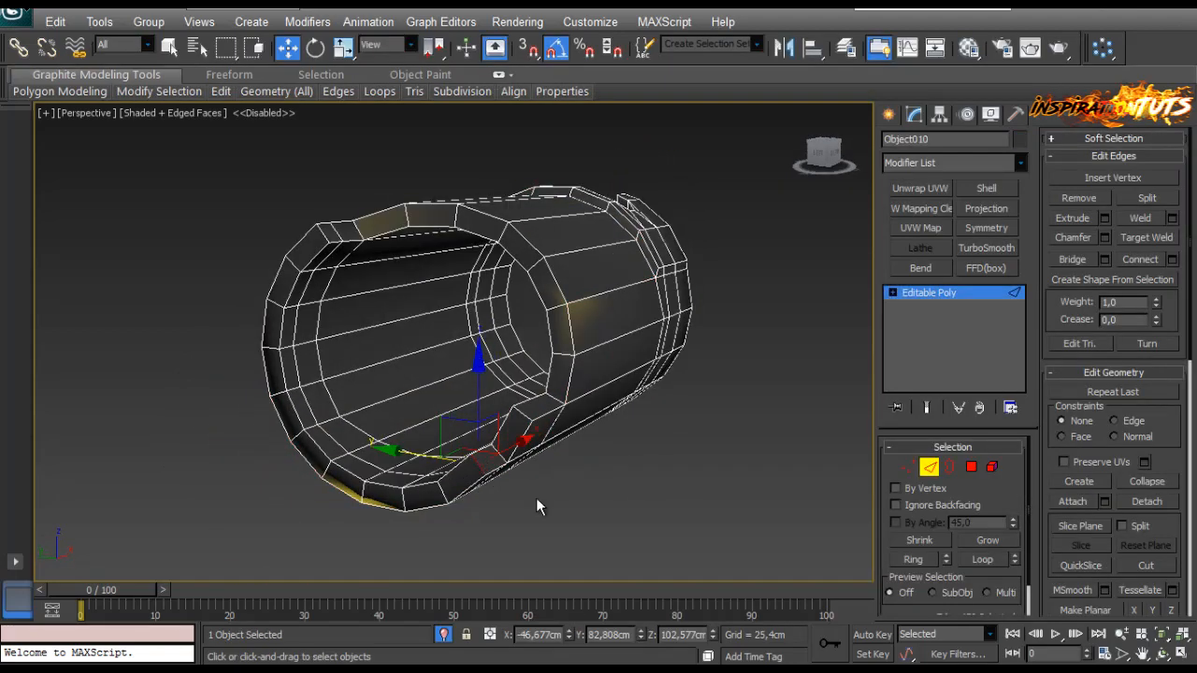
{"action": "left_click", "coordinate": [971, 468]}
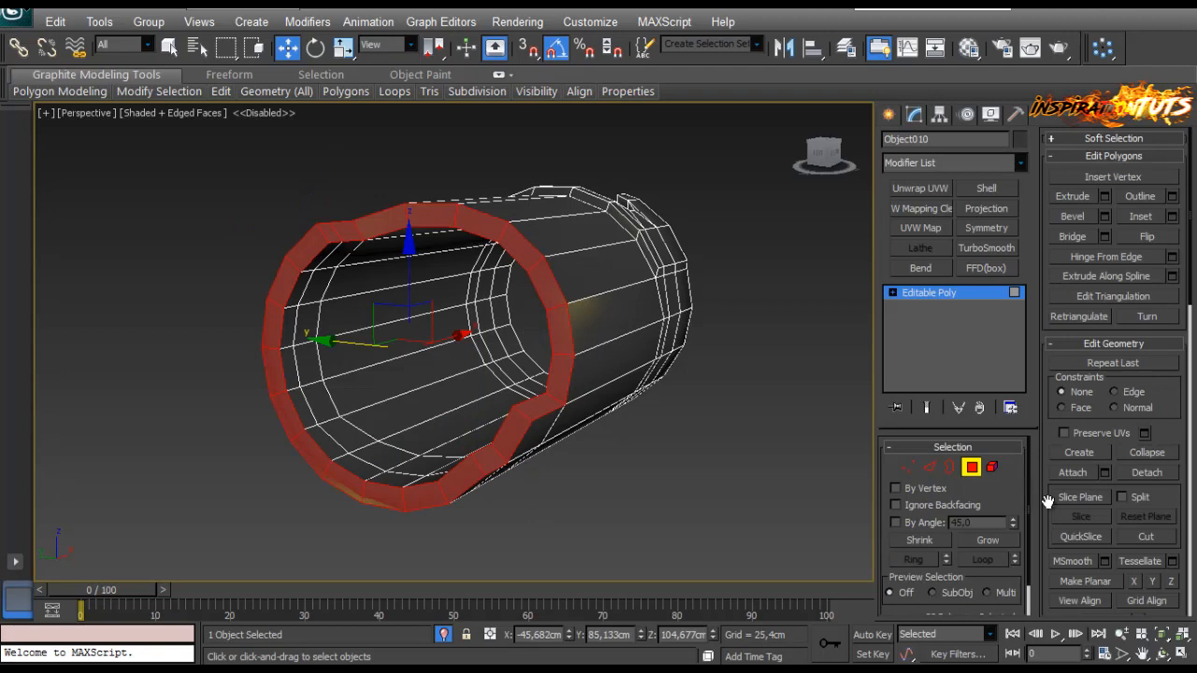
{"action": "scroll", "coordinate": [1047, 502], "scroll_direction": "down", "scroll_amount": 5}
{"action": "left_click", "coordinate": [1105, 517]}
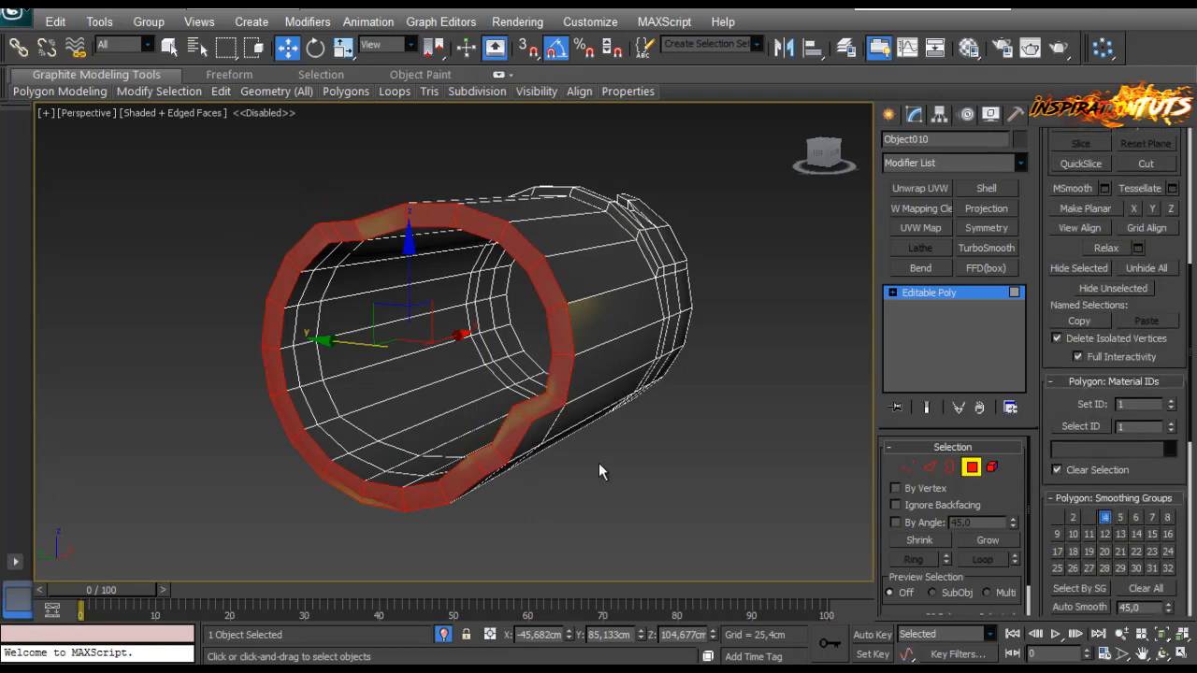
{"action": "left_click", "coordinate": [598, 462]}
{"action": "mouse_move", "coordinate": [674, 412]}
{"action": "middle_mouse_down", "text": "alt"}
{"action": "mouse_move", "coordinate": [664, 424]}
{"action": "mouse_move", "coordinate": [580, 420]}
{"action": "mouse_move", "coordinate": [390, 302]}
{"action": "middle_mouse_up", "text": "alt"}
{"action": "key", "text": "F4"}
{"action": "scroll", "coordinate": [390, 302], "scroll_direction": "up", "scroll_amount": 4}
{"action": "scroll", "coordinate": [451, 376], "scroll_direction": "down", "scroll_amount": 5}
{"action": "middle_click_drag", "start_coordinate": [452, 376], "coordinate": [415, 341], "text": "alt"}
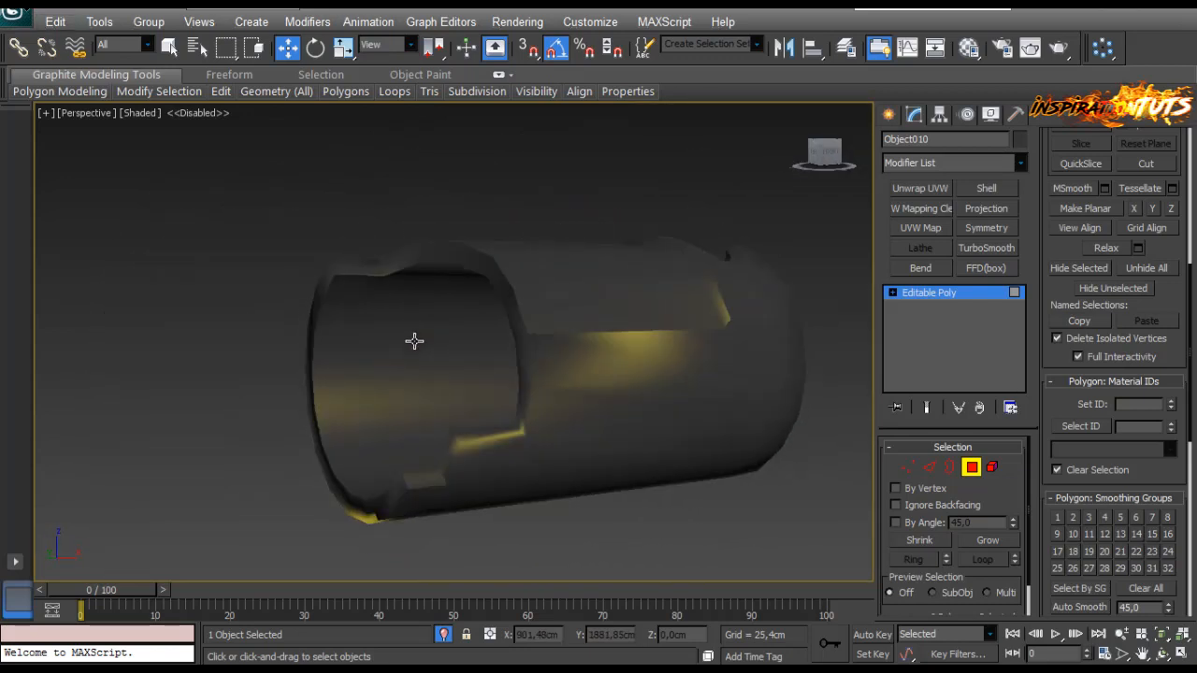
Step: Show the edges again and chamfer the step corner edges on both sides of the open rim by 0.375 cm with 2 segments
{"action": "left_click", "coordinate": [930, 468]}
{"action": "scroll", "coordinate": [448, 468], "scroll_direction": "up", "scroll_amount": 3}
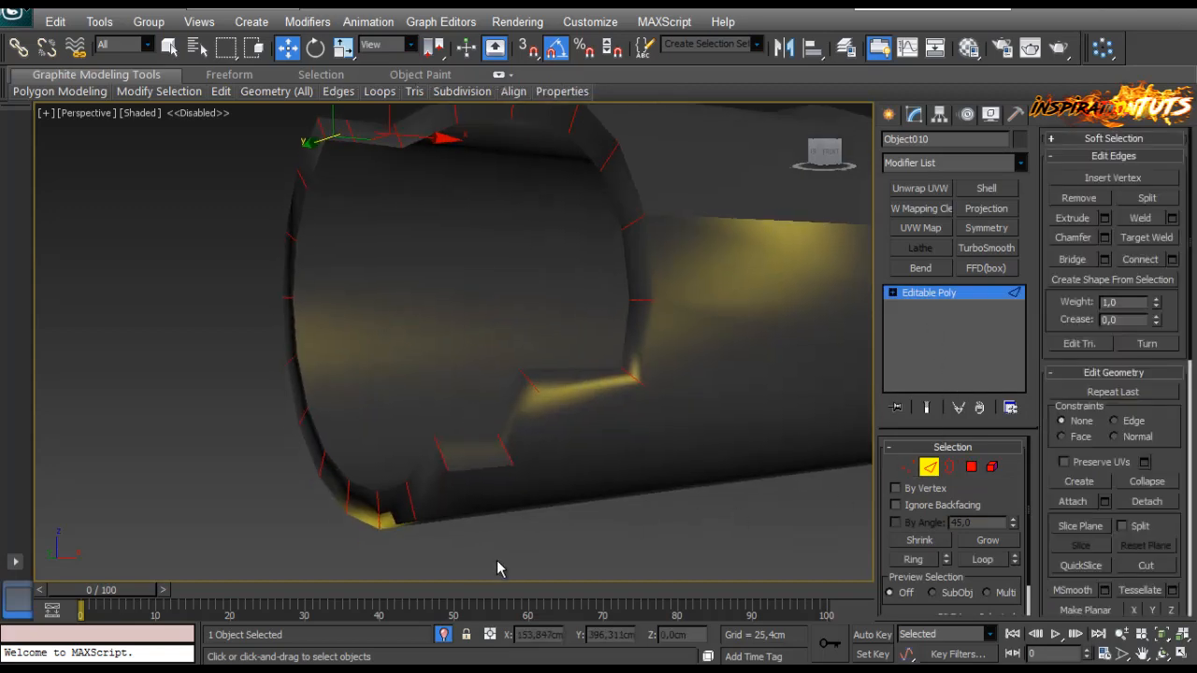
{"action": "key", "text": "F4"}
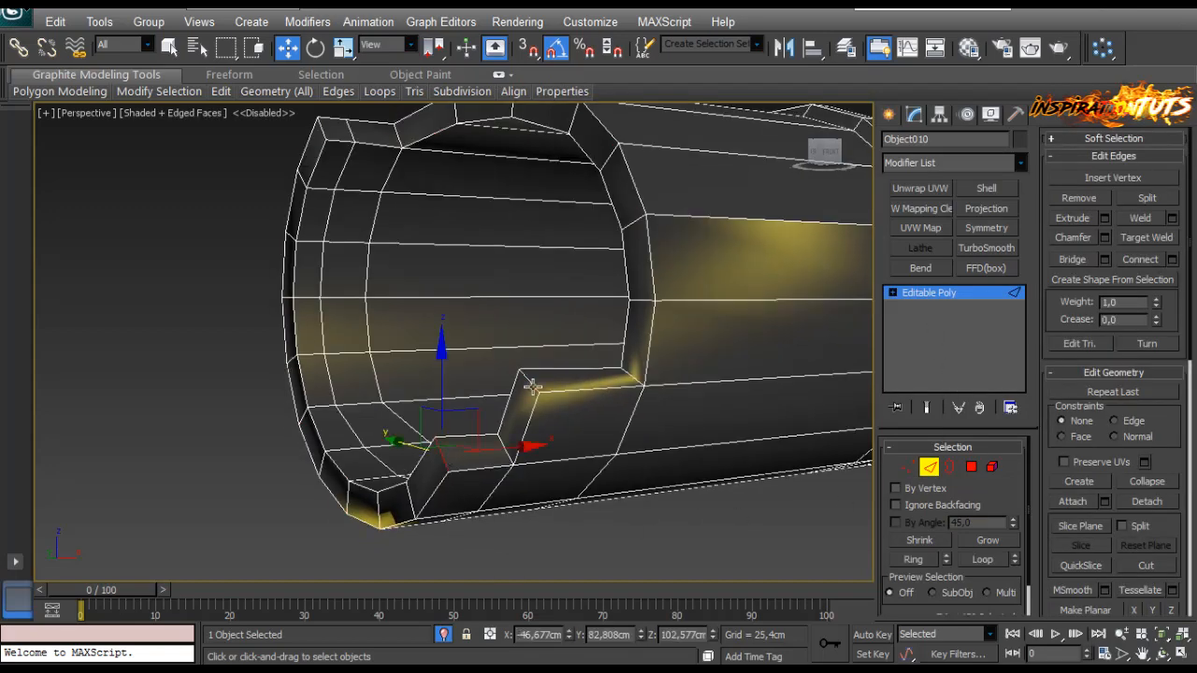
{"action": "middle_click_drag", "start_coordinate": [532, 386], "coordinate": [429, 387], "text": "alt"}
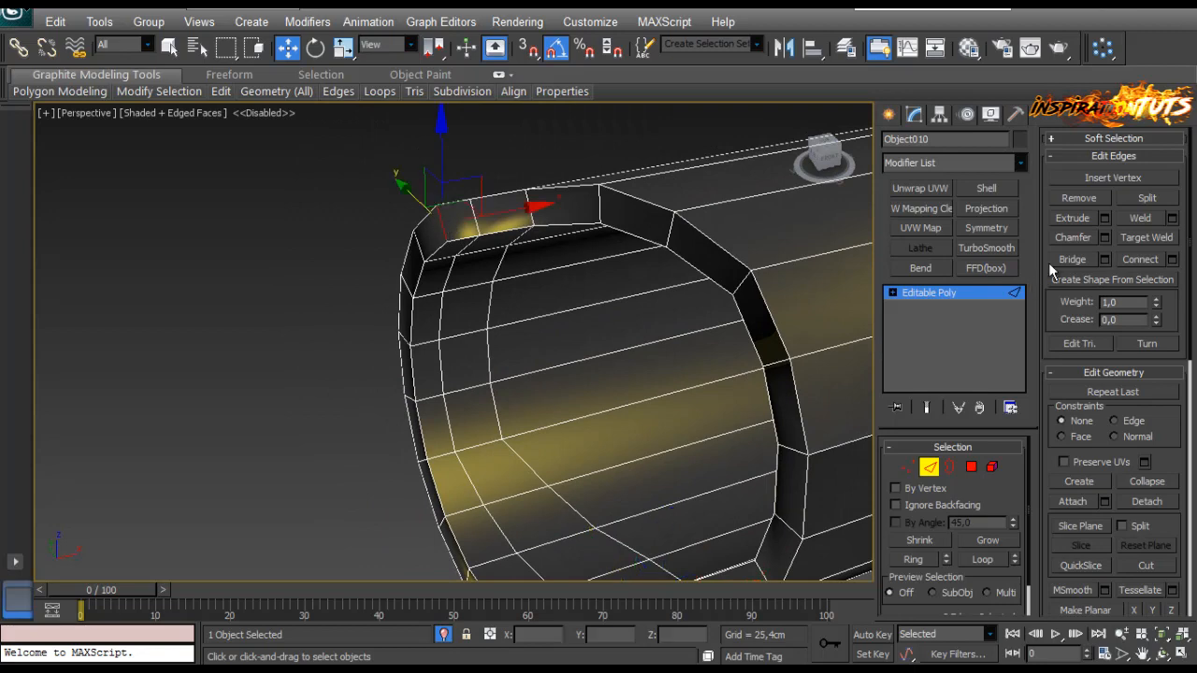
{"action": "left_click", "coordinate": [1105, 237]}
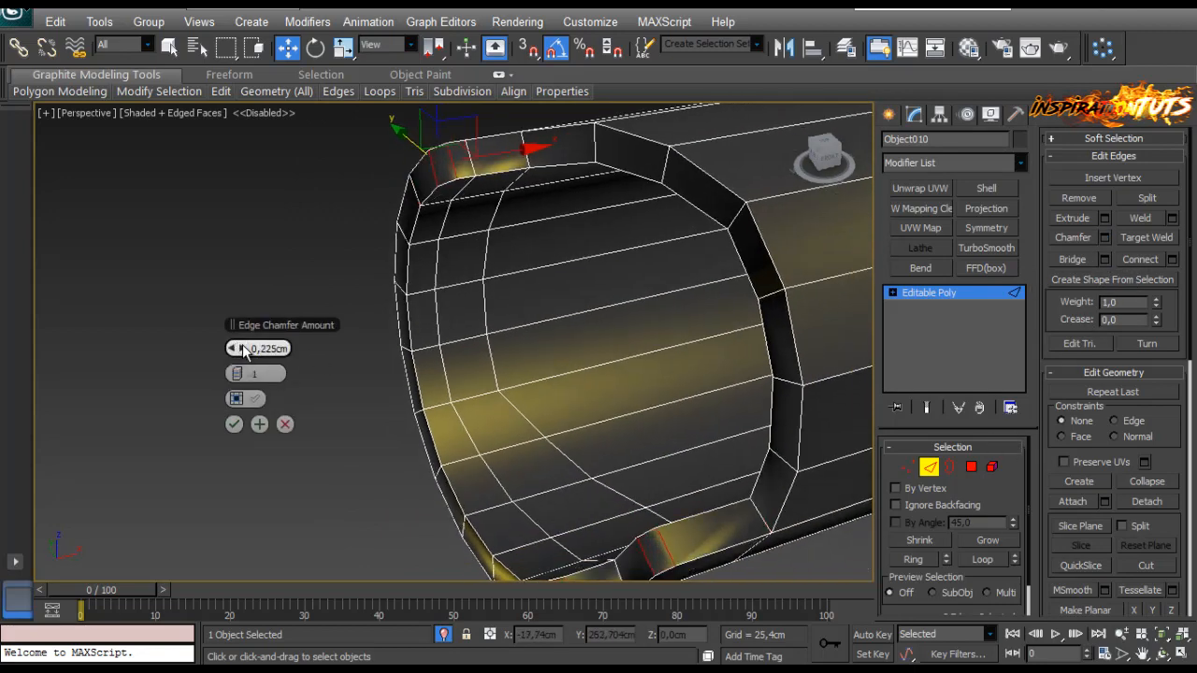
{"action": "left_click_drag", "start_coordinate": [241, 348], "coordinate": [241, 340]}
{"action": "middle_click_drag", "start_coordinate": [421, 363], "coordinate": [551, 348], "text": "alt"}
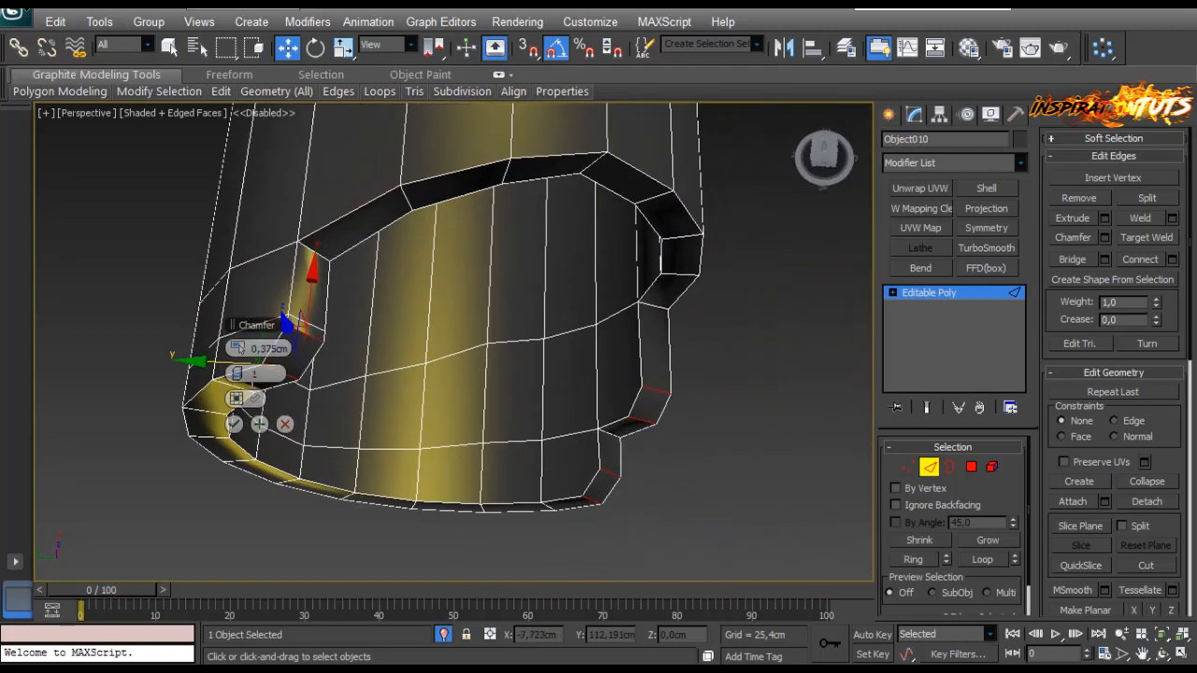
{"action": "left_click", "coordinate": [243, 373]}
Step: Chamfer the inner corner edges of the open rim's step by 0.375 cm with 2 segments
{"action": "middle_click_drag", "start_coordinate": [421, 346], "coordinate": [645, 486], "text": "alt"}
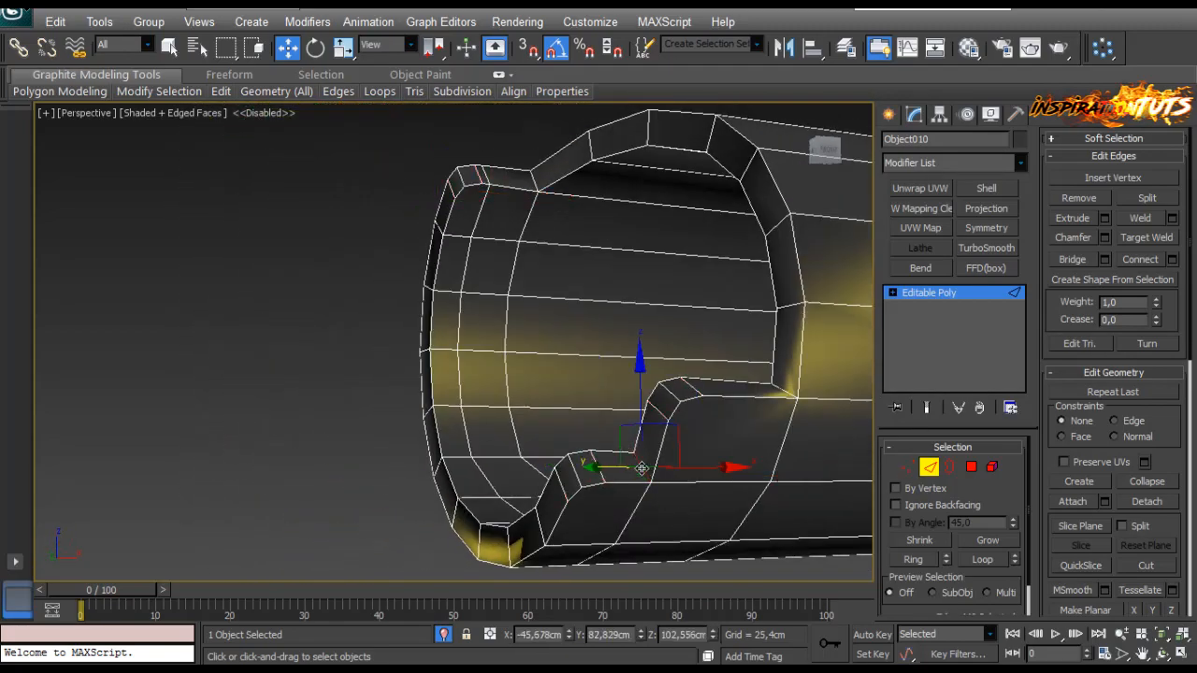
{"action": "left_click", "coordinate": [1106, 240]}
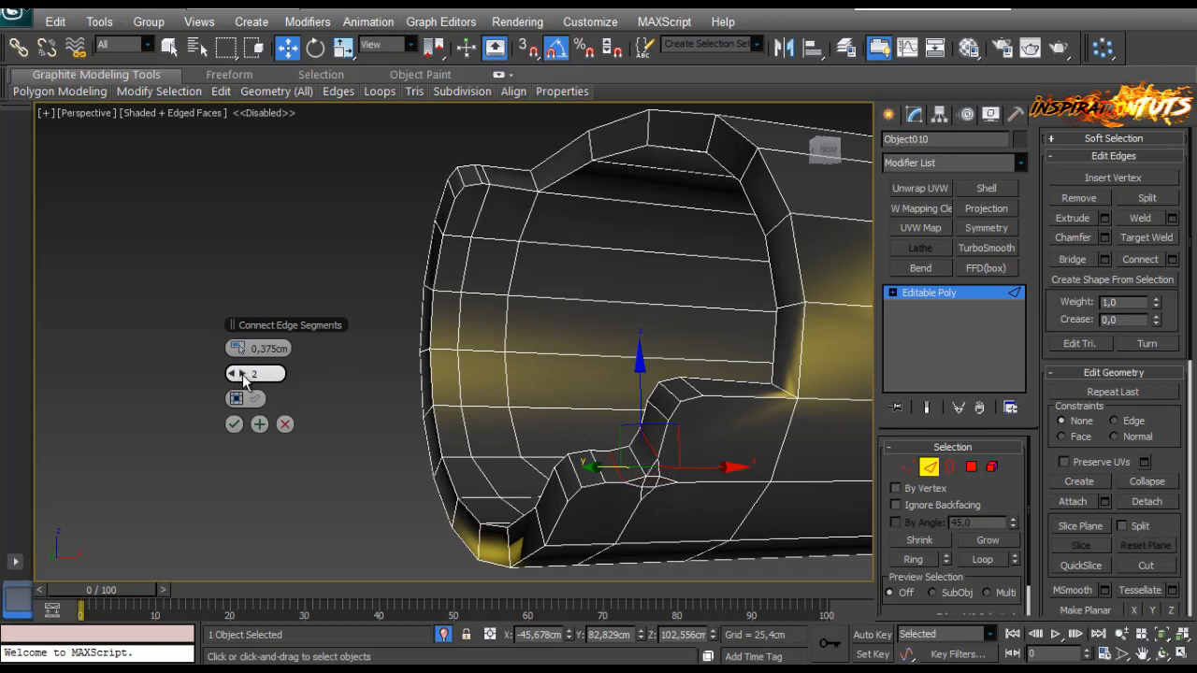
{"action": "left_click", "coordinate": [234, 424]}
Step: Target-weld the extra chamfer vertices into the step's inner corner and clear the leftover vertices on the two adjoining edges
{"action": "middle_click_drag", "start_coordinate": [331, 452], "coordinate": [833, 459], "text": "alt"}
{"action": "key", "text": "1"}
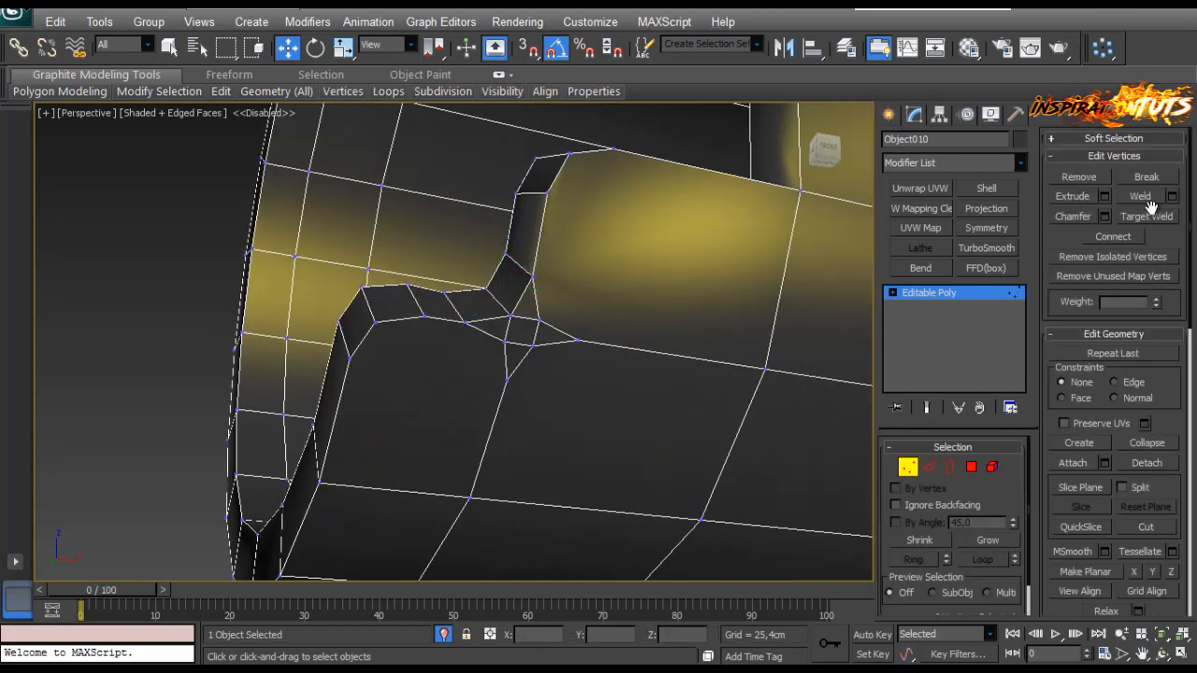
{"action": "left_click", "coordinate": [512, 316]}
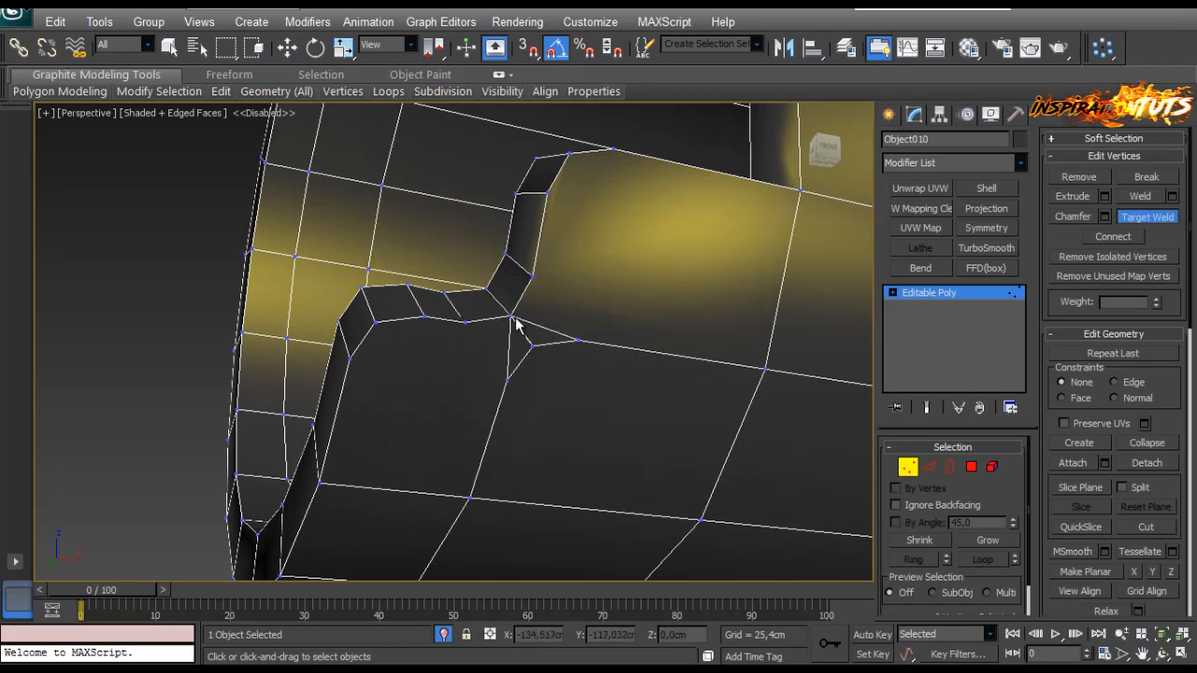
{"action": "scroll", "coordinate": [511, 358], "scroll_direction": "down", "scroll_amount": 3}
{"action": "key", "text": "w"}
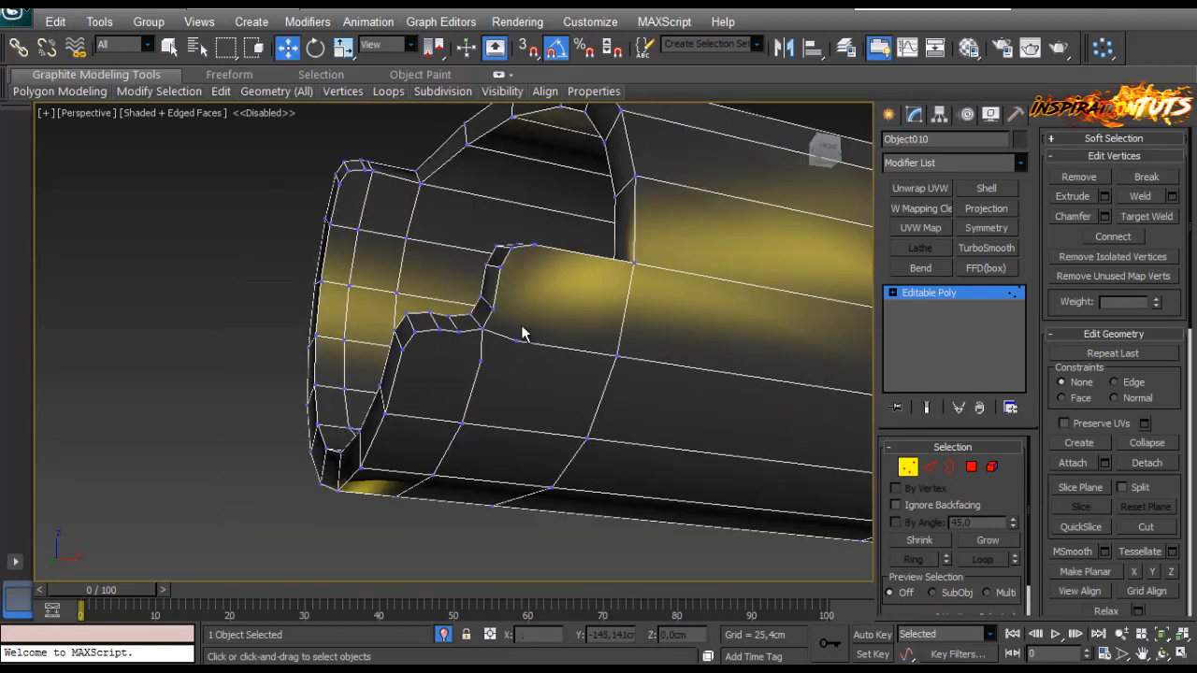
{"action": "scroll", "coordinate": [502, 346], "scroll_direction": "up", "scroll_amount": 5}
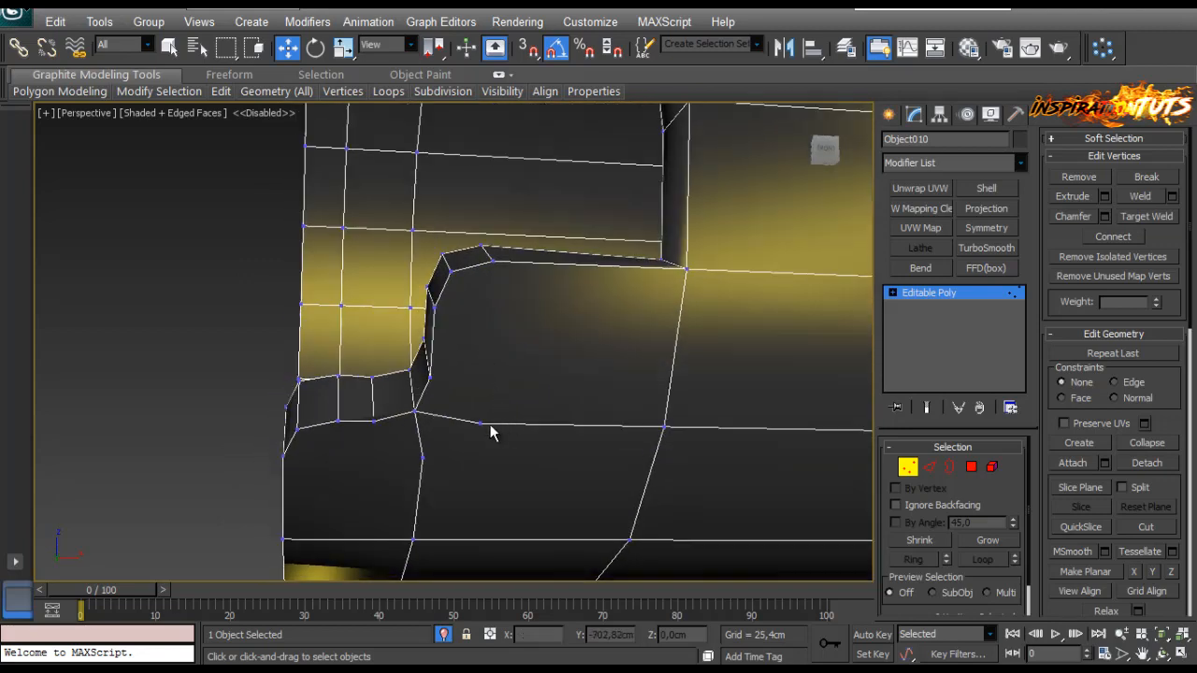
{"action": "left_click", "coordinate": [480, 491]}
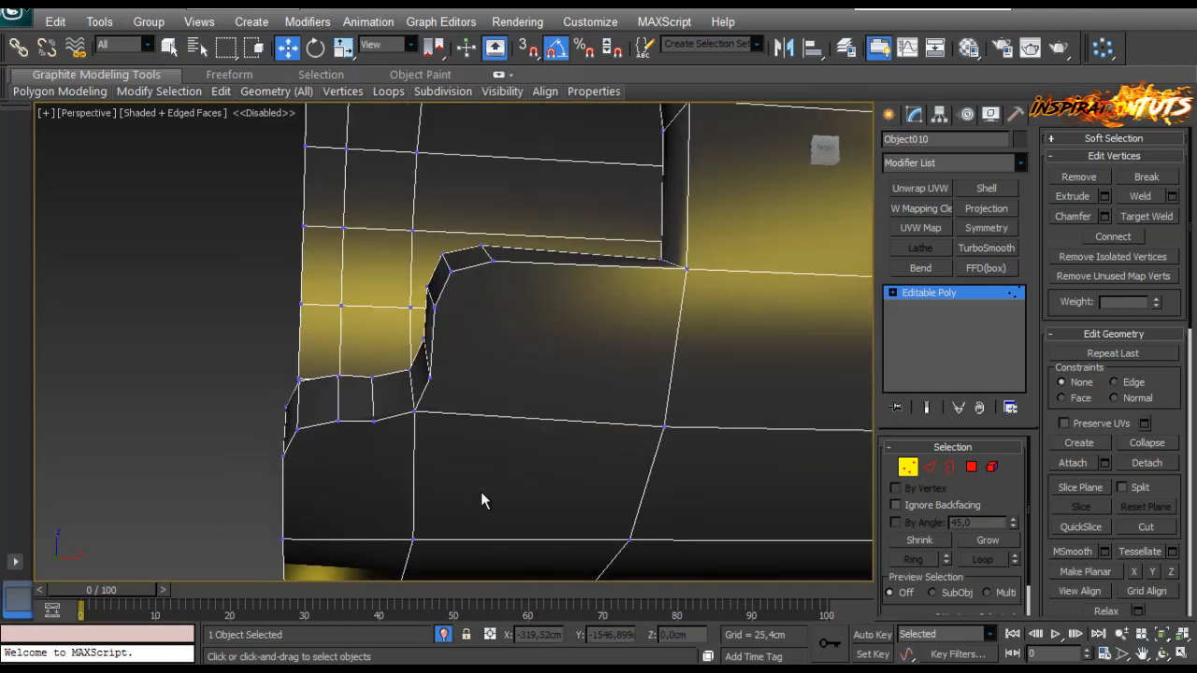
Step: Chamfer the inner corner edge of the remaining step on the housing's open rim
{"action": "scroll", "coordinate": [481, 491], "scroll_direction": "down", "scroll_amount": 5}
{"action": "middle_click_drag", "start_coordinate": [480, 491], "coordinate": [481, 357], "text": "alt"}
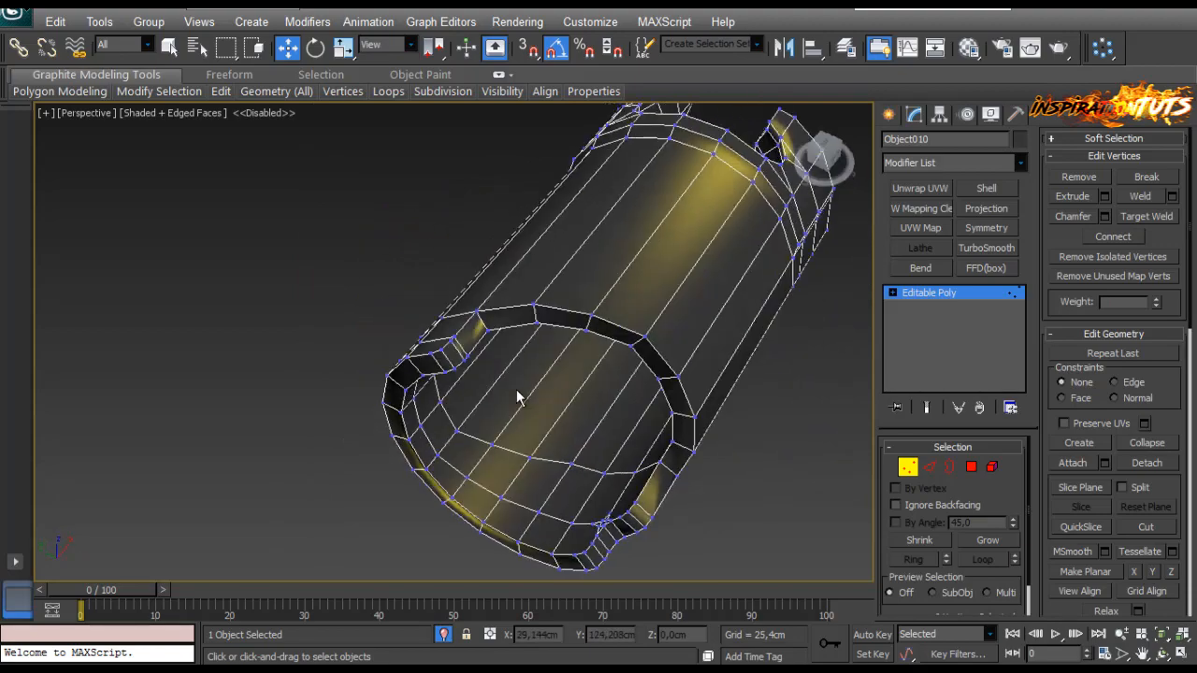
{"action": "scroll", "coordinate": [480, 356], "scroll_direction": "up", "scroll_amount": 3}
{"action": "scroll", "coordinate": [567, 396], "scroll_direction": "up", "scroll_amount": 3}
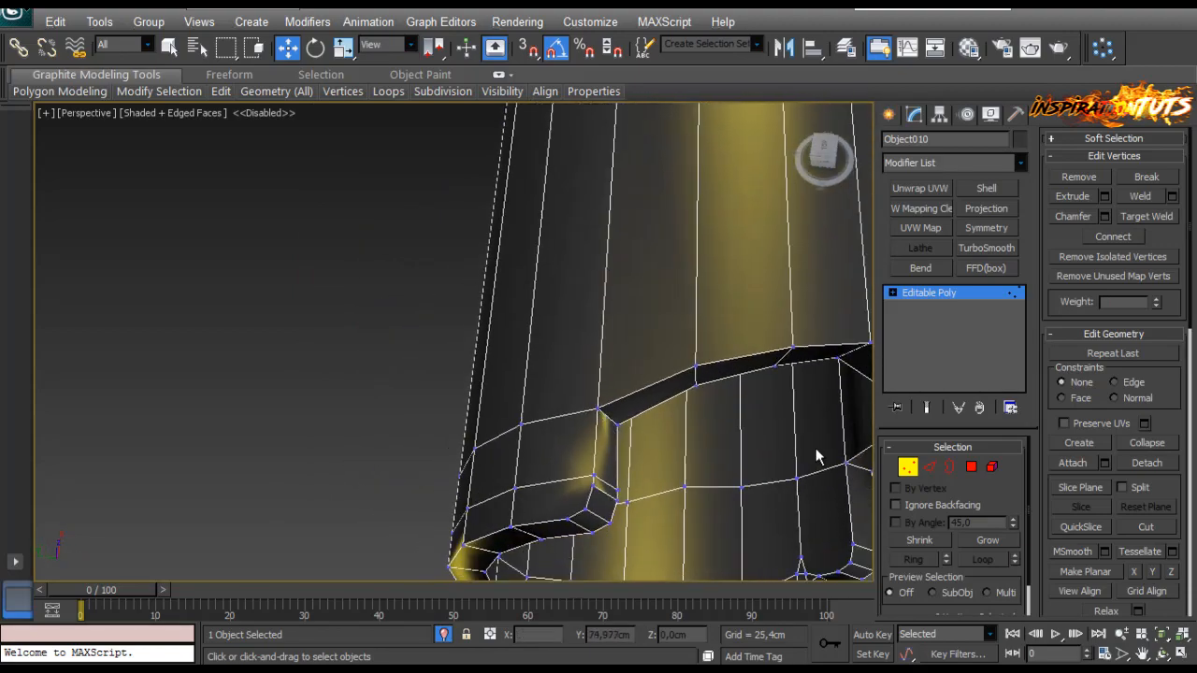
{"action": "left_click", "coordinate": [929, 468]}
{"action": "left_click", "coordinate": [613, 419]}
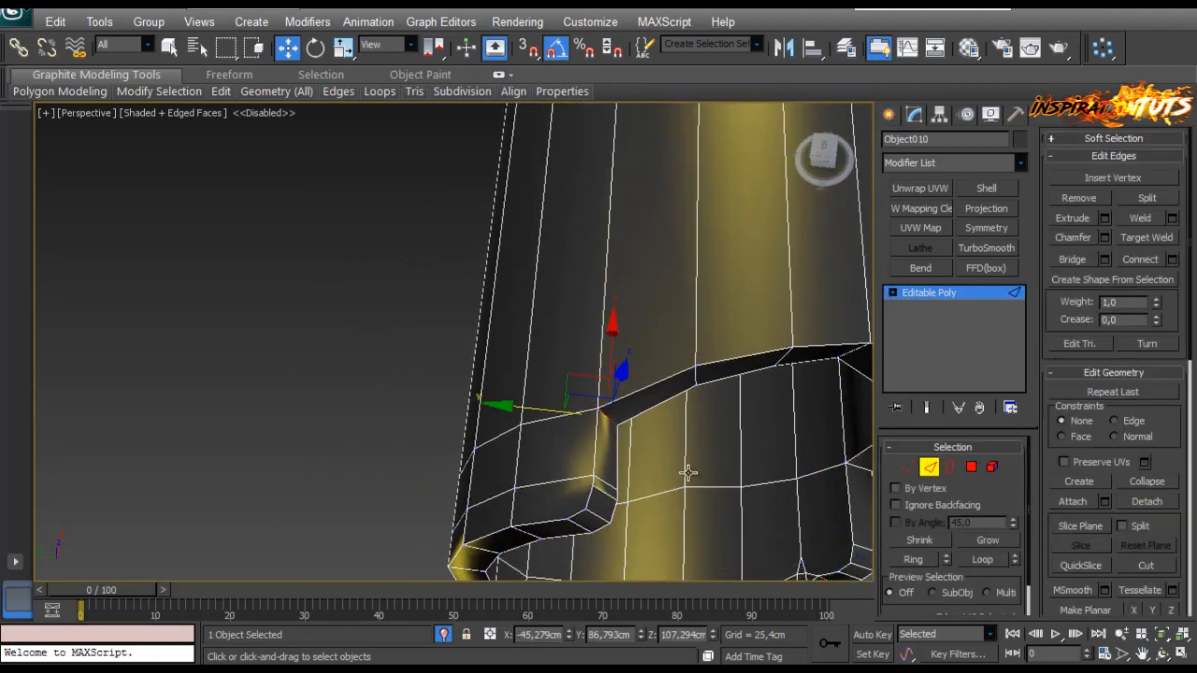
{"action": "left_click", "coordinate": [1104, 238]}
{"action": "middle_click_drag", "start_coordinate": [375, 406], "coordinate": [445, 387], "text": "alt"}
{"action": "left_click", "coordinate": [234, 425]}
Step: Target-weld the extra chamfer vertices on the outer wall into the step corner and clear the leftover vertex on the adjoining edge
{"action": "left_click", "coordinate": [907, 467]}
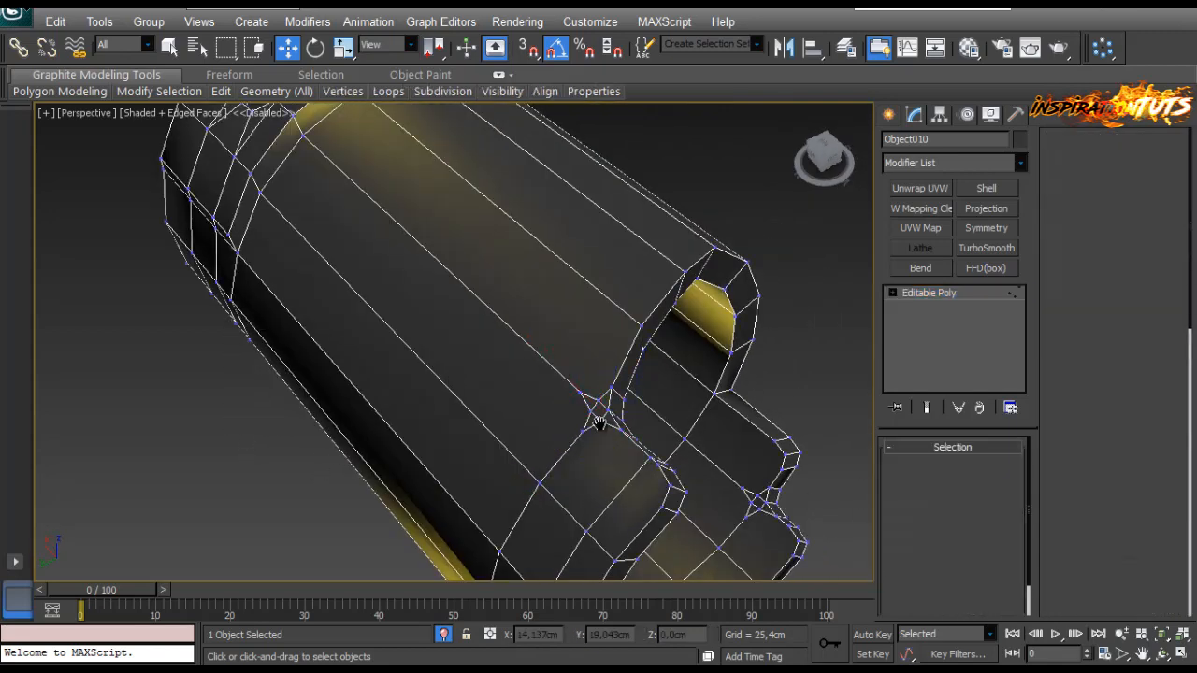
{"action": "scroll", "coordinate": [569, 414], "scroll_direction": "up", "scroll_amount": 5}
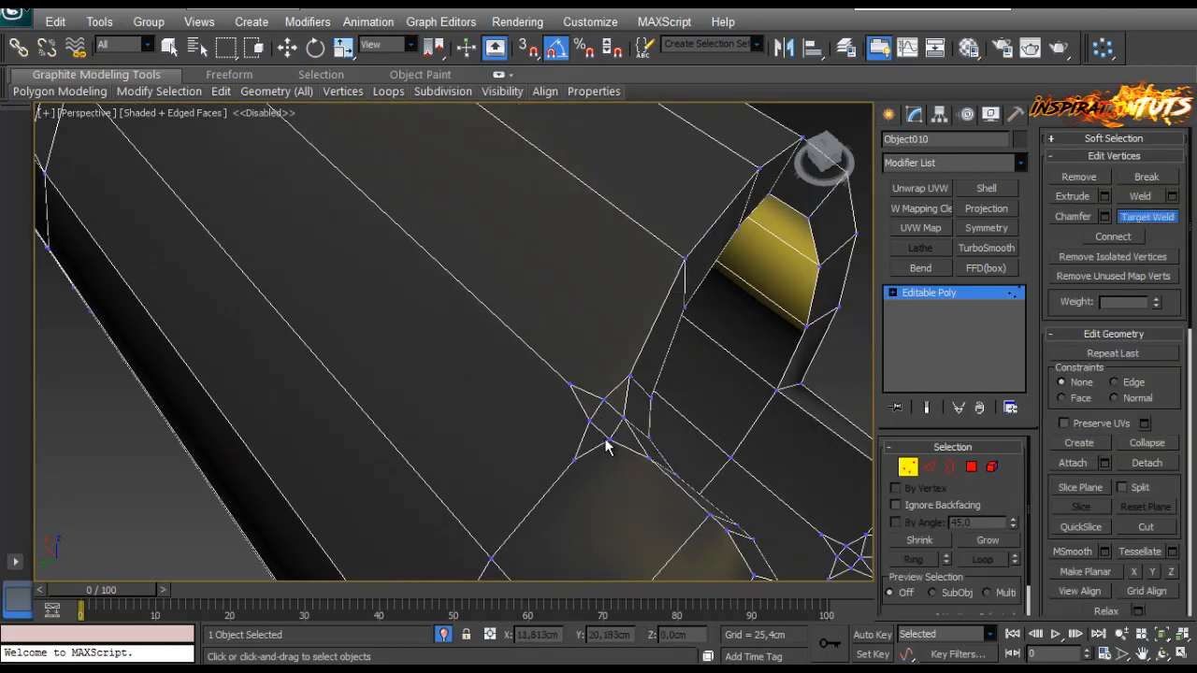
{"action": "middle_click_drag", "start_coordinate": [607, 437], "coordinate": [587, 366], "text": "alt"}
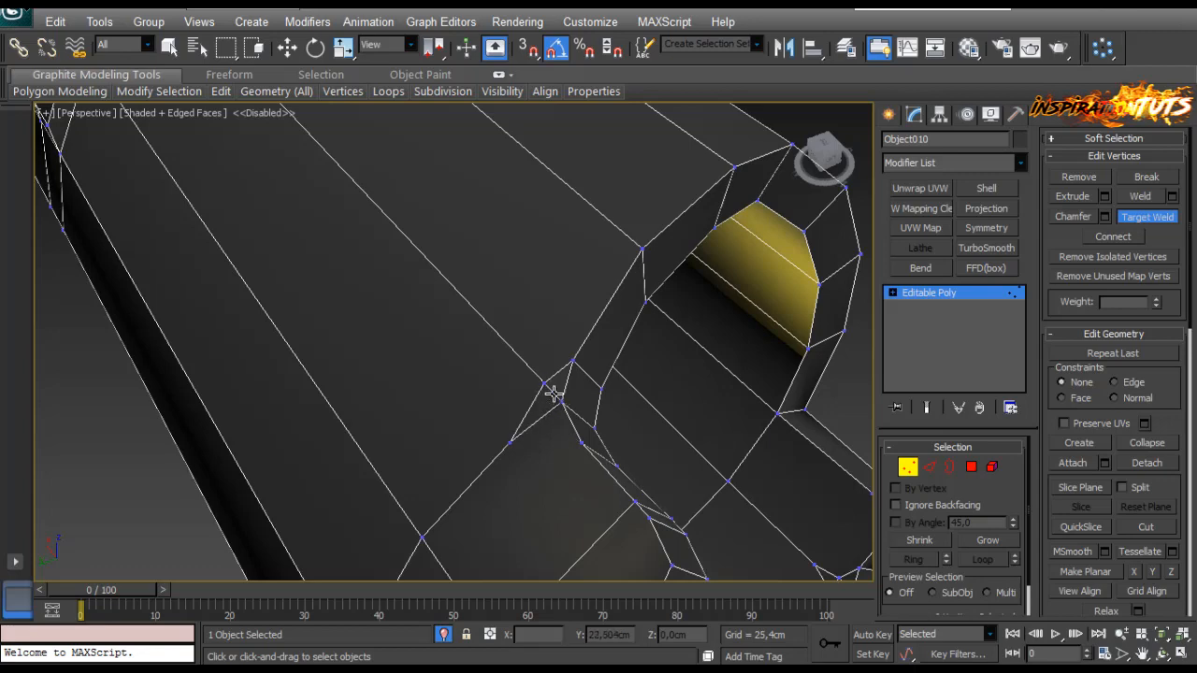
{"action": "key", "text": "z"}
{"action": "scroll", "coordinate": [505, 367], "scroll_direction": "up", "scroll_amount": 2}
{"action": "key", "text": "w"}
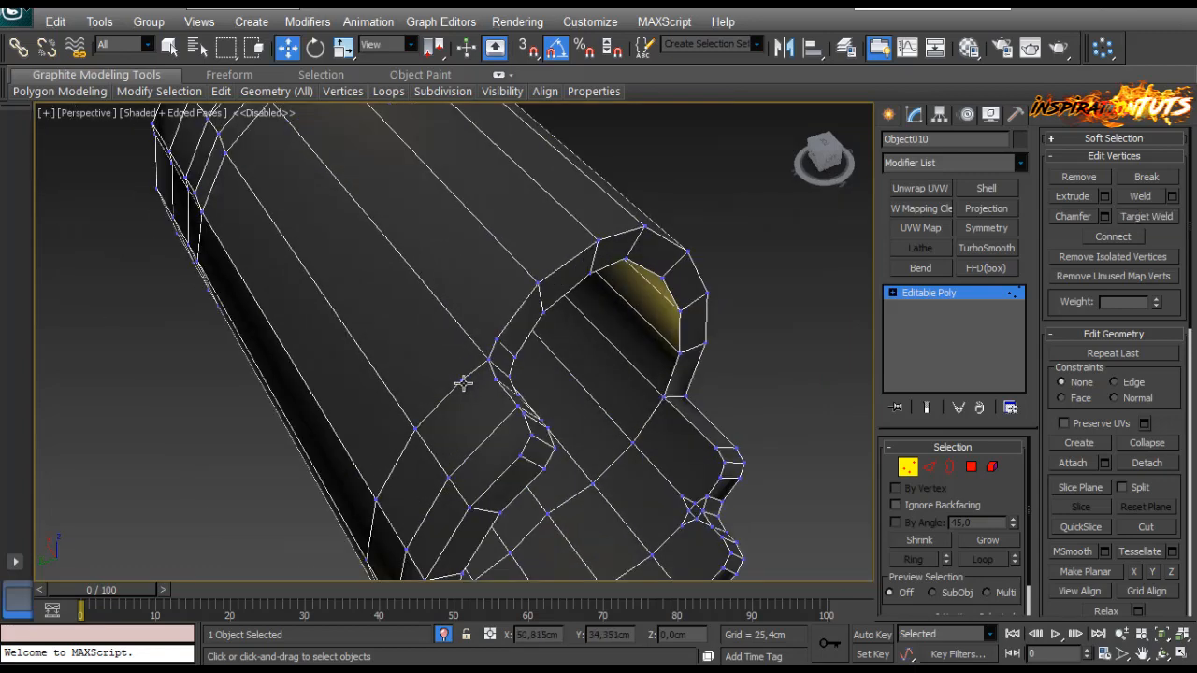
{"action": "left_click", "coordinate": [462, 381]}
{"action": "left_click", "coordinate": [496, 422]}
Step: Target-weld the extra chamfer vertices on the inner wall into the step's corner
{"action": "middle_click_drag", "start_coordinate": [512, 392], "coordinate": [396, 309], "text": "alt"}
{"action": "scroll", "coordinate": [396, 309], "scroll_direction": "up", "scroll_amount": 4}
{"action": "middle_click_drag", "start_coordinate": [494, 401], "coordinate": [456, 318], "text": "alt"}
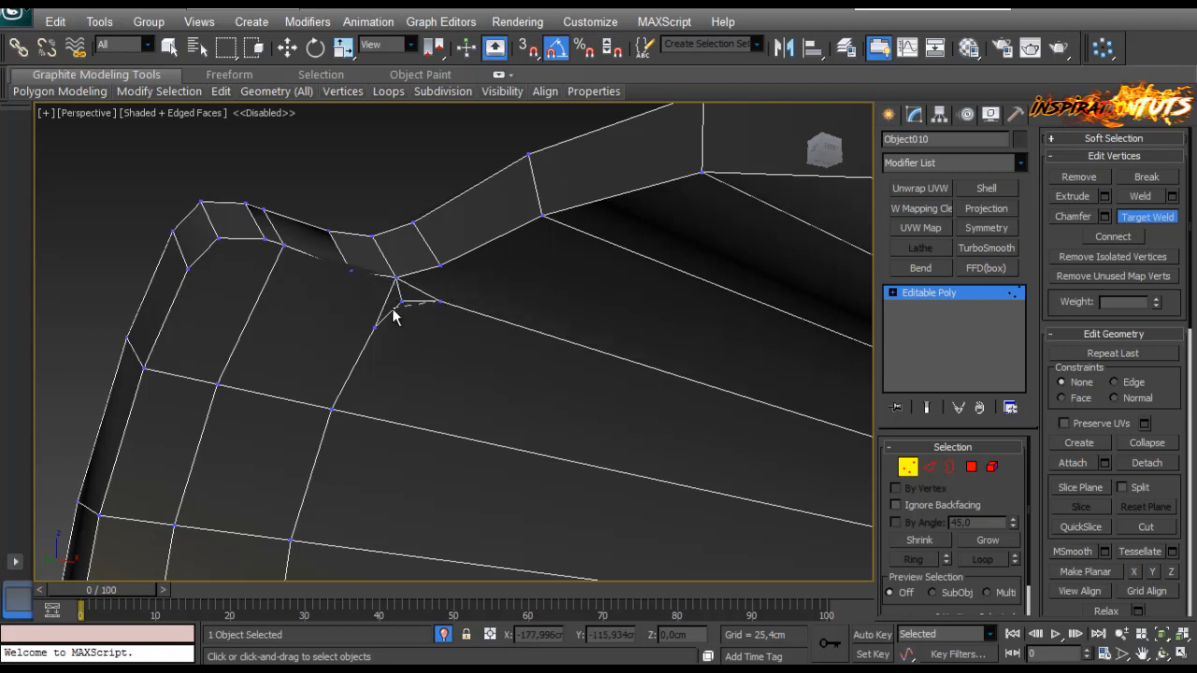
{"action": "left_click", "coordinate": [401, 302]}
{"action": "key", "text": "ctrl+z"}
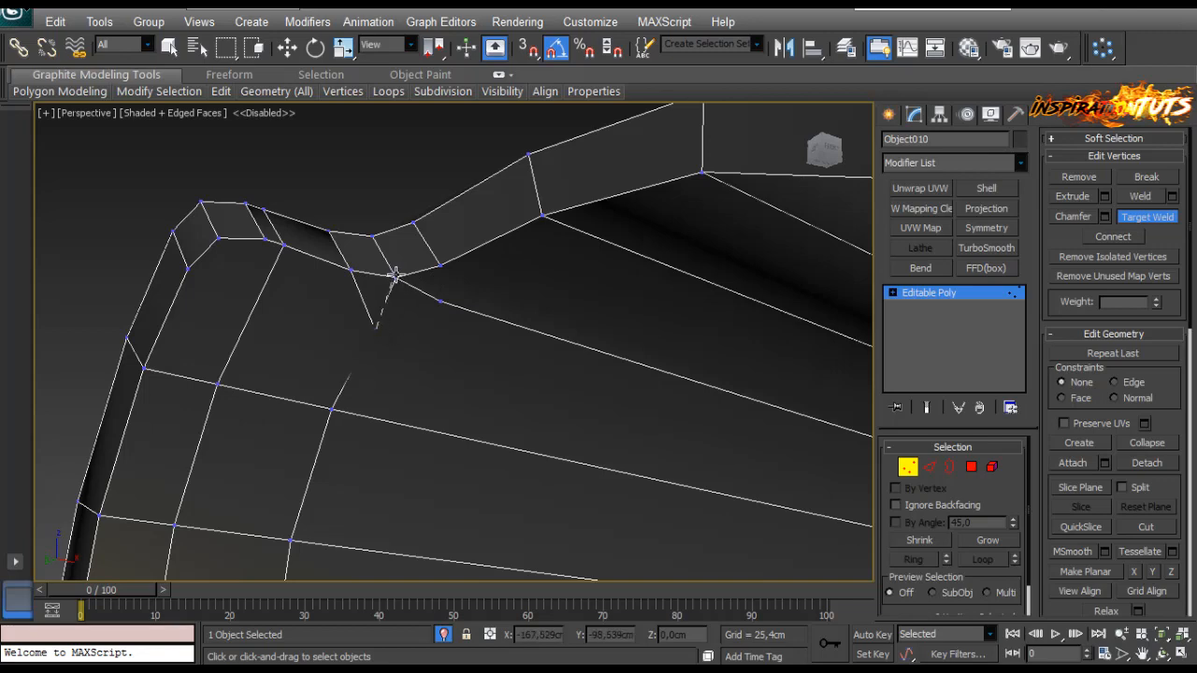
{"action": "middle_click_drag", "start_coordinate": [394, 343], "coordinate": [347, 331], "text": "alt"}
{"action": "right_click", "coordinate": [330, 375]}
{"action": "middle_click_drag", "start_coordinate": [331, 375], "coordinate": [342, 383], "text": "alt"}
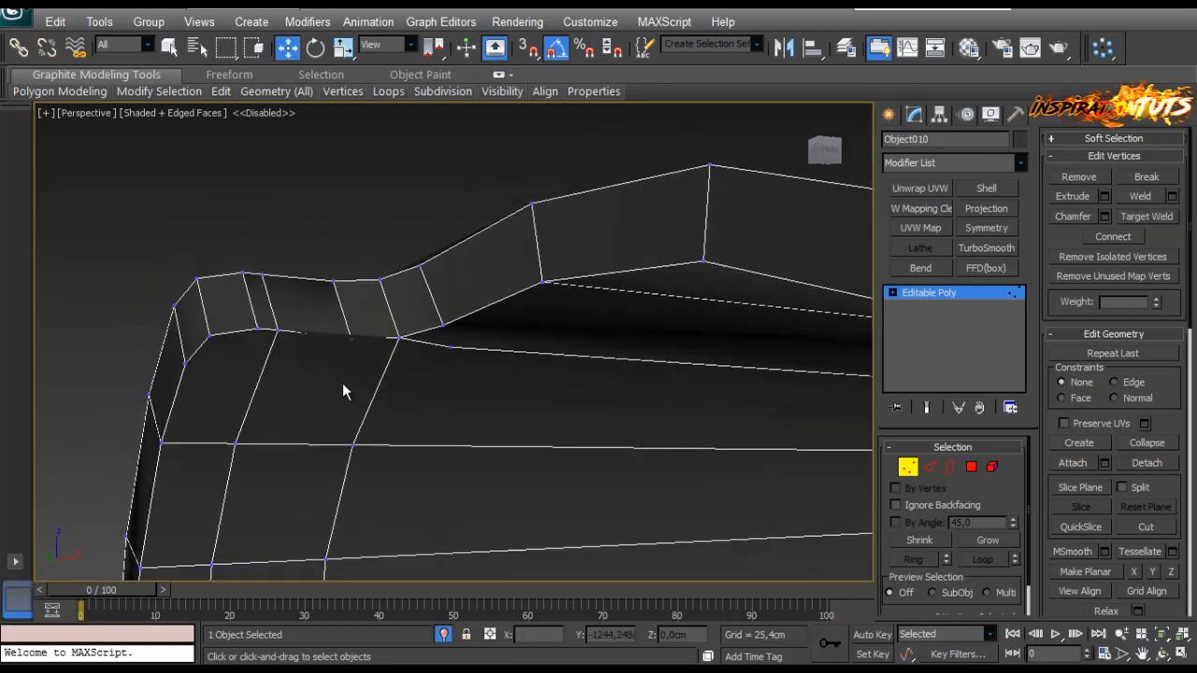
{"action": "middle_click_drag", "start_coordinate": [353, 340], "coordinate": [393, 360], "text": "alt"}
Step: Delete the broken inner-wall polygon beside the welded corner and cap the open border
{"action": "left_click", "coordinate": [971, 468]}
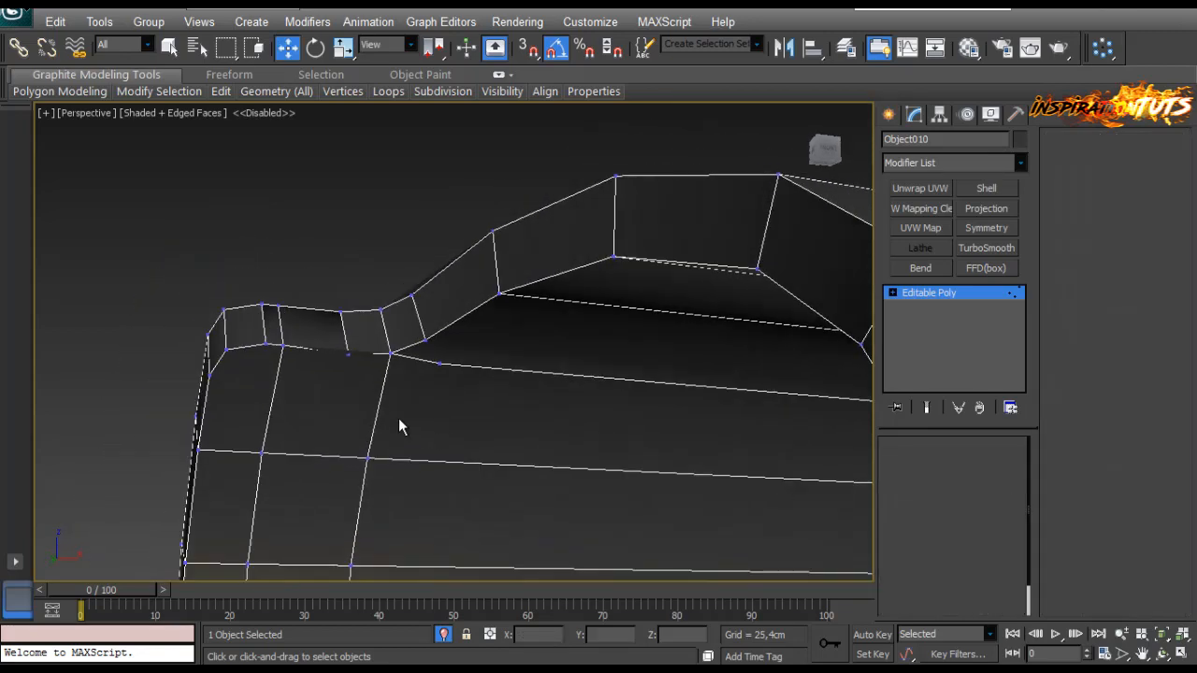
{"action": "left_click", "coordinate": [340, 412]}
{"action": "key", "text": "Delete"}
{"action": "middle_click_drag", "start_coordinate": [321, 415], "coordinate": [428, 309], "text": "alt"}
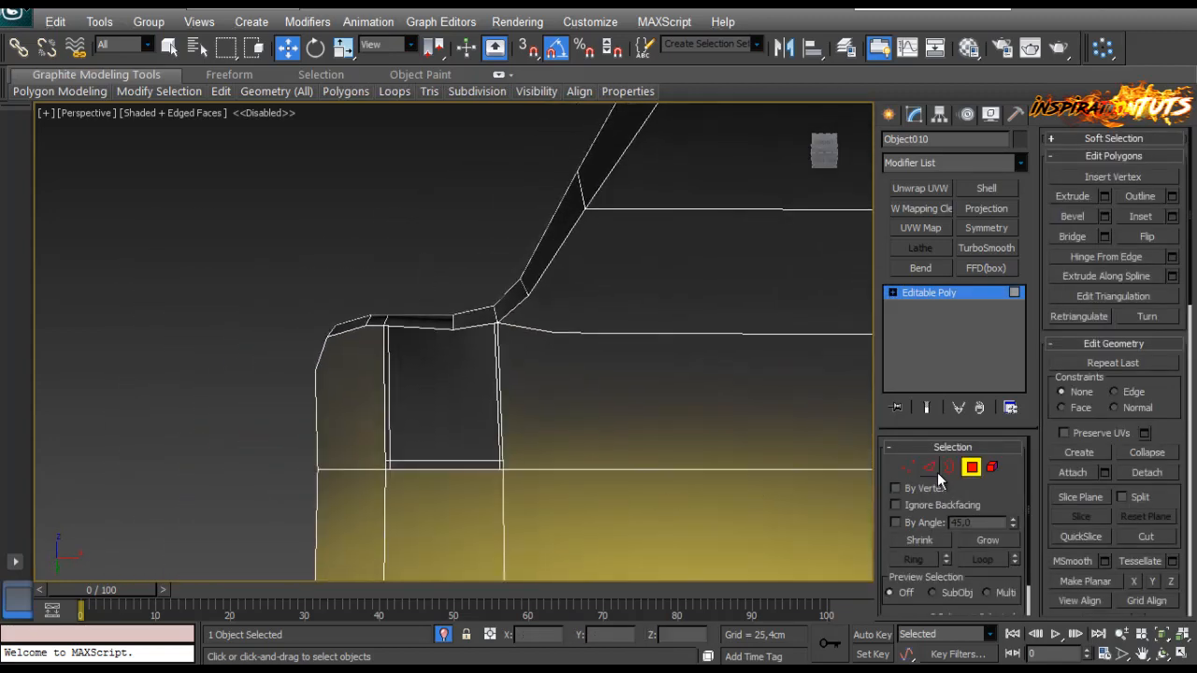
{"action": "left_click", "coordinate": [949, 467]}
{"action": "left_click", "coordinate": [500, 411]}
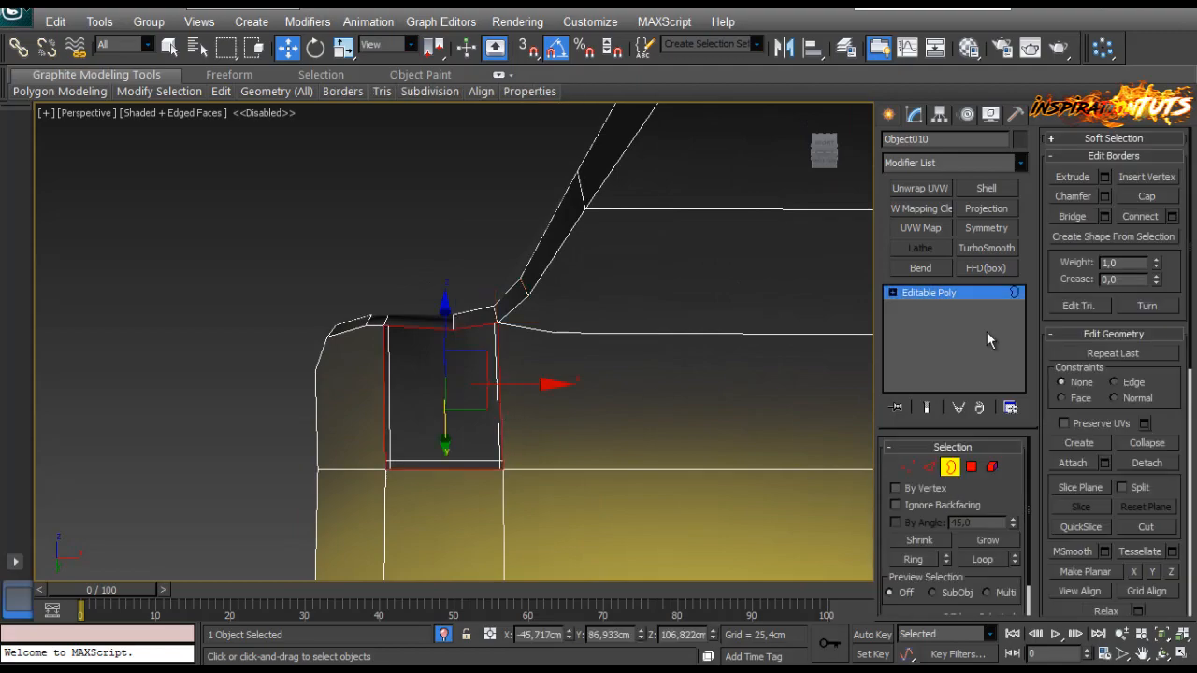
{"action": "left_click", "coordinate": [1151, 199]}
Step: Connect the loose rim vertex beside the step corner to the grid vertex below it across the capped polygon
{"action": "left_click", "coordinate": [908, 466]}
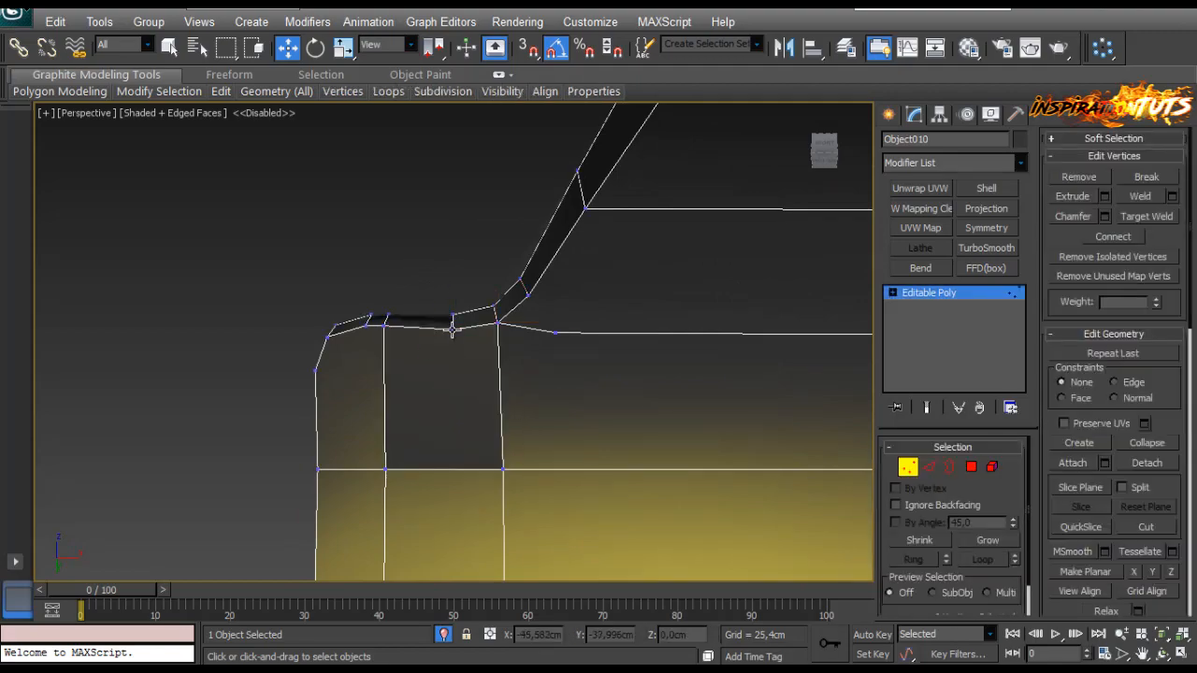
{"action": "left_click", "coordinate": [452, 329]}
{"action": "middle_click_drag", "start_coordinate": [453, 333], "coordinate": [494, 400], "text": "alt"}
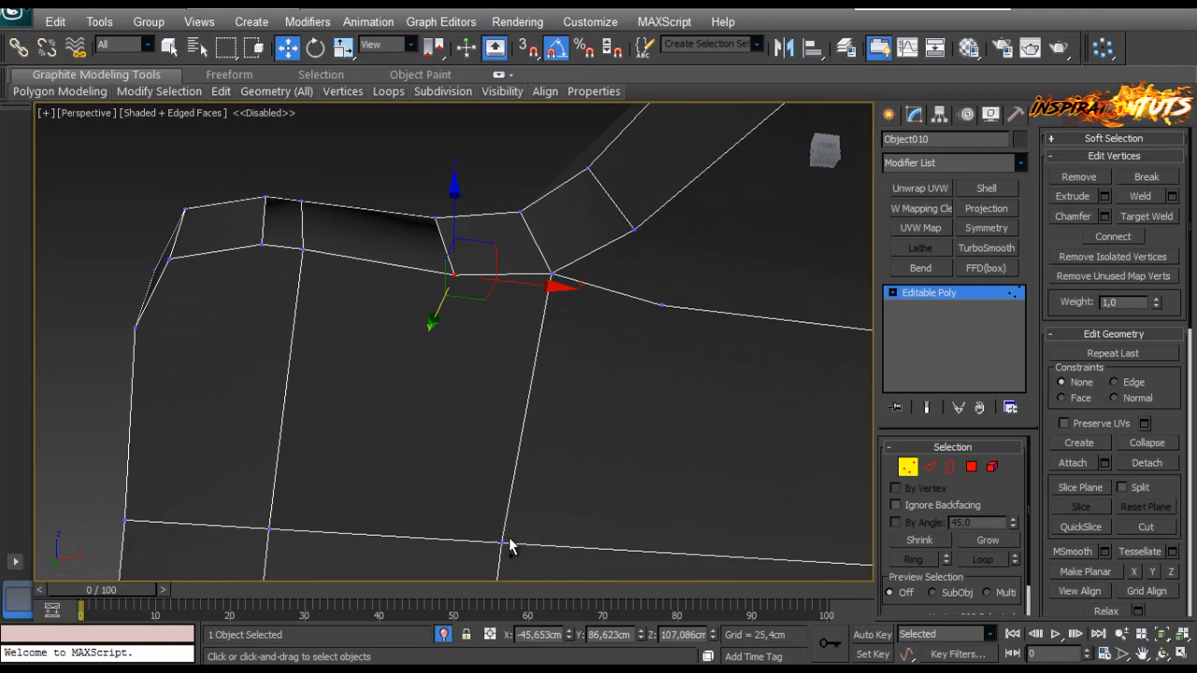
{"action": "left_click", "coordinate": [1127, 241]}
{"action": "left_click", "coordinate": [478, 200]}
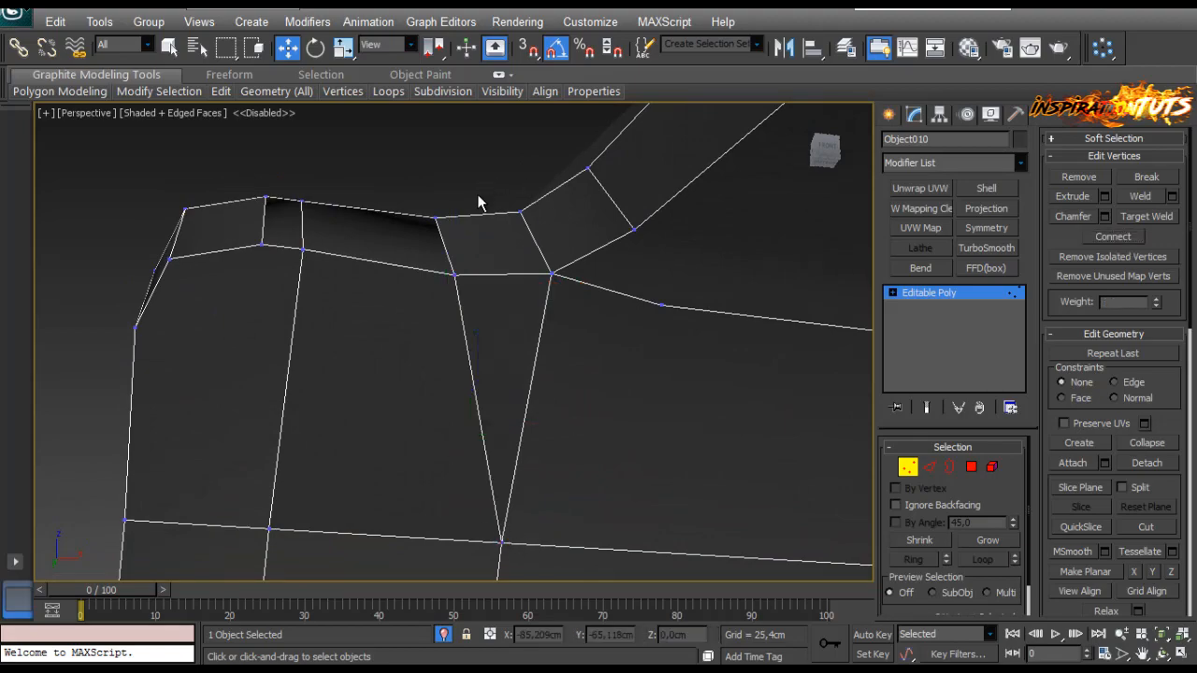
Step: Select the ring of end-face polygons on the stepped open rim, check their smoothing group and clear the selection
{"action": "scroll", "coordinate": [478, 201], "scroll_direction": "down", "scroll_amount": 4}
{"action": "middle_click_drag", "start_coordinate": [478, 200], "coordinate": [572, 344], "text": "alt"}
{"action": "scroll", "coordinate": [537, 361], "scroll_direction": "down", "scroll_amount": 3}
{"action": "key", "text": "4"}
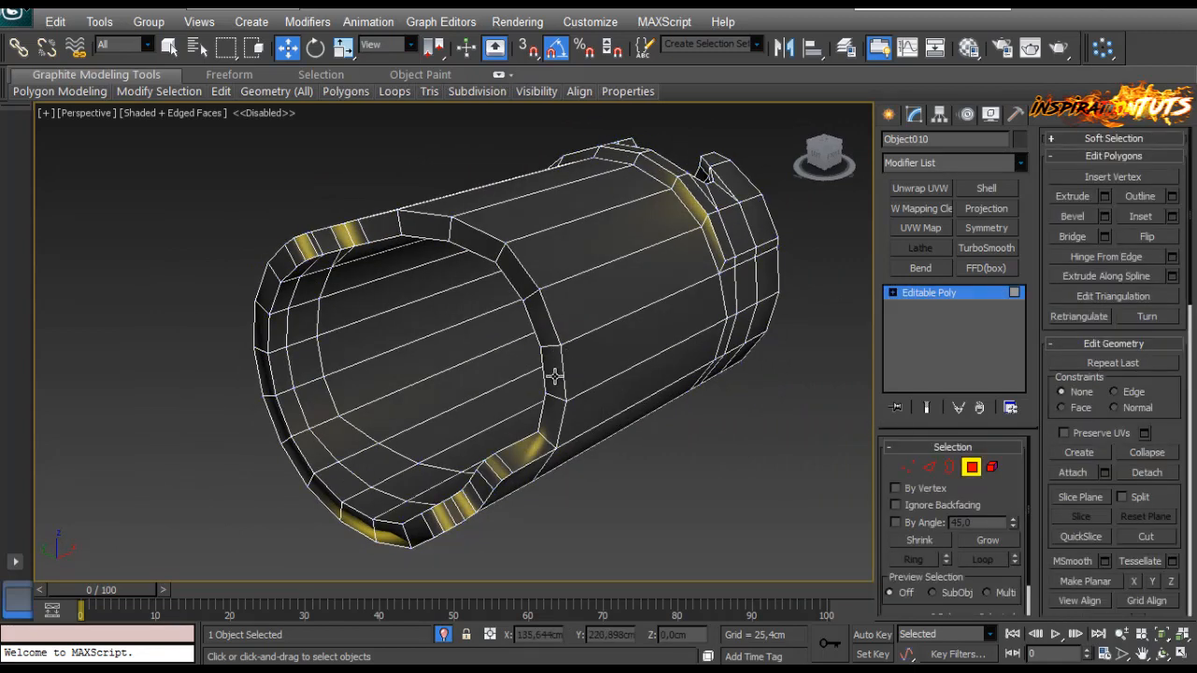
{"action": "left_click", "coordinate": [929, 468]}
{"action": "double_click", "coordinate": [500, 457]}
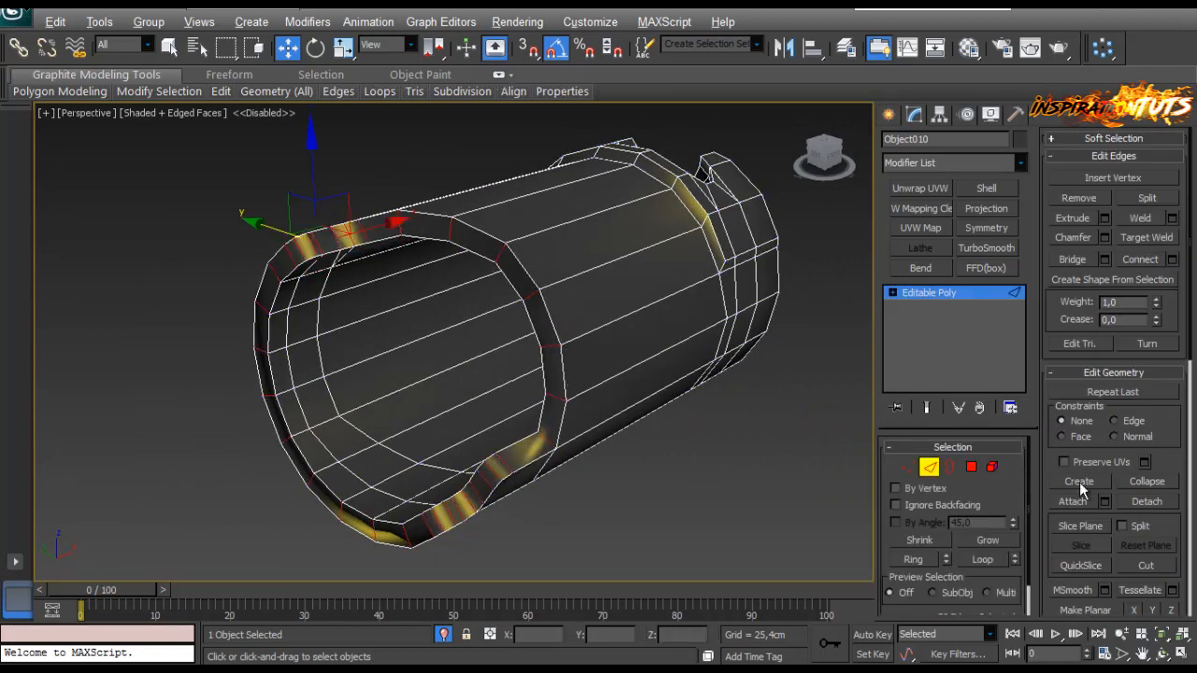
{"action": "left_click", "coordinate": [992, 466]}
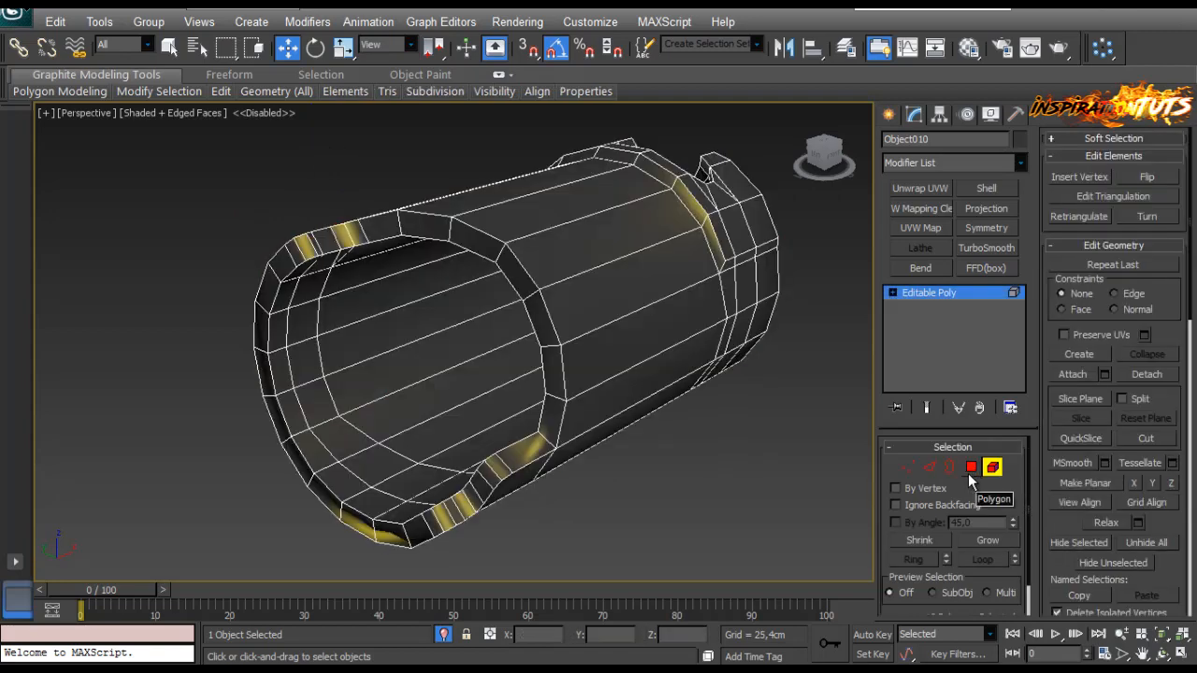
{"action": "left_click", "coordinate": [931, 470]}
{"action": "left_click", "coordinate": [970, 466], "text": "ctrl"}
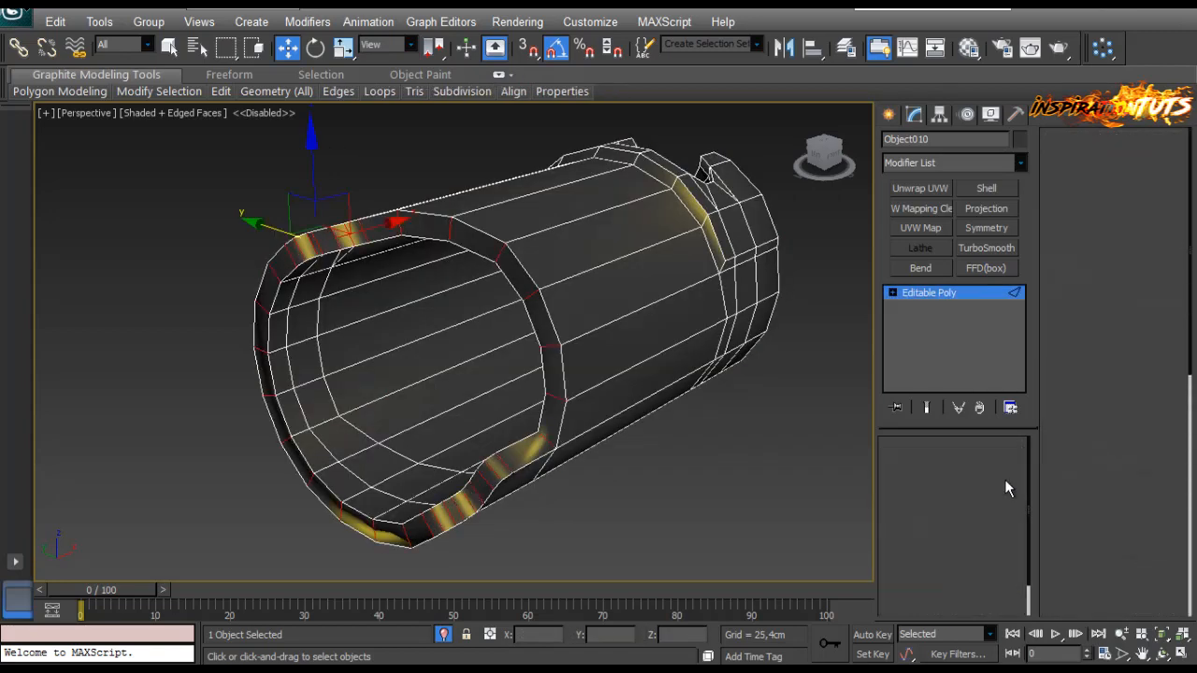
{"action": "scroll", "coordinate": [1037, 499], "scroll_direction": "down", "scroll_amount": 10}
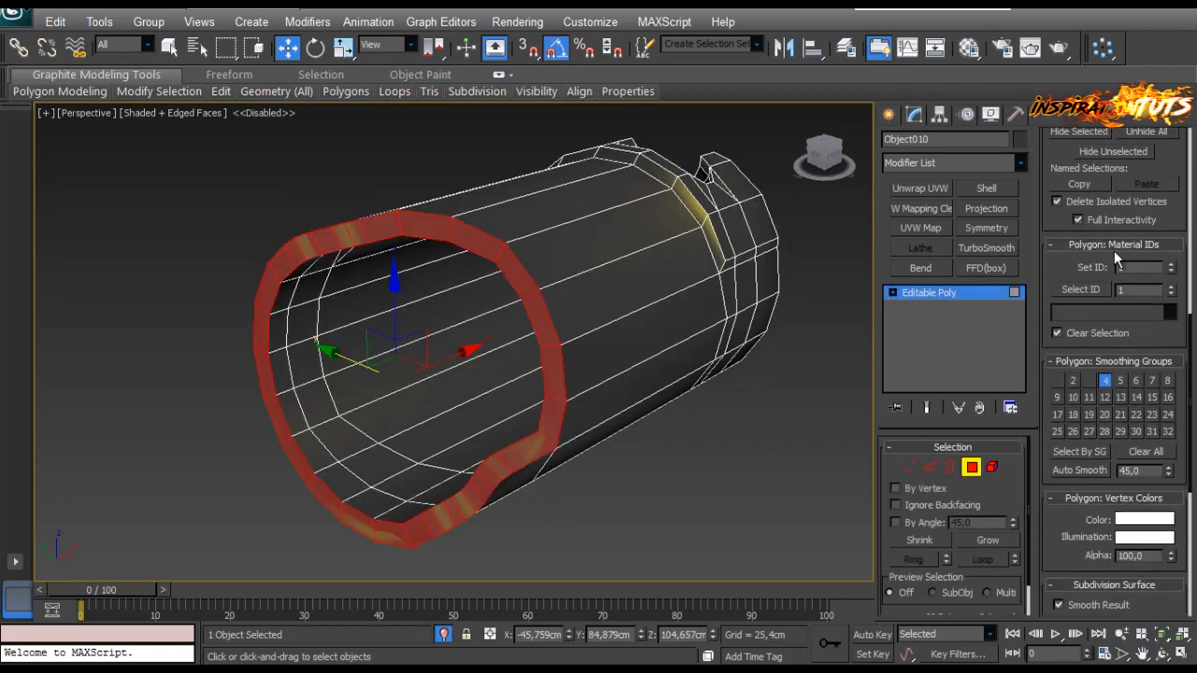
{"action": "left_click", "coordinate": [674, 426]}
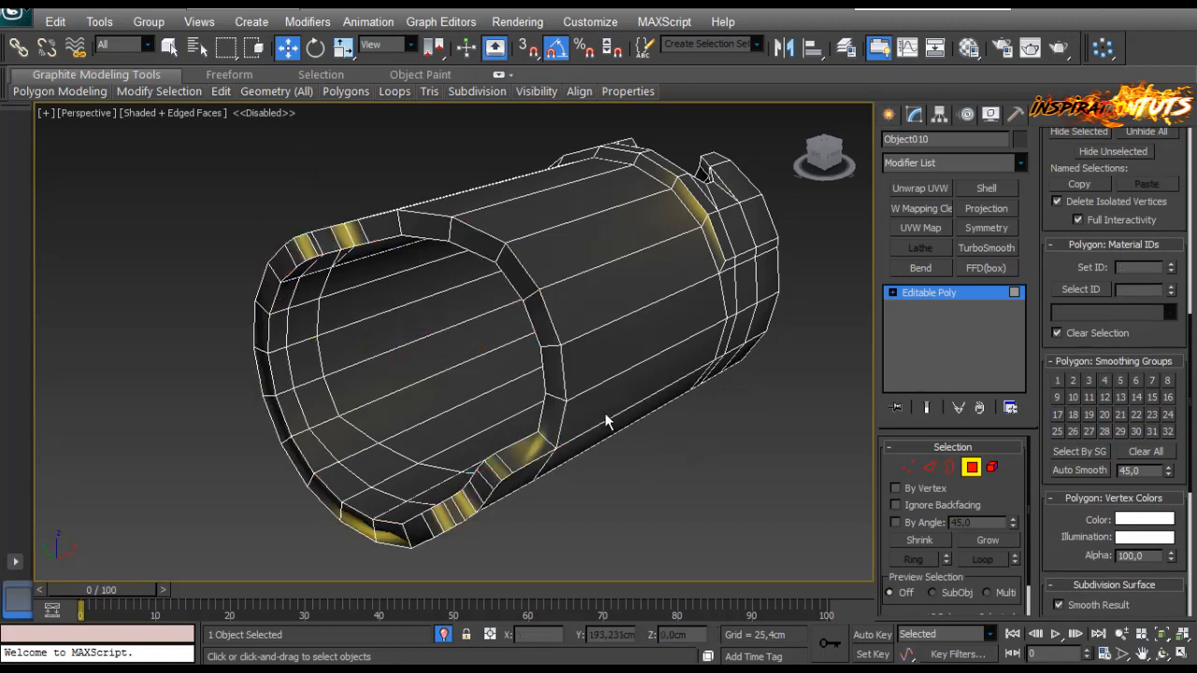
Step: Inspect the housing's shading with edges hidden, show the edges again and bring the notched end into view
{"action": "mouse_move", "coordinate": [607, 420]}
{"action": "middle_mouse_down", "text": "alt"}
{"action": "mouse_move", "coordinate": [532, 372]}
{"action": "mouse_move", "coordinate": [635, 370]}
{"action": "mouse_move", "coordinate": [614, 406]}
{"action": "mouse_move", "coordinate": [492, 286]}
{"action": "mouse_move", "coordinate": [486, 350]}
{"action": "mouse_move", "coordinate": [450, 382]}
{"action": "mouse_move", "coordinate": [436, 420]}
{"action": "mouse_move", "coordinate": [333, 291]}
{"action": "mouse_move", "coordinate": [480, 305]}
{"action": "middle_mouse_up", "text": "alt"}
{"action": "key", "text": "F4"}
{"action": "key", "text": "F4"}
{"action": "middle_click_drag", "start_coordinate": [506, 250], "coordinate": [628, 379], "text": "alt"}
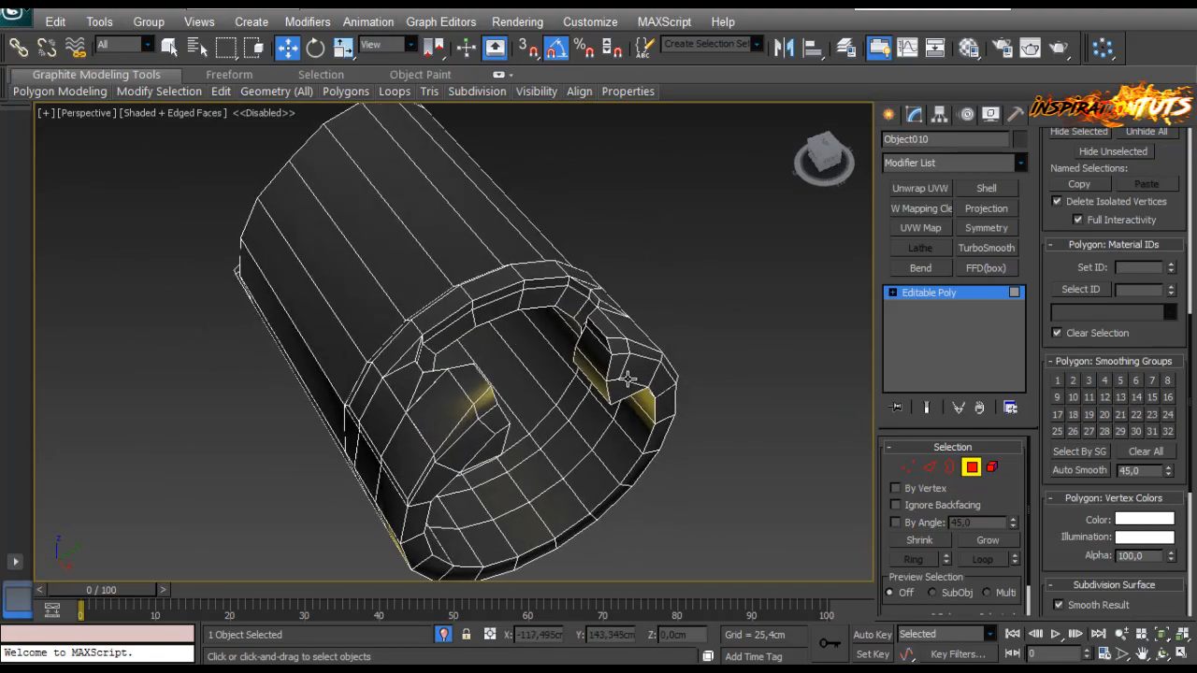
Step: Select the edge ring around the housing's notched end and convert it to a polygon selection
{"action": "left_click", "coordinate": [926, 467]}
{"action": "middle_click_drag", "start_coordinate": [505, 302], "coordinate": [952, 414], "text": "alt"}
{"action": "left_click", "coordinate": [969, 466], "text": "ctrl"}
{"action": "middle_click_drag", "start_coordinate": [591, 302], "coordinate": [890, 469], "text": "alt"}
{"action": "middle_click_drag", "start_coordinate": [599, 360], "coordinate": [445, 326], "text": "alt"}
{"action": "middle_click_drag", "start_coordinate": [393, 561], "coordinate": [479, 273], "text": "alt"}
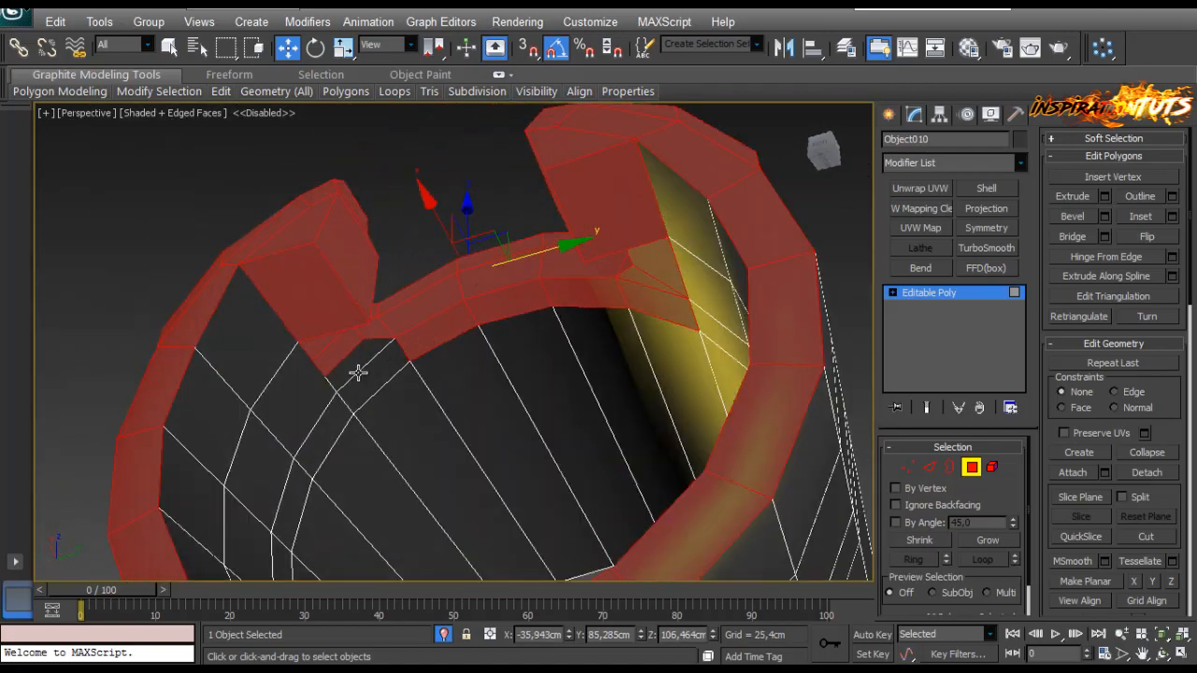
{"action": "scroll", "coordinate": [358, 372], "scroll_direction": "up", "scroll_amount": 3}
{"action": "scroll", "coordinate": [398, 368], "scroll_direction": "down", "scroll_amount": 2}
Step: Remove the polygons inside the notch from the selection, keeping only the flat end-face ring
{"action": "left_click_drag", "start_coordinate": [426, 448], "coordinate": [395, 393]}
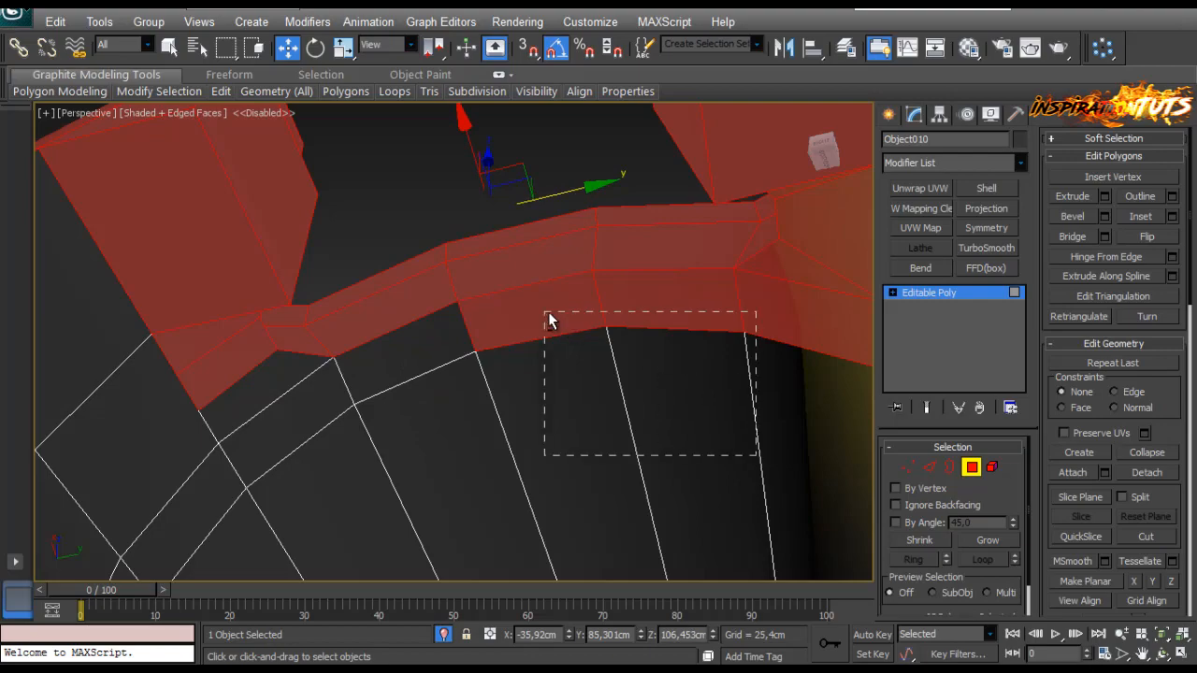
{"action": "middle_click_drag", "start_coordinate": [548, 320], "coordinate": [288, 368], "text": "alt"}
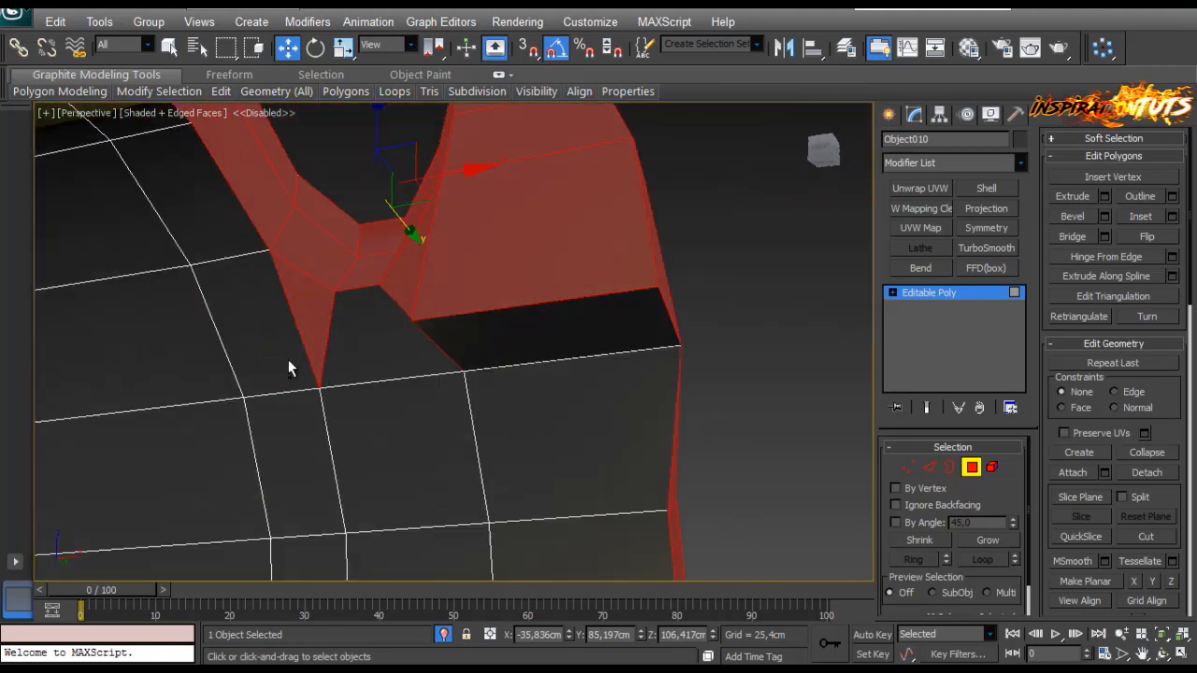
{"action": "middle_click_drag", "start_coordinate": [359, 328], "coordinate": [468, 435], "text": "alt"}
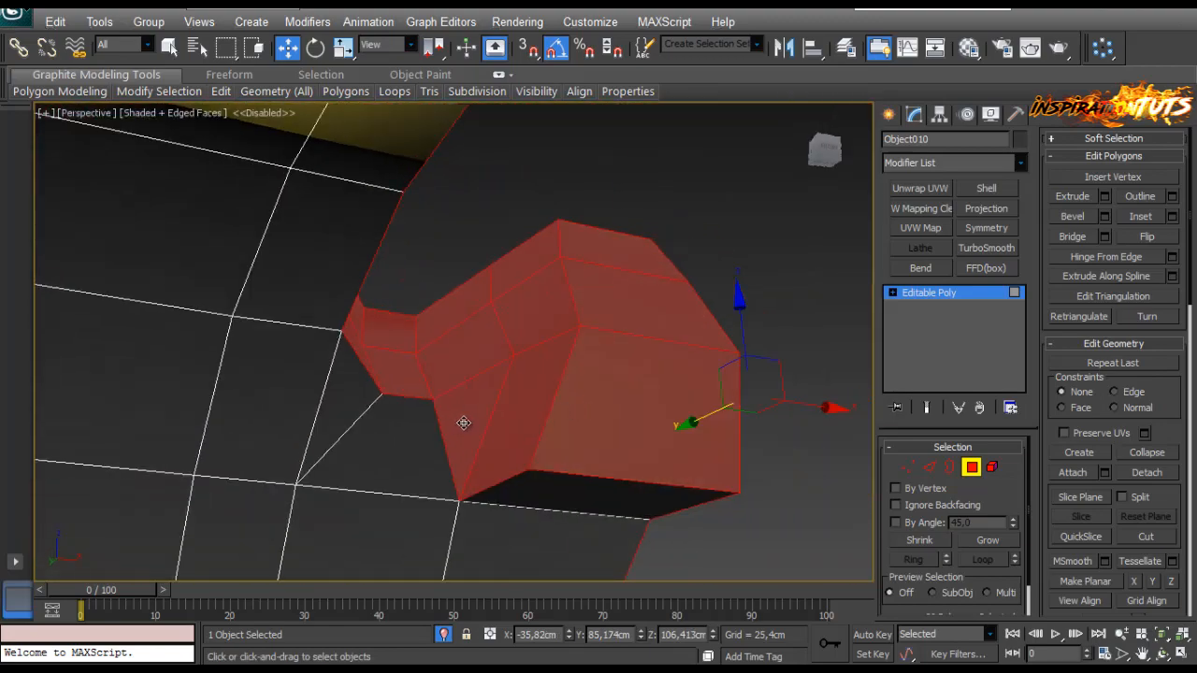
{"action": "middle_click_drag", "start_coordinate": [582, 432], "coordinate": [498, 291], "text": "alt"}
{"action": "middle_click_drag", "start_coordinate": [433, 428], "coordinate": [582, 385], "text": "alt"}
{"action": "middle_click_drag", "start_coordinate": [457, 452], "coordinate": [597, 365], "text": "alt"}
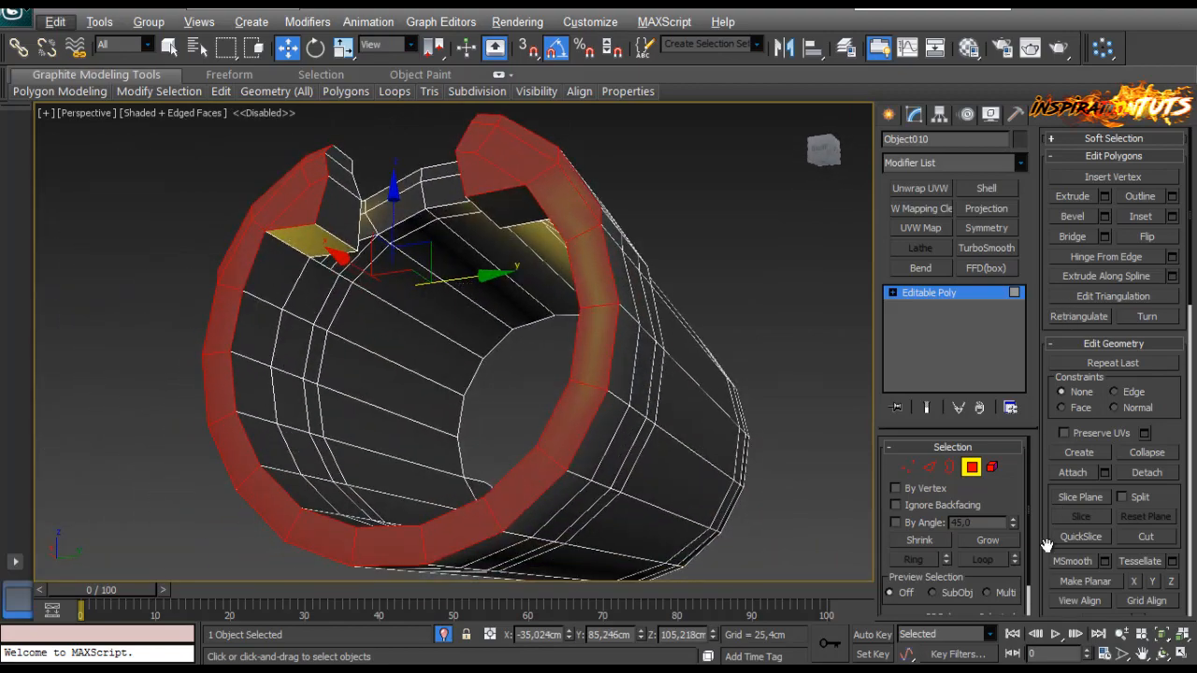
Step: Clear smoothing group 3 from the notched end face, assign group 4 and check the shading with edges hidden
{"action": "left_click_drag", "start_coordinate": [1047, 544], "coordinate": [951, 185]}
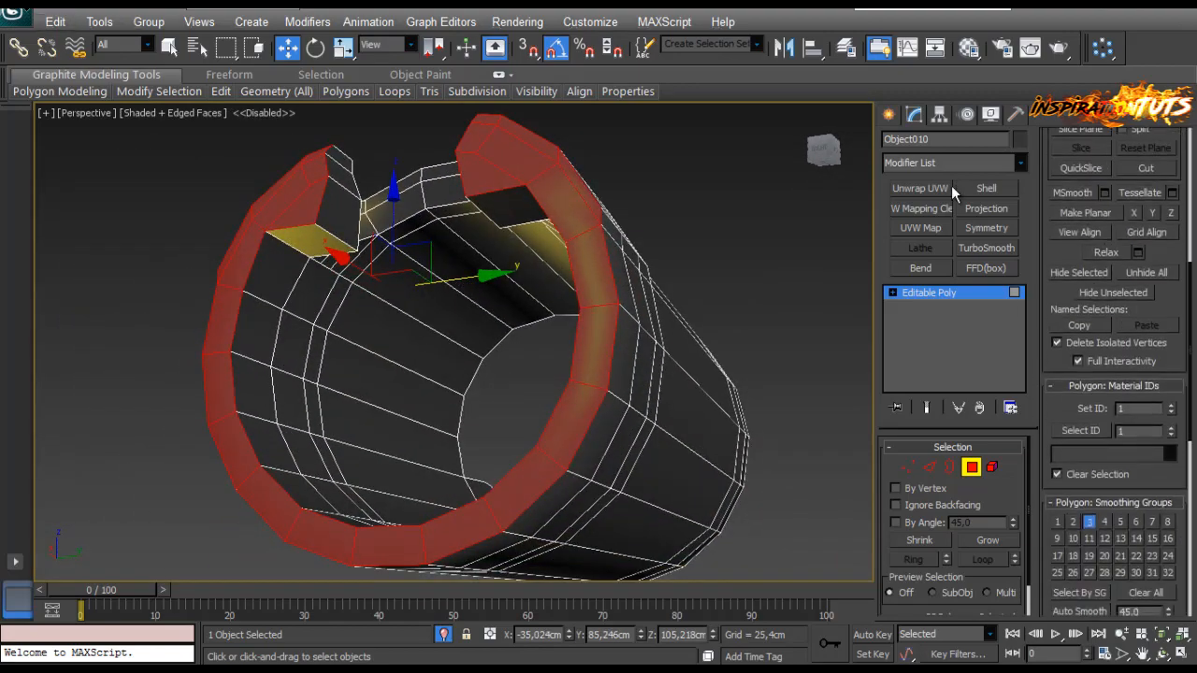
{"action": "left_click", "coordinate": [1091, 524]}
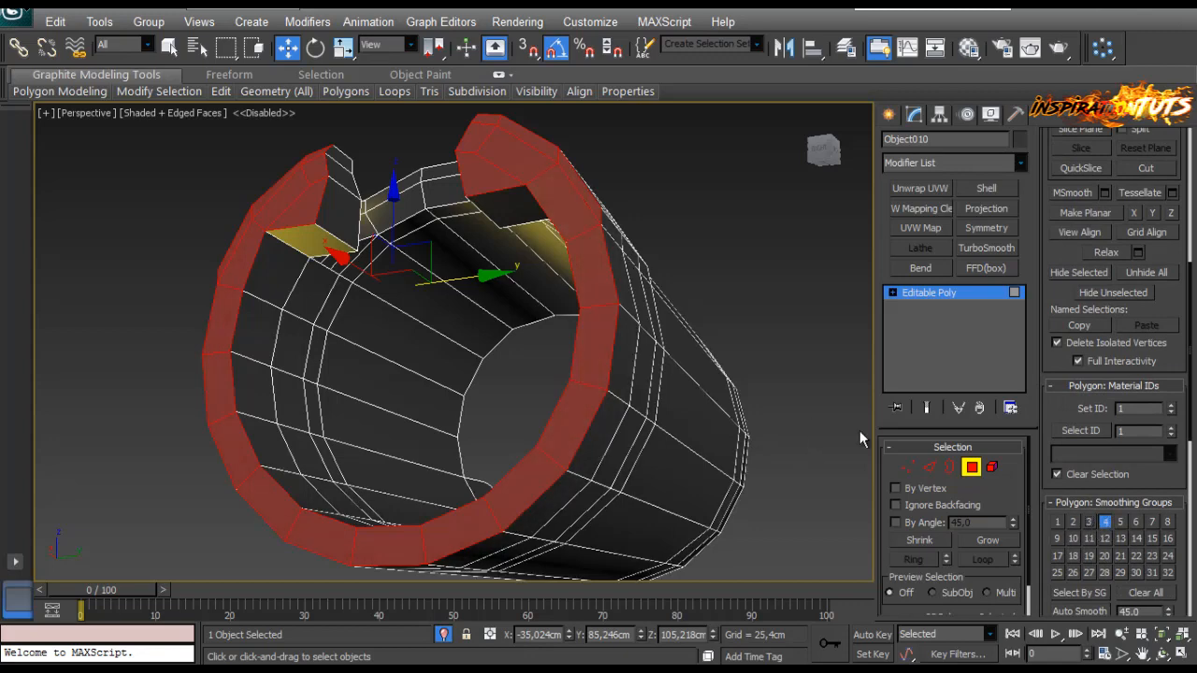
{"action": "left_click", "coordinate": [967, 472]}
{"action": "left_click", "coordinate": [704, 278]}
{"action": "mouse_move", "coordinate": [703, 278]}
{"action": "middle_mouse_down", "text": "alt"}
{"action": "mouse_move", "coordinate": [658, 310]}
{"action": "mouse_move", "coordinate": [577, 312]}
{"action": "mouse_move", "coordinate": [684, 359]}
{"action": "mouse_move", "coordinate": [515, 422]}
{"action": "mouse_move", "coordinate": [477, 409]}
{"action": "mouse_move", "coordinate": [607, 428]}
{"action": "mouse_move", "coordinate": [615, 356]}
{"action": "mouse_move", "coordinate": [475, 312]}
{"action": "middle_mouse_up", "text": "alt"}
{"action": "key", "text": "F4"}
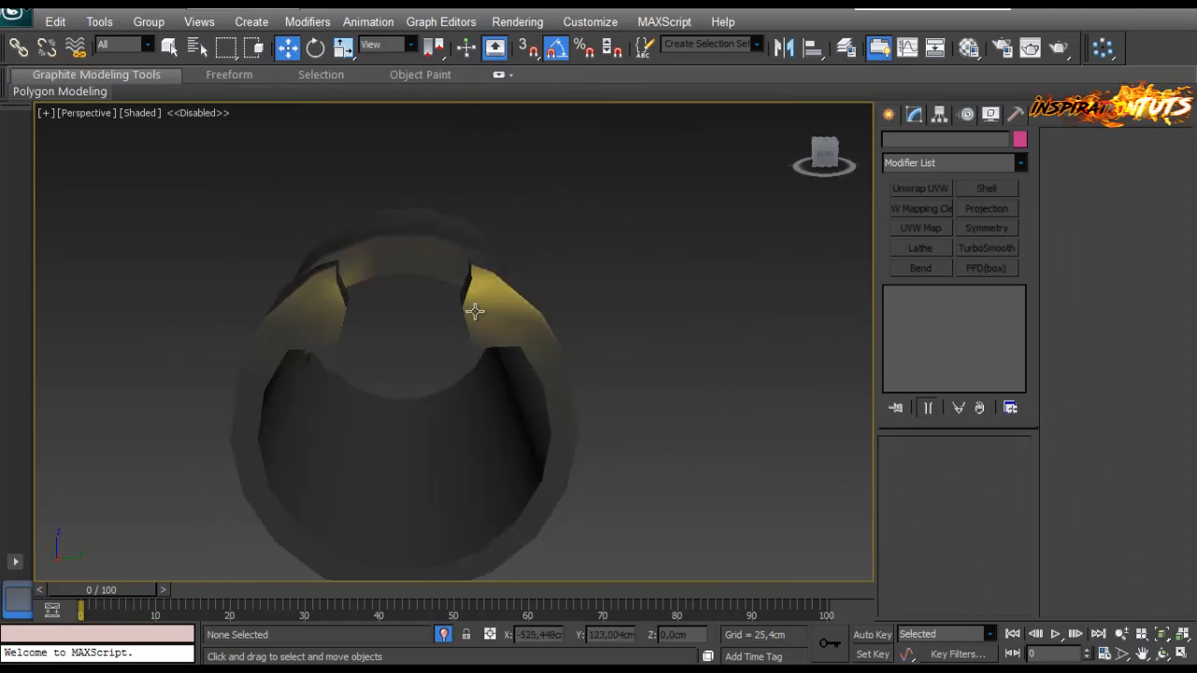
Step: Select the edge ring at the housing's notched end and convert it to a polygon selection covering the faces inside the notch
{"action": "left_click", "coordinate": [467, 327]}
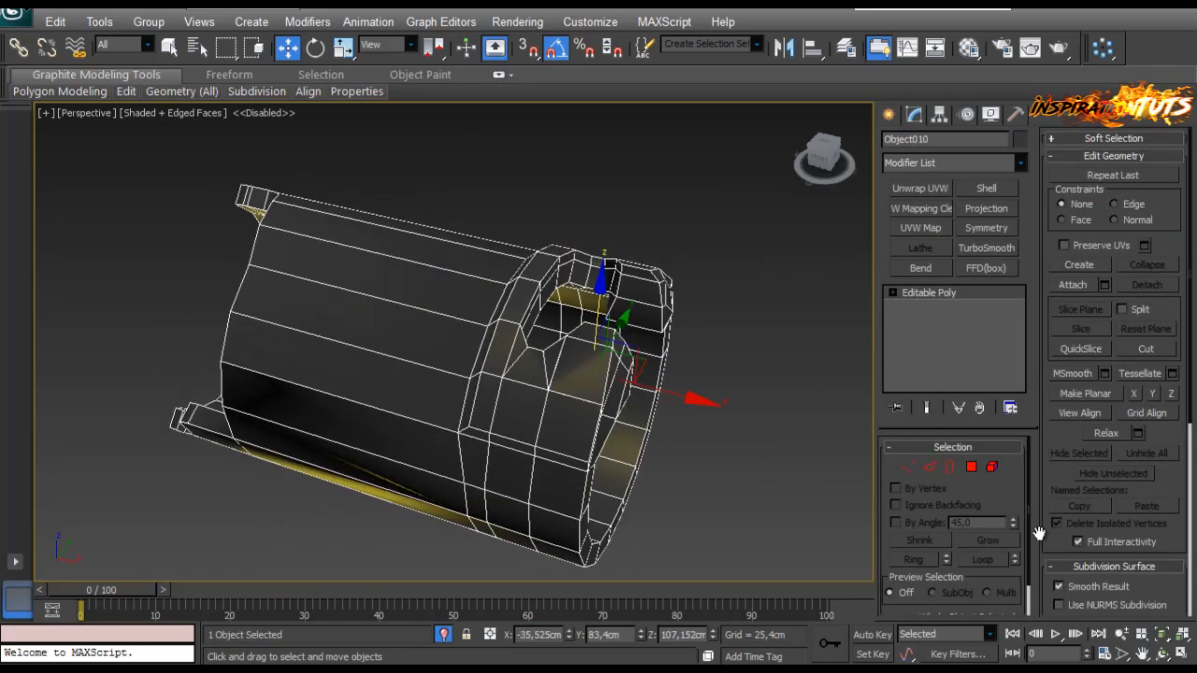
{"action": "left_click", "coordinate": [937, 465]}
{"action": "scroll", "coordinate": [713, 368], "scroll_direction": "up", "scroll_amount": 2}
{"action": "middle_click_drag", "start_coordinate": [714, 368], "coordinate": [528, 372], "text": "alt"}
{"action": "left_click", "coordinate": [974, 470]}
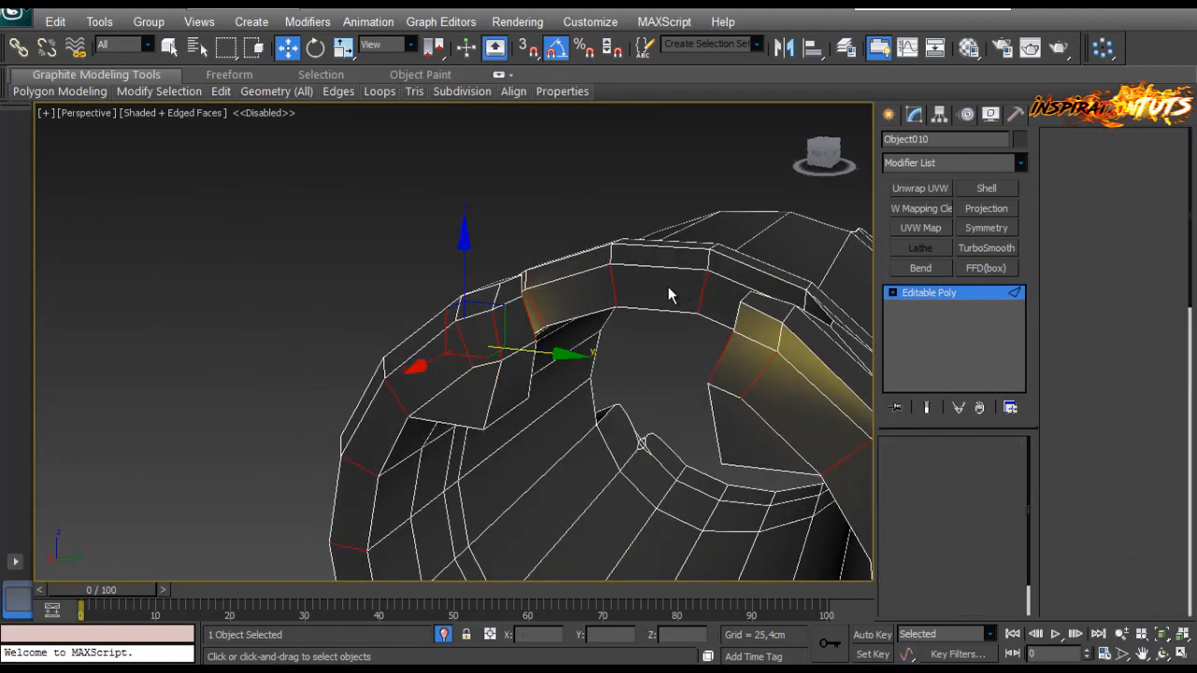
{"action": "left_click", "coordinate": [642, 259]}
{"action": "middle_click_drag", "start_coordinate": [583, 301], "coordinate": [465, 319], "text": "alt"}
{"action": "middle_click_drag", "start_coordinate": [502, 253], "coordinate": [624, 143], "text": "alt"}
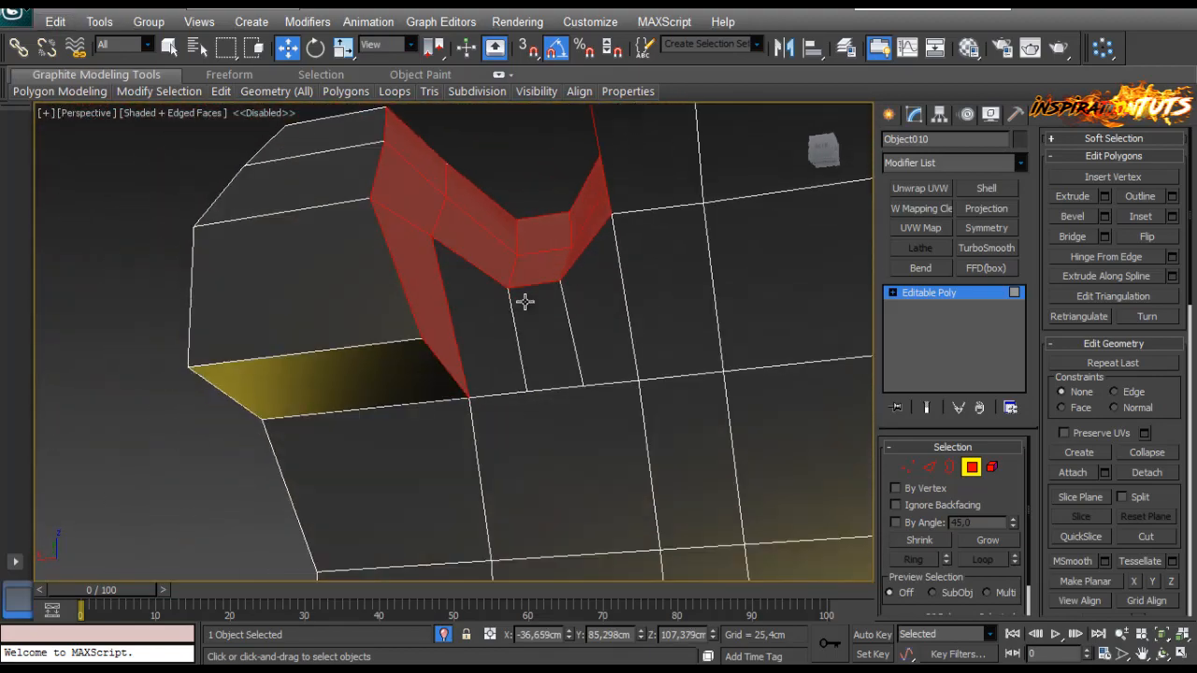
Step: Target-weld the stray vertices beside the notch's inner walls to the neighbouring corner vertices, keeping the notch faces selected
{"action": "middle_click_drag", "start_coordinate": [493, 301], "coordinate": [674, 316], "text": "alt"}
{"action": "scroll", "coordinate": [681, 320], "scroll_direction": "down", "scroll_amount": 3}
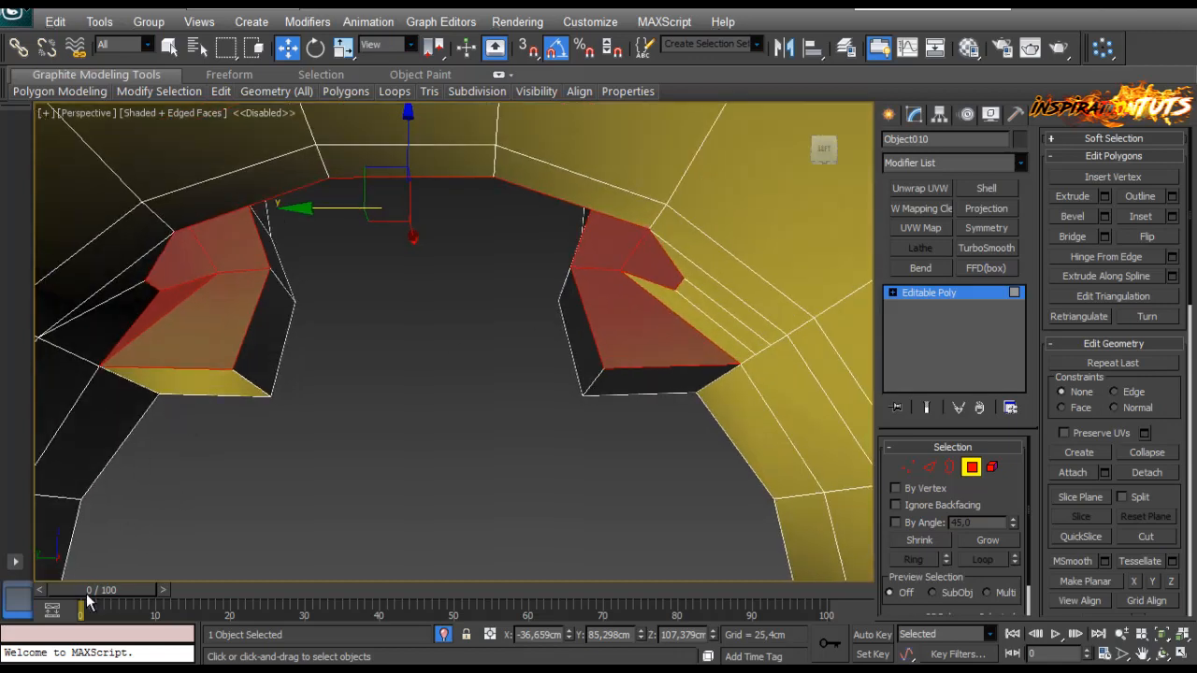
{"action": "middle_click_drag", "start_coordinate": [685, 364], "coordinate": [628, 351], "text": "alt"}
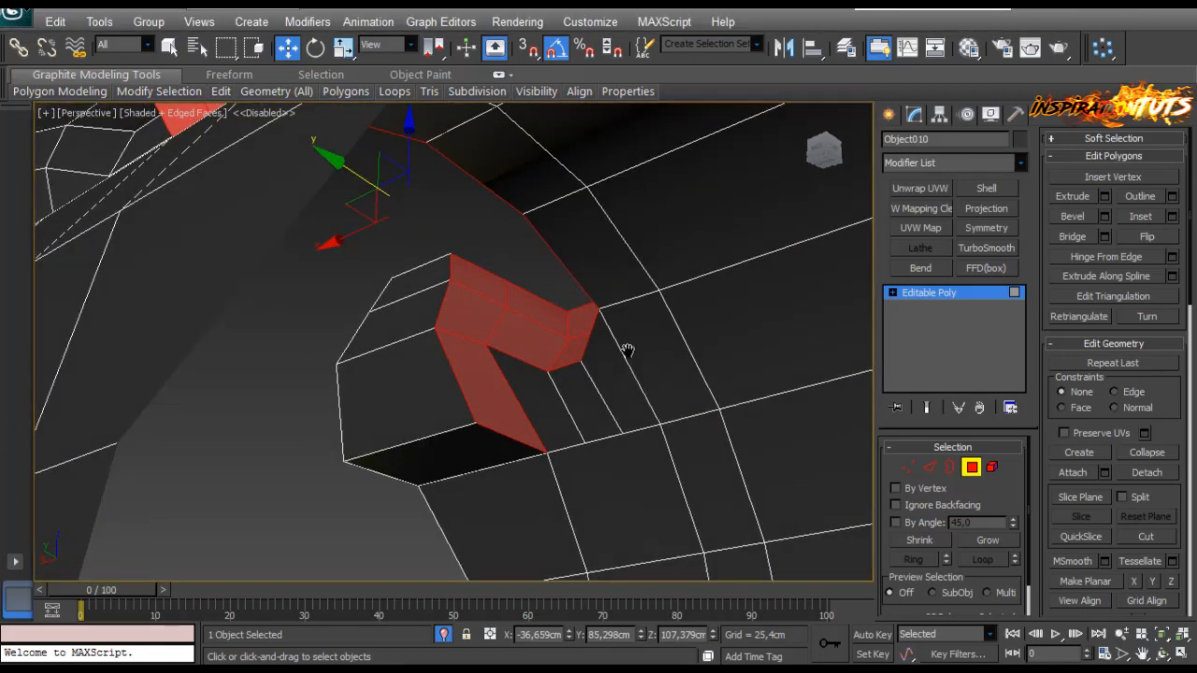
{"action": "scroll", "coordinate": [629, 351], "scroll_direction": "up", "scroll_amount": 2}
{"action": "left_click", "coordinate": [910, 467]}
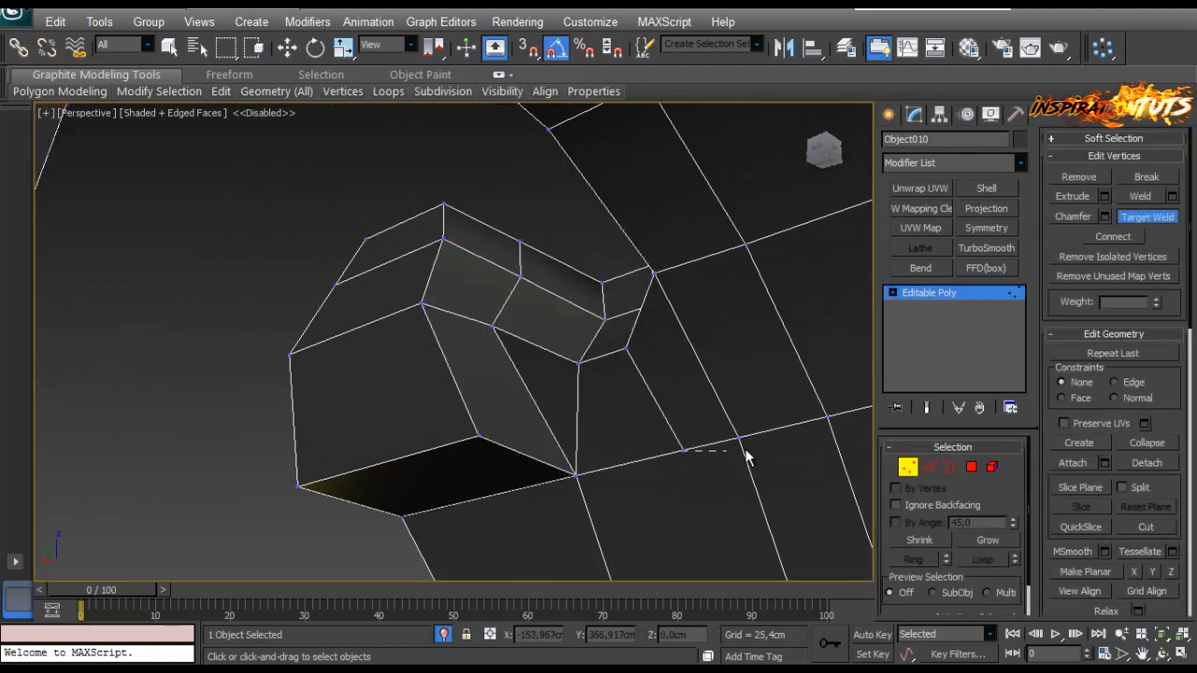
{"action": "left_click", "coordinate": [971, 466]}
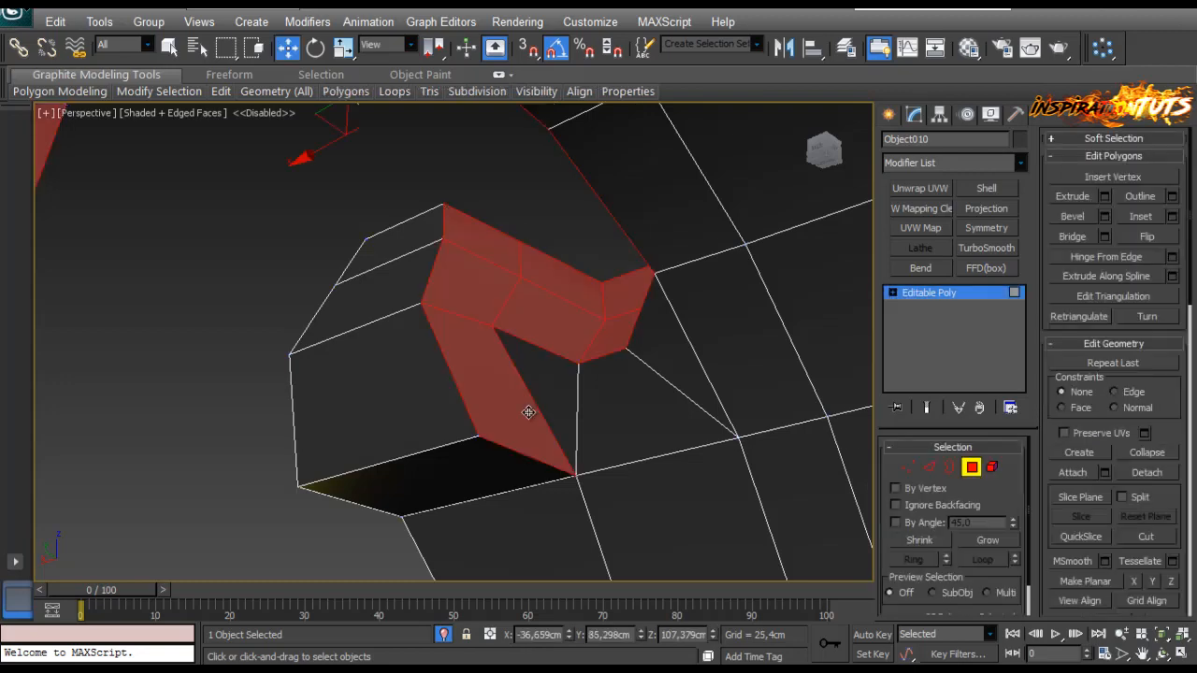
{"action": "middle_click_drag", "start_coordinate": [556, 387], "coordinate": [398, 400], "text": "alt"}
{"action": "scroll", "coordinate": [398, 400], "scroll_direction": "down", "scroll_amount": 2}
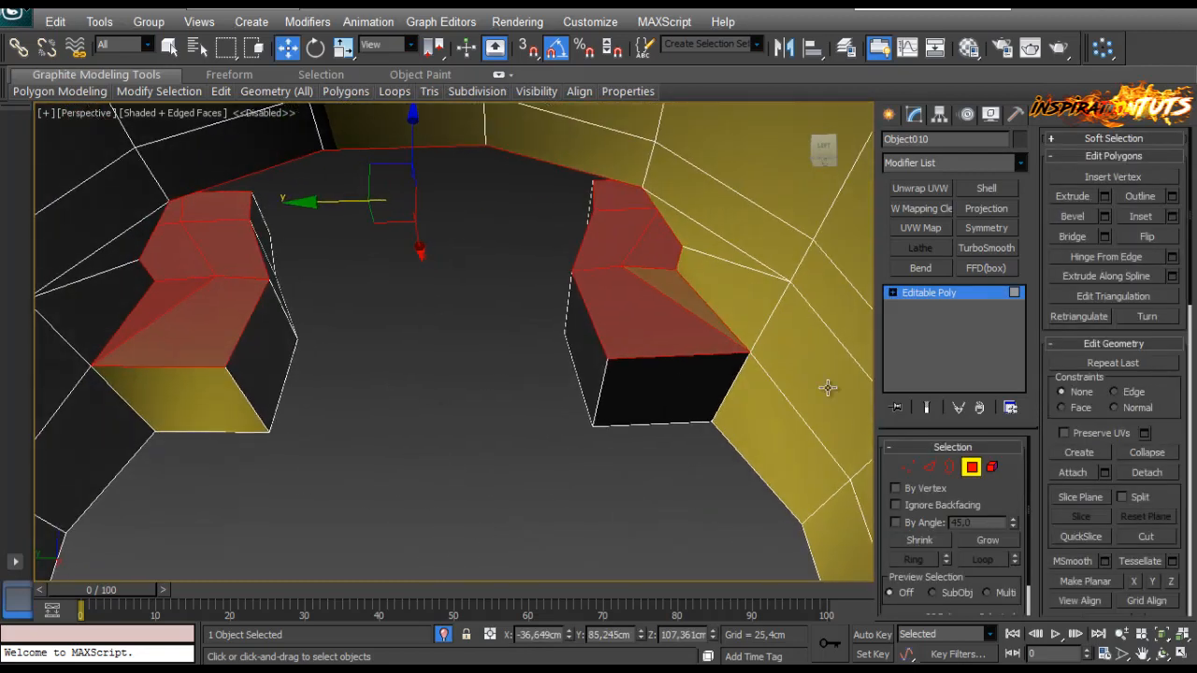
Step: Check the smoothing groups of single notch faces, and undo back to the full notch selection
{"action": "scroll", "coordinate": [1036, 464], "scroll_direction": "down", "scroll_amount": 5}
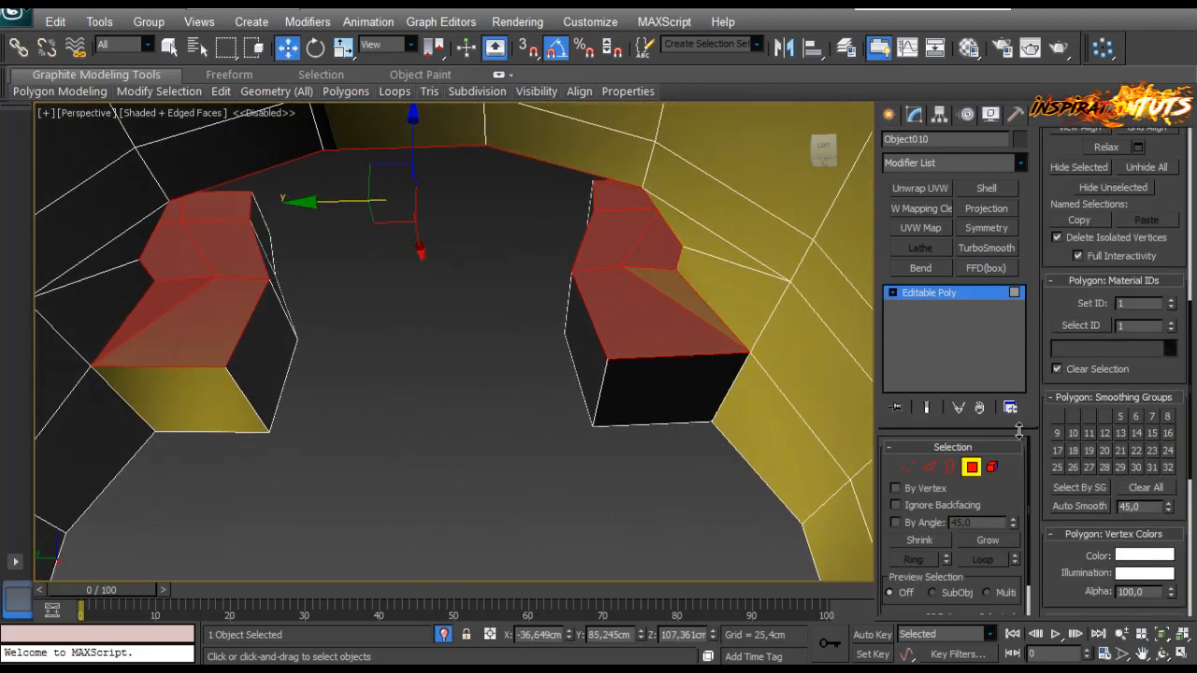
{"action": "left_click", "coordinate": [1121, 418]}
{"action": "left_click", "coordinate": [466, 451]}
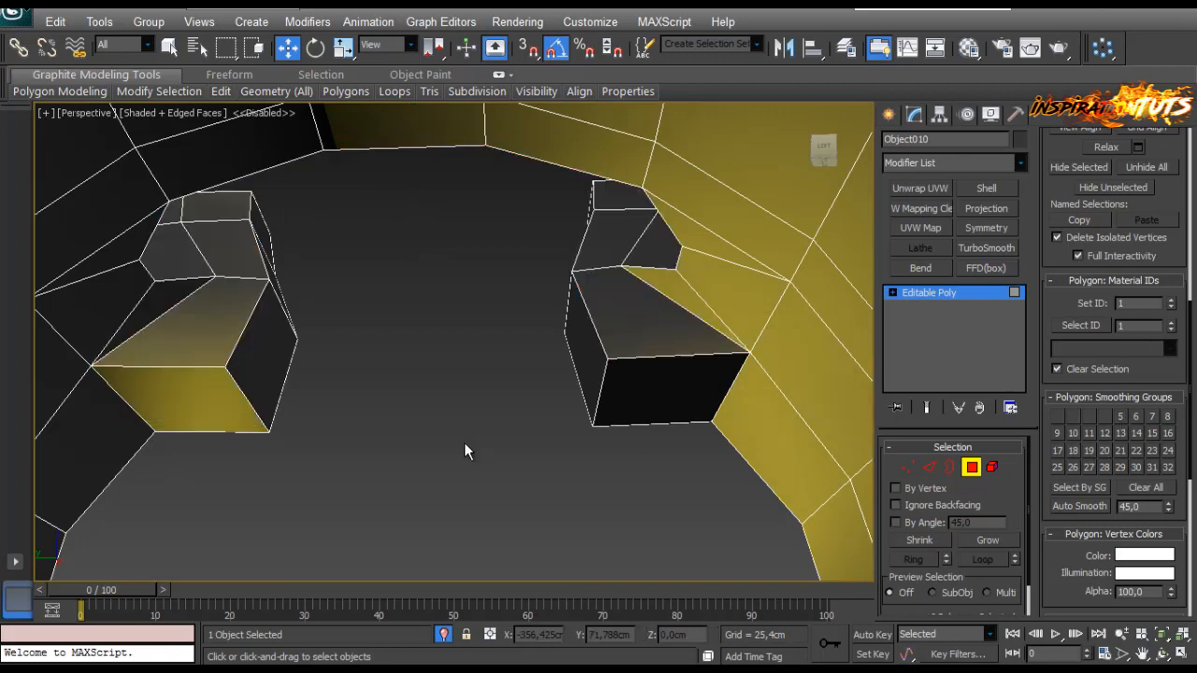
{"action": "left_click", "coordinate": [649, 402]}
{"action": "left_click", "coordinate": [620, 344]}
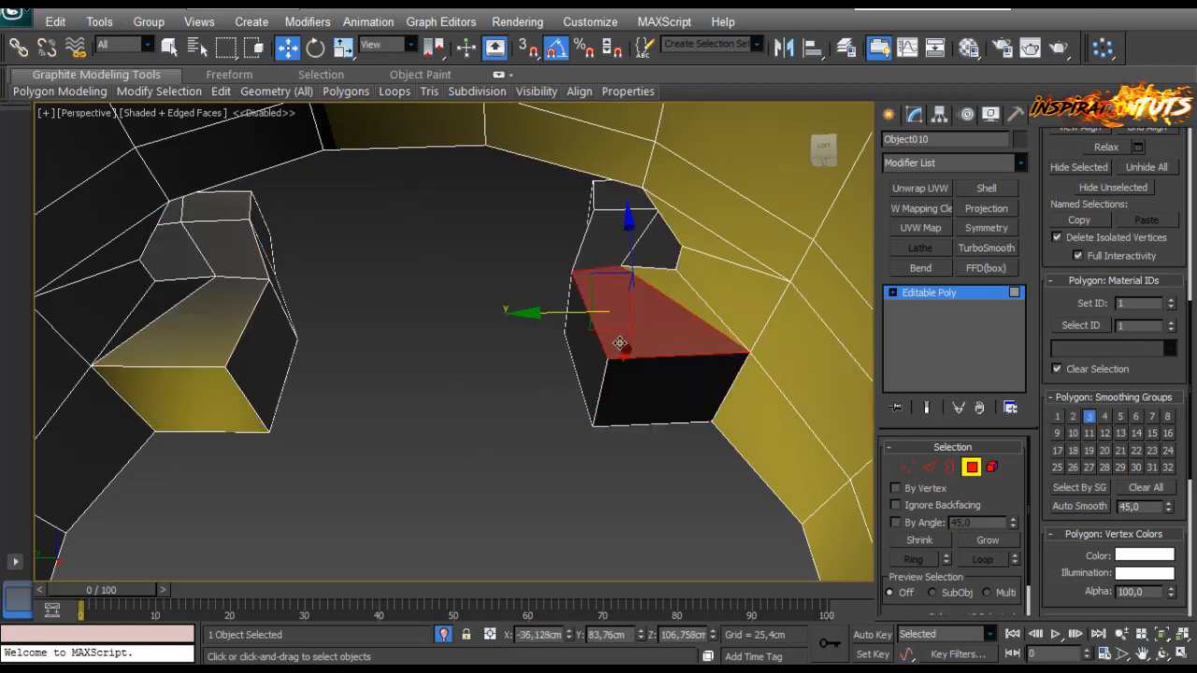
{"action": "left_click", "coordinate": [588, 258]}
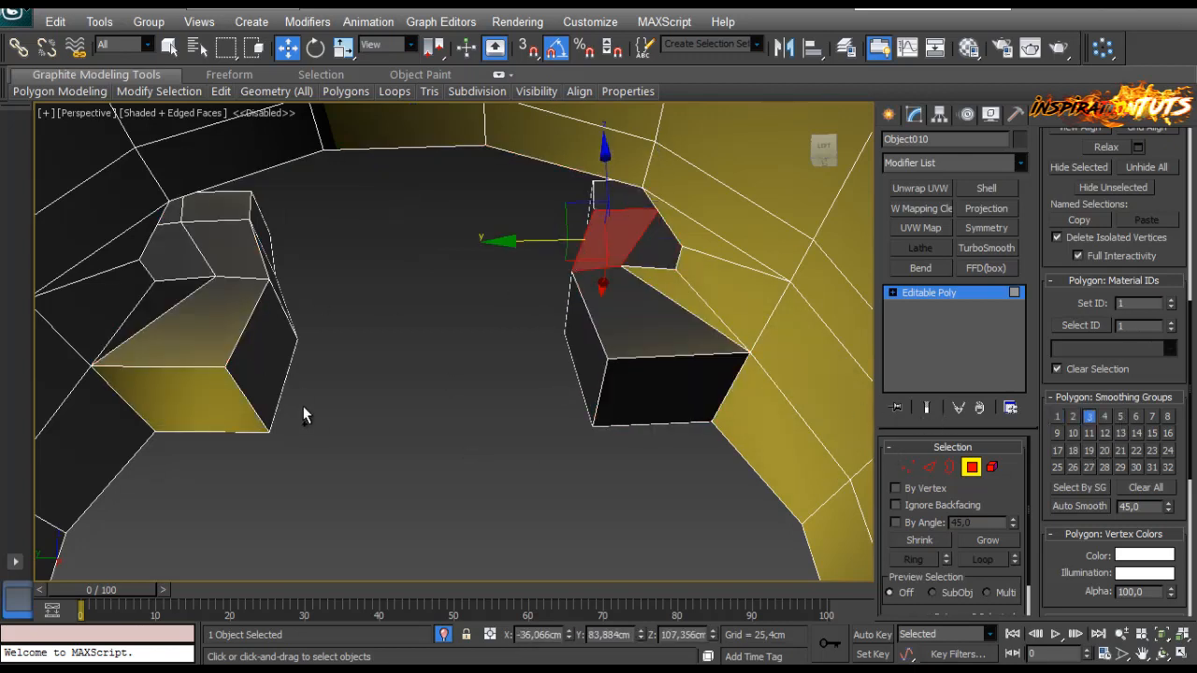
{"action": "key", "text": "ctrl+z"}
{"action": "key", "text": "ctrl+z"}
{"action": "key", "text": "ctrl+z"}
{"action": "key", "text": "ctrl+z"}
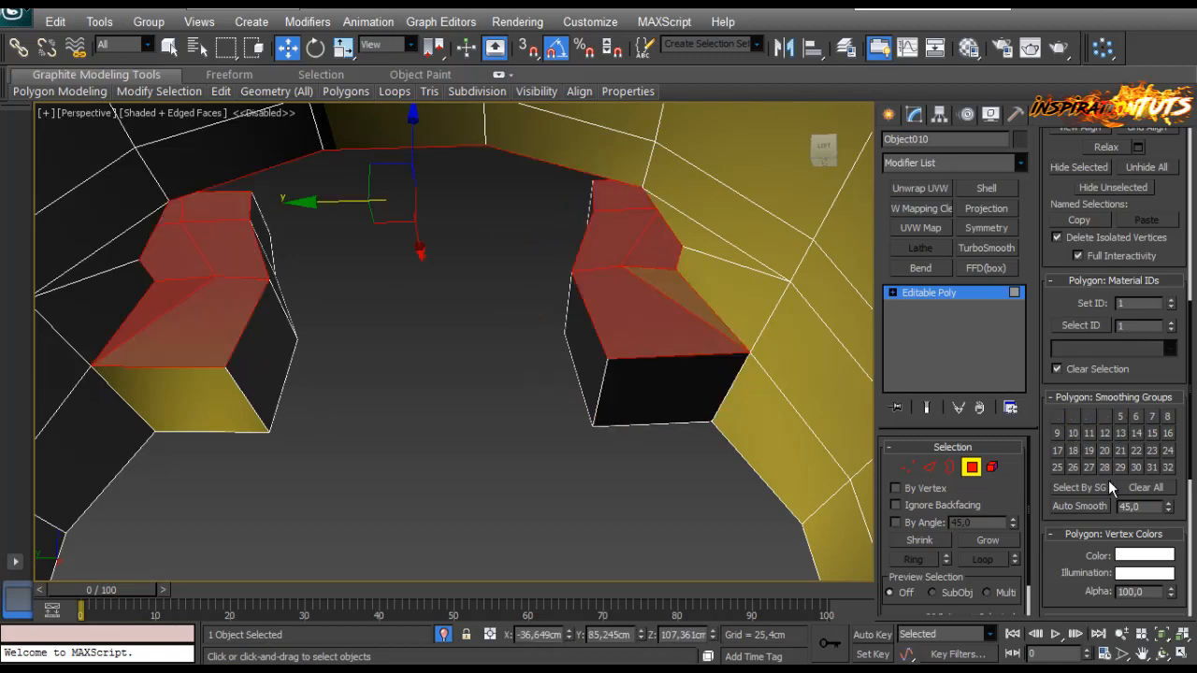
Step: Assign smoothing group 5 to the notch faces, clear the leftover groups 3 and 4 from the inner faces and exit polygon editing
{"action": "left_click", "coordinate": [1121, 418]}
{"action": "left_click", "coordinate": [972, 467]}
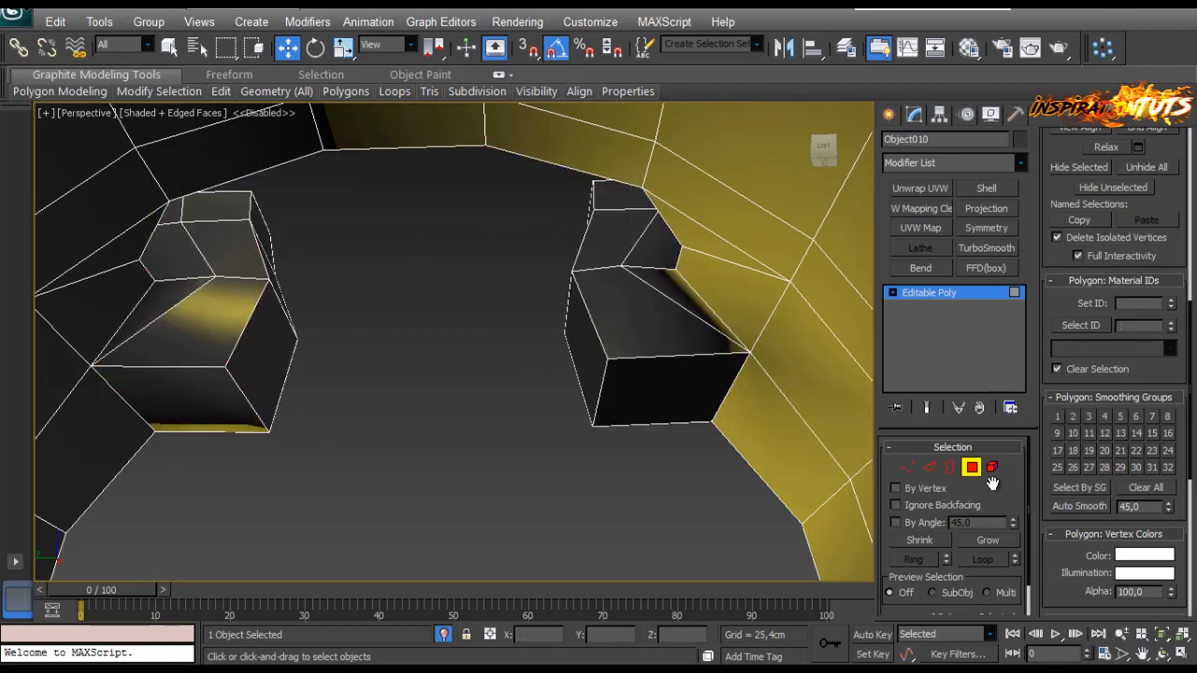
{"action": "left_click", "coordinate": [949, 467]}
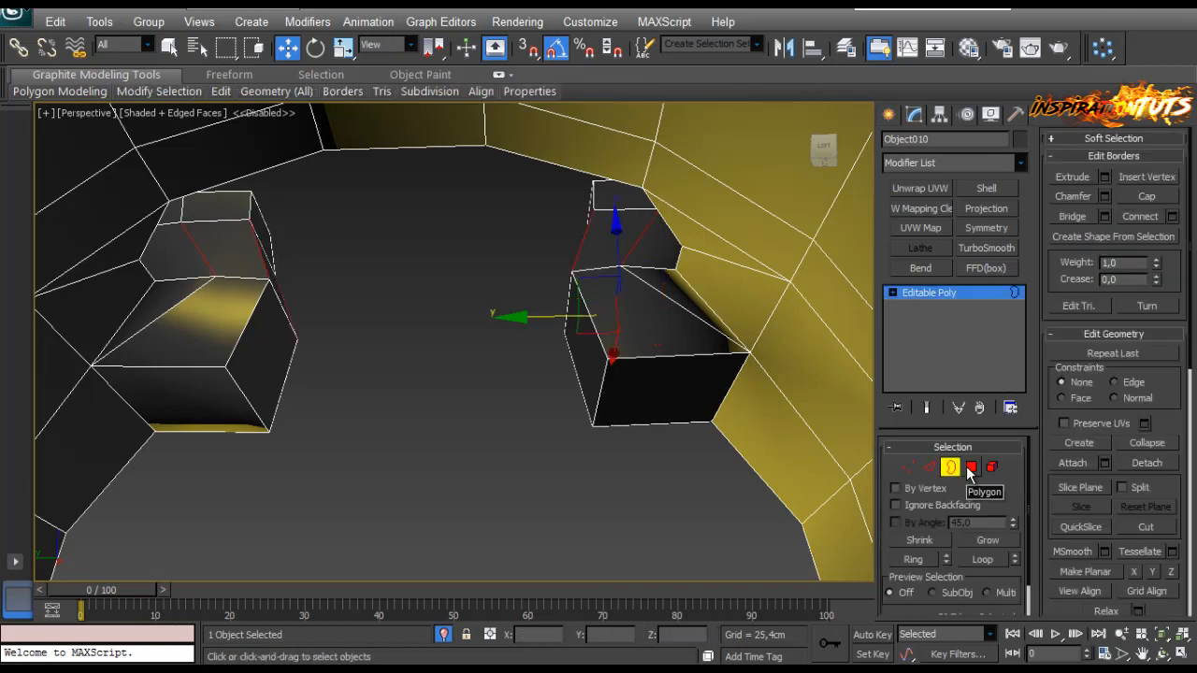
{"action": "left_click", "coordinate": [969, 467]}
{"action": "left_click", "coordinate": [624, 327]}
{"action": "scroll", "coordinate": [1047, 483], "scroll_direction": "down", "scroll_amount": 8}
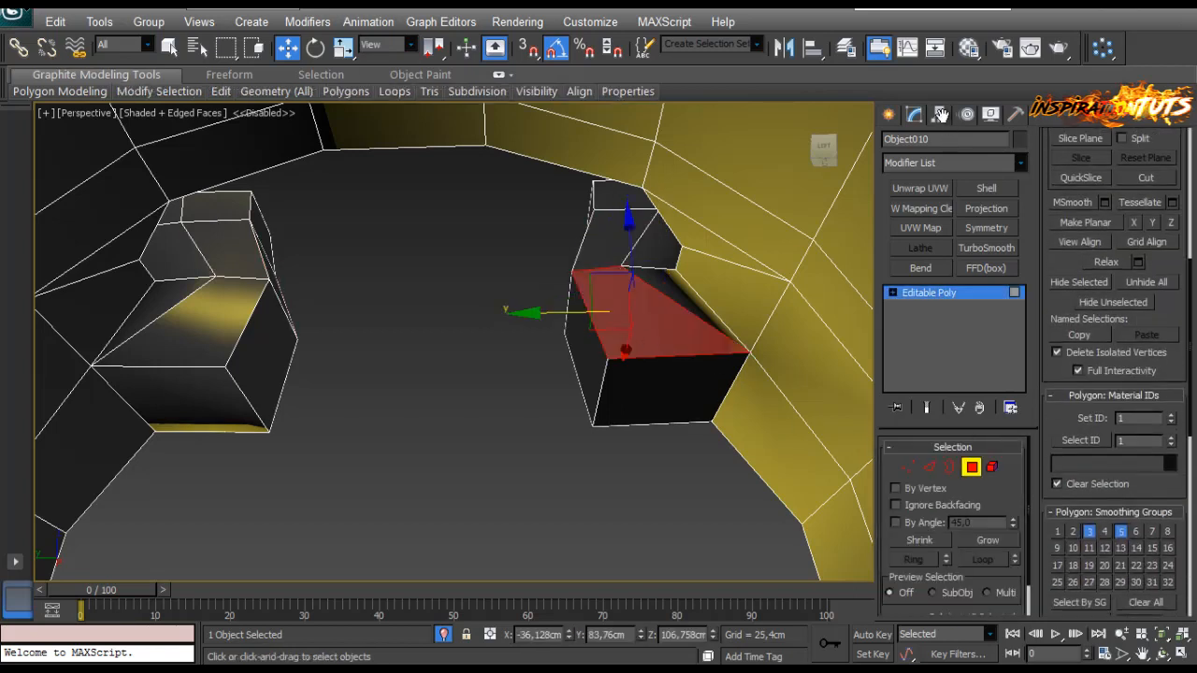
{"action": "left_click", "coordinate": [210, 323]}
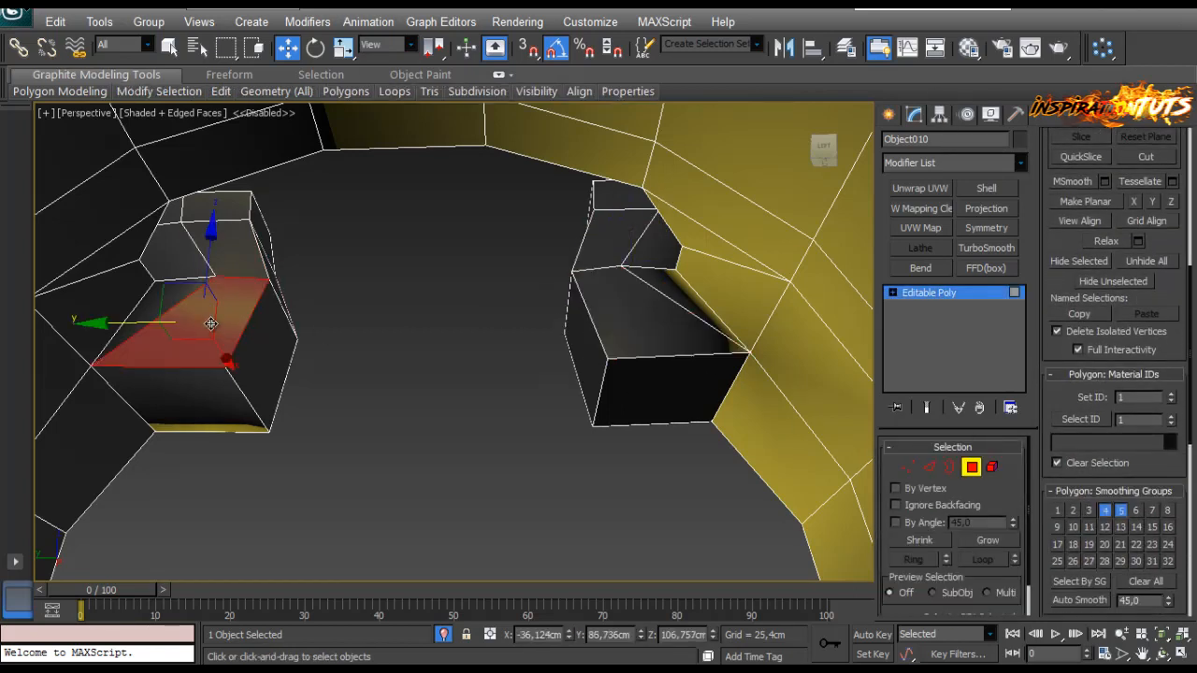
{"action": "scroll", "coordinate": [454, 341], "scroll_direction": "down", "scroll_amount": 3}
{"action": "middle_click_drag", "start_coordinate": [453, 341], "coordinate": [561, 327], "text": "alt"}
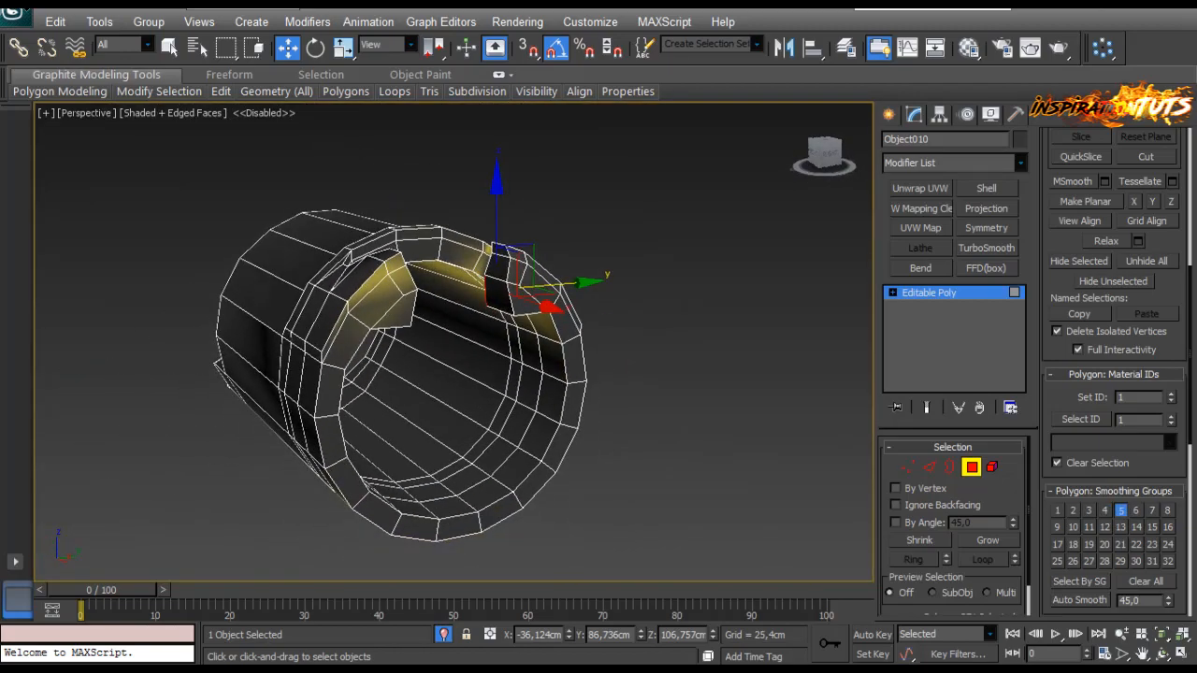
{"action": "middle_click_drag", "start_coordinate": [562, 374], "coordinate": [439, 402], "text": "alt"}
{"action": "key", "text": "ctrl+d"}
{"action": "left_click", "coordinate": [972, 466]}
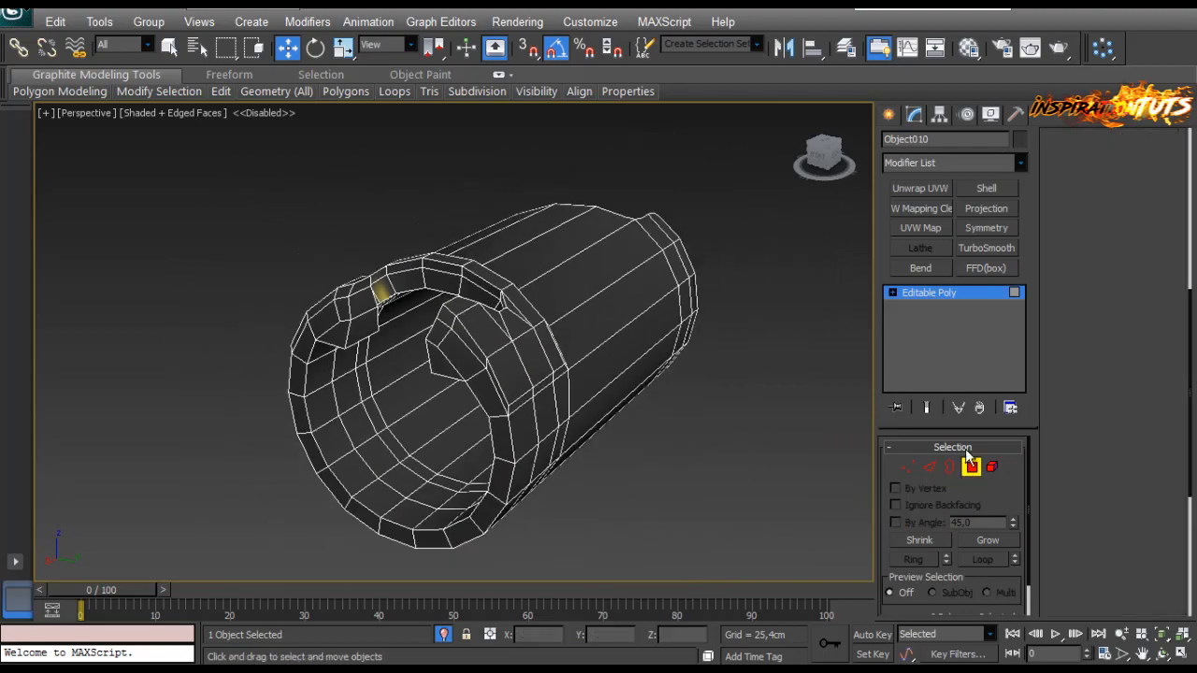
Step: Add a Quad Chamfer modifier to the housing and examine the chamfered rim edges
{"action": "left_click", "coordinate": [954, 162]}
{"action": "left_click", "coordinate": [949, 340]}
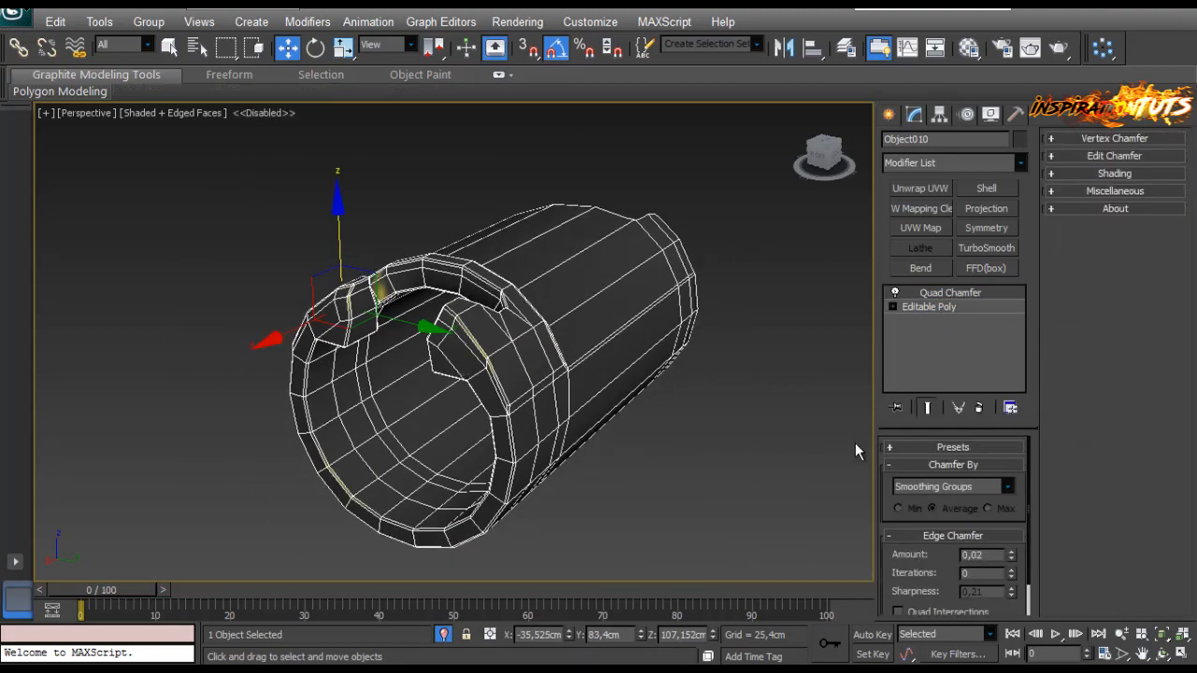
{"action": "scroll", "coordinate": [663, 429], "scroll_direction": "up", "scroll_amount": 10}
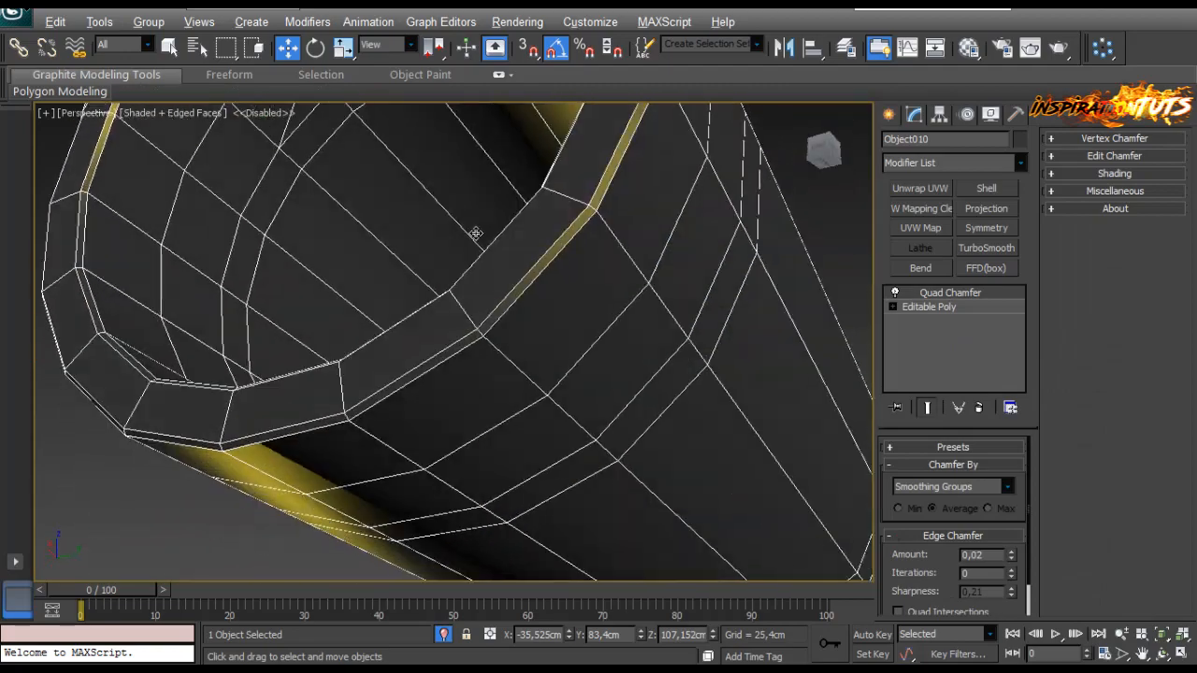
{"action": "middle_click_drag", "start_coordinate": [476, 233], "coordinate": [464, 261], "text": "alt"}
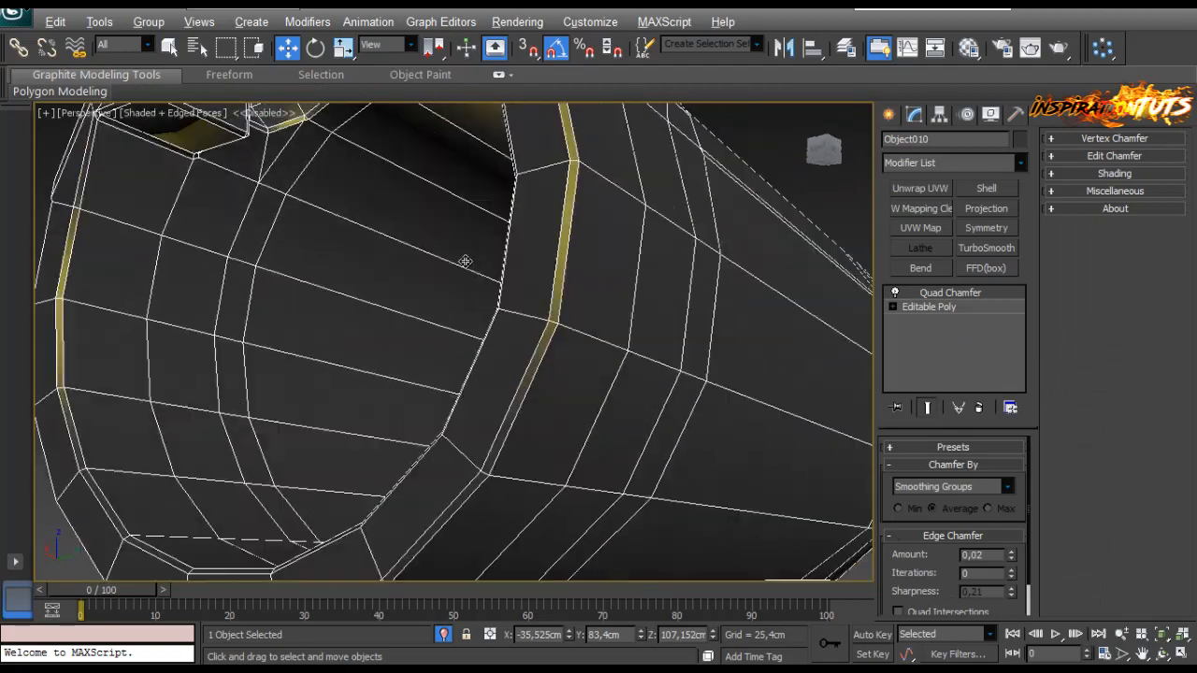
Step: Set the Quad Chamfer to 1 iteration and a sharpness of 0,5
{"action": "left_click", "coordinate": [1014, 569]}
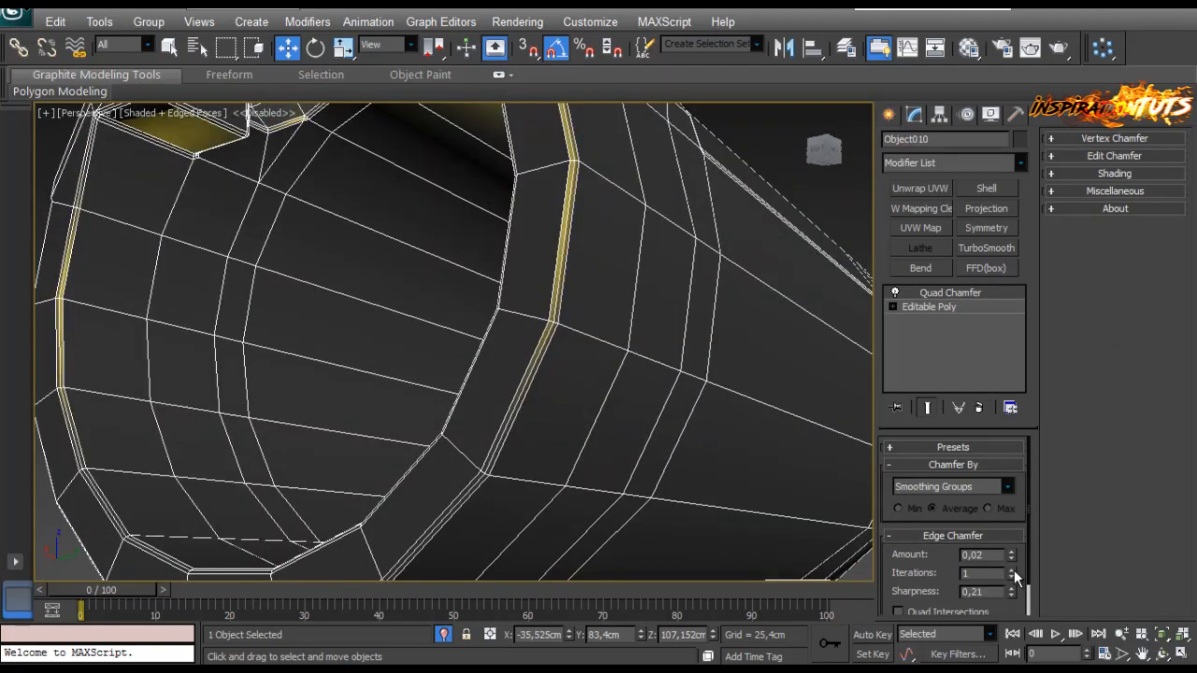
{"action": "left_click", "coordinate": [1013, 577]}
{"action": "left_click", "coordinate": [1012, 569]}
{"action": "middle_click_drag", "start_coordinate": [481, 224], "coordinate": [487, 149], "text": "alt"}
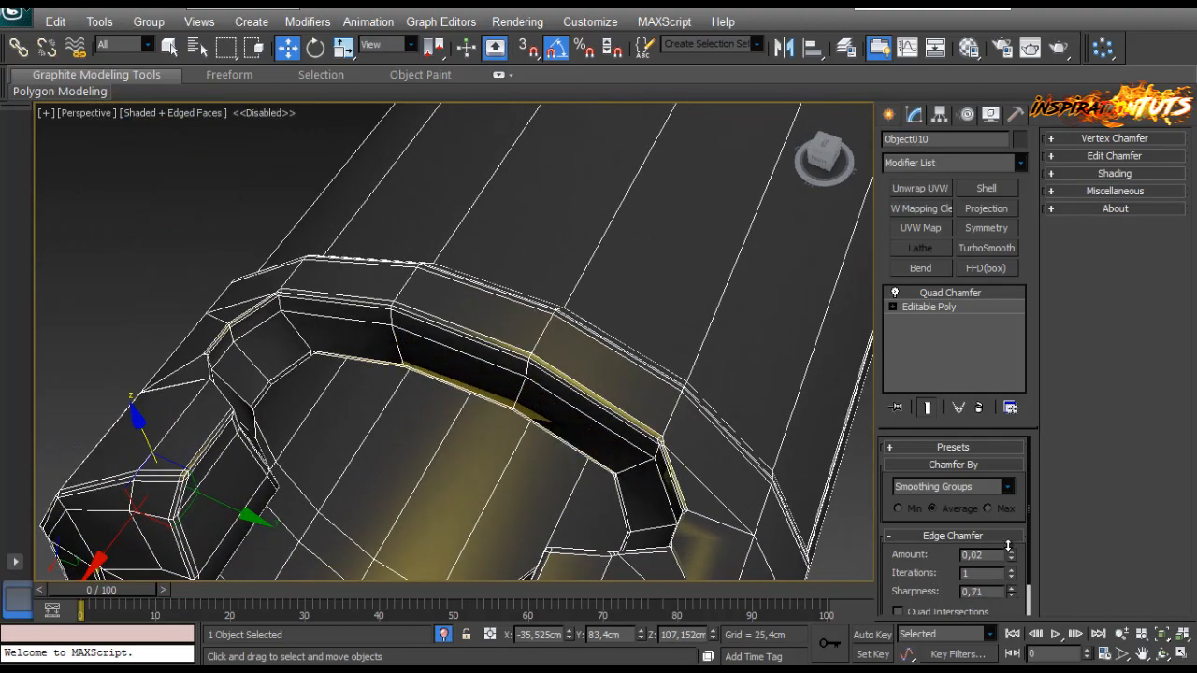
{"action": "middle_click_drag", "start_coordinate": [710, 402], "coordinate": [566, 411], "text": "alt"}
{"action": "mouse_move", "coordinate": [1011, 592]}
{"action": "left_mouse_down"}
{"action": "mouse_move", "coordinate": [1017, 556]}
{"action": "mouse_move", "coordinate": [1012, 590]}
{"action": "left_mouse_up"}
Step: Return to the base mesh's vertices and target-weld stray points clustered at the inner corner of the housing's stepped cutout
{"action": "middle_click_drag", "start_coordinate": [583, 484], "coordinate": [614, 415], "text": "alt"}
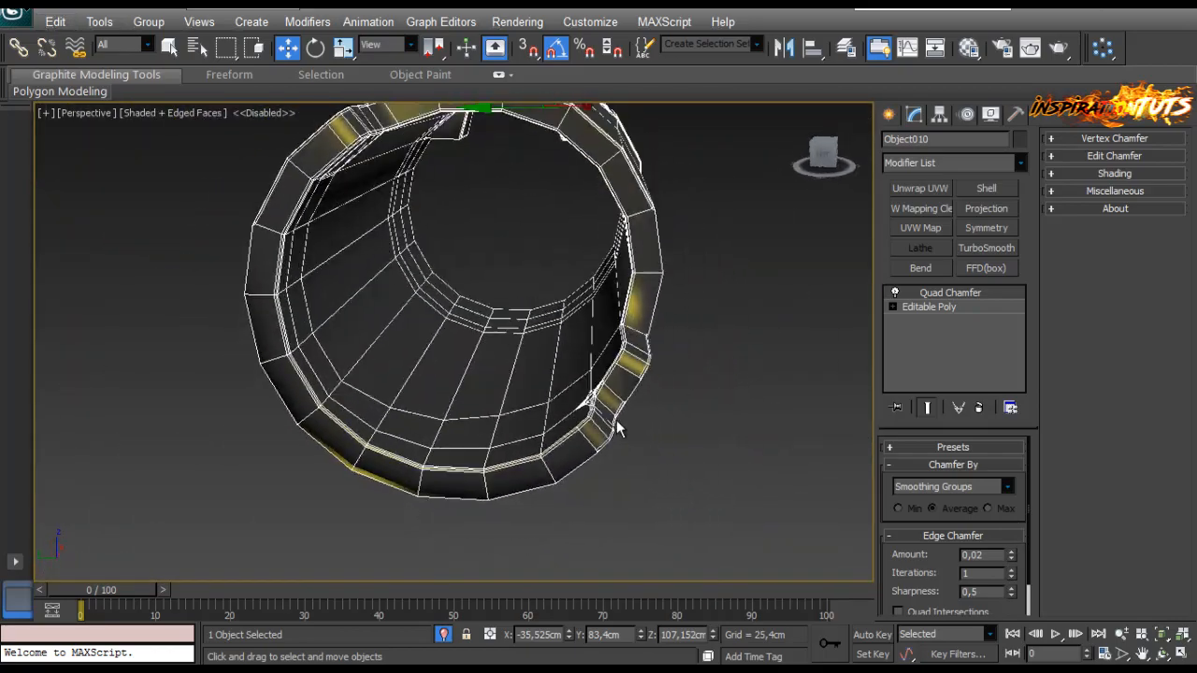
{"action": "scroll", "coordinate": [692, 458], "scroll_direction": "up", "scroll_amount": 3}
{"action": "middle_click_drag", "start_coordinate": [691, 458], "coordinate": [523, 308], "text": "alt"}
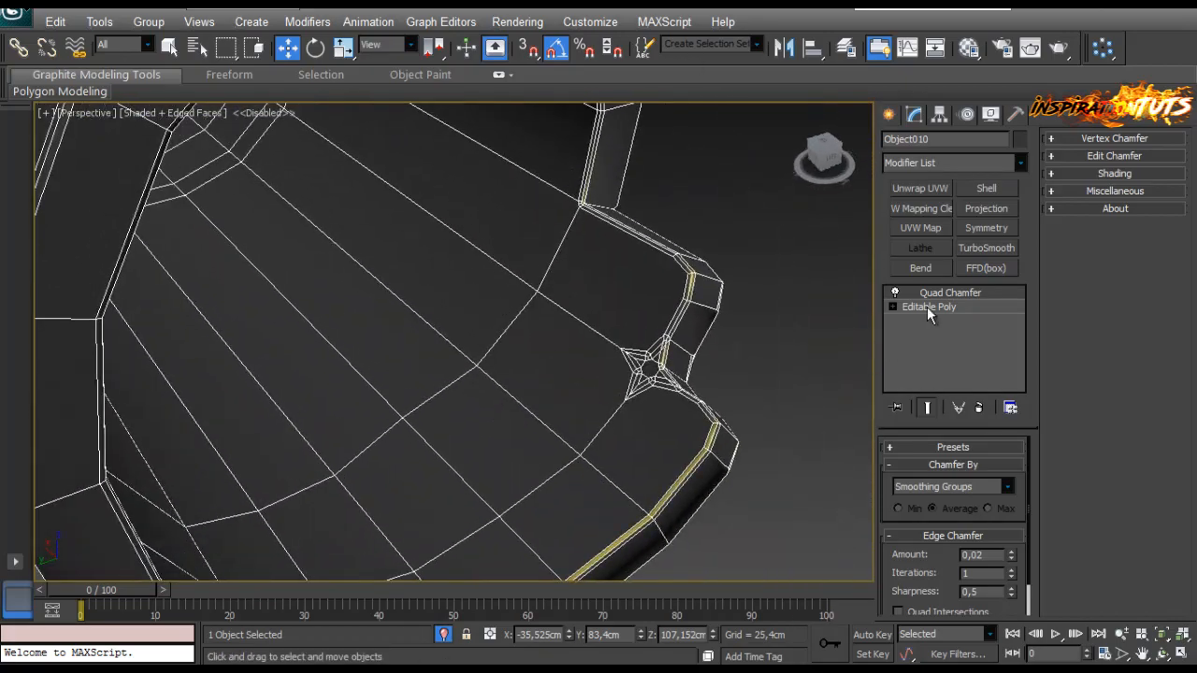
{"action": "left_click", "coordinate": [926, 306]}
{"action": "left_click", "coordinate": [907, 467]}
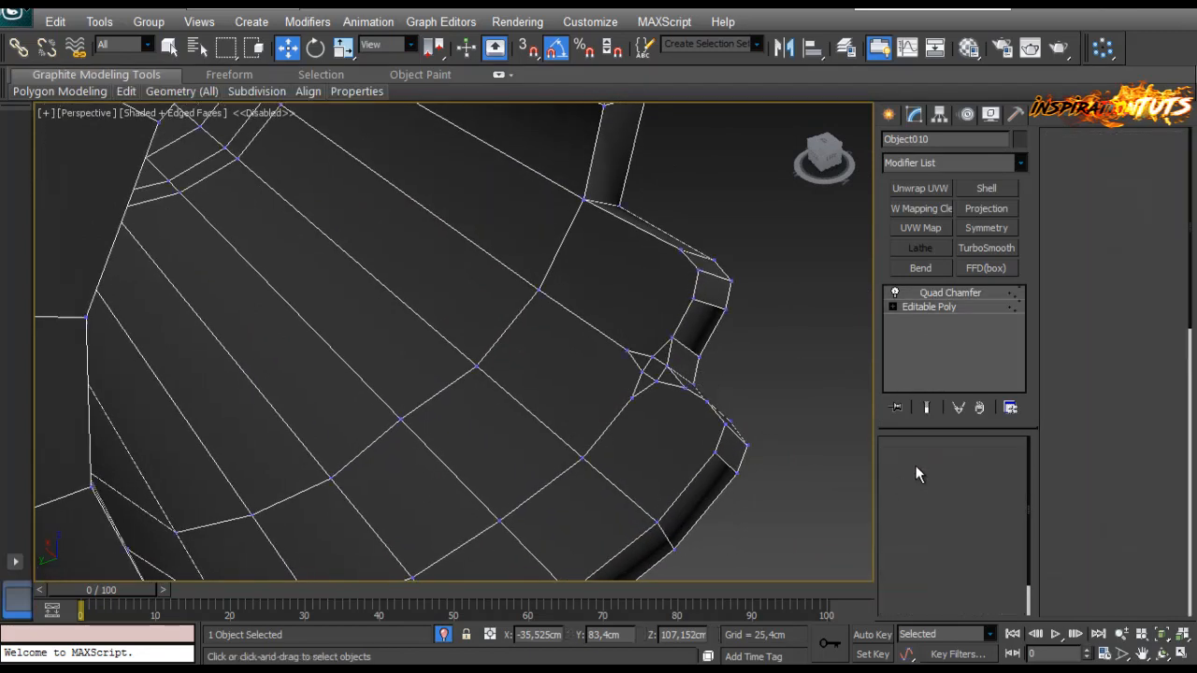
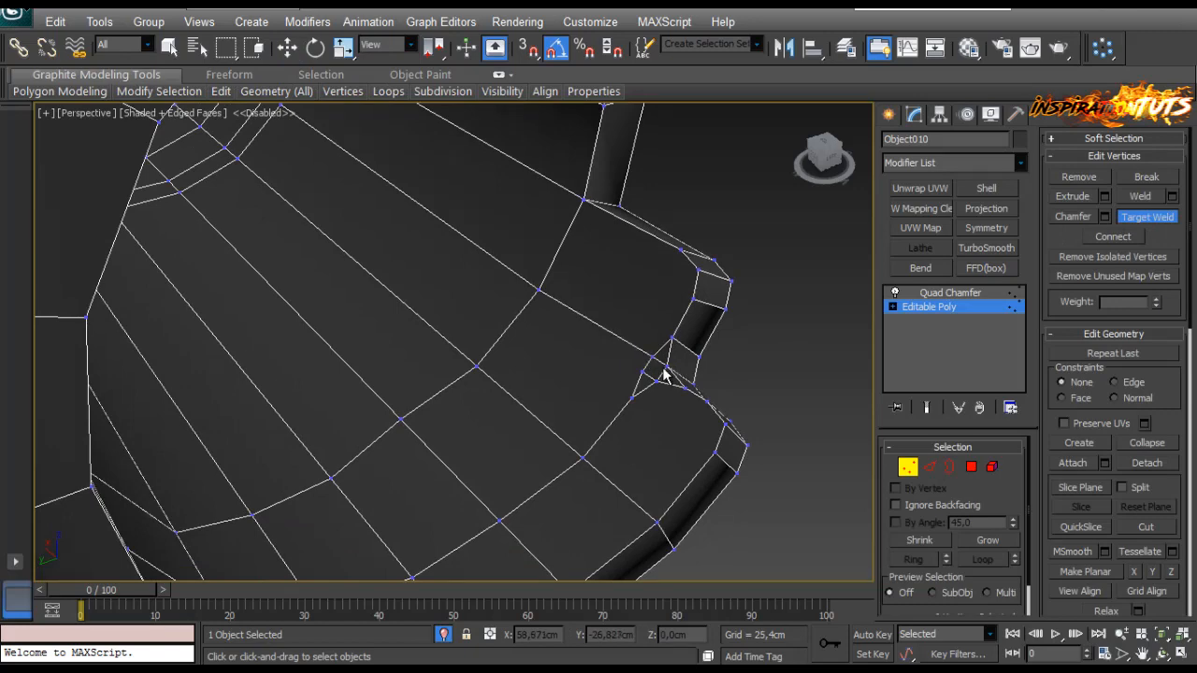
{"action": "right_click", "coordinate": [677, 361]}
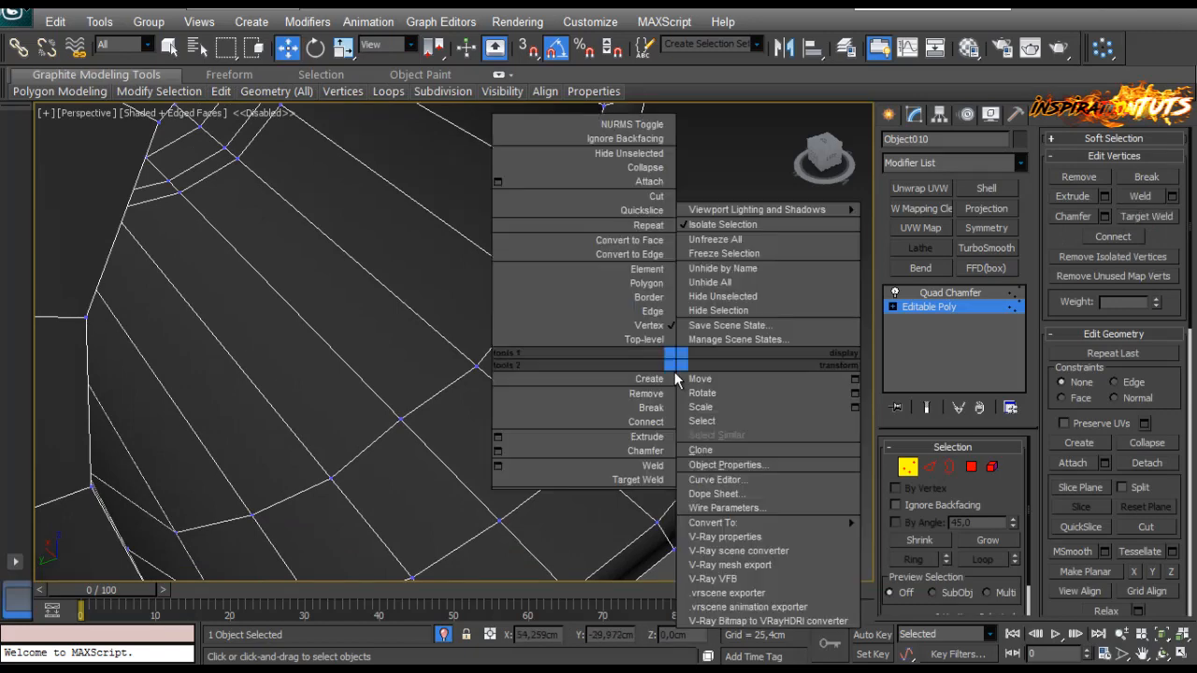
{"action": "left_click", "coordinate": [452, 352]}
Step: Weld the remaining clustered vertices into a single vertex at the stepped cutout's inner corner and leave vertex editing
{"action": "key", "text": "z"}
{"action": "scroll", "coordinate": [468, 376], "scroll_direction": "down", "scroll_amount": 2}
{"action": "middle_click_drag", "start_coordinate": [644, 385], "coordinate": [524, 379], "text": "alt"}
{"action": "key", "text": "z"}
{"action": "scroll", "coordinate": [468, 379], "scroll_direction": "down", "scroll_amount": 3}
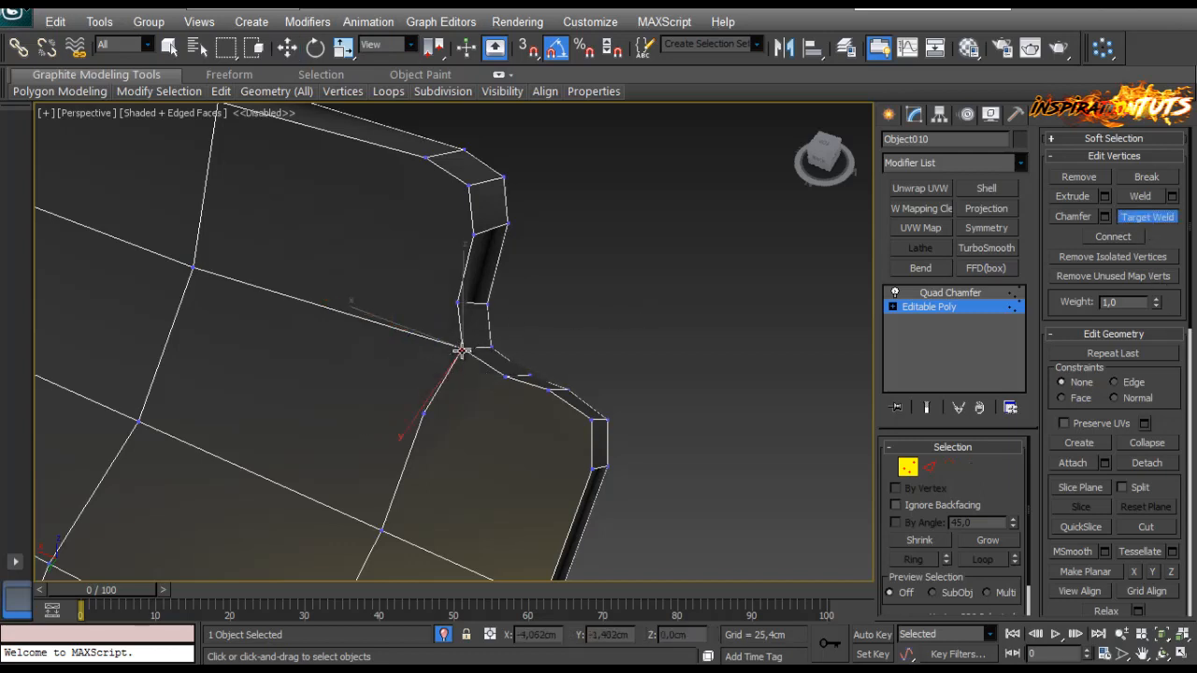
{"action": "scroll", "coordinate": [481, 398], "scroll_direction": "down", "scroll_amount": 3}
{"action": "middle_click_drag", "start_coordinate": [526, 395], "coordinate": [520, 335], "text": "alt"}
{"action": "left_click", "coordinate": [905, 464]}
Step: Go back to the Quad Chamfer level, check the cleaned corner and add a TurboSmooth modifier to the housing
{"action": "left_click", "coordinate": [948, 296]}
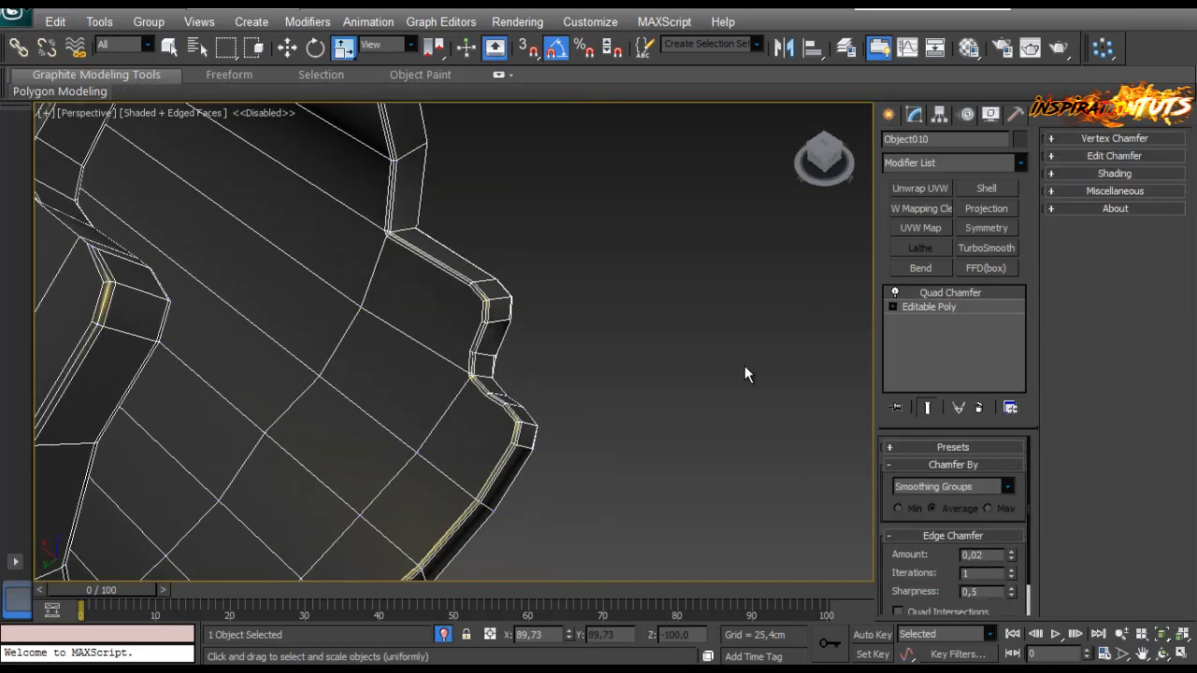
{"action": "middle_click_drag", "start_coordinate": [745, 365], "coordinate": [748, 395], "text": "alt"}
{"action": "scroll", "coordinate": [601, 262], "scroll_direction": "up", "scroll_amount": 4}
{"action": "scroll", "coordinate": [591, 265], "scroll_direction": "down", "scroll_amount": 3}
{"action": "scroll", "coordinate": [345, 327], "scroll_direction": "down", "scroll_amount": 3}
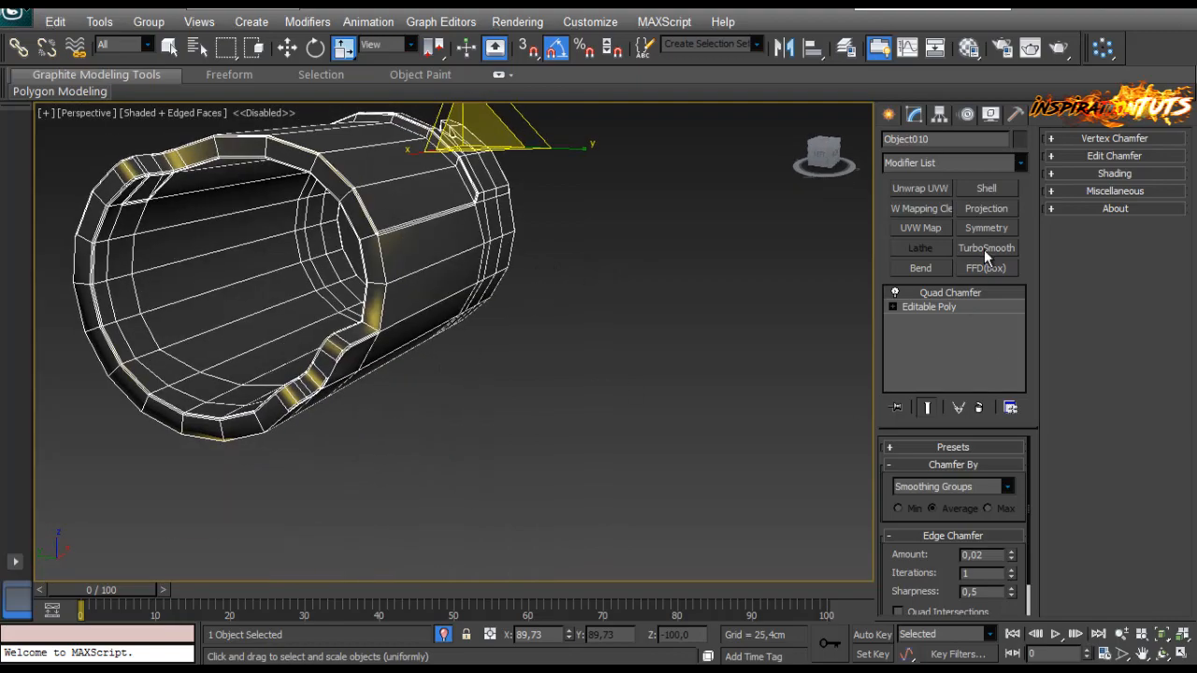
{"action": "left_click", "coordinate": [984, 250]}
Step: Chamfer the short corner edge of the housing's side cutout in the base mesh by 0,375cm with 2 segments
{"action": "middle_click_drag", "start_coordinate": [524, 345], "coordinate": [461, 437], "text": "alt"}
{"action": "scroll", "coordinate": [459, 374], "scroll_direction": "up", "scroll_amount": 5}
{"action": "left_click", "coordinate": [936, 321]}
{"action": "left_click", "coordinate": [929, 467]}
{"action": "left_click", "coordinate": [393, 399]}
{"action": "scroll", "coordinate": [393, 399], "scroll_direction": "up", "scroll_amount": 3}
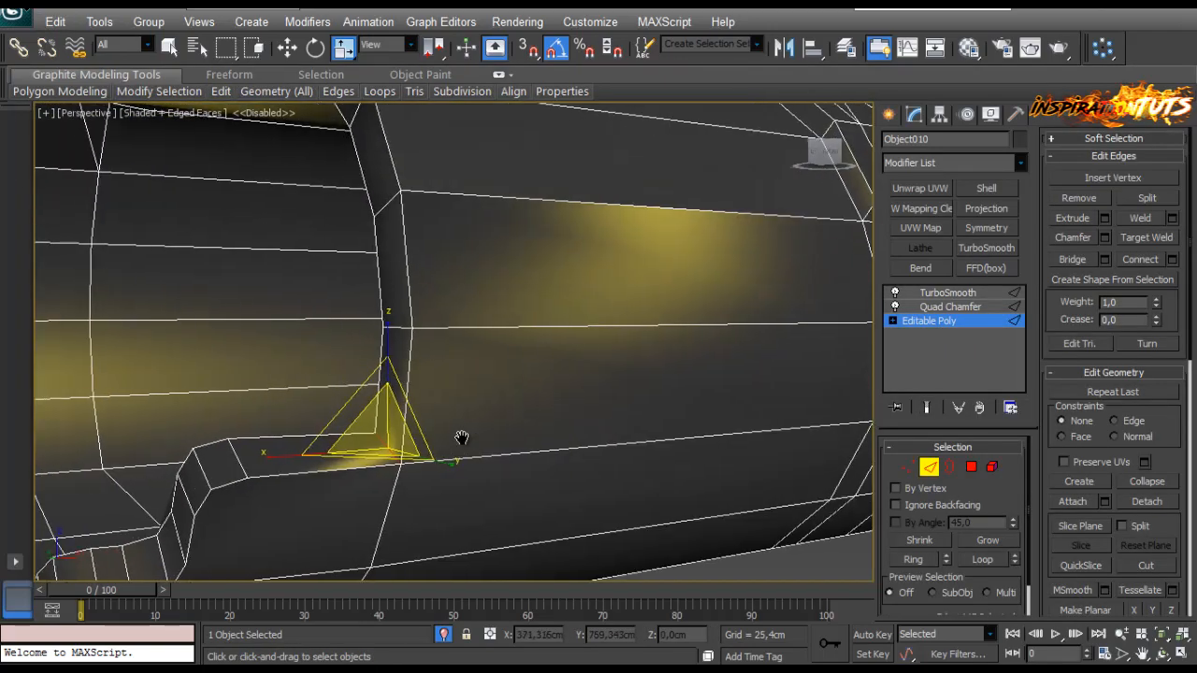
{"action": "left_click", "coordinate": [1105, 238]}
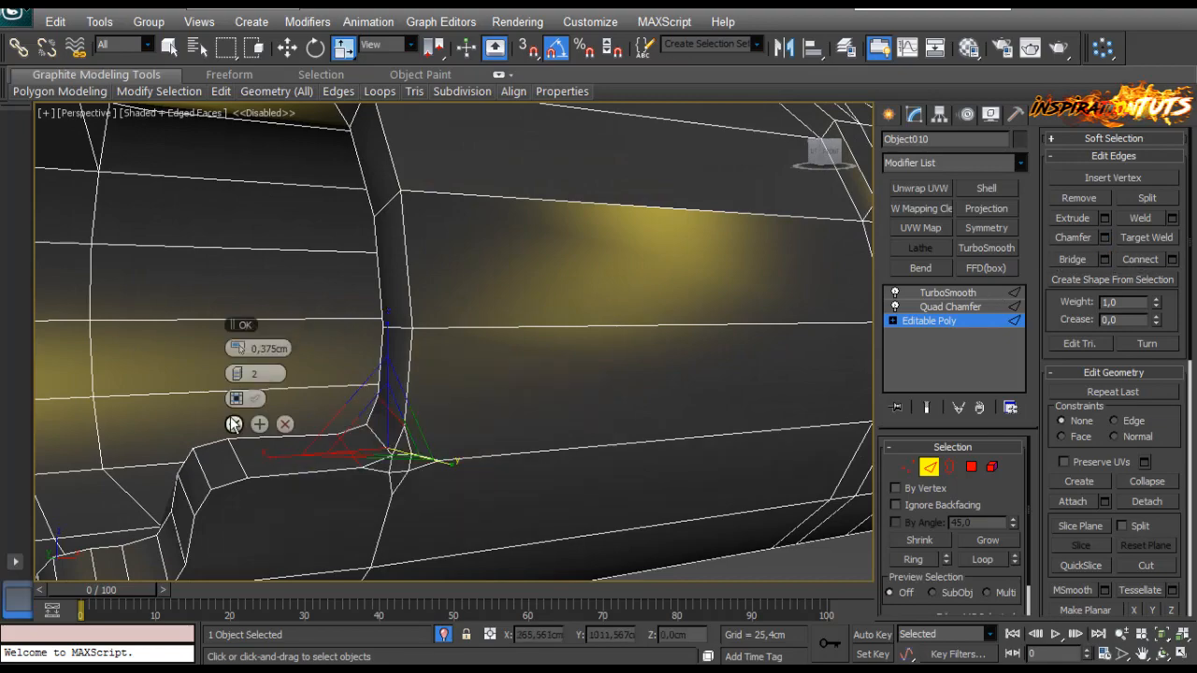
{"action": "left_click", "coordinate": [233, 424]}
Step: Inspect the smoothed housing's shading from several sides with edges hidden
{"action": "scroll", "coordinate": [315, 355], "scroll_direction": "down", "scroll_amount": 3}
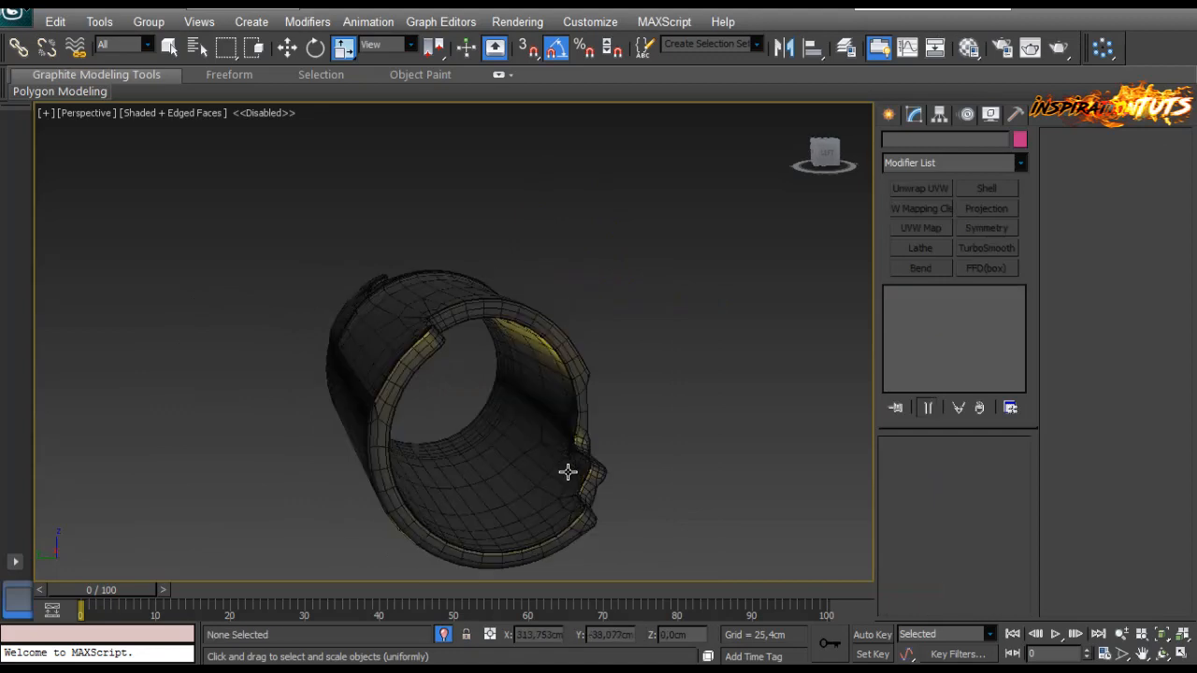
{"action": "key", "text": "F4"}
{"action": "mouse_move", "coordinate": [567, 471]}
{"action": "middle_mouse_down", "text": "alt"}
{"action": "mouse_move", "coordinate": [581, 416]}
{"action": "mouse_move", "coordinate": [564, 393]}
{"action": "mouse_move", "coordinate": [179, 328]}
{"action": "mouse_move", "coordinate": [196, 308]}
{"action": "mouse_move", "coordinate": [334, 273]}
{"action": "mouse_move", "coordinate": [533, 333]}
{"action": "mouse_move", "coordinate": [618, 269]}
{"action": "mouse_move", "coordinate": [765, 337]}
{"action": "mouse_move", "coordinate": [575, 361]}
{"action": "mouse_move", "coordinate": [338, 563]}
{"action": "middle_mouse_up", "text": "alt"}
{"action": "scroll", "coordinate": [195, 309], "scroll_direction": "down", "scroll_amount": 4}
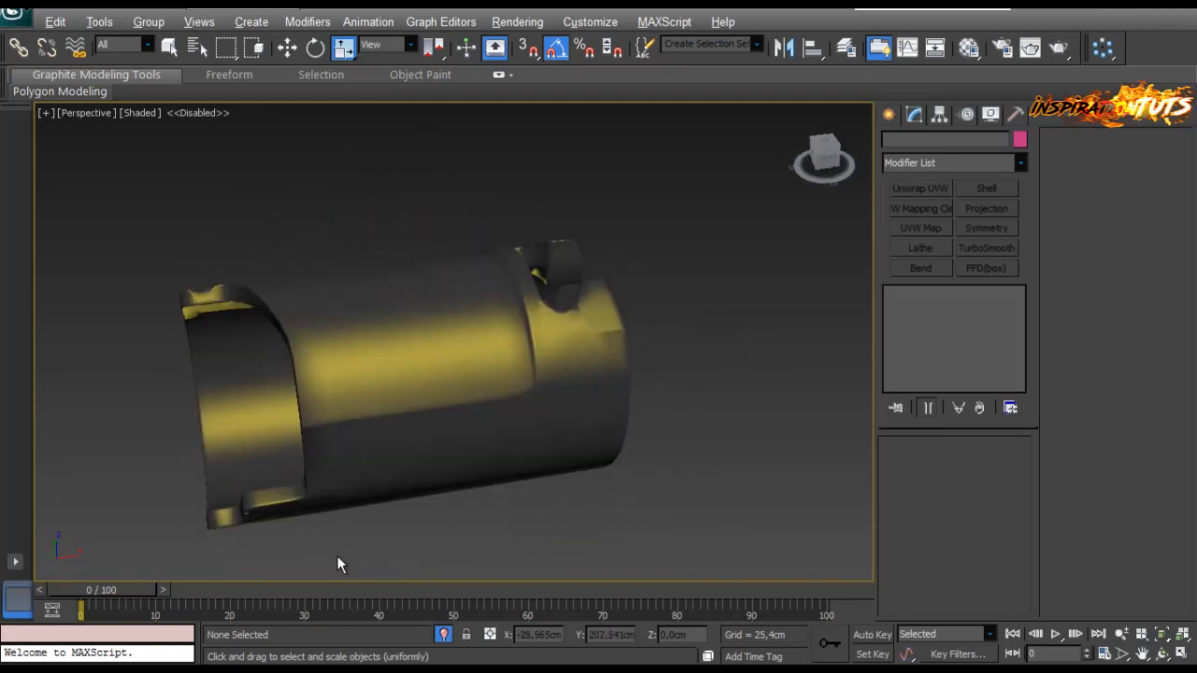
Step: Exit isolation mode and select the receiver and barrel object with edged faces displayed
{"action": "left_click", "coordinate": [444, 634]}
{"action": "left_click", "coordinate": [470, 369]}
{"action": "scroll", "coordinate": [470, 369], "scroll_direction": "up", "scroll_amount": 2}
{"action": "middle_click_drag", "start_coordinate": [486, 414], "coordinate": [605, 288], "text": "alt"}
{"action": "left_click", "coordinate": [650, 426]}
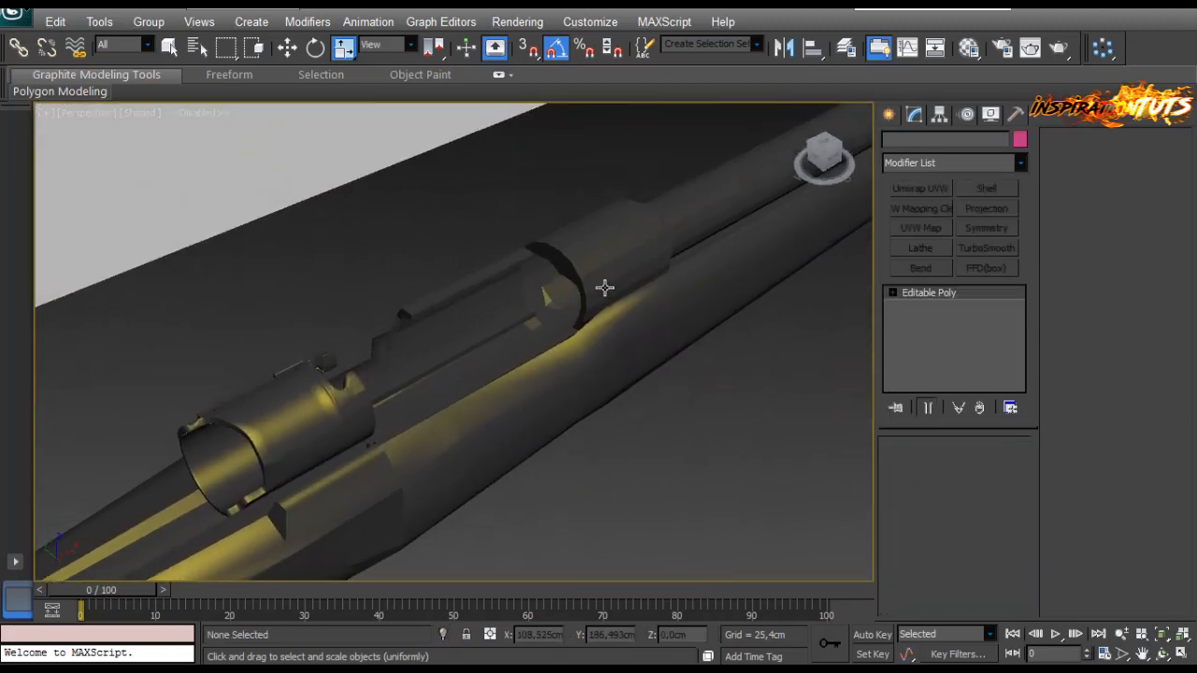
{"action": "left_click", "coordinate": [605, 288]}
{"action": "key", "text": "F4"}
{"action": "middle_click_drag", "start_coordinate": [676, 262], "coordinate": [568, 336]}
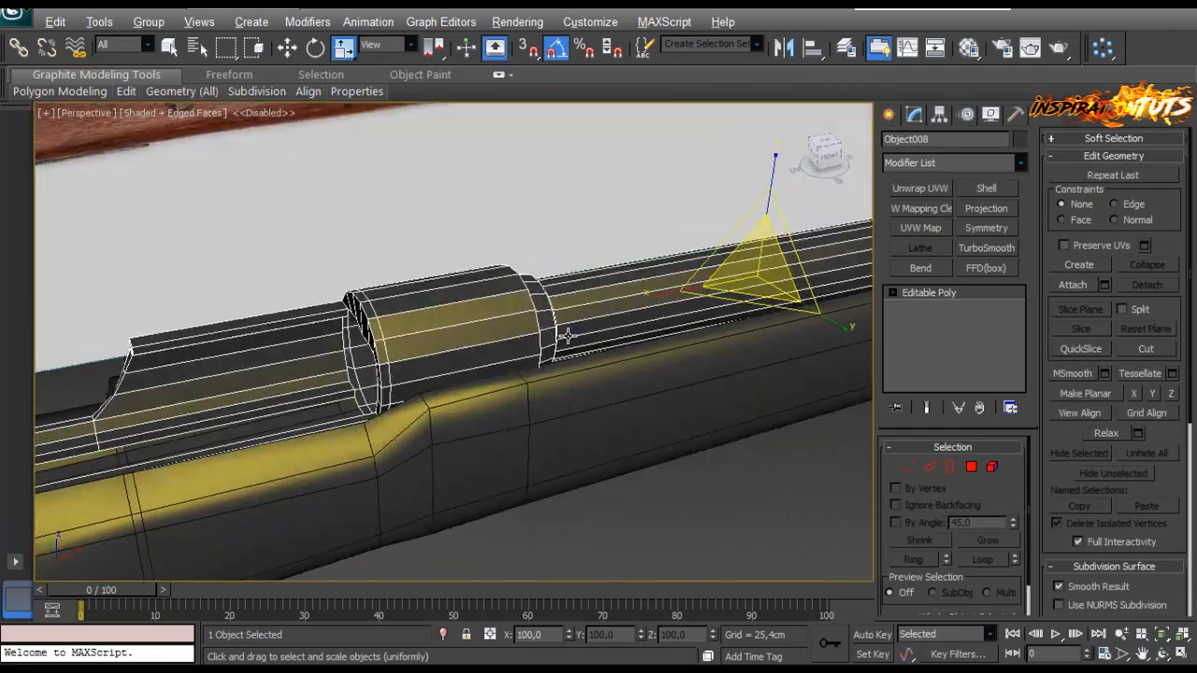
Step: Auto-smooth the entire receiver and barrel element using a threshold of 45
{"action": "left_click", "coordinate": [992, 466]}
{"action": "left_click", "coordinate": [396, 350]}
{"action": "middle_click_drag", "start_coordinate": [396, 350], "coordinate": [599, 368], "text": "alt"}
{"action": "left_click_drag", "start_coordinate": [1058, 529], "coordinate": [966, 116]}
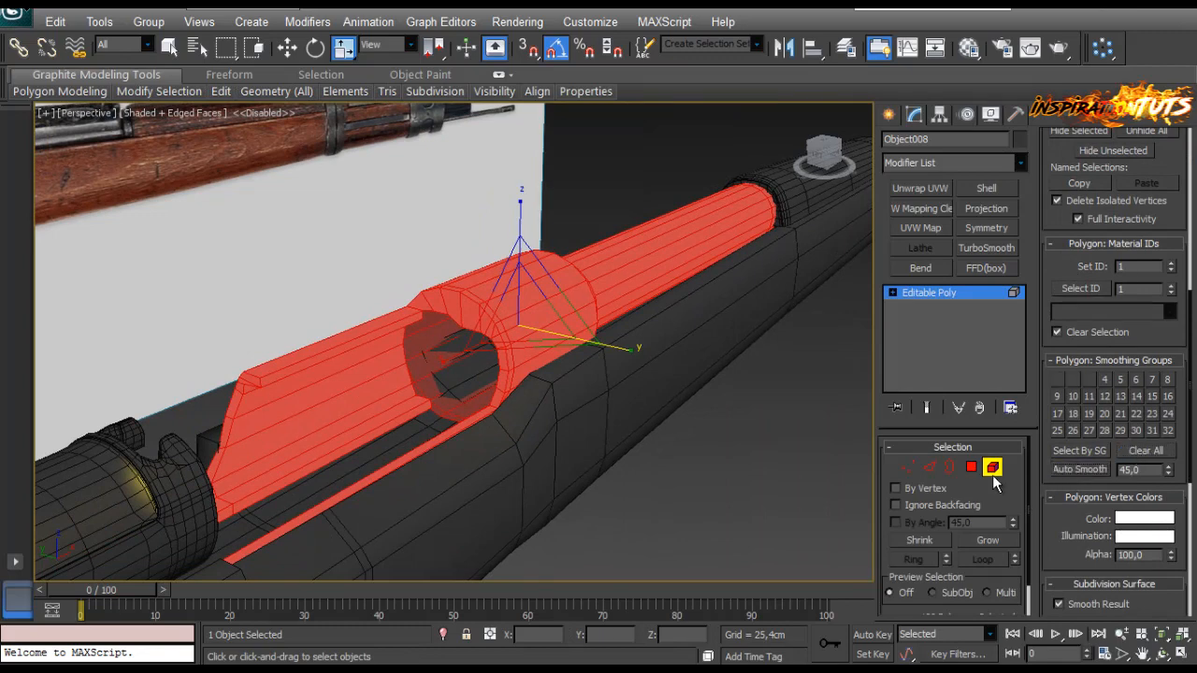
Step: Try a Quad Chamfer modifier on the receiver and barrel element and remove it from the stack
{"action": "right_click", "coordinate": [932, 393]}
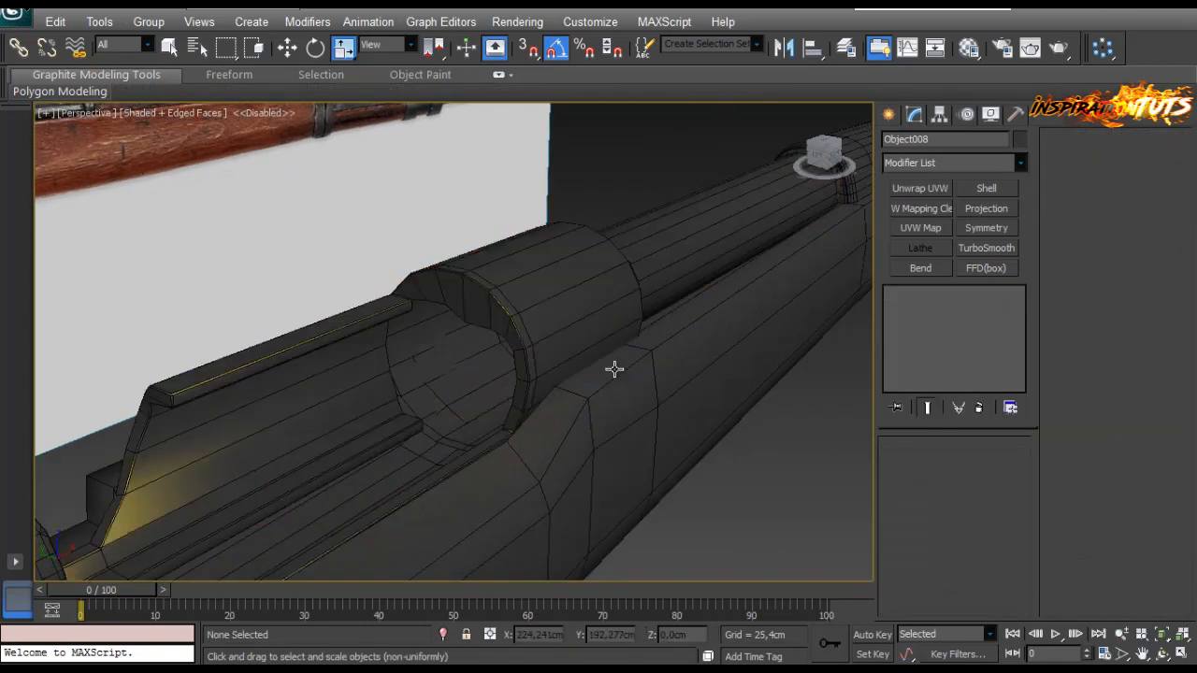
{"action": "scroll", "coordinate": [613, 369], "scroll_direction": "up", "scroll_amount": 3}
{"action": "left_click", "coordinate": [612, 375]}
{"action": "scroll", "coordinate": [611, 374], "scroll_direction": "up", "scroll_amount": 2}
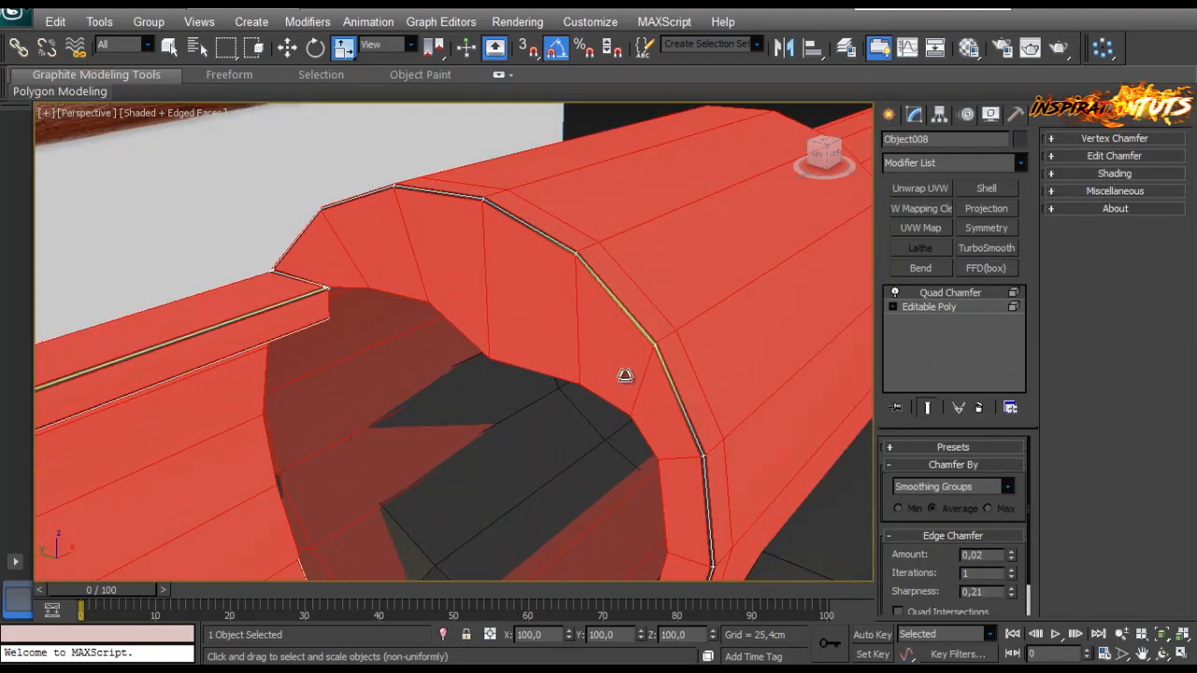
{"action": "scroll", "coordinate": [625, 374], "scroll_direction": "down", "scroll_amount": 5}
{"action": "middle_click_drag", "start_coordinate": [410, 400], "coordinate": [556, 347]}
{"action": "right_click", "coordinate": [939, 292]}
{"action": "left_click", "coordinate": [972, 317]}
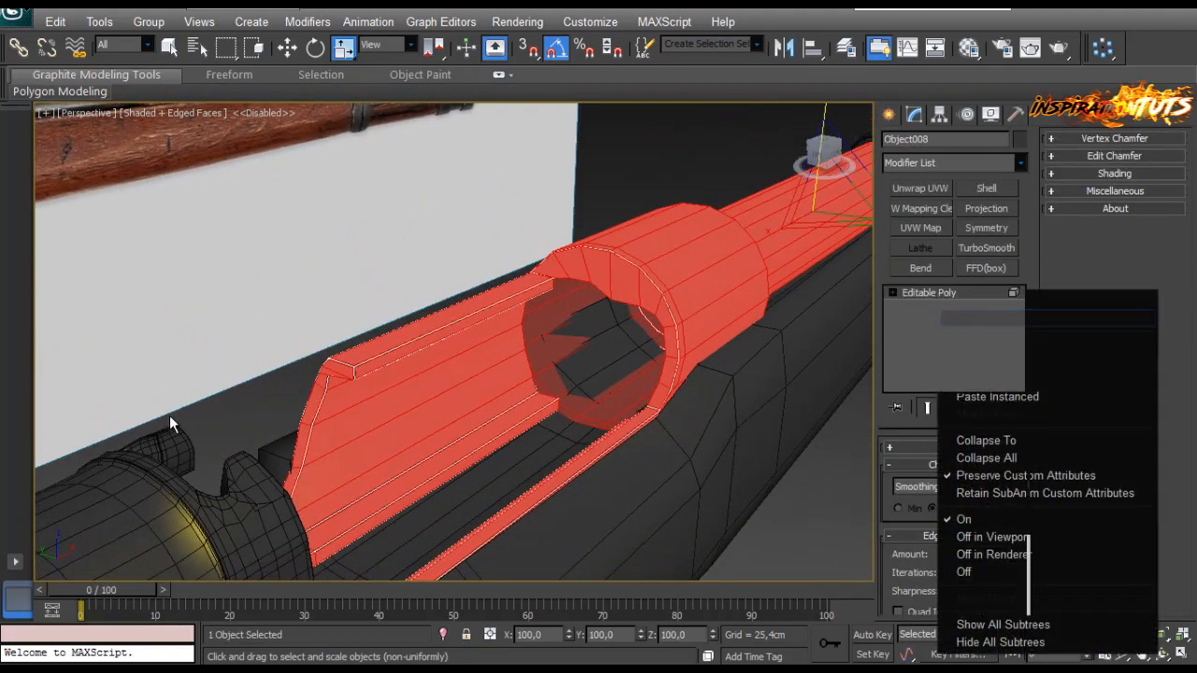
Step: Copy the Quad Chamfer modifier from the cylindrical bolt part behind the receiver and paste it onto the receiver and barrel object
{"action": "right_click", "coordinate": [367, 402]}
{"action": "left_click", "coordinate": [265, 528]}
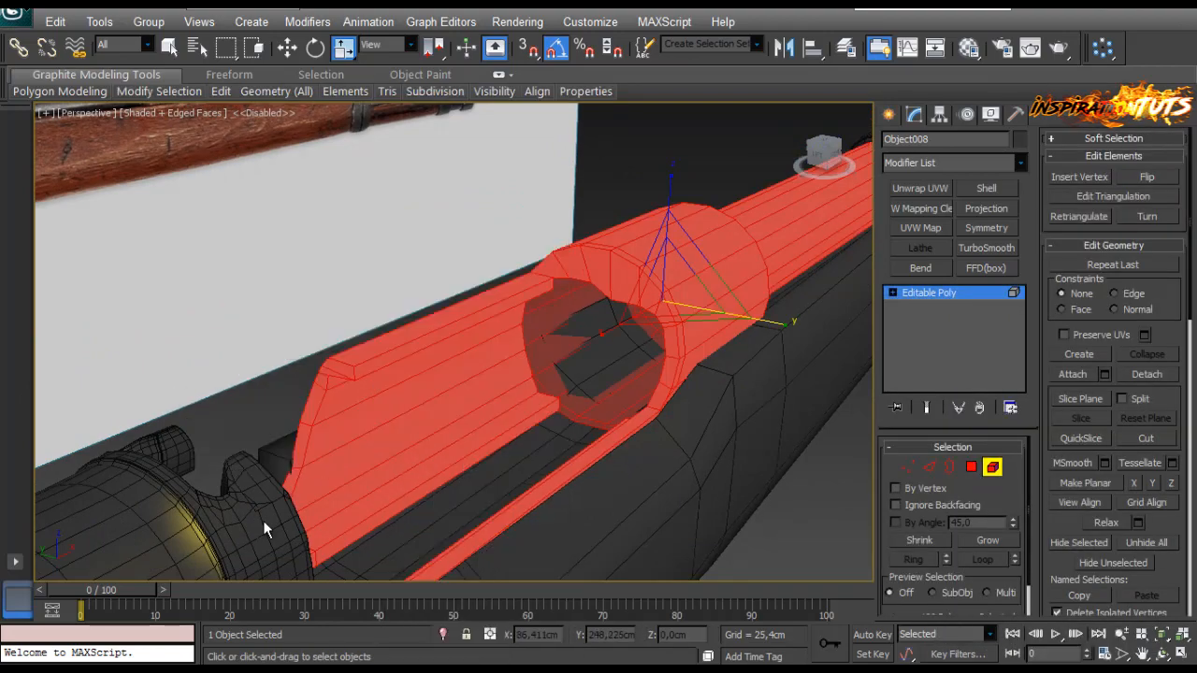
{"action": "left_click", "coordinate": [993, 468]}
{"action": "left_click", "coordinate": [168, 526]}
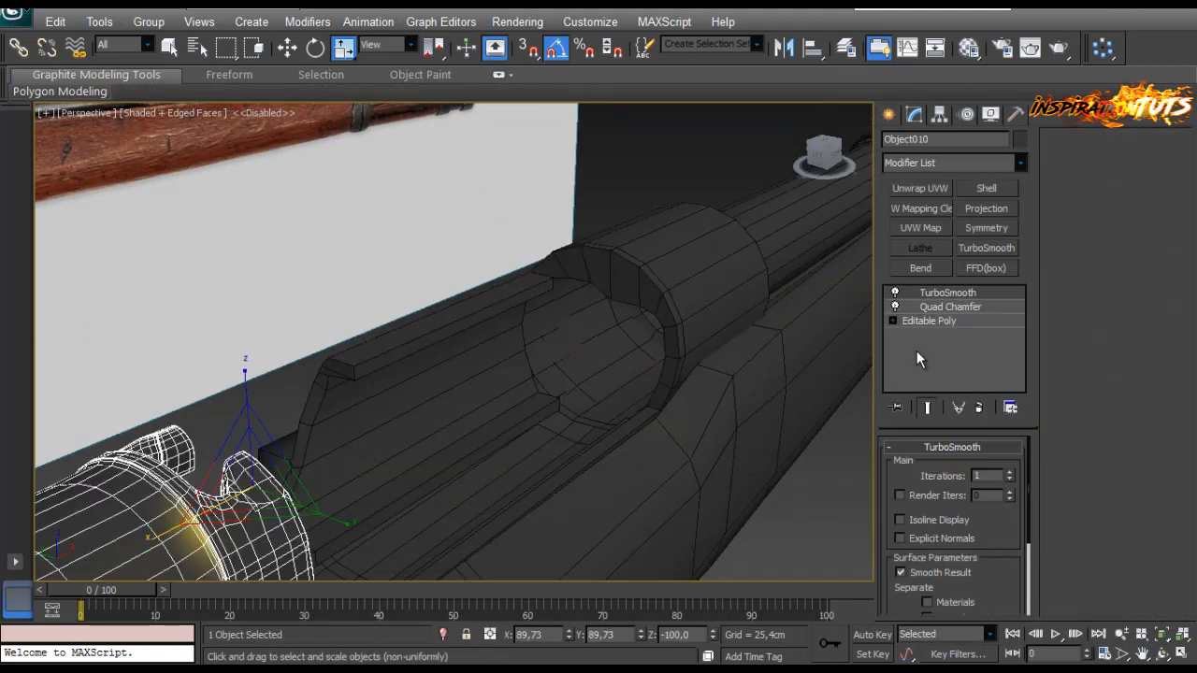
{"action": "right_click", "coordinate": [939, 310]}
{"action": "left_click", "coordinate": [957, 372]}
{"action": "left_click", "coordinate": [670, 314]}
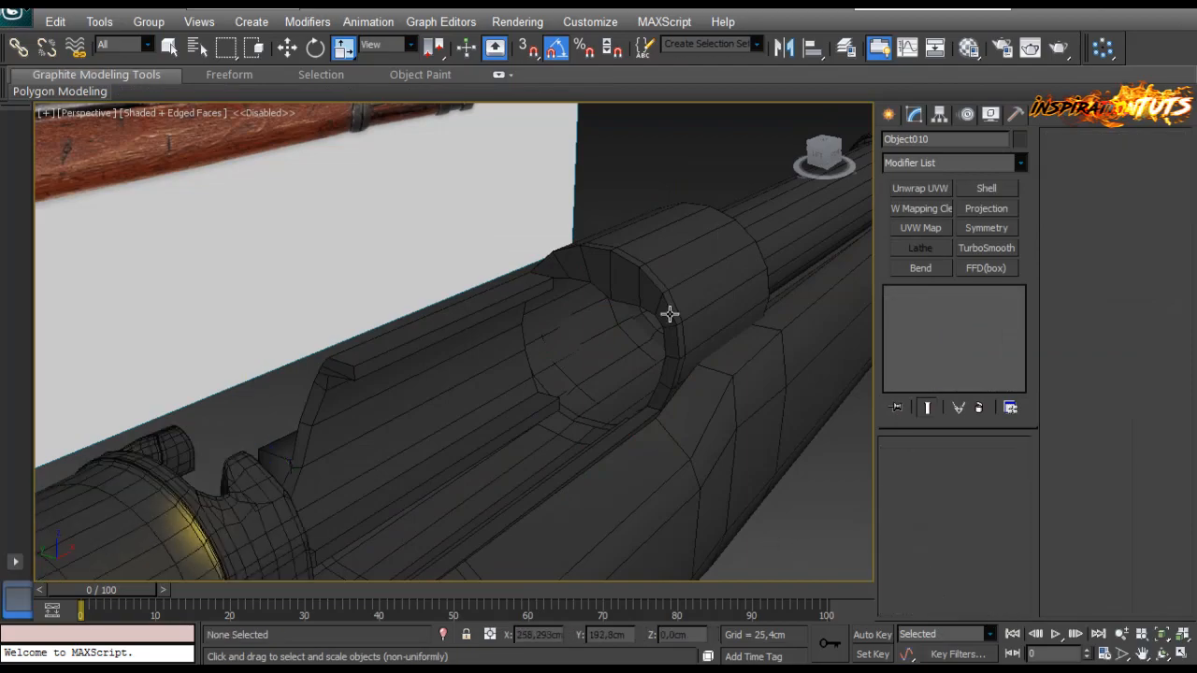
{"action": "right_click", "coordinate": [914, 331]}
{"action": "left_click", "coordinate": [940, 406]}
Step: Add a TurboSmooth modifier above the Quad Chamfer on the receiver and barrel, and deselect the object
{"action": "middle_click_drag", "start_coordinate": [767, 281], "coordinate": [720, 336]}
{"action": "scroll", "coordinate": [459, 350], "scroll_direction": "up", "scroll_amount": 5}
{"action": "scroll", "coordinate": [459, 350], "scroll_direction": "down", "scroll_amount": 3}
{"action": "middle_click_drag", "start_coordinate": [460, 350], "coordinate": [789, 400], "text": "alt"}
{"action": "left_click", "coordinate": [975, 246]}
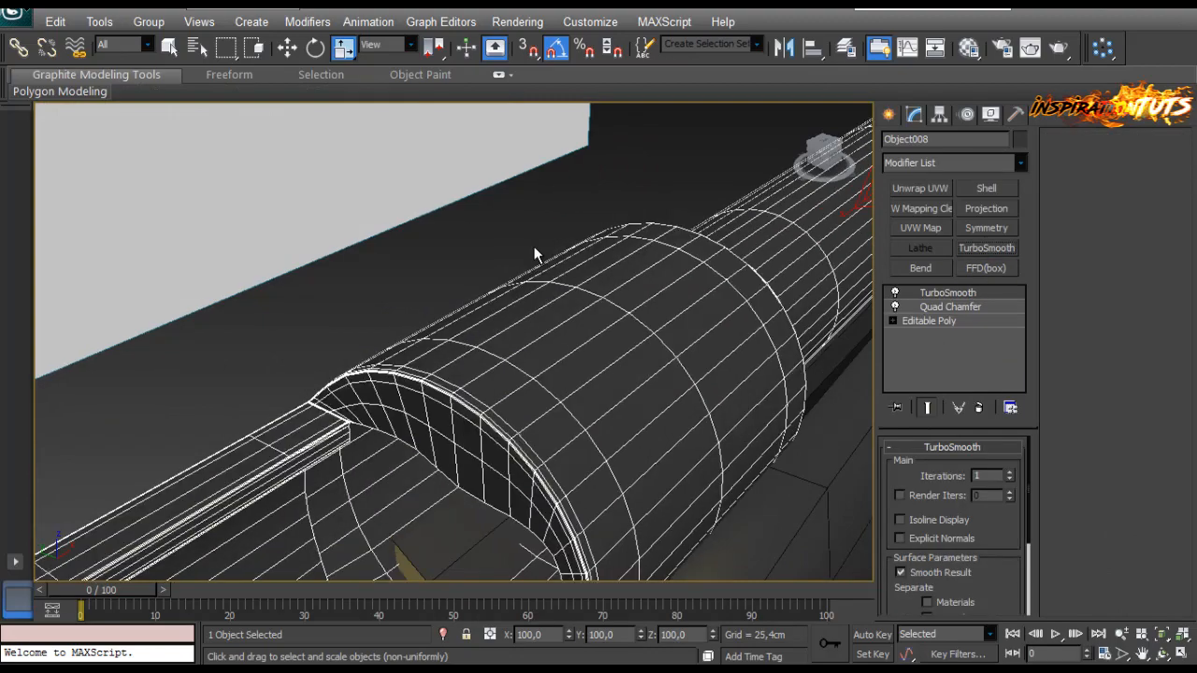
{"action": "left_click", "coordinate": [532, 248]}
Step: Examine the smoothed receiver and the whole rifle with and without edged faces, comparing them with the reference image
{"action": "scroll", "coordinate": [530, 250], "scroll_direction": "down", "scroll_amount": 3}
{"action": "mouse_move", "coordinate": [529, 252]}
{"action": "middle_mouse_down", "text": "alt"}
{"action": "mouse_move", "coordinate": [454, 308]}
{"action": "mouse_move", "coordinate": [406, 383]}
{"action": "mouse_move", "coordinate": [205, 393]}
{"action": "mouse_move", "coordinate": [215, 405]}
{"action": "mouse_move", "coordinate": [345, 393]}
{"action": "mouse_move", "coordinate": [495, 256]}
{"action": "mouse_move", "coordinate": [455, 293]}
{"action": "mouse_move", "coordinate": [655, 246]}
{"action": "mouse_move", "coordinate": [534, 296]}
{"action": "middle_mouse_up", "text": "alt"}
{"action": "key", "text": "F4"}
{"action": "key", "text": "F4"}
{"action": "mouse_move", "coordinate": [652, 315]}
{"action": "middle_mouse_down", "text": "alt"}
{"action": "mouse_move", "coordinate": [569, 331]}
{"action": "mouse_move", "coordinate": [660, 323]}
{"action": "mouse_move", "coordinate": [608, 333]}
{"action": "mouse_move", "coordinate": [745, 299]}
{"action": "mouse_move", "coordinate": [759, 280]}
{"action": "mouse_move", "coordinate": [565, 279]}
{"action": "mouse_move", "coordinate": [521, 305]}
{"action": "mouse_move", "coordinate": [649, 334]}
{"action": "mouse_move", "coordinate": [476, 304]}
{"action": "mouse_move", "coordinate": [642, 369]}
{"action": "mouse_move", "coordinate": [499, 327]}
{"action": "mouse_move", "coordinate": [630, 321]}
{"action": "mouse_move", "coordinate": [658, 281]}
{"action": "middle_mouse_up", "text": "alt"}
{"action": "key", "text": "F4"}
{"action": "scroll", "coordinate": [537, 331], "scroll_direction": "down", "scroll_amount": 5}
{"action": "scroll", "coordinate": [630, 321], "scroll_direction": "up", "scroll_amount": 2}
{"action": "scroll", "coordinate": [521, 331], "scroll_direction": "up", "scroll_amount": 5}
{"action": "scroll", "coordinate": [516, 327], "scroll_direction": "down", "scroll_amount": 4}
{"action": "middle_click_drag", "start_coordinate": [510, 324], "coordinate": [500, 371], "text": "alt"}
{"action": "scroll", "coordinate": [502, 374], "scroll_direction": "up", "scroll_amount": 2}
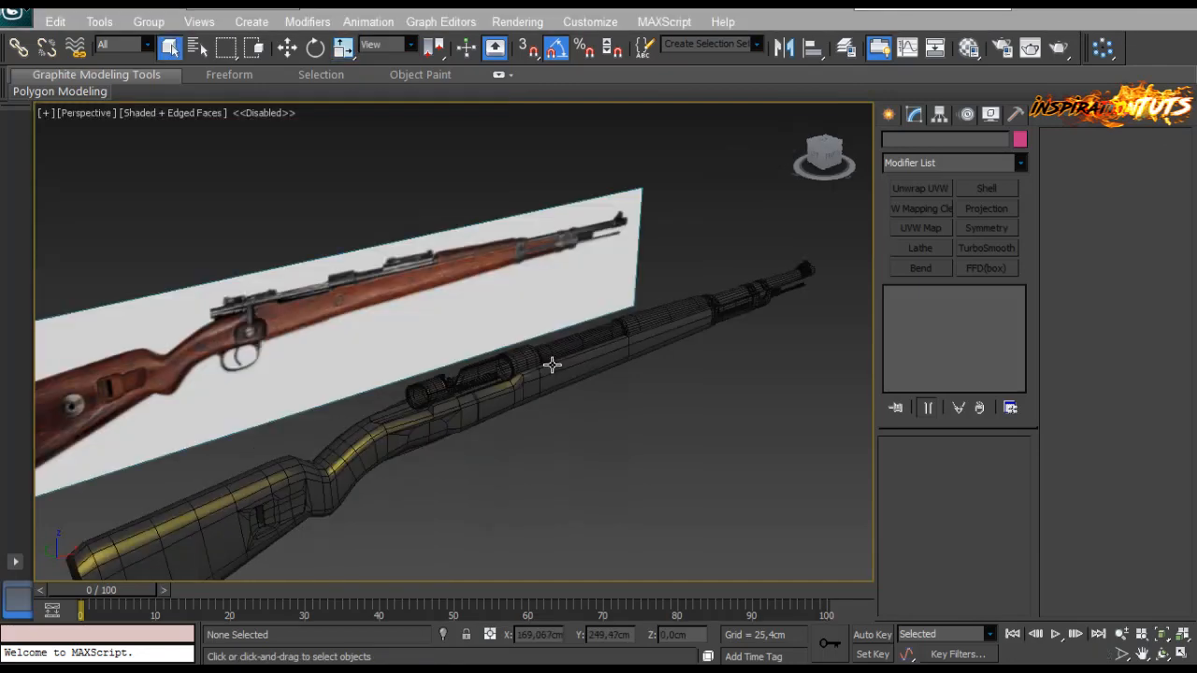
{"action": "middle_click_drag", "start_coordinate": [629, 355], "coordinate": [571, 318], "text": "alt"}
{"action": "scroll", "coordinate": [495, 342], "scroll_direction": "up", "scroll_amount": 2}
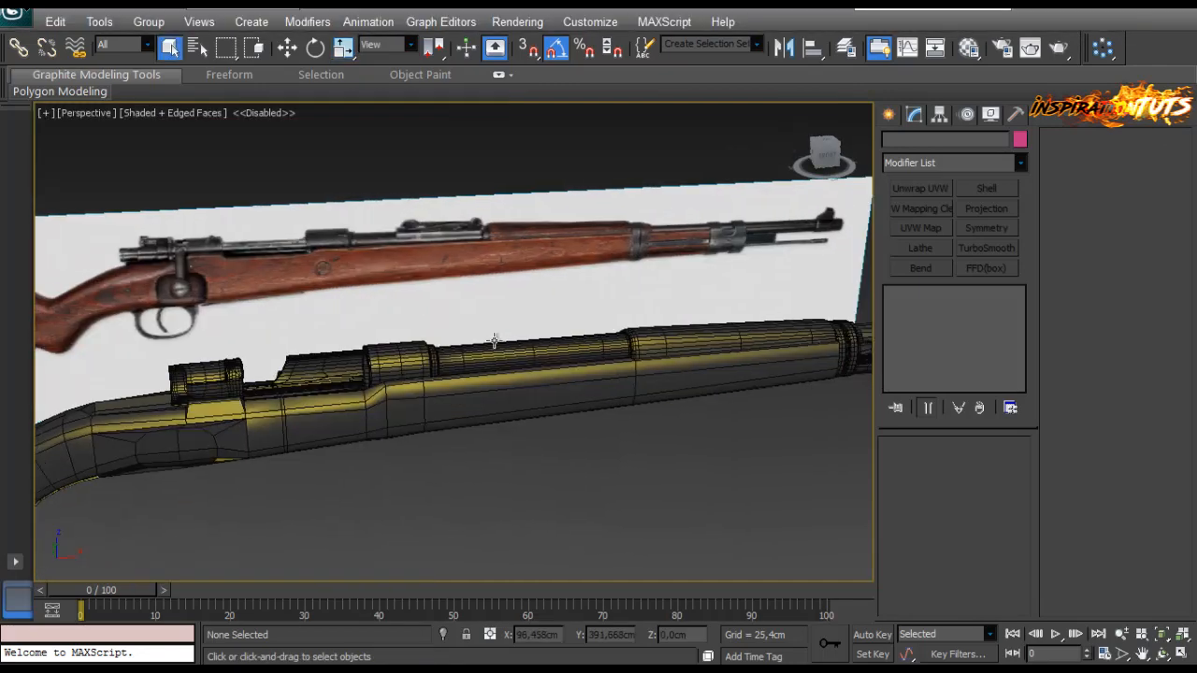
Step: Turn off TurboSmooth and Quad Chamfer on the receiver and barrel object, and enter edge editing on its Editable Poly
{"action": "left_click", "coordinate": [604, 368]}
{"action": "scroll", "coordinate": [572, 359], "scroll_direction": "up", "scroll_amount": 3}
{"action": "left_click", "coordinate": [895, 293]}
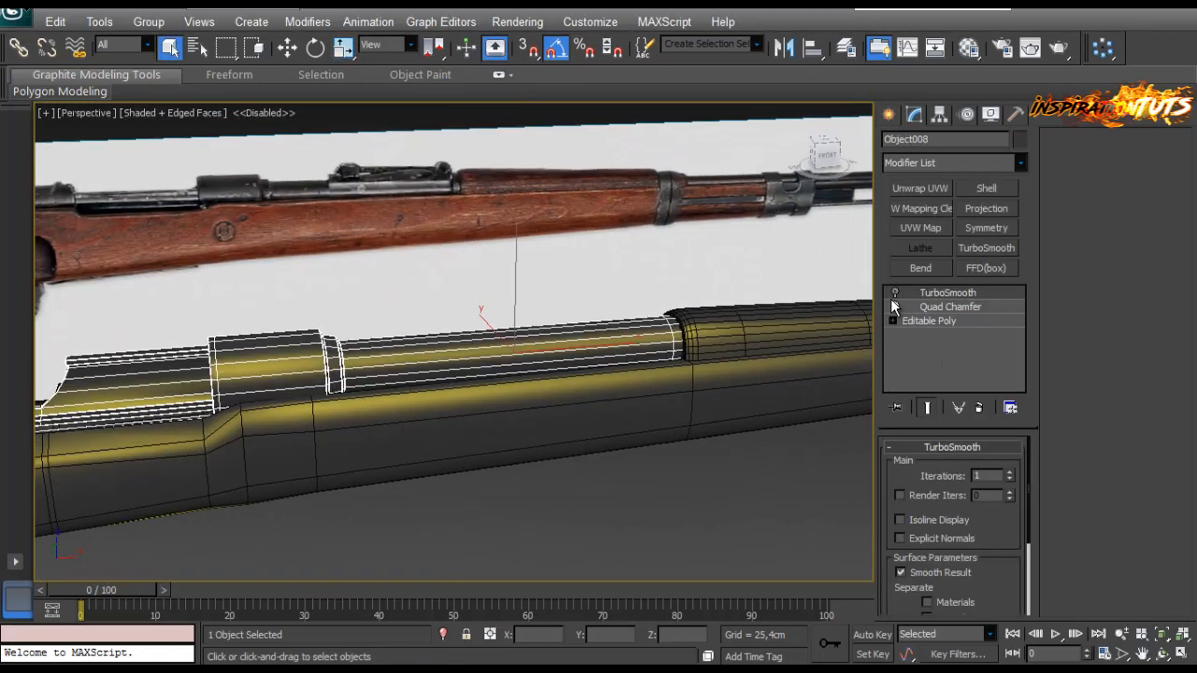
{"action": "left_click", "coordinate": [895, 307]}
{"action": "middle_click_drag", "start_coordinate": [684, 365], "coordinate": [494, 371]}
{"action": "left_click", "coordinate": [975, 320]}
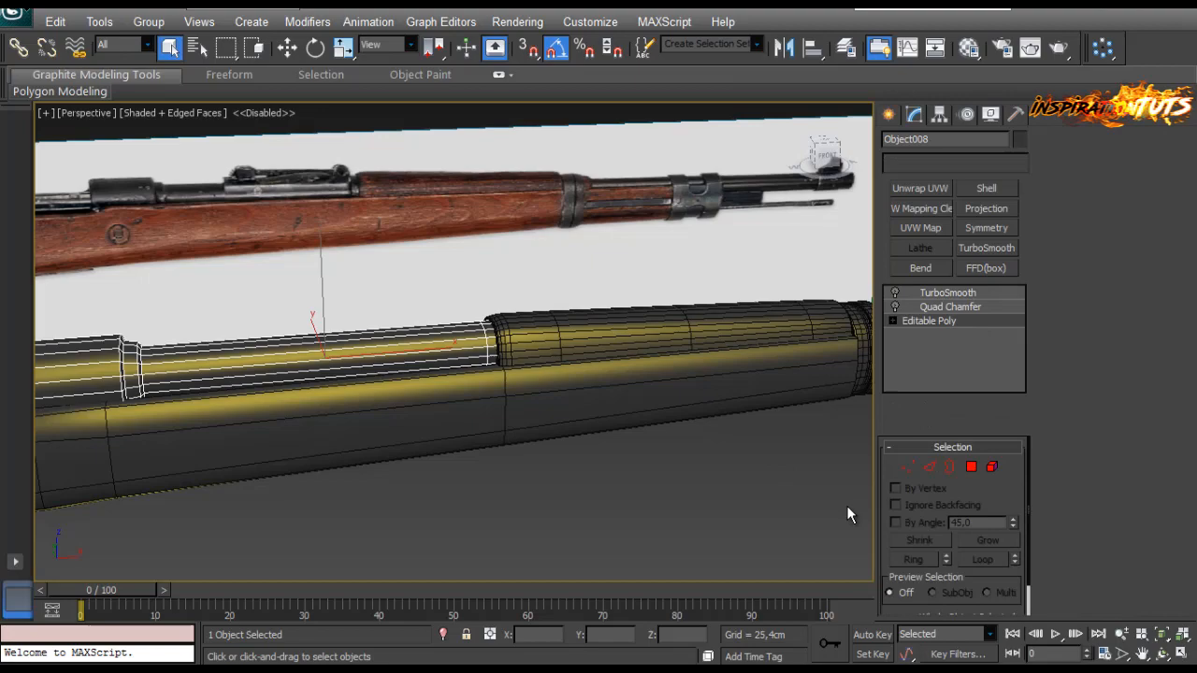
{"action": "left_click", "coordinate": [928, 467]}
Step: Extrude the short band of polygons around the barrel next to the handguard outward by 0.225 cm as one continuous collar
{"action": "scroll", "coordinate": [446, 329], "scroll_direction": "up", "scroll_amount": 7}
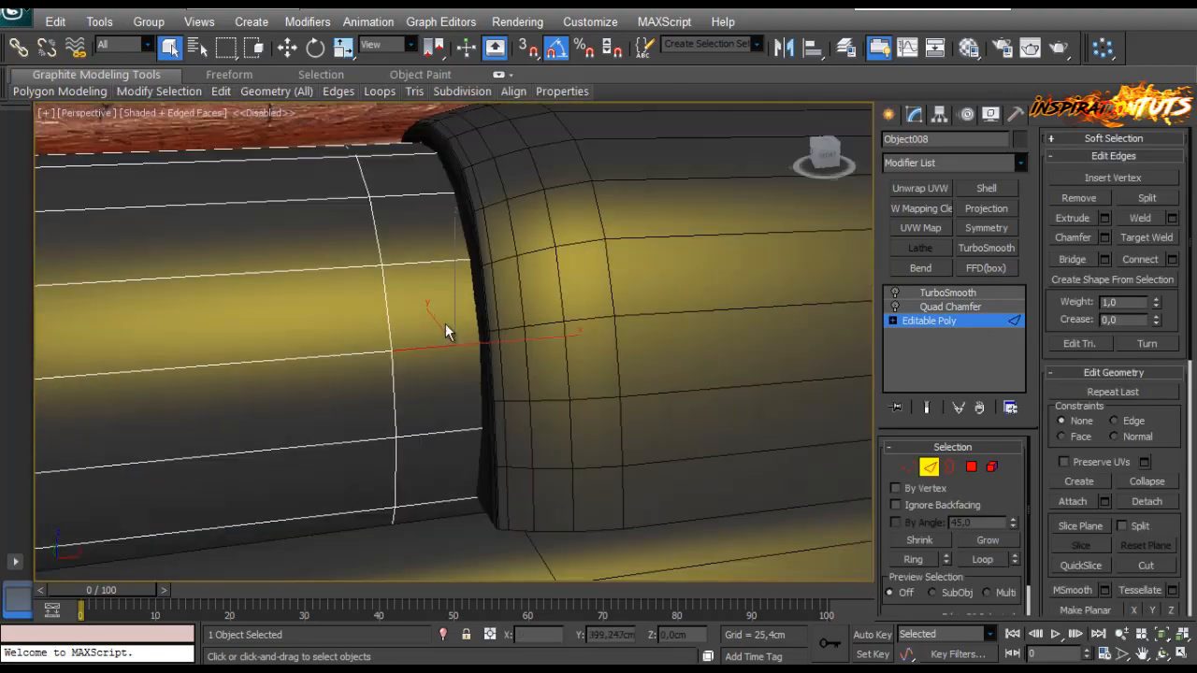
{"action": "scroll", "coordinate": [440, 335], "scroll_direction": "down", "scroll_amount": 3}
{"action": "key", "text": "f"}
{"action": "middle_click_drag", "start_coordinate": [457, 333], "coordinate": [420, 411]}
{"action": "scroll", "coordinate": [458, 369], "scroll_direction": "up", "scroll_amount": 10}
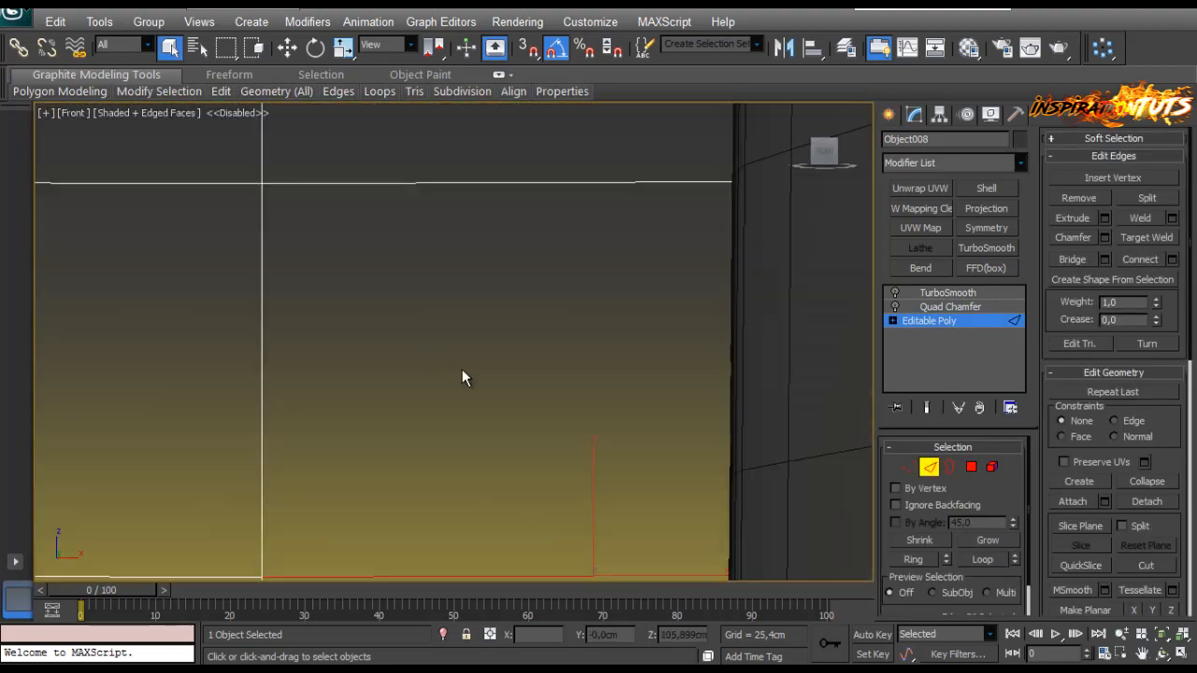
{"action": "key", "text": "alt+r"}
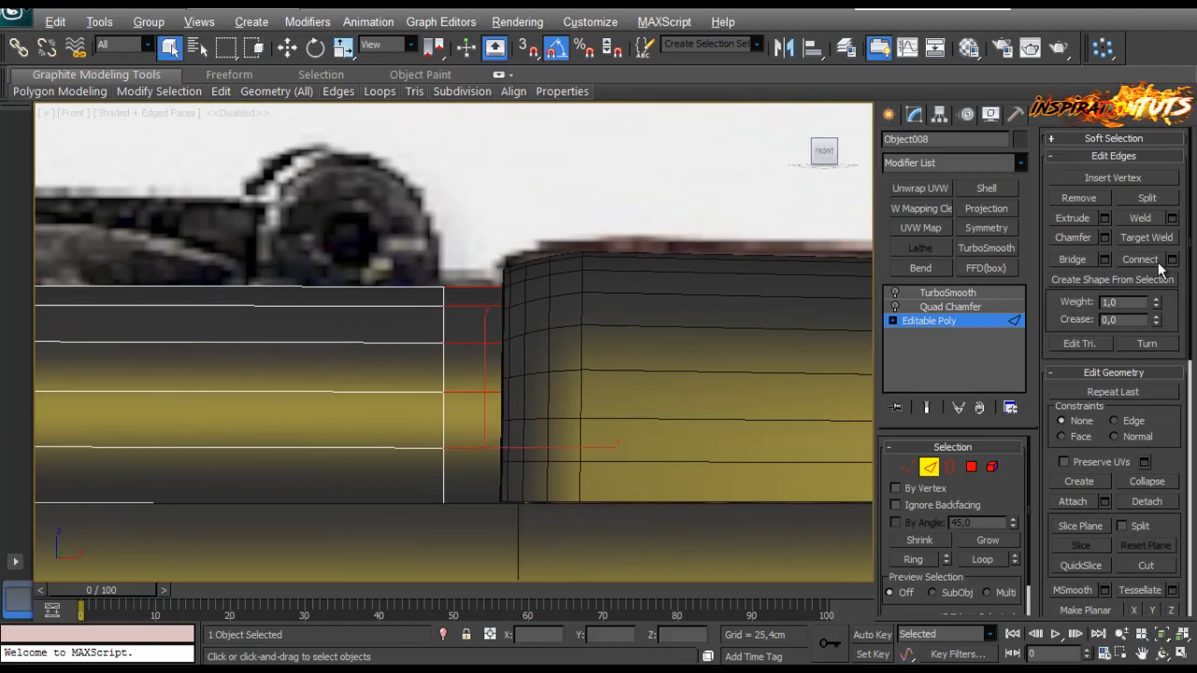
{"action": "left_click", "coordinate": [973, 468], "text": "ctrl"}
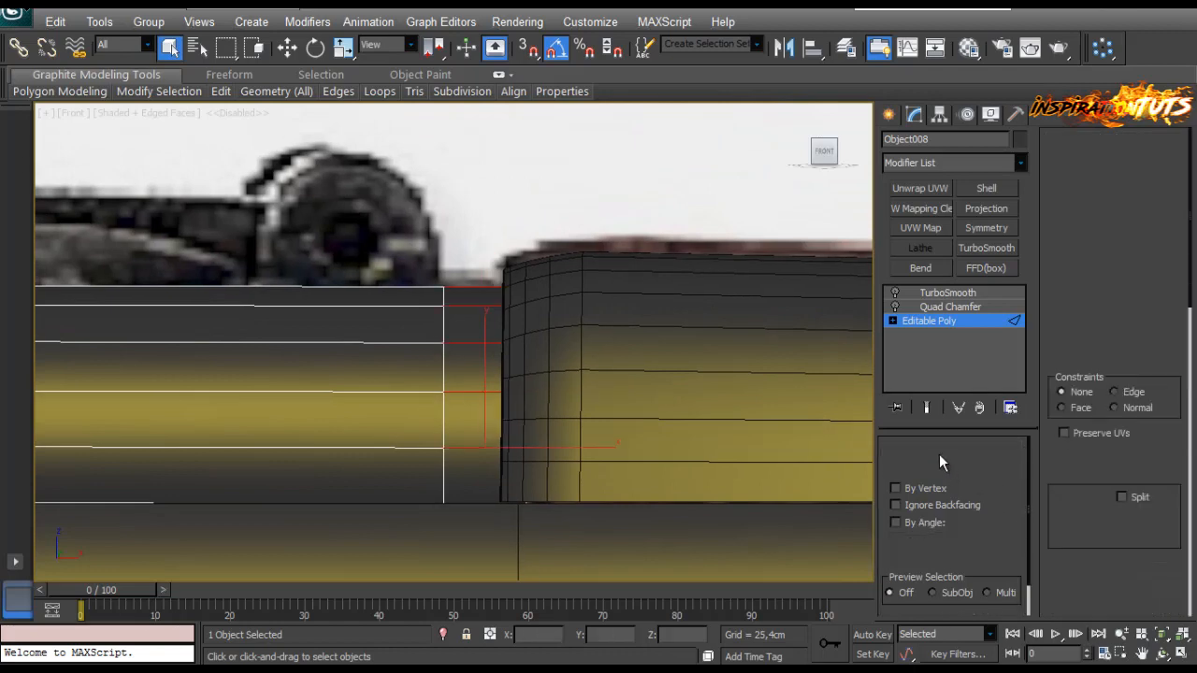
{"action": "key", "text": "shift+e"}
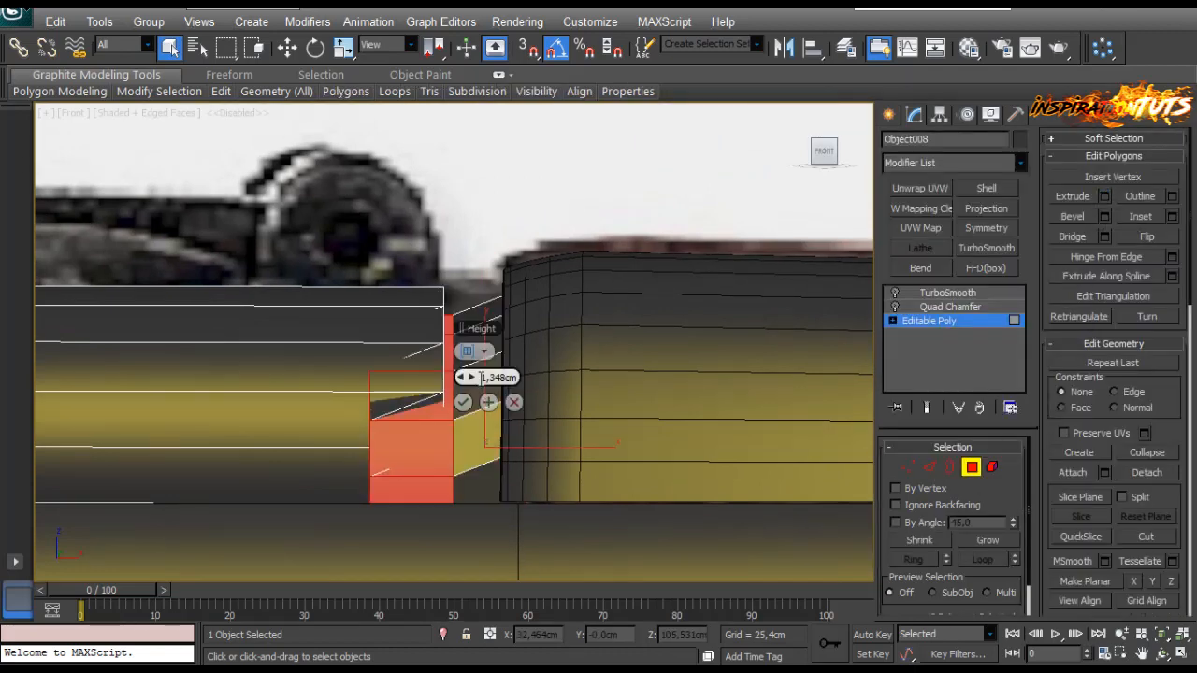
{"action": "left_click", "coordinate": [482, 352]}
{"action": "left_click", "coordinate": [497, 388]}
{"action": "right_click", "coordinate": [472, 378]}
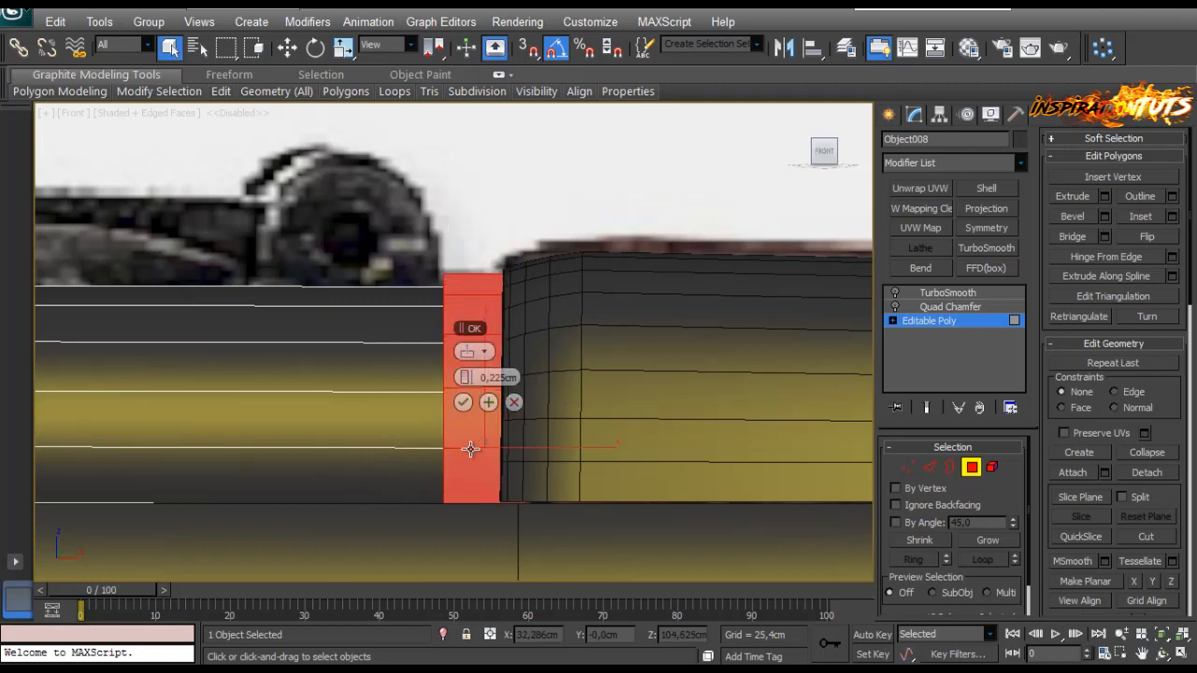
{"action": "left_click", "coordinate": [463, 405]}
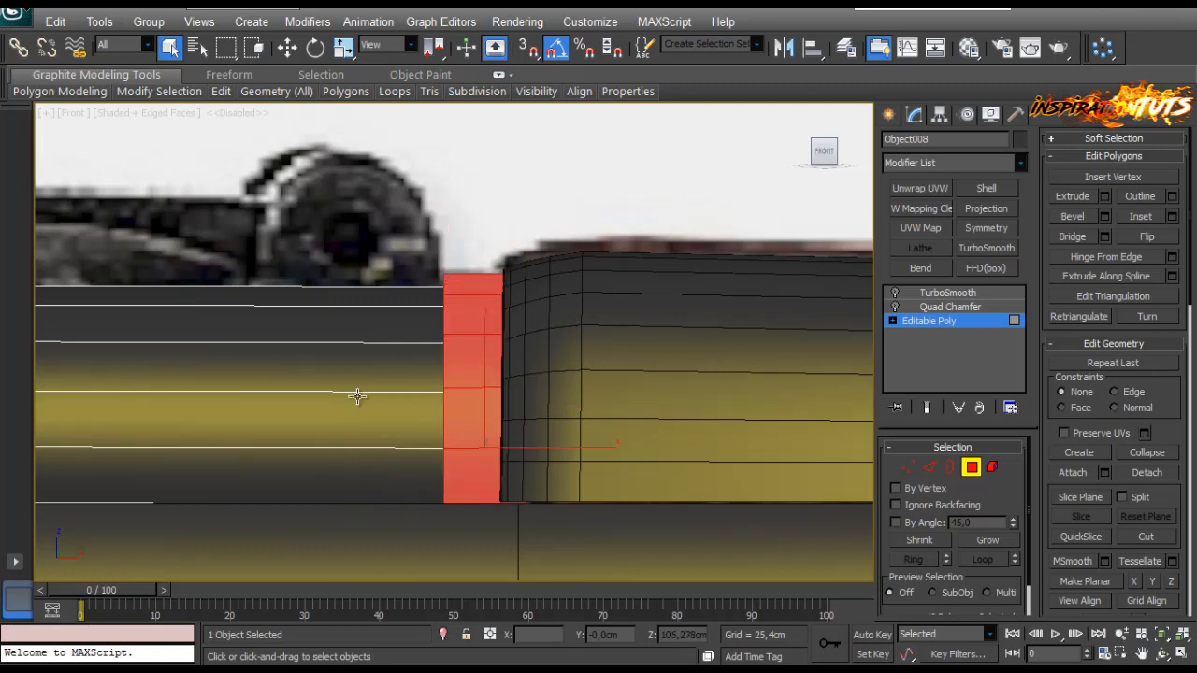
Step: Connect the long barrel section's edge ring with one segment, slide 37, aligning the new loop with the sight base's rear end
{"action": "left_click", "coordinate": [925, 462]}
{"action": "left_click", "coordinate": [363, 344]}
{"action": "key", "text": "alt+r"}
{"action": "scroll", "coordinate": [368, 348], "scroll_direction": "down", "scroll_amount": 2}
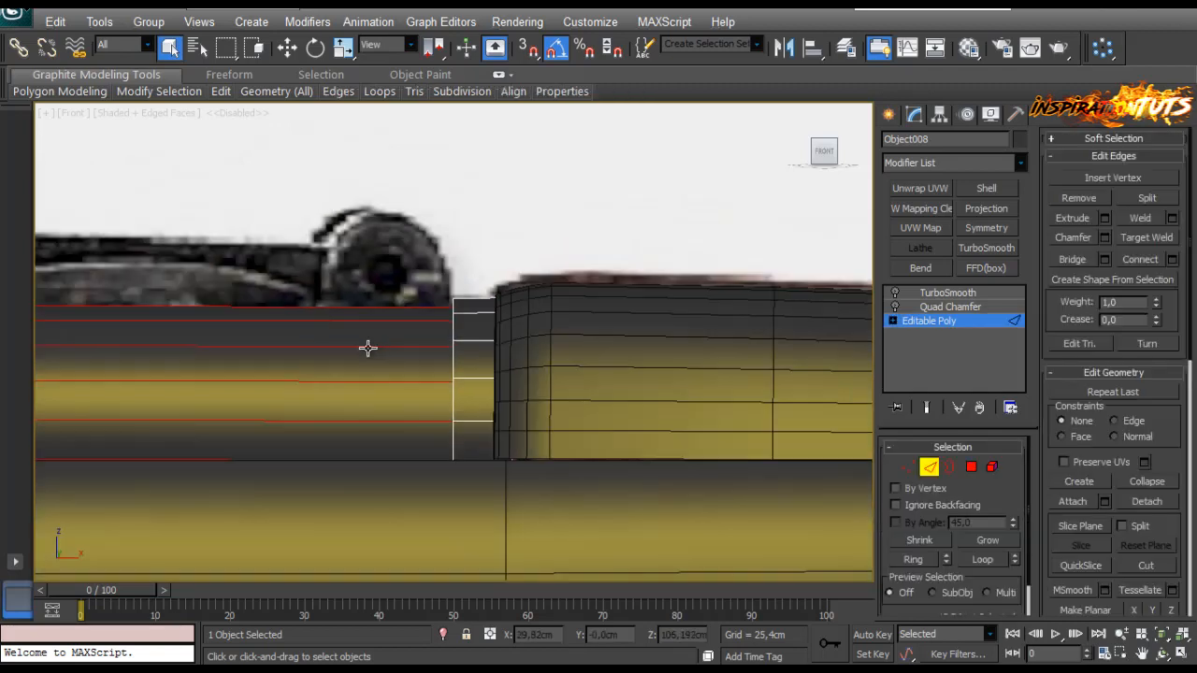
{"action": "scroll", "coordinate": [368, 348], "scroll_direction": "down", "scroll_amount": 3}
{"action": "middle_click_drag", "start_coordinate": [400, 372], "coordinate": [679, 348]}
{"action": "middle_click_drag", "start_coordinate": [335, 343], "coordinate": [505, 357]}
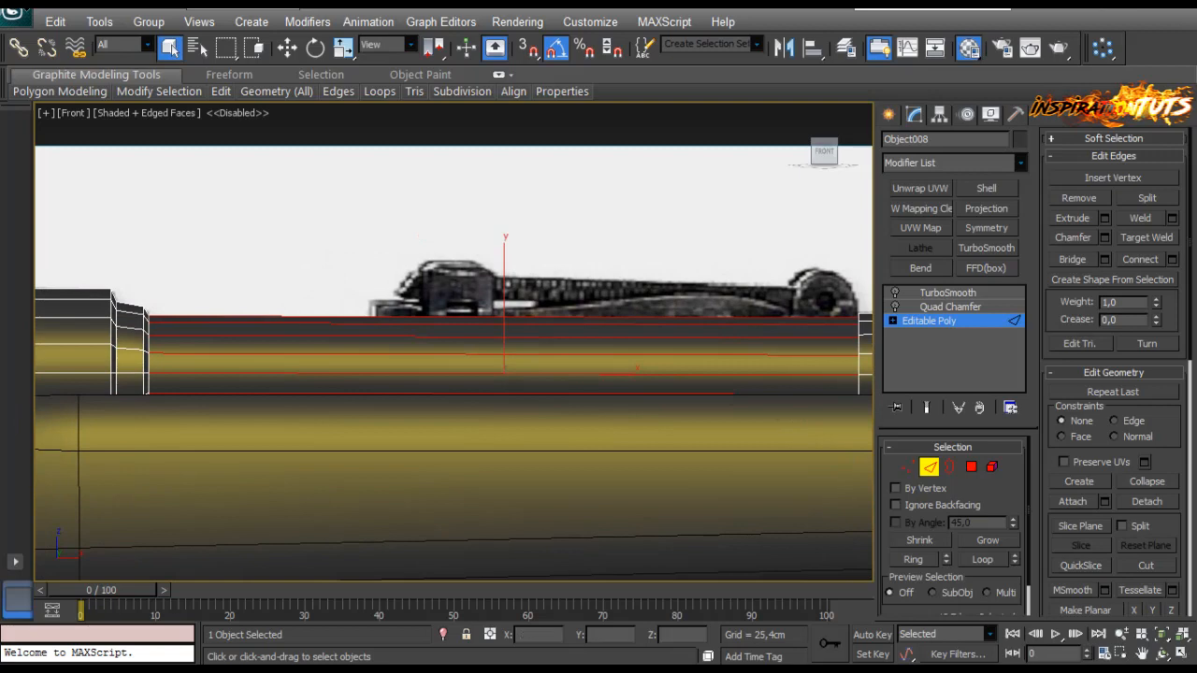
{"action": "key", "text": "alt+x"}
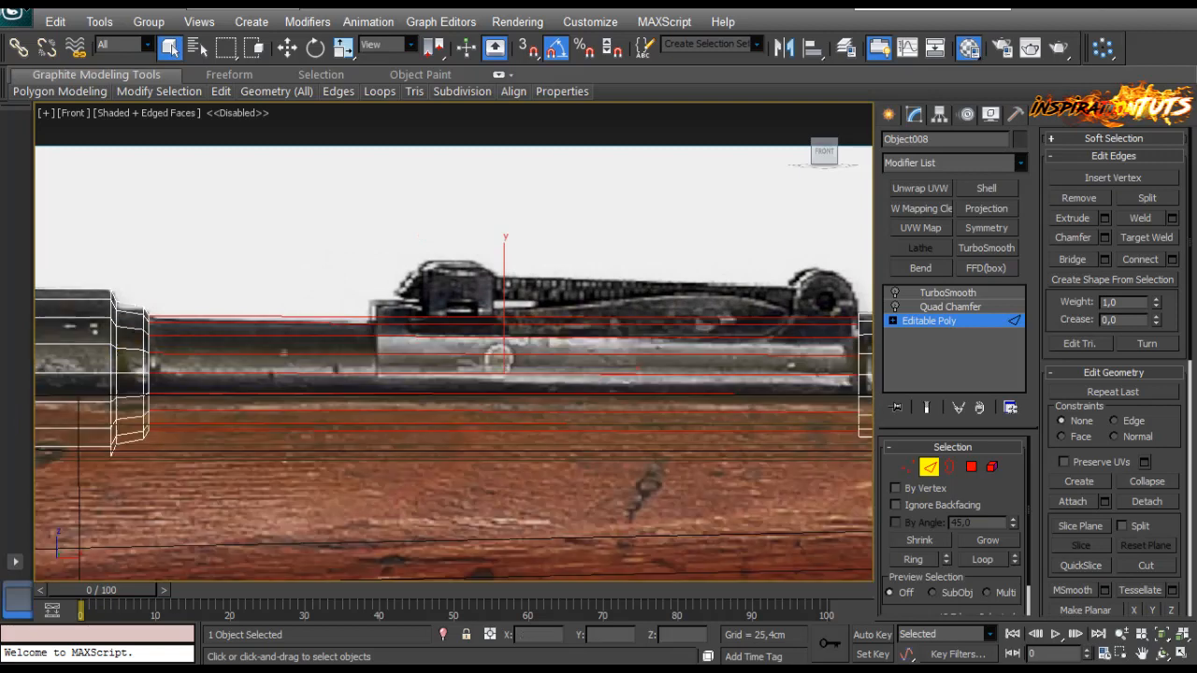
{"action": "left_click", "coordinate": [418, 335]}
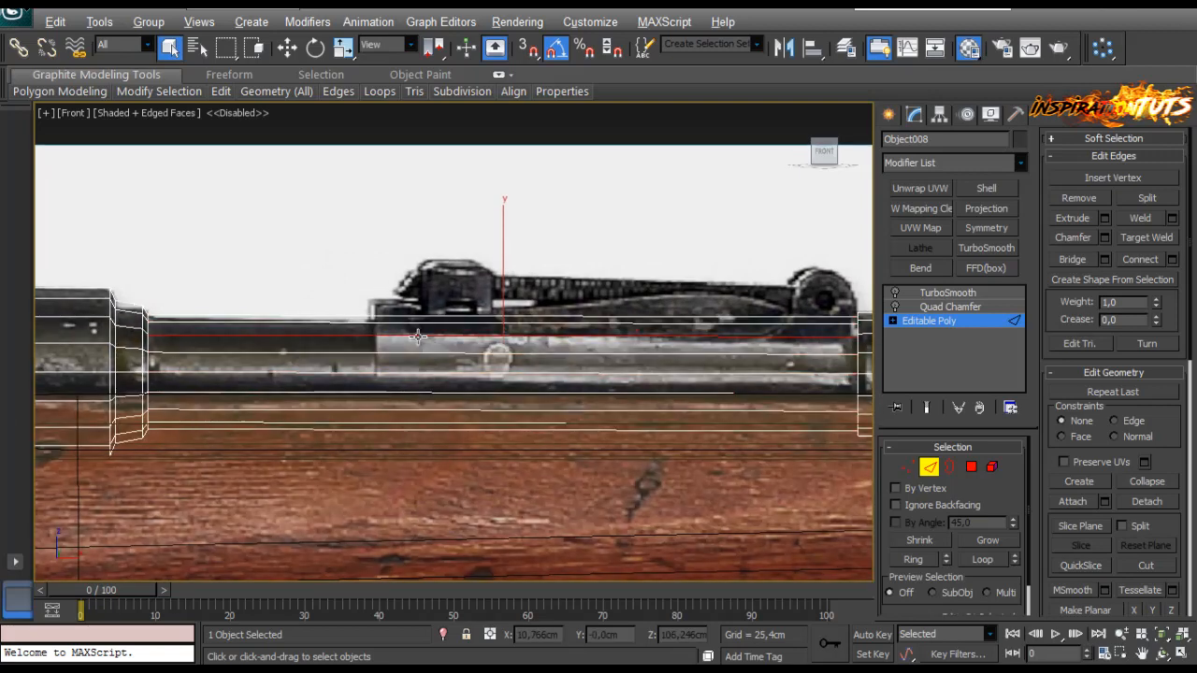
{"action": "key", "text": "alt+r"}
{"action": "key", "text": "ctrl+shift+e"}
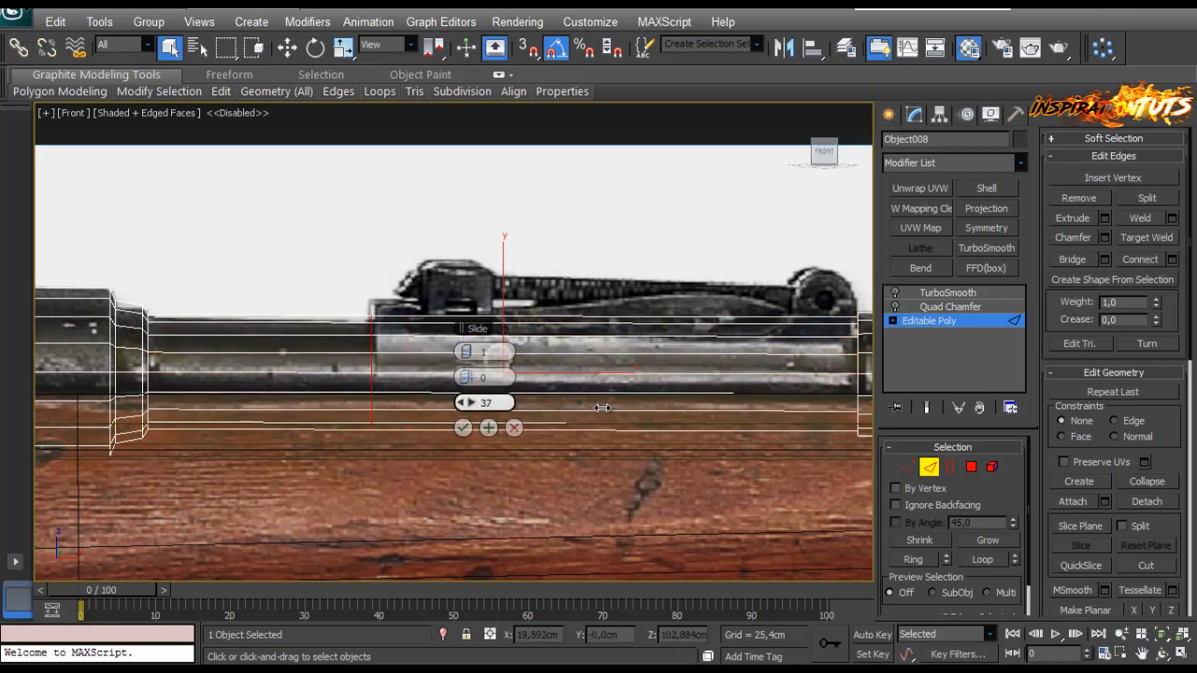
{"action": "left_click", "coordinate": [465, 427]}
Step: Detach the polygons around the barrel section beneath the rear sight as a cloned separate object
{"action": "middle_click_drag", "start_coordinate": [604, 393], "coordinate": [494, 387]}
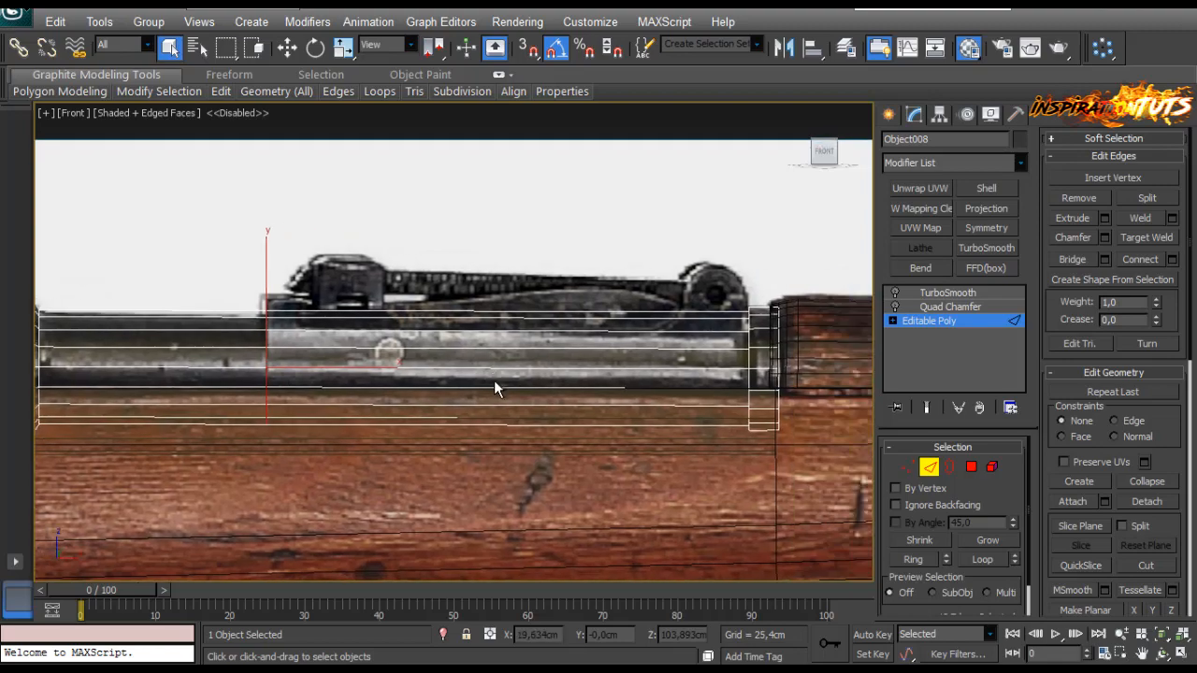
{"action": "scroll", "coordinate": [420, 353], "scroll_direction": "up", "scroll_amount": 3}
{"action": "left_click", "coordinate": [422, 351]}
{"action": "key", "text": "alt+r"}
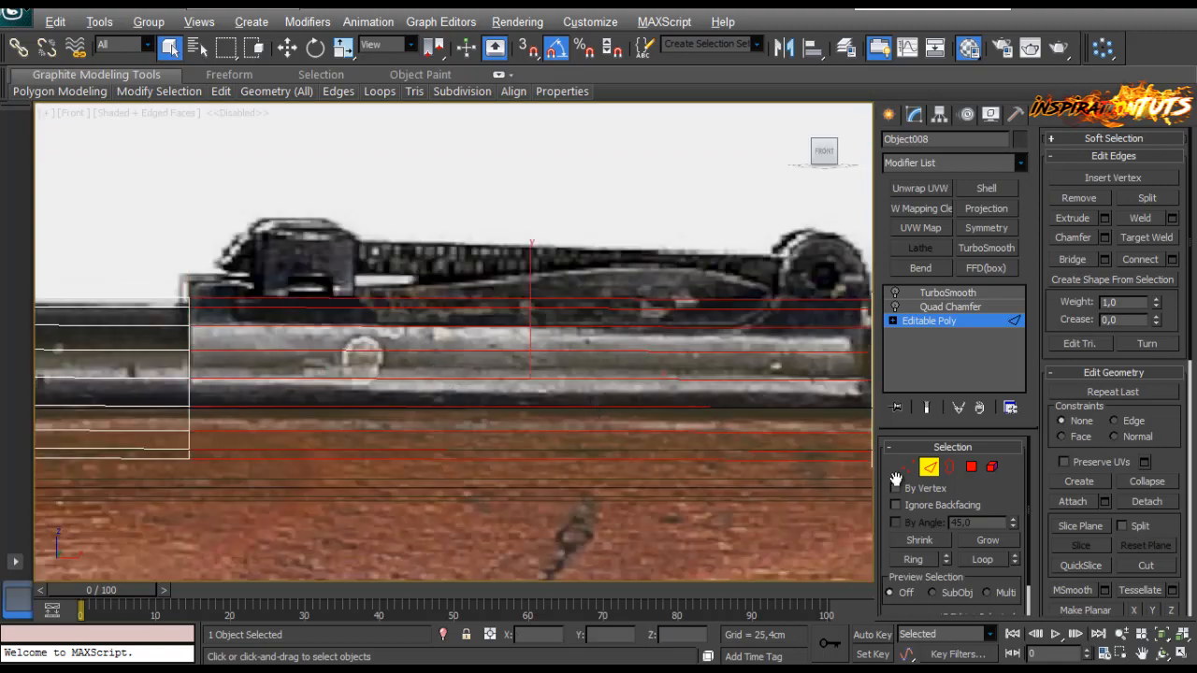
{"action": "left_click", "coordinate": [974, 467], "text": "ctrl"}
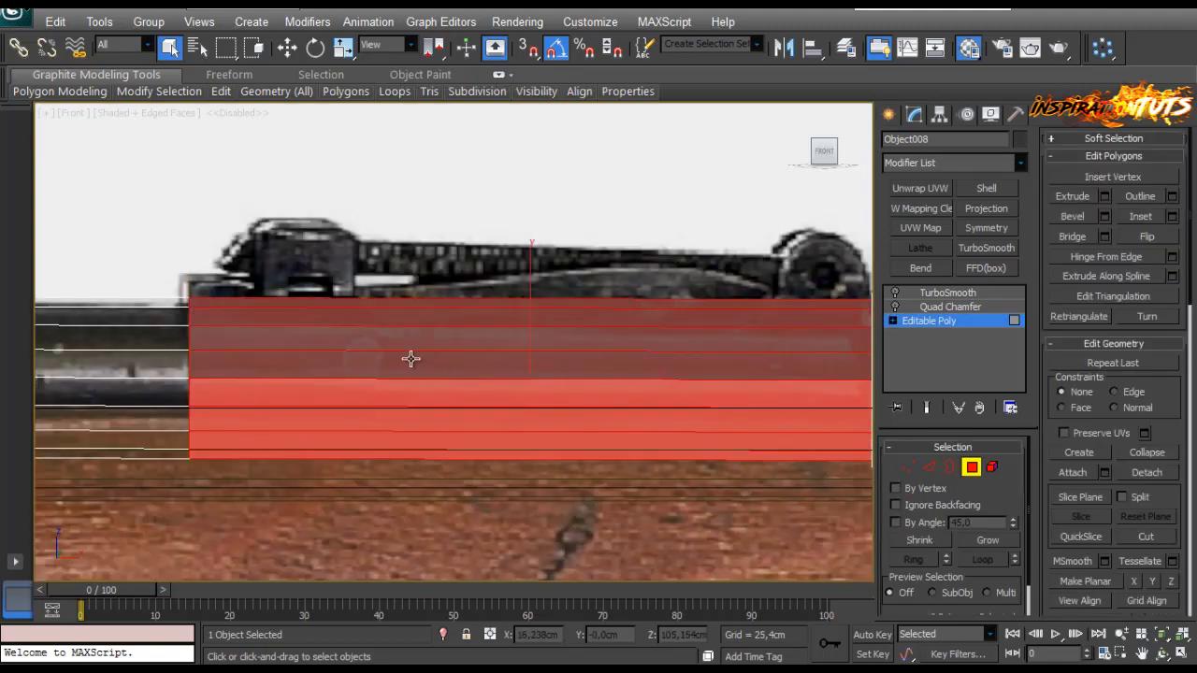
{"action": "key", "text": "p"}
{"action": "middle_click_drag", "start_coordinate": [417, 356], "coordinate": [621, 397], "text": "alt"}
{"action": "scroll", "coordinate": [521, 387], "scroll_direction": "up", "scroll_amount": 5}
{"action": "left_click", "coordinate": [1146, 473]}
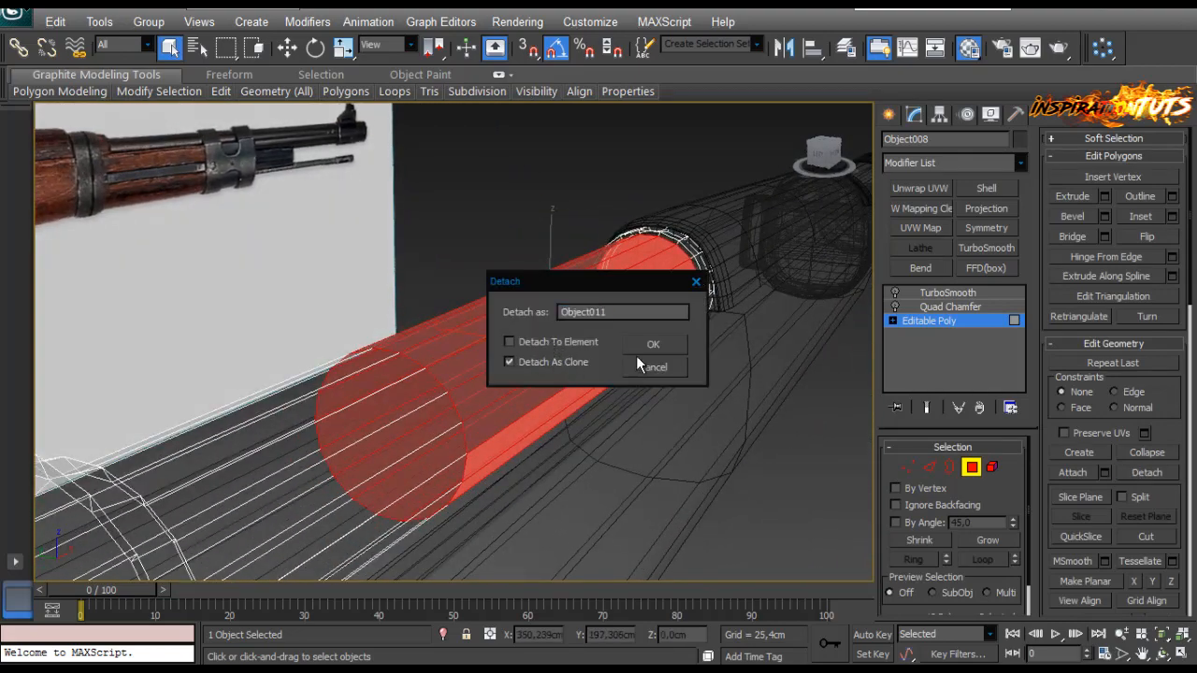
{"action": "left_click", "coordinate": [653, 344]}
Step: Thicken the cloned barrel sleeve beneath the rear sight with a Shell modifier, setting its outer amount to 0.1 cm
{"action": "left_click", "coordinate": [478, 328]}
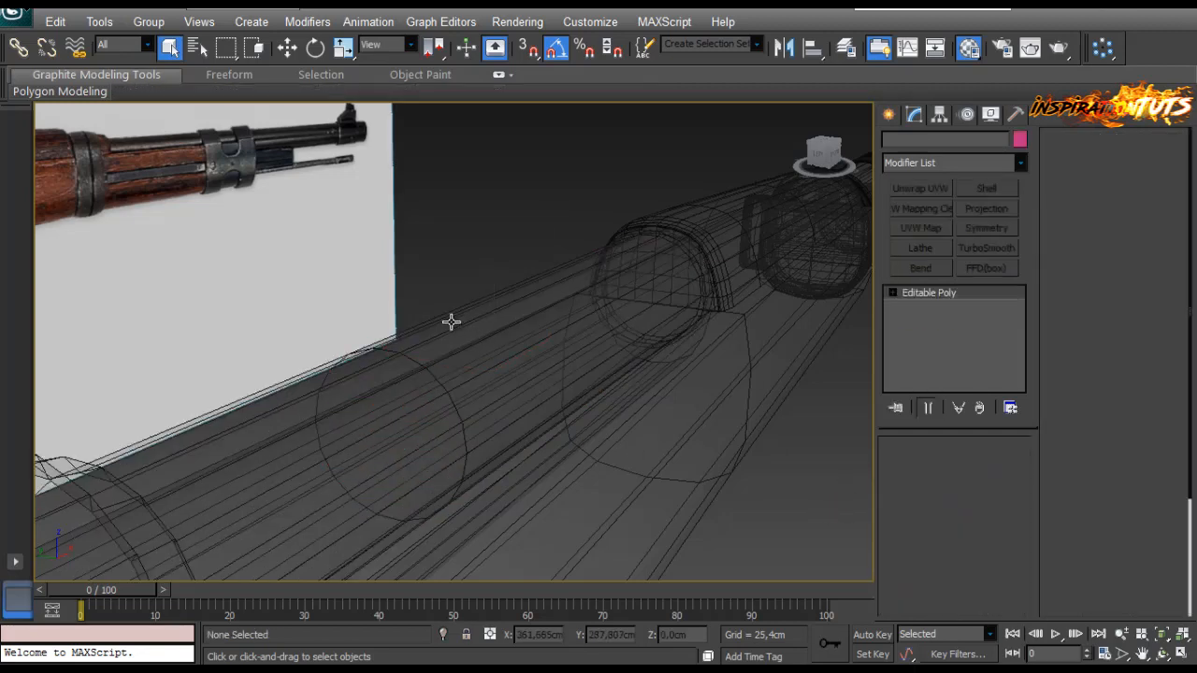
{"action": "left_click", "coordinate": [451, 322]}
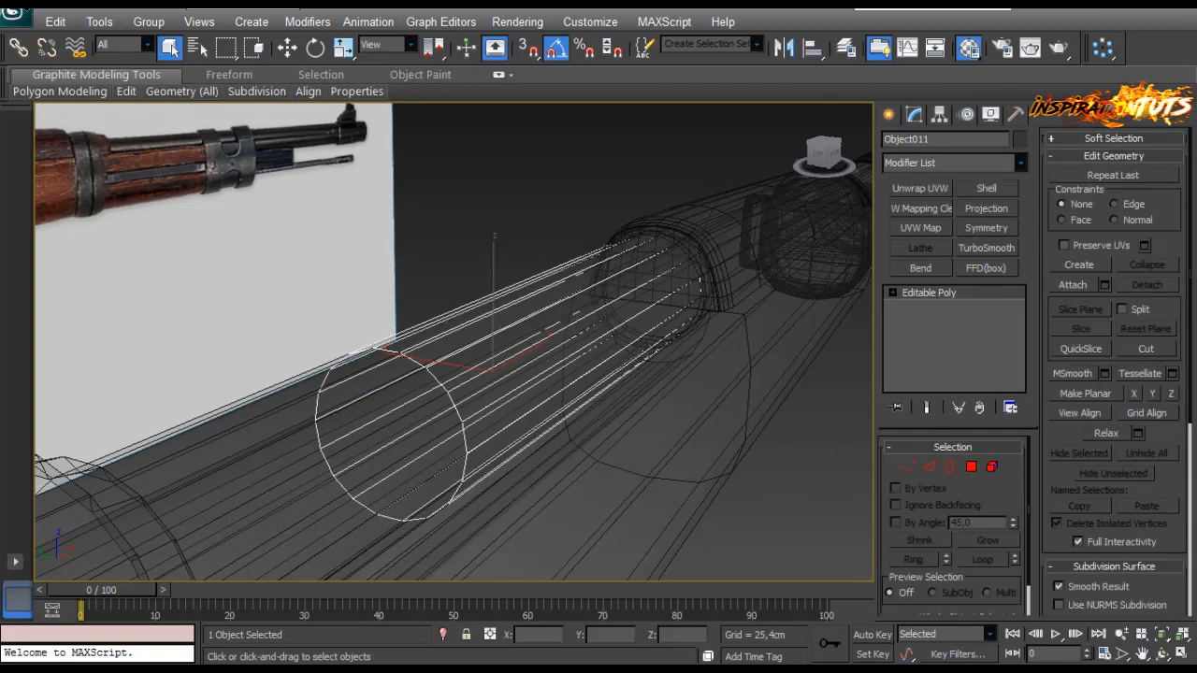
{"action": "key", "text": "F3"}
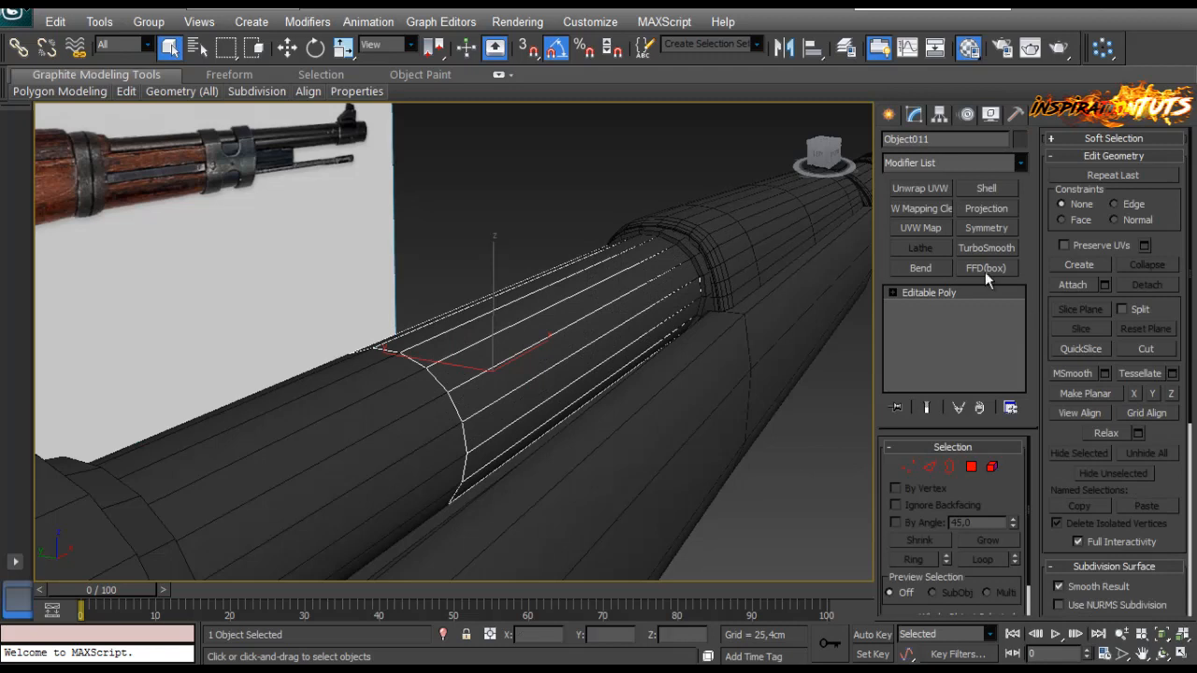
{"action": "left_click", "coordinate": [990, 188]}
{"action": "left_click_drag", "start_coordinate": [1010, 498], "coordinate": [1010, 512]}
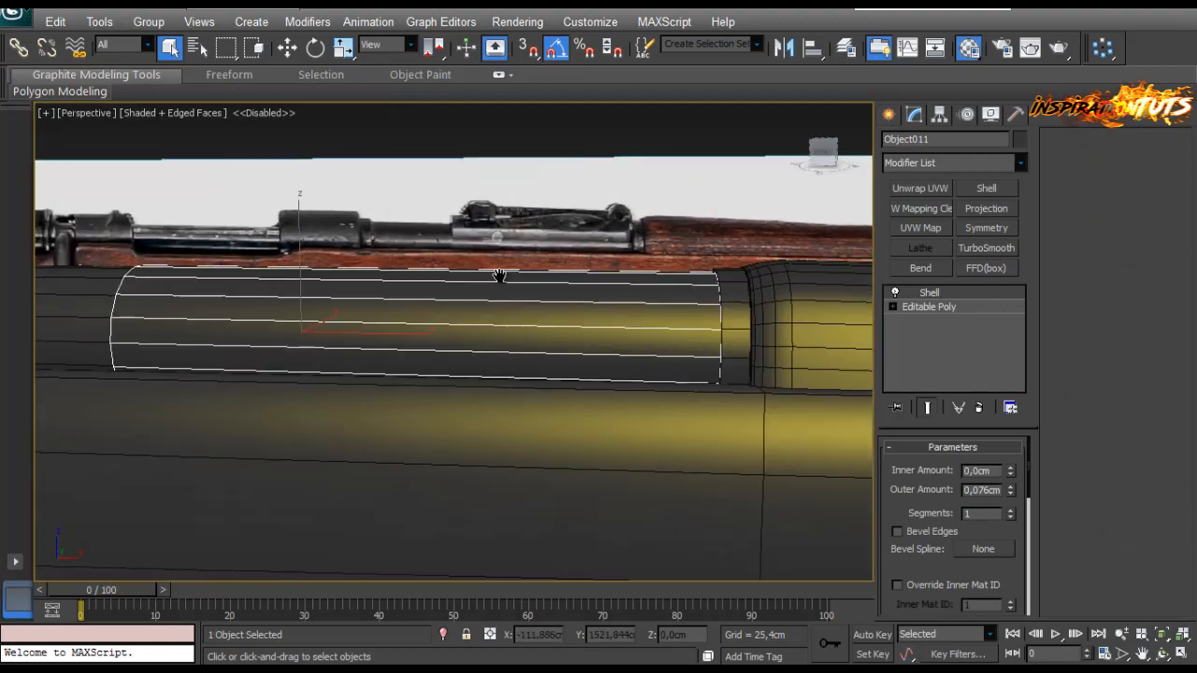
{"action": "middle_click_drag", "start_coordinate": [500, 276], "coordinate": [520, 305], "text": "alt"}
{"action": "scroll", "coordinate": [520, 305], "scroll_direction": "up", "scroll_amount": 2}
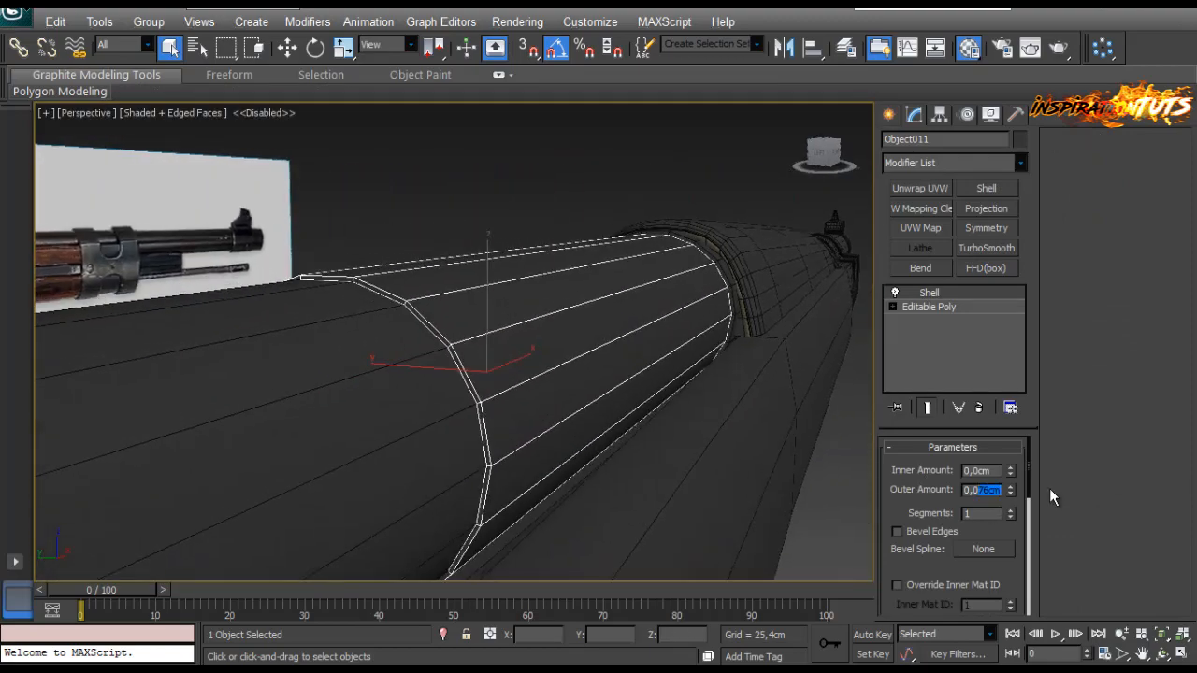
{"action": "type", "text": "1"}
{"action": "key", "text": "Return"}
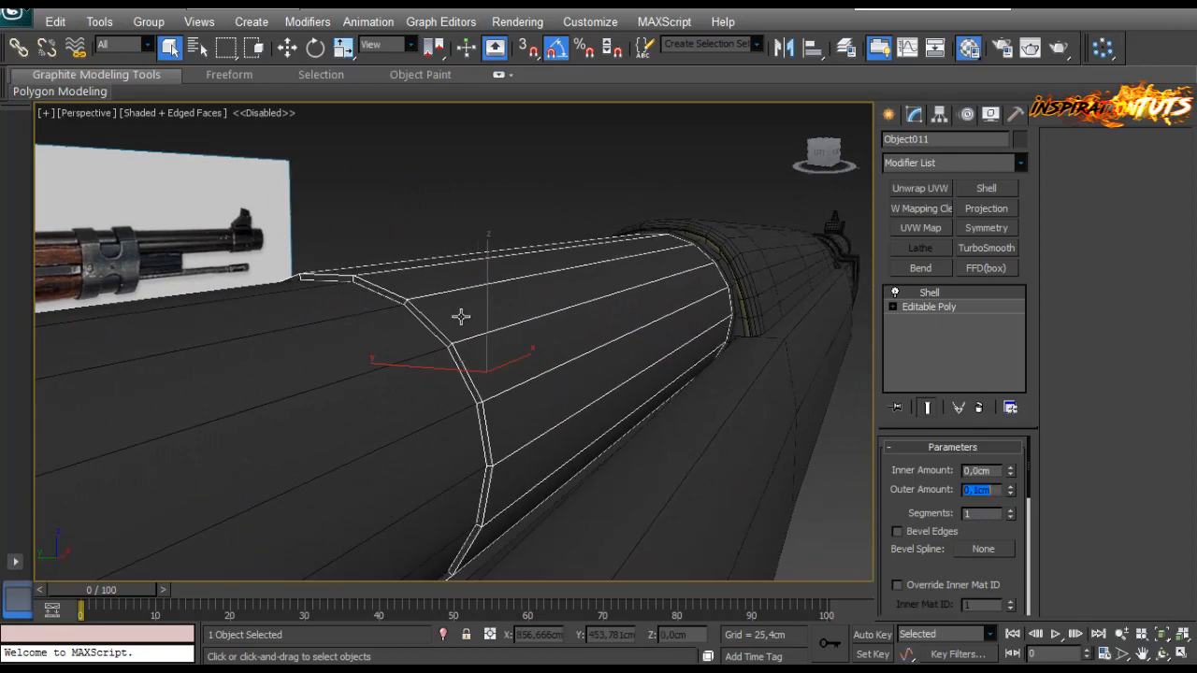
Step: Convert the shelled sleeve to an Editable Poly
{"action": "middle_click_drag", "start_coordinate": [423, 327], "coordinate": [631, 345], "text": "alt"}
{"action": "scroll", "coordinate": [516, 334], "scroll_direction": "down", "scroll_amount": 3}
{"action": "scroll", "coordinate": [515, 334], "scroll_direction": "up", "scroll_amount": 3}
{"action": "middle_click_drag", "start_coordinate": [515, 334], "coordinate": [534, 387]}
{"action": "right_click", "coordinate": [540, 344]}
{"action": "mouse_move", "coordinate": [654, 506]}
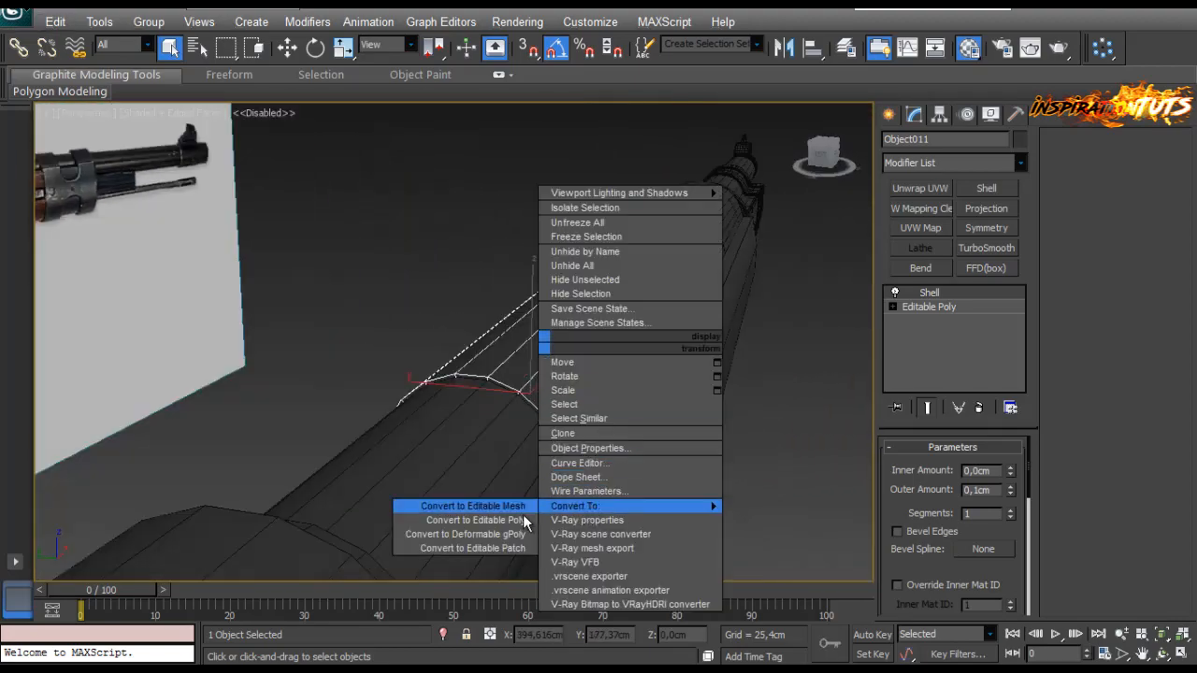
{"action": "left_click", "coordinate": [449, 512]}
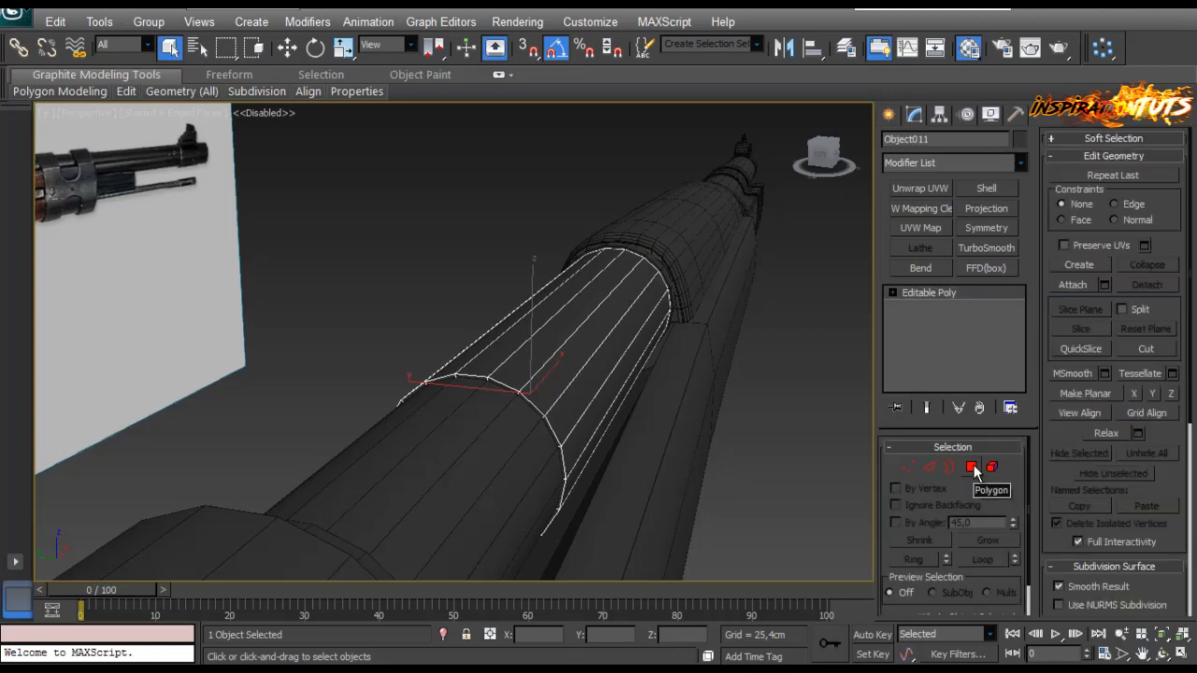
Step: Extrude the polygons along the whole upper side of the sleeve outward as one group to form the sight base
{"action": "left_click", "coordinate": [972, 468]}
{"action": "middle_click_drag", "start_coordinate": [476, 402], "coordinate": [571, 386], "text": "alt"}
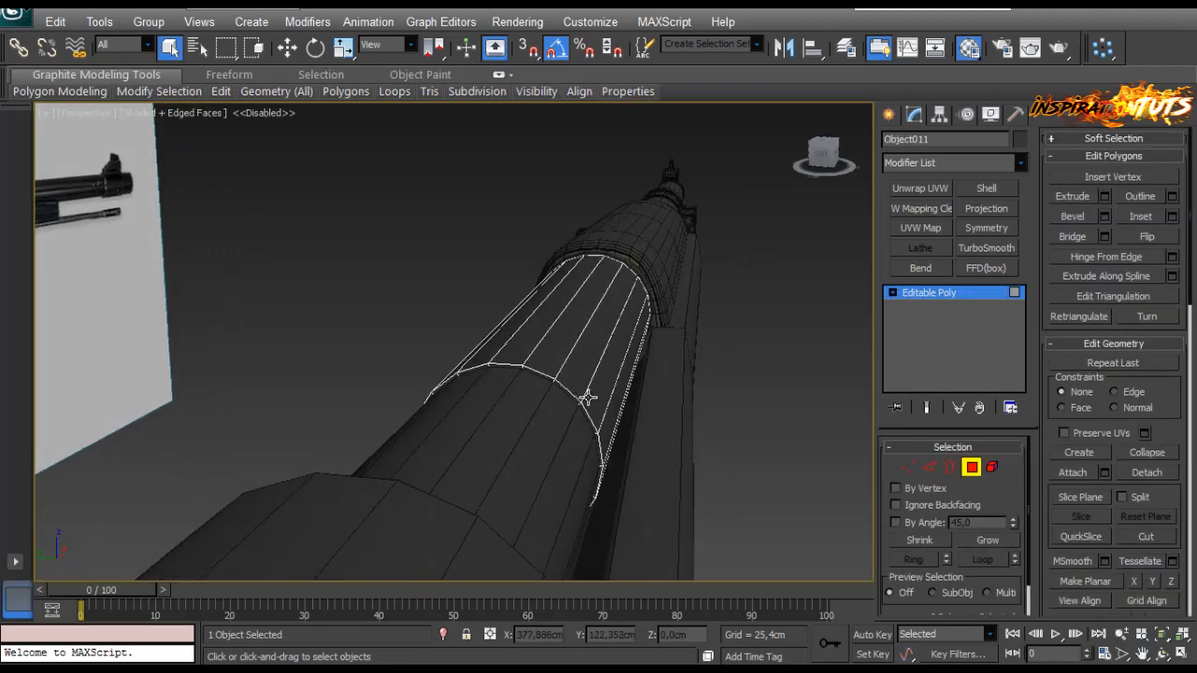
{"action": "left_click", "coordinate": [593, 398]}
{"action": "left_click", "coordinate": [550, 361], "text": "ctrl"}
{"action": "left_click", "coordinate": [516, 350], "text": "ctrl"}
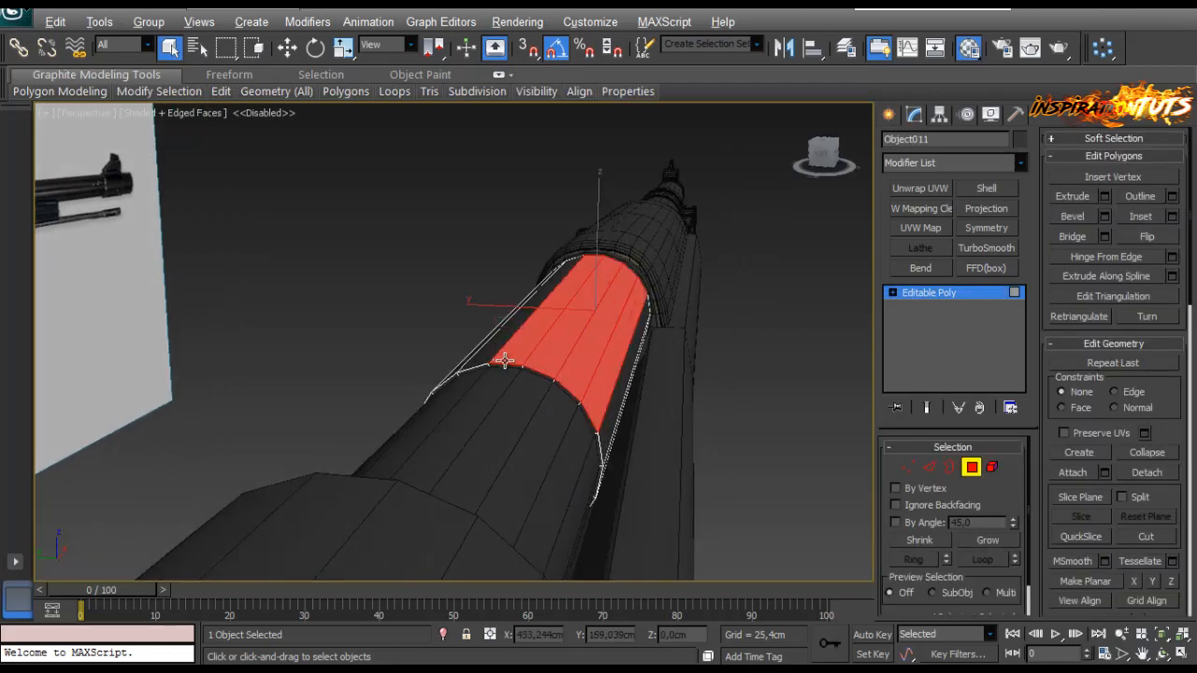
{"action": "middle_click_drag", "start_coordinate": [516, 349], "coordinate": [575, 340], "text": "alt"}
{"action": "left_click", "coordinate": [561, 348], "text": "ctrl"}
{"action": "left_click", "coordinate": [509, 393], "text": "ctrl"}
{"action": "middle_click_drag", "start_coordinate": [510, 393], "coordinate": [562, 377], "text": "alt"}
{"action": "scroll", "coordinate": [496, 372], "scroll_direction": "up", "scroll_amount": 5}
{"action": "scroll", "coordinate": [504, 392], "scroll_direction": "down", "scroll_amount": 6}
{"action": "scroll", "coordinate": [496, 390], "scroll_direction": "down", "scroll_amount": 3}
{"action": "middle_click_drag", "start_coordinate": [465, 408], "coordinate": [687, 370], "text": "alt"}
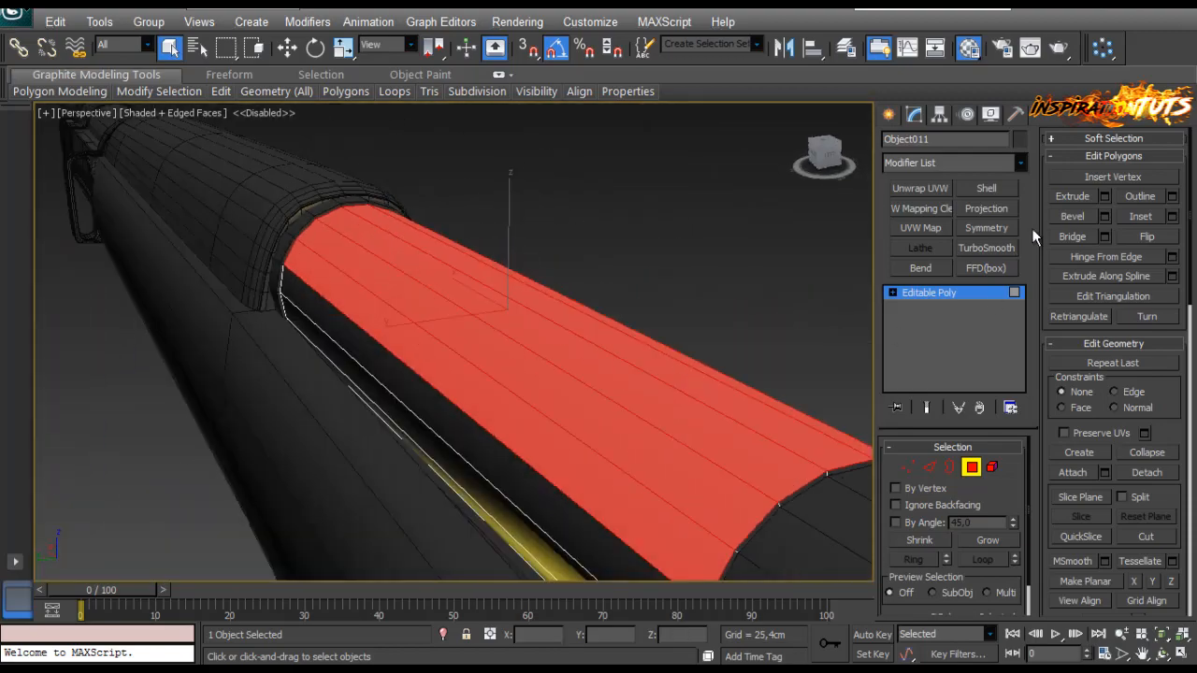
{"action": "left_click", "coordinate": [1105, 197]}
{"action": "left_click_drag", "start_coordinate": [473, 377], "coordinate": [471, 378]}
{"action": "left_click", "coordinate": [463, 402]}
Step: Flatten the extruded upper polygons vertically in see-through front view and lower them to the reference sight base's upper edge
{"action": "key", "text": "f"}
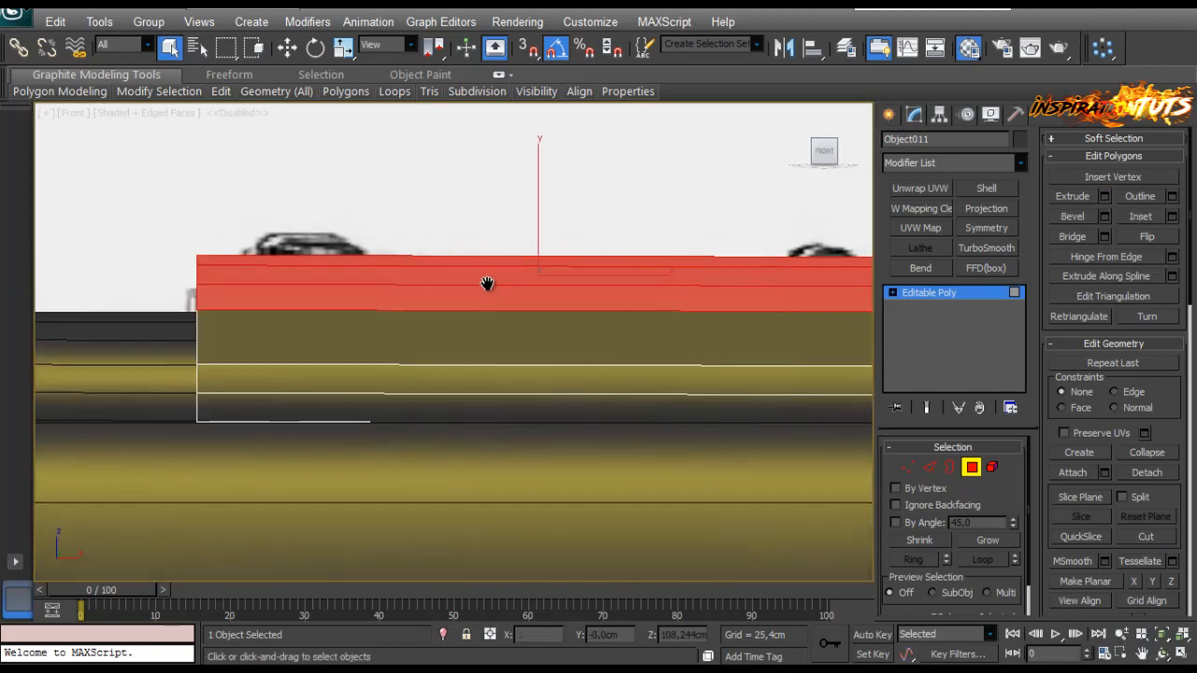
{"action": "key", "text": "alt+x"}
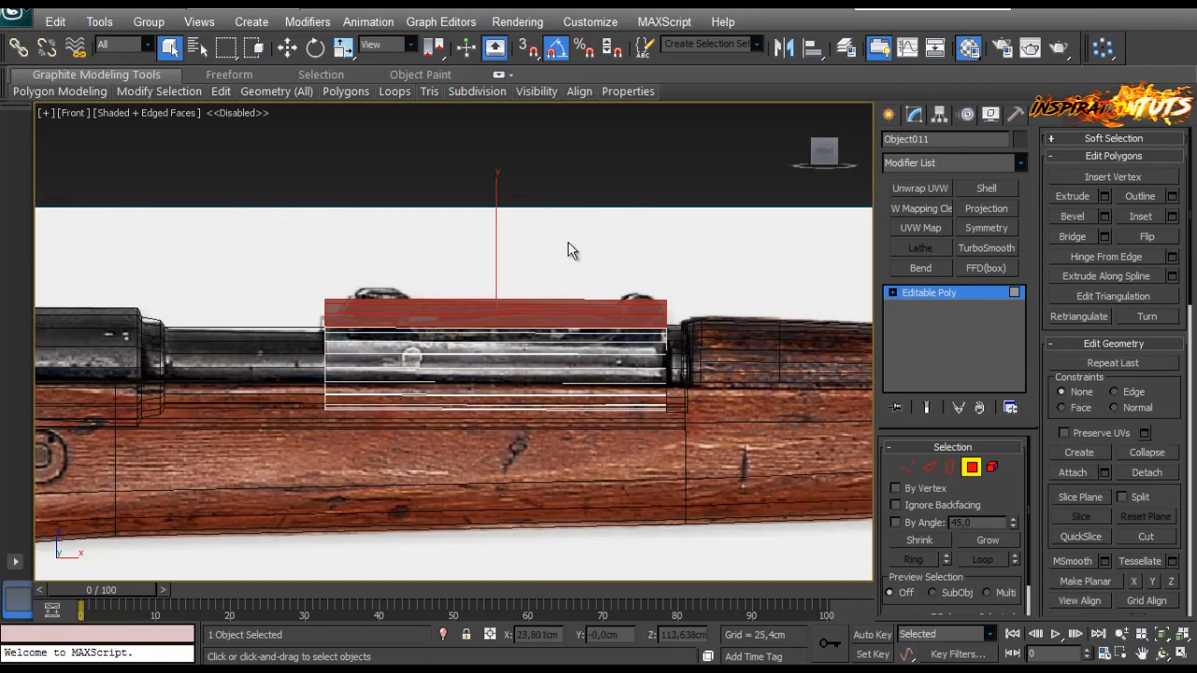
{"action": "scroll", "coordinate": [510, 322], "scroll_direction": "up", "scroll_amount": 4}
{"action": "key", "text": "r"}
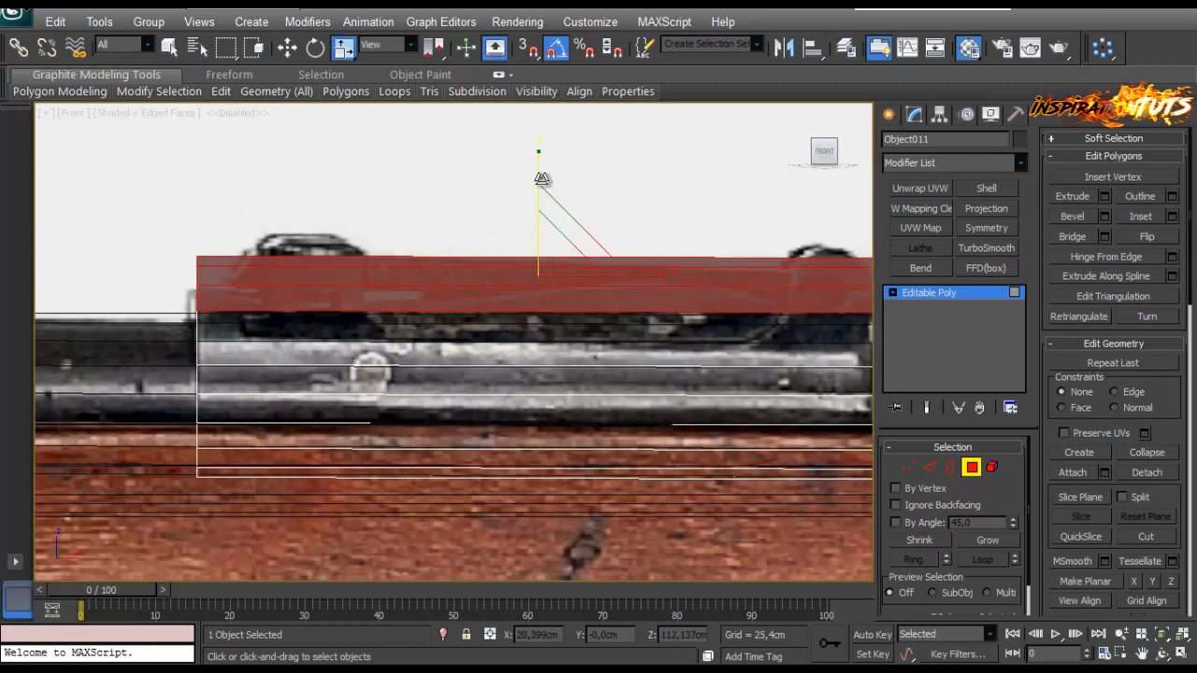
{"action": "left_click_drag", "start_coordinate": [541, 179], "coordinate": [516, 408]}
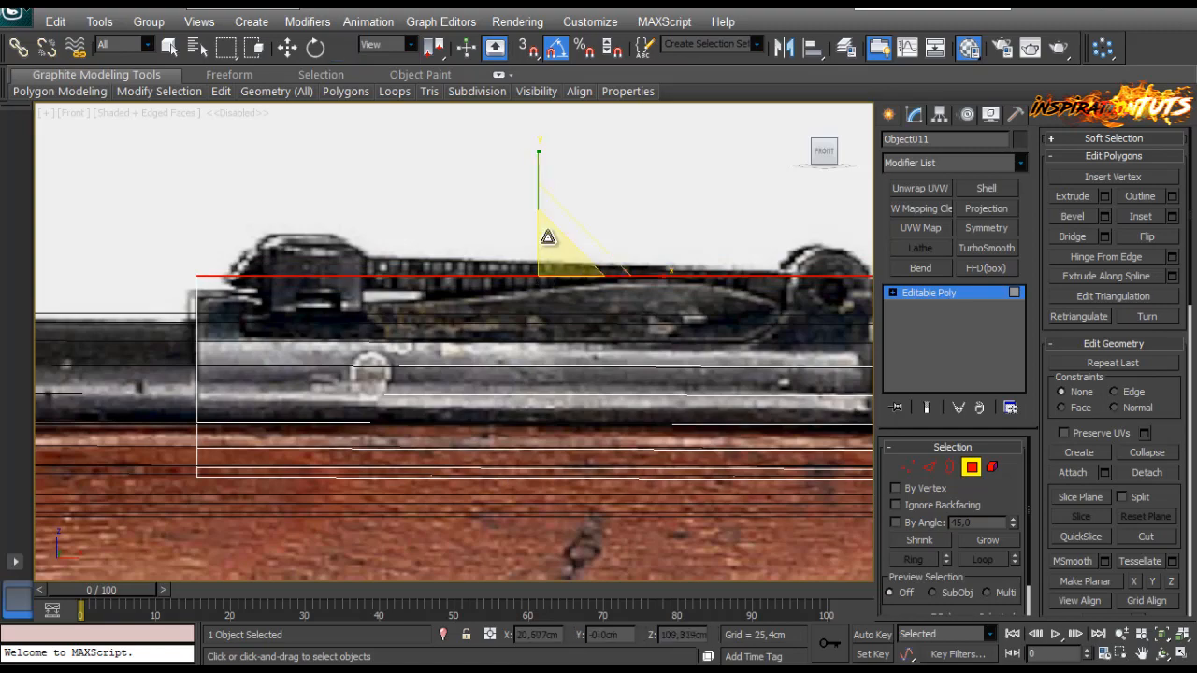
{"action": "key", "text": "w"}
{"action": "left_click_drag", "start_coordinate": [526, 205], "coordinate": [526, 225]}
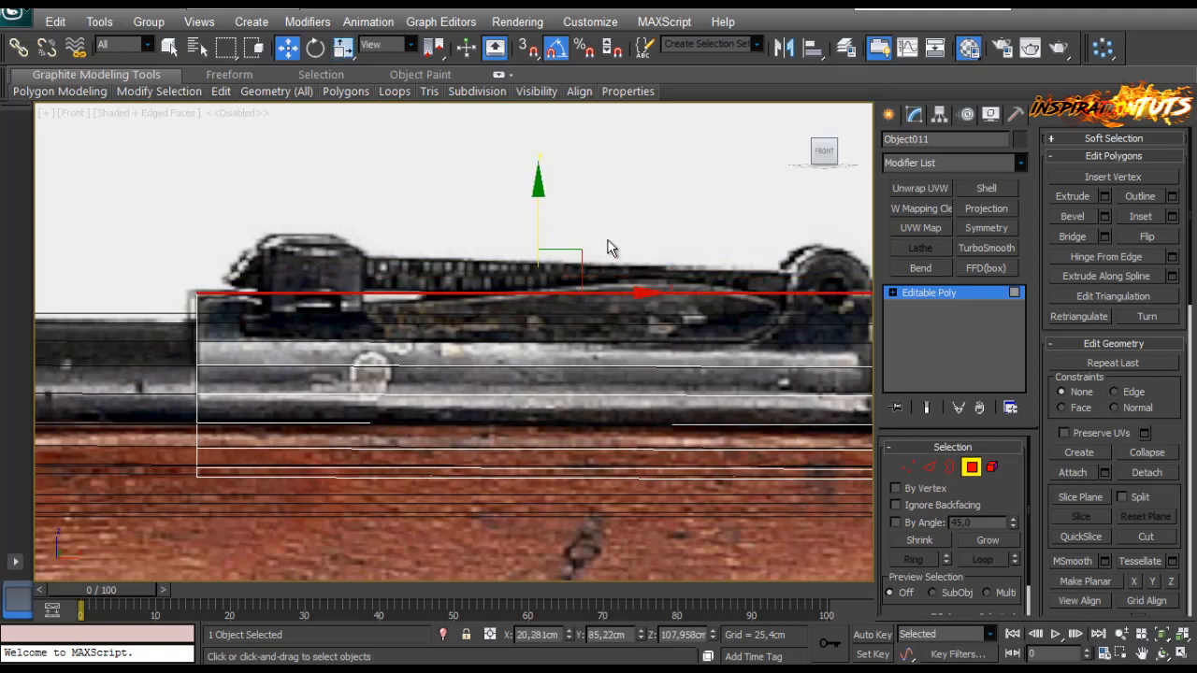
Step: Add two edge loops around the sight base, one near its rear end and one near its front end with slide -69
{"action": "middle_click_drag", "start_coordinate": [609, 243], "coordinate": [468, 238]}
{"action": "scroll", "coordinate": [561, 252], "scroll_direction": "up", "scroll_amount": 2}
{"action": "middle_click_drag", "start_coordinate": [535, 278], "coordinate": [605, 281]}
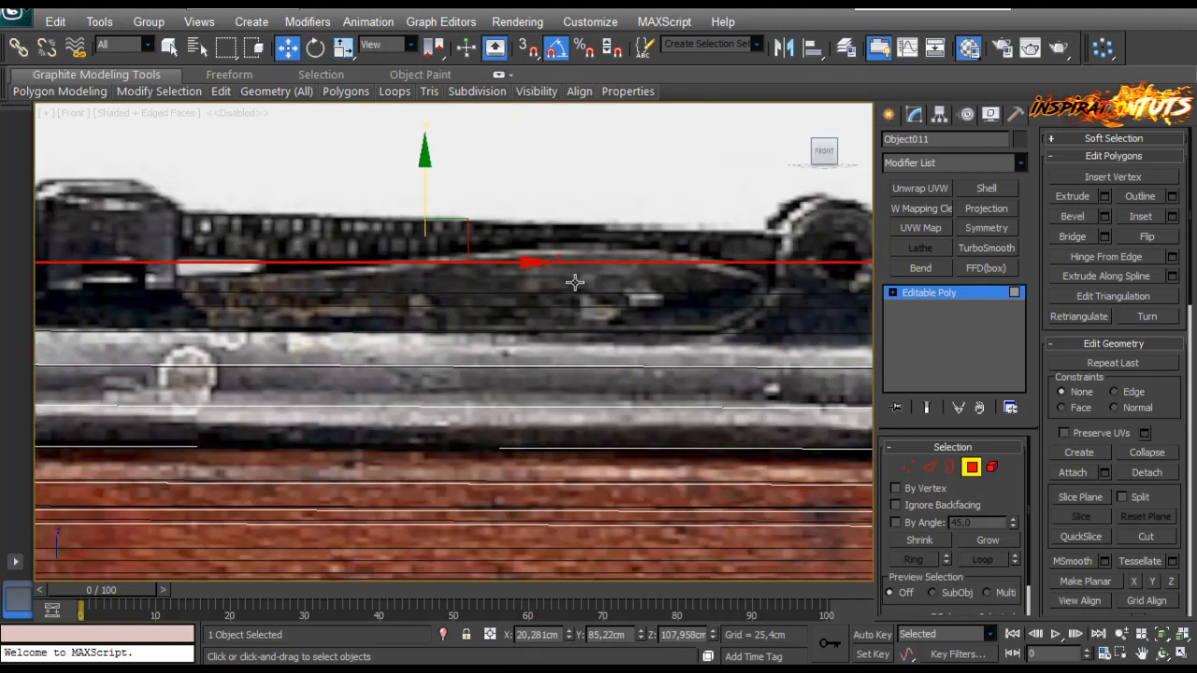
{"action": "scroll", "coordinate": [574, 280], "scroll_direction": "down", "scroll_amount": 1}
{"action": "middle_click_drag", "start_coordinate": [217, 368], "coordinate": [288, 357]}
{"action": "scroll", "coordinate": [350, 335], "scroll_direction": "up", "scroll_amount": 1}
{"action": "scroll", "coordinate": [351, 335], "scroll_direction": "down", "scroll_amount": 1}
{"action": "middle_click_drag", "start_coordinate": [350, 335], "coordinate": [390, 335]}
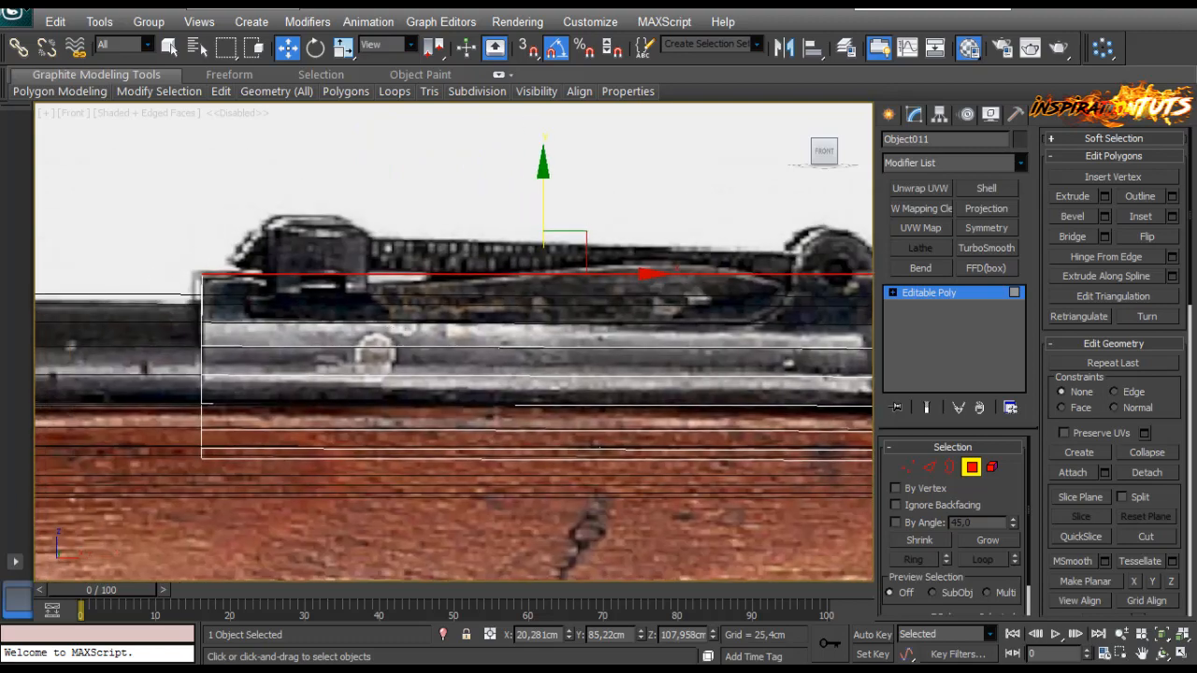
{"action": "middle_click_drag", "start_coordinate": [770, 392], "coordinate": [745, 390]}
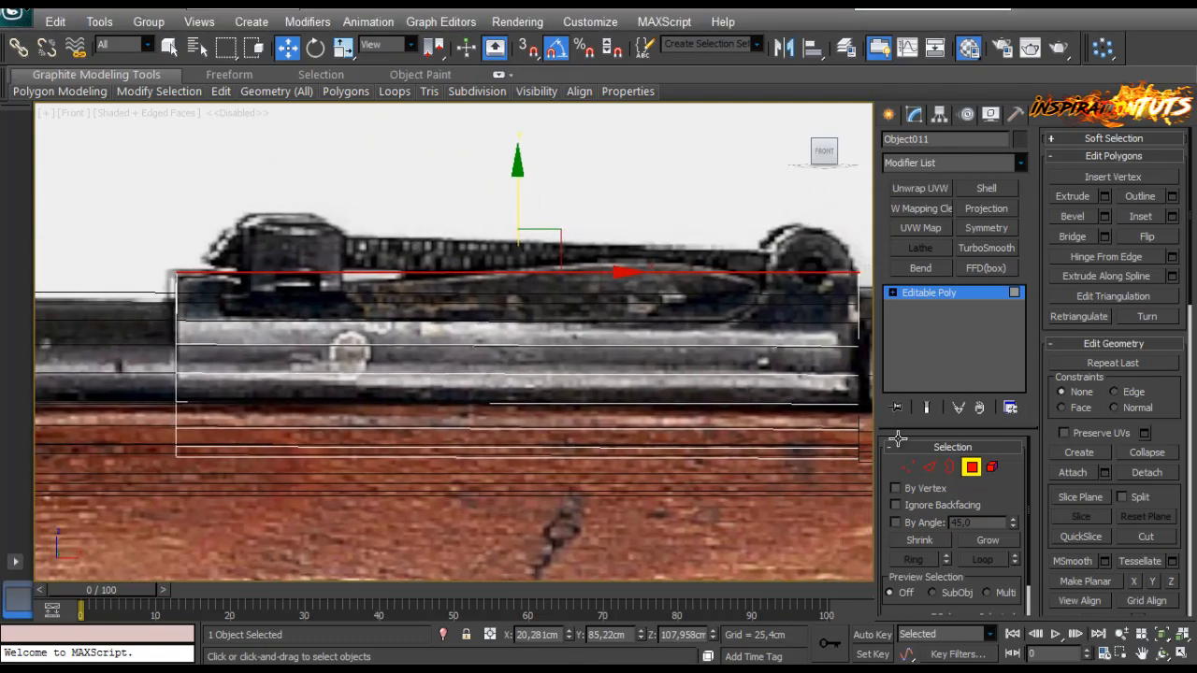
{"action": "left_click", "coordinate": [928, 467]}
{"action": "left_click", "coordinate": [478, 273]}
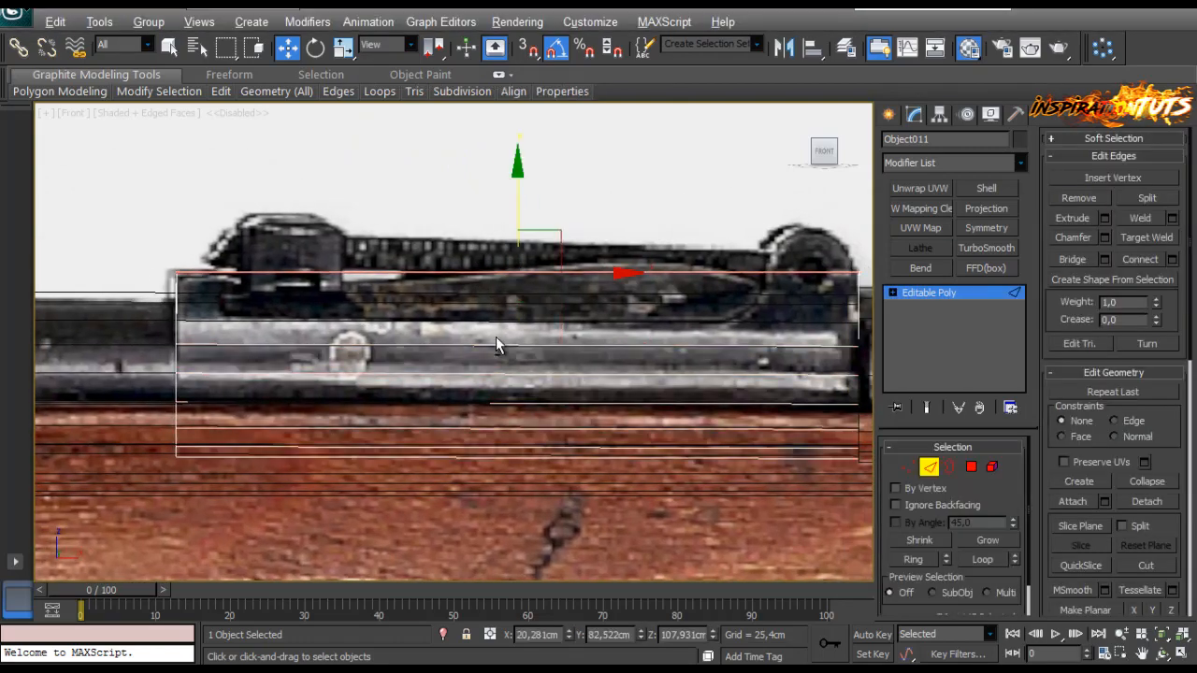
{"action": "left_click", "coordinate": [500, 345], "text": "shift"}
{"action": "left_click", "coordinate": [1172, 259]}
{"action": "left_click_drag", "start_coordinate": [473, 402], "coordinate": [358, 423]}
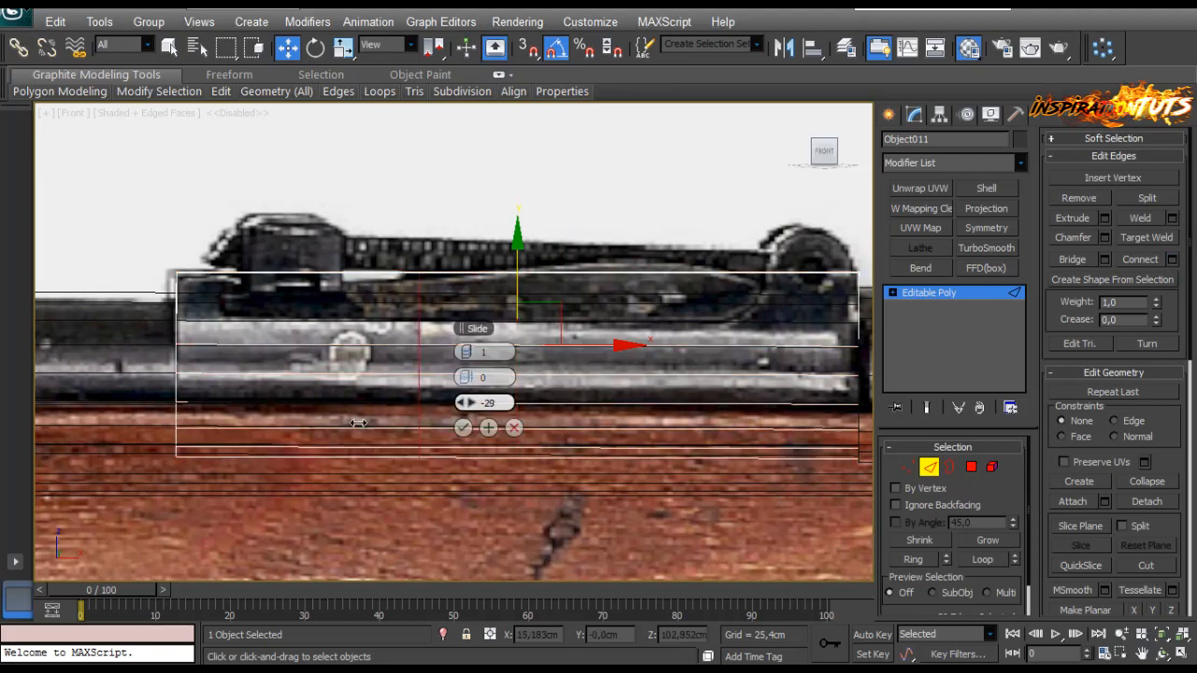
{"action": "left_click", "coordinate": [462, 428]}
{"action": "left_click", "coordinate": [1173, 260]}
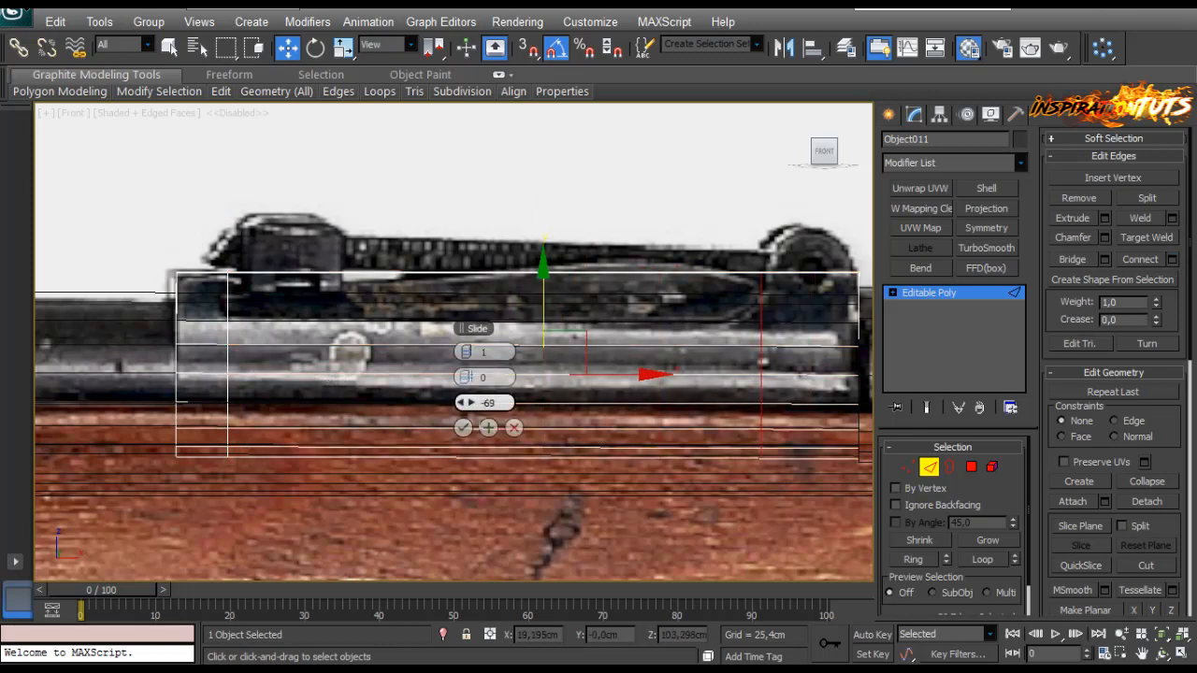
{"action": "left_click", "coordinate": [463, 427]}
Step: Examine the sight base's shape and edge loops in perspective and against the reference in front view
{"action": "middle_click_drag", "start_coordinate": [514, 299], "coordinate": [553, 390]}
{"action": "key", "text": "p"}
{"action": "scroll", "coordinate": [499, 337], "scroll_direction": "down", "scroll_amount": 2}
{"action": "scroll", "coordinate": [552, 390], "scroll_direction": "up", "scroll_amount": 5}
{"action": "scroll", "coordinate": [553, 390], "scroll_direction": "down", "scroll_amount": 4}
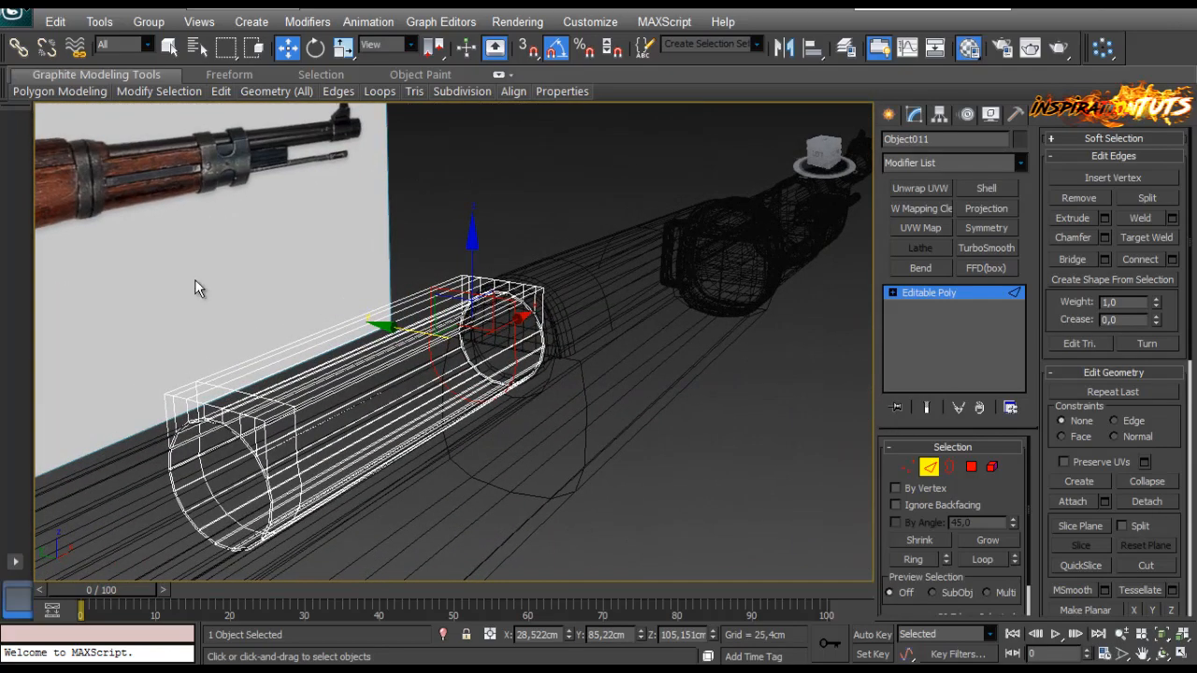
{"action": "mouse_move", "coordinate": [195, 278]}
{"action": "middle_mouse_down", "text": "alt"}
{"action": "mouse_move", "coordinate": [271, 421]}
{"action": "mouse_move", "coordinate": [374, 411]}
{"action": "mouse_move", "coordinate": [317, 392]}
{"action": "mouse_move", "coordinate": [421, 392]}
{"action": "middle_mouse_up", "text": "alt"}
{"action": "key", "text": "f"}
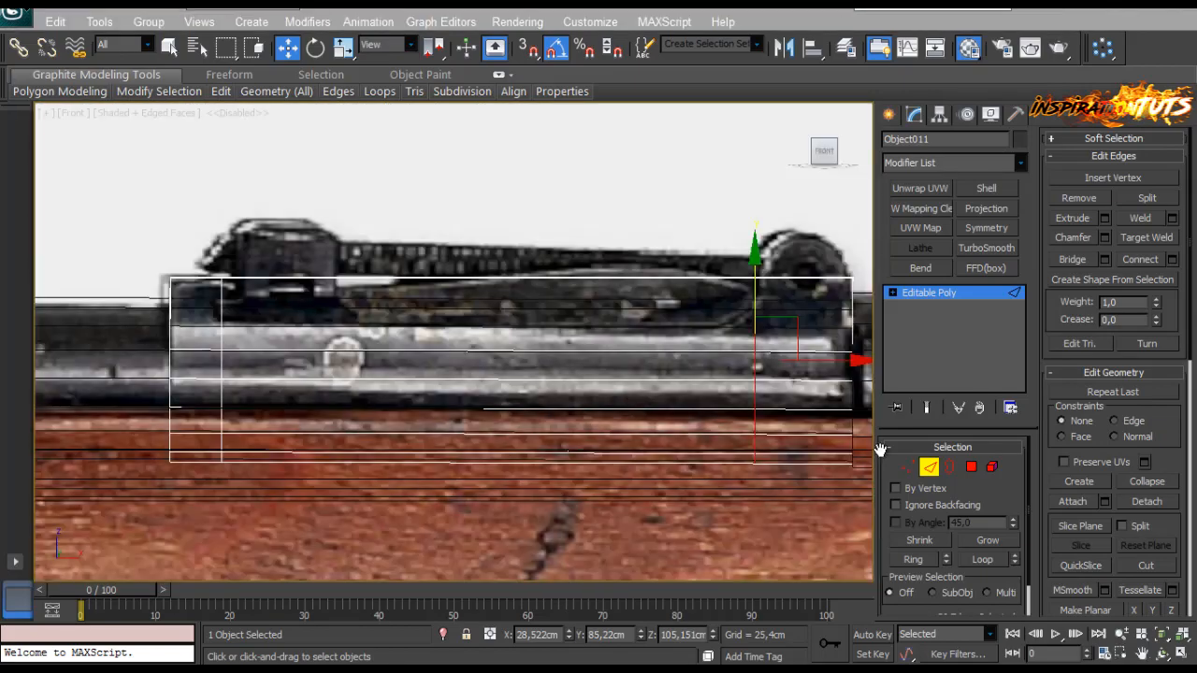
{"action": "middle_click_drag", "start_coordinate": [632, 341], "coordinate": [605, 339]}
{"action": "key", "text": "p"}
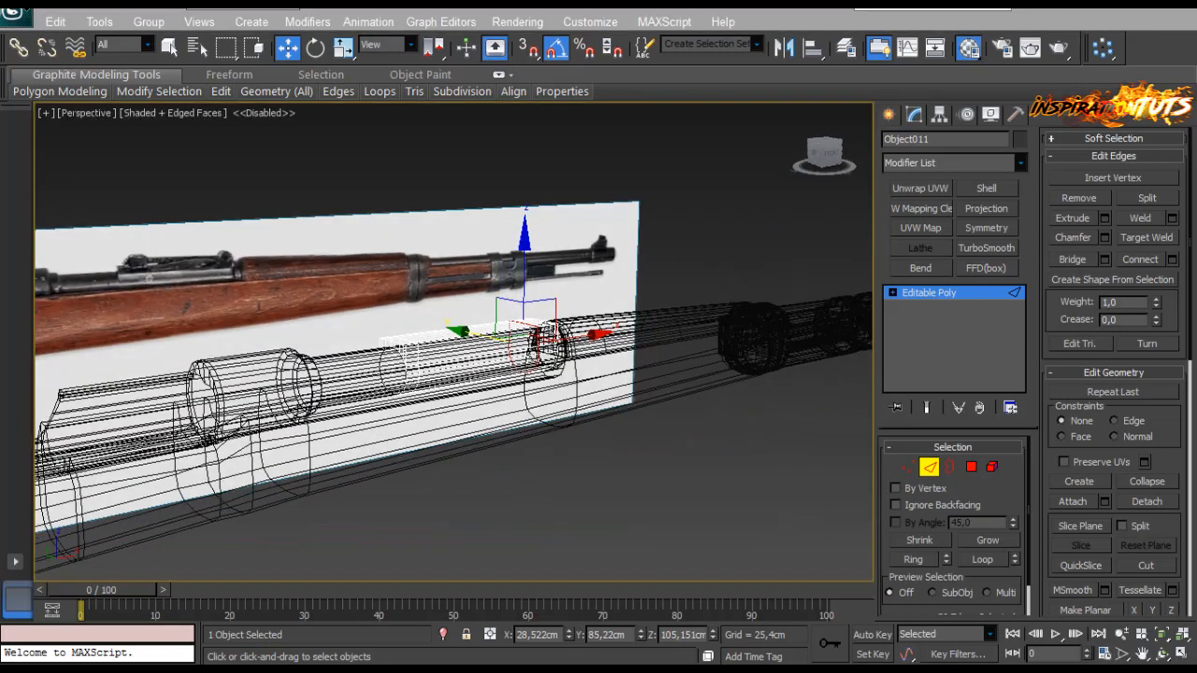
{"action": "scroll", "coordinate": [422, 358], "scroll_direction": "up", "scroll_amount": 6}
{"action": "middle_click_drag", "start_coordinate": [582, 376], "coordinate": [481, 382]}
{"action": "scroll", "coordinate": [489, 386], "scroll_direction": "down", "scroll_amount": 4}
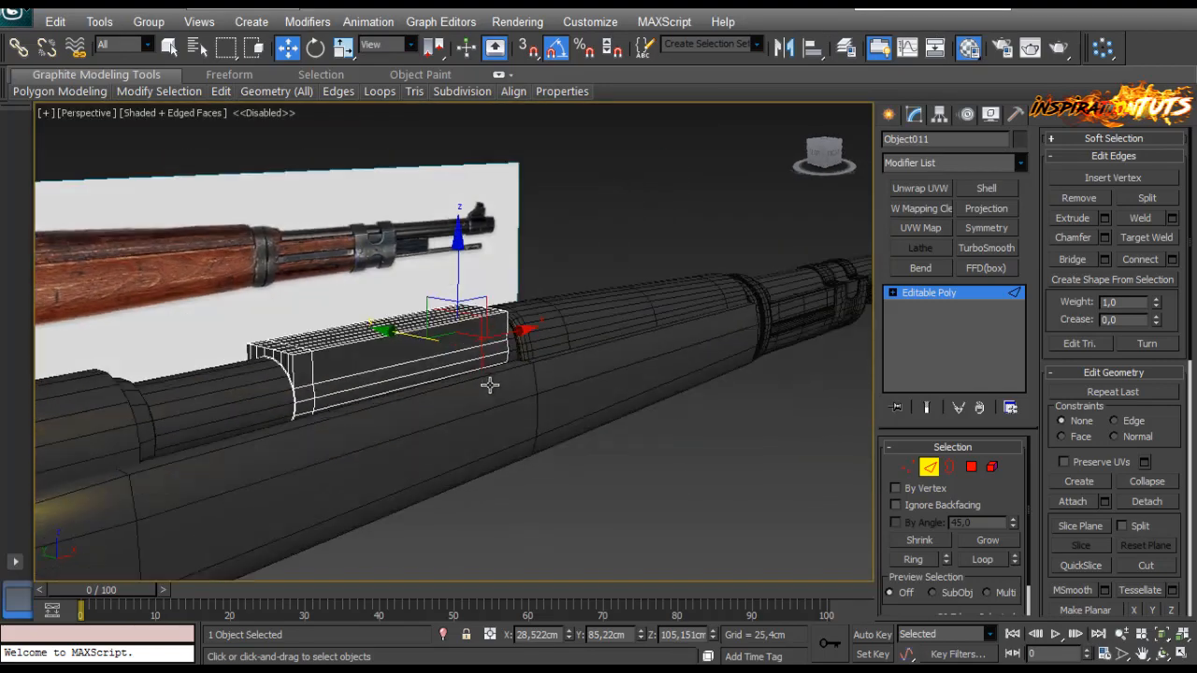
Step: Connect the middle edge rings on the sight base's upper and lower sides to add a lengthwise centre loop
{"action": "scroll", "coordinate": [489, 386], "scroll_direction": "up", "scroll_amount": 5}
{"action": "middle_click_drag", "start_coordinate": [394, 378], "coordinate": [524, 280]}
{"action": "left_click", "coordinate": [950, 469]}
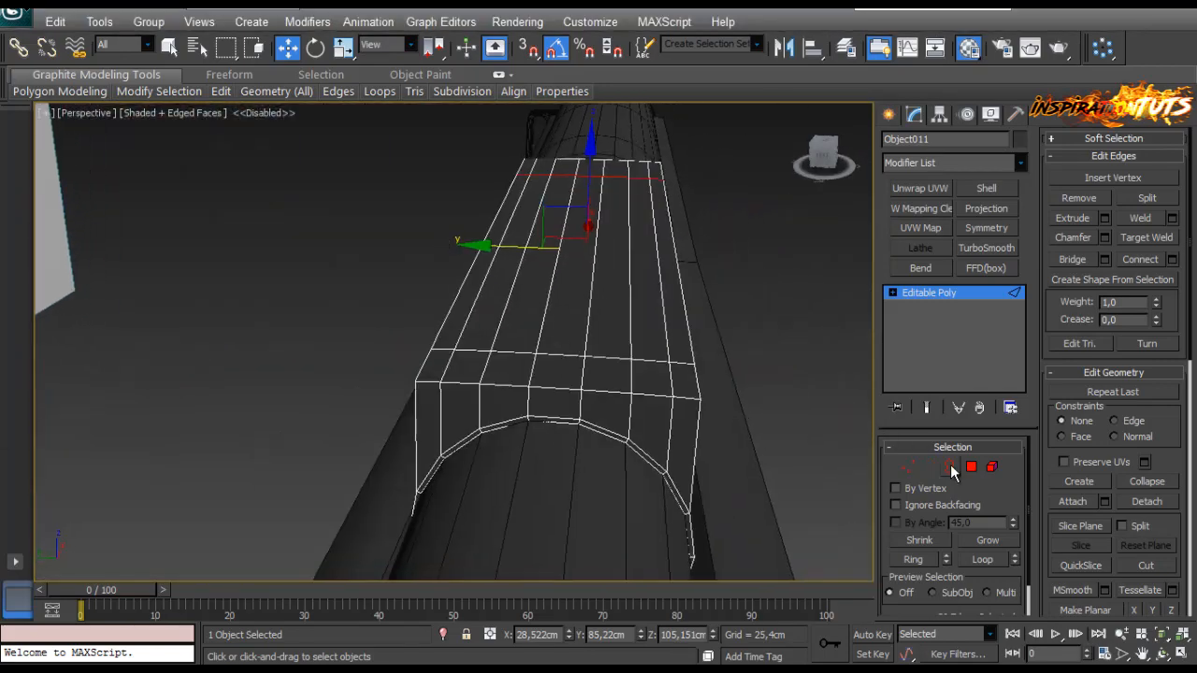
{"action": "left_click", "coordinate": [570, 391]}
{"action": "left_click", "coordinate": [564, 419], "text": "shift"}
{"action": "middle_click_drag", "start_coordinate": [668, 357], "coordinate": [520, 472]}
{"action": "left_click", "coordinate": [520, 475], "text": "ctrl"}
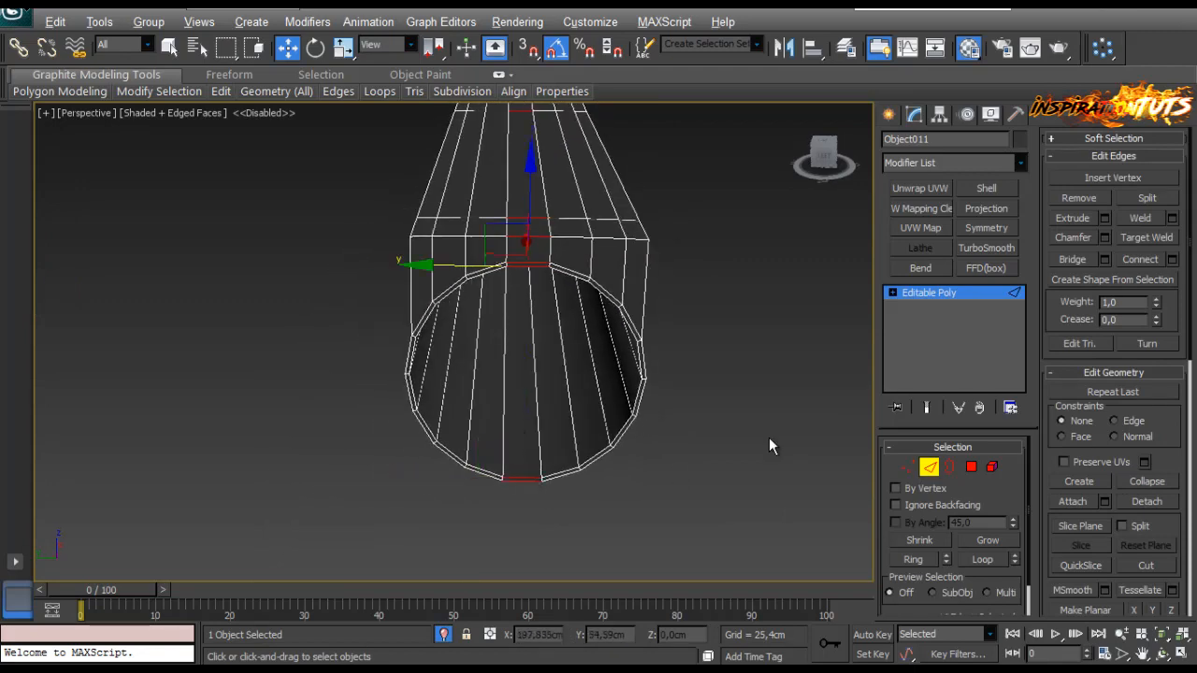
{"action": "left_click", "coordinate": [1170, 260]}
{"action": "left_click", "coordinate": [462, 428]}
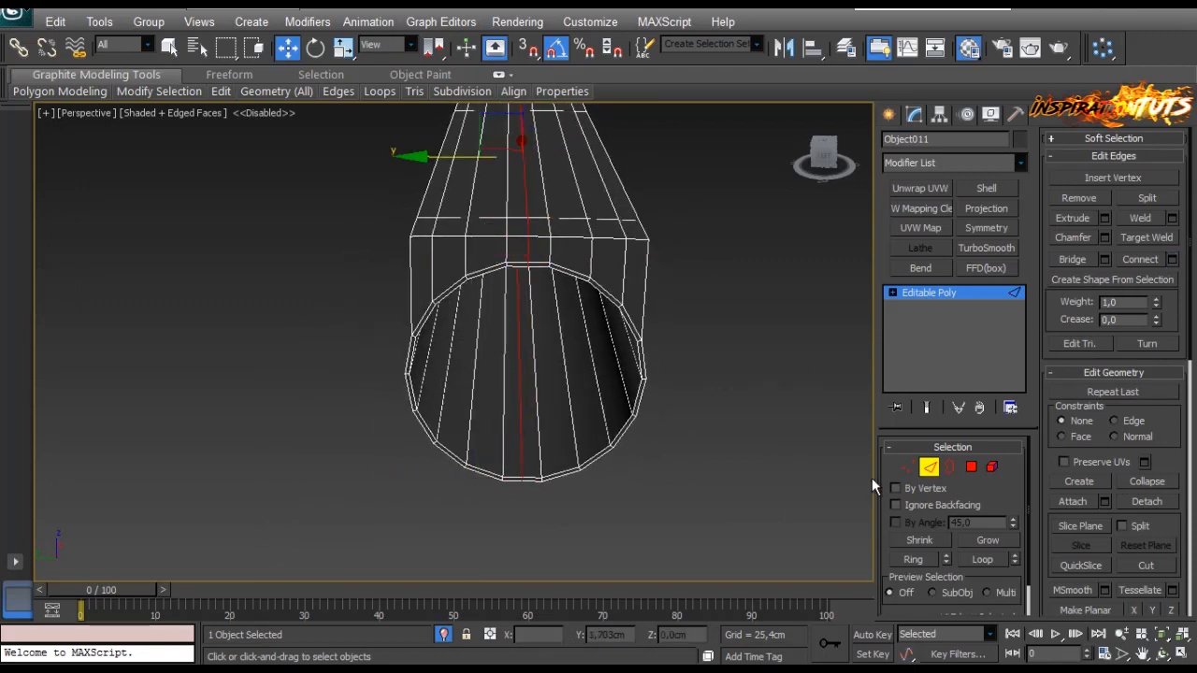
Step: Delete the narrow polygon strips beside the centre loop on the upper and lower sides, separating the sight base's halves
{"action": "left_click", "coordinate": [510, 478]}
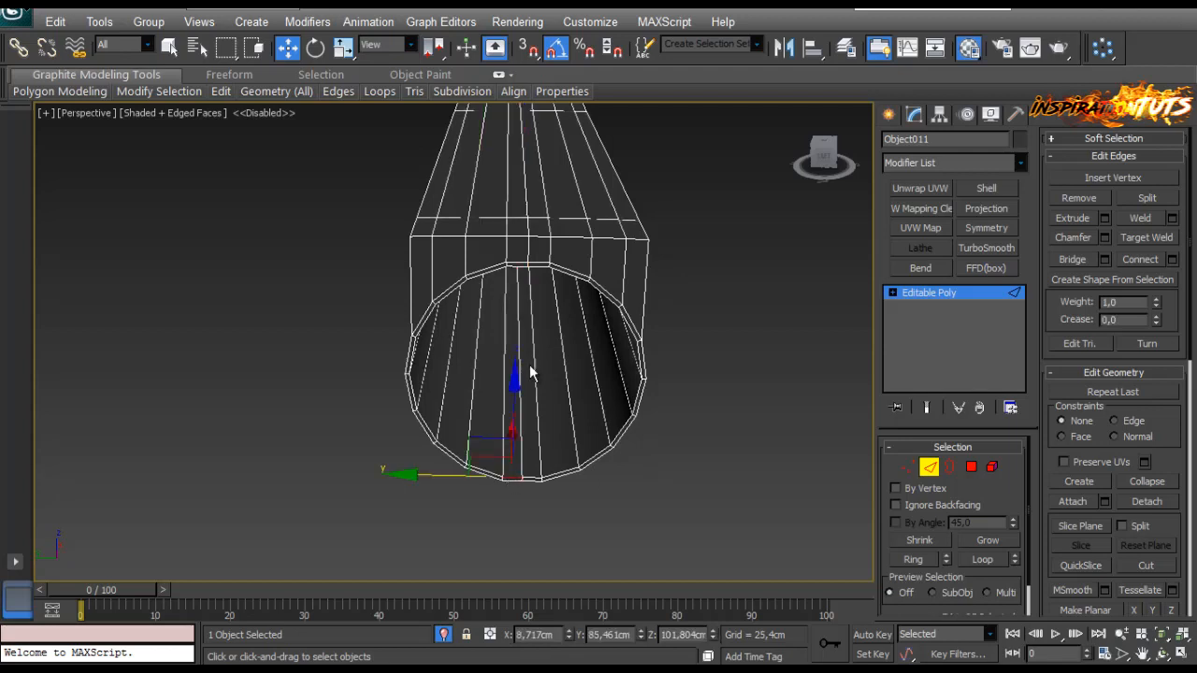
{"action": "left_click", "coordinate": [516, 242]}
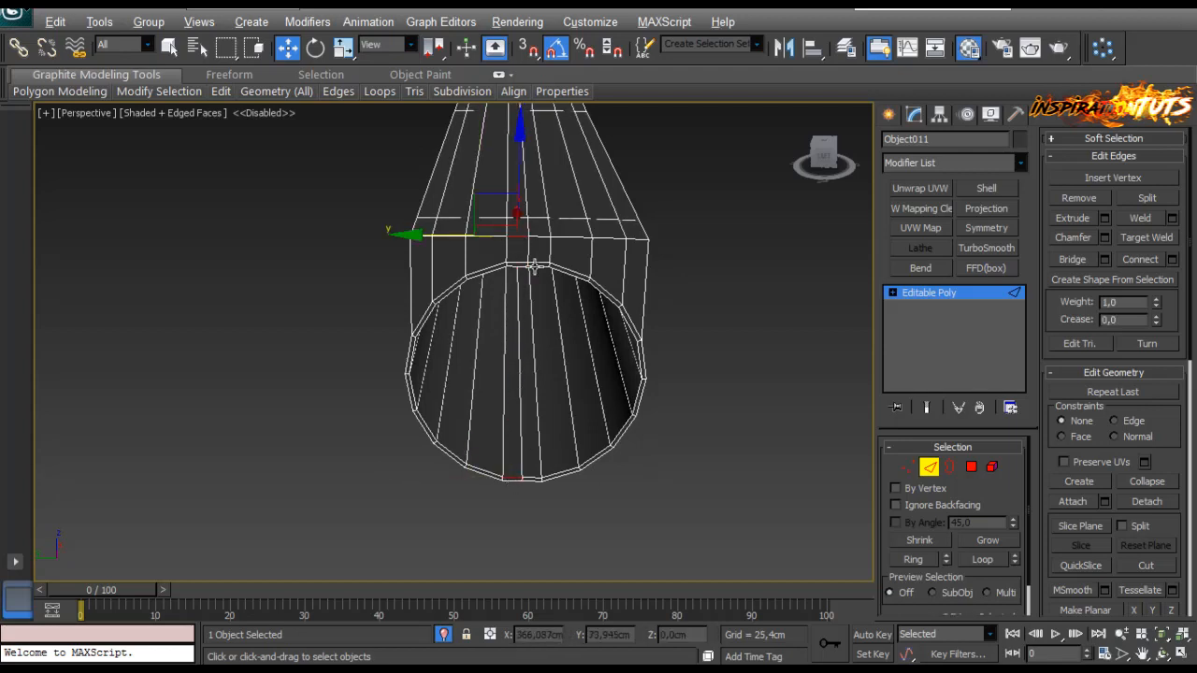
{"action": "left_click", "coordinate": [970, 469]}
{"action": "key", "text": "Delete"}
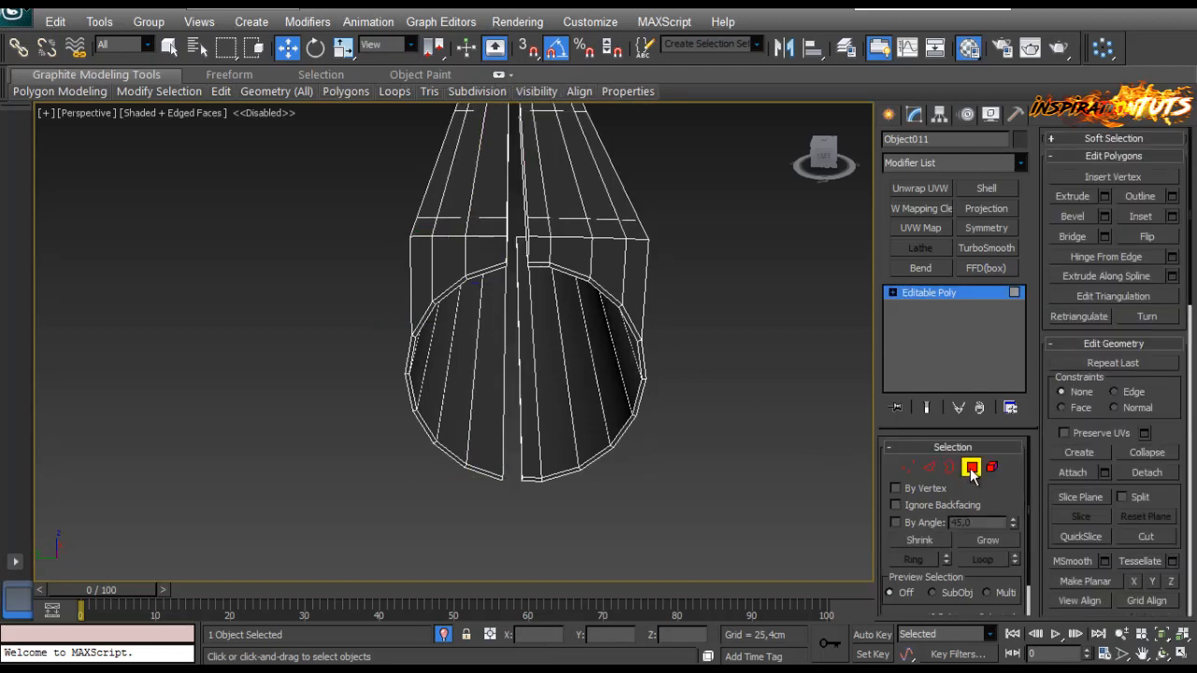
{"action": "left_click", "coordinate": [973, 467]}
Step: Delete the separated half of the sight base on the positive Y side, keeping only the opposite half
{"action": "key", "text": "5"}
{"action": "left_click", "coordinate": [475, 328]}
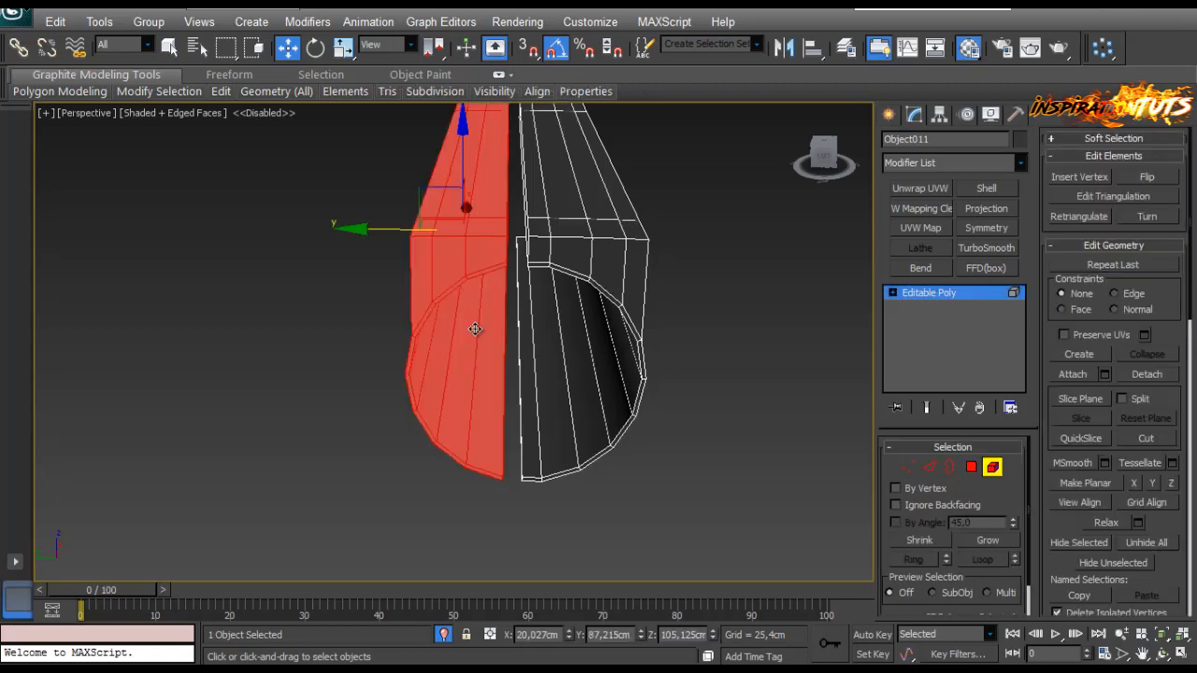
{"action": "key", "text": "Delete"}
{"action": "left_click", "coordinate": [993, 469]}
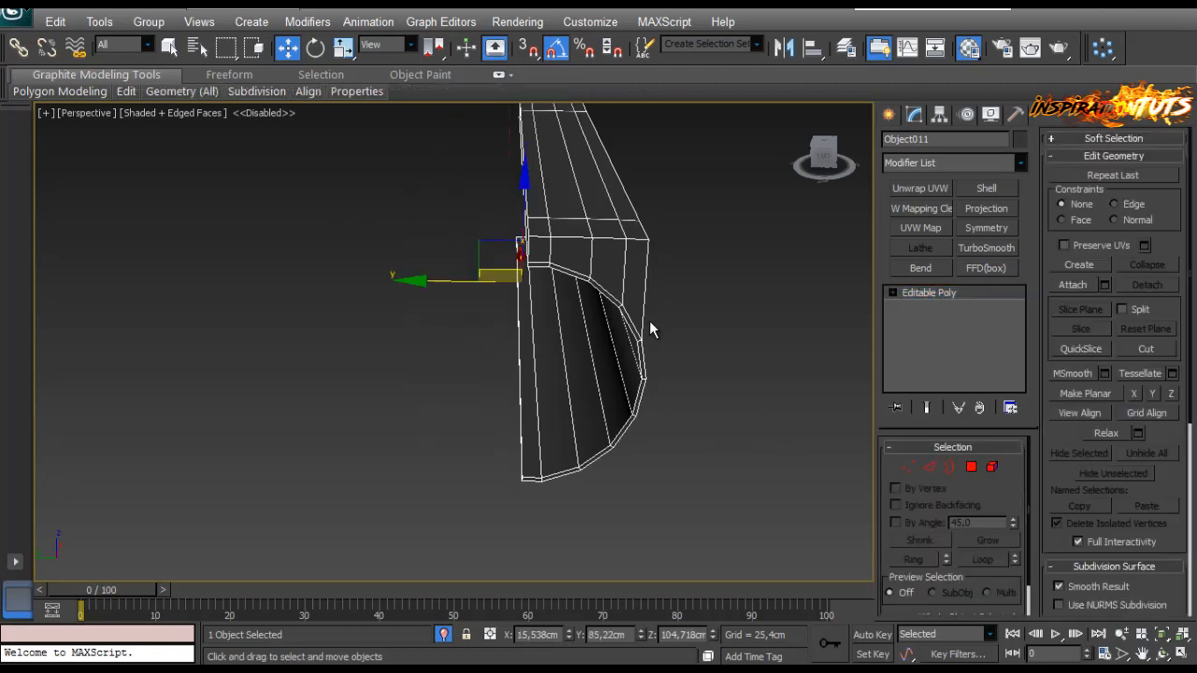
{"action": "middle_click_drag", "start_coordinate": [649, 320], "coordinate": [552, 330], "text": "alt"}
{"action": "middle_click_drag", "start_coordinate": [542, 347], "coordinate": [537, 343]}
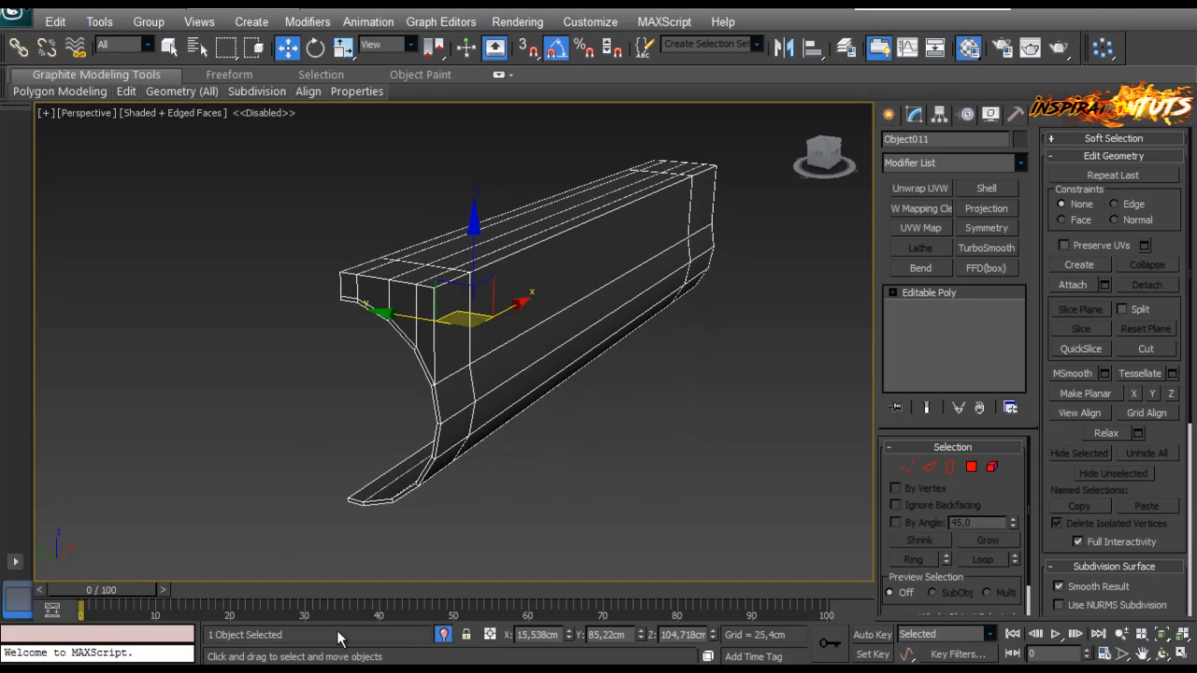
Step: Connect the sight base's upper side edges with one lengthwise loop at slide -26, following the band in the front reference
{"action": "scroll", "coordinate": [433, 414], "scroll_direction": "up", "scroll_amount": 5}
{"action": "key", "text": "f"}
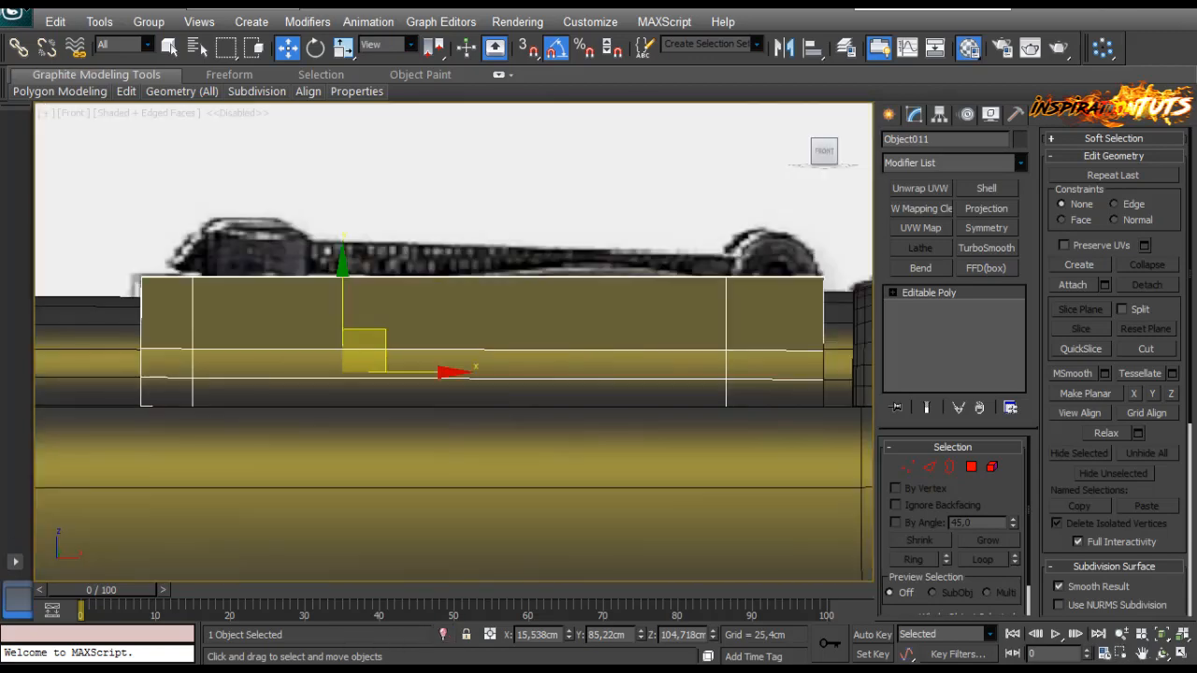
{"action": "key", "text": "alt+x"}
{"action": "middle_click_drag", "start_coordinate": [539, 356], "coordinate": [533, 331]}
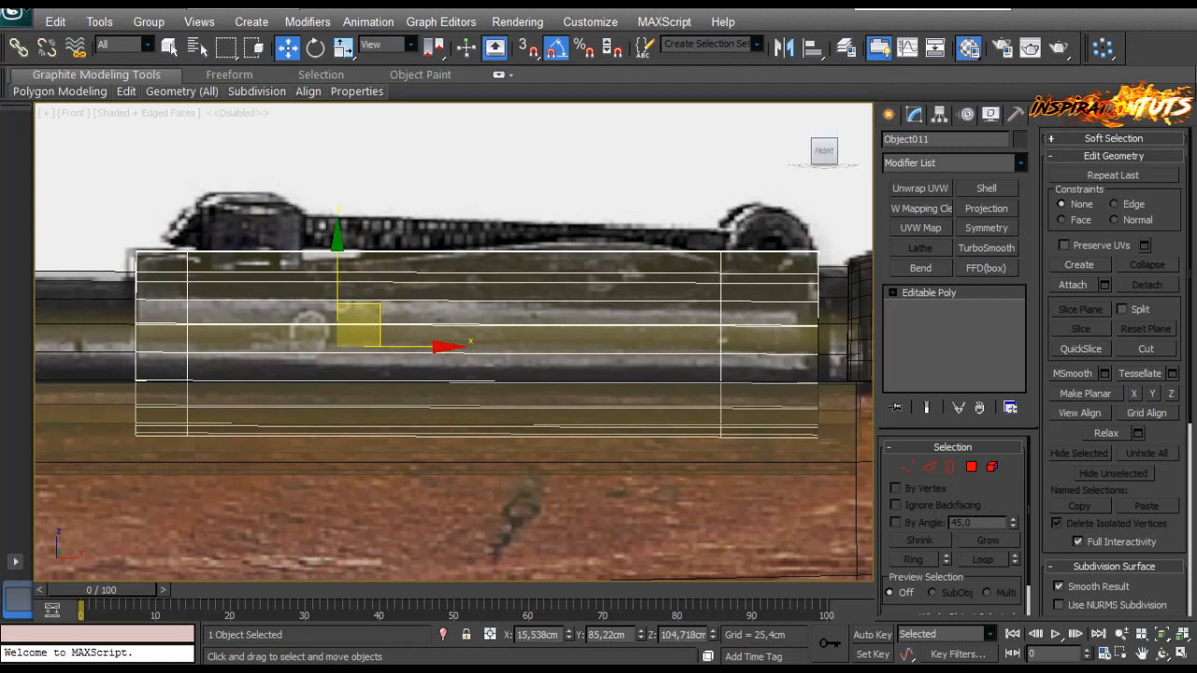
{"action": "middle_click_drag", "start_coordinate": [676, 339], "coordinate": [651, 332]}
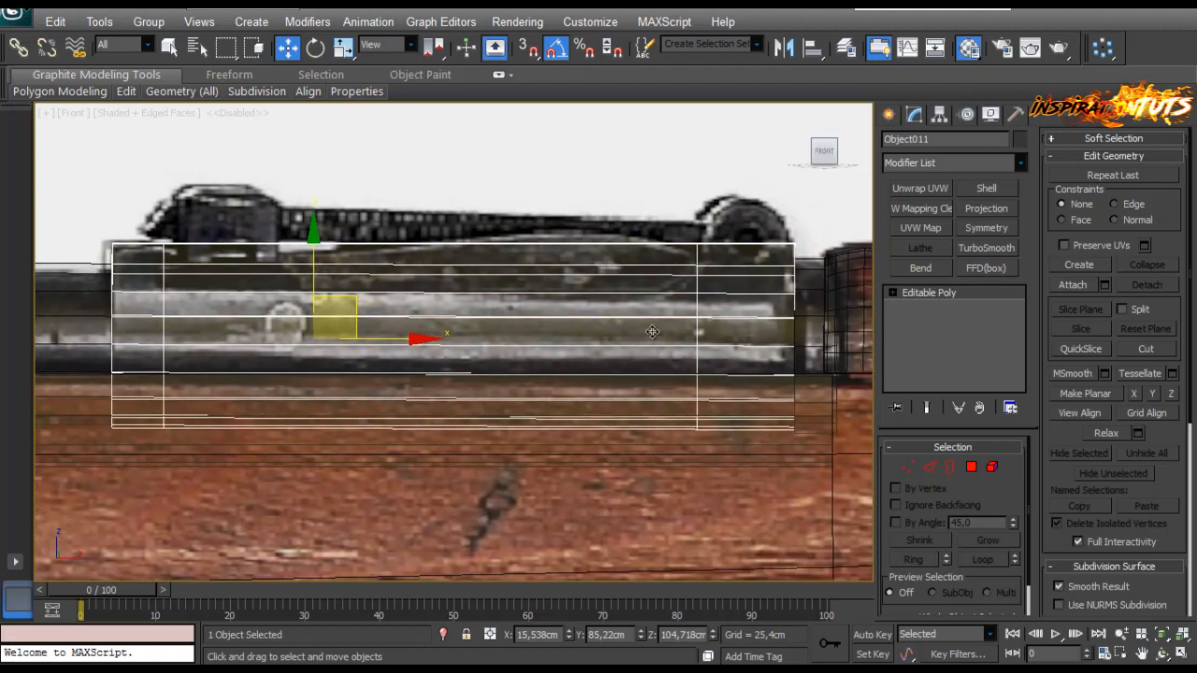
{"action": "left_click", "coordinate": [908, 467]}
{"action": "scroll", "coordinate": [711, 290], "scroll_direction": "down", "scroll_amount": 3}
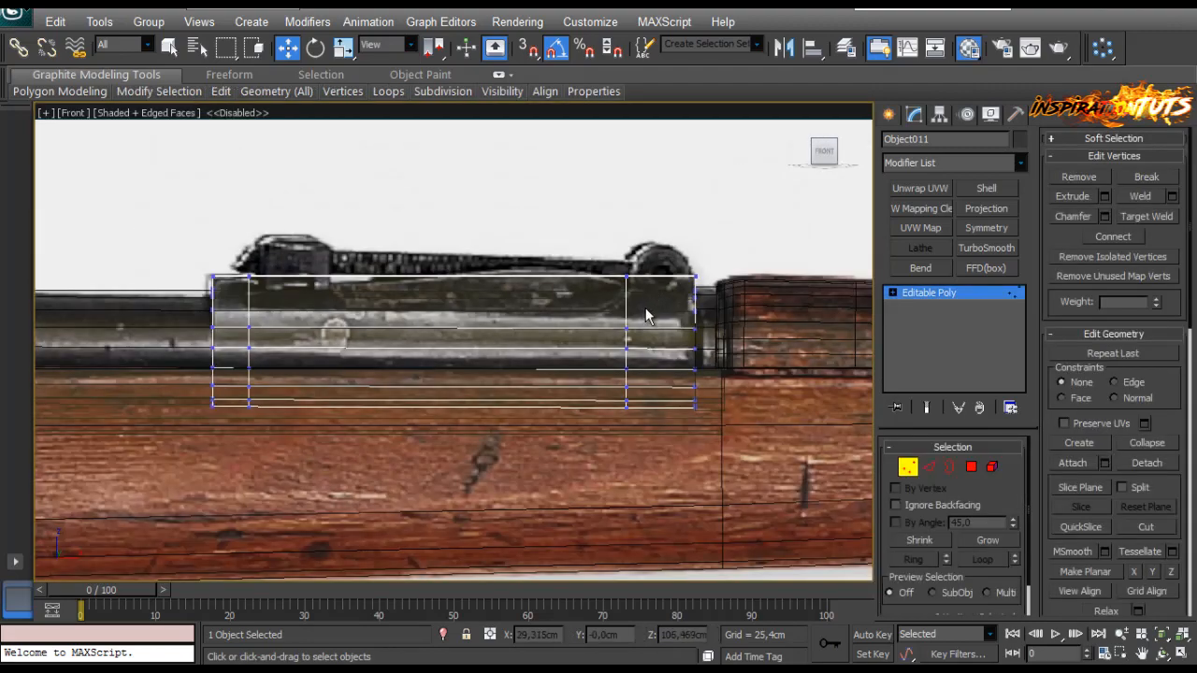
{"action": "scroll", "coordinate": [646, 316], "scroll_direction": "up", "scroll_amount": 3}
{"action": "middle_click_drag", "start_coordinate": [692, 329], "coordinate": [698, 330]}
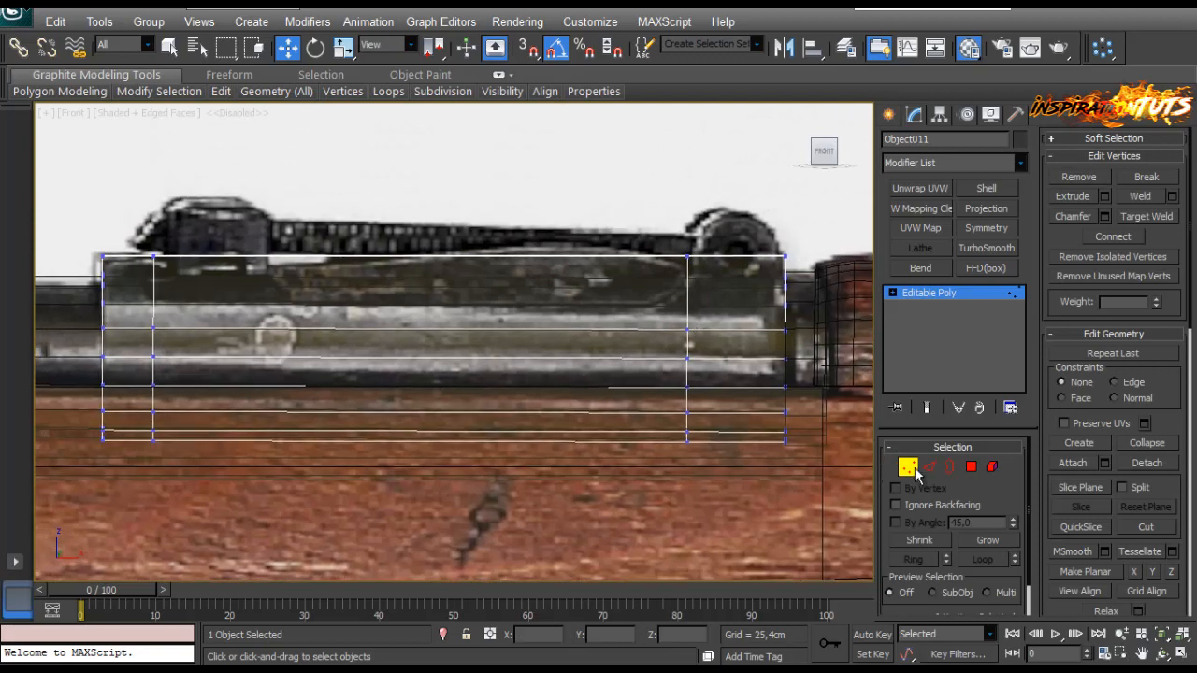
{"action": "left_click", "coordinate": [928, 466]}
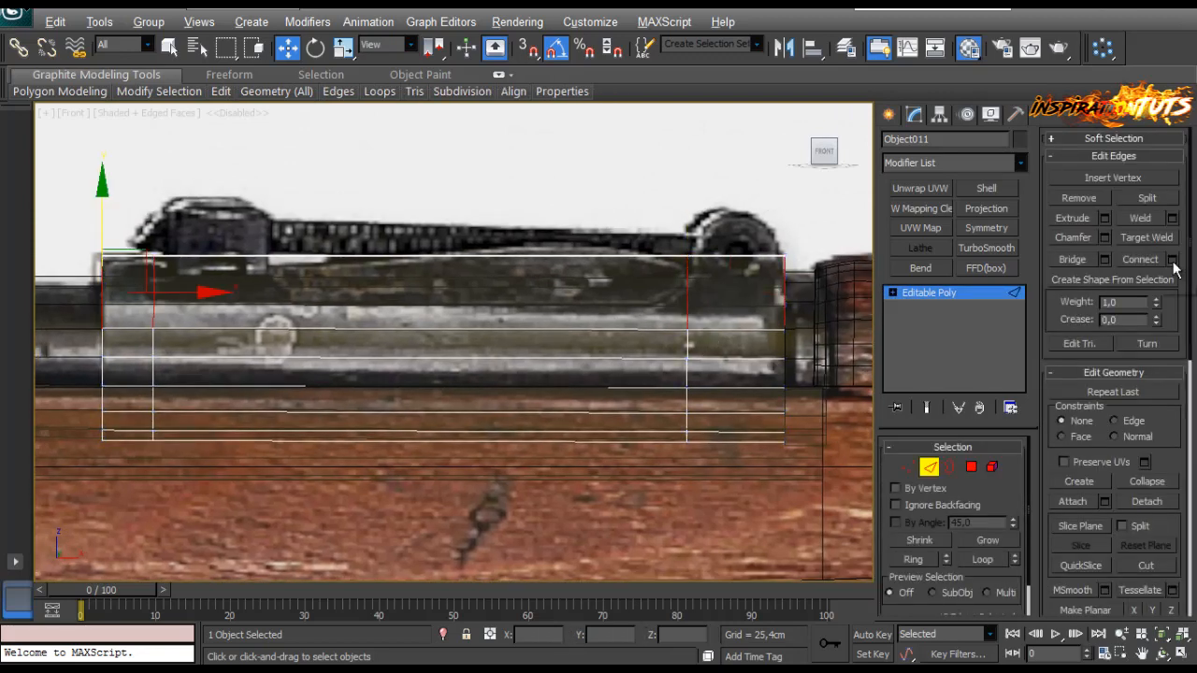
{"action": "left_click", "coordinate": [1172, 261]}
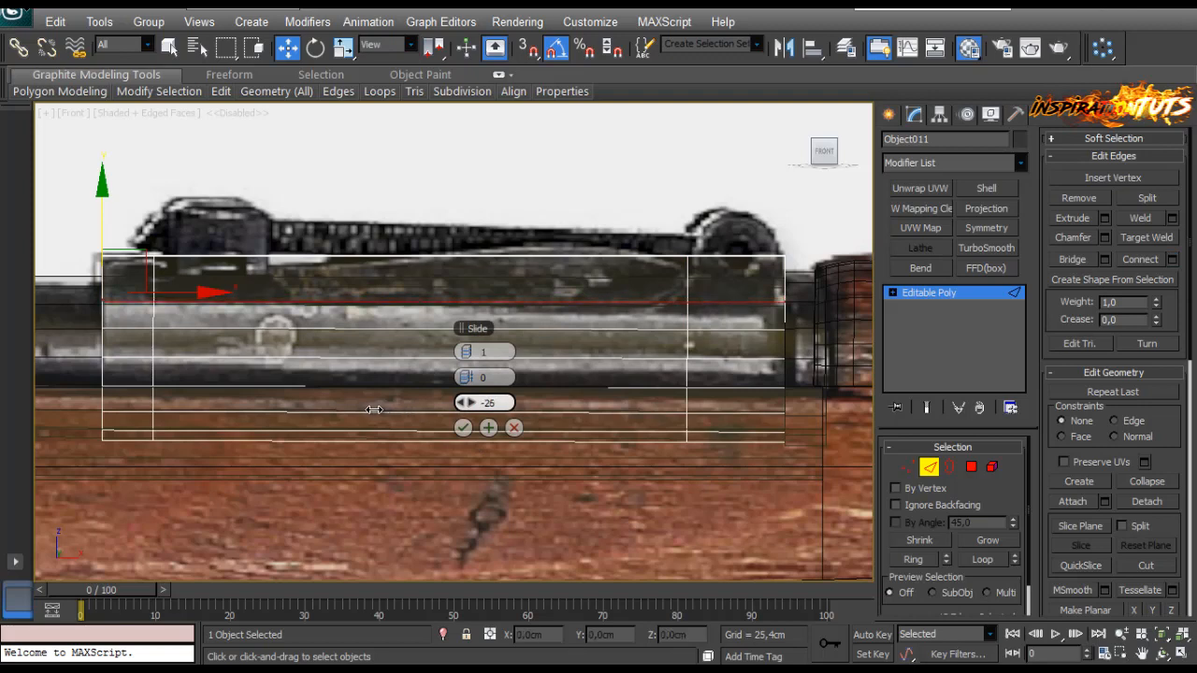
{"action": "left_click", "coordinate": [463, 428]}
{"action": "left_click", "coordinate": [929, 467]}
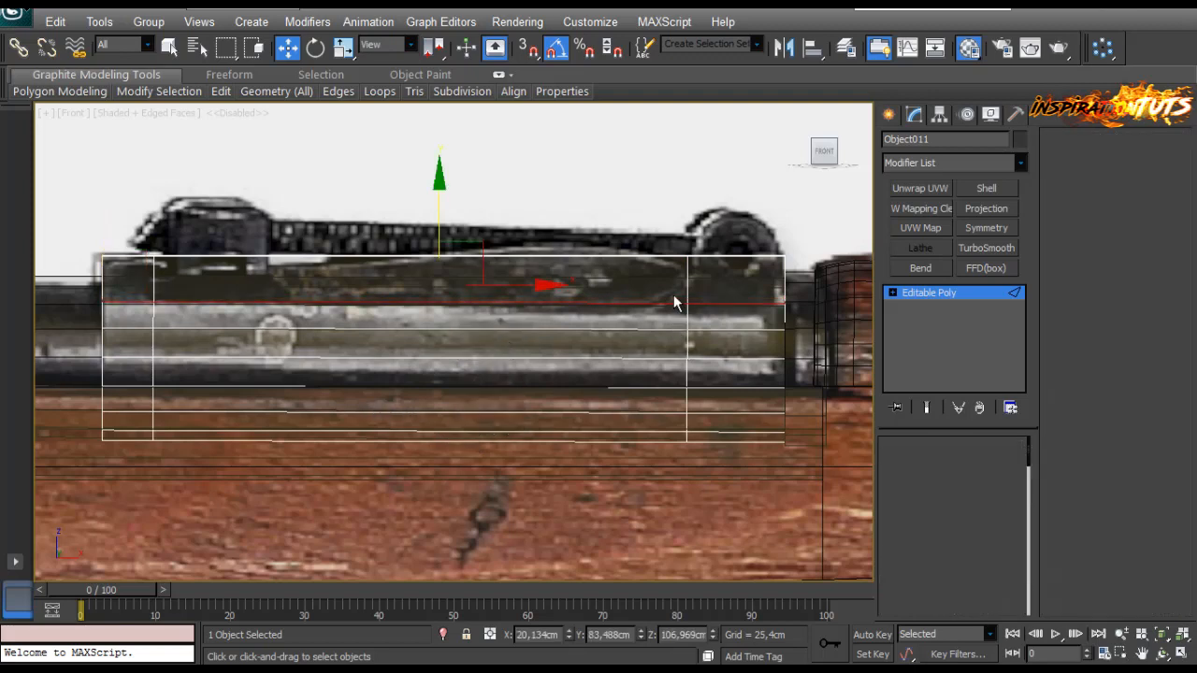
Step: Shift the vertices below the upper band on the muzzle-side cross loop about 0.5 cm rearward, slanting the band's end edge
{"action": "key", "text": "1"}
{"action": "left_click_drag", "start_coordinate": [723, 509], "coordinate": [732, 301]}
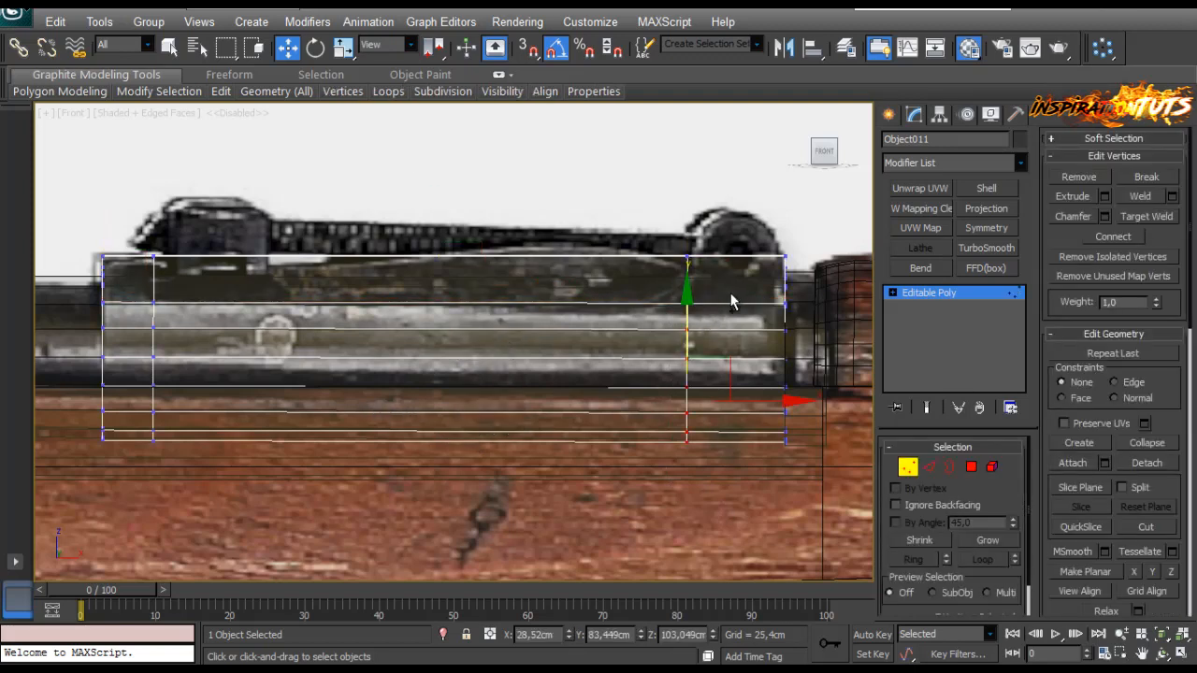
{"action": "left_click_drag", "start_coordinate": [764, 391], "coordinate": [748, 390]}
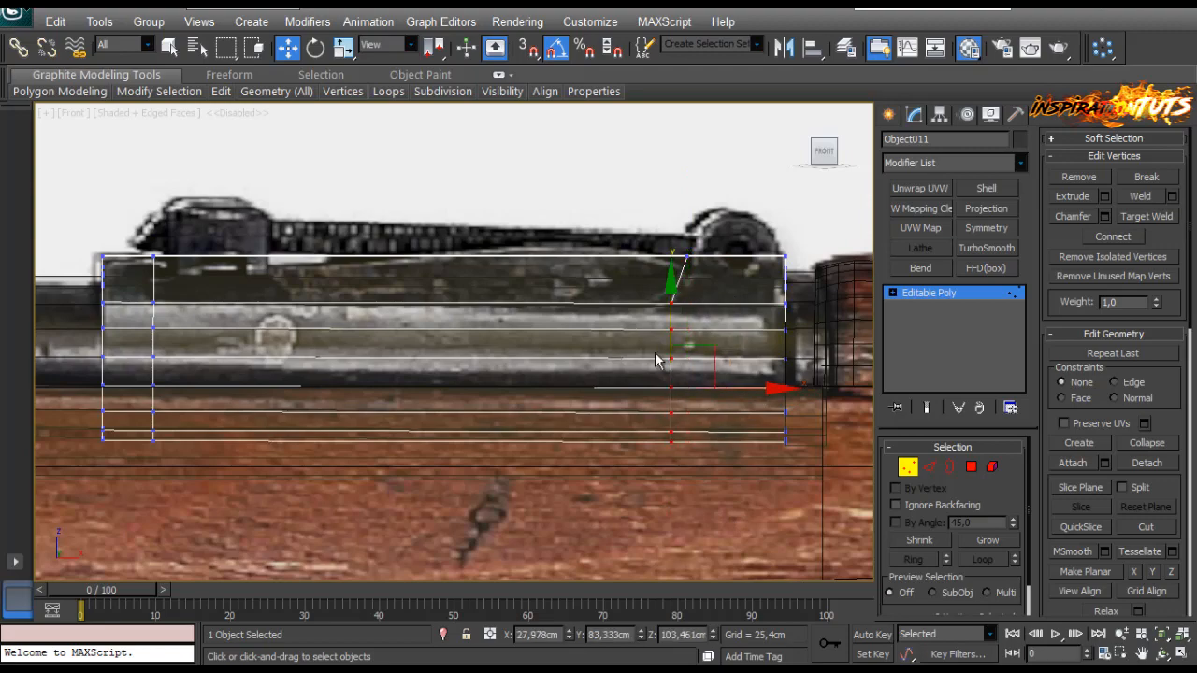
{"action": "left_click", "coordinate": [653, 362]}
Step: Examine the cross loops against the reference, and the upper band polygons between them in perspective
{"action": "middle_click_drag", "start_coordinate": [430, 358], "coordinate": [571, 356]}
{"action": "scroll", "coordinate": [273, 282], "scroll_direction": "up", "scroll_amount": 2}
{"action": "scroll", "coordinate": [273, 275], "scroll_direction": "up", "scroll_amount": 2}
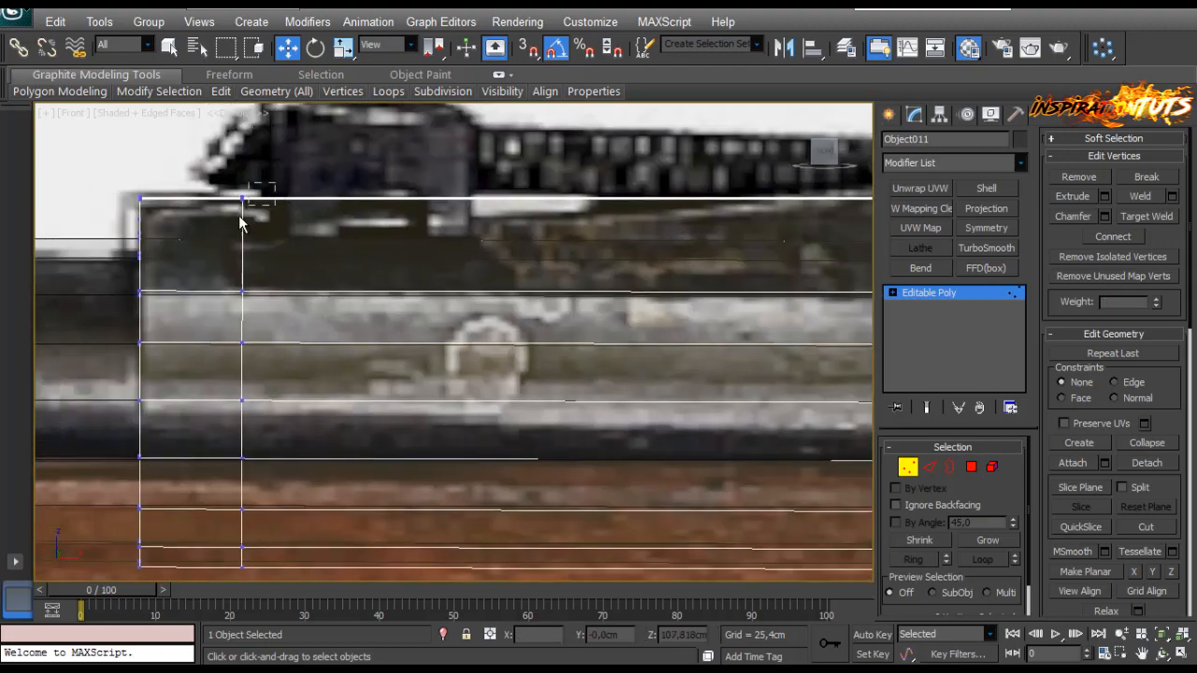
{"action": "scroll", "coordinate": [316, 245], "scroll_direction": "down", "scroll_amount": 2}
{"action": "middle_click_drag", "start_coordinate": [466, 265], "coordinate": [317, 288]}
{"action": "scroll", "coordinate": [337, 309], "scroll_direction": "down", "scroll_amount": 4}
{"action": "scroll", "coordinate": [517, 324], "scroll_direction": "up", "scroll_amount": 2}
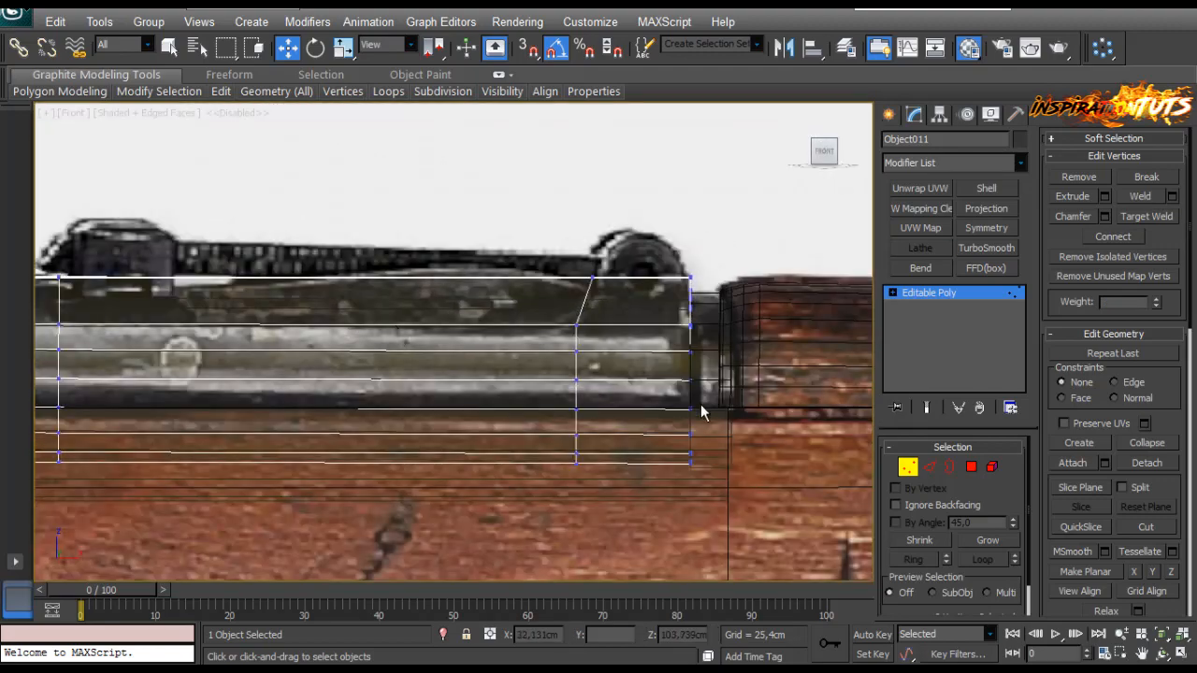
{"action": "key", "text": "4"}
{"action": "left_click", "coordinate": [406, 298]}
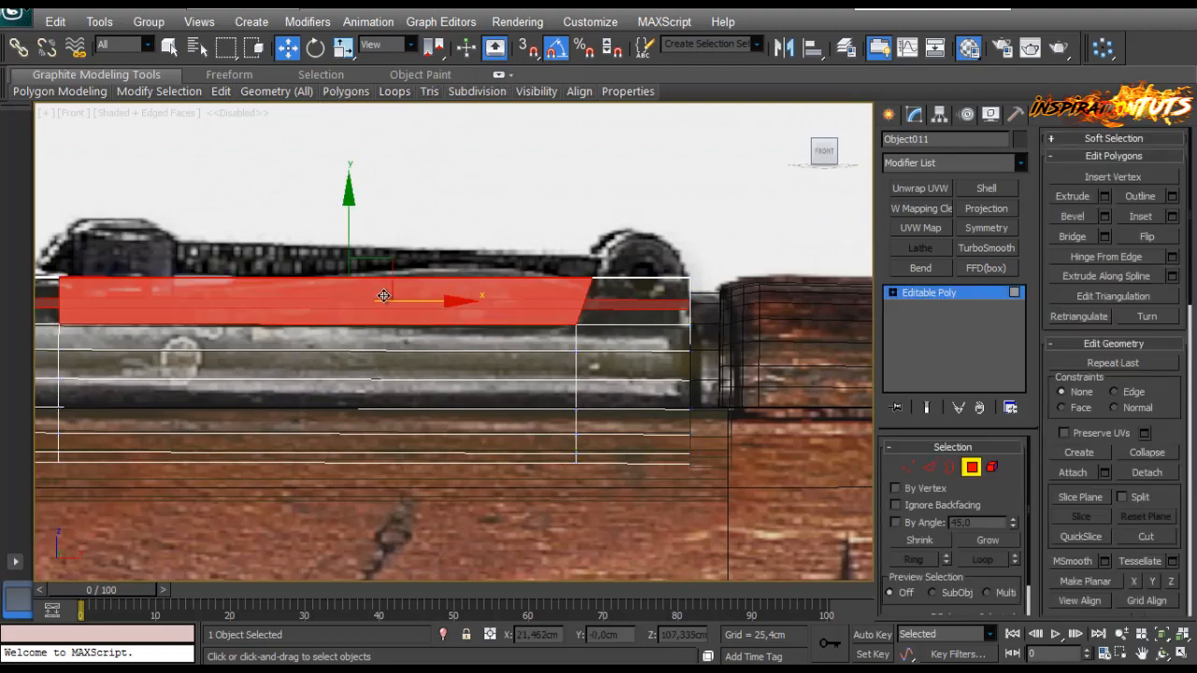
{"action": "key", "text": "p"}
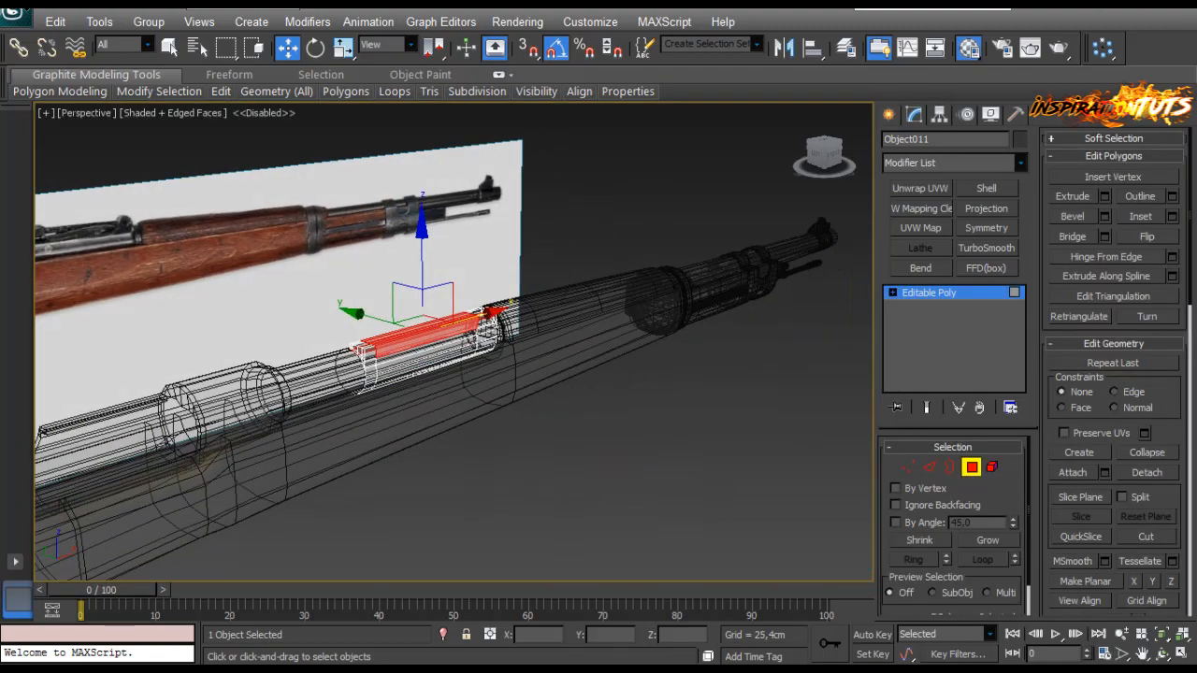
{"action": "middle_click_drag", "start_coordinate": [459, 291], "coordinate": [597, 301], "text": "alt"}
{"action": "key", "text": "z"}
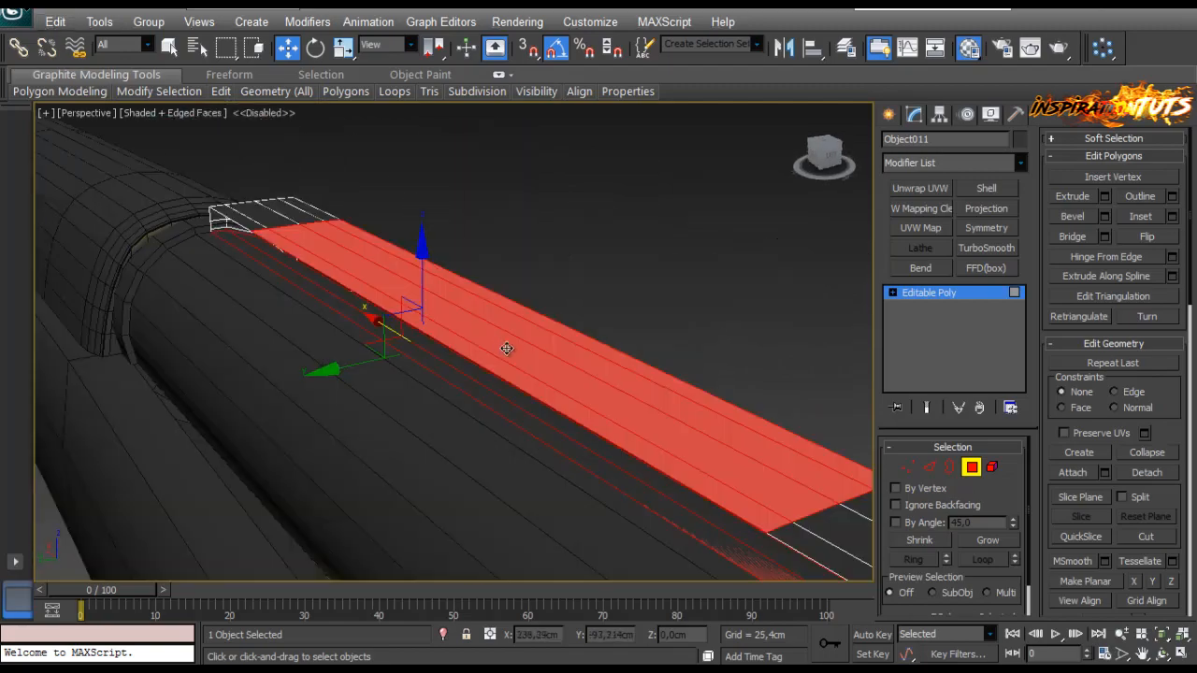
{"action": "scroll", "coordinate": [521, 347], "scroll_direction": "down", "scroll_amount": 4}
{"action": "mouse_move", "coordinate": [521, 347]}
{"action": "middle_mouse_down", "text": "alt"}
{"action": "mouse_move", "coordinate": [540, 345]}
{"action": "mouse_move", "coordinate": [476, 339]}
{"action": "mouse_move", "coordinate": [398, 305]}
{"action": "mouse_move", "coordinate": [498, 352]}
{"action": "mouse_move", "coordinate": [633, 377]}
{"action": "mouse_move", "coordinate": [676, 401]}
{"action": "mouse_move", "coordinate": [575, 436]}
{"action": "middle_mouse_up", "text": "alt"}
{"action": "scroll", "coordinate": [540, 345], "scroll_direction": "up", "scroll_amount": 4}
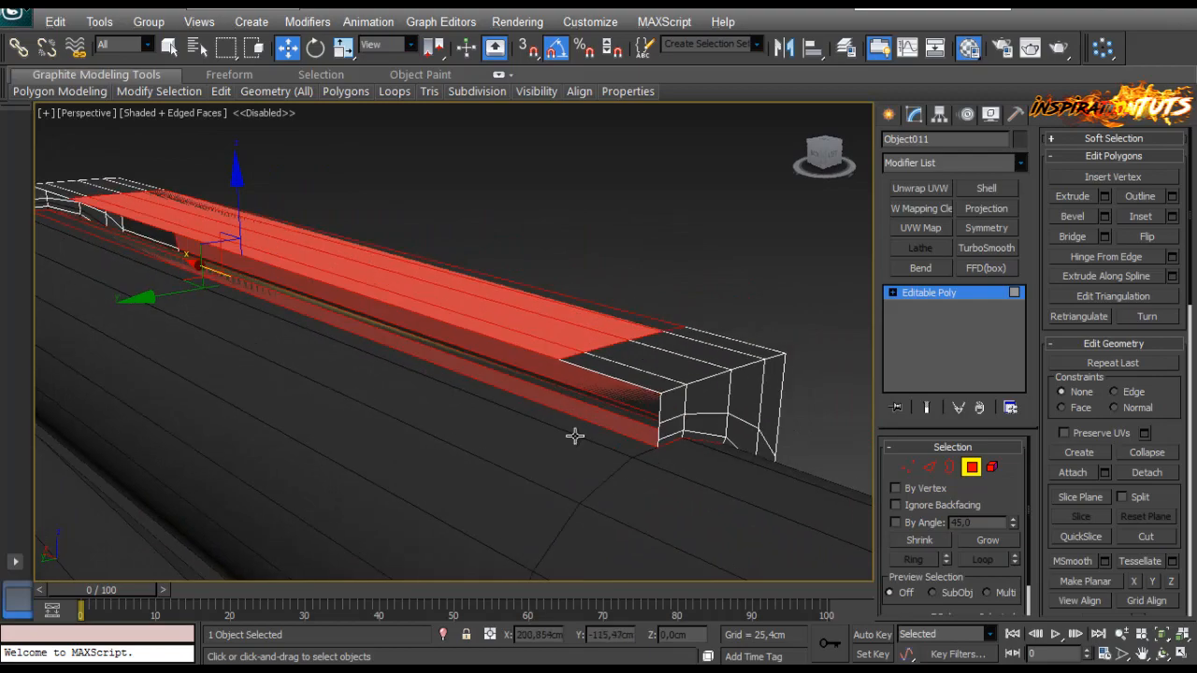
Step: Examine the isolated half shell's inner side and compare its edges with the reference in front view
{"action": "left_click", "coordinate": [932, 468]}
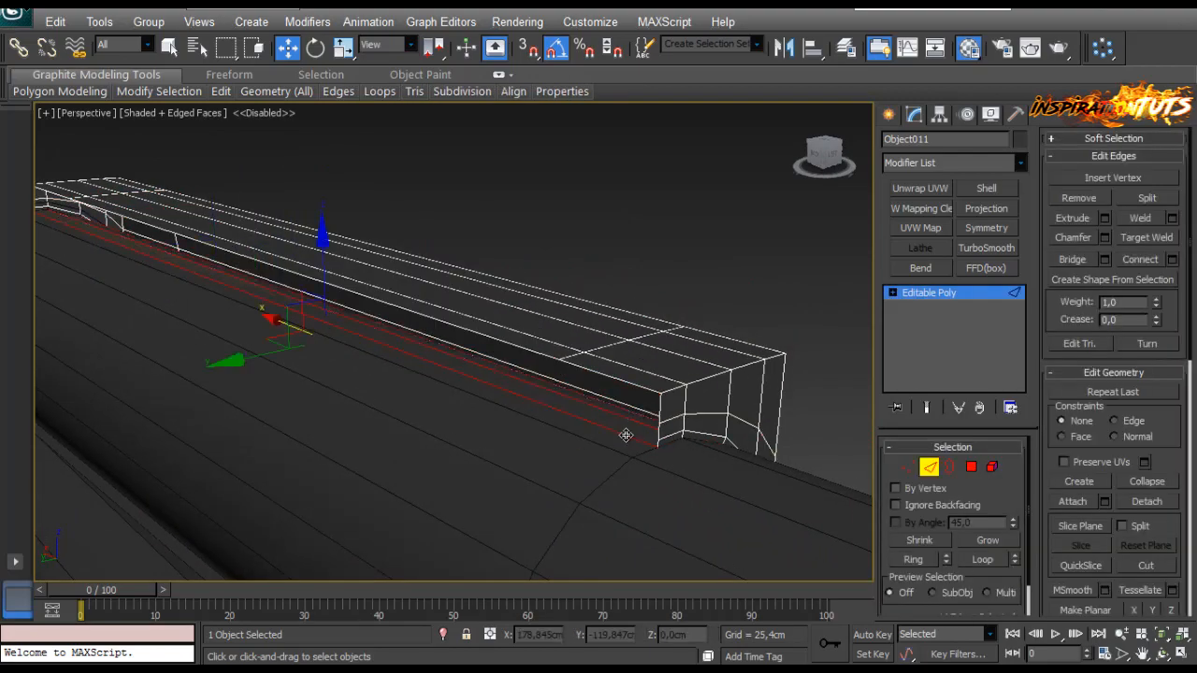
{"action": "middle_click_drag", "start_coordinate": [626, 435], "coordinate": [429, 382], "text": "alt"}
{"action": "left_click", "coordinate": [429, 383]}
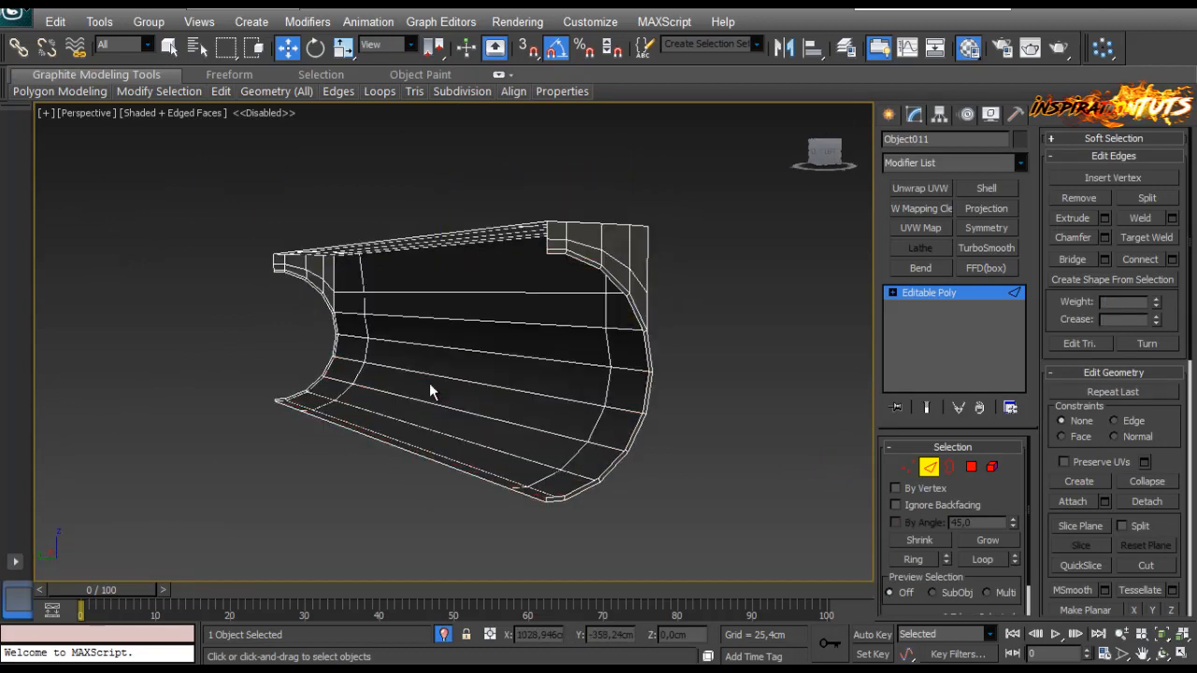
{"action": "mouse_move", "coordinate": [595, 329]}
{"action": "middle_mouse_down", "text": "alt"}
{"action": "mouse_move", "coordinate": [548, 326]}
{"action": "mouse_move", "coordinate": [604, 333]}
{"action": "middle_mouse_up", "text": "alt"}
{"action": "key", "text": "f"}
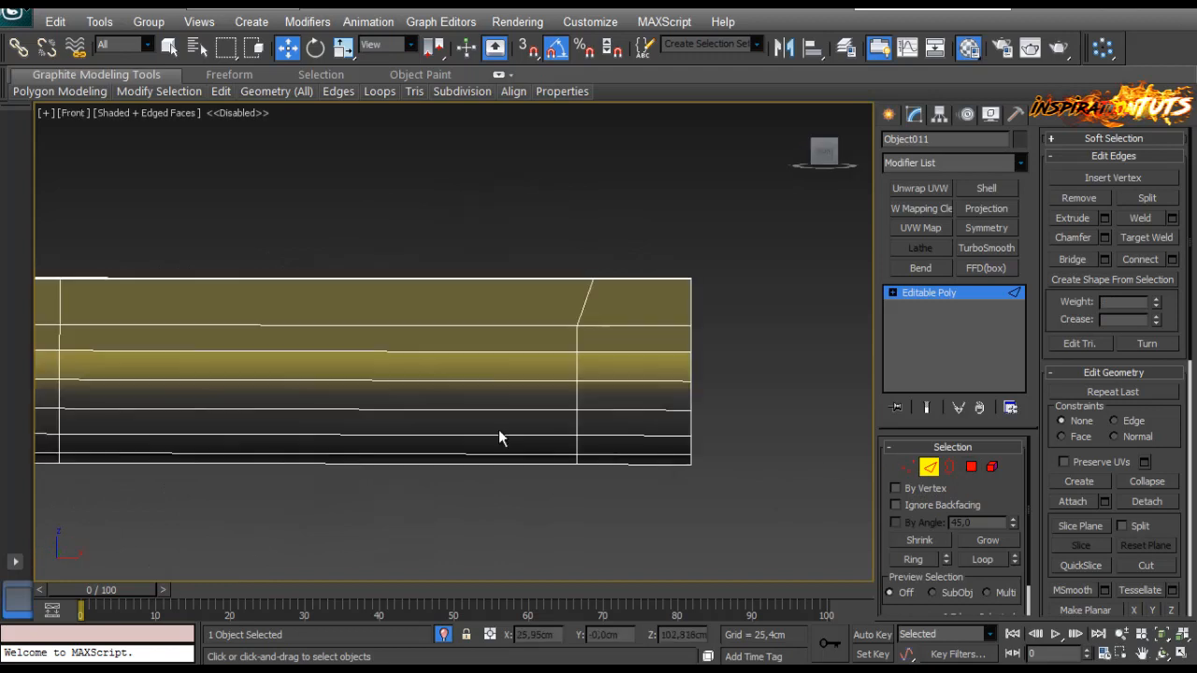
{"action": "left_click", "coordinate": [440, 635]}
{"action": "key", "text": "alt+x"}
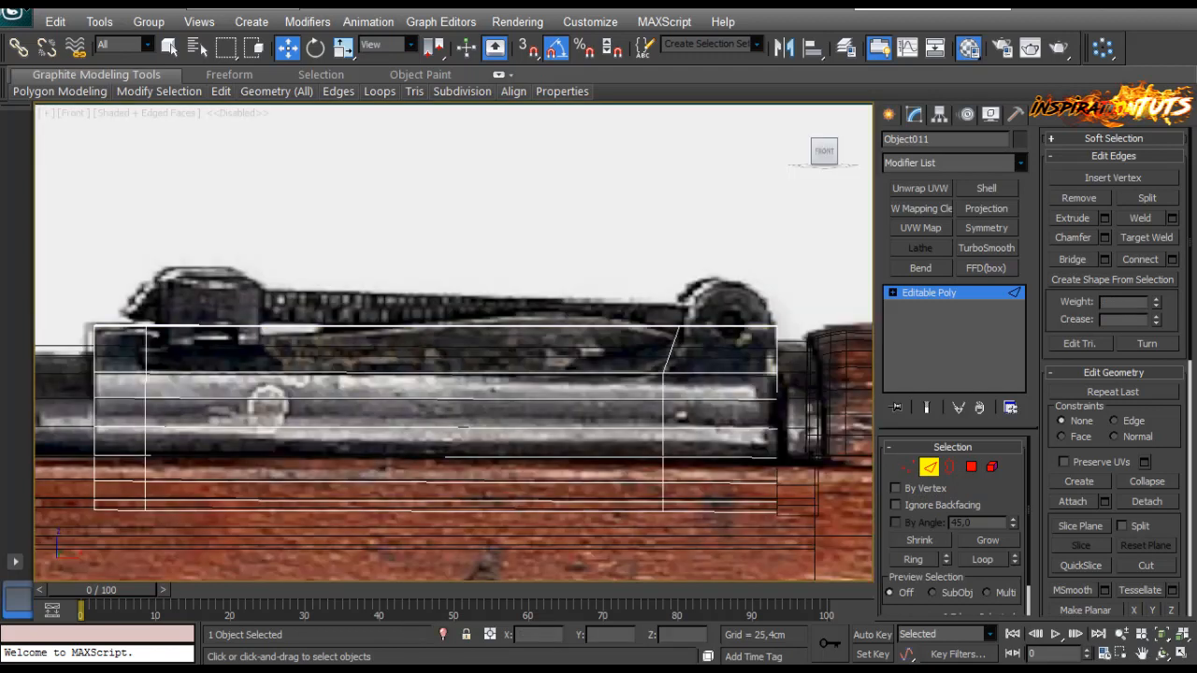
Step: Delete the sight base's upper band polygons between the two cross loops, leaving only the raised end blocks
{"action": "left_click", "coordinate": [973, 468]}
{"action": "left_click", "coordinate": [485, 357]}
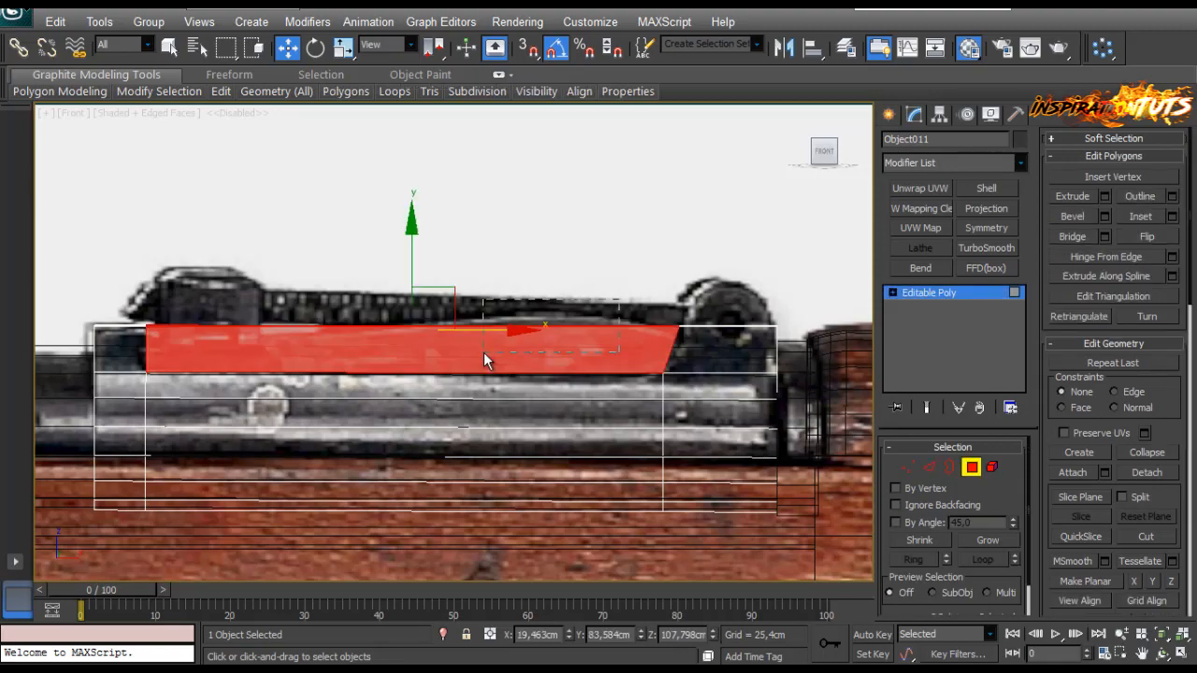
{"action": "key", "text": "Delete"}
Step: Extrude the long open outer edge between the end blocks inward along Y by about 0.5 cm to form a narrow ledge
{"action": "key", "text": "p"}
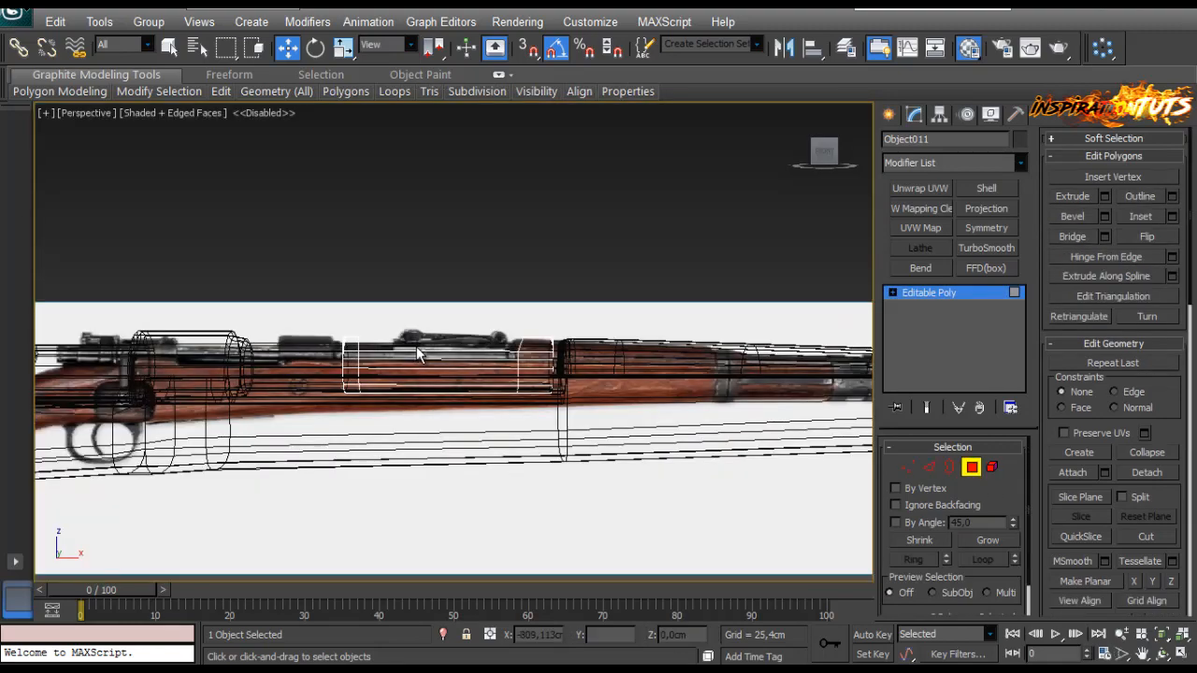
{"action": "middle_click_drag", "start_coordinate": [416, 346], "coordinate": [468, 378], "text": "alt"}
{"action": "mouse_move", "coordinate": [515, 291]}
{"action": "middle_mouse_down", "text": "alt"}
{"action": "mouse_move", "coordinate": [544, 320]}
{"action": "mouse_move", "coordinate": [559, 316]}
{"action": "mouse_move", "coordinate": [190, 444]}
{"action": "middle_mouse_up", "text": "alt"}
{"action": "scroll", "coordinate": [533, 327], "scroll_direction": "up", "scroll_amount": 4}
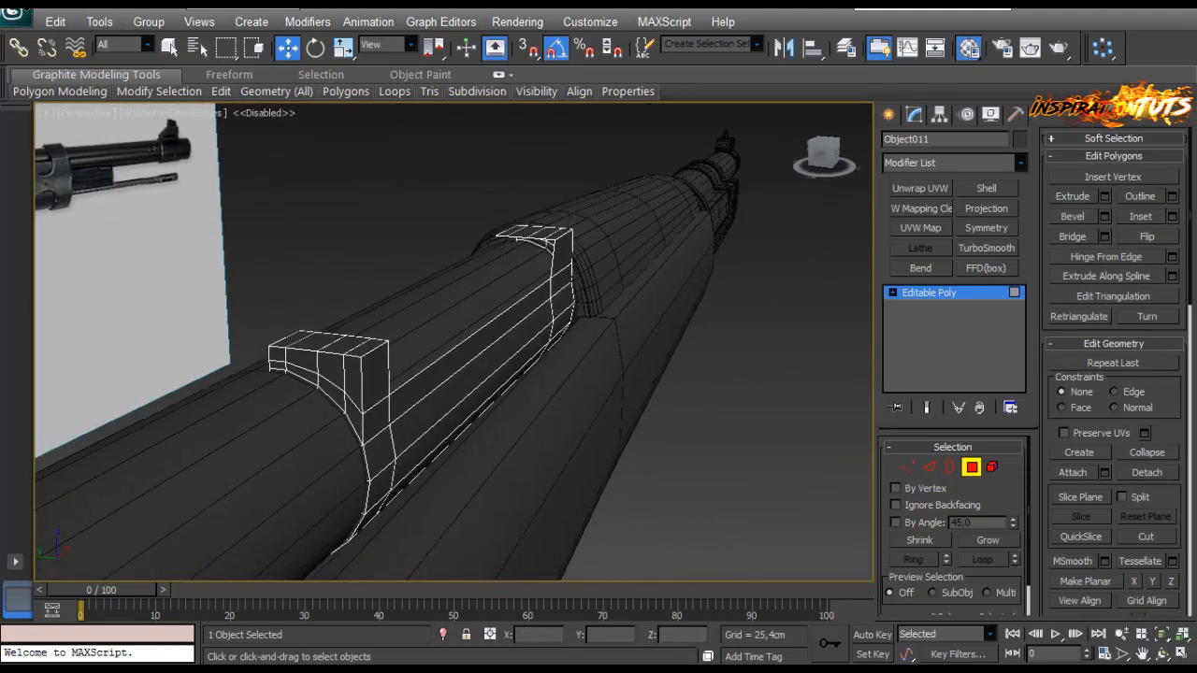
{"action": "scroll", "coordinate": [395, 333], "scroll_direction": "up", "scroll_amount": 3}
{"action": "middle_click_drag", "start_coordinate": [394, 334], "coordinate": [590, 347], "text": "alt"}
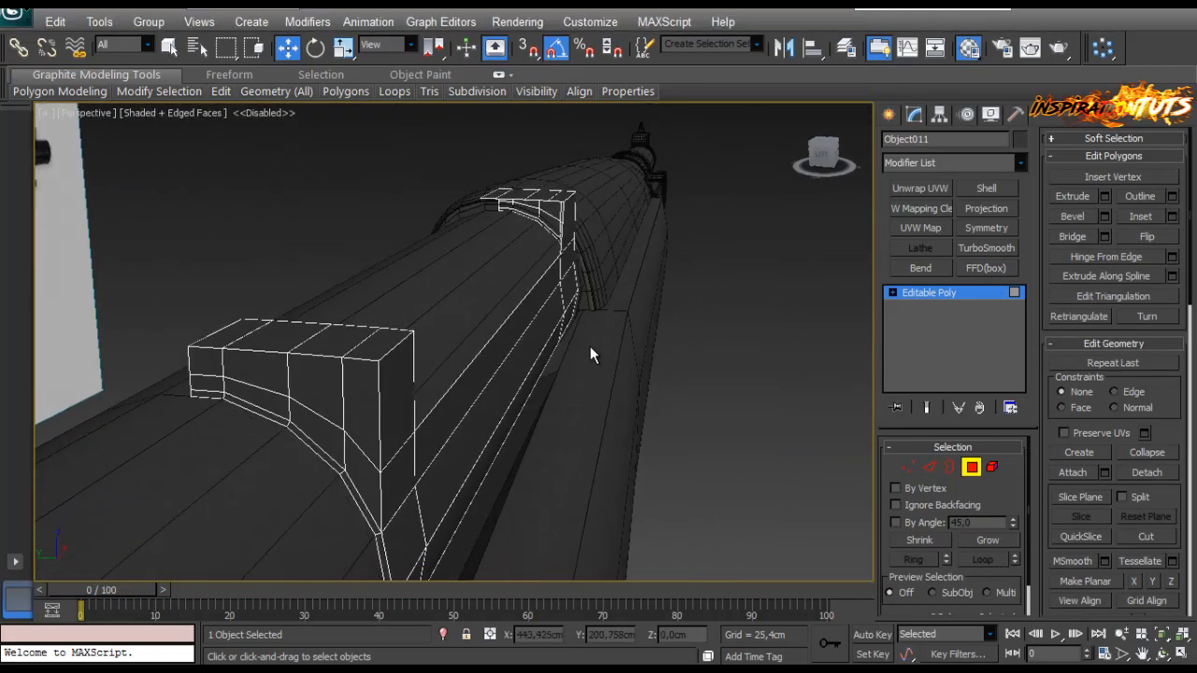
{"action": "left_click", "coordinate": [929, 467]}
{"action": "left_click", "coordinate": [507, 320]}
{"action": "middle_click_drag", "start_coordinate": [529, 300], "coordinate": [560, 312]}
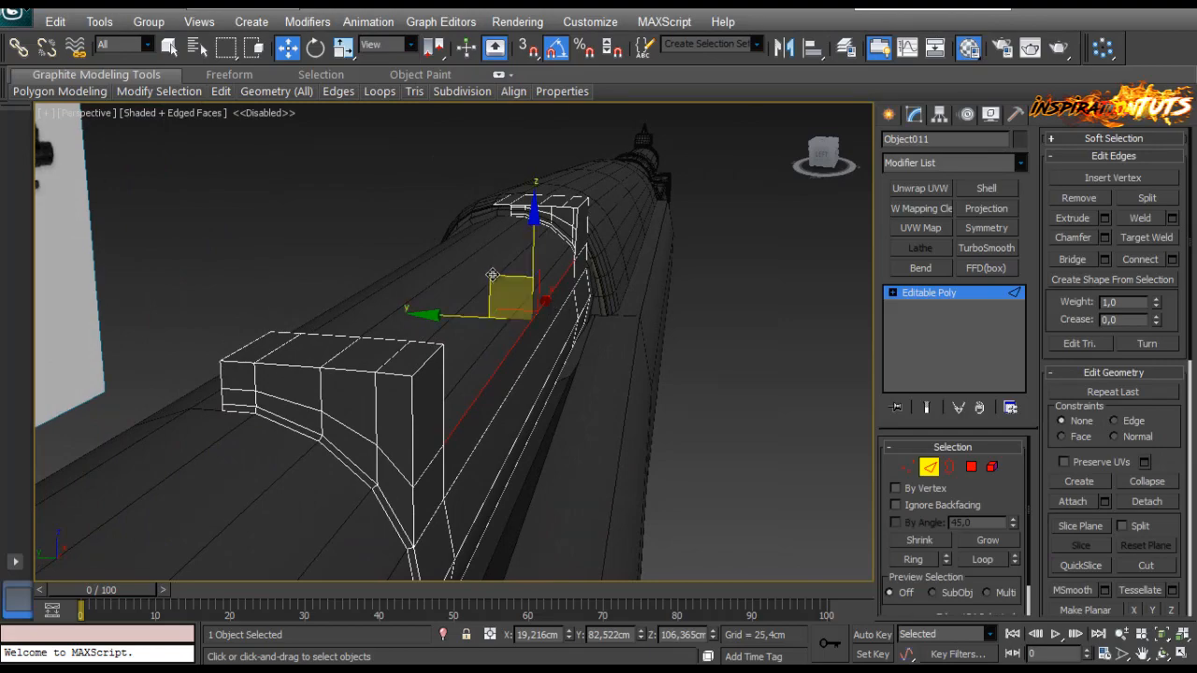
{"action": "left_click_drag", "start_coordinate": [490, 259], "coordinate": [488, 257]}
{"action": "middle_click_drag", "start_coordinate": [558, 296], "coordinate": [531, 290], "text": "alt"}
{"action": "left_click", "coordinate": [547, 308]}
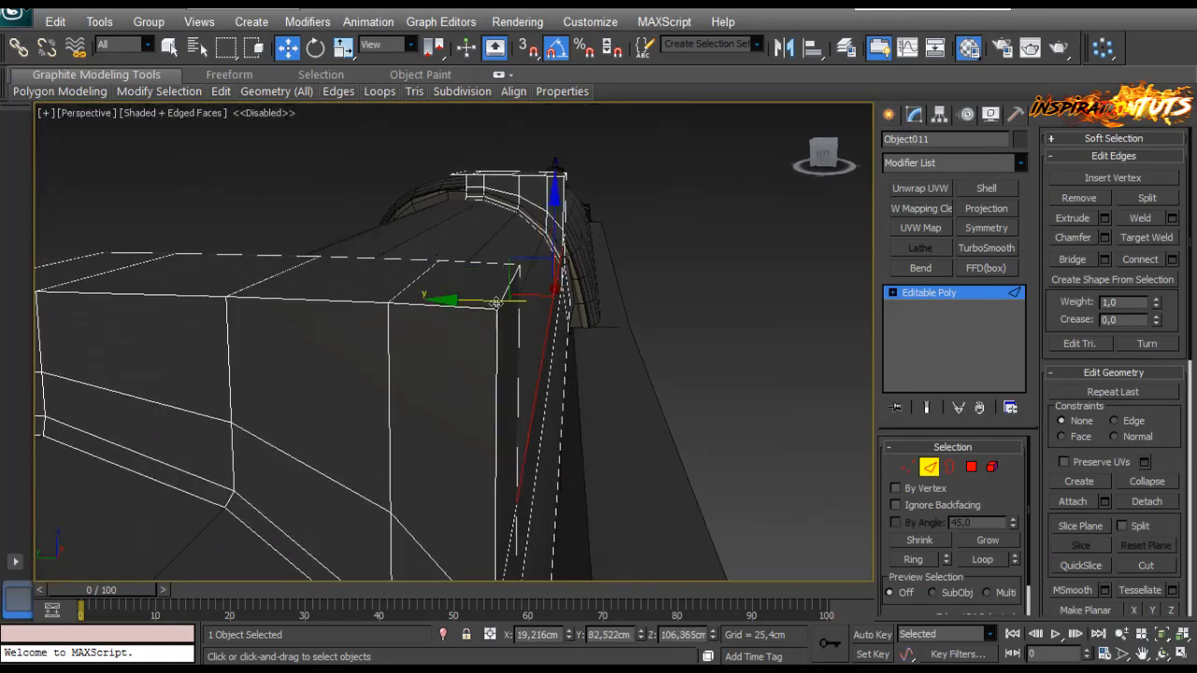
{"action": "left_click_drag", "start_coordinate": [496, 300], "coordinate": [481, 299]}
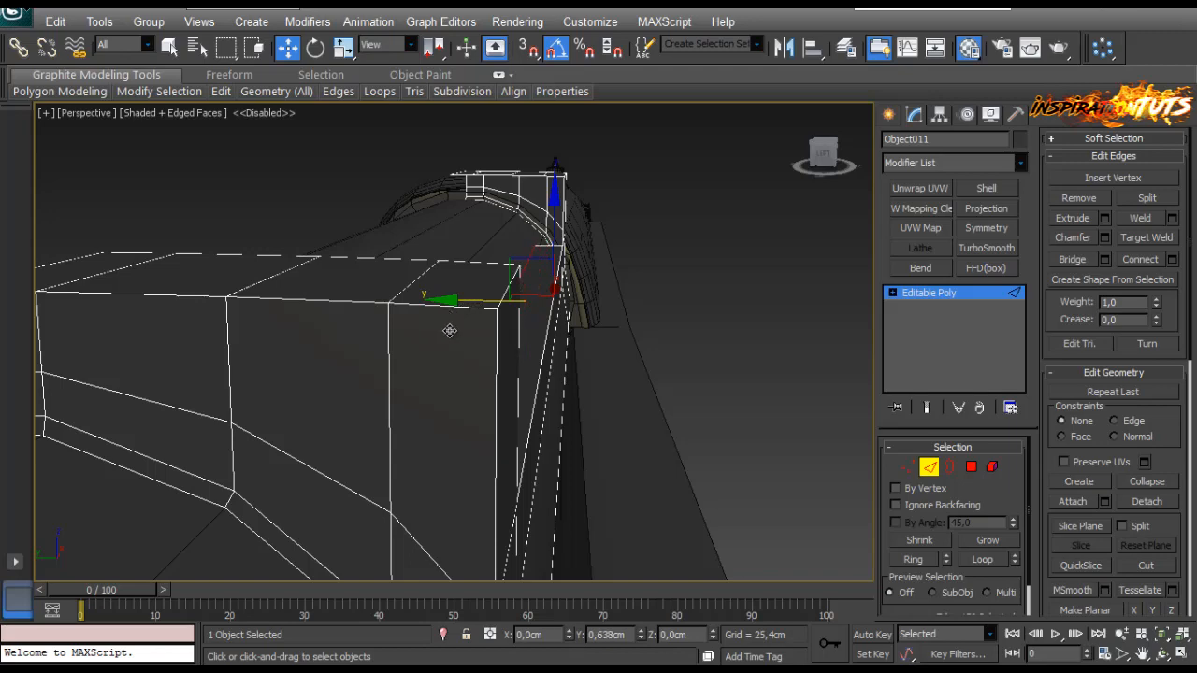
Step: Align the ledge's inner edge with the end block's lengthwise edge in top view, at about Y 83.03 cm
{"action": "middle_click_drag", "start_coordinate": [463, 331], "coordinate": [374, 250], "text": "alt"}
{"action": "key", "text": "t"}
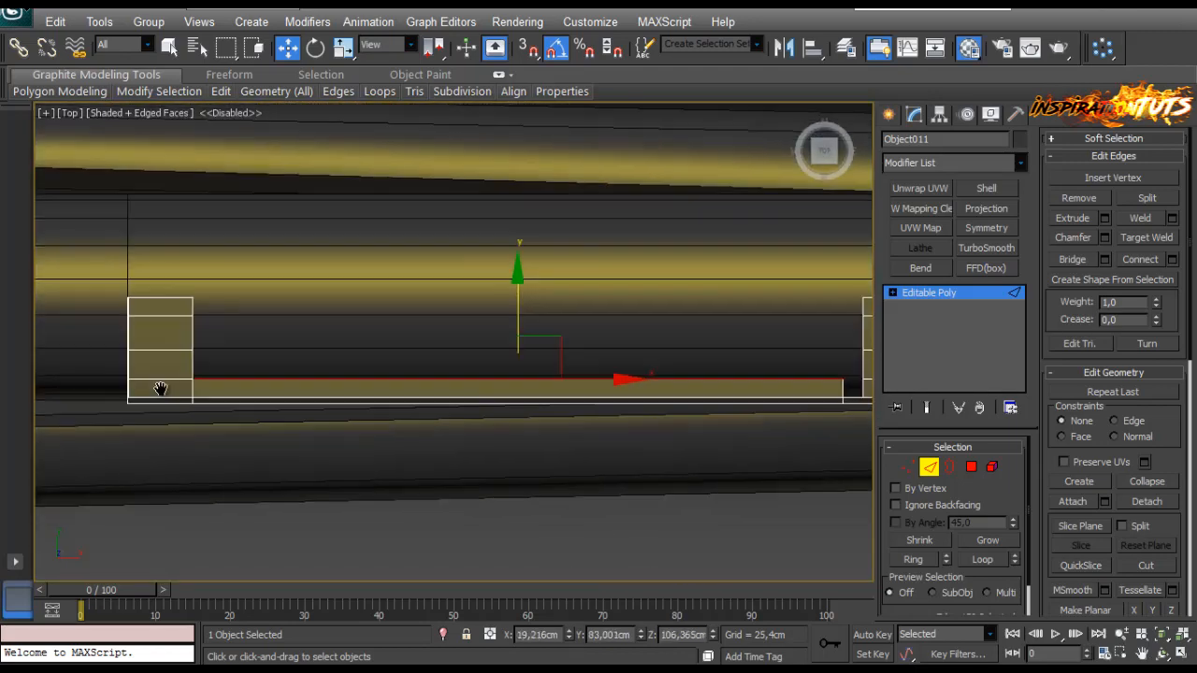
{"action": "scroll", "coordinate": [274, 364], "scroll_direction": "up", "scroll_amount": 4}
{"action": "middle_click_drag", "start_coordinate": [274, 364], "coordinate": [344, 356]}
{"action": "left_click_drag", "start_coordinate": [812, 296], "coordinate": [801, 295]}
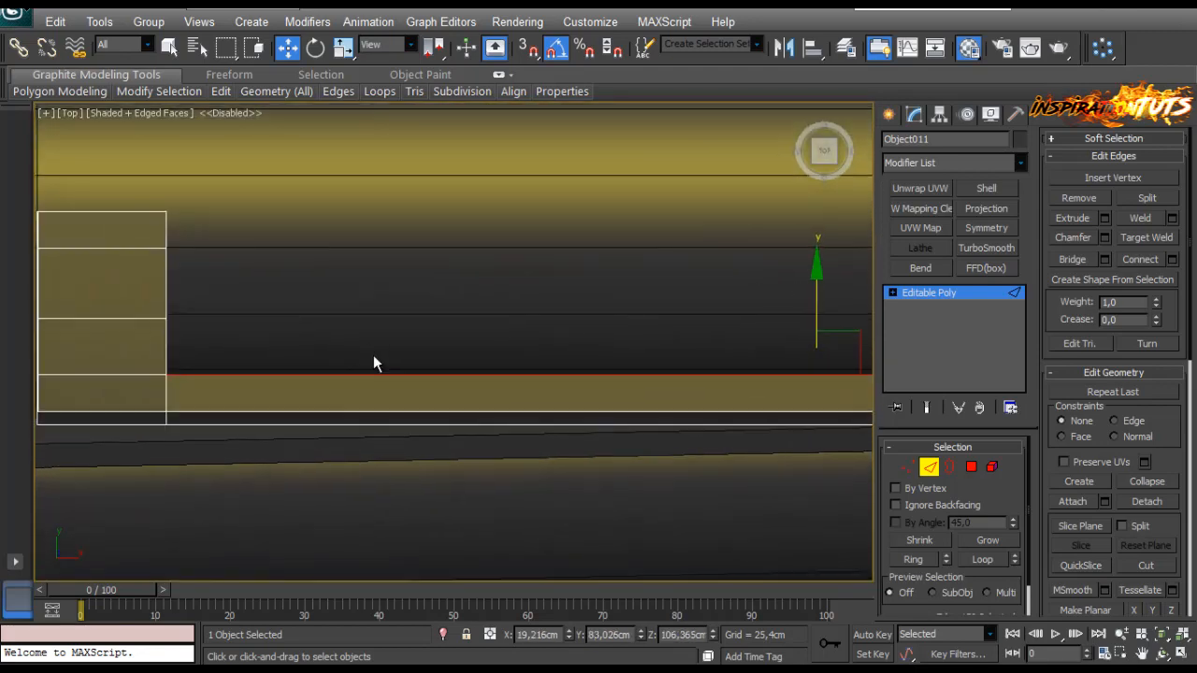
Step: Extrude the ledge's inner edge upward along Z by about 0.5 cm to form a low wall between the end blocks
{"action": "key", "text": "p"}
{"action": "middle_click_drag", "start_coordinate": [431, 312], "coordinate": [624, 268], "text": "alt"}
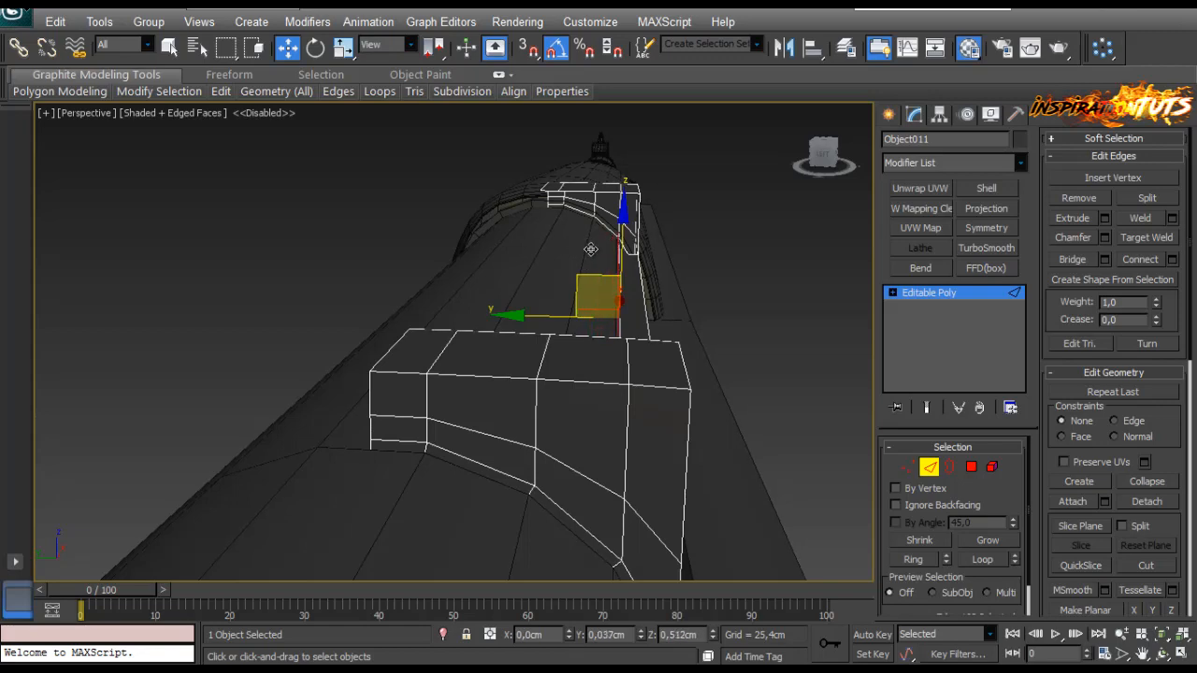
{"action": "middle_click_drag", "start_coordinate": [590, 248], "coordinate": [626, 238], "text": "alt"}
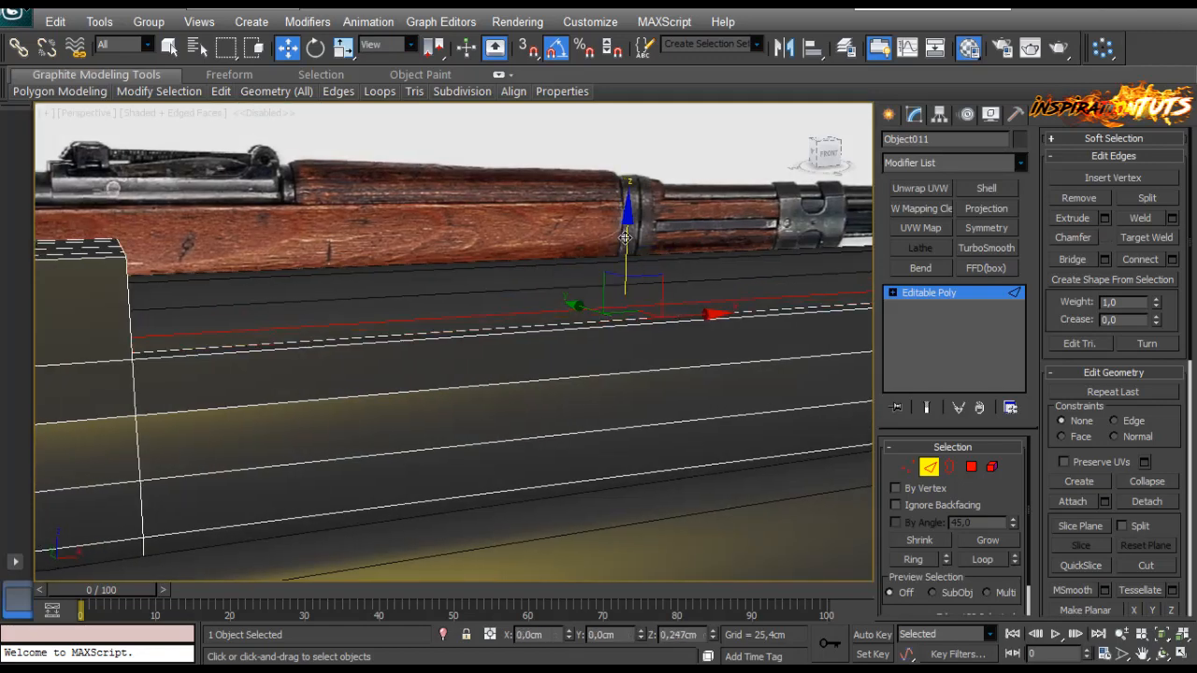
{"action": "left_click_drag", "start_coordinate": [625, 226], "coordinate": [626, 201]}
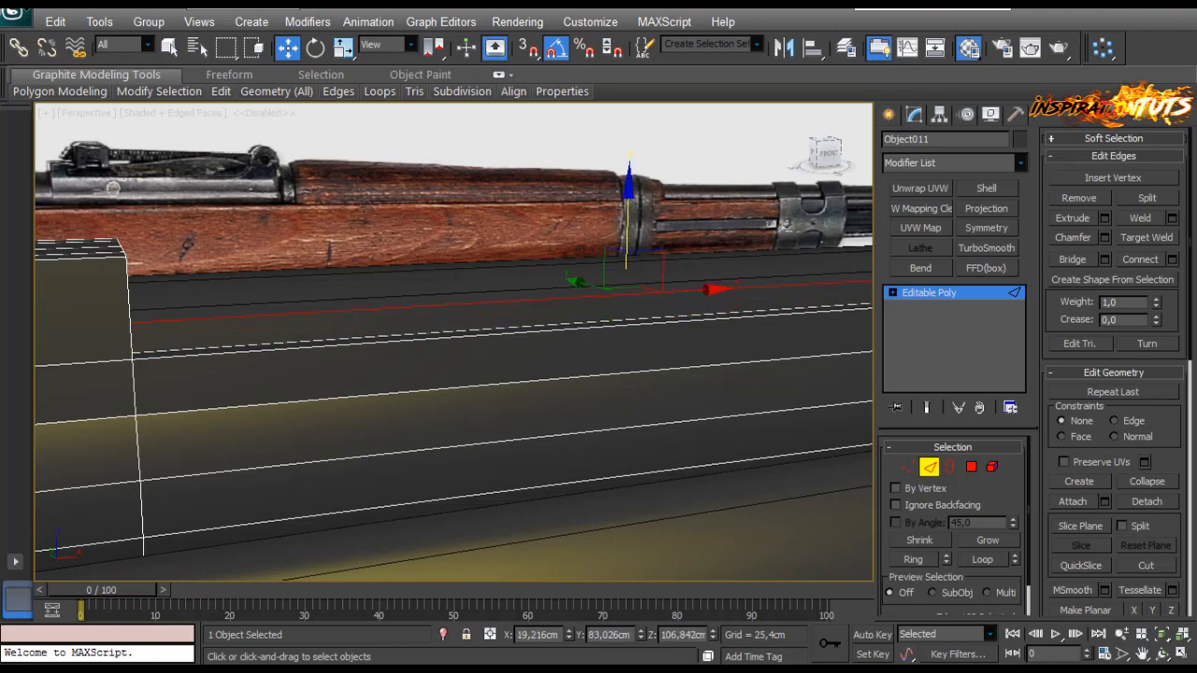
{"action": "middle_click_drag", "start_coordinate": [626, 200], "coordinate": [588, 354], "text": "alt"}
{"action": "left_click_drag", "start_coordinate": [609, 312], "coordinate": [603, 299]}
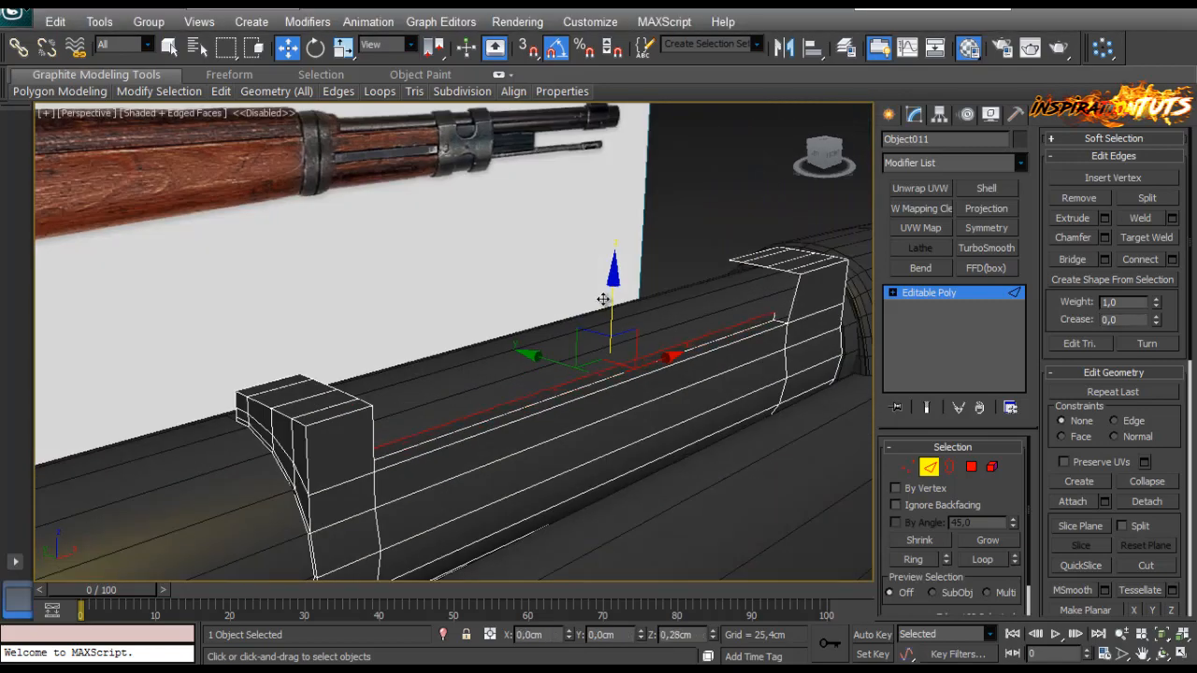
Step: Extrude the low wall's upper edge inward along Y to the sight base's centre line, at about Y 85.21 cm
{"action": "mouse_move", "coordinate": [594, 290]}
{"action": "middle_mouse_down", "text": "alt"}
{"action": "mouse_move", "coordinate": [607, 334]}
{"action": "mouse_move", "coordinate": [548, 358]}
{"action": "mouse_move", "coordinate": [566, 404]}
{"action": "mouse_move", "coordinate": [514, 362]}
{"action": "mouse_move", "coordinate": [491, 325]}
{"action": "mouse_move", "coordinate": [505, 347]}
{"action": "mouse_move", "coordinate": [427, 337]}
{"action": "mouse_move", "coordinate": [459, 330]}
{"action": "mouse_move", "coordinate": [447, 334]}
{"action": "mouse_move", "coordinate": [436, 309]}
{"action": "mouse_move", "coordinate": [502, 316]}
{"action": "middle_mouse_up", "text": "alt"}
{"action": "key", "text": "F3"}
{"action": "key", "text": "t"}
{"action": "key", "text": "z"}
{"action": "scroll", "coordinate": [502, 316], "scroll_direction": "up", "scroll_amount": 2}
{"action": "left_click_drag", "start_coordinate": [473, 273], "coordinate": [472, 275]}
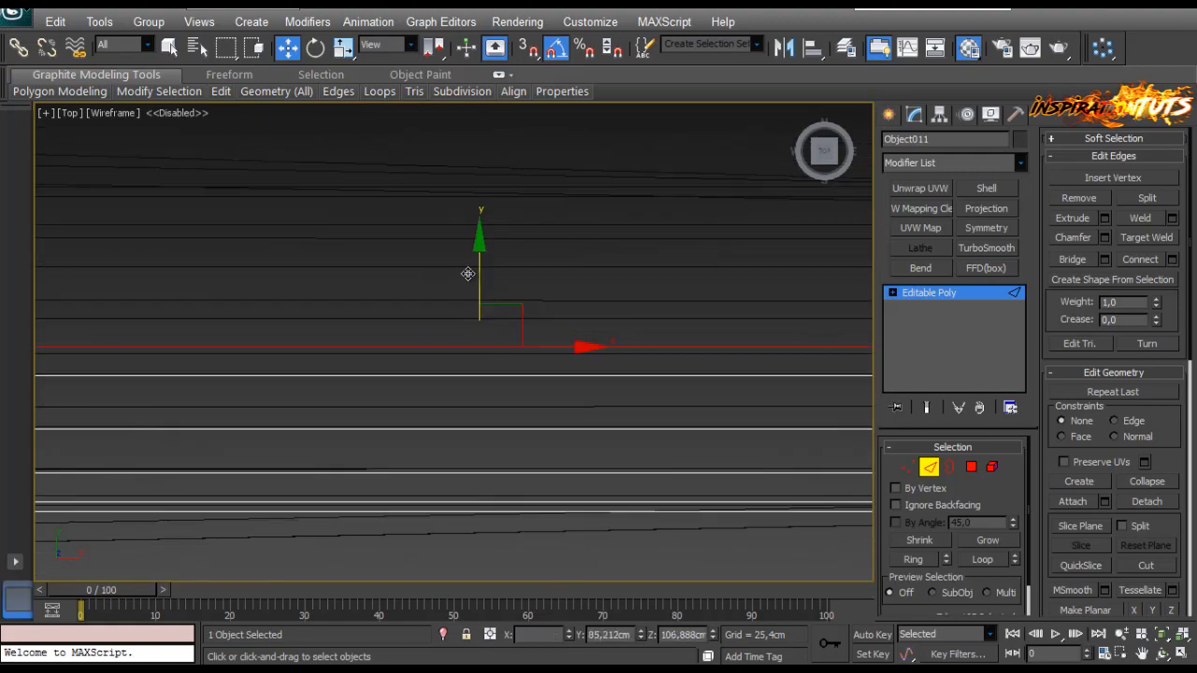
{"action": "key", "text": "p"}
{"action": "key", "text": "z"}
{"action": "middle_click_drag", "start_coordinate": [471, 300], "coordinate": [368, 340], "text": "alt"}
{"action": "left_click", "coordinate": [661, 349]}
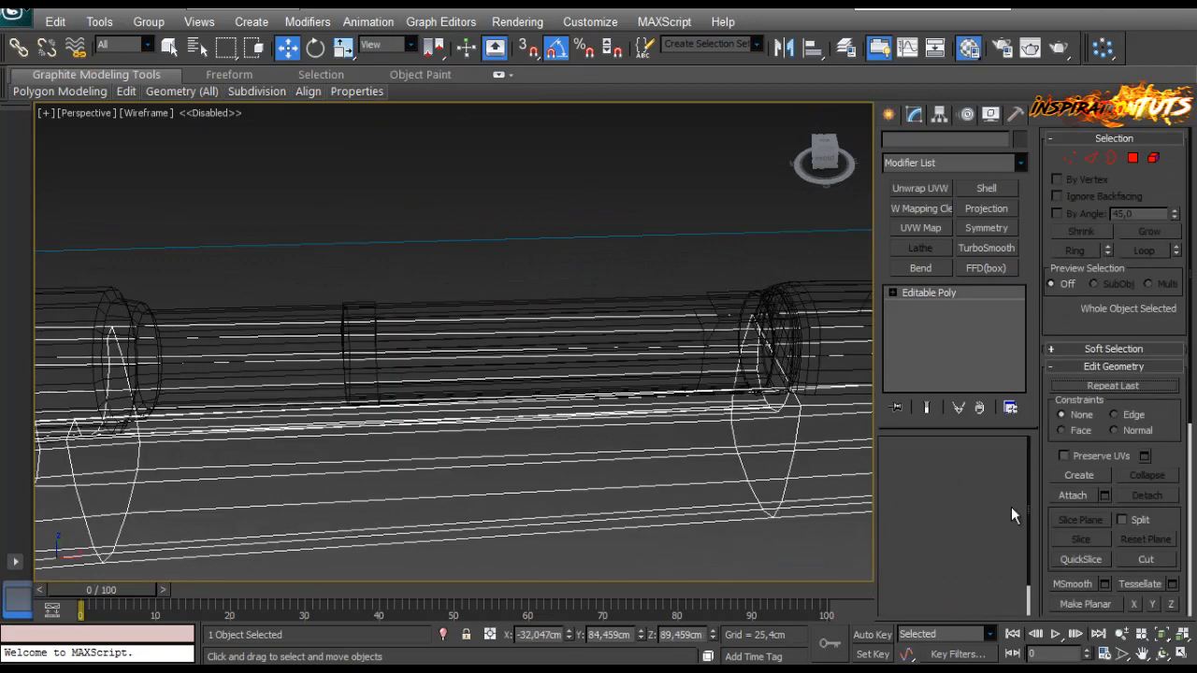
Step: Delete the barrel polygons lying under the rear sight base's middle section, editing the base mesh below its modifiers
{"action": "left_click", "coordinate": [928, 321]}
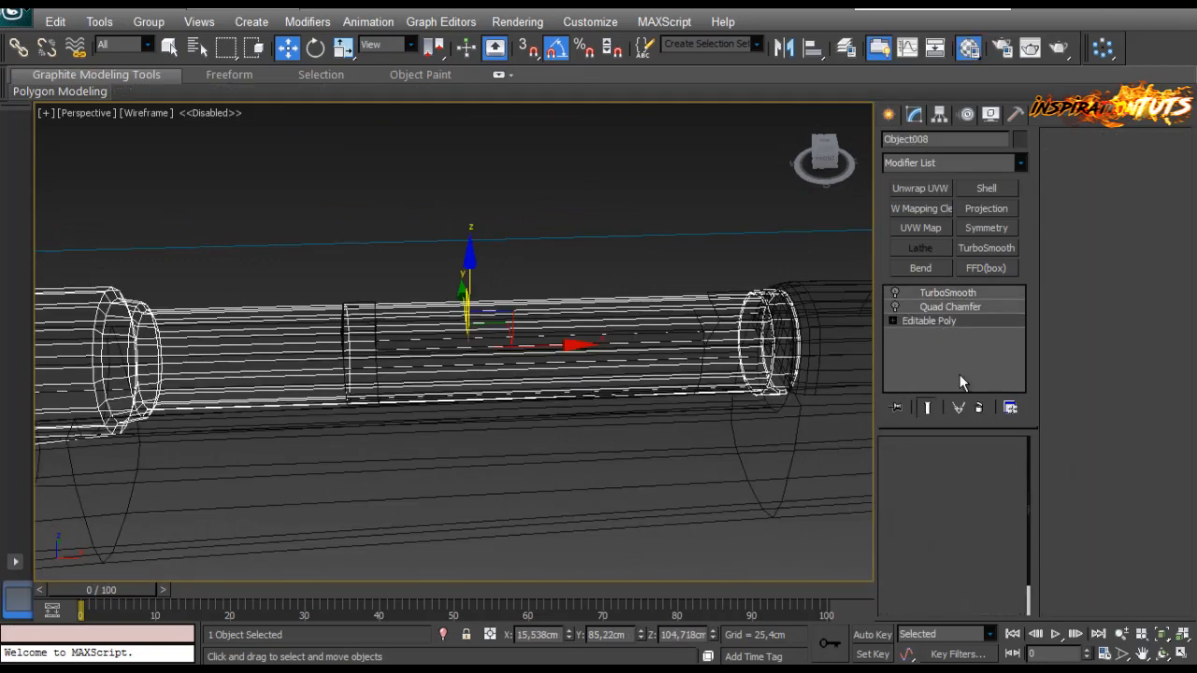
{"action": "key", "text": "4"}
{"action": "left_click_drag", "start_coordinate": [580, 226], "coordinate": [518, 540]}
{"action": "middle_click_drag", "start_coordinate": [517, 540], "coordinate": [578, 489], "text": "alt"}
{"action": "key", "text": "Delete"}
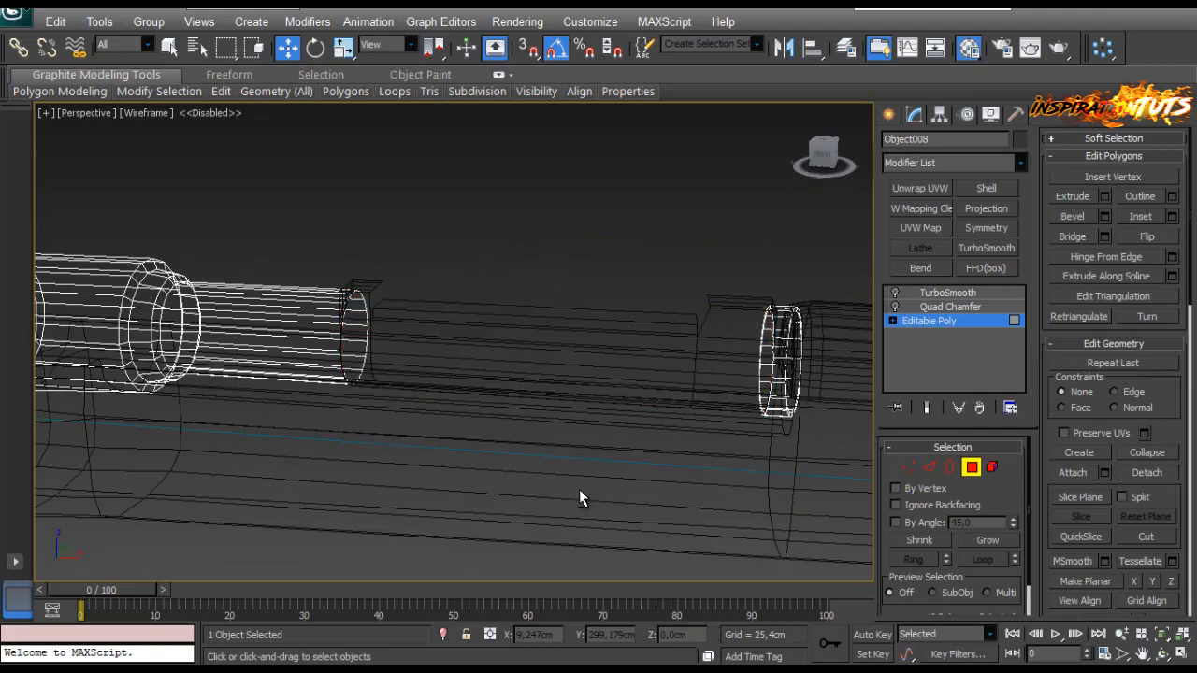
{"action": "mouse_move", "coordinate": [429, 386]}
{"action": "middle_mouse_down", "text": "alt"}
{"action": "mouse_move", "coordinate": [410, 359]}
{"action": "mouse_move", "coordinate": [458, 358]}
{"action": "mouse_move", "coordinate": [459, 406]}
{"action": "mouse_move", "coordinate": [506, 337]}
{"action": "middle_mouse_up", "text": "alt"}
{"action": "key", "text": "F3"}
Step: Connect the upright outer edges of the sight base's front block with one segment, slide -28, and bridge its lower inner edge to the low wall
{"action": "left_click", "coordinate": [552, 283]}
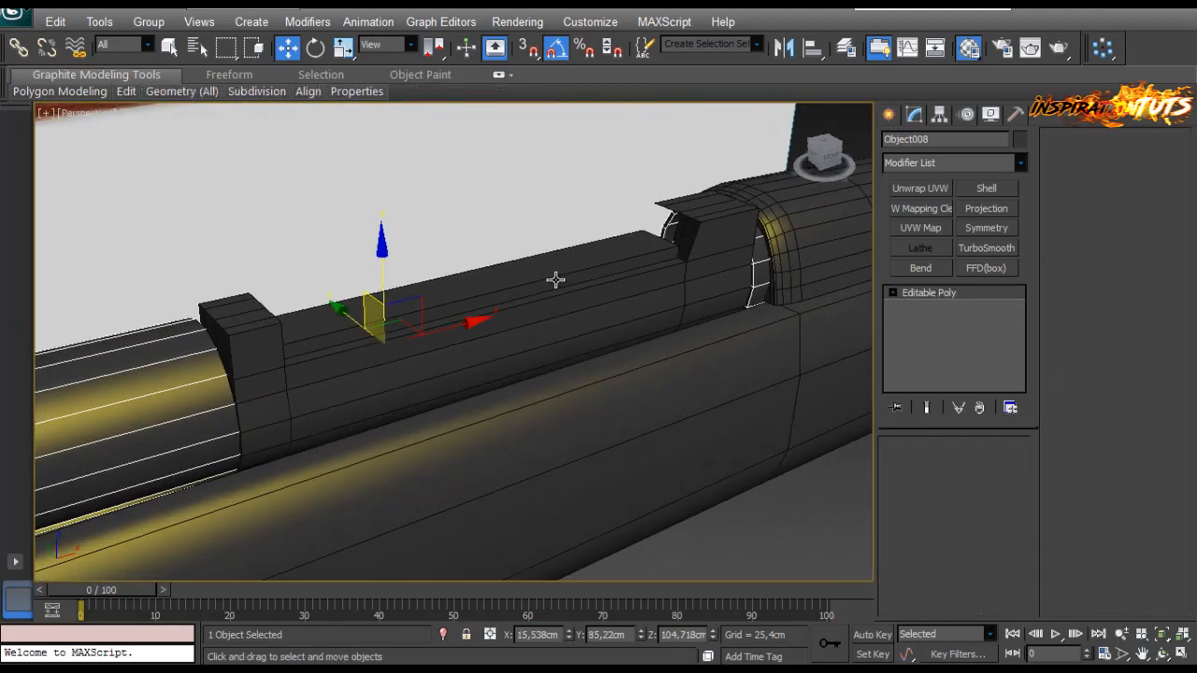
{"action": "middle_click_drag", "start_coordinate": [555, 278], "coordinate": [618, 288], "text": "alt"}
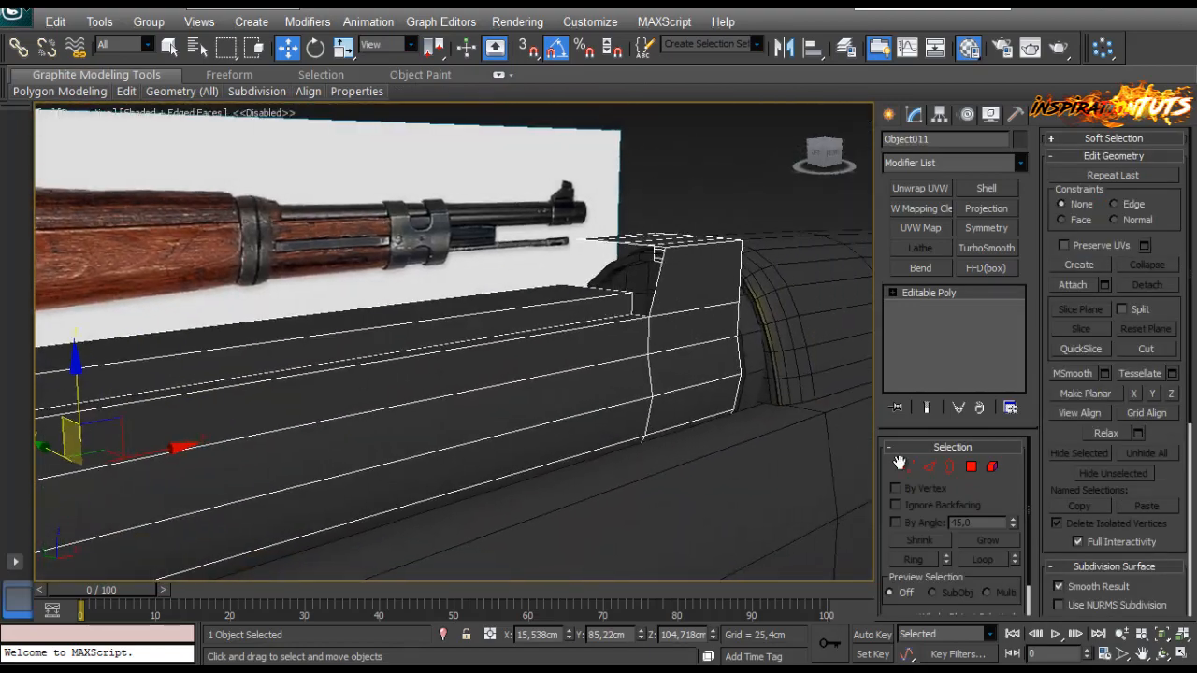
{"action": "key", "text": "2"}
{"action": "left_click", "coordinate": [657, 296]}
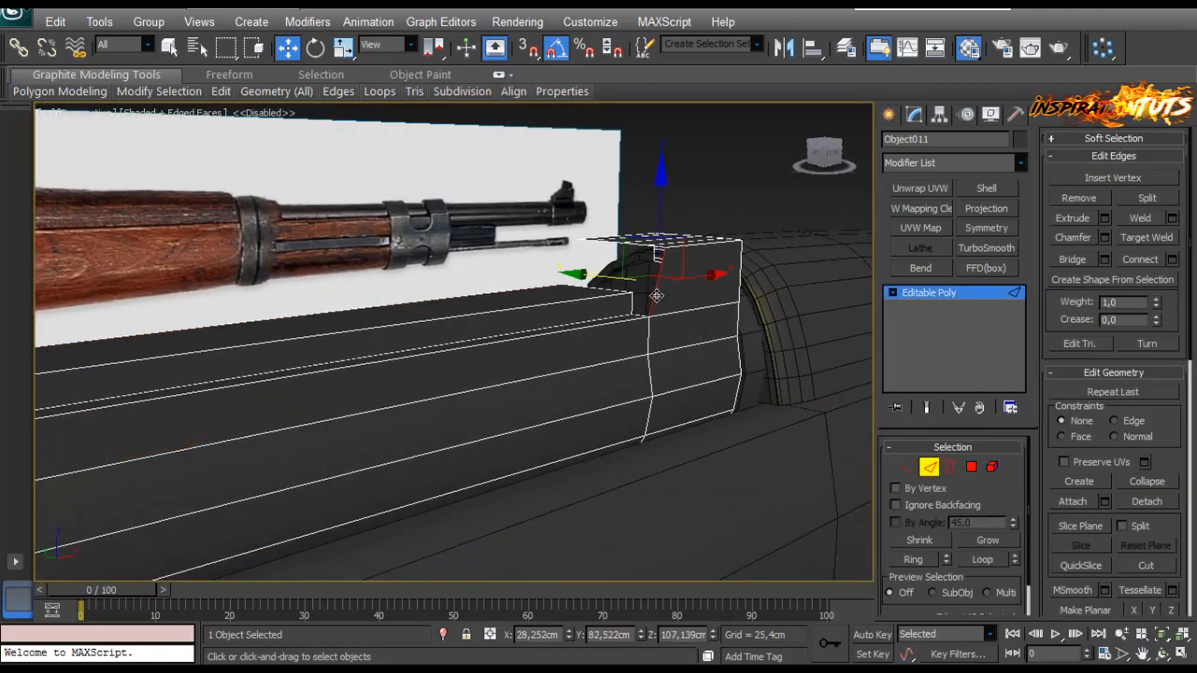
{"action": "left_click", "coordinate": [737, 335]}
{"action": "left_click", "coordinate": [1172, 259]}
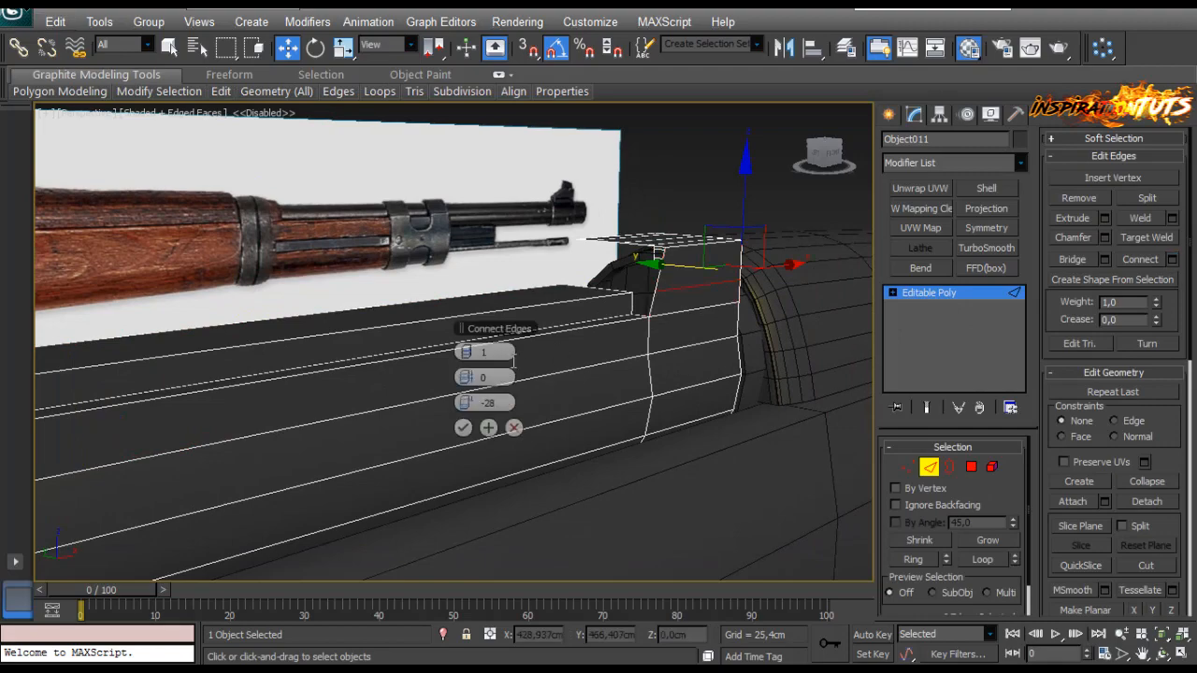
{"action": "middle_click_drag", "start_coordinate": [580, 360], "coordinate": [300, 362], "text": "alt"}
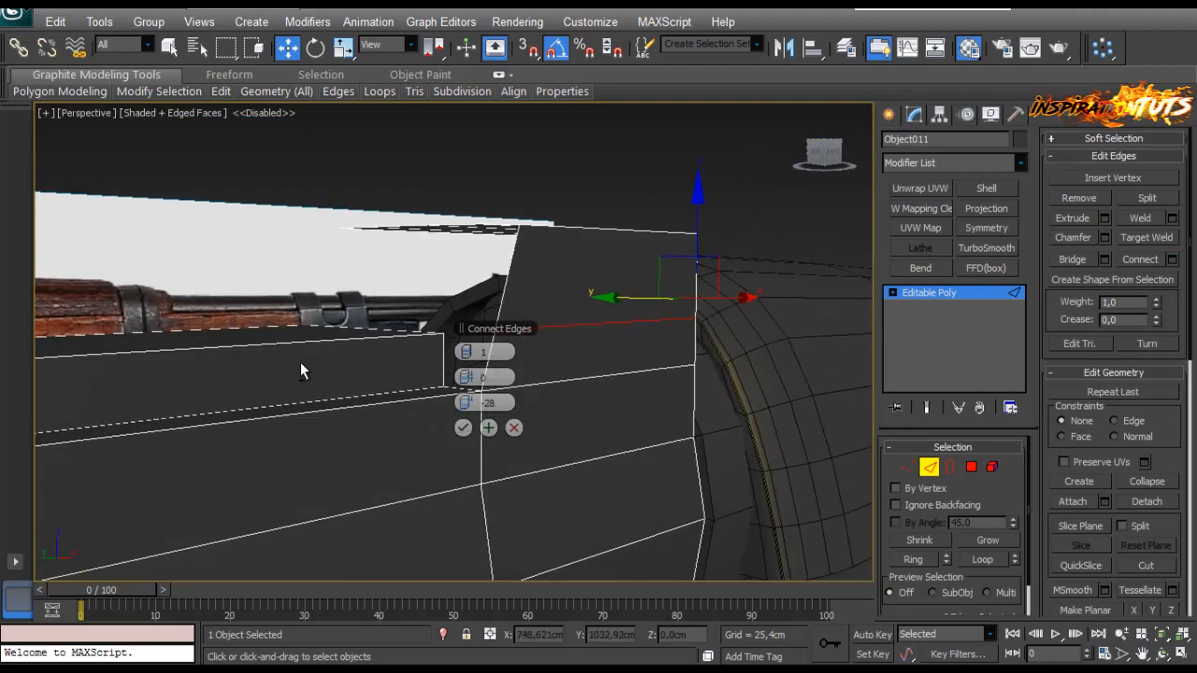
{"action": "left_click", "coordinate": [463, 427]}
{"action": "left_click", "coordinate": [487, 363], "text": "ctrl"}
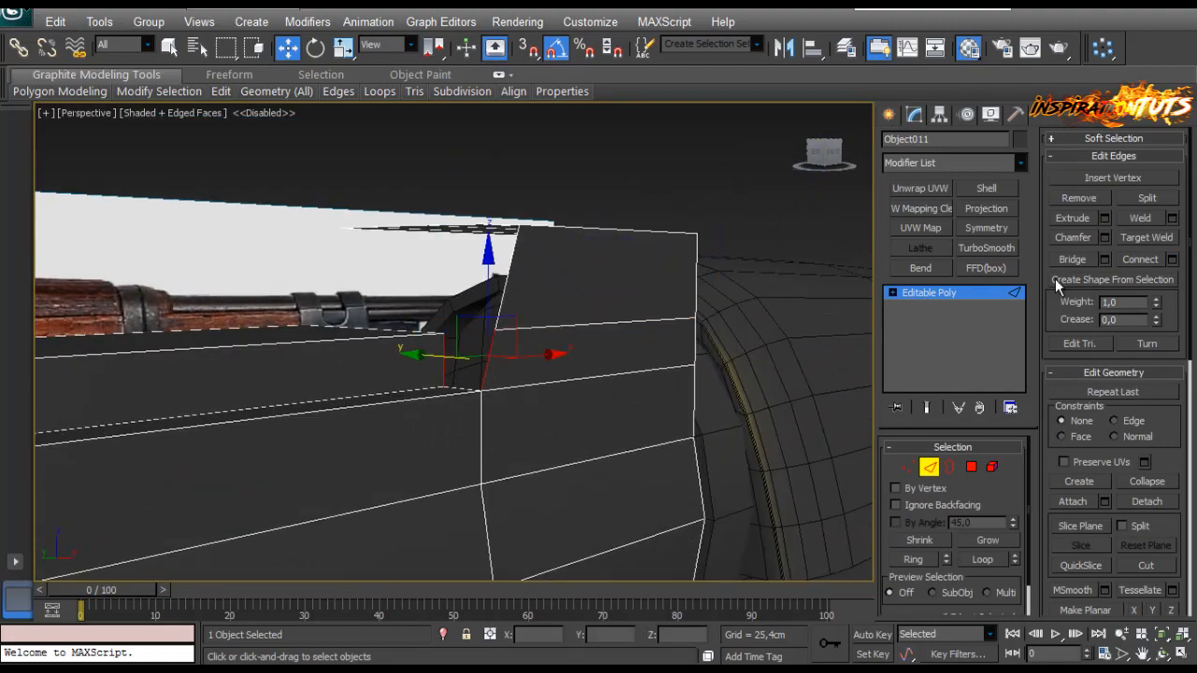
Step: Connect the two upright outer edges of the sight base's rear block with one segment and a slide of 35
{"action": "middle_click_drag", "start_coordinate": [561, 374], "coordinate": [138, 281], "text": "alt"}
{"action": "left_click", "coordinate": [153, 292]}
{"action": "left_click", "coordinate": [72, 271], "text": "ctrl"}
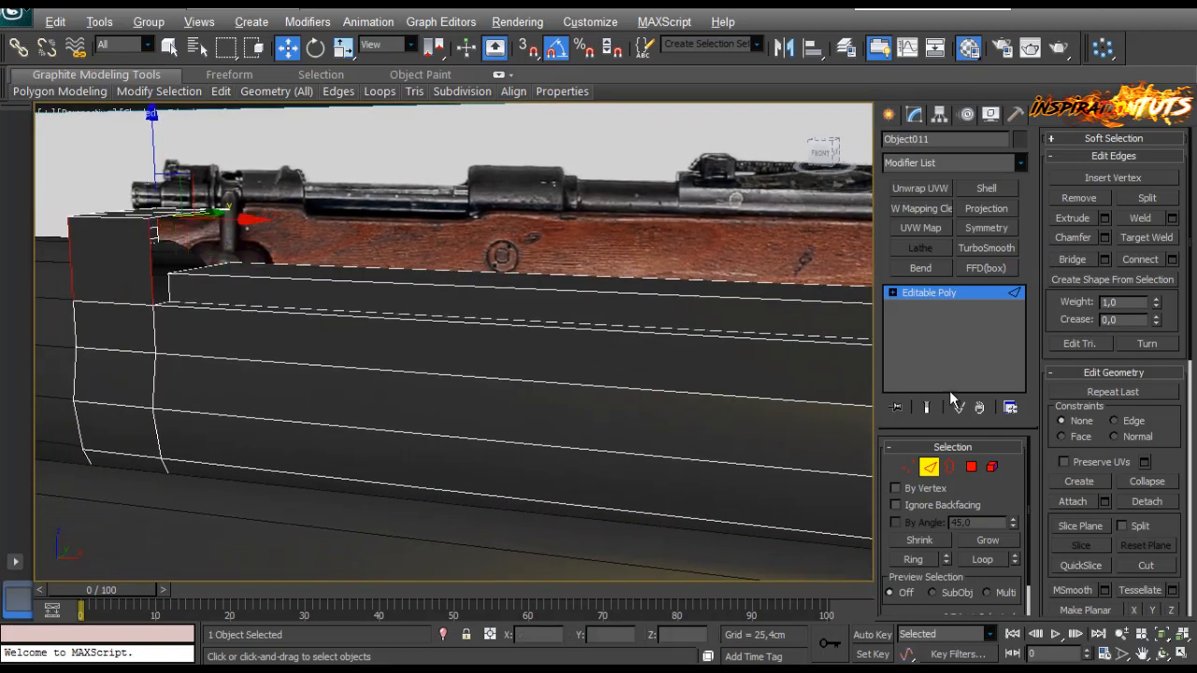
{"action": "left_click", "coordinate": [1171, 261]}
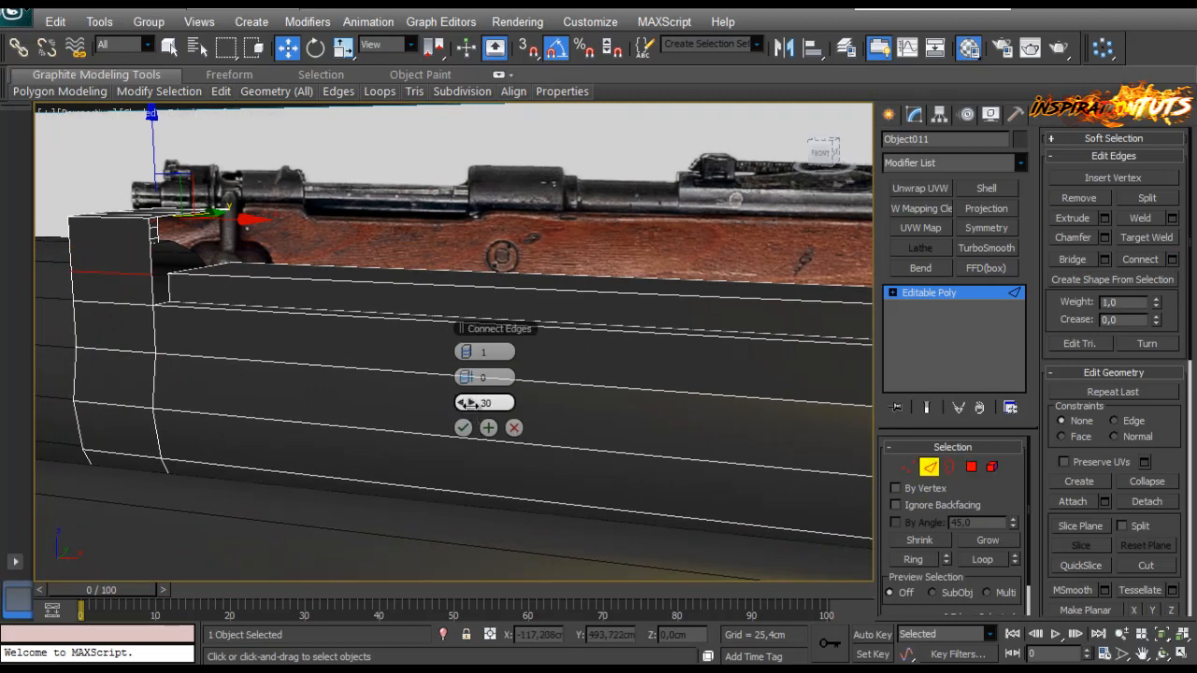
{"action": "middle_click_drag", "start_coordinate": [139, 285], "coordinate": [290, 327], "text": "alt"}
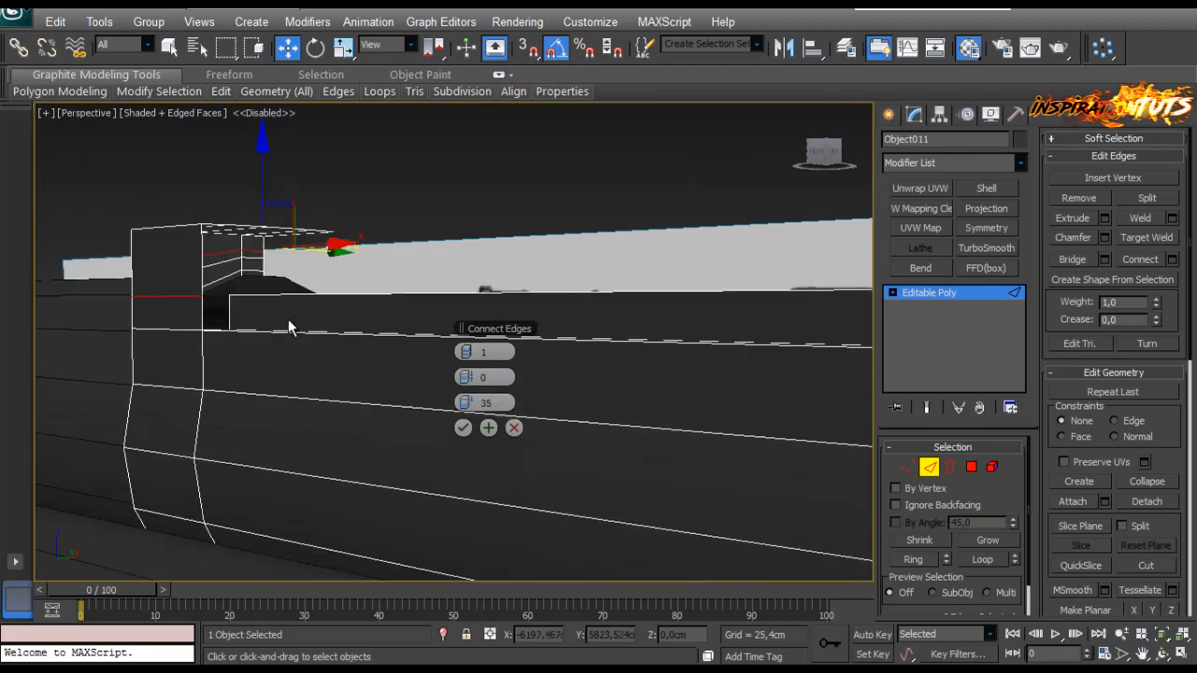
{"action": "left_click", "coordinate": [463, 429]}
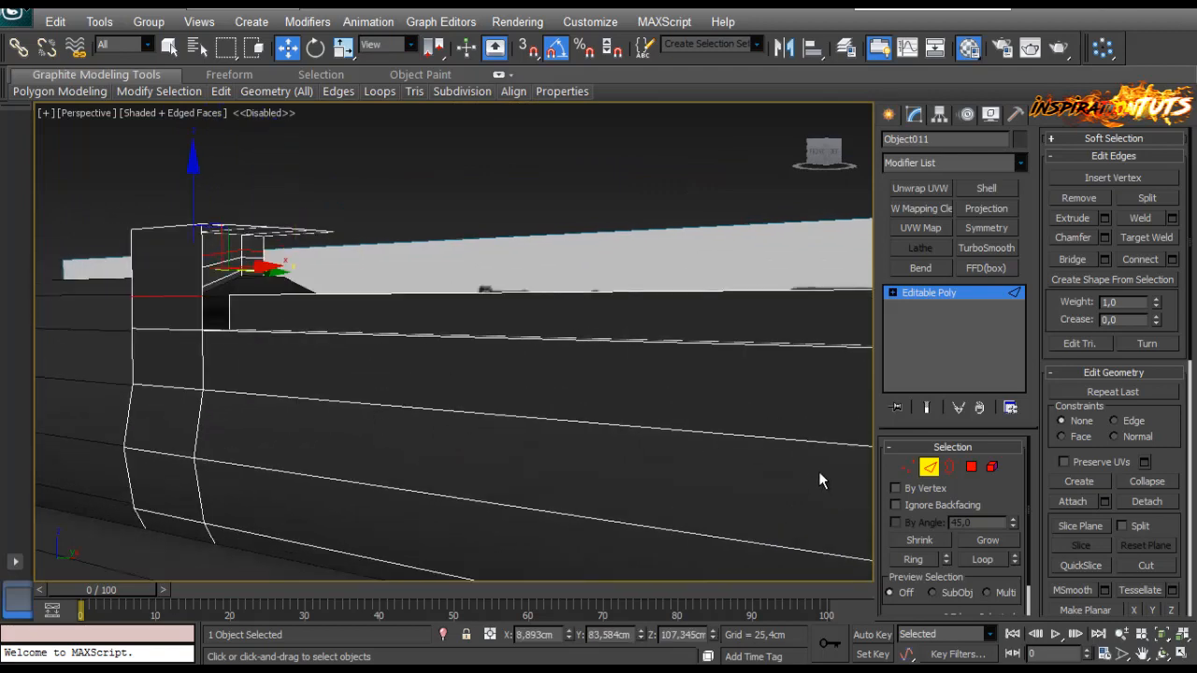
Step: Bridge the rear block's lower inner edge to the adjacent end edge of the low wall
{"action": "left_click", "coordinate": [203, 312]}
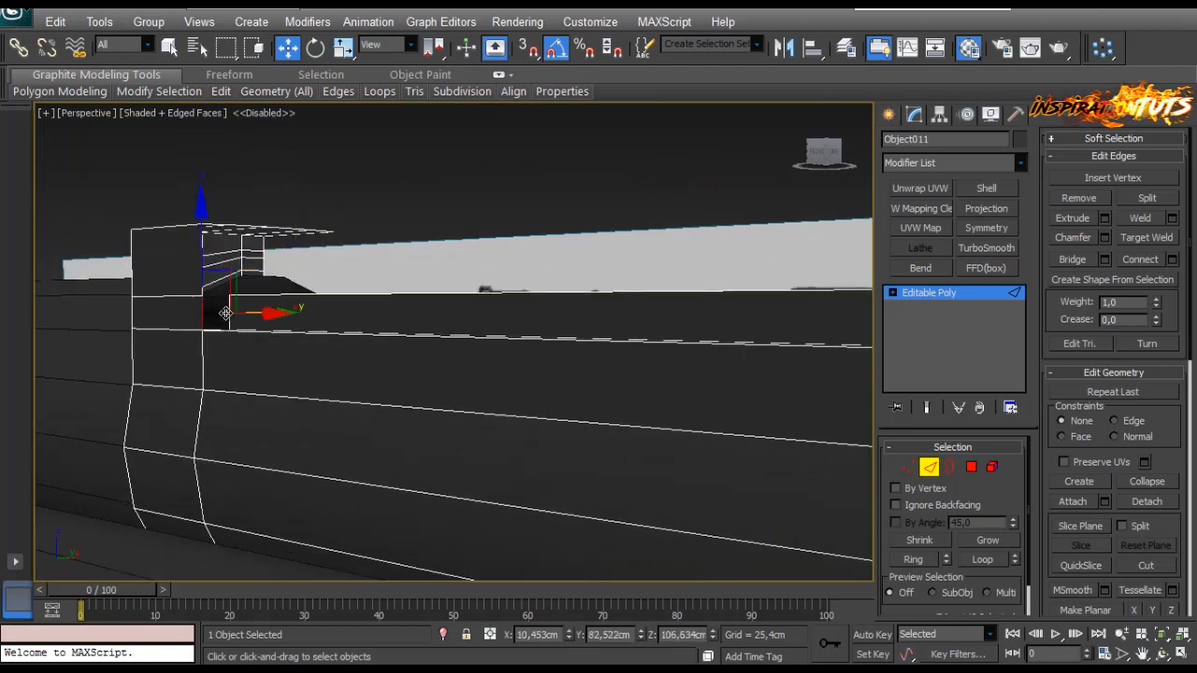
{"action": "left_click", "coordinate": [915, 269]}
{"action": "key", "text": "ctrl+z"}
{"action": "left_click", "coordinate": [1063, 262]}
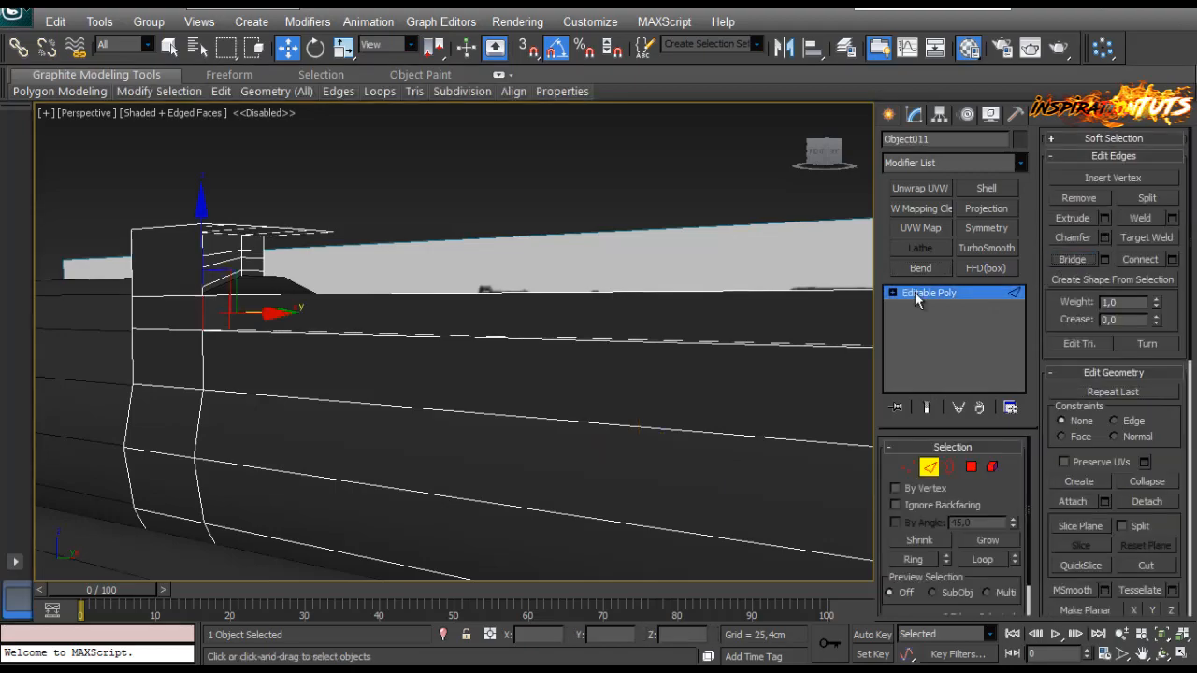
Step: Connect the end edges of the recessed middle section's top with two lengthwise segments, pinch 14 and slide -19
{"action": "middle_click_drag", "start_coordinate": [552, 348], "coordinate": [369, 390], "text": "alt"}
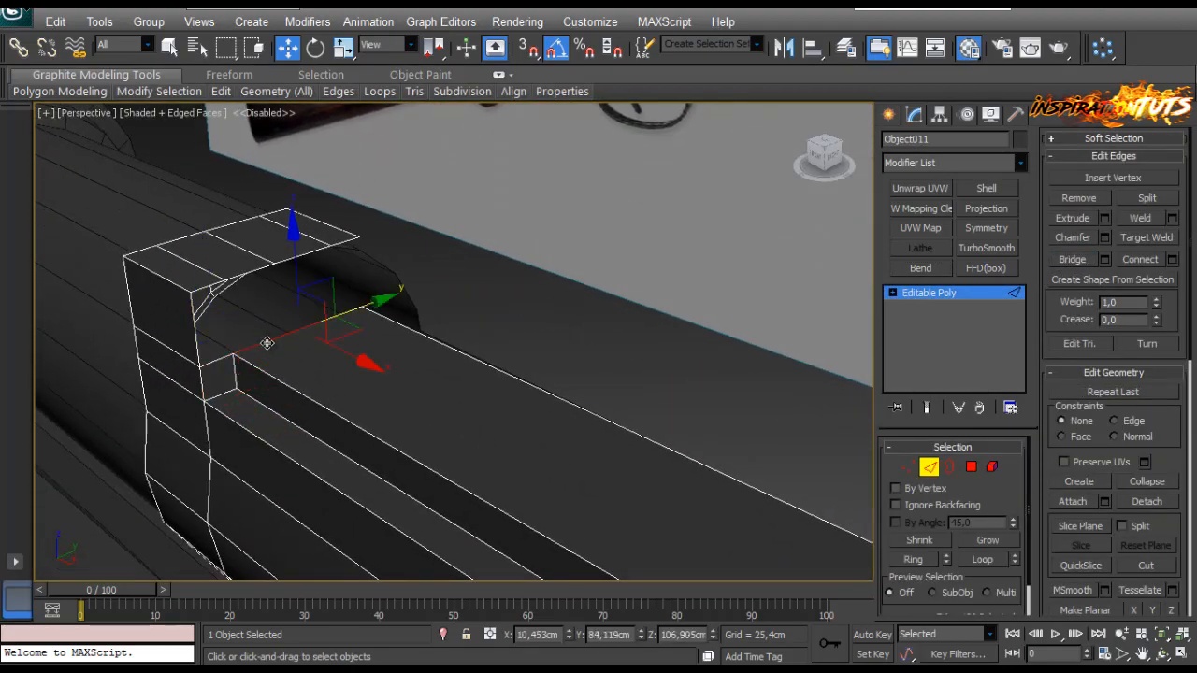
{"action": "middle_click_drag", "start_coordinate": [268, 343], "coordinate": [502, 280], "text": "alt"}
{"action": "scroll", "coordinate": [510, 315], "scroll_direction": "down", "scroll_amount": 3}
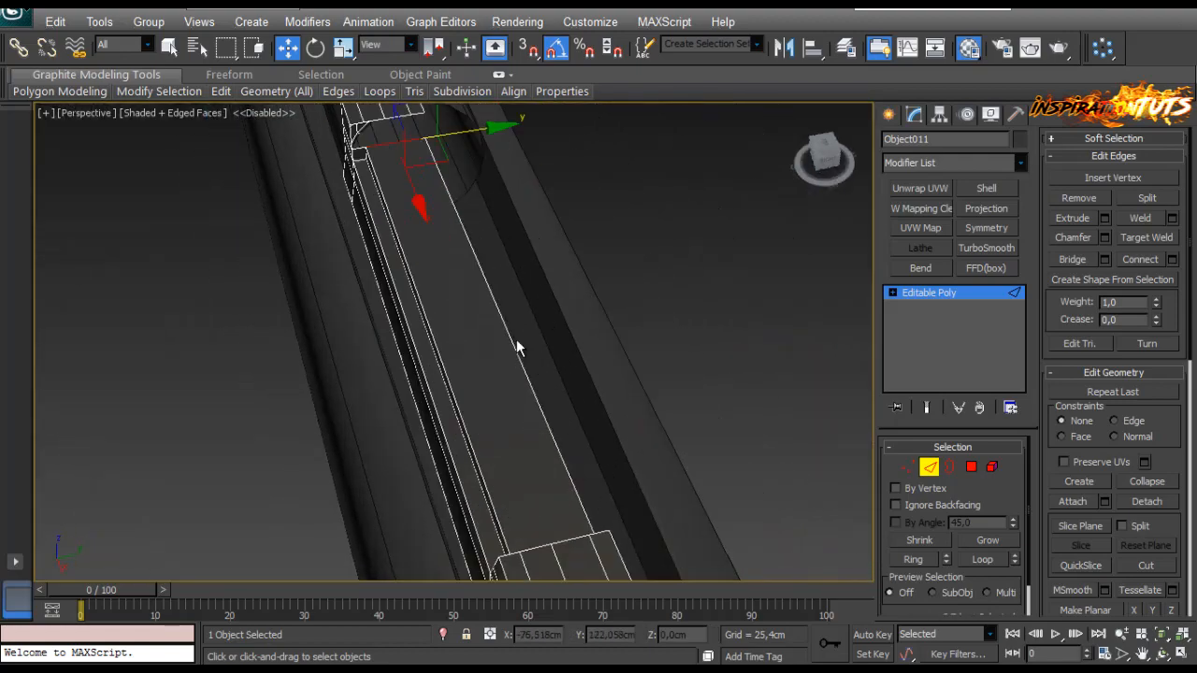
{"action": "middle_click_drag", "start_coordinate": [359, 161], "coordinate": [383, 297]}
{"action": "scroll", "coordinate": [382, 297], "scroll_direction": "up", "scroll_amount": 3}
{"action": "scroll", "coordinate": [431, 309], "scroll_direction": "down", "scroll_amount": 3}
{"action": "middle_click_drag", "start_coordinate": [449, 346], "coordinate": [425, 253]}
{"action": "scroll", "coordinate": [486, 267], "scroll_direction": "up", "scroll_amount": 4}
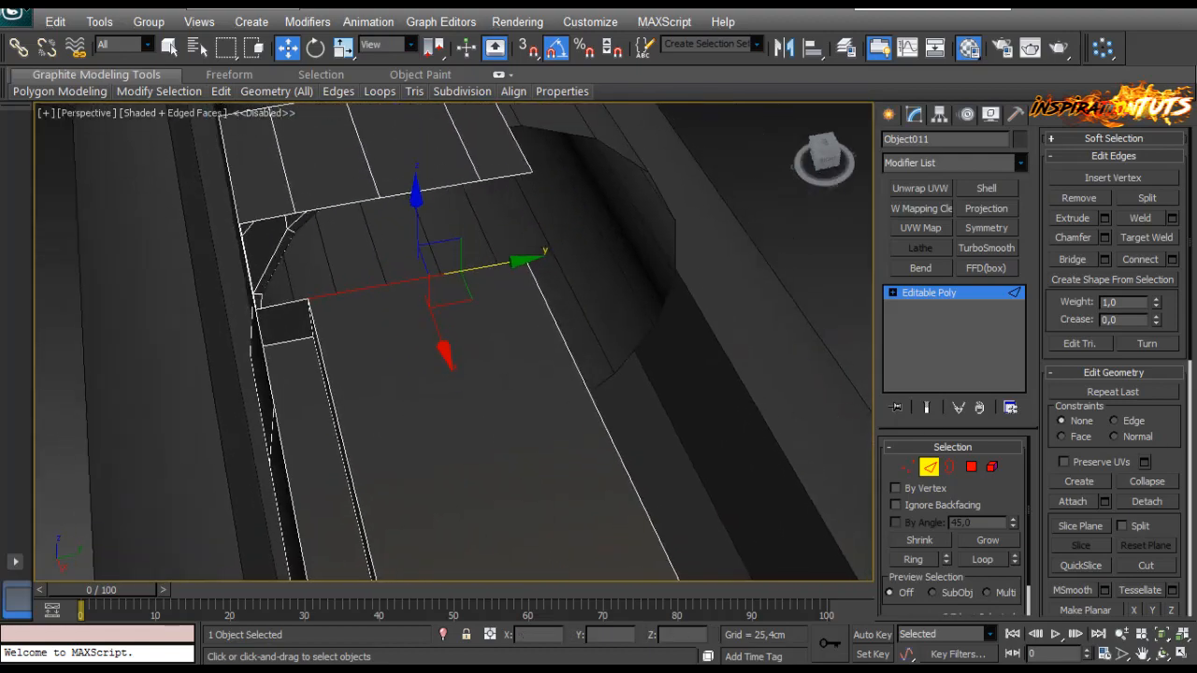
{"action": "left_click", "coordinate": [1171, 260]}
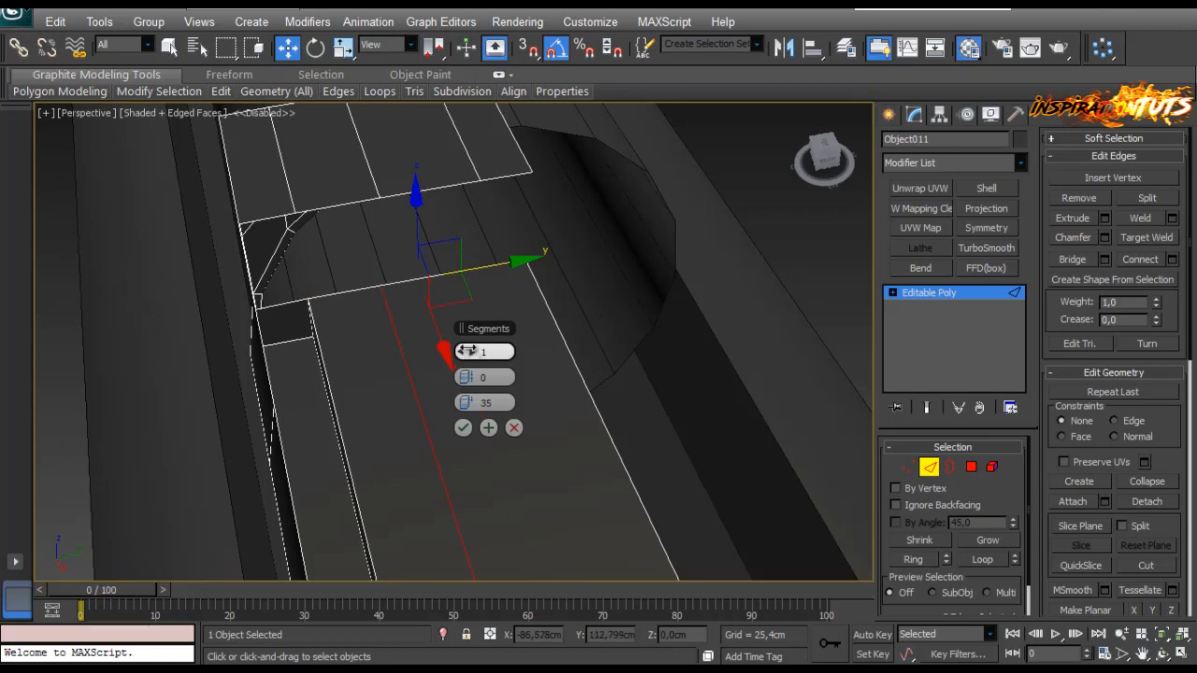
{"action": "middle_click_drag", "start_coordinate": [473, 365], "coordinate": [32, 584], "text": "alt"}
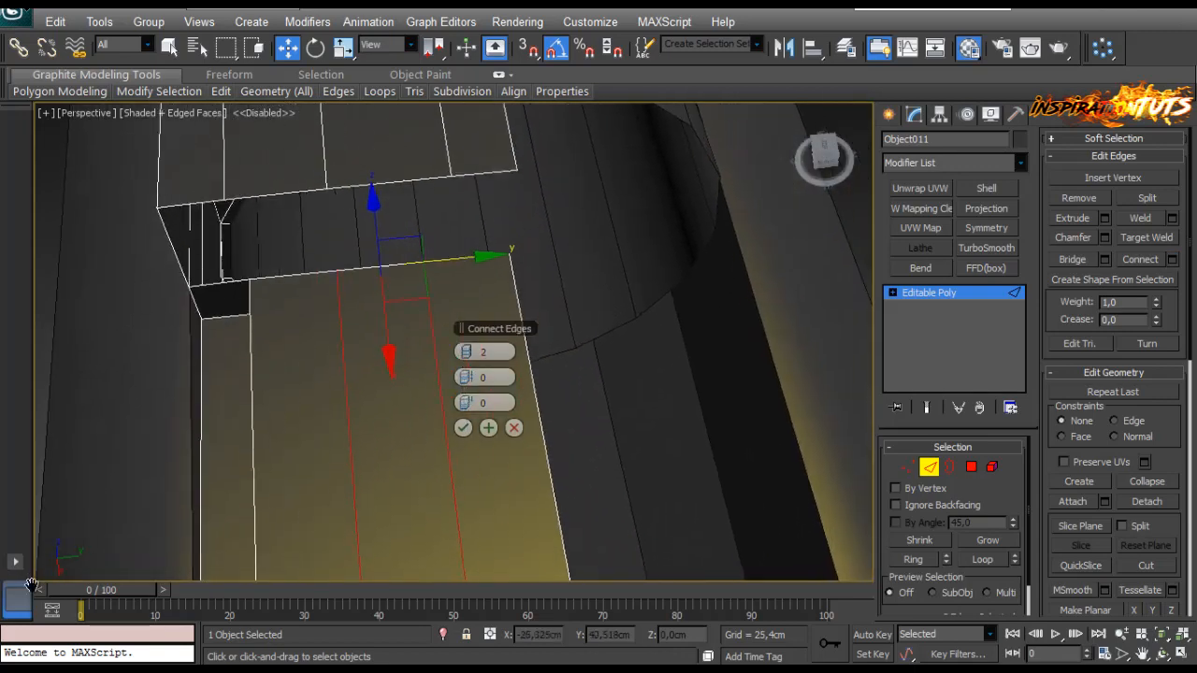
{"action": "left_click_drag", "start_coordinate": [493, 378], "coordinate": [482, 403]}
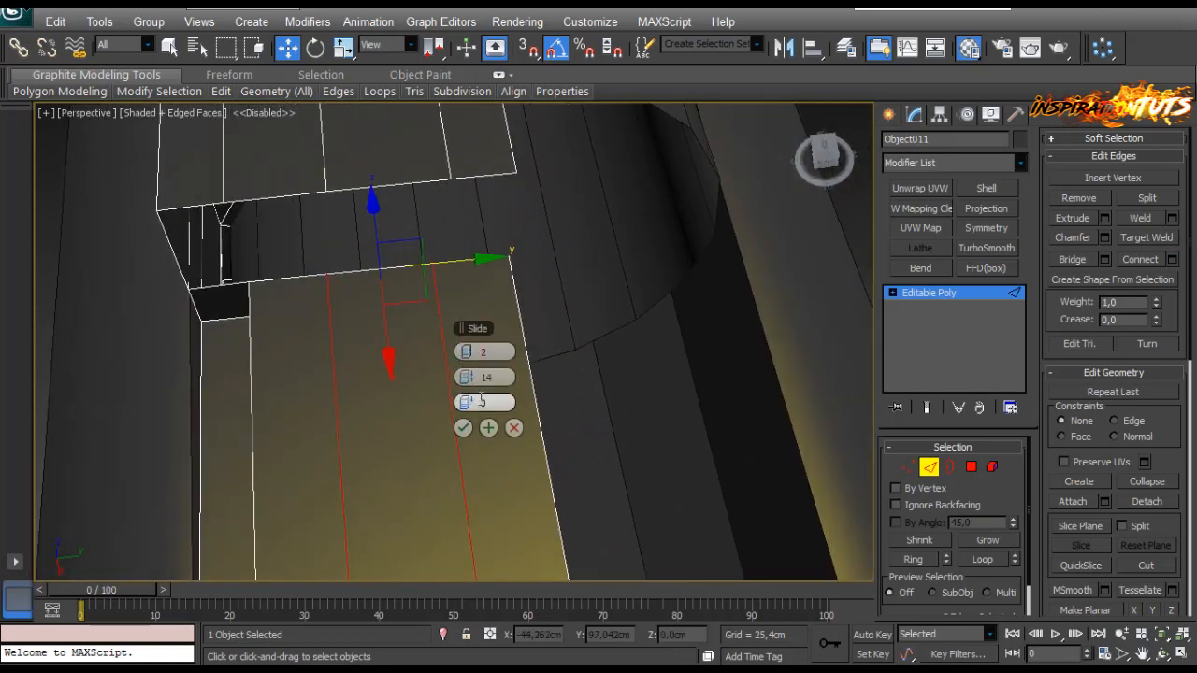
{"action": "left_click_drag", "start_coordinate": [382, 383], "coordinate": [398, 385]}
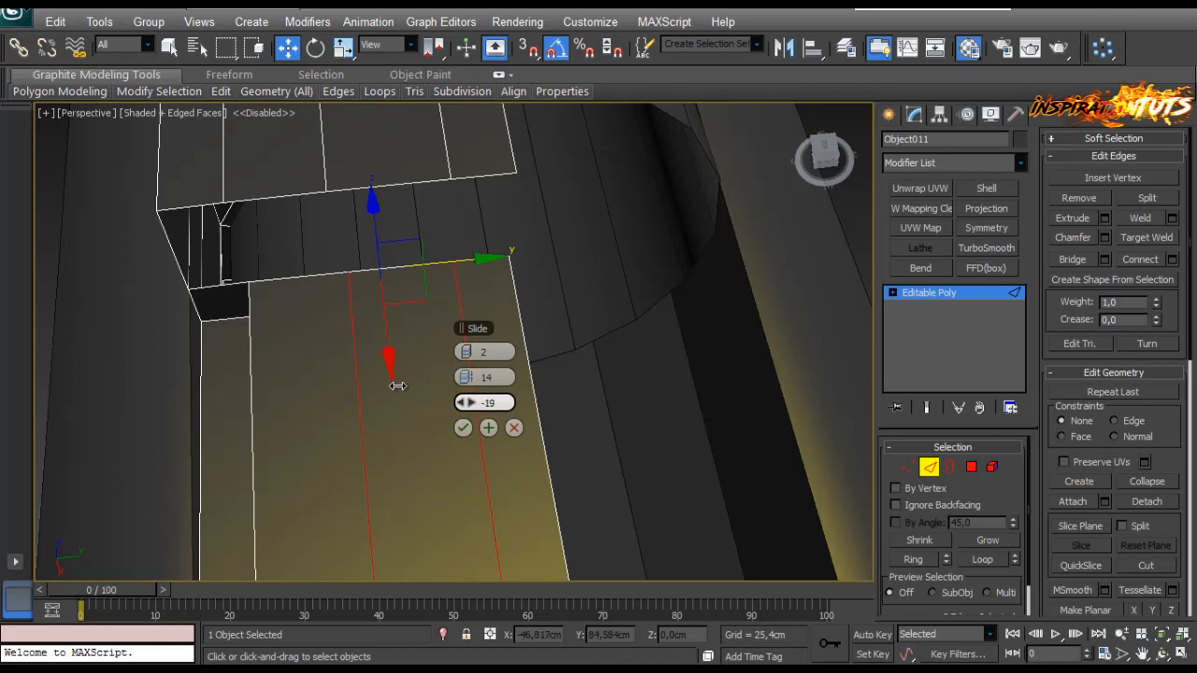
{"action": "key", "text": "Return"}
Step: Bridge the rear block's inner top edges to the middle section's end edges to close the block's inner face
{"action": "middle_click_drag", "start_coordinate": [414, 408], "coordinate": [145, 516], "text": "alt"}
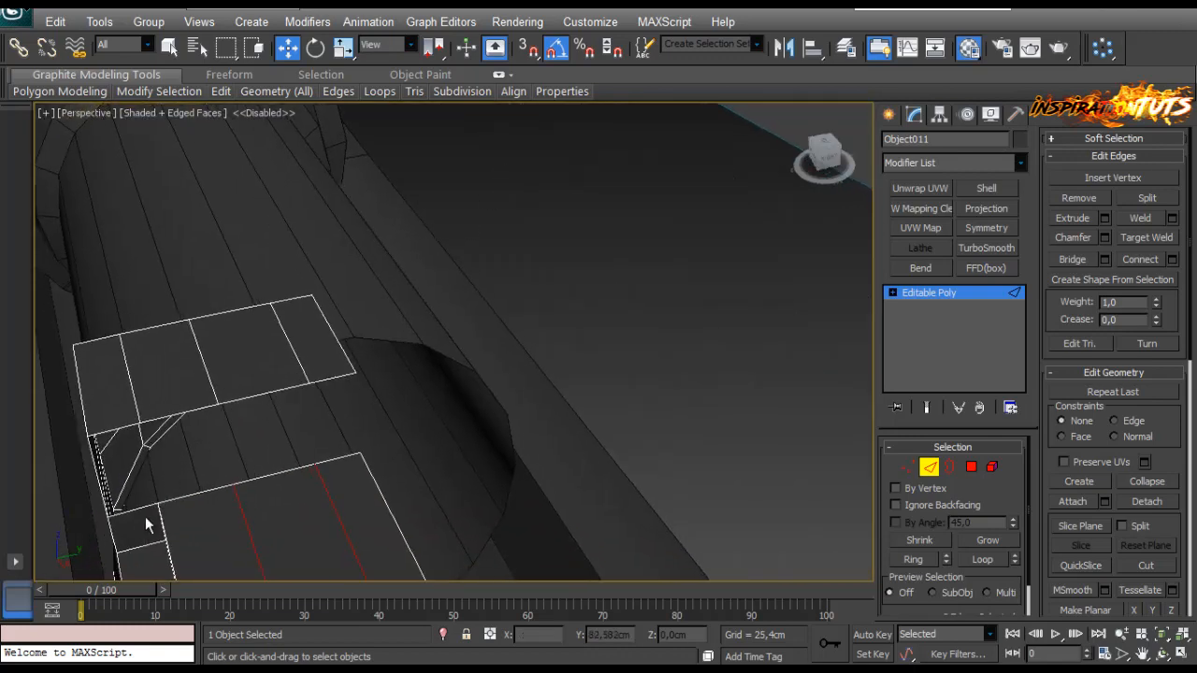
{"action": "left_click", "coordinate": [183, 418]}
{"action": "left_click_drag", "start_coordinate": [190, 412], "coordinate": [205, 487]}
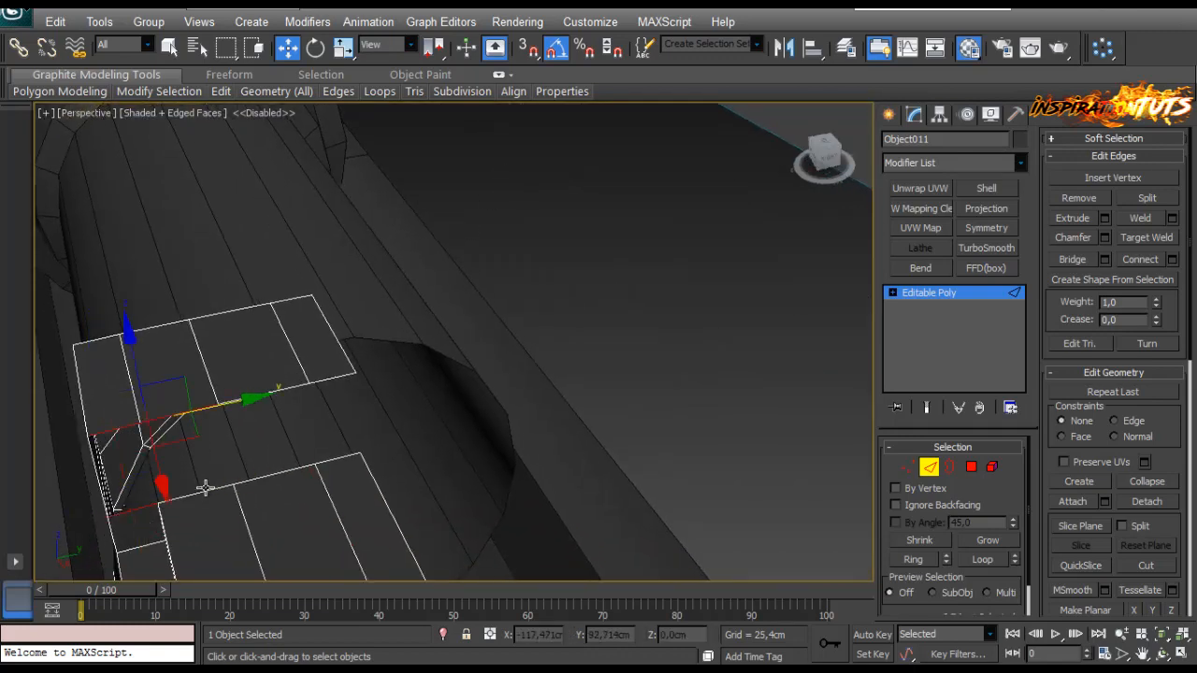
{"action": "left_click_drag", "start_coordinate": [276, 402], "coordinate": [328, 383]}
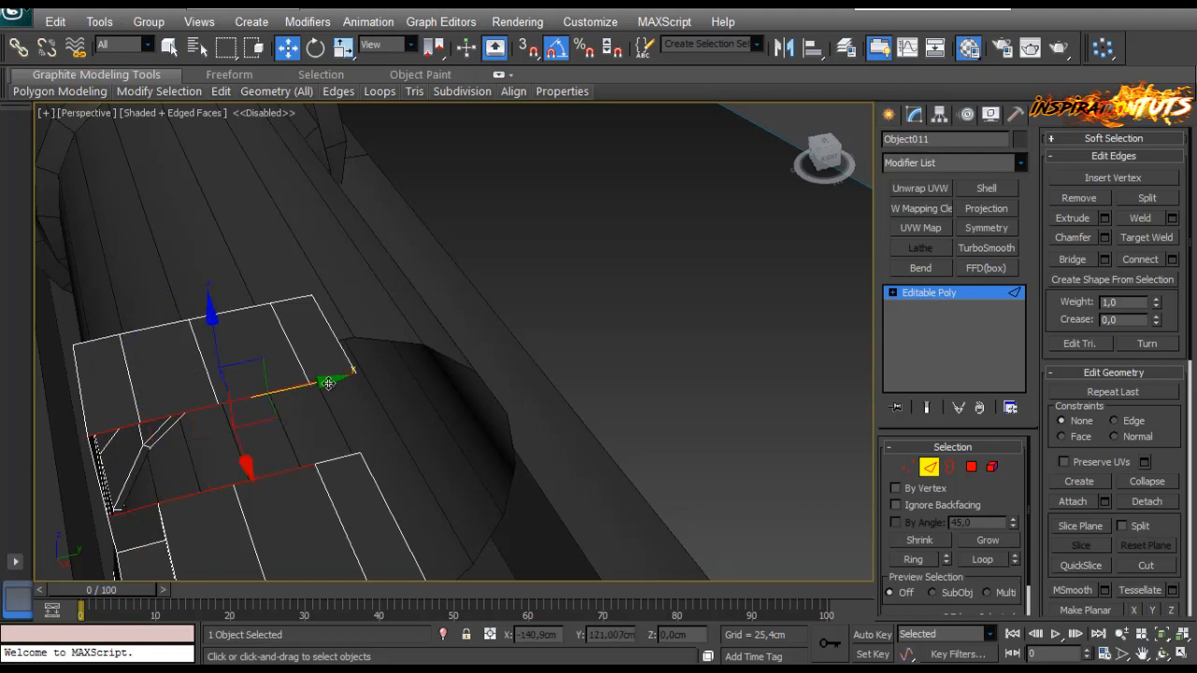
{"action": "left_click", "coordinate": [1071, 259]}
{"action": "left_click", "coordinate": [619, 321]}
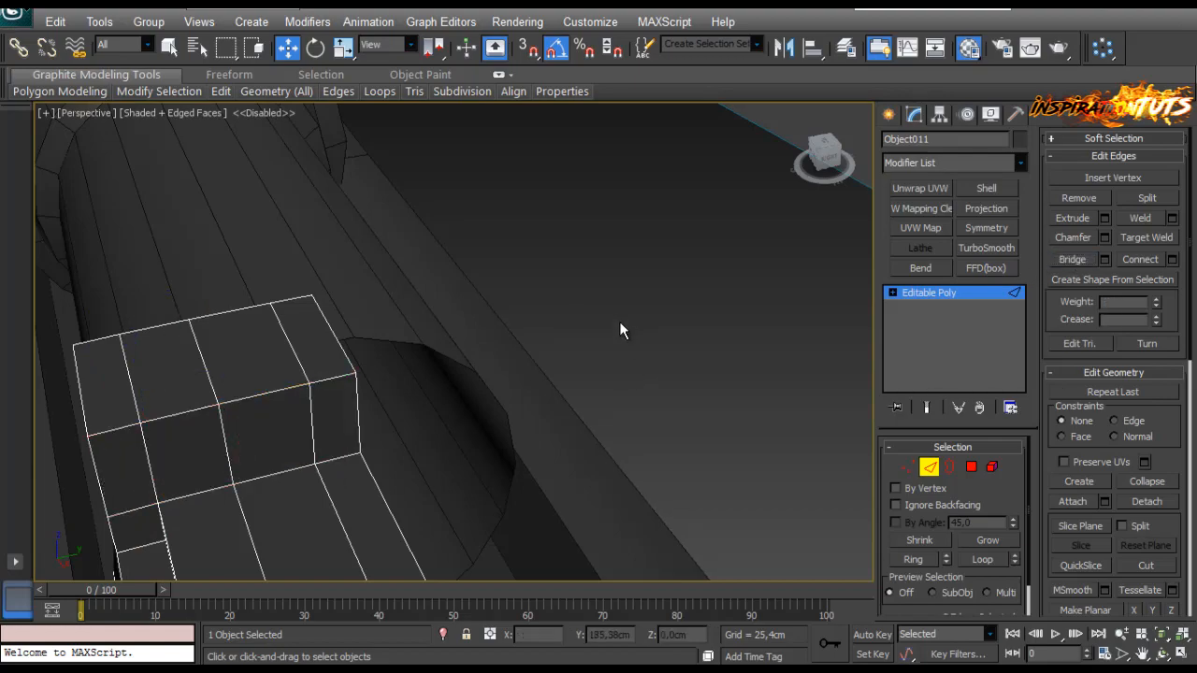
Step: Bridge the front block's inner top edges to the middle section's end edges to form its sloped inner face
{"action": "scroll", "coordinate": [620, 321], "scroll_direction": "down", "scroll_amount": 5}
{"action": "middle_click_drag", "start_coordinate": [560, 400], "coordinate": [692, 416], "text": "alt"}
{"action": "scroll", "coordinate": [625, 462], "scroll_direction": "up", "scroll_amount": 5}
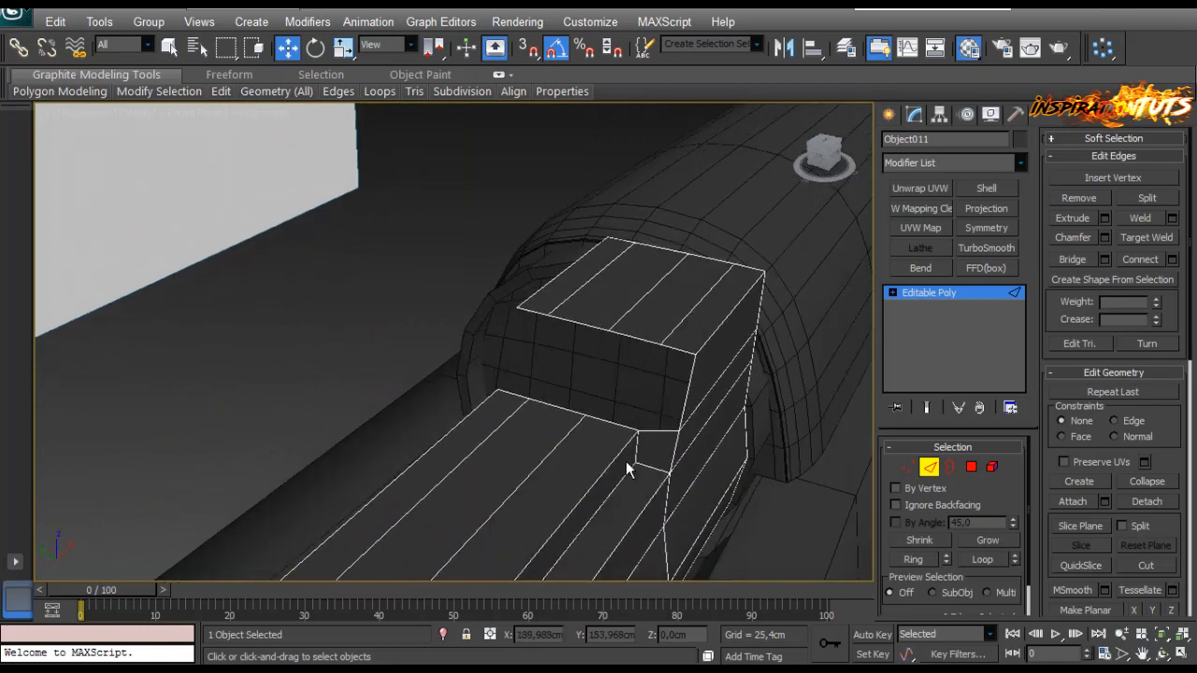
{"action": "left_click", "coordinate": [663, 430]}
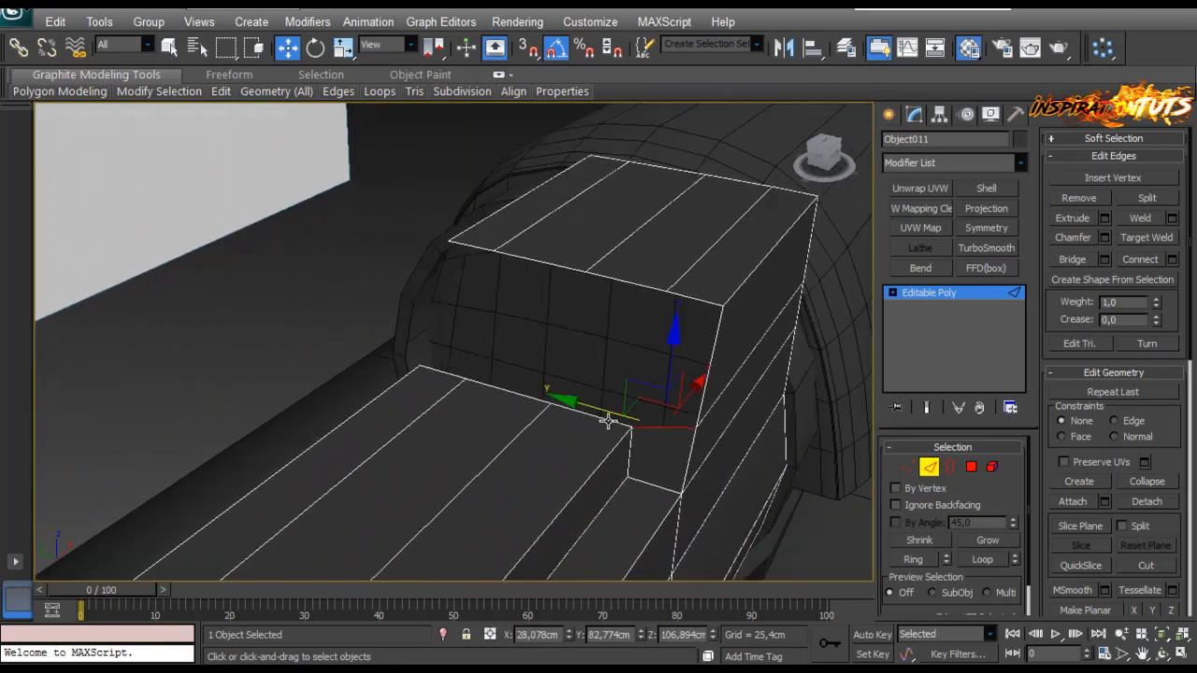
{"action": "left_click", "coordinate": [502, 392], "text": "ctrl"}
{"action": "left_click", "coordinate": [469, 245], "text": "ctrl"}
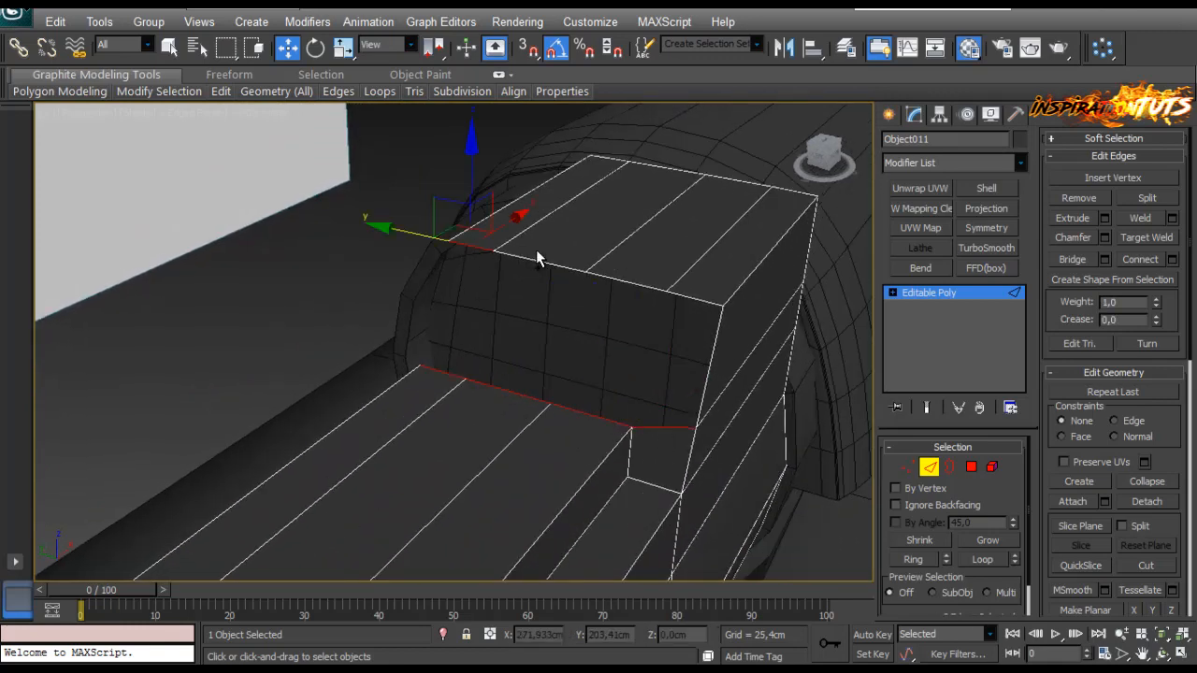
{"action": "left_click", "coordinate": [632, 278], "text": "ctrl"}
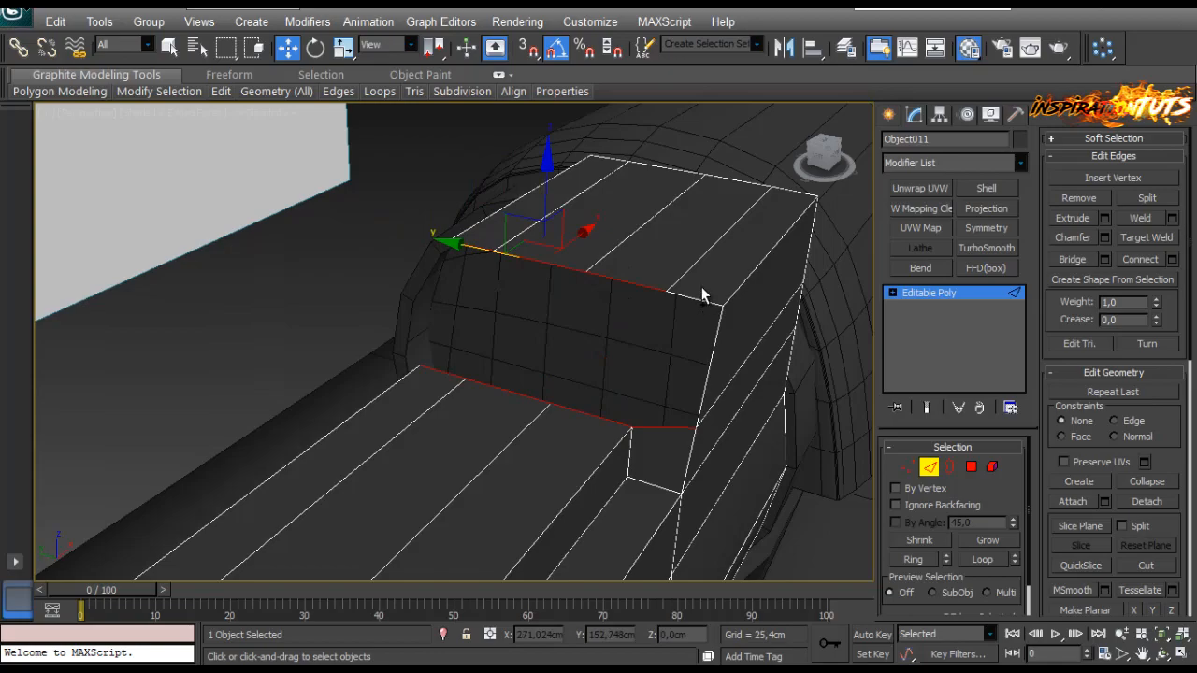
{"action": "left_click", "coordinate": [1073, 260]}
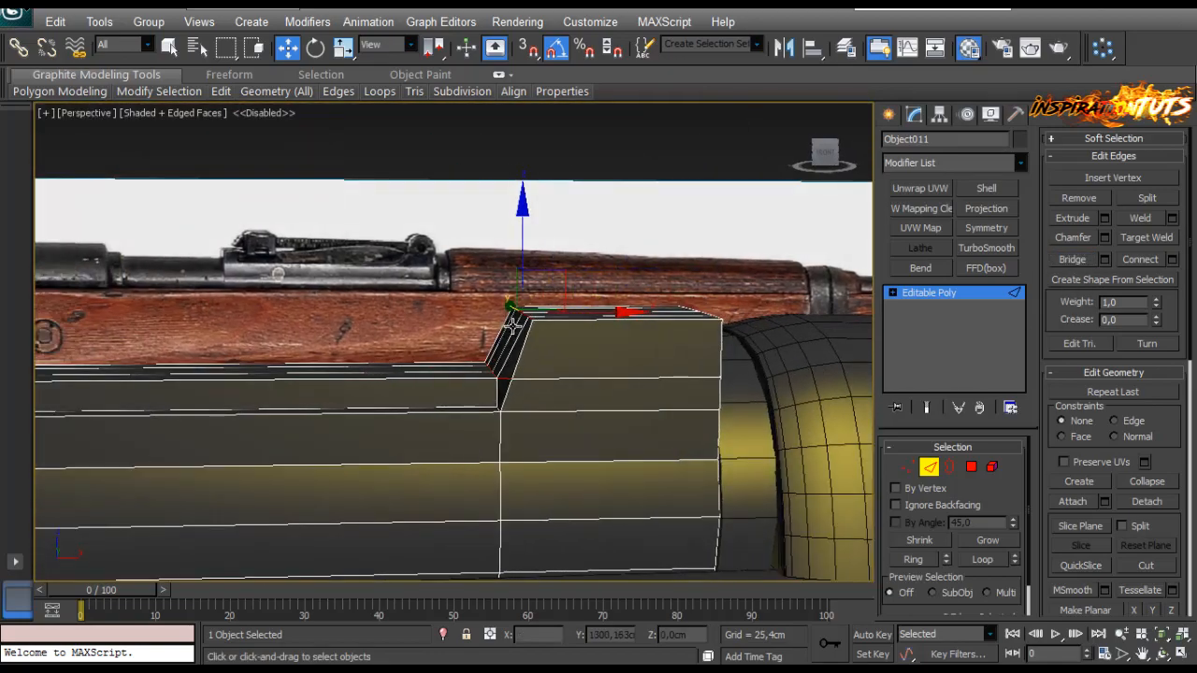
Step: Examine the bridged sight base from several angles and compare its profile with the reference image in front view
{"action": "middle_click_drag", "start_coordinate": [512, 326], "coordinate": [569, 366]}
{"action": "scroll", "coordinate": [570, 365], "scroll_direction": "down", "scroll_amount": 5}
{"action": "middle_click_drag", "start_coordinate": [393, 371], "coordinate": [500, 345]}
{"action": "middle_click_drag", "start_coordinate": [499, 344], "coordinate": [526, 365], "text": "alt"}
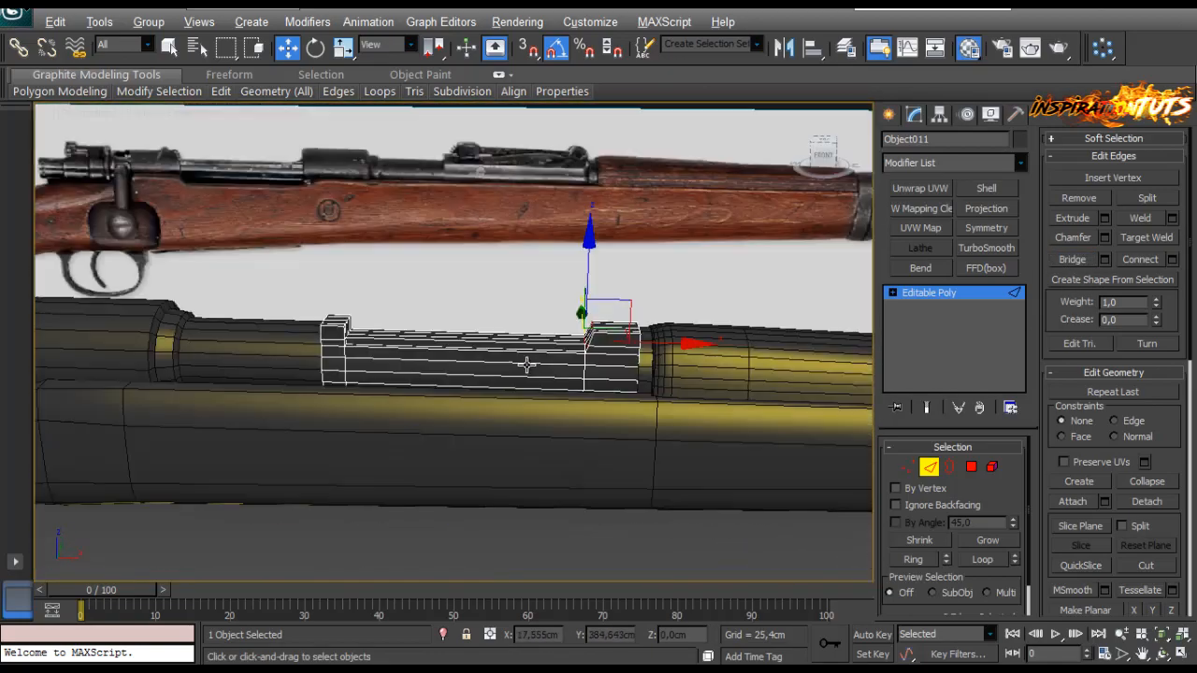
{"action": "scroll", "coordinate": [527, 364], "scroll_direction": "up", "scroll_amount": 2}
{"action": "key", "text": "f"}
{"action": "middle_click_drag", "start_coordinate": [380, 484], "coordinate": [333, 467]}
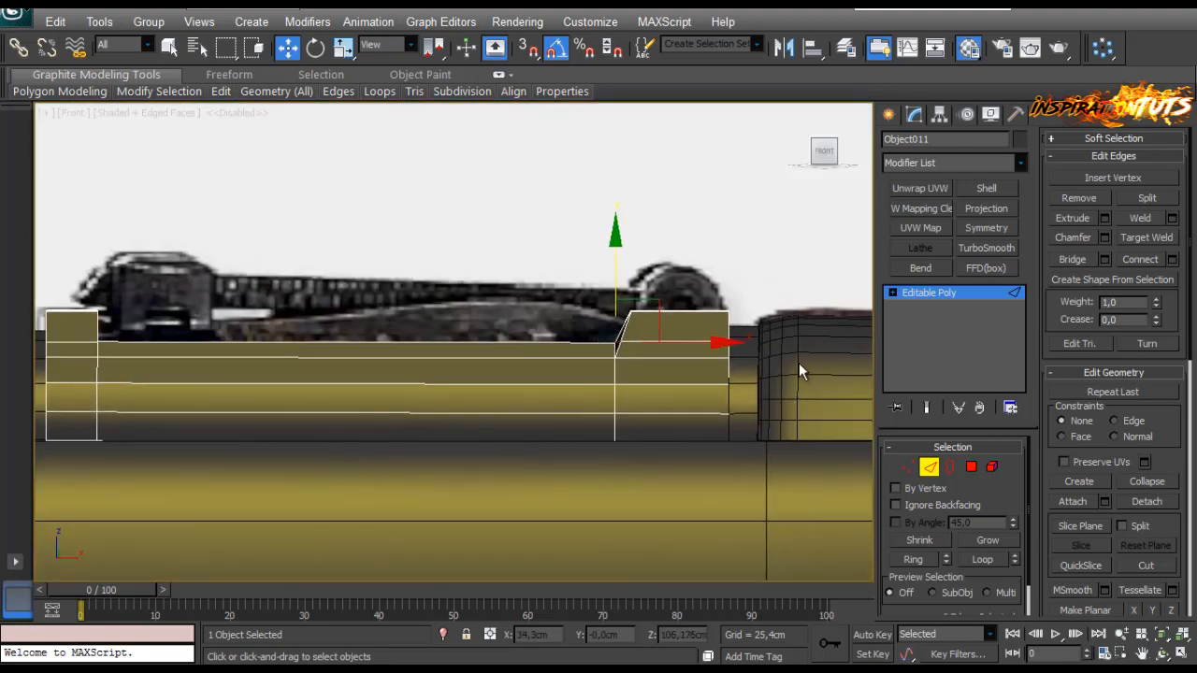
{"action": "middle_click_drag", "start_coordinate": [710, 344], "coordinate": [537, 394], "text": "alt"}
{"action": "scroll", "coordinate": [506, 393], "scroll_direction": "up", "scroll_amount": 2}
{"action": "scroll", "coordinate": [435, 344], "scroll_direction": "down", "scroll_amount": 4}
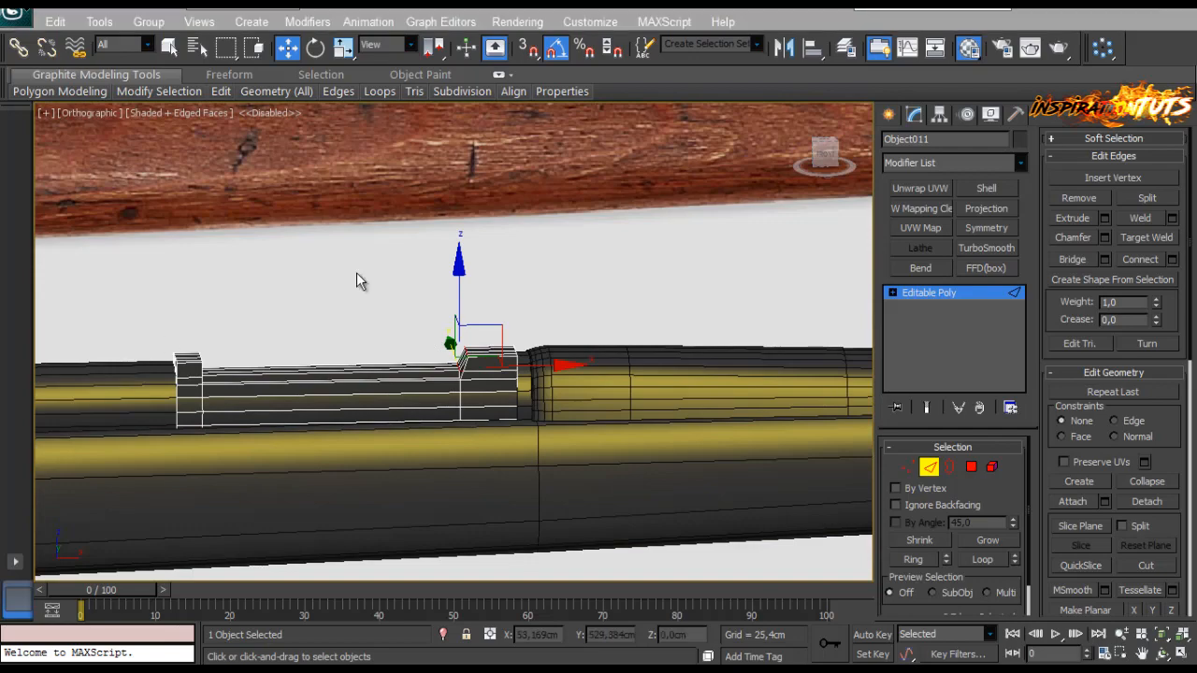
{"action": "middle_click_drag", "start_coordinate": [425, 374], "coordinate": [589, 416], "text": "alt"}
{"action": "scroll", "coordinate": [487, 383], "scroll_direction": "up", "scroll_amount": 3}
{"action": "key", "text": "p"}
{"action": "key", "text": "z"}
{"action": "scroll", "coordinate": [464, 402], "scroll_direction": "down", "scroll_amount": 2}
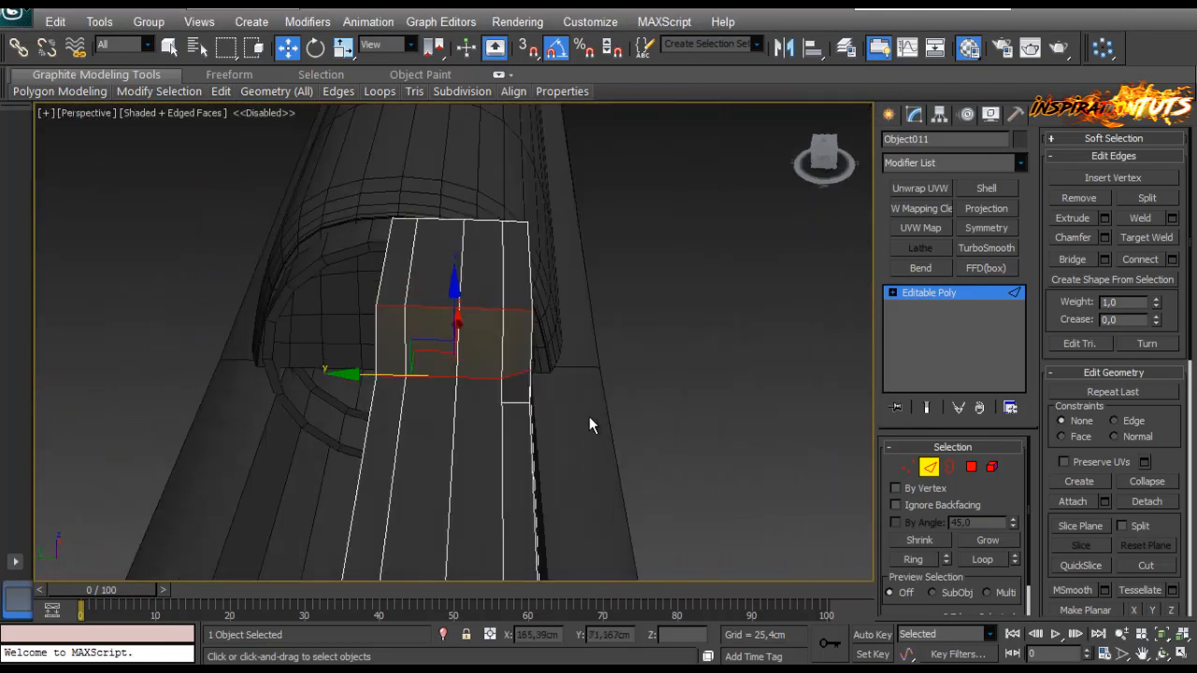
Step: Try to open up the front block by deleting its sloped, top and end polygons, leaving only the thin outer wall
{"action": "left_click", "coordinate": [971, 468], "text": "ctrl"}
{"action": "middle_click_drag", "start_coordinate": [466, 333], "coordinate": [465, 248], "text": "alt"}
{"action": "mouse_move", "coordinate": [372, 337]}
{"action": "middle_mouse_down", "text": "alt"}
{"action": "mouse_move", "coordinate": [379, 360]}
{"action": "mouse_move", "coordinate": [384, 332]}
{"action": "middle_mouse_up", "text": "alt"}
{"action": "middle_click_drag", "start_coordinate": [426, 348], "coordinate": [383, 360], "text": "alt"}
{"action": "middle_click_drag", "start_coordinate": [384, 360], "coordinate": [209, 369]}
{"action": "left_click_drag", "start_coordinate": [258, 276], "coordinate": [163, 344]}
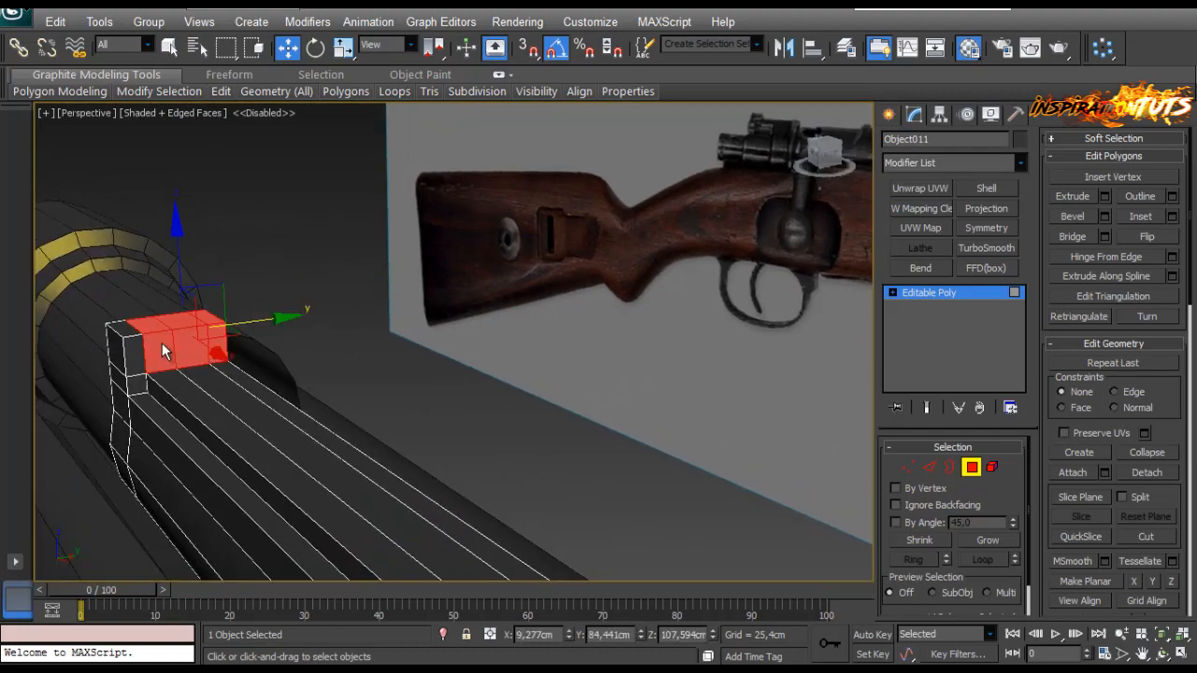
{"action": "middle_click_drag", "start_coordinate": [163, 350], "coordinate": [320, 387], "text": "alt"}
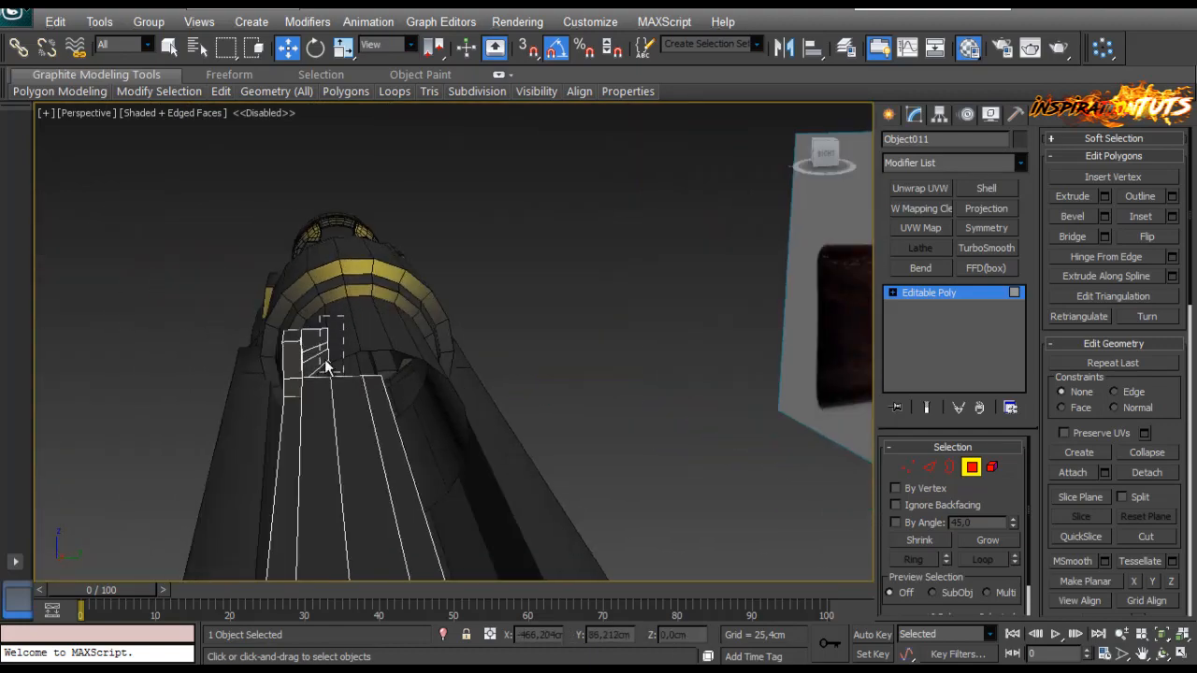
{"action": "left_click_drag", "start_coordinate": [325, 360], "coordinate": [326, 361]}
{"action": "middle_click_drag", "start_coordinate": [327, 361], "coordinate": [334, 355], "text": "alt"}
{"action": "left_click", "coordinate": [437, 366]}
{"action": "middle_click_drag", "start_coordinate": [438, 365], "coordinate": [449, 403], "text": "alt"}
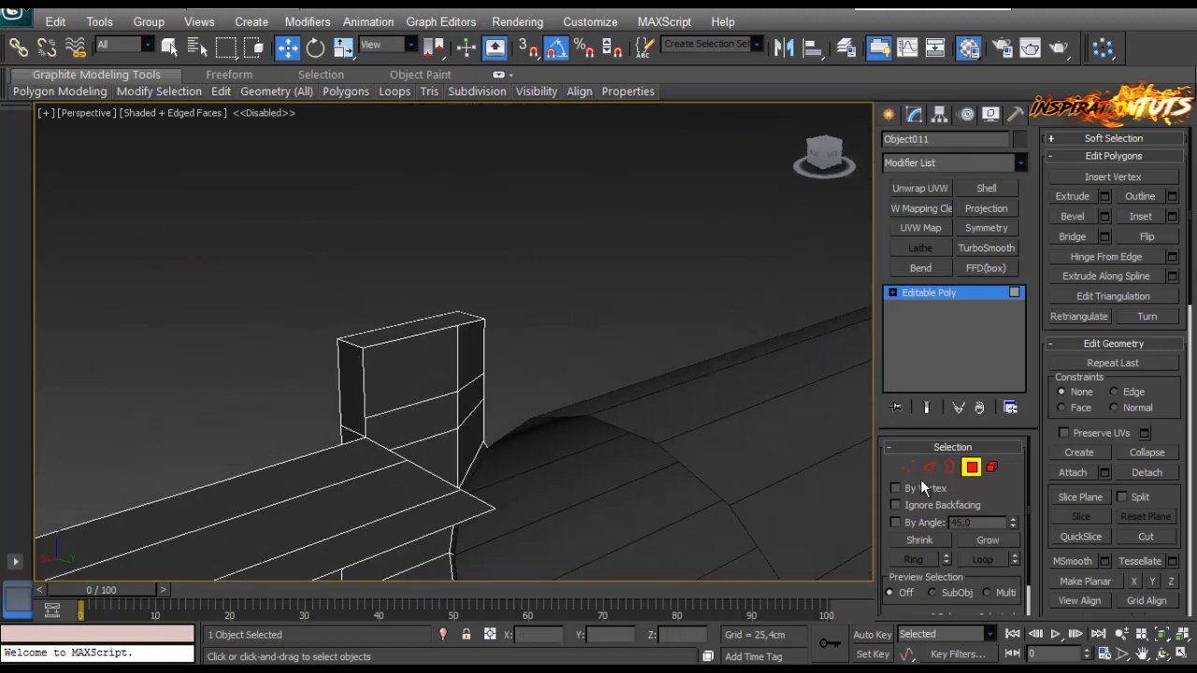
{"action": "left_click", "coordinate": [929, 467]}
{"action": "middle_click_drag", "start_coordinate": [474, 363], "coordinate": [275, 377], "text": "alt"}
{"action": "key", "text": "1"}
{"action": "middle_click_drag", "start_coordinate": [280, 451], "coordinate": [387, 481], "text": "alt"}
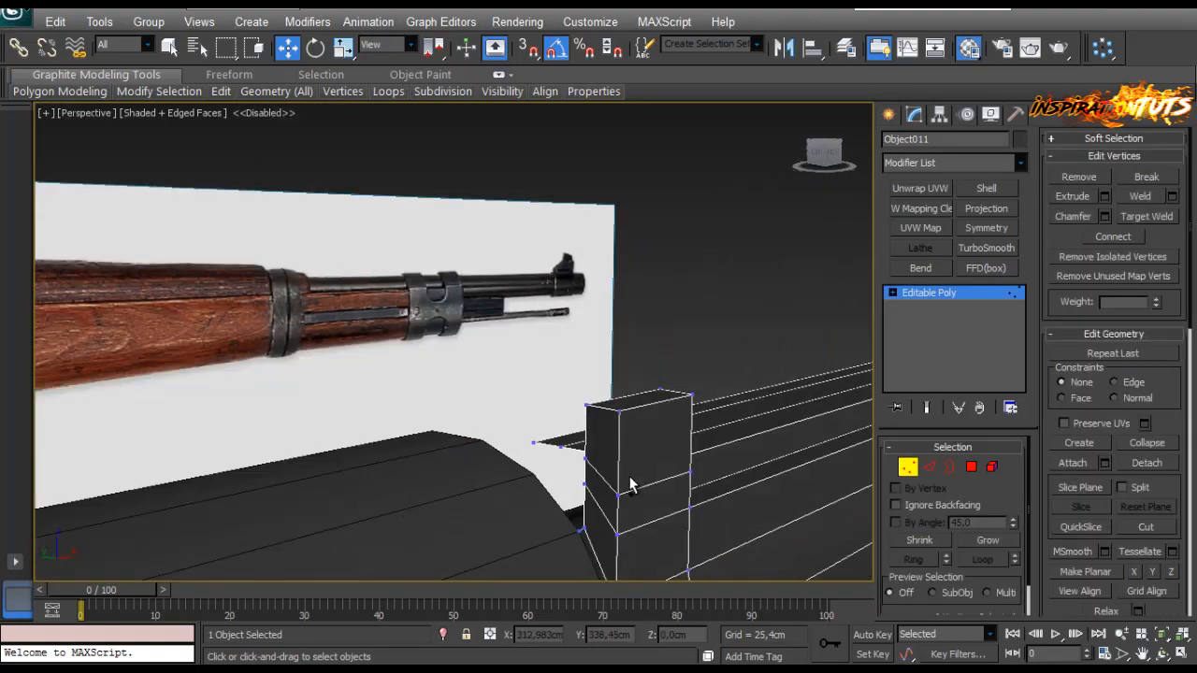
{"action": "middle_click_drag", "start_coordinate": [630, 483], "coordinate": [474, 311], "text": "alt"}
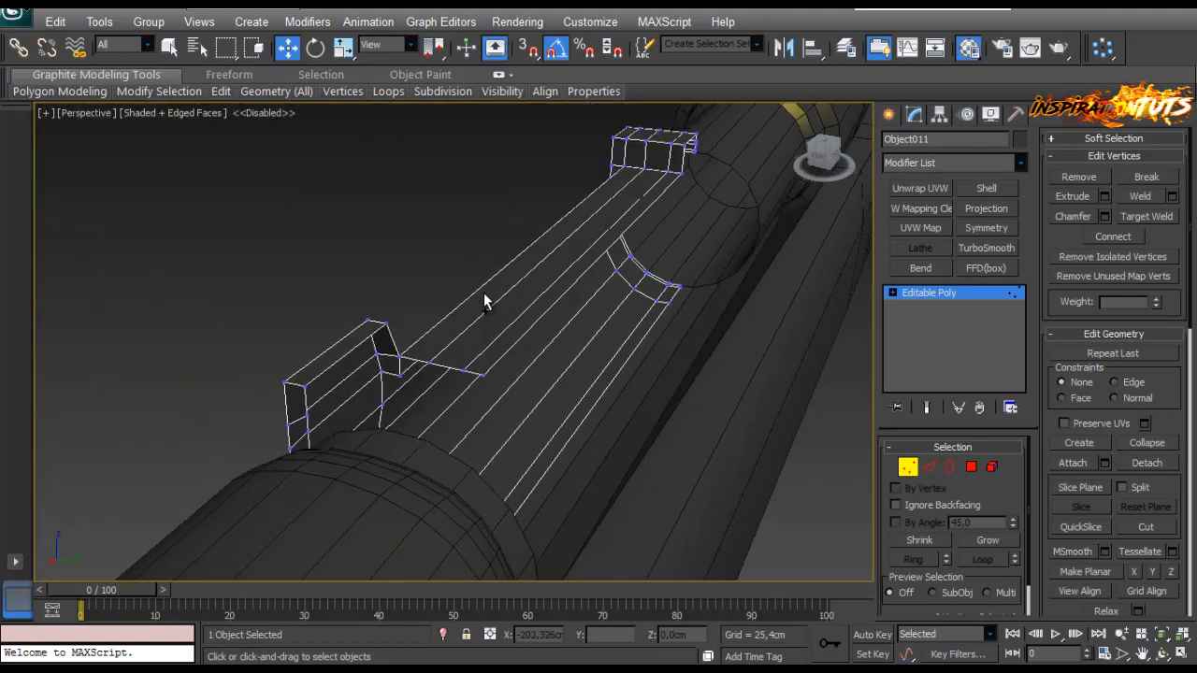
Step: Target-weld the upper row of vertices on the front block's end face down onto the row directly below
{"action": "middle_click_drag", "start_coordinate": [636, 217], "coordinate": [400, 460], "text": "alt"}
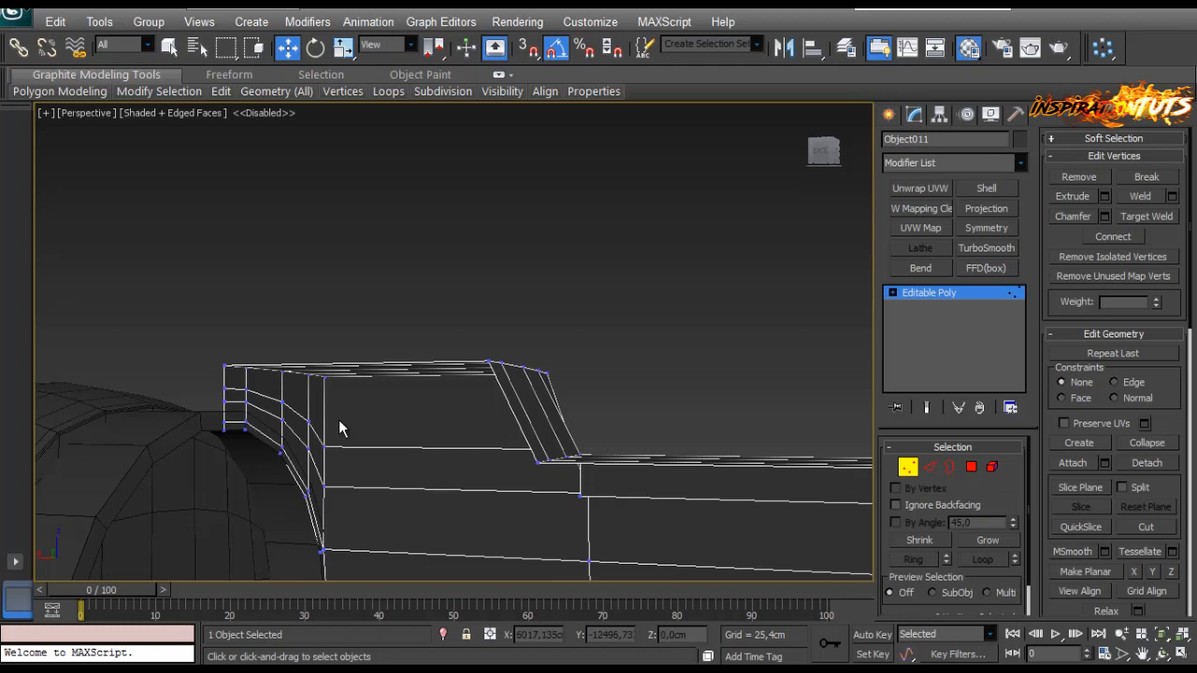
{"action": "middle_click_drag", "start_coordinate": [338, 420], "coordinate": [447, 439], "text": "alt"}
{"action": "left_click", "coordinate": [1143, 216]}
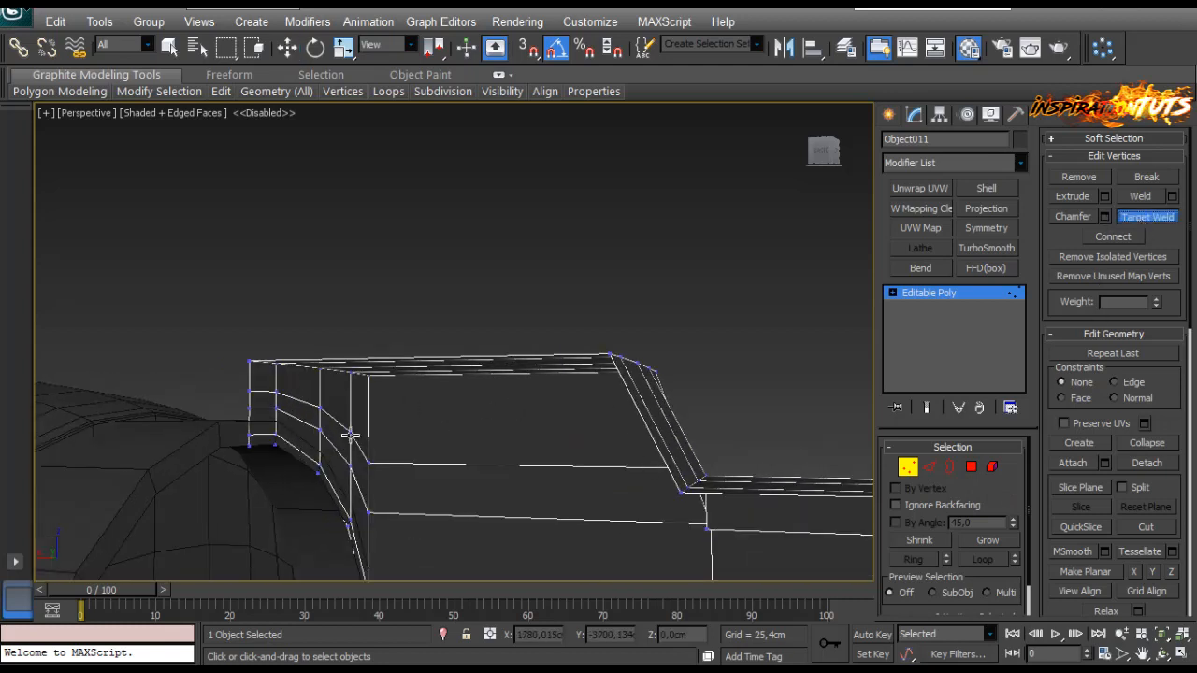
{"action": "left_click", "coordinate": [349, 468]}
{"action": "left_click", "coordinate": [320, 409]}
{"action": "left_click", "coordinate": [319, 426]}
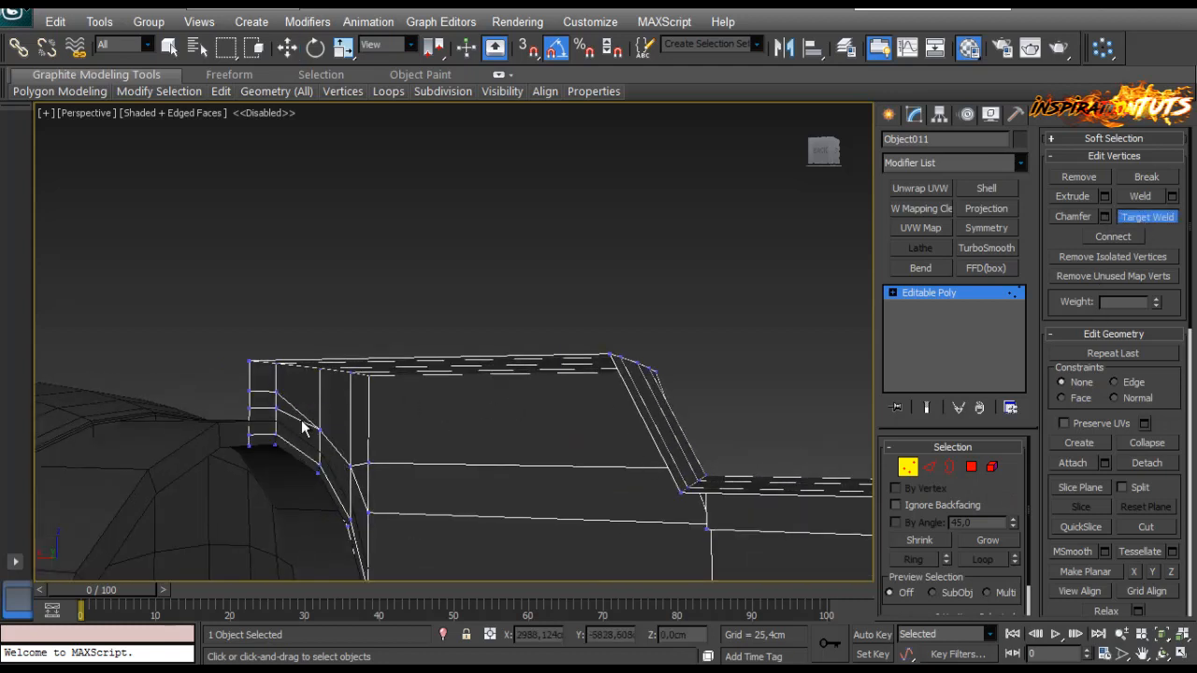
{"action": "left_click", "coordinate": [277, 391]}
{"action": "left_click", "coordinate": [250, 391]}
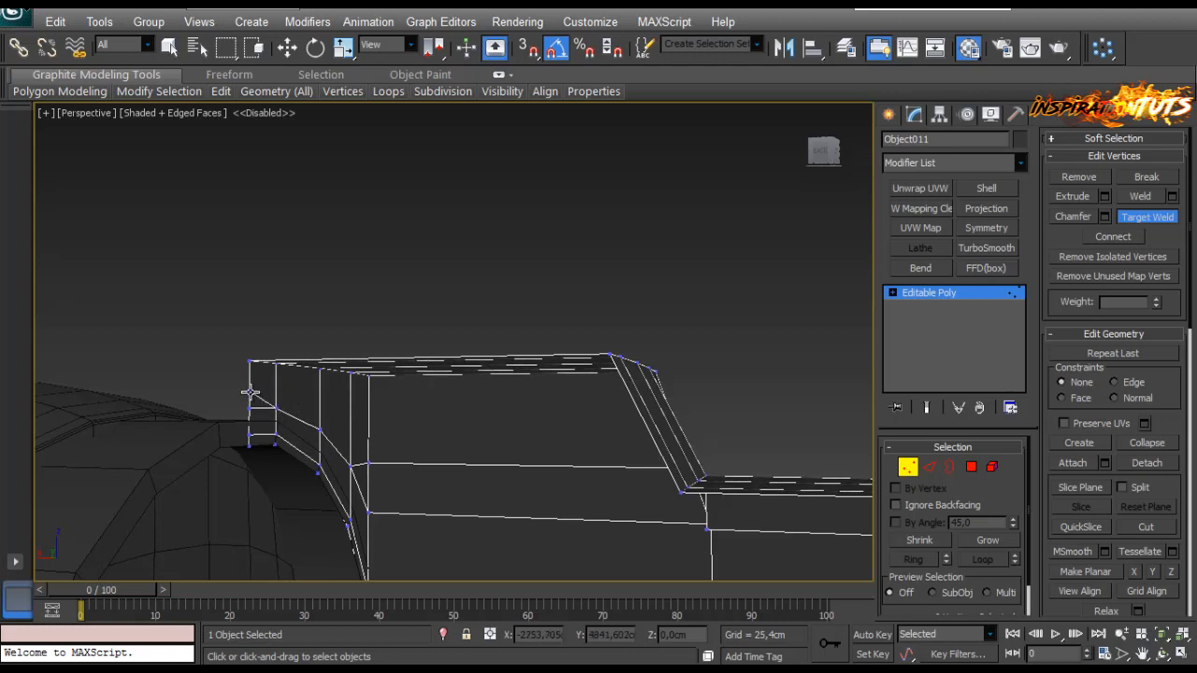
{"action": "left_click", "coordinate": [250, 410]}
Step: Target-weld the remaining extra vertices on the front block's end face down onto the row along the barrel's curve
{"action": "scroll", "coordinate": [308, 478], "scroll_direction": "up", "scroll_amount": 2}
{"action": "middle_click_drag", "start_coordinate": [308, 478], "coordinate": [280, 344]}
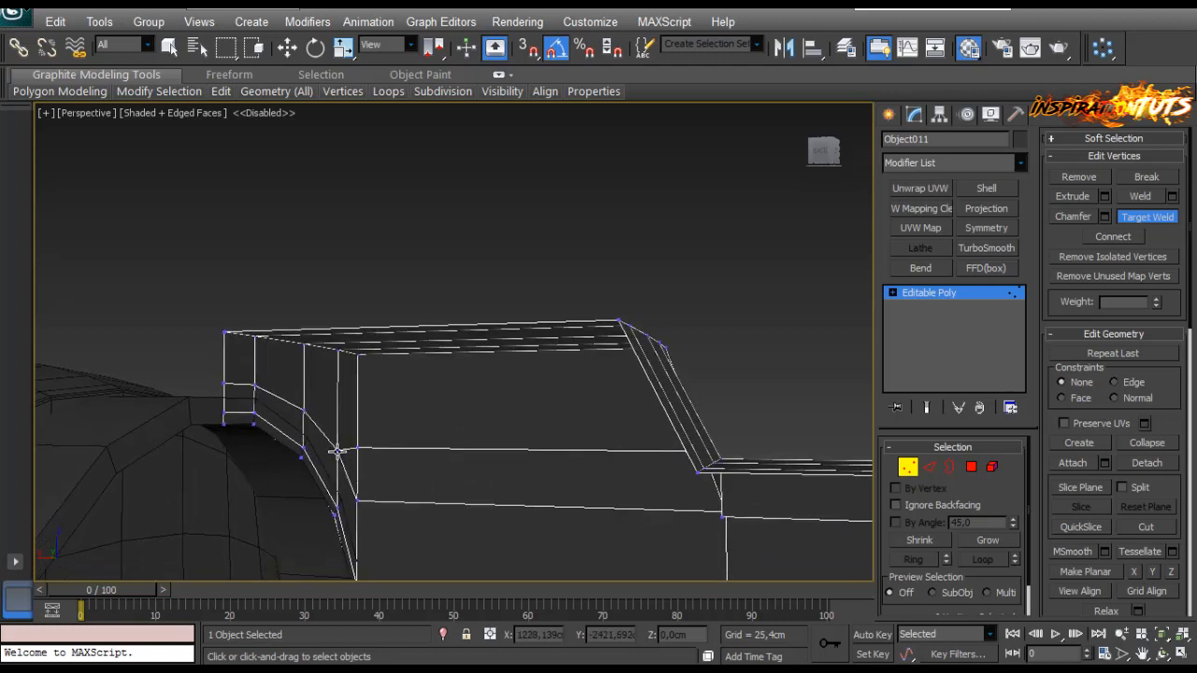
{"action": "left_click", "coordinate": [335, 505]}
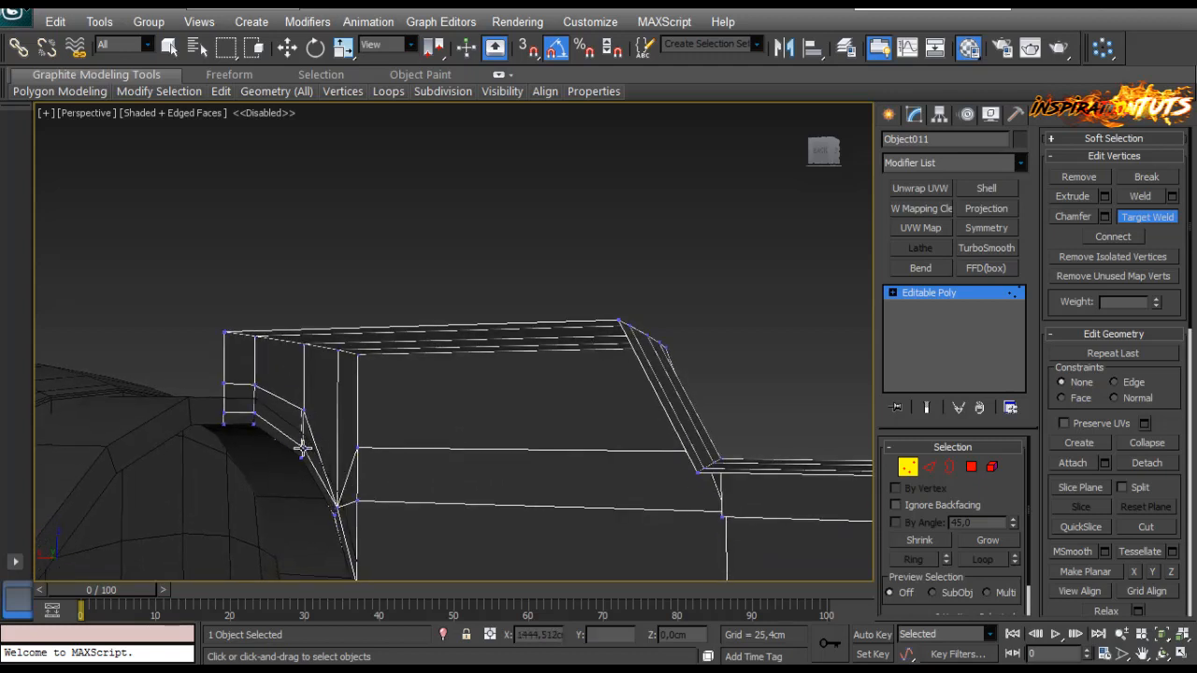
{"action": "left_click", "coordinate": [302, 454]}
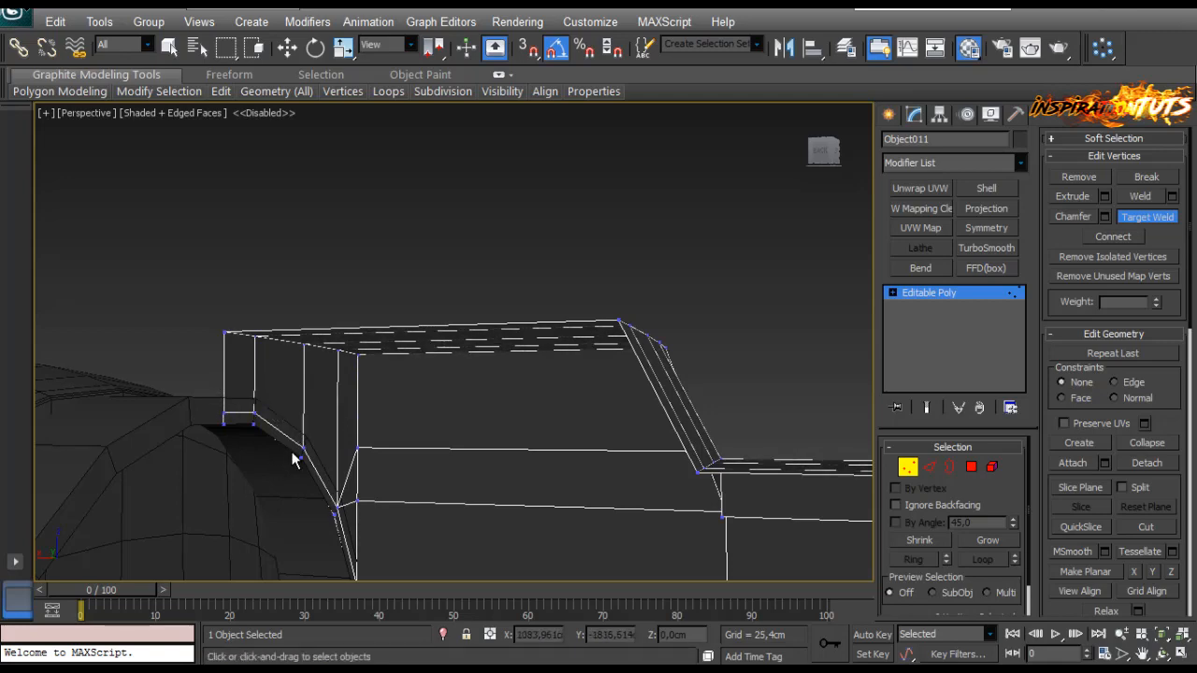
{"action": "middle_click_drag", "start_coordinate": [293, 458], "coordinate": [415, 449], "text": "alt"}
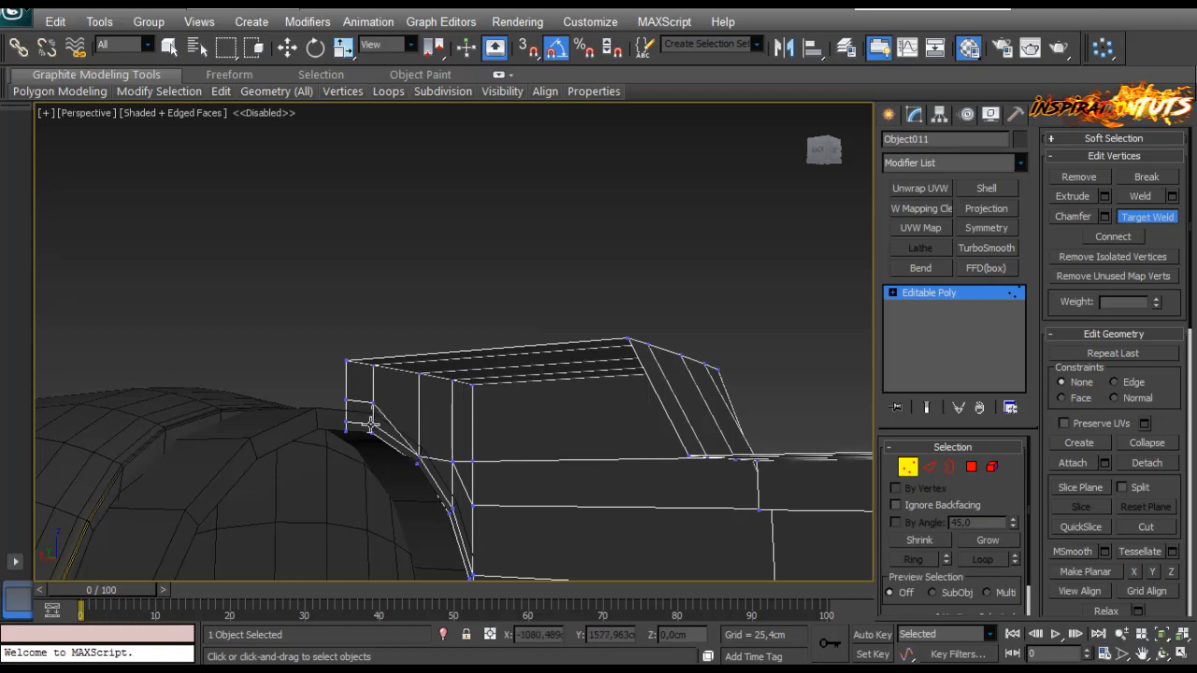
{"action": "middle_click_drag", "start_coordinate": [345, 425], "coordinate": [543, 402], "text": "alt"}
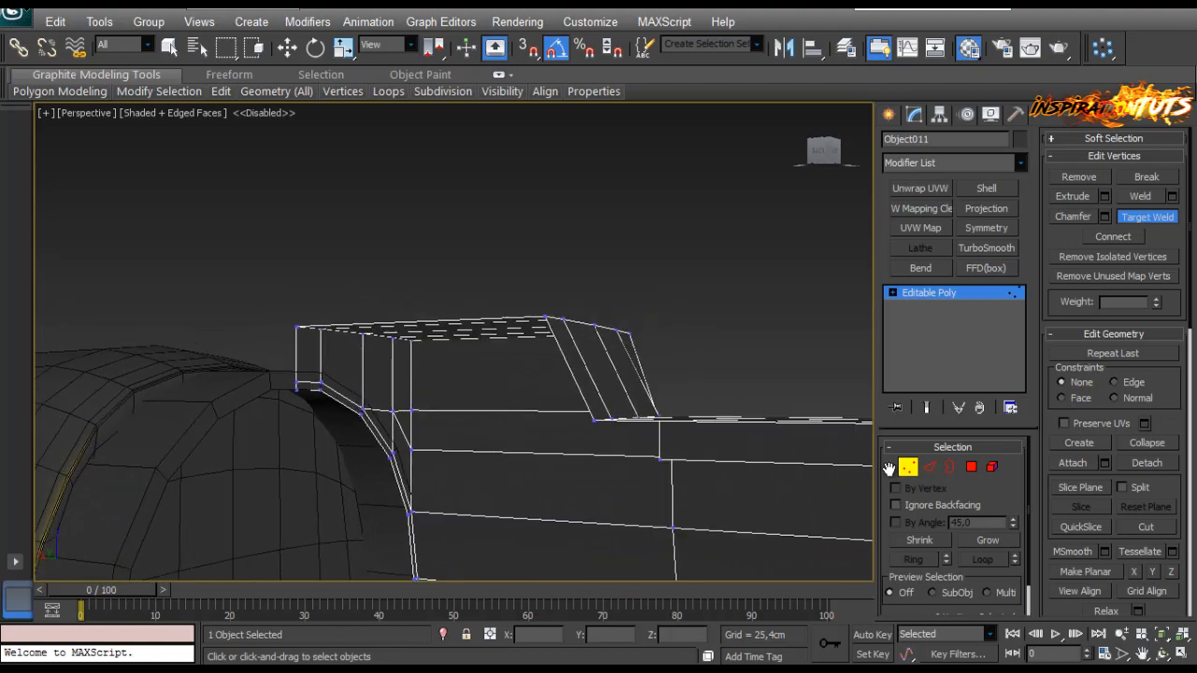
Step: Bridge the front block's three inner sloped polygons to the three matching polygons on its end face
{"action": "left_click", "coordinate": [972, 476]}
{"action": "left_click", "coordinate": [579, 379]}
{"action": "middle_click_drag", "start_coordinate": [612, 365], "coordinate": [620, 372], "text": "alt"}
{"action": "left_click", "coordinate": [624, 372], "text": "ctrl"}
{"action": "left_click", "coordinate": [668, 376], "text": "ctrl"}
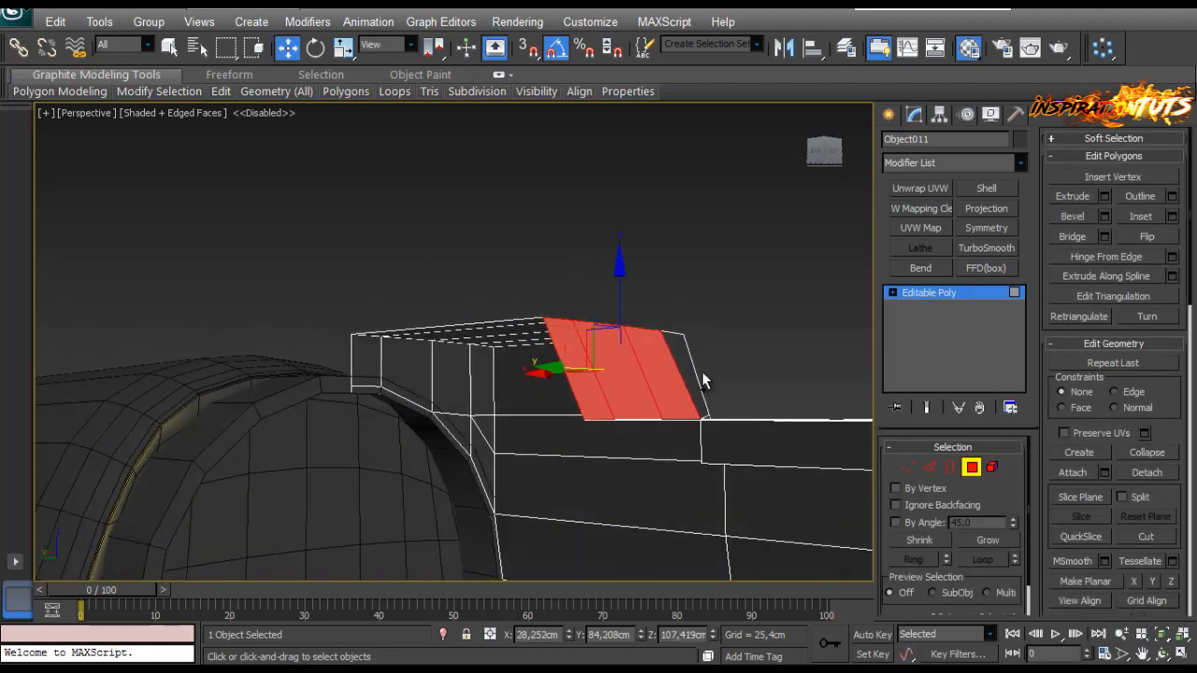
{"action": "middle_click_drag", "start_coordinate": [704, 379], "coordinate": [598, 372], "text": "alt"}
{"action": "left_click", "coordinate": [482, 376], "text": "ctrl"}
{"action": "left_click", "coordinate": [427, 368], "text": "ctrl"}
{"action": "left_click", "coordinate": [379, 364], "text": "ctrl"}
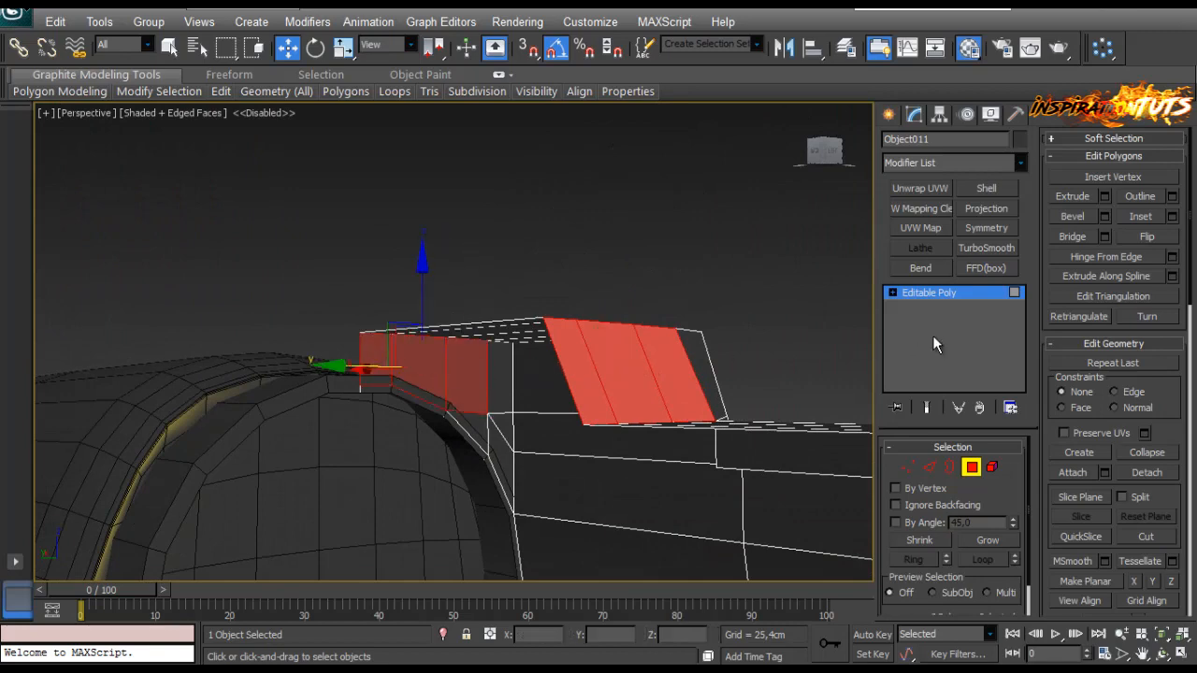
{"action": "left_click", "coordinate": [1072, 239]}
Step: Delete the leftover polygons at the bridged opening of the front block
{"action": "middle_click_drag", "start_coordinate": [720, 266], "coordinate": [387, 348], "text": "alt"}
{"action": "left_click_drag", "start_coordinate": [388, 350], "coordinate": [380, 350]}
{"action": "key", "text": "Delete"}
{"action": "middle_click_drag", "start_coordinate": [552, 374], "coordinate": [711, 402], "text": "alt"}
Step: Connect the front block's lengthwise edges with two crosswise segments, working against the reference in front view
{"action": "middle_click_drag", "start_coordinate": [329, 407], "coordinate": [155, 328], "text": "alt"}
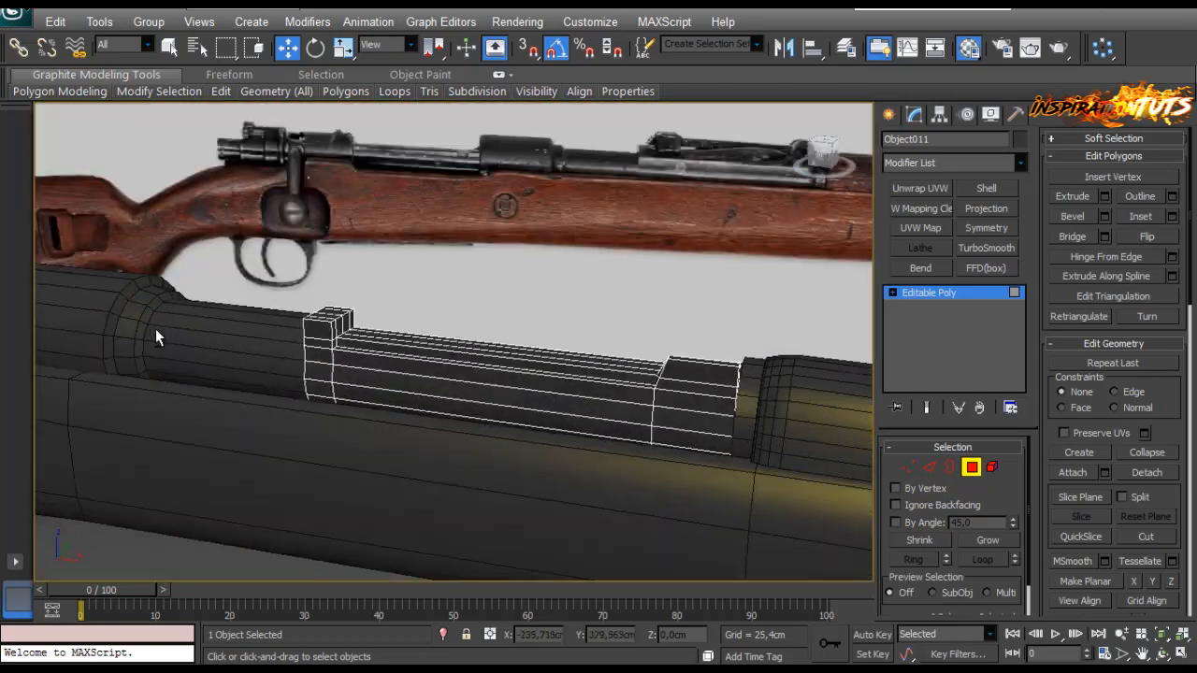
{"action": "scroll", "coordinate": [503, 339], "scroll_direction": "up", "scroll_amount": 3}
{"action": "middle_click_drag", "start_coordinate": [503, 332], "coordinate": [682, 379]}
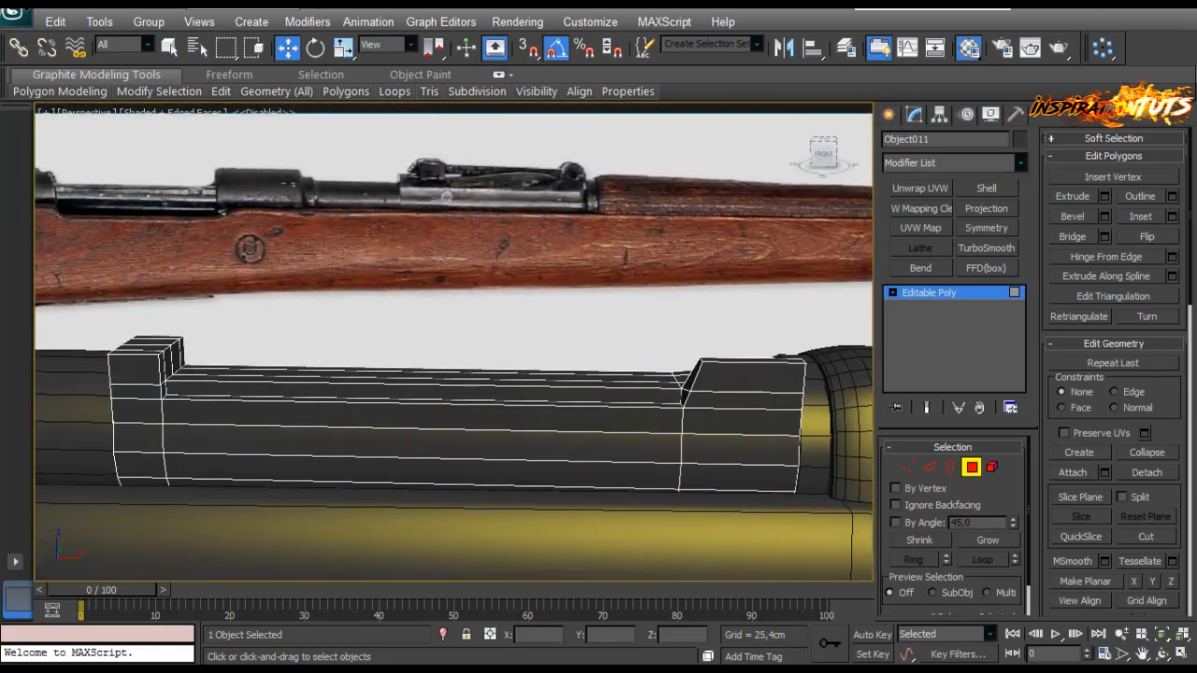
{"action": "key", "text": "f"}
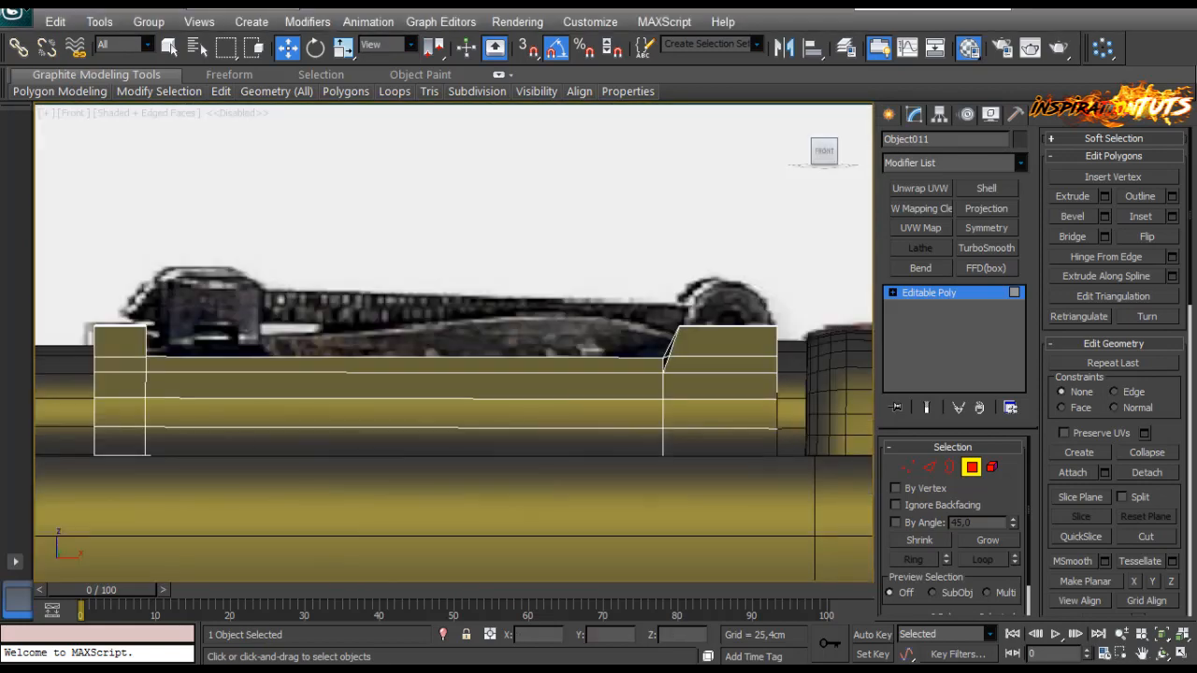
{"action": "scroll", "coordinate": [726, 455], "scroll_direction": "up", "scroll_amount": 5}
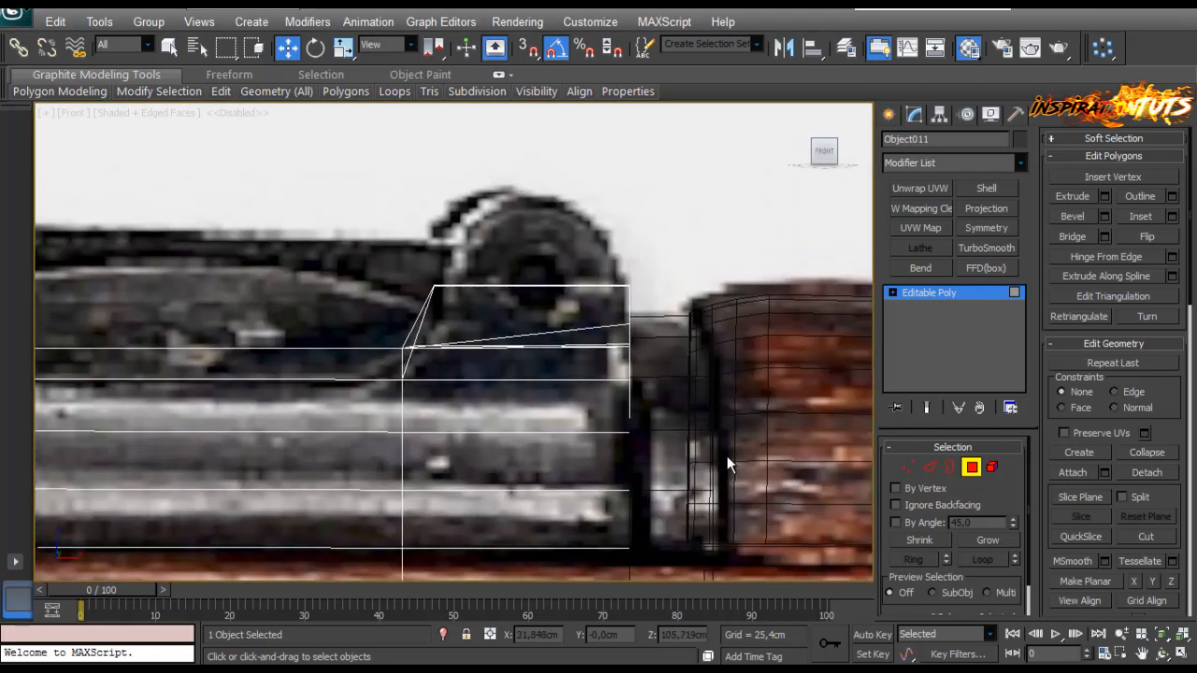
{"action": "left_click", "coordinate": [929, 467]}
{"action": "left_click", "coordinate": [556, 286]}
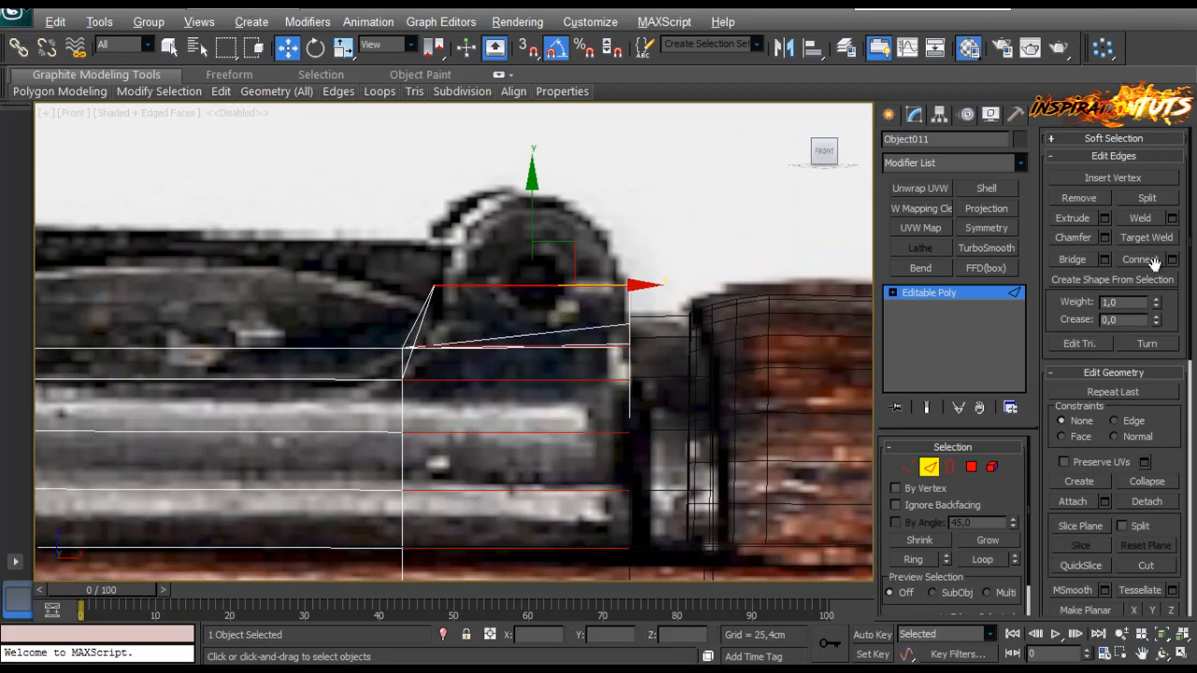
{"action": "left_click", "coordinate": [1172, 259]}
{"action": "left_click", "coordinate": [463, 429]}
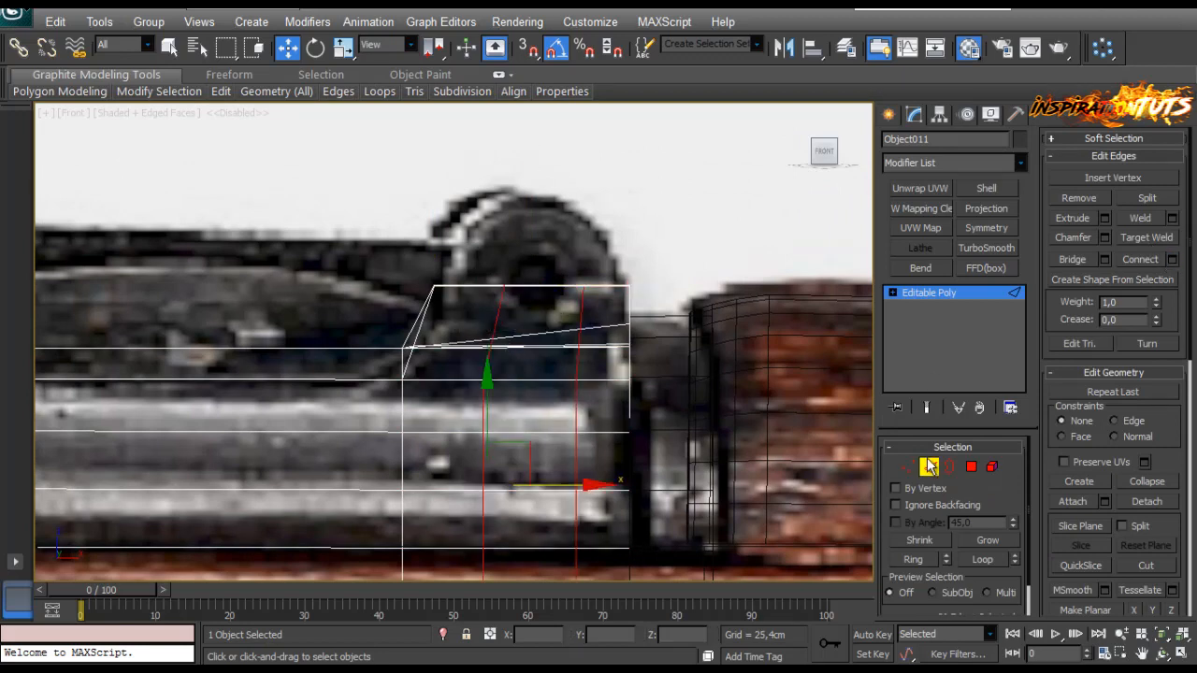
Step: Straighten the front block's two new vertex columns and raise their top vertices to follow the reference's rounded lug
{"action": "key", "text": "1"}
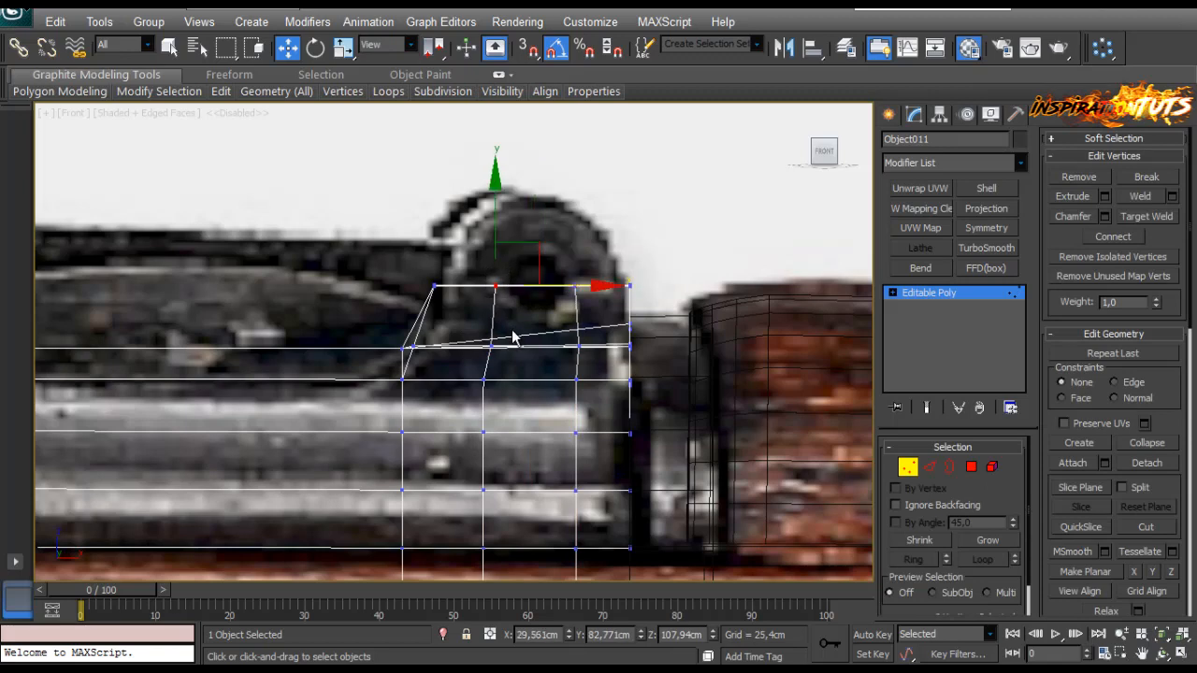
{"action": "scroll", "coordinate": [470, 245], "scroll_direction": "down", "scroll_amount": 5}
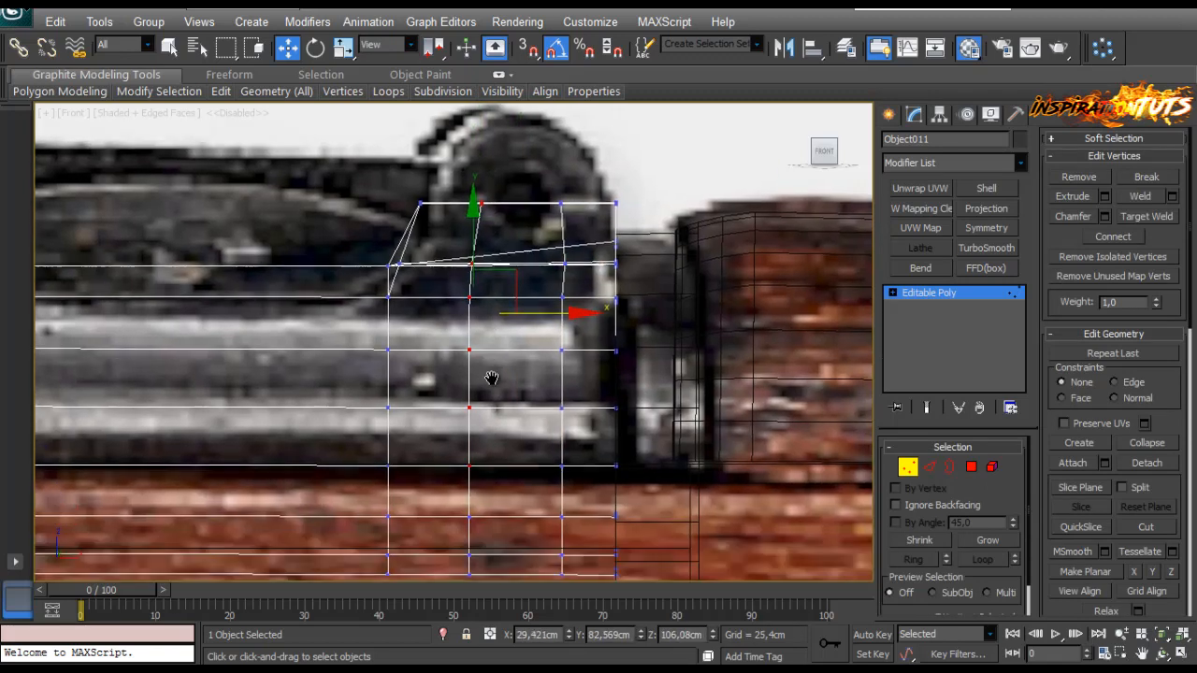
{"action": "key", "text": "r"}
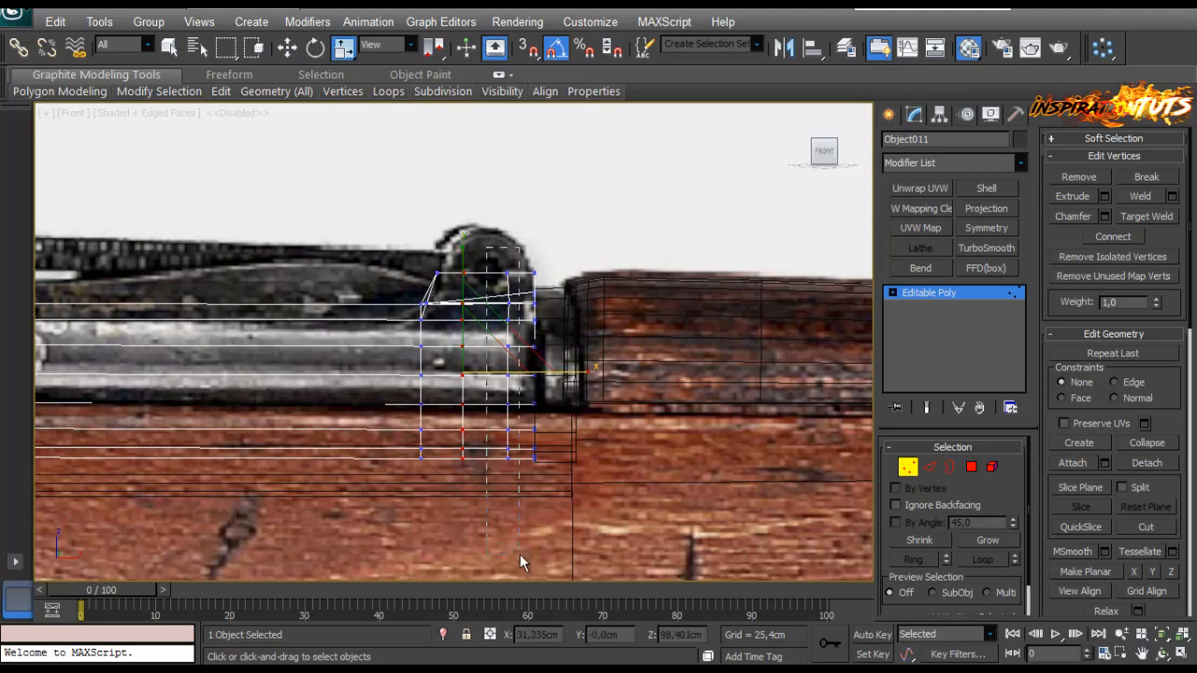
{"action": "left_click_drag", "start_coordinate": [572, 373], "coordinate": [617, 372]}
{"action": "scroll", "coordinate": [462, 276], "scroll_direction": "up", "scroll_amount": 8}
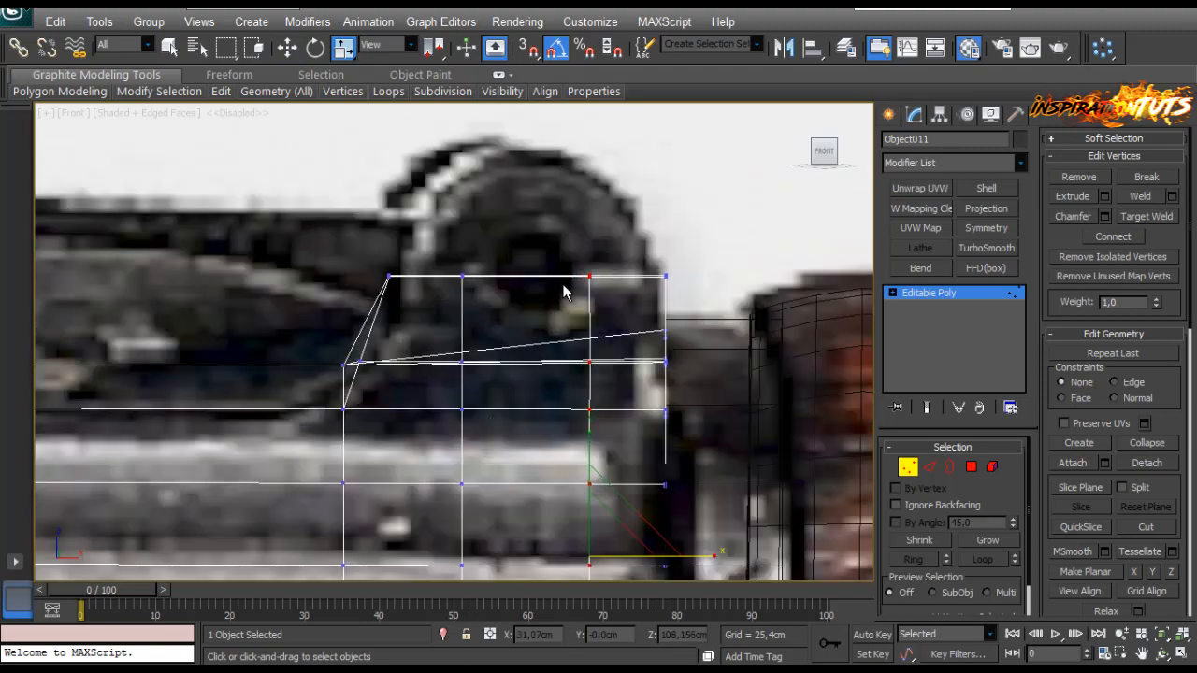
{"action": "key", "text": "w"}
{"action": "left_click_drag", "start_coordinate": [526, 223], "coordinate": [508, 126]}
Step: Connect the lengthwise edges between the two raised columns with two segments, pinch 0 and slide 0
{"action": "left_click", "coordinate": [929, 468]}
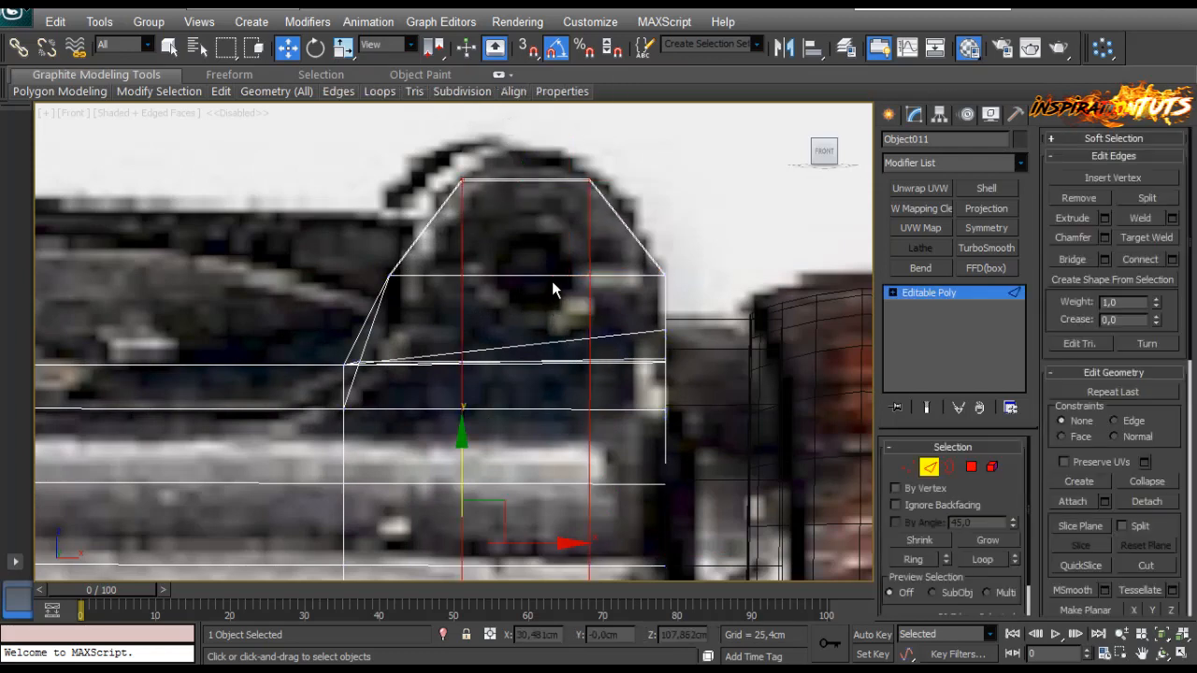
{"action": "left_click", "coordinate": [563, 276]}
{"action": "left_click", "coordinate": [526, 179]}
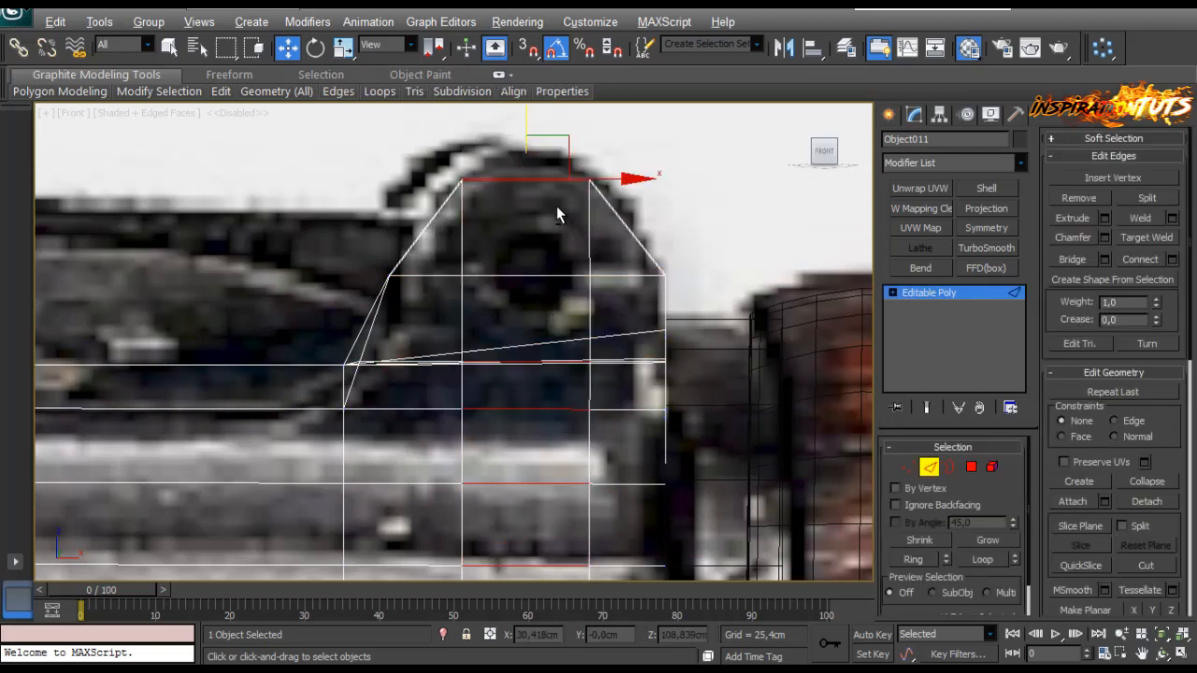
{"action": "left_click", "coordinate": [1172, 259]}
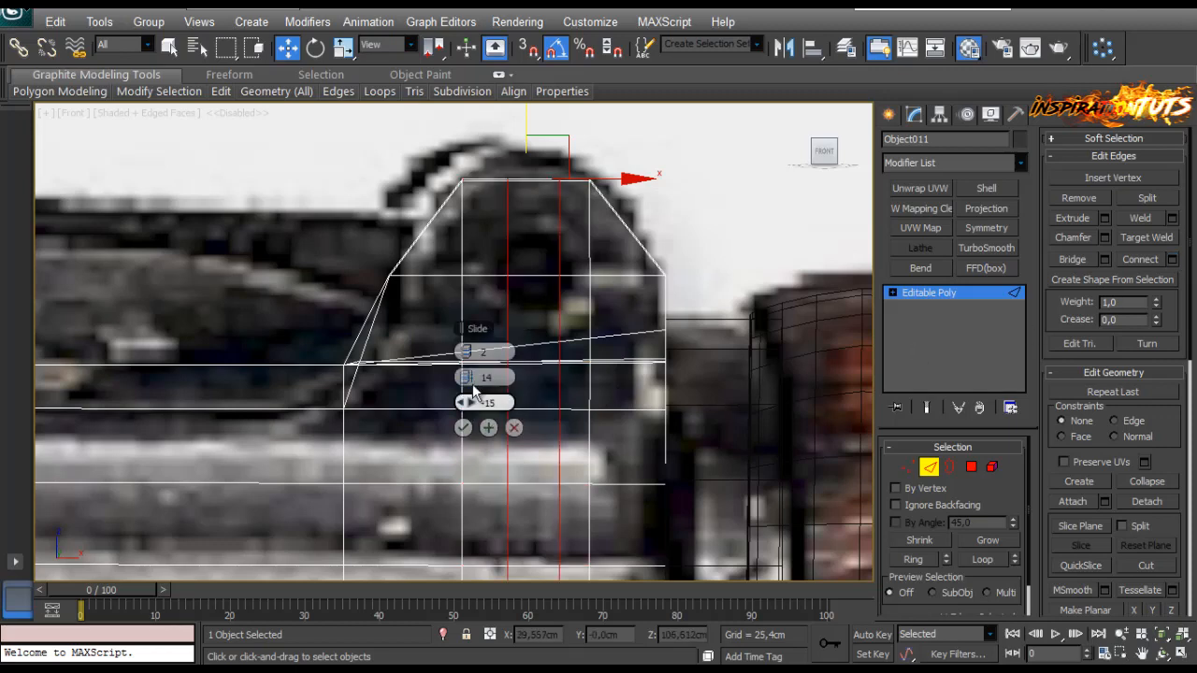
{"action": "left_click_drag", "start_coordinate": [465, 389], "coordinate": [468, 414]}
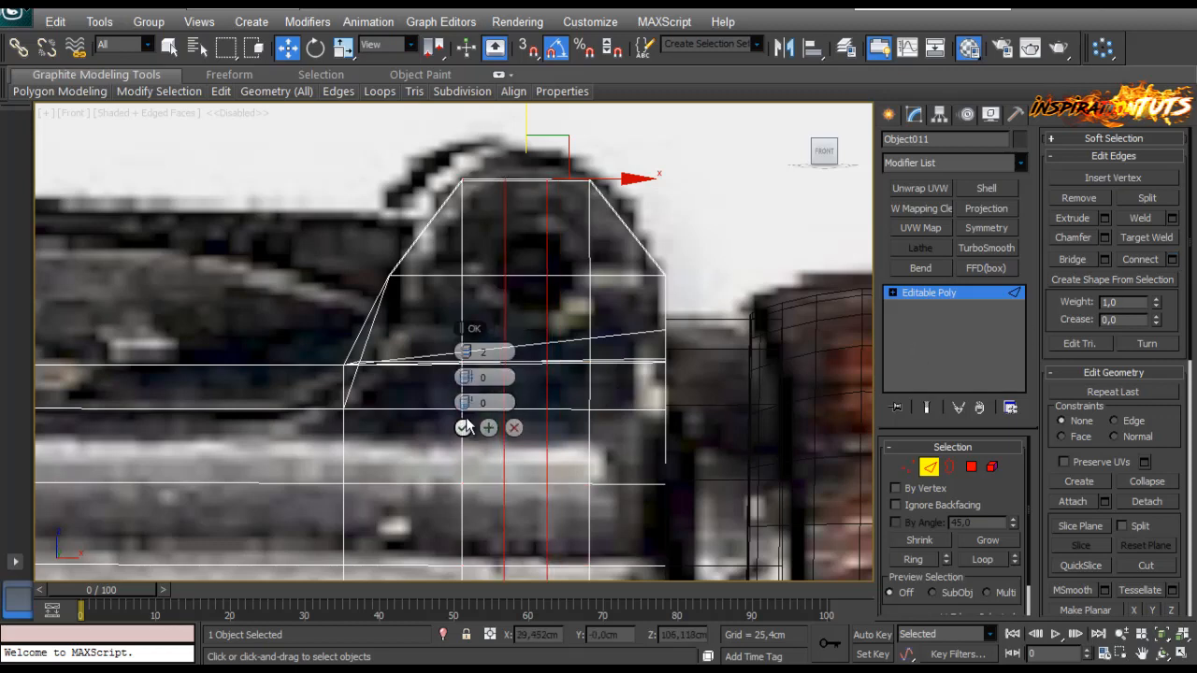
{"action": "left_click", "coordinate": [463, 427]}
Step: Raise the newest columns' top vertices and scale the two neighbouring columns apart to round the lug's outline
{"action": "key", "text": "1"}
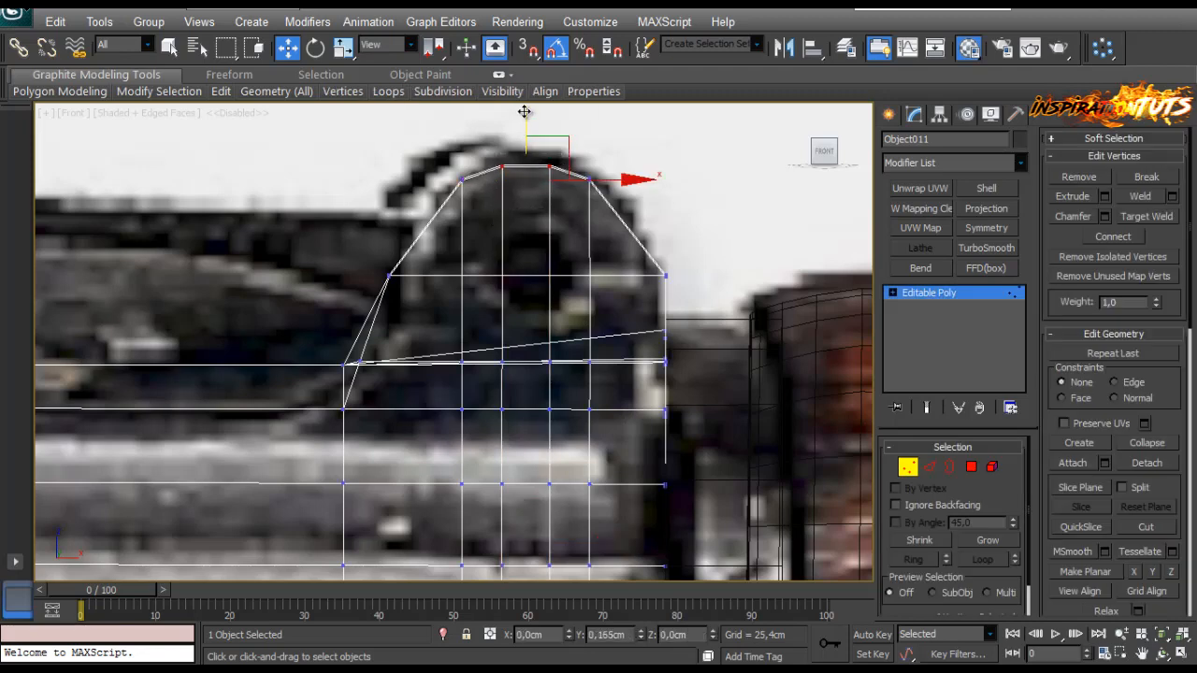
{"action": "key", "text": "r"}
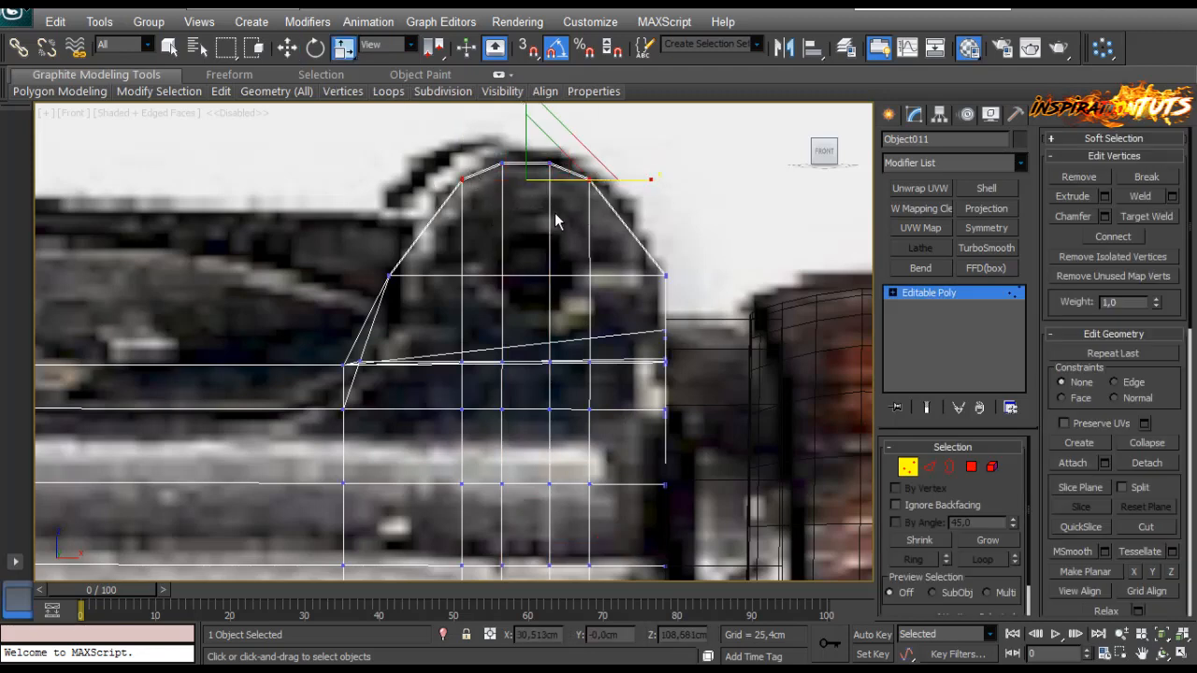
{"action": "scroll", "coordinate": [617, 252], "scroll_direction": "down", "scroll_amount": 5}
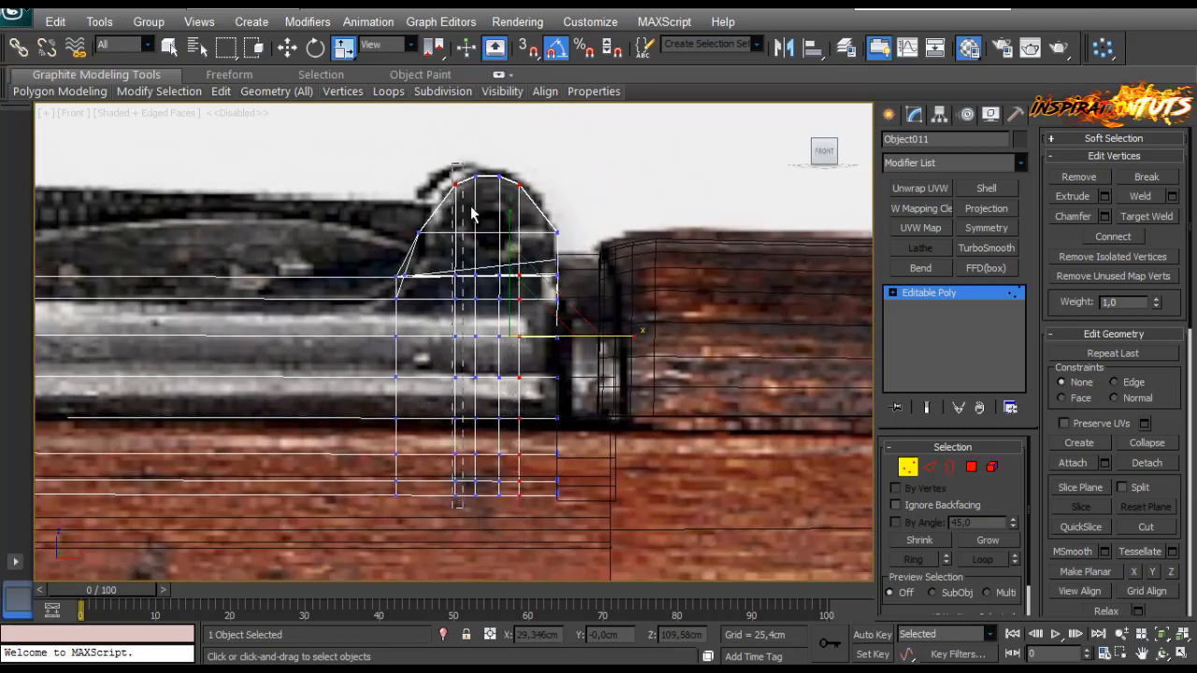
{"action": "left_click_drag", "start_coordinate": [599, 364], "coordinate": [823, 471]}
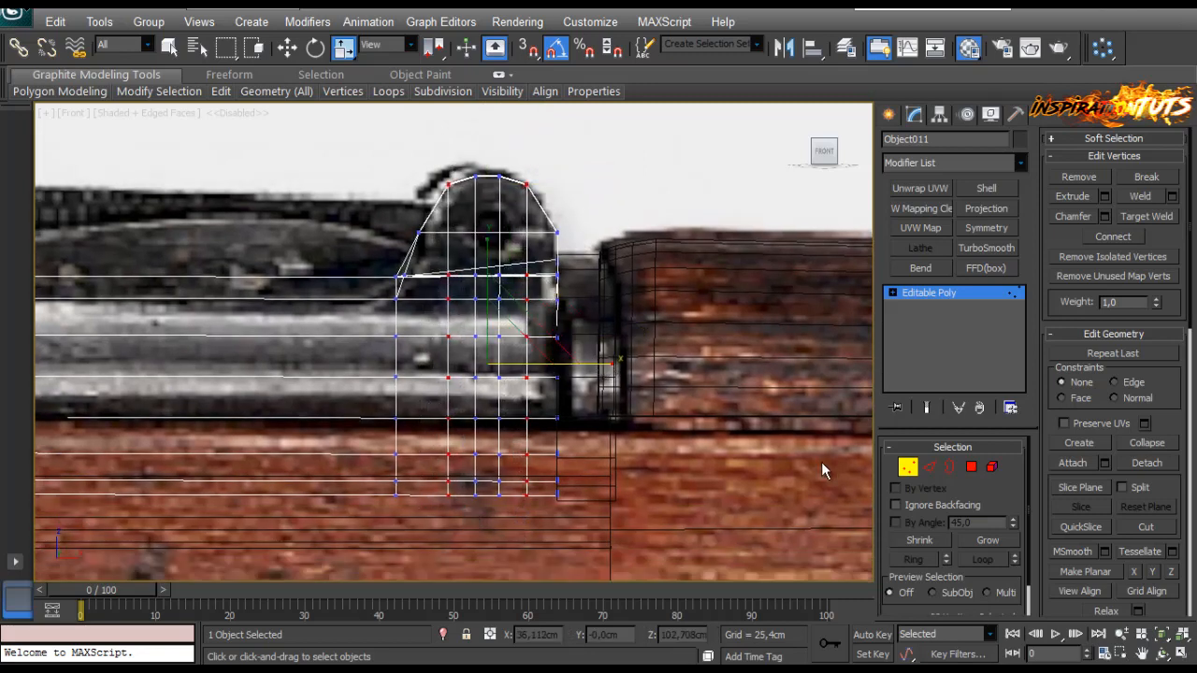
Step: Leave vertex editing and inspect the rounded front block in the perspective view
{"action": "left_click", "coordinate": [907, 470]}
{"action": "key", "text": "p"}
{"action": "middle_click_drag", "start_coordinate": [251, 227], "coordinate": [603, 370], "text": "alt"}
{"action": "left_click_drag", "start_coordinate": [890, 506], "coordinate": [891, 471]}
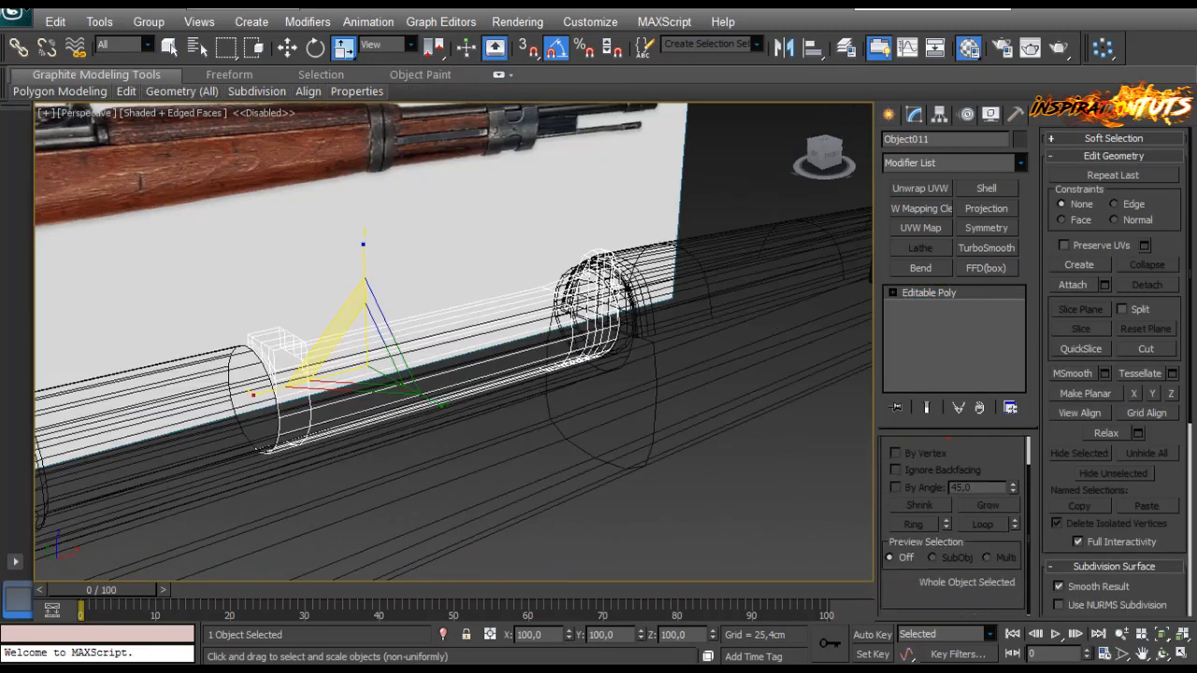
Step: Return the perspective view to shaded display and examine the front lug's open inner side at vertex level
{"action": "key", "text": "F3"}
{"action": "scroll", "coordinate": [614, 315], "scroll_direction": "up", "scroll_amount": 2}
{"action": "mouse_move", "coordinate": [624, 315]}
{"action": "middle_mouse_down", "text": "alt"}
{"action": "mouse_move", "coordinate": [706, 286]}
{"action": "mouse_move", "coordinate": [568, 318]}
{"action": "mouse_move", "coordinate": [481, 302]}
{"action": "mouse_move", "coordinate": [496, 335]}
{"action": "mouse_move", "coordinate": [566, 365]}
{"action": "mouse_move", "coordinate": [534, 340]}
{"action": "mouse_move", "coordinate": [492, 371]}
{"action": "mouse_move", "coordinate": [502, 368]}
{"action": "mouse_move", "coordinate": [495, 333]}
{"action": "mouse_move", "coordinate": [583, 331]}
{"action": "mouse_move", "coordinate": [572, 323]}
{"action": "middle_mouse_up", "text": "alt"}
{"action": "scroll", "coordinate": [705, 286], "scroll_direction": "up", "scroll_amount": 2}
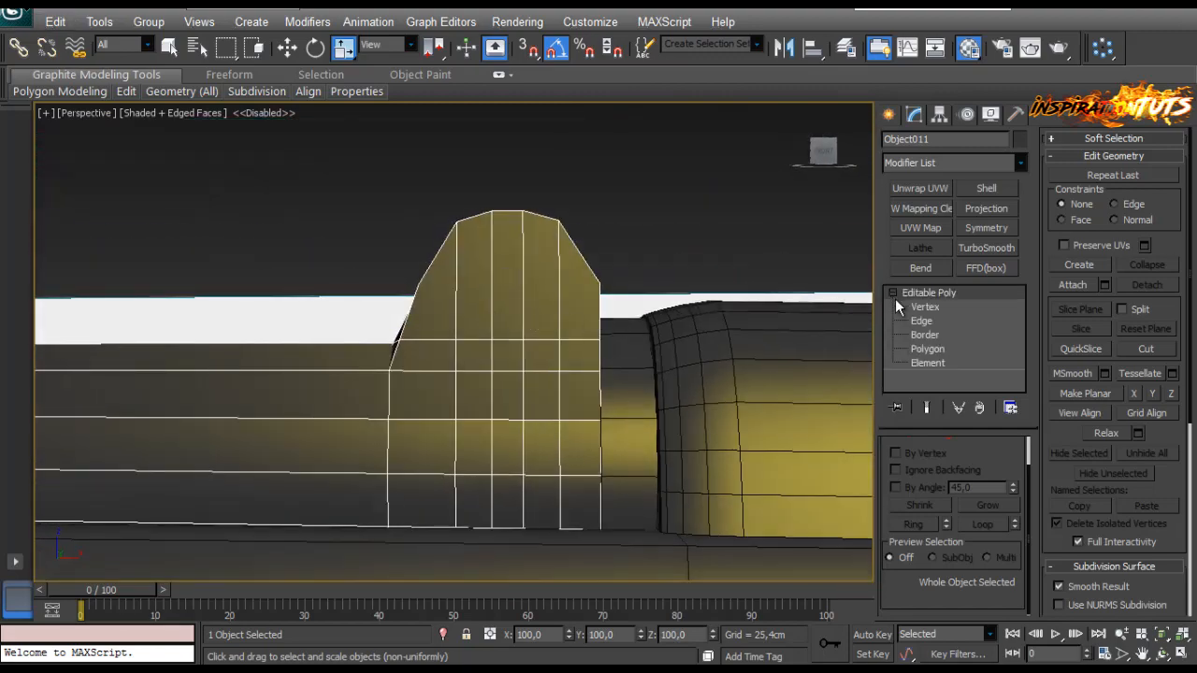
{"action": "left_click", "coordinate": [924, 307]}
{"action": "left_click_drag", "start_coordinate": [367, 261], "coordinate": [431, 294]}
{"action": "middle_click_drag", "start_coordinate": [431, 295], "coordinate": [543, 320], "text": "alt"}
{"action": "key", "text": "w"}
{"action": "scroll", "coordinate": [393, 286], "scroll_direction": "up", "scroll_amount": 3}
Step: Connect the ring of lengthwise edges beside the lug's open inner side with four segments and adjust their slide
{"action": "left_click", "coordinate": [929, 466]}
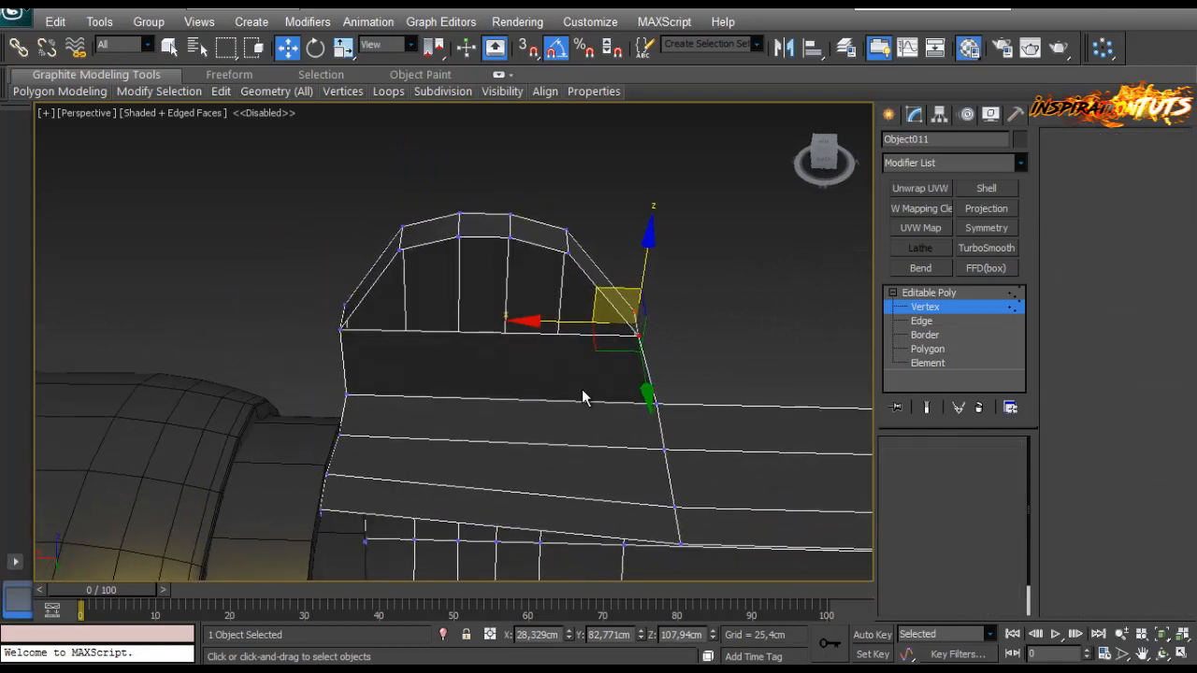
{"action": "left_click", "coordinate": [545, 334]}
{"action": "key", "text": "alt+r"}
{"action": "left_click", "coordinate": [1172, 260]}
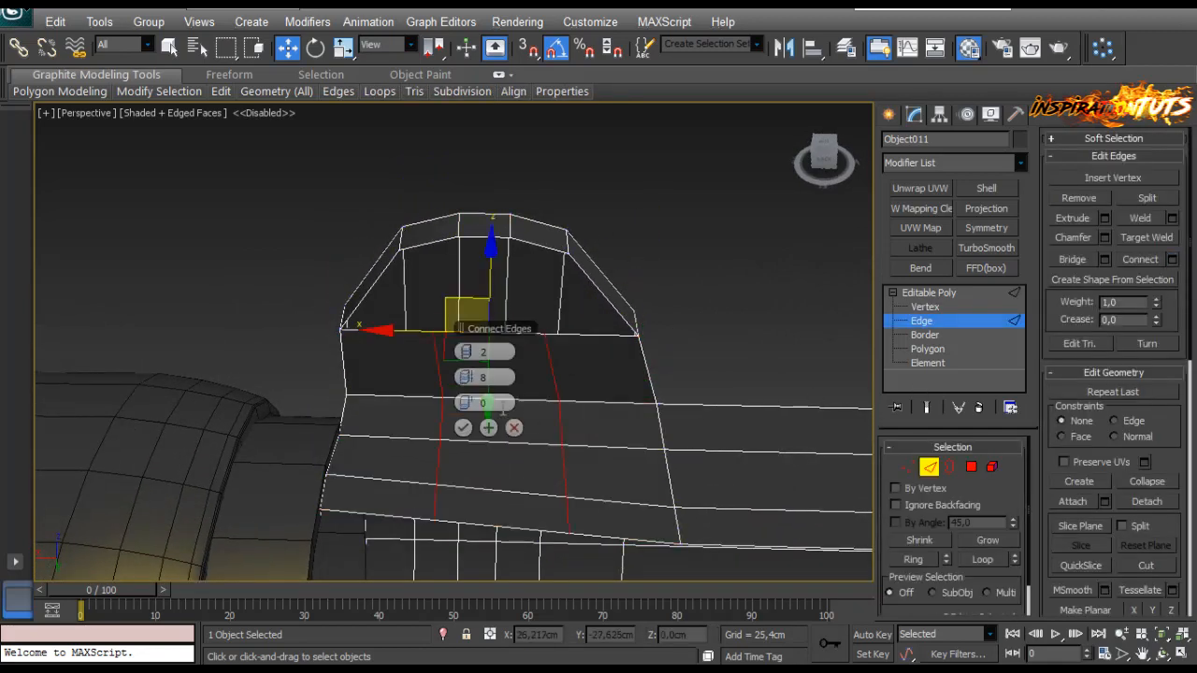
{"action": "left_click", "coordinate": [471, 352]}
{"action": "left_click", "coordinate": [472, 353]}
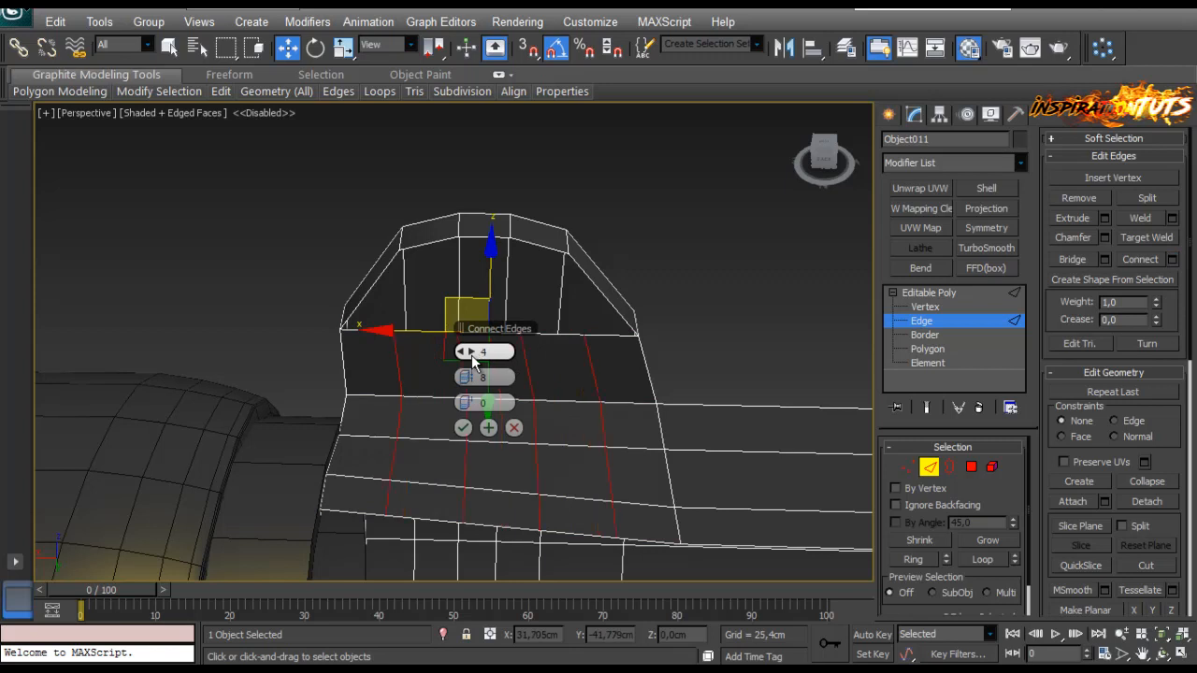
{"action": "left_click_drag", "start_coordinate": [471, 412], "coordinate": [471, 404]}
{"action": "left_click", "coordinate": [464, 428]}
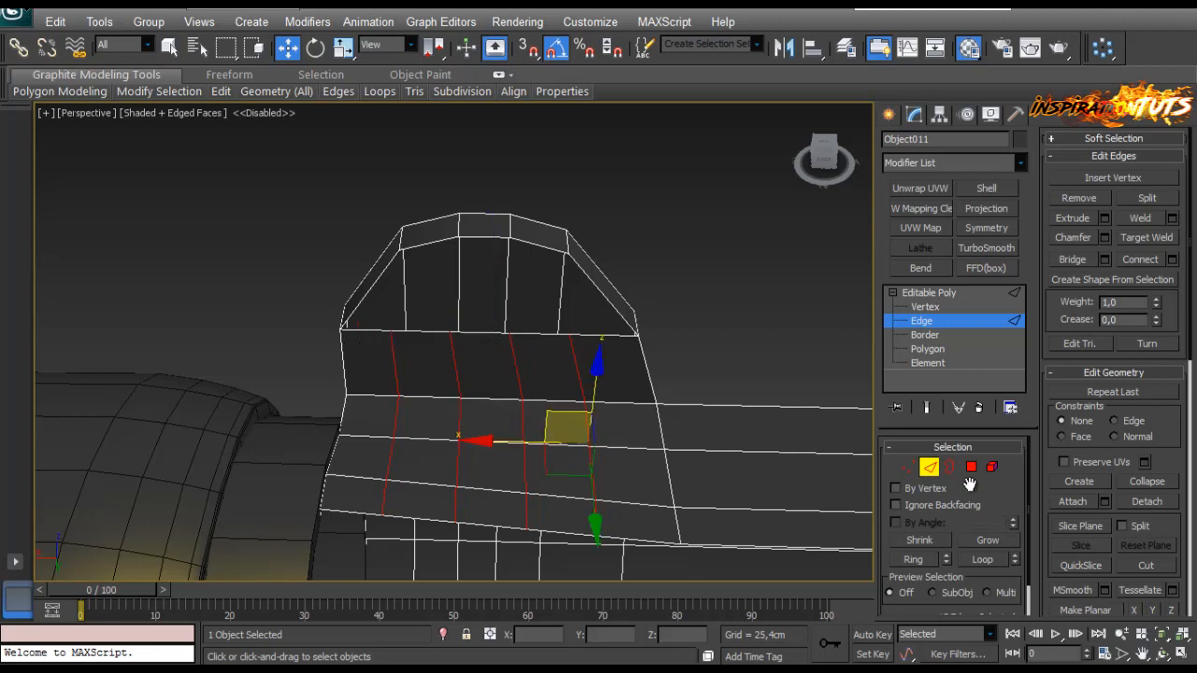
Step: Bridge the three middle edges at the base of the opening to the three top edges of the lug's inner rim
{"action": "left_click", "coordinate": [552, 335]}
{"action": "left_click", "coordinate": [478, 334], "text": "ctrl"}
{"action": "left_click", "coordinate": [434, 334], "text": "ctrl"}
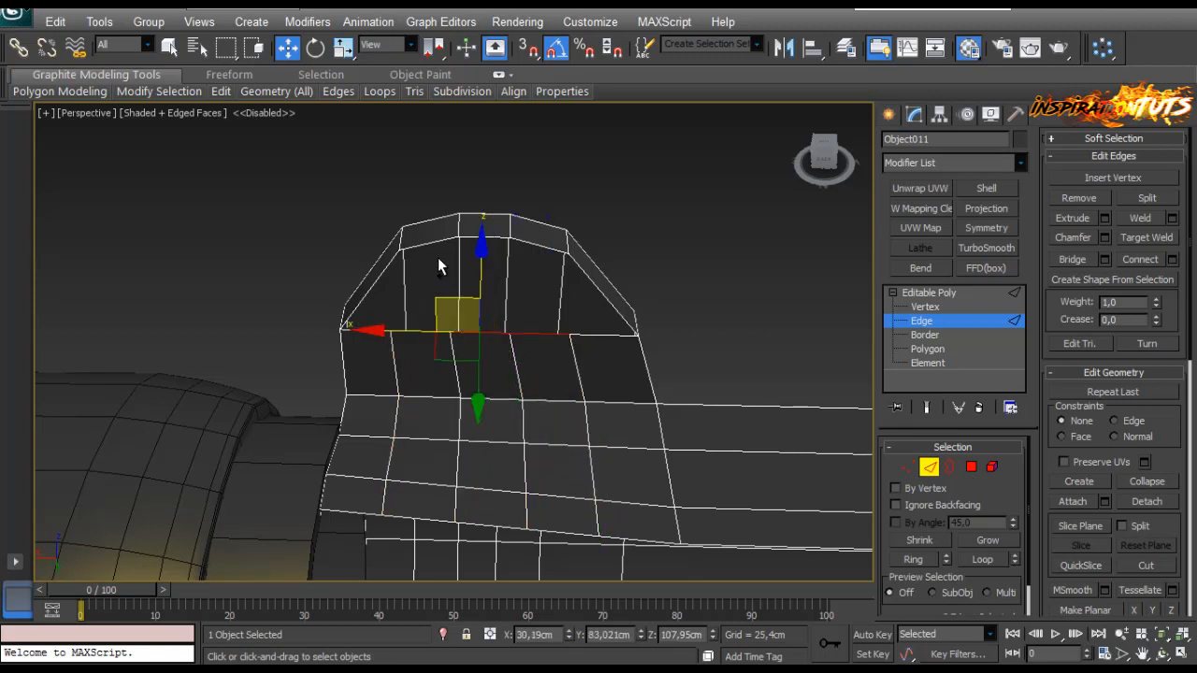
{"action": "left_click", "coordinate": [432, 243], "text": "ctrl"}
{"action": "left_click", "coordinate": [484, 237], "text": "ctrl"}
{"action": "left_click", "coordinate": [538, 245], "text": "ctrl"}
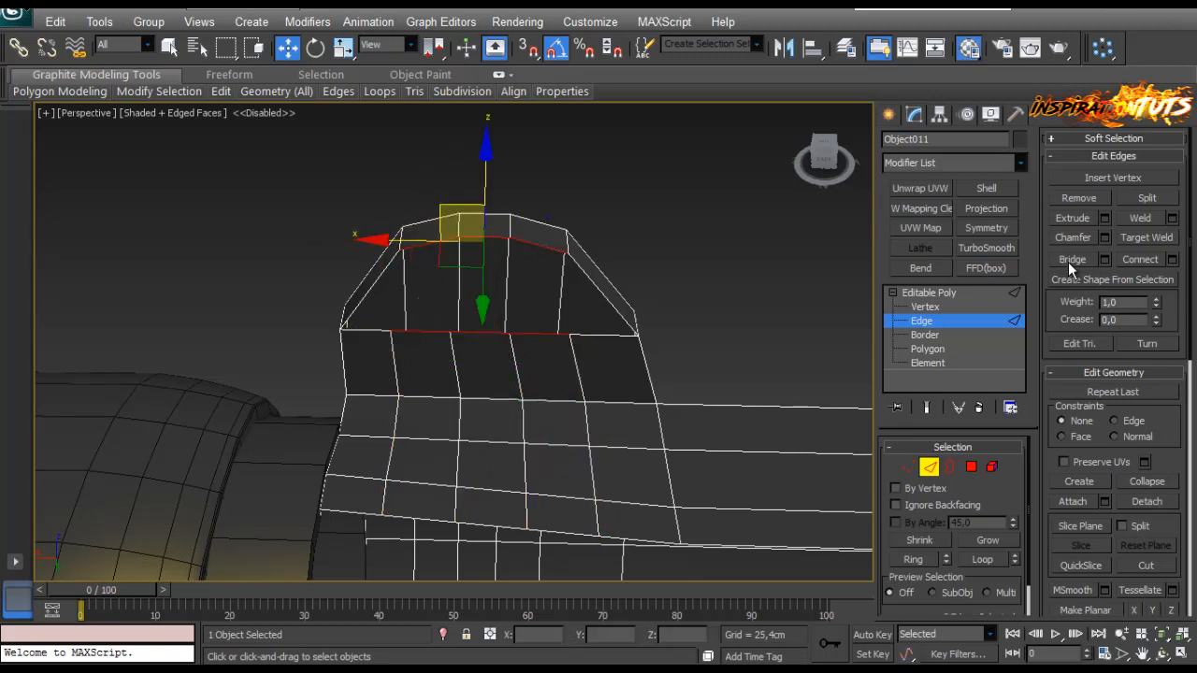
{"action": "left_click", "coordinate": [699, 296]}
Step: Cap the two triangular border holes left at either end of the lug's inner wall
{"action": "key", "text": "3"}
{"action": "left_click", "coordinate": [604, 305]}
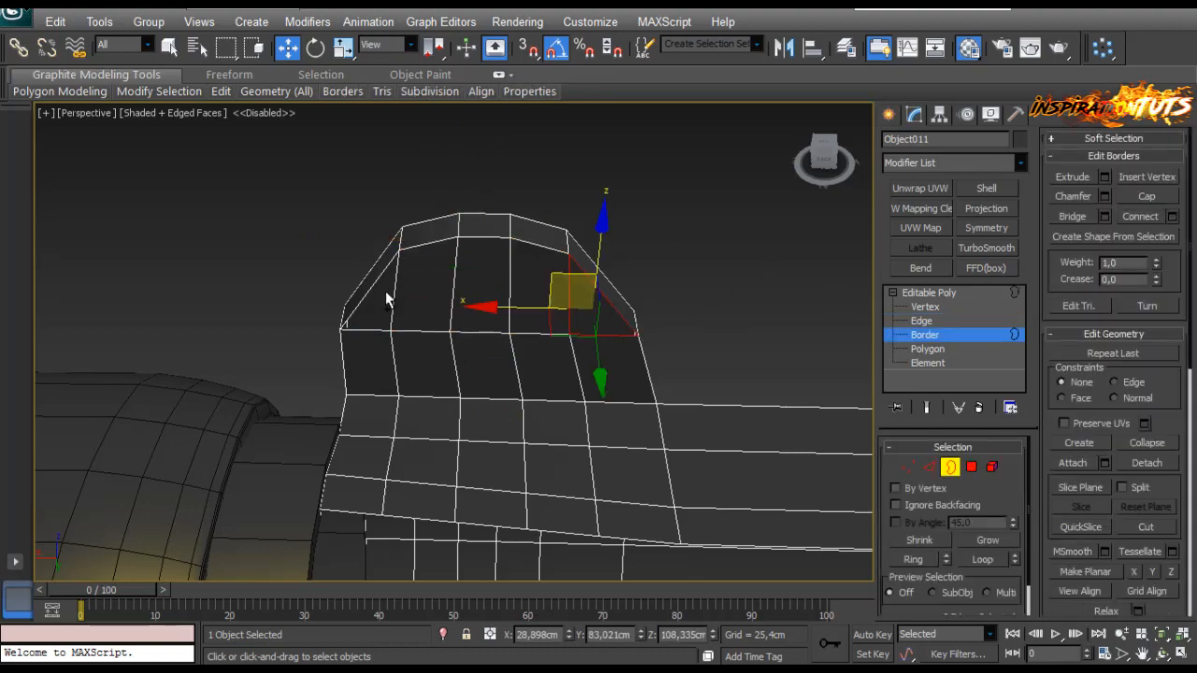
{"action": "left_click", "coordinate": [366, 289], "text": "ctrl"}
{"action": "left_click", "coordinate": [1135, 196]}
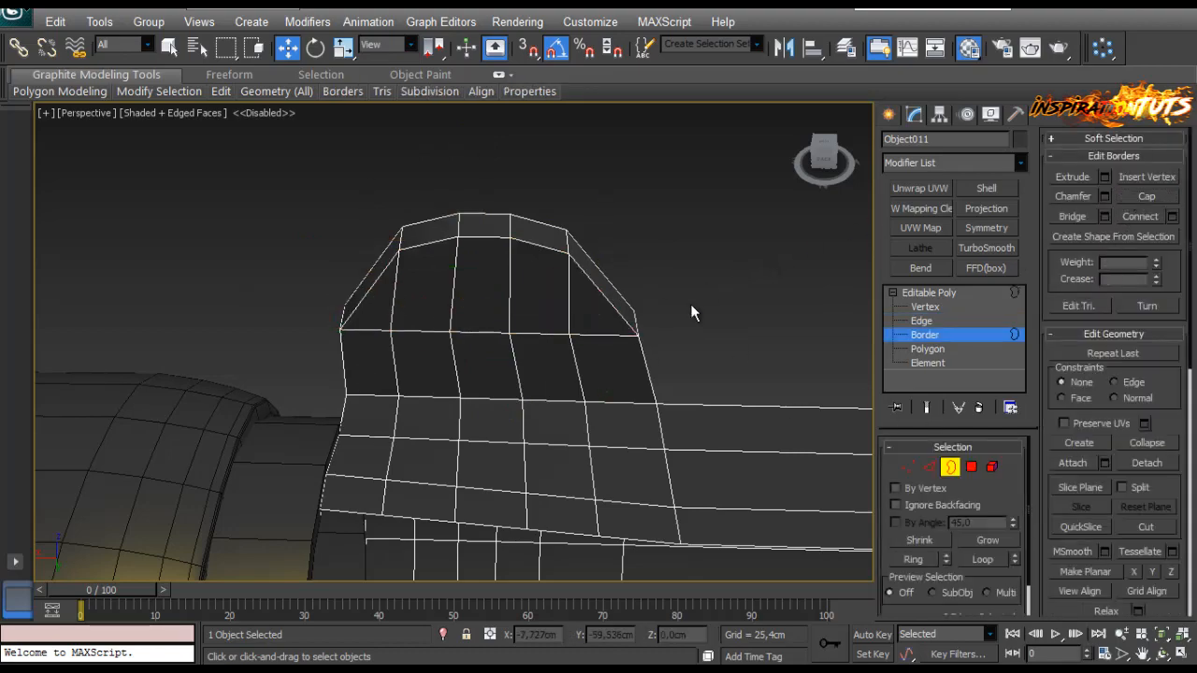
{"action": "scroll", "coordinate": [691, 304], "scroll_direction": "down", "scroll_amount": 4}
{"action": "middle_click_drag", "start_coordinate": [681, 301], "coordinate": [534, 361], "text": "alt"}
{"action": "scroll", "coordinate": [534, 361], "scroll_direction": "up", "scroll_amount": 3}
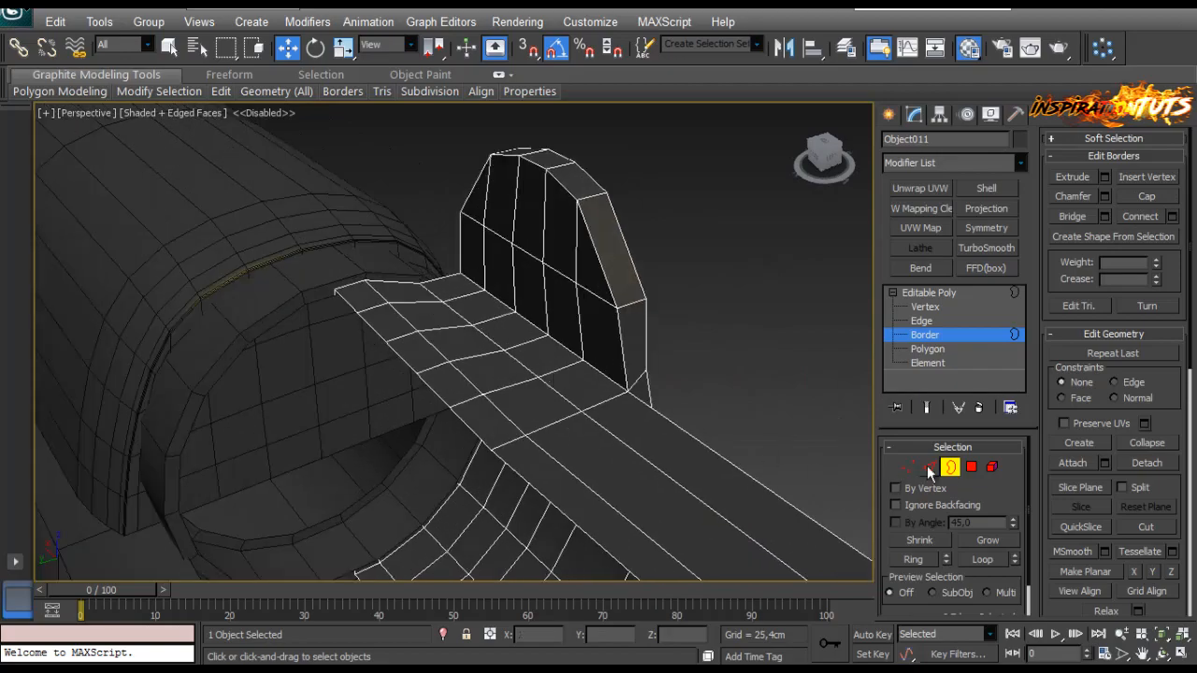
Step: Leave border editing and add a Symmetry modifier mirroring the sight base across X, checking both lugs
{"action": "left_click", "coordinate": [949, 466]}
{"action": "left_click", "coordinate": [986, 228]}
{"action": "scroll", "coordinate": [663, 323], "scroll_direction": "down", "scroll_amount": 1}
{"action": "middle_click_drag", "start_coordinate": [662, 324], "coordinate": [360, 329]}
{"action": "scroll", "coordinate": [652, 333], "scroll_direction": "down", "scroll_amount": 3}
{"action": "scroll", "coordinate": [655, 318], "scroll_direction": "up", "scroll_amount": 3}
{"action": "scroll", "coordinate": [360, 329], "scroll_direction": "down", "scroll_amount": 3}
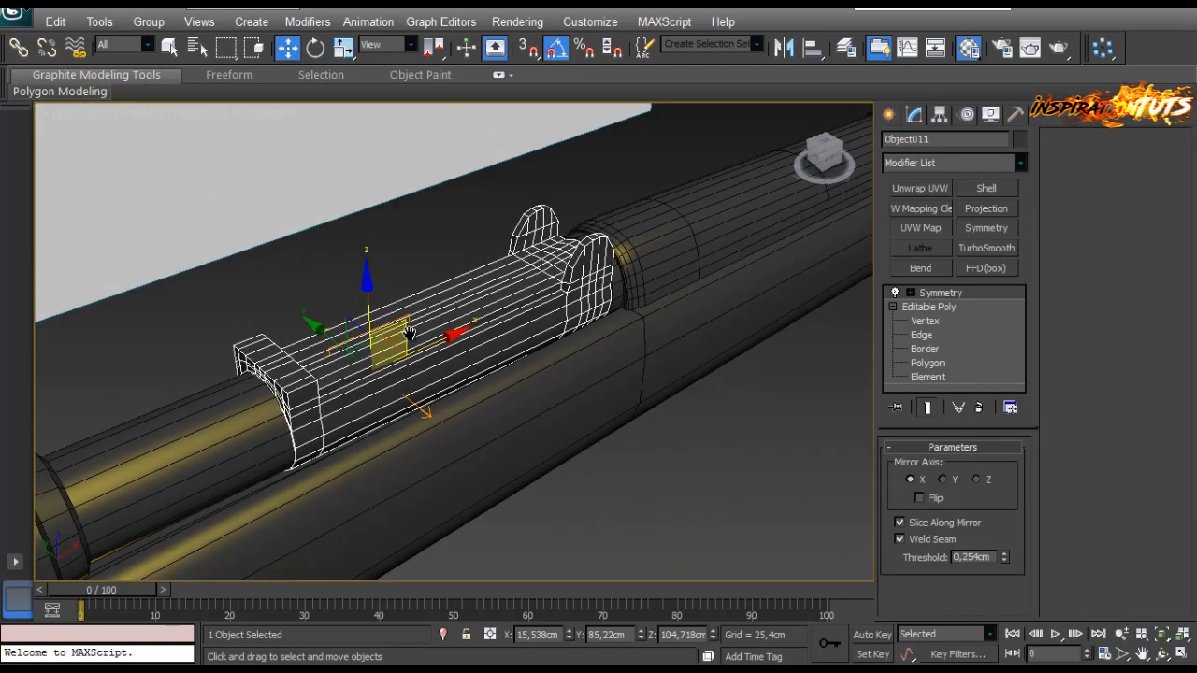
Step: Cut a horizontal row of edges across the lug's outer face, level with its shoulder vertices
{"action": "left_click", "coordinate": [606, 479]}
{"action": "scroll", "coordinate": [629, 460], "scroll_direction": "down", "scroll_amount": 1}
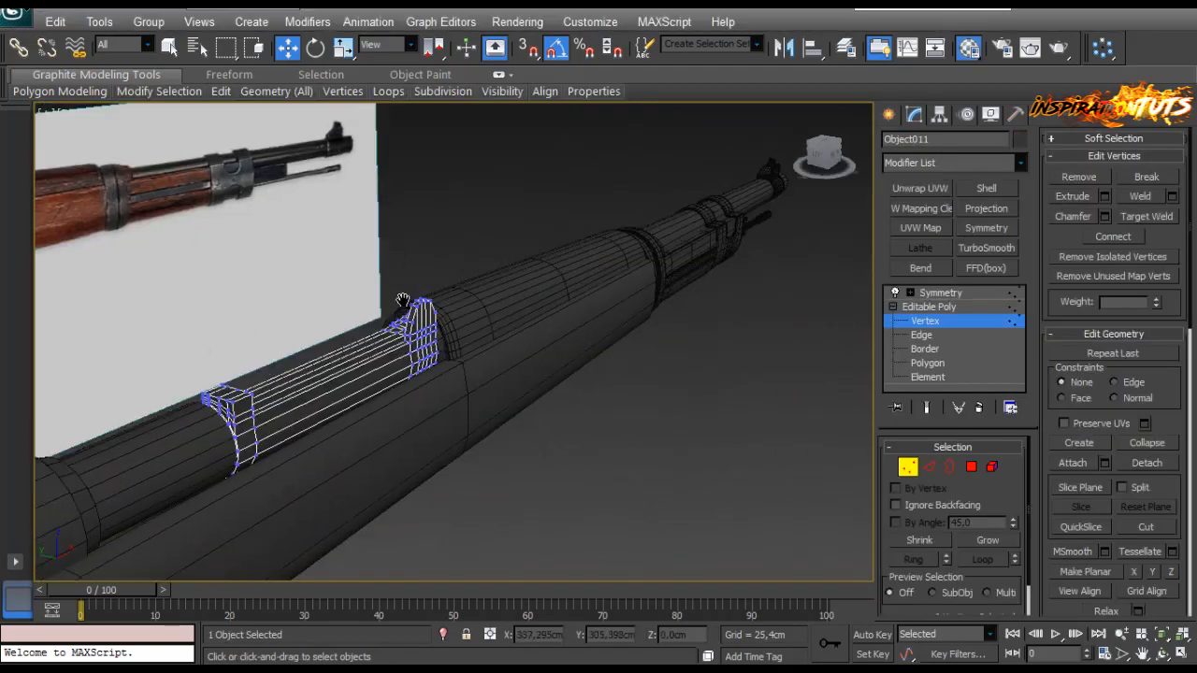
{"action": "scroll", "coordinate": [435, 318], "scroll_direction": "up", "scroll_amount": 2}
{"action": "middle_click_drag", "start_coordinate": [436, 318], "coordinate": [375, 252], "text": "alt"}
{"action": "scroll", "coordinate": [319, 400], "scroll_direction": "up", "scroll_amount": 2}
{"action": "right_click", "coordinate": [278, 451]}
{"action": "left_click", "coordinate": [260, 450]}
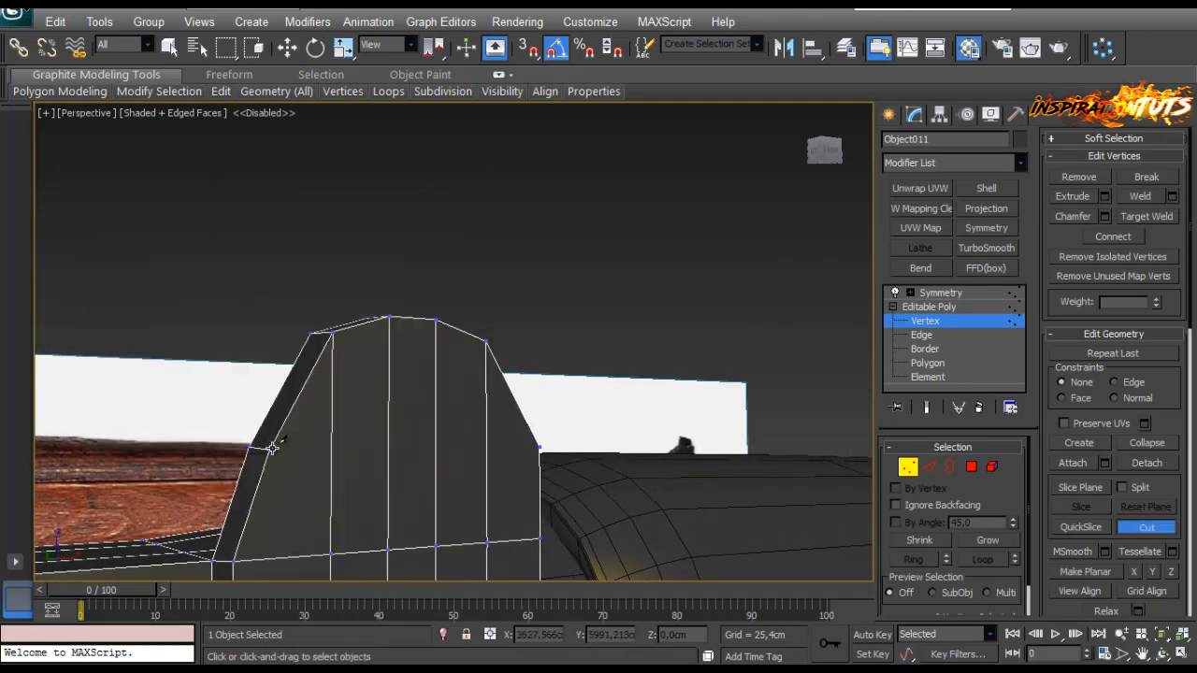
{"action": "middle_click_drag", "start_coordinate": [305, 478], "coordinate": [445, 354], "text": "alt"}
{"action": "scroll", "coordinate": [445, 346], "scroll_direction": "up", "scroll_amount": 2}
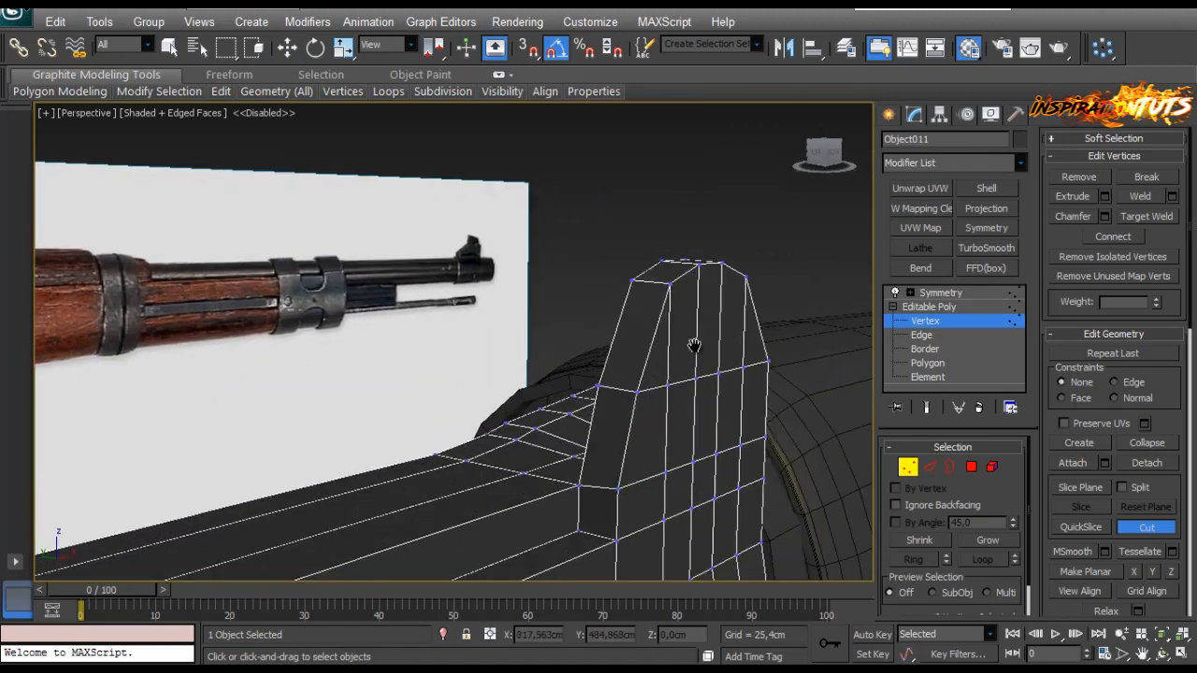
{"action": "middle_click_drag", "start_coordinate": [695, 345], "coordinate": [508, 344]}
{"action": "right_click", "coordinate": [508, 344]}
Step: Connect the ring of edges above the lug's shoulder row with one segment and pinch 0
{"action": "left_click", "coordinate": [931, 467]}
{"action": "left_click", "coordinate": [488, 348]}
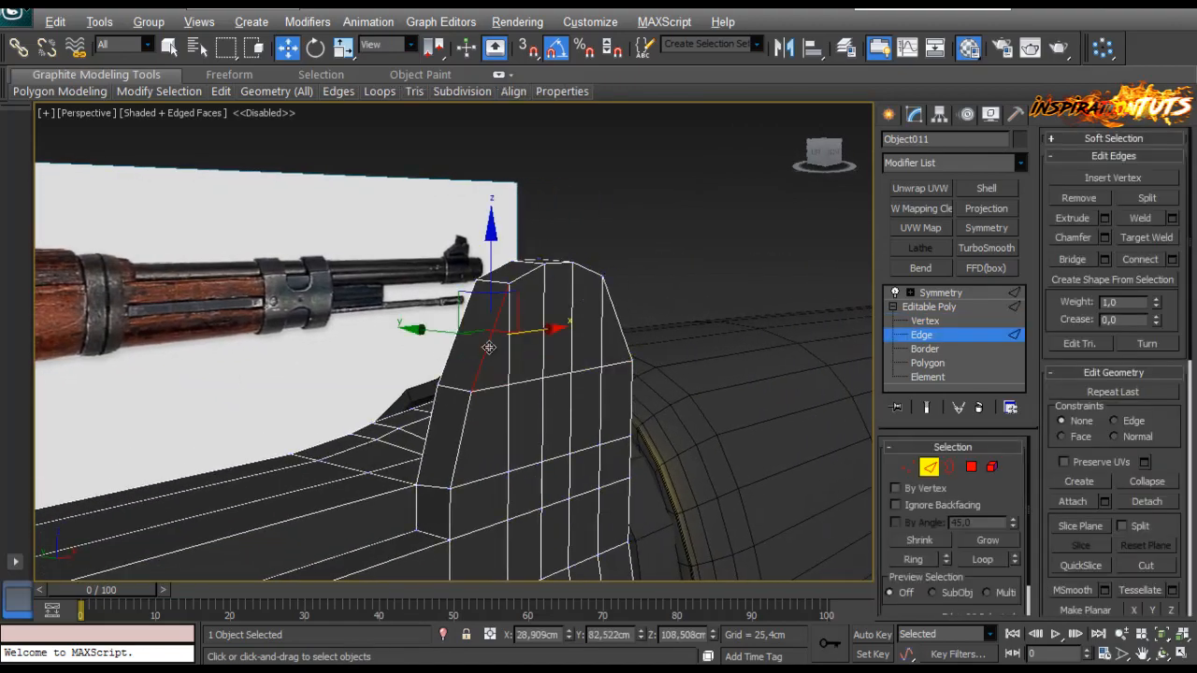
{"action": "left_click", "coordinate": [508, 353], "text": "ctrl"}
{"action": "key", "text": "alt+r"}
{"action": "middle_click_drag", "start_coordinate": [507, 352], "coordinate": [637, 338], "text": "alt"}
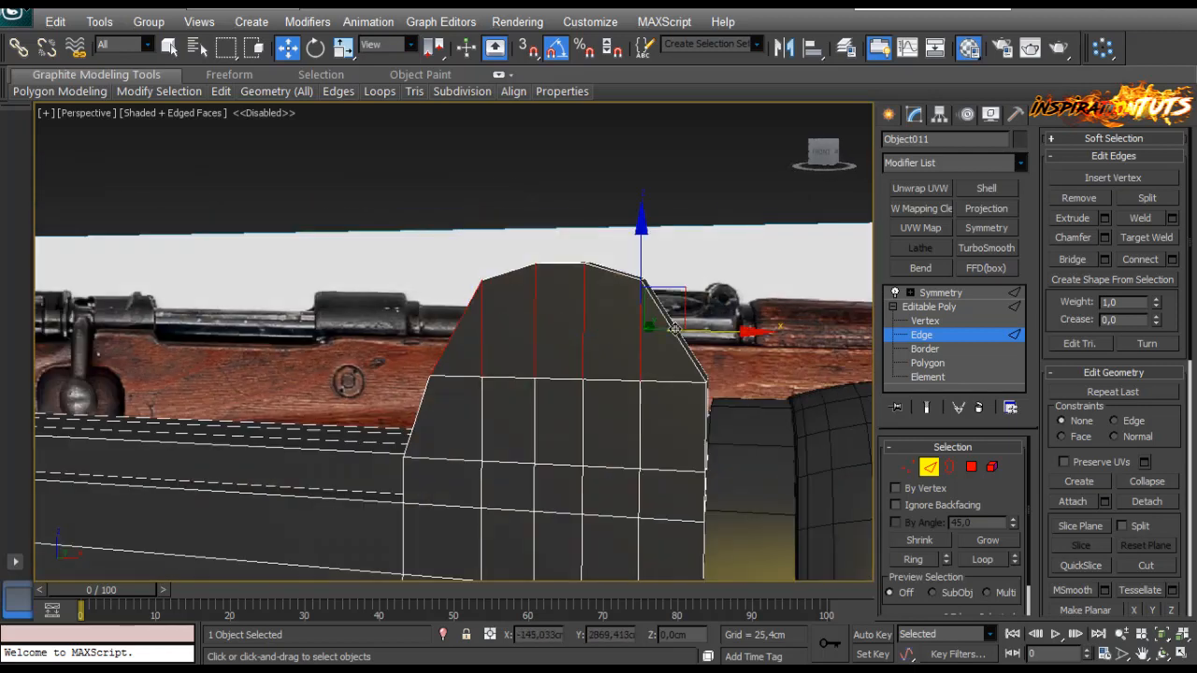
{"action": "middle_click_drag", "start_coordinate": [716, 333], "coordinate": [744, 310], "text": "alt"}
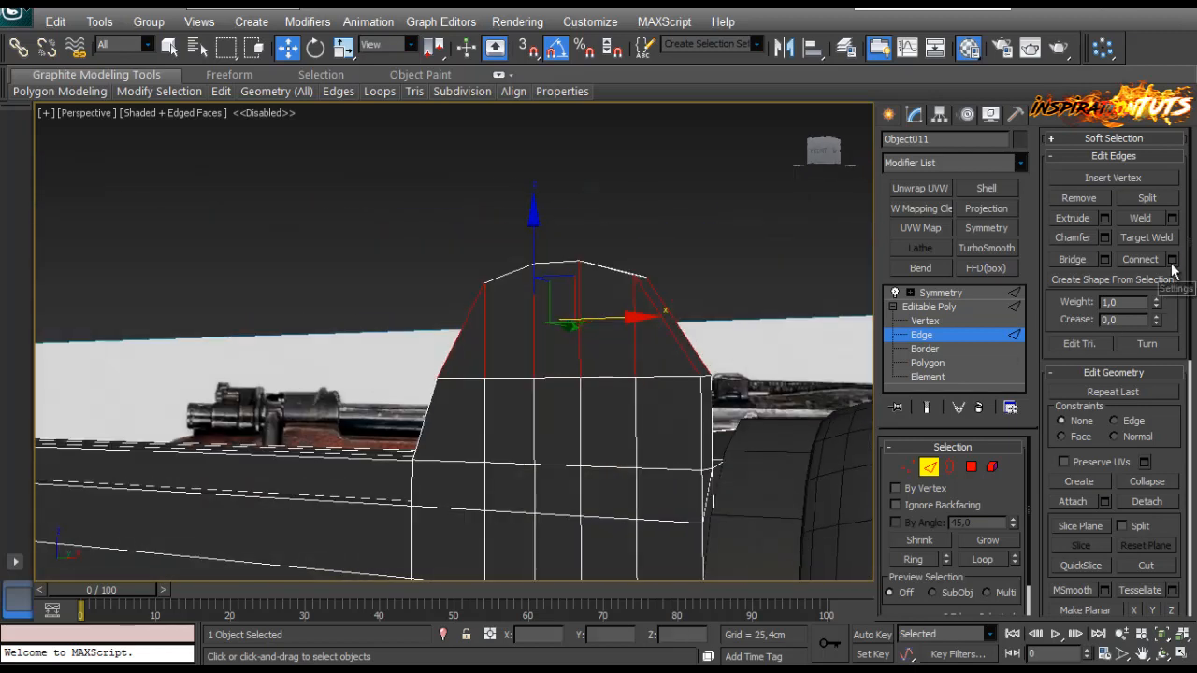
{"action": "left_click", "coordinate": [1173, 264]}
{"action": "left_click", "coordinate": [470, 352]}
{"action": "left_click", "coordinate": [471, 352]}
{"action": "left_click", "coordinate": [471, 353]}
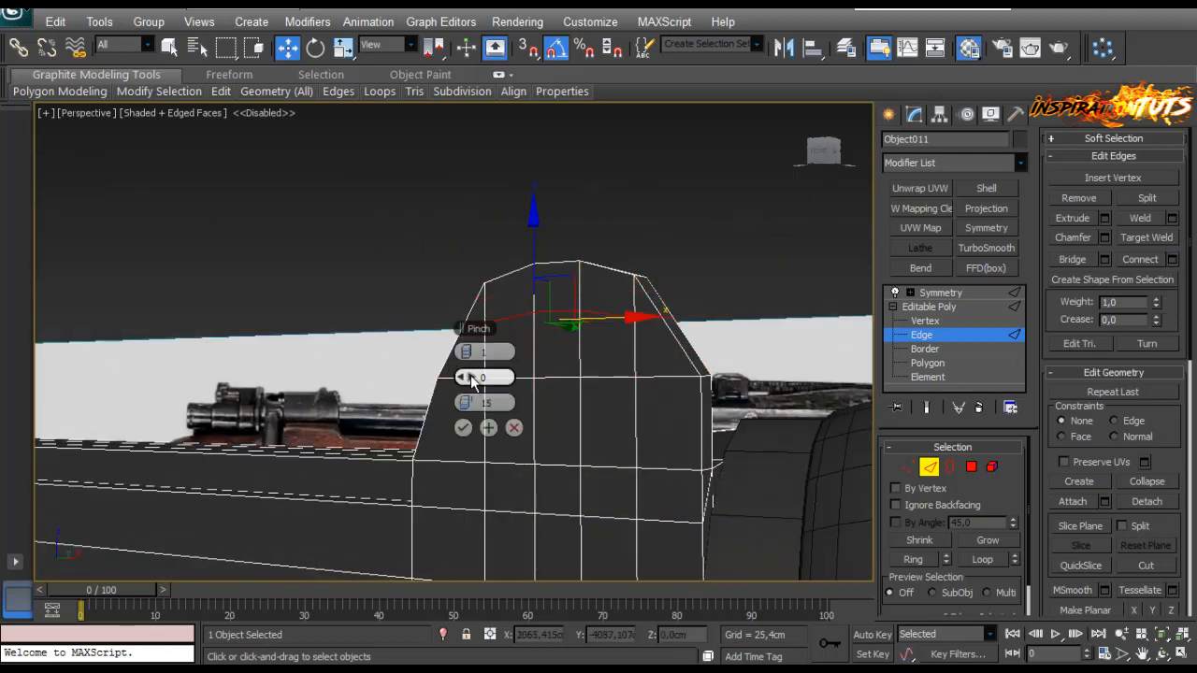
{"action": "left_click", "coordinate": [463, 427]}
Step: Select the new row's outer end vertices and scale them apart lengthwise to about 112% to round the lug
{"action": "key", "text": "1"}
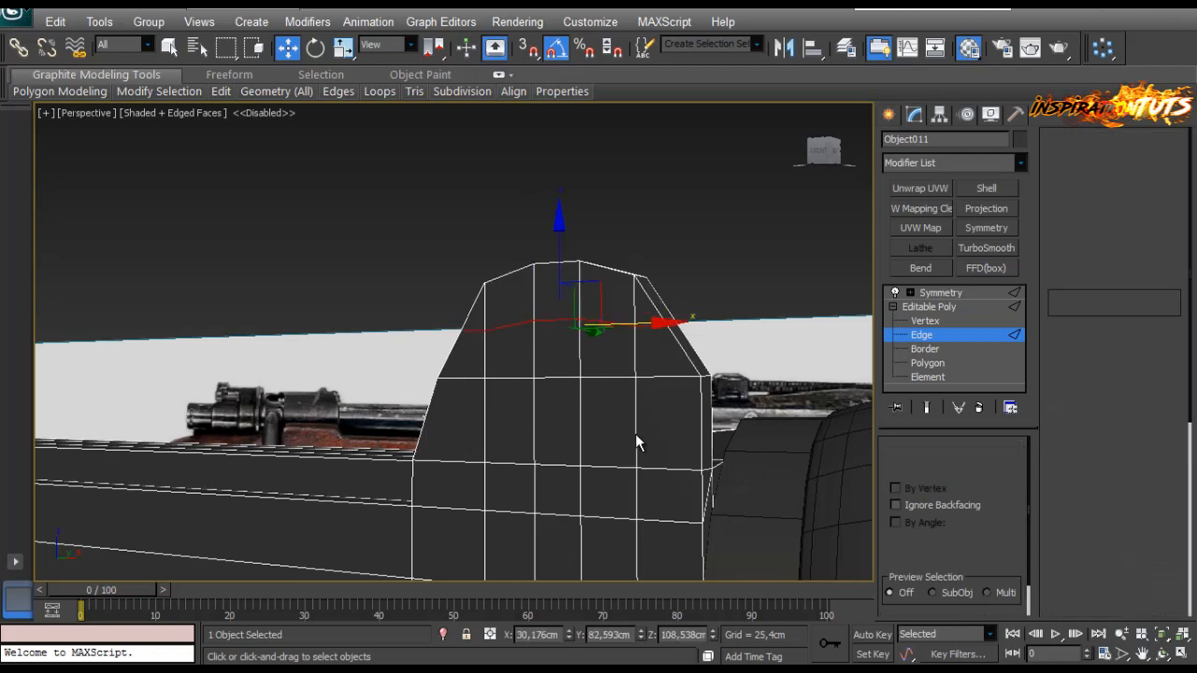
{"action": "key", "text": "r"}
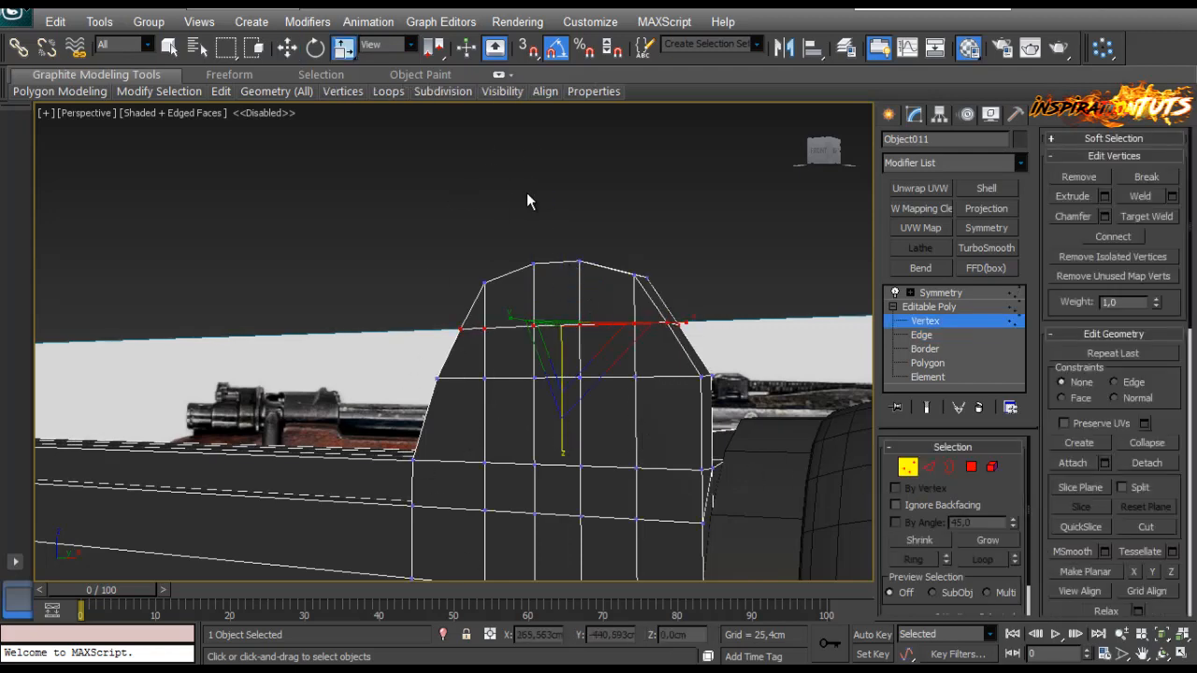
{"action": "middle_click_drag", "start_coordinate": [568, 264], "coordinate": [602, 274], "text": "alt"}
{"action": "left_click_drag", "start_coordinate": [661, 346], "coordinate": [663, 344]}
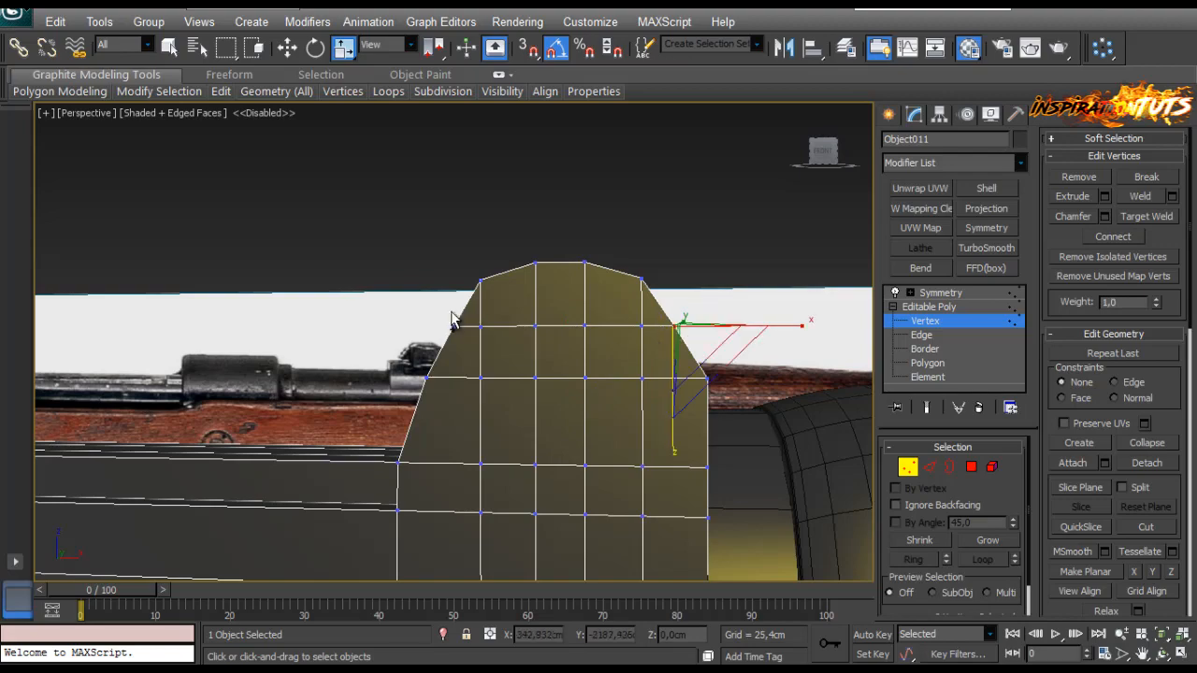
{"action": "left_click_drag", "start_coordinate": [473, 345], "coordinate": [473, 347], "text": "ctrl"}
{"action": "middle_click_drag", "start_coordinate": [468, 357], "coordinate": [759, 355], "text": "alt"}
{"action": "left_click_drag", "start_coordinate": [678, 324], "coordinate": [684, 324]}
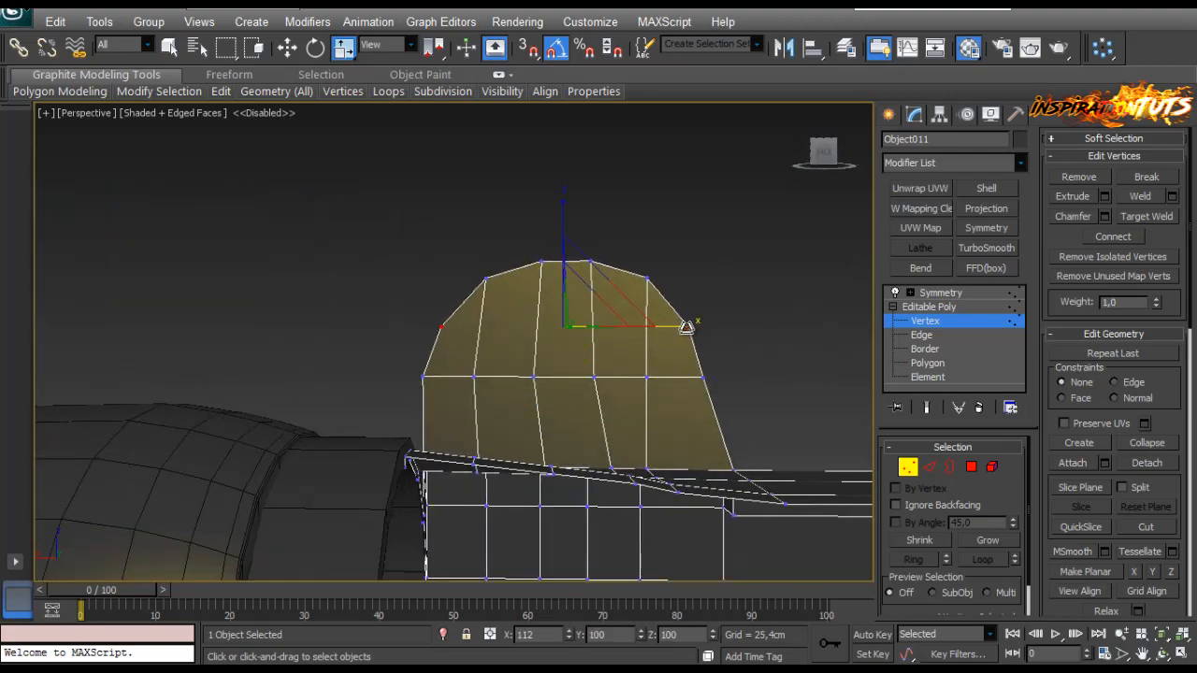
{"action": "middle_click_drag", "start_coordinate": [685, 326], "coordinate": [535, 291]}
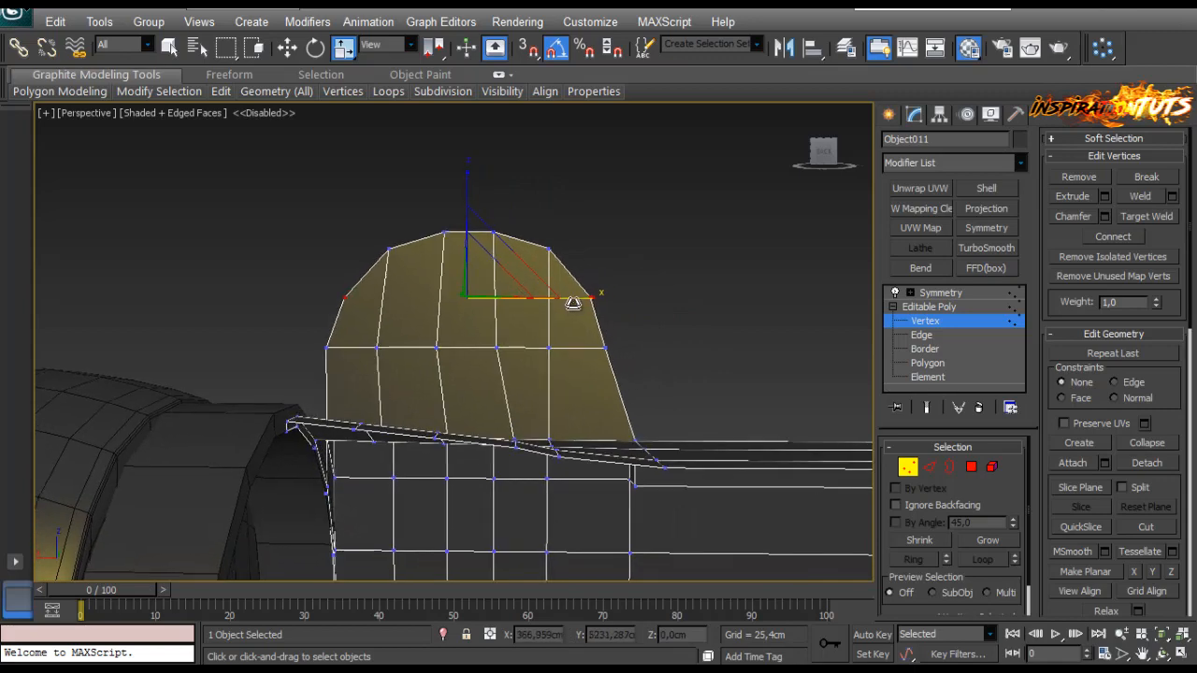
{"action": "middle_click_drag", "start_coordinate": [592, 321], "coordinate": [610, 357], "text": "alt"}
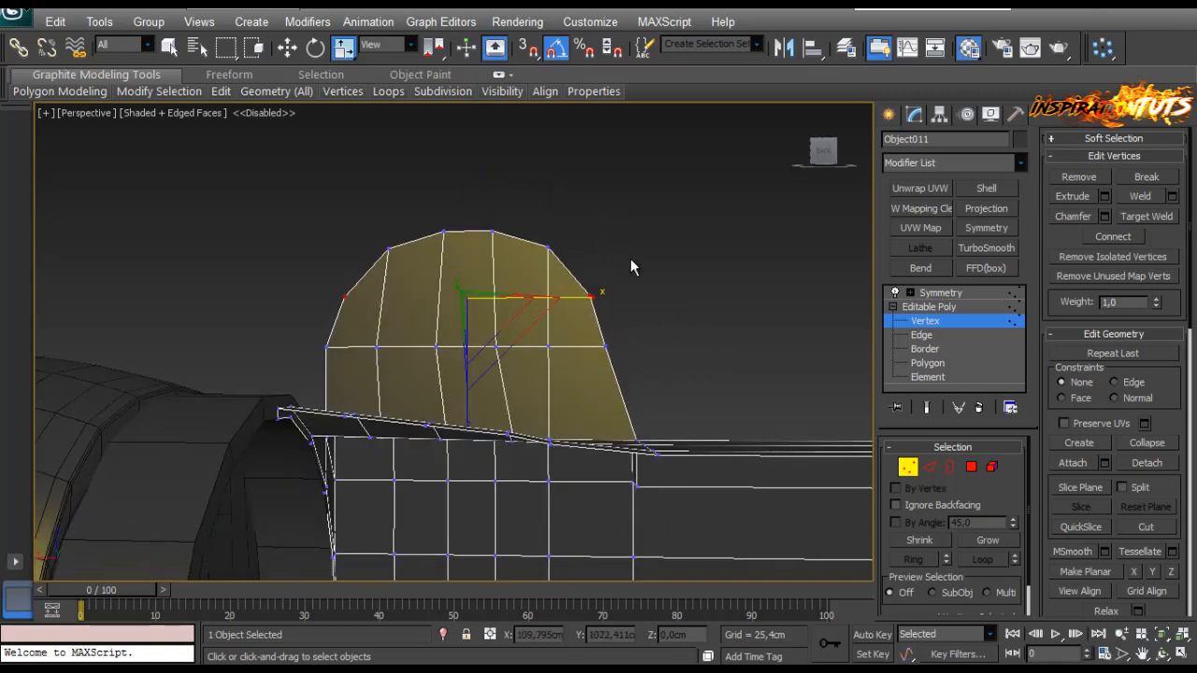
Step: Compare the lug with the reference in a see-through front view and move the upper row's muzzle-side end vertices slightly inward
{"action": "key", "text": "f"}
{"action": "middle_click_drag", "start_coordinate": [593, 284], "coordinate": [546, 420]}
{"action": "scroll", "coordinate": [545, 420], "scroll_direction": "up", "scroll_amount": 4}
{"action": "middle_click_drag", "start_coordinate": [474, 166], "coordinate": [514, 358]}
{"action": "key", "text": "alt+x"}
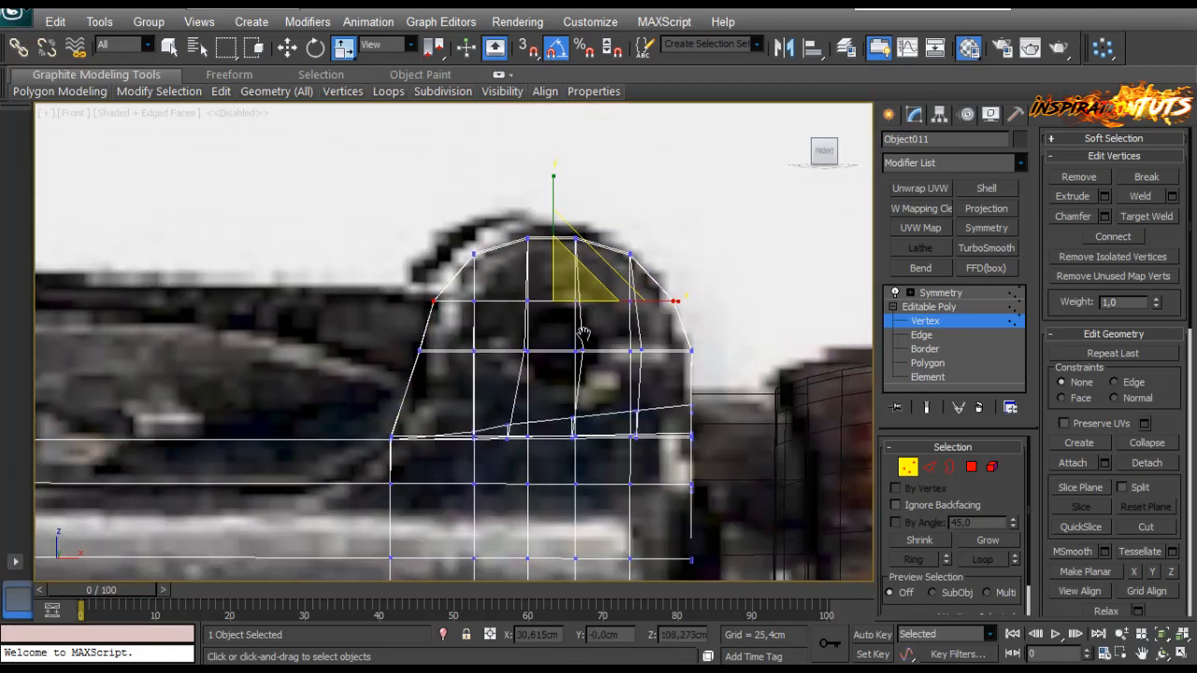
{"action": "scroll", "coordinate": [582, 347], "scroll_direction": "up", "scroll_amount": 2}
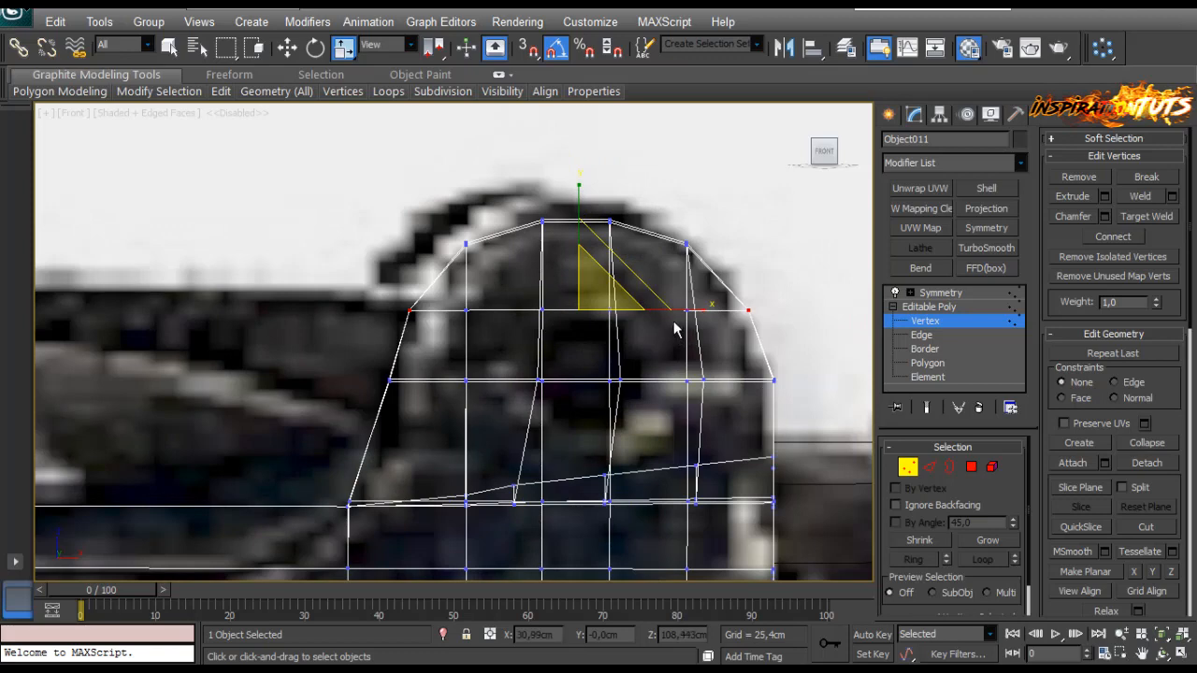
{"action": "left_click_drag", "start_coordinate": [711, 199], "coordinate": [454, 267], "text": "ctrl"}
{"action": "key", "text": "w"}
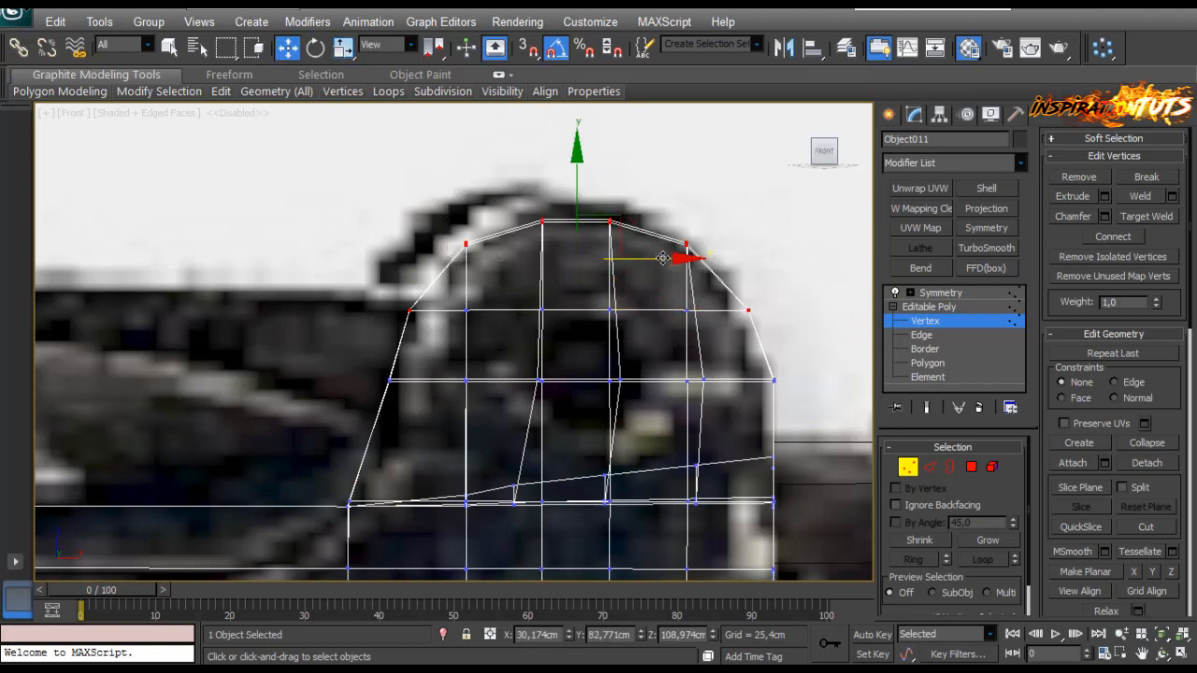
{"action": "left_click_drag", "start_coordinate": [665, 259], "coordinate": [662, 265]}
{"action": "left_click_drag", "start_coordinate": [731, 326], "coordinate": [792, 312]}
{"action": "middle_click_drag", "start_coordinate": [401, 442], "coordinate": [390, 350]}
Step: Connect the edges just below the lug's shoulder row with one segment, pinch 0 and slide 0
{"action": "left_click", "coordinate": [930, 466]}
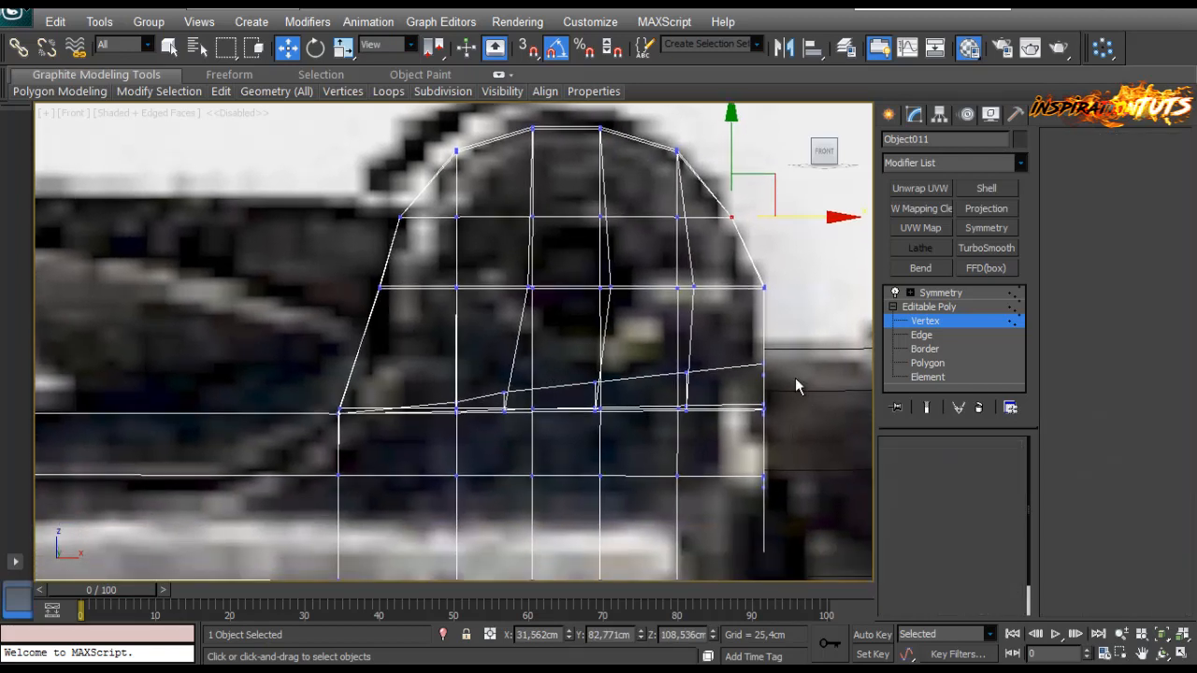
{"action": "left_click", "coordinate": [1172, 260]}
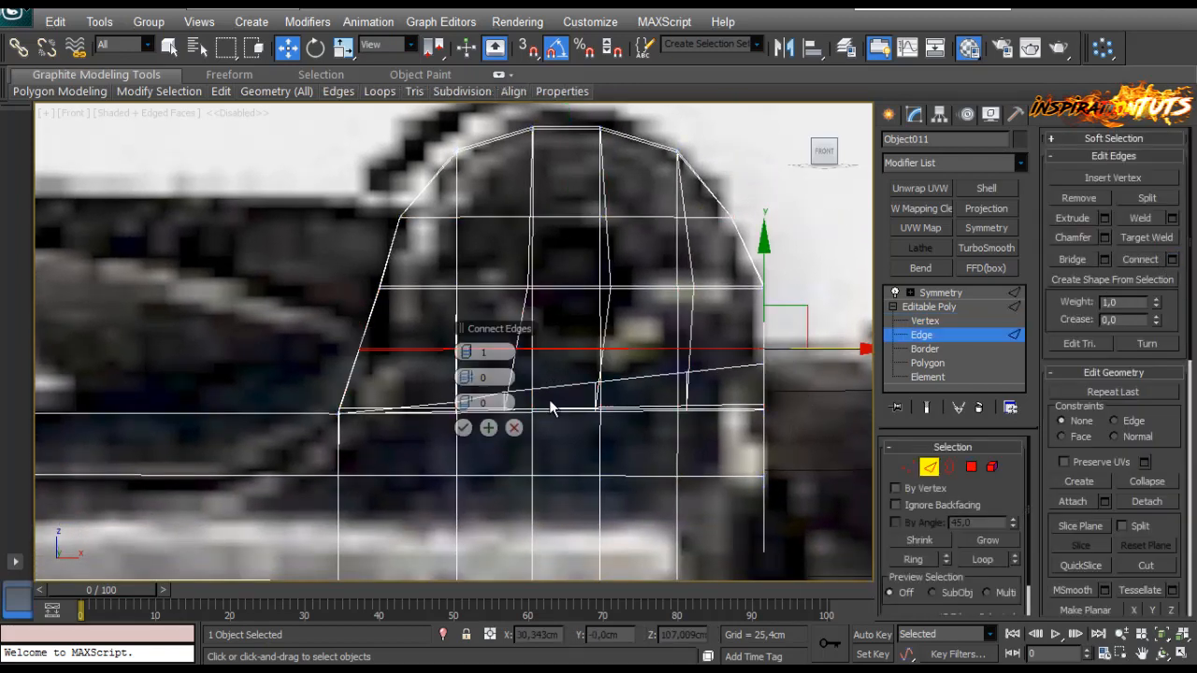
{"action": "left_click", "coordinate": [465, 427]}
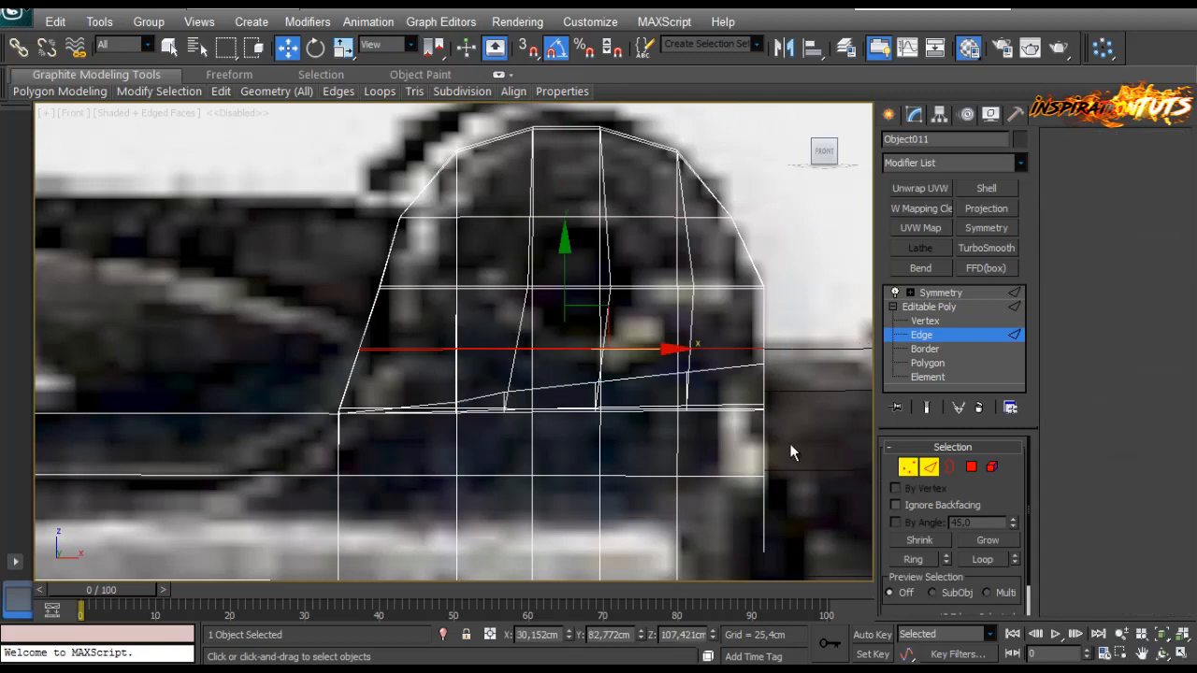
Step: Move the newest row's rear end vertices and the shoulder row's muzzle-side end vertices inward to follow the reference outline
{"action": "key", "text": "1"}
{"action": "left_click", "coordinate": [363, 351]}
{"action": "left_click_drag", "start_coordinate": [411, 350], "coordinate": [426, 350]}
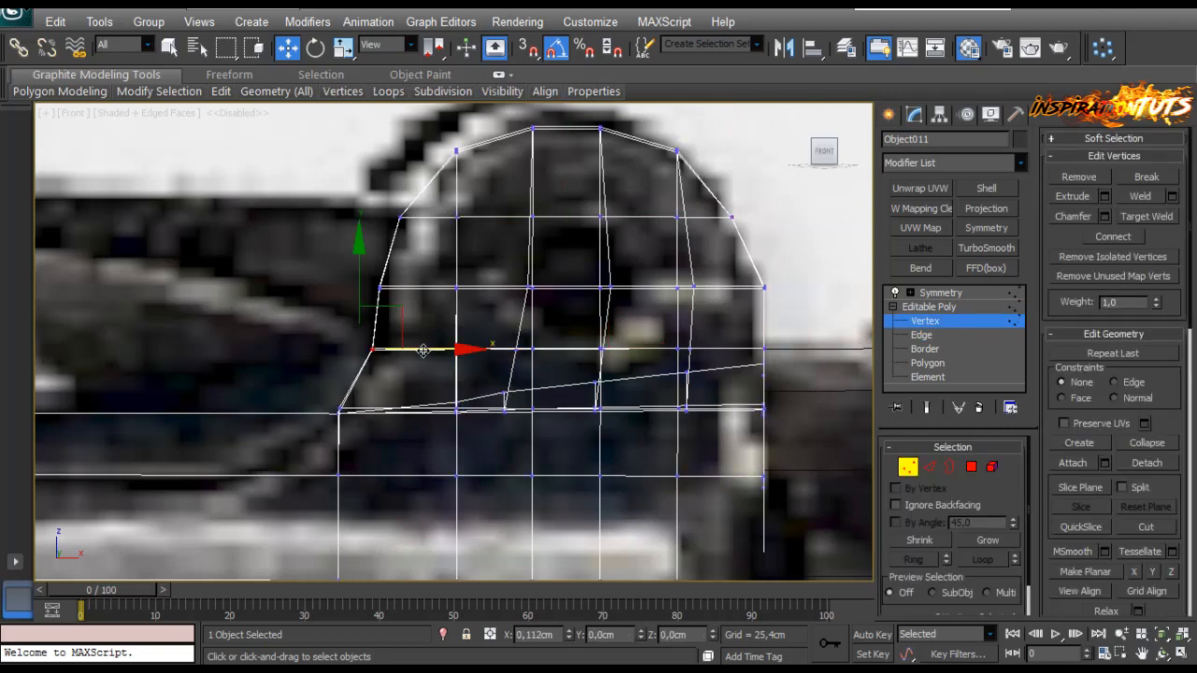
{"action": "left_click_drag", "start_coordinate": [734, 311], "coordinate": [825, 297]}
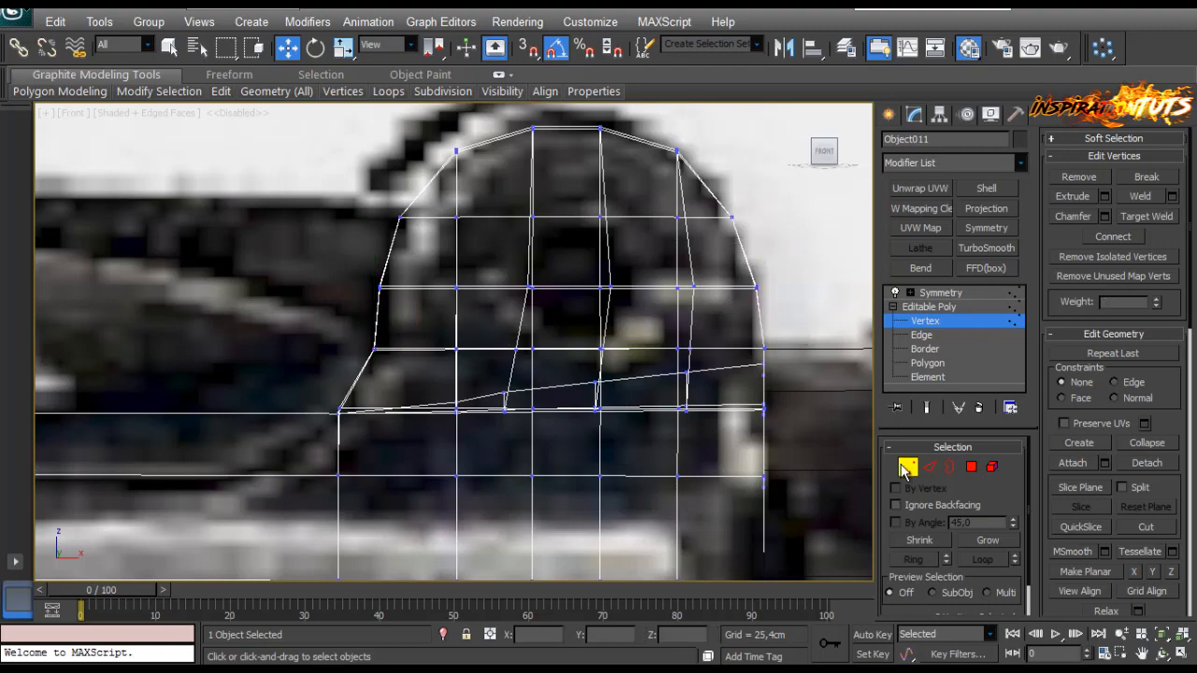
Step: Leave vertex editing and inspect the rounded lug in the shaded perspective view
{"action": "key", "text": "1"}
{"action": "key", "text": "p"}
{"action": "mouse_move", "coordinate": [437, 344]}
{"action": "middle_mouse_down", "text": "alt"}
{"action": "mouse_move", "coordinate": [491, 322]}
{"action": "mouse_move", "coordinate": [429, 349]}
{"action": "mouse_move", "coordinate": [499, 380]}
{"action": "mouse_move", "coordinate": [424, 356]}
{"action": "middle_mouse_up", "text": "alt"}
{"action": "key", "text": "F3"}
{"action": "scroll", "coordinate": [421, 355], "scroll_direction": "up", "scroll_amount": 3}
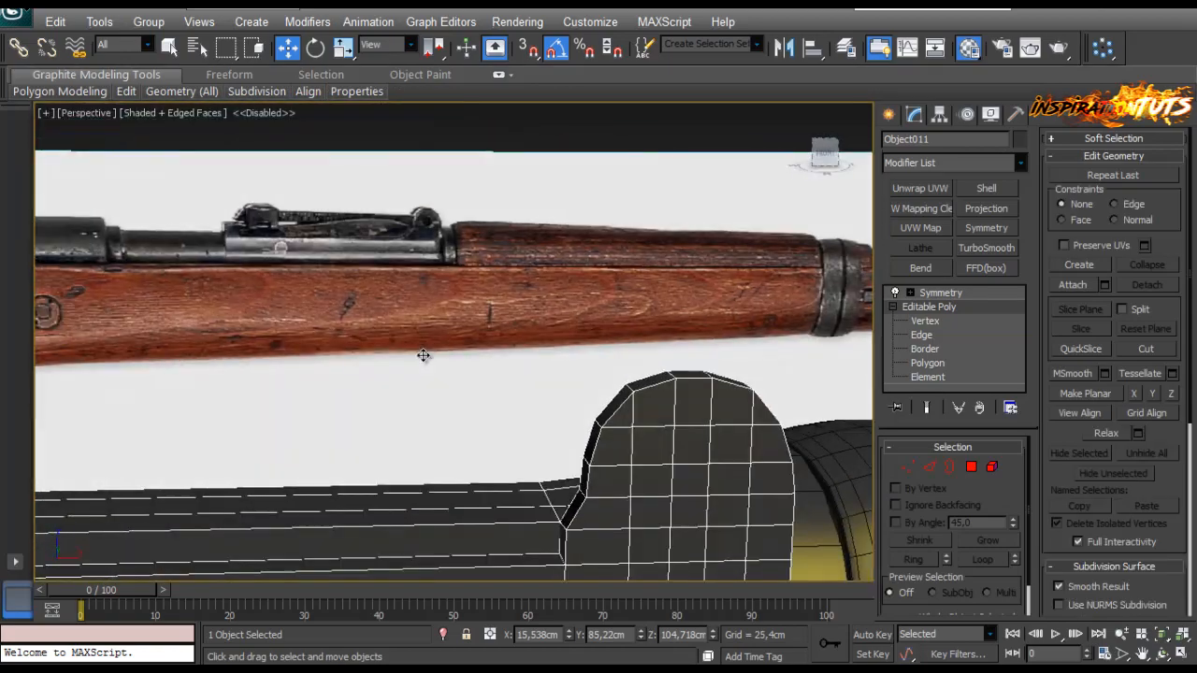
{"action": "scroll", "coordinate": [424, 356], "scroll_direction": "down", "scroll_amount": 3}
{"action": "mouse_move", "coordinate": [599, 421]}
{"action": "middle_mouse_down", "text": "alt"}
{"action": "mouse_move", "coordinate": [601, 396]}
{"action": "mouse_move", "coordinate": [588, 404]}
{"action": "mouse_move", "coordinate": [673, 425]}
{"action": "middle_mouse_up", "text": "alt"}
{"action": "scroll", "coordinate": [588, 404], "scroll_direction": "down", "scroll_amount": 3}
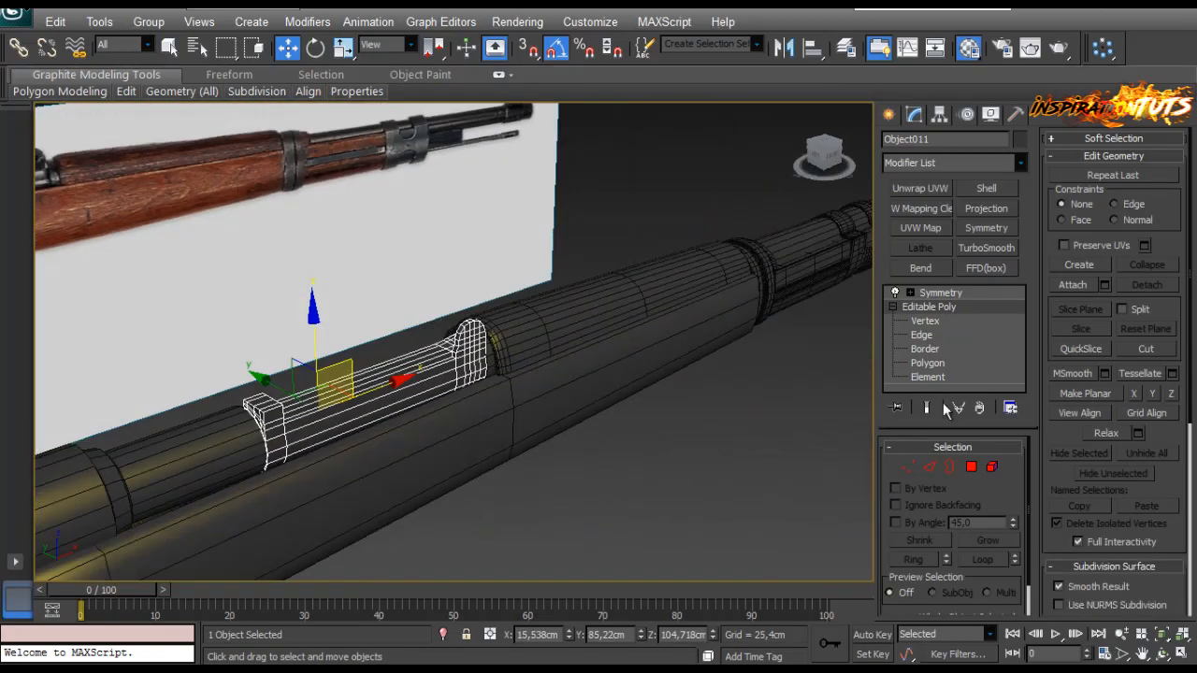
Step: Activate the Symmetry modifier's result and examine the two mirrored lugs on the sight base
{"action": "left_click", "coordinate": [943, 293]}
{"action": "left_click", "coordinate": [623, 463]}
{"action": "scroll", "coordinate": [418, 387], "scroll_direction": "up", "scroll_amount": 3}
{"action": "middle_click_drag", "start_coordinate": [417, 388], "coordinate": [521, 363], "text": "alt"}
{"action": "scroll", "coordinate": [524, 391], "scroll_direction": "down", "scroll_amount": 2}
{"action": "left_click", "coordinate": [507, 396]}
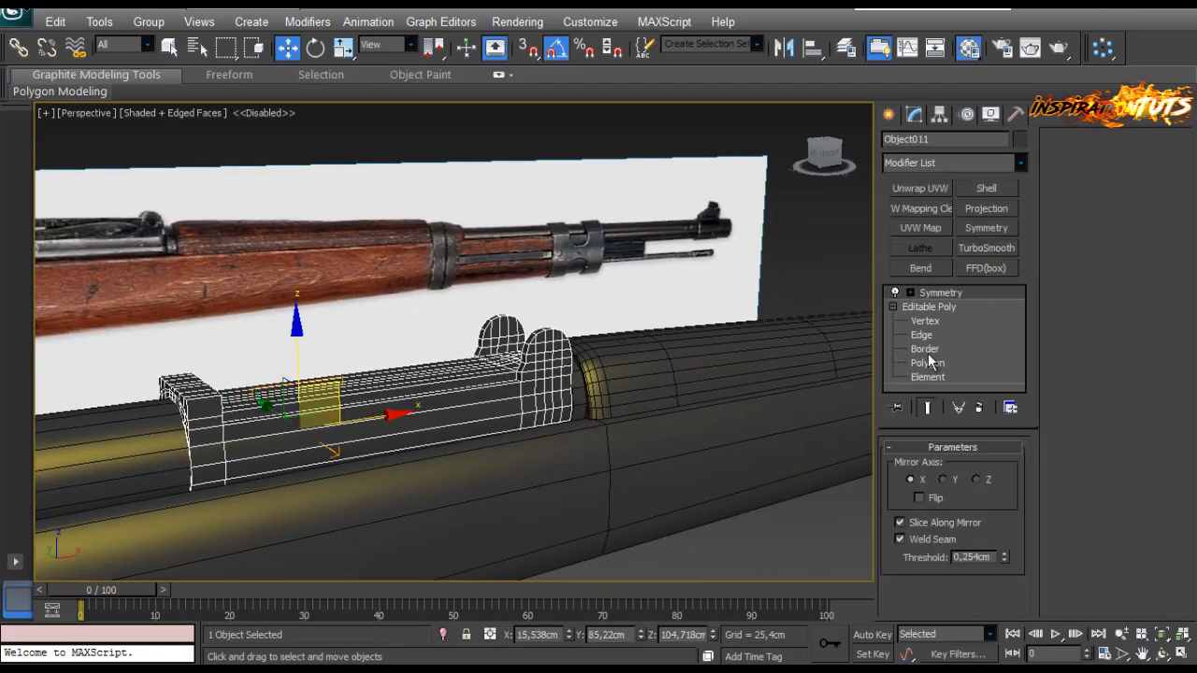
Step: Create a cylinder with about 0.49 cm radius in the front view, centred on the upper part of the sight base's front lug
{"action": "left_click", "coordinate": [907, 308]}
{"action": "left_click", "coordinate": [888, 115]}
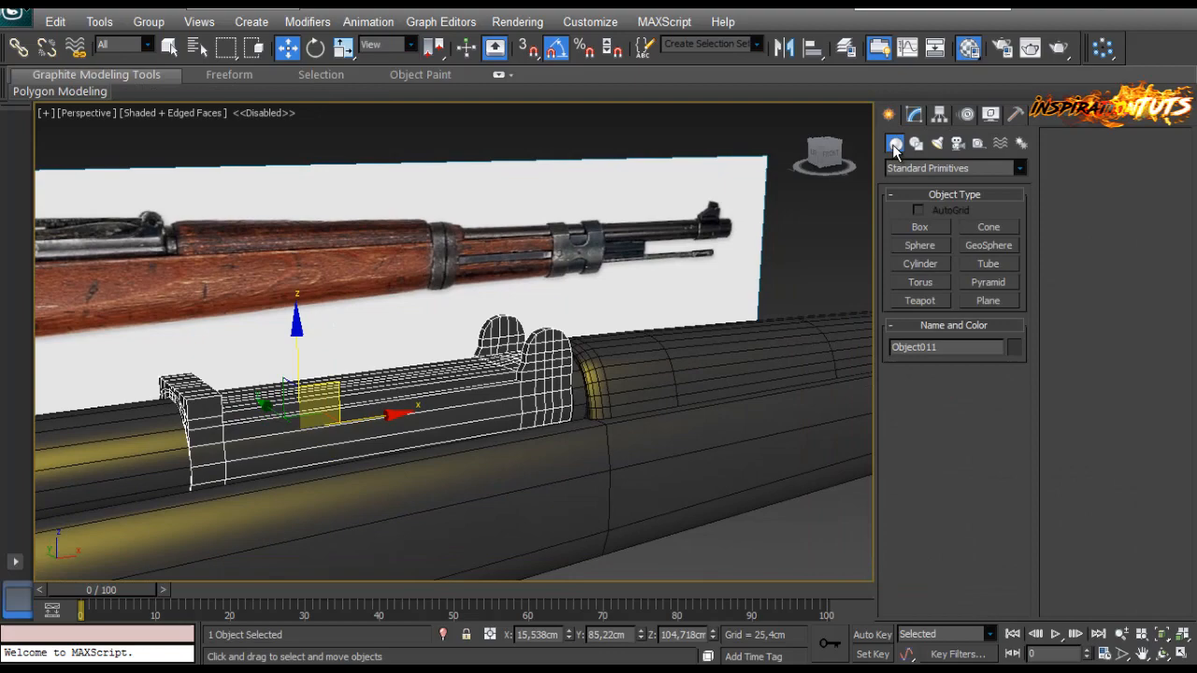
{"action": "left_click", "coordinate": [918, 265]}
{"action": "middle_click_drag", "start_coordinate": [777, 265], "coordinate": [629, 330], "text": "alt"}
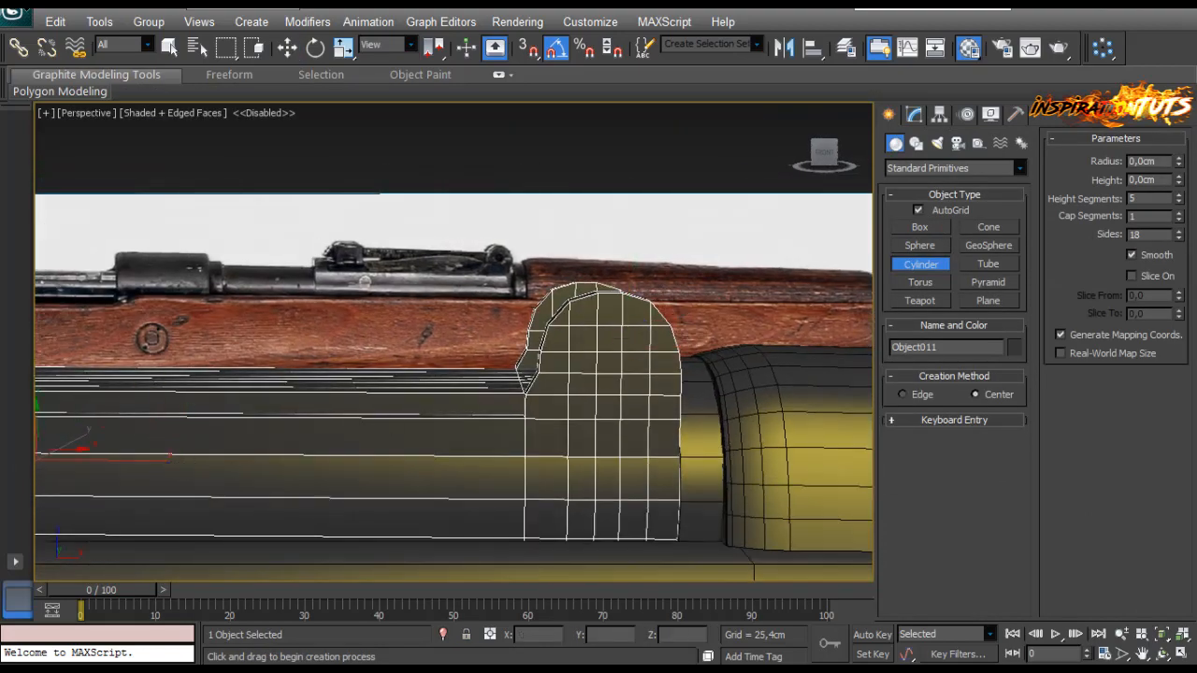
{"action": "key", "text": "f"}
{"action": "key", "text": "alt+x"}
{"action": "left_click_drag", "start_coordinate": [579, 280], "coordinate": [592, 222]}
{"action": "left_click", "coordinate": [484, 224]}
{"action": "left_click", "coordinate": [289, 47]}
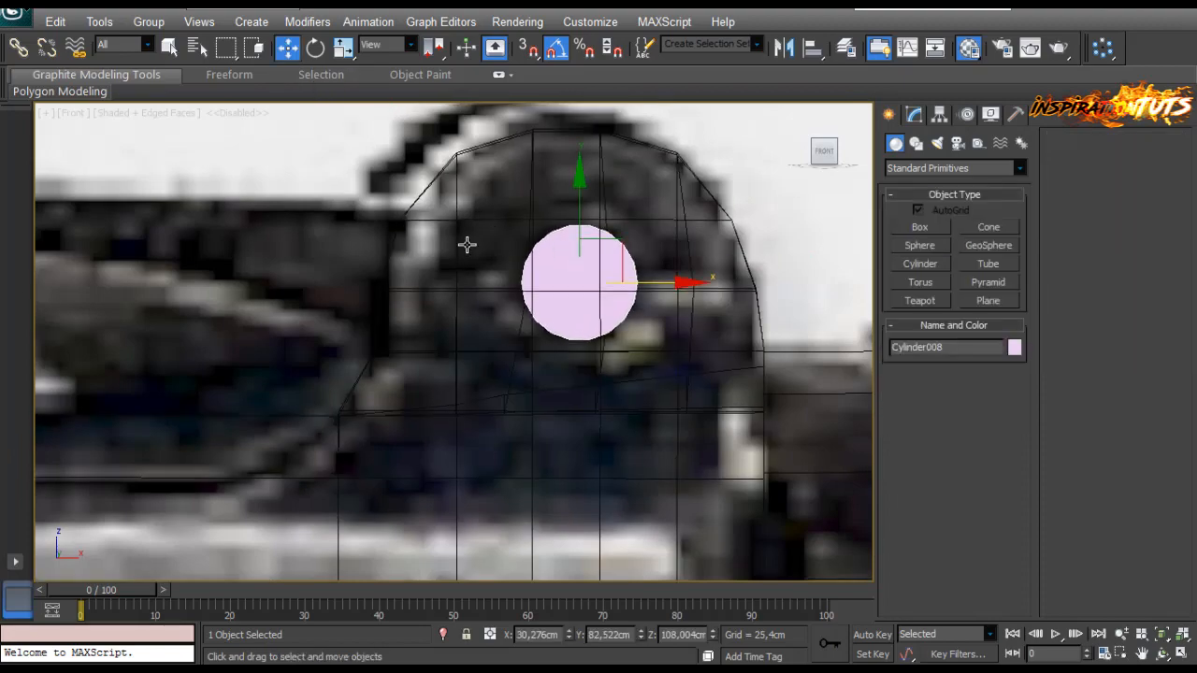
Step: Set the new cylinder's height to 2.21 cm
{"action": "key", "text": "p"}
{"action": "middle_click_drag", "start_coordinate": [586, 321], "coordinate": [483, 383], "text": "alt"}
{"action": "key", "text": "z"}
{"action": "scroll", "coordinate": [511, 364], "scroll_direction": "down", "scroll_amount": 6}
{"action": "scroll", "coordinate": [484, 382], "scroll_direction": "up", "scroll_amount": 2}
{"action": "scroll", "coordinate": [436, 420], "scroll_direction": "down", "scroll_amount": 3}
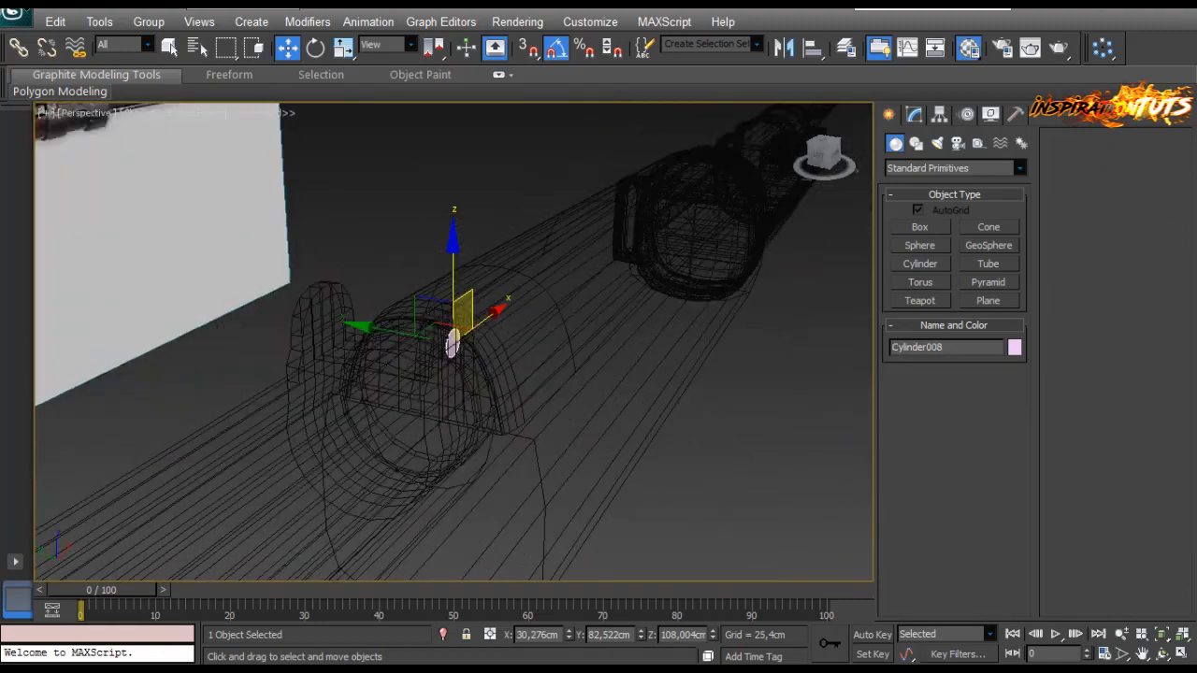
{"action": "scroll", "coordinate": [453, 346], "scroll_direction": "up", "scroll_amount": 2}
{"action": "left_click", "coordinate": [916, 114]}
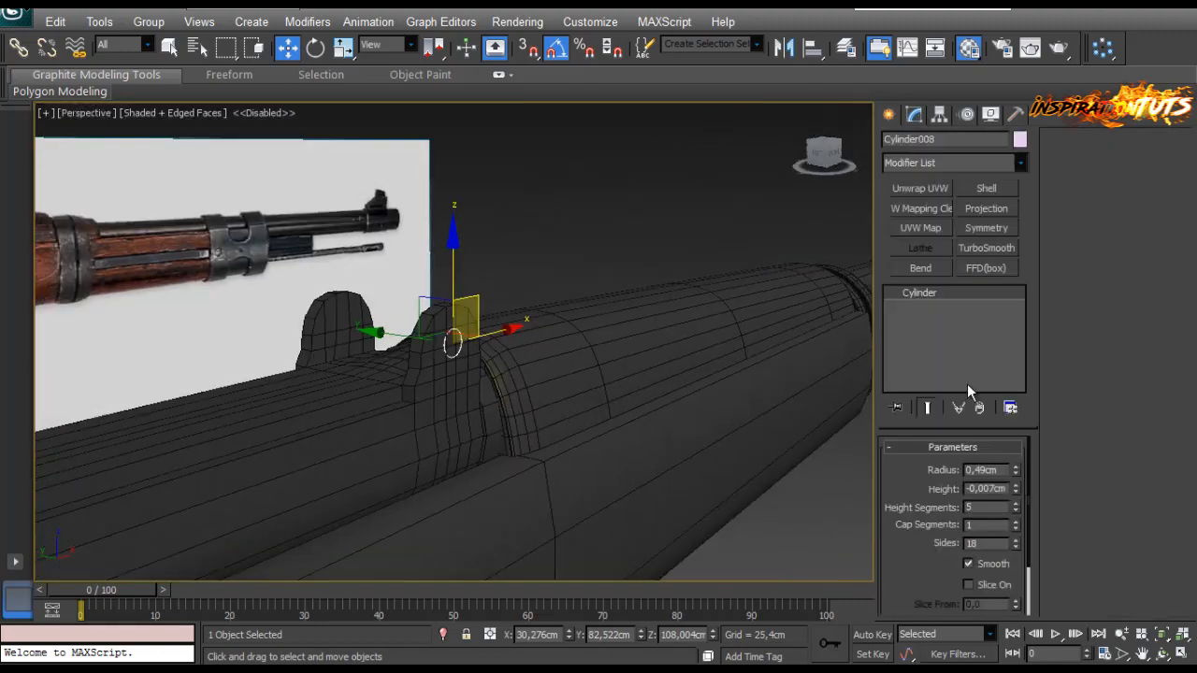
{"action": "left_click_drag", "start_coordinate": [1015, 487], "coordinate": [1016, 418]}
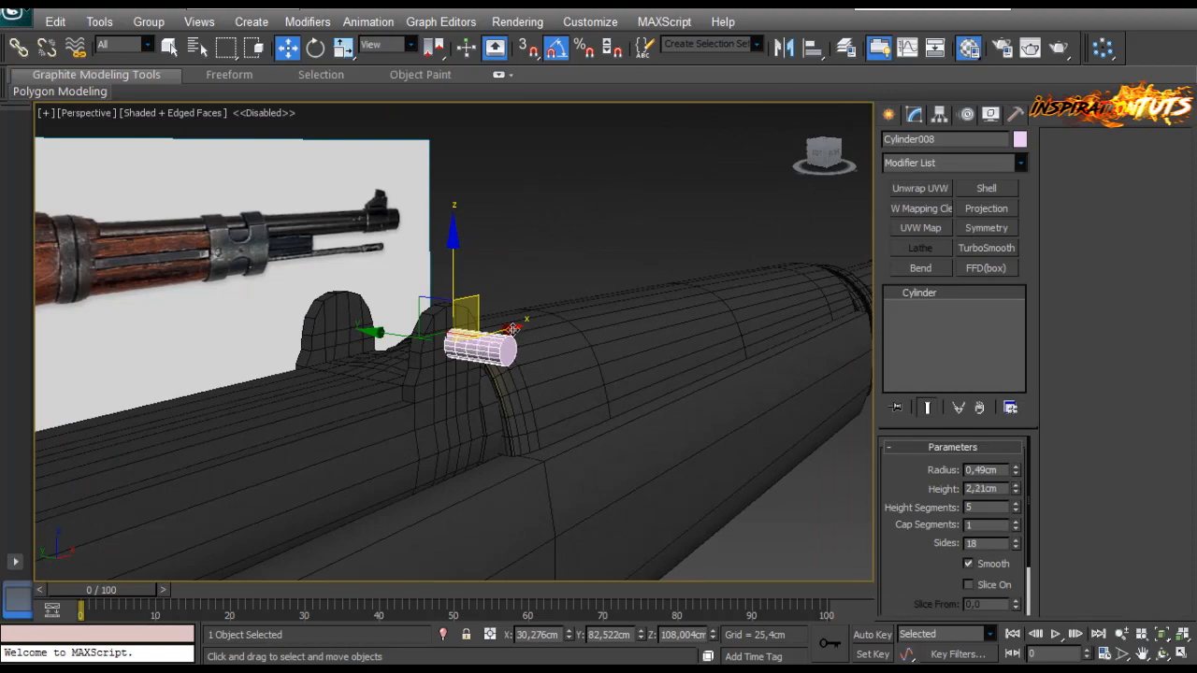
Step: Move the cylinder along Y so that it passes completely through the near lug
{"action": "middle_click_drag", "start_coordinate": [515, 337], "coordinate": [438, 351], "text": "alt"}
{"action": "left_click_drag", "start_coordinate": [392, 344], "coordinate": [350, 337]}
{"action": "middle_click_drag", "start_coordinate": [327, 332], "coordinate": [374, 316], "text": "alt"}
{"action": "scroll", "coordinate": [379, 318], "scroll_direction": "up", "scroll_amount": 3}
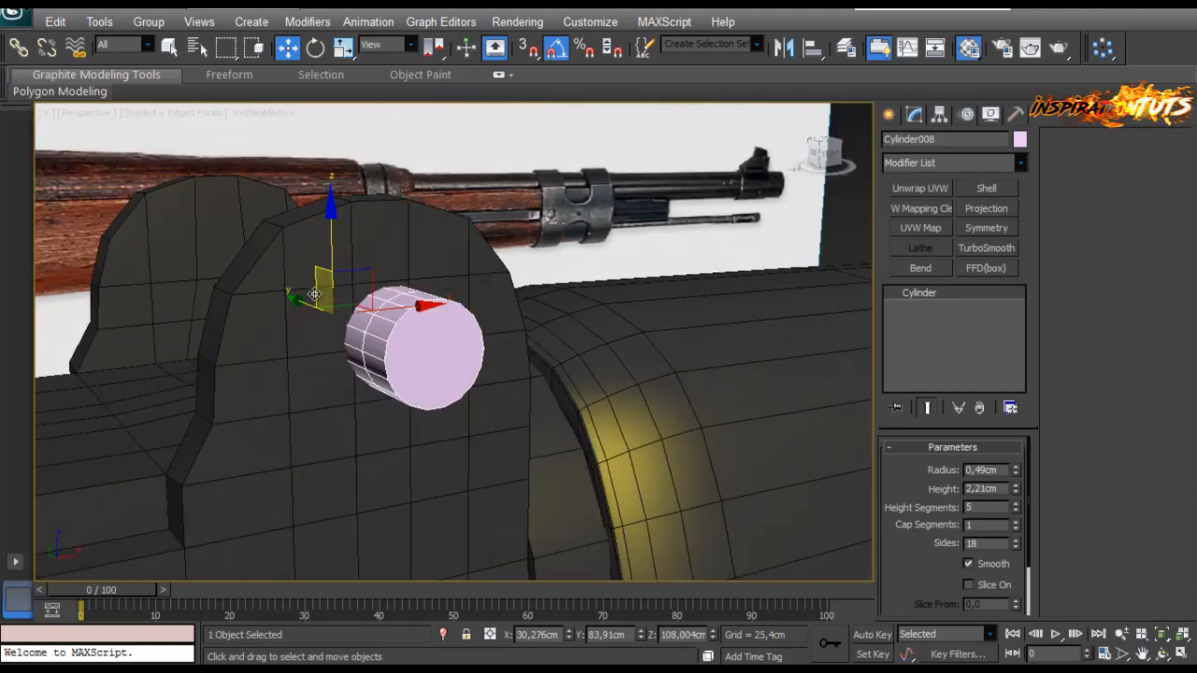
Step: Try to subtract the cylinder from the sight base with ProBoolean, then undo the operation
{"action": "left_click", "coordinate": [316, 295]}
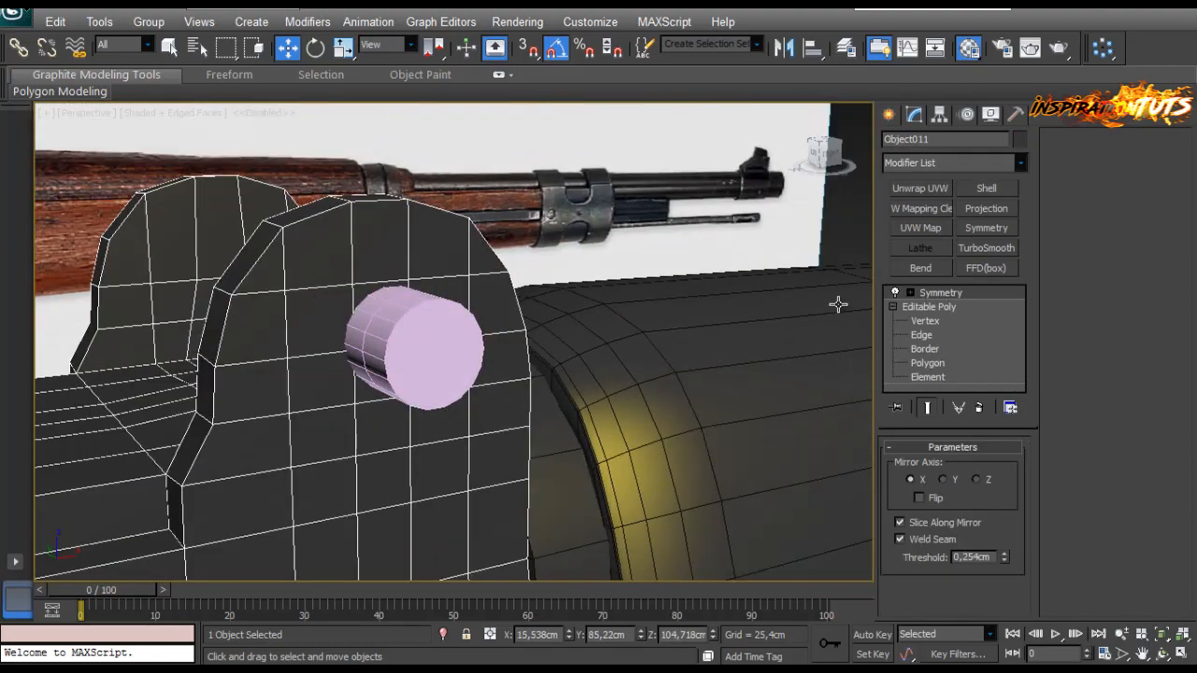
{"action": "left_click", "coordinate": [888, 115]}
{"action": "left_click", "coordinate": [949, 162]}
{"action": "left_click", "coordinate": [921, 204]}
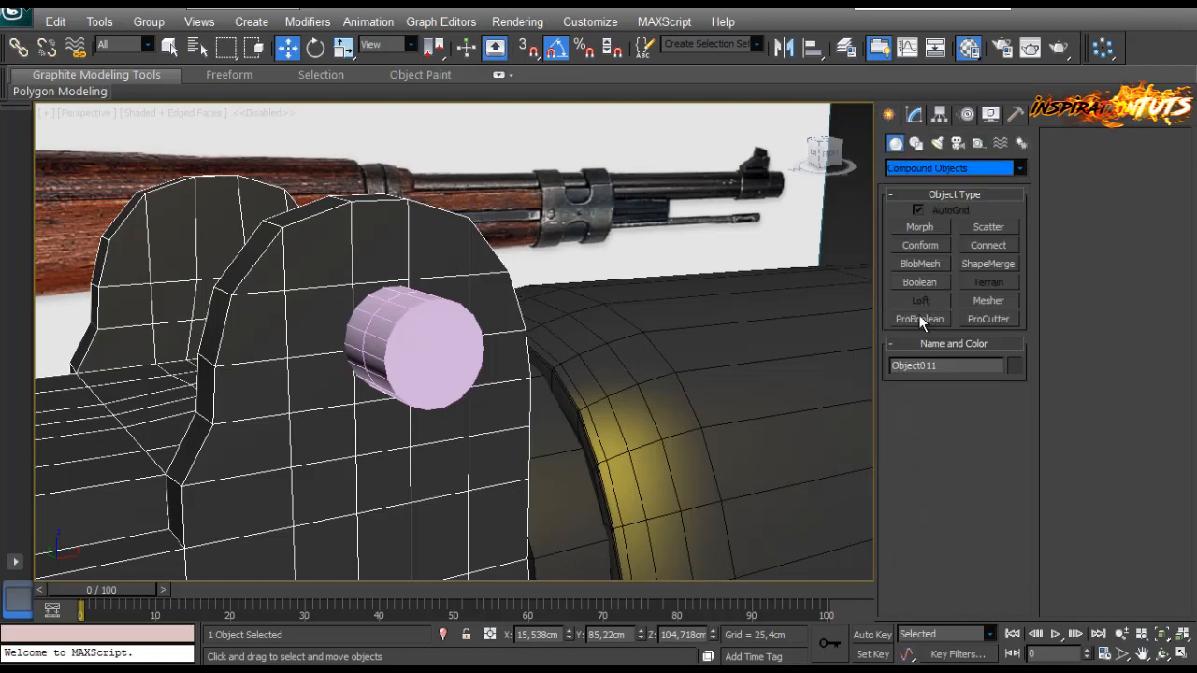
{"action": "left_click", "coordinate": [919, 319]}
{"action": "middle_click_drag", "start_coordinate": [401, 322], "coordinate": [163, 324], "text": "alt"}
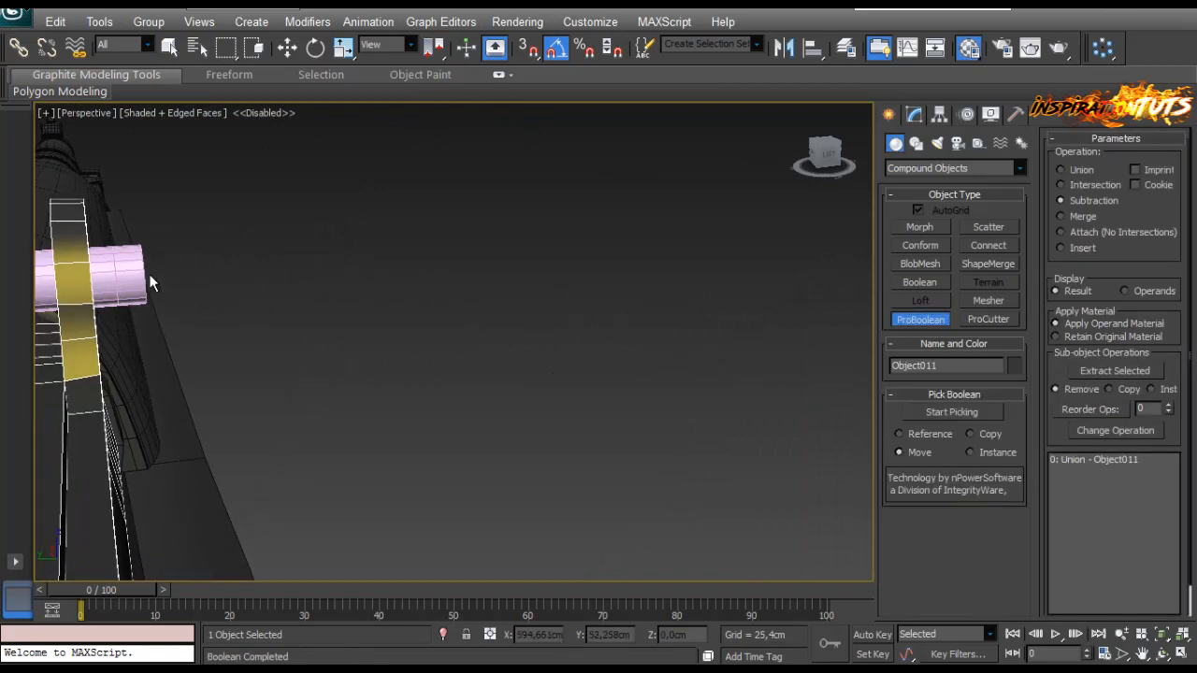
{"action": "key", "text": "w"}
{"action": "left_click", "coordinate": [898, 321]}
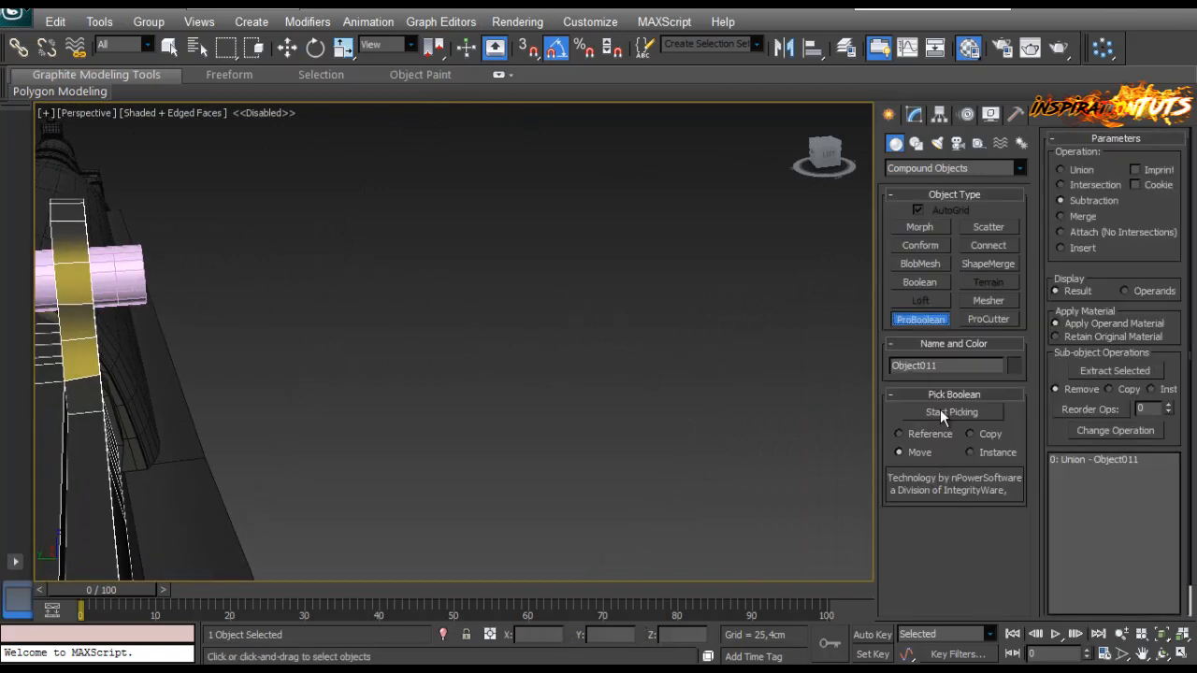
{"action": "left_click", "coordinate": [939, 409]}
{"action": "middle_click_drag", "start_coordinate": [156, 268], "coordinate": [543, 318]}
{"action": "left_click", "coordinate": [285, 286]}
{"action": "scroll", "coordinate": [524, 364], "scroll_direction": "up", "scroll_amount": 2}
{"action": "middle_click_drag", "start_coordinate": [523, 365], "coordinate": [668, 384]}
{"action": "key", "text": "ctrl+z"}
{"action": "key", "text": "w"}
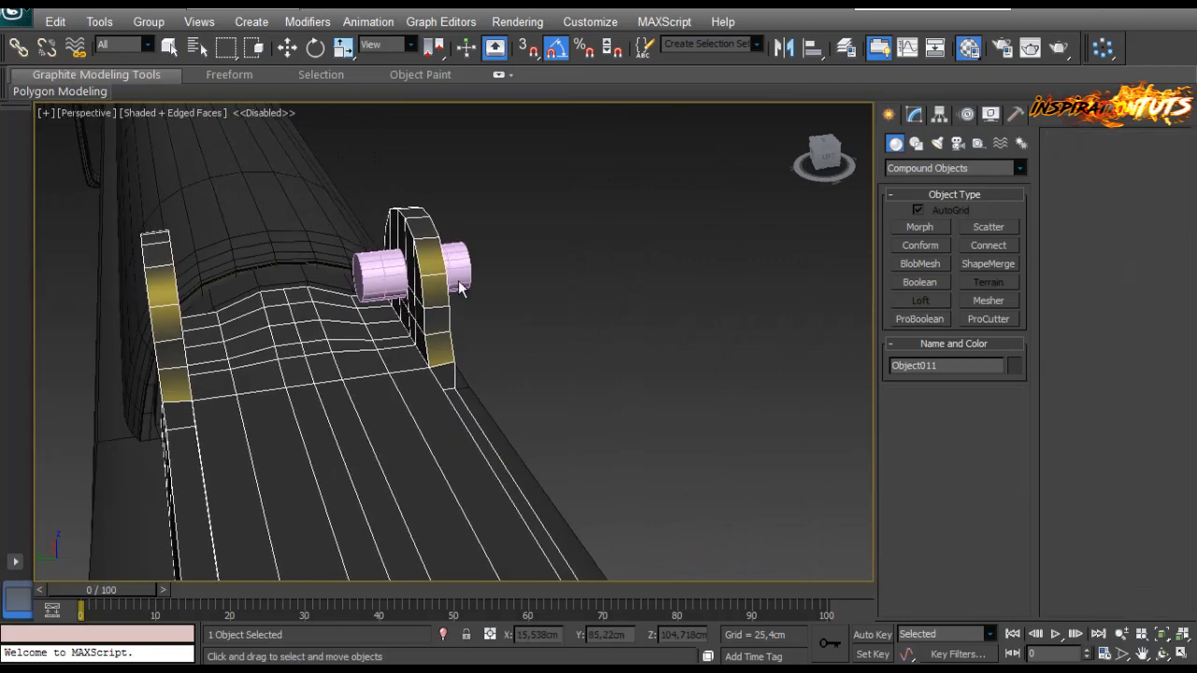
Step: Reduce the cylinder's number of sides to 12
{"action": "left_click", "coordinate": [472, 271]}
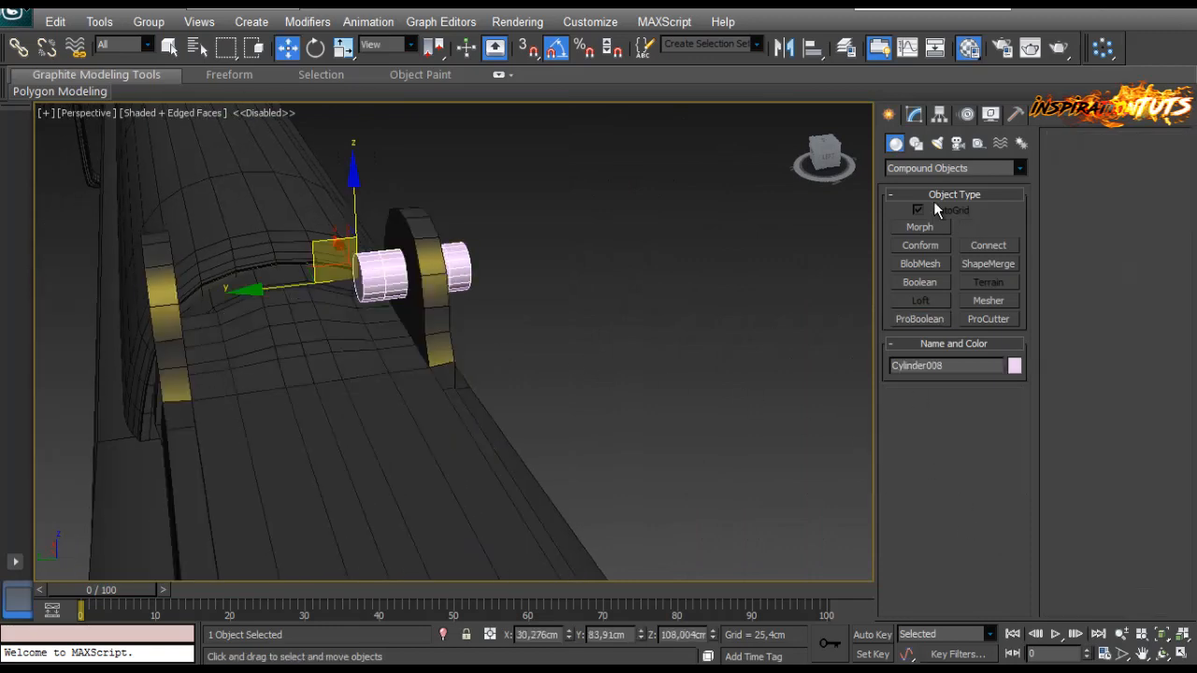
{"action": "left_click", "coordinate": [913, 114]}
{"action": "left_click", "coordinate": [1015, 546]}
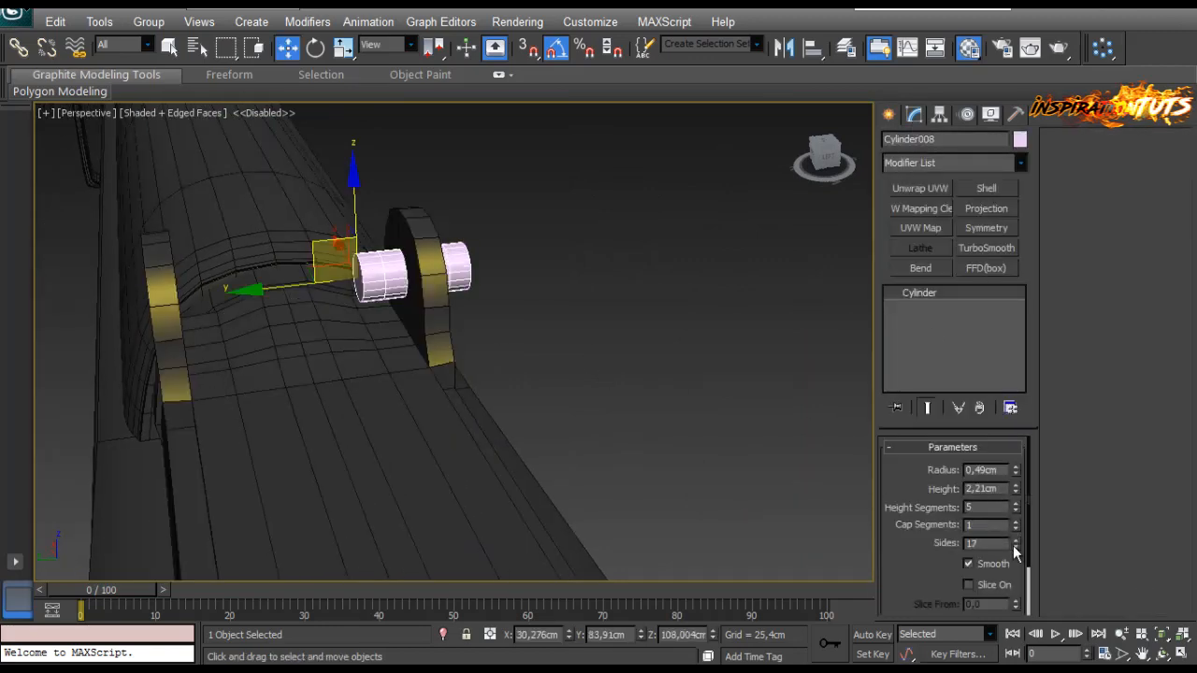
{"action": "left_click", "coordinate": [1015, 546]}
{"action": "middle_click_drag", "start_coordinate": [587, 291], "coordinate": [492, 340], "text": "alt"}
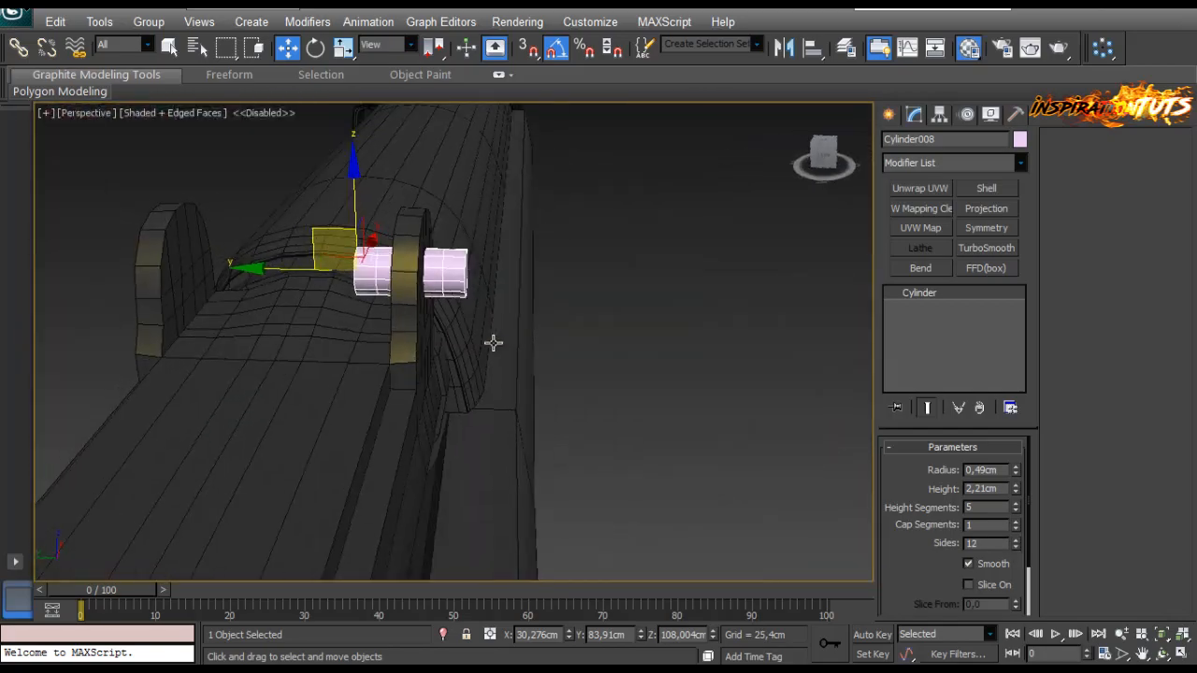
Step: Subtract the cylinder from the sight base with ProBoolean to cut a round hole through the near lug
{"action": "left_click", "coordinate": [428, 354]}
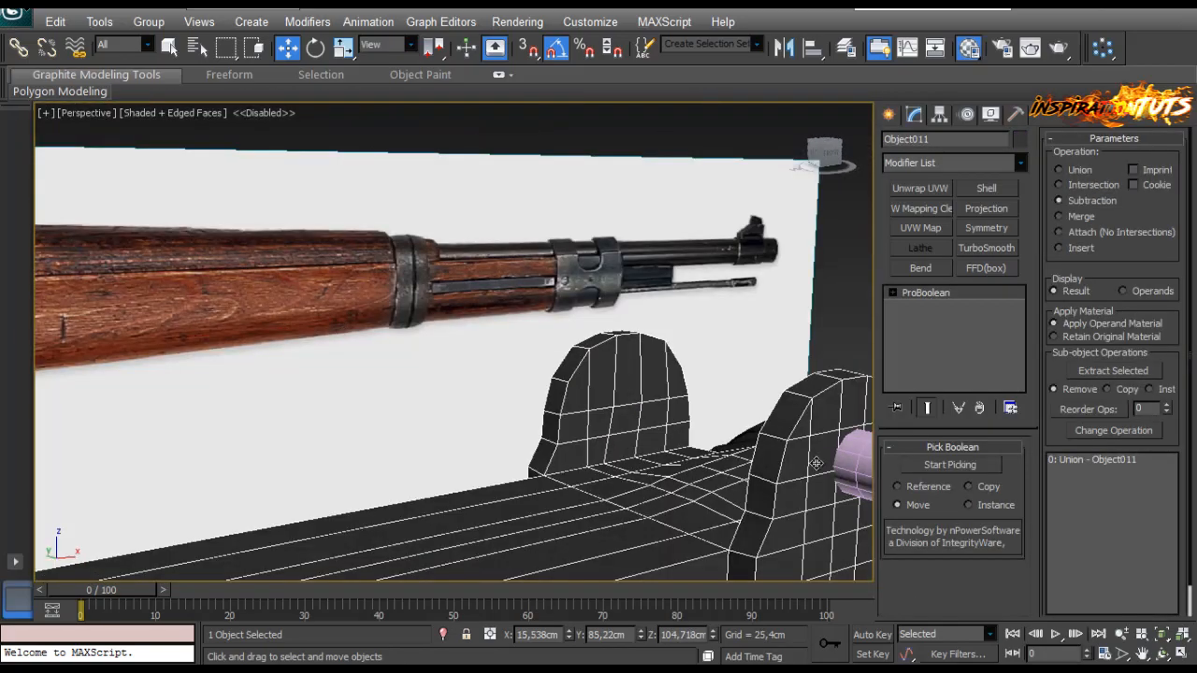
{"action": "left_click", "coordinate": [950, 465]}
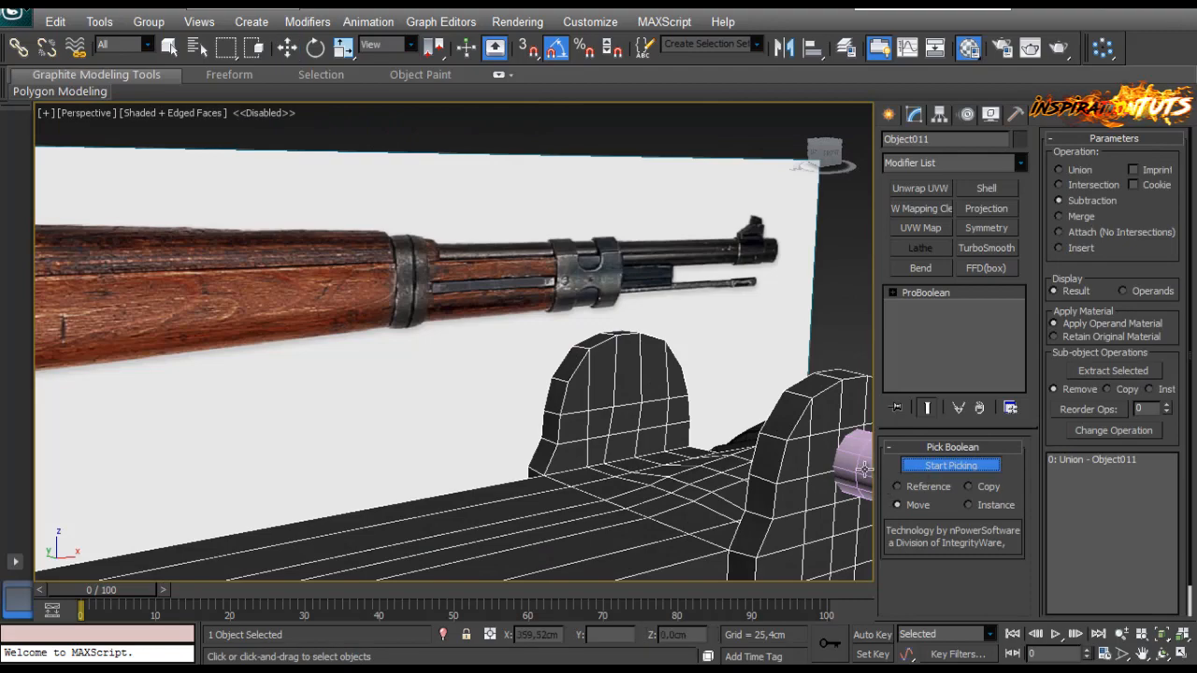
{"action": "left_click", "coordinate": [621, 349]}
{"action": "scroll", "coordinate": [621, 349], "scroll_direction": "down", "scroll_amount": 2}
{"action": "scroll", "coordinate": [618, 350], "scroll_direction": "up", "scroll_amount": 2}
{"action": "middle_click_drag", "start_coordinate": [617, 350], "coordinate": [617, 200]}
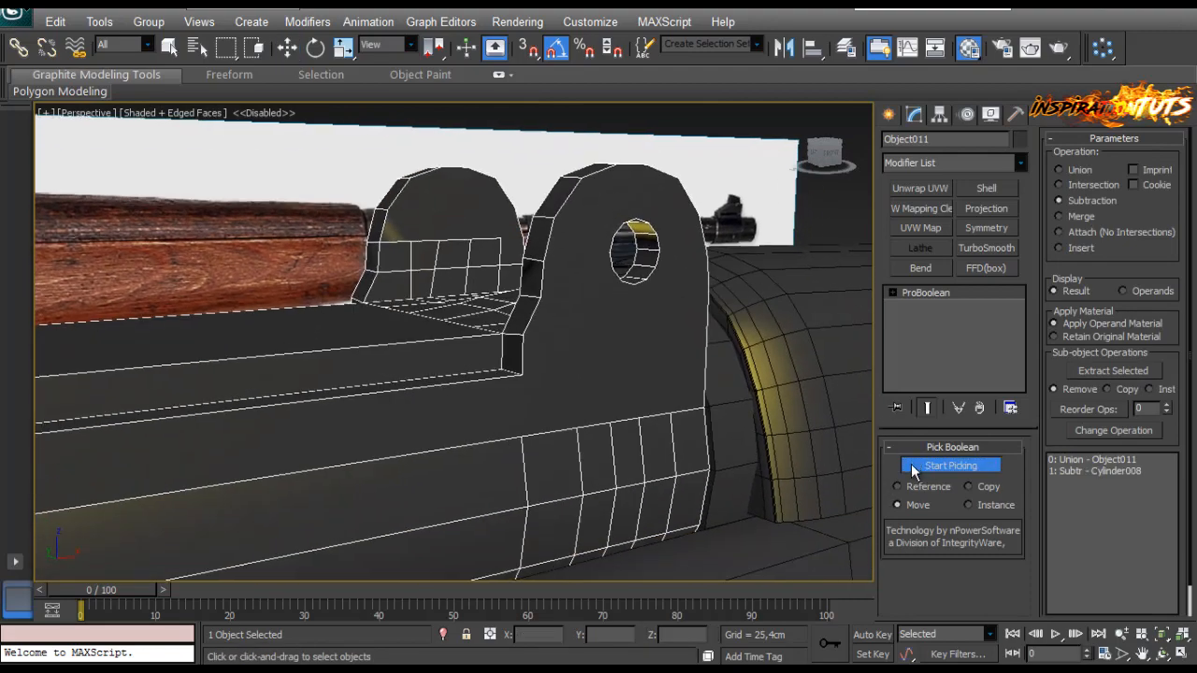
{"action": "right_click", "coordinate": [636, 283]}
Step: Convert the drilled sight base to an Editable Poly
{"action": "right_click", "coordinate": [630, 301]}
{"action": "mouse_move", "coordinate": [655, 468]}
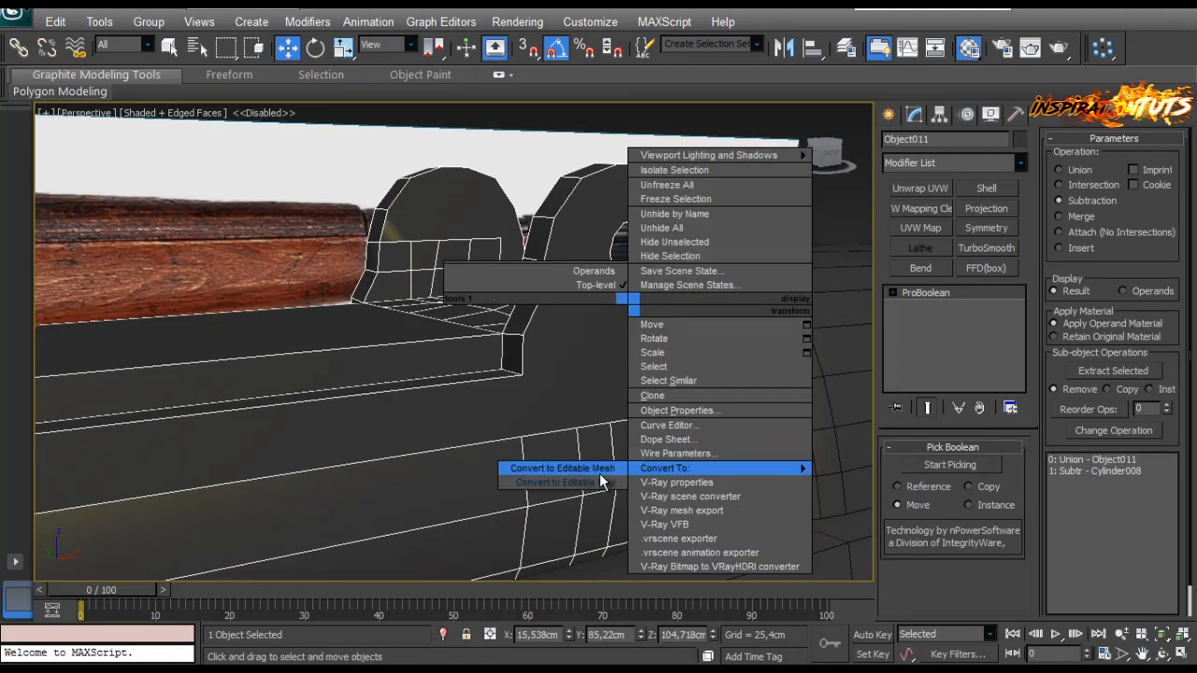
{"action": "left_click", "coordinate": [589, 482]}
Step: Connect the two vertices below the shoulder at the rear end of the drilled lug's outer face
{"action": "left_click", "coordinate": [906, 466]}
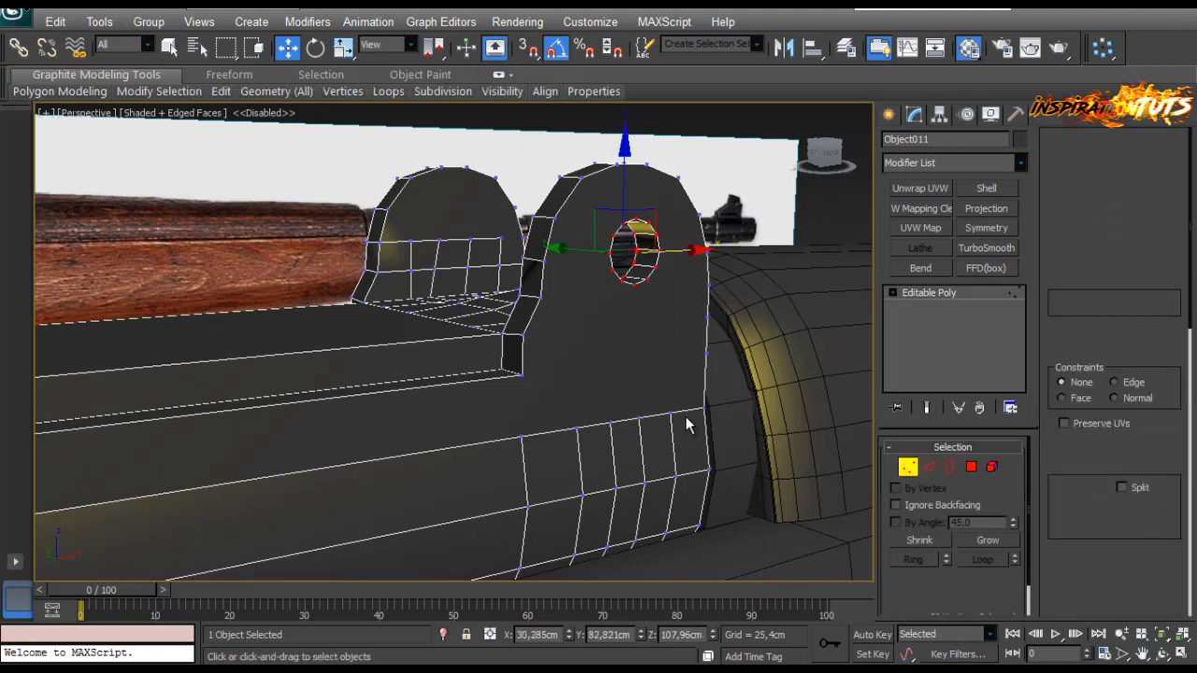
{"action": "middle_click_drag", "start_coordinate": [687, 422], "coordinate": [449, 389], "text": "alt"}
{"action": "left_click", "coordinate": [486, 360]}
{"action": "left_click", "coordinate": [485, 420], "text": "ctrl"}
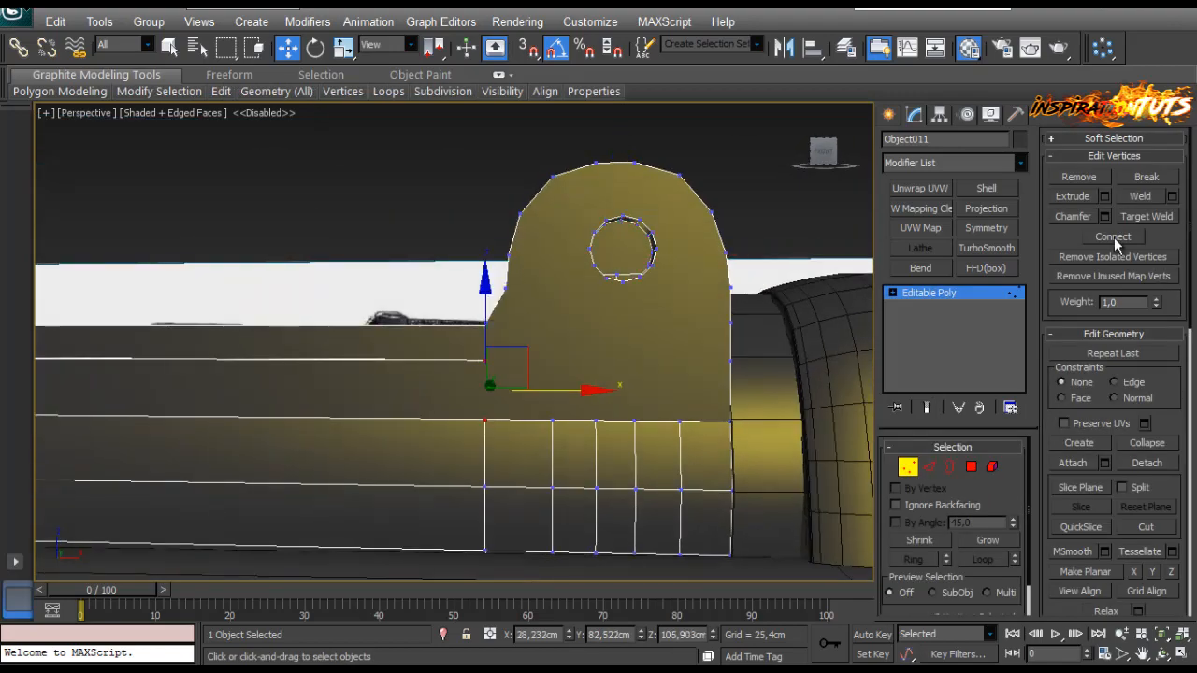
{"action": "left_click", "coordinate": [1114, 237]}
Step: On the lug's inner face, connect the outline vertices to the adjacent row vertex and to the hole's rim
{"action": "middle_click_drag", "start_coordinate": [589, 374], "coordinate": [485, 363], "text": "alt"}
{"action": "scroll", "coordinate": [420, 366], "scroll_direction": "up", "scroll_amount": 5}
{"action": "left_click", "coordinate": [490, 356]}
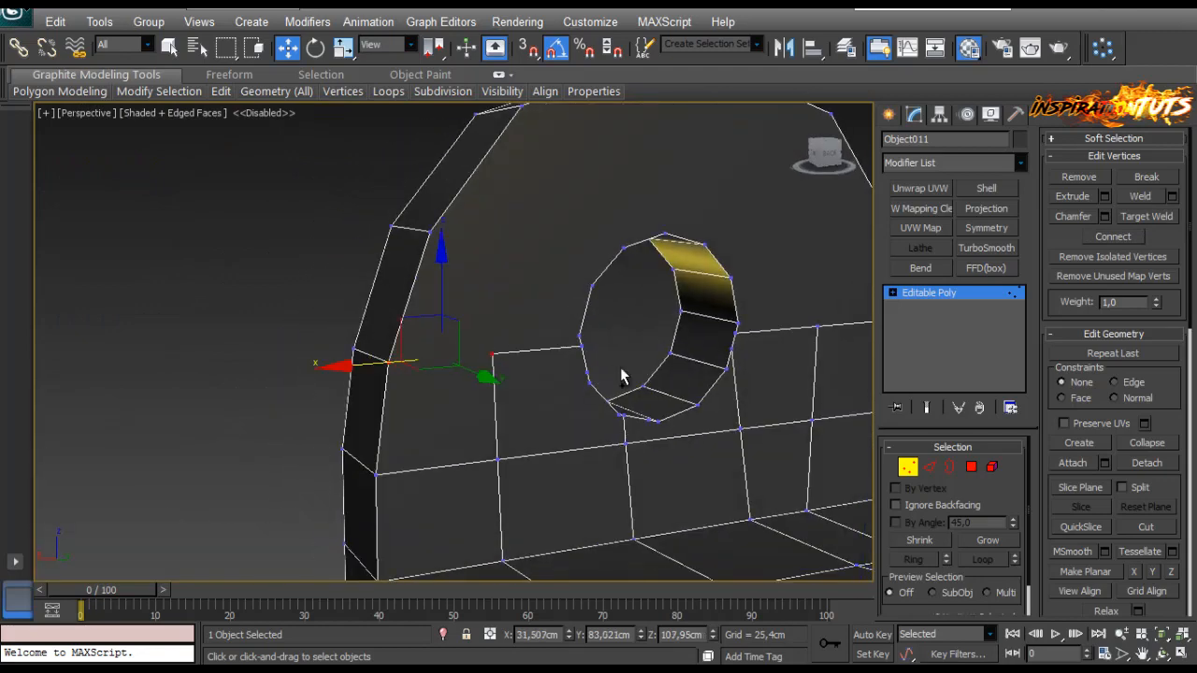
{"action": "left_click", "coordinate": [581, 336], "text": "ctrl"}
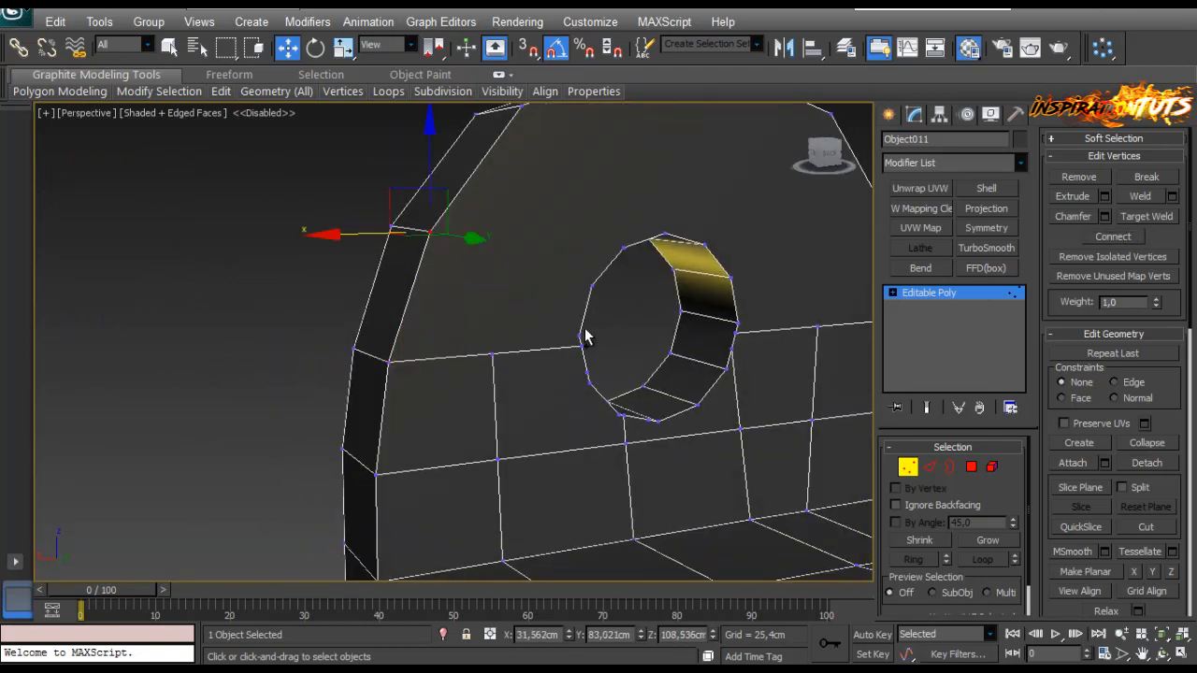
{"action": "mouse_move", "coordinate": [588, 343]}
{"action": "middle_mouse_down", "text": "alt"}
{"action": "mouse_move", "coordinate": [543, 326]}
{"action": "mouse_move", "coordinate": [589, 333]}
{"action": "middle_mouse_up", "text": "alt"}
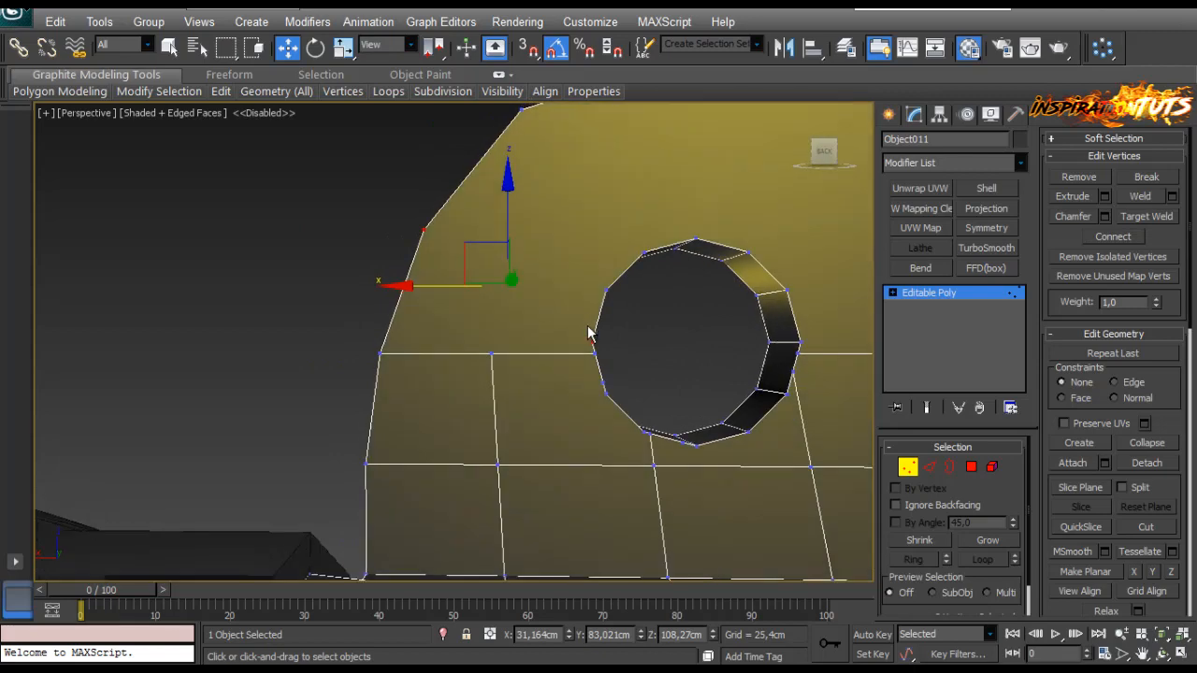
{"action": "left_click", "coordinate": [1122, 239]}
Step: Cut an arc of edges around the hole on the lug's inner face, midway between its rim and the rounded outline
{"action": "left_click", "coordinate": [670, 343]}
{"action": "middle_click_drag", "start_coordinate": [669, 343], "coordinate": [413, 323], "text": "alt"}
{"action": "right_click", "coordinate": [413, 323]}
{"action": "left_click", "coordinate": [391, 158]}
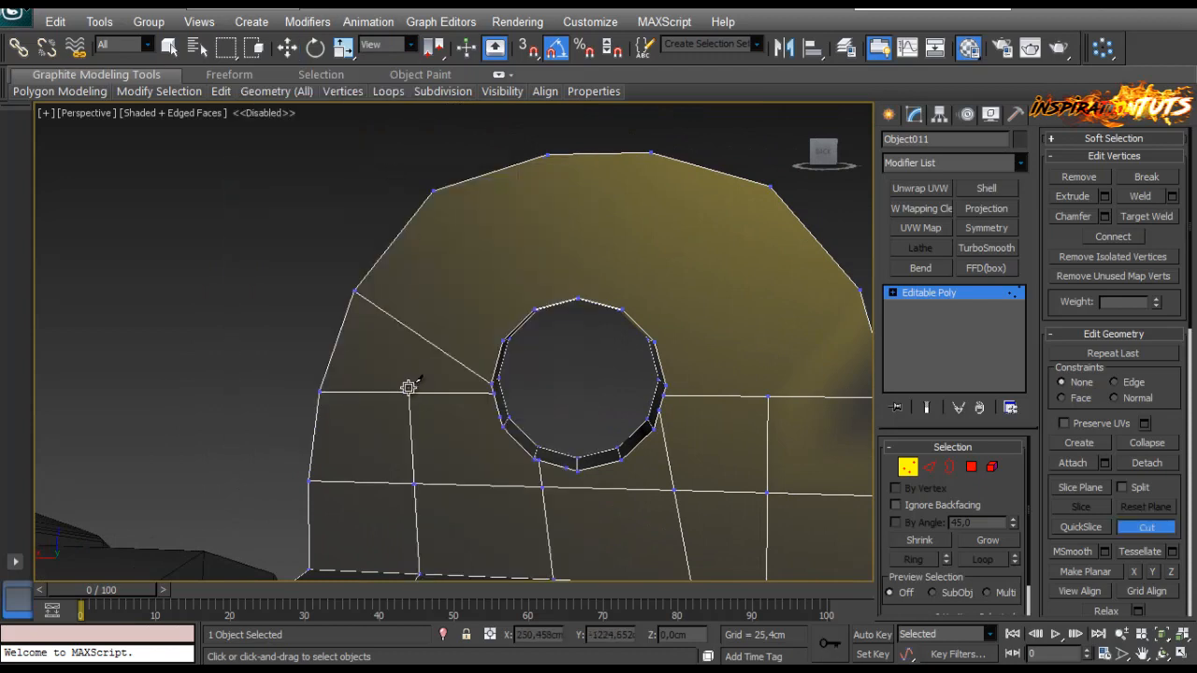
{"action": "left_click", "coordinate": [408, 392]}
{"action": "left_click", "coordinate": [411, 329]}
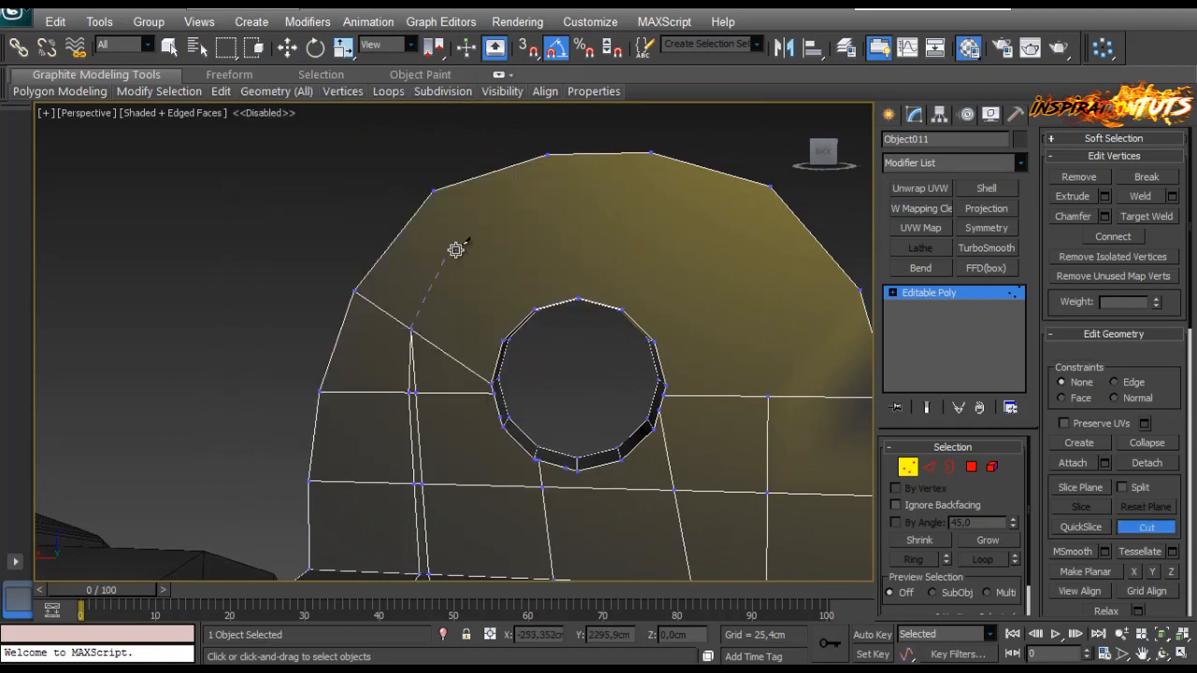
{"action": "left_click", "coordinate": [470, 239]}
{"action": "left_click", "coordinate": [561, 212]}
{"action": "left_click", "coordinate": [558, 154]}
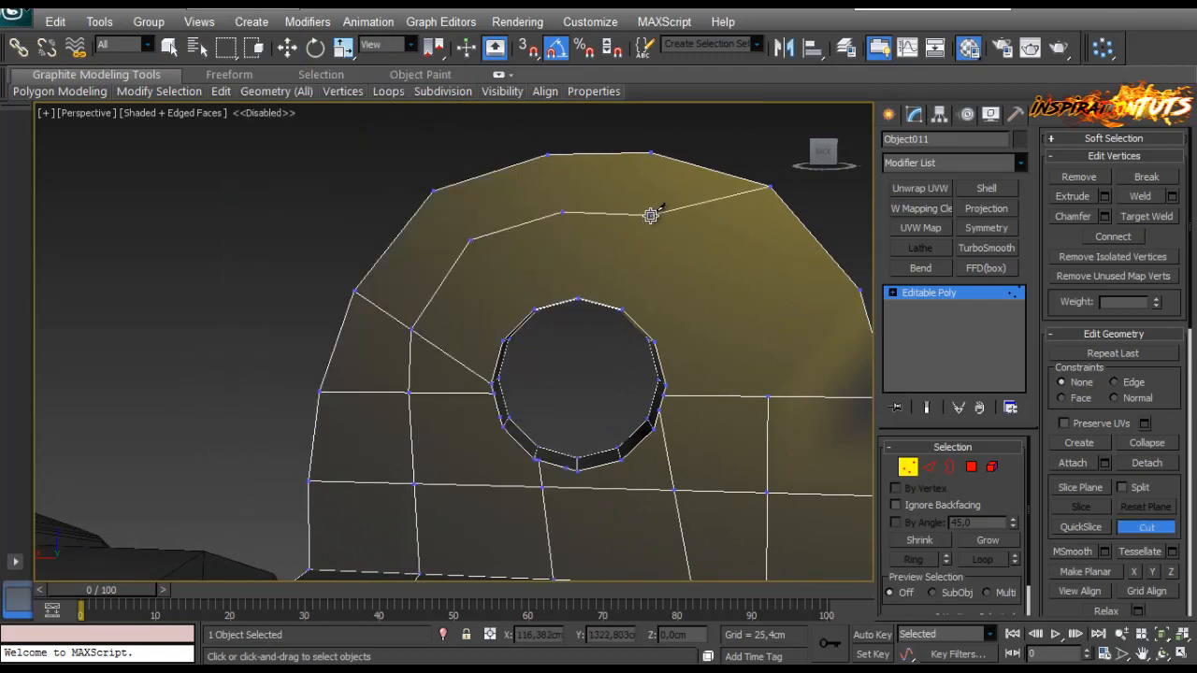
{"action": "left_click", "coordinate": [651, 215]}
{"action": "left_click", "coordinate": [739, 256]}
{"action": "left_click", "coordinate": [784, 204]}
{"action": "left_click", "coordinate": [774, 330]}
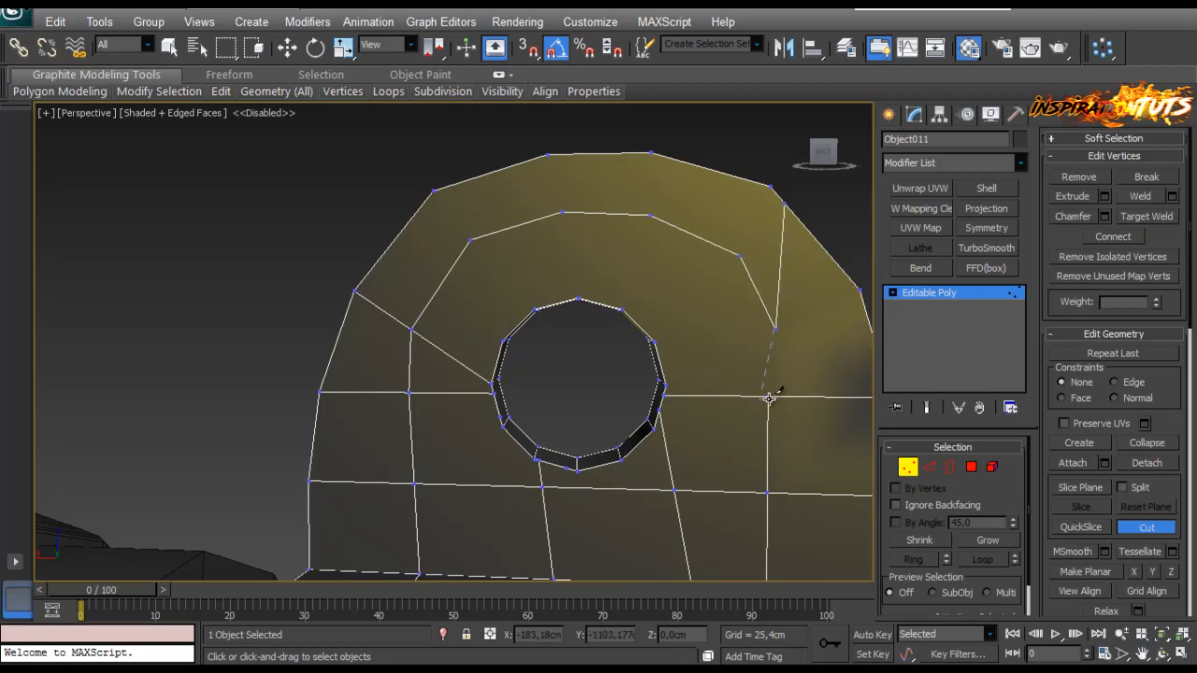
{"action": "right_click", "coordinate": [583, 403]}
Step: On the lug's inner face, cut a radial edge from the hole's rim through the arc vertex to the rounded outline
{"action": "middle_click_drag", "start_coordinate": [583, 403], "coordinate": [524, 400]}
{"action": "middle_click_drag", "start_coordinate": [336, 255], "coordinate": [417, 304], "text": "alt"}
{"action": "right_click", "coordinate": [355, 290]}
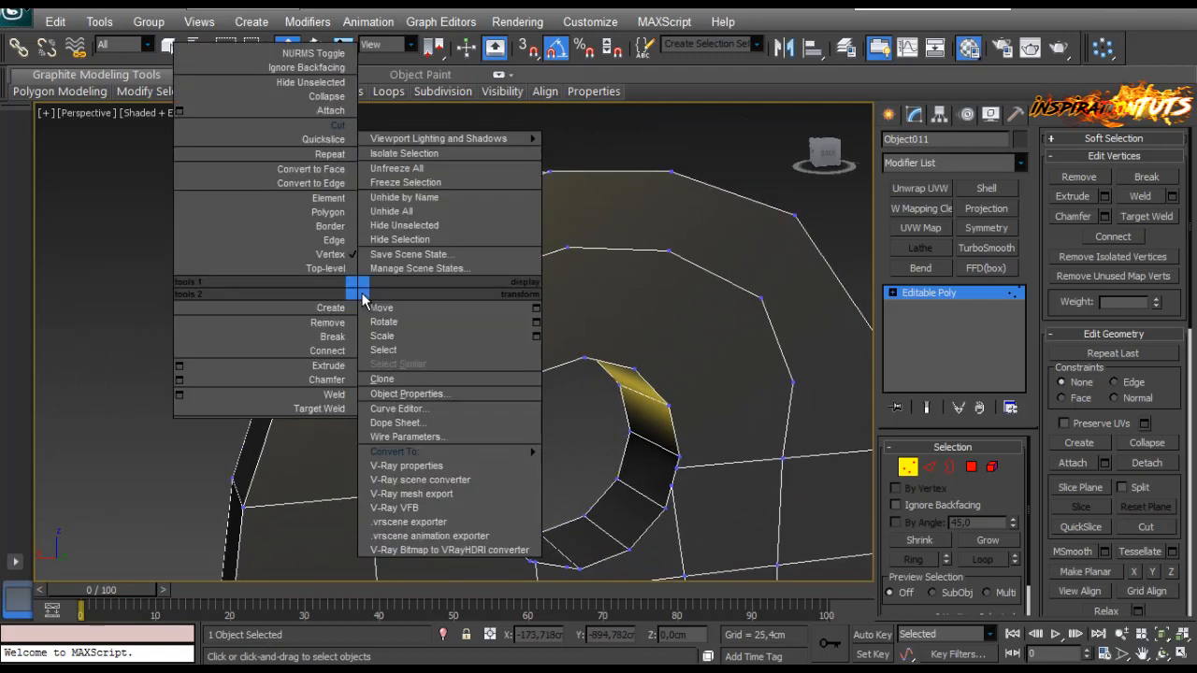
{"action": "left_click", "coordinate": [318, 146]}
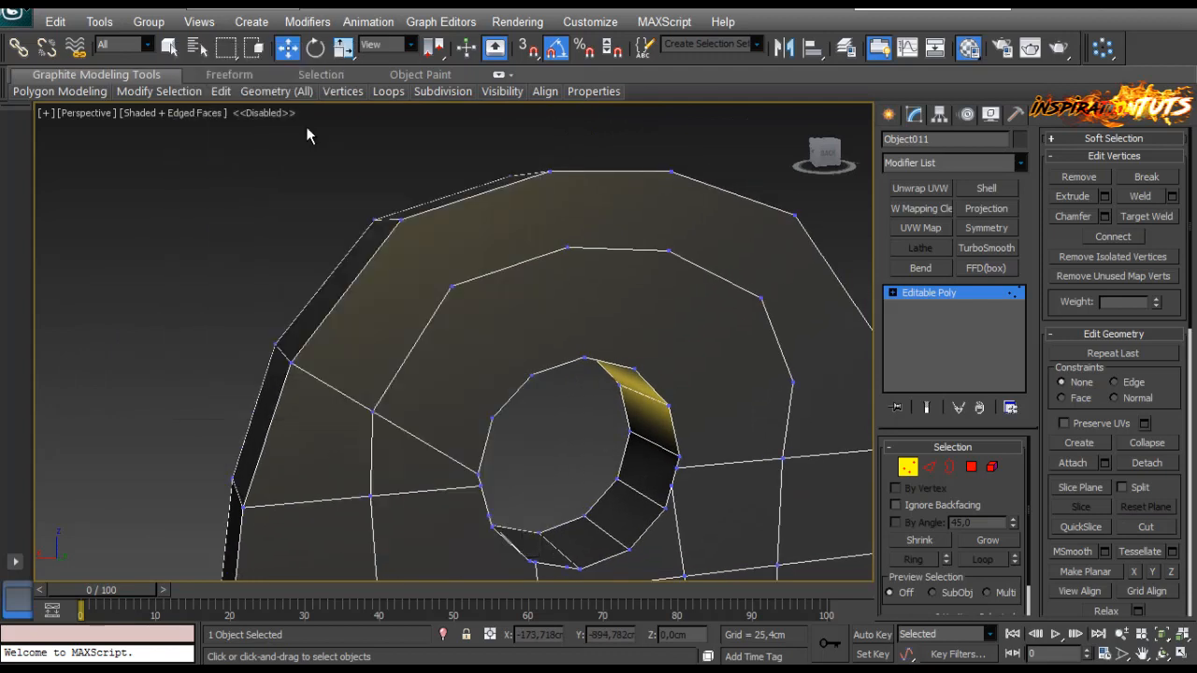
{"action": "left_click", "coordinate": [453, 285]}
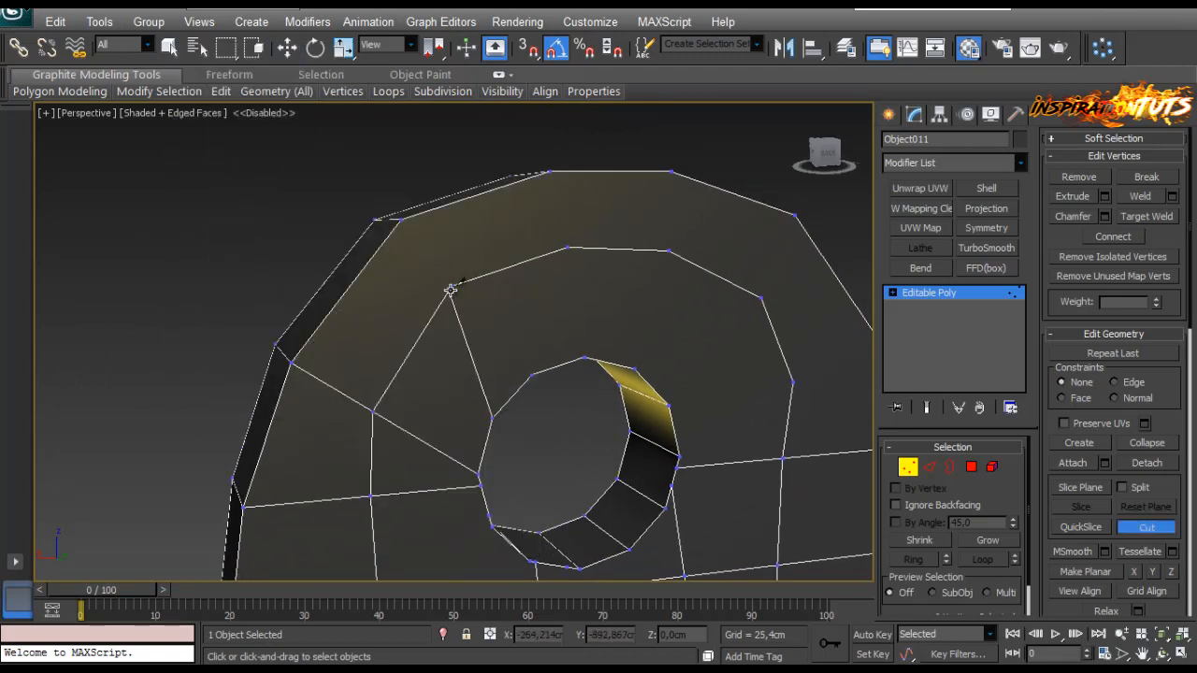
{"action": "left_click", "coordinate": [402, 220]}
{"action": "right_click", "coordinate": [404, 220]}
Step: Cut the remaining radial edges from the hole's rim through the arc vertices to the lug's rounded outline
{"action": "middle_click_drag", "start_coordinate": [593, 349], "coordinate": [435, 403]}
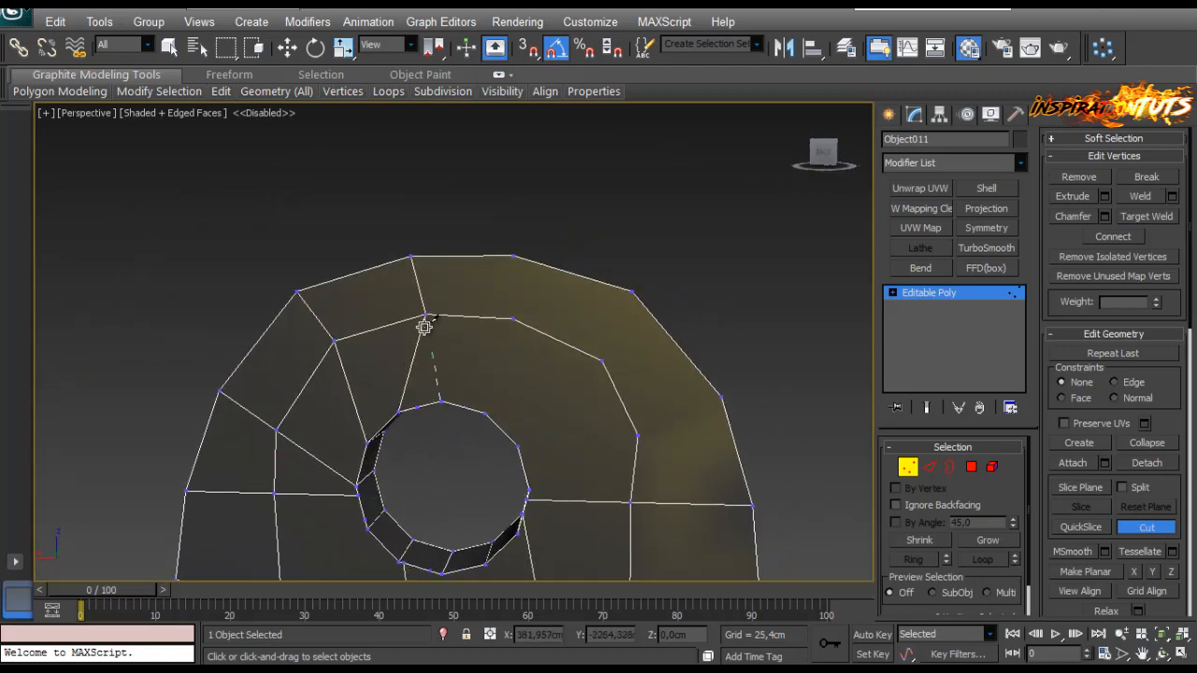
{"action": "left_click", "coordinate": [485, 412]}
{"action": "left_click", "coordinate": [513, 319]}
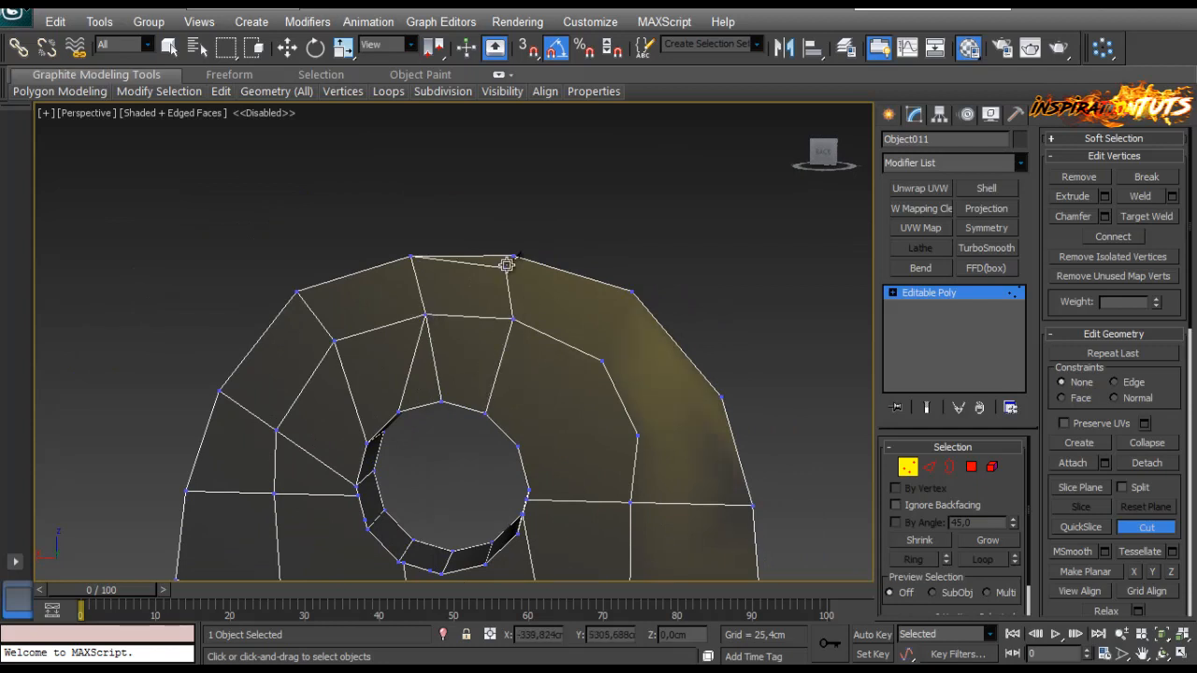
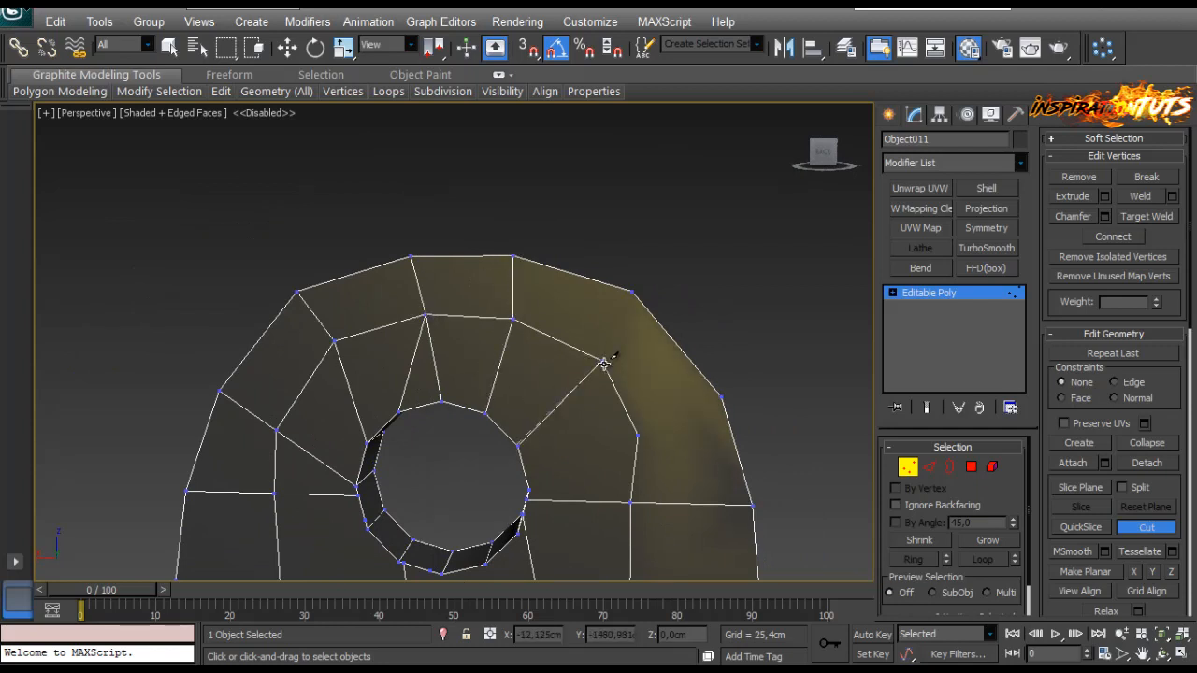
{"action": "middle_click_drag", "start_coordinate": [645, 363], "coordinate": [534, 294]}
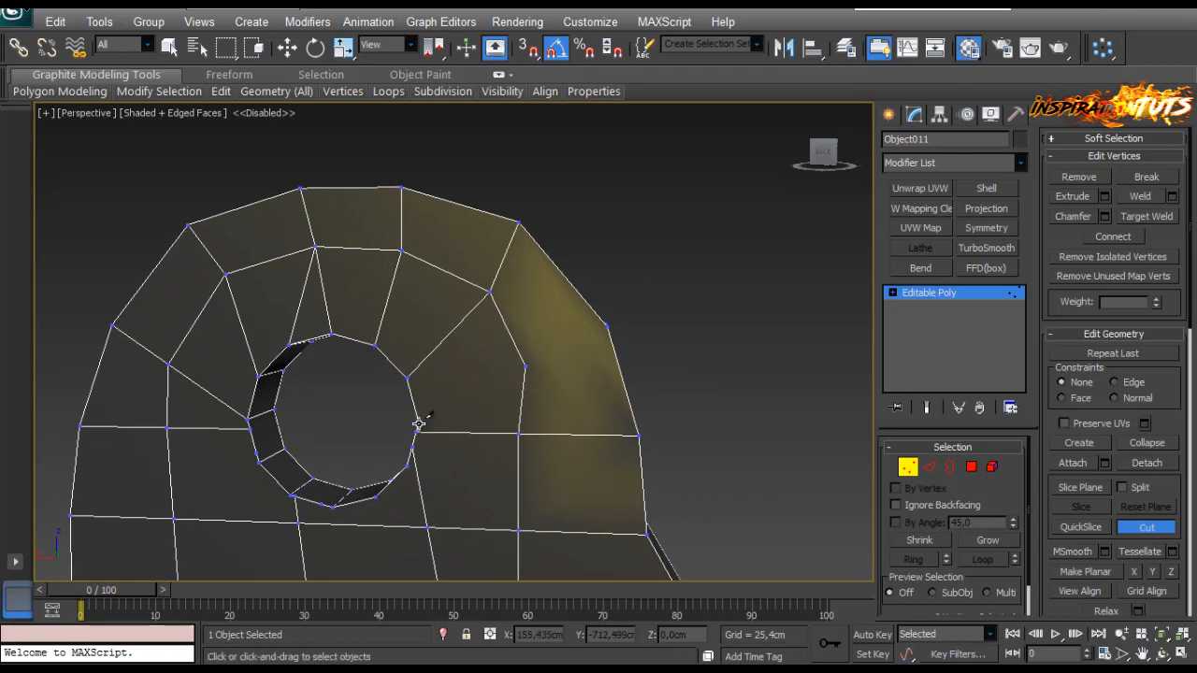
{"action": "scroll", "coordinate": [526, 315], "scroll_direction": "up", "scroll_amount": 6}
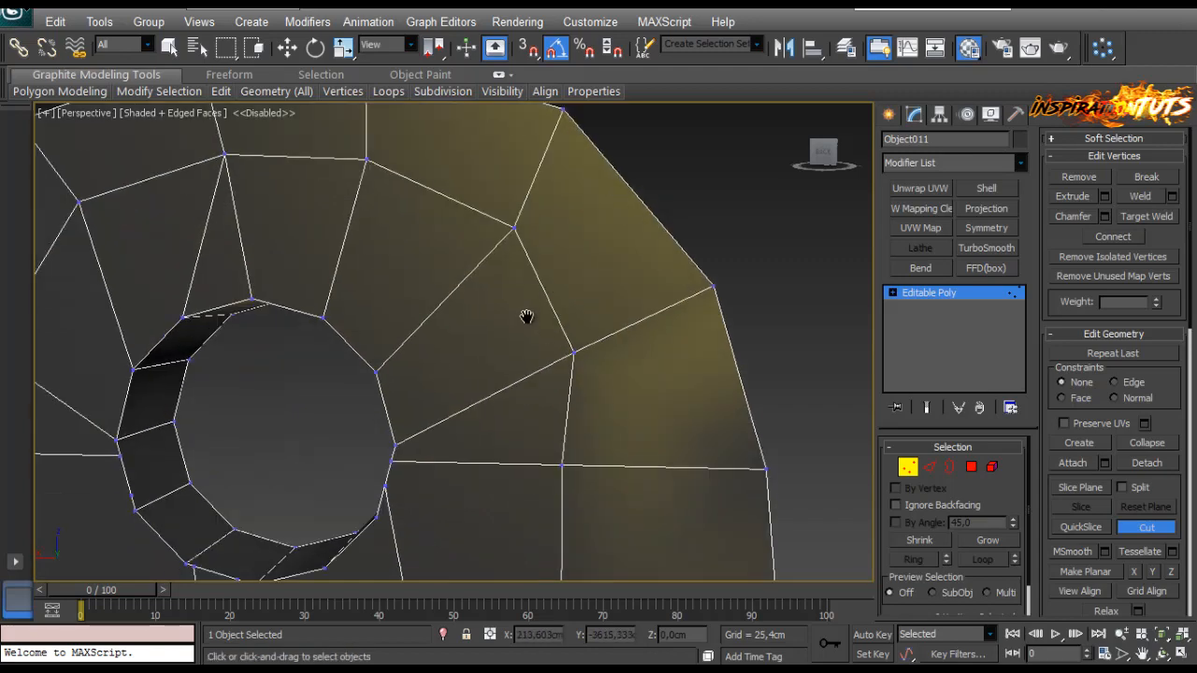
{"action": "scroll", "coordinate": [520, 289], "scroll_direction": "down", "scroll_amount": 6}
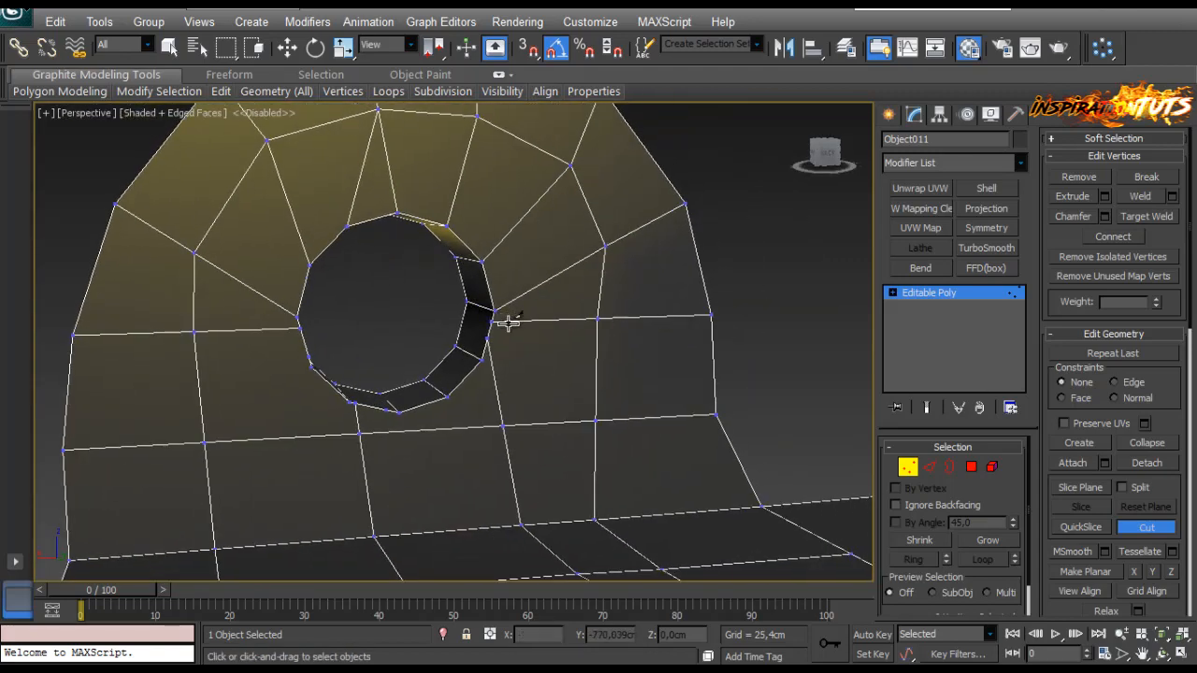
Step: Target-weld the stray vertices on one side of the hole's inner-face rim onto the neighbouring rim corners
{"action": "key", "text": "w"}
{"action": "left_click", "coordinate": [1148, 219]}
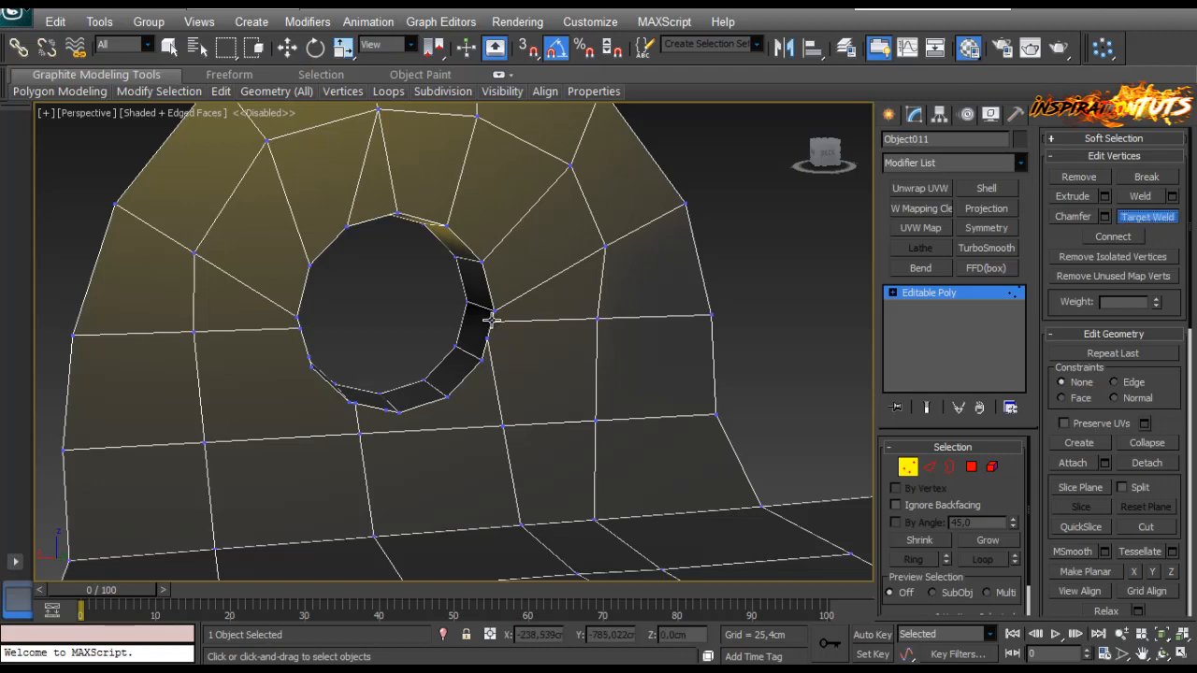
{"action": "scroll", "coordinate": [515, 354], "scroll_direction": "up", "scroll_amount": 3}
{"action": "scroll", "coordinate": [511, 356], "scroll_direction": "down", "scroll_amount": 2}
{"action": "scroll", "coordinate": [505, 363], "scroll_direction": "up", "scroll_amount": 2}
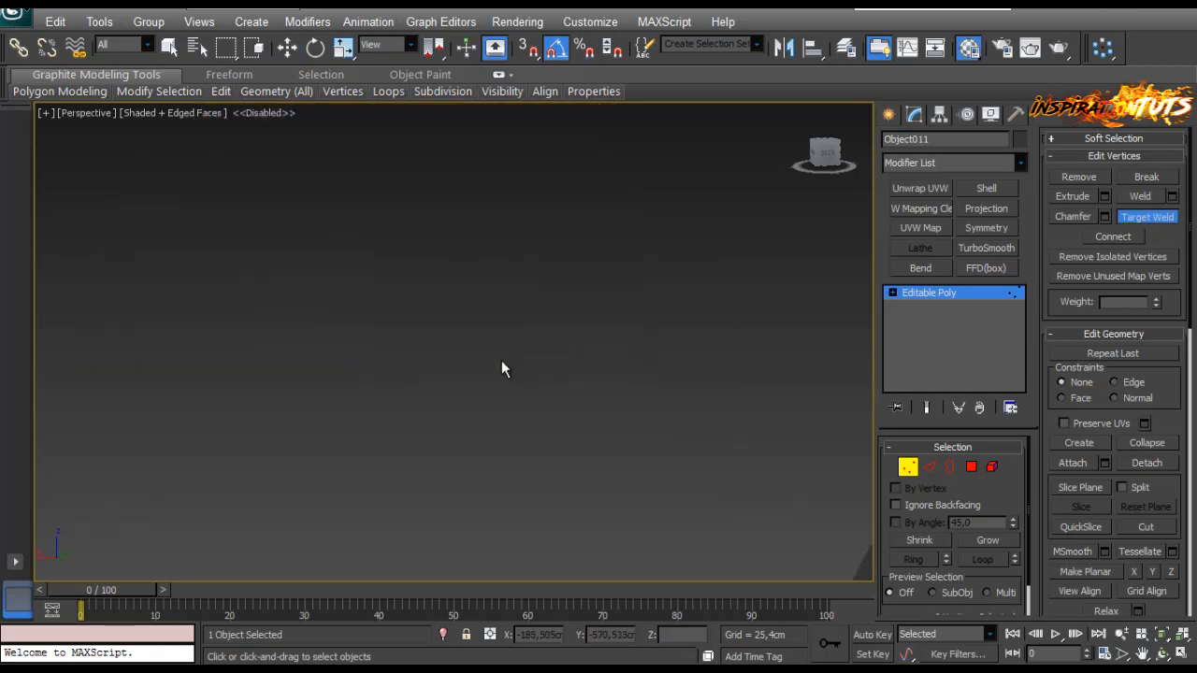
{"action": "scroll", "coordinate": [509, 385], "scroll_direction": "down", "scroll_amount": 4}
{"action": "scroll", "coordinate": [660, 406], "scroll_direction": "up", "scroll_amount": 2}
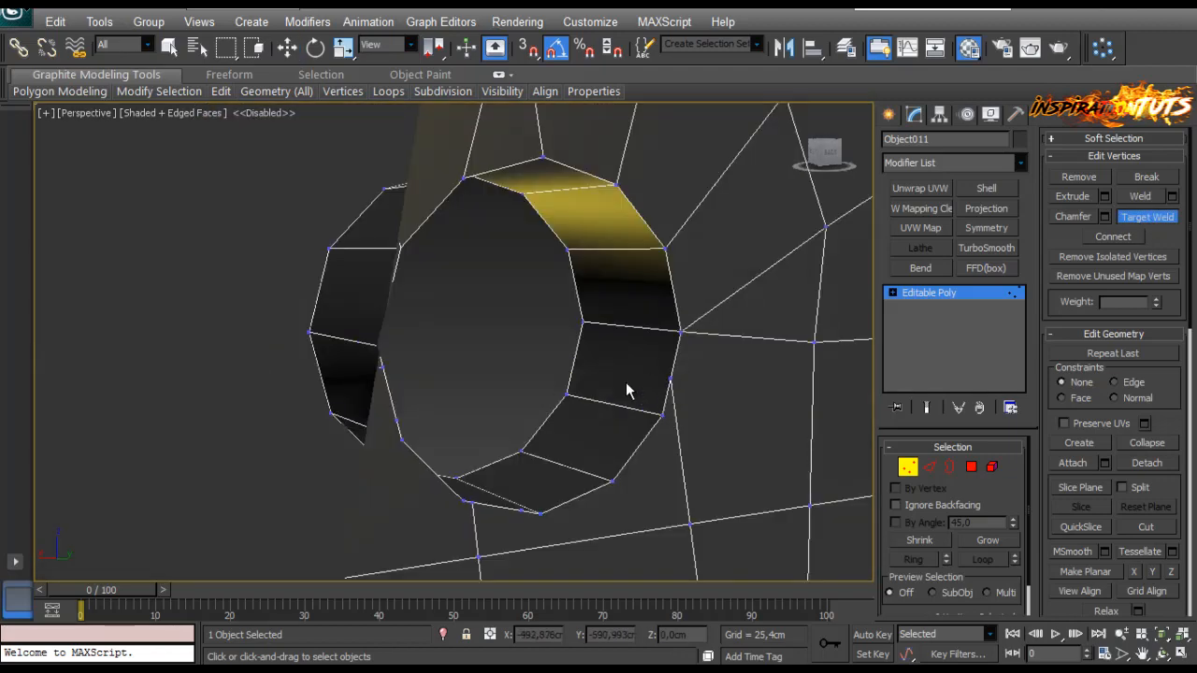
{"action": "middle_click_drag", "start_coordinate": [625, 446], "coordinate": [613, 429]}
{"action": "right_click", "coordinate": [604, 464]}
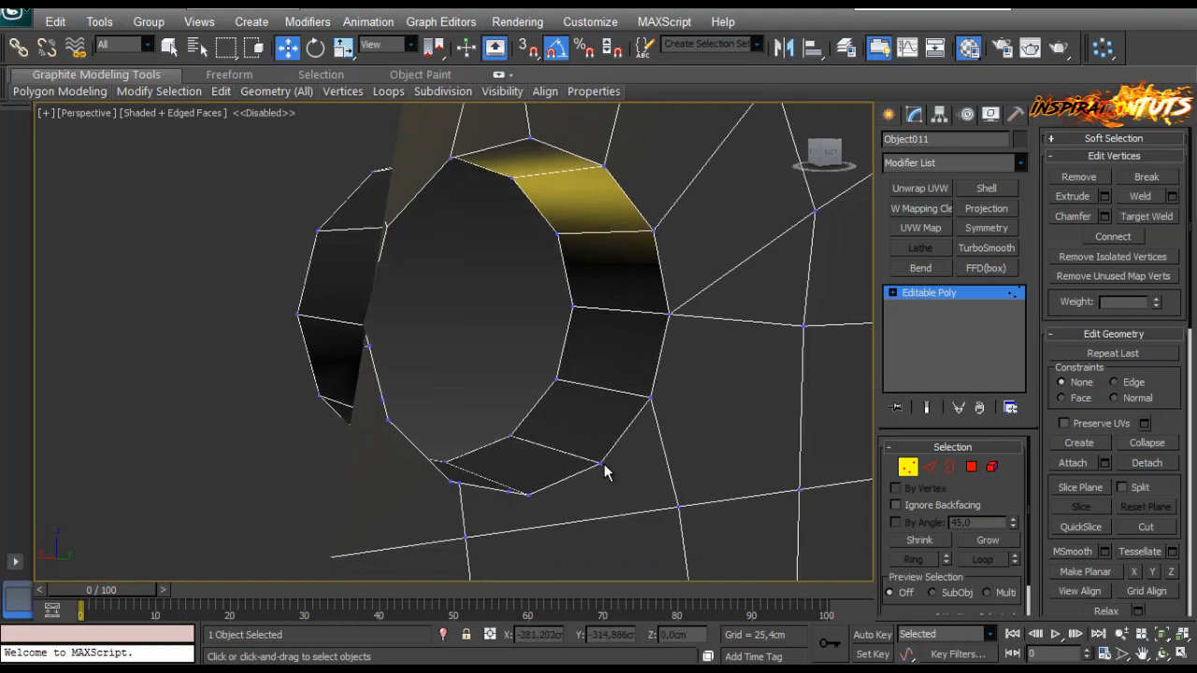
Step: Connect the free lower rim vertex on that side of the hole to the grid vertex diagonally below it
{"action": "left_click", "coordinate": [602, 465]}
{"action": "scroll", "coordinate": [625, 489], "scroll_direction": "down", "scroll_amount": 3}
{"action": "middle_click_drag", "start_coordinate": [626, 489], "coordinate": [550, 397]}
{"action": "scroll", "coordinate": [432, 440], "scroll_direction": "up", "scroll_amount": 2}
{"action": "left_click_drag", "start_coordinate": [516, 363], "coordinate": [557, 386]}
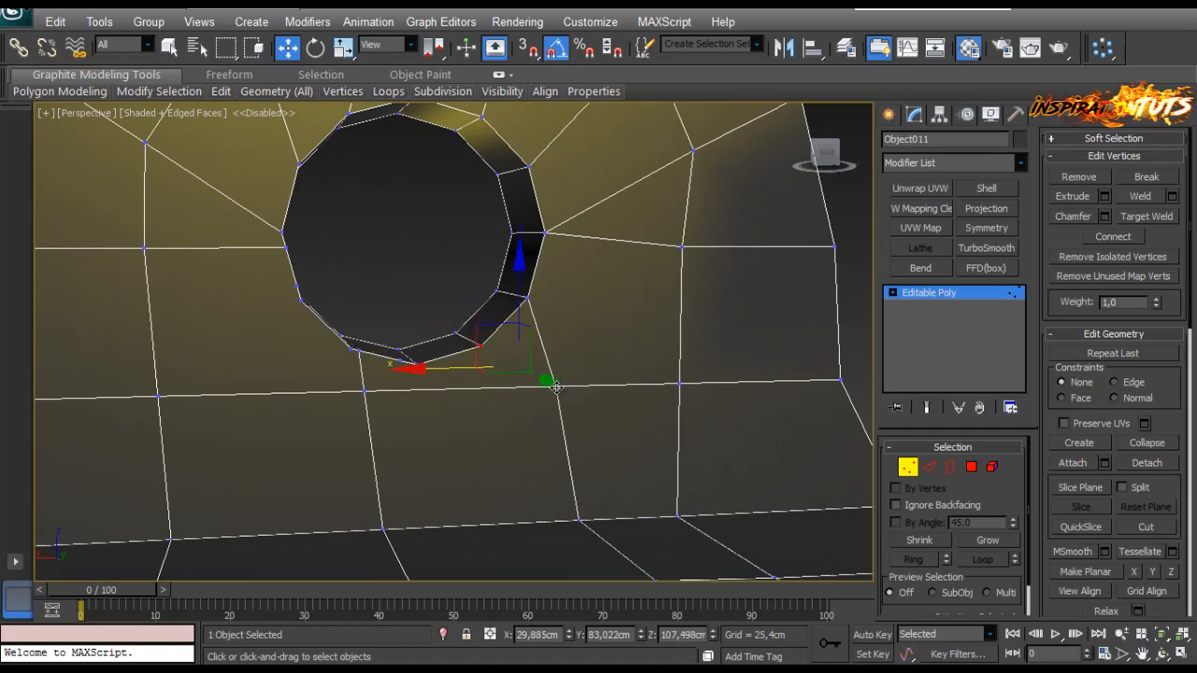
{"action": "left_click", "coordinate": [1108, 241]}
{"action": "left_click", "coordinate": [454, 234]}
Step: Target-weld the stray vertex at the hole's lower rim onto the adjacent rim corner
{"action": "scroll", "coordinate": [454, 235], "scroll_direction": "down", "scroll_amount": 2}
{"action": "middle_click_drag", "start_coordinate": [454, 235], "coordinate": [438, 278], "text": "alt"}
{"action": "scroll", "coordinate": [439, 278], "scroll_direction": "up", "scroll_amount": 1}
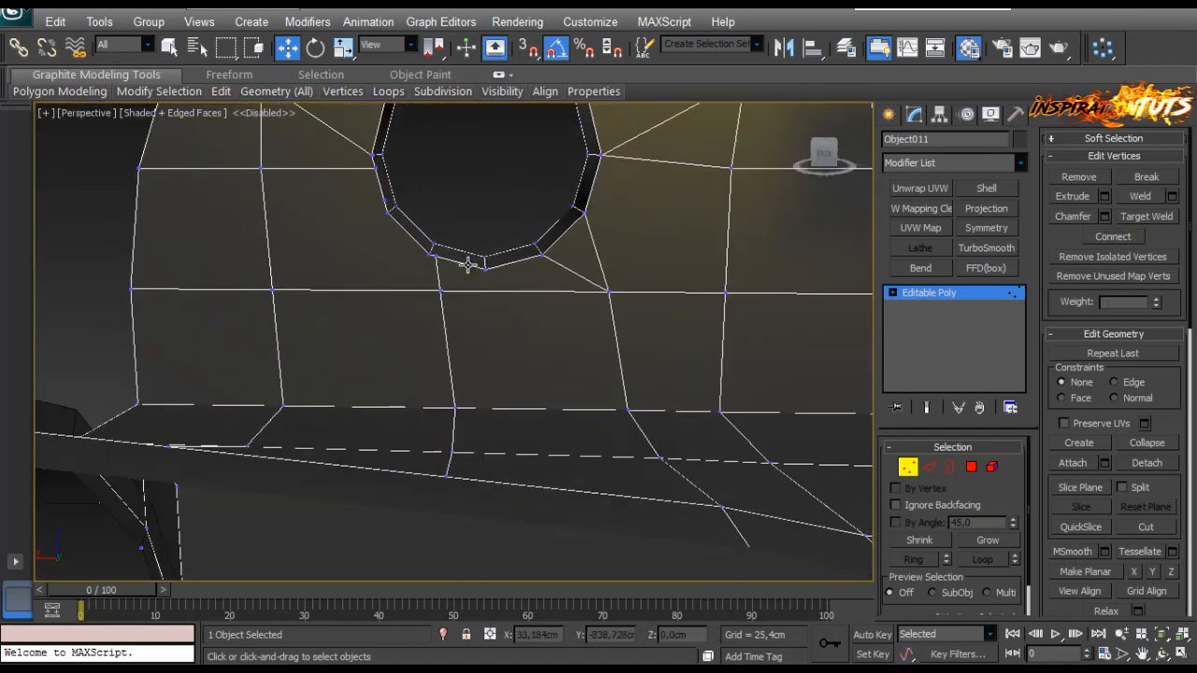
{"action": "left_click", "coordinate": [470, 265]}
{"action": "left_click", "coordinate": [458, 267]}
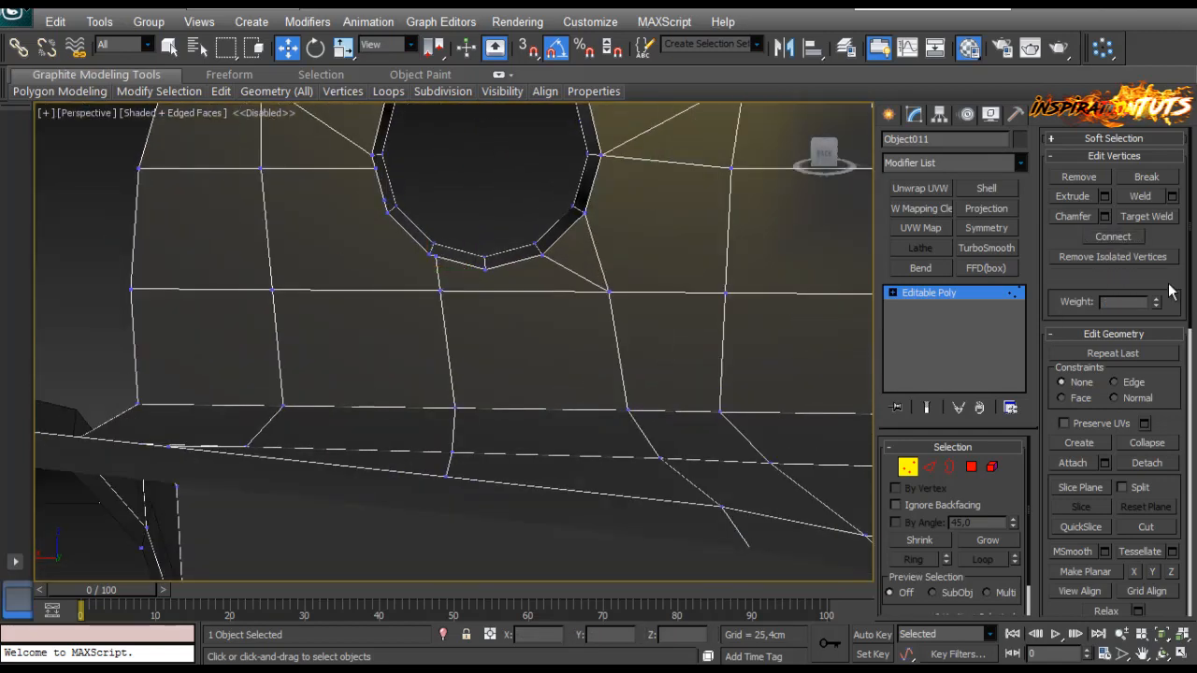
{"action": "left_click", "coordinate": [1147, 216]}
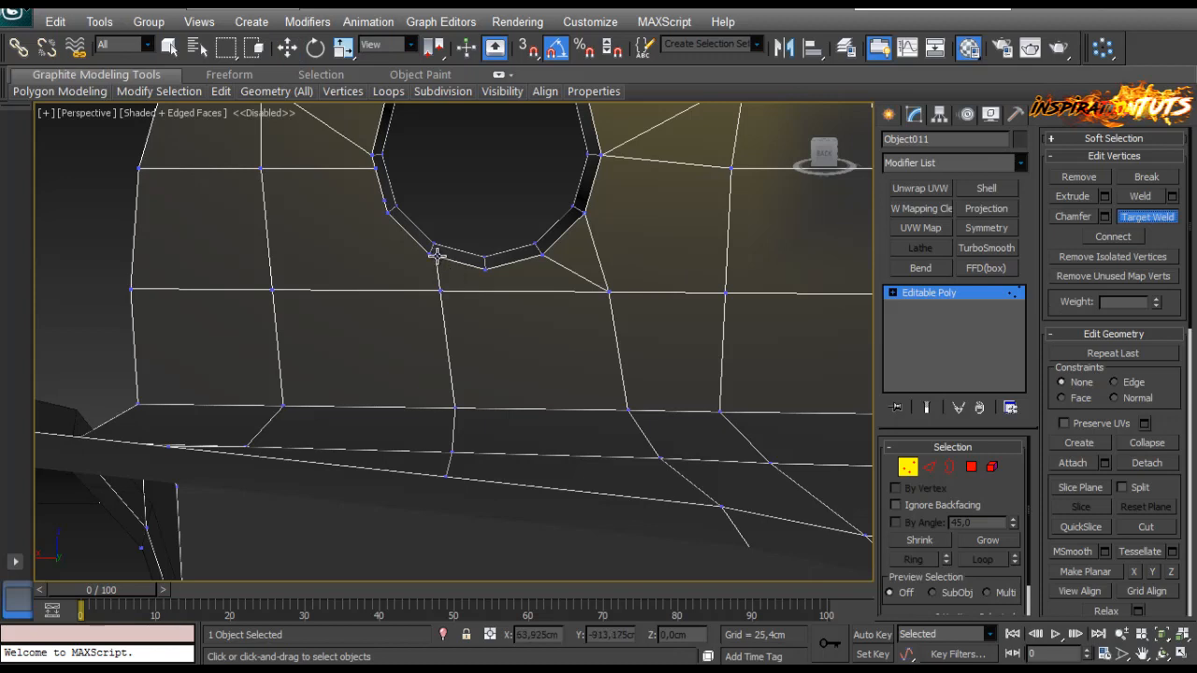
{"action": "left_click", "coordinate": [428, 255]}
{"action": "left_click", "coordinate": [486, 269]}
{"action": "right_click", "coordinate": [454, 290]}
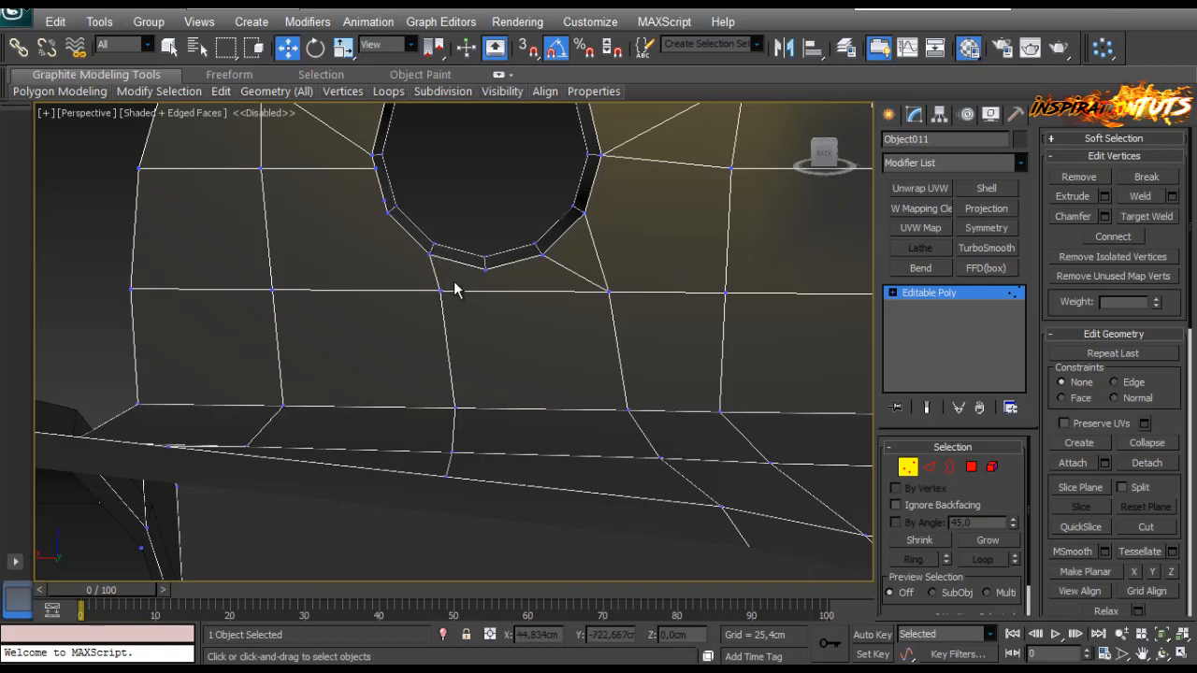
Step: Connect the hole's lowest rim vertex to the grid vertex just below it
{"action": "left_click", "coordinate": [442, 291]}
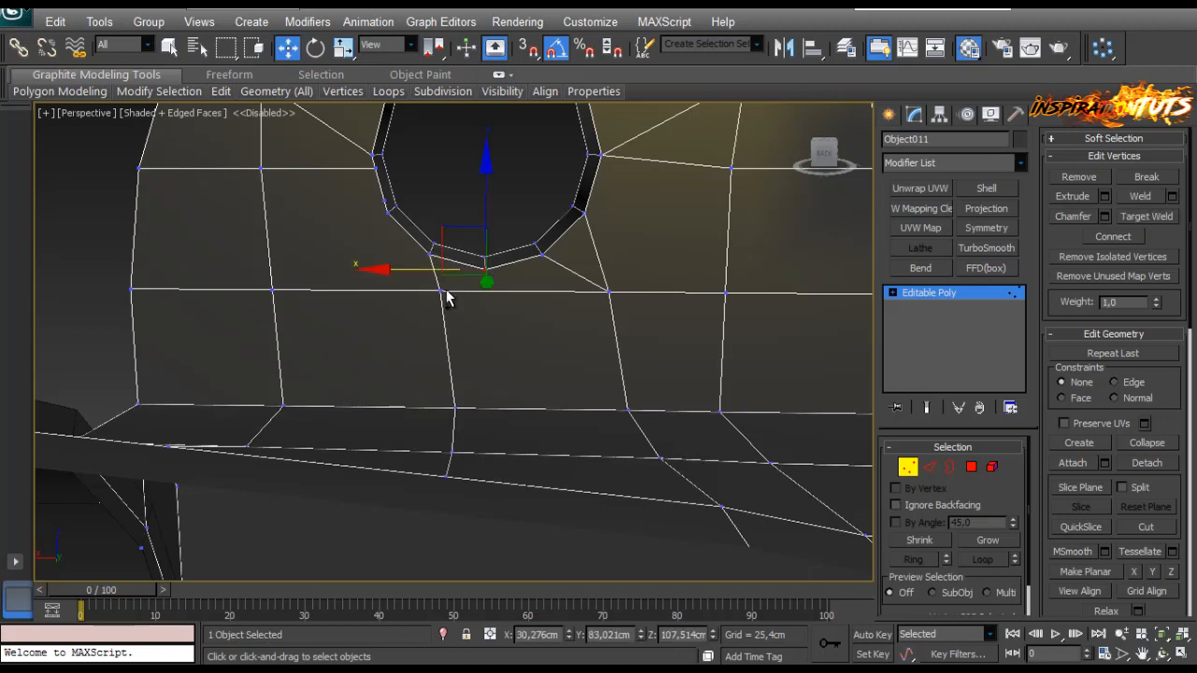
{"action": "left_click", "coordinate": [1122, 236]}
{"action": "left_click", "coordinate": [538, 192]}
Step: On the lug's outer face, connect the vertex at the base of the shoulder step to the opposite edge vertex
{"action": "middle_click_drag", "start_coordinate": [510, 224], "coordinate": [295, 243], "text": "alt"}
{"action": "scroll", "coordinate": [494, 280], "scroll_direction": "down", "scroll_amount": 3}
{"action": "scroll", "coordinate": [651, 283], "scroll_direction": "up", "scroll_amount": 3}
{"action": "middle_click_drag", "start_coordinate": [651, 283], "coordinate": [160, 243], "text": "alt"}
{"action": "middle_click_drag", "start_coordinate": [511, 279], "coordinate": [452, 284]}
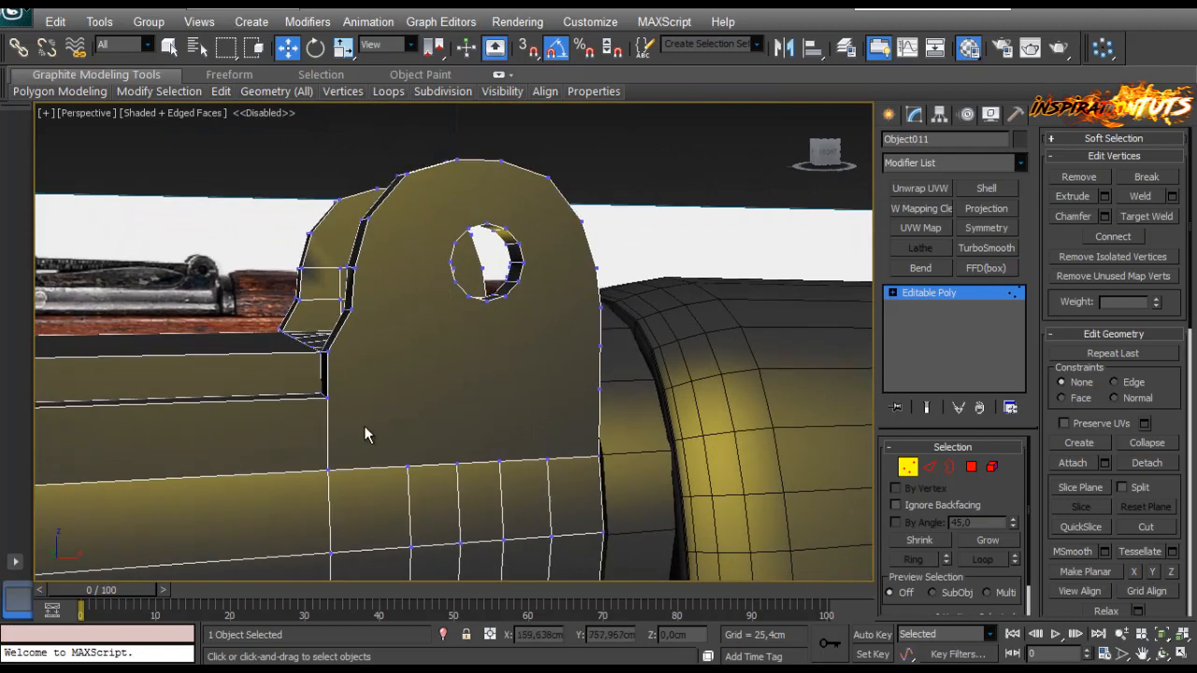
{"action": "left_click", "coordinate": [595, 393]}
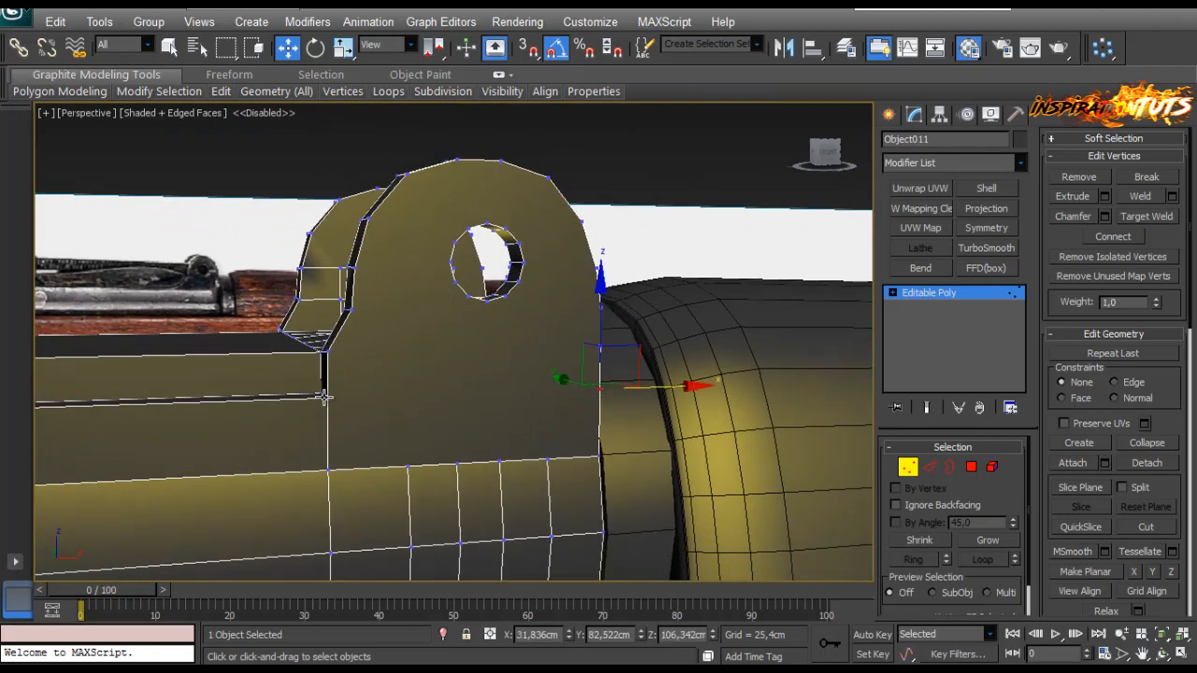
{"action": "left_click", "coordinate": [324, 398], "text": "ctrl"}
{"action": "left_click", "coordinate": [1113, 237]}
Step: Connect the next two opposite vertex pairs up to the hole, adding two more horizontal edges across the outer face
{"action": "left_click", "coordinate": [327, 347]}
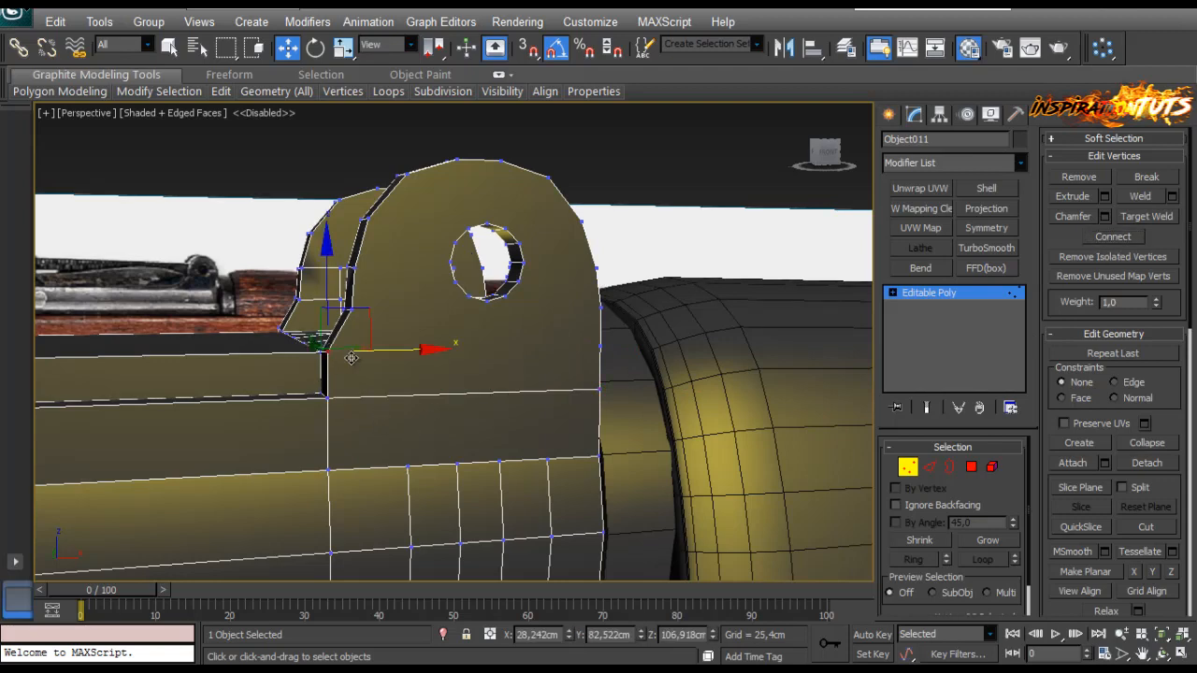
{"action": "left_click", "coordinate": [598, 348], "text": "ctrl"}
{"action": "left_click", "coordinate": [1126, 239]}
{"action": "left_click", "coordinate": [430, 369]}
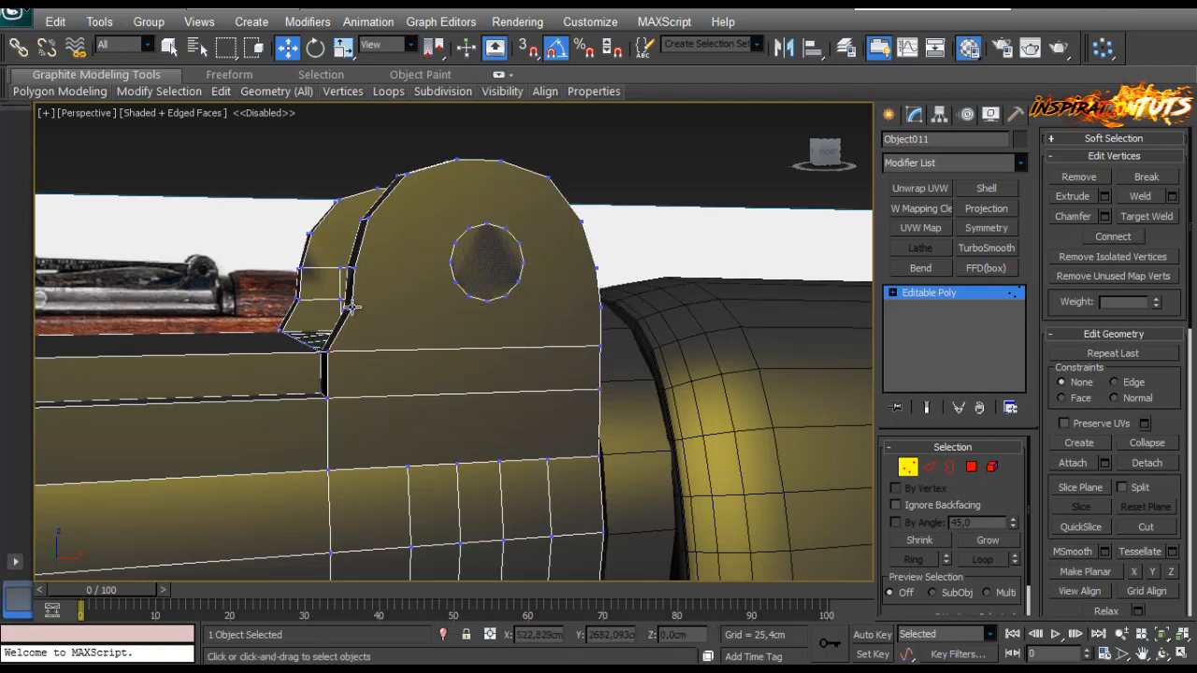
{"action": "left_click", "coordinate": [348, 306]}
{"action": "left_click", "coordinate": [600, 306], "text": "ctrl"}
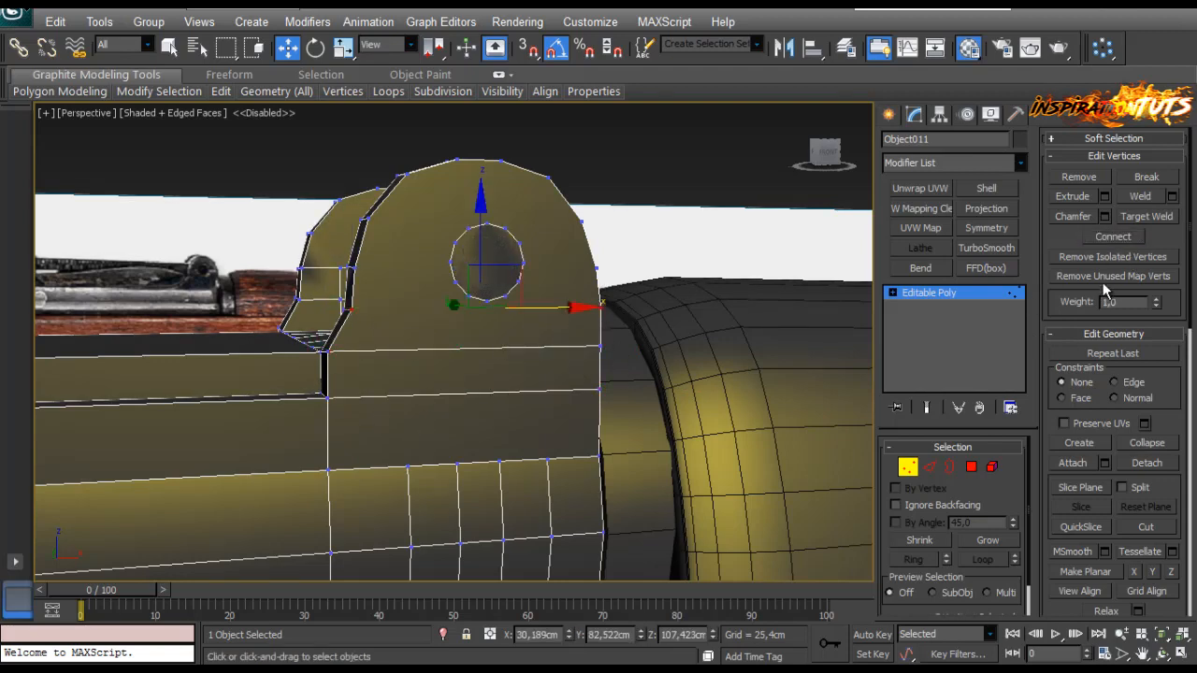
{"action": "left_click", "coordinate": [1113, 237]}
{"action": "left_click", "coordinate": [489, 380]}
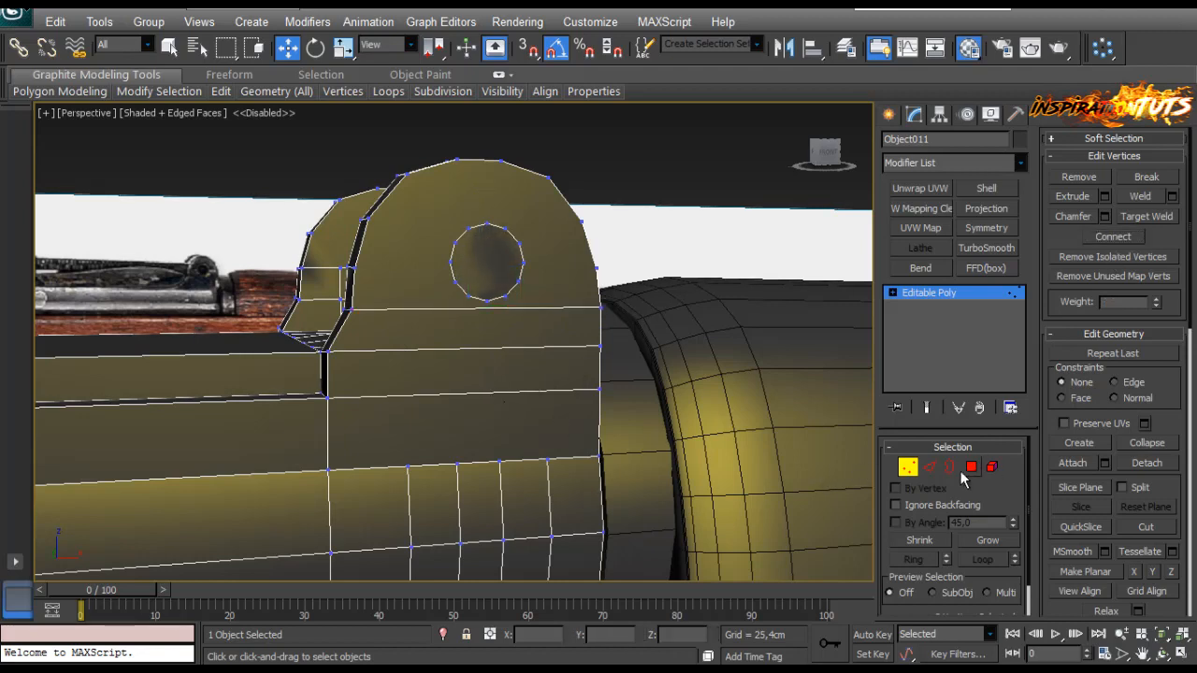
Step: Try to connect the three horizontal edges below the hole with four segments
{"action": "left_click", "coordinate": [929, 467]}
{"action": "left_click", "coordinate": [505, 308]}
{"action": "left_click", "coordinate": [513, 347], "text": "ctrl"}
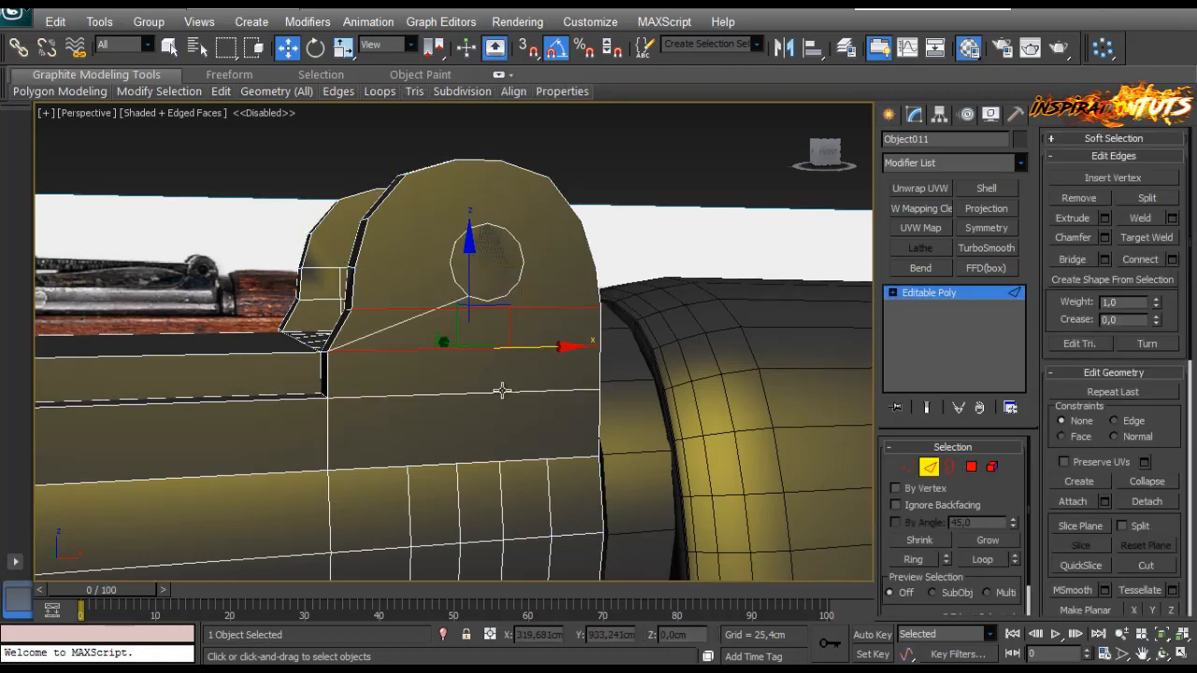
{"action": "scroll", "coordinate": [446, 373], "scroll_direction": "up", "scroll_amount": 3}
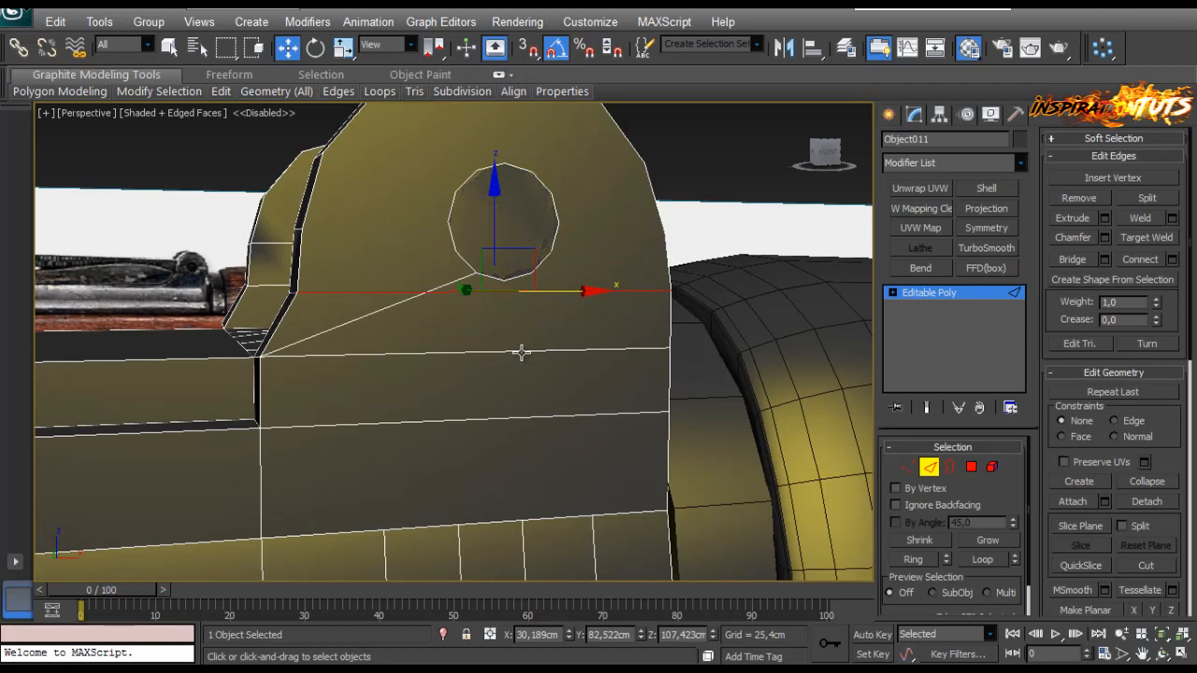
{"action": "left_click", "coordinate": [518, 349], "text": "ctrl"}
{"action": "left_click", "coordinate": [505, 418], "text": "ctrl"}
{"action": "left_click", "coordinate": [1173, 259]}
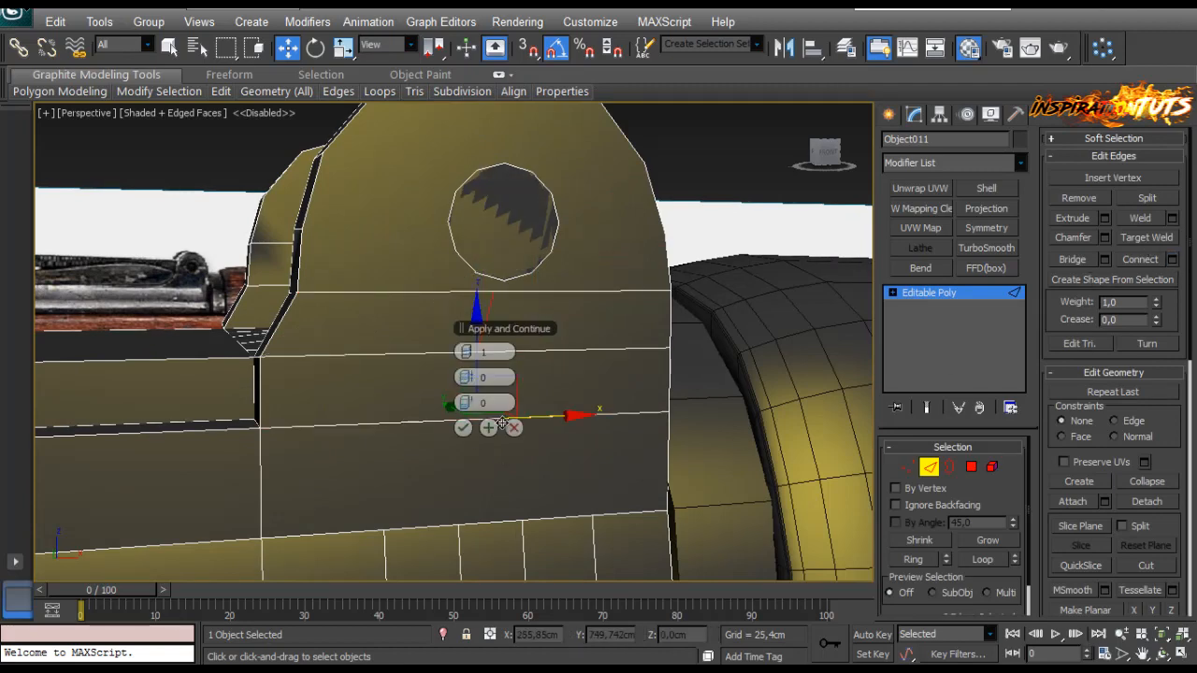
{"action": "middle_click_drag", "start_coordinate": [408, 436], "coordinate": [380, 411], "text": "alt"}
{"action": "left_click", "coordinate": [472, 351]}
{"action": "left_click", "coordinate": [474, 350]}
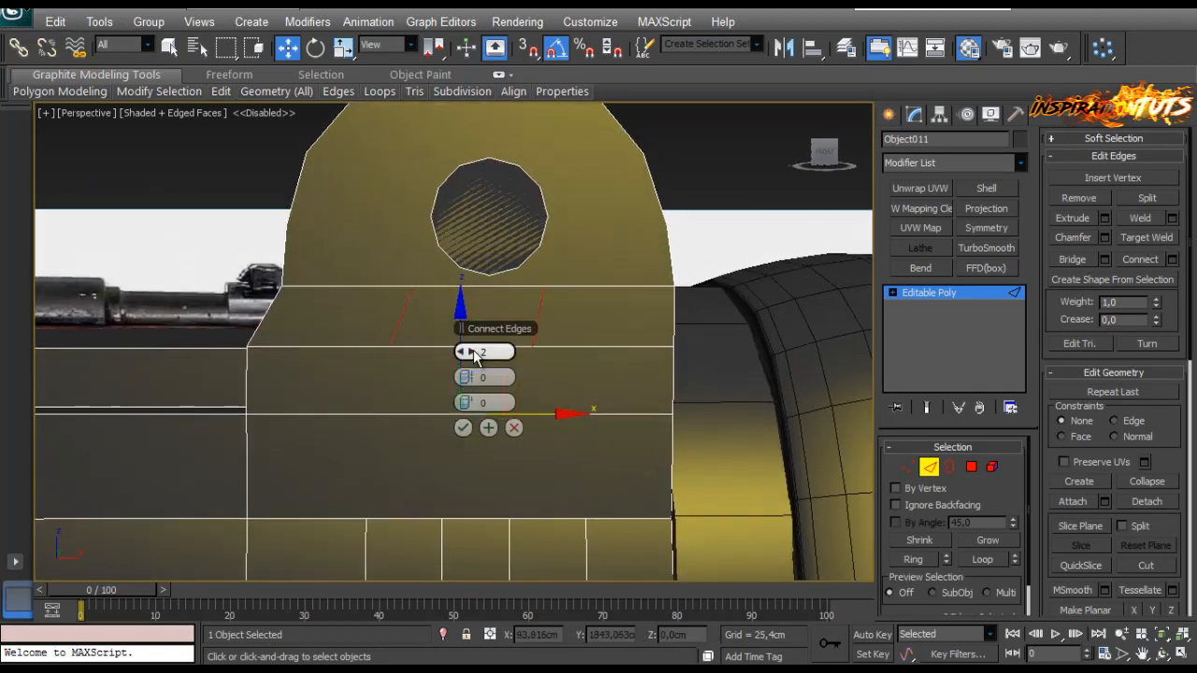
{"action": "left_click", "coordinate": [473, 349]}
{"action": "left_click_drag", "start_coordinate": [400, 378], "coordinate": [491, 403]}
{"action": "left_click", "coordinate": [463, 427]}
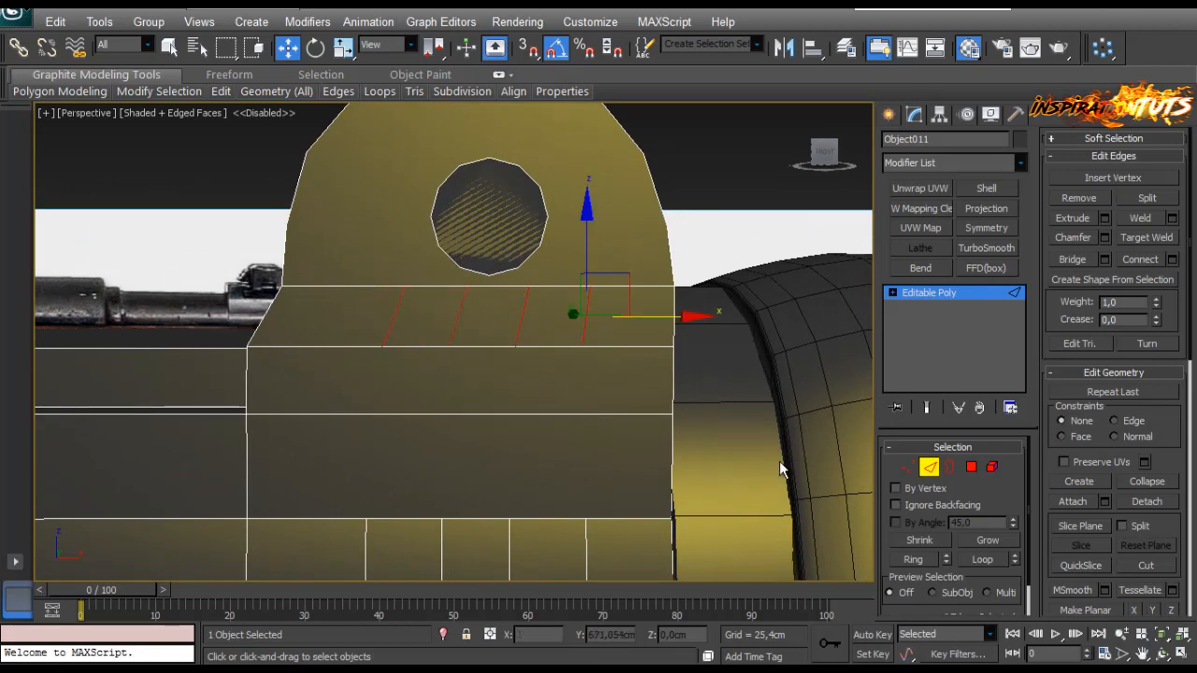
Step: Undo the four-segment connection and return to the selection of the three horizontal edges
{"action": "left_click", "coordinate": [907, 466]}
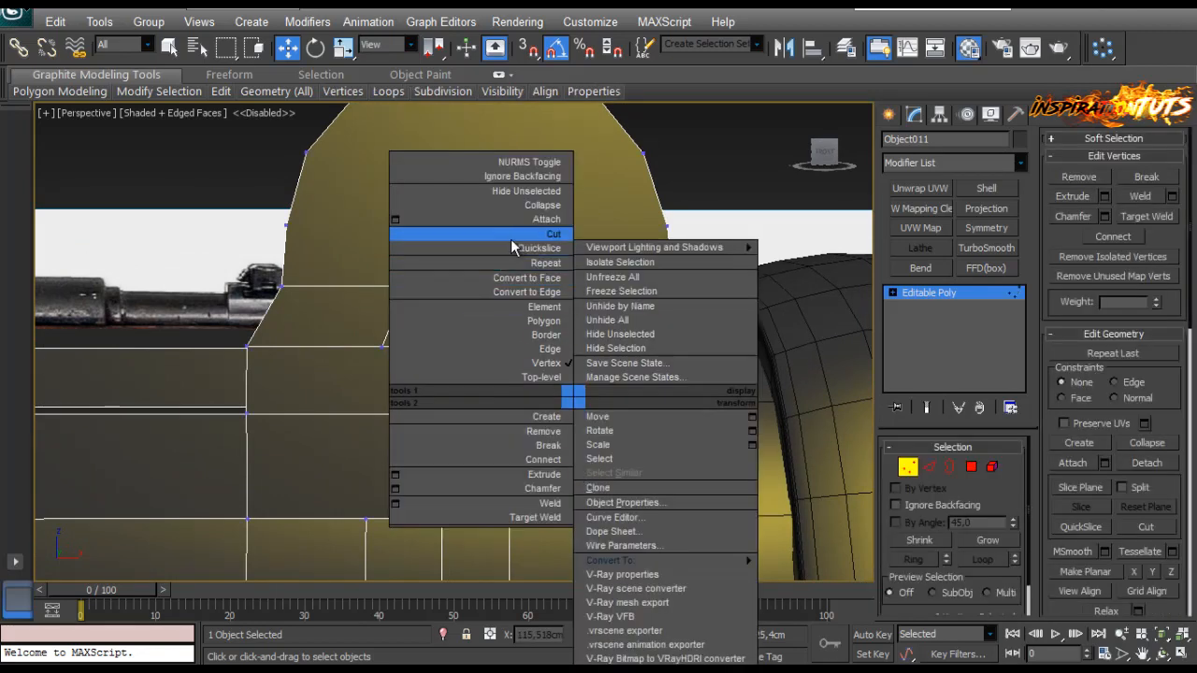
{"action": "left_click", "coordinate": [512, 237]}
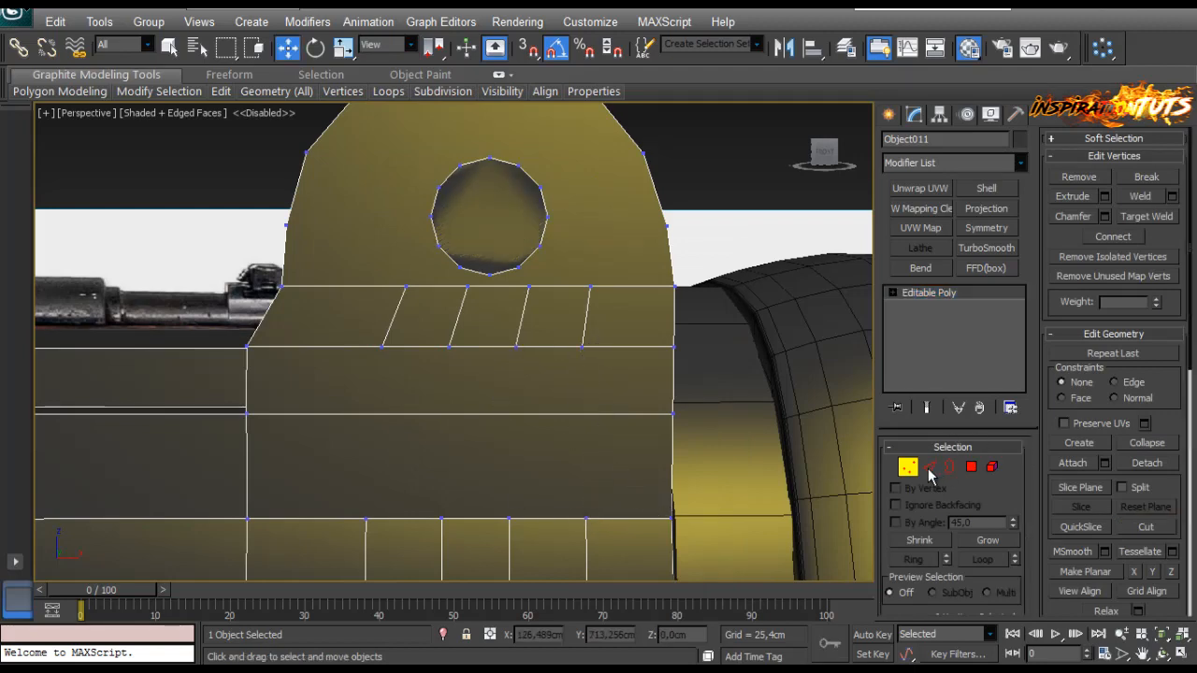
{"action": "left_click", "coordinate": [929, 469]}
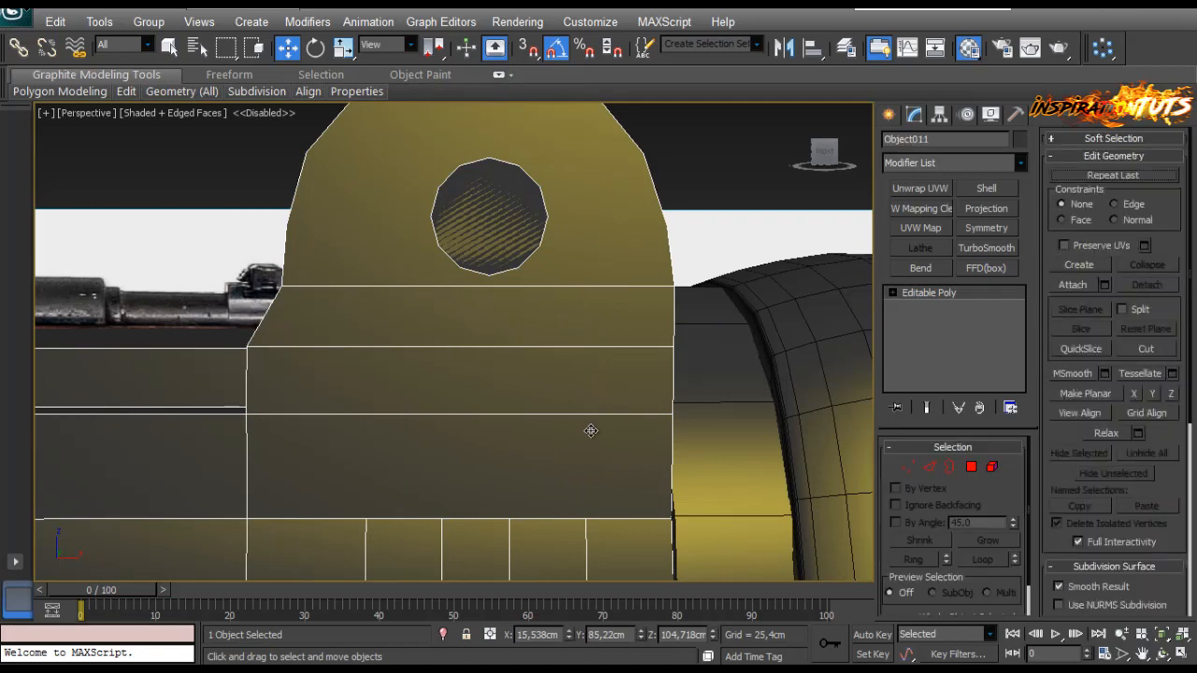
{"action": "left_click", "coordinate": [928, 467]}
{"action": "middle_click_drag", "start_coordinate": [644, 492], "coordinate": [711, 505], "text": "alt"}
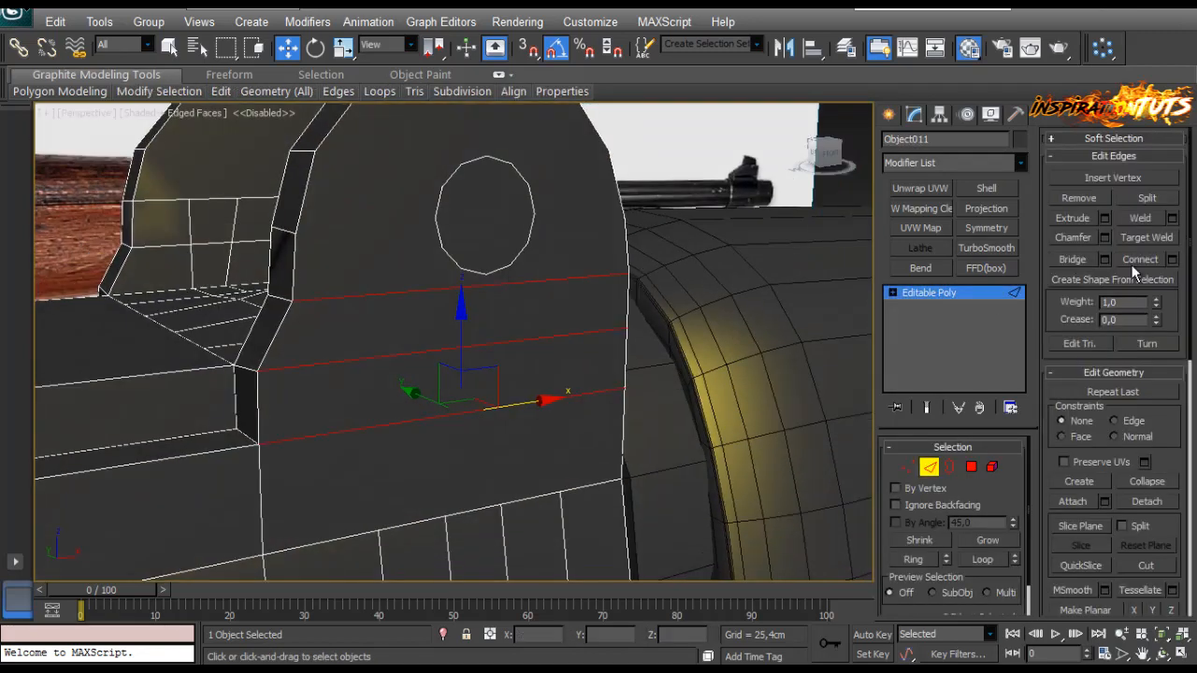
Step: Cancel the edge connection and delete the large polygon surrounding the hole on the lug's outer face
{"action": "left_click", "coordinate": [1172, 262]}
{"action": "left_click", "coordinate": [514, 429]}
{"action": "left_click", "coordinate": [972, 467]}
{"action": "left_click", "coordinate": [496, 241]}
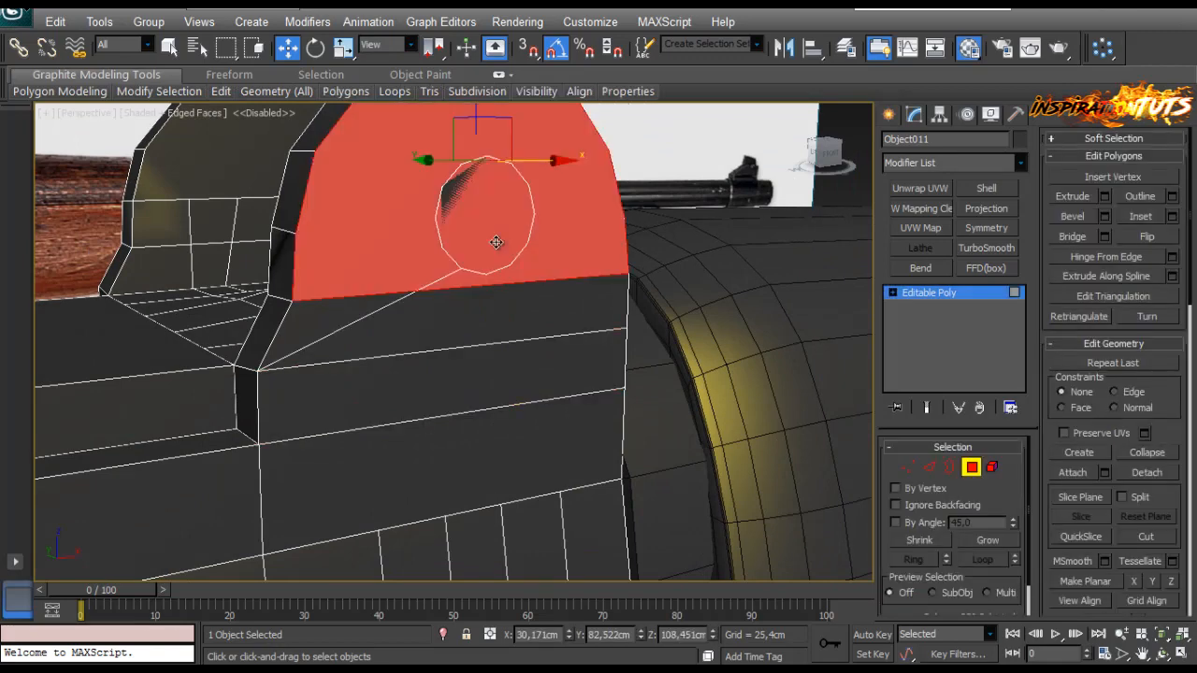
{"action": "key", "text": "Delete"}
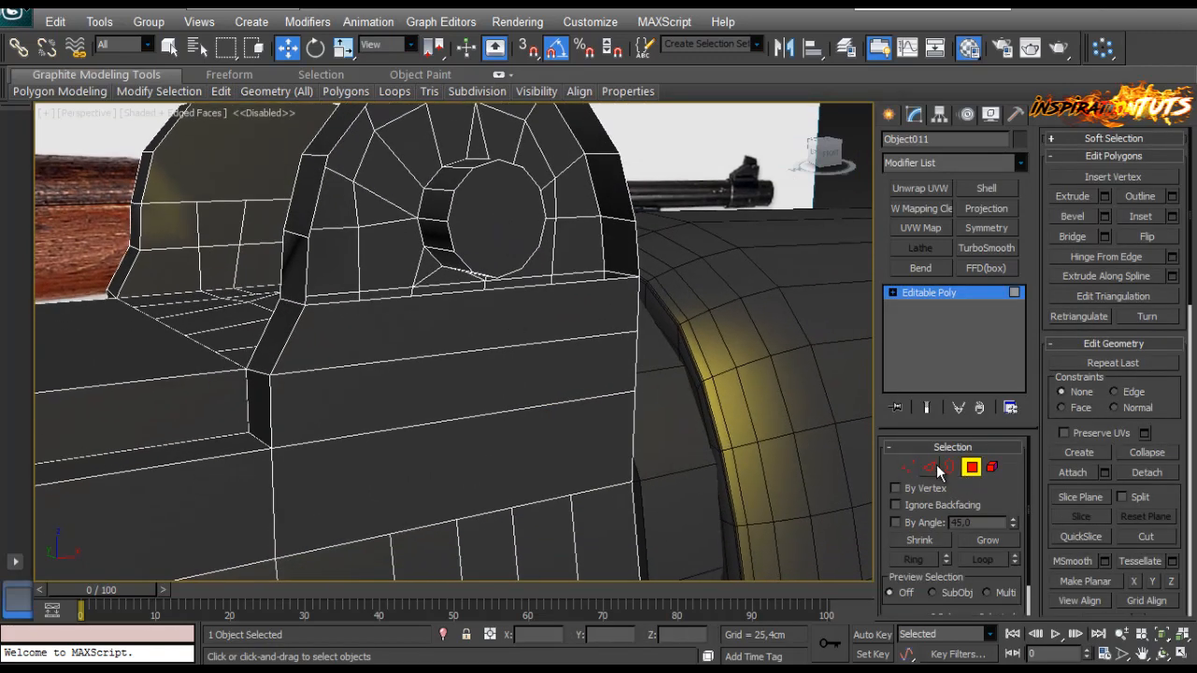
Step: Test ring selections on the horizontal edges below the hole to check how far the edge ring runs across the lug's outer face
{"action": "left_click", "coordinate": [933, 466]}
{"action": "left_click", "coordinate": [491, 290]}
{"action": "key", "text": "ctrl+z"}
{"action": "left_click", "coordinate": [502, 376]}
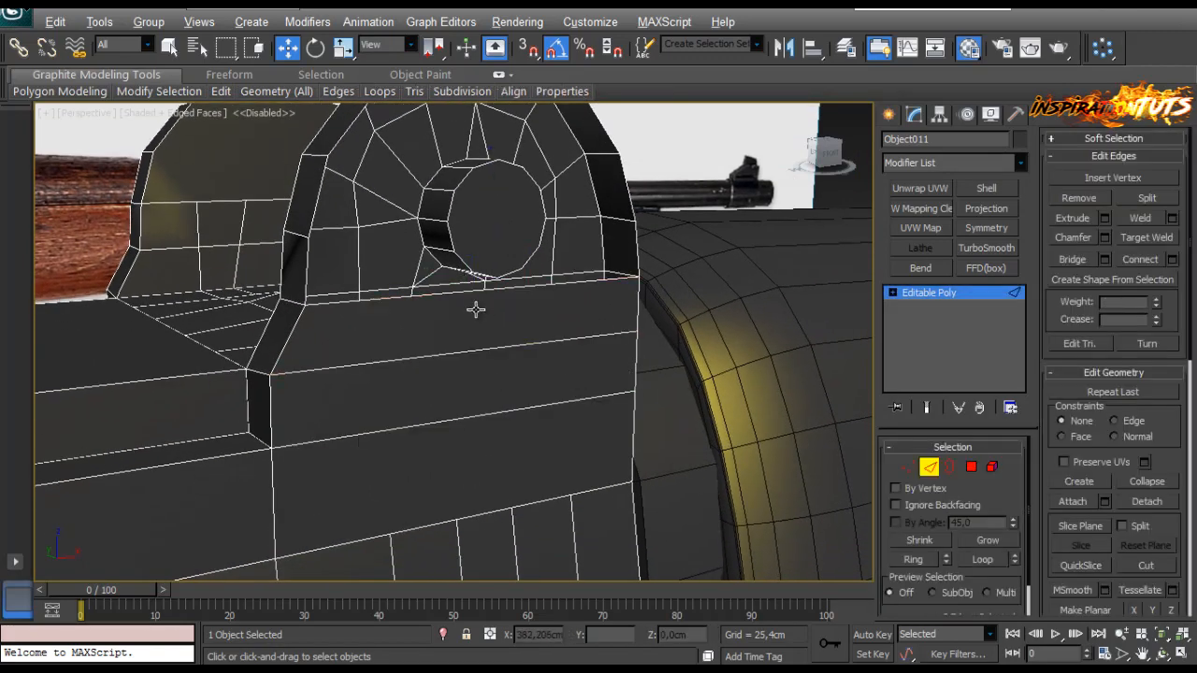
{"action": "middle_click_drag", "start_coordinate": [476, 310], "coordinate": [544, 335], "text": "alt"}
{"action": "left_click", "coordinate": [538, 432]}
{"action": "key", "text": "alt+r"}
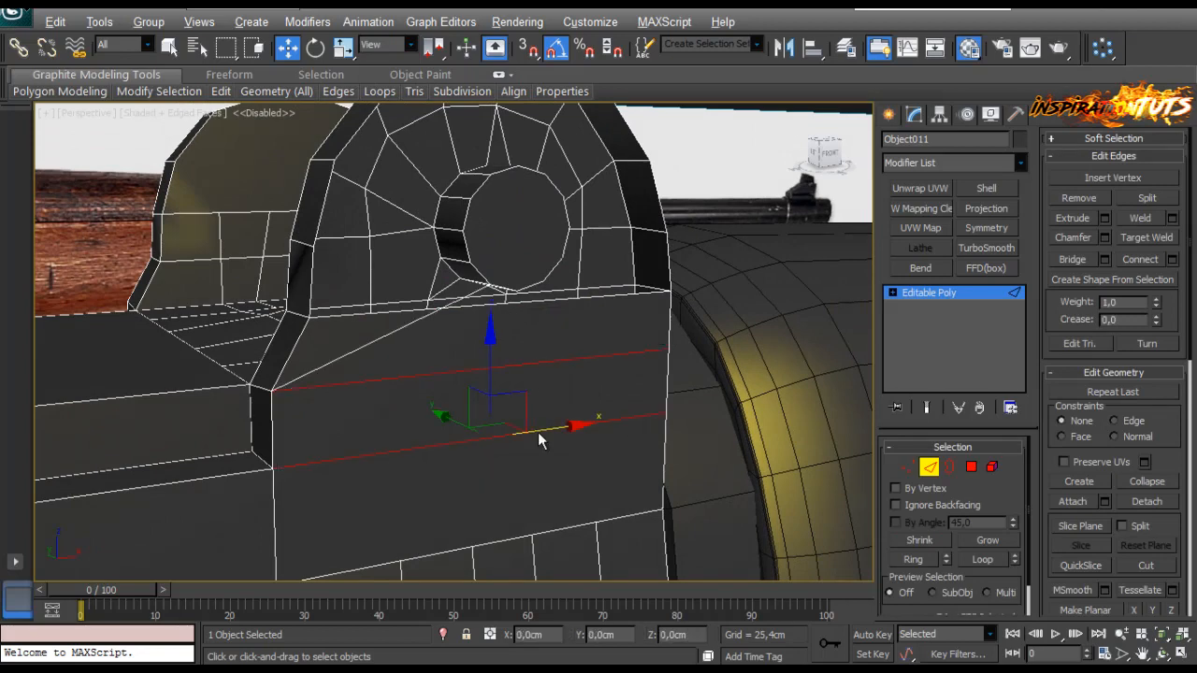
{"action": "left_click", "coordinate": [903, 473]}
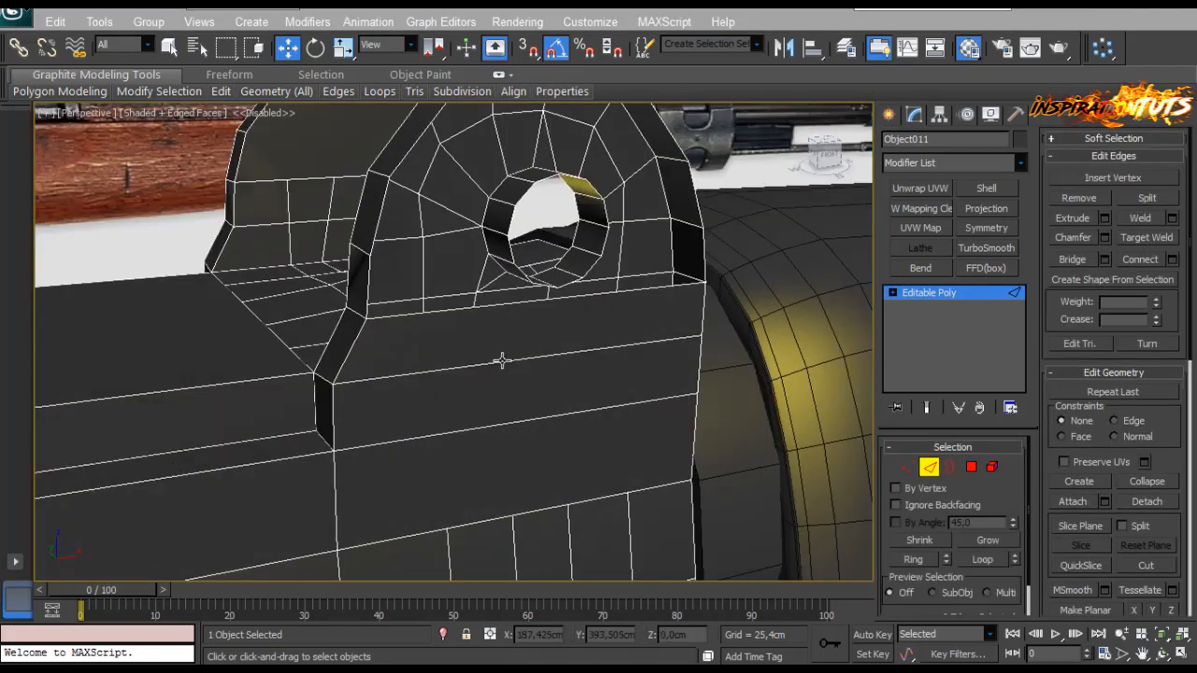
{"action": "left_click", "coordinate": [635, 291]}
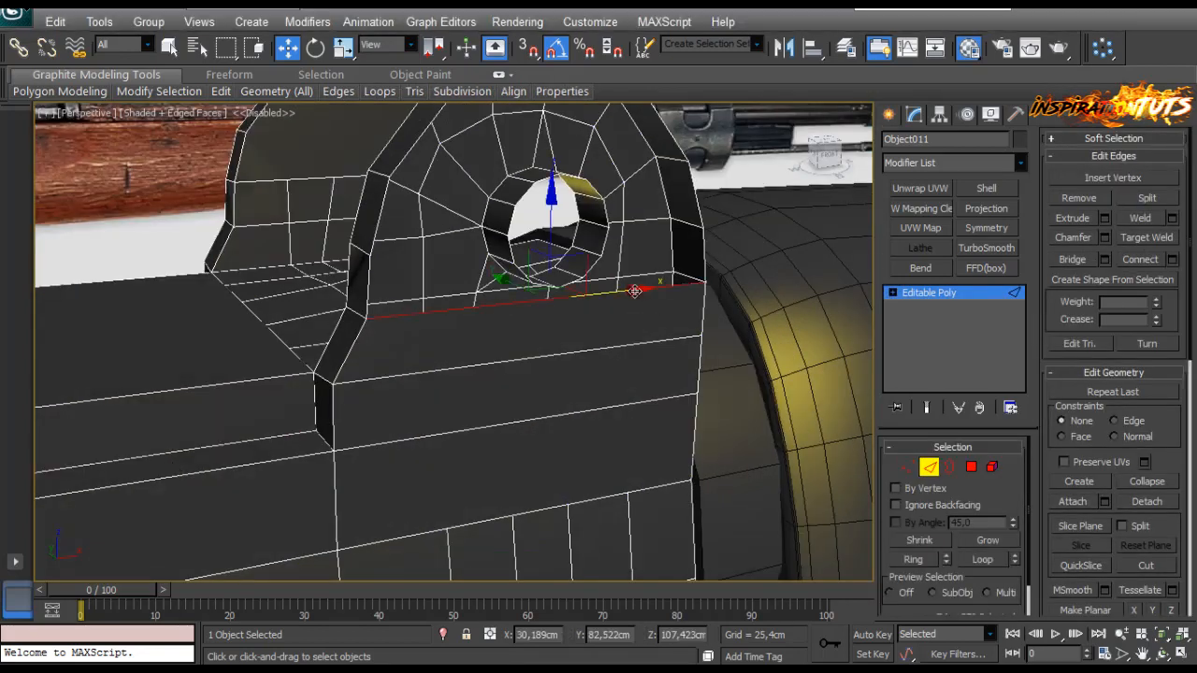
{"action": "key", "text": "alt+r"}
{"action": "left_click", "coordinate": [907, 474]}
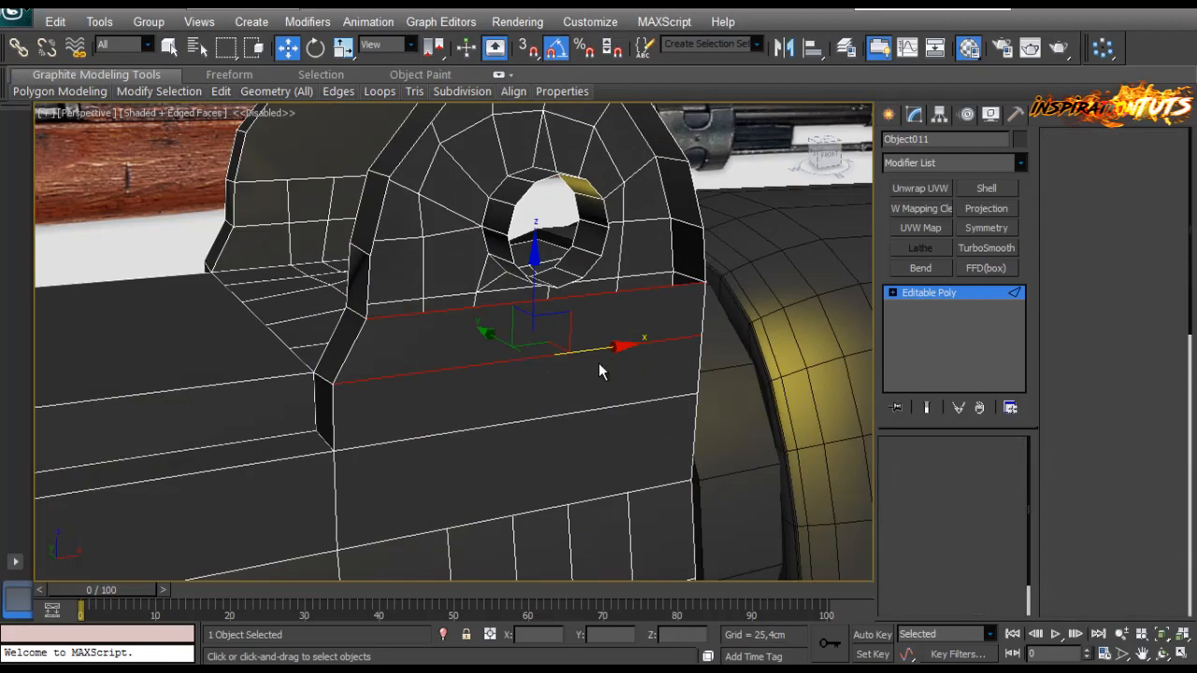
Step: Select the three horizontal edges below the hole again and try to connect them with vertical segments
{"action": "scroll", "coordinate": [607, 359], "scroll_direction": "up", "scroll_amount": 5}
{"action": "middle_click_drag", "start_coordinate": [607, 360], "coordinate": [732, 521]}
{"action": "scroll", "coordinate": [552, 290], "scroll_direction": "down", "scroll_amount": 5}
{"action": "scroll", "coordinate": [492, 391], "scroll_direction": "up", "scroll_amount": 1}
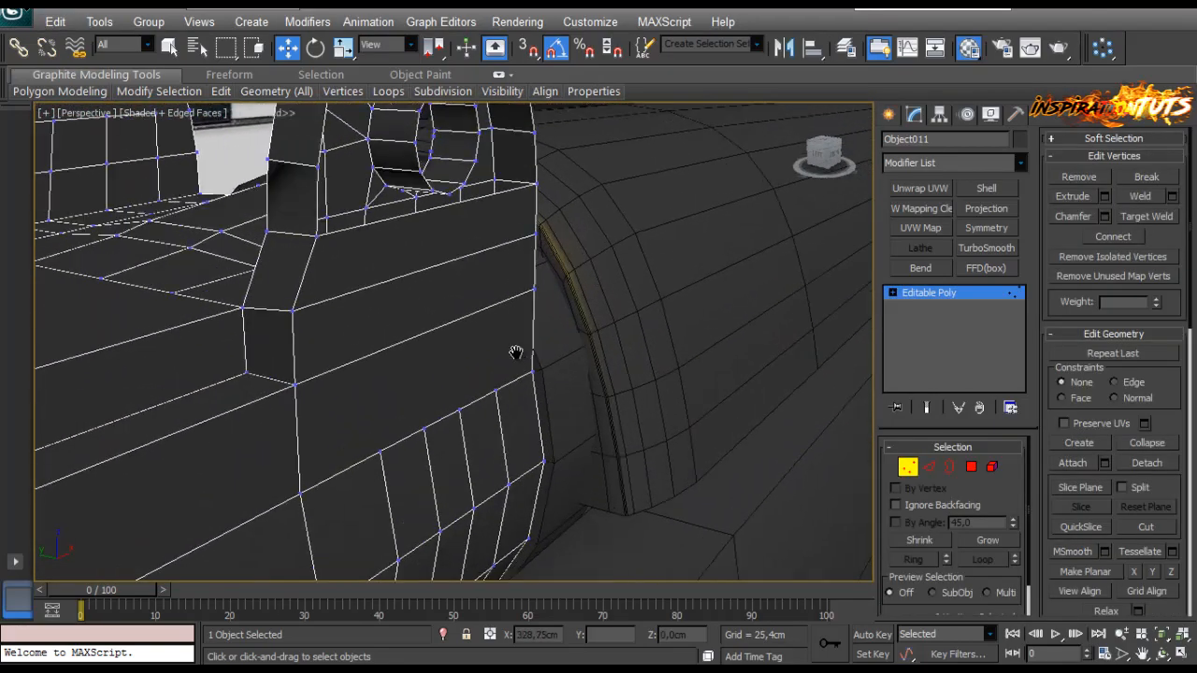
{"action": "middle_click_drag", "start_coordinate": [517, 352], "coordinate": [549, 402]}
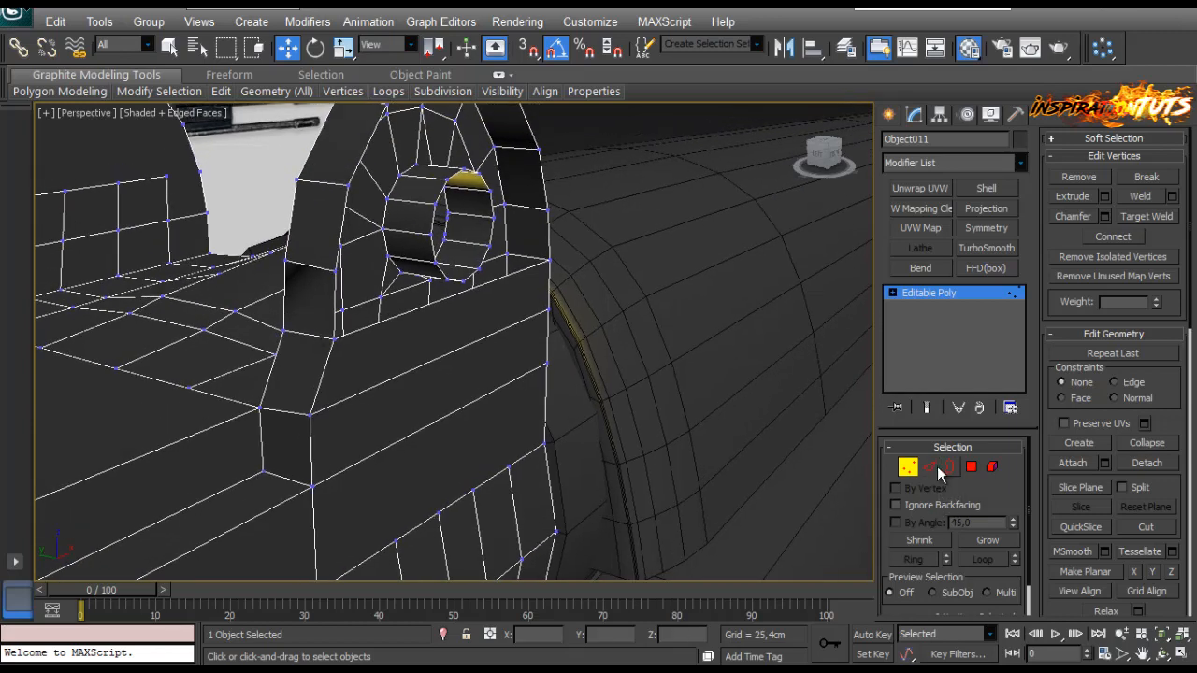
{"action": "left_click", "coordinate": [935, 467]}
{"action": "left_click", "coordinate": [432, 322]}
{"action": "left_click_drag", "start_coordinate": [433, 307], "coordinate": [464, 407]}
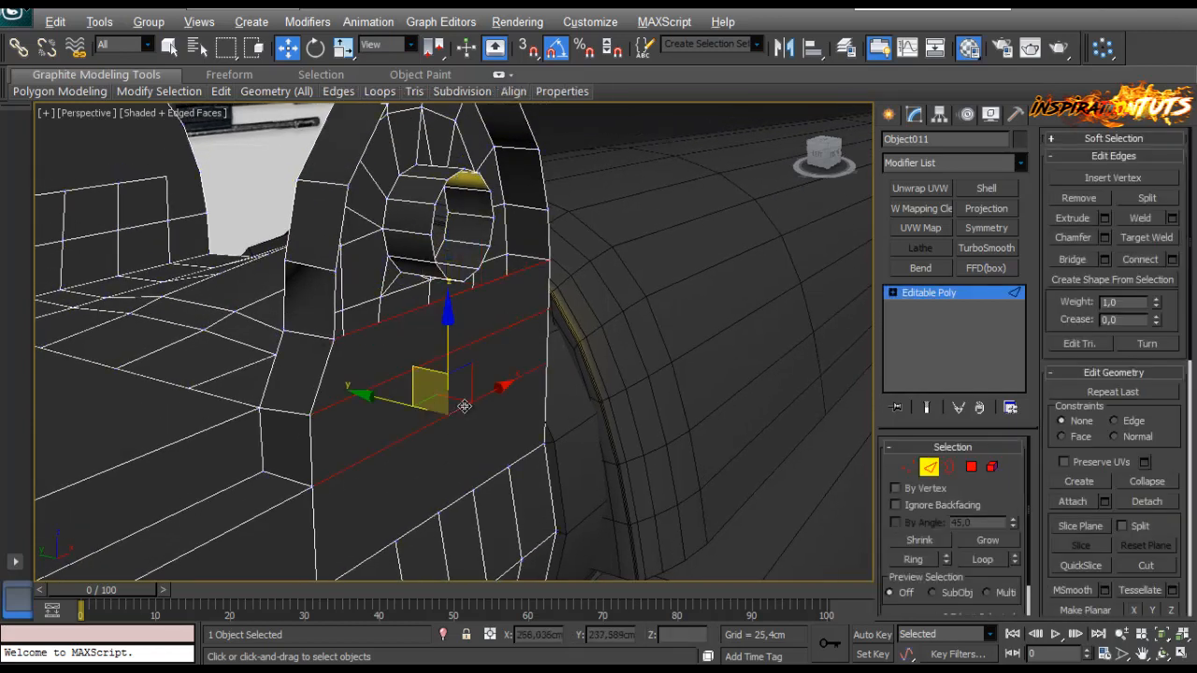
{"action": "left_click", "coordinate": [1172, 260]}
{"action": "middle_click_drag", "start_coordinate": [524, 392], "coordinate": [467, 379], "text": "alt"}
{"action": "left_click", "coordinate": [514, 428]}
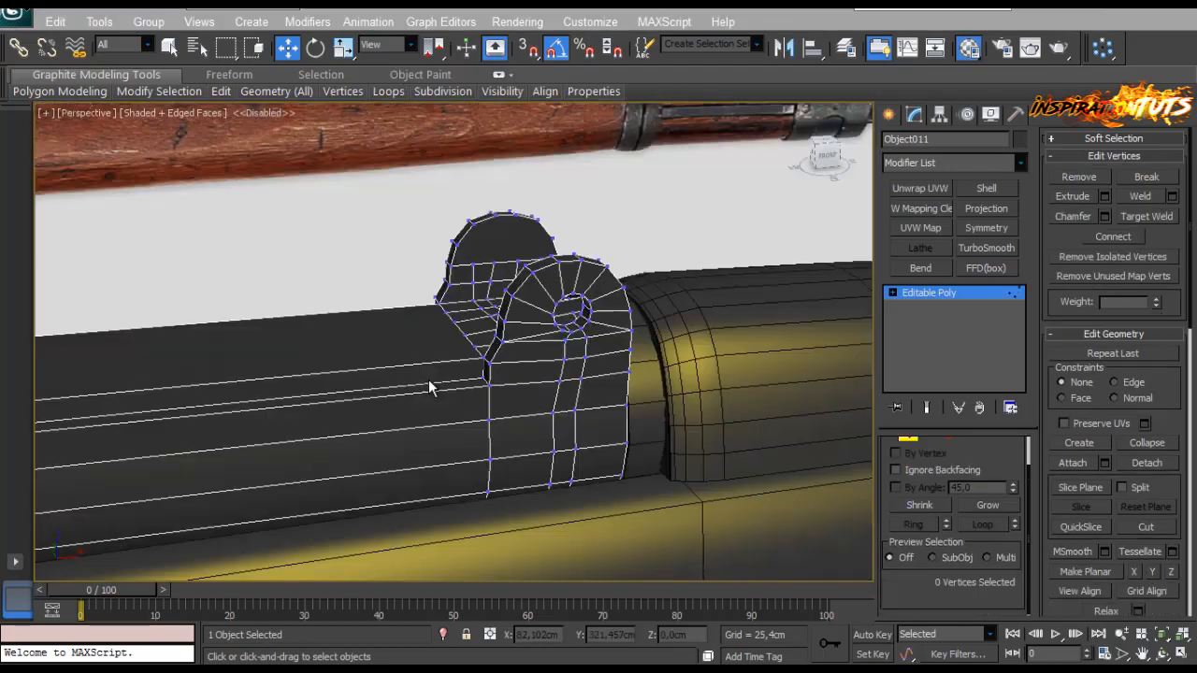
Step: Cut a lengthwise edge along the sight base's top surface from the rear block to the matching vertex between the front lugs
{"action": "middle_click_drag", "start_coordinate": [430, 387], "coordinate": [427, 339], "text": "alt"}
{"action": "middle_click_drag", "start_coordinate": [604, 390], "coordinate": [760, 424]}
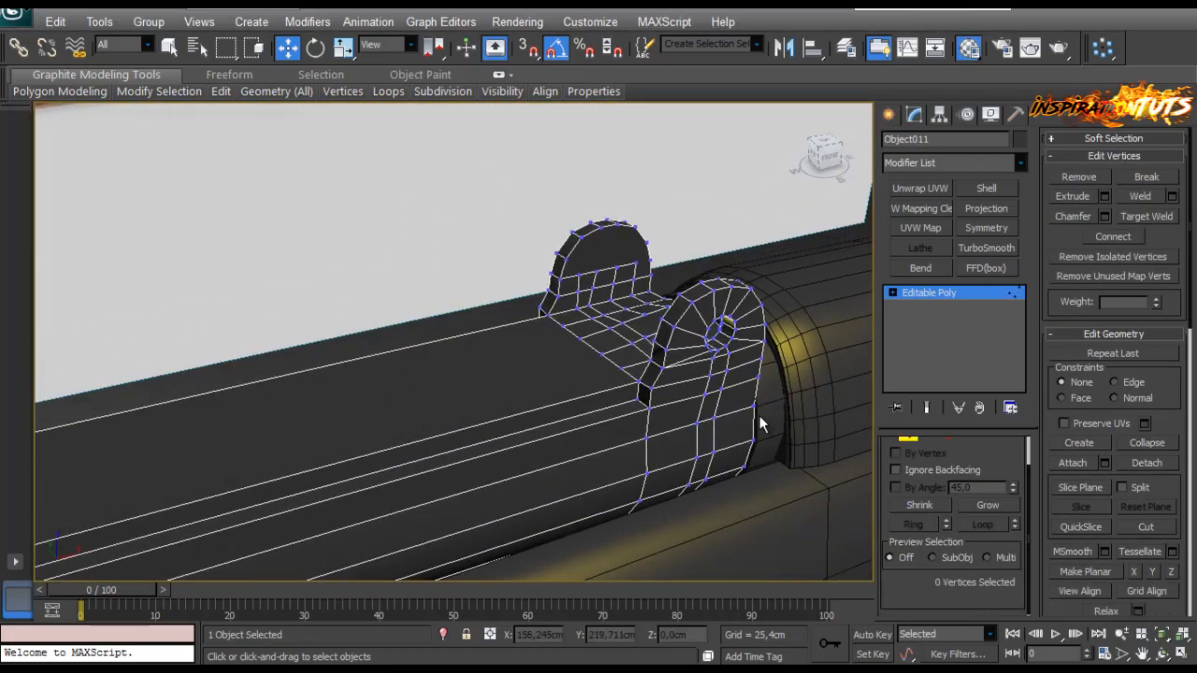
{"action": "left_click_drag", "start_coordinate": [882, 465], "coordinate": [882, 500]}
{"action": "middle_click_drag", "start_coordinate": [298, 331], "coordinate": [505, 430], "text": "alt"}
{"action": "left_click", "coordinate": [568, 436]}
{"action": "middle_click_drag", "start_coordinate": [428, 378], "coordinate": [823, 458]}
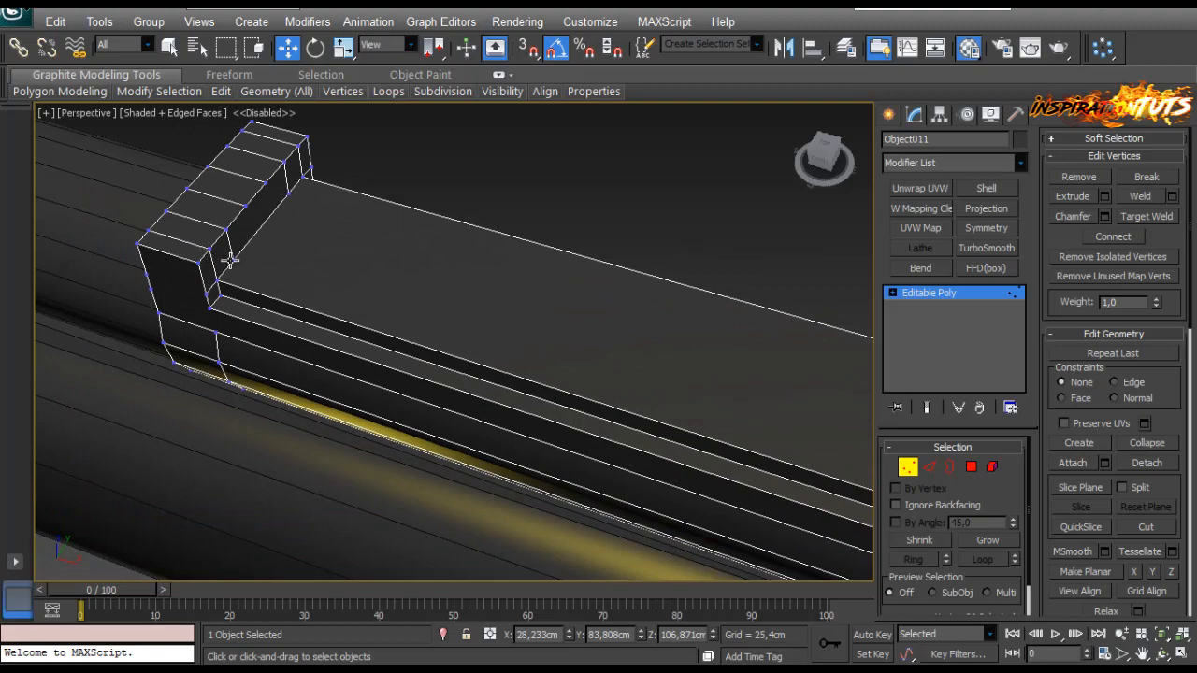
{"action": "middle_click_drag", "start_coordinate": [348, 254], "coordinate": [429, 252], "text": "alt"}
{"action": "right_click", "coordinate": [409, 250]}
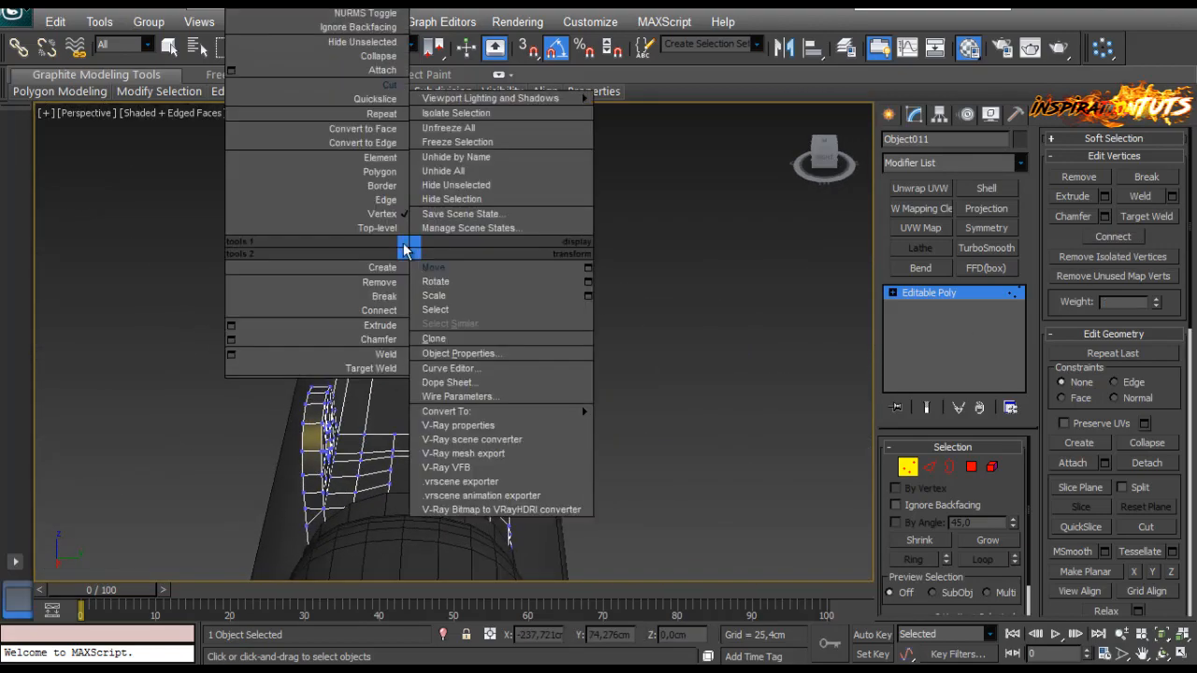
{"action": "left_click", "coordinate": [393, 84]}
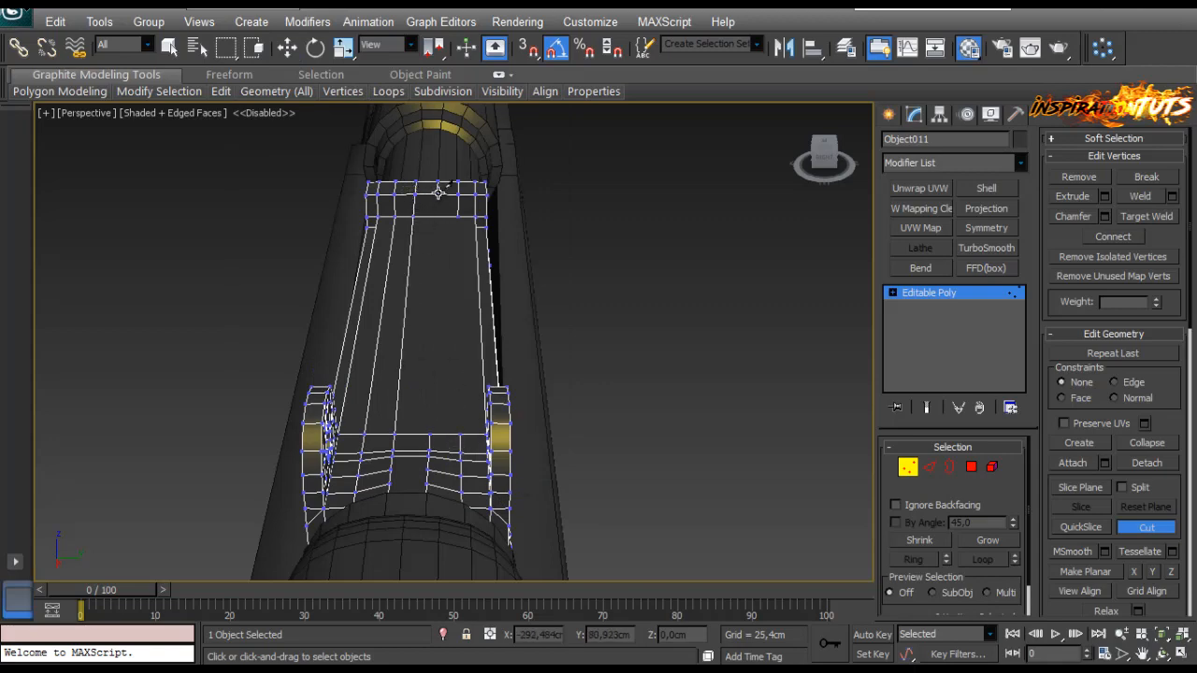
{"action": "left_click", "coordinate": [430, 435]}
Step: Cut two crosswise edges over the middle strip between the front lugs, joining the opposite vertex pairs
{"action": "middle_click_drag", "start_coordinate": [412, 425], "coordinate": [456, 400]}
{"action": "scroll", "coordinate": [452, 401], "scroll_direction": "up", "scroll_amount": 5}
{"action": "middle_click_drag", "start_coordinate": [430, 400], "coordinate": [407, 247]}
{"action": "scroll", "coordinate": [408, 246], "scroll_direction": "up", "scroll_amount": 4}
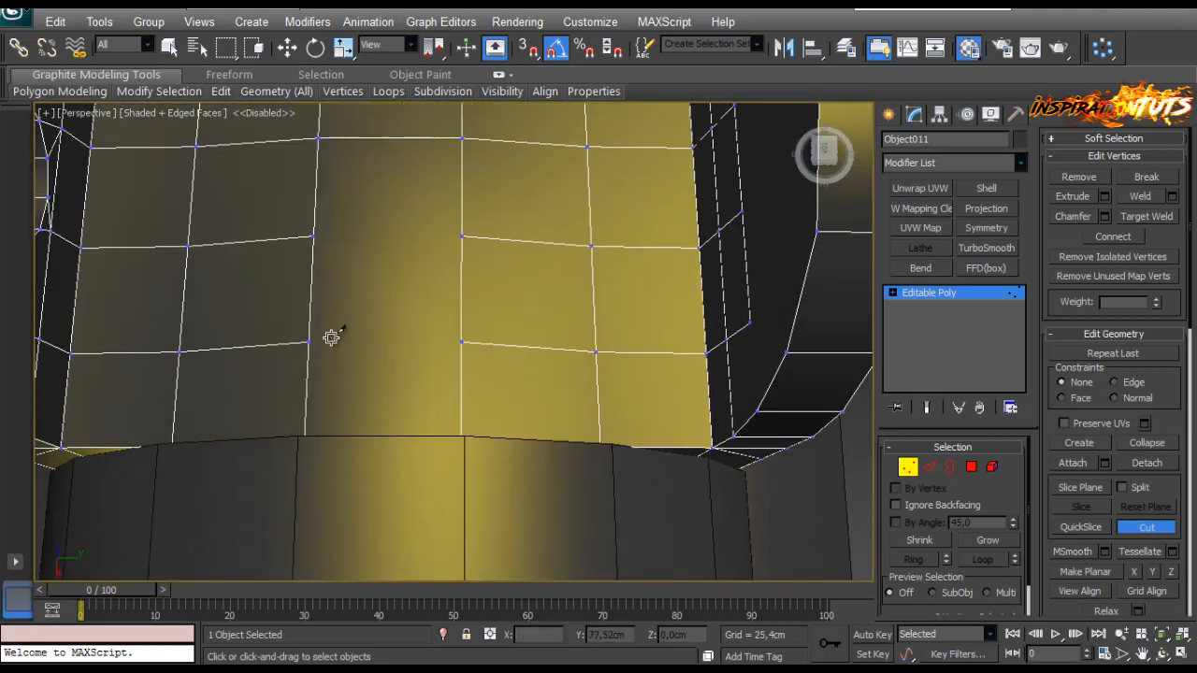
{"action": "left_click", "coordinate": [309, 344]}
{"action": "left_click", "coordinate": [461, 344]}
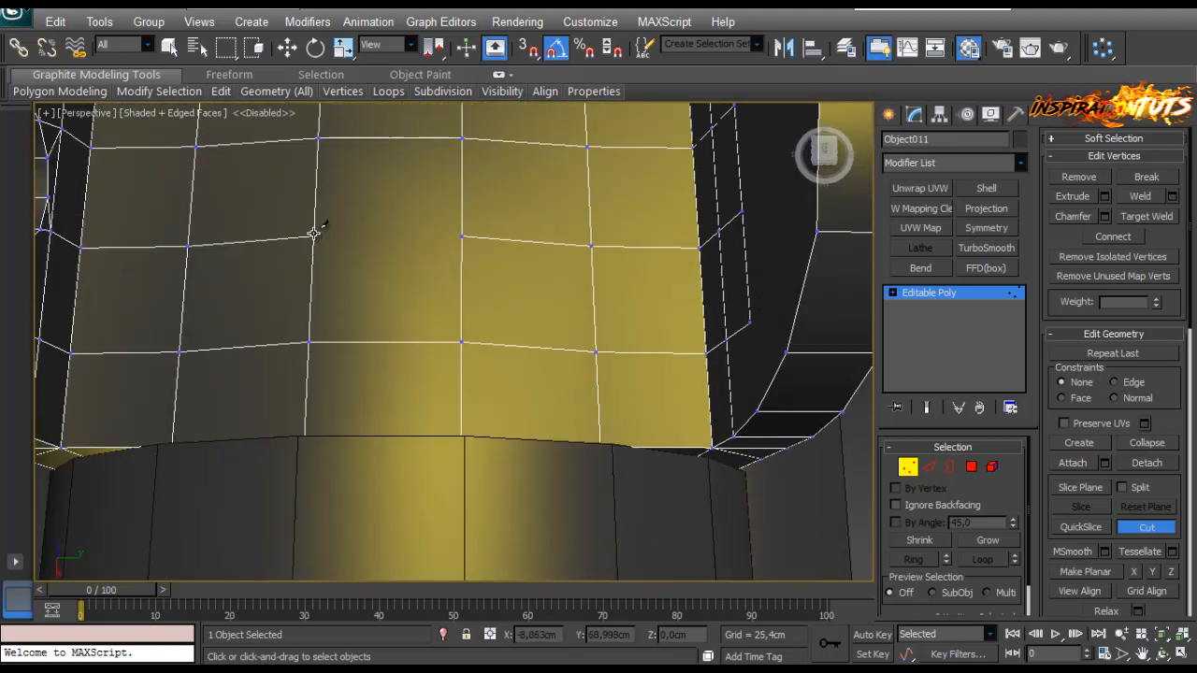
{"action": "left_click", "coordinate": [314, 235]}
{"action": "left_click", "coordinate": [461, 236]}
Step: Ring-select the crosswise edges of the middle strip and connect them with one lengthwise segment
{"action": "left_click", "coordinate": [928, 466]}
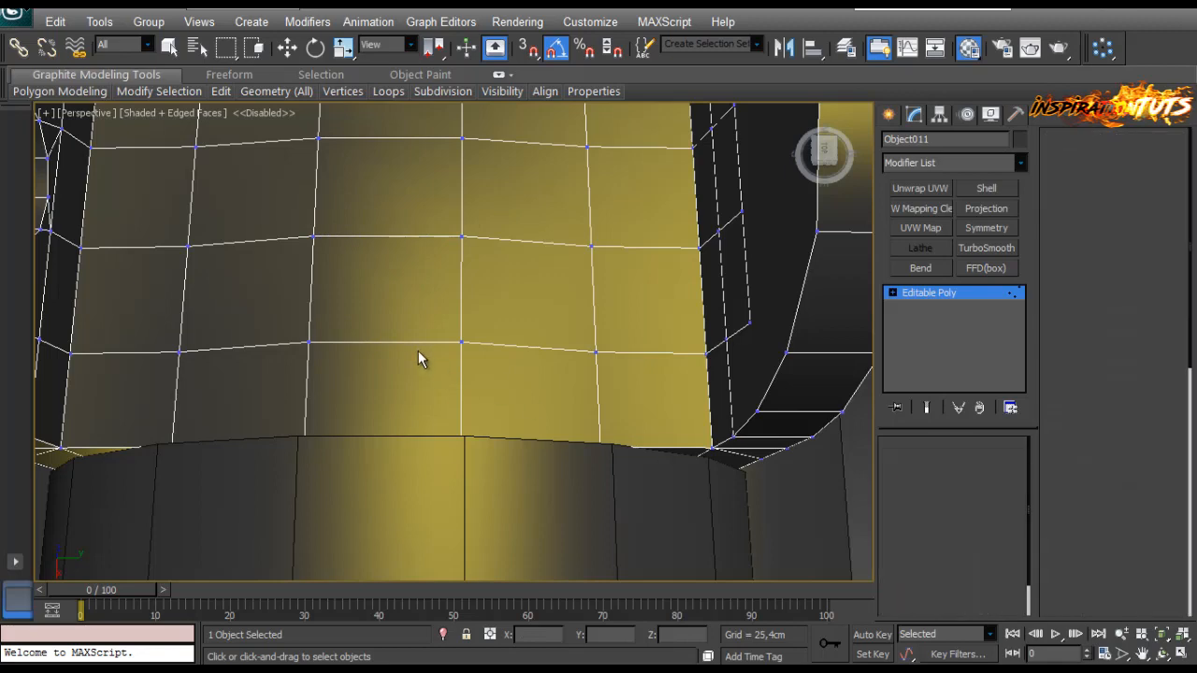
{"action": "key", "text": "alt+r"}
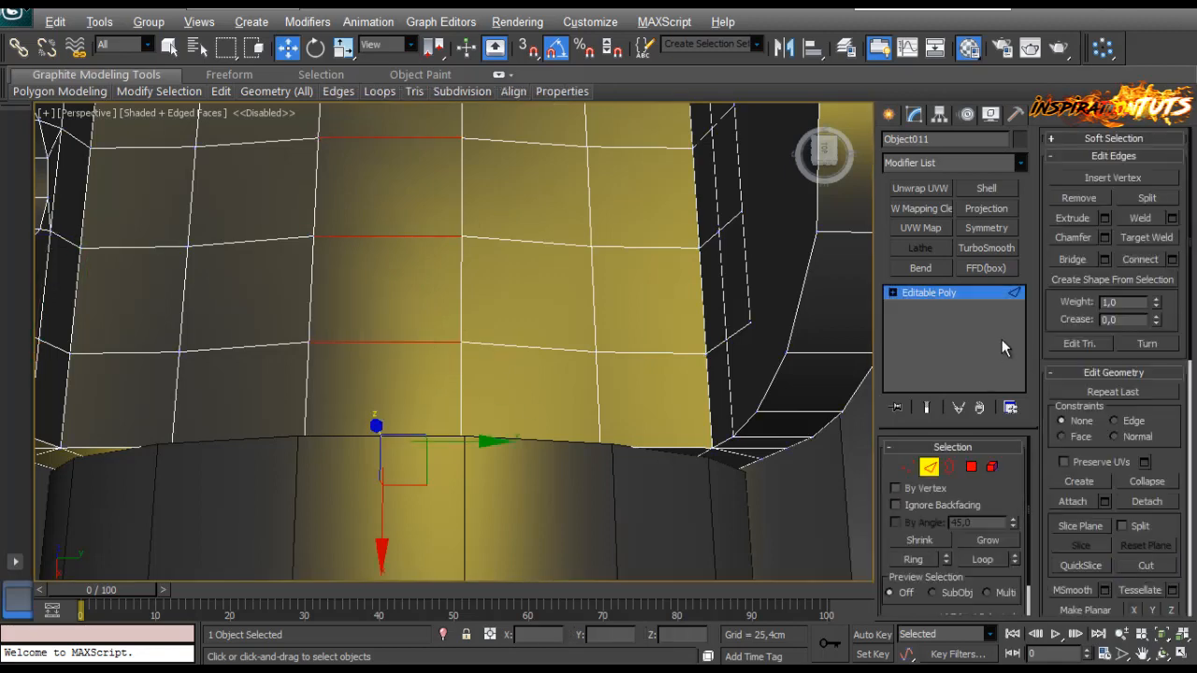
{"action": "scroll", "coordinate": [387, 294], "scroll_direction": "down", "scroll_amount": 5}
{"action": "middle_click_drag", "start_coordinate": [387, 294], "coordinate": [487, 431], "text": "alt"}
{"action": "scroll", "coordinate": [487, 431], "scroll_direction": "down", "scroll_amount": 2}
{"action": "middle_click_drag", "start_coordinate": [490, 381], "coordinate": [488, 305]}
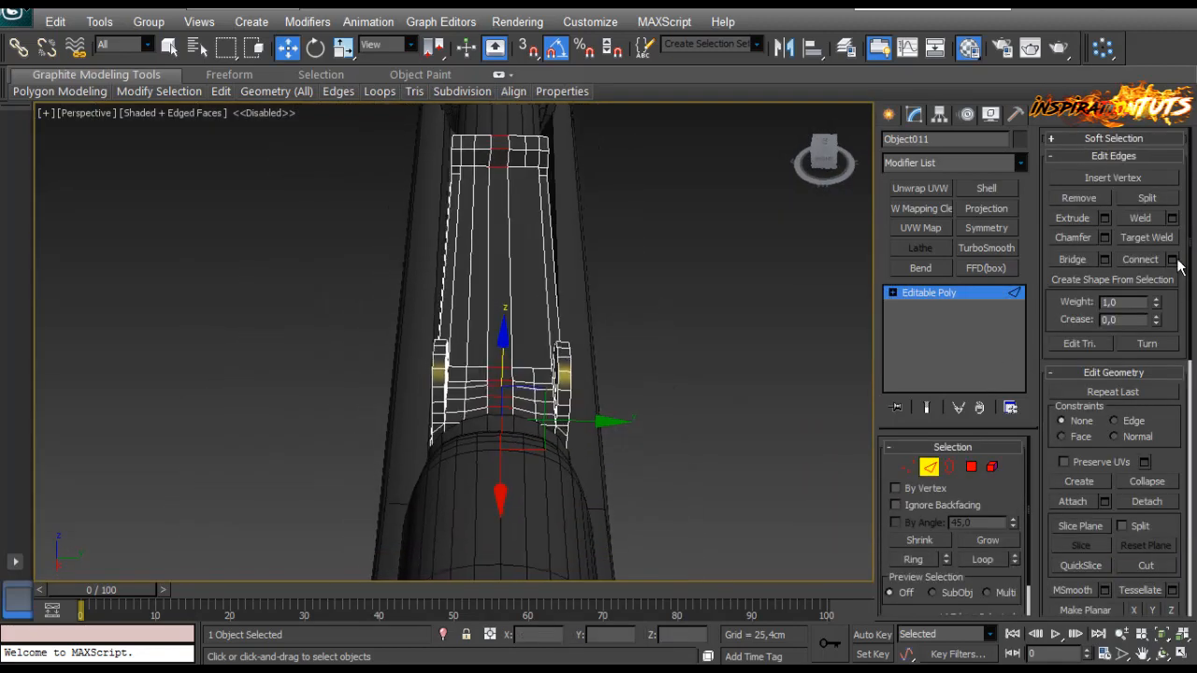
{"action": "left_click", "coordinate": [1175, 260]}
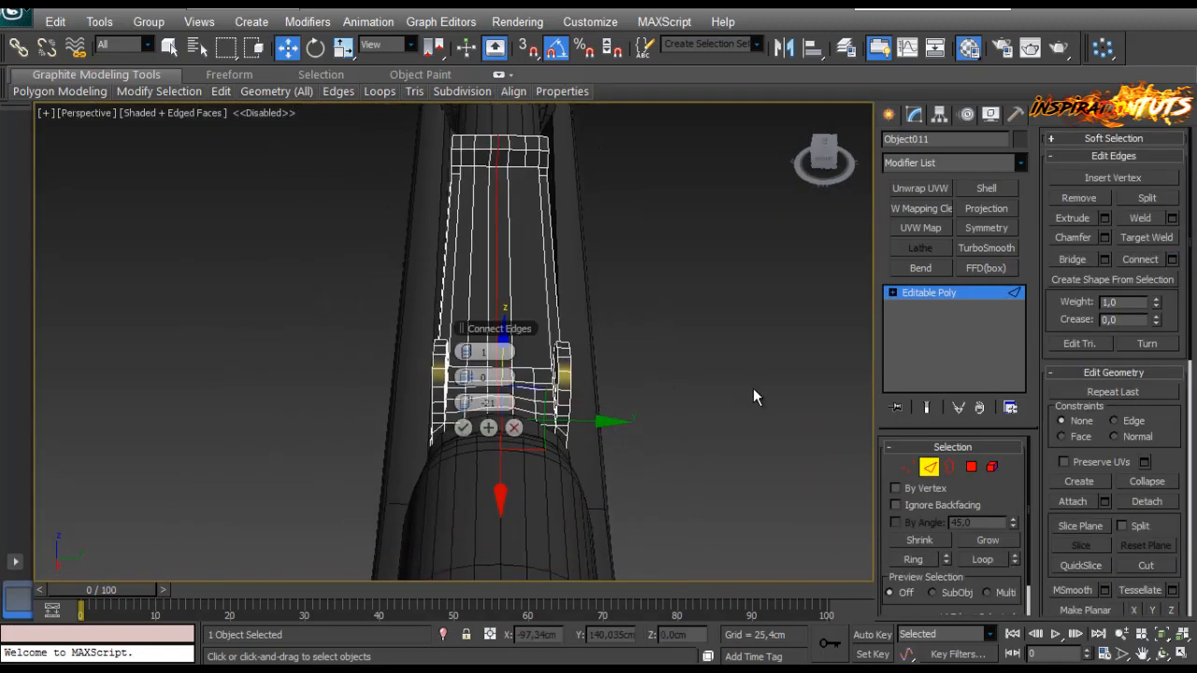
{"action": "left_click", "coordinate": [463, 428]}
Step: Delete the narrow strip of polygons beside the new center edge along the base's top
{"action": "scroll", "coordinate": [548, 411], "scroll_direction": "up", "scroll_amount": 3}
{"action": "left_click", "coordinate": [541, 408]}
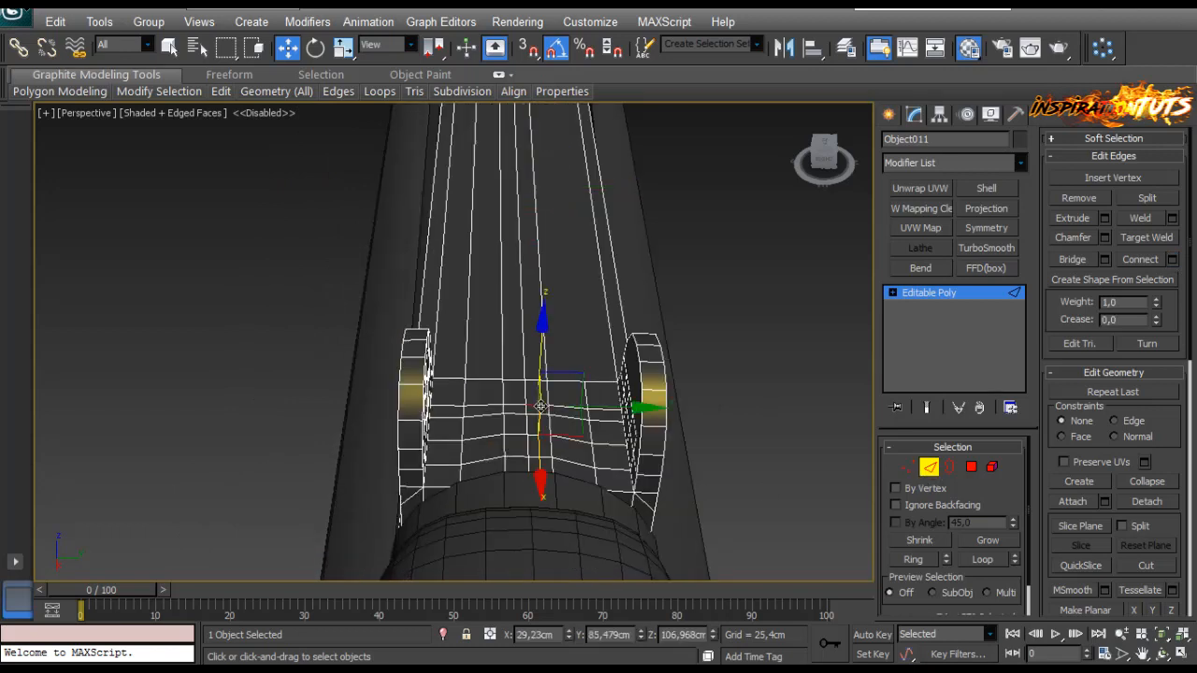
{"action": "left_click", "coordinate": [977, 468]}
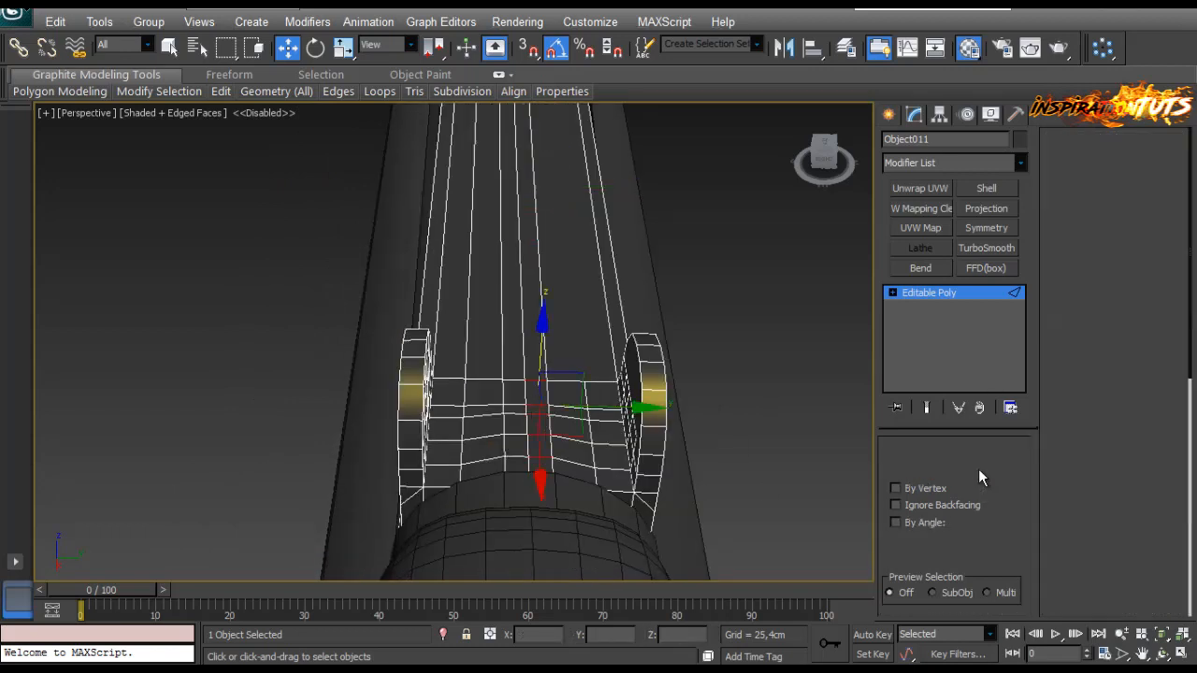
Step: Select the whole sight base element and isolate the object from the rest of the rifle
{"action": "left_click", "coordinate": [993, 467]}
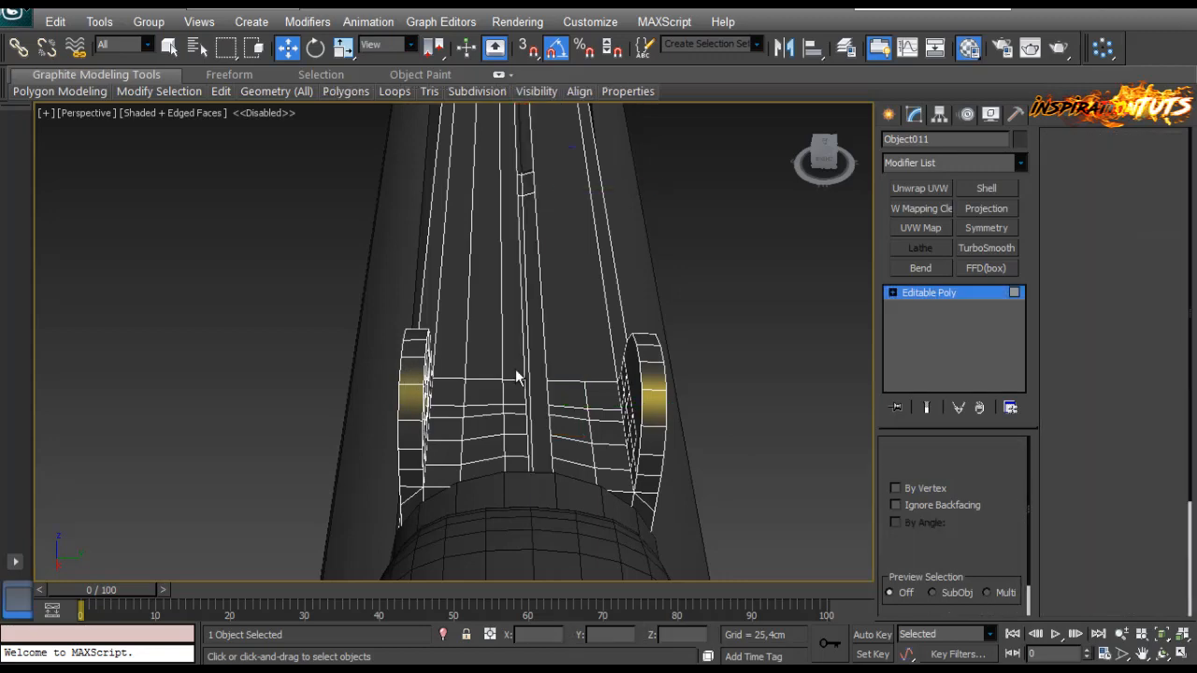
{"action": "left_click", "coordinate": [591, 379]}
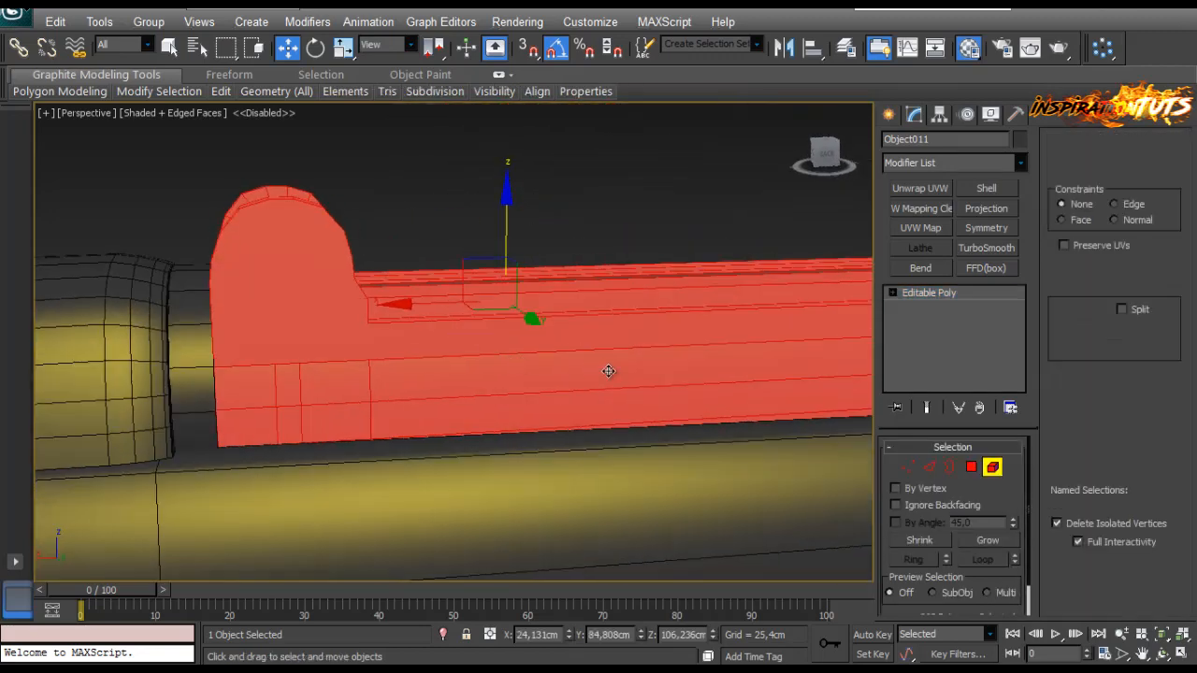
{"action": "key", "text": "alt+q"}
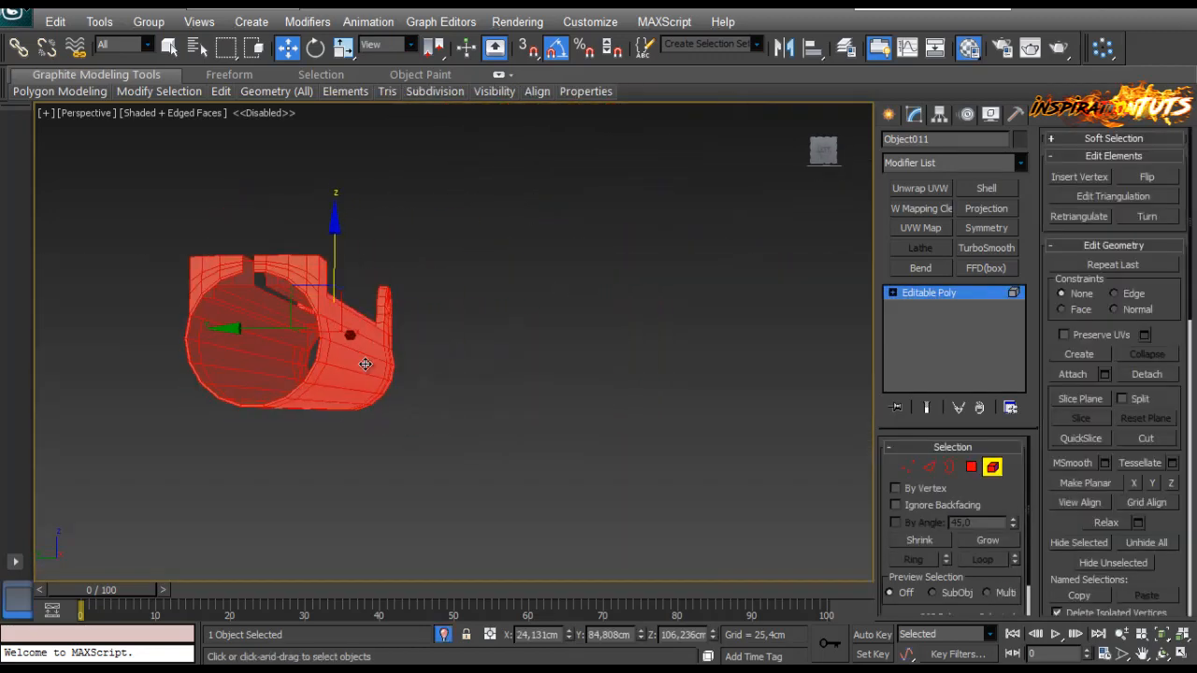
{"action": "scroll", "coordinate": [366, 364], "scroll_direction": "up", "scroll_amount": 3}
{"action": "middle_click_drag", "start_coordinate": [366, 364], "coordinate": [517, 402], "text": "alt"}
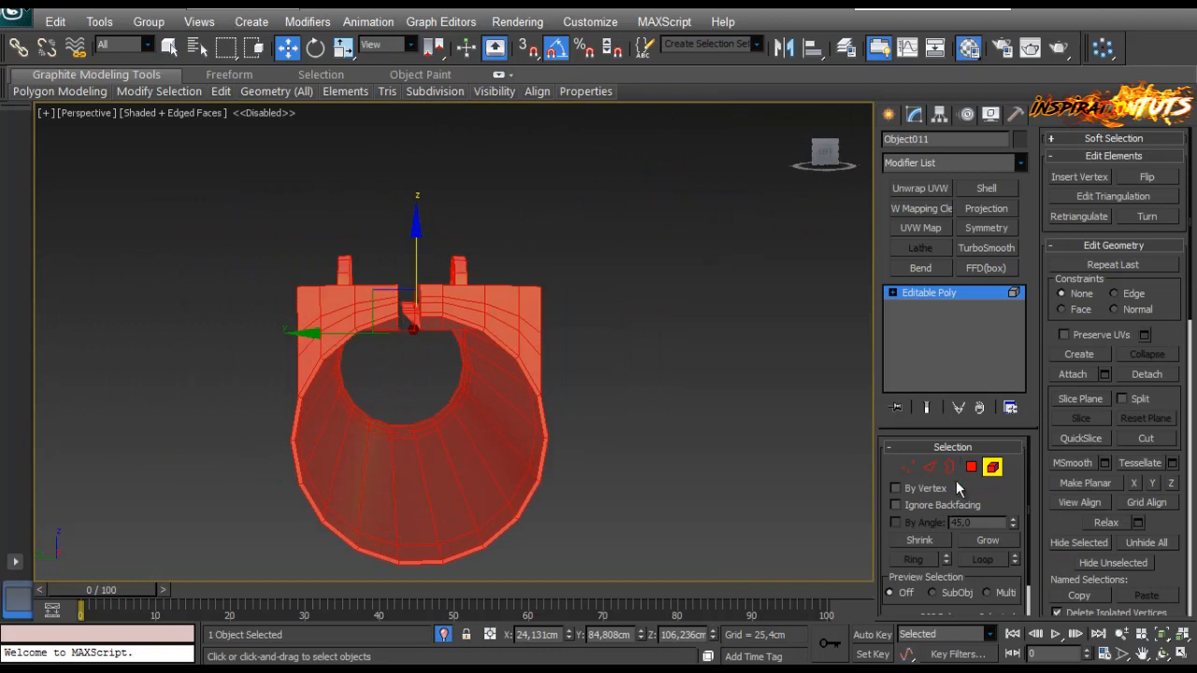
Step: Ring-select the edges of the lowest strip of the barrel sleeve and connect them with a single lengthwise center edge
{"action": "left_click", "coordinate": [930, 467]}
{"action": "left_click", "coordinate": [414, 547]}
{"action": "double_click", "coordinate": [415, 547]}
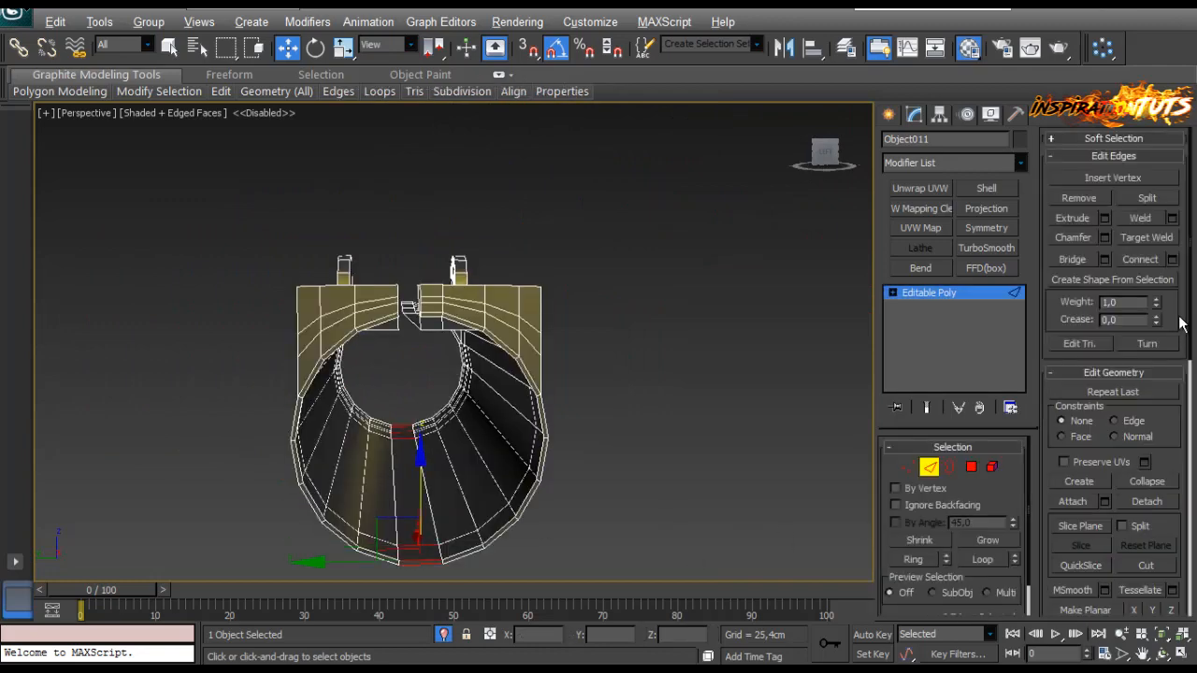
{"action": "left_click", "coordinate": [1173, 260]}
{"action": "left_click", "coordinate": [466, 423]}
Step: Select all polygons on the positive Y side of the center edge and delete that half of the sight base
{"action": "middle_click_drag", "start_coordinate": [466, 423], "coordinate": [505, 472], "text": "alt"}
{"action": "left_click", "coordinate": [972, 466]}
{"action": "left_click", "coordinate": [394, 528]}
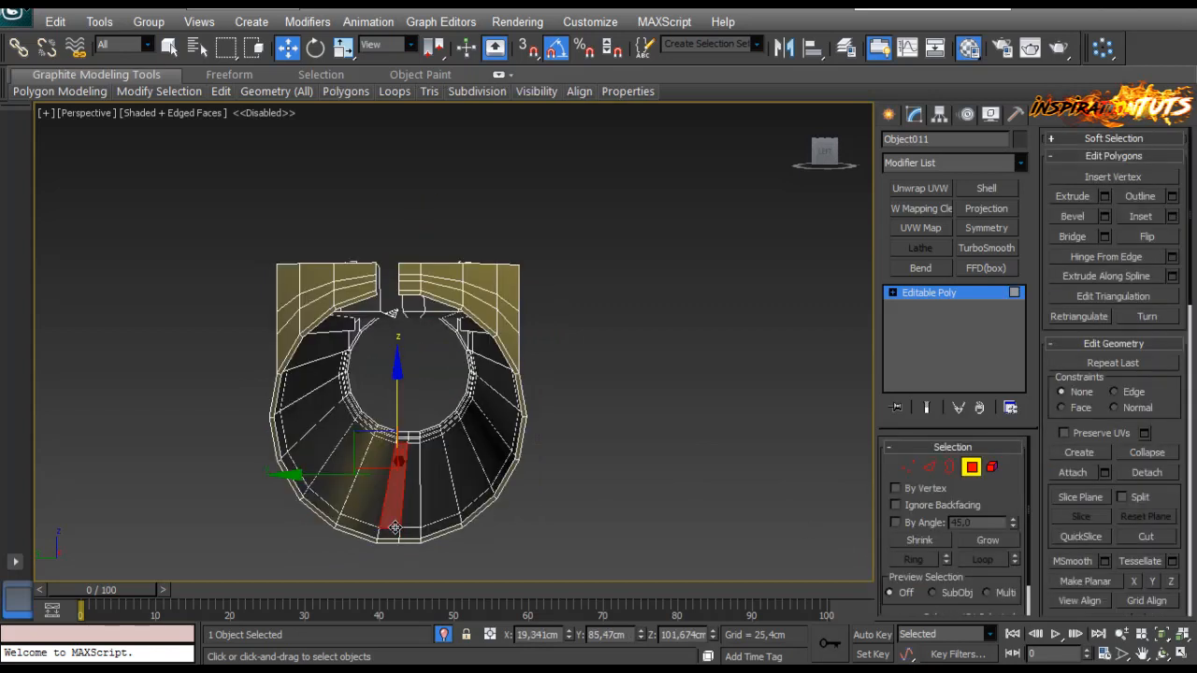
{"action": "middle_click_drag", "start_coordinate": [387, 448], "coordinate": [389, 450]}
{"action": "left_click", "coordinate": [399, 410]}
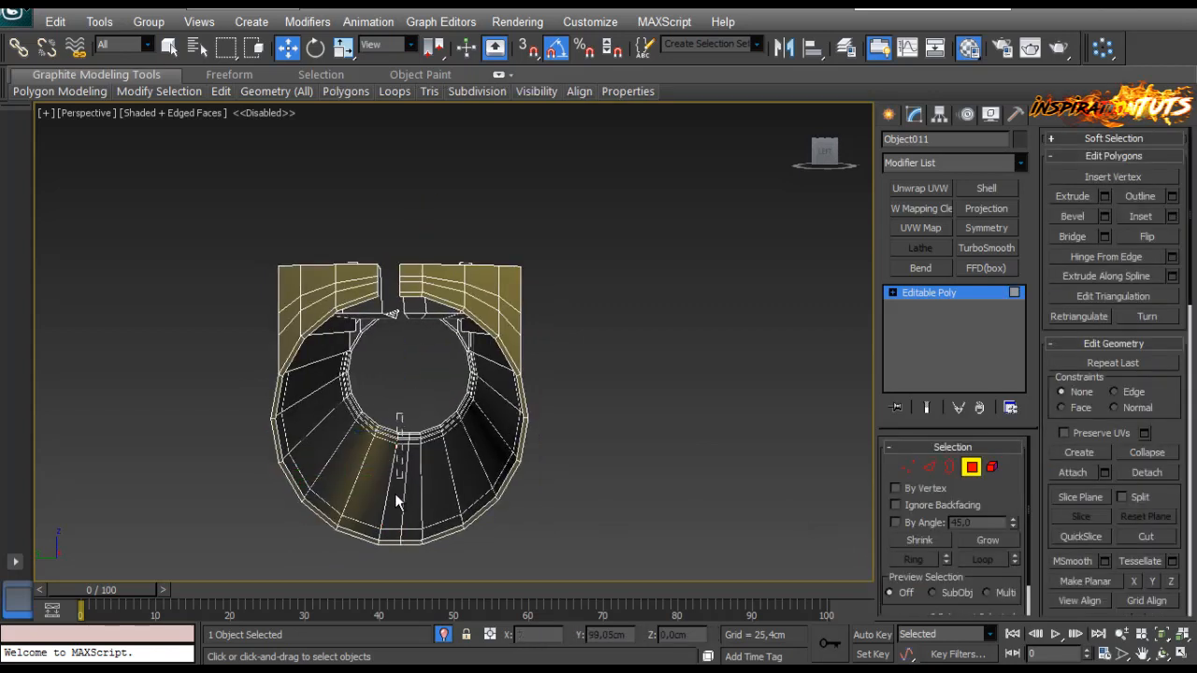
{"action": "left_click_drag", "start_coordinate": [367, 561], "coordinate": [367, 559]}
{"action": "left_click_drag", "start_coordinate": [436, 575], "coordinate": [418, 441], "text": "alt"}
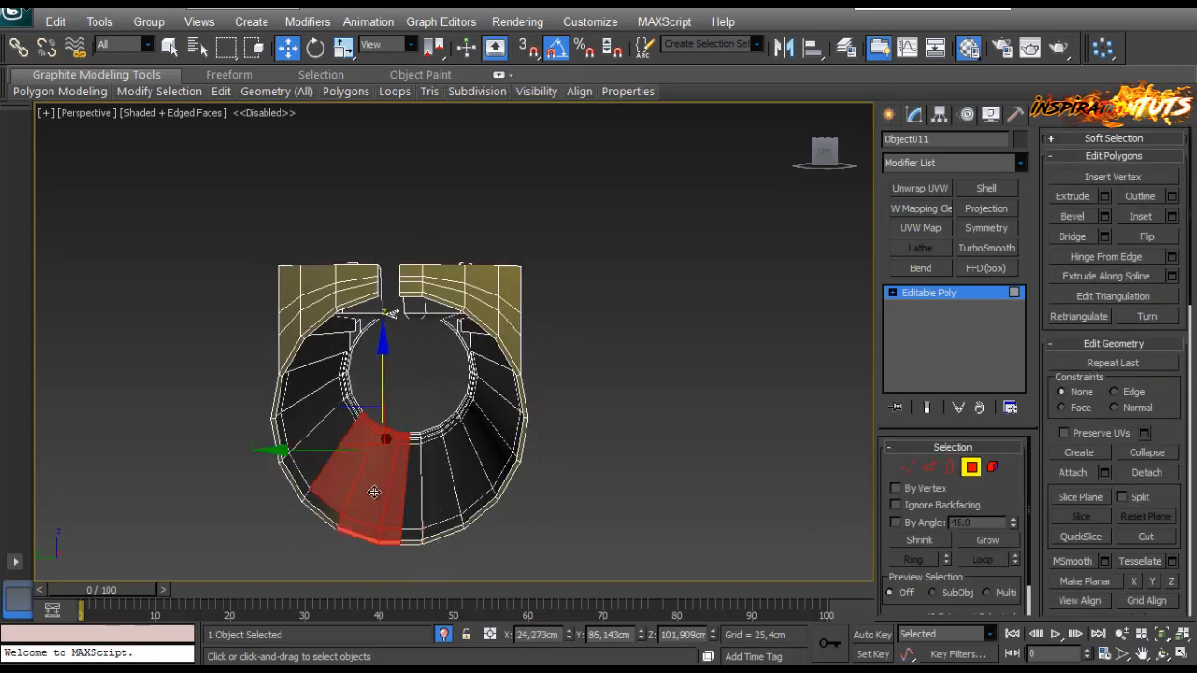
{"action": "middle_click_drag", "start_coordinate": [374, 492], "coordinate": [394, 506]}
{"action": "left_click_drag", "start_coordinate": [184, 588], "coordinate": [183, 588]}
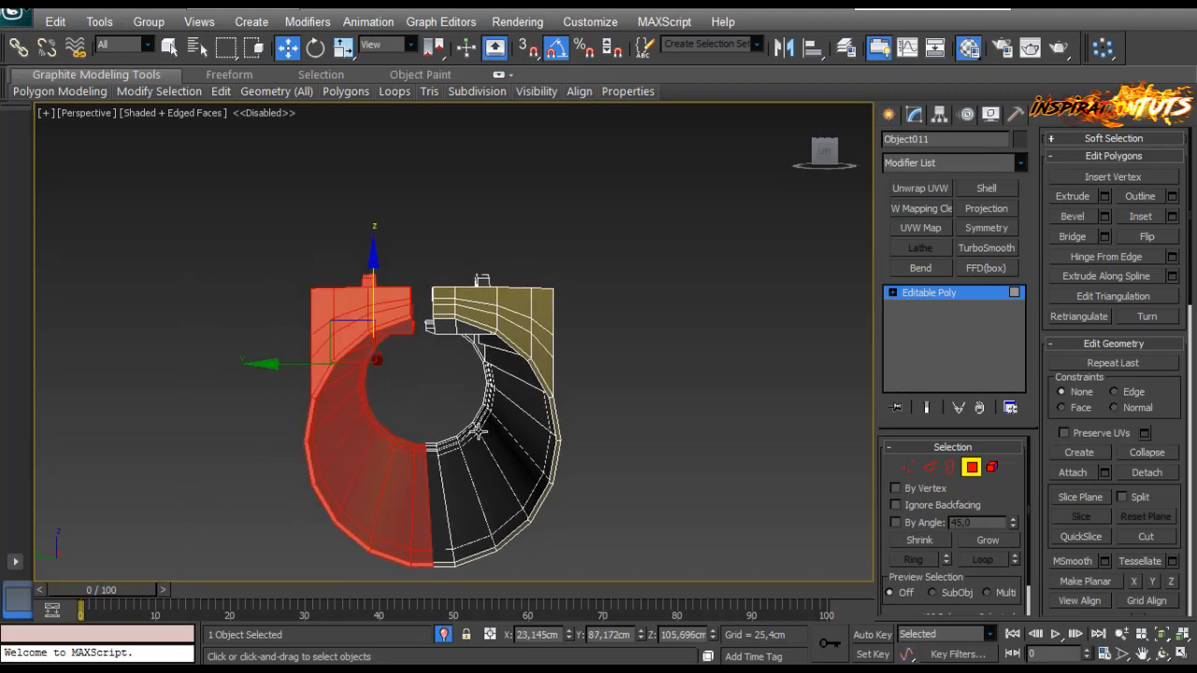
{"action": "middle_click_drag", "start_coordinate": [516, 404], "coordinate": [432, 444], "text": "alt"}
{"action": "key", "text": "Delete"}
Step: Connect the separated vertex pairs across the block's side face at the end of the sight base, and save the scene
{"action": "middle_click_drag", "start_coordinate": [359, 428], "coordinate": [524, 420], "text": "alt"}
{"action": "middle_click_drag", "start_coordinate": [401, 420], "coordinate": [313, 374], "text": "alt"}
{"action": "scroll", "coordinate": [312, 374], "scroll_direction": "up", "scroll_amount": 3}
{"action": "middle_click_drag", "start_coordinate": [537, 538], "coordinate": [902, 496]}
{"action": "left_click", "coordinate": [908, 467]}
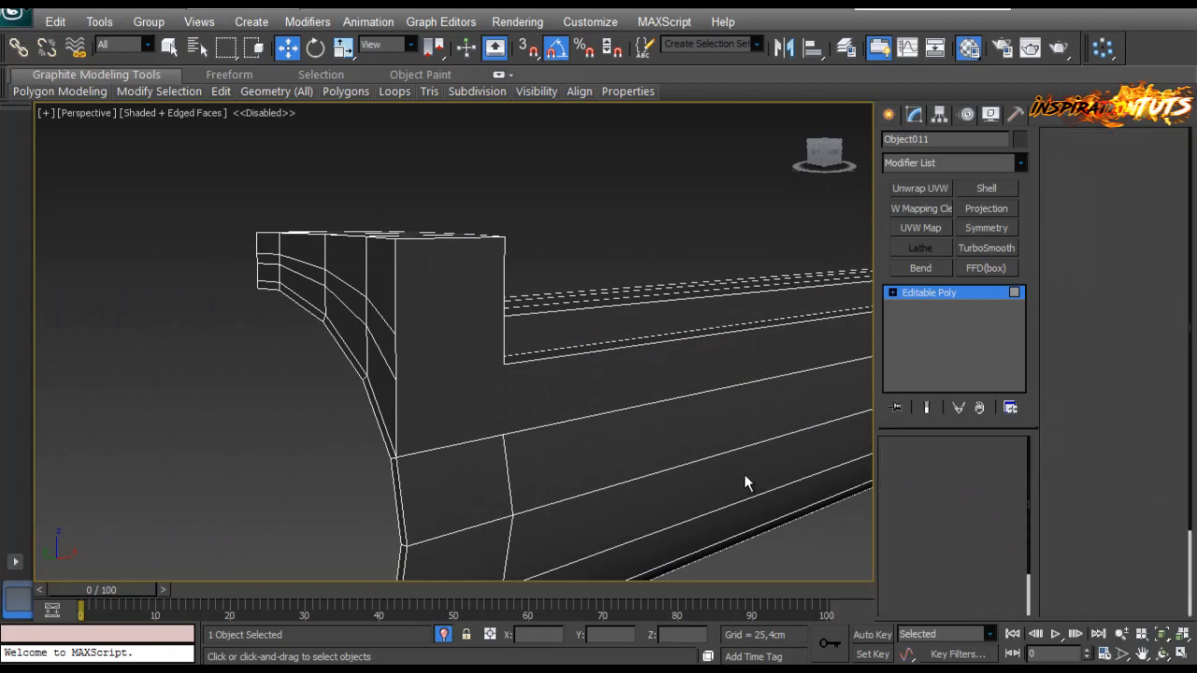
{"action": "left_click", "coordinate": [396, 381]}
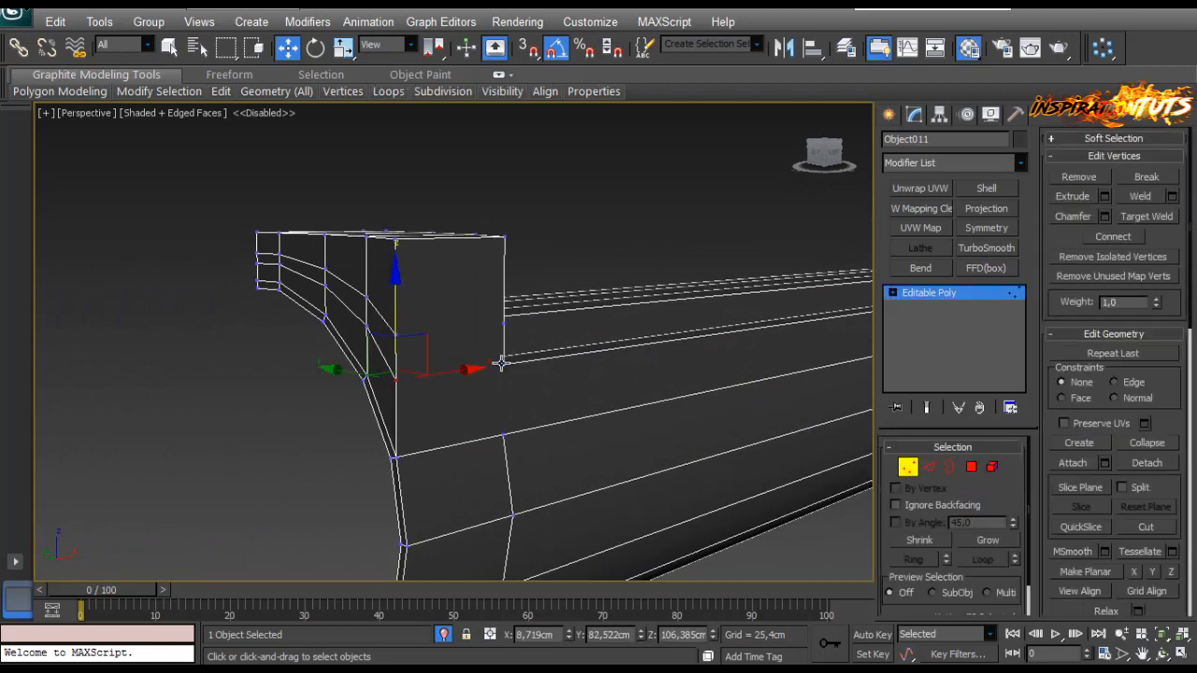
{"action": "left_click", "coordinate": [393, 332]}
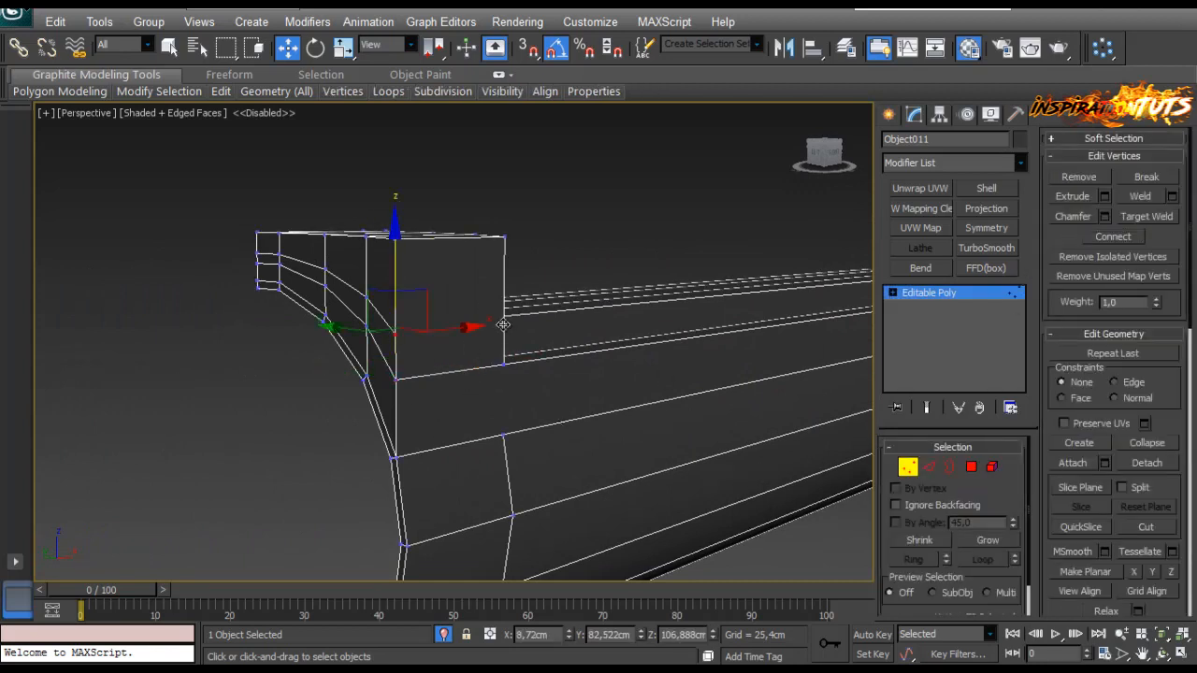
{"action": "middle_click_drag", "start_coordinate": [481, 324], "coordinate": [515, 374], "text": "alt"}
{"action": "left_click", "coordinate": [528, 373]}
{"action": "middle_click_drag", "start_coordinate": [590, 451], "coordinate": [508, 470], "text": "alt"}
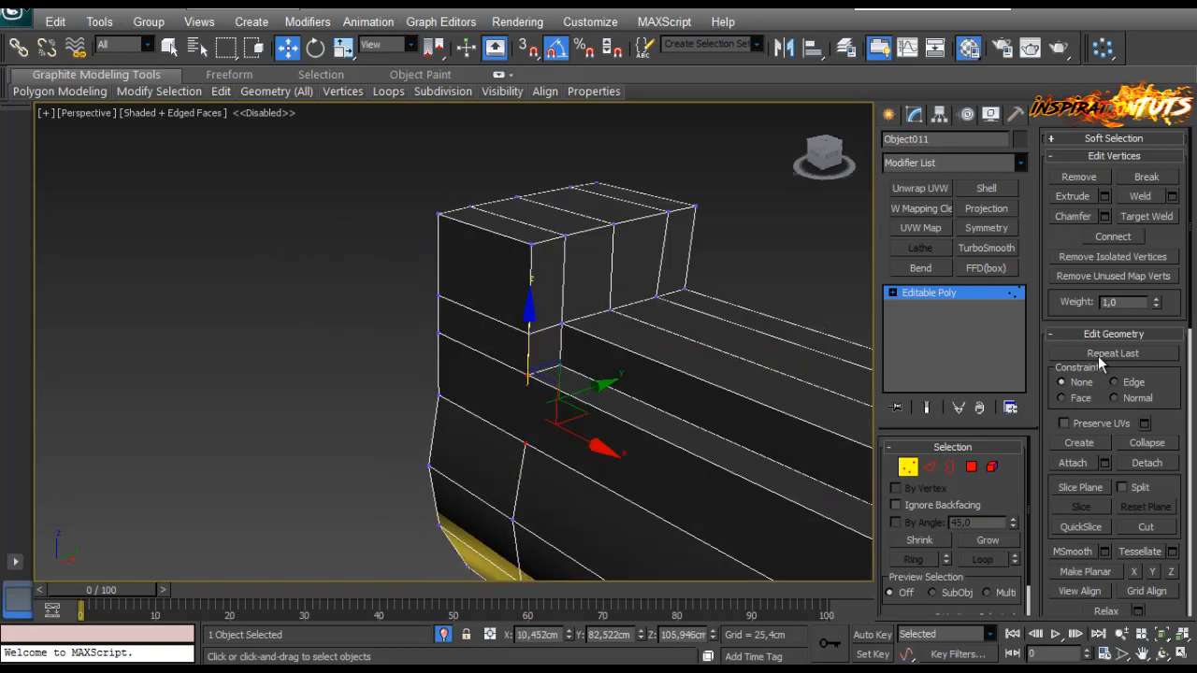
{"action": "left_click", "coordinate": [1103, 240]}
{"action": "middle_click_drag", "start_coordinate": [345, 455], "coordinate": [334, 419]}
{"action": "left_click", "coordinate": [334, 419]}
{"action": "key", "text": "ctrl+s"}
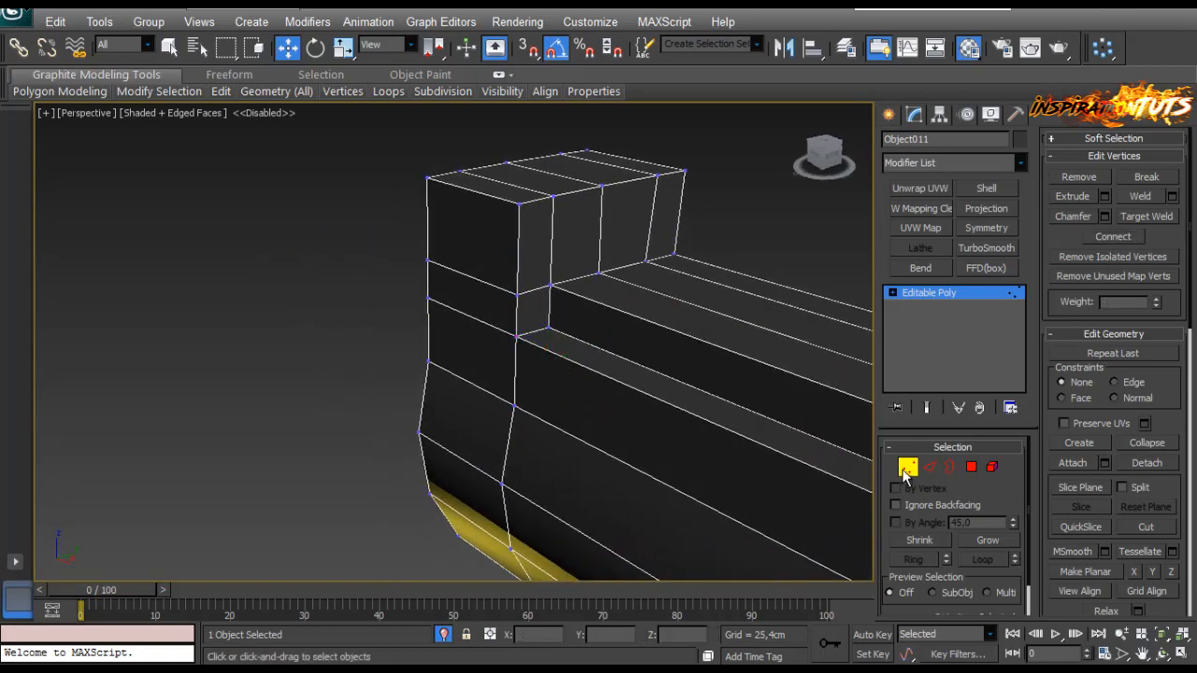
Step: Mirror the sight base half with a Symmetry modifier and bring the rest of the rifle back into view
{"action": "left_click", "coordinate": [907, 466]}
{"action": "left_click", "coordinate": [986, 227]}
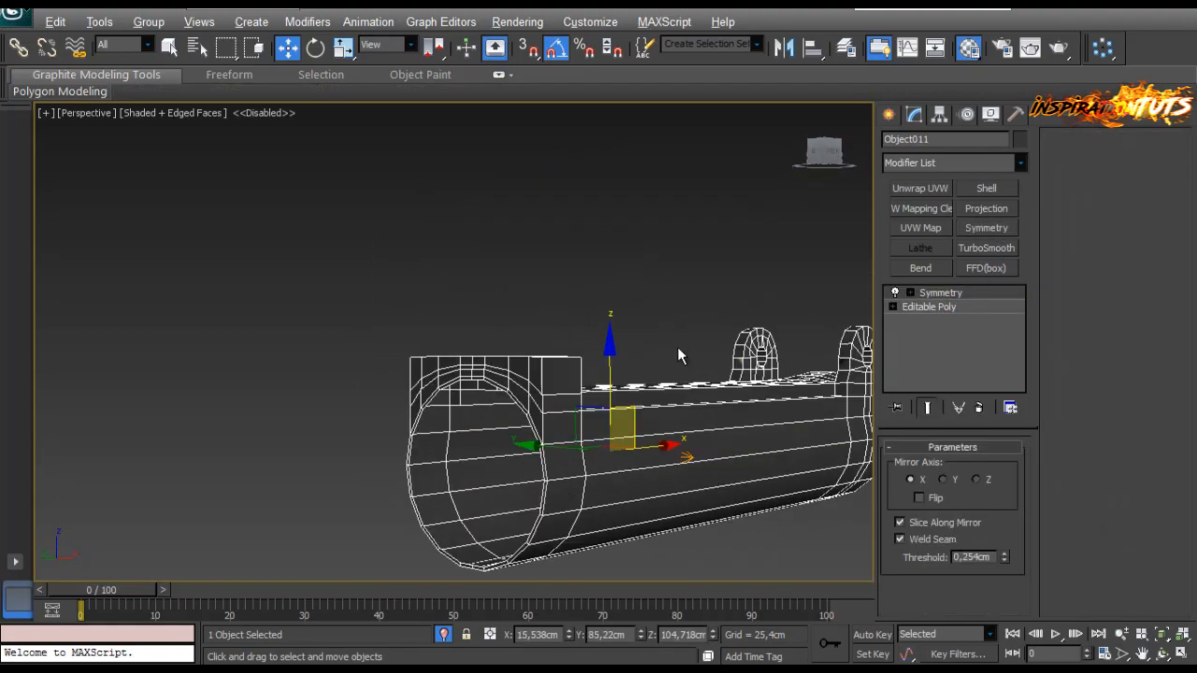
{"action": "middle_click_drag", "start_coordinate": [679, 355], "coordinate": [564, 554], "text": "alt"}
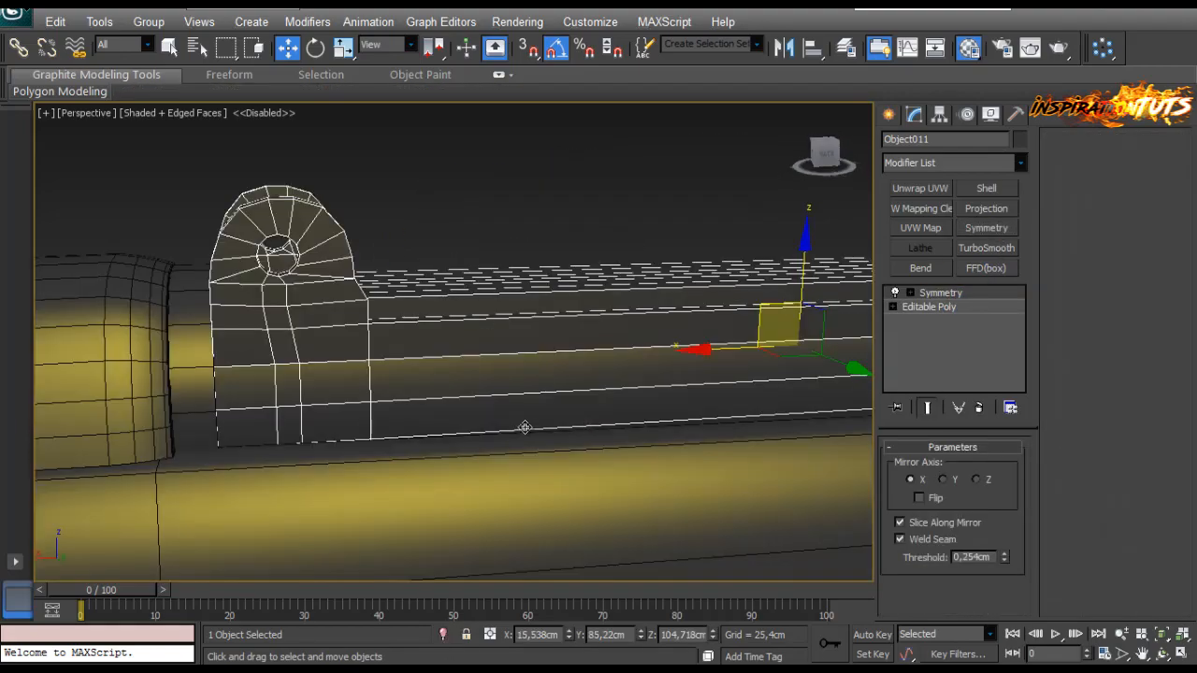
{"action": "scroll", "coordinate": [523, 426], "scroll_direction": "down", "scroll_amount": 3}
{"action": "middle_click_drag", "start_coordinate": [523, 426], "coordinate": [629, 383], "text": "alt"}
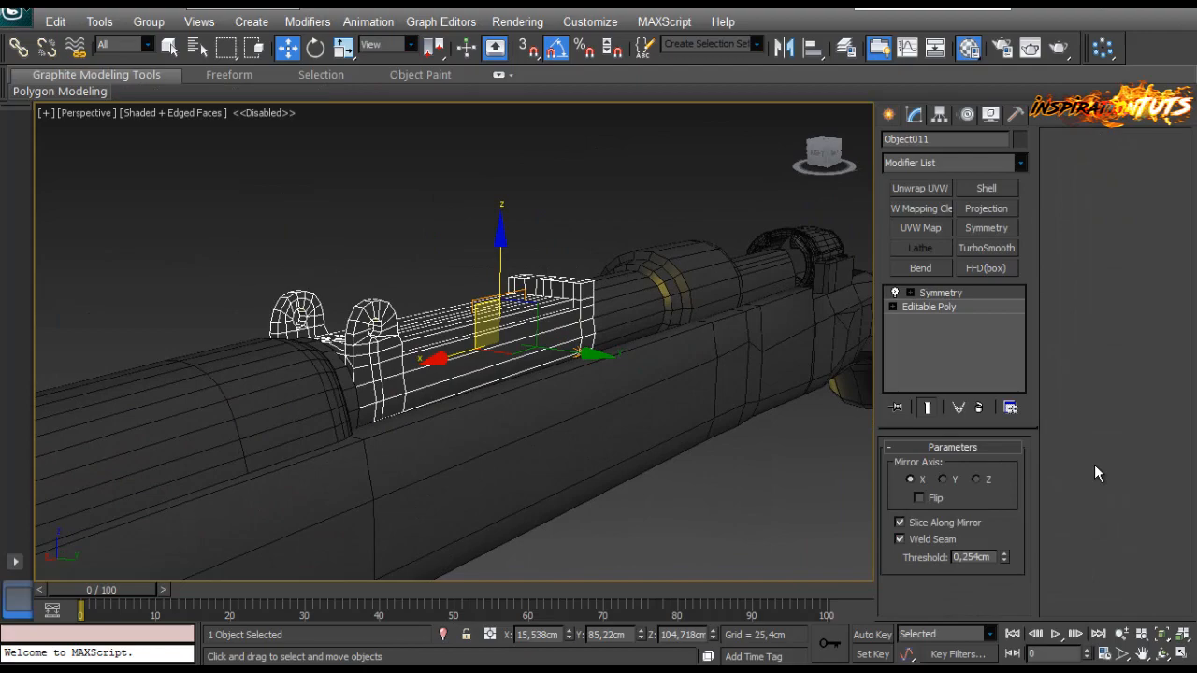
{"action": "left_click", "coordinate": [739, 476]}
{"action": "middle_click_drag", "start_coordinate": [739, 476], "coordinate": [532, 436], "text": "alt"}
{"action": "scroll", "coordinate": [488, 376], "scroll_direction": "up", "scroll_amount": 2}
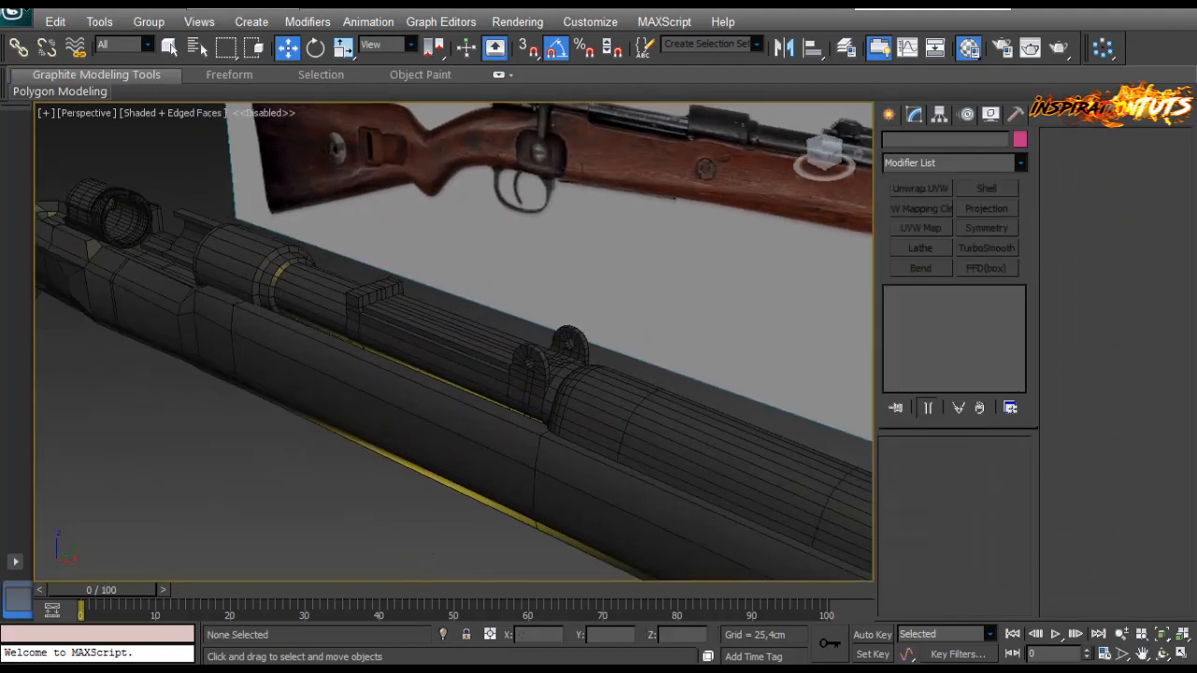
{"action": "middle_click_drag", "start_coordinate": [488, 375], "coordinate": [708, 387], "text": "alt"}
{"action": "scroll", "coordinate": [708, 387], "scroll_direction": "up", "scroll_amount": 2}
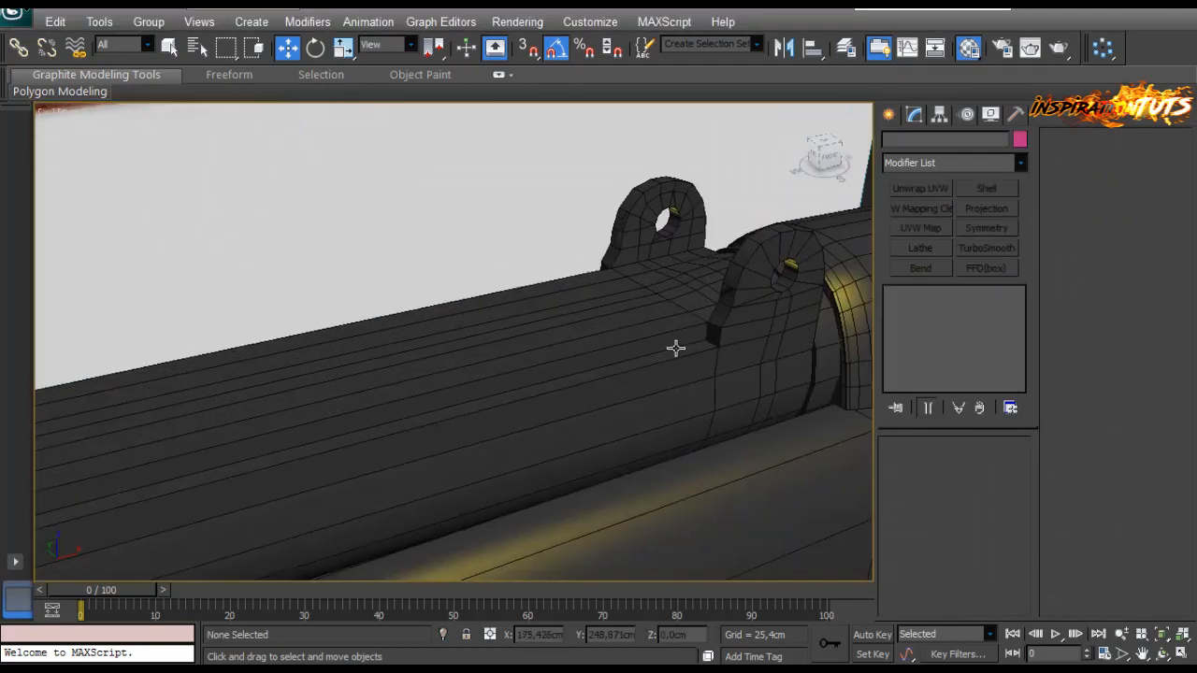
Step: Reopen the sight base's Editable Poly level beneath the Symmetry modifier and select the long narrow ledge polygon
{"action": "left_click", "coordinate": [677, 348]}
{"action": "left_click", "coordinate": [935, 306]}
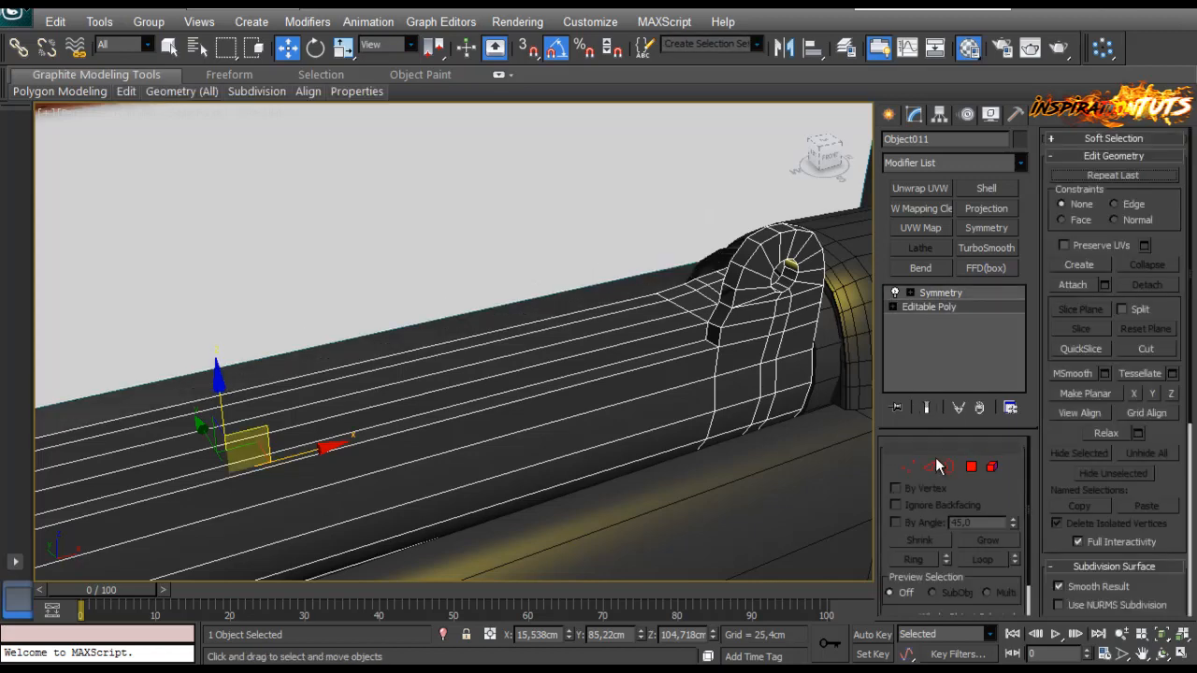
{"action": "left_click", "coordinate": [929, 467]}
{"action": "left_click", "coordinate": [973, 468]}
{"action": "left_click", "coordinate": [670, 351]}
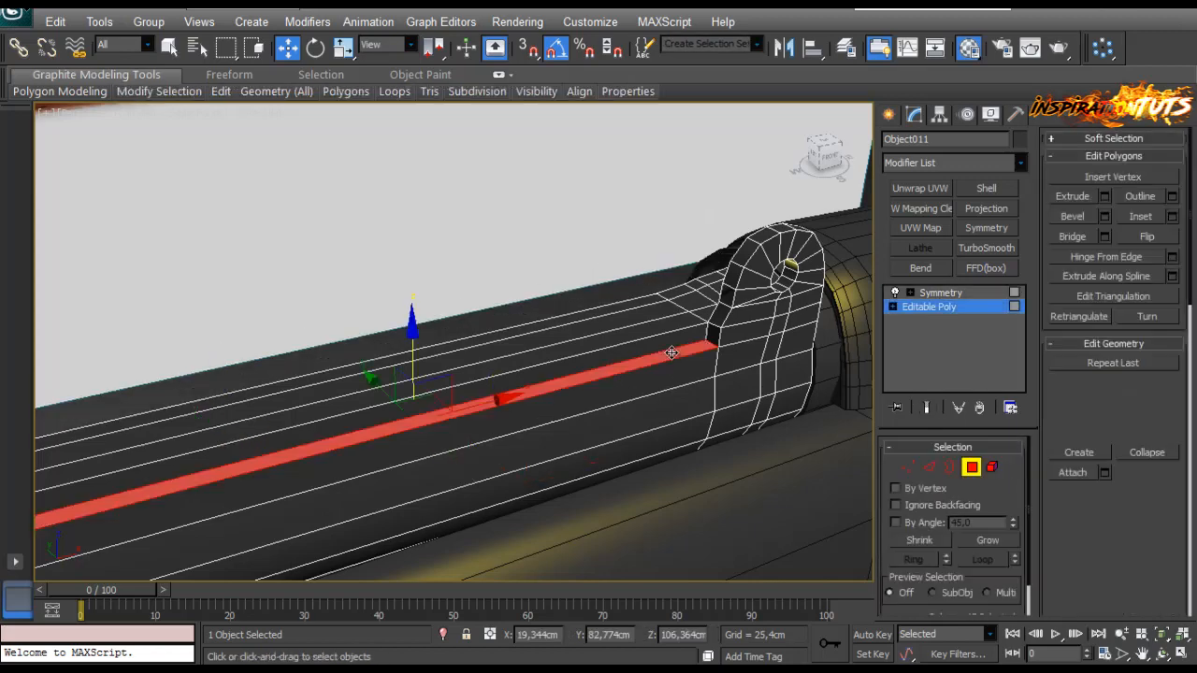
{"action": "middle_click_drag", "start_coordinate": [596, 394], "coordinate": [584, 352]}
{"action": "scroll", "coordinate": [560, 373], "scroll_direction": "up", "scroll_amount": 2}
{"action": "scroll", "coordinate": [626, 356], "scroll_direction": "down", "scroll_amount": 4}
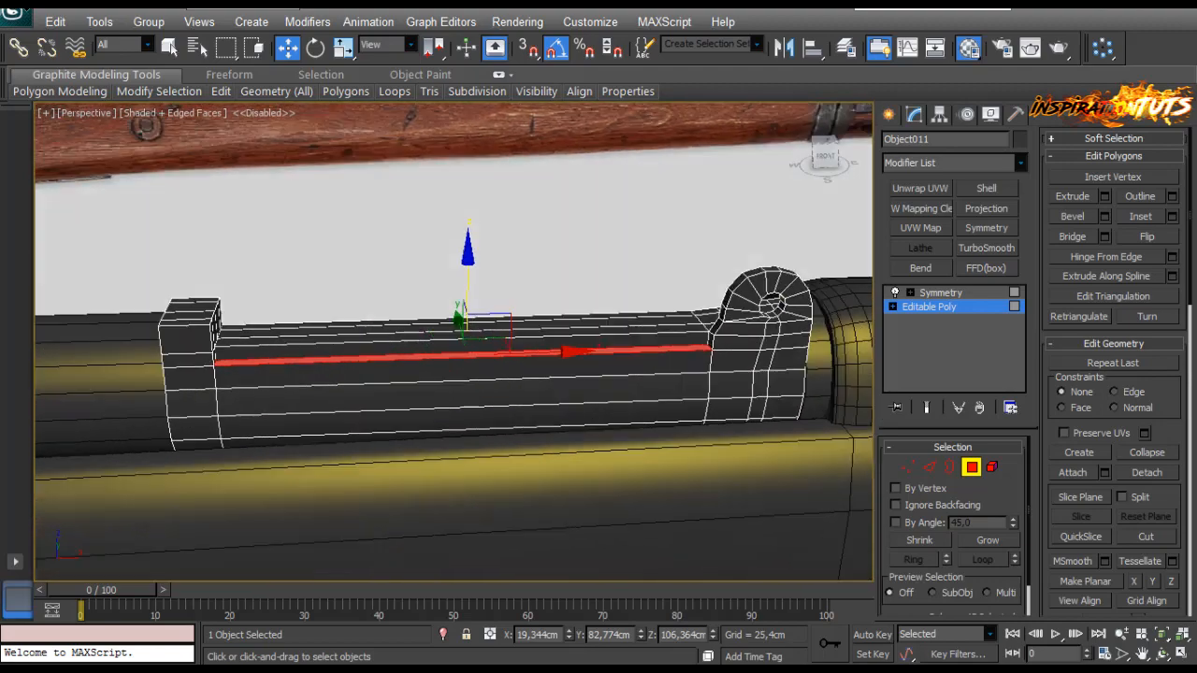
Step: Move the vertex at the foot of the pierced ear slightly along X toward the ear
{"action": "key", "text": "1"}
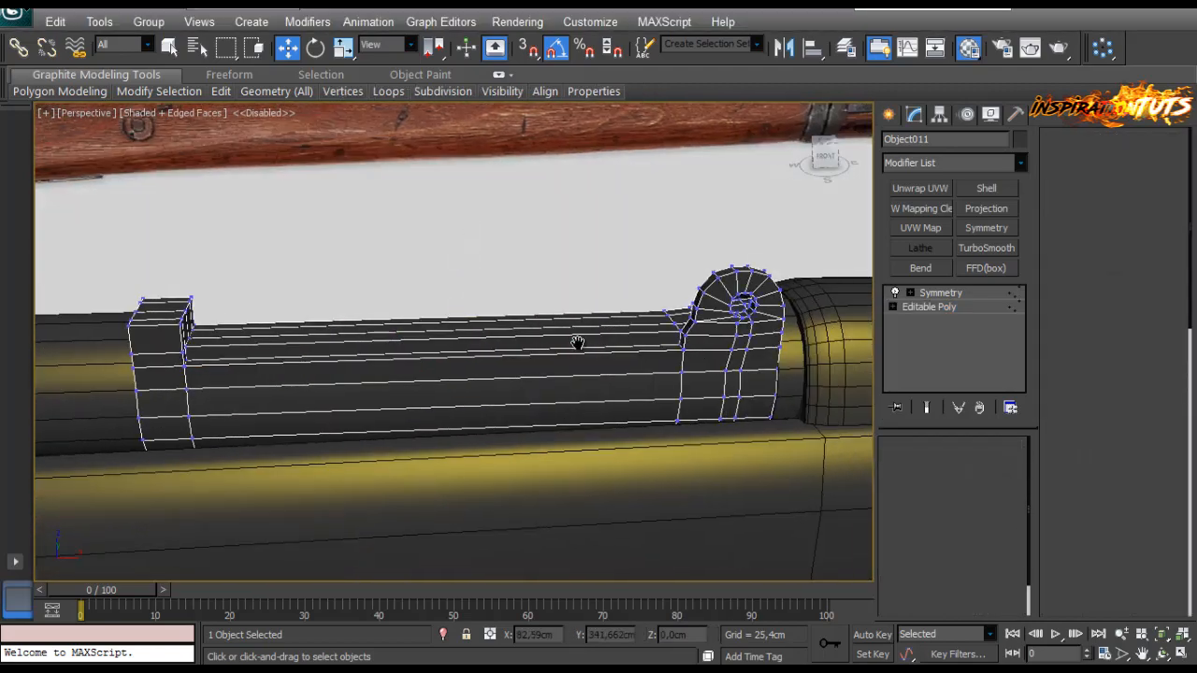
{"action": "scroll", "coordinate": [573, 328], "scroll_direction": "up", "scroll_amount": 2}
{"action": "key", "text": "alt+x"}
{"action": "middle_click_drag", "start_coordinate": [573, 326], "coordinate": [602, 439]}
{"action": "scroll", "coordinate": [550, 391], "scroll_direction": "up", "scroll_amount": 2}
{"action": "left_click", "coordinate": [618, 372]}
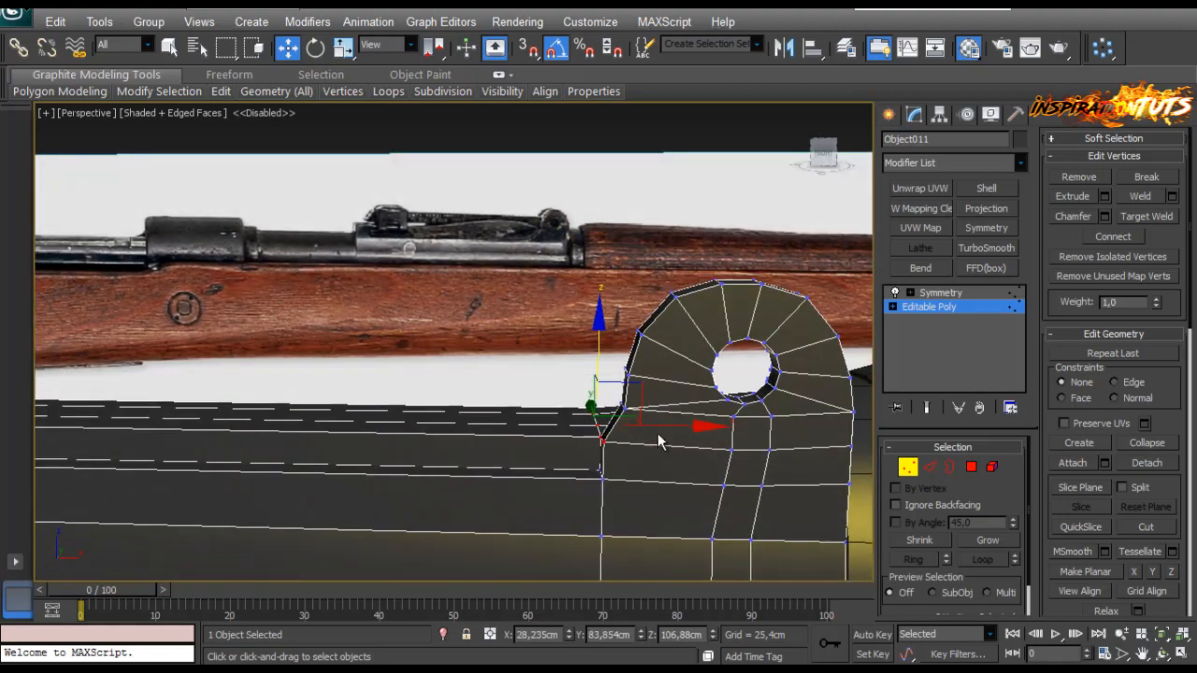
{"action": "middle_click_drag", "start_coordinate": [671, 428], "coordinate": [644, 458], "text": "alt"}
{"action": "scroll", "coordinate": [632, 457], "scroll_direction": "down", "scroll_amount": 2}
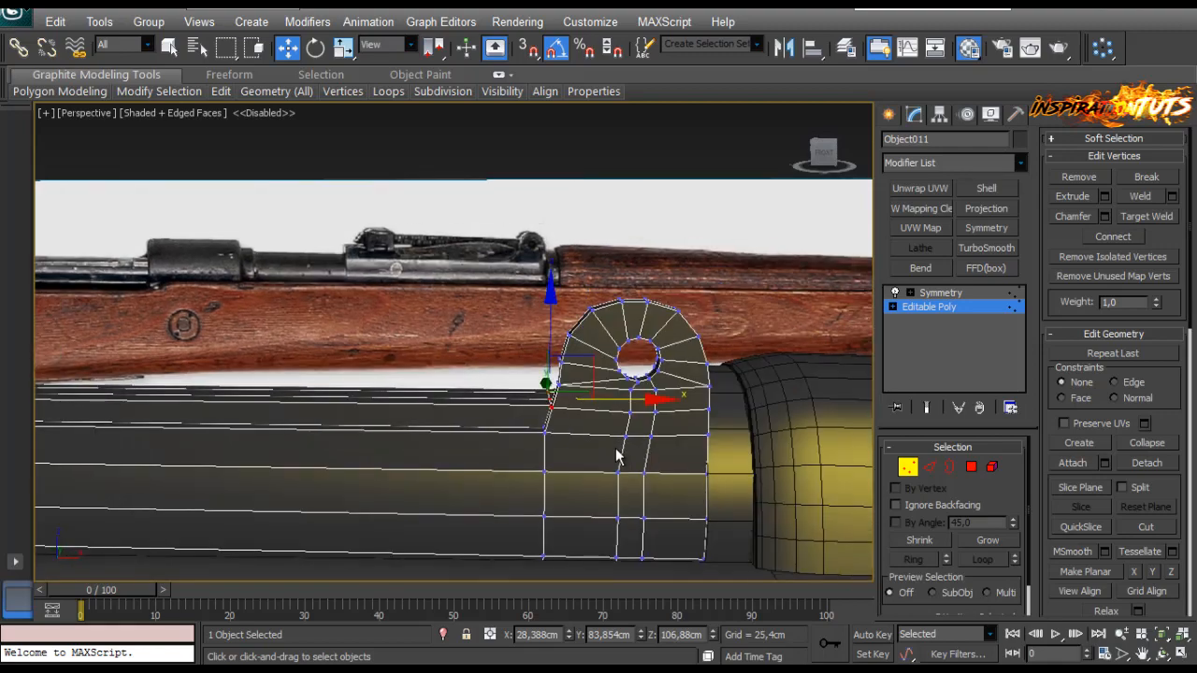
Step: In a see-through front view, move the vertical row of vertices beside the ear about 0.65 cm in negative X
{"action": "middle_click_drag", "start_coordinate": [583, 425], "coordinate": [494, 434], "text": "alt"}
{"action": "key", "text": "f"}
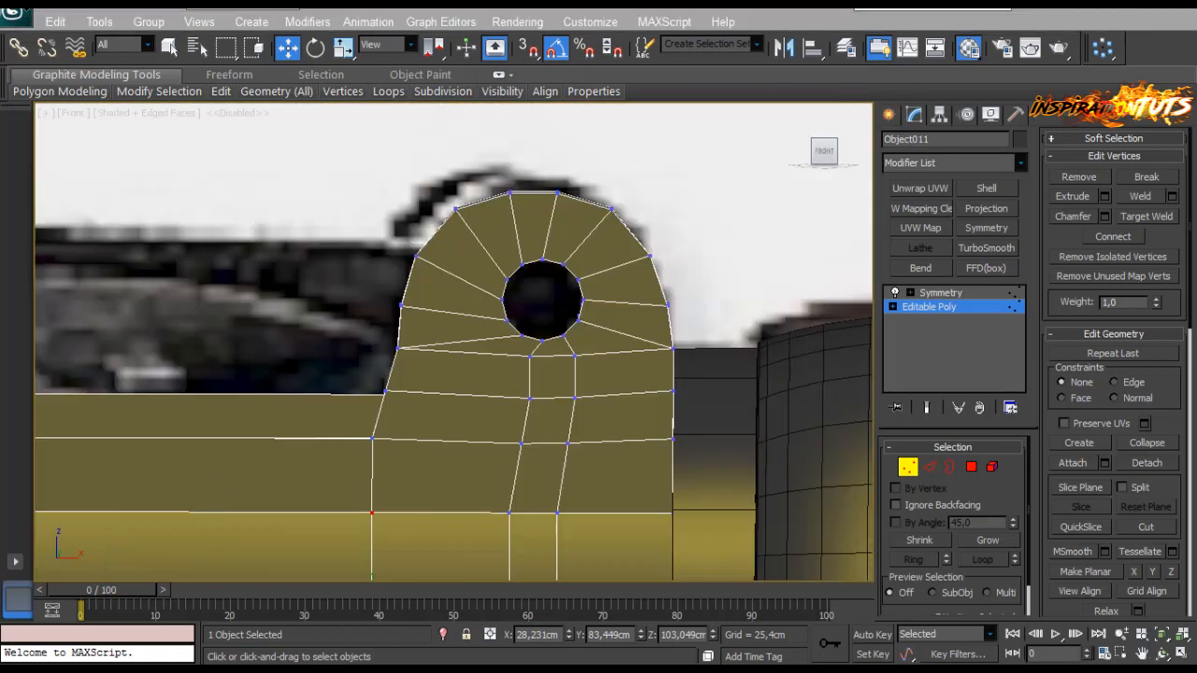
{"action": "key", "text": "alt+x"}
{"action": "middle_click_drag", "start_coordinate": [427, 404], "coordinate": [498, 344]}
{"action": "scroll", "coordinate": [492, 336], "scroll_direction": "down", "scroll_amount": 2}
{"action": "scroll", "coordinate": [499, 283], "scroll_direction": "down", "scroll_amount": 2}
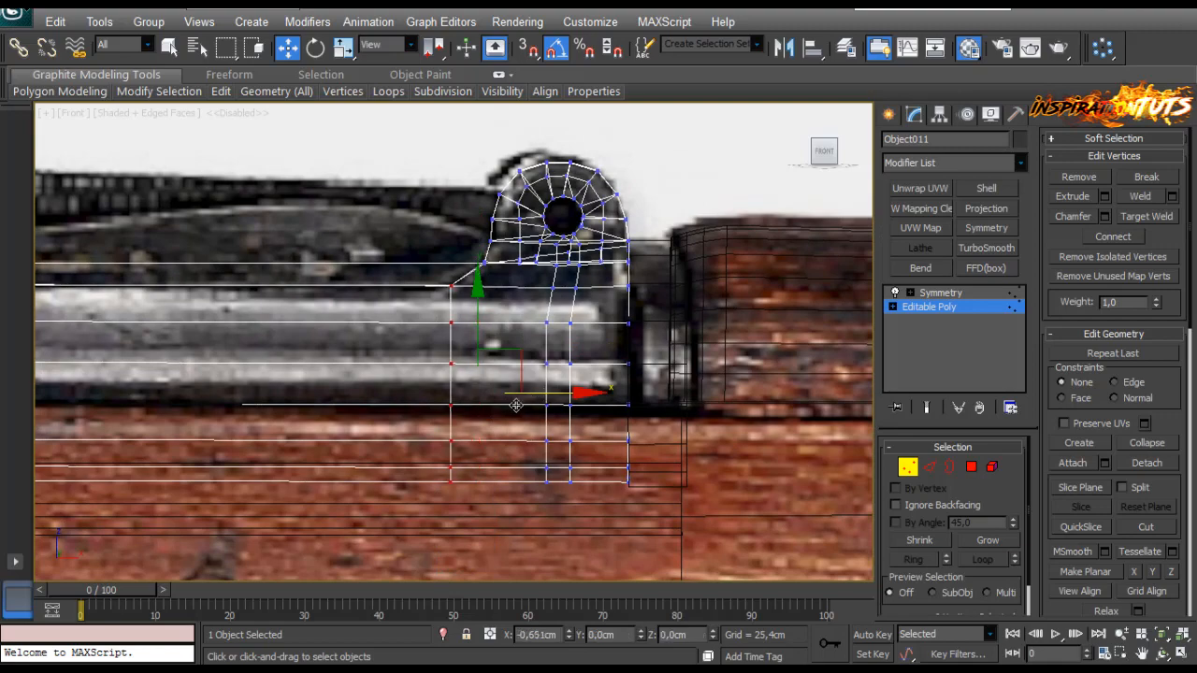
{"action": "left_click", "coordinate": [510, 409]}
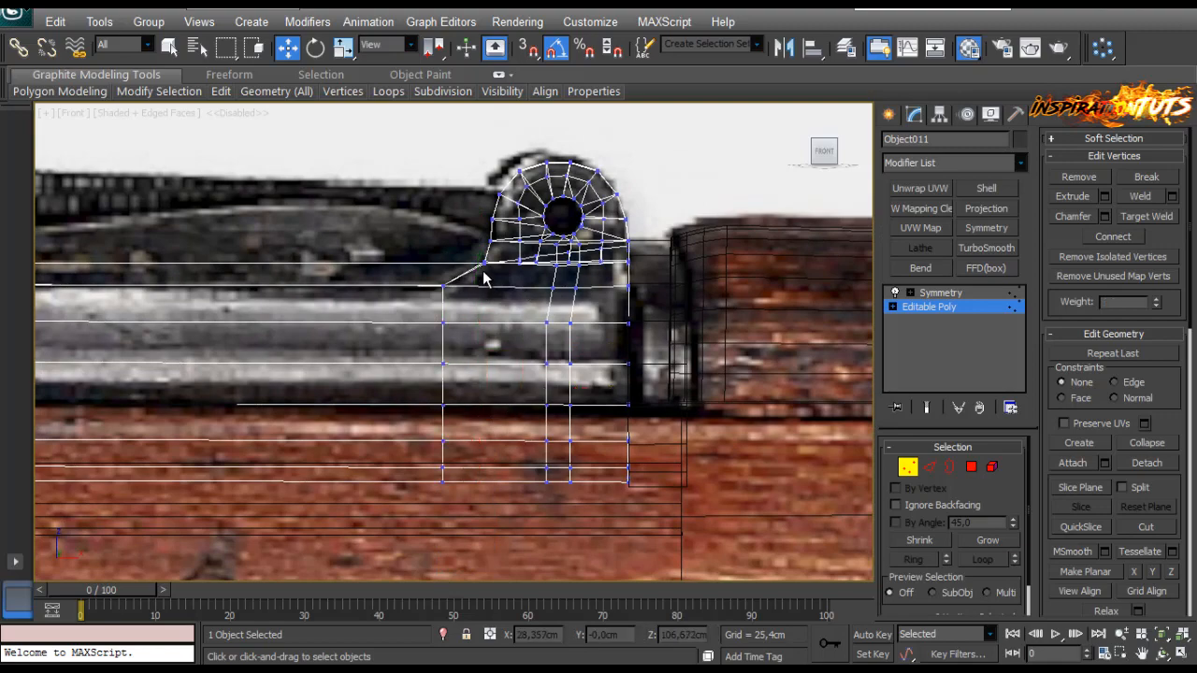
Step: Raise the outer vertices at the base of the rounded ear by about 0.03 cm in the front view
{"action": "middle_click_drag", "start_coordinate": [490, 257], "coordinate": [457, 363]}
{"action": "scroll", "coordinate": [457, 363], "scroll_direction": "up", "scroll_amount": 3}
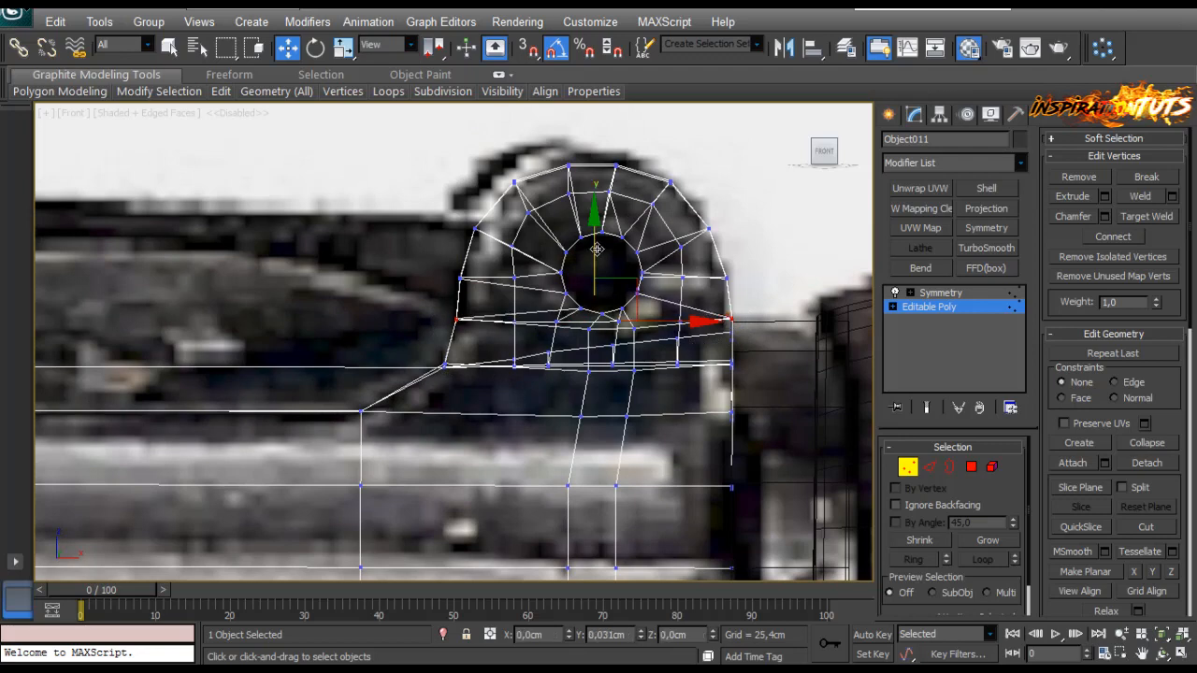
{"action": "middle_click_drag", "start_coordinate": [409, 342], "coordinate": [522, 333]}
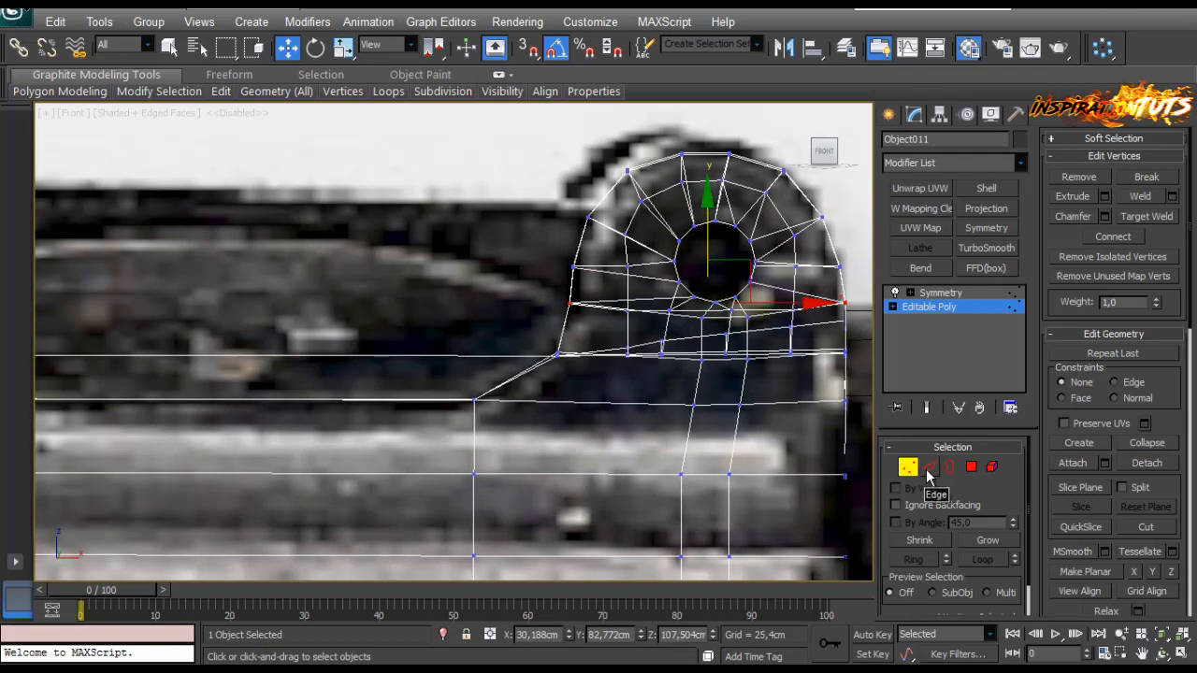
Step: Select the long narrow ledge polygon together with the sloped polygon and the ear's foot polygon that continue it
{"action": "left_click", "coordinate": [929, 468]}
{"action": "key", "text": "p"}
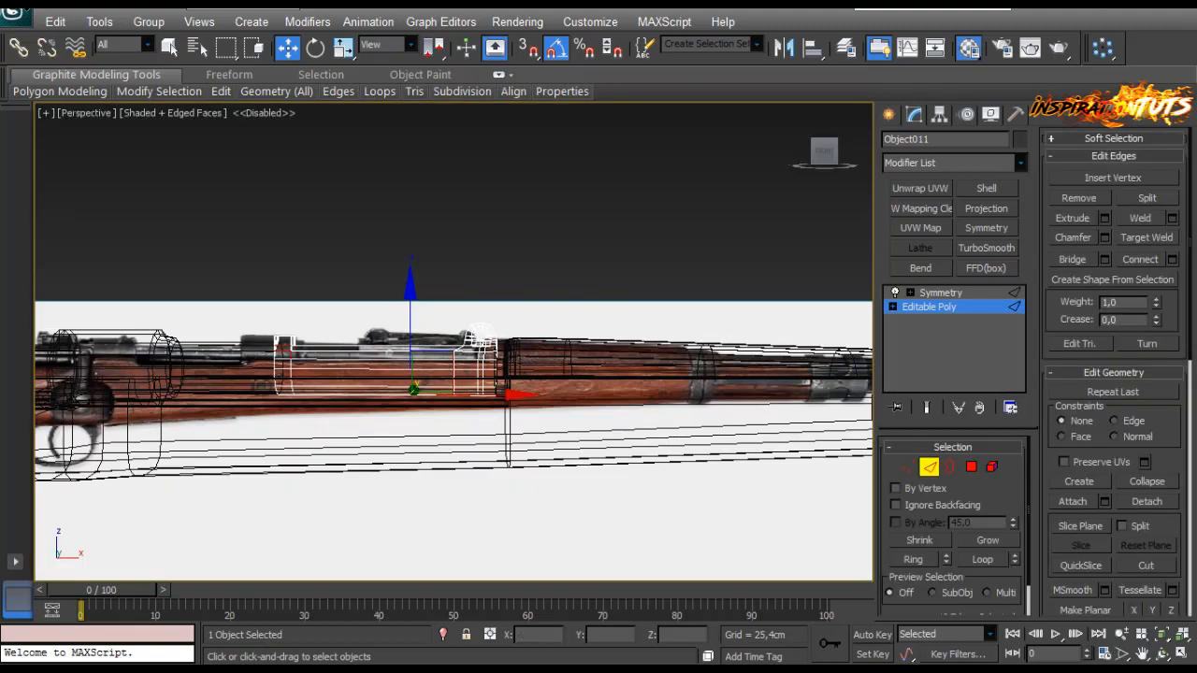
{"action": "mouse_move", "coordinate": [587, 355]}
{"action": "middle_mouse_down", "text": "alt"}
{"action": "mouse_move", "coordinate": [604, 396]}
{"action": "mouse_move", "coordinate": [692, 411]}
{"action": "middle_mouse_up", "text": "alt"}
{"action": "scroll", "coordinate": [435, 308], "scroll_direction": "up", "scroll_amount": 8}
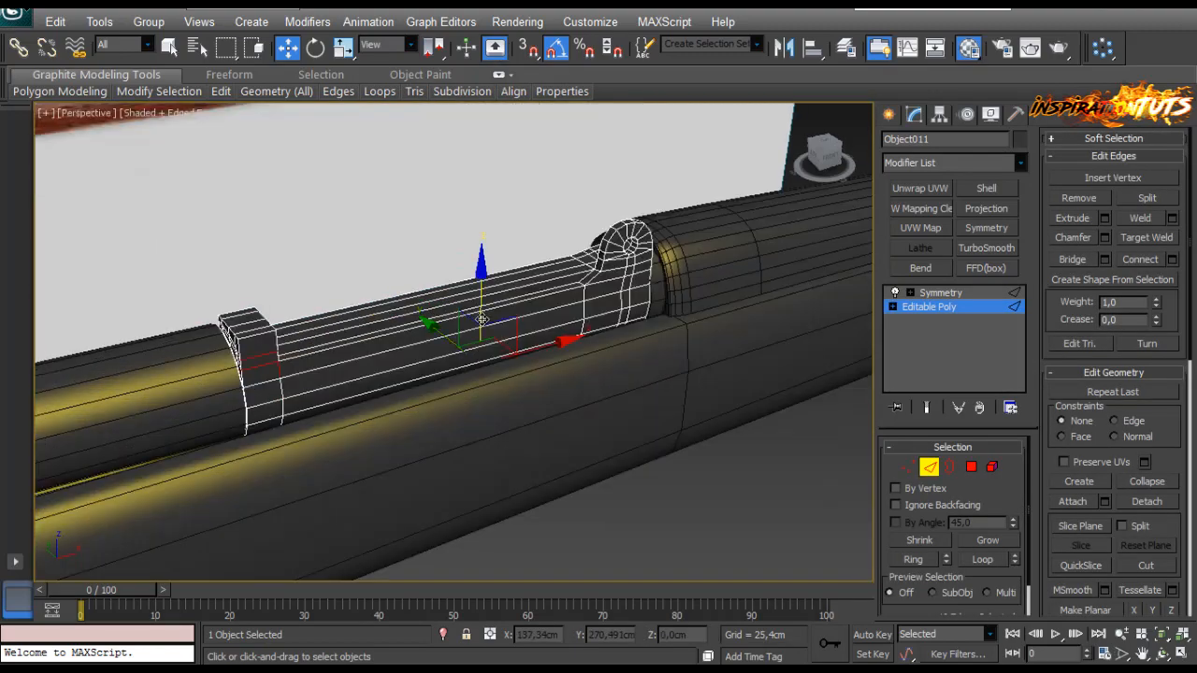
{"action": "left_click", "coordinate": [972, 466]}
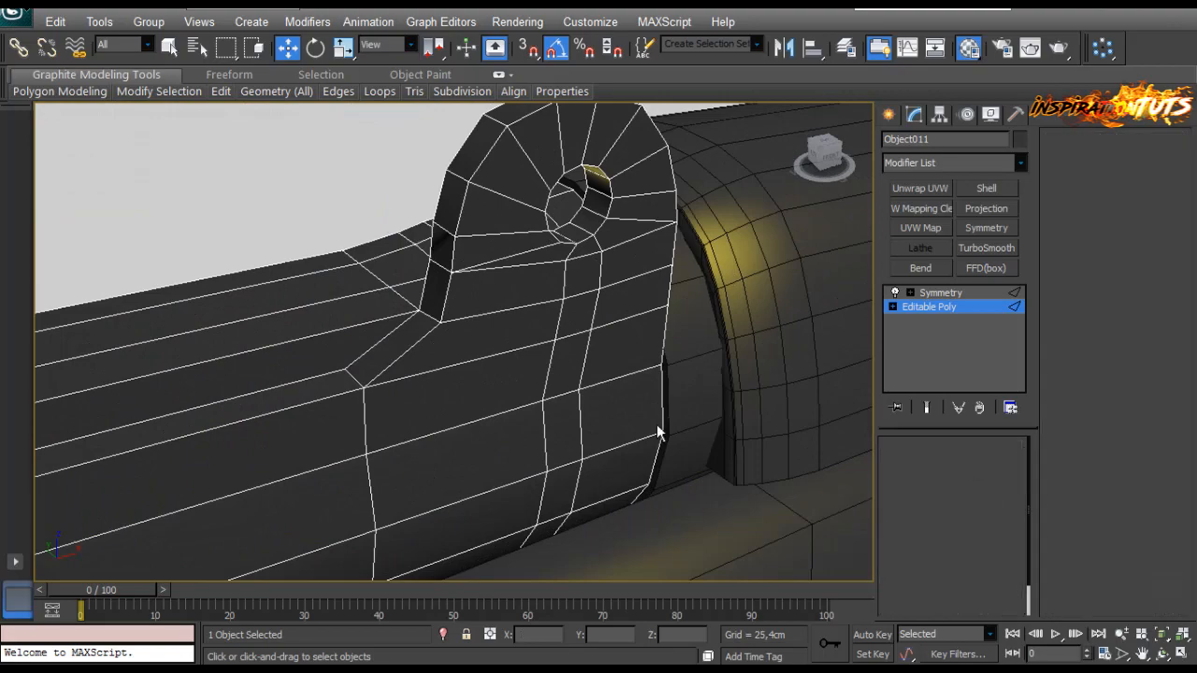
{"action": "left_click", "coordinate": [437, 292]}
{"action": "left_click", "coordinate": [403, 341], "text": "ctrl"}
{"action": "left_click", "coordinate": [325, 381], "text": "ctrl"}
{"action": "scroll", "coordinate": [327, 382], "scroll_direction": "down", "scroll_amount": 4}
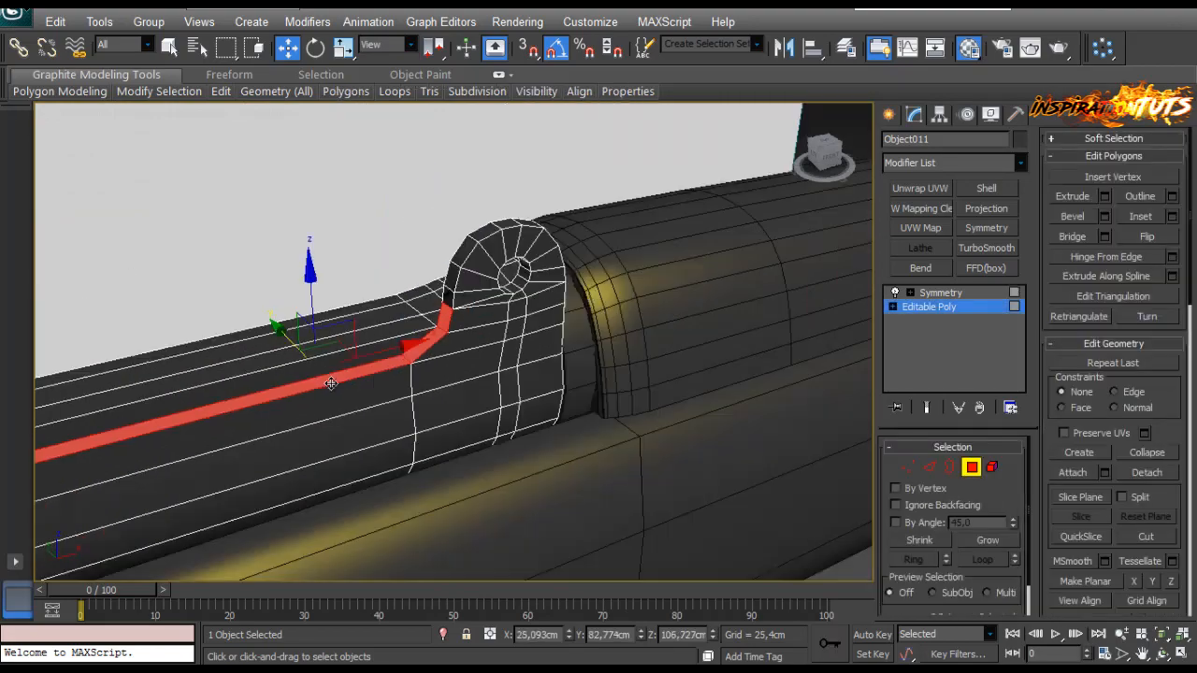
{"action": "middle_click_drag", "start_coordinate": [328, 381], "coordinate": [300, 352], "text": "alt"}
{"action": "scroll", "coordinate": [454, 356], "scroll_direction": "up", "scroll_amount": 2}
{"action": "middle_click_drag", "start_coordinate": [598, 397], "coordinate": [598, 354], "text": "alt"}
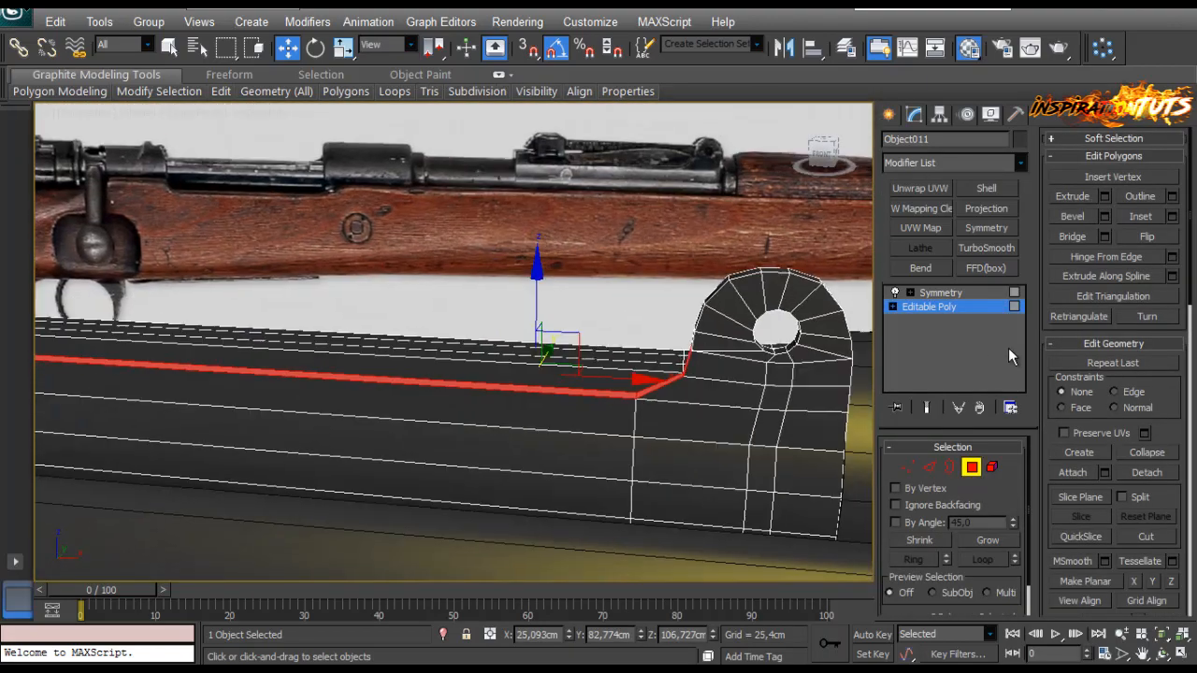
Step: Extrude the selected ledge polygons by 1.865 cm
{"action": "left_click", "coordinate": [1105, 197]}
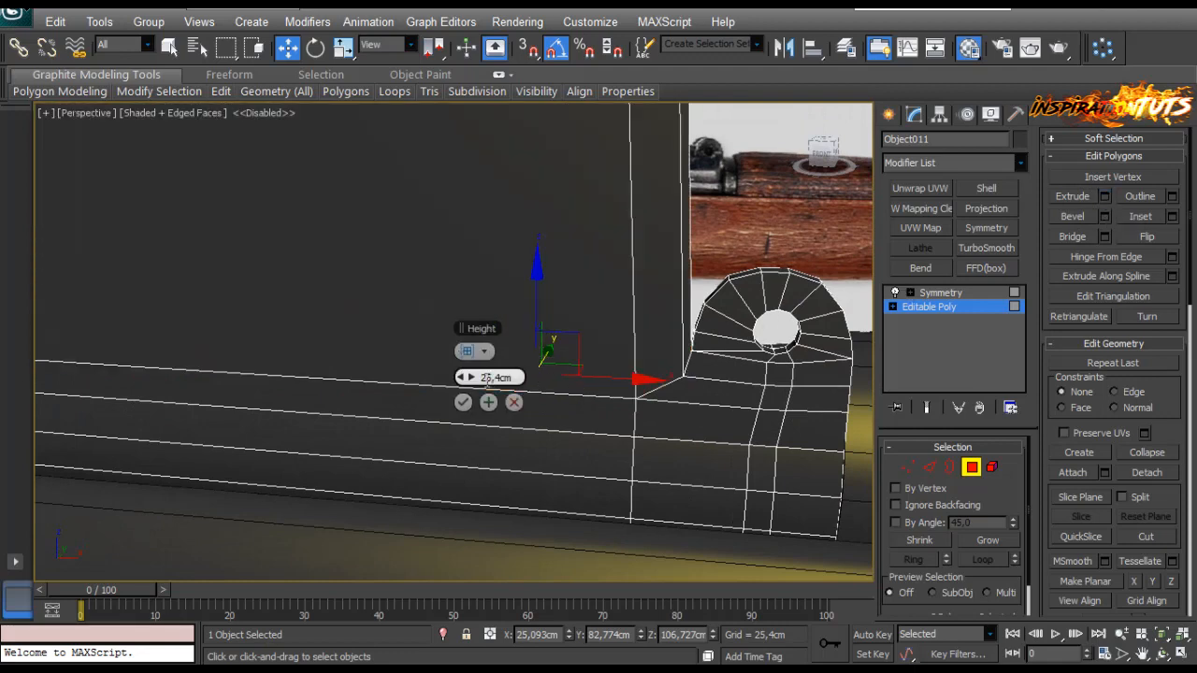
{"action": "mouse_move", "coordinate": [473, 378]}
{"action": "left_mouse_down"}
{"action": "mouse_move", "coordinate": [473, 401]}
{"action": "mouse_move", "coordinate": [472, 377]}
{"action": "left_mouse_up"}
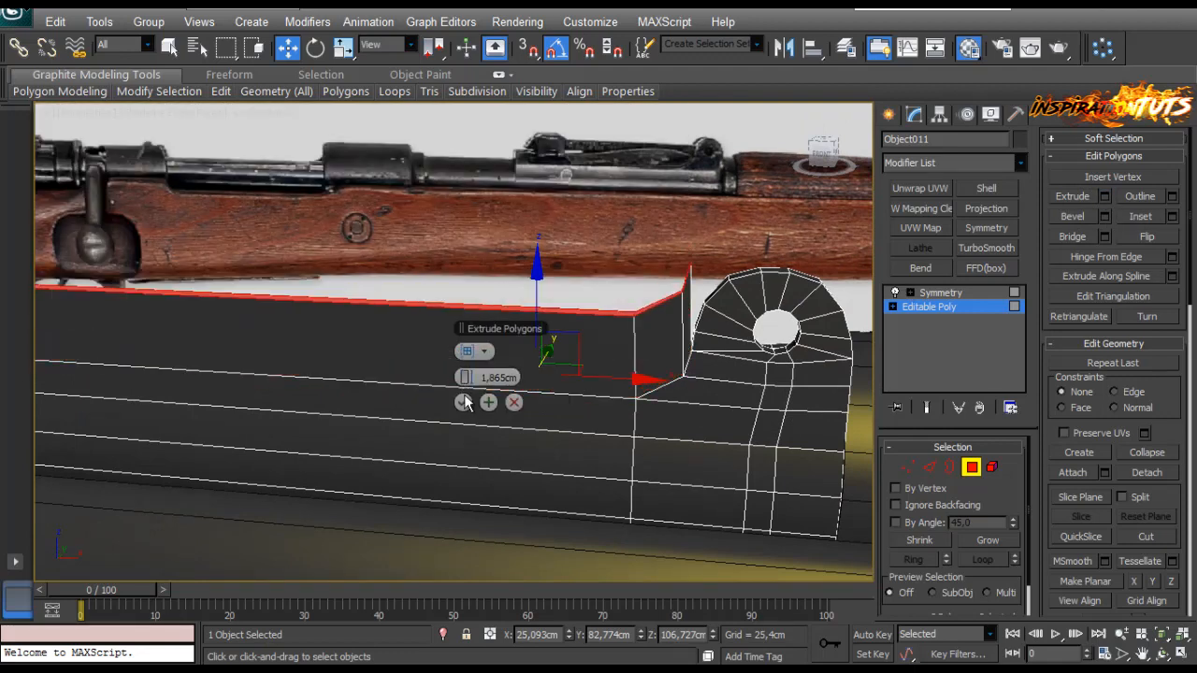
{"action": "left_click", "coordinate": [464, 402]}
Step: Flatten the extruded top by scaling it to about 5% along Z, and lower it about 0.9 cm
{"action": "key", "text": "r"}
{"action": "left_click_drag", "start_coordinate": [532, 182], "coordinate": [503, 475]}
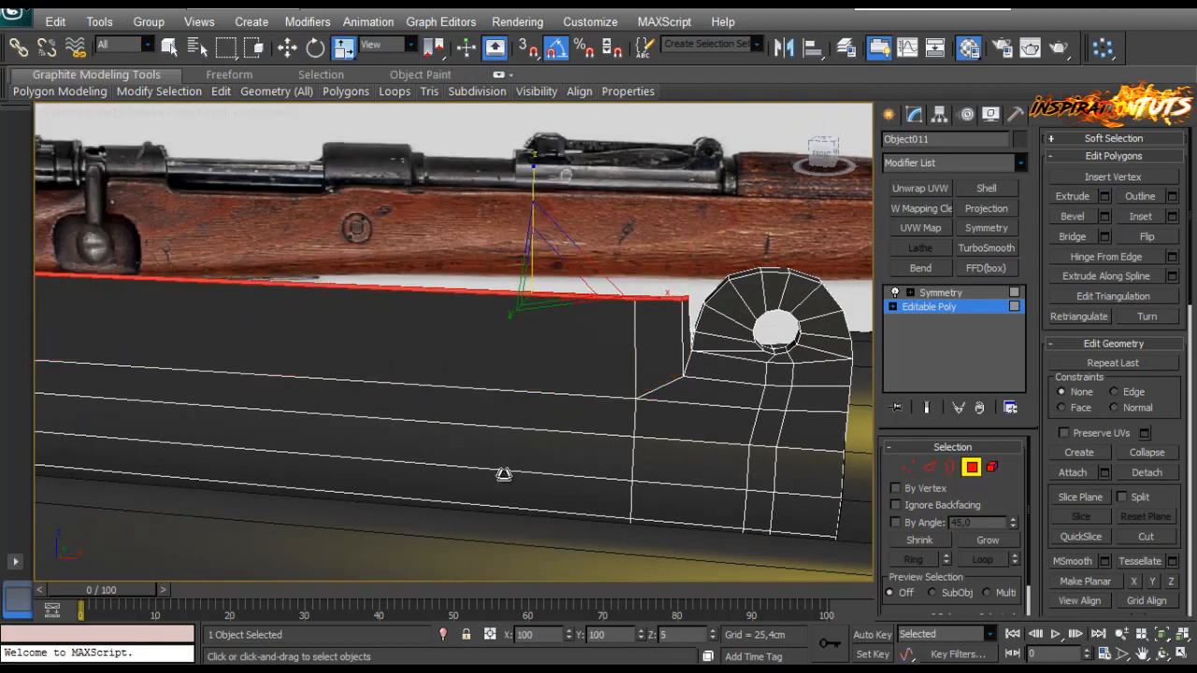
{"action": "key", "text": "w"}
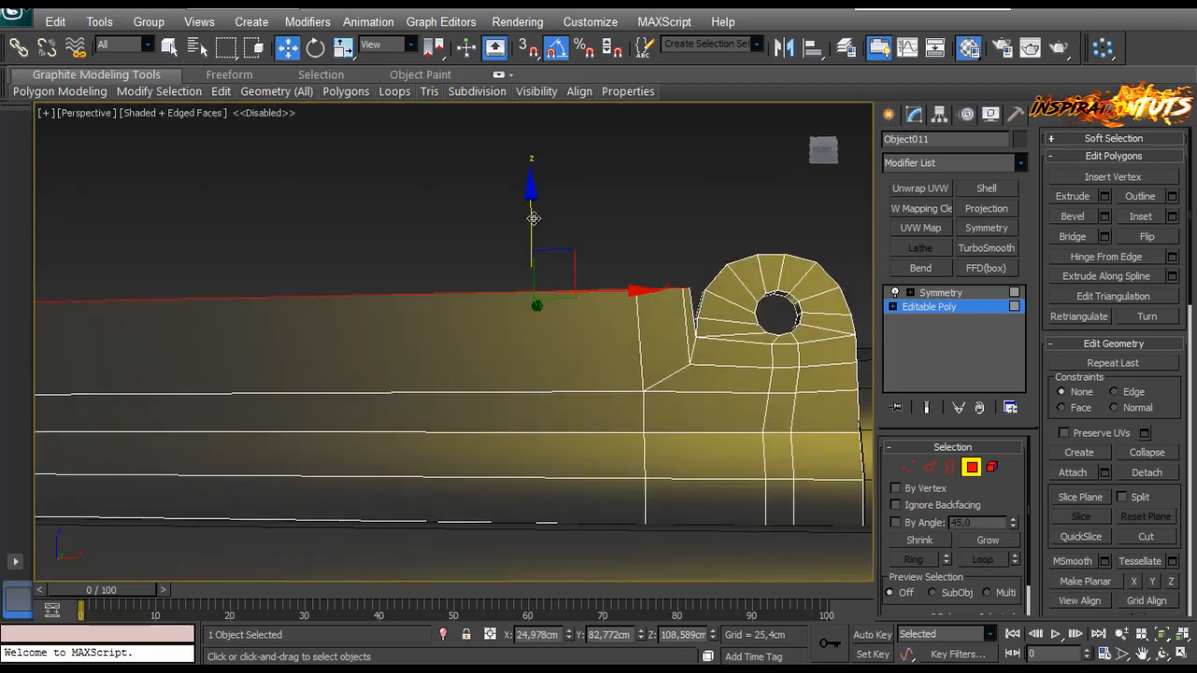
{"action": "left_click_drag", "start_coordinate": [533, 218], "coordinate": [534, 262]}
{"action": "scroll", "coordinate": [627, 387], "scroll_direction": "down", "scroll_amount": 2}
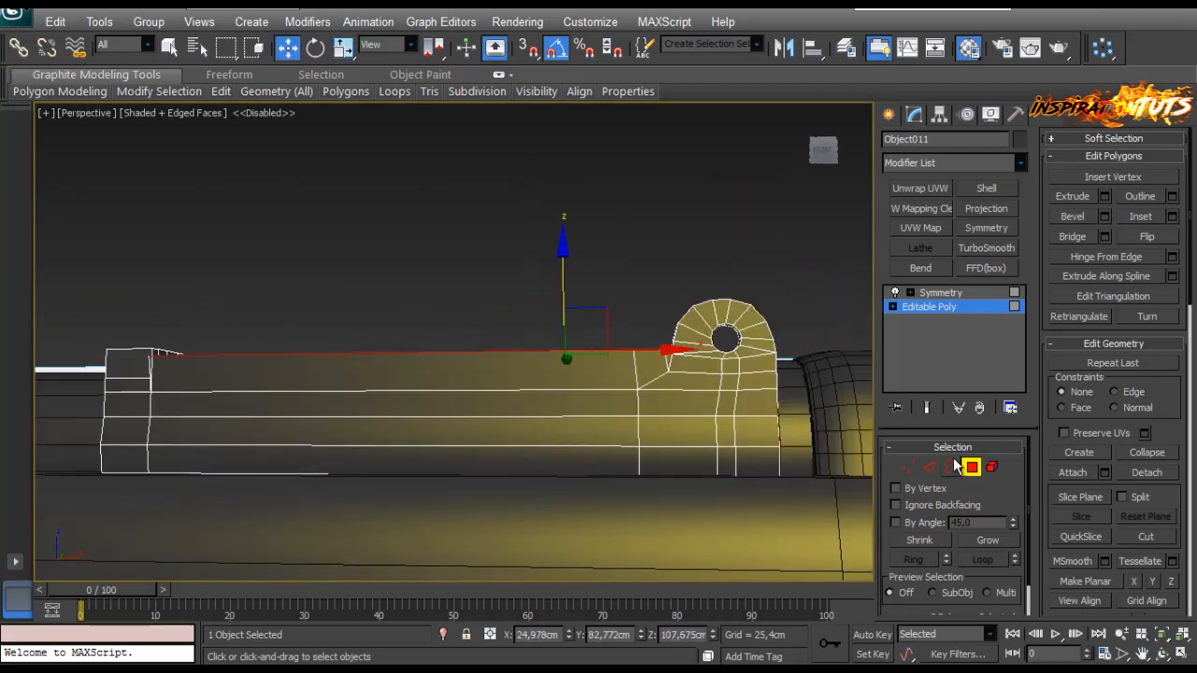
Step: Grow the selection to cover the whole extruded wall and detach it as a separate object
{"action": "left_click", "coordinate": [988, 541]}
{"action": "middle_click_drag", "start_coordinate": [515, 332], "coordinate": [471, 339]}
{"action": "scroll", "coordinate": [471, 339], "scroll_direction": "up", "scroll_amount": 3}
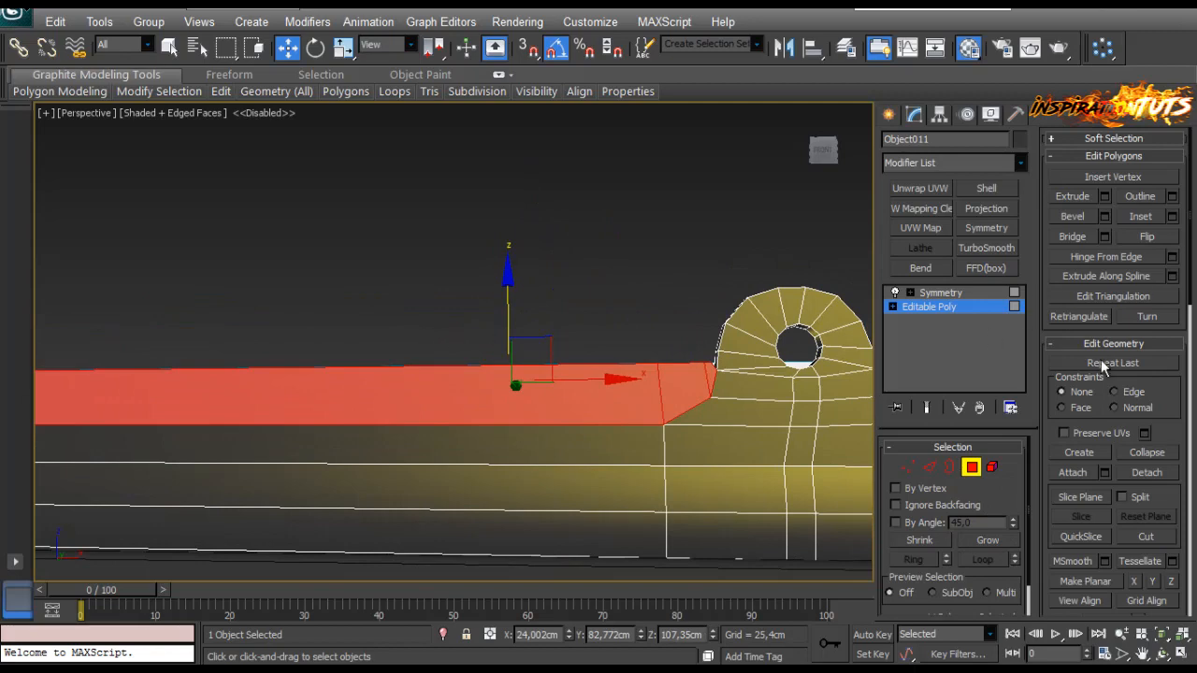
{"action": "left_click", "coordinate": [1136, 473]}
{"action": "left_click", "coordinate": [654, 345]}
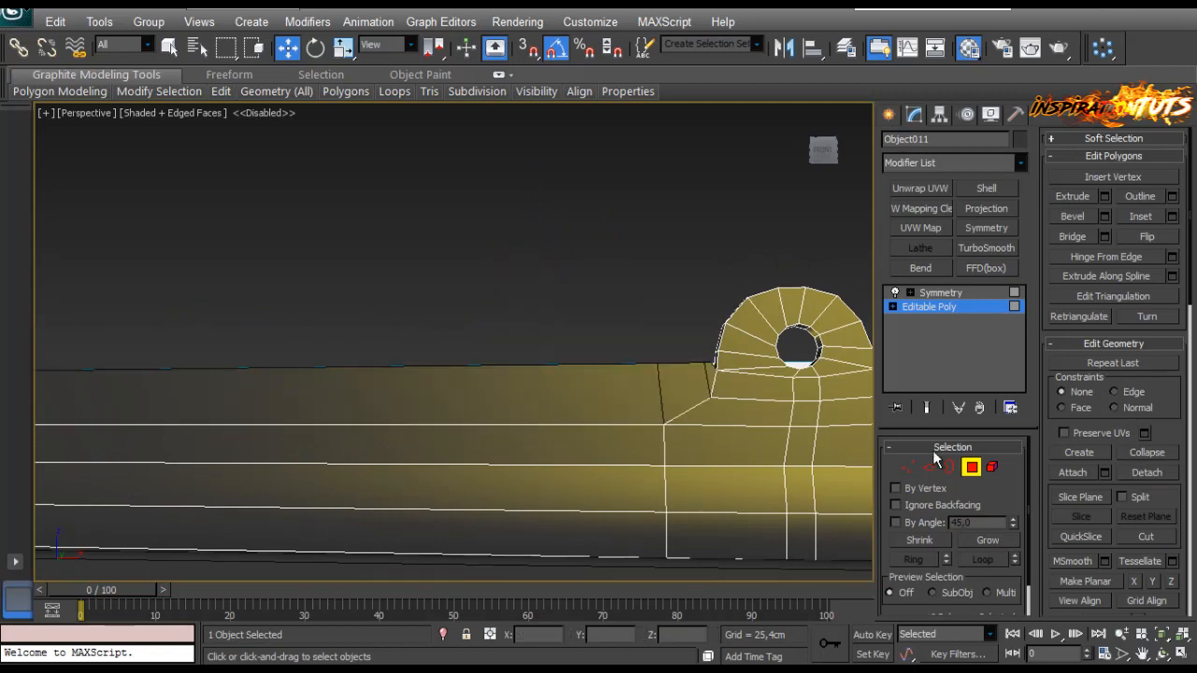
Step: Select the detached wall for vertex editing and show it see-through over the reference from the front, close to the ear
{"action": "left_click", "coordinate": [971, 467]}
{"action": "left_click", "coordinate": [575, 256]}
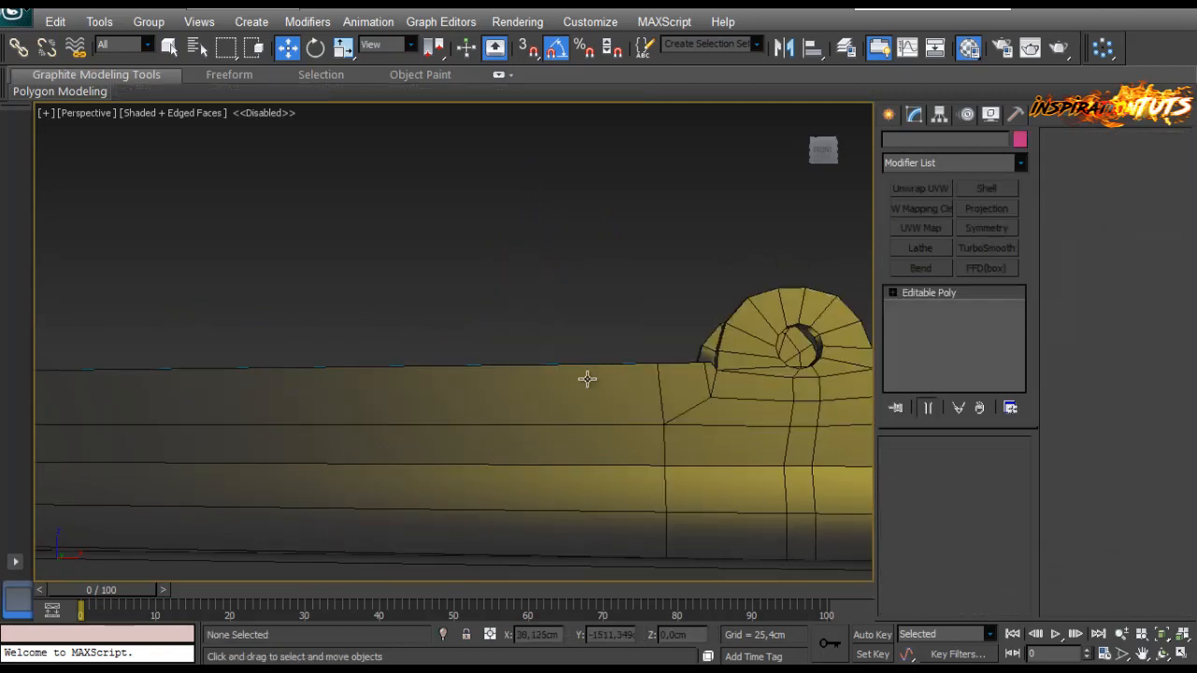
{"action": "left_click", "coordinate": [586, 377]}
{"action": "key", "text": "1"}
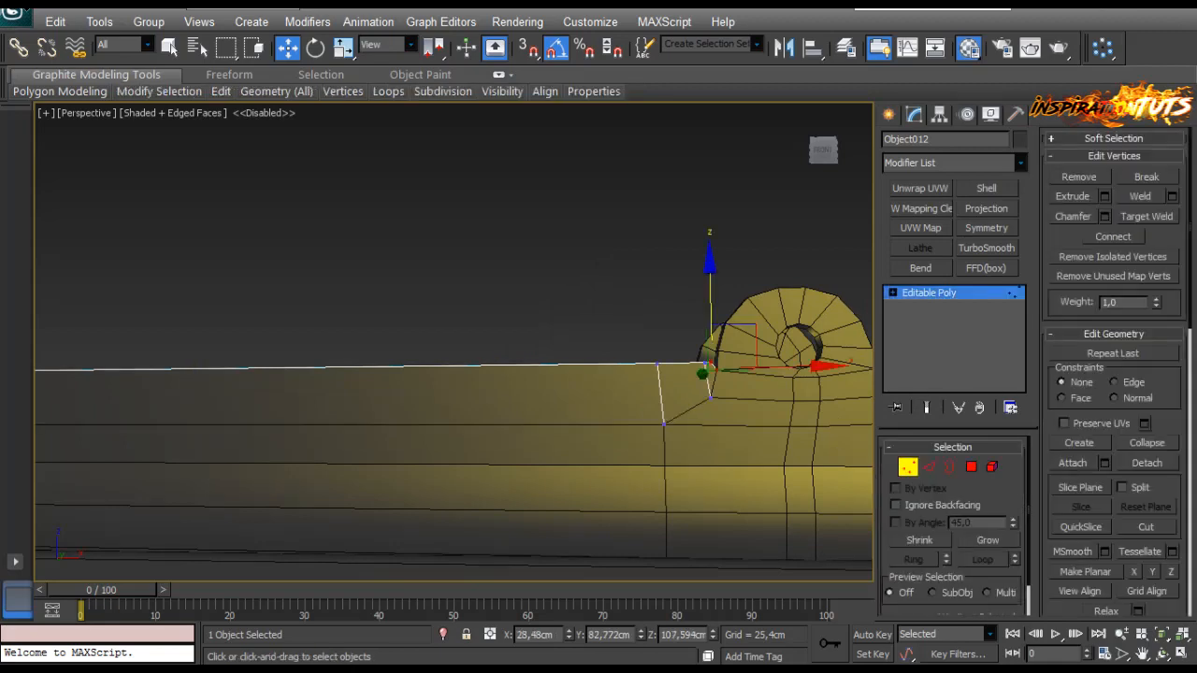
{"action": "key", "text": "alt+x"}
{"action": "key", "text": "f"}
{"action": "scroll", "coordinate": [629, 406], "scroll_direction": "up", "scroll_amount": 5}
{"action": "middle_click_drag", "start_coordinate": [561, 374], "coordinate": [650, 438]}
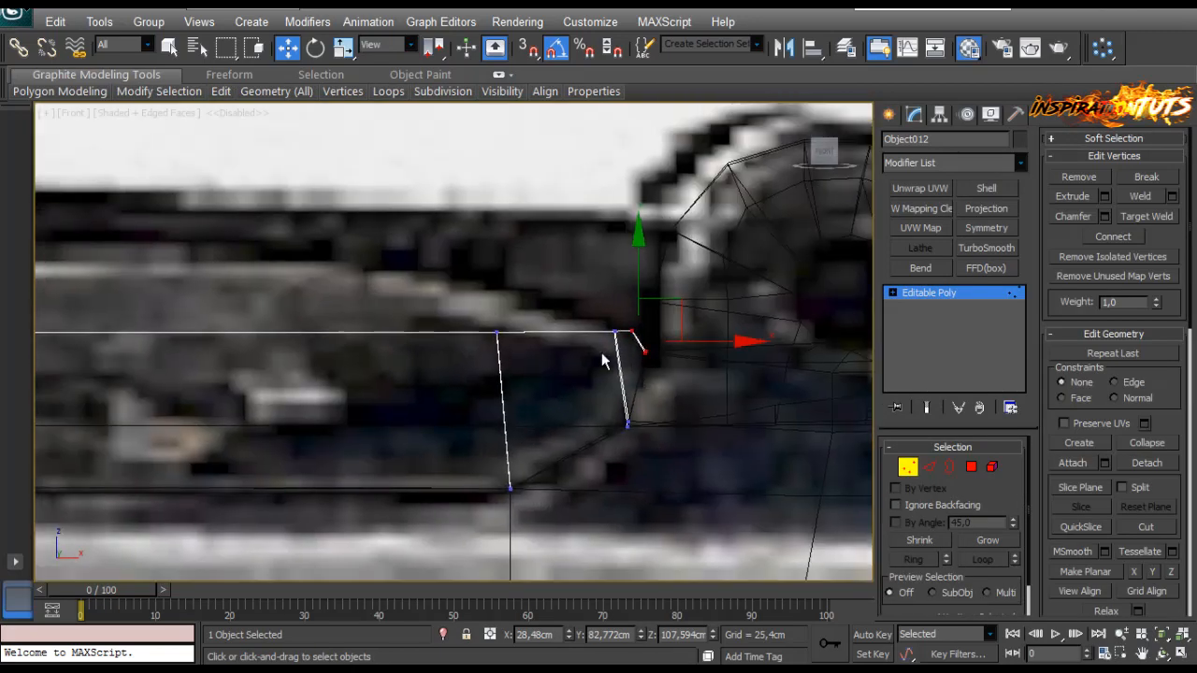
{"action": "scroll", "coordinate": [639, 340], "scroll_direction": "up", "scroll_amount": 3}
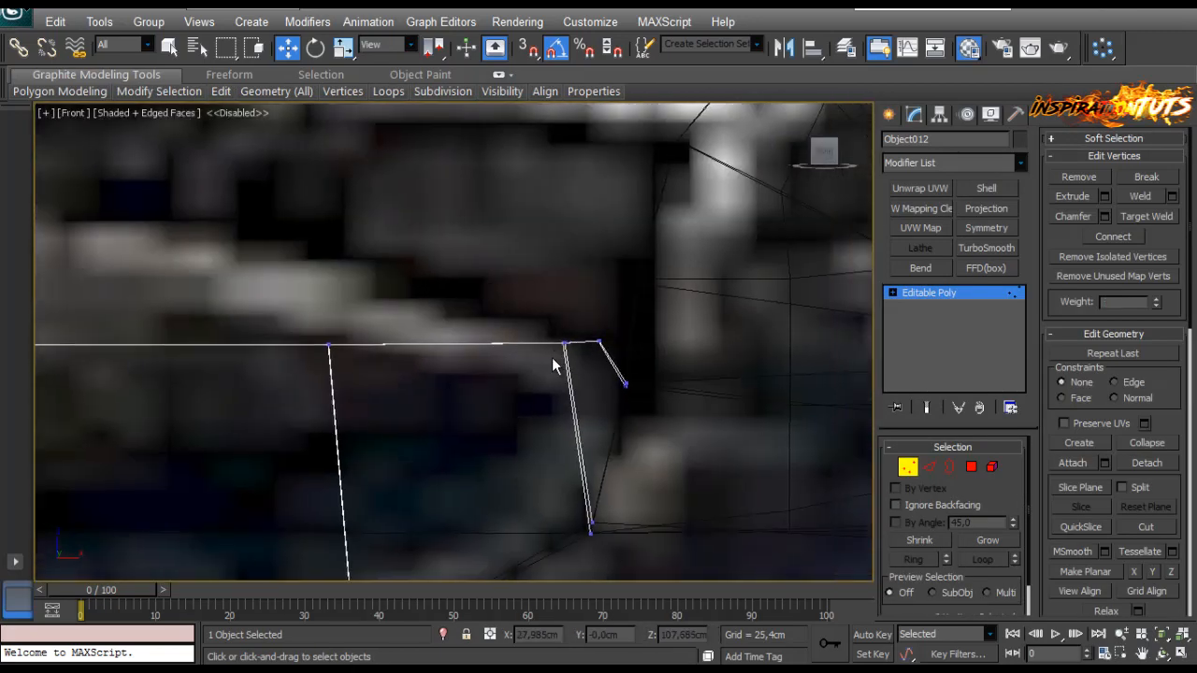
Step: Target-weld the wall's outermost top vertex at the ear end onto the neighbouring top vertex
{"action": "left_click", "coordinate": [1141, 218]}
{"action": "middle_click_drag", "start_coordinate": [594, 345], "coordinate": [600, 371], "text": "alt"}
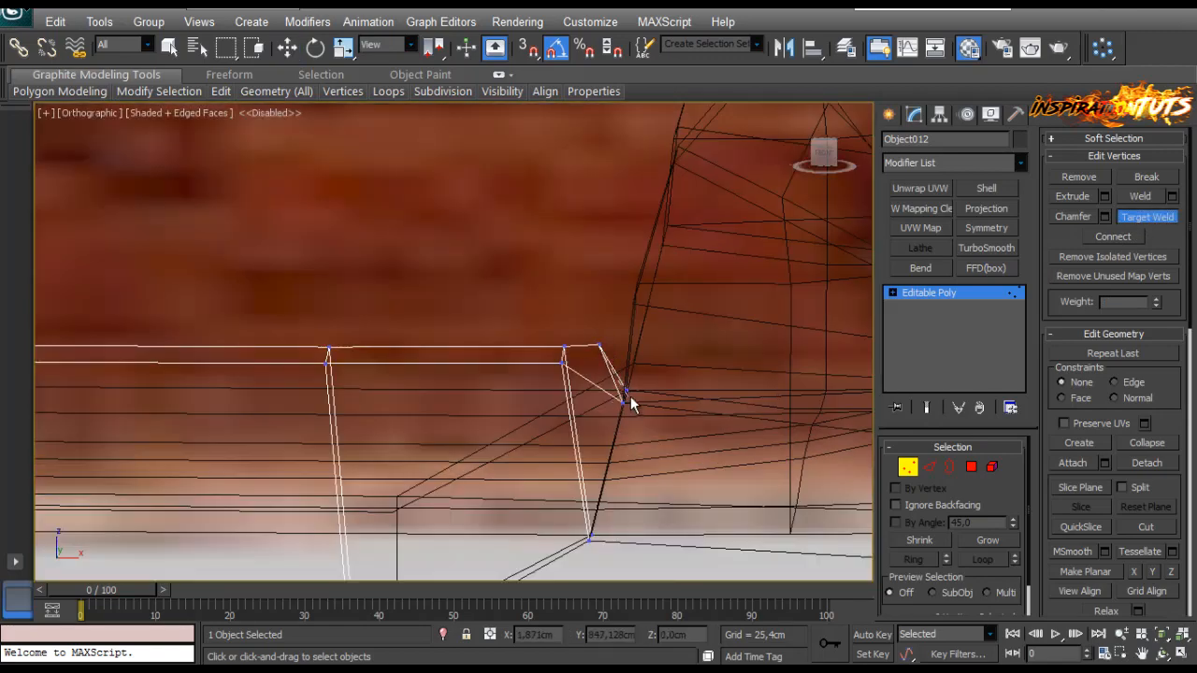
{"action": "right_click", "coordinate": [565, 350]}
Step: Shift the welded top vertices slightly toward the ear and down, and raise the next column's top vertices about 0.35 cm
{"action": "key", "text": "f"}
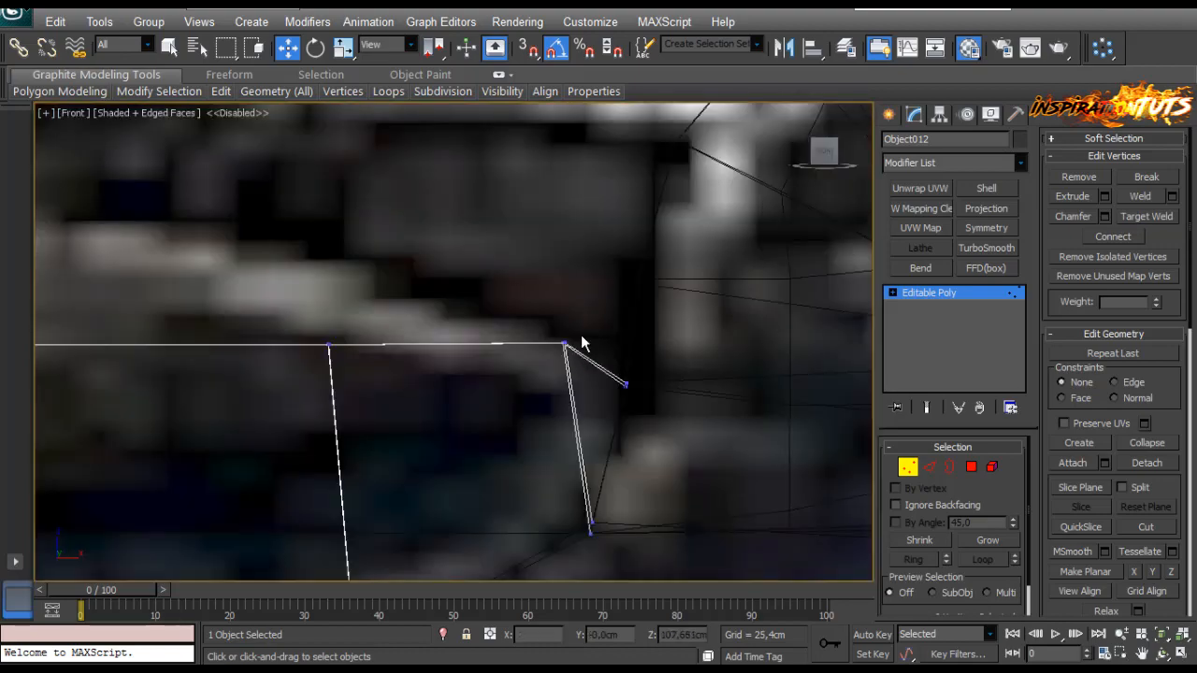
{"action": "left_click_drag", "start_coordinate": [538, 379], "coordinate": [536, 375]}
{"action": "left_click_drag", "start_coordinate": [601, 307], "coordinate": [618, 316]}
{"action": "left_click", "coordinate": [329, 344]}
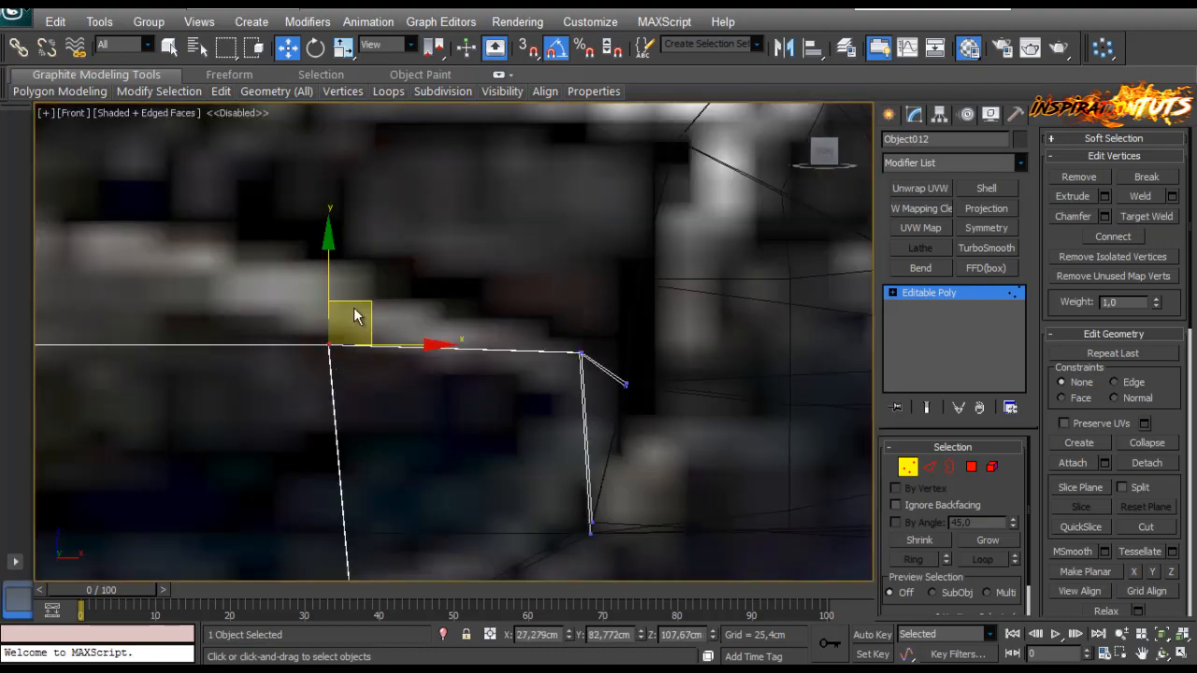
{"action": "left_click_drag", "start_coordinate": [355, 299], "coordinate": [370, 225]}
Step: Straighten the wall's end farthest from the ear into a vertical line by scaling its vertices along X, and lower its top about 0.47 cm
{"action": "scroll", "coordinate": [373, 342], "scroll_direction": "up", "scroll_amount": 10}
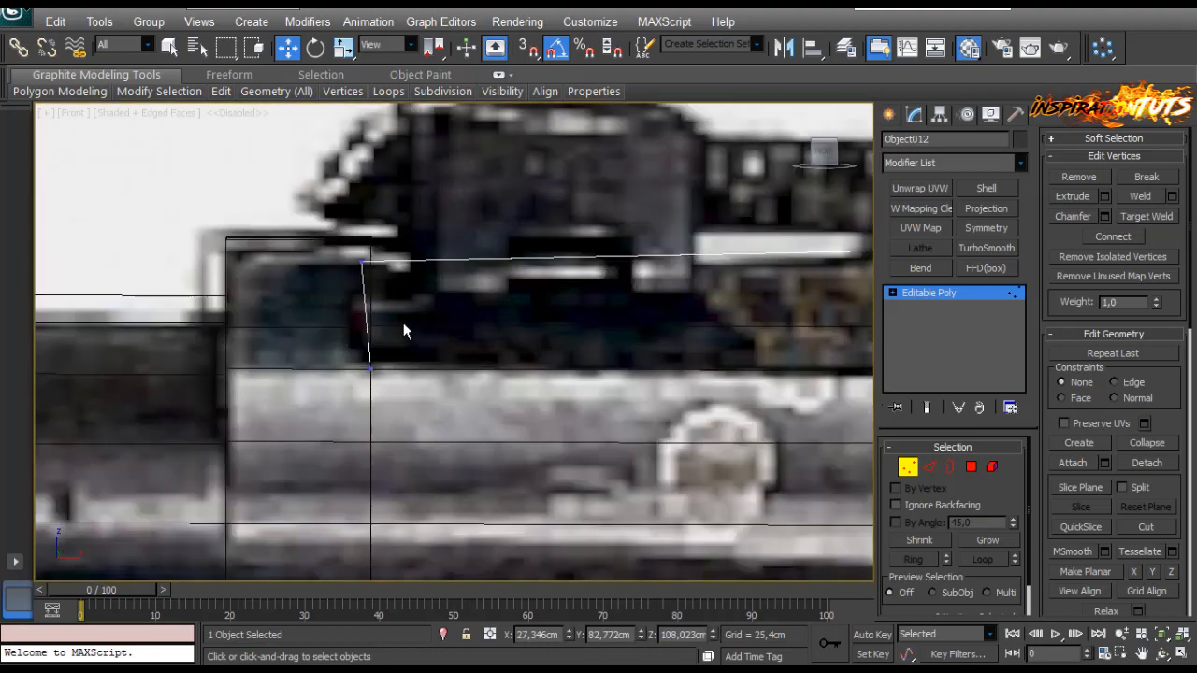
{"action": "scroll", "coordinate": [398, 323], "scroll_direction": "up", "scroll_amount": 2}
{"action": "middle_click_drag", "start_coordinate": [374, 319], "coordinate": [453, 404]}
{"action": "scroll", "coordinate": [448, 374], "scroll_direction": "up", "scroll_amount": 2}
{"action": "left_click_drag", "start_coordinate": [431, 302], "coordinate": [348, 327]}
{"action": "scroll", "coordinate": [375, 314], "scroll_direction": "up", "scroll_amount": 2}
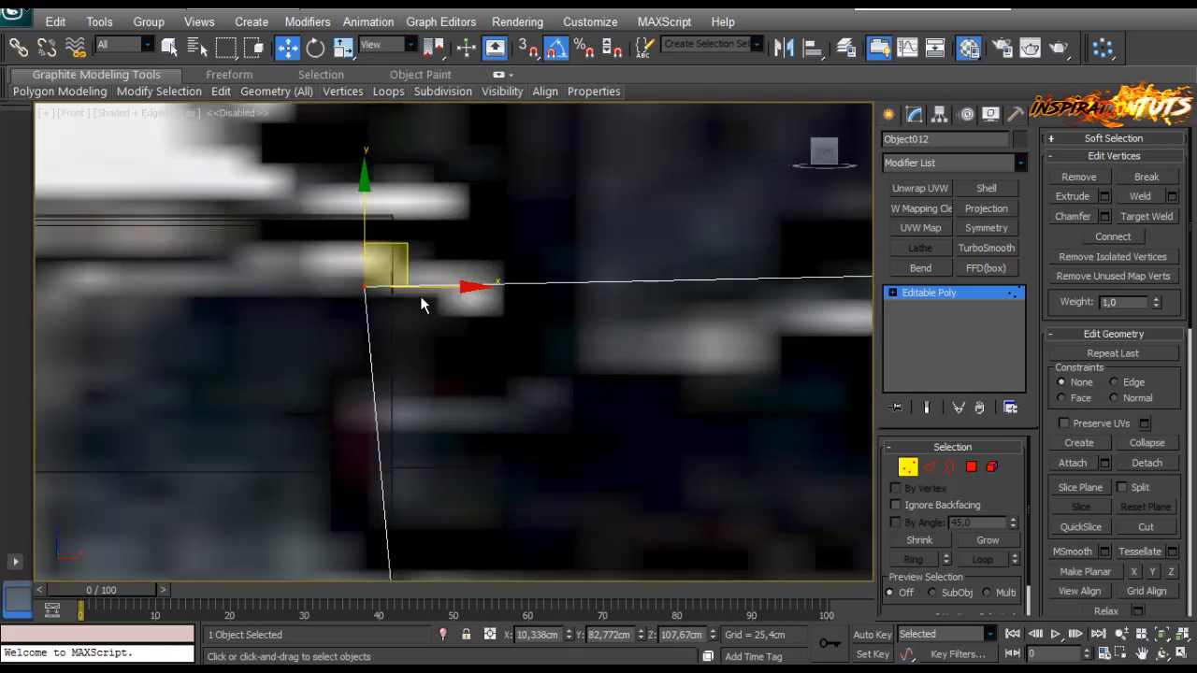
{"action": "scroll", "coordinate": [454, 328], "scroll_direction": "down", "scroll_amount": 2}
{"action": "left_click_drag", "start_coordinate": [453, 310], "coordinate": [352, 553]}
{"action": "key", "text": "r"}
{"action": "scroll", "coordinate": [580, 433], "scroll_direction": "down", "scroll_amount": 5}
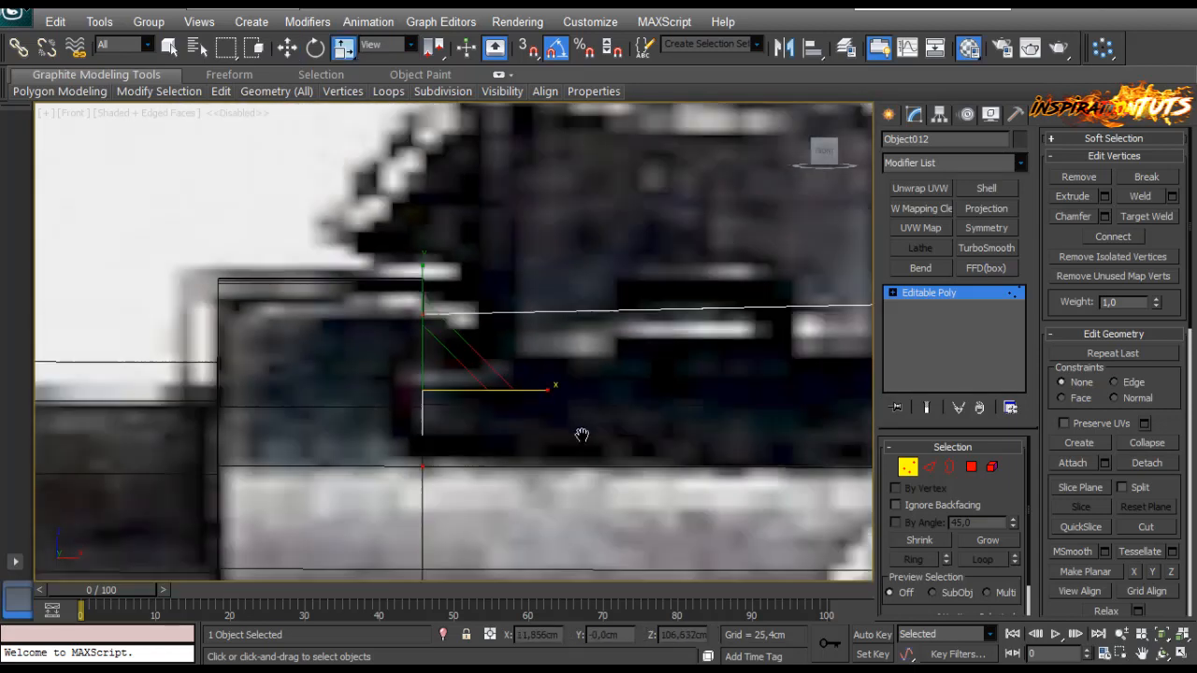
{"action": "middle_click_drag", "start_coordinate": [580, 433], "coordinate": [358, 346]}
{"action": "scroll", "coordinate": [358, 346], "scroll_direction": "up", "scroll_amount": 2}
{"action": "left_click_drag", "start_coordinate": [308, 325], "coordinate": [308, 325]}
{"action": "key", "text": "w"}
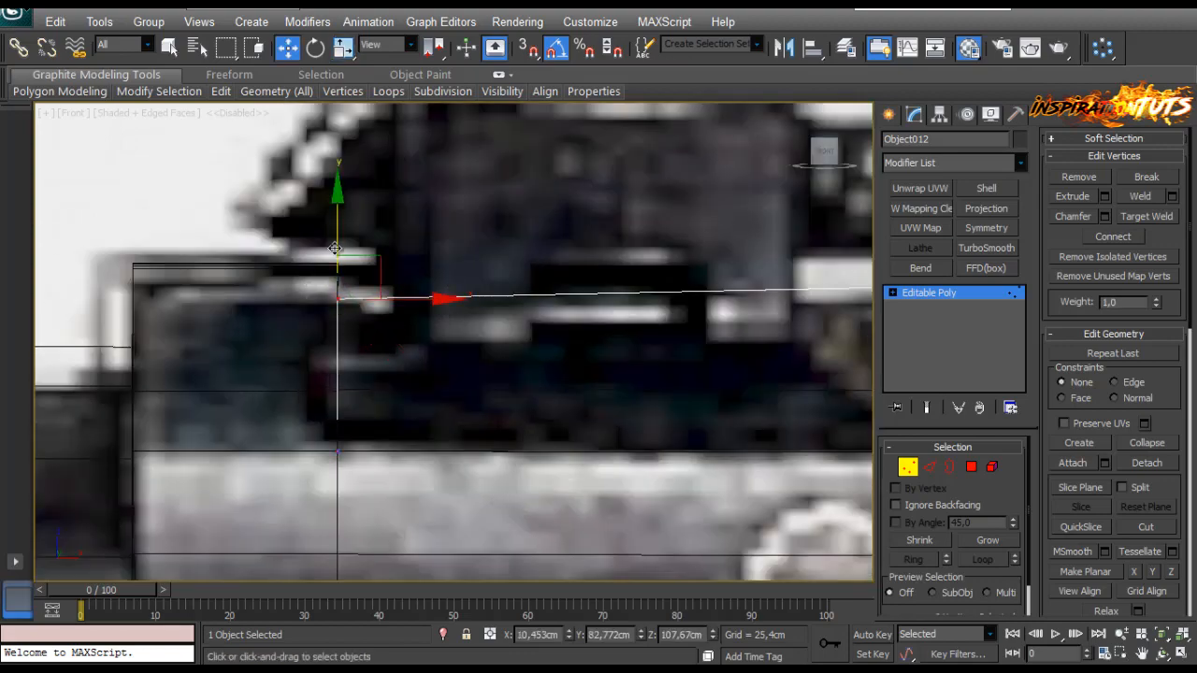
{"action": "left_click_drag", "start_coordinate": [334, 247], "coordinate": [334, 300]}
Step: Connect the wall's long lengthwise edges with 5 segments, pinch 14 and slide 15
{"action": "scroll", "coordinate": [606, 407], "scroll_direction": "down", "scroll_amount": 2}
{"action": "middle_click_drag", "start_coordinate": [721, 420], "coordinate": [118, 382]}
{"action": "scroll", "coordinate": [350, 405], "scroll_direction": "down", "scroll_amount": 2}
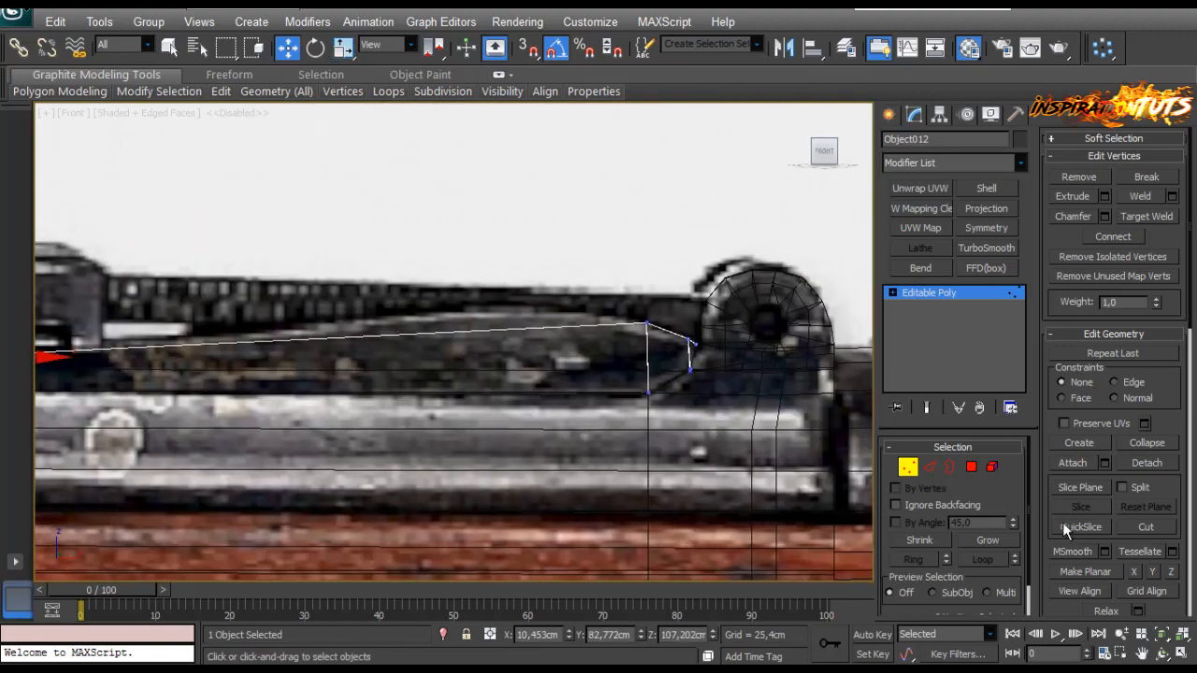
{"action": "left_click", "coordinate": [930, 468]}
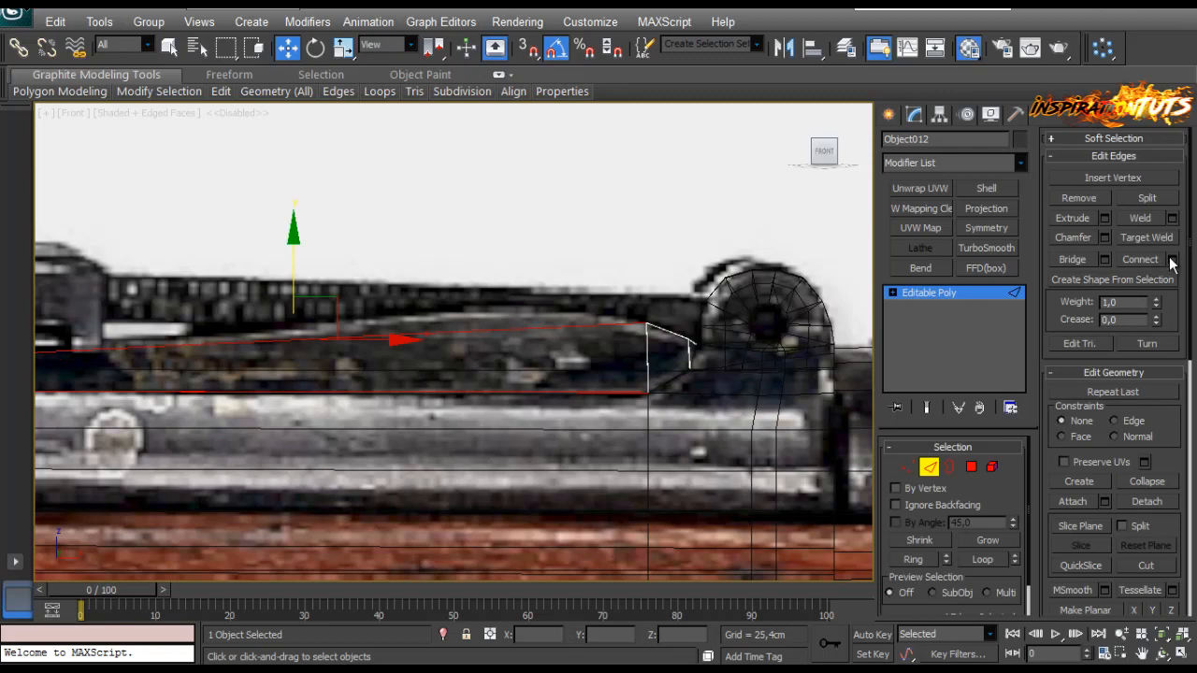
{"action": "left_click", "coordinate": [1173, 259]}
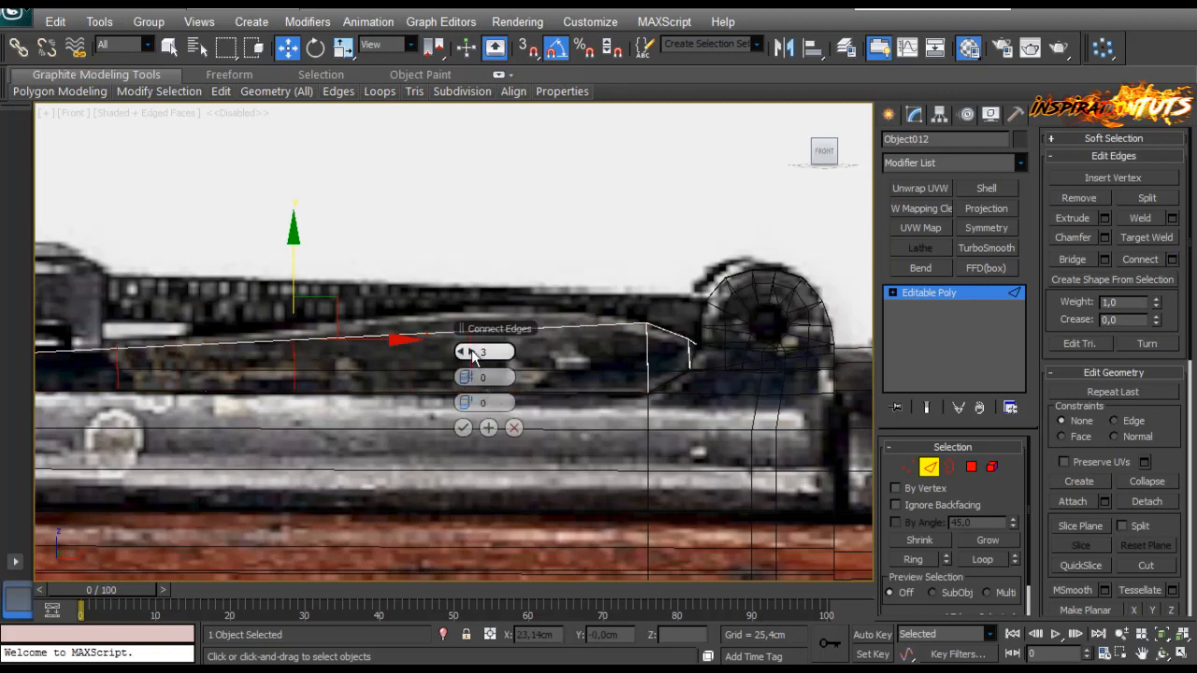
{"action": "middle_click_drag", "start_coordinate": [345, 351], "coordinate": [439, 347]}
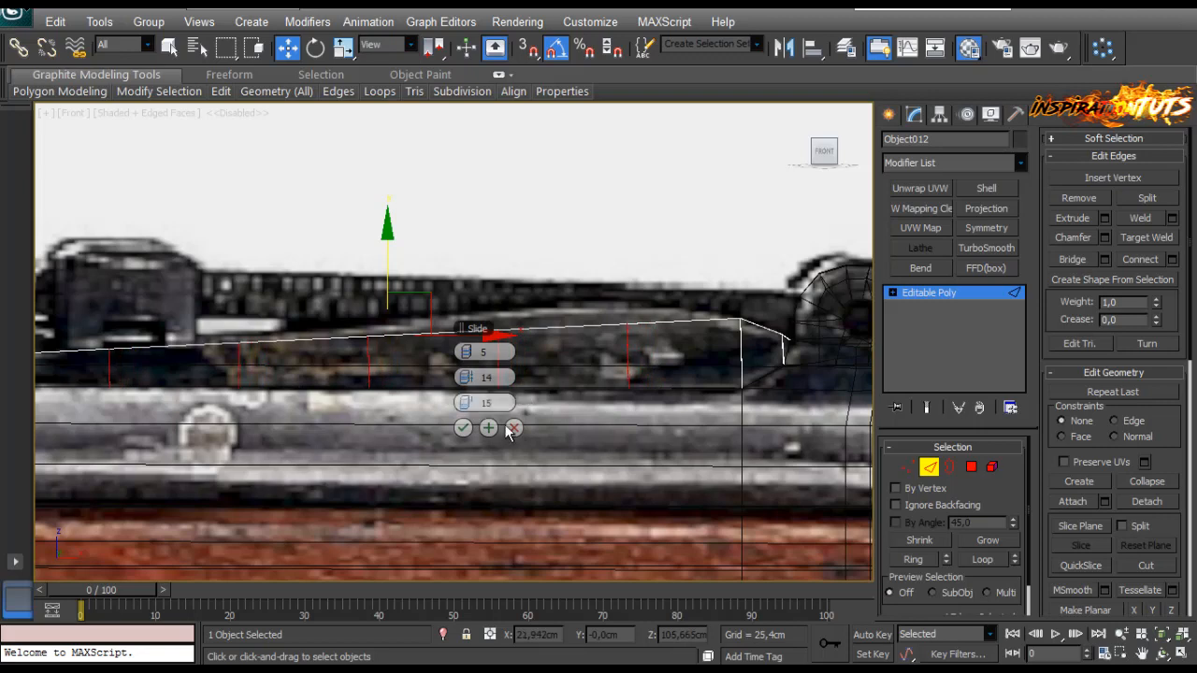
{"action": "left_click", "coordinate": [513, 428]}
Step: Move the top vertices of the new segments one column at a time to follow the curved outline in the reference
{"action": "left_click", "coordinate": [907, 468]}
{"action": "scroll", "coordinate": [682, 331], "scroll_direction": "up", "scroll_amount": 2}
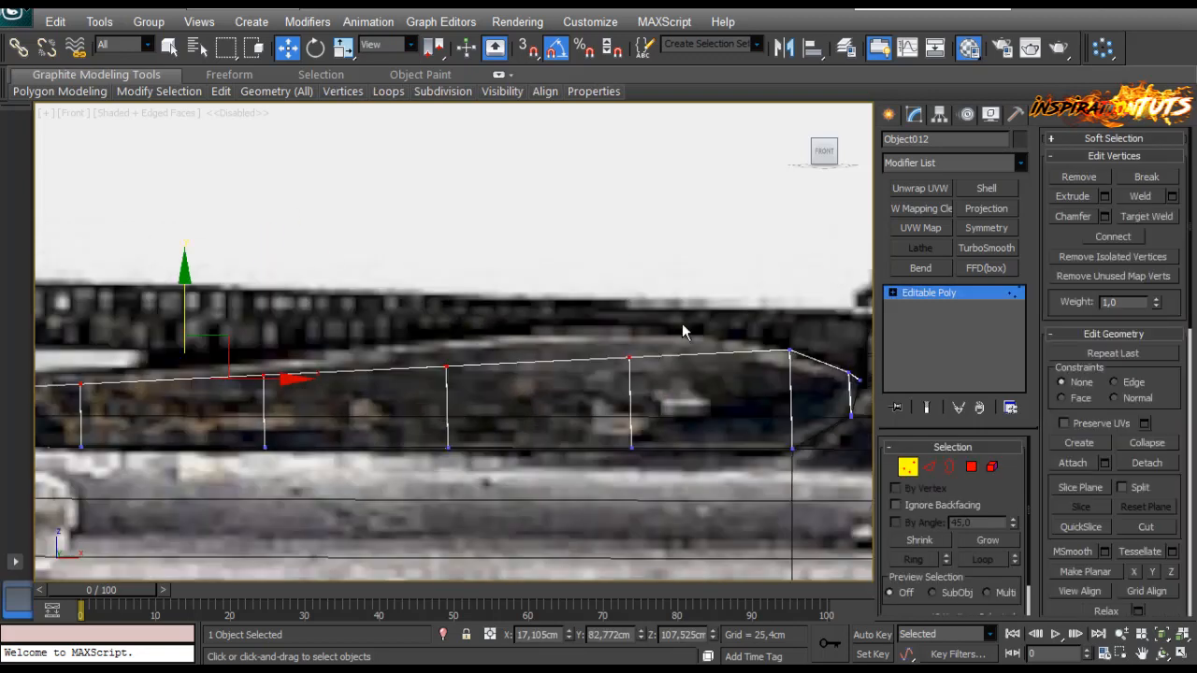
{"action": "left_click_drag", "start_coordinate": [622, 319], "coordinate": [621, 295]}
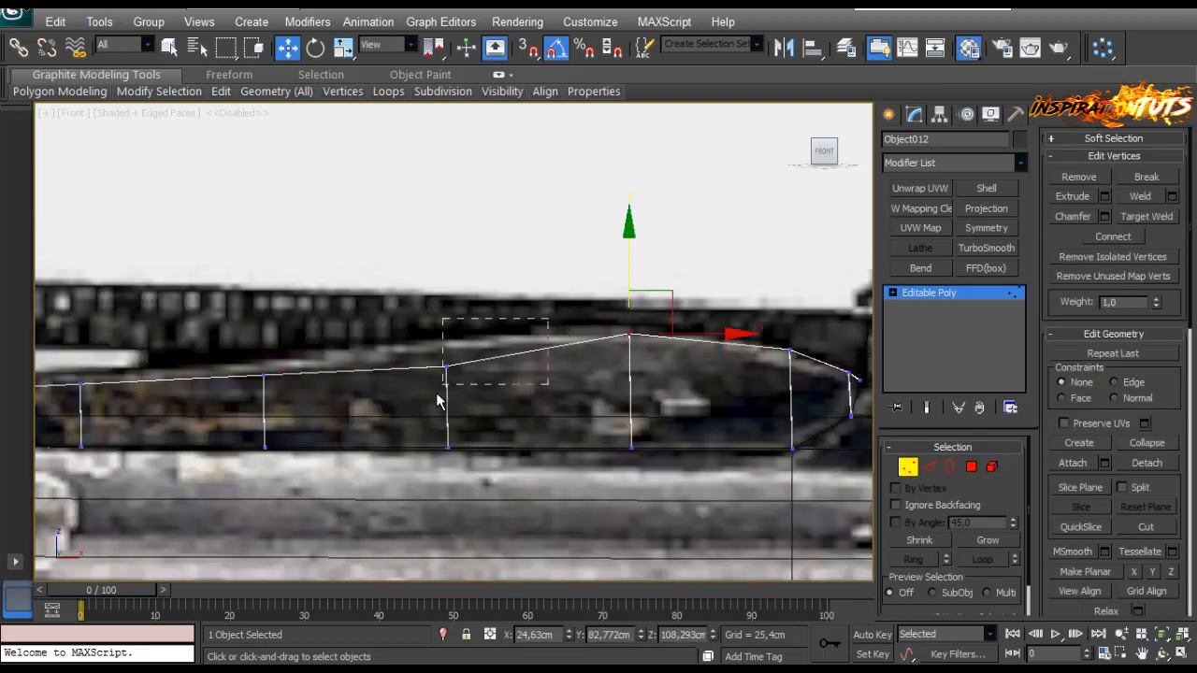
{"action": "left_click_drag", "start_coordinate": [447, 309], "coordinate": [449, 285]}
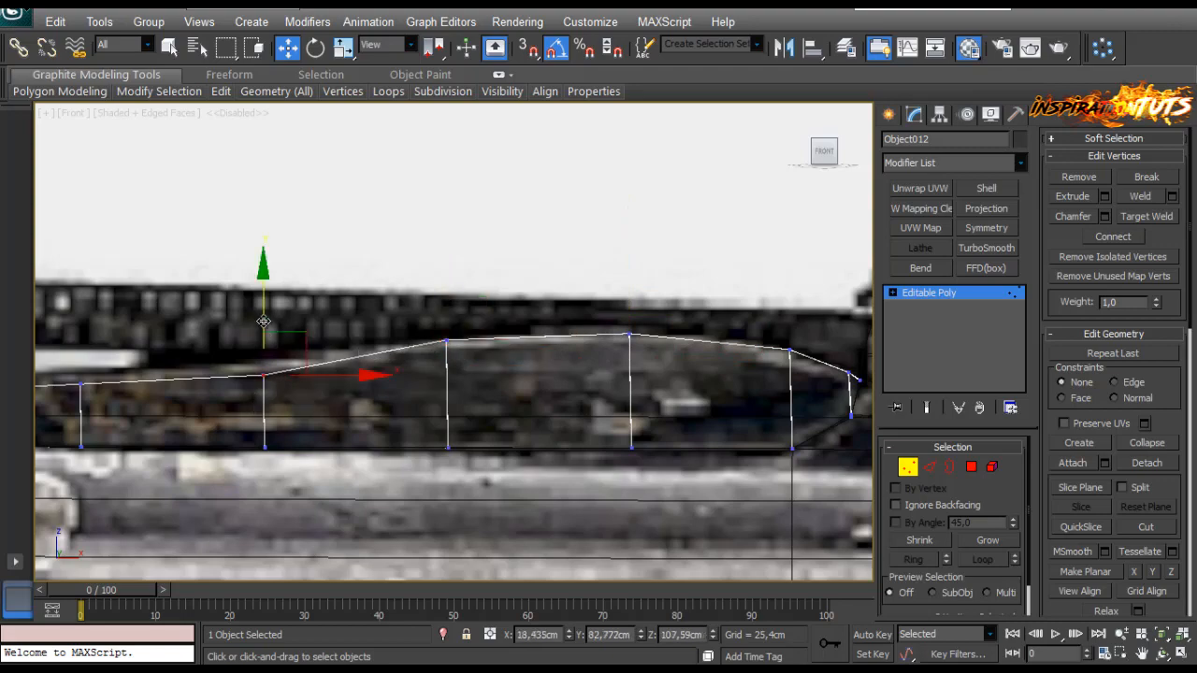
{"action": "left_click_drag", "start_coordinate": [263, 322], "coordinate": [263, 304]}
{"action": "scroll", "coordinate": [171, 375], "scroll_direction": "up", "scroll_amount": 2}
{"action": "middle_click_drag", "start_coordinate": [171, 375], "coordinate": [578, 361]}
{"action": "left_click_drag", "start_coordinate": [580, 348], "coordinate": [443, 409]}
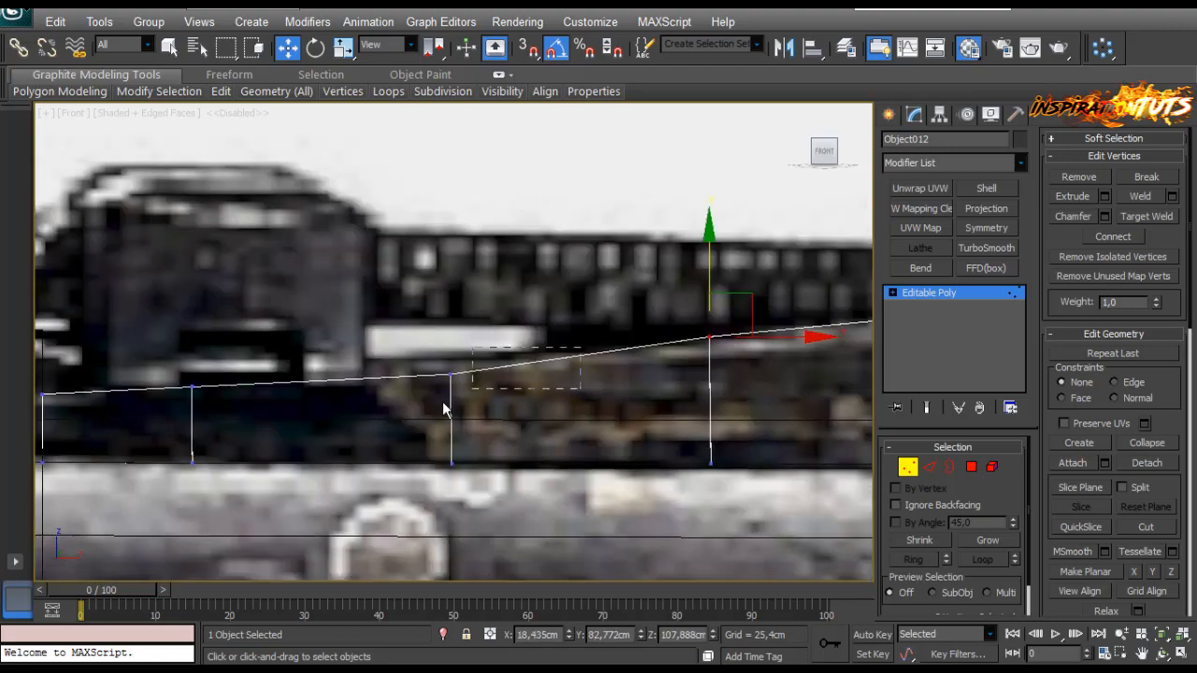
{"action": "left_click_drag", "start_coordinate": [442, 312], "coordinate": [441, 312]}
Step: Check the wall's top contour against the reference image along its whole length
{"action": "middle_click_drag", "start_coordinate": [342, 406], "coordinate": [424, 417]}
{"action": "scroll", "coordinate": [359, 417], "scroll_direction": "down", "scroll_amount": 2}
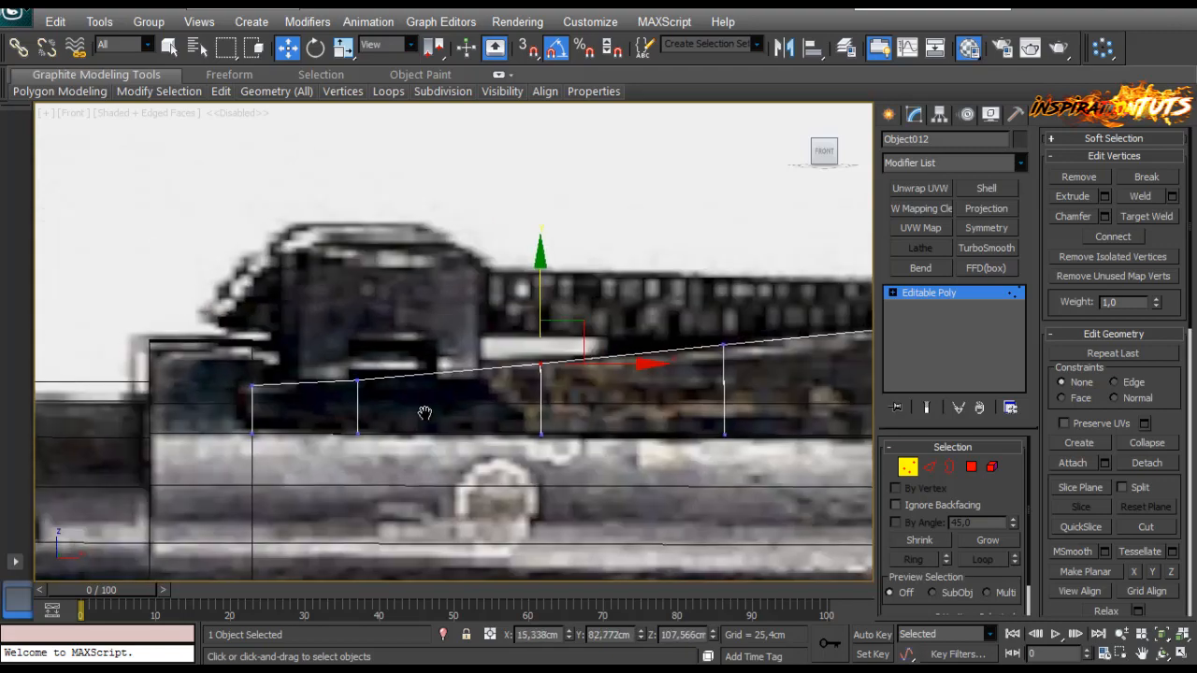
{"action": "scroll", "coordinate": [591, 387], "scroll_direction": "down", "scroll_amount": 2}
{"action": "middle_click_drag", "start_coordinate": [590, 387], "coordinate": [411, 381]}
{"action": "middle_click_drag", "start_coordinate": [746, 307], "coordinate": [534, 316]}
{"action": "scroll", "coordinate": [534, 316], "scroll_direction": "down", "scroll_amount": 1}
{"action": "scroll", "coordinate": [454, 344], "scroll_direction": "up", "scroll_amount": 2}
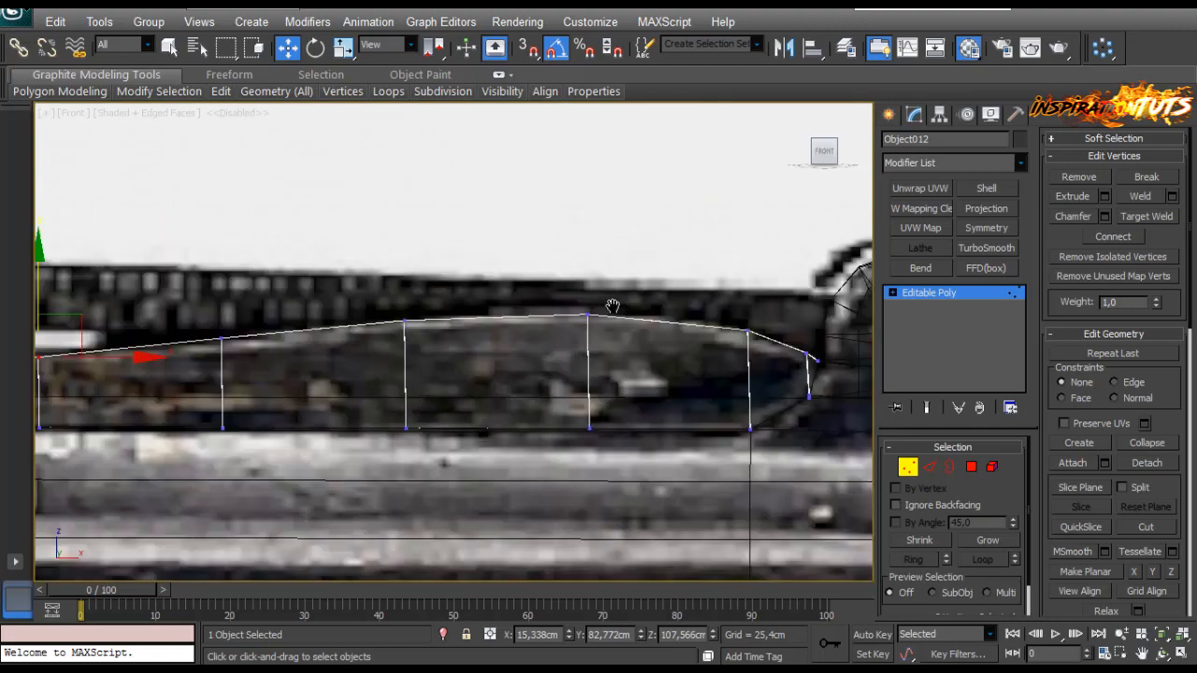
{"action": "scroll", "coordinate": [655, 347], "scroll_direction": "up", "scroll_amount": 1}
{"action": "middle_click_drag", "start_coordinate": [654, 347], "coordinate": [360, 257]}
{"action": "scroll", "coordinate": [472, 316], "scroll_direction": "down", "scroll_amount": 3}
{"action": "mouse_move", "coordinate": [468, 272]}
{"action": "middle_mouse_down"}
{"action": "mouse_move", "coordinate": [472, 316]}
{"action": "mouse_move", "coordinate": [550, 387]}
{"action": "mouse_move", "coordinate": [605, 377]}
{"action": "mouse_move", "coordinate": [565, 356]}
{"action": "mouse_move", "coordinate": [610, 402]}
{"action": "mouse_move", "coordinate": [620, 318]}
{"action": "mouse_move", "coordinate": [476, 374]}
{"action": "mouse_move", "coordinate": [571, 321]}
{"action": "mouse_move", "coordinate": [569, 332]}
{"action": "mouse_move", "coordinate": [626, 356]}
{"action": "mouse_move", "coordinate": [683, 347]}
{"action": "mouse_move", "coordinate": [481, 361]}
{"action": "mouse_move", "coordinate": [522, 370]}
{"action": "middle_mouse_up"}
Step: Clone the whole wall along Y as a single instance on the opposite side of the sight base
{"action": "left_click", "coordinate": [904, 472]}
{"action": "key", "text": "p"}
{"action": "scroll", "coordinate": [684, 347], "scroll_direction": "up", "scroll_amount": 3}
{"action": "scroll", "coordinate": [522, 370], "scroll_direction": "down", "scroll_amount": 4}
{"action": "middle_click_drag", "start_coordinate": [402, 318], "coordinate": [505, 411], "text": "alt"}
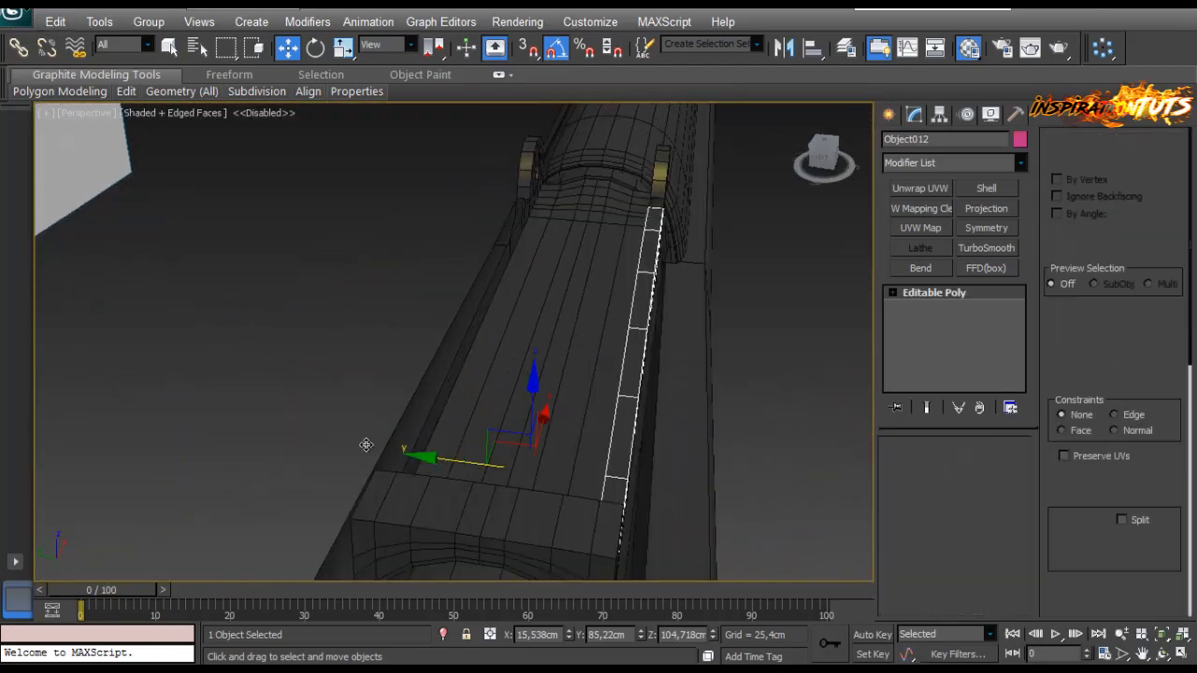
{"action": "left_click_drag", "start_coordinate": [455, 461], "coordinate": [296, 439], "text": "shift"}
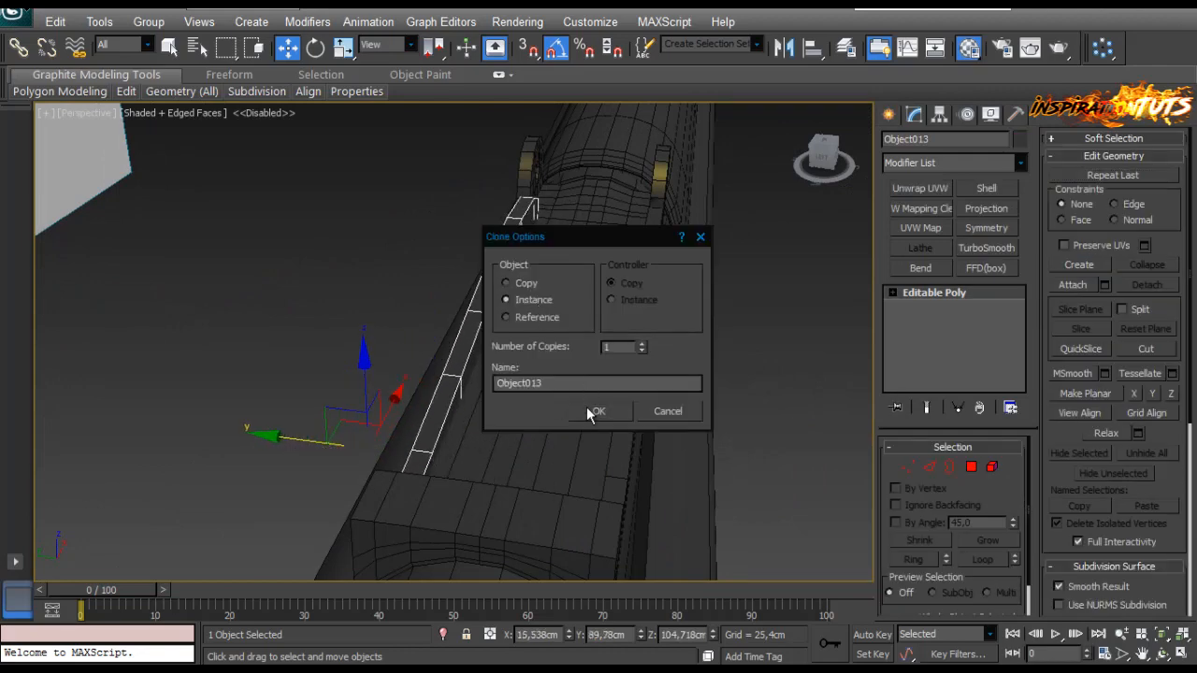
{"action": "left_click", "coordinate": [578, 406]}
Step: Move the cloned wall about 0.27 cm outward along Y to line up with the base's edge, and deselect it
{"action": "middle_click_drag", "start_coordinate": [566, 401], "coordinate": [609, 384], "text": "alt"}
{"action": "scroll", "coordinate": [561, 374], "scroll_direction": "up", "scroll_amount": 2}
{"action": "middle_click_drag", "start_coordinate": [538, 365], "coordinate": [487, 329]}
{"action": "left_click_drag", "start_coordinate": [285, 480], "coordinate": [270, 489]}
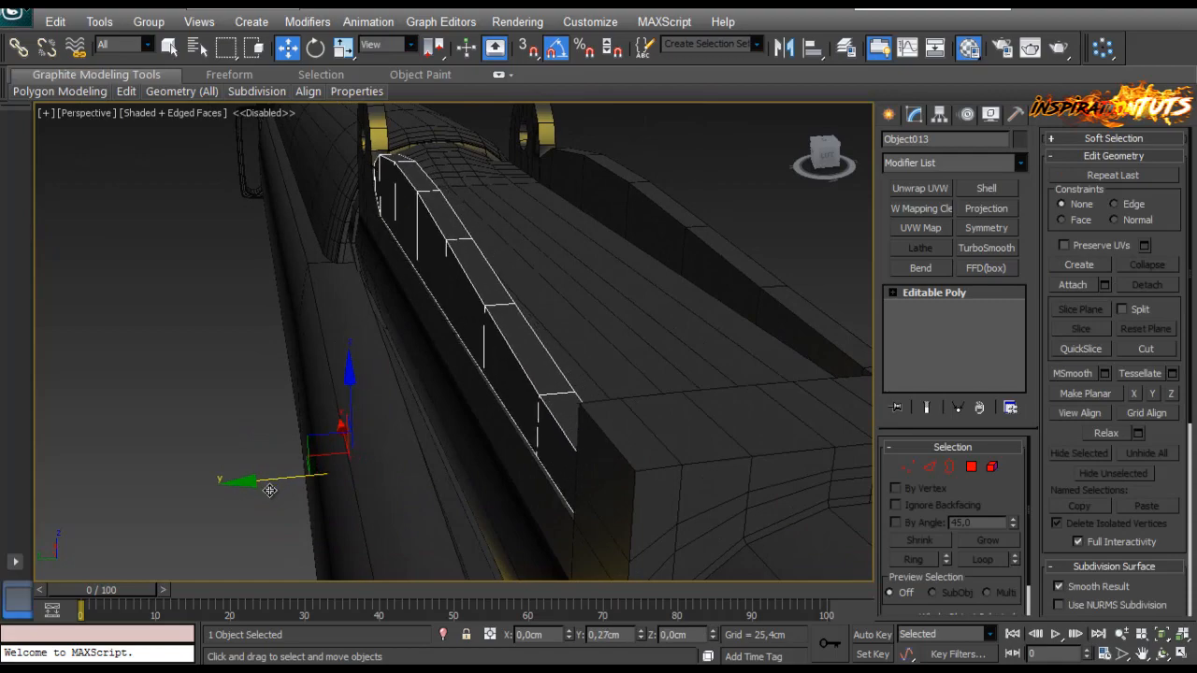
{"action": "middle_click_drag", "start_coordinate": [500, 475], "coordinate": [473, 468], "text": "alt"}
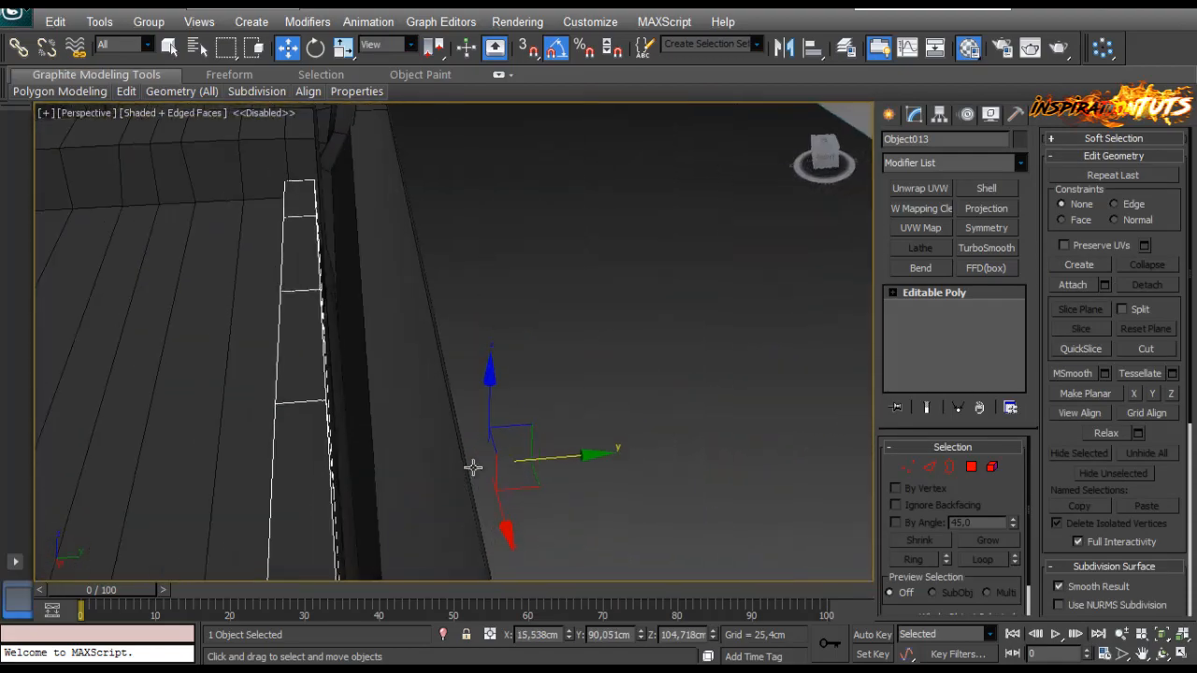
{"action": "left_click_drag", "start_coordinate": [553, 461], "coordinate": [557, 461]}
{"action": "middle_click_drag", "start_coordinate": [296, 377], "coordinate": [396, 339], "text": "alt"}
{"action": "scroll", "coordinate": [395, 340], "scroll_direction": "down", "scroll_amount": 4}
{"action": "left_click", "coordinate": [345, 505]}
{"action": "scroll", "coordinate": [377, 398], "scroll_direction": "up", "scroll_amount": 2}
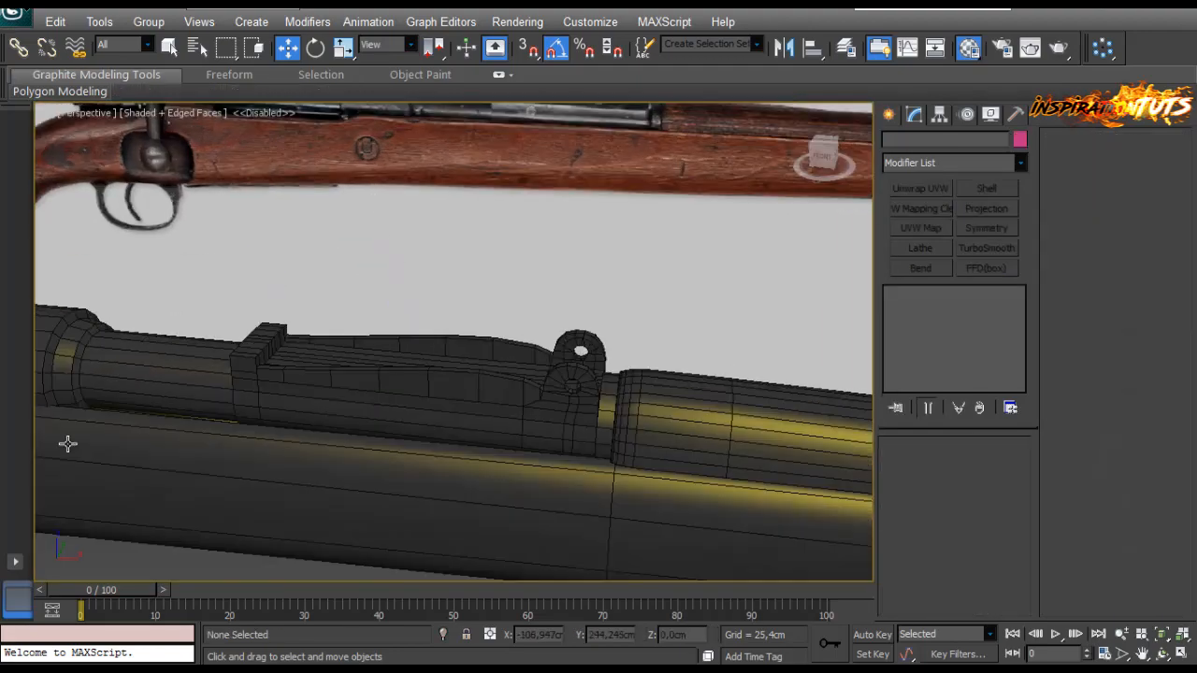
Step: Create a box about 3.8 × 1.15 × 1.13 cm across the sight base between the side walls, near the ears
{"action": "middle_click_drag", "start_coordinate": [359, 333], "coordinate": [861, 287], "text": "alt"}
{"action": "left_click", "coordinate": [888, 115]}
{"action": "left_click", "coordinate": [921, 169]}
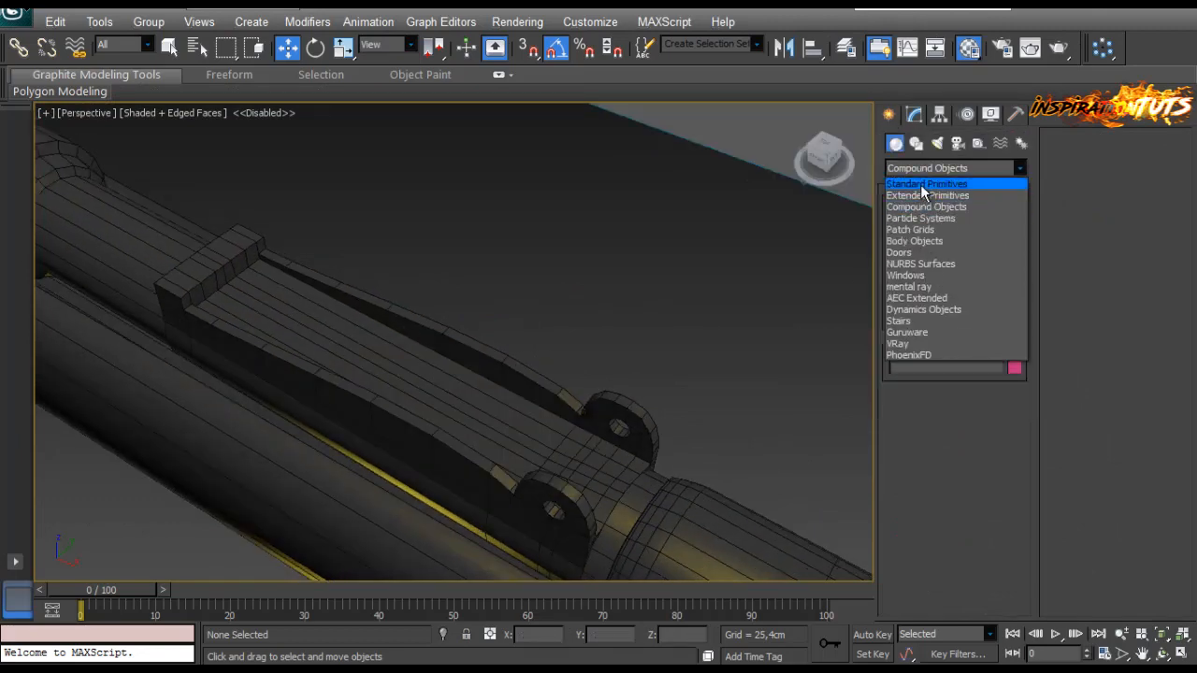
{"action": "left_click", "coordinate": [922, 185]}
{"action": "left_click", "coordinate": [919, 229]}
{"action": "middle_click_drag", "start_coordinate": [710, 327], "coordinate": [492, 343], "text": "alt"}
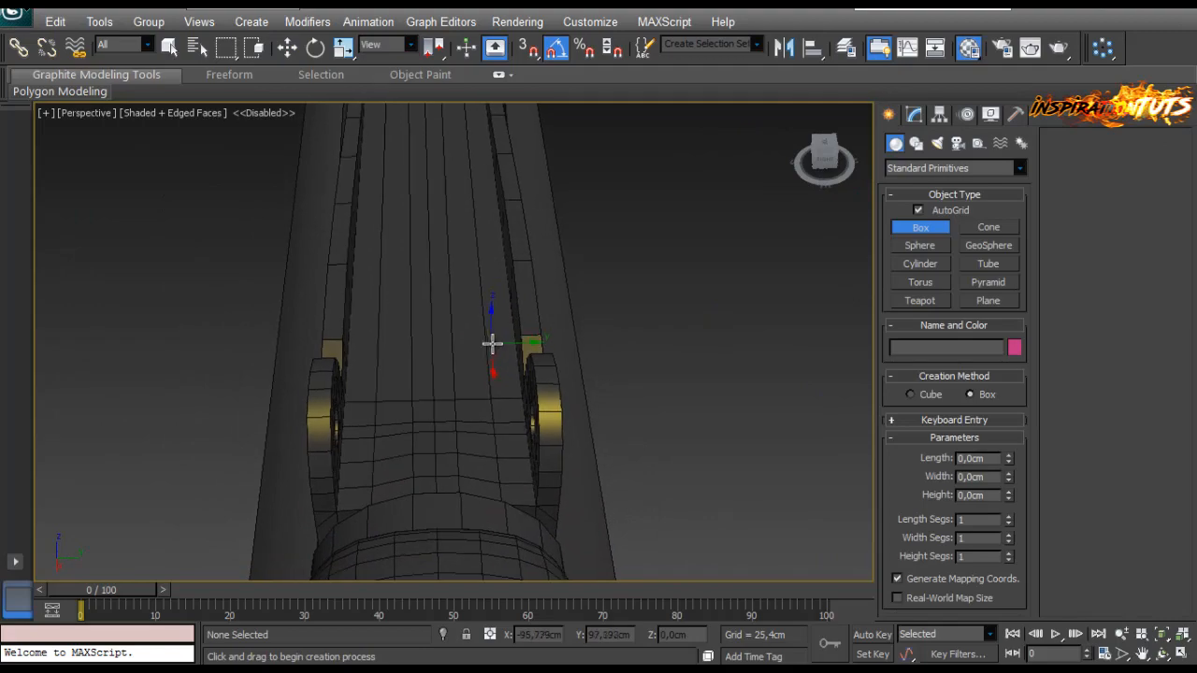
{"action": "left_click_drag", "start_coordinate": [457, 359], "coordinate": [359, 374]}
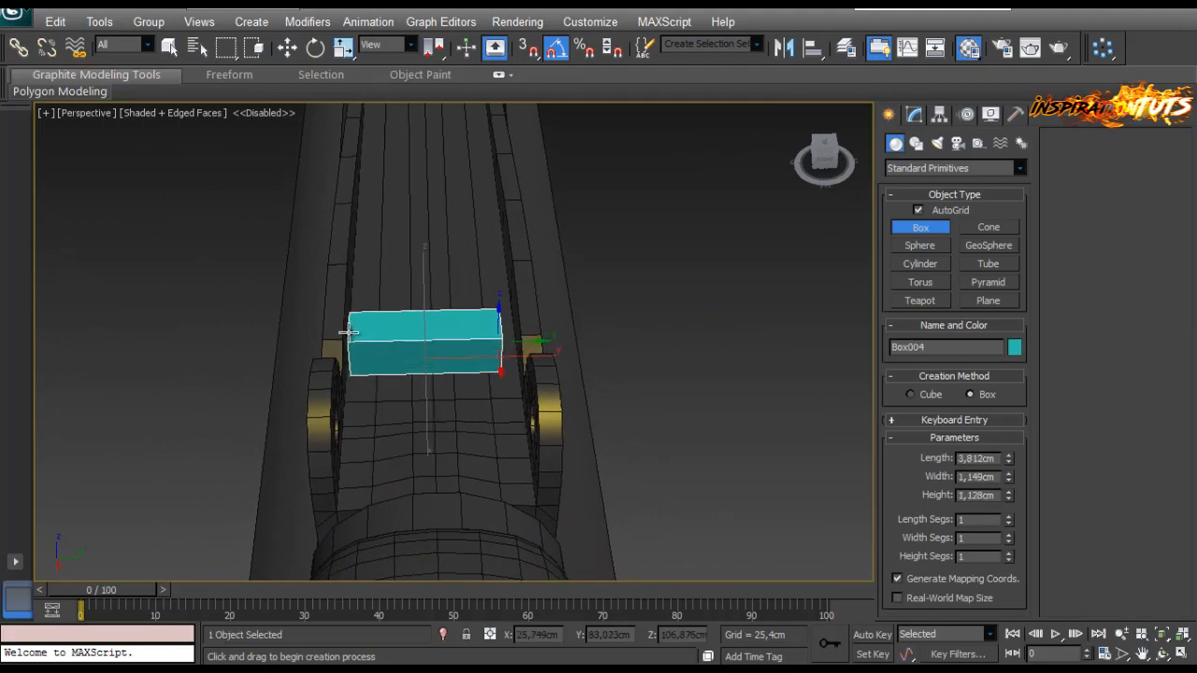
{"action": "middle_click_drag", "start_coordinate": [356, 353], "coordinate": [425, 320], "text": "alt"}
Step: Convert the new box to an Editable Poly
{"action": "key", "text": "w"}
{"action": "middle_click_drag", "start_coordinate": [495, 382], "coordinate": [457, 366], "text": "alt"}
{"action": "right_click", "coordinate": [457, 366]}
{"action": "mouse_move", "coordinate": [524, 493]}
{"action": "left_click", "coordinate": [327, 517]}
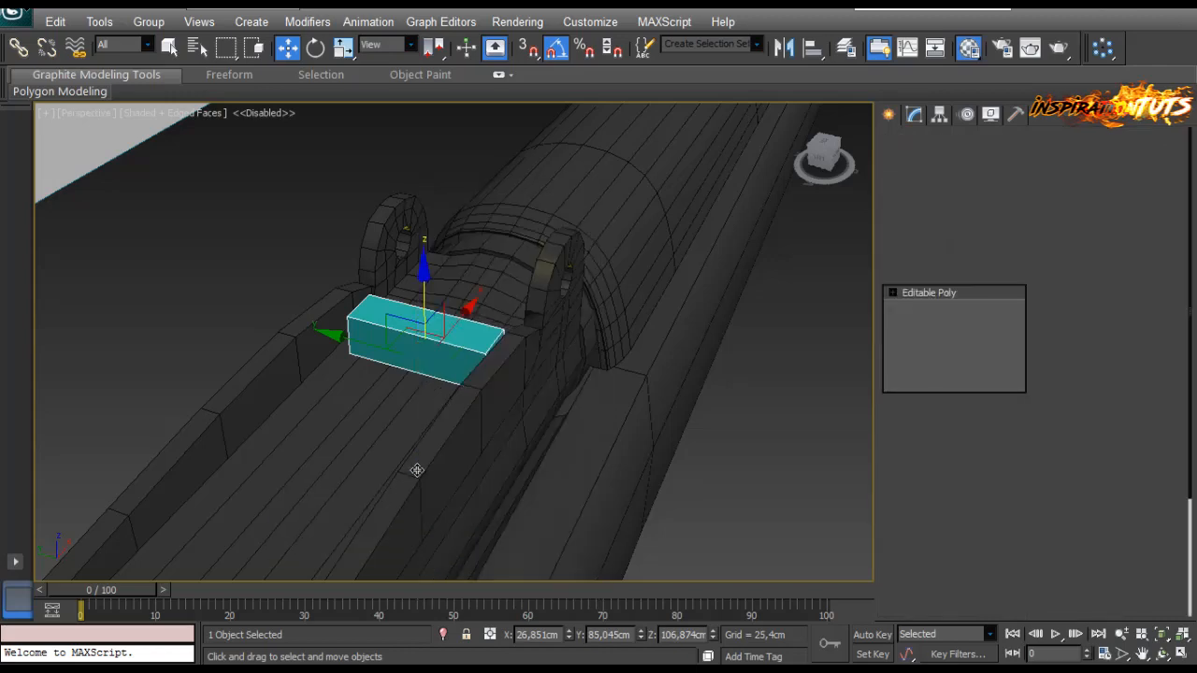
{"action": "middle_click_drag", "start_coordinate": [397, 413], "coordinate": [454, 433], "text": "alt"}
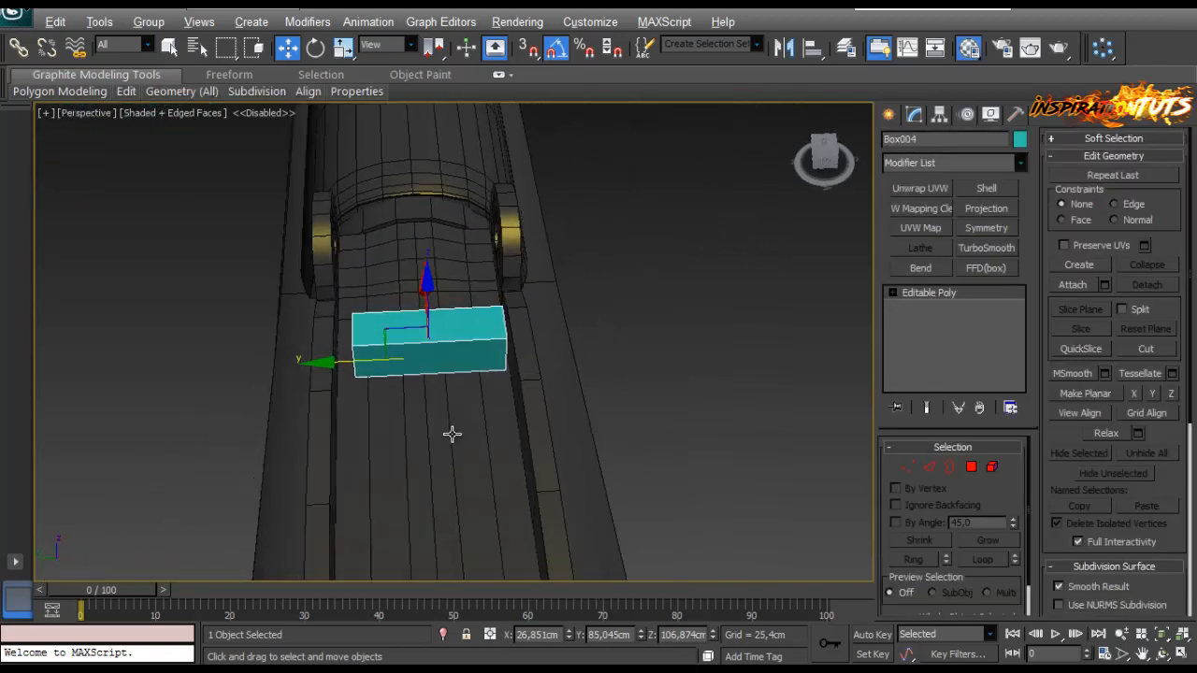
Step: Delete the box's end polygon that faces the original side wall
{"action": "left_click", "coordinate": [904, 466]}
{"action": "left_click_drag", "start_coordinate": [574, 268], "coordinate": [471, 435]}
{"action": "middle_click_drag", "start_coordinate": [470, 435], "coordinate": [535, 393], "text": "alt"}
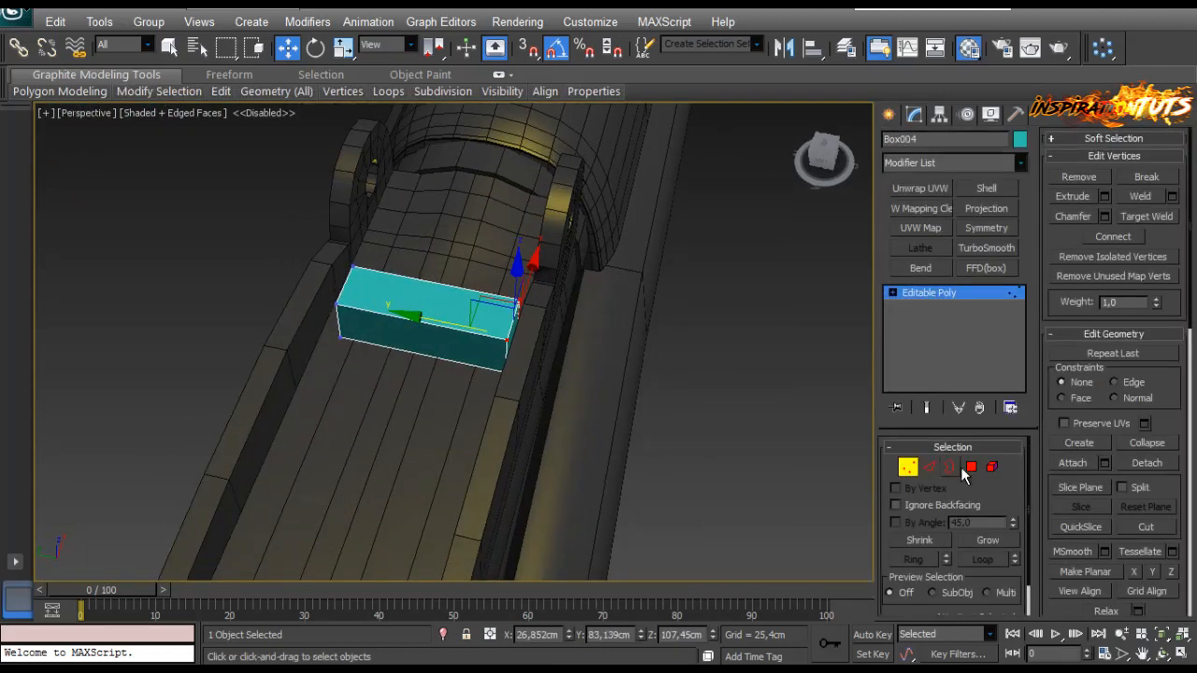
{"action": "key", "text": "4"}
{"action": "left_click", "coordinate": [525, 348]}
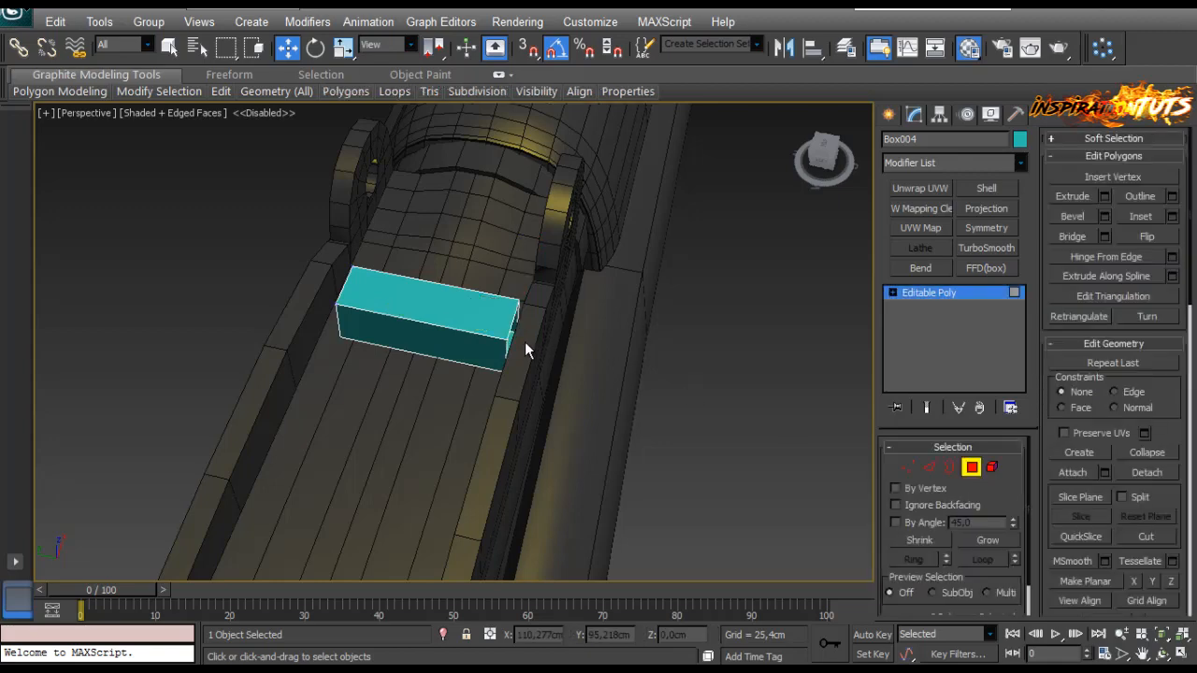
Step: Move the open end's vertices about 2.19 cm along Y to the base's centre line
{"action": "left_click", "coordinate": [900, 466]}
{"action": "middle_click_drag", "start_coordinate": [496, 427], "coordinate": [439, 356], "text": "alt"}
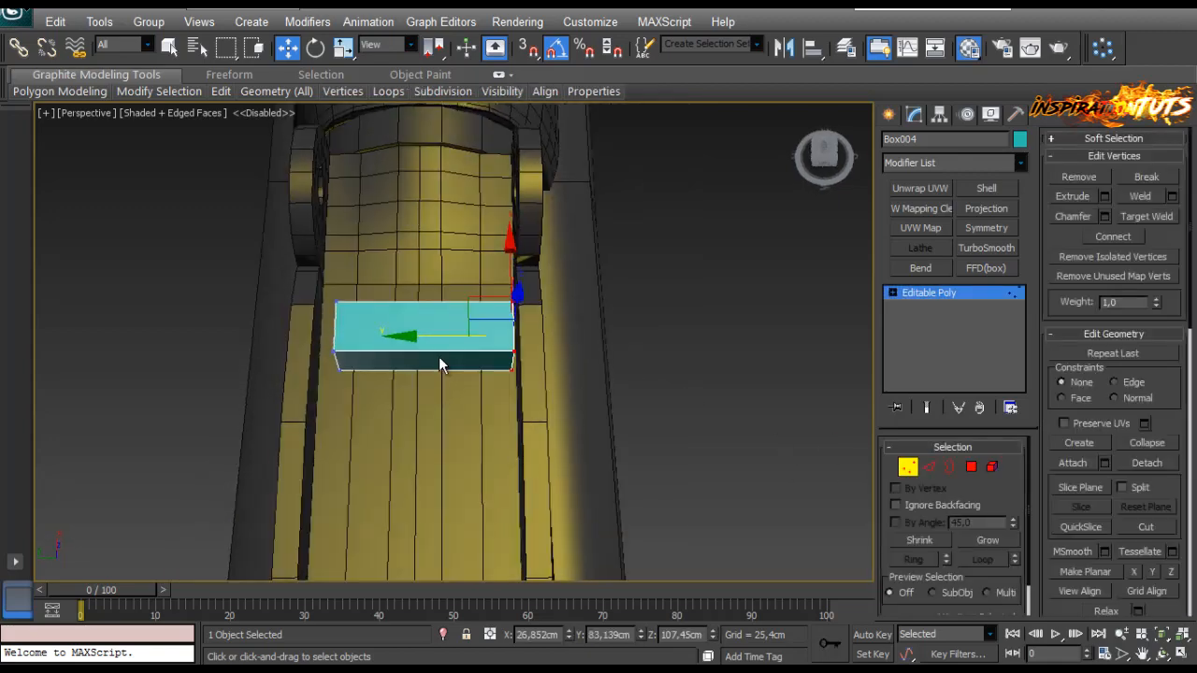
{"action": "left_click_drag", "start_coordinate": [445, 337], "coordinate": [349, 346]}
{"action": "middle_click_drag", "start_coordinate": [349, 347], "coordinate": [497, 409], "text": "alt"}
{"action": "scroll", "coordinate": [411, 398], "scroll_direction": "up", "scroll_amount": 2}
{"action": "scroll", "coordinate": [496, 409], "scroll_direction": "up", "scroll_amount": 5}
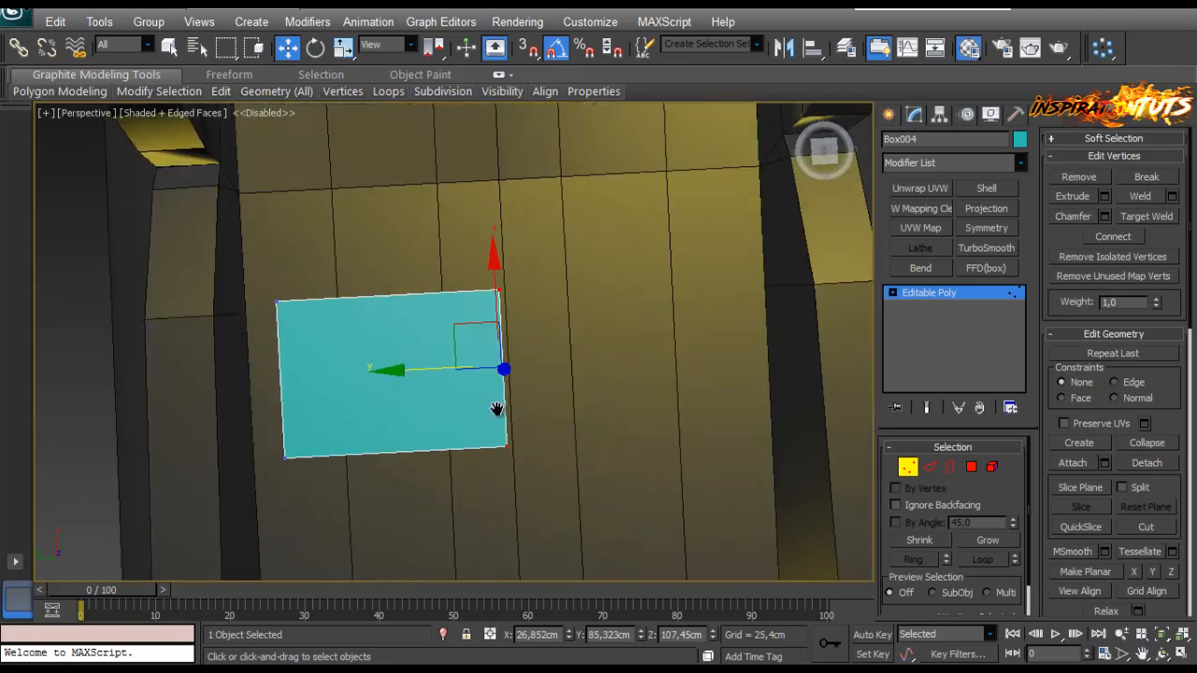
{"action": "left_click_drag", "start_coordinate": [478, 400], "coordinate": [473, 399]}
{"action": "scroll", "coordinate": [473, 399], "scroll_direction": "down", "scroll_amount": 8}
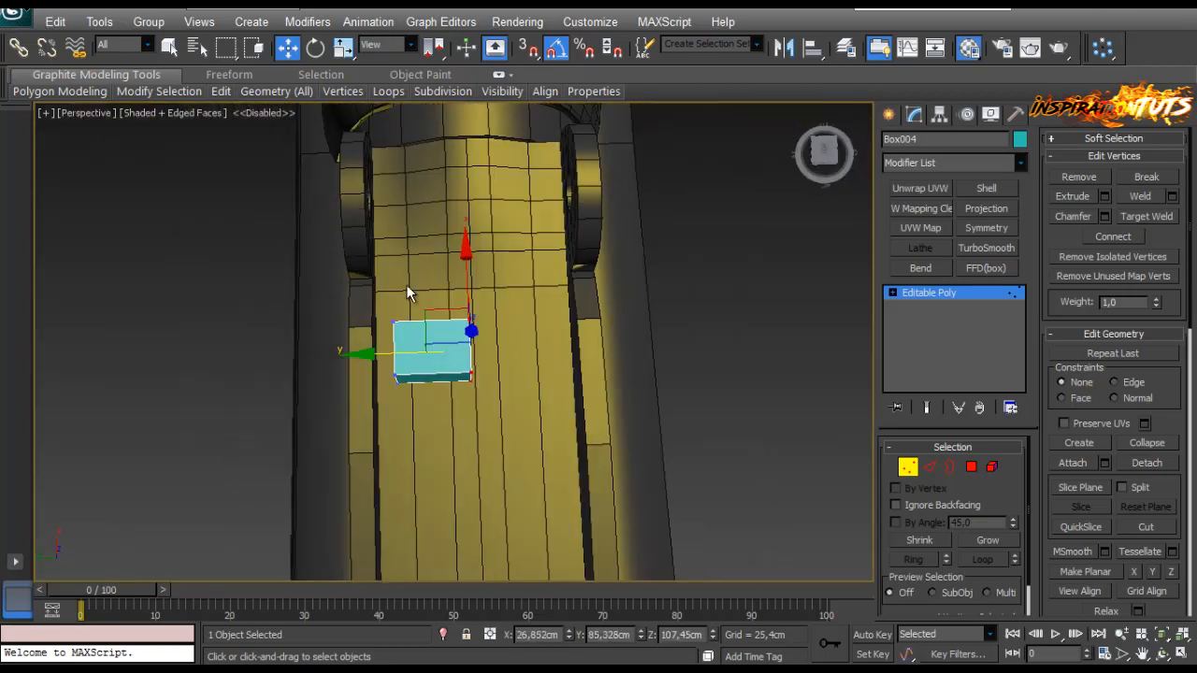
Step: Move the box's opposite end vertices outward along Y to 87.385 cm, toward the cloned side wall
{"action": "left_click_drag", "start_coordinate": [406, 284], "coordinate": [372, 397]}
{"action": "middle_click_drag", "start_coordinate": [430, 372], "coordinate": [495, 393]}
{"action": "scroll", "coordinate": [495, 394], "scroll_direction": "up", "scroll_amount": 2}
{"action": "left_click_drag", "start_coordinate": [436, 380], "coordinate": [404, 399]}
{"action": "middle_click_drag", "start_coordinate": [506, 393], "coordinate": [382, 291], "text": "alt"}
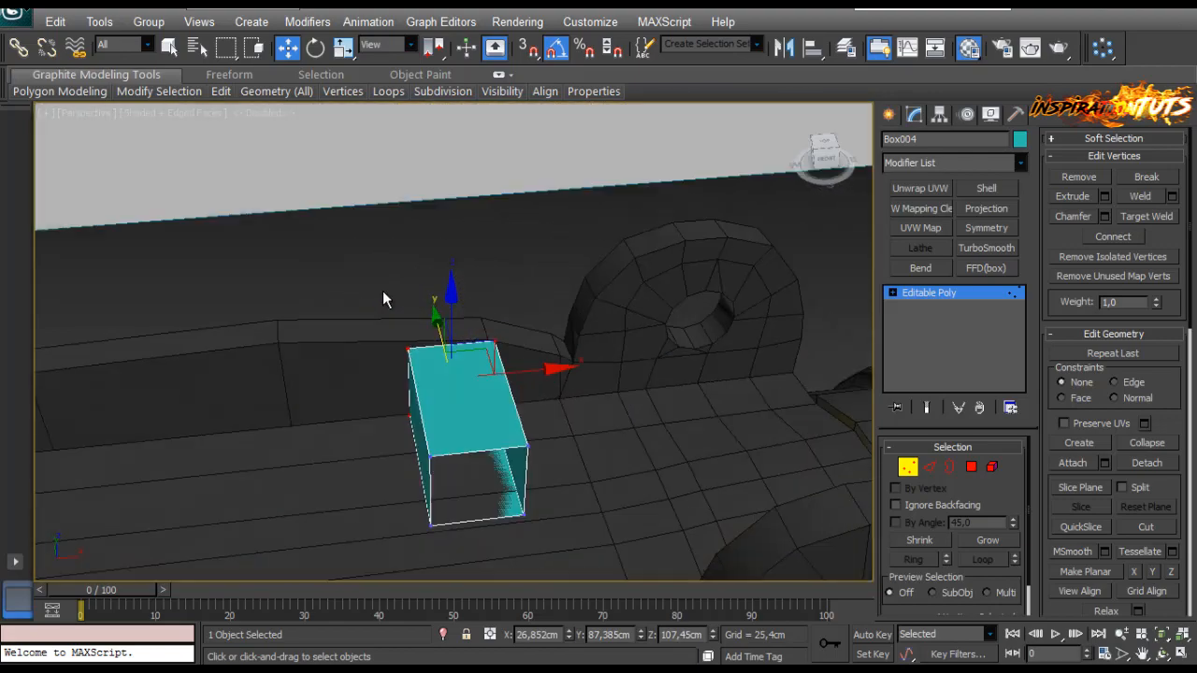
Step: Select the vertices at the box end nearest the barrel collar and shift them about 0.1 cm back along X
{"action": "middle_click_drag", "start_coordinate": [400, 393], "coordinate": [477, 490], "text": "alt"}
{"action": "left_click_drag", "start_coordinate": [549, 335], "coordinate": [675, 149]}
{"action": "mouse_move", "coordinate": [617, 251]}
{"action": "middle_mouse_down", "text": "alt"}
{"action": "mouse_move", "coordinate": [643, 238]}
{"action": "mouse_move", "coordinate": [615, 235]}
{"action": "middle_mouse_up", "text": "alt"}
{"action": "scroll", "coordinate": [644, 237], "scroll_direction": "up", "scroll_amount": 2}
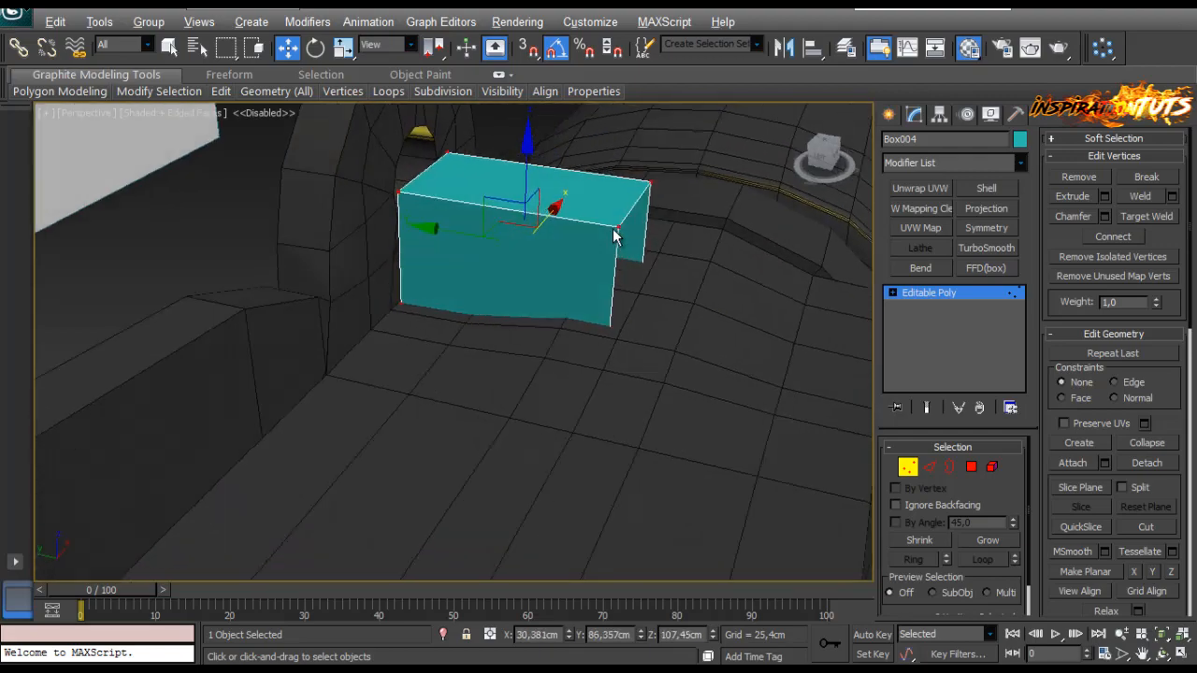
{"action": "middle_click_drag", "start_coordinate": [567, 321], "coordinate": [442, 408]}
{"action": "scroll", "coordinate": [527, 406], "scroll_direction": "down", "scroll_amount": 4}
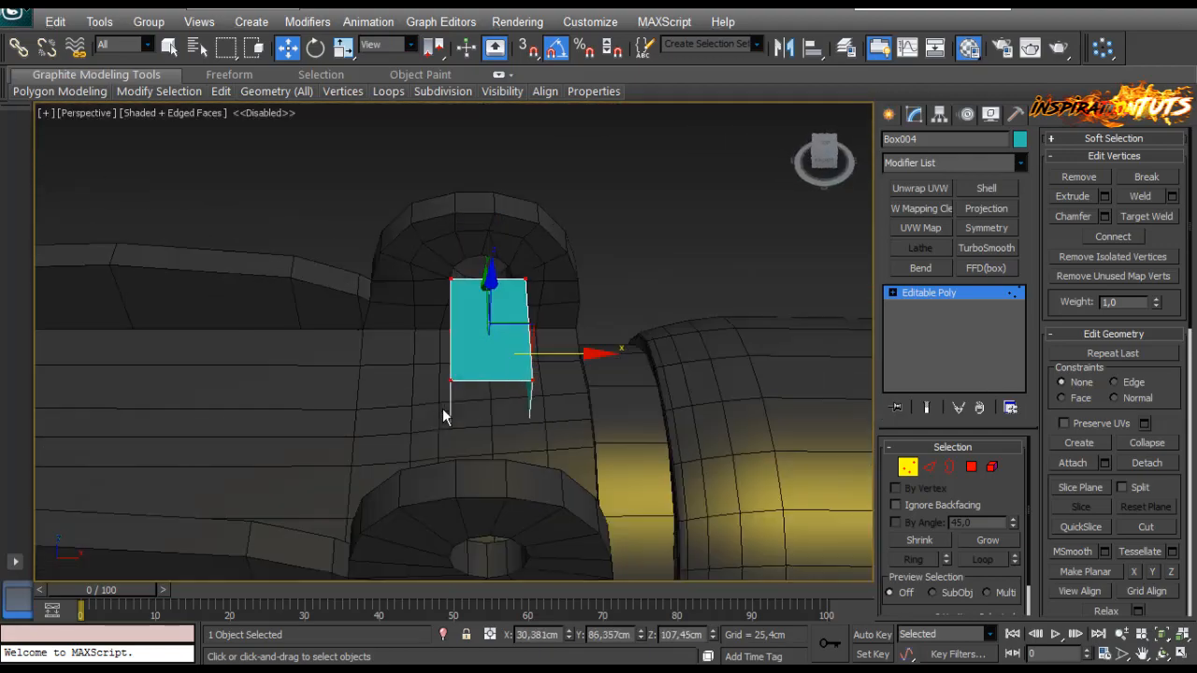
{"action": "scroll", "coordinate": [468, 412], "scroll_direction": "up", "scroll_amount": 4}
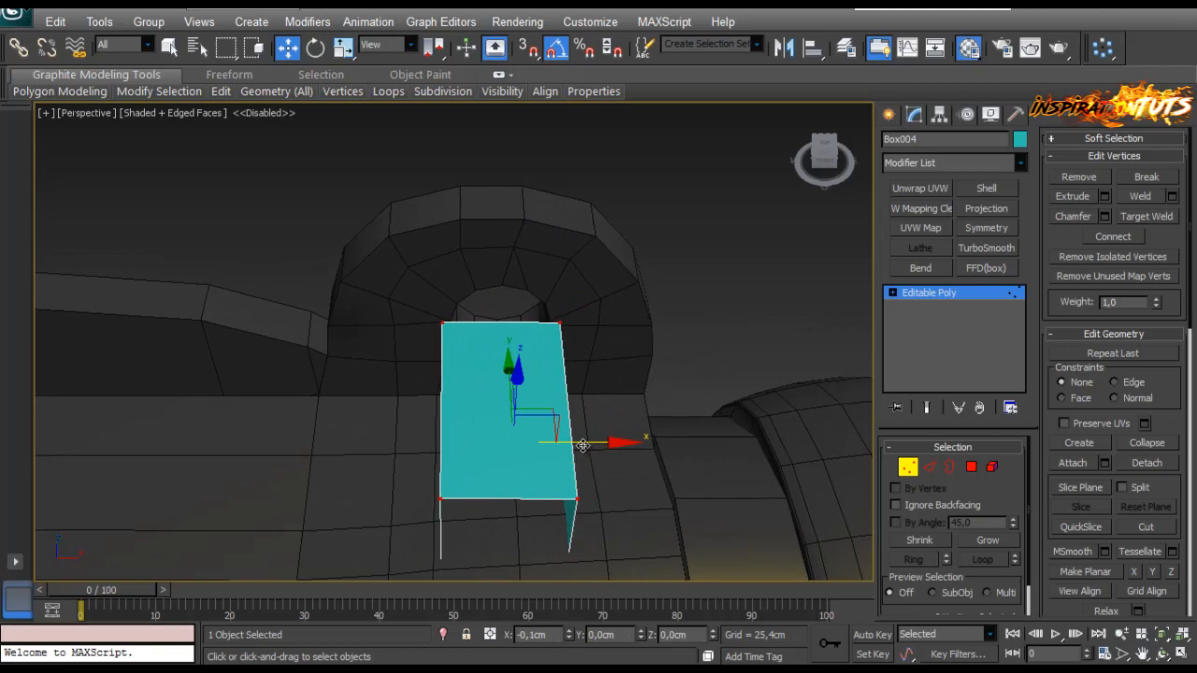
{"action": "left_click_drag", "start_coordinate": [583, 445], "coordinate": [579, 445]}
{"action": "middle_click_drag", "start_coordinate": [526, 457], "coordinate": [527, 423]}
Step: Lengthen the box between the lugs by moving its opposite end vertices along X to about 28.51 cm
{"action": "left_click_drag", "start_coordinate": [493, 247], "coordinate": [362, 592]}
{"action": "middle_click_drag", "start_coordinate": [393, 548], "coordinate": [427, 497]}
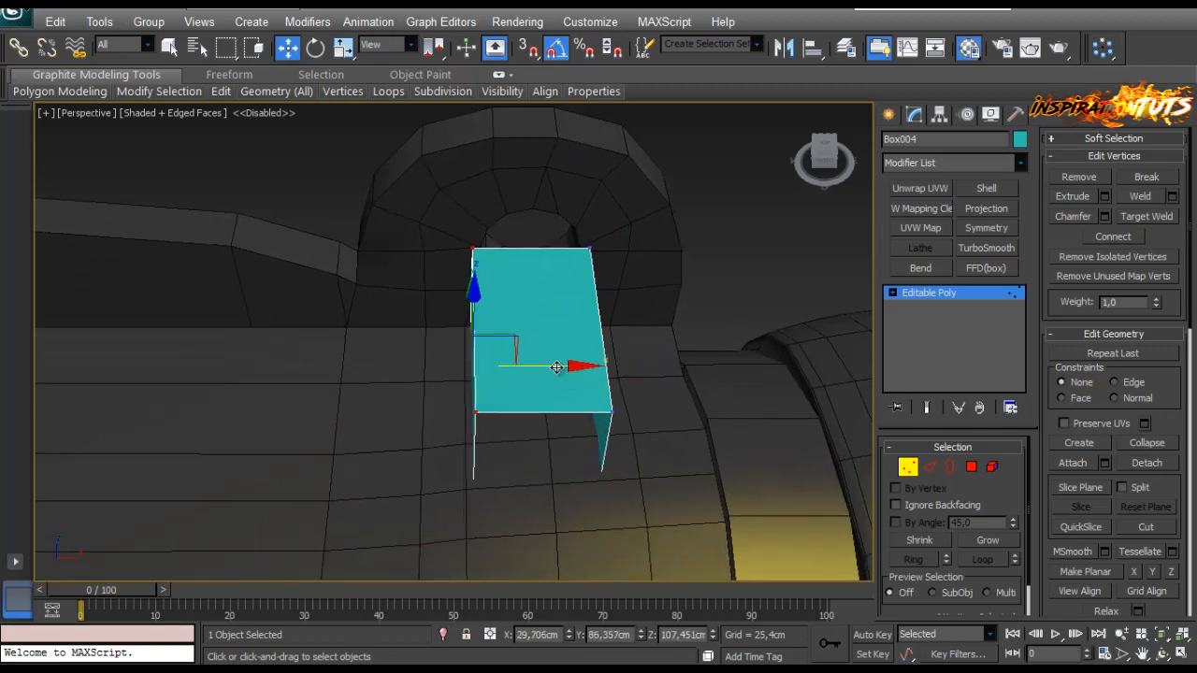
{"action": "left_click_drag", "start_coordinate": [556, 368], "coordinate": [428, 448]}
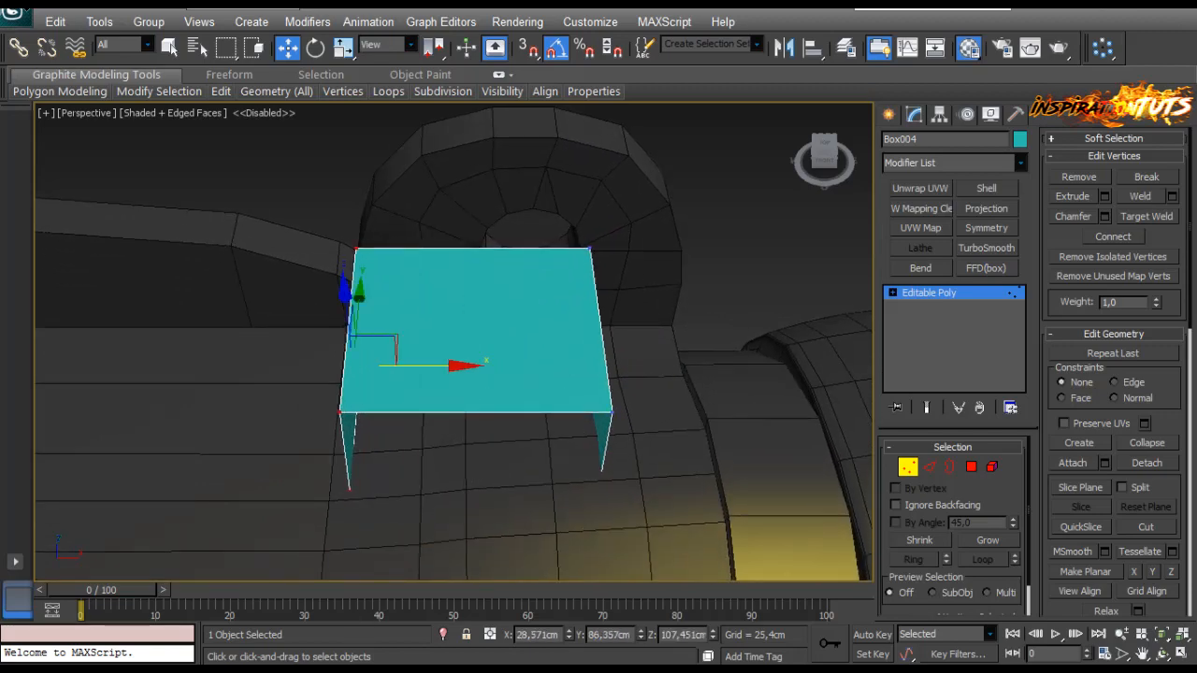
{"action": "middle_click_drag", "start_coordinate": [225, 354], "coordinate": [561, 357], "text": "alt"}
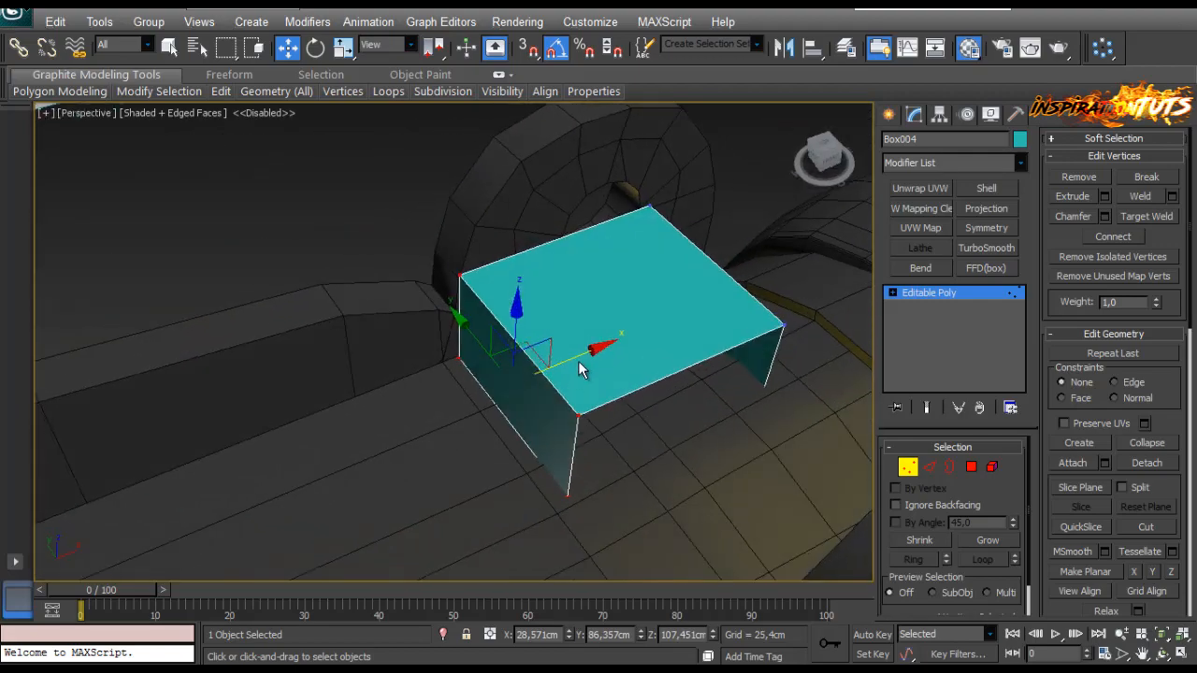
{"action": "left_click_drag", "start_coordinate": [565, 357], "coordinate": [571, 359]}
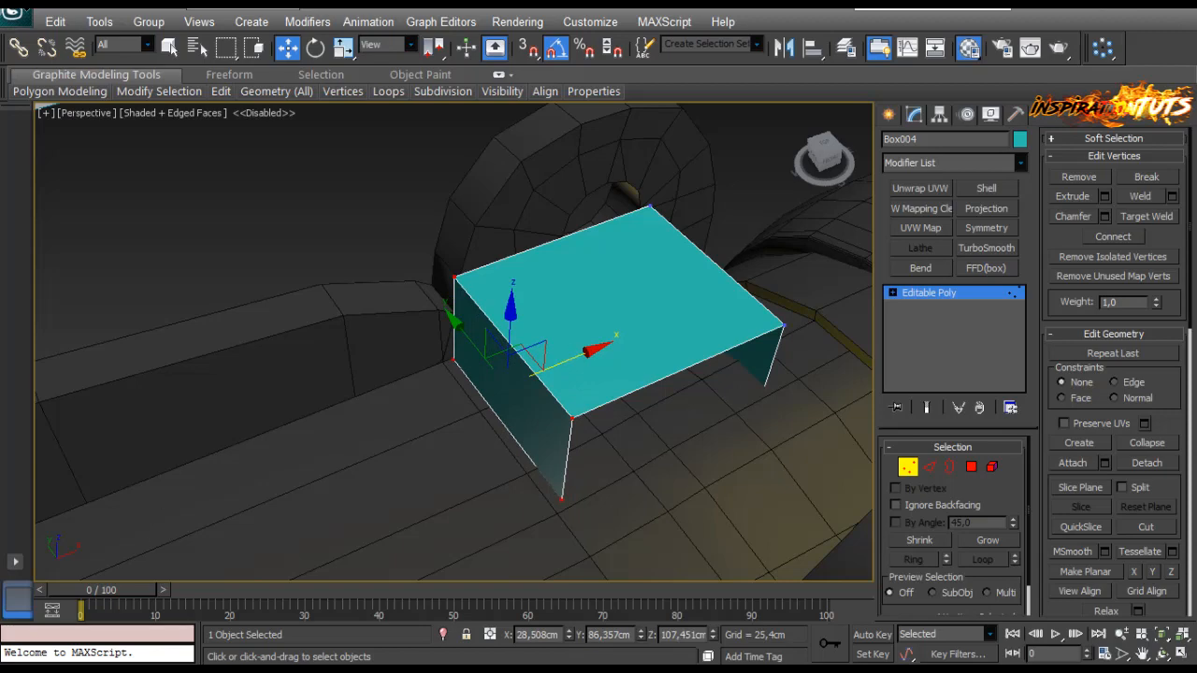
{"action": "middle_click_drag", "start_coordinate": [619, 328], "coordinate": [673, 281], "text": "alt"}
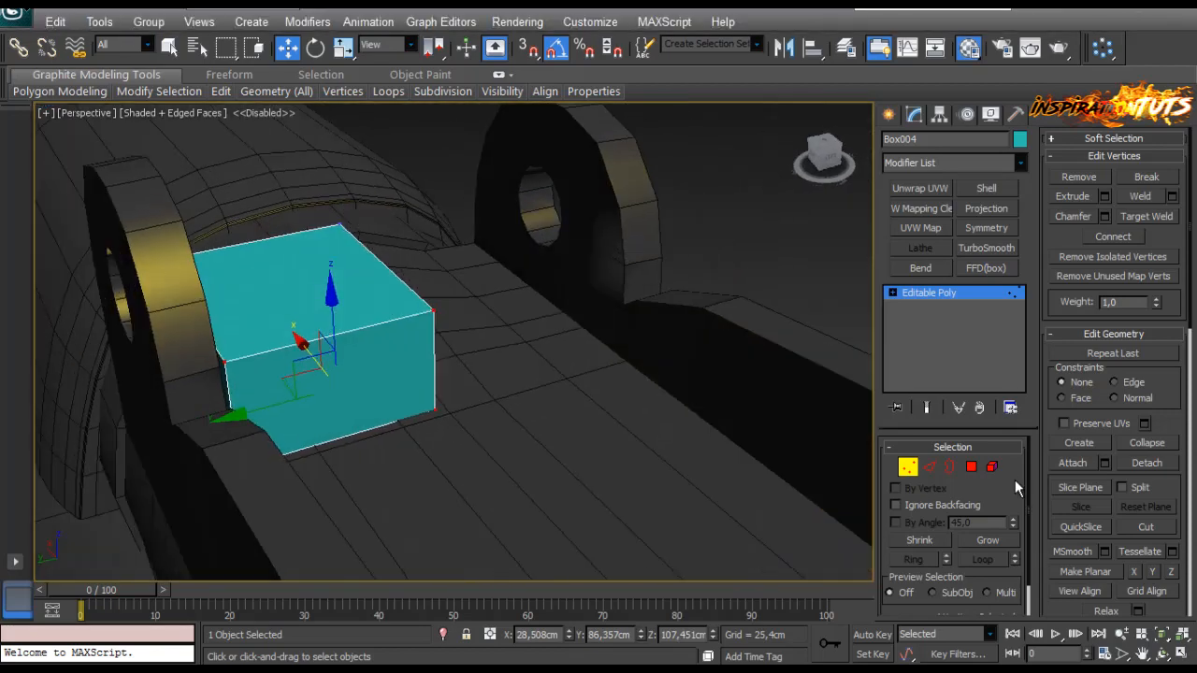
Step: Switch to the mount with the lugs and select the polygons along the lower edge of one lug's inner face
{"action": "left_click", "coordinate": [907, 468]}
{"action": "left_click", "coordinate": [593, 259]}
{"action": "left_click", "coordinate": [949, 305]}
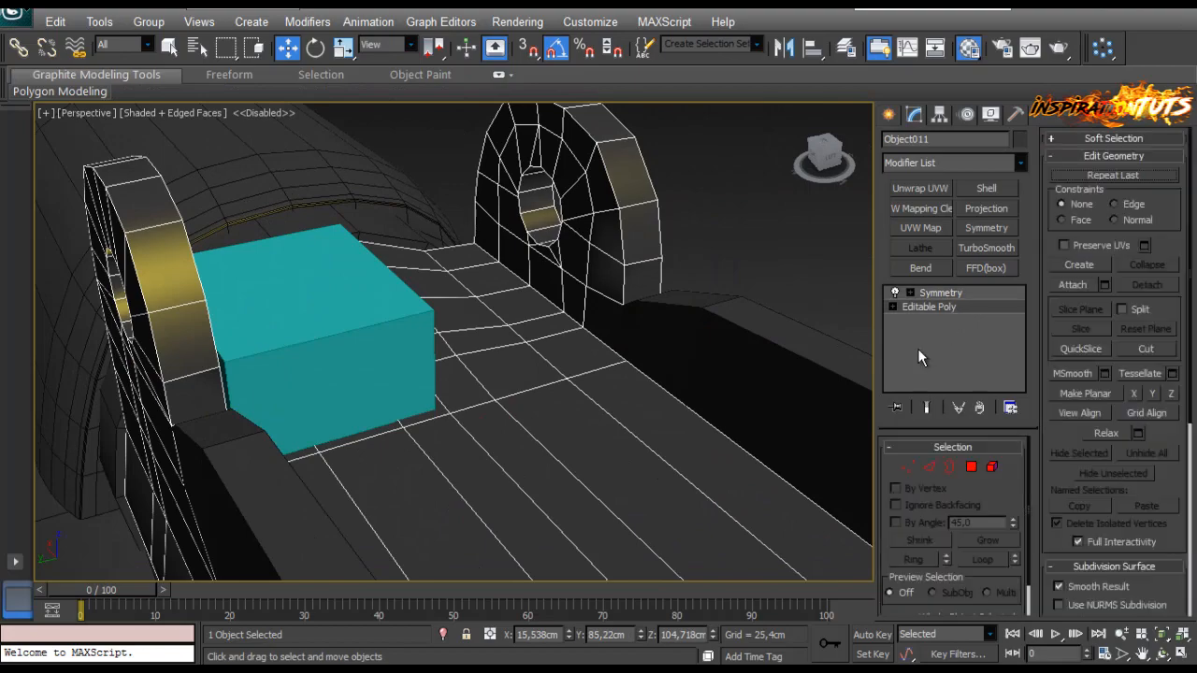
{"action": "left_click", "coordinate": [946, 465]}
{"action": "middle_click_drag", "start_coordinate": [652, 268], "coordinate": [608, 412], "text": "alt"}
{"action": "key", "text": "e"}
{"action": "left_click", "coordinate": [596, 418], "text": "ctrl"}
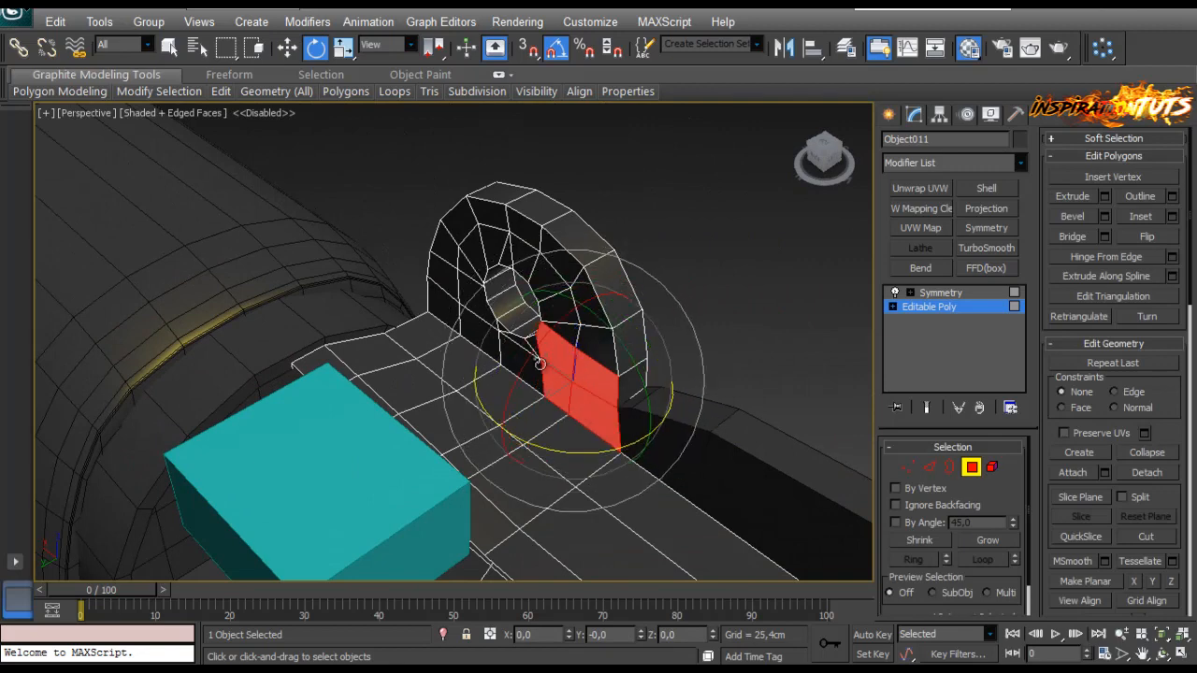
{"action": "left_click", "coordinate": [547, 346], "text": "ctrl"}
{"action": "left_click", "coordinate": [477, 322], "text": "ctrl"}
{"action": "left_click", "coordinate": [444, 271], "text": "ctrl"}
{"action": "left_click", "coordinate": [448, 243], "text": "ctrl"}
Step: Add the remaining polygons around the hole so the lug's entire inner face is selected
{"action": "key", "text": "w"}
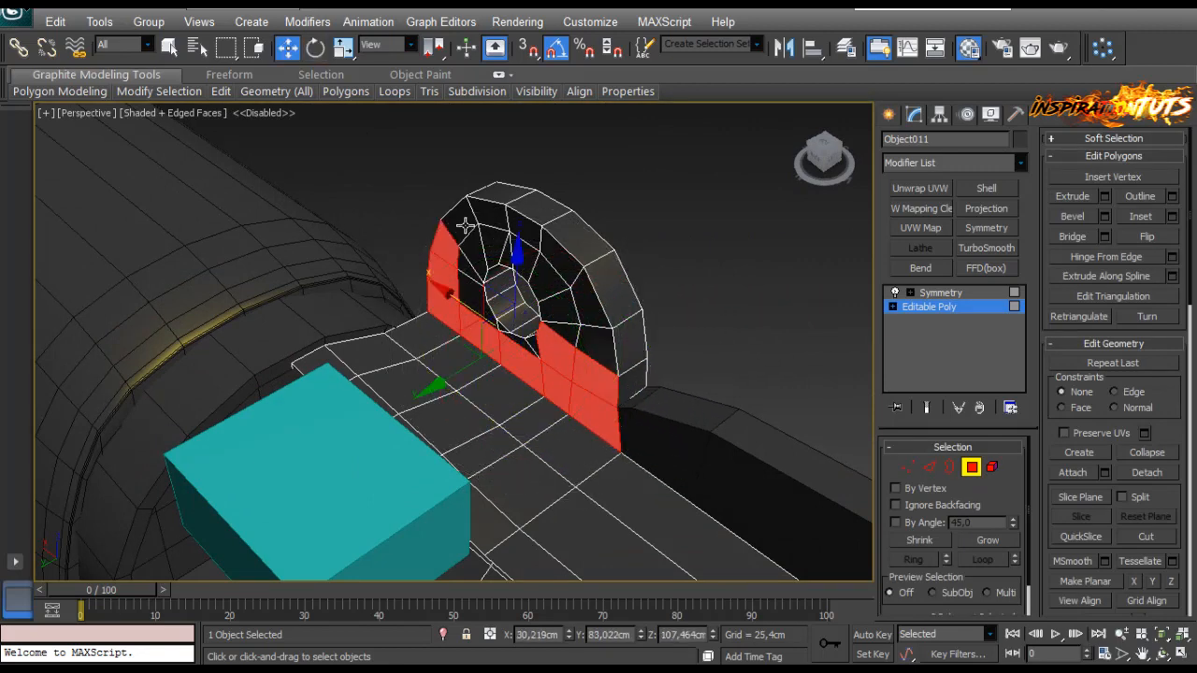
{"action": "middle_click_drag", "start_coordinate": [466, 277], "coordinate": [689, 262], "text": "alt"}
{"action": "middle_click_drag", "start_coordinate": [626, 140], "coordinate": [497, 117], "text": "alt"}
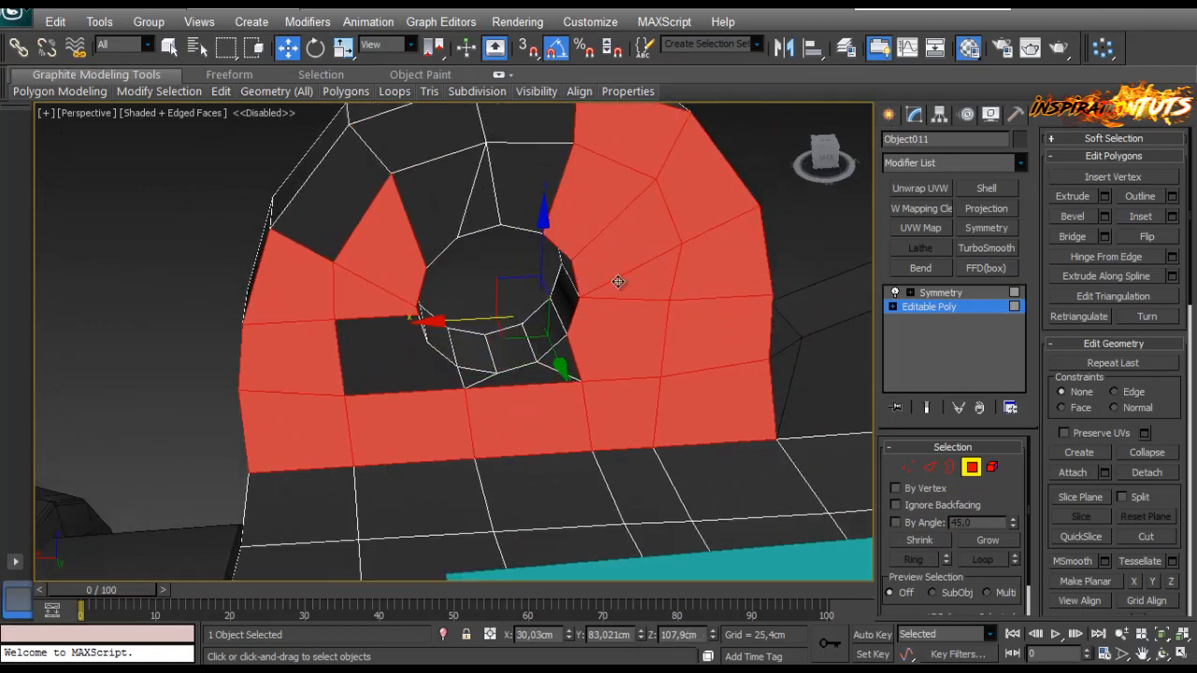
{"action": "left_click", "coordinate": [497, 117], "text": "ctrl"}
{"action": "left_click", "coordinate": [515, 190], "text": "ctrl"}
{"action": "left_click", "coordinate": [485, 205], "text": "ctrl"}
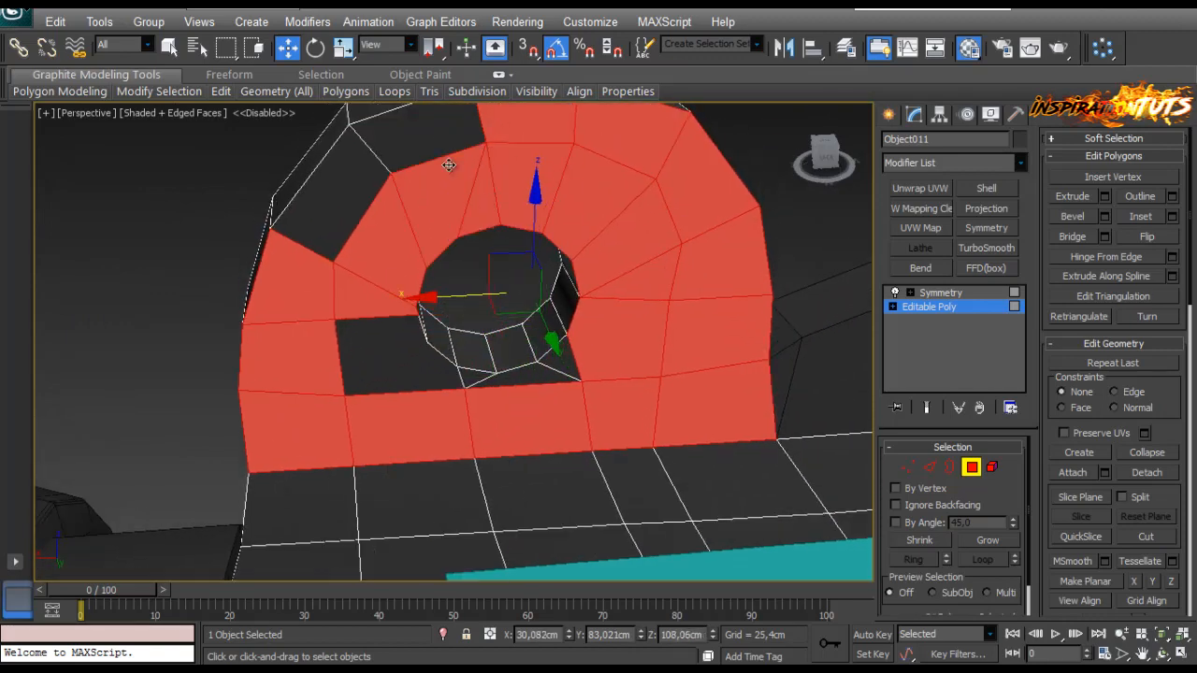
{"action": "left_click", "coordinate": [416, 140], "text": "ctrl"}
{"action": "left_click", "coordinate": [360, 201], "text": "ctrl"}
{"action": "left_click", "coordinate": [440, 364], "text": "ctrl"}
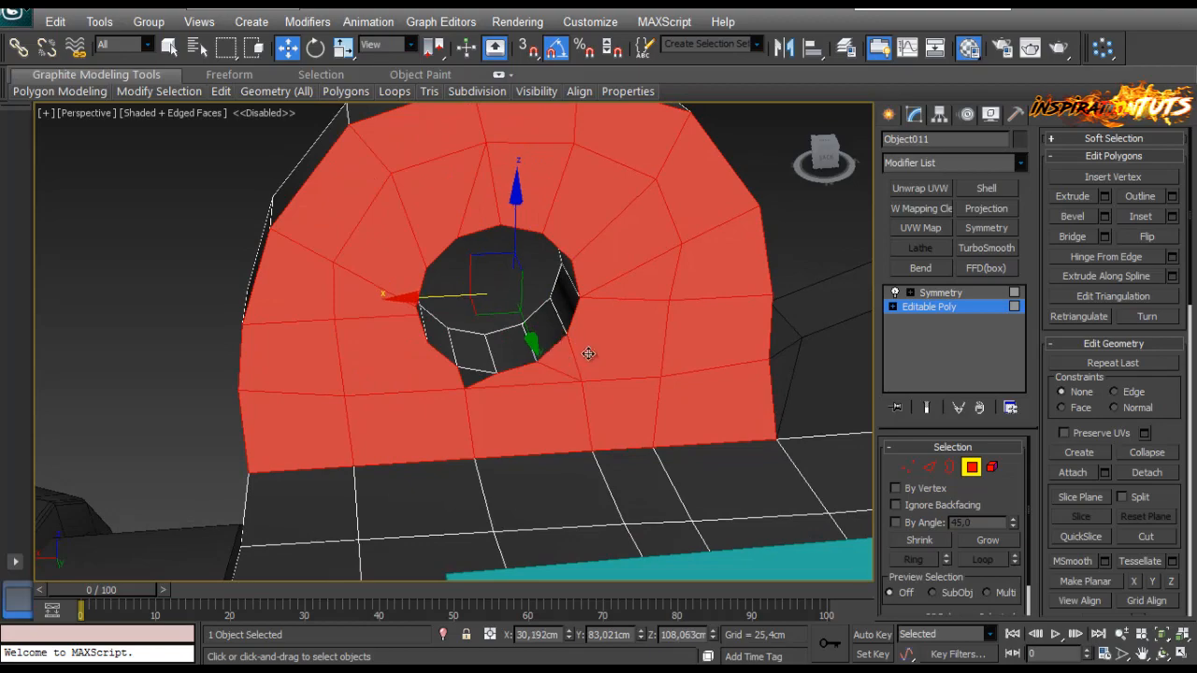
{"action": "scroll", "coordinate": [588, 353], "scroll_direction": "down", "scroll_amount": 5}
{"action": "mouse_move", "coordinate": [588, 353]}
{"action": "middle_mouse_down", "text": "alt"}
{"action": "mouse_move", "coordinate": [643, 318]}
{"action": "mouse_move", "coordinate": [548, 340]}
{"action": "mouse_move", "coordinate": [580, 337]}
{"action": "middle_mouse_up", "text": "alt"}
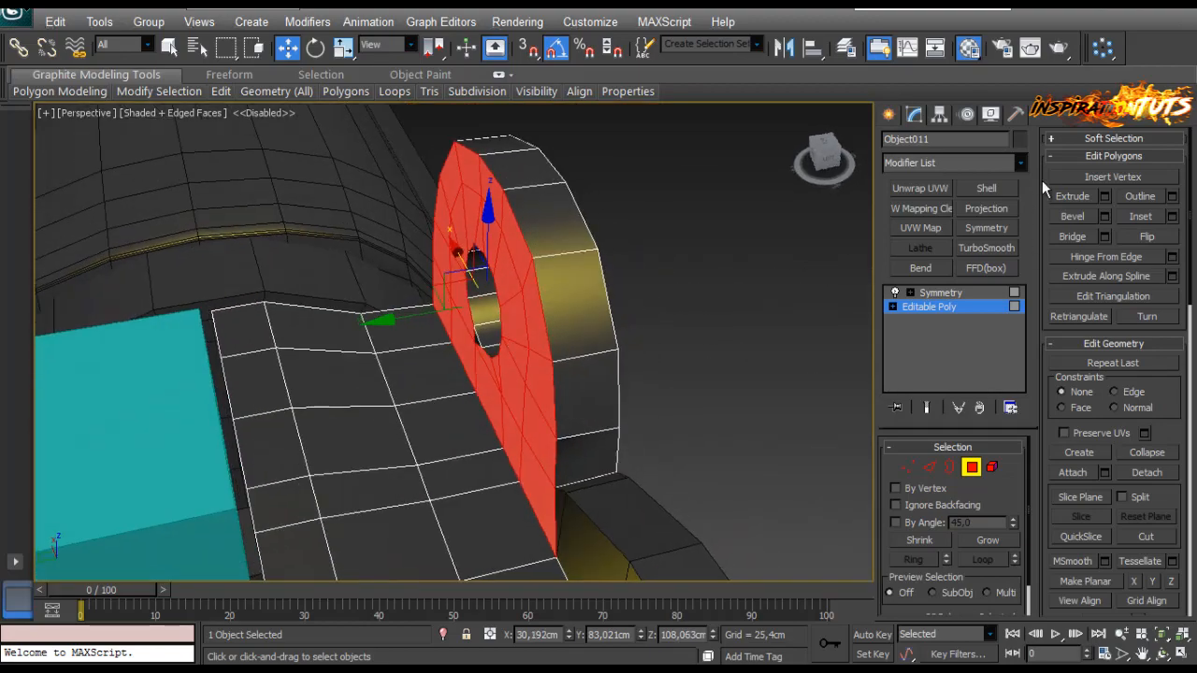
Step: Extrude the lug's selected inner face slightly toward the box
{"action": "left_click", "coordinate": [1104, 197]}
{"action": "right_click", "coordinate": [457, 379]}
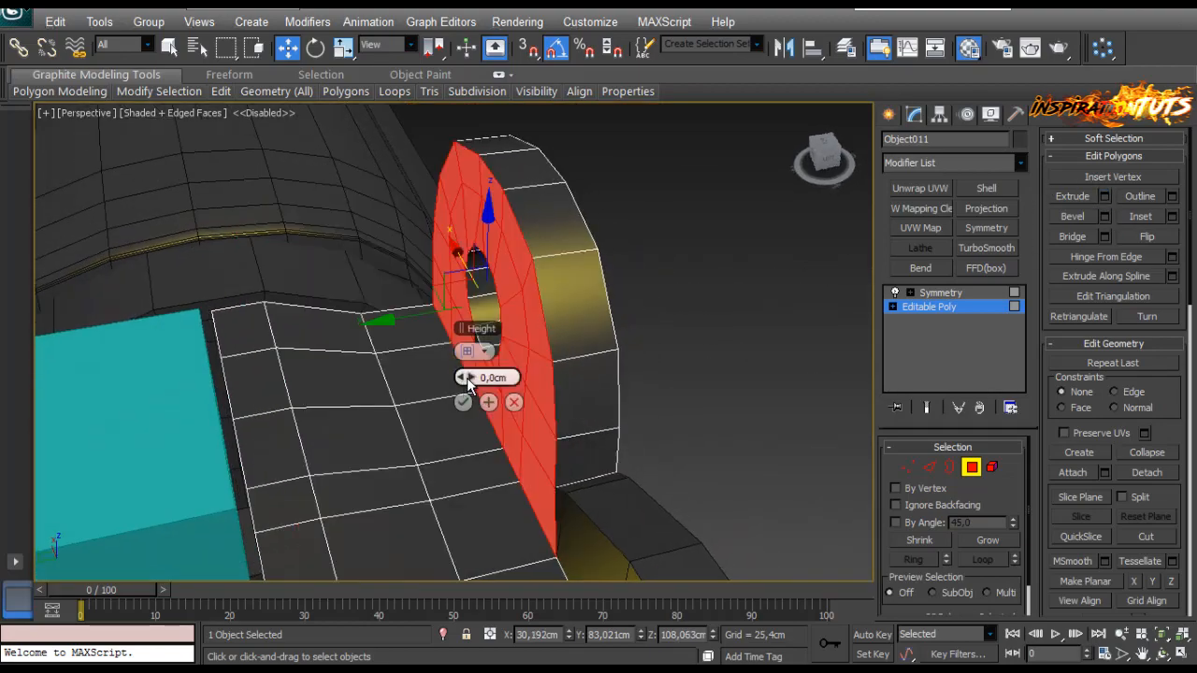
{"action": "left_click_drag", "start_coordinate": [468, 378], "coordinate": [470, 374]}
{"action": "right_click", "coordinate": [469, 379]}
{"action": "left_click", "coordinate": [466, 402]}
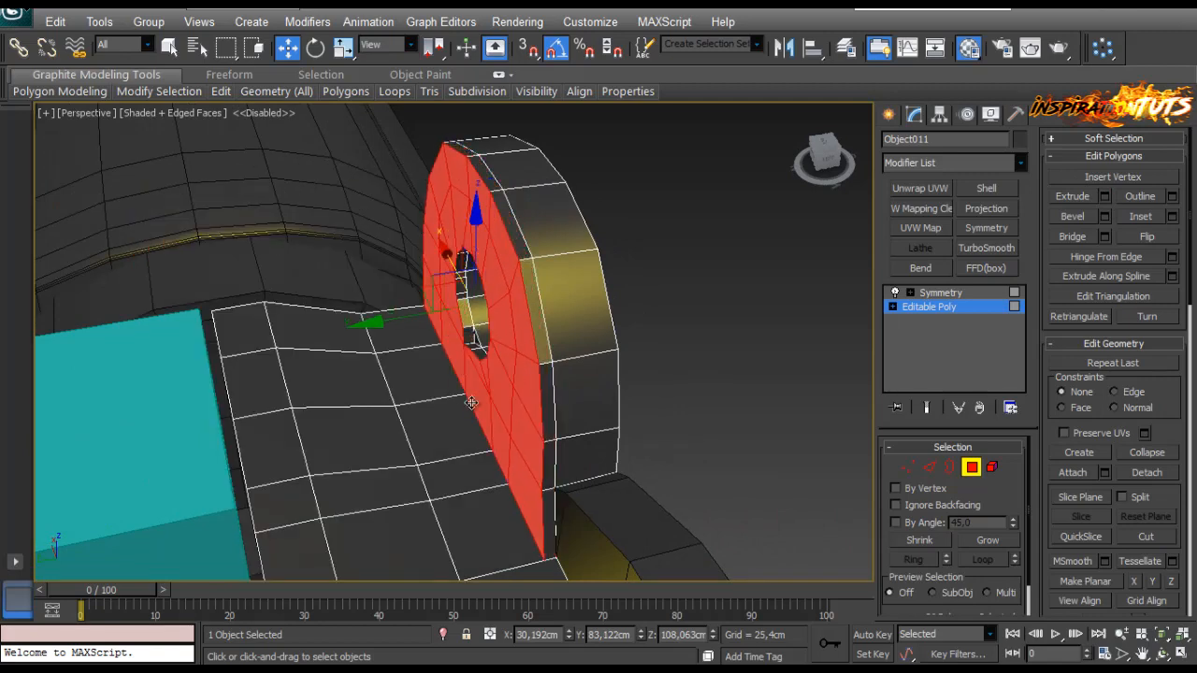
Step: Thicken the lug by moving its extruded inner face along Y to about 83.31 cm, and finish editing the mount
{"action": "left_click_drag", "start_coordinate": [405, 316], "coordinate": [381, 325]}
{"action": "scroll", "coordinate": [382, 326], "scroll_direction": "down", "scroll_amount": 4}
{"action": "middle_click_drag", "start_coordinate": [401, 333], "coordinate": [420, 325], "text": "alt"}
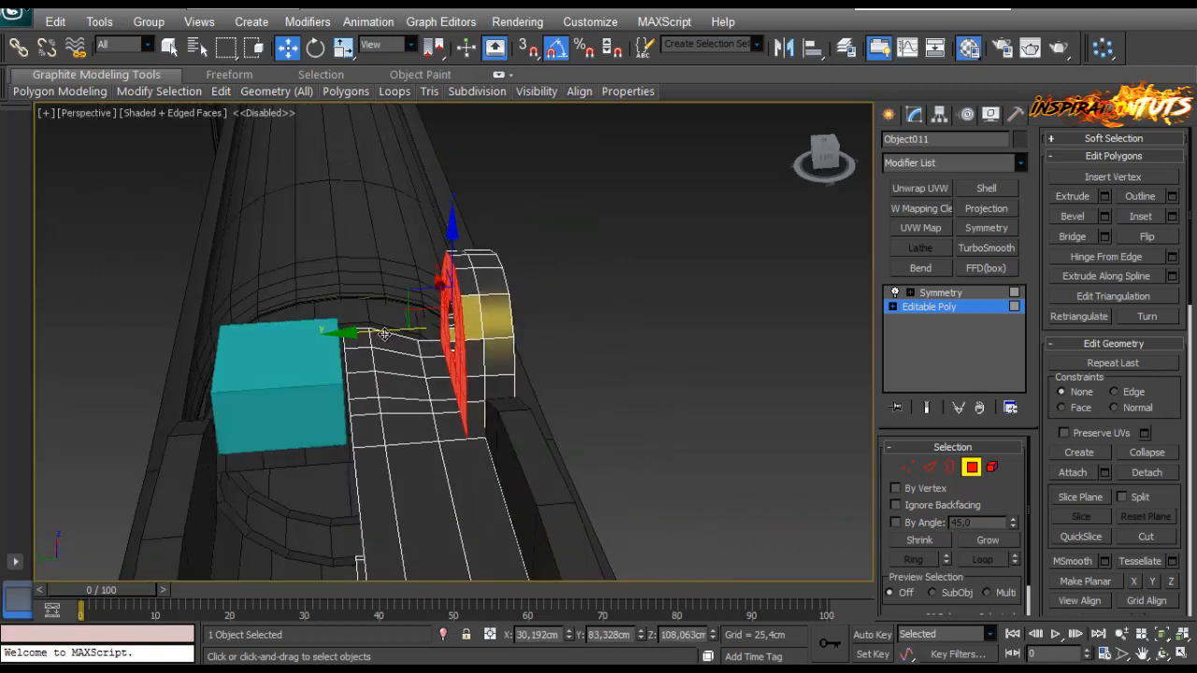
{"action": "left_click_drag", "start_coordinate": [384, 334], "coordinate": [381, 334]}
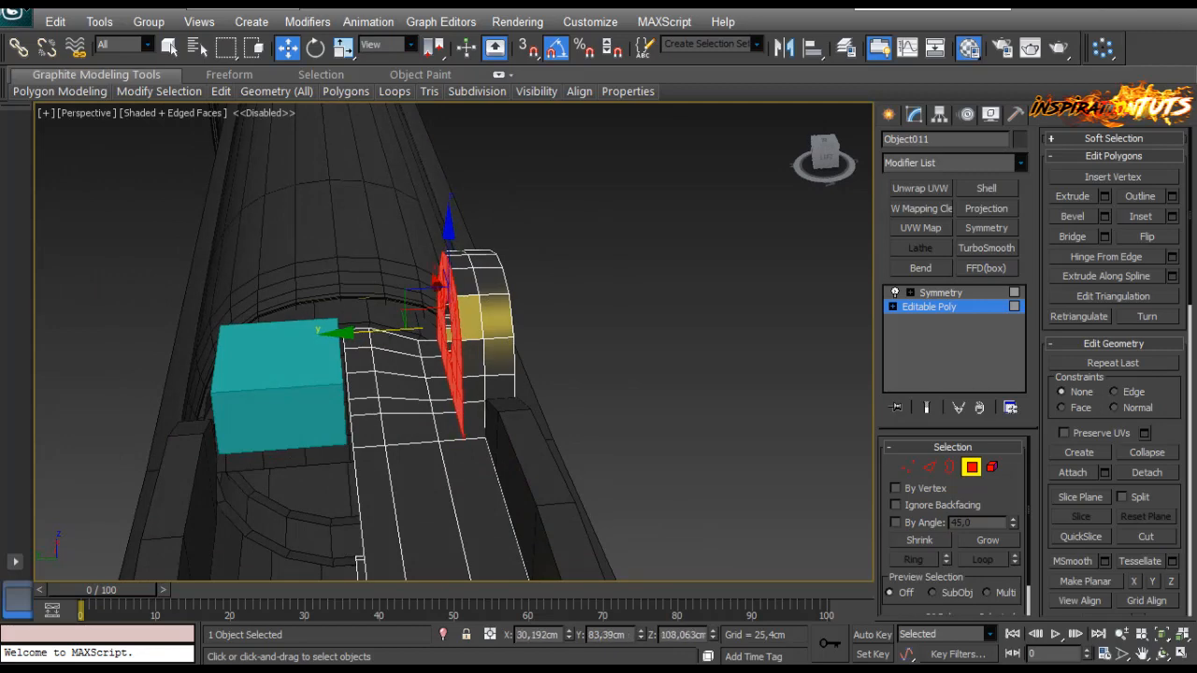
{"action": "left_click_drag", "start_coordinate": [379, 334], "coordinate": [384, 336]}
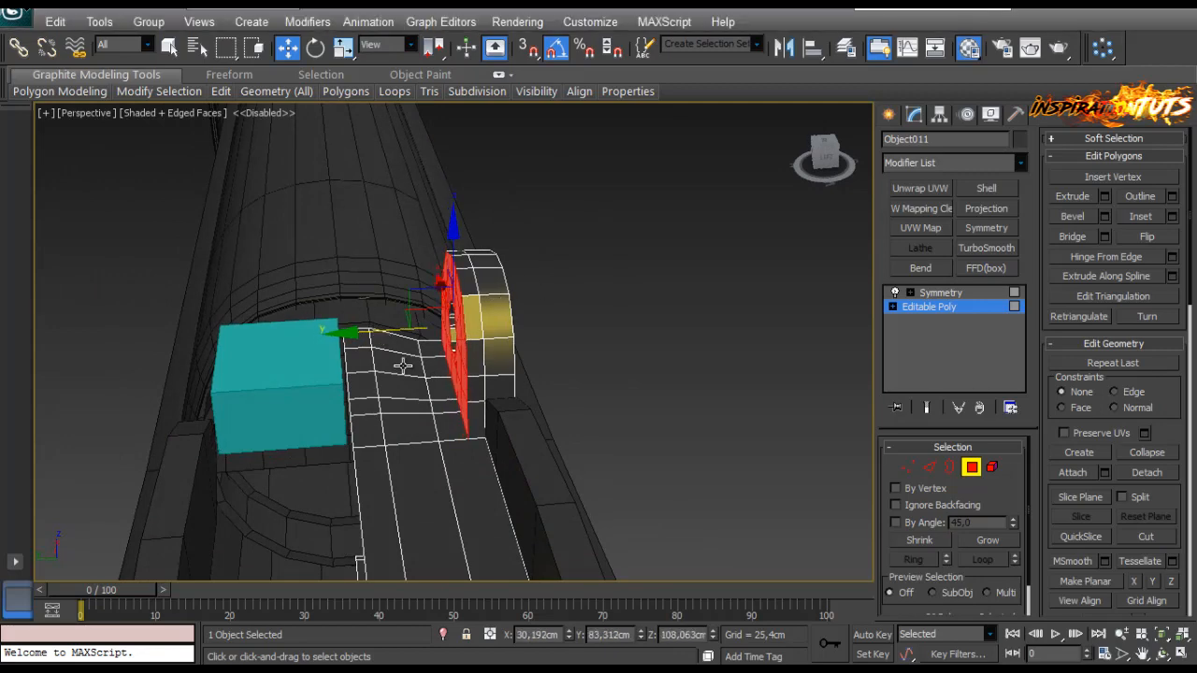
{"action": "middle_click_drag", "start_coordinate": [403, 366], "coordinate": [406, 425], "text": "alt"}
{"action": "scroll", "coordinate": [406, 411], "scroll_direction": "up", "scroll_amount": 2}
{"action": "left_click", "coordinate": [971, 468]}
{"action": "left_click", "coordinate": [663, 399]}
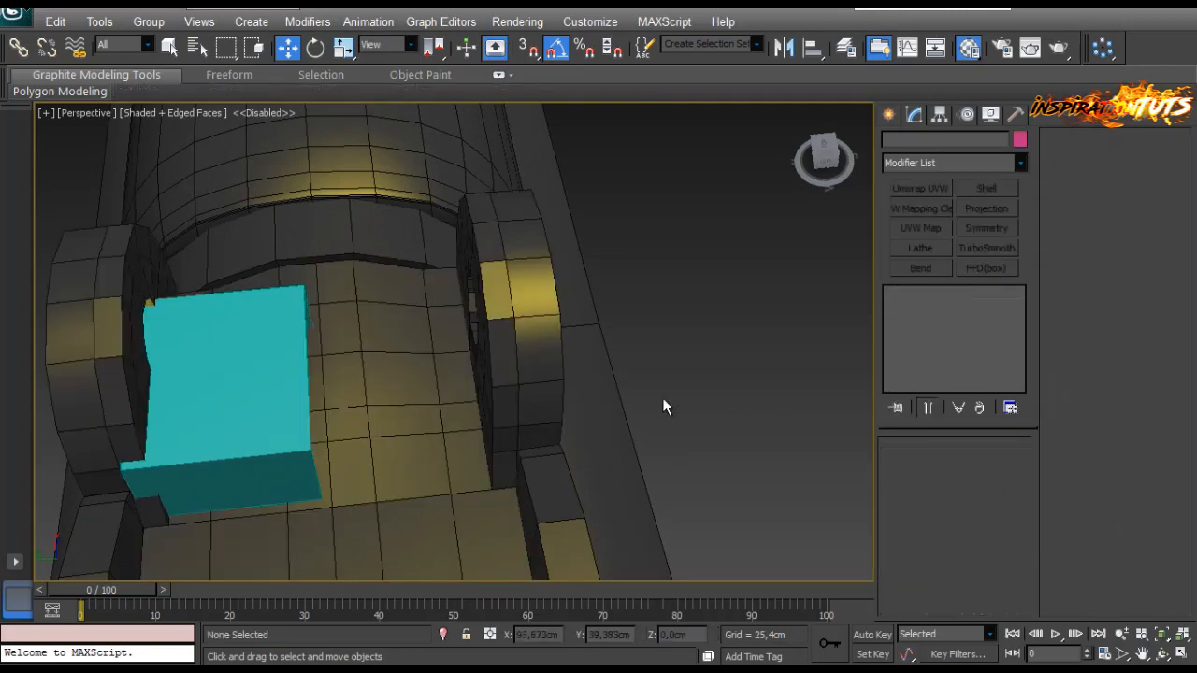
Step: Move the box's side vertices that overlap the lug inward along Y to about 87.12 cm
{"action": "middle_click_drag", "start_coordinate": [663, 399], "coordinate": [791, 398]}
{"action": "left_click", "coordinate": [339, 393]}
{"action": "middle_click_drag", "start_coordinate": [342, 409], "coordinate": [366, 390]}
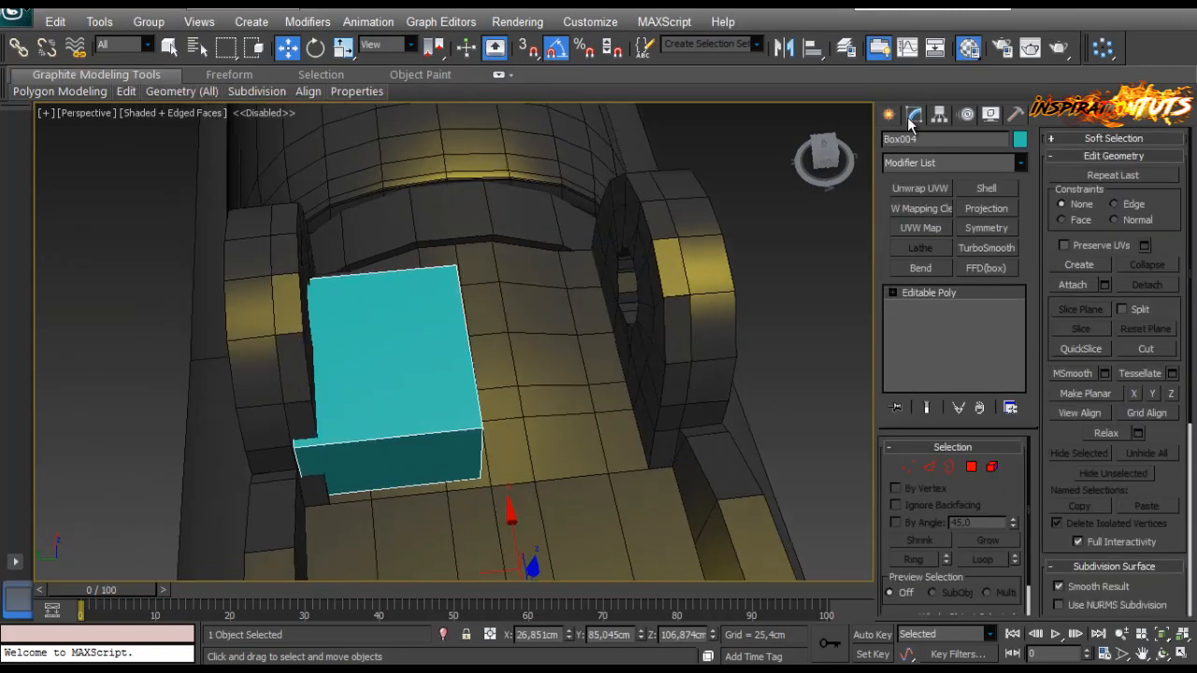
{"action": "left_click", "coordinate": [907, 467]}
{"action": "left_click_drag", "start_coordinate": [347, 222], "coordinate": [237, 510]}
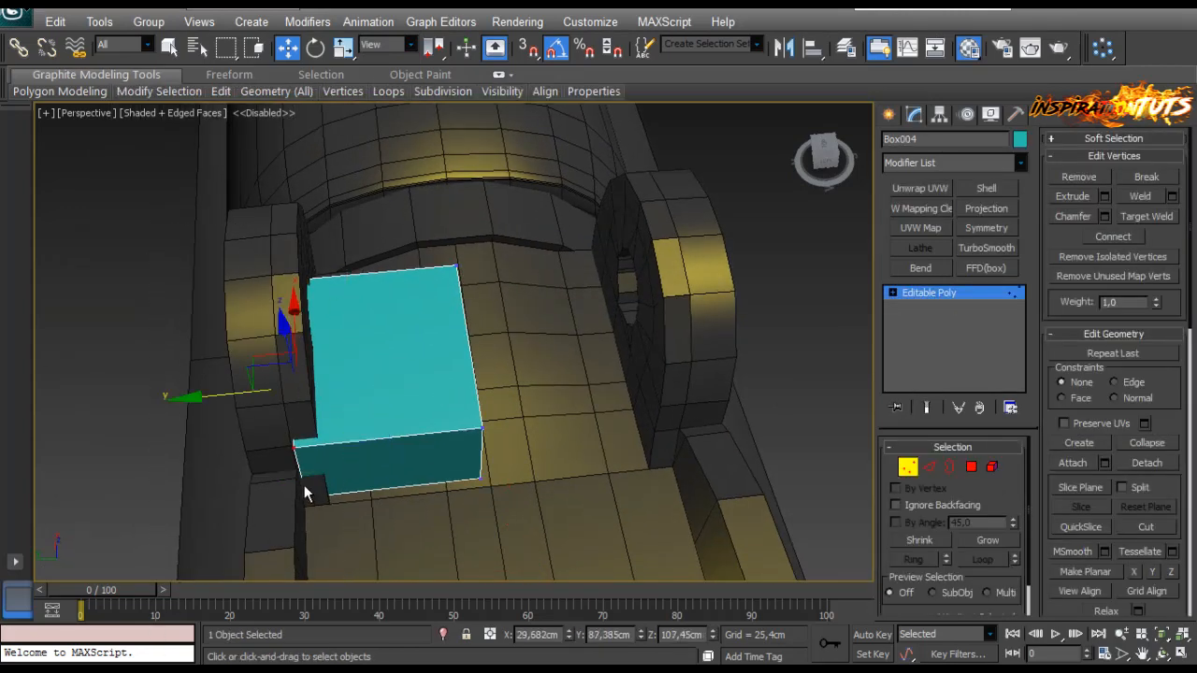
{"action": "left_click_drag", "start_coordinate": [230, 400], "coordinate": [258, 406]}
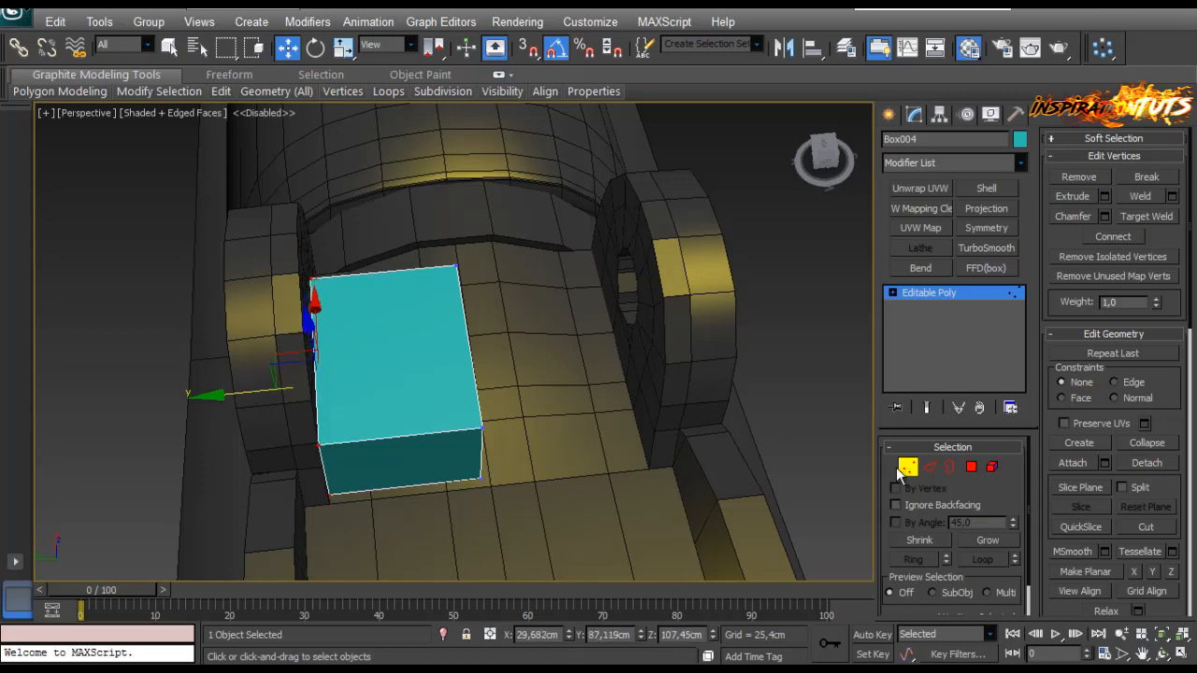
Step: Extend the box end away from the collar by moving its vertices about 0.06 cm along X
{"action": "middle_click_drag", "start_coordinate": [280, 411], "coordinate": [473, 406], "text": "alt"}
{"action": "left_click_drag", "start_coordinate": [473, 406], "coordinate": [475, 411]}
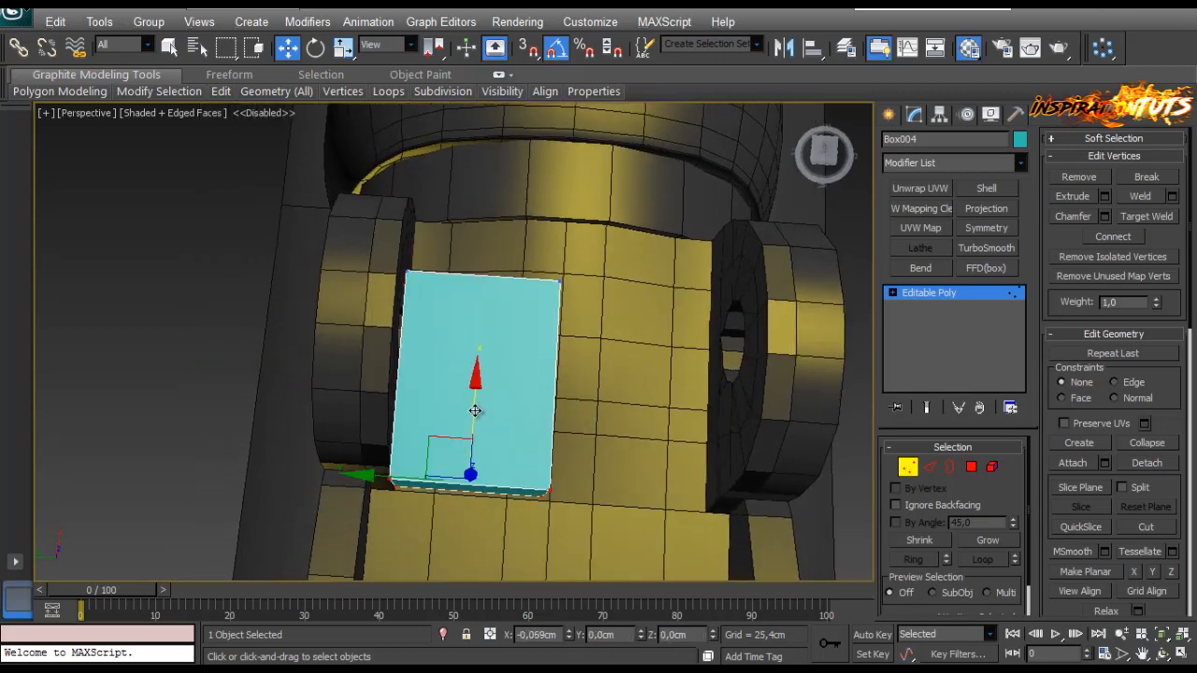
{"action": "middle_click_drag", "start_coordinate": [474, 414], "coordinate": [849, 541], "text": "alt"}
Step: Extrude the box's end polygon facing away from the collar by 0.932 cm
{"action": "left_click", "coordinate": [973, 467]}
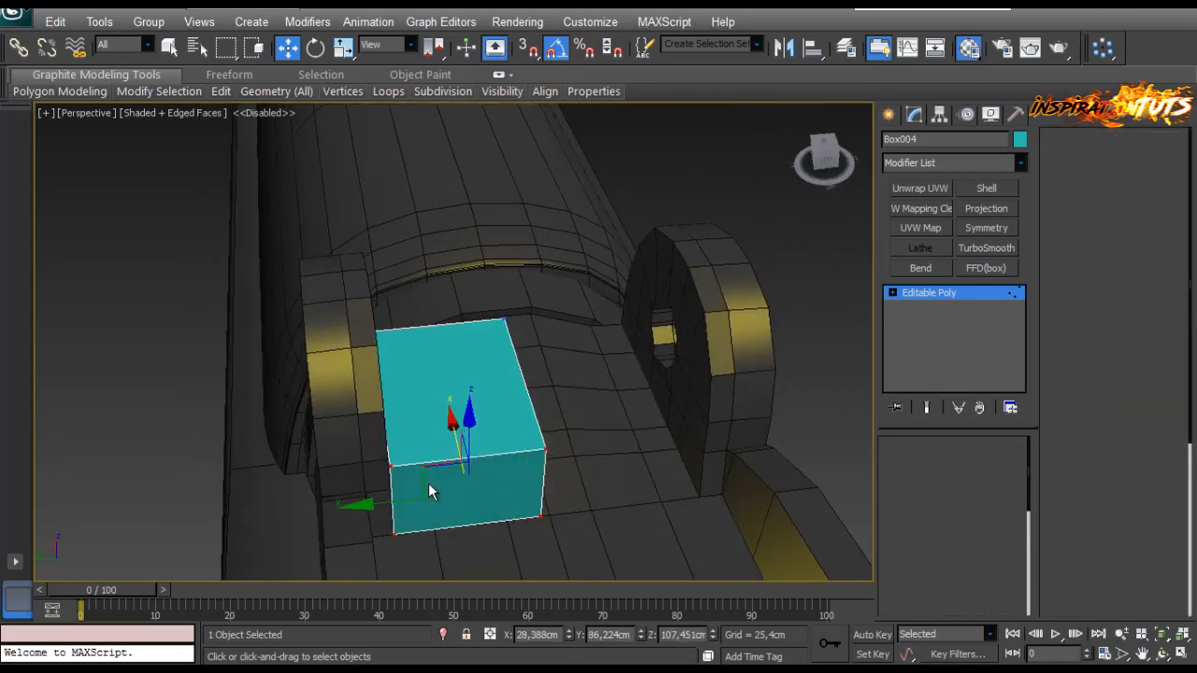
{"action": "left_click", "coordinate": [432, 487]}
{"action": "middle_click_drag", "start_coordinate": [433, 489], "coordinate": [1139, 374], "text": "alt"}
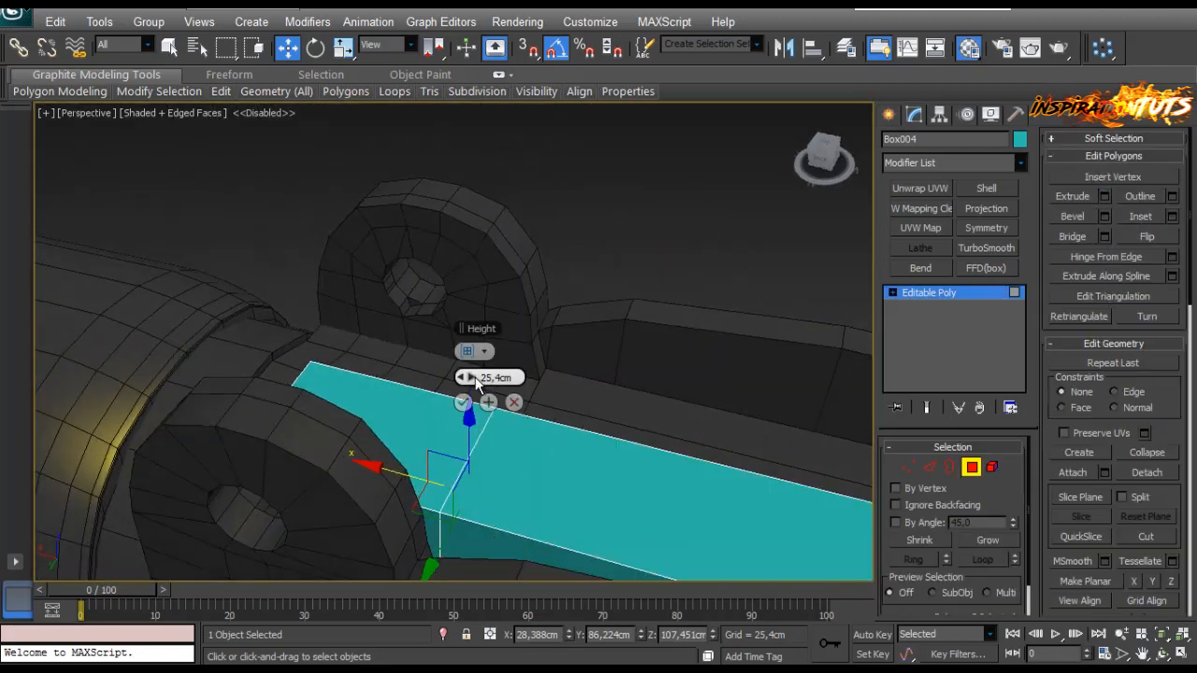
{"action": "left_click_drag", "start_coordinate": [477, 378], "coordinate": [477, 378]}
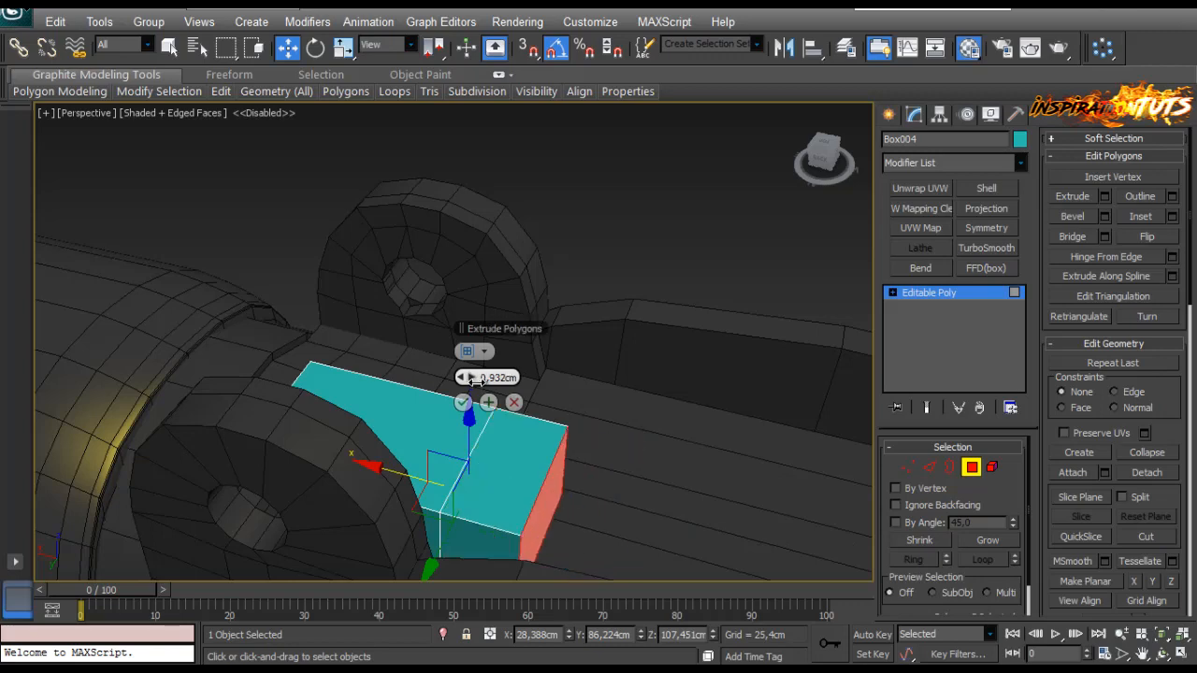
{"action": "left_click", "coordinate": [458, 402]}
Step: Extrude the new section's side polygon 0.641 cm outward behind the lug, and pull it back about 0.18 cm along Y
{"action": "middle_click_drag", "start_coordinate": [468, 553], "coordinate": [651, 373], "text": "alt"}
{"action": "scroll", "coordinate": [618, 402], "scroll_direction": "up", "scroll_amount": 3}
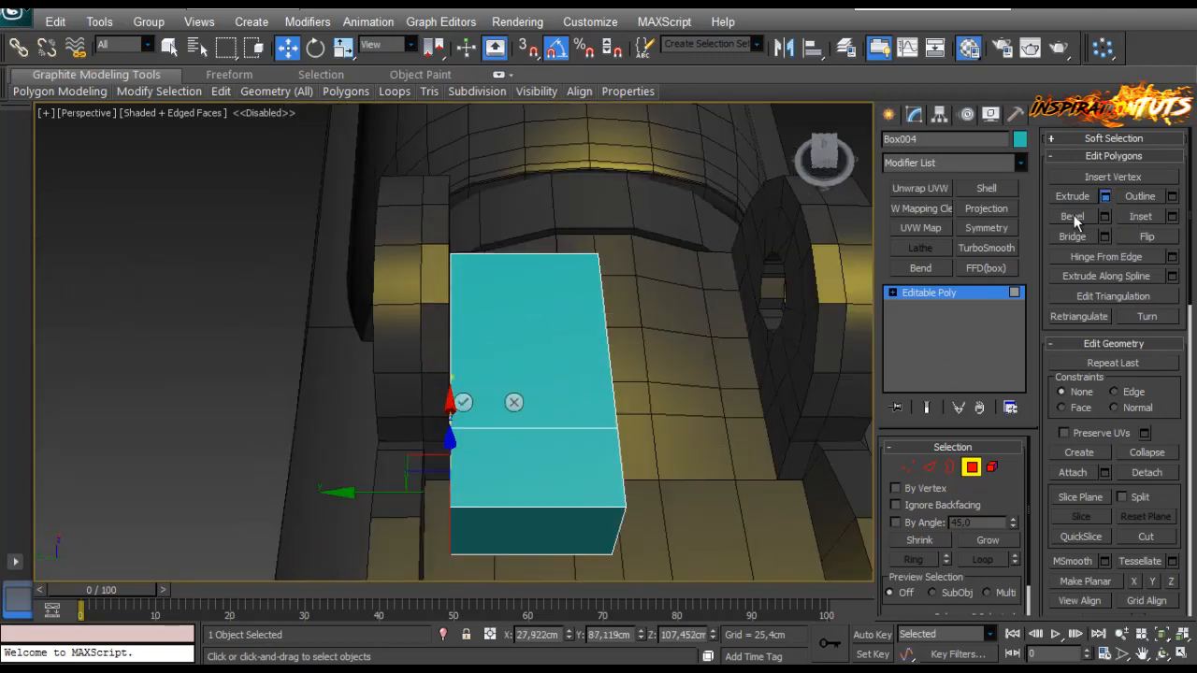
{"action": "left_click_drag", "start_coordinate": [467, 378], "coordinate": [469, 378]}
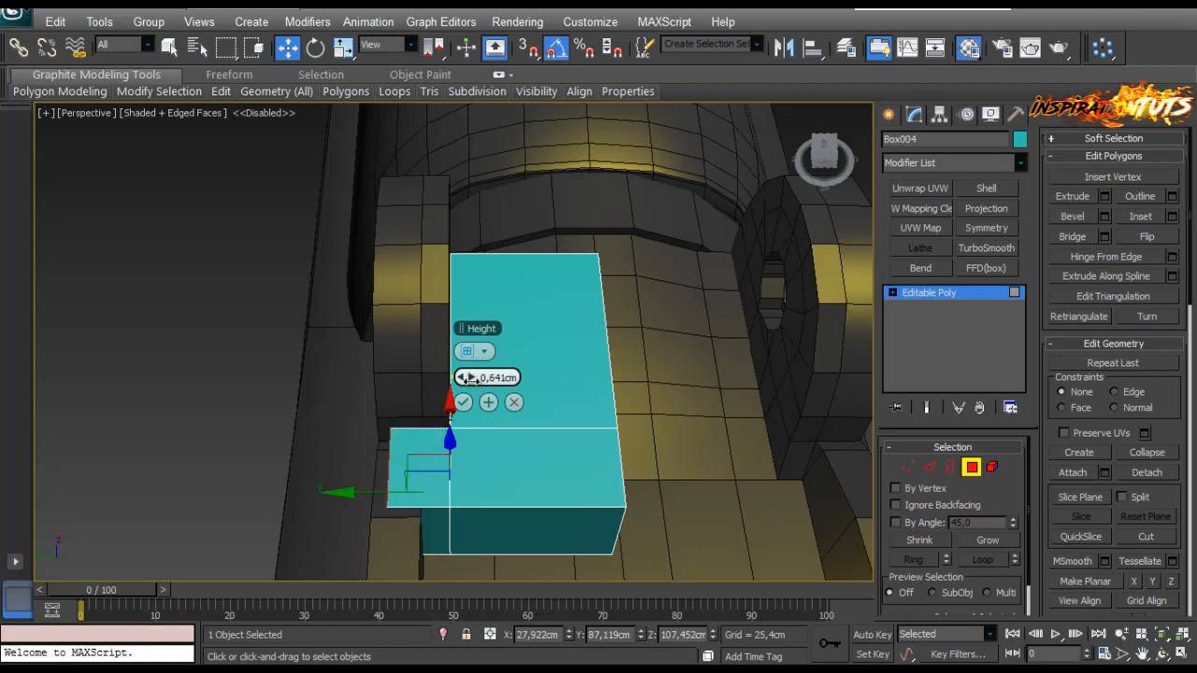
{"action": "left_click", "coordinate": [465, 402]}
{"action": "left_click_drag", "start_coordinate": [302, 497], "coordinate": [324, 505]}
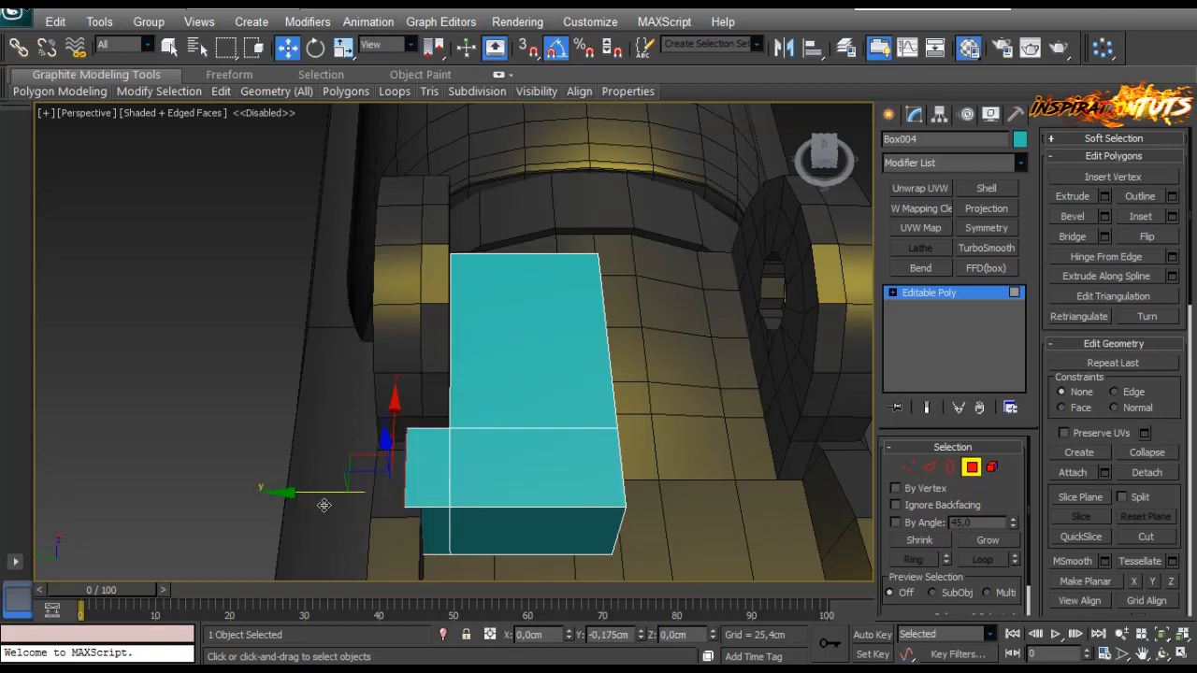
Step: Stretch the box into a long bar by moving its end polygons along X to about 10.7 cm, reaching the mount's end block
{"action": "middle_click_drag", "start_coordinate": [505, 414], "coordinate": [452, 415], "text": "alt"}
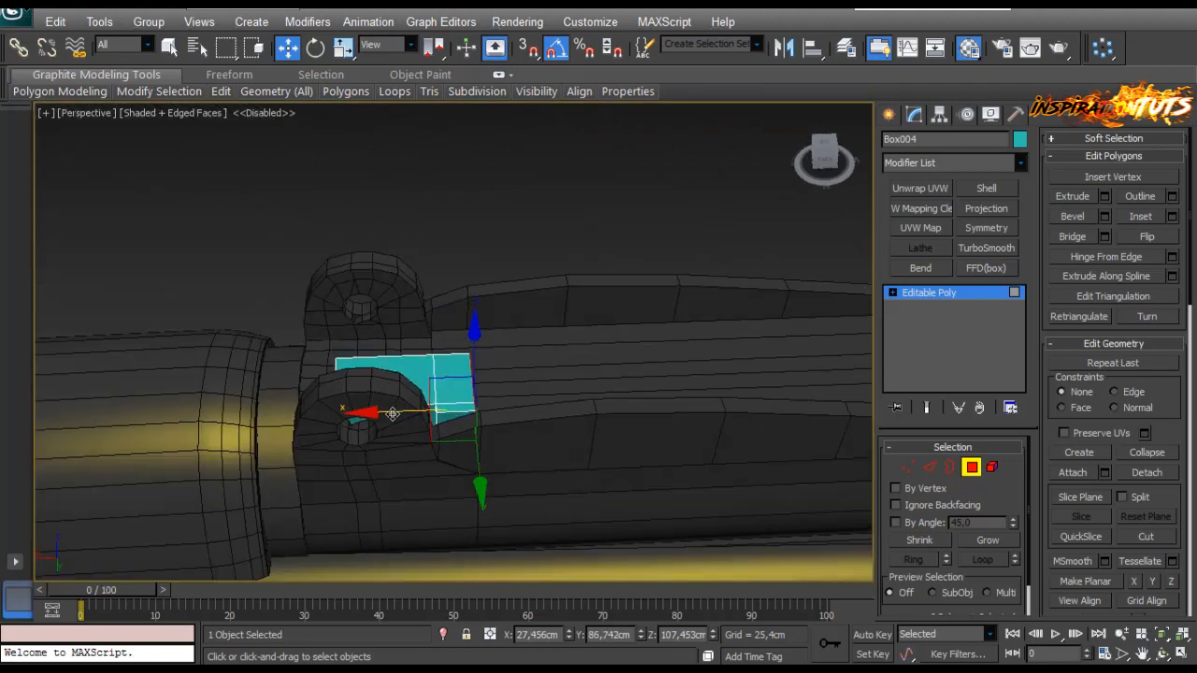
{"action": "left_click_drag", "start_coordinate": [392, 414], "coordinate": [746, 406]}
{"action": "middle_click_drag", "start_coordinate": [746, 406], "coordinate": [576, 420]}
{"action": "mouse_move", "coordinate": [575, 421]}
{"action": "middle_mouse_down", "text": "alt"}
{"action": "mouse_move", "coordinate": [570, 500]}
{"action": "mouse_move", "coordinate": [570, 443]}
{"action": "middle_mouse_up", "text": "alt"}
{"action": "left_click_drag", "start_coordinate": [591, 437], "coordinate": [784, 440]}
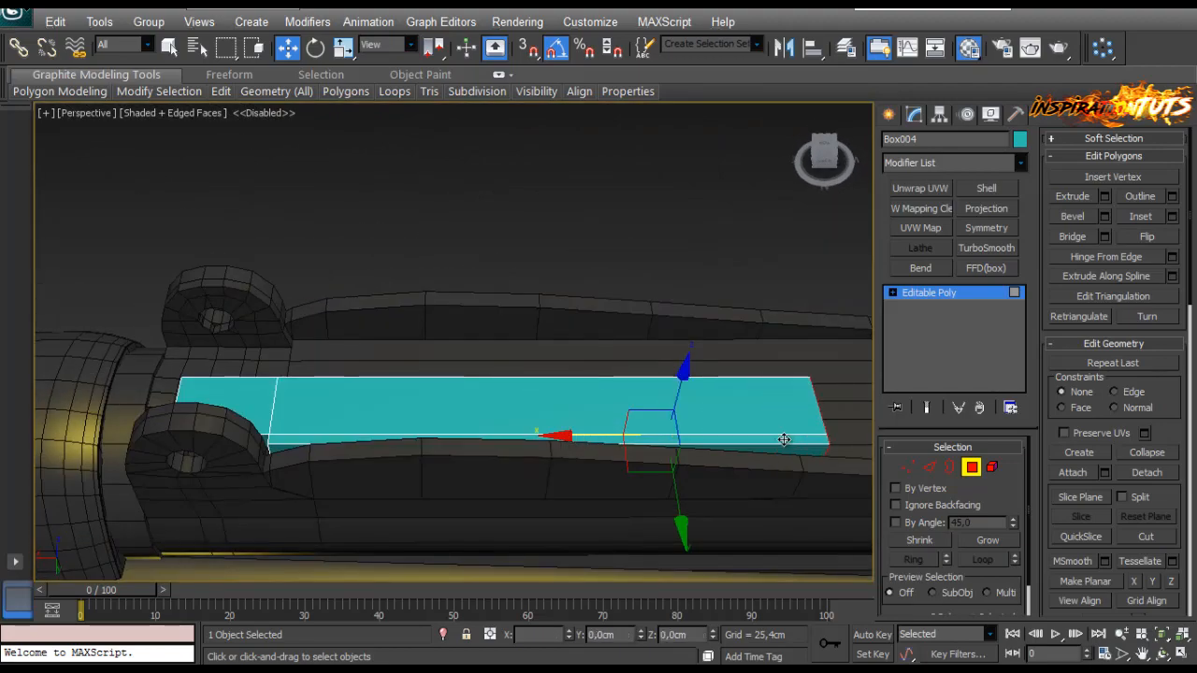
{"action": "middle_click_drag", "start_coordinate": [783, 439], "coordinate": [433, 336]}
{"action": "left_click_drag", "start_coordinate": [515, 380], "coordinate": [633, 381]}
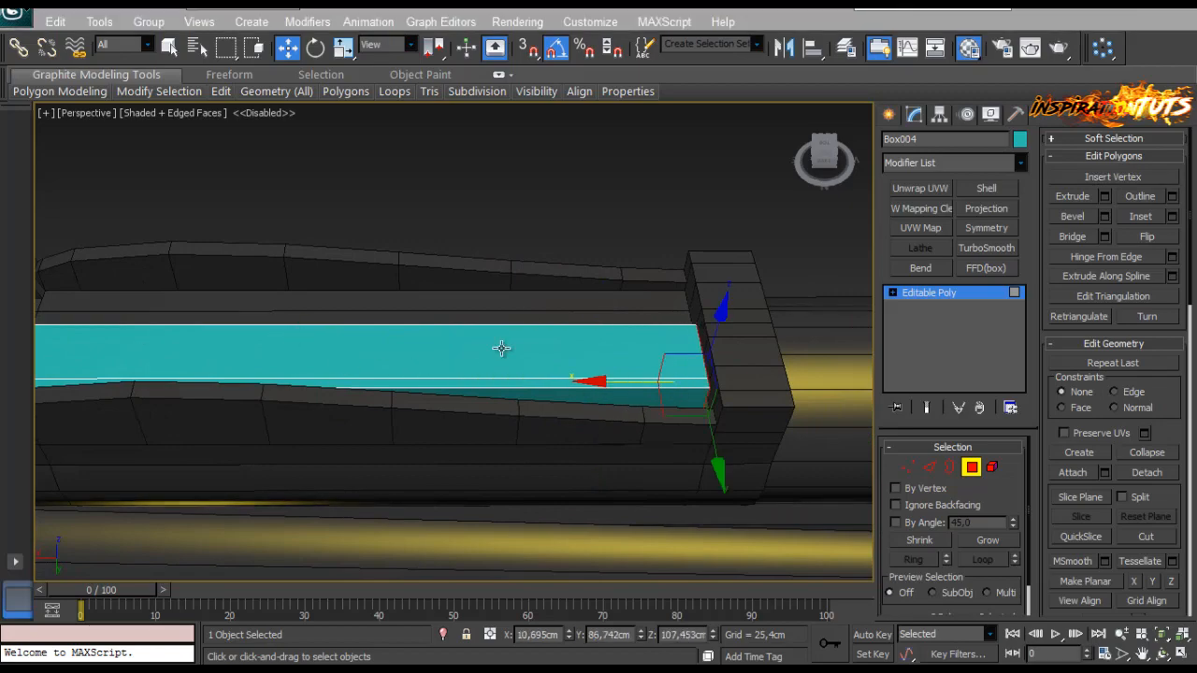
{"action": "middle_click_drag", "start_coordinate": [501, 348], "coordinate": [360, 231], "text": "alt"}
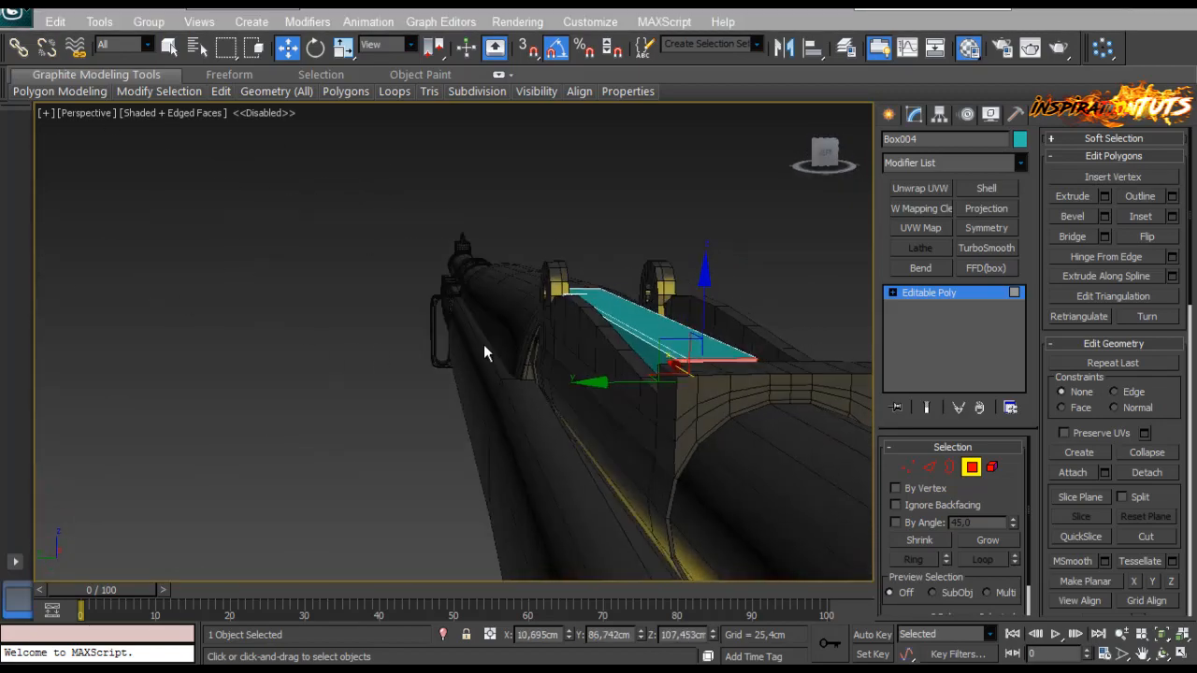
Step: Raise the bar's far end polygon about 1.2 cm along Z and shift it about 0.32 cm outward along X
{"action": "middle_click_drag", "start_coordinate": [484, 353], "coordinate": [565, 398], "text": "alt"}
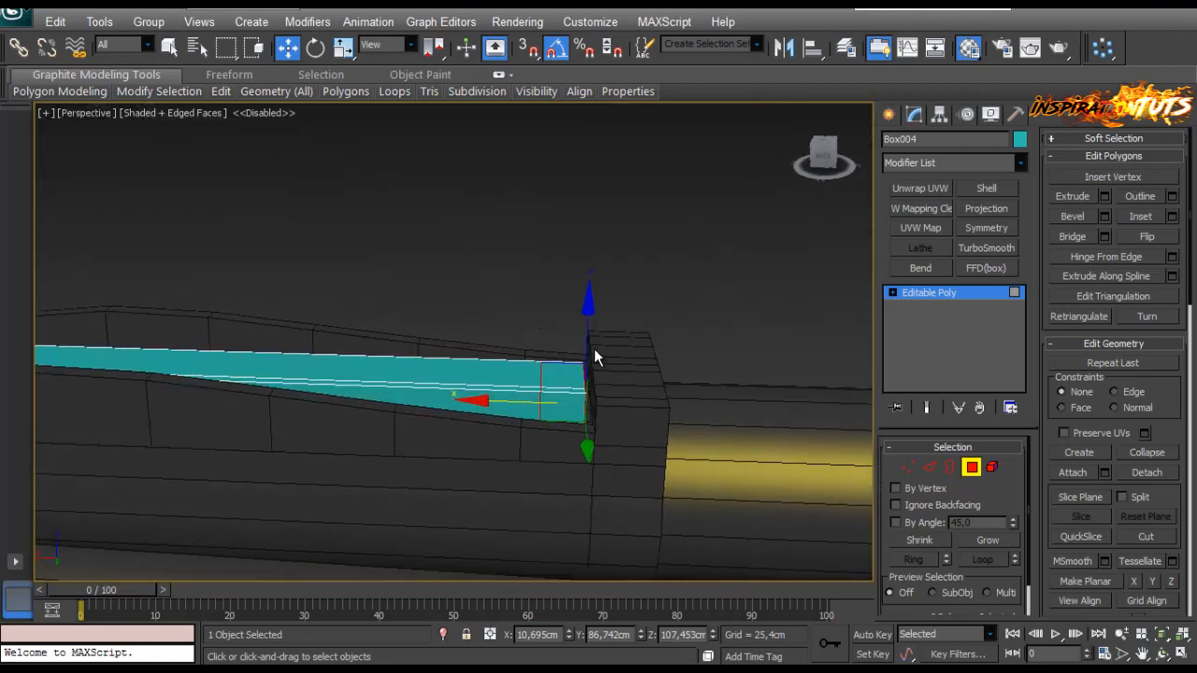
{"action": "left_click_drag", "start_coordinate": [586, 333], "coordinate": [587, 299]}
{"action": "middle_click_drag", "start_coordinate": [587, 299], "coordinate": [458, 324], "text": "alt"}
{"action": "left_click_drag", "start_coordinate": [533, 359], "coordinate": [515, 355]}
{"action": "middle_click_drag", "start_coordinate": [516, 355], "coordinate": [413, 442], "text": "alt"}
Step: Switch to the front view and make the bar see-through so the rifle reference photo shows behind it
{"action": "key", "text": "f"}
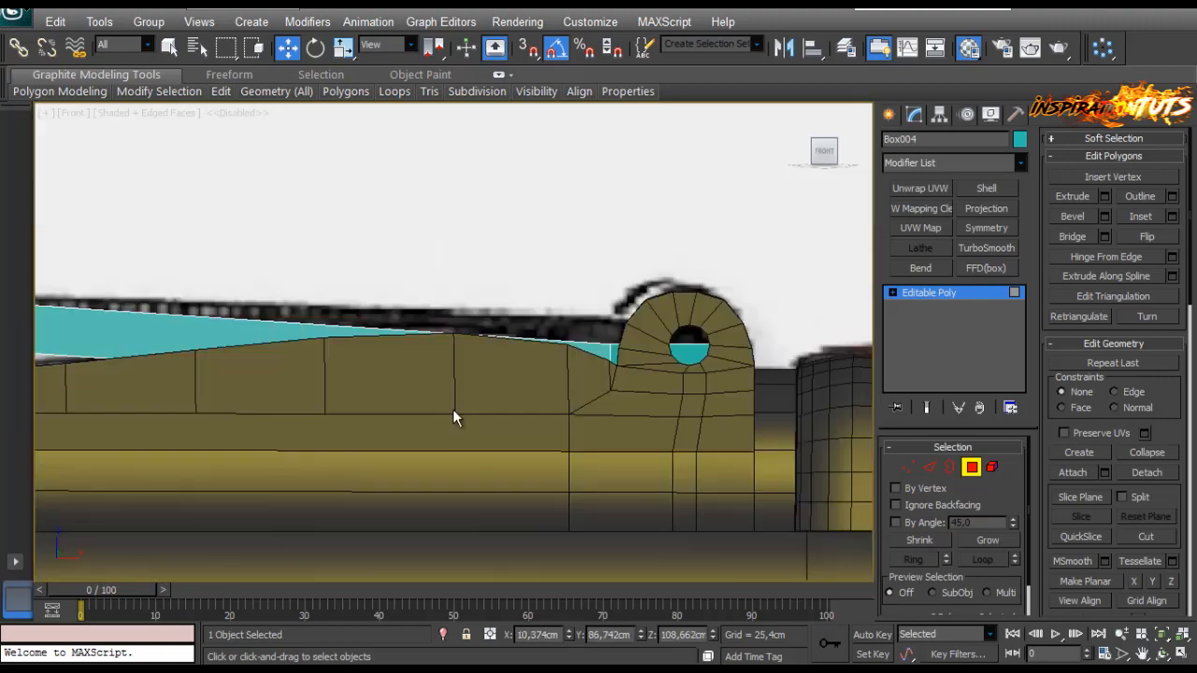
{"action": "scroll", "coordinate": [523, 332], "scroll_direction": "down", "scroll_amount": 4}
{"action": "middle_click_drag", "start_coordinate": [192, 331], "coordinate": [528, 351]}
{"action": "scroll", "coordinate": [529, 350], "scroll_direction": "up", "scroll_amount": 2}
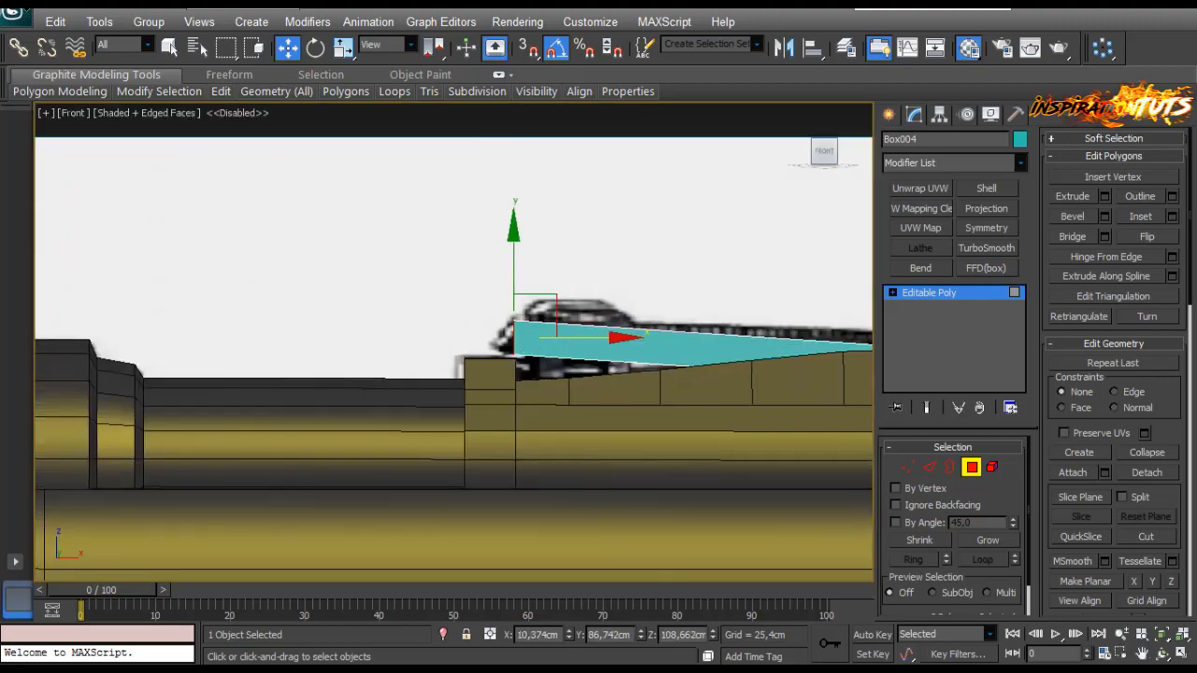
{"action": "key", "text": "alt+x"}
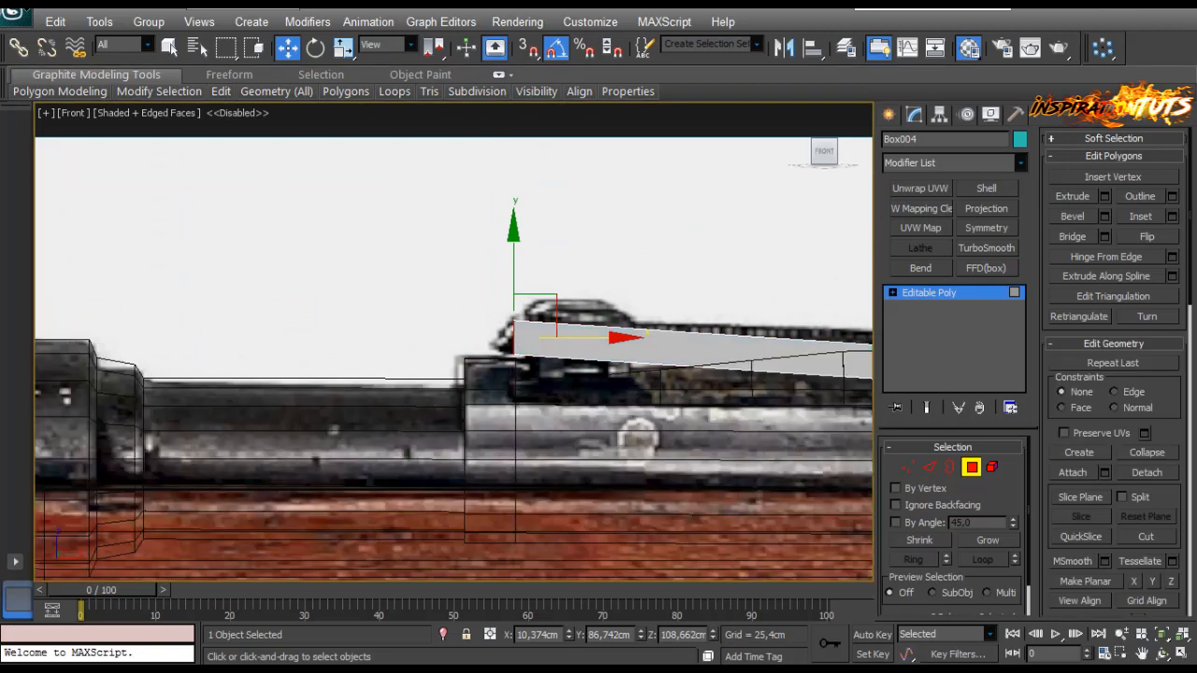
{"action": "left_click", "coordinate": [971, 467]}
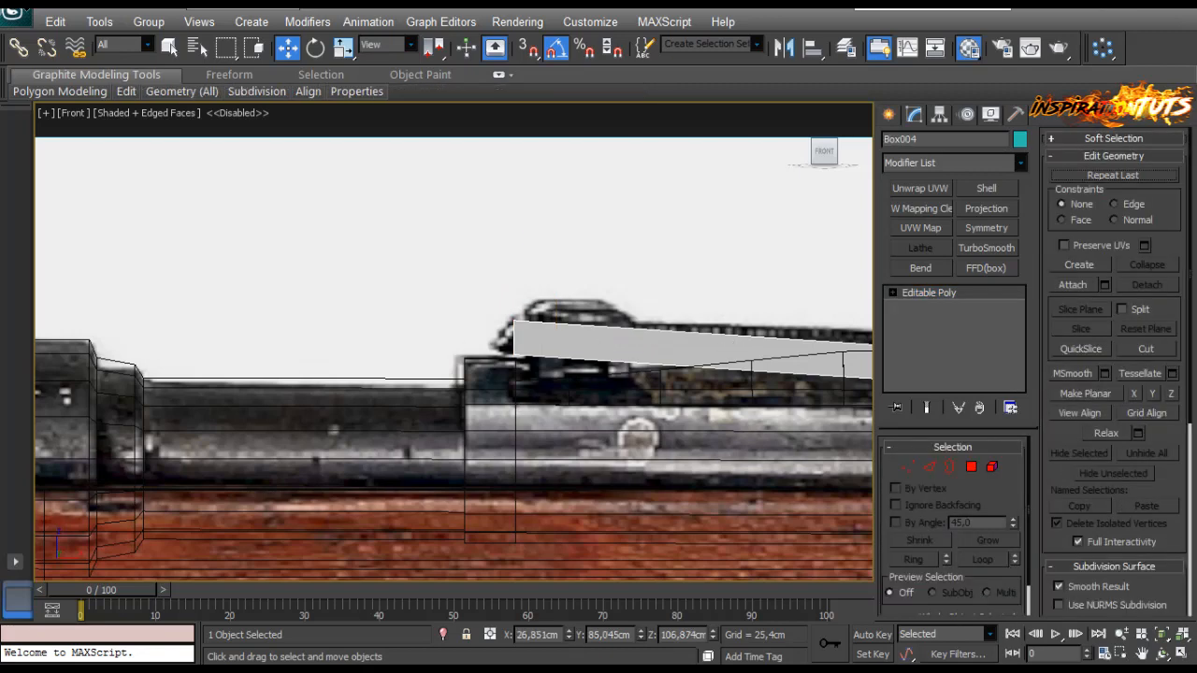
{"action": "key", "text": "alt+x"}
{"action": "middle_click_drag", "start_coordinate": [704, 255], "coordinate": [433, 283]}
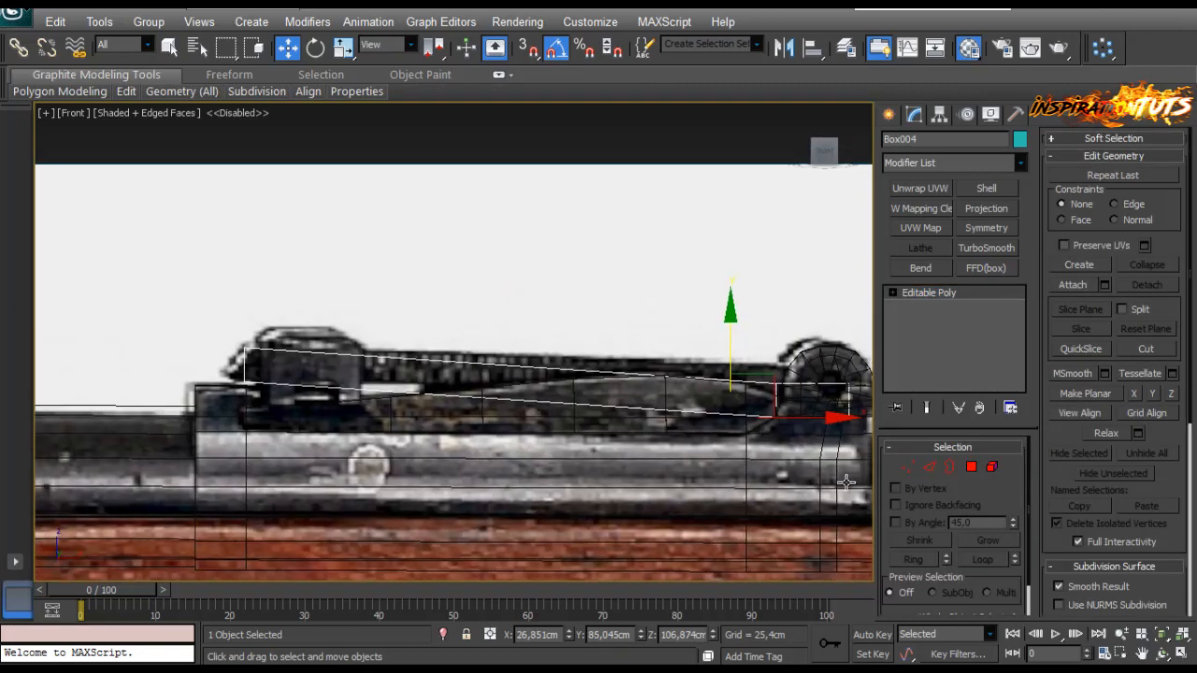
Step: Raise the vertices of the bar's section at the holed lug to about Z 107.9 cm, following the reference photo
{"action": "left_click", "coordinate": [907, 467]}
{"action": "middle_click_drag", "start_coordinate": [807, 373], "coordinate": [566, 400]}
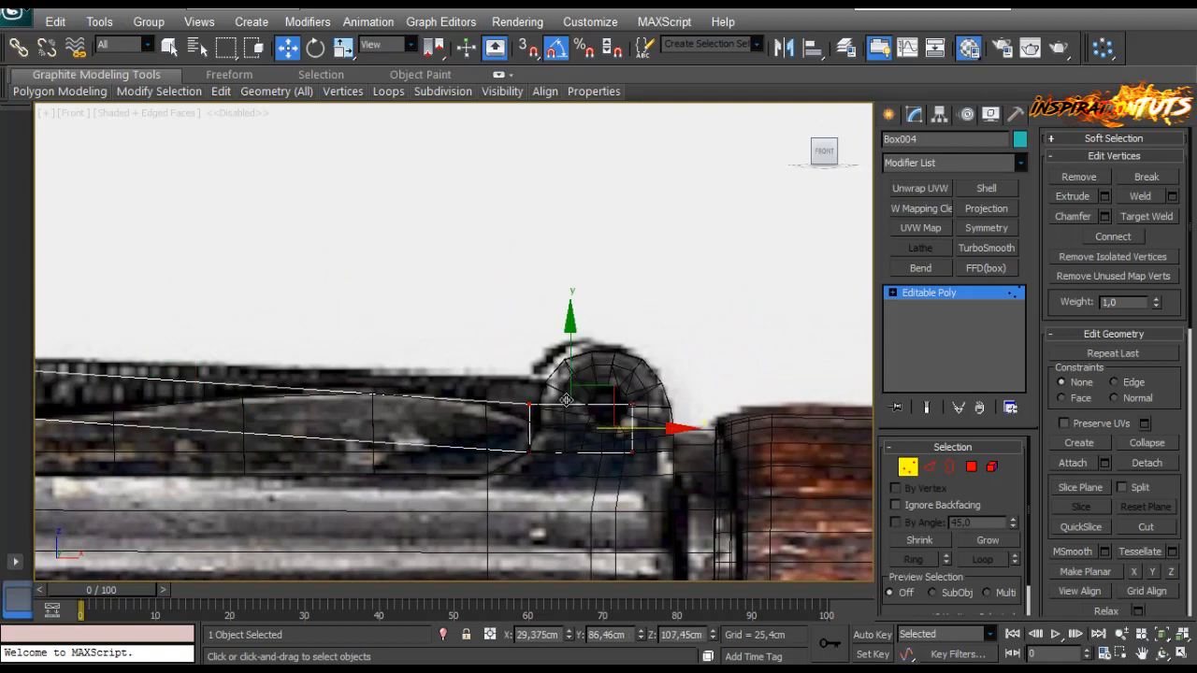
{"action": "left_click_drag", "start_coordinate": [571, 377], "coordinate": [494, 467]}
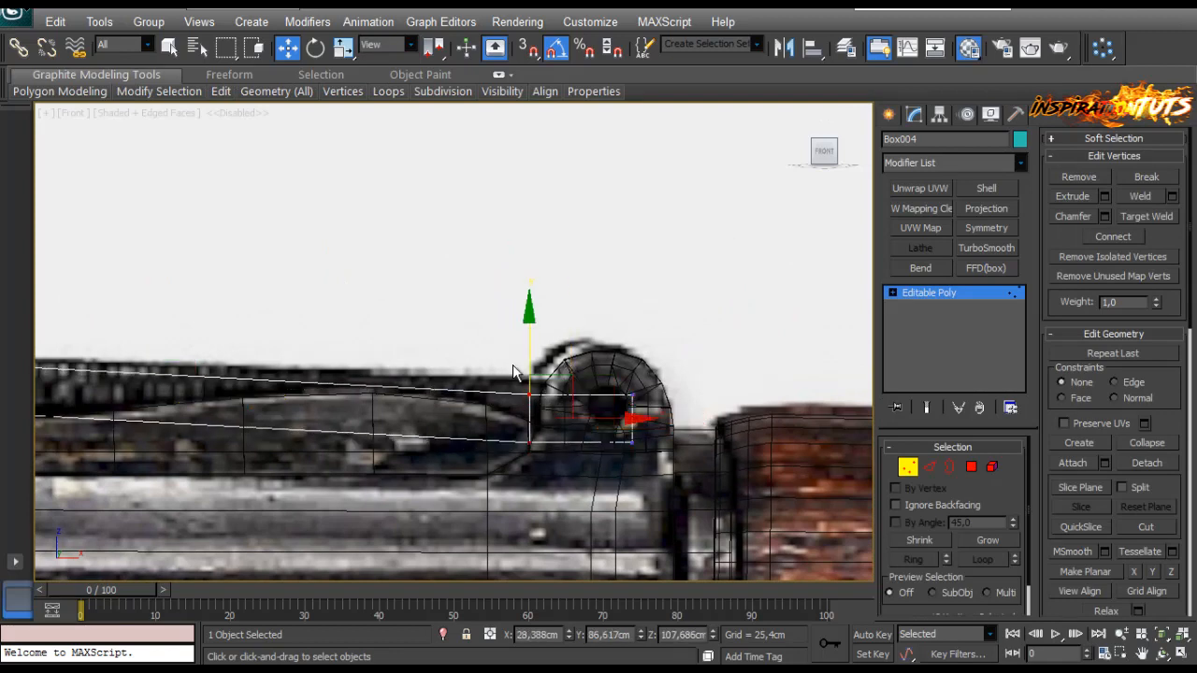
{"action": "left_click_drag", "start_coordinate": [529, 352], "coordinate": [524, 339]}
{"action": "left_click_drag", "start_coordinate": [690, 385], "coordinate": [616, 480]}
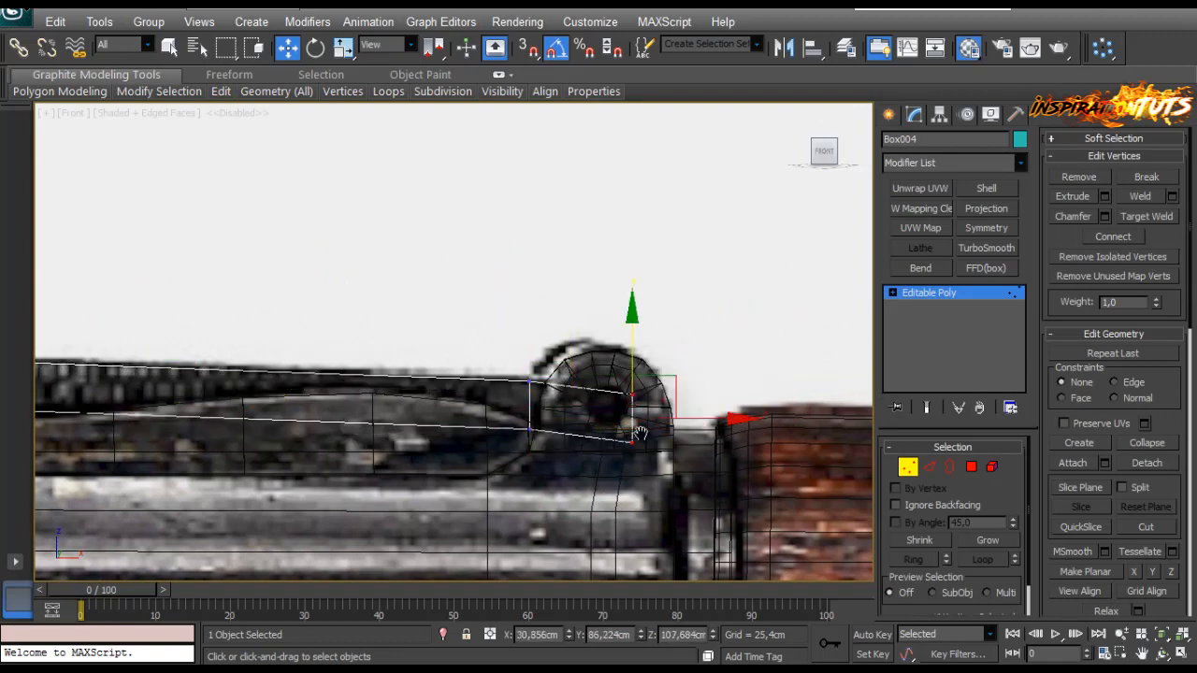
{"action": "scroll", "coordinate": [657, 400], "scroll_direction": "up", "scroll_amount": 2}
{"action": "middle_click_drag", "start_coordinate": [658, 401], "coordinate": [586, 411]}
{"action": "left_click_drag", "start_coordinate": [589, 398], "coordinate": [592, 391]}
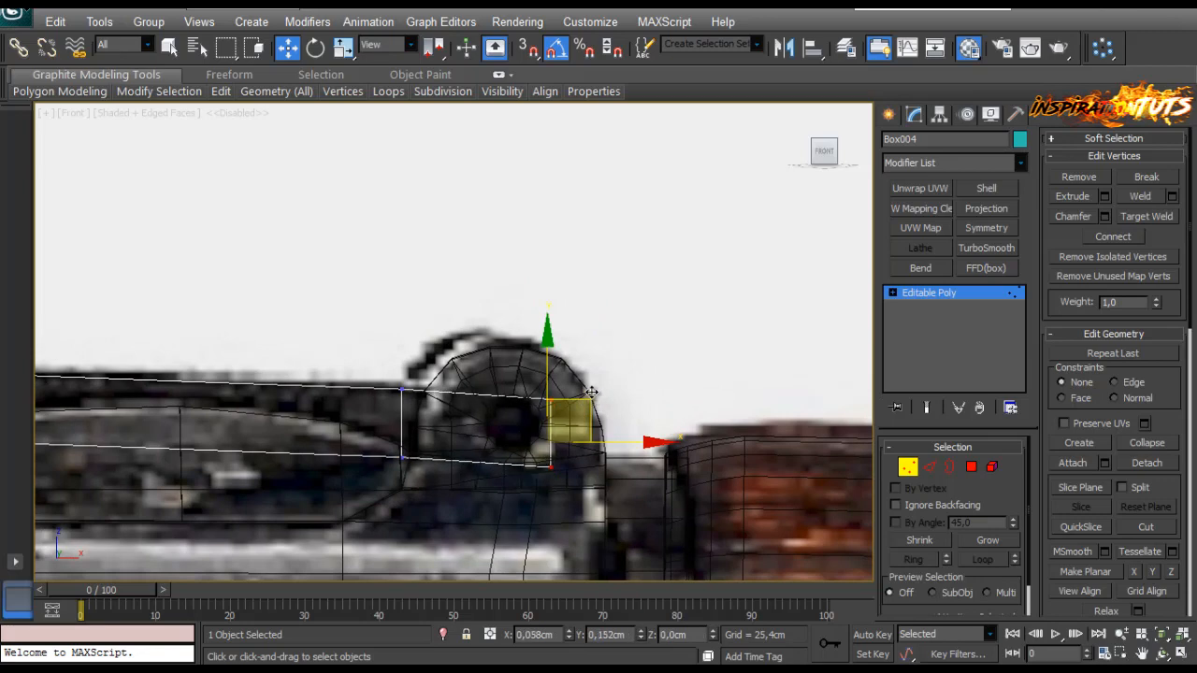
Step: Raise the bar's lower vertices at the far end and beside the lug slightly to match the photo
{"action": "scroll", "coordinate": [459, 406], "scroll_direction": "down", "scroll_amount": 3}
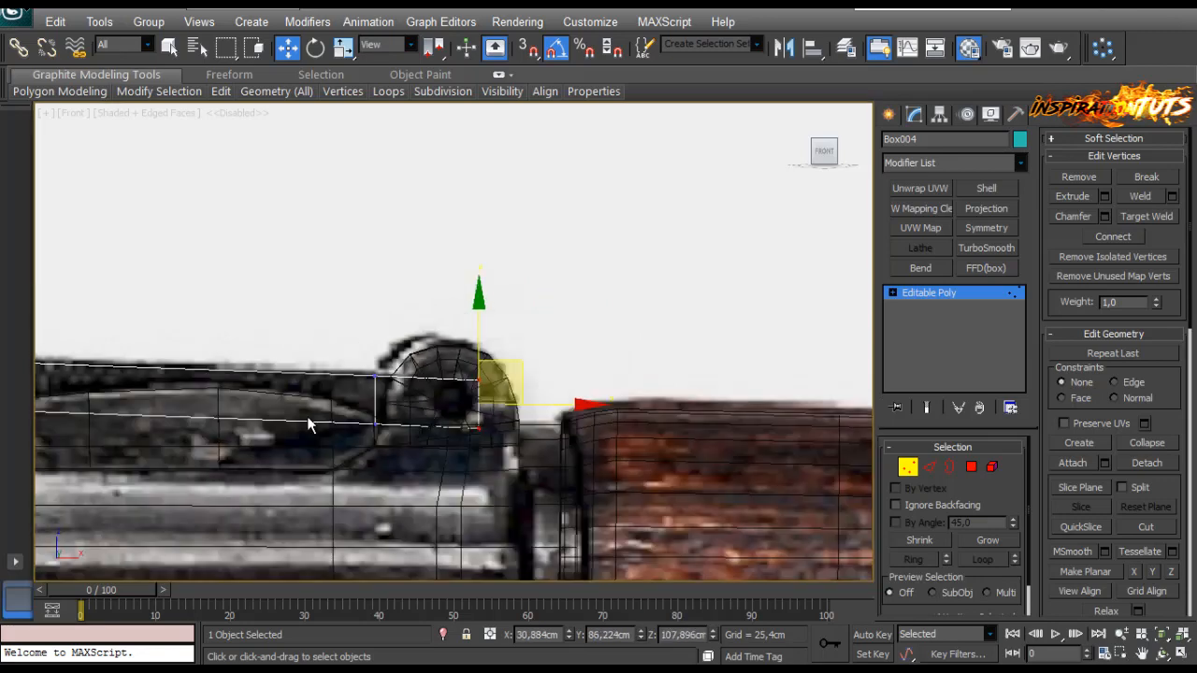
{"action": "middle_click_drag", "start_coordinate": [312, 422], "coordinate": [669, 423]}
{"action": "scroll", "coordinate": [670, 422], "scroll_direction": "down", "scroll_amount": 2}
{"action": "middle_click_drag", "start_coordinate": [670, 422], "coordinate": [683, 400]}
{"action": "scroll", "coordinate": [596, 396], "scroll_direction": "up", "scroll_amount": 2}
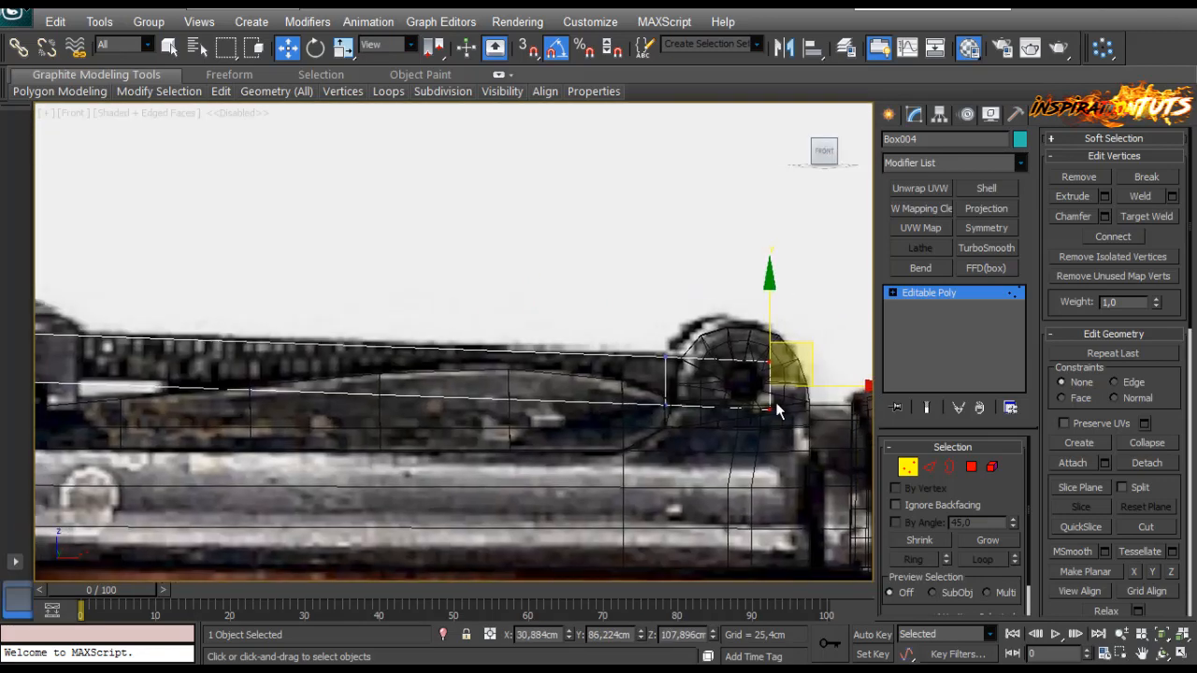
{"action": "left_click_drag", "start_coordinate": [586, 462], "coordinate": [586, 462]}
{"action": "middle_click_drag", "start_coordinate": [522, 388], "coordinate": [747, 400]}
{"action": "left_click_drag", "start_coordinate": [71, 543], "coordinate": [239, 384], "text": "ctrl"}
{"action": "middle_click_drag", "start_coordinate": [610, 397], "coordinate": [552, 402]}
{"action": "left_click", "coordinate": [547, 379]}
{"action": "key", "text": "ctrl+z"}
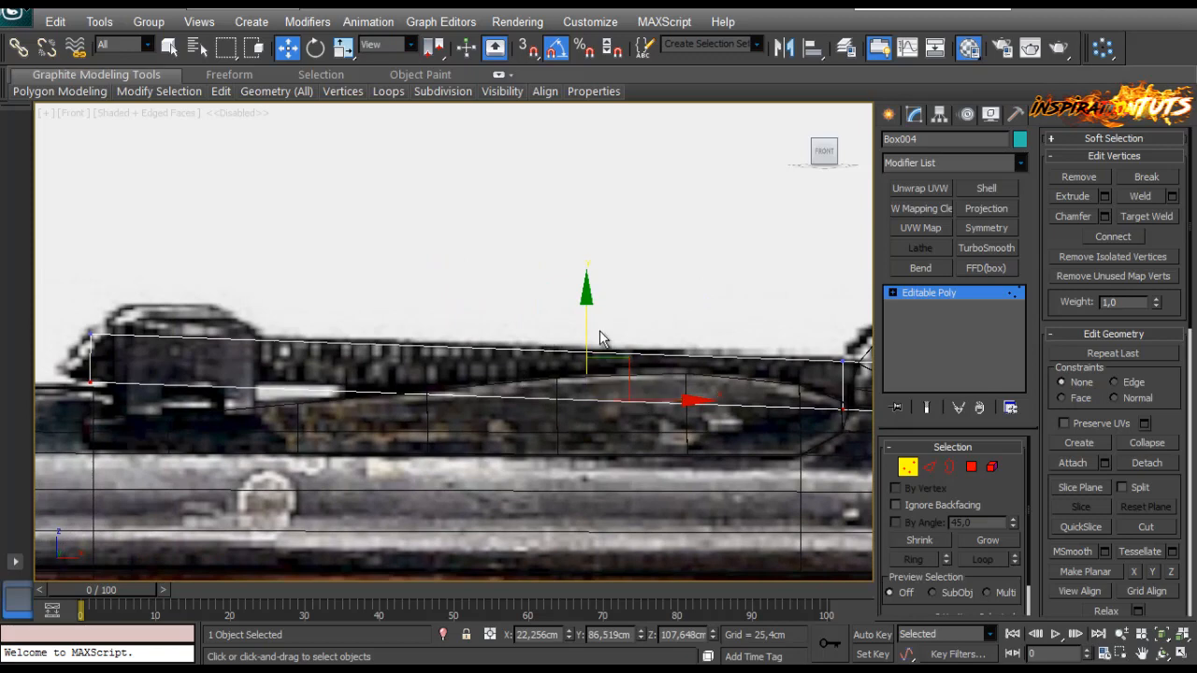
{"action": "left_click_drag", "start_coordinate": [586, 334], "coordinate": [576, 328]}
{"action": "middle_click_drag", "start_coordinate": [401, 413], "coordinate": [492, 422]}
{"action": "scroll", "coordinate": [412, 329], "scroll_direction": "up", "scroll_amount": 2}
{"action": "middle_click_drag", "start_coordinate": [481, 380], "coordinate": [721, 389]}
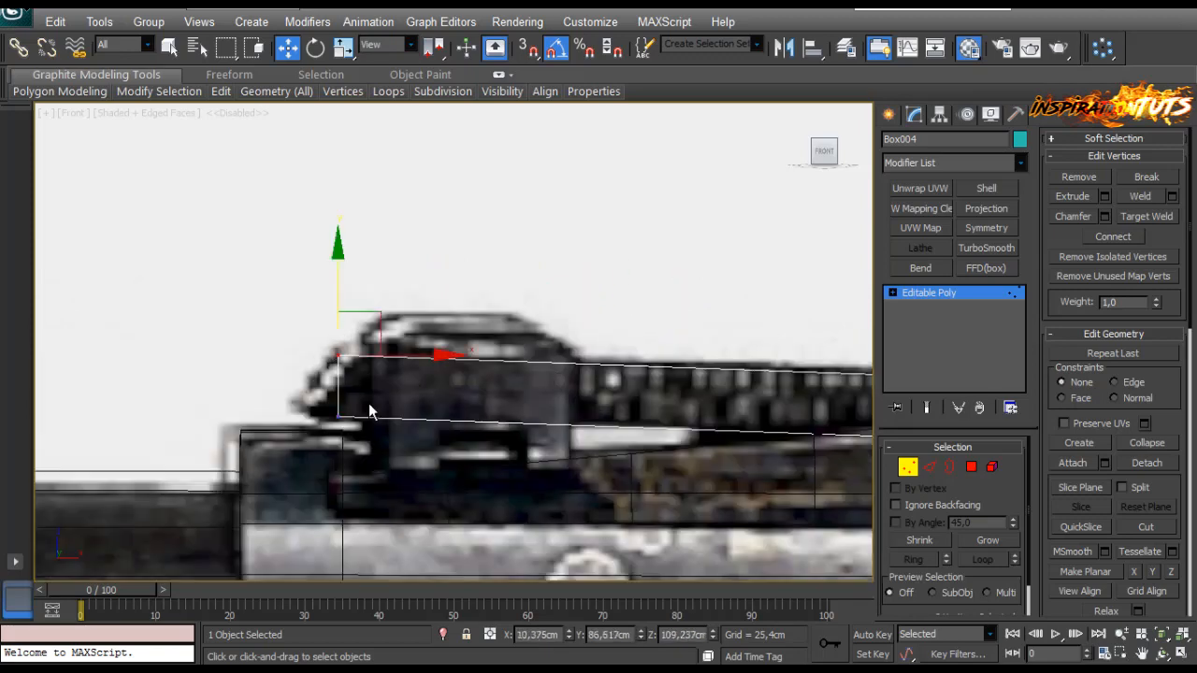
{"action": "left_click_drag", "start_coordinate": [370, 405], "coordinate": [299, 440]}
{"action": "left_click_drag", "start_coordinate": [377, 379], "coordinate": [339, 377]}
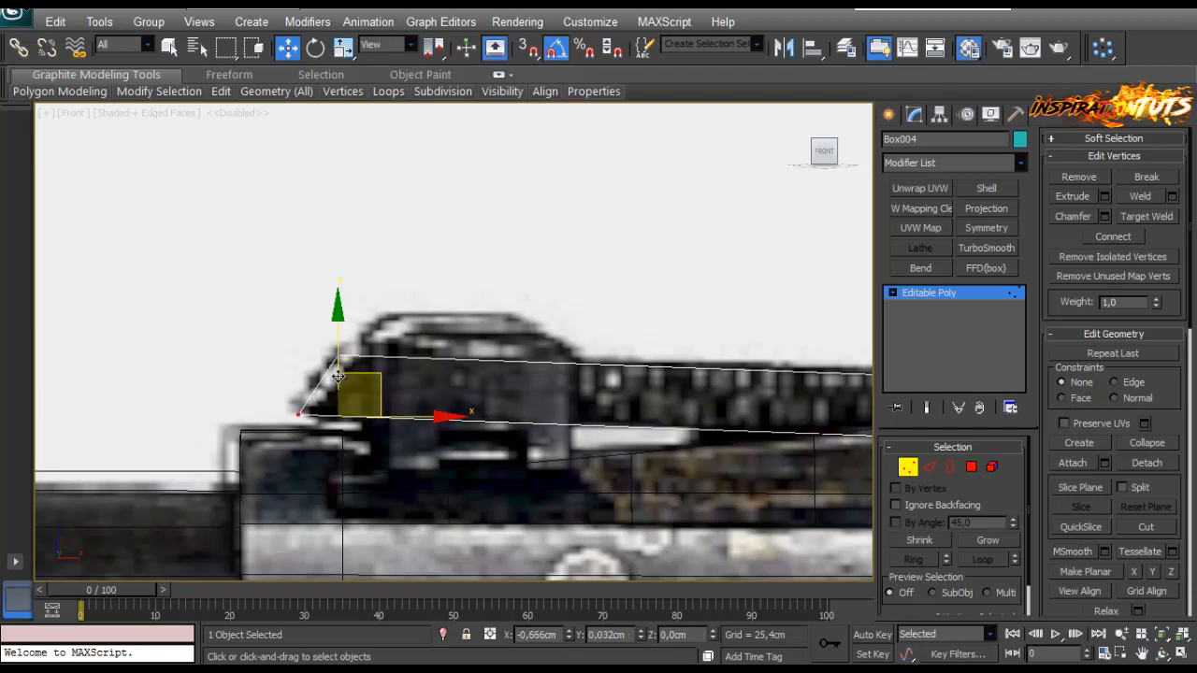
{"action": "key", "text": "ctrl+z"}
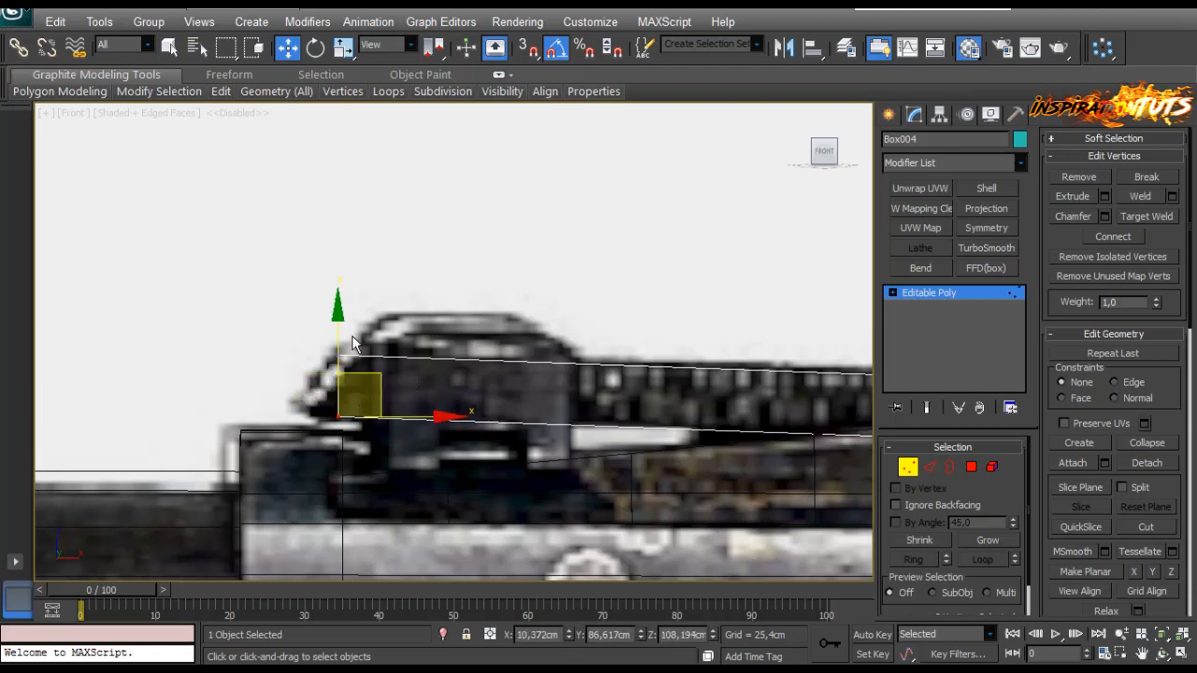
Step: Move all vertices at the bar's far end about 0.24 cm along X toward the lugs
{"action": "left_click_drag", "start_coordinate": [320, 483], "coordinate": [321, 479]}
{"action": "key", "text": "r"}
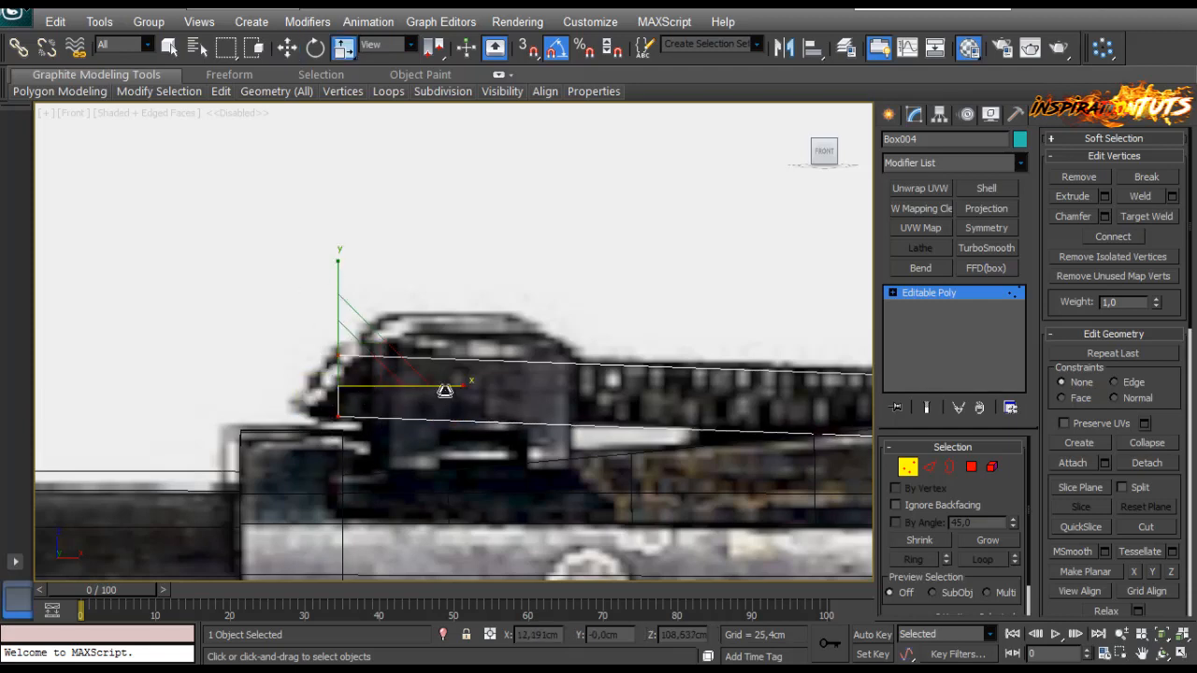
{"action": "key", "text": "w"}
{"action": "left_click_drag", "start_coordinate": [439, 389], "coordinate": [479, 387]}
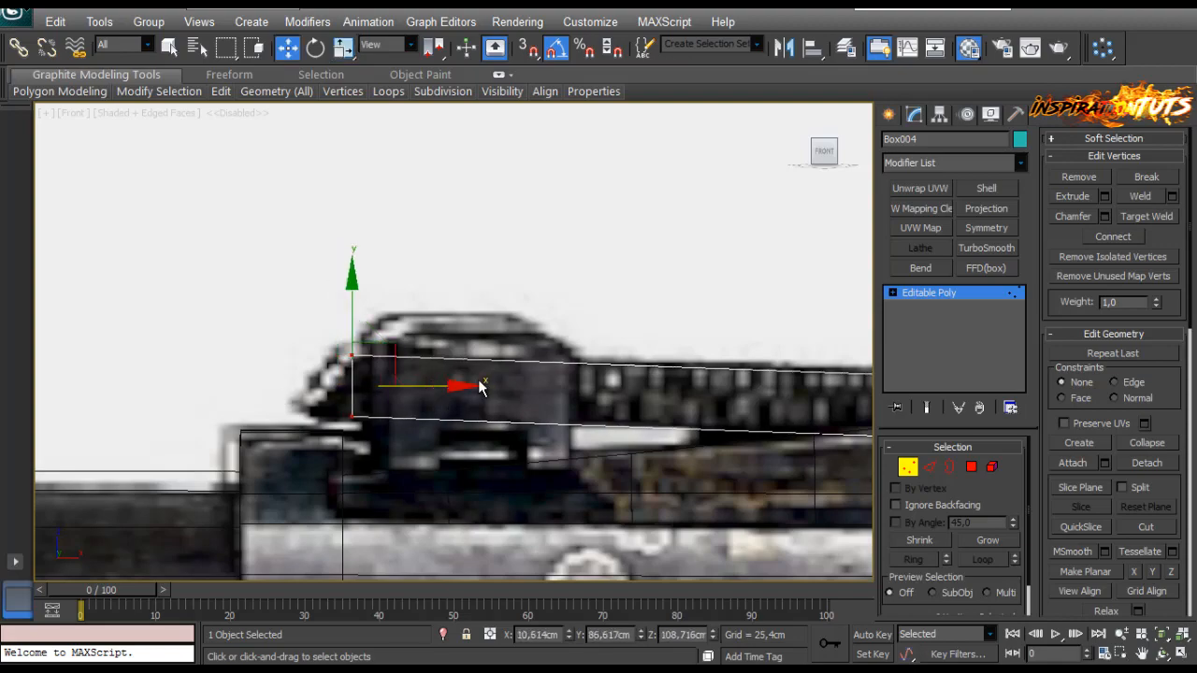
Step: In a shaded perspective view, extrude the bar's far end polygon outward to add a short section
{"action": "middle_click_drag", "start_coordinate": [447, 384], "coordinate": [67, 555]}
{"action": "key", "text": "p"}
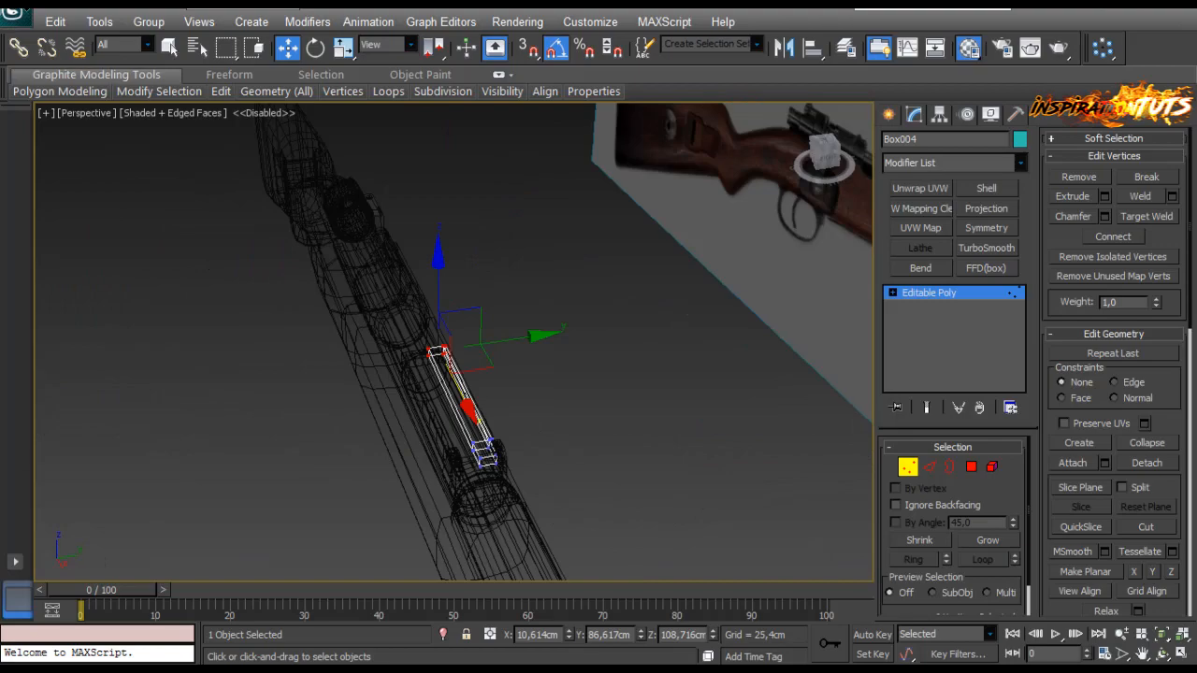
{"action": "key", "text": "z"}
{"action": "scroll", "coordinate": [433, 374], "scroll_direction": "down", "scroll_amount": 5}
{"action": "mouse_move", "coordinate": [433, 374]}
{"action": "middle_mouse_down", "text": "alt"}
{"action": "mouse_move", "coordinate": [328, 329]}
{"action": "mouse_move", "coordinate": [516, 387]}
{"action": "mouse_move", "coordinate": [512, 355]}
{"action": "middle_mouse_up", "text": "alt"}
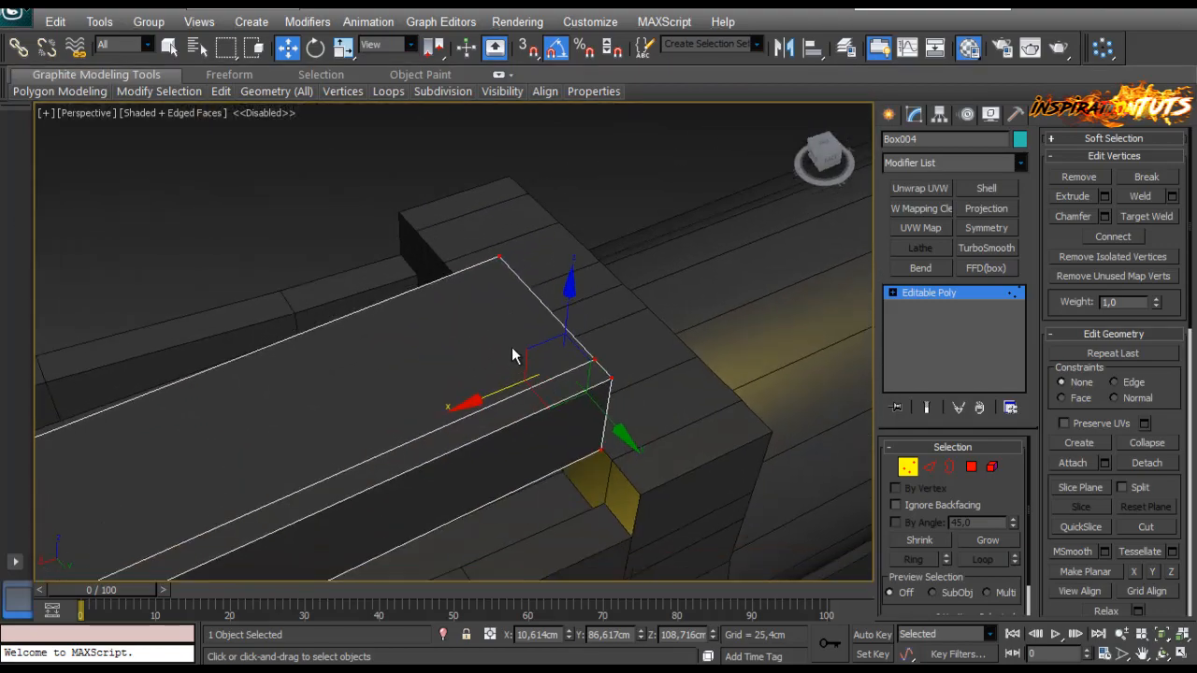
{"action": "left_click", "coordinate": [971, 467]}
{"action": "middle_click_drag", "start_coordinate": [609, 334], "coordinate": [569, 346], "text": "alt"}
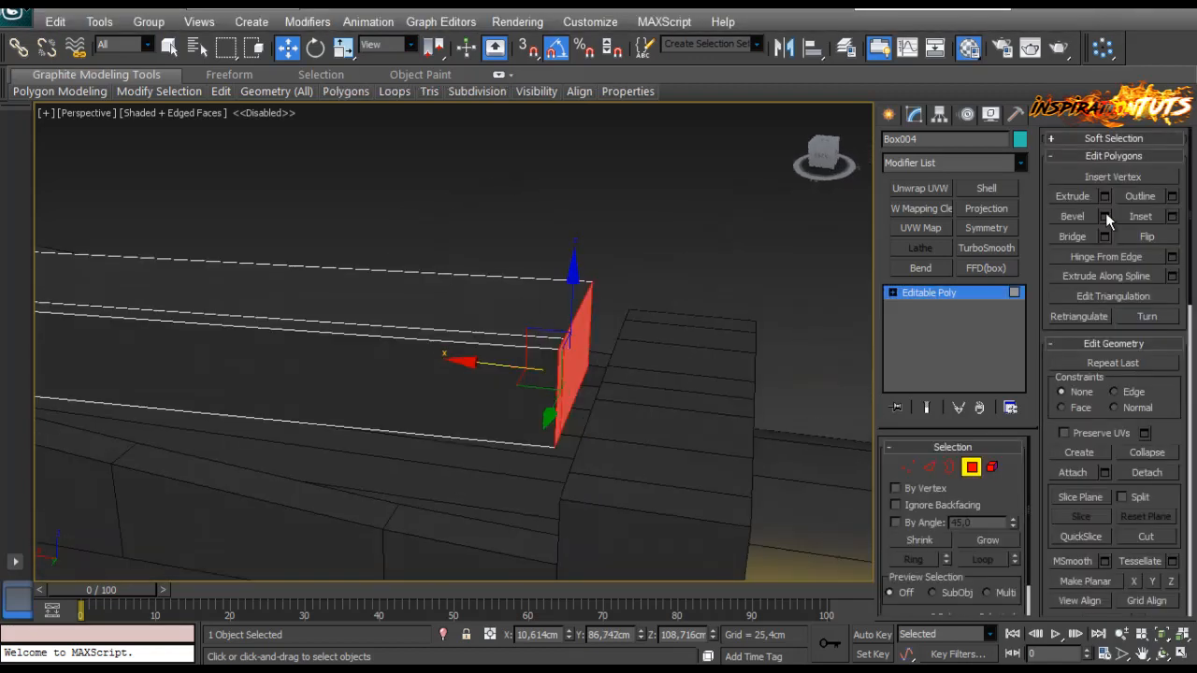
{"action": "left_click", "coordinate": [464, 404]}
{"action": "middle_click_drag", "start_coordinate": [486, 404], "coordinate": [655, 365], "text": "alt"}
Step: Delete the long side polygon and the adjoining short end-section polygon on the bar's side facing away from the extruded lug section
{"action": "left_click", "coordinate": [929, 466]}
{"action": "left_click", "coordinate": [971, 467]}
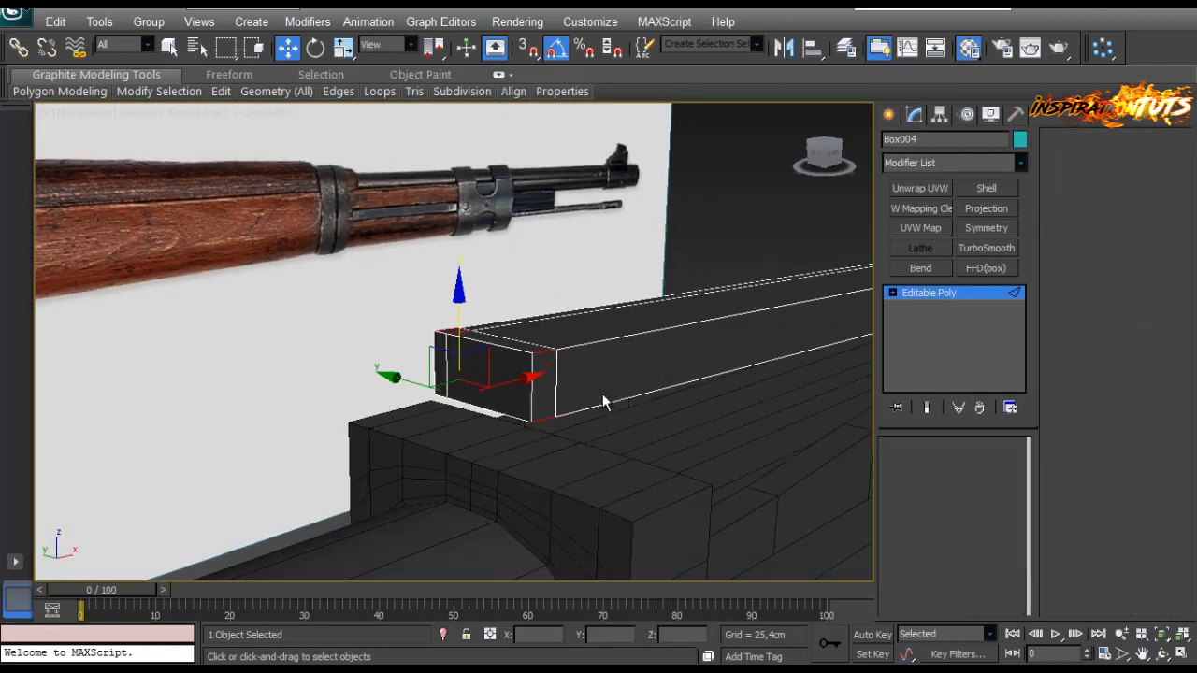
{"action": "left_click", "coordinate": [544, 375]}
{"action": "left_click", "coordinate": [580, 372], "text": "ctrl"}
{"action": "middle_click_drag", "start_coordinate": [579, 372], "coordinate": [698, 388], "text": "alt"}
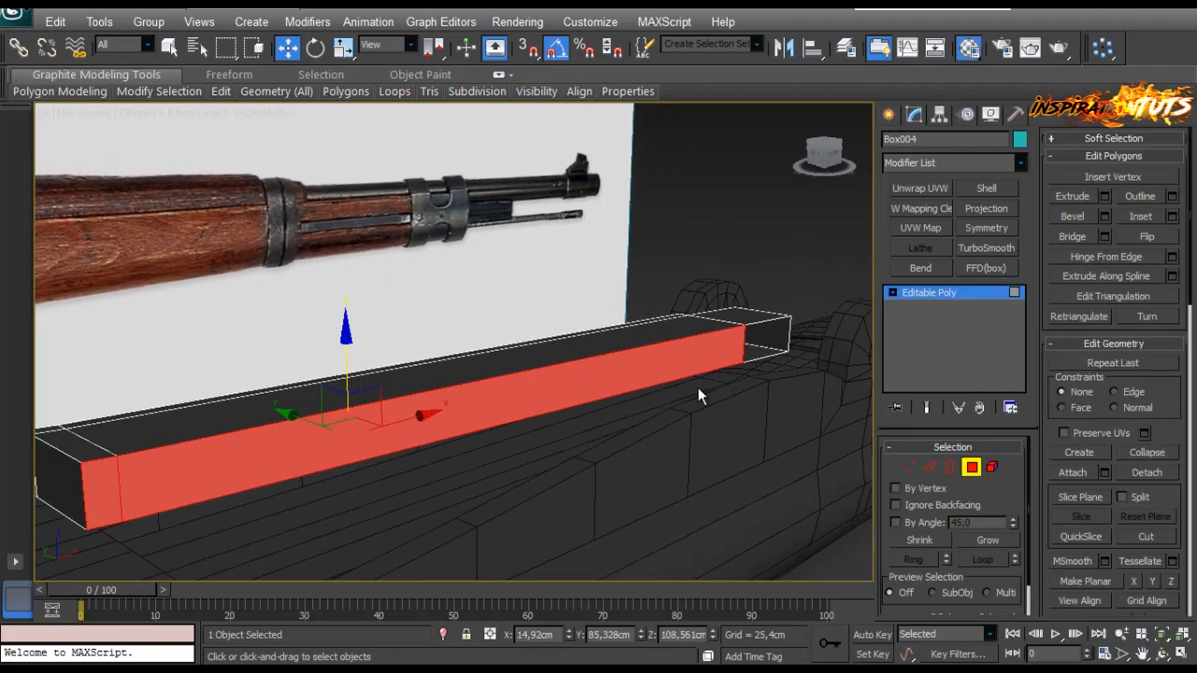
{"action": "key", "text": "Delete"}
Step: Extrude the short end section's remaining side polygon outward about 0.33 cm and move it about 0.03 cm further along Y
{"action": "middle_click_drag", "start_coordinate": [147, 422], "coordinate": [334, 336], "text": "alt"}
{"action": "scroll", "coordinate": [333, 336], "scroll_direction": "up", "scroll_amount": 4}
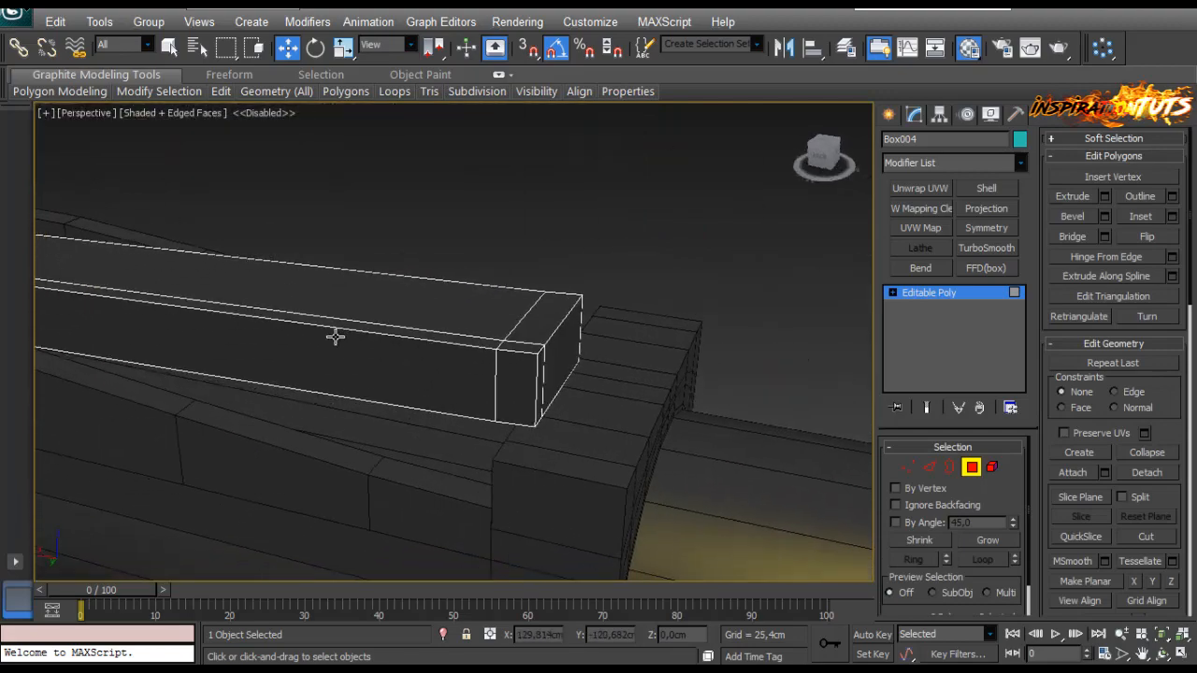
{"action": "middle_click_drag", "start_coordinate": [576, 439], "coordinate": [572, 523], "text": "alt"}
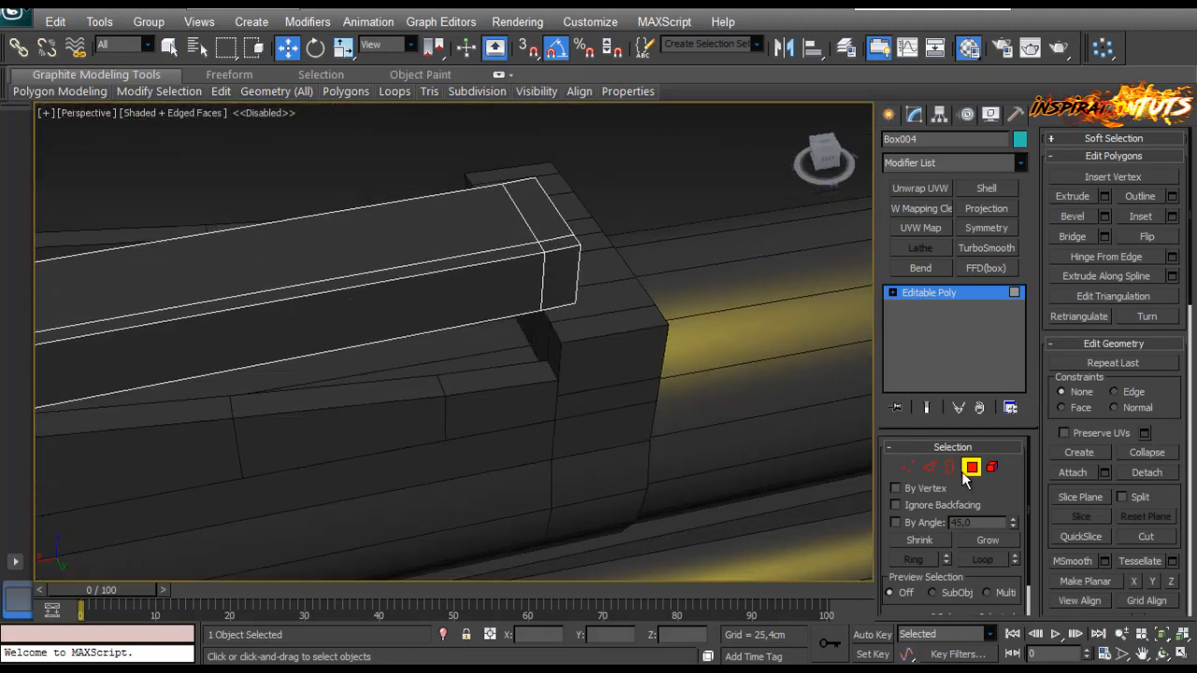
{"action": "left_click", "coordinate": [563, 258]}
{"action": "middle_click_drag", "start_coordinate": [563, 258], "coordinate": [586, 382]}
{"action": "key", "text": "z"}
{"action": "scroll", "coordinate": [561, 383], "scroll_direction": "down", "scroll_amount": 5}
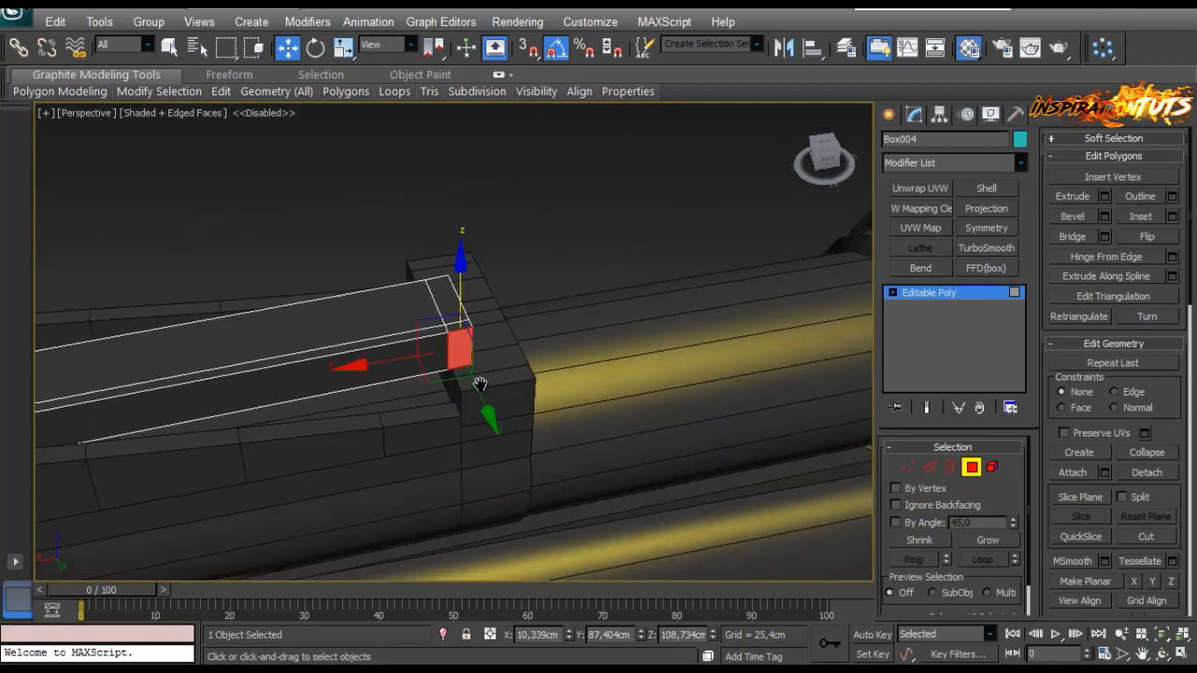
{"action": "scroll", "coordinate": [481, 383], "scroll_direction": "up", "scroll_amount": 3}
{"action": "left_click", "coordinate": [1104, 197]}
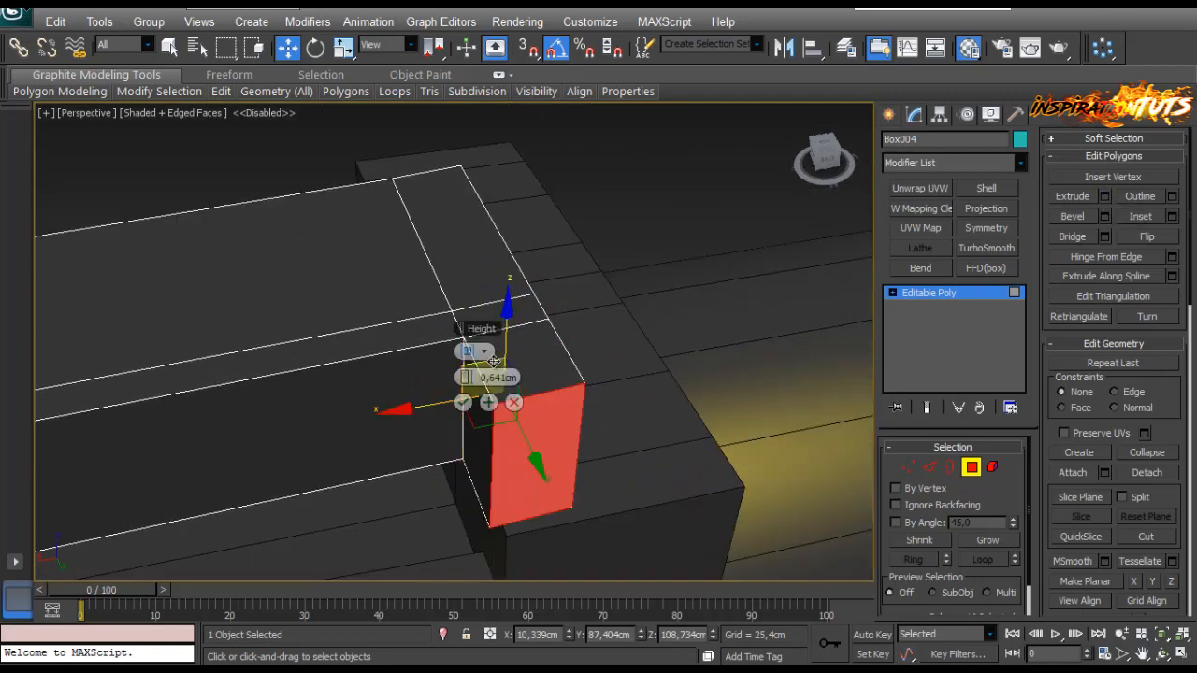
{"action": "left_click_drag", "start_coordinate": [478, 378], "coordinate": [478, 378]}
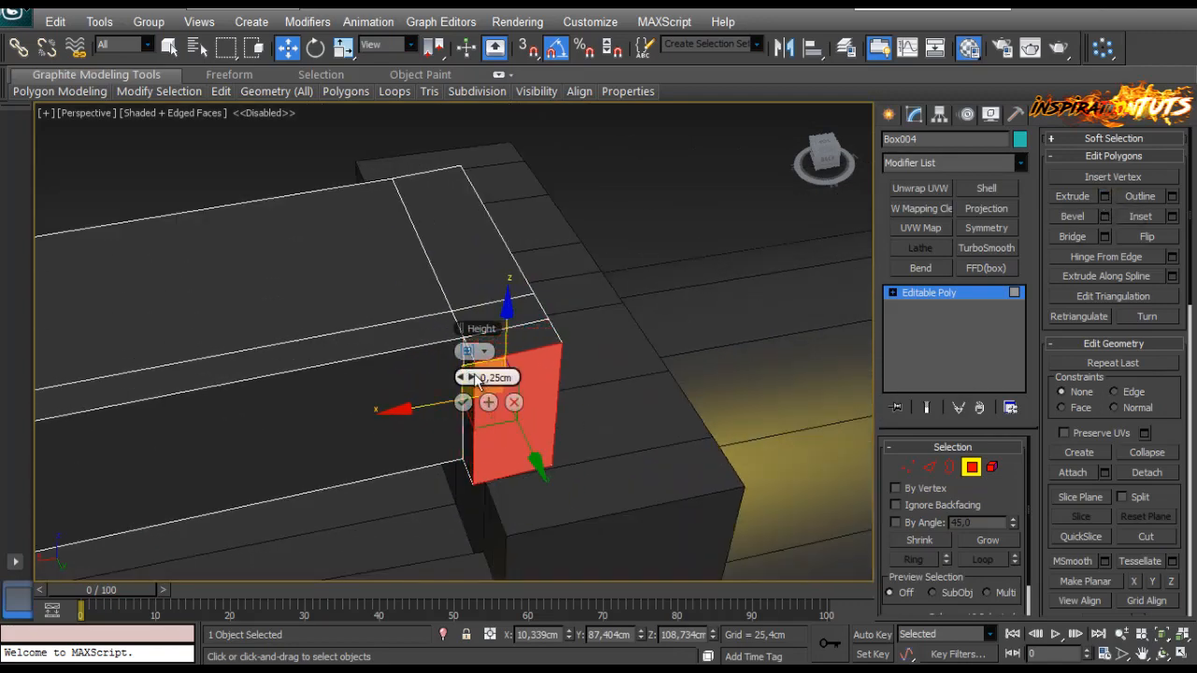
{"action": "left_click", "coordinate": [463, 402]}
{"action": "middle_click_drag", "start_coordinate": [464, 400], "coordinate": [585, 434], "text": "alt"}
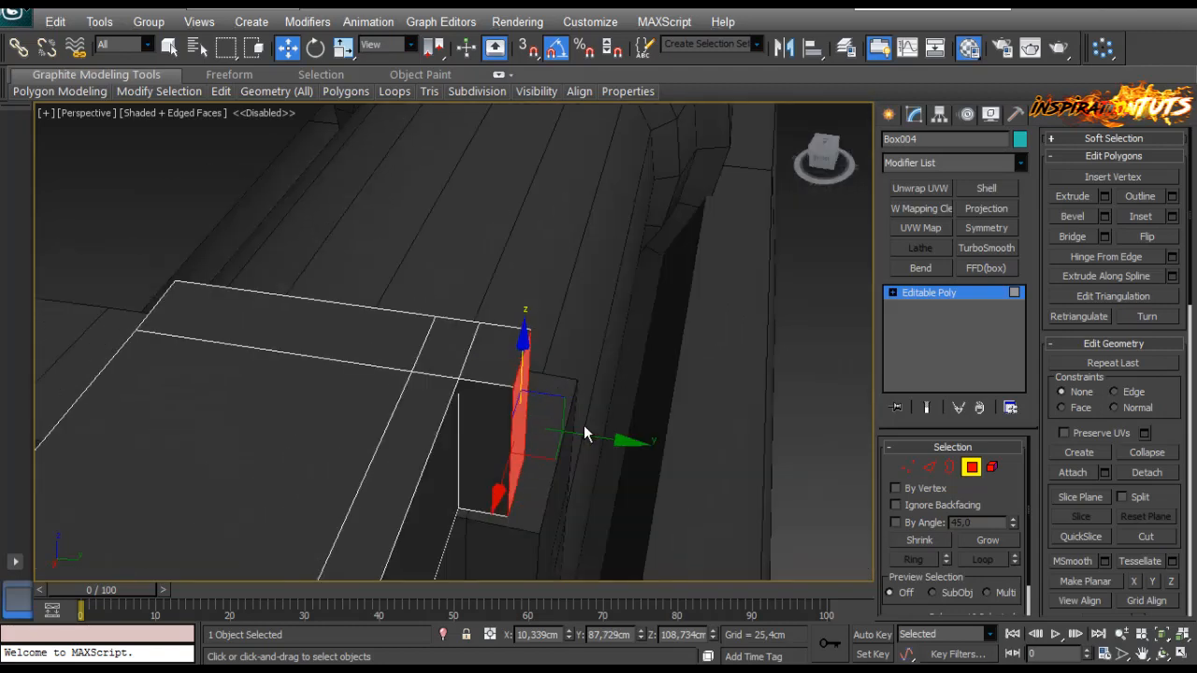
{"action": "left_click_drag", "start_coordinate": [588, 440], "coordinate": [591, 438]}
{"action": "middle_click_drag", "start_coordinate": [591, 439], "coordinate": [532, 343], "text": "alt"}
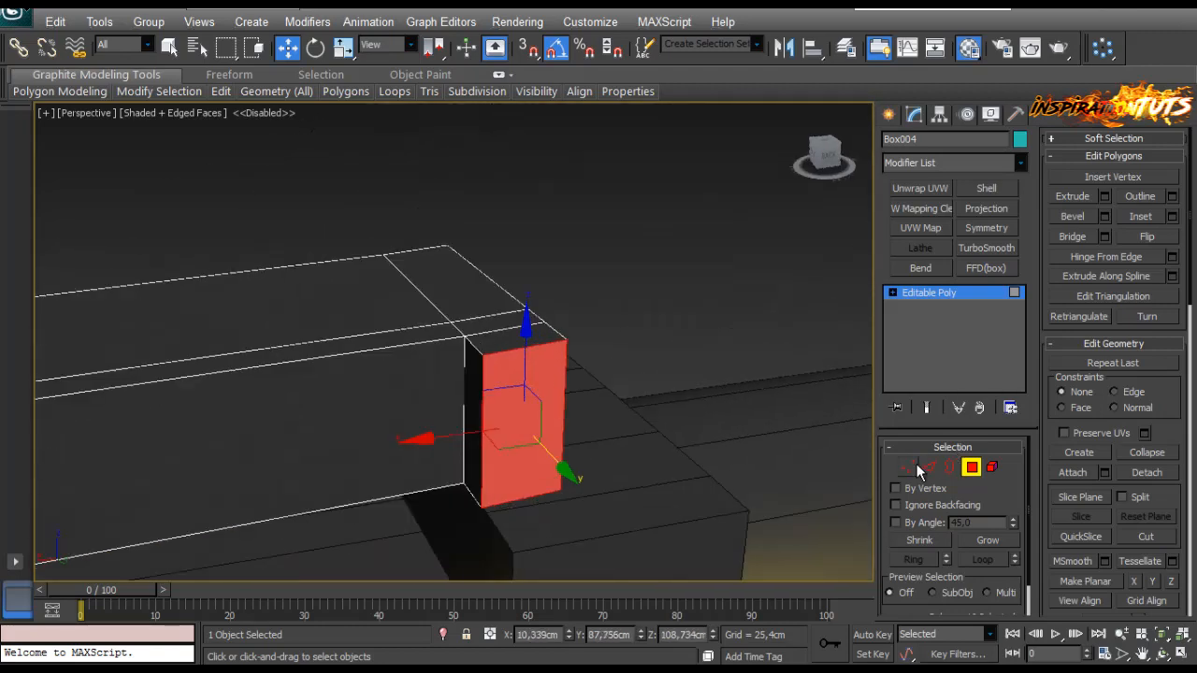
Step: Connect the ring of edges across the short end section with 1 segment and a slide of about -27
{"action": "left_click", "coordinate": [929, 467]}
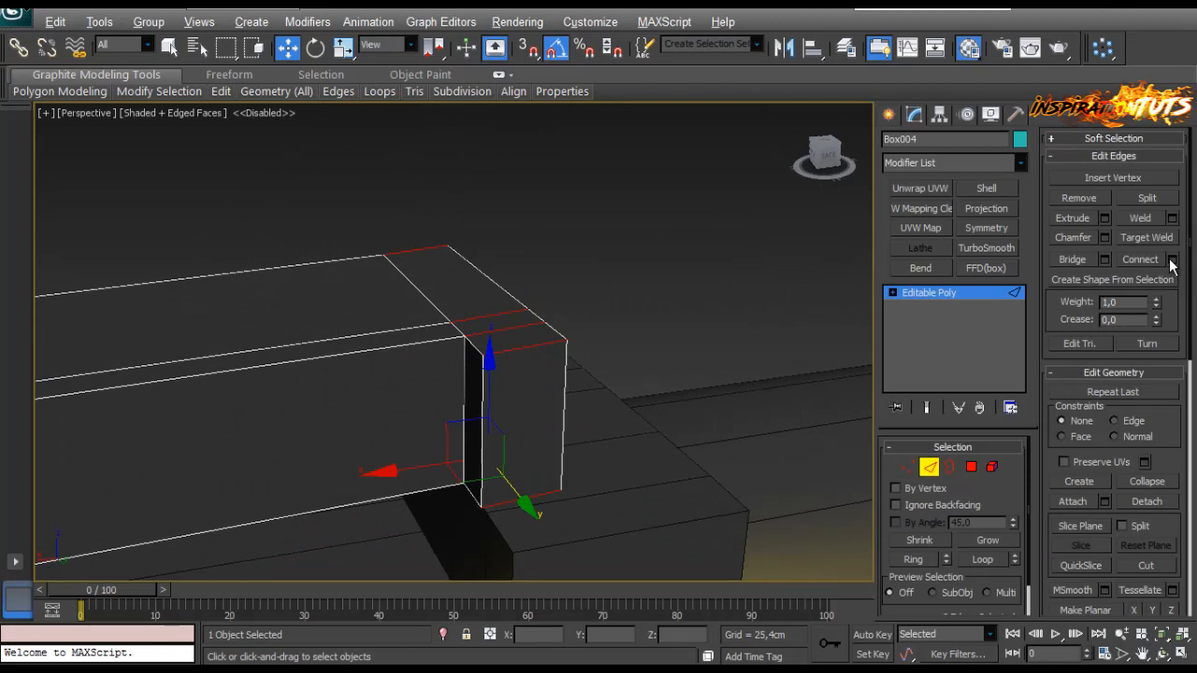
{"action": "left_click", "coordinate": [1172, 259]}
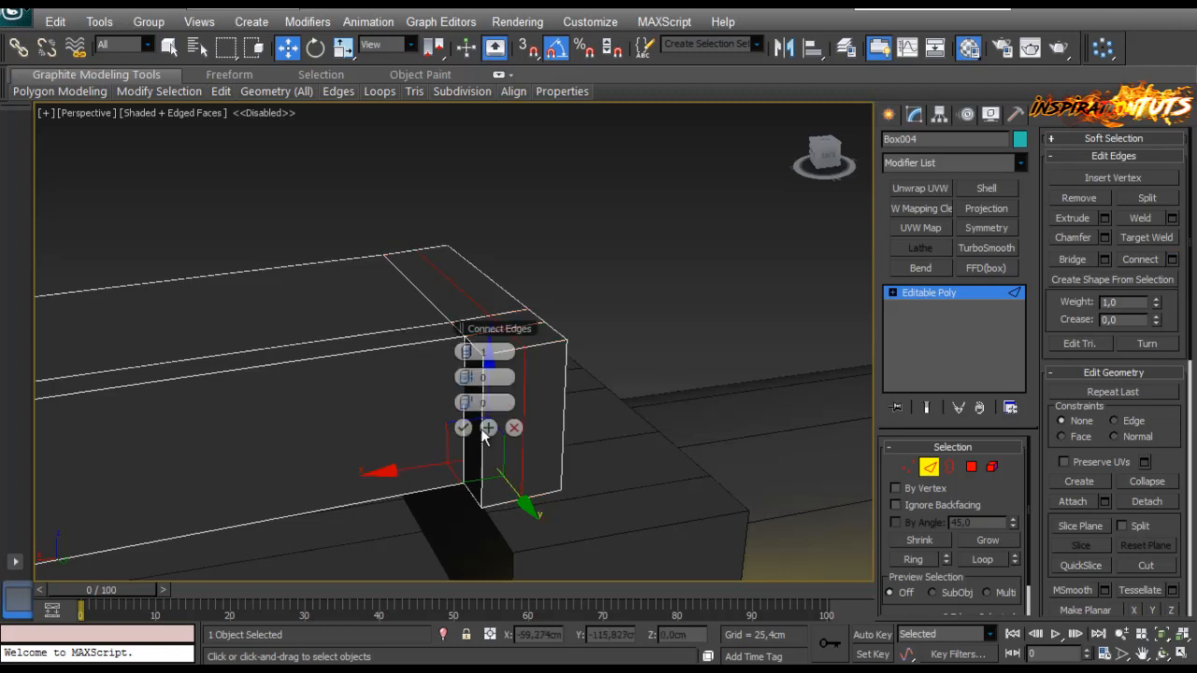
{"action": "middle_click_drag", "start_coordinate": [243, 210], "coordinate": [355, 280], "text": "alt"}
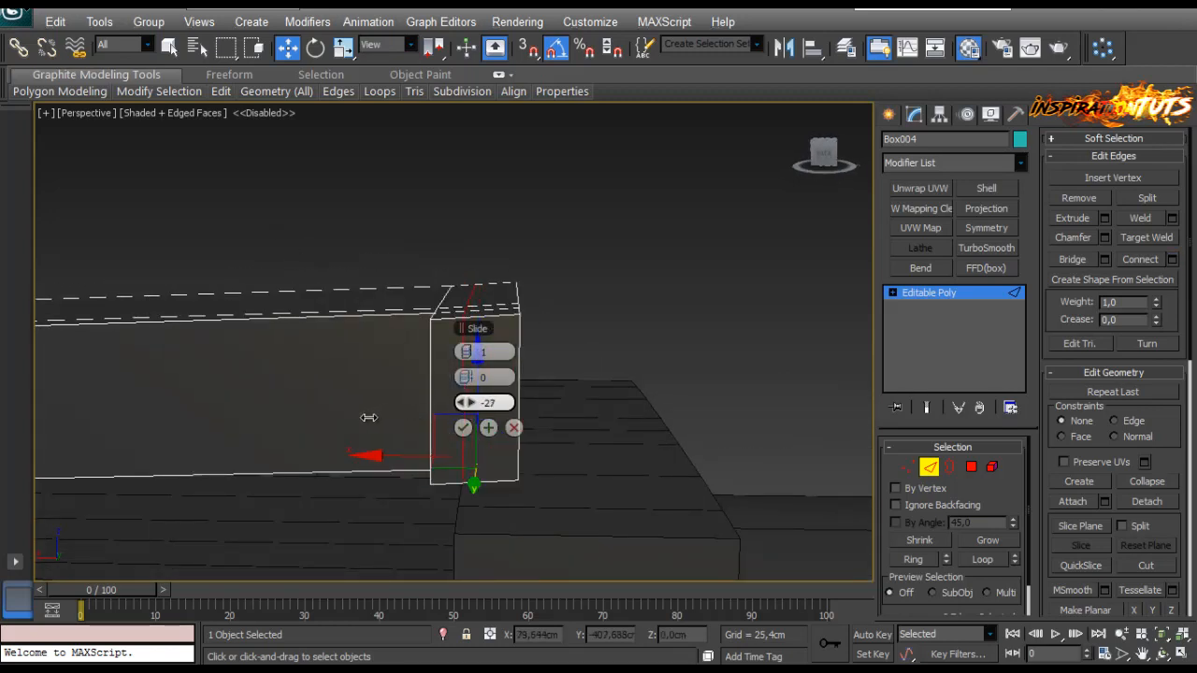
{"action": "left_click_drag", "start_coordinate": [368, 417], "coordinate": [372, 417]}
{"action": "left_click", "coordinate": [463, 428]}
Step: Slope the bar's tip by lowering its upper end vertices and moving the end vertices about 0.28 cm outward along X
{"action": "left_click", "coordinate": [909, 467]}
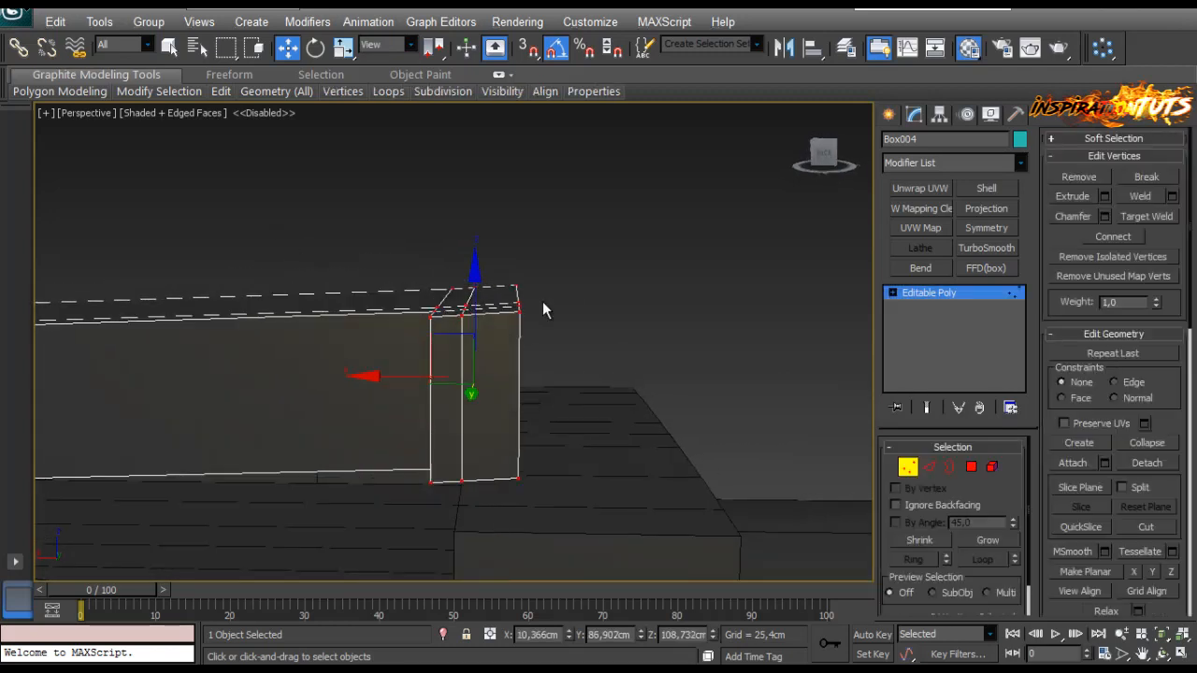
{"action": "left_click_drag", "start_coordinate": [516, 213], "coordinate": [527, 341]}
{"action": "left_click_drag", "start_coordinate": [572, 297], "coordinate": [504, 554]}
{"action": "middle_click_drag", "start_coordinate": [635, 412], "coordinate": [465, 436], "text": "alt"}
{"action": "left_click_drag", "start_coordinate": [459, 432], "coordinate": [479, 431]}
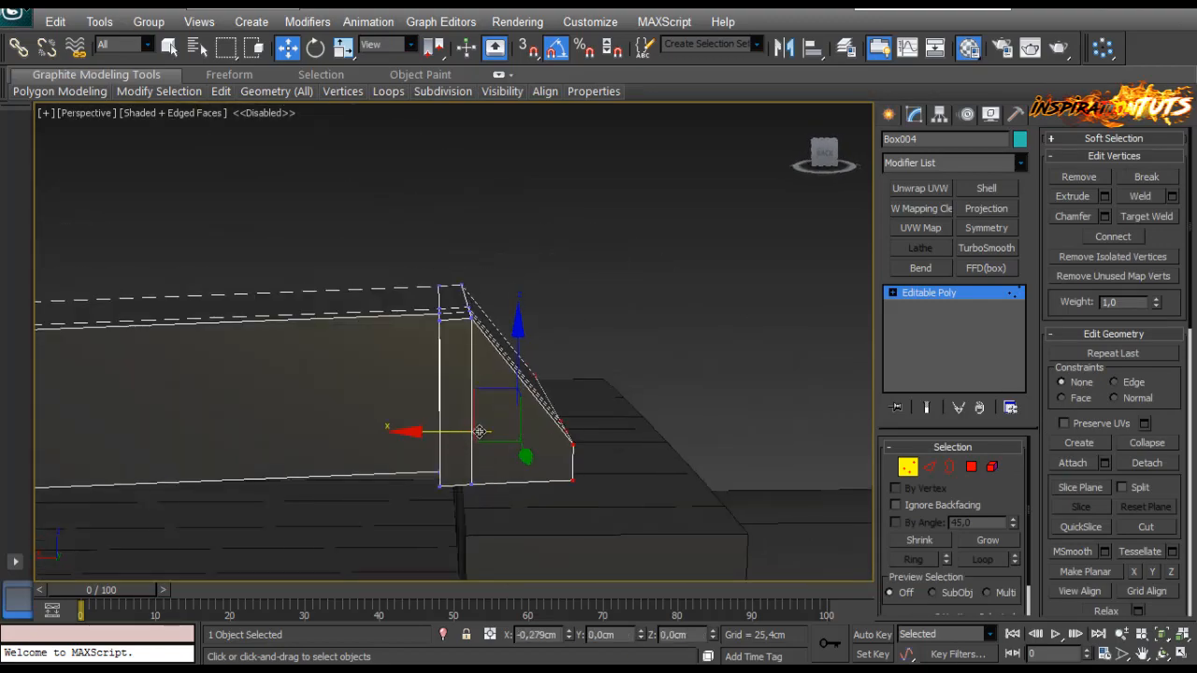
Step: Nudge the end vertices of the bar's sloped tip slightly downward
{"action": "middle_click_drag", "start_coordinate": [479, 431], "coordinate": [721, 333], "text": "alt"}
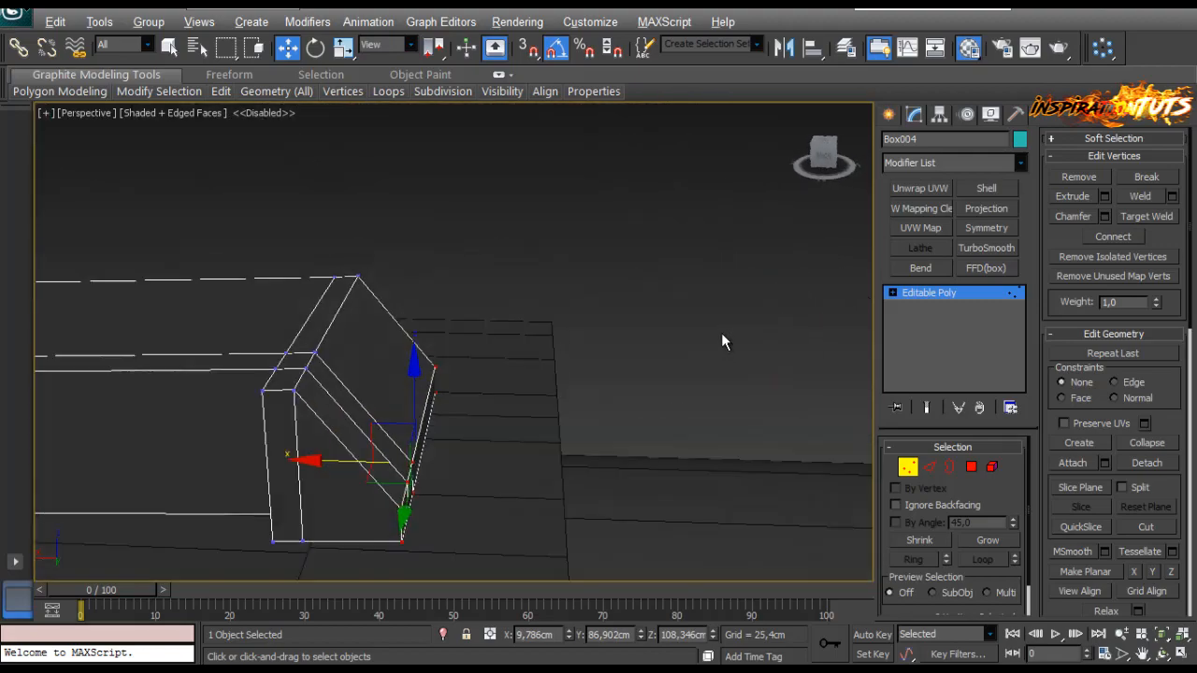
{"action": "scroll", "coordinate": [721, 333], "scroll_direction": "down", "scroll_amount": 5}
{"action": "middle_click_drag", "start_coordinate": [567, 362], "coordinate": [511, 409], "text": "alt"}
{"action": "left_click_drag", "start_coordinate": [384, 347], "coordinate": [387, 355]}
Step: Connect the crosswise edges of the bar's top and sloped tip with 1 lengthwise segment and a slide of about 35
{"action": "scroll", "coordinate": [468, 338], "scroll_direction": "up", "scroll_amount": 5}
{"action": "middle_click_drag", "start_coordinate": [483, 320], "coordinate": [768, 436]}
{"action": "left_click", "coordinate": [928, 468]}
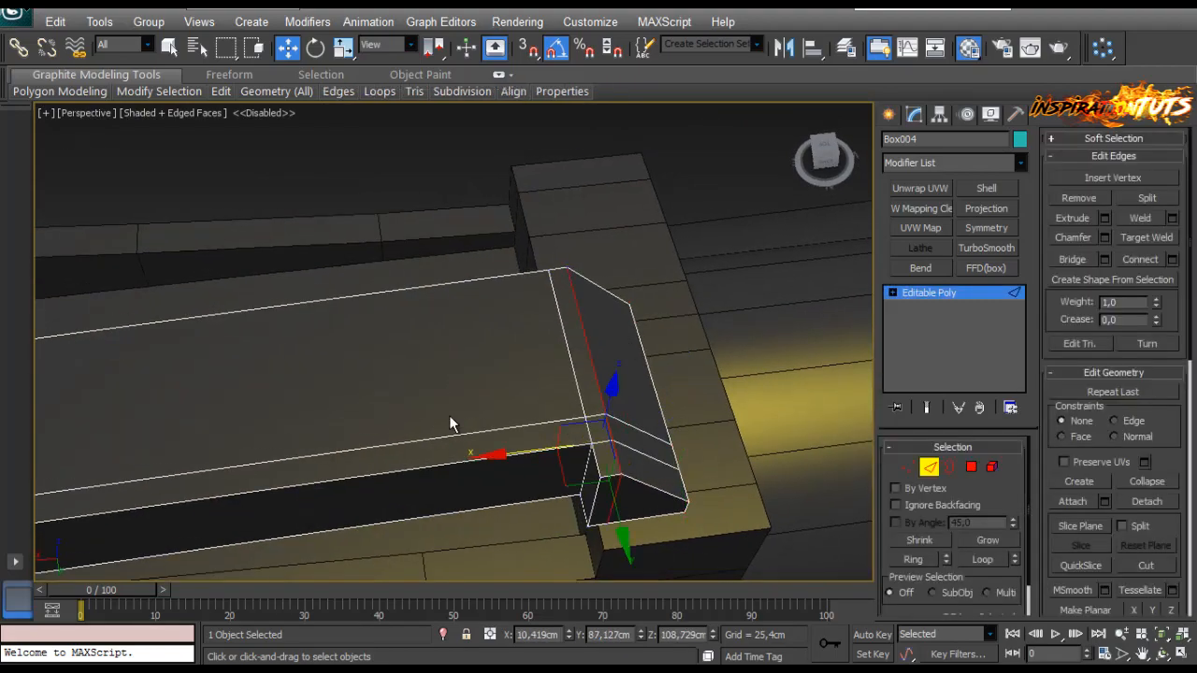
{"action": "left_click", "coordinate": [650, 371], "text": "ctrl"}
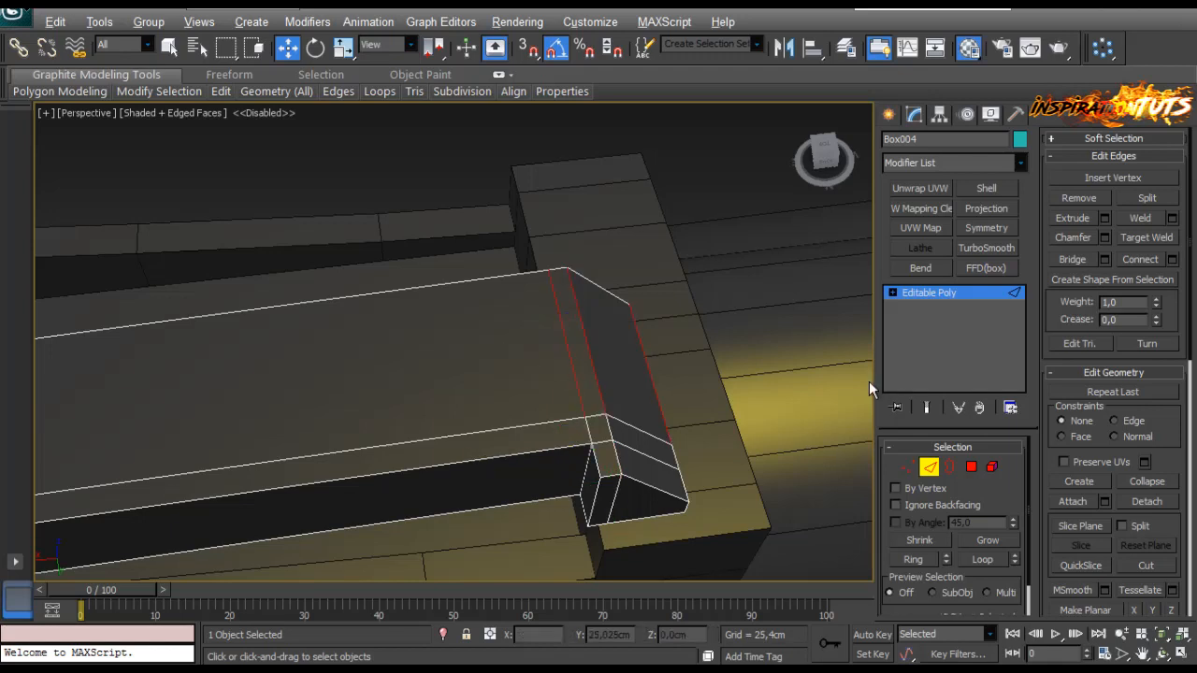
{"action": "left_click", "coordinate": [1172, 260]}
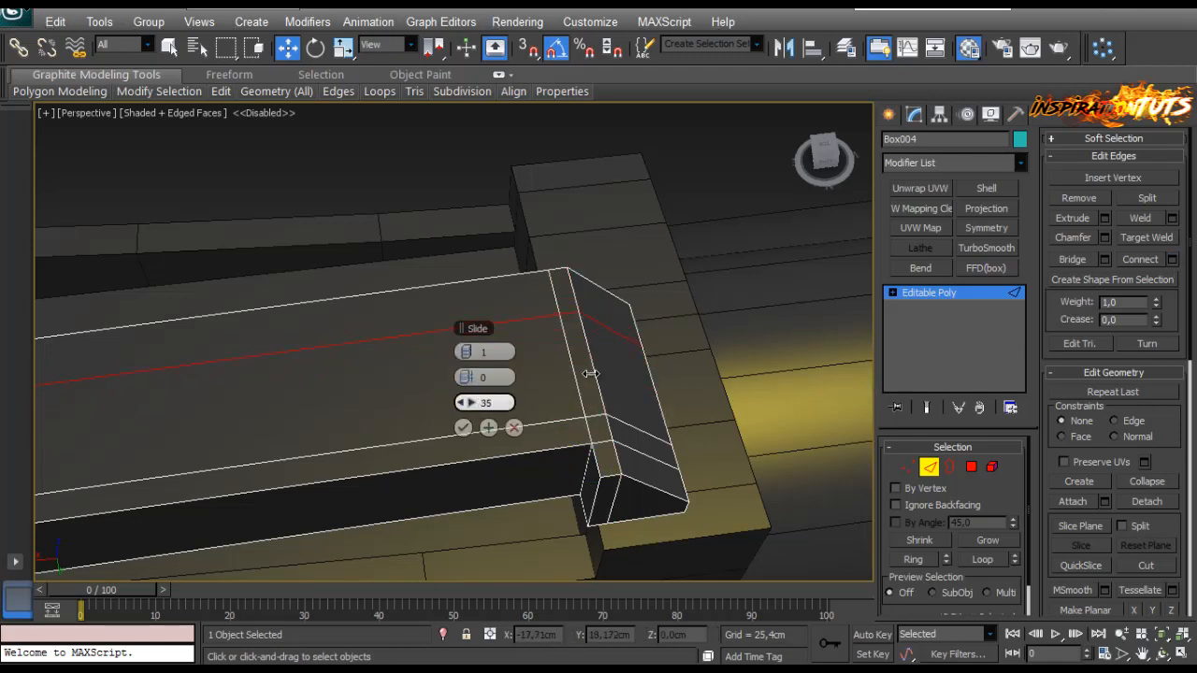
{"action": "left_click", "coordinate": [489, 432]}
{"action": "left_click", "coordinate": [927, 472]}
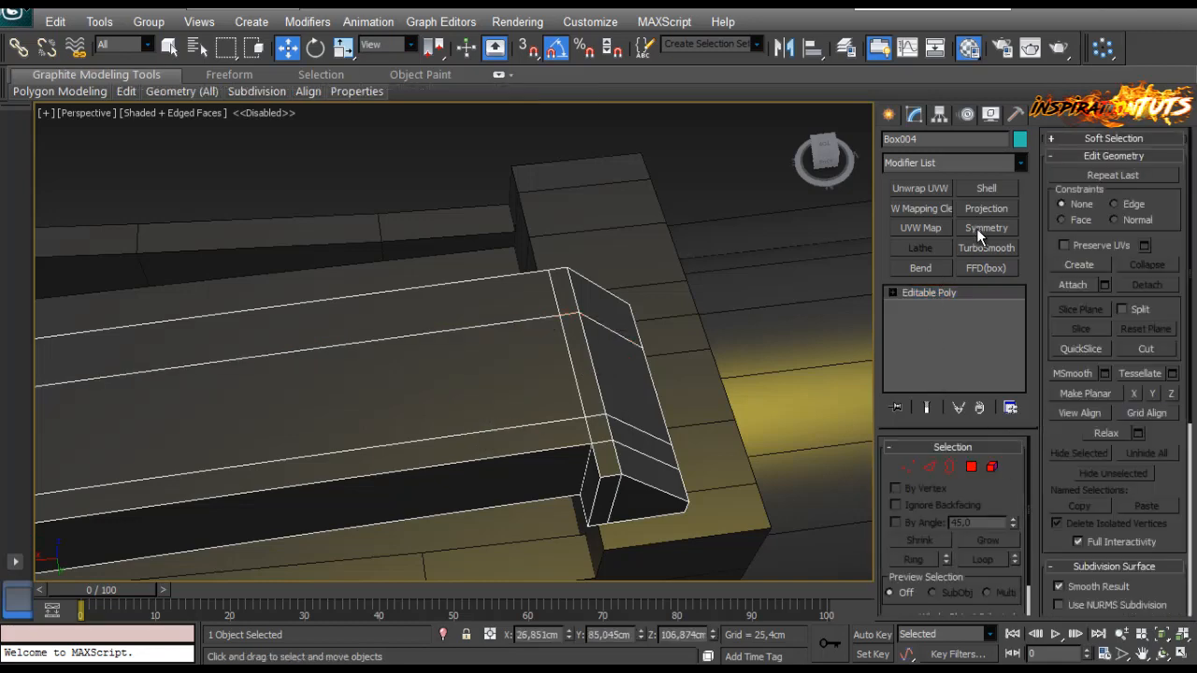
Step: Add a Symmetry modifier mirroring the bar across Y without flip, and shift its mirror plane about 0.18 cm along Y to close the gap
{"action": "left_click", "coordinate": [977, 228]}
{"action": "left_click", "coordinate": [919, 498]}
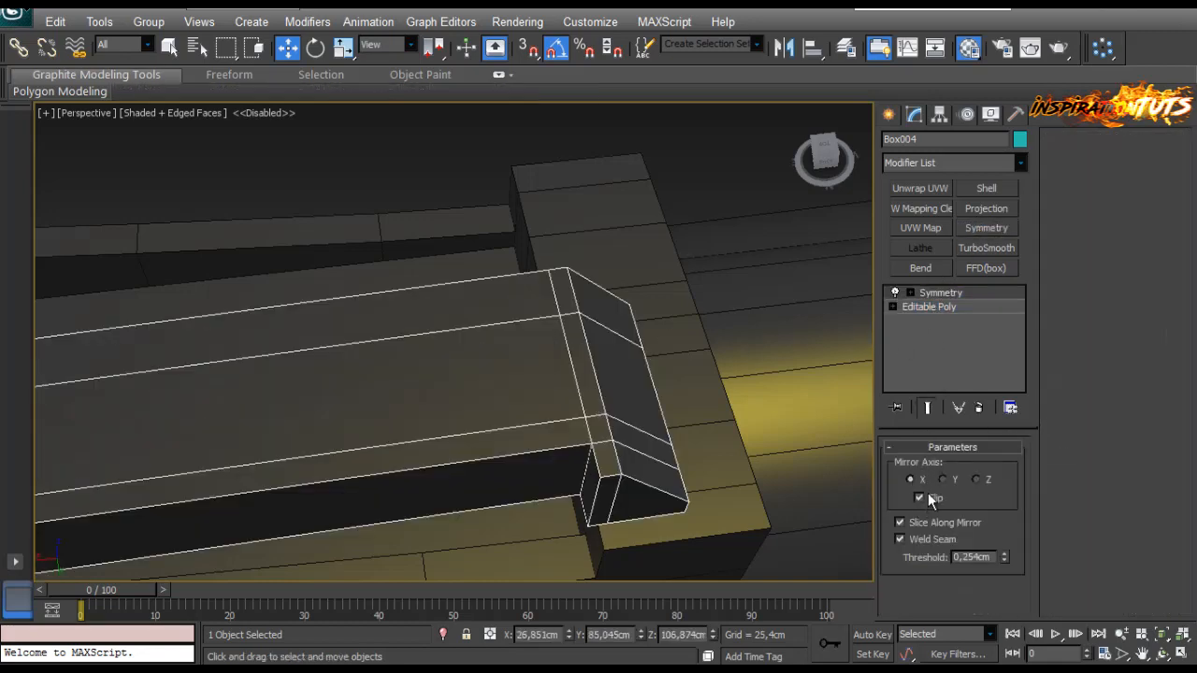
{"action": "left_click", "coordinate": [919, 498]}
{"action": "left_click", "coordinate": [943, 479]}
{"action": "middle_click_drag", "start_coordinate": [765, 431], "coordinate": [561, 266], "text": "alt"}
{"action": "left_click", "coordinate": [947, 295]}
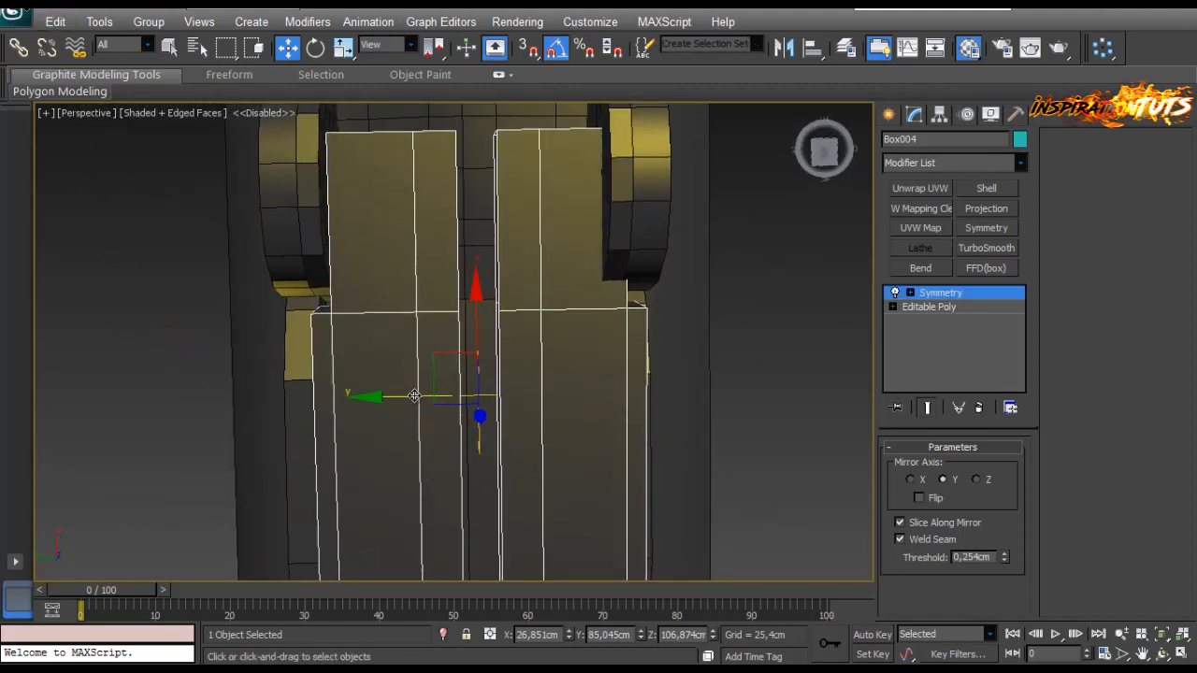
{"action": "left_click_drag", "start_coordinate": [413, 395], "coordinate": [403, 406]}
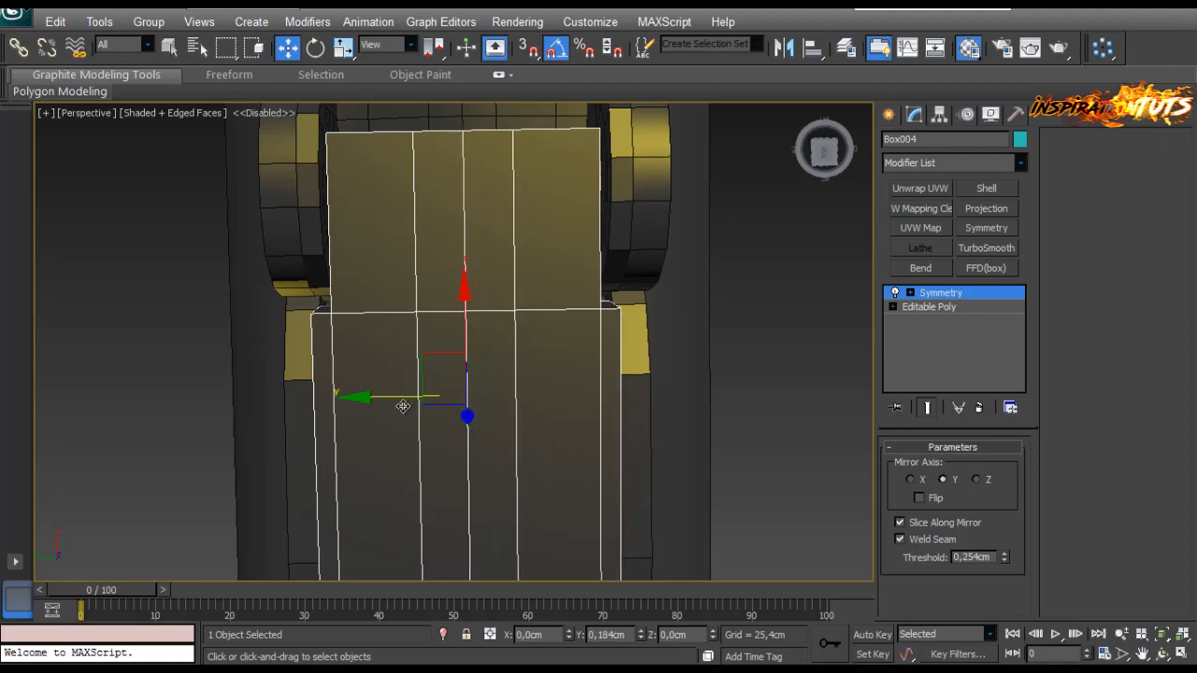
{"action": "middle_click_drag", "start_coordinate": [403, 406], "coordinate": [616, 411], "text": "alt"}
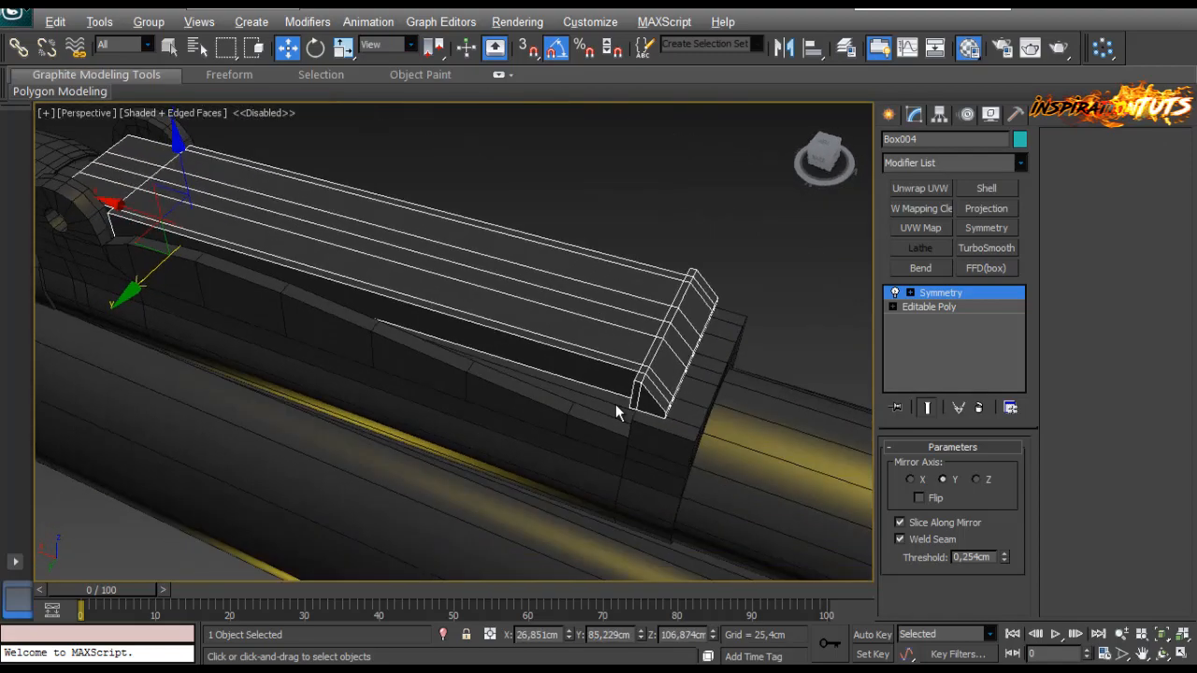
Step: Connect the bar's ring of lengthwise edges with 1 segment at a slide of about 77, near the sloped tip
{"action": "left_click", "coordinate": [898, 308]}
{"action": "left_click", "coordinate": [928, 467]}
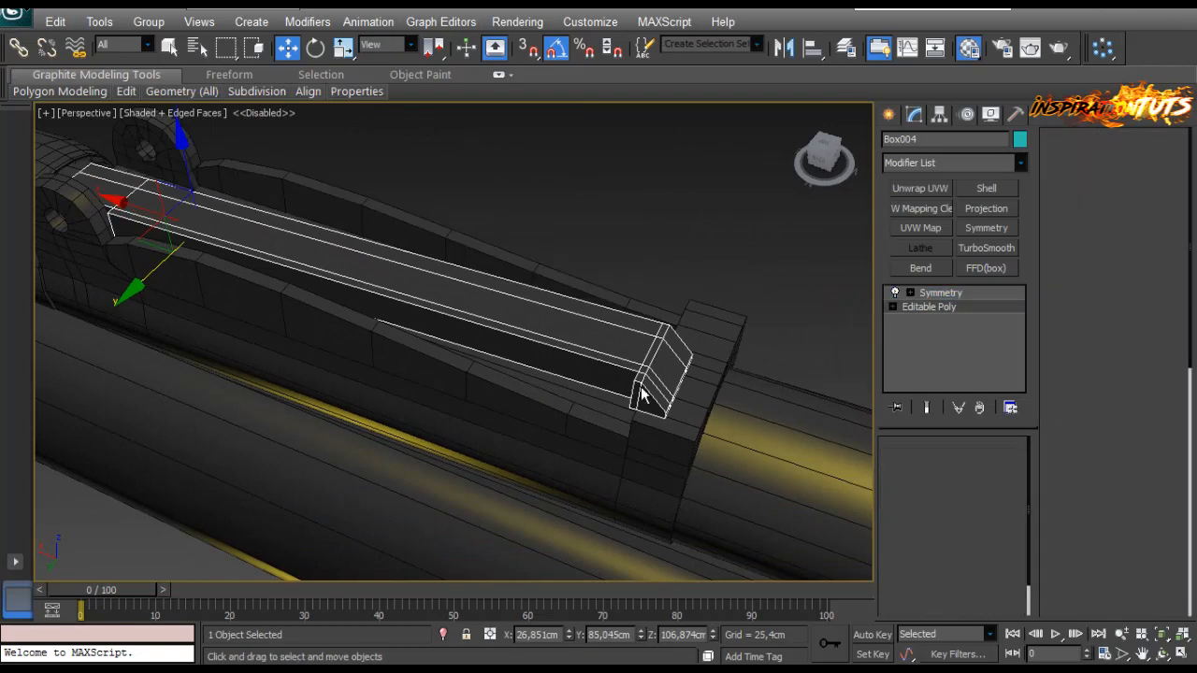
{"action": "left_click", "coordinate": [619, 367]}
{"action": "key", "text": "alt+r"}
{"action": "middle_click_drag", "start_coordinate": [619, 366], "coordinate": [729, 318], "text": "alt"}
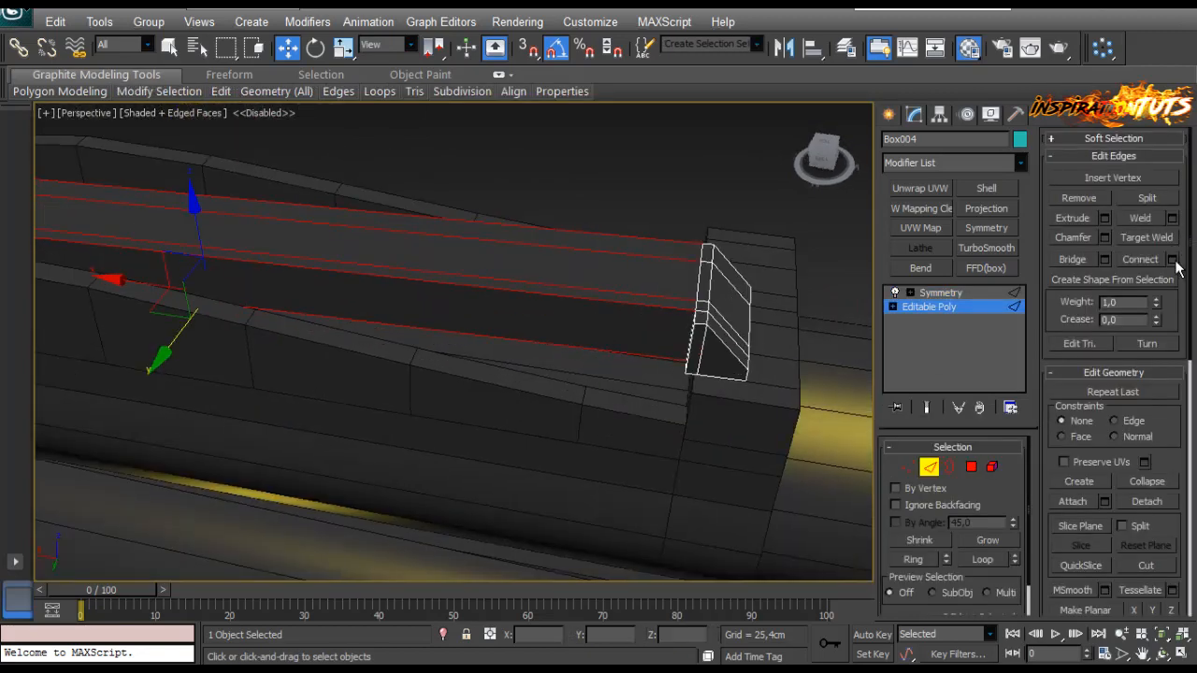
{"action": "left_click", "coordinate": [1173, 261]}
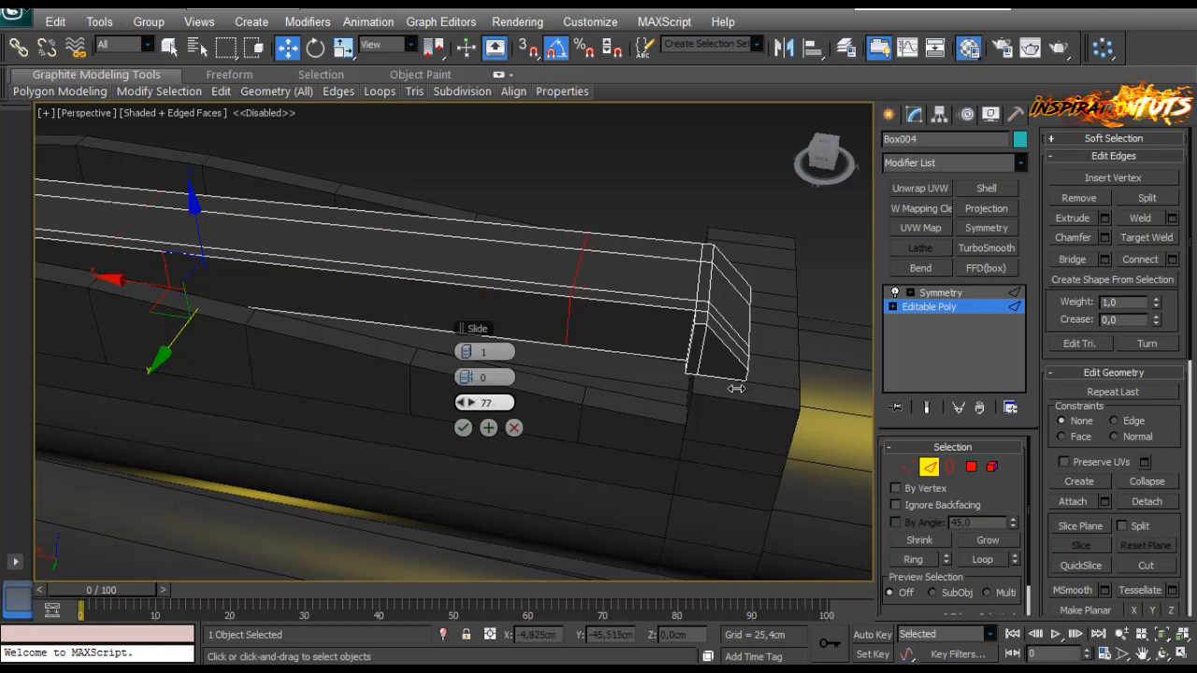
{"action": "left_click", "coordinate": [463, 427]}
Step: Cut a diagonal edge across the bar's top from the new crosswise loop's inner vertex to the edge of the short end section
{"action": "middle_click_drag", "start_coordinate": [673, 267], "coordinate": [602, 275], "text": "alt"}
{"action": "scroll", "coordinate": [644, 284], "scroll_direction": "up", "scroll_amount": 2}
{"action": "scroll", "coordinate": [643, 283], "scroll_direction": "down", "scroll_amount": 2}
{"action": "left_click", "coordinate": [549, 306]}
{"action": "scroll", "coordinate": [559, 302], "scroll_direction": "up", "scroll_amount": 2}
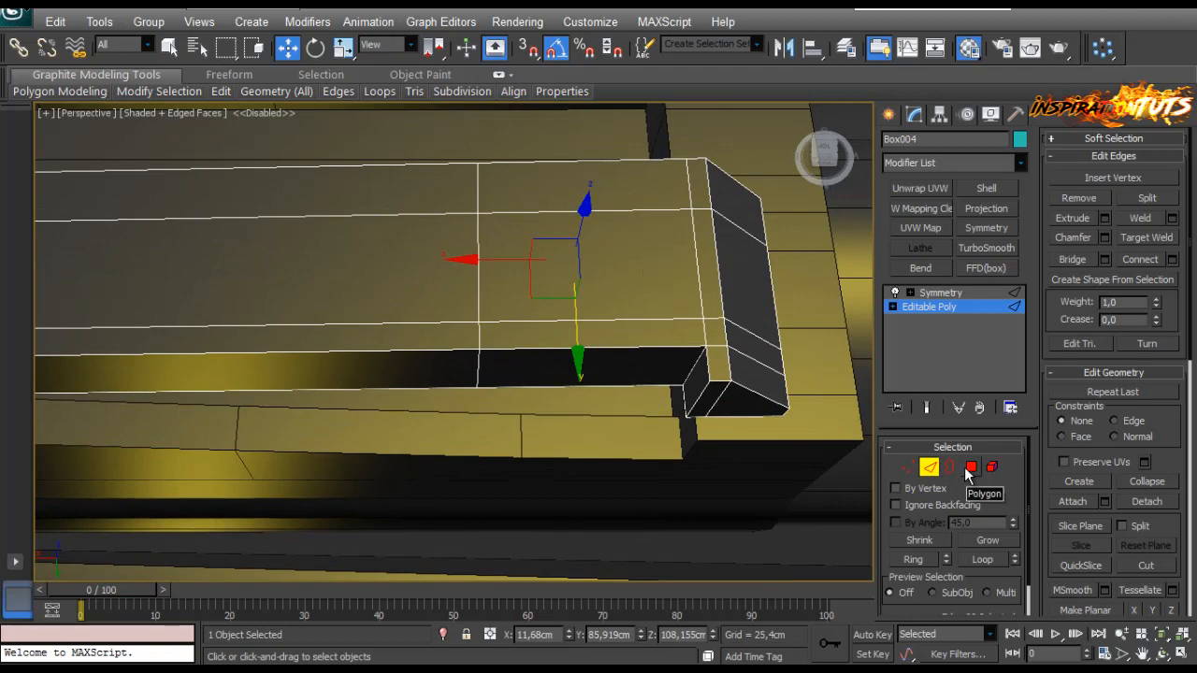
{"action": "left_click", "coordinate": [653, 273]}
{"action": "right_click", "coordinate": [620, 271]}
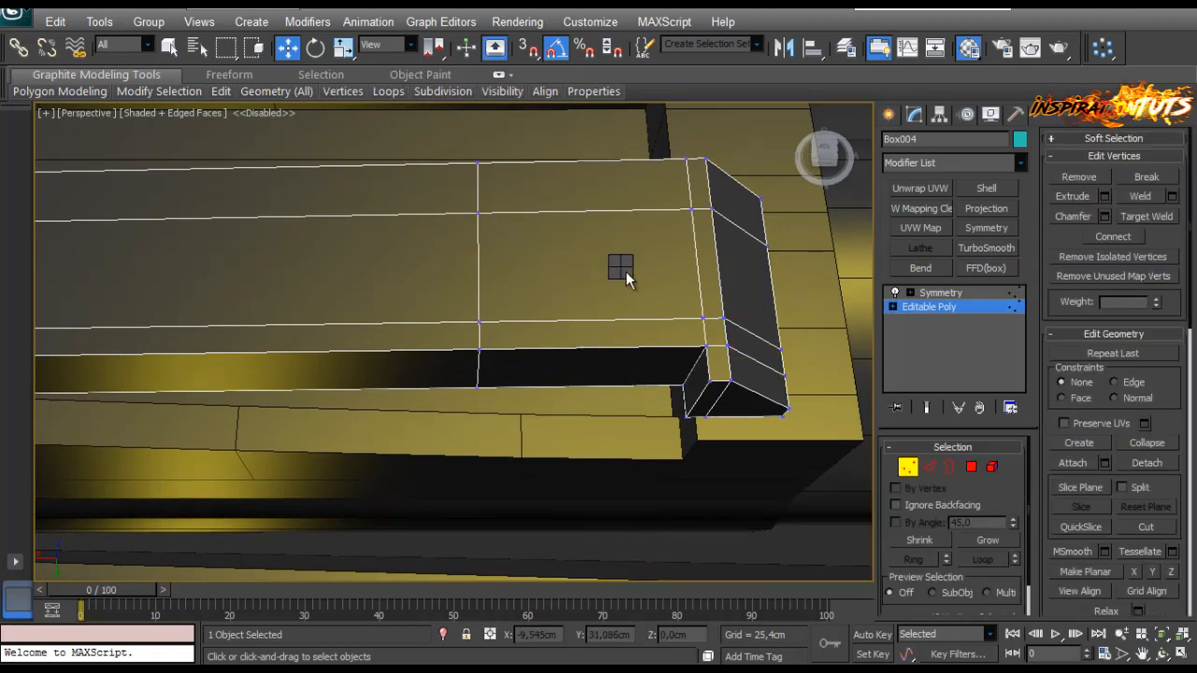
{"action": "left_click", "coordinate": [529, 103]}
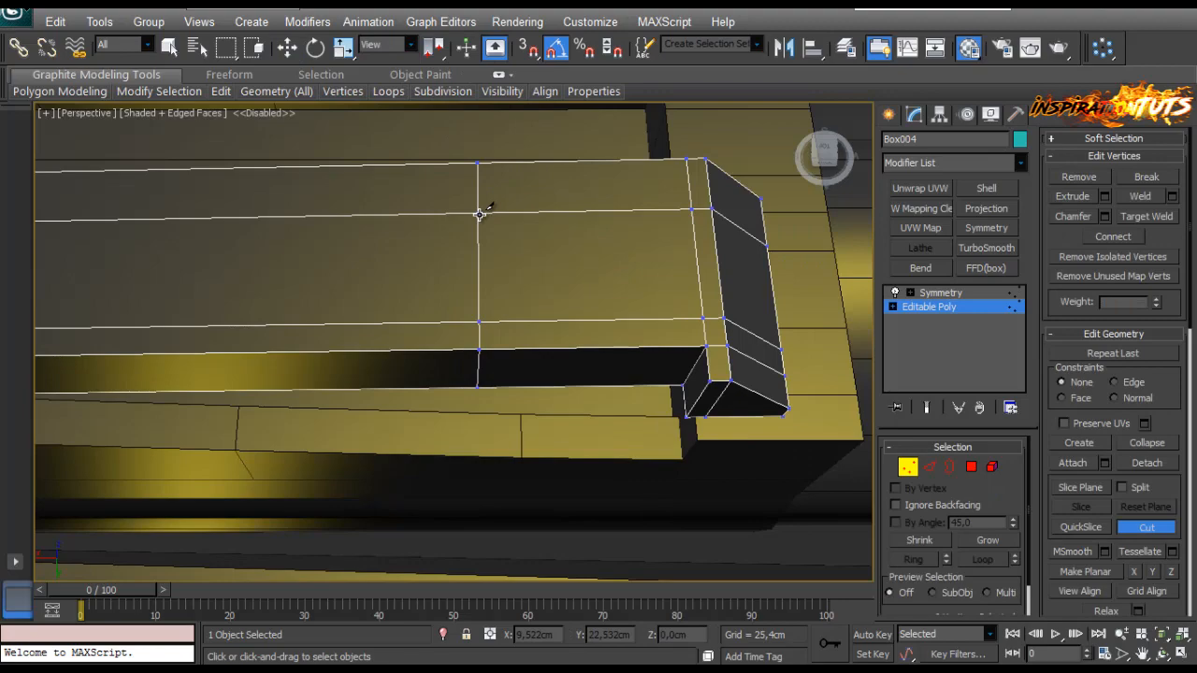
{"action": "left_click", "coordinate": [478, 214]}
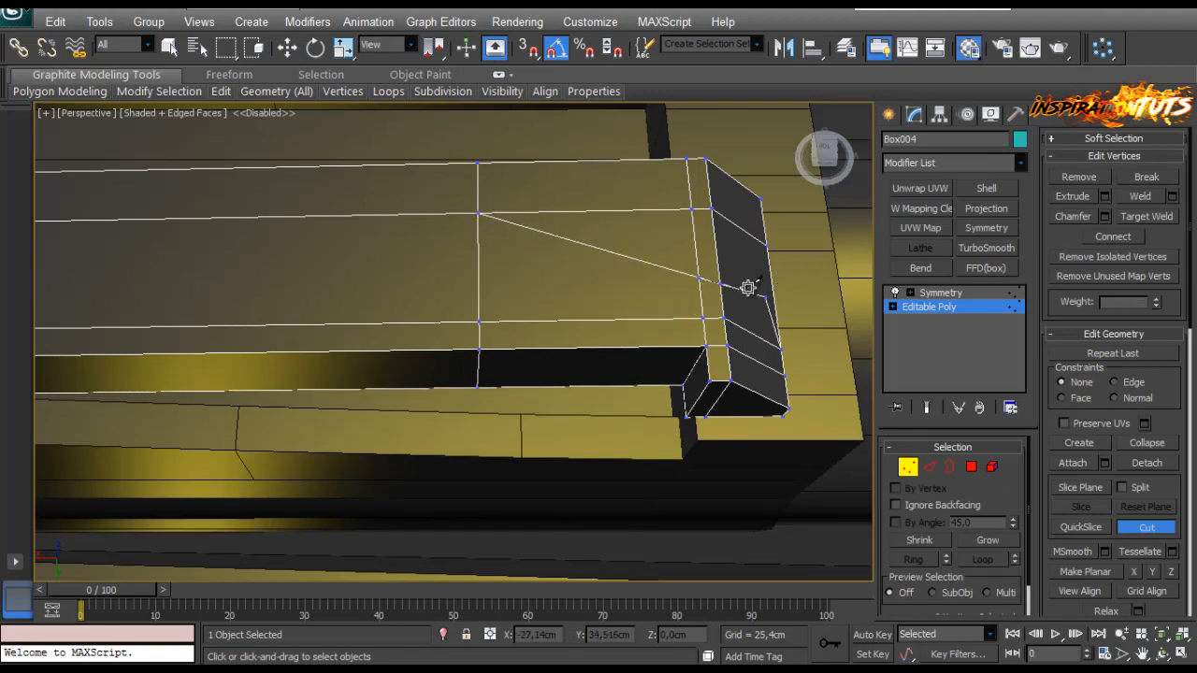
{"action": "middle_click_drag", "start_coordinate": [749, 288], "coordinate": [281, 300], "text": "alt"}
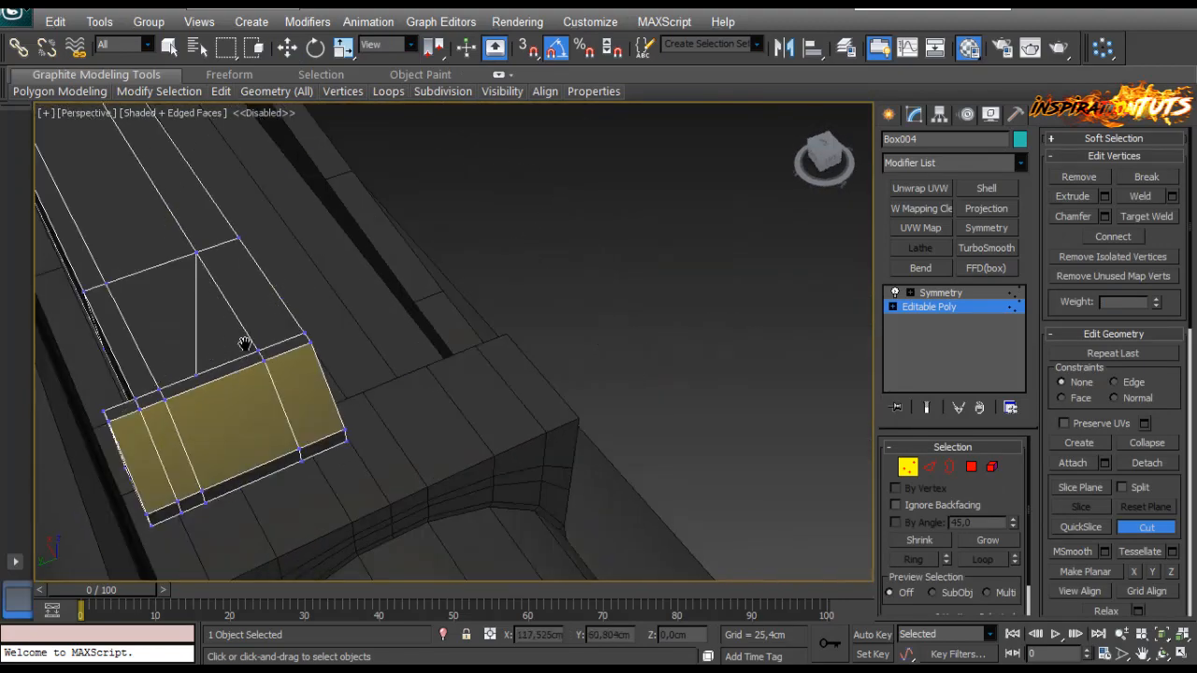
{"action": "right_click", "coordinate": [371, 345]}
{"action": "middle_click_drag", "start_coordinate": [244, 344], "coordinate": [542, 393], "text": "alt"}
Step: Extrude the triangular polygon and the adjoining centre strip on the bar's top inward by about 0.93 cm
{"action": "left_click", "coordinate": [973, 469]}
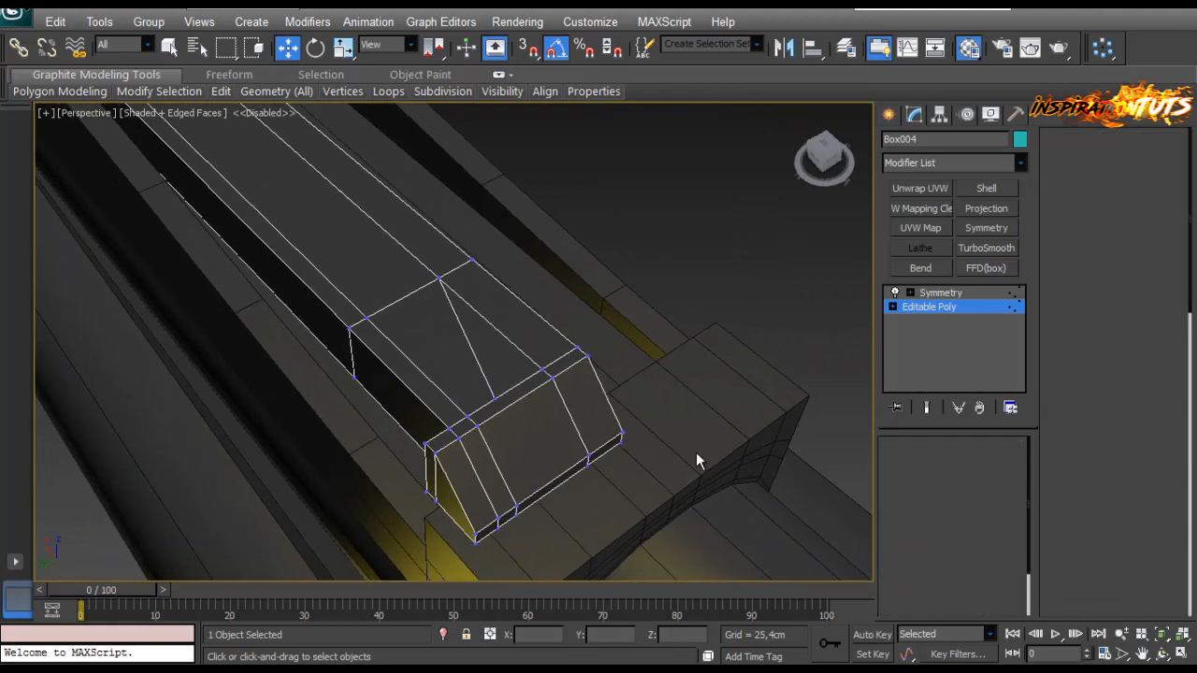
{"action": "right_click", "coordinate": [511, 352]}
{"action": "key", "text": "Escape"}
{"action": "left_click", "coordinate": [490, 347]}
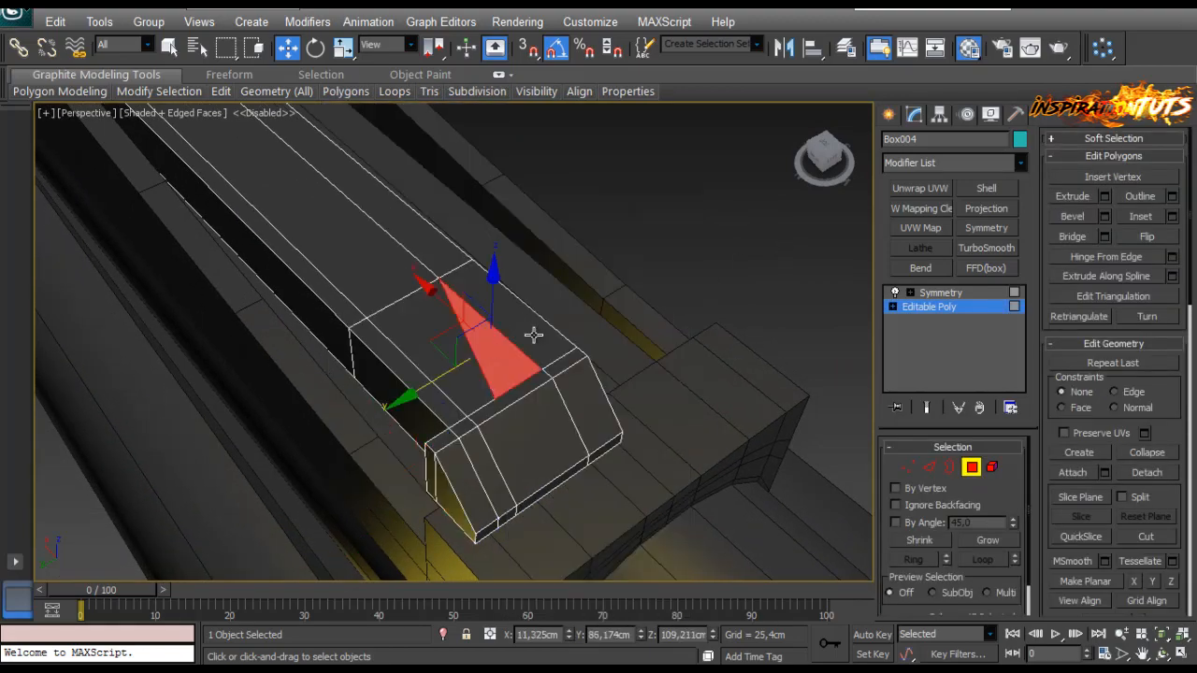
{"action": "left_click", "coordinate": [534, 334], "text": "ctrl"}
{"action": "middle_click_drag", "start_coordinate": [534, 334], "coordinate": [431, 294], "text": "alt"}
{"action": "middle_click_drag", "start_coordinate": [572, 275], "coordinate": [412, 337]}
{"action": "left_click", "coordinate": [1104, 196]}
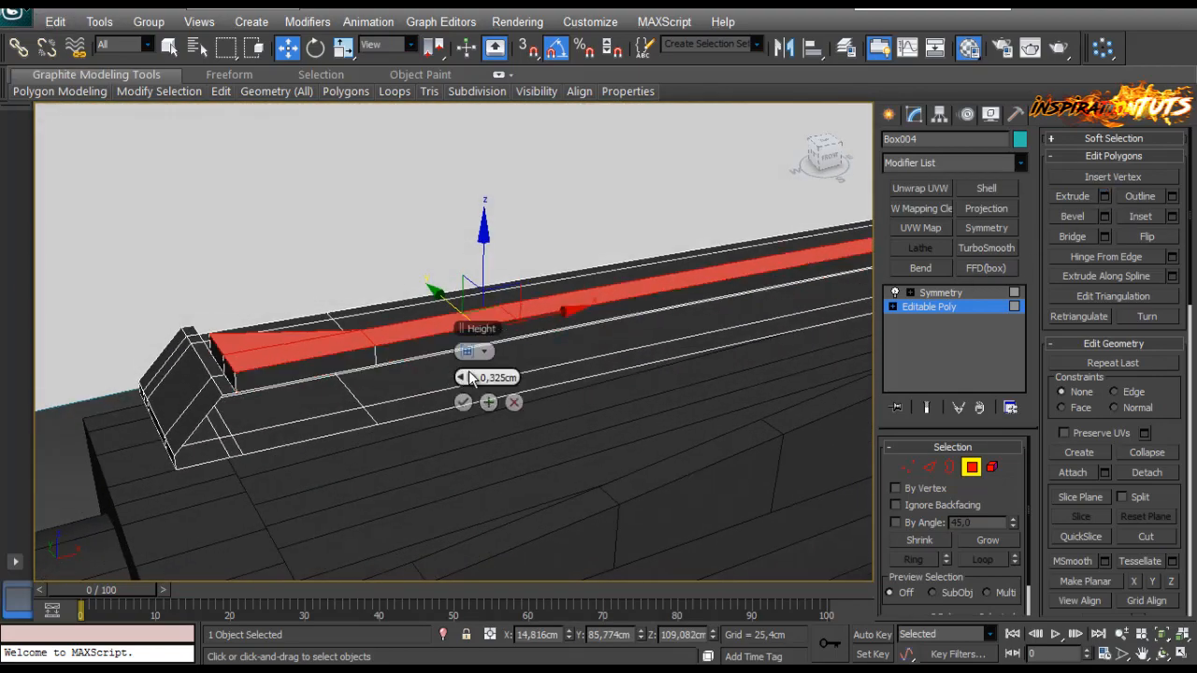
{"action": "left_click_drag", "start_coordinate": [457, 377], "coordinate": [457, 384]}
{"action": "left_click", "coordinate": [464, 404]}
Step: Raise the floor polygons of the recess about 0.18 cm along Z
{"action": "middle_click_drag", "start_coordinate": [434, 372], "coordinate": [402, 368], "text": "alt"}
{"action": "scroll", "coordinate": [351, 350], "scroll_direction": "up", "scroll_amount": 1}
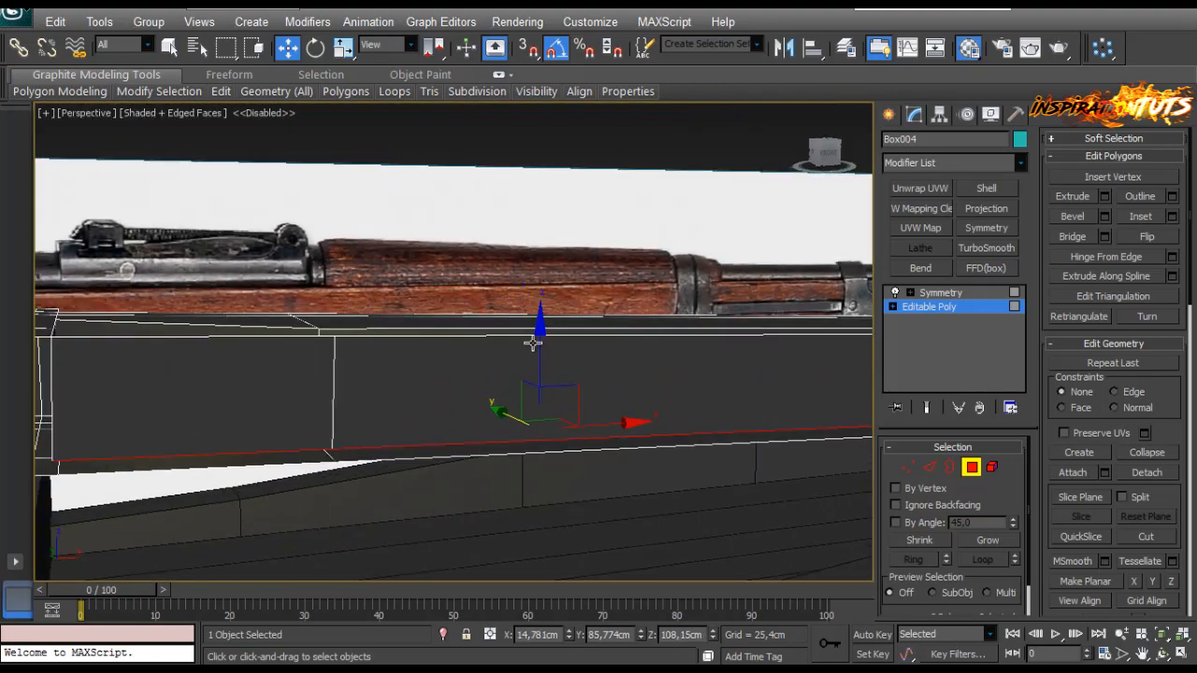
{"action": "middle_click_drag", "start_coordinate": [540, 343], "coordinate": [505, 332], "text": "alt"}
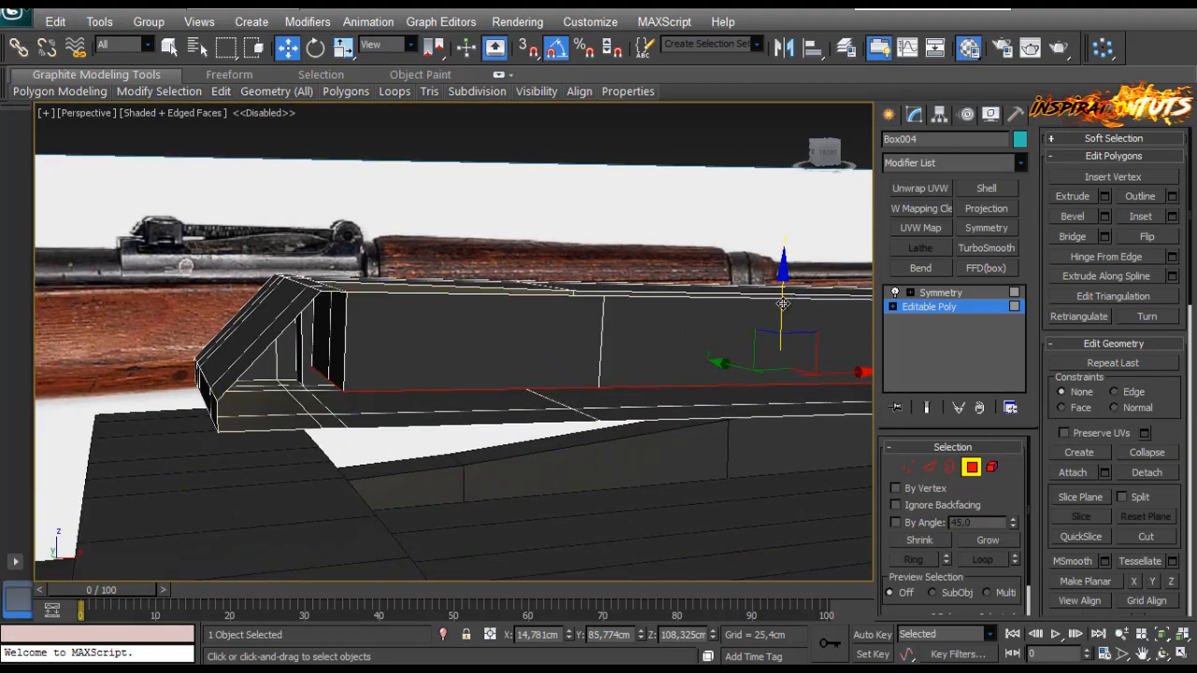
{"action": "left_click_drag", "start_coordinate": [782, 304], "coordinate": [783, 300]}
Step: Delete the recess's two wall polygons along the mirror seam and leave polygon editing
{"action": "middle_click_drag", "start_coordinate": [654, 365], "coordinate": [617, 387], "text": "alt"}
{"action": "left_click", "coordinate": [543, 427]}
{"action": "left_click", "coordinate": [618, 388], "text": "ctrl"}
{"action": "middle_click_drag", "start_coordinate": [709, 357], "coordinate": [453, 372]}
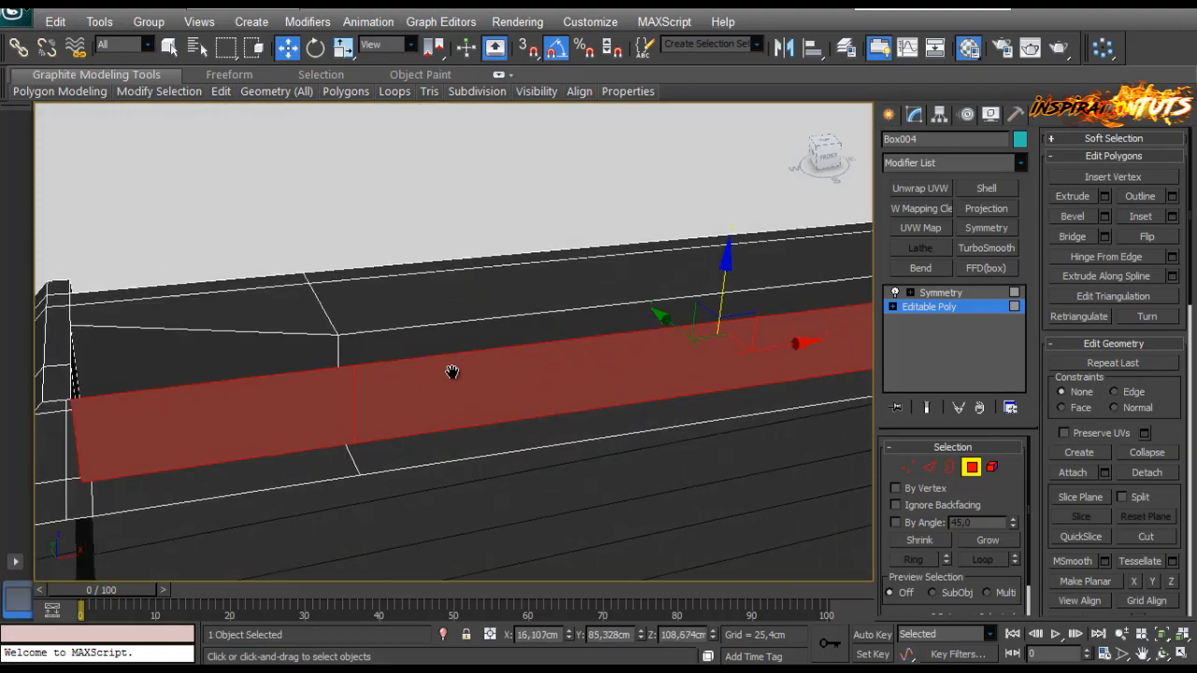
{"action": "scroll", "coordinate": [411, 337], "scroll_direction": "down", "scroll_amount": 3}
{"action": "key", "text": "Delete"}
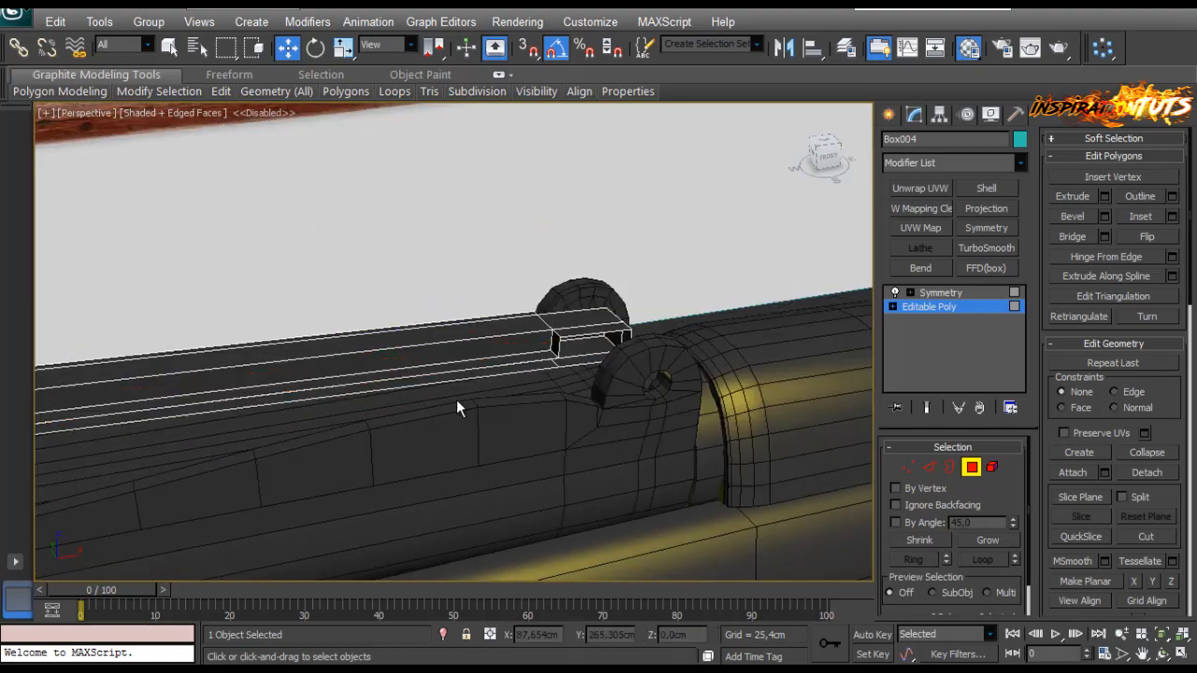
{"action": "middle_click_drag", "start_coordinate": [295, 348], "coordinate": [561, 384]}
{"action": "scroll", "coordinate": [689, 401], "scroll_direction": "up", "scroll_amount": 2}
{"action": "scroll", "coordinate": [496, 327], "scroll_direction": "up", "scroll_amount": 2}
{"action": "left_click", "coordinate": [966, 467]}
Step: Create a cylinder on the end wall of the bar's recess, about 0.825 cm in radius and 0.529 cm high
{"action": "scroll", "coordinate": [610, 364], "scroll_direction": "up", "scroll_amount": 1}
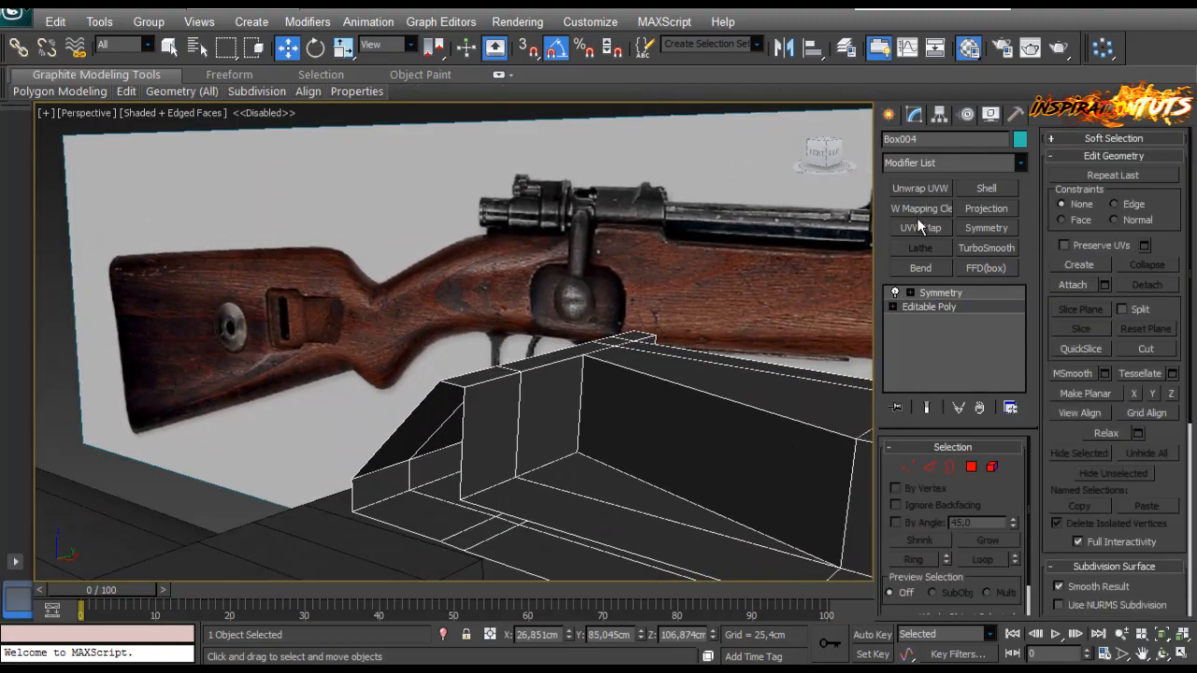
{"action": "left_click", "coordinate": [889, 115]}
{"action": "left_click", "coordinate": [920, 264]}
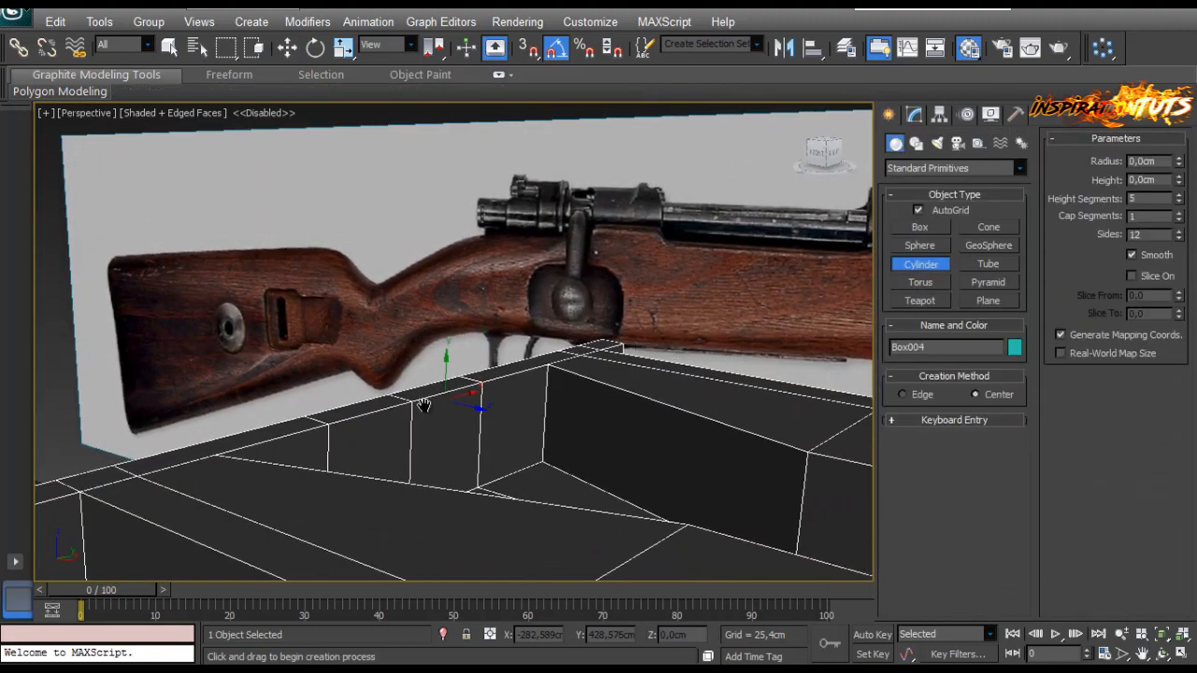
{"action": "middle_click_drag", "start_coordinate": [414, 405], "coordinate": [350, 403]}
{"action": "left_click_drag", "start_coordinate": [318, 387], "coordinate": [339, 291]}
{"action": "left_click", "coordinate": [359, 429]}
{"action": "middle_click_drag", "start_coordinate": [358, 429], "coordinate": [496, 444], "text": "alt"}
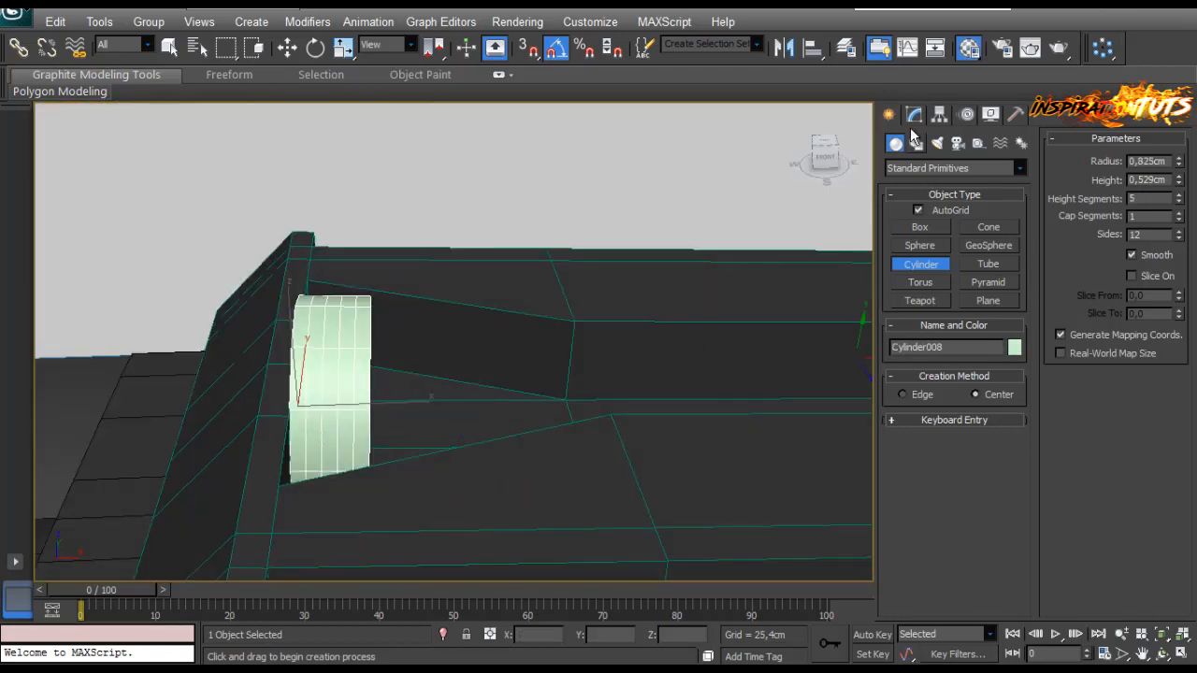
Step: Give the cylinder 1 height segment and a height of 1.495 cm, and move it about 0.92 cm toward the bar's tip along X
{"action": "left_click", "coordinate": [915, 115]}
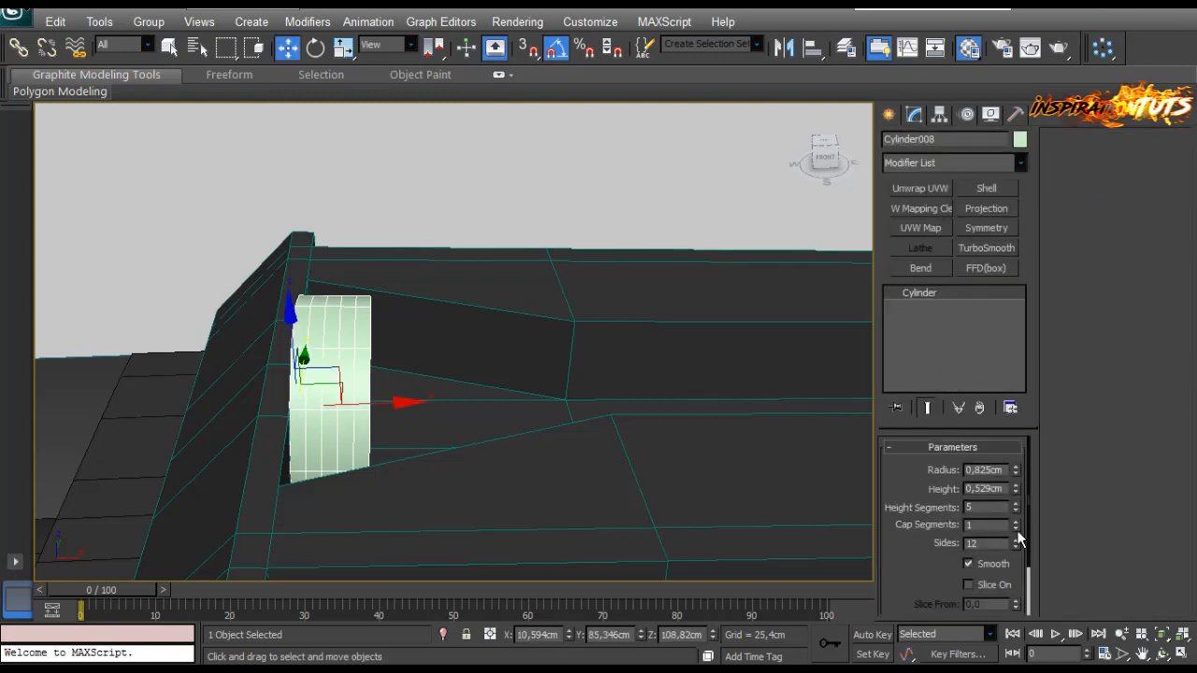
{"action": "middle_click_drag", "start_coordinate": [367, 448], "coordinate": [483, 415]}
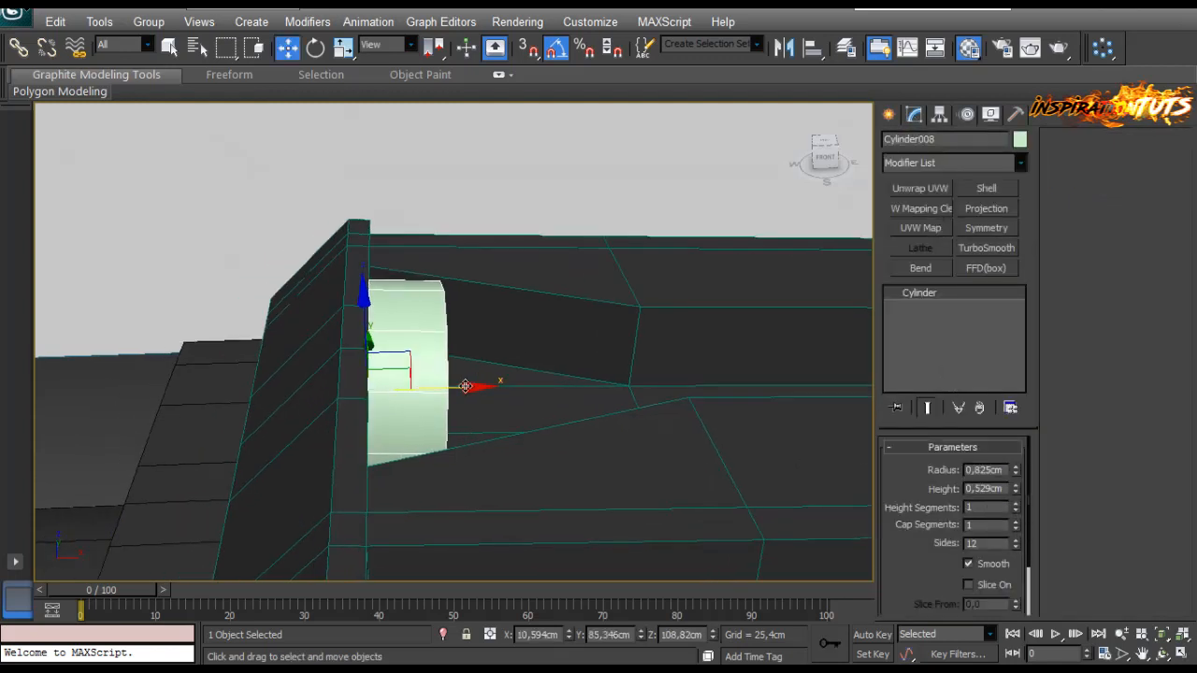
{"action": "left_click_drag", "start_coordinate": [471, 389], "coordinate": [337, 403]}
{"action": "mouse_move", "coordinate": [1010, 460]}
{"action": "left_mouse_down"}
{"action": "mouse_move", "coordinate": [1012, 486]}
{"action": "mouse_move", "coordinate": [1016, 469]}
{"action": "left_mouse_up"}
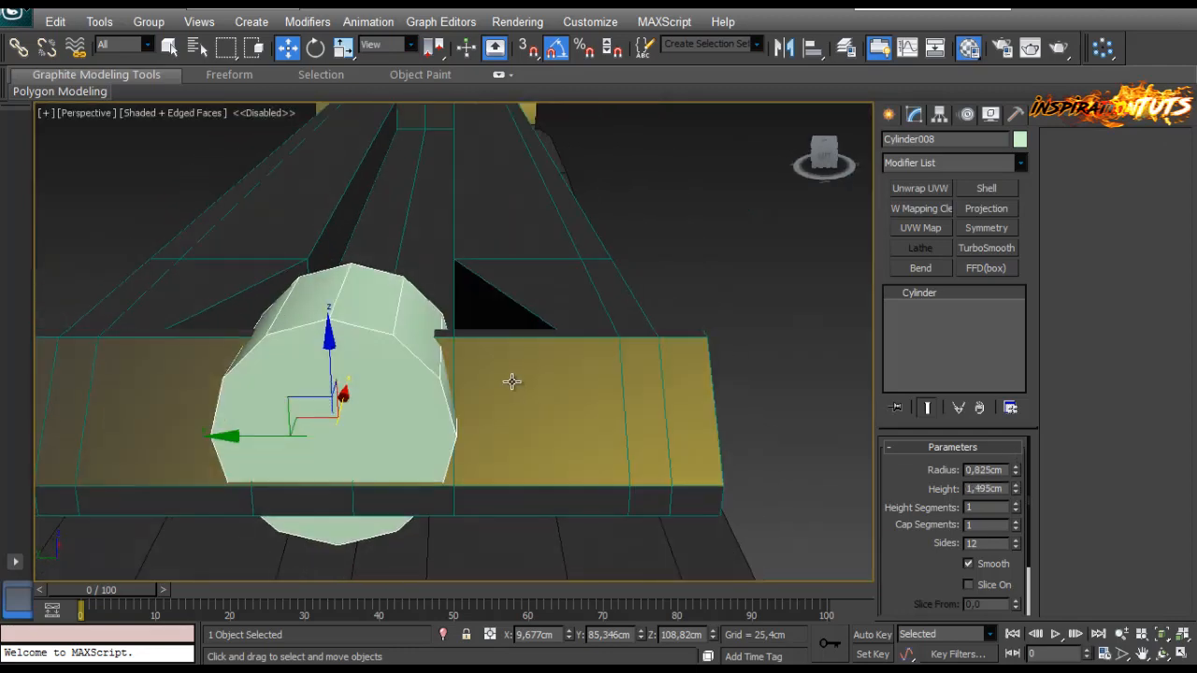
{"action": "middle_click_drag", "start_coordinate": [511, 381], "coordinate": [434, 429], "text": "alt"}
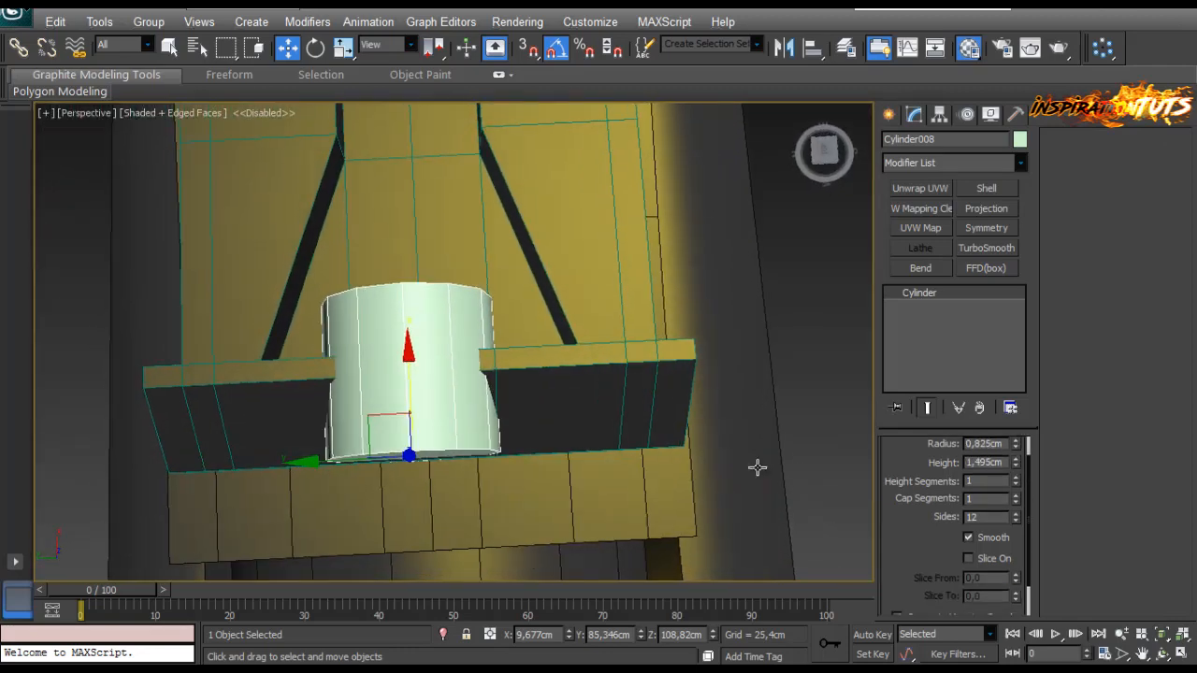
Step: Enlarge the cylinder's radius to 1.562 cm and raise it about 1.03 cm along Z
{"action": "left_click_drag", "start_coordinate": [1018, 449], "coordinate": [1012, 421]}
{"action": "middle_click_drag", "start_coordinate": [430, 420], "coordinate": [463, 289], "text": "alt"}
{"action": "middle_click_drag", "start_coordinate": [485, 201], "coordinate": [502, 318], "text": "alt"}
Step: Set the cylinder's number of sides to 18
{"action": "left_click", "coordinate": [1015, 513]}
{"action": "left_click", "coordinate": [1015, 514]}
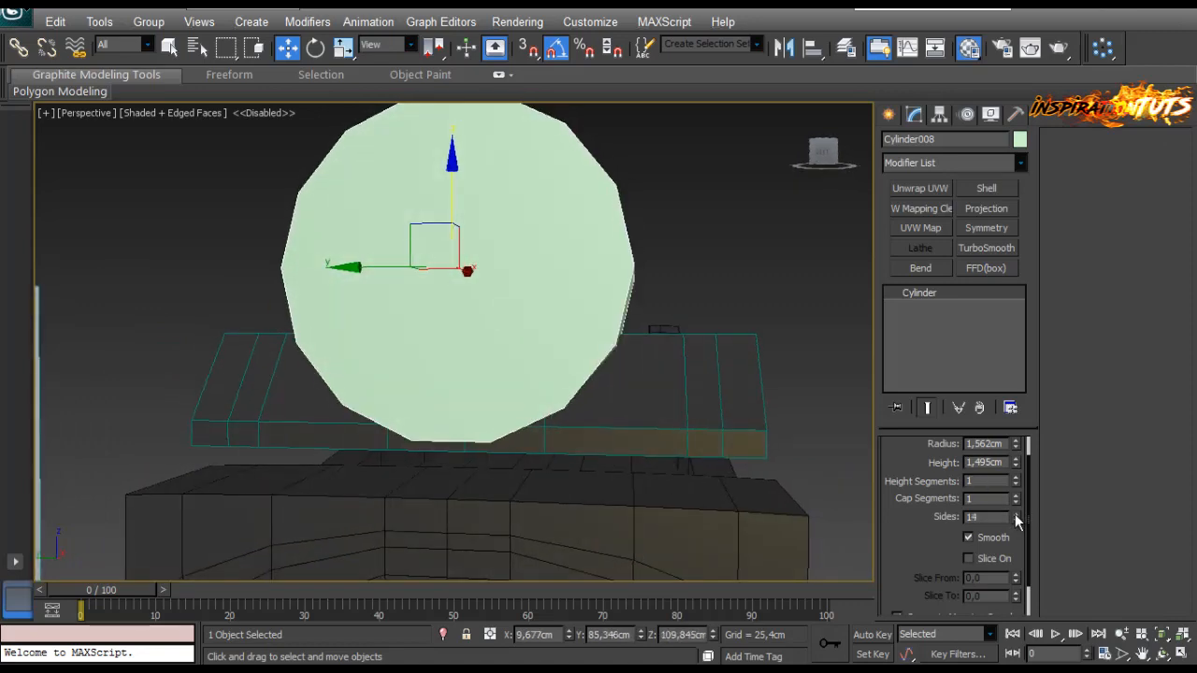
{"action": "left_click", "coordinate": [1015, 514]}
{"action": "left_click", "coordinate": [1015, 514]}
{"action": "left_click", "coordinate": [1015, 513]}
{"action": "left_click", "coordinate": [1015, 513]}
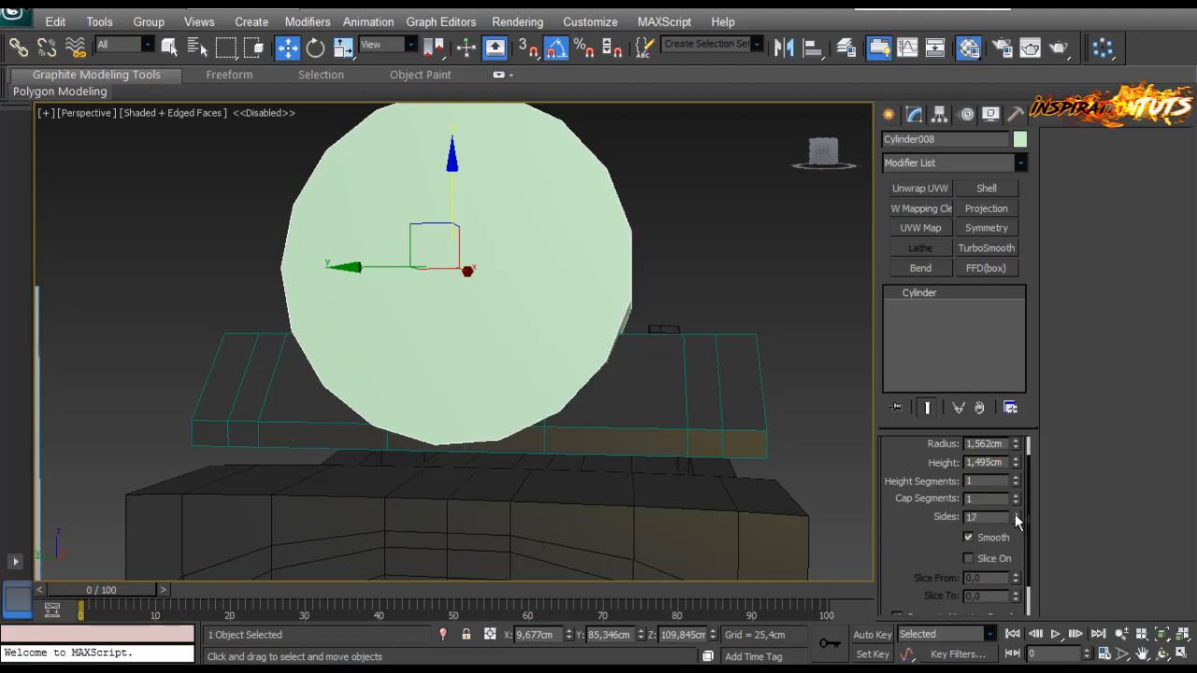
{"action": "middle_click_drag", "start_coordinate": [535, 392], "coordinate": [727, 459], "text": "alt"}
{"action": "scroll", "coordinate": [901, 454], "scroll_direction": "up", "scroll_amount": 1}
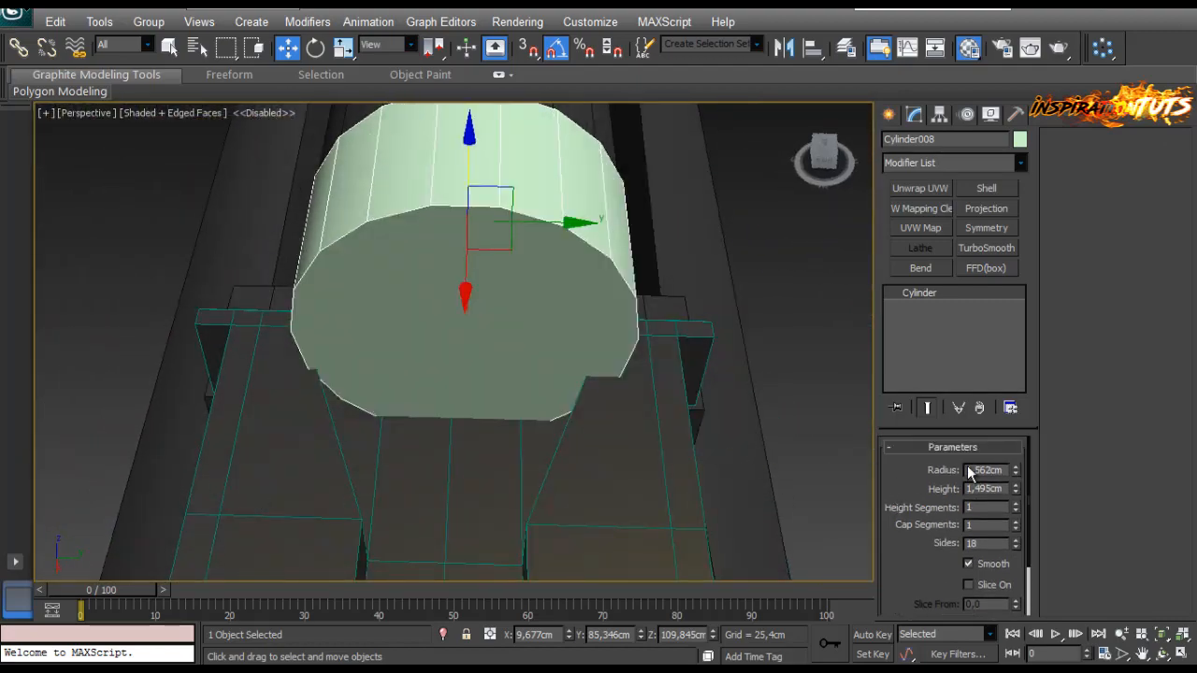
Step: Reduce the cylinder's radius to 1.409 cm and shift it about 0.13 cm along Y toward the recess's centre
{"action": "left_click_drag", "start_coordinate": [1017, 479], "coordinate": [1018, 487]}
{"action": "left_click_drag", "start_coordinate": [555, 221], "coordinate": [537, 226]}
{"action": "middle_click_drag", "start_coordinate": [537, 226], "coordinate": [498, 231], "text": "alt"}
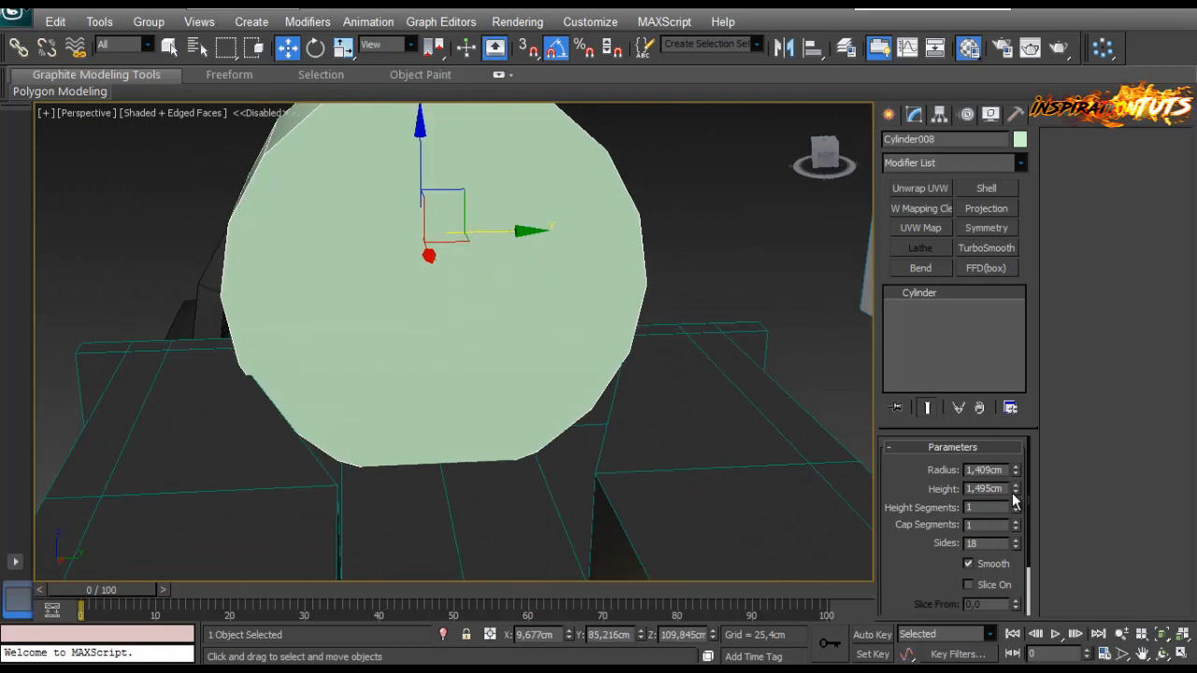
Step: Reduce the cylinder's radius to 1.333 cm and nudge it about 0.01 cm along Y to centre it in the recess
{"action": "left_click_drag", "start_coordinate": [1017, 478], "coordinate": [1017, 483]}
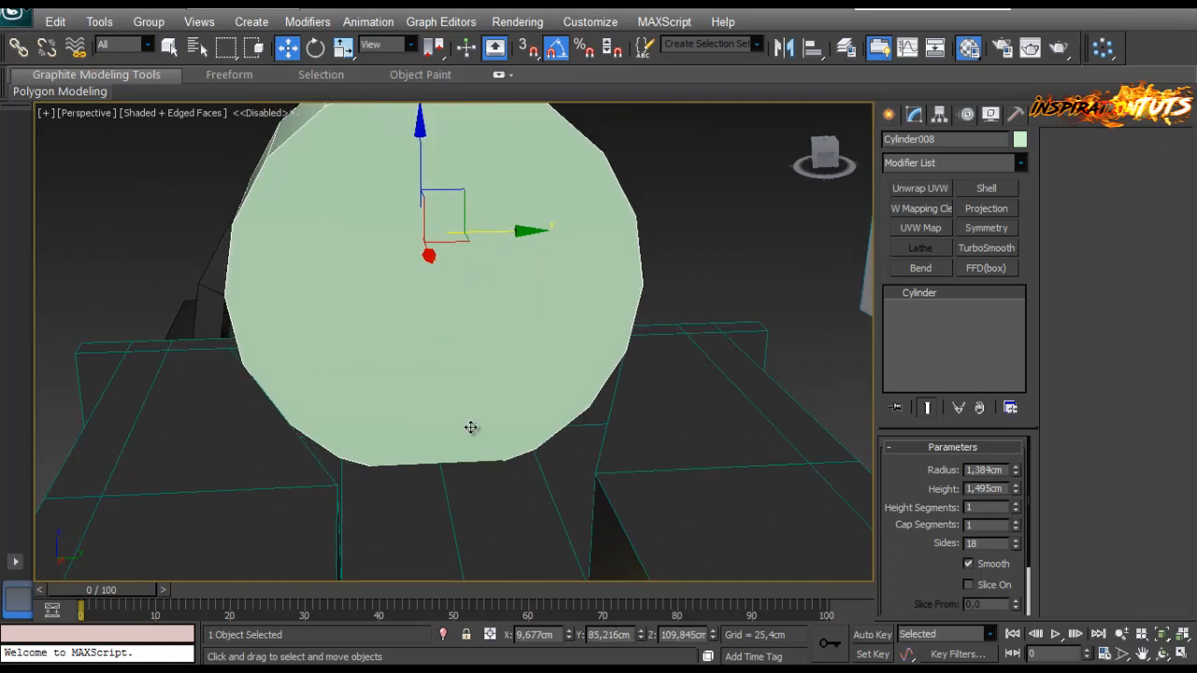
{"action": "left_click_drag", "start_coordinate": [491, 235], "coordinate": [502, 233]}
{"action": "scroll", "coordinate": [510, 313], "scroll_direction": "up", "scroll_amount": 2}
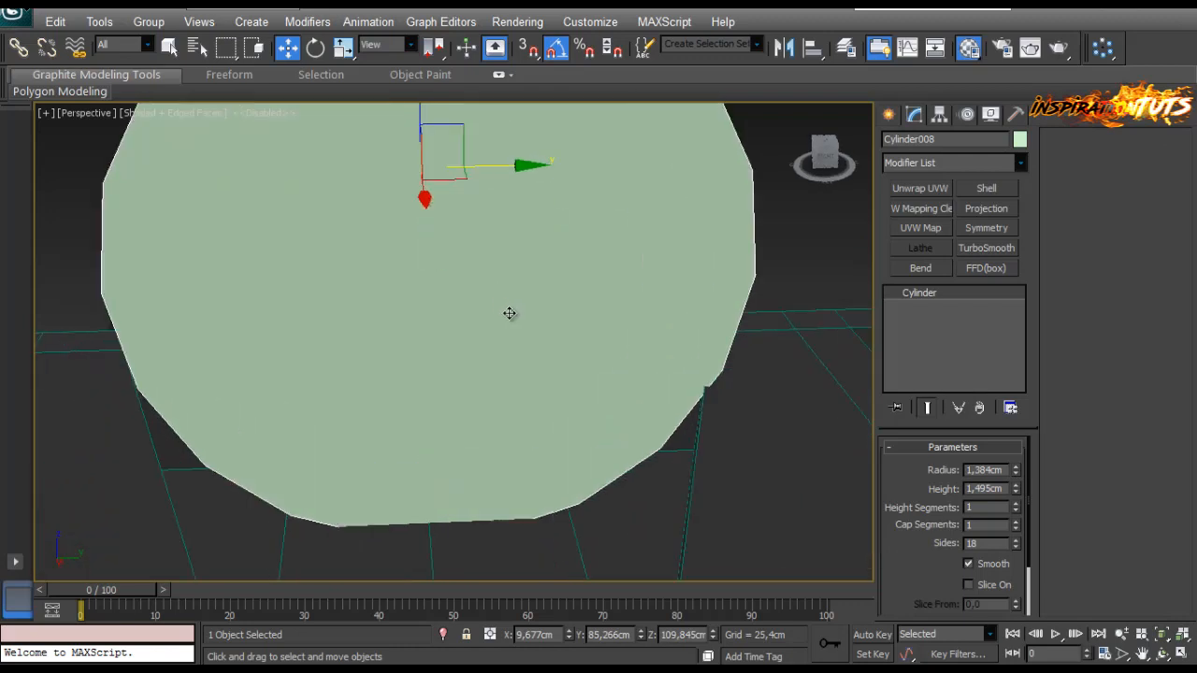
{"action": "left_click_drag", "start_coordinate": [1017, 479], "coordinate": [1017, 489]}
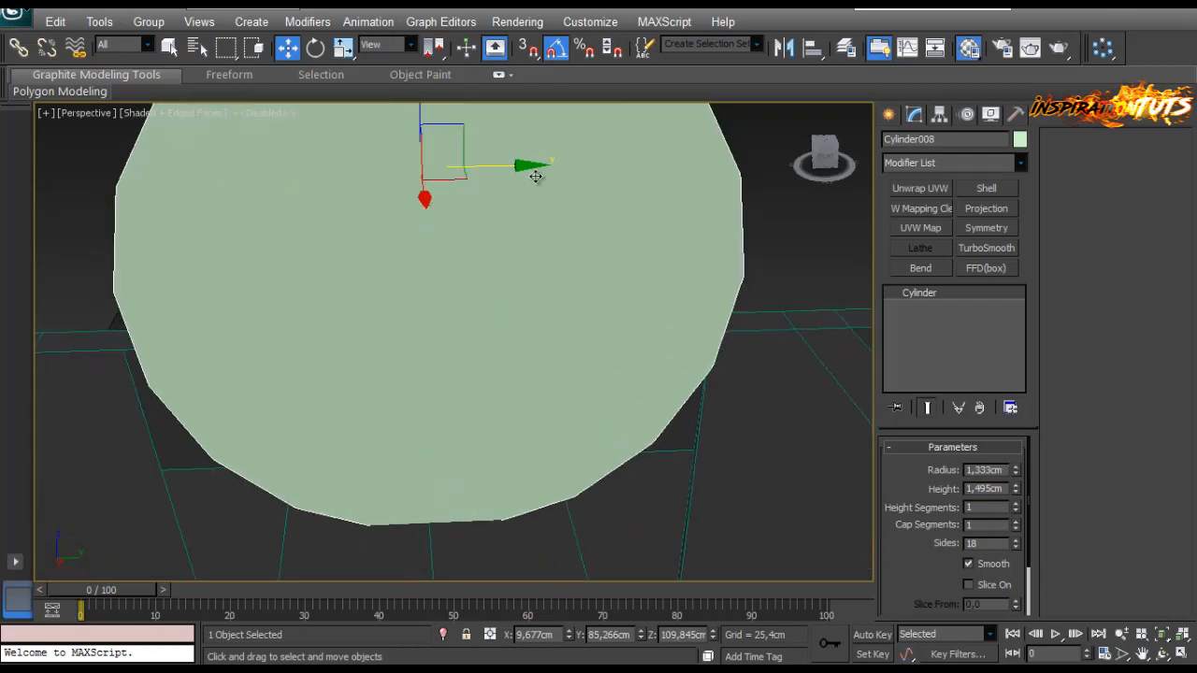
{"action": "left_click_drag", "start_coordinate": [512, 171], "coordinate": [506, 175]}
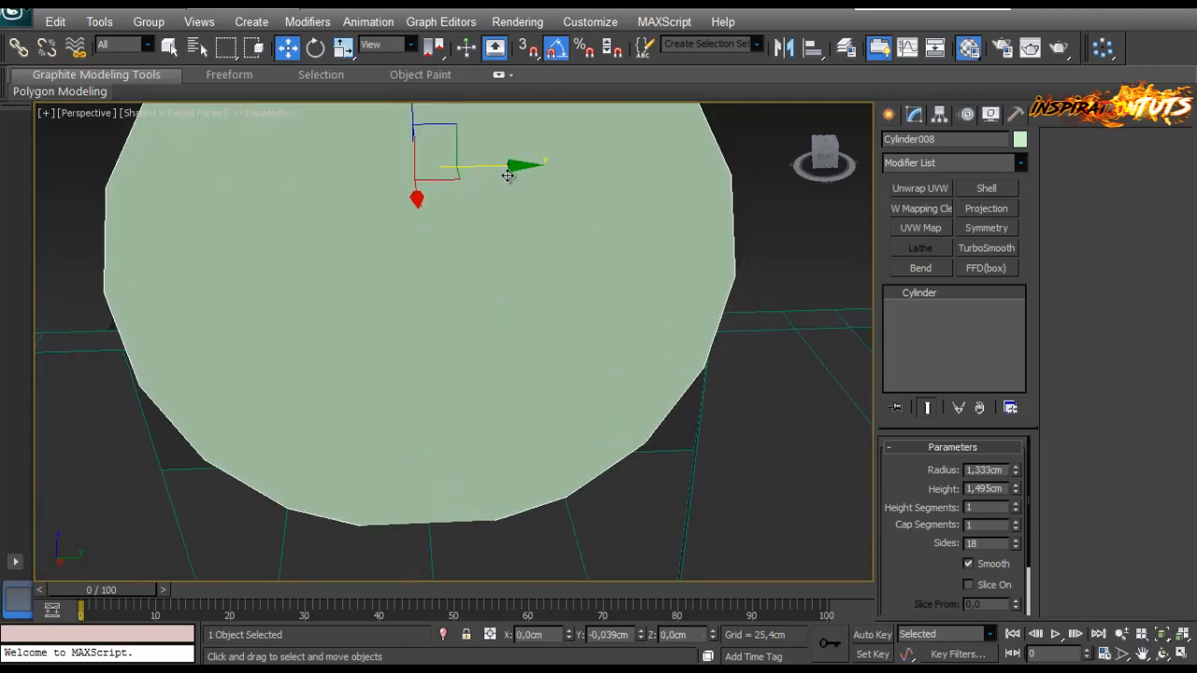
Step: Raise the cylinder about 0.06 cm along Z above the recess floor
{"action": "middle_click_drag", "start_coordinate": [506, 175], "coordinate": [545, 219], "text": "alt"}
{"action": "middle_click_drag", "start_coordinate": [571, 288], "coordinate": [690, 412]}
{"action": "scroll", "coordinate": [577, 296], "scroll_direction": "down", "scroll_amount": 3}
{"action": "scroll", "coordinate": [689, 411], "scroll_direction": "up", "scroll_amount": 1}
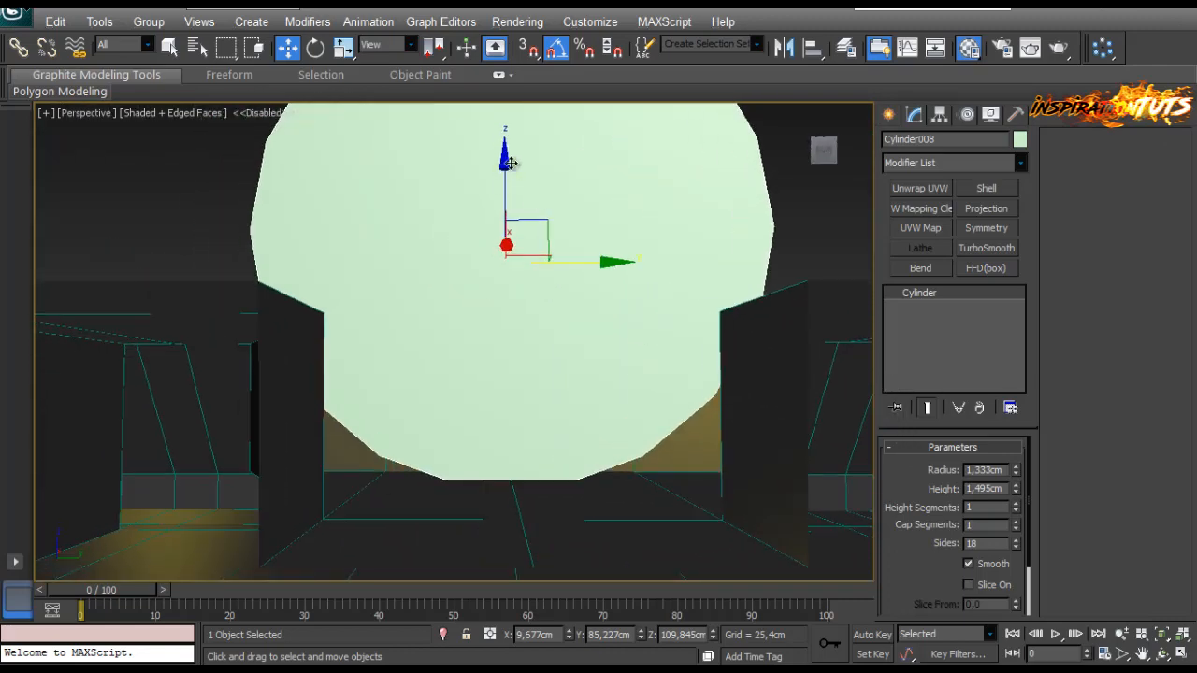
{"action": "left_click_drag", "start_coordinate": [502, 181], "coordinate": [503, 171]}
{"action": "middle_click_drag", "start_coordinate": [590, 265], "coordinate": [570, 240], "text": "alt"}
{"action": "left_click_drag", "start_coordinate": [513, 195], "coordinate": [508, 194]}
{"action": "middle_click_drag", "start_coordinate": [705, 237], "coordinate": [403, 428], "text": "alt"}
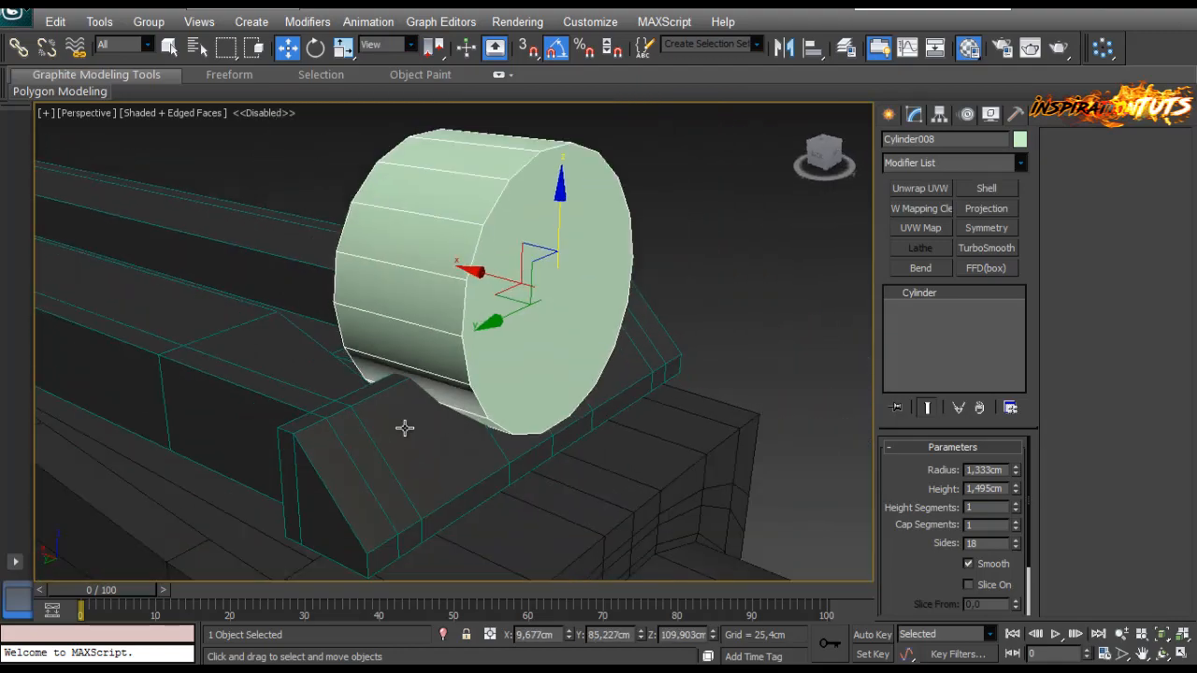
Step: Convert the mirrored bar to an Editable Poly, collapsing its Symmetry modifier
{"action": "left_click", "coordinate": [403, 427]}
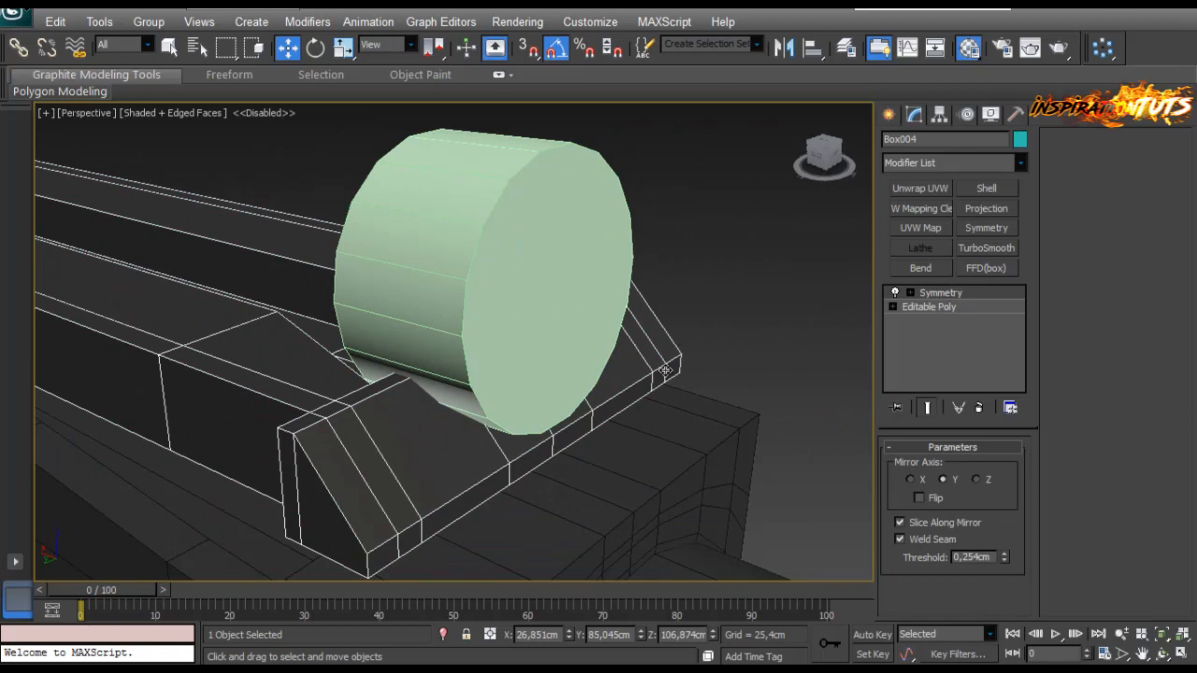
{"action": "right_click", "coordinate": [645, 351]}
{"action": "mouse_move", "coordinate": [776, 509]}
{"action": "left_click", "coordinate": [618, 515]}
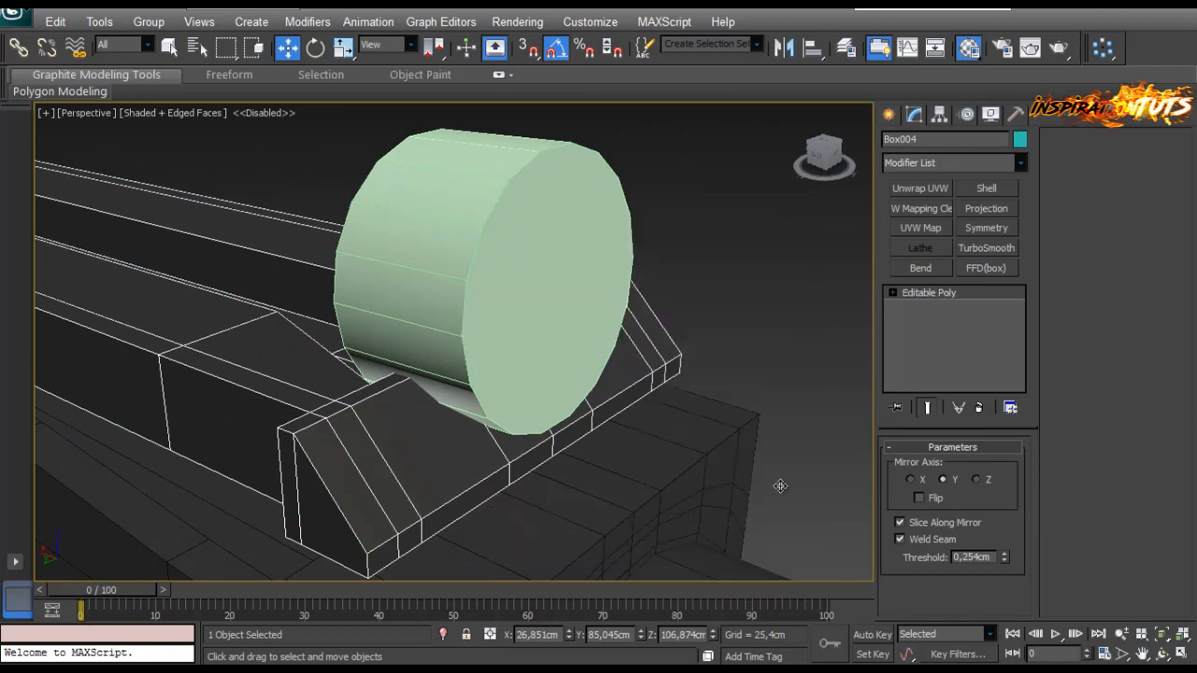
Step: Try to subtract the cylinder from the bar's end with a ProBoolean compound object
{"action": "left_click", "coordinate": [889, 113]}
{"action": "left_click", "coordinate": [908, 168]}
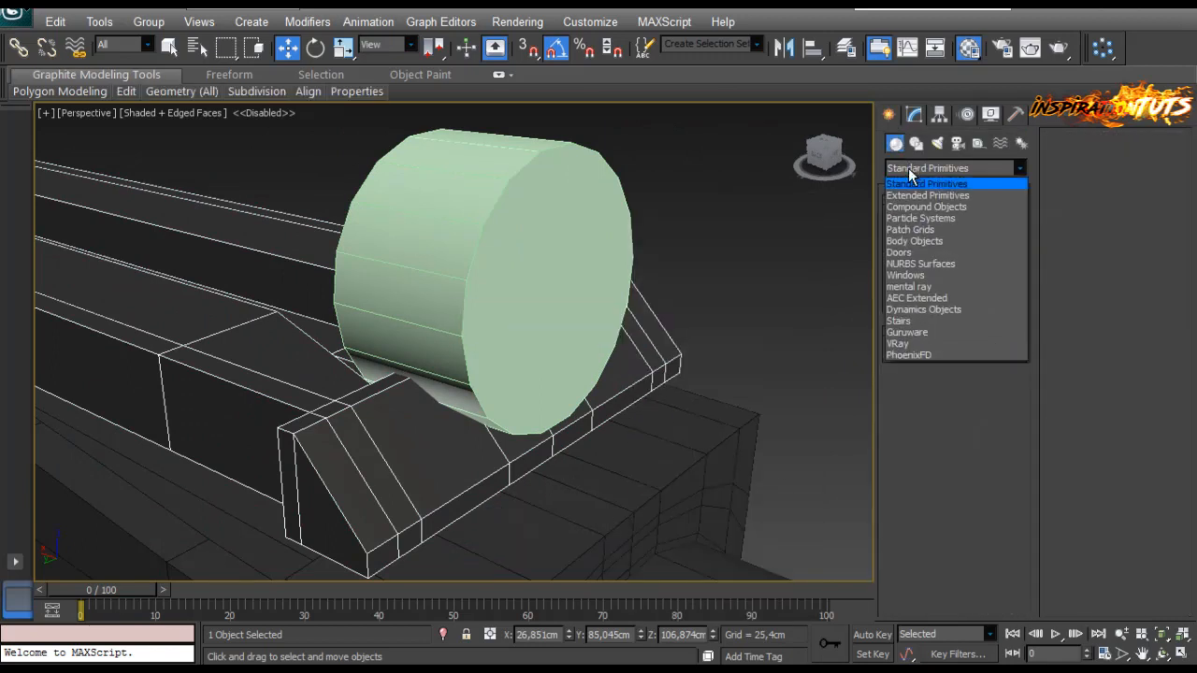
{"action": "left_click", "coordinate": [929, 208]}
{"action": "left_click", "coordinate": [917, 319]}
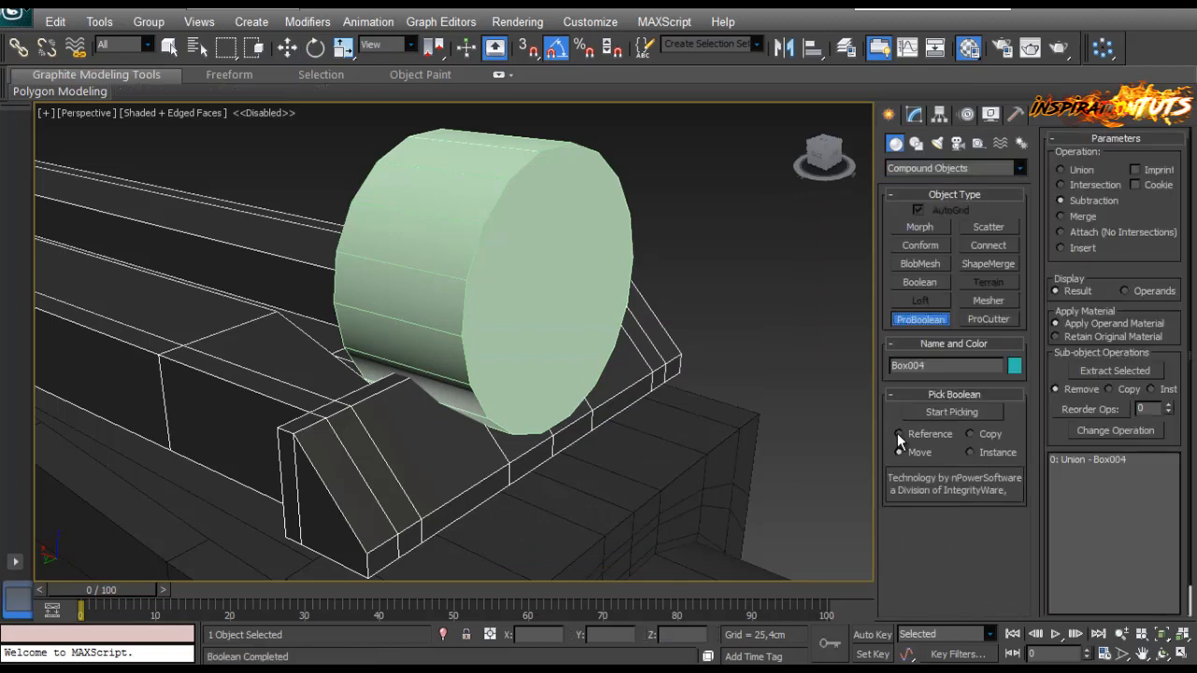
{"action": "left_click", "coordinate": [953, 412]}
{"action": "left_click", "coordinate": [603, 309]}
{"action": "middle_click_drag", "start_coordinate": [520, 260], "coordinate": [517, 230], "text": "alt"}
{"action": "scroll", "coordinate": [578, 341], "scroll_direction": "up", "scroll_amount": 2}
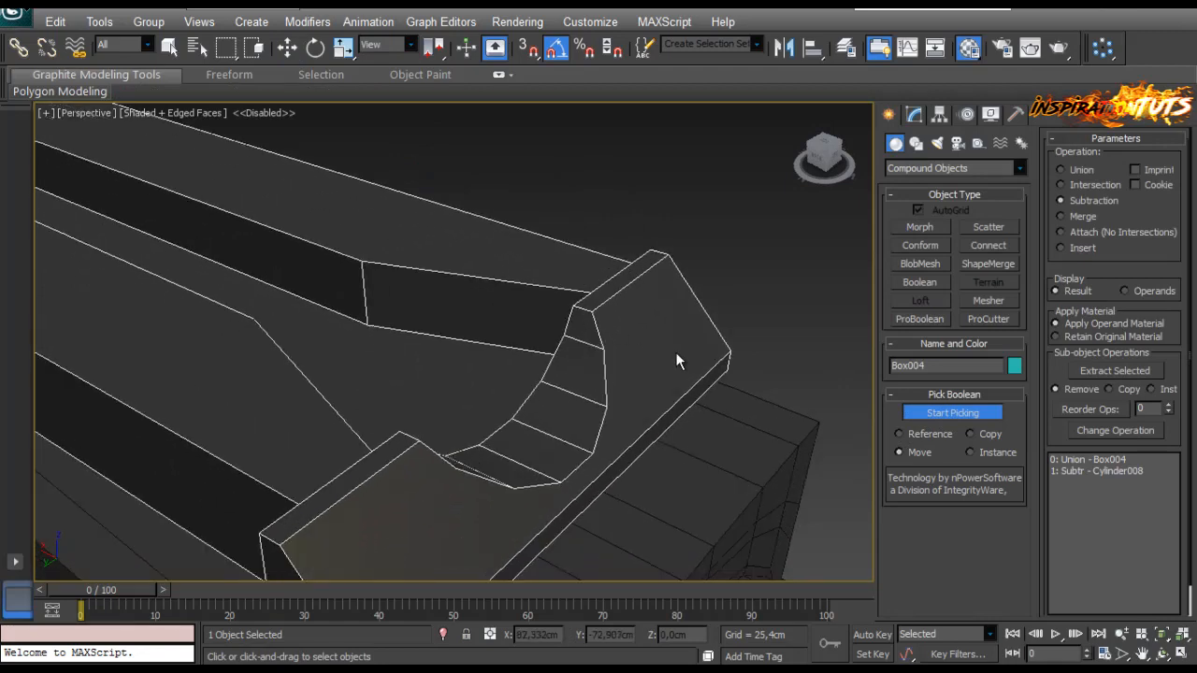
Step: Convert the cut bar to an Editable Poly and examine the vertices around the round cut
{"action": "right_click", "coordinate": [771, 358]}
{"action": "middle_click_drag", "start_coordinate": [771, 358], "coordinate": [368, 281], "text": "alt"}
{"action": "scroll", "coordinate": [368, 280], "scroll_direction": "up", "scroll_amount": 2}
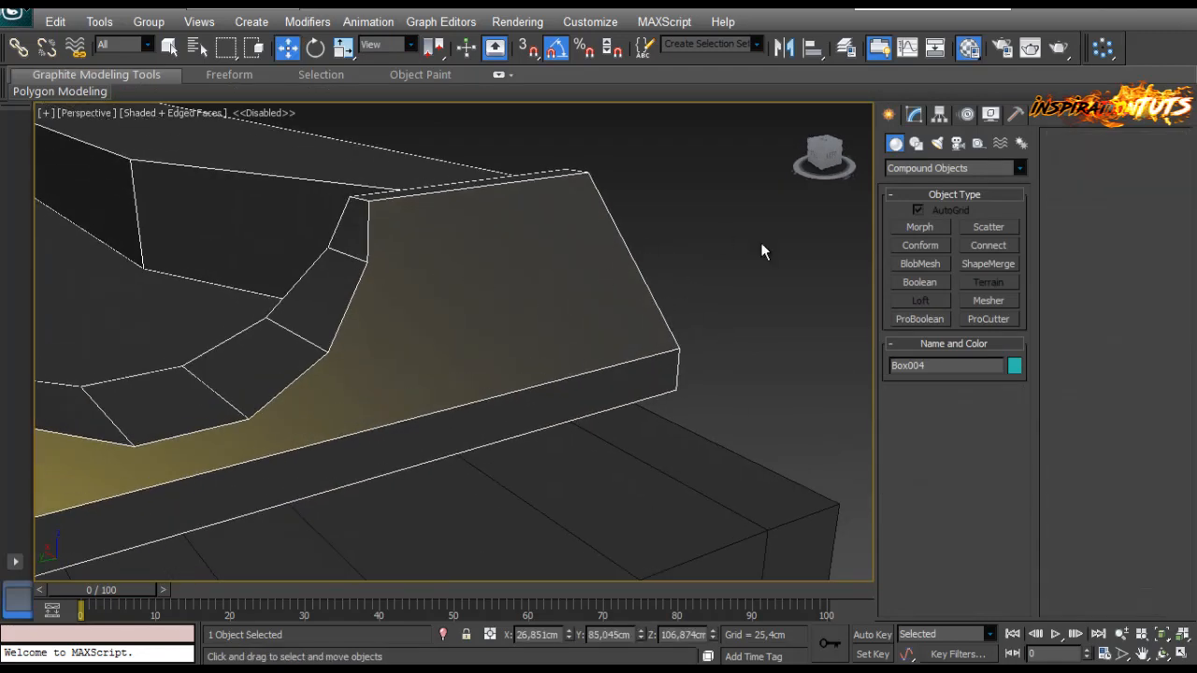
{"action": "left_click", "coordinate": [914, 116]}
{"action": "right_click", "coordinate": [547, 261]}
{"action": "left_click", "coordinate": [477, 437]}
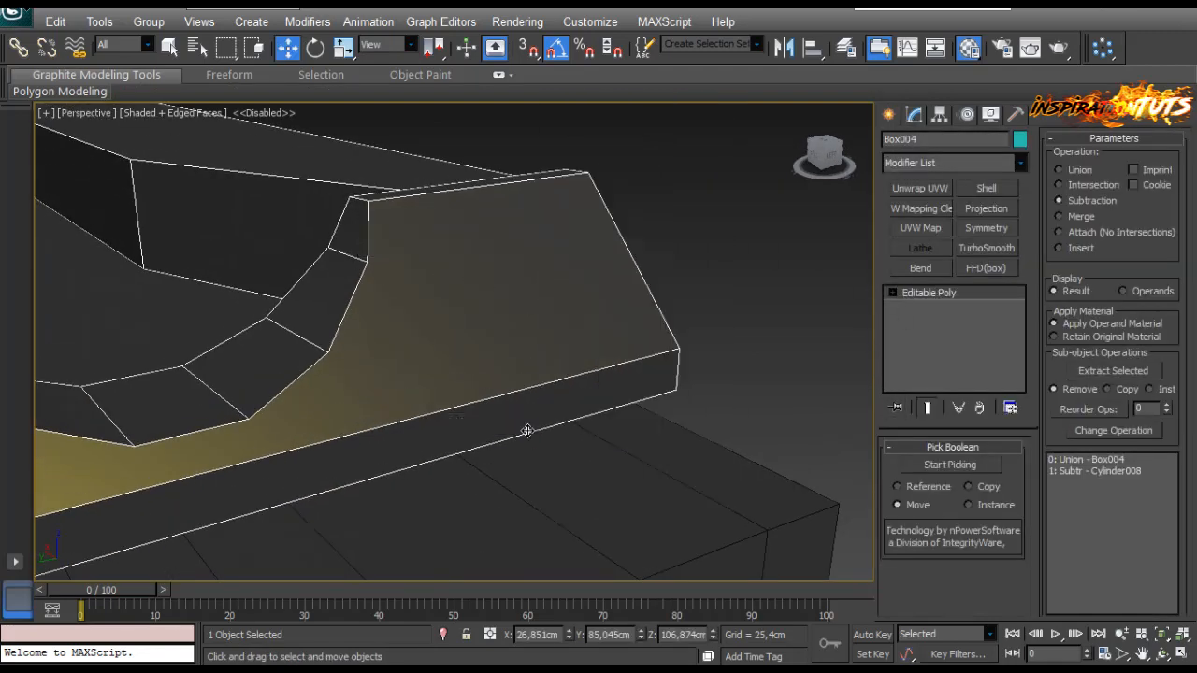
{"action": "key", "text": "1"}
{"action": "scroll", "coordinate": [363, 350], "scroll_direction": "down", "scroll_amount": 3}
{"action": "middle_click_drag", "start_coordinate": [363, 350], "coordinate": [535, 402], "text": "alt"}
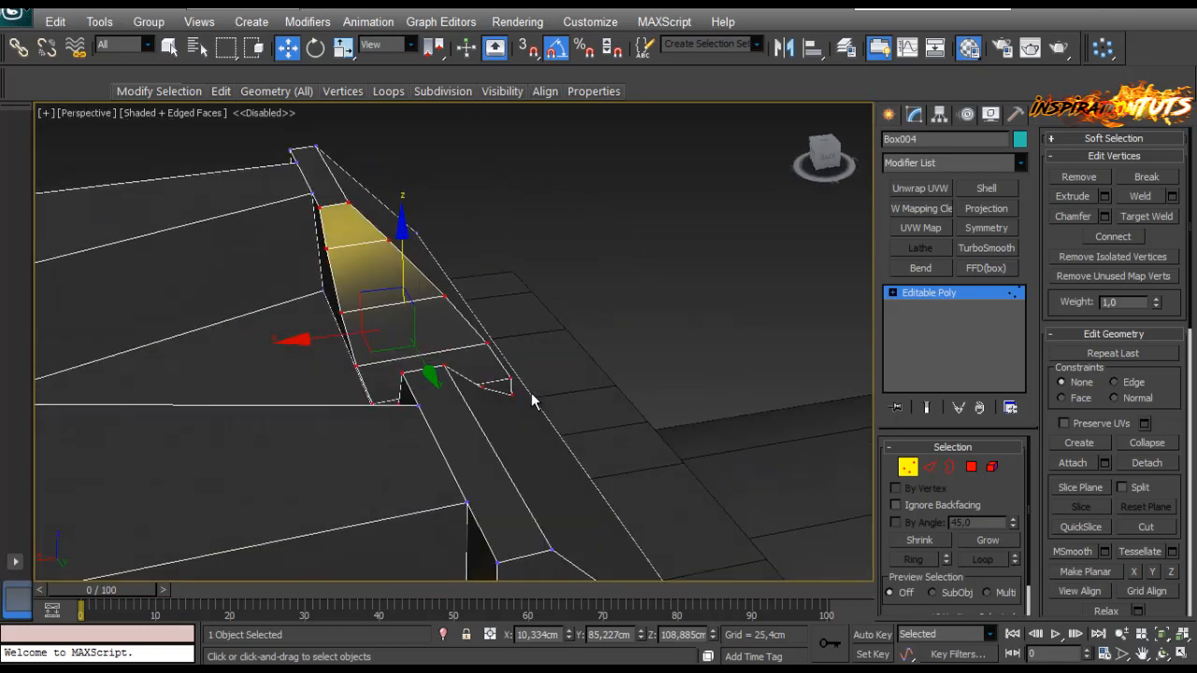
Step: Undo the Editable Poly conversion and the cylinder's subtraction from the bar
{"action": "key", "text": "ctrl+z"}
{"action": "key", "text": "ctrl+z"}
{"action": "middle_click_drag", "start_coordinate": [548, 345], "coordinate": [411, 259], "text": "alt"}
{"action": "scroll", "coordinate": [481, 294], "scroll_direction": "down", "scroll_amount": 5}
Step: Select the cylinder and lower it about 0.26 cm along Z into the bar's end
{"action": "left_click", "coordinate": [406, 399]}
{"action": "key", "text": "z"}
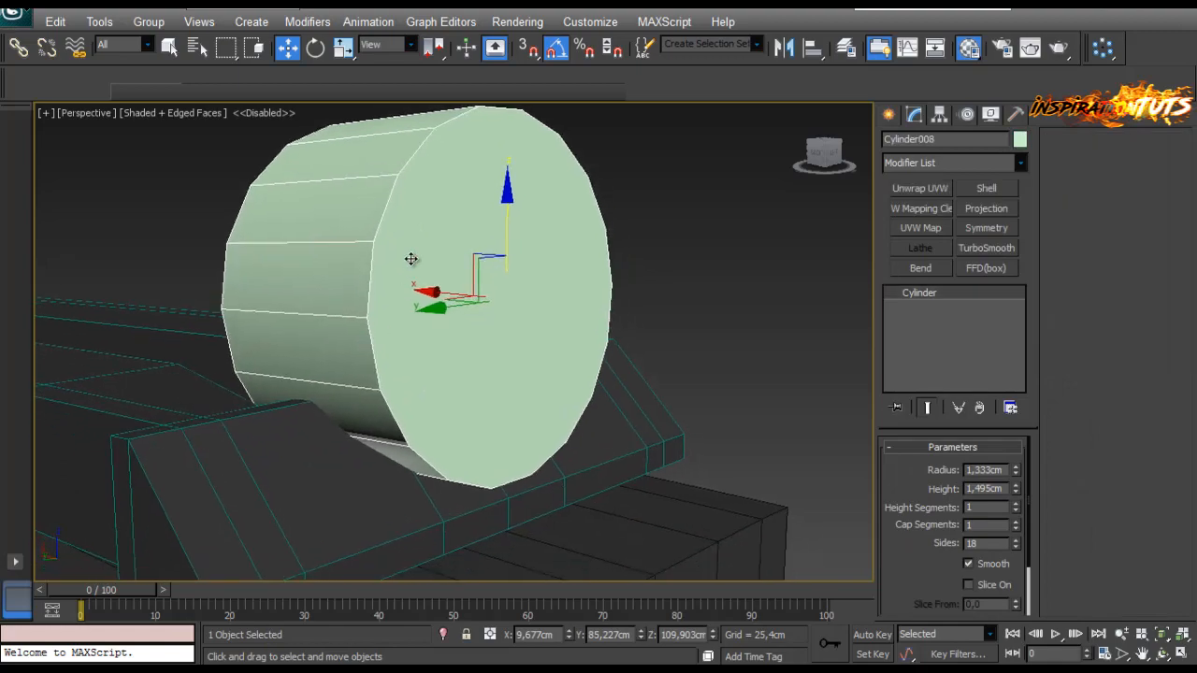
{"action": "middle_click_drag", "start_coordinate": [505, 218], "coordinate": [700, 414], "text": "alt"}
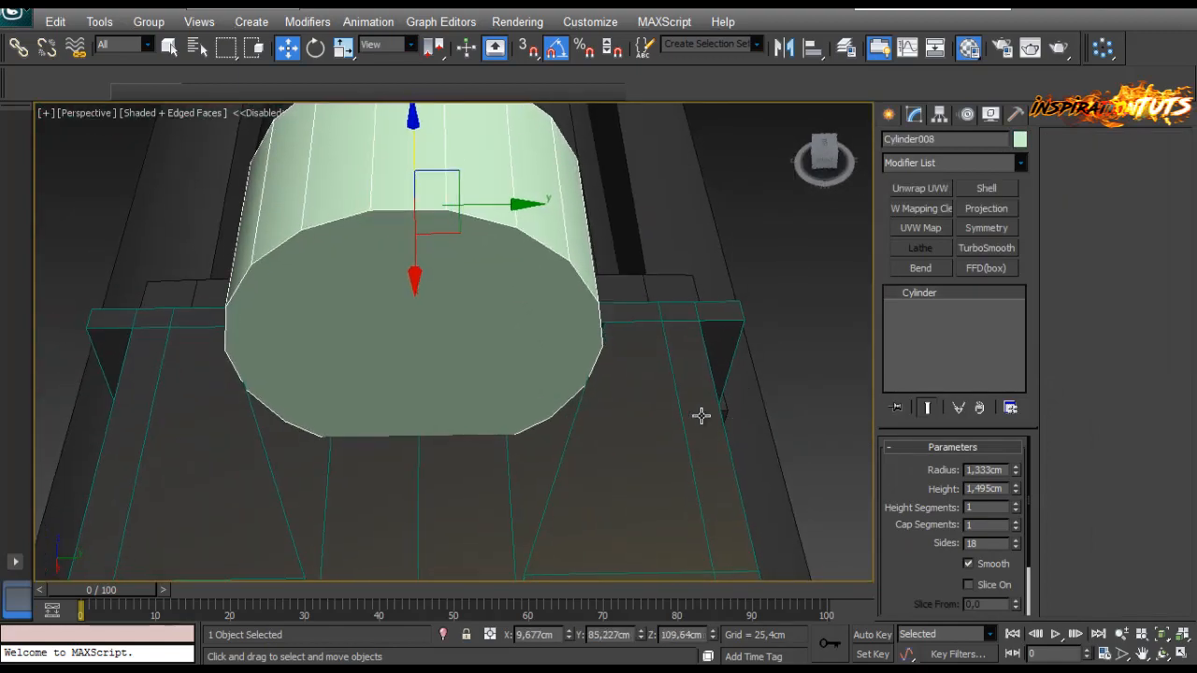
Step: Collapse the bar's leftover ProBoolean object to an Editable Poly
{"action": "left_click", "coordinate": [700, 414]}
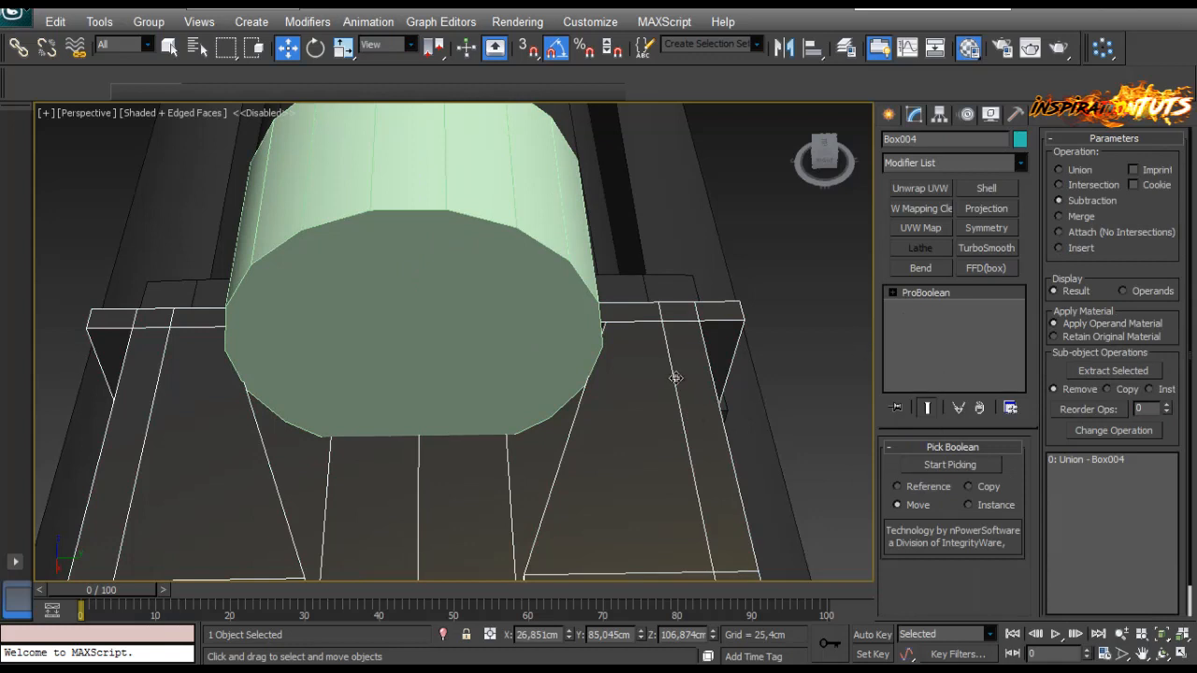
{"action": "right_click", "coordinate": [905, 292]}
{"action": "left_click", "coordinate": [929, 400]}
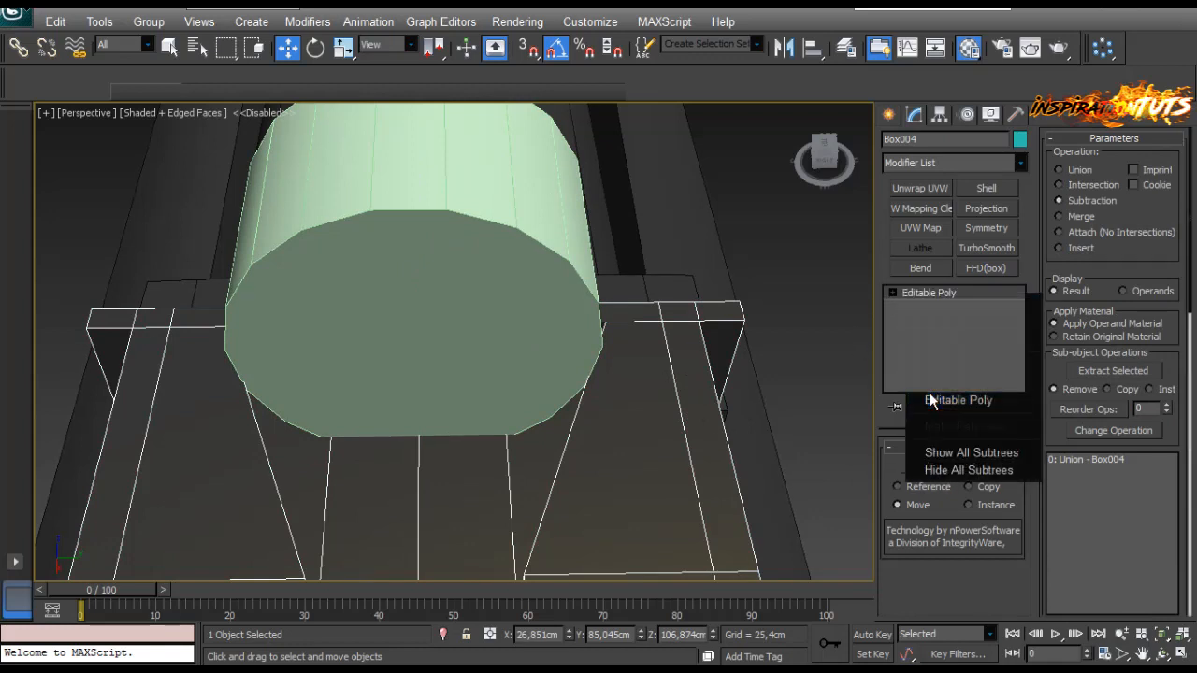
Step: Scale the two inner corner vertices on either side of the cylinder to 115% along Y
{"action": "middle_click_drag", "start_coordinate": [598, 364], "coordinate": [751, 354]}
{"action": "left_click", "coordinate": [582, 293]}
{"action": "left_click_drag", "start_coordinate": [434, 340], "coordinate": [436, 342], "text": "ctrl"}
{"action": "middle_click_drag", "start_coordinate": [436, 342], "coordinate": [607, 353], "text": "alt"}
{"action": "key", "text": "r"}
{"action": "left_click_drag", "start_coordinate": [669, 303], "coordinate": [680, 308]}
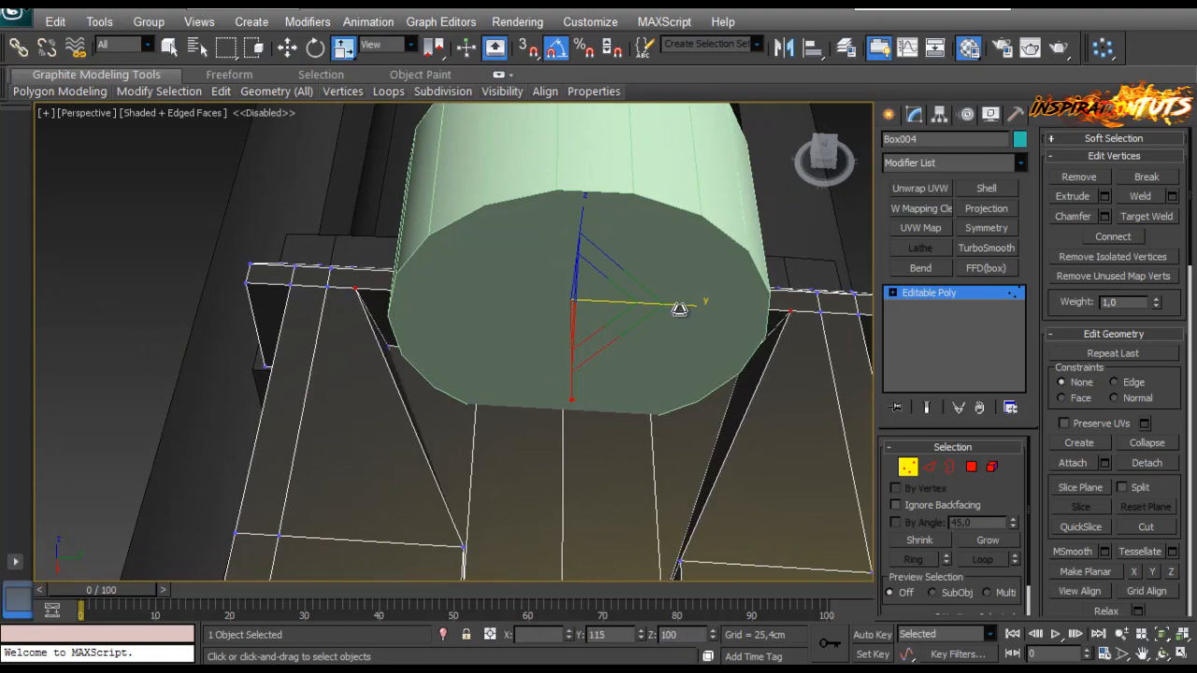
{"action": "middle_click_drag", "start_coordinate": [679, 310], "coordinate": [538, 463], "text": "alt"}
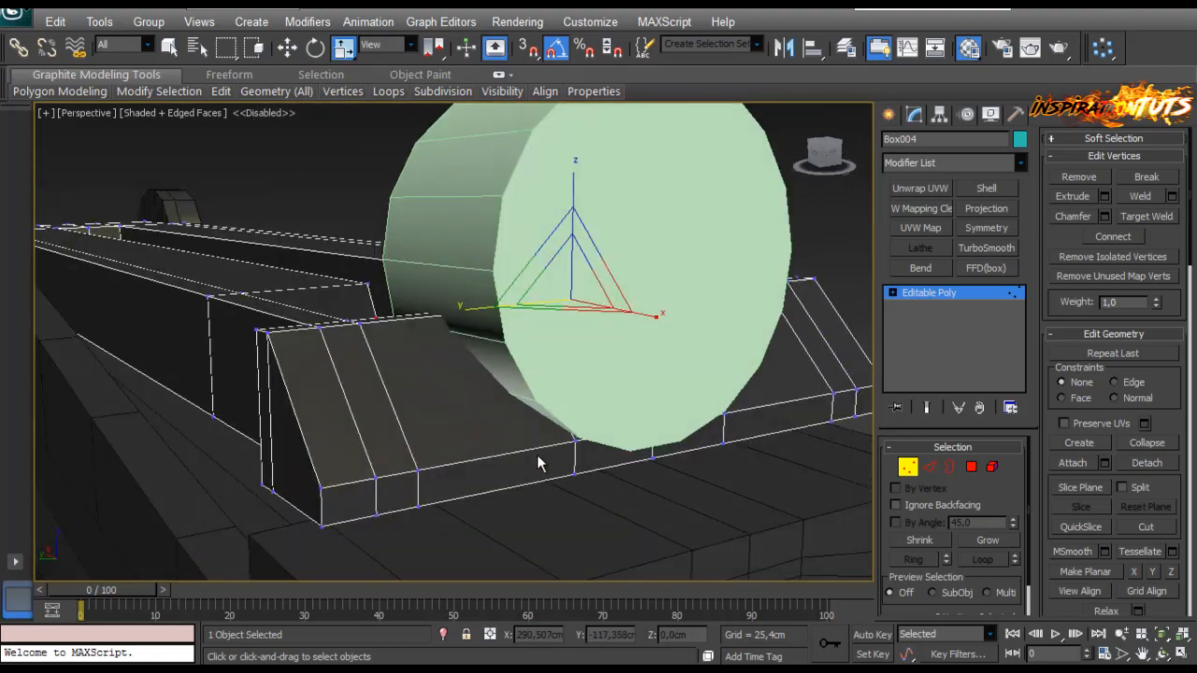
Step: Subtract the cylinder from the bar's end with a ProBoolean compound object and stop picking operands
{"action": "left_click", "coordinate": [907, 466]}
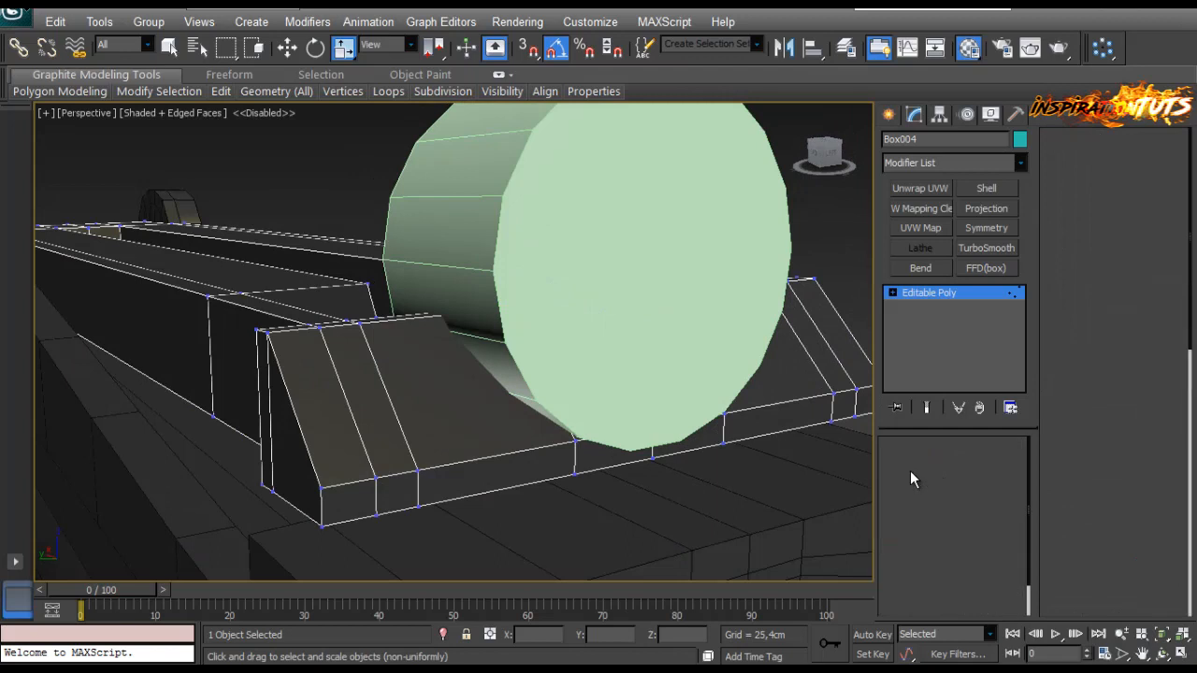
{"action": "left_click", "coordinate": [889, 114]}
{"action": "left_click", "coordinate": [929, 167]}
{"action": "left_click", "coordinate": [921, 319]}
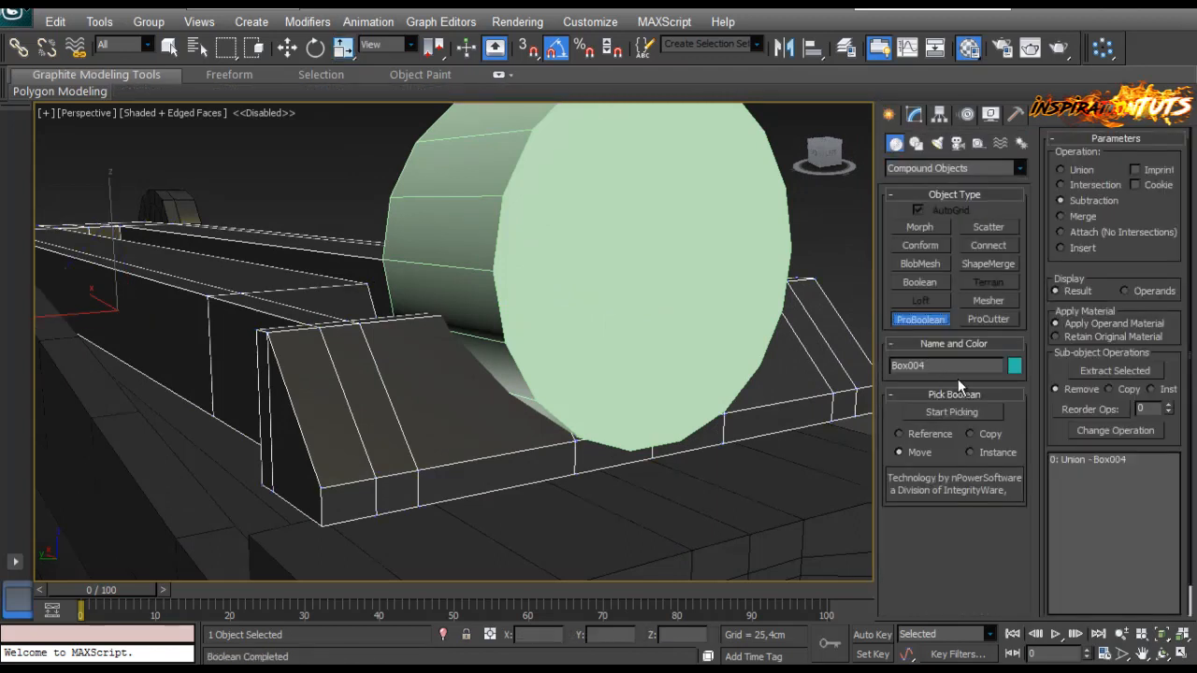
{"action": "left_click", "coordinate": [961, 408]}
{"action": "left_click", "coordinate": [753, 203]}
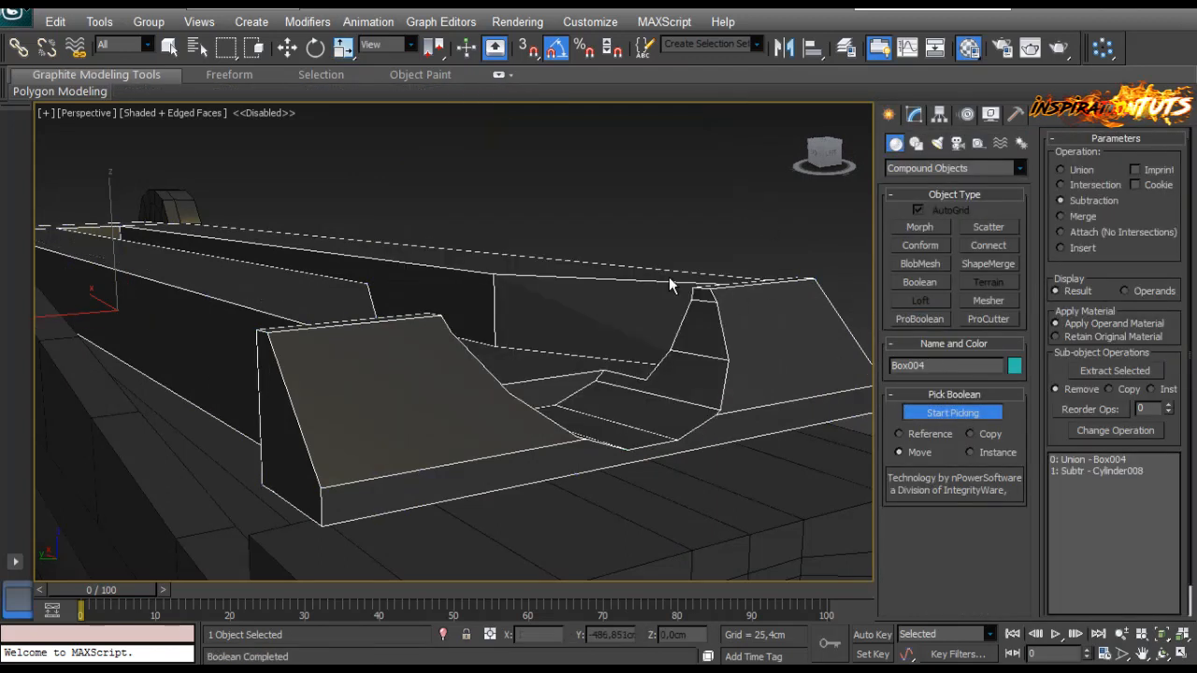
{"action": "scroll", "coordinate": [669, 277], "scroll_direction": "up", "scroll_amount": 5}
{"action": "scroll", "coordinate": [658, 296], "scroll_direction": "up", "scroll_amount": 2}
{"action": "left_click", "coordinate": [987, 418]}
{"action": "middle_click_drag", "start_coordinate": [675, 480], "coordinate": [576, 455], "text": "alt"}
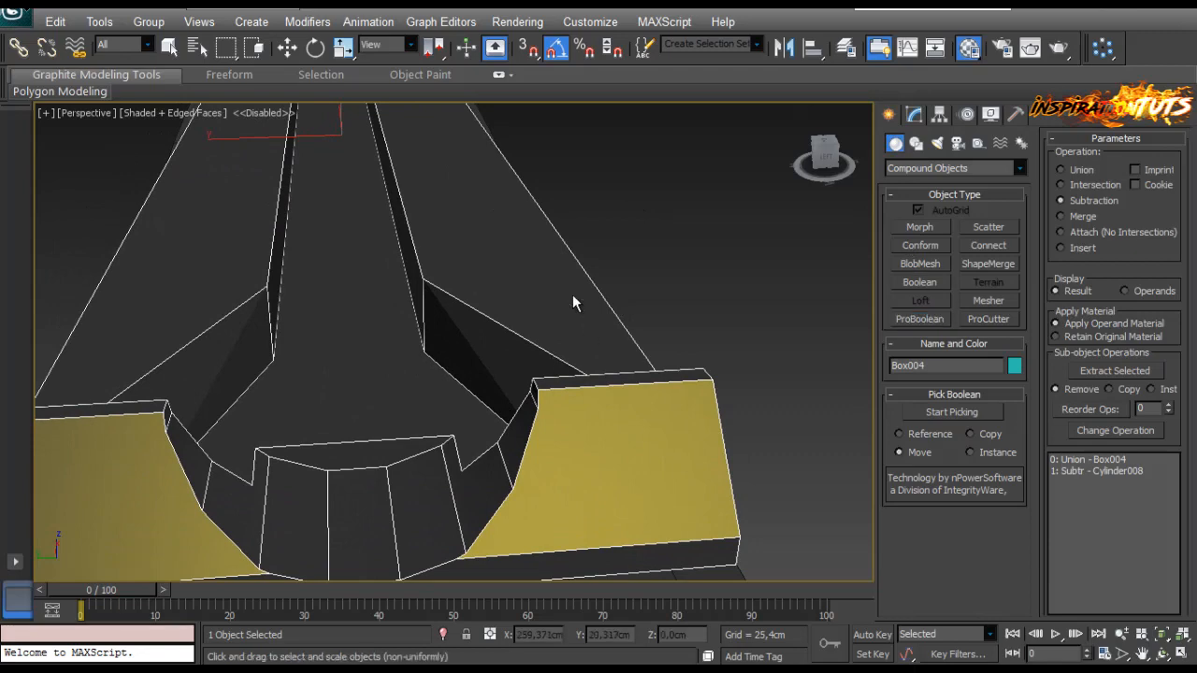
Step: Convert the bar with its round cut to an Editable Poly
{"action": "right_click", "coordinate": [548, 293]}
{"action": "mouse_move", "coordinate": [578, 456]}
{"action": "left_click", "coordinate": [533, 470]}
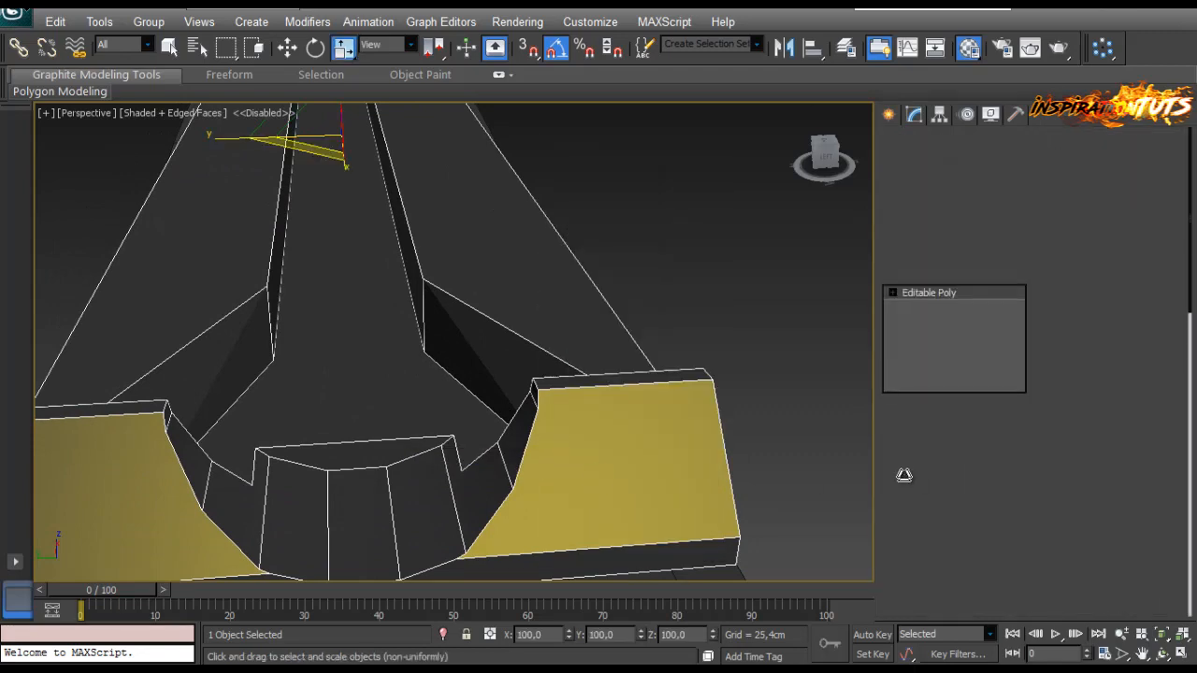
{"action": "left_click", "coordinate": [908, 467]}
{"action": "middle_click_drag", "start_coordinate": [588, 460], "coordinate": [571, 383], "text": "alt"}
{"action": "left_click", "coordinate": [1143, 217]}
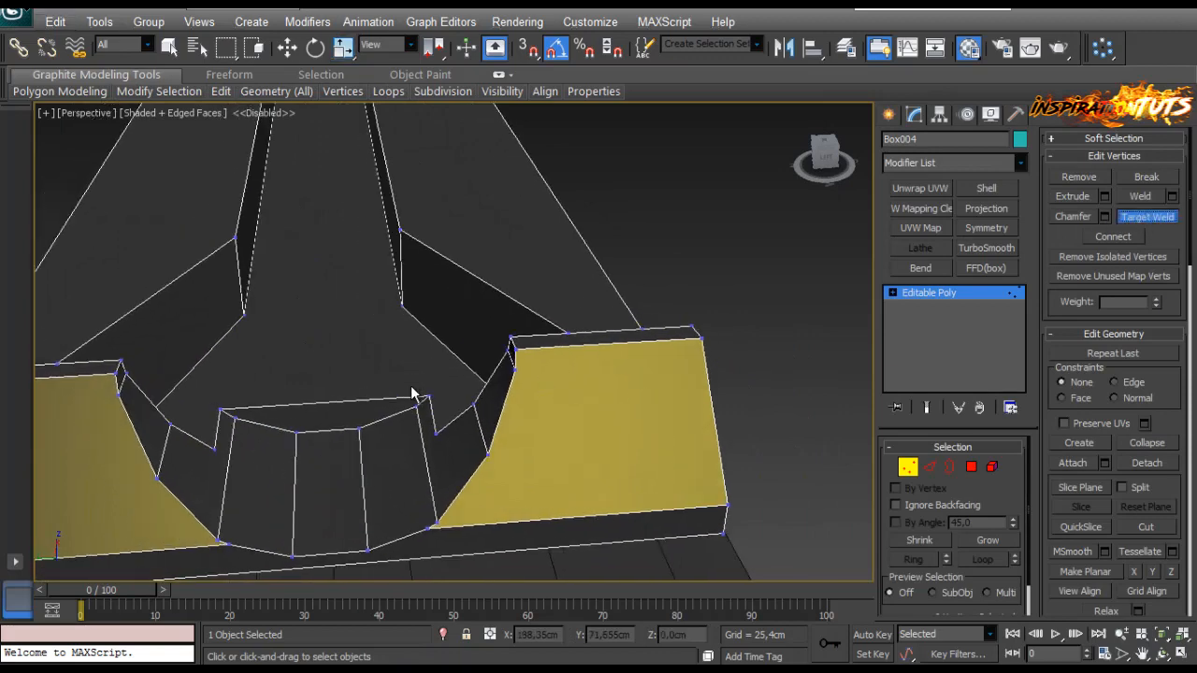
{"action": "right_click", "coordinate": [396, 368]}
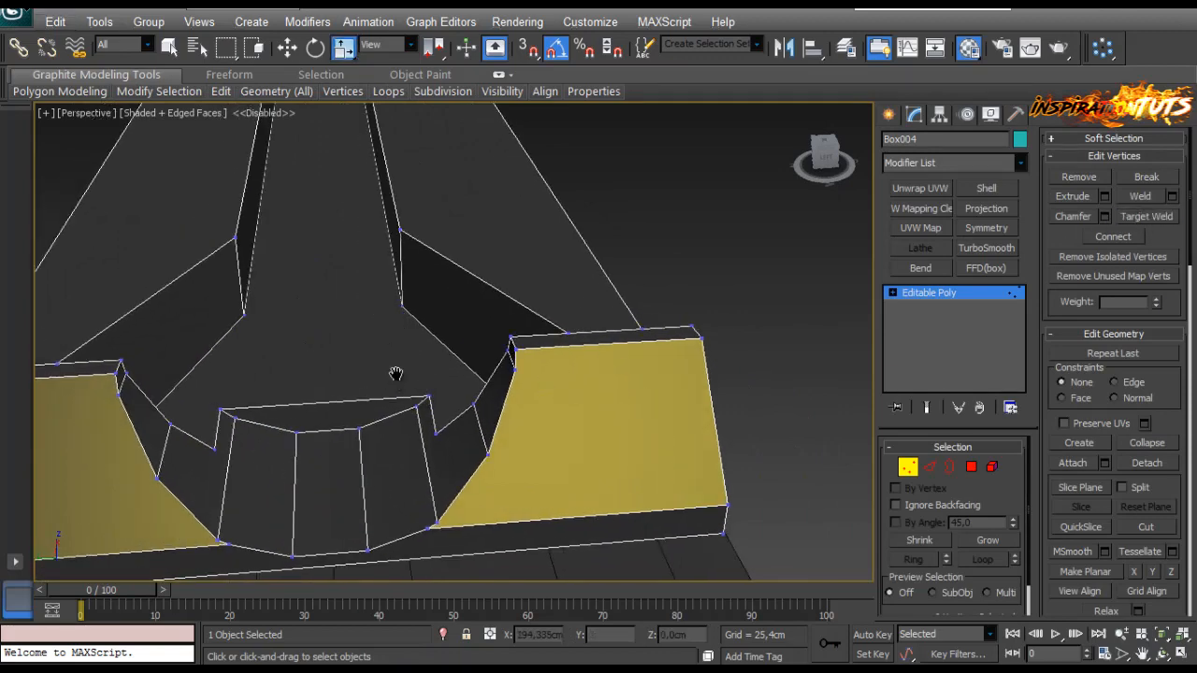
Step: Delete the small flat polygon between the channel floor and the upper rim of the round cut
{"action": "middle_click_drag", "start_coordinate": [396, 368], "coordinate": [426, 414], "text": "alt"}
{"action": "left_click", "coordinate": [973, 468]}
{"action": "left_click", "coordinate": [394, 413]}
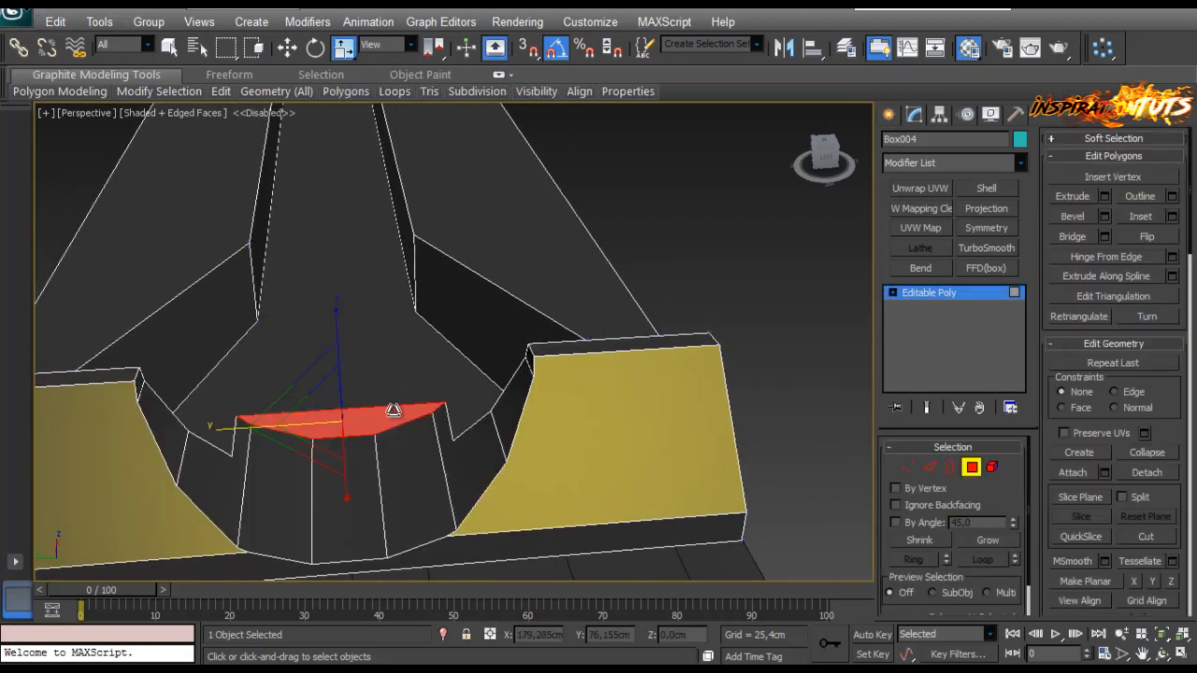
{"action": "key", "text": "Delete"}
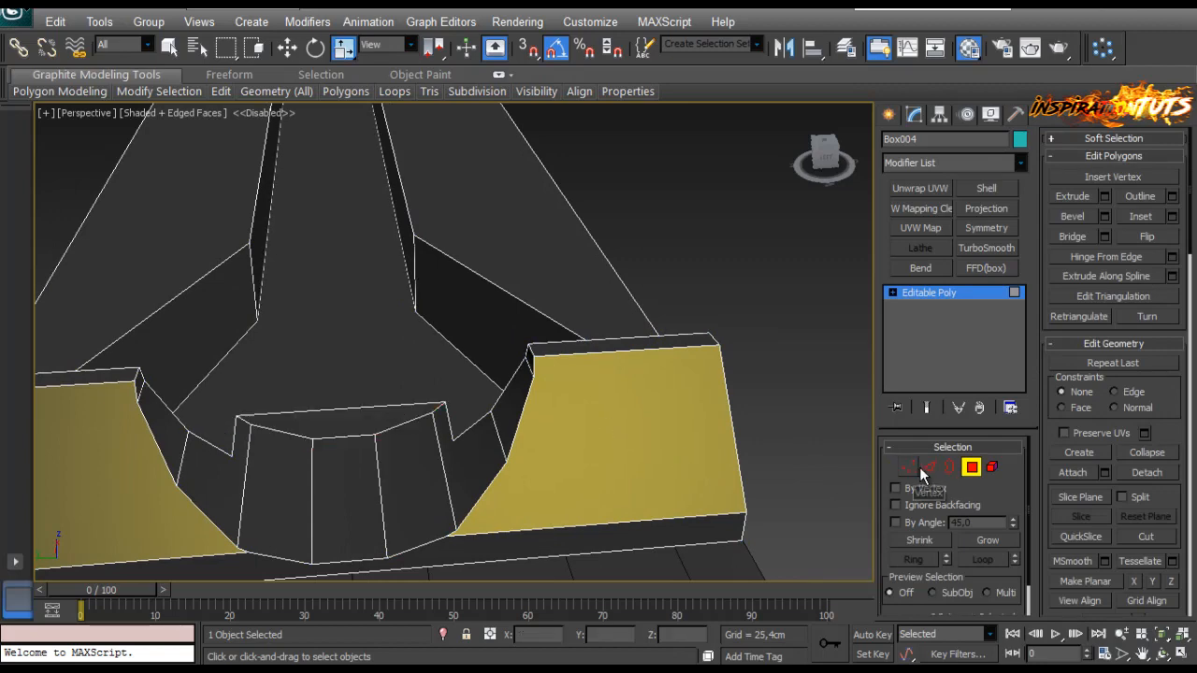
Step: Move the opening's straight edge back along the channel to the floor's inner corners and scale it to their width
{"action": "left_click", "coordinate": [928, 466]}
{"action": "left_click", "coordinate": [323, 412]}
{"action": "middle_click_drag", "start_coordinate": [324, 355], "coordinate": [280, 360], "text": "alt"}
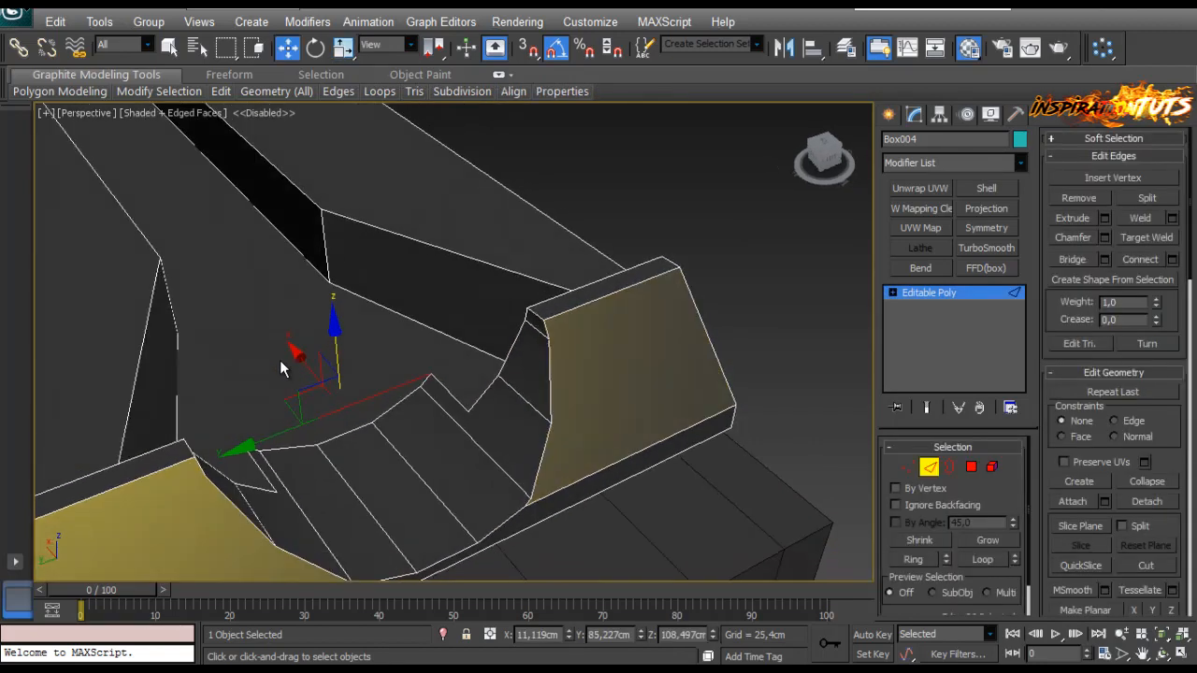
{"action": "left_click_drag", "start_coordinate": [233, 326], "coordinate": [121, 288]}
{"action": "key", "text": "r"}
{"action": "left_click_drag", "start_coordinate": [159, 343], "coordinate": [166, 343]}
{"action": "middle_click_drag", "start_coordinate": [177, 344], "coordinate": [622, 477], "text": "alt"}
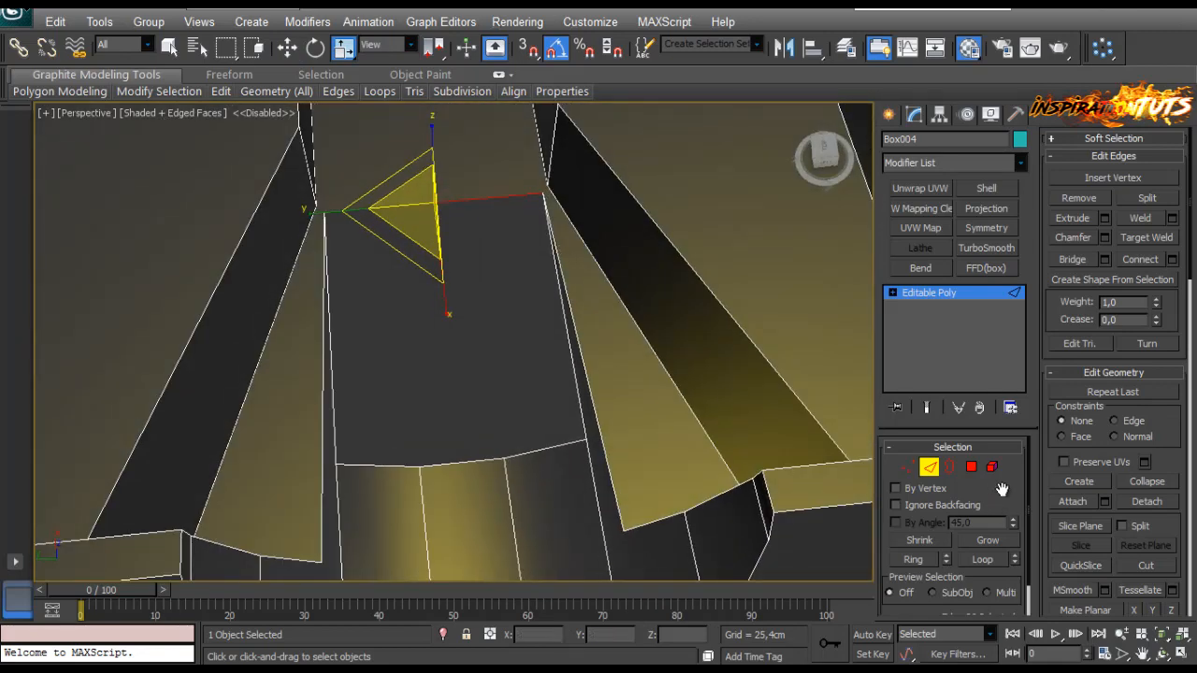
Step: Examine the polygons around and behind the opening between the channel floor and the round cut
{"action": "key", "text": "4"}
{"action": "middle_click_drag", "start_coordinate": [587, 392], "coordinate": [582, 406]}
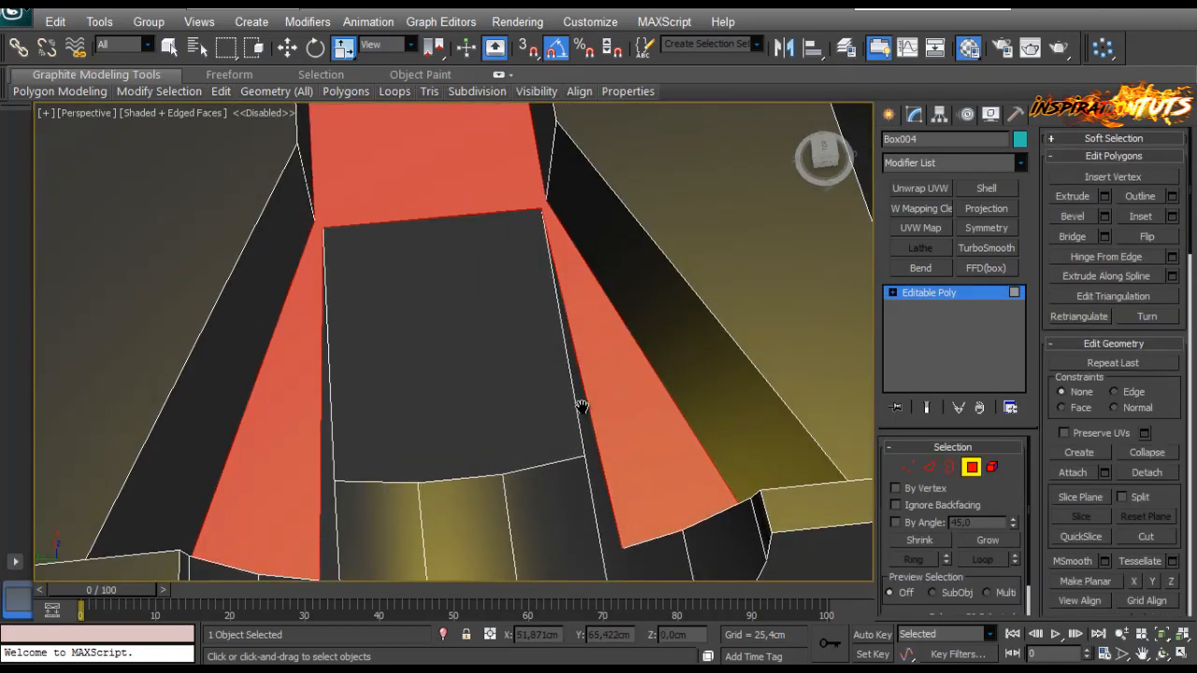
{"action": "scroll", "coordinate": [578, 404], "scroll_direction": "down", "scroll_amount": 1}
{"action": "scroll", "coordinate": [577, 405], "scroll_direction": "up", "scroll_amount": 1}
{"action": "middle_click_drag", "start_coordinate": [579, 335], "coordinate": [586, 347]}
{"action": "left_click", "coordinate": [524, 365]}
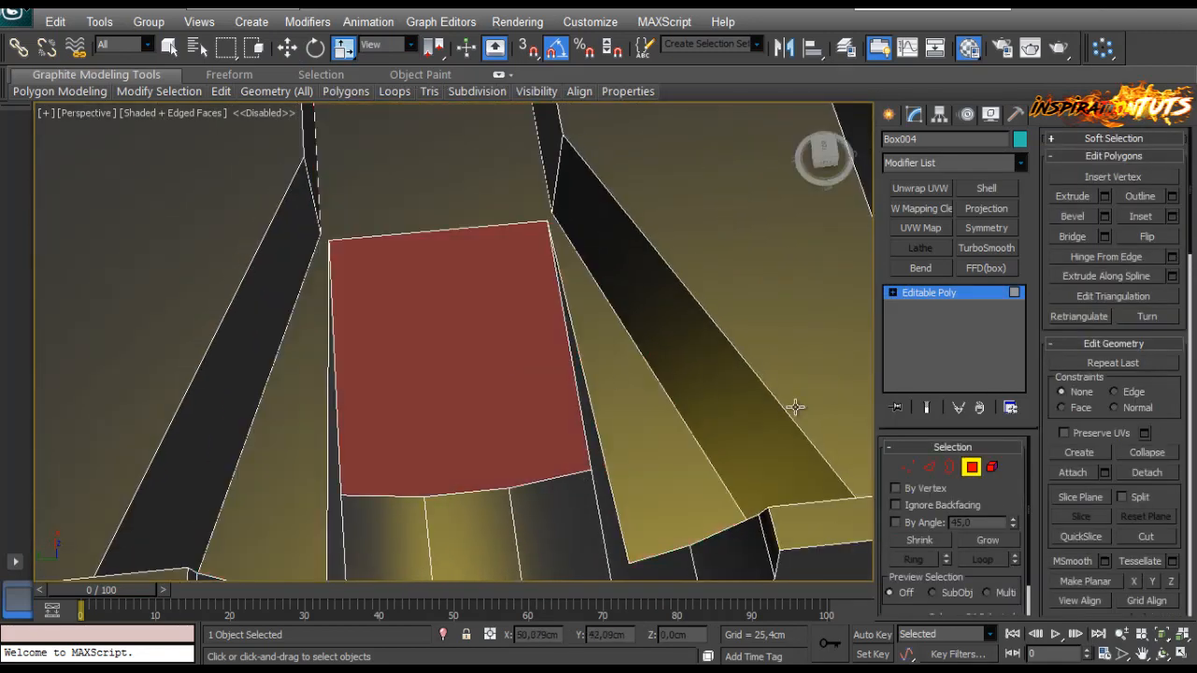
{"action": "middle_click_drag", "start_coordinate": [487, 416], "coordinate": [481, 396], "text": "alt"}
{"action": "scroll", "coordinate": [481, 396], "scroll_direction": "up", "scroll_amount": 2}
{"action": "scroll", "coordinate": [462, 406], "scroll_direction": "down", "scroll_amount": 3}
{"action": "scroll", "coordinate": [413, 264], "scroll_direction": "down", "scroll_amount": 4}
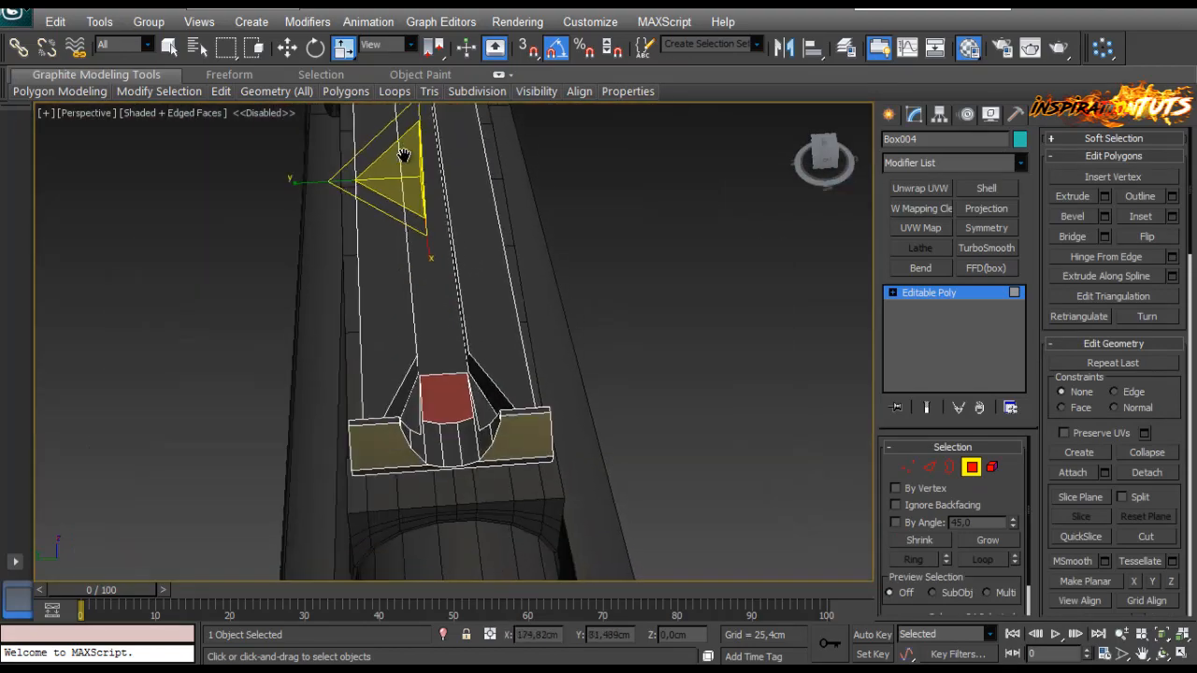
Step: Try to target-weld the opening's corner vertex to the nearly coincident vertex at the channel floor's inner corner
{"action": "scroll", "coordinate": [446, 328], "scroll_direction": "up", "scroll_amount": 4}
{"action": "middle_click_drag", "start_coordinate": [446, 328], "coordinate": [685, 436], "text": "alt"}
{"action": "left_click", "coordinate": [906, 467]}
{"action": "middle_click_drag", "start_coordinate": [763, 451], "coordinate": [727, 422]}
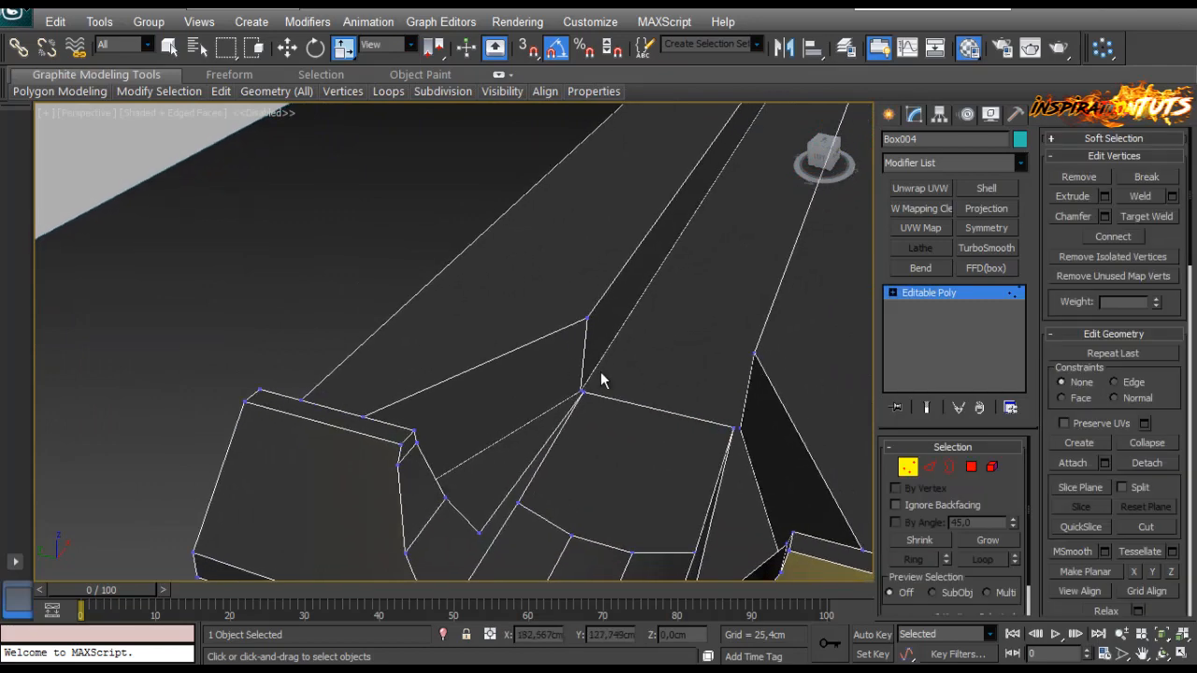
{"action": "left_click", "coordinate": [582, 392]}
{"action": "scroll", "coordinate": [586, 385], "scroll_direction": "up", "scroll_amount": 4}
{"action": "middle_click_drag", "start_coordinate": [590, 374], "coordinate": [584, 374]}
{"action": "left_click", "coordinate": [636, 374]}
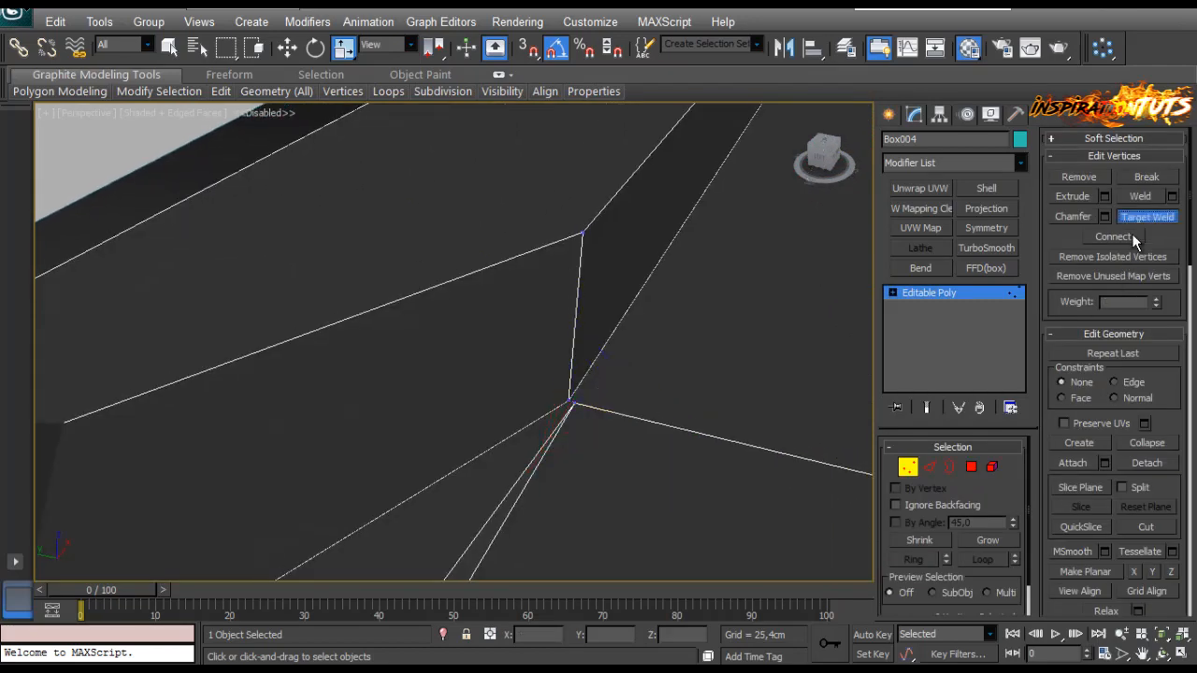
{"action": "right_click", "coordinate": [590, 419]}
{"action": "left_click", "coordinate": [570, 402]}
{"action": "left_click", "coordinate": [681, 512]}
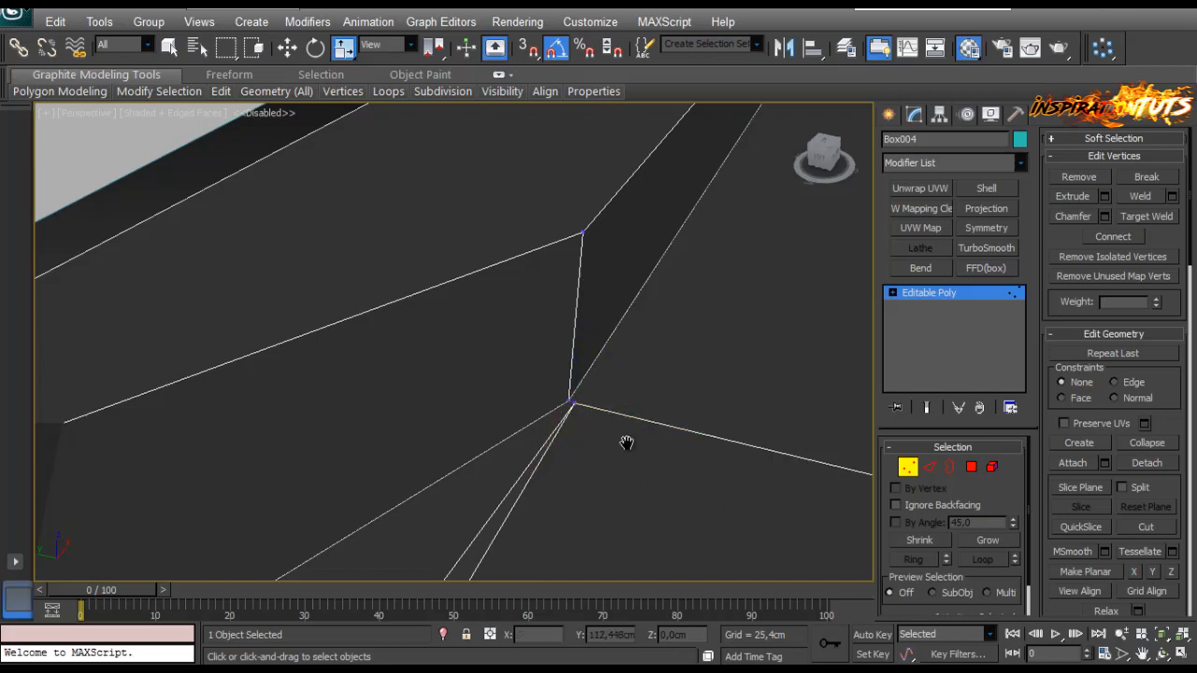
Step: Move the opening's opposite corner vertex onto the channel floor's inner corner and apply a vertex weld with a 0,254 cm threshold
{"action": "scroll", "coordinate": [609, 403], "scroll_direction": "down", "scroll_amount": 4}
{"action": "middle_click_drag", "start_coordinate": [609, 403], "coordinate": [543, 333], "text": "alt"}
{"action": "scroll", "coordinate": [588, 334], "scroll_direction": "up", "scroll_amount": 4}
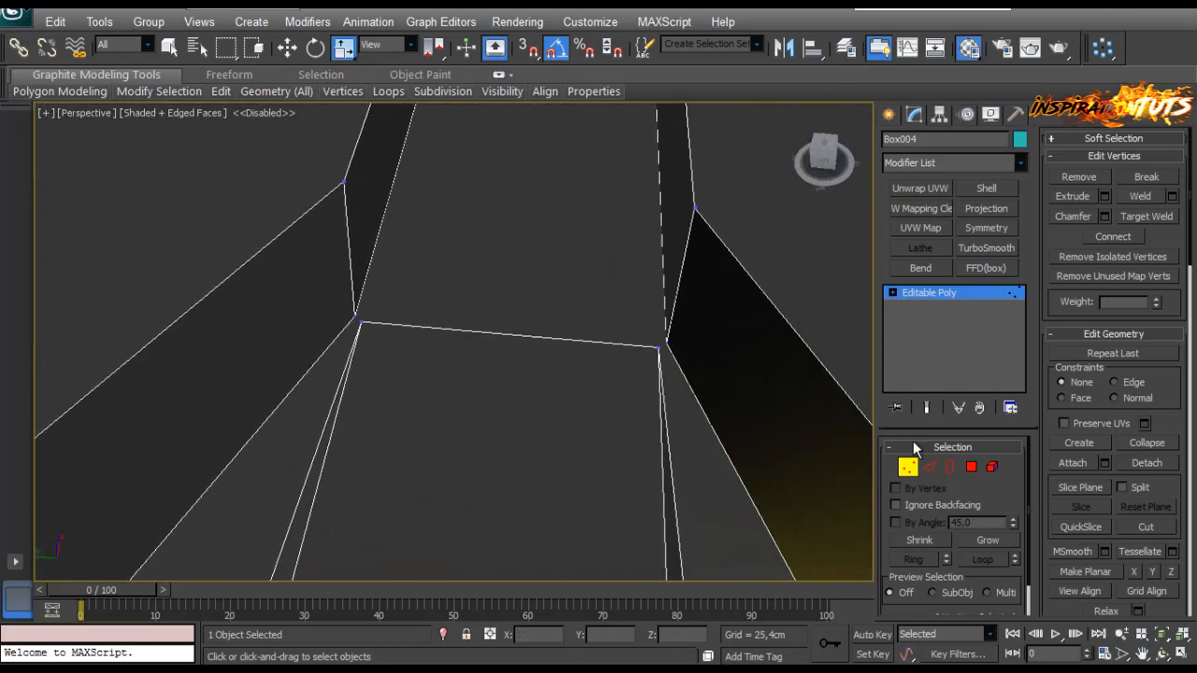
{"action": "left_click", "coordinate": [660, 348]}
{"action": "key", "text": "w"}
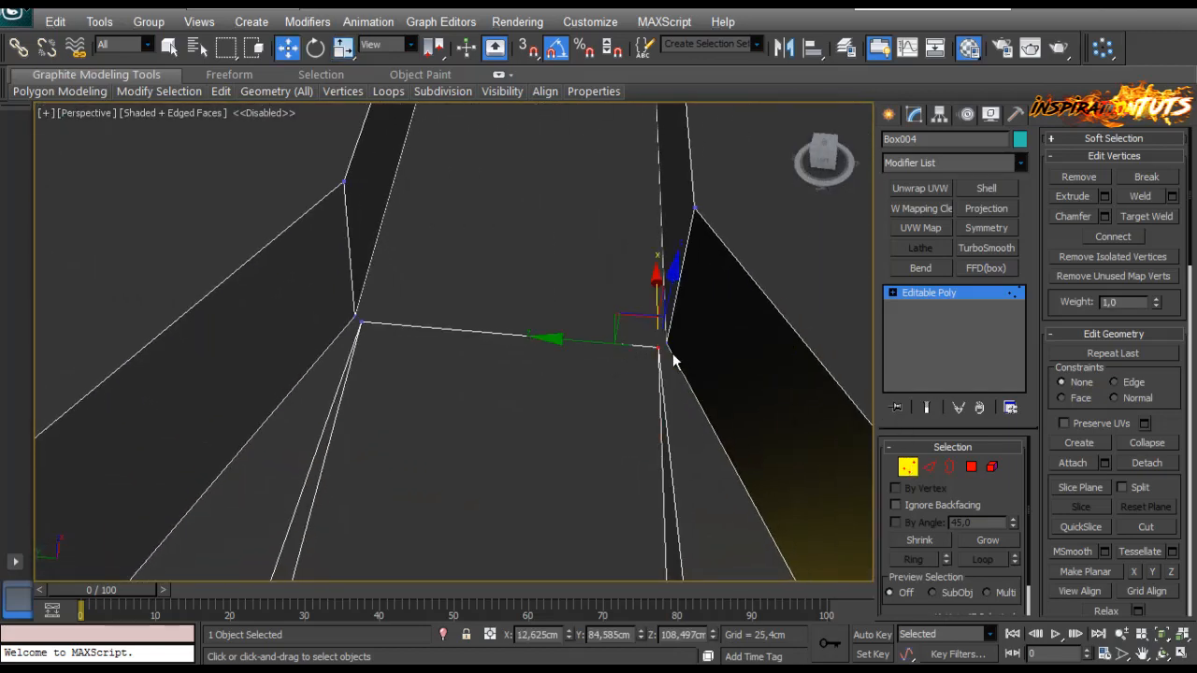
{"action": "left_click_drag", "start_coordinate": [612, 317], "coordinate": [693, 379]}
{"action": "left_click", "coordinate": [1173, 196]}
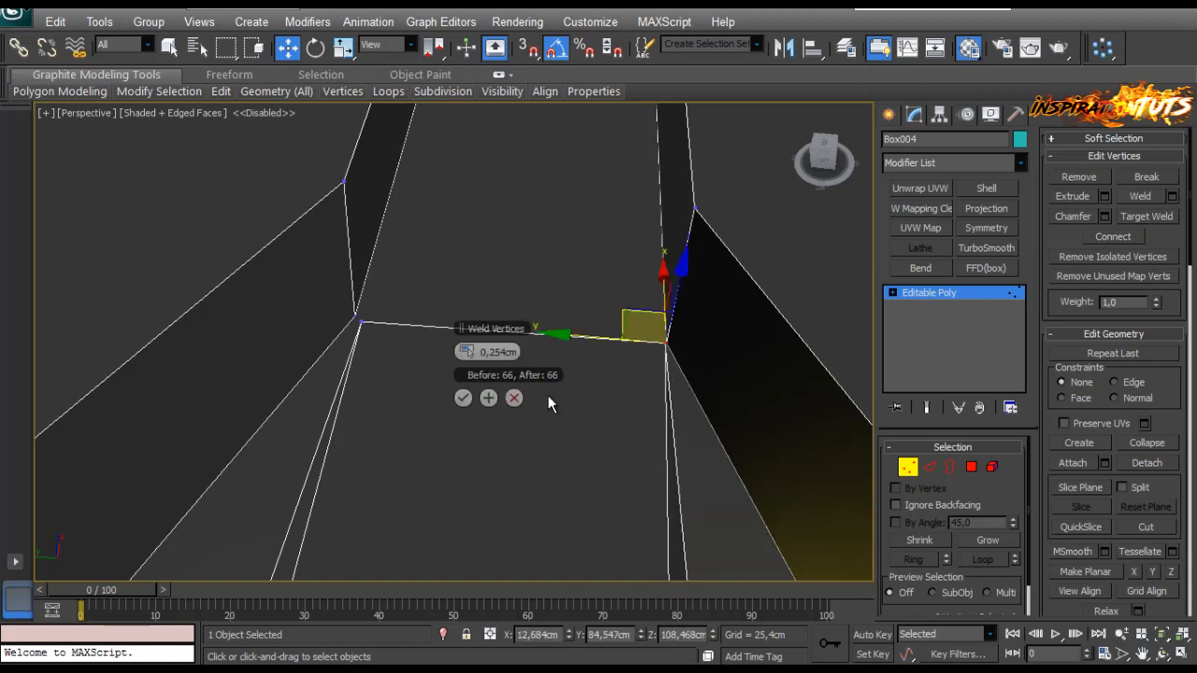
{"action": "left_click", "coordinate": [464, 396]}
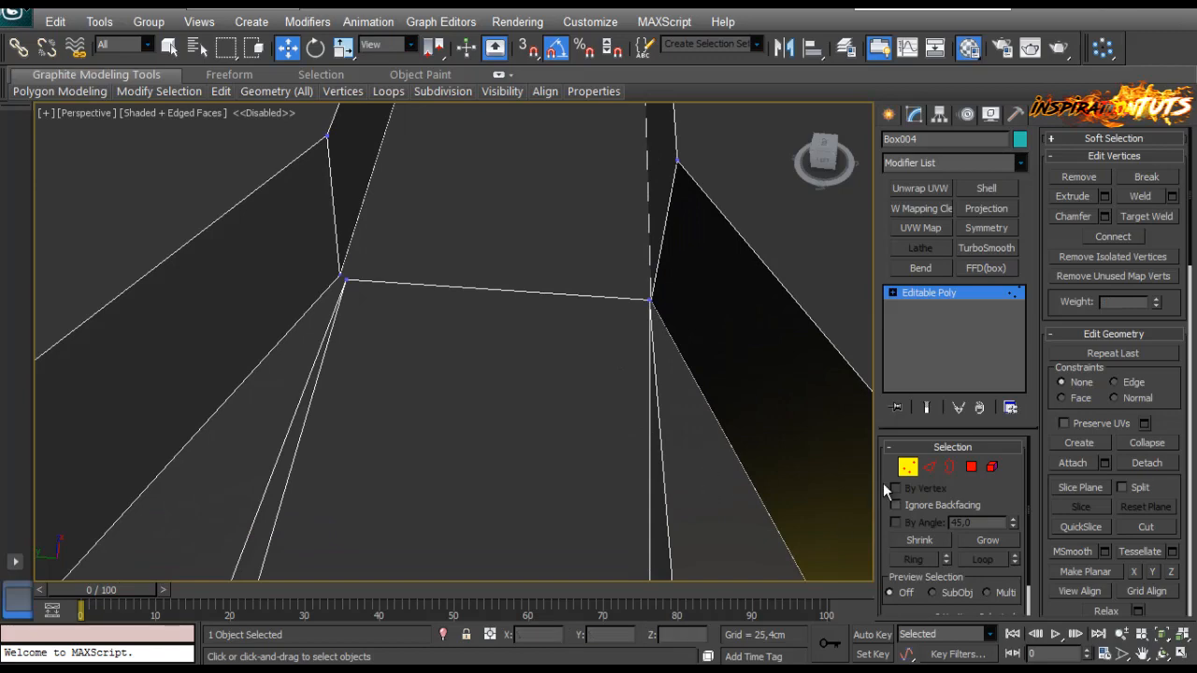
Step: Bridge the two edges that run from that floor corner toward the round cut
{"action": "left_click", "coordinate": [930, 467]}
{"action": "left_click", "coordinate": [741, 473]}
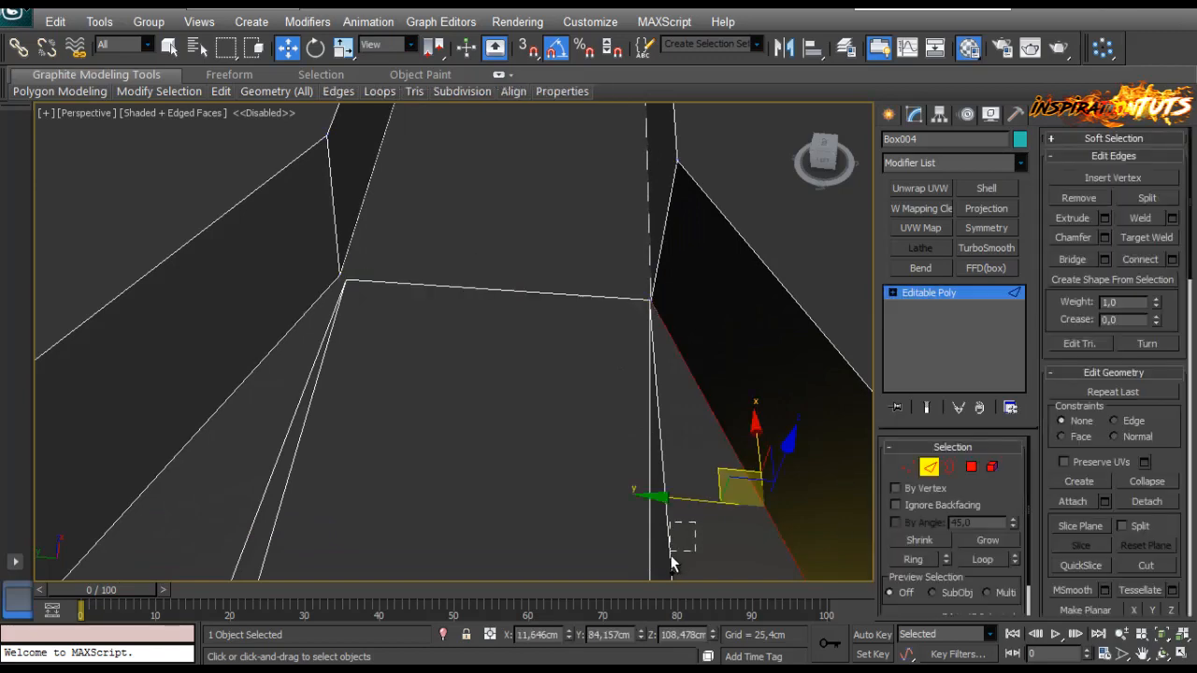
{"action": "left_click_drag", "start_coordinate": [672, 564], "coordinate": [669, 566], "text": "ctrl"}
{"action": "left_click", "coordinate": [1073, 259]}
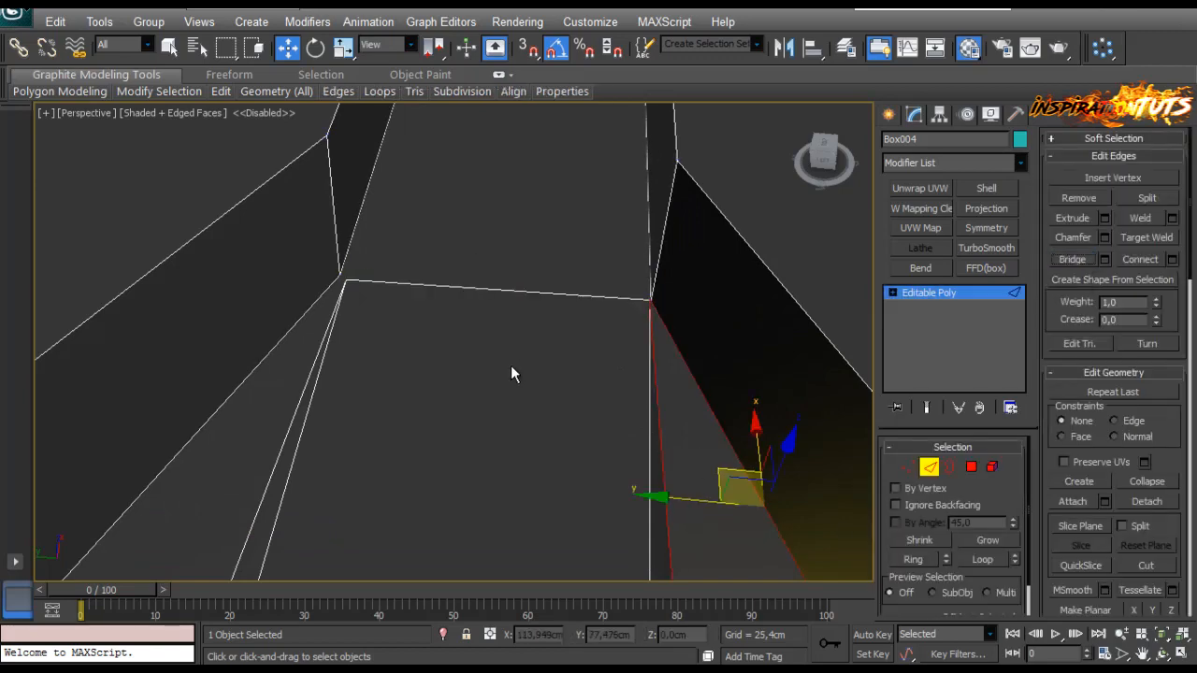
{"action": "scroll", "coordinate": [505, 374], "scroll_direction": "down", "scroll_amount": 5}
{"action": "middle_click_drag", "start_coordinate": [479, 478], "coordinate": [551, 421], "text": "alt"}
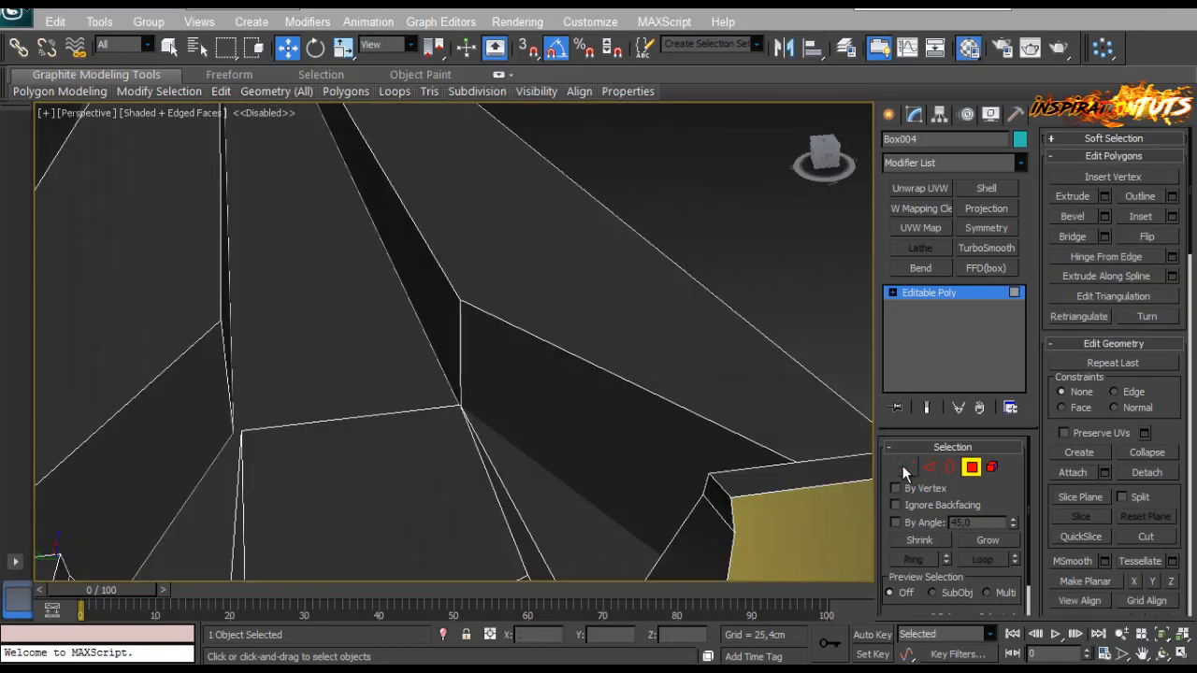
Step: Pull the corner vertex slightly away to expose the duplicate and target-weld it to the channel floor's inner corner
{"action": "left_click", "coordinate": [906, 468]}
{"action": "middle_click_drag", "start_coordinate": [473, 449], "coordinate": [459, 470], "text": "alt"}
{"action": "left_click", "coordinate": [456, 458]}
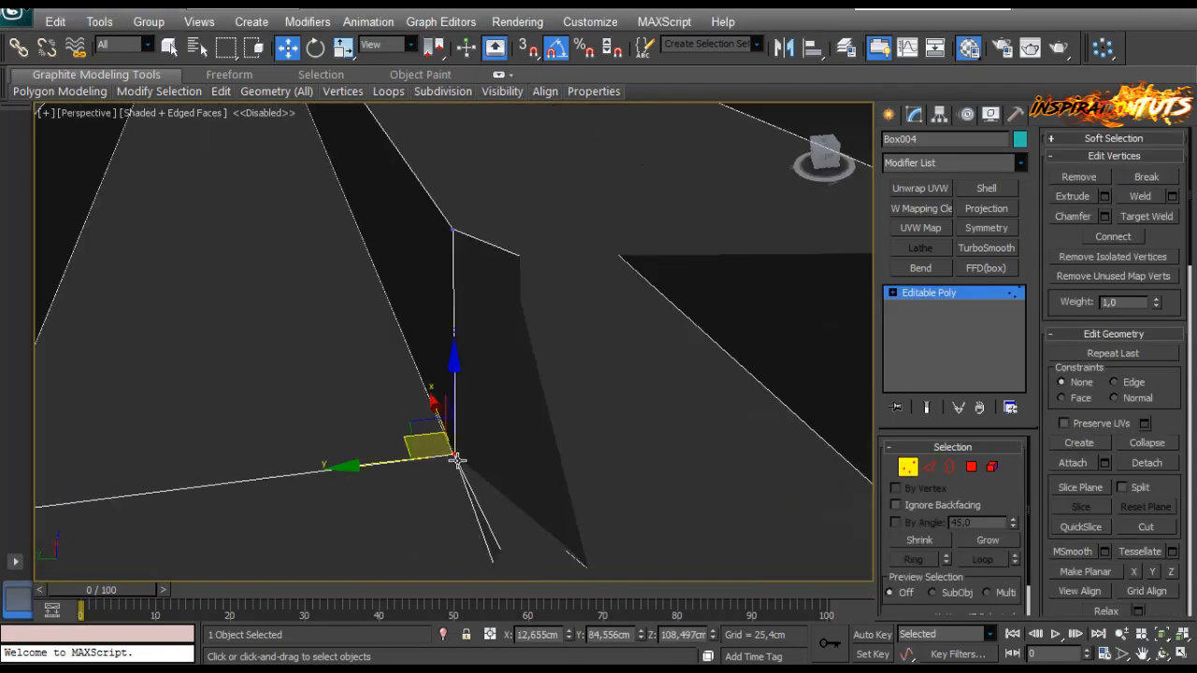
{"action": "left_click_drag", "start_coordinate": [456, 458], "coordinate": [437, 459]}
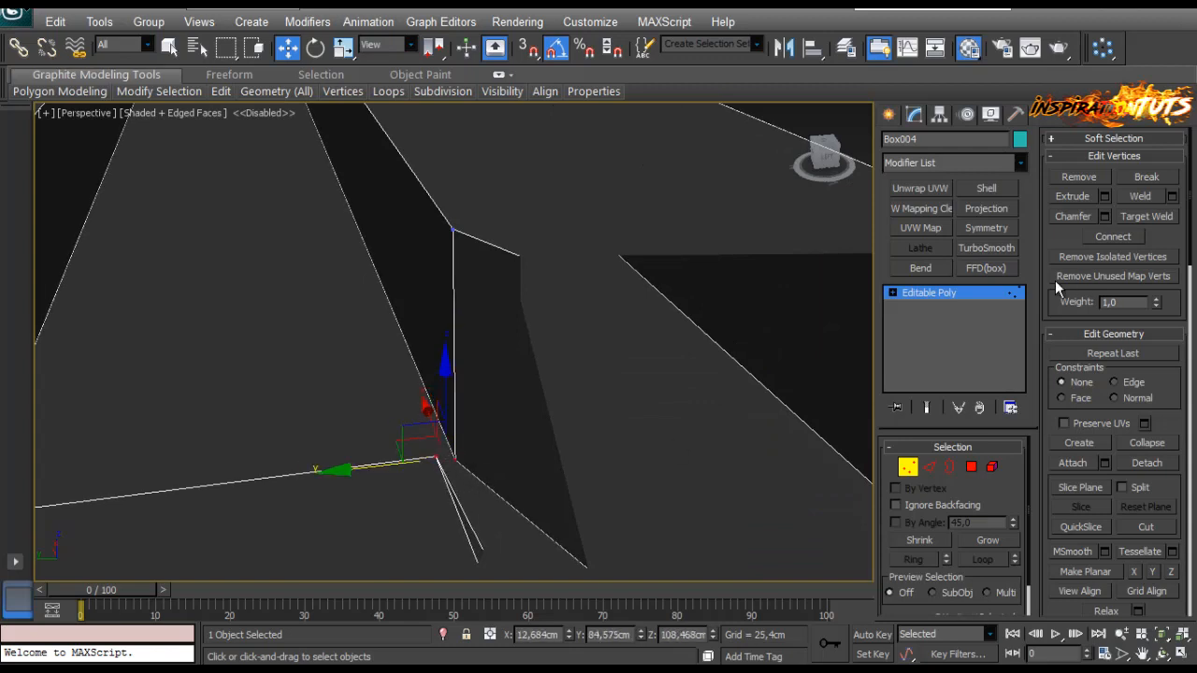
{"action": "left_click", "coordinate": [493, 494]}
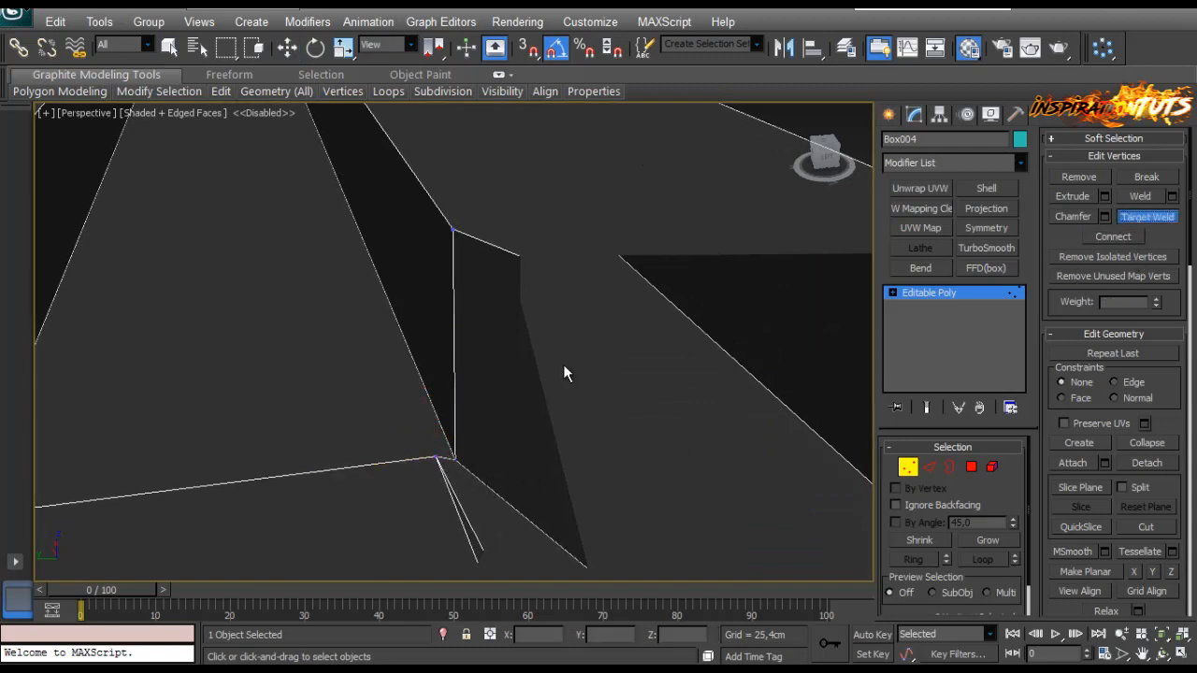
{"action": "left_click", "coordinate": [451, 459]}
Step: Target-weld the duplicate vertices at the channel floor's other inner corner into one
{"action": "scroll", "coordinate": [403, 462], "scroll_direction": "down", "scroll_amount": 5}
{"action": "middle_click_drag", "start_coordinate": [403, 462], "coordinate": [377, 348], "text": "alt"}
{"action": "scroll", "coordinate": [378, 349], "scroll_direction": "up", "scroll_amount": 3}
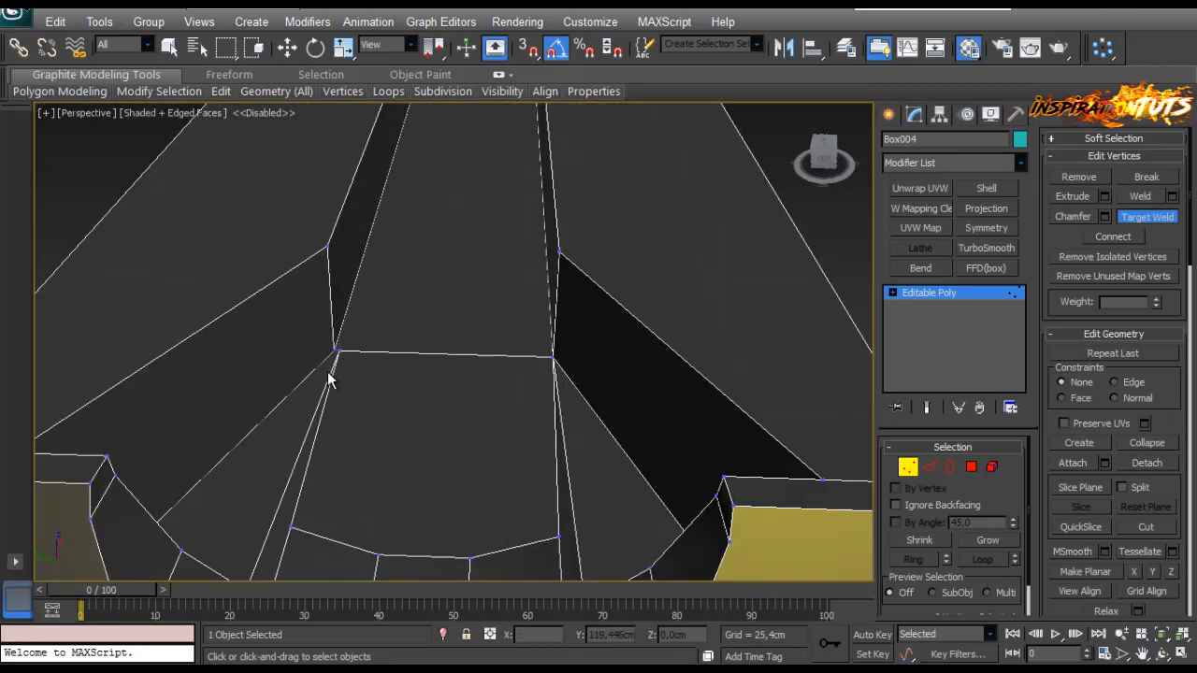
{"action": "key", "text": "w"}
{"action": "left_click", "coordinate": [363, 382]}
{"action": "left_click", "coordinate": [1127, 245]}
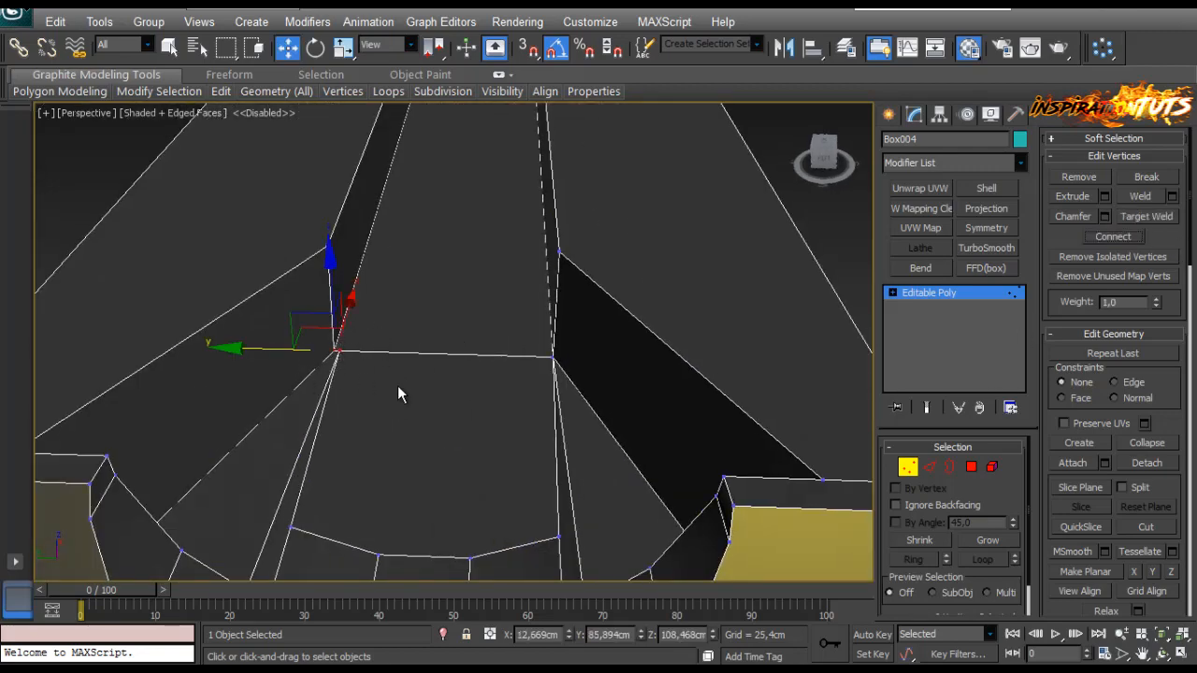
{"action": "key", "text": "z"}
{"action": "scroll", "coordinate": [397, 382], "scroll_direction": "down", "scroll_amount": 3}
{"action": "left_click", "coordinate": [440, 402]}
{"action": "middle_click_drag", "start_coordinate": [396, 377], "coordinate": [524, 280], "text": "alt"}
{"action": "left_click", "coordinate": [1132, 216]}
{"action": "left_click", "coordinate": [455, 338]}
Step: Cap the open border between the channel floor and the round cut
{"action": "scroll", "coordinate": [524, 280], "scroll_direction": "down", "scroll_amount": 2}
{"action": "scroll", "coordinate": [478, 467], "scroll_direction": "down", "scroll_amount": 3}
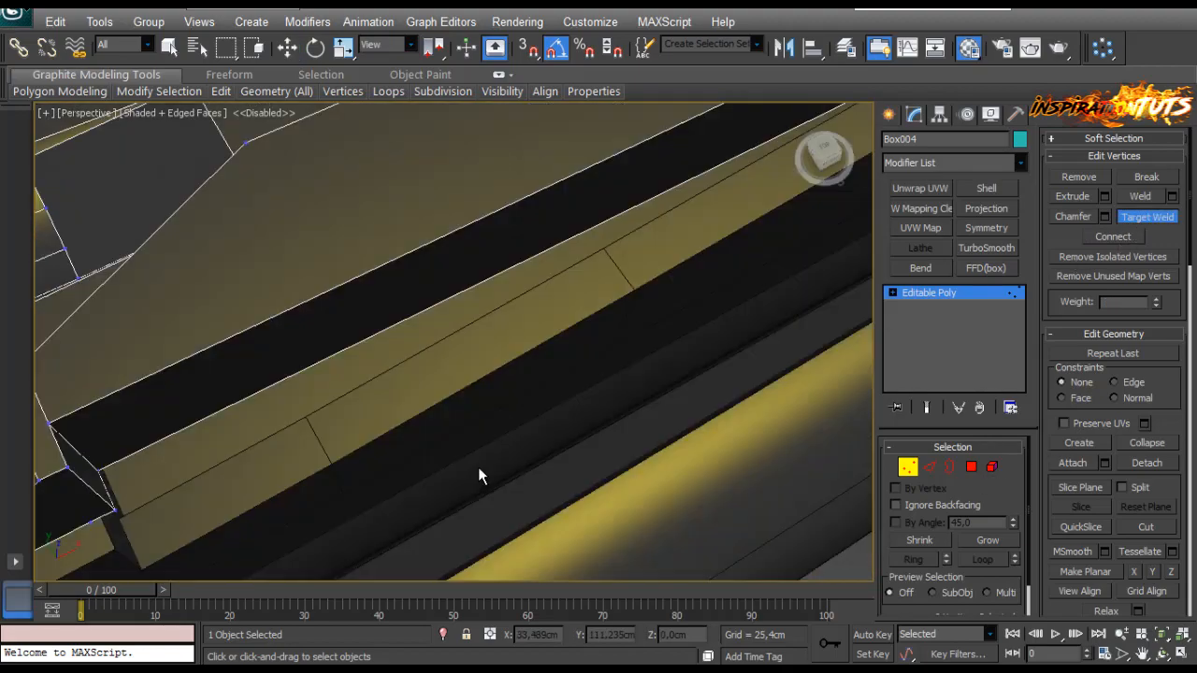
{"action": "middle_click_drag", "start_coordinate": [478, 466], "coordinate": [449, 412], "text": "alt"}
{"action": "middle_click_drag", "start_coordinate": [449, 412], "coordinate": [552, 425]}
{"action": "left_click", "coordinate": [949, 466]}
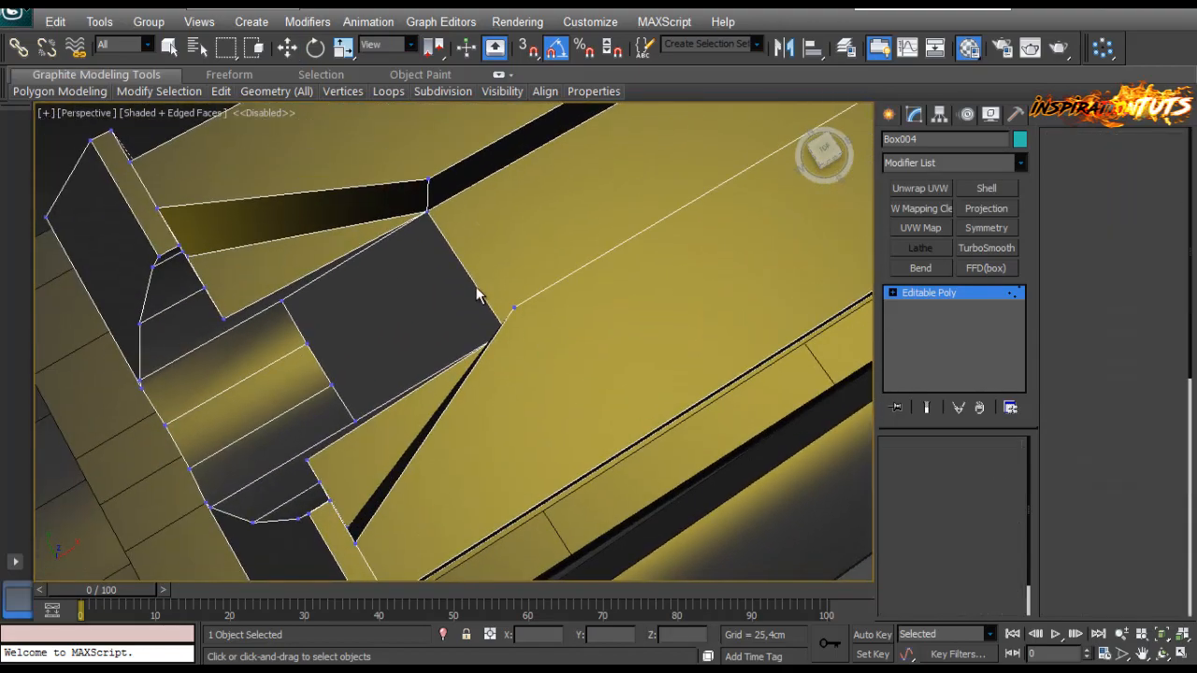
{"action": "left_click", "coordinate": [474, 283]}
{"action": "left_click", "coordinate": [1145, 196]}
{"action": "middle_click_drag", "start_coordinate": [468, 280], "coordinate": [522, 434], "text": "alt"}
Step: Target-weld two of the round cut's inner-edge vertices to the nearer corner of the channel floor
{"action": "left_click", "coordinate": [907, 469]}
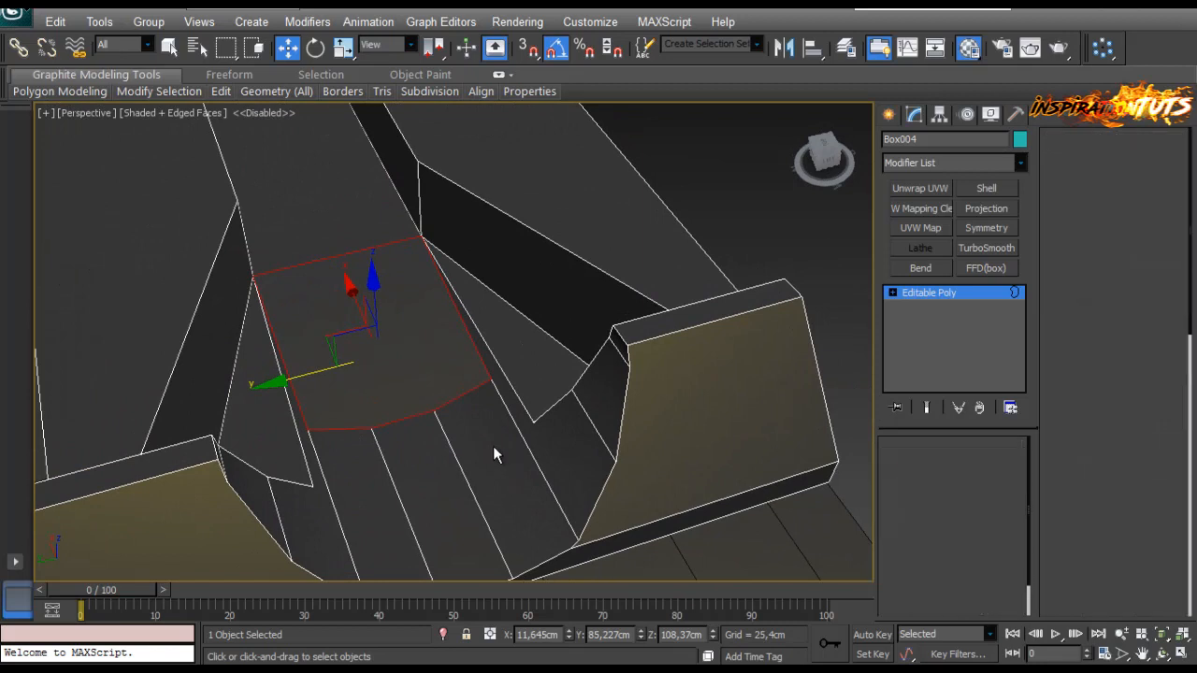
{"action": "scroll", "coordinate": [475, 419], "scroll_direction": "up", "scroll_amount": 2}
{"action": "left_click", "coordinate": [1145, 216]}
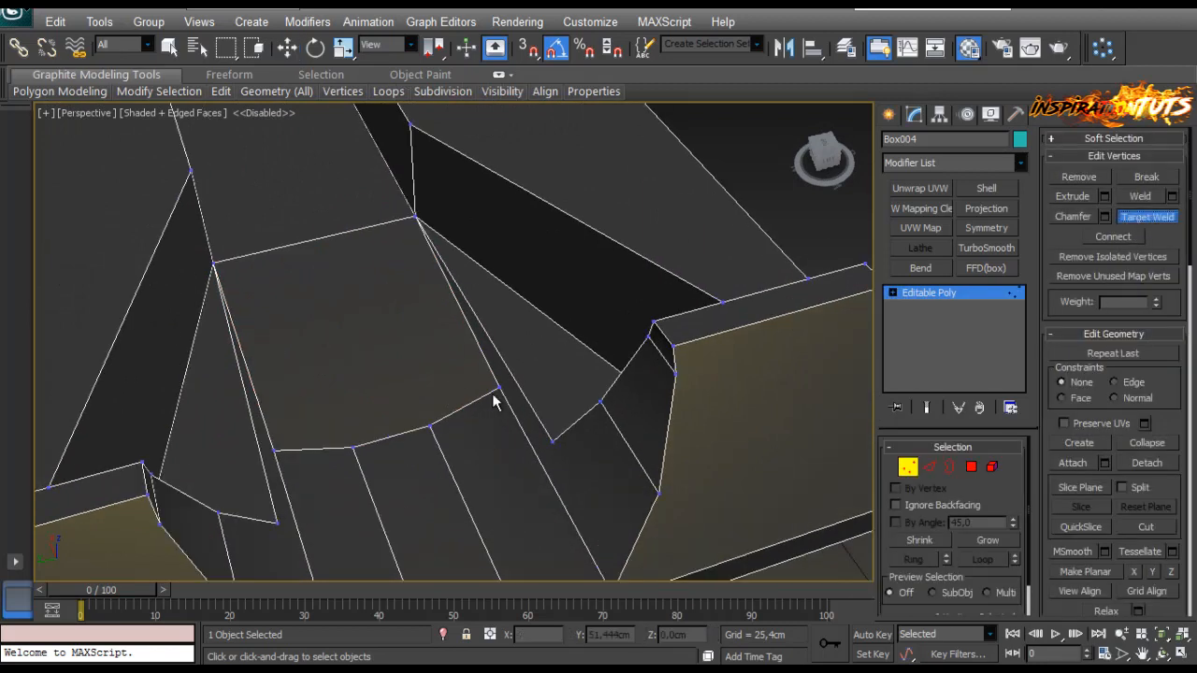
{"action": "left_click", "coordinate": [417, 221]}
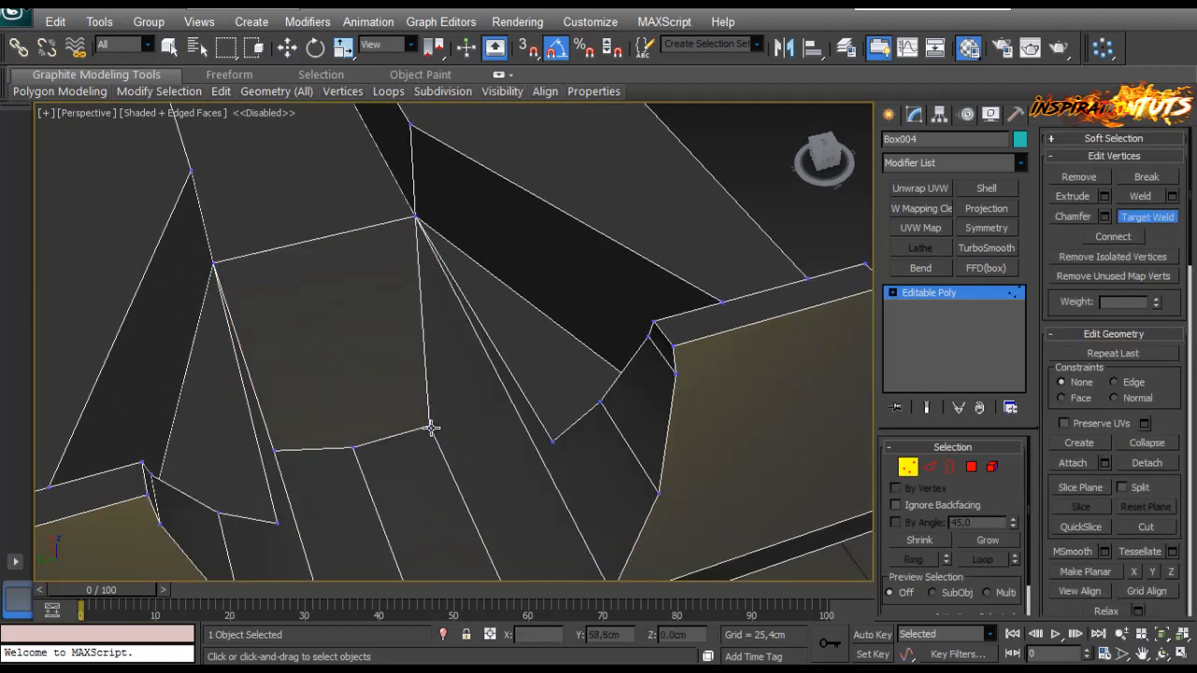
{"action": "left_click", "coordinate": [416, 217]}
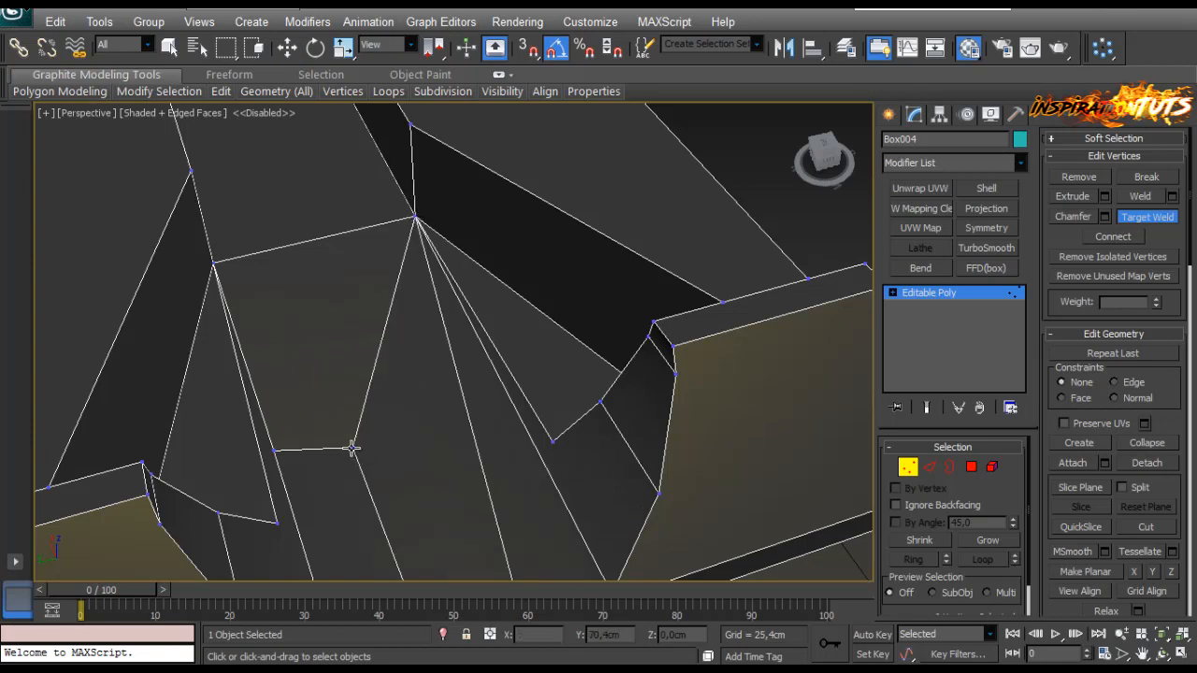
Step: Target-weld the two remaining inner-edge vertices of the round cut to the channel floor's opposite corner
{"action": "middle_click_drag", "start_coordinate": [293, 373], "coordinate": [954, 391], "text": "alt"}
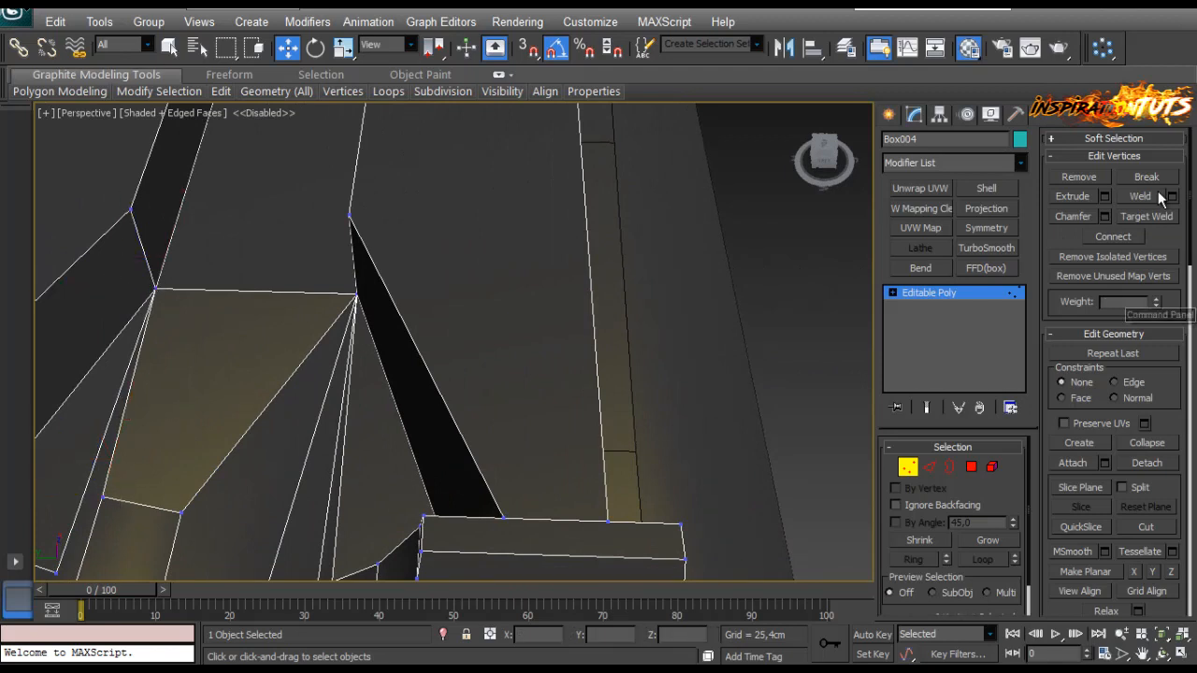
{"action": "left_click", "coordinate": [1139, 225]}
{"action": "middle_click_drag", "start_coordinate": [216, 431], "coordinate": [293, 410]}
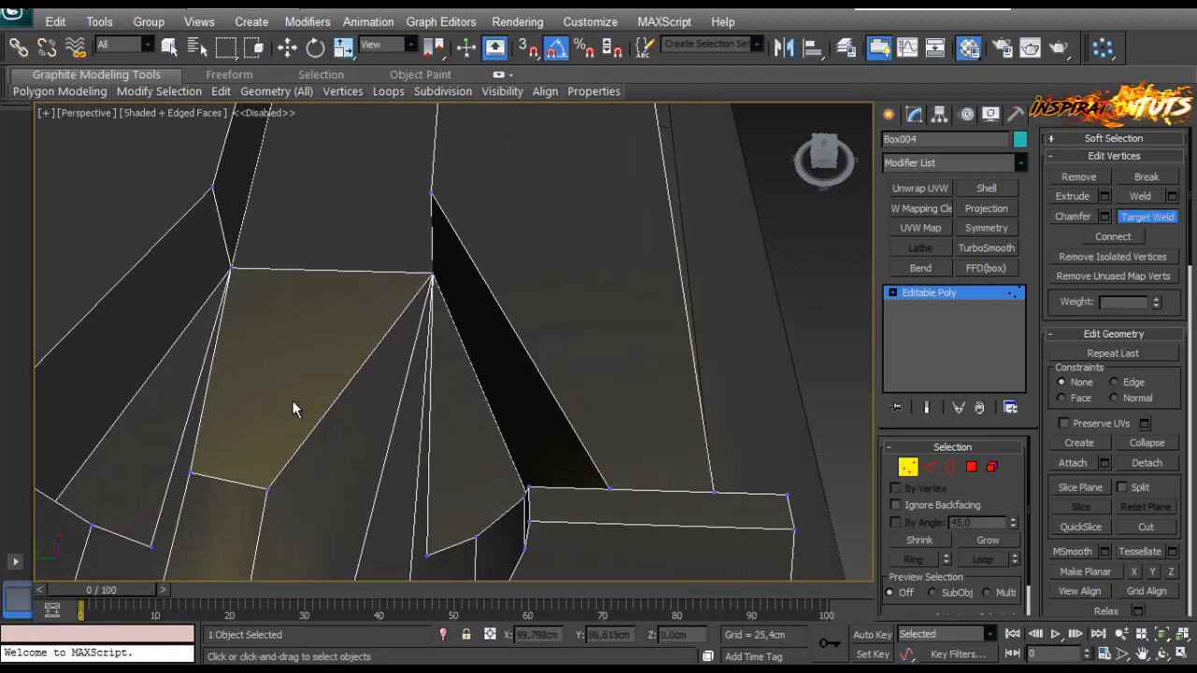
{"action": "left_click", "coordinate": [231, 268]}
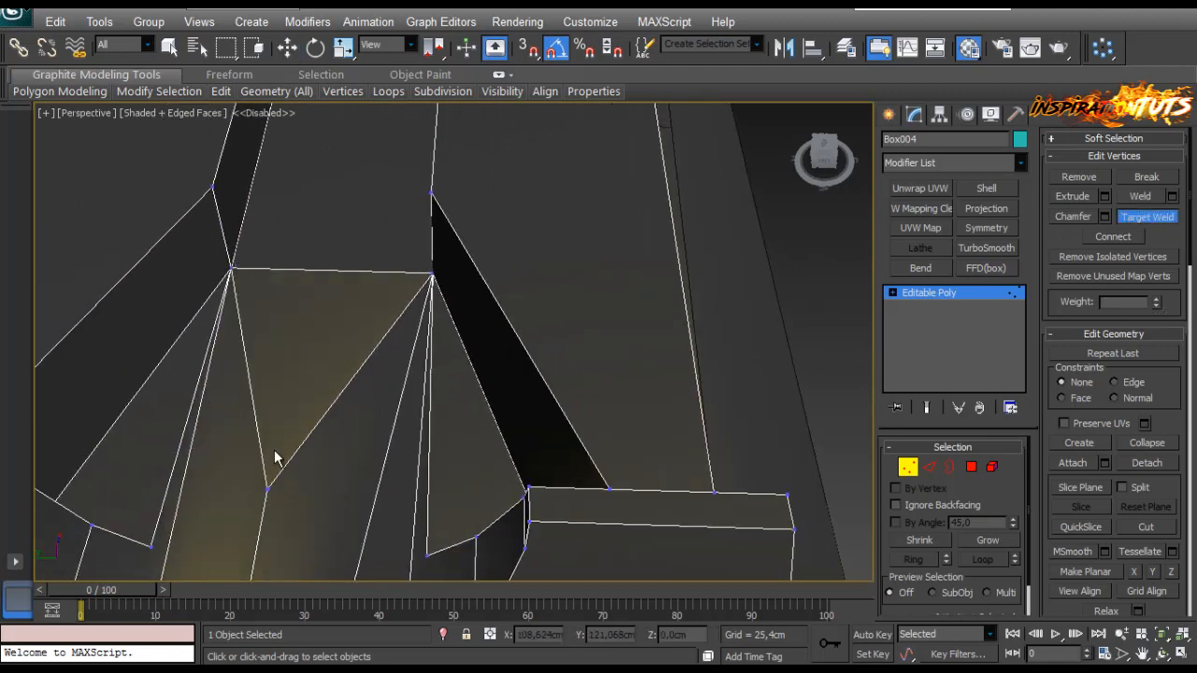
{"action": "left_click", "coordinate": [232, 272]}
Step: Merge the doubled vertices on the round cut's front rim and connect them to the inner seat vertices on both sides
{"action": "scroll", "coordinate": [318, 308], "scroll_direction": "down", "scroll_amount": 2}
{"action": "middle_click_drag", "start_coordinate": [358, 294], "coordinate": [454, 520]}
{"action": "middle_click_drag", "start_coordinate": [444, 379], "coordinate": [439, 309], "text": "alt"}
{"action": "middle_click_drag", "start_coordinate": [439, 308], "coordinate": [495, 387]}
{"action": "scroll", "coordinate": [447, 376], "scroll_direction": "down", "scroll_amount": 4}
{"action": "scroll", "coordinate": [495, 387], "scroll_direction": "up", "scroll_amount": 2}
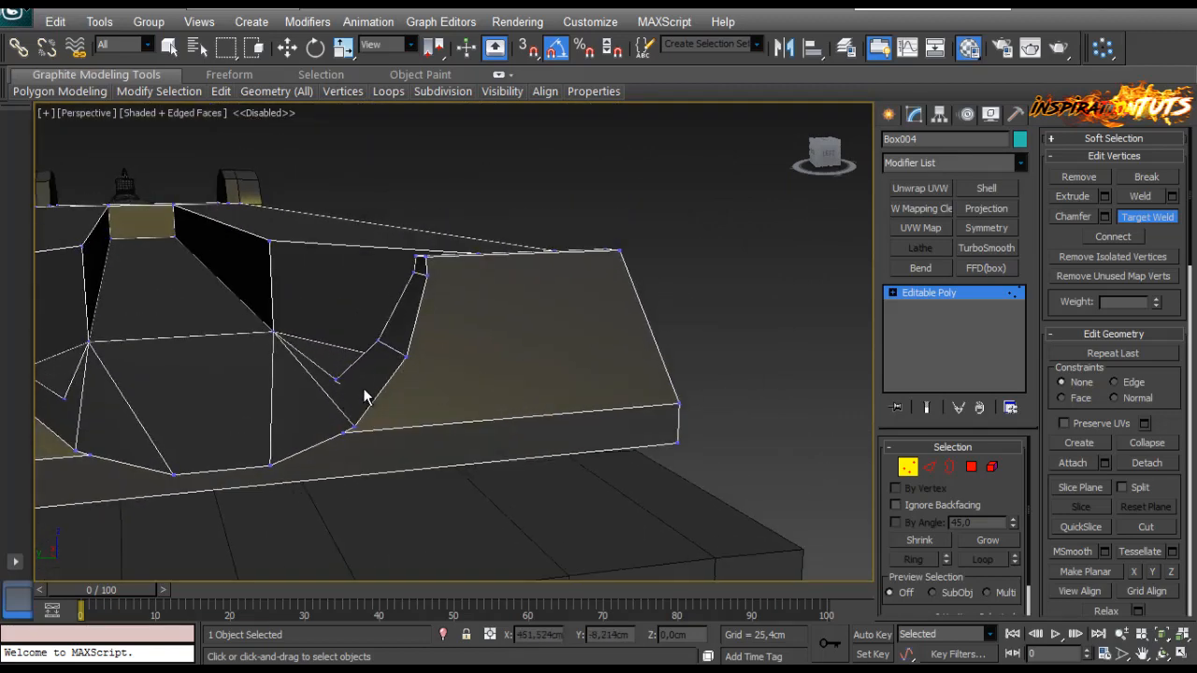
{"action": "middle_click_drag", "start_coordinate": [345, 356], "coordinate": [406, 347]}
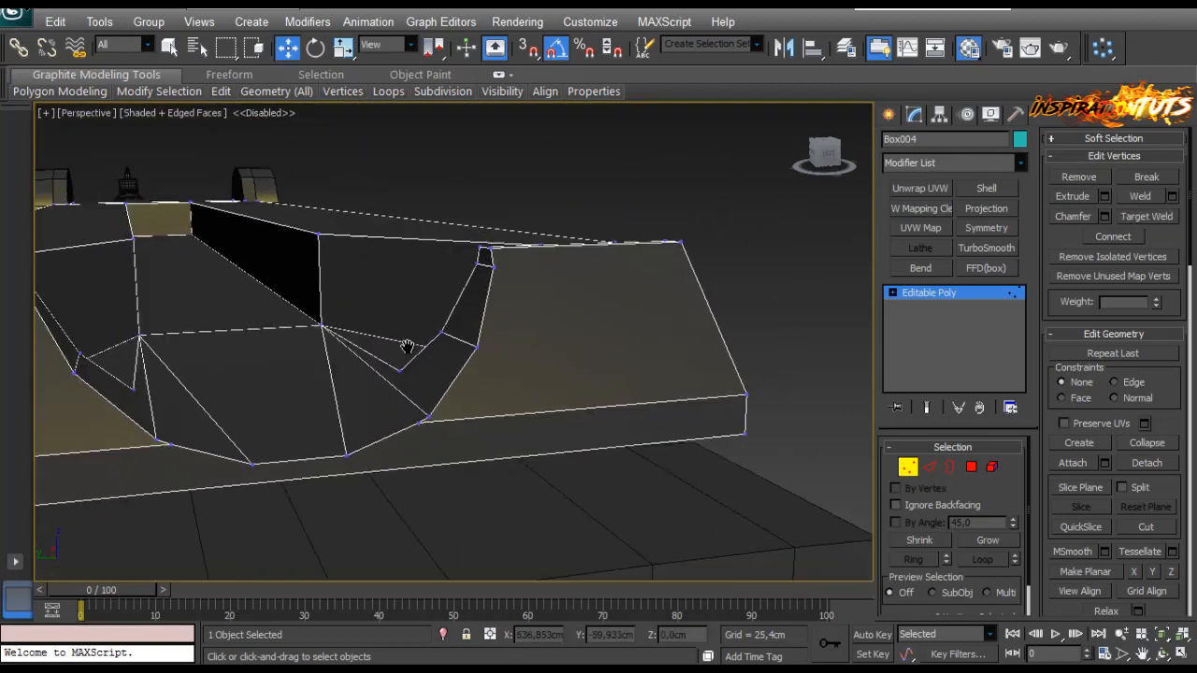
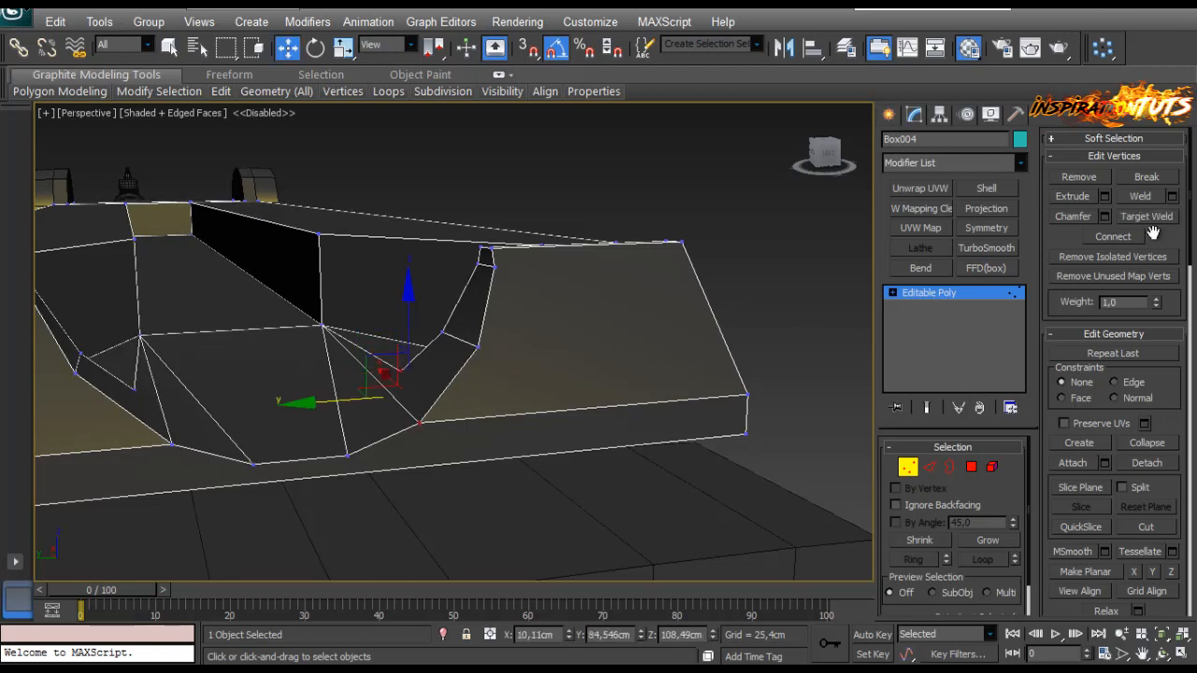
{"action": "middle_click_drag", "start_coordinate": [309, 418], "coordinate": [360, 425]}
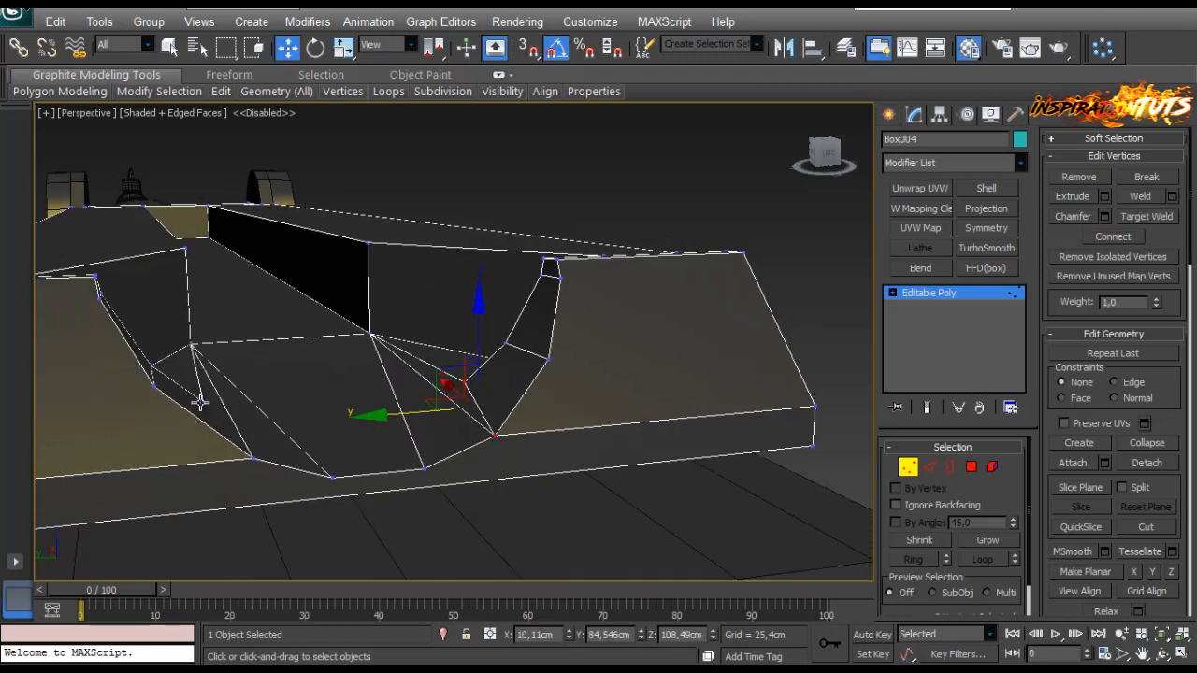
{"action": "left_click", "coordinate": [251, 460], "text": "ctrl"}
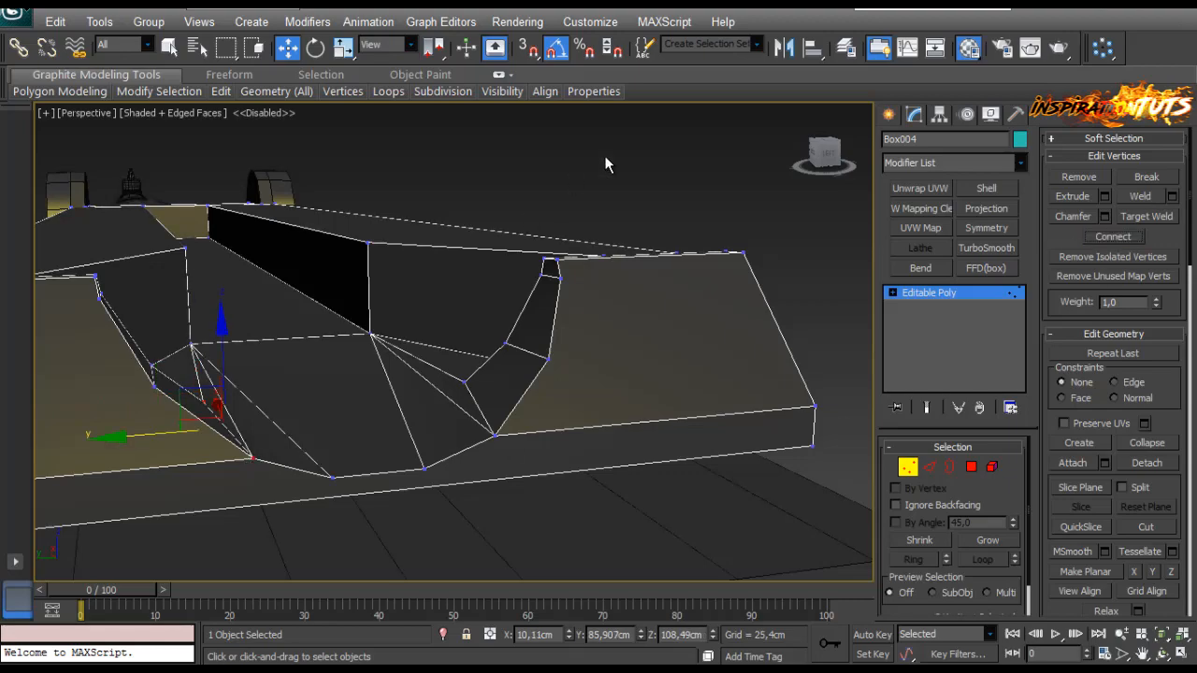
Step: Connect the round cut's side rim vertices to the outer lower corner of the bar's sloped end face
{"action": "middle_click_drag", "start_coordinate": [604, 165], "coordinate": [438, 590], "text": "alt"}
{"action": "scroll", "coordinate": [609, 285], "scroll_direction": "down", "scroll_amount": 5}
{"action": "scroll", "coordinate": [578, 341], "scroll_direction": "up", "scroll_amount": 3}
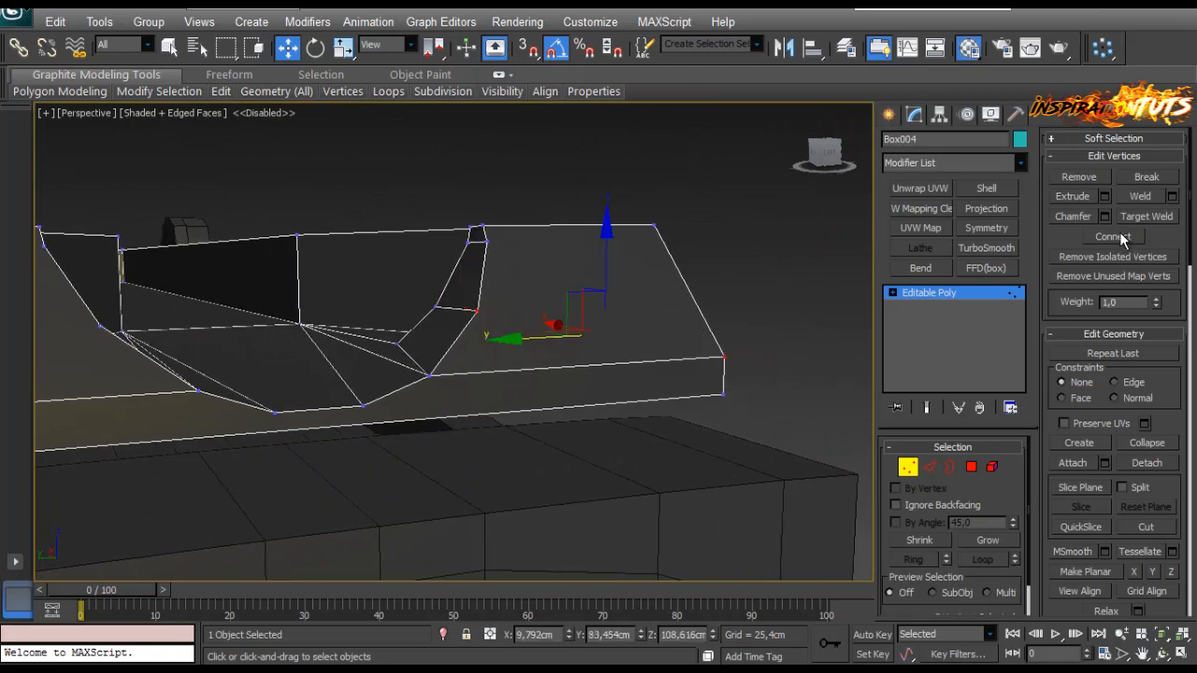
{"action": "middle_click_drag", "start_coordinate": [711, 253], "coordinate": [526, 271], "text": "alt"}
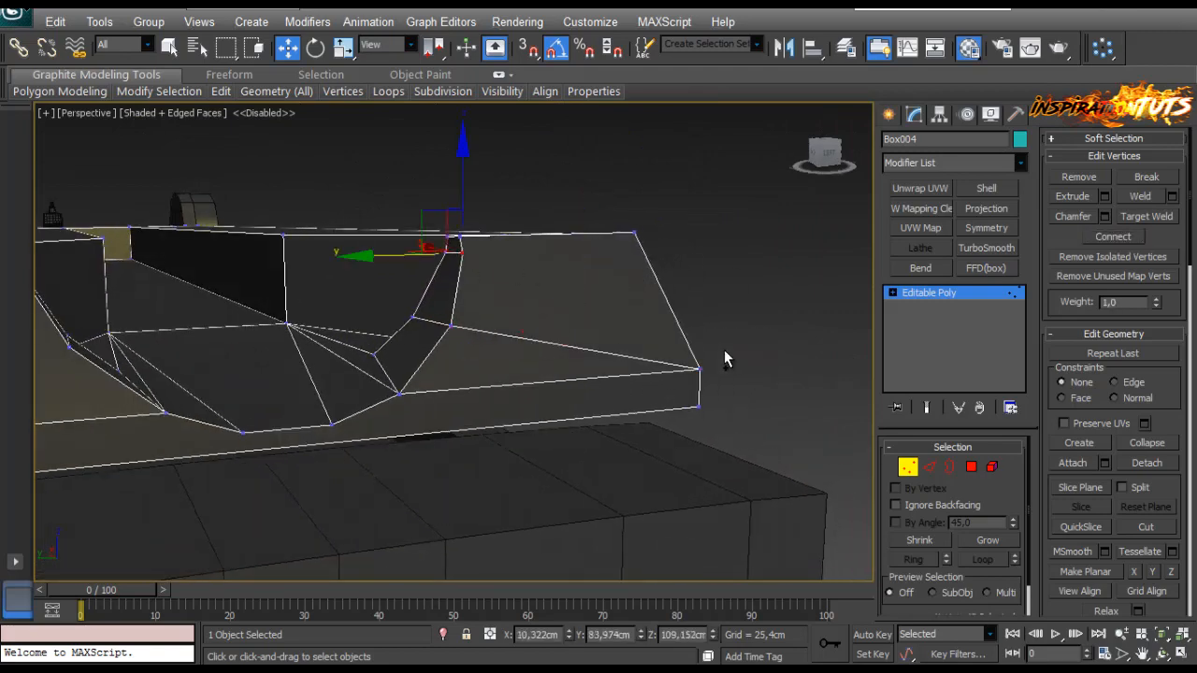
{"action": "left_click", "coordinate": [1127, 234]}
{"action": "left_click", "coordinate": [683, 268]}
Step: Connect the rim vertices on the opposite side of the round cut to that end face's outer lower corner
{"action": "mouse_move", "coordinate": [684, 267]}
{"action": "middle_mouse_down", "text": "alt"}
{"action": "mouse_move", "coordinate": [718, 301]}
{"action": "mouse_move", "coordinate": [612, 309]}
{"action": "mouse_move", "coordinate": [683, 257]}
{"action": "middle_mouse_up", "text": "alt"}
{"action": "middle_click_drag", "start_coordinate": [683, 257], "coordinate": [795, 251]}
{"action": "scroll", "coordinate": [829, 254], "scroll_direction": "up", "scroll_amount": 2}
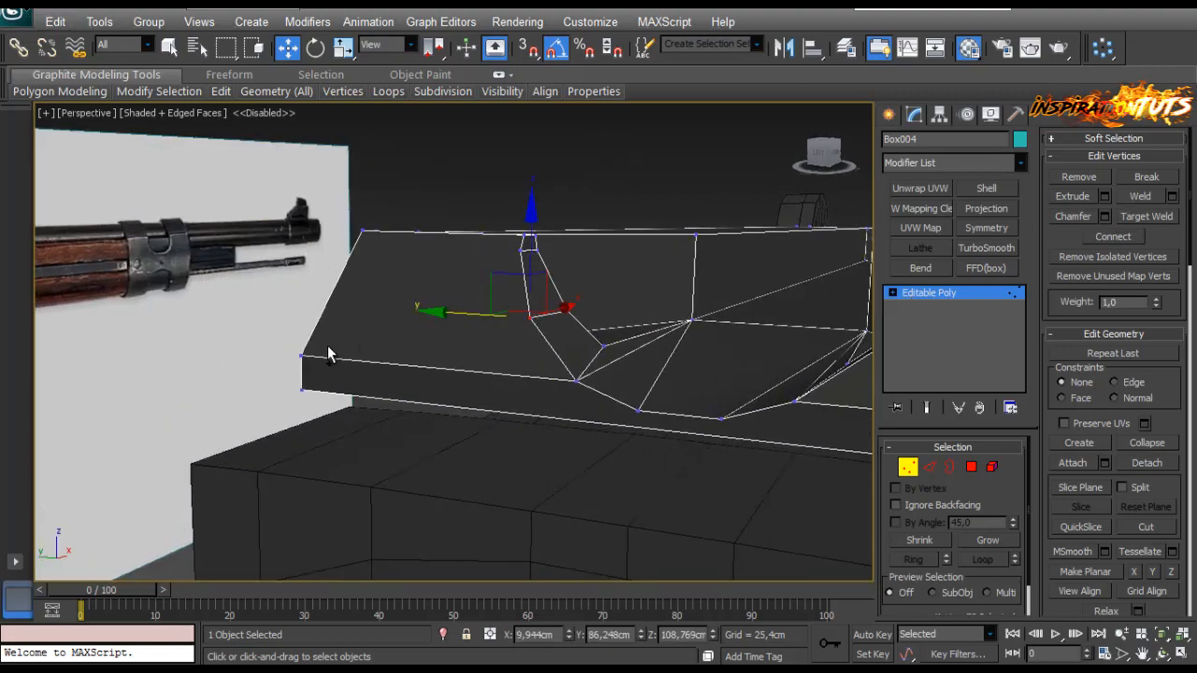
{"action": "scroll", "coordinate": [338, 346], "scroll_direction": "up", "scroll_amount": 2}
{"action": "middle_click_drag", "start_coordinate": [338, 346], "coordinate": [276, 375], "text": "alt"}
{"action": "left_click", "coordinate": [607, 288]}
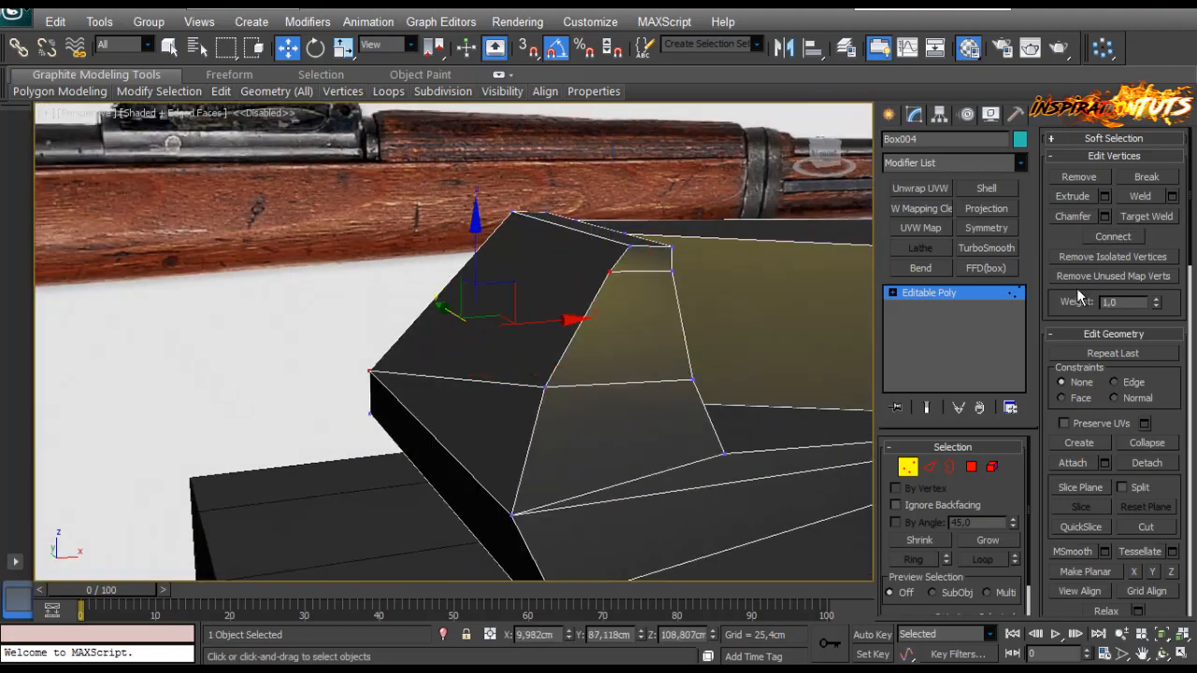
Step: Examine the new edges at the bar's end corner and along its outer side
{"action": "scroll", "coordinate": [548, 368], "scroll_direction": "down", "scroll_amount": 3}
{"action": "middle_click_drag", "start_coordinate": [548, 369], "coordinate": [244, 249], "text": "alt"}
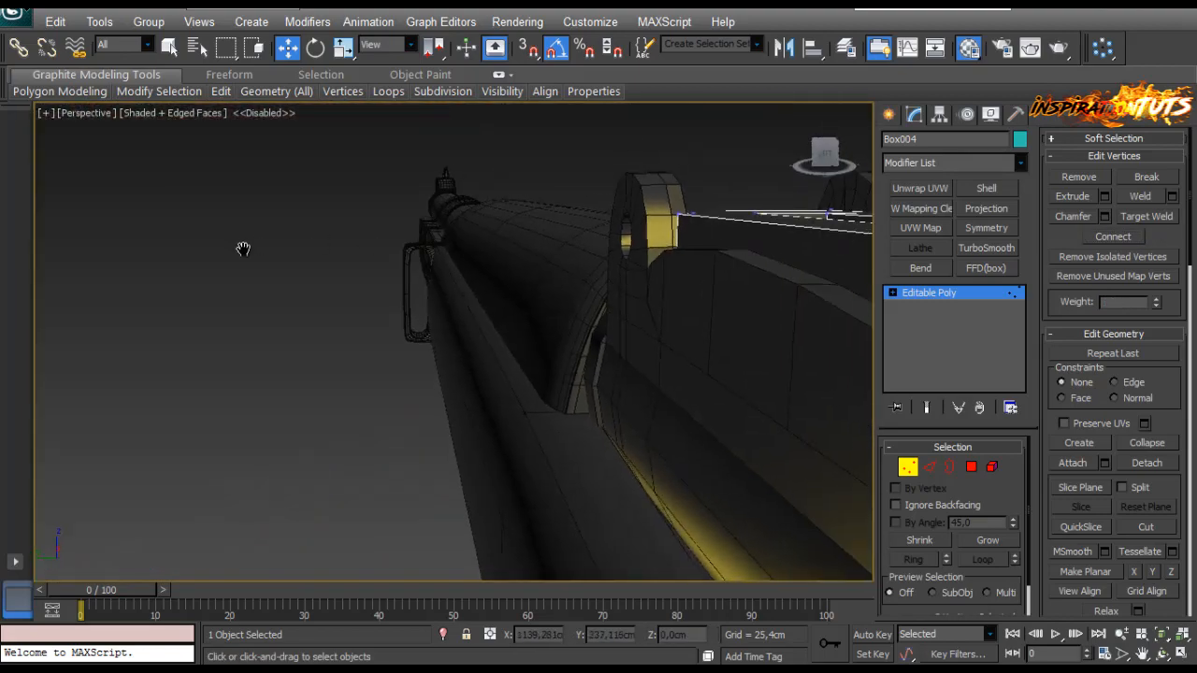
{"action": "scroll", "coordinate": [642, 309], "scroll_direction": "down", "scroll_amount": 4}
{"action": "scroll", "coordinate": [641, 309], "scroll_direction": "up", "scroll_amount": 2}
{"action": "middle_click_drag", "start_coordinate": [642, 309], "coordinate": [549, 303]}
{"action": "scroll", "coordinate": [735, 315], "scroll_direction": "up", "scroll_amount": 2}
{"action": "scroll", "coordinate": [684, 278], "scroll_direction": "up", "scroll_amount": 3}
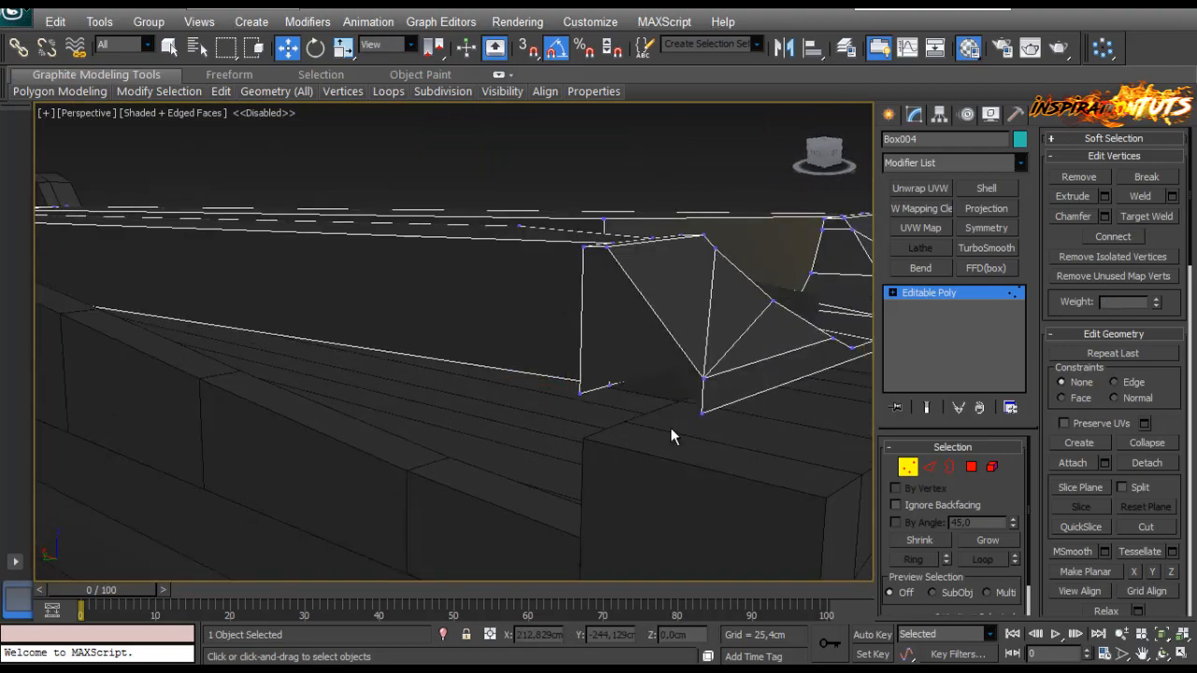
Step: Connect the upper and lower vertices just behind the sloped end face on both outer sides of the bar
{"action": "middle_click_drag", "start_coordinate": [670, 427], "coordinate": [627, 322], "text": "alt"}
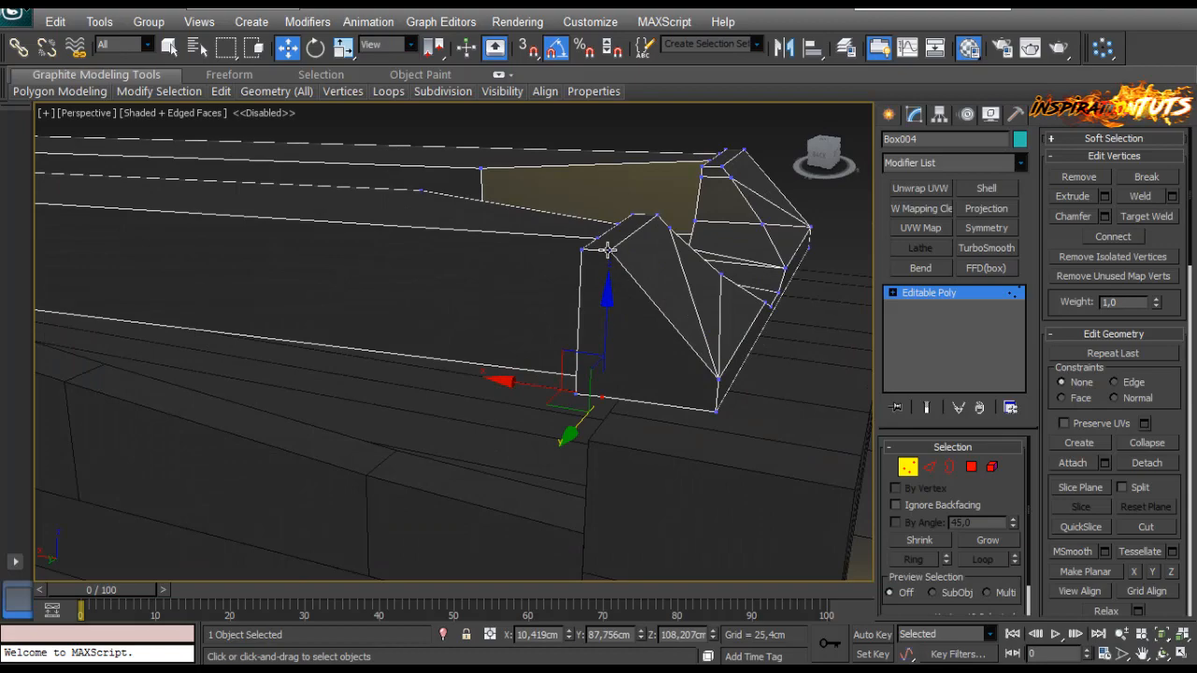
{"action": "middle_click_drag", "start_coordinate": [736, 273], "coordinate": [466, 272], "text": "alt"}
{"action": "scroll", "coordinate": [553, 347], "scroll_direction": "down", "scroll_amount": 3}
{"action": "scroll", "coordinate": [553, 346], "scroll_direction": "up", "scroll_amount": 3}
{"action": "scroll", "coordinate": [465, 272], "scroll_direction": "up", "scroll_amount": 2}
{"action": "scroll", "coordinate": [464, 271], "scroll_direction": "down", "scroll_amount": 3}
{"action": "left_click", "coordinate": [459, 270]}
{"action": "scroll", "coordinate": [468, 262], "scroll_direction": "up", "scroll_amount": 3}
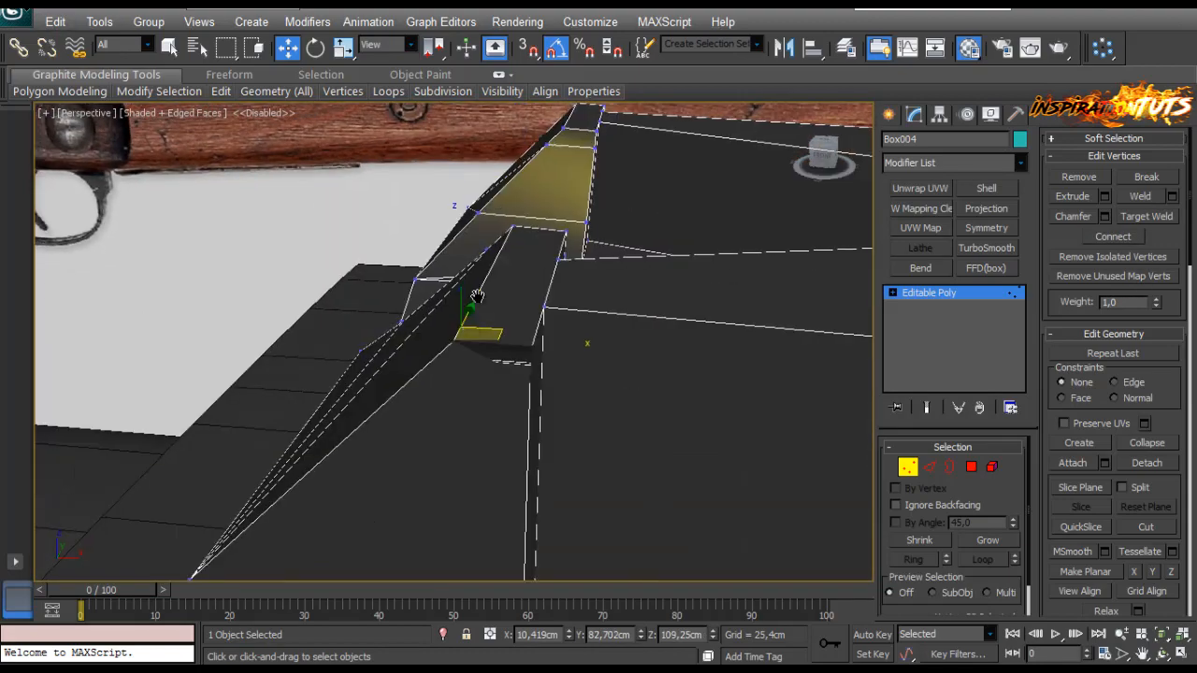
{"action": "middle_click_drag", "start_coordinate": [587, 342], "coordinate": [442, 396], "text": "alt"}
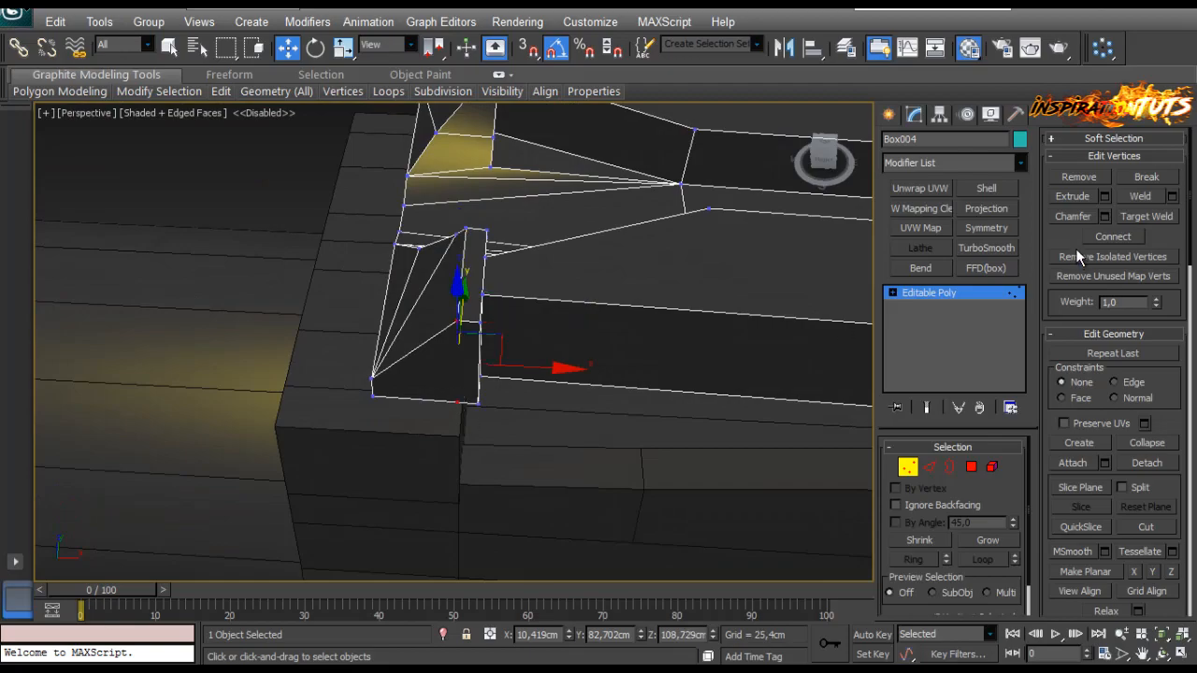
{"action": "left_click", "coordinate": [635, 360]}
Step: Connect the round cut's inner rim vertices to the neighbouring seat side vertices on both sides
{"action": "middle_click_drag", "start_coordinate": [636, 360], "coordinate": [779, 321], "text": "alt"}
{"action": "scroll", "coordinate": [779, 321], "scroll_direction": "down", "scroll_amount": 4}
{"action": "middle_click_drag", "start_coordinate": [513, 240], "coordinate": [401, 272], "text": "alt"}
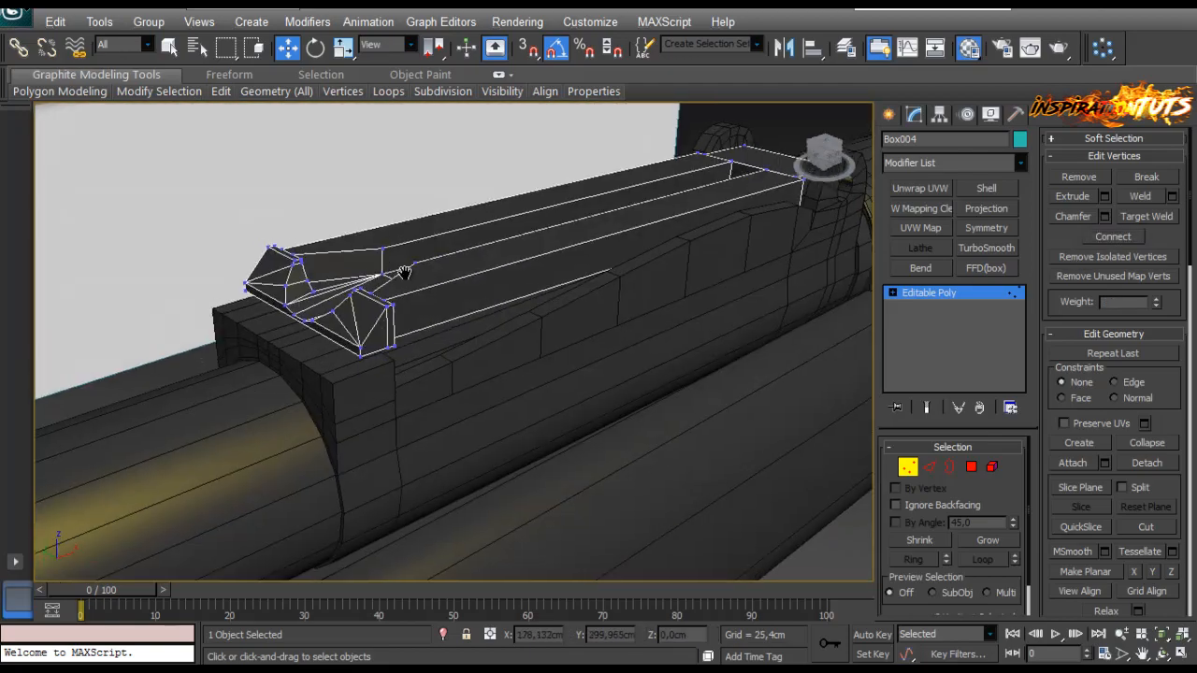
{"action": "scroll", "coordinate": [401, 272], "scroll_direction": "up", "scroll_amount": 3}
{"action": "middle_click_drag", "start_coordinate": [537, 328], "coordinate": [342, 321], "text": "alt"}
{"action": "scroll", "coordinate": [342, 321], "scroll_direction": "up", "scroll_amount": 4}
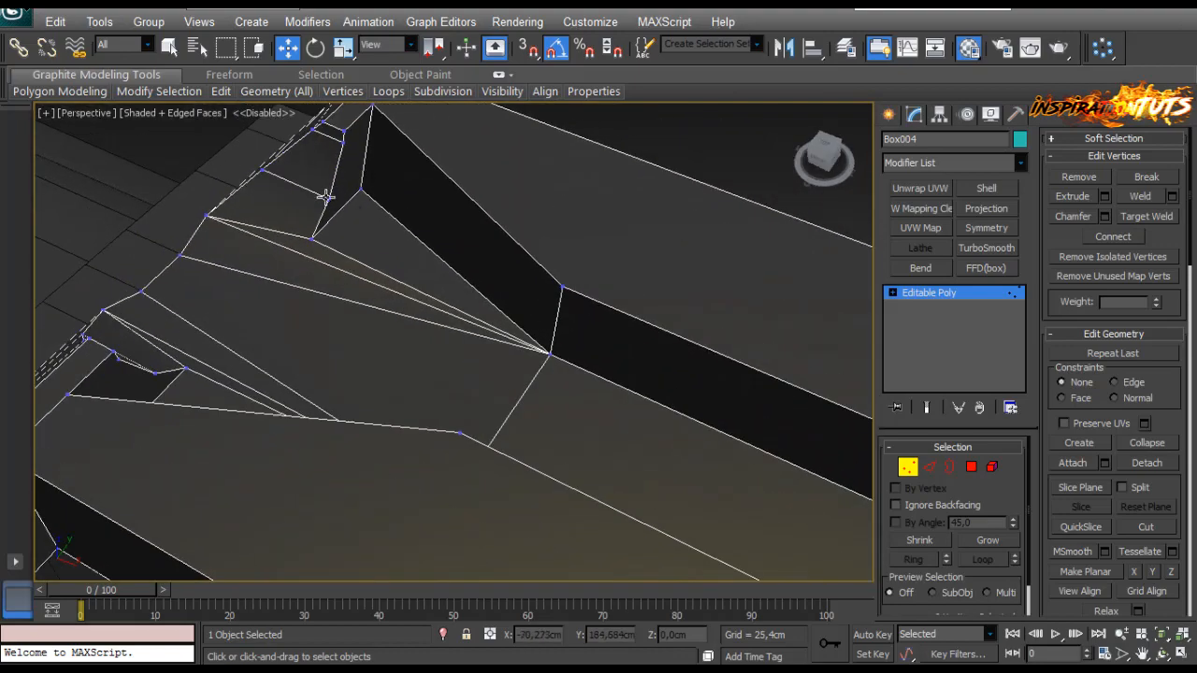
{"action": "left_click_drag", "start_coordinate": [351, 184], "coordinate": [359, 186]}
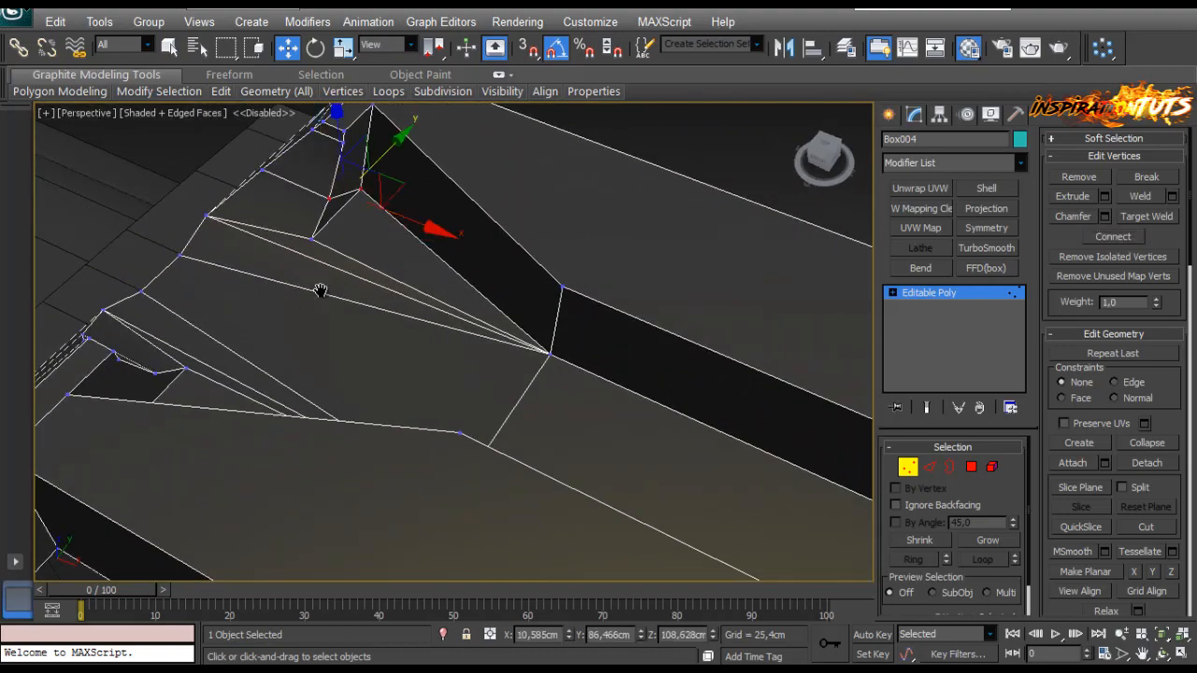
{"action": "middle_click_drag", "start_coordinate": [321, 291], "coordinate": [361, 342], "text": "alt"}
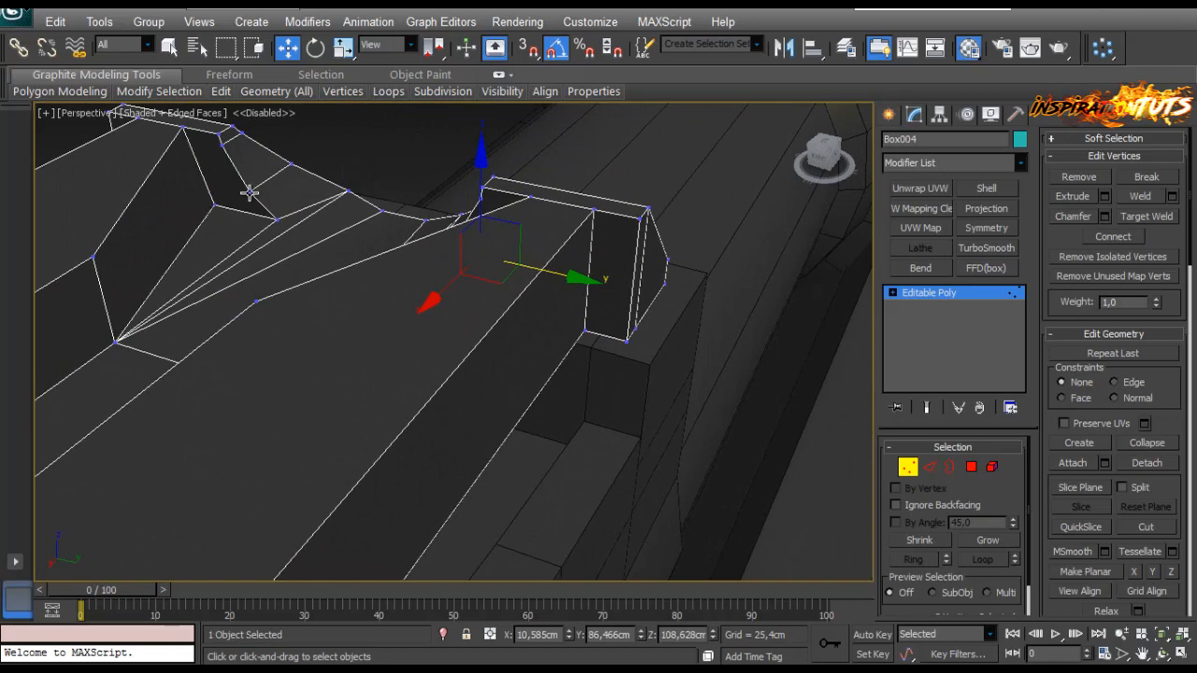
{"action": "left_click", "coordinate": [215, 204]}
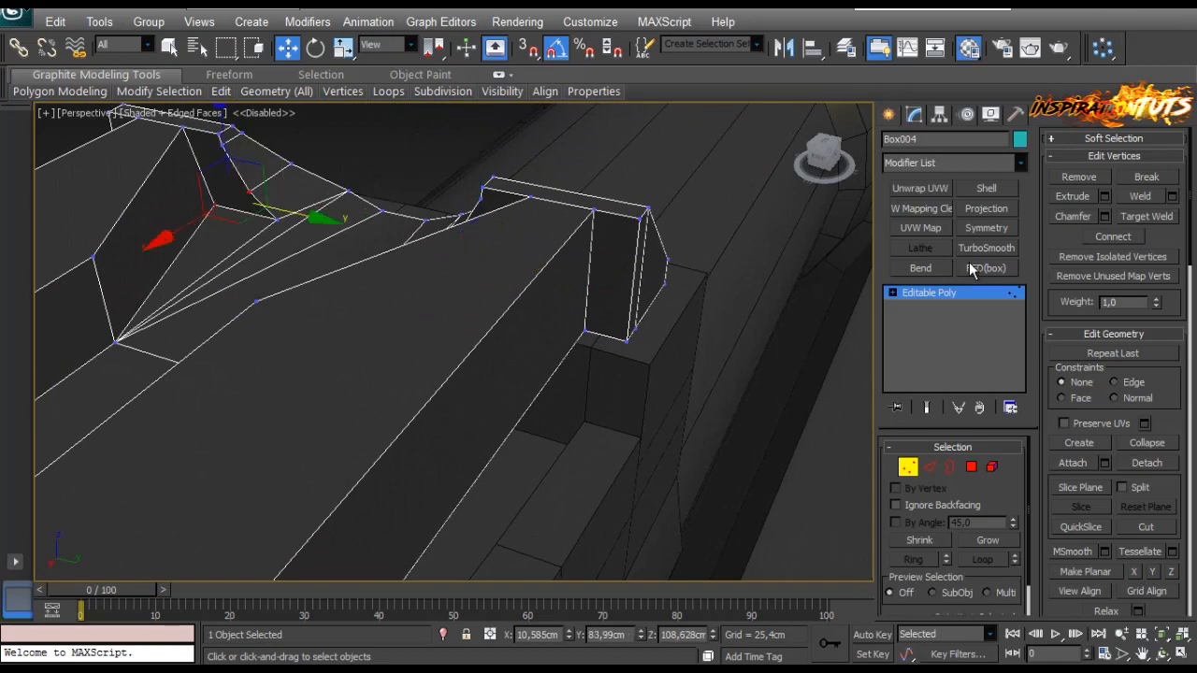
{"action": "left_click", "coordinate": [361, 149]}
Step: Leave vertex editing and examine the bar's cut end and channel from several sides
{"action": "scroll", "coordinate": [376, 199], "scroll_direction": "down", "scroll_amount": 3}
{"action": "middle_click_drag", "start_coordinate": [376, 199], "coordinate": [551, 313], "text": "alt"}
{"action": "scroll", "coordinate": [552, 314], "scroll_direction": "up", "scroll_amount": 3}
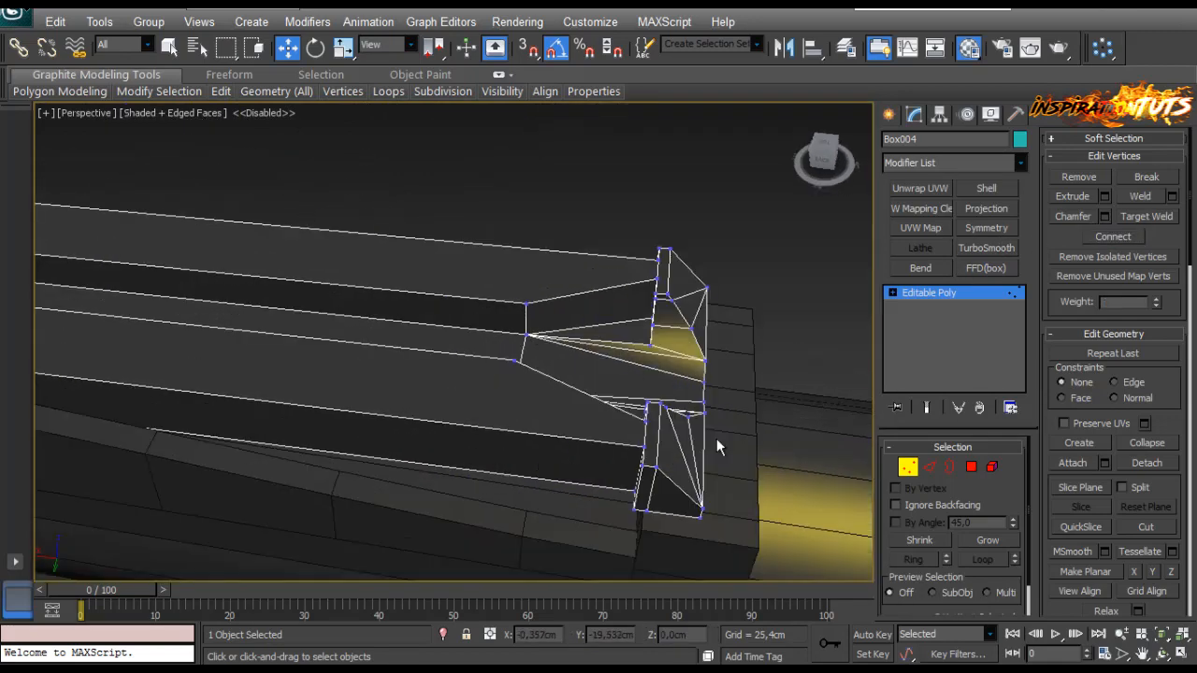
{"action": "left_click", "coordinate": [907, 468]}
{"action": "left_click", "coordinate": [487, 223]}
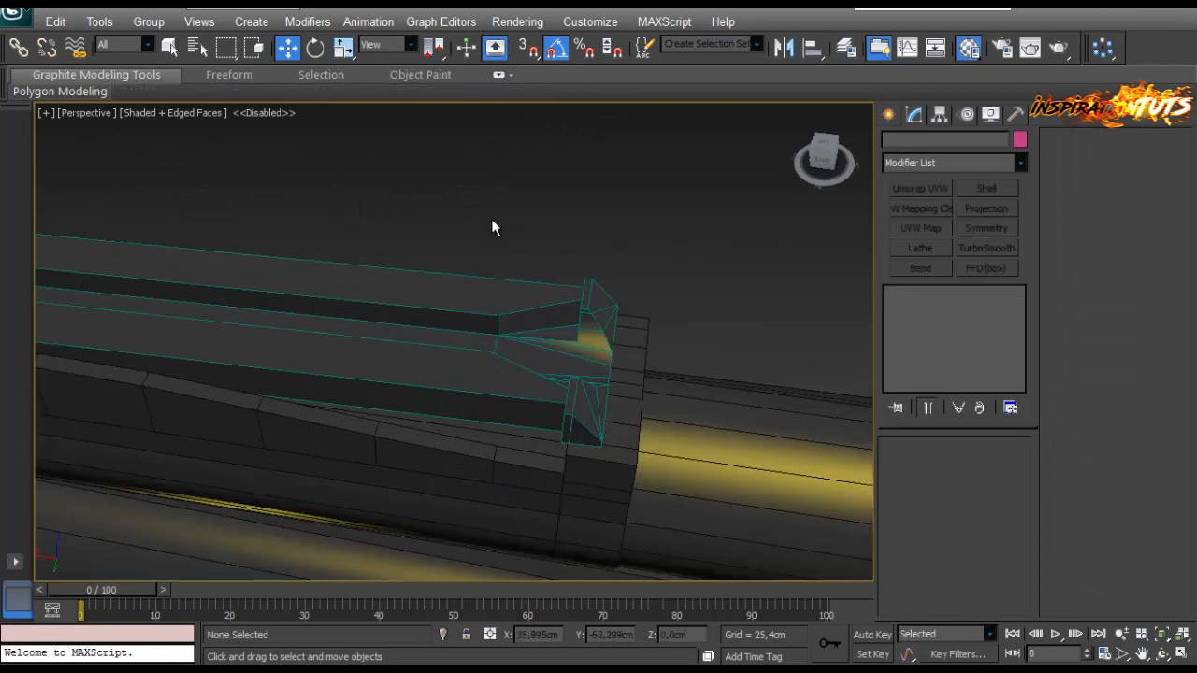
{"action": "key", "text": "F4"}
{"action": "middle_click_drag", "start_coordinate": [533, 227], "coordinate": [495, 263], "text": "alt"}
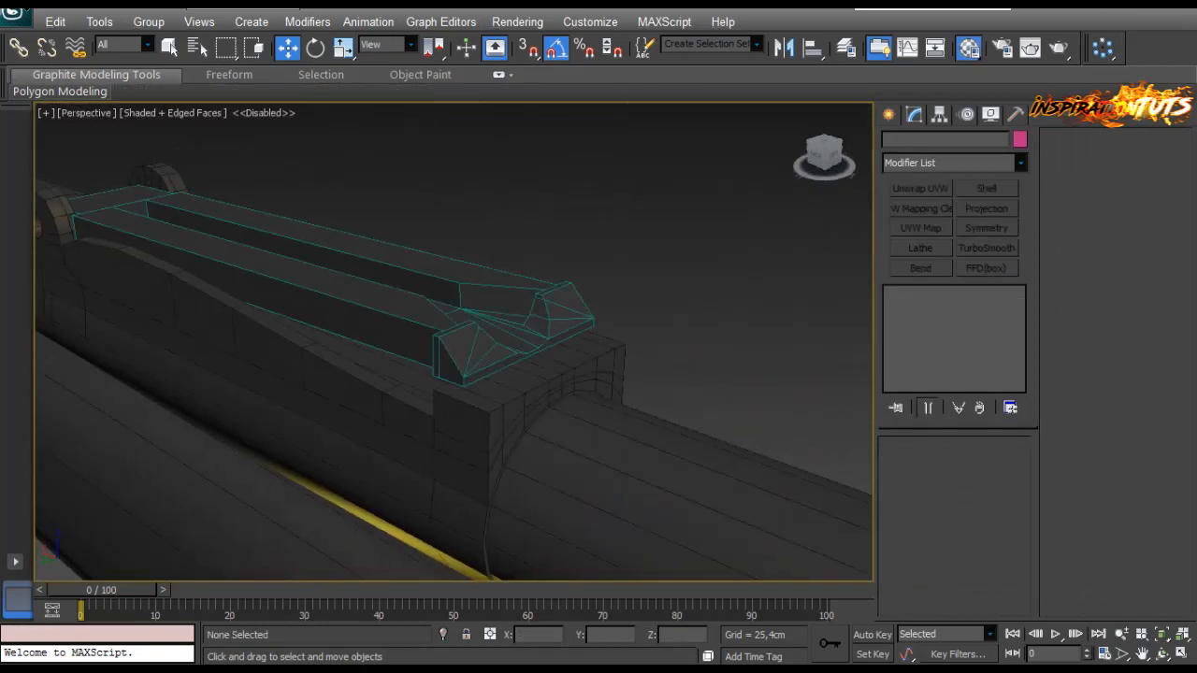
{"action": "middle_click_drag", "start_coordinate": [398, 341], "coordinate": [441, 323], "text": "alt"}
{"action": "left_click", "coordinate": [449, 319]}
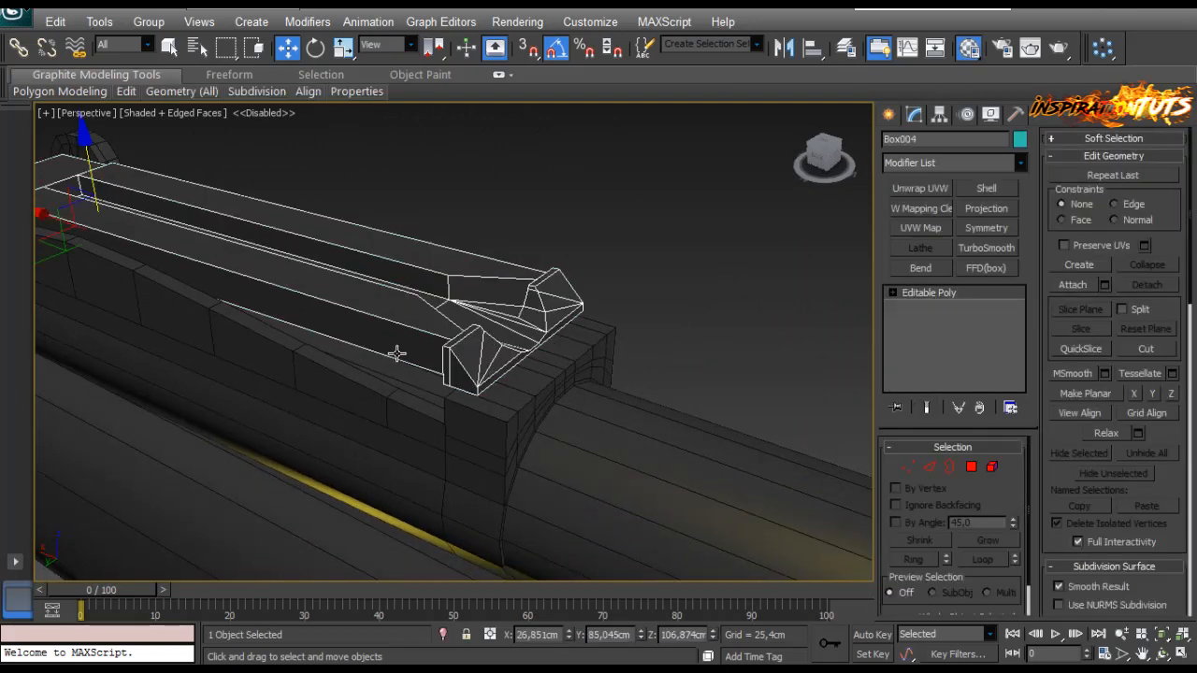
{"action": "middle_click_drag", "start_coordinate": [397, 354], "coordinate": [522, 312], "text": "alt"}
{"action": "scroll", "coordinate": [476, 334], "scroll_direction": "up", "scroll_amount": 3}
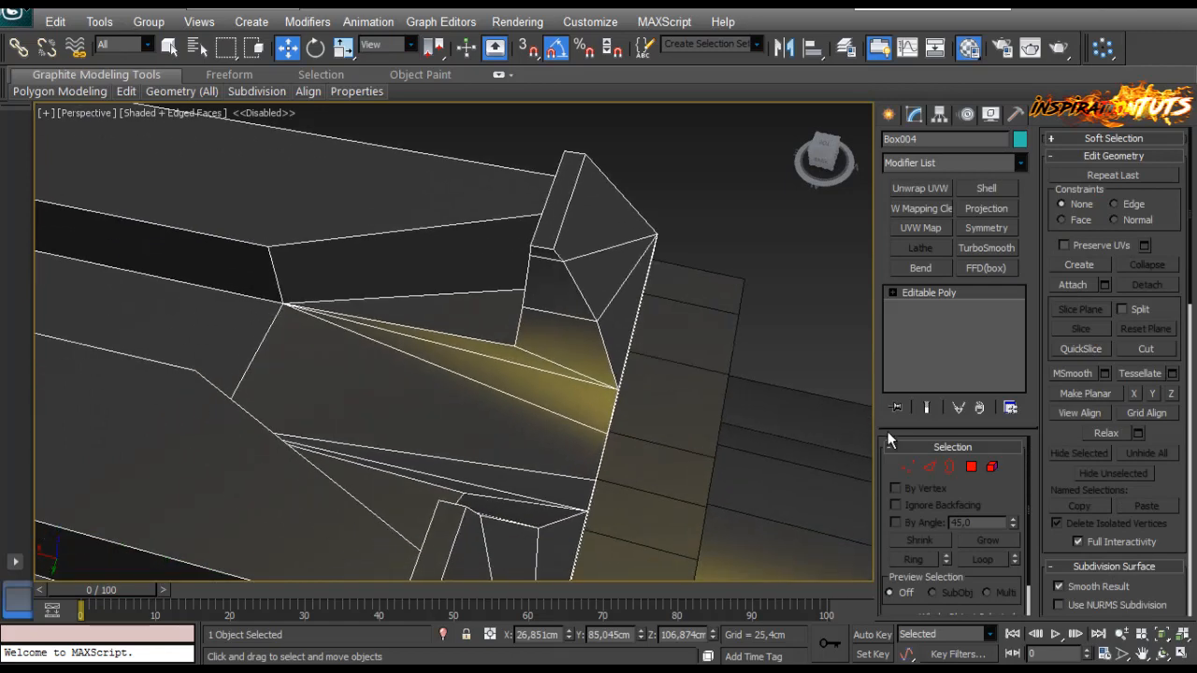
Step: Cut two parallel edge lines across the round seat between its opposite rim vertices, forming a narrow strip
{"action": "left_click", "coordinate": [929, 468]}
{"action": "middle_click_drag", "start_coordinate": [526, 383], "coordinate": [663, 312], "text": "alt"}
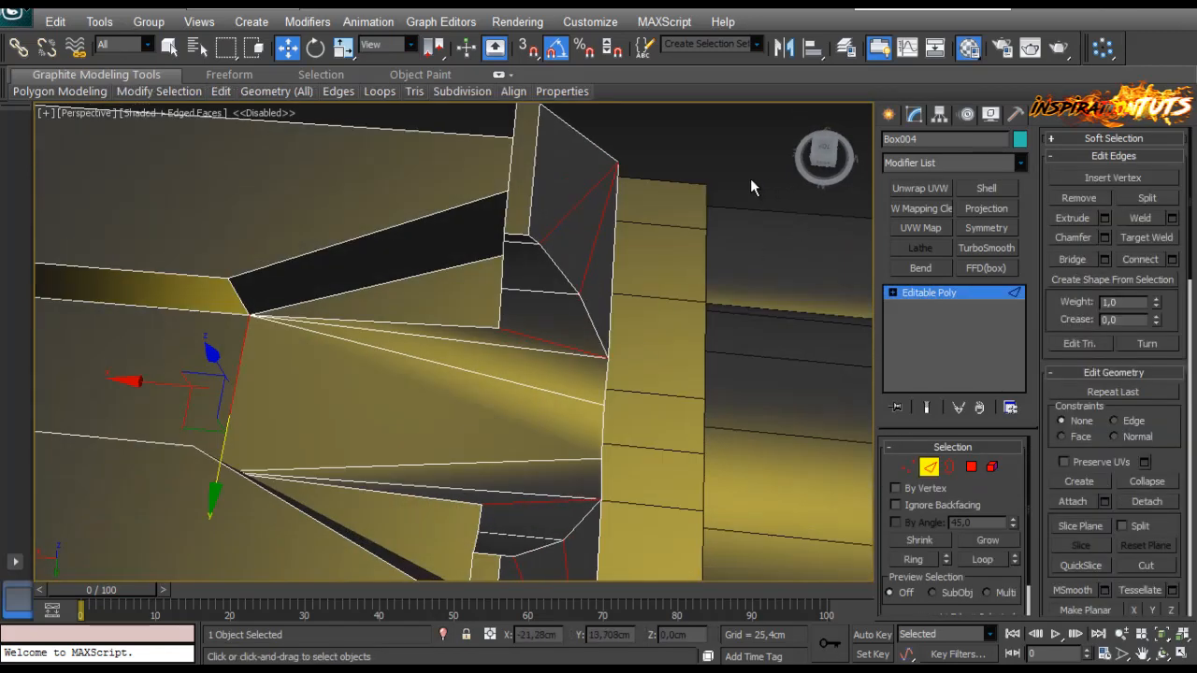
{"action": "middle_click_drag", "start_coordinate": [478, 314], "coordinate": [505, 318], "text": "alt"}
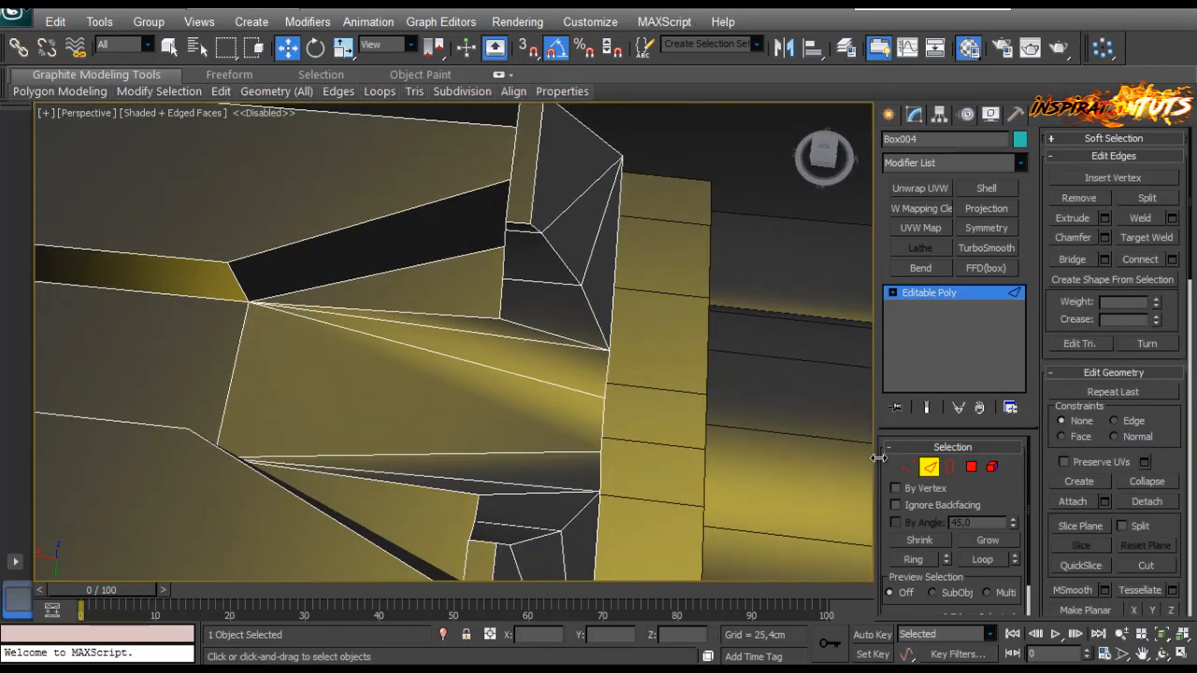
{"action": "key", "text": "1"}
{"action": "middle_click_drag", "start_coordinate": [482, 492], "coordinate": [508, 484], "text": "alt"}
{"action": "right_click", "coordinate": [486, 369]}
{"action": "left_click", "coordinate": [465, 214]}
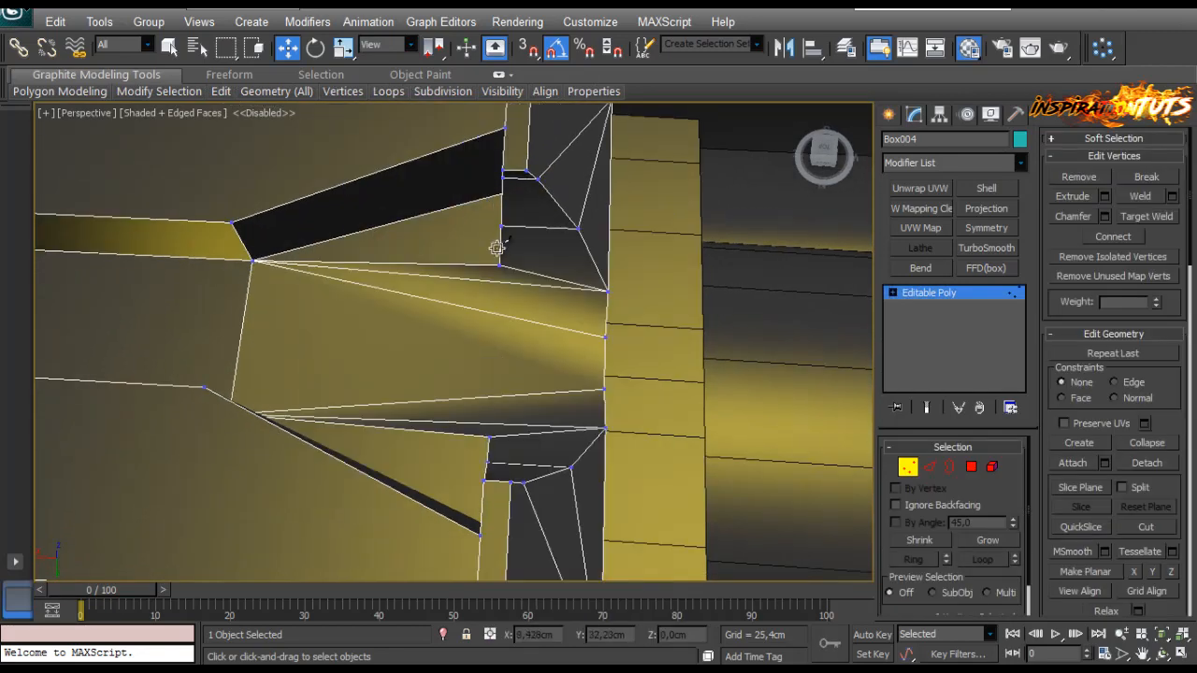
{"action": "left_click", "coordinate": [500, 267]}
{"action": "left_click", "coordinate": [489, 427]}
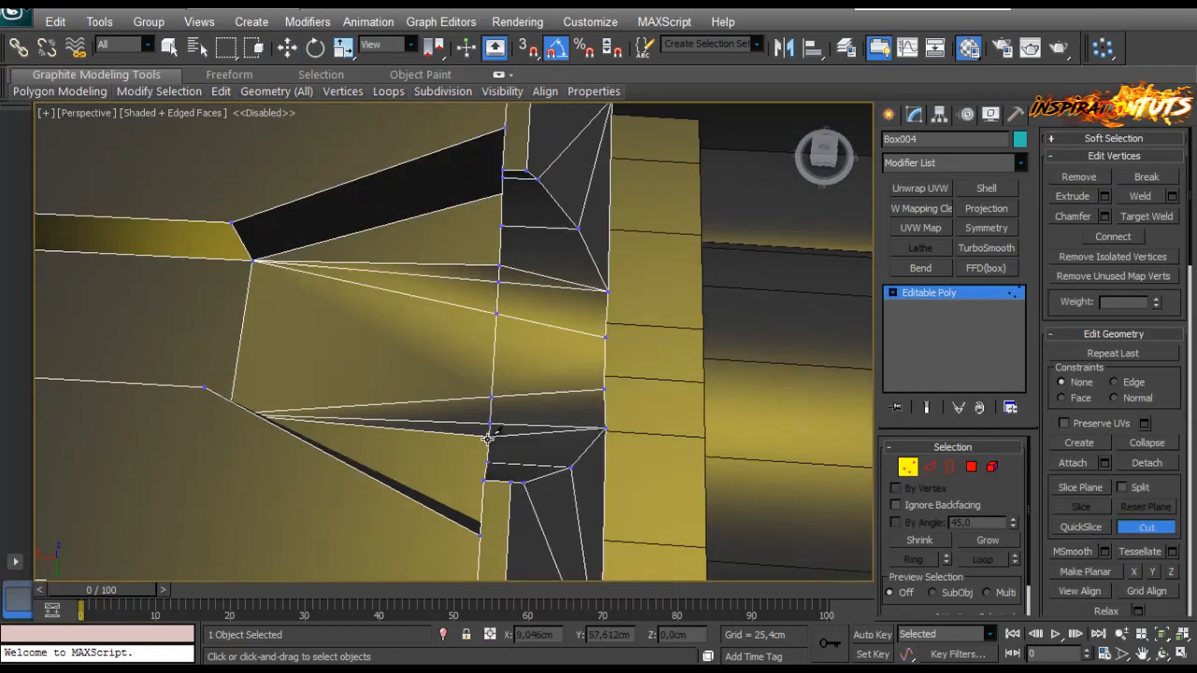
{"action": "left_click", "coordinate": [526, 170]}
{"action": "left_click", "coordinate": [512, 483]}
Step: Select all polygons of the narrow strip running around the round seat from one upper rim to the other
{"action": "middle_click_drag", "start_coordinate": [573, 437], "coordinate": [637, 247], "text": "alt"}
{"action": "scroll", "coordinate": [633, 233], "scroll_direction": "up", "scroll_amount": 3}
{"action": "left_click", "coordinate": [971, 466]}
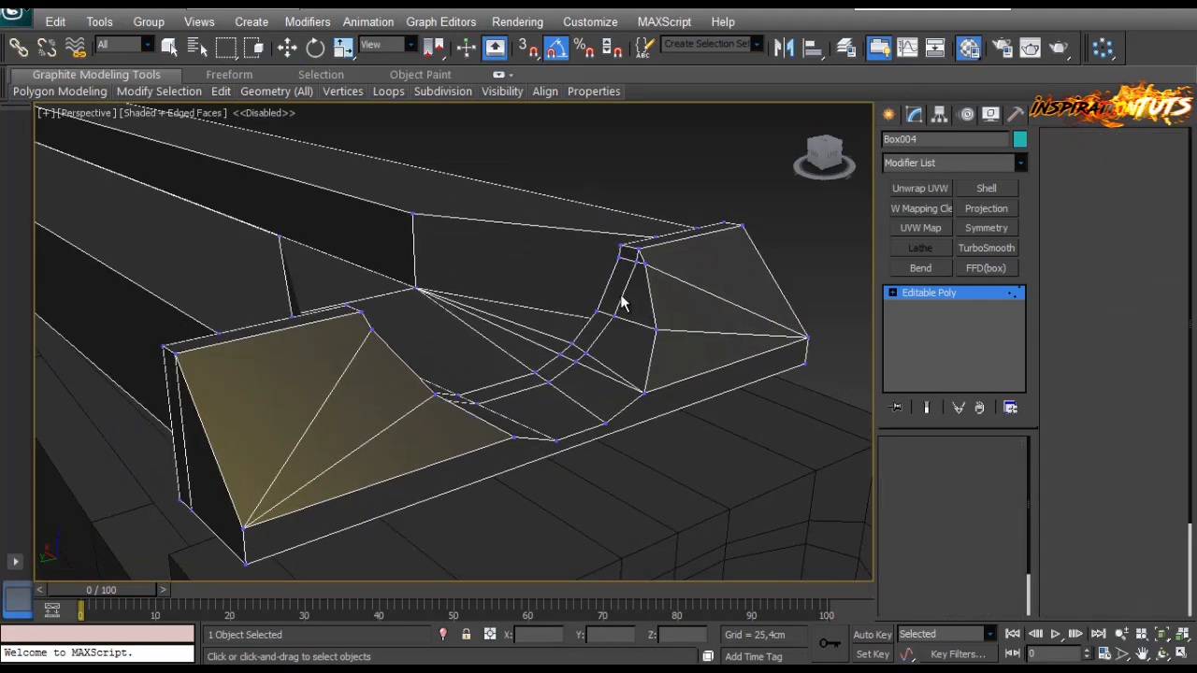
{"action": "middle_click_drag", "start_coordinate": [584, 288], "coordinate": [489, 370], "text": "alt"}
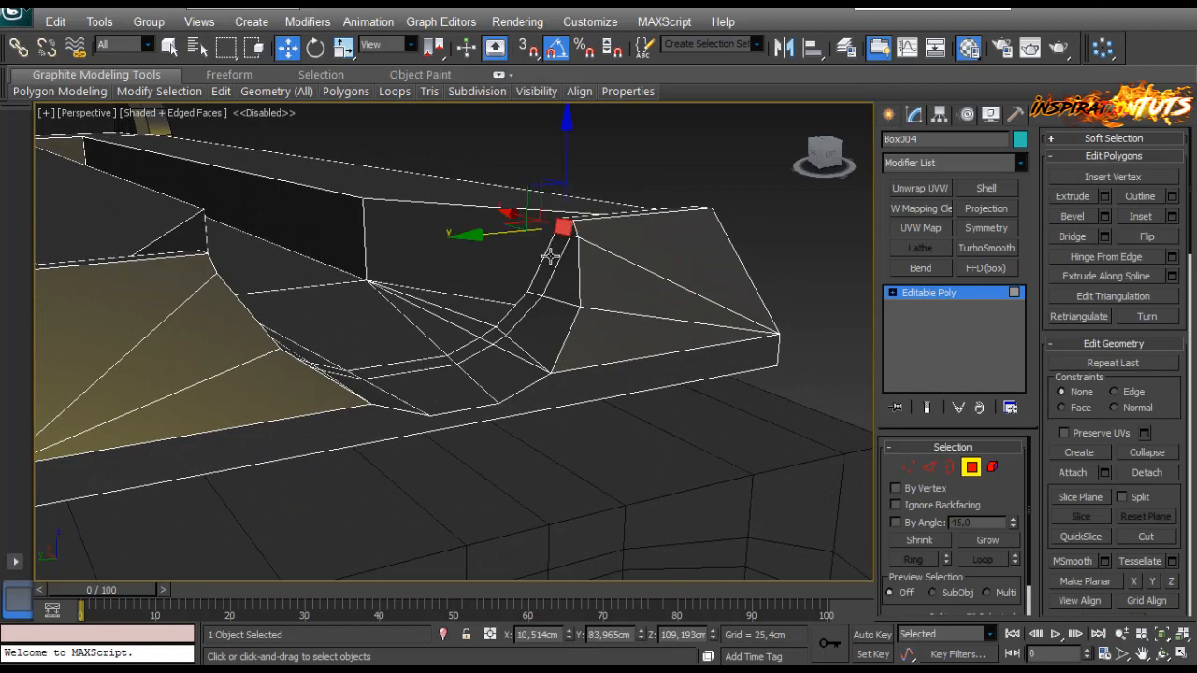
{"action": "left_click", "coordinate": [550, 257], "text": "ctrl"}
{"action": "left_click", "coordinate": [520, 306], "text": "ctrl"}
{"action": "left_click", "coordinate": [488, 337], "text": "ctrl"}
{"action": "left_click", "coordinate": [466, 349], "text": "ctrl"}
{"action": "left_click", "coordinate": [431, 357], "text": "ctrl"}
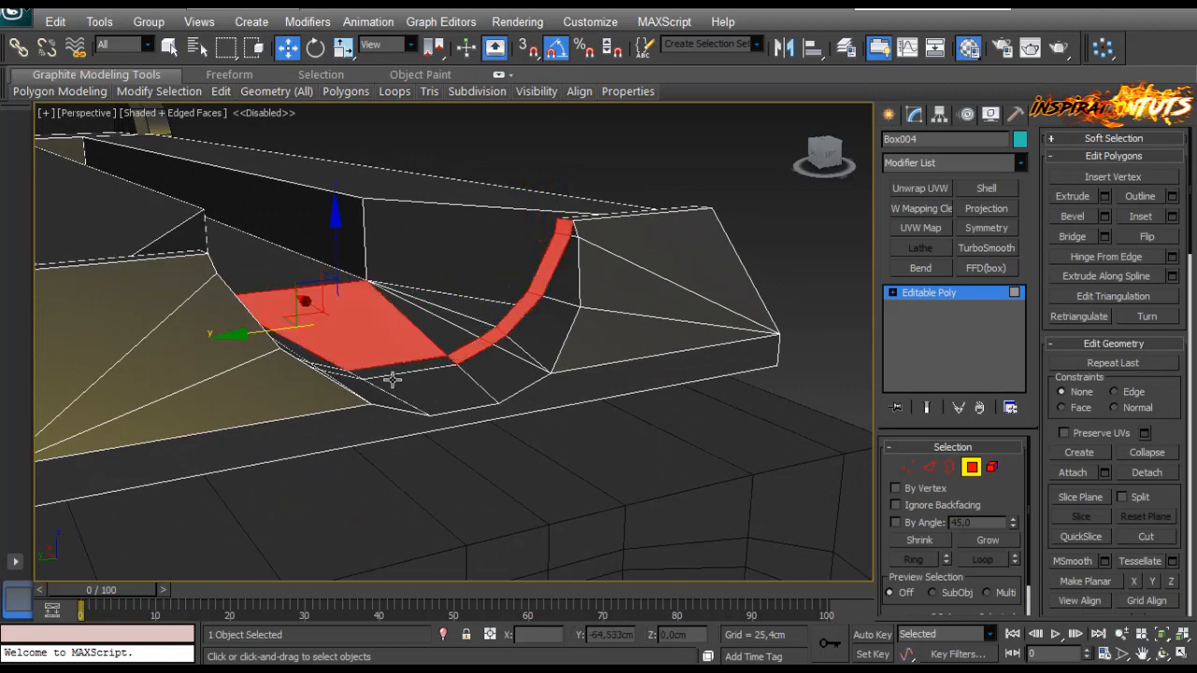
{"action": "middle_click_drag", "start_coordinate": [363, 399], "coordinate": [283, 440], "text": "alt"}
{"action": "left_click", "coordinate": [270, 439], "text": "alt"}
{"action": "left_click", "coordinate": [258, 490], "text": "ctrl"}
{"action": "left_click", "coordinate": [171, 496], "text": "ctrl"}
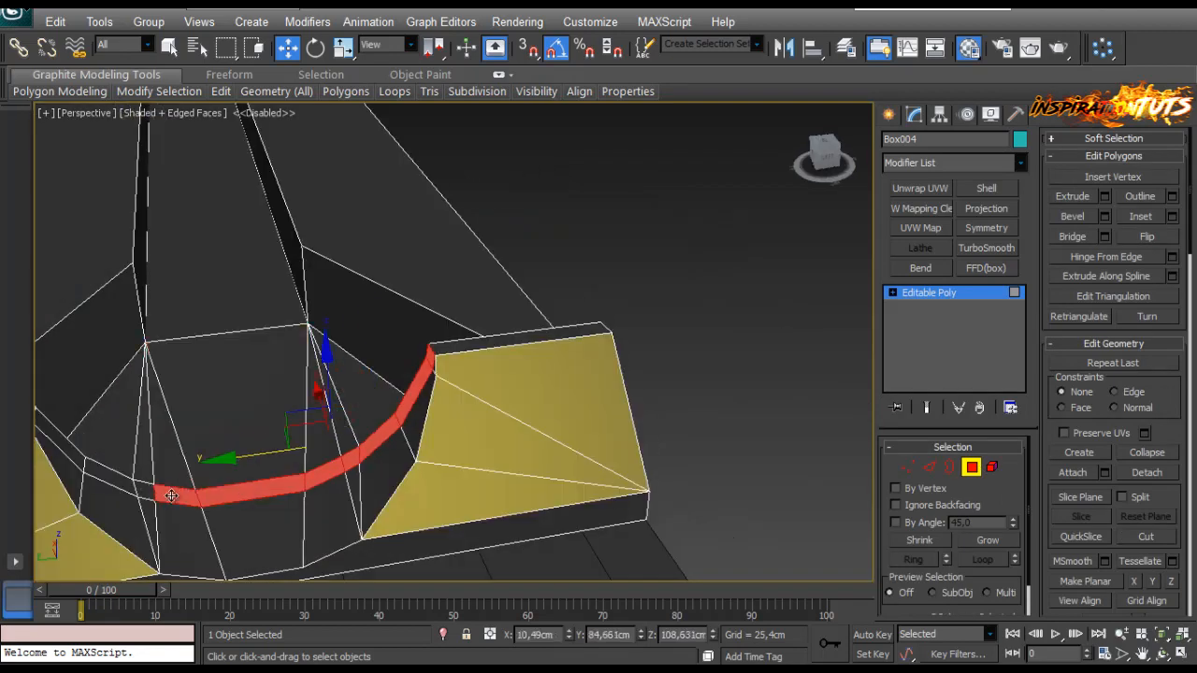
{"action": "left_click", "coordinate": [113, 482], "text": "ctrl"}
{"action": "left_click", "coordinate": [66, 438], "text": "ctrl"}
{"action": "middle_click_drag", "start_coordinate": [66, 438], "coordinate": [187, 347], "text": "alt"}
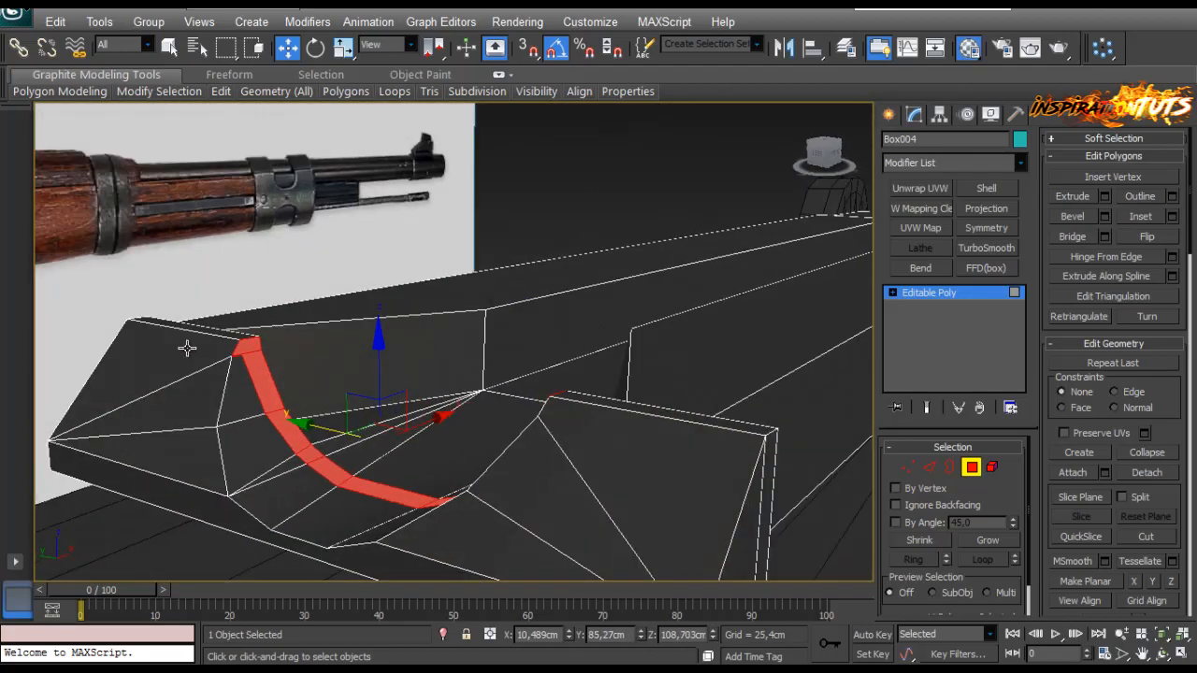
Step: Cut a short edge across the strip's end polygon at the upper rim and split the strip edge beside it
{"action": "scroll", "coordinate": [280, 344], "scroll_direction": "up", "scroll_amount": 3}
{"action": "middle_click_drag", "start_coordinate": [307, 355], "coordinate": [354, 356]}
{"action": "left_click", "coordinate": [911, 465]}
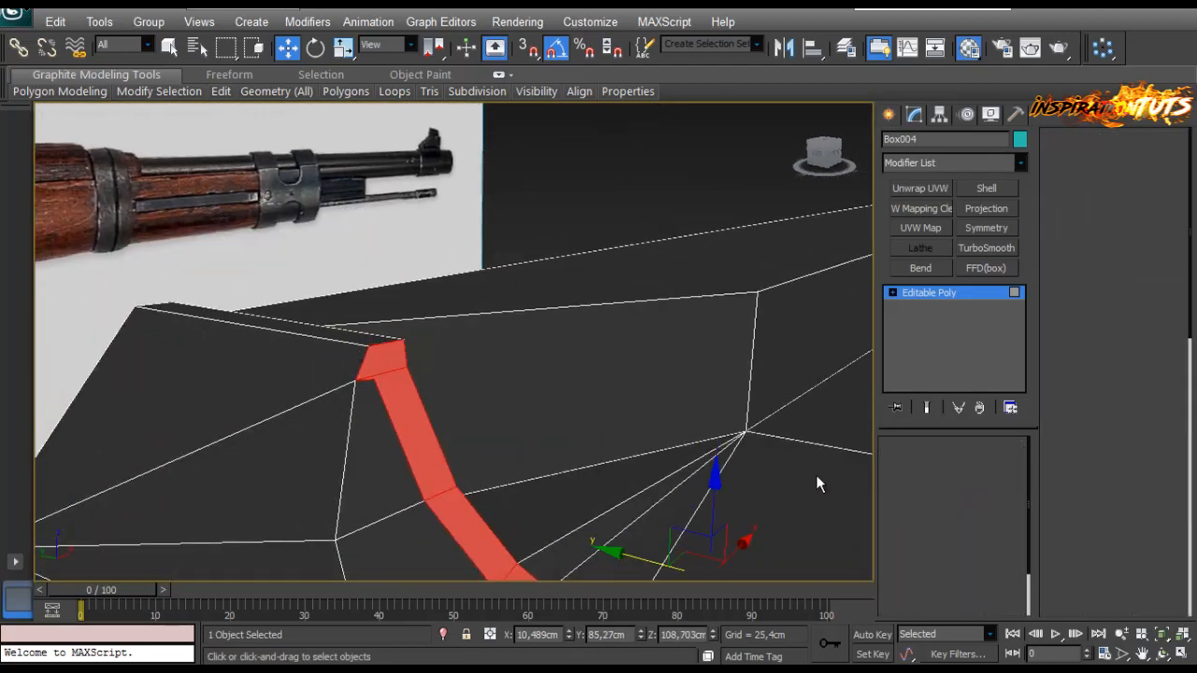
{"action": "right_click", "coordinate": [371, 409]}
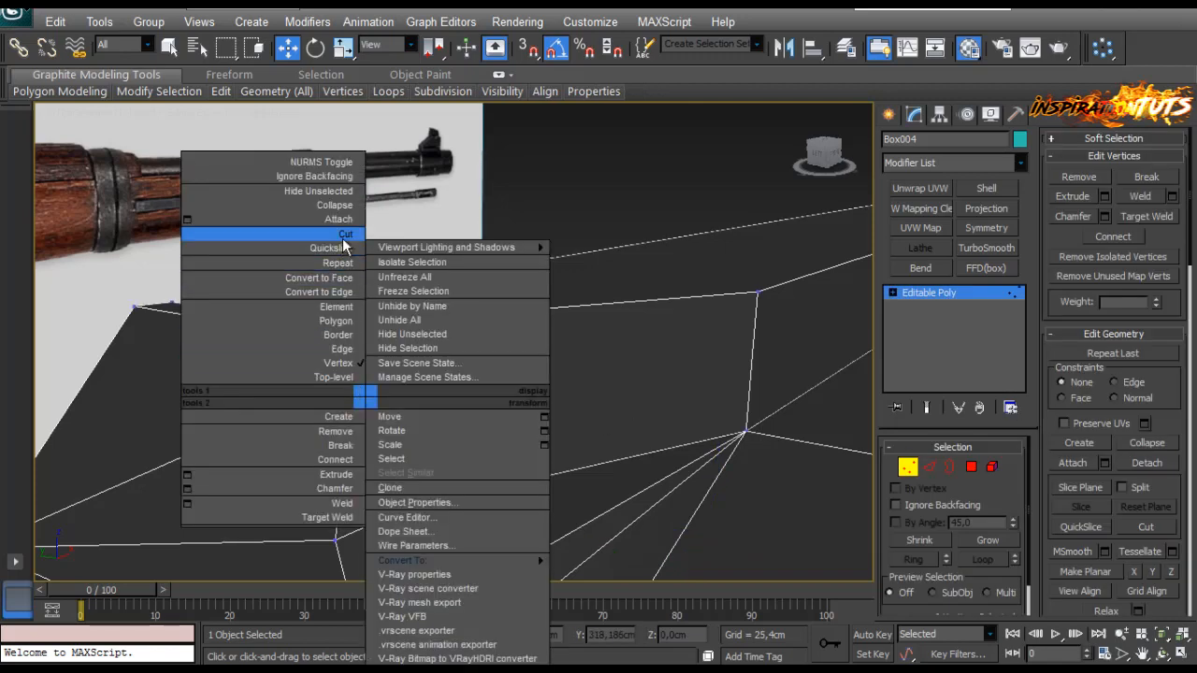
{"action": "left_click", "coordinate": [308, 481]}
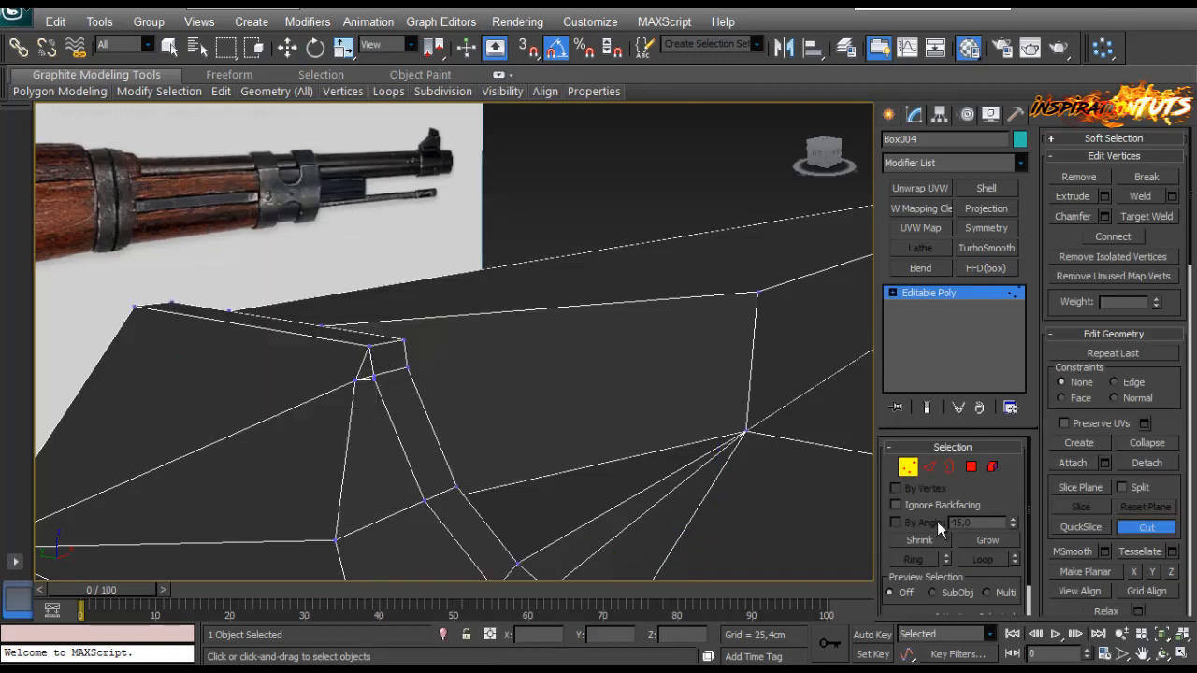
{"action": "key", "text": "w"}
{"action": "key", "text": "2"}
{"action": "left_click", "coordinate": [378, 393]}
{"action": "right_click", "coordinate": [365, 382]}
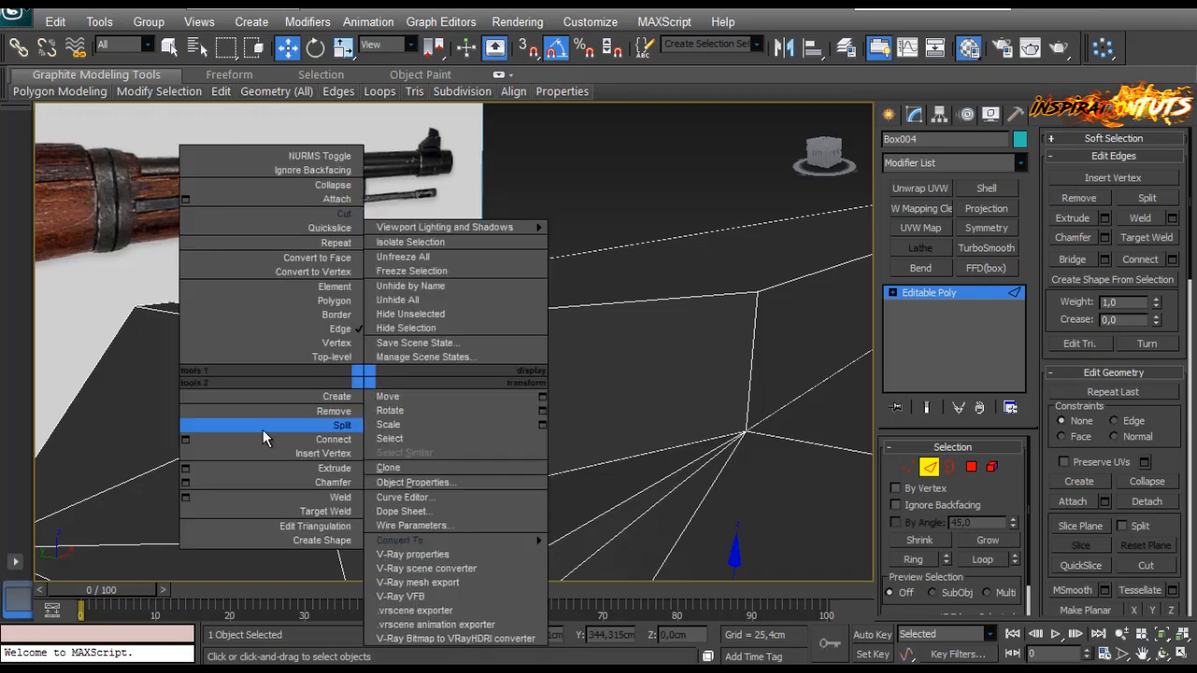
{"action": "left_click", "coordinate": [262, 425]}
{"action": "left_click", "coordinate": [406, 422]}
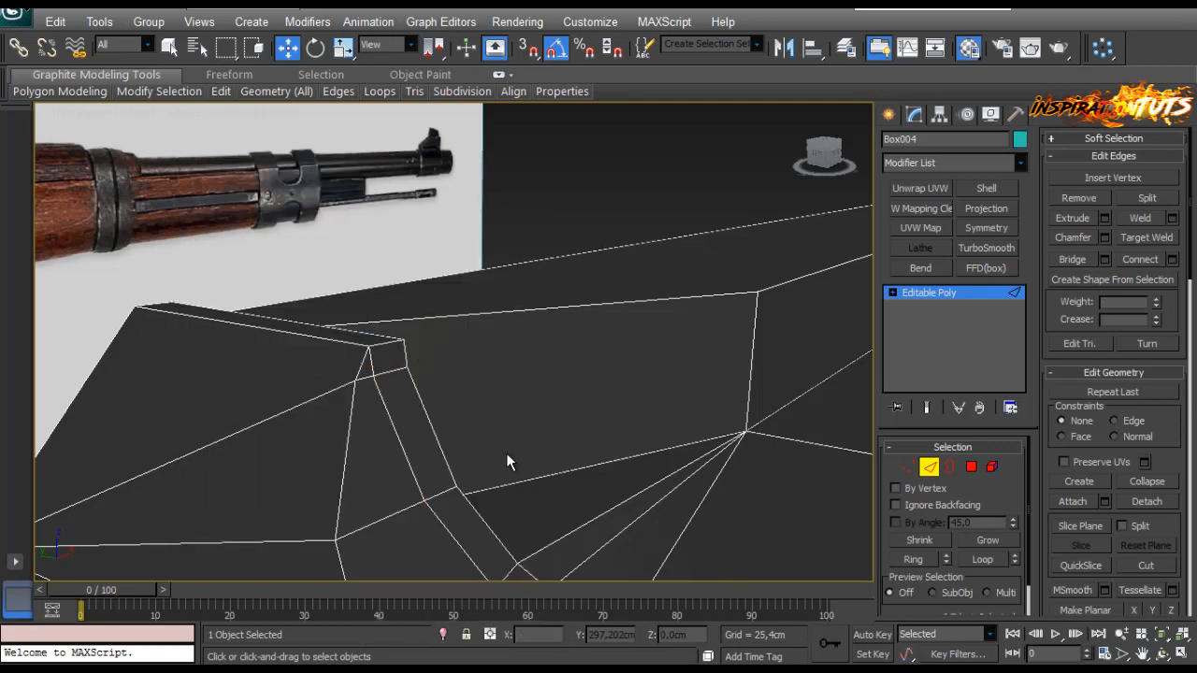
Step: Refine the polygon selection to the complete narrow strip, excluding the wide polygon beside it
{"action": "key", "text": "4"}
{"action": "left_click", "coordinate": [368, 377]}
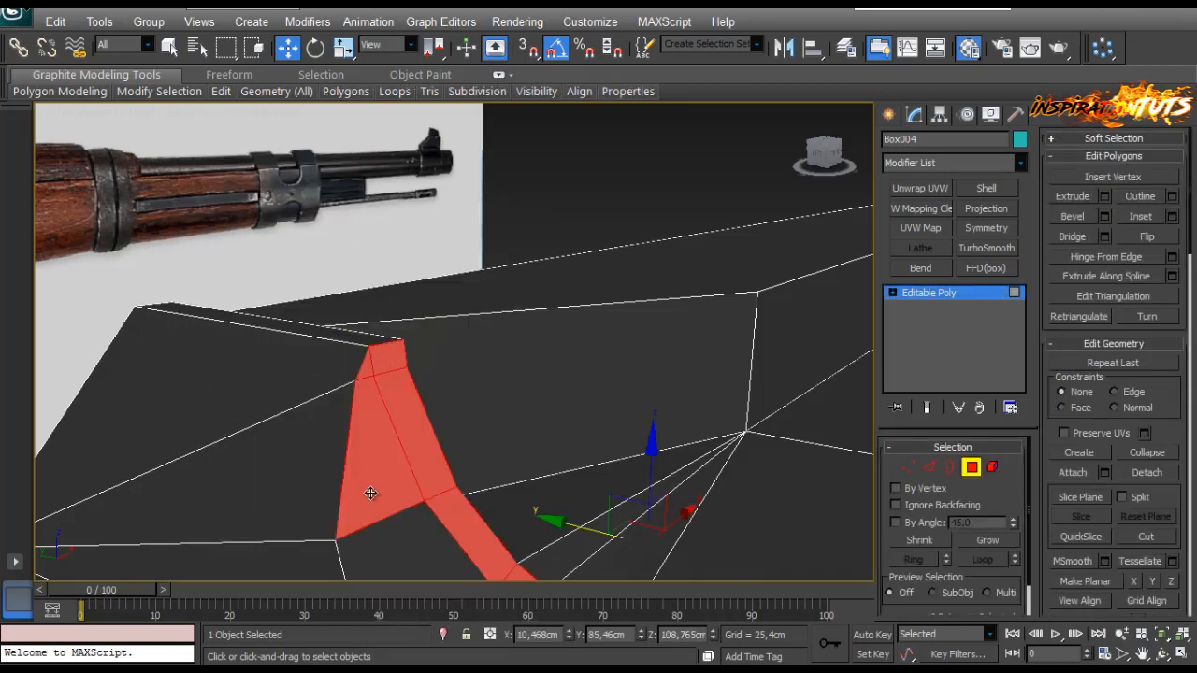
{"action": "left_click", "coordinate": [380, 422], "text": "shift"}
{"action": "key", "text": "z"}
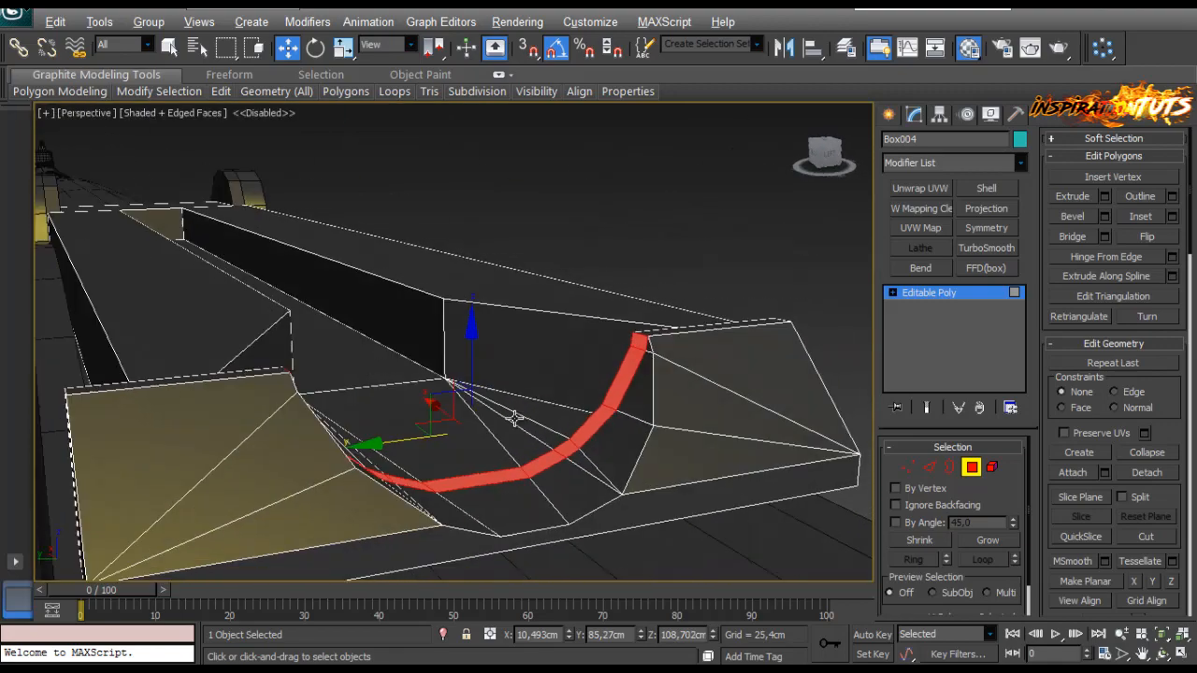
Step: Extrude the selected strip polygons 0.35 cm along their local normals
{"action": "left_click", "coordinate": [484, 351]}
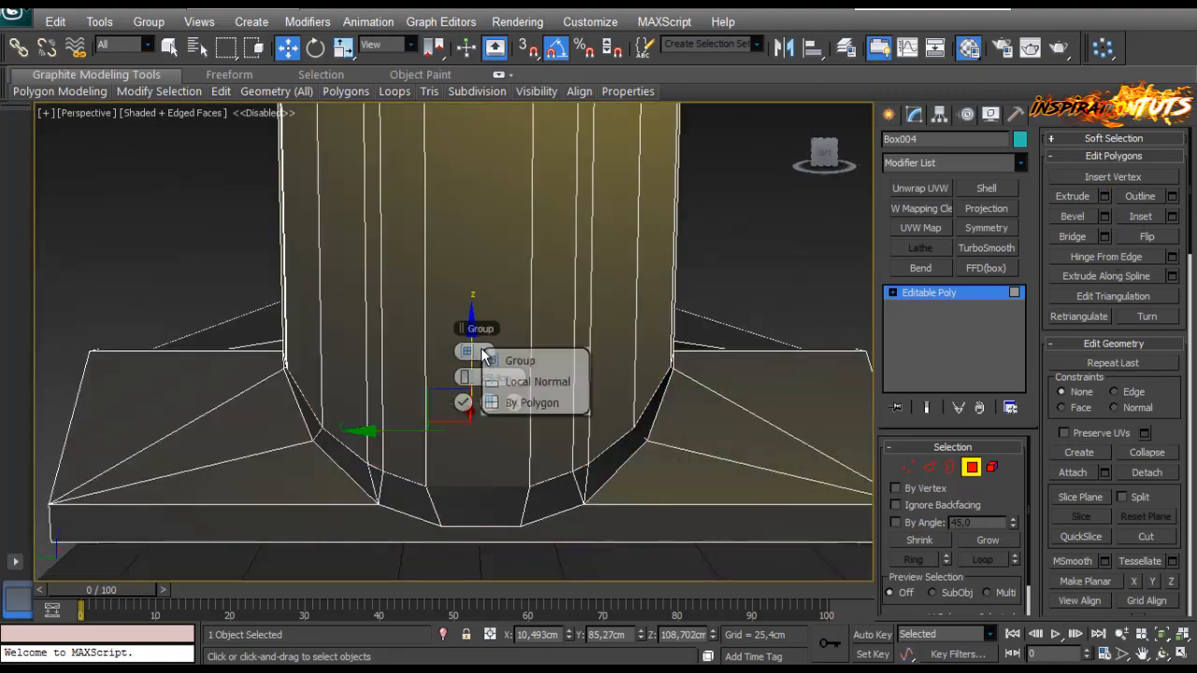
{"action": "left_click", "coordinate": [506, 362]}
{"action": "left_click", "coordinate": [478, 352]}
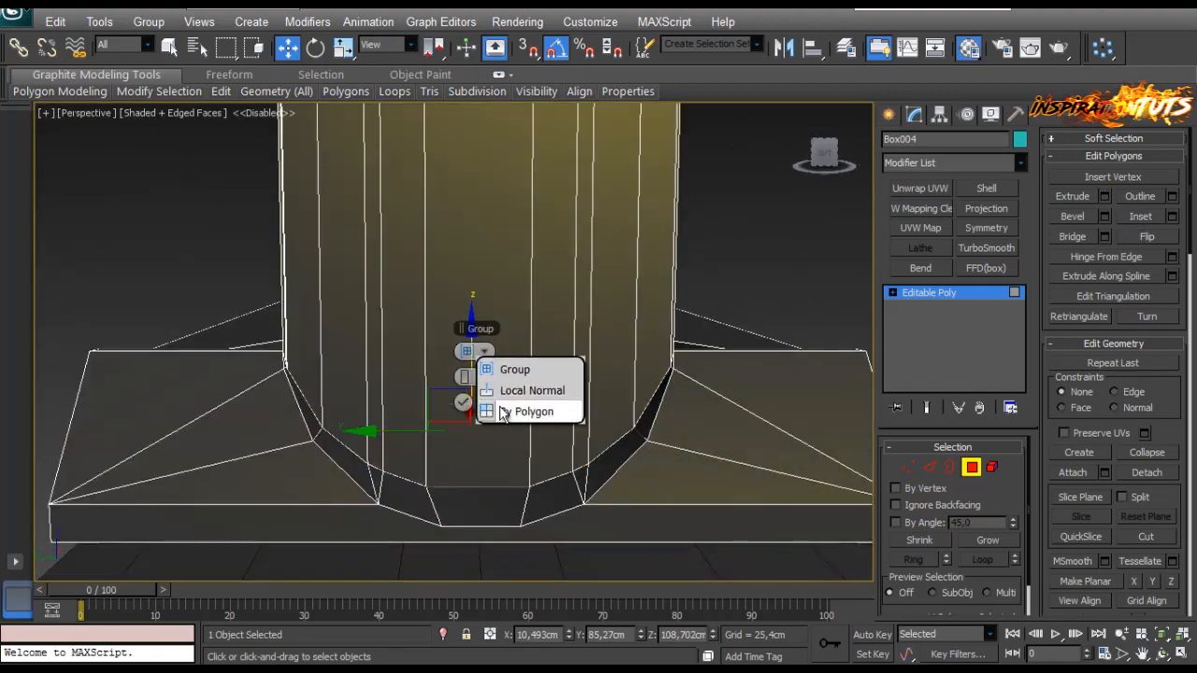
{"action": "left_click", "coordinate": [508, 413]}
{"action": "left_click", "coordinate": [478, 352]}
{"action": "left_click", "coordinate": [507, 414]}
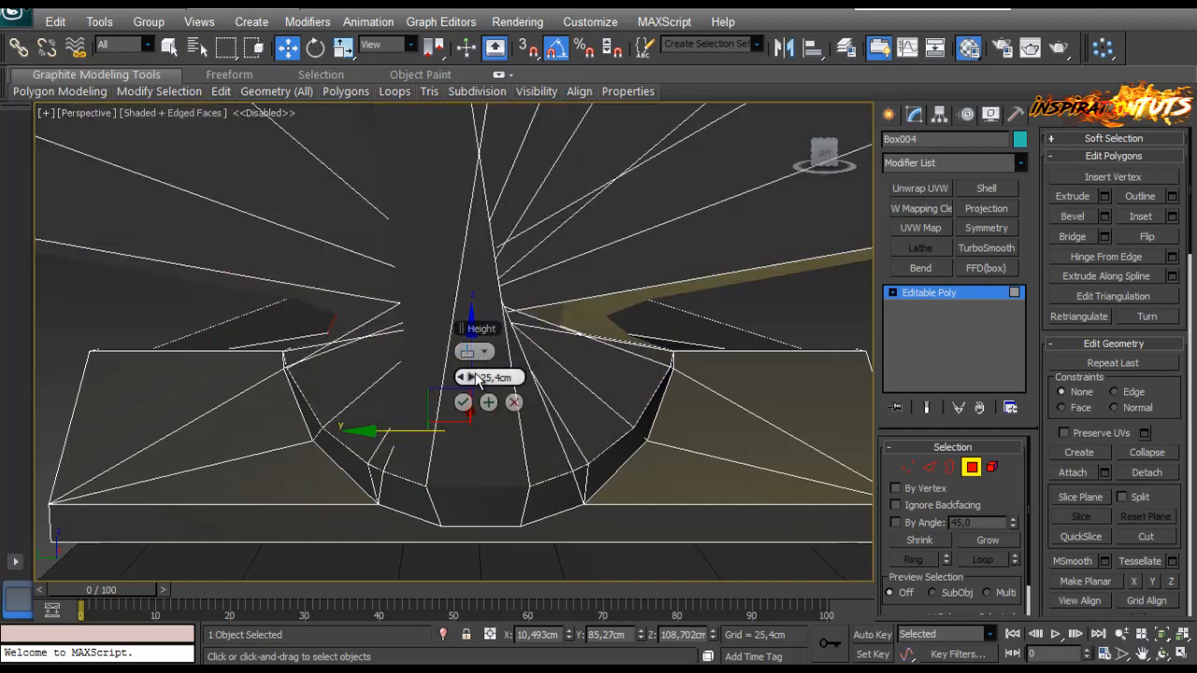
{"action": "left_click_drag", "start_coordinate": [479, 377], "coordinate": [477, 378]}
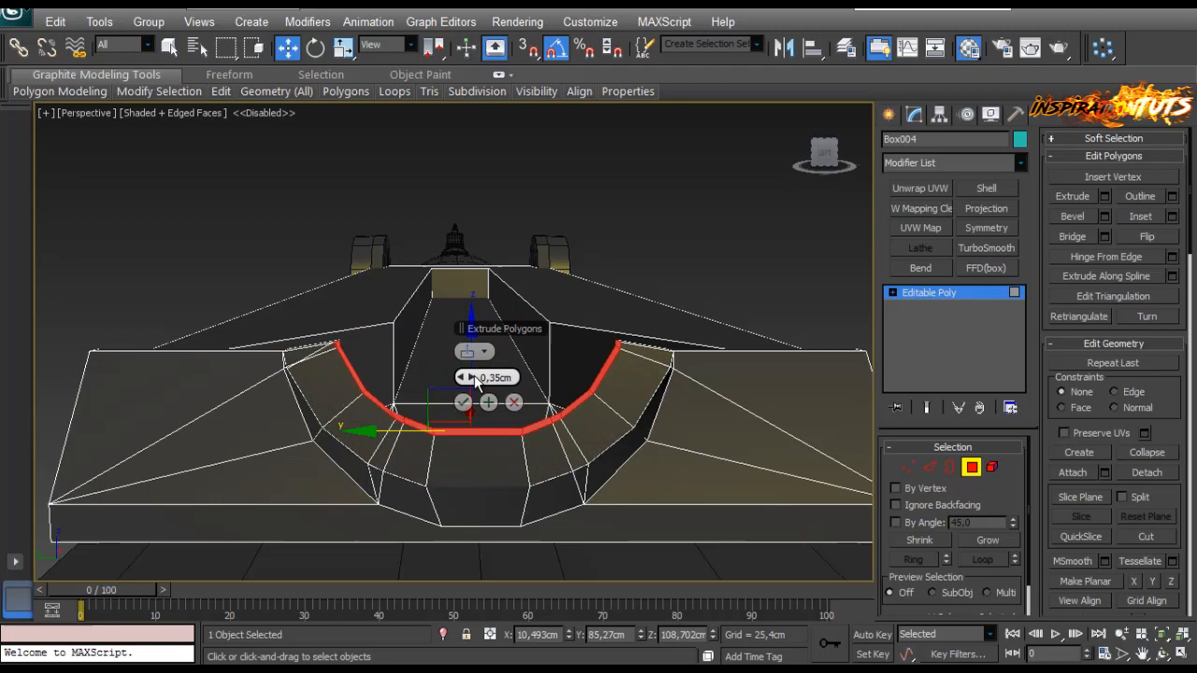
{"action": "left_click", "coordinate": [515, 403]}
{"action": "middle_click_drag", "start_coordinate": [393, 360], "coordinate": [387, 430], "text": "alt"}
{"action": "left_click", "coordinate": [1105, 198]}
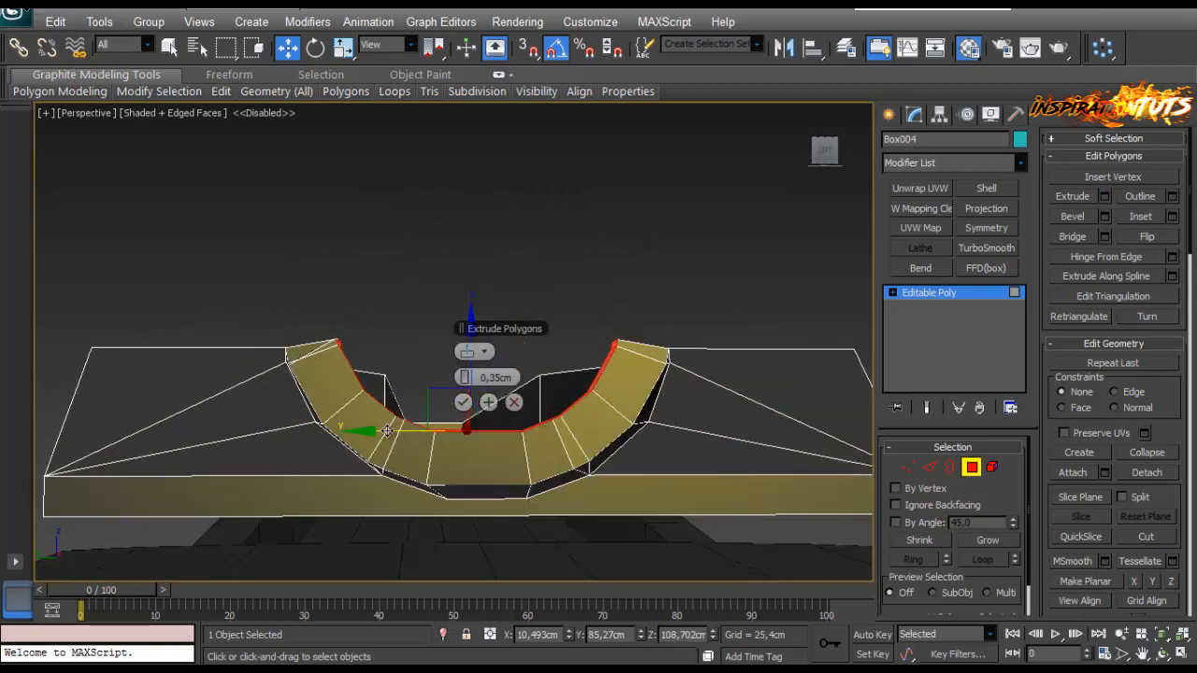
{"action": "left_click", "coordinate": [463, 403]}
Step: Scale the extruded strip polygons around the round seat down to a smaller, narrower arc and raise them vertically in stages
{"action": "key", "text": "r"}
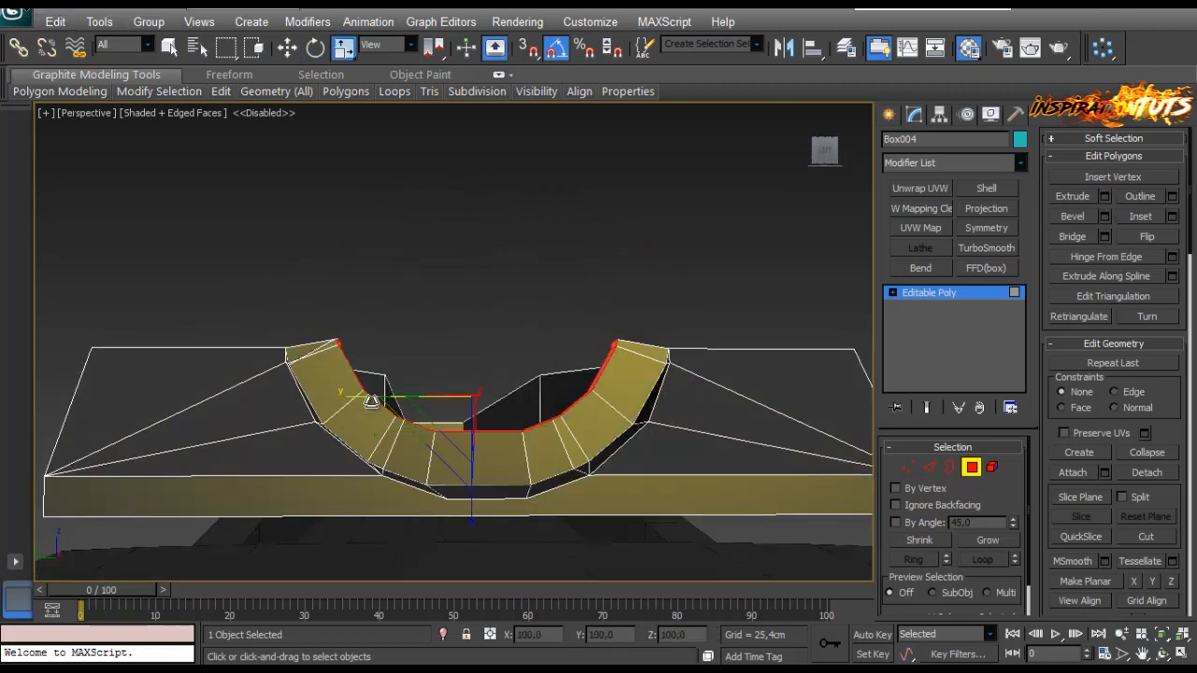
{"action": "left_click_drag", "start_coordinate": [370, 397], "coordinate": [422, 433]}
{"action": "scroll", "coordinate": [476, 459], "scroll_direction": "up", "scroll_amount": 5}
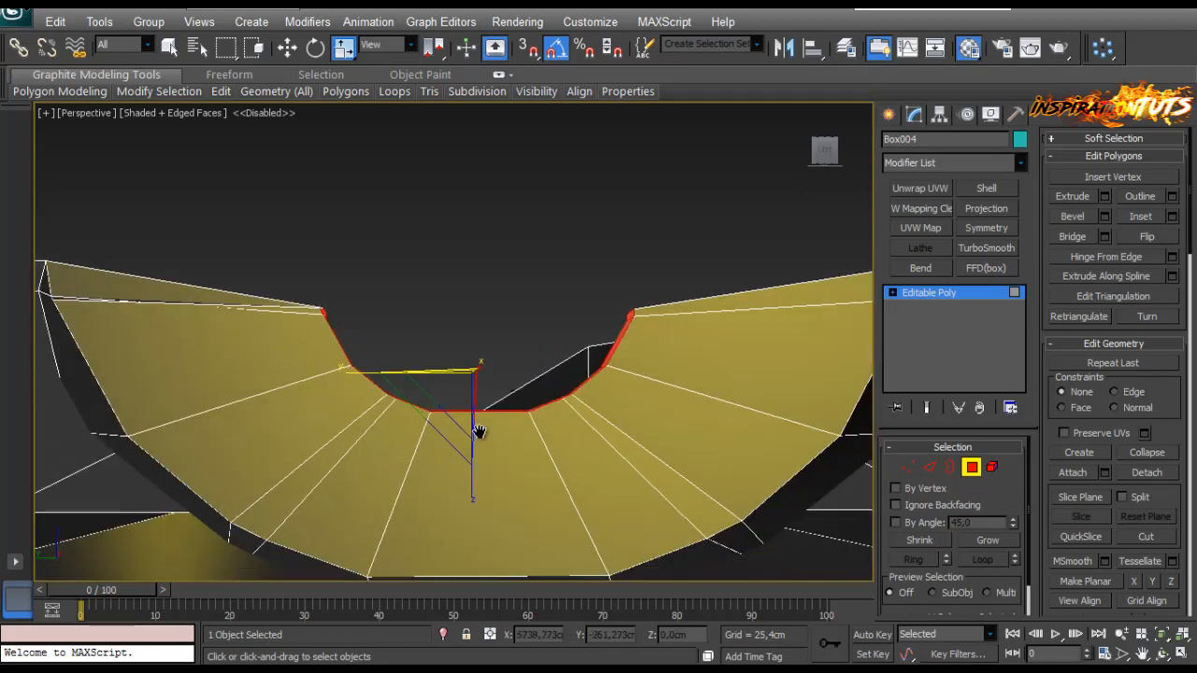
{"action": "key", "text": "w"}
{"action": "left_click_drag", "start_coordinate": [471, 325], "coordinate": [454, 304]}
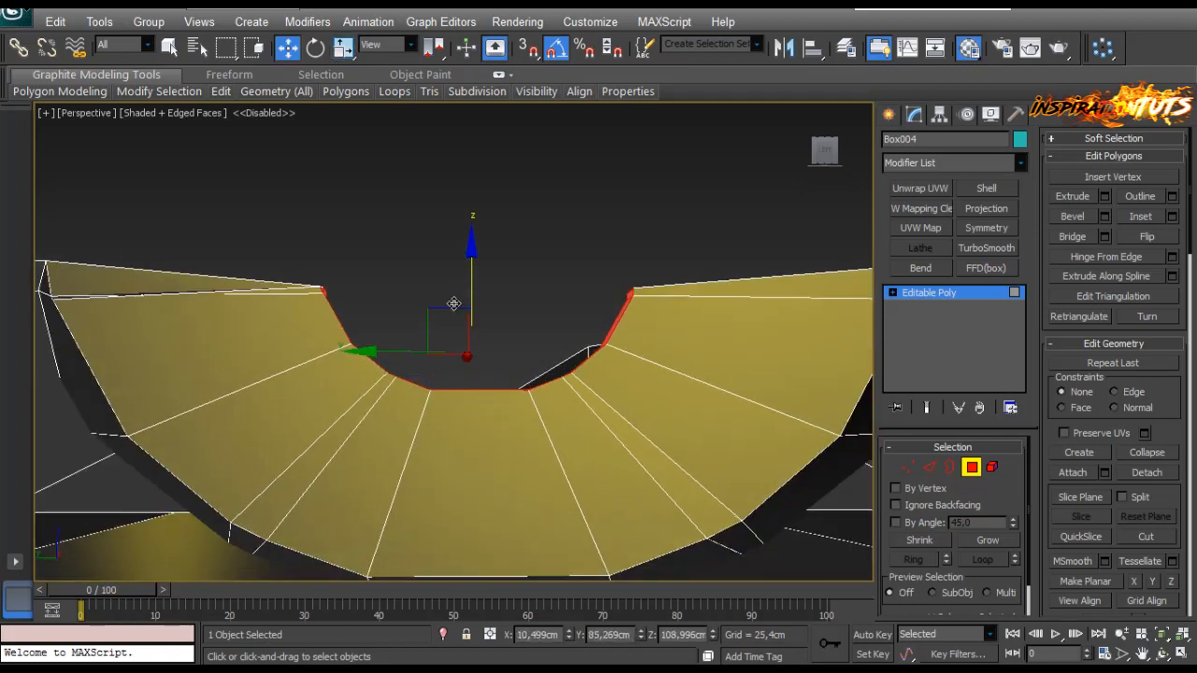
{"action": "key", "text": "r"}
{"action": "left_click_drag", "start_coordinate": [468, 356], "coordinate": [184, 452]}
{"action": "scroll", "coordinate": [371, 390], "scroll_direction": "down", "scroll_amount": 5}
{"action": "middle_click_drag", "start_coordinate": [371, 390], "coordinate": [452, 421], "text": "alt"}
{"action": "key", "text": "w"}
{"action": "left_click_drag", "start_coordinate": [467, 271], "coordinate": [449, 251]}
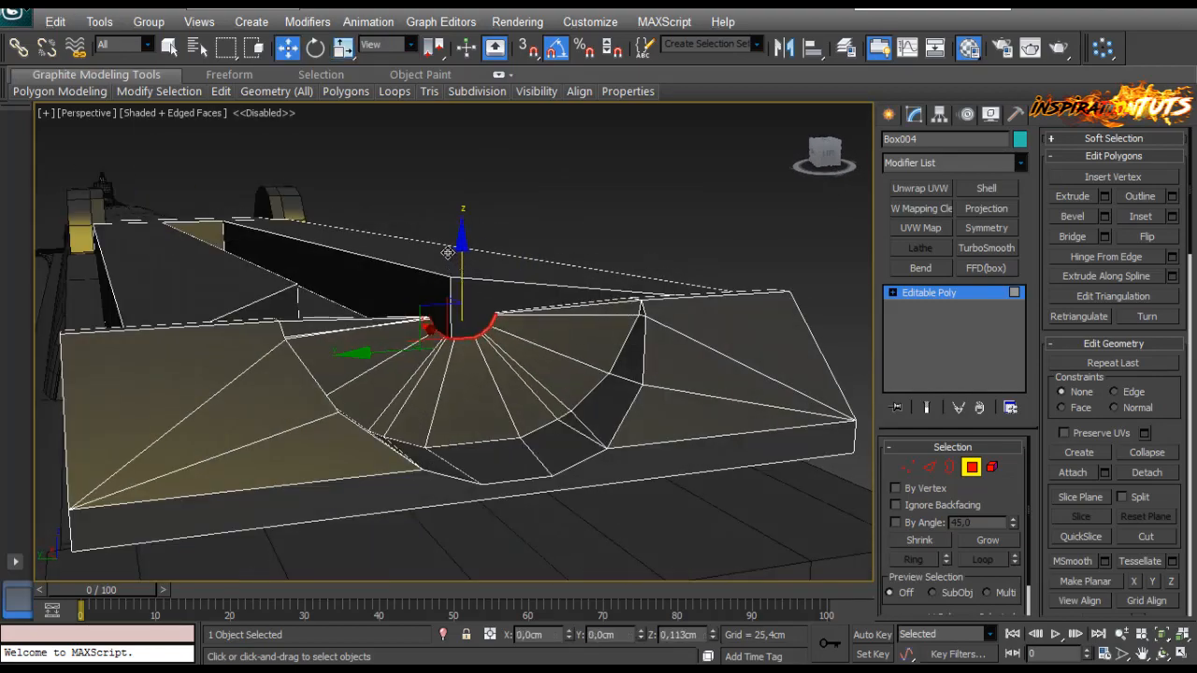
Step: Lower the outer vertex at the shrunken strip's upper end to separate it from its neighbouring vertex
{"action": "middle_click_drag", "start_coordinate": [449, 252], "coordinate": [376, 370], "text": "alt"}
{"action": "scroll", "coordinate": [423, 288], "scroll_direction": "down", "scroll_amount": 5}
{"action": "scroll", "coordinate": [468, 347], "scroll_direction": "up", "scroll_amount": 7}
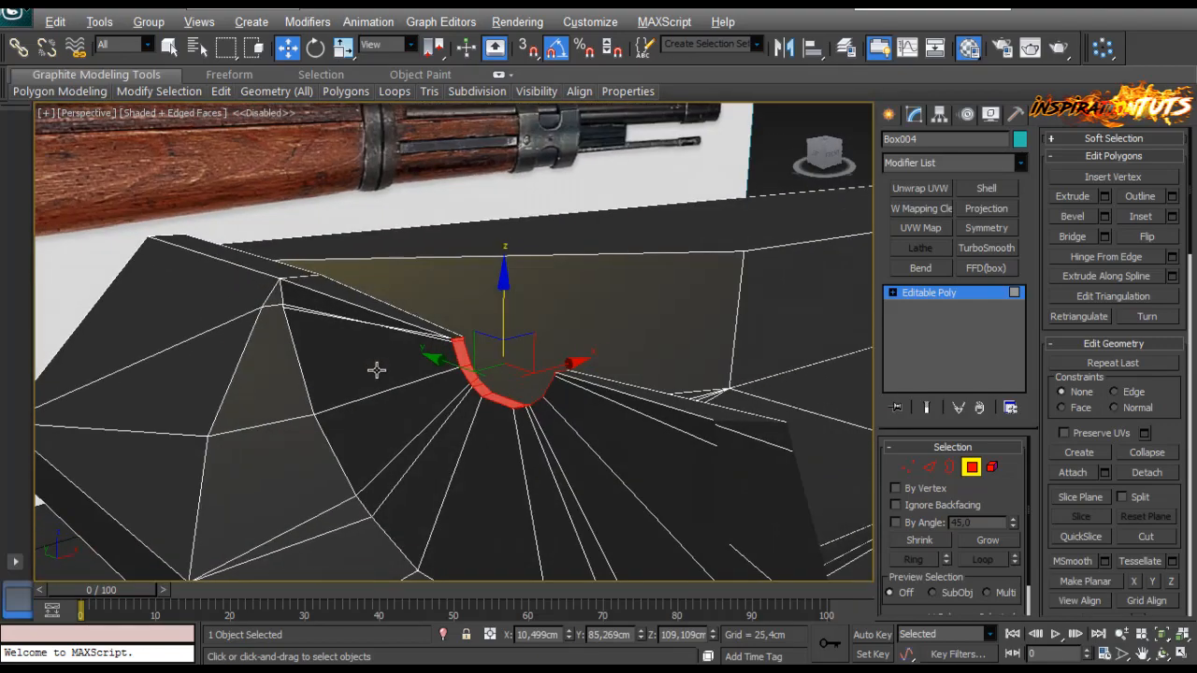
{"action": "left_click", "coordinate": [89, 113]}
{"action": "left_click", "coordinate": [145, 369]}
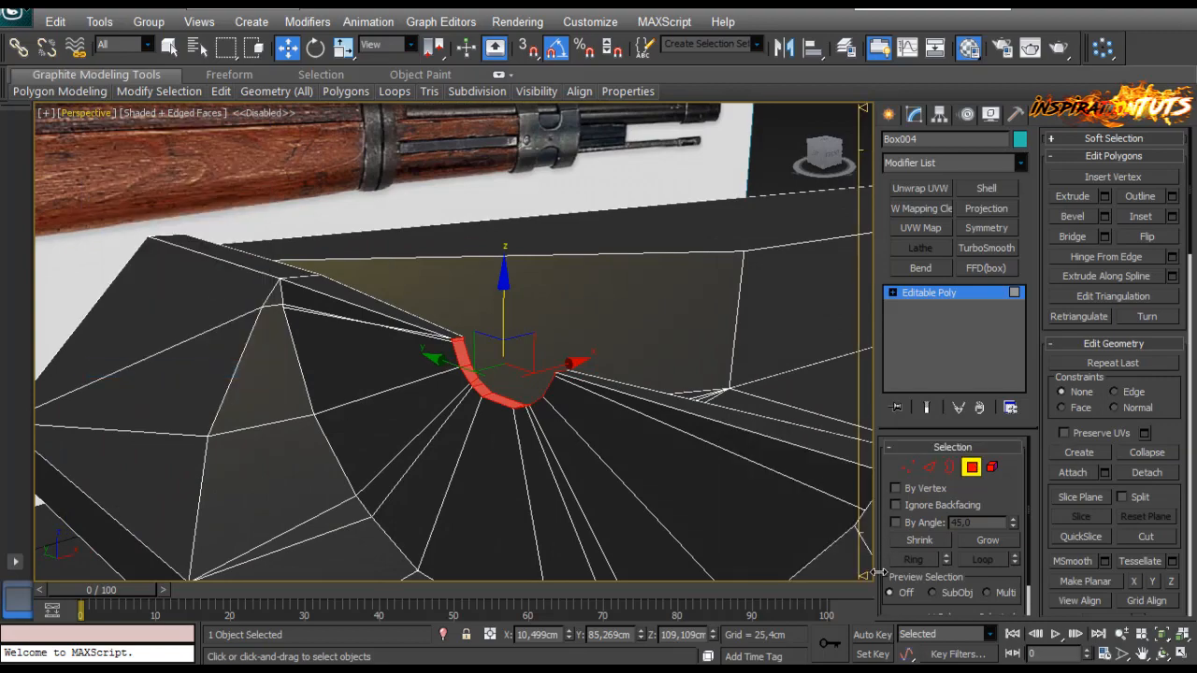
{"action": "middle_click_drag", "start_coordinate": [606, 371], "coordinate": [617, 369], "text": "alt"}
{"action": "scroll", "coordinate": [397, 316], "scroll_direction": "up", "scroll_amount": 5}
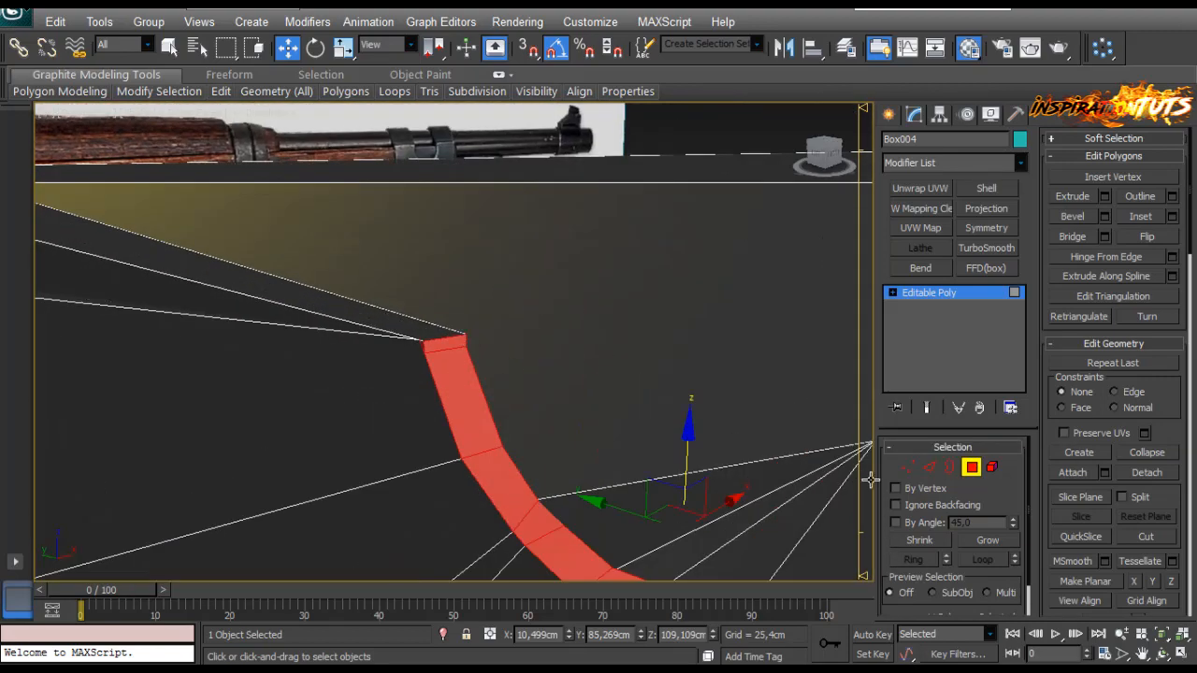
{"action": "left_click", "coordinate": [912, 469]}
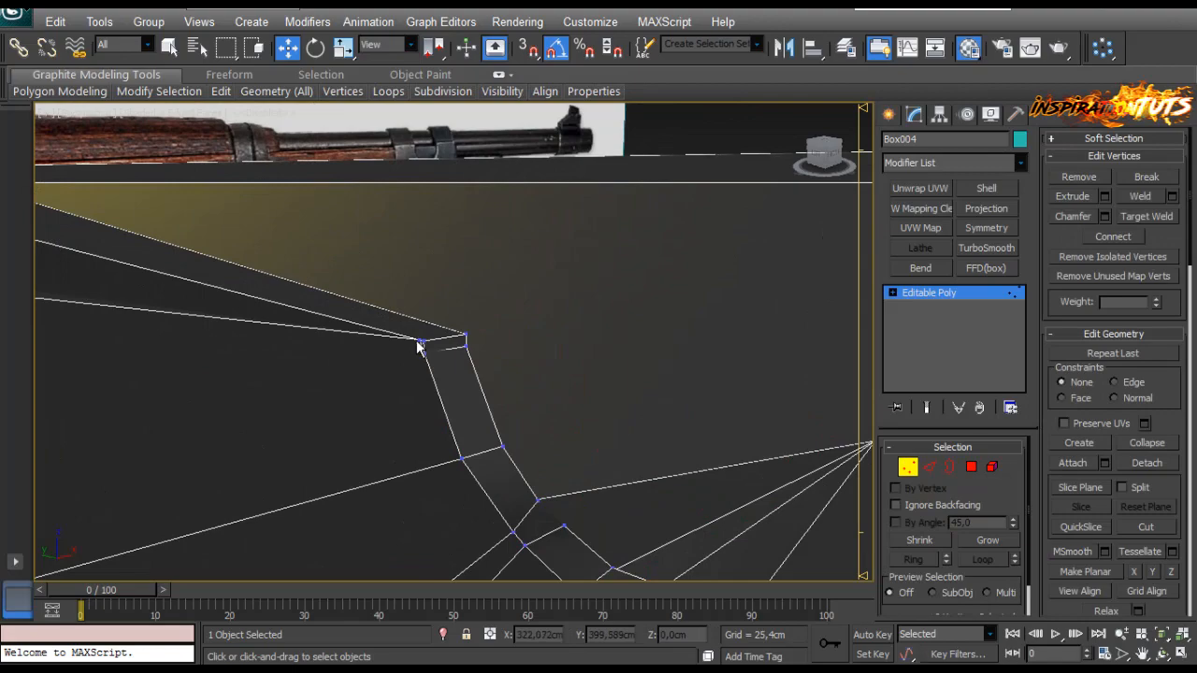
{"action": "middle_click_drag", "start_coordinate": [529, 338], "coordinate": [646, 348], "text": "alt"}
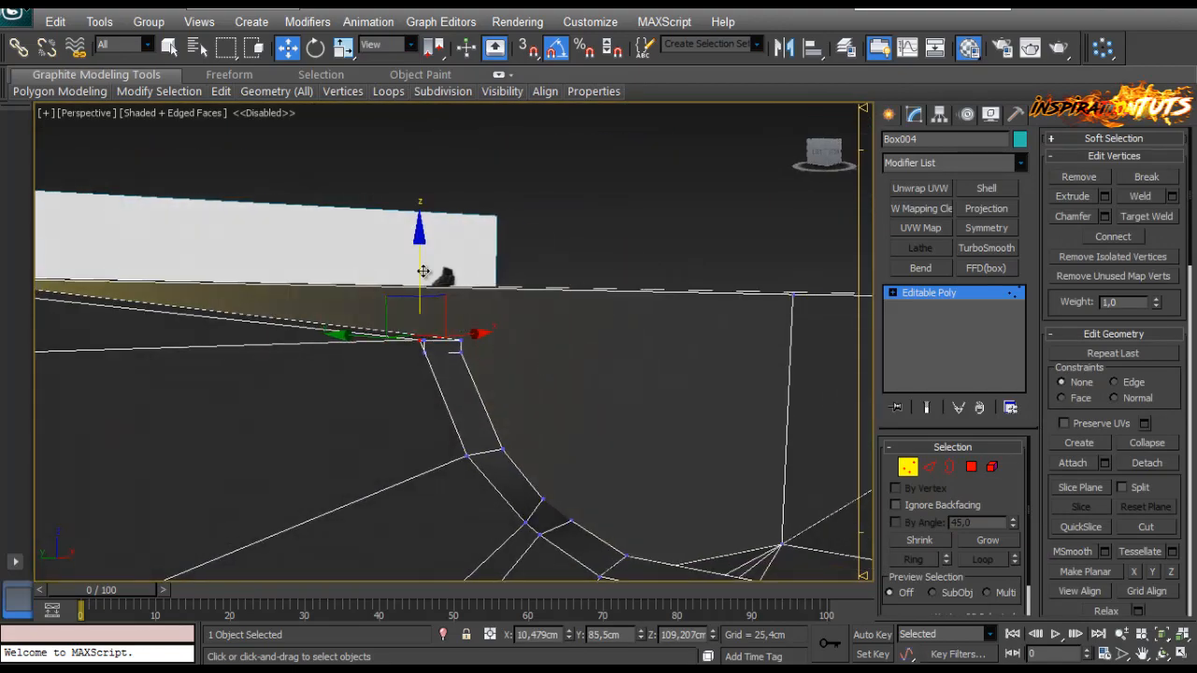
{"action": "left_click_drag", "start_coordinate": [419, 271], "coordinate": [417, 310]}
Step: Target-weld the lowered vertex onto the strip corner above it and weld the matching vertex pair on the seat's outer rim
{"action": "middle_click_drag", "start_coordinate": [438, 347], "coordinate": [561, 342], "text": "alt"}
{"action": "left_click", "coordinate": [1129, 219]}
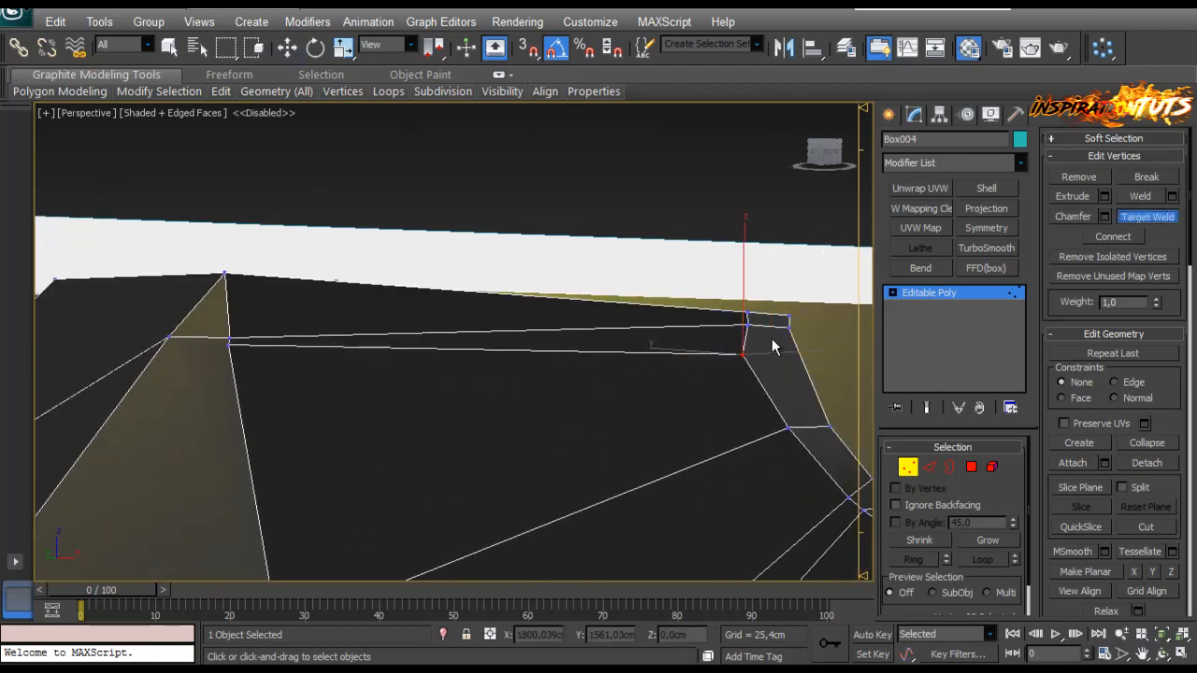
{"action": "left_click", "coordinate": [748, 321]}
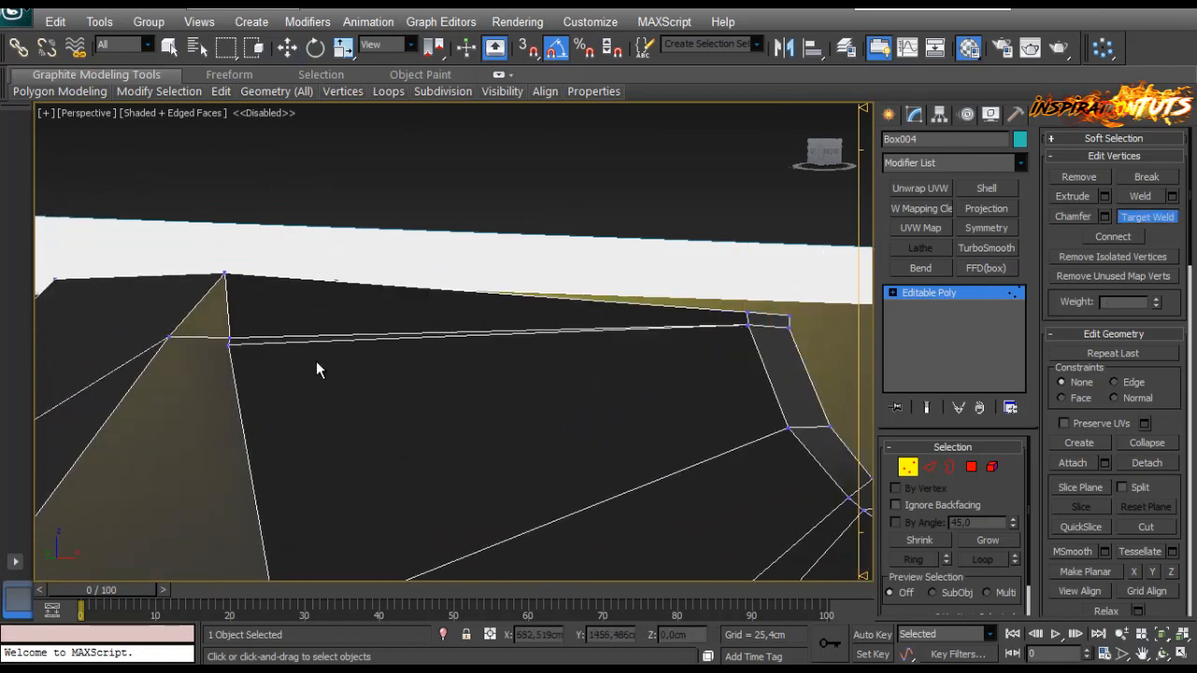
{"action": "left_click", "coordinate": [229, 339]}
Step: Examine the bar's reworked round seat and overall shape from the end and the side, leaving sub-object editing
{"action": "scroll", "coordinate": [678, 363], "scroll_direction": "down", "scroll_amount": 3}
{"action": "middle_click_drag", "start_coordinate": [596, 387], "coordinate": [244, 303], "text": "alt"}
{"action": "scroll", "coordinate": [459, 389], "scroll_direction": "down", "scroll_amount": 4}
{"action": "scroll", "coordinate": [377, 335], "scroll_direction": "down", "scroll_amount": 3}
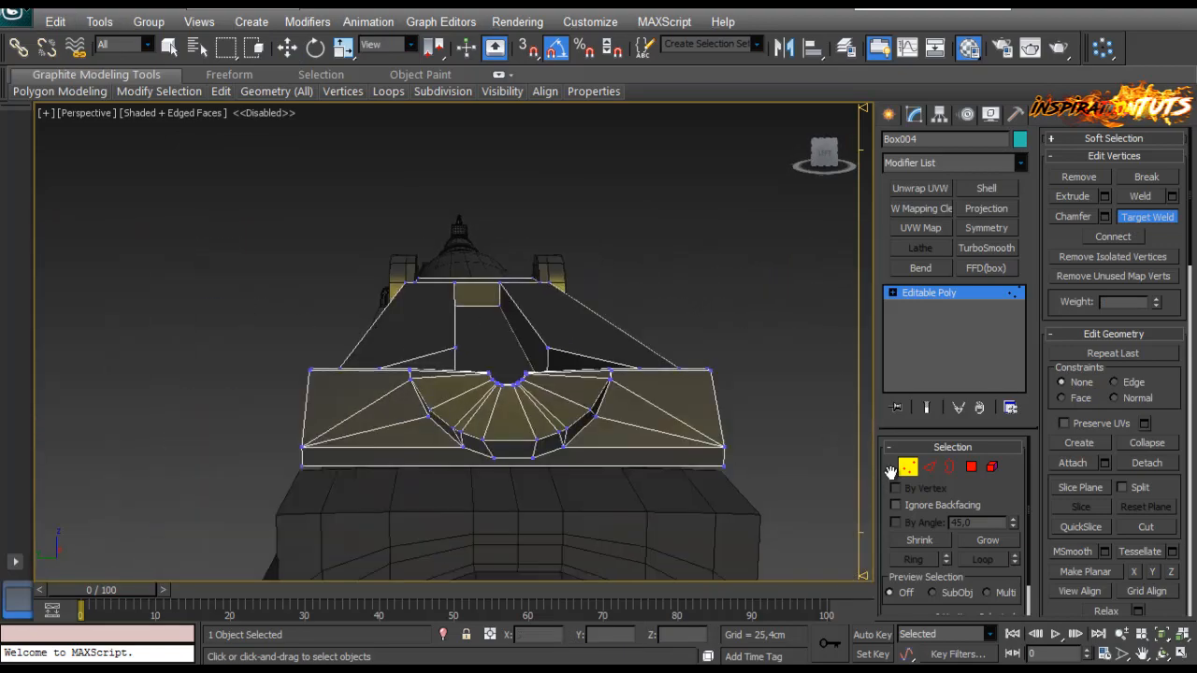
{"action": "left_click", "coordinate": [929, 467]}
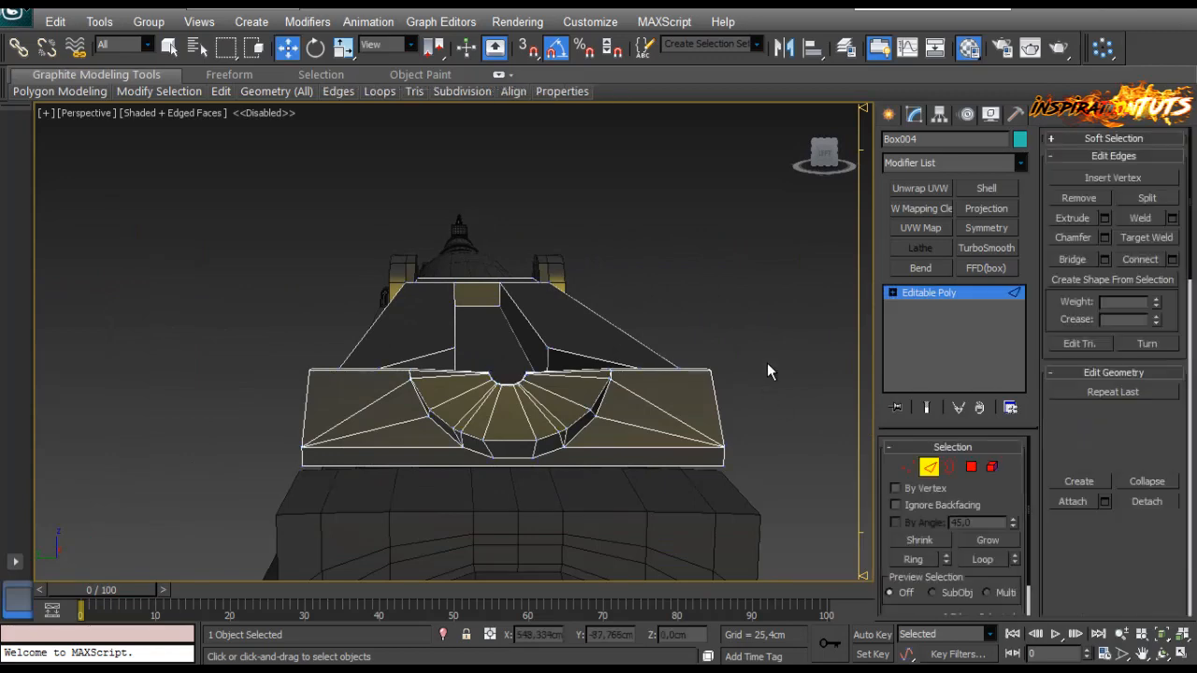
{"action": "middle_click_drag", "start_coordinate": [668, 369], "coordinate": [463, 348], "text": "alt"}
{"action": "scroll", "coordinate": [675, 395], "scroll_direction": "down", "scroll_amount": 3}
{"action": "scroll", "coordinate": [593, 380], "scroll_direction": "up", "scroll_amount": 4}
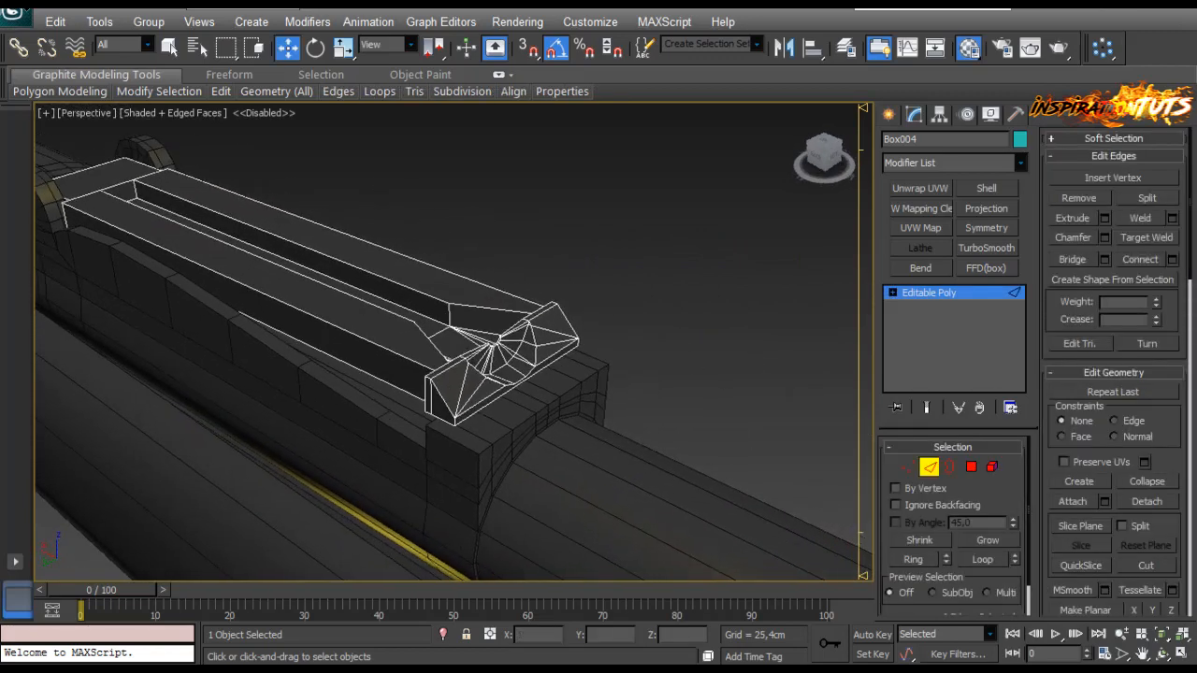
{"action": "middle_click_drag", "start_coordinate": [552, 393], "coordinate": [576, 369], "text": "alt"}
{"action": "key", "text": "2"}
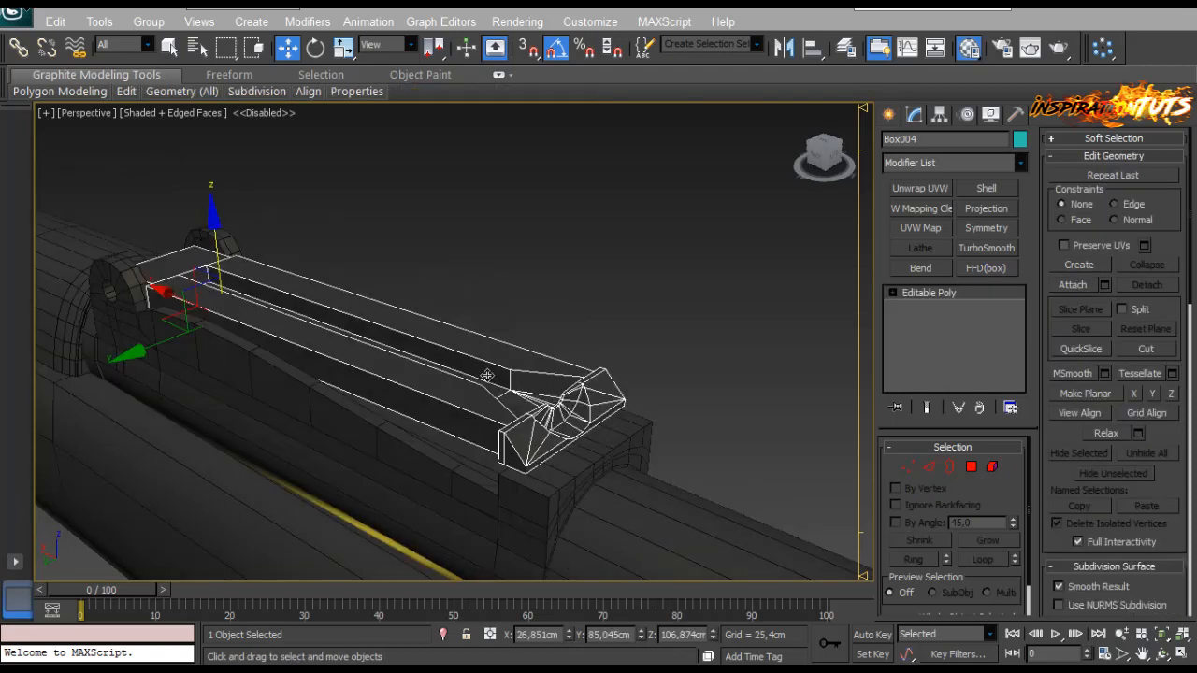
{"action": "mouse_move", "coordinate": [487, 375]}
{"action": "middle_mouse_down", "text": "alt"}
{"action": "mouse_move", "coordinate": [548, 414]}
{"action": "mouse_move", "coordinate": [478, 382]}
{"action": "middle_mouse_up", "text": "alt"}
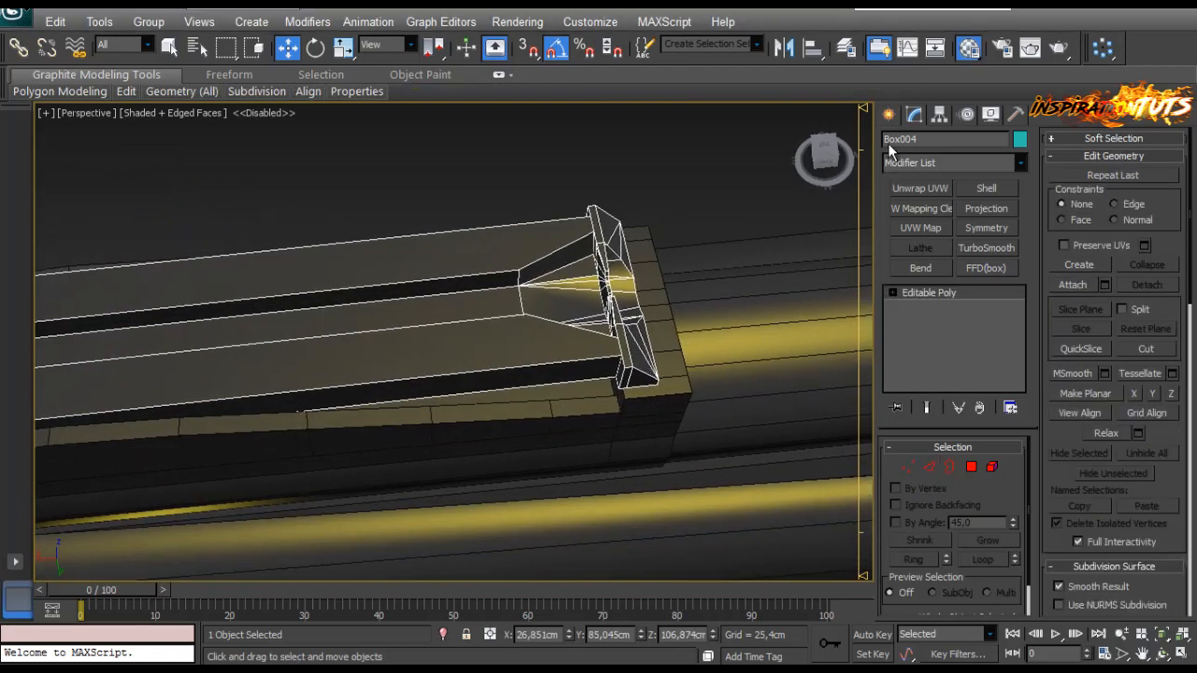
Step: Create a standard box about 2.26 by 1.9 cm and 1.37 cm deep on the bar's side edge near the seat
{"action": "left_click", "coordinate": [888, 113]}
{"action": "left_click", "coordinate": [909, 168]}
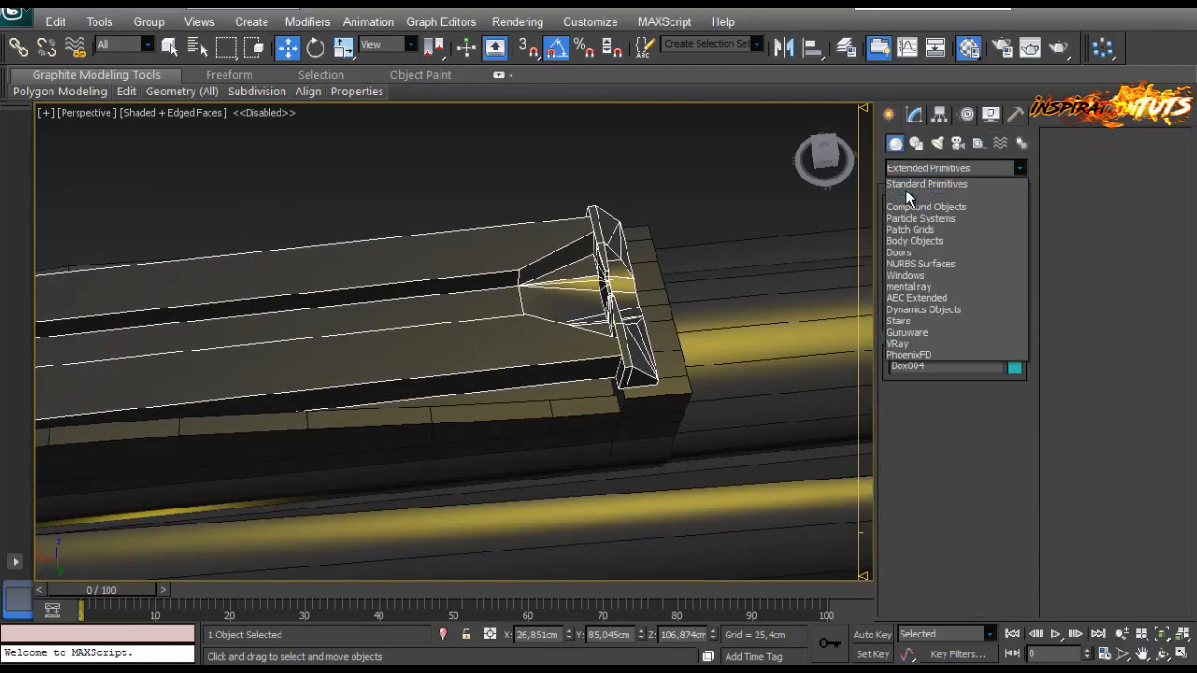
{"action": "left_click", "coordinate": [906, 194]}
{"action": "left_click", "coordinate": [909, 172]}
{"action": "left_click", "coordinate": [918, 184]}
{"action": "left_click", "coordinate": [920, 227]}
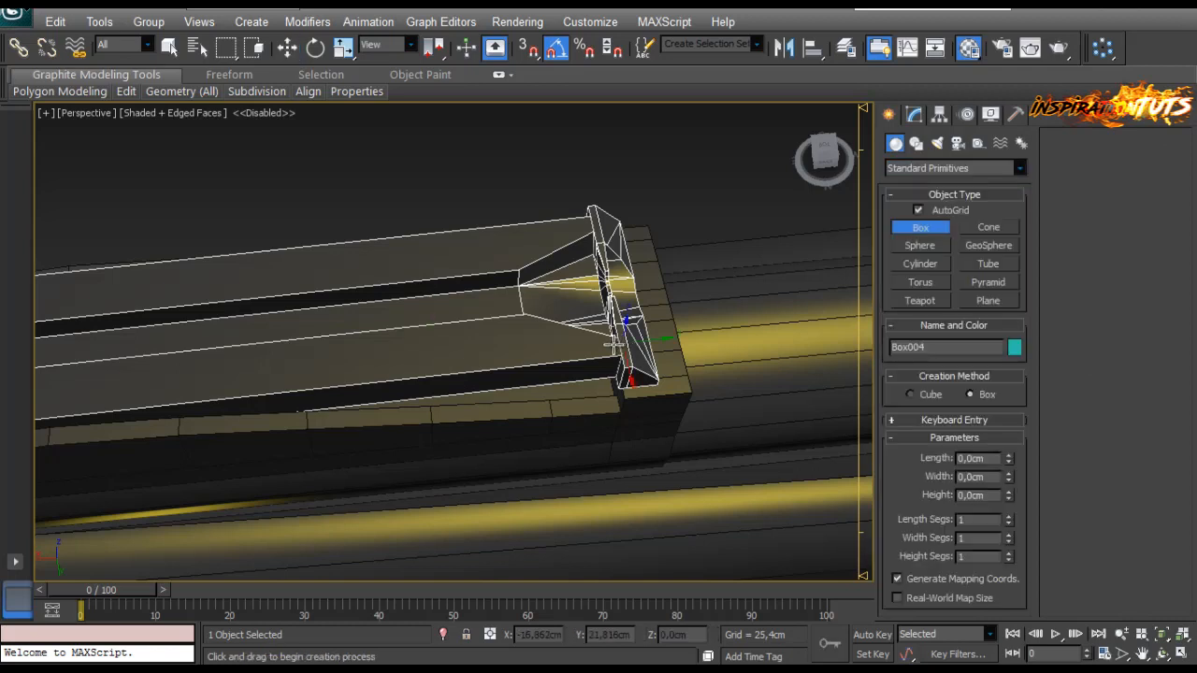
{"action": "scroll", "coordinate": [538, 344], "scroll_direction": "up", "scroll_amount": 3}
{"action": "left_click_drag", "start_coordinate": [539, 344], "coordinate": [418, 446]}
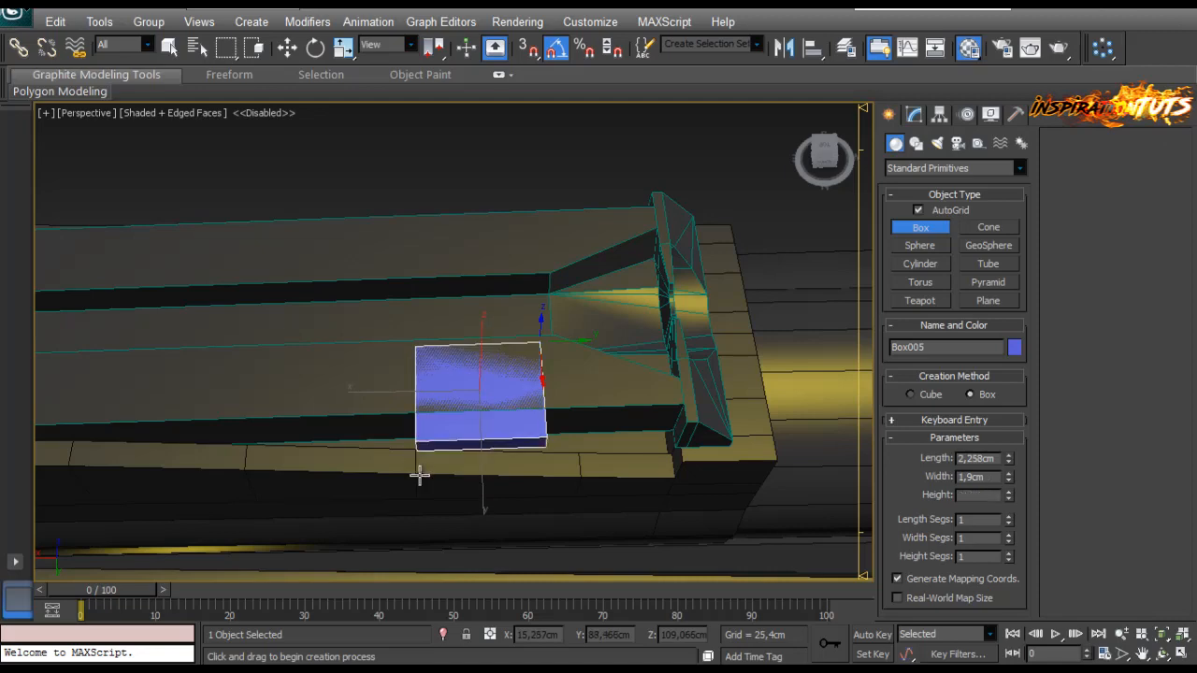
{"action": "left_click", "coordinate": [422, 516]}
{"action": "middle_click_drag", "start_coordinate": [422, 516], "coordinate": [539, 333], "text": "alt"}
{"action": "scroll", "coordinate": [539, 334], "scroll_direction": "up", "scroll_amount": 1}
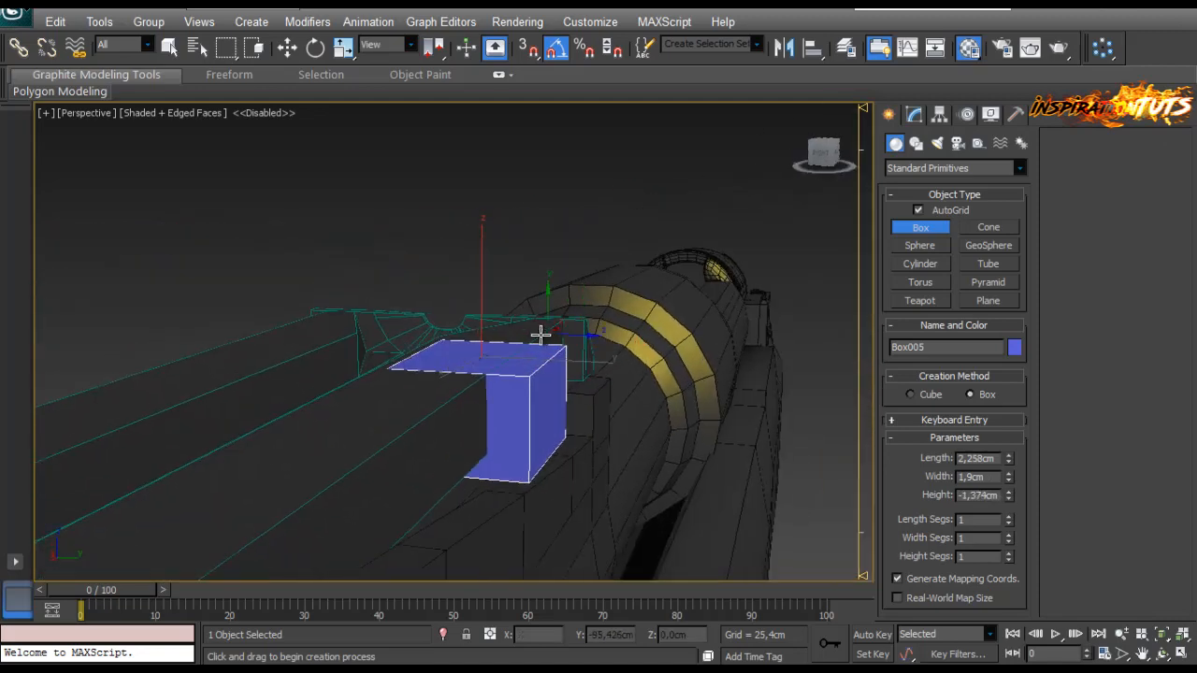
{"action": "right_click", "coordinate": [540, 334]}
Step: Raise the box about 0.14 cm so its top sits above the bar, and convert it to an Editable Poly
{"action": "scroll", "coordinate": [471, 345], "scroll_direction": "up", "scroll_amount": 2}
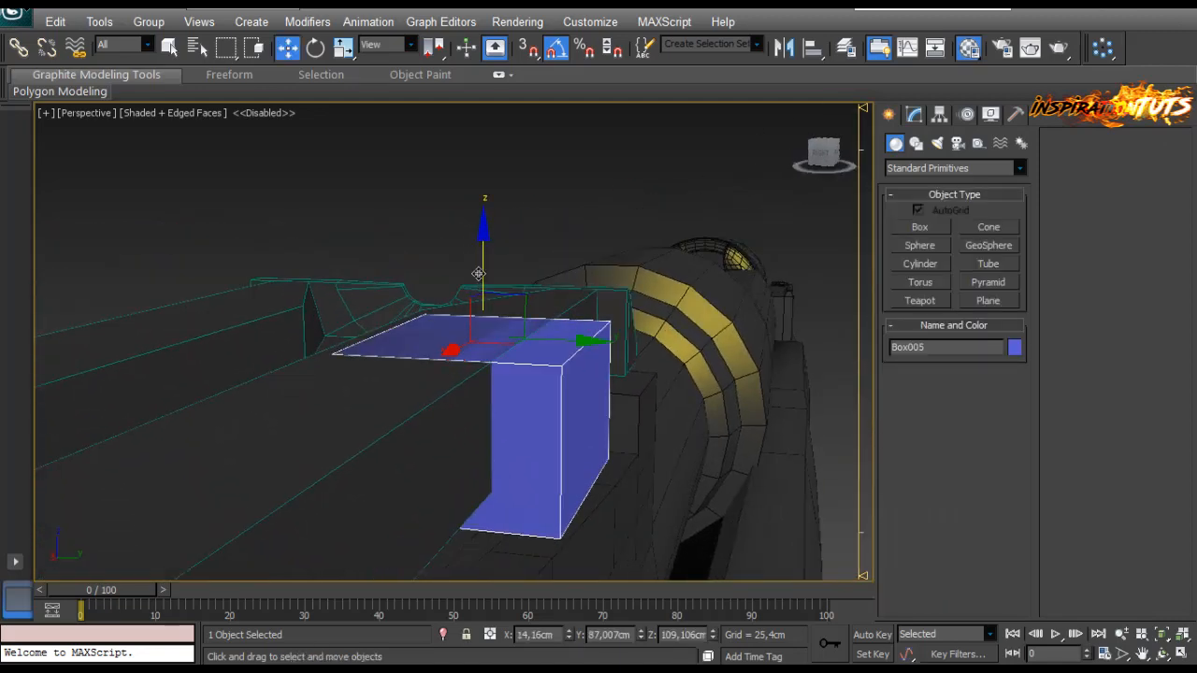
{"action": "left_click_drag", "start_coordinate": [478, 273], "coordinate": [854, 206]}
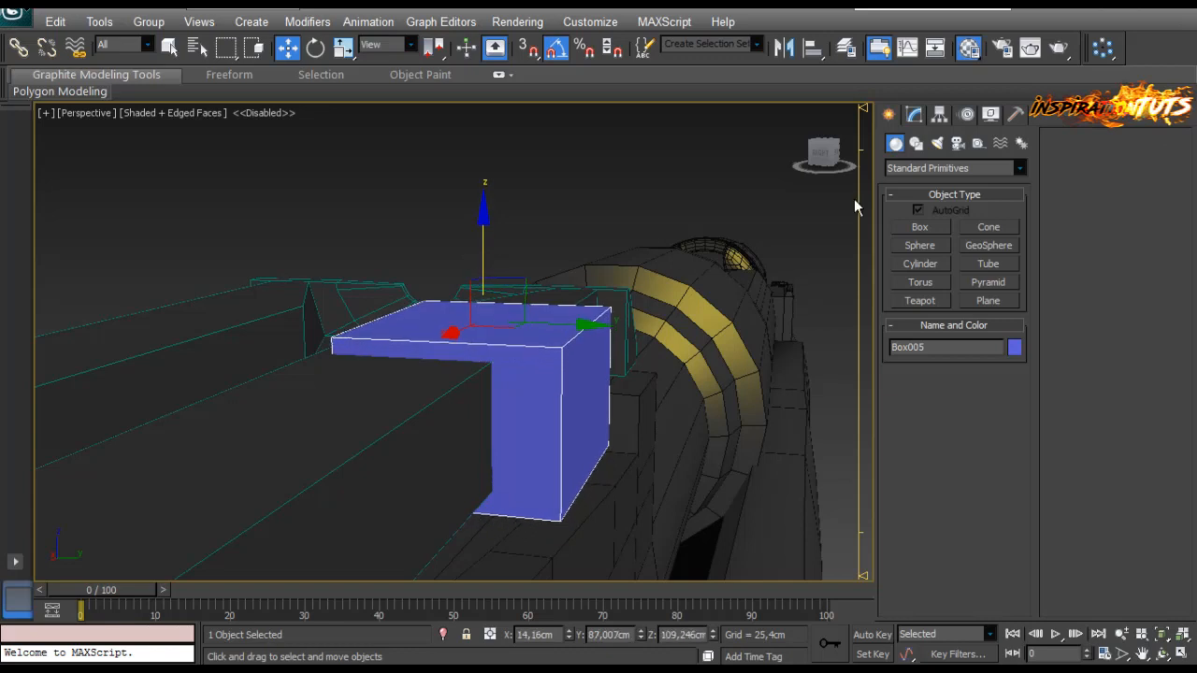
{"action": "left_click", "coordinate": [915, 114]}
{"action": "right_click", "coordinate": [538, 391]}
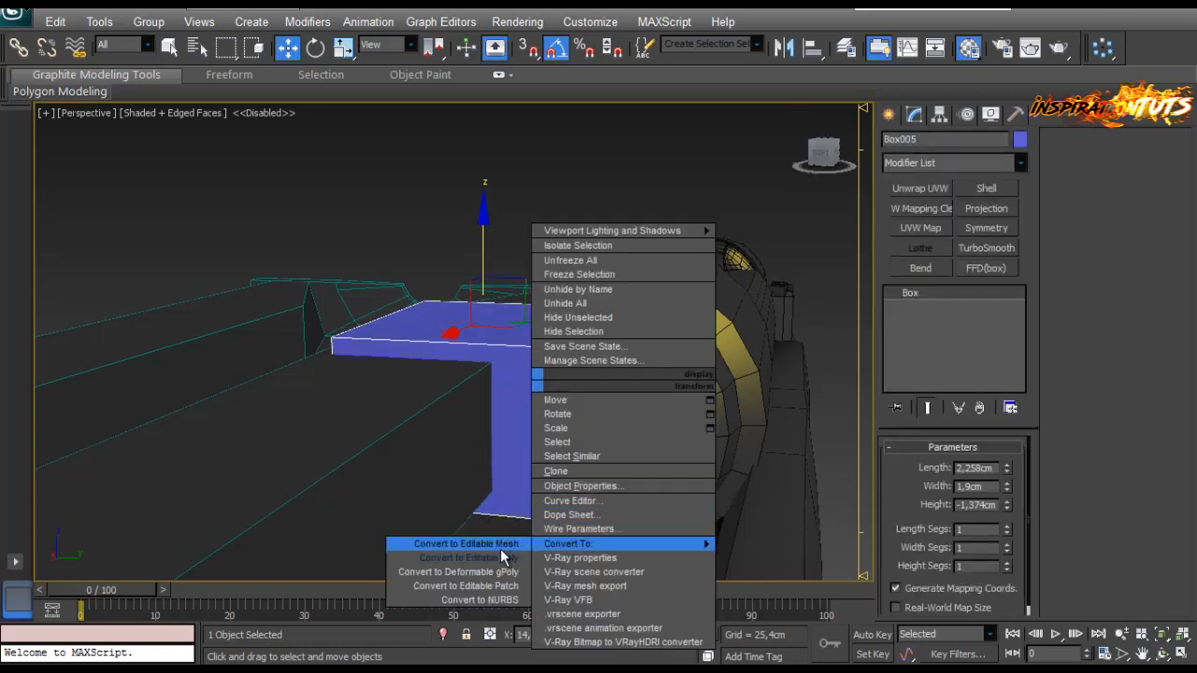
{"action": "mouse_move", "coordinate": [608, 542]}
{"action": "left_click", "coordinate": [467, 554]}
Step: Move the box's inner side vertices away from the bar's channel and its outer side vertices farther out beyond the bar's edge
{"action": "left_click", "coordinate": [908, 468]}
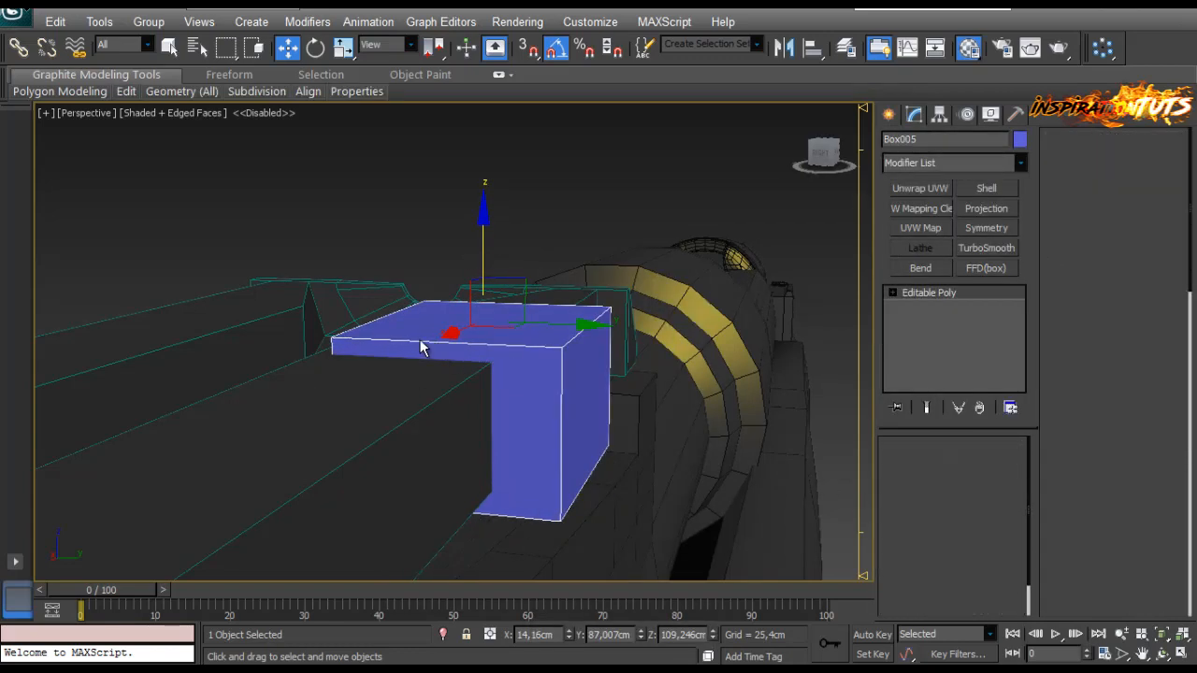
{"action": "middle_click_drag", "start_coordinate": [419, 349], "coordinate": [418, 374], "text": "alt"}
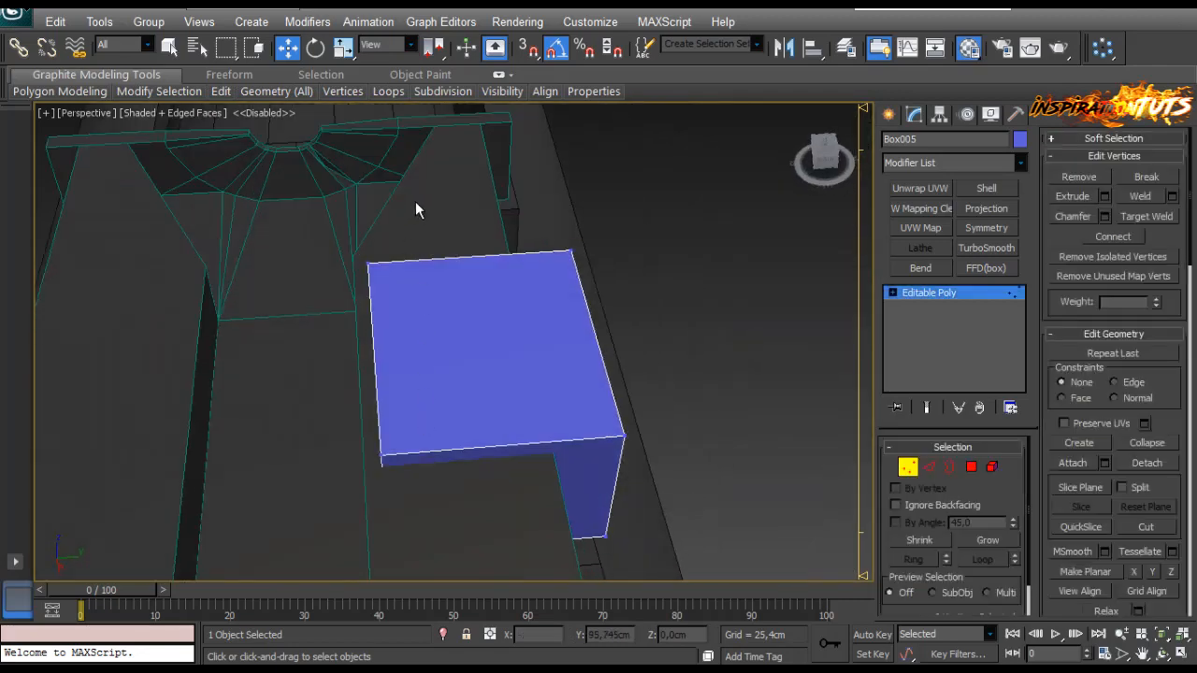
{"action": "left_click_drag", "start_coordinate": [467, 399], "coordinate": [558, 418]}
{"action": "middle_click_drag", "start_coordinate": [578, 407], "coordinate": [472, 362]}
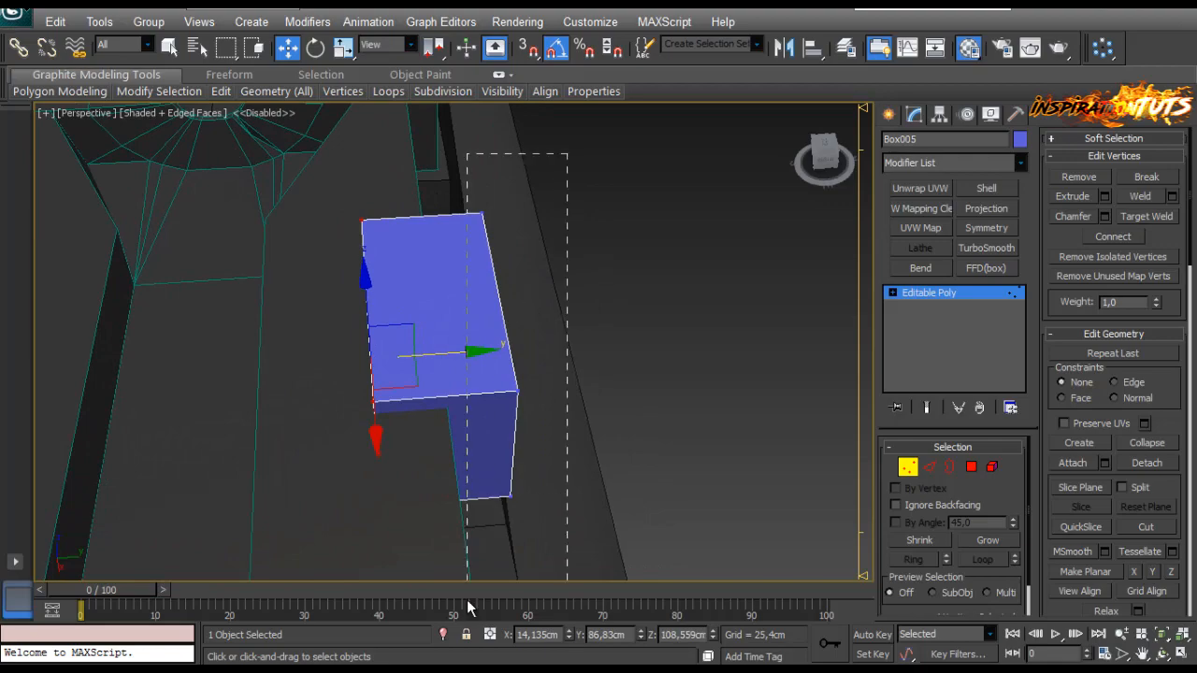
{"action": "left_click_drag", "start_coordinate": [467, 600], "coordinate": [467, 599]}
{"action": "middle_click_drag", "start_coordinate": [486, 552], "coordinate": [547, 374], "text": "alt"}
{"action": "left_click_drag", "start_coordinate": [571, 352], "coordinate": [633, 369]}
{"action": "middle_click_drag", "start_coordinate": [628, 372], "coordinate": [557, 358], "text": "alt"}
{"action": "scroll", "coordinate": [557, 353], "scroll_direction": "up", "scroll_amount": 2}
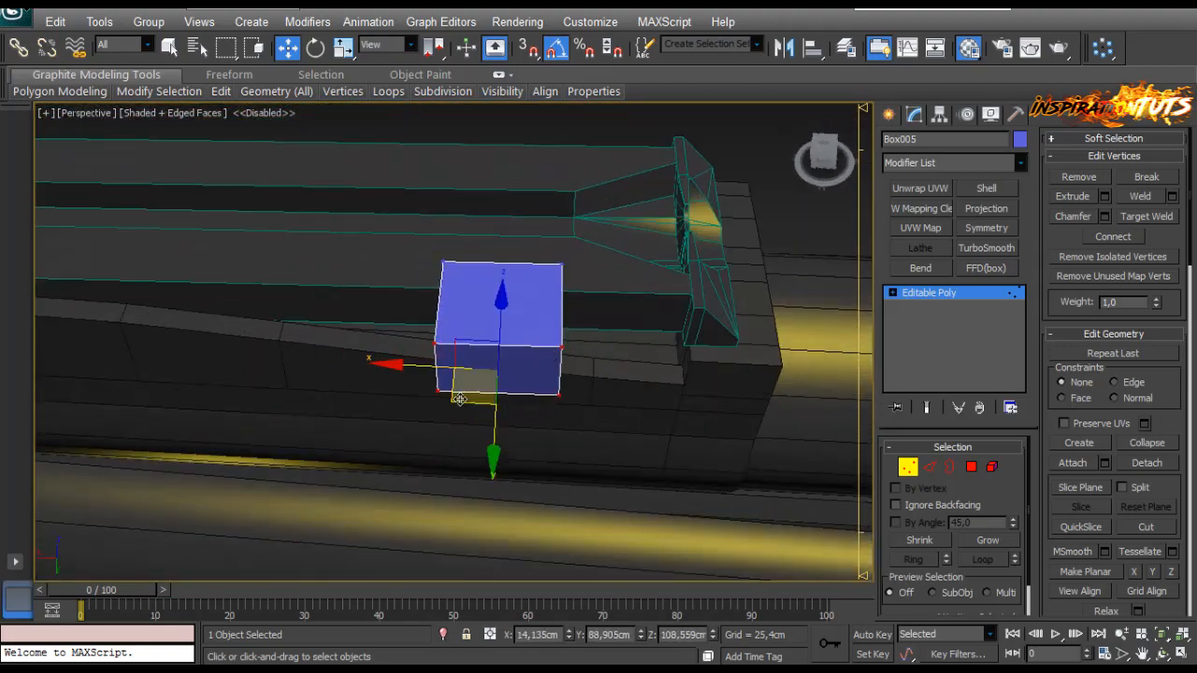
{"action": "middle_click_drag", "start_coordinate": [479, 403], "coordinate": [551, 376], "text": "alt"}
{"action": "scroll", "coordinate": [455, 358], "scroll_direction": "up", "scroll_amount": 4}
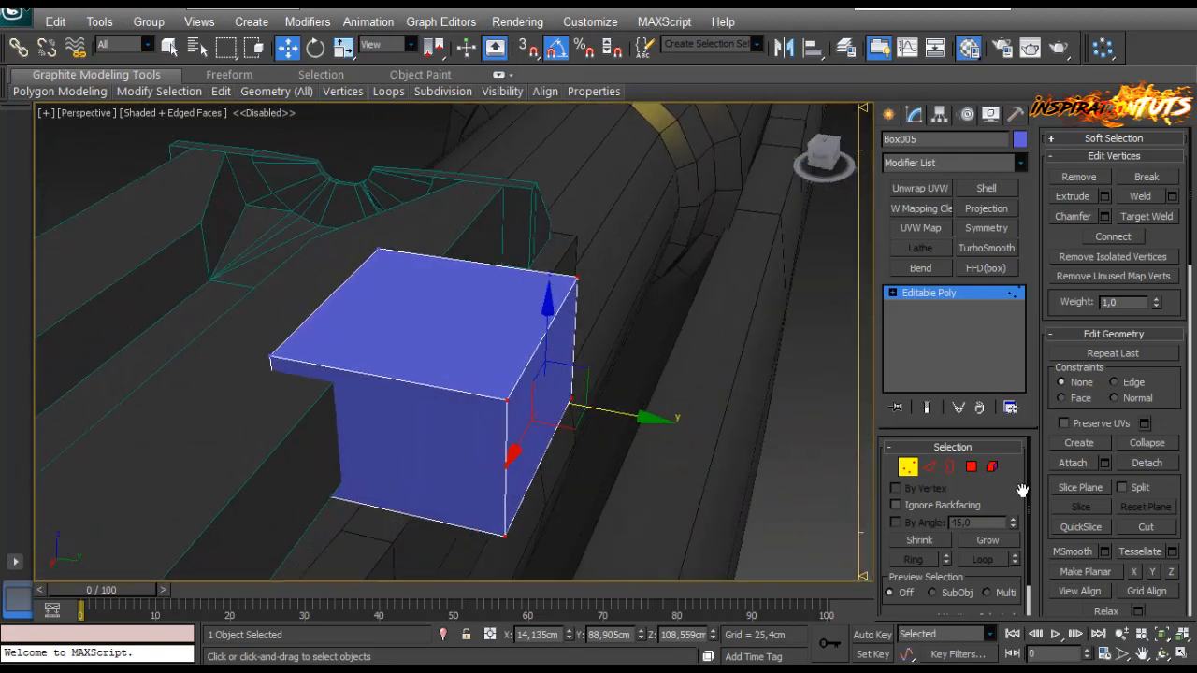
Step: Inset the box's top polygon and raise the inner face about 0.17 cm to give the top a sloped border
{"action": "left_click", "coordinate": [972, 466]}
{"action": "left_click", "coordinate": [424, 337]}
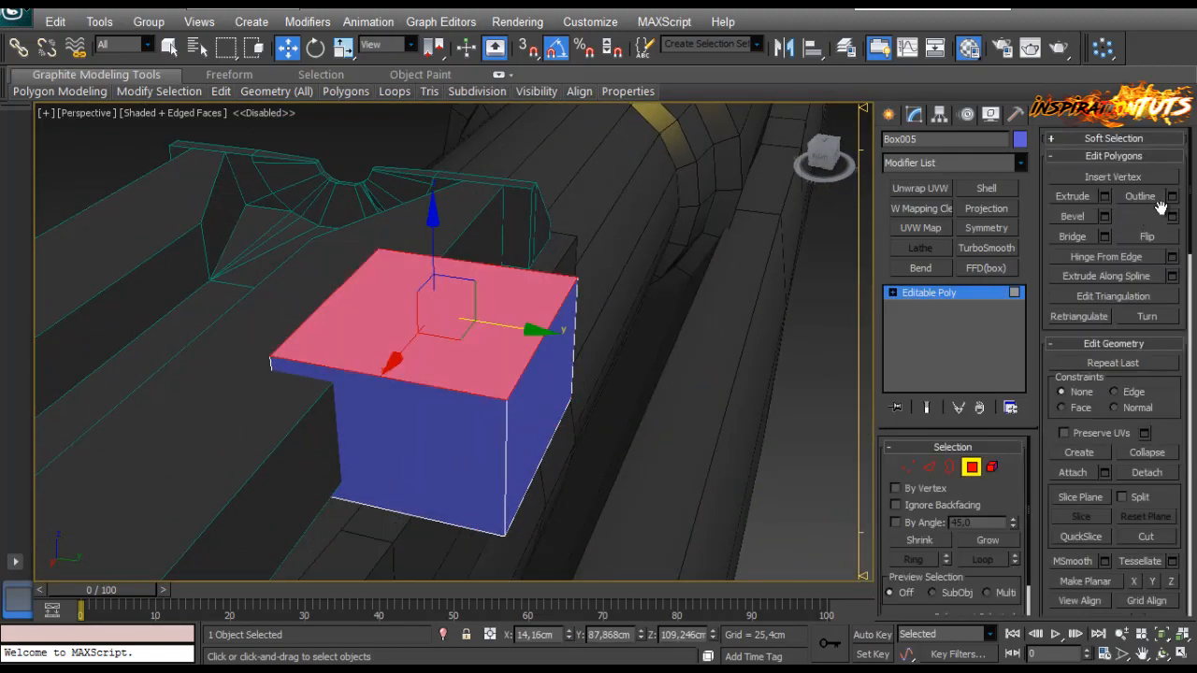
{"action": "left_click_drag", "start_coordinate": [468, 377], "coordinate": [468, 377]}
{"action": "left_click", "coordinate": [463, 402]}
{"action": "middle_click_drag", "start_coordinate": [440, 302], "coordinate": [430, 230], "text": "alt"}
{"action": "left_click_drag", "start_coordinate": [430, 230], "coordinate": [421, 220]}
{"action": "middle_click_drag", "start_coordinate": [421, 220], "coordinate": [550, 381], "text": "alt"}
Step: Connect the block's edges with 1 segment, running a middle line across its top and down the outer side
{"action": "left_click", "coordinate": [930, 467]}
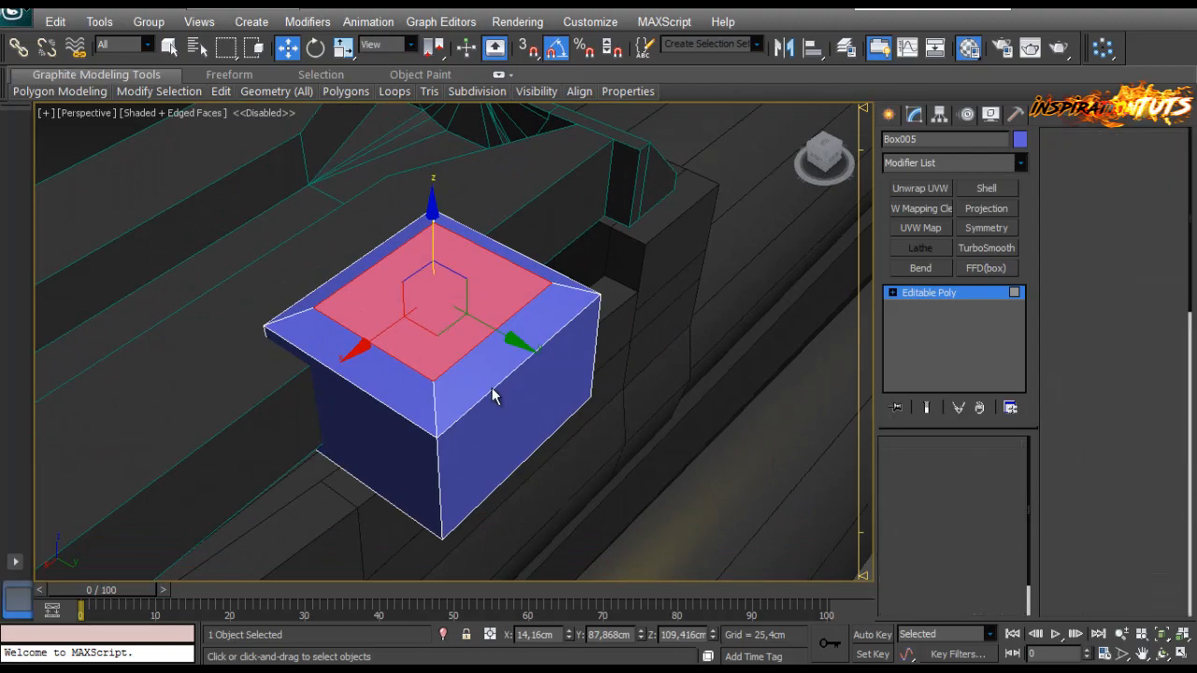
{"action": "left_click", "coordinate": [1173, 259]}
{"action": "middle_click_drag", "start_coordinate": [402, 393], "coordinate": [426, 429], "text": "alt"}
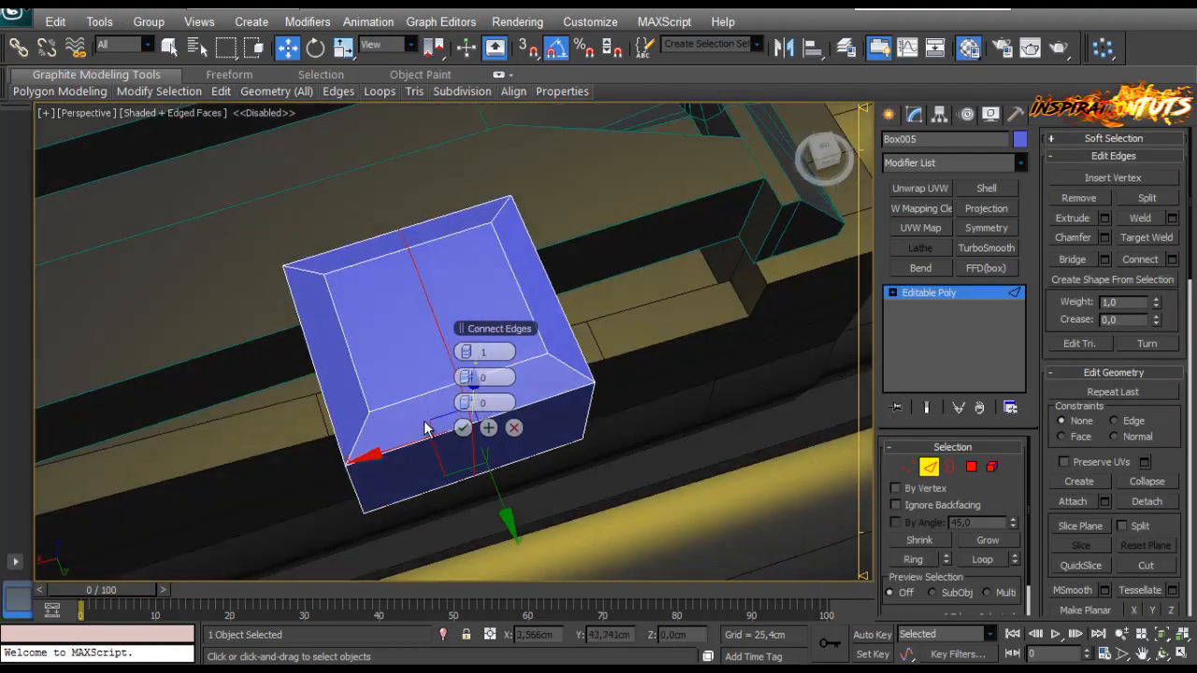
{"action": "left_click", "coordinate": [463, 430]}
Step: Pull the middle vertices of the block's outer side outward about 0.2 cm to form a shallow point
{"action": "key", "text": "1"}
{"action": "middle_click_drag", "start_coordinate": [507, 409], "coordinate": [517, 479], "text": "alt"}
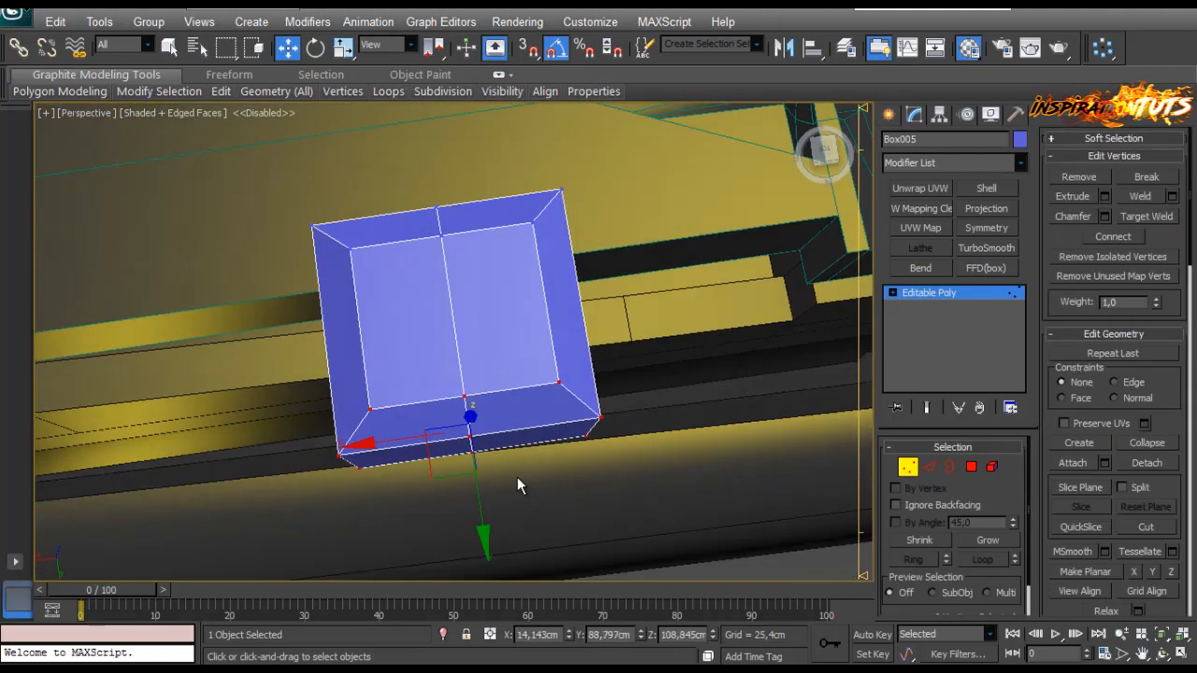
{"action": "left_click_drag", "start_coordinate": [509, 515], "coordinate": [436, 386]}
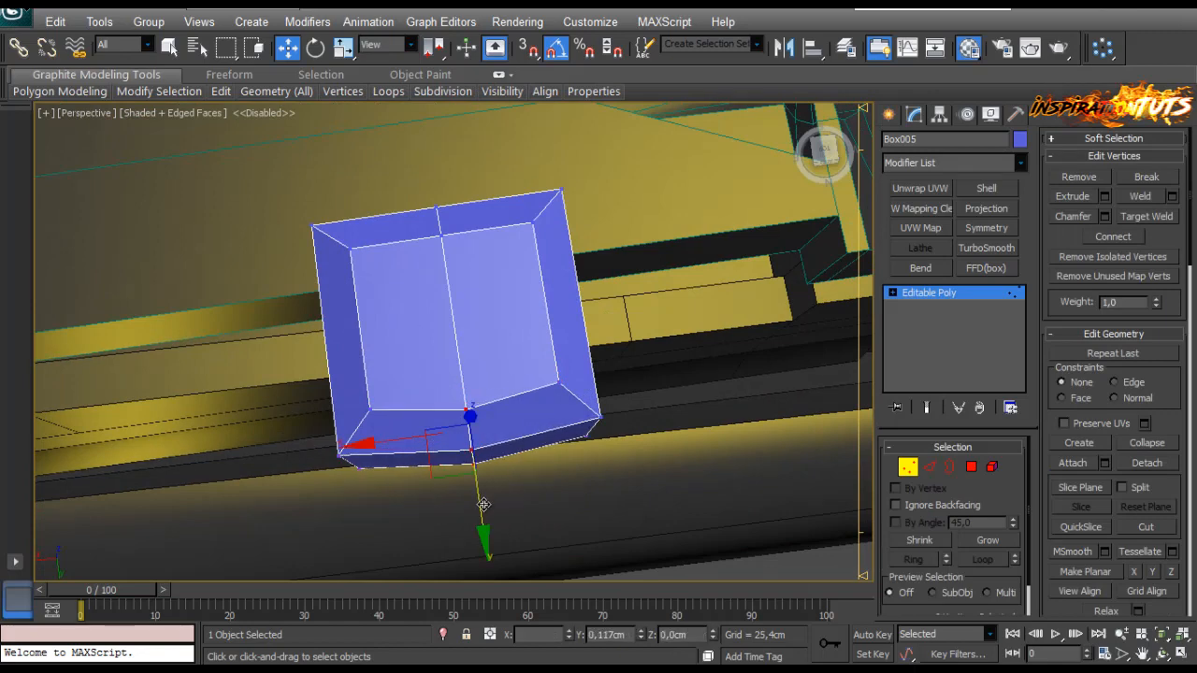
{"action": "left_click_drag", "start_coordinate": [495, 460], "coordinate": [481, 541]}
{"action": "middle_click_drag", "start_coordinate": [500, 463], "coordinate": [946, 489], "text": "alt"}
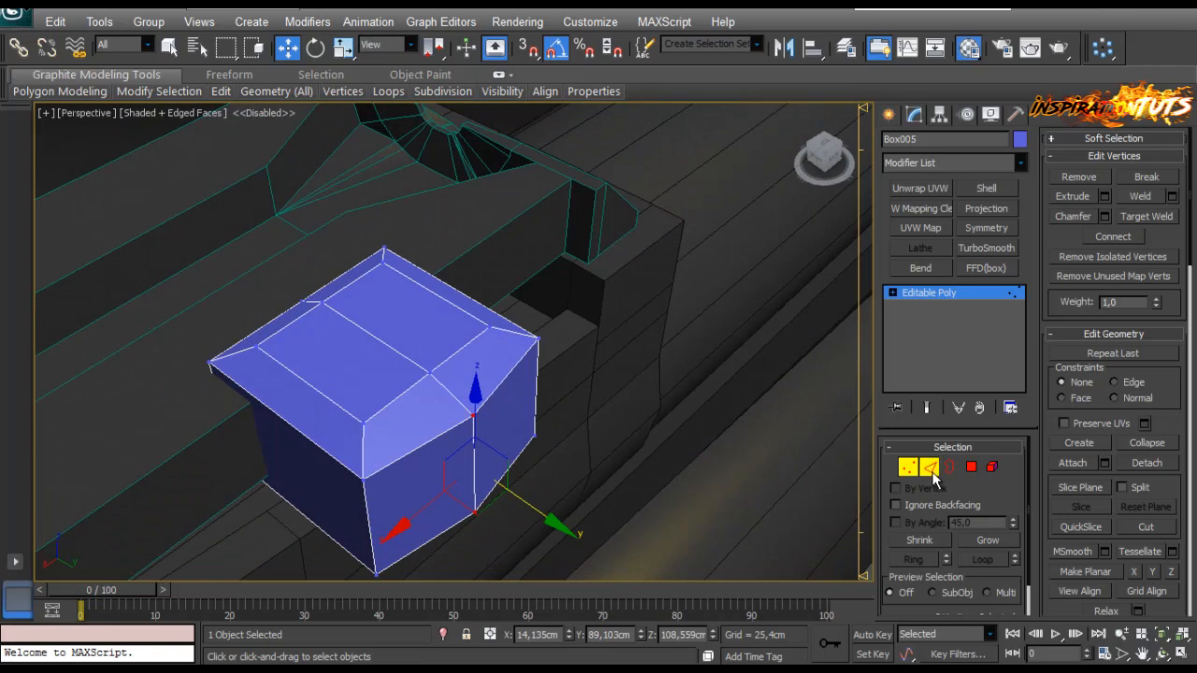
Step: Chamfer the block's middle edge loop with 2 segments, spreading the lines evenly across its top and outer side
{"action": "left_click", "coordinate": [932, 470]}
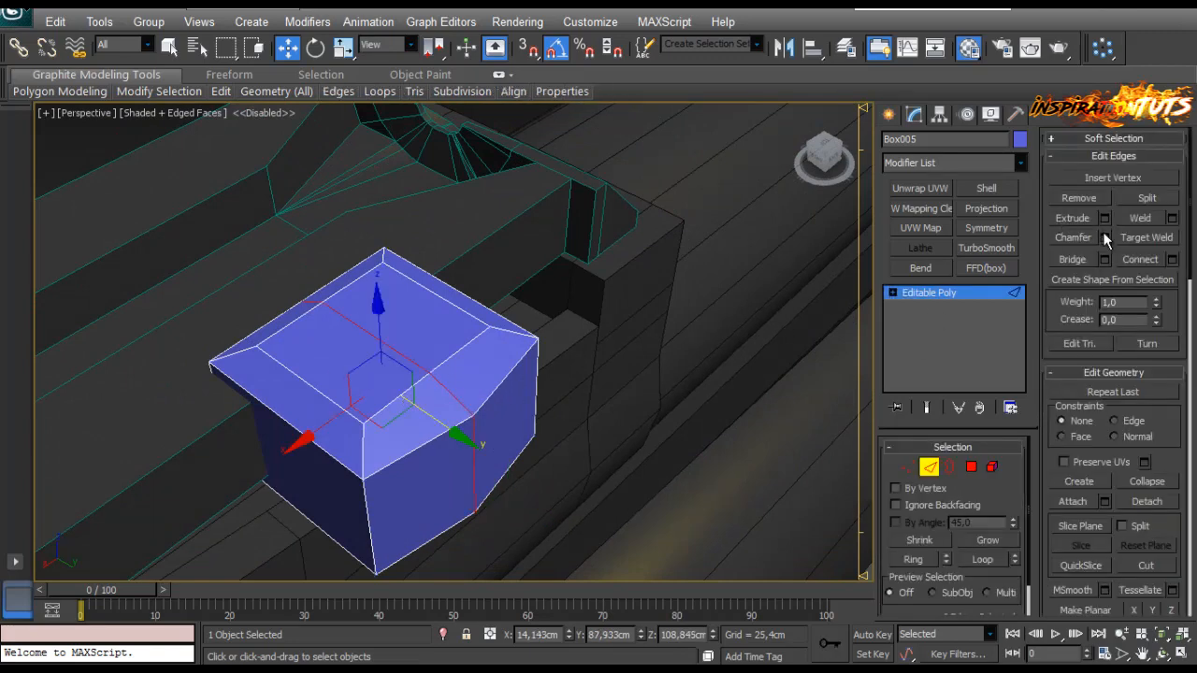
{"action": "left_click", "coordinate": [1104, 239]}
{"action": "right_click", "coordinate": [467, 352]}
{"action": "left_click_drag", "start_coordinate": [468, 352], "coordinate": [470, 352]}
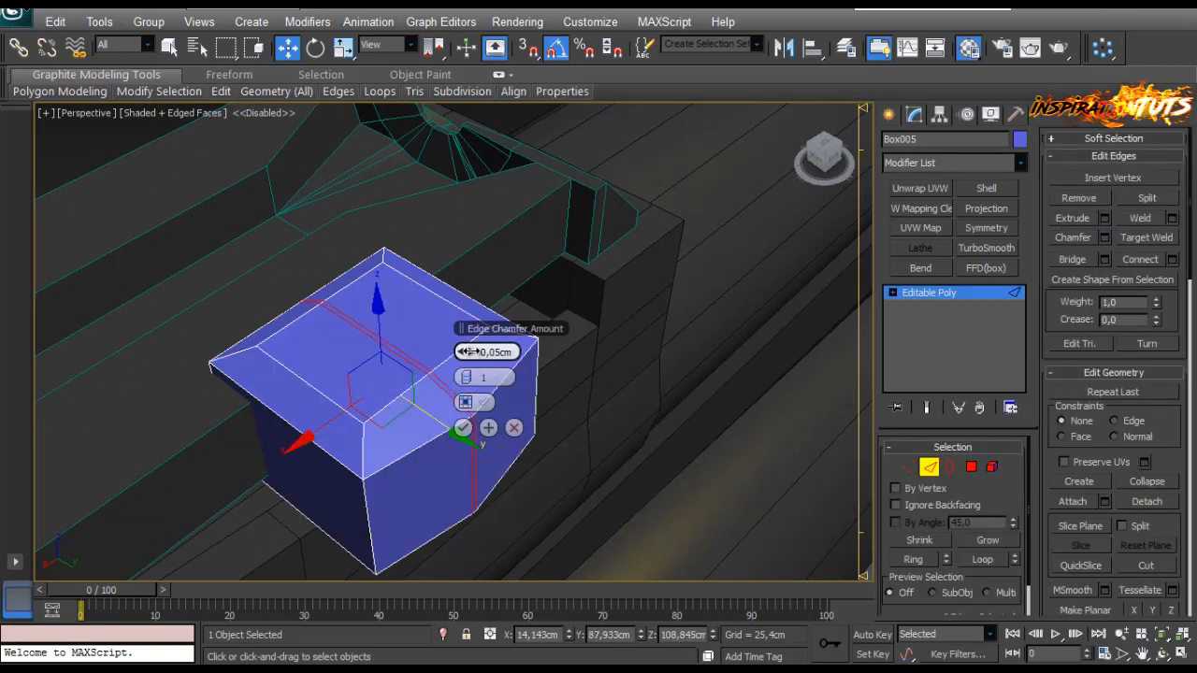
{"action": "left_click", "coordinate": [472, 353]}
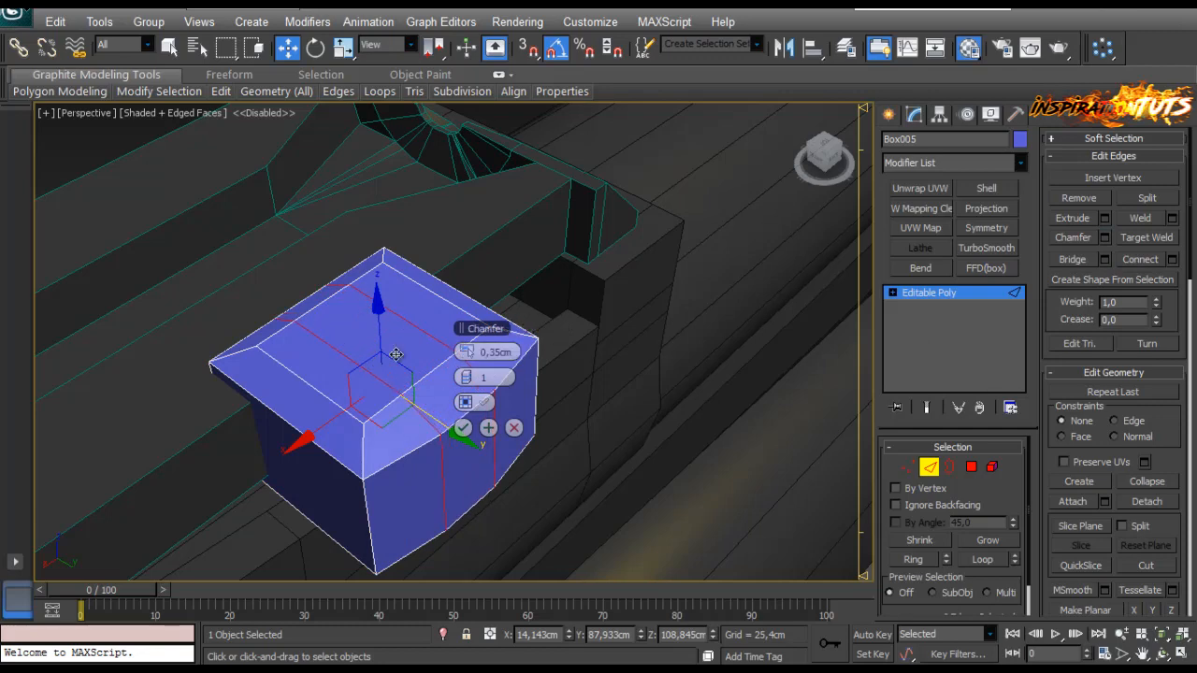
{"action": "middle_click_drag", "start_coordinate": [395, 350], "coordinate": [432, 408], "text": "alt"}
{"action": "left_click", "coordinate": [472, 376]}
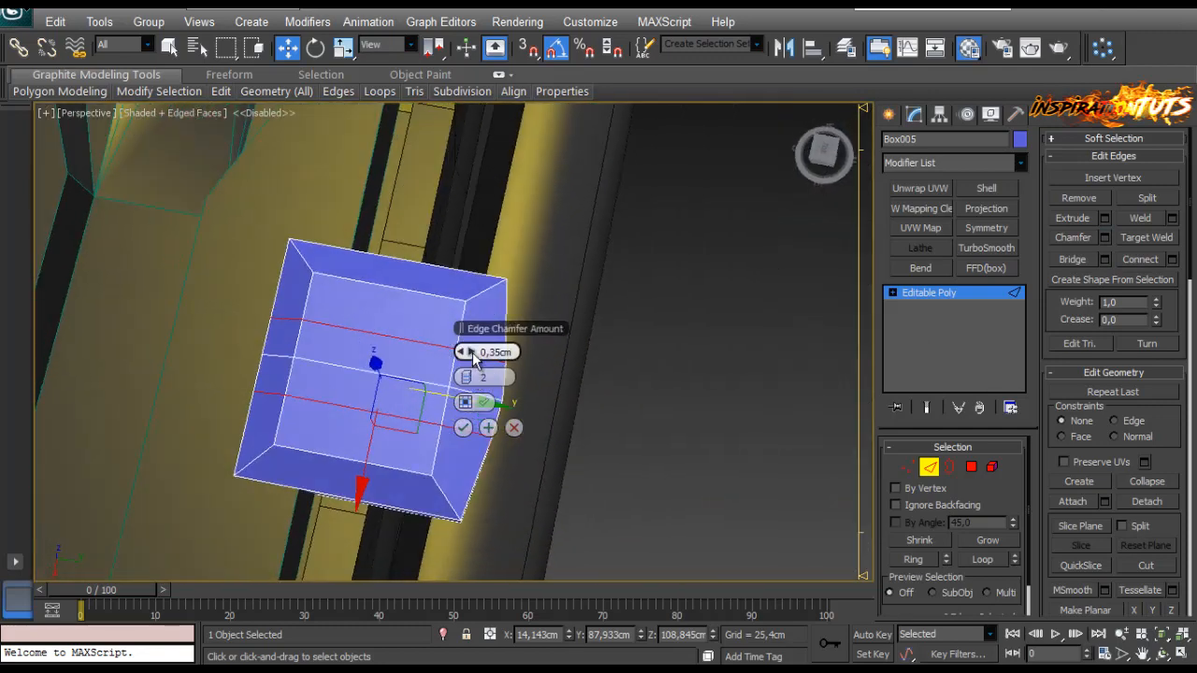
{"action": "left_click", "coordinate": [473, 352]}
{"action": "left_click", "coordinate": [472, 352]}
{"action": "left_click", "coordinate": [472, 352]}
{"action": "left_click", "coordinate": [472, 352]}
{"action": "middle_click_drag", "start_coordinate": [374, 383], "coordinate": [330, 318], "text": "alt"}
{"action": "left_click", "coordinate": [463, 428]}
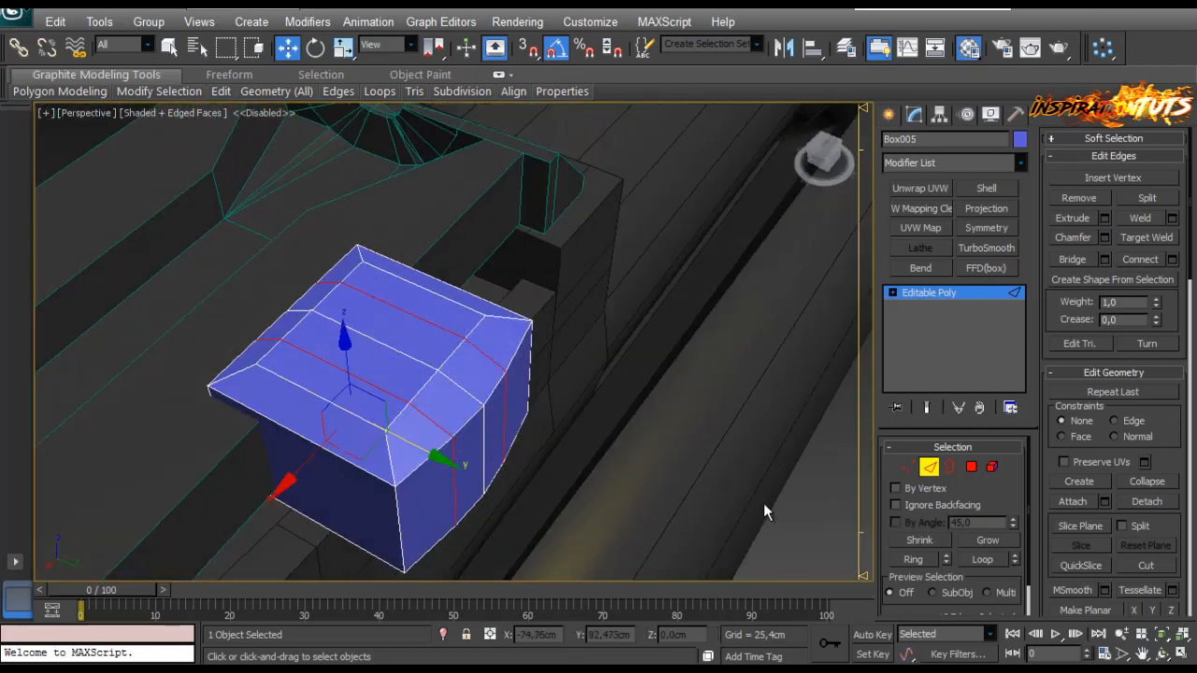
Step: Move the three middle vertex rows of the block's outer side outward about 0.05 cm to round the curve
{"action": "middle_click_drag", "start_coordinate": [763, 503], "coordinate": [606, 432], "text": "alt"}
{"action": "left_click", "coordinate": [906, 466]}
{"action": "left_click", "coordinate": [438, 489]}
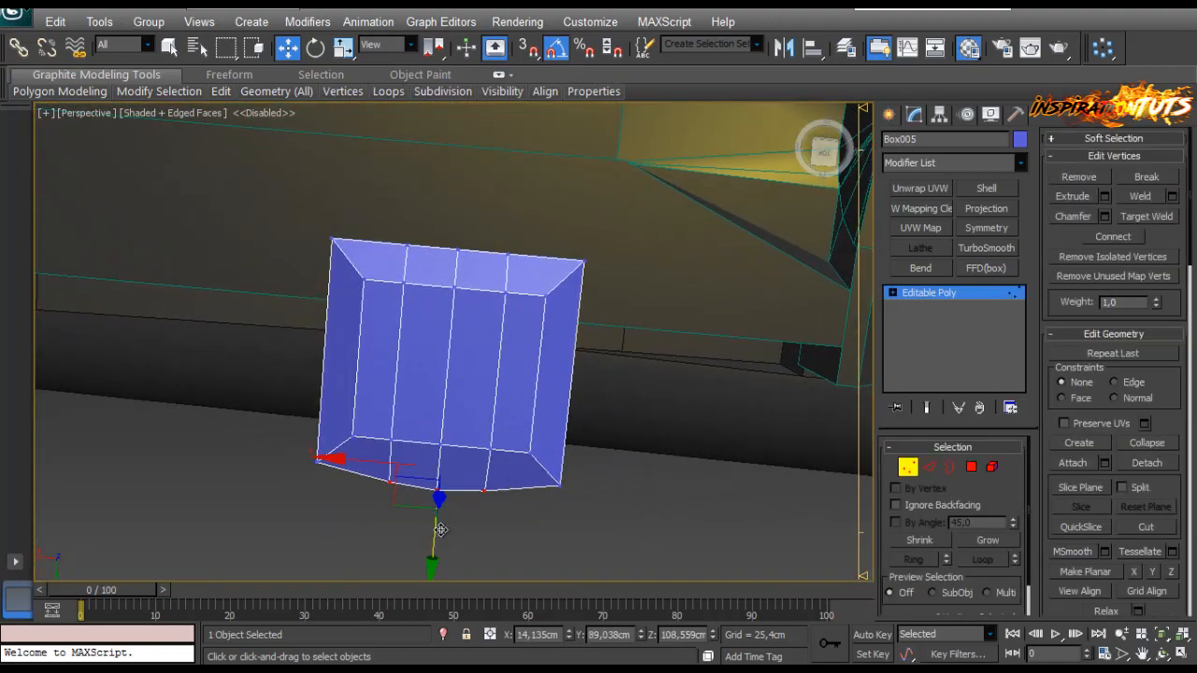
{"action": "left_click_drag", "start_coordinate": [436, 538], "coordinate": [437, 542]}
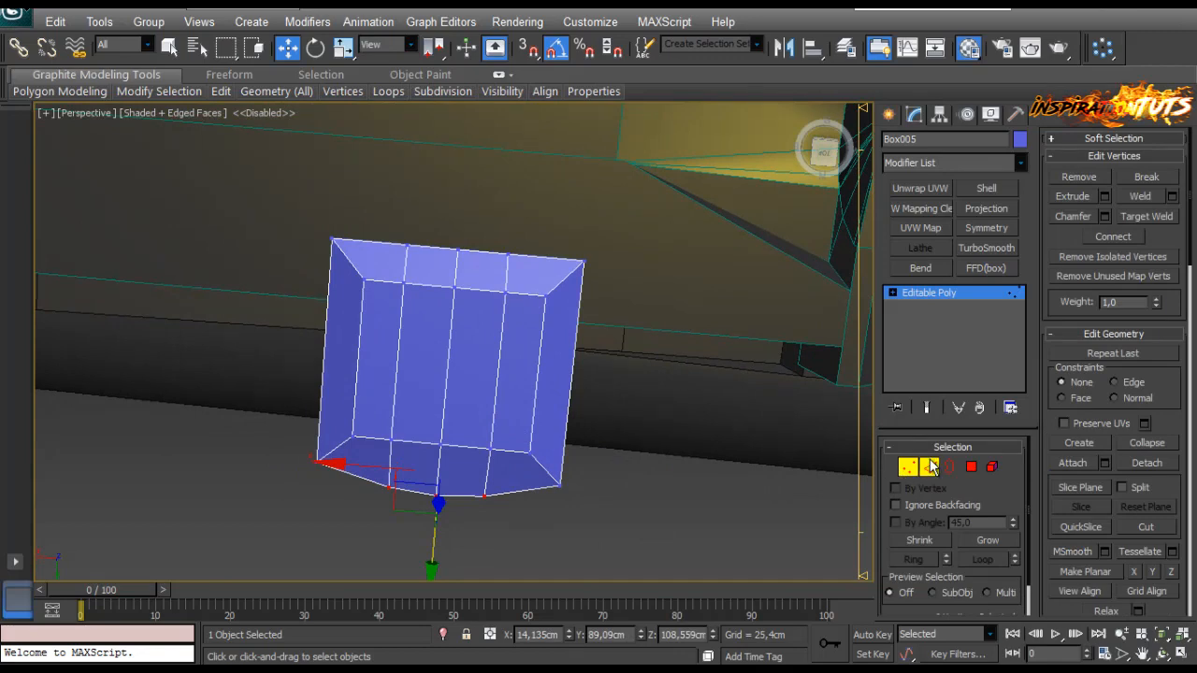
Step: Select the vertices of the two edge loops flanking the block's middle line and scale them slightly apart along X
{"action": "left_click", "coordinate": [930, 466]}
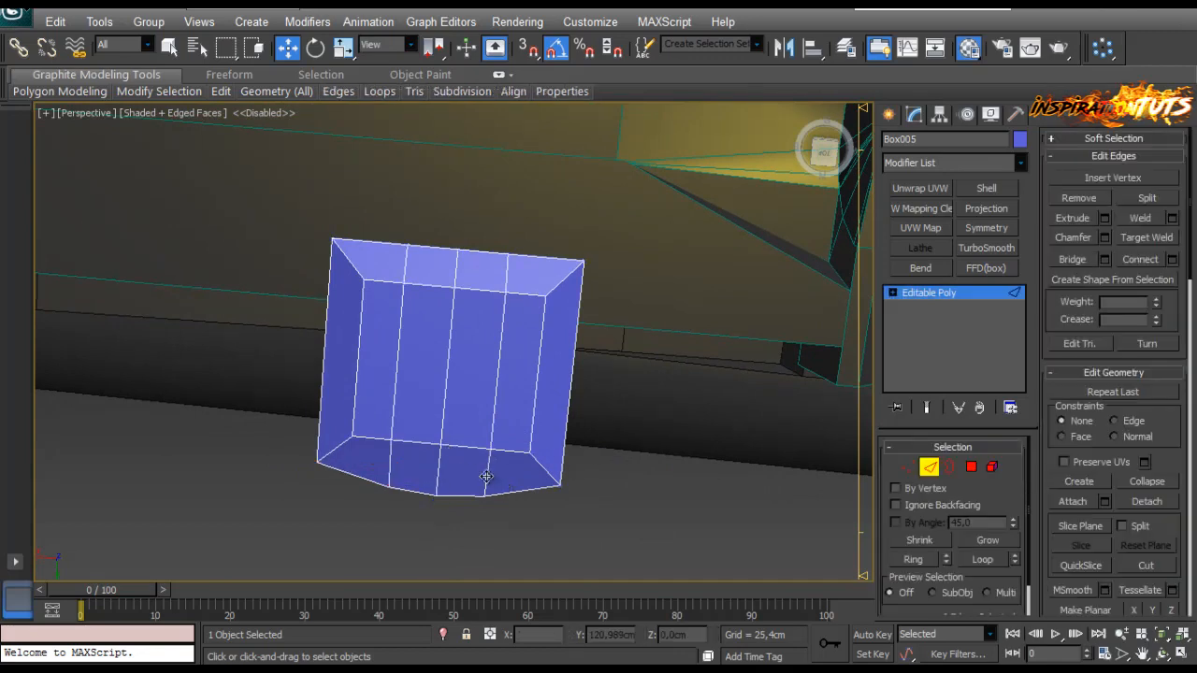
{"action": "left_click", "coordinate": [487, 477]}
{"action": "left_click", "coordinate": [388, 475], "text": "ctrl"}
{"action": "key", "text": "alt+l"}
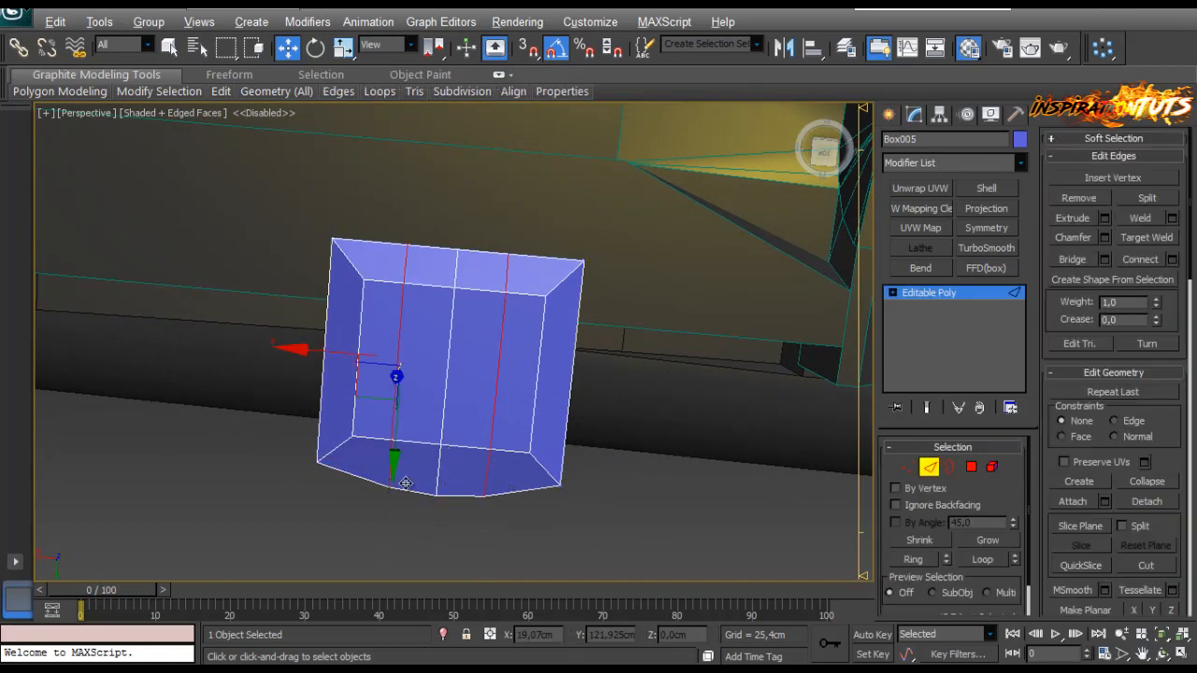
{"action": "left_click", "coordinate": [913, 471]}
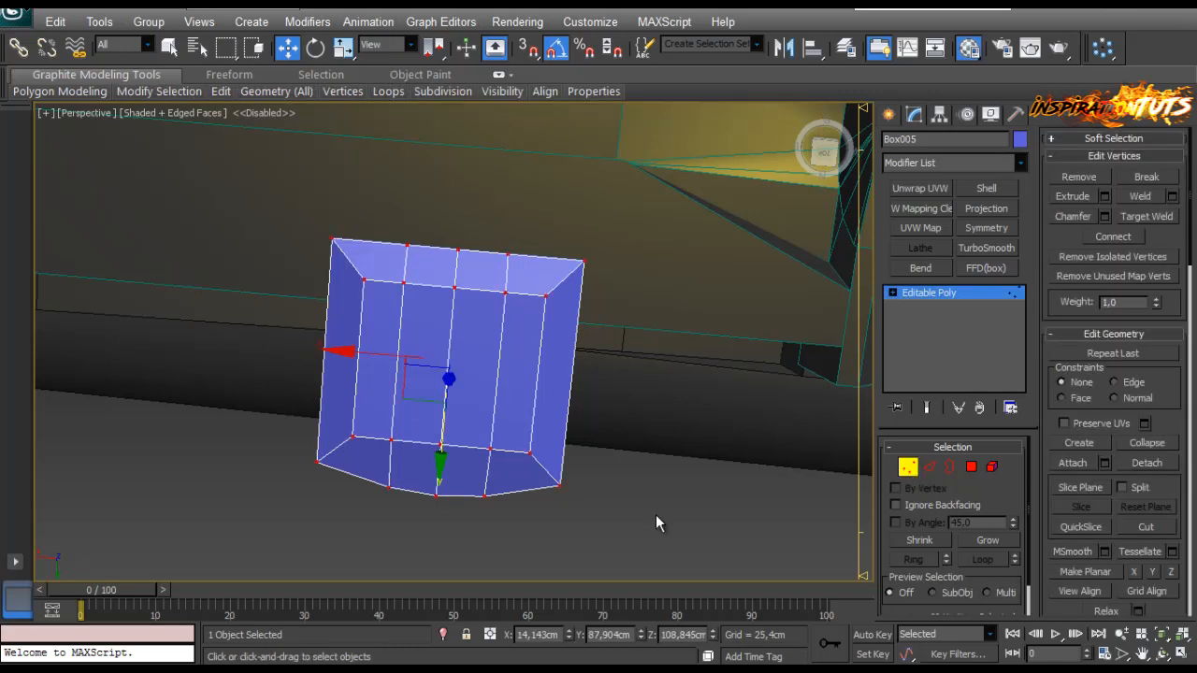
{"action": "left_click", "coordinate": [929, 467]}
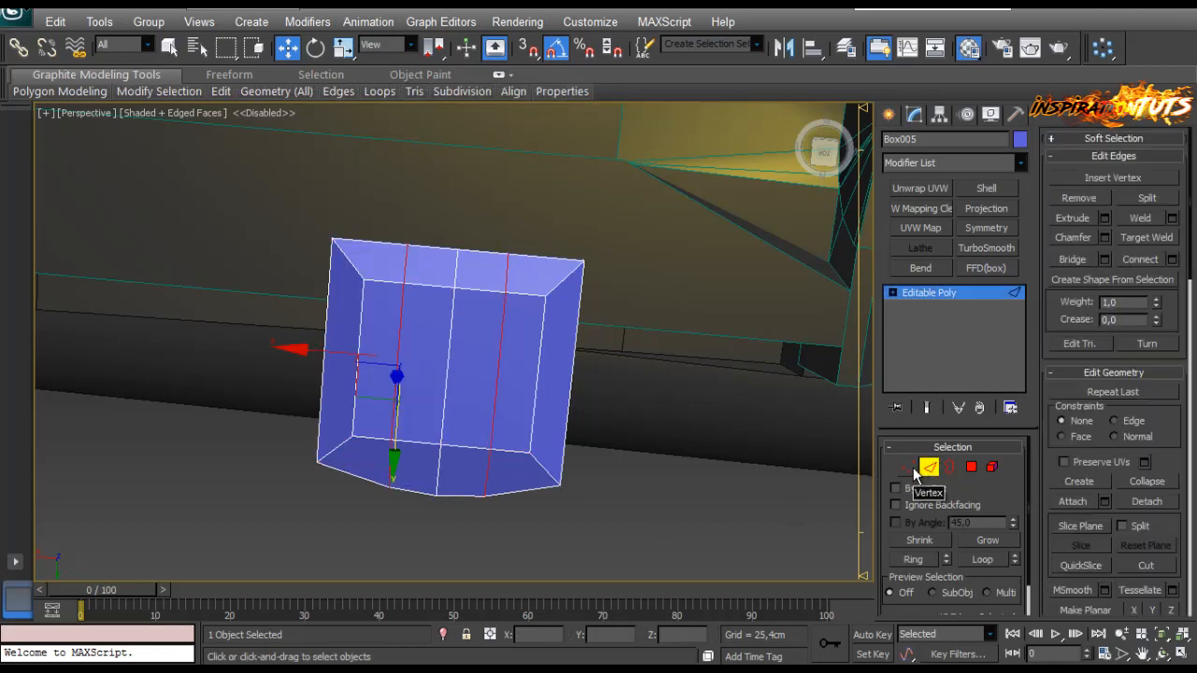
{"action": "left_click", "coordinate": [913, 466], "text": "ctrl"}
{"action": "key", "text": "r"}
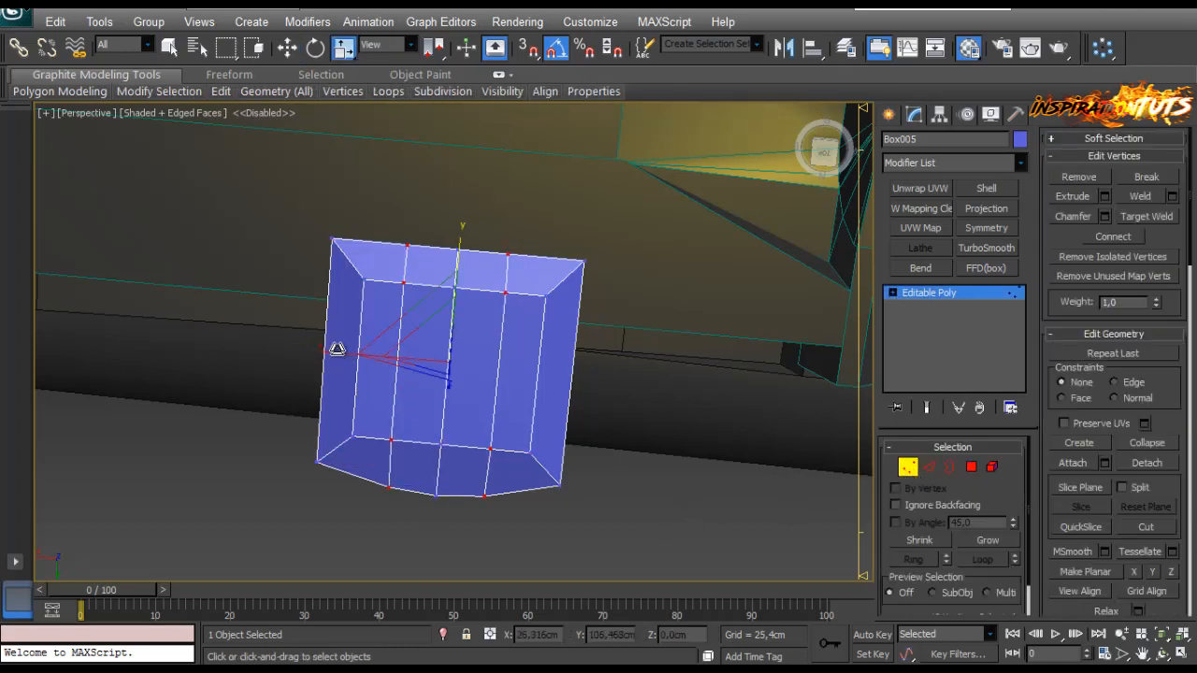
{"action": "left_click_drag", "start_coordinate": [343, 361], "coordinate": [329, 359]}
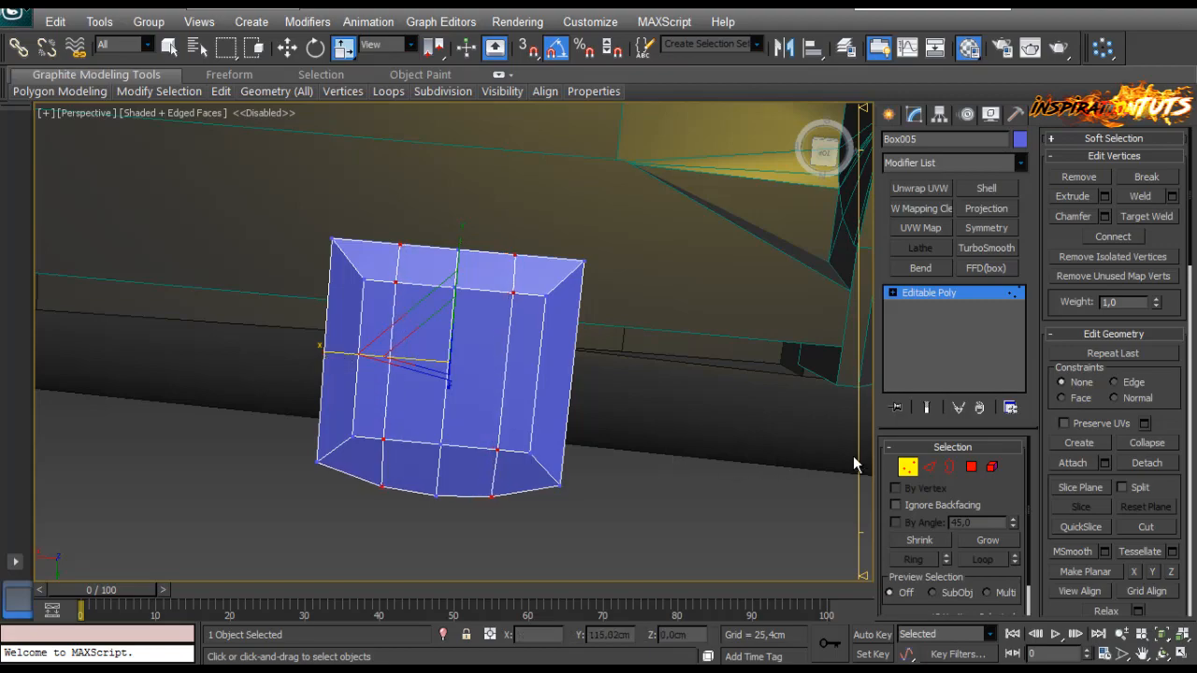
{"action": "left_click", "coordinate": [902, 469]}
{"action": "middle_click_drag", "start_coordinate": [411, 261], "coordinate": [467, 346], "text": "alt"}
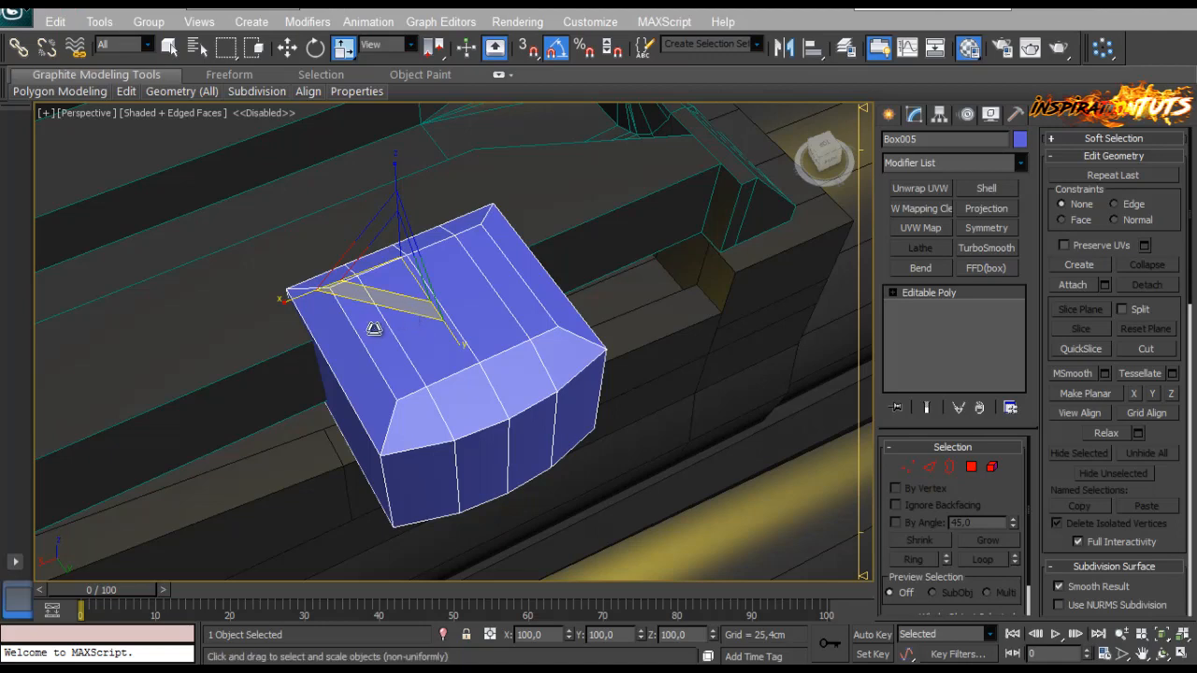
Step: Connect the block's vertical edges with 2 segments and a pinch of 76, placing loops near the upper and lower rims
{"action": "middle_click_drag", "start_coordinate": [374, 328], "coordinate": [492, 251], "text": "alt"}
{"action": "left_click", "coordinate": [929, 469]}
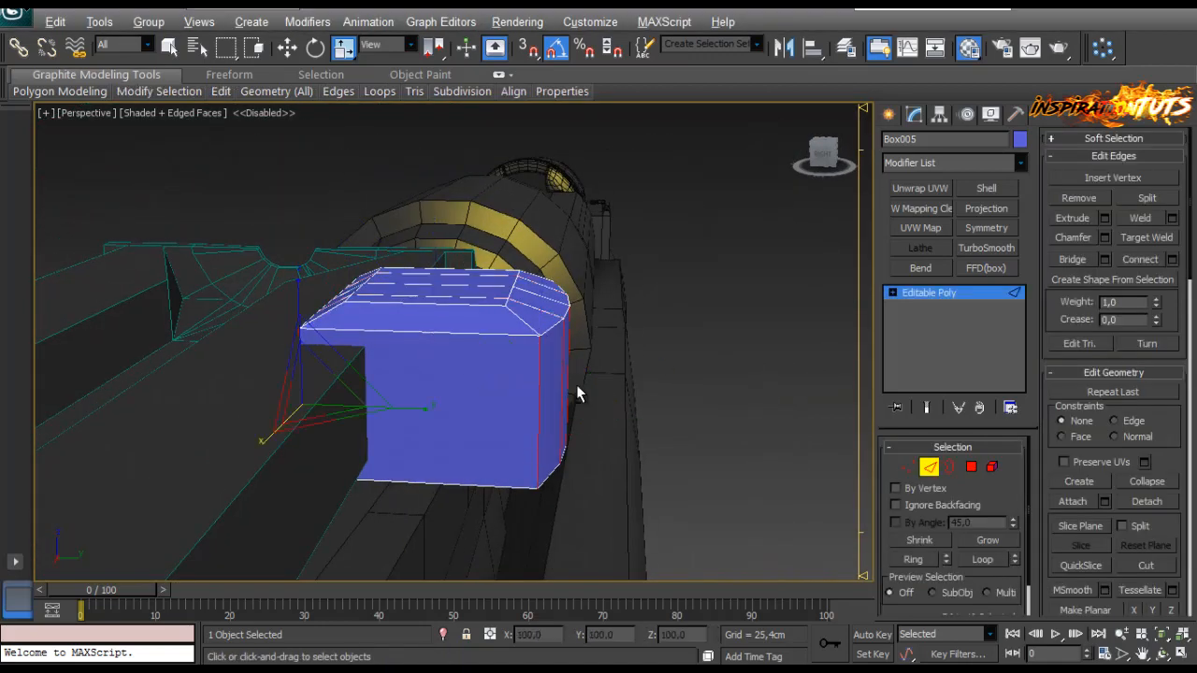
{"action": "middle_click_drag", "start_coordinate": [666, 245], "coordinate": [632, 297], "text": "alt"}
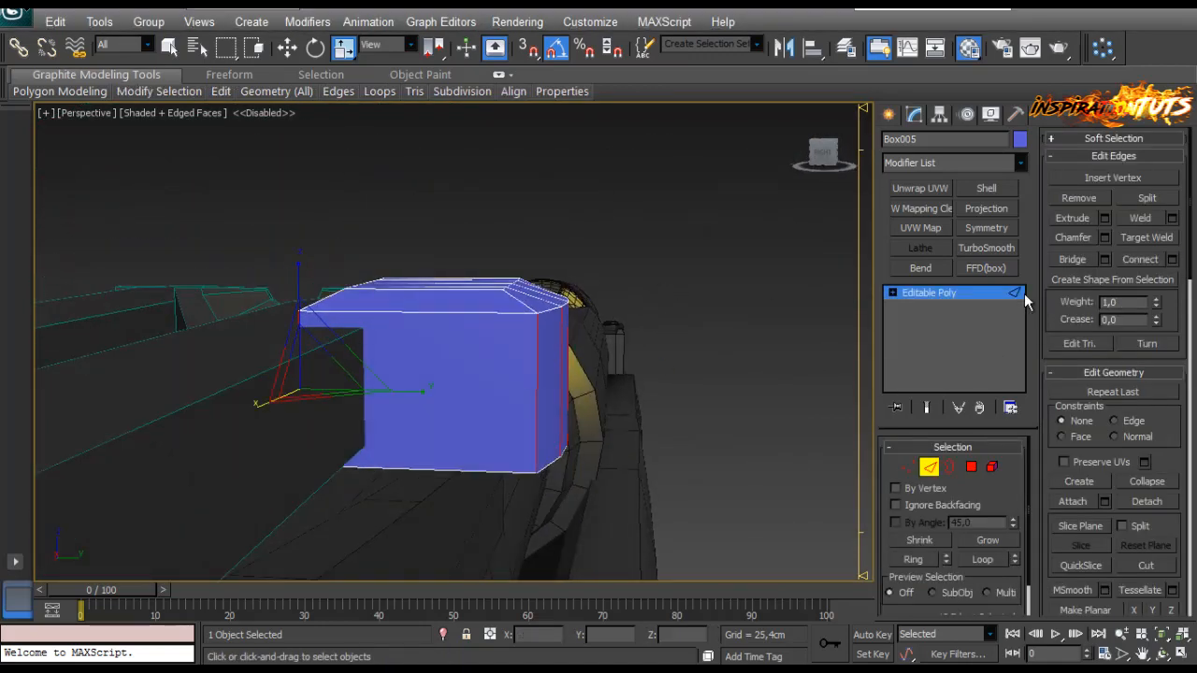
{"action": "left_click", "coordinate": [1173, 260]}
{"action": "middle_click_drag", "start_coordinate": [393, 347], "coordinate": [480, 400], "text": "alt"}
{"action": "left_click", "coordinate": [469, 351]}
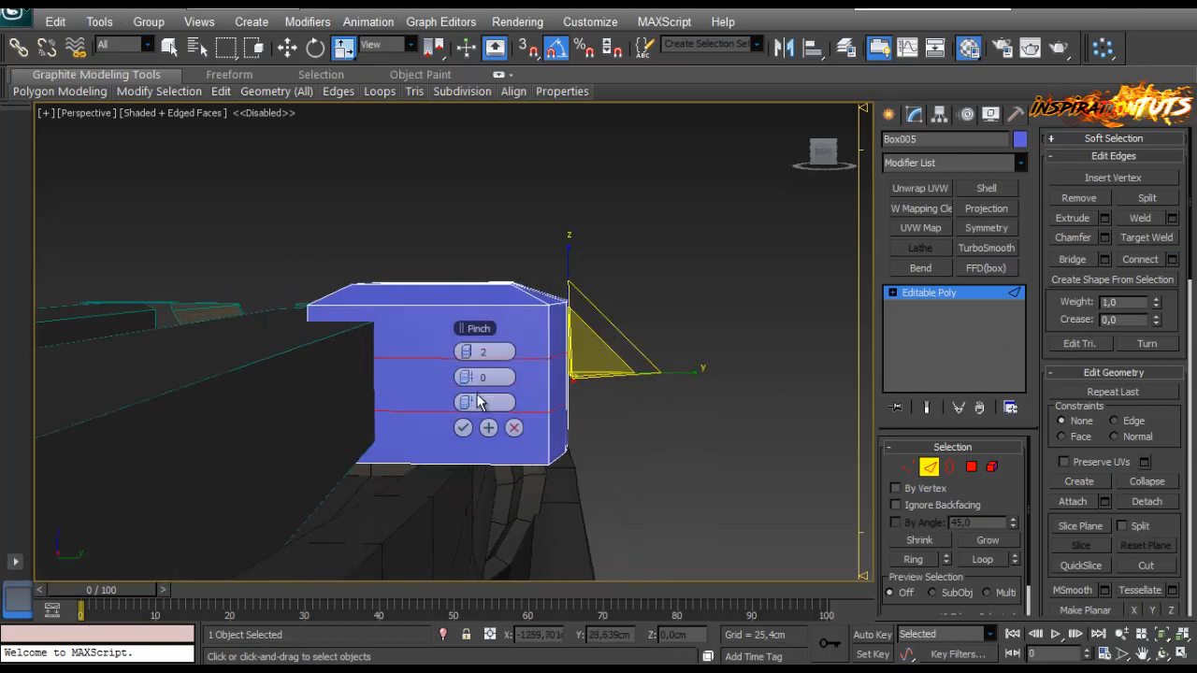
{"action": "right_click", "coordinate": [473, 402]}
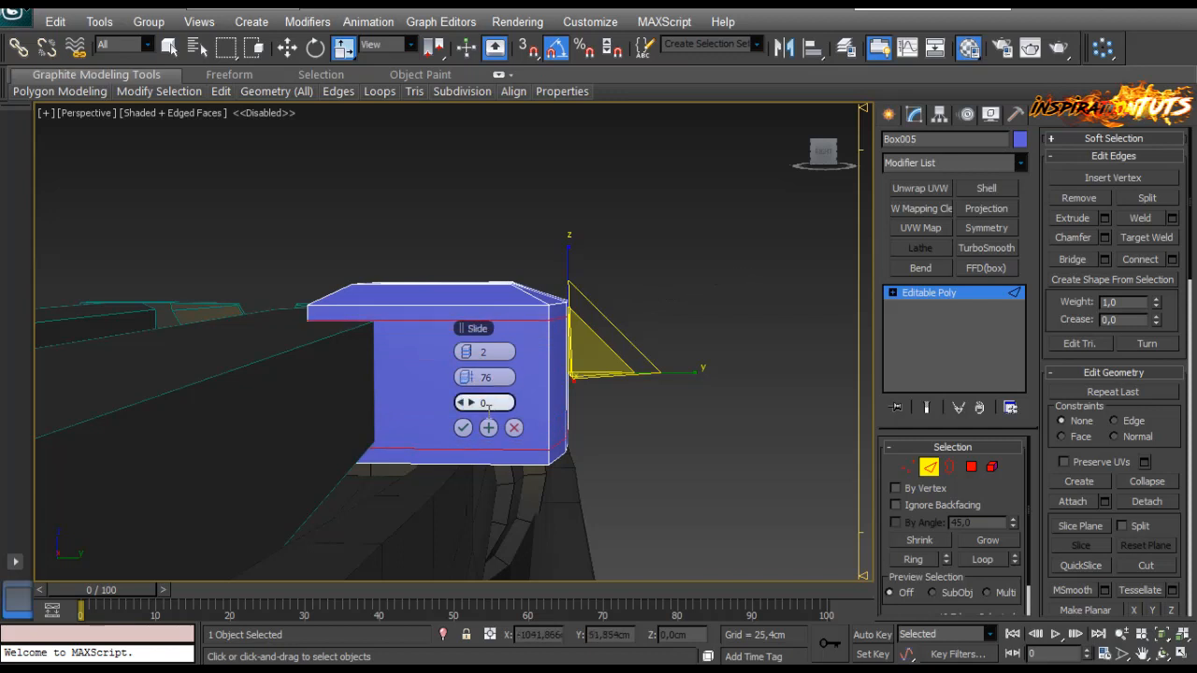
{"action": "left_click", "coordinate": [463, 427]}
{"action": "middle_click_drag", "start_coordinate": [449, 320], "coordinate": [515, 286], "text": "alt"}
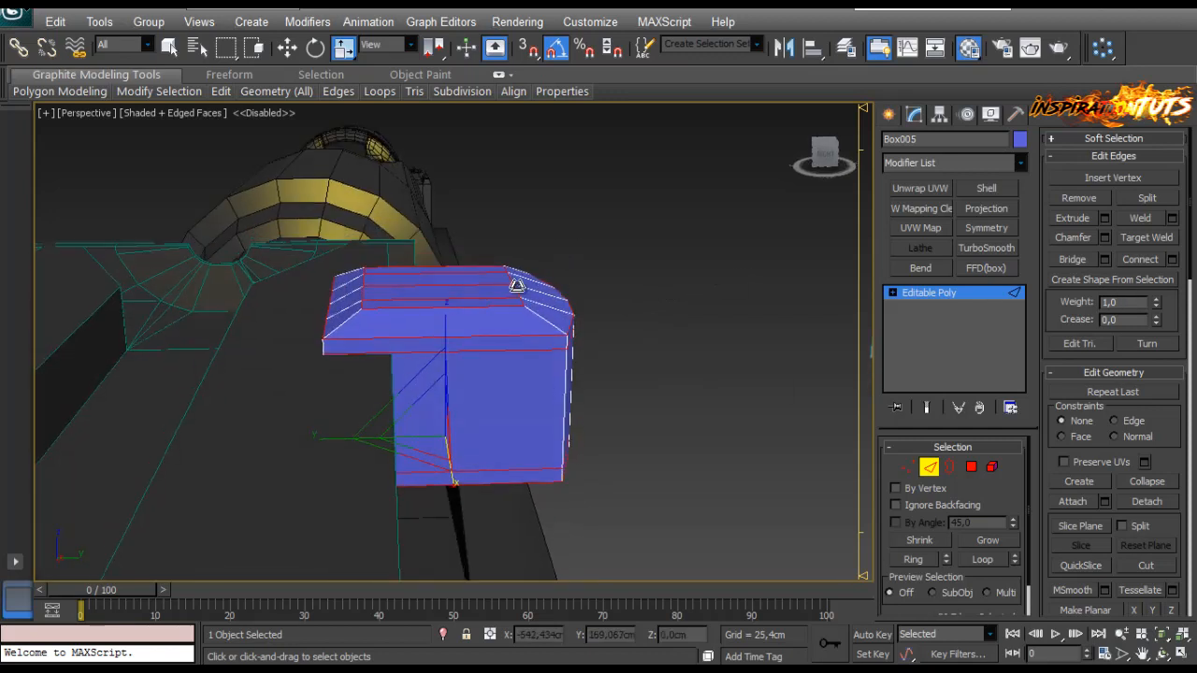
Step: Connect the edges running across the block with 1 segment, pinch 0 and slide -20, and move the loop about 0.23 cm toward the bar
{"action": "left_click", "coordinate": [1173, 260]}
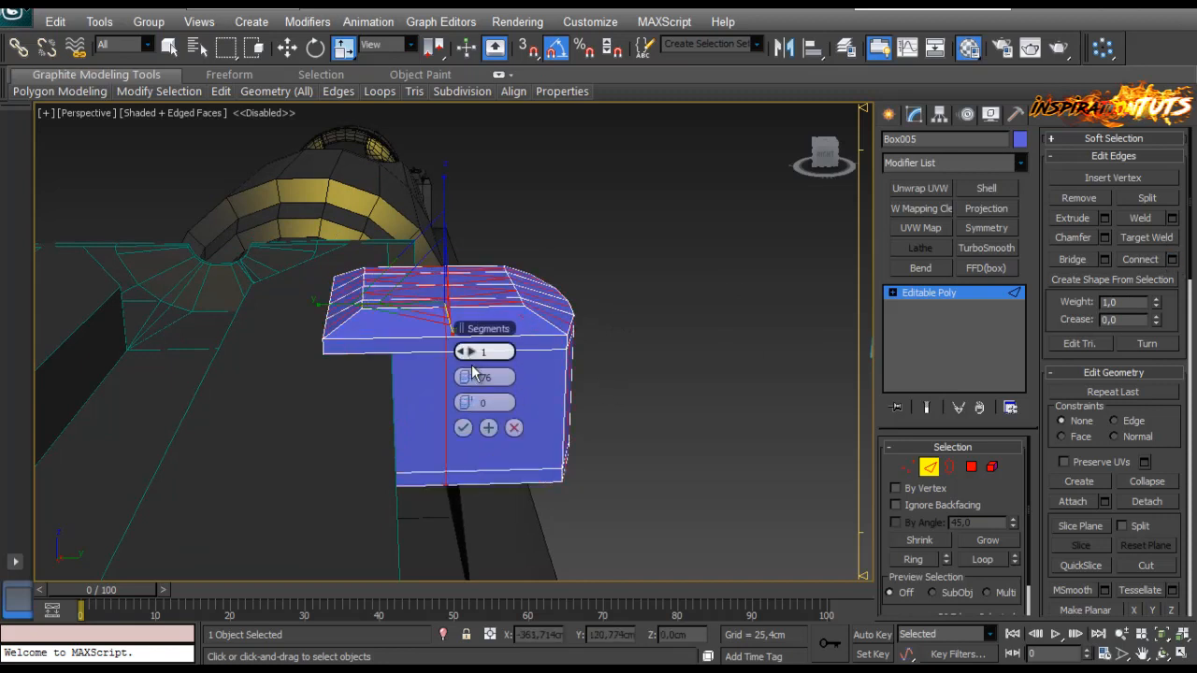
{"action": "left_click", "coordinate": [513, 428]}
{"action": "middle_click_drag", "start_coordinate": [502, 340], "coordinate": [436, 226], "text": "alt"}
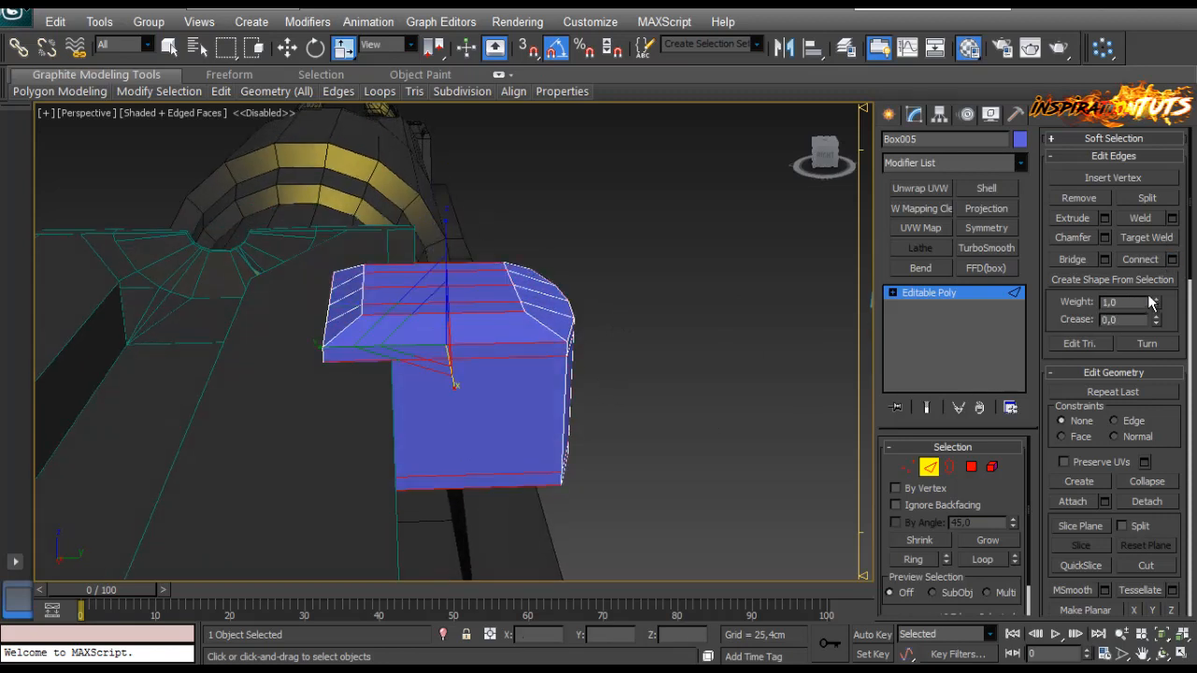
{"action": "left_click", "coordinate": [1173, 261]}
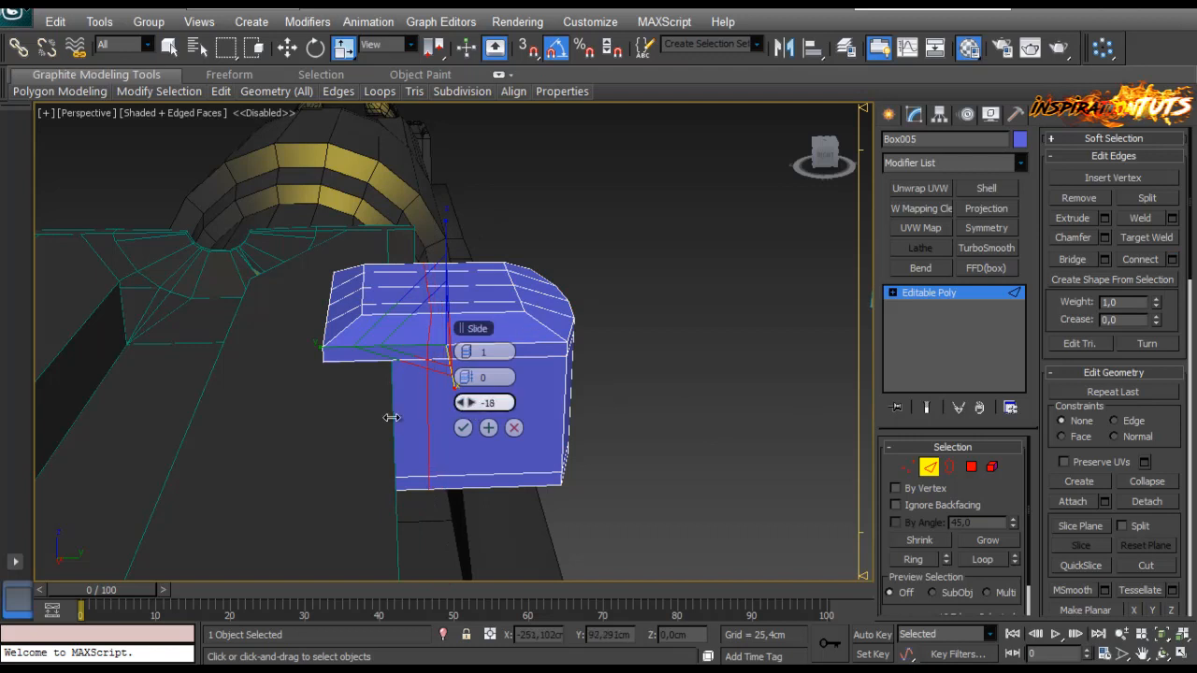
{"action": "left_click", "coordinate": [464, 428]}
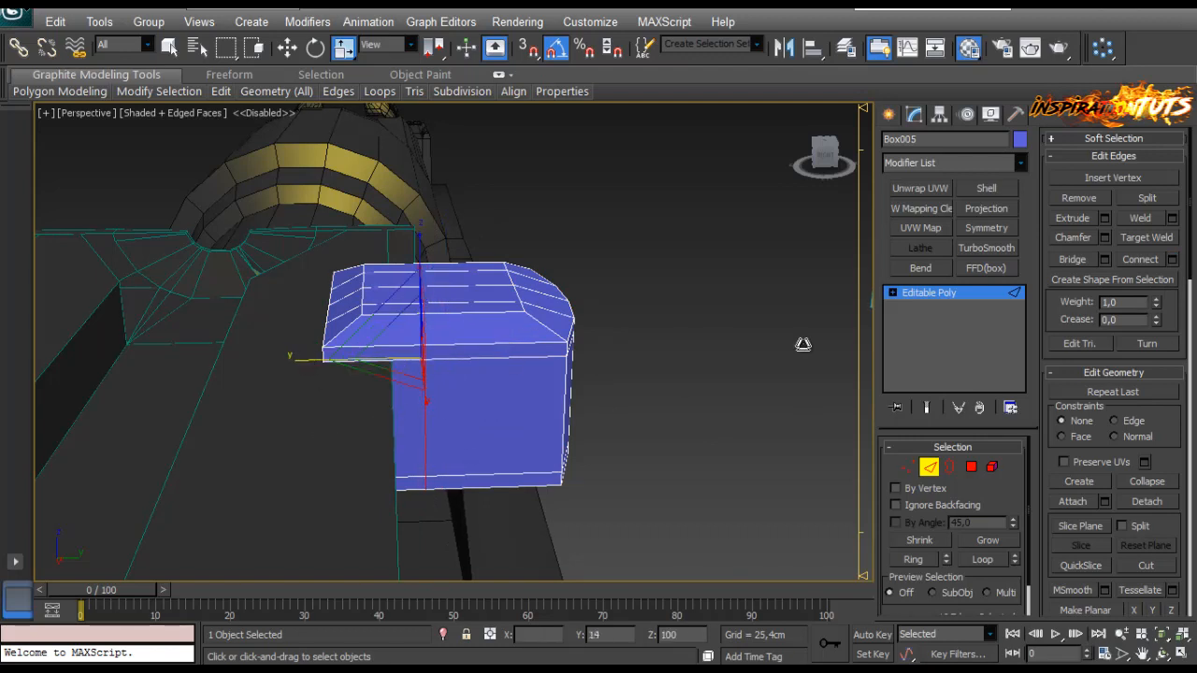
{"action": "key", "text": "w"}
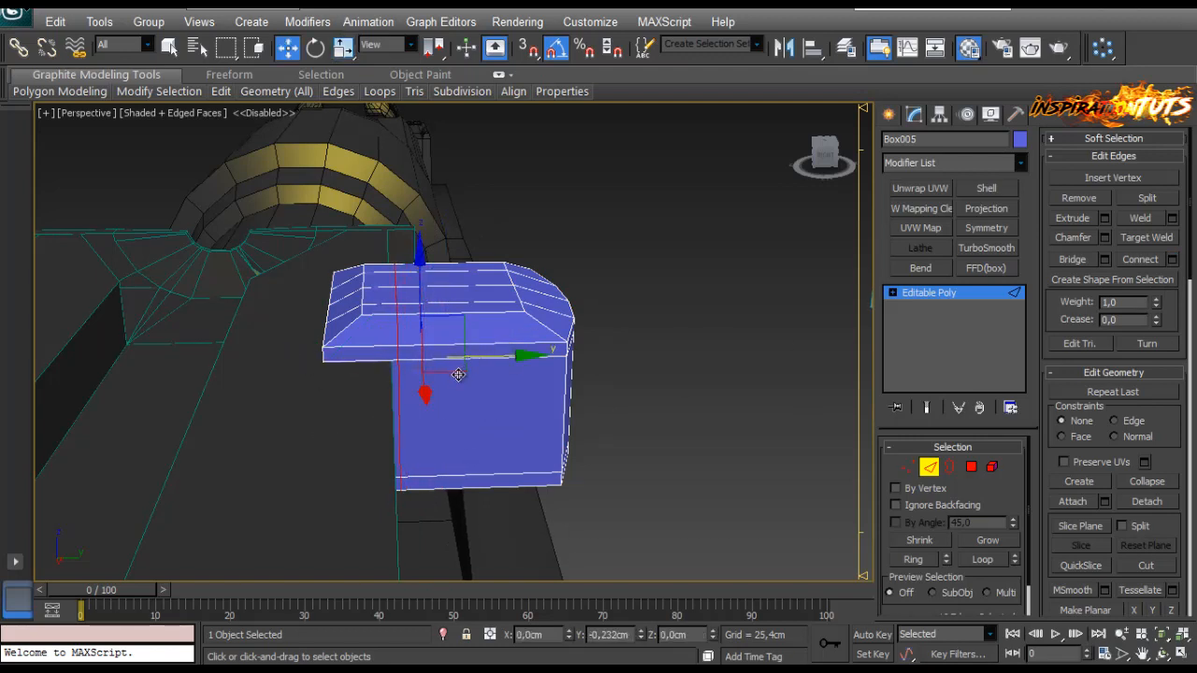
Step: Isolate the block and bridge the tall narrow polygons beside its inner side on both ends to cut through it
{"action": "key", "text": "alt+q"}
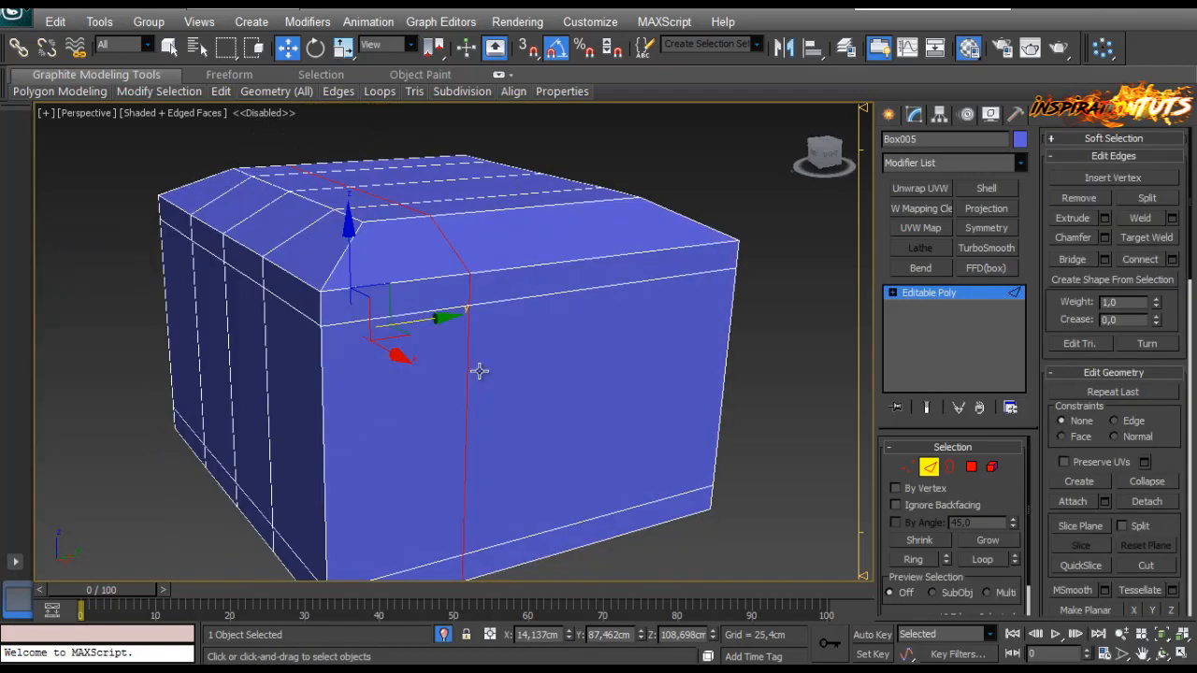
{"action": "scroll", "coordinate": [390, 370], "scroll_direction": "down", "scroll_amount": 3}
{"action": "key", "text": "4"}
{"action": "left_click", "coordinate": [390, 371]}
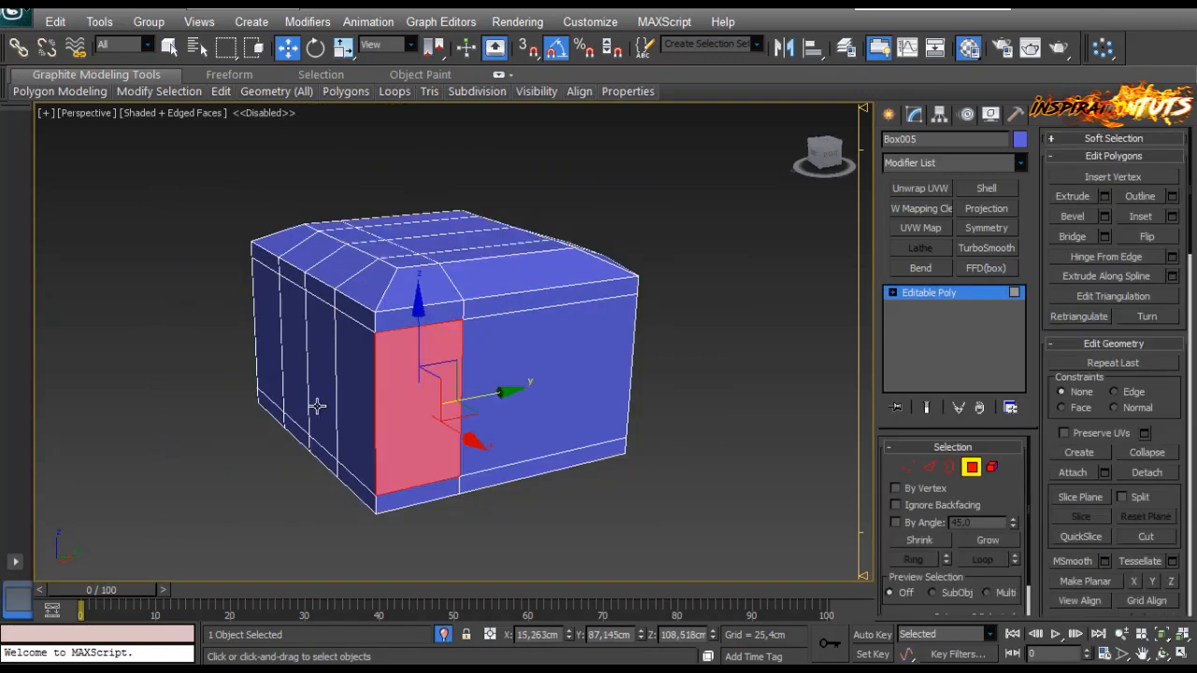
{"action": "middle_click_drag", "start_coordinate": [317, 406], "coordinate": [452, 396], "text": "alt"}
{"action": "left_click", "coordinate": [389, 412], "text": "ctrl"}
{"action": "middle_click_drag", "start_coordinate": [551, 428], "coordinate": [572, 426], "text": "alt"}
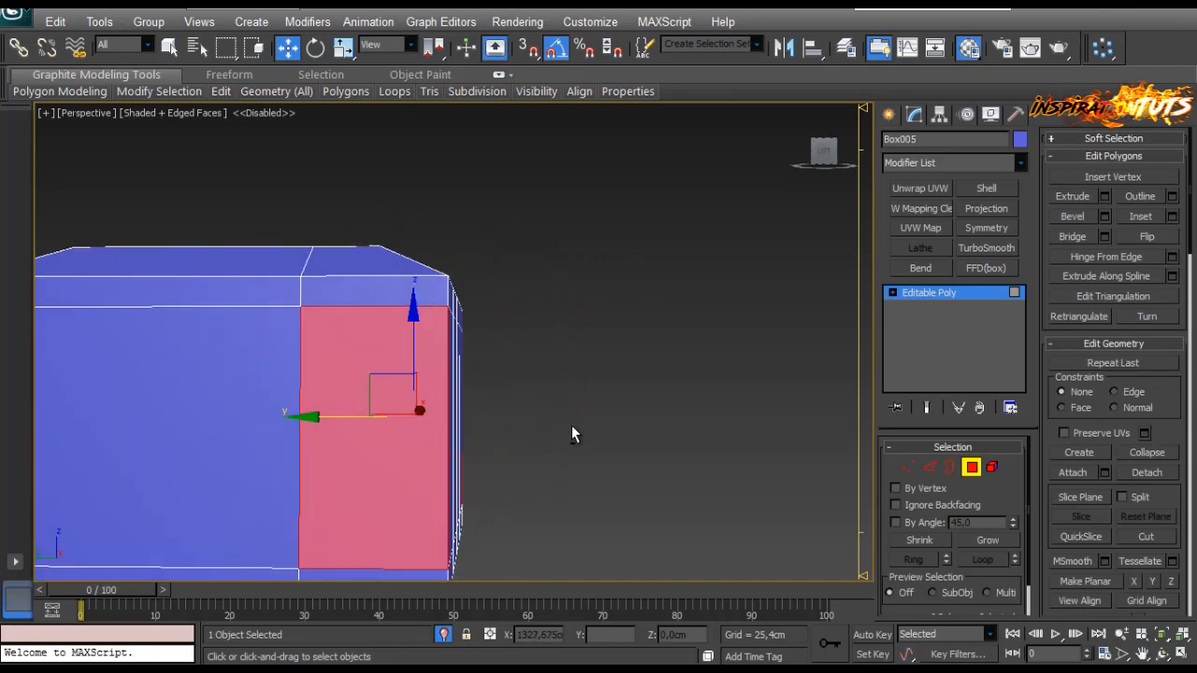
{"action": "left_click", "coordinate": [1069, 238]}
Step: Select and delete the leftover polygons covering the inner side of the bridged opening
{"action": "left_click_drag", "start_coordinate": [468, 413], "coordinate": [435, 429]}
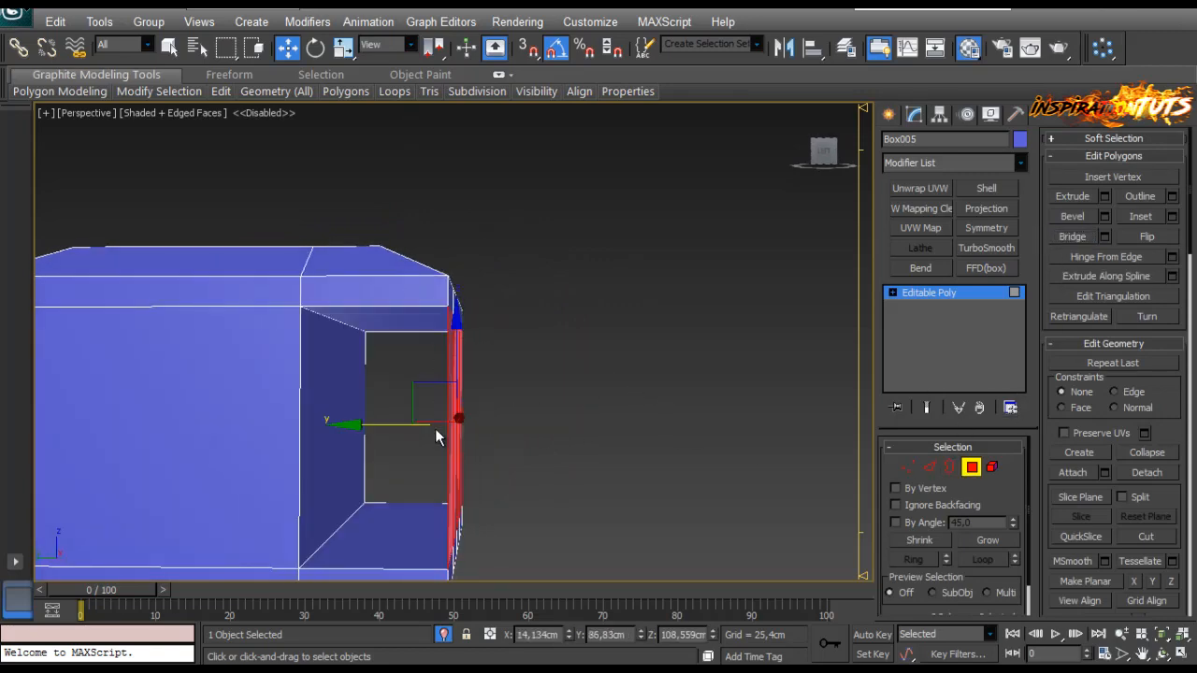
{"action": "key", "text": "Delete"}
{"action": "middle_click_drag", "start_coordinate": [646, 393], "coordinate": [480, 342], "text": "alt"}
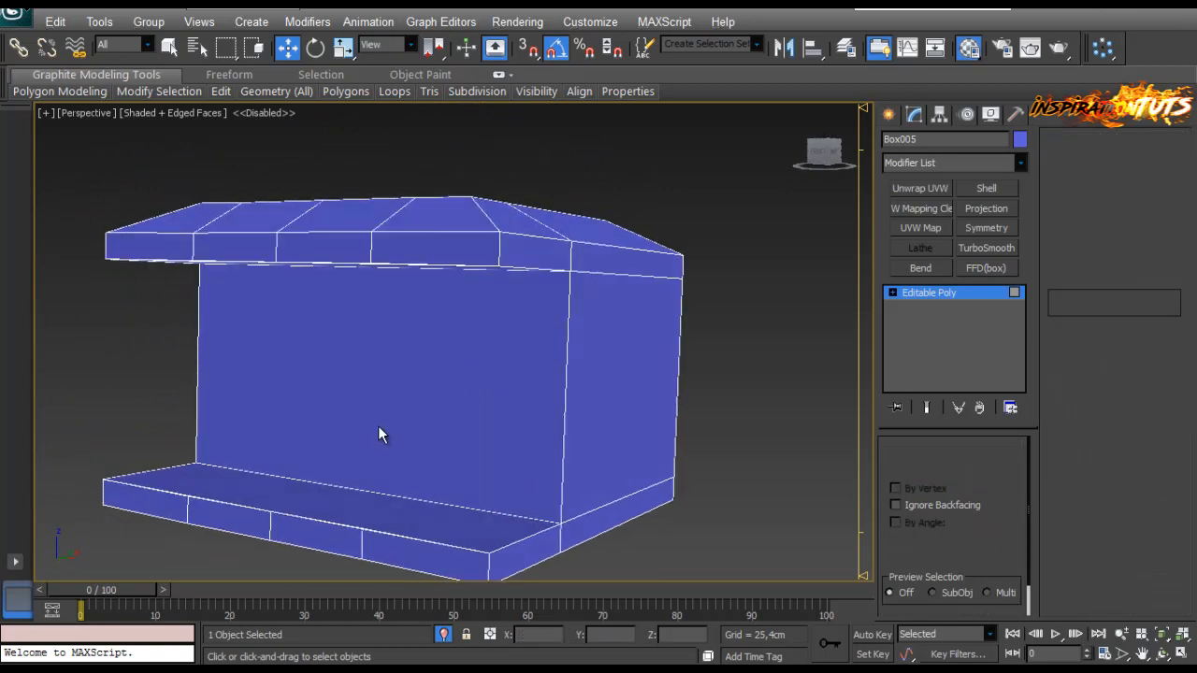
Step: Connect the long edges inside the block's notch with 3 segments, resetting the slide to line up with the rim divisions
{"action": "key", "text": "1"}
{"action": "middle_click_drag", "start_coordinate": [378, 426], "coordinate": [409, 315], "text": "alt"}
{"action": "left_click", "coordinate": [357, 320]}
{"action": "scroll", "coordinate": [408, 315], "scroll_direction": "up", "scroll_amount": 3}
{"action": "key", "text": "2"}
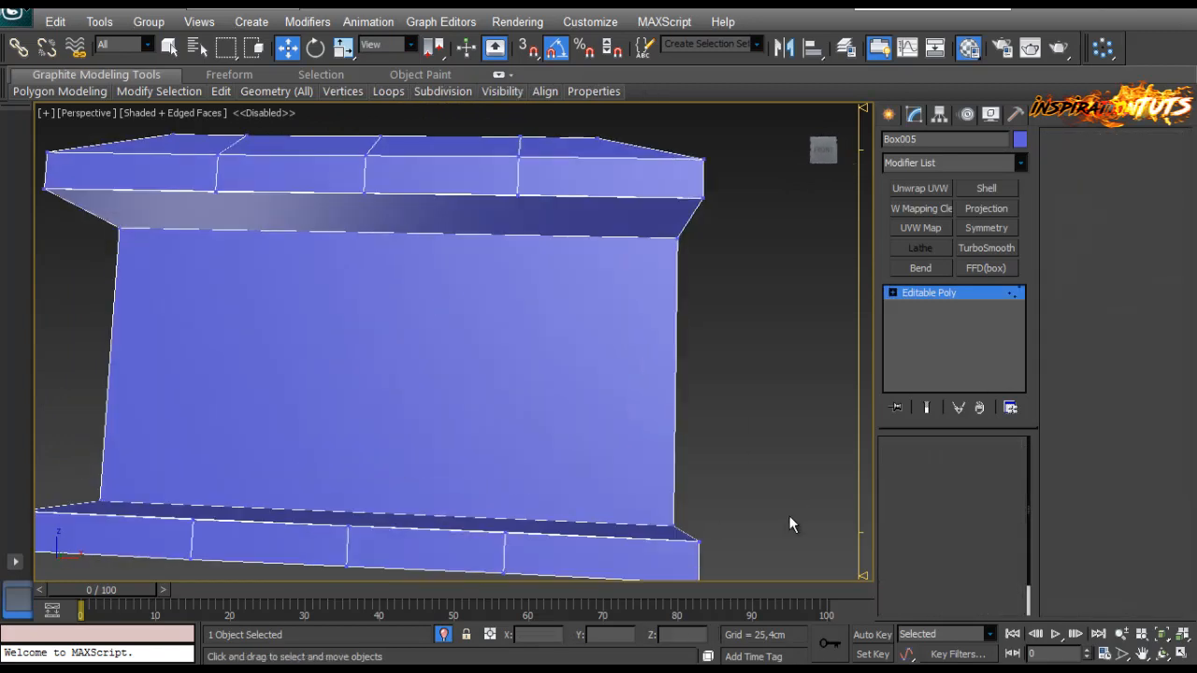
{"action": "left_click", "coordinate": [502, 522]}
{"action": "double_click", "coordinate": [501, 522]}
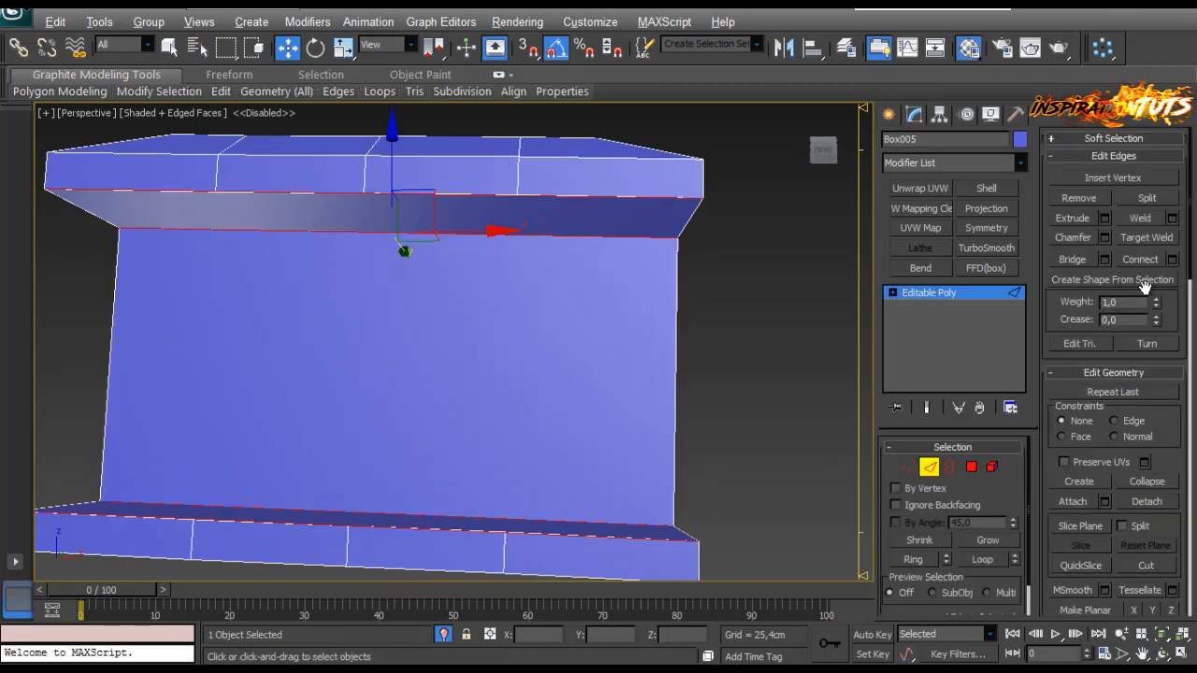
{"action": "left_click", "coordinate": [1171, 261]}
{"action": "left_click", "coordinate": [472, 353]}
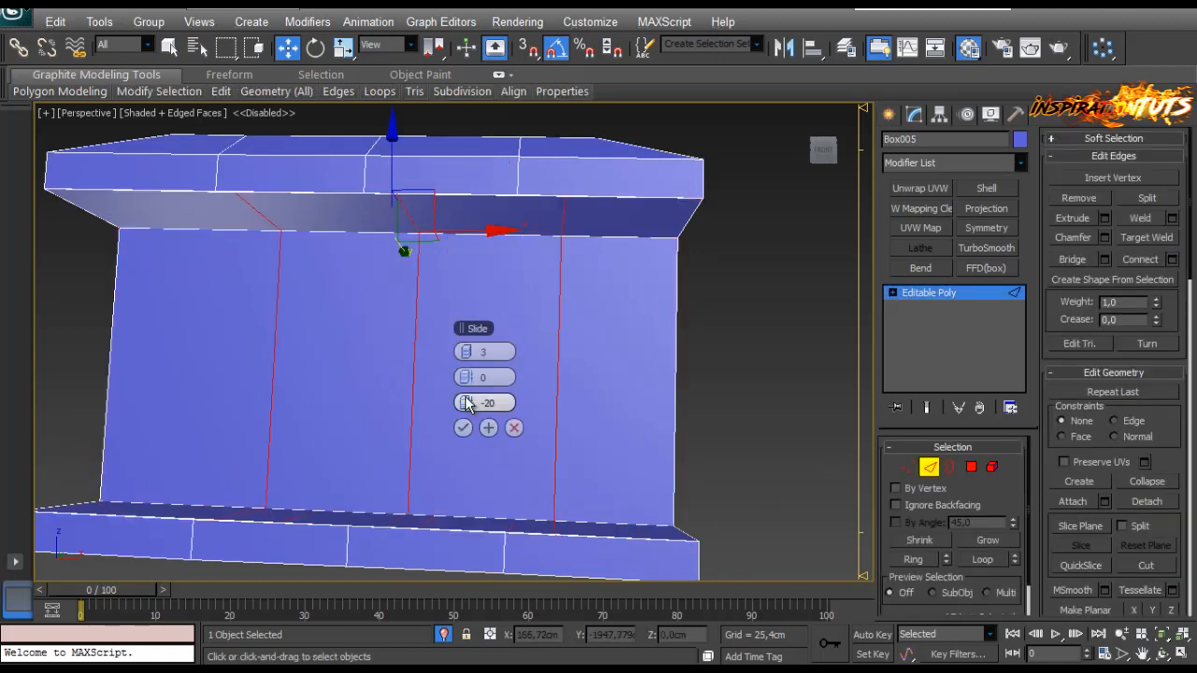
{"action": "right_click", "coordinate": [465, 403]}
{"action": "middle_click_drag", "start_coordinate": [429, 380], "coordinate": [441, 390], "text": "alt"}
{"action": "left_click_drag", "start_coordinate": [460, 383], "coordinate": [460, 381]}
{"action": "left_click", "coordinate": [463, 427]}
Step: Select all of the notched block's vertices and weld them with a 0.0 cm threshold
{"action": "scroll", "coordinate": [474, 372], "scroll_direction": "down", "scroll_amount": 5}
{"action": "middle_click_drag", "start_coordinate": [474, 372], "coordinate": [358, 398], "text": "alt"}
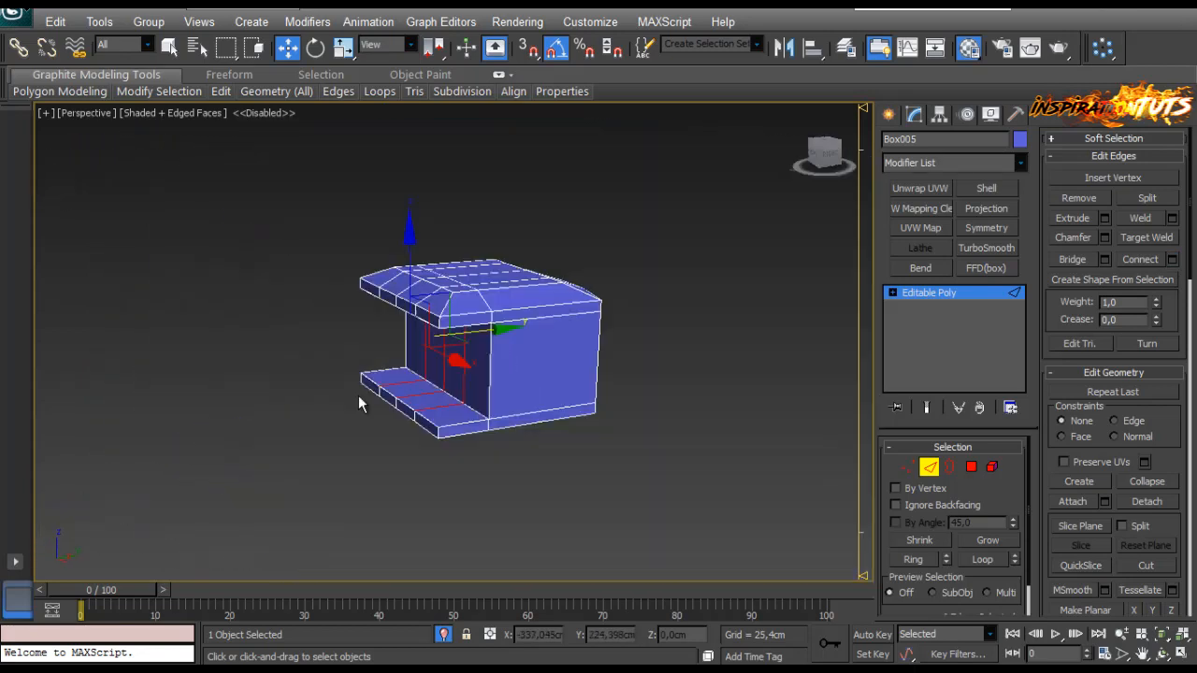
{"action": "left_click", "coordinate": [905, 467]}
{"action": "left_click_drag", "start_coordinate": [695, 187], "coordinate": [353, 439]}
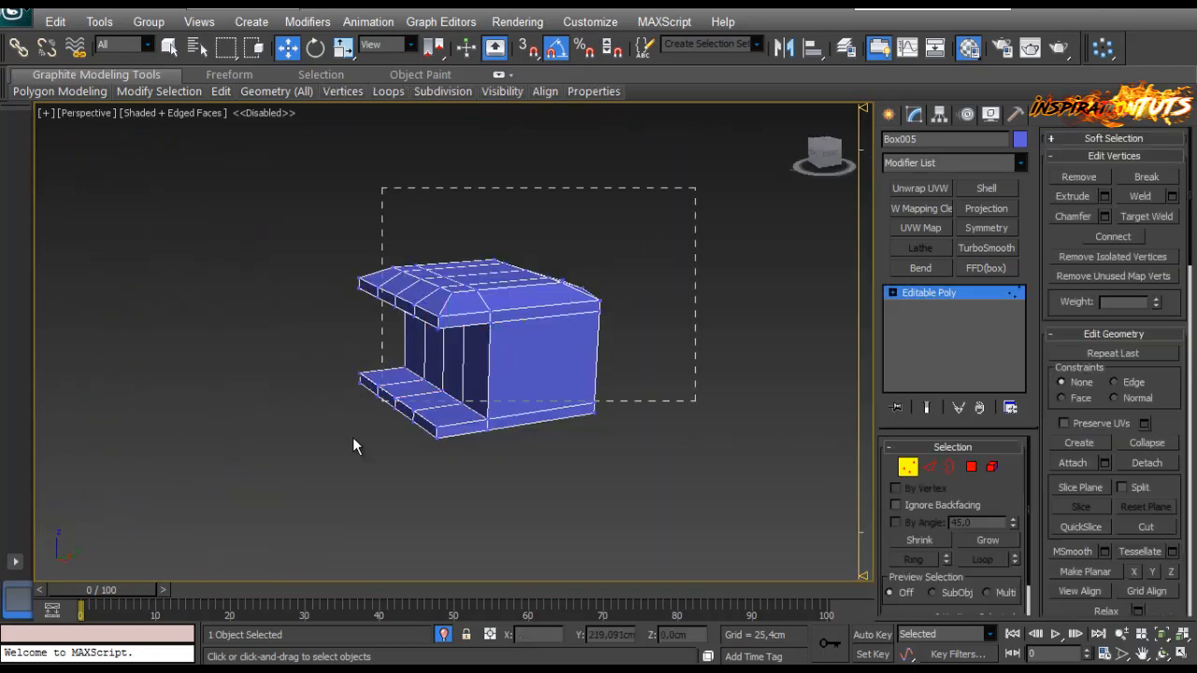
{"action": "left_click", "coordinate": [1172, 197]}
{"action": "right_click", "coordinate": [474, 353]}
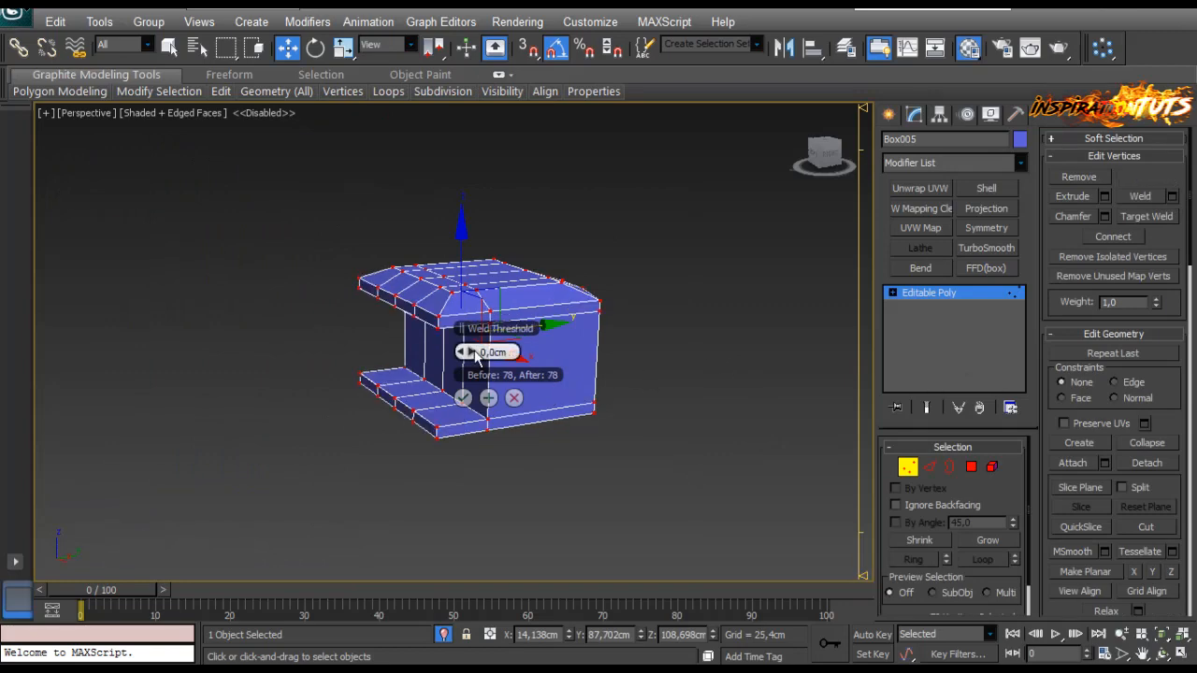
{"action": "left_click", "coordinate": [463, 398]}
{"action": "left_click", "coordinate": [374, 424]}
{"action": "scroll", "coordinate": [374, 424], "scroll_direction": "up", "scroll_amount": 4}
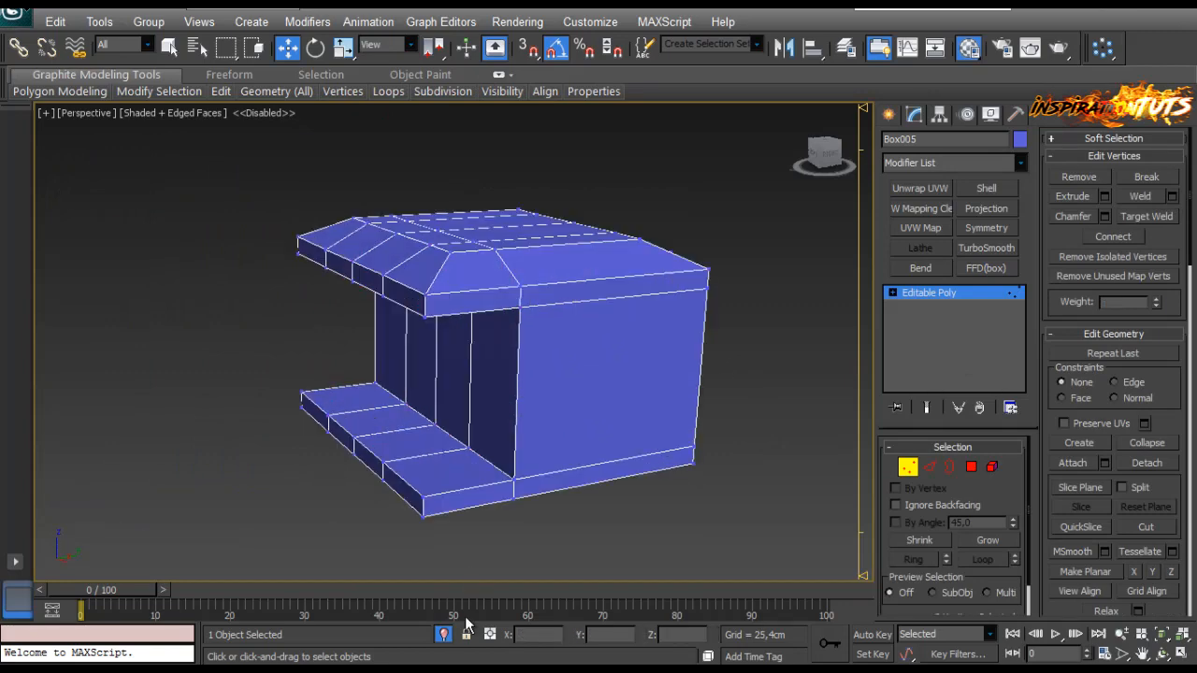
Step: Select the vertices on the block's underside, isolate the block, and set the reference coordinate system to Local
{"action": "left_click", "coordinate": [443, 634]}
{"action": "middle_click_drag", "start_coordinate": [389, 408], "coordinate": [526, 462], "text": "alt"}
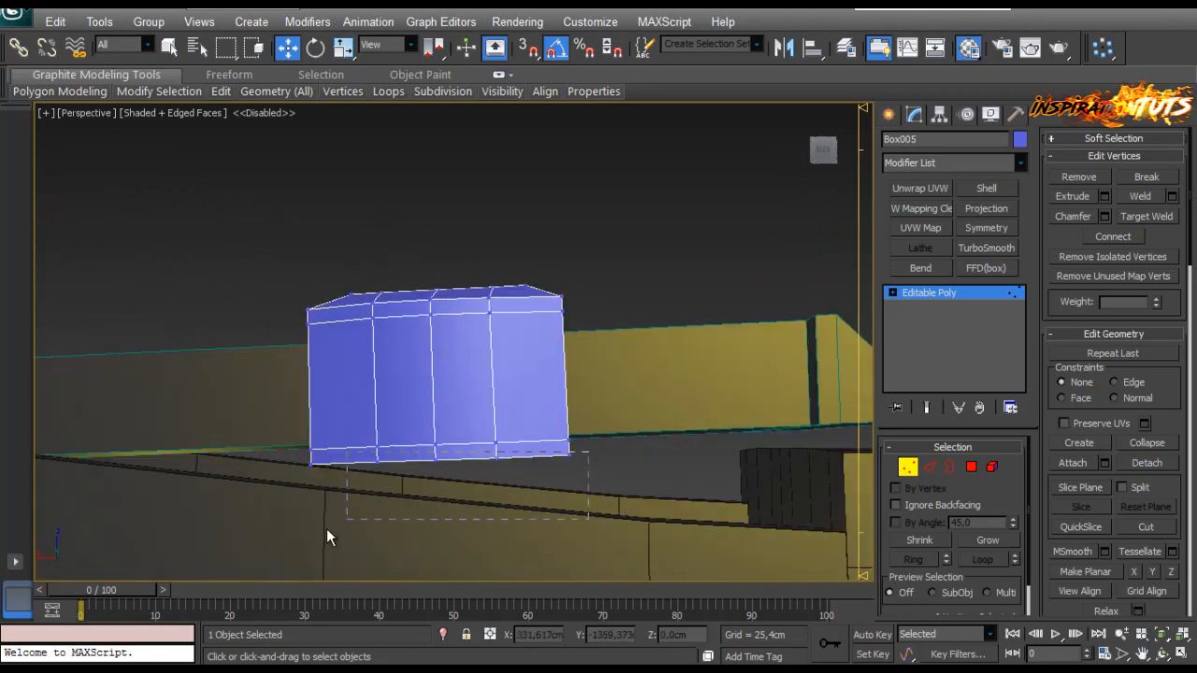
{"action": "left_click_drag", "start_coordinate": [326, 529], "coordinate": [302, 543]}
{"action": "middle_click_drag", "start_coordinate": [302, 543], "coordinate": [940, 414], "text": "alt"}
{"action": "key", "text": "1"}
{"action": "key", "text": "alt+q"}
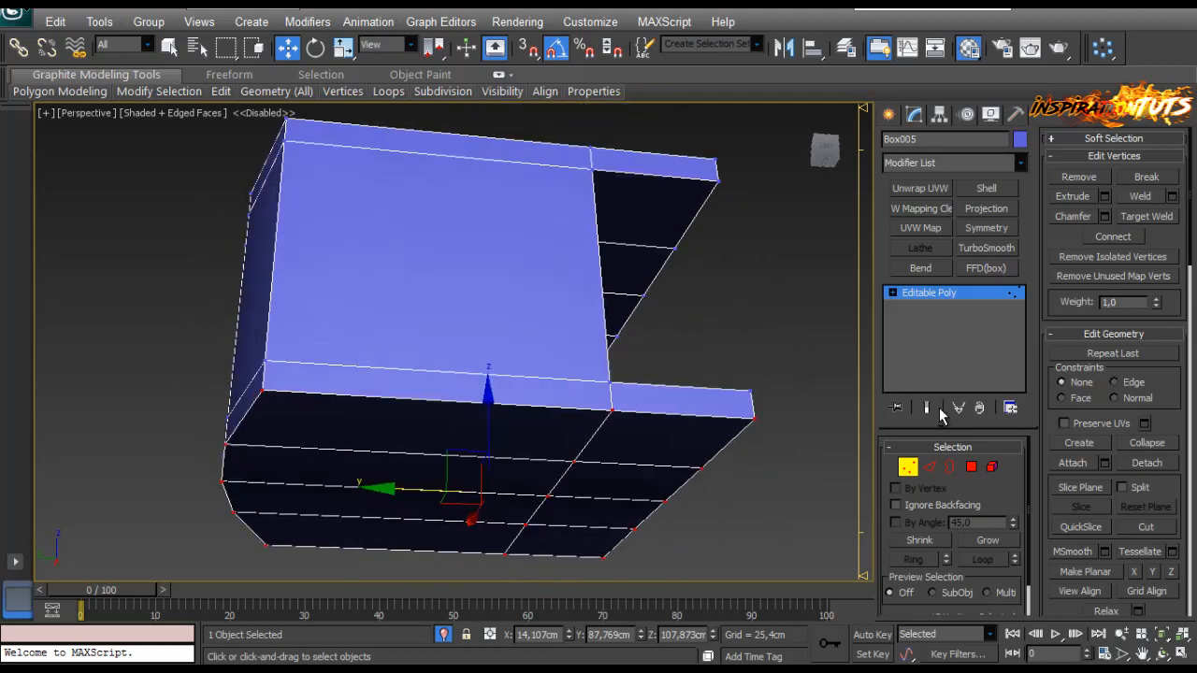
{"action": "left_click", "coordinate": [384, 44]}
{"action": "left_click", "coordinate": [384, 118]}
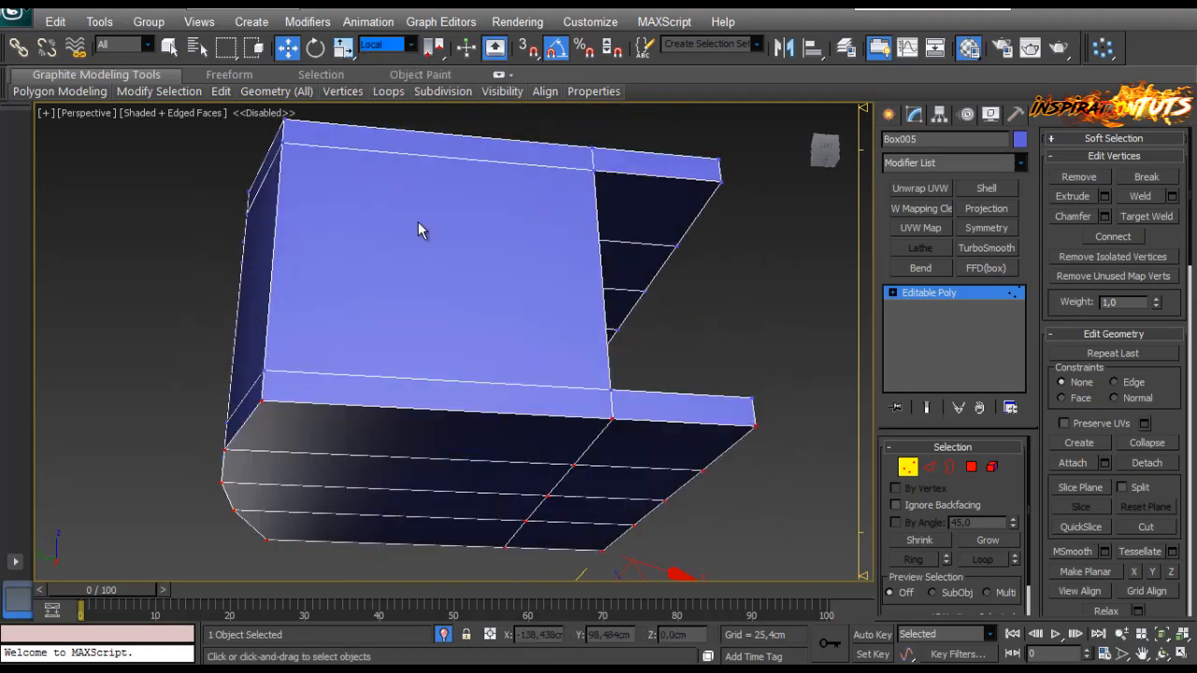
Step: Select the polygons on the block's underside and move them slightly down along local Z to thicken the lower rim
{"action": "scroll", "coordinate": [421, 230], "scroll_direction": "down", "scroll_amount": 3}
{"action": "left_click", "coordinate": [975, 471]}
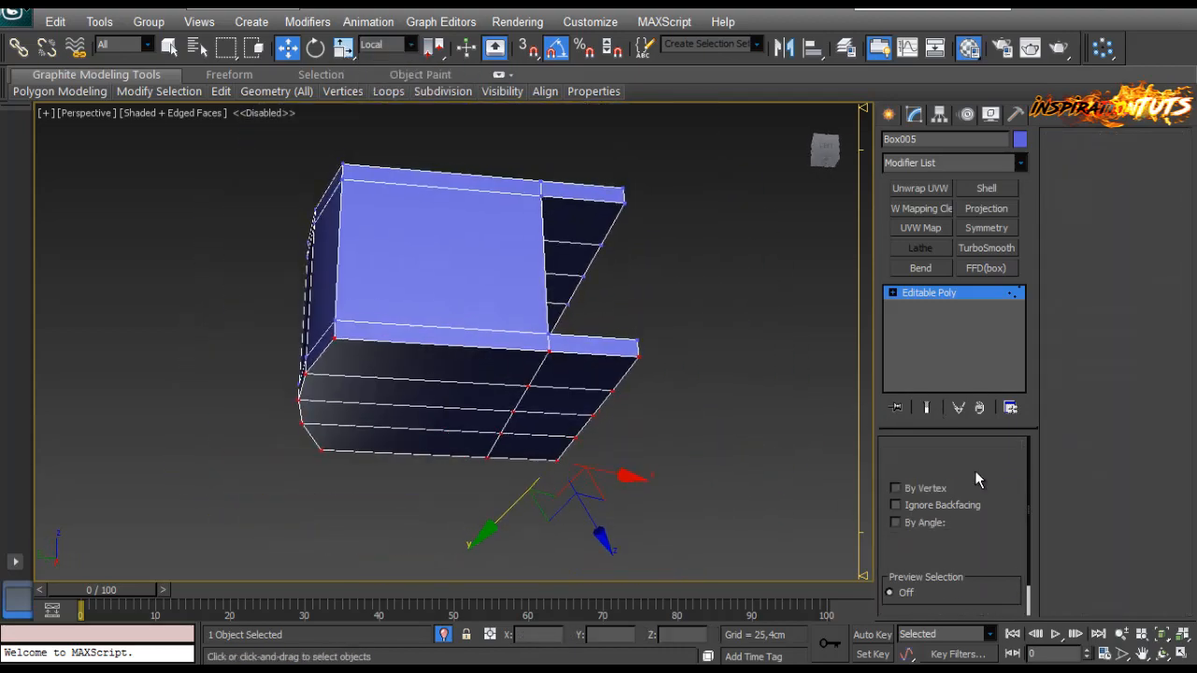
{"action": "left_click", "coordinate": [513, 414]}
{"action": "middle_click_drag", "start_coordinate": [512, 414], "coordinate": [533, 418], "text": "alt"}
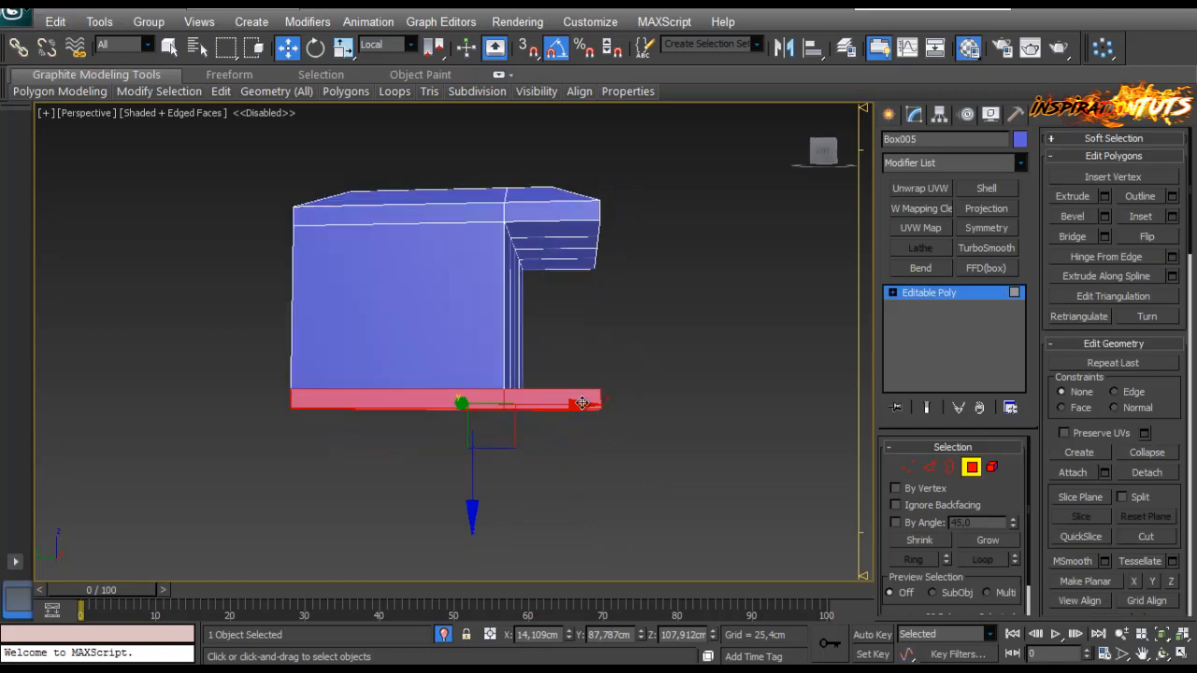
{"action": "middle_click_drag", "start_coordinate": [388, 394], "coordinate": [472, 496], "text": "alt"}
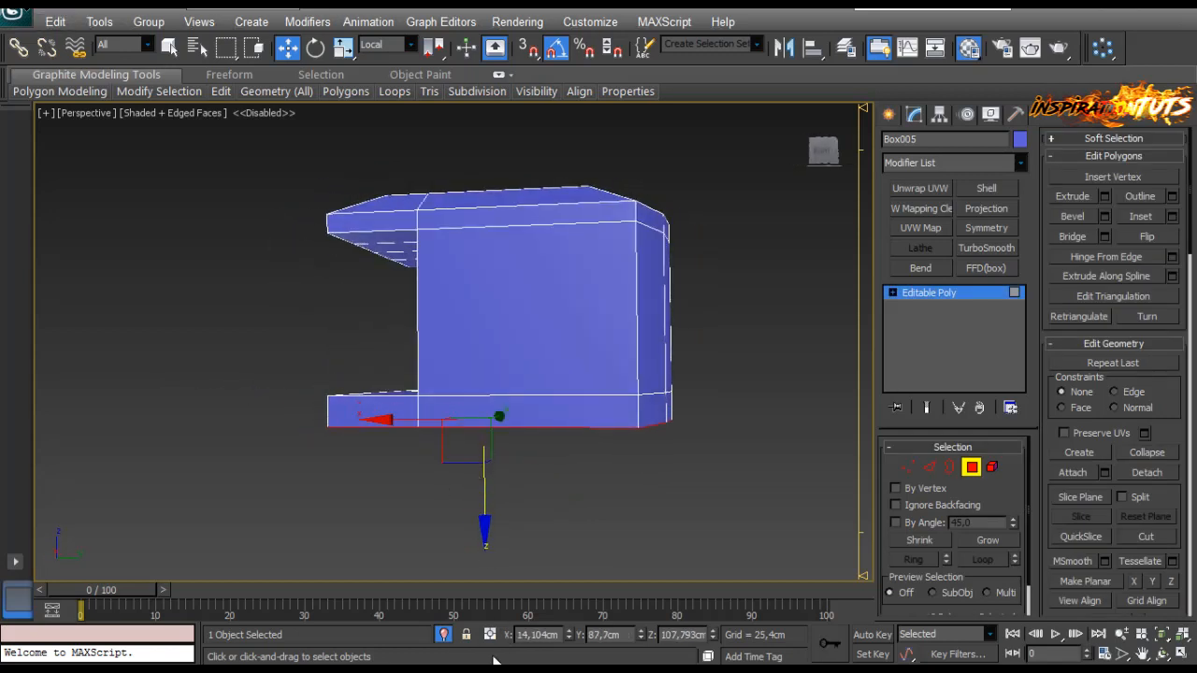
{"action": "left_click", "coordinate": [446, 636]}
{"action": "middle_click_drag", "start_coordinate": [496, 449], "coordinate": [855, 501], "text": "alt"}
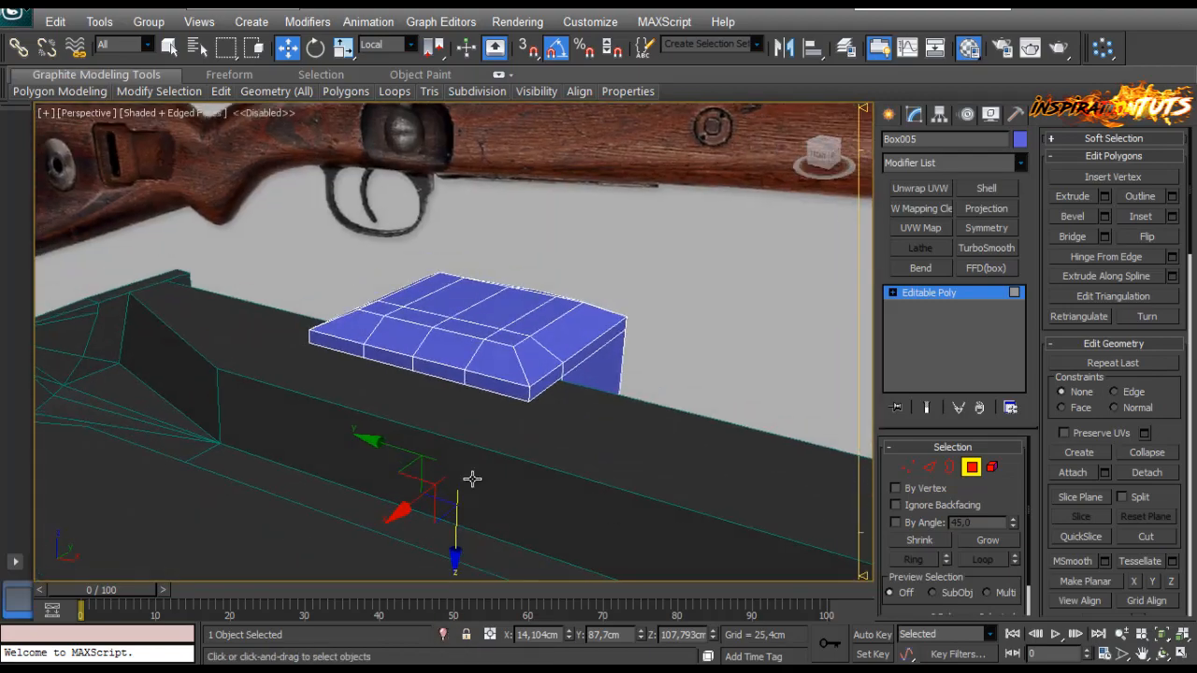
Step: Isolate the block and extrude the two outermost front polygons of its lower rim by about 2.206 cm into arms
{"action": "key", "text": "alt+q"}
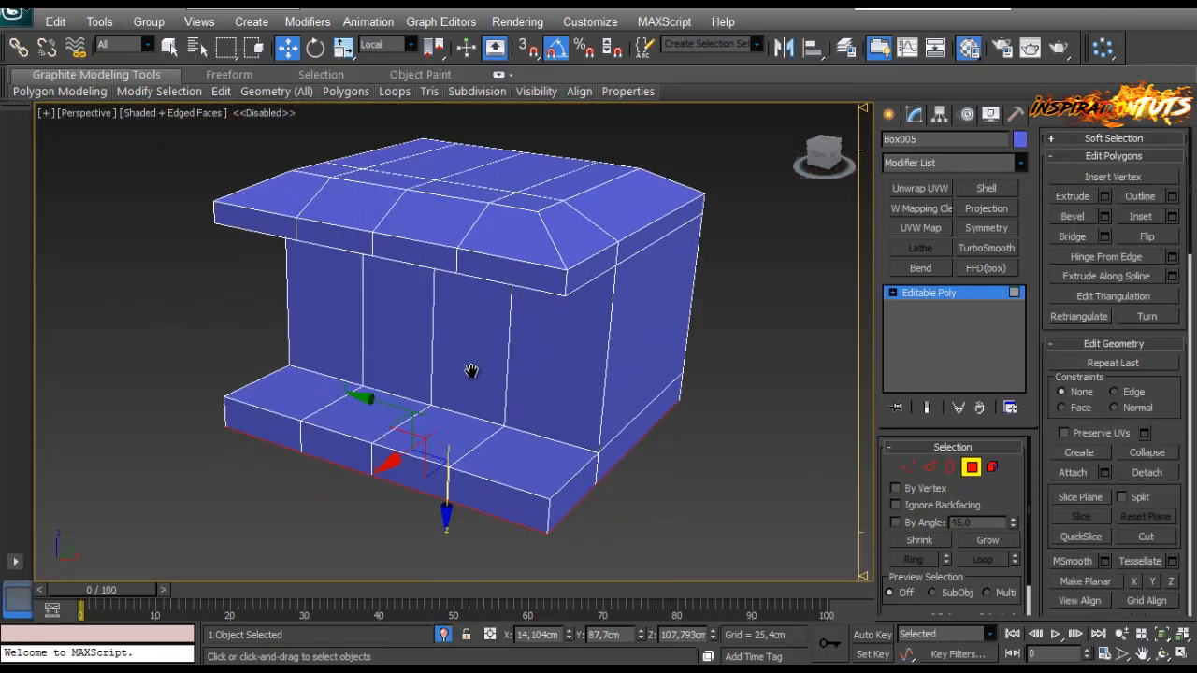
{"action": "left_click", "coordinate": [561, 472]}
{"action": "left_click", "coordinate": [309, 421], "text": "ctrl"}
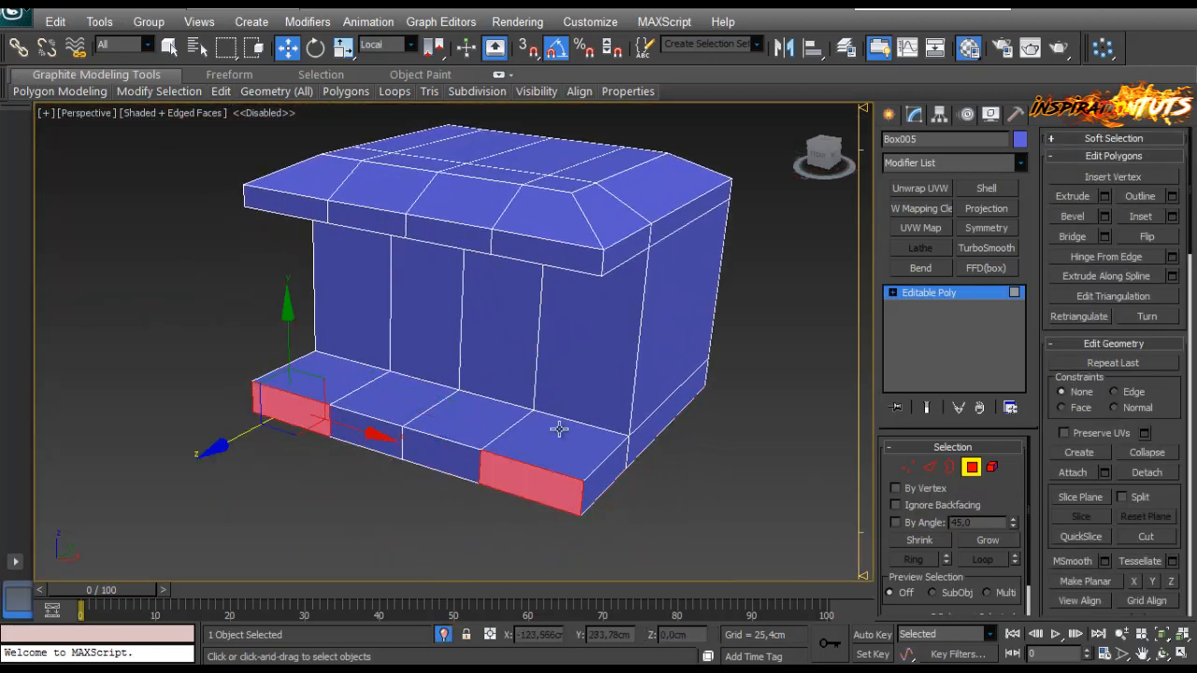
{"action": "left_click", "coordinate": [1104, 197]}
{"action": "scroll", "coordinate": [296, 454], "scroll_direction": "down", "scroll_amount": 3}
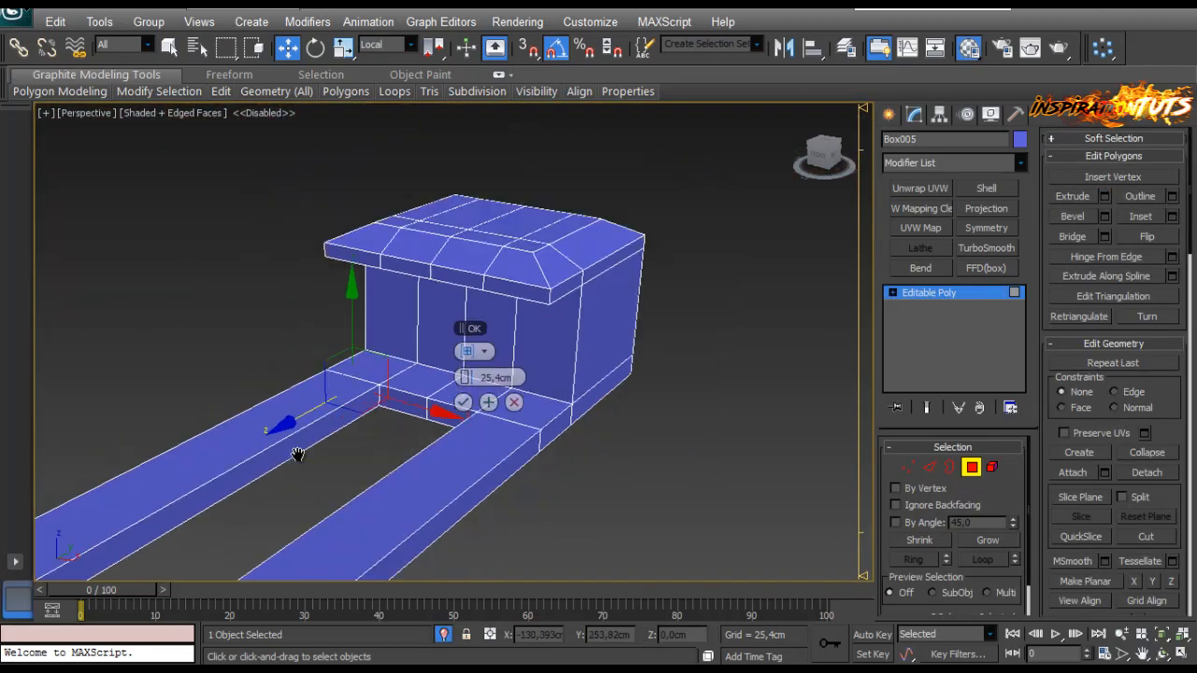
{"action": "middle_click_drag", "start_coordinate": [296, 455], "coordinate": [215, 467], "text": "alt"}
{"action": "left_click_drag", "start_coordinate": [475, 378], "coordinate": [477, 380]}
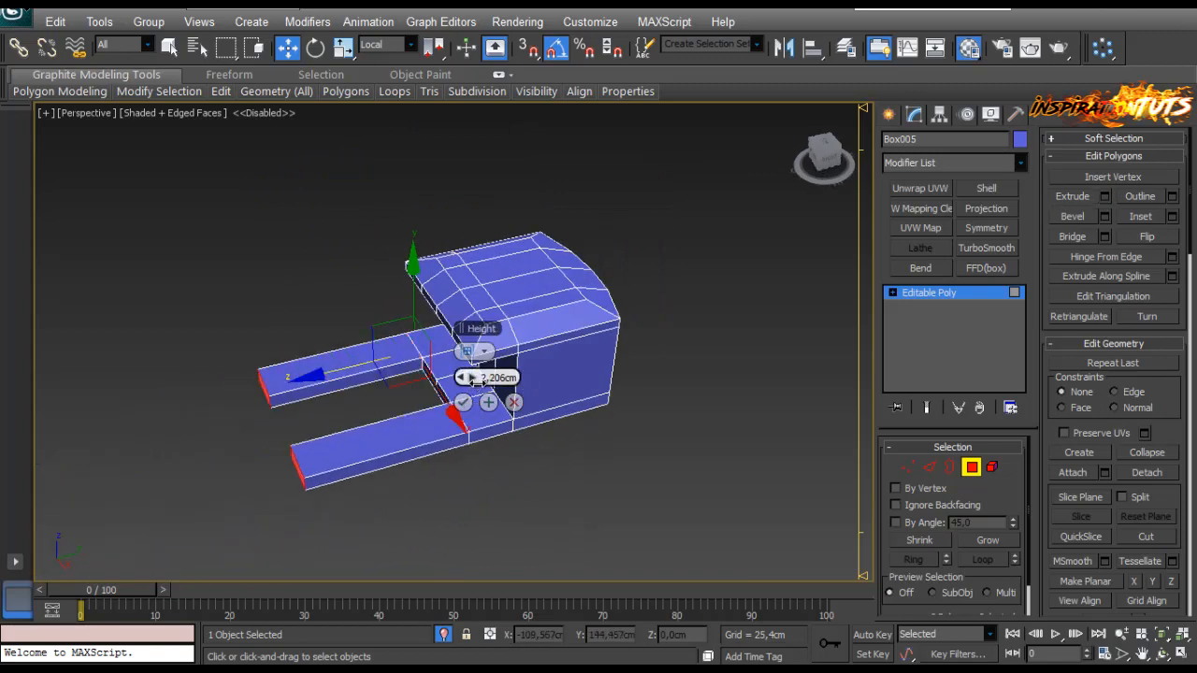
{"action": "left_click", "coordinate": [462, 403]}
Step: Shorten the two extruded arms under the bar by moving their end polygons back along local Z in wireframe view
{"action": "left_click", "coordinate": [442, 637]}
{"action": "mouse_move", "coordinate": [406, 425]}
{"action": "middle_mouse_down", "text": "alt"}
{"action": "mouse_move", "coordinate": [307, 454]}
{"action": "mouse_move", "coordinate": [321, 420]}
{"action": "mouse_move", "coordinate": [325, 478]}
{"action": "middle_mouse_up", "text": "alt"}
{"action": "scroll", "coordinate": [320, 421], "scroll_direction": "down", "scroll_amount": 3}
{"action": "key", "text": "F3"}
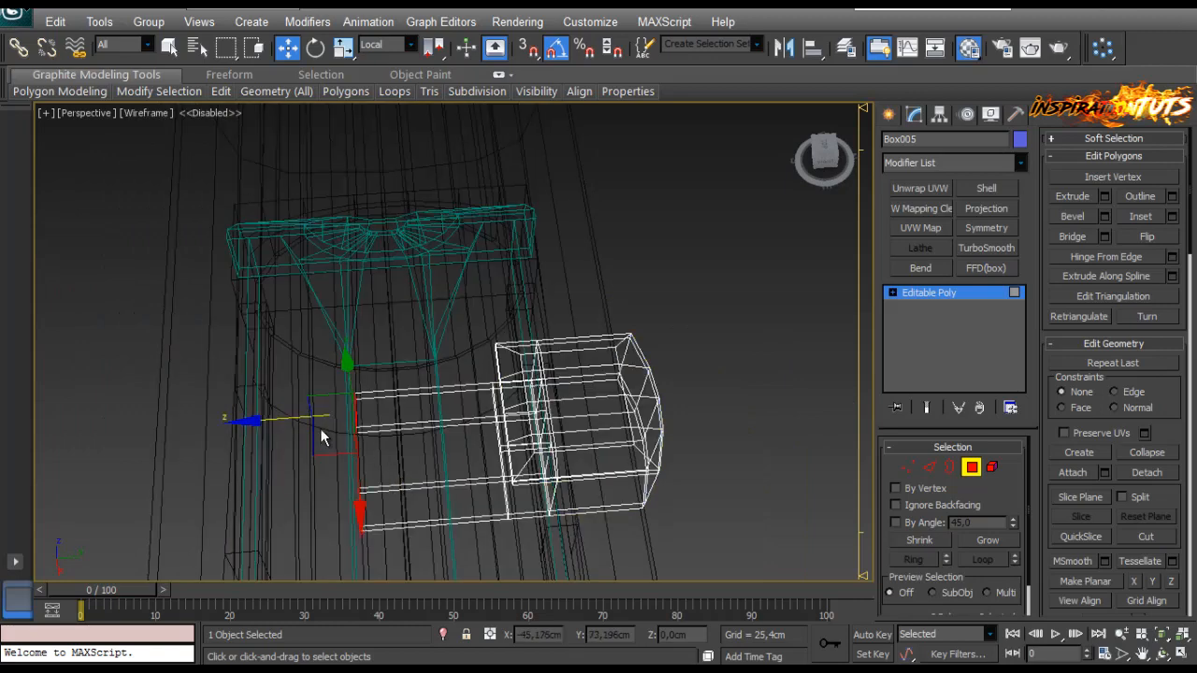
{"action": "left_click_drag", "start_coordinate": [274, 419], "coordinate": [316, 424]}
{"action": "key", "text": "4"}
{"action": "key", "text": "F3"}
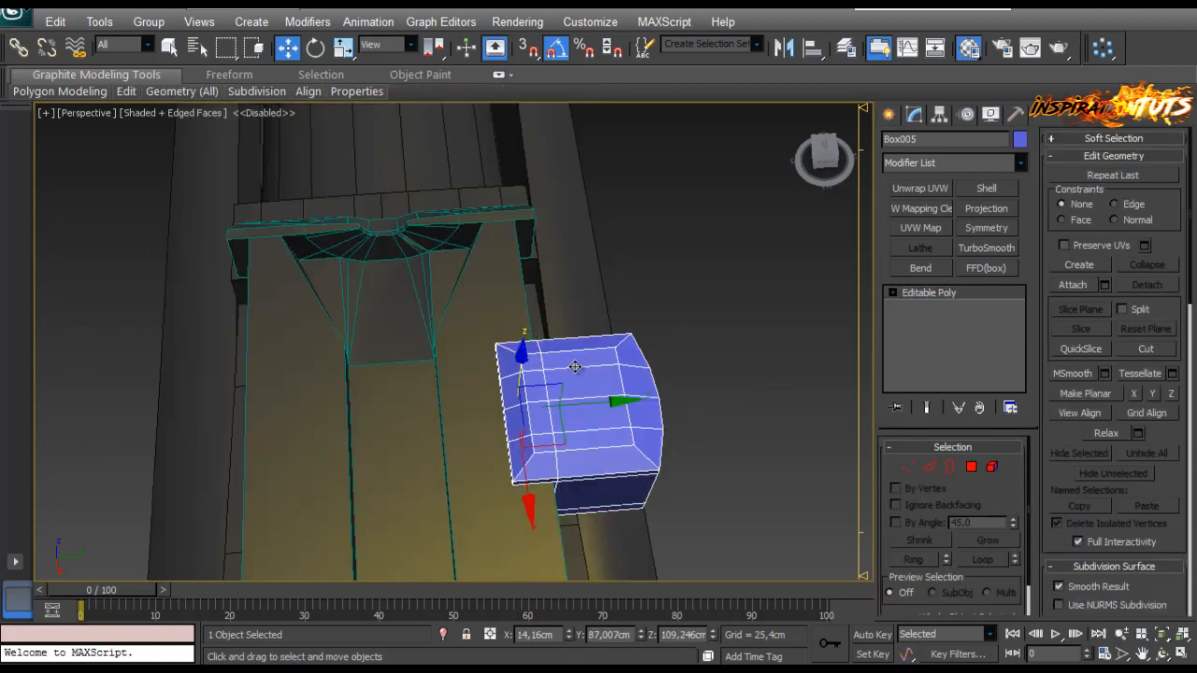
Step: Add a Symmetry modifier on the X axis and move its mirror plane to the bar's centre line
{"action": "left_click", "coordinate": [986, 228]}
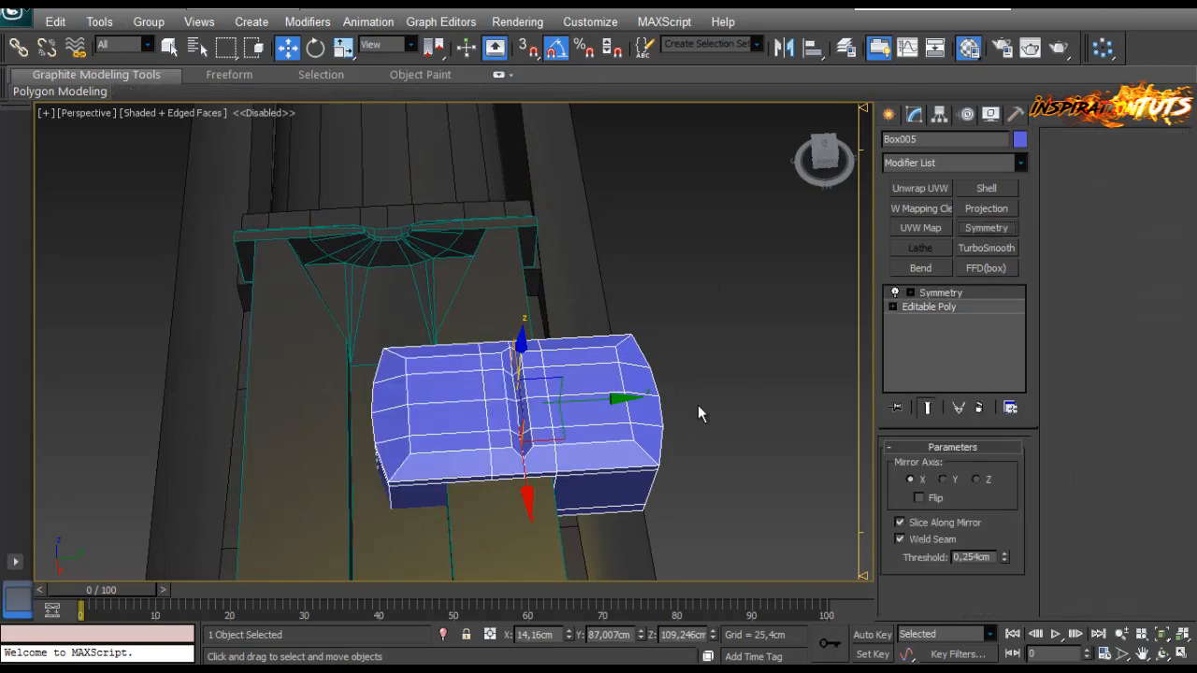
{"action": "left_click", "coordinate": [950, 295]}
{"action": "left_click_drag", "start_coordinate": [598, 405], "coordinate": [501, 404]}
{"action": "middle_click_drag", "start_coordinate": [302, 419], "coordinate": [452, 369], "text": "alt"}
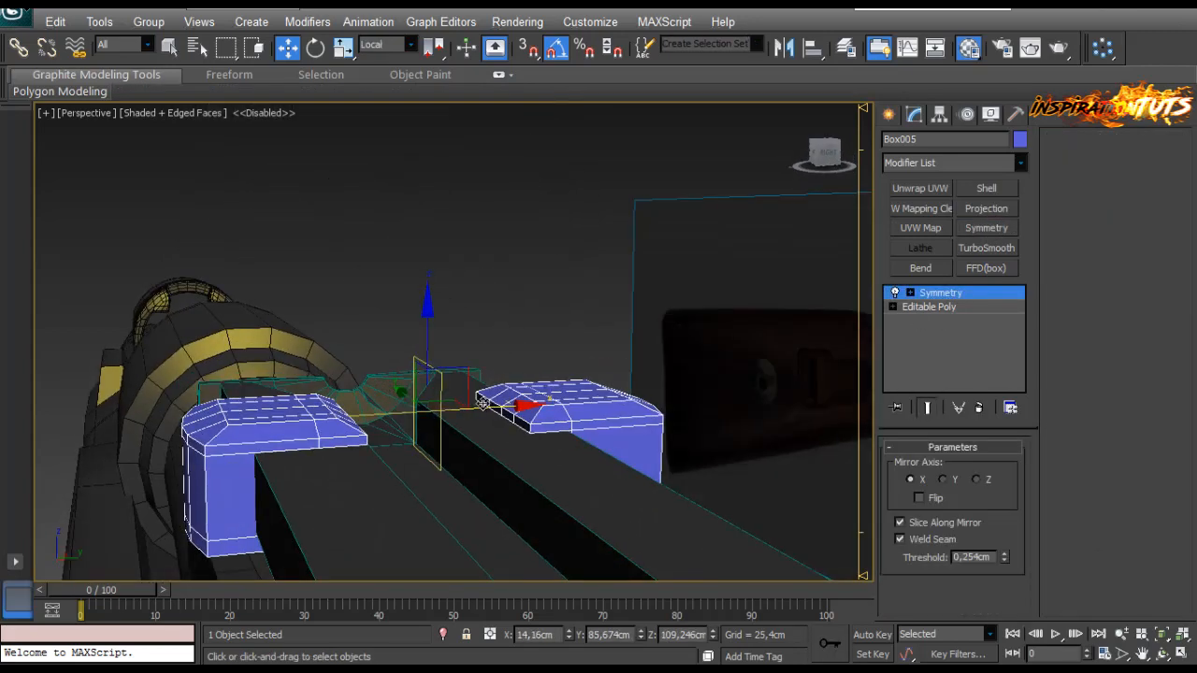
{"action": "left_click_drag", "start_coordinate": [482, 405], "coordinate": [455, 412]}
{"action": "middle_click_drag", "start_coordinate": [496, 442], "coordinate": [462, 443], "text": "alt"}
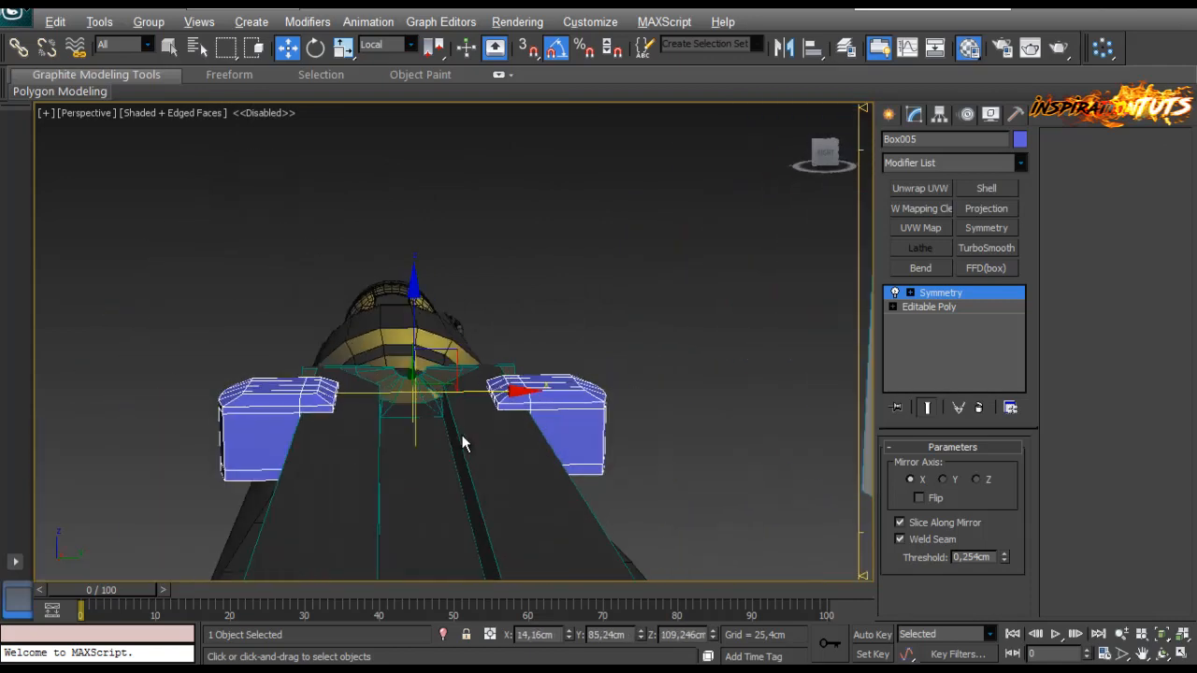
Step: Narrow the base block by moving its outer-side vertices toward the bar along the View Y axis, and return to Symmetry
{"action": "left_click", "coordinate": [917, 307]}
{"action": "middle_click_drag", "start_coordinate": [702, 380], "coordinate": [625, 354]}
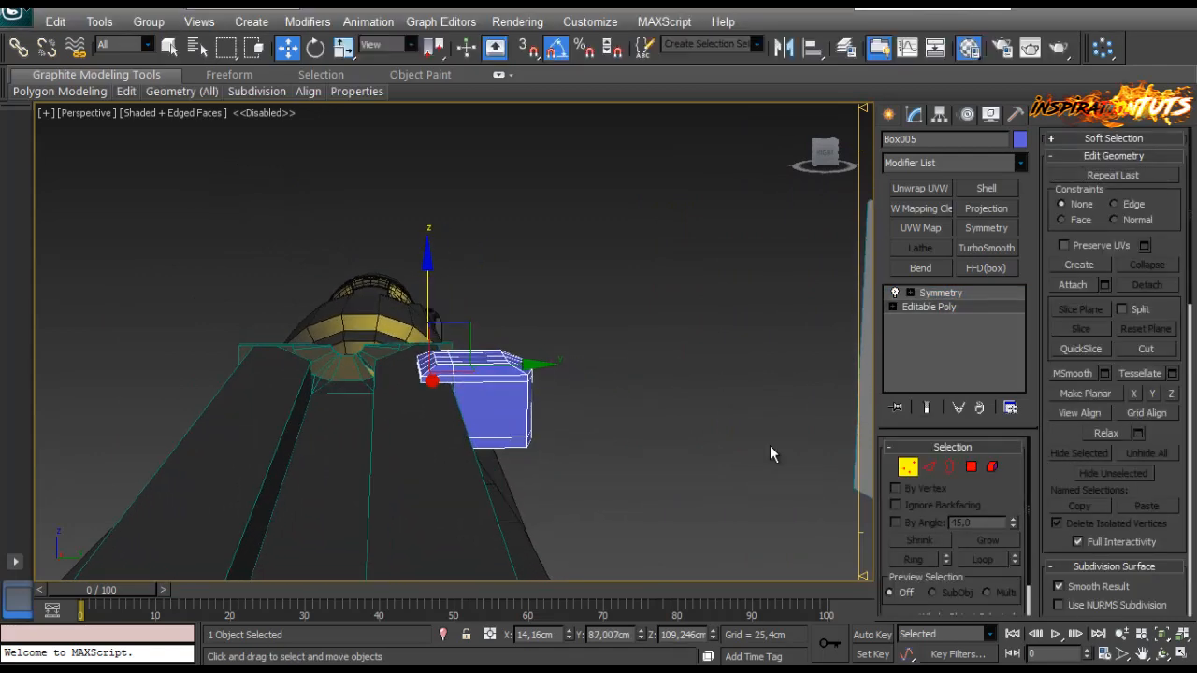
{"action": "key", "text": "1"}
{"action": "middle_click_drag", "start_coordinate": [564, 391], "coordinate": [570, 297], "text": "alt"}
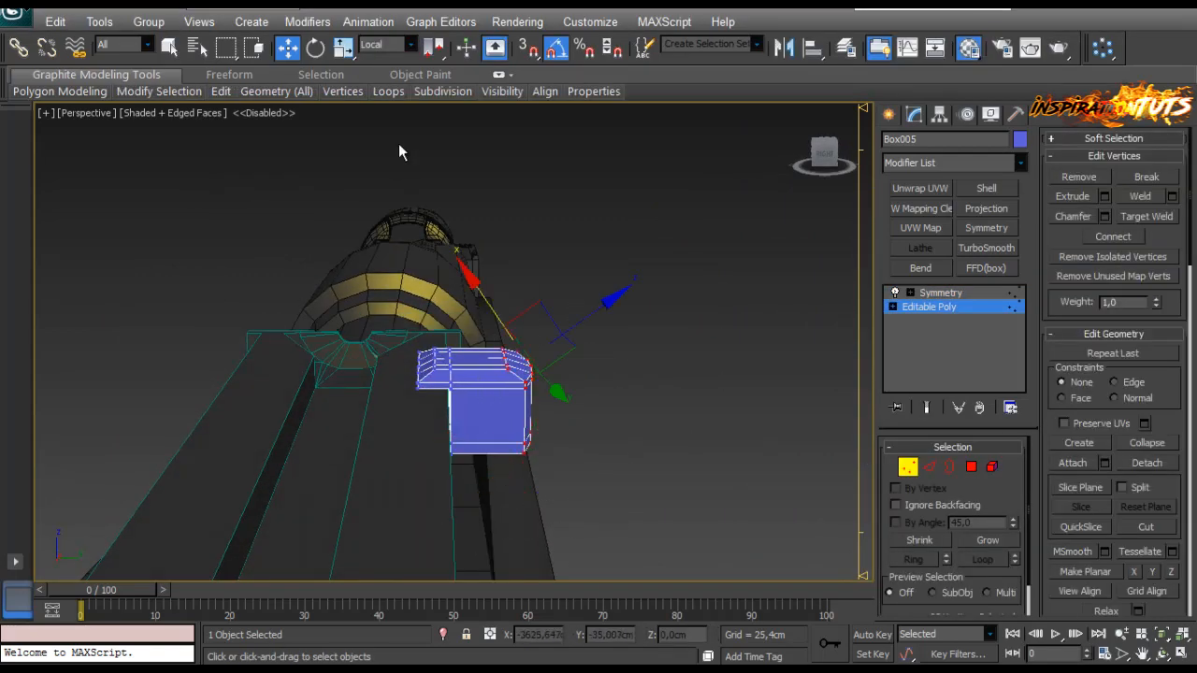
{"action": "left_click", "coordinate": [387, 58]}
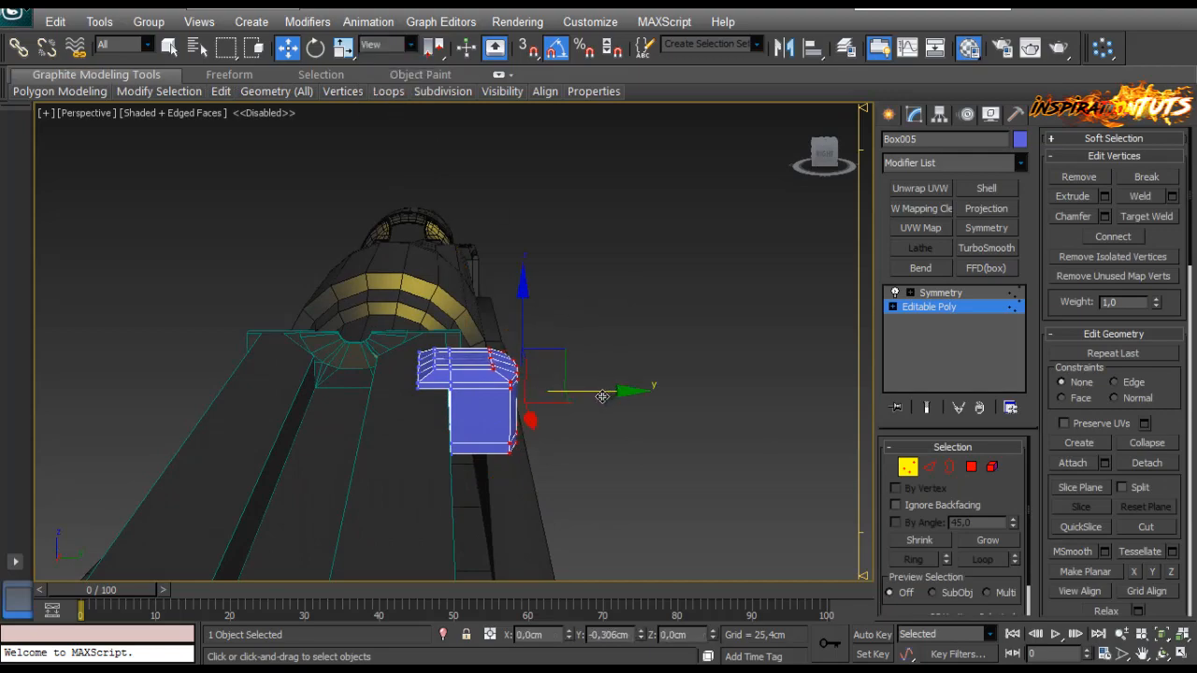
{"action": "left_click", "coordinate": [939, 293]}
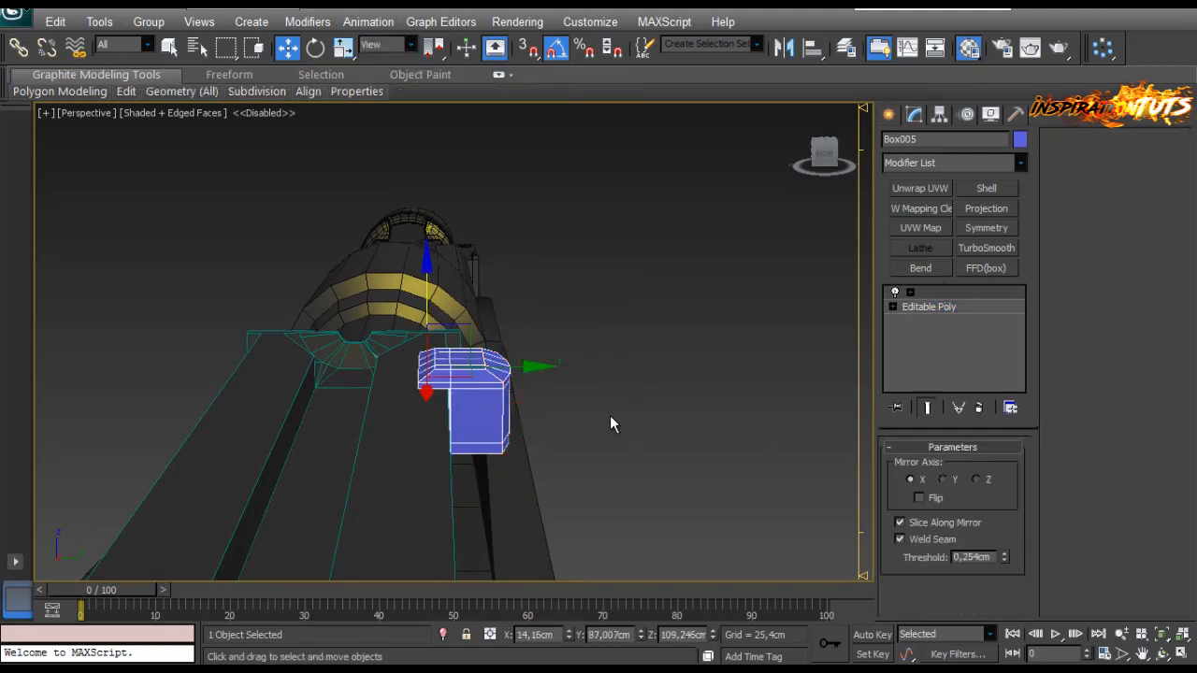
Step: Isolate the mirrored clamp and convert it to an Editable Poly
{"action": "middle_click_drag", "start_coordinate": [610, 420], "coordinate": [561, 342], "text": "alt"}
{"action": "key", "text": "alt+q"}
{"action": "right_click", "coordinate": [561, 342]}
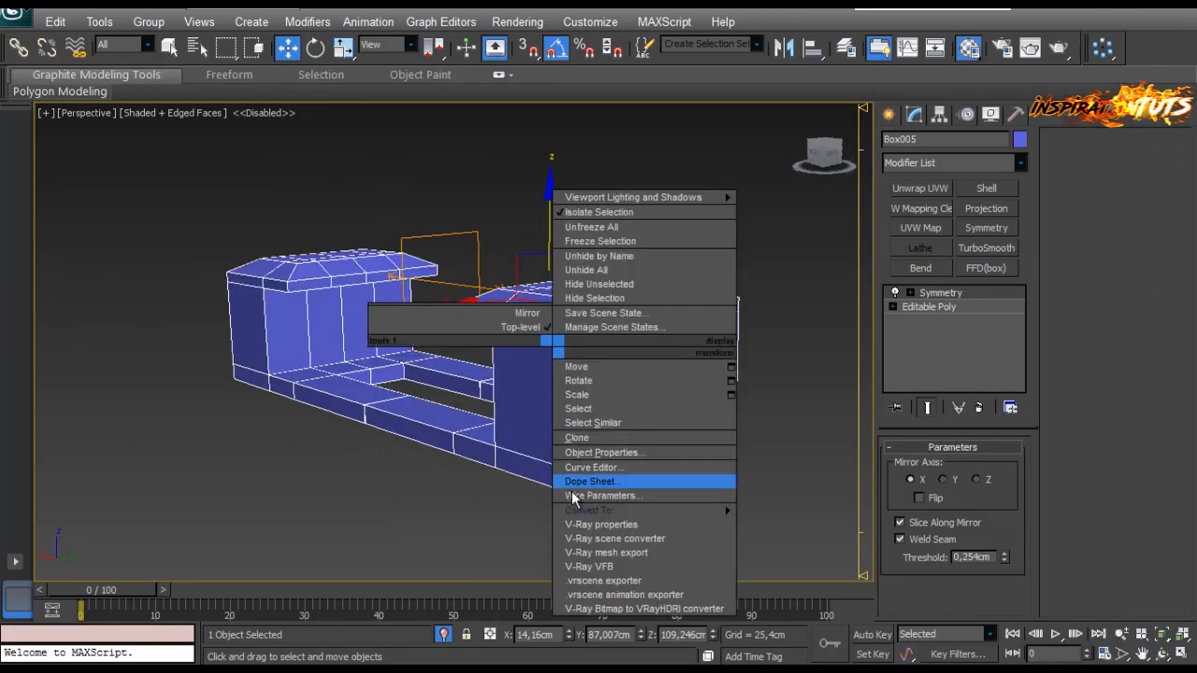
{"action": "mouse_move", "coordinate": [615, 484]}
{"action": "left_click", "coordinate": [477, 528]}
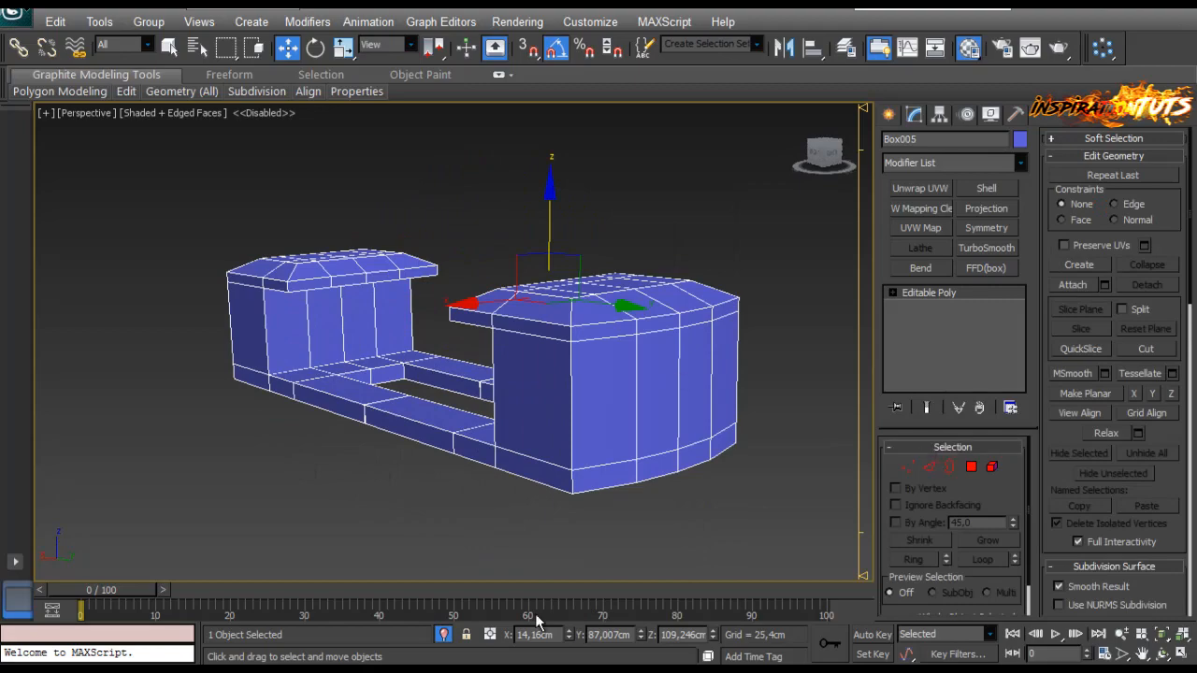
Step: Examine the mirrored clamp both in place on the bar and in isolation
{"action": "left_click", "coordinate": [446, 635]}
{"action": "middle_click_drag", "start_coordinate": [460, 438], "coordinate": [462, 366], "text": "alt"}
{"action": "scroll", "coordinate": [326, 455], "scroll_direction": "down", "scroll_amount": 2}
{"action": "key", "text": "alt+q"}
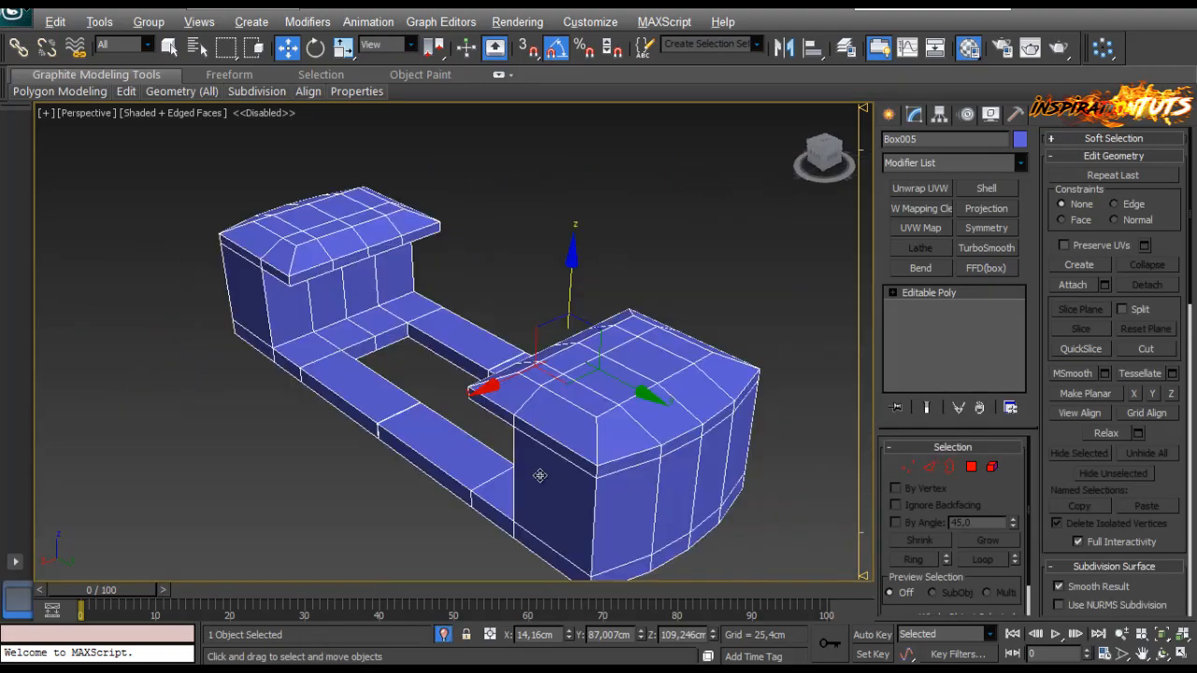
{"action": "left_click", "coordinate": [442, 637]}
{"action": "left_click", "coordinate": [442, 637]}
{"action": "scroll", "coordinate": [622, 417], "scroll_direction": "up", "scroll_amount": 3}
{"action": "middle_click_drag", "start_coordinate": [589, 439], "coordinate": [478, 295]}
{"action": "scroll", "coordinate": [548, 305], "scroll_direction": "down", "scroll_amount": 3}
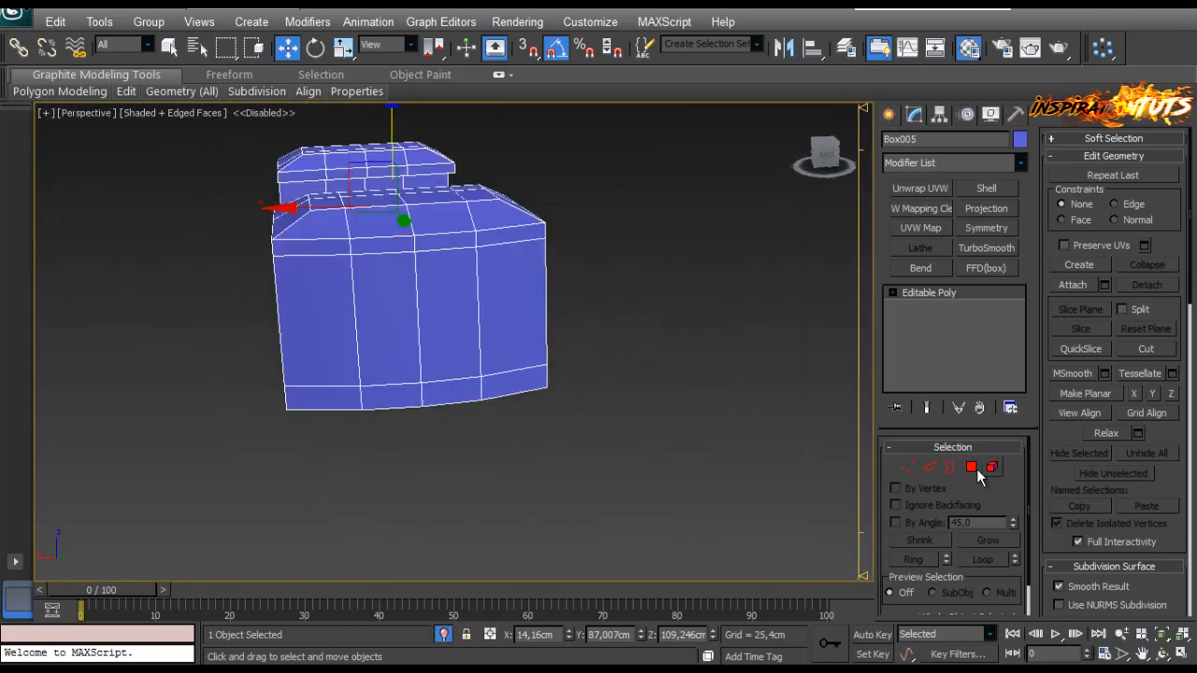
Step: Select the four large polygons on one block's outer side and inset them as a group by about 0.125 cm
{"action": "key", "text": "4"}
{"action": "left_click", "coordinate": [331, 313]}
{"action": "left_click", "coordinate": [392, 302], "text": "ctrl"}
{"action": "left_click", "coordinate": [447, 286], "text": "ctrl"}
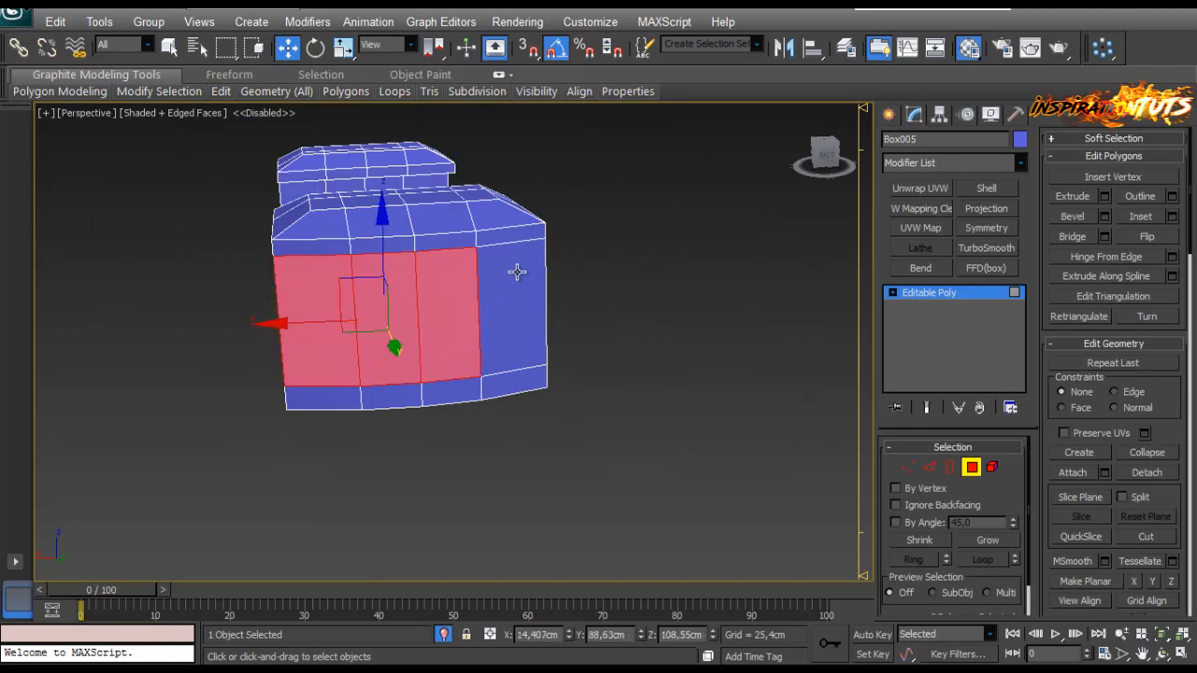
{"action": "left_click", "coordinate": [516, 272], "text": "ctrl"}
{"action": "left_click", "coordinate": [1171, 216]}
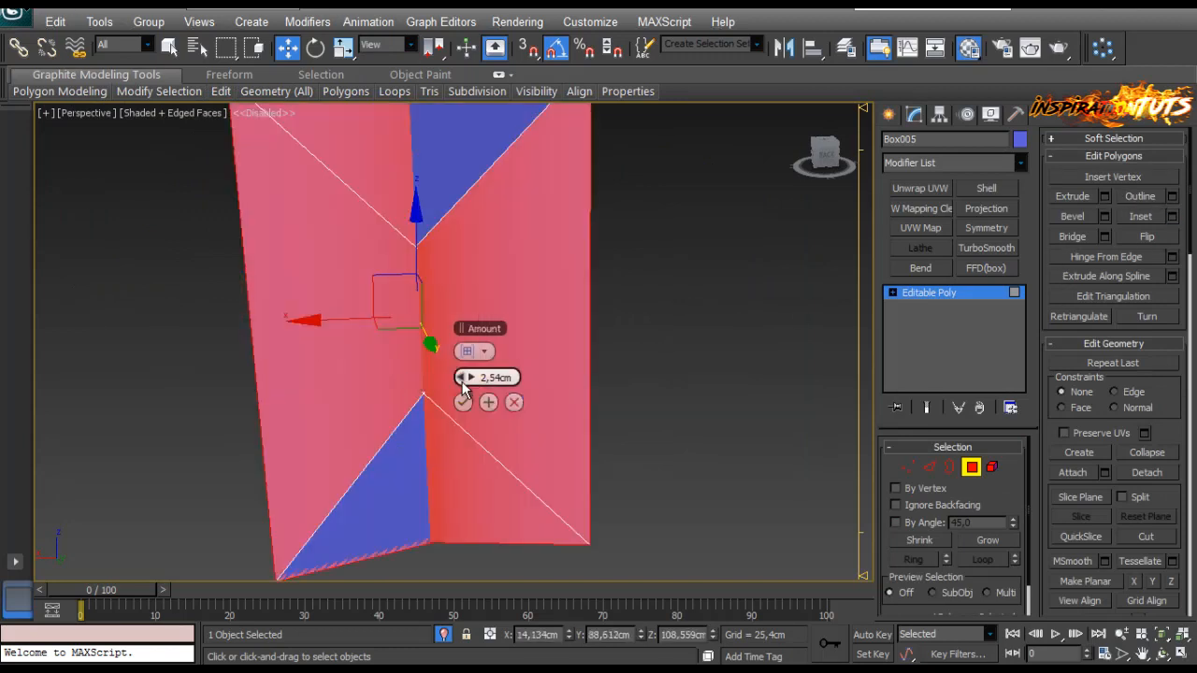
{"action": "left_click_drag", "start_coordinate": [464, 391], "coordinate": [477, 383]}
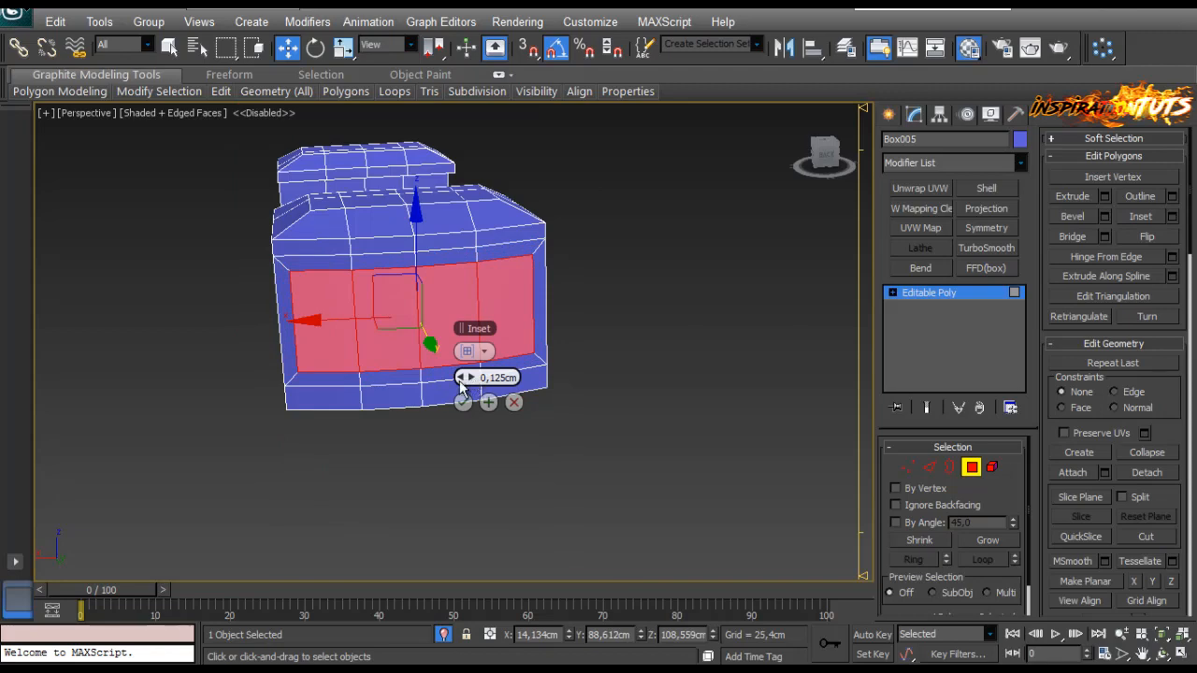
{"action": "middle_click_drag", "start_coordinate": [460, 385], "coordinate": [559, 342], "text": "alt"}
{"action": "left_click", "coordinate": [463, 402]}
Step: Select the four polygons on the inner side of the block's notch and inset them with the same settings
{"action": "left_click", "coordinate": [477, 312]}
{"action": "left_click", "coordinate": [406, 304], "text": "ctrl"}
{"action": "left_click", "coordinate": [331, 307], "text": "ctrl"}
{"action": "left_click", "coordinate": [260, 308], "text": "ctrl"}
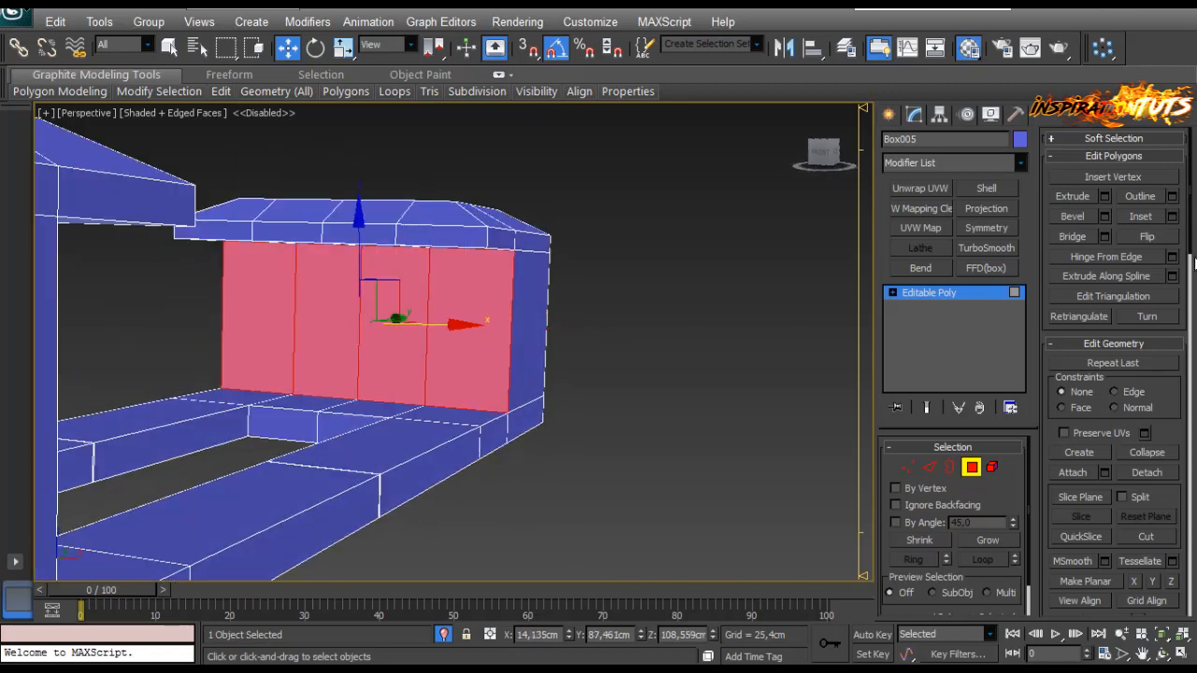
{"action": "left_click", "coordinate": [1172, 217]}
{"action": "left_click", "coordinate": [464, 401]}
{"action": "middle_click_drag", "start_coordinate": [553, 396], "coordinate": [359, 352], "text": "alt"}
{"action": "left_click", "coordinate": [346, 348]}
{"action": "left_click", "coordinate": [417, 332], "text": "ctrl"}
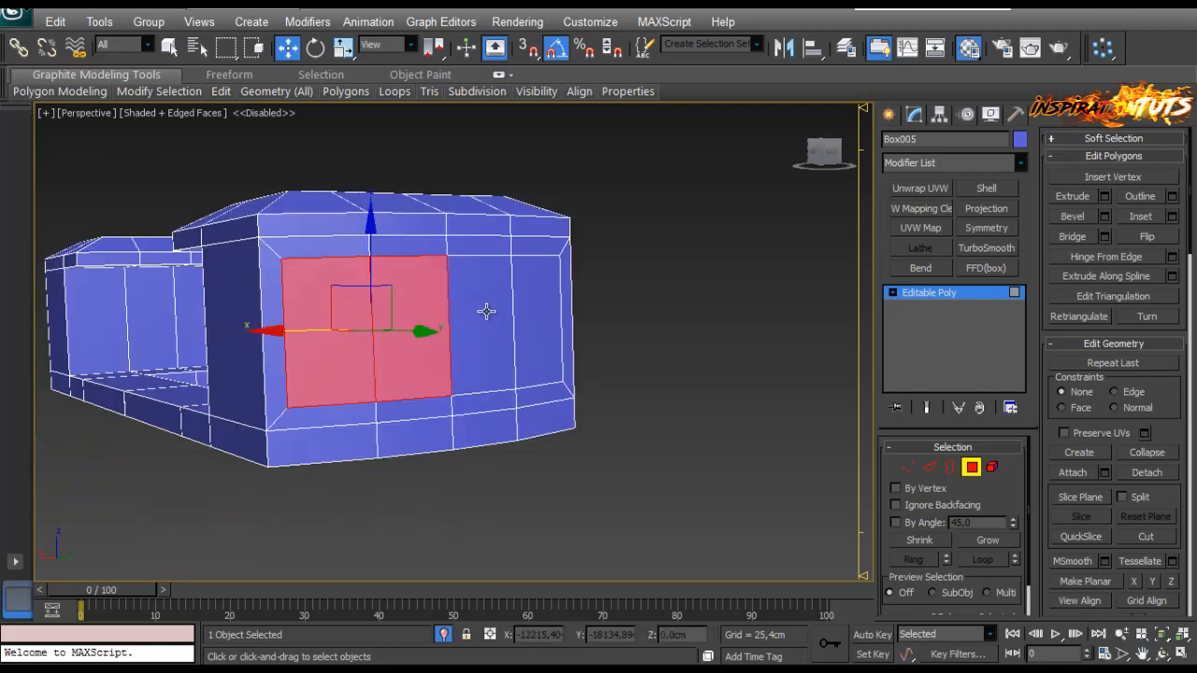
{"action": "left_click", "coordinate": [487, 312], "text": "ctrl"}
{"action": "left_click", "coordinate": [538, 318], "text": "ctrl"}
{"action": "middle_click_drag", "start_coordinate": [538, 318], "coordinate": [440, 323], "text": "alt"}
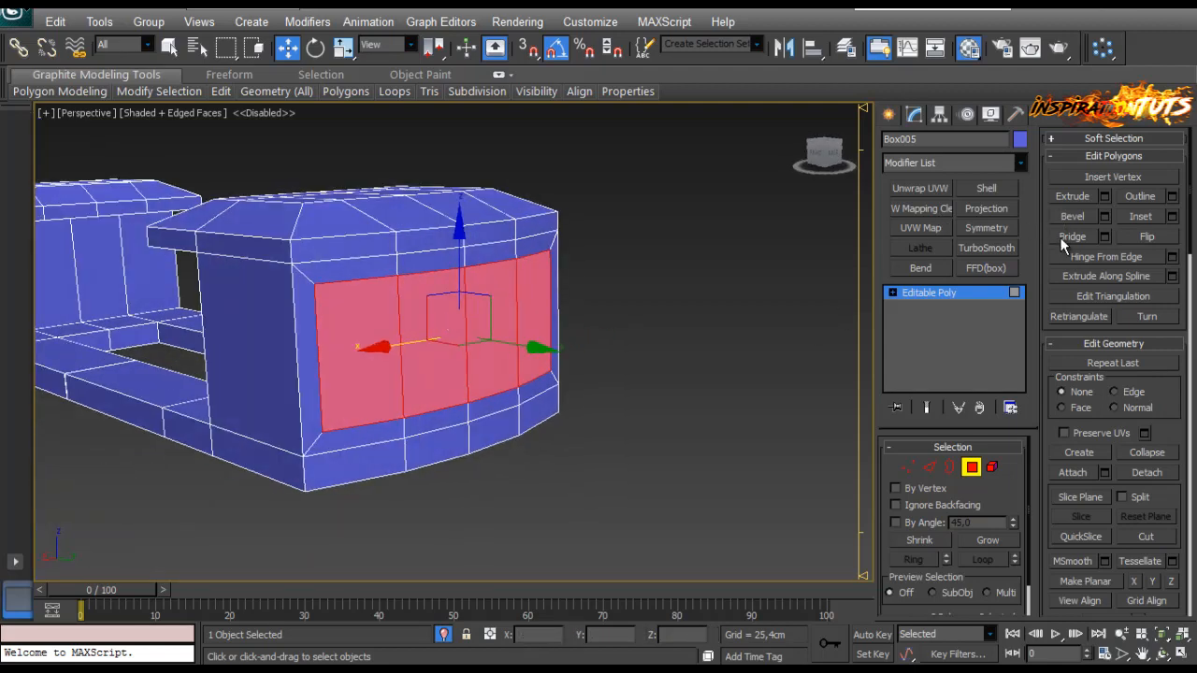
{"action": "key", "text": "ctrl+z"}
{"action": "key", "text": "ctrl+z"}
{"action": "key", "text": "ctrl+z"}
{"action": "key", "text": "ctrl+z"}
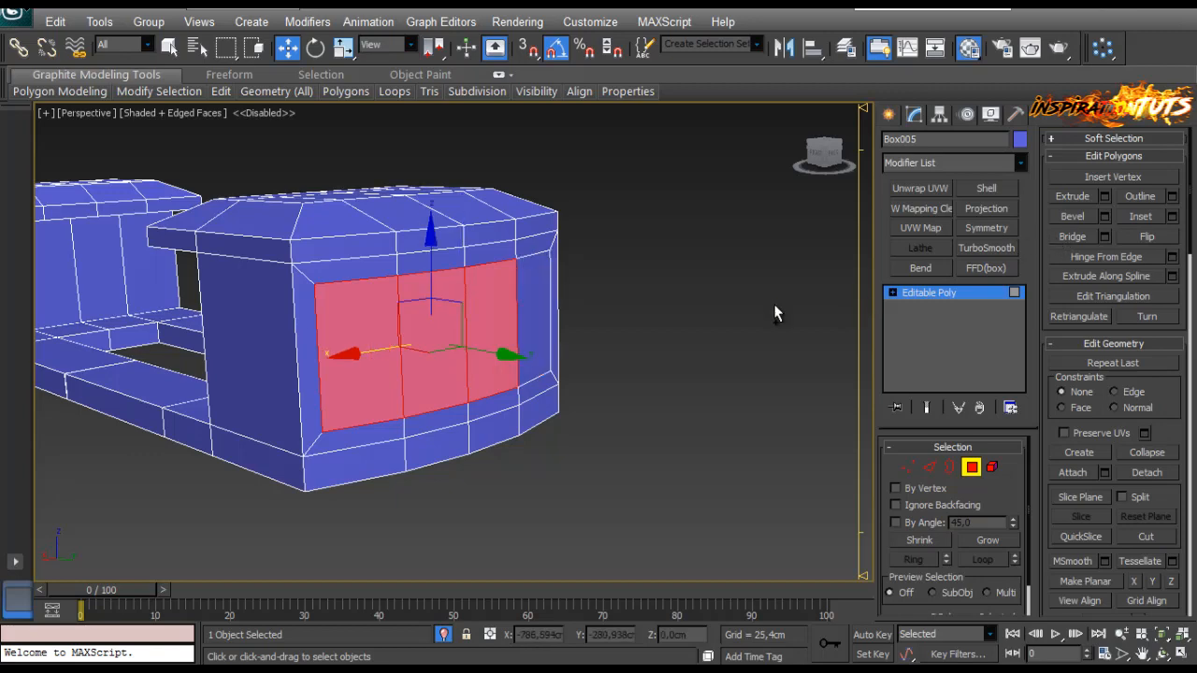
Step: Undo the last four operations on the clamp and return to the inset outer side of the block
{"action": "middle_click_drag", "start_coordinate": [549, 334], "coordinate": [280, 332], "text": "alt"}
{"action": "key", "text": "ctrl+z"}
{"action": "key", "text": "ctrl+z"}
{"action": "key", "text": "ctrl+z"}
{"action": "key", "text": "ctrl+z"}
{"action": "left_click", "coordinate": [663, 328]}
{"action": "middle_click_drag", "start_coordinate": [280, 332], "coordinate": [455, 327]}
{"action": "left_click", "coordinate": [455, 327]}
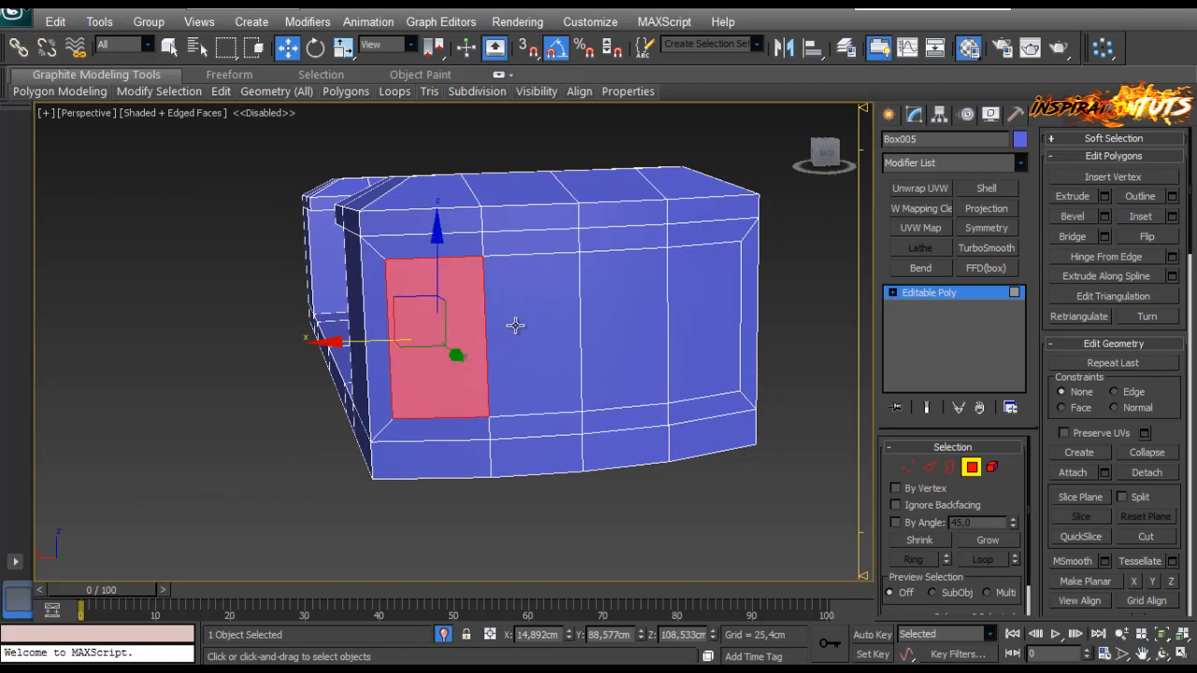
Step: Select the four corner vertices of the outer side's inset and, constrained to Face, scale them inward along X to about 73%
{"action": "left_click", "coordinate": [907, 466]}
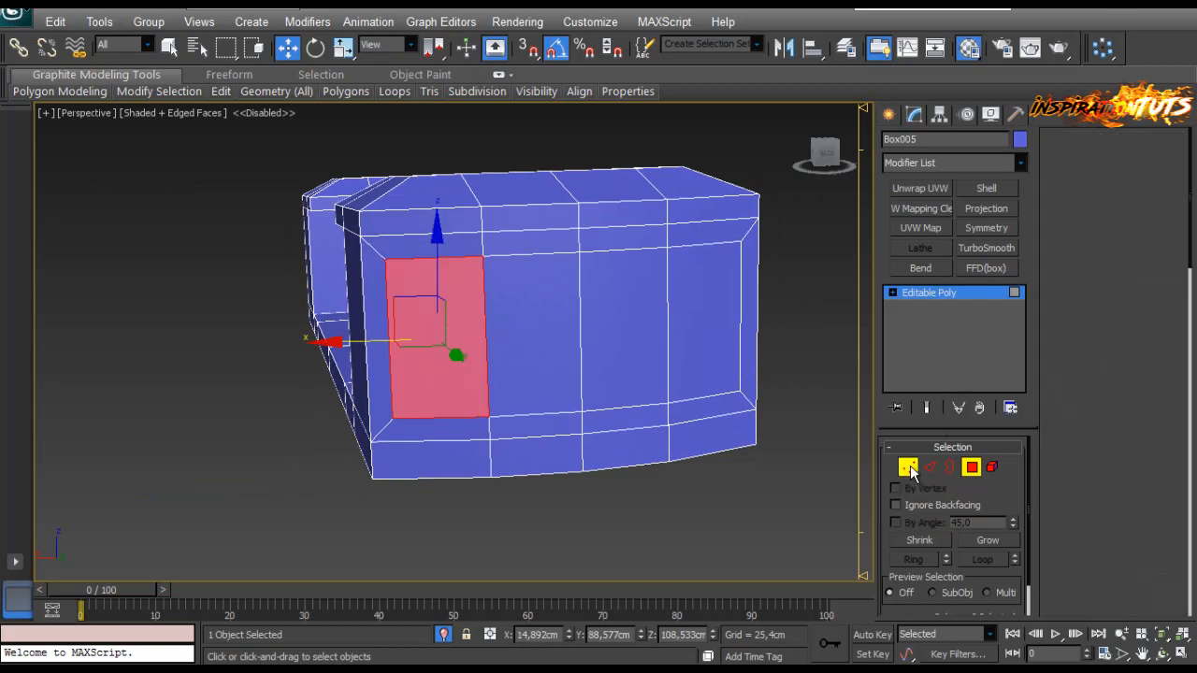
{"action": "left_click", "coordinate": [742, 242]}
{"action": "left_click", "coordinate": [739, 391], "text": "ctrl"}
{"action": "left_click", "coordinate": [382, 259], "text": "ctrl"}
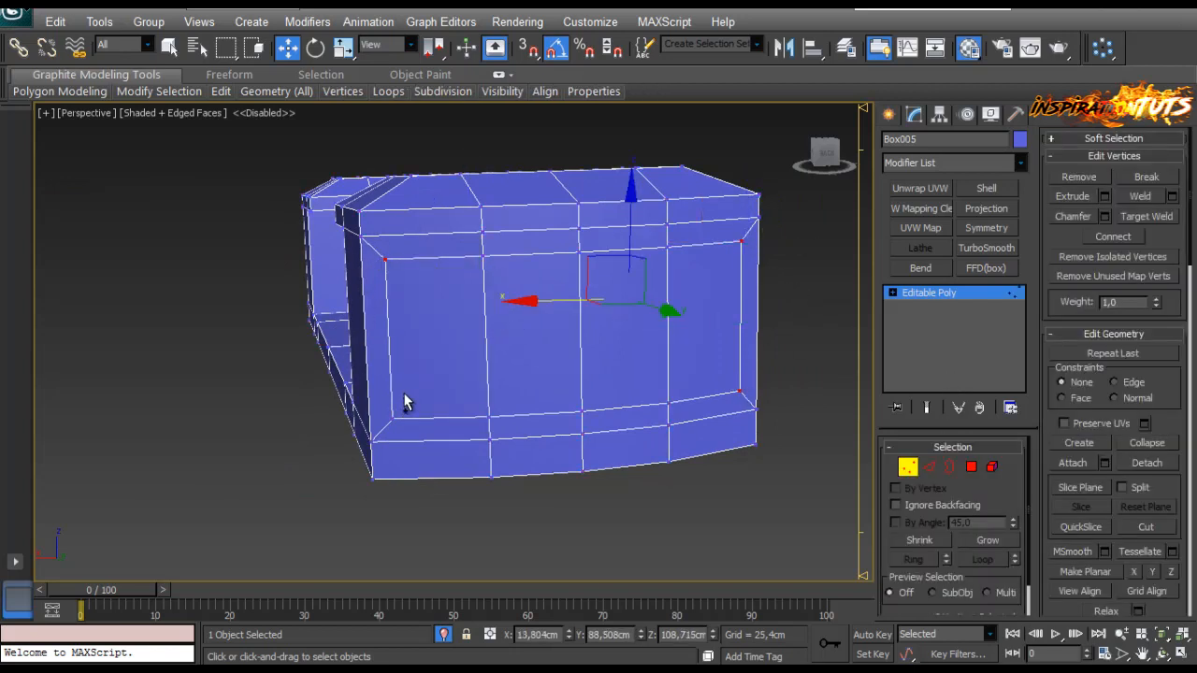
{"action": "left_click", "coordinate": [393, 421], "text": "ctrl"}
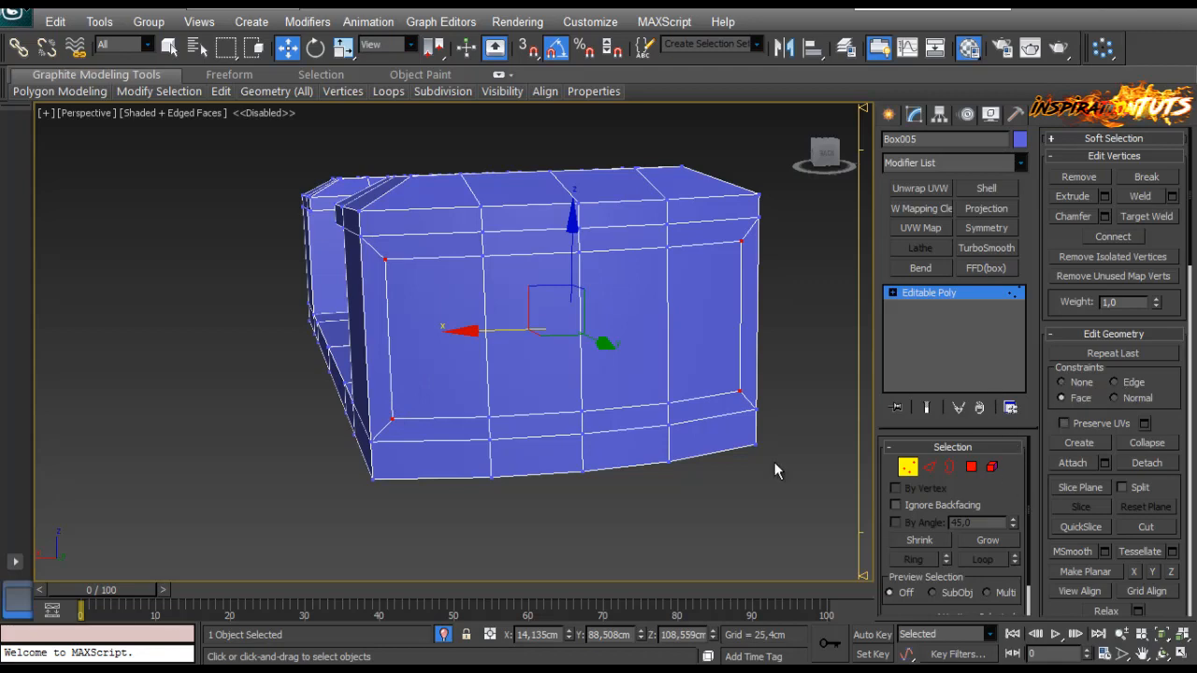
{"action": "key", "text": "r"}
{"action": "left_click_drag", "start_coordinate": [454, 331], "coordinate": [482, 343]}
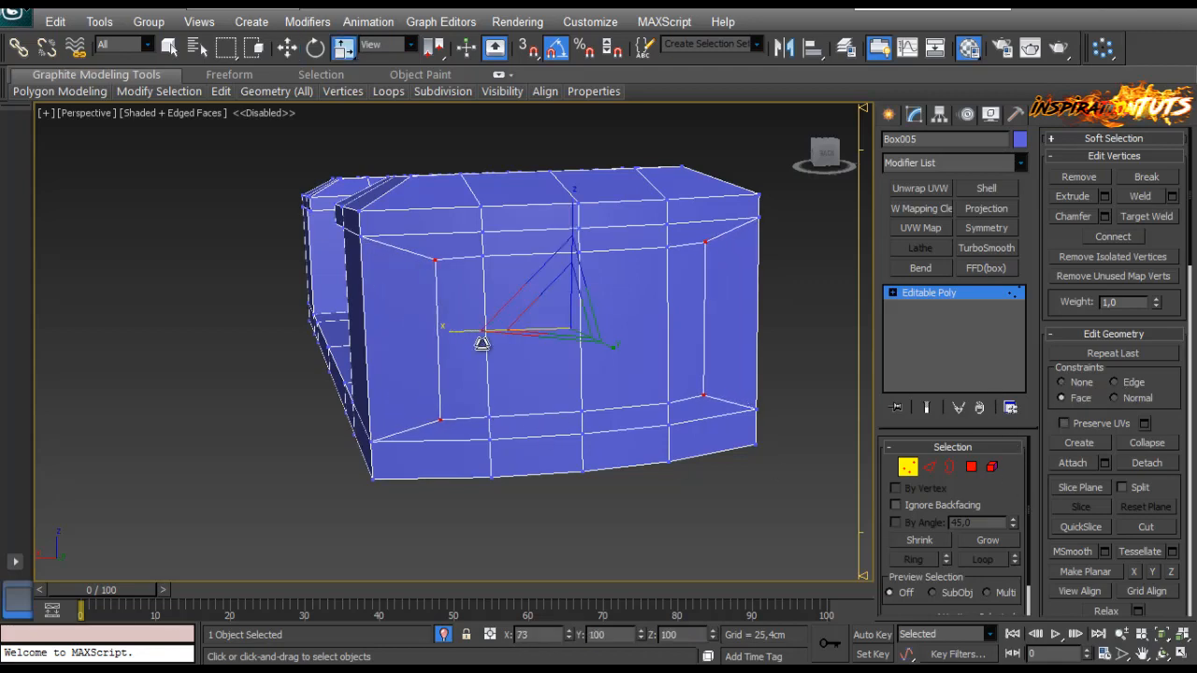
Step: Fine-tune the width of the inset by scaling its four corner vertices slightly along X
{"action": "middle_click_drag", "start_coordinate": [485, 343], "coordinate": [570, 350], "text": "alt"}
{"action": "scroll", "coordinate": [568, 368], "scroll_direction": "down", "scroll_amount": 3}
{"action": "scroll", "coordinate": [555, 361], "scroll_direction": "up", "scroll_amount": 3}
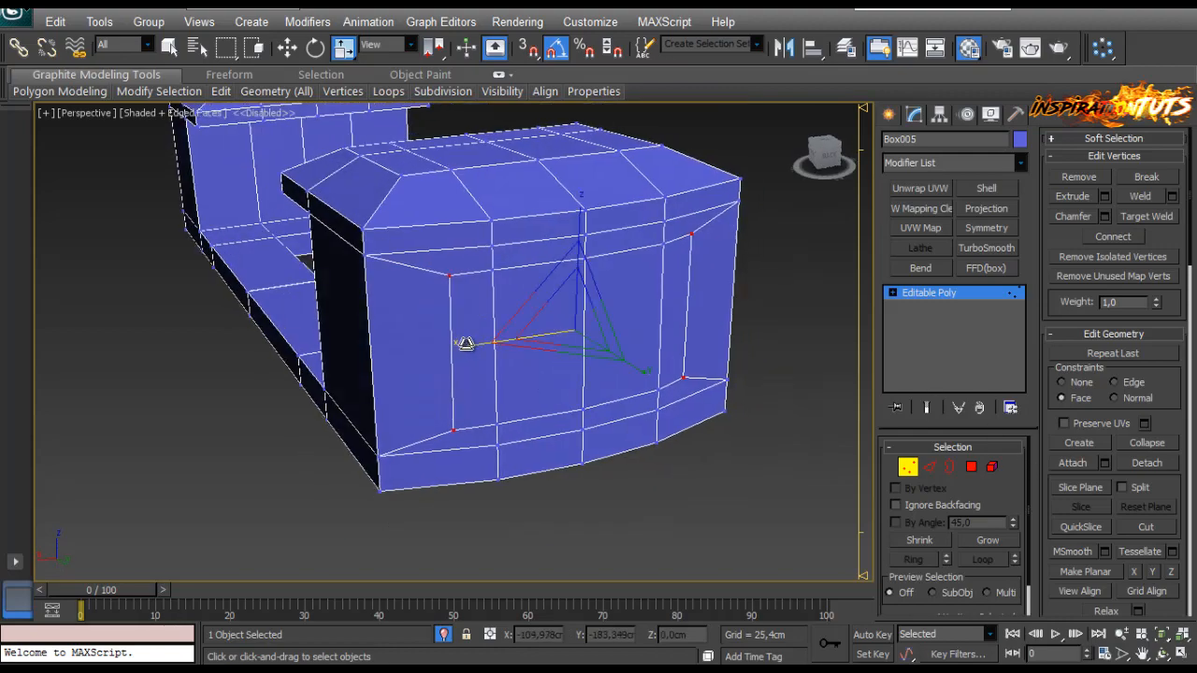
{"action": "left_click_drag", "start_coordinate": [465, 345], "coordinate": [470, 346]}
{"action": "middle_click_drag", "start_coordinate": [470, 346], "coordinate": [670, 330], "text": "alt"}
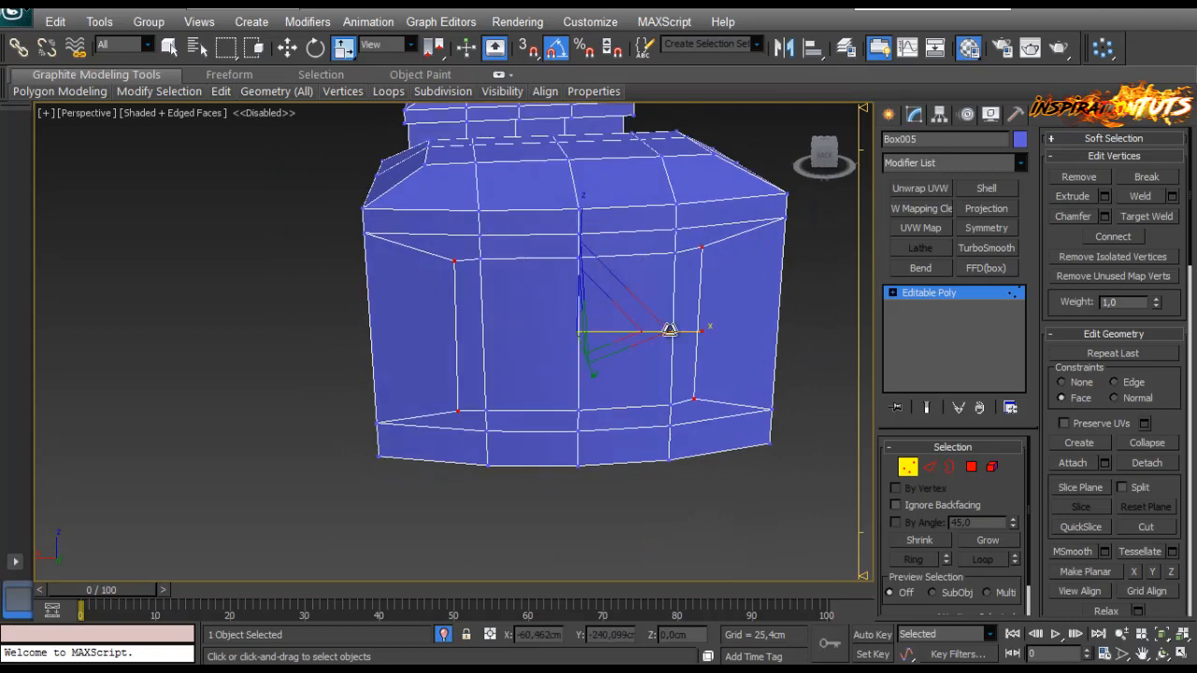
Step: Select the four polygons inside the narrowed inset and extrude them as a group inward to form a recess in the block
{"action": "key", "text": "4"}
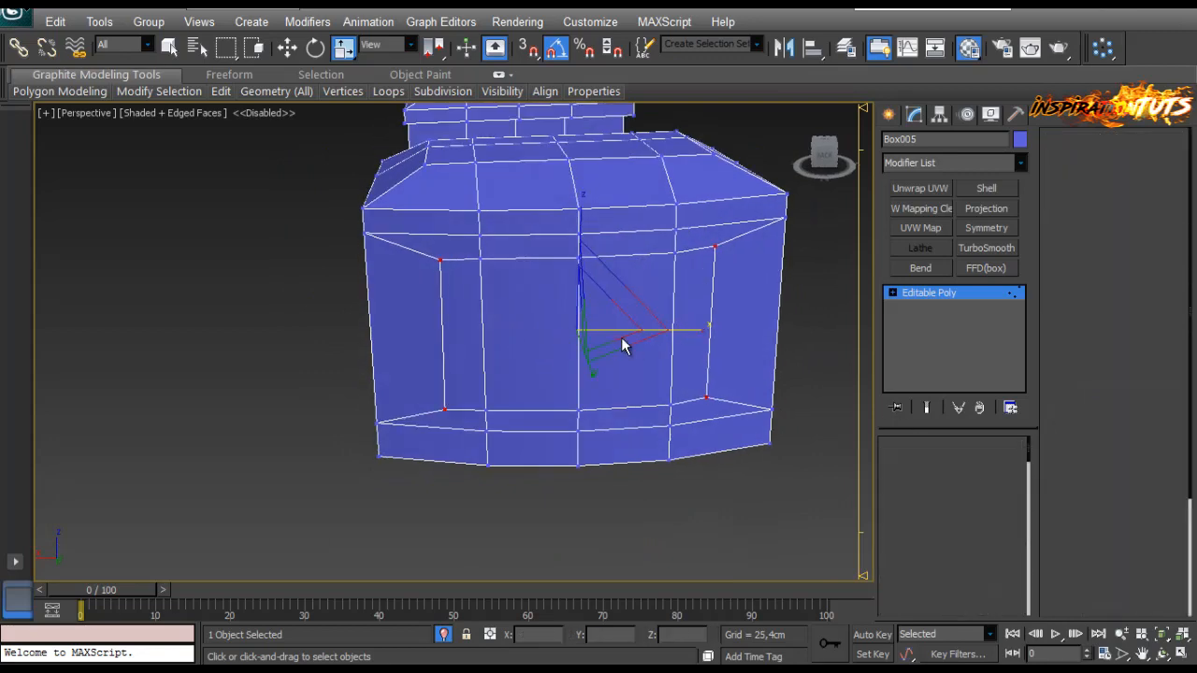
{"action": "left_click", "coordinate": [549, 342]}
{"action": "left_click", "coordinate": [685, 296]}
{"action": "left_click", "coordinate": [627, 299], "text": "ctrl"}
{"action": "left_click", "coordinate": [524, 294], "text": "ctrl"}
{"action": "left_click", "coordinate": [461, 296], "text": "ctrl"}
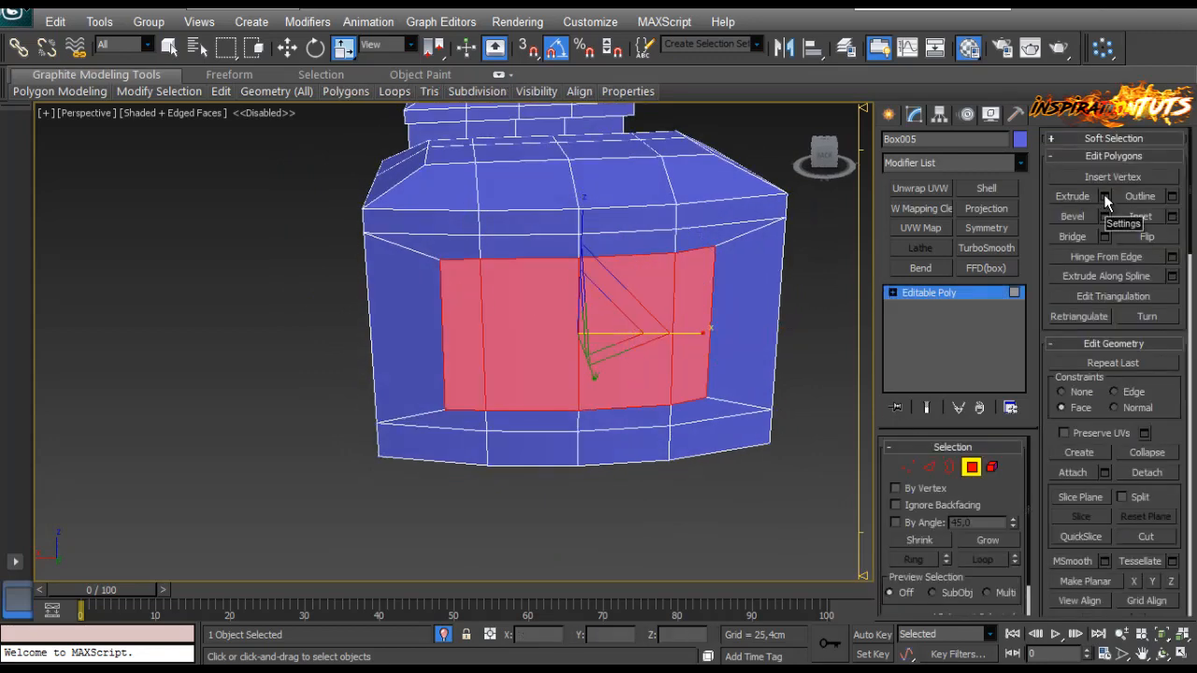
{"action": "left_click", "coordinate": [1106, 197]}
{"action": "right_click", "coordinate": [473, 377]}
{"action": "left_click_drag", "start_coordinate": [462, 378], "coordinate": [449, 379]}
{"action": "left_click", "coordinate": [463, 402]}
{"action": "middle_click_drag", "start_coordinate": [496, 401], "coordinate": [646, 372], "text": "alt"}
Step: Remove the Face constraint and adjust the recess depth by moving its four polygons inward along Y
{"action": "key", "text": "w"}
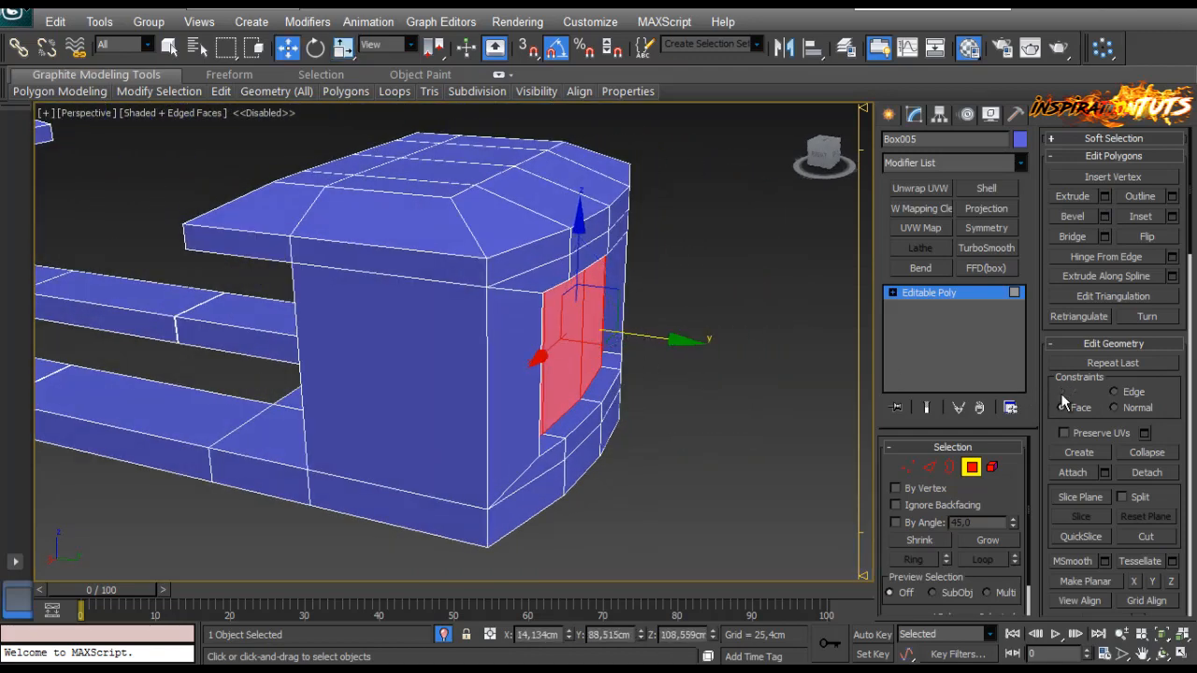
{"action": "left_click_drag", "start_coordinate": [661, 340], "coordinate": [636, 347]}
{"action": "scroll", "coordinate": [636, 347], "scroll_direction": "up", "scroll_amount": 3}
{"action": "middle_click_drag", "start_coordinate": [608, 347], "coordinate": [557, 348], "text": "alt"}
{"action": "scroll", "coordinate": [551, 345], "scroll_direction": "down", "scroll_amount": 5}
{"action": "scroll", "coordinate": [556, 348], "scroll_direction": "up", "scroll_amount": 3}
Step: Clone the four recess polygons as an element and detach the copy as a separate object
{"action": "left_click_drag", "start_coordinate": [556, 348], "coordinate": [570, 348], "text": "shift"}
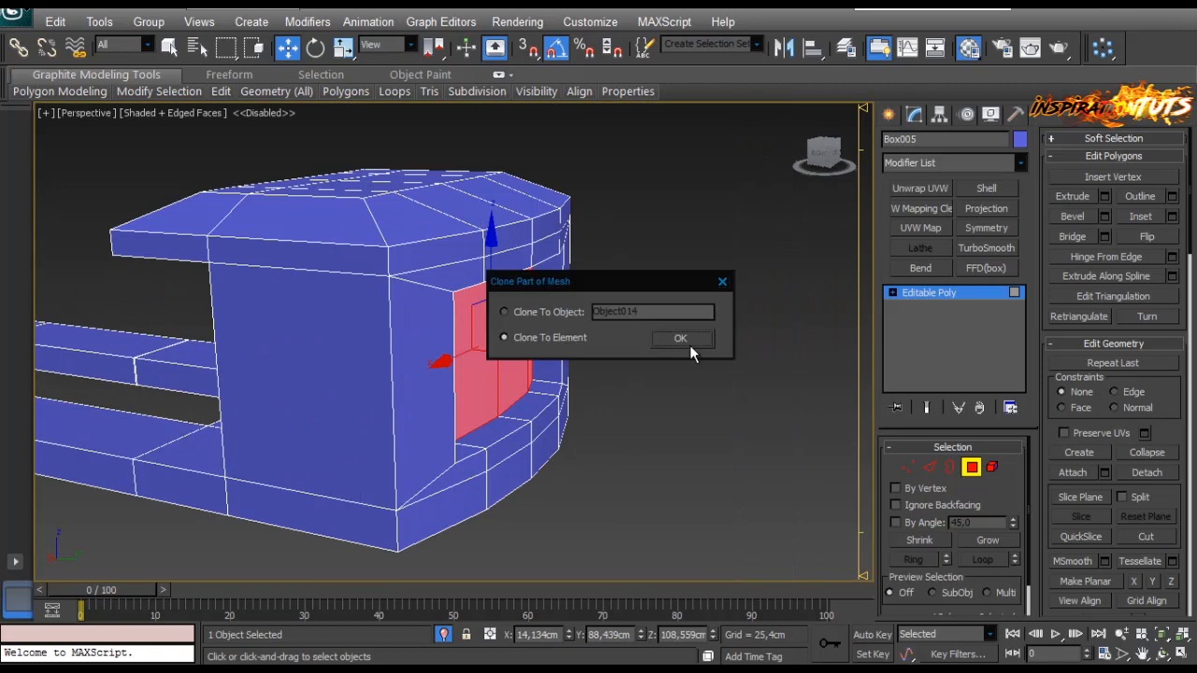
{"action": "left_click", "coordinate": [690, 340]}
{"action": "left_click", "coordinate": [1135, 475]}
{"action": "left_click", "coordinate": [663, 351]}
{"action": "left_click", "coordinate": [970, 466]}
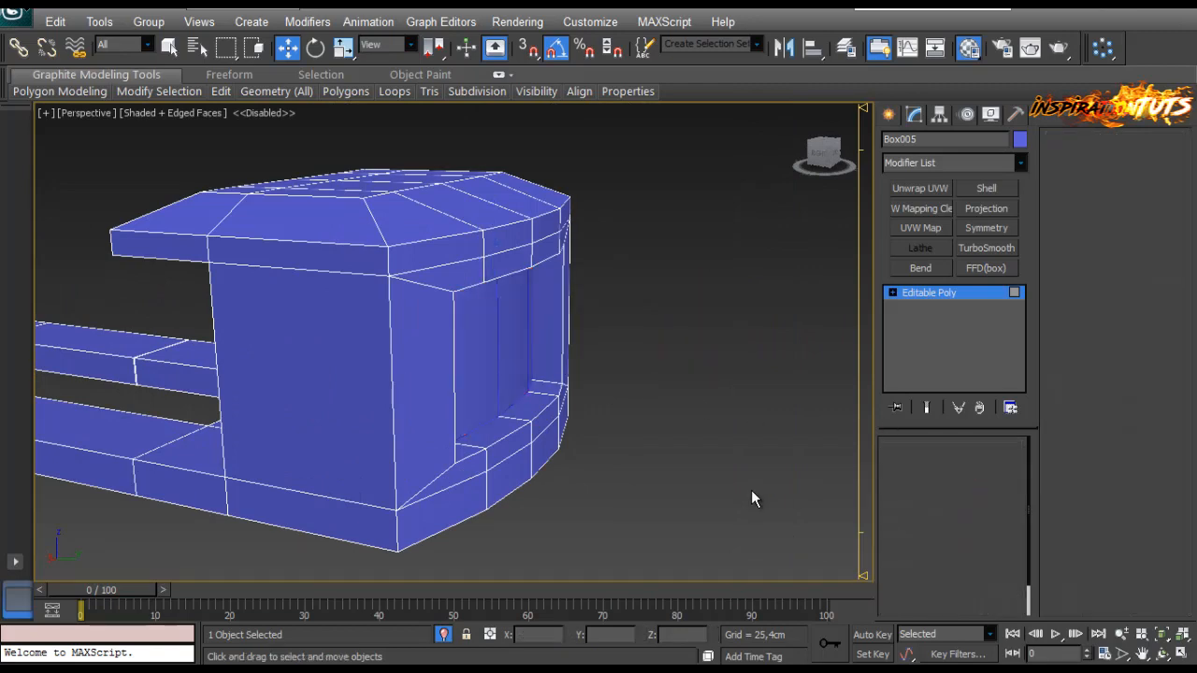
Step: Select the detached panel and center its pivot to the object
{"action": "left_click", "coordinate": [753, 494]}
{"action": "left_click", "coordinate": [495, 345]}
{"action": "scroll", "coordinate": [481, 346], "scroll_direction": "up", "scroll_amount": 3}
{"action": "scroll", "coordinate": [465, 272], "scroll_direction": "down", "scroll_amount": 3}
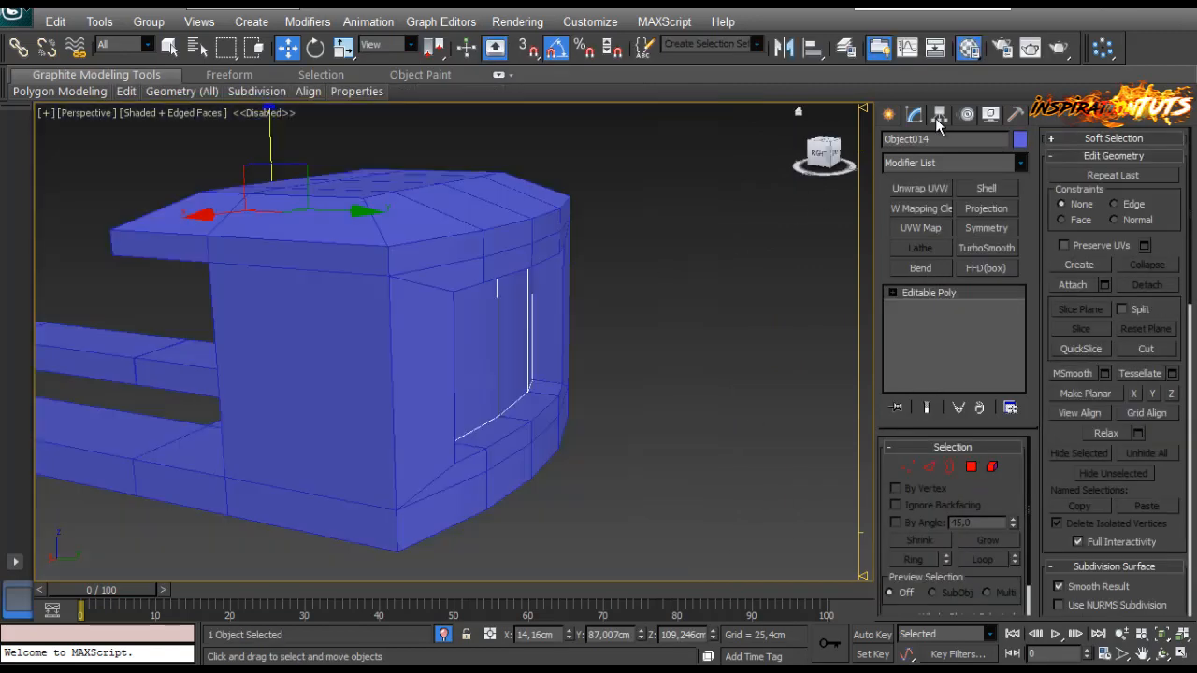
{"action": "left_click", "coordinate": [940, 118]}
{"action": "left_click", "coordinate": [955, 225]}
{"action": "left_click", "coordinate": [955, 316]}
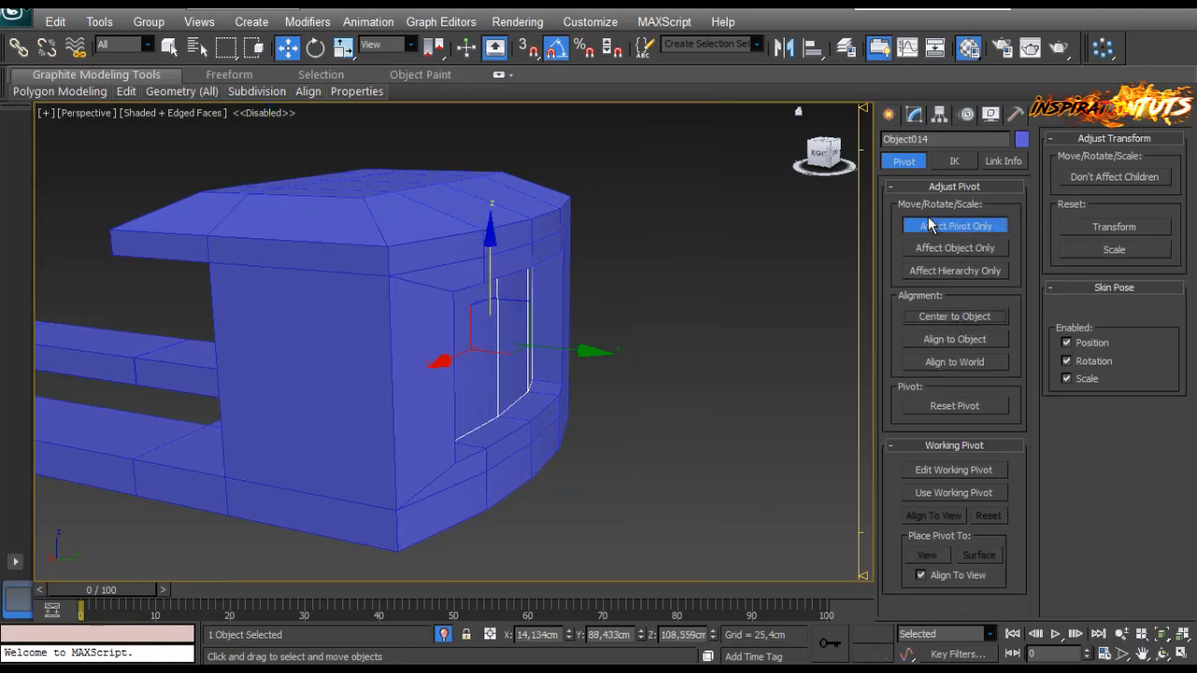
{"action": "left_click", "coordinate": [955, 225]}
Step: Thicken the panel with a Shell of 0.1 cm outer amount and convert it to an Editable Poly
{"action": "scroll", "coordinate": [619, 355], "scroll_direction": "up", "scroll_amount": 5}
{"action": "left_click", "coordinate": [915, 115]}
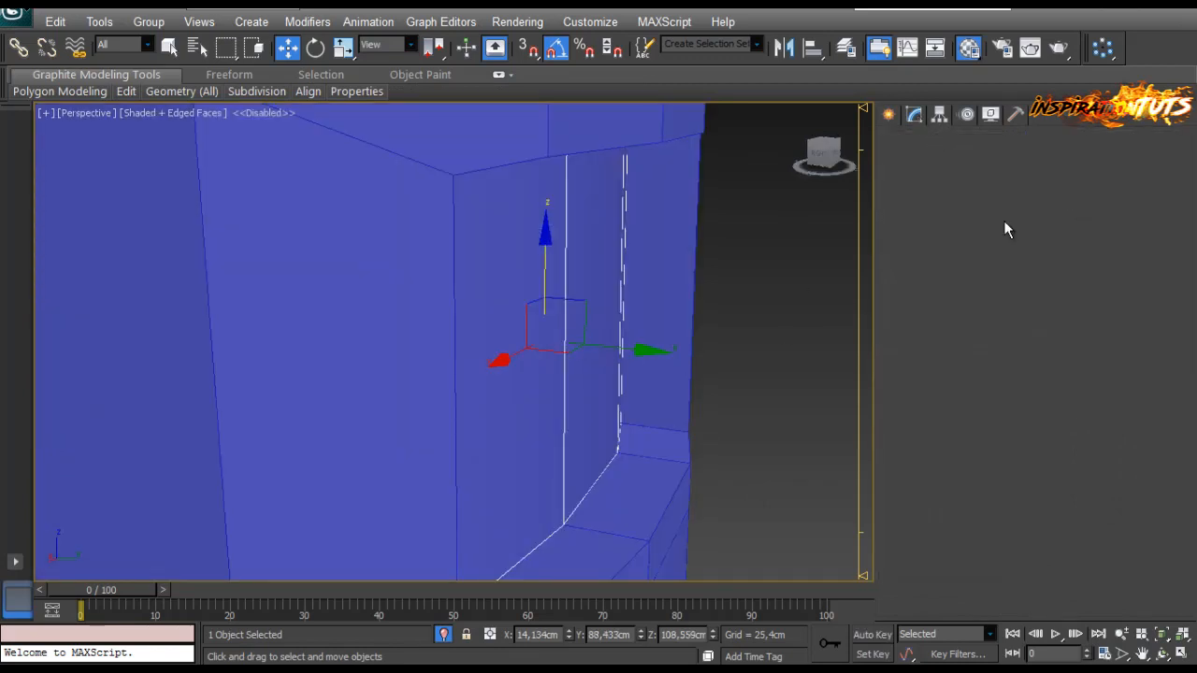
{"action": "left_click", "coordinate": [986, 188]}
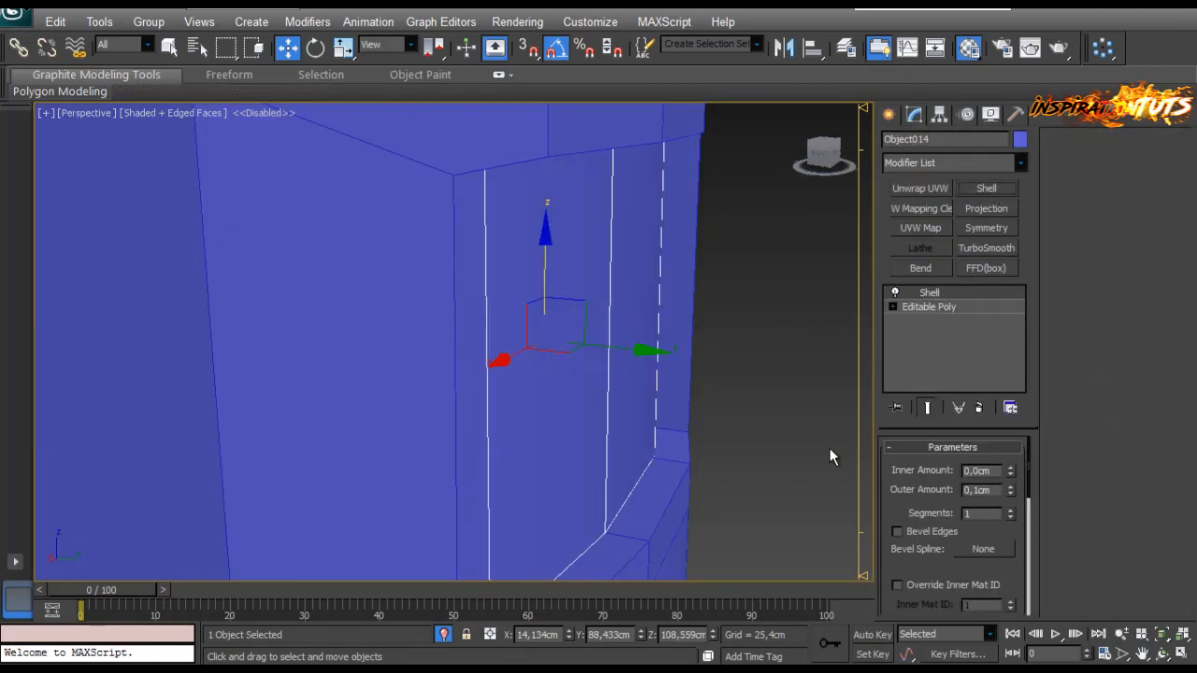
{"action": "right_click", "coordinate": [596, 365]}
{"action": "mouse_move", "coordinate": [636, 500]}
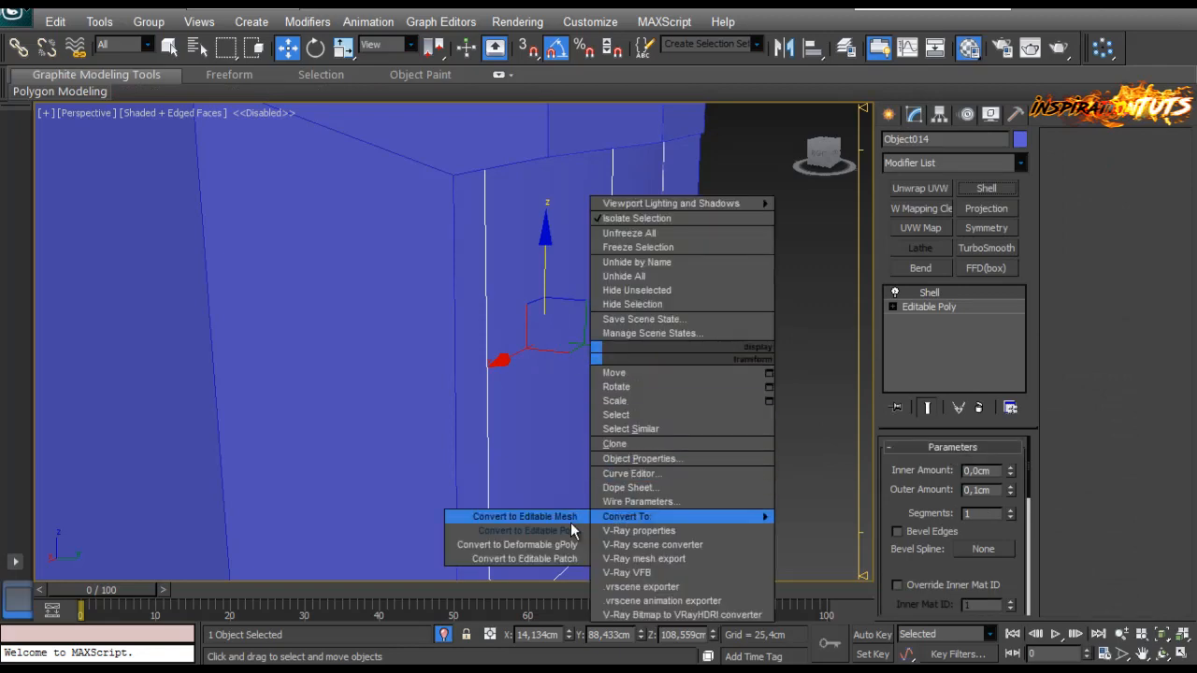
{"action": "left_click", "coordinate": [566, 517]}
Step: Select the panel's four front polygons and pull them outward along Y to about 88.78 cm
{"action": "left_click", "coordinate": [971, 466]}
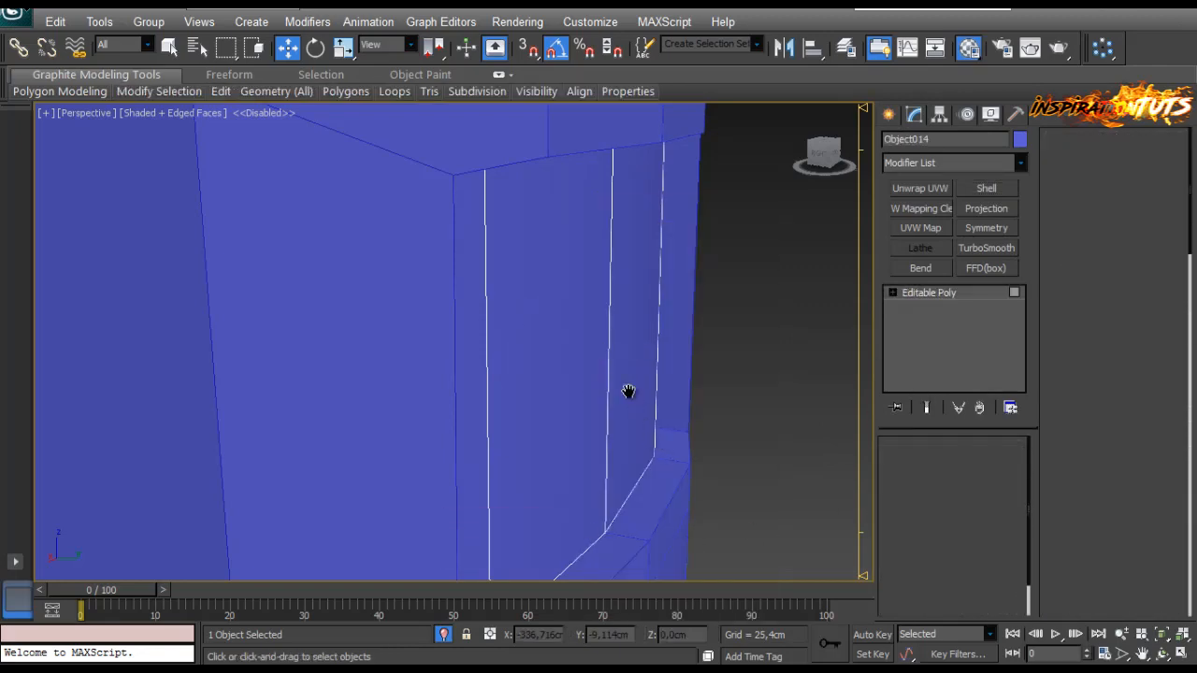
{"action": "scroll", "coordinate": [617, 384], "scroll_direction": "down", "scroll_amount": 6}
{"action": "left_click", "coordinate": [526, 293]}
{"action": "left_click", "coordinate": [475, 293], "text": "ctrl"}
{"action": "left_click", "coordinate": [393, 297], "text": "ctrl"}
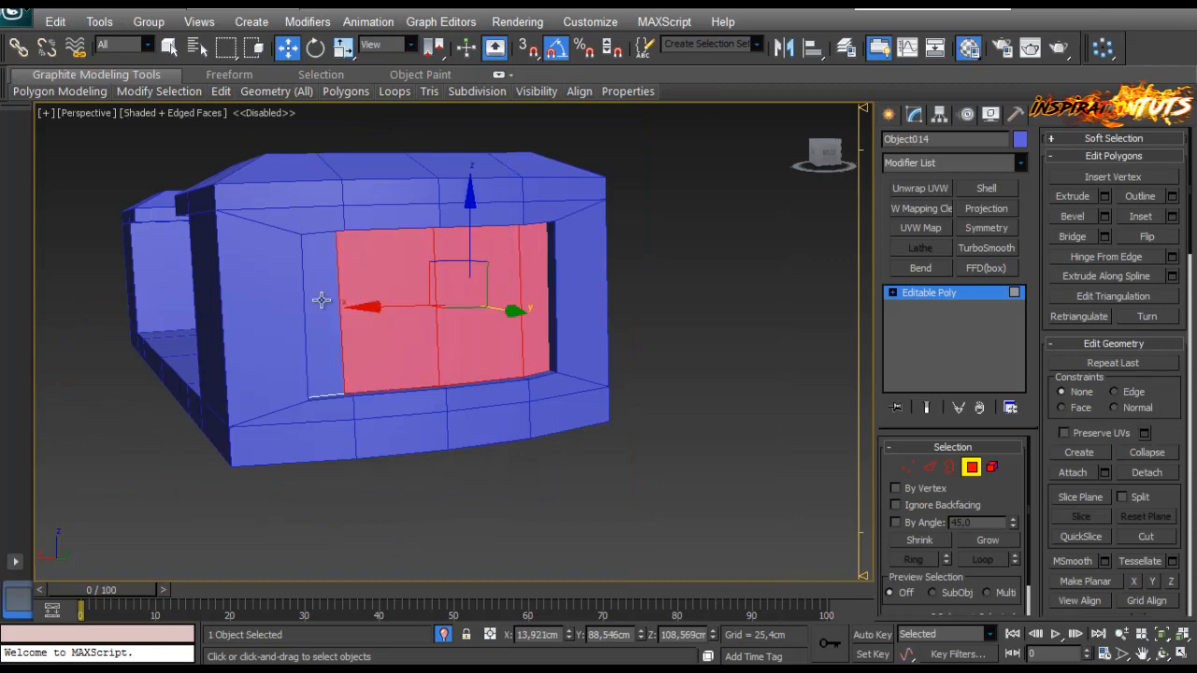
{"action": "left_click", "coordinate": [321, 300], "text": "ctrl"}
{"action": "middle_click_drag", "start_coordinate": [321, 301], "coordinate": [519, 336], "text": "alt"}
{"action": "left_click_drag", "start_coordinate": [542, 329], "coordinate": [562, 353]}
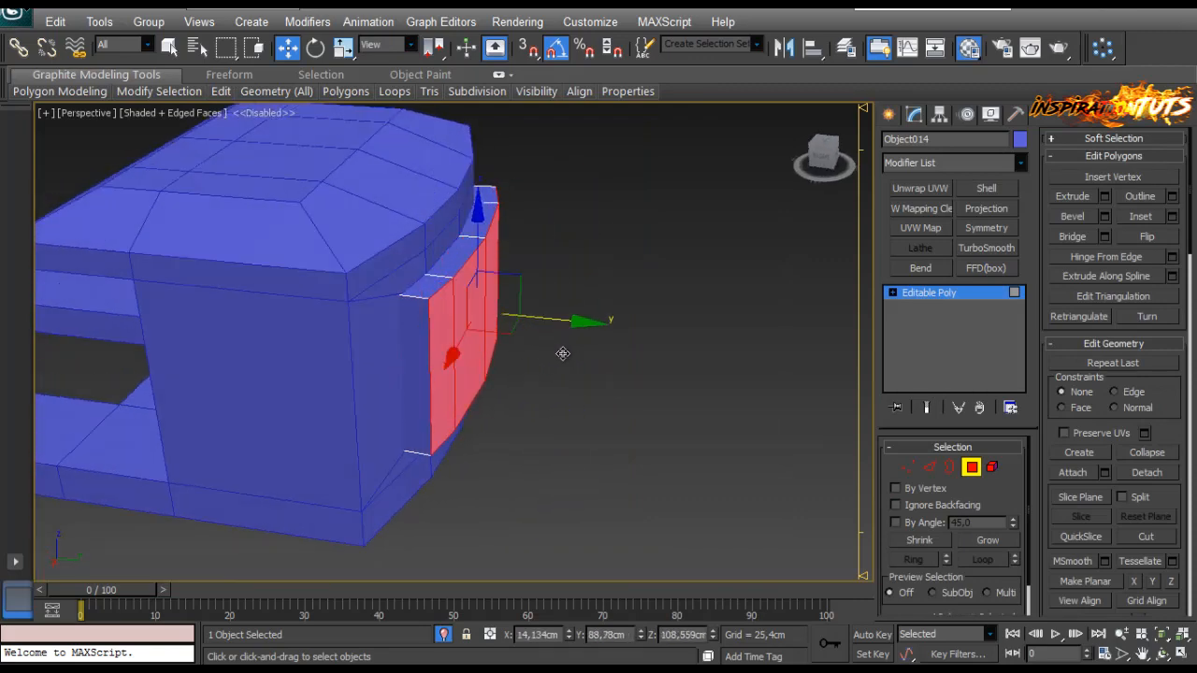
Step: Exit isolation and assign the dark grey custom object color to the clamp, its panel and the long bar
{"action": "middle_click_drag", "start_coordinate": [562, 353], "coordinate": [360, 369], "text": "alt"}
{"action": "scroll", "coordinate": [457, 407], "scroll_direction": "down", "scroll_amount": 6}
{"action": "middle_click_drag", "start_coordinate": [533, 333], "coordinate": [412, 378]}
{"action": "scroll", "coordinate": [411, 379], "scroll_direction": "up", "scroll_amount": 5}
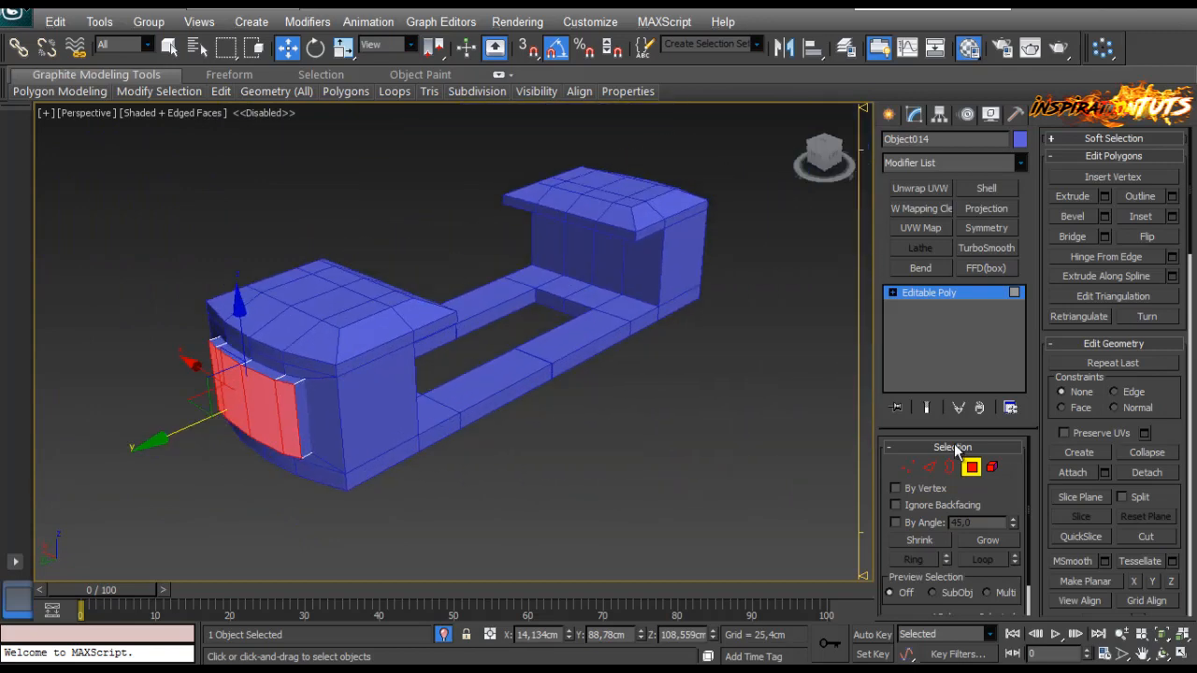
{"action": "left_click", "coordinate": [970, 467]}
{"action": "left_click", "coordinate": [556, 496]}
{"action": "left_click", "coordinate": [387, 379]}
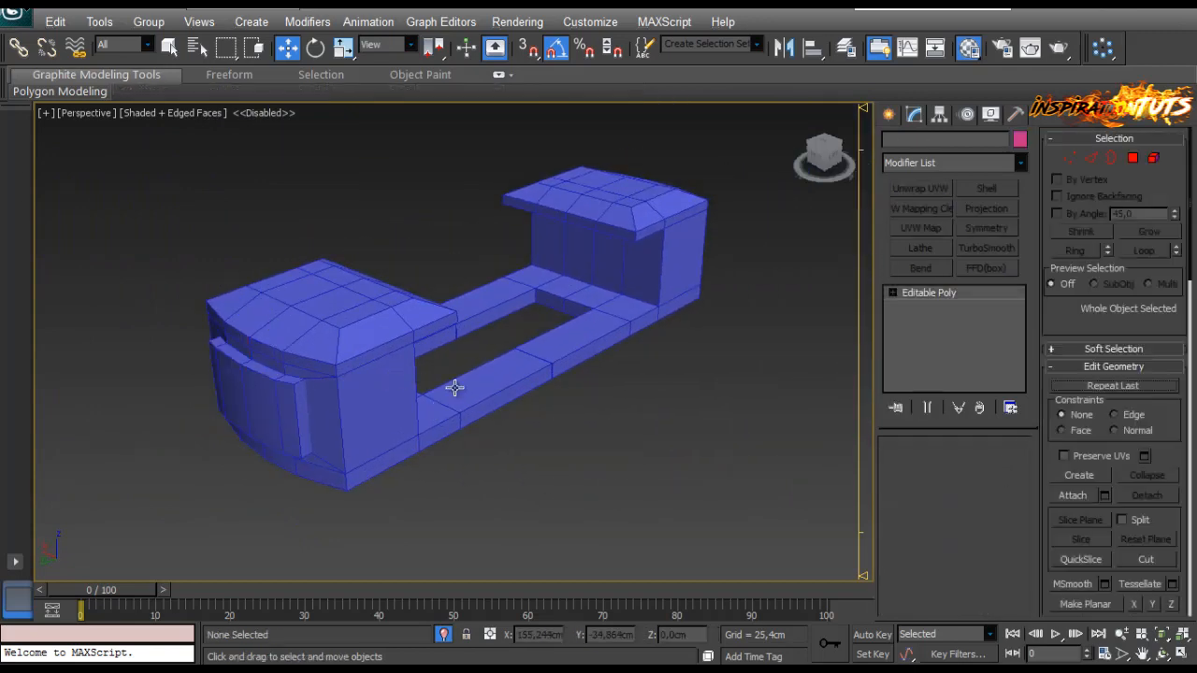
{"action": "left_click", "coordinate": [270, 407], "text": "ctrl"}
{"action": "left_click", "coordinate": [443, 635]}
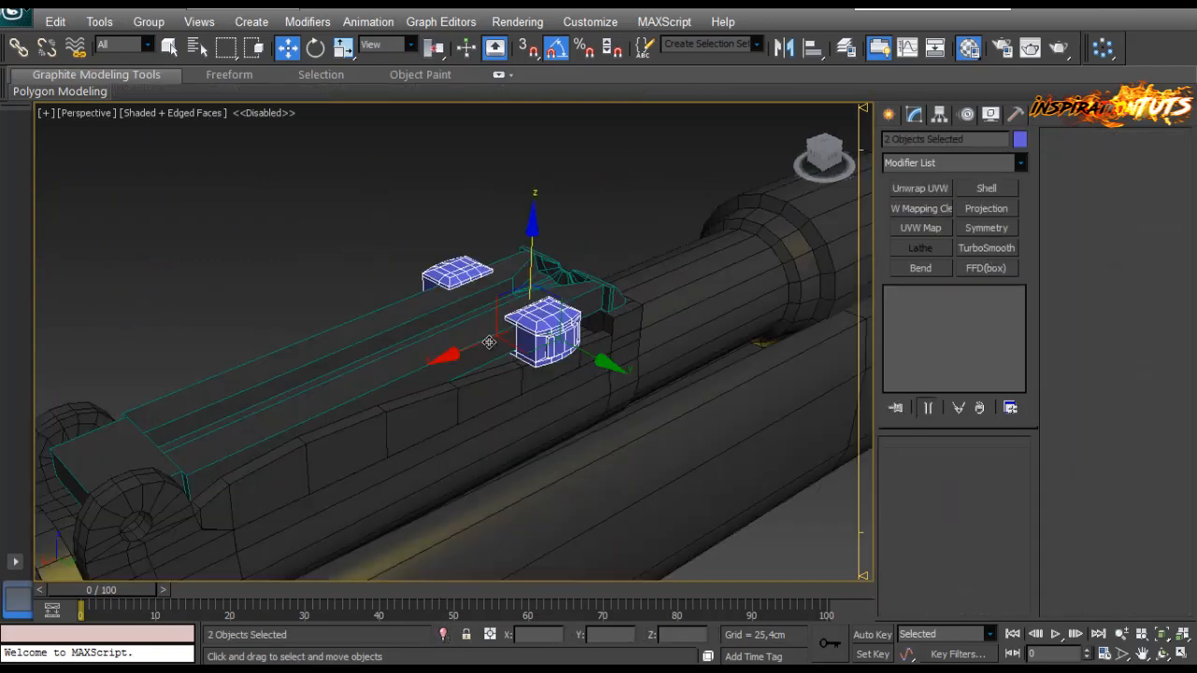
{"action": "left_click", "coordinate": [479, 334], "text": "ctrl"}
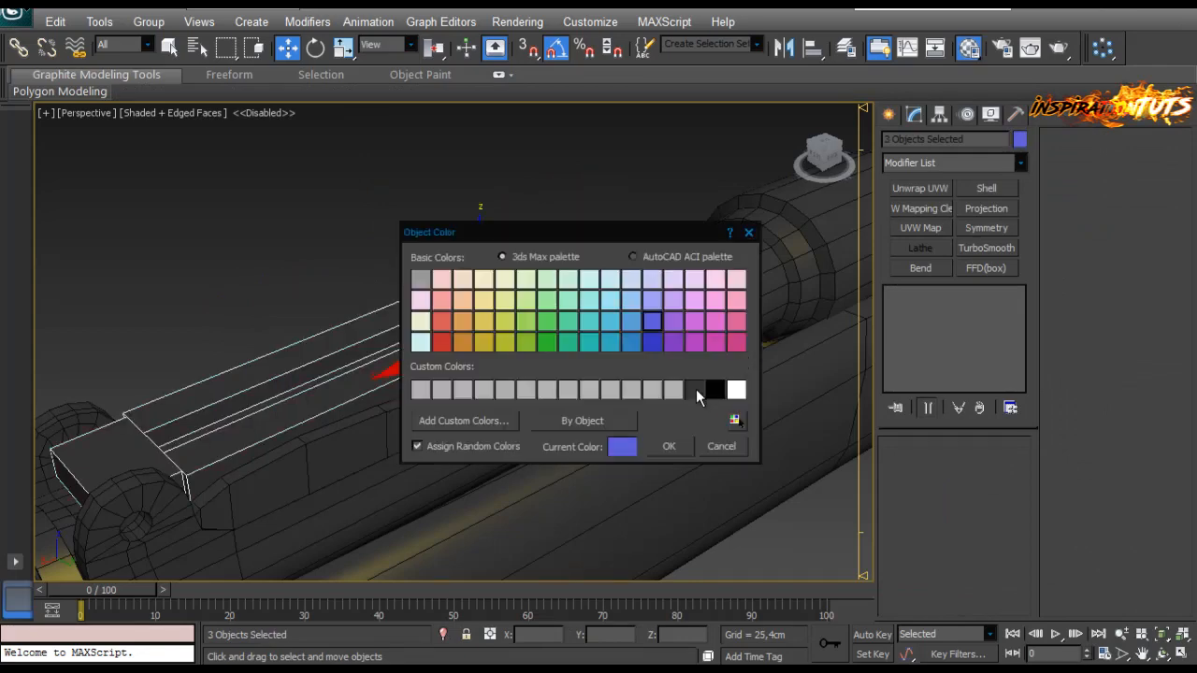
{"action": "left_click", "coordinate": [670, 446]}
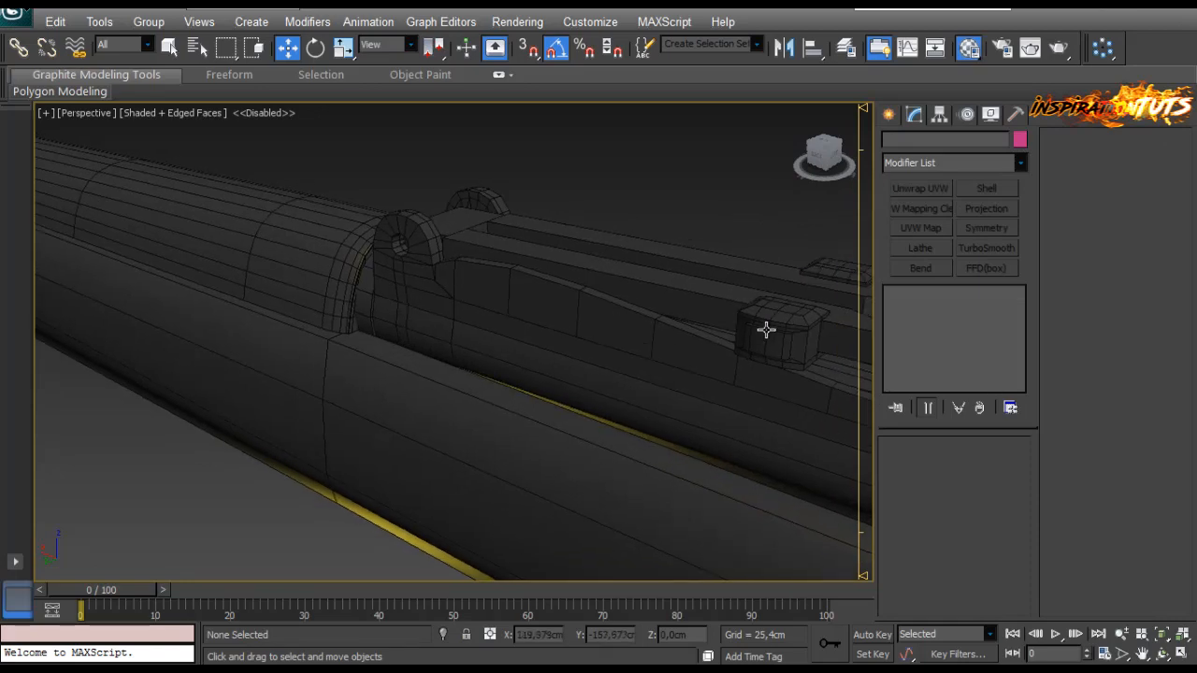
Step: Select the clamp's far half as an element to check whether the halves are joined, and isolate the clamp
{"action": "left_click", "coordinate": [769, 329]}
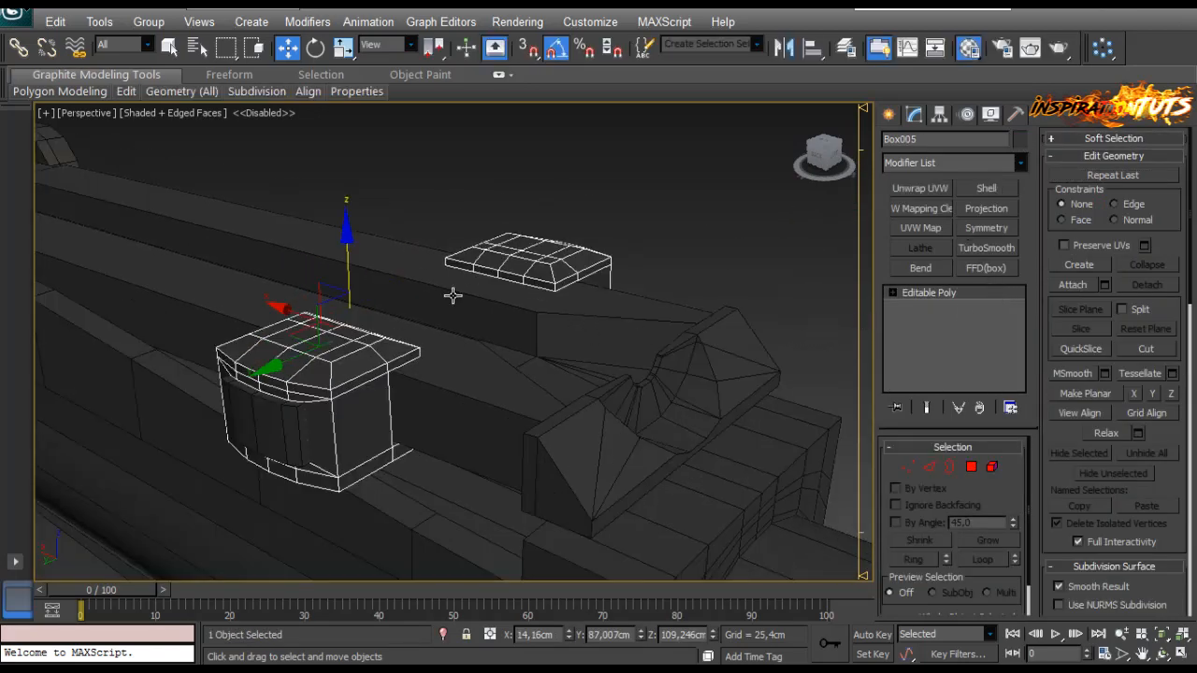
{"action": "scroll", "coordinate": [453, 296], "scroll_direction": "down", "scroll_amount": 3}
{"action": "left_click", "coordinate": [993, 469]}
{"action": "left_click", "coordinate": [520, 284]}
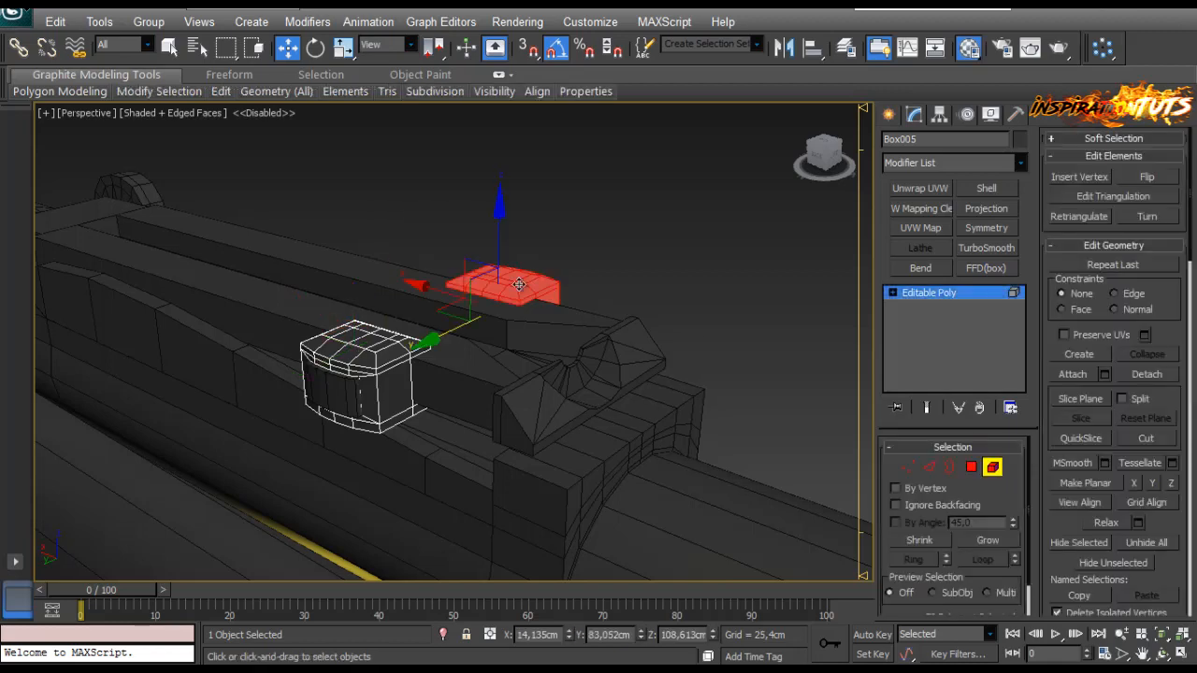
{"action": "left_click", "coordinate": [390, 374]}
{"action": "left_click", "coordinate": [503, 292]}
{"action": "middle_click_drag", "start_coordinate": [538, 329], "coordinate": [479, 338], "text": "alt"}
{"action": "key", "text": "alt+q"}
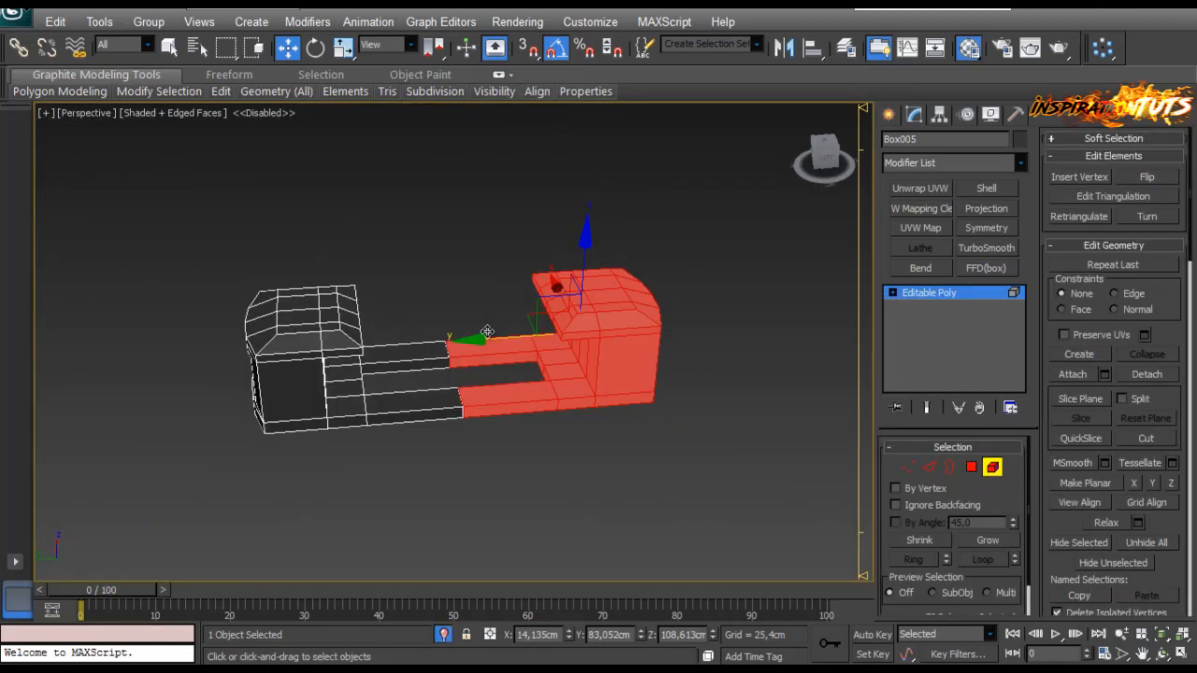
Step: Try to weld the middle seam vertices of the clamp, testing thresholds of 0.254 cm and 0.05 cm
{"action": "scroll", "coordinate": [479, 338], "scroll_direction": "up", "scroll_amount": 3}
{"action": "left_click", "coordinate": [908, 467]}
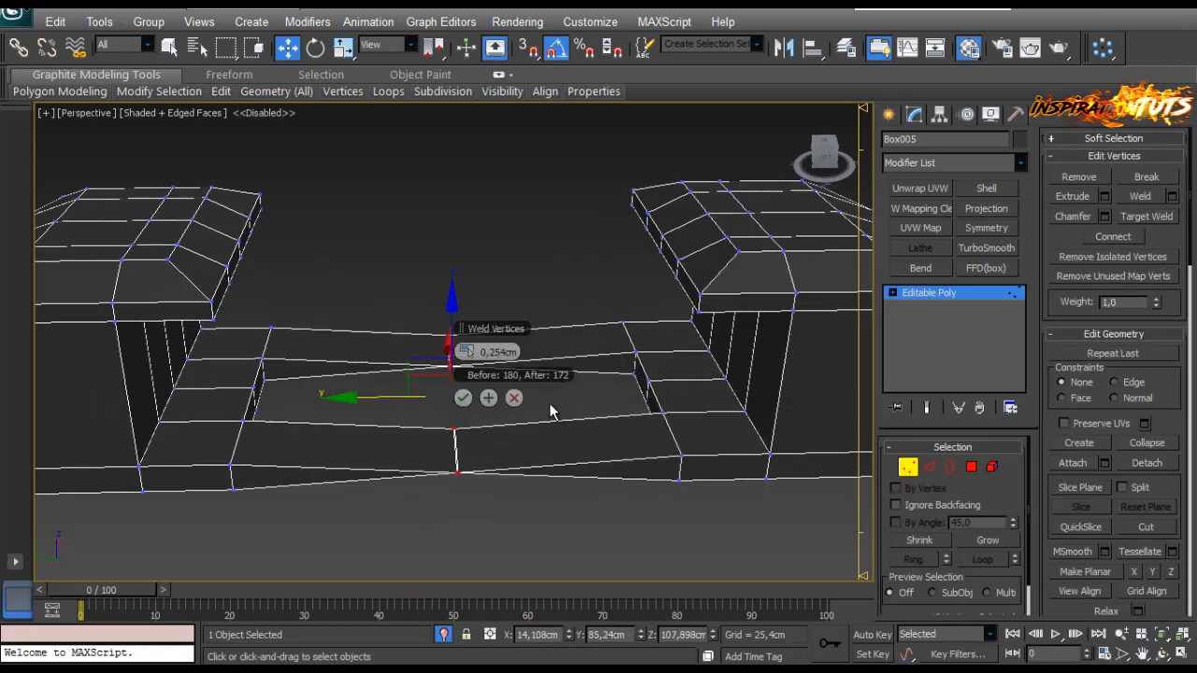
{"action": "left_click", "coordinate": [515, 399]}
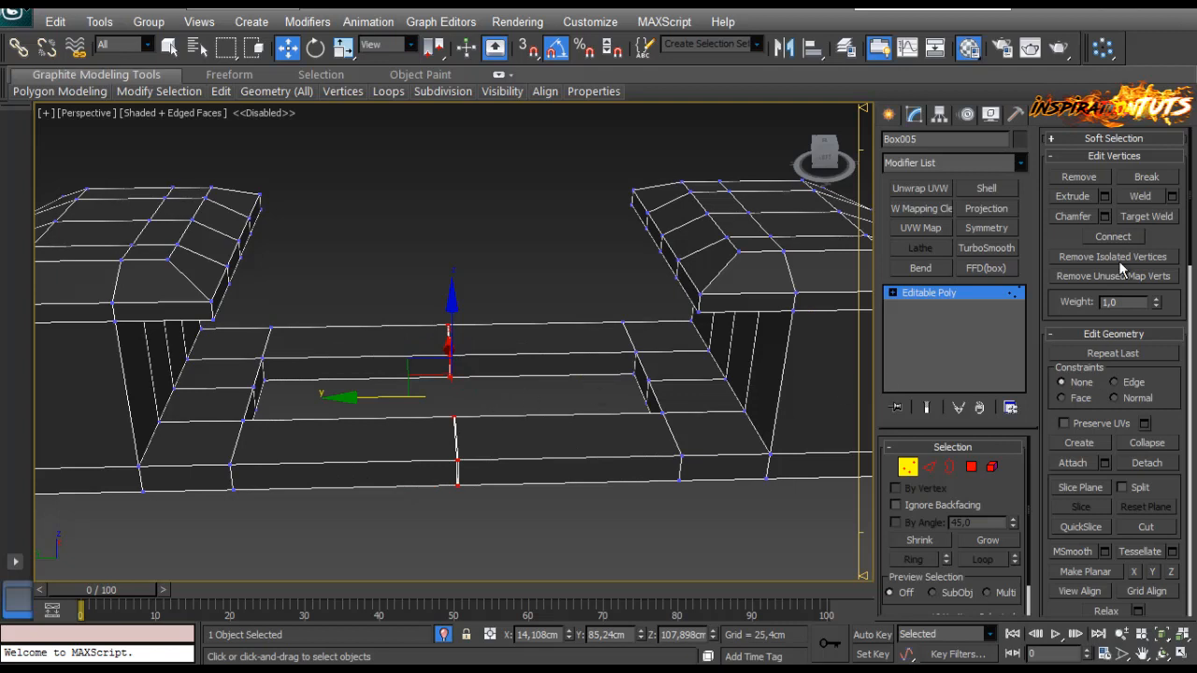
{"action": "left_click", "coordinate": [1173, 196]}
{"action": "right_click", "coordinate": [472, 353]}
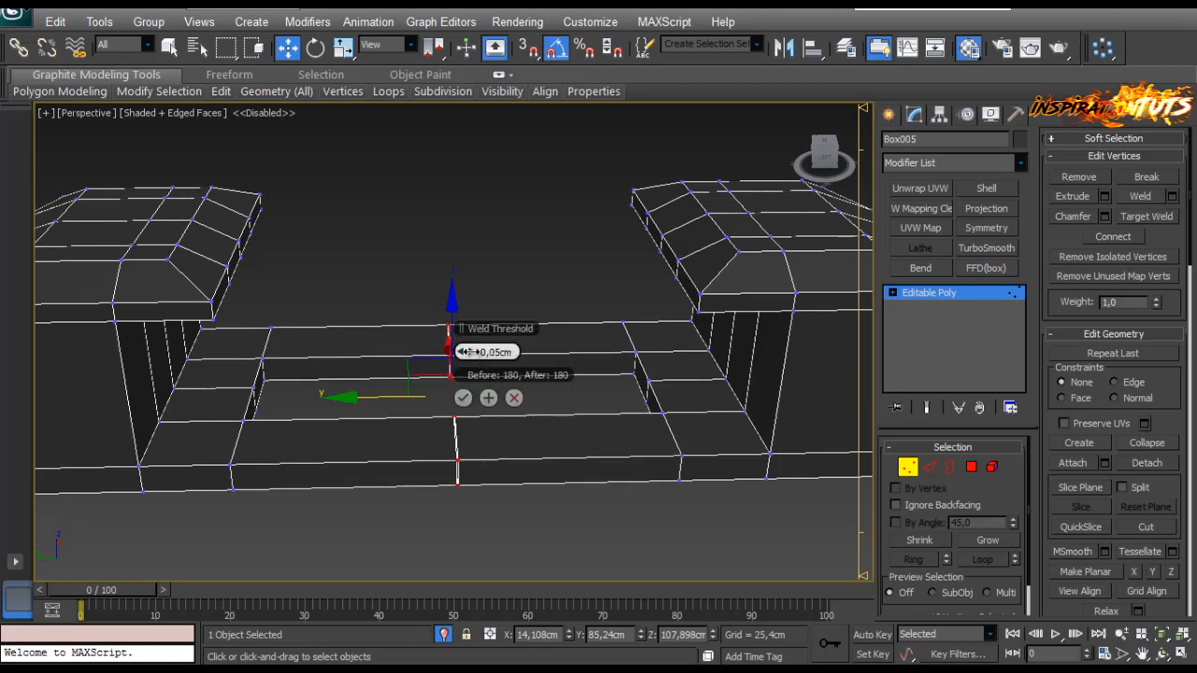
{"action": "left_click", "coordinate": [514, 398]}
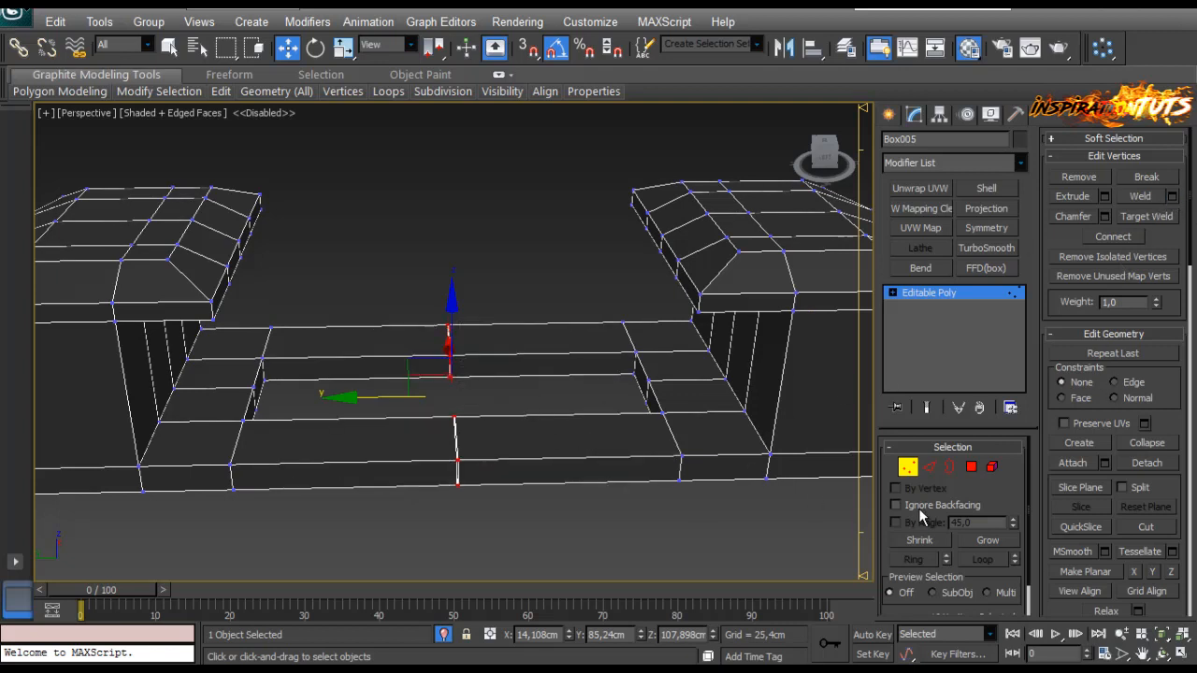
Step: Select the hidden cap polygons inside the middle seam between the clamp's two halves and delete them
{"action": "left_click", "coordinate": [971, 467]}
{"action": "scroll", "coordinate": [534, 471], "scroll_direction": "up", "scroll_amount": 8}
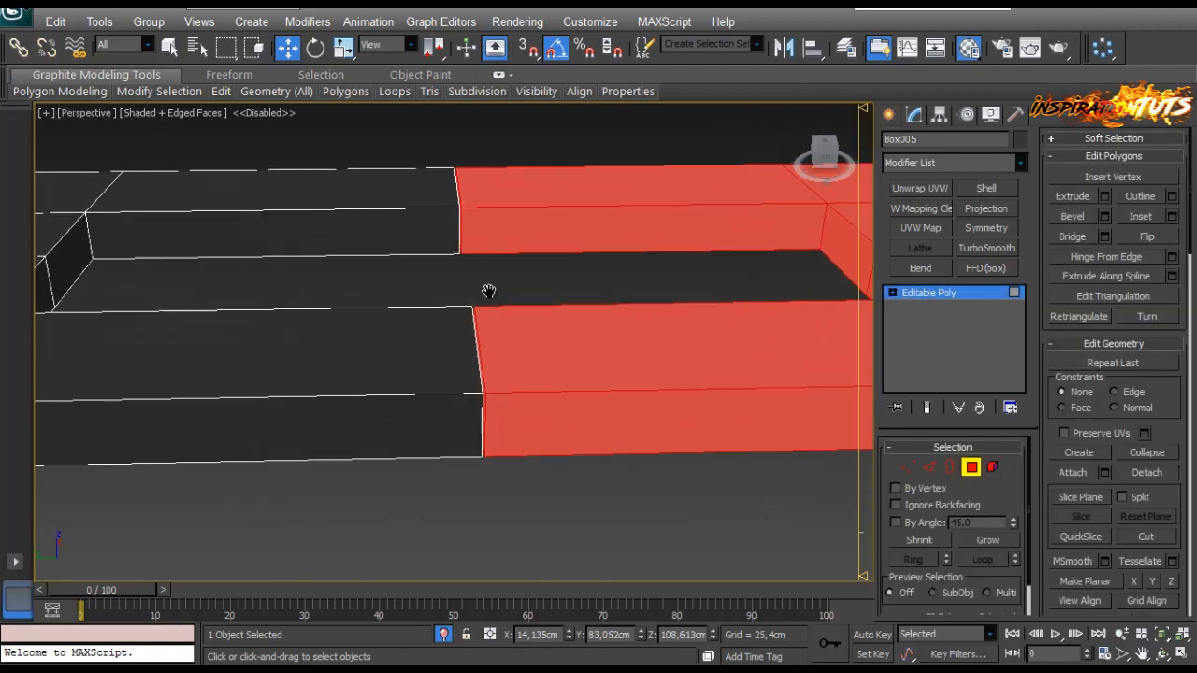
{"action": "scroll", "coordinate": [546, 414], "scroll_direction": "up", "scroll_amount": 2}
{"action": "left_click", "coordinate": [545, 401]}
{"action": "middle_click_drag", "start_coordinate": [465, 126], "coordinate": [468, 260]}
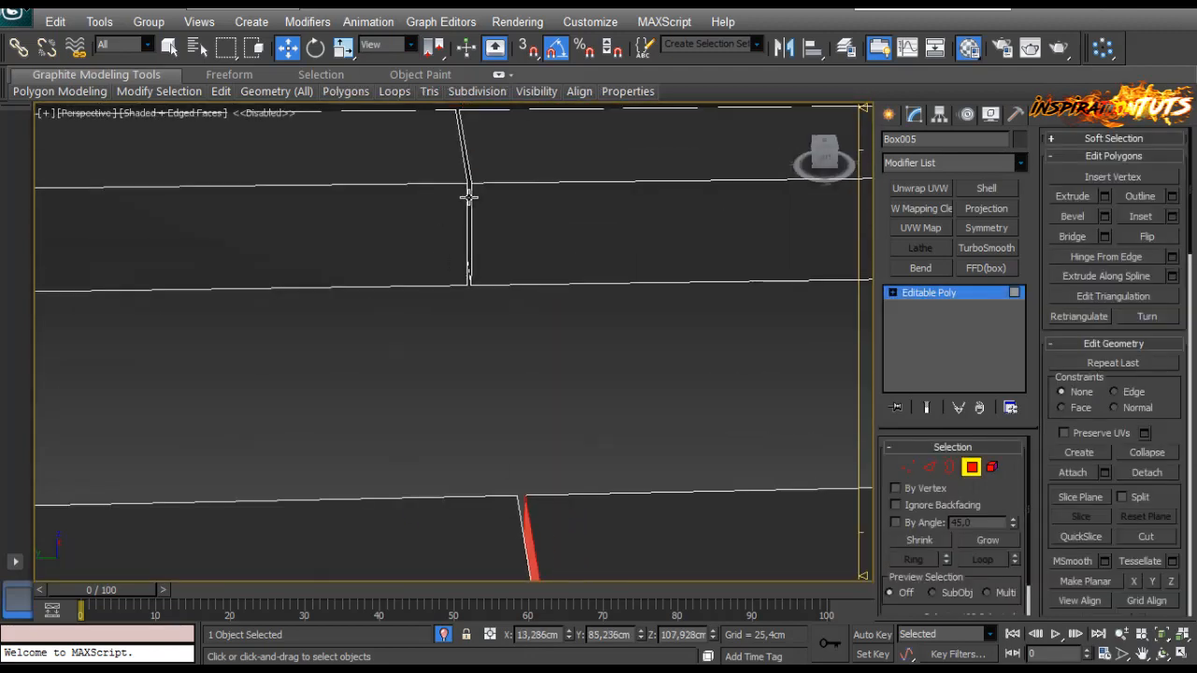
{"action": "key", "text": "Delete"}
{"action": "scroll", "coordinate": [770, 408], "scroll_direction": "down", "scroll_amount": 10}
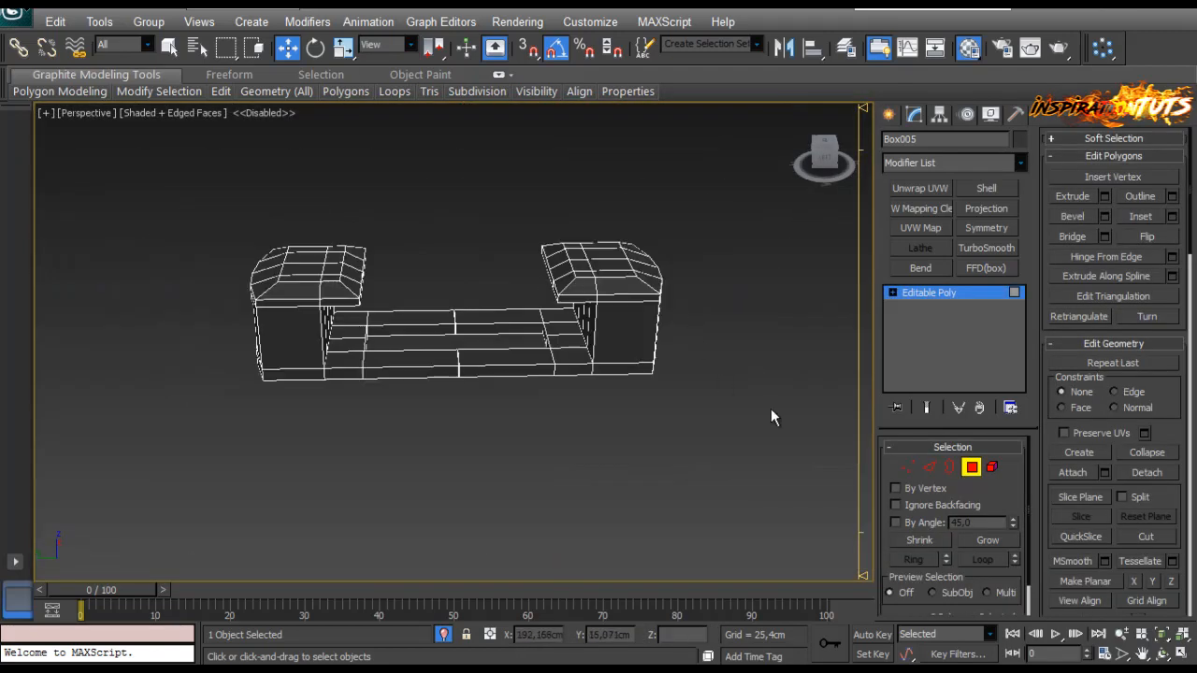
Step: Try to weld the clamp's middle seam vertices, testing thresholds of 0.221, 0.185 and 0.21 cm
{"action": "left_click", "coordinate": [906, 467]}
{"action": "left_click_drag", "start_coordinate": [472, 281], "coordinate": [444, 450]}
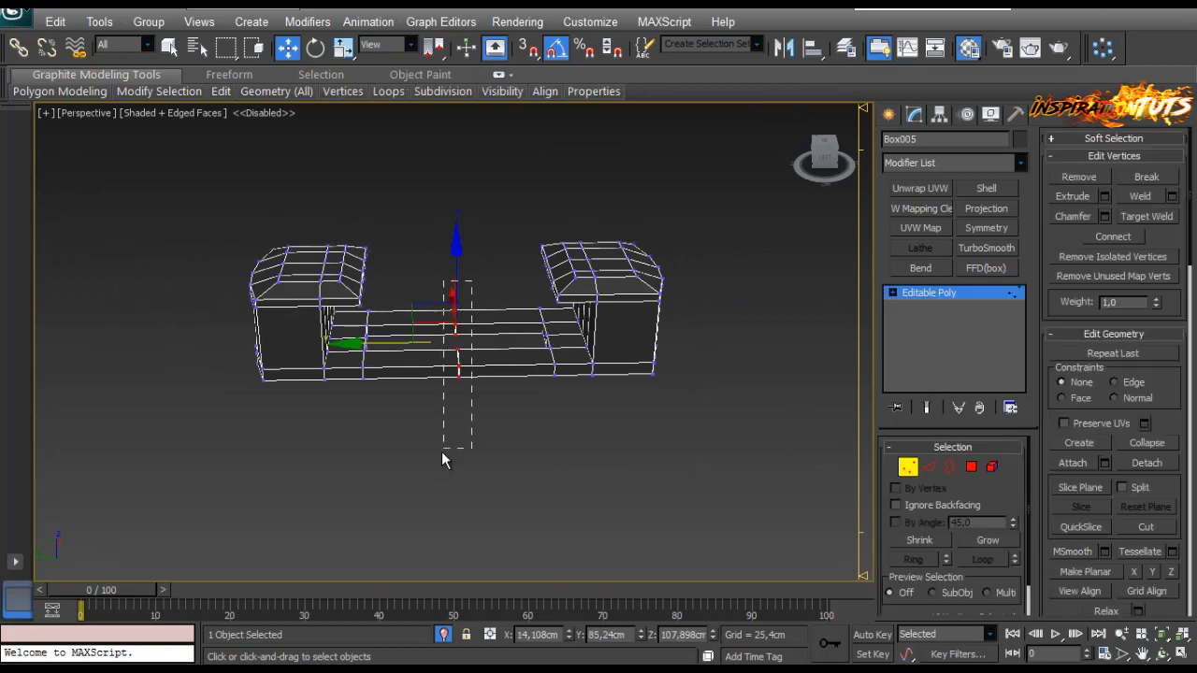
{"action": "left_click", "coordinate": [1171, 196]}
{"action": "scroll", "coordinate": [426, 347], "scroll_direction": "up", "scroll_amount": 10}
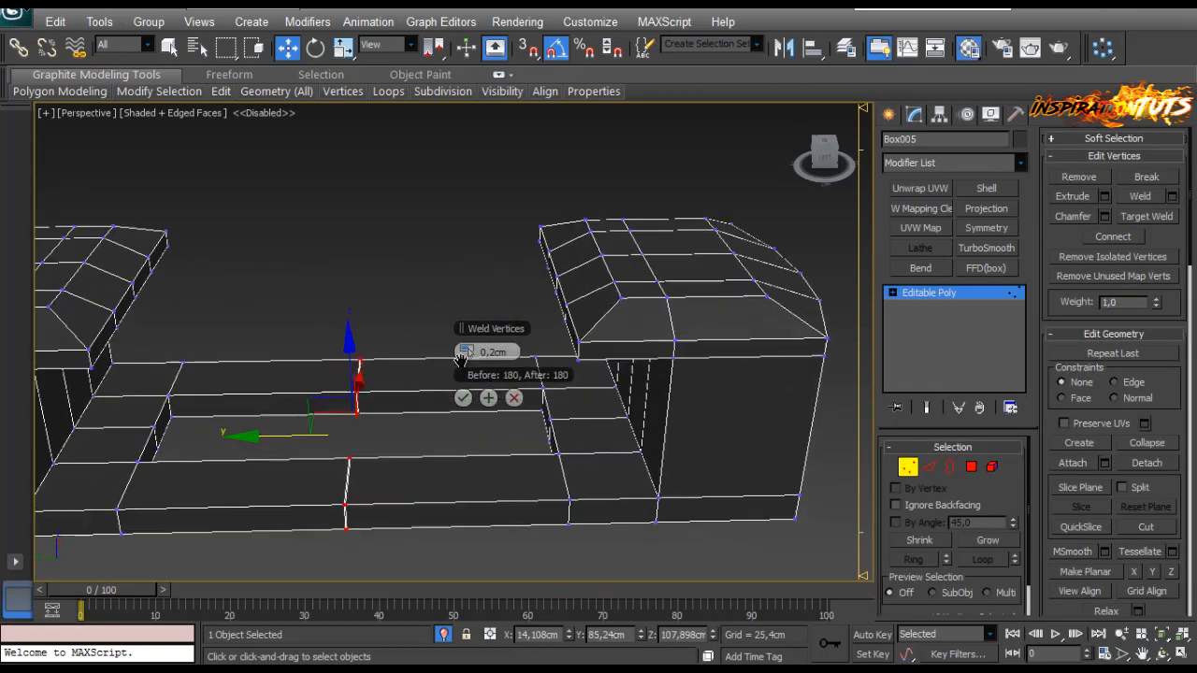
{"action": "left_click", "coordinate": [471, 353]}
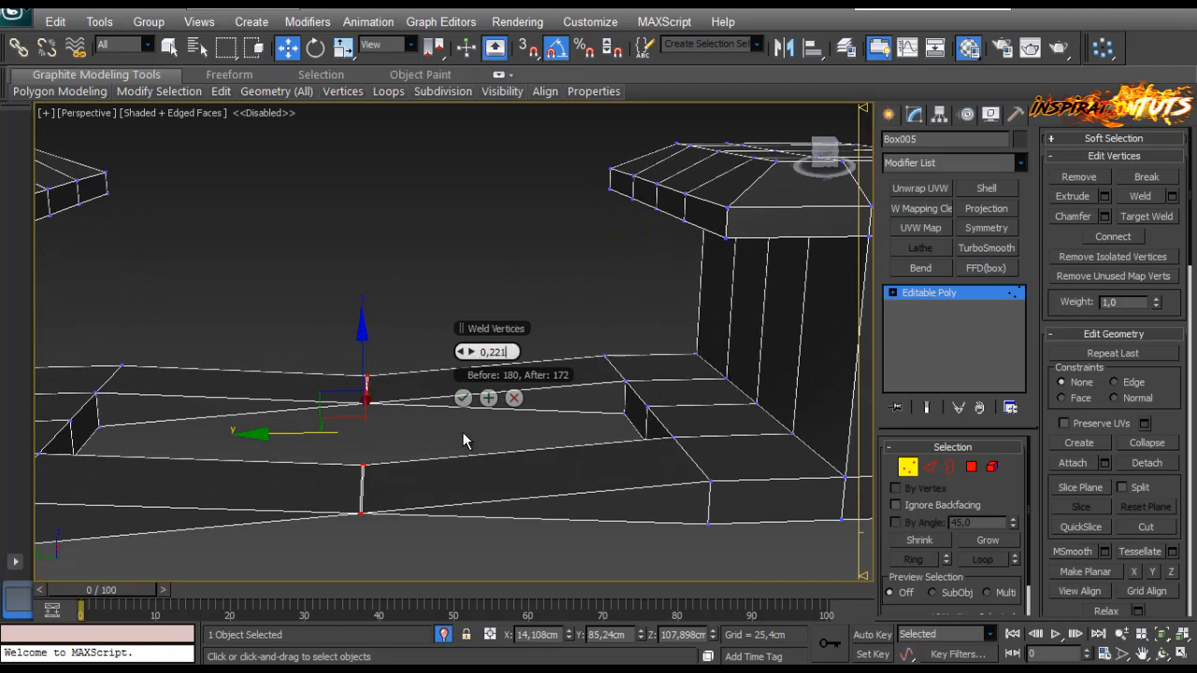
{"action": "left_click", "coordinate": [458, 359]}
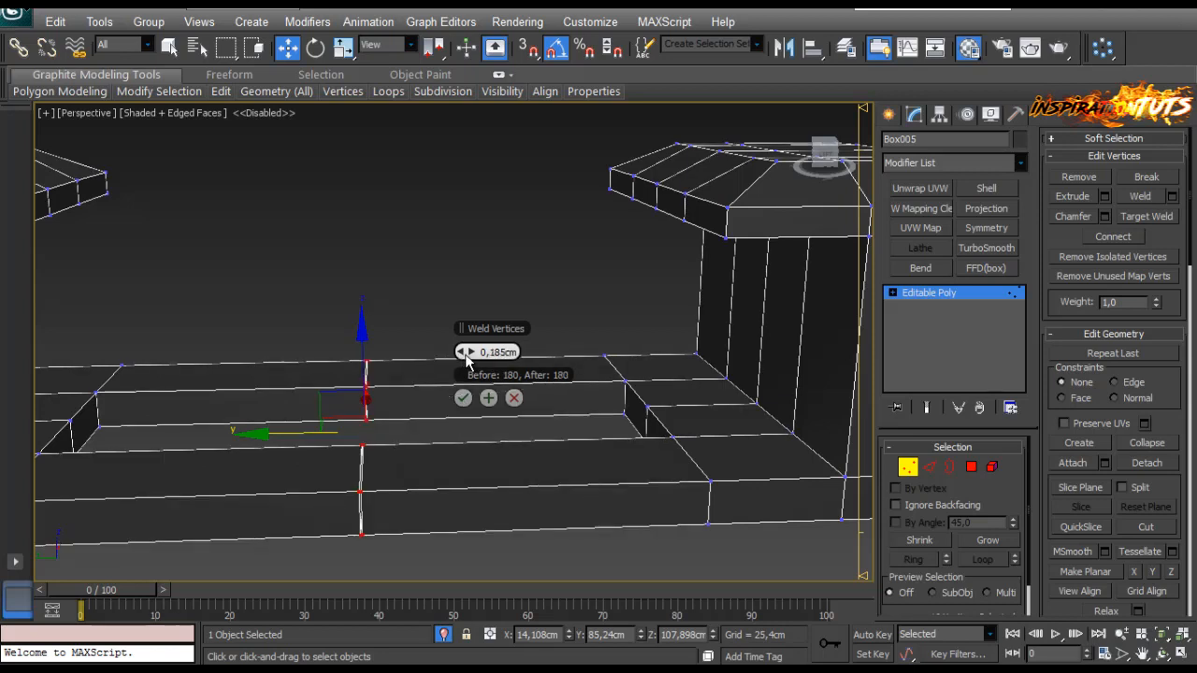
{"action": "left_click", "coordinate": [471, 353]}
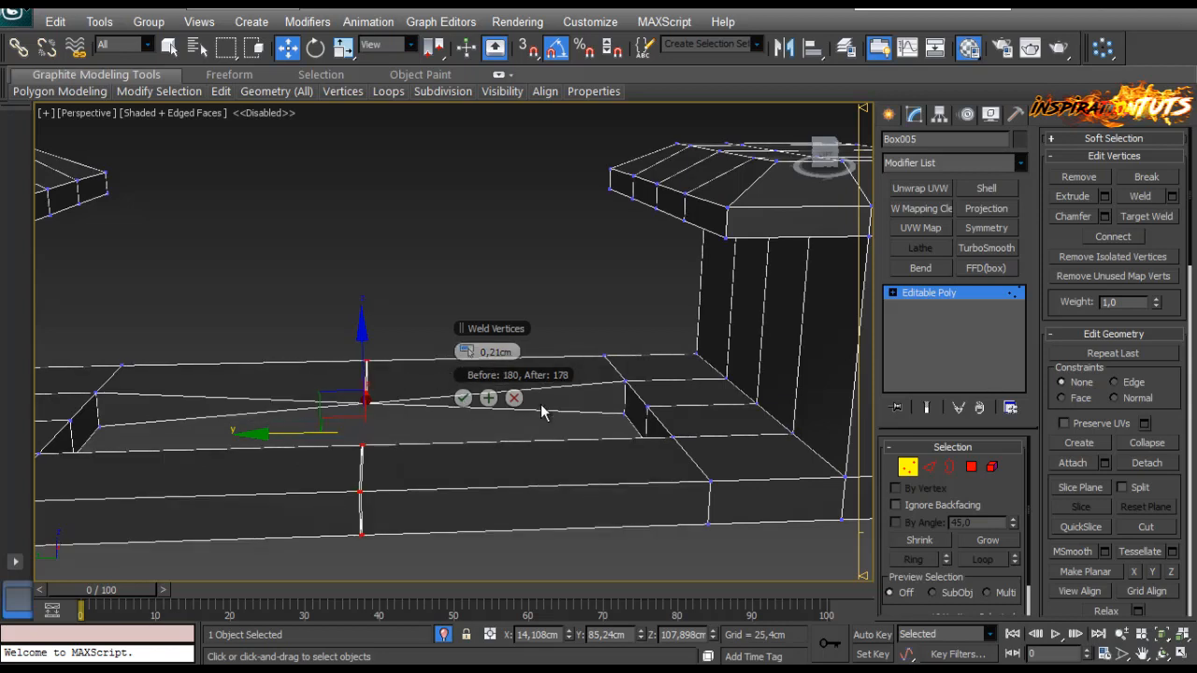
{"action": "left_click", "coordinate": [512, 399]}
Step: Scale the middle seam vertices apart along the Y axis to open a gap between the clamp's two halves
{"action": "scroll", "coordinate": [439, 405], "scroll_direction": "up", "scroll_amount": 3}
{"action": "middle_click_drag", "start_coordinate": [419, 406], "coordinate": [410, 326], "text": "alt"}
{"action": "scroll", "coordinate": [433, 192], "scroll_direction": "down", "scroll_amount": 3}
{"action": "key", "text": "t"}
{"action": "middle_click_drag", "start_coordinate": [328, 327], "coordinate": [513, 309]}
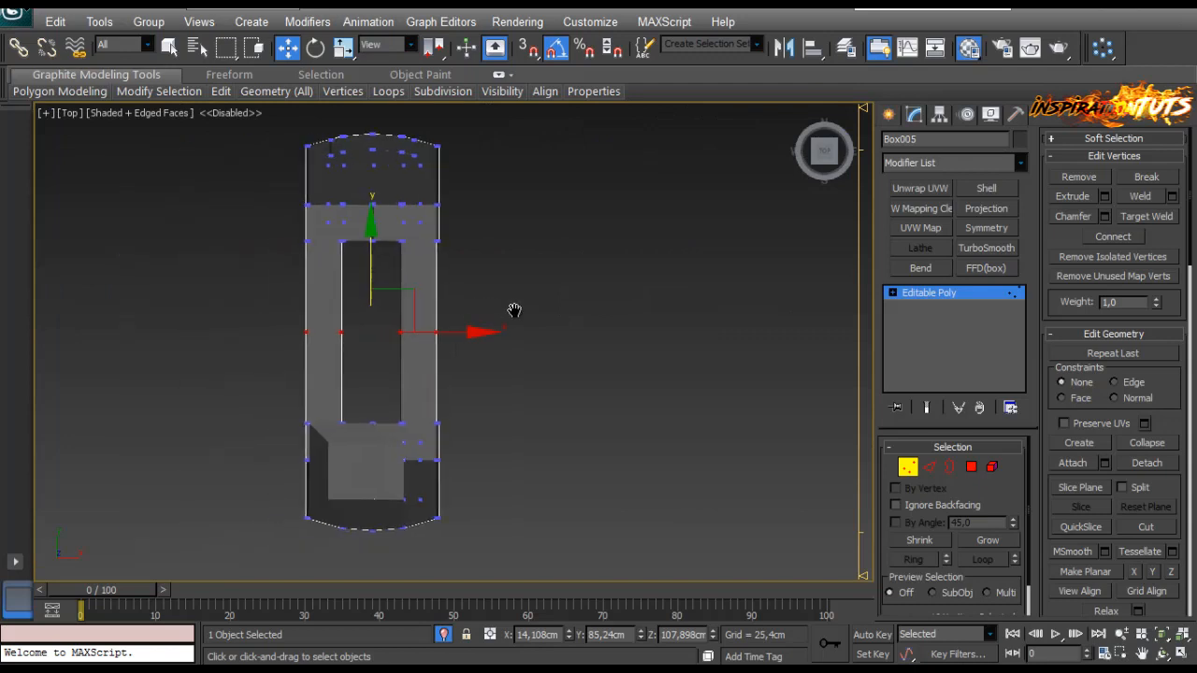
{"action": "key", "text": "r"}
{"action": "scroll", "coordinate": [463, 334], "scroll_direction": "up", "scroll_amount": 3}
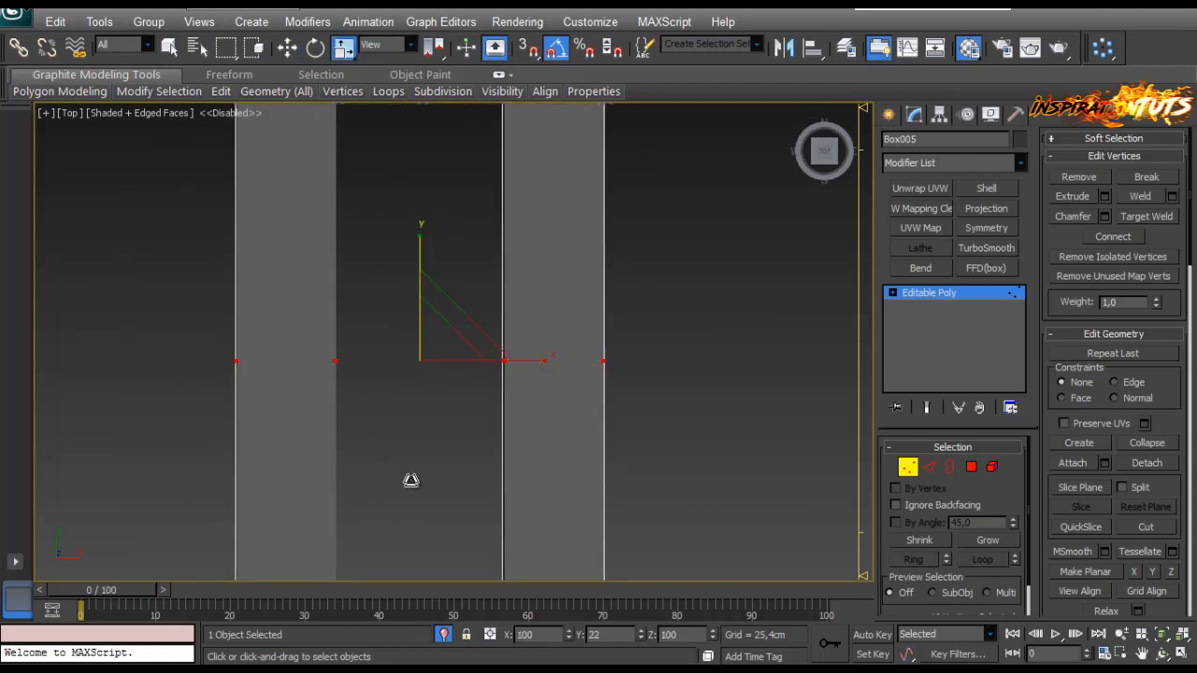
{"action": "key", "text": "p"}
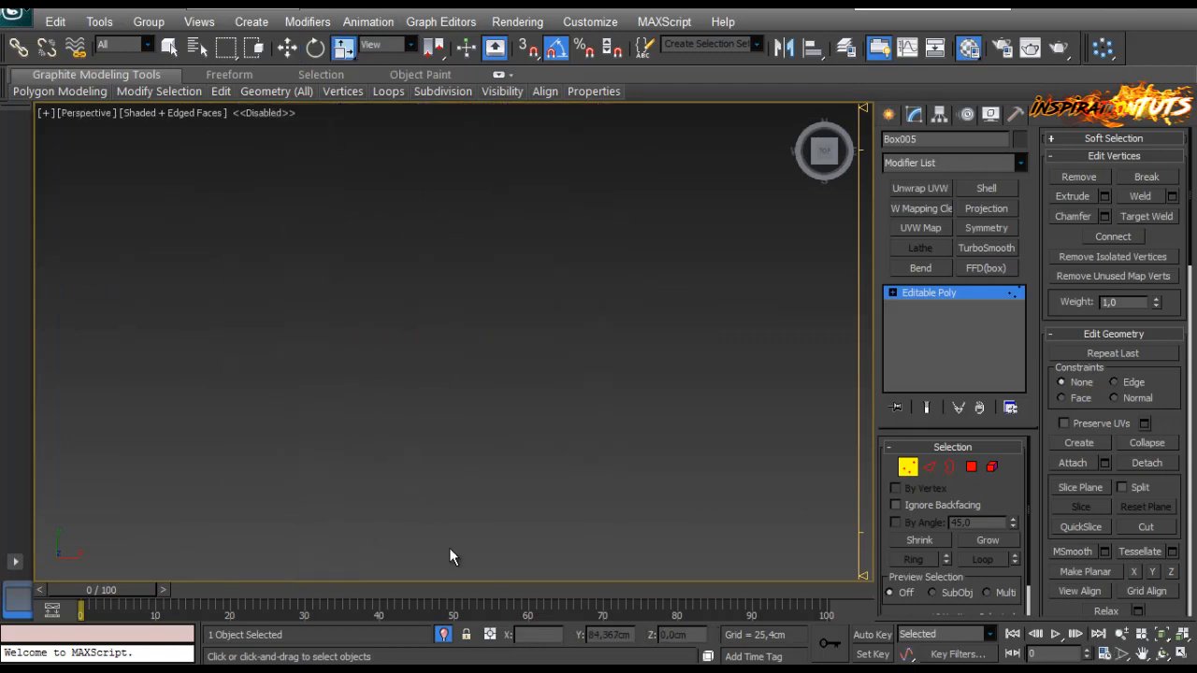
{"action": "middle_click_drag", "start_coordinate": [448, 547], "coordinate": [575, 349], "text": "alt"}
{"action": "key", "text": "z"}
{"action": "middle_click_drag", "start_coordinate": [579, 406], "coordinate": [607, 405], "text": "alt"}
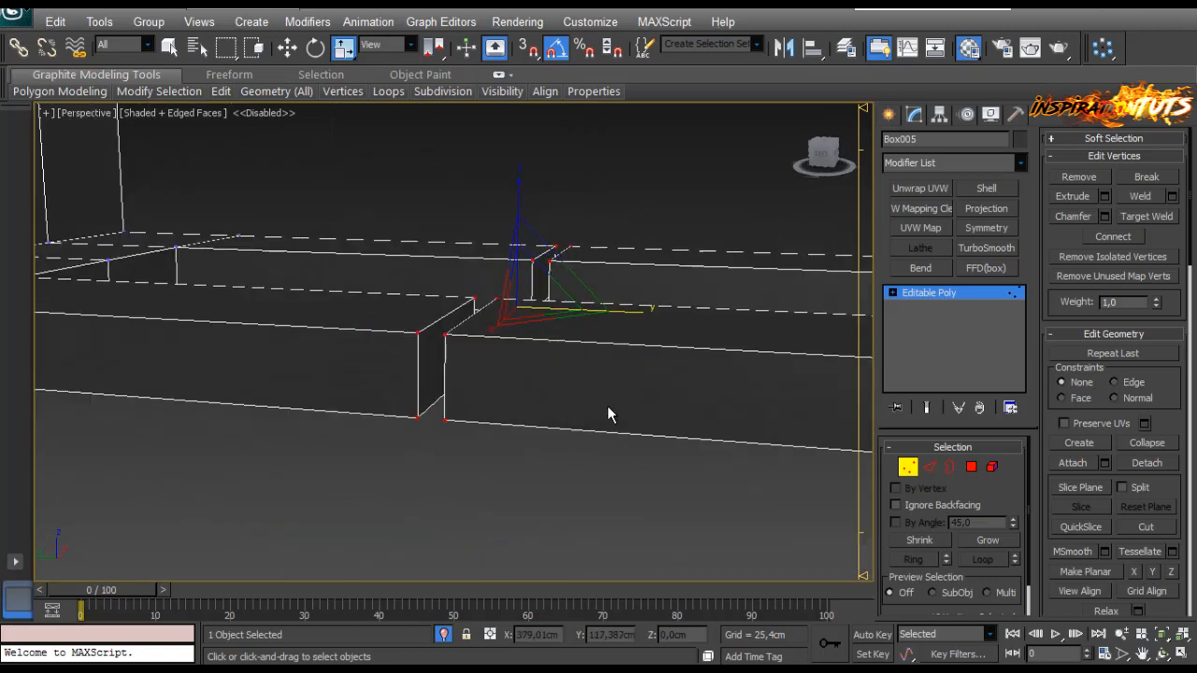
Step: Delete the remaining cap polygons on the open seam end of the clamp's half, on both side rails
{"action": "left_click", "coordinate": [971, 466]}
{"action": "left_click", "coordinate": [538, 284], "text": "ctrl"}
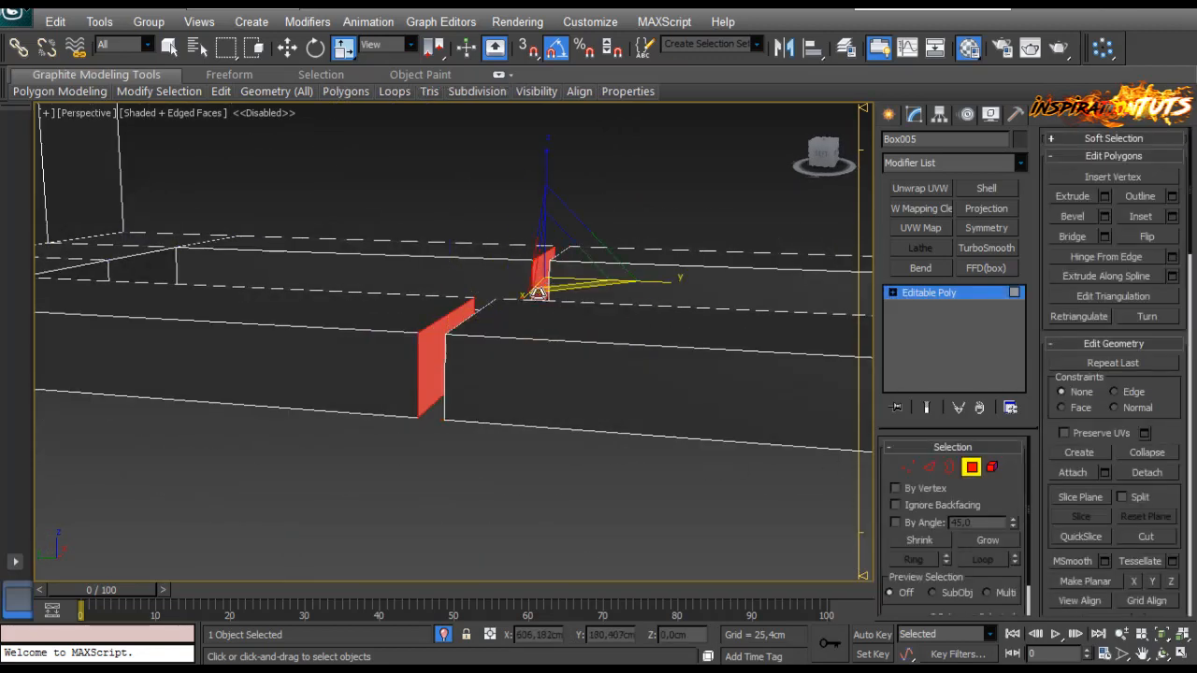
{"action": "key", "text": "Delete"}
{"action": "middle_click_drag", "start_coordinate": [553, 302], "coordinate": [641, 344], "text": "alt"}
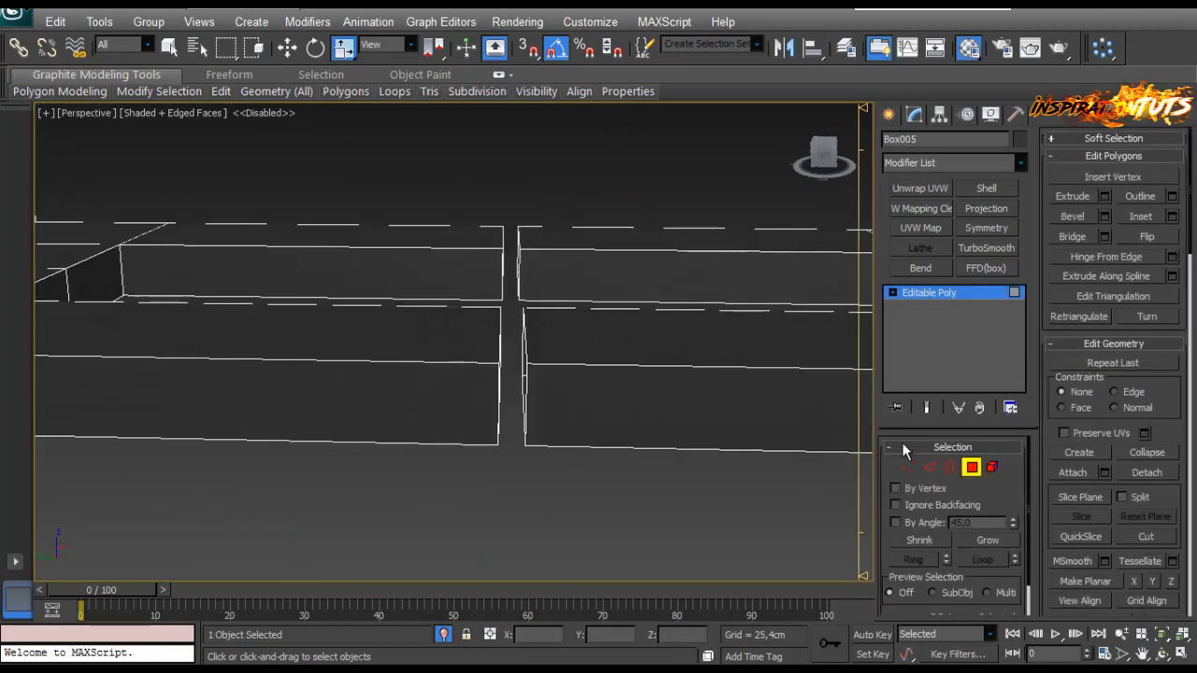
Step: Scale the middle seam vertices together to 12% along Y and weld them with a 0.185 cm threshold
{"action": "left_click", "coordinate": [908, 467]}
{"action": "left_click_drag", "start_coordinate": [613, 176], "coordinate": [430, 541]}
{"action": "left_click_drag", "start_coordinate": [628, 305], "coordinate": [523, 308]}
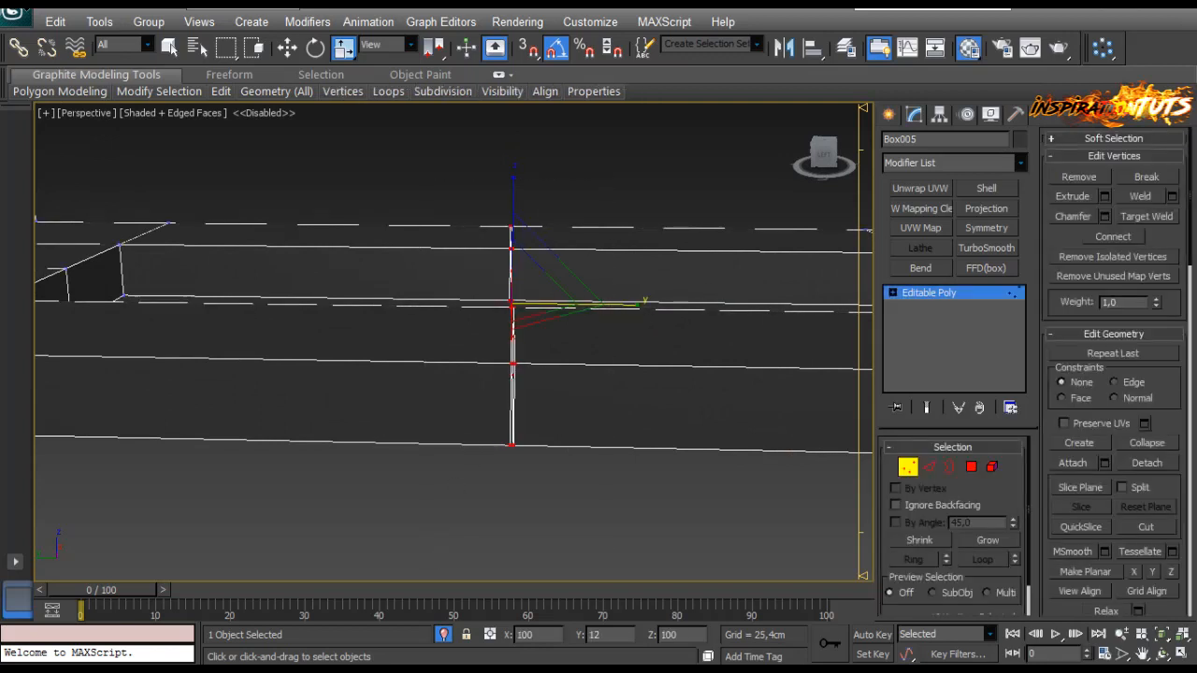
{"action": "left_click", "coordinate": [1173, 197]}
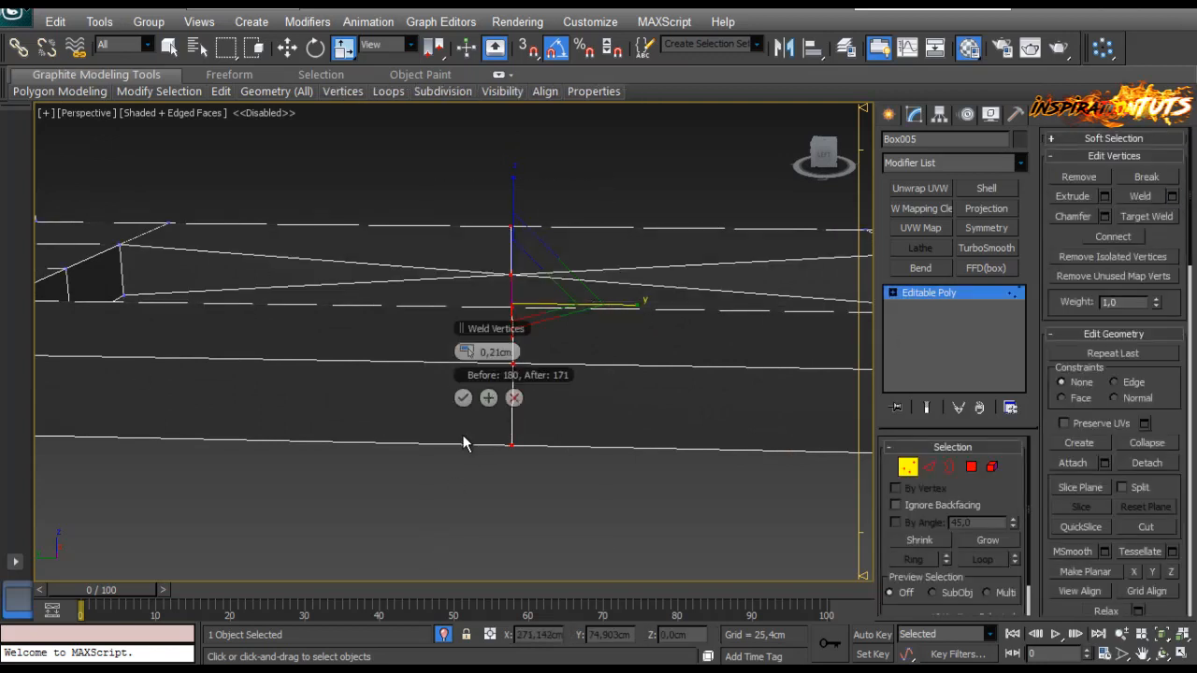
{"action": "left_click", "coordinate": [464, 357]}
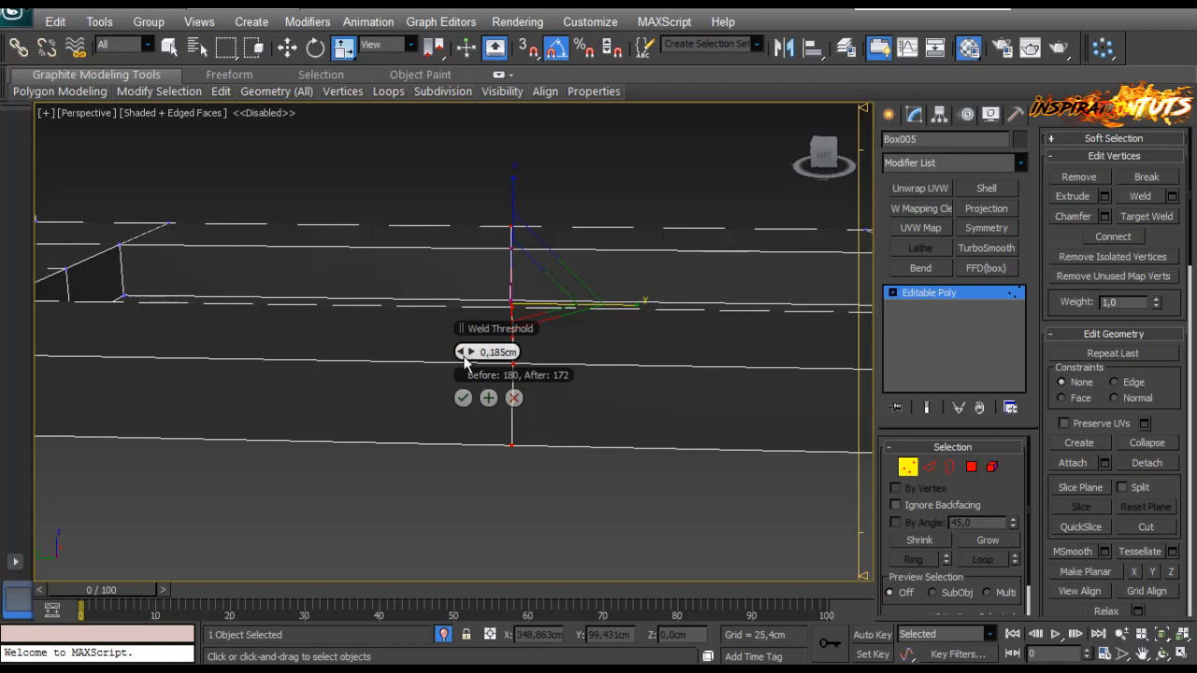
{"action": "left_click", "coordinate": [463, 398]}
{"action": "scroll", "coordinate": [472, 385], "scroll_direction": "down", "scroll_amount": 5}
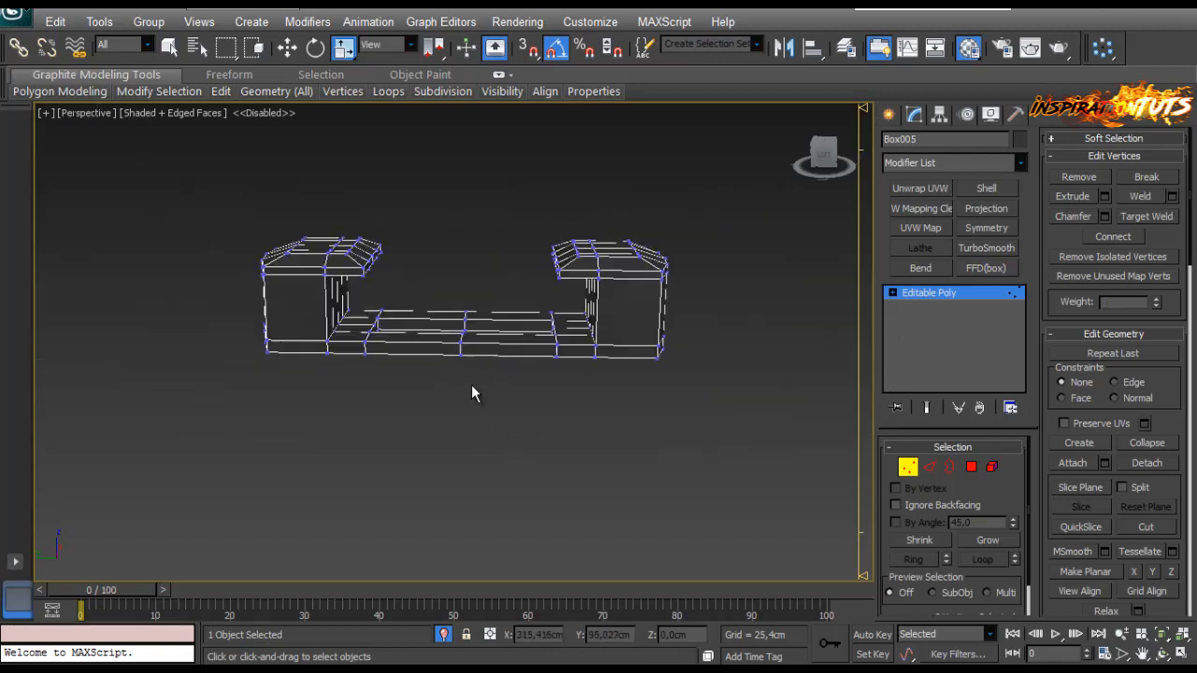
Step: Select the clamp as an element to check whether its halves are joined, and examine its smoothing groups
{"action": "scroll", "coordinate": [518, 355], "scroll_direction": "up", "scroll_amount": 7}
{"action": "left_click", "coordinate": [992, 467]}
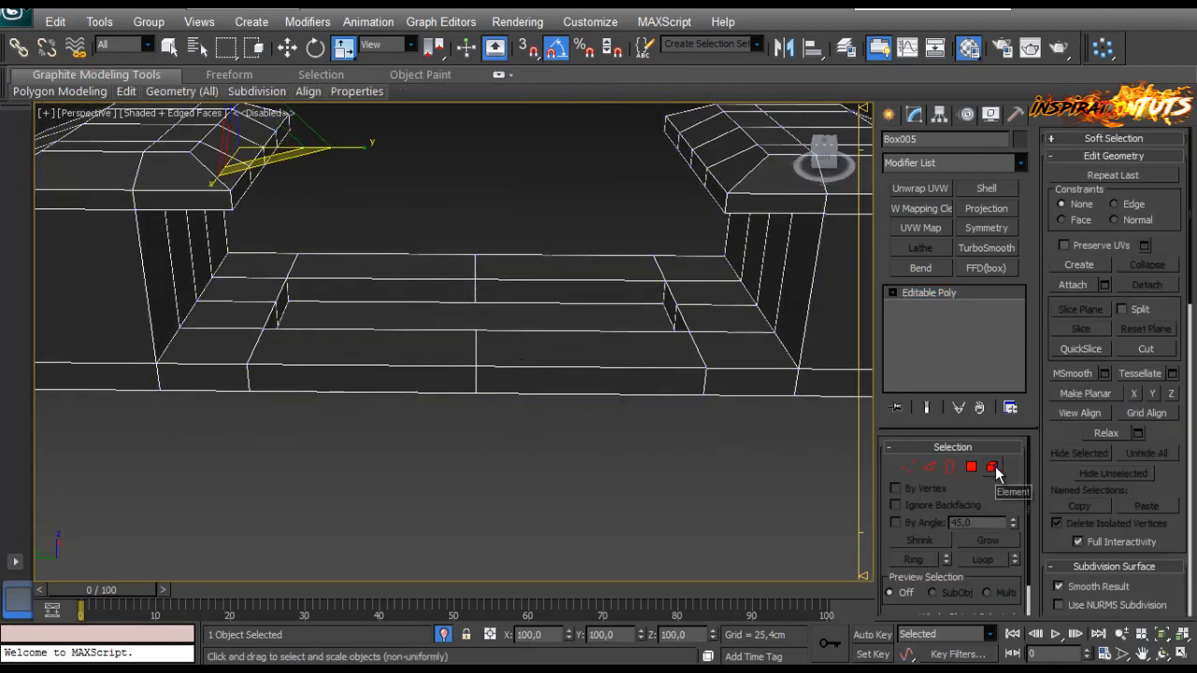
{"action": "left_click", "coordinate": [673, 363]}
{"action": "middle_click_drag", "start_coordinate": [673, 363], "coordinate": [547, 394]}
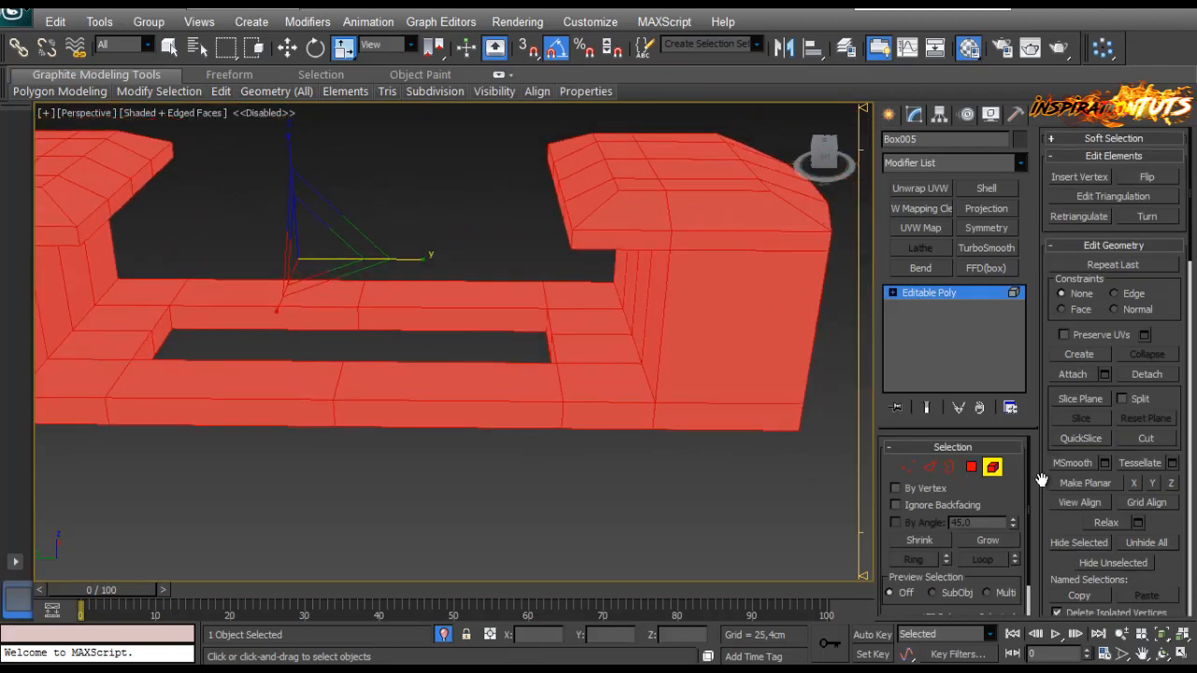
{"action": "scroll", "coordinate": [1042, 479], "scroll_direction": "down", "scroll_amount": 5}
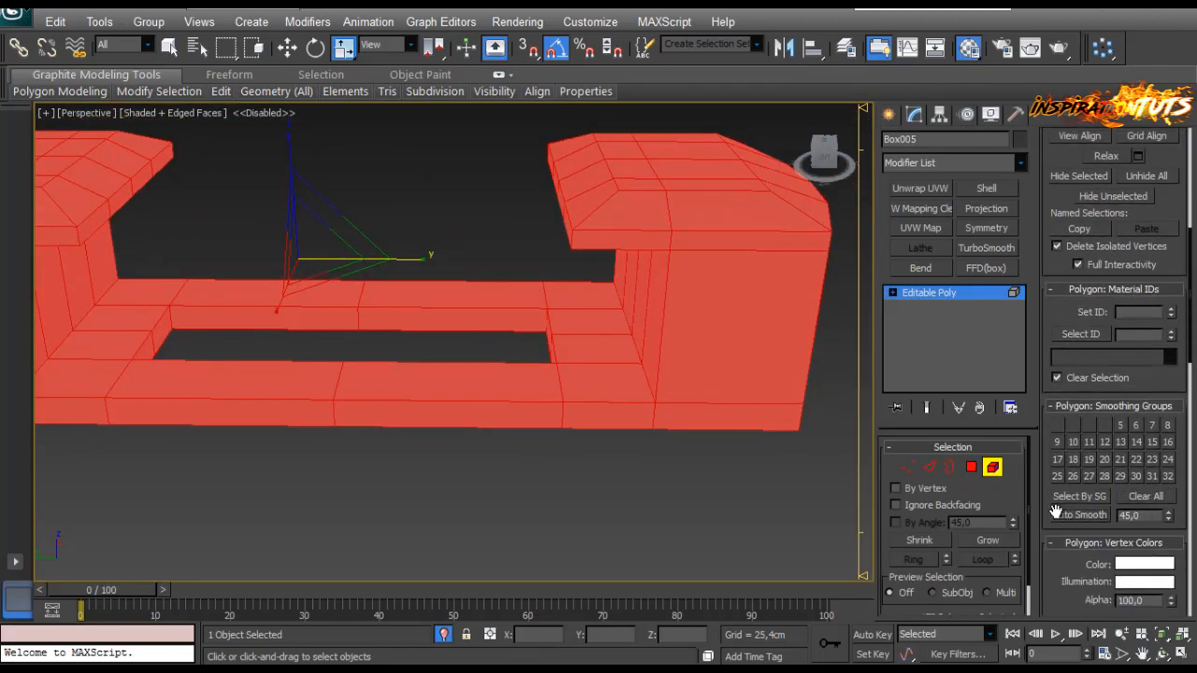
{"action": "left_click", "coordinate": [993, 466]}
Step: Exit isolation and copy the Quad Chamfer modifier from the two-ring band around the rifle's barrel
{"action": "right_click", "coordinate": [917, 312]}
{"action": "left_click", "coordinate": [592, 504]}
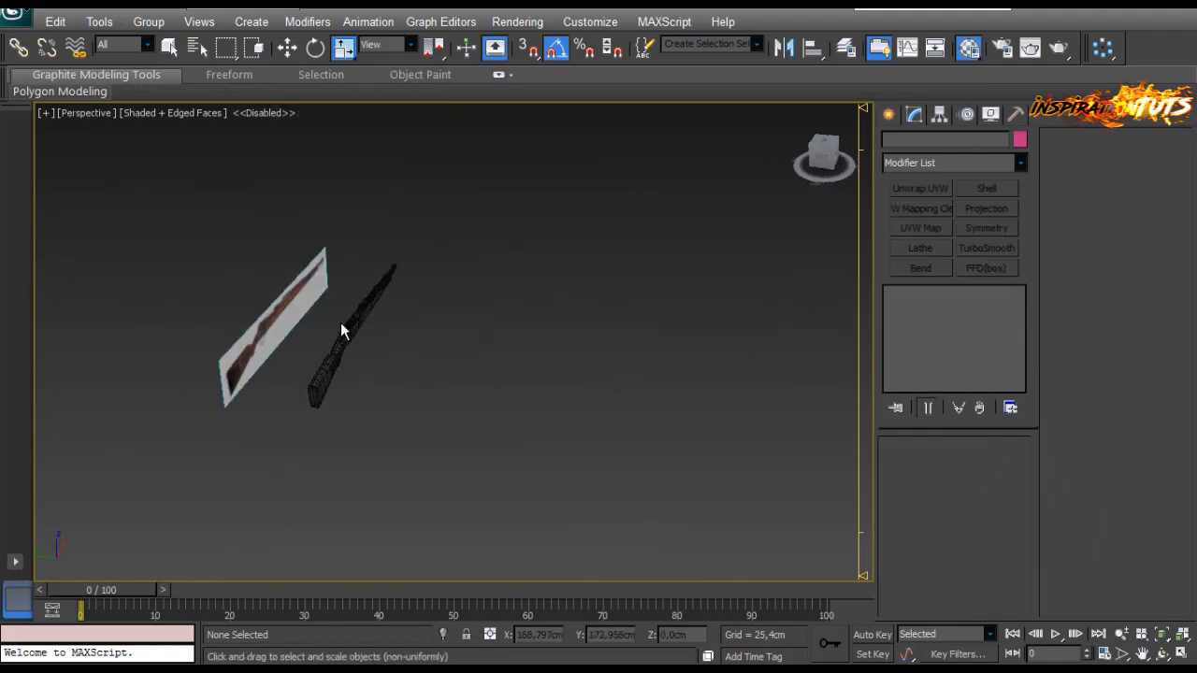
{"action": "left_click", "coordinate": [340, 331]}
{"action": "scroll", "coordinate": [355, 281], "scroll_direction": "up", "scroll_amount": 10}
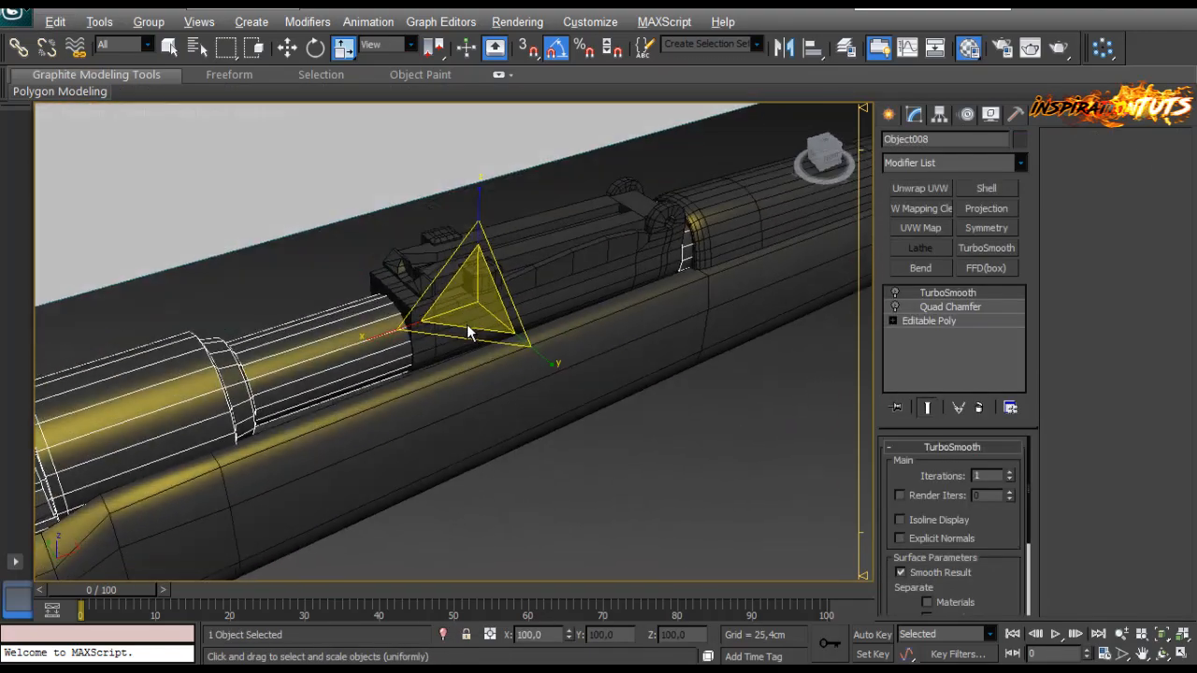
{"action": "scroll", "coordinate": [467, 332], "scroll_direction": "up", "scroll_amount": 5}
{"action": "middle_click_drag", "start_coordinate": [443, 281], "coordinate": [455, 331]}
{"action": "left_click", "coordinate": [454, 332]}
{"action": "scroll", "coordinate": [454, 333], "scroll_direction": "down", "scroll_amount": 5}
{"action": "middle_click_drag", "start_coordinate": [585, 292], "coordinate": [308, 374]}
{"action": "middle_click_drag", "start_coordinate": [436, 363], "coordinate": [348, 402]}
{"action": "left_click", "coordinate": [548, 321]}
{"action": "left_click", "coordinate": [925, 312]}
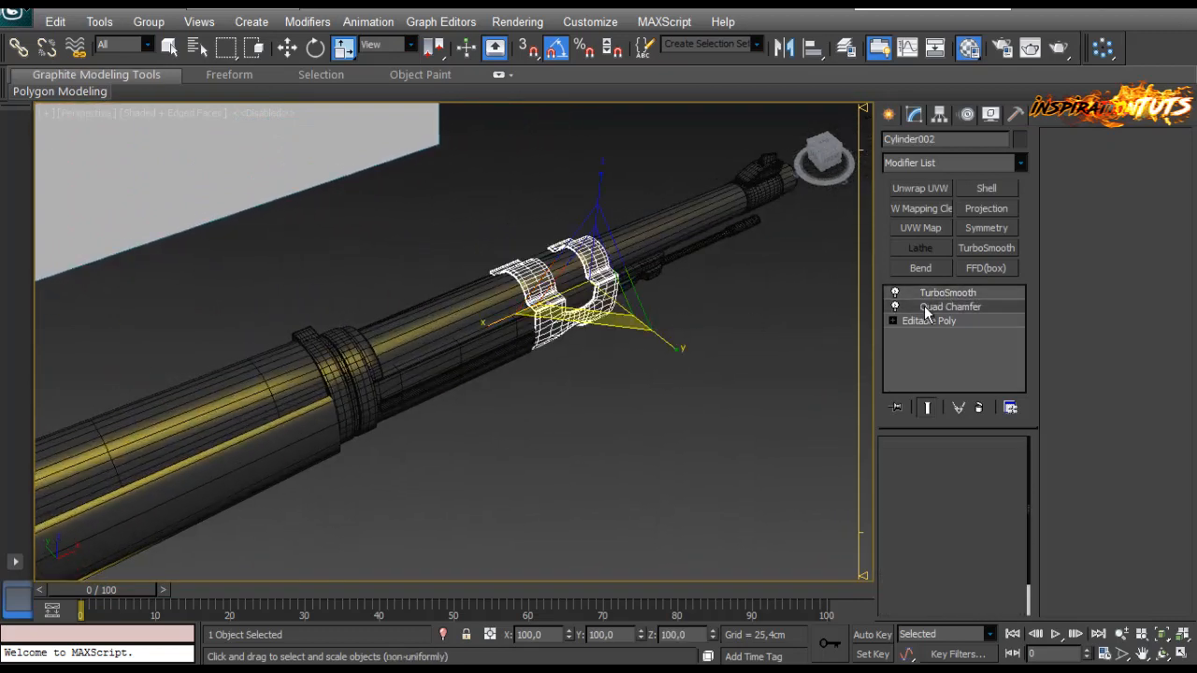
{"action": "right_click", "coordinate": [928, 312]}
{"action": "left_click", "coordinate": [946, 372]}
{"action": "left_click", "coordinate": [549, 472]}
Step: Paste the copied Quad Chamfer modifier onto the clamp on the rifle's long bar and add a TurboSmooth modifier above it
{"action": "middle_click_drag", "start_coordinate": [669, 309], "coordinate": [909, 208]}
{"action": "middle_click_drag", "start_coordinate": [187, 430], "coordinate": [565, 321]}
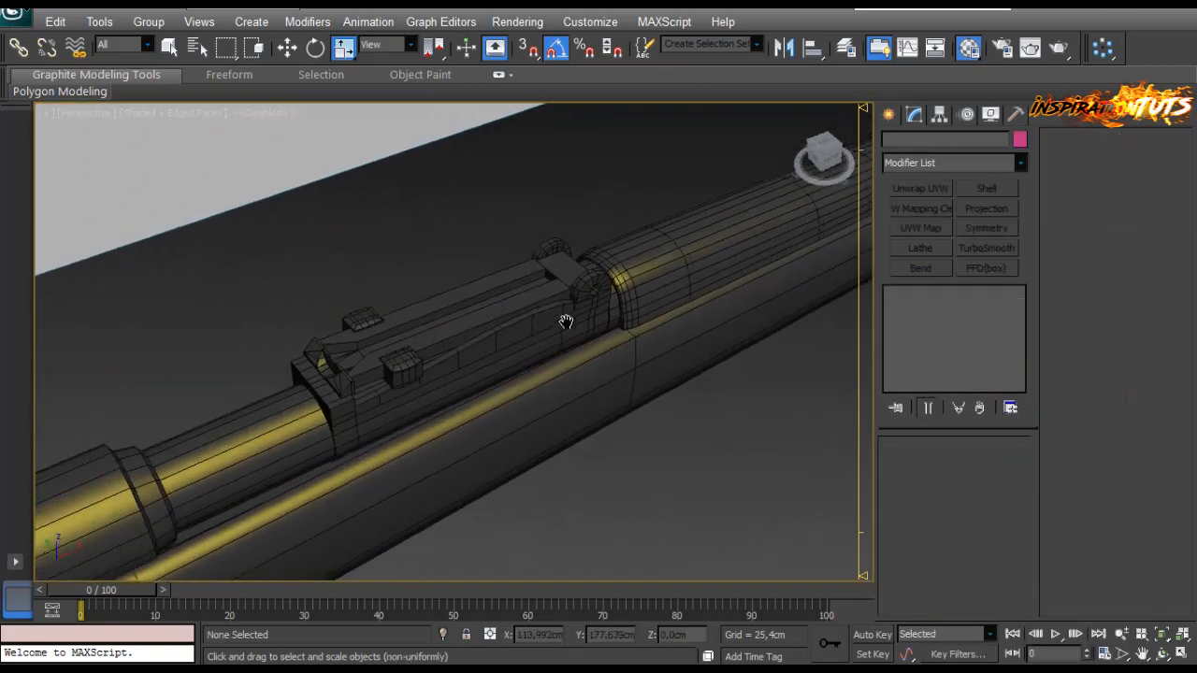
{"action": "left_click", "coordinate": [402, 366]}
{"action": "key", "text": "z"}
{"action": "middle_click_drag", "start_coordinate": [457, 310], "coordinate": [829, 316], "text": "alt"}
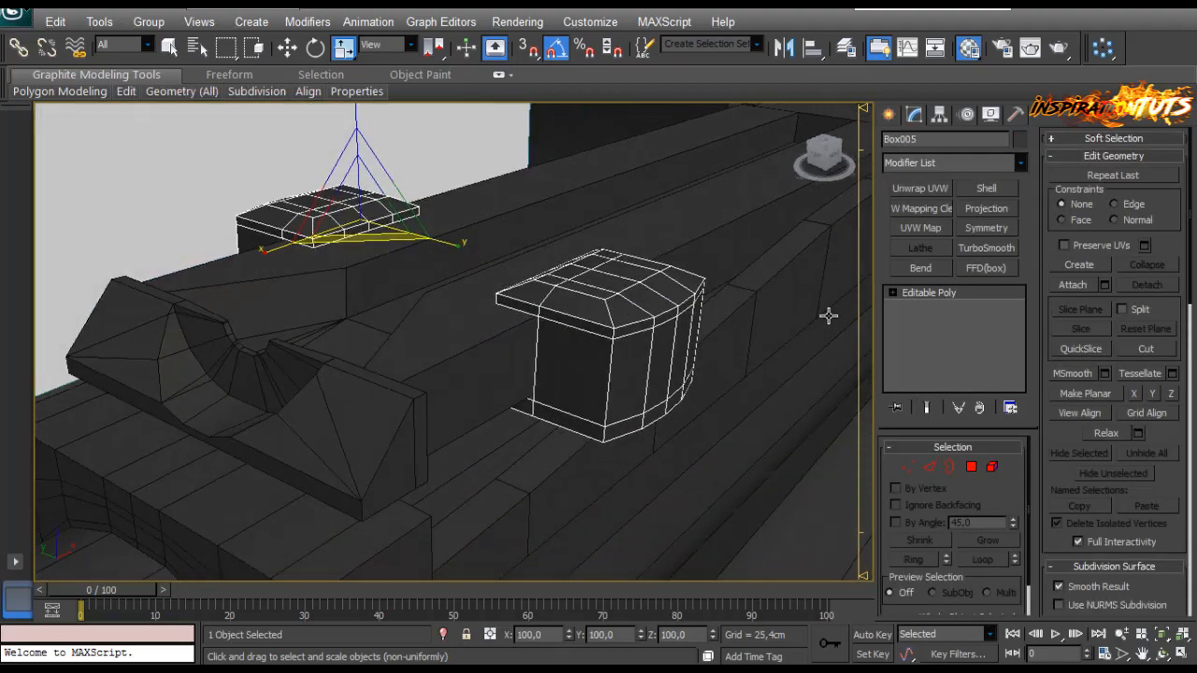
{"action": "right_click", "coordinate": [896, 315]}
{"action": "left_click", "coordinate": [912, 331]}
{"action": "scroll", "coordinate": [531, 318], "scroll_direction": "up", "scroll_amount": 3}
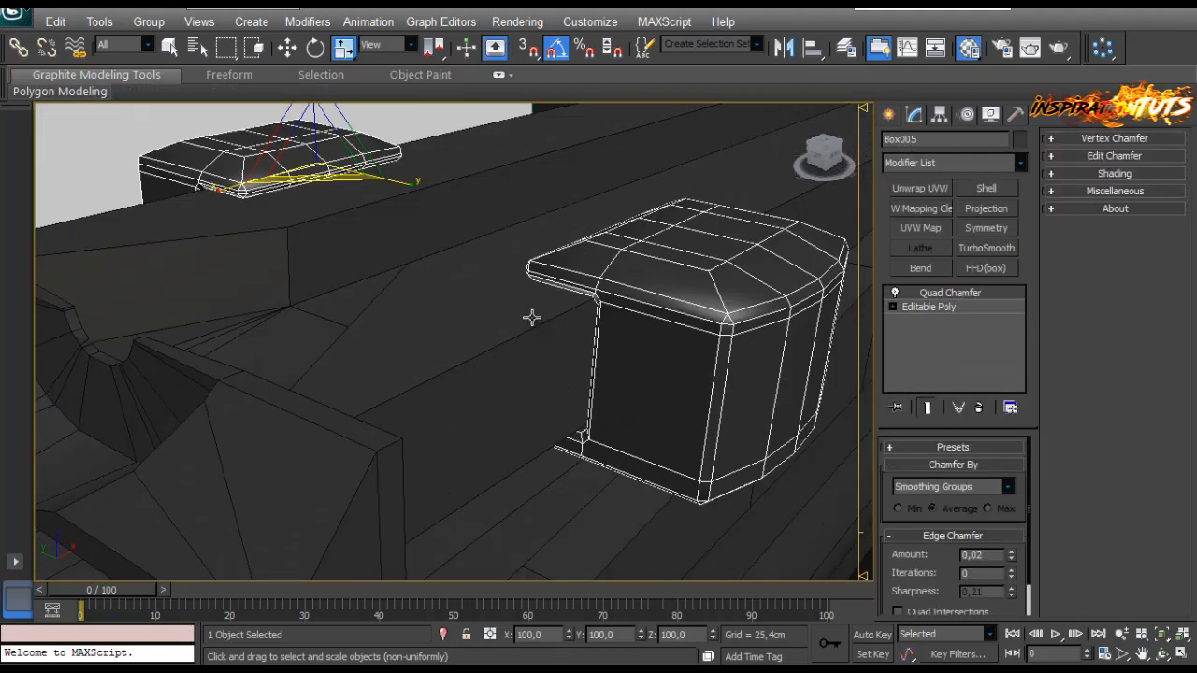
{"action": "middle_click_drag", "start_coordinate": [532, 318], "coordinate": [566, 319], "text": "alt"}
{"action": "left_click", "coordinate": [993, 247]}
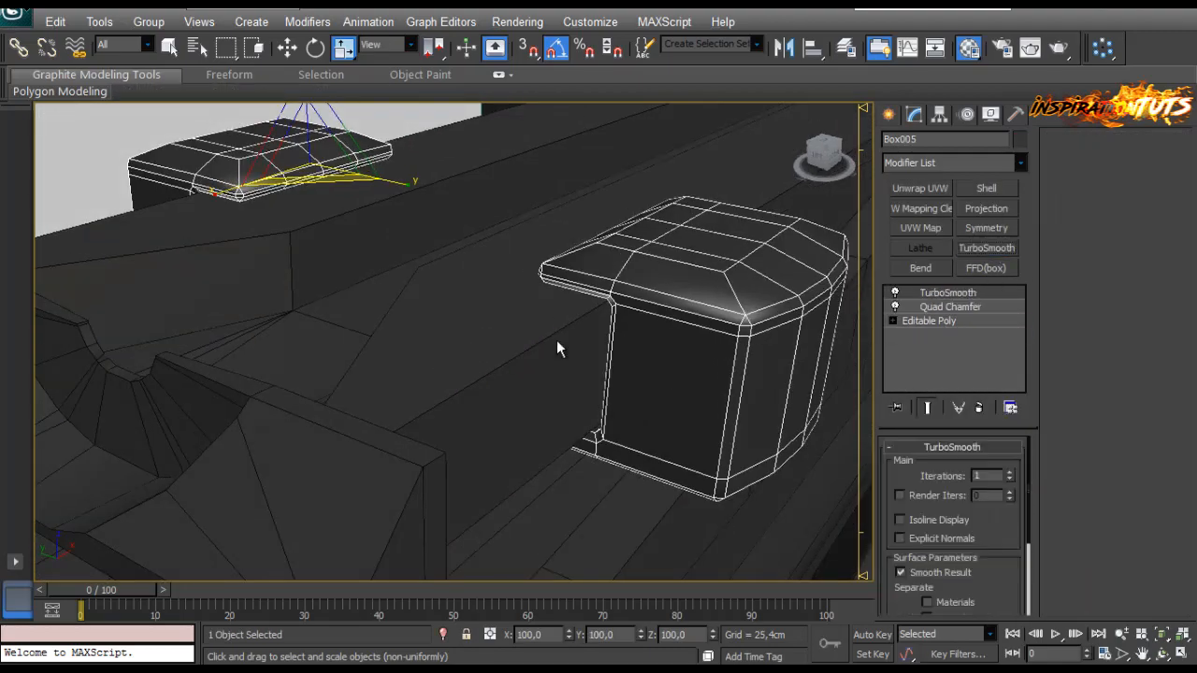
Step: Add a TurboSmooth modifier above the Quad Chamfer on the small raised panel on the side of the sight's slider block
{"action": "scroll", "coordinate": [562, 345], "scroll_direction": "down", "scroll_amount": 5}
{"action": "left_click", "coordinate": [561, 449]}
{"action": "scroll", "coordinate": [458, 371], "scroll_direction": "up", "scroll_amount": 2}
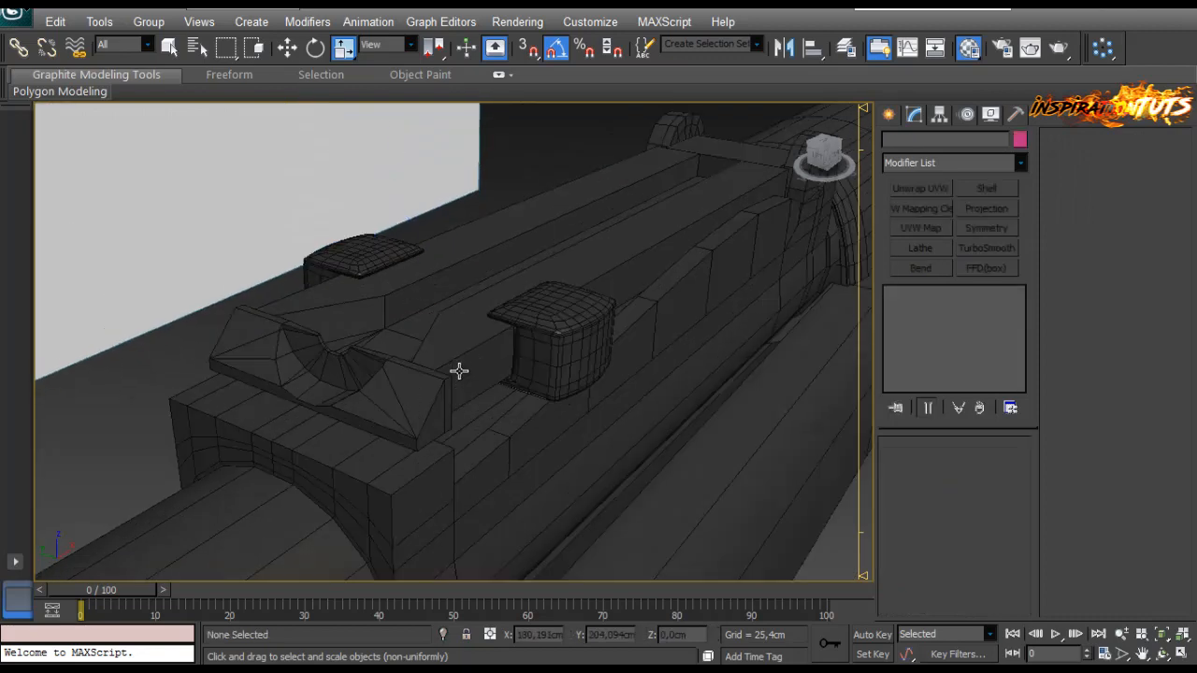
{"action": "key", "text": "F4"}
{"action": "middle_click_drag", "start_coordinate": [461, 365], "coordinate": [641, 356], "text": "alt"}
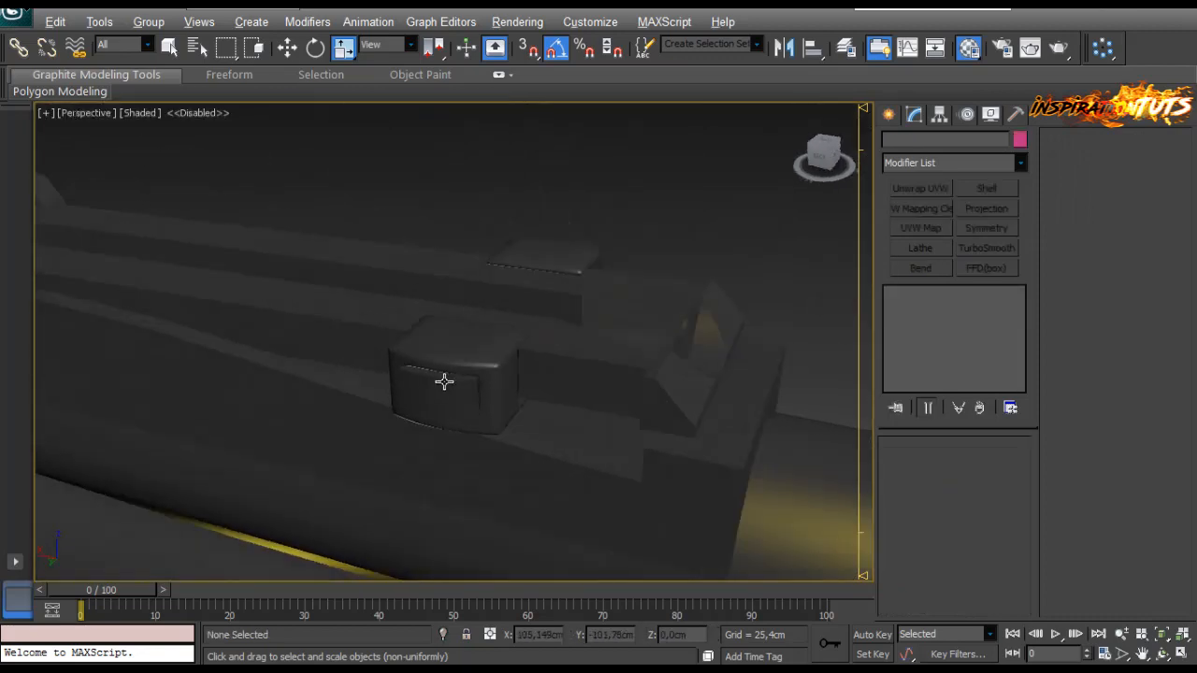
{"action": "left_click", "coordinate": [444, 387]}
{"action": "key", "text": "F4"}
{"action": "left_click", "coordinate": [931, 340]}
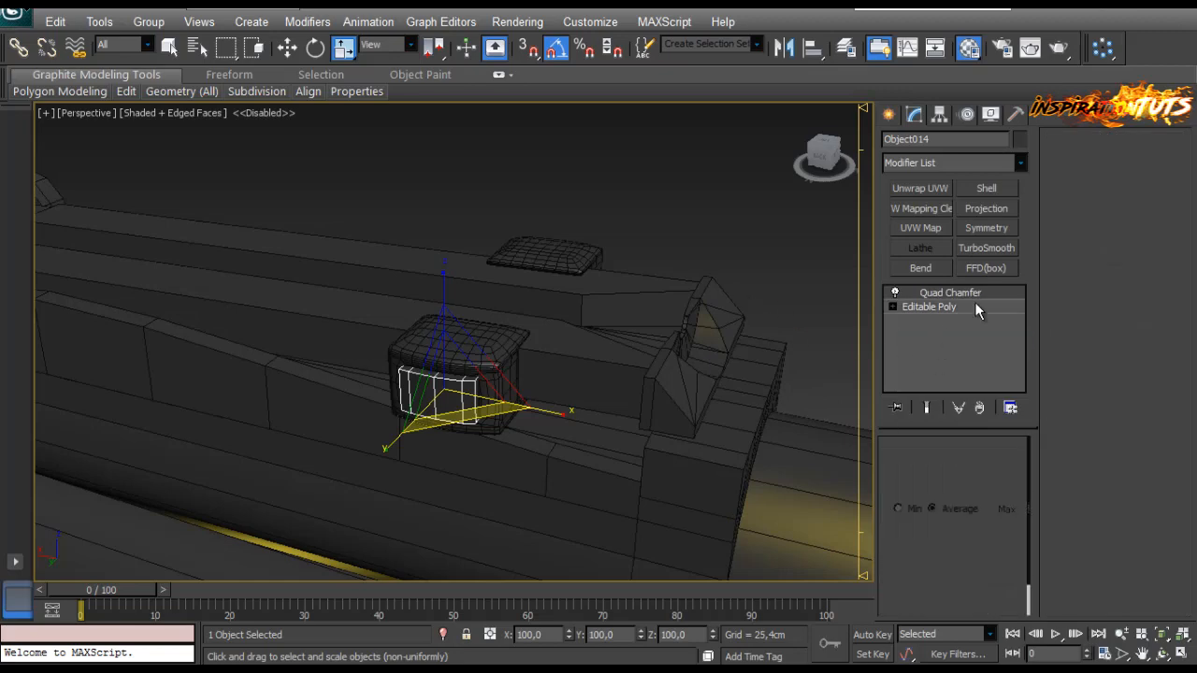
{"action": "left_click", "coordinate": [986, 248]}
{"action": "left_click", "coordinate": [555, 340]}
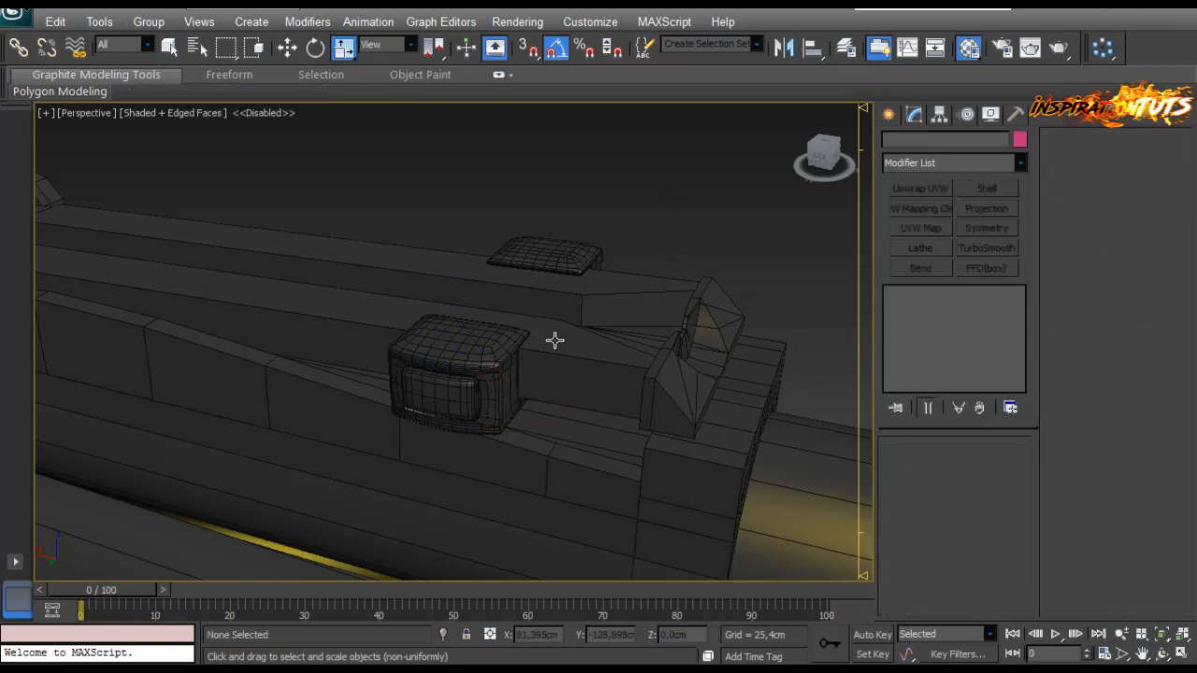
Step: Select the whole element of the long slotted sight bar and Auto Smooth it with a 45 threshold
{"action": "left_click", "coordinate": [592, 372]}
{"action": "left_click", "coordinate": [993, 468]}
{"action": "left_click", "coordinate": [663, 372]}
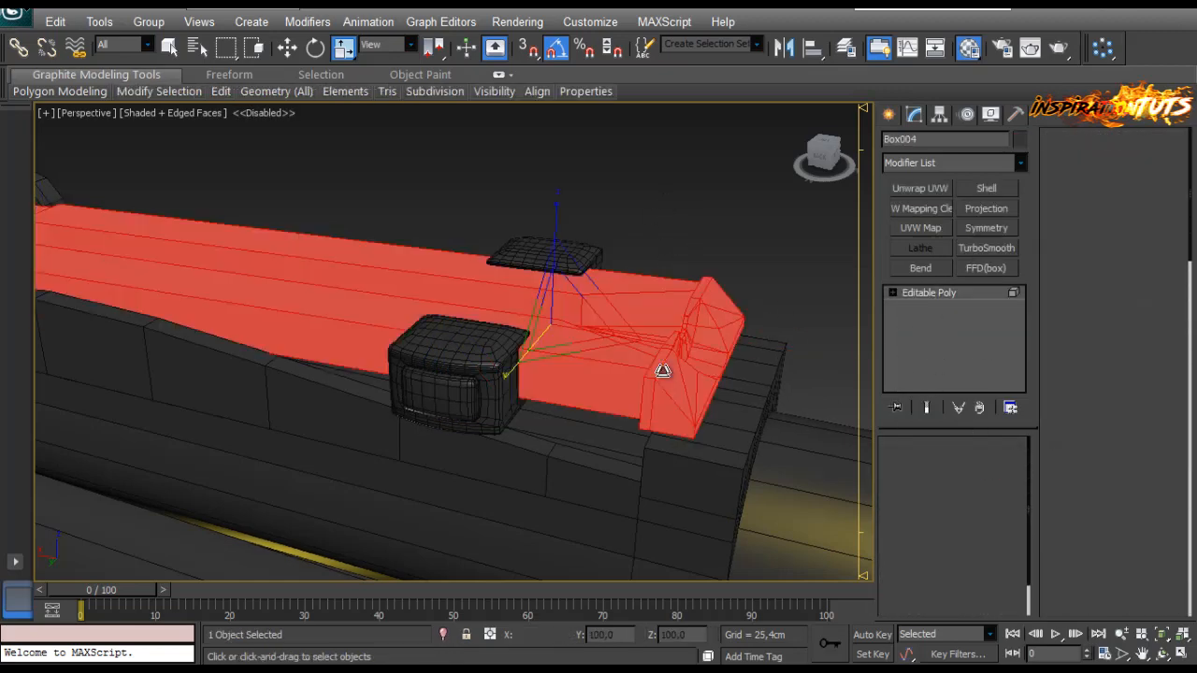
{"action": "scroll", "coordinate": [1166, 512], "scroll_direction": "down", "scroll_amount": 5}
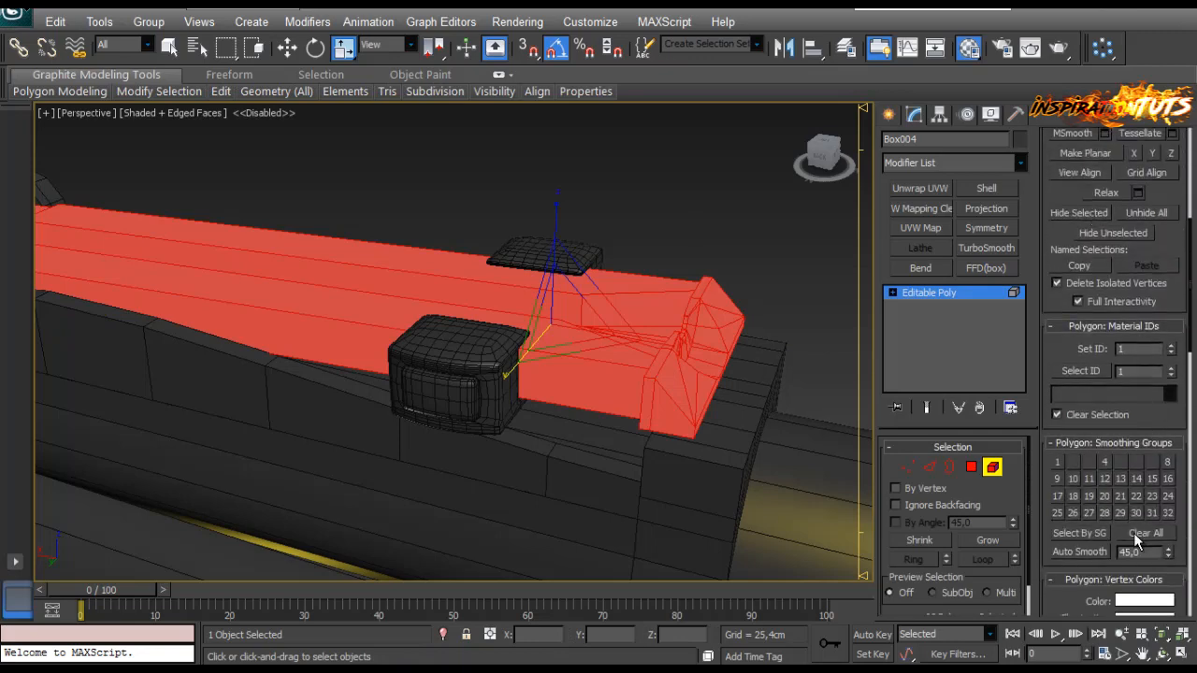
{"action": "left_click", "coordinate": [1089, 552]}
{"action": "left_click", "coordinate": [762, 288]}
{"action": "middle_click_drag", "start_coordinate": [762, 288], "coordinate": [733, 229], "text": "alt"}
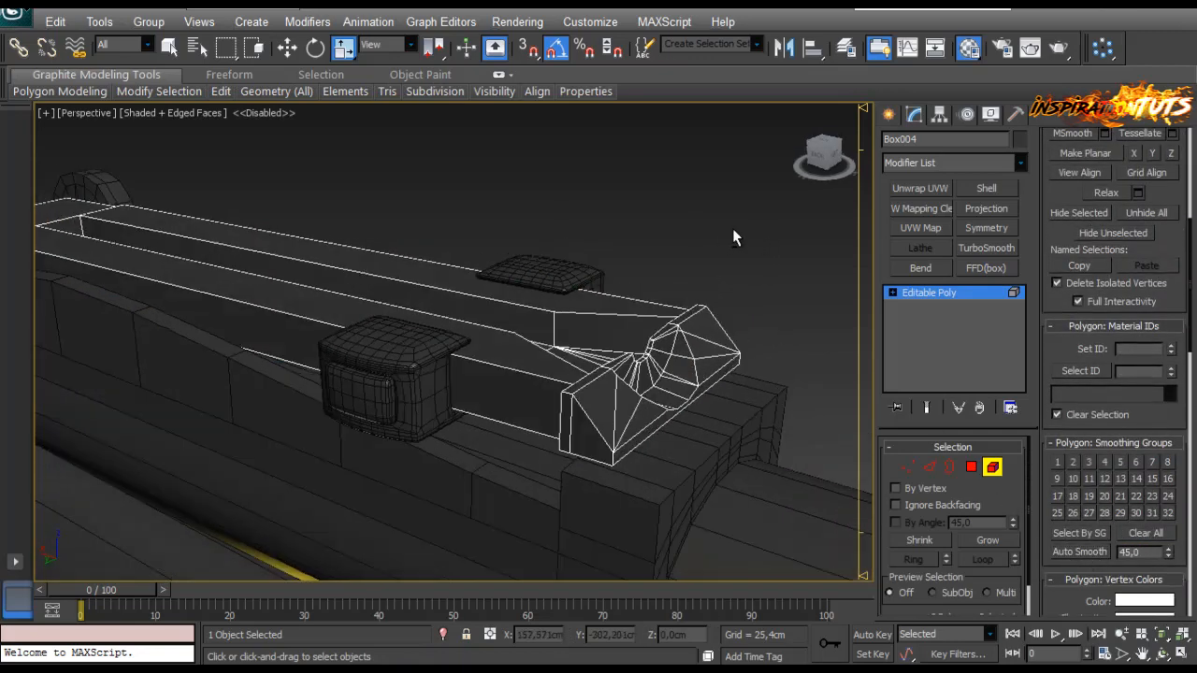
Step: Isolate the slotted sight bar and check its notched end with the edge display off and on
{"action": "key", "text": "5"}
{"action": "key", "text": "alt+q"}
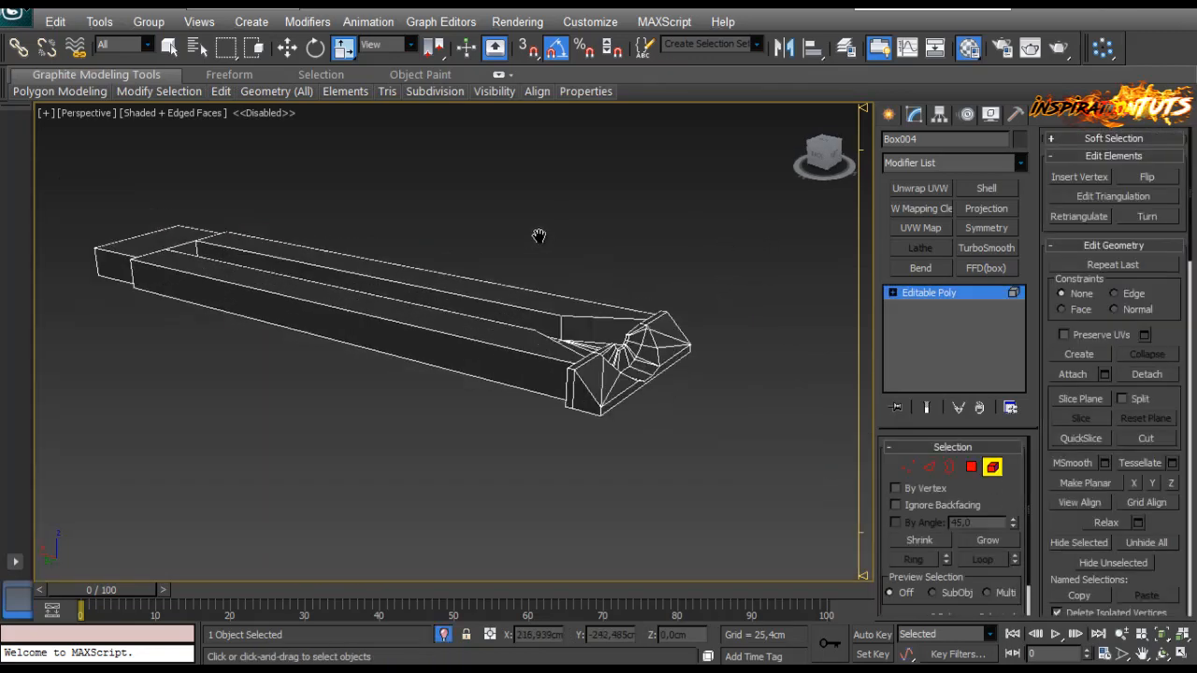
{"action": "scroll", "coordinate": [481, 238], "scroll_direction": "up", "scroll_amount": 3}
{"action": "key", "text": "F4"}
{"action": "middle_click_drag", "start_coordinate": [564, 304], "coordinate": [421, 320], "text": "alt"}
{"action": "key", "text": "F4"}
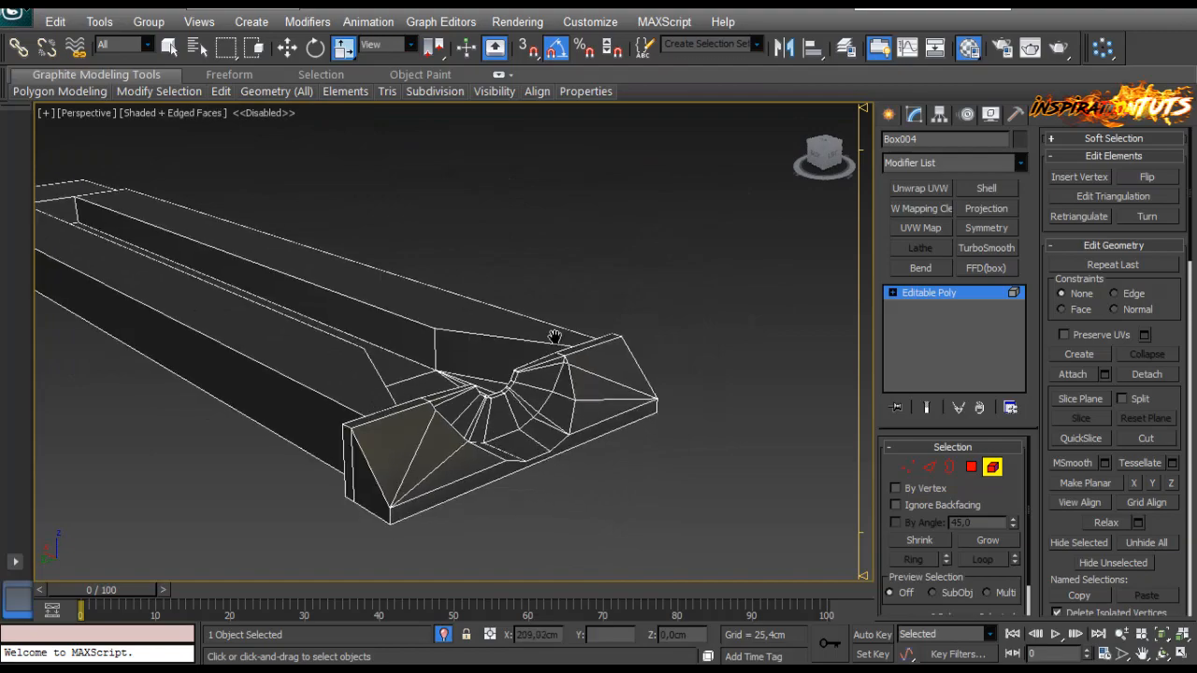
Step: Leave element editing and paste the copied Quad Chamfer modifier onto the slotted sight bar
{"action": "right_click", "coordinate": [917, 338]}
{"action": "key", "text": "Escape"}
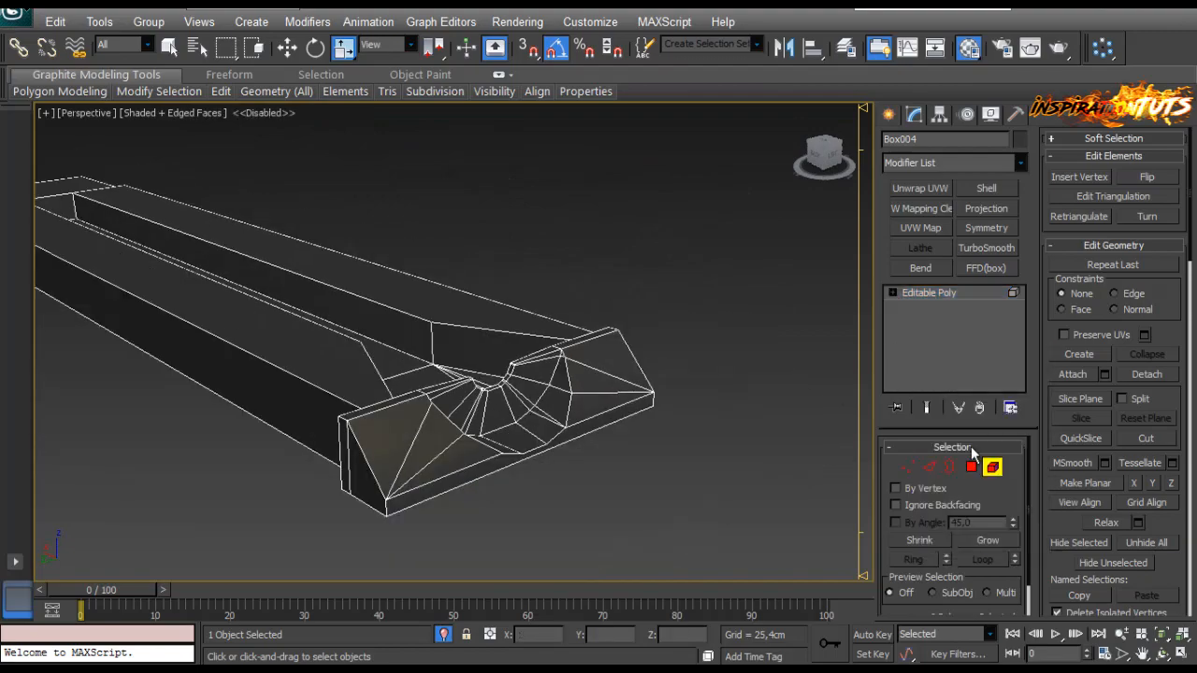
{"action": "left_click", "coordinate": [994, 470]}
{"action": "right_click", "coordinate": [948, 346]}
{"action": "left_click", "coordinate": [967, 358]}
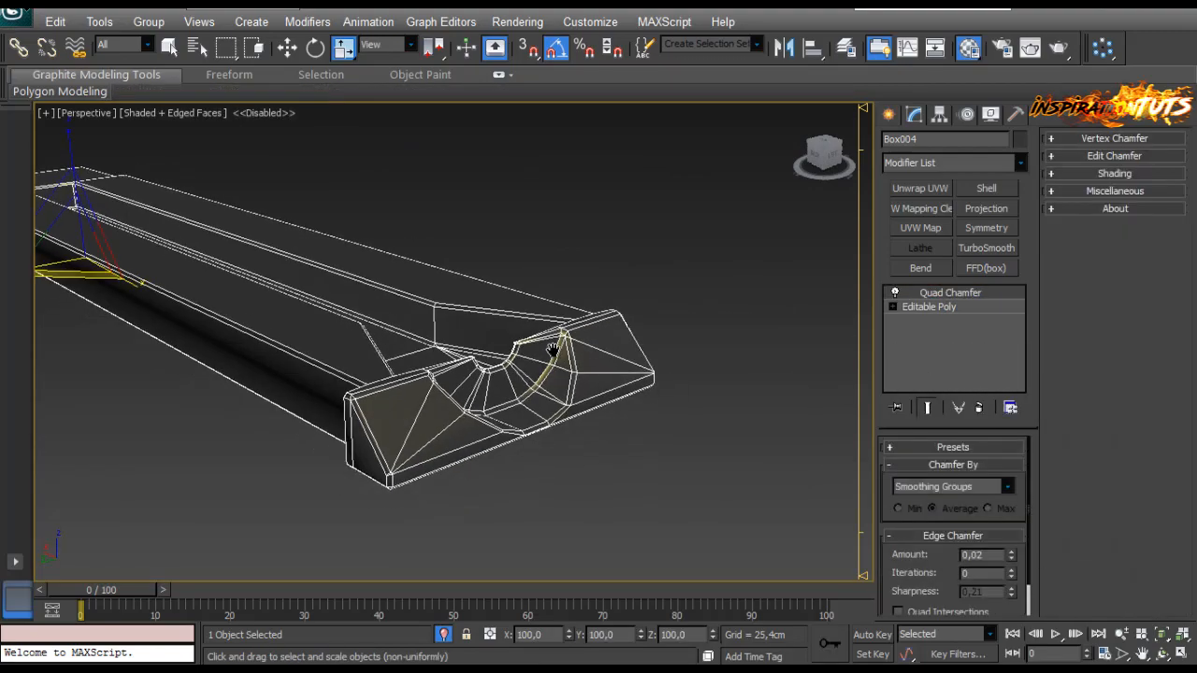
Step: Set the sight bar's Quad Chamfer to 1 iteration and a sharpness of 0,51
{"action": "scroll", "coordinate": [553, 348], "scroll_direction": "up", "scroll_amount": 4}
{"action": "middle_click_drag", "start_coordinate": [808, 472], "coordinate": [793, 441]}
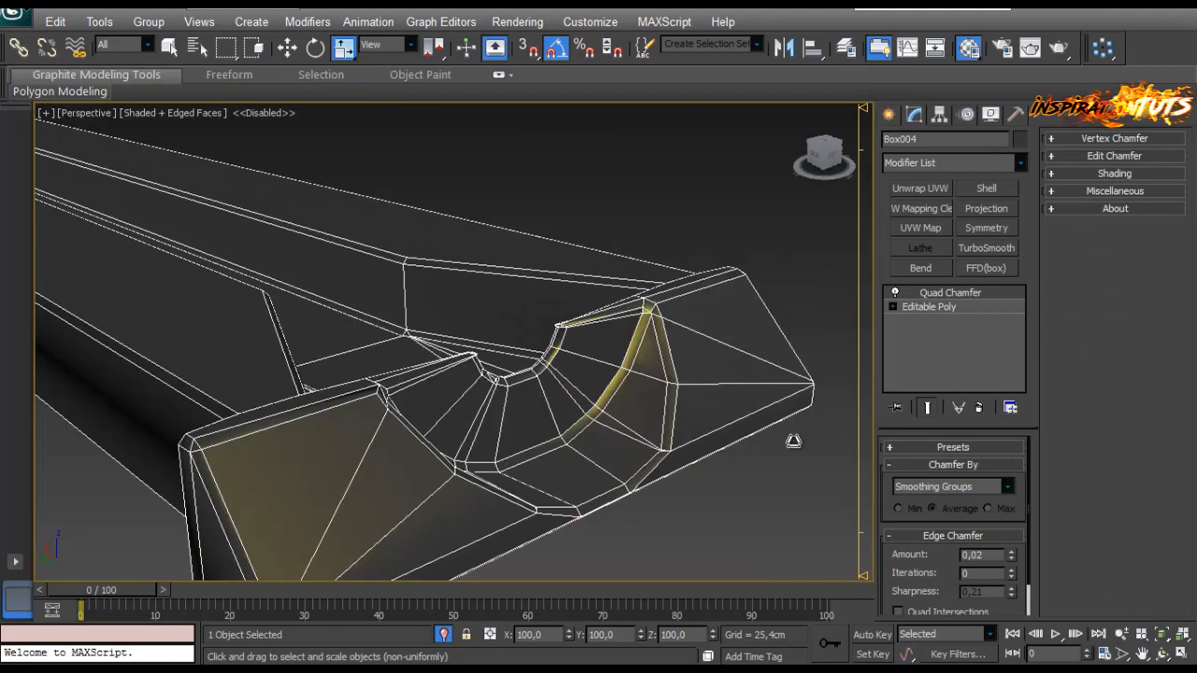
{"action": "left_click", "coordinate": [1011, 571]}
{"action": "middle_click_drag", "start_coordinate": [736, 447], "coordinate": [881, 569]}
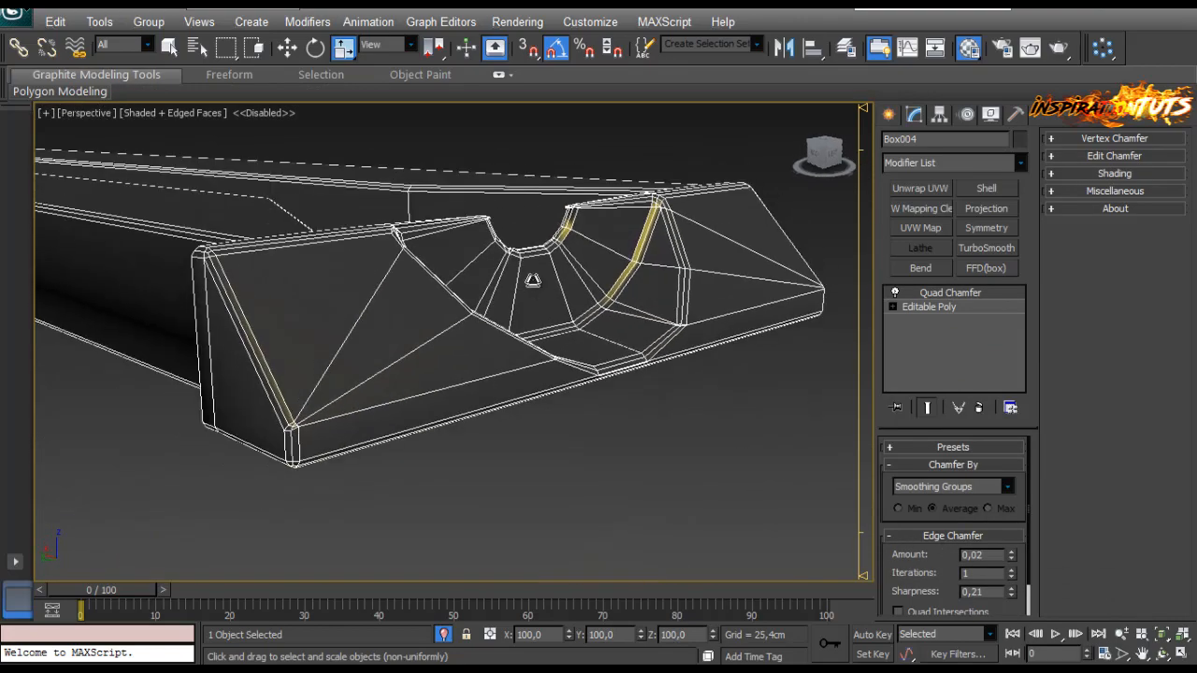
{"action": "scroll", "coordinate": [575, 234], "scroll_direction": "up", "scroll_amount": 5}
{"action": "middle_click_drag", "start_coordinate": [574, 235], "coordinate": [534, 403]}
{"action": "scroll", "coordinate": [534, 403], "scroll_direction": "down", "scroll_amount": 5}
{"action": "scroll", "coordinate": [361, 355], "scroll_direction": "up", "scroll_amount": 5}
{"action": "middle_click_drag", "start_coordinate": [361, 356], "coordinate": [368, 354]}
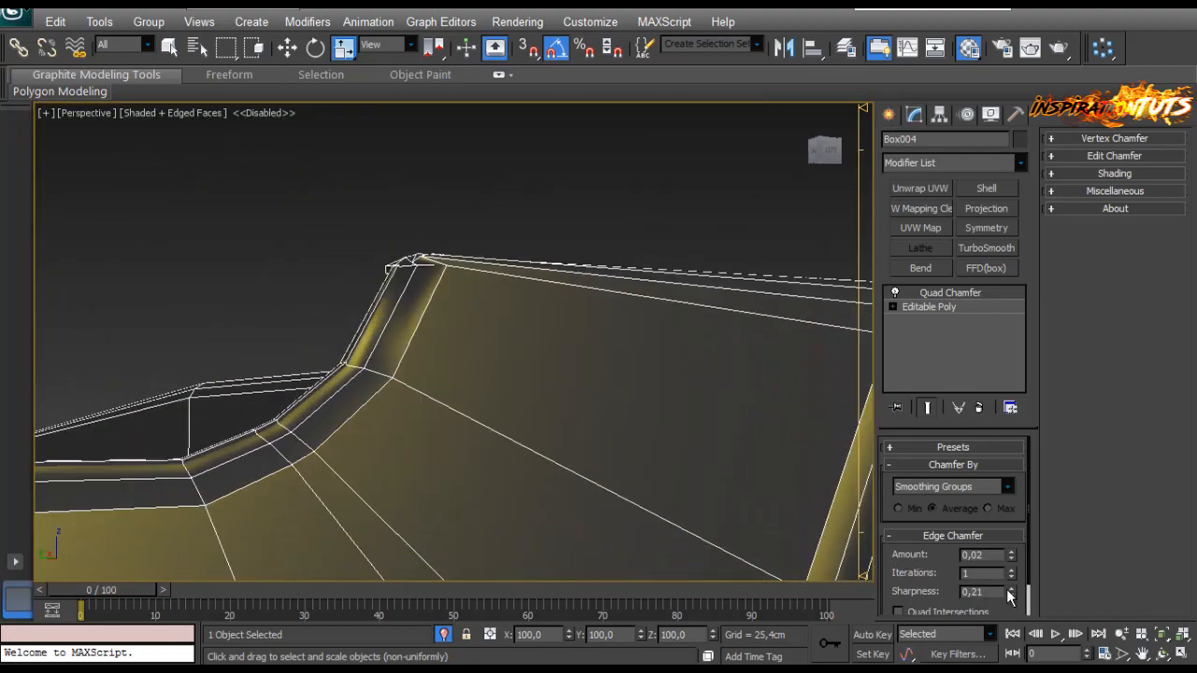
{"action": "left_click_drag", "start_coordinate": [1009, 589], "coordinate": [1005, 567]}
Step: Examine the chamfered edges and corners around the sight bar's notched end
{"action": "middle_click_drag", "start_coordinate": [654, 449], "coordinate": [522, 411], "text": "alt"}
{"action": "scroll", "coordinate": [522, 411], "scroll_direction": "down", "scroll_amount": 3}
{"action": "middle_click_drag", "start_coordinate": [383, 264], "coordinate": [477, 252]}
{"action": "middle_click_drag", "start_coordinate": [477, 253], "coordinate": [582, 195]}
{"action": "scroll", "coordinate": [541, 162], "scroll_direction": "up", "scroll_amount": 3}
{"action": "scroll", "coordinate": [565, 232], "scroll_direction": "down", "scroll_amount": 2}
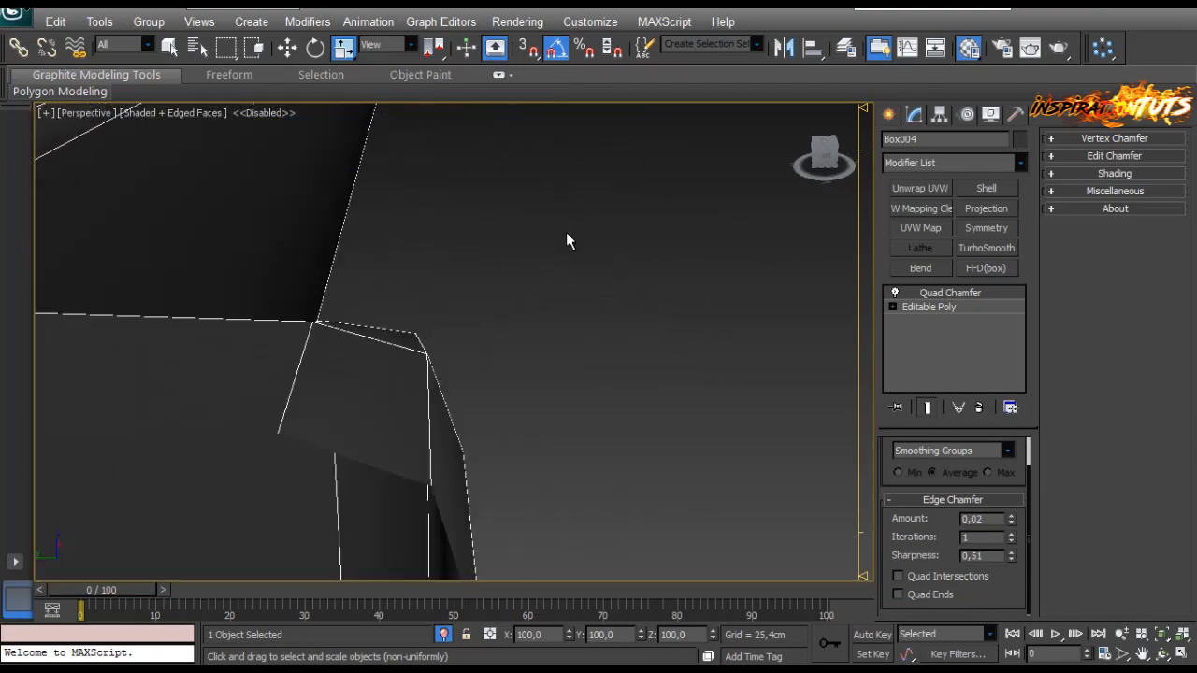
{"action": "scroll", "coordinate": [479, 262], "scroll_direction": "down", "scroll_amount": 3}
{"action": "middle_click_drag", "start_coordinate": [480, 262], "coordinate": [527, 259], "text": "alt"}
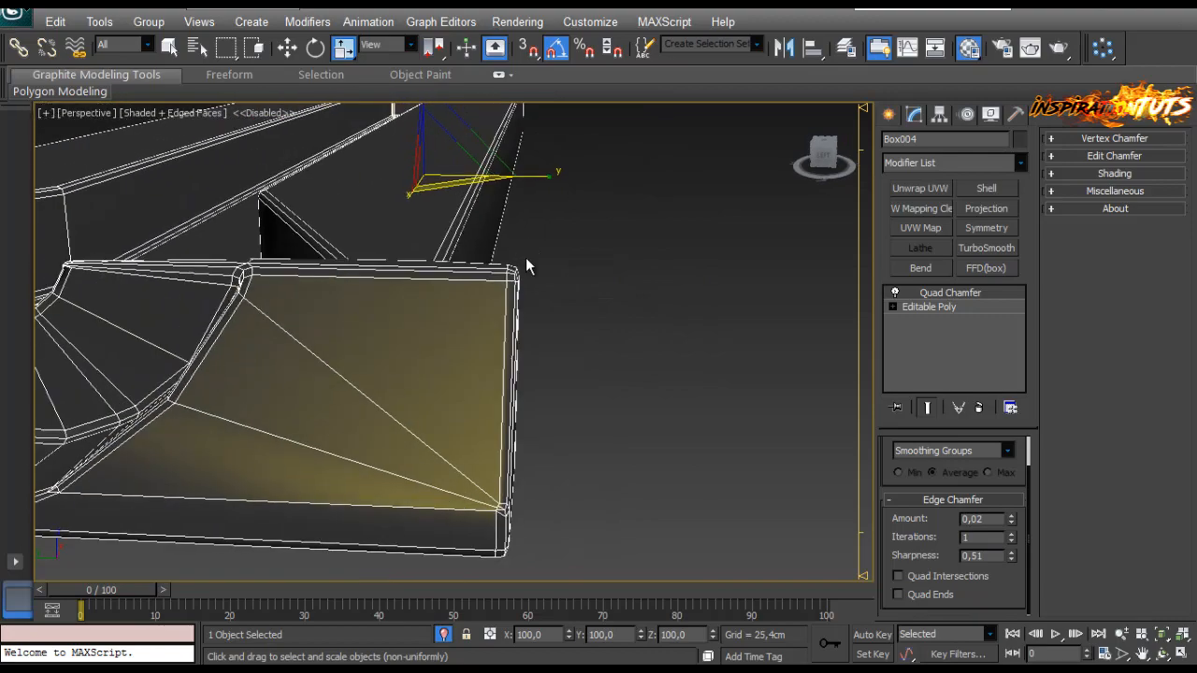
{"action": "scroll", "coordinate": [525, 287], "scroll_direction": "down", "scroll_amount": 2}
{"action": "middle_click_drag", "start_coordinate": [471, 287], "coordinate": [880, 321], "text": "alt"}
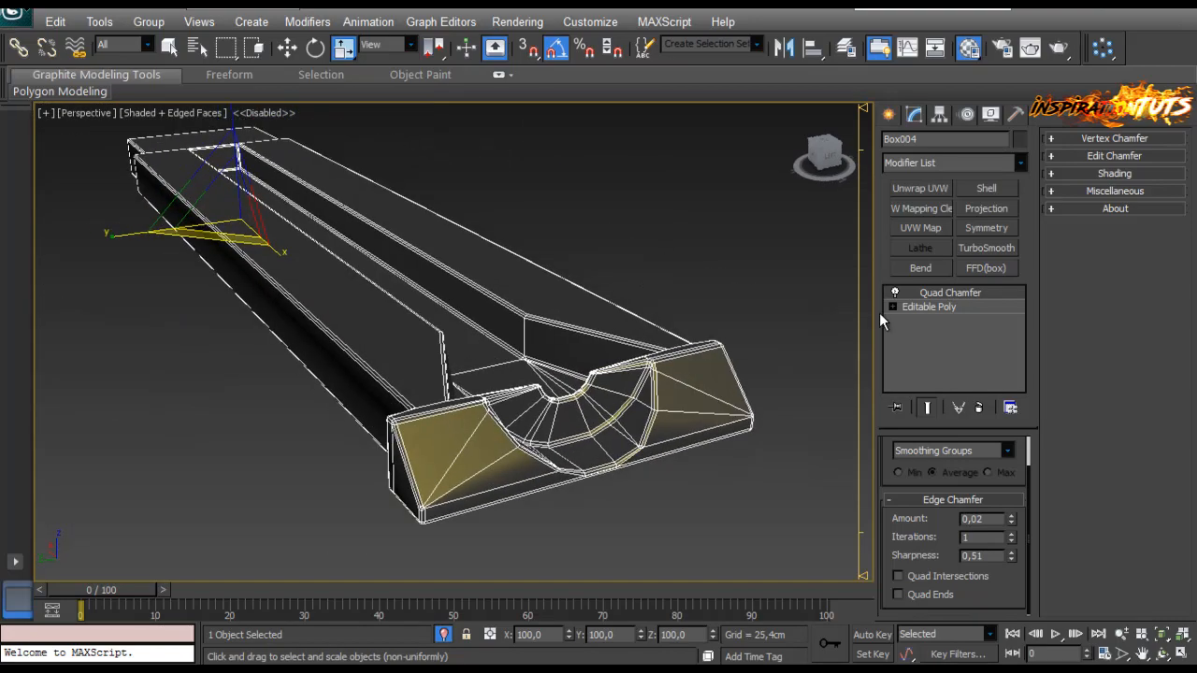
Step: Copy the sight bar's adjusted Quad Chamfer modifier and reselect the bar
{"action": "right_click", "coordinate": [951, 290]}
{"action": "left_click", "coordinate": [976, 361]}
{"action": "left_click", "coordinate": [709, 509]}
{"action": "left_click", "coordinate": [707, 393]}
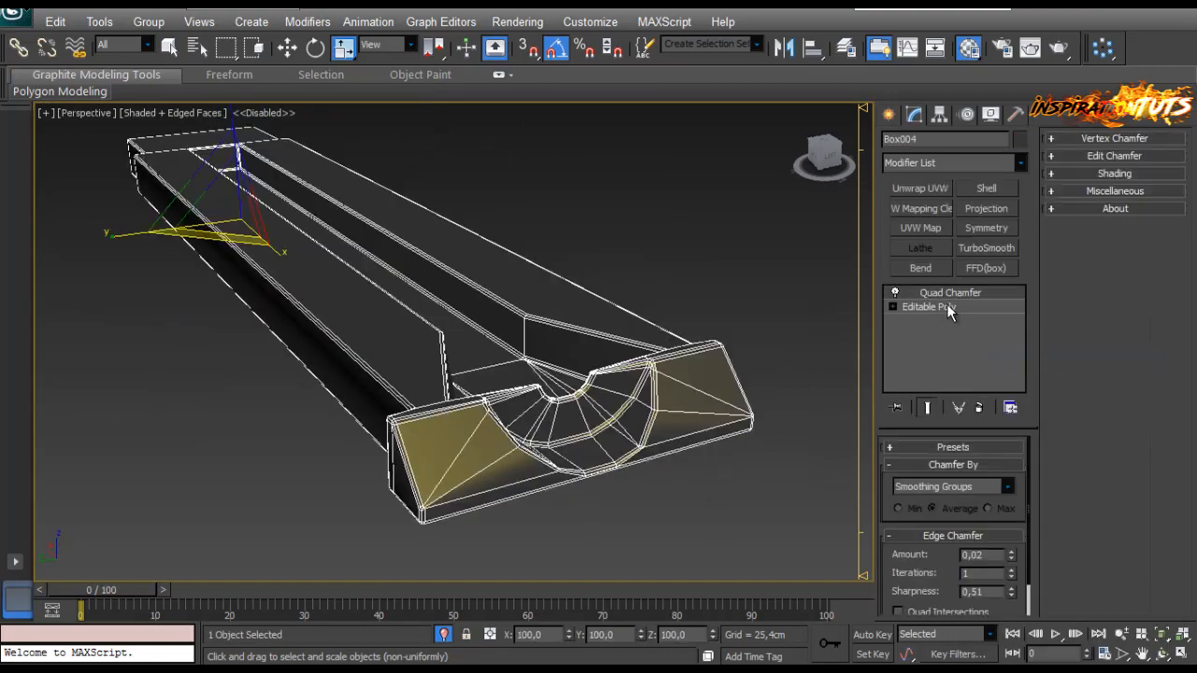
Step: Try TurboSmooth on the chamfered sight bar, then delete that modifier from its stack
{"action": "left_click", "coordinate": [989, 245]}
{"action": "left_click", "coordinate": [786, 326]}
{"action": "middle_click_drag", "start_coordinate": [642, 384], "coordinate": [574, 359]}
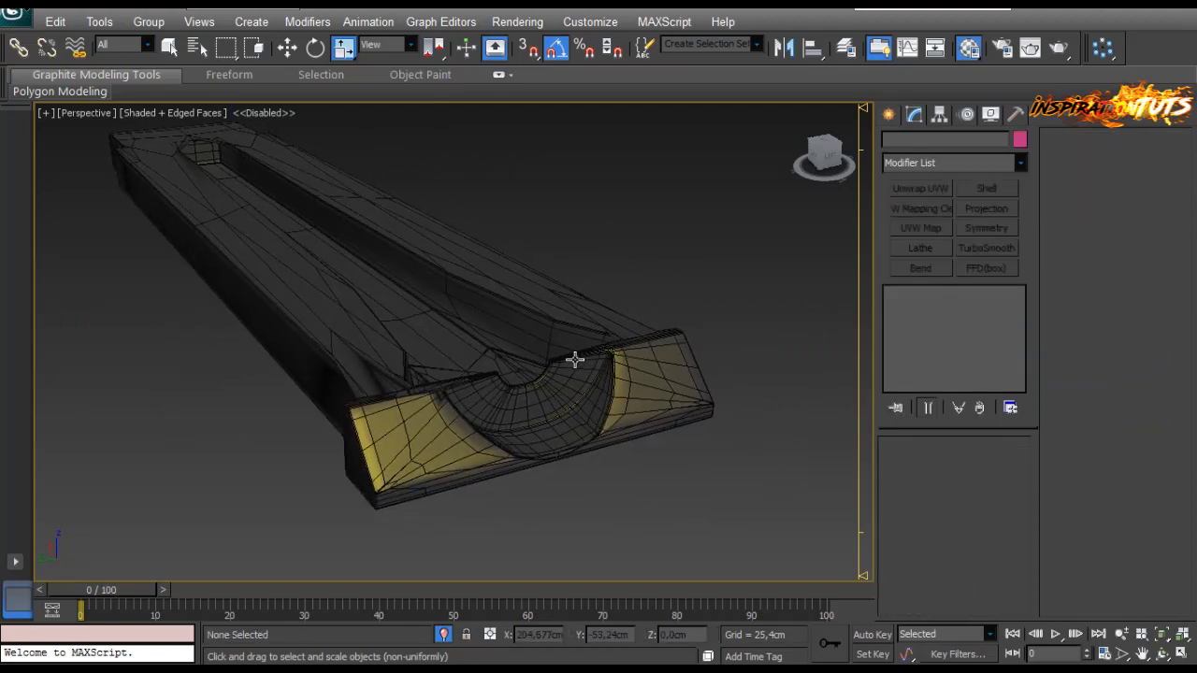
{"action": "left_click", "coordinate": [574, 358]}
{"action": "right_click", "coordinate": [934, 292]}
{"action": "left_click", "coordinate": [970, 320]}
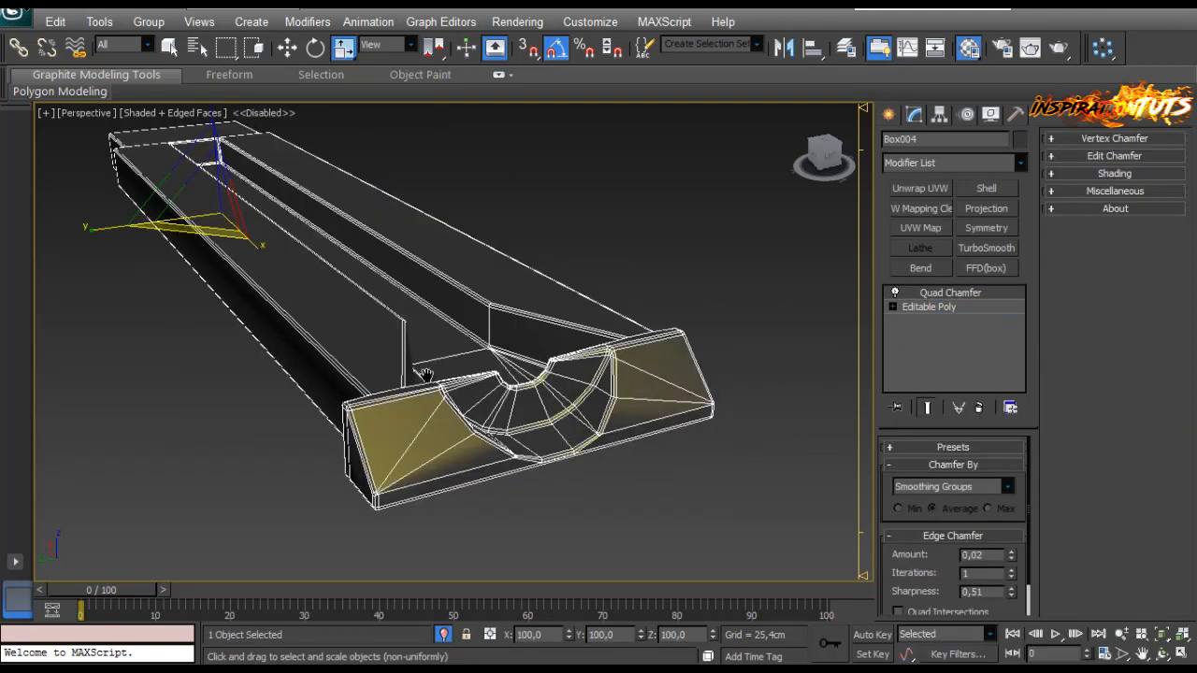
Step: Open the sight bar's Editable Poly level for vertex editing around the flared end of its slot
{"action": "scroll", "coordinate": [253, 382], "scroll_direction": "up", "scroll_amount": 3}
{"action": "mouse_move", "coordinate": [422, 374]}
{"action": "middle_mouse_down", "text": "alt"}
{"action": "mouse_move", "coordinate": [253, 383]}
{"action": "mouse_move", "coordinate": [321, 313]}
{"action": "mouse_move", "coordinate": [233, 312]}
{"action": "mouse_move", "coordinate": [406, 331]}
{"action": "mouse_move", "coordinate": [386, 332]}
{"action": "mouse_move", "coordinate": [417, 354]}
{"action": "middle_mouse_up", "text": "alt"}
{"action": "scroll", "coordinate": [318, 318], "scroll_direction": "down", "scroll_amount": 3}
{"action": "scroll", "coordinate": [318, 318], "scroll_direction": "up", "scroll_amount": 3}
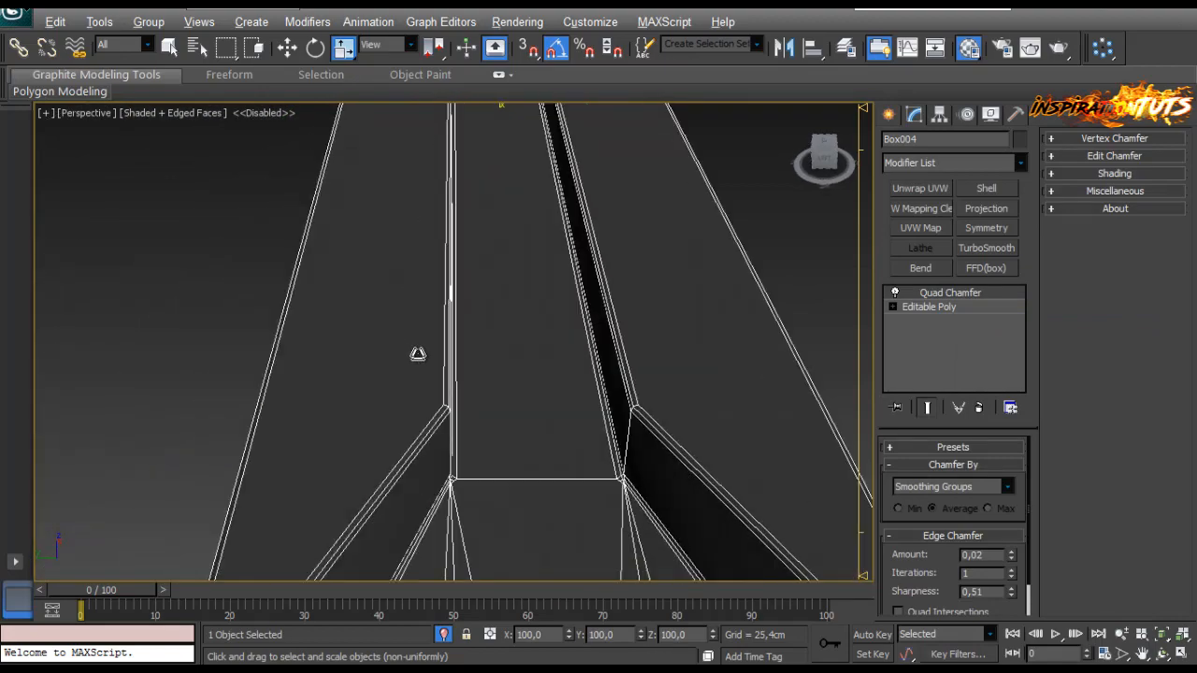
{"action": "left_click", "coordinate": [929, 309]}
{"action": "middle_click_drag", "start_coordinate": [379, 451], "coordinate": [480, 396], "text": "alt"}
{"action": "left_click", "coordinate": [899, 466]}
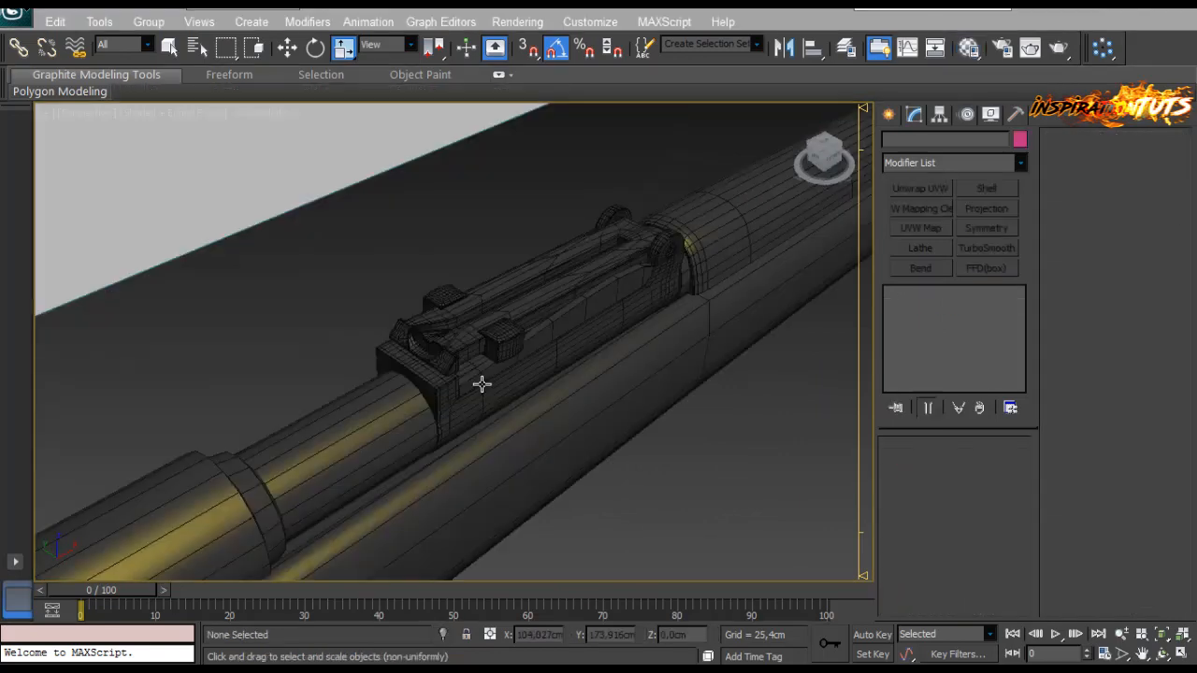
Step: Start a Plane primitive with AutoGrid enabled above the sight bar near the two slider blocks
{"action": "mouse_move", "coordinate": [481, 383]}
{"action": "middle_mouse_down"}
{"action": "mouse_move", "coordinate": [422, 390]}
{"action": "mouse_move", "coordinate": [503, 402]}
{"action": "mouse_move", "coordinate": [508, 374]}
{"action": "mouse_move", "coordinate": [512, 419]}
{"action": "middle_mouse_up"}
{"action": "scroll", "coordinate": [422, 390], "scroll_direction": "up", "scroll_amount": 3}
{"action": "scroll", "coordinate": [503, 401], "scroll_direction": "up", "scroll_amount": 5}
{"action": "left_click", "coordinate": [889, 114]}
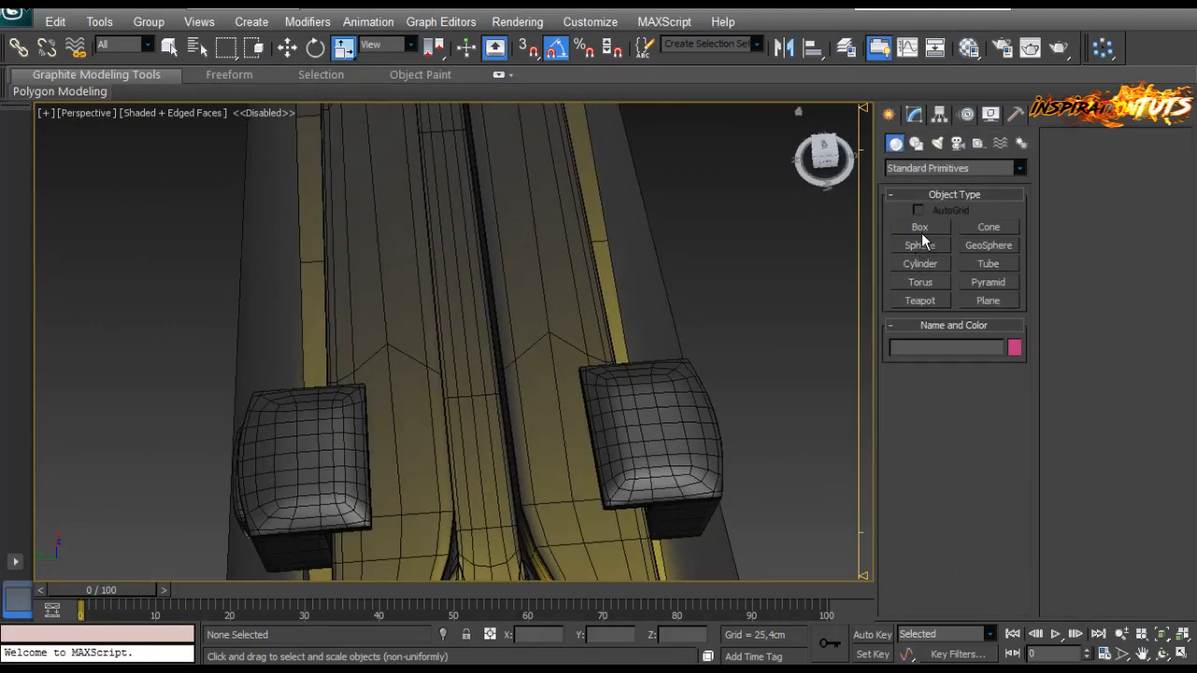
{"action": "left_click", "coordinate": [989, 300]}
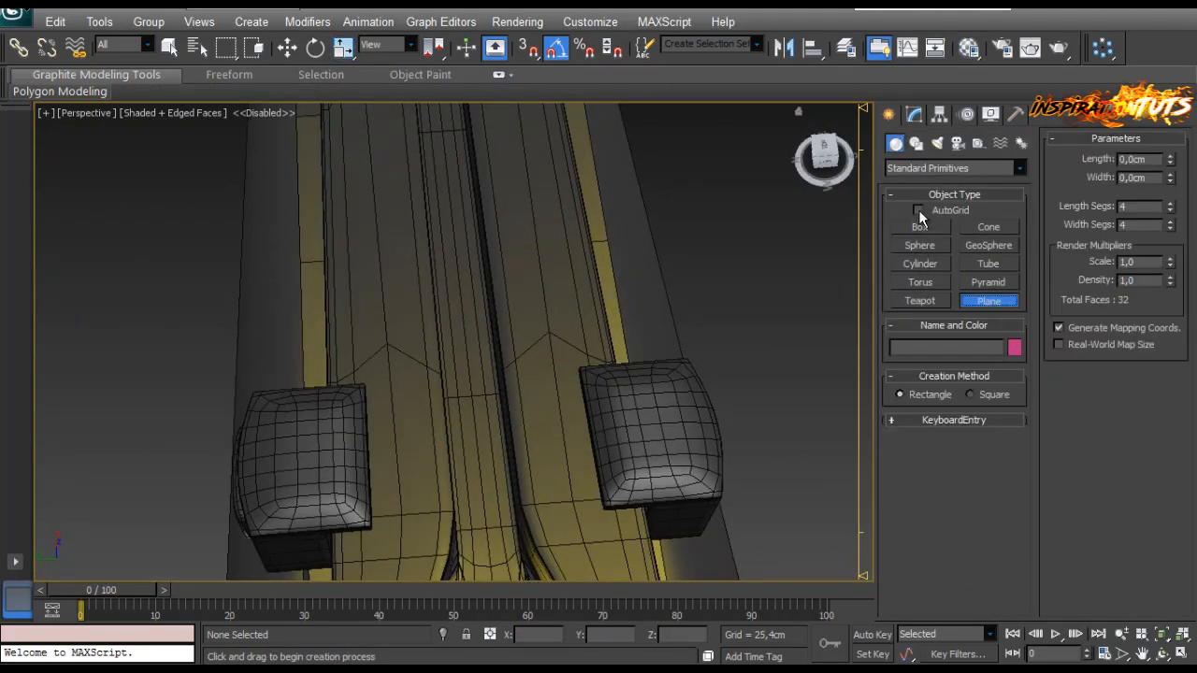
{"action": "left_click", "coordinate": [918, 210]}
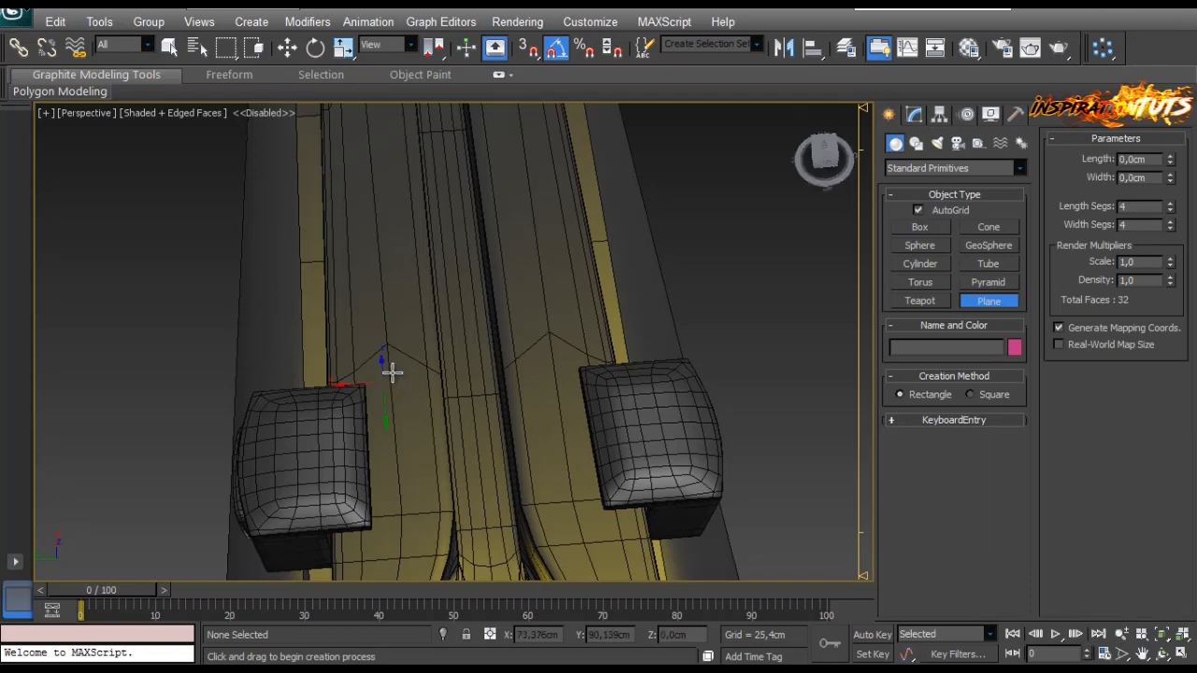
Step: Try drawing a plane directly on the sight bar's upper surface beside the slider block, then delete it
{"action": "scroll", "coordinate": [392, 371], "scroll_direction": "up", "scroll_amount": 4}
{"action": "middle_click_drag", "start_coordinate": [355, 372], "coordinate": [362, 371]}
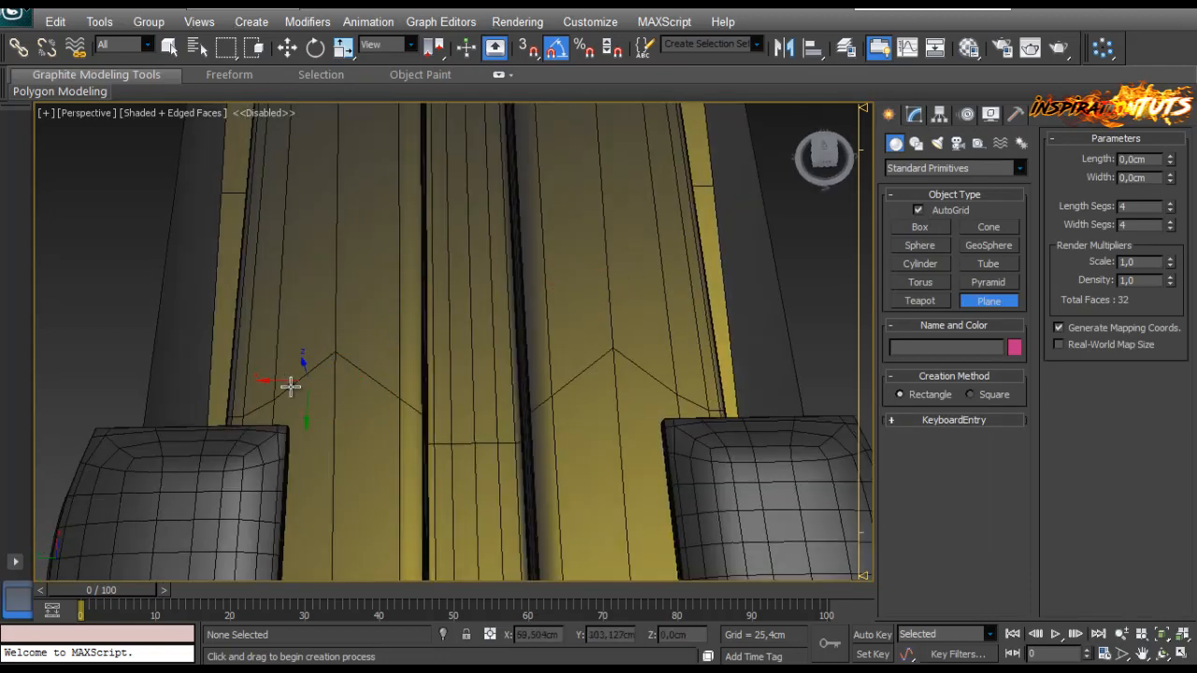
{"action": "left_click_drag", "start_coordinate": [246, 361], "coordinate": [395, 386]}
{"action": "key", "text": "r"}
{"action": "key", "text": "Delete"}
{"action": "scroll", "coordinate": [398, 390], "scroll_direction": "down", "scroll_amount": 4}
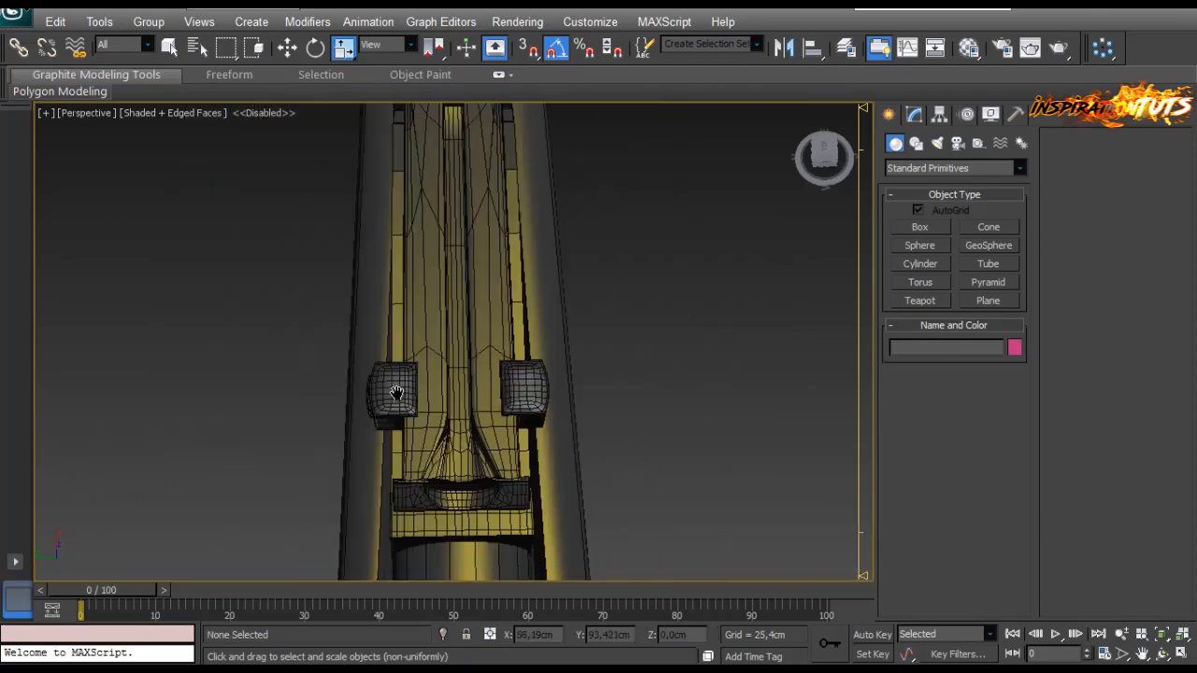
Step: Draw a small AutoGrid plane on the top face of the sight base, just beyond the bar's notched end
{"action": "middle_click_drag", "start_coordinate": [396, 392], "coordinate": [534, 275], "text": "alt"}
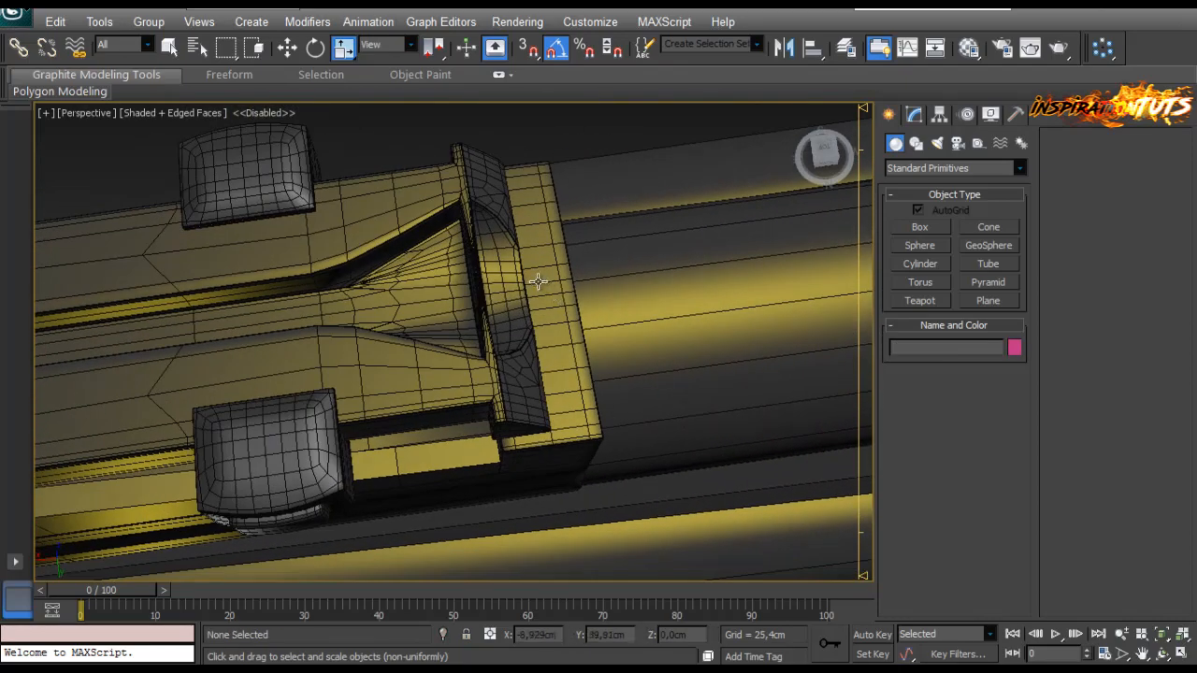
{"action": "left_click", "coordinate": [559, 322]}
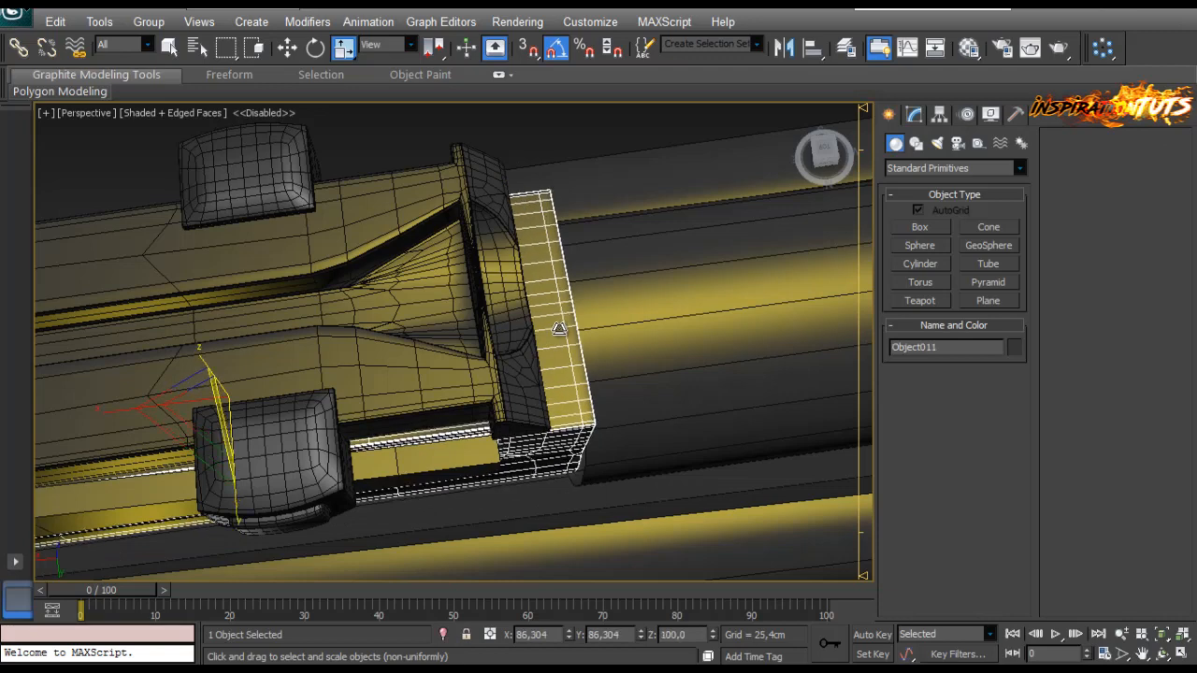
{"action": "left_click", "coordinate": [986, 298]}
{"action": "left_click", "coordinate": [560, 258]}
{"action": "middle_click_drag", "start_coordinate": [533, 240], "coordinate": [551, 259], "text": "alt"}
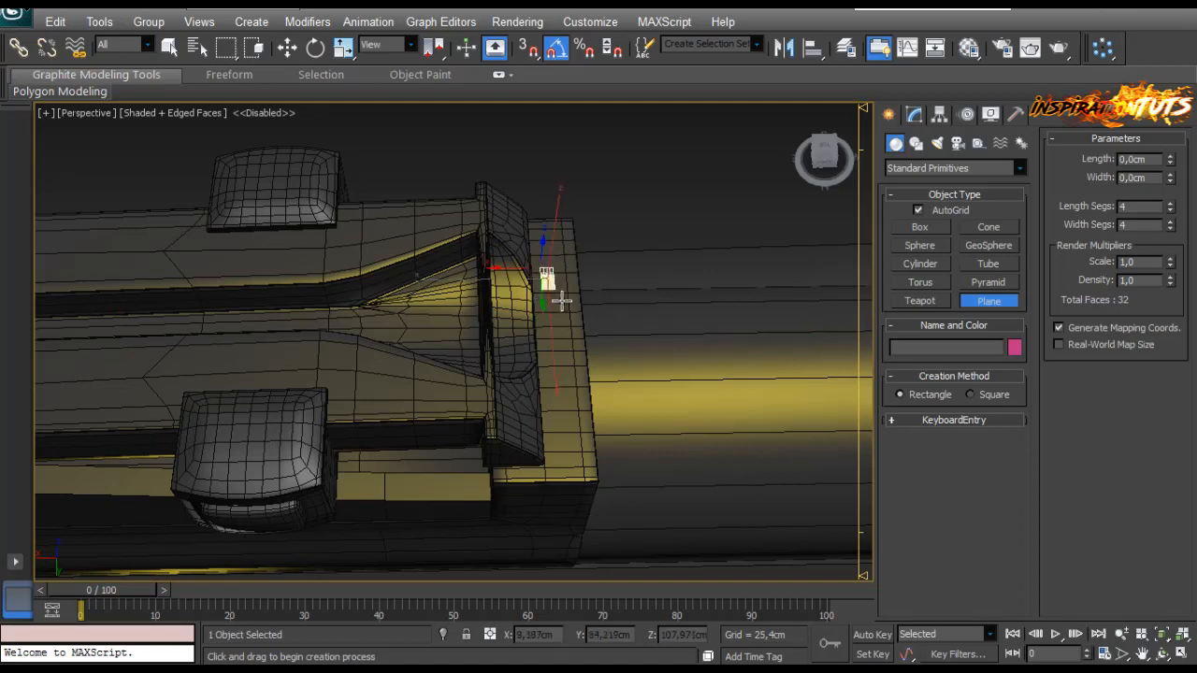
Step: Move the small plane back along the barrel and sideways over one rail of the sight bar, to about X 15,8 cm and Y 86,7 cm
{"action": "key", "text": "w"}
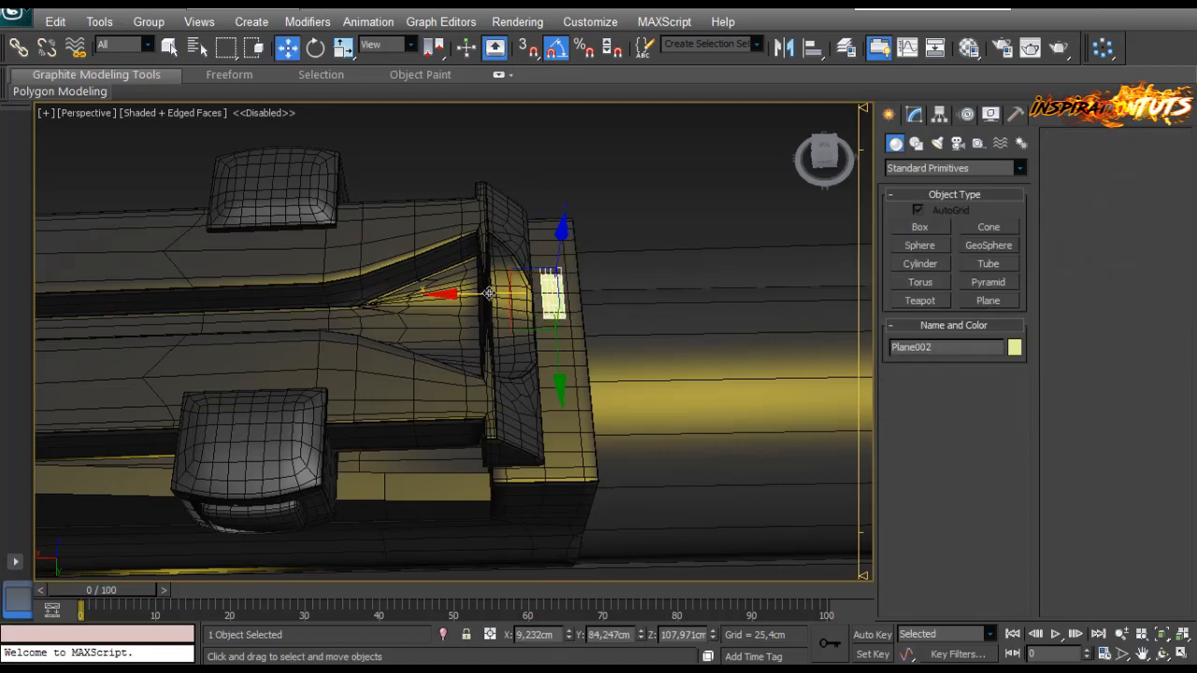
{"action": "left_click_drag", "start_coordinate": [489, 293], "coordinate": [271, 293]}
{"action": "middle_click_drag", "start_coordinate": [272, 294], "coordinate": [338, 224], "text": "alt"}
{"action": "middle_click_drag", "start_coordinate": [330, 284], "coordinate": [347, 270], "text": "alt"}
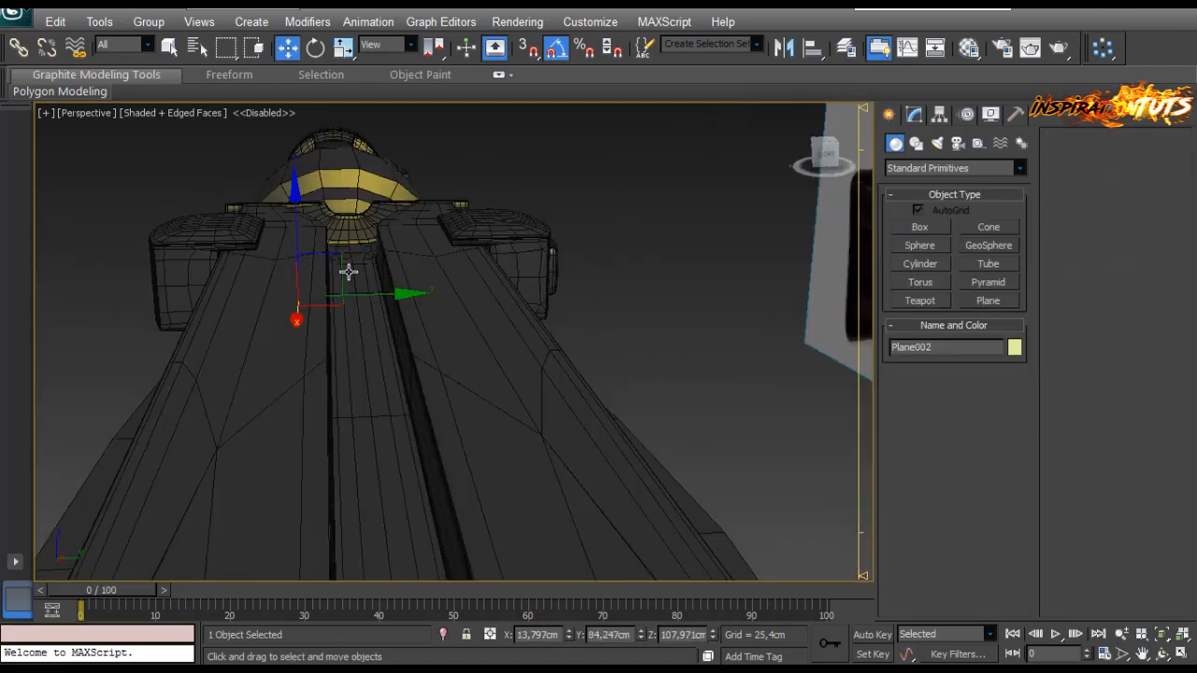
{"action": "left_click_drag", "start_coordinate": [347, 270], "coordinate": [429, 235]}
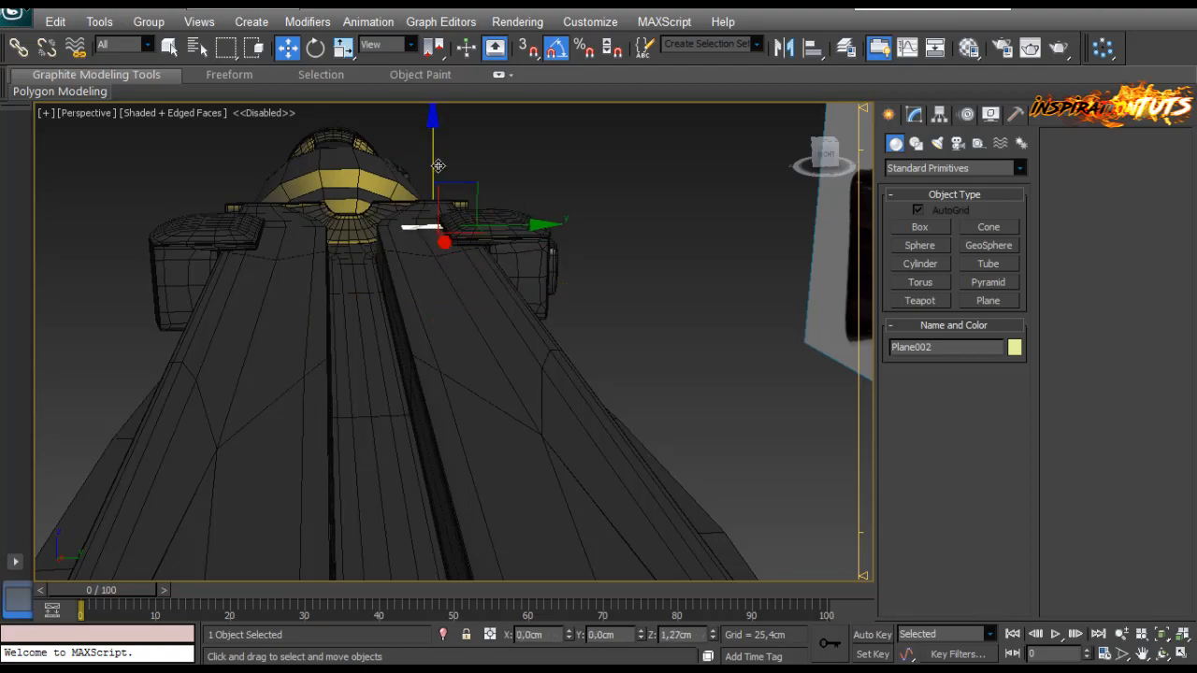
{"action": "middle_click_drag", "start_coordinate": [438, 166], "coordinate": [511, 232], "text": "alt"}
{"action": "left_click_drag", "start_coordinate": [535, 239], "coordinate": [651, 241]}
Step: Lower the small plane onto the sight bar's upper surface, to about Z 109,06 cm
{"action": "middle_click_drag", "start_coordinate": [586, 227], "coordinate": [524, 281], "text": "alt"}
{"action": "scroll", "coordinate": [524, 280], "scroll_direction": "up", "scroll_amount": 3}
{"action": "middle_click_drag", "start_coordinate": [524, 281], "coordinate": [252, 213]}
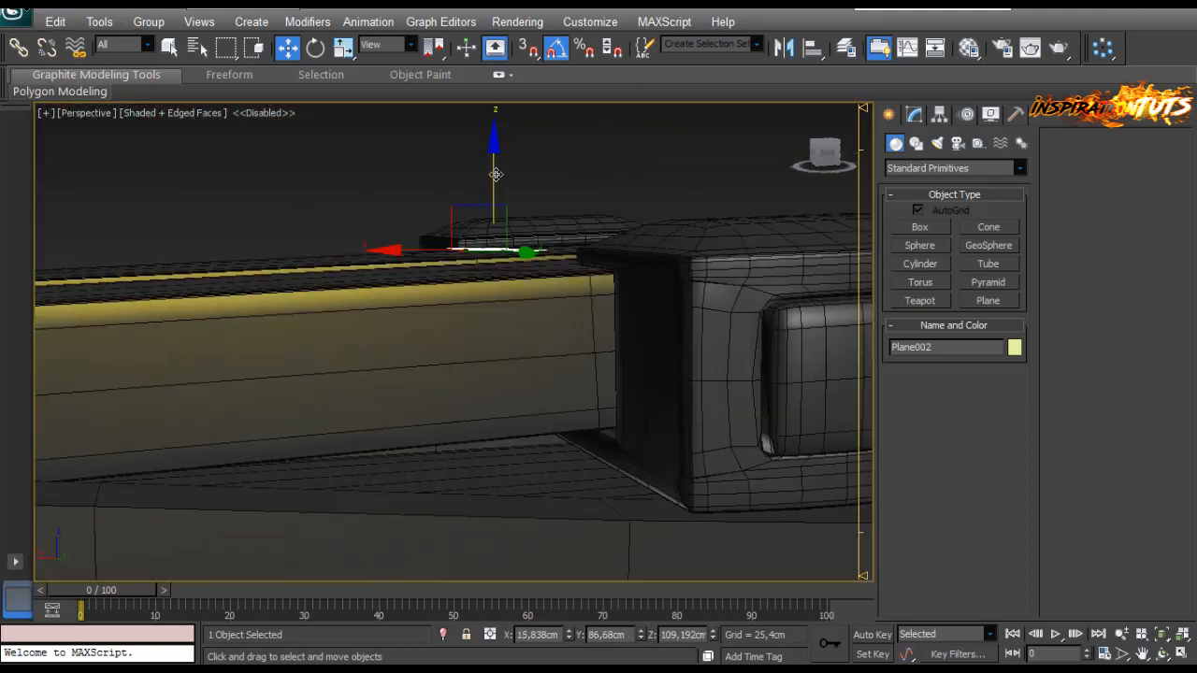
{"action": "left_click_drag", "start_coordinate": [496, 174], "coordinate": [485, 198]}
{"action": "left_click", "coordinate": [449, 187]}
{"action": "middle_click_drag", "start_coordinate": [448, 187], "coordinate": [244, 365], "text": "alt"}
{"action": "left_click", "coordinate": [310, 358]}
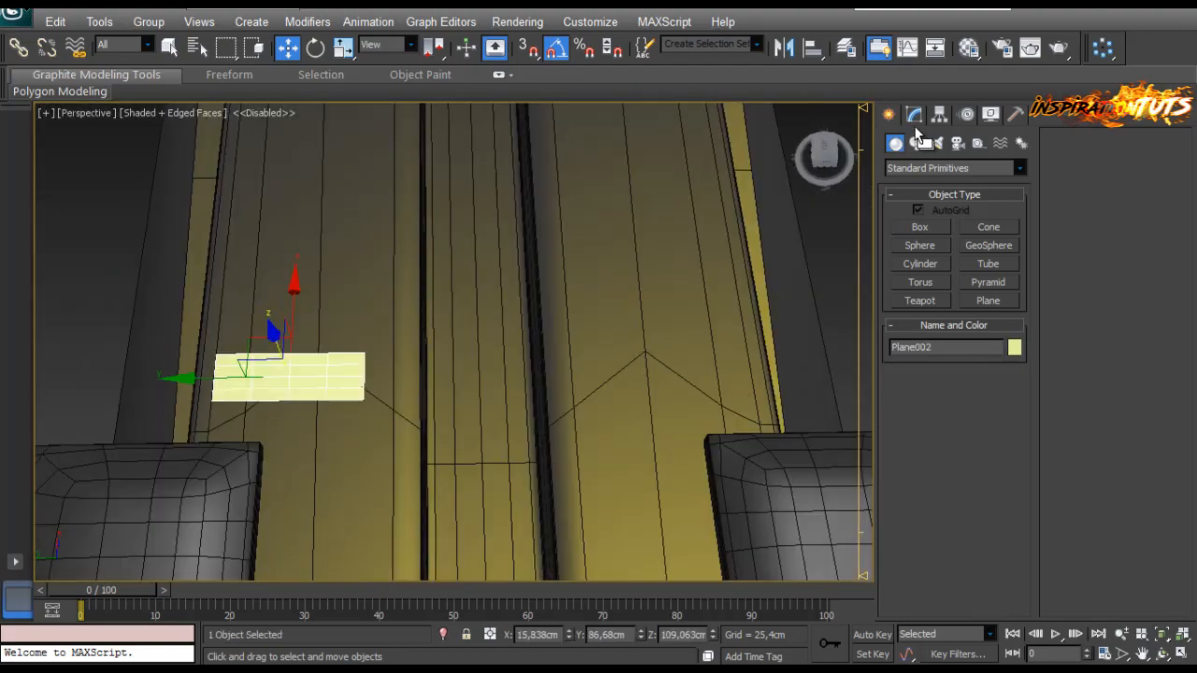
Step: Reduce the small plane to 1 length segment and 1 width segment and change its object color to dark grey
{"action": "left_click", "coordinate": [914, 114]}
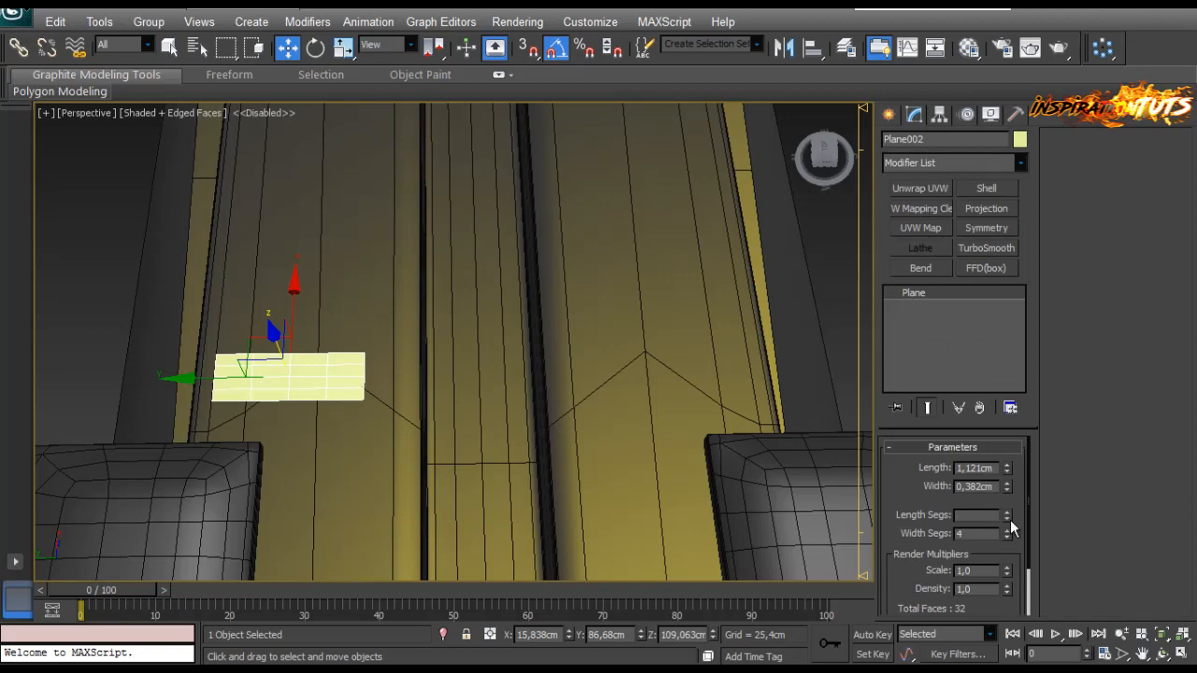
{"action": "left_click", "coordinate": [1020, 139]}
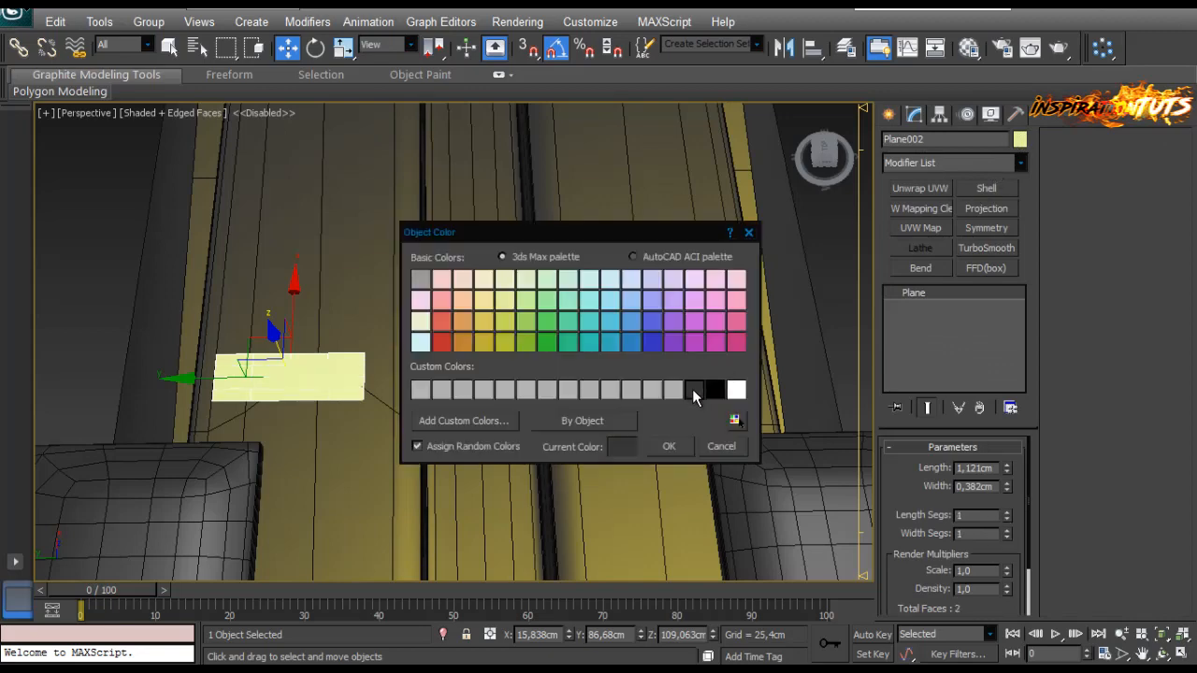
{"action": "left_click", "coordinate": [669, 446]}
Step: Convert the small plane on the sight bar rail to an Editable Poly
{"action": "middle_click_drag", "start_coordinate": [524, 393], "coordinate": [491, 335], "text": "alt"}
{"action": "right_click", "coordinate": [484, 333]}
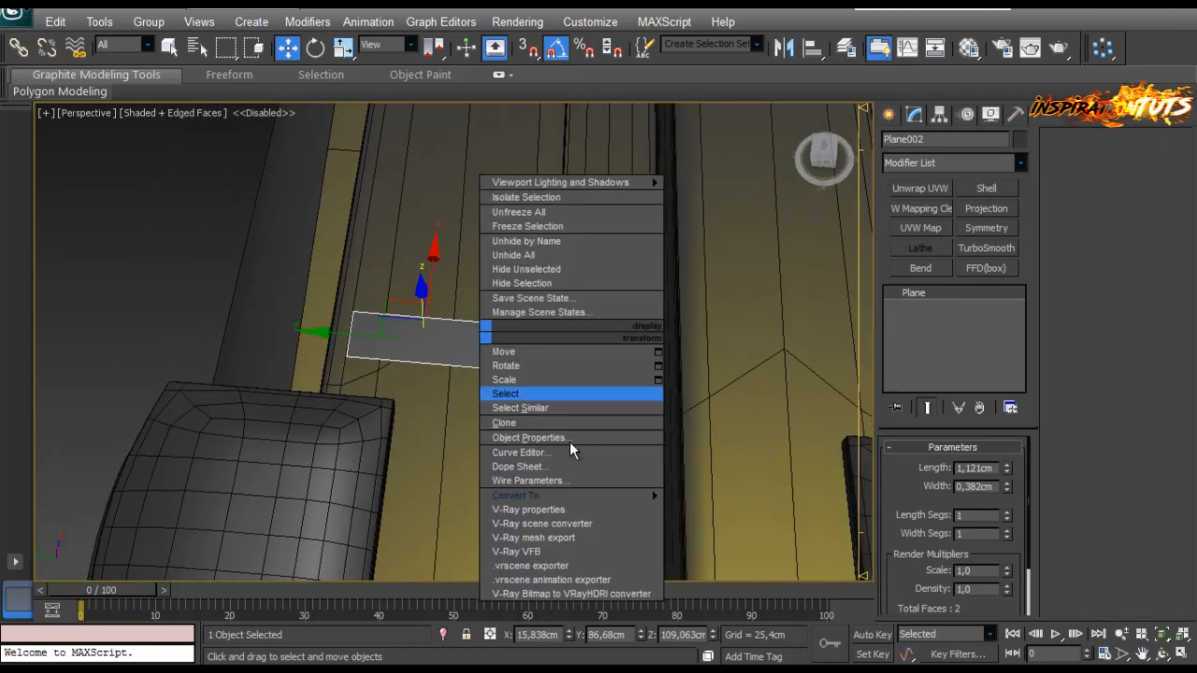
{"action": "mouse_move", "coordinate": [515, 496]}
{"action": "left_click", "coordinate": [449, 497]}
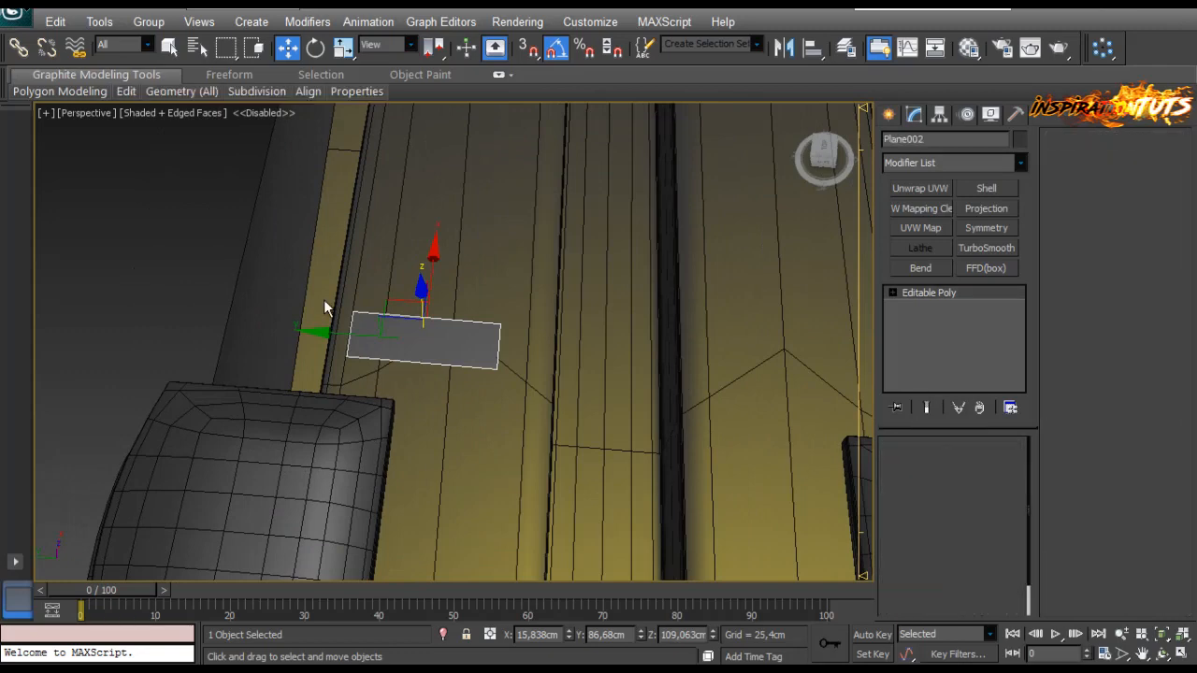
Step: Move the plane's vertices so the strip spans the rail's full width, and narrow it by shifting one long side to about X 15,87 cm
{"action": "key", "text": "1"}
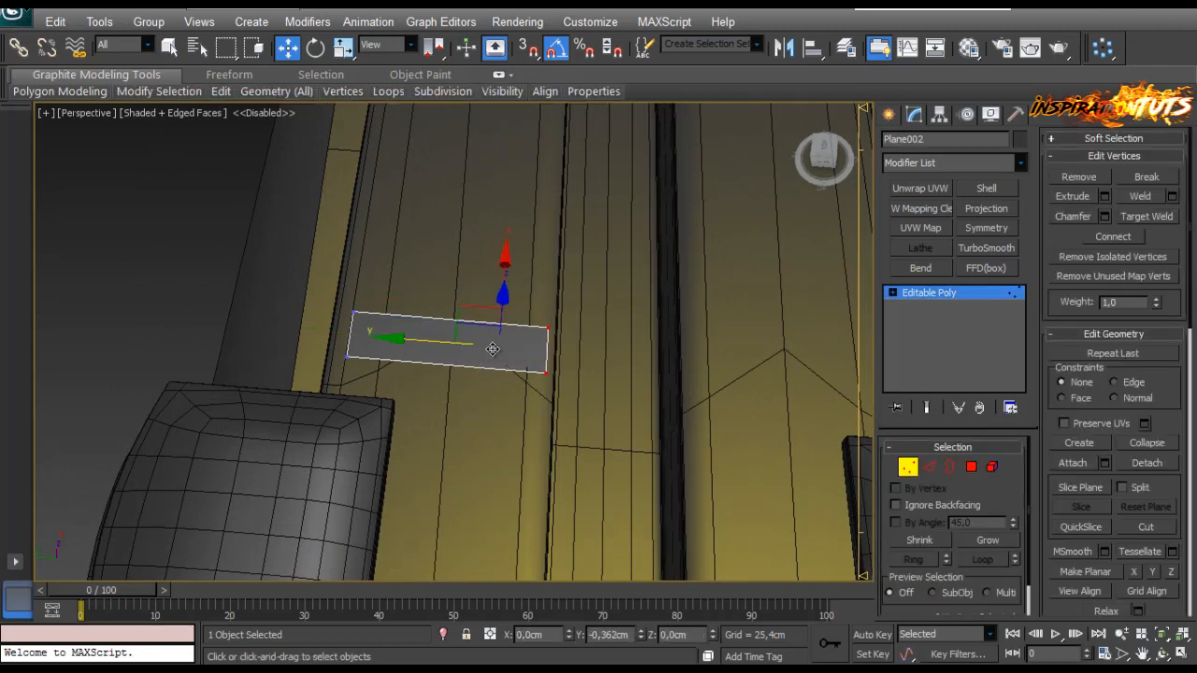
{"action": "left_click_drag", "start_coordinate": [493, 349], "coordinate": [500, 350]}
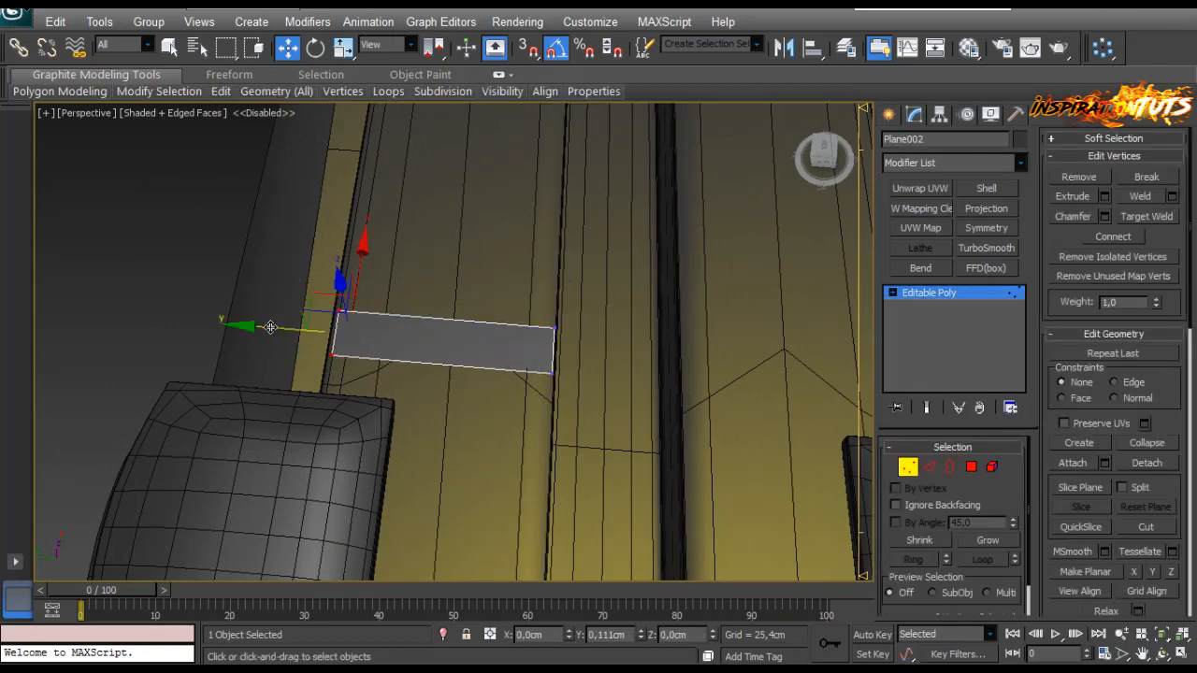
{"action": "middle_click_drag", "start_coordinate": [270, 328], "coordinate": [253, 261], "text": "alt"}
{"action": "left_click_drag", "start_coordinate": [328, 391], "coordinate": [328, 391]}
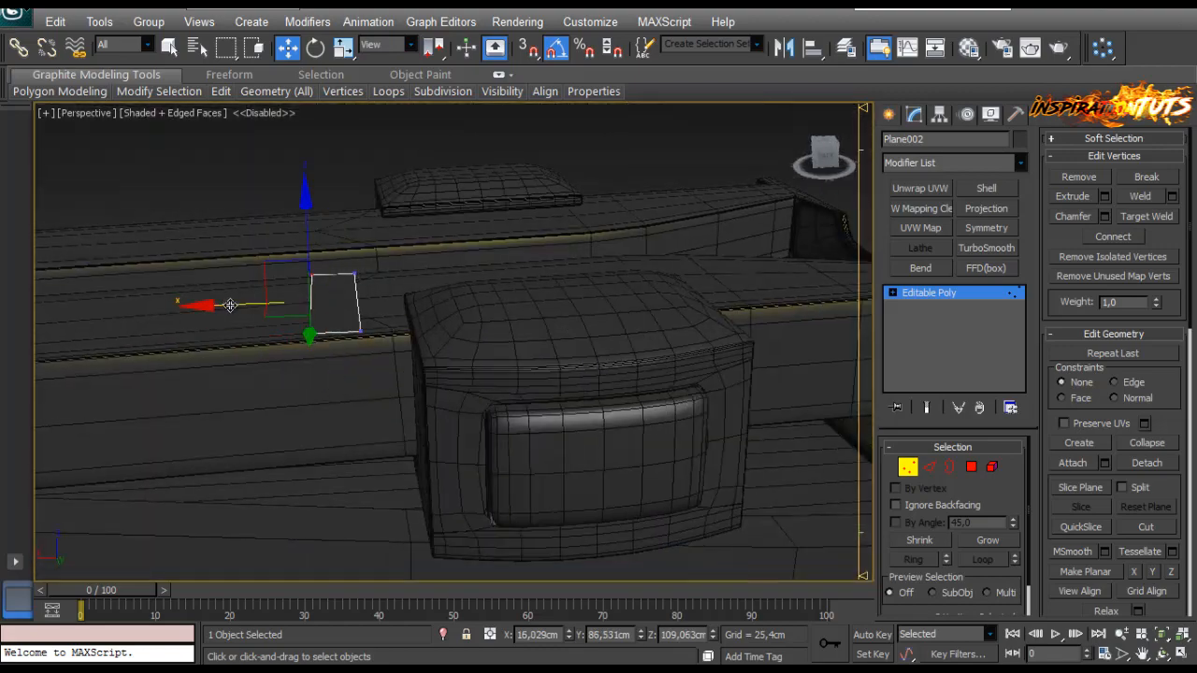
{"action": "left_click_drag", "start_coordinate": [246, 312], "coordinate": [267, 312]}
{"action": "left_click", "coordinate": [928, 466]}
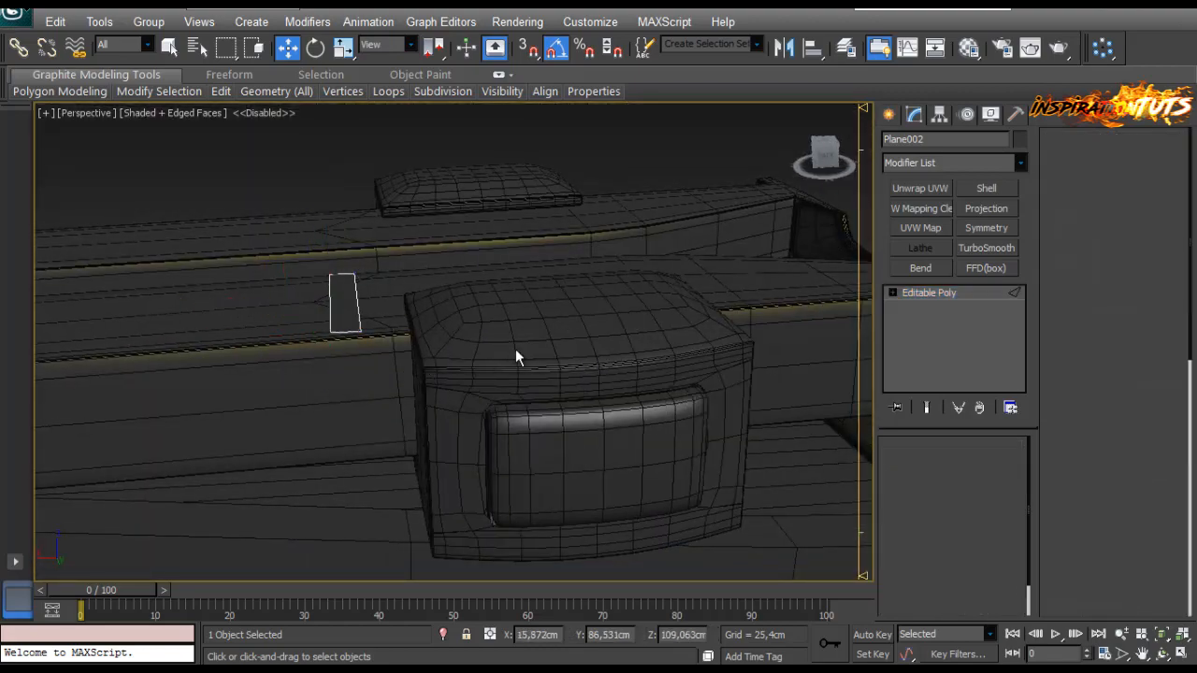
Step: Extrude the strip's open border straight up into side walls, to about Z 109,15 cm
{"action": "middle_click_drag", "start_coordinate": [515, 348], "coordinate": [358, 330], "text": "alt"}
{"action": "left_click", "coordinate": [951, 466]}
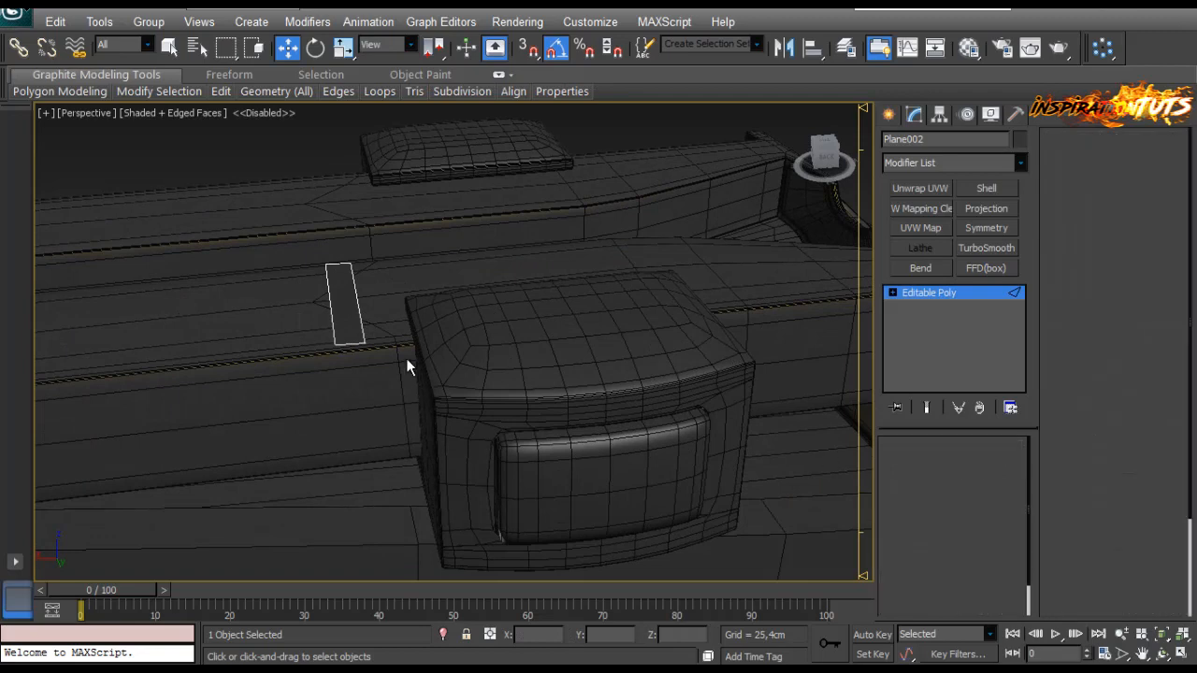
{"action": "left_click", "coordinate": [363, 330]}
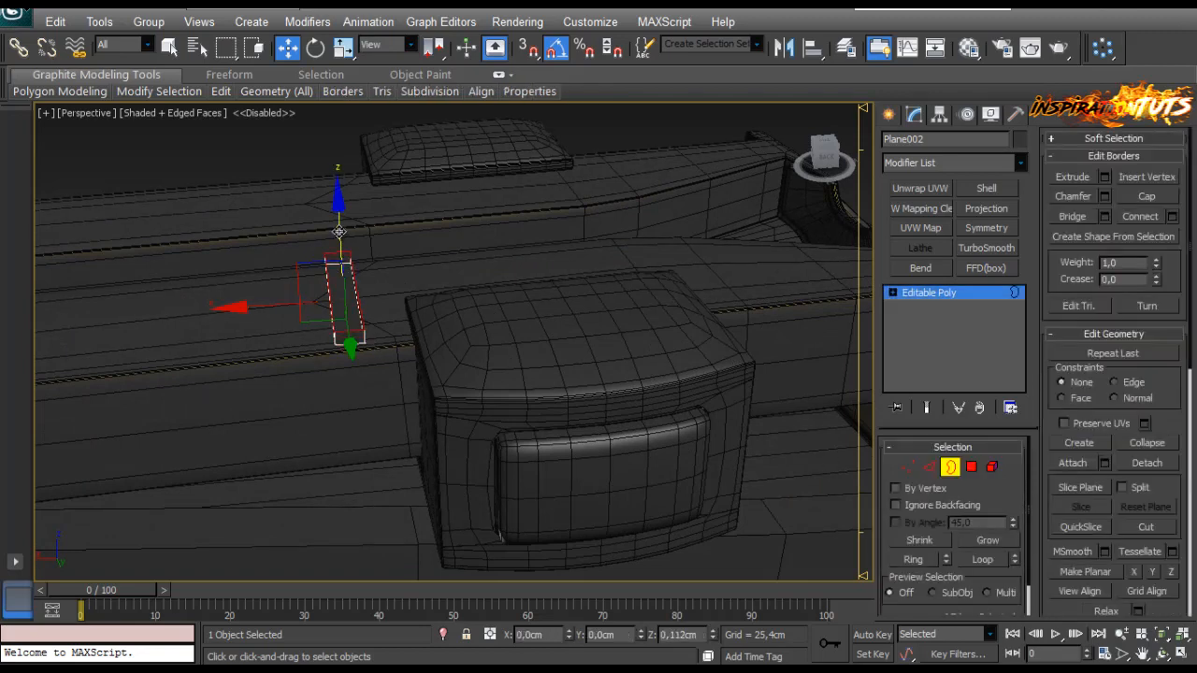
{"action": "key", "text": "r"}
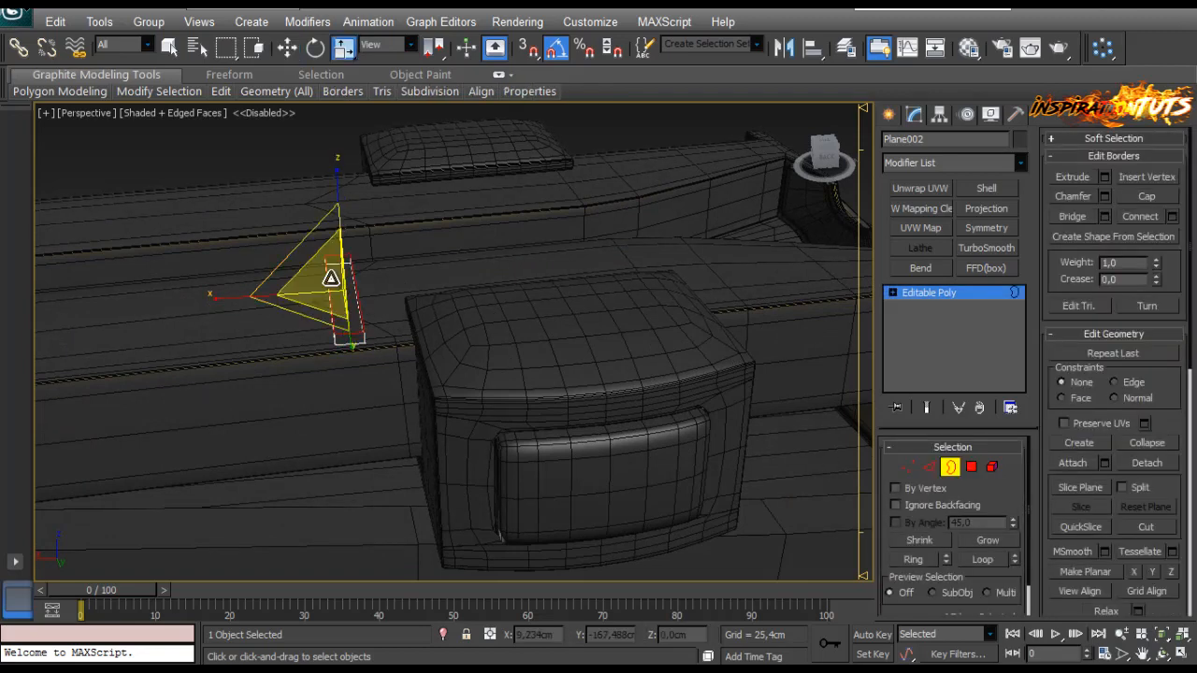
Step: Extrude the upper border outward into a flange around the recess, scaling it to about 127% along X
{"action": "middle_click_drag", "start_coordinate": [331, 265], "coordinate": [299, 308], "text": "alt"}
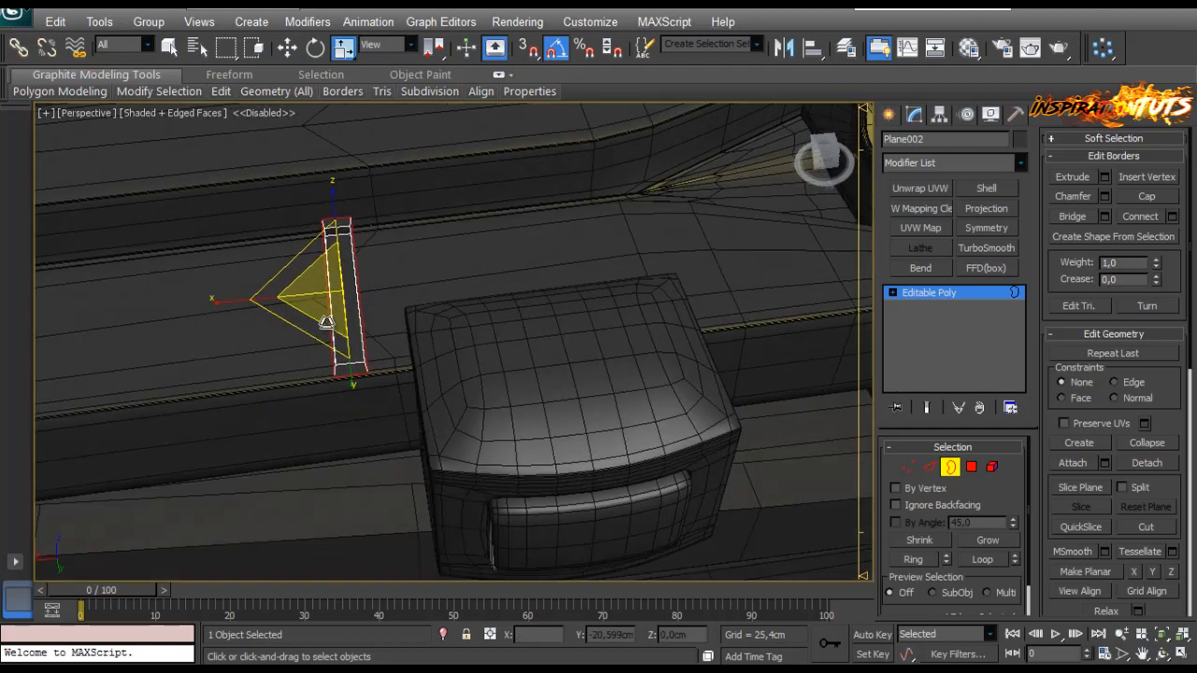
{"action": "scroll", "coordinate": [280, 340], "scroll_direction": "up", "scroll_amount": 6}
{"action": "left_click_drag", "start_coordinate": [277, 323], "coordinate": [261, 326], "text": "shift"}
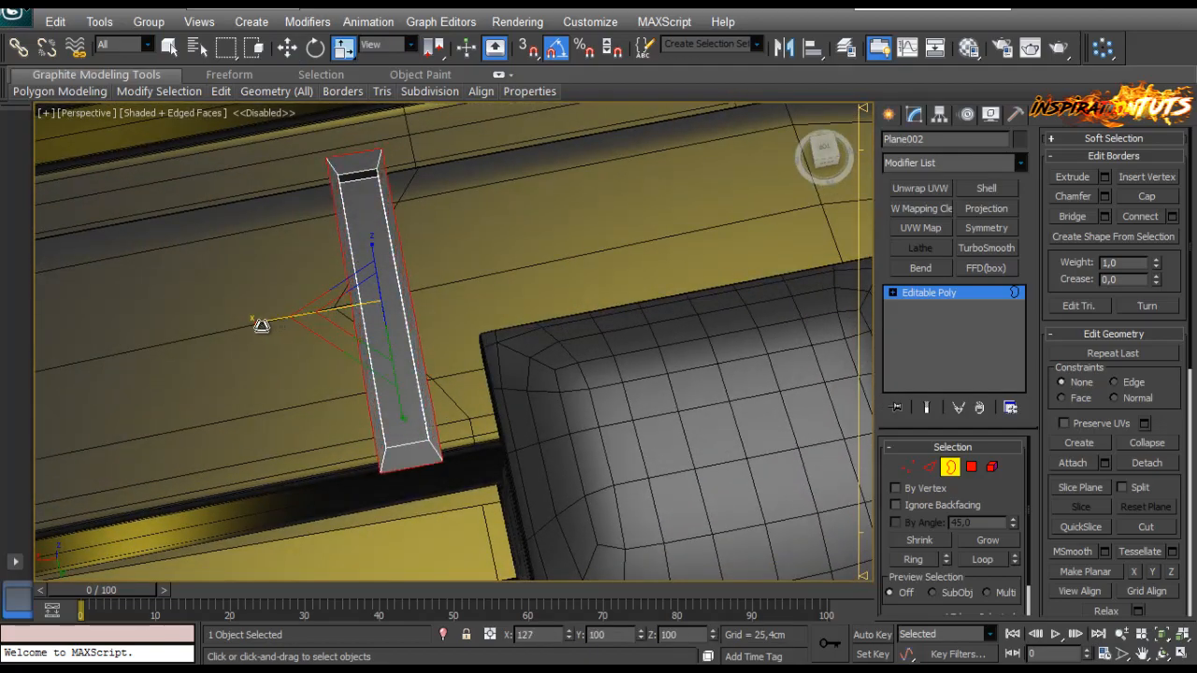
Step: Extrude the flange's outer border downward into outer side walls, to about Z 109,03 cm
{"action": "middle_click_drag", "start_coordinate": [259, 324], "coordinate": [393, 258], "text": "alt"}
{"action": "key", "text": "w"}
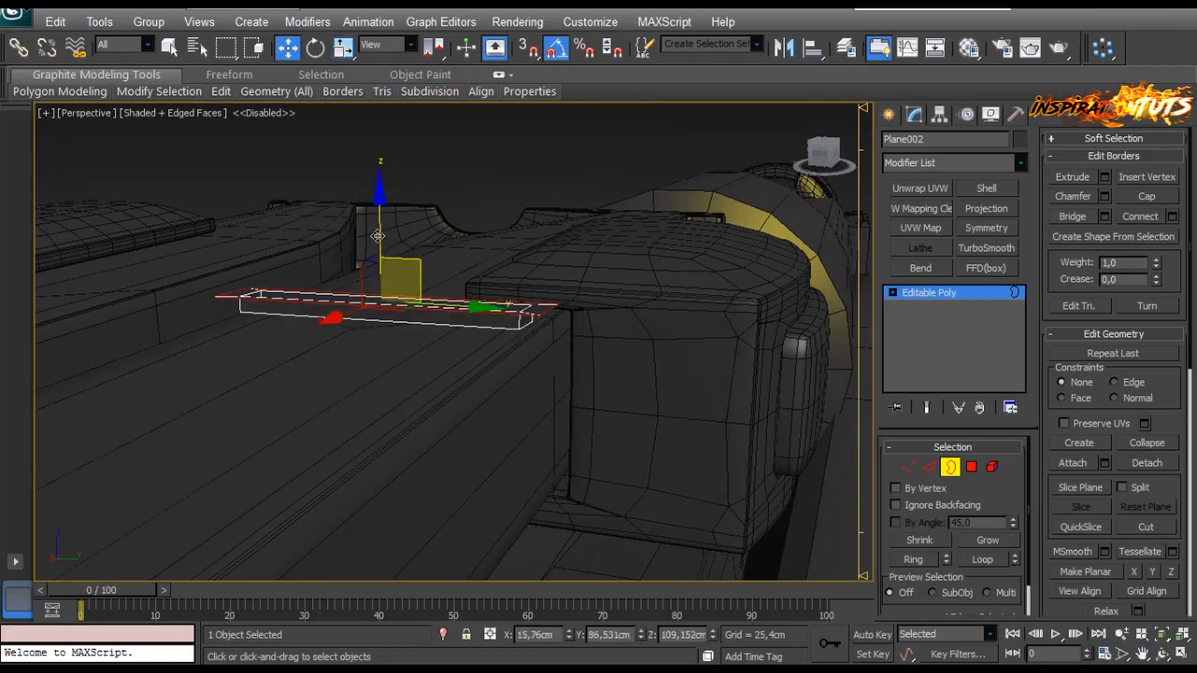
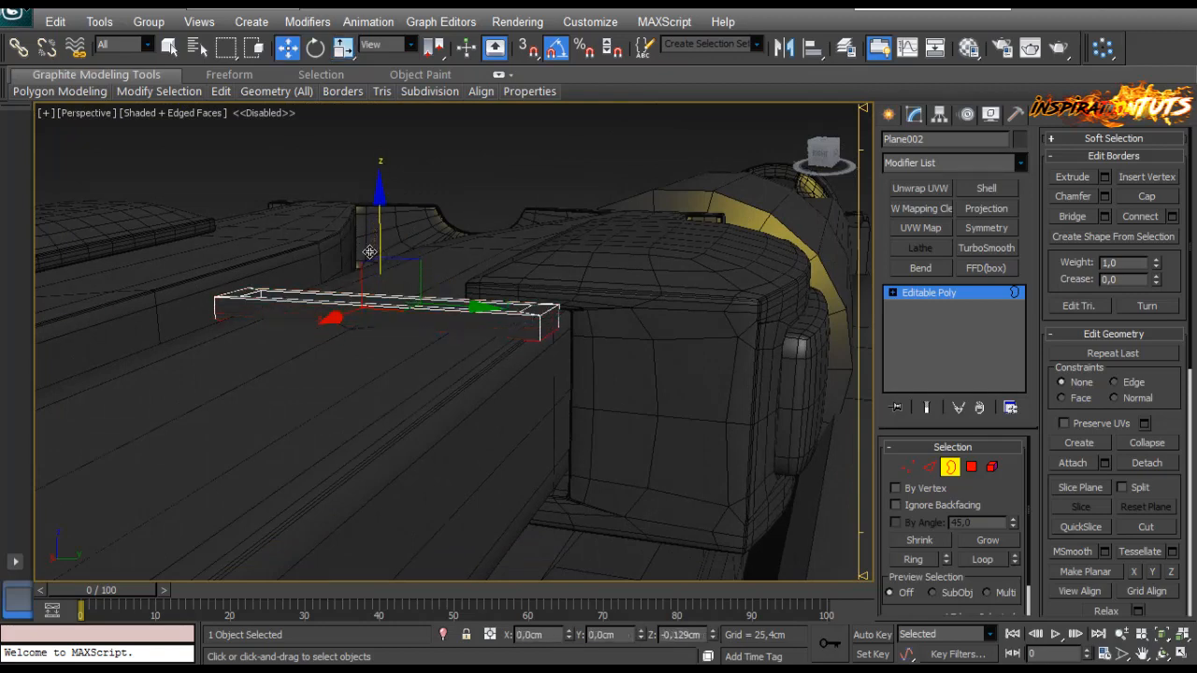
{"action": "middle_click_drag", "start_coordinate": [422, 289], "coordinate": [817, 442], "text": "alt"}
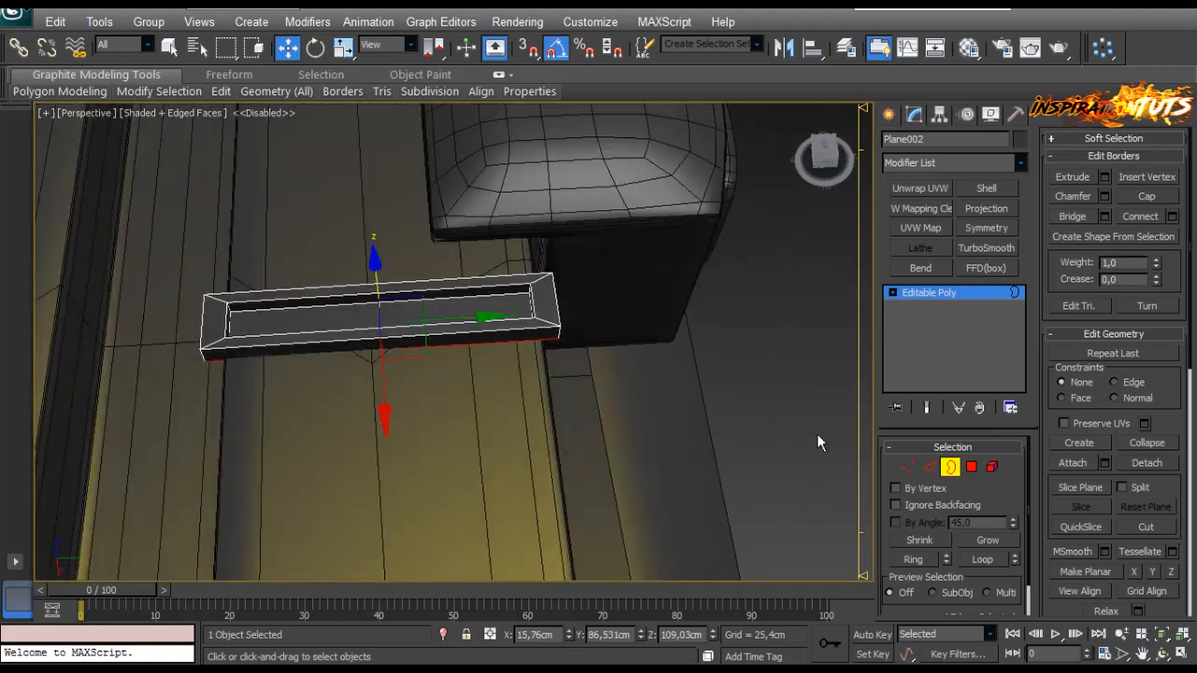
Step: Select the outer end vertices and shrink the piece along Y, first to about 92%, so it fits the rail's width
{"action": "left_click", "coordinate": [905, 469]}
{"action": "left_click_drag", "start_coordinate": [622, 226], "coordinate": [544, 428]}
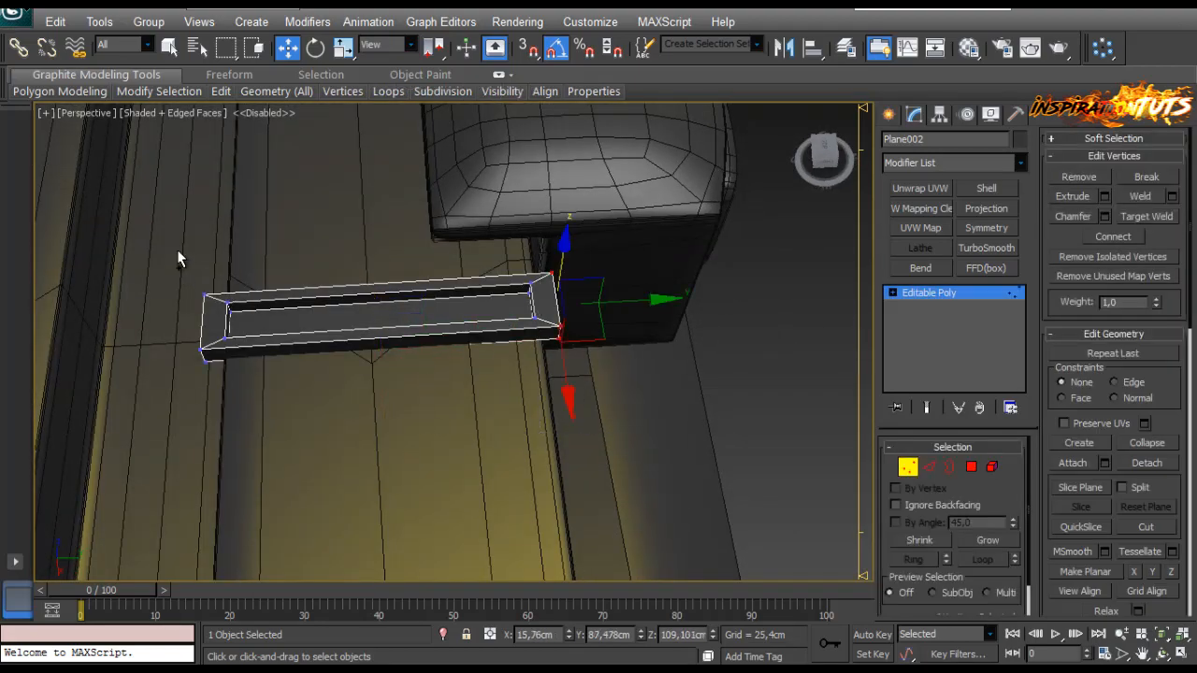
{"action": "middle_click_drag", "start_coordinate": [176, 250], "coordinate": [246, 329], "text": "alt"}
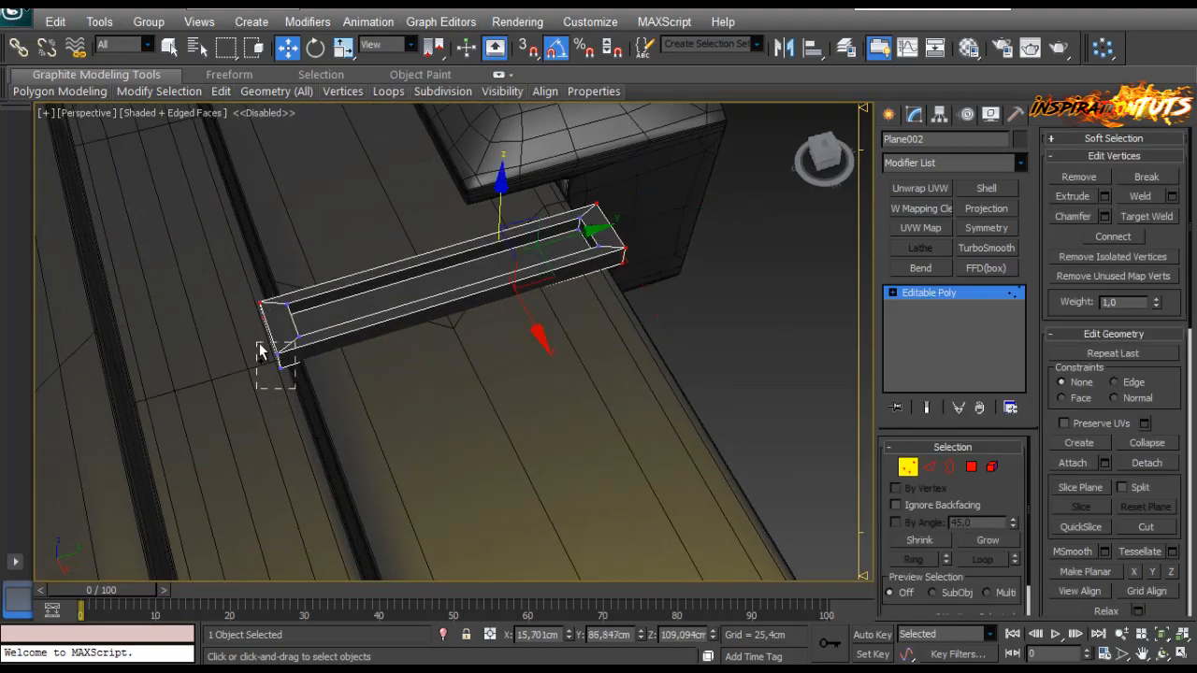
{"action": "left_click_drag", "start_coordinate": [260, 344], "coordinate": [257, 343], "text": "ctrl"}
{"action": "middle_click_drag", "start_coordinate": [280, 348], "coordinate": [367, 335], "text": "alt"}
{"action": "key", "text": "r"}
{"action": "left_click_drag", "start_coordinate": [333, 293], "coordinate": [338, 295]}
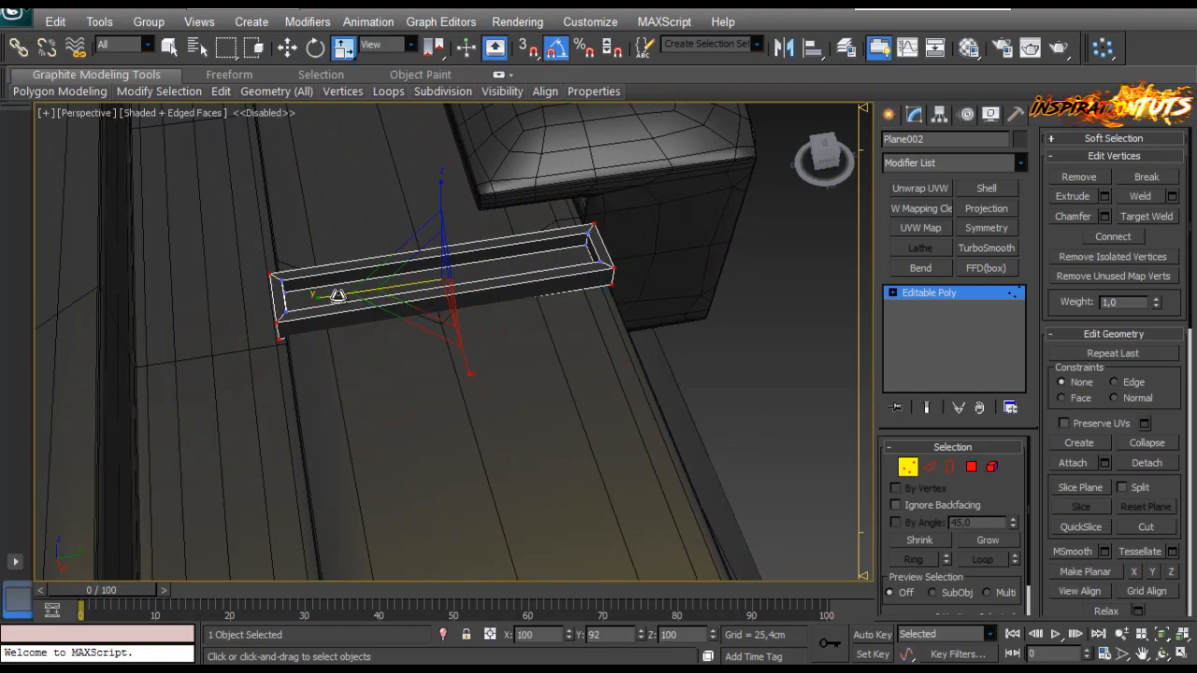
{"action": "middle_click_drag", "start_coordinate": [338, 295], "coordinate": [644, 241], "text": "alt"}
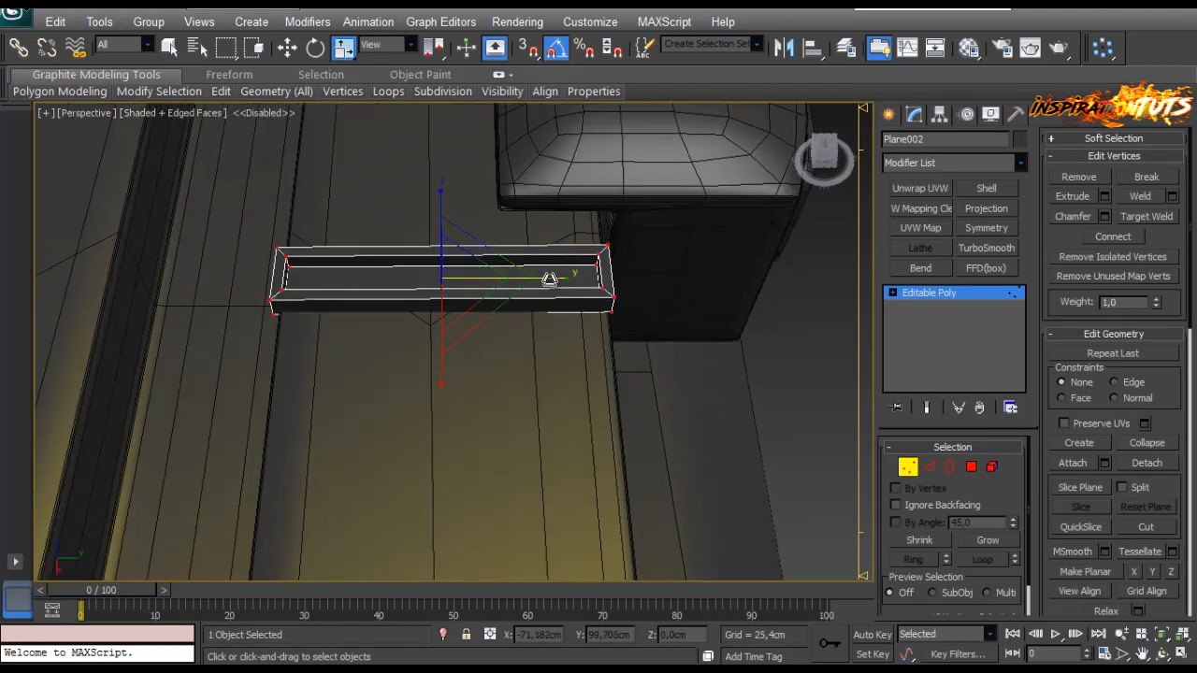
{"action": "left_click_drag", "start_coordinate": [550, 279], "coordinate": [542, 281]}
Step: Move the vertices of one long side inward along X to about 15,78 cm to narrow the recessed piece
{"action": "middle_click_drag", "start_coordinate": [538, 289], "coordinate": [459, 327], "text": "alt"}
{"action": "left_click_drag", "start_coordinate": [333, 595], "coordinate": [323, 572]}
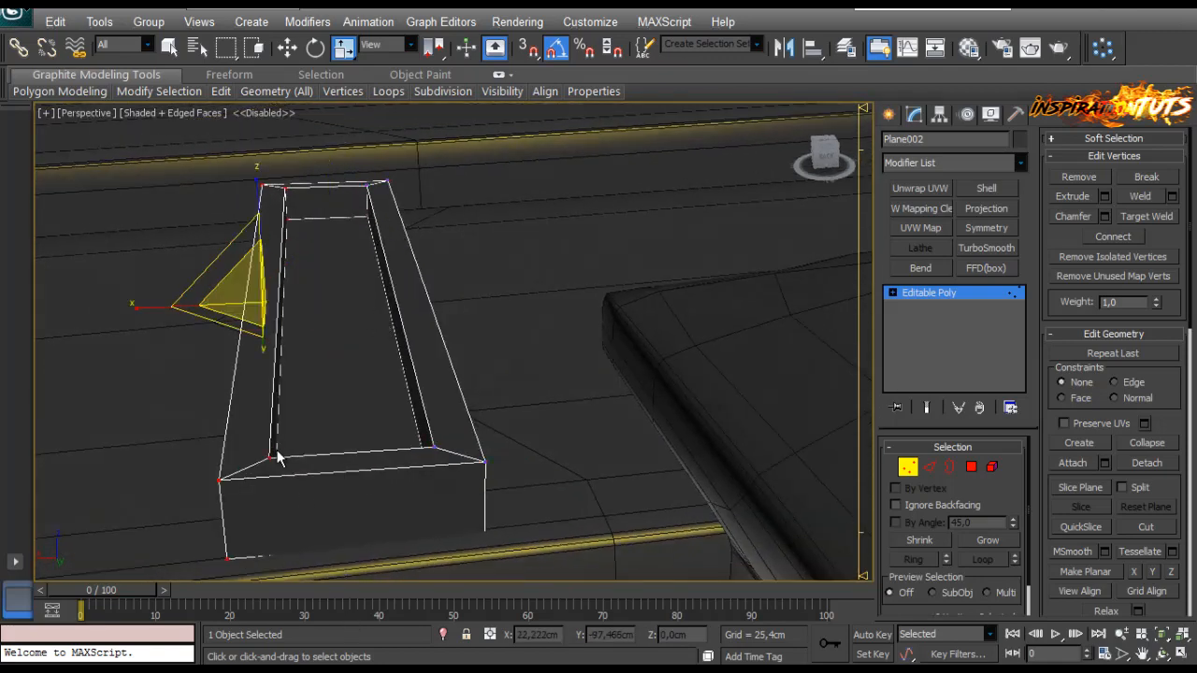
{"action": "key", "text": "w"}
{"action": "left_click_drag", "start_coordinate": [195, 312], "coordinate": [254, 326]}
{"action": "middle_click_drag", "start_coordinate": [253, 326], "coordinate": [318, 370], "text": "alt"}
Step: Delete the outer side wall polygons, keeping the flange and the inner walls of the recess
{"action": "left_click", "coordinate": [968, 468]}
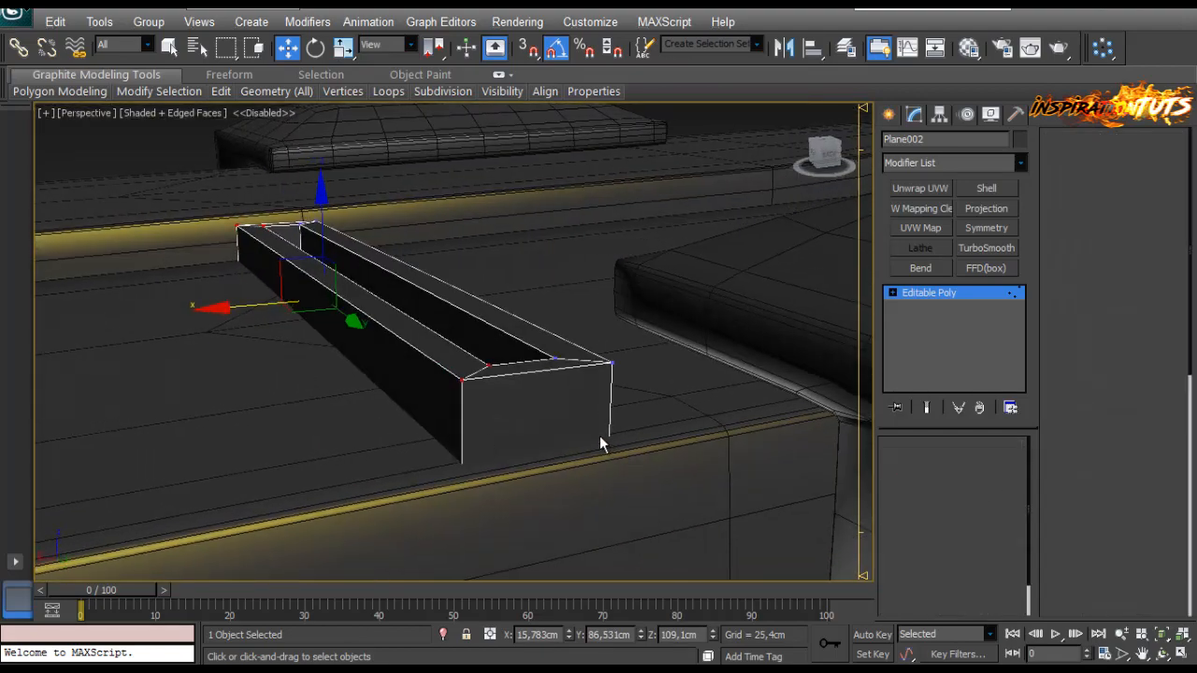
{"action": "middle_click_drag", "start_coordinate": [599, 436], "coordinate": [548, 376], "text": "alt"}
{"action": "key", "text": "ctrl+a"}
{"action": "middle_click_drag", "start_coordinate": [266, 450], "coordinate": [347, 342], "text": "alt"}
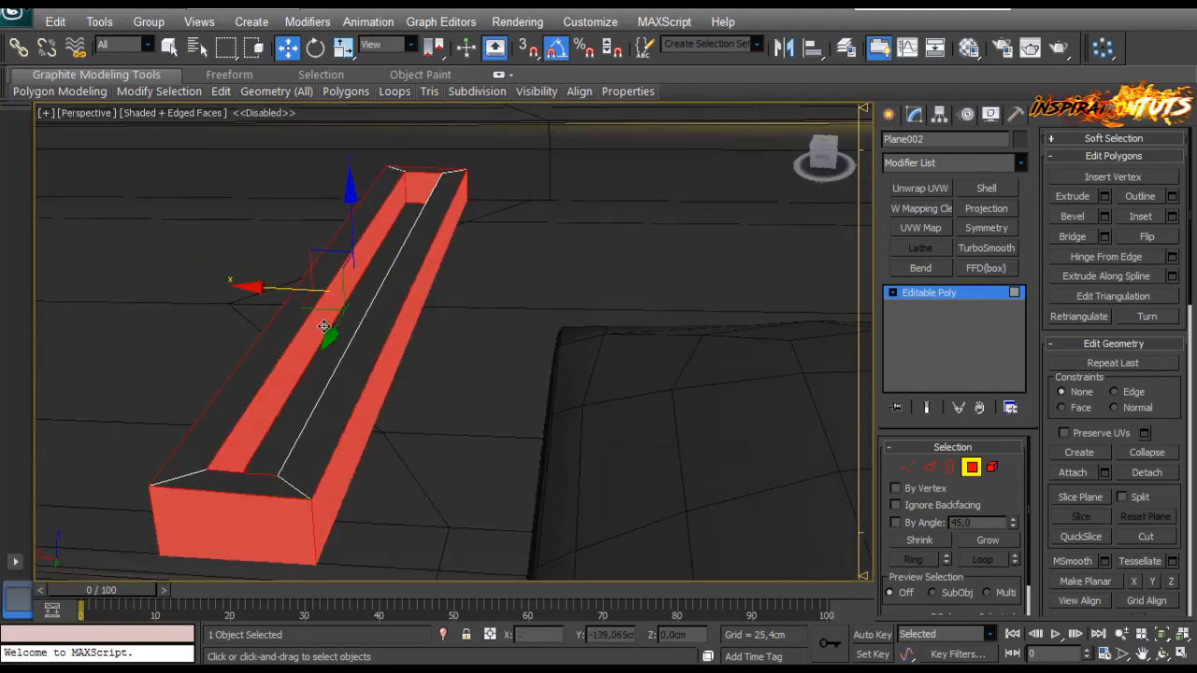
{"action": "left_click", "coordinate": [325, 326], "text": "alt"}
{"action": "left_click", "coordinate": [419, 184], "text": "alt"}
{"action": "middle_click_drag", "start_coordinate": [419, 184], "coordinate": [236, 256], "text": "alt"}
{"action": "left_click", "coordinate": [196, 252], "text": "alt"}
{"action": "key", "text": "Delete"}
{"action": "scroll", "coordinate": [302, 334], "scroll_direction": "down", "scroll_amount": 3}
{"action": "scroll", "coordinate": [302, 334], "scroll_direction": "up", "scroll_amount": 2}
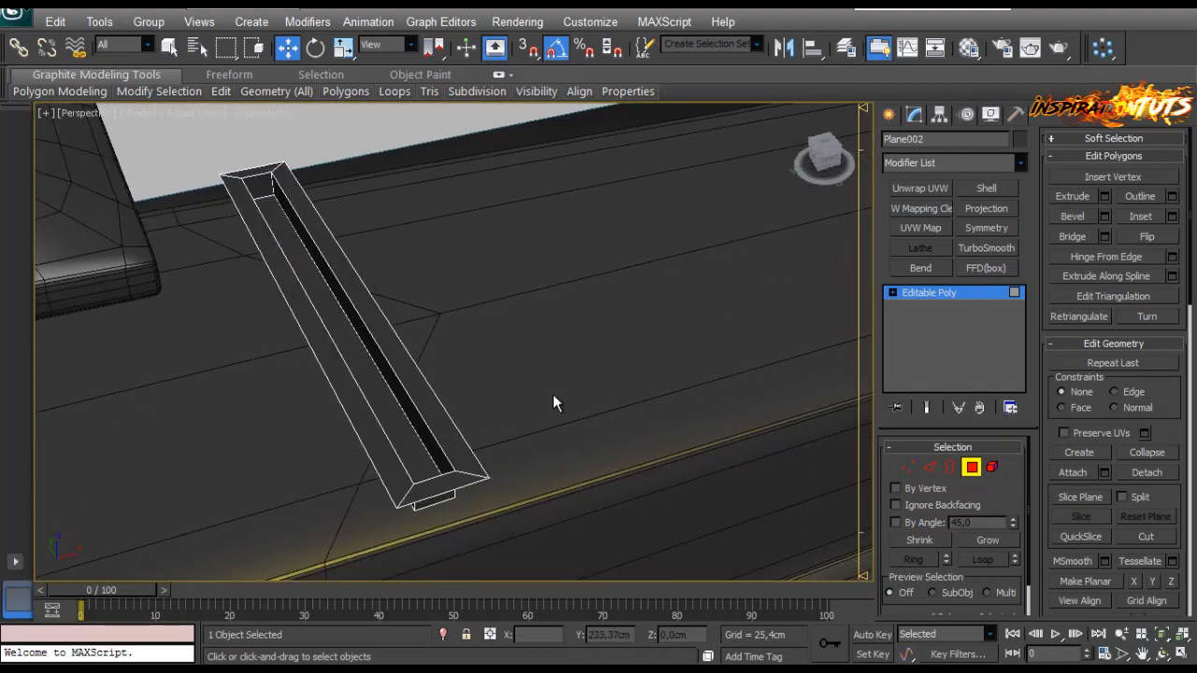
Step: Chamfer the edge loop around the recess's upper rim by 0,05 cm with 3 segments
{"action": "left_click", "coordinate": [929, 467]}
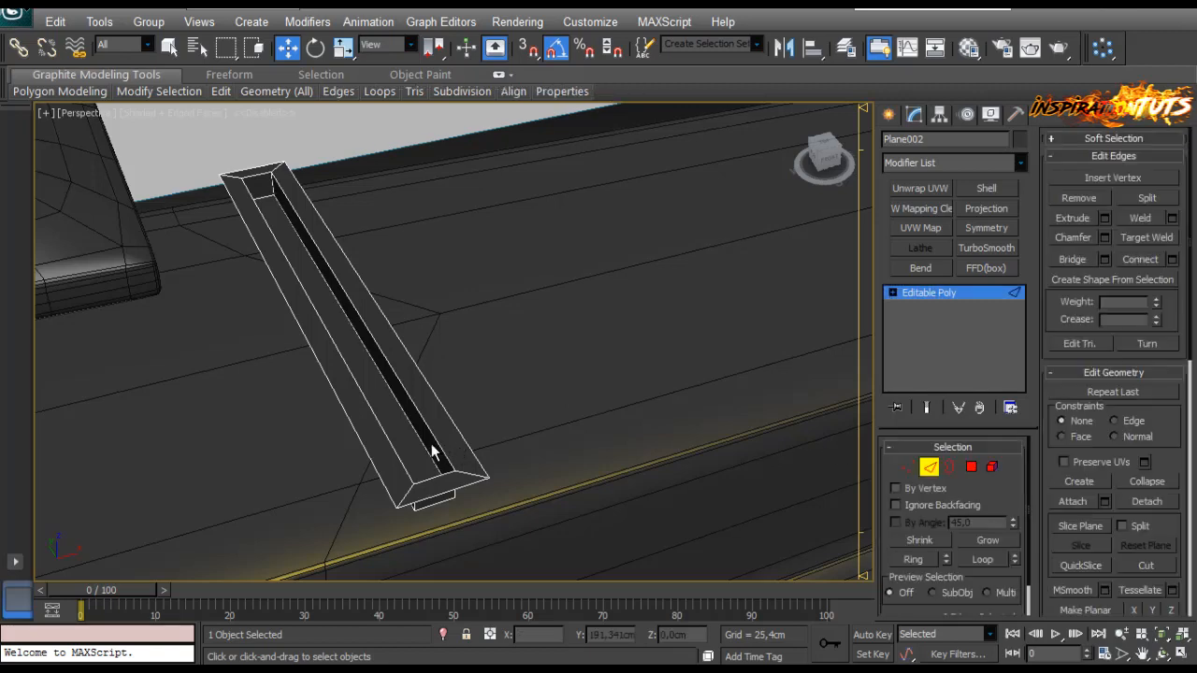
{"action": "left_click", "coordinate": [442, 450]}
{"action": "left_click", "coordinate": [979, 559]}
{"action": "key", "text": "f"}
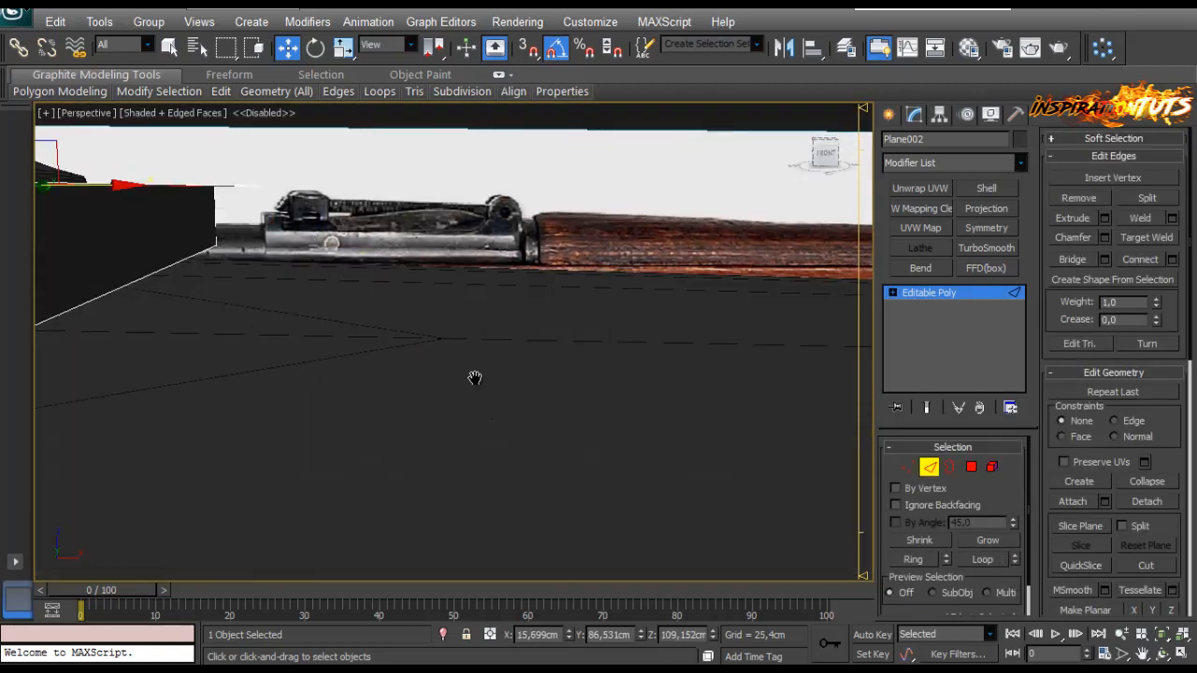
{"action": "scroll", "coordinate": [347, 326], "scroll_direction": "up", "scroll_amount": 3}
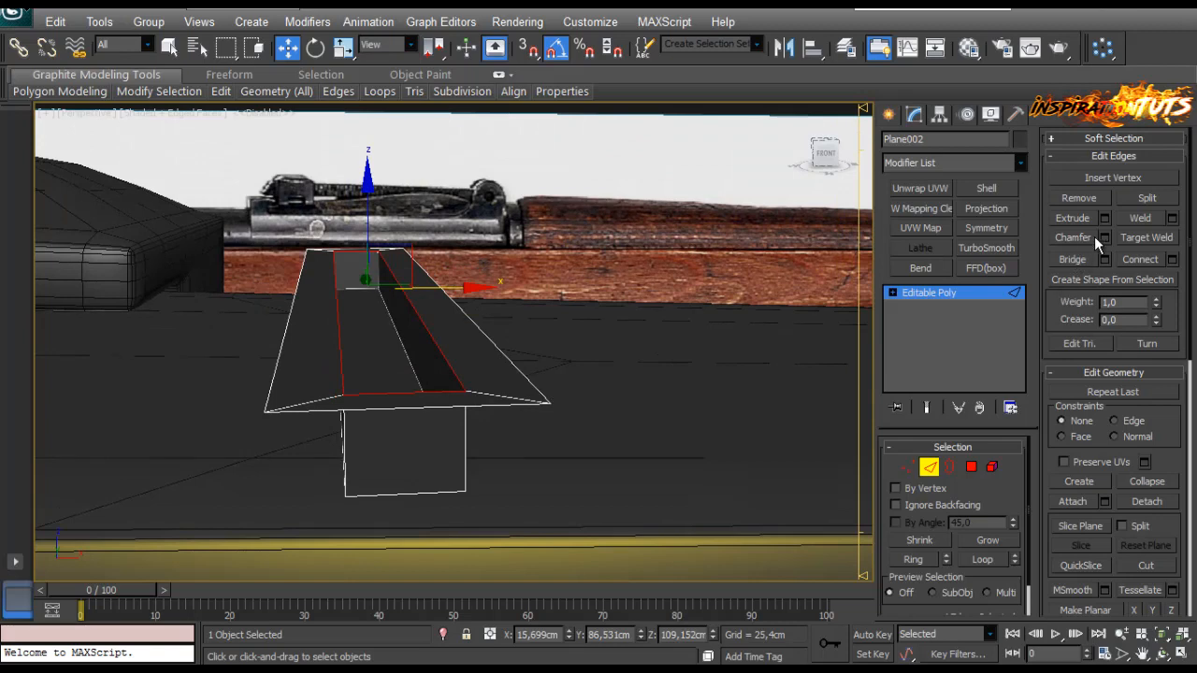
{"action": "left_click", "coordinate": [1104, 237]}
{"action": "right_click", "coordinate": [468, 354]}
{"action": "left_click", "coordinate": [470, 353]}
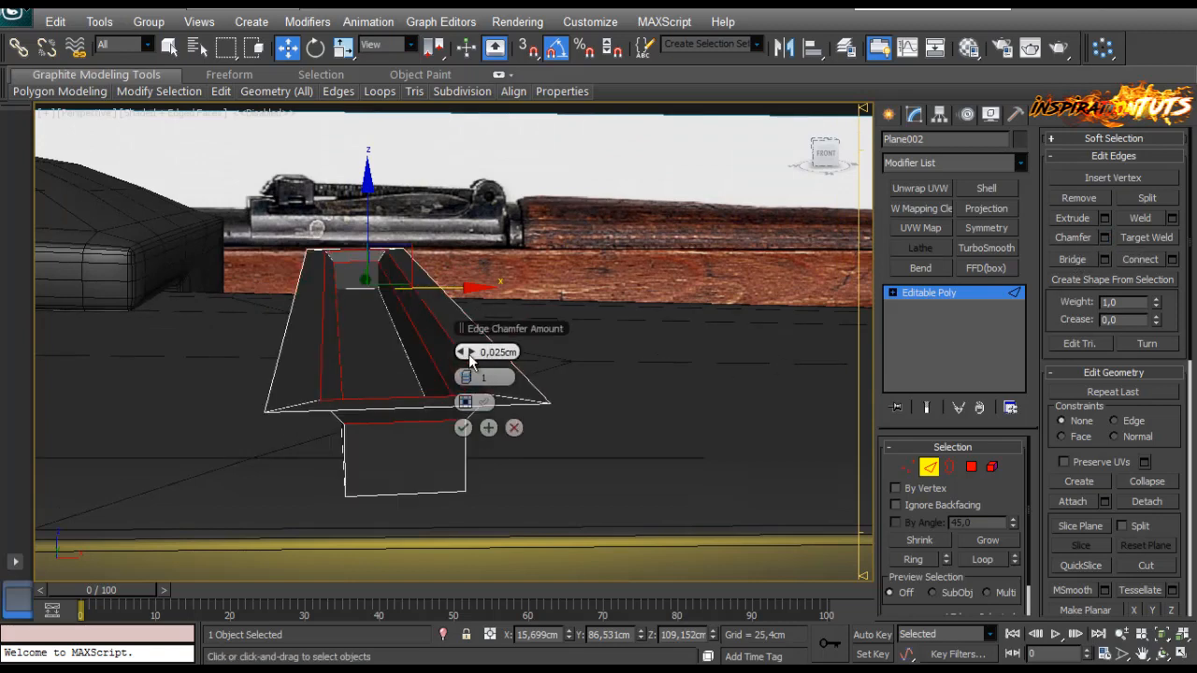
{"action": "left_click", "coordinate": [470, 352]}
{"action": "left_click", "coordinate": [470, 377]}
{"action": "left_click", "coordinate": [471, 377]}
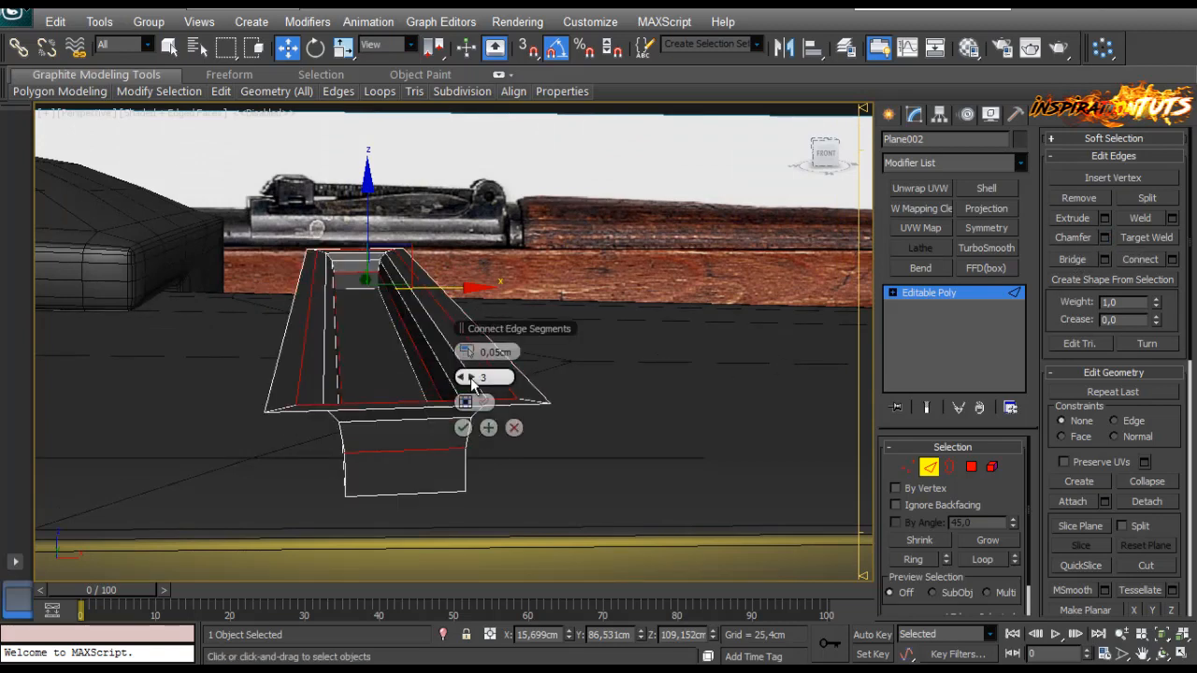
{"action": "left_click", "coordinate": [463, 427]}
Step: Select all vertices of the recessed piece and stretch it along Y slightly past both edges of the rail
{"action": "middle_click_drag", "start_coordinate": [462, 430], "coordinate": [430, 452], "text": "alt"}
{"action": "scroll", "coordinate": [327, 461], "scroll_direction": "down", "scroll_amount": 3}
{"action": "scroll", "coordinate": [440, 373], "scroll_direction": "up", "scroll_amount": 2}
{"action": "middle_click_drag", "start_coordinate": [454, 374], "coordinate": [514, 341]}
{"action": "left_click", "coordinate": [908, 467]}
{"action": "left_click_drag", "start_coordinate": [753, 214], "coordinate": [46, 370]}
{"action": "key", "text": "t"}
{"action": "key", "text": "p"}
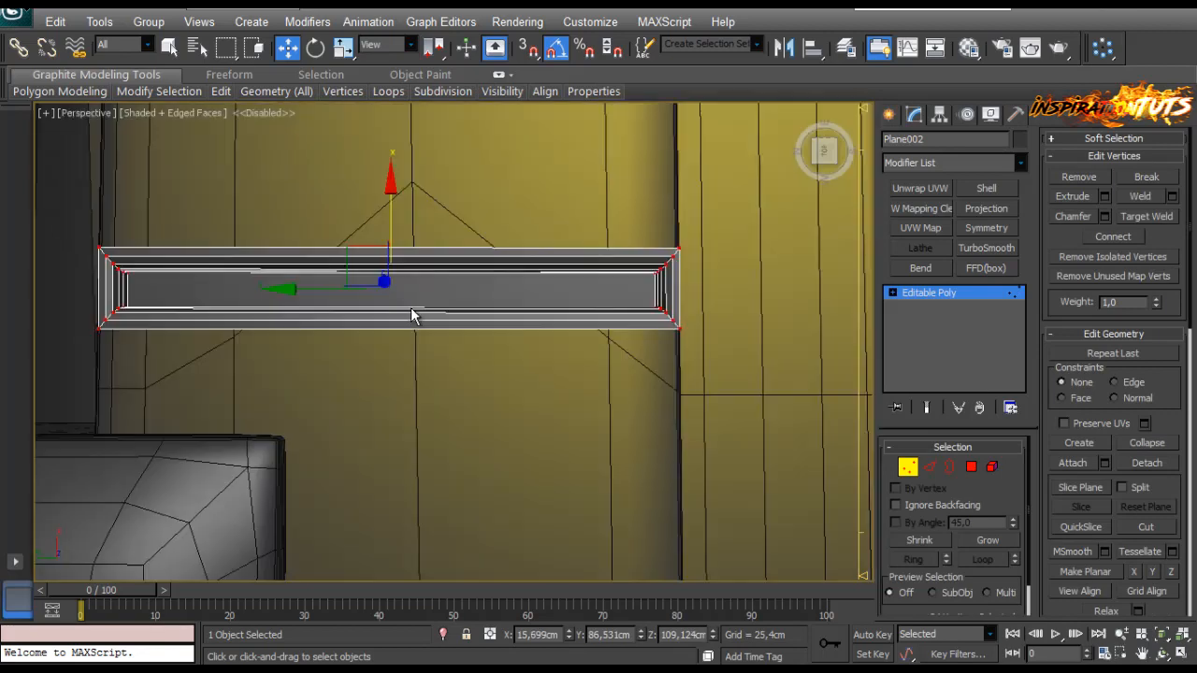
{"action": "key", "text": "r"}
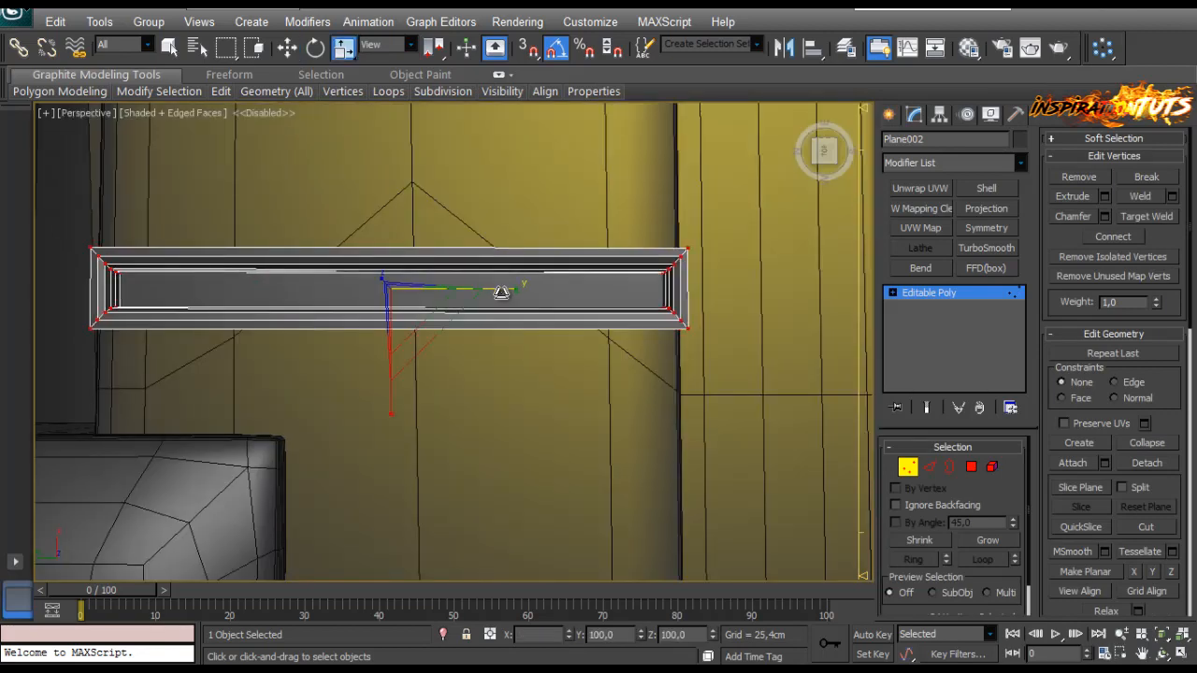
{"action": "middle_click_drag", "start_coordinate": [499, 289], "coordinate": [599, 363], "text": "alt"}
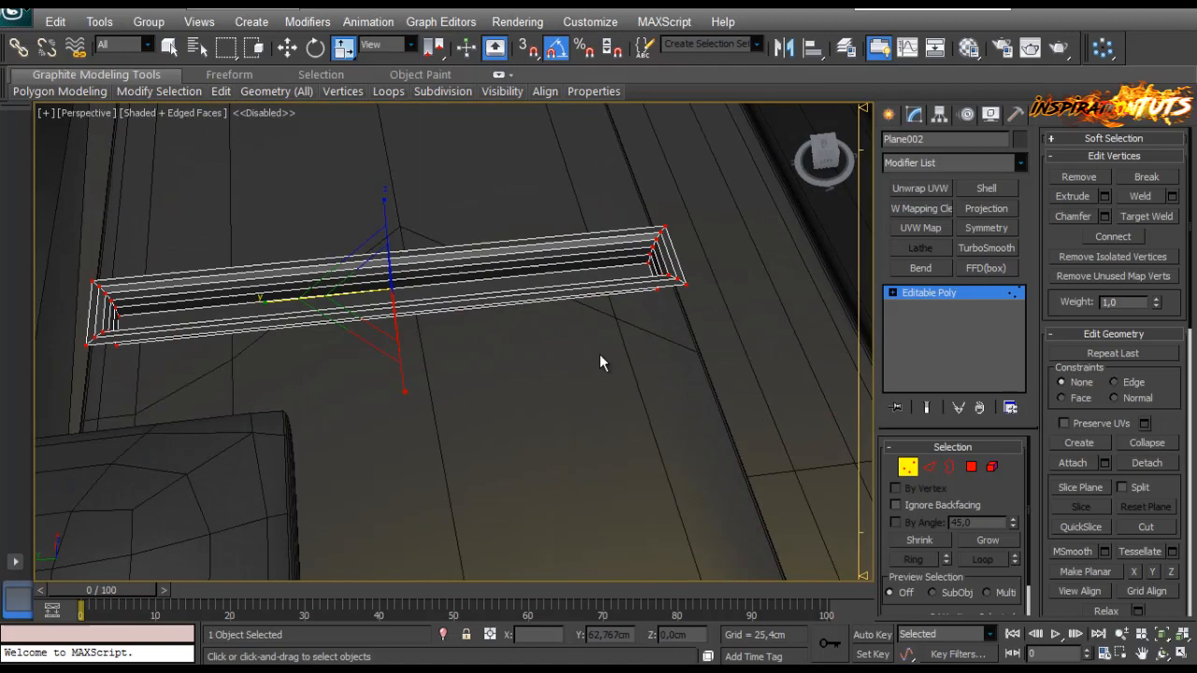
{"action": "left_click", "coordinate": [907, 468]}
Step: Select the whole recessed piece and lower it along Z onto the rail's upper surface
{"action": "scroll", "coordinate": [296, 342], "scroll_direction": "down", "scroll_amount": 8}
{"action": "left_click", "coordinate": [297, 342]}
{"action": "scroll", "coordinate": [440, 347], "scroll_direction": "up", "scroll_amount": 3}
{"action": "middle_click_drag", "start_coordinate": [441, 347], "coordinate": [498, 275], "text": "alt"}
{"action": "left_click", "coordinate": [526, 329]}
{"action": "scroll", "coordinate": [533, 331], "scroll_direction": "up", "scroll_amount": 3}
{"action": "key", "text": "w"}
{"action": "left_click_drag", "start_coordinate": [491, 267], "coordinate": [489, 280]}
{"action": "middle_click_drag", "start_coordinate": [489, 281], "coordinate": [500, 301], "text": "alt"}
Step: Flatten the recessed groove piece along Z and raise it slightly so that it sits on the rail's upper surface
{"action": "left_click", "coordinate": [340, 51]}
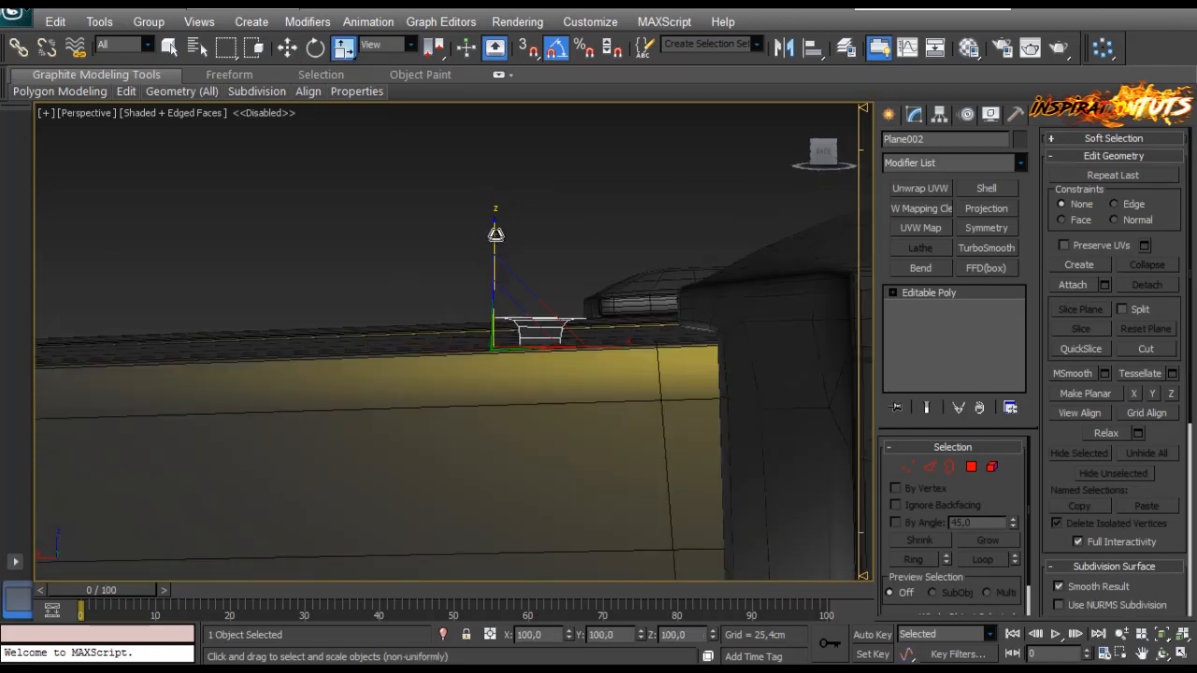
{"action": "key", "text": "w"}
{"action": "left_click_drag", "start_coordinate": [495, 284], "coordinate": [492, 275]}
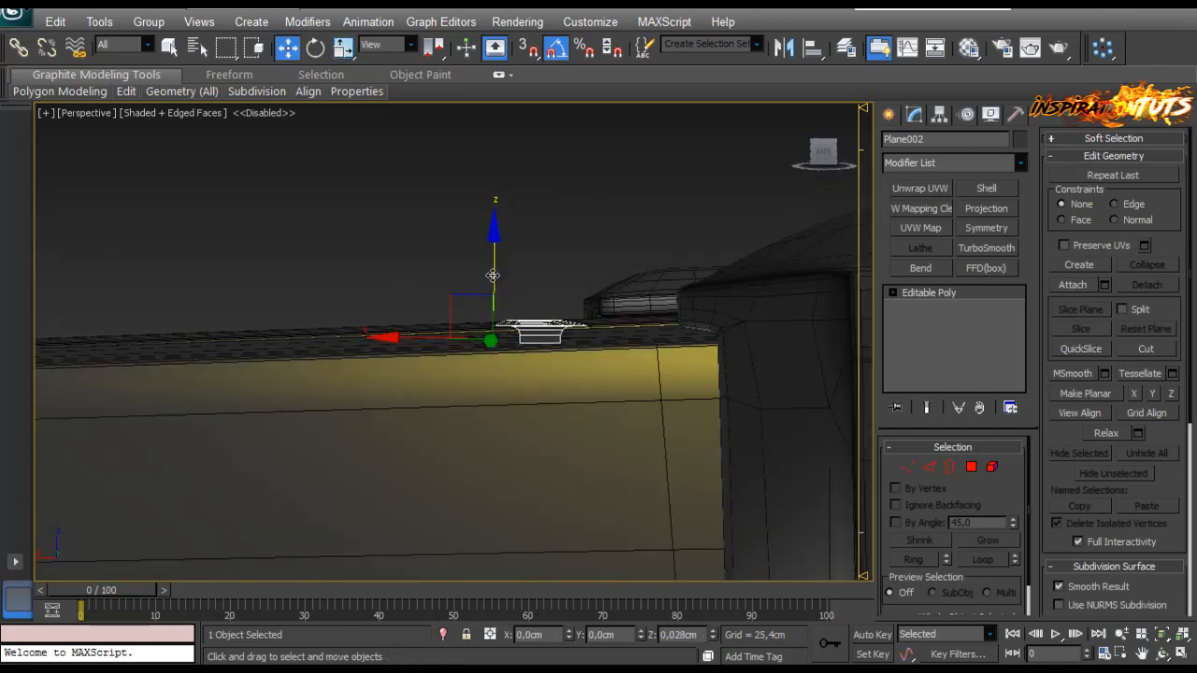
{"action": "key", "text": "r"}
{"action": "key", "text": "w"}
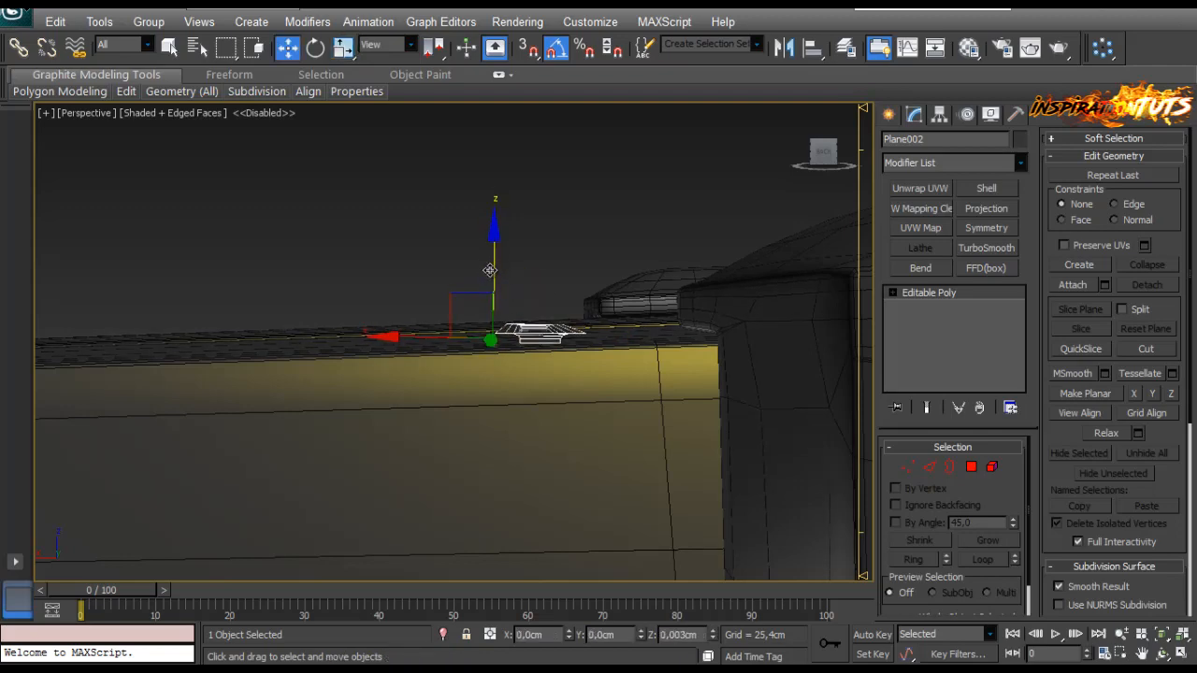
{"action": "middle_click_drag", "start_coordinate": [489, 270], "coordinate": [515, 376], "text": "alt"}
{"action": "scroll", "coordinate": [515, 377], "scroll_direction": "down", "scroll_amount": 4}
{"action": "middle_click_drag", "start_coordinate": [444, 341], "coordinate": [190, 281], "text": "alt"}
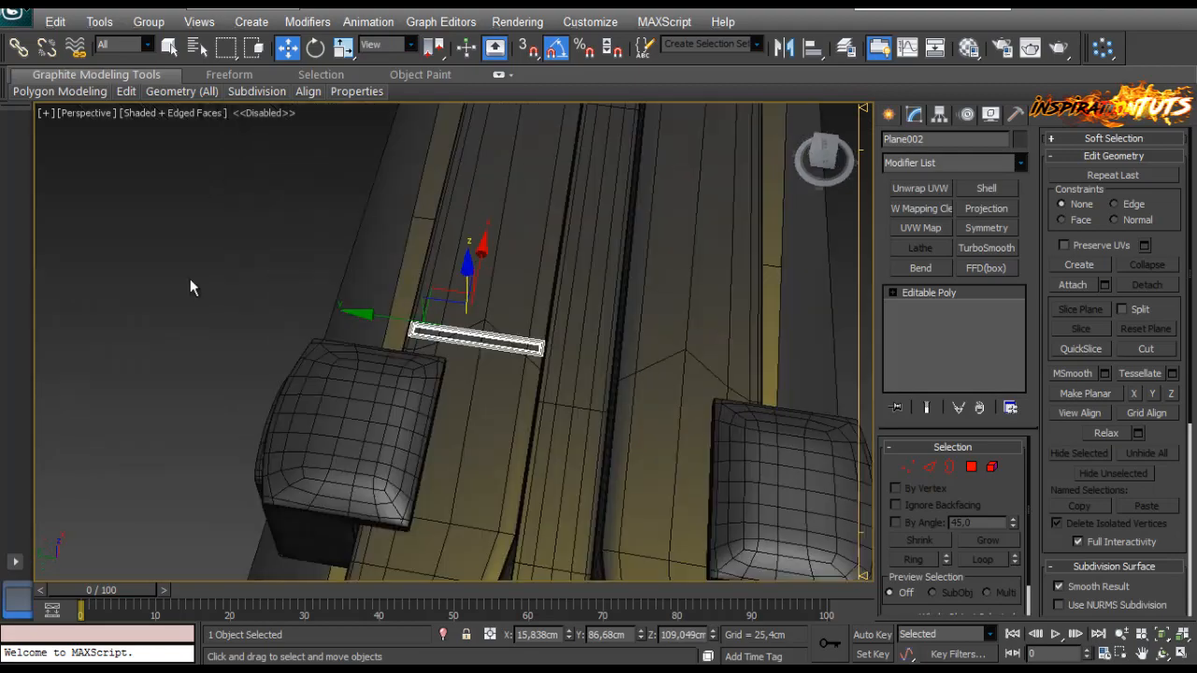
{"action": "left_click", "coordinate": [190, 281]}
Step: Inspect how the groove piece blends into the sight rail in shaded view without edges, from several angles
{"action": "scroll", "coordinate": [449, 292], "scroll_direction": "up", "scroll_amount": 2}
{"action": "mouse_move", "coordinate": [482, 294]}
{"action": "middle_mouse_down"}
{"action": "mouse_move", "coordinate": [331, 288]}
{"action": "mouse_move", "coordinate": [334, 308]}
{"action": "mouse_move", "coordinate": [487, 287]}
{"action": "mouse_move", "coordinate": [527, 338]}
{"action": "mouse_move", "coordinate": [409, 305]}
{"action": "mouse_move", "coordinate": [349, 318]}
{"action": "mouse_move", "coordinate": [443, 377]}
{"action": "mouse_move", "coordinate": [596, 321]}
{"action": "middle_mouse_up"}
{"action": "key", "text": "F4"}
{"action": "scroll", "coordinate": [417, 314], "scroll_direction": "down", "scroll_amount": 5}
{"action": "scroll", "coordinate": [428, 361], "scroll_direction": "up", "scroll_amount": 5}
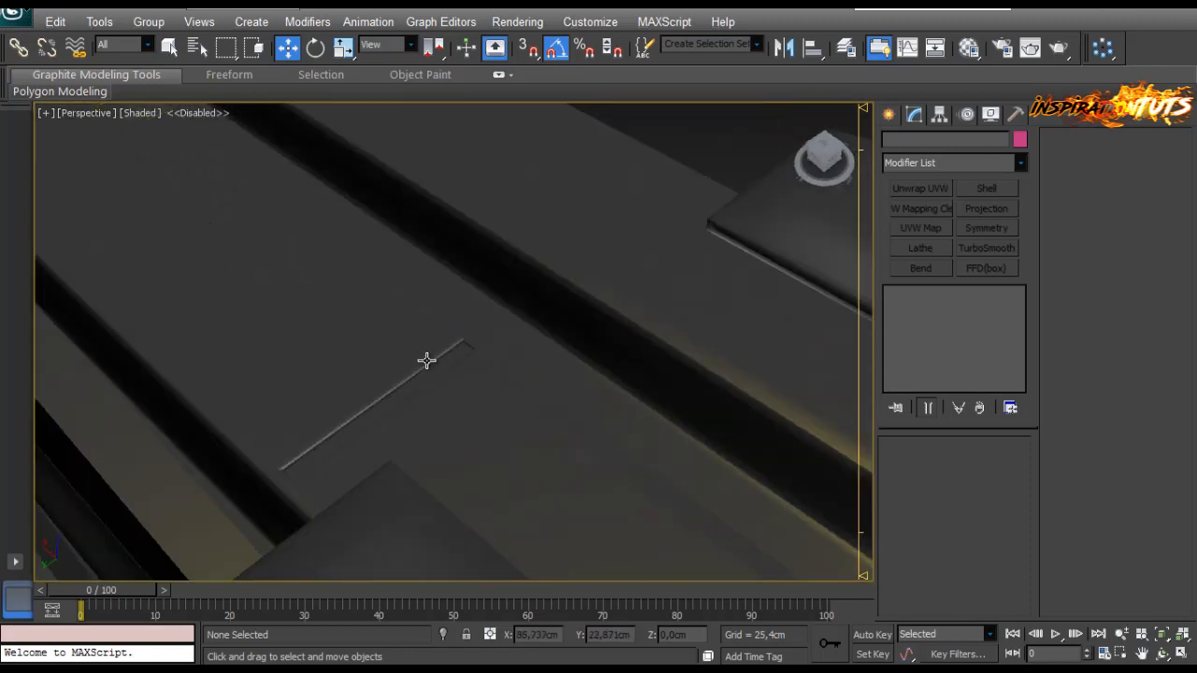
{"action": "left_click", "coordinate": [427, 374]}
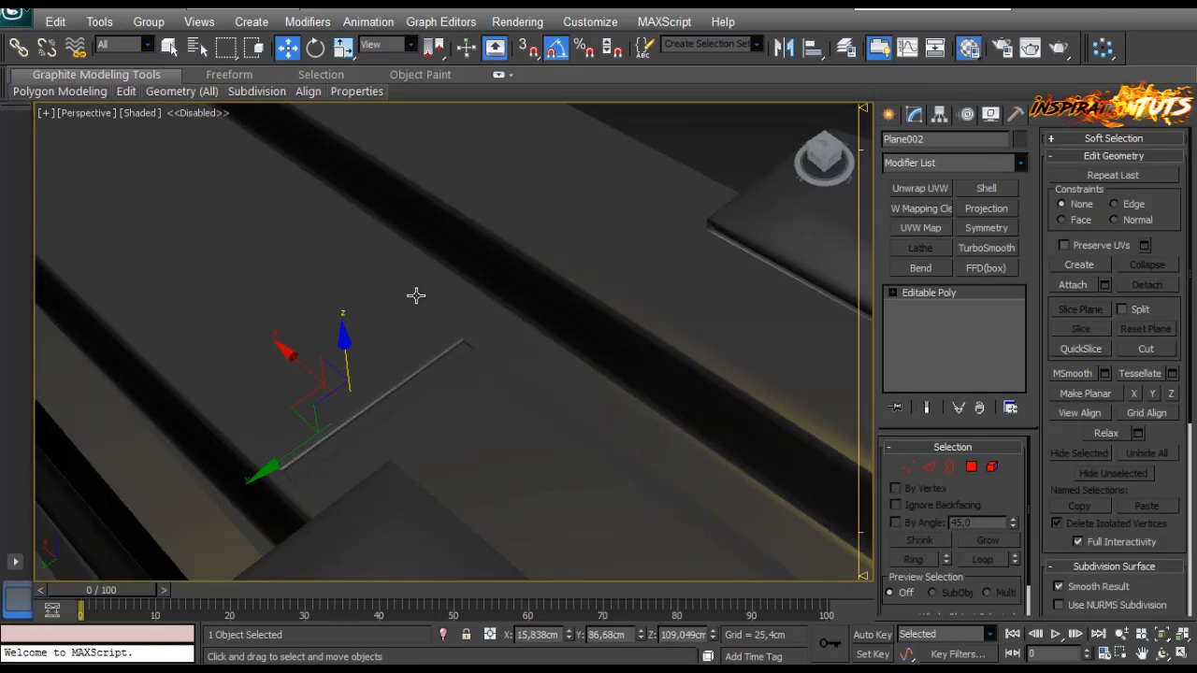
{"action": "left_click", "coordinate": [704, 140]}
{"action": "scroll", "coordinate": [575, 125], "scroll_direction": "down", "scroll_amount": 5}
{"action": "middle_click_drag", "start_coordinate": [575, 125], "coordinate": [406, 321], "text": "alt"}
{"action": "scroll", "coordinate": [351, 351], "scroll_direction": "up", "scroll_amount": 5}
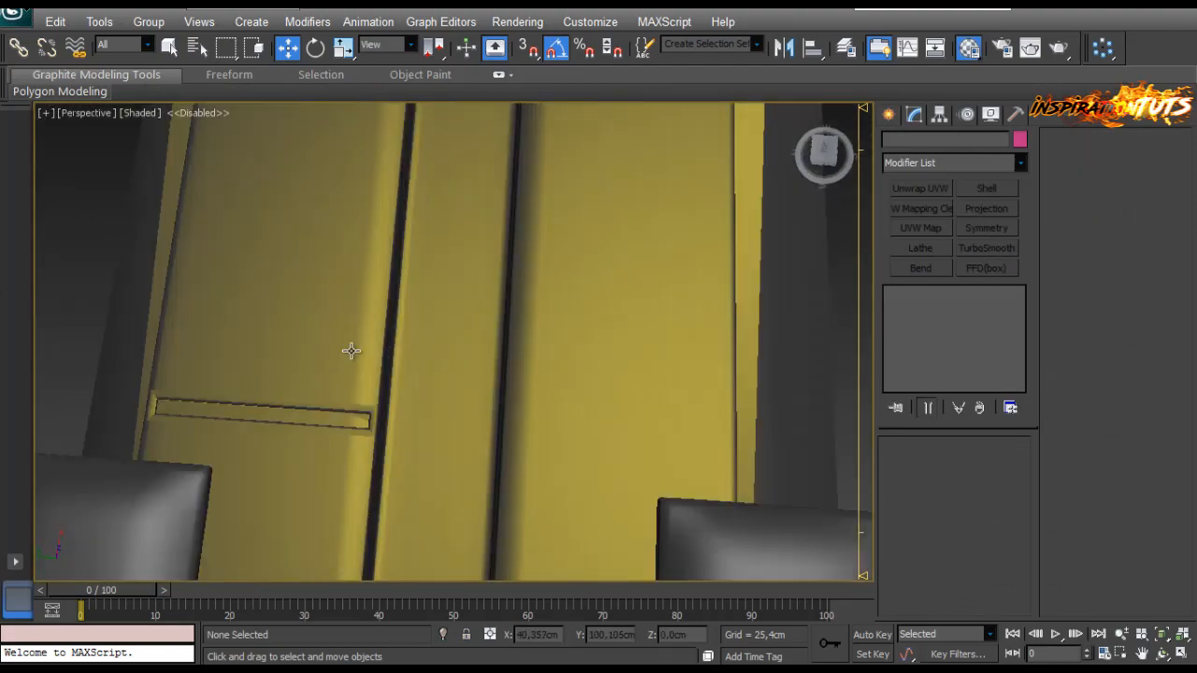
{"action": "middle_click_drag", "start_coordinate": [351, 351], "coordinate": [658, 401], "text": "alt"}
{"action": "scroll", "coordinate": [449, 420], "scroll_direction": "up", "scroll_amount": 5}
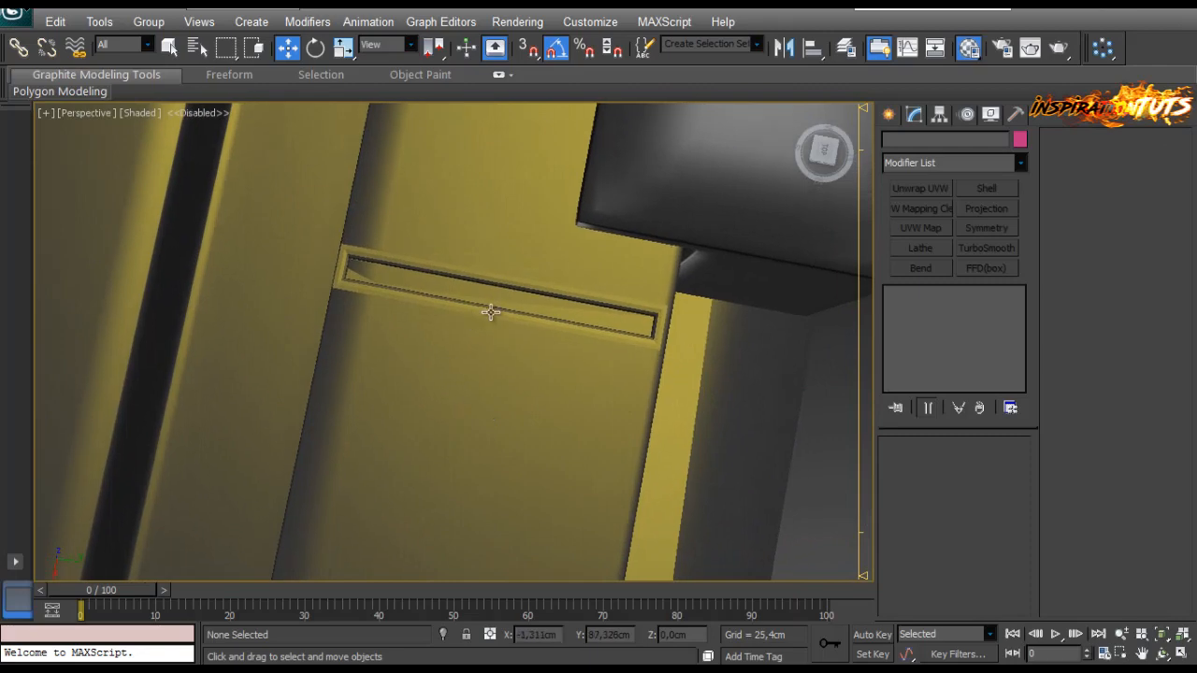
Step: Move the groove piece's end vertices beside the bar's central slot inward along Y by about 0,023 cm
{"action": "left_click", "coordinate": [491, 311]}
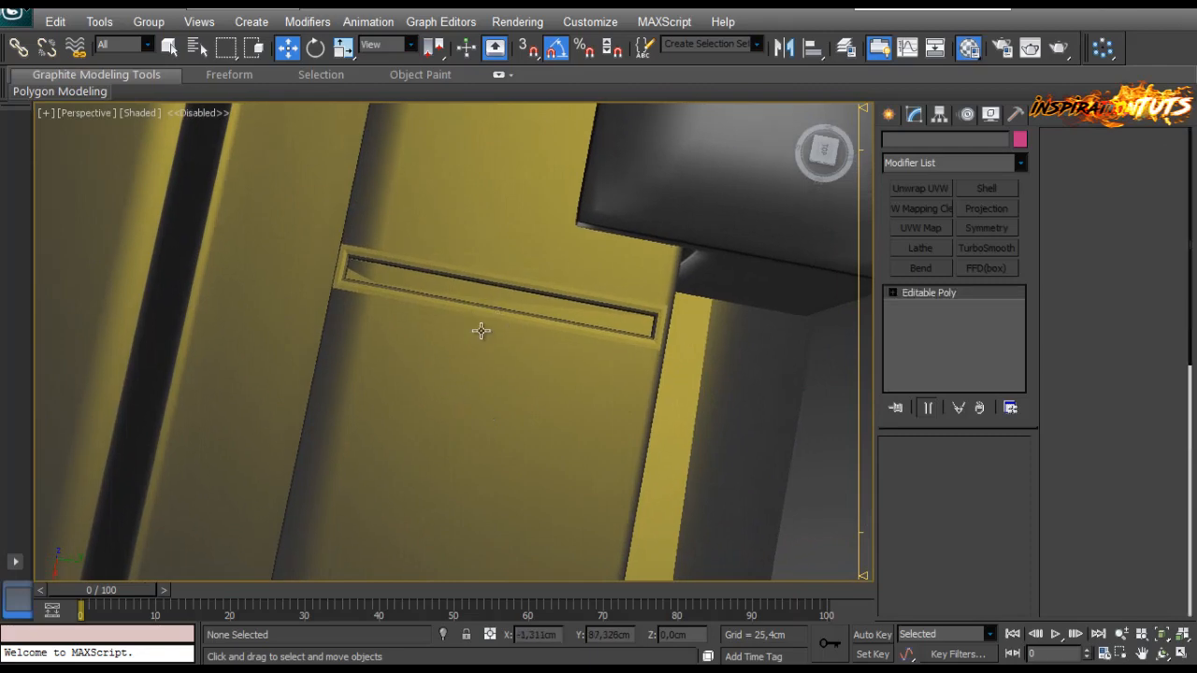
{"action": "key", "text": "1"}
{"action": "left_click", "coordinate": [335, 251]}
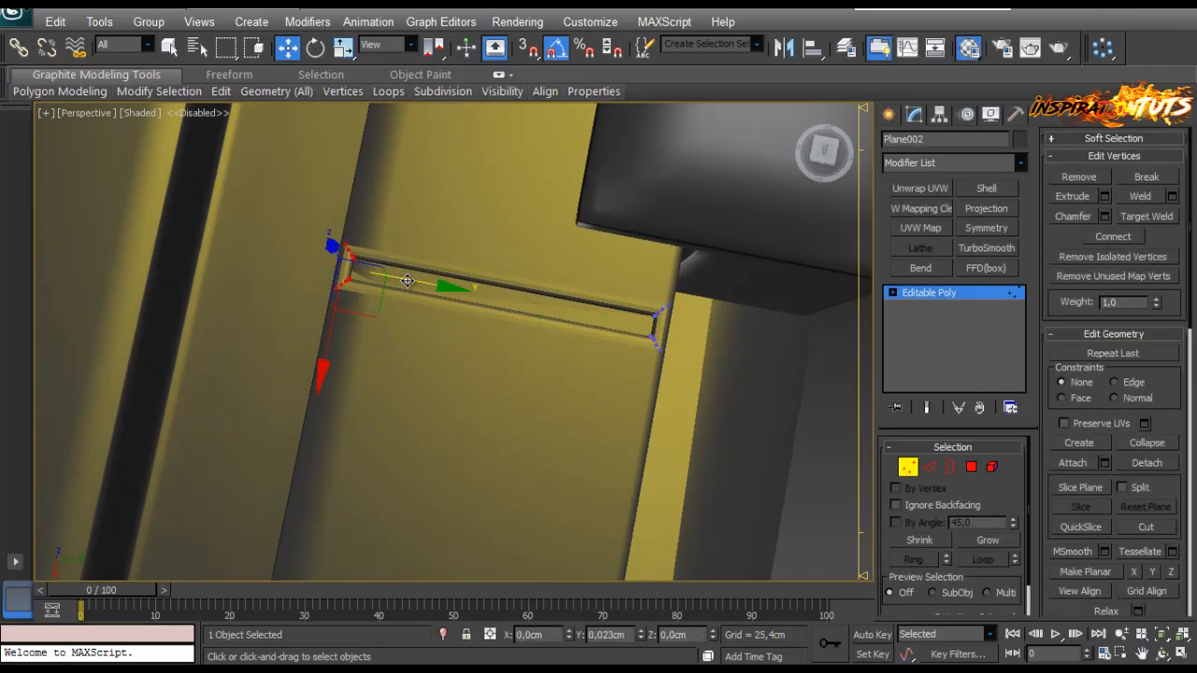
{"action": "left_click", "coordinate": [914, 467]}
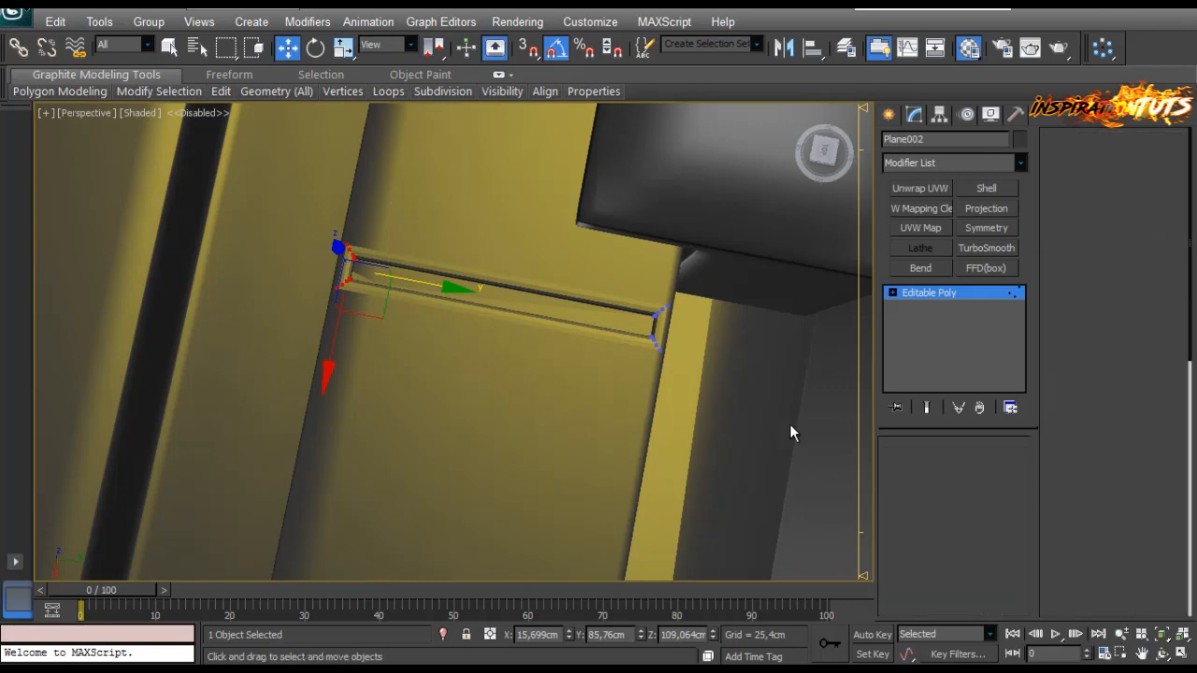
{"action": "left_click", "coordinate": [789, 430]}
Step: Examine the groove piece's ends against the rail's edges from above and up close, with and without edges displayed
{"action": "middle_click_drag", "start_coordinate": [726, 433], "coordinate": [443, 420], "text": "alt"}
{"action": "scroll", "coordinate": [452, 385], "scroll_direction": "down", "scroll_amount": 2}
{"action": "scroll", "coordinate": [452, 386], "scroll_direction": "up", "scroll_amount": 4}
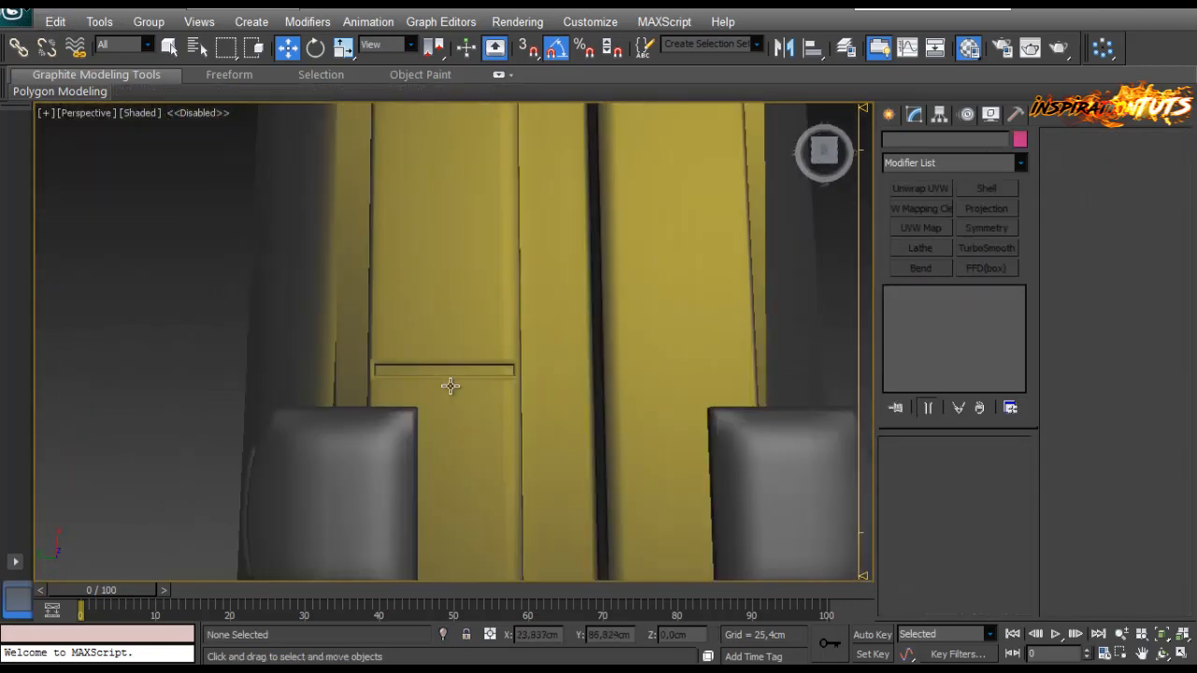
{"action": "left_click", "coordinate": [489, 382]}
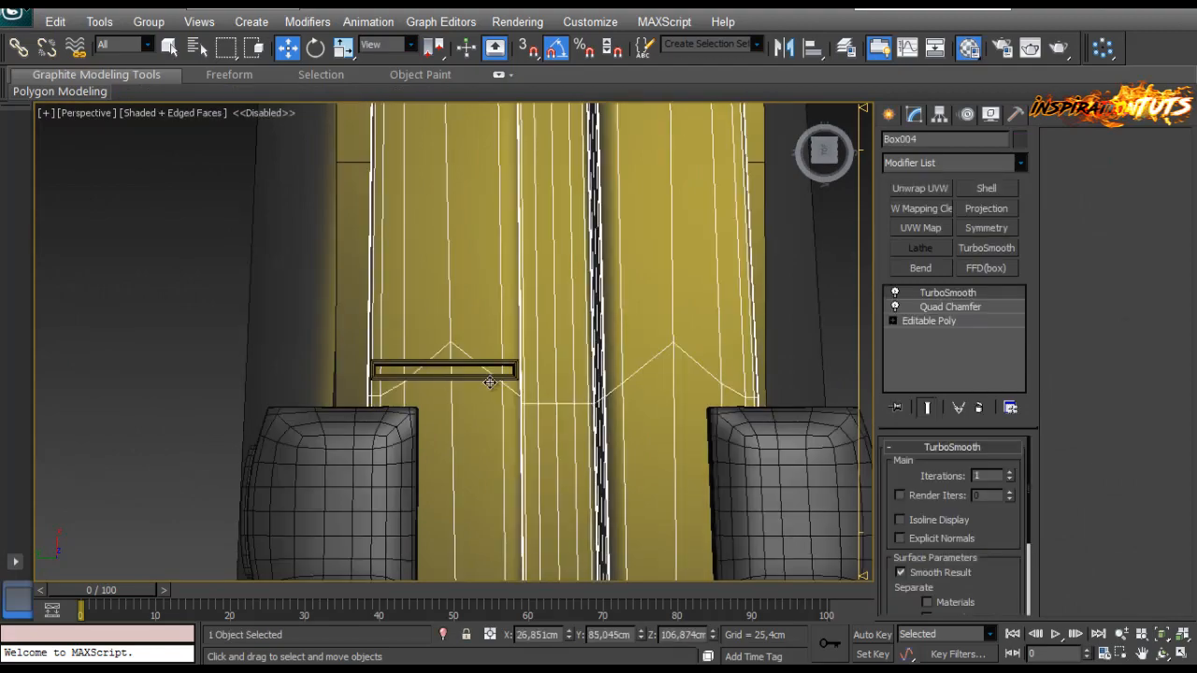
{"action": "left_click", "coordinate": [513, 377]}
{"action": "middle_click_drag", "start_coordinate": [514, 377], "coordinate": [419, 384], "text": "alt"}
{"action": "left_click_drag", "start_coordinate": [386, 385], "coordinate": [383, 381]}
{"action": "middle_click_drag", "start_coordinate": [383, 381], "coordinate": [425, 462], "text": "alt"}
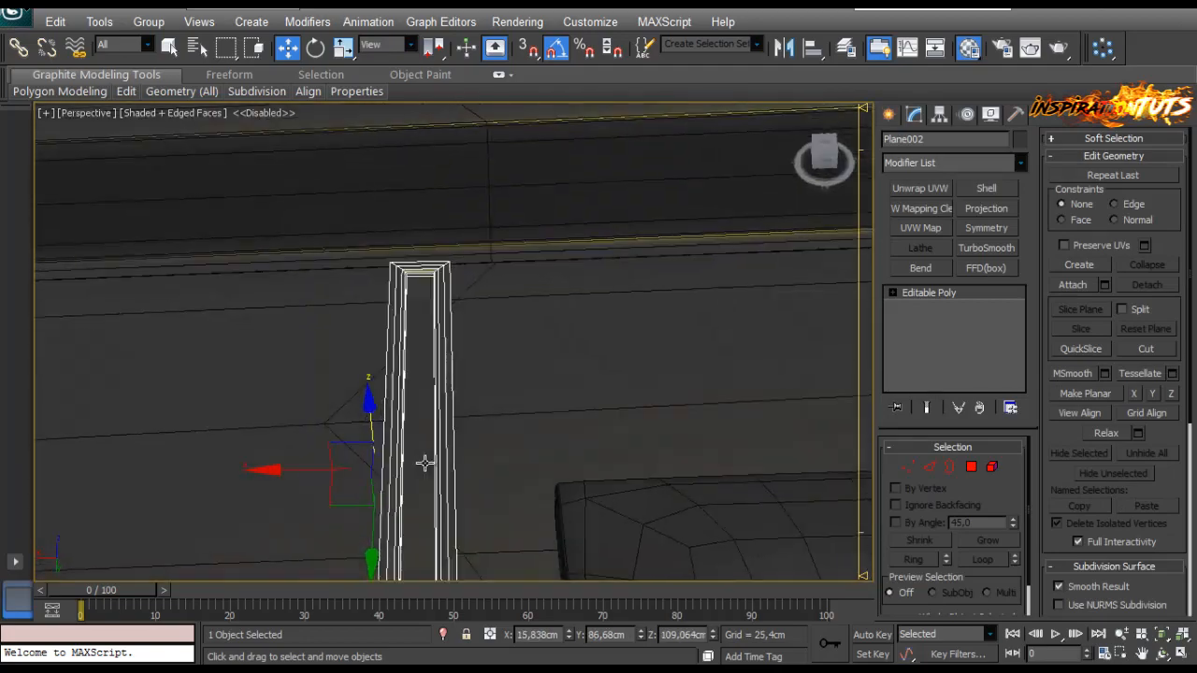
{"action": "scroll", "coordinate": [424, 462], "scroll_direction": "down", "scroll_amount": 5}
{"action": "left_click", "coordinate": [403, 187]}
{"action": "mouse_move", "coordinate": [403, 187]}
{"action": "middle_mouse_down", "text": "alt"}
{"action": "mouse_move", "coordinate": [446, 202]}
{"action": "mouse_move", "coordinate": [548, 315]}
{"action": "mouse_move", "coordinate": [333, 318]}
{"action": "mouse_move", "coordinate": [371, 349]}
{"action": "mouse_move", "coordinate": [492, 283]}
{"action": "mouse_move", "coordinate": [546, 277]}
{"action": "middle_mouse_up", "text": "alt"}
{"action": "key", "text": "F4"}
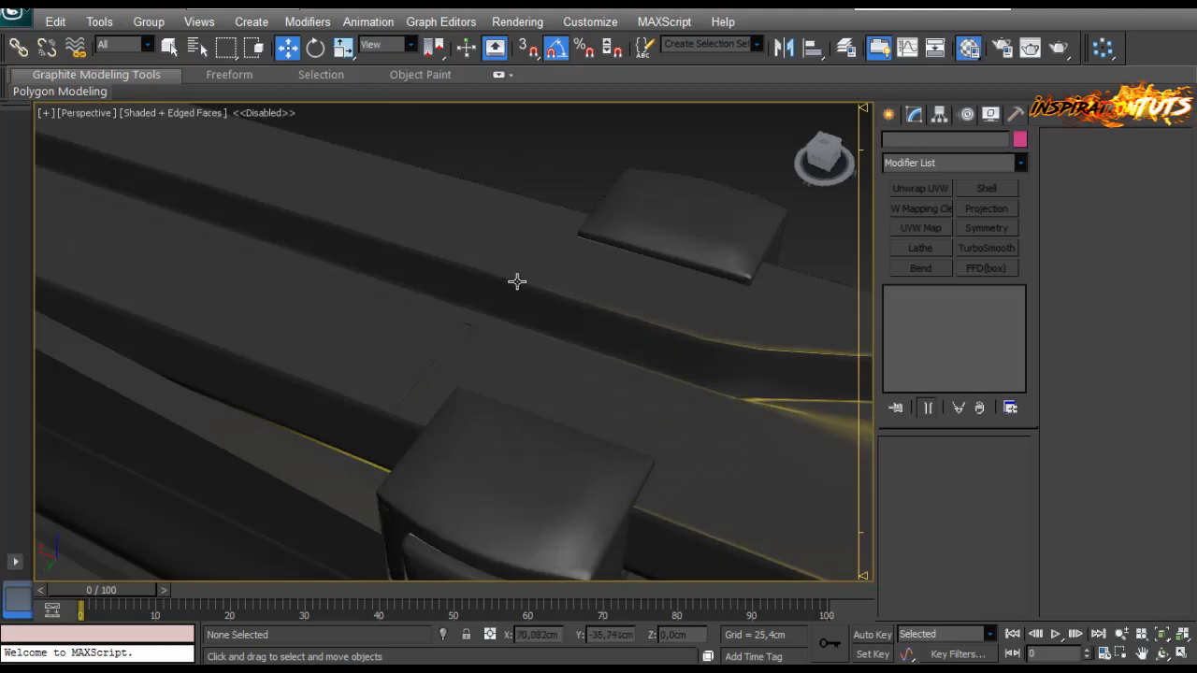
Step: Select the groove piece and slide it along X to about 14,448 cm, beside the sight's slider block
{"action": "left_click", "coordinate": [429, 383]}
{"action": "middle_click_drag", "start_coordinate": [433, 377], "coordinate": [449, 356], "text": "alt"}
{"action": "scroll", "coordinate": [501, 297], "scroll_direction": "up", "scroll_amount": 2}
{"action": "scroll", "coordinate": [459, 358], "scroll_direction": "down", "scroll_amount": 5}
{"action": "middle_click_drag", "start_coordinate": [518, 379], "coordinate": [401, 355], "text": "alt"}
{"action": "left_click_drag", "start_coordinate": [401, 354], "coordinate": [633, 350]}
Step: Adjust the groove piece's height along Z to about 109,104 cm so that it rests on the rail at its new location
{"action": "middle_click_drag", "start_coordinate": [633, 350], "coordinate": [632, 282], "text": "alt"}
{"action": "left_click_drag", "start_coordinate": [632, 283], "coordinate": [622, 275]}
{"action": "middle_click_drag", "start_coordinate": [622, 292], "coordinate": [400, 298]}
{"action": "scroll", "coordinate": [601, 286], "scroll_direction": "up", "scroll_amount": 2}
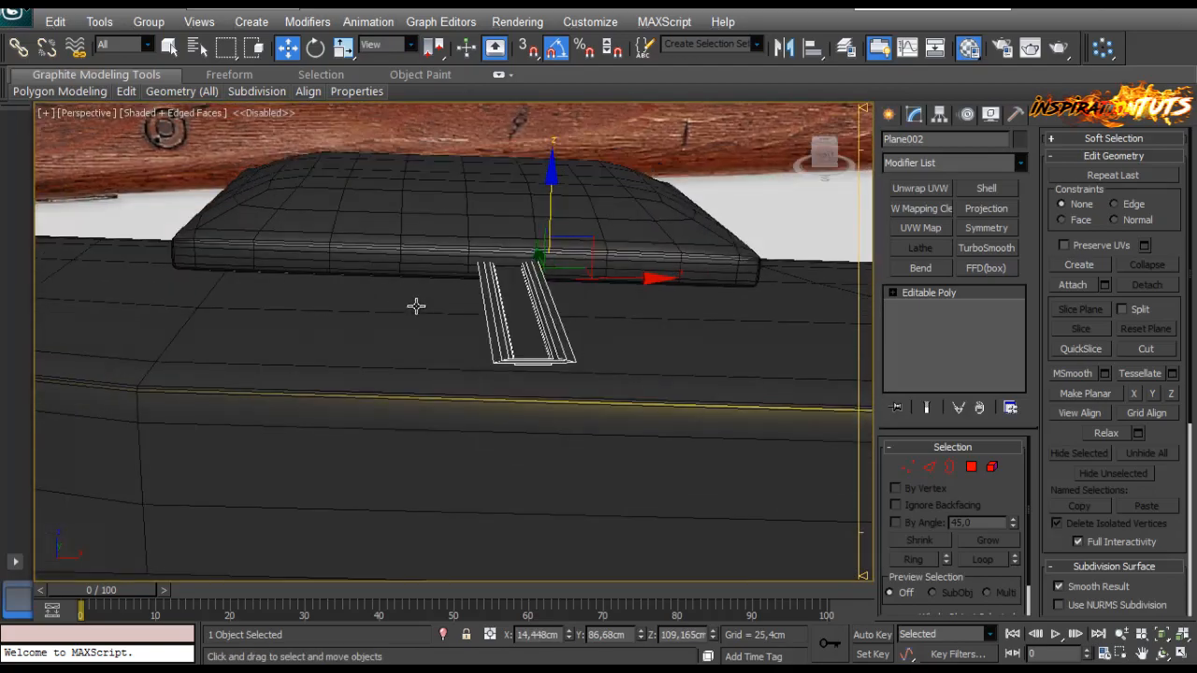
{"action": "left_click_drag", "start_coordinate": [548, 213], "coordinate": [547, 229]}
{"action": "middle_click_drag", "start_coordinate": [567, 265], "coordinate": [329, 308], "text": "alt"}
{"action": "scroll", "coordinate": [571, 312], "scroll_direction": "down", "scroll_amount": 6}
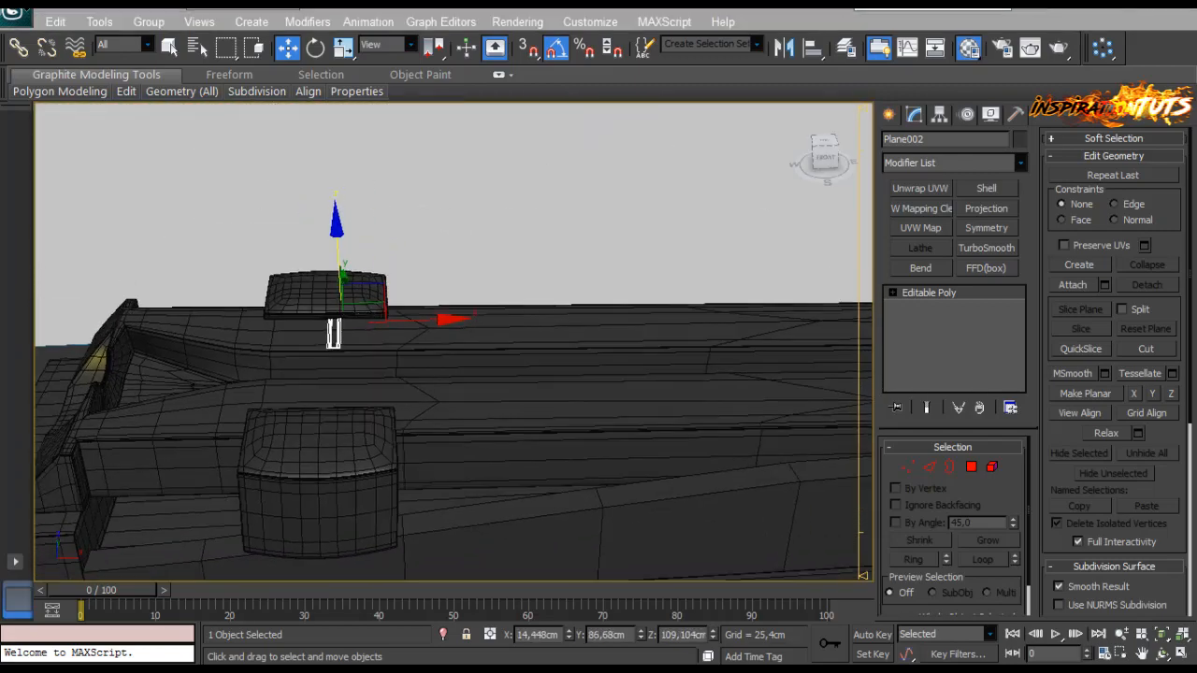
Step: Draw a straight two-point line spline along the rail's surface from the groove piece to near the hinge end of the sight bar
{"action": "left_click", "coordinate": [885, 112]}
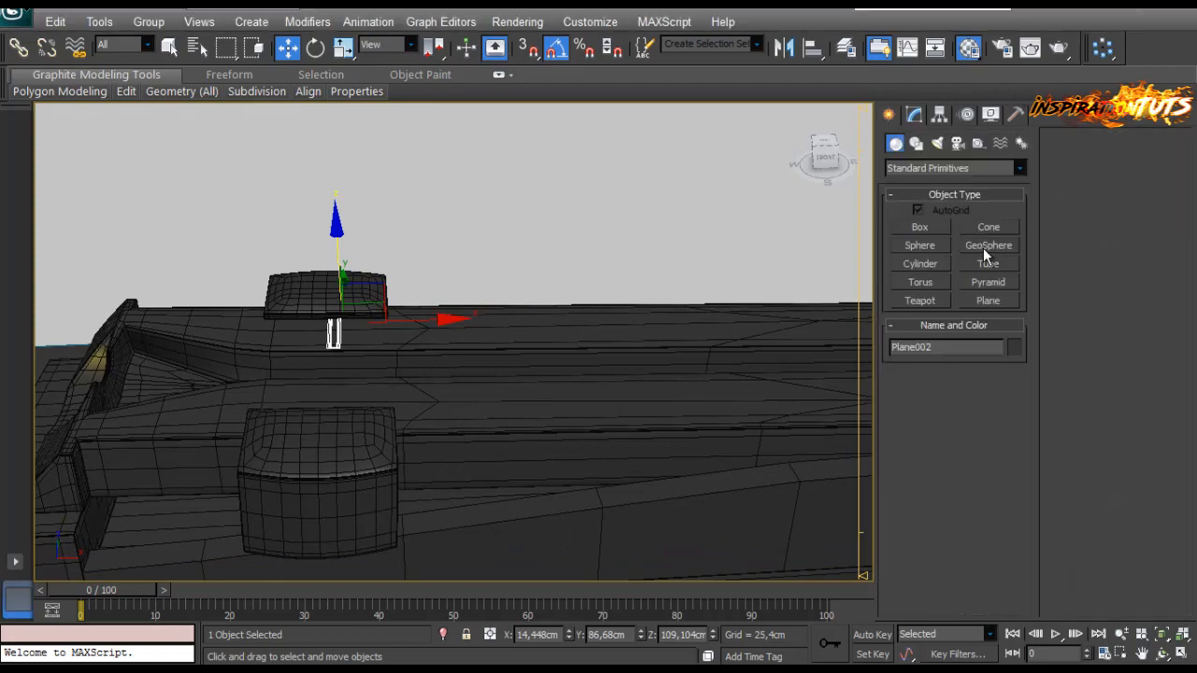
{"action": "left_click", "coordinate": [916, 143]}
{"action": "left_click", "coordinate": [922, 241]}
{"action": "middle_click_drag", "start_coordinate": [598, 324], "coordinate": [516, 375], "text": "alt"}
{"action": "middle_click_drag", "start_coordinate": [516, 374], "coordinate": [374, 375]}
{"action": "scroll", "coordinate": [326, 367], "scroll_direction": "down", "scroll_amount": 2}
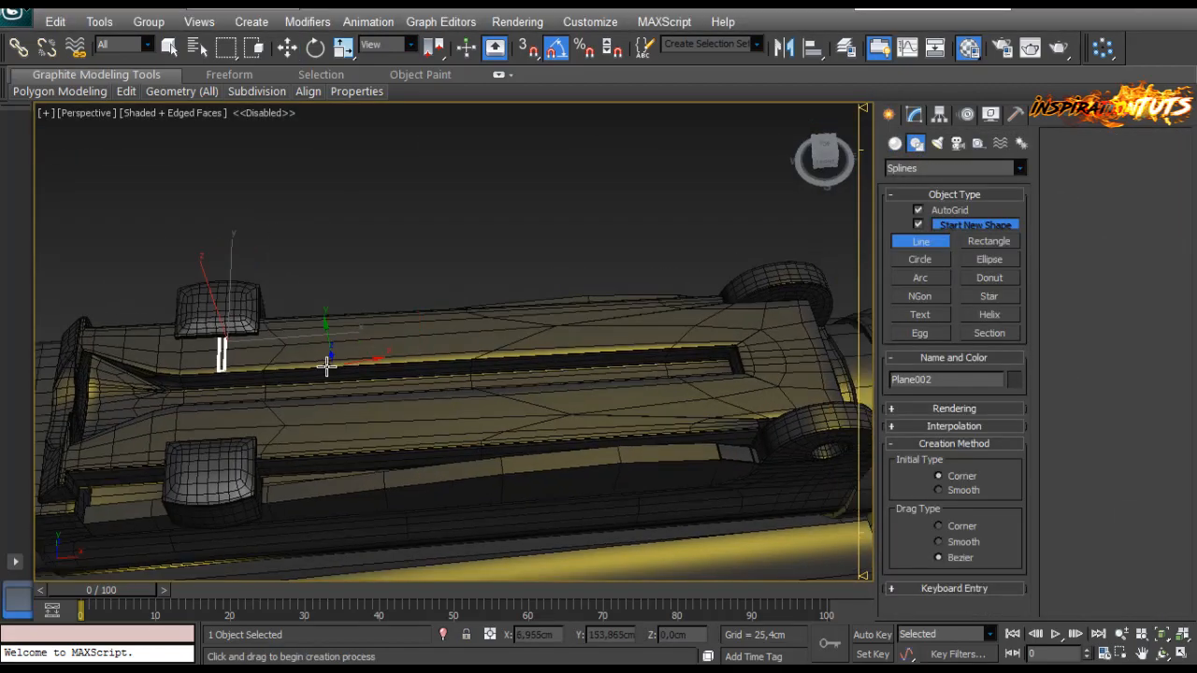
{"action": "left_click", "coordinate": [226, 346]}
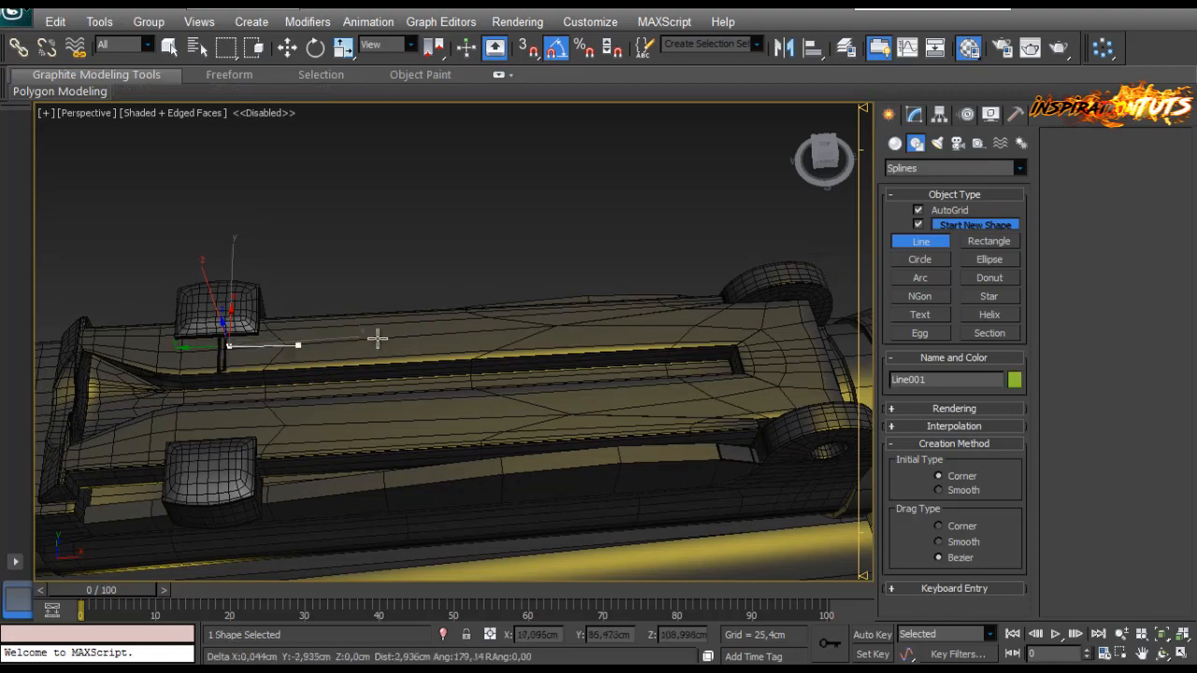
{"action": "left_click", "coordinate": [717, 320]}
{"action": "middle_click_drag", "start_coordinate": [548, 235], "coordinate": [500, 251], "text": "alt"}
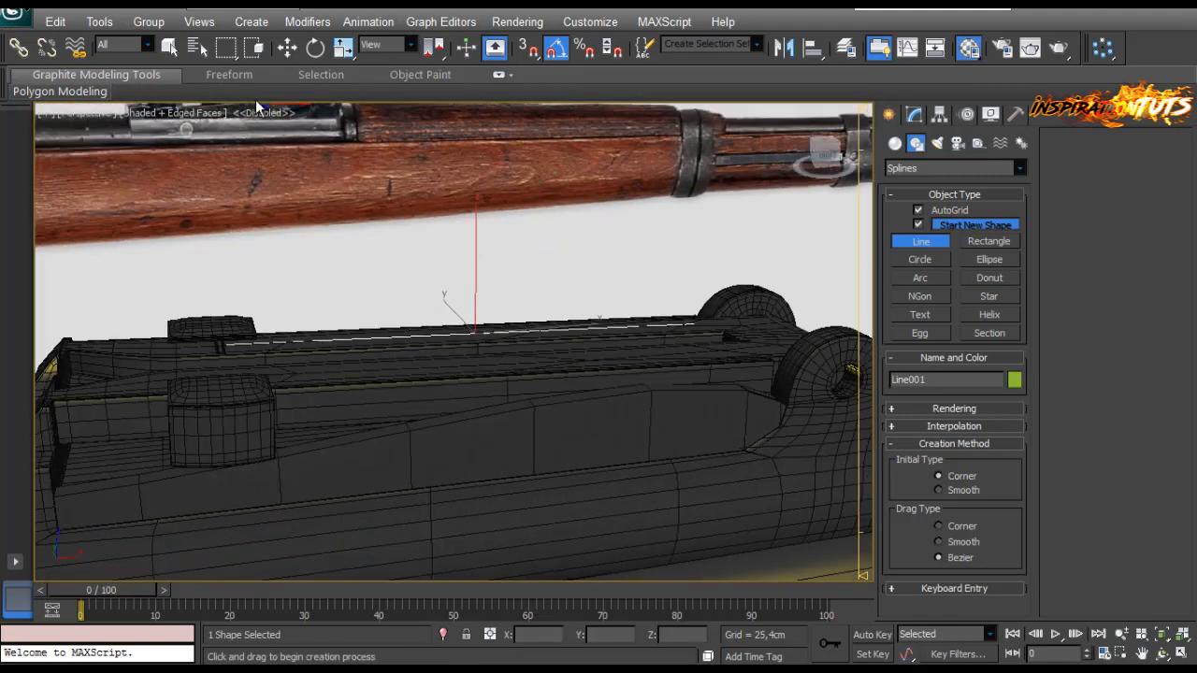
{"action": "left_click", "coordinate": [287, 48]}
{"action": "scroll", "coordinate": [331, 310], "scroll_direction": "up", "scroll_amount": 2}
{"action": "middle_click_drag", "start_coordinate": [278, 142], "coordinate": [471, 273], "text": "alt"}
{"action": "scroll", "coordinate": [457, 259], "scroll_direction": "up", "scroll_amount": 2}
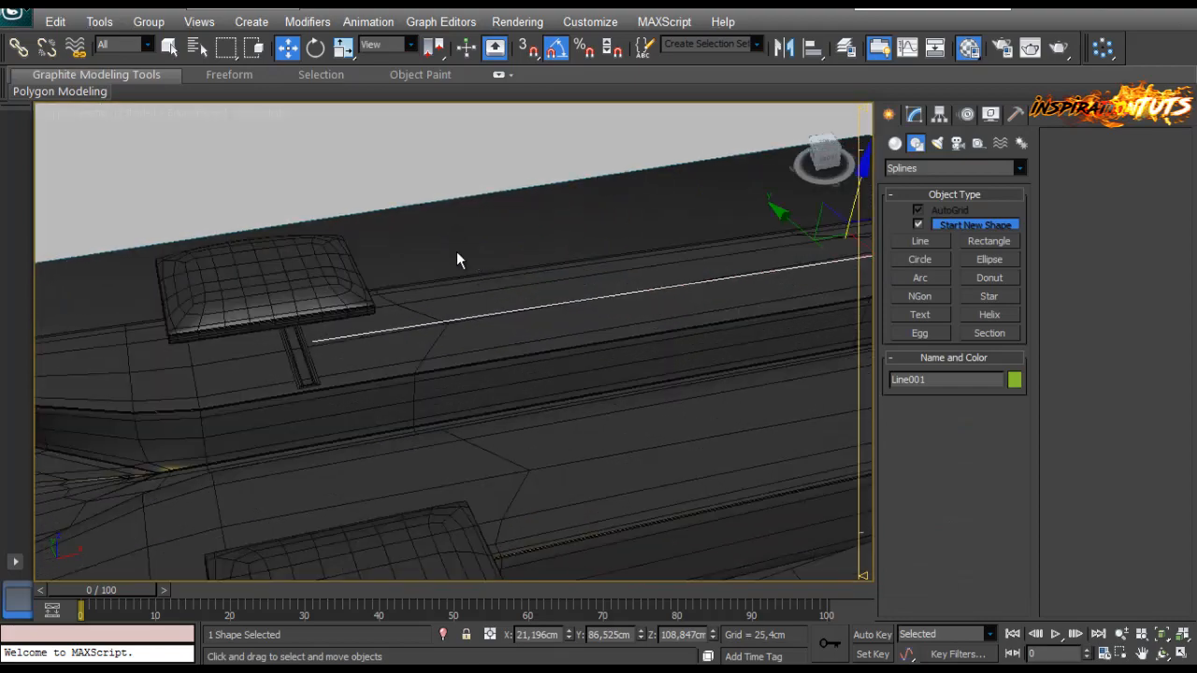
Step: Distribute 10 instances of the groove piece along the line with the Spacing Tool, divided evenly with objects at the ends and spaced by centers
{"action": "left_click", "coordinate": [457, 259]}
{"action": "left_click", "coordinate": [370, 331]}
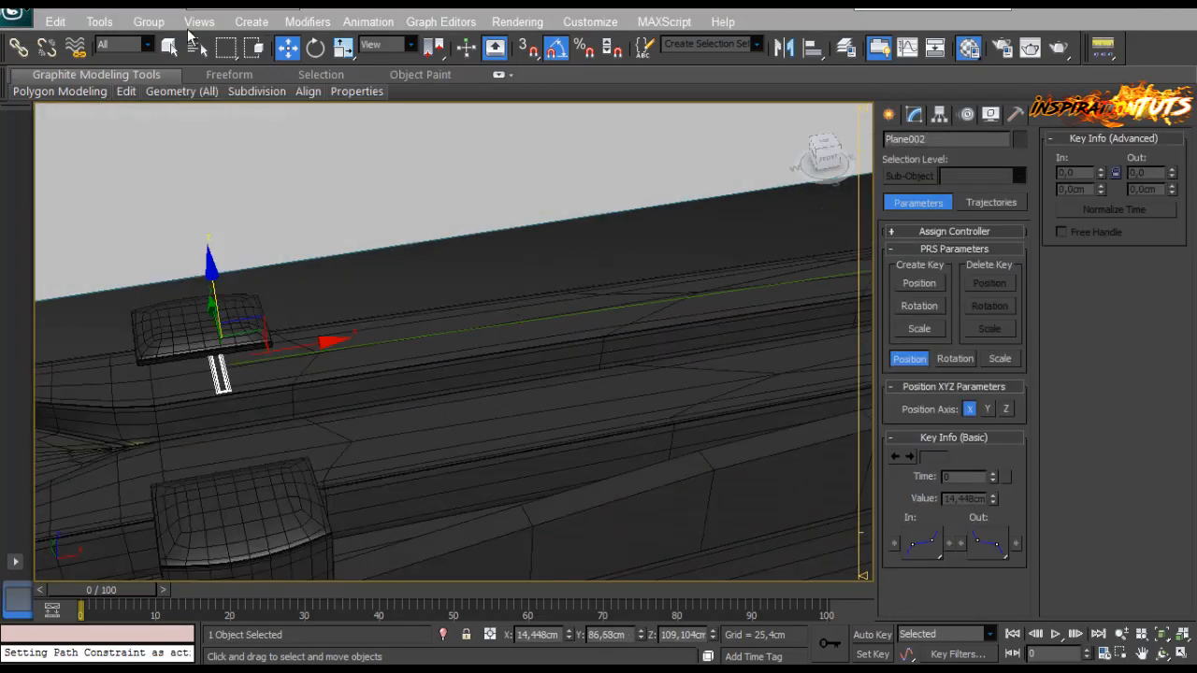
{"action": "left_click", "coordinate": [100, 21]}
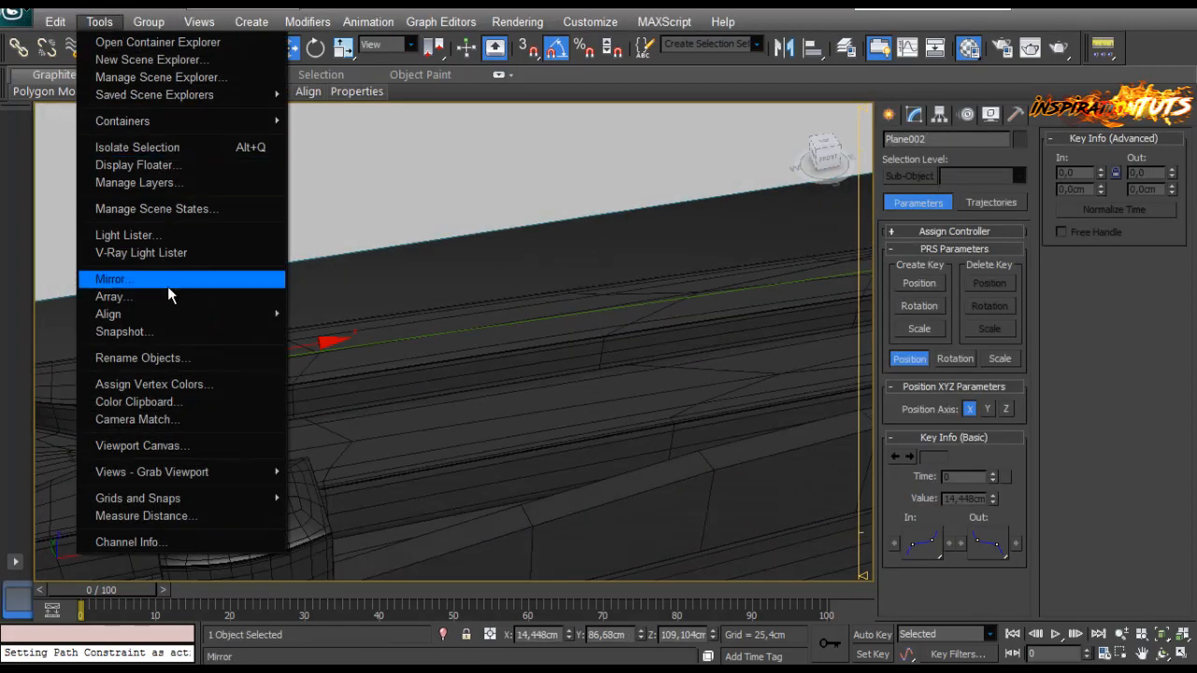
{"action": "mouse_move", "coordinate": [171, 314]}
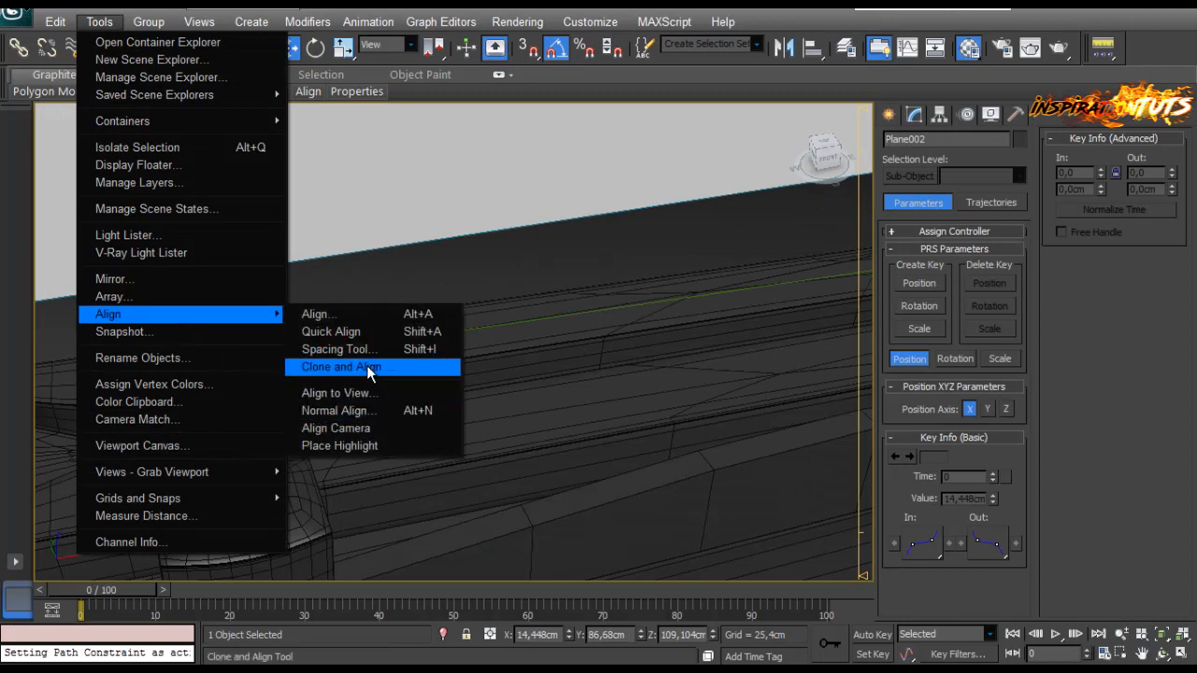
{"action": "left_click", "coordinate": [337, 349]}
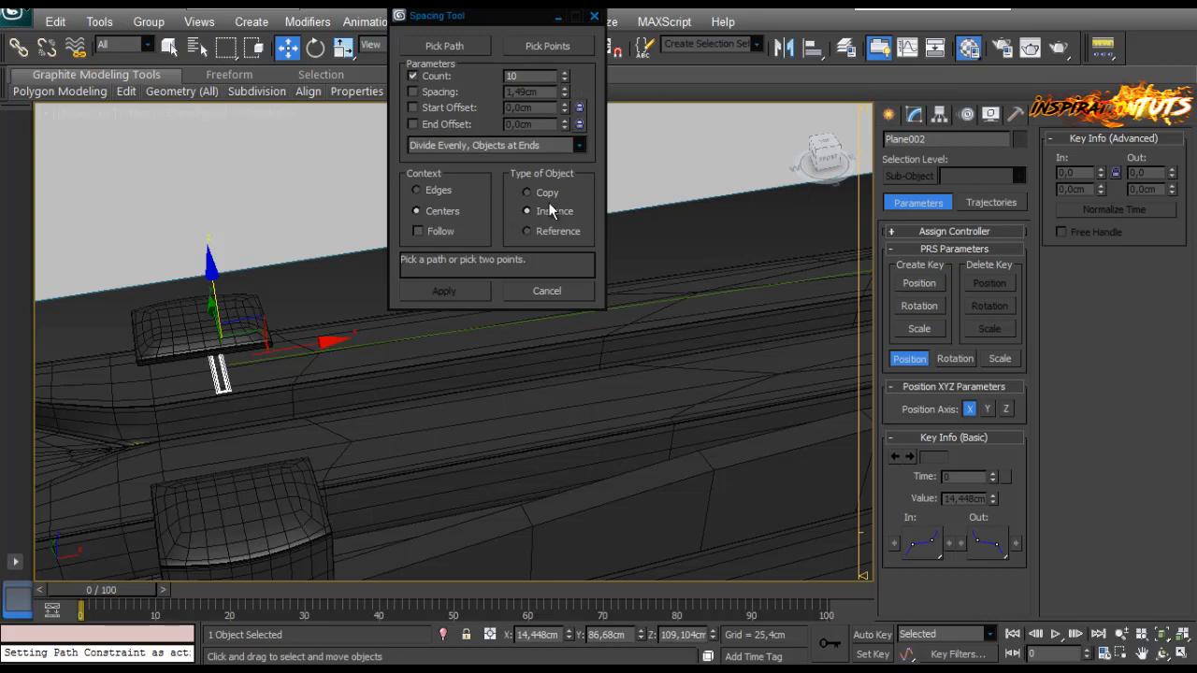
{"action": "left_click", "coordinate": [447, 45]}
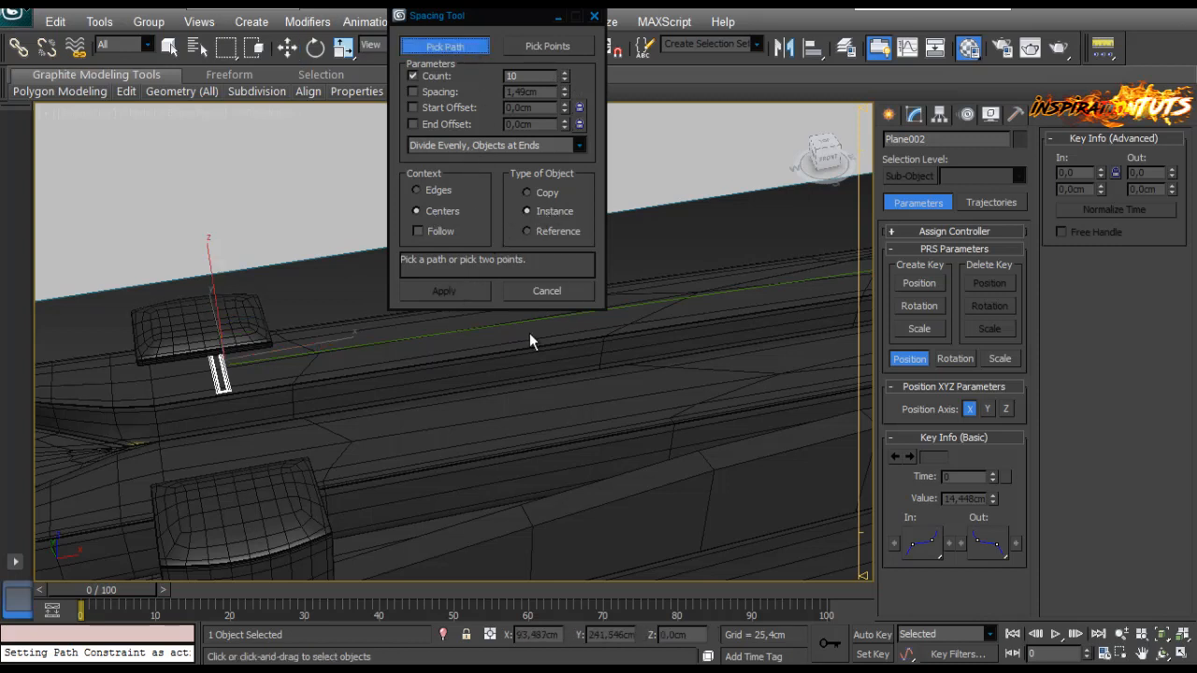
{"action": "left_click", "coordinate": [500, 324]}
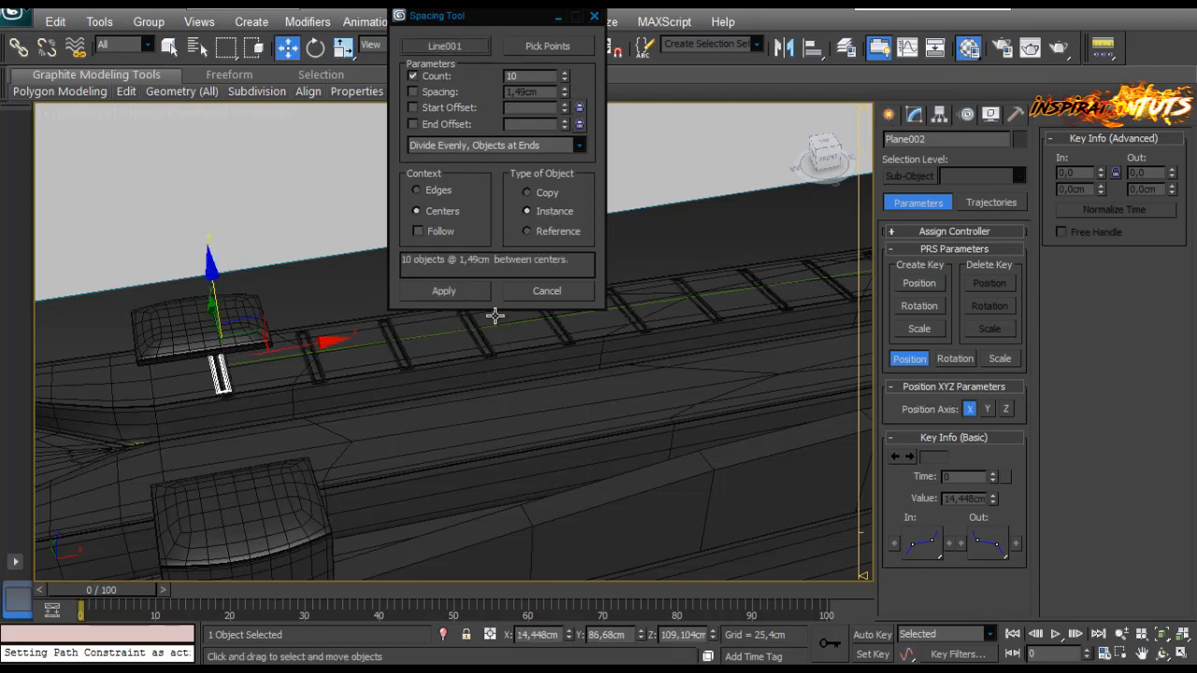
{"action": "left_click", "coordinate": [546, 291]}
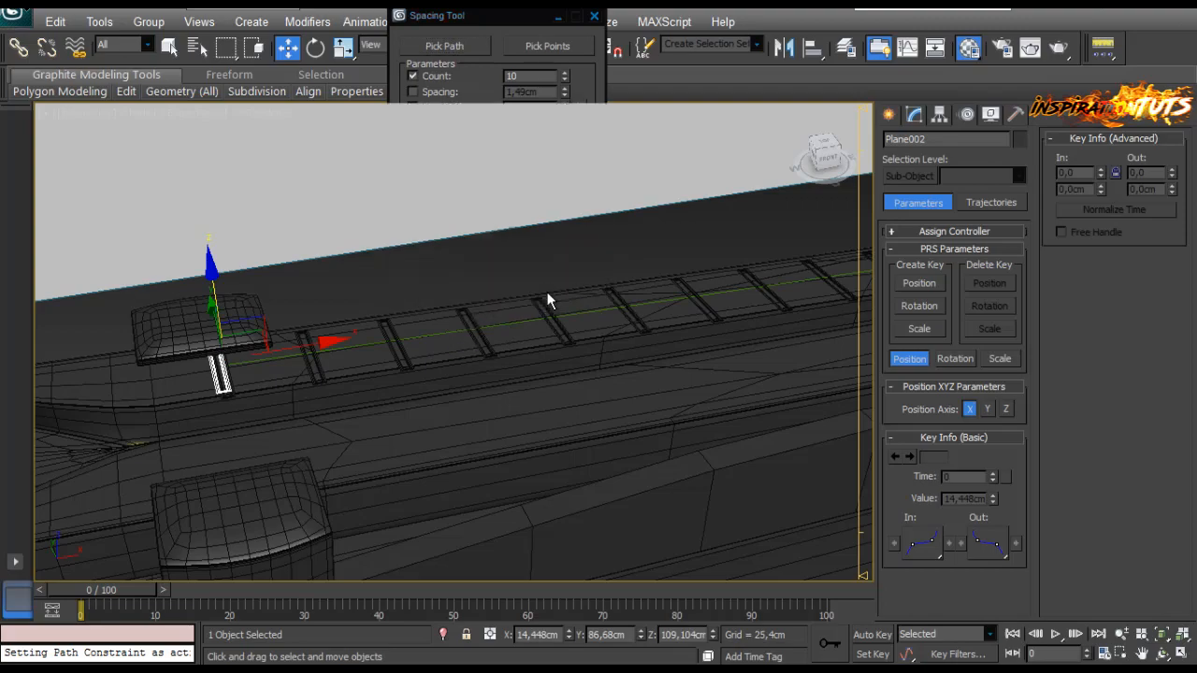
Step: Check the spacing and alignment of the groove instances along the rail from the top view, in wireframe and shaded display
{"action": "middle_click_drag", "start_coordinate": [547, 291], "coordinate": [379, 420], "text": "alt"}
{"action": "key", "text": "t"}
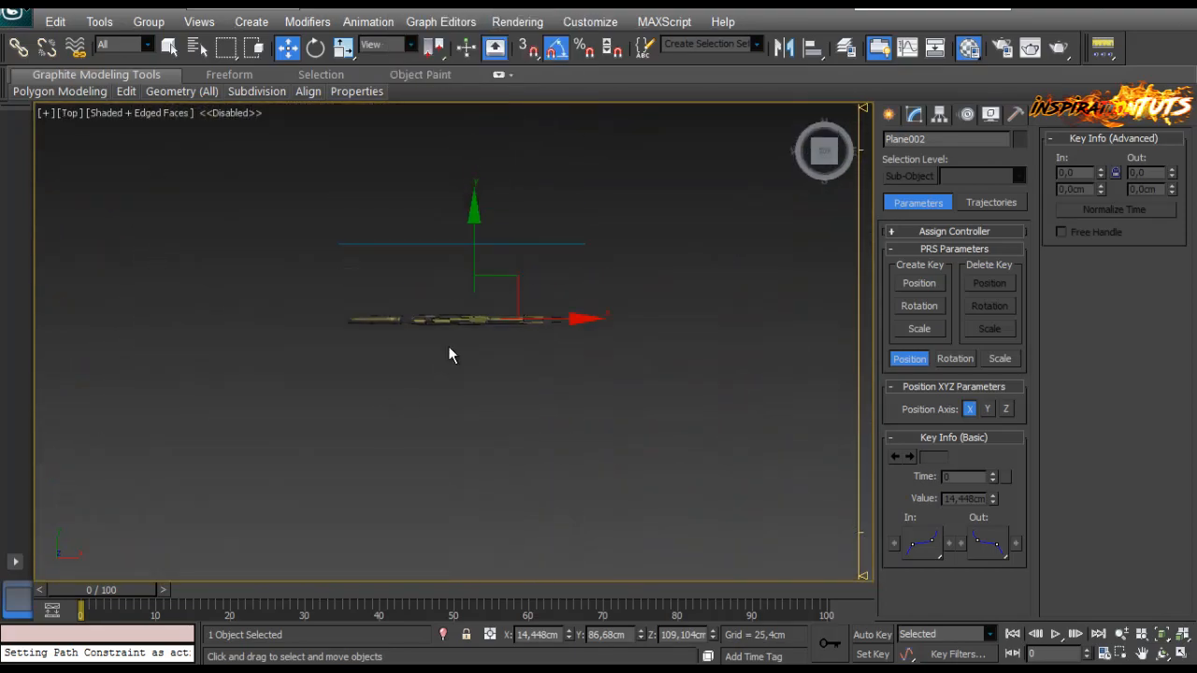
{"action": "scroll", "coordinate": [470, 315], "scroll_direction": "up", "scroll_amount": 10}
{"action": "scroll", "coordinate": [501, 378], "scroll_direction": "down", "scroll_amount": 2}
{"action": "middle_click_drag", "start_coordinate": [501, 379], "coordinate": [247, 281]}
{"action": "scroll", "coordinate": [473, 268], "scroll_direction": "down", "scroll_amount": 3}
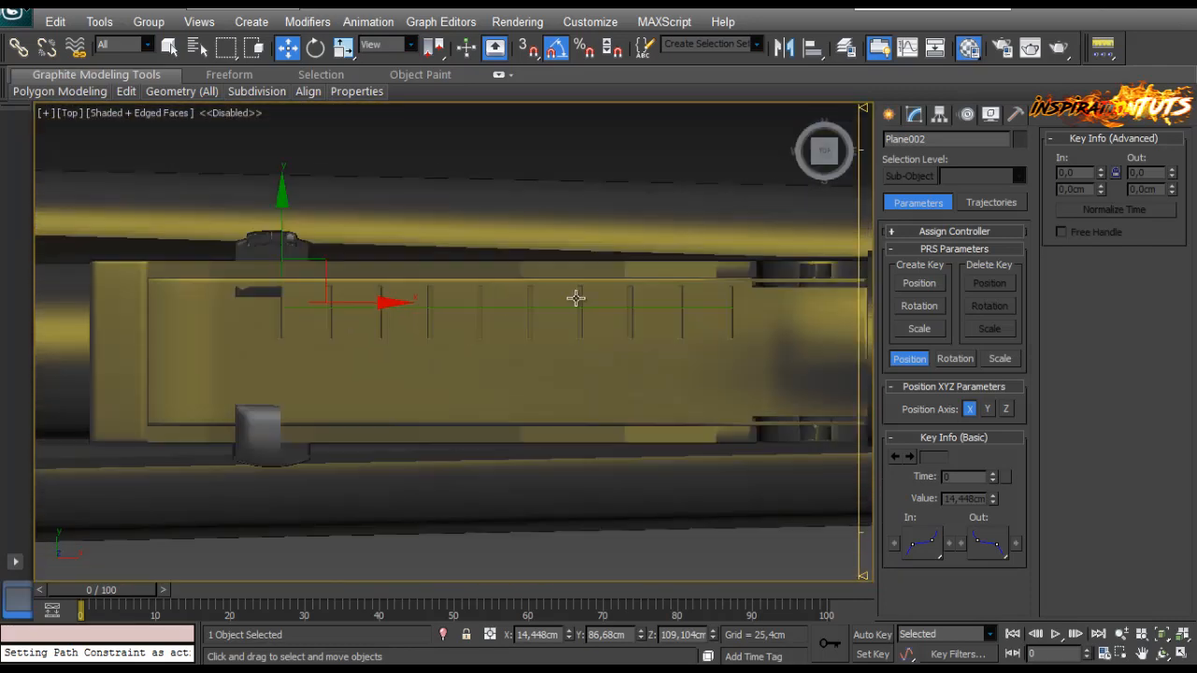
{"action": "scroll", "coordinate": [475, 306], "scroll_direction": "up", "scroll_amount": 2}
{"action": "middle_click_drag", "start_coordinate": [584, 313], "coordinate": [623, 315]}
{"action": "key", "text": "F4"}
{"action": "key", "text": "F3"}
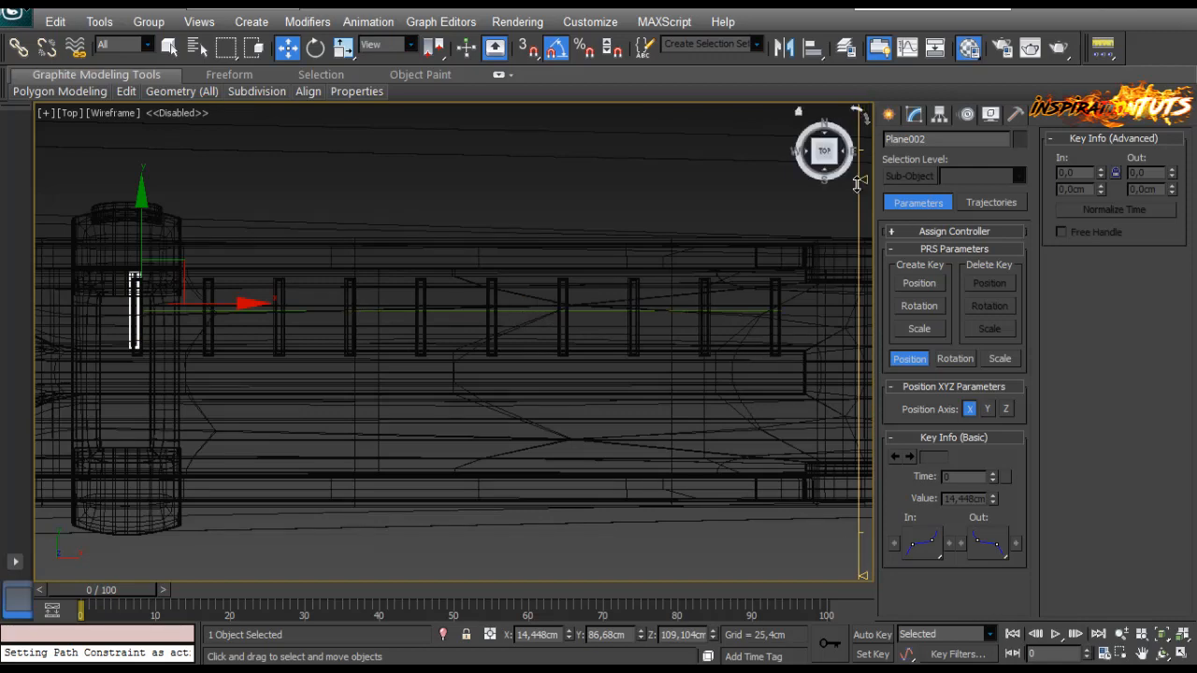
{"action": "middle_click_drag", "start_coordinate": [636, 267], "coordinate": [602, 294]}
{"action": "scroll", "coordinate": [590, 286], "scroll_direction": "down", "scroll_amount": 2}
{"action": "key", "text": "F3"}
{"action": "scroll", "coordinate": [559, 307], "scroll_direction": "up", "scroll_amount": 2}
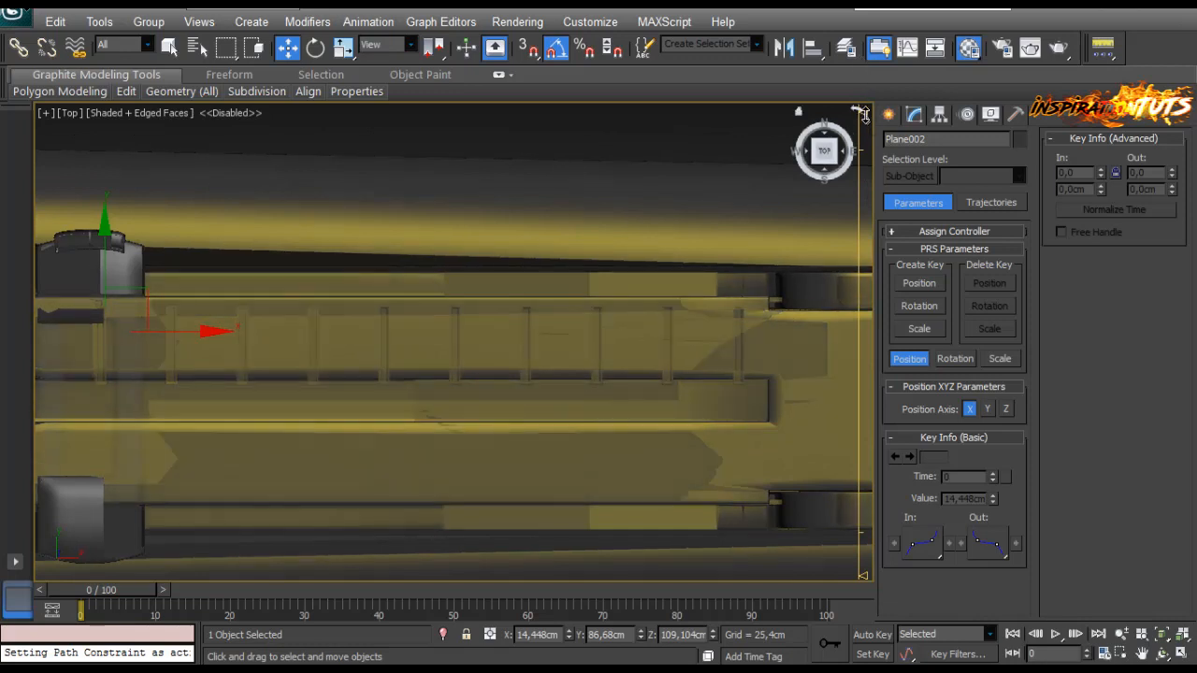
{"action": "mouse_move", "coordinate": [862, 111]}
{"action": "left_mouse_down"}
{"action": "mouse_move", "coordinate": [855, 307]}
{"action": "mouse_move", "coordinate": [868, 124]}
{"action": "left_mouse_up"}
{"action": "key", "text": "e"}
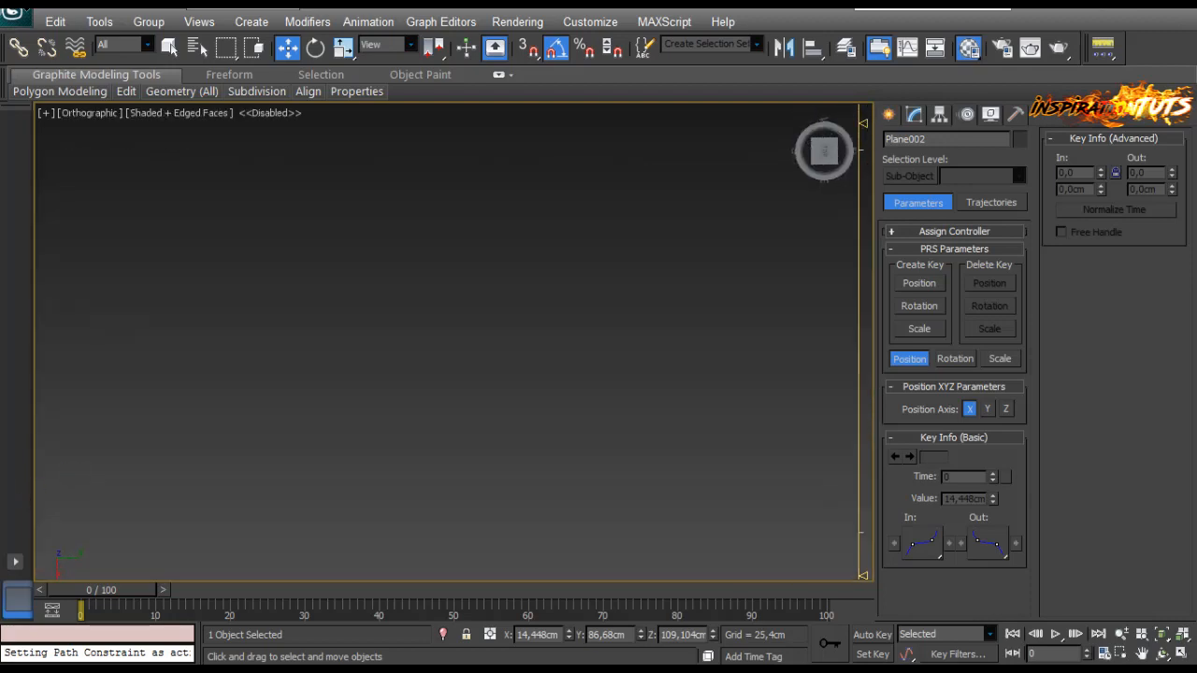
{"action": "scroll", "coordinate": [238, 364], "scroll_direction": "up", "scroll_amount": 4}
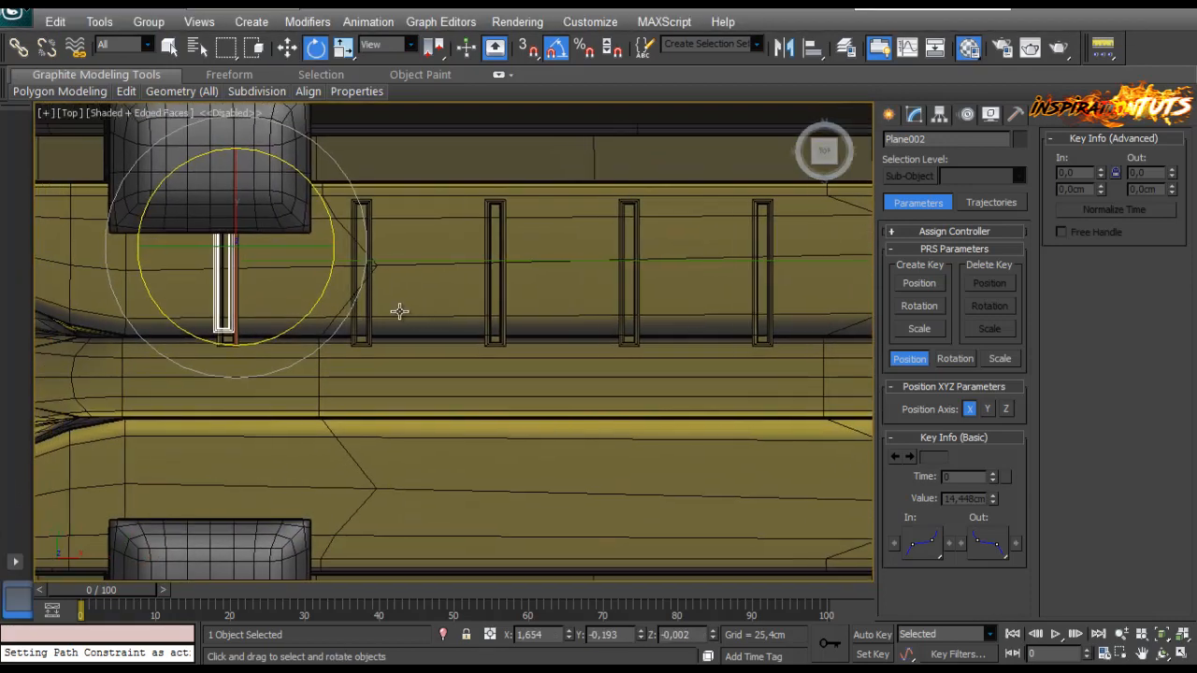
Step: Select all ten groove pieces along the rail and shift them together about 0,159 cm along Y toward the rail's outer edge
{"action": "key", "text": "w"}
{"action": "left_click", "coordinate": [356, 345], "text": "ctrl"}
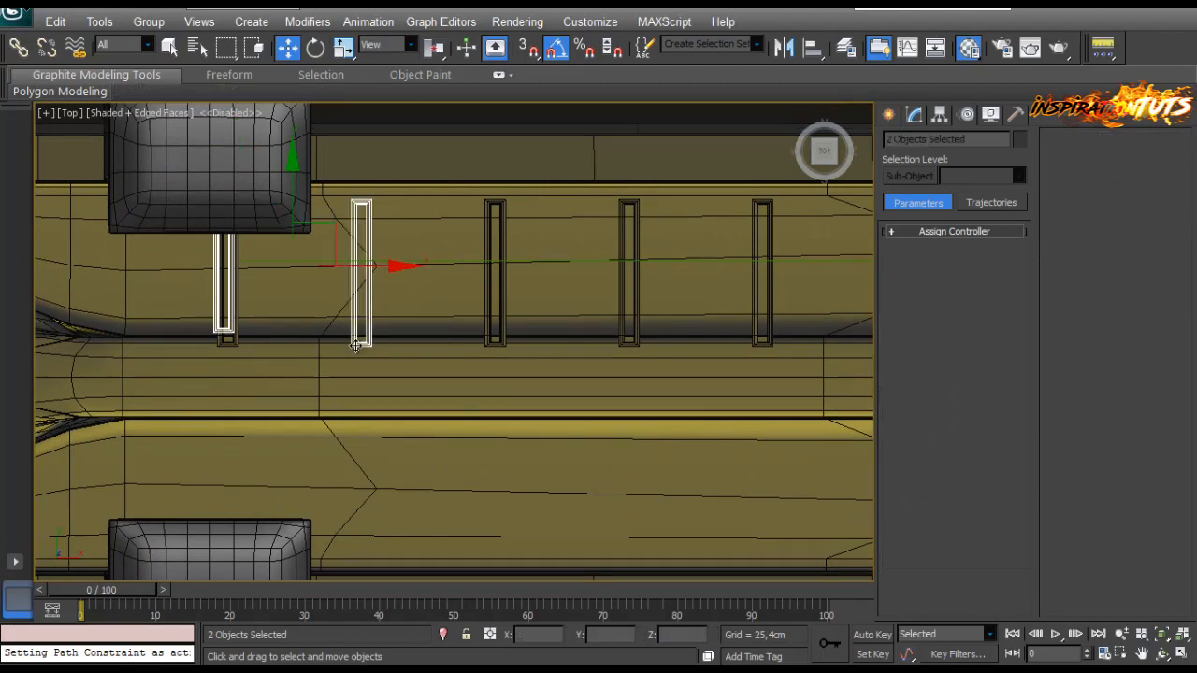
{"action": "left_click", "coordinate": [495, 341], "text": "ctrl"}
{"action": "left_click", "coordinate": [636, 346], "text": "ctrl"}
{"action": "middle_click_drag", "start_coordinate": [641, 348], "coordinate": [462, 309]}
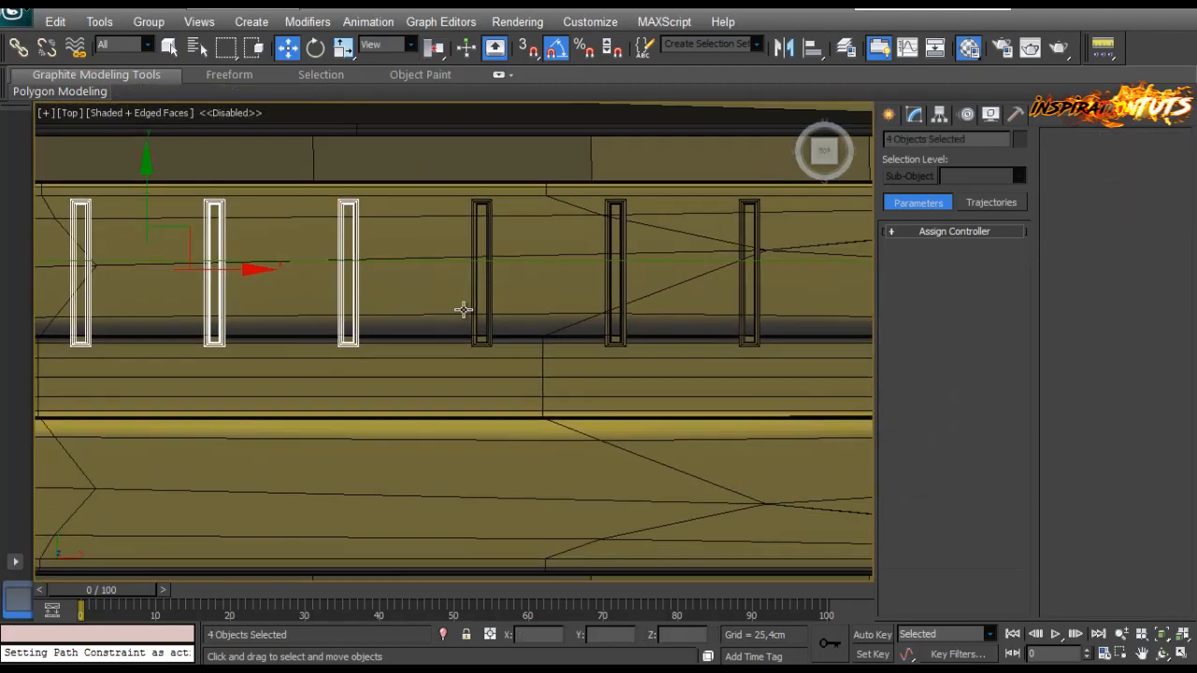
{"action": "left_click", "coordinate": [481, 340], "text": "ctrl"}
{"action": "left_click", "coordinate": [615, 344], "text": "ctrl"}
{"action": "left_click", "coordinate": [748, 344], "text": "ctrl"}
{"action": "middle_click_drag", "start_coordinate": [833, 313], "coordinate": [275, 302]}
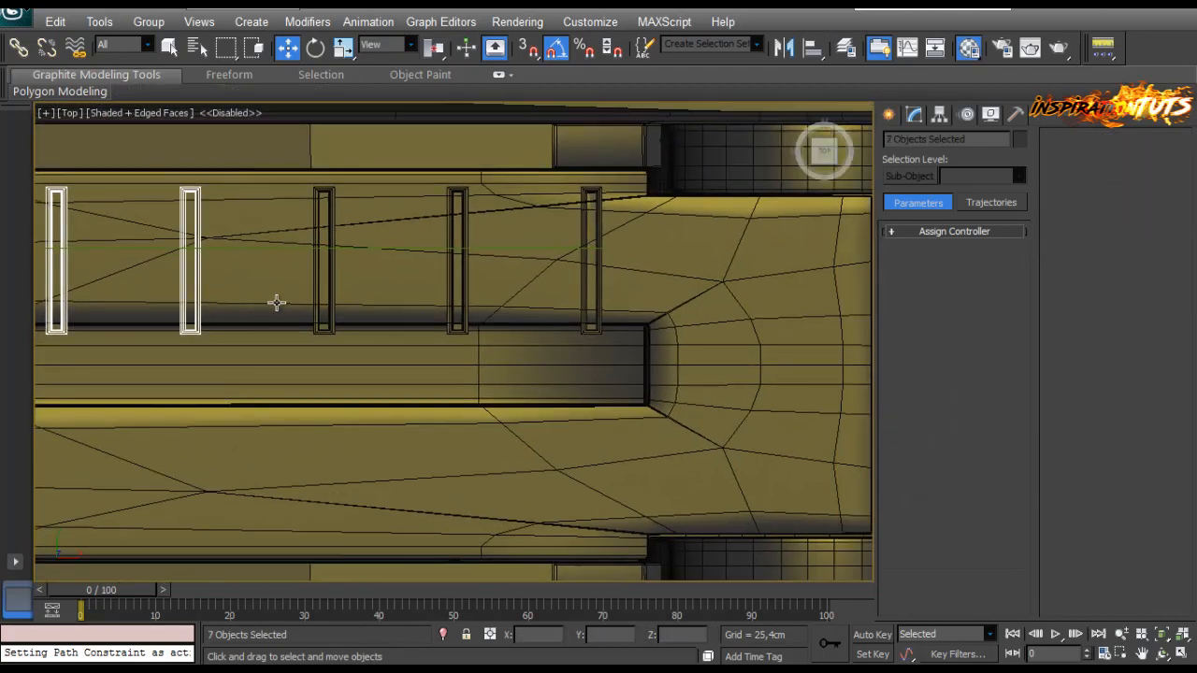
{"action": "left_click", "coordinate": [318, 331], "text": "ctrl"}
{"action": "left_click", "coordinate": [458, 328], "text": "ctrl"}
{"action": "left_click", "coordinate": [591, 327], "text": "ctrl"}
{"action": "middle_click_drag", "start_coordinate": [519, 309], "coordinate": [630, 371]}
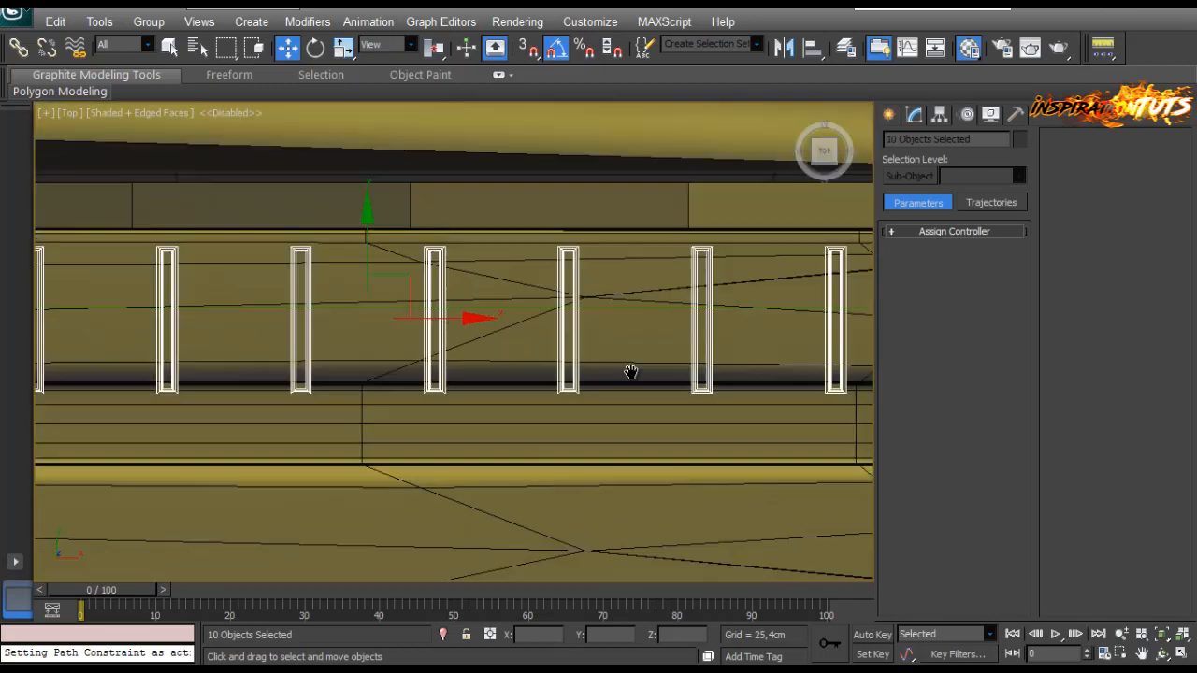
{"action": "scroll", "coordinate": [571, 280], "scroll_direction": "up", "scroll_amount": 2}
{"action": "left_click_drag", "start_coordinate": [466, 262], "coordinate": [451, 241]}
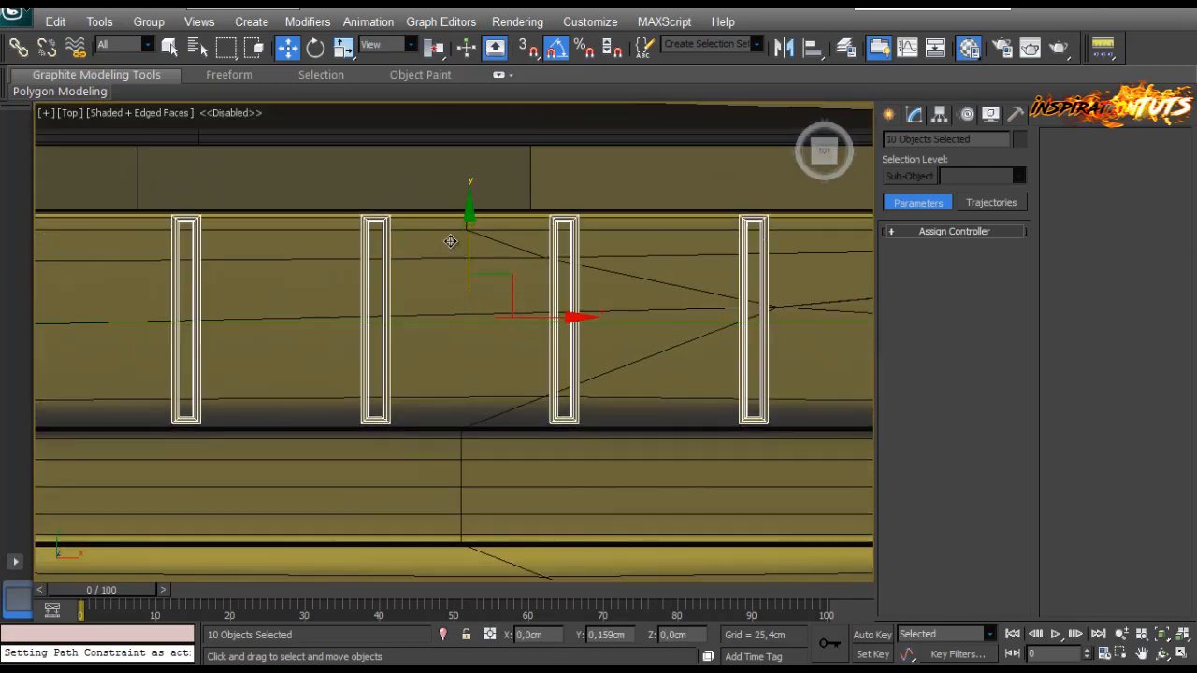
Step: Fine-tune the ten groove pieces' position by about 0,007 cm along Y, viewing them shaded without edges
{"action": "key", "text": "F4"}
{"action": "scroll", "coordinate": [460, 248], "scroll_direction": "up", "scroll_amount": 4}
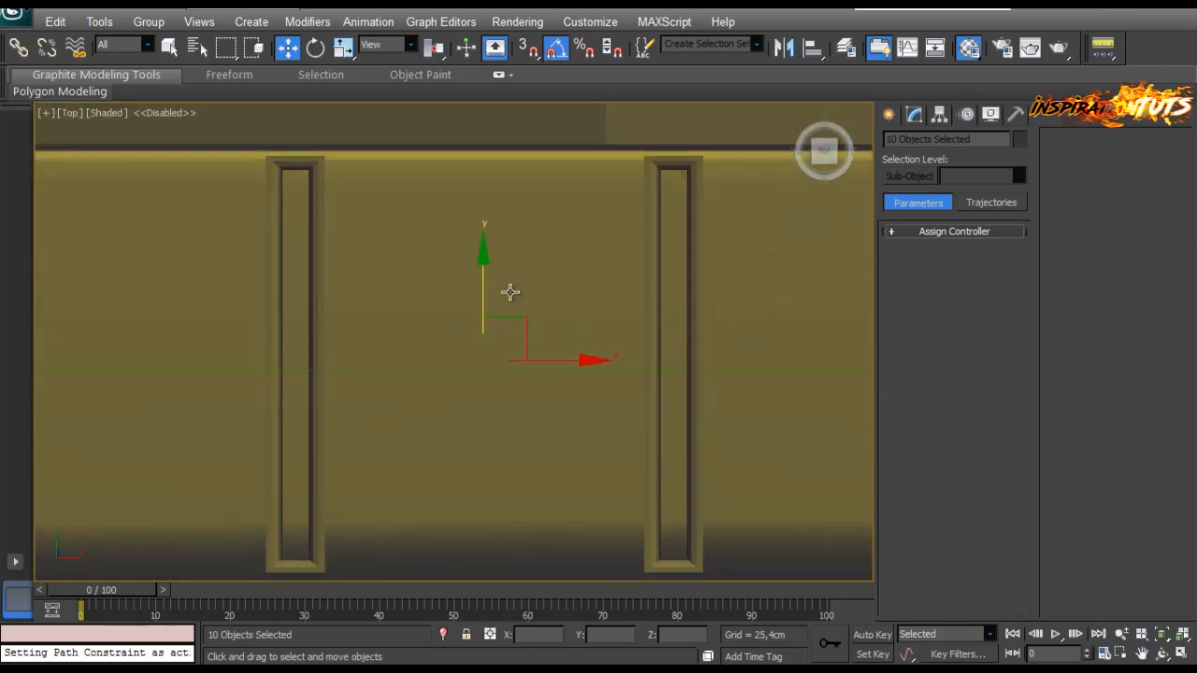
{"action": "left_click_drag", "start_coordinate": [484, 286], "coordinate": [478, 284]}
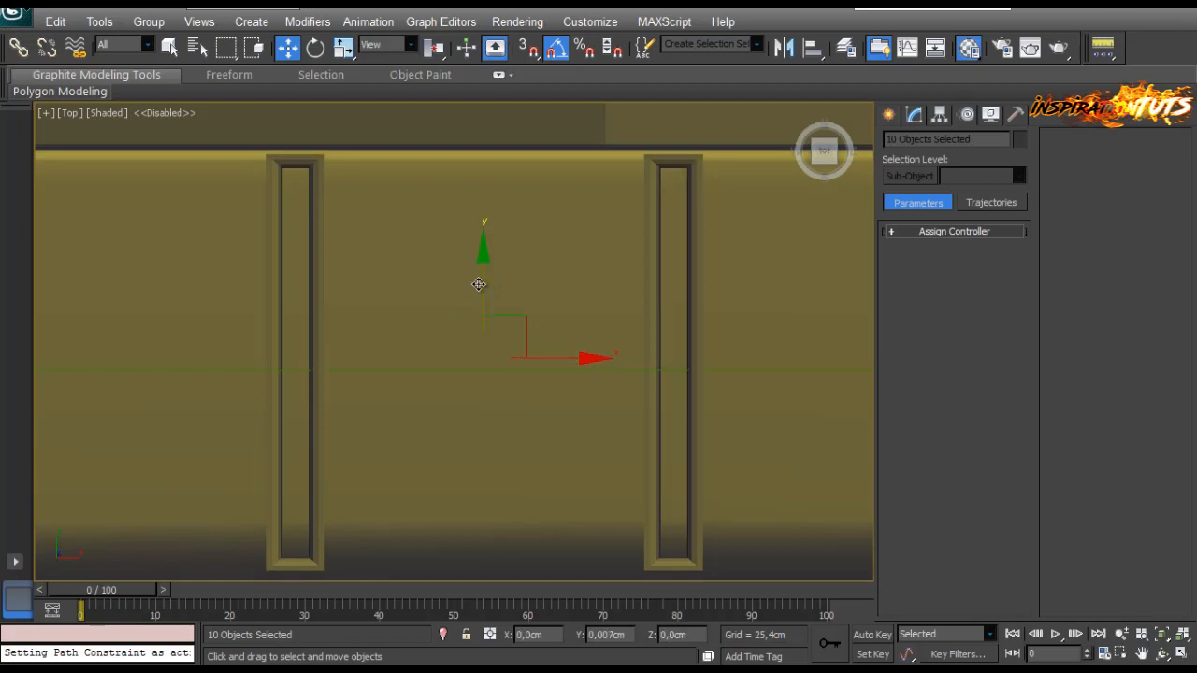
Step: Try TurboSmooth on one groove piece near the middle of the row, and delete the modifier again
{"action": "left_click", "coordinate": [649, 551]}
{"action": "left_click", "coordinate": [889, 114]}
{"action": "left_click", "coordinate": [914, 114]}
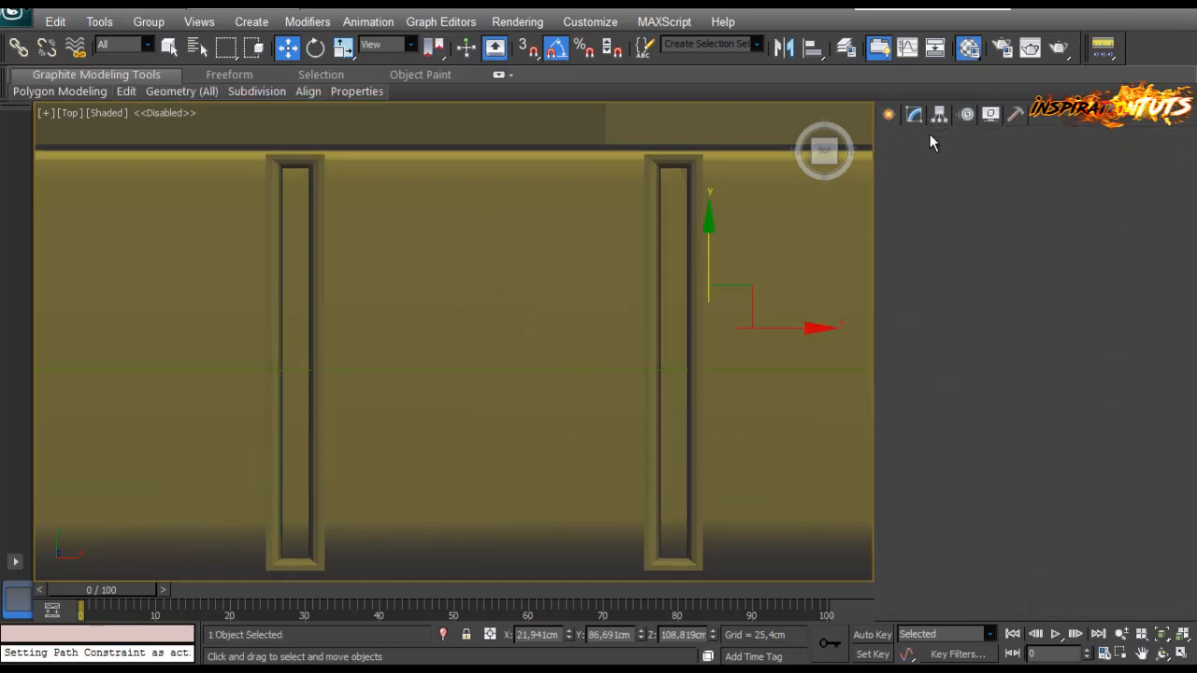
{"action": "left_click", "coordinate": [982, 249]}
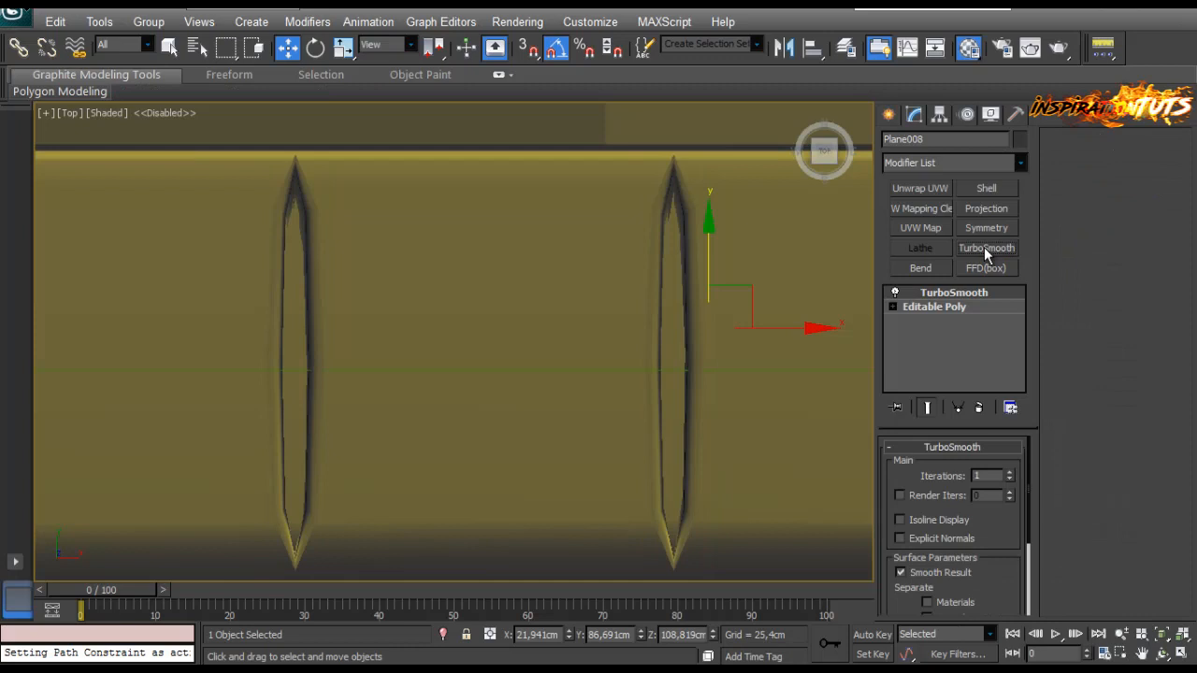
{"action": "right_click", "coordinate": [950, 292]}
{"action": "left_click", "coordinate": [963, 316]}
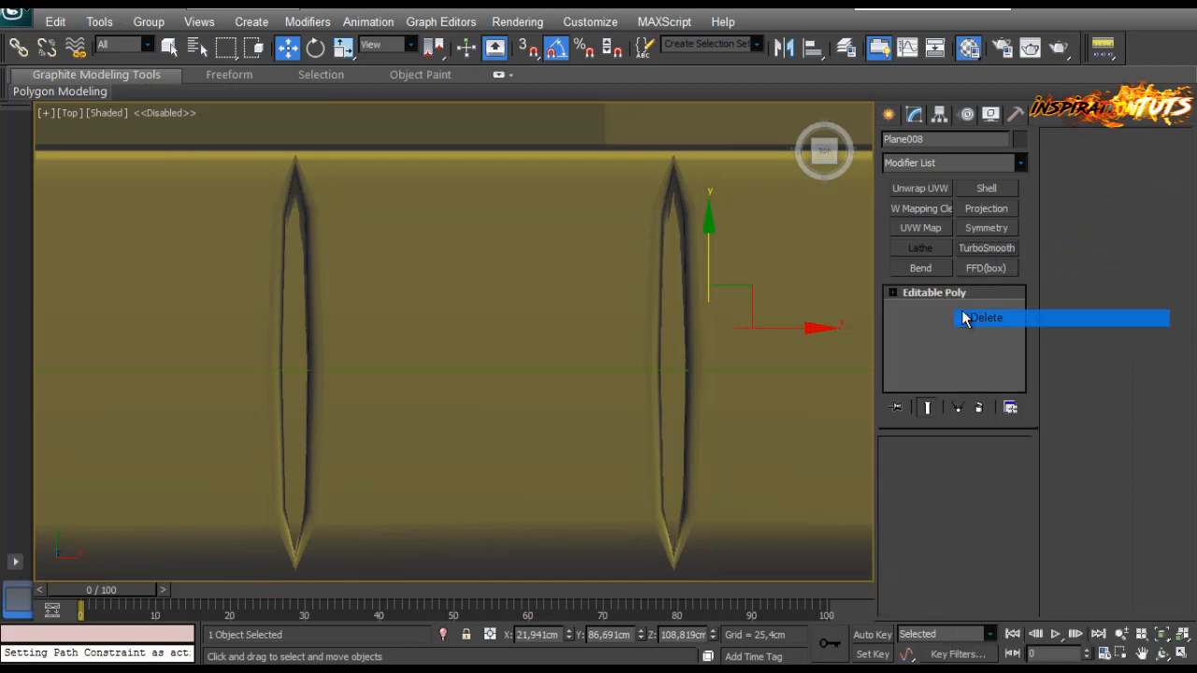
Step: Paste the Quad Chamfer modifier onto the groove piece and add TurboSmooth with 1 iteration above it
{"action": "right_click", "coordinate": [943, 333]}
{"action": "left_click", "coordinate": [973, 342]}
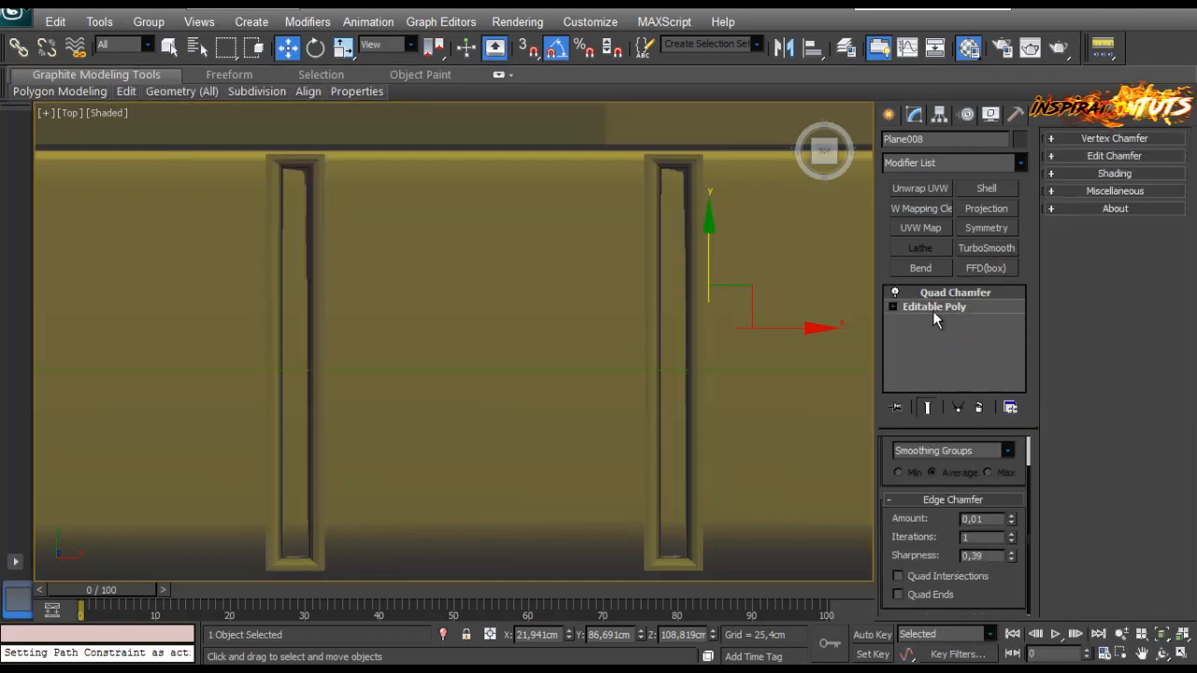
{"action": "left_click", "coordinate": [980, 248]}
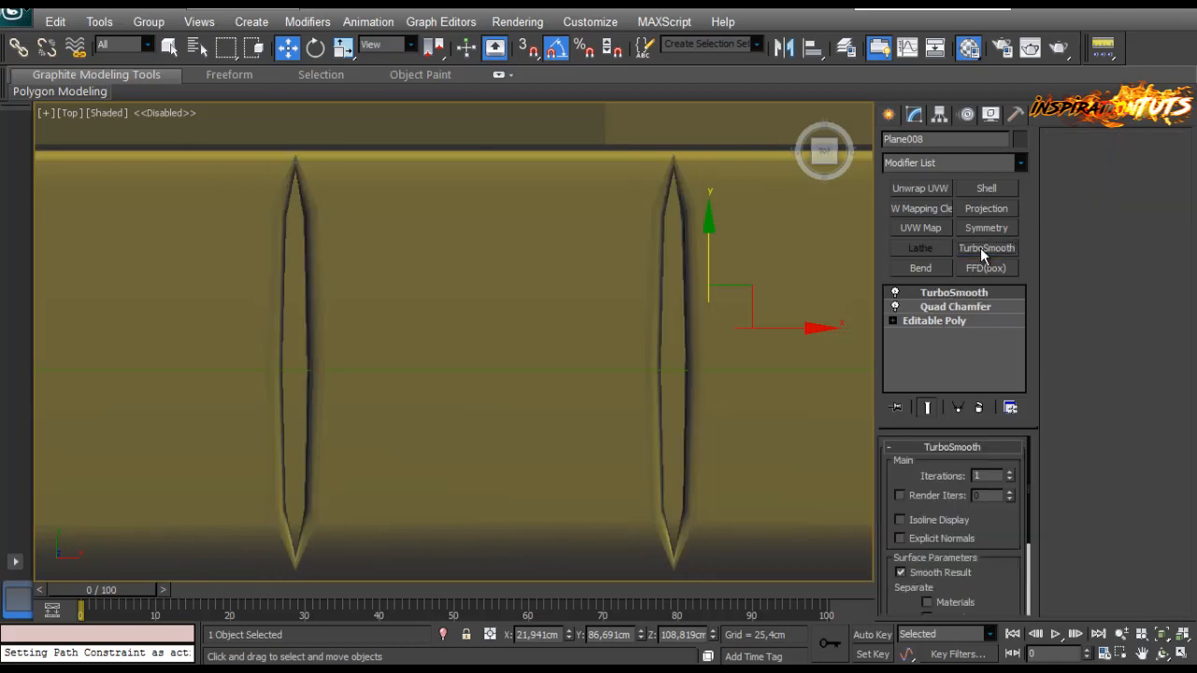
{"action": "left_click", "coordinate": [963, 306]}
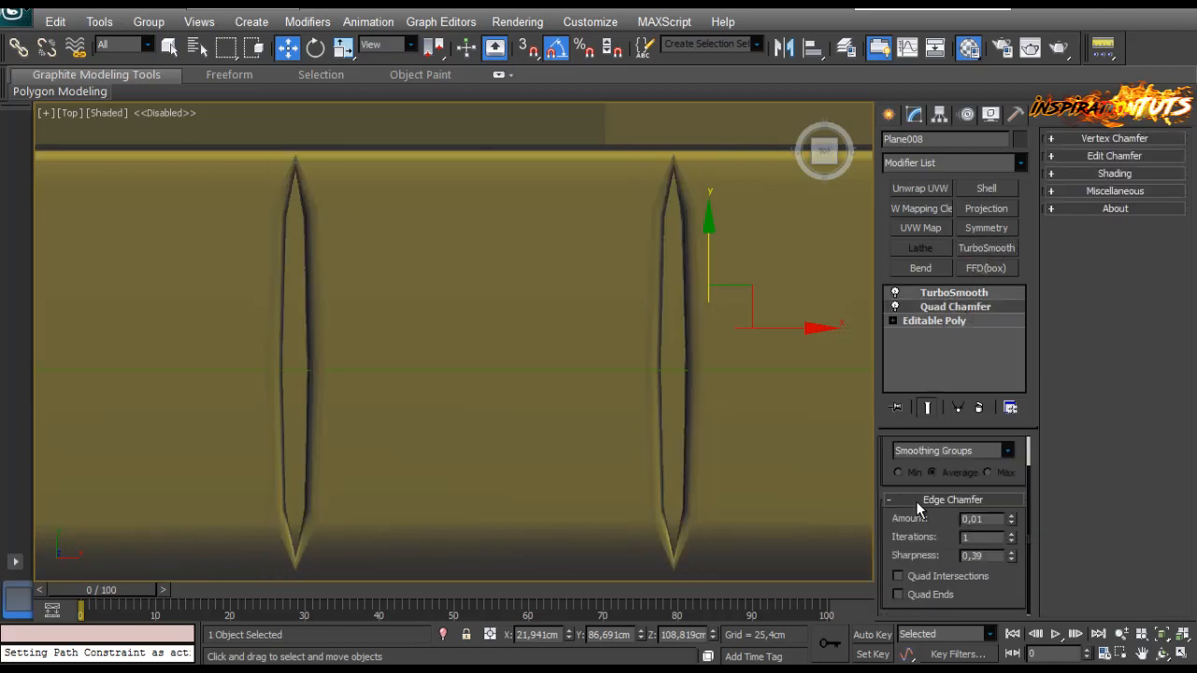
Step: Select the groove piece's whole element in its Editable Poly and auto-smooth it with a threshold of 45,0
{"action": "left_click", "coordinate": [943, 322]}
{"action": "left_click", "coordinate": [992, 468]}
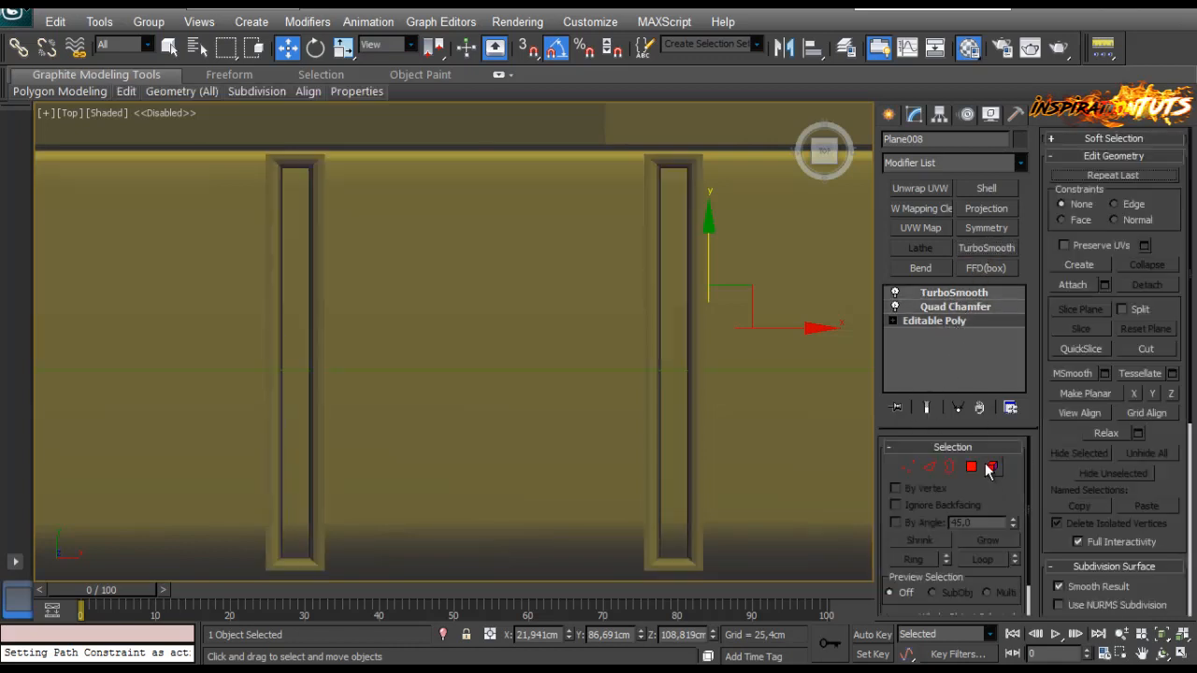
{"action": "left_click", "coordinate": [696, 474]}
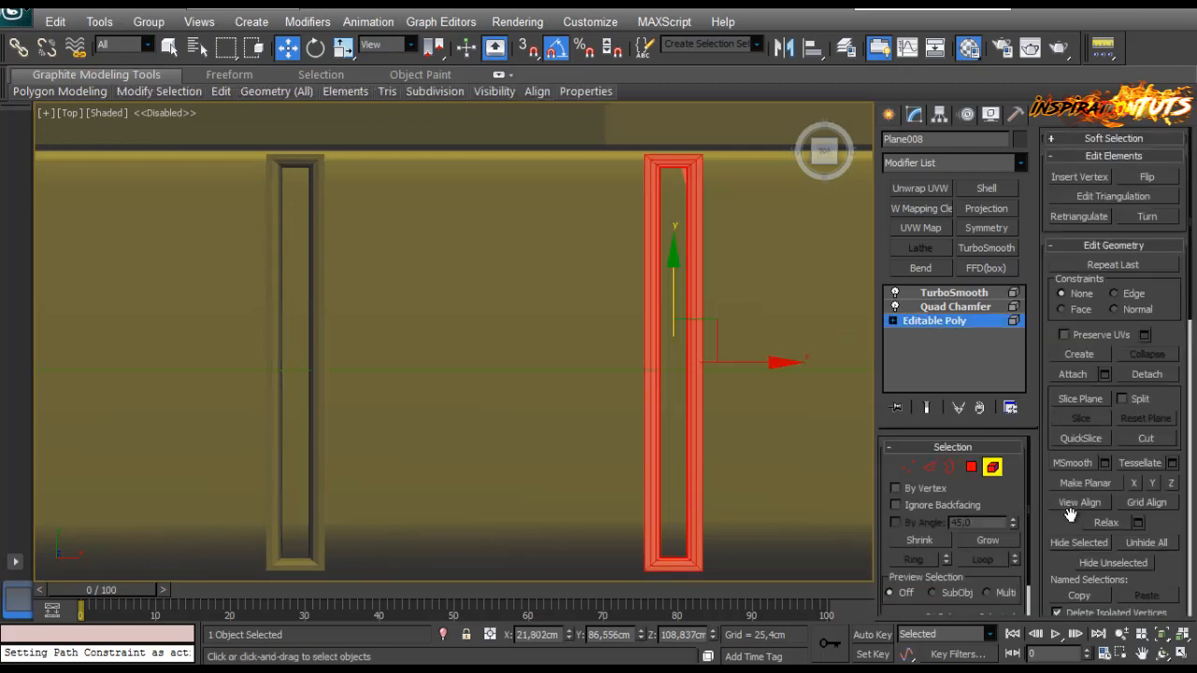
{"action": "scroll", "coordinate": [1071, 514], "scroll_direction": "down", "scroll_amount": 5}
{"action": "left_click", "coordinate": [1080, 595]}
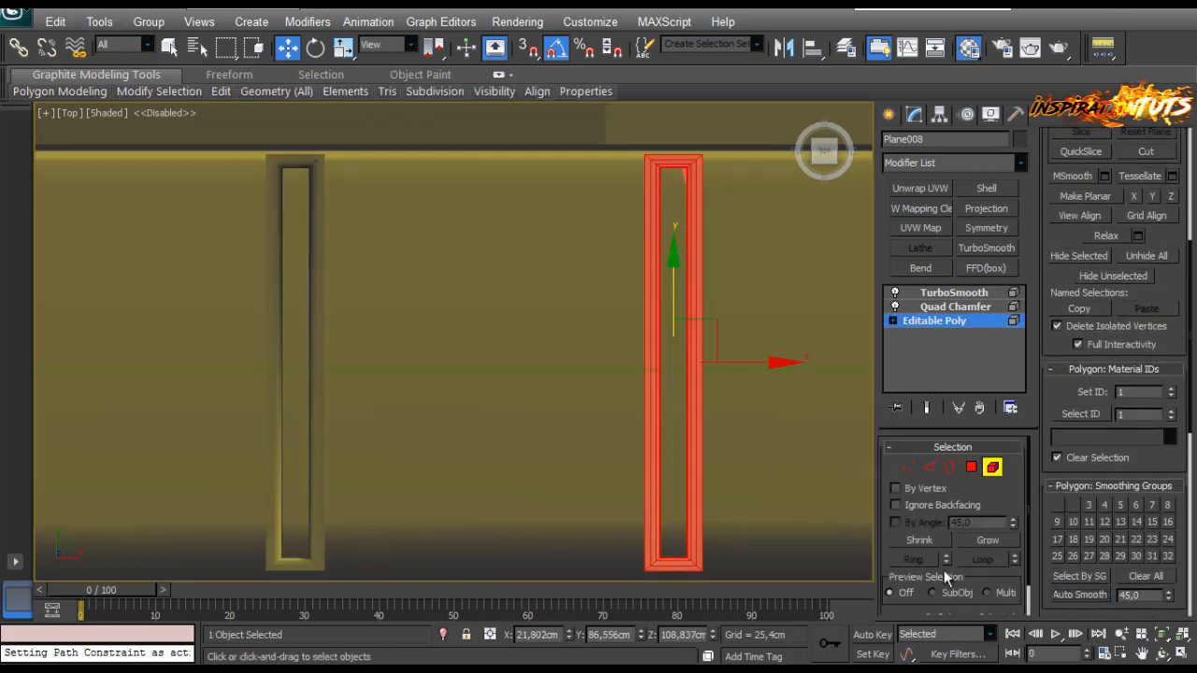
{"action": "left_click", "coordinate": [993, 468]}
Step: Remove the Quad Chamfer modifier from the groove piece's stack, keeping TurboSmooth above the Editable Poly
{"action": "left_click", "coordinate": [954, 295]}
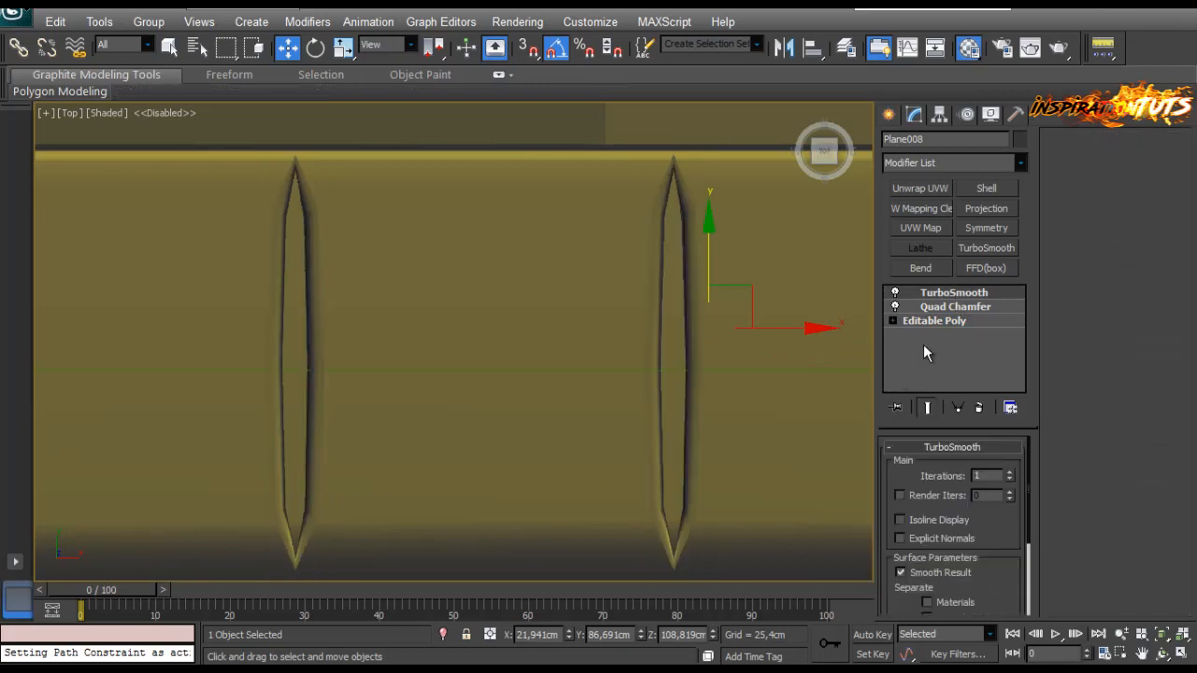
{"action": "right_click", "coordinate": [952, 308]}
{"action": "left_click", "coordinate": [982, 328]}
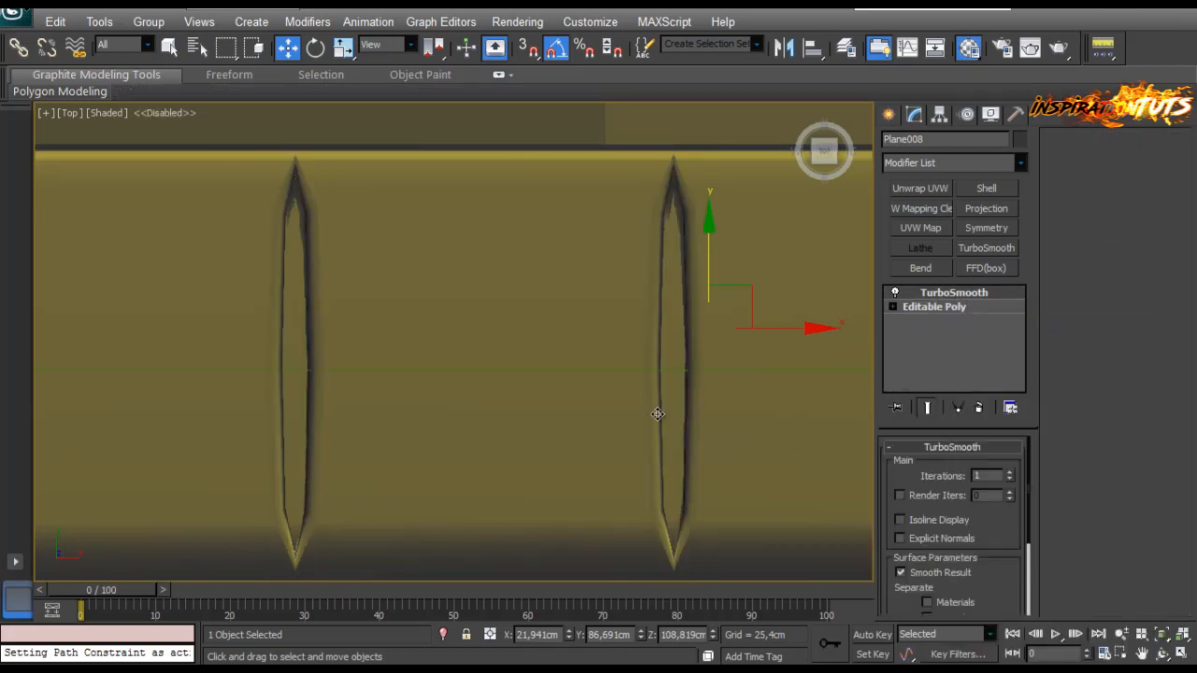
Step: Connect the groove piece's long edges with 2 segments and a pinch of 96 to add support loops near both ends
{"action": "key", "text": "F4"}
{"action": "left_click", "coordinate": [933, 307]}
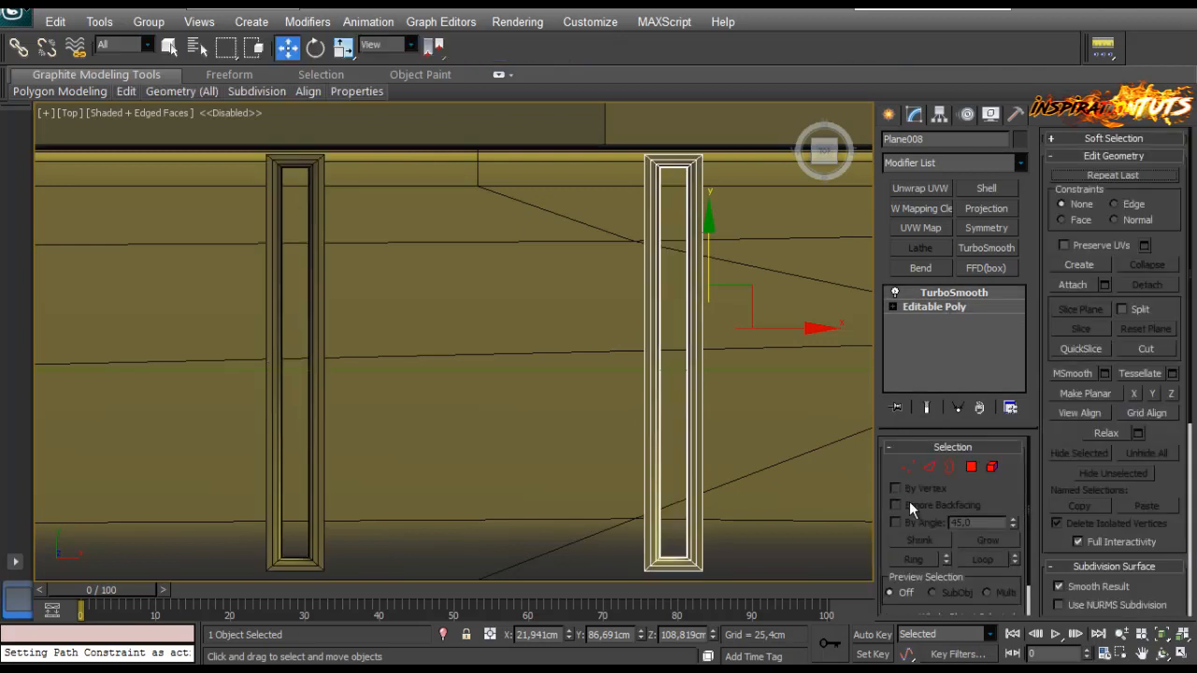
{"action": "key", "text": "2"}
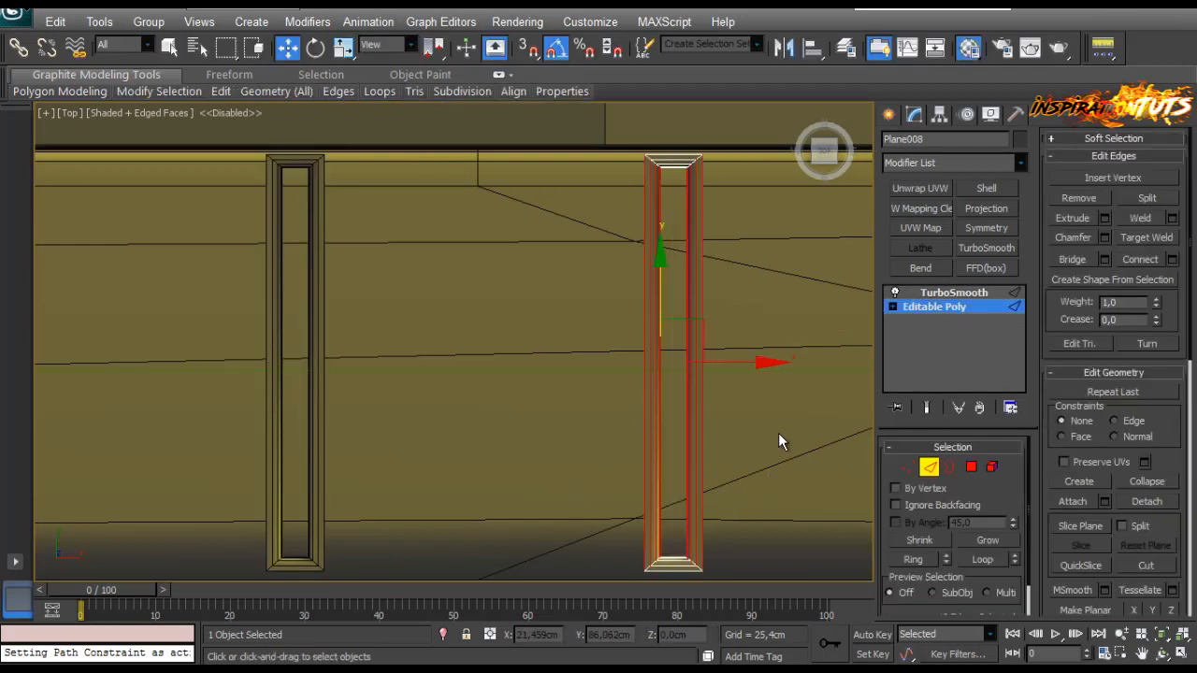
{"action": "left_click", "coordinate": [1171, 260]}
{"action": "left_click_drag", "start_coordinate": [476, 352], "coordinate": [675, 337]}
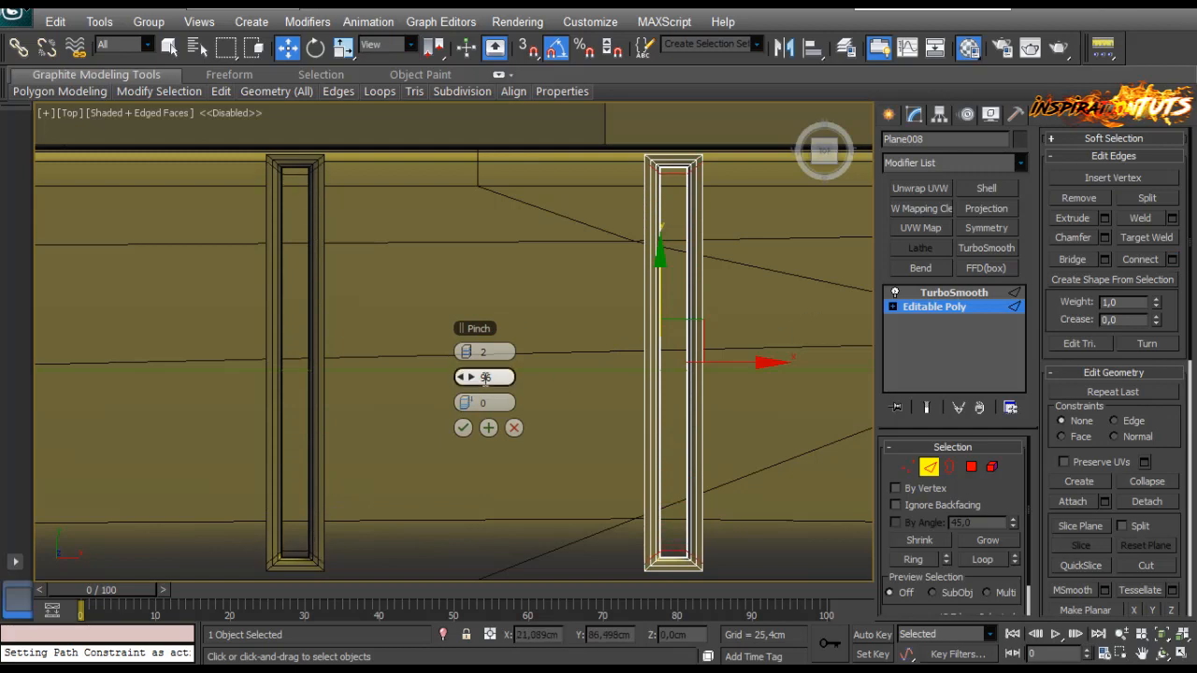
{"action": "left_click", "coordinate": [463, 428]}
Step: Connect the groove piece's short end edges with 2 segments and a pinch of 64, and return to the TurboSmooth level
{"action": "key", "text": "alt+r"}
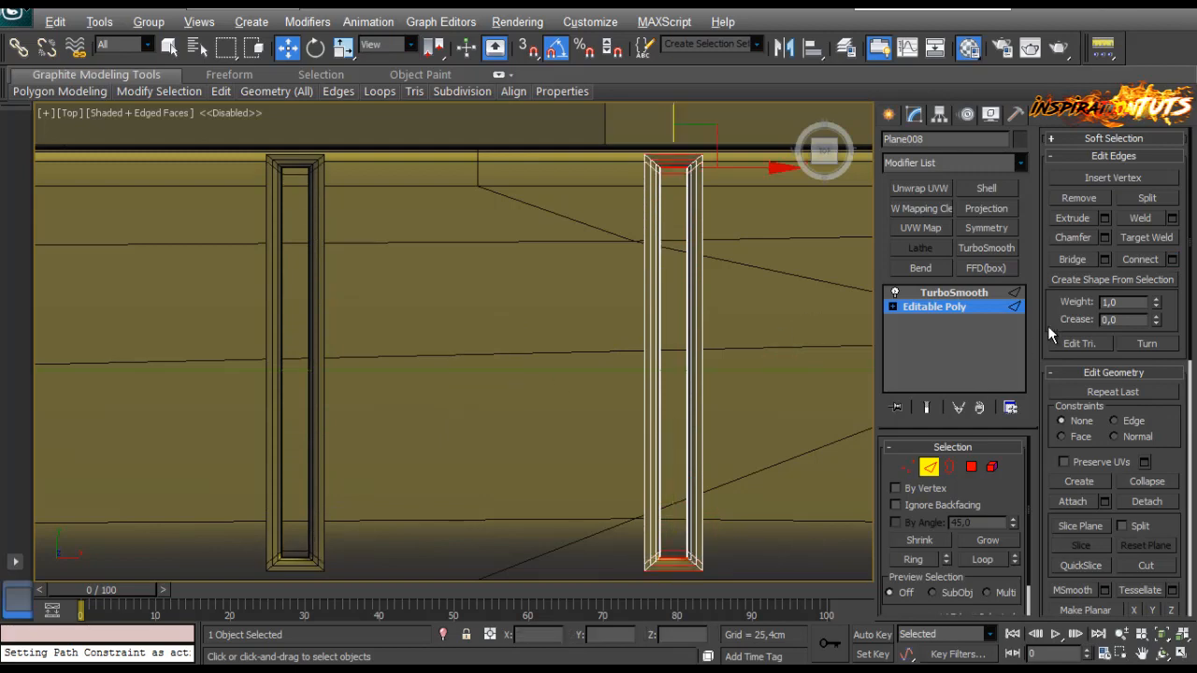
{"action": "left_click", "coordinate": [1173, 259]}
{"action": "scroll", "coordinate": [676, 414], "scroll_direction": "up", "scroll_amount": 5}
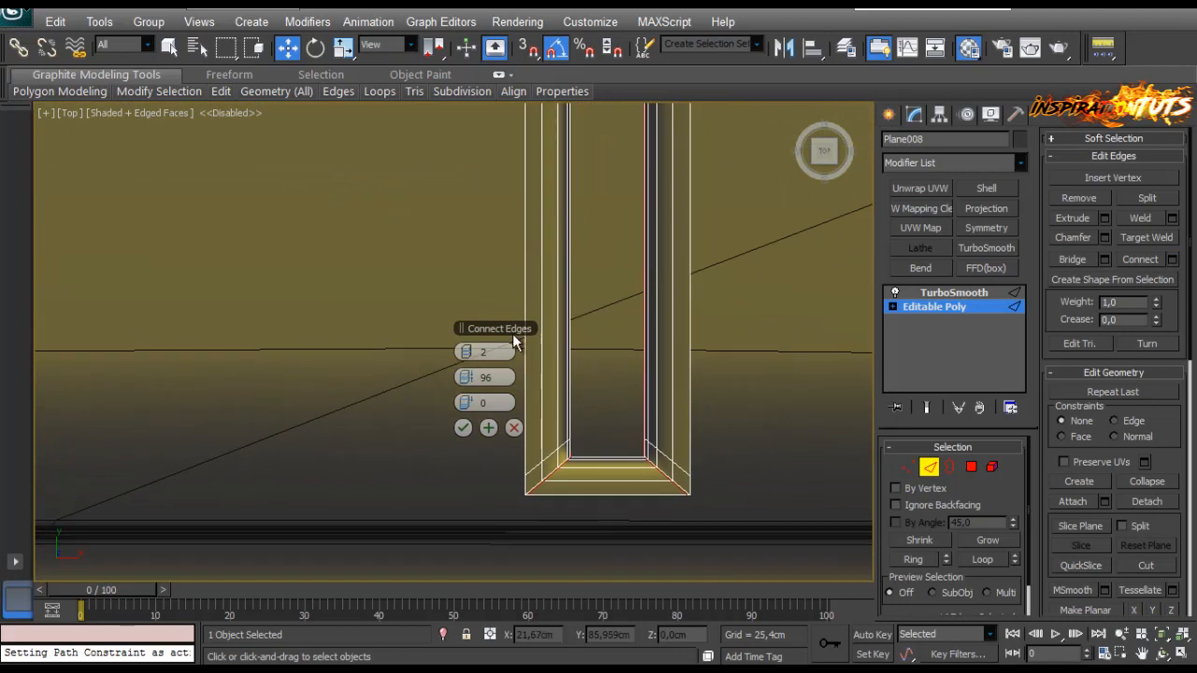
{"action": "left_click_drag", "start_coordinate": [512, 337], "coordinate": [475, 333]}
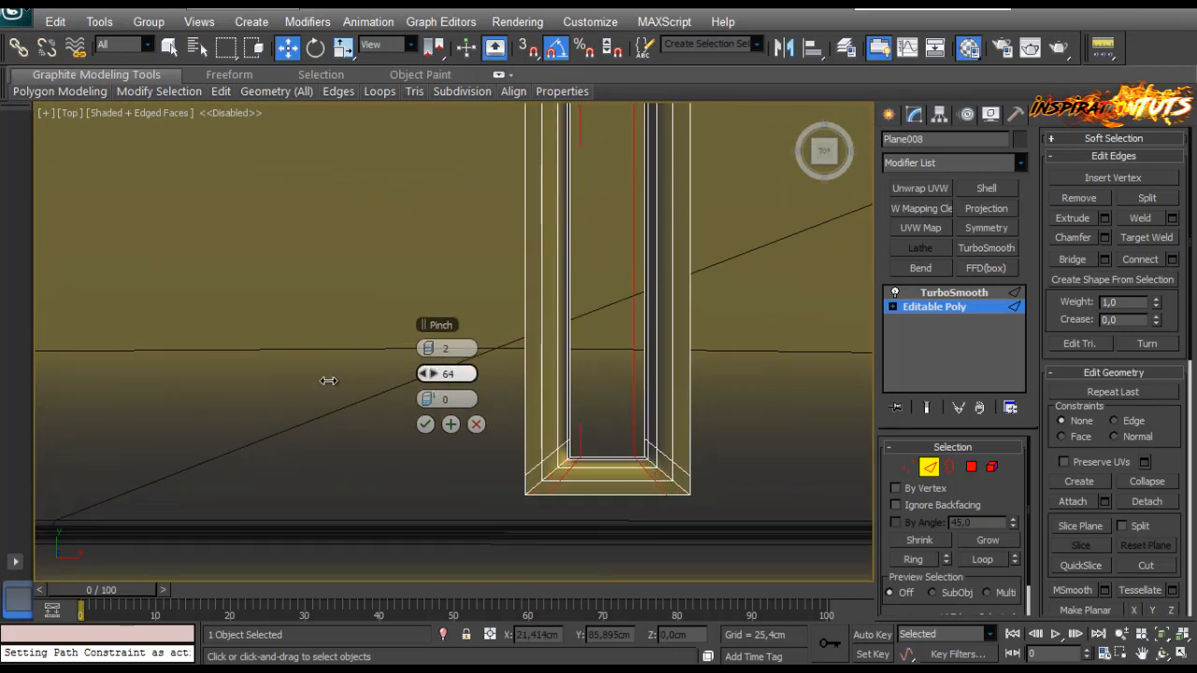
{"action": "left_click", "coordinate": [426, 424]}
{"action": "left_click", "coordinate": [934, 467]}
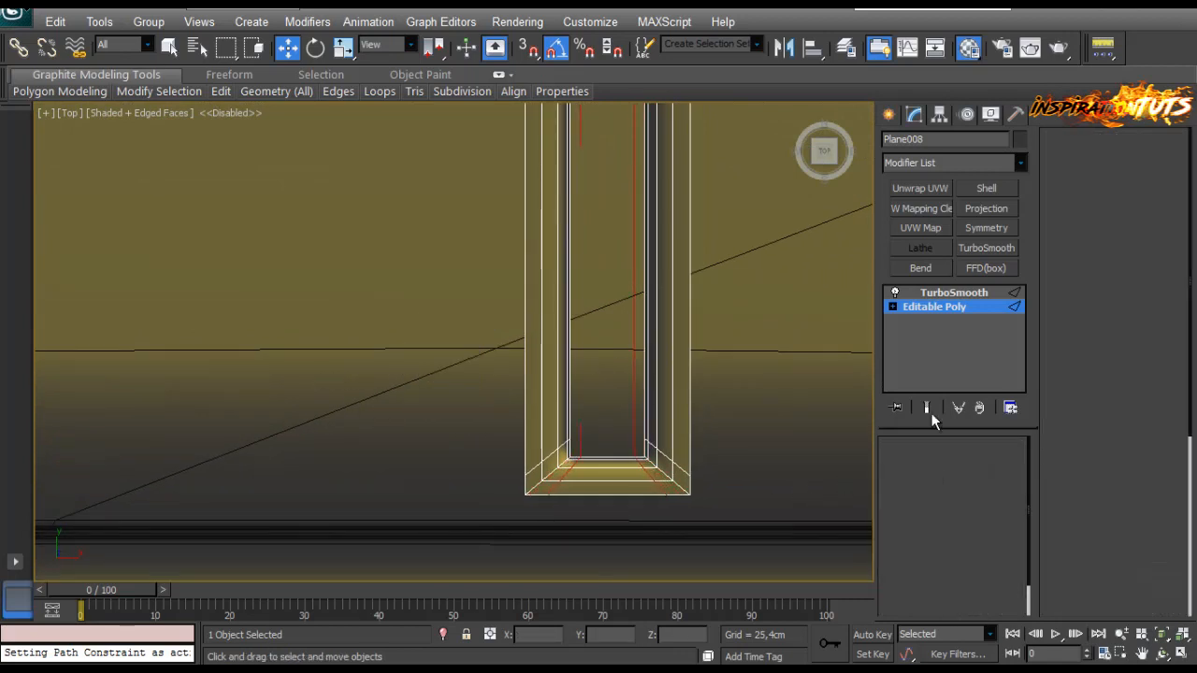
{"action": "left_click", "coordinate": [975, 294]}
Step: Examine the smoothed groove pieces on the sight rail from several perspective angles, in shaded and edged-faces display
{"action": "scroll", "coordinate": [740, 293], "scroll_direction": "down", "scroll_amount": 7}
{"action": "mouse_move", "coordinate": [573, 275]}
{"action": "middle_mouse_down"}
{"action": "mouse_move", "coordinate": [592, 361]}
{"action": "mouse_move", "coordinate": [527, 274]}
{"action": "mouse_move", "coordinate": [515, 307]}
{"action": "mouse_move", "coordinate": [502, 300]}
{"action": "middle_mouse_up"}
{"action": "key", "text": "F4"}
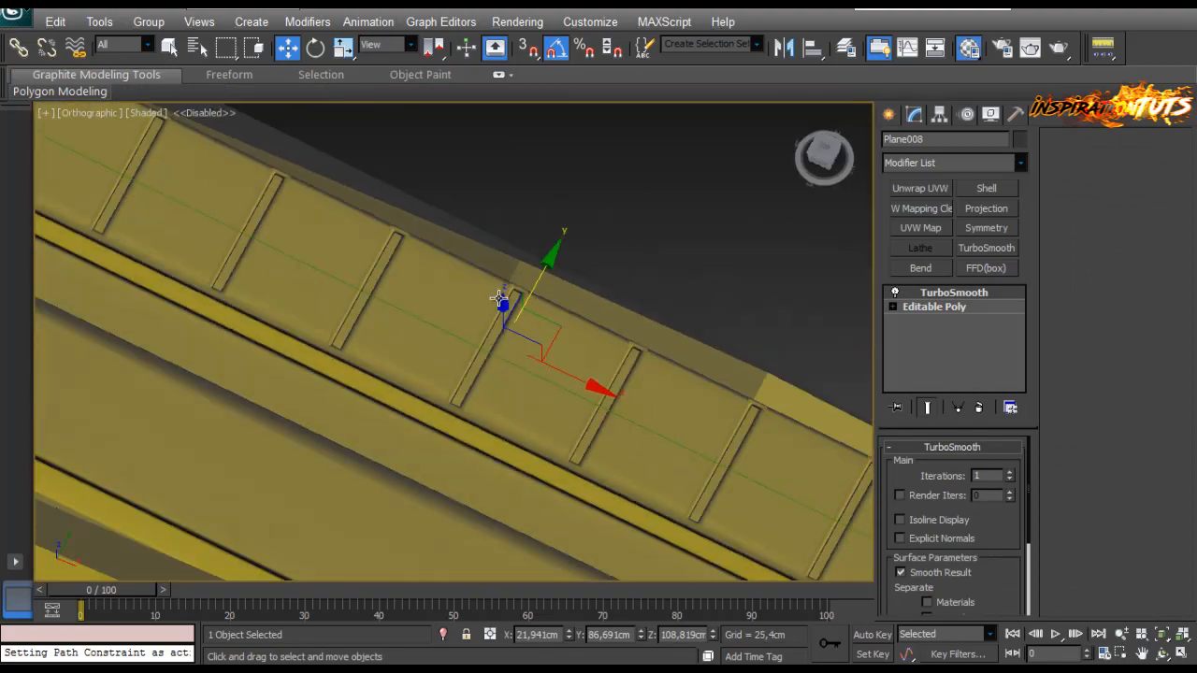
{"action": "key", "text": "p"}
{"action": "key", "text": "z"}
{"action": "scroll", "coordinate": [572, 364], "scroll_direction": "down", "scroll_amount": 4}
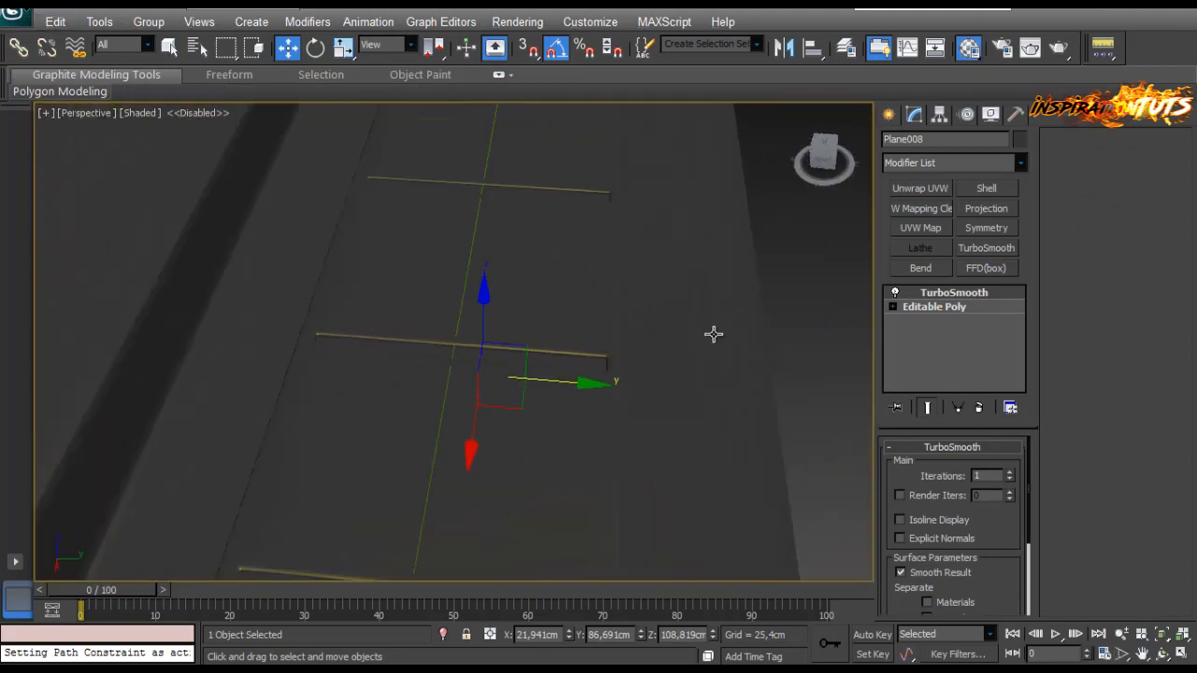
{"action": "middle_click_drag", "start_coordinate": [713, 334], "coordinate": [548, 371], "text": "alt"}
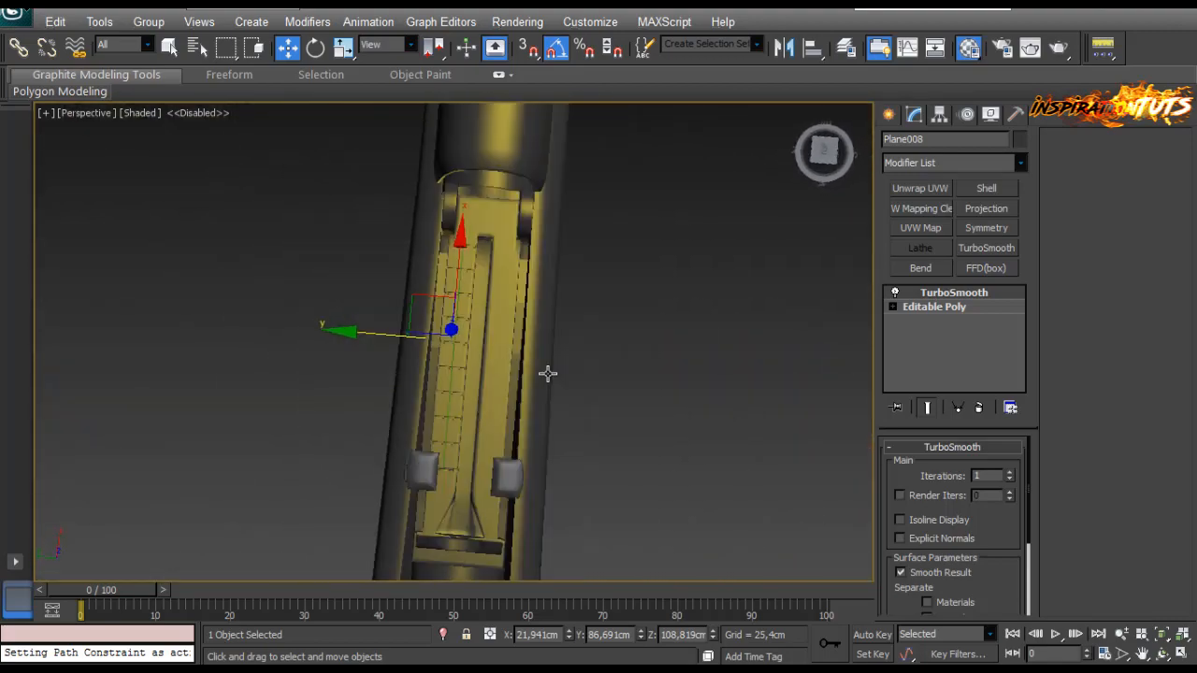
{"action": "left_click", "coordinate": [606, 421]}
{"action": "middle_click_drag", "start_coordinate": [607, 413], "coordinate": [490, 390], "text": "alt"}
{"action": "scroll", "coordinate": [433, 343], "scroll_direction": "up", "scroll_amount": 4}
{"action": "middle_click_drag", "start_coordinate": [431, 342], "coordinate": [380, 318], "text": "alt"}
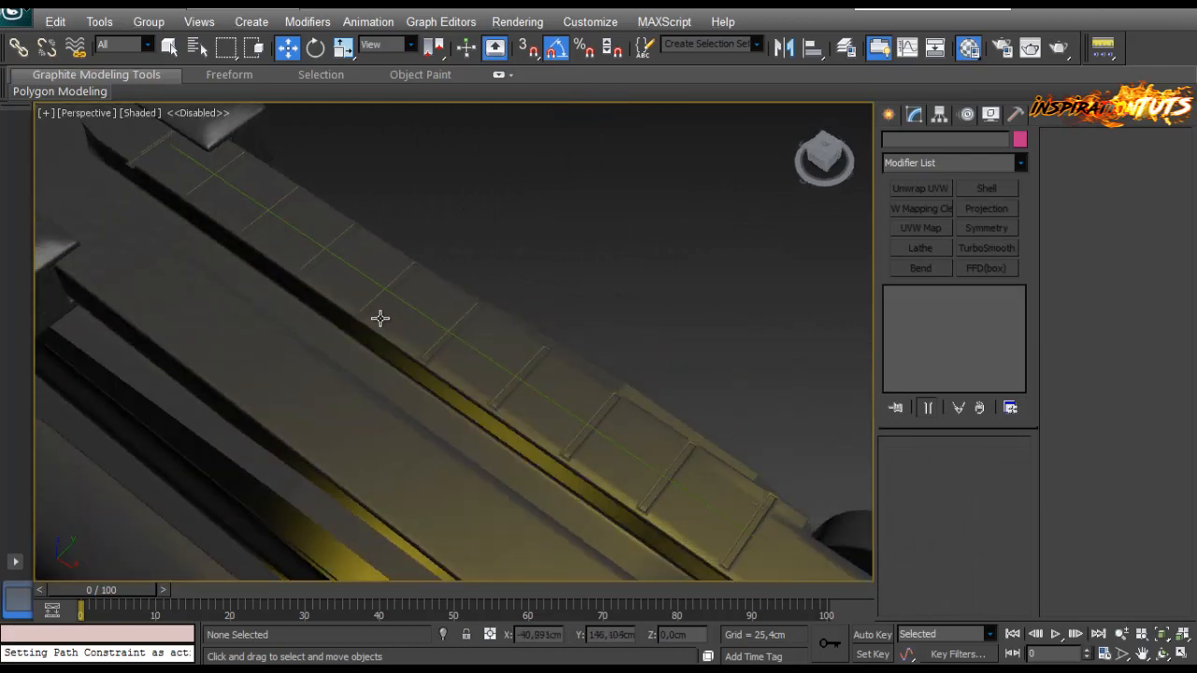
{"action": "key", "text": "F4"}
{"action": "middle_click_drag", "start_coordinate": [545, 347], "coordinate": [682, 495]}
{"action": "left_click", "coordinate": [632, 478]}
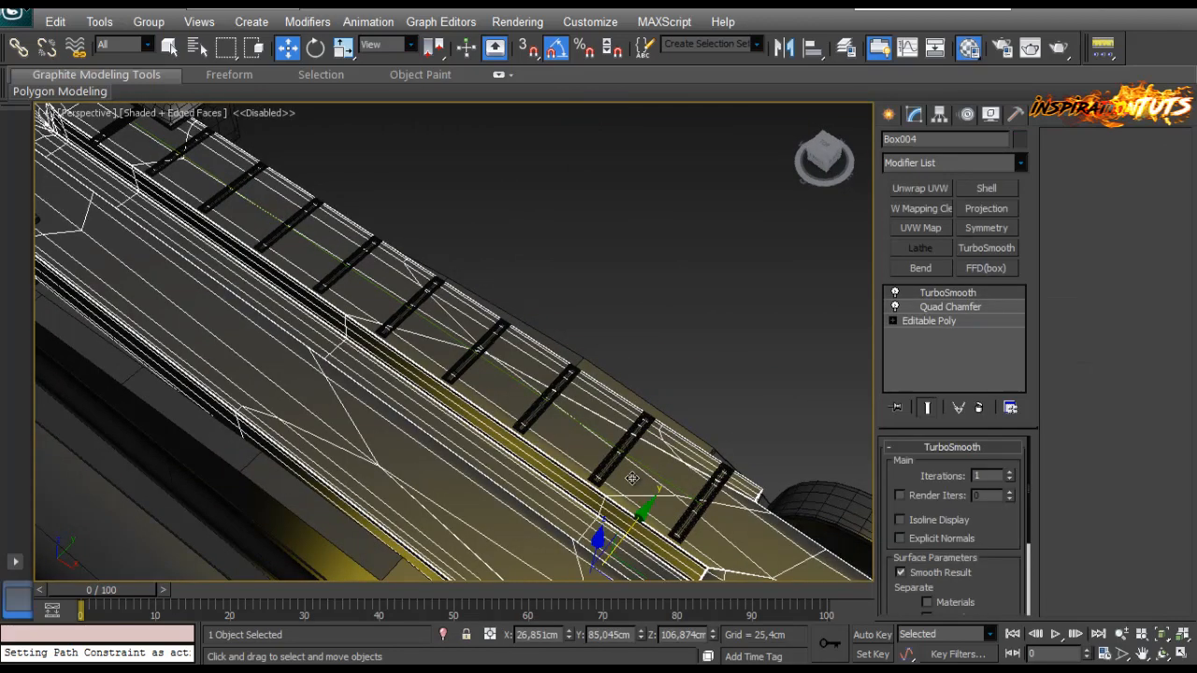
{"action": "left_click", "coordinate": [641, 428]}
{"action": "left_click", "coordinate": [705, 496], "text": "ctrl"}
{"action": "left_click", "coordinate": [707, 496], "text": "ctrl"}
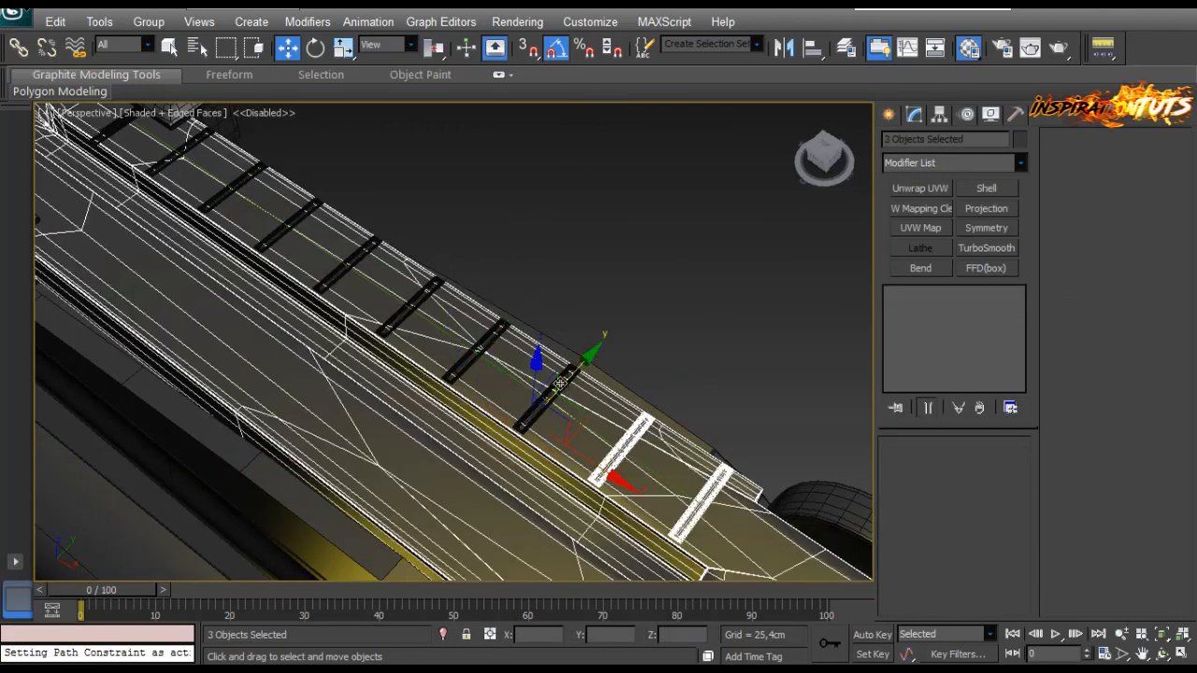
{"action": "left_click", "coordinate": [633, 333]}
{"action": "middle_click_drag", "start_coordinate": [633, 333], "coordinate": [735, 387], "text": "alt"}
Step: Select the groove pieces along the whole rail, from the hinge end to the slider
{"action": "left_click", "coordinate": [737, 387]}
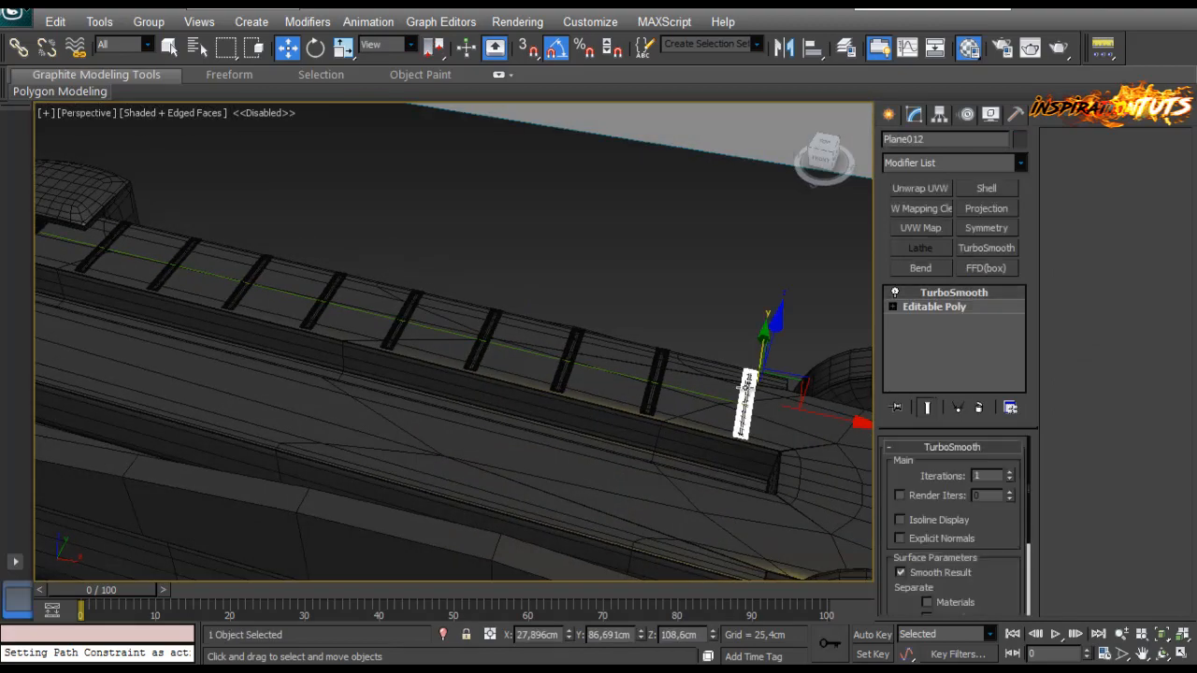
{"action": "left_click", "coordinate": [662, 363], "text": "ctrl"}
{"action": "key", "text": "ctrl+a"}
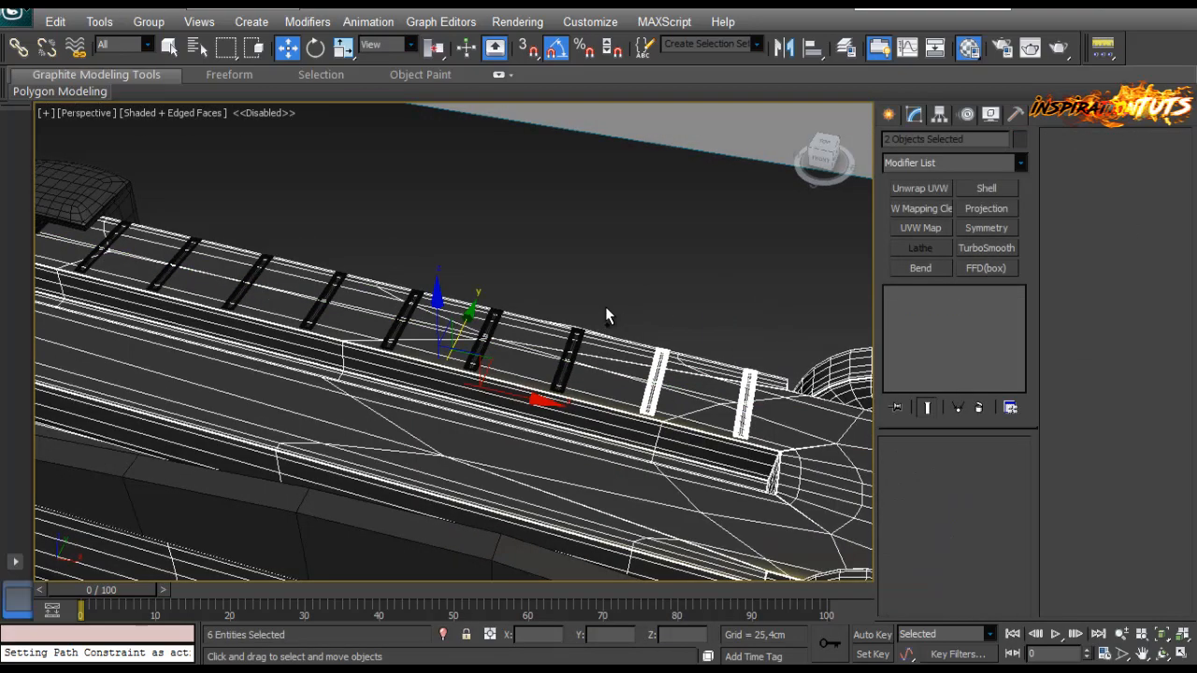
{"action": "left_click_drag", "start_coordinate": [459, 387], "coordinate": [456, 387], "text": "ctrl"}
{"action": "left_click_drag", "start_coordinate": [499, 235], "coordinate": [318, 355], "text": "ctrl"}
{"action": "left_click", "coordinate": [245, 285], "text": "ctrl"}
{"action": "middle_click_drag", "start_coordinate": [245, 285], "coordinate": [456, 289]}
{"action": "left_click_drag", "start_coordinate": [467, 157], "coordinate": [187, 318], "text": "ctrl"}
Step: Add the remaining groove pieces toward the slider to the selection
{"action": "left_click", "coordinate": [162, 195], "text": "alt"}
{"action": "left_click", "coordinate": [251, 187], "text": "alt"}
{"action": "scroll", "coordinate": [251, 333], "scroll_direction": "down", "scroll_amount": 6}
{"action": "middle_click_drag", "start_coordinate": [308, 342], "coordinate": [310, 283]}
{"action": "left_click", "coordinate": [383, 350], "text": "alt"}
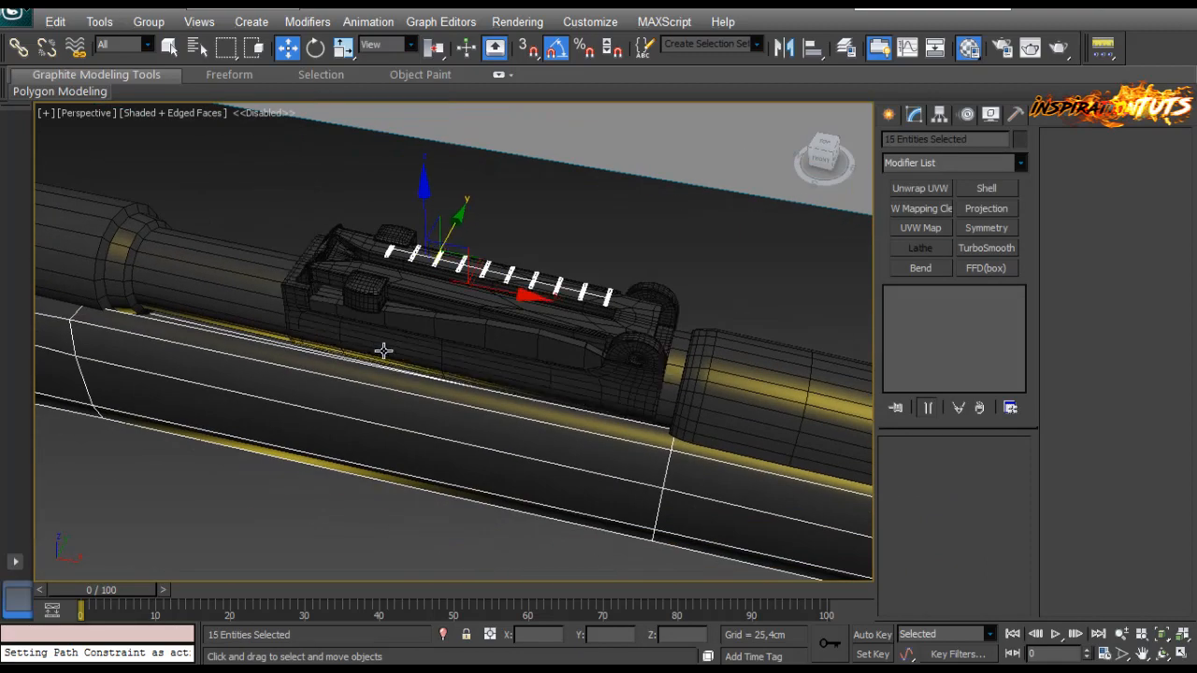
{"action": "middle_click_drag", "start_coordinate": [383, 350], "coordinate": [478, 361], "text": "alt"}
{"action": "scroll", "coordinate": [478, 361], "scroll_direction": "up", "scroll_amount": 5}
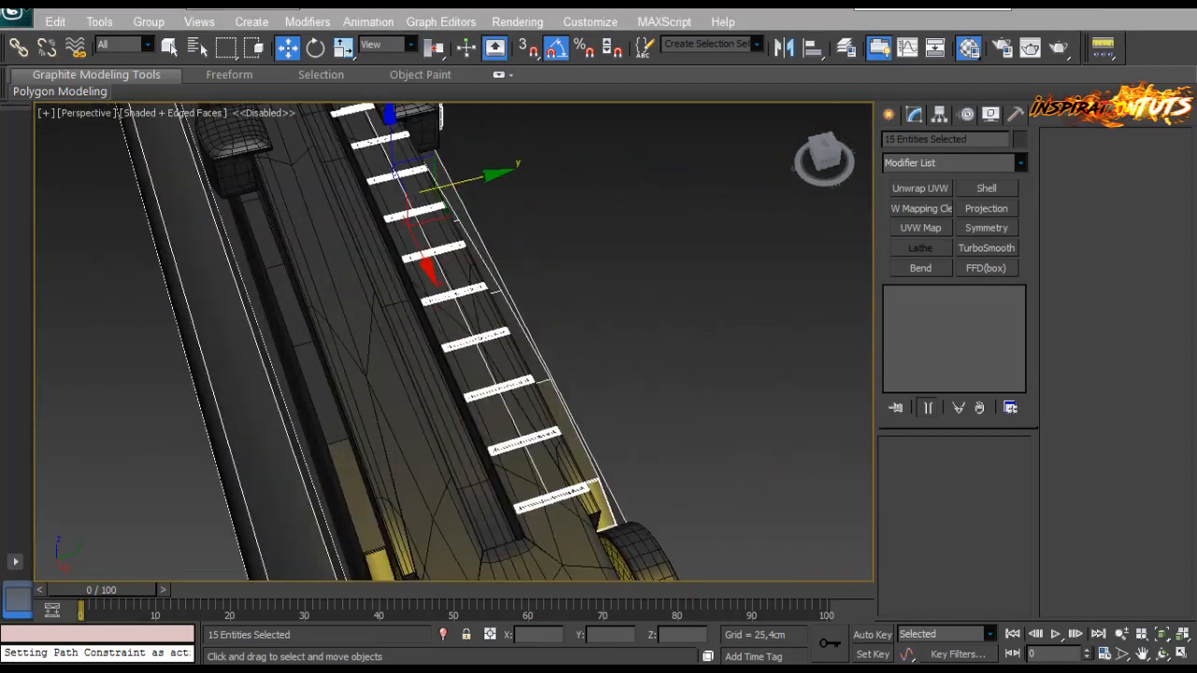
Step: Cancel a trial copy onto the opposite rail and remove the unwanted rifle part and side strip from the groove-piece selection
{"action": "left_click_drag", "start_coordinate": [477, 178], "coordinate": [405, 194], "text": "shift"}
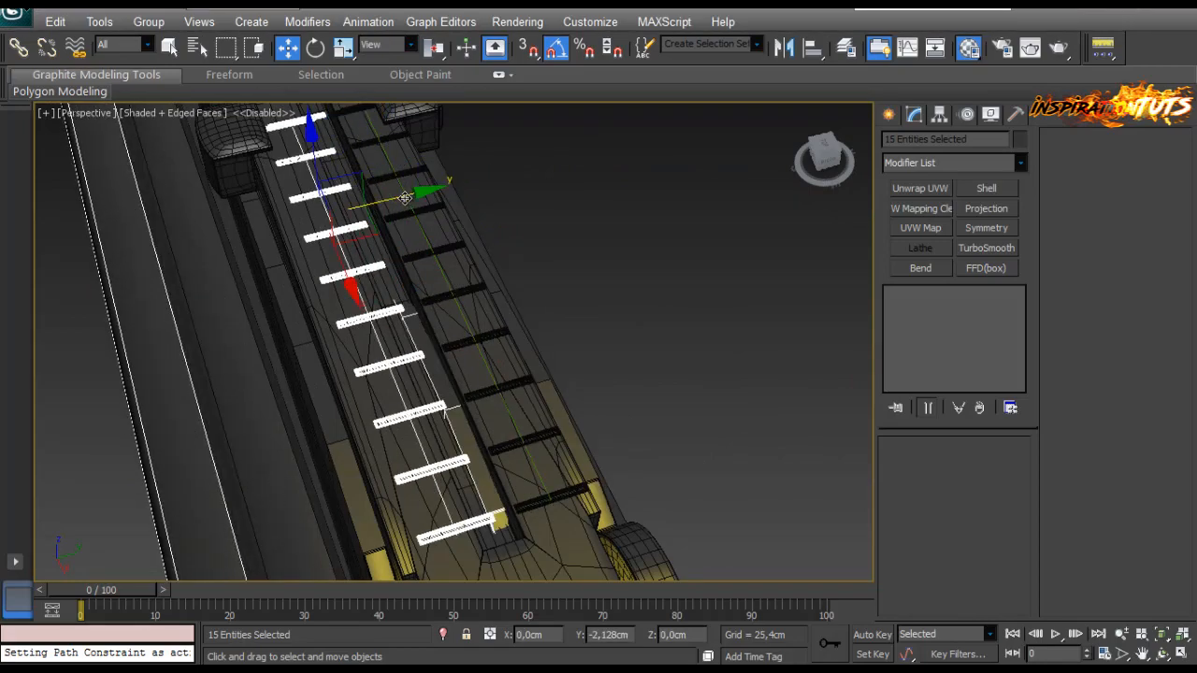
{"action": "left_click", "coordinate": [667, 411]}
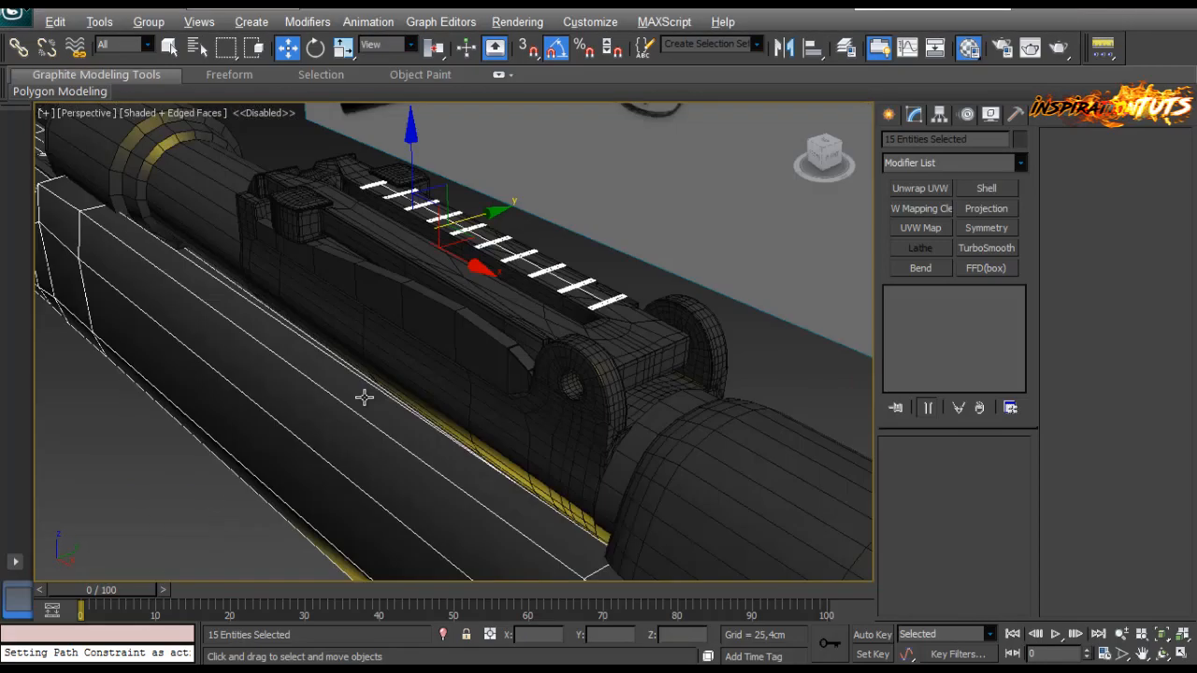
{"action": "scroll", "coordinate": [411, 316], "scroll_direction": "up", "scroll_amount": 5}
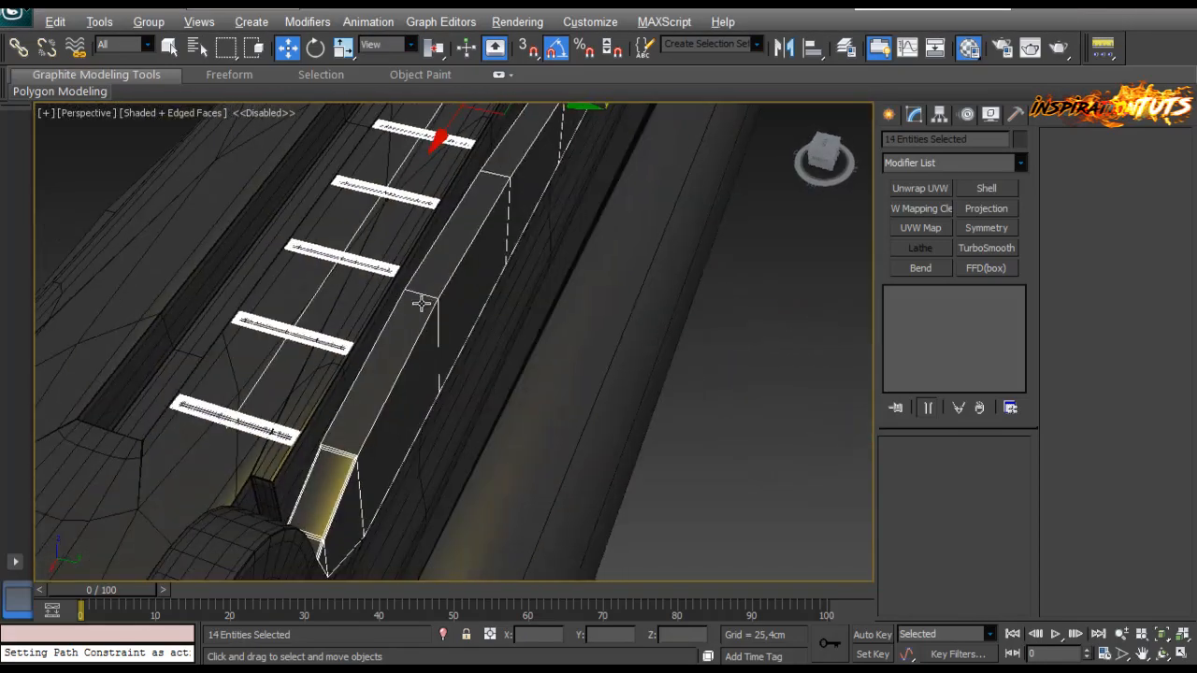
{"action": "left_click_drag", "start_coordinate": [447, 269], "coordinate": [445, 269], "text": "alt"}
{"action": "mouse_move", "coordinate": [446, 268]}
{"action": "middle_mouse_down", "text": "alt"}
{"action": "mouse_move", "coordinate": [433, 323]}
{"action": "mouse_move", "coordinate": [441, 262]}
{"action": "middle_mouse_up", "text": "alt"}
{"action": "scroll", "coordinate": [440, 262], "scroll_direction": "down", "scroll_amount": 5}
{"action": "scroll", "coordinate": [468, 267], "scroll_direction": "up", "scroll_amount": 3}
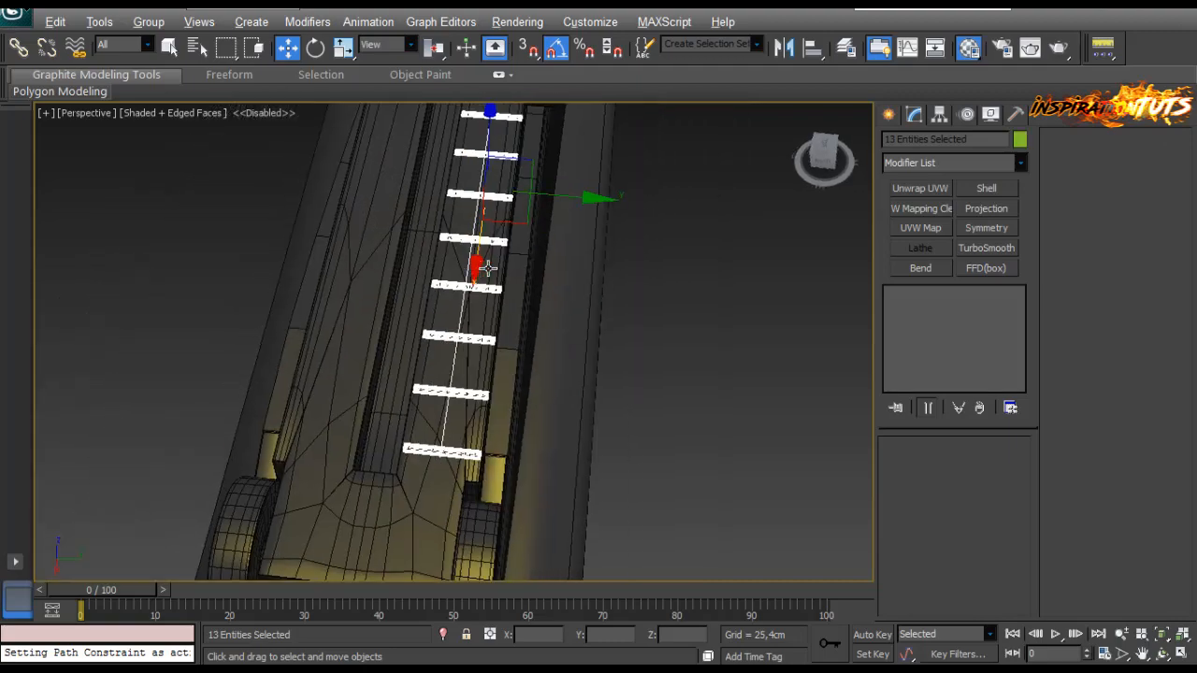
Step: Try to copy the selected groove pieces onto the opposite rail and shift the copies about 0.69 cm along it
{"action": "mouse_move", "coordinate": [568, 199]}
{"action": "left_mouse_down", "text": "shift"}
{"action": "mouse_move", "coordinate": [426, 193]}
{"action": "mouse_move", "coordinate": [465, 193]}
{"action": "left_mouse_up", "text": "shift"}
{"action": "left_click", "coordinate": [598, 411]}
{"action": "mouse_move", "coordinate": [555, 396]}
{"action": "middle_mouse_down", "text": "alt"}
{"action": "mouse_move", "coordinate": [365, 339]}
{"action": "mouse_move", "coordinate": [370, 412]}
{"action": "mouse_move", "coordinate": [429, 212]}
{"action": "middle_mouse_up", "text": "alt"}
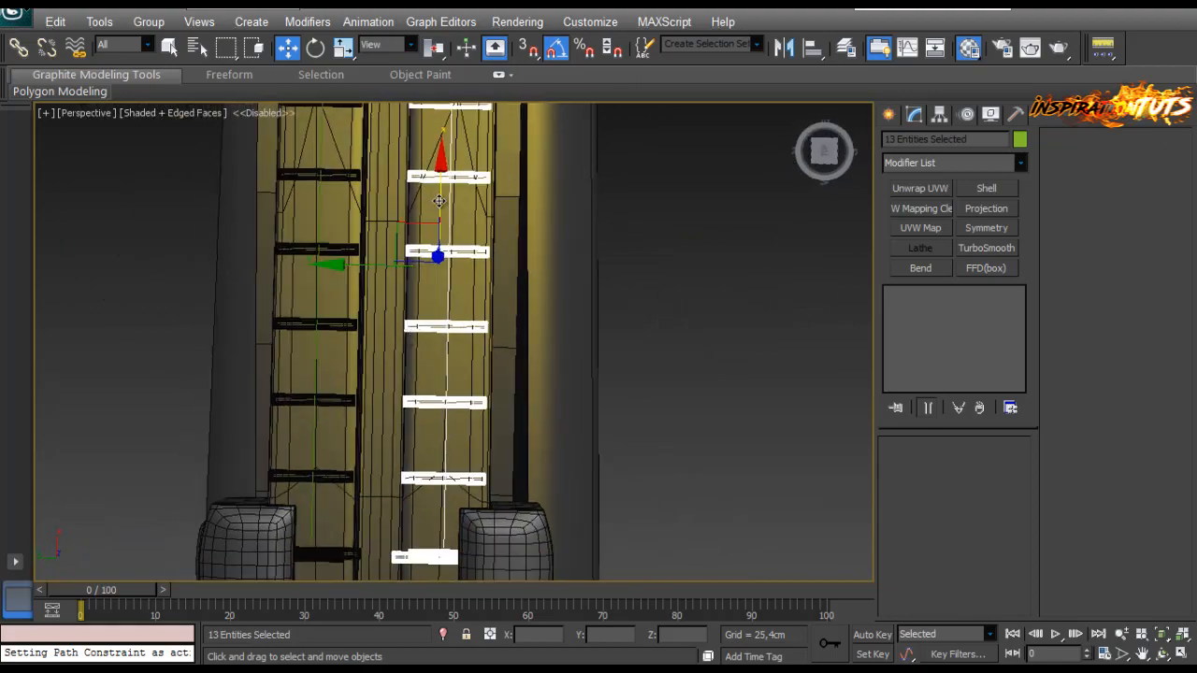
{"action": "left_click_drag", "start_coordinate": [439, 201], "coordinate": [430, 158]}
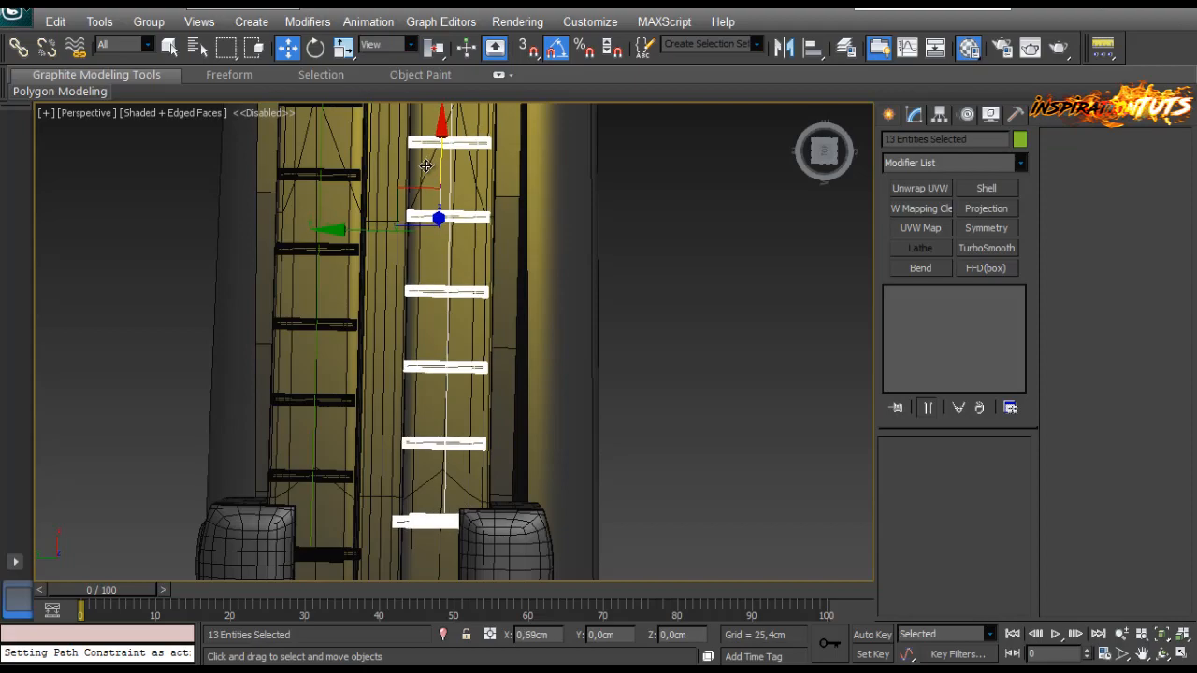
{"action": "middle_click_drag", "start_coordinate": [425, 164], "coordinate": [415, 291], "text": "alt"}
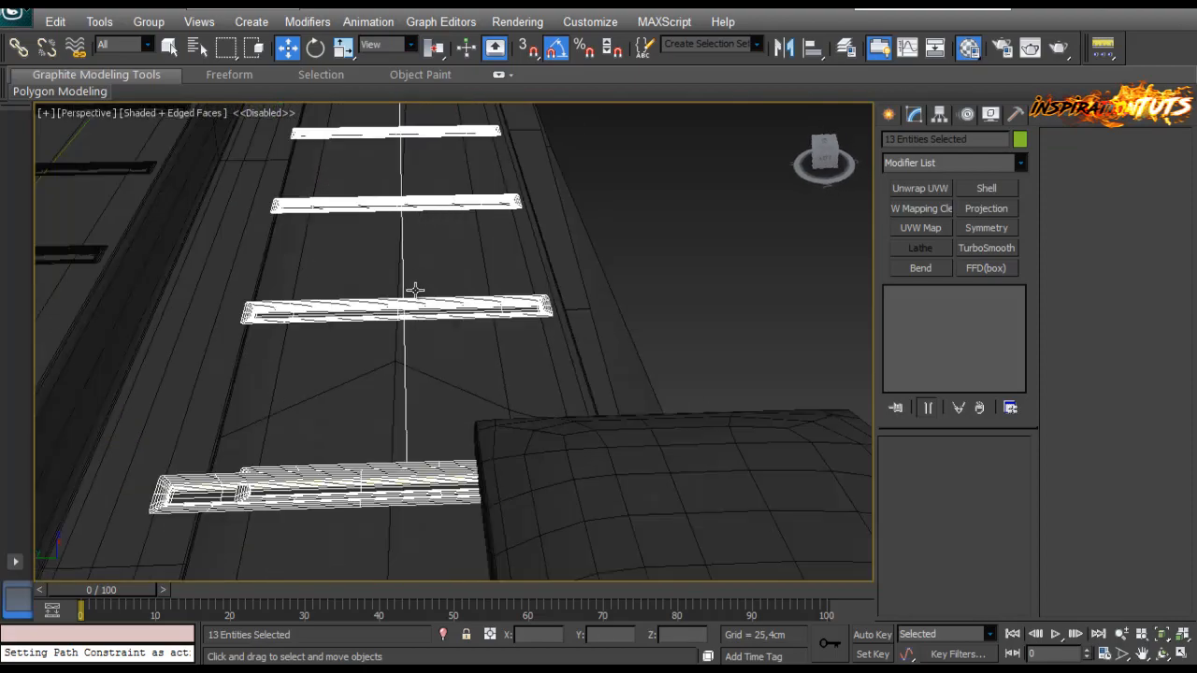
Step: Try to center the copied groove pieces across the rail in the top view, moving them about -0.033 cm in Y
{"action": "key", "text": "t"}
{"action": "key", "text": "z"}
{"action": "middle_click_drag", "start_coordinate": [444, 364], "coordinate": [401, 321]}
{"action": "scroll", "coordinate": [482, 339], "scroll_direction": "up", "scroll_amount": 8}
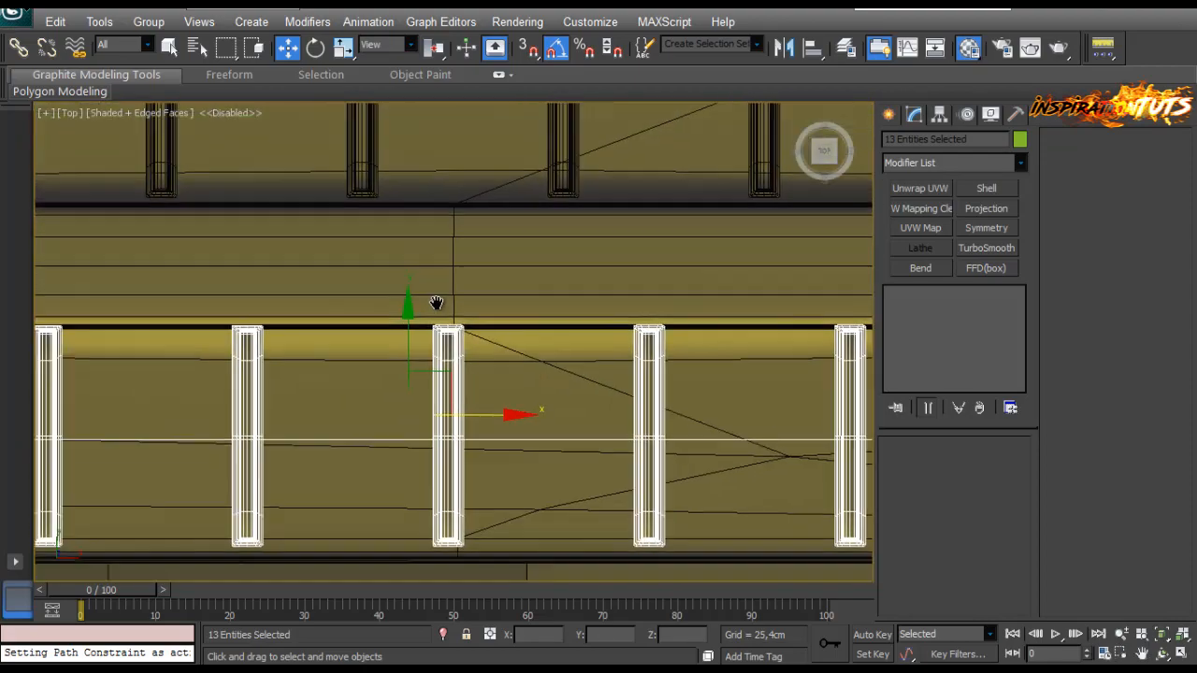
{"action": "left_click_drag", "start_coordinate": [467, 223], "coordinate": [466, 232]}
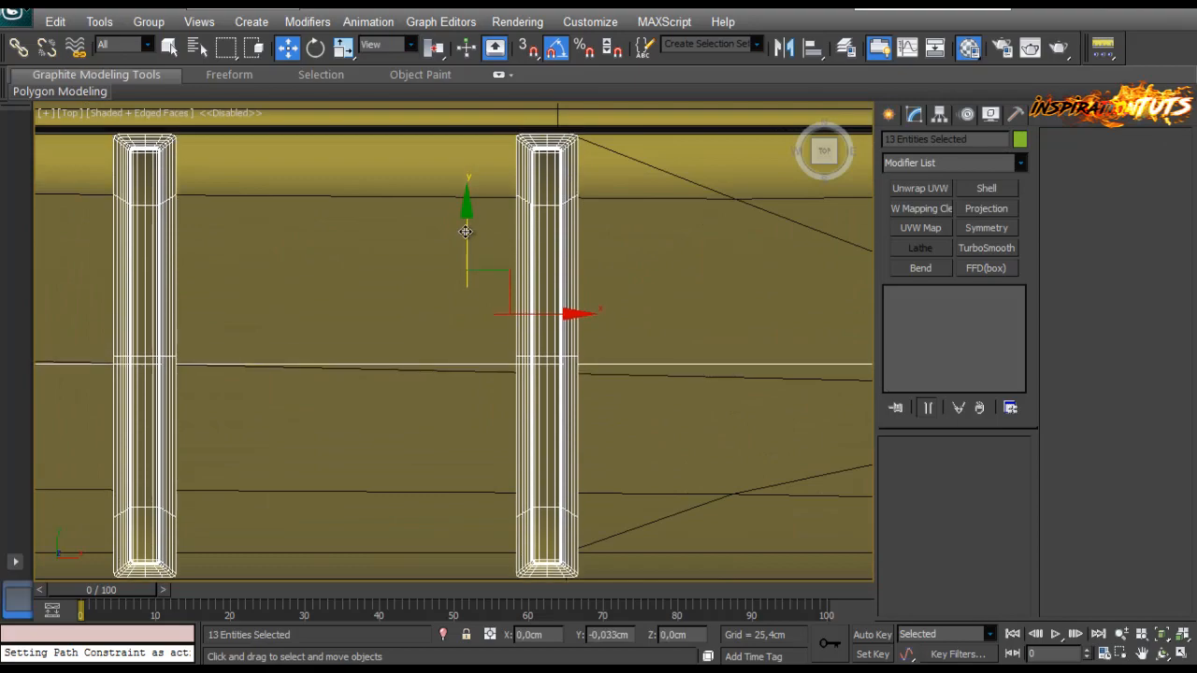
Step: Undo the copy and remove the stray slider part and the guide line from the groove-piece selection
{"action": "scroll", "coordinate": [466, 232], "scroll_direction": "down", "scroll_amount": 8}
{"action": "key", "text": "p"}
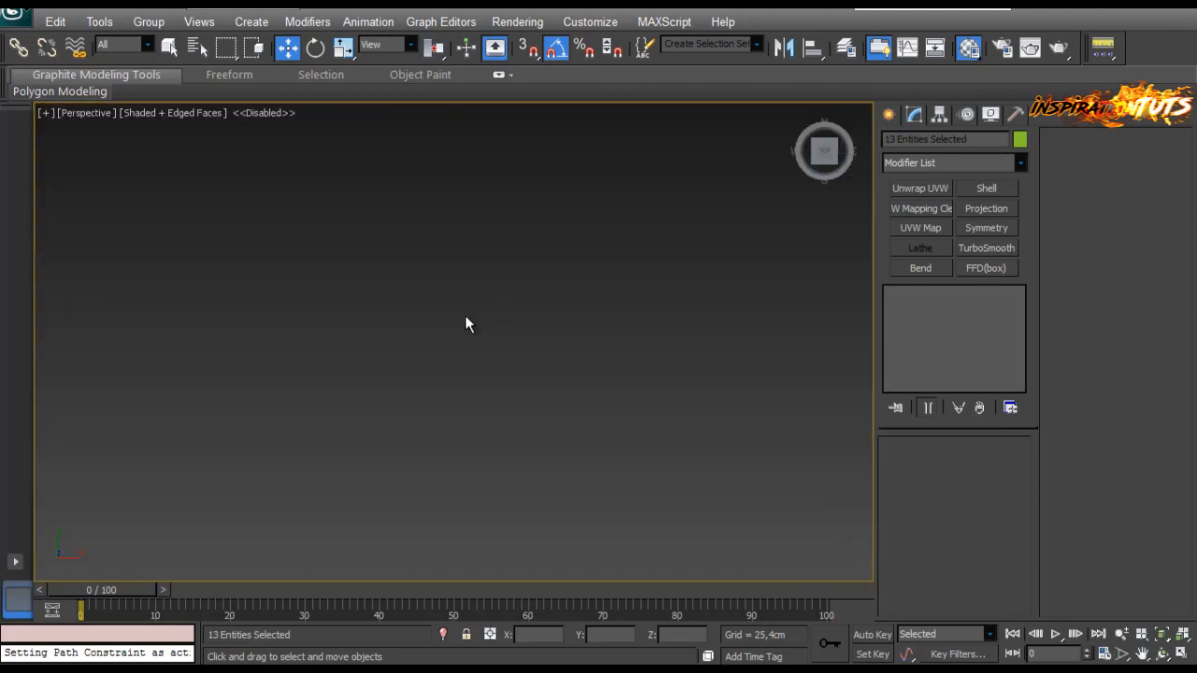
{"action": "key", "text": "F3"}
{"action": "middle_click_drag", "start_coordinate": [465, 315], "coordinate": [556, 349], "text": "alt"}
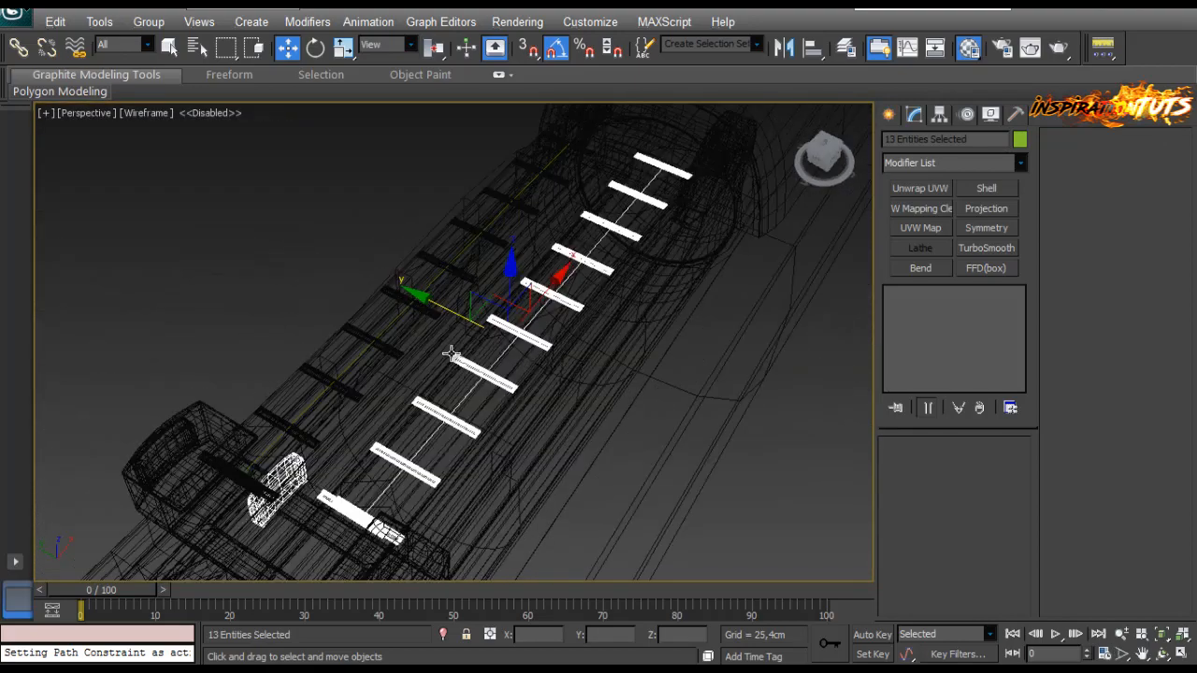
{"action": "middle_click_drag", "start_coordinate": [449, 353], "coordinate": [503, 319], "text": "alt"}
{"action": "middle_click_drag", "start_coordinate": [497, 404], "coordinate": [465, 437], "text": "alt"}
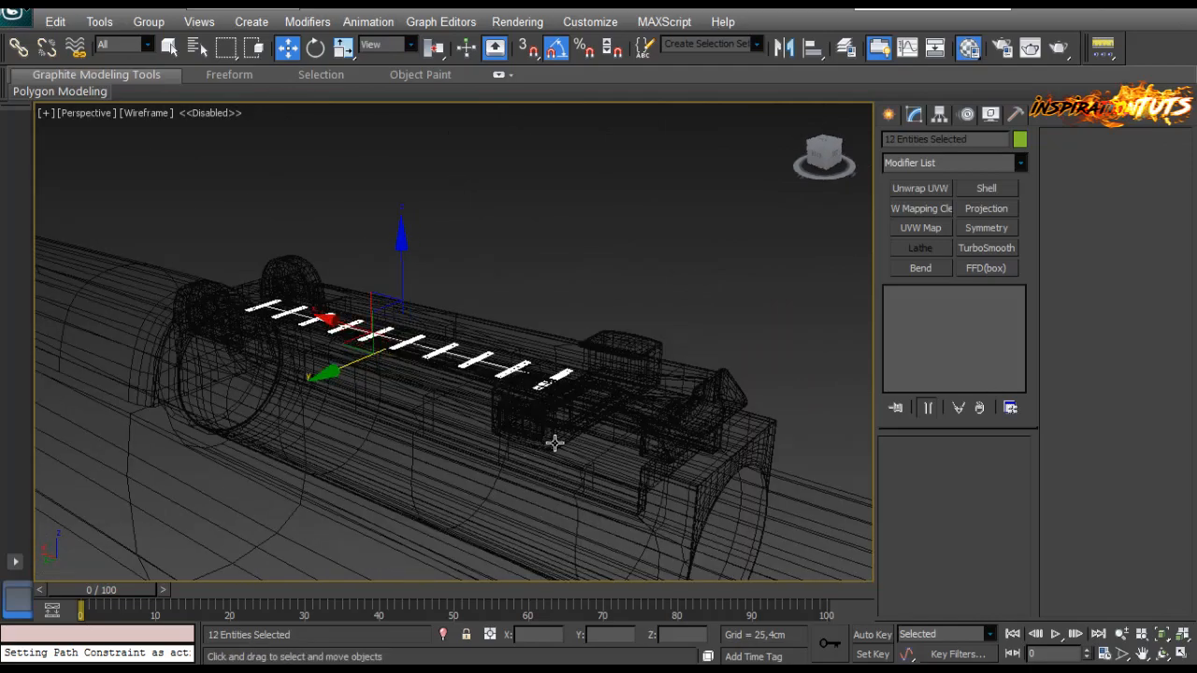
{"action": "mouse_move", "coordinate": [554, 443]}
{"action": "middle_mouse_down", "text": "alt"}
{"action": "mouse_move", "coordinate": [471, 449]}
{"action": "mouse_move", "coordinate": [464, 373]}
{"action": "middle_mouse_up", "text": "alt"}
{"action": "key", "text": "F3"}
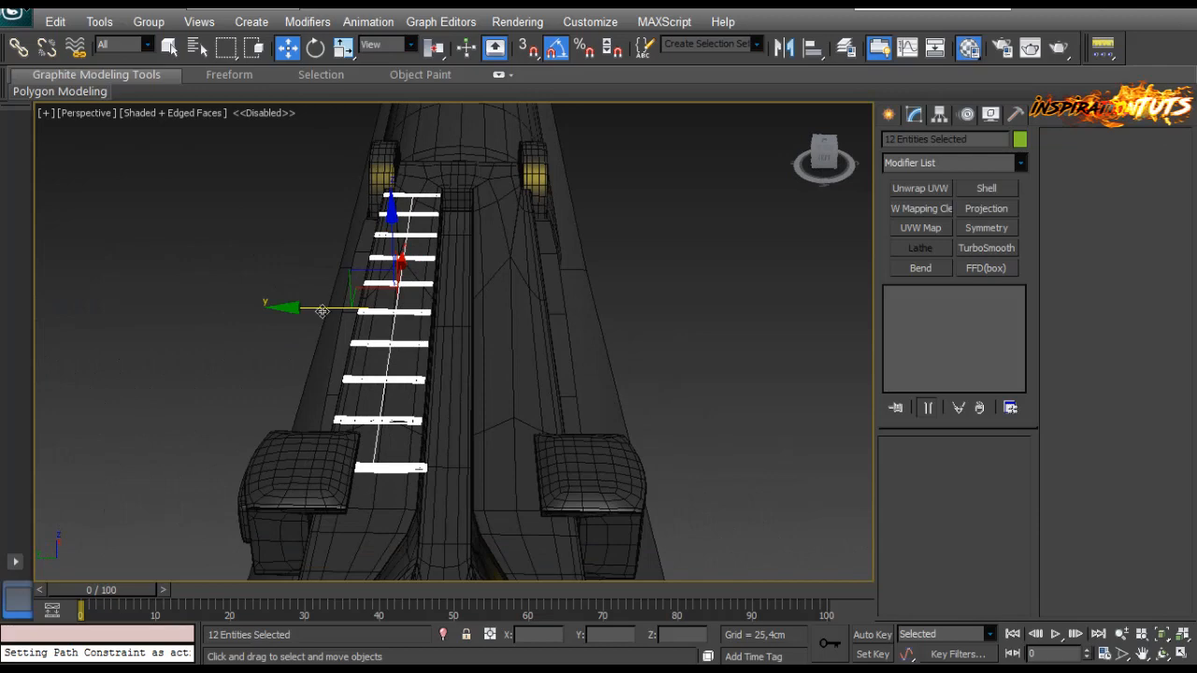
{"action": "left_click", "coordinate": [388, 363], "text": "alt"}
Step: Copy the groove pieces onto the opposite rail and shift the copies along its length
{"action": "left_click_drag", "start_coordinate": [321, 311], "coordinate": [437, 343], "text": "shift"}
{"action": "left_click", "coordinate": [599, 408]}
{"action": "middle_click_drag", "start_coordinate": [553, 449], "coordinate": [495, 378], "text": "alt"}
{"action": "middle_click_drag", "start_coordinate": [474, 327], "coordinate": [465, 273]}
{"action": "left_click_drag", "start_coordinate": [499, 178], "coordinate": [488, 144]}
{"action": "scroll", "coordinate": [489, 225], "scroll_direction": "down", "scroll_amount": 2}
{"action": "middle_click_drag", "start_coordinate": [489, 225], "coordinate": [449, 358], "text": "alt"}
{"action": "scroll", "coordinate": [455, 337], "scroll_direction": "up", "scroll_amount": 5}
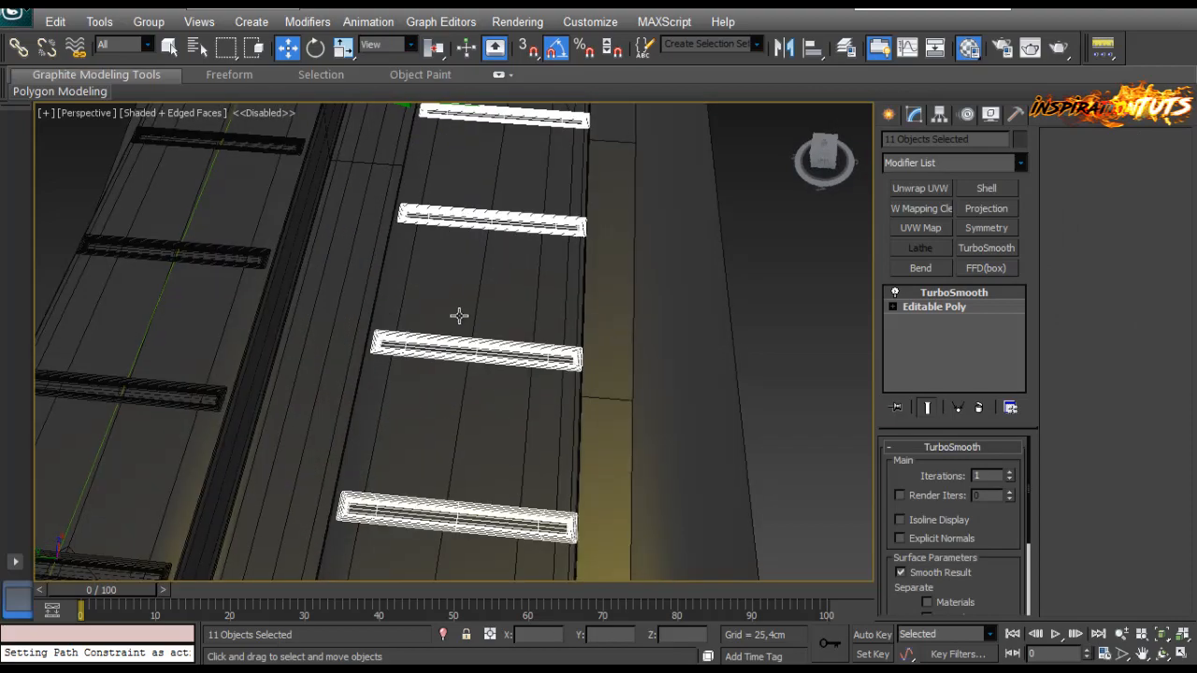
Step: Nudge the copied groove pieces across the rail in the top view to fit them between its edges
{"action": "key", "text": "t"}
{"action": "scroll", "coordinate": [463, 332], "scroll_direction": "up", "scroll_amount": 6}
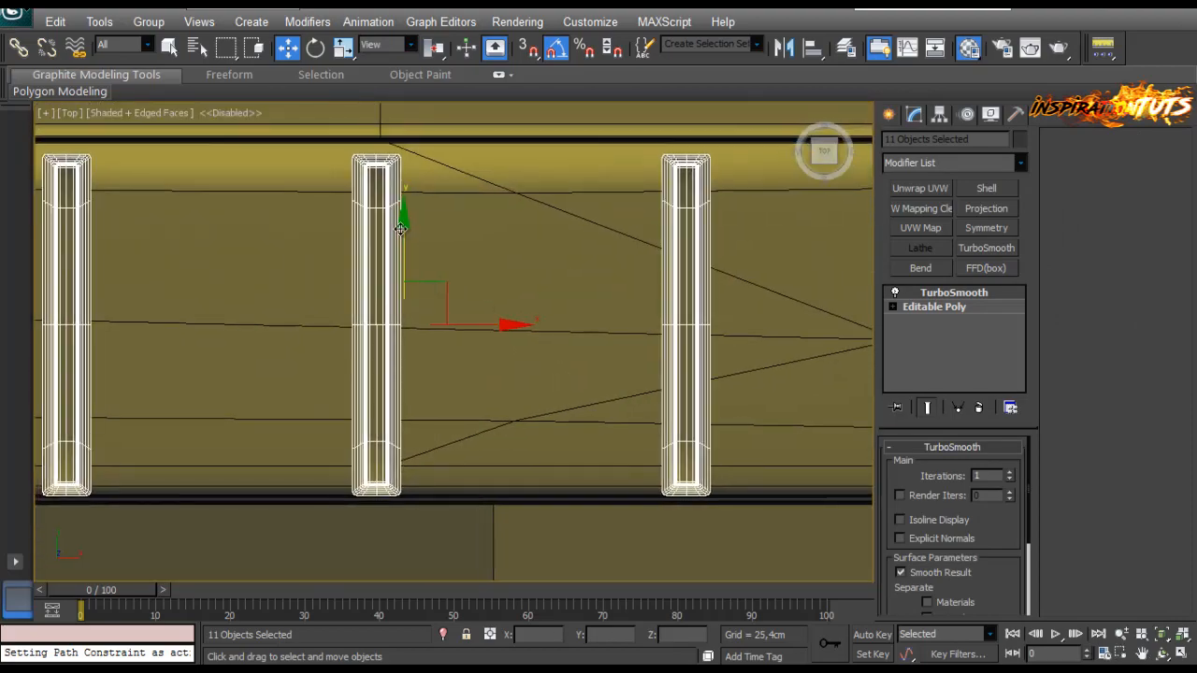
{"action": "left_click_drag", "start_coordinate": [400, 229], "coordinate": [396, 224]}
{"action": "key", "text": "p"}
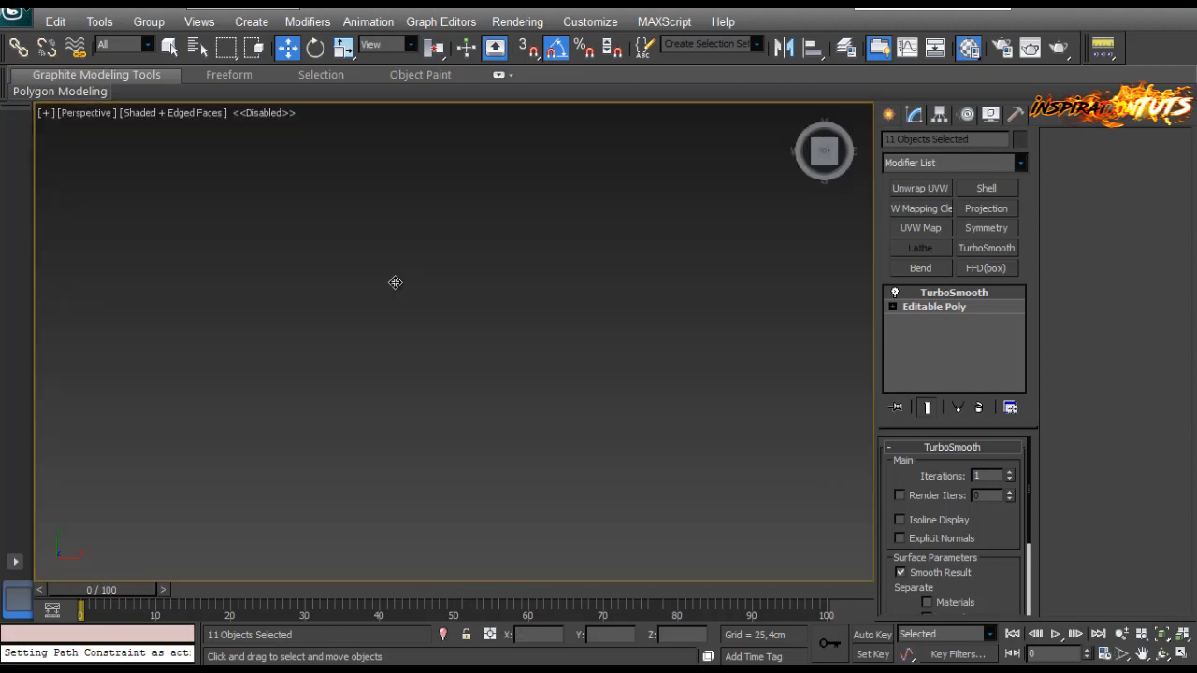
{"action": "middle_click_drag", "start_coordinate": [423, 306], "coordinate": [505, 379], "text": "alt"}
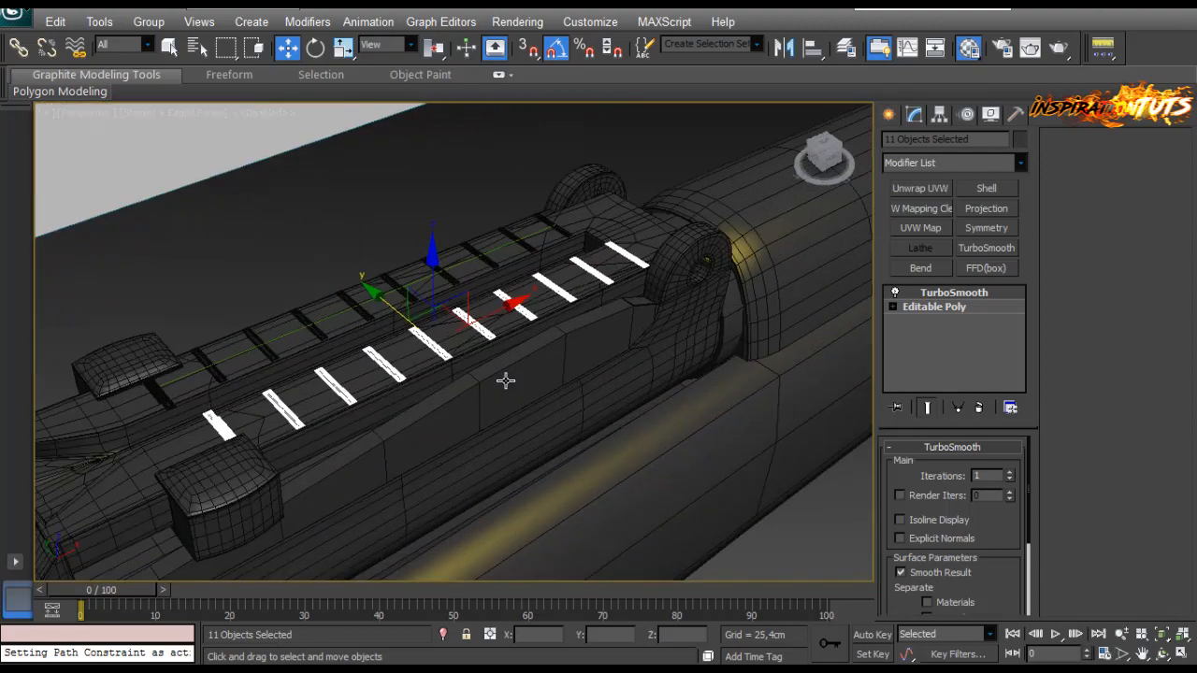
Step: Deselect everything and examine the grooves on both rails in shaded display without edges
{"action": "left_click", "coordinate": [448, 246]}
{"action": "scroll", "coordinate": [452, 245], "scroll_direction": "up", "scroll_amount": 1}
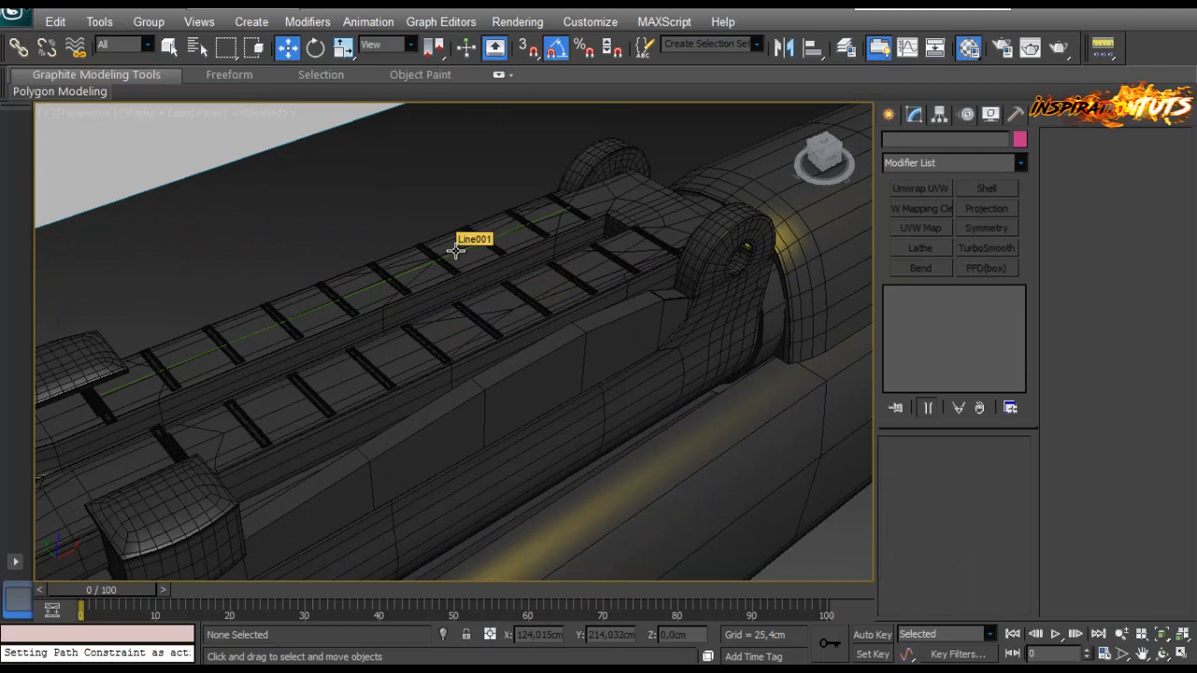
{"action": "key", "text": "F4"}
{"action": "middle_click_drag", "start_coordinate": [524, 355], "coordinate": [409, 267], "text": "alt"}
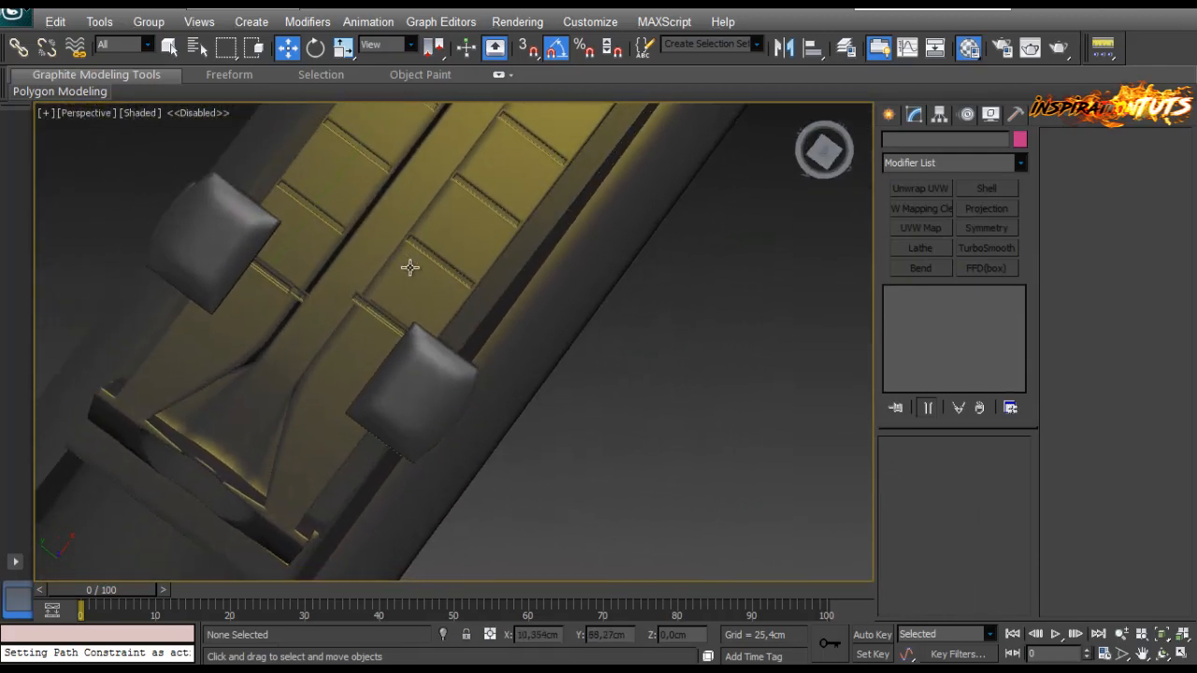
Step: Delete the duplicate overlapping groove piece beside the slider block on each rail
{"action": "left_click", "coordinate": [387, 312]}
{"action": "middle_click_drag", "start_coordinate": [388, 312], "coordinate": [496, 299], "text": "alt"}
{"action": "middle_click_drag", "start_coordinate": [352, 352], "coordinate": [443, 272]}
{"action": "scroll", "coordinate": [444, 273], "scroll_direction": "up", "scroll_amount": 5}
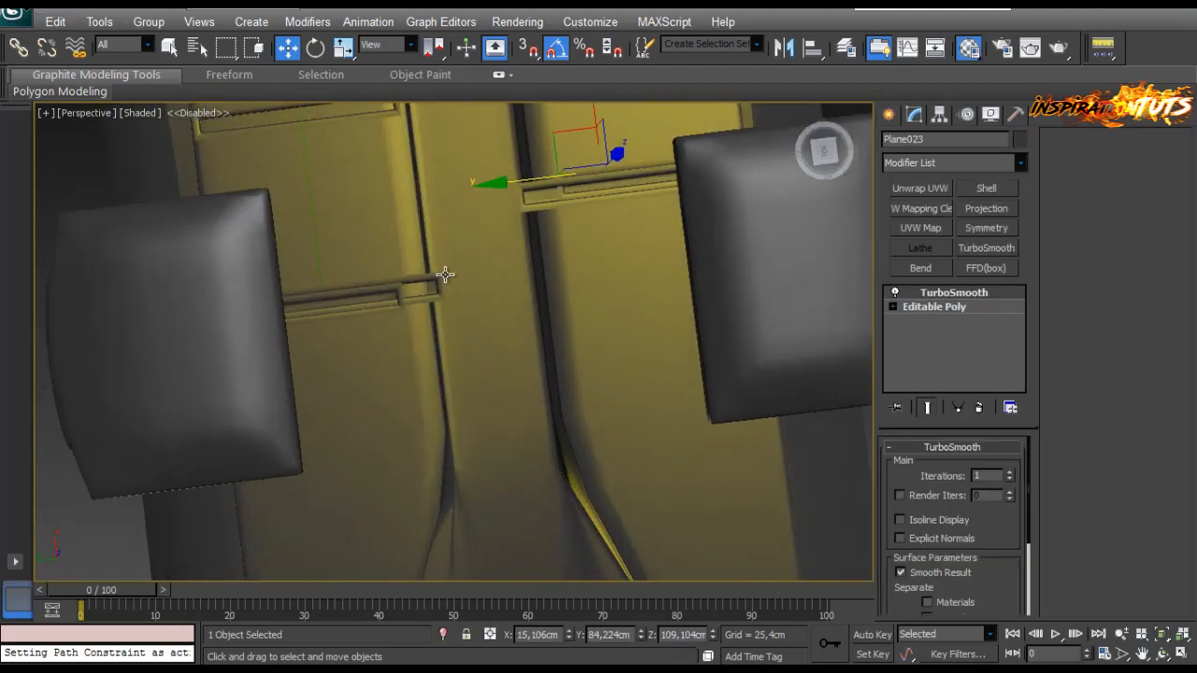
{"action": "left_click", "coordinate": [524, 211]}
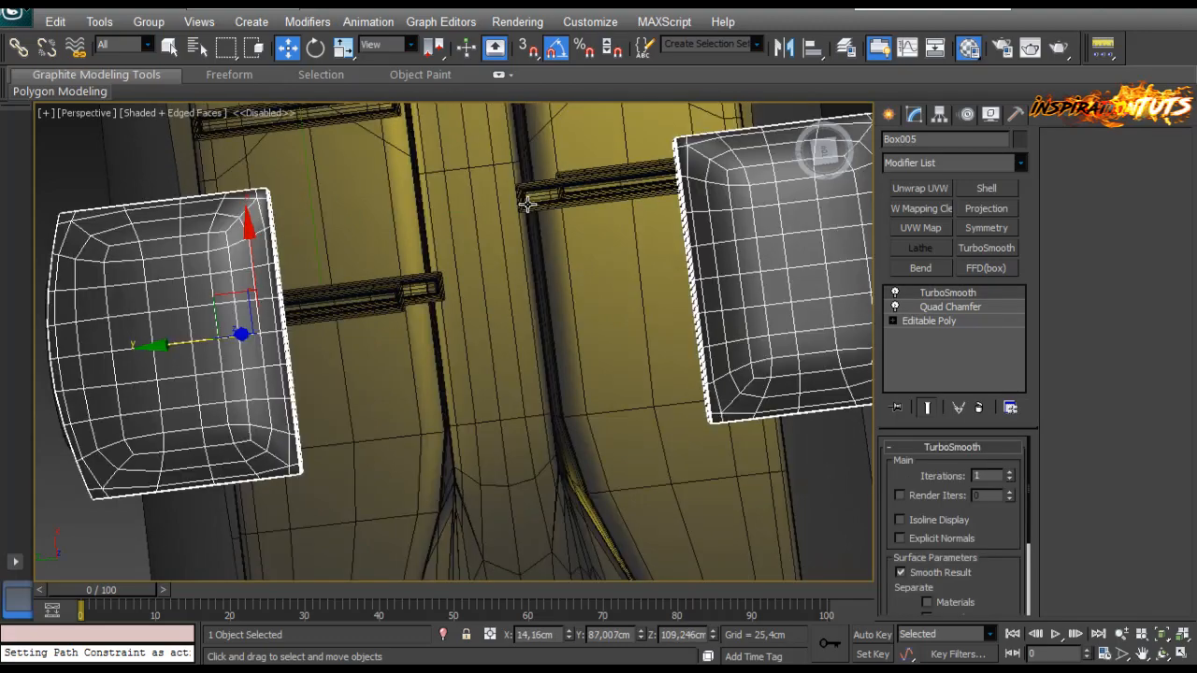
{"action": "left_click", "coordinate": [533, 196]}
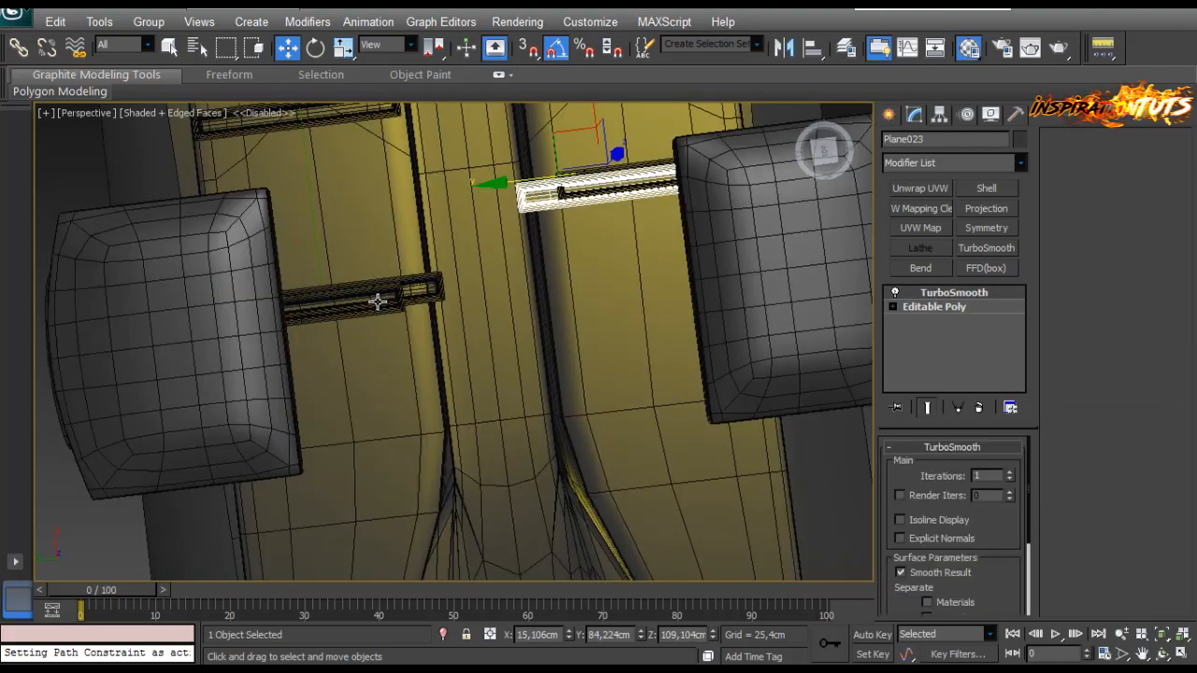
{"action": "scroll", "coordinate": [500, 199], "scroll_direction": "down", "scroll_amount": 2}
{"action": "middle_click_drag", "start_coordinate": [492, 190], "coordinate": [492, 294]}
{"action": "scroll", "coordinate": [492, 293], "scroll_direction": "up", "scroll_amount": 2}
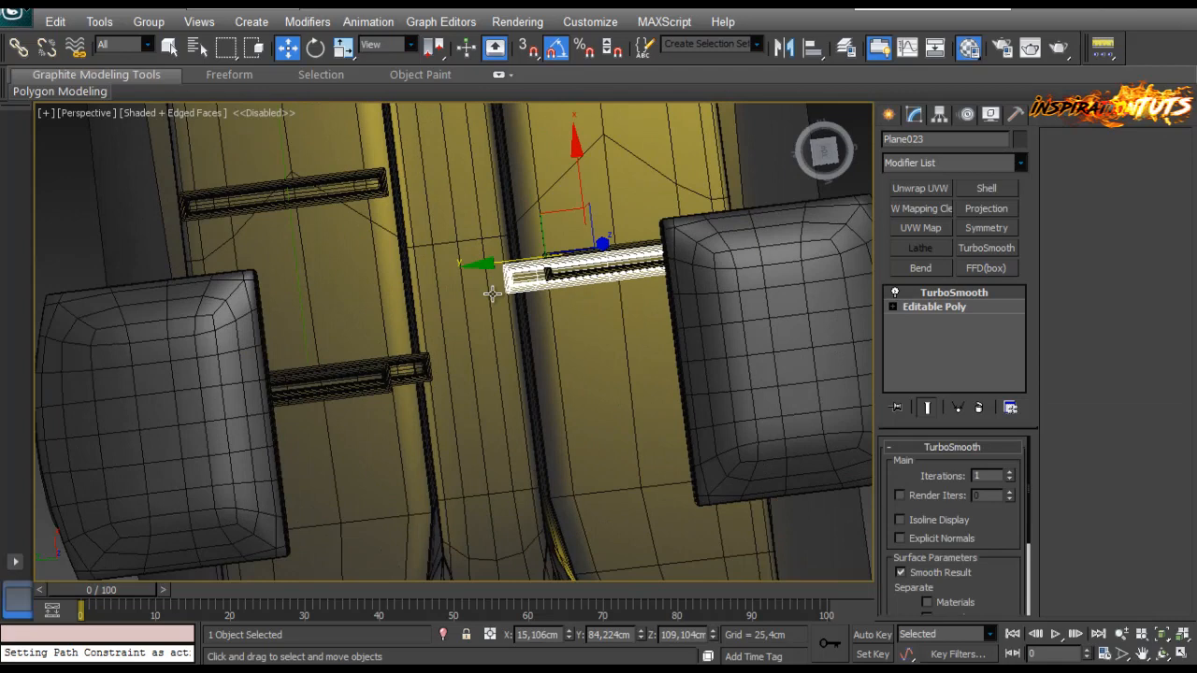
{"action": "left_click", "coordinate": [364, 394], "text": "ctrl"}
{"action": "key", "text": "ctrl+d"}
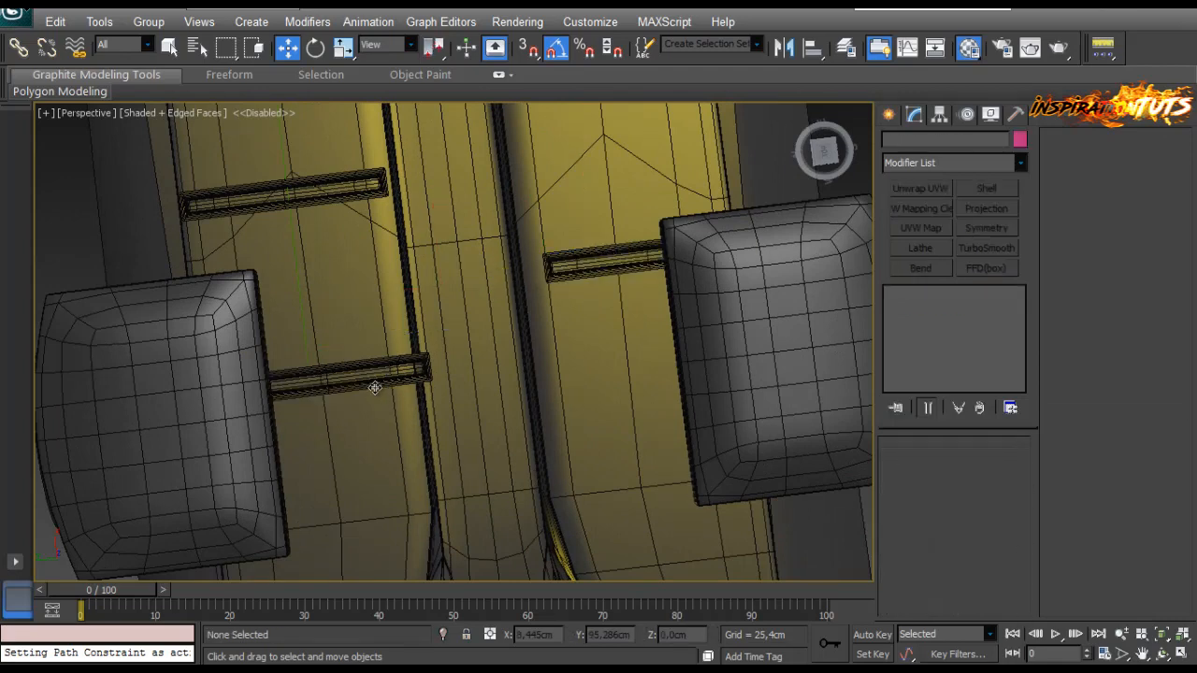
Step: Move the copied rail's groove piece nearest the slider about 0.133 cm in Y toward the center slot
{"action": "left_click", "coordinate": [614, 264]}
{"action": "left_click_drag", "start_coordinate": [560, 245], "coordinate": [551, 248]}
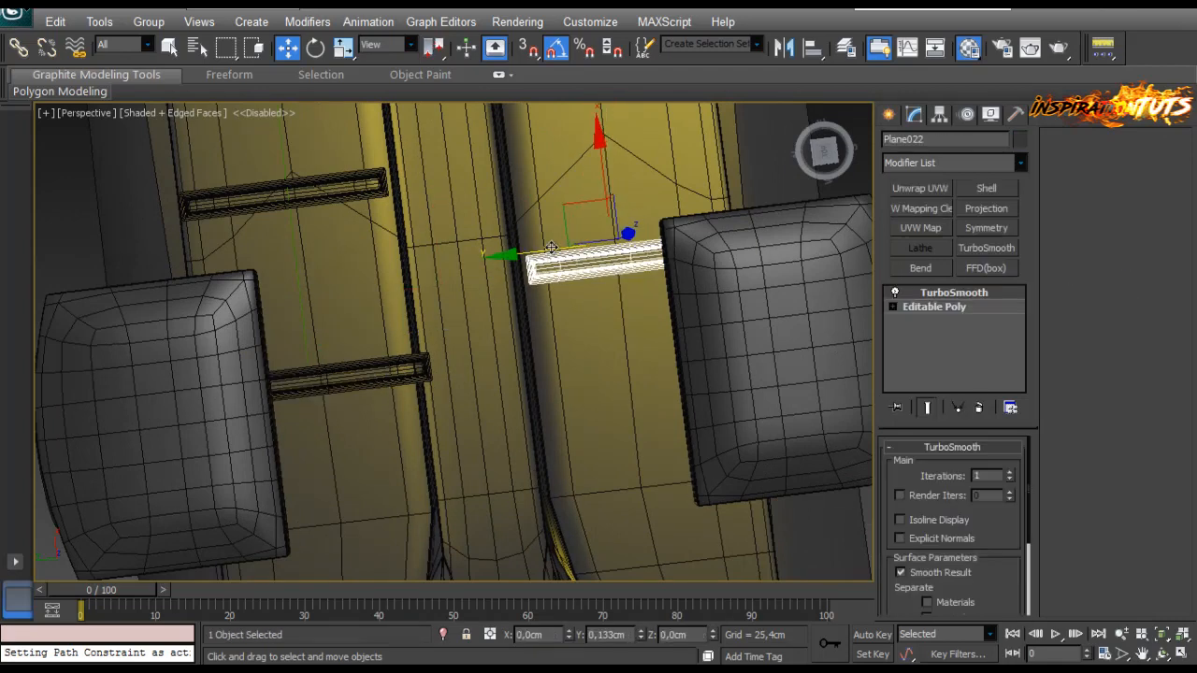
{"action": "left_click", "coordinate": [399, 384]}
{"action": "middle_click_drag", "start_coordinate": [224, 374], "coordinate": [792, 334], "text": "alt"}
{"action": "left_click", "coordinate": [866, 444]}
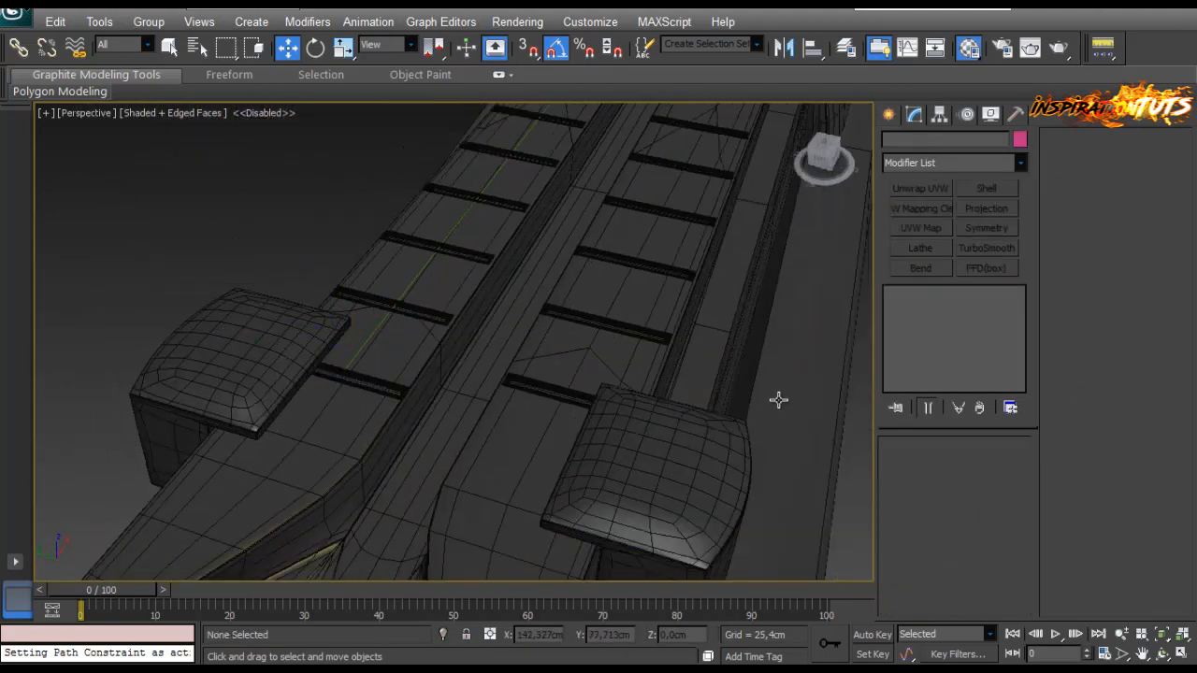
Step: Hide the guide line running along the rail and restore the edged-faces display
{"action": "key", "text": "F4"}
{"action": "mouse_move", "coordinate": [685, 253]}
{"action": "middle_mouse_down"}
{"action": "mouse_move", "coordinate": [612, 347]}
{"action": "mouse_move", "coordinate": [532, 358]}
{"action": "middle_mouse_up"}
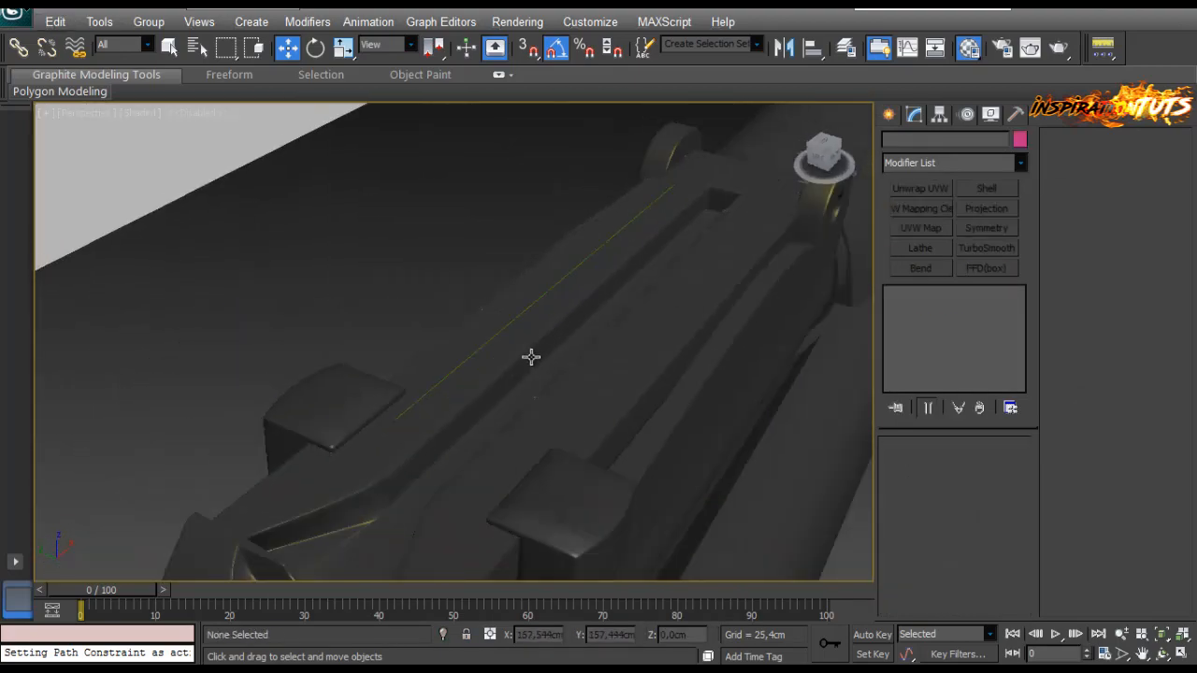
{"action": "scroll", "coordinate": [530, 358], "scroll_direction": "up", "scroll_amount": 3}
{"action": "left_click", "coordinate": [518, 334]}
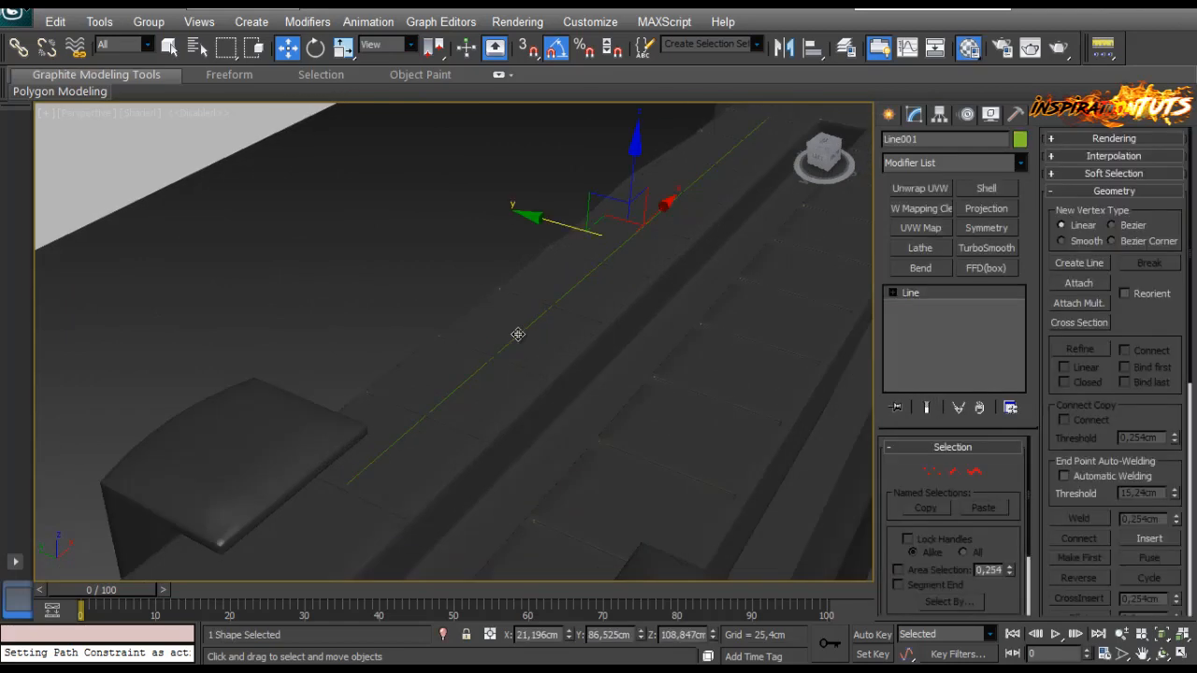
{"action": "right_click", "coordinate": [518, 334]}
{"action": "left_click", "coordinate": [547, 297]}
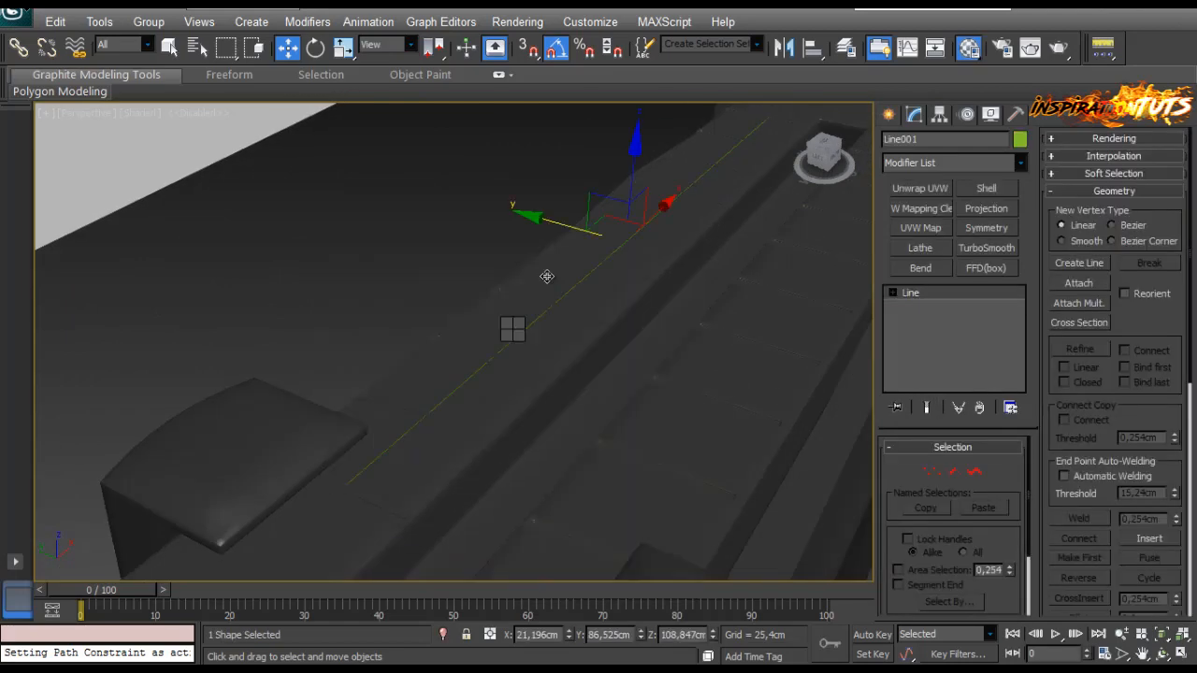
{"action": "key", "text": "F4"}
Step: Create a text spline reading "MAX Text" on the rear sight with AutoGrid enabled
{"action": "mouse_move", "coordinate": [547, 292]}
{"action": "middle_mouse_down", "text": "alt"}
{"action": "mouse_move", "coordinate": [595, 365]}
{"action": "mouse_move", "coordinate": [529, 414]}
{"action": "mouse_move", "coordinate": [383, 275]}
{"action": "mouse_move", "coordinate": [341, 423]}
{"action": "mouse_move", "coordinate": [358, 347]}
{"action": "mouse_move", "coordinate": [483, 526]}
{"action": "mouse_move", "coordinate": [454, 382]}
{"action": "middle_mouse_up", "text": "alt"}
{"action": "scroll", "coordinate": [468, 346], "scroll_direction": "up", "scroll_amount": 2}
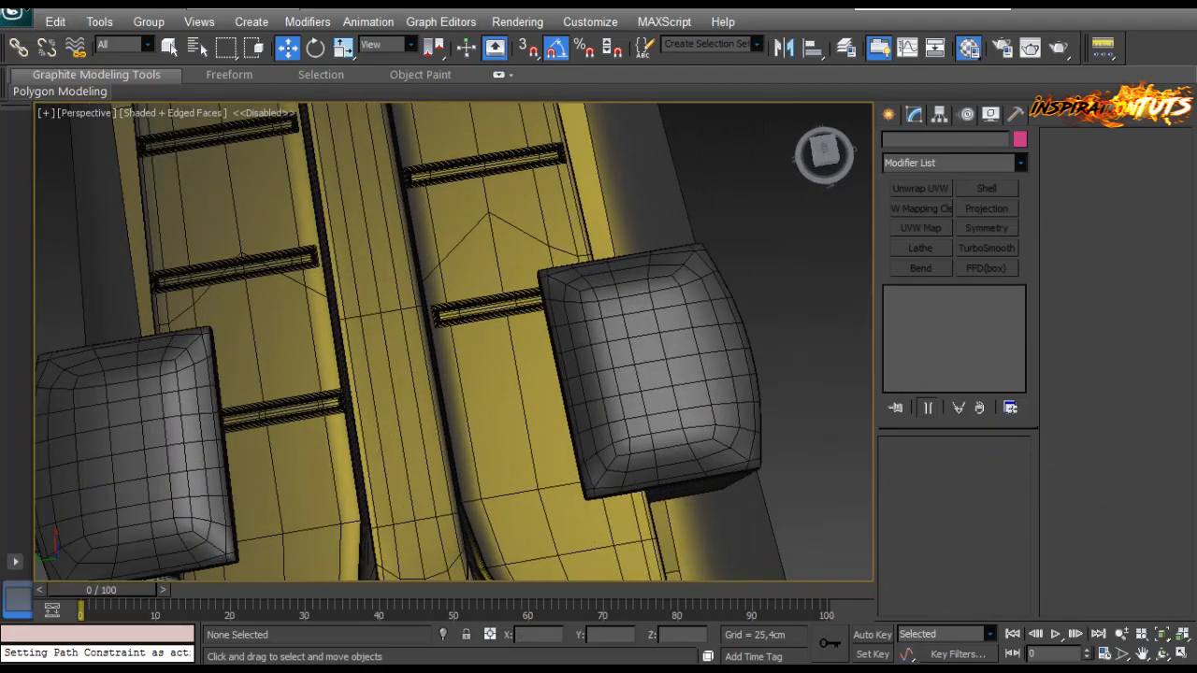
{"action": "left_click", "coordinate": [887, 115]}
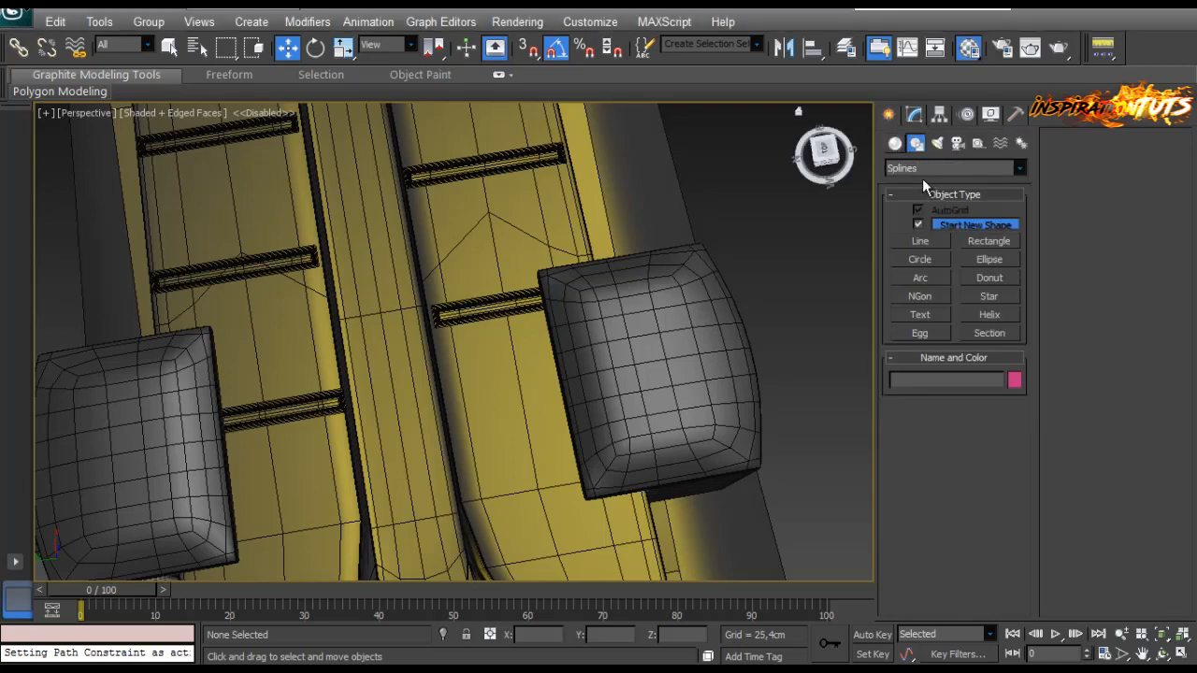
{"action": "left_click", "coordinate": [914, 315]}
{"action": "middle_click_drag", "start_coordinate": [309, 341], "coordinate": [589, 224]}
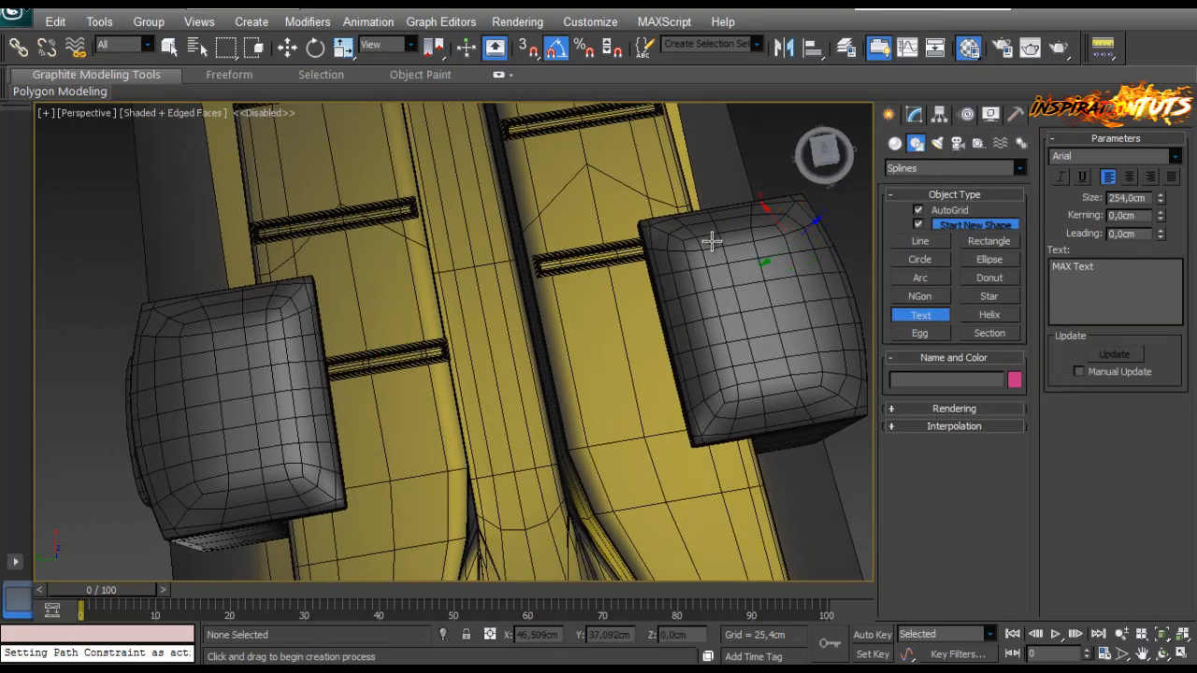
{"action": "middle_click_drag", "start_coordinate": [397, 235], "coordinate": [409, 206], "text": "alt"}
{"action": "scroll", "coordinate": [417, 225], "scroll_direction": "down", "scroll_amount": 5}
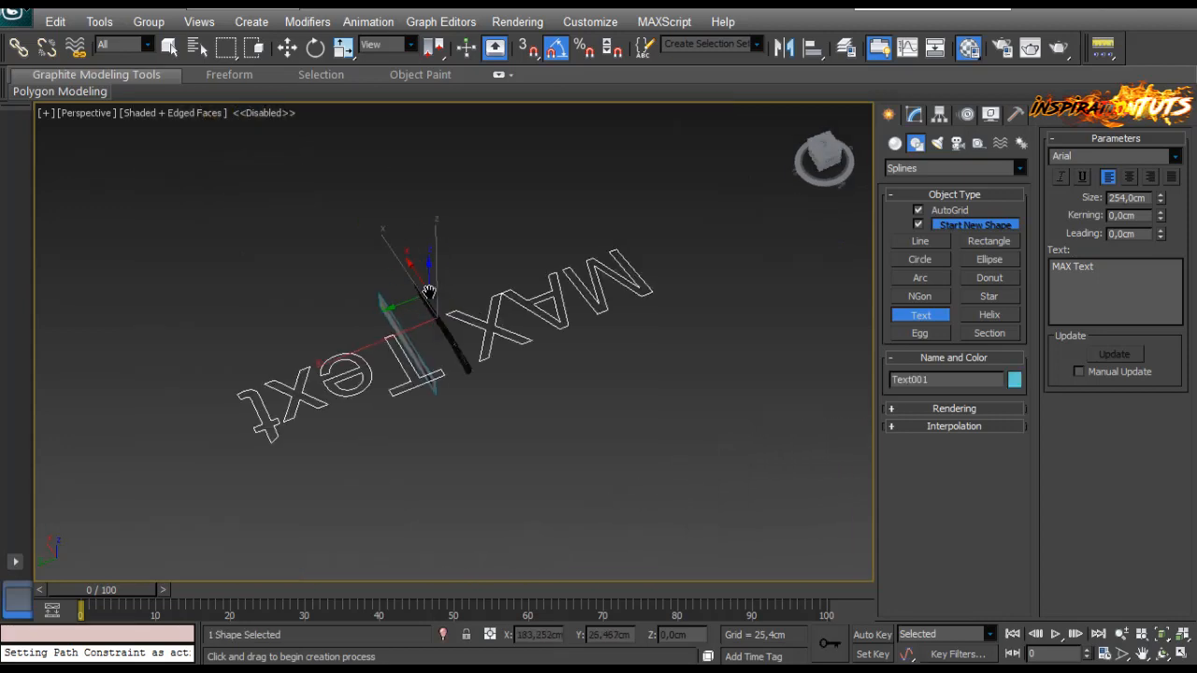
Step: Reduce the text's size to about 1.2 cm so it fits the scale of the rear sight
{"action": "middle_click_drag", "start_coordinate": [428, 291], "coordinate": [436, 357], "text": "alt"}
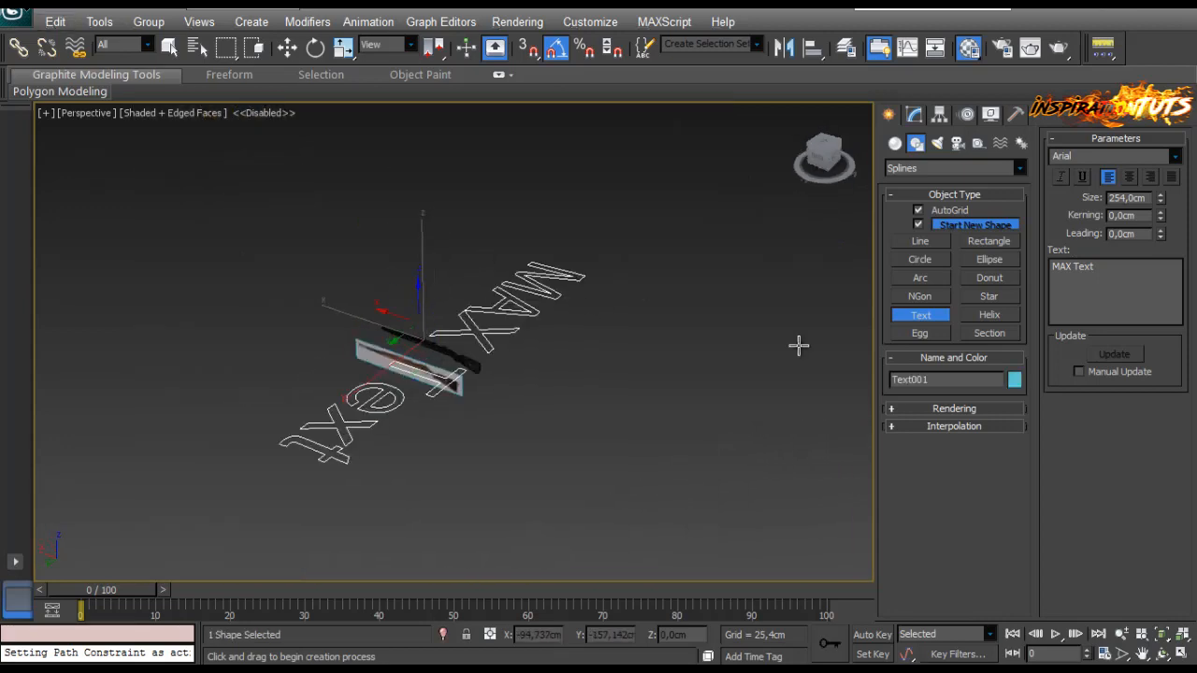
{"action": "right_click", "coordinate": [1159, 204]}
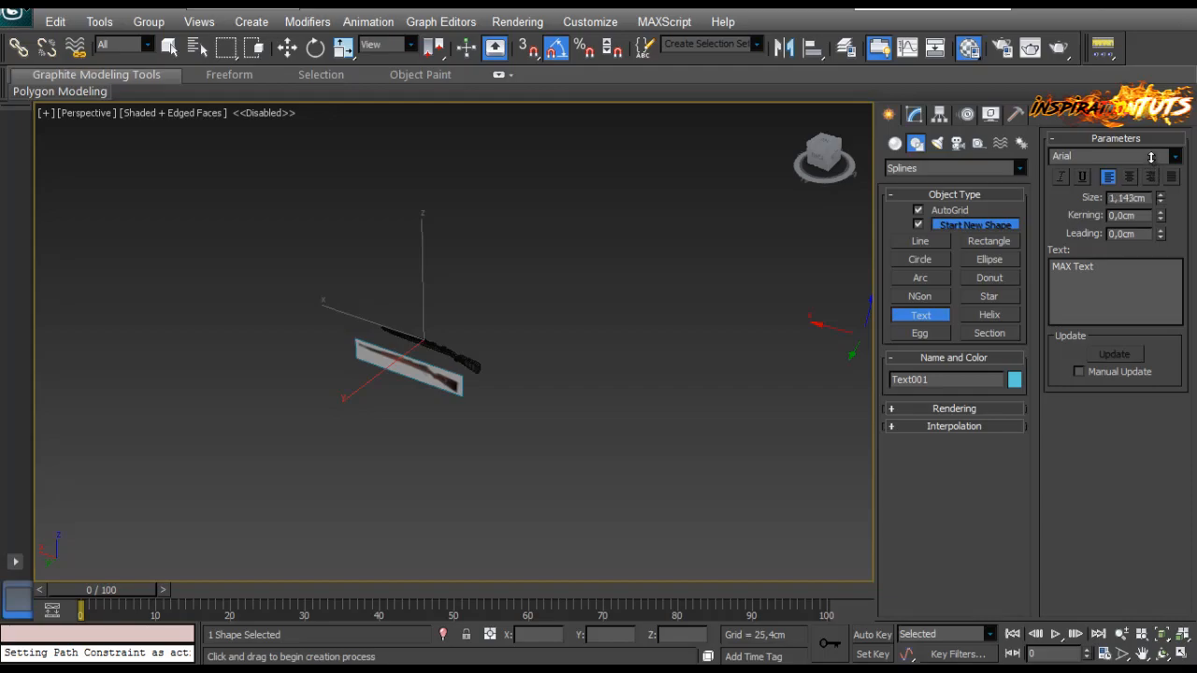
{"action": "key", "text": "z"}
{"action": "scroll", "coordinate": [542, 339], "scroll_direction": "down", "scroll_amount": 3}
{"action": "middle_click_drag", "start_coordinate": [539, 337], "coordinate": [526, 315], "text": "alt"}
{"action": "scroll", "coordinate": [527, 316], "scroll_direction": "up", "scroll_amount": 2}
{"action": "key", "text": "w"}
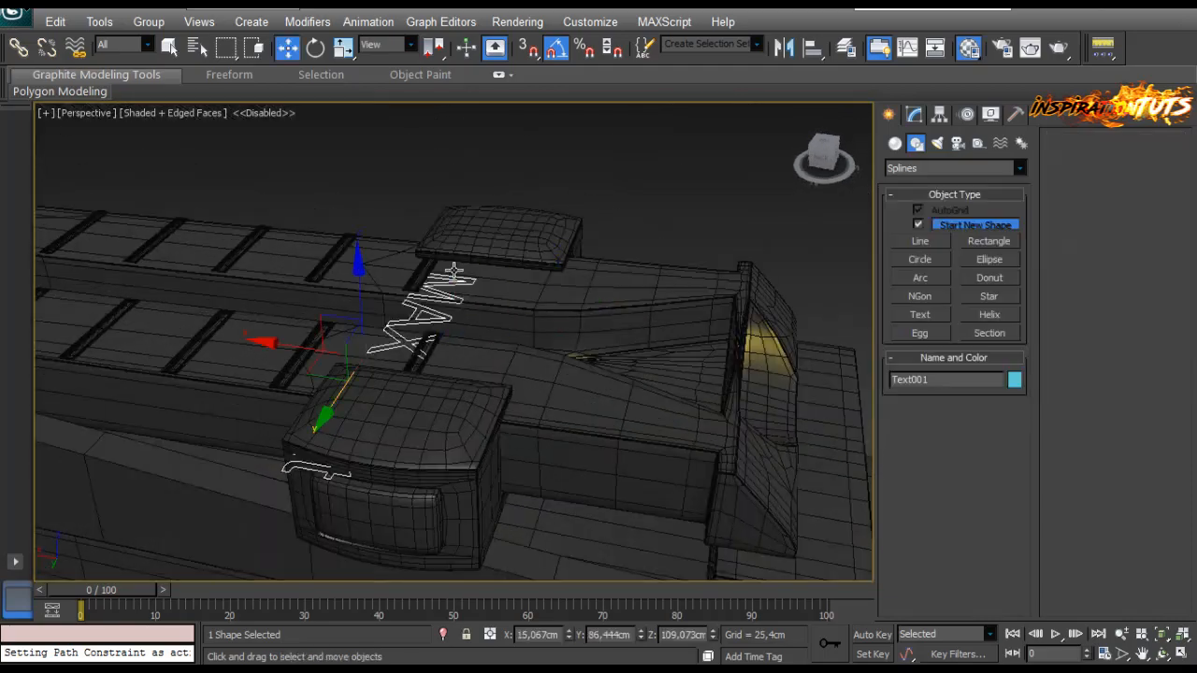
{"action": "middle_click_drag", "start_coordinate": [453, 272], "coordinate": [390, 256], "text": "alt"}
{"action": "scroll", "coordinate": [390, 257], "scroll_direction": "up", "scroll_amount": 5}
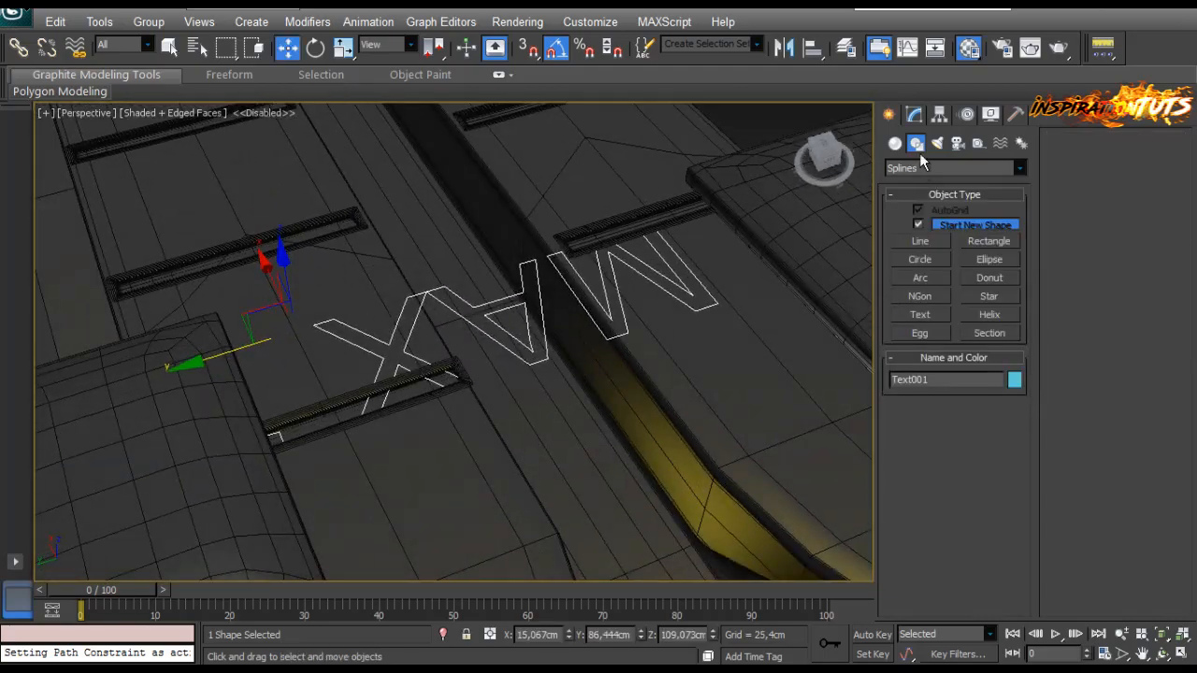
Step: Rotate the text half a turn on the rail surface so it reads from the opposite side
{"action": "left_click", "coordinate": [316, 48]}
{"action": "left_click_drag", "start_coordinate": [267, 405], "coordinate": [430, 344]}
{"action": "key", "text": "w"}
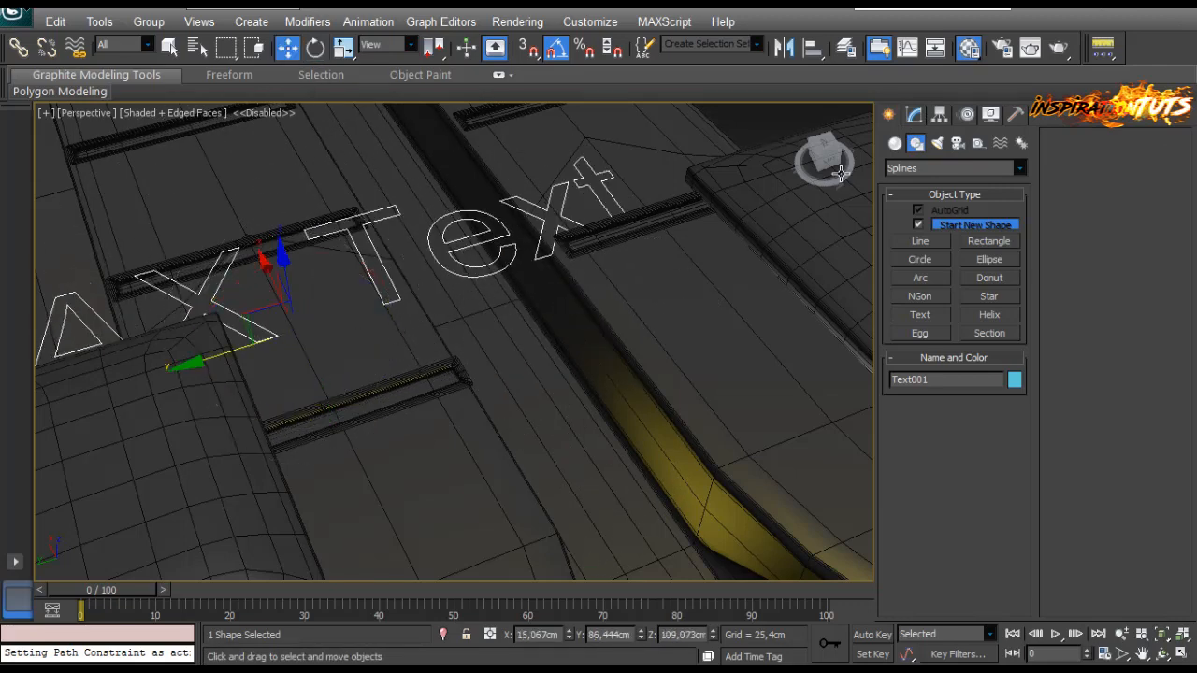
Step: Change the text to "1" and set its size to 1.499 cm
{"action": "left_click", "coordinate": [916, 115]}
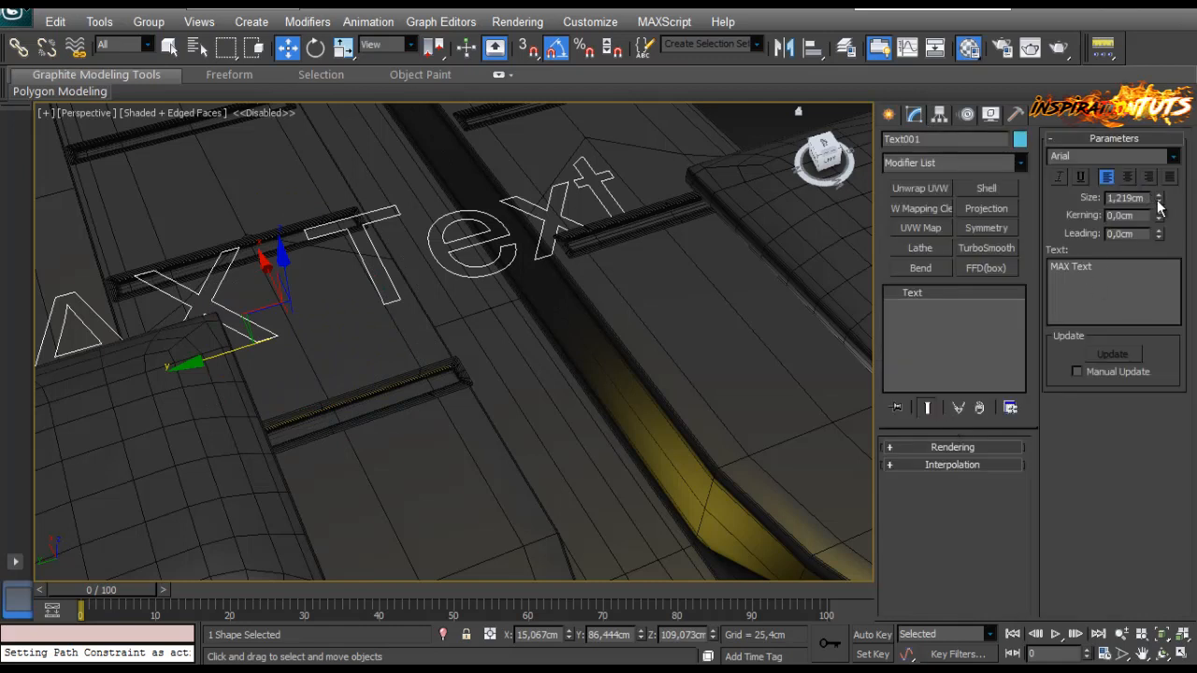
{"action": "left_click_drag", "start_coordinate": [1159, 207], "coordinate": [1159, 231]}
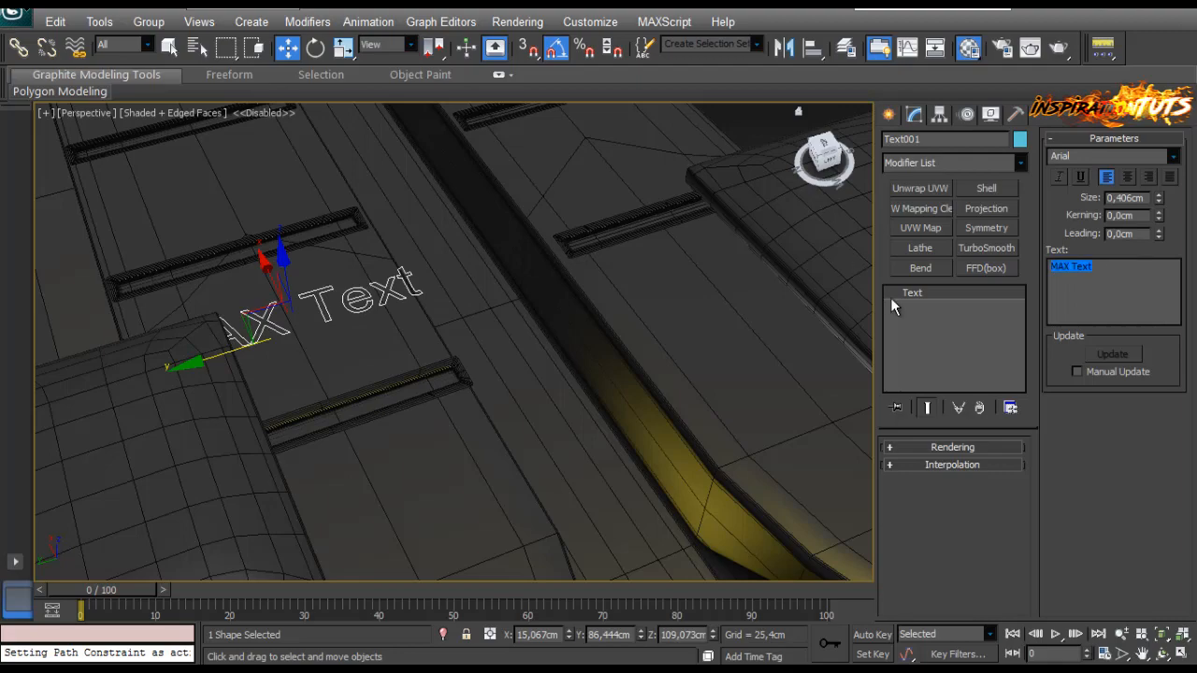
{"action": "type", "text": "1"}
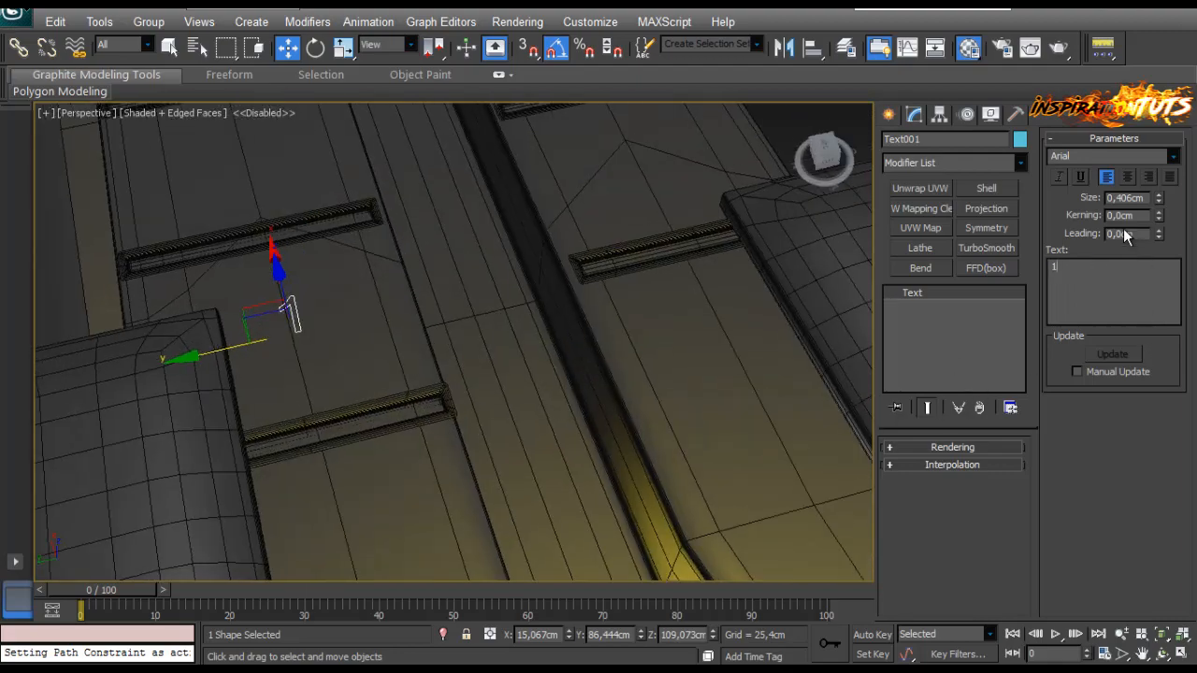
{"action": "left_click_drag", "start_coordinate": [1156, 161], "coordinate": [1155, 159]}
Step: Move the numeral 1 onto the rail beside the slider block, between the two neighbouring grooves
{"action": "middle_click_drag", "start_coordinate": [603, 293], "coordinate": [550, 342], "text": "alt"}
{"action": "left_click_drag", "start_coordinate": [364, 335], "coordinate": [329, 394]}
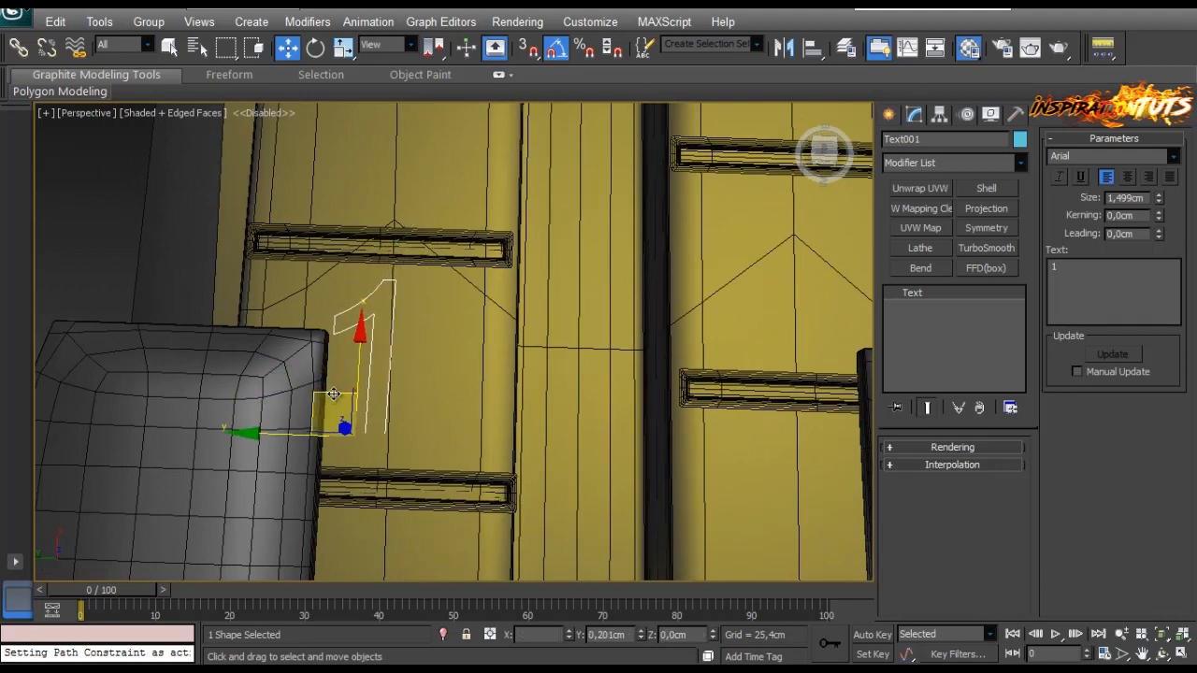
{"action": "mouse_move", "coordinate": [333, 394]}
{"action": "middle_mouse_down", "text": "alt"}
{"action": "mouse_move", "coordinate": [406, 318]}
{"action": "mouse_move", "coordinate": [330, 390]}
{"action": "middle_mouse_up", "text": "alt"}
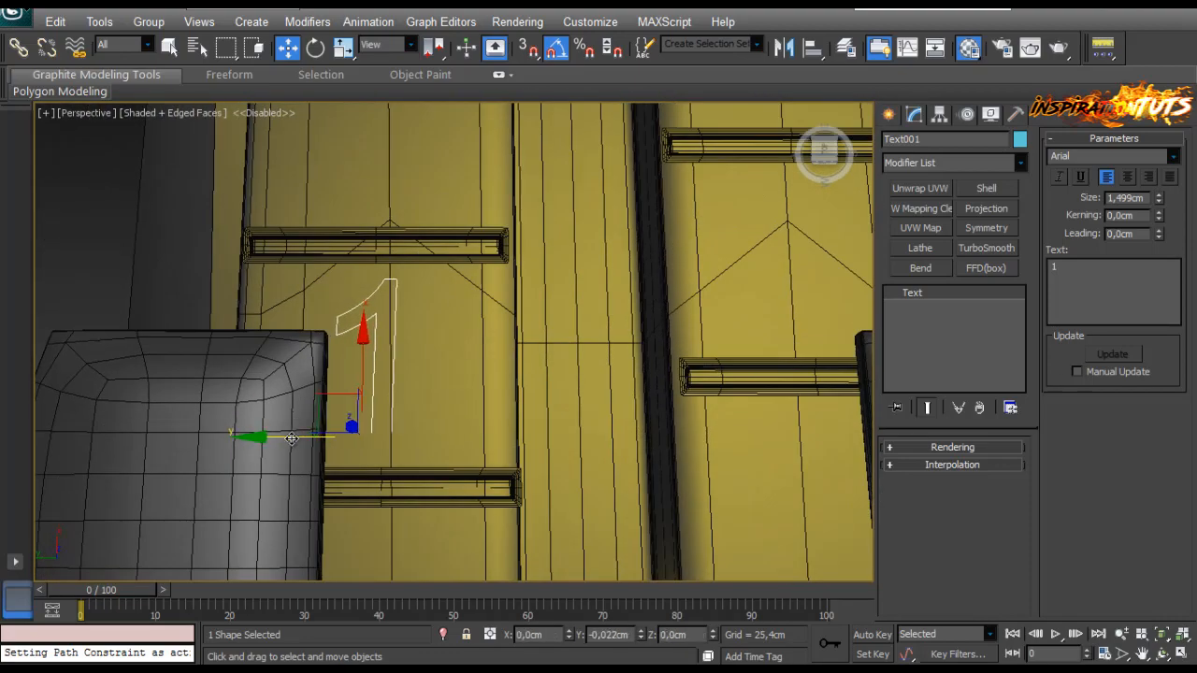
{"action": "middle_click_drag", "start_coordinate": [288, 437], "coordinate": [842, 270], "text": "alt"}
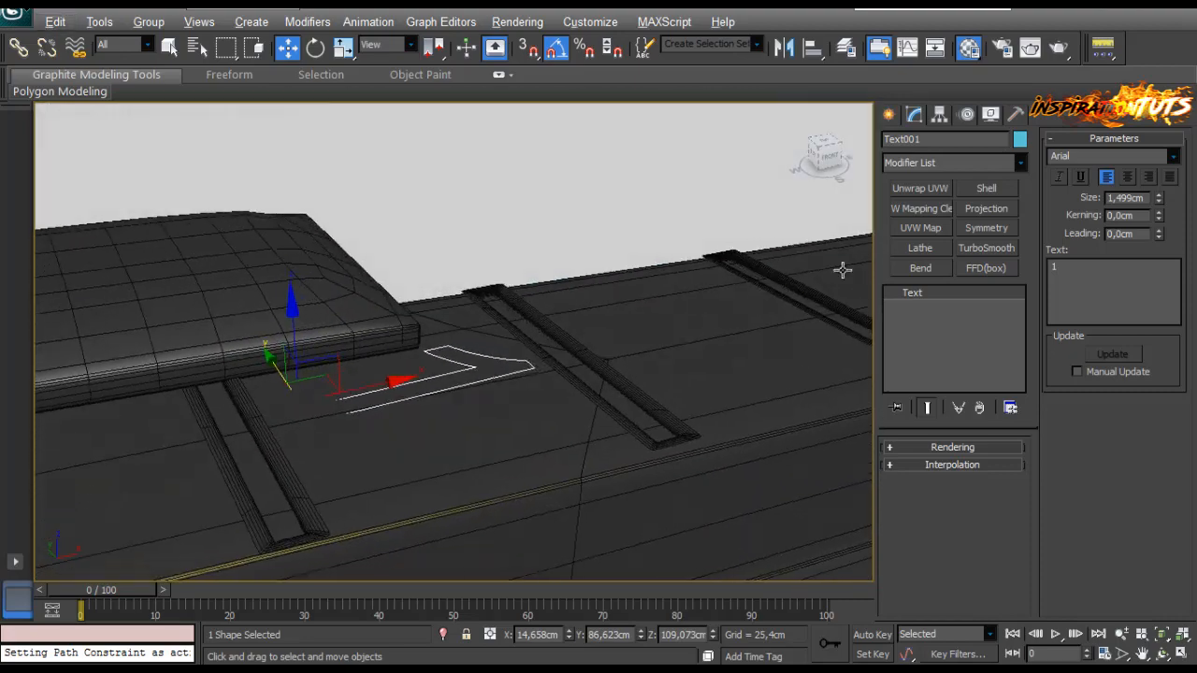
Step: Apply an Extrude modifier to the numeral and raise its amount to give it a tall solid thickness
{"action": "left_click", "coordinate": [1019, 164]}
{"action": "key", "text": "e"}
{"action": "key", "text": "e"}
{"action": "key", "text": "e"}
{"action": "key", "text": "e"}
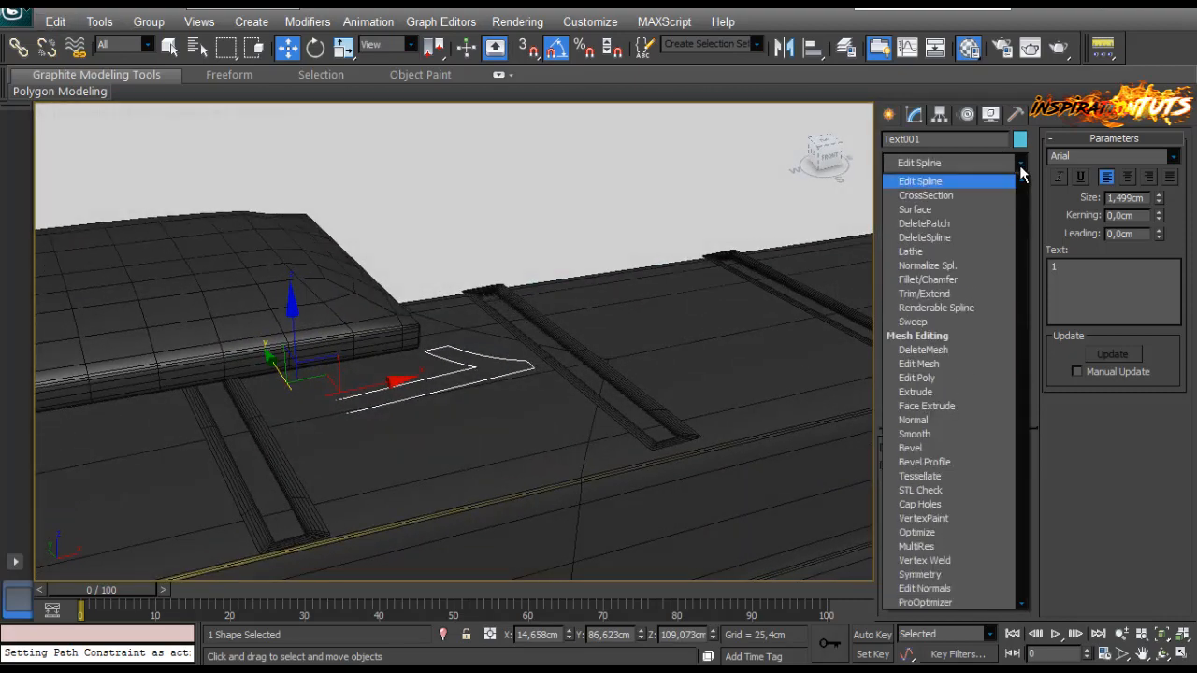
{"action": "key", "text": "e"}
{"action": "key", "text": "Return"}
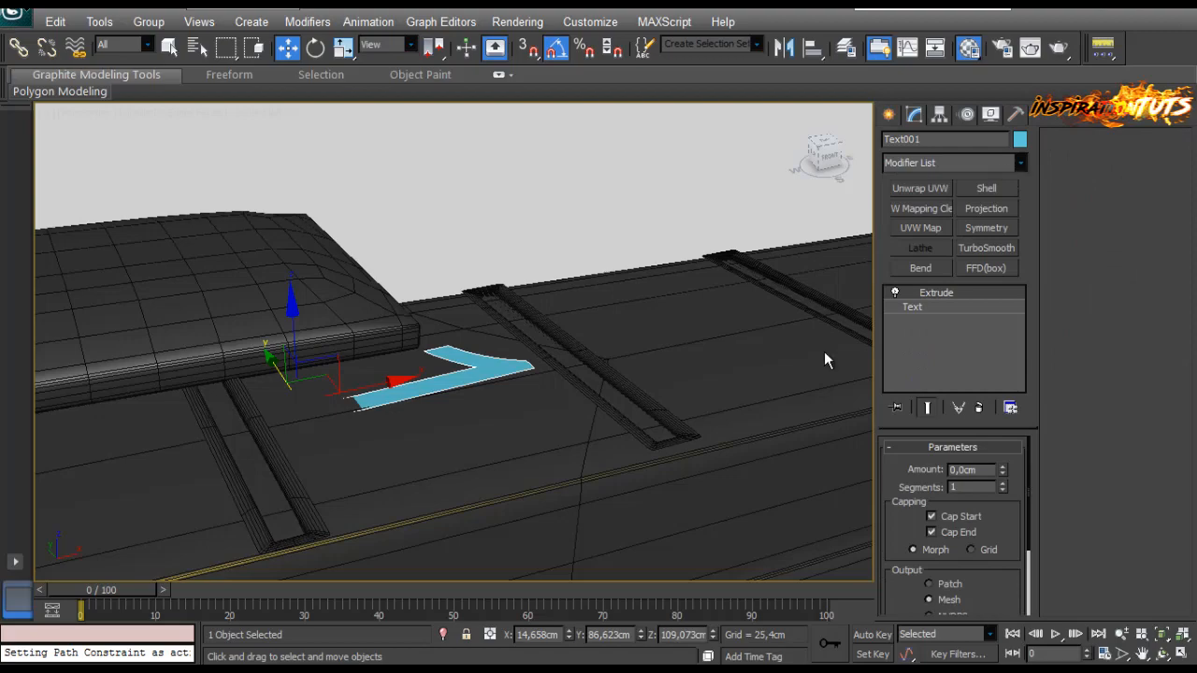
{"action": "left_click", "coordinate": [1001, 466]}
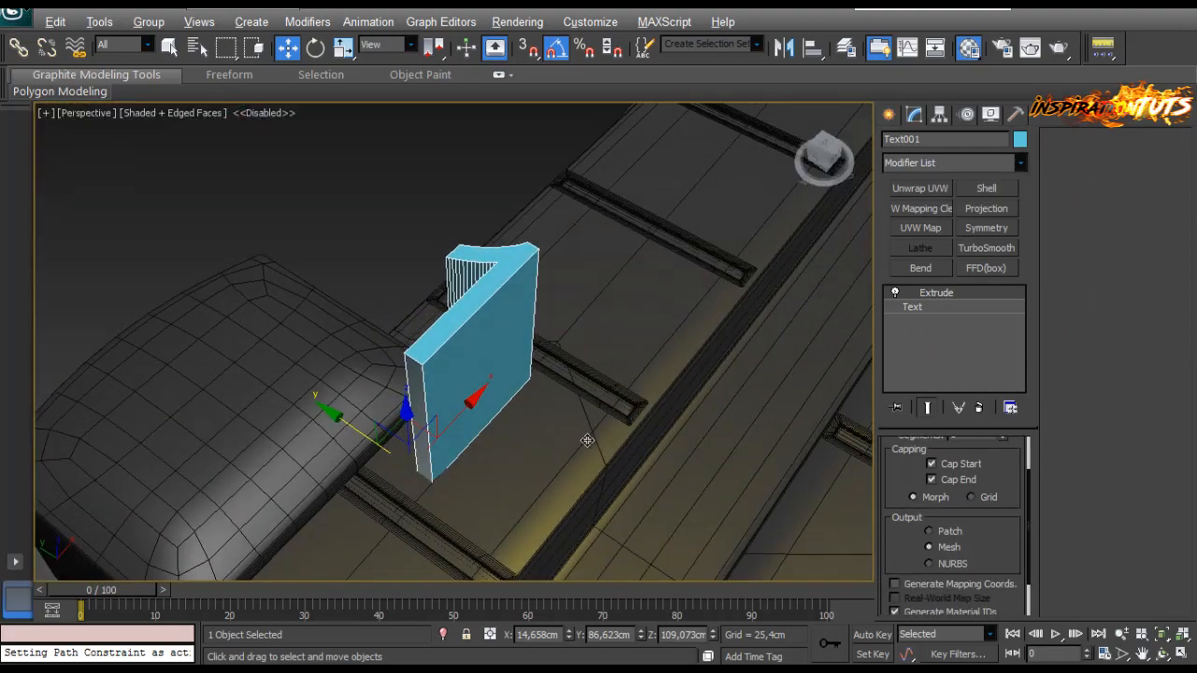
Step: Convert the extruded numeral to an Editable Poly
{"action": "middle_click_drag", "start_coordinate": [587, 441], "coordinate": [483, 257], "text": "alt"}
{"action": "scroll", "coordinate": [483, 256], "scroll_direction": "up", "scroll_amount": 3}
{"action": "right_click", "coordinate": [482, 251]}
{"action": "mouse_move", "coordinate": [552, 411]}
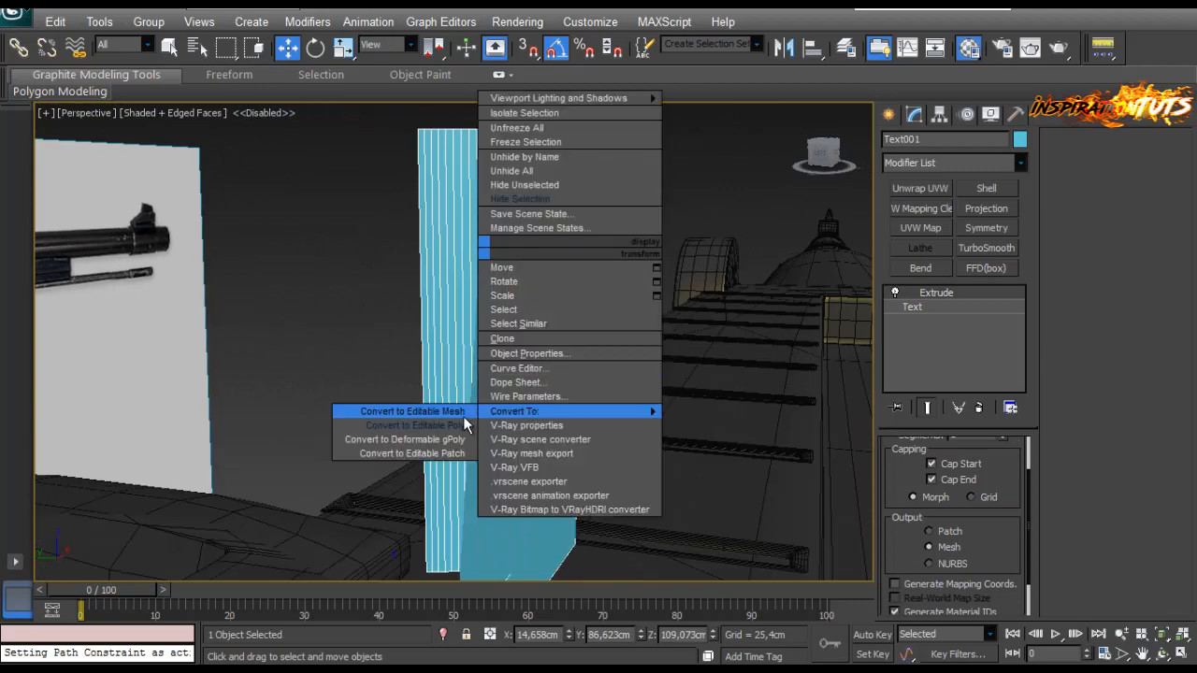
{"action": "left_click", "coordinate": [463, 425]}
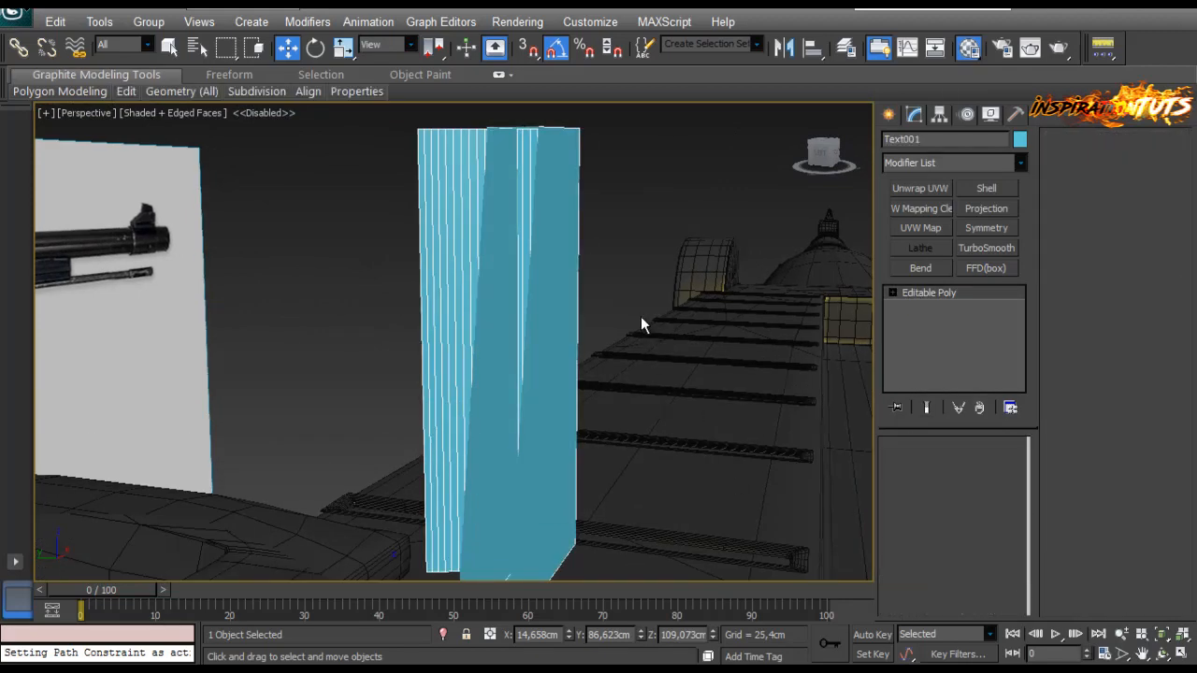
Step: Lower the numeral's top vertices close to the rail and shift them slightly in X to straighten its ends
{"action": "key", "text": "1"}
{"action": "scroll", "coordinate": [602, 261], "scroll_direction": "down", "scroll_amount": 3}
{"action": "left_click_drag", "start_coordinate": [588, 140], "coordinate": [347, 277]}
{"action": "left_click_drag", "start_coordinate": [465, 129], "coordinate": [468, 407]}
{"action": "middle_click_drag", "start_coordinate": [468, 407], "coordinate": [541, 440], "text": "alt"}
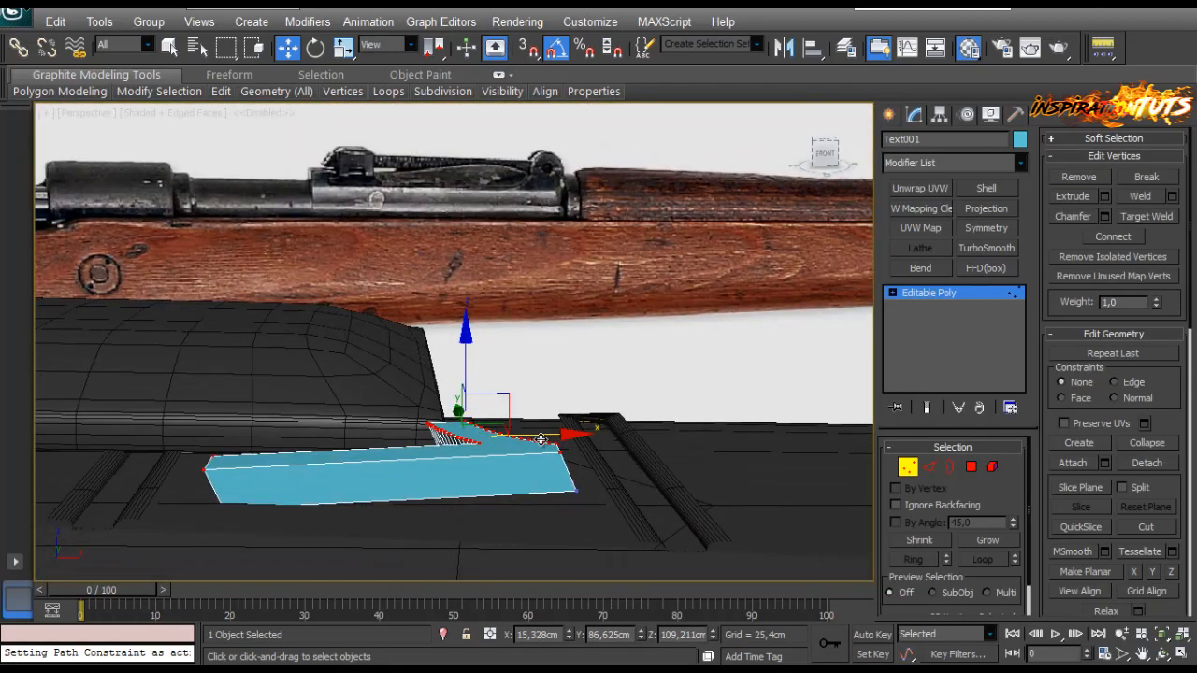
{"action": "left_click_drag", "start_coordinate": [552, 442], "coordinate": [546, 438]}
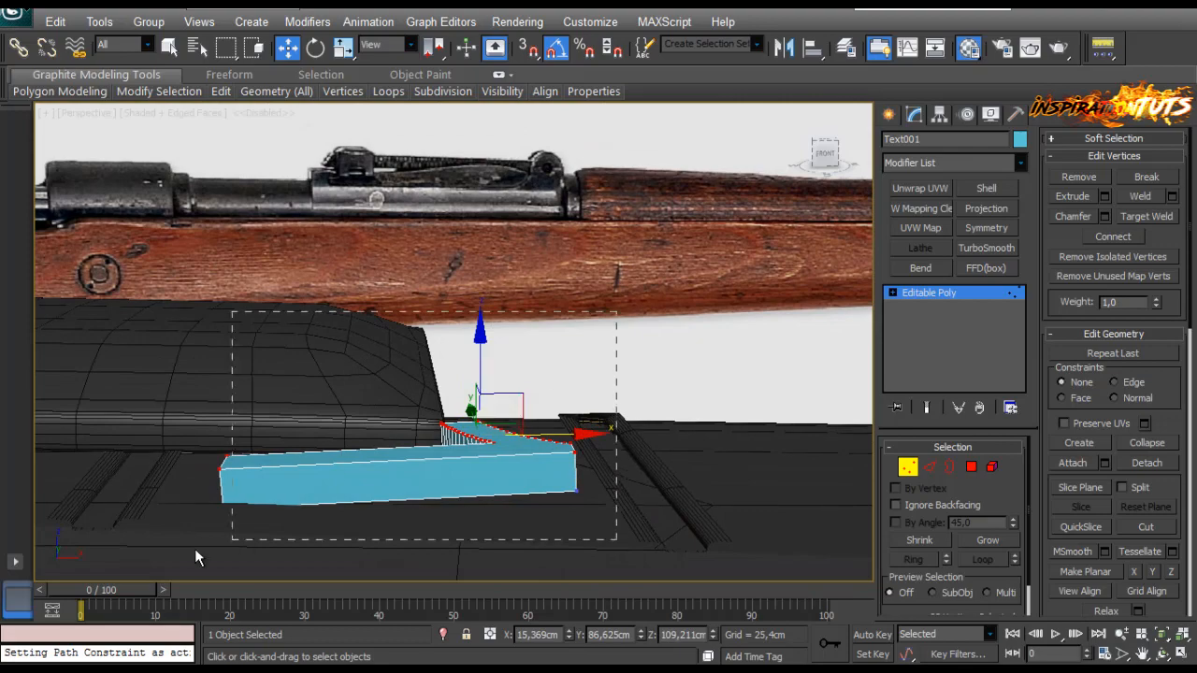
Step: Rotate all of the numeral's vertices 5 degrees about Y and lower them to follow the rail surface
{"action": "key", "text": "e"}
{"action": "left_click_drag", "start_coordinate": [536, 378], "coordinate": [540, 380]}
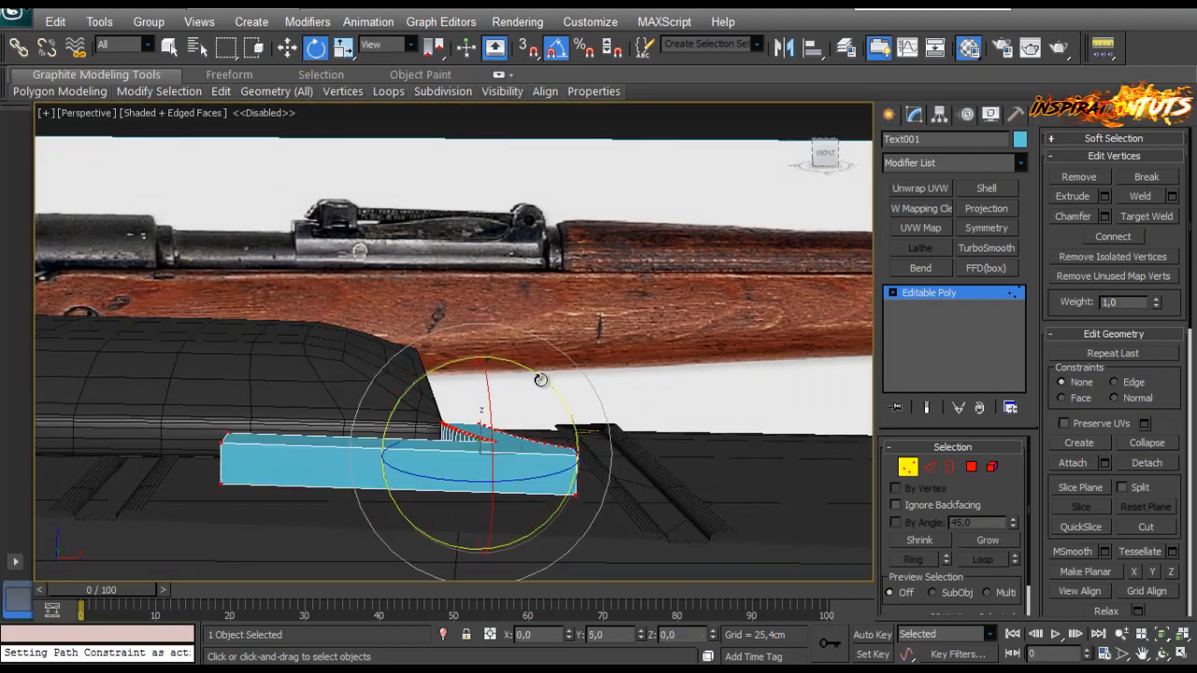
{"action": "middle_click_drag", "start_coordinate": [485, 434], "coordinate": [828, 481], "text": "alt"}
{"action": "key", "text": "w"}
Step: Turn on viewport clipping for the perspective view to work on the numeral up close
{"action": "left_click", "coordinate": [63, 102]}
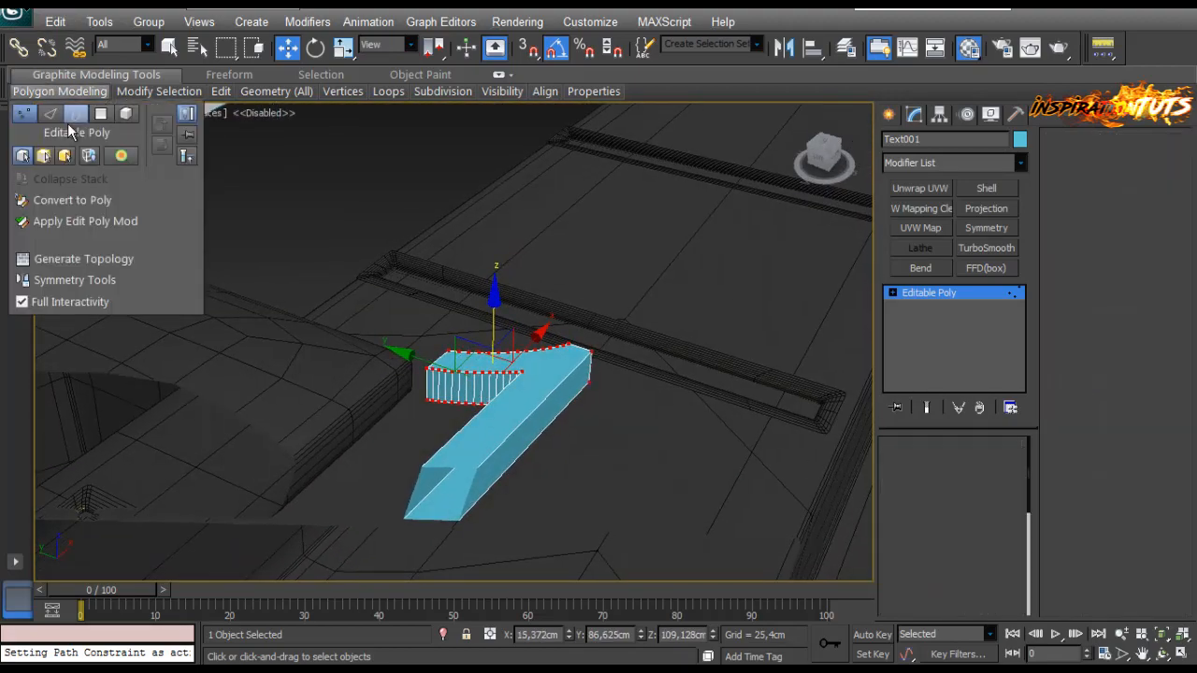
{"action": "left_click", "coordinate": [67, 120]}
{"action": "left_click", "coordinate": [97, 111]}
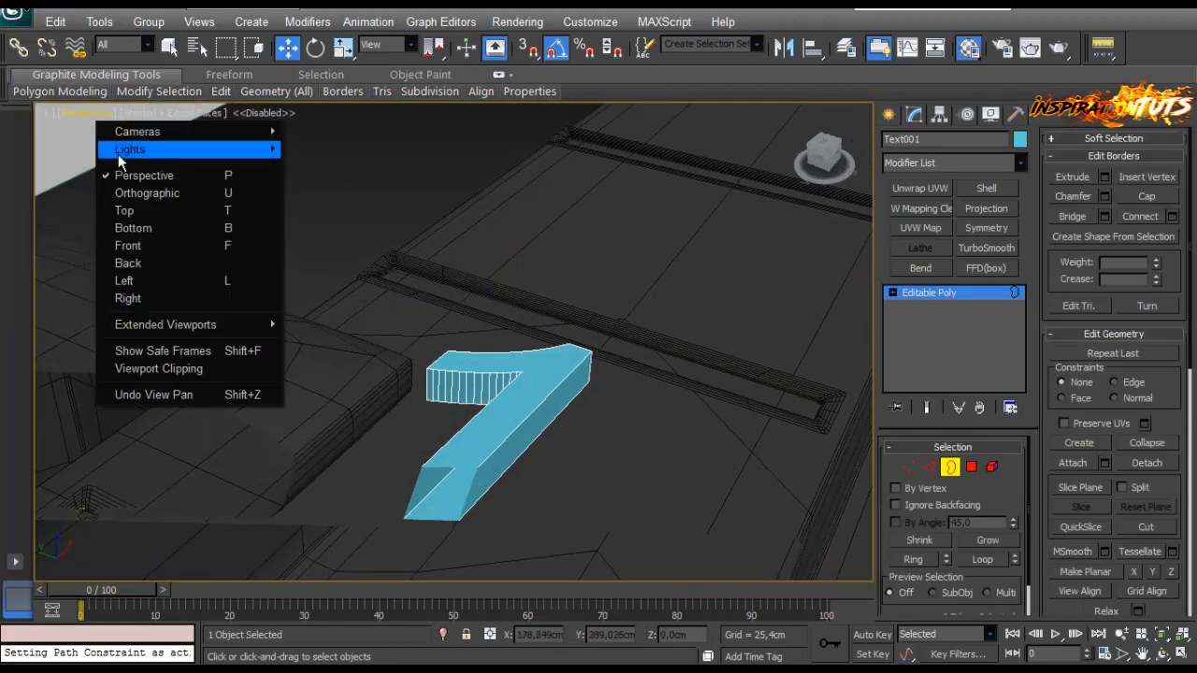
{"action": "left_click", "coordinate": [150, 369]}
{"action": "middle_click_drag", "start_coordinate": [434, 354], "coordinate": [479, 334], "text": "alt"}
{"action": "scroll", "coordinate": [388, 343], "scroll_direction": "down", "scroll_amount": 3}
{"action": "scroll", "coordinate": [388, 342], "scroll_direction": "up", "scroll_amount": 2}
{"action": "scroll", "coordinate": [479, 334], "scroll_direction": "up", "scroll_amount": 2}
{"action": "middle_click_drag", "start_coordinate": [516, 297], "coordinate": [556, 211]}
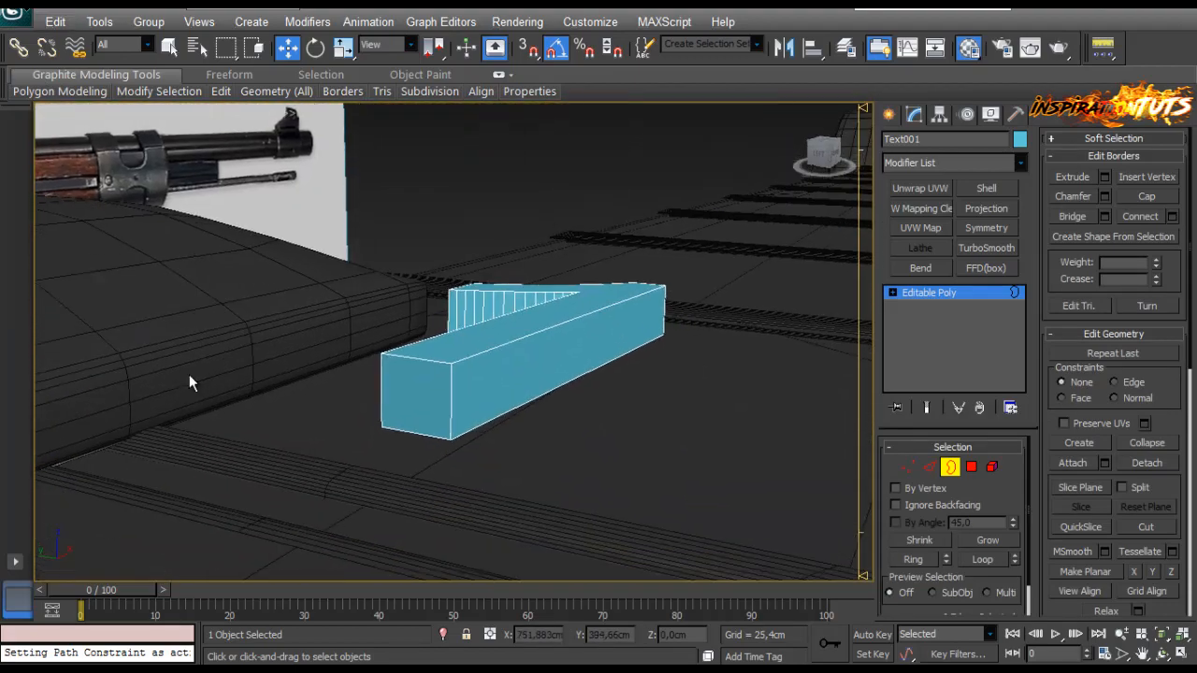
{"action": "scroll", "coordinate": [51, 513], "scroll_direction": "down", "scroll_amount": 3}
{"action": "middle_click_drag", "start_coordinate": [556, 286], "coordinate": [346, 364], "text": "alt"}
{"action": "scroll", "coordinate": [345, 364], "scroll_direction": "up", "scroll_amount": 2}
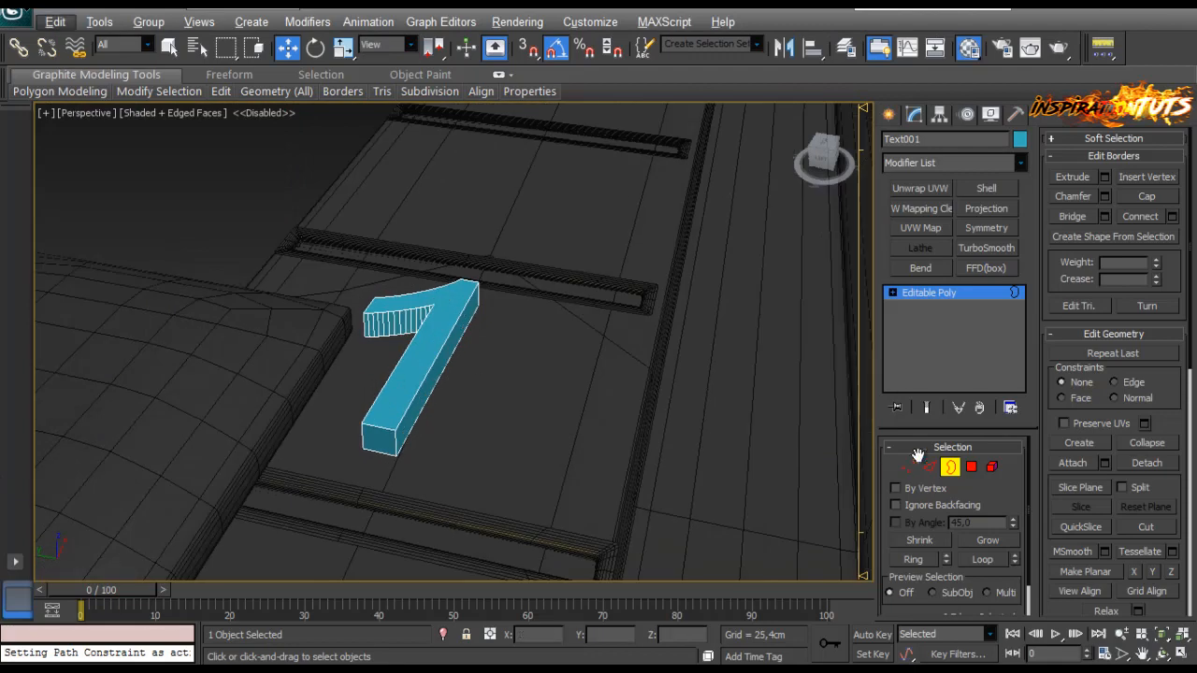
Step: Delete the numeral's top polygon
{"action": "left_click", "coordinate": [972, 467]}
{"action": "left_click", "coordinate": [437, 345]}
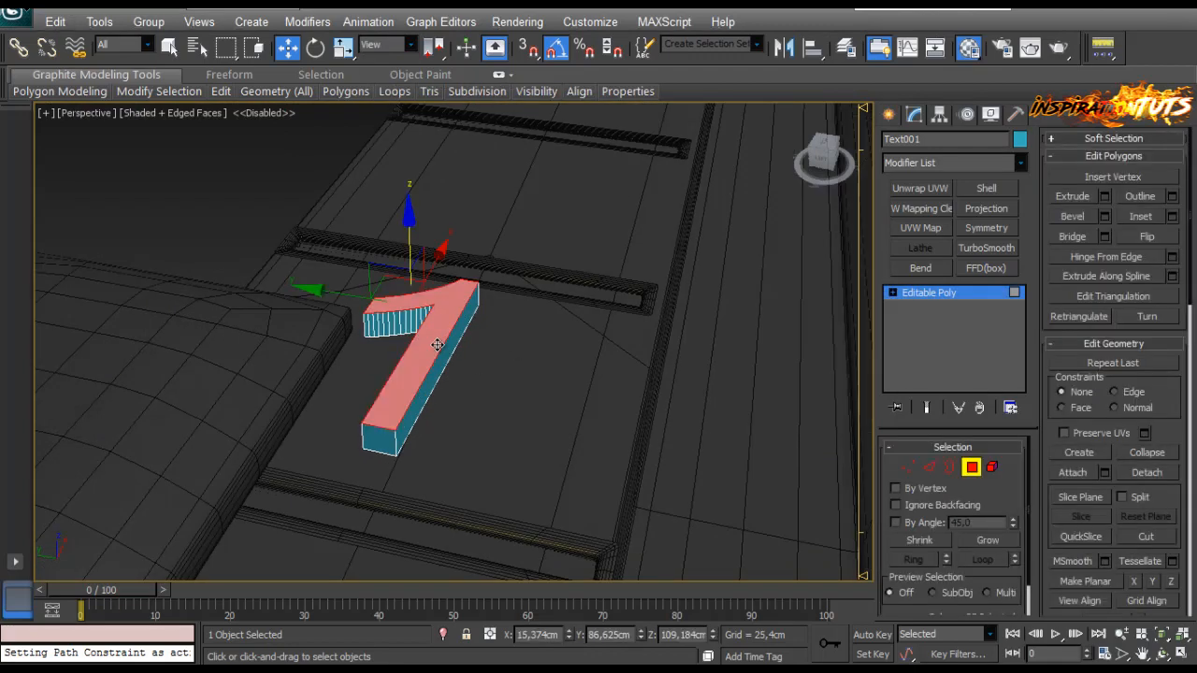
{"action": "key", "text": "Delete"}
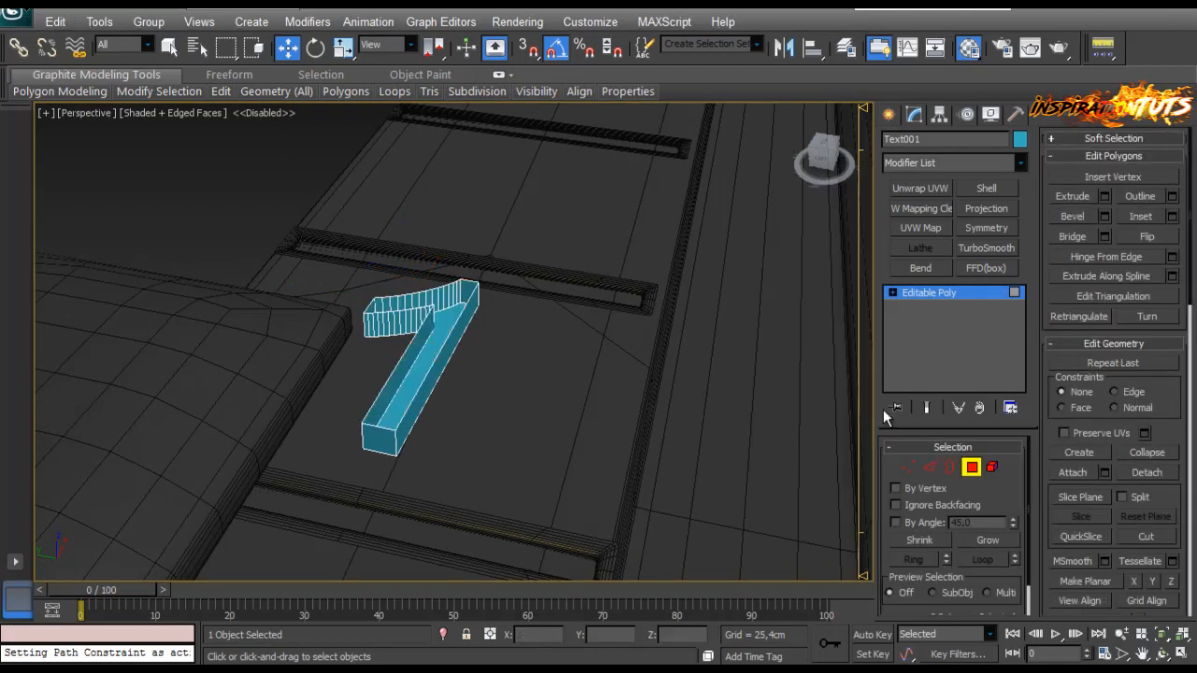
Step: Extrude the numeral's open top border with a height of 0.05 cm and a width of 0 cm
{"action": "left_click", "coordinate": [949, 468]}
{"action": "left_click", "coordinate": [414, 392]}
{"action": "key", "text": "z"}
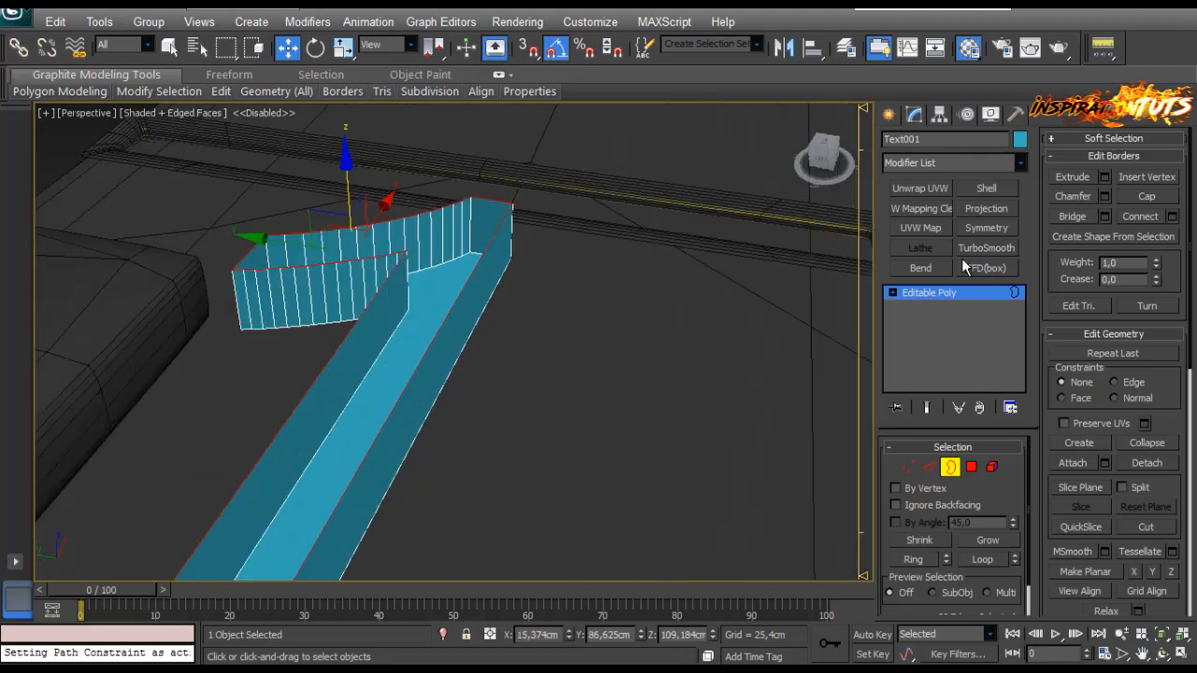
{"action": "left_click", "coordinate": [1104, 177]}
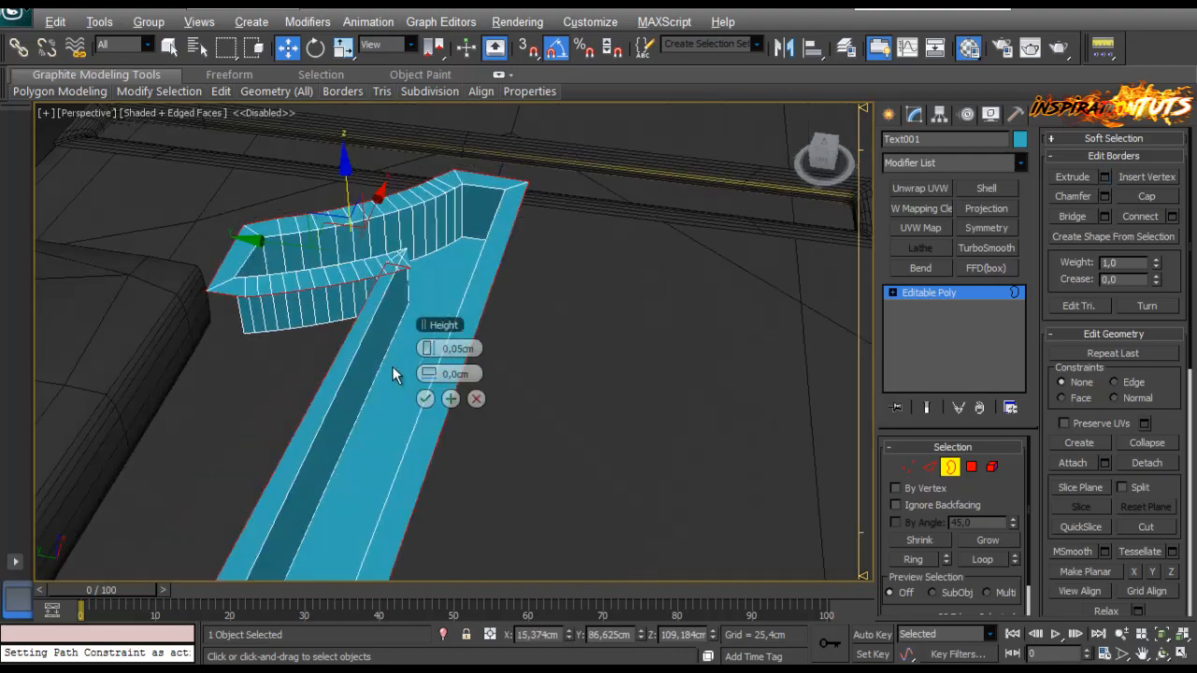
{"action": "middle_click_drag", "start_coordinate": [391, 365], "coordinate": [459, 386], "text": "alt"}
{"action": "scroll", "coordinate": [370, 360], "scroll_direction": "down", "scroll_amount": 4}
{"action": "left_click", "coordinate": [425, 400]}
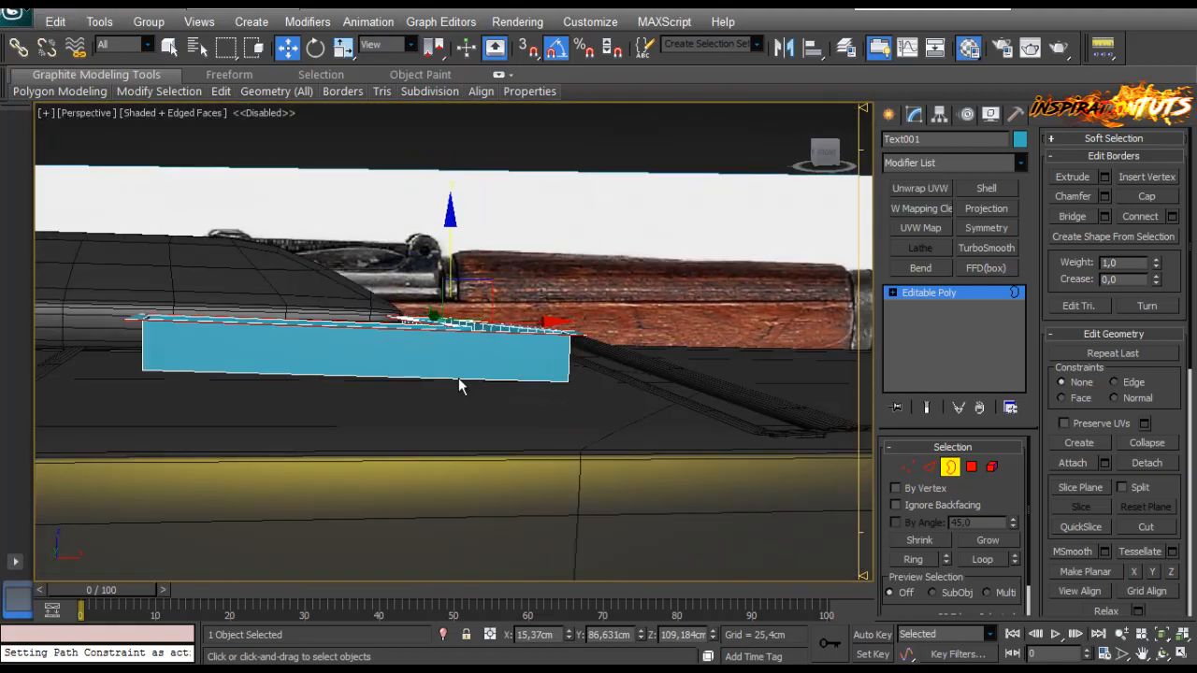
Step: Lower the numeral's upper rim vertices toward the rail surface using the Local coordinate system
{"action": "left_click", "coordinate": [909, 467]}
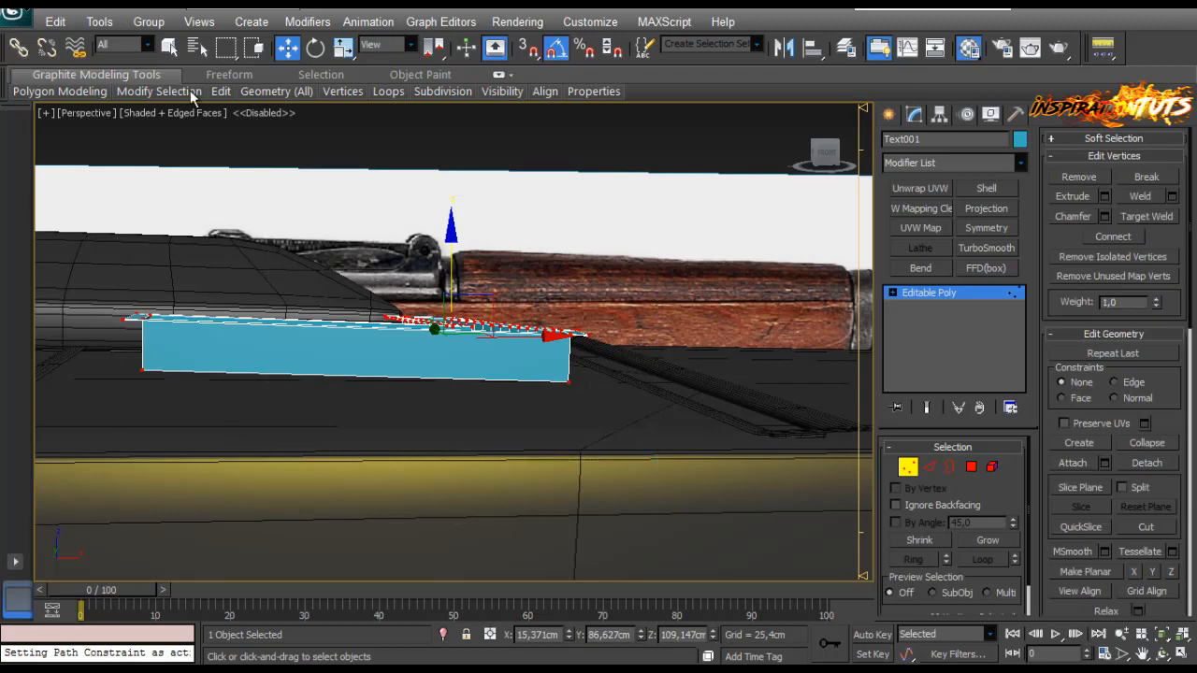
{"action": "left_click", "coordinate": [341, 49]}
{"action": "left_click", "coordinate": [378, 47]}
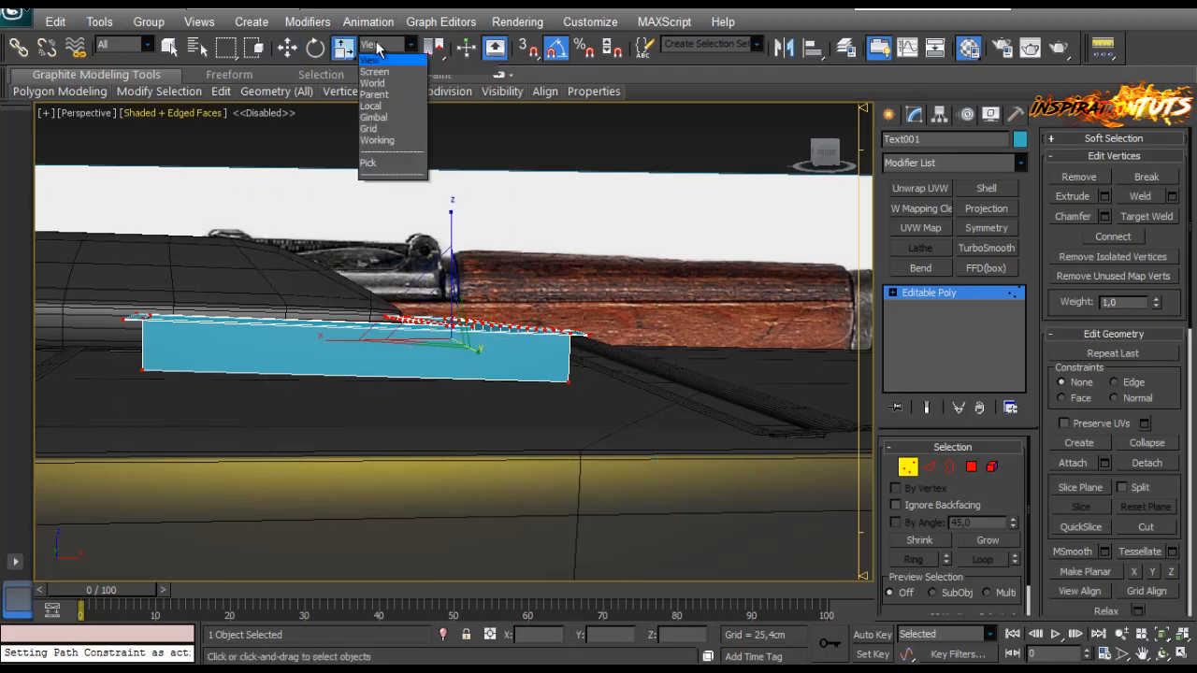
{"action": "left_click", "coordinate": [377, 107]}
{"action": "left_click_drag", "start_coordinate": [457, 245], "coordinate": [437, 302]}
{"action": "key", "text": "w"}
{"action": "left_click_drag", "start_coordinate": [451, 261], "coordinate": [491, 272]}
{"action": "key", "text": "e"}
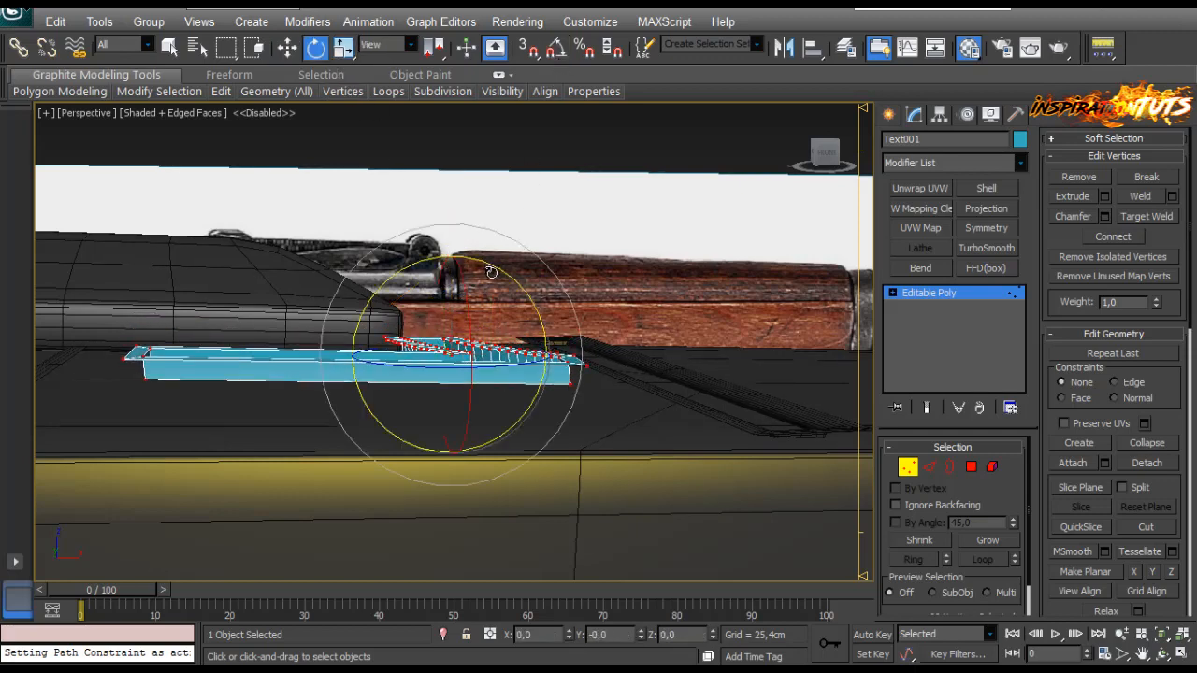
Step: Leave vertex editing and assign the dark grey object color to the numeral
{"action": "left_click", "coordinate": [907, 466]}
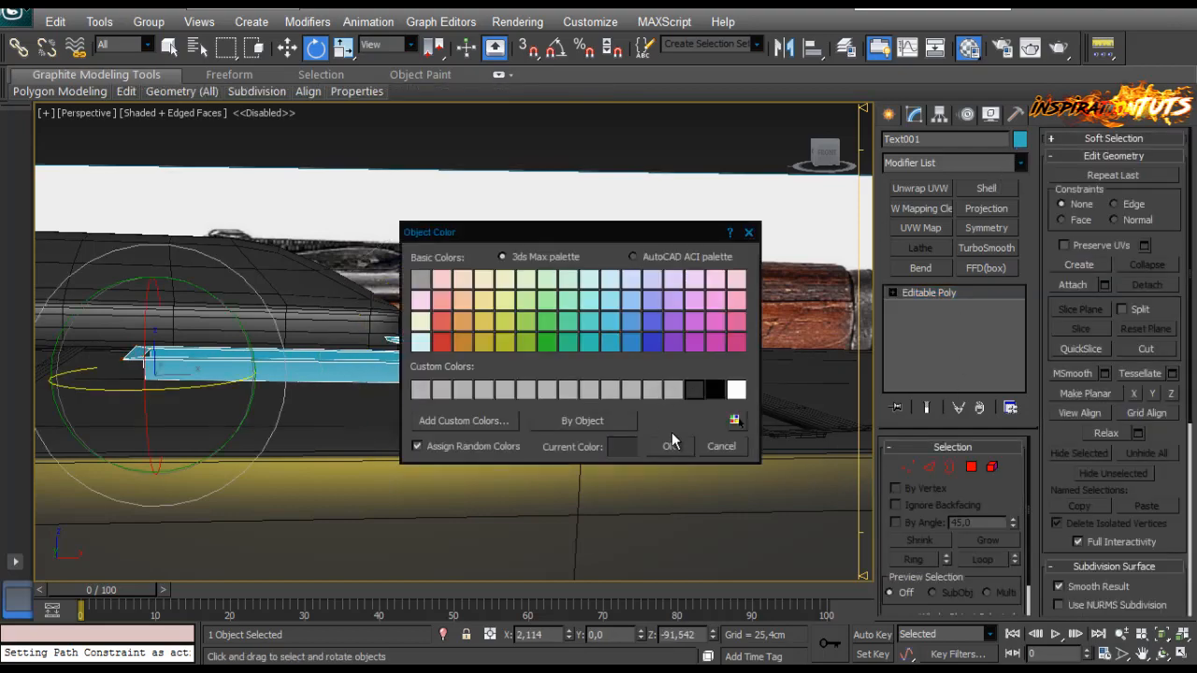
{"action": "left_click", "coordinate": [669, 444]}
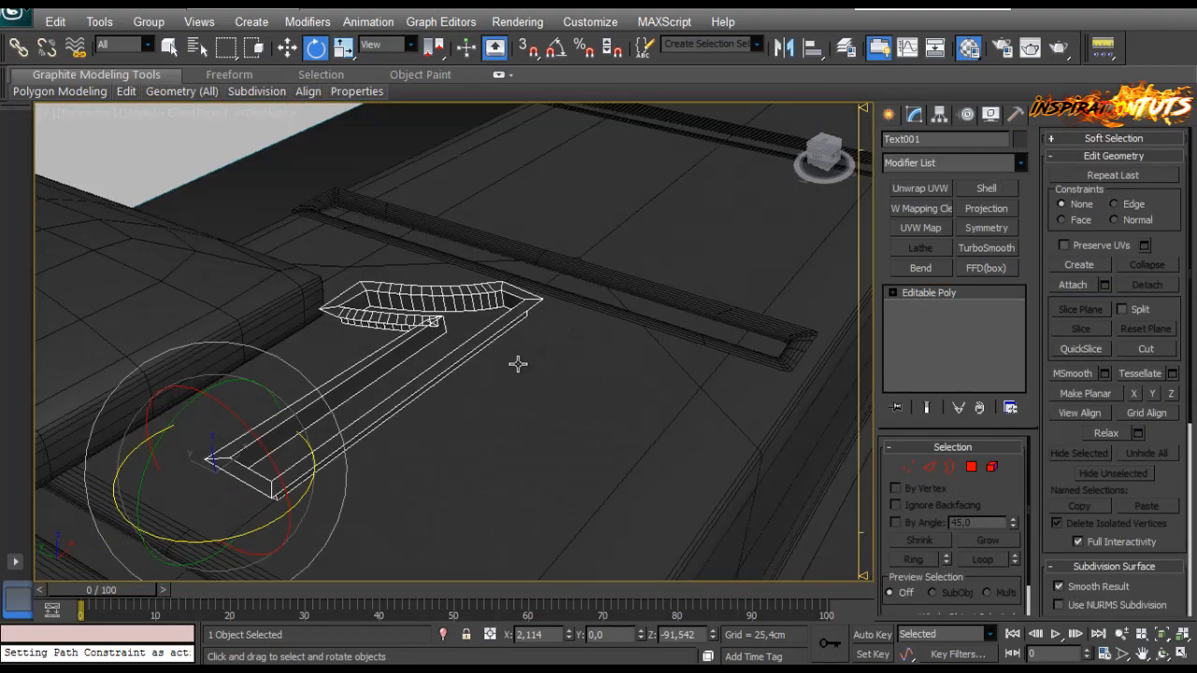
{"action": "middle_click_drag", "start_coordinate": [518, 363], "coordinate": [746, 243], "text": "alt"}
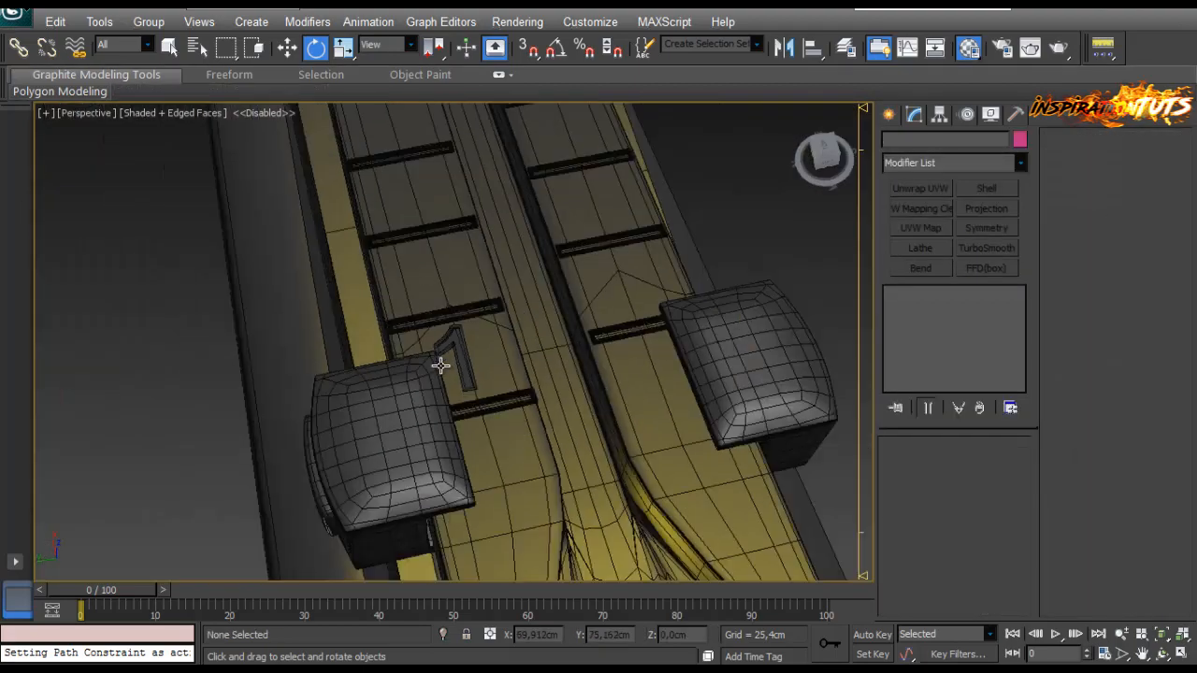
Step: Hide the edged-faces display and examine the numeral on the rail of the rear sight
{"action": "scroll", "coordinate": [440, 361], "scroll_direction": "up", "scroll_amount": 3}
{"action": "key", "text": "F4"}
{"action": "middle_click_drag", "start_coordinate": [473, 377], "coordinate": [454, 408], "text": "alt"}
{"action": "scroll", "coordinate": [443, 383], "scroll_direction": "down", "scroll_amount": 4}
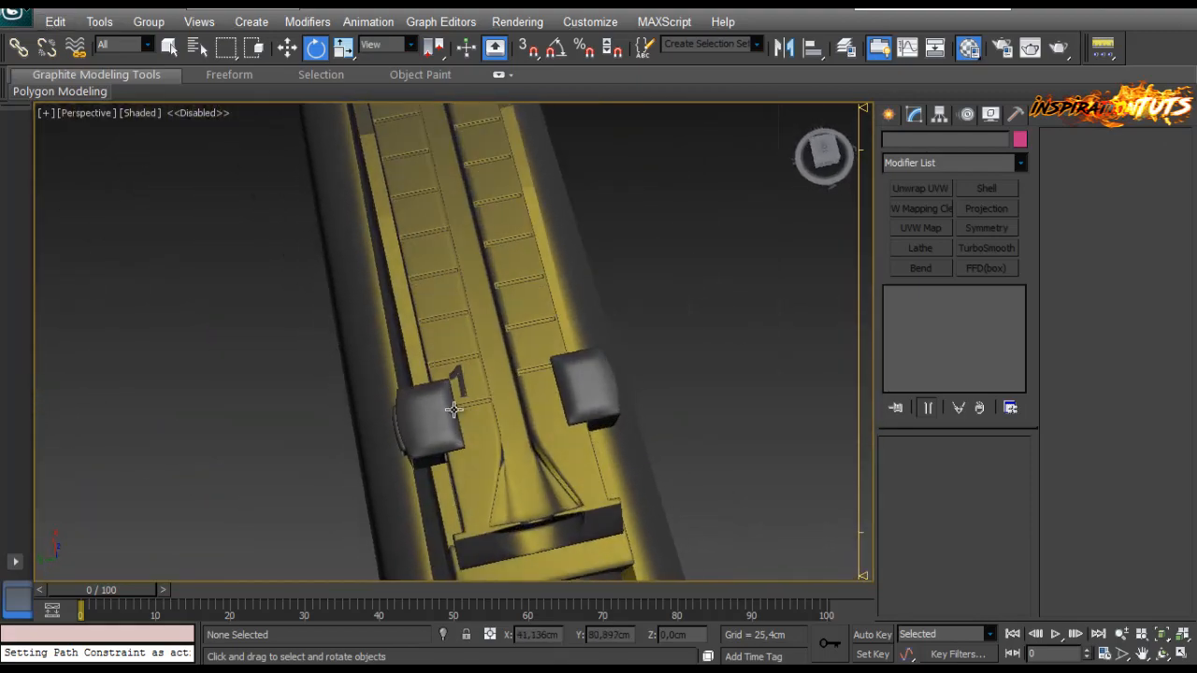
Step: Place a new AutoGrid text shape on the right rail, across from the finished numeral 1
{"action": "scroll", "coordinate": [455, 409], "scroll_direction": "up", "scroll_amount": 4}
{"action": "left_click", "coordinate": [889, 114]}
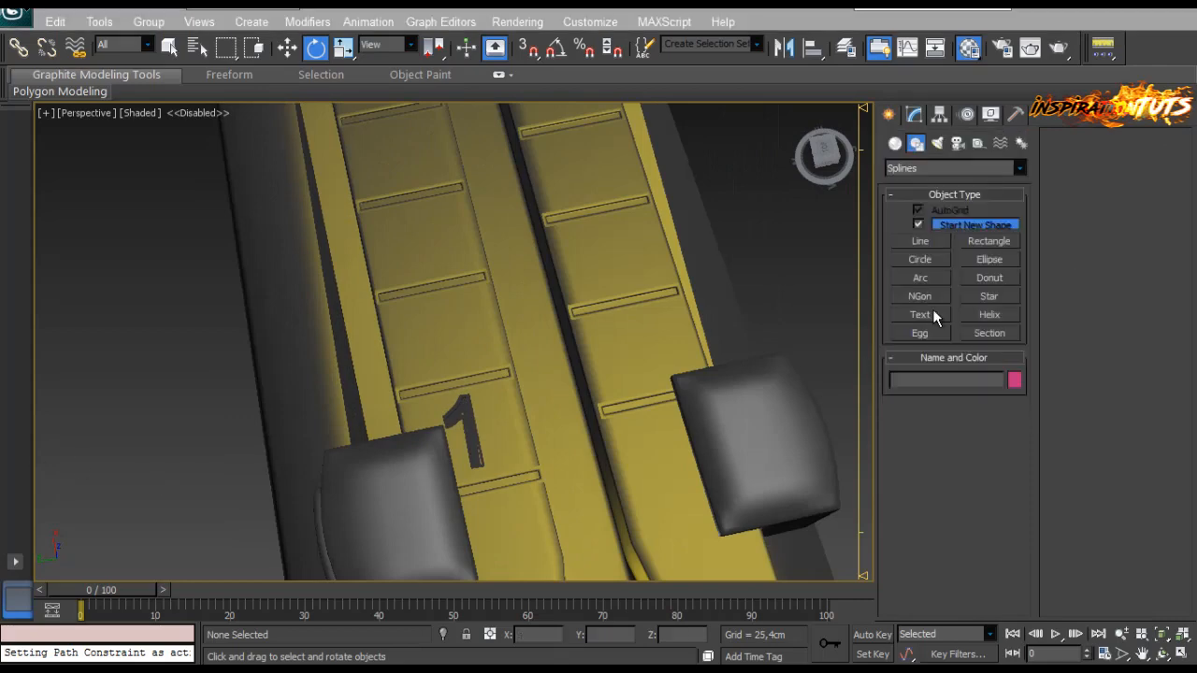
{"action": "left_click", "coordinate": [930, 313]}
{"action": "mouse_move", "coordinate": [670, 365]}
{"action": "middle_mouse_down", "text": "alt"}
{"action": "mouse_move", "coordinate": [636, 380]}
{"action": "mouse_move", "coordinate": [665, 360]}
{"action": "middle_mouse_up", "text": "alt"}
{"action": "left_click", "coordinate": [636, 380]}
{"action": "scroll", "coordinate": [669, 280], "scroll_direction": "up", "scroll_amount": 3}
Step: Turn on angle snap and edged faces, then rotate the new text shape upright to match the 1 on the opposite rail
{"action": "left_click", "coordinate": [314, 48]}
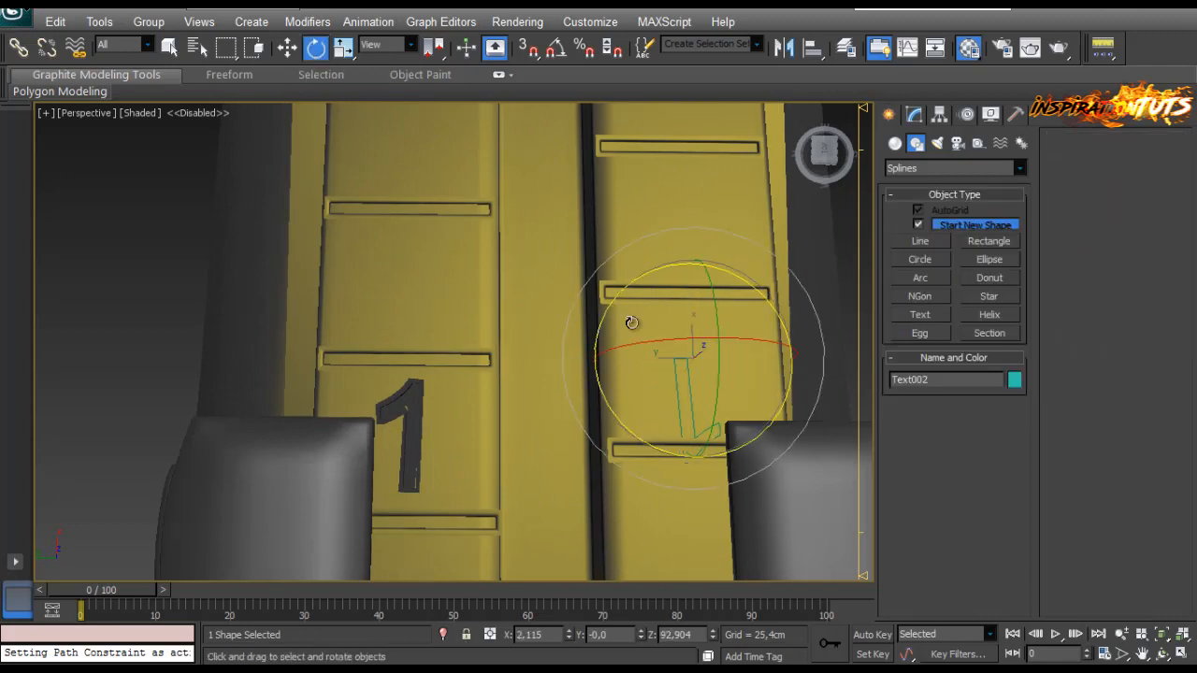
{"action": "key", "text": "ctrl+a"}
{"action": "left_click", "coordinate": [556, 49]}
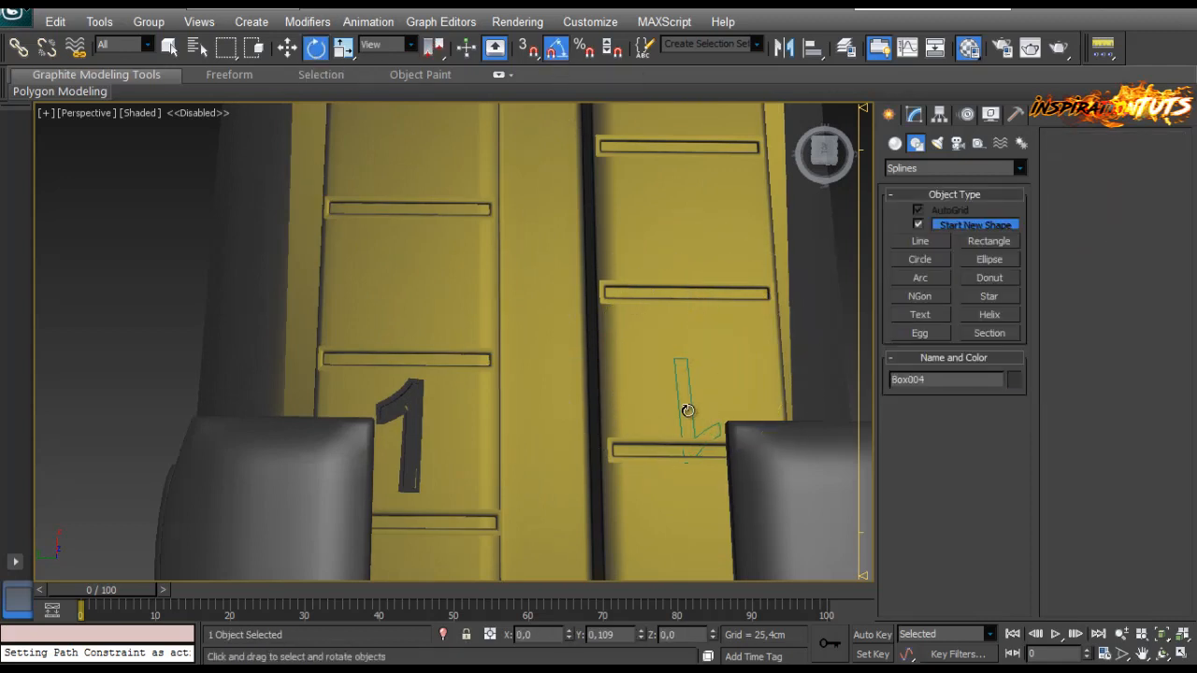
{"action": "middle_click_drag", "start_coordinate": [697, 416], "coordinate": [734, 383], "text": "alt"}
{"action": "left_click", "coordinate": [756, 379]}
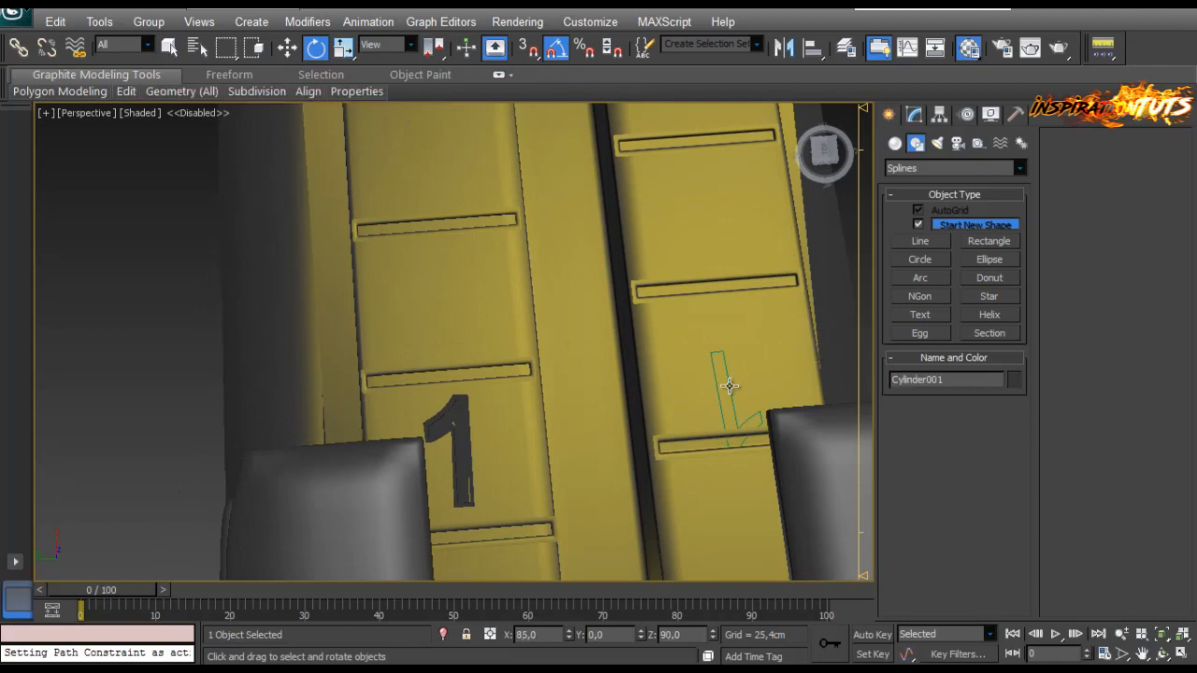
{"action": "left_click", "coordinate": [731, 385]}
{"action": "key", "text": "F4"}
{"action": "left_click", "coordinate": [728, 394]}
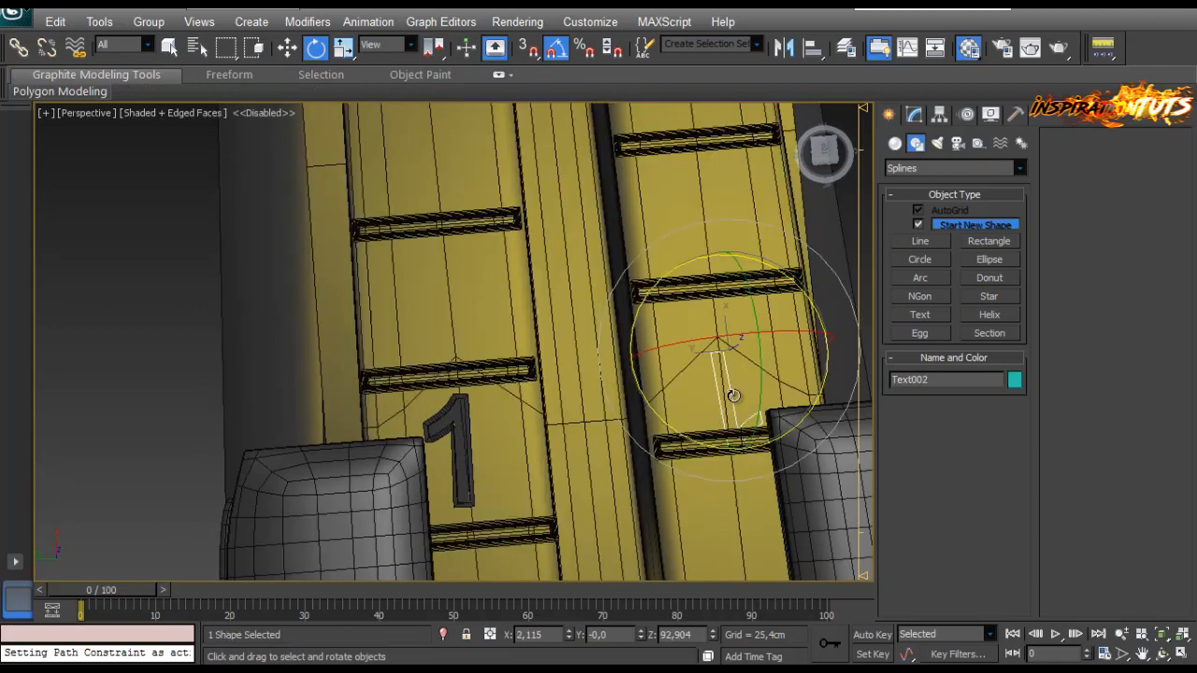
{"action": "key", "text": "w"}
{"action": "key", "text": "e"}
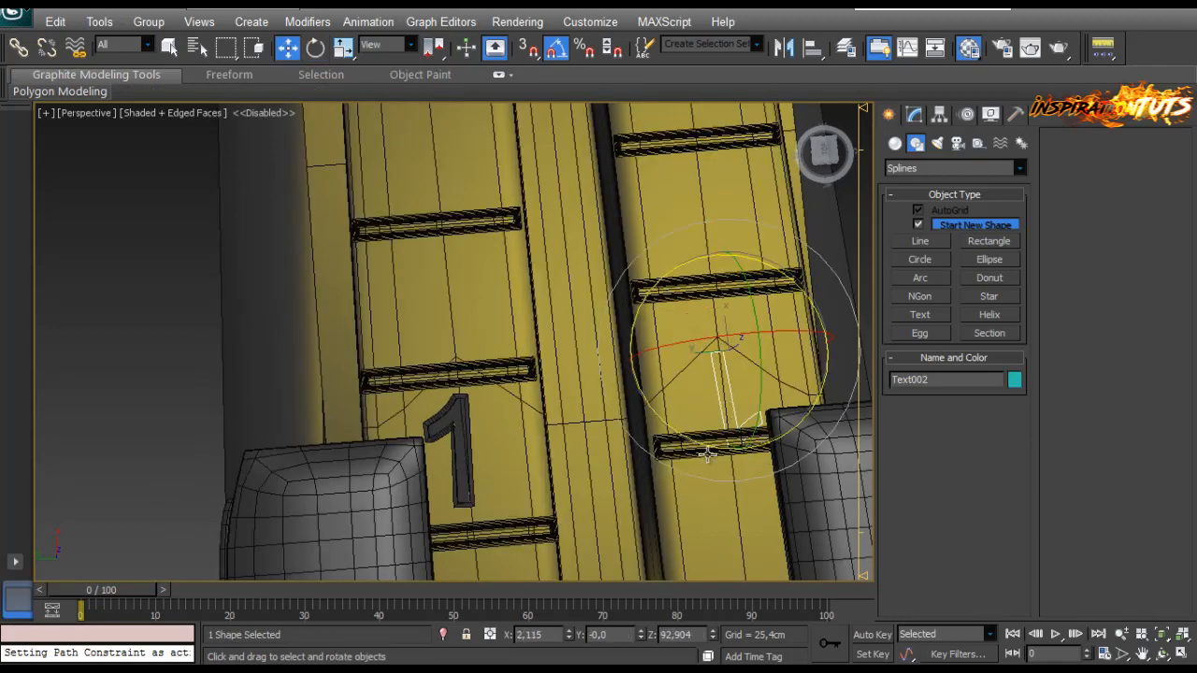
{"action": "left_click_drag", "start_coordinate": [682, 435], "coordinate": [879, 387]}
Step: Move the text shape between the two grooves above the right slider knob and change its text to 2
{"action": "key", "text": "w"}
{"action": "left_click_drag", "start_coordinate": [703, 322], "coordinate": [704, 388]}
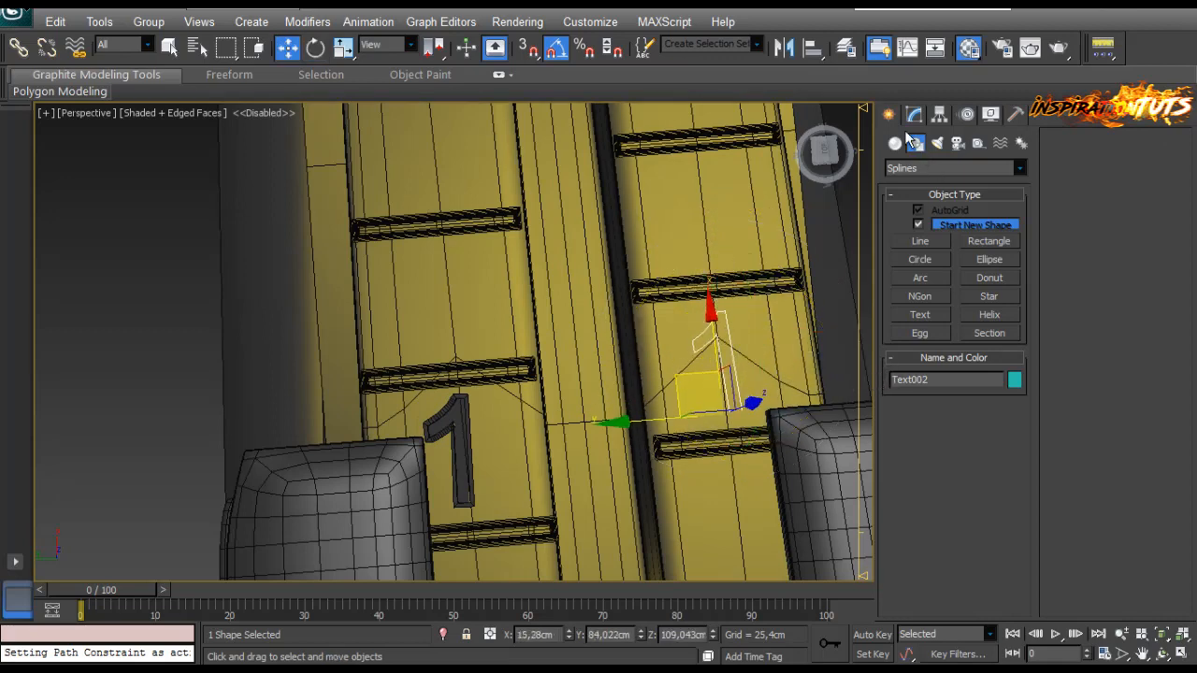
{"action": "left_click", "coordinate": [913, 115]}
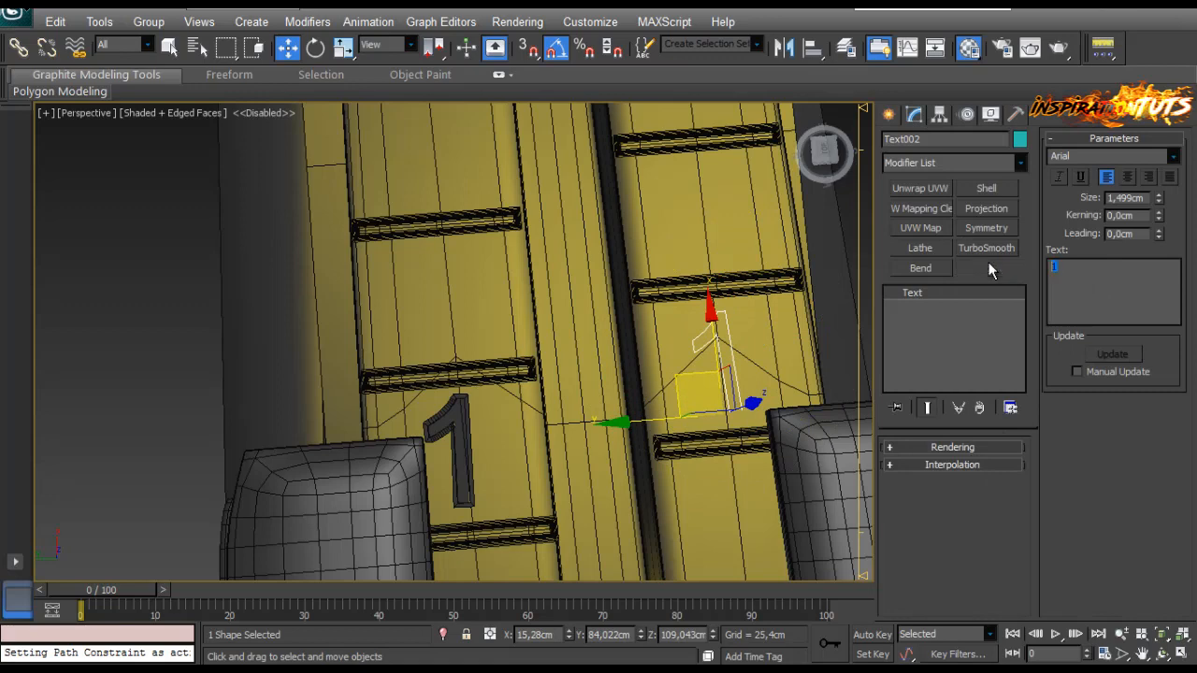
{"action": "type", "text": "2"}
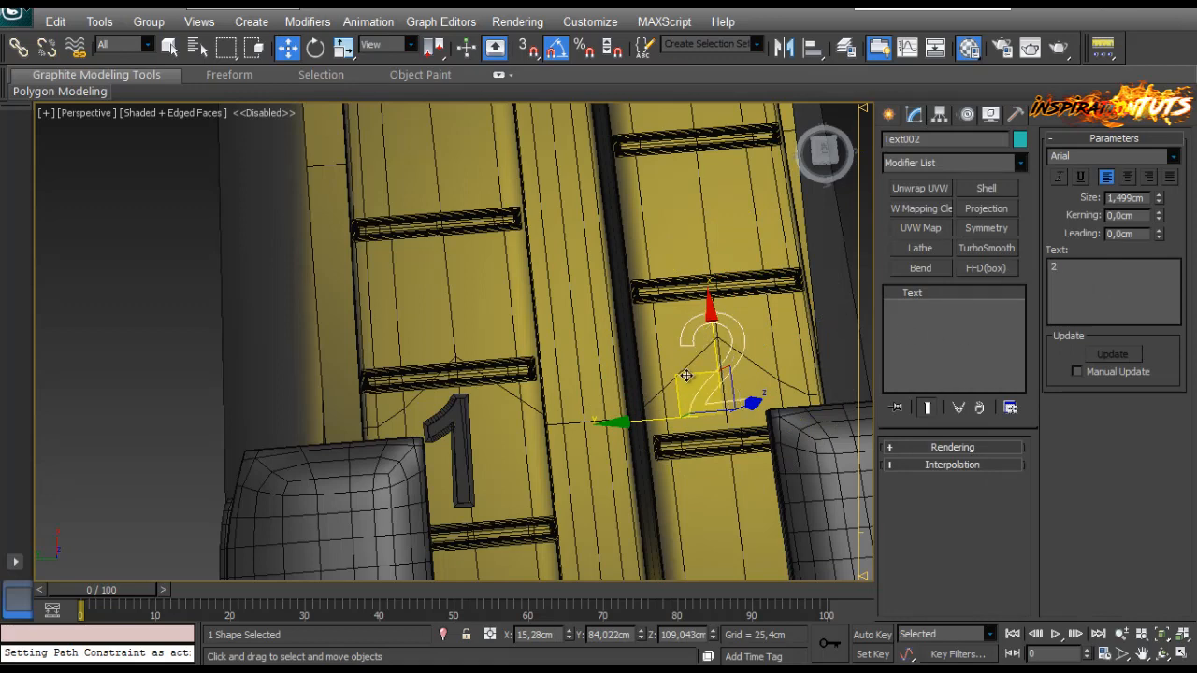
{"action": "left_click_drag", "start_coordinate": [687, 375], "coordinate": [694, 370]}
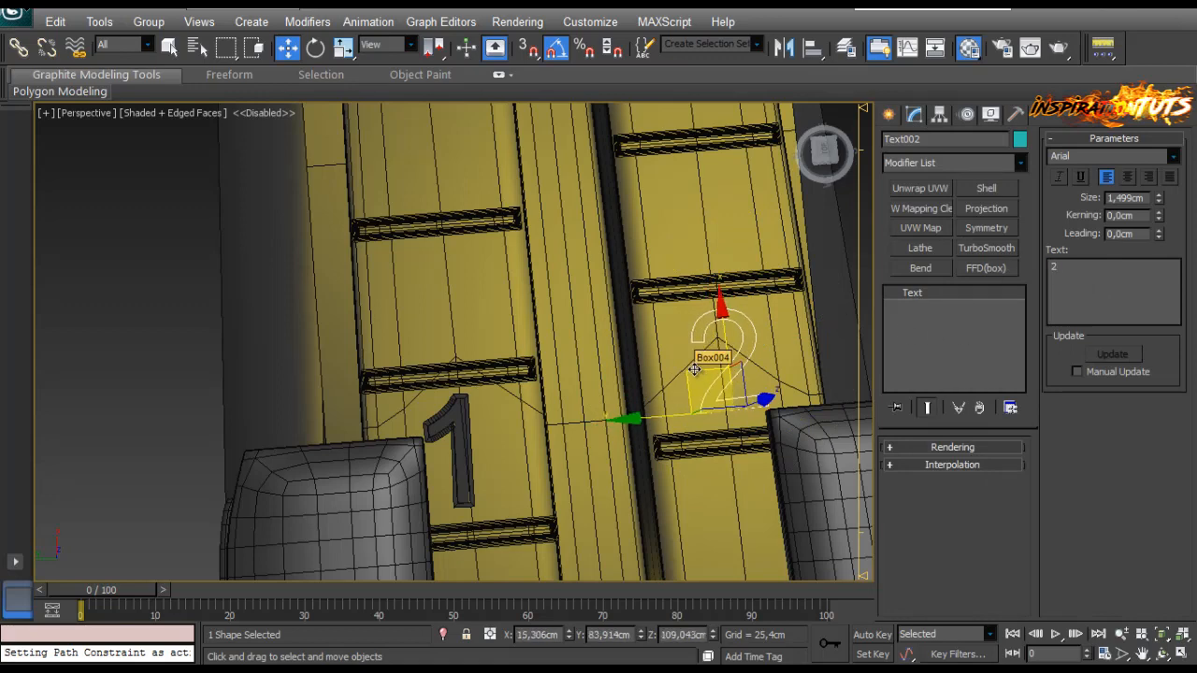
Step: Copy the 2 onto the left rail between the grooves above the 1 and change the copy's text to 3
{"action": "mouse_move", "coordinate": [694, 370]}
{"action": "left_mouse_down", "text": "shift"}
{"action": "mouse_move", "coordinate": [593, 338]}
{"action": "mouse_move", "coordinate": [394, 313]}
{"action": "left_mouse_up", "text": "shift"}
{"action": "left_click", "coordinate": [582, 411]}
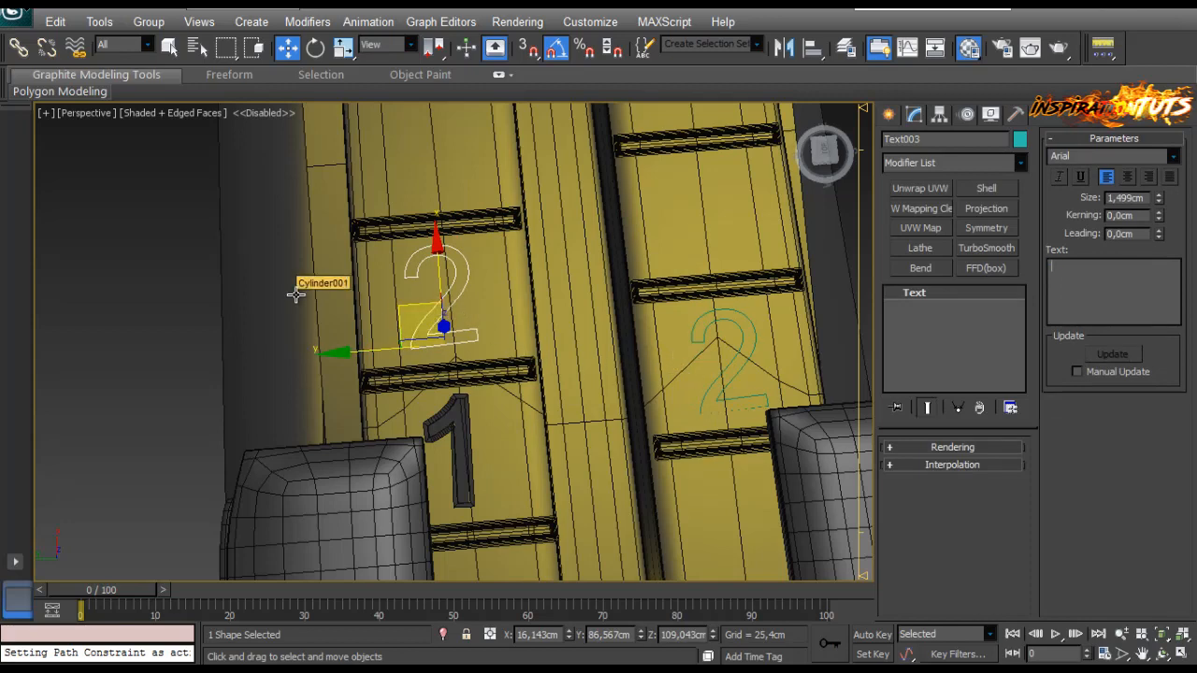
{"action": "key", "text": "BackSpace"}
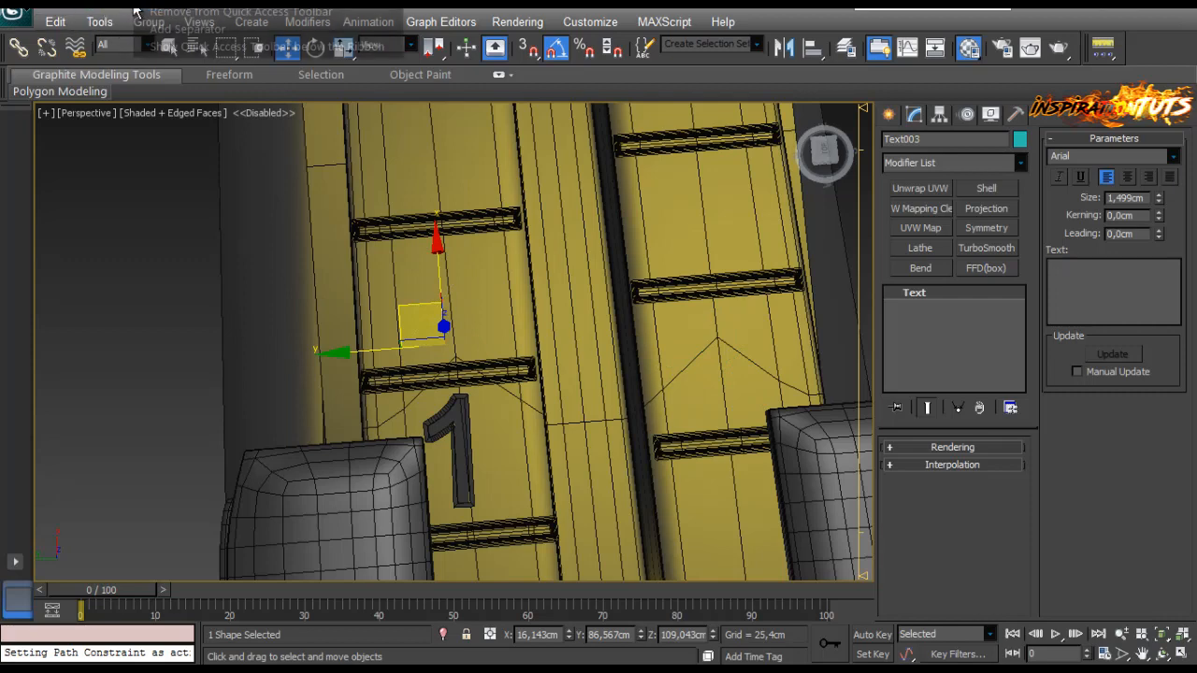
{"action": "left_click", "coordinate": [178, 406]}
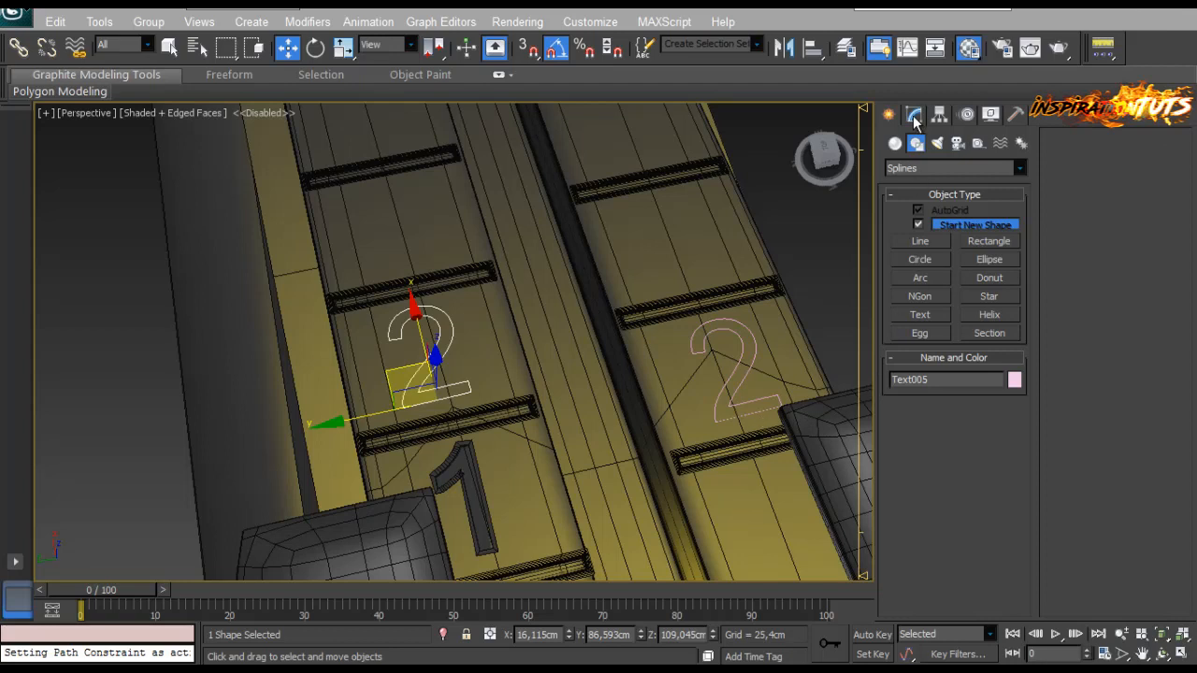
{"action": "left_click", "coordinate": [914, 115]}
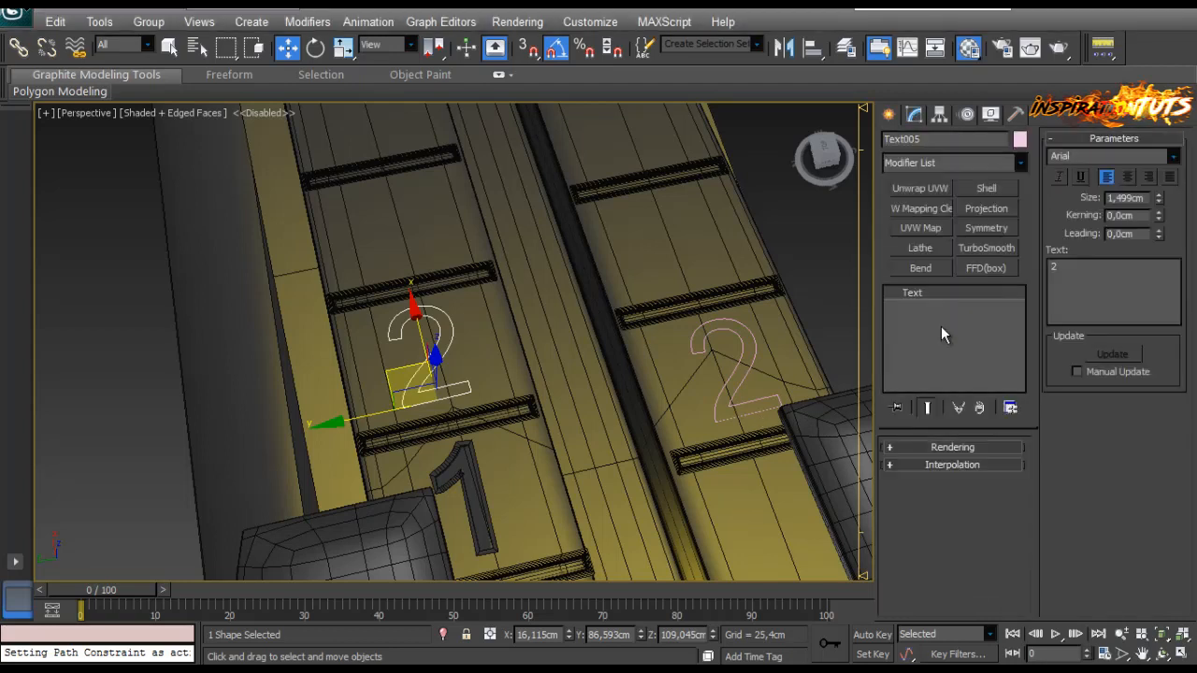
{"action": "type", "text": "3"}
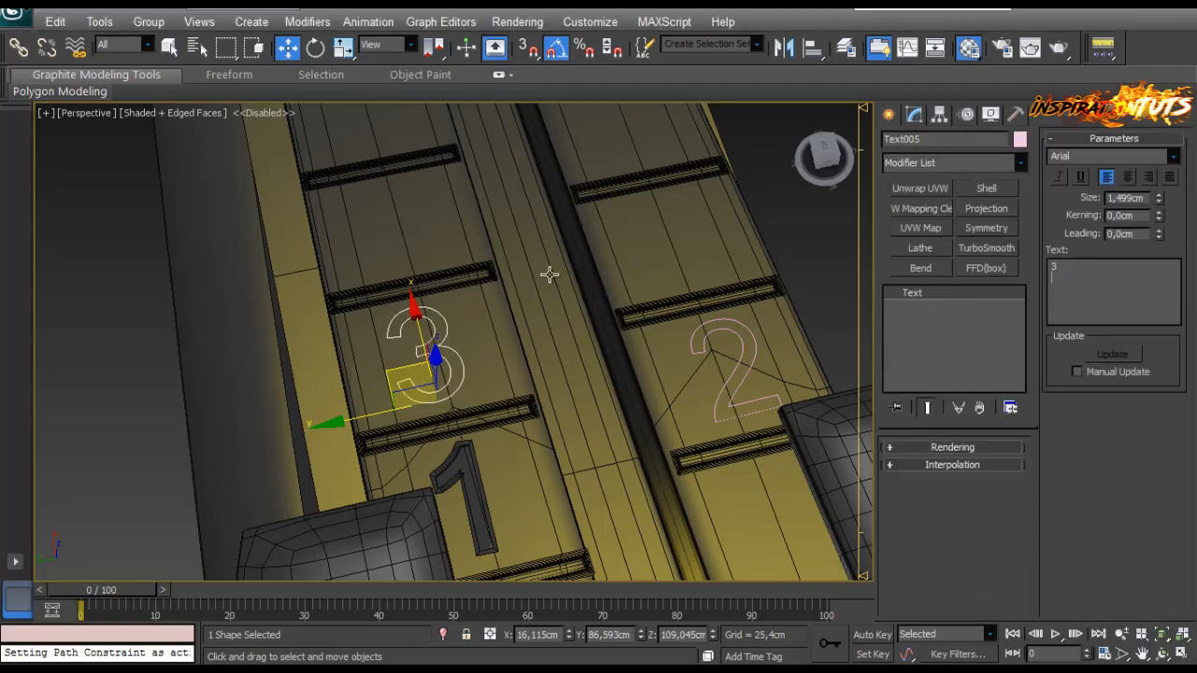
Step: Copy the 3 to the right rail above the 2, change its text to 4 and center it between the grooves
{"action": "left_click_drag", "start_coordinate": [398, 376], "coordinate": [651, 250], "text": "shift"}
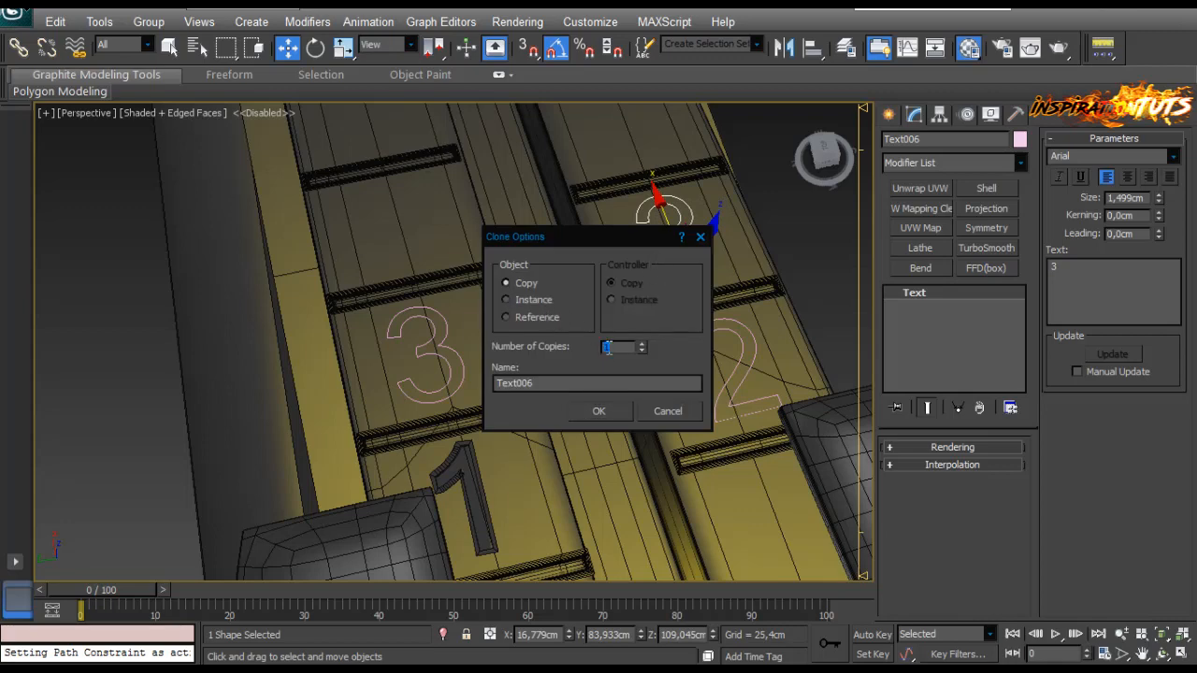
{"action": "left_click", "coordinate": [598, 412]}
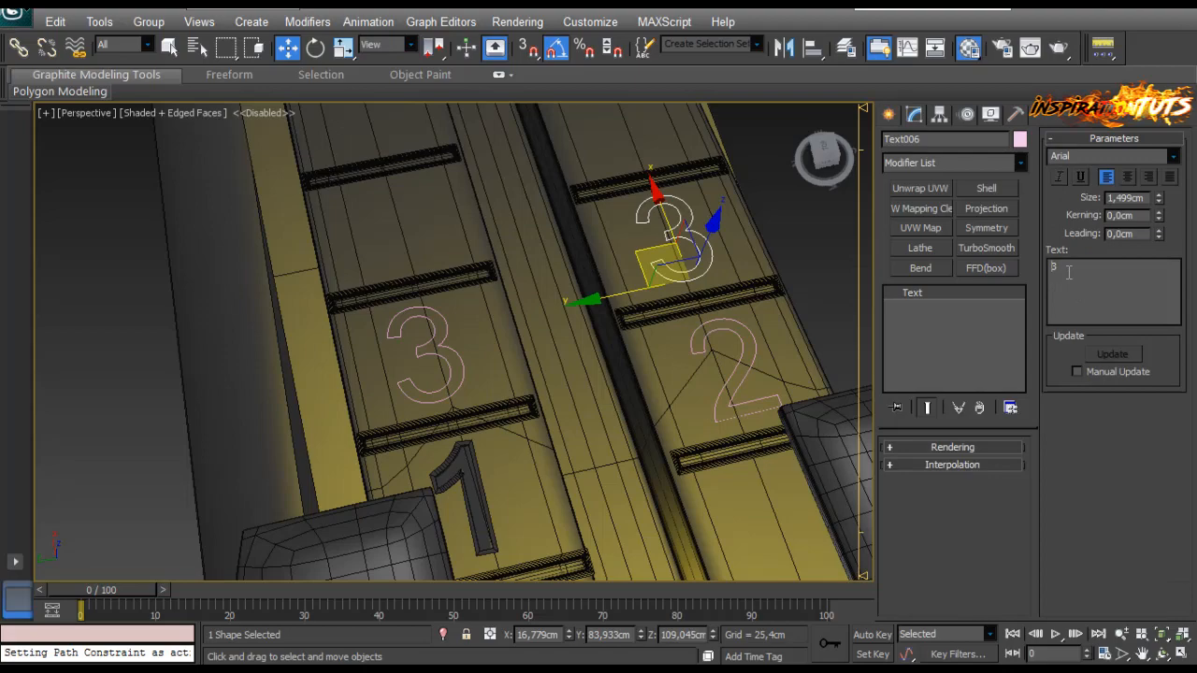
{"action": "type", "text": "4"}
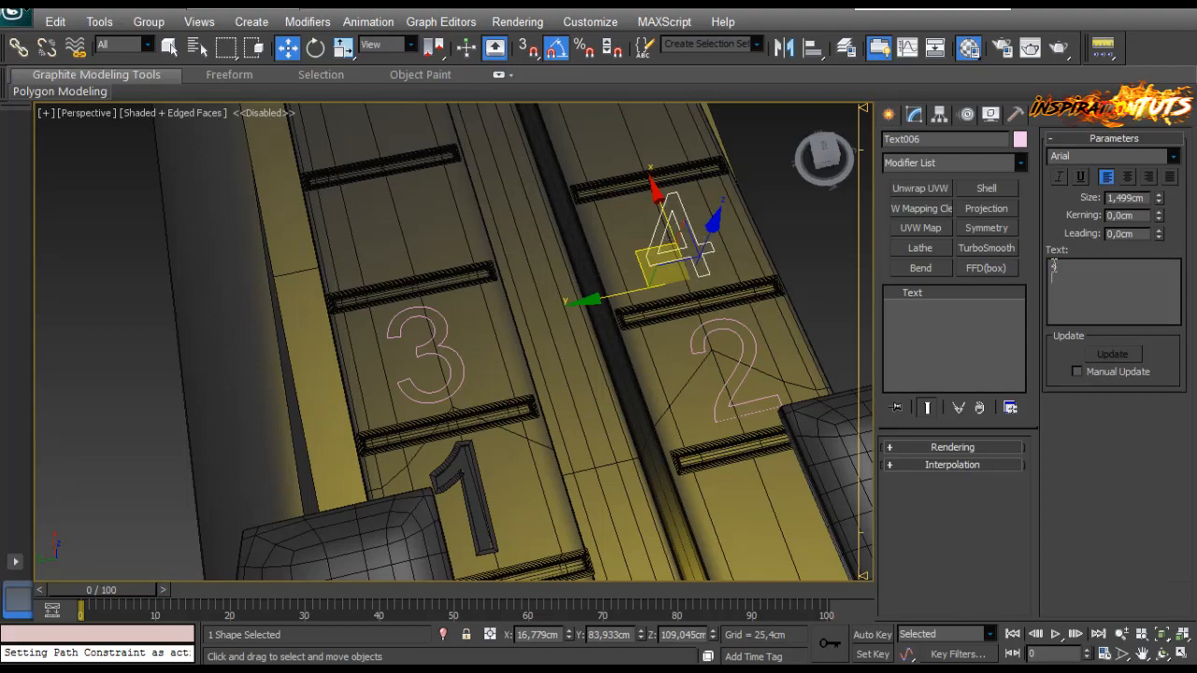
{"action": "middle_click_drag", "start_coordinate": [673, 253], "coordinate": [585, 274], "text": "alt"}
{"action": "left_click_drag", "start_coordinate": [625, 278], "coordinate": [614, 276]}
{"action": "middle_click_drag", "start_coordinate": [614, 276], "coordinate": [651, 334]}
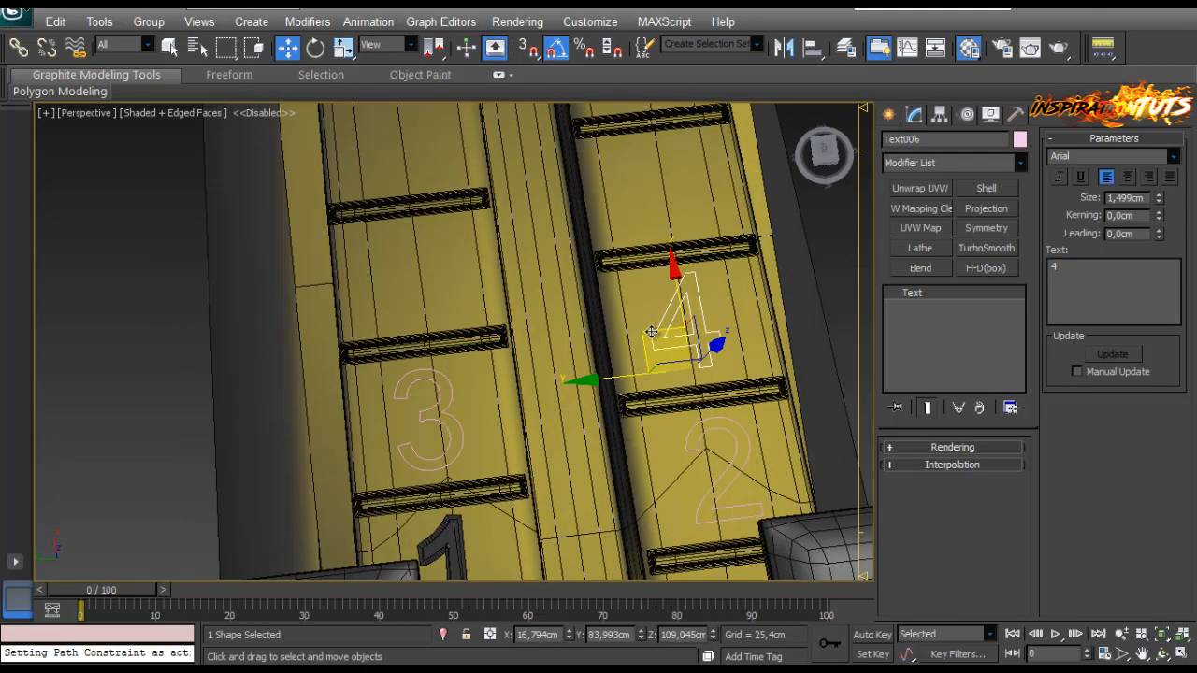
Step: Copy the 4 to the left rail above the 3 and change the copy's text to 5
{"action": "mouse_move", "coordinate": [652, 333]}
{"action": "left_mouse_down", "text": "shift"}
{"action": "mouse_move", "coordinate": [467, 275]}
{"action": "mouse_move", "coordinate": [374, 272]}
{"action": "mouse_move", "coordinate": [377, 284]}
{"action": "left_mouse_up", "text": "shift"}
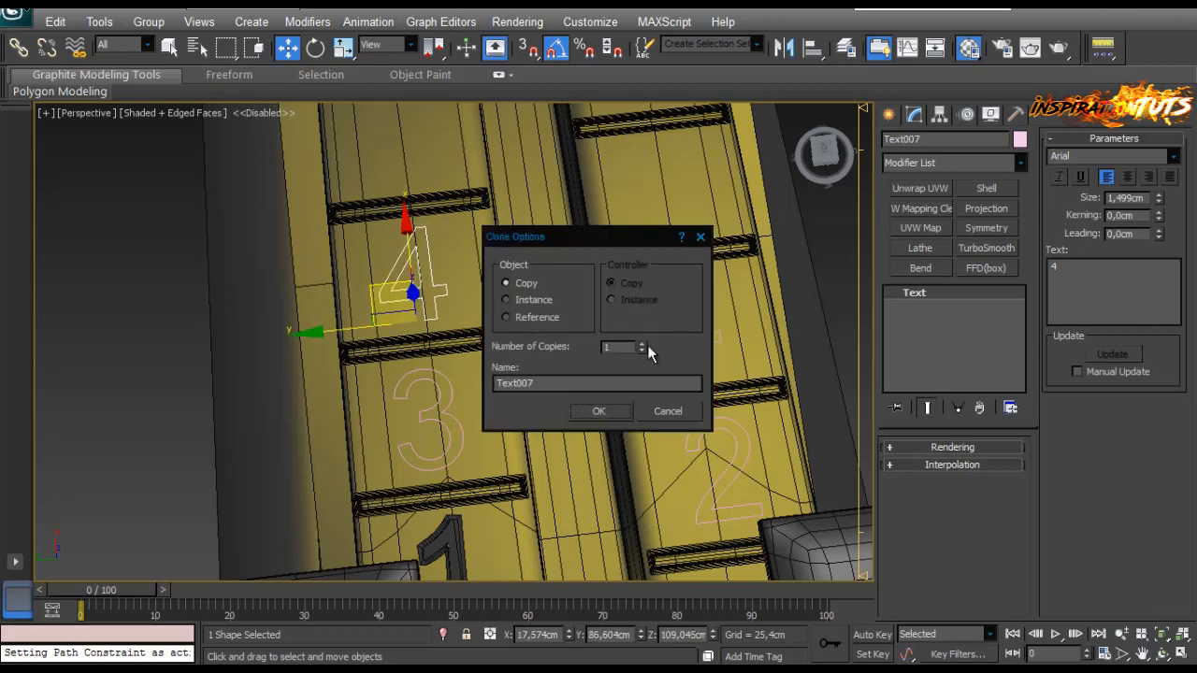
{"action": "left_click", "coordinate": [605, 407]}
{"action": "key", "text": "BackSpace"}
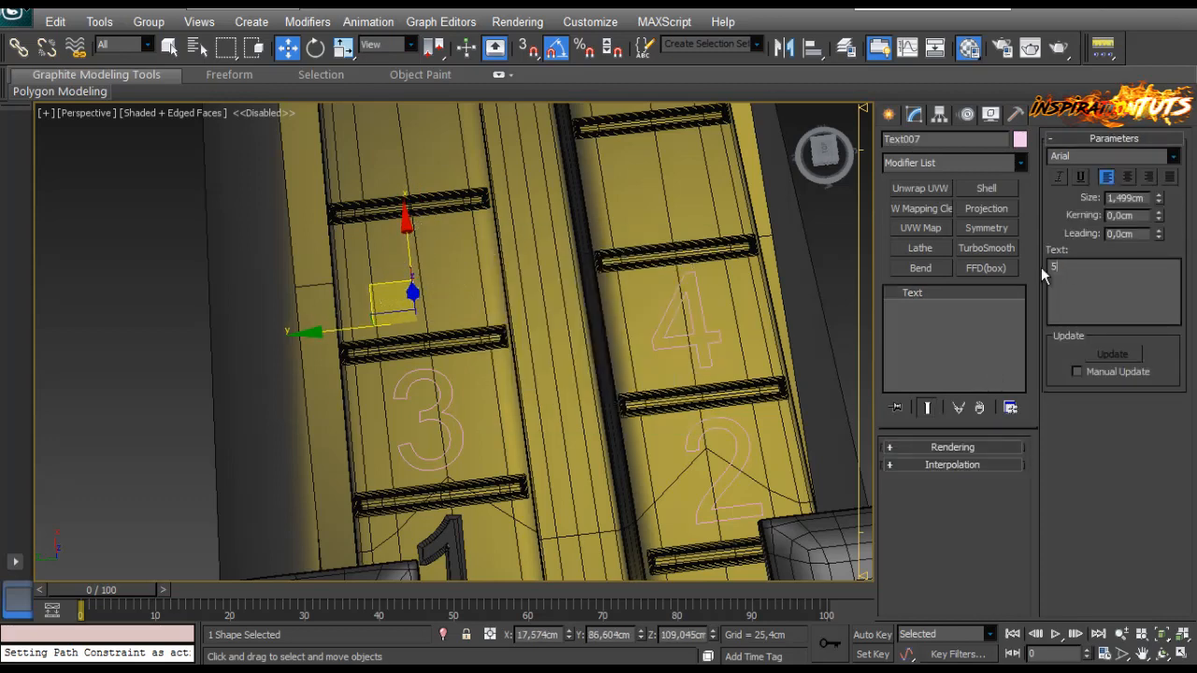
{"action": "type", "text": "5"}
Step: Copy the 5 to the right rail above the 4 and change the copy's text to 6
{"action": "left_click_drag", "start_coordinate": [372, 287], "coordinate": [625, 193], "text": "shift"}
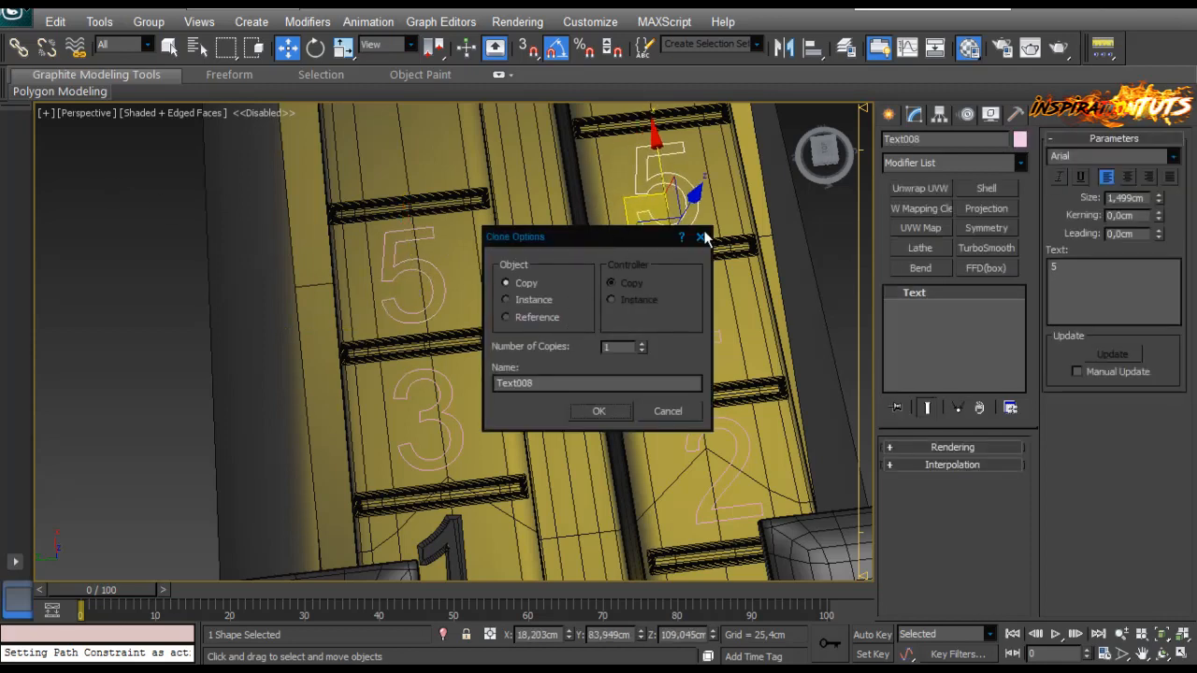
{"action": "left_click_drag", "start_coordinate": [627, 349], "coordinate": [548, 360]}
{"action": "key", "text": "Return"}
{"action": "double_click", "coordinate": [1078, 282]}
{"action": "type", "text": "6"}
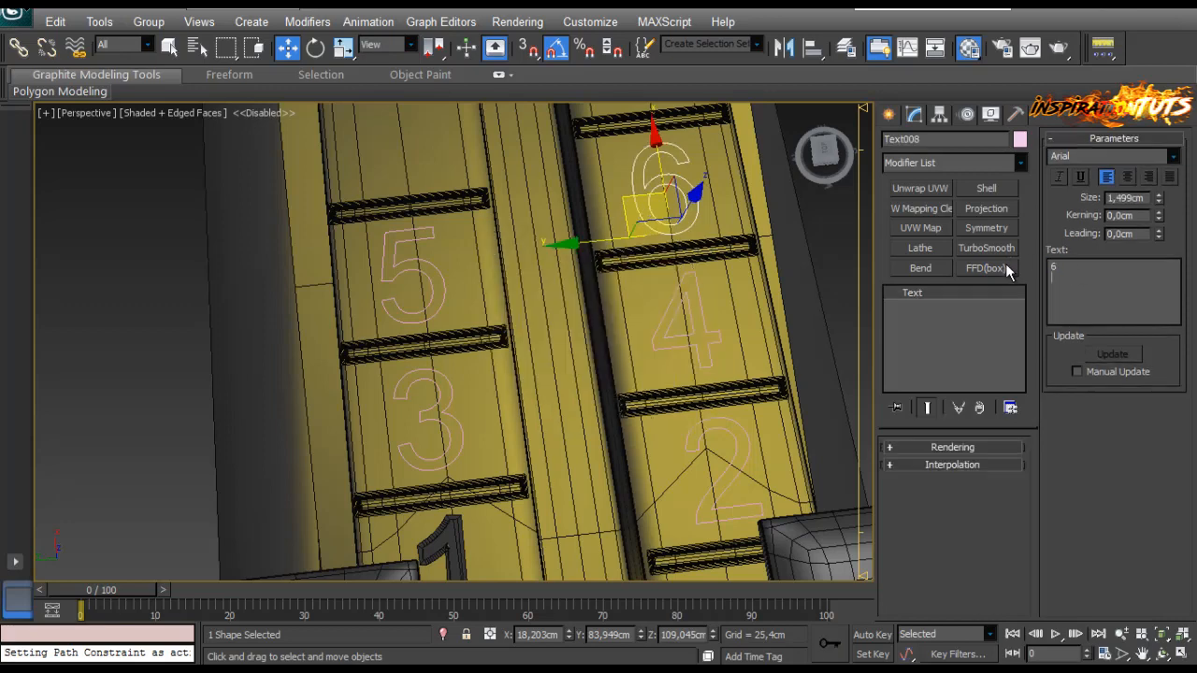
Step: Copy the 6 to the left rail above the 5 and change the copy's text to 7
{"action": "middle_click_drag", "start_coordinate": [487, 140], "coordinate": [471, 291]}
{"action": "mouse_move", "coordinate": [622, 356]}
{"action": "left_mouse_down", "text": "shift"}
{"action": "mouse_move", "coordinate": [366, 288]}
{"action": "mouse_move", "coordinate": [360, 300]}
{"action": "left_mouse_up", "text": "shift"}
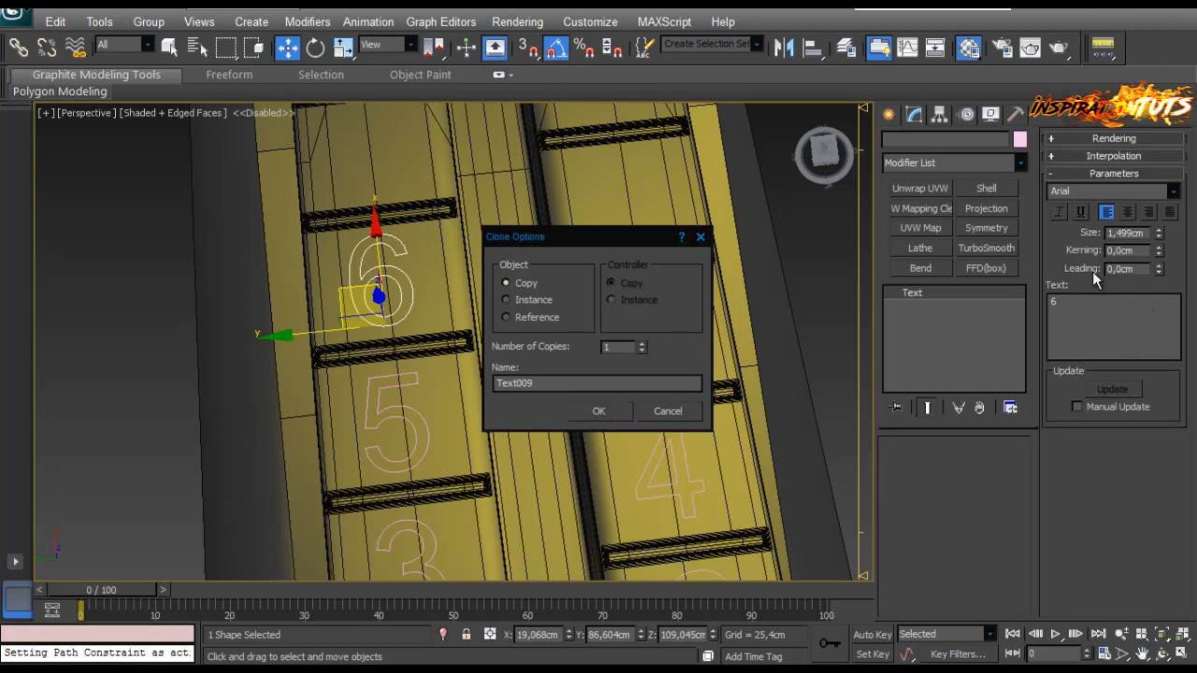
{"action": "key", "text": "Return"}
{"action": "left_click", "coordinate": [1076, 304]}
{"action": "type", "text": "7"}
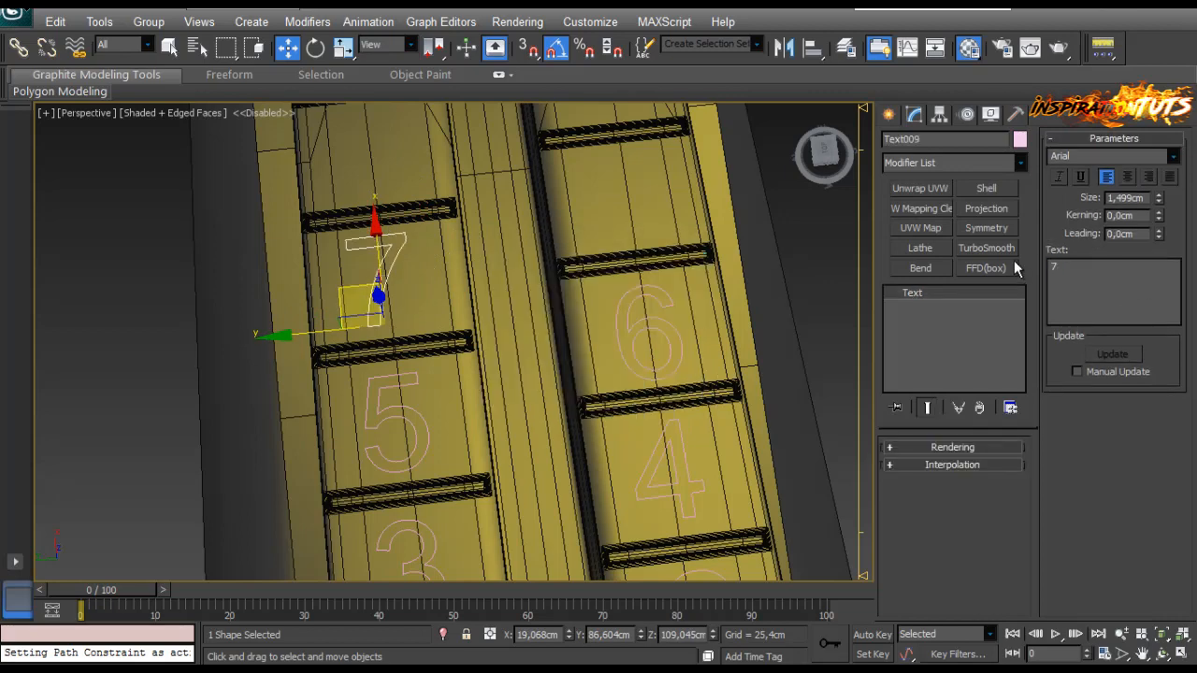
Step: Copy the 7 to the right rail above the 6 and change the copy's text to 8
{"action": "middle_click_drag", "start_coordinate": [434, 245], "coordinate": [439, 249]}
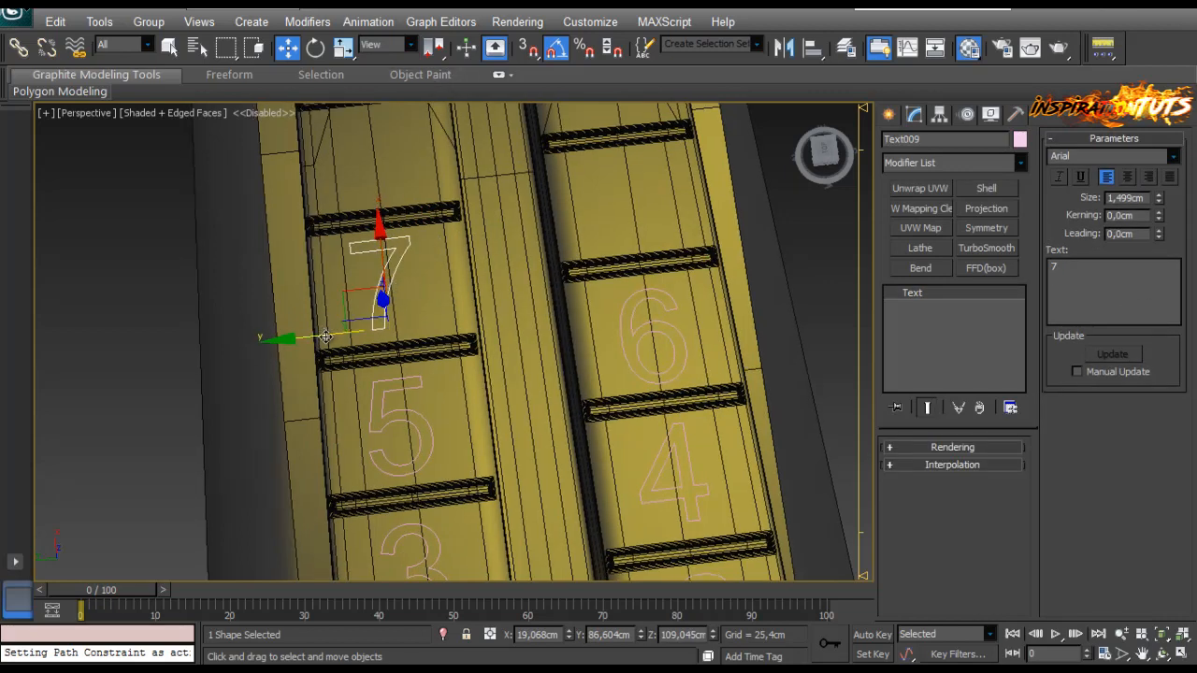
{"action": "mouse_move", "coordinate": [328, 334]}
{"action": "left_mouse_down"}
{"action": "mouse_move", "coordinate": [620, 244]}
{"action": "mouse_move", "coordinate": [631, 218]}
{"action": "mouse_move", "coordinate": [635, 247]}
{"action": "left_mouse_up"}
{"action": "left_click", "coordinate": [462, 263]}
{"action": "left_click", "coordinate": [597, 412]}
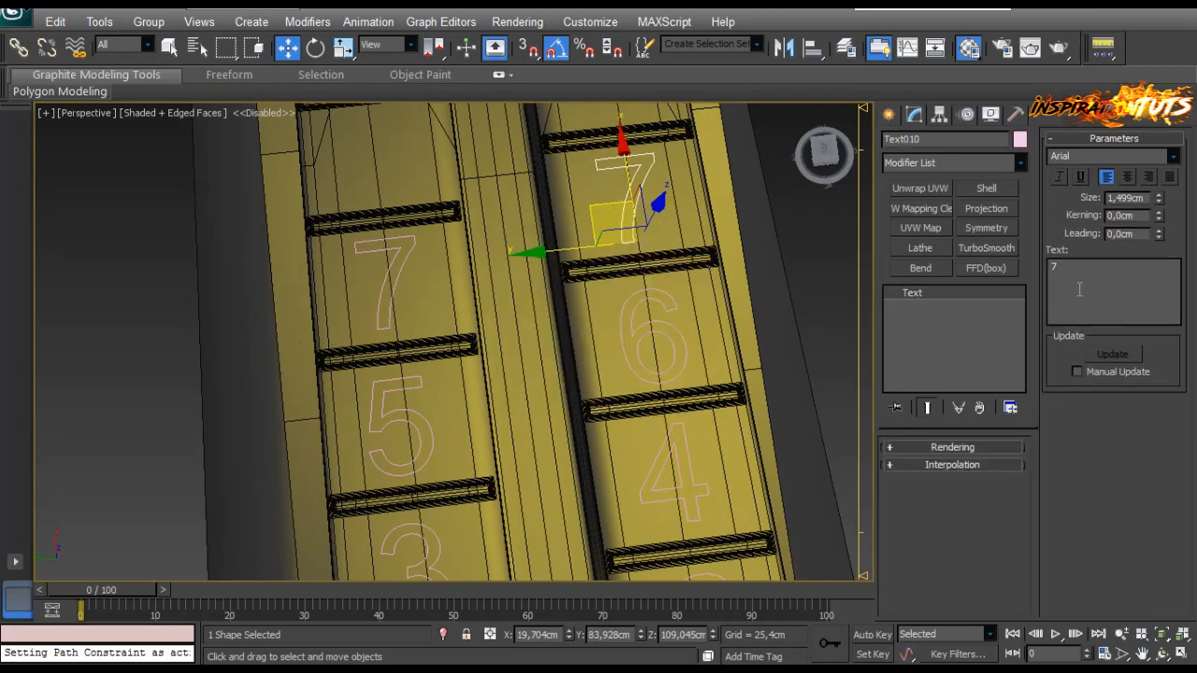
{"action": "type", "text": "8"}
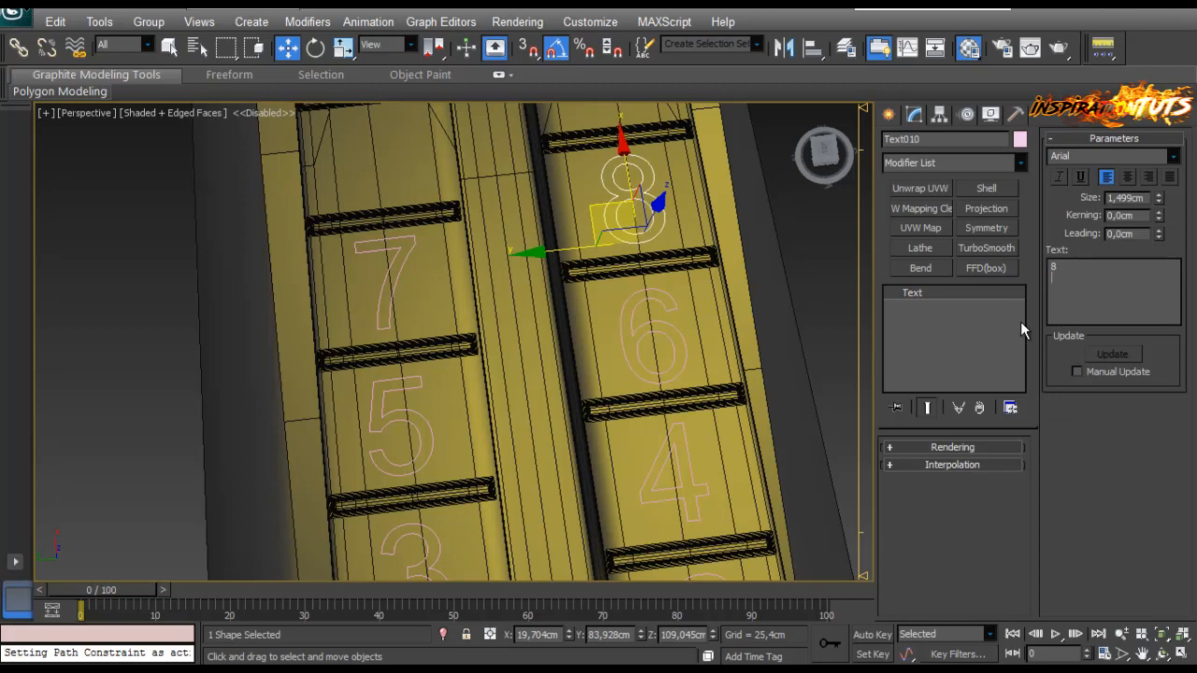
Step: Copy the 8 to the left rail above the 7 and change the copy's text to 9
{"action": "middle_click_drag", "start_coordinate": [491, 174], "coordinate": [538, 386]}
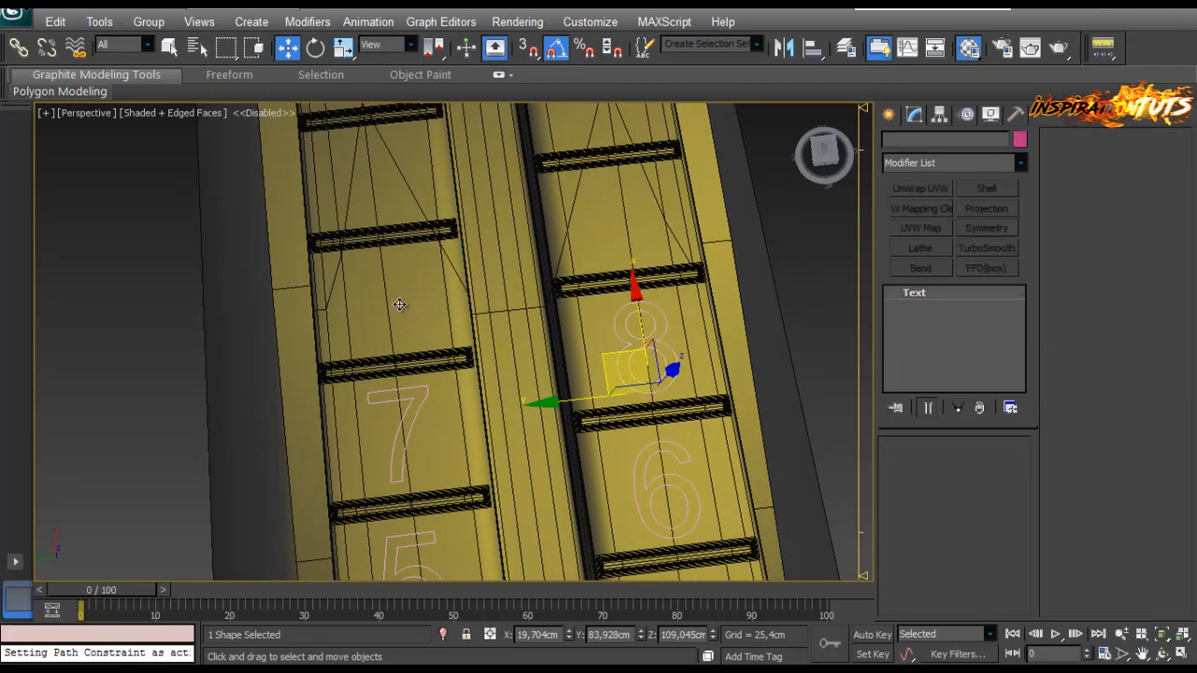
{"action": "left_click_drag", "start_coordinate": [605, 355], "coordinate": [317, 297], "text": "shift"}
{"action": "left_click", "coordinate": [618, 411]}
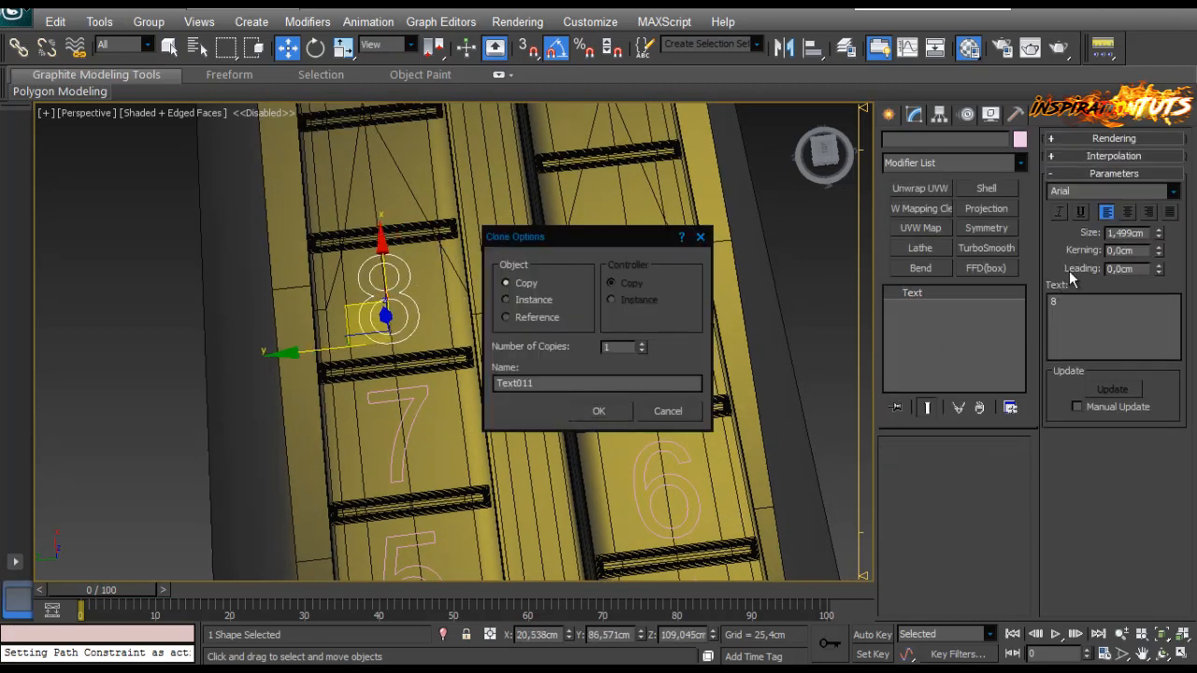
{"action": "type", "text": "9"}
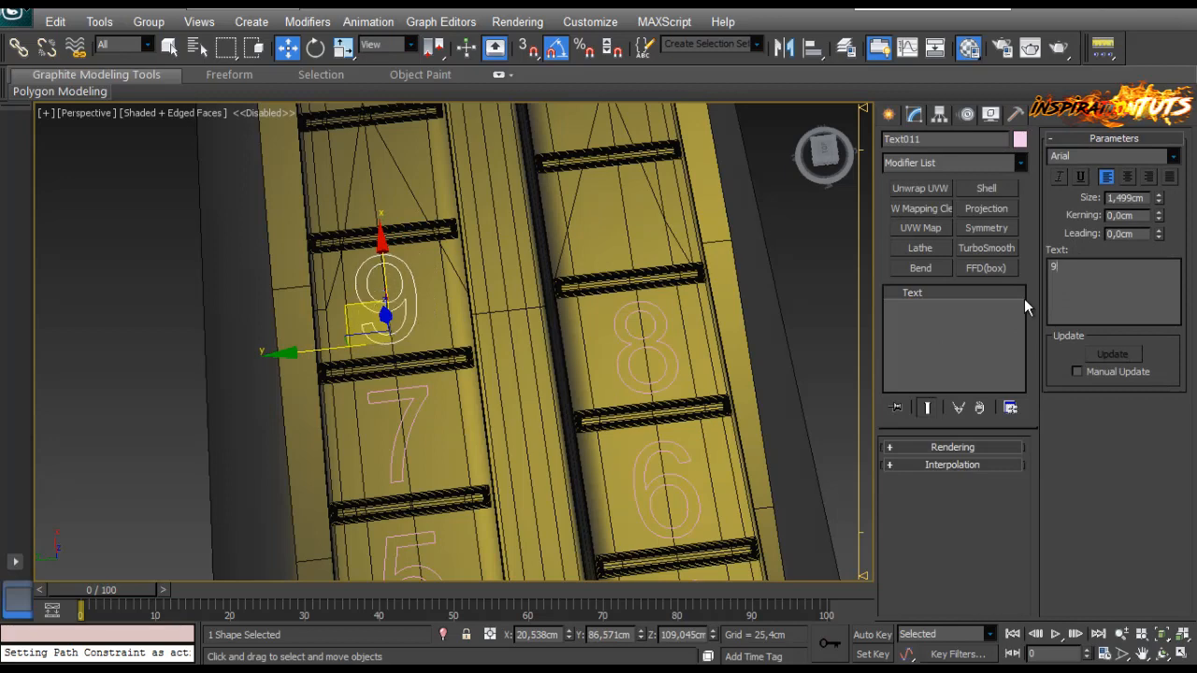
Step: Copy the 9 to the right rail above the 8 and make it a 10 with a kerning of -0.178 cm
{"action": "mouse_move", "coordinate": [358, 298]}
{"action": "left_mouse_down", "text": "shift"}
{"action": "mouse_move", "coordinate": [609, 231]}
{"action": "mouse_move", "coordinate": [611, 200]}
{"action": "left_mouse_up", "text": "shift"}
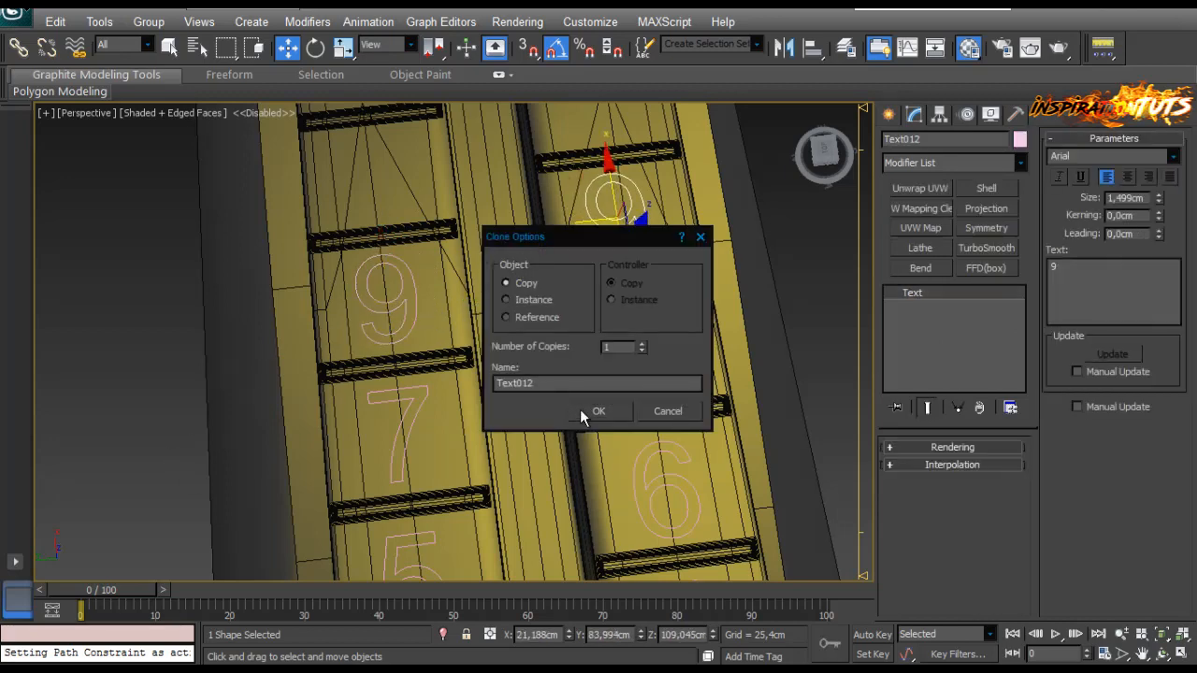
{"action": "left_click", "coordinate": [580, 410]}
{"action": "scroll", "coordinate": [548, 289], "scroll_direction": "down", "scroll_amount": 4}
{"action": "scroll", "coordinate": [495, 302], "scroll_direction": "up", "scroll_amount": 4}
{"action": "middle_click_drag", "start_coordinate": [495, 301], "coordinate": [475, 356]}
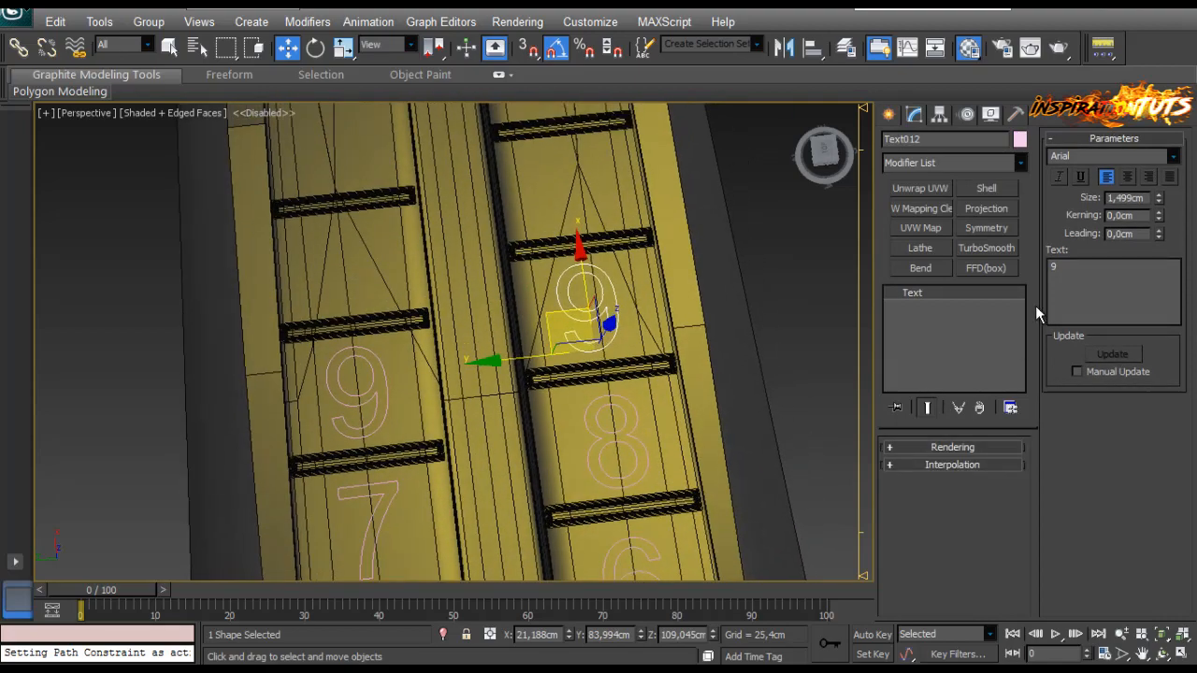
{"action": "type", "text": "10"}
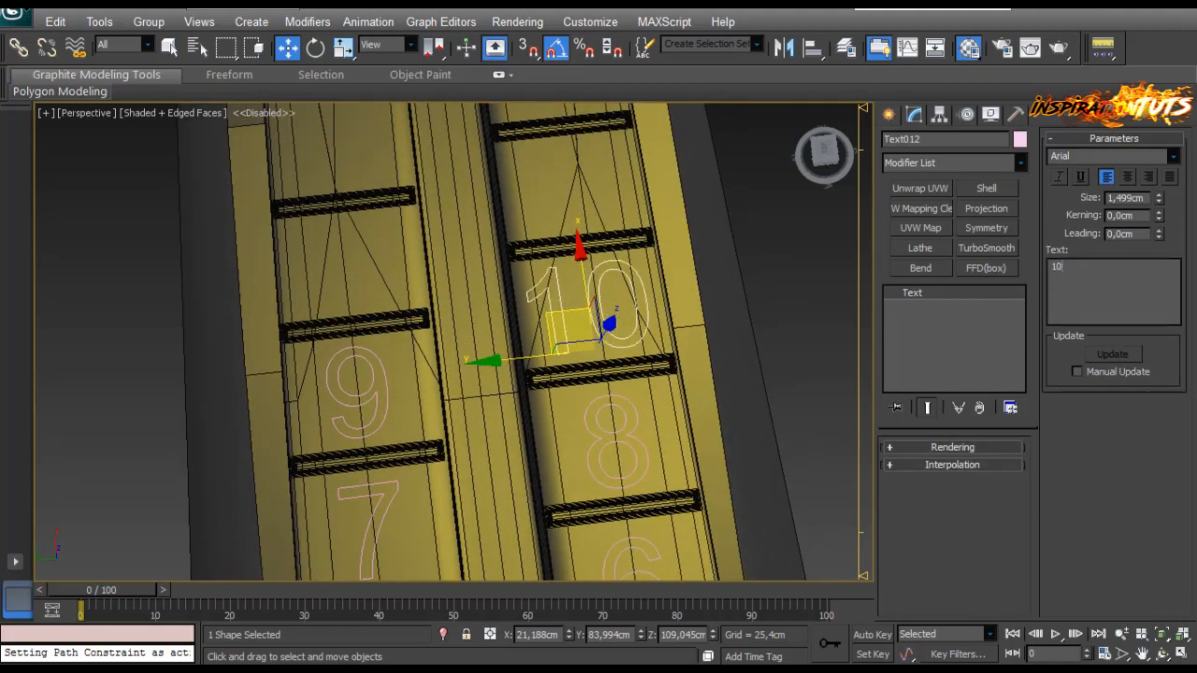
{"action": "left_click_drag", "start_coordinate": [1158, 216], "coordinate": [1148, 230]}
Step: Copy the 10 to the left rail above the 9, change the copy's text to 11 and nudge it sideways to centre it
{"action": "left_click_drag", "start_coordinate": [561, 318], "coordinate": [318, 265], "text": "shift"}
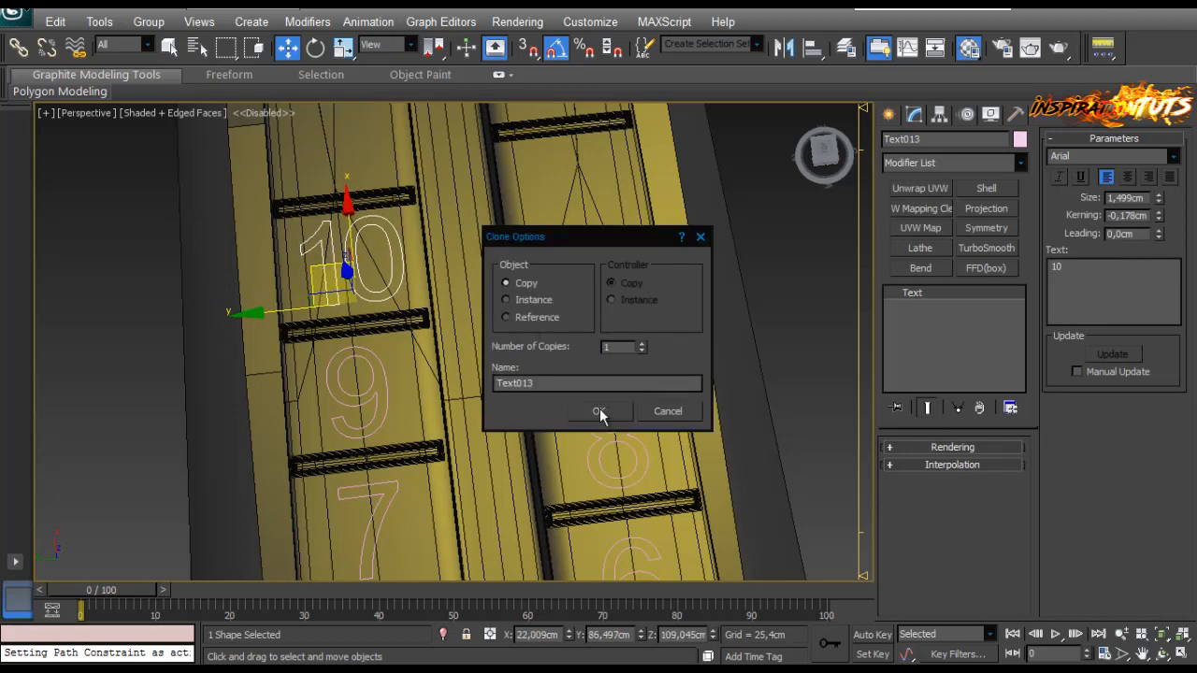
{"action": "left_click", "coordinate": [600, 412]}
{"action": "type", "text": "11"}
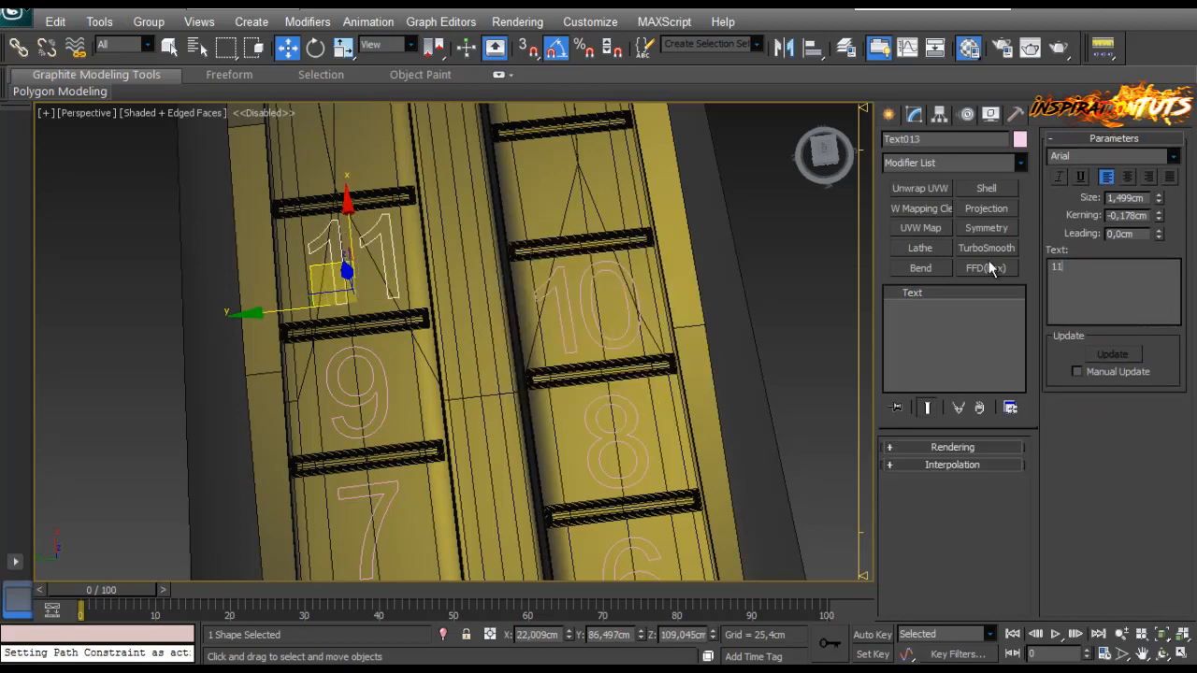
{"action": "left_click_drag", "start_coordinate": [312, 237], "coordinate": [303, 237]}
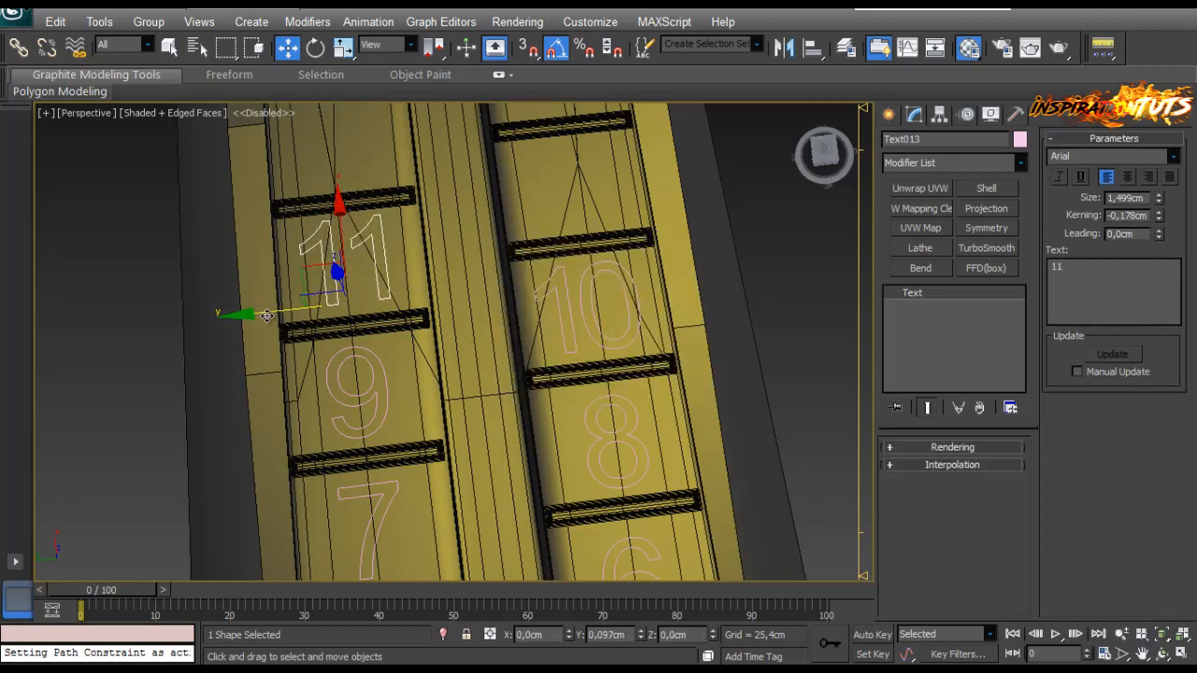
Step: Copy the 11 to the right rail above the 10, change the copy's text to 12 and nudge it slightly sideways
{"action": "middle_click_drag", "start_coordinate": [460, 168], "coordinate": [475, 262]}
{"action": "left_click_drag", "start_coordinate": [319, 370], "coordinate": [548, 288], "text": "shift"}
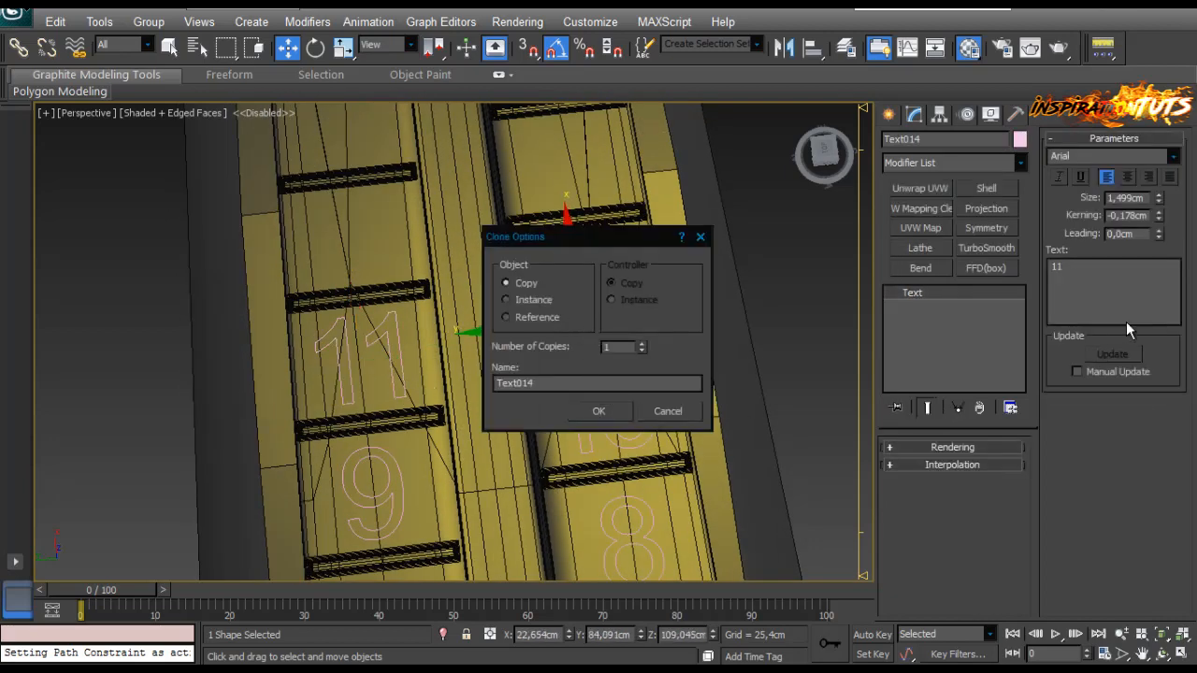
{"action": "left_click_drag", "start_coordinate": [1082, 272], "coordinate": [978, 263]}
{"action": "type", "text": "12"}
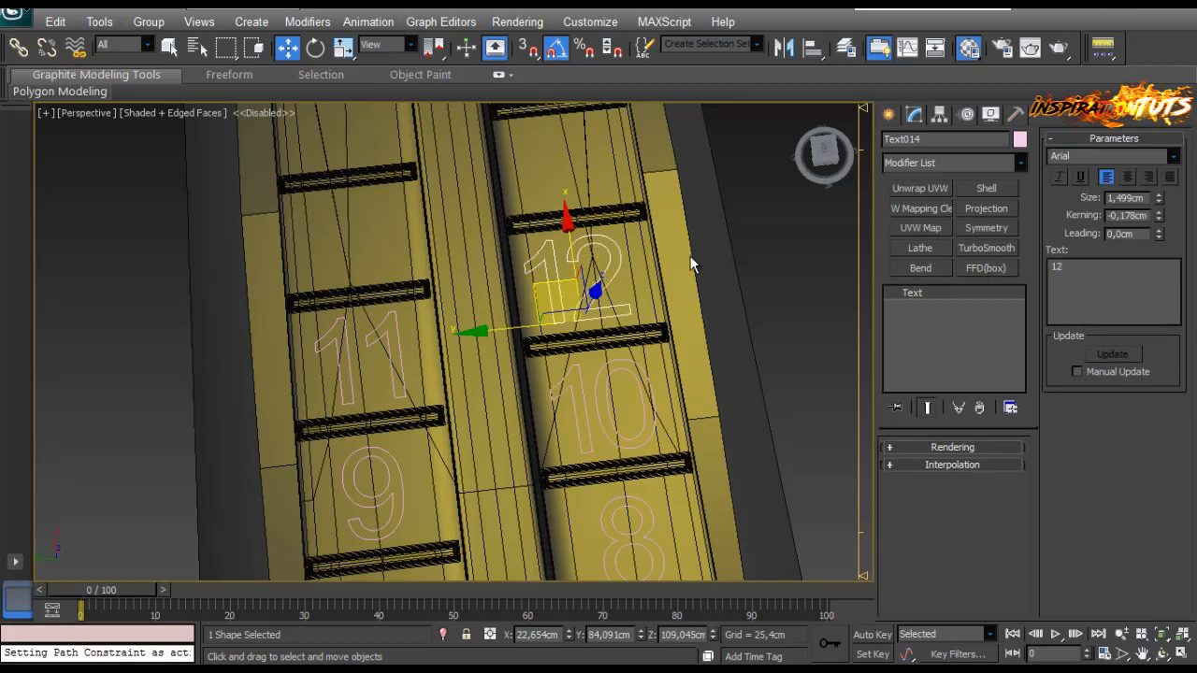
{"action": "left_click_drag", "start_coordinate": [498, 325], "coordinate": [505, 325]}
Step: Copy the 12 to the left rail above the 11 and change the copy's text to 13
{"action": "middle_click_drag", "start_coordinate": [555, 286], "coordinate": [585, 338]}
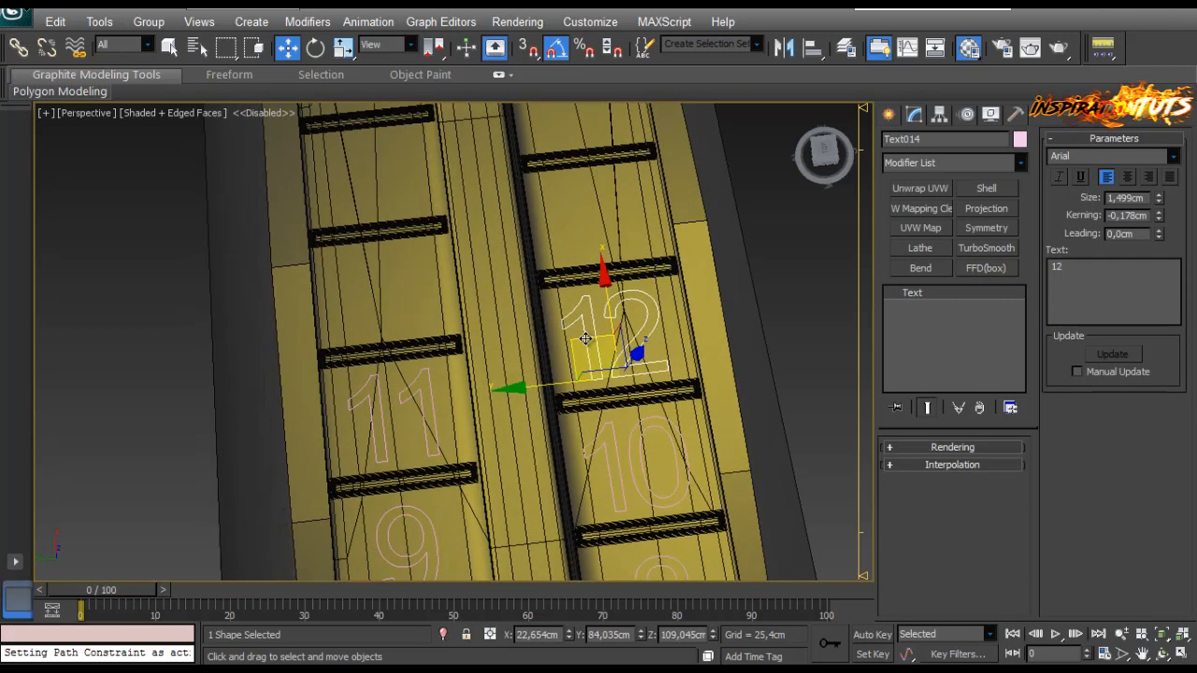
{"action": "mouse_move", "coordinate": [585, 338]}
{"action": "left_mouse_down", "text": "shift"}
{"action": "mouse_move", "coordinate": [380, 283]}
{"action": "mouse_move", "coordinate": [350, 288]}
{"action": "left_mouse_up", "text": "shift"}
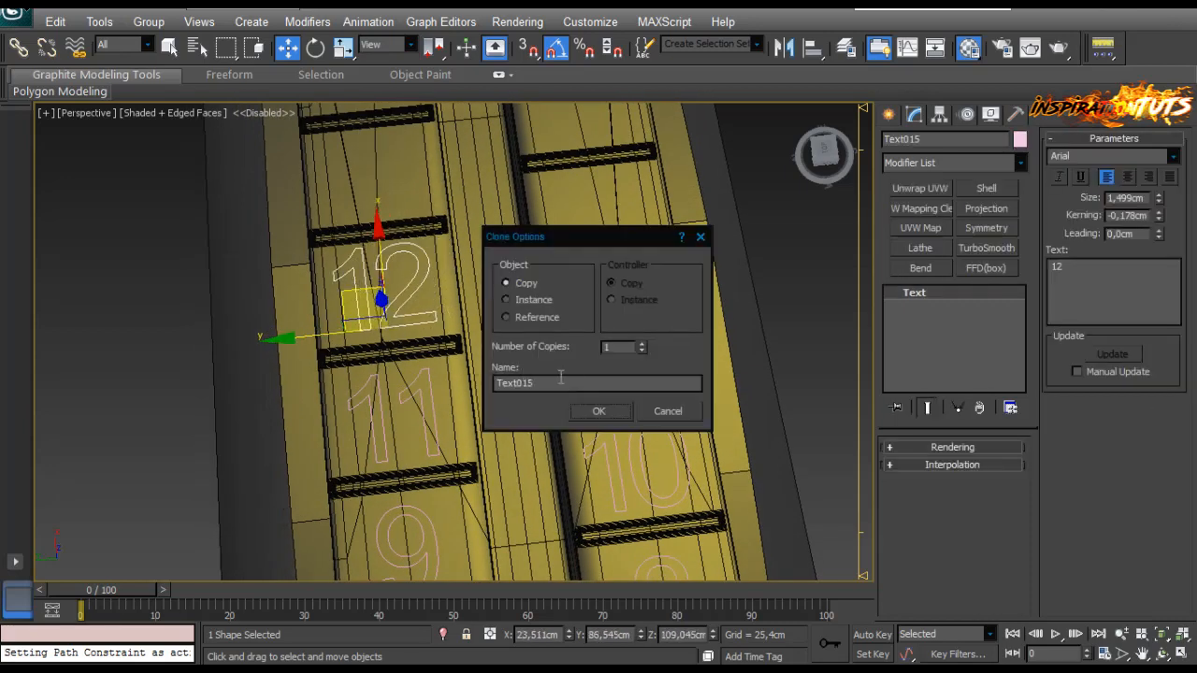
{"action": "left_click", "coordinate": [596, 412]}
{"action": "type", "text": "13"}
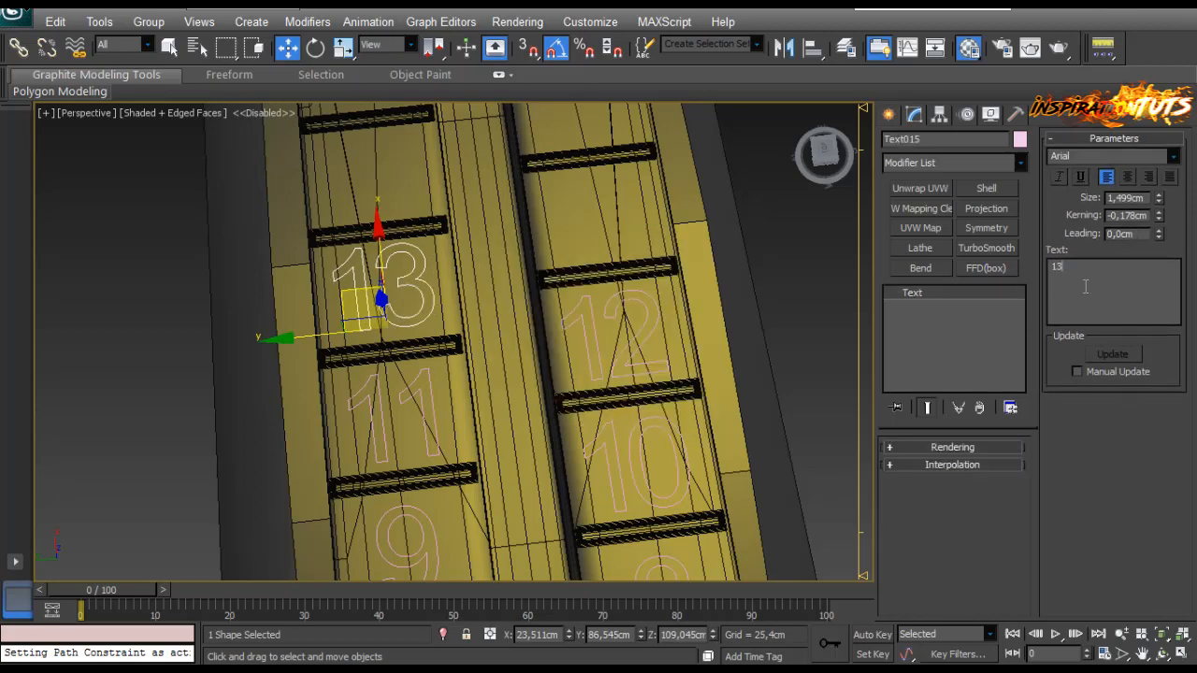
Step: Copy the 13 to the right rail above the 12 and change the copy's text to 14
{"action": "middle_click_drag", "start_coordinate": [686, 360], "coordinate": [697, 447]}
{"action": "mouse_move", "coordinate": [360, 365]}
{"action": "left_mouse_down", "text": "shift"}
{"action": "mouse_move", "coordinate": [565, 316]}
{"action": "mouse_move", "coordinate": [597, 290]}
{"action": "left_mouse_up", "text": "shift"}
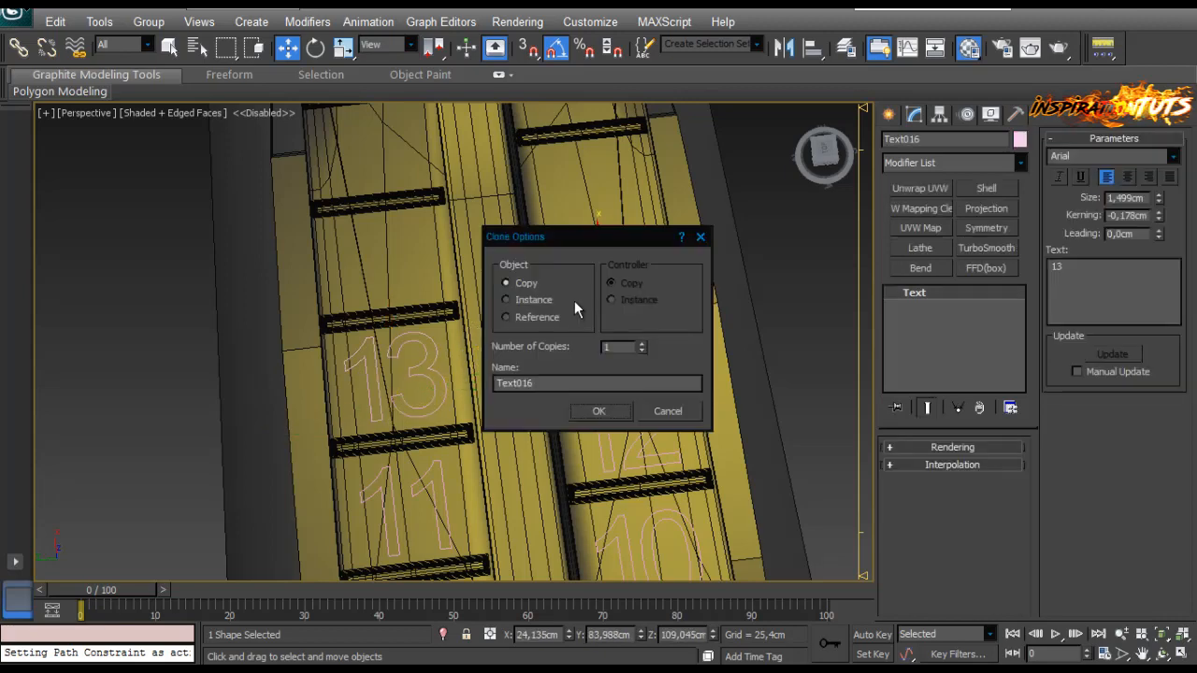
{"action": "left_click", "coordinate": [608, 412]}
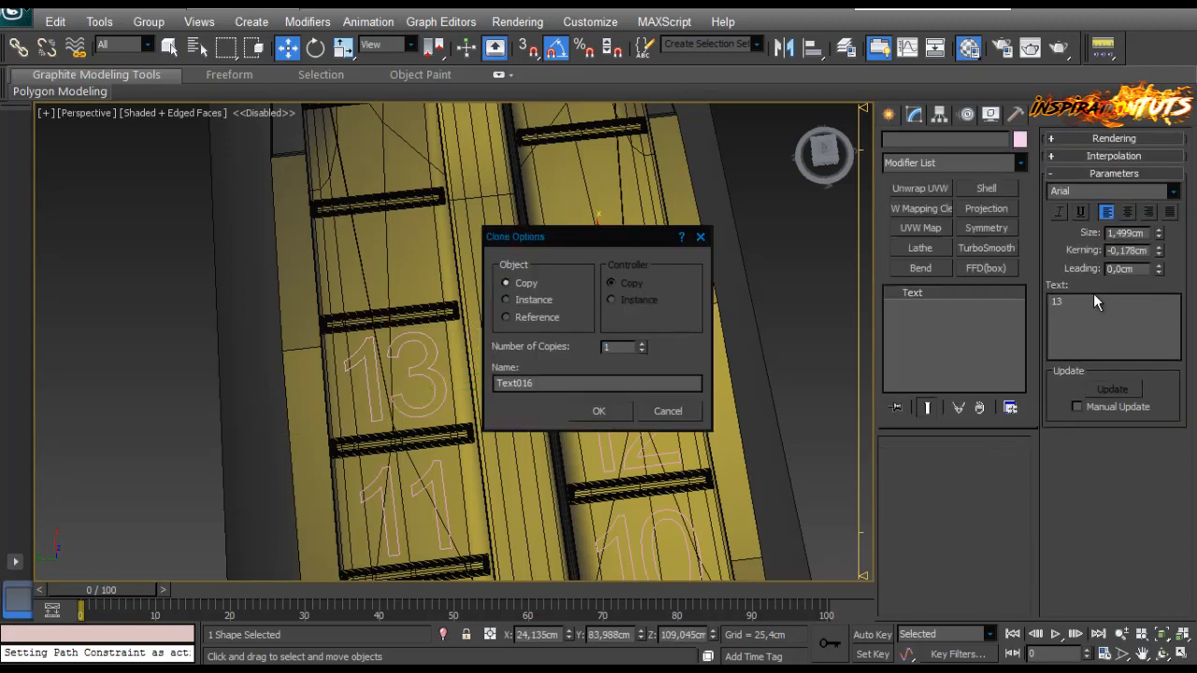
{"action": "type", "text": "14"}
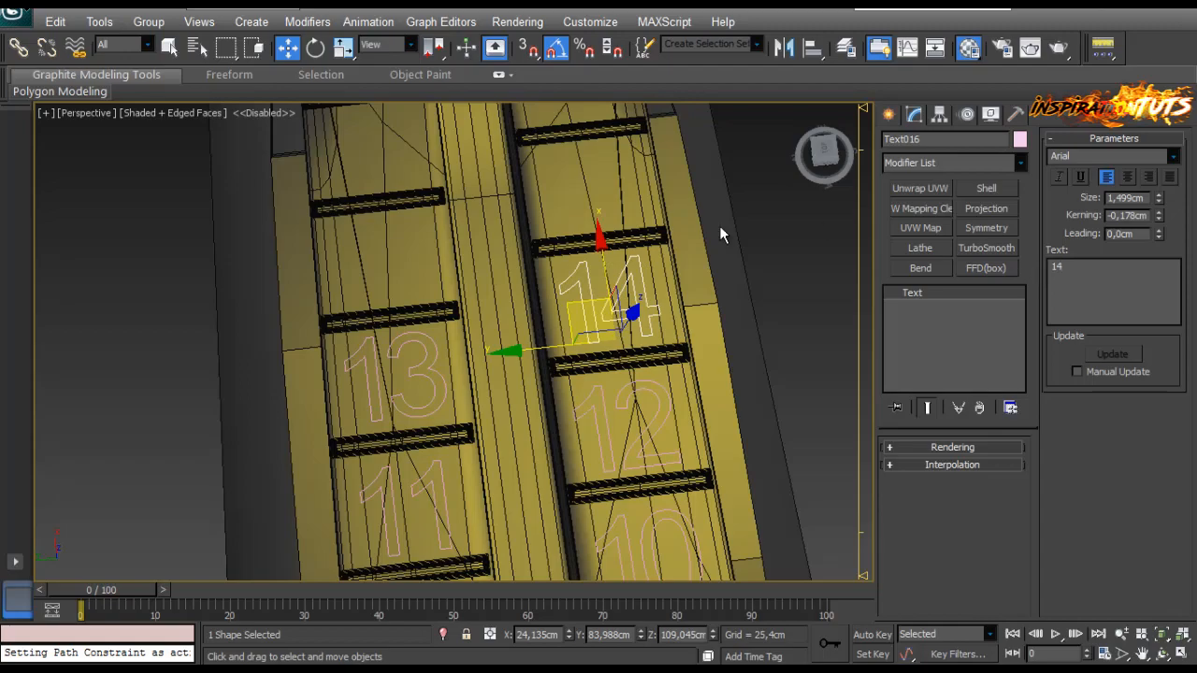
{"action": "middle_click_drag", "start_coordinate": [719, 225], "coordinate": [483, 388], "text": "alt"}
{"action": "scroll", "coordinate": [459, 369], "scroll_direction": "up", "scroll_amount": 2}
{"action": "left_click_drag", "start_coordinate": [517, 368], "coordinate": [222, 340], "text": "shift"}
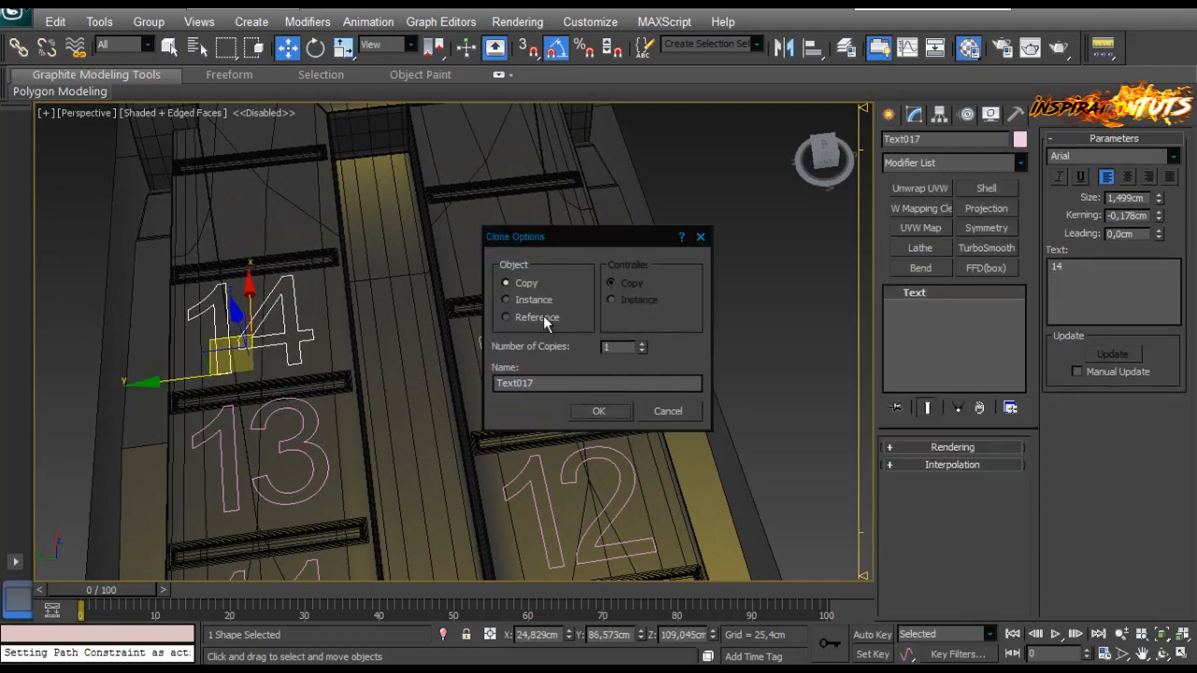
{"action": "left_click", "coordinate": [606, 412]}
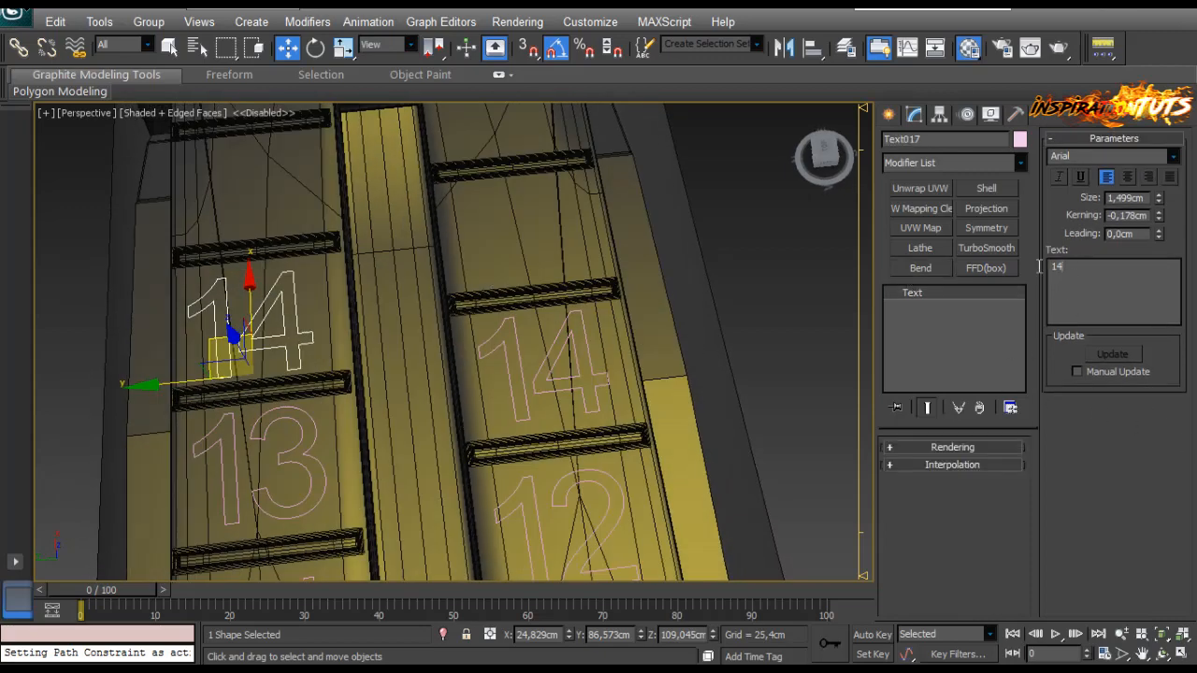
{"action": "type", "text": "15t"}
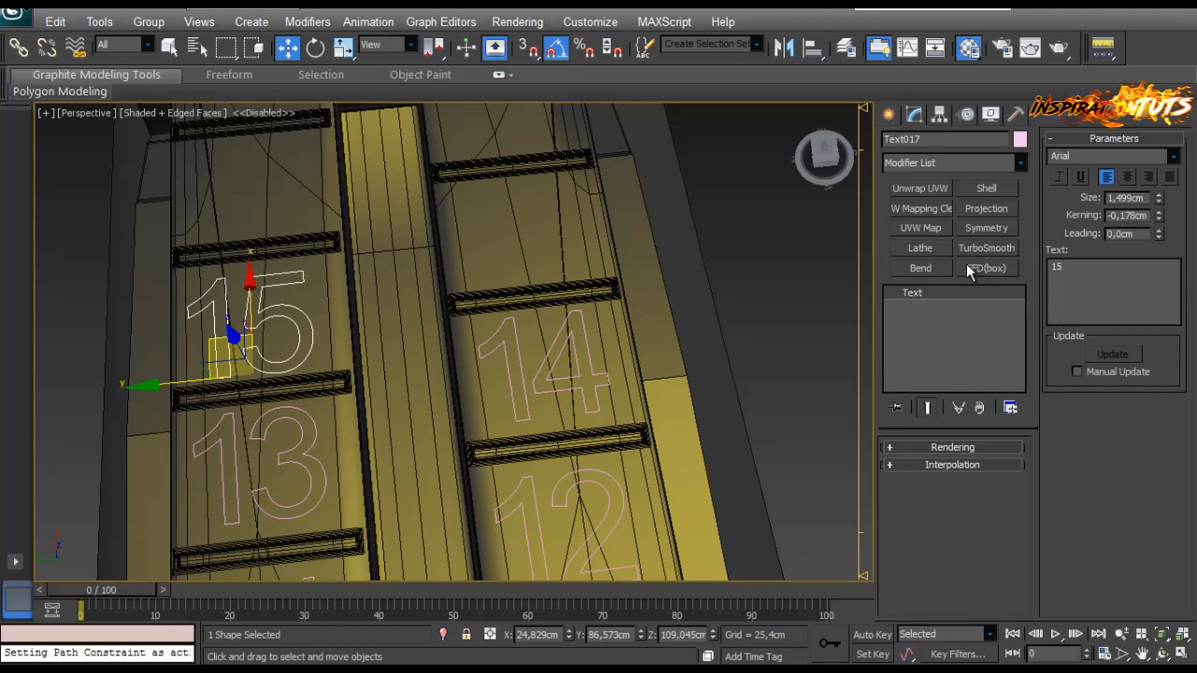
{"action": "middle_click", "coordinate": [459, 316]}
{"action": "key", "text": "ctrl+z"}
Step: Copy the 14 to the odd-numbered rail in the space after the 13 and change the copy's text to 15
{"action": "middle_click_drag", "start_coordinate": [458, 314], "coordinate": [472, 351], "text": "alt"}
{"action": "key", "text": "t"}
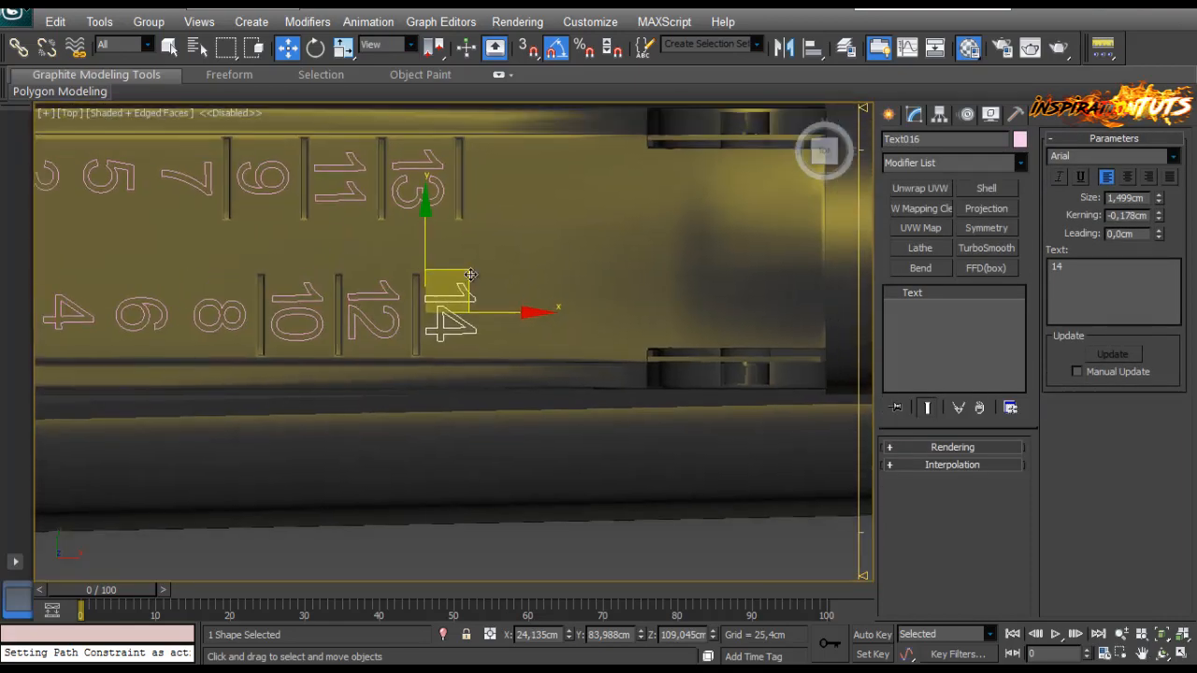
{"action": "key", "text": "F4"}
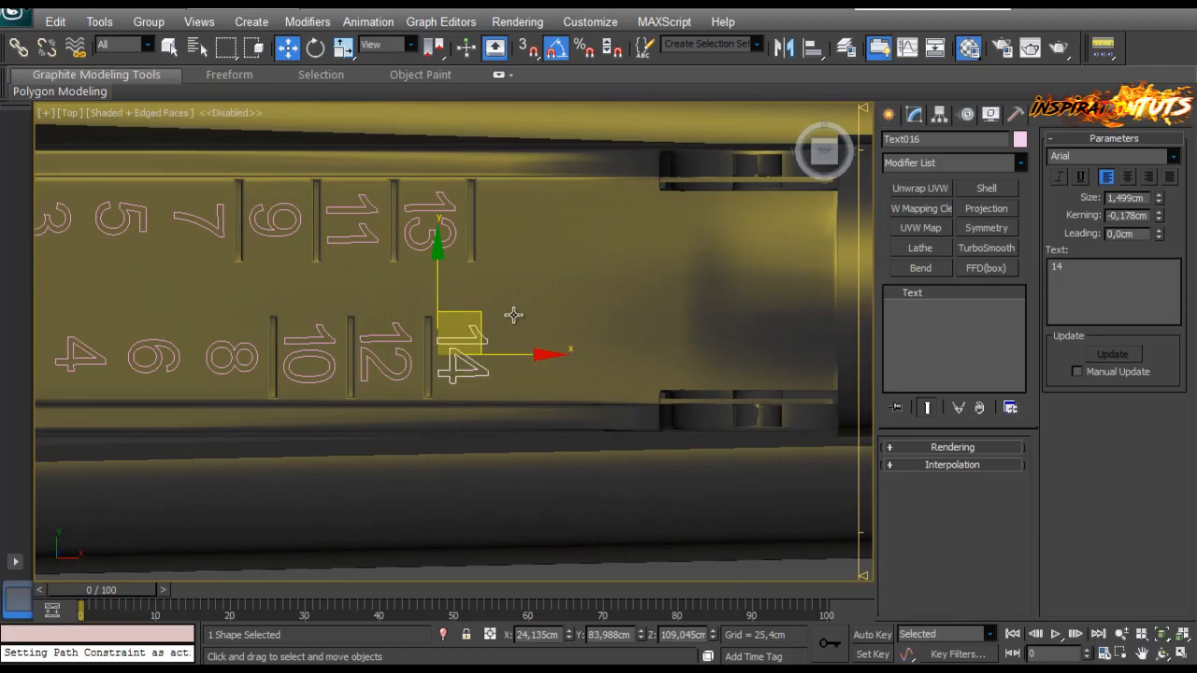
{"action": "middle_click_drag", "start_coordinate": [511, 315], "coordinate": [535, 291], "text": "alt"}
{"action": "key", "text": "p"}
{"action": "key", "text": "z"}
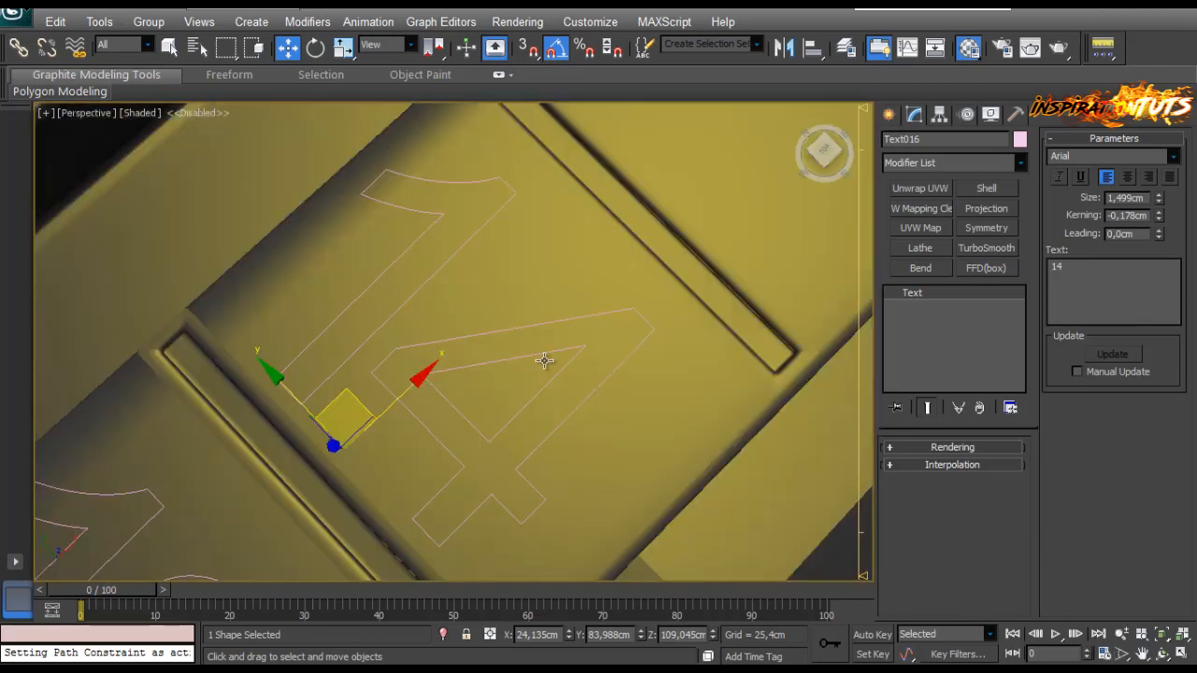
{"action": "middle_click_drag", "start_coordinate": [548, 355], "coordinate": [501, 210], "text": "alt"}
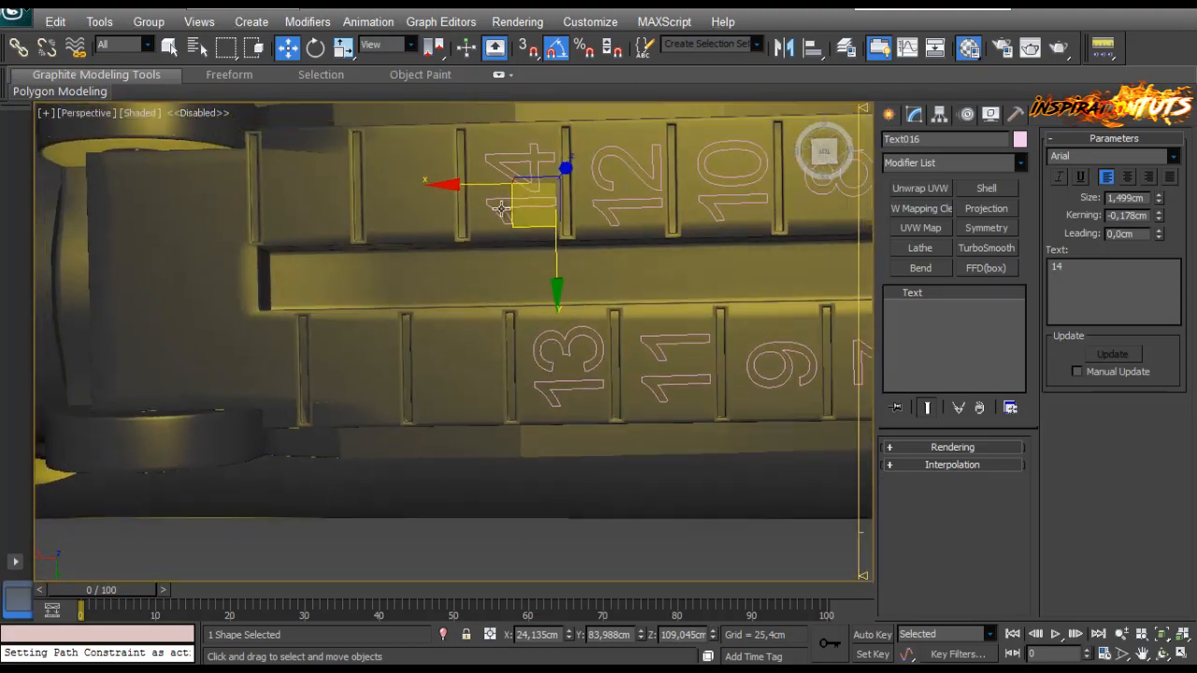
{"action": "mouse_move", "coordinate": [518, 222]}
{"action": "left_mouse_down", "text": "shift"}
{"action": "mouse_move", "coordinate": [440, 374]}
{"action": "mouse_move", "coordinate": [457, 402]}
{"action": "left_mouse_up", "text": "shift"}
{"action": "left_click", "coordinate": [604, 409]}
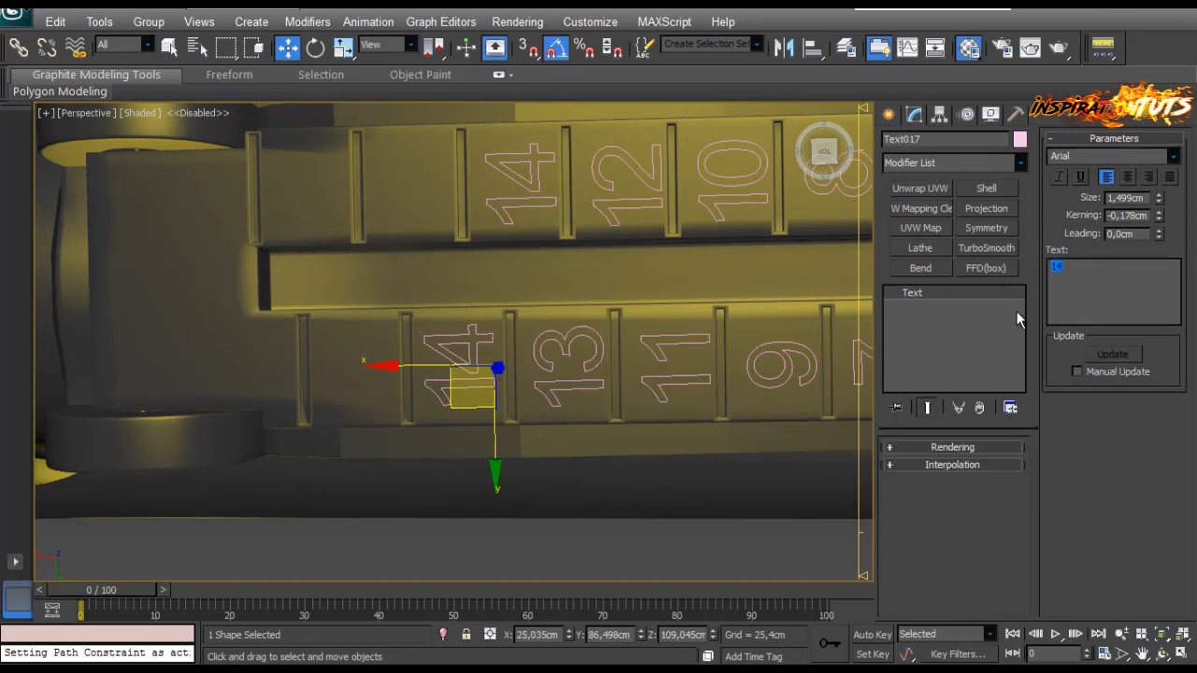
{"action": "type", "text": "15"}
Step: Copy the 15 to the even-numbered rail in the space after the 14 and change the copy's text to 16
{"action": "left_click_drag", "start_coordinate": [458, 407], "coordinate": [405, 224], "text": "shift"}
{"action": "left_click", "coordinate": [602, 413]}
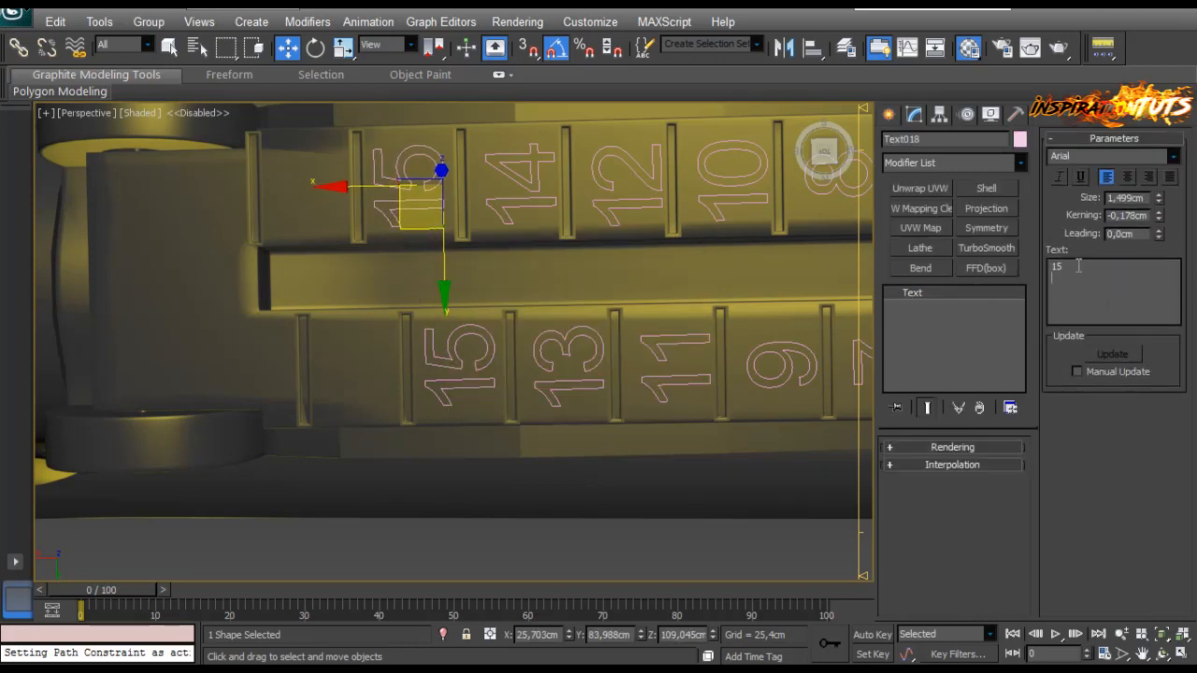
{"action": "type", "text": "16"}
Step: Copy the 16 to the odd-numbered rail in the space after the 15 and change the copy's text to 17
{"action": "middle_click_drag", "start_coordinate": [590, 277], "coordinate": [715, 277]}
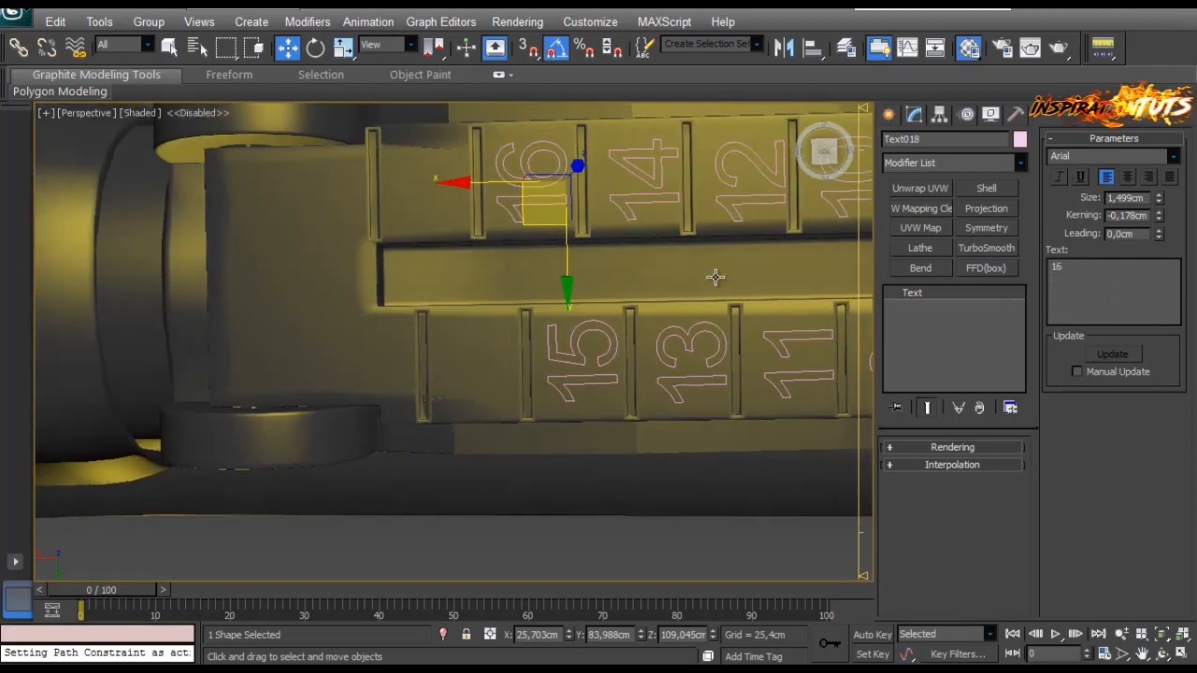
{"action": "mouse_move", "coordinate": [537, 223]}
{"action": "left_mouse_down", "text": "shift"}
{"action": "mouse_move", "coordinate": [473, 392]}
{"action": "mouse_move", "coordinate": [481, 405]}
{"action": "left_mouse_up", "text": "shift"}
{"action": "left_click", "coordinate": [612, 415]}
{"action": "middle_click_drag", "start_coordinate": [573, 338], "coordinate": [627, 356]}
{"action": "type", "text": "17"}
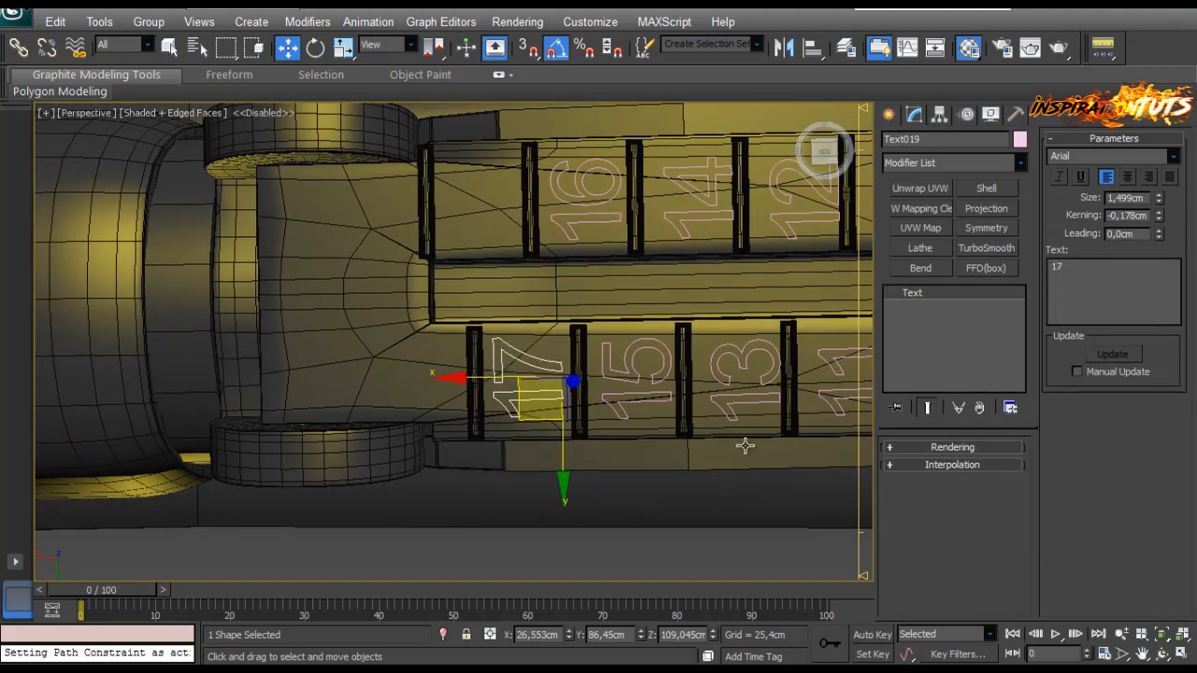
Step: Copy the 17 to the even-numbered rail in the space after the 16 and change the copy's text to 18
{"action": "left_click_drag", "start_coordinate": [526, 415], "coordinate": [459, 267], "text": "shift"}
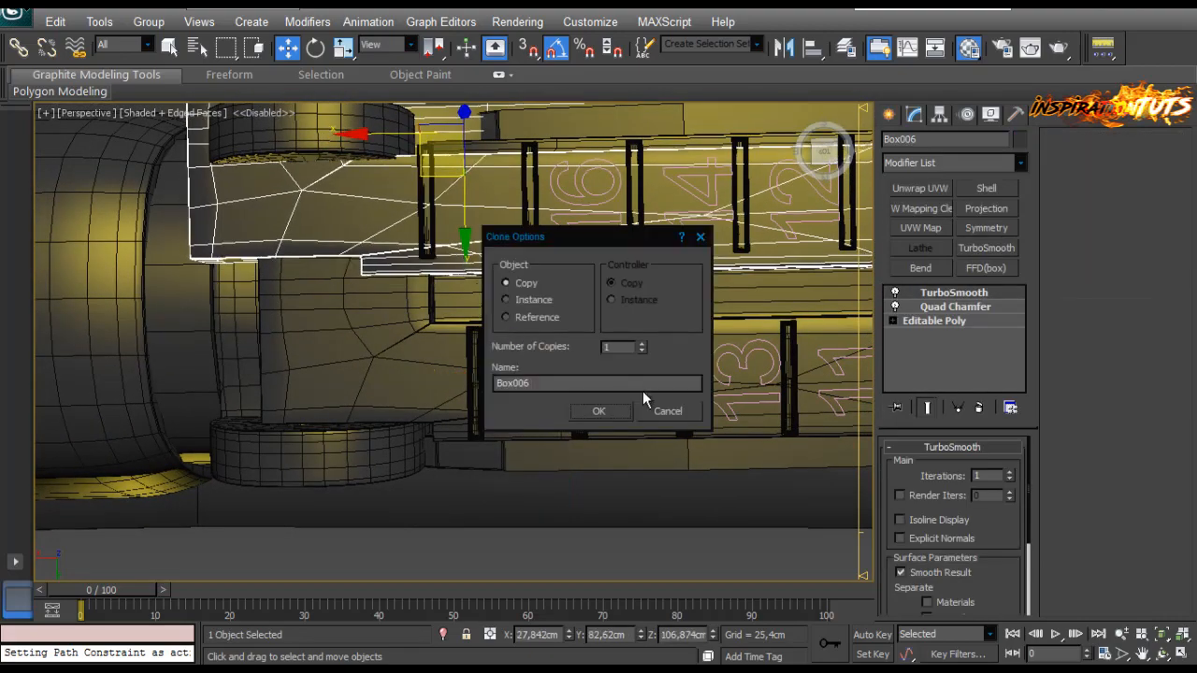
{"action": "left_click", "coordinate": [668, 410]}
{"action": "left_click", "coordinate": [553, 396]}
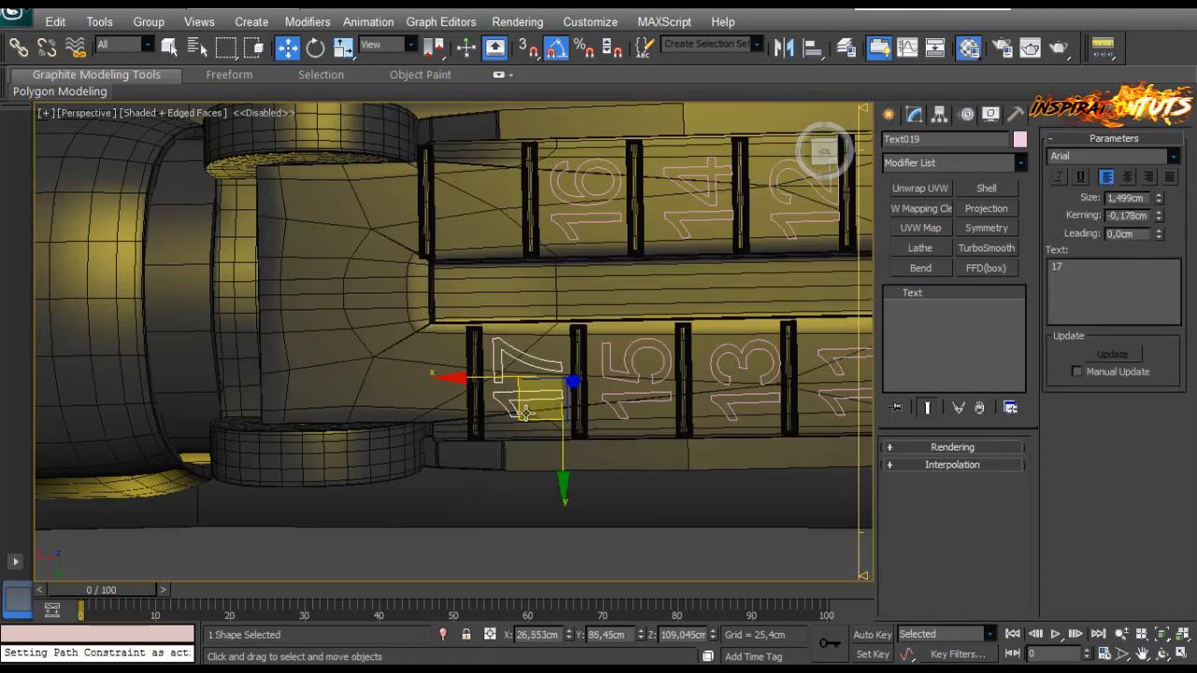
{"action": "left_click_drag", "start_coordinate": [520, 406], "coordinate": [465, 203], "text": "shift"}
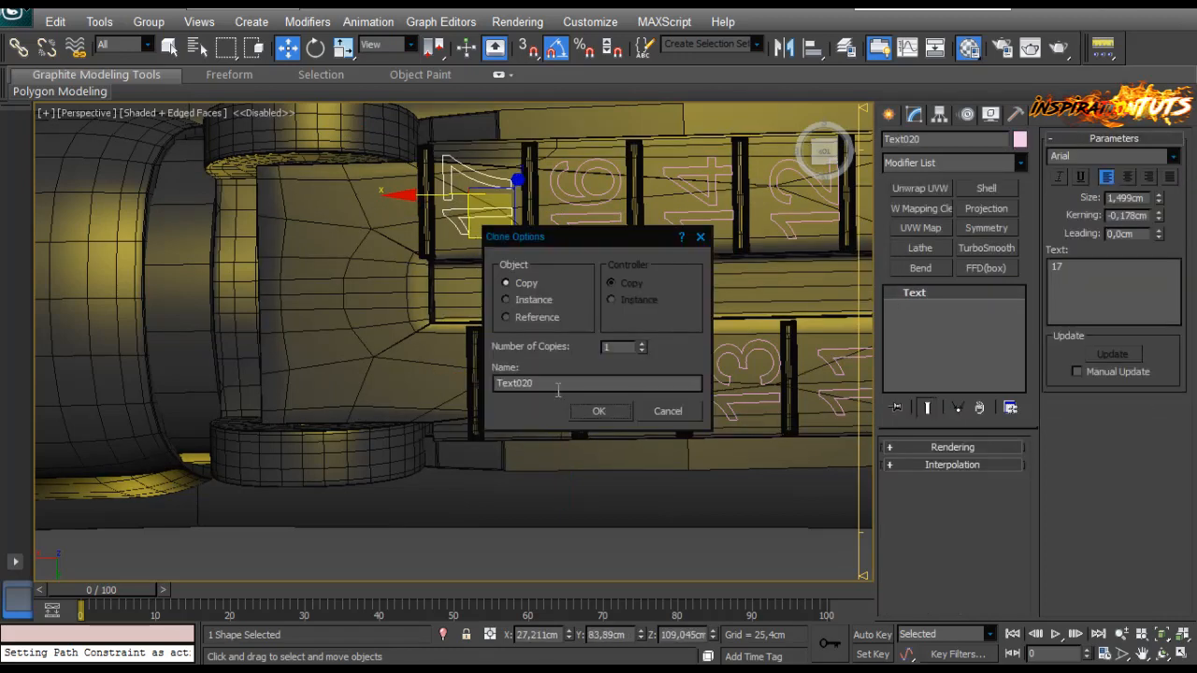
{"action": "left_click", "coordinate": [599, 412]}
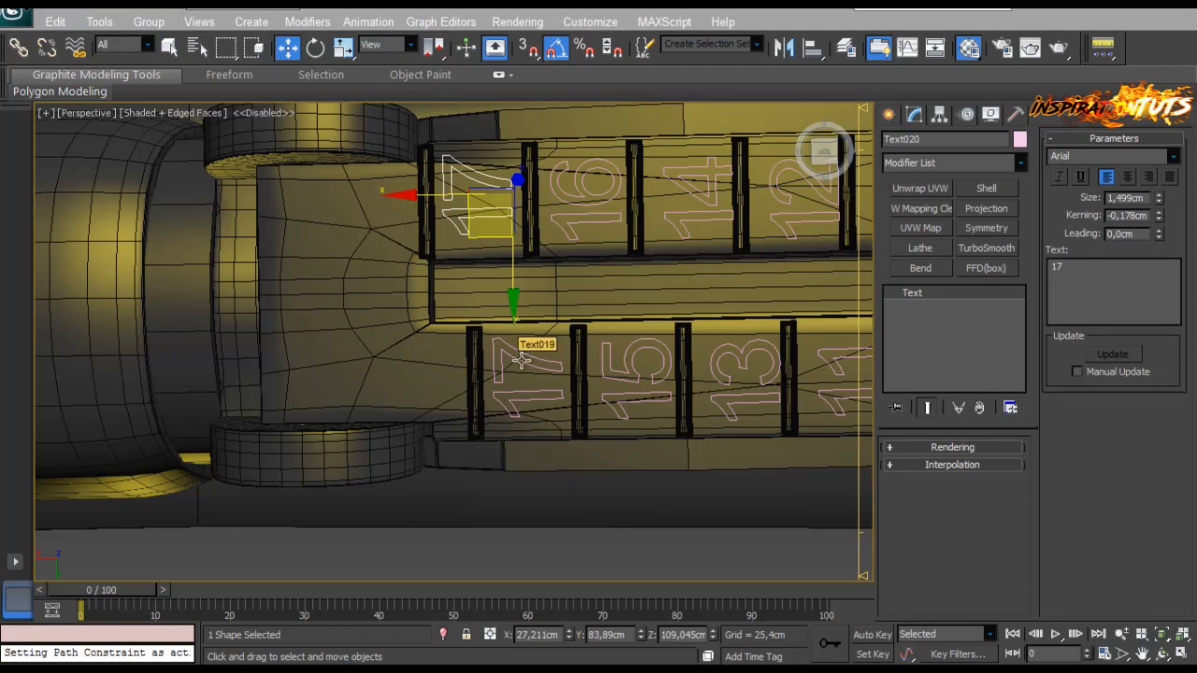
{"action": "left_click_drag", "start_coordinate": [1099, 315], "coordinate": [1014, 269]}
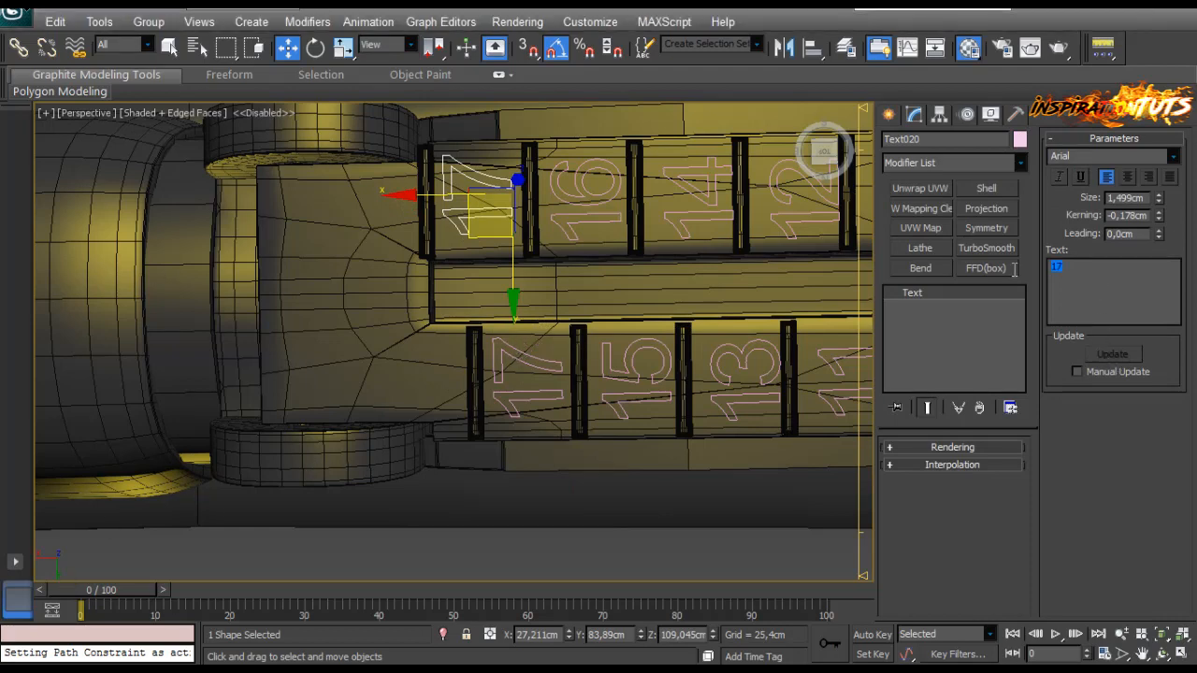
{"action": "type", "text": "18"}
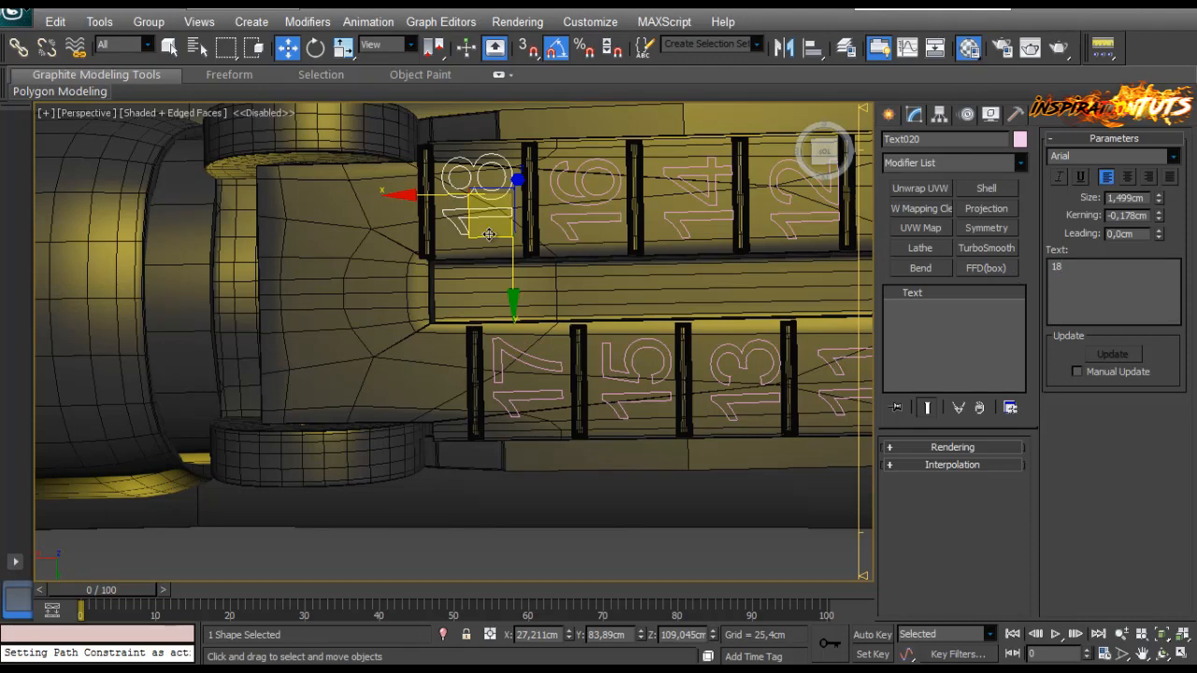
Step: Copy the 18 past the last groove beside the 17 and make it a 19 with size 1.016 cm and kerning -0.076 cm
{"action": "mouse_move", "coordinate": [488, 234]}
{"action": "left_mouse_down", "text": "shift"}
{"action": "mouse_move", "coordinate": [420, 395]}
{"action": "mouse_move", "coordinate": [427, 431]}
{"action": "left_mouse_up", "text": "shift"}
{"action": "left_click", "coordinate": [595, 412]}
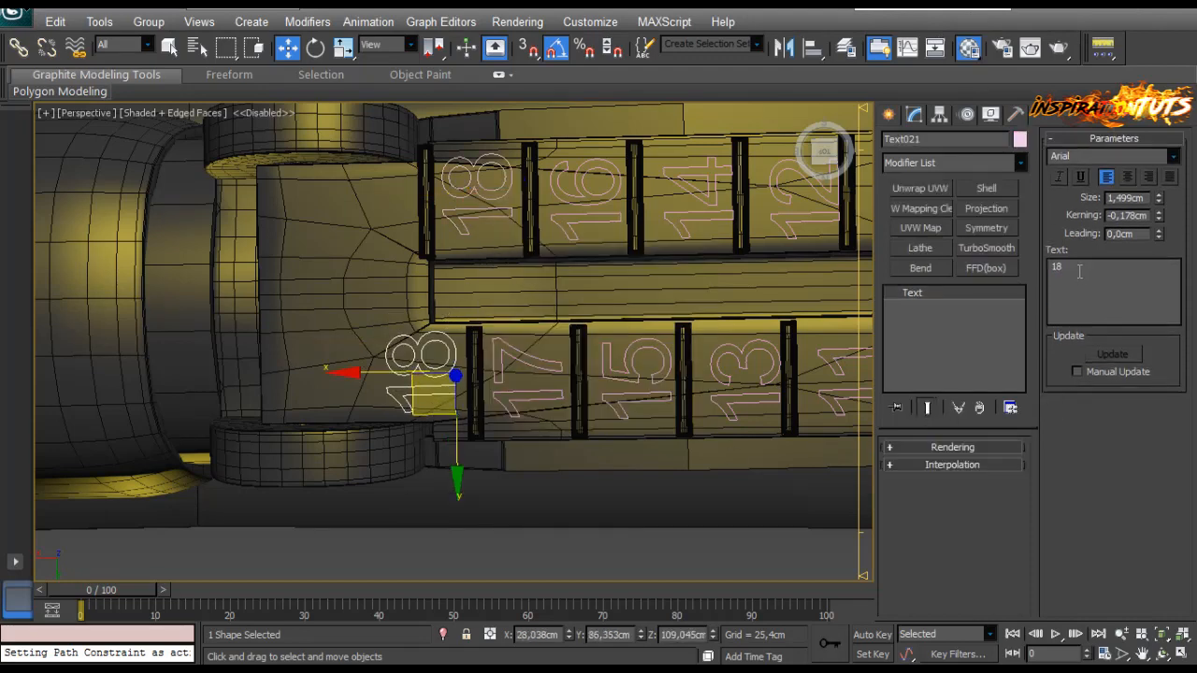
{"action": "type", "text": "19"}
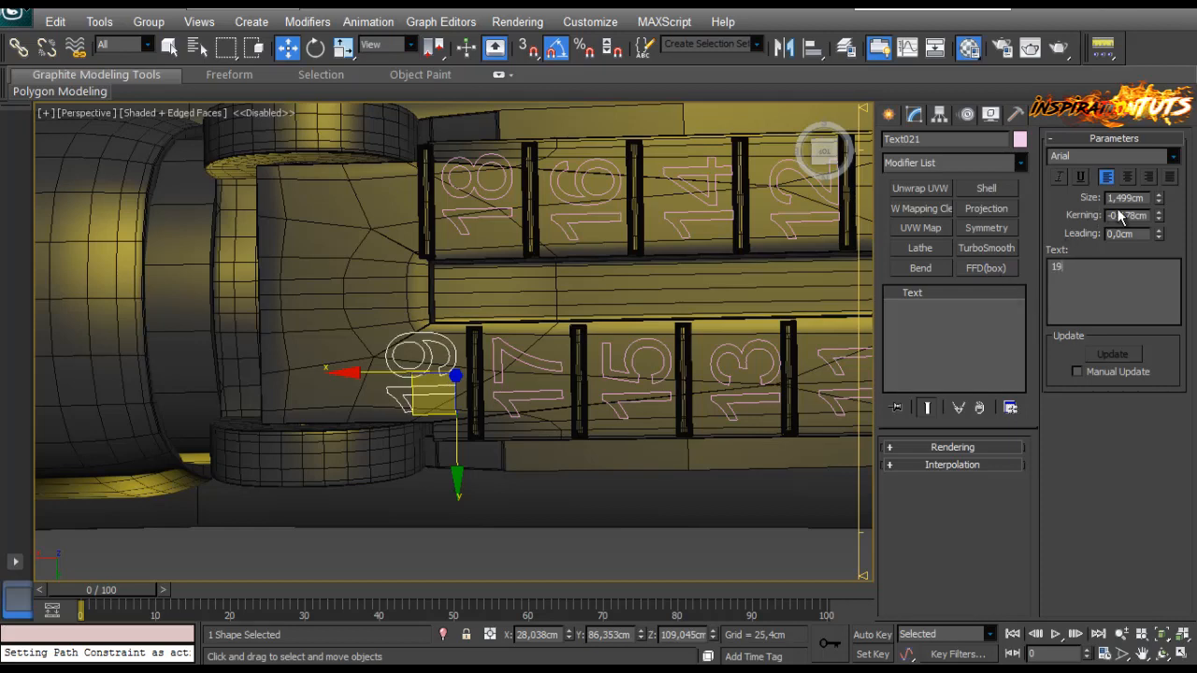
{"action": "left_click_drag", "start_coordinate": [1158, 204], "coordinate": [1153, 228]}
{"action": "scroll", "coordinate": [332, 325], "scroll_direction": "up", "scroll_amount": 4}
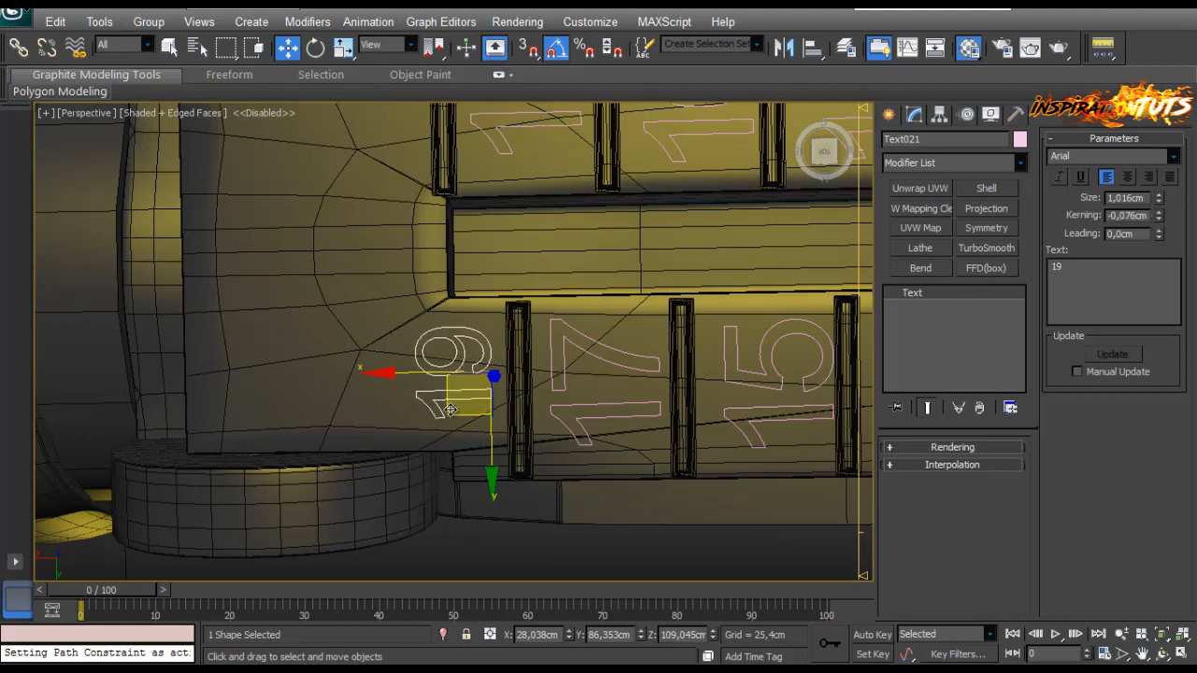
{"action": "scroll", "coordinate": [480, 382], "scroll_direction": "down", "scroll_amount": 3}
{"action": "scroll", "coordinate": [480, 382], "scroll_direction": "up", "scroll_amount": 3}
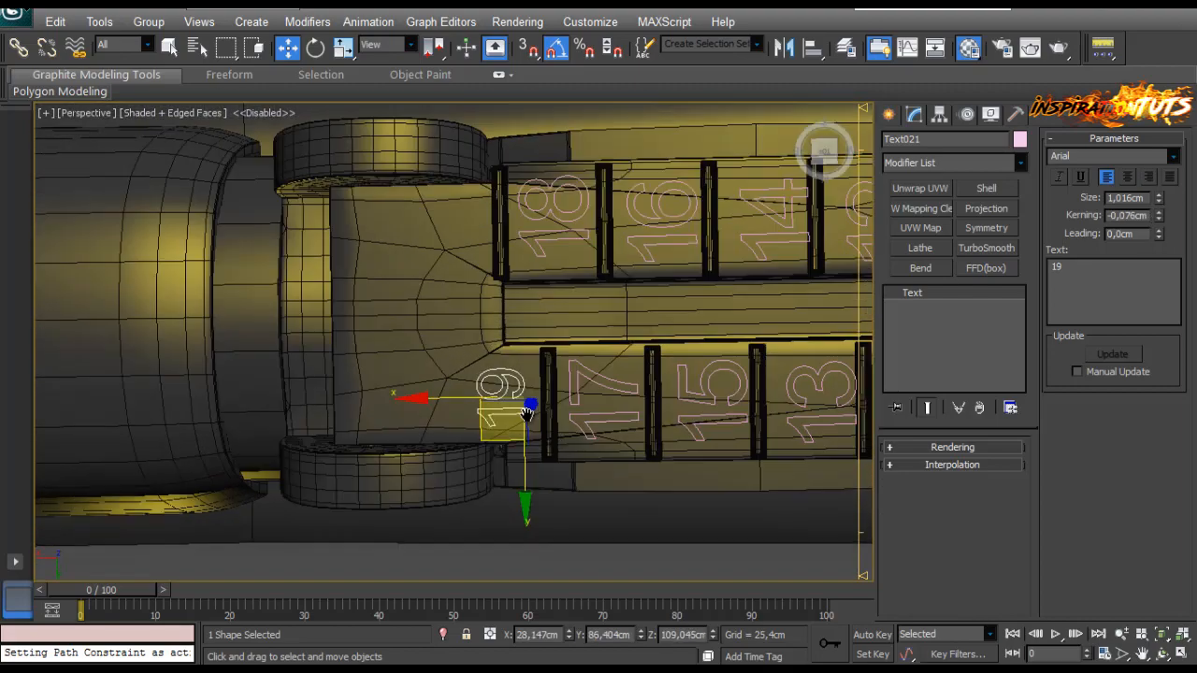
Step: Copy the small 19 past the last groove beside the 18 and change the copy's text to 20
{"action": "left_click_drag", "start_coordinate": [442, 259], "coordinate": [441, 266]}
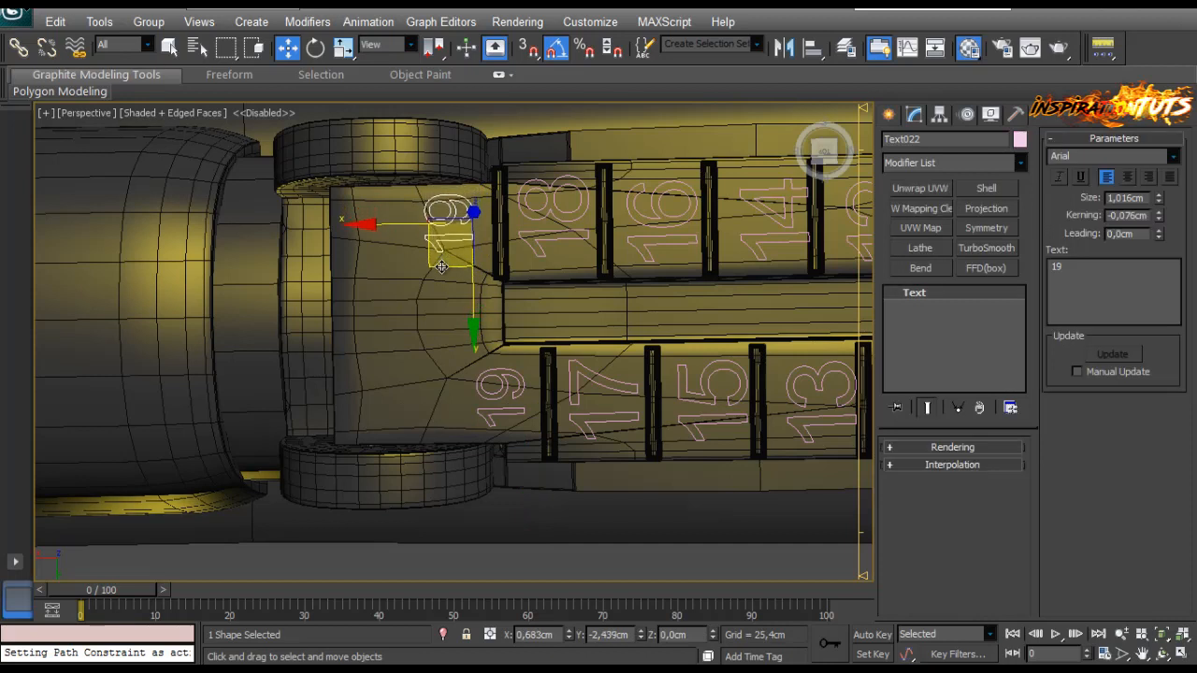
{"action": "key", "text": "ctrl+v"}
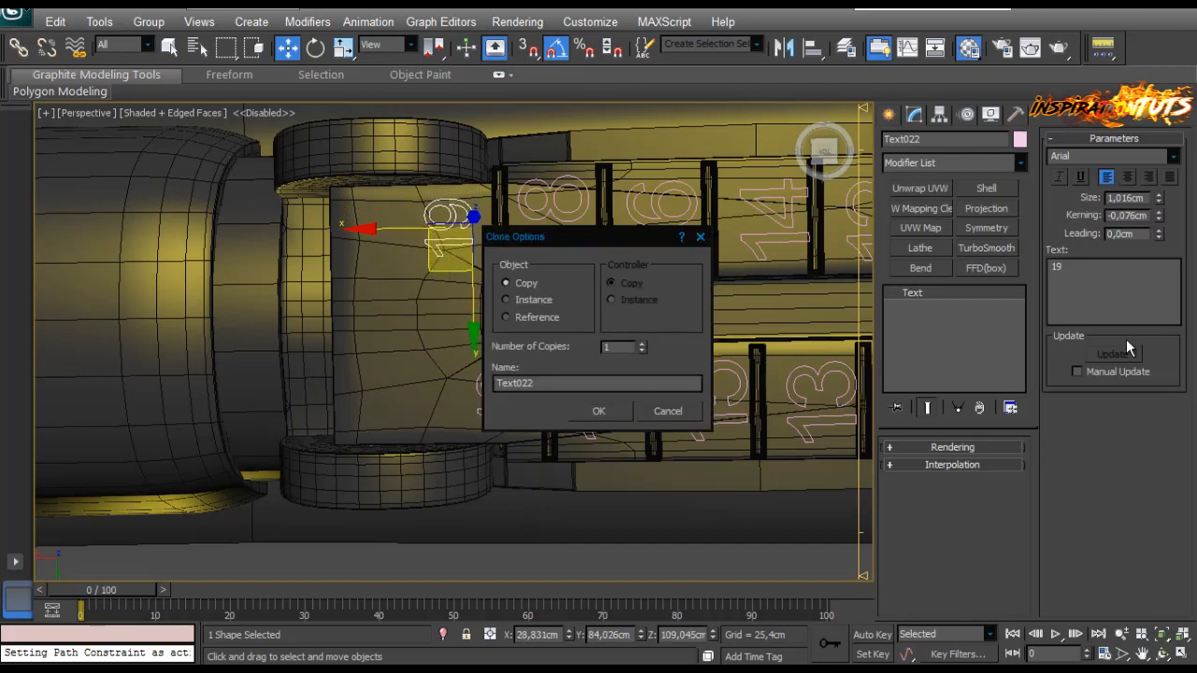
{"action": "key", "text": "Return"}
{"action": "type", "text": "20"}
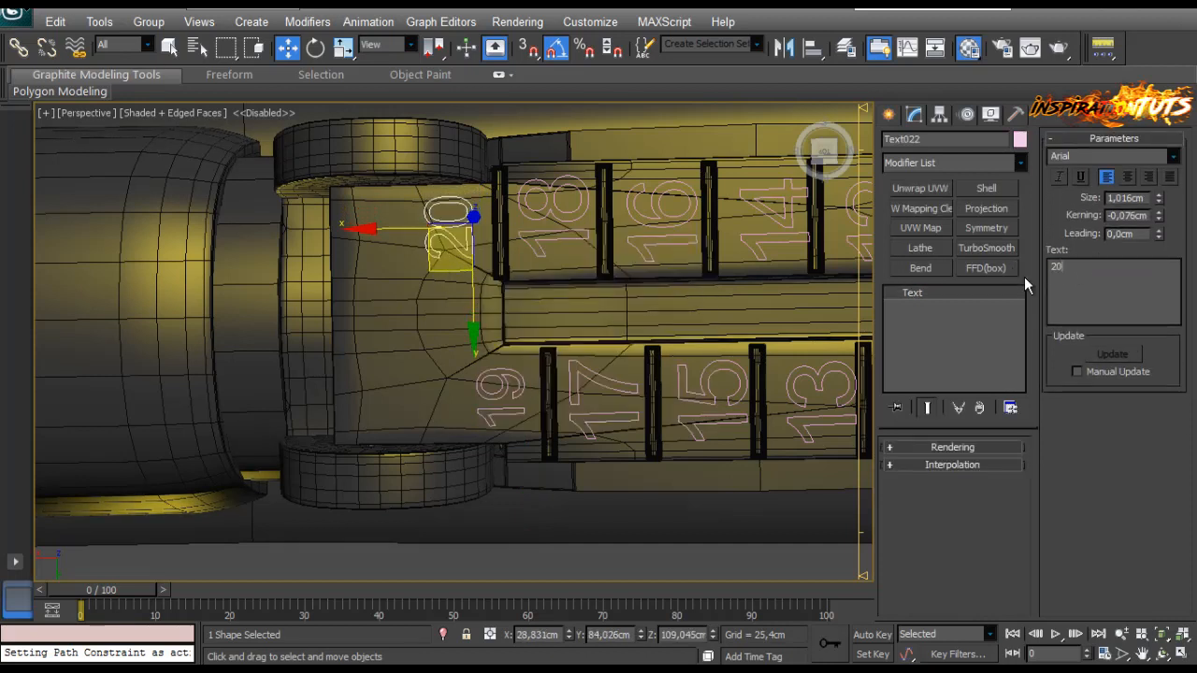
Step: Nudge the small 20 slightly farther from the last groove along X and clear the selection
{"action": "left_click_drag", "start_coordinate": [384, 229], "coordinate": [381, 229]}
{"action": "middle_click_drag", "start_coordinate": [515, 221], "coordinate": [516, 238]}
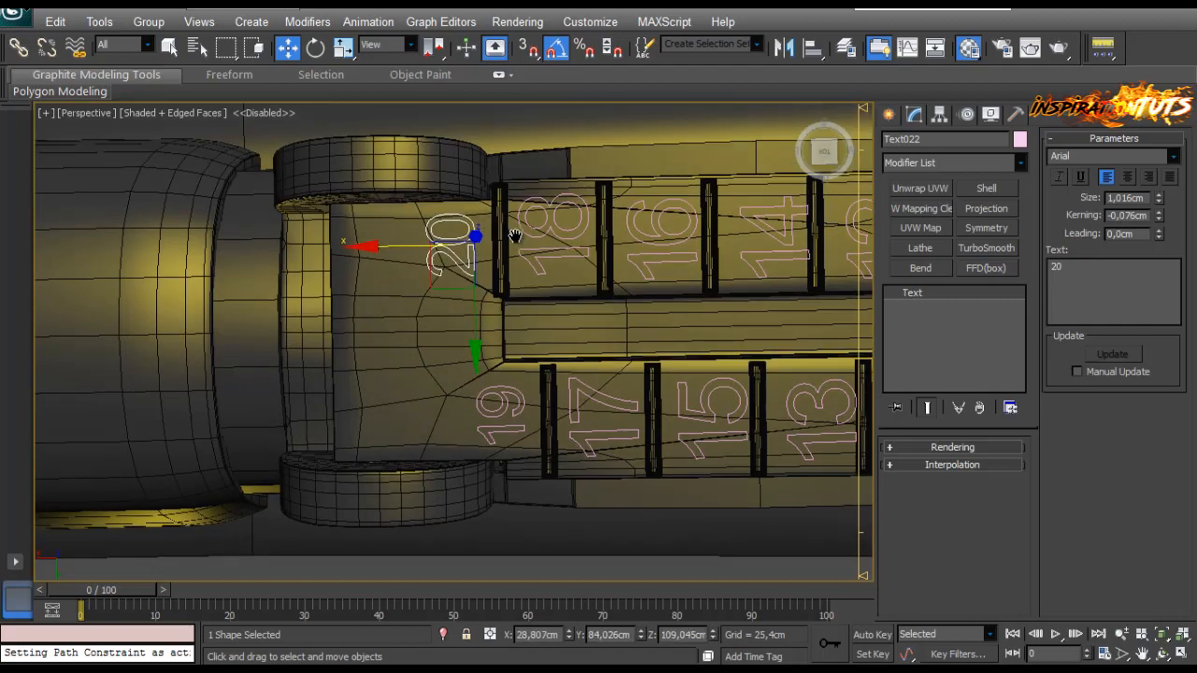
{"action": "scroll", "coordinate": [515, 238], "scroll_direction": "down", "scroll_amount": 5}
{"action": "left_click", "coordinate": [636, 174]}
Step: Add an Extrude modifier to the numeral 2 on the even-numbered rail
{"action": "middle_click_drag", "start_coordinate": [564, 334], "coordinate": [440, 344], "text": "alt"}
{"action": "scroll", "coordinate": [419, 329], "scroll_direction": "down", "scroll_amount": 6}
{"action": "scroll", "coordinate": [420, 329], "scroll_direction": "up", "scroll_amount": 5}
{"action": "scroll", "coordinate": [439, 344], "scroll_direction": "down", "scroll_amount": 3}
{"action": "scroll", "coordinate": [440, 344], "scroll_direction": "up", "scroll_amount": 8}
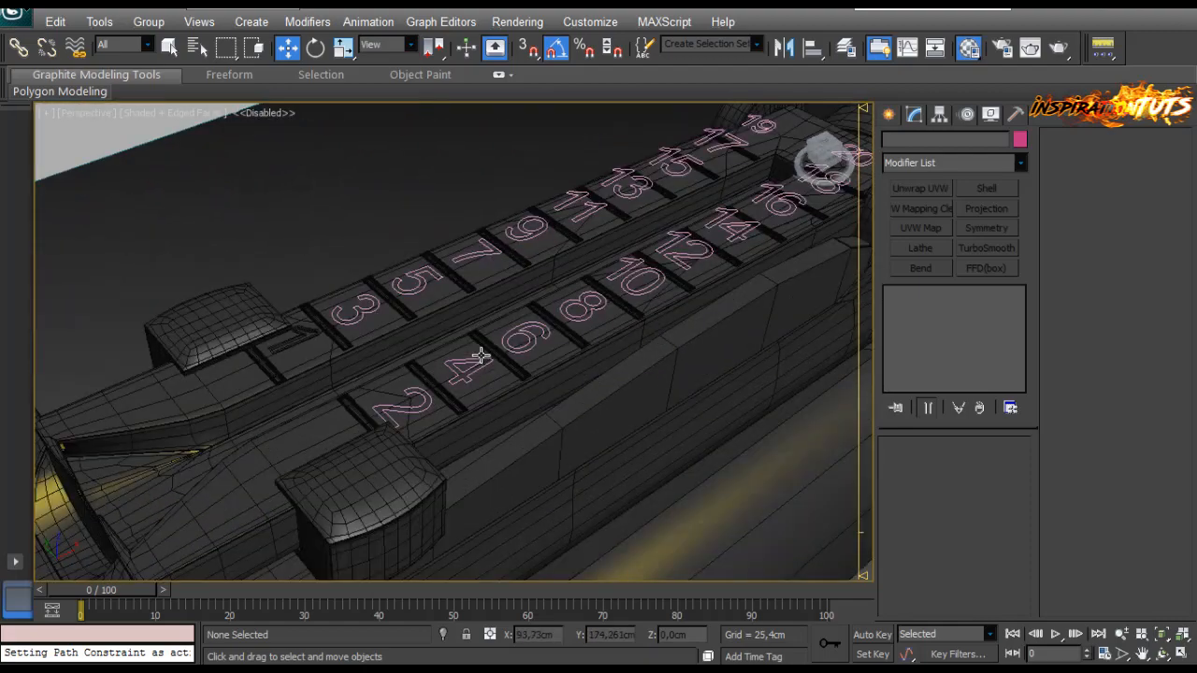
{"action": "left_click", "coordinate": [470, 418]}
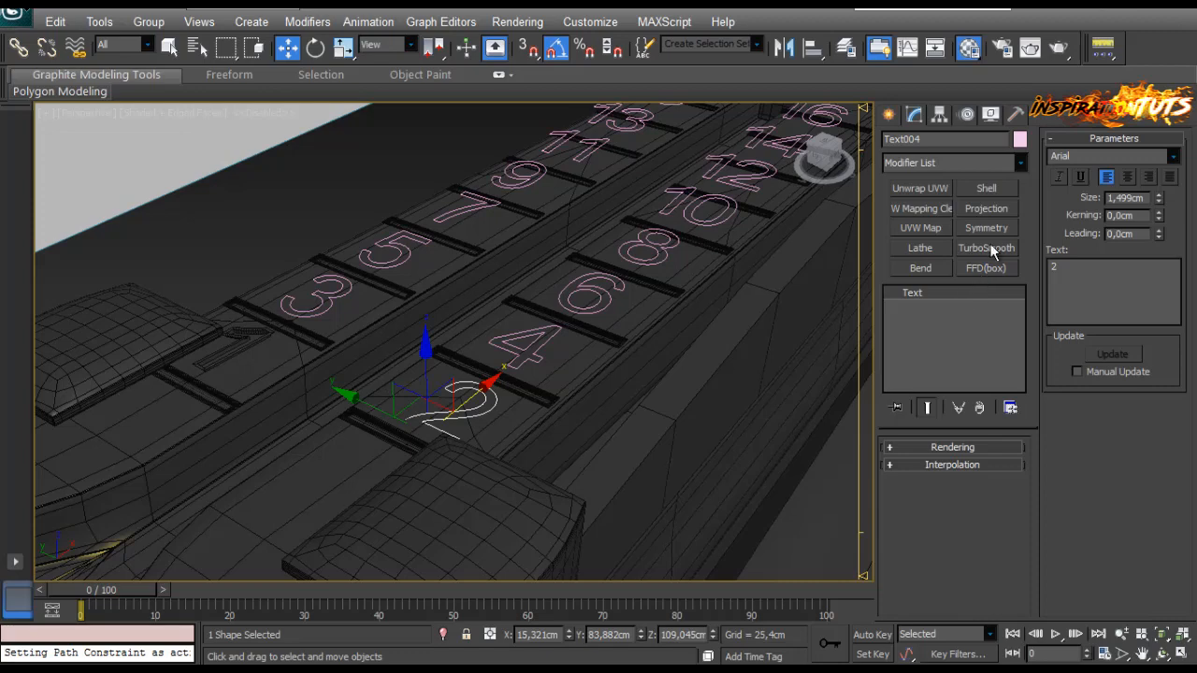
{"action": "left_click", "coordinate": [1021, 165]}
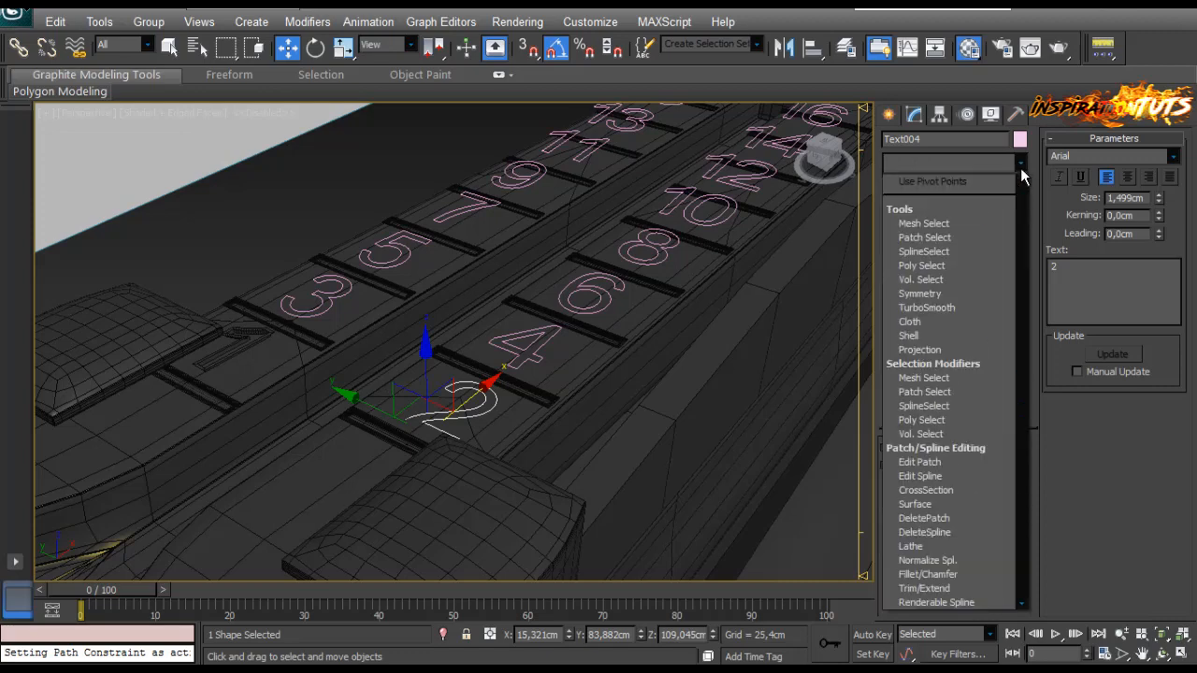
{"action": "key", "text": "e"}
{"action": "key", "text": "e"}
{"action": "key", "text": "e"}
{"action": "key", "text": "e"}
{"action": "key", "text": "e"}
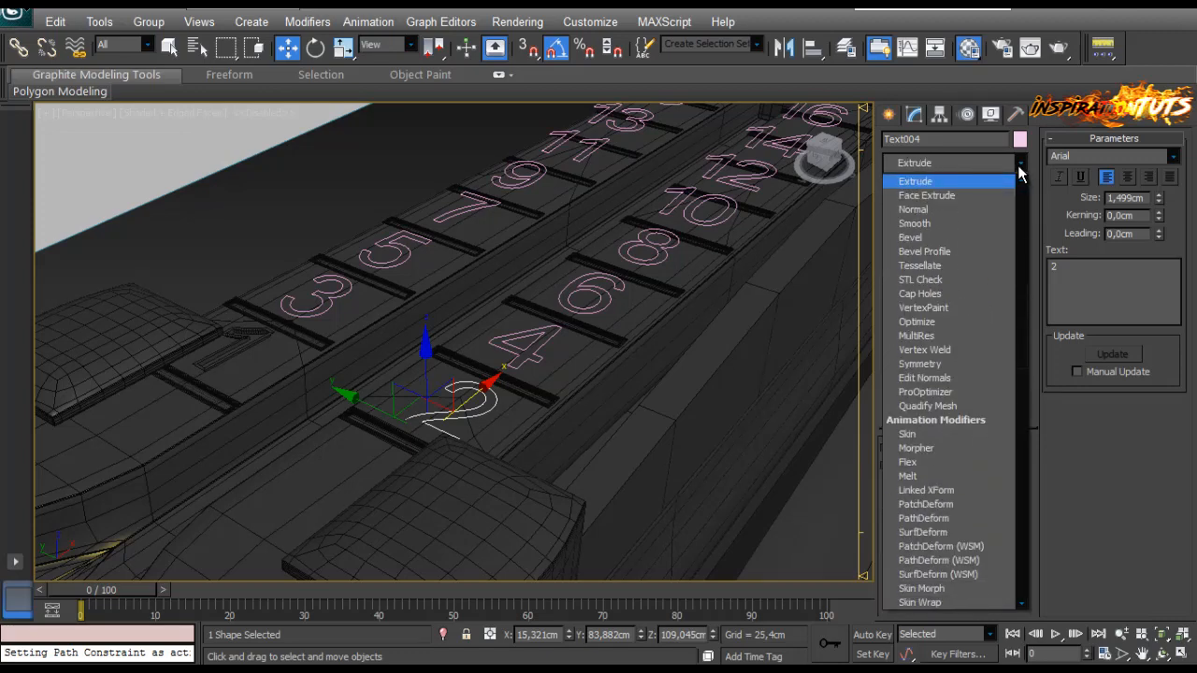
{"action": "left_click", "coordinate": [935, 183]}
Step: Set the extrusion amount of the 2 to 0,05 cm
{"action": "middle_click_drag", "start_coordinate": [534, 360], "coordinate": [617, 389], "text": "alt"}
{"action": "left_click_drag", "start_coordinate": [1003, 472], "coordinate": [1004, 496]}
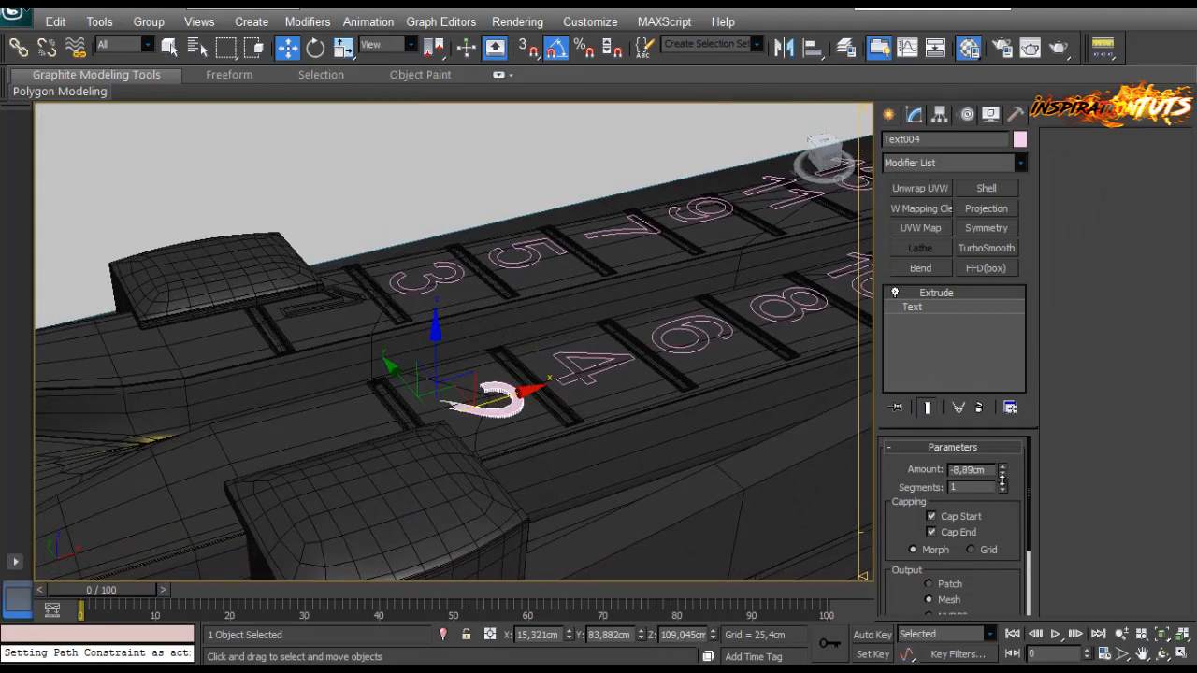
{"action": "middle_click_drag", "start_coordinate": [658, 440], "coordinate": [555, 377], "text": "alt"}
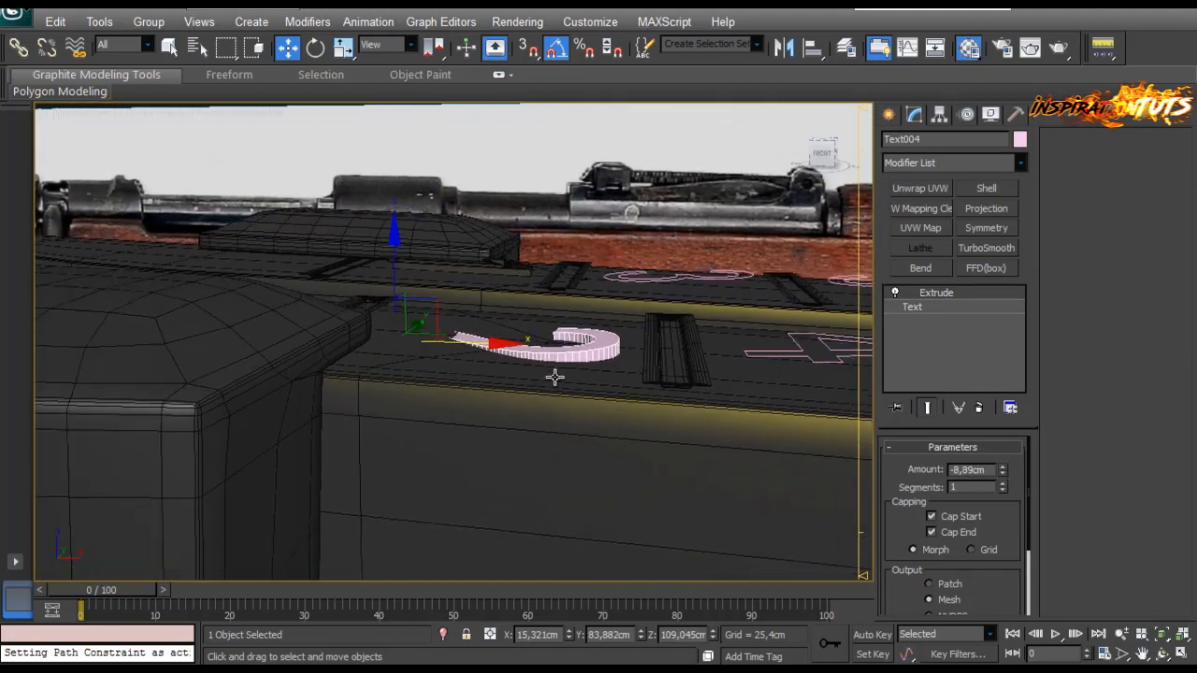
{"action": "left_click", "coordinate": [1003, 471]}
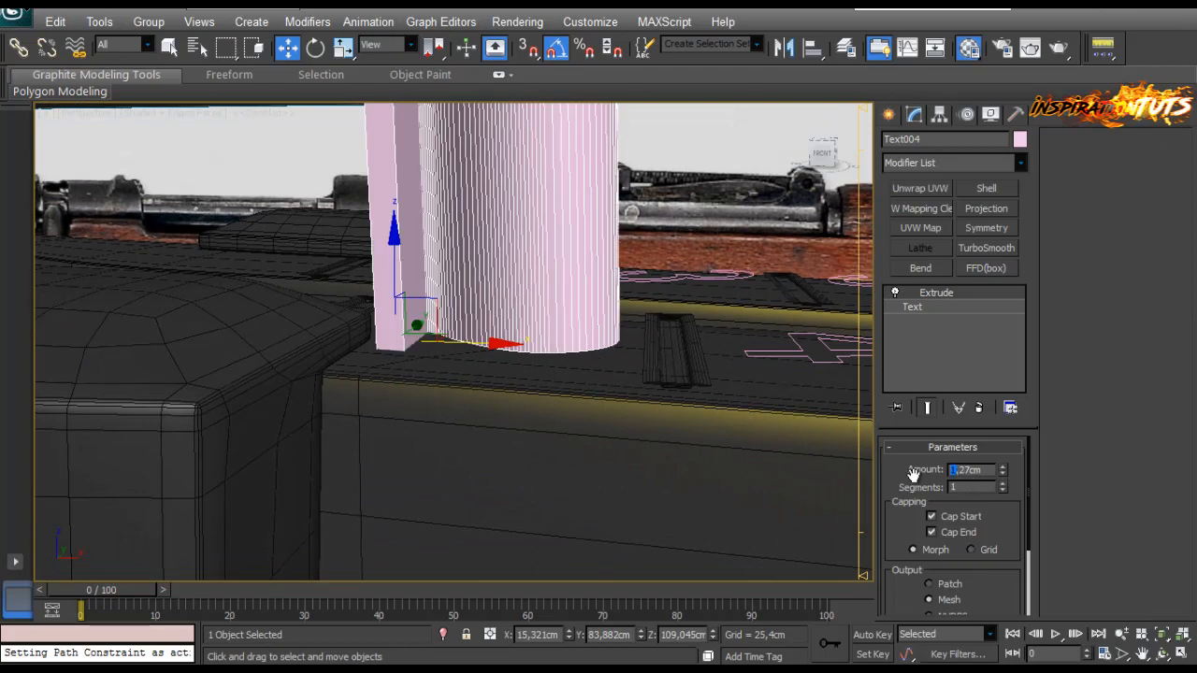
{"action": "type", "text": "0"}
{"action": "key", "text": "Return"}
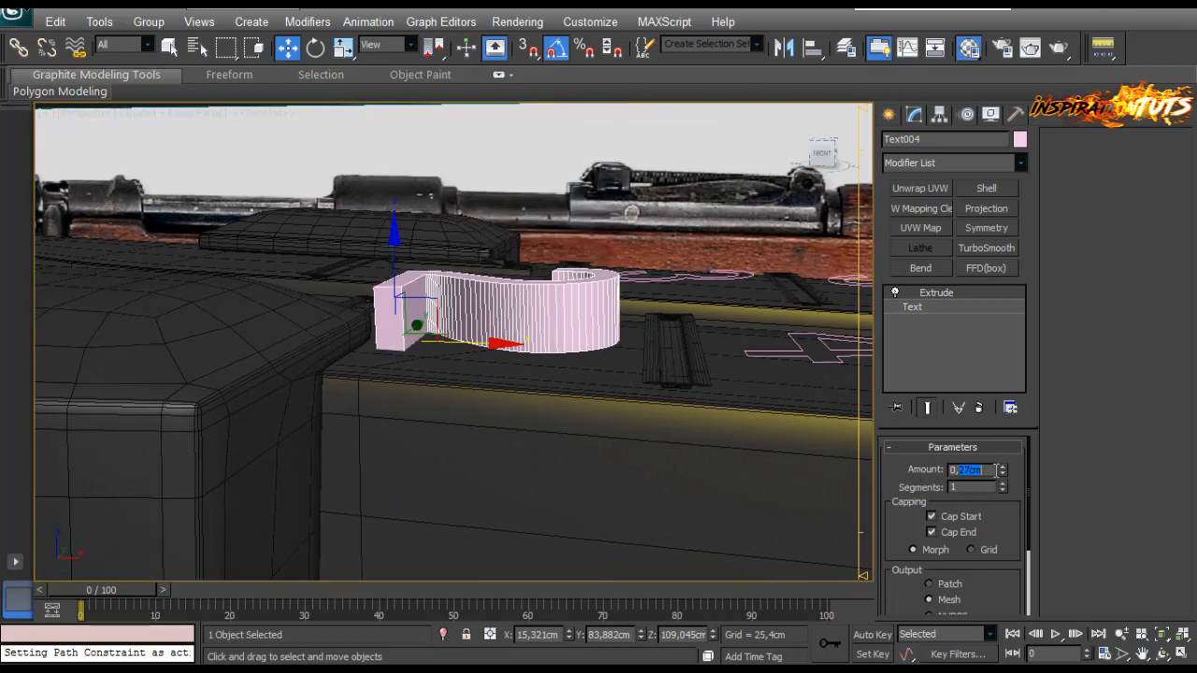
{"action": "type", "text": "0,05"}
{"action": "key", "text": "Return"}
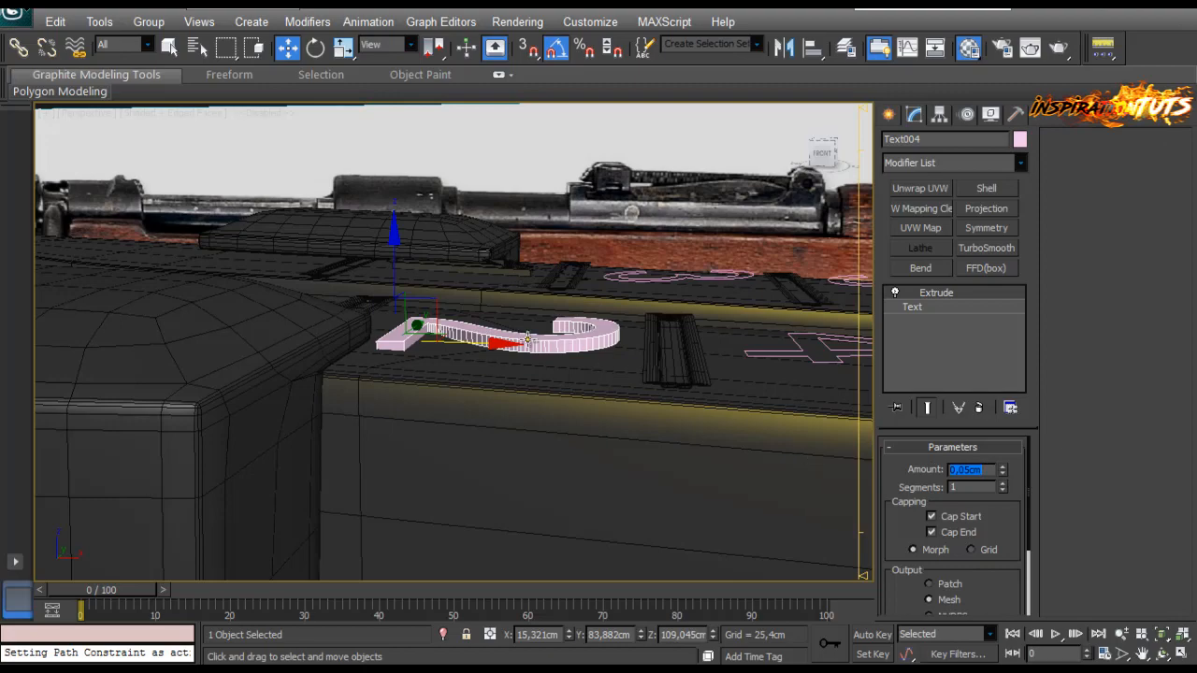
{"action": "middle_click_drag", "start_coordinate": [540, 347], "coordinate": [561, 379], "text": "alt"}
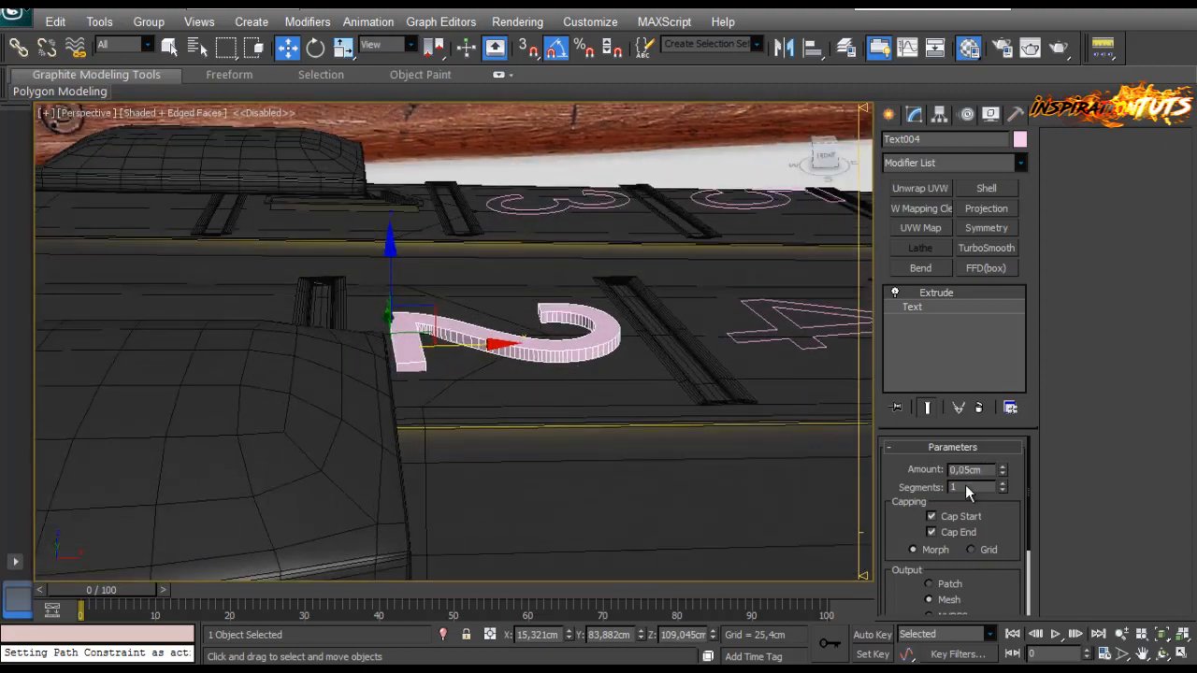
Step: Copy the Extrude modifier from the 2 and paste it onto the 3
{"action": "right_click", "coordinate": [938, 299]}
{"action": "left_click", "coordinate": [964, 353]}
{"action": "left_click", "coordinate": [608, 204]}
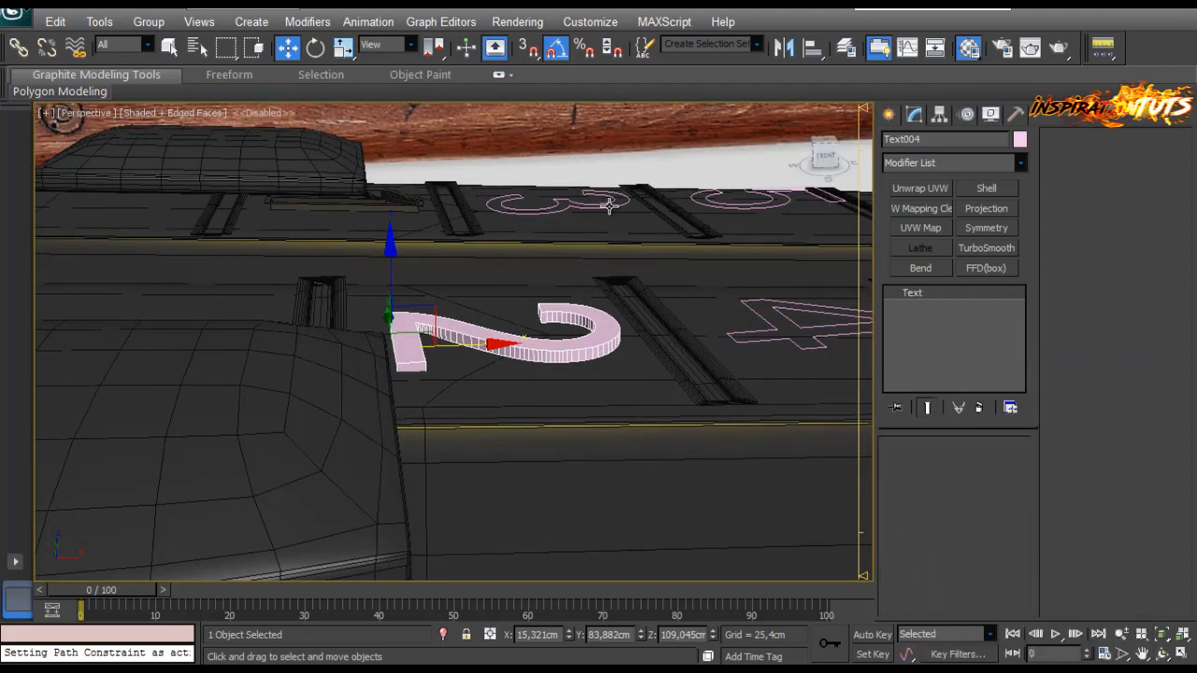
{"action": "right_click", "coordinate": [914, 333]}
{"action": "left_click", "coordinate": [917, 342]}
{"action": "scroll", "coordinate": [645, 252], "scroll_direction": "up", "scroll_amount": 2}
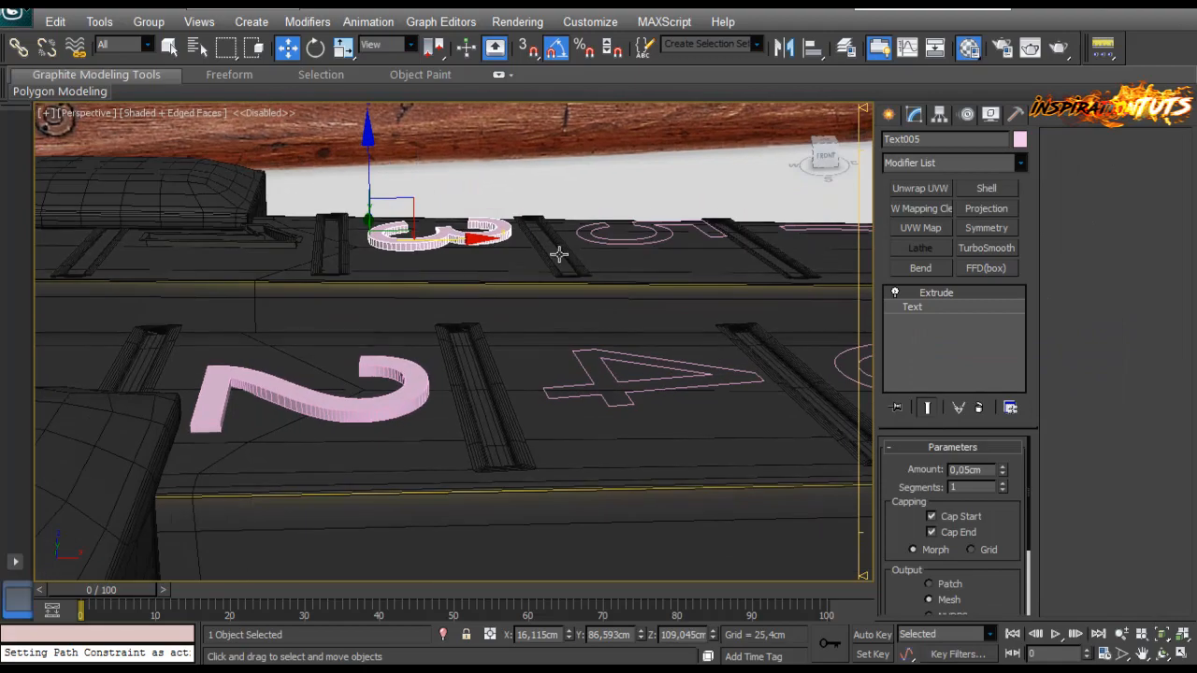
{"action": "left_click", "coordinate": [378, 415]}
{"action": "middle_click_drag", "start_coordinate": [378, 414], "coordinate": [405, 374], "text": "alt"}
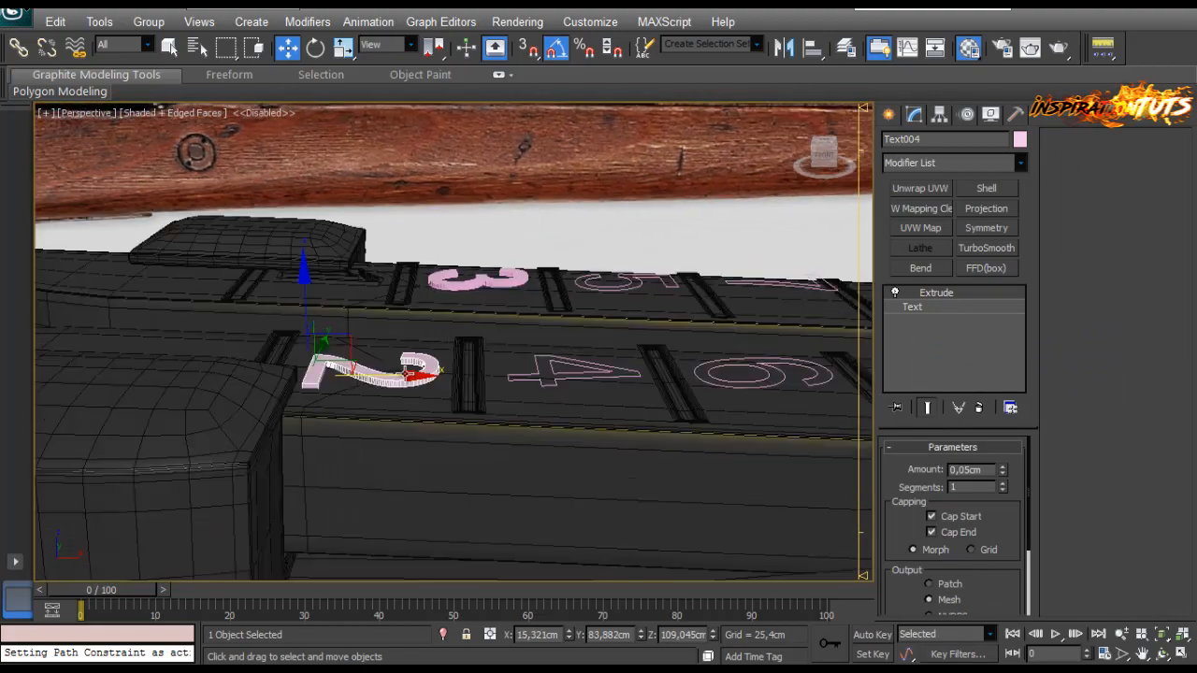
{"action": "left_click", "coordinate": [489, 281]}
{"action": "left_click", "coordinate": [548, 378]}
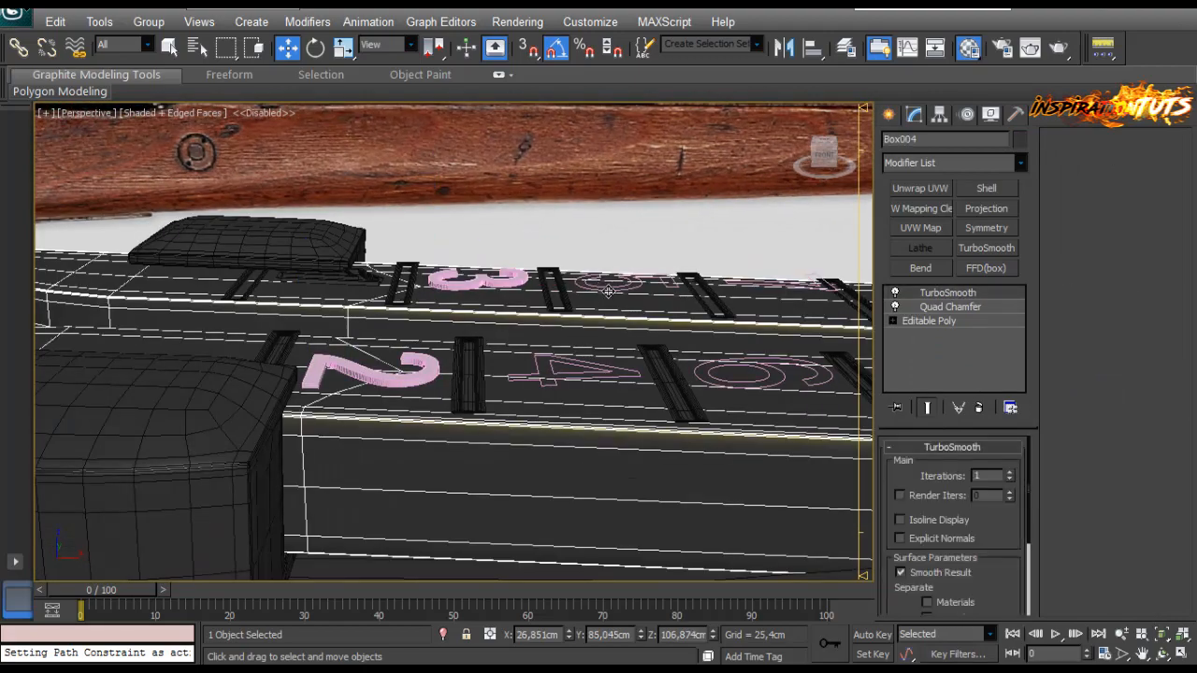
{"action": "left_click", "coordinate": [608, 290]}
{"action": "left_click", "coordinate": [548, 383], "text": "ctrl"}
{"action": "key", "text": "ctrl+a"}
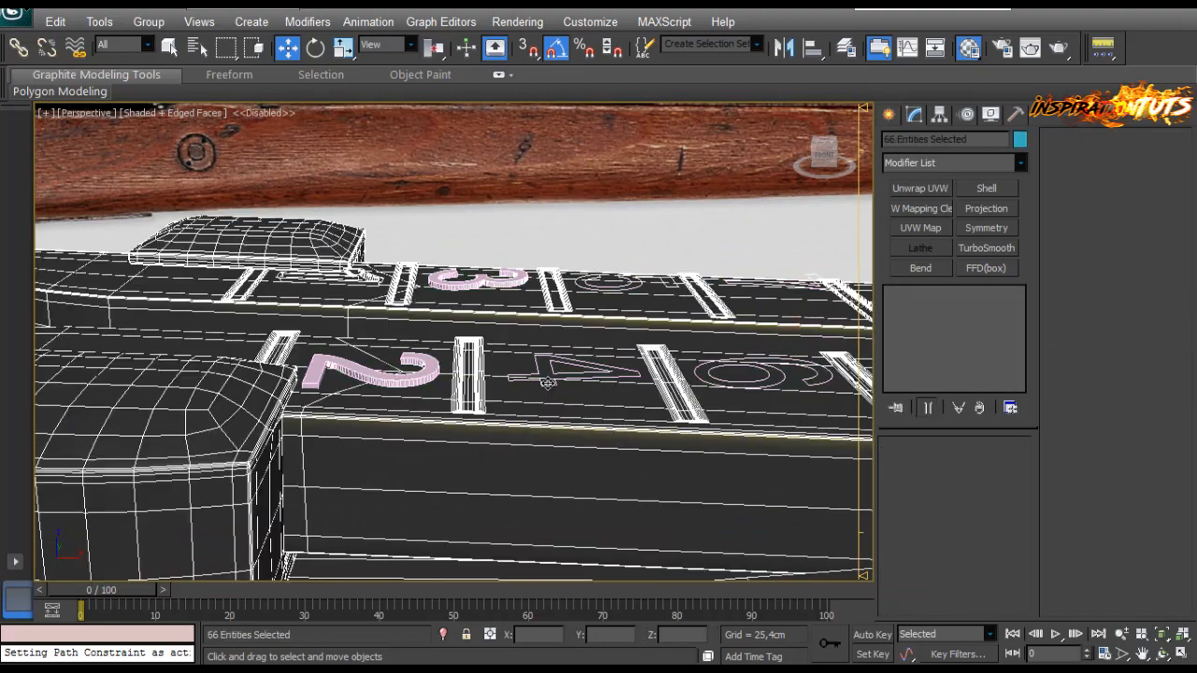
{"action": "left_click", "coordinate": [548, 383]}
{"action": "left_click", "coordinate": [591, 286]}
{"action": "left_click", "coordinate": [553, 380], "text": "ctrl"}
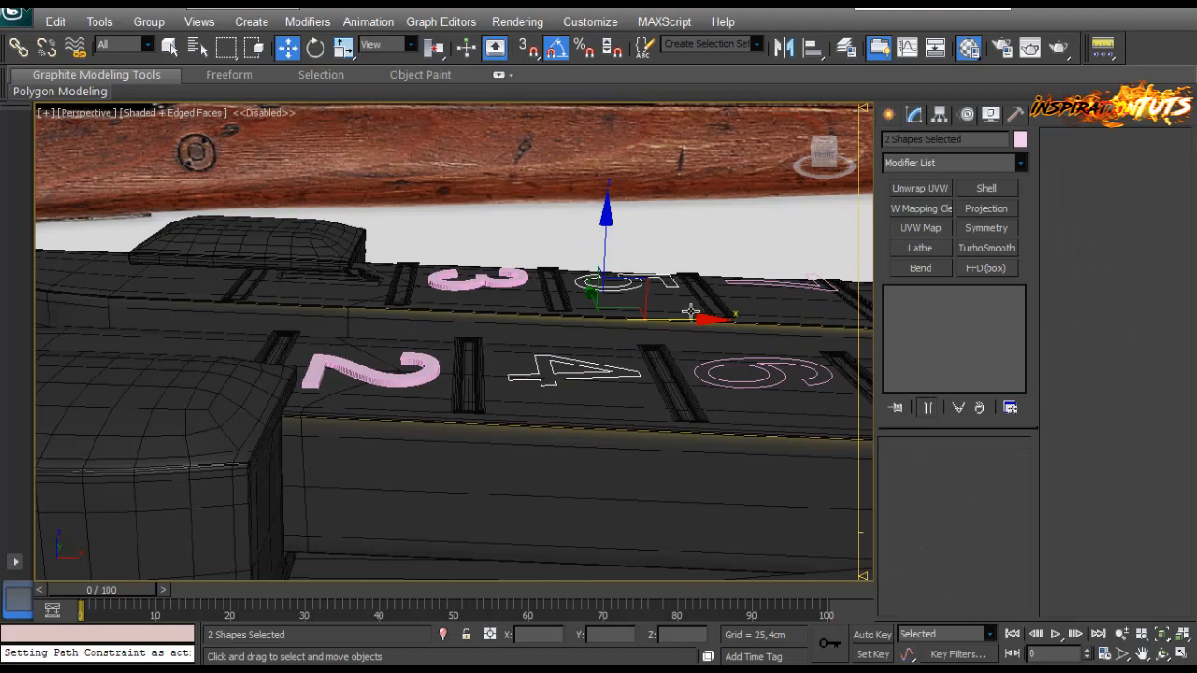
{"action": "middle_click_drag", "start_coordinate": [572, 393], "coordinate": [655, 495], "text": "alt"}
{"action": "scroll", "coordinate": [599, 393], "scroll_direction": "down", "scroll_amount": 4}
{"action": "scroll", "coordinate": [611, 353], "scroll_direction": "up", "scroll_amount": 2}
{"action": "scroll", "coordinate": [426, 258], "scroll_direction": "down", "scroll_amount": 3}
{"action": "left_click", "coordinate": [432, 259]}
Step: Paste the copied Extrude modifier onto the 5 and the 4
{"action": "scroll", "coordinate": [440, 262], "scroll_direction": "up", "scroll_amount": 3}
{"action": "left_click", "coordinate": [386, 253]}
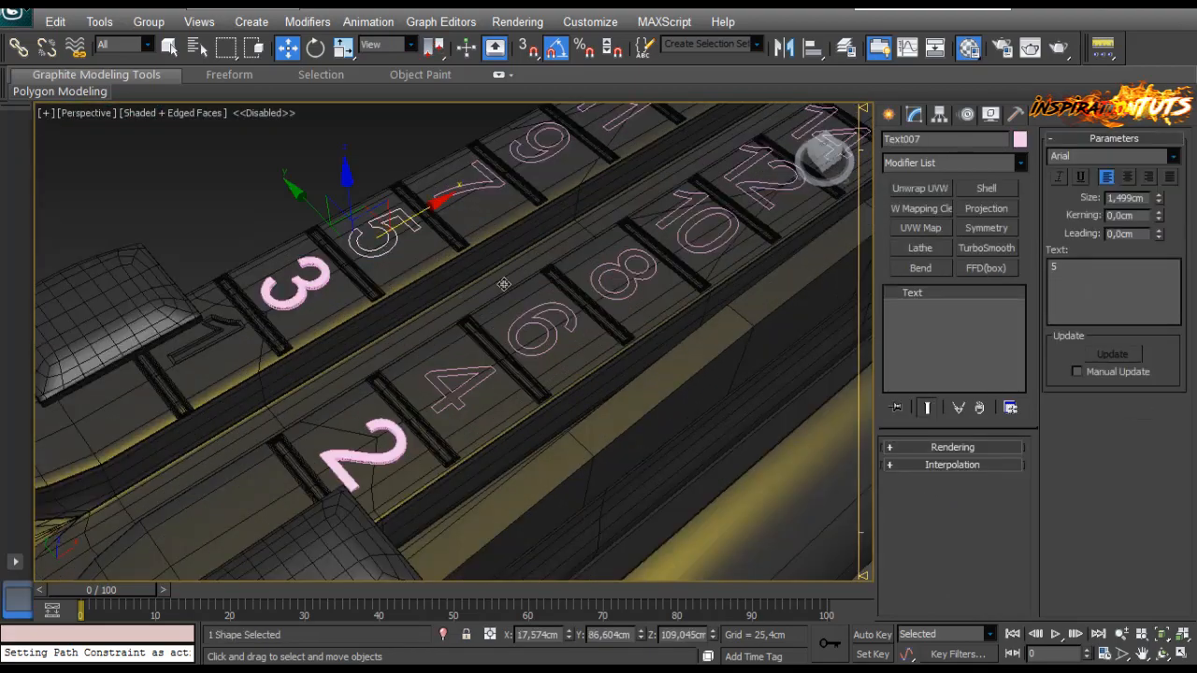
{"action": "right_click", "coordinate": [921, 331]}
{"action": "left_click", "coordinate": [941, 339]}
{"action": "left_click", "coordinate": [457, 394]}
{"action": "right_click", "coordinate": [942, 336]}
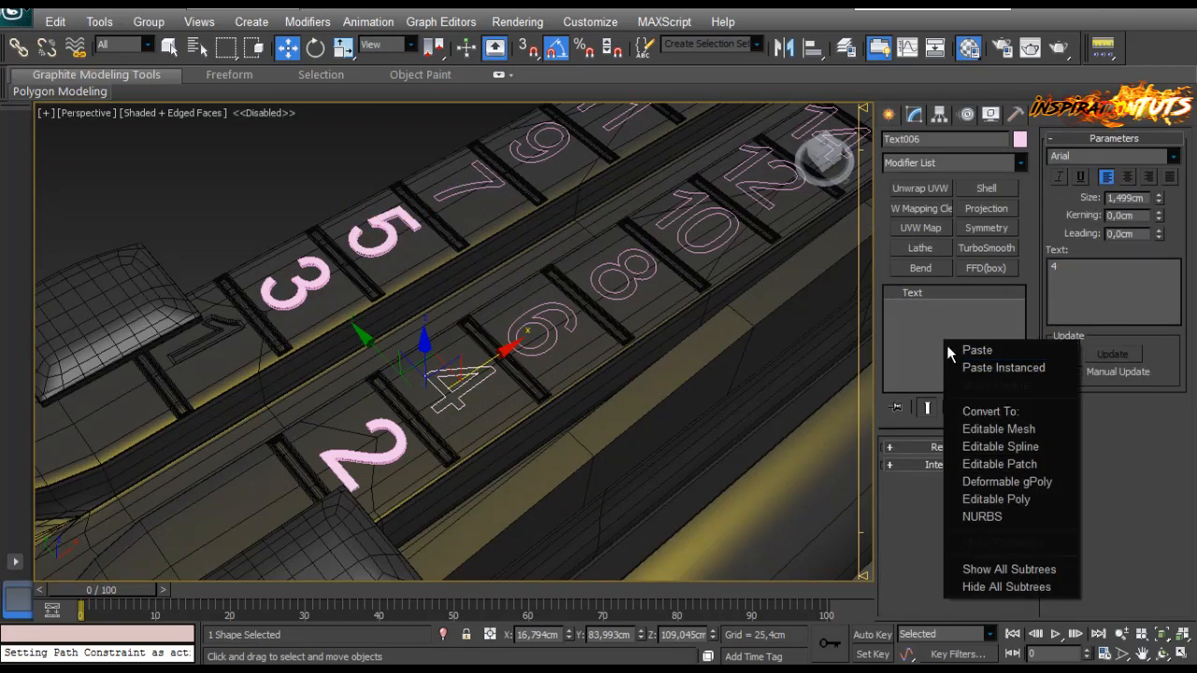
{"action": "left_click", "coordinate": [963, 345]}
Step: Paste the copied Extrude modifier onto the 6 and the 8
{"action": "left_click", "coordinate": [548, 351]}
{"action": "right_click", "coordinate": [931, 332]}
{"action": "left_click", "coordinate": [949, 340]}
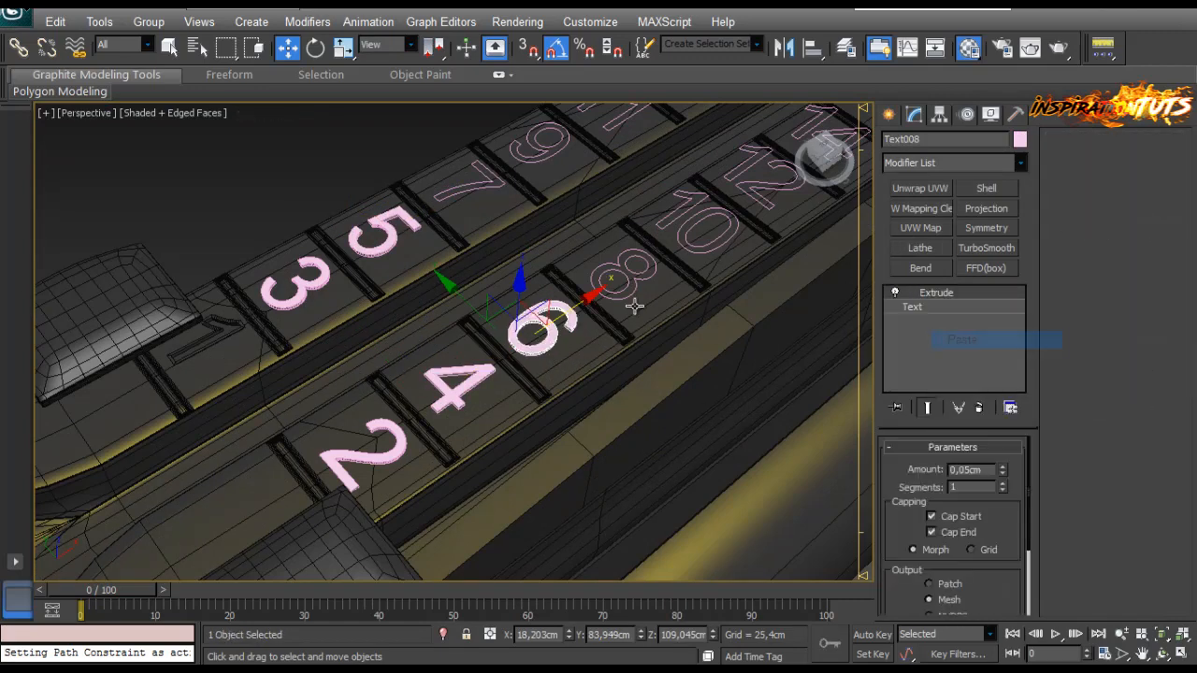
{"action": "left_click", "coordinate": [624, 274]}
{"action": "right_click", "coordinate": [924, 346]}
{"action": "left_click", "coordinate": [924, 348]}
Step: Paste the copied Extrude modifier onto the 7 and the 9
{"action": "middle_click_drag", "start_coordinate": [491, 192], "coordinate": [468, 299]}
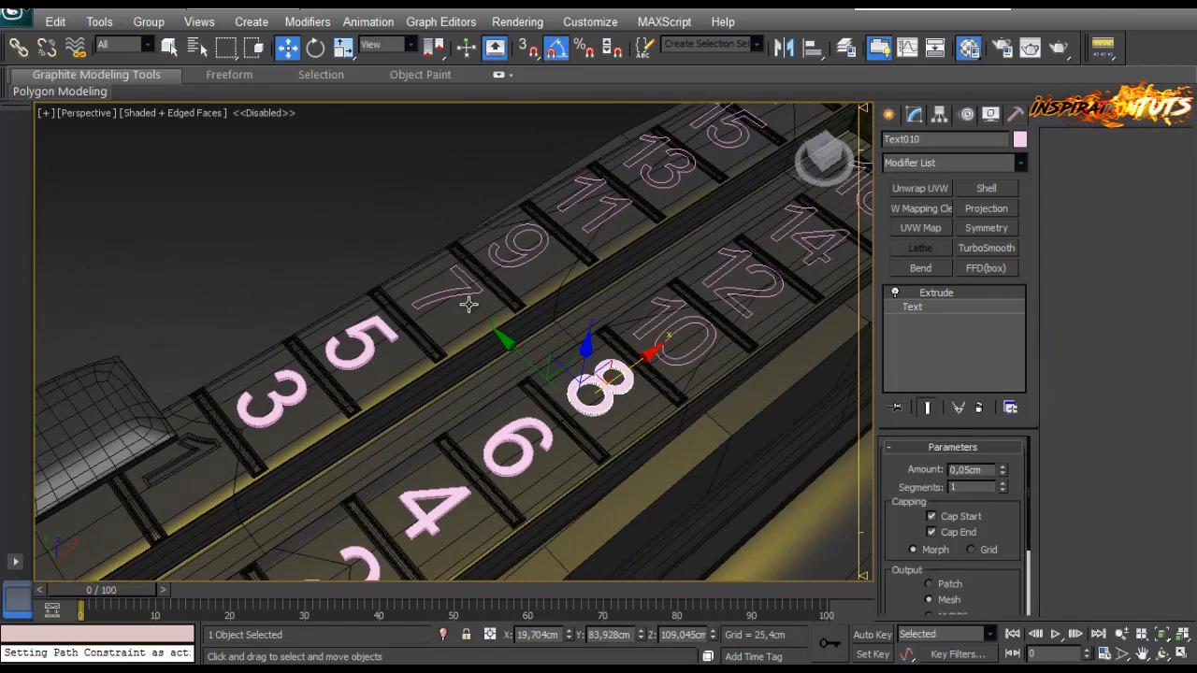
{"action": "left_click", "coordinate": [462, 291]}
{"action": "right_click", "coordinate": [938, 348]}
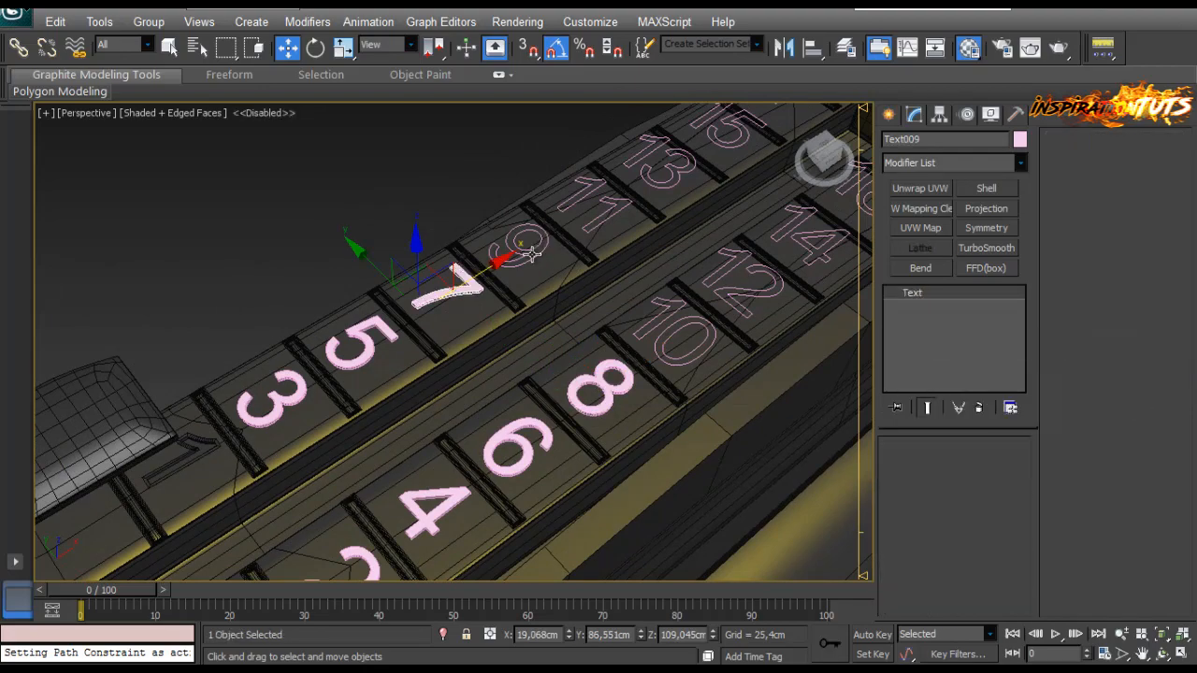
{"action": "left_click", "coordinate": [528, 252]}
{"action": "right_click", "coordinate": [954, 327]}
{"action": "left_click", "coordinate": [960, 334]}
Step: Paste the copied Extrude modifier onto the 10 and the 12
{"action": "left_click", "coordinate": [685, 365]}
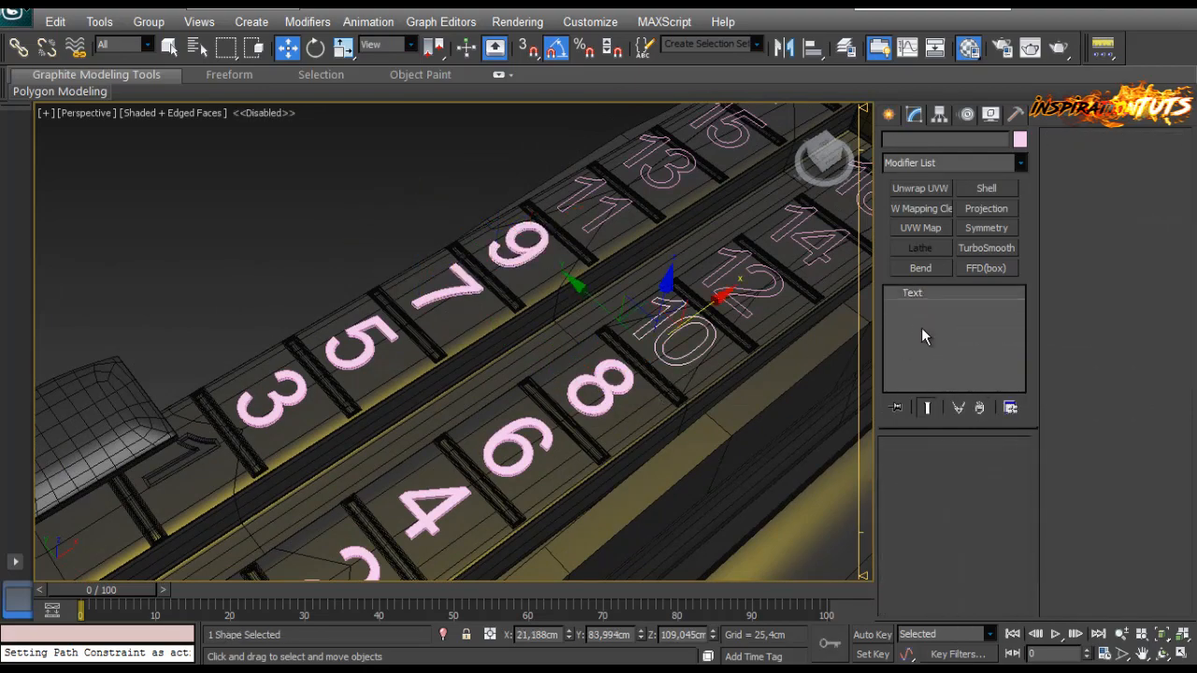
{"action": "right_click", "coordinate": [921, 328]}
{"action": "left_click", "coordinate": [947, 337]}
{"action": "middle_click_drag", "start_coordinate": [759, 321], "coordinate": [603, 384]}
{"action": "left_click", "coordinate": [596, 368]}
{"action": "right_click", "coordinate": [935, 327]}
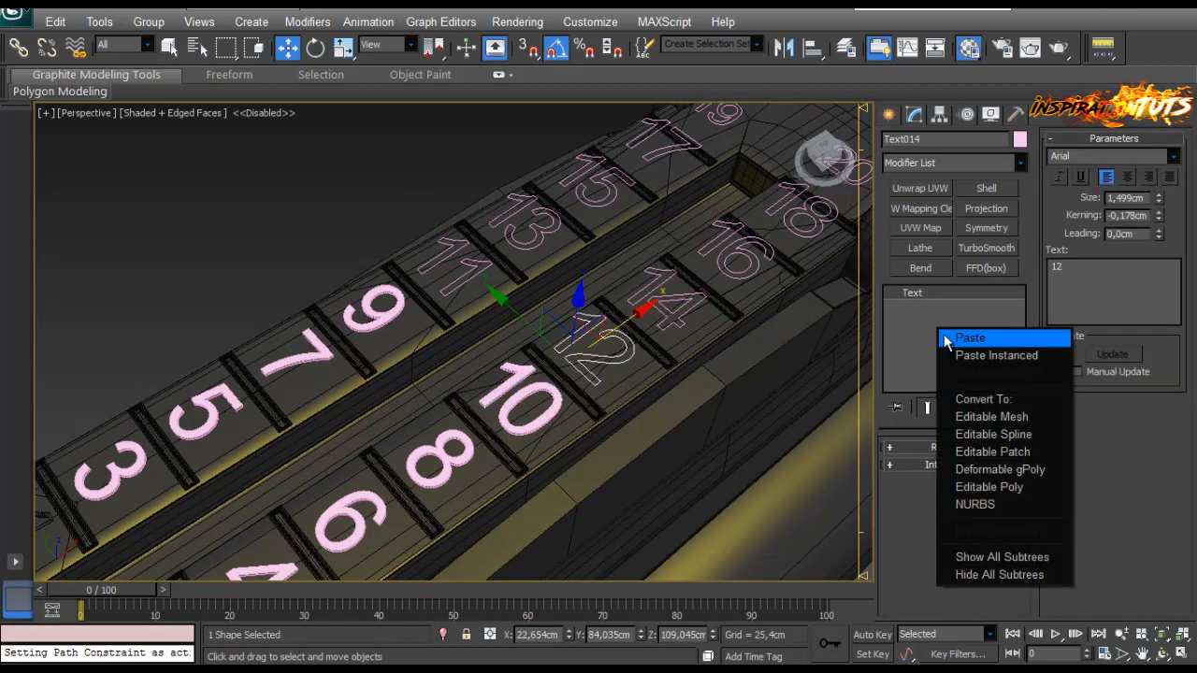
{"action": "left_click", "coordinate": [941, 339]}
Step: Paste the copied Extrude modifier onto the 11 and the 13
{"action": "left_click", "coordinate": [453, 264]}
{"action": "right_click", "coordinate": [919, 324]}
{"action": "left_click", "coordinate": [931, 334]}
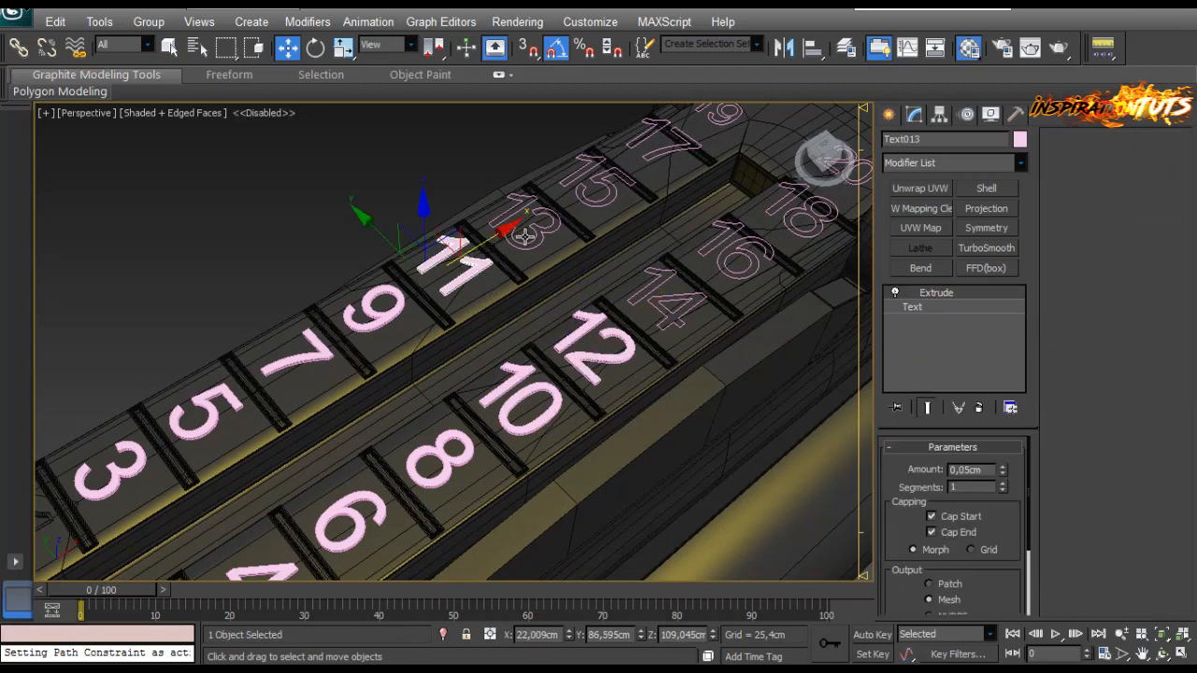
{"action": "right_click", "coordinate": [921, 327]}
{"action": "left_click", "coordinate": [931, 337]}
Step: Paste the copied Extrude modifier onto the 14 and the 16
{"action": "left_click", "coordinate": [658, 313]}
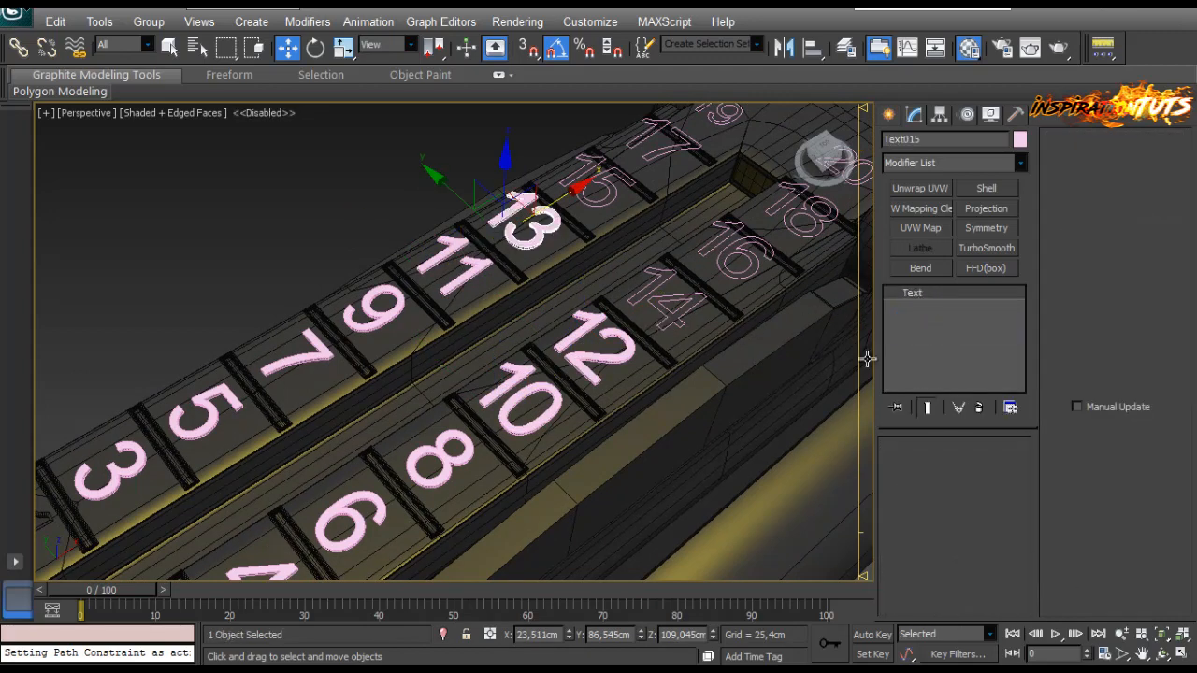
{"action": "right_click", "coordinate": [914, 348]}
{"action": "left_click", "coordinate": [925, 356]}
{"action": "middle_click_drag", "start_coordinate": [710, 281], "coordinate": [578, 358]}
{"action": "left_click", "coordinate": [598, 352]}
{"action": "right_click", "coordinate": [913, 344]}
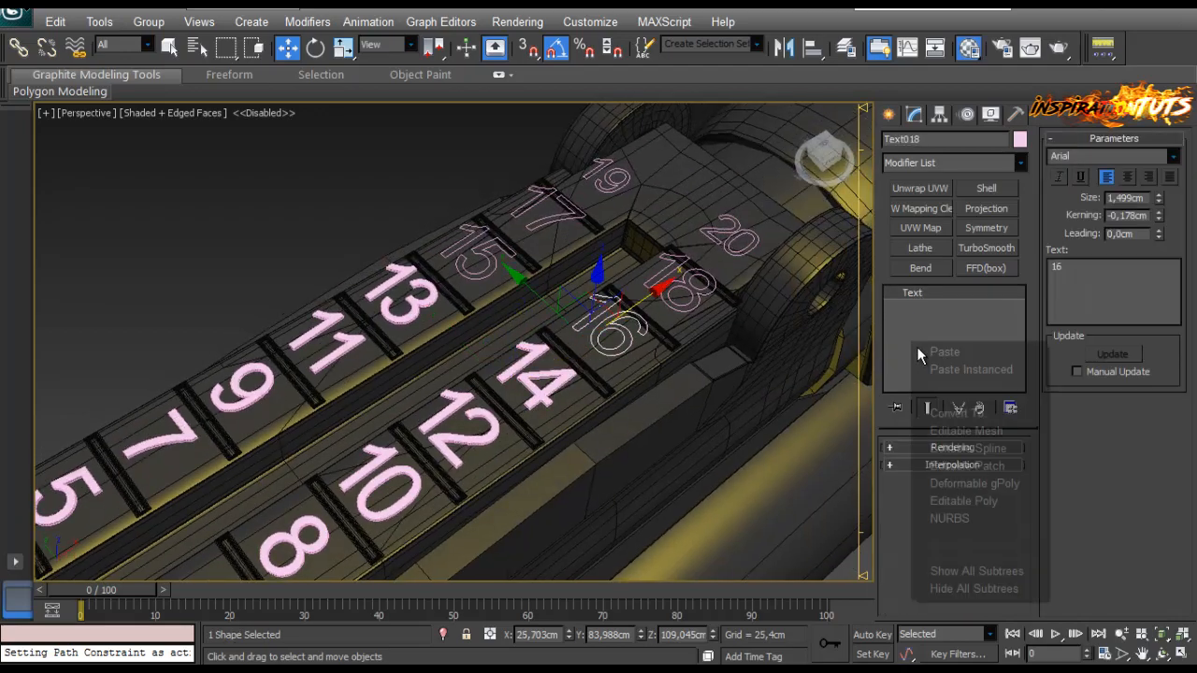
{"action": "left_click", "coordinate": [927, 352]}
Step: Paste the copied Extrude modifier onto the 15 and the 17
{"action": "middle_click_drag", "start_coordinate": [690, 288], "coordinate": [612, 296], "text": "alt"}
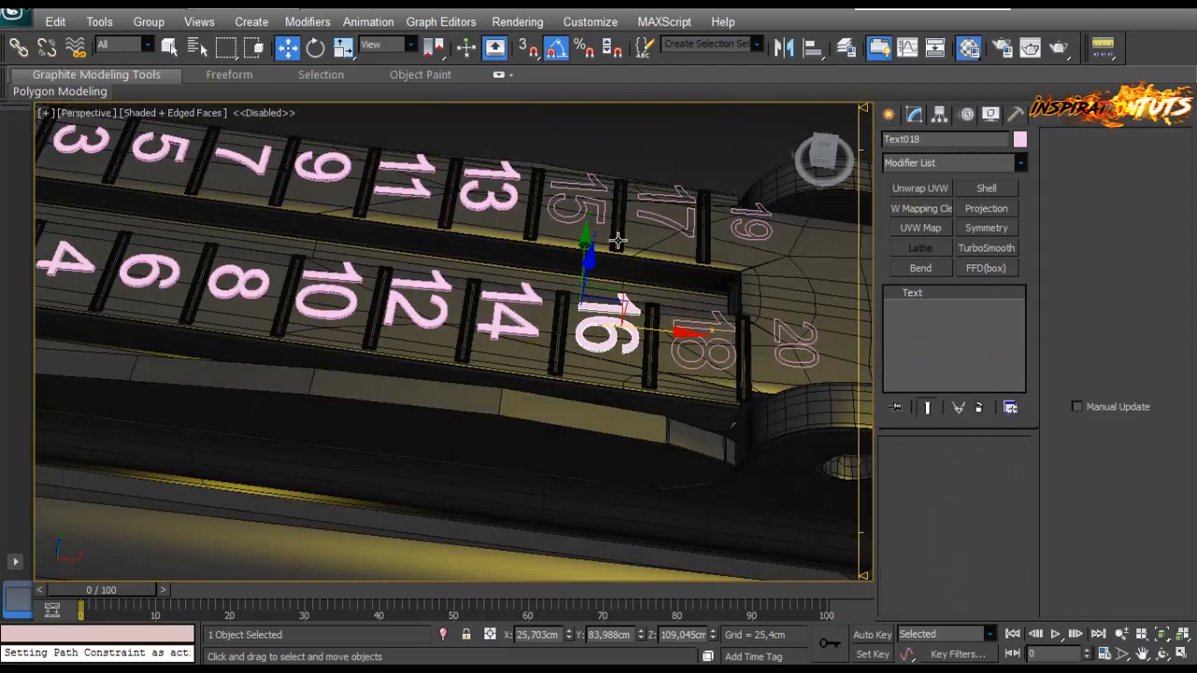
{"action": "left_click", "coordinate": [568, 204]}
{"action": "right_click", "coordinate": [926, 321]}
{"action": "left_click", "coordinate": [938, 329]}
{"action": "left_click", "coordinate": [677, 223]}
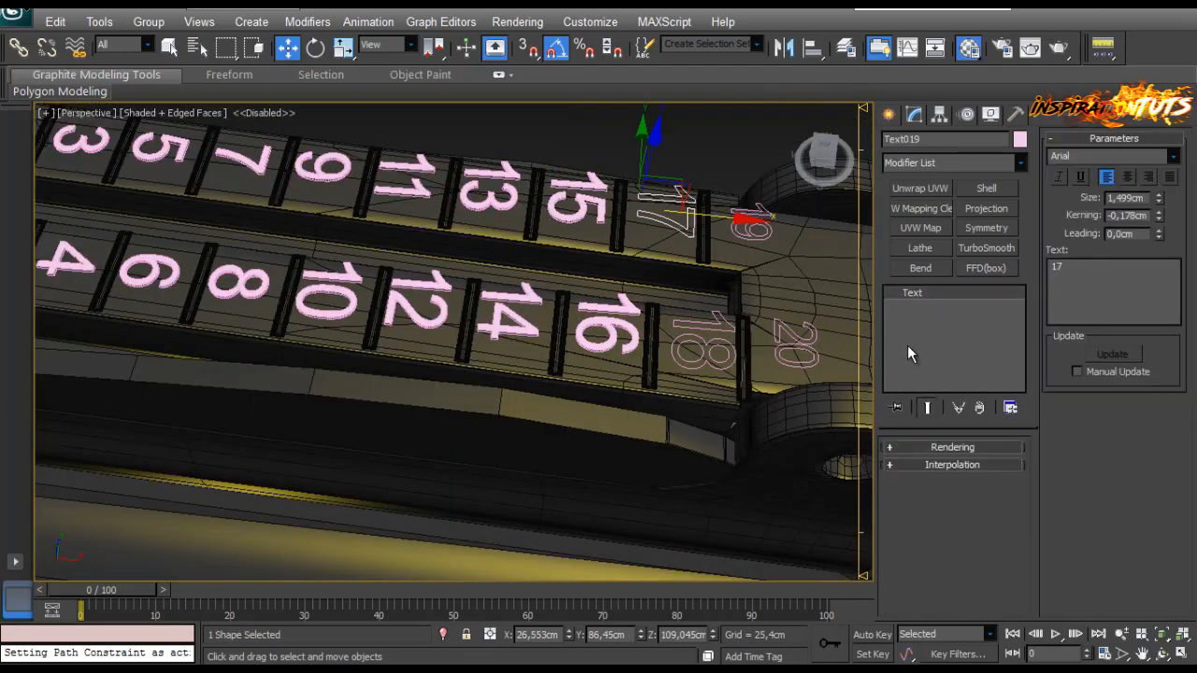
{"action": "right_click", "coordinate": [905, 337]}
{"action": "left_click", "coordinate": [926, 338]}
Step: Paste the copied Extrude modifier onto the small 19 and the 18
{"action": "left_click", "coordinate": [751, 223]}
{"action": "right_click", "coordinate": [900, 324]}
{"action": "left_click", "coordinate": [926, 330]}
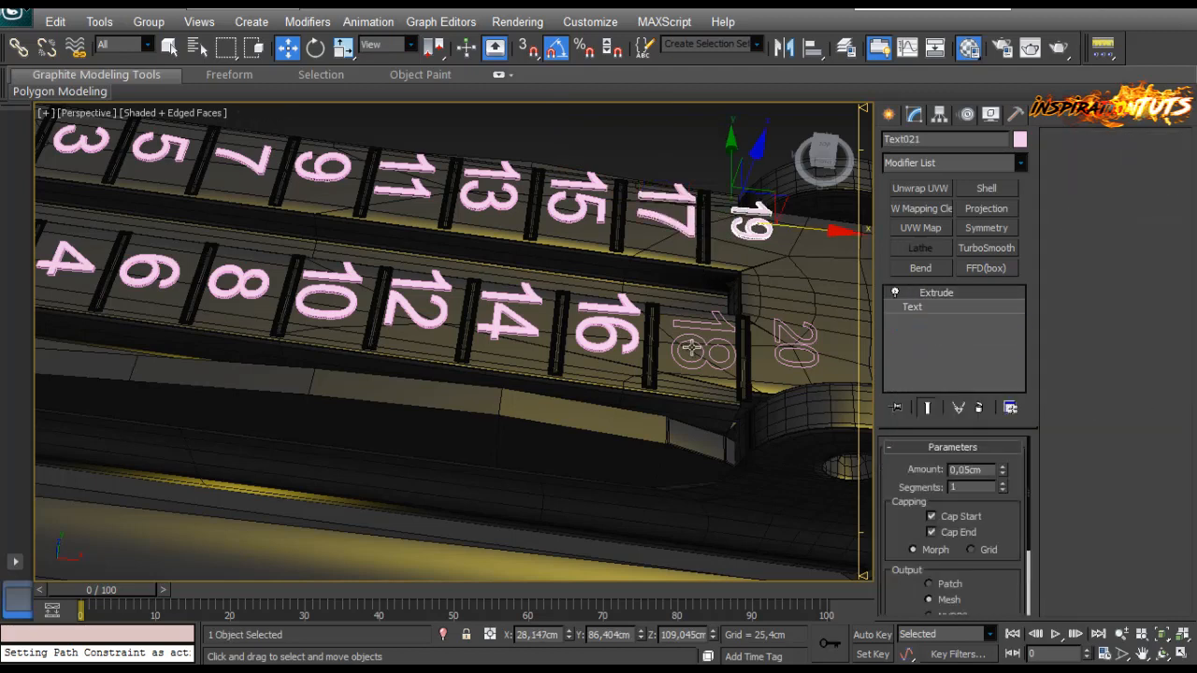
{"action": "left_click", "coordinate": [700, 346]}
{"action": "right_click", "coordinate": [912, 307]}
{"action": "left_click", "coordinate": [930, 318]}
Step: Paste the copied Extrude modifier onto the small 20 past the last groove
{"action": "middle_click_drag", "start_coordinate": [795, 348], "coordinate": [667, 348]}
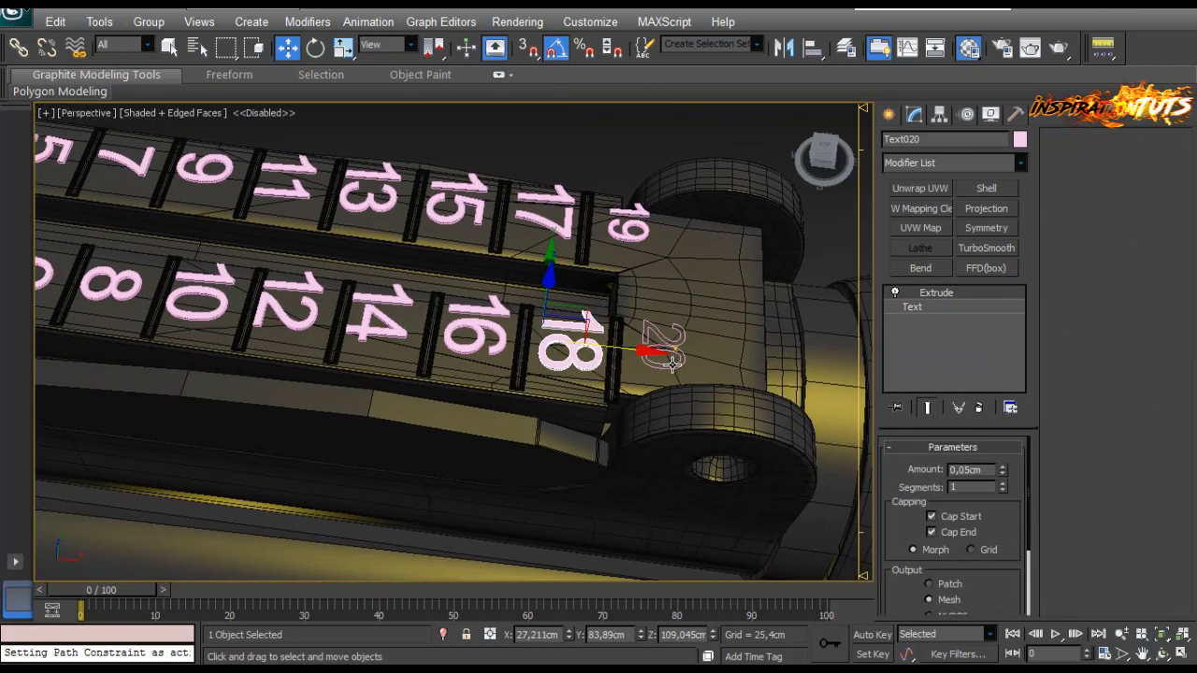
{"action": "left_click", "coordinate": [672, 363]}
{"action": "right_click", "coordinate": [942, 337]}
{"action": "left_click", "coordinate": [924, 346]}
{"action": "right_click", "coordinate": [943, 333]}
{"action": "left_click", "coordinate": [903, 298]}
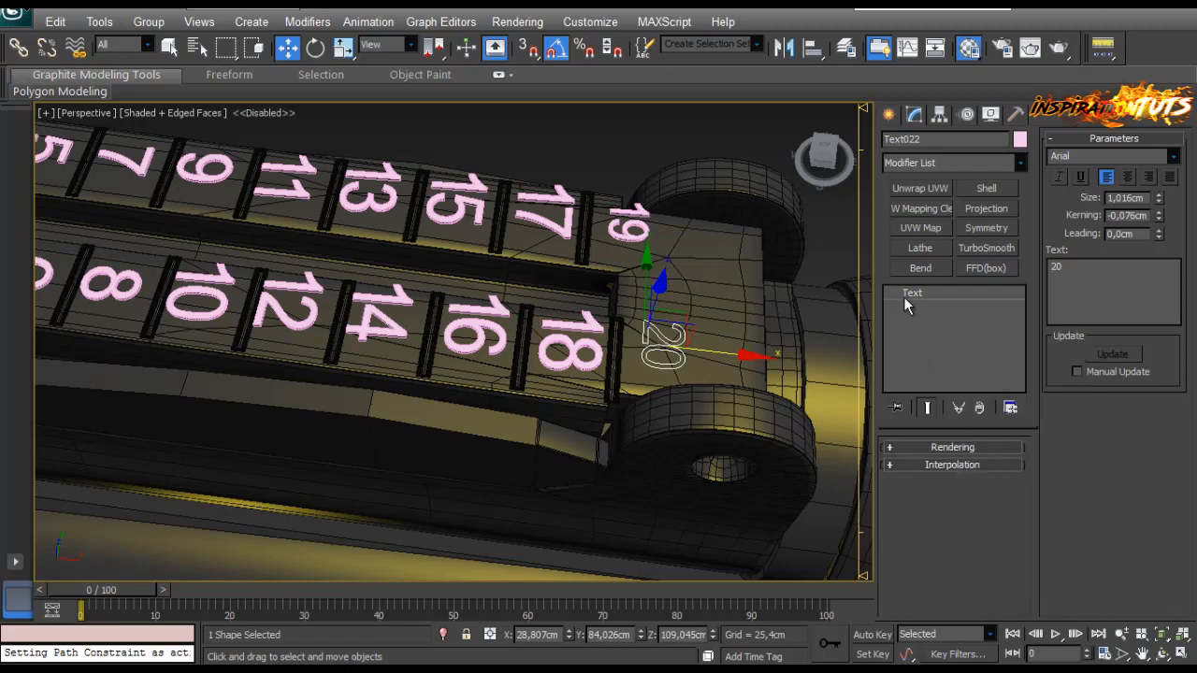
{"action": "right_click", "coordinate": [903, 298]}
{"action": "left_click", "coordinate": [925, 308]}
{"action": "scroll", "coordinate": [555, 293], "scroll_direction": "down", "scroll_amount": 4}
{"action": "middle_click_drag", "start_coordinate": [649, 331], "coordinate": [575, 277], "text": "alt"}
{"action": "left_click_drag", "start_coordinate": [732, 179], "coordinate": [221, 377]}
{"action": "middle_click_drag", "start_coordinate": [222, 376], "coordinate": [29, 319], "text": "alt"}
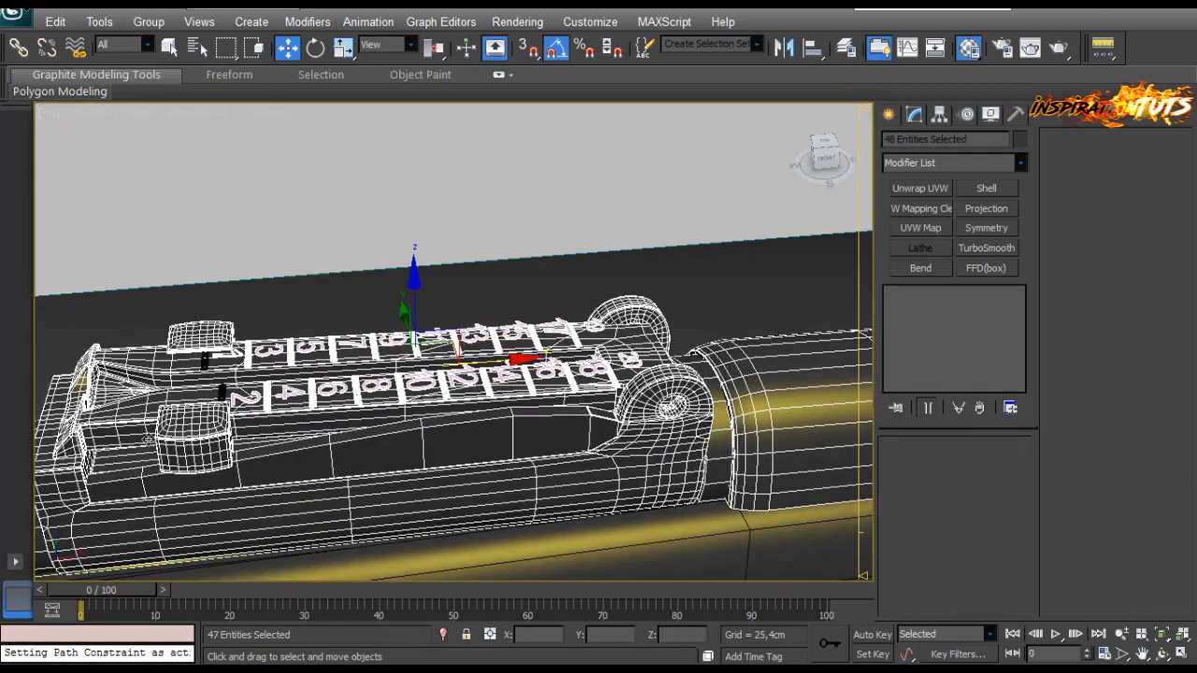
{"action": "middle_click_drag", "start_coordinate": [163, 395], "coordinate": [221, 400]}
{"action": "scroll", "coordinate": [234, 379], "scroll_direction": "down", "scroll_amount": 6}
Step: Select every object and drop the wooden stock and the barrel section behind the rear sight from the selection
{"action": "key", "text": "ctrl+a"}
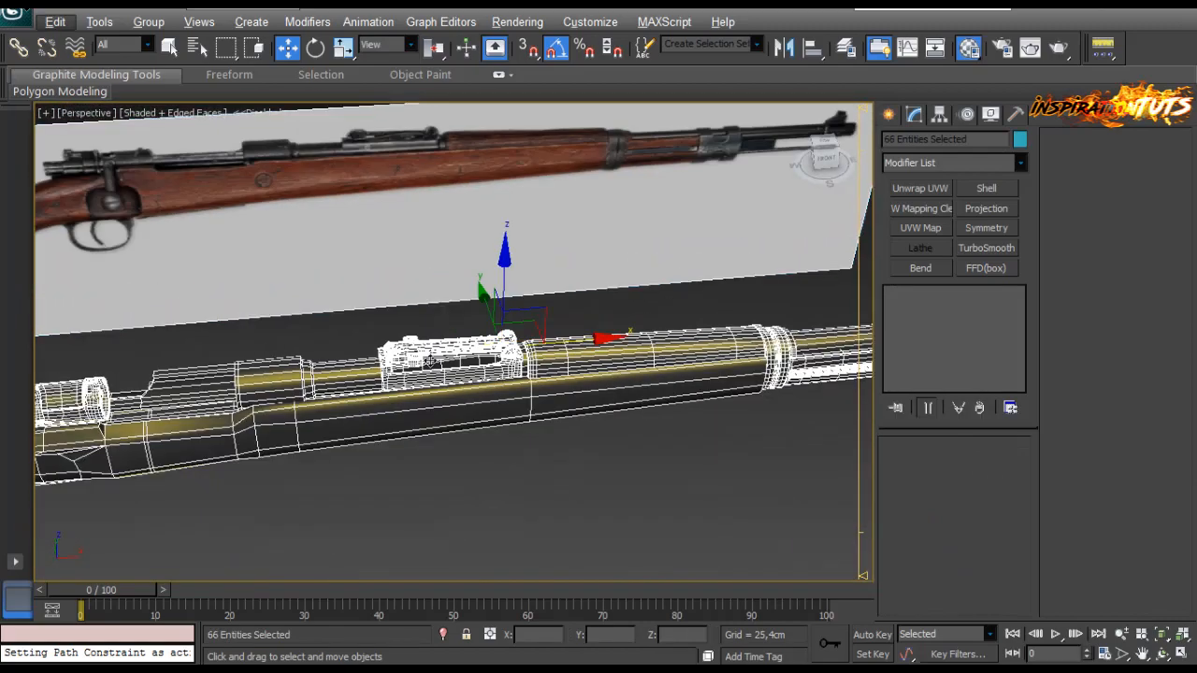
{"action": "scroll", "coordinate": [411, 377], "scroll_direction": "up", "scroll_amount": 3}
{"action": "scroll", "coordinate": [454, 360], "scroll_direction": "down", "scroll_amount": 3}
{"action": "left_click", "coordinate": [284, 422], "text": "alt"}
{"action": "left_click", "coordinate": [263, 378], "text": "alt"}
{"action": "scroll", "coordinate": [341, 368], "scroll_direction": "up", "scroll_amount": 5}
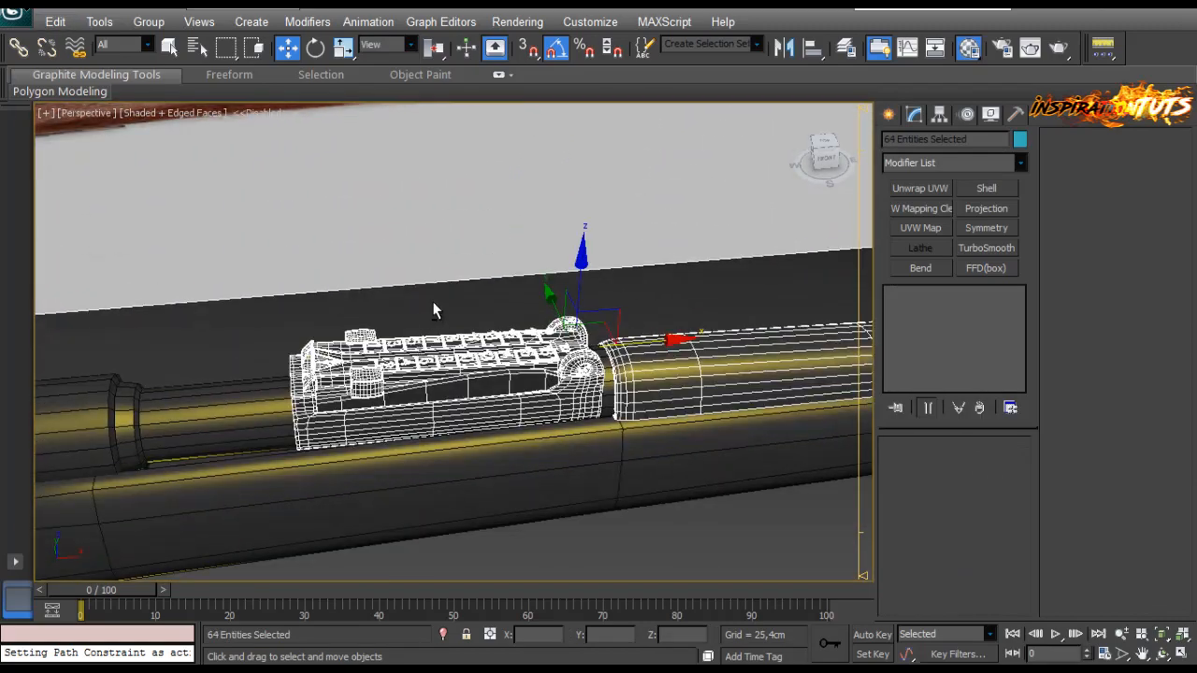
Step: Drop the sight base, both side buttons of the slider and the handguard from the selection, and isolate the remaining objects
{"action": "middle_click_drag", "start_coordinate": [442, 426], "coordinate": [521, 536], "text": "alt"}
{"action": "left_click_drag", "start_coordinate": [417, 404], "coordinate": [413, 402], "text": "alt"}
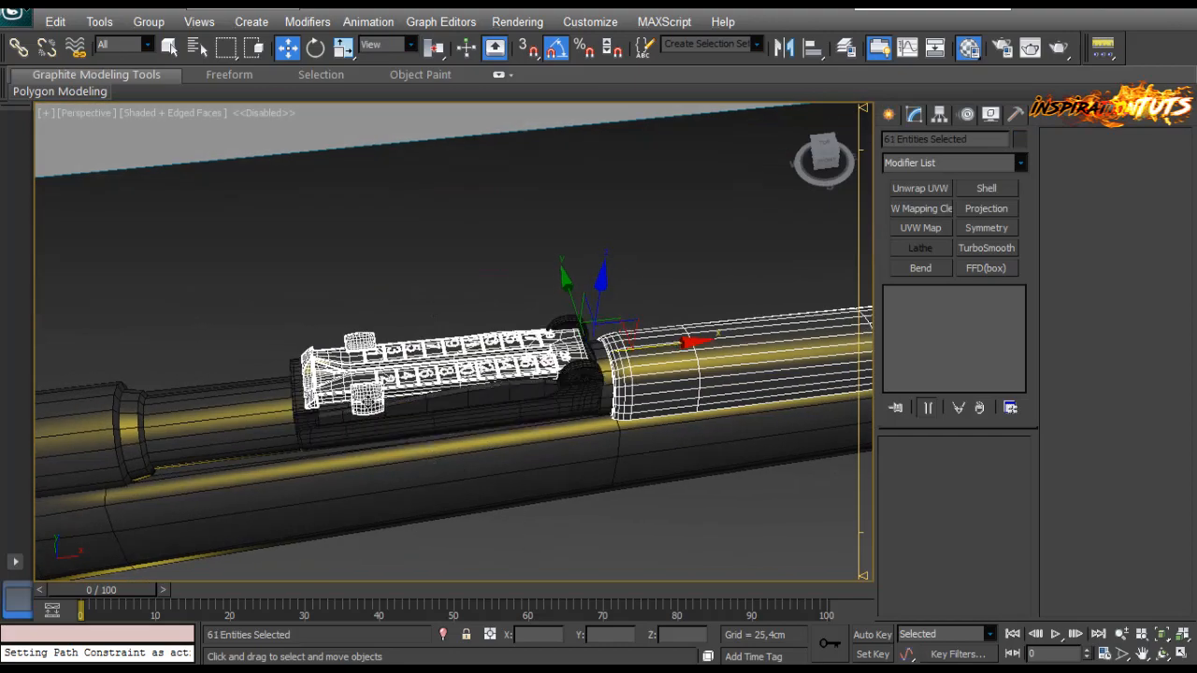
{"action": "left_click", "coordinate": [366, 400], "text": "alt"}
{"action": "left_click", "coordinate": [356, 342], "text": "alt"}
{"action": "middle_click_drag", "start_coordinate": [418, 391], "coordinate": [580, 412], "text": "alt"}
{"action": "left_click", "coordinate": [685, 396], "text": "alt"}
{"action": "key", "text": "alt+q"}
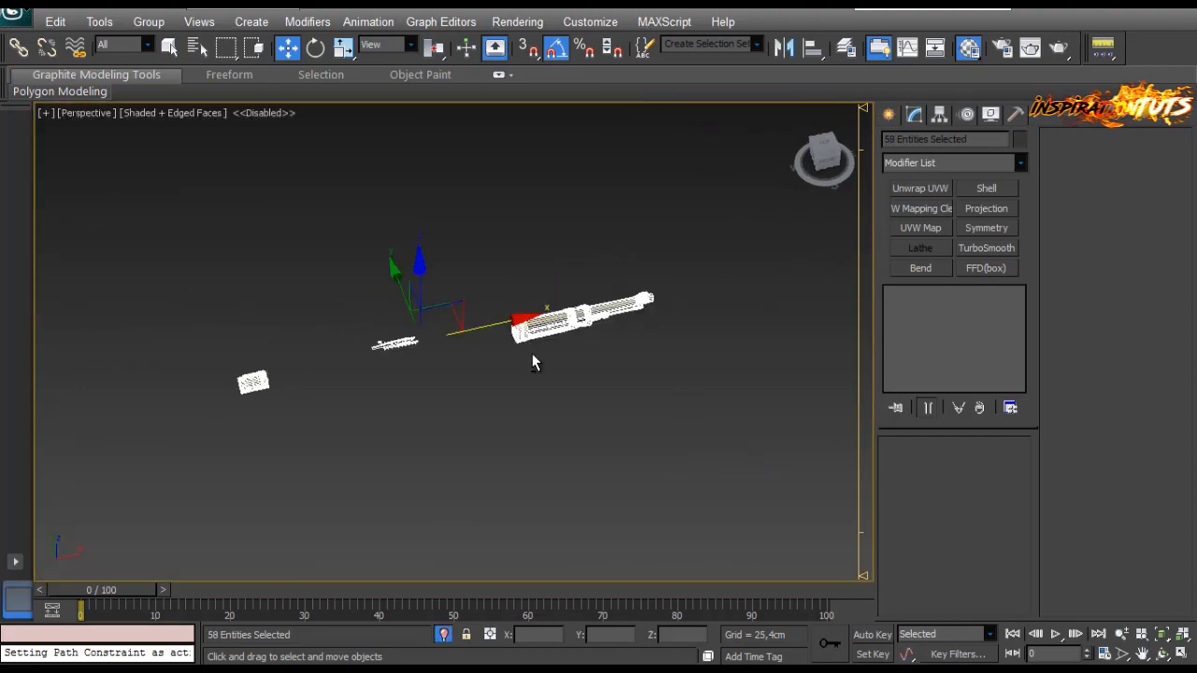
Step: Remove the other isolated rifle parts from the selection, keeping only the numerals and grooves selected
{"action": "left_click_drag", "start_coordinate": [184, 337], "coordinate": [183, 334], "text": "alt"}
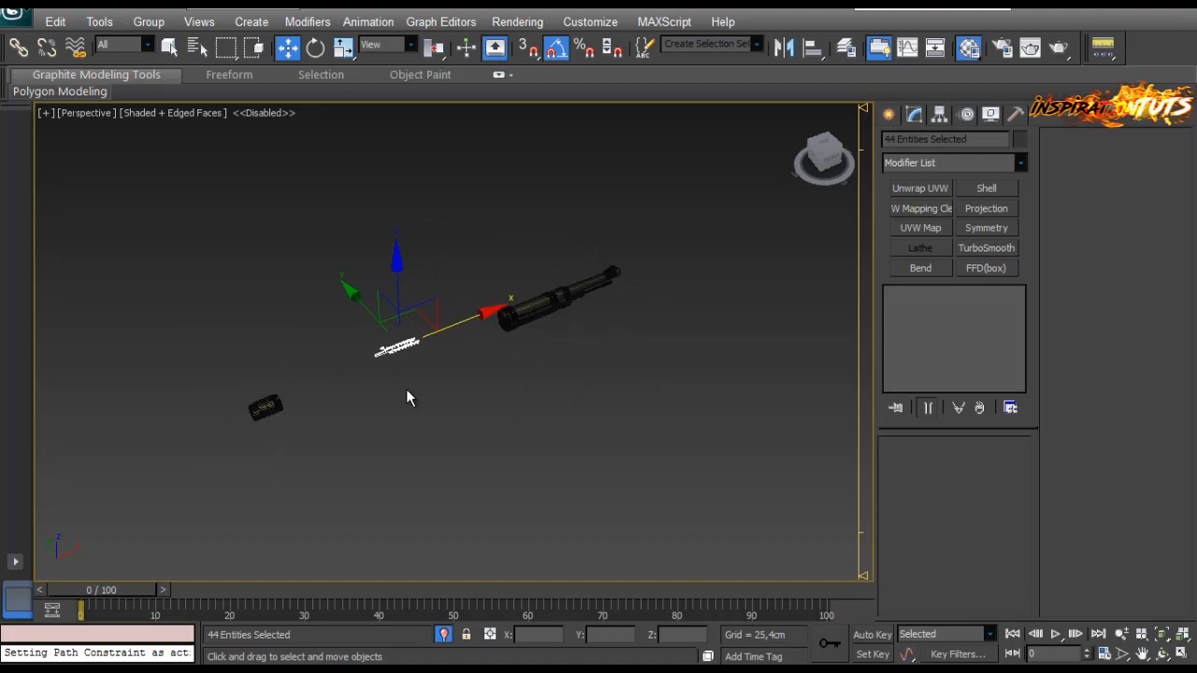
{"action": "key", "text": "z"}
{"action": "middle_click_drag", "start_coordinate": [260, 414], "coordinate": [284, 378], "text": "alt"}
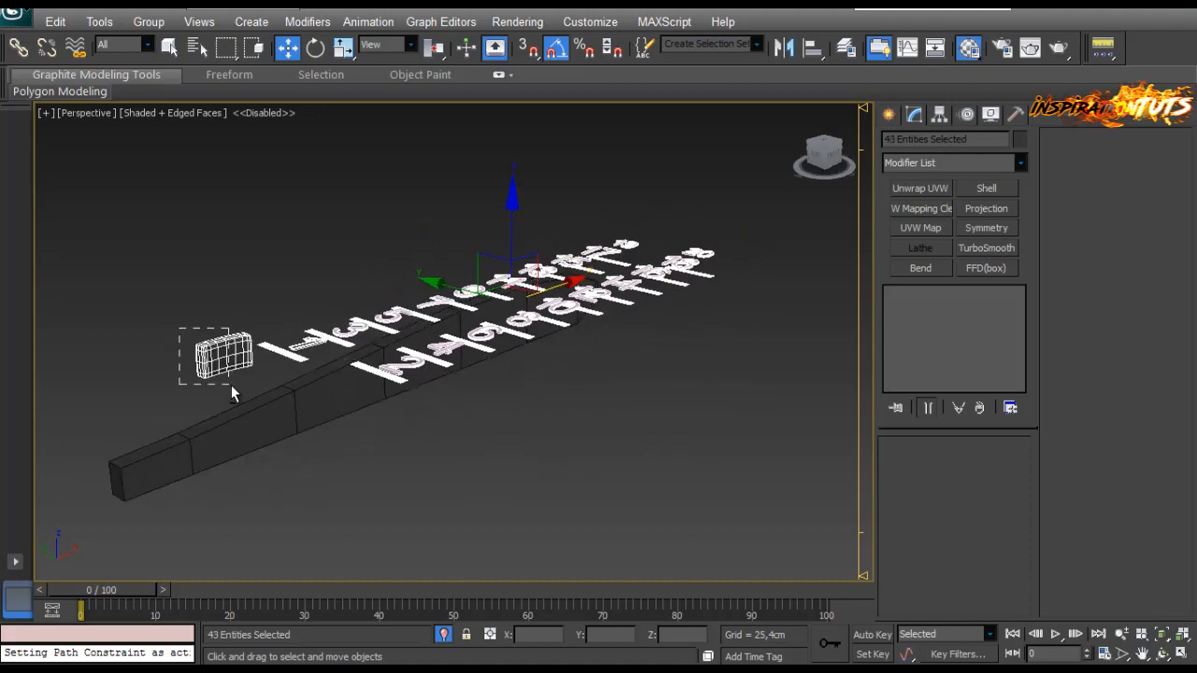
{"action": "left_click_drag", "start_coordinate": [234, 392], "coordinate": [235, 394], "text": "alt"}
{"action": "middle_click_drag", "start_coordinate": [235, 394], "coordinate": [692, 326], "text": "alt"}
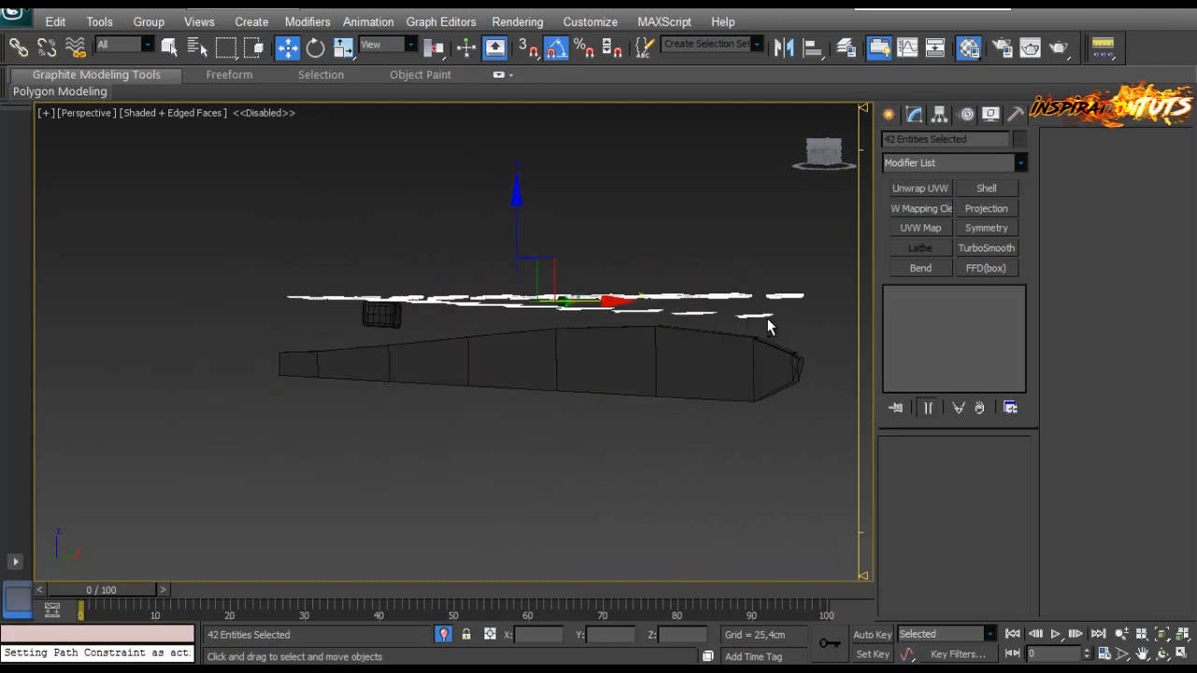
Step: Remove all the groove bars in both rows from the selection, keeping only the numerals selected
{"action": "left_click_drag", "start_coordinate": [454, 429], "coordinate": [454, 428], "text": "alt"}
{"action": "scroll", "coordinate": [609, 366], "scroll_direction": "up", "scroll_amount": 4}
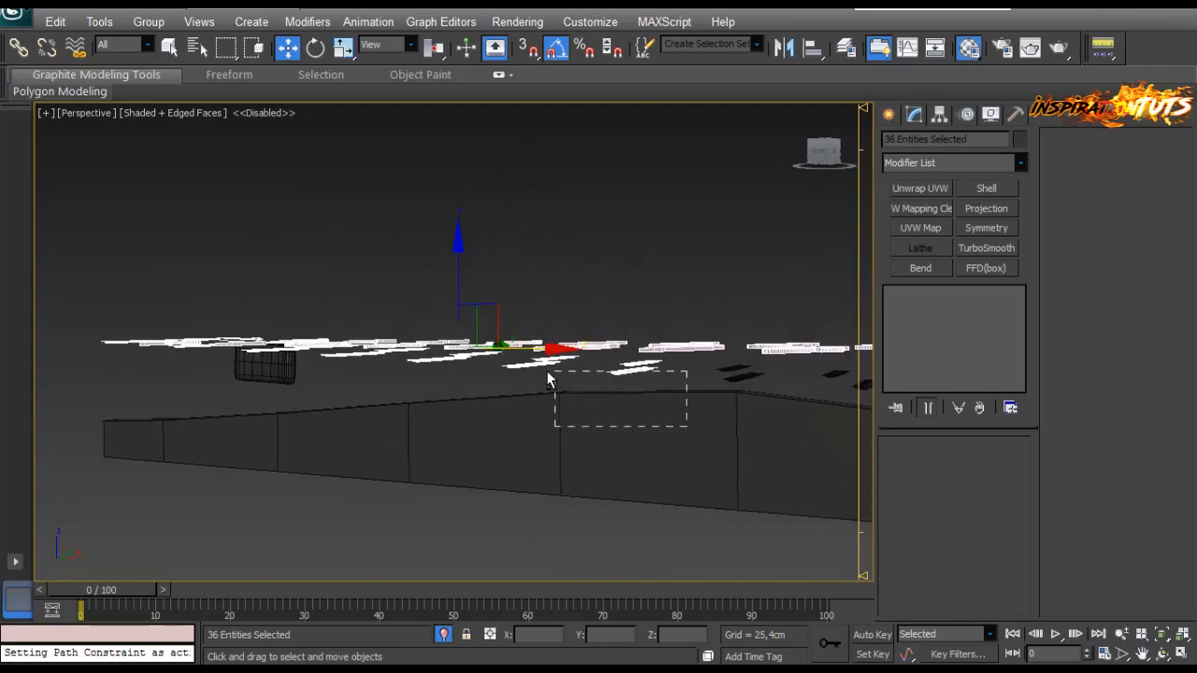
{"action": "left_click_drag", "start_coordinate": [478, 362], "coordinate": [477, 362], "text": "alt"}
{"action": "middle_click_drag", "start_coordinate": [478, 362], "coordinate": [499, 387], "text": "alt"}
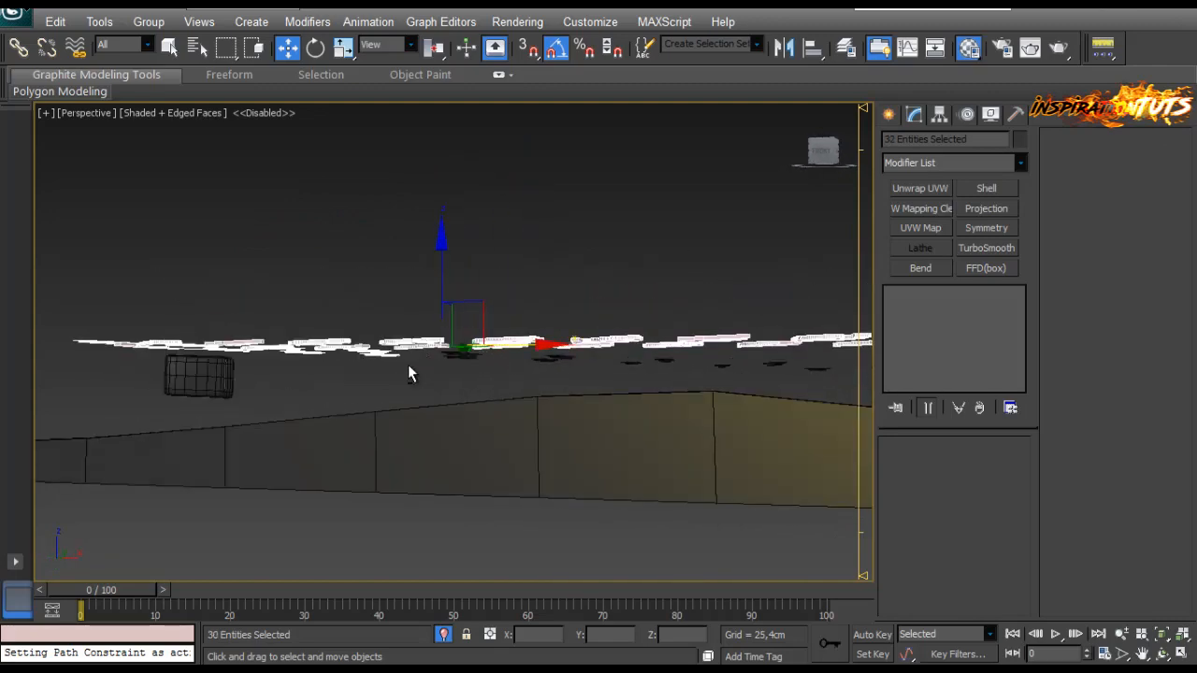
{"action": "middle_click_drag", "start_coordinate": [408, 374], "coordinate": [445, 432], "text": "alt"}
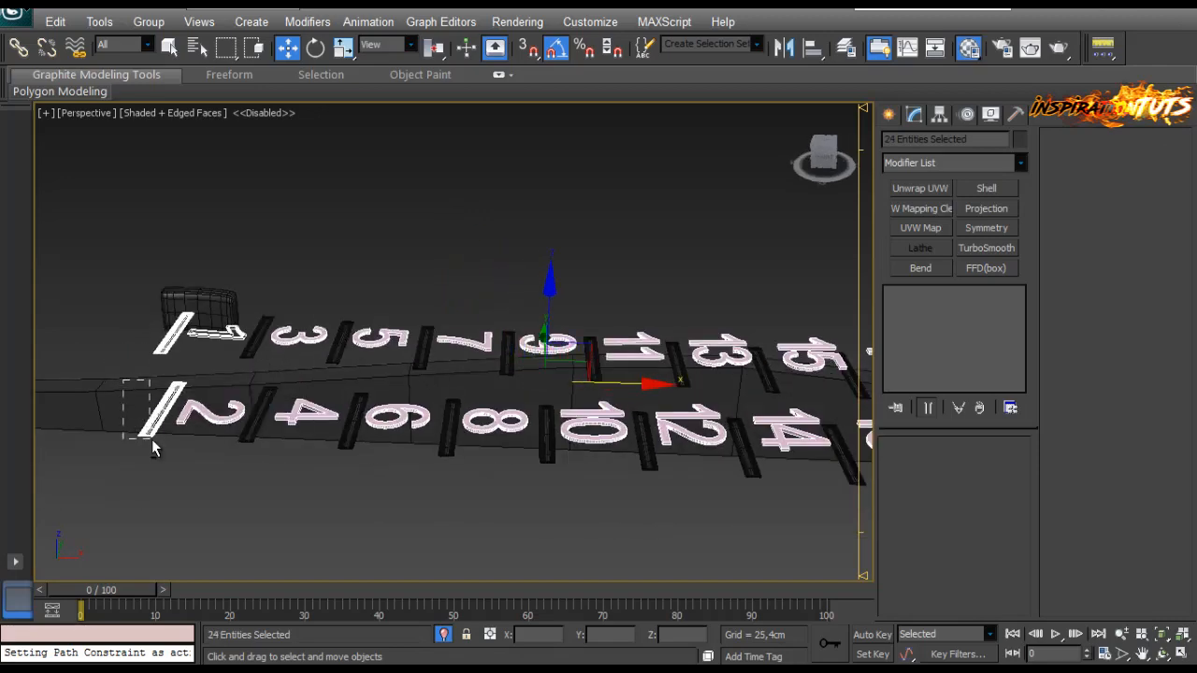
{"action": "left_click_drag", "start_coordinate": [171, 364], "coordinate": [171, 364], "text": "alt"}
Step: Exit isolation to bring back the whole rifle around the selected numerals
{"action": "scroll", "coordinate": [393, 383], "scroll_direction": "down", "scroll_amount": 4}
{"action": "scroll", "coordinate": [446, 373], "scroll_direction": "up", "scroll_amount": 2}
{"action": "middle_click_drag", "start_coordinate": [532, 414], "coordinate": [627, 401], "text": "alt"}
{"action": "key", "text": "shift+z"}
{"action": "key", "text": "shift+z"}
{"action": "key", "text": "shift+z"}
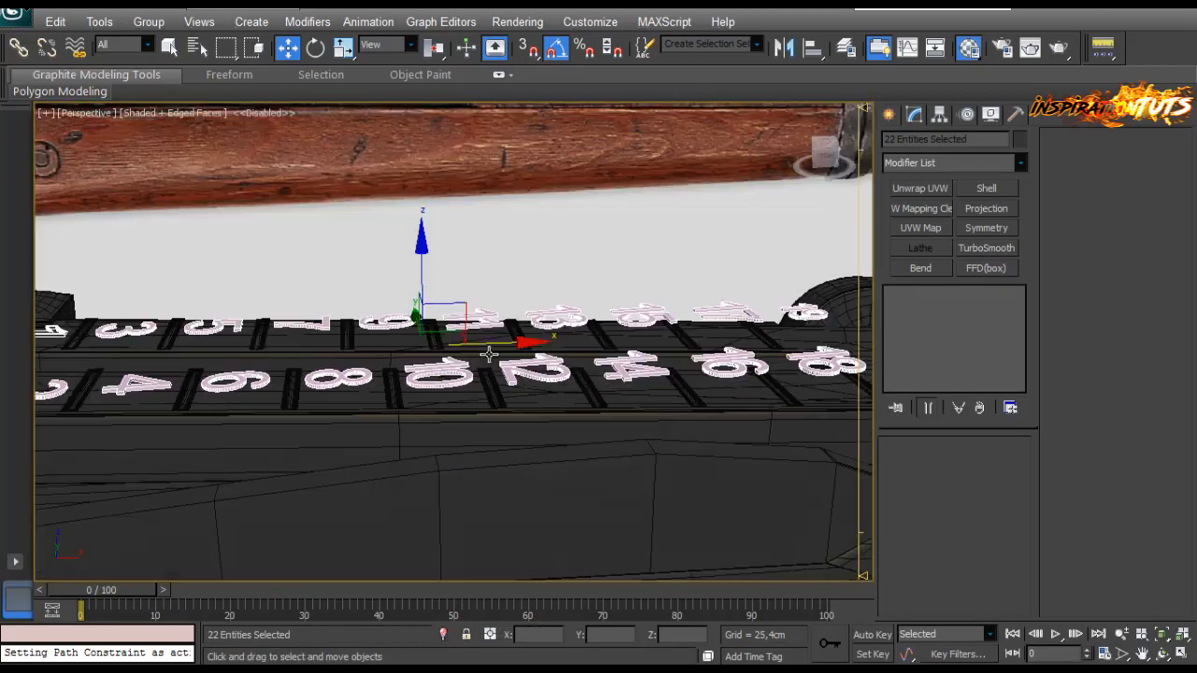
{"action": "middle_click_drag", "start_coordinate": [524, 426], "coordinate": [476, 452]}
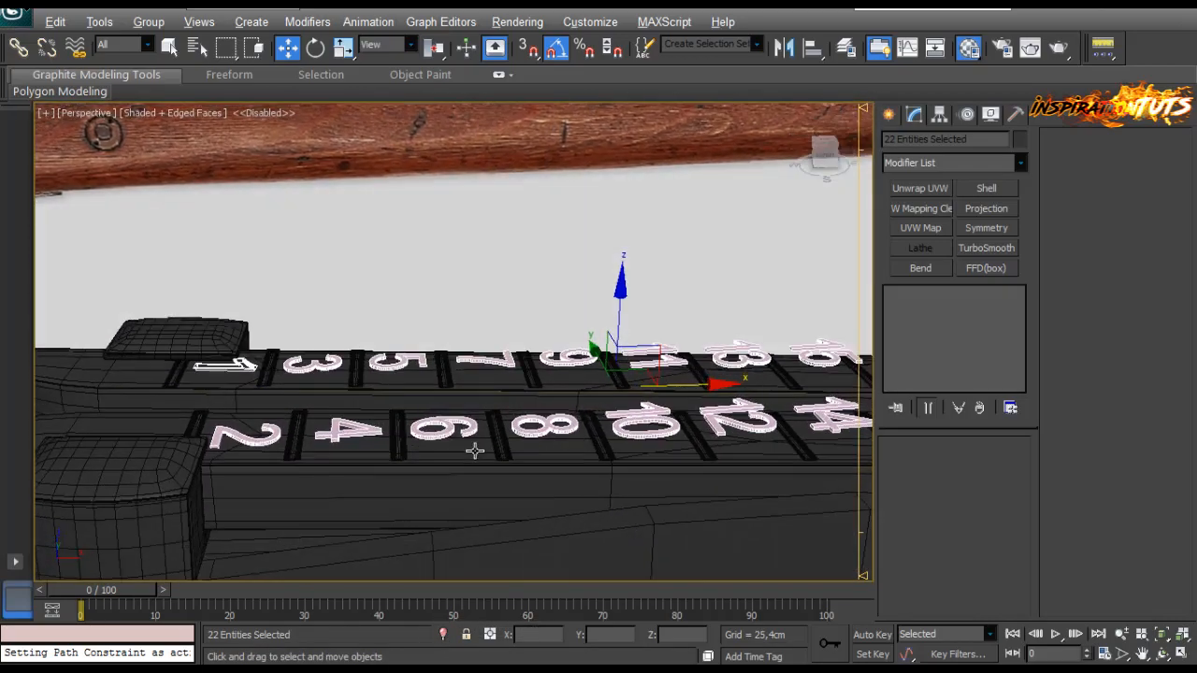
Step: Try to rotate all the numerals together by 5° about the Y axis
{"action": "middle_click_drag", "start_coordinate": [295, 414], "coordinate": [383, 435], "text": "alt"}
{"action": "key", "text": "e"}
{"action": "middle_click_drag", "start_coordinate": [594, 351], "coordinate": [545, 300]}
{"action": "key", "text": "shift+z"}
{"action": "key", "text": "shift+z"}
{"action": "key", "text": "shift+z"}
{"action": "key", "text": "shift+z"}
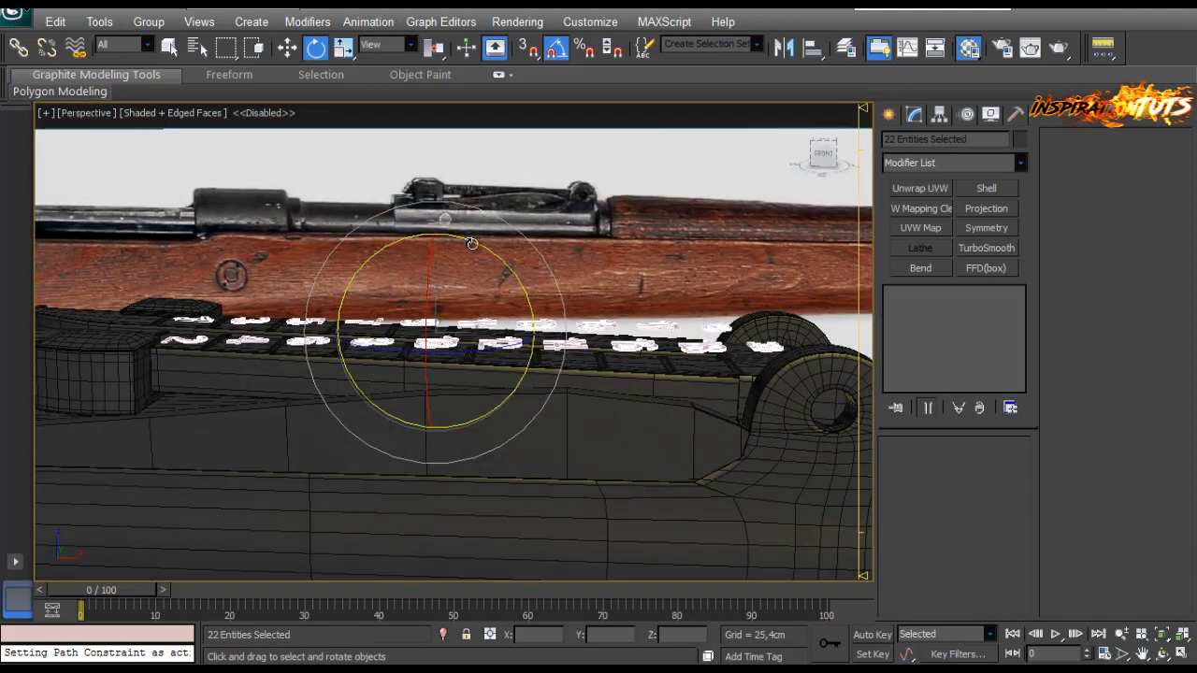
{"action": "left_click_drag", "start_coordinate": [472, 247], "coordinate": [471, 252]}
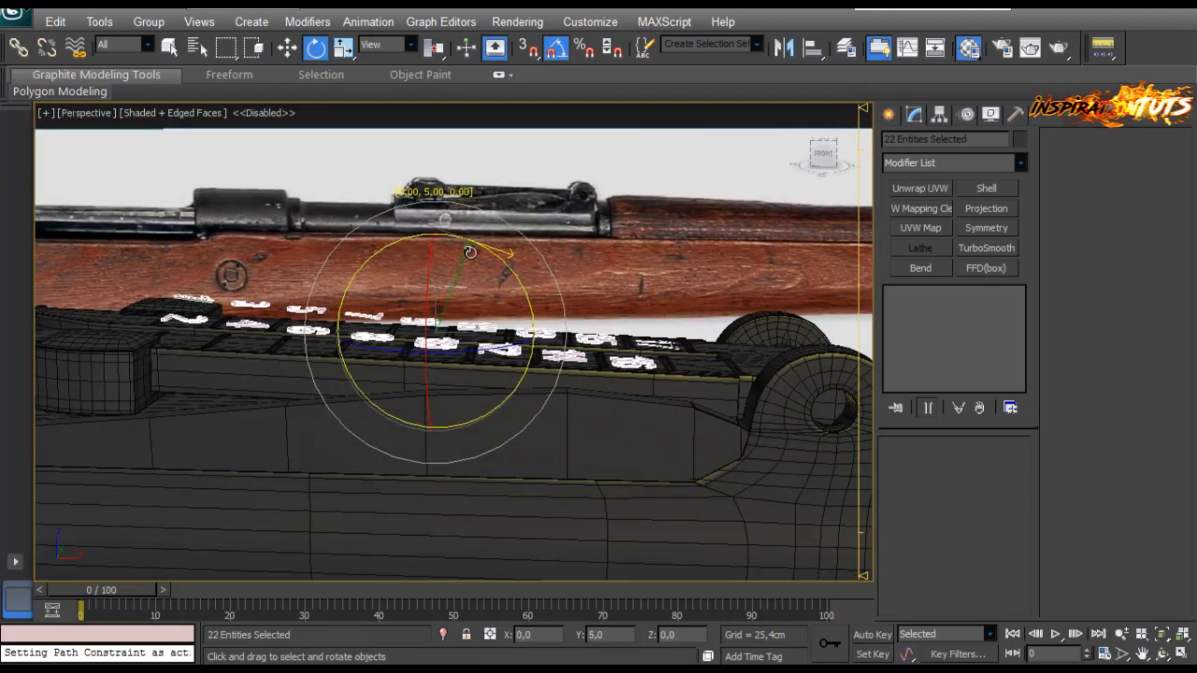
{"action": "key", "text": "ctrl+z"}
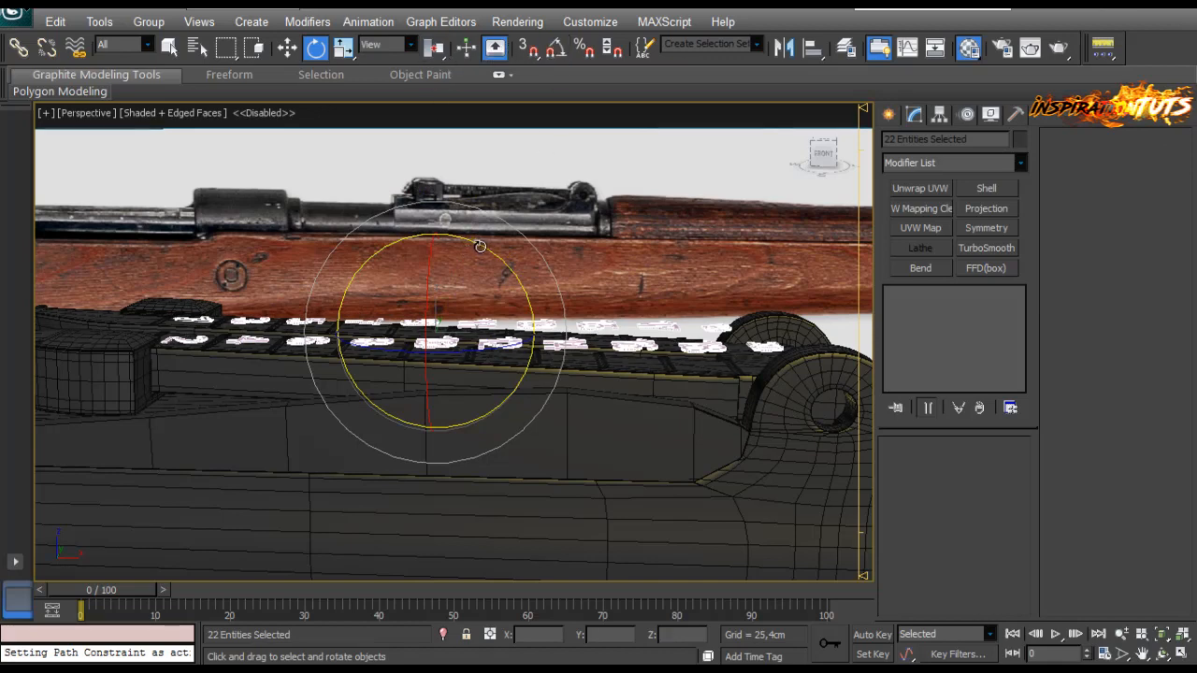
Step: Without angle snap, rotate the numerals slightly to follow the sight leaf's slope and lower them onto its surface
{"action": "left_click_drag", "start_coordinate": [480, 246], "coordinate": [484, 248]}
{"action": "key", "text": "f"}
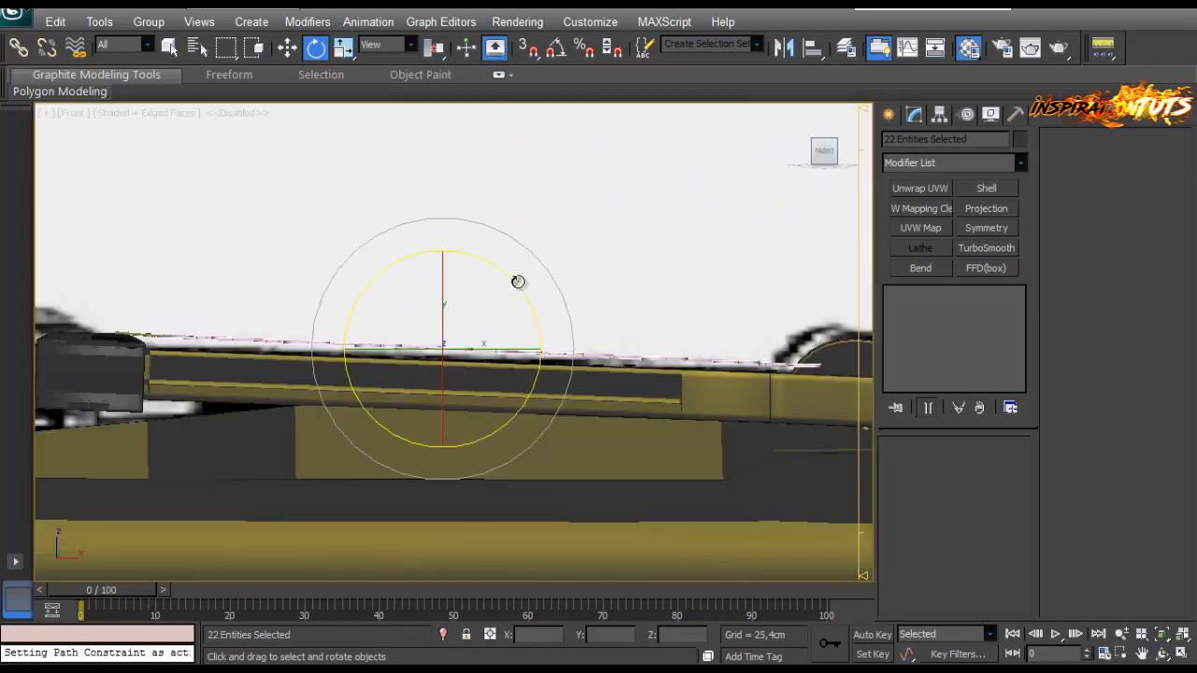
{"action": "middle_click_drag", "start_coordinate": [558, 298], "coordinate": [750, 245]}
{"action": "key", "text": "w"}
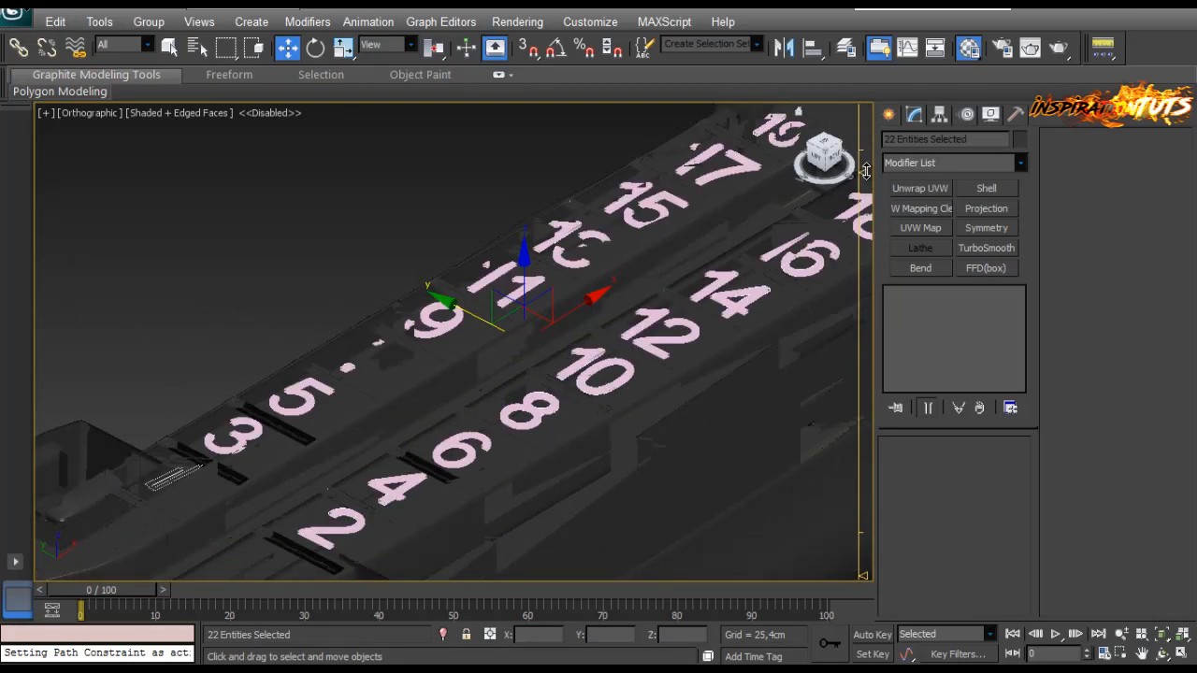
{"action": "middle_click_drag", "start_coordinate": [858, 202], "coordinate": [446, 239], "text": "alt"}
{"action": "key", "text": "F4"}
{"action": "middle_click_drag", "start_coordinate": [289, 251], "coordinate": [468, 238], "text": "alt"}
Step: Return to the perspective view and examine how the numerals sit on the sight leaf
{"action": "left_click", "coordinate": [82, 116]}
{"action": "left_click", "coordinate": [52, 168]}
{"action": "key", "text": "p"}
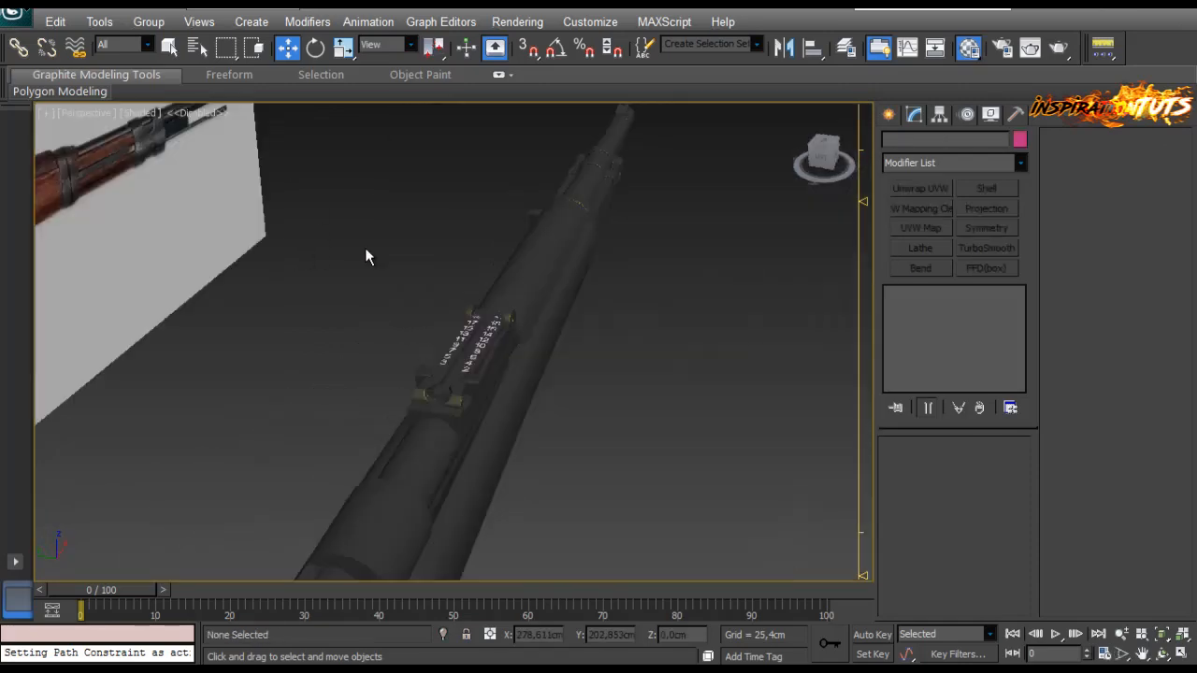
{"action": "middle_click_drag", "start_coordinate": [365, 247], "coordinate": [645, 430], "text": "alt"}
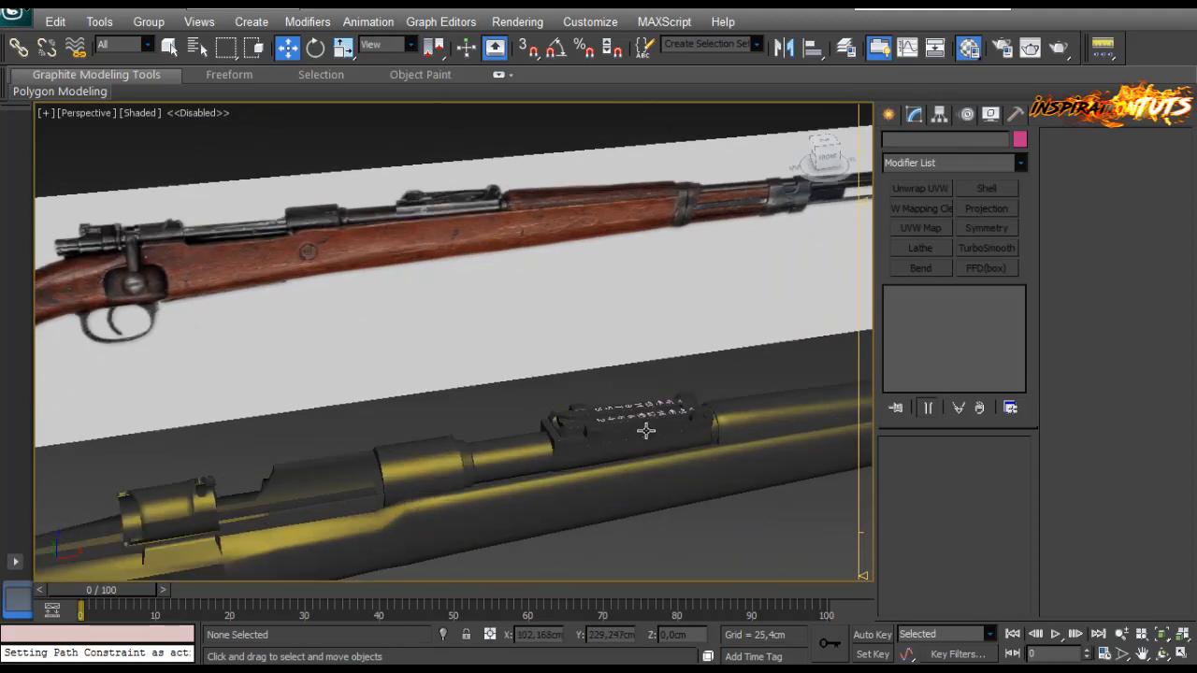
{"action": "scroll", "coordinate": [549, 409], "scroll_direction": "up", "scroll_amount": 1}
{"action": "middle_click_drag", "start_coordinate": [549, 409], "coordinate": [443, 380]}
{"action": "key", "text": "ctrl+z"}
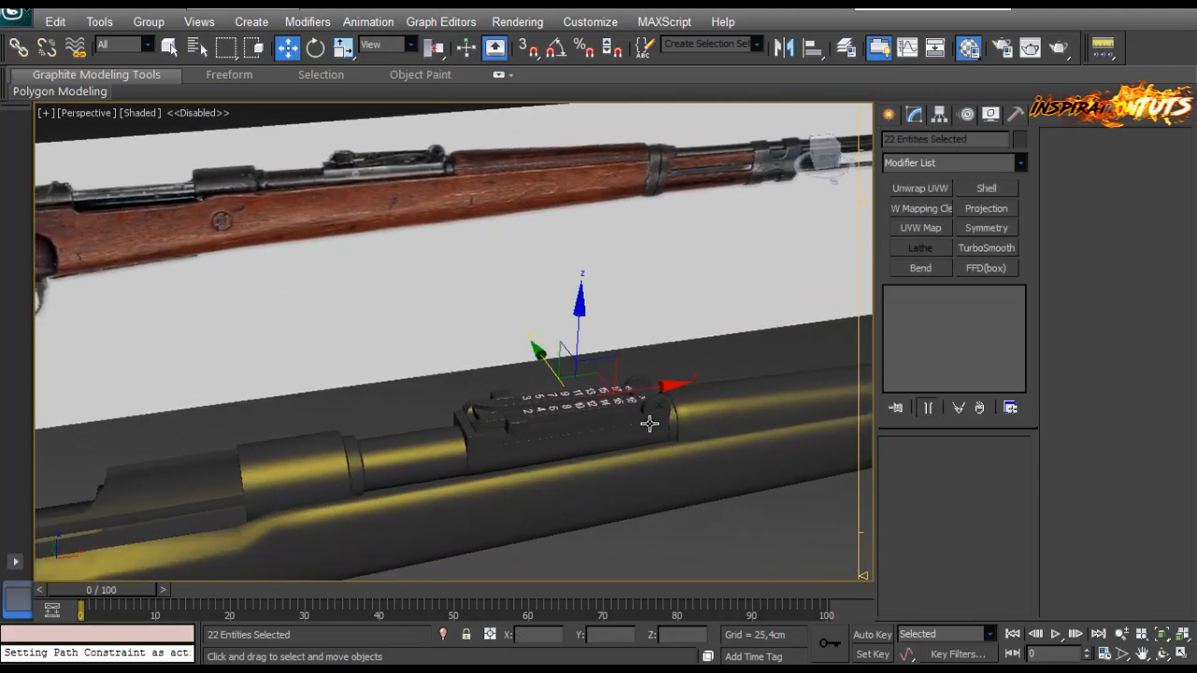
{"action": "key", "text": "z"}
{"action": "middle_click_drag", "start_coordinate": [648, 422], "coordinate": [572, 382]}
{"action": "key", "text": "F4"}
{"action": "scroll", "coordinate": [646, 420], "scroll_direction": "up", "scroll_amount": 4}
{"action": "middle_click_drag", "start_coordinate": [572, 382], "coordinate": [440, 335]}
{"action": "scroll", "coordinate": [502, 325], "scroll_direction": "down", "scroll_amount": 5}
{"action": "scroll", "coordinate": [505, 318], "scroll_direction": "up", "scroll_amount": 6}
Step: Raise the partly sunken numerals 14, 15 and 16 slightly above the sight leaf's surface
{"action": "left_click", "coordinate": [361, 321]}
{"action": "middle_click_drag", "start_coordinate": [361, 320], "coordinate": [215, 246], "text": "alt"}
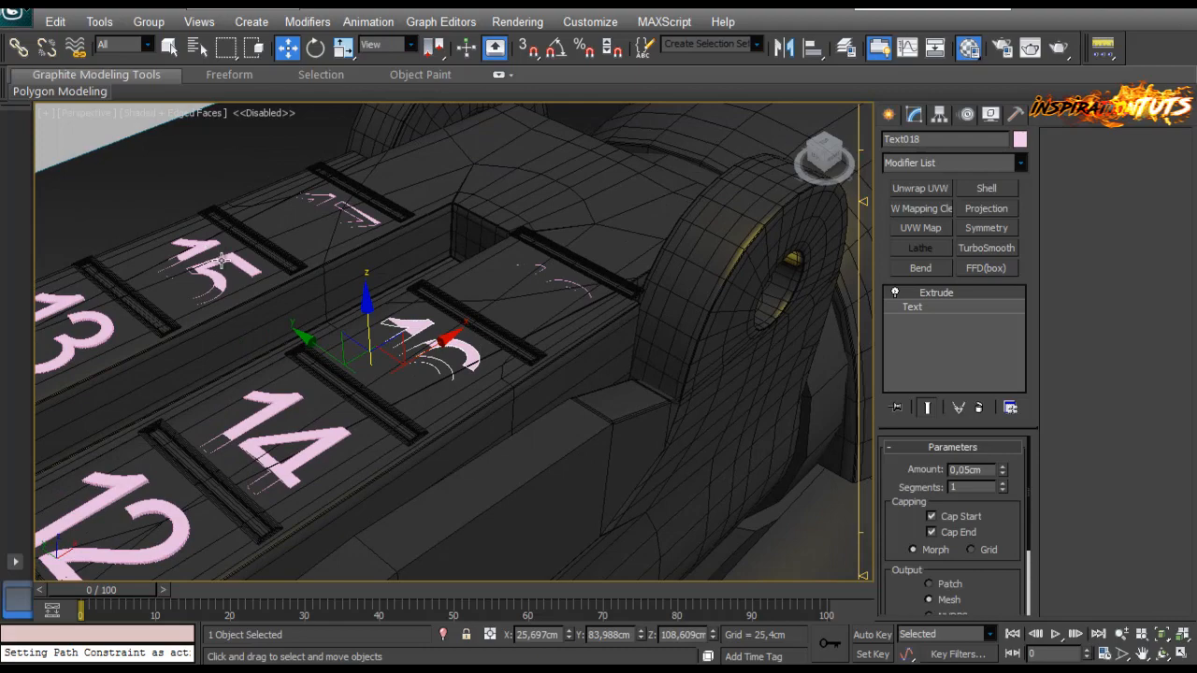
{"action": "left_click", "coordinate": [221, 263]}
{"action": "left_click", "coordinate": [353, 229], "text": "ctrl"}
{"action": "left_click_drag", "start_coordinate": [286, 238], "coordinate": [281, 234]}
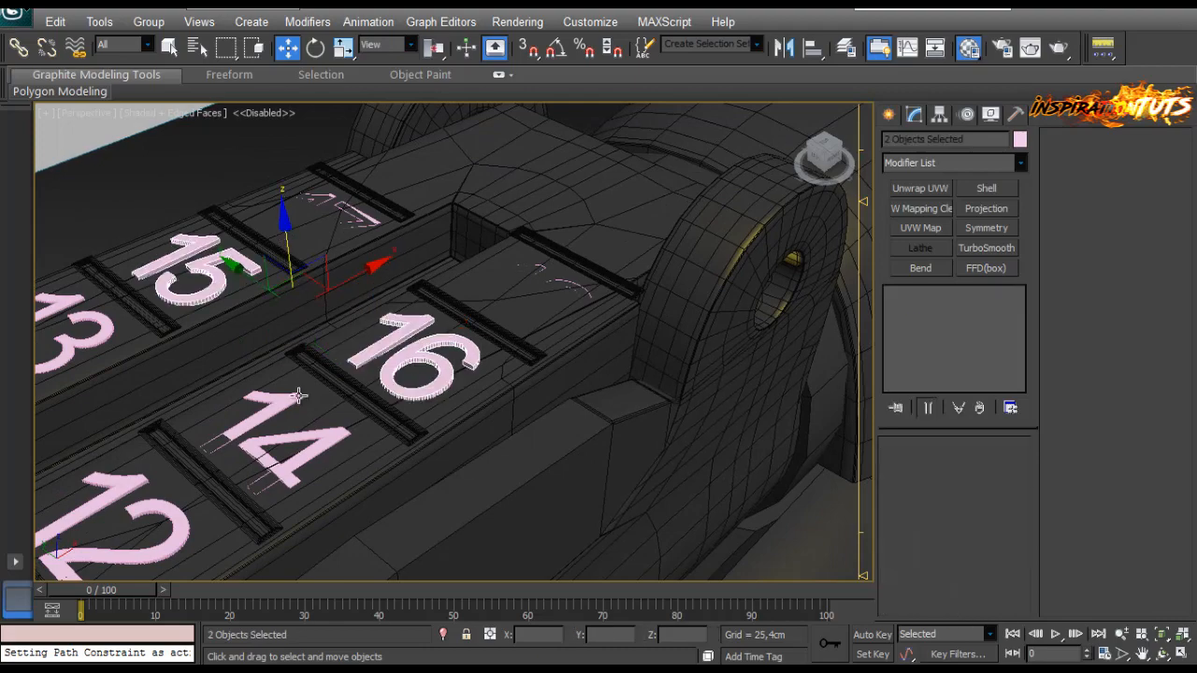
{"action": "left_click", "coordinate": [286, 435]}
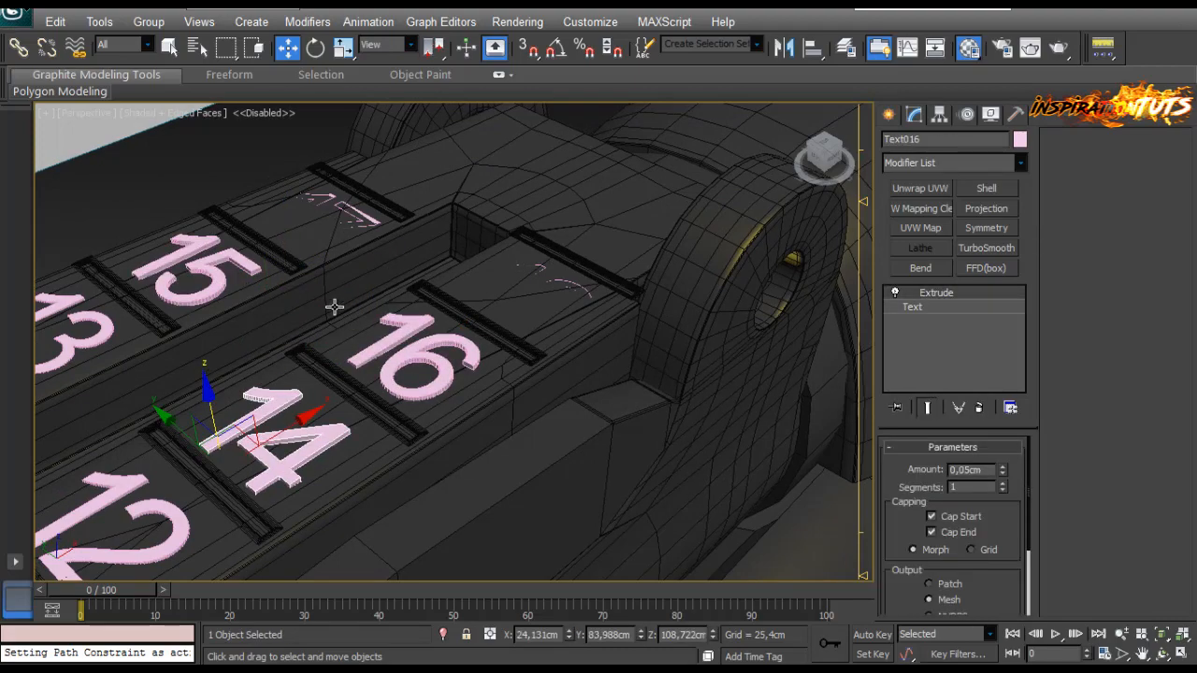
Step: Try to select the sunken 18 directly through the shaded sight leaf
{"action": "middle_click_drag", "start_coordinate": [334, 307], "coordinate": [298, 348]}
{"action": "left_click", "coordinate": [484, 322]}
{"action": "left_click", "coordinate": [522, 327]}
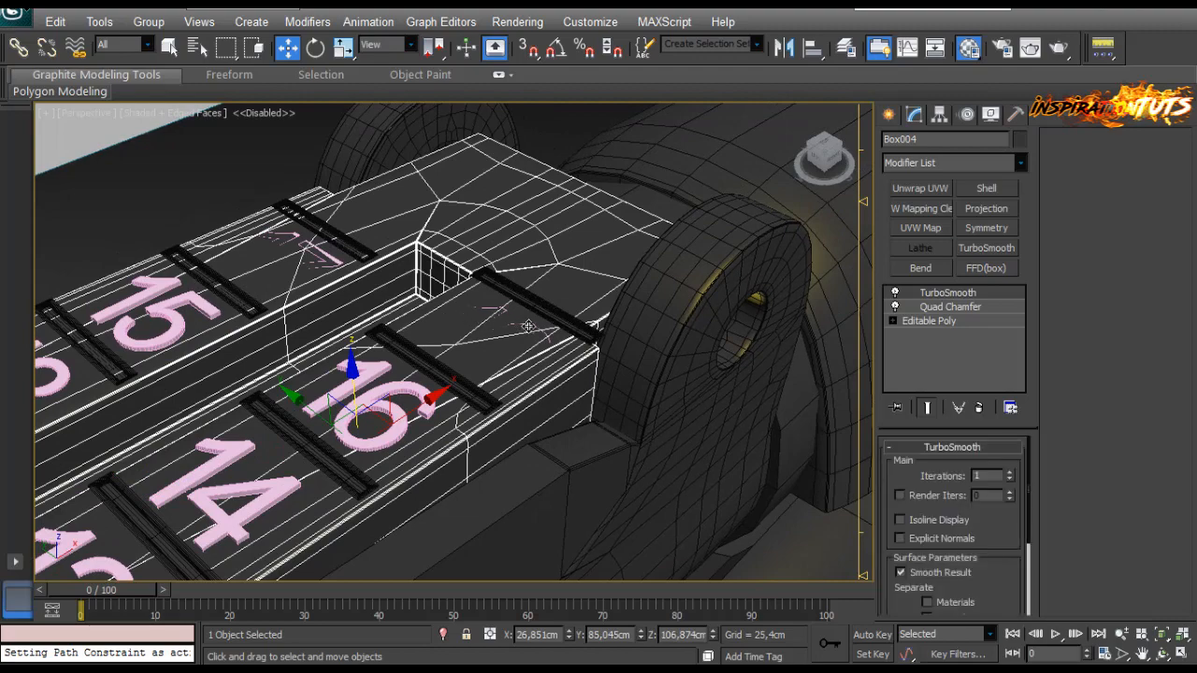
{"action": "left_click", "coordinate": [522, 327]}
{"action": "left_click", "coordinate": [533, 331]}
{"action": "left_click", "coordinate": [543, 334]}
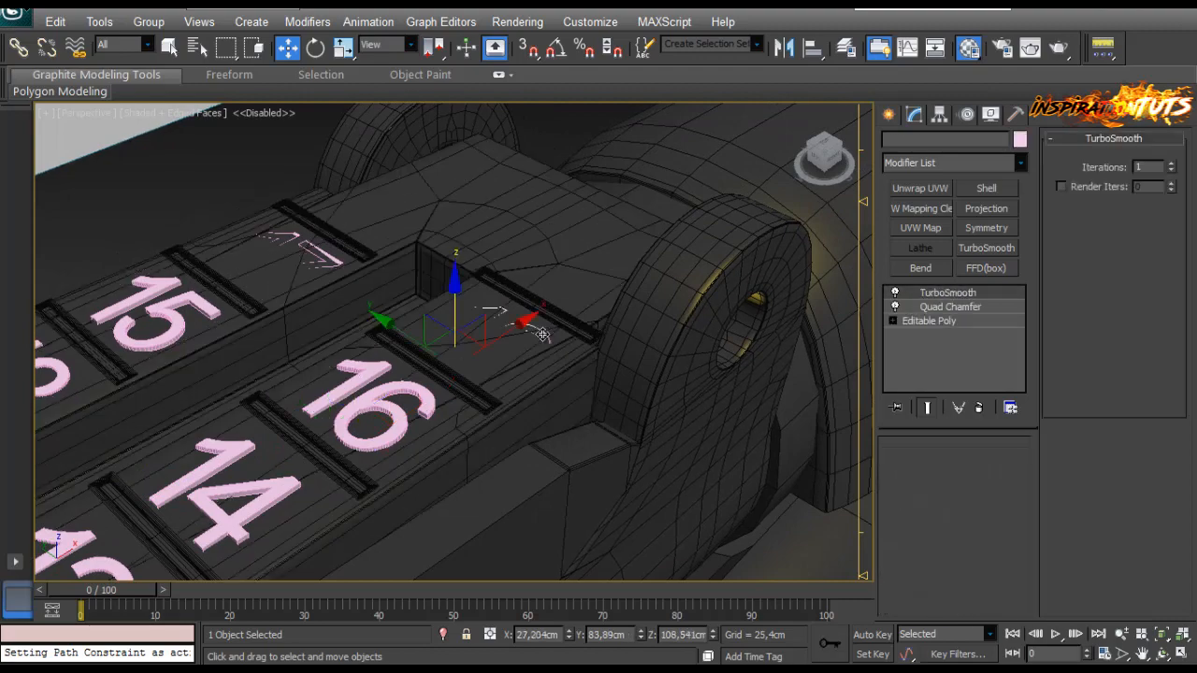
{"action": "left_click", "coordinate": [543, 334]}
{"action": "left_click", "coordinate": [543, 334]}
{"action": "left_click", "coordinate": [543, 334]}
{"action": "left_click", "coordinate": [542, 334]}
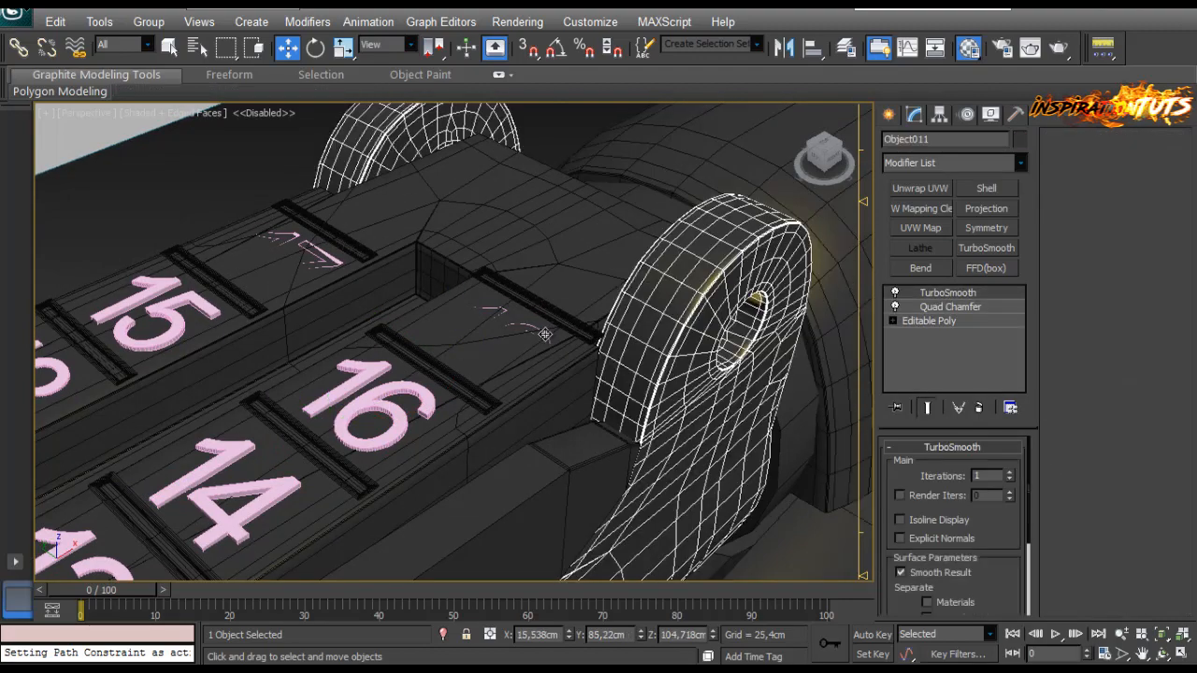
{"action": "left_click", "coordinate": [540, 329]}
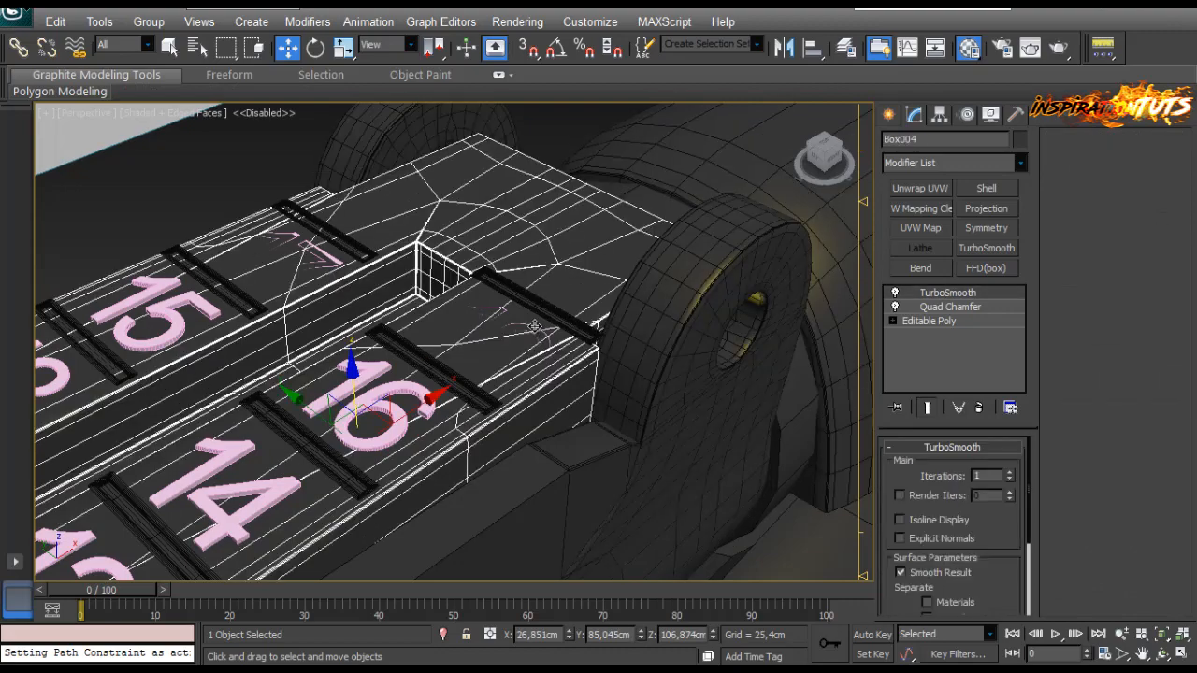
Step: Select the sunken 17, 18, 19 and 20 in wireframe display and raise them about 0.08 cm above the leaf
{"action": "key", "text": "F3"}
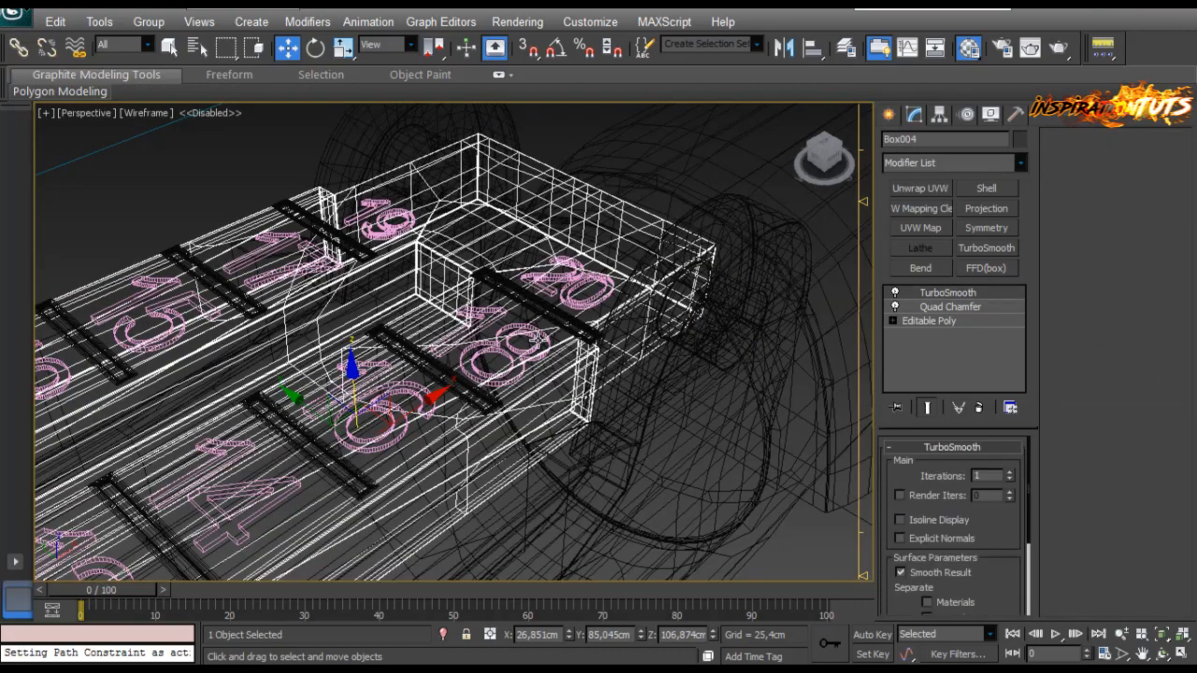
{"action": "left_click", "coordinate": [529, 342]}
{"action": "left_click", "coordinate": [331, 266], "text": "ctrl"}
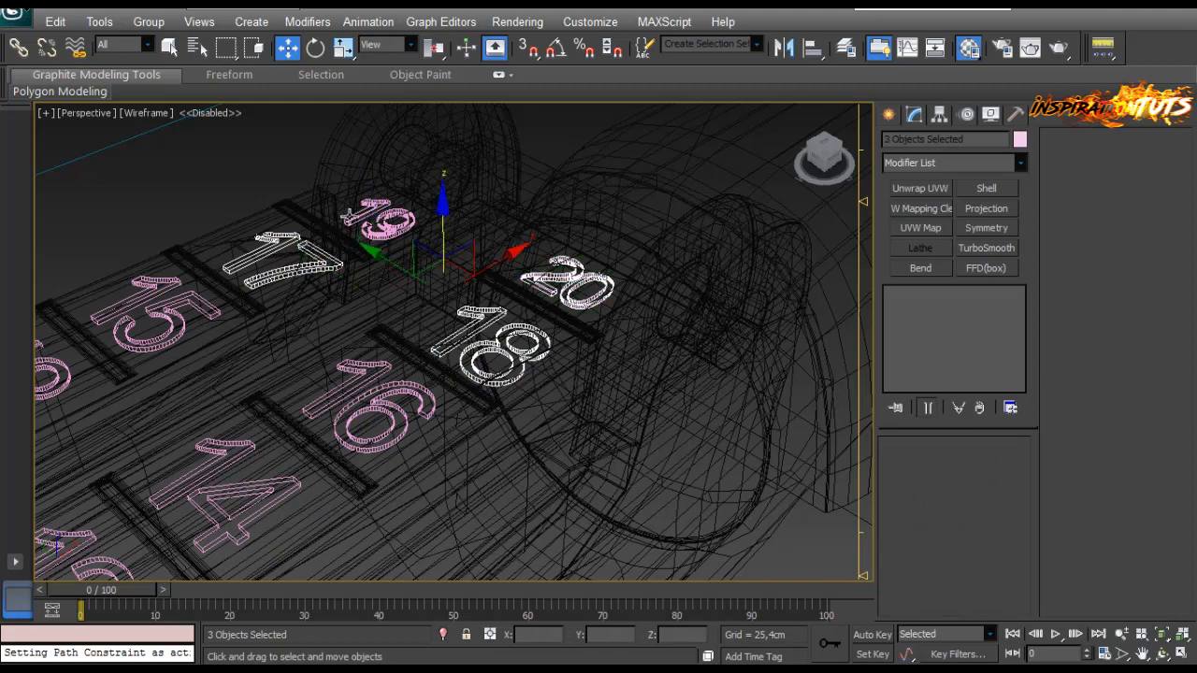
{"action": "key", "text": "F3"}
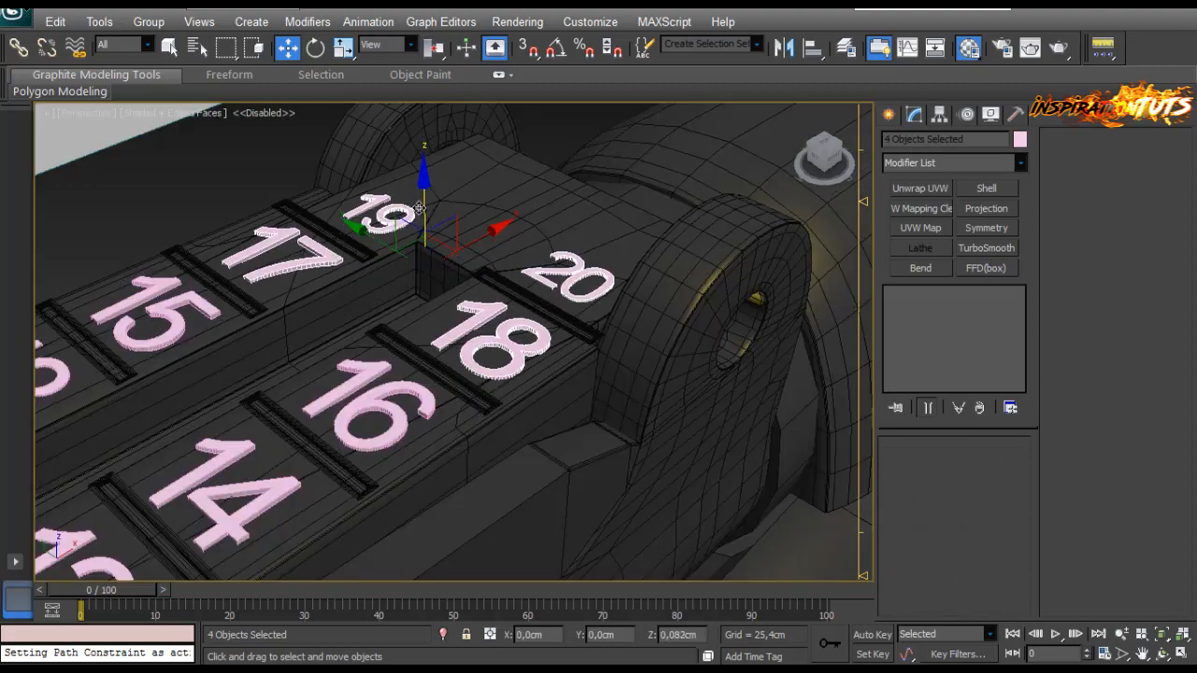
{"action": "left_click_drag", "start_coordinate": [412, 215], "coordinate": [412, 211]}
Step: Clear the selection and inspect both rows of numerals along the sight leaf
{"action": "middle_click_drag", "start_coordinate": [489, 224], "coordinate": [433, 208], "text": "alt"}
{"action": "scroll", "coordinate": [433, 209], "scroll_direction": "down", "scroll_amount": 4}
{"action": "middle_click_drag", "start_coordinate": [464, 248], "coordinate": [553, 176], "text": "alt"}
{"action": "left_click", "coordinate": [552, 177]}
{"action": "scroll", "coordinate": [457, 289], "scroll_direction": "down", "scroll_amount": 6}
{"action": "middle_click_drag", "start_coordinate": [411, 365], "coordinate": [553, 294]}
{"action": "scroll", "coordinate": [553, 294], "scroll_direction": "up", "scroll_amount": 4}
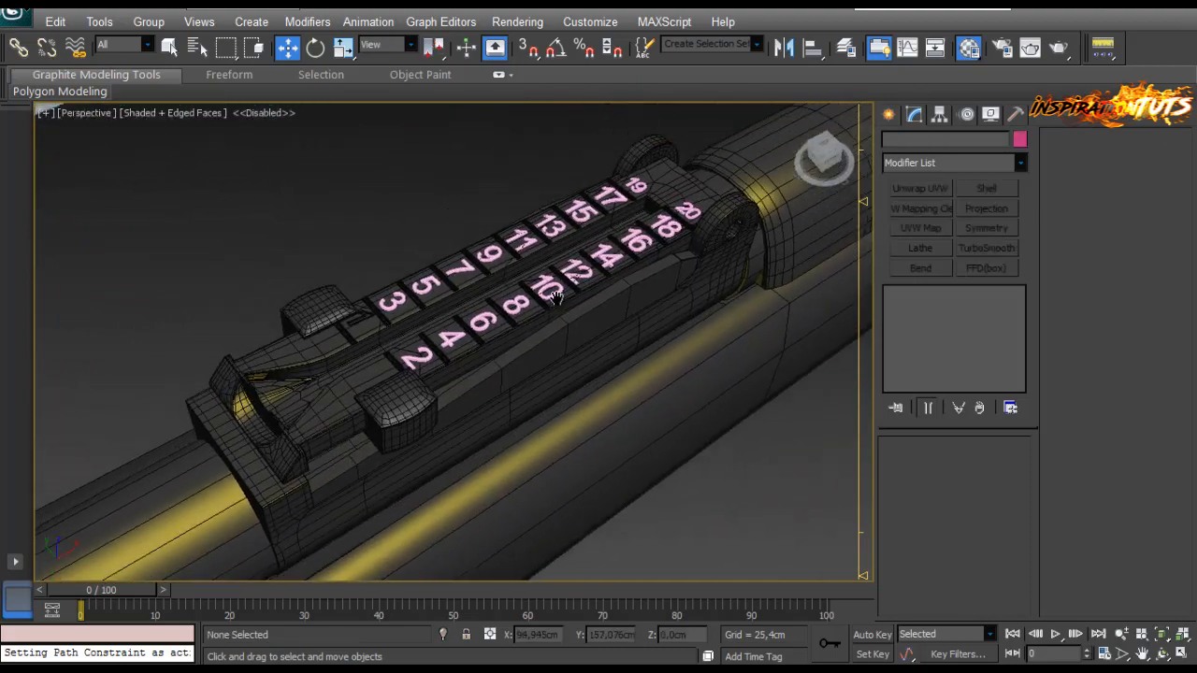
{"action": "middle_click_drag", "start_coordinate": [462, 309], "coordinate": [542, 280], "text": "alt"}
{"action": "scroll", "coordinate": [505, 355], "scroll_direction": "up", "scroll_amount": 4}
{"action": "middle_click_drag", "start_coordinate": [496, 372], "coordinate": [522, 337]}
Step: Convert the extruded numeral 2 to an Editable Poly
{"action": "left_click", "coordinate": [500, 431]}
{"action": "scroll", "coordinate": [554, 443], "scroll_direction": "up", "scroll_amount": 3}
{"action": "middle_click_drag", "start_coordinate": [555, 411], "coordinate": [564, 304]}
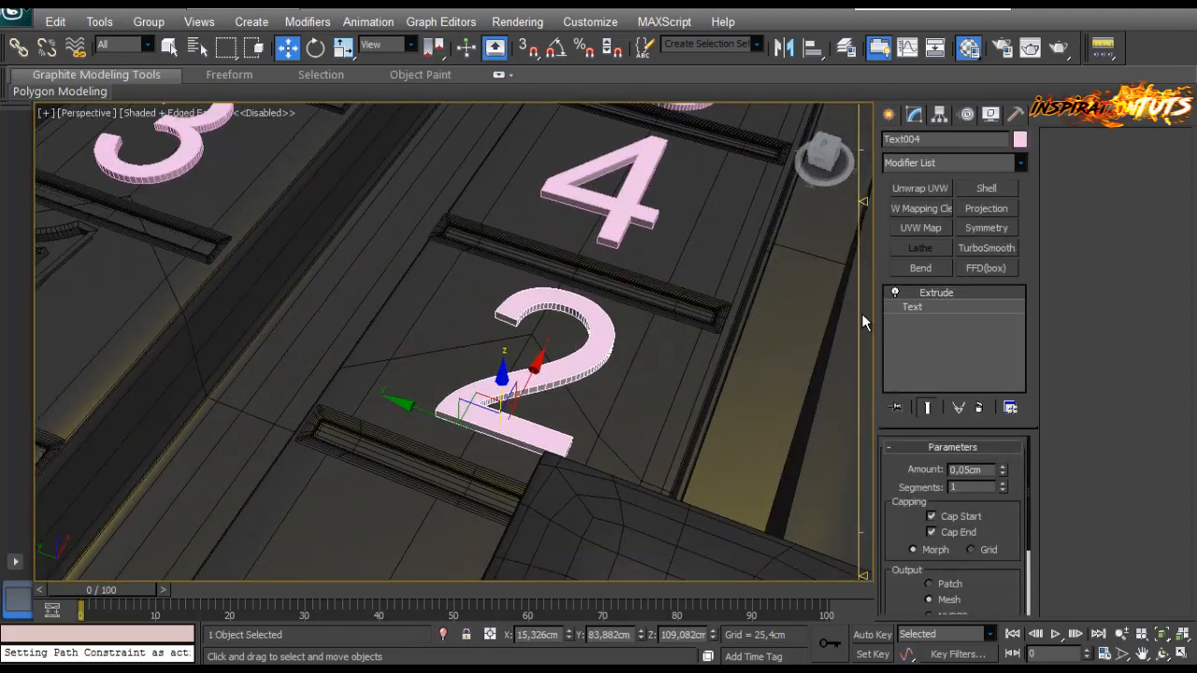
{"action": "right_click", "coordinate": [591, 367]}
{"action": "mouse_move", "coordinate": [599, 515]}
{"action": "left_click", "coordinate": [524, 558]}
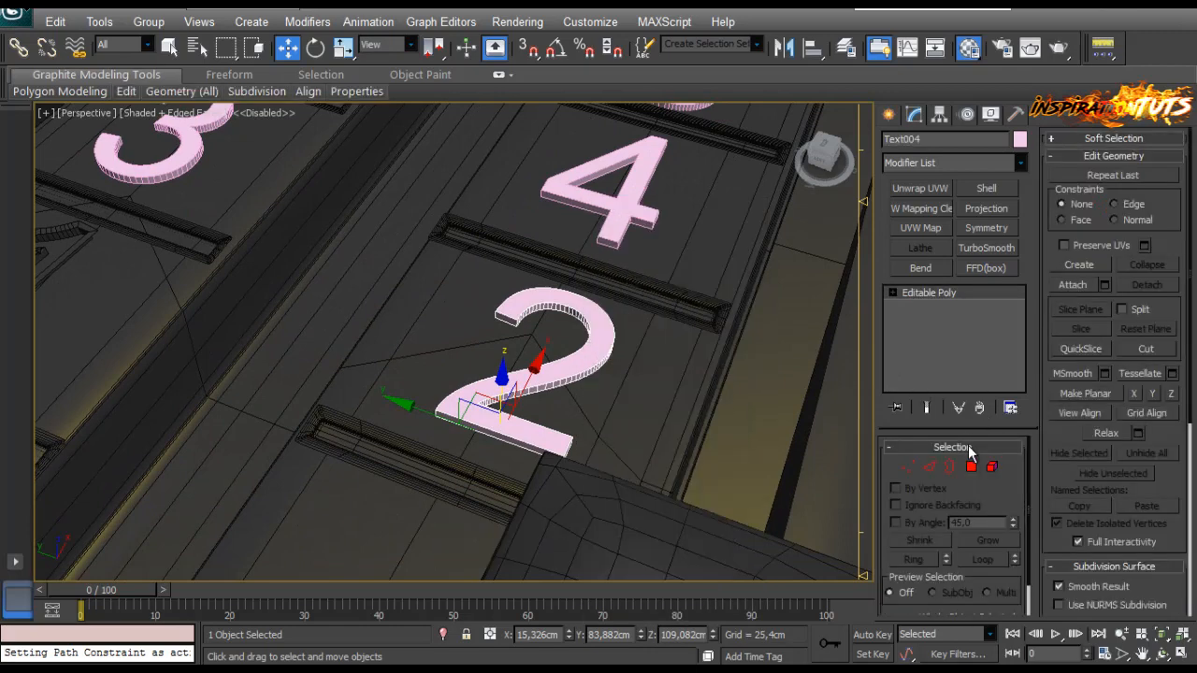
Step: Delete the top face of the numeral 2 and switch to selecting its open border
{"action": "left_click", "coordinate": [970, 466]}
{"action": "left_click", "coordinate": [593, 362]}
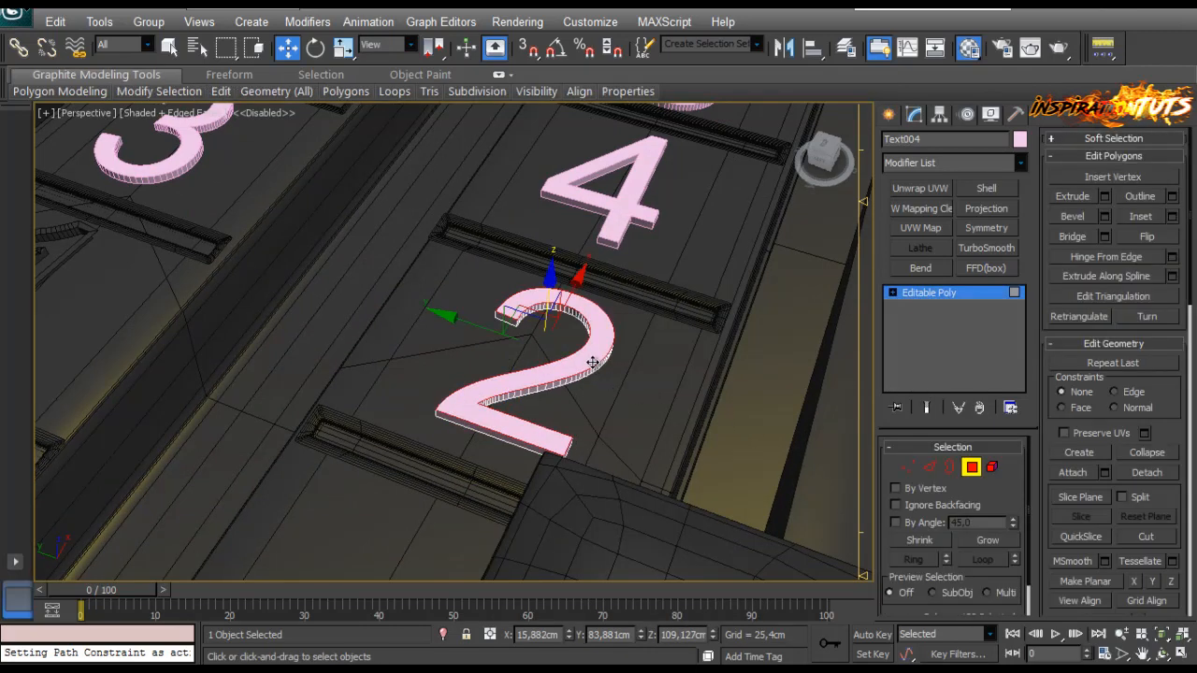
{"action": "left_click", "coordinate": [726, 454]}
{"action": "left_click", "coordinate": [950, 466]}
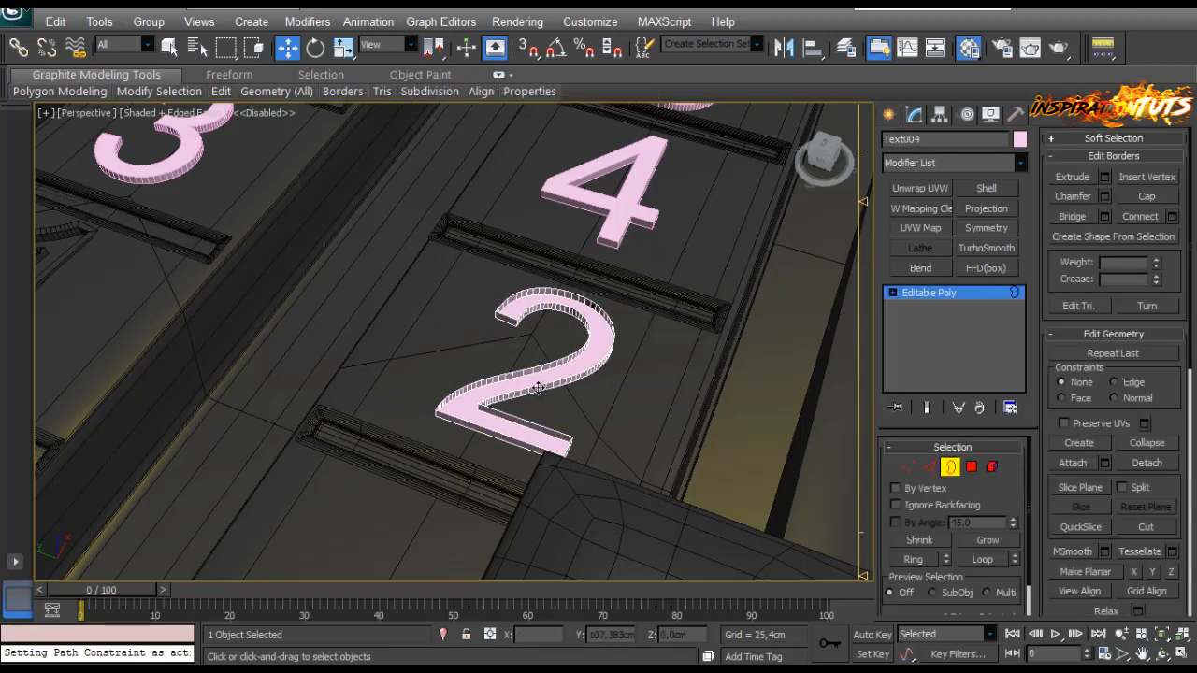
{"action": "left_click", "coordinate": [1105, 177]}
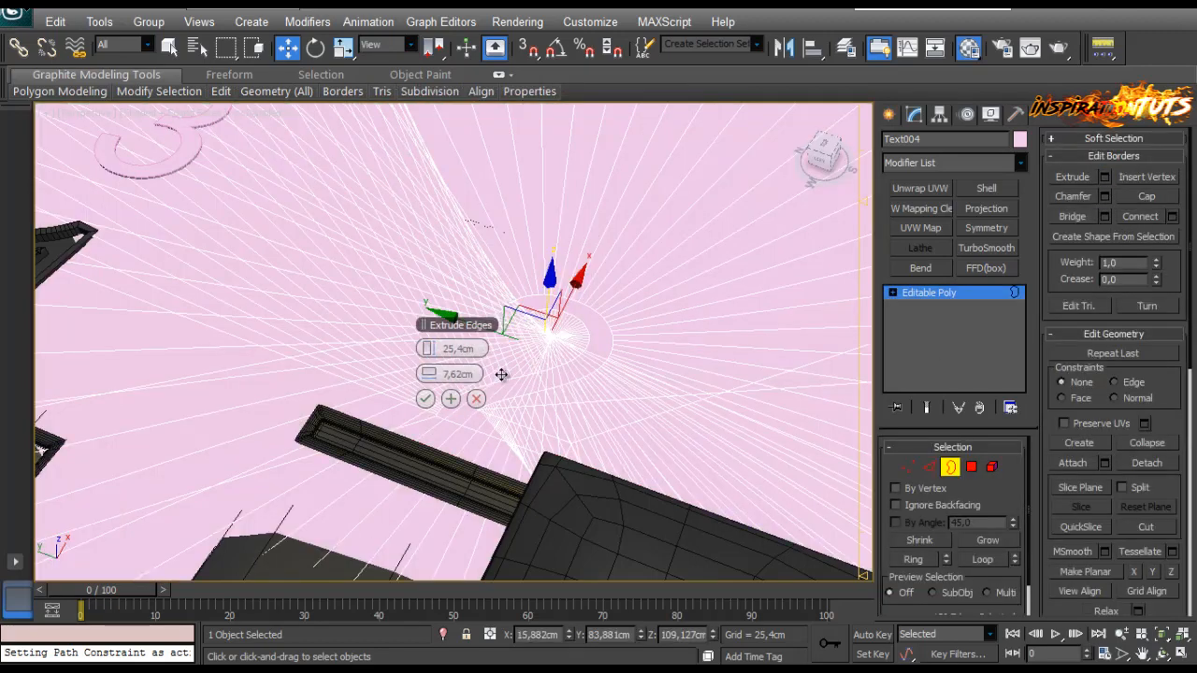
{"action": "right_click", "coordinate": [433, 349]}
{"action": "left_click", "coordinate": [434, 350]}
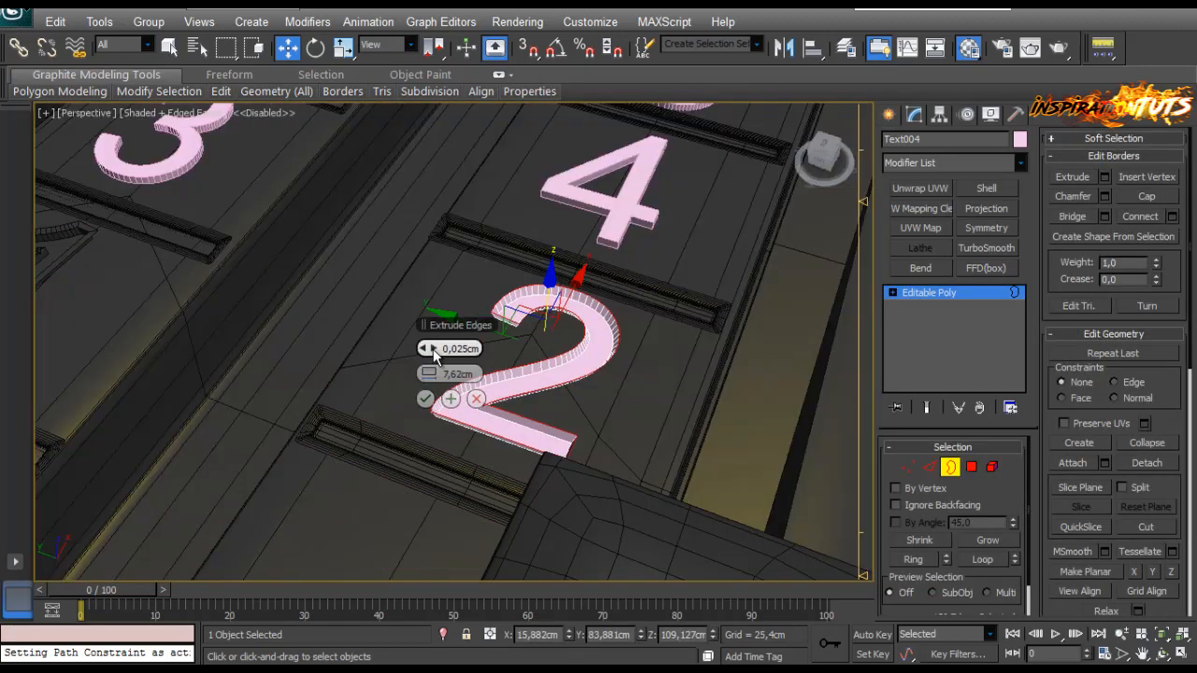
{"action": "left_click", "coordinate": [433, 349]}
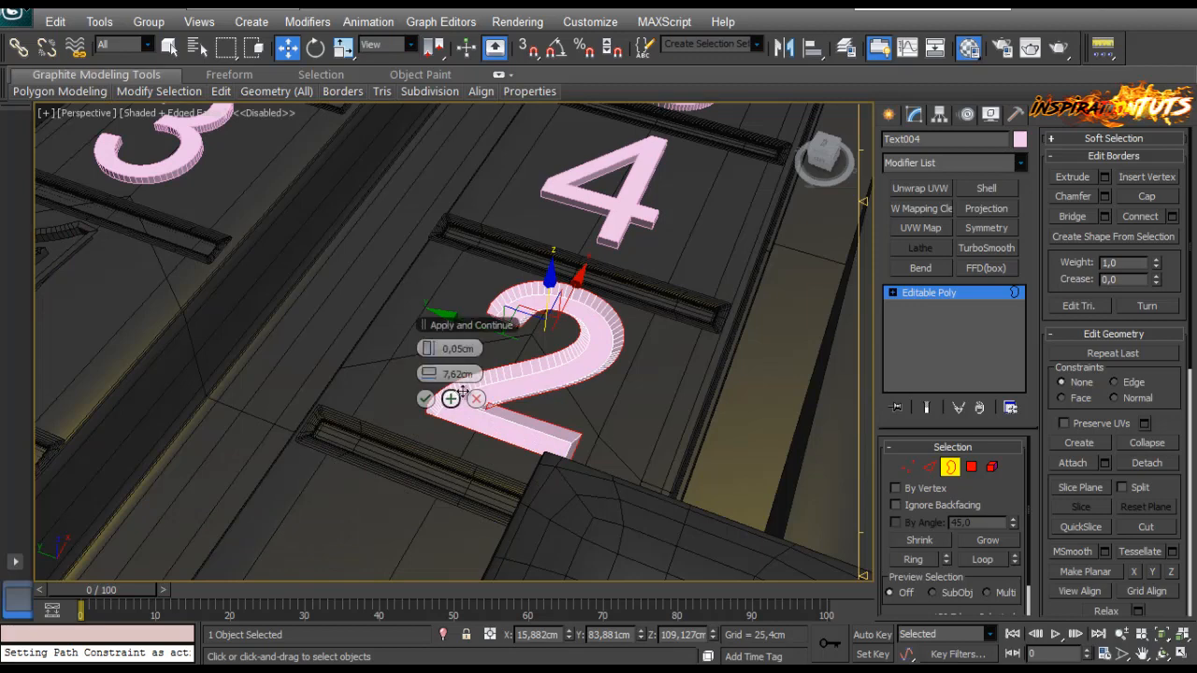
{"action": "left_click", "coordinate": [425, 398]}
{"action": "right_click", "coordinate": [432, 348]}
{"action": "right_click", "coordinate": [432, 373]}
{"action": "left_click_drag", "start_coordinate": [432, 373], "coordinate": [436, 374]}
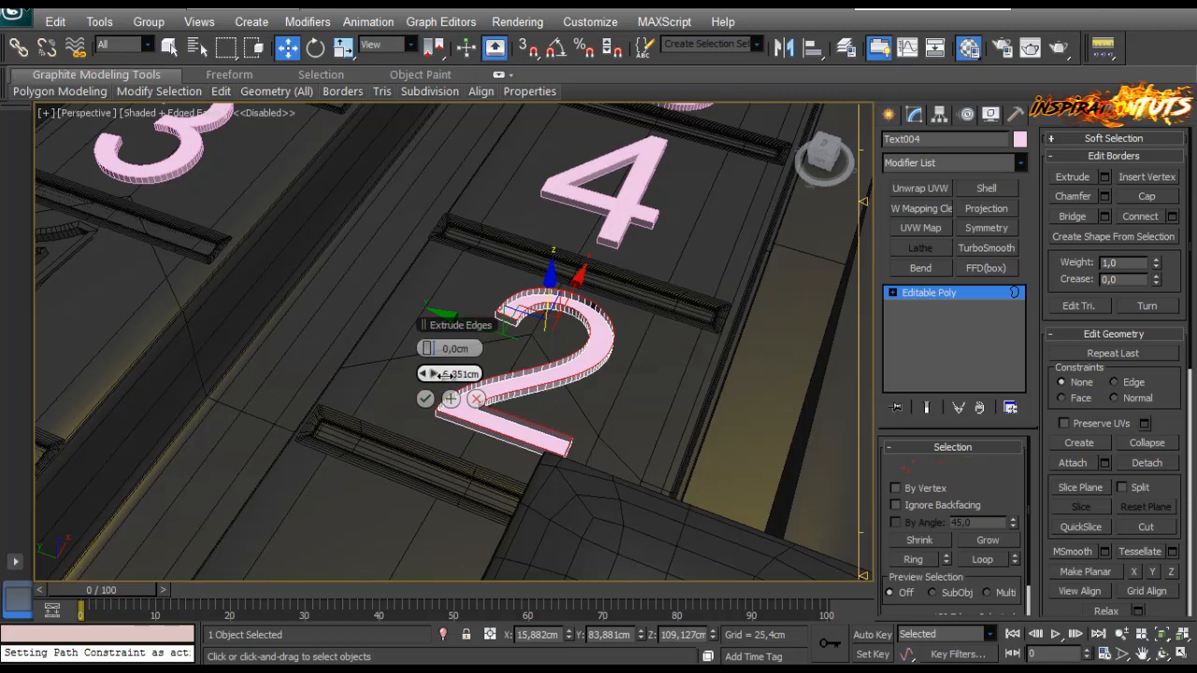
{"action": "scroll", "coordinate": [617, 373], "scroll_direction": "up", "scroll_amount": 5}
{"action": "left_click_drag", "start_coordinate": [438, 348], "coordinate": [437, 378]}
{"action": "right_click", "coordinate": [436, 373]}
{"action": "left_click", "coordinate": [476, 399]}
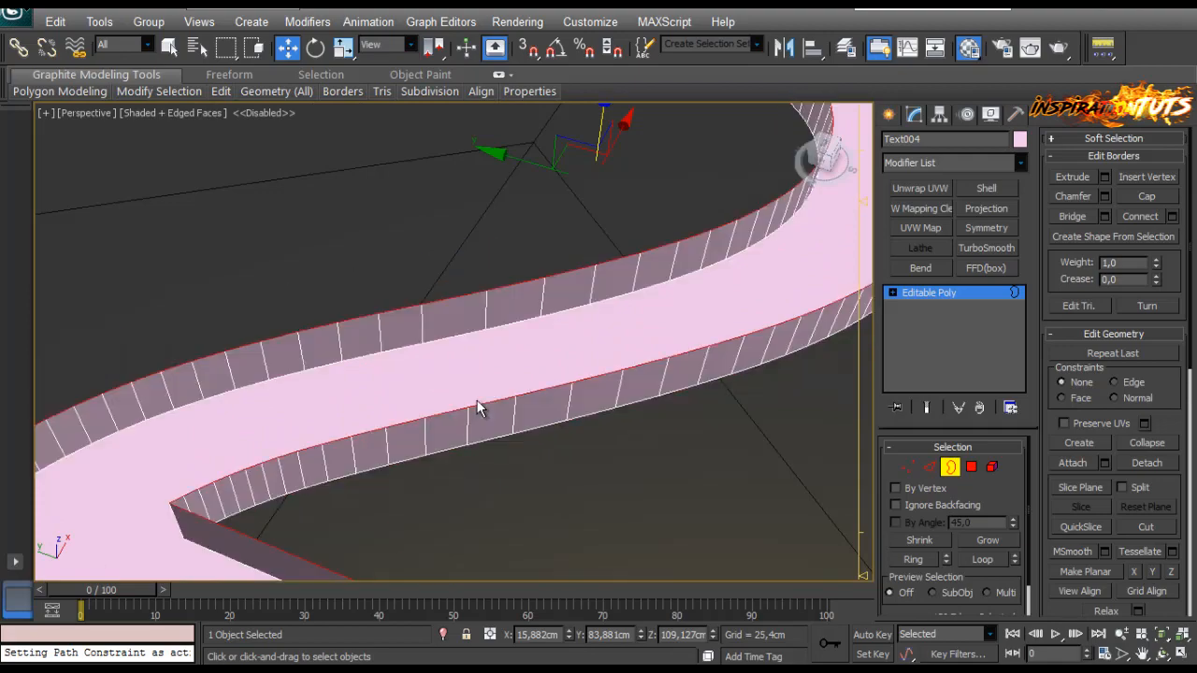
Step: Extrude the numeral 2's open border with a height of 0.075 cm and a base width of 0.0 cm
{"action": "scroll", "coordinate": [507, 412], "scroll_direction": "down", "scroll_amount": 6}
{"action": "scroll", "coordinate": [436, 340], "scroll_direction": "up", "scroll_amount": 4}
{"action": "middle_click_drag", "start_coordinate": [433, 342], "coordinate": [3, 566], "text": "alt"}
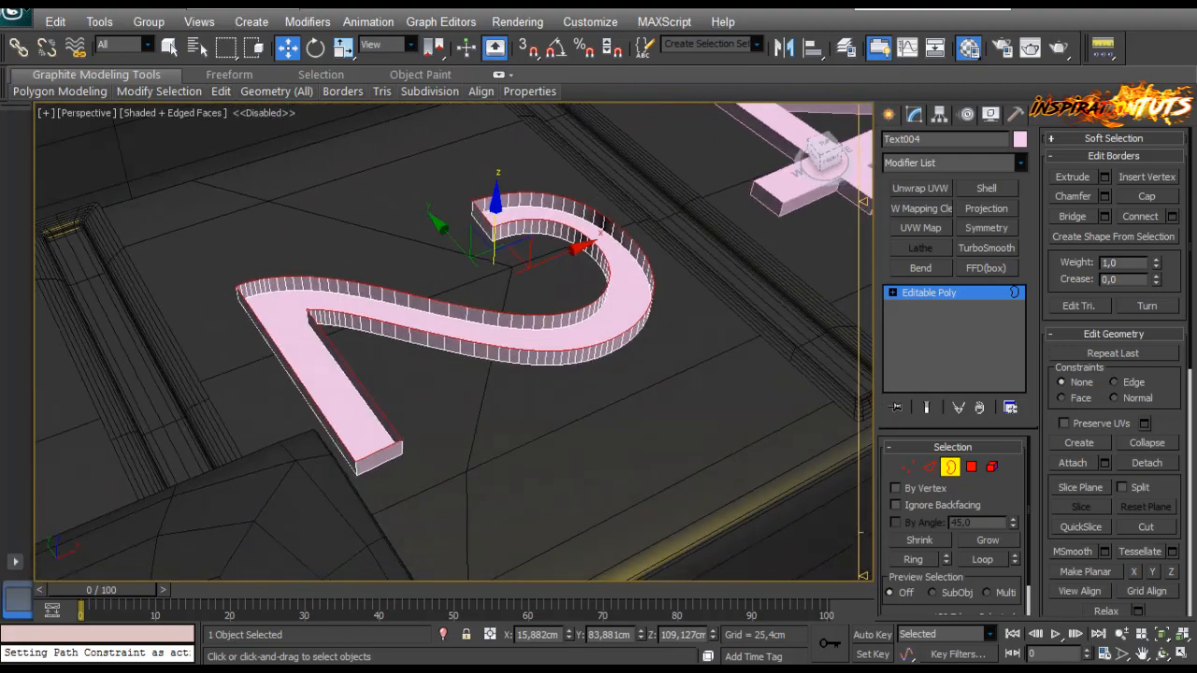
{"action": "left_click", "coordinate": [1104, 177]}
{"action": "scroll", "coordinate": [415, 317], "scroll_direction": "up", "scroll_amount": 5}
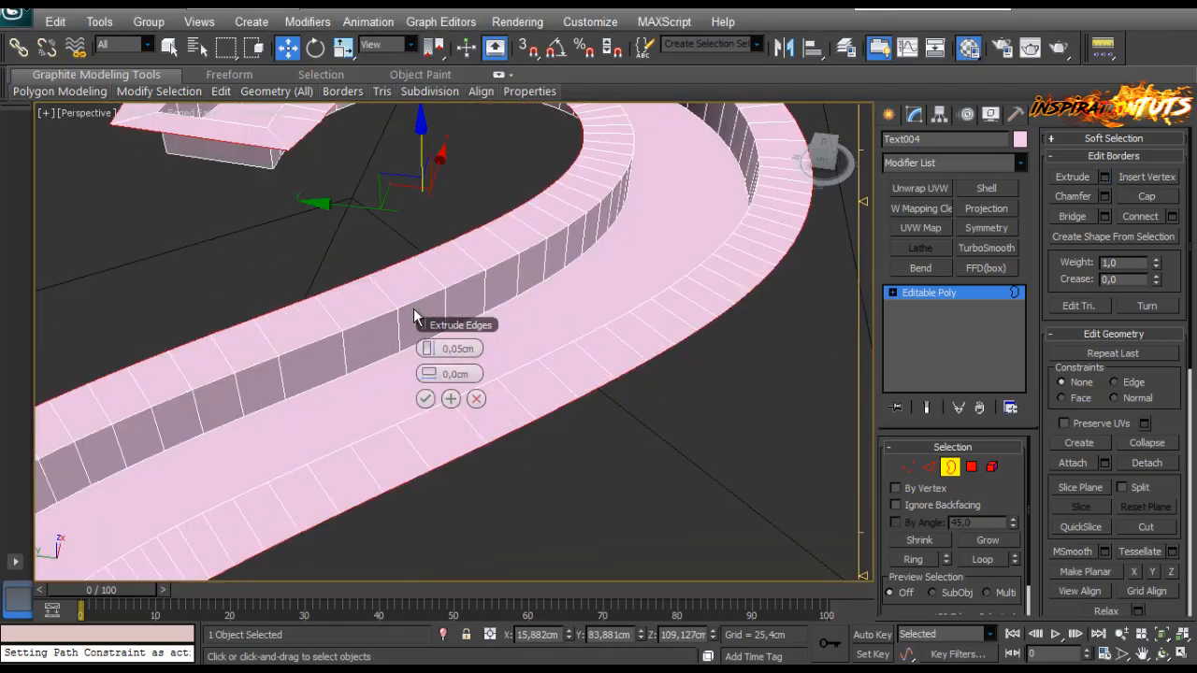
{"action": "scroll", "coordinate": [414, 316], "scroll_direction": "down", "scroll_amount": 5}
{"action": "left_click_drag", "start_coordinate": [433, 374], "coordinate": [434, 376]}
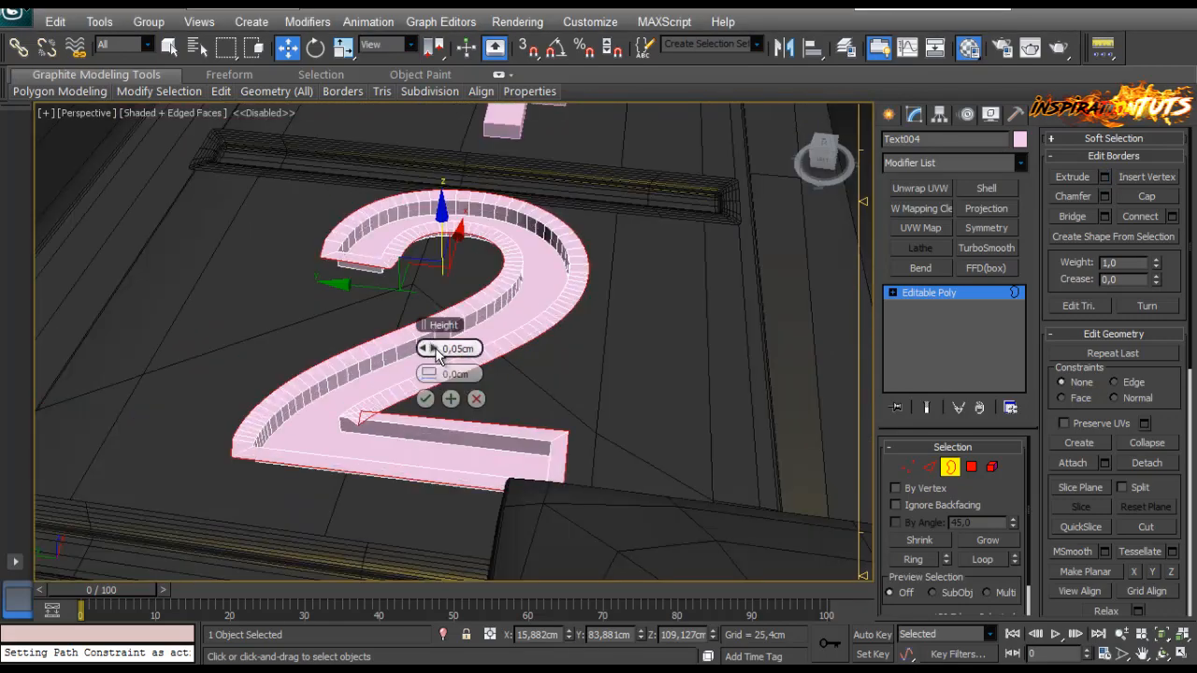
{"action": "left_click", "coordinate": [434, 349]}
{"action": "middle_click_drag", "start_coordinate": [392, 322], "coordinate": [429, 373], "text": "alt"}
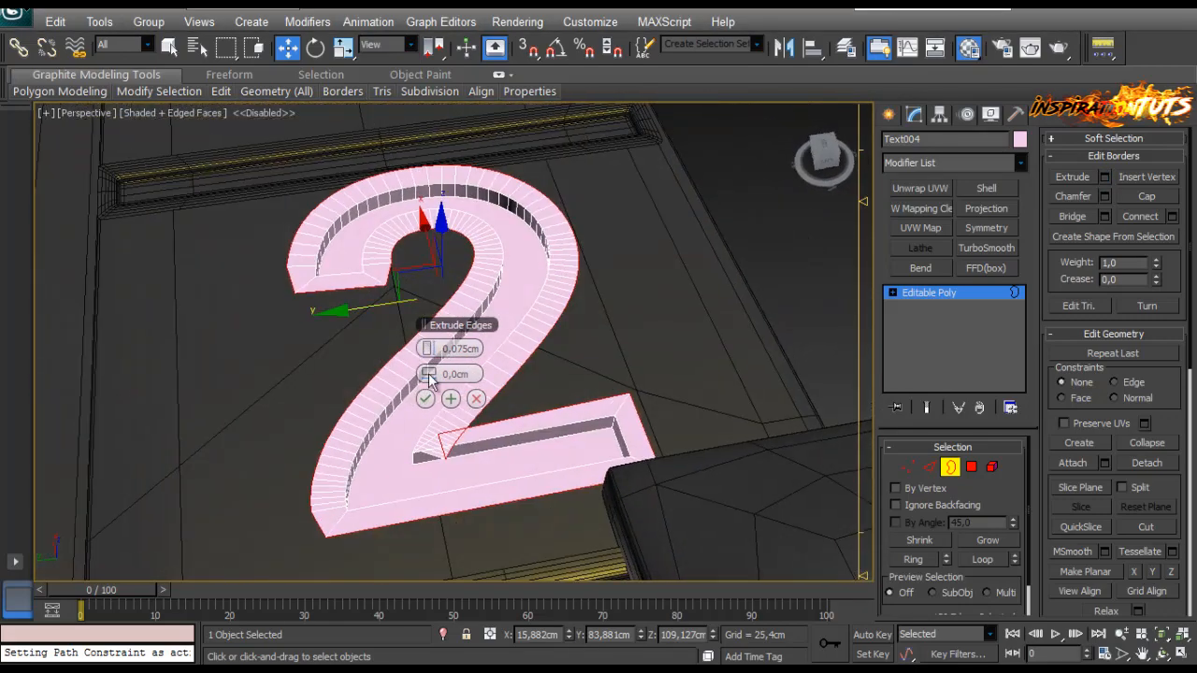
{"action": "left_click", "coordinate": [428, 400]}
Step: Convert the extruded numeral 3 to an Editable Poly
{"action": "scroll", "coordinate": [487, 318], "scroll_direction": "down", "scroll_amount": 5}
{"action": "scroll", "coordinate": [486, 318], "scroll_direction": "up", "scroll_amount": 5}
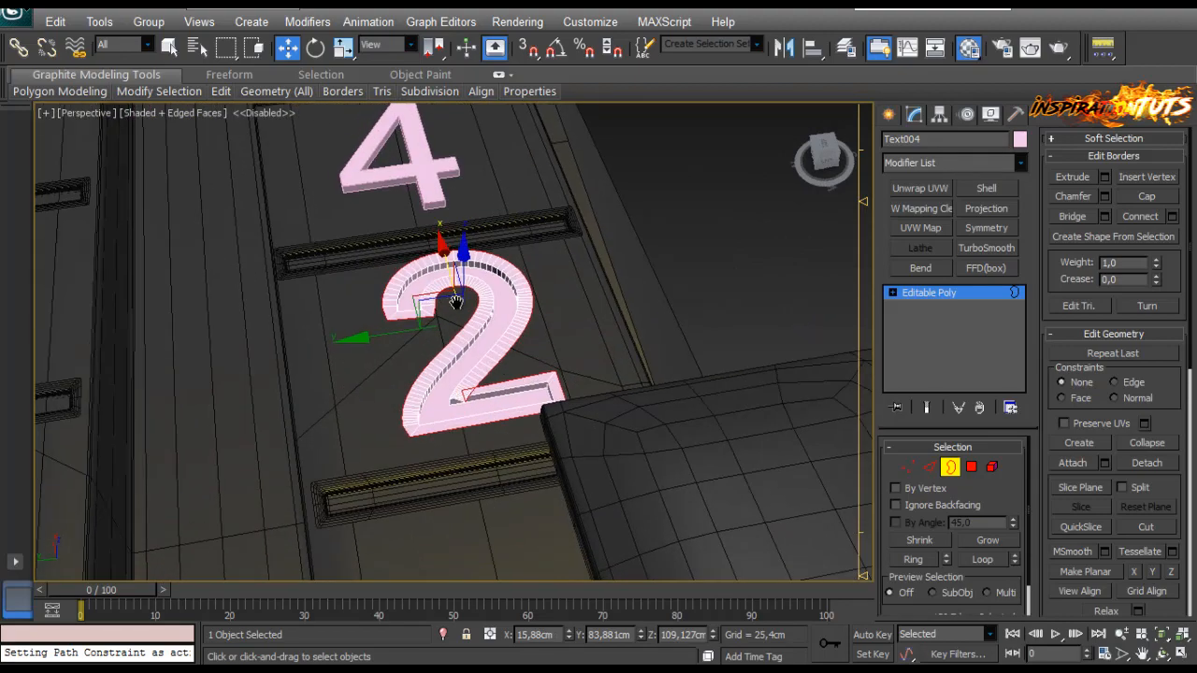
{"action": "scroll", "coordinate": [490, 315], "scroll_direction": "down", "scroll_amount": 5}
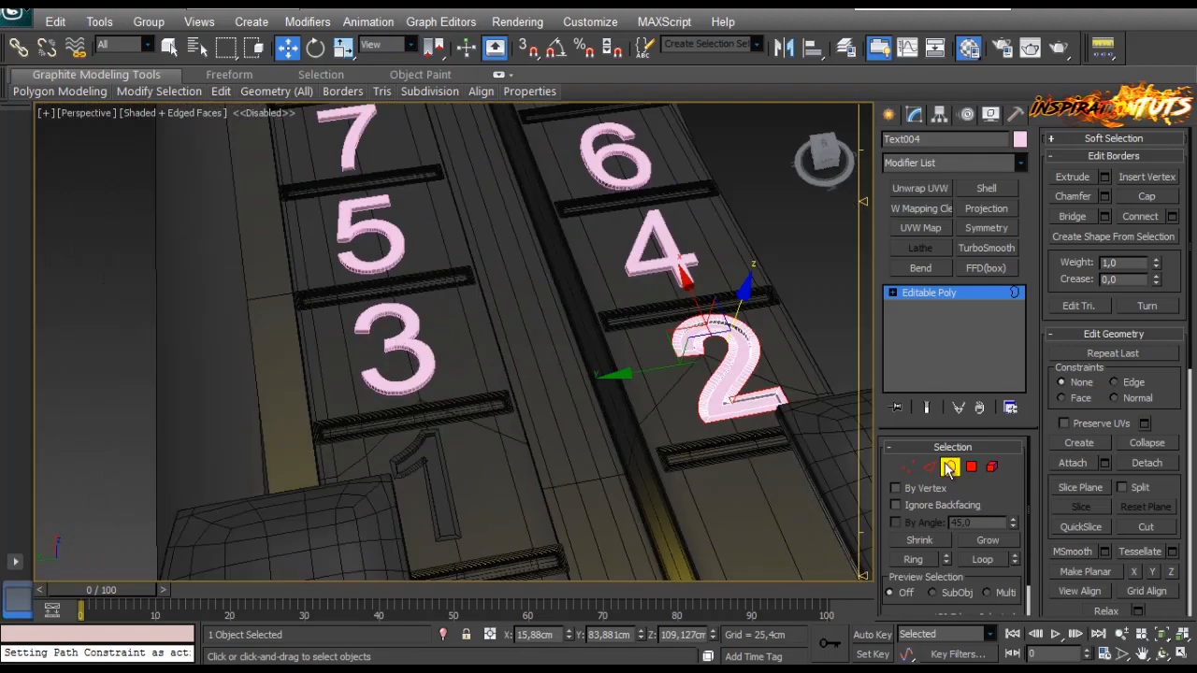
{"action": "left_click", "coordinate": [948, 467]}
{"action": "left_click", "coordinate": [428, 361]}
{"action": "scroll", "coordinate": [432, 354], "scroll_direction": "up", "scroll_amount": 3}
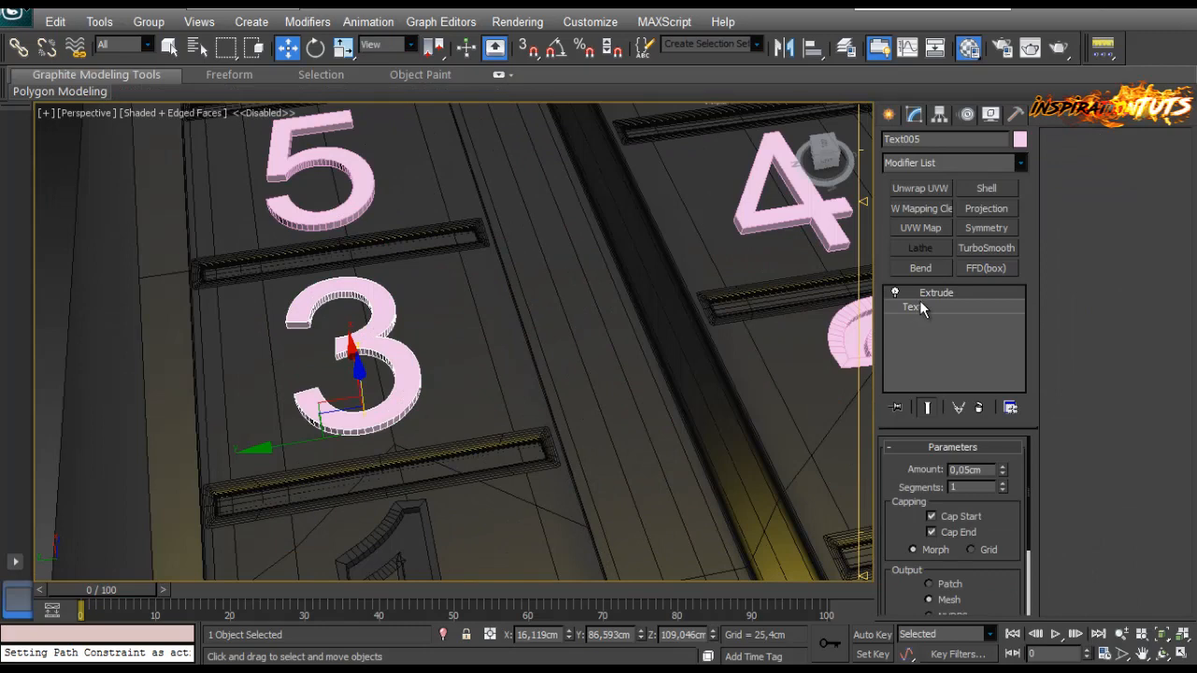
{"action": "right_click", "coordinate": [383, 356]}
{"action": "left_click", "coordinate": [262, 522]}
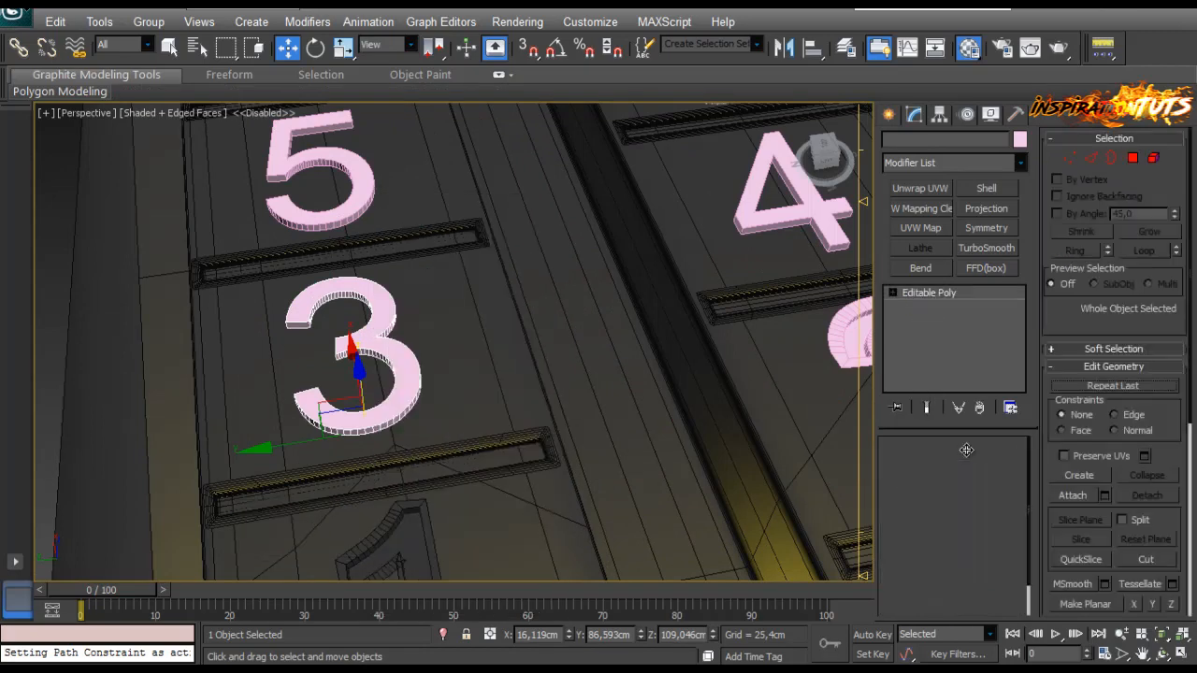
Step: Delete the top face of the numeral 3 and select the open border left around it
{"action": "left_click", "coordinate": [972, 468]}
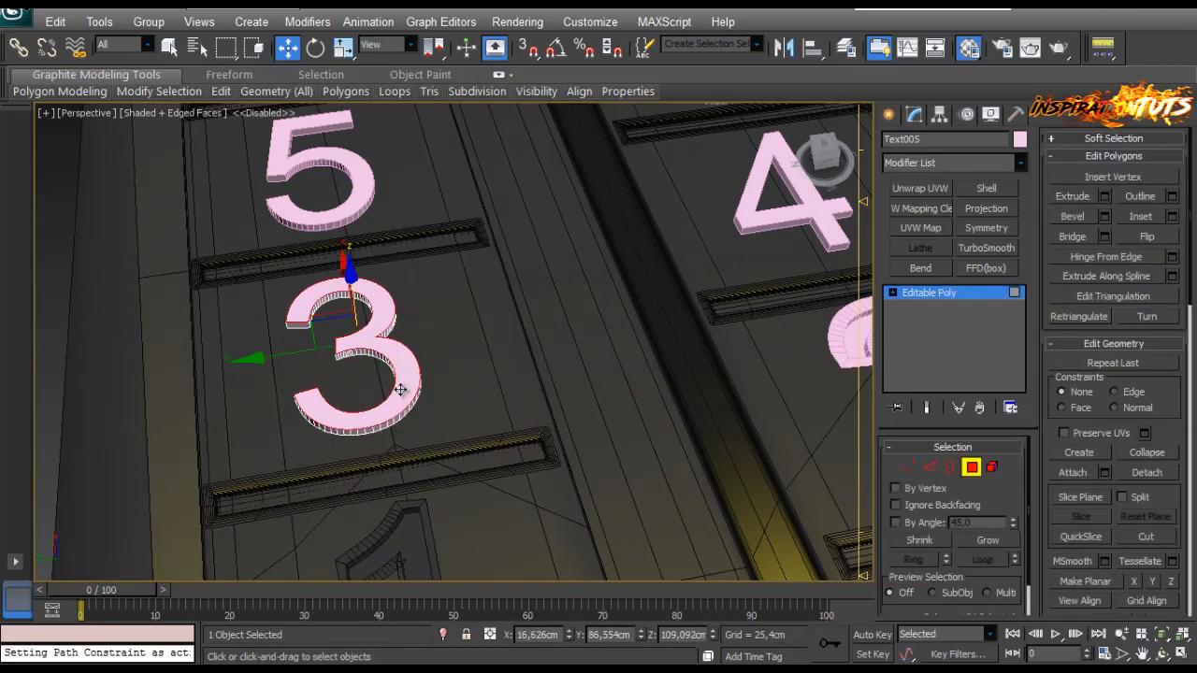
{"action": "scroll", "coordinate": [346, 375], "scroll_direction": "up", "scroll_amount": 3}
{"action": "left_click", "coordinate": [950, 468]}
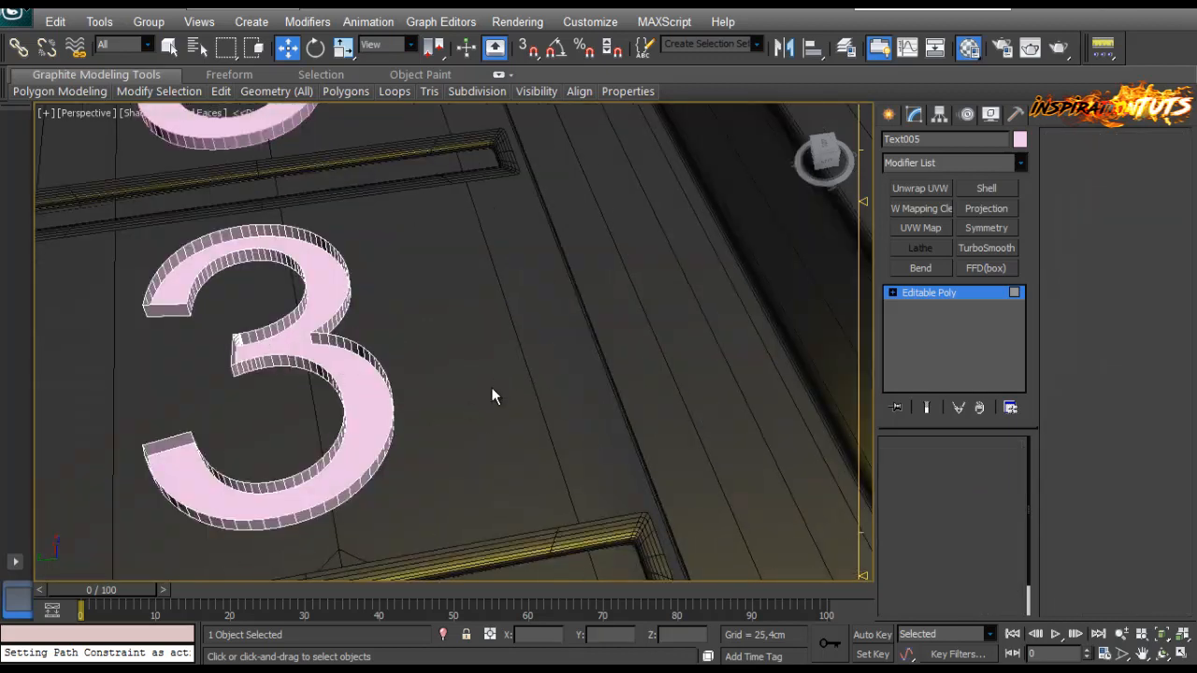
{"action": "left_click", "coordinate": [382, 366]}
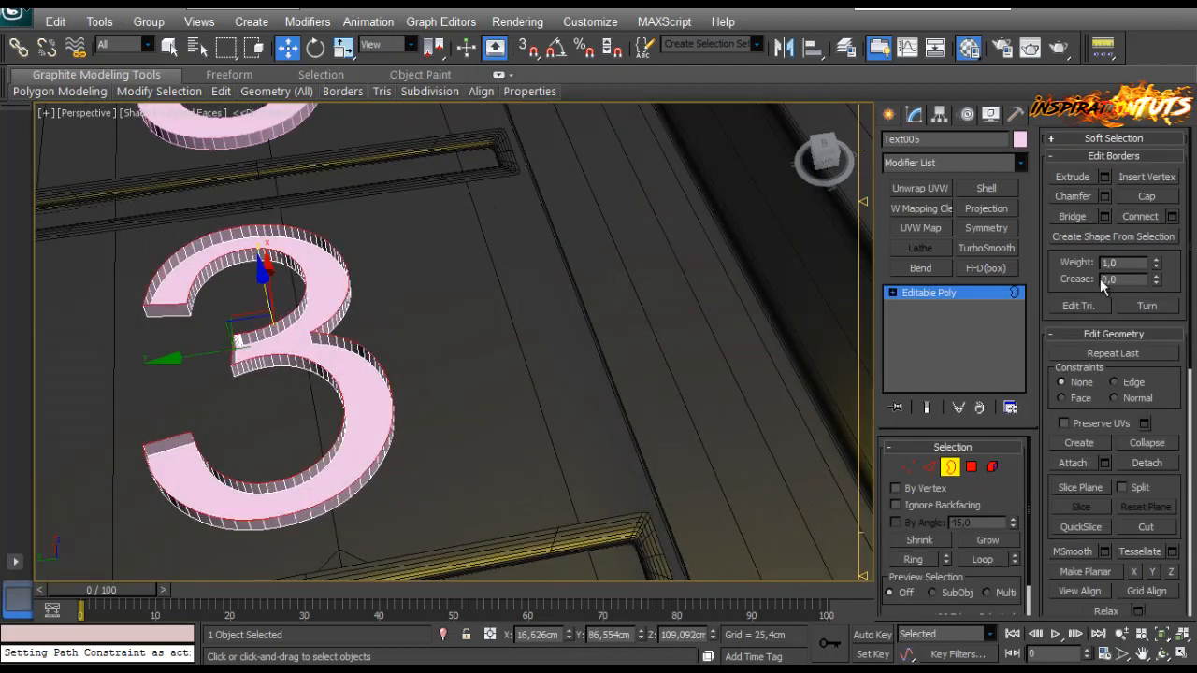
Step: Extrude the numeral 3's open border with height 0.025 cm and base width 0.0 cm, and clear the selection
{"action": "left_click", "coordinate": [1105, 178]}
{"action": "right_click", "coordinate": [435, 373]}
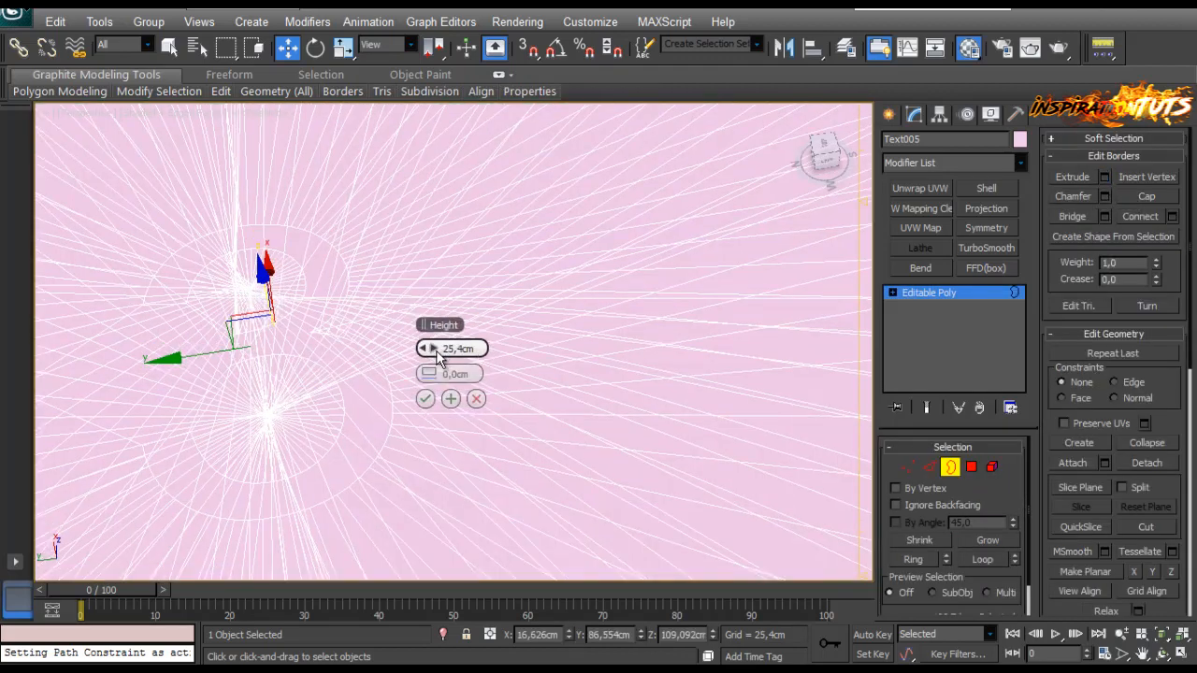
{"action": "right_click", "coordinate": [435, 350]}
{"action": "left_click", "coordinate": [436, 350]}
{"action": "left_click_drag", "start_coordinate": [437, 354], "coordinate": [436, 358]}
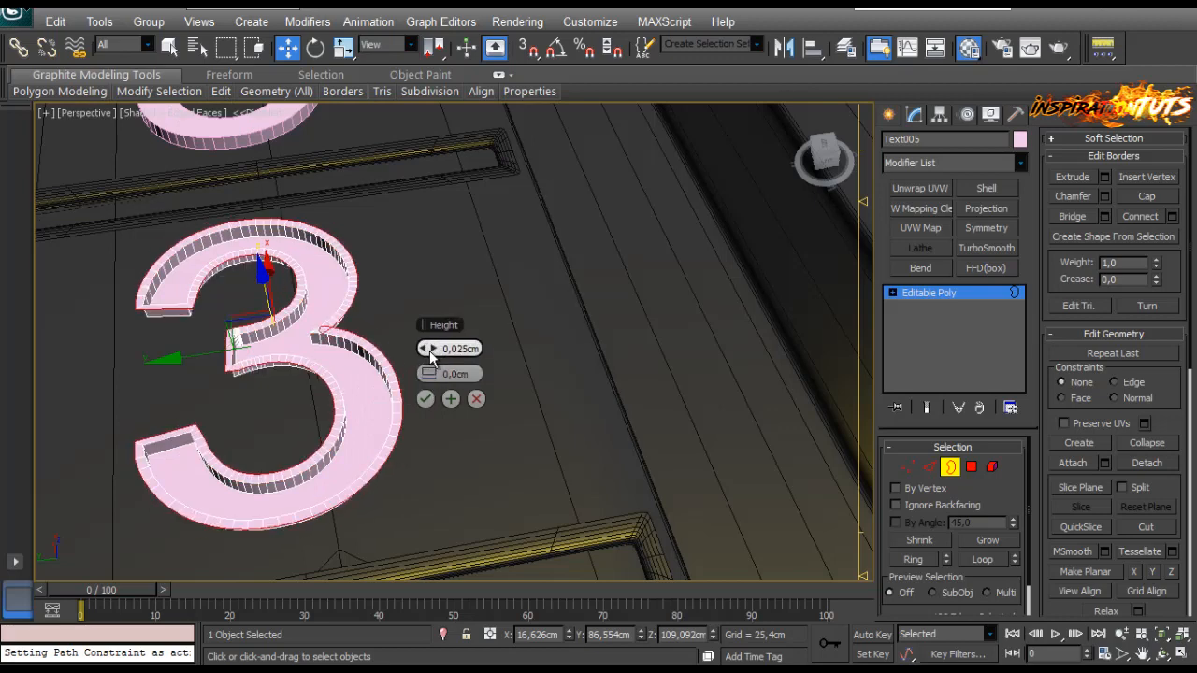
{"action": "left_click", "coordinate": [426, 399]}
{"action": "scroll", "coordinate": [426, 402], "scroll_direction": "down", "scroll_amount": 5}
{"action": "middle_click_drag", "start_coordinate": [700, 241], "coordinate": [592, 318]}
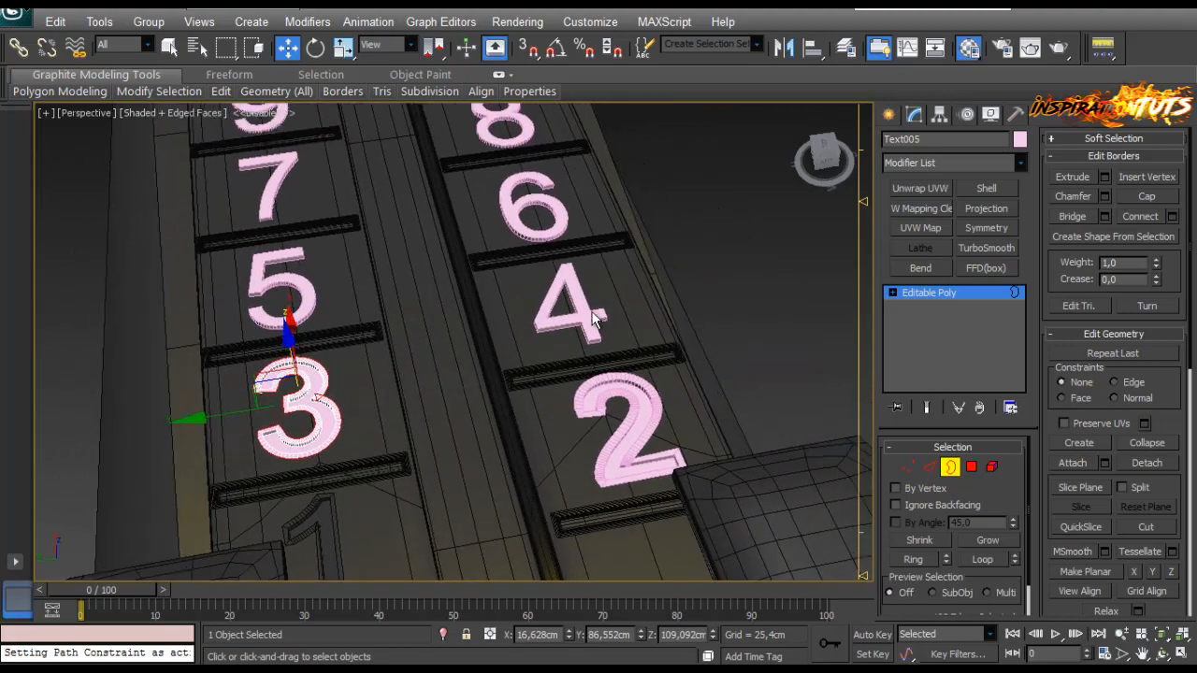
{"action": "left_click", "coordinate": [958, 473]}
{"action": "left_click", "coordinate": [695, 302]}
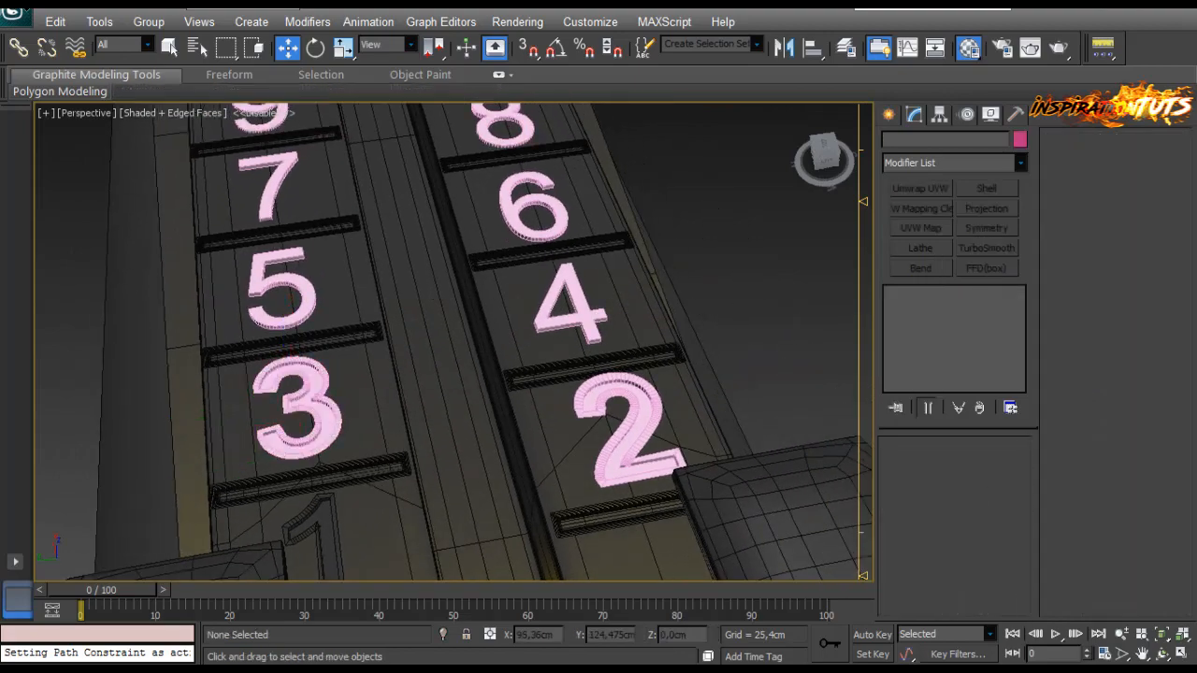
Step: Select the sight parts and numerals together, set their object color to dark grey and deselect them
{"action": "scroll", "coordinate": [454, 393], "scroll_direction": "down", "scroll_amount": 5}
{"action": "middle_click_drag", "start_coordinate": [412, 412], "coordinate": [495, 379], "text": "alt"}
{"action": "scroll", "coordinate": [496, 380], "scroll_direction": "up", "scroll_amount": 3}
{"action": "scroll", "coordinate": [497, 379], "scroll_direction": "down", "scroll_amount": 5}
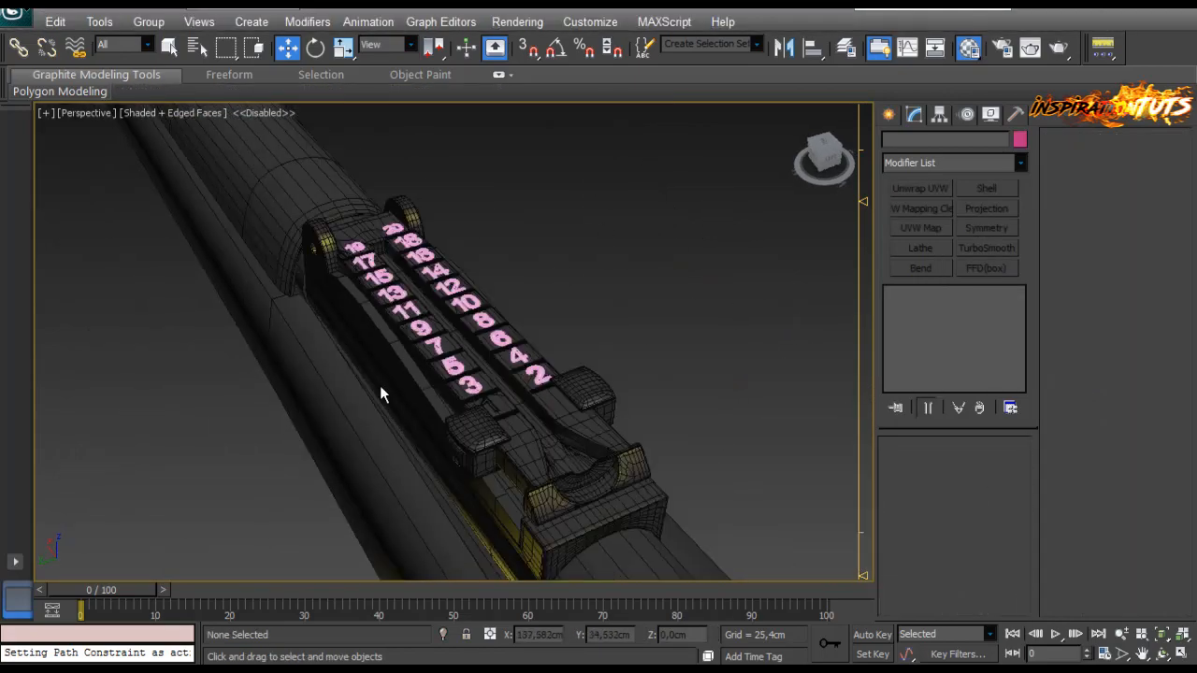
{"action": "key", "text": "ctrl+a"}
{"action": "scroll", "coordinate": [451, 349], "scroll_direction": "up", "scroll_amount": 2}
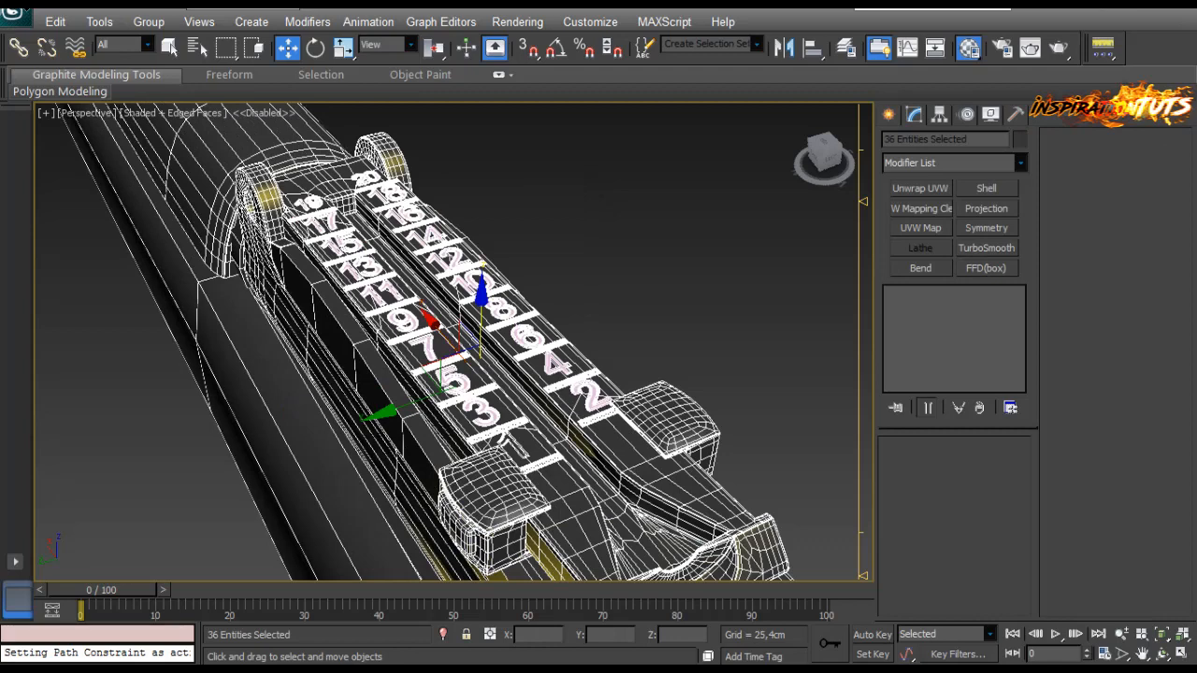
{"action": "left_click", "coordinate": [624, 297]}
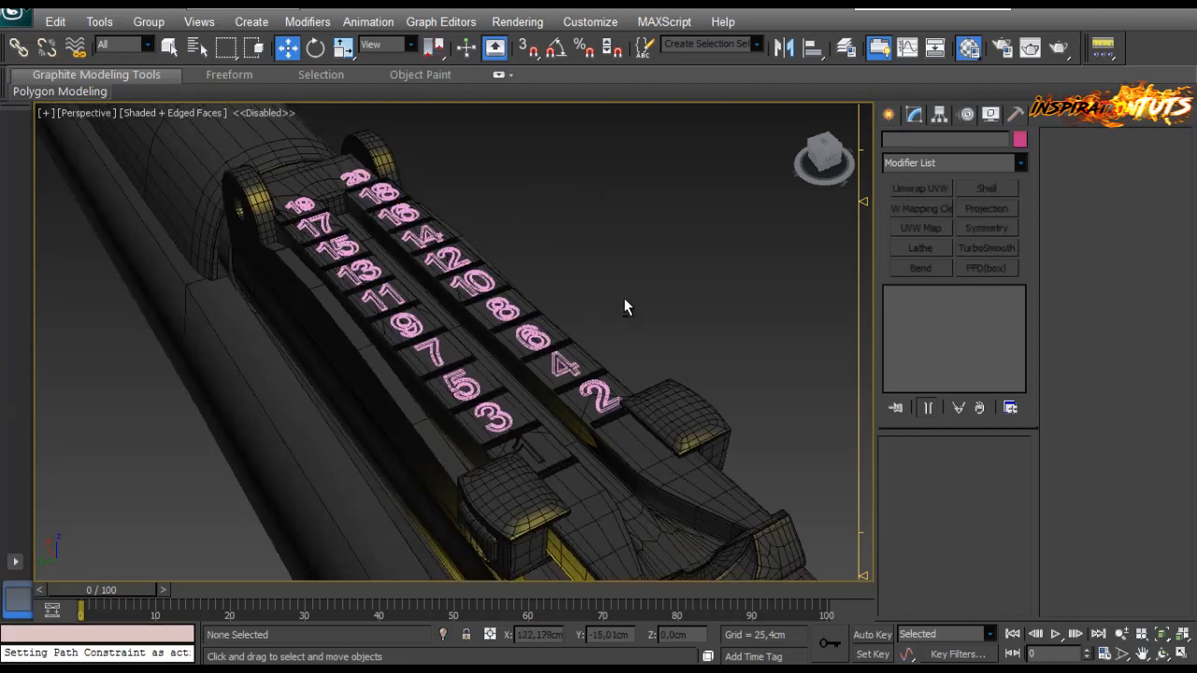
{"action": "left_click_drag", "start_coordinate": [237, 522], "coordinate": [252, 486]}
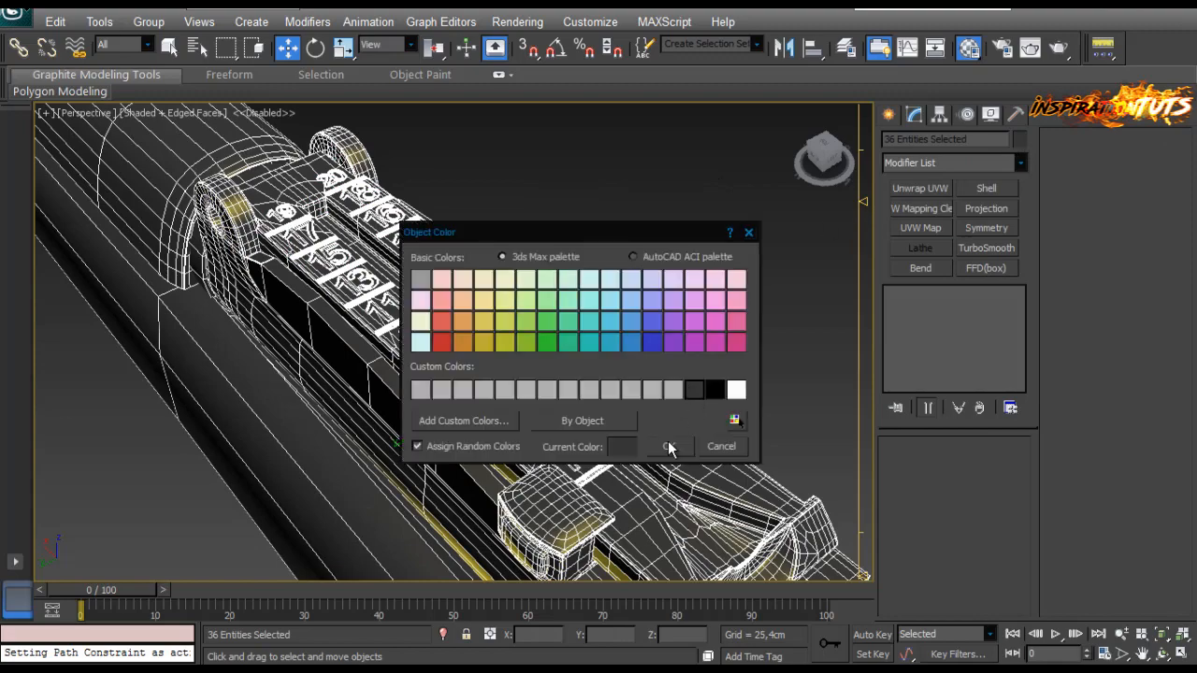
{"action": "left_click", "coordinate": [668, 447]}
{"action": "left_click", "coordinate": [620, 334]}
Step: Hide the edged faces and inspect the dark numerals along the shaded sight leaf
{"action": "scroll", "coordinate": [608, 329], "scroll_direction": "down", "scroll_amount": 4}
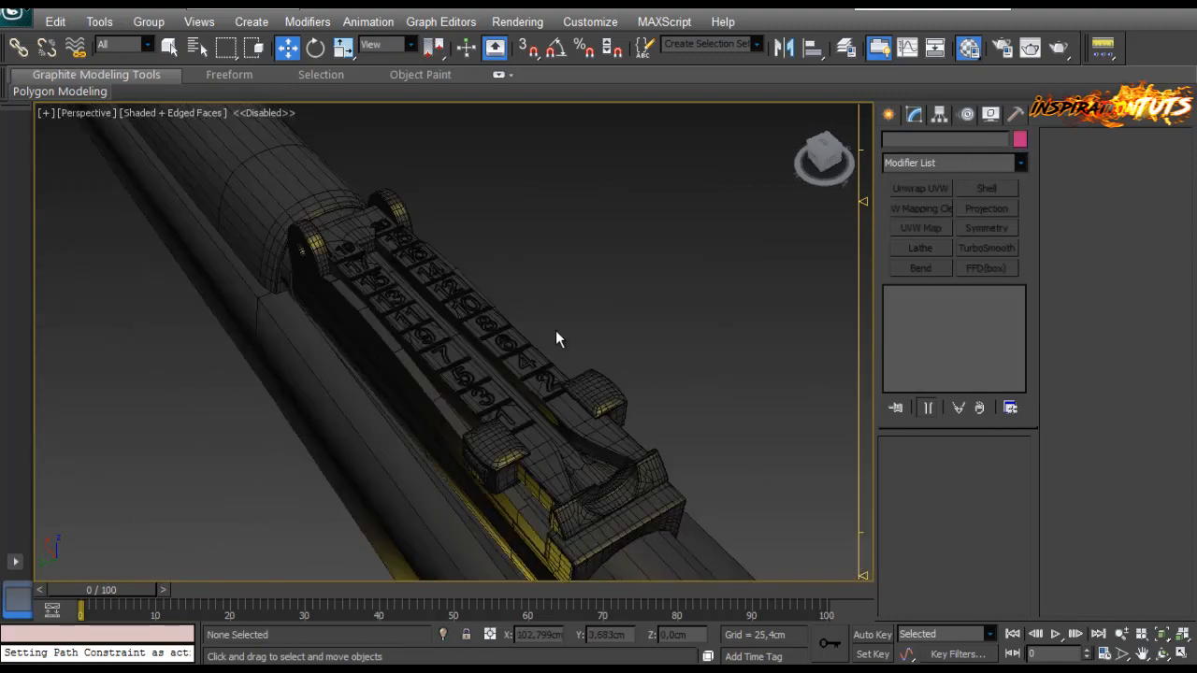
{"action": "scroll", "coordinate": [439, 345], "scroll_direction": "up", "scroll_amount": 3}
{"action": "mouse_move", "coordinate": [556, 330]}
{"action": "middle_mouse_down", "text": "alt"}
{"action": "mouse_move", "coordinate": [440, 345]}
{"action": "mouse_move", "coordinate": [511, 352]}
{"action": "mouse_move", "coordinate": [513, 417]}
{"action": "mouse_move", "coordinate": [458, 404]}
{"action": "mouse_move", "coordinate": [476, 349]}
{"action": "mouse_move", "coordinate": [542, 377]}
{"action": "mouse_move", "coordinate": [537, 419]}
{"action": "mouse_move", "coordinate": [406, 436]}
{"action": "mouse_move", "coordinate": [398, 416]}
{"action": "mouse_move", "coordinate": [457, 387]}
{"action": "mouse_move", "coordinate": [499, 308]}
{"action": "mouse_move", "coordinate": [315, 302]}
{"action": "mouse_move", "coordinate": [497, 311]}
{"action": "mouse_move", "coordinate": [481, 403]}
{"action": "mouse_move", "coordinate": [514, 325]}
{"action": "mouse_move", "coordinate": [444, 314]}
{"action": "middle_mouse_up", "text": "alt"}
{"action": "key", "text": "F4"}
{"action": "scroll", "coordinate": [532, 380], "scroll_direction": "up", "scroll_amount": 6}
{"action": "scroll", "coordinate": [406, 436], "scroll_direction": "down", "scroll_amount": 4}
{"action": "scroll", "coordinate": [456, 387], "scroll_direction": "down", "scroll_amount": 4}
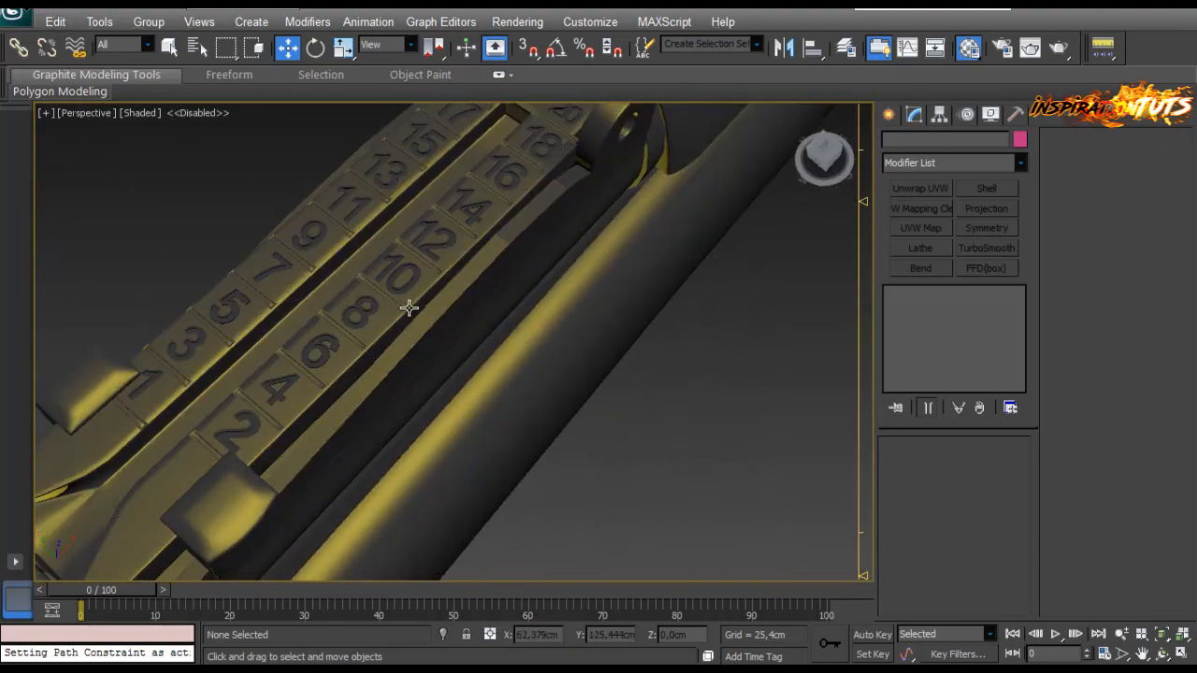